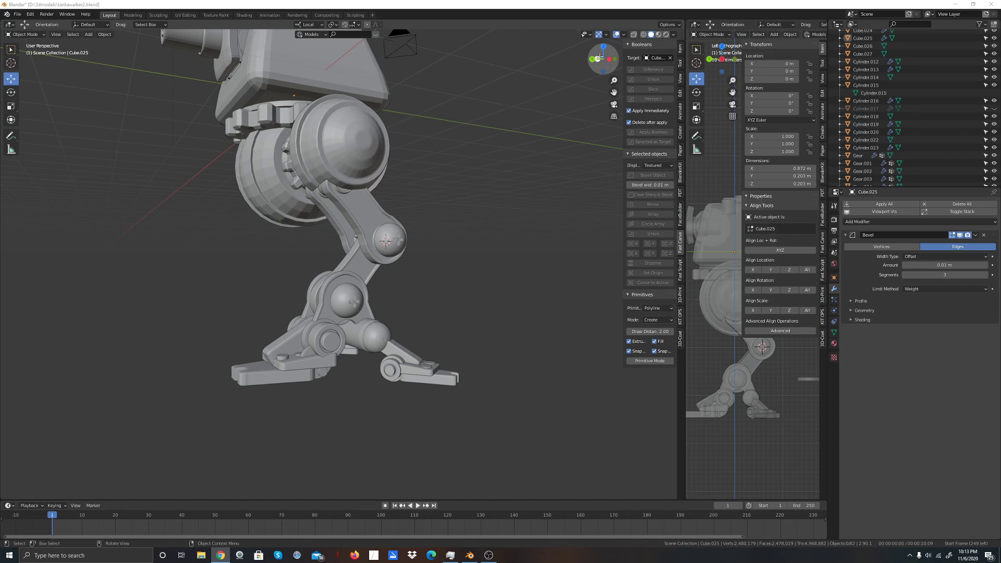
Step: Duplicate the hinge pin behind the large toe plate in place and scale the copy uniformly by about 0.689
{"action": "left_click", "coordinate": [607, 59]}
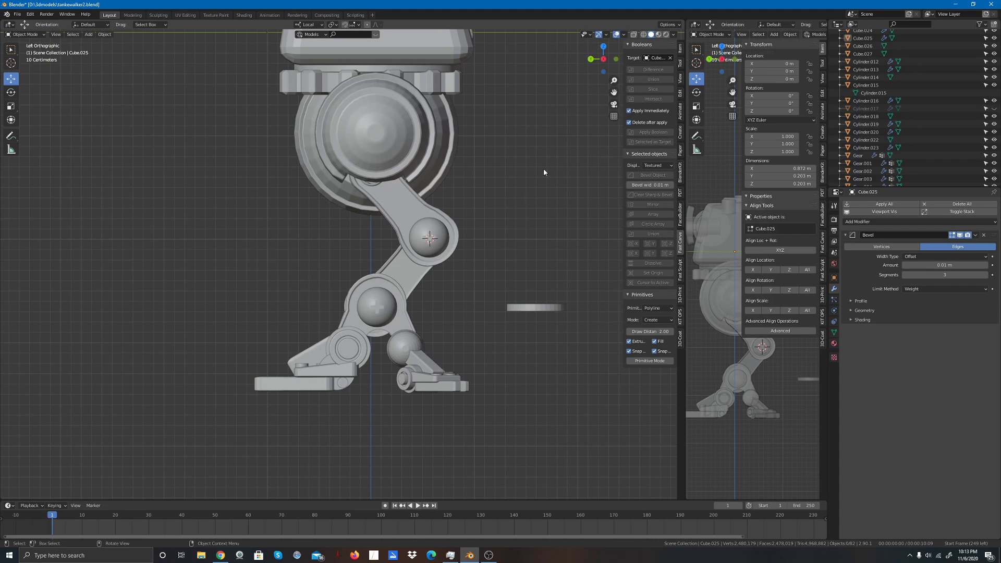
{"action": "left_click", "coordinate": [340, 385]}
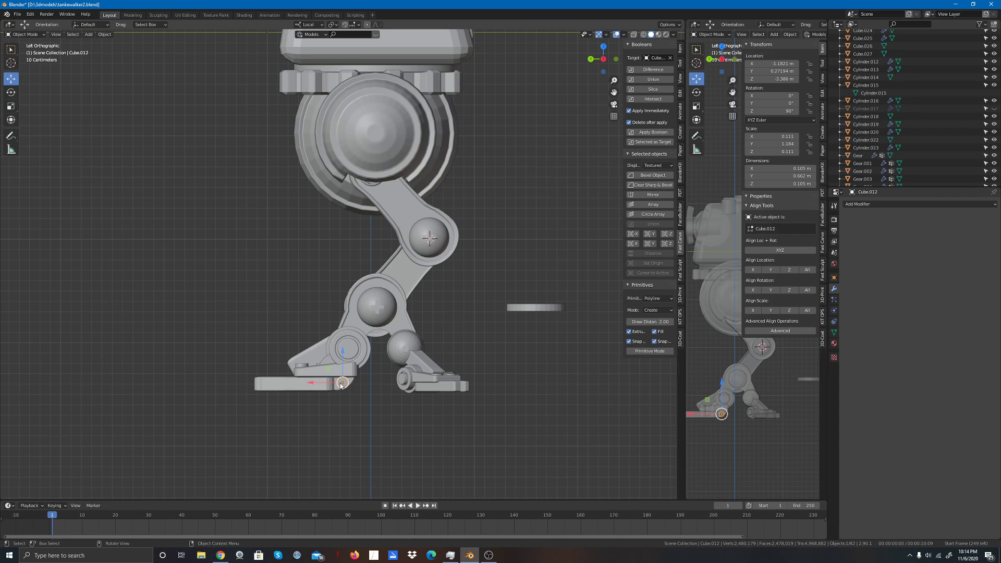
{"action": "key", "text": "shift+d"}
{"action": "right_click", "coordinate": [341, 385]}
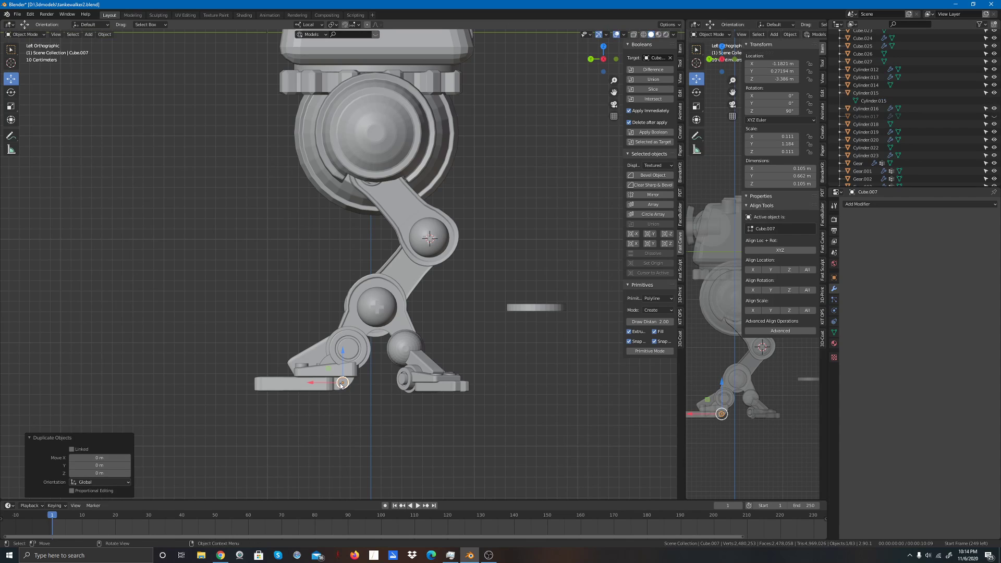
{"action": "left_click", "coordinate": [11, 106]}
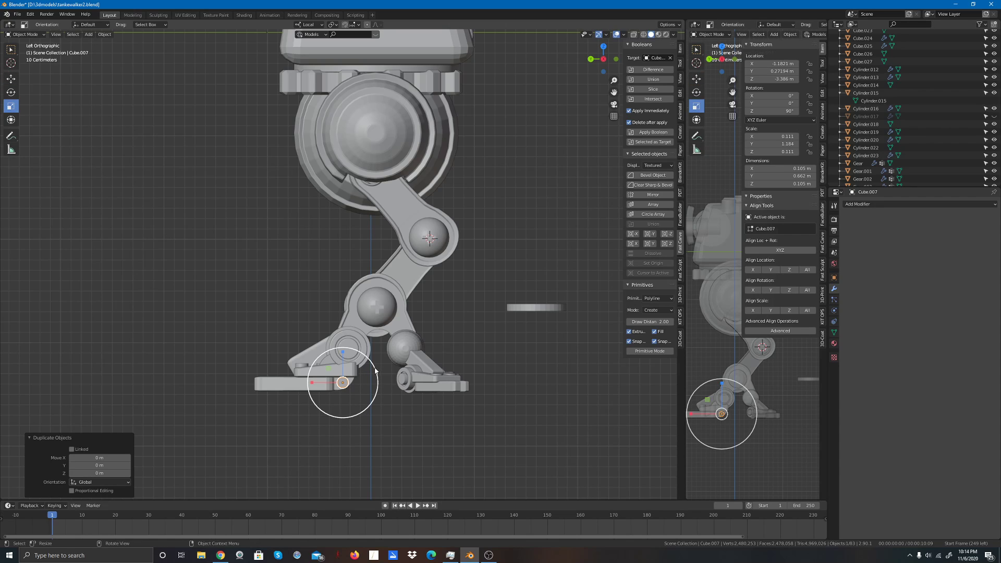
{"action": "left_click_drag", "start_coordinate": [374, 371], "coordinate": [365, 376]}
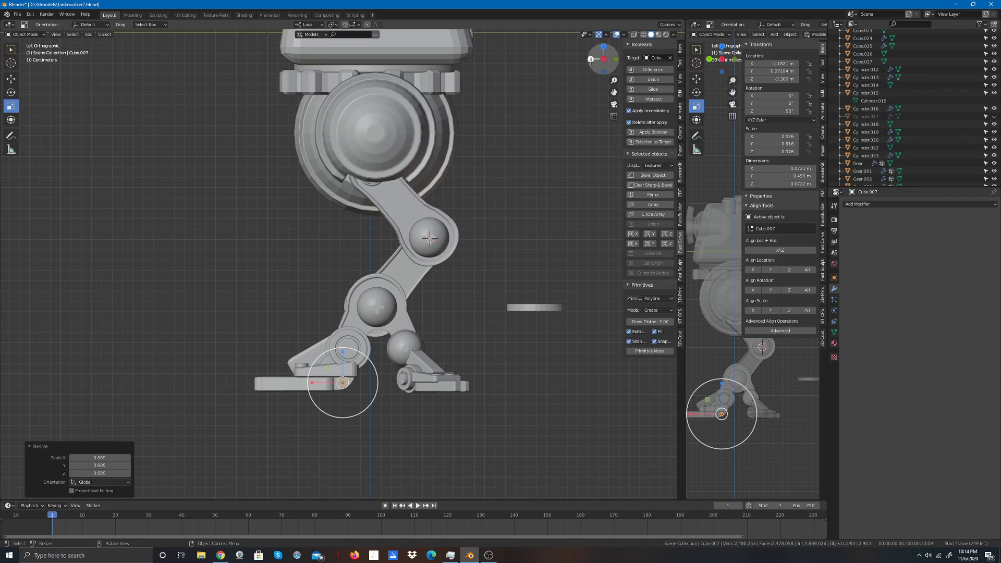
Step: Stretch the thinner copied hinge pin along its local Y axis to a length of about 0.697 m
{"action": "left_click", "coordinate": [591, 60]}
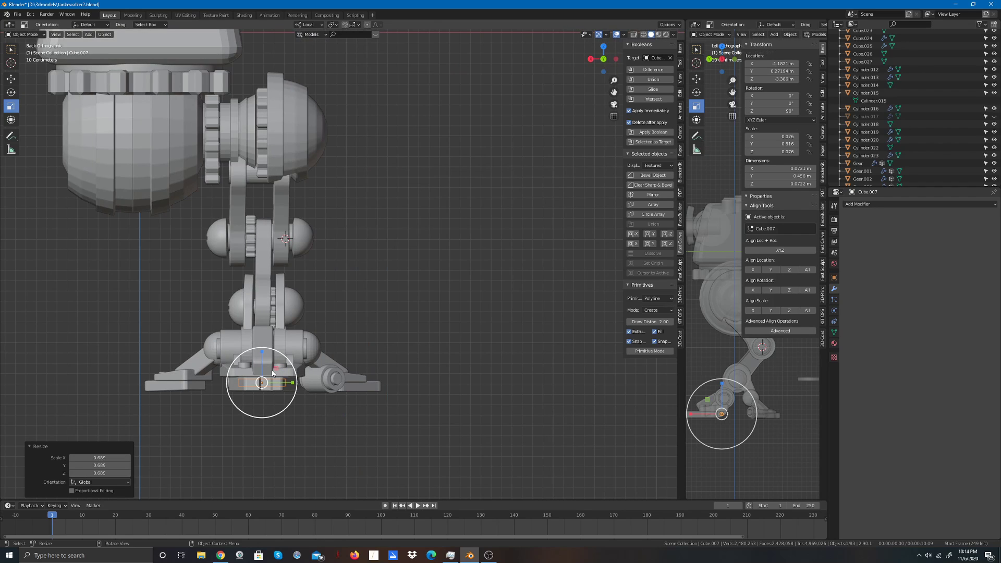
{"action": "left_click_drag", "start_coordinate": [292, 385], "coordinate": [311, 382]}
{"action": "left_click", "coordinate": [405, 335]}
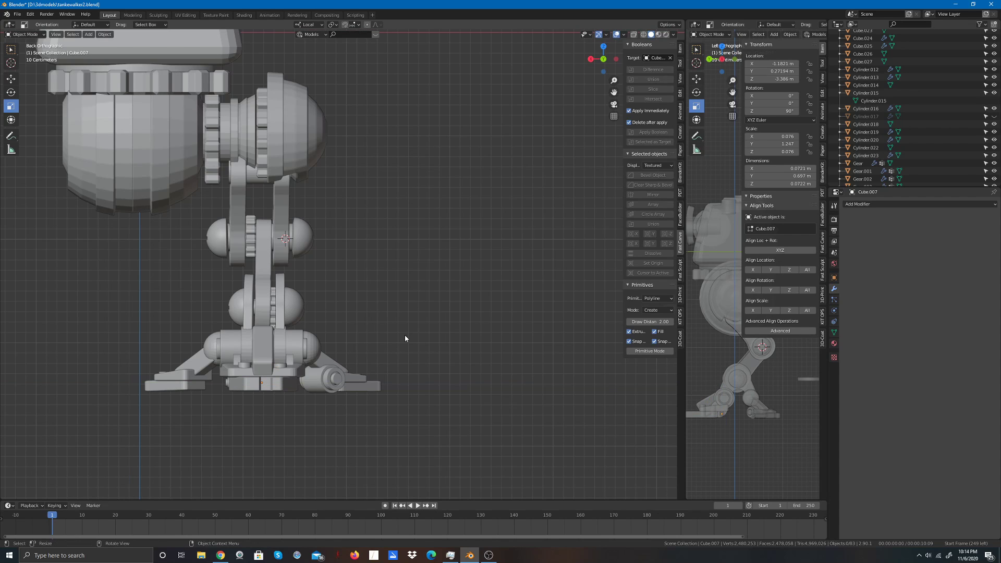
Step: Apply Bevel Object to the thin inner toe hinge pin and to the thicker pin surrounding it
{"action": "left_click_drag", "start_coordinate": [617, 54], "coordinate": [605, 103]}
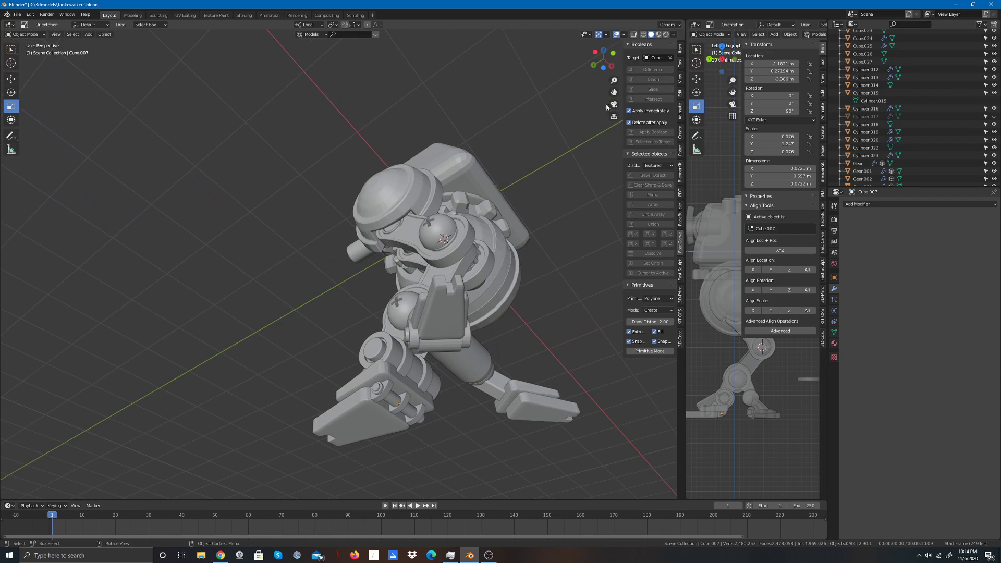
{"action": "left_click", "coordinate": [377, 388]}
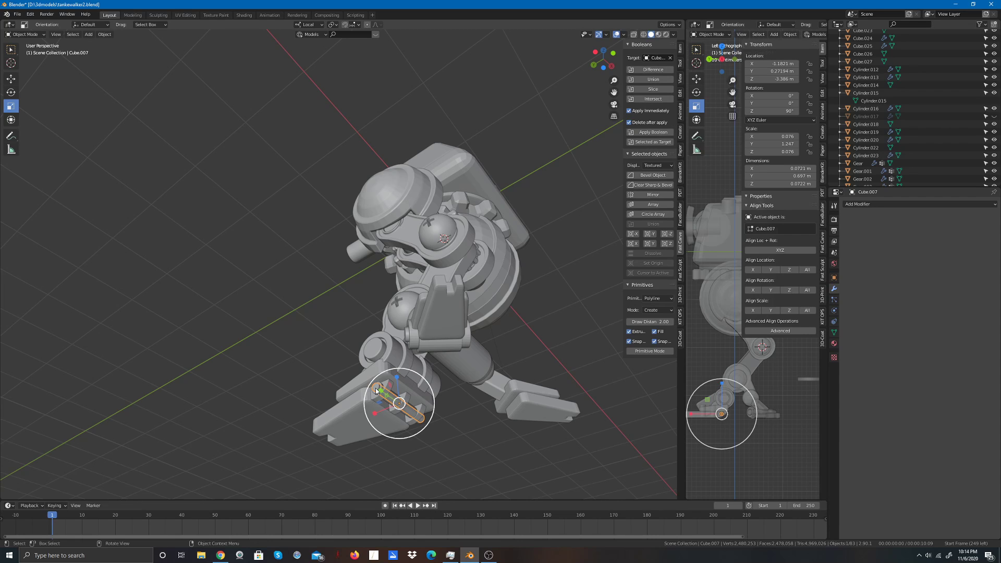
{"action": "left_click", "coordinate": [662, 175]}
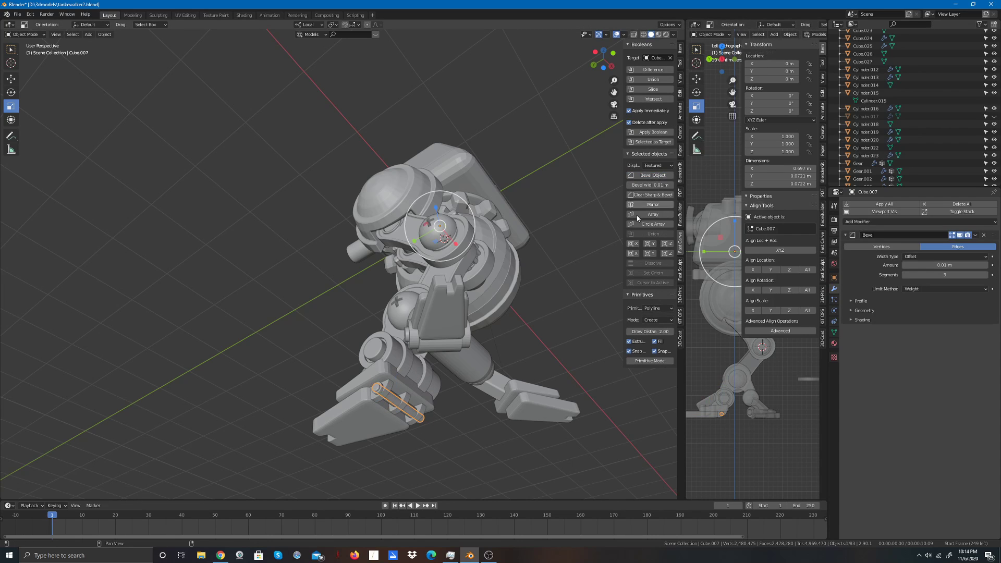
{"action": "left_click", "coordinate": [374, 392]}
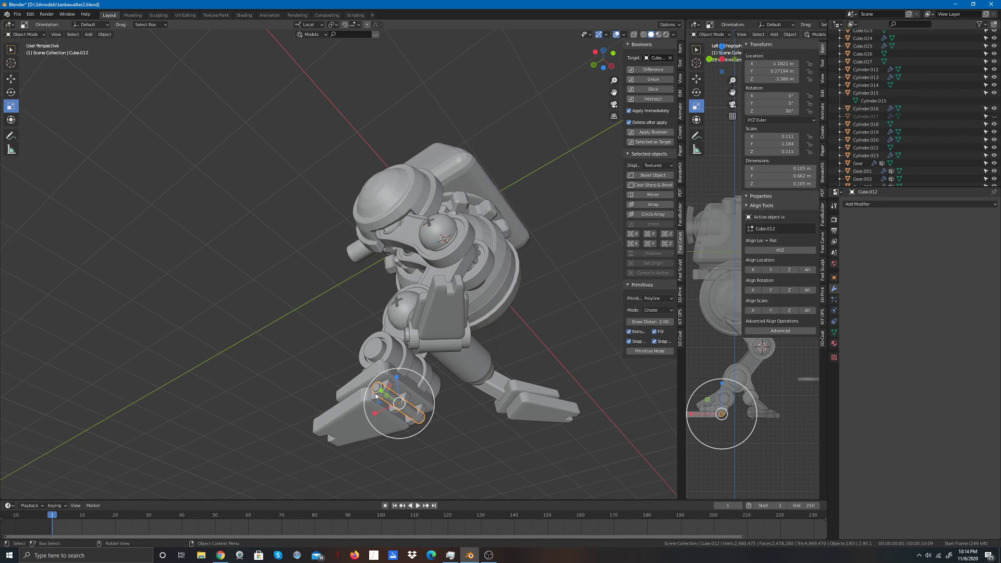
{"action": "left_click", "coordinate": [642, 176]}
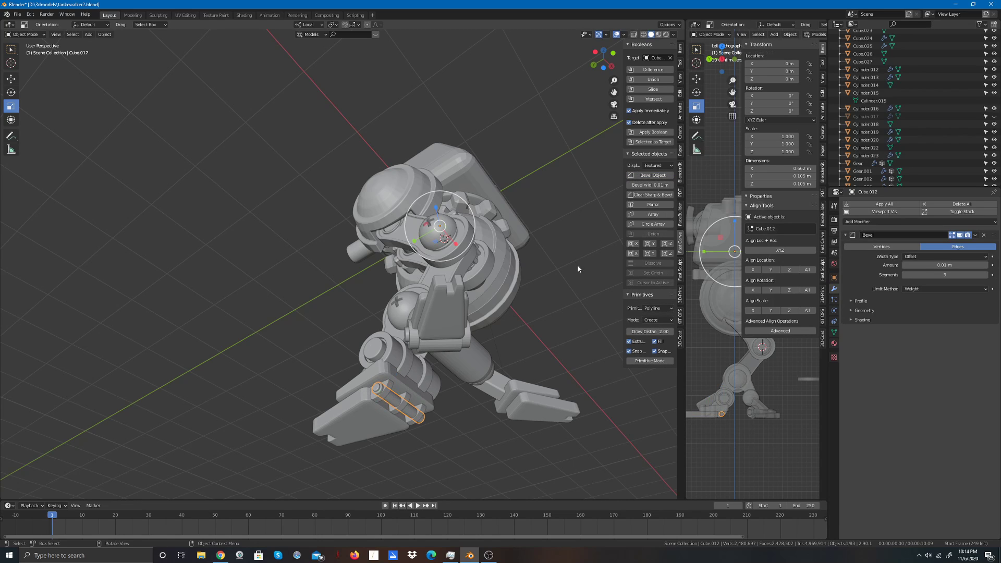
Step: Apply Bevel Object to the two outer hinge discs at the ends of the toe hinge pin
{"action": "left_click", "coordinate": [376, 399]}
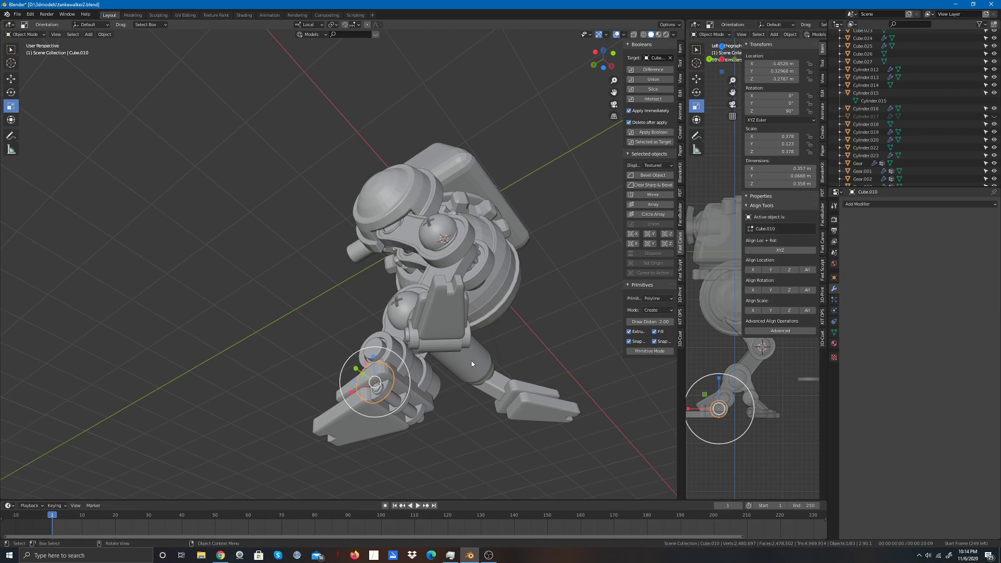
{"action": "left_click", "coordinate": [652, 175]}
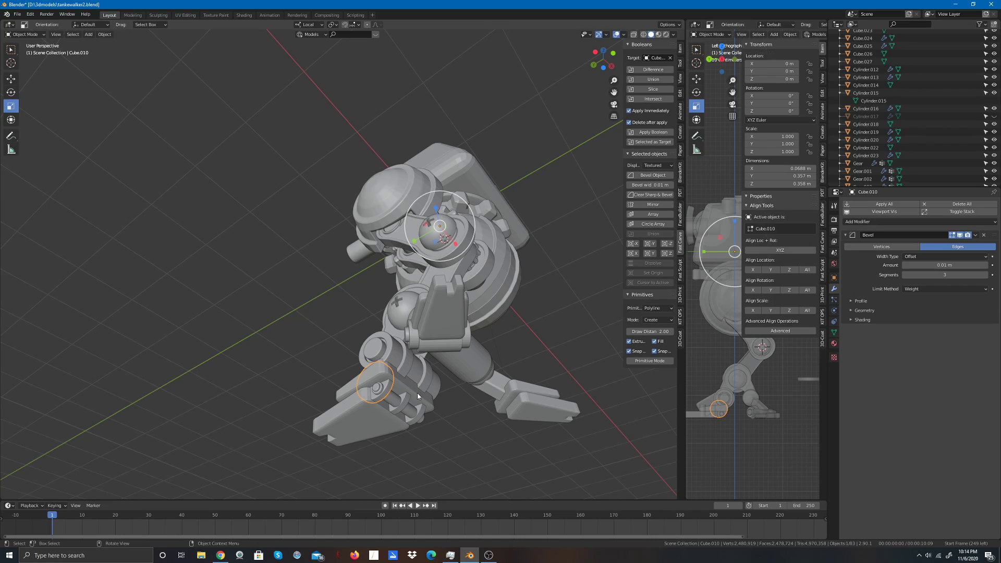
{"action": "left_click", "coordinate": [412, 418]}
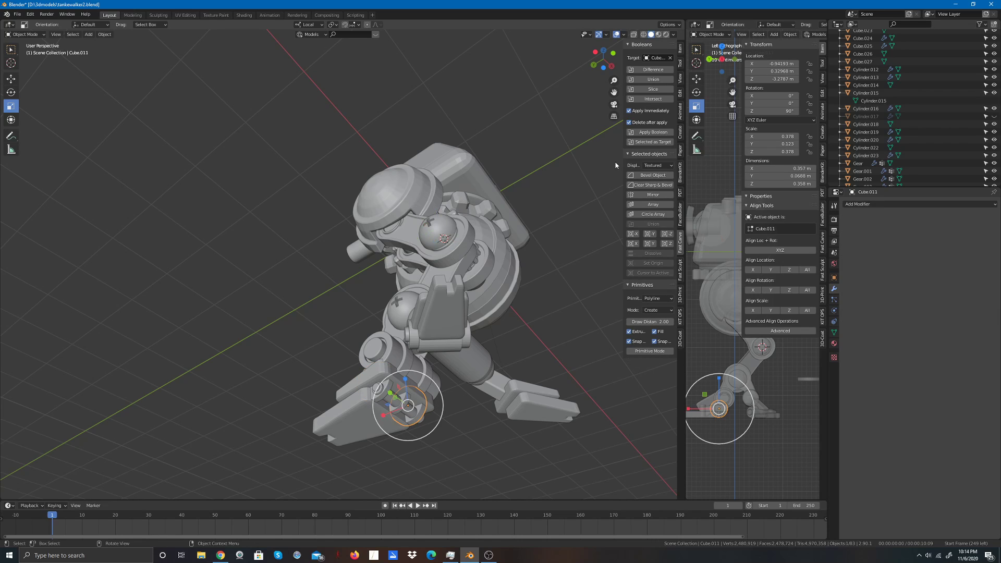
{"action": "left_click", "coordinate": [653, 175]}
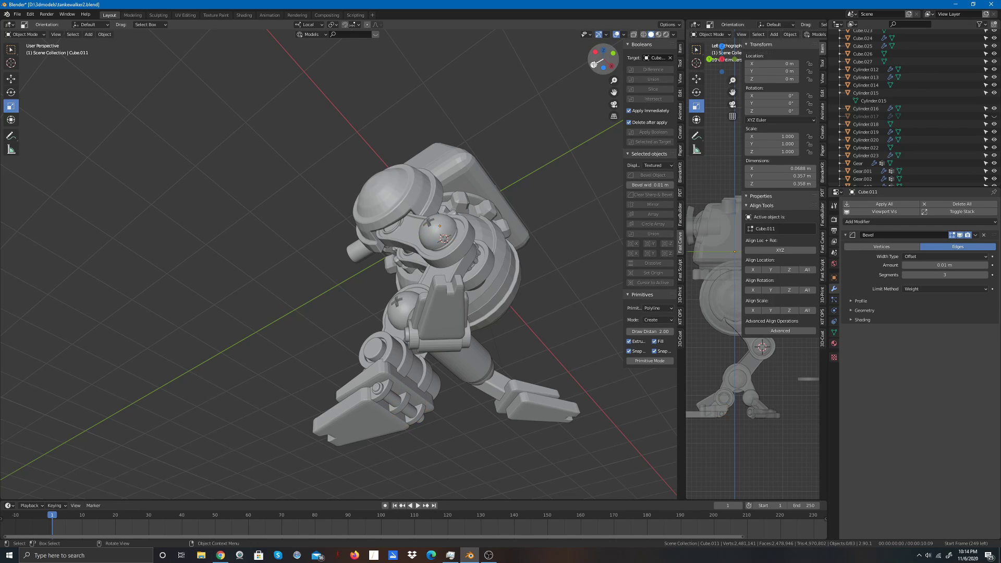
Step: Apply Bevel Object to the two larger ankle discs on either side of the toe's central arm
{"action": "left_click_drag", "start_coordinate": [594, 59], "coordinate": [772, 136]}
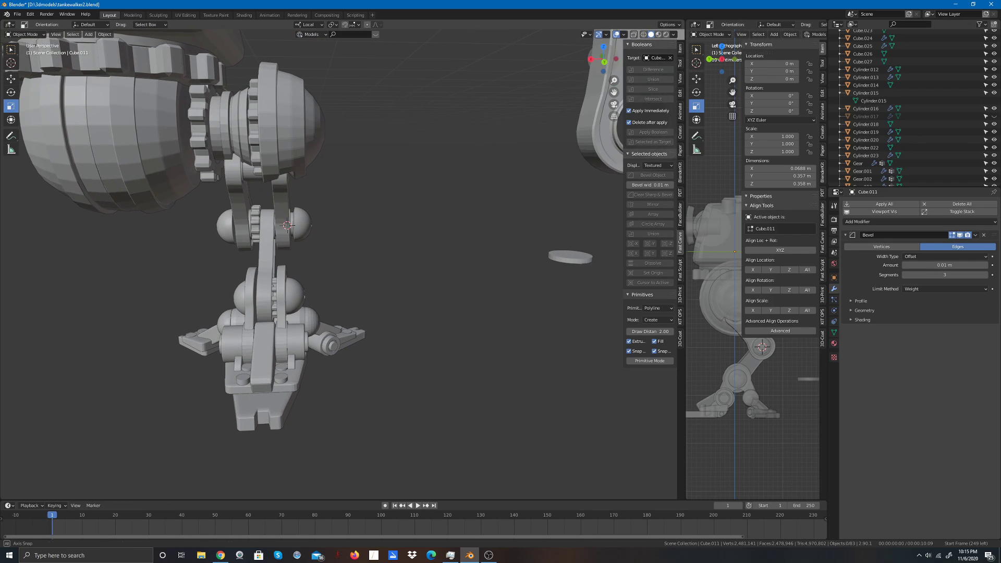
{"action": "left_click", "coordinate": [281, 342]}
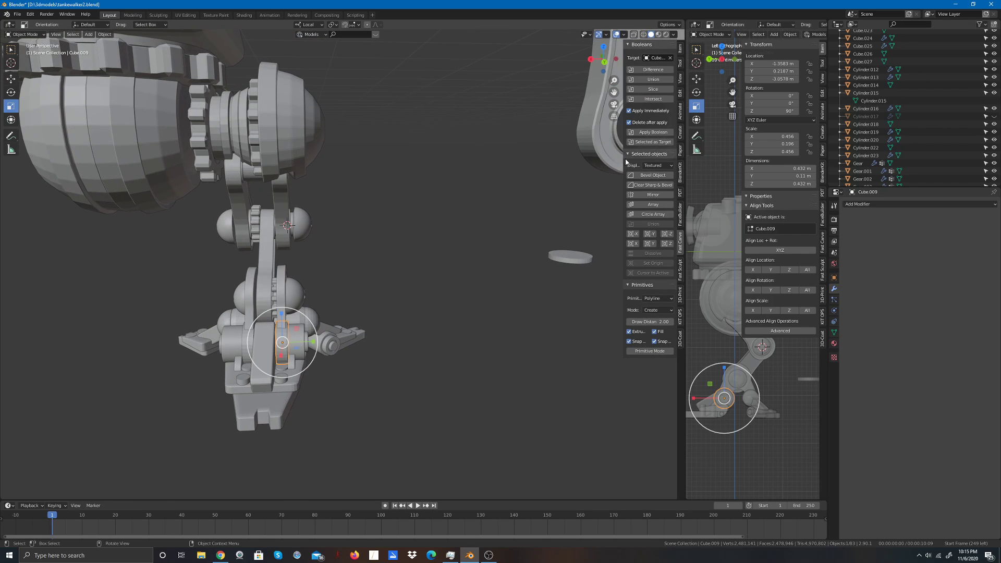
{"action": "left_click", "coordinate": [653, 175]}
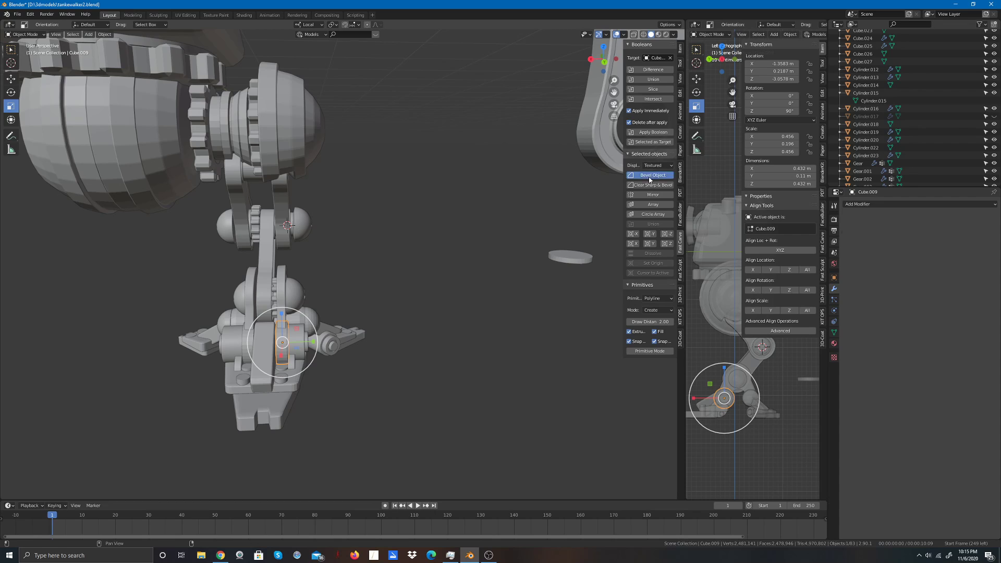
{"action": "left_click", "coordinate": [247, 342]}
{"action": "left_click", "coordinate": [649, 176]}
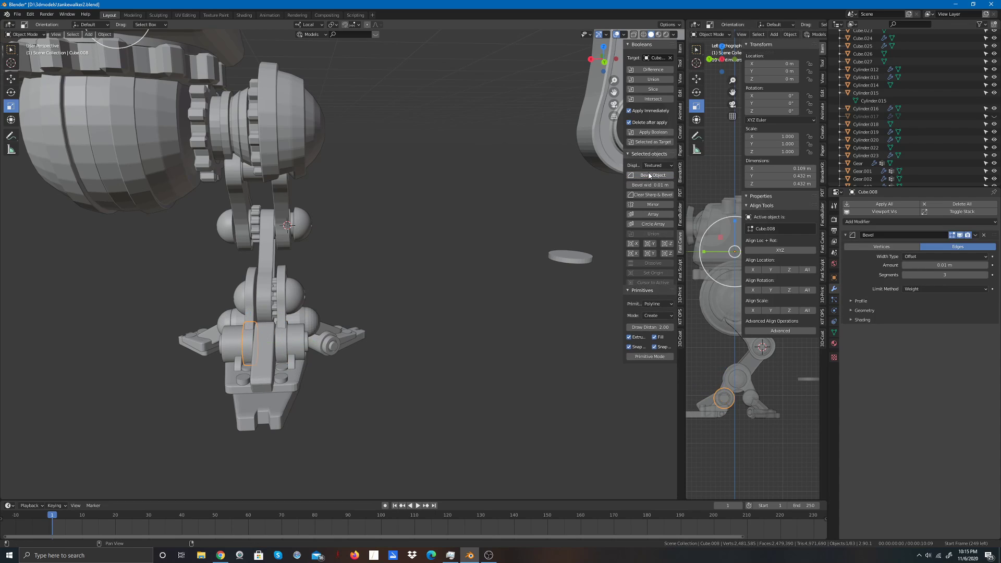
{"action": "left_click", "coordinate": [475, 255]}
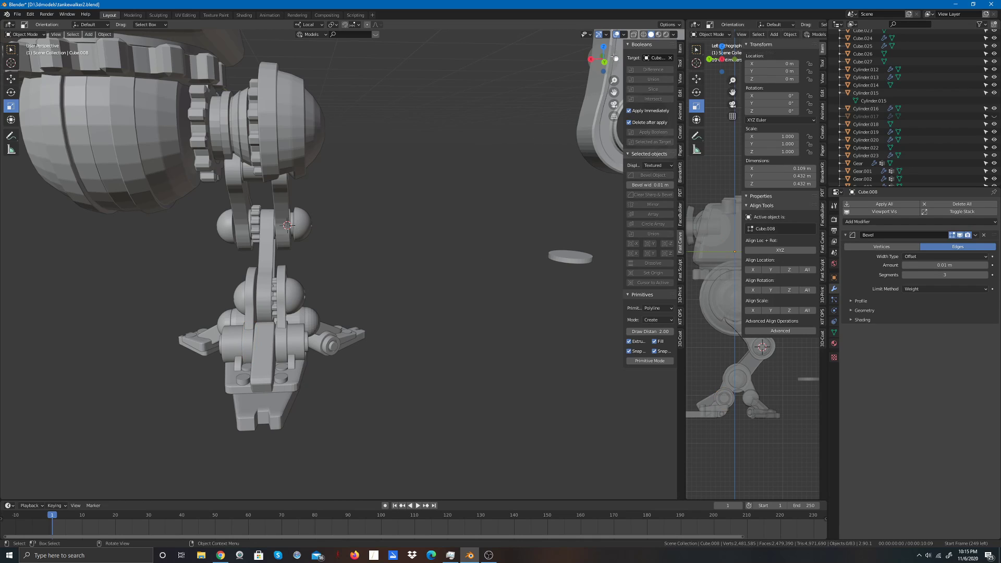
{"action": "left_click_drag", "start_coordinate": [611, 56], "coordinate": [522, 241]}
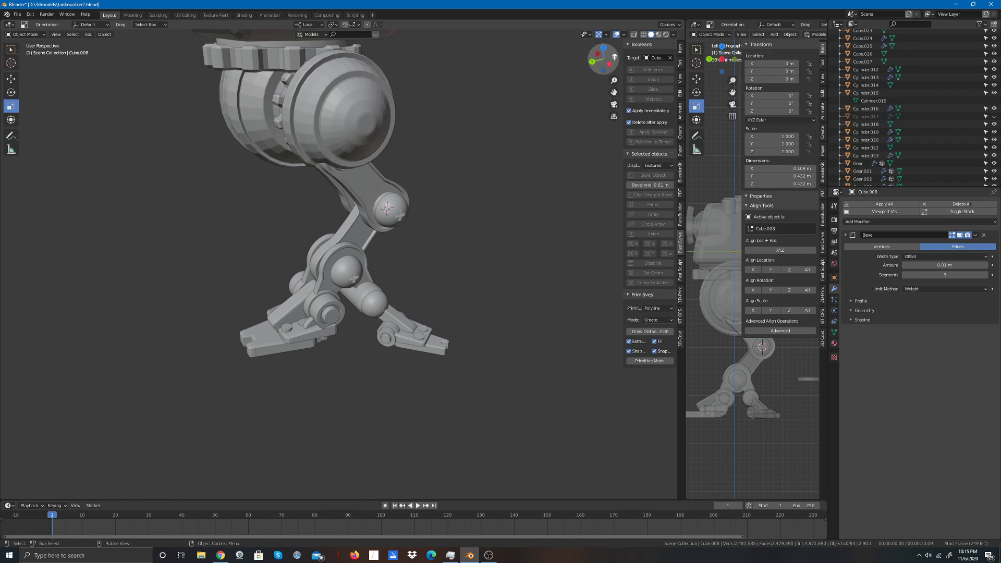
{"action": "left_click_drag", "start_coordinate": [609, 62], "coordinate": [447, 30]}
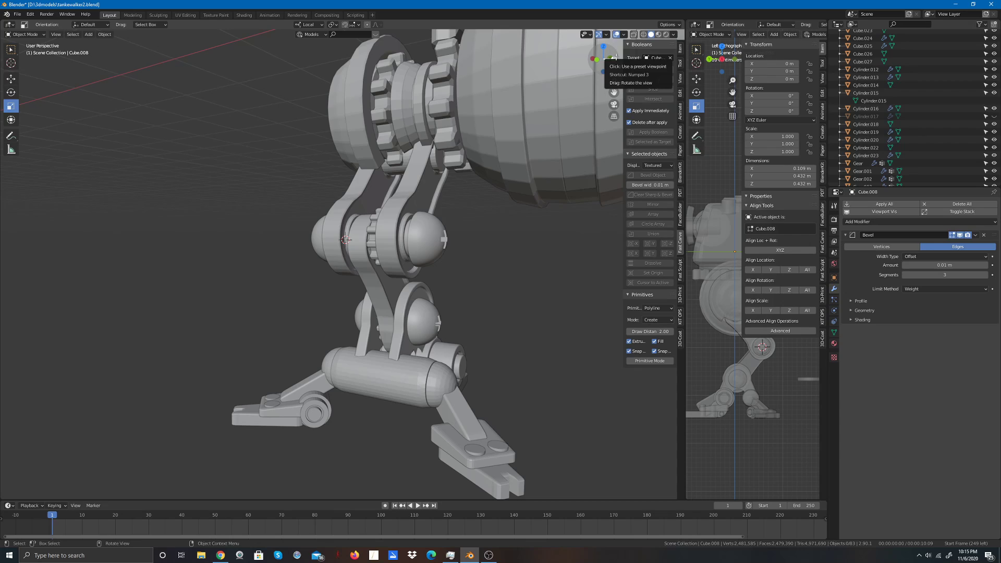
{"action": "left_click_drag", "start_coordinate": [615, 57], "coordinate": [621, 31]}
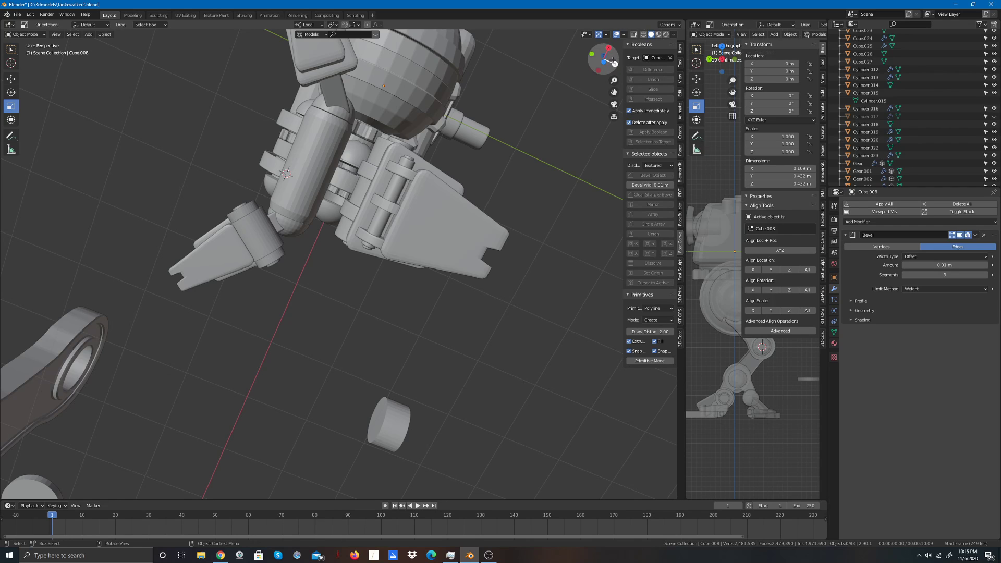
{"action": "left_click_drag", "start_coordinate": [603, 59], "coordinate": [630, 45]}
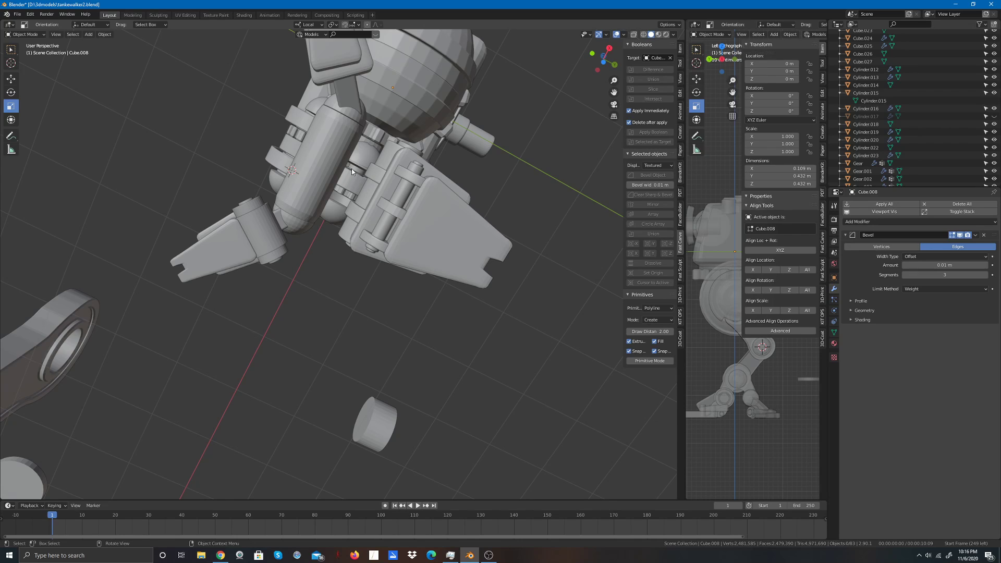
{"action": "left_click", "coordinate": [353, 183]}
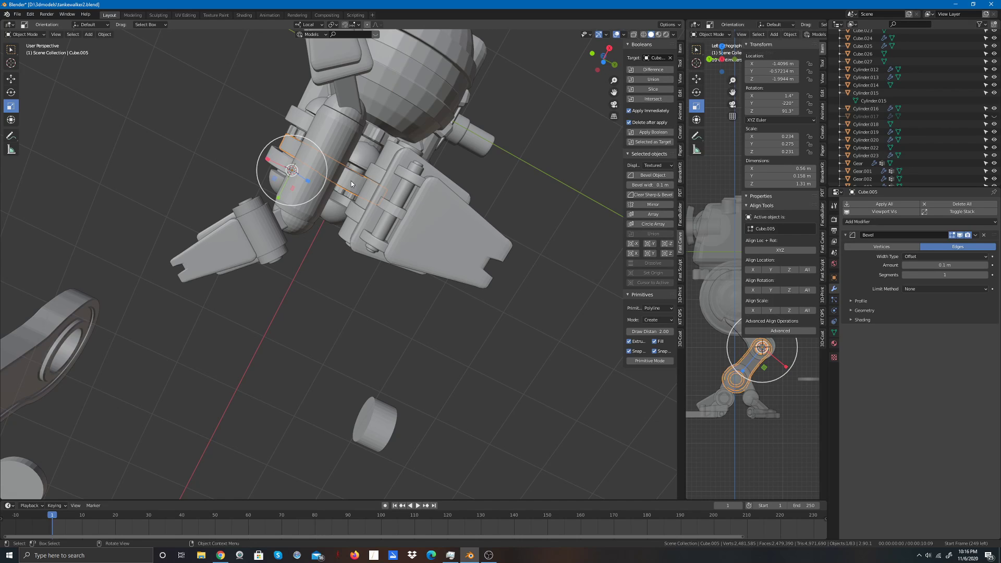
{"action": "left_click", "coordinate": [351, 301]}
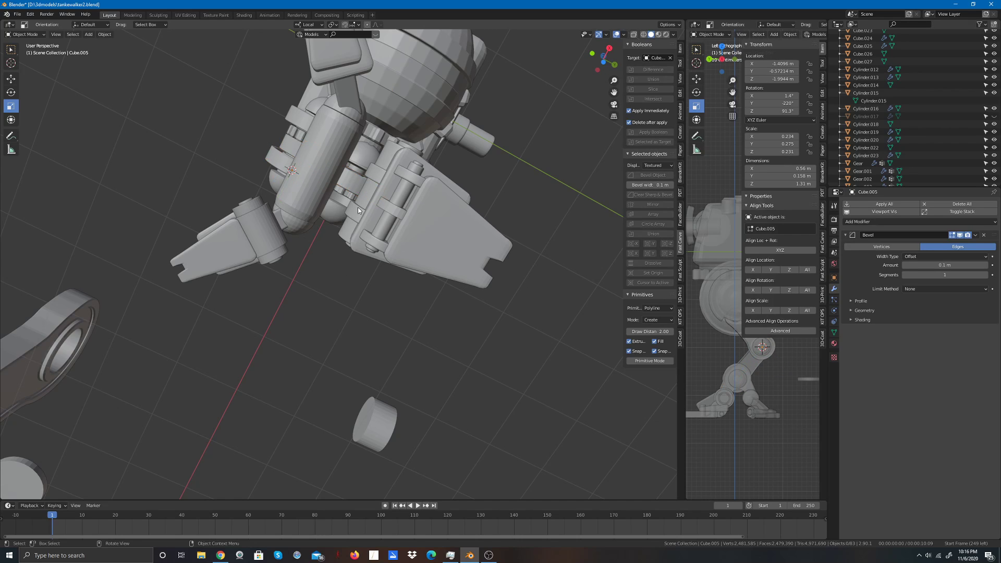
Step: Move the middle disc of the toe hinge out of the hinge to about X -1.07 m, Y -0.02 m
{"action": "left_click", "coordinate": [385, 206]}
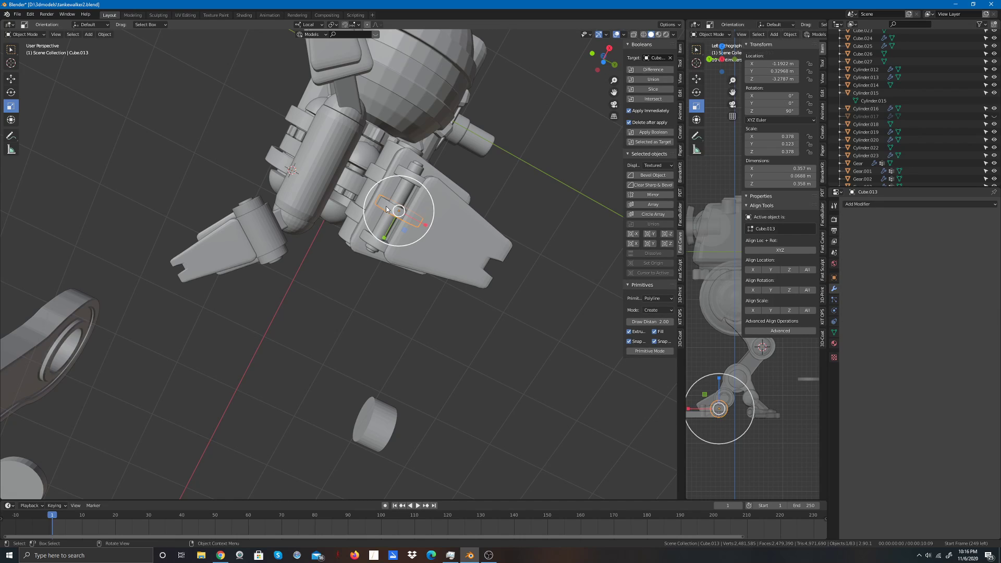
{"action": "key", "text": "shift"}
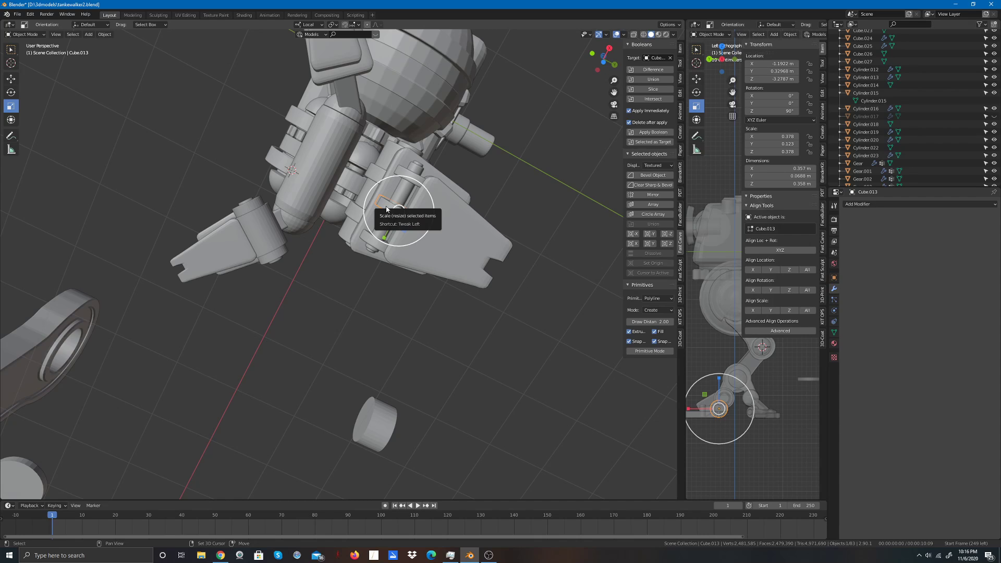
{"action": "left_click", "coordinate": [10, 79]}
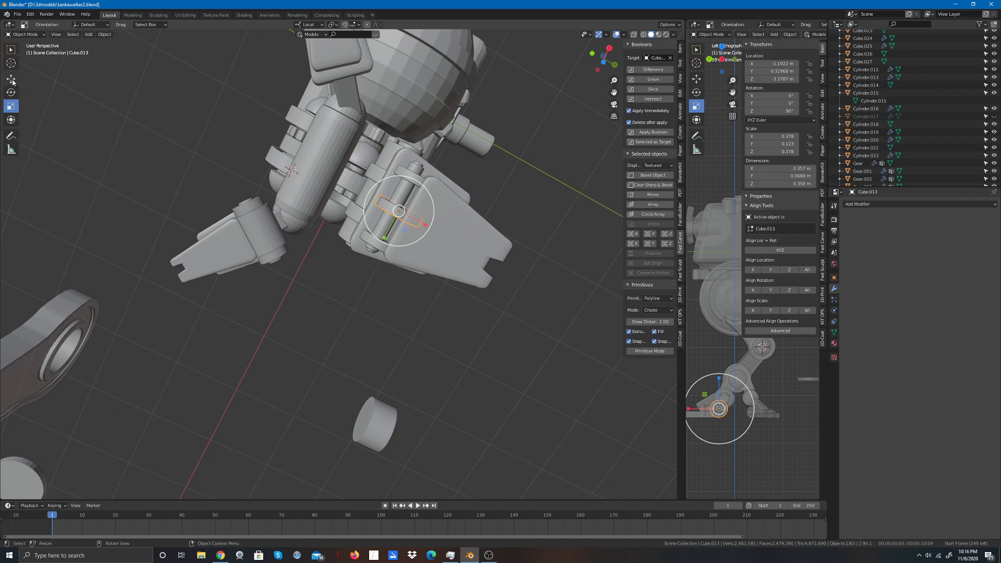
{"action": "left_click_drag", "start_coordinate": [426, 226], "coordinate": [367, 196]}
Step: Raise the loose disc to just below the lower leg joint, between the toe joints, at about Y -0.057 m, Z -2.99 m
{"action": "left_click_drag", "start_coordinate": [606, 52], "coordinate": [543, 129]}
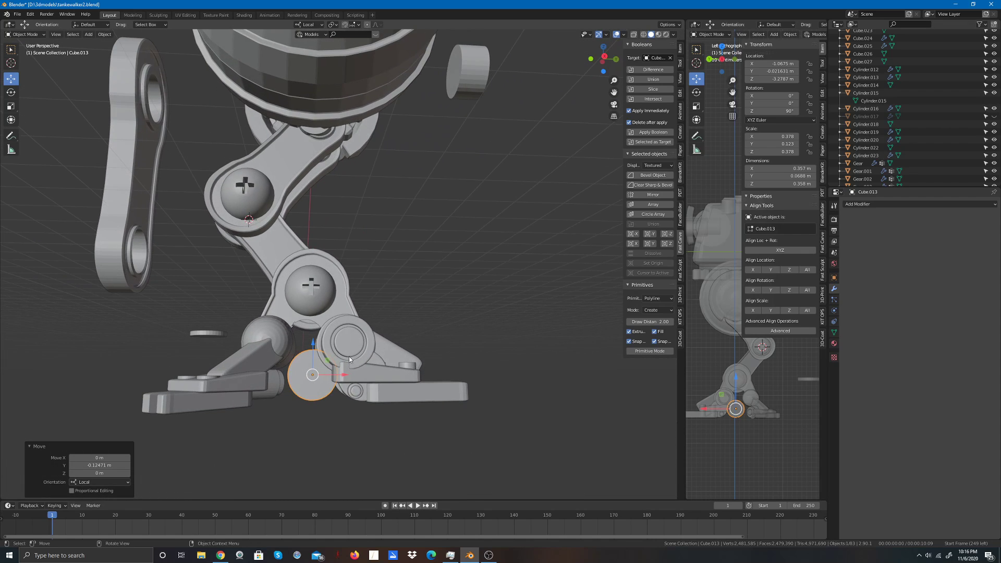
{"action": "left_click_drag", "start_coordinate": [317, 347], "coordinate": [311, 262]}
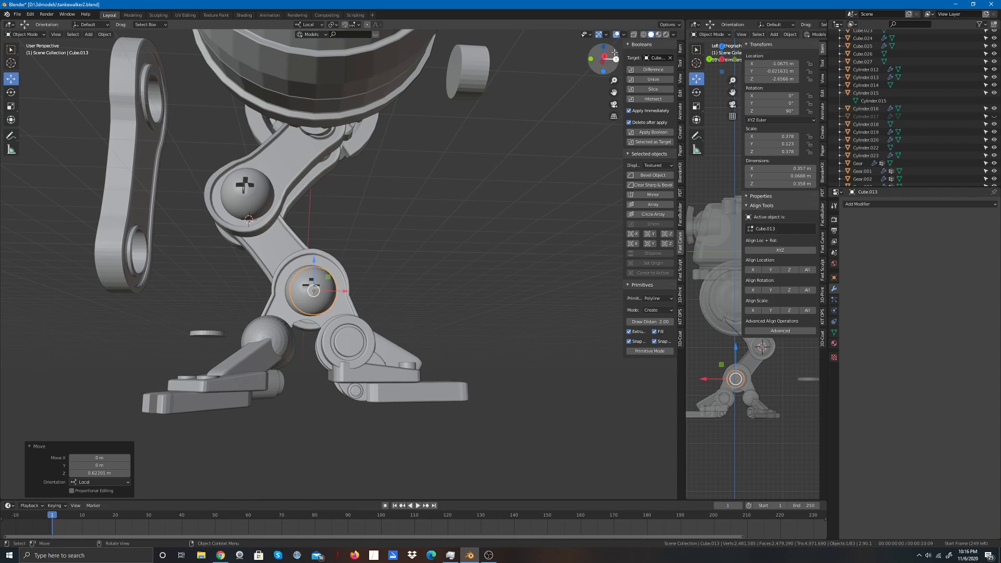
{"action": "left_click_drag", "start_coordinate": [612, 52], "coordinate": [824, 51]}
{"action": "left_click_drag", "start_coordinate": [312, 260], "coordinate": [302, 306]}
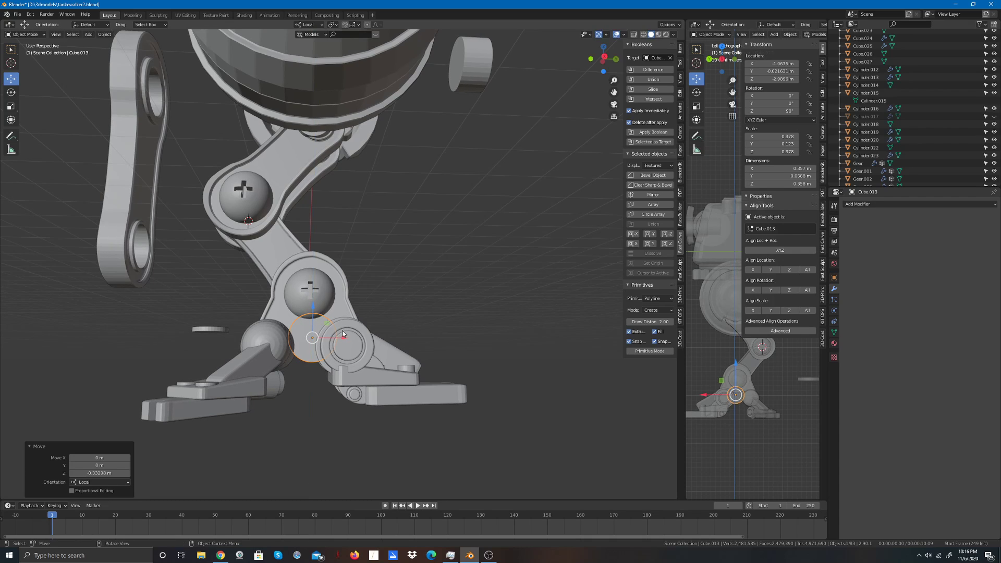
{"action": "left_click_drag", "start_coordinate": [340, 337], "coordinate": [337, 337]}
{"action": "left_click", "coordinate": [401, 307]}
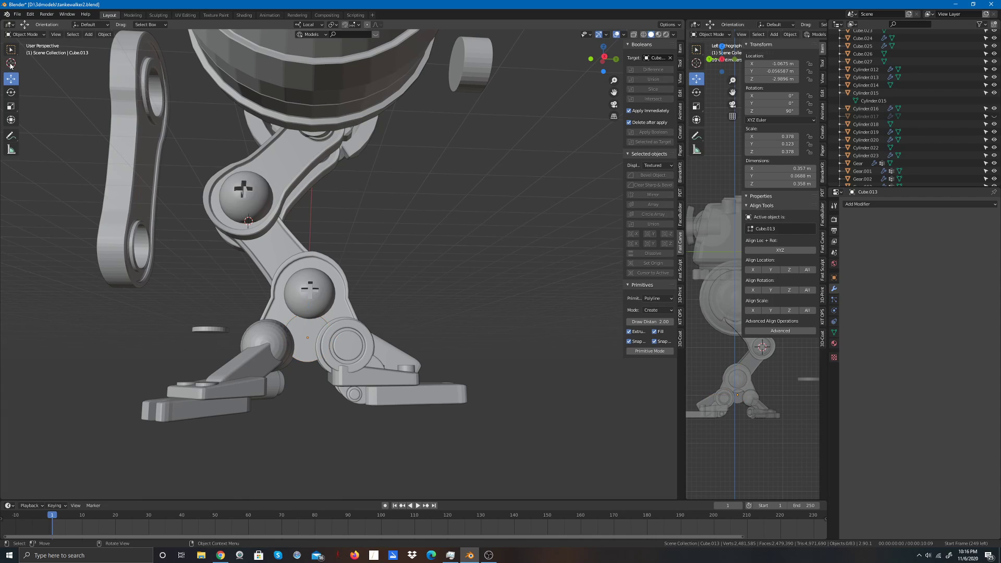
{"action": "left_click", "coordinate": [309, 328]}
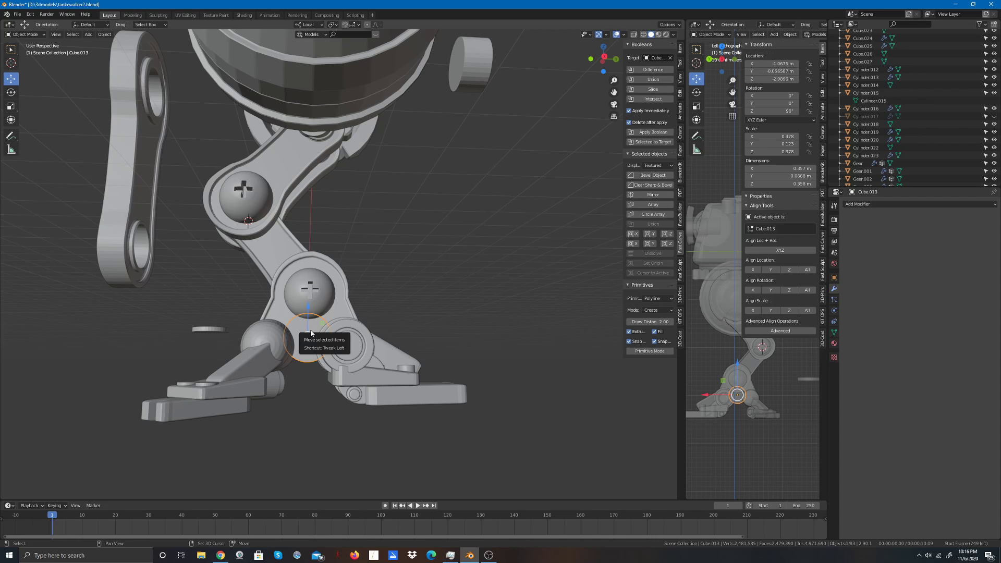
Step: Duplicate the disc below the lower leg joint almost in place, about 0.026 m lower, and scale the copy by about 1.083 along local X
{"action": "key", "text": "shift+d"}
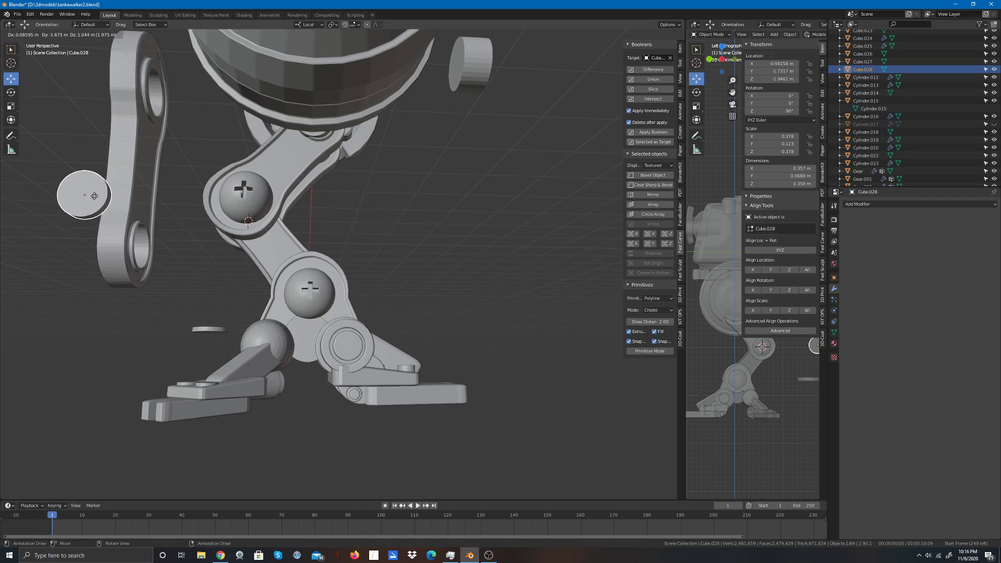
{"action": "left_click", "coordinate": [312, 333]}
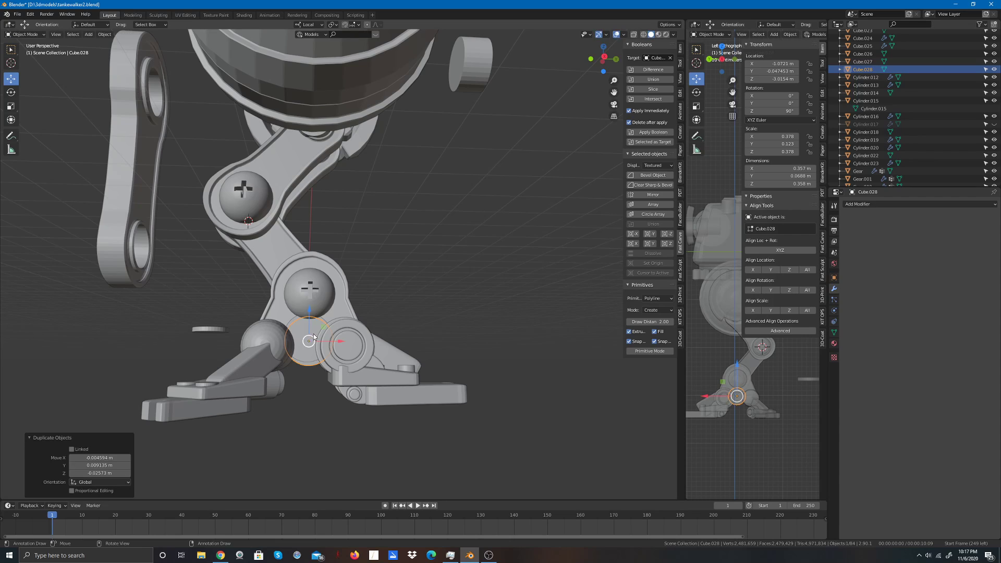
{"action": "left_click", "coordinate": [10, 106]}
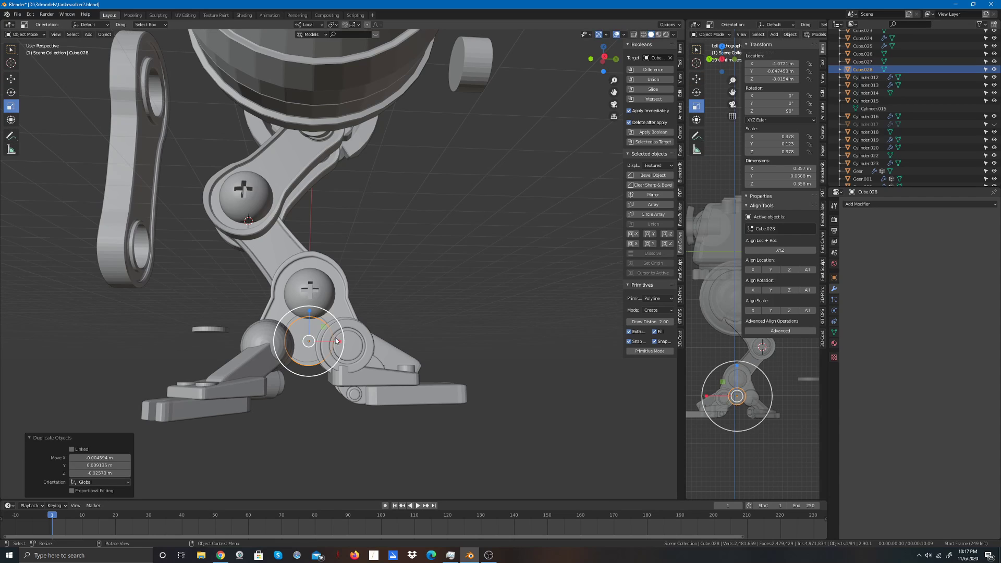
{"action": "left_click_drag", "start_coordinate": [340, 341], "coordinate": [345, 340]}
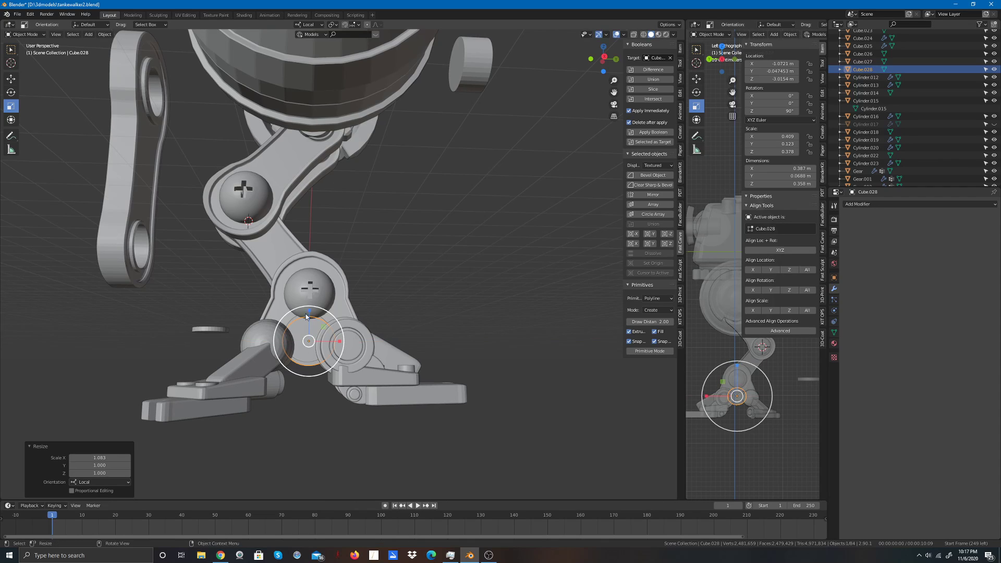
{"action": "left_click", "coordinate": [420, 291]}
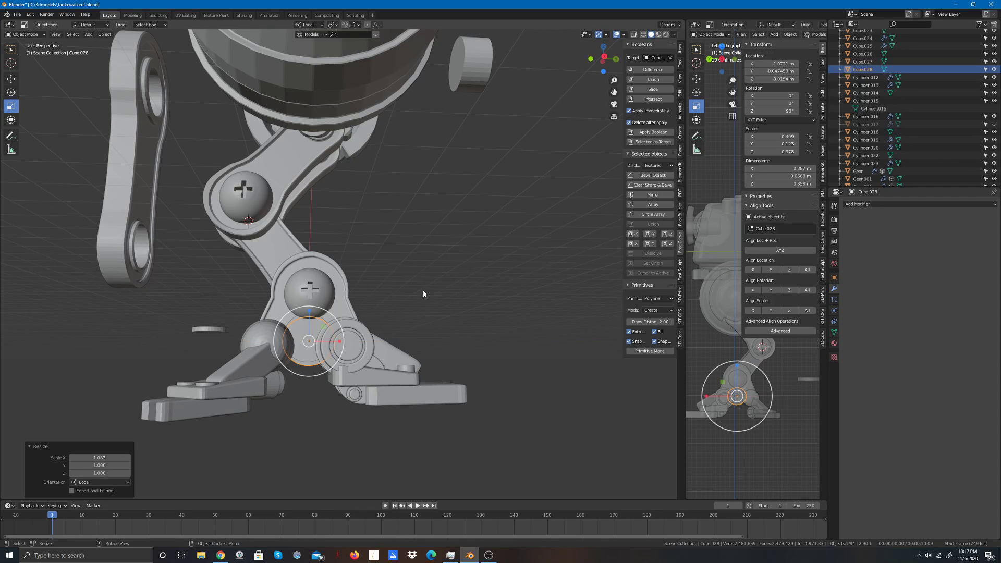
Step: Clear the existing Boolean target and select the original disc below the lower leg joint
{"action": "left_click", "coordinate": [309, 353]}
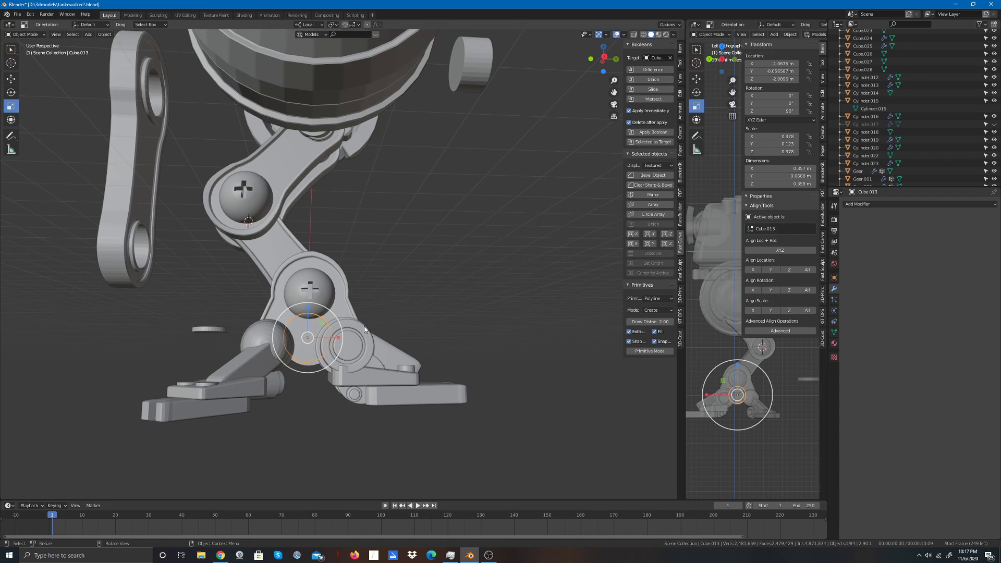
{"action": "left_click", "coordinate": [419, 299]}
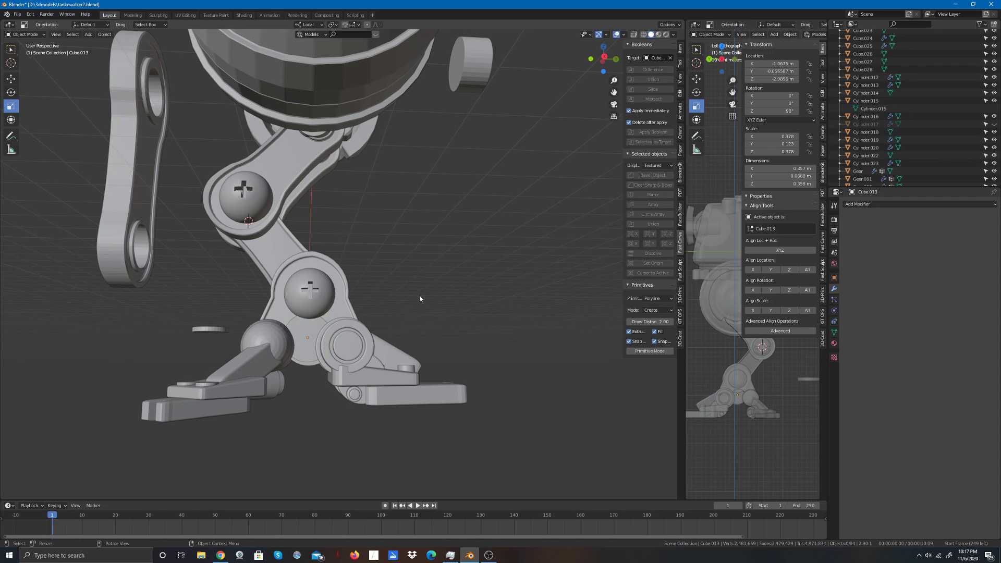
{"action": "left_click", "coordinate": [308, 355]}
{"action": "left_click", "coordinate": [304, 401]}
{"action": "left_click", "coordinate": [305, 348]}
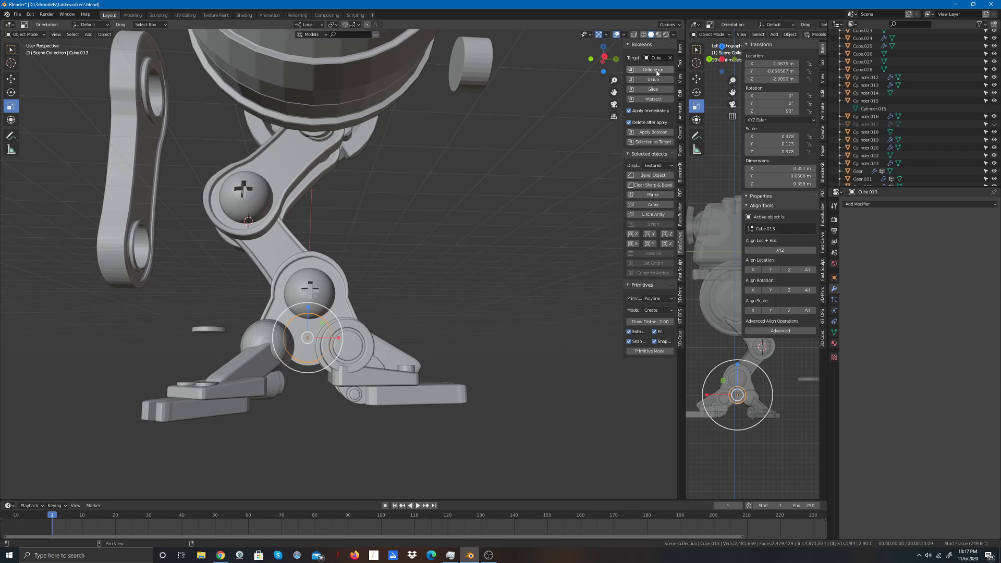
{"action": "left_click", "coordinate": [443, 298]}
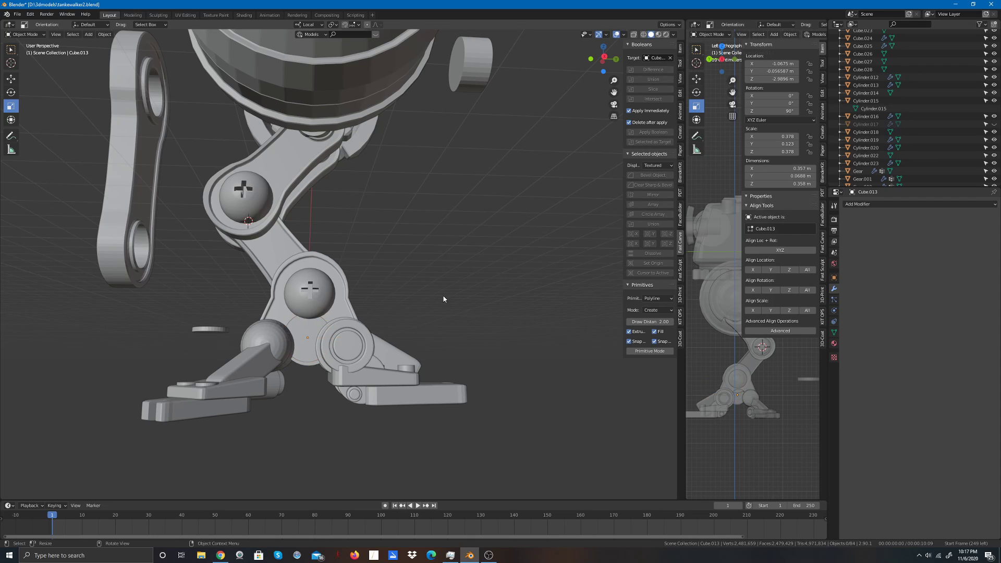
{"action": "left_click", "coordinate": [307, 368]}
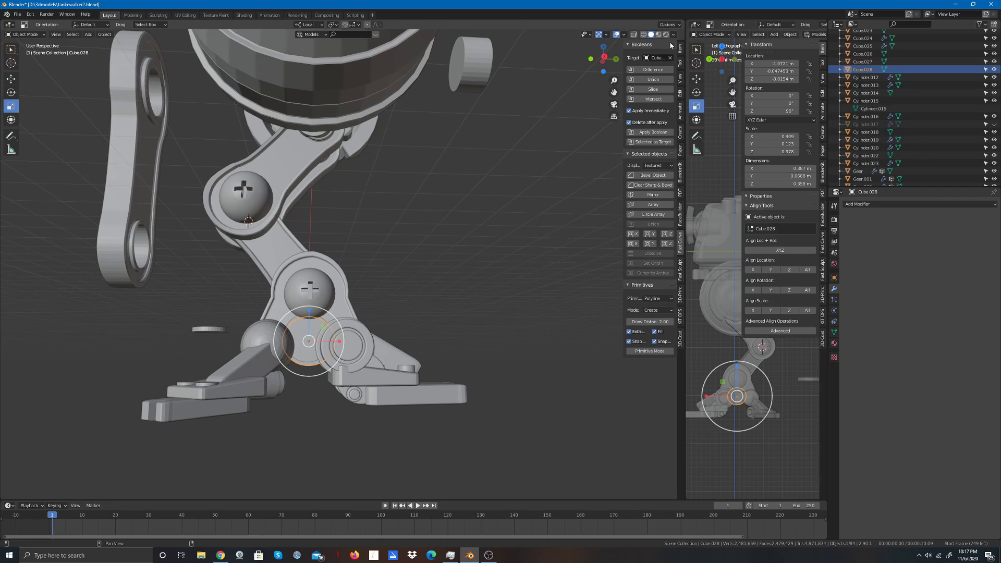
{"action": "left_click", "coordinate": [670, 58]}
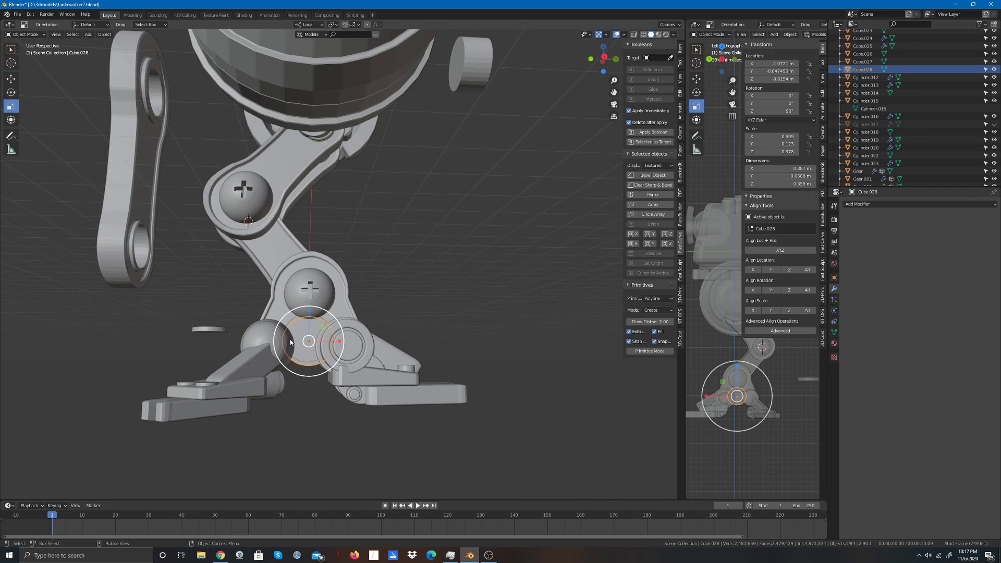
{"action": "key", "text": "ctrl+z"}
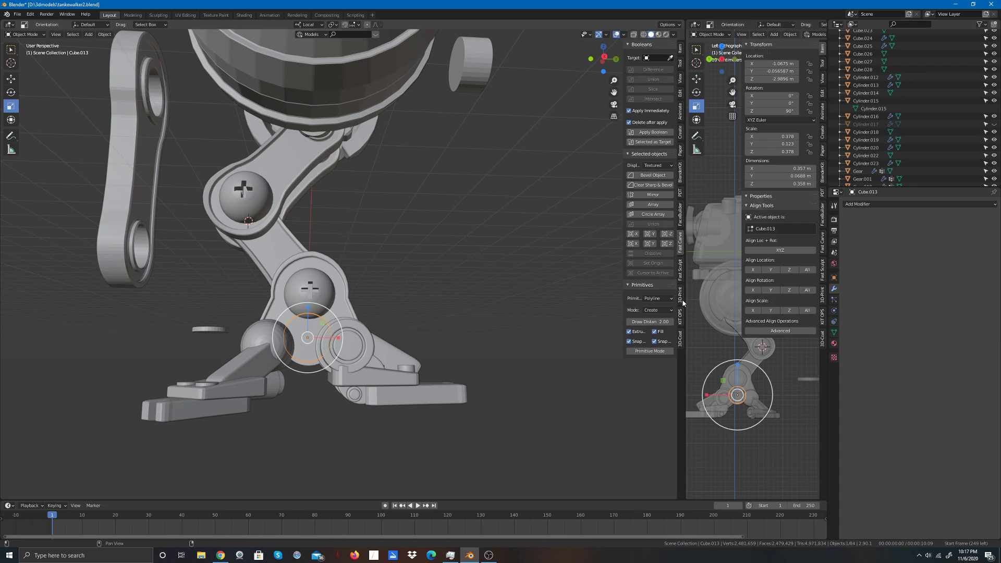
Step: Try to slice the enlarged disc copy, set as the Boolean target, with the original disc as the cutter
{"action": "left_click", "coordinate": [669, 58]}
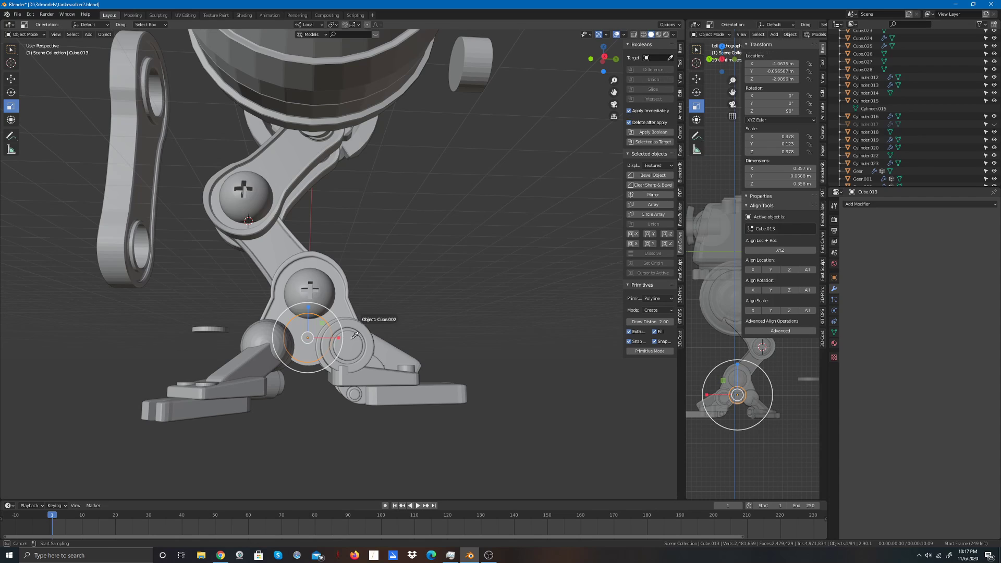
{"action": "left_click", "coordinate": [312, 359]}
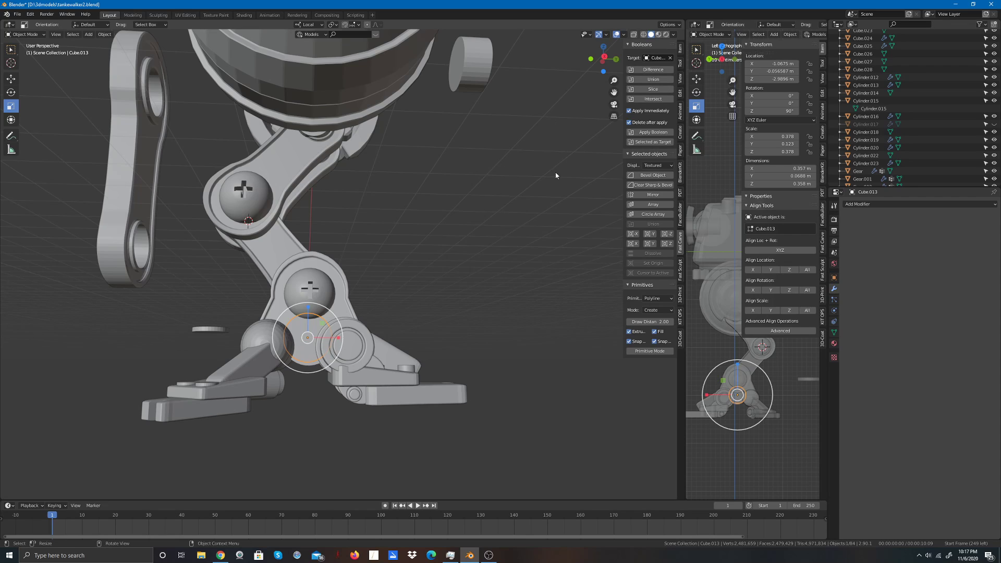
{"action": "left_click", "coordinate": [664, 81]}
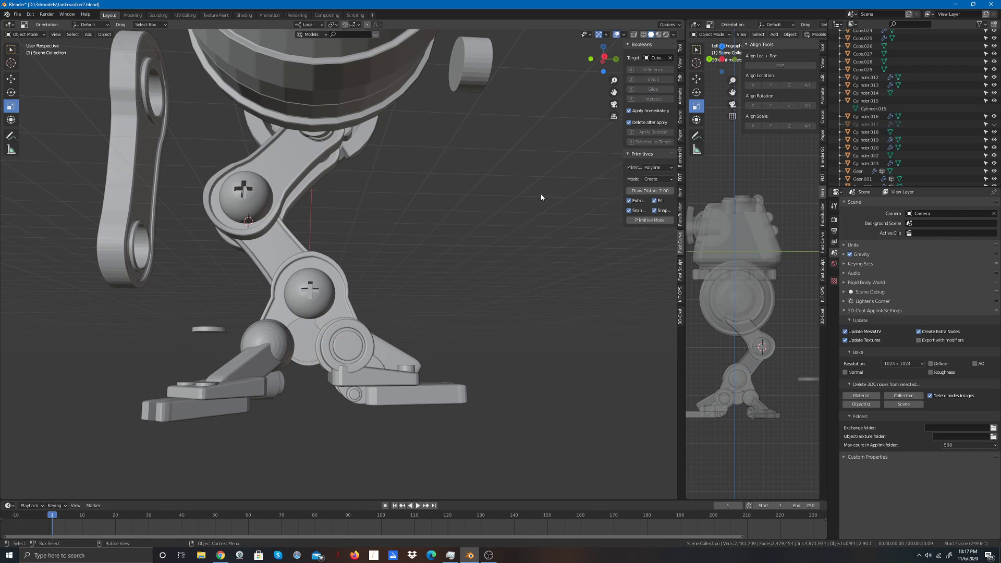
Step: Separate the sliced disc parts by lowering one about 0.49 m and raising the other about 0.03 m along Z
{"action": "left_click", "coordinate": [11, 77]}
{"action": "left_click", "coordinate": [312, 343]}
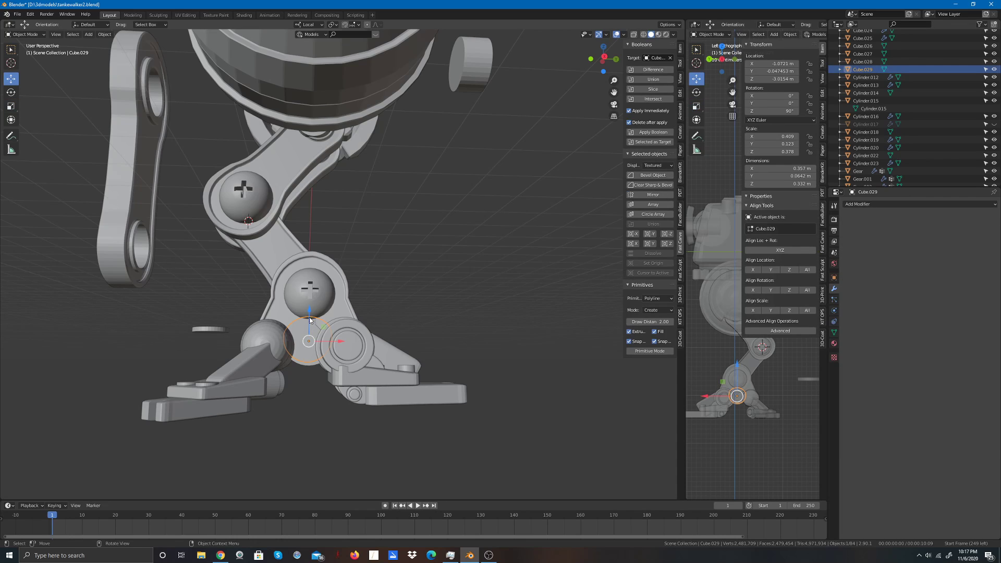
{"action": "left_click_drag", "start_coordinate": [309, 317], "coordinate": [309, 385]}
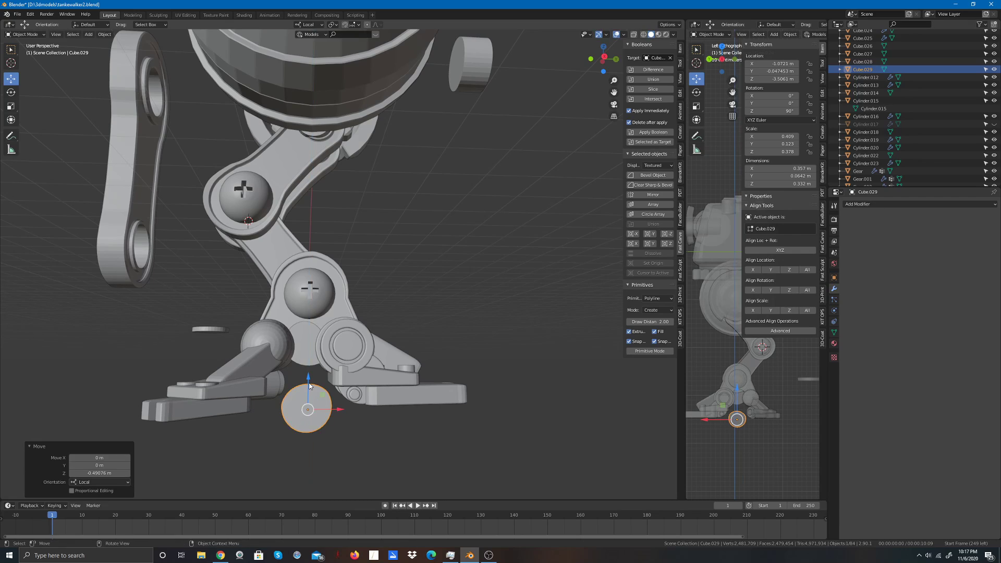
{"action": "left_click", "coordinate": [308, 358]}
{"action": "left_click_drag", "start_coordinate": [308, 310], "coordinate": [304, 311]}
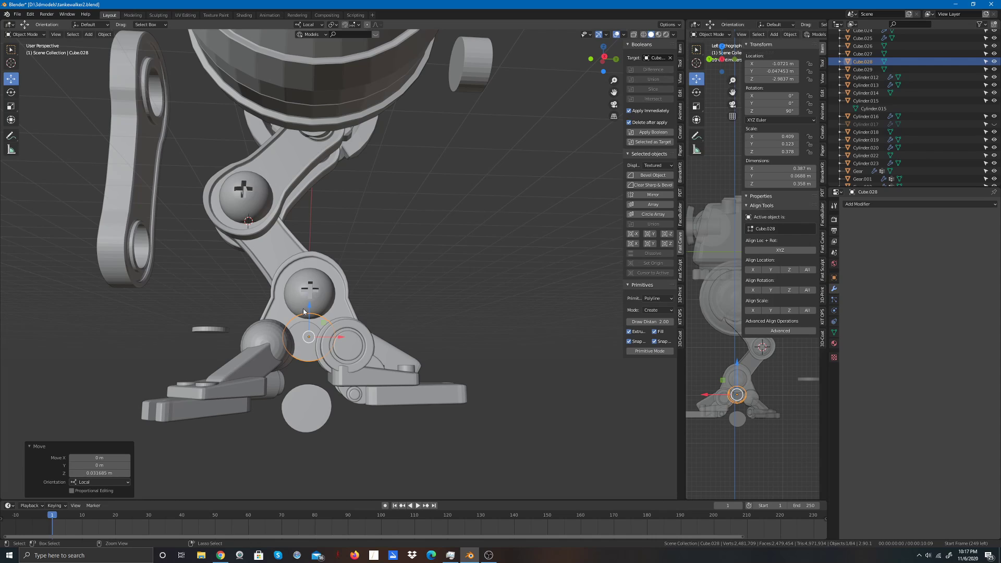
Step: Undo the moves of the sliced disc parts and the Boolean slice itself
{"action": "key", "text": "ctrl+z"}
{"action": "key", "text": "ctrl+z"}
{"action": "key", "text": "ctrl+z"}
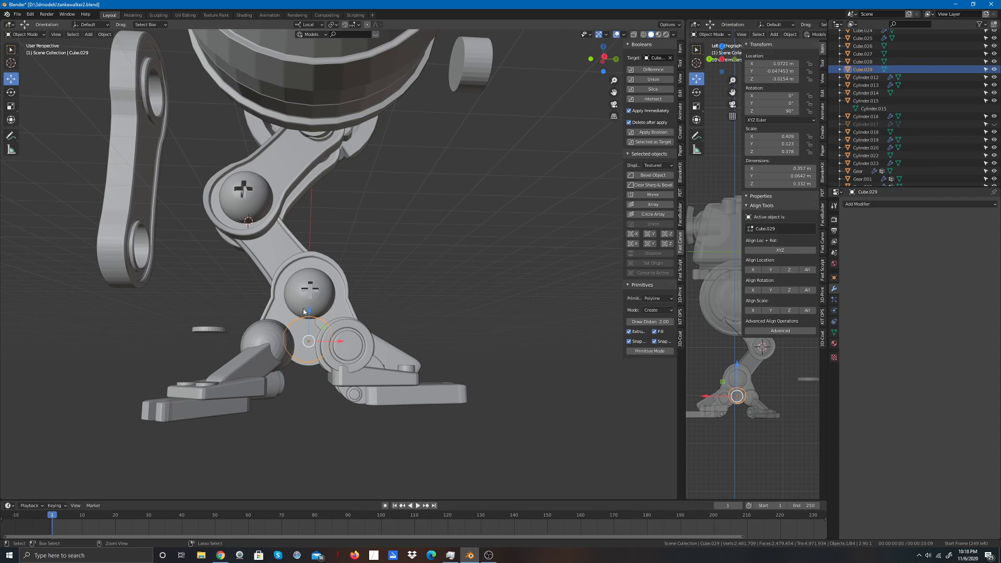
{"action": "key", "text": "alt+a"}
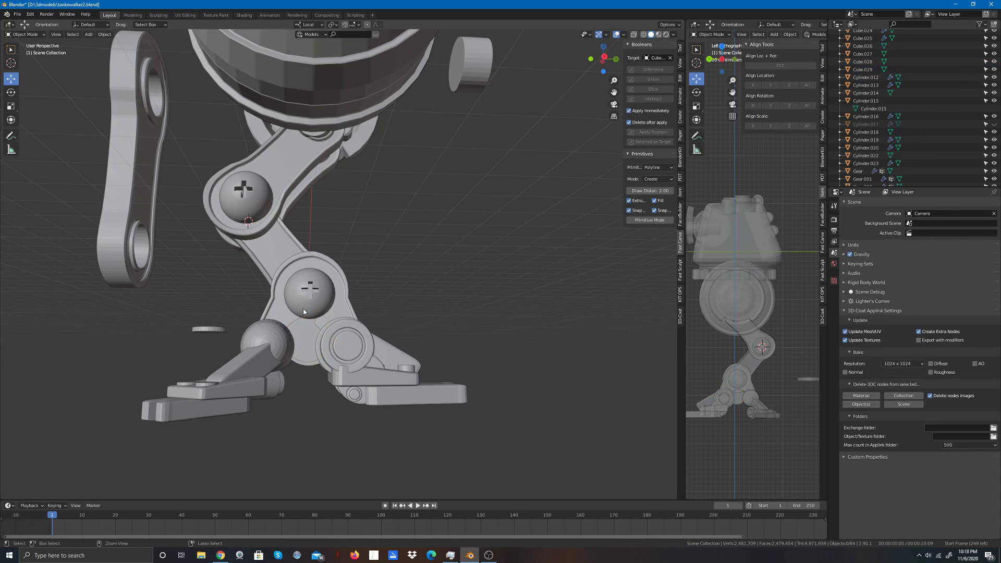
{"action": "left_click", "coordinate": [304, 311]}
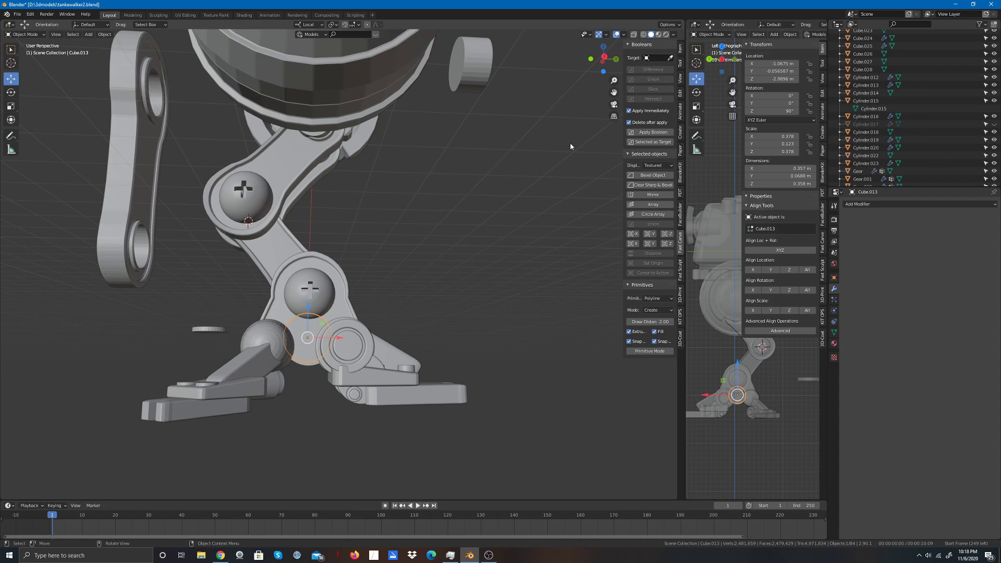
Step: Set the original disc as the Boolean target and slice it with the enlarged copy
{"action": "left_click_drag", "start_coordinate": [605, 57], "coordinate": [619, 62]}
{"action": "left_click", "coordinate": [495, 343]}
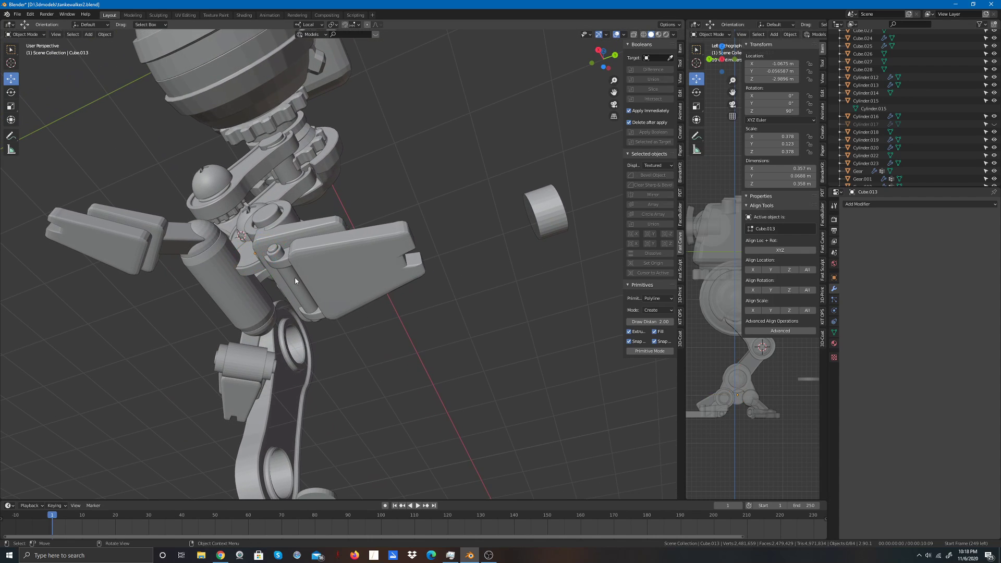
{"action": "left_click", "coordinate": [246, 272]}
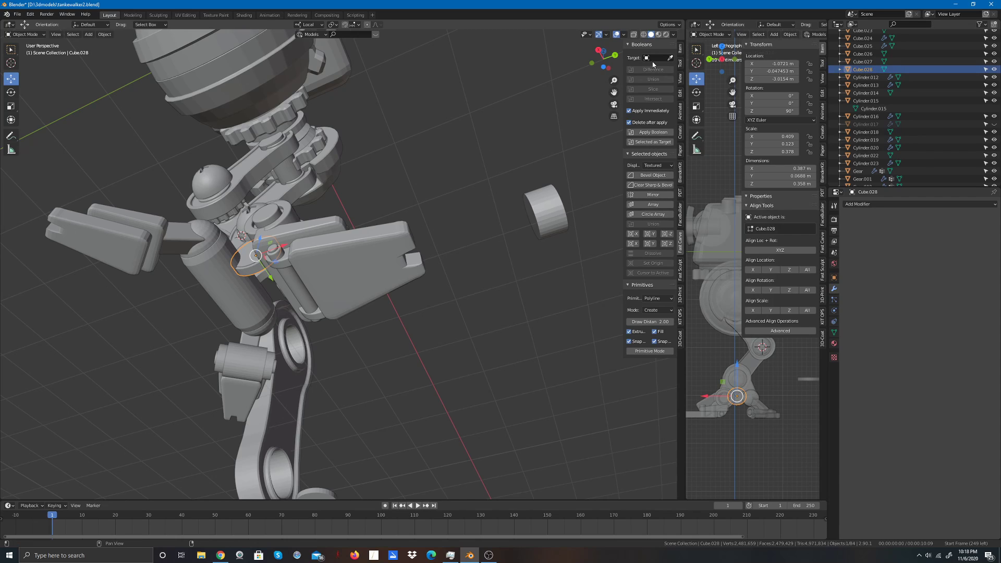
{"action": "left_click", "coordinate": [669, 58]}
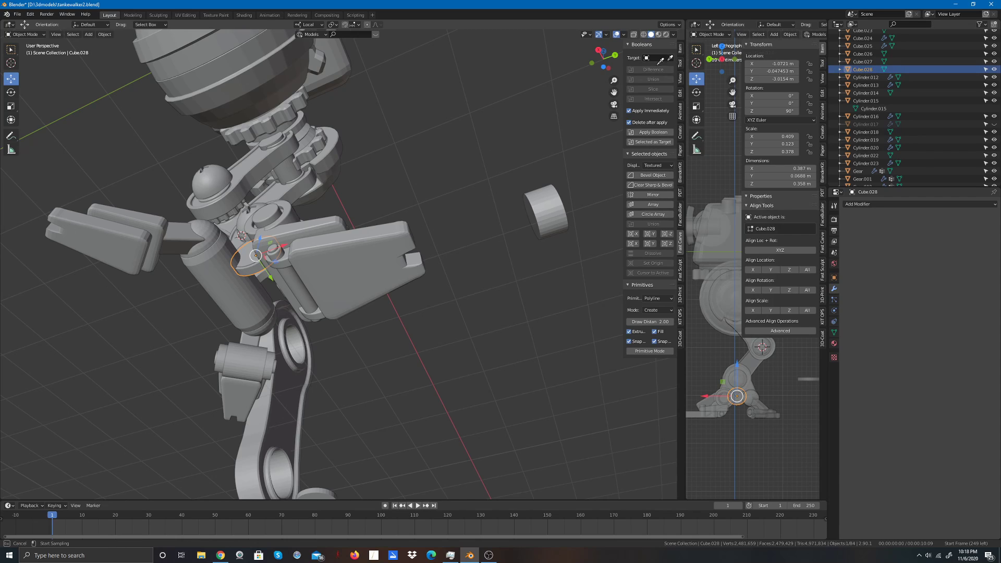
{"action": "left_click", "coordinate": [247, 259]}
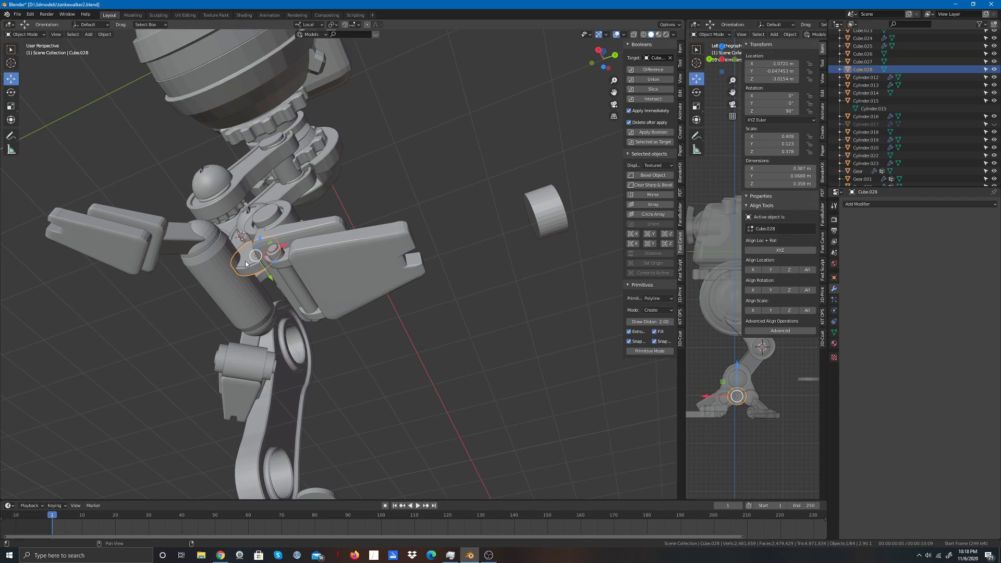
{"action": "left_click", "coordinate": [653, 89]}
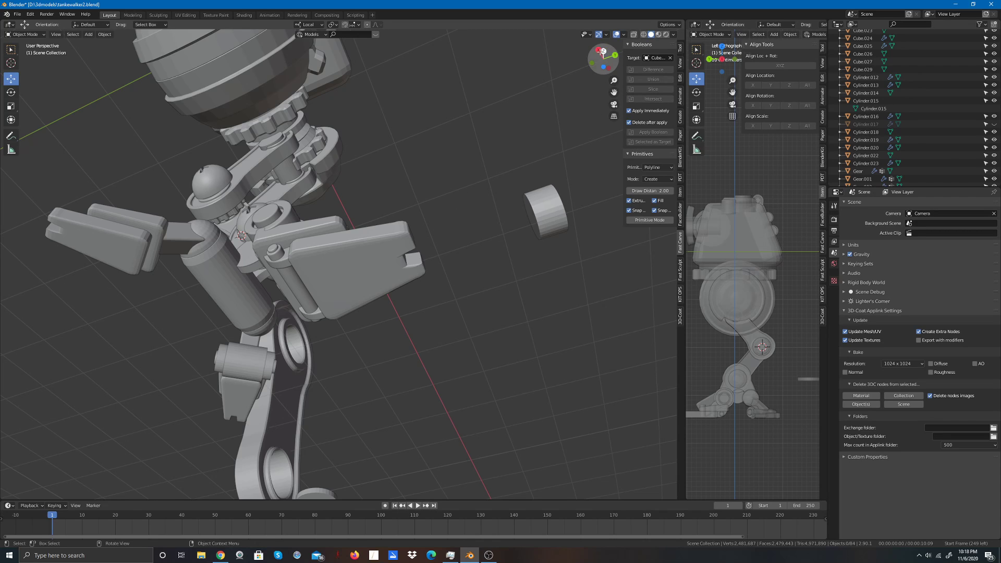
Step: Pull the two sliced pieces down from the leg along Z, one to about -3.56 m and the other to about -3.26 m
{"action": "left_click_drag", "start_coordinate": [618, 58], "coordinate": [579, 67]}
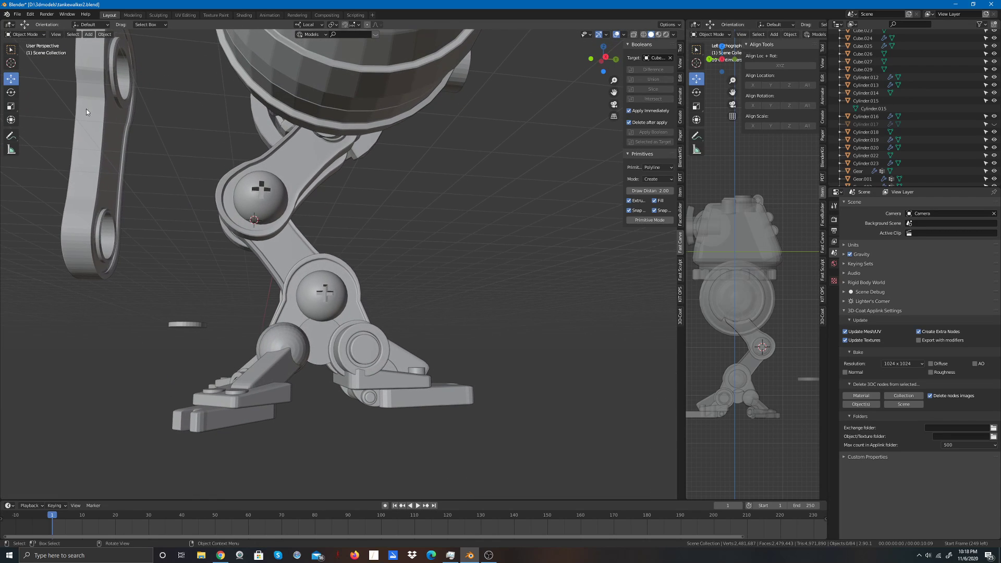
{"action": "left_click", "coordinate": [312, 355]}
{"action": "left_click_drag", "start_coordinate": [316, 320], "coordinate": [314, 395]}
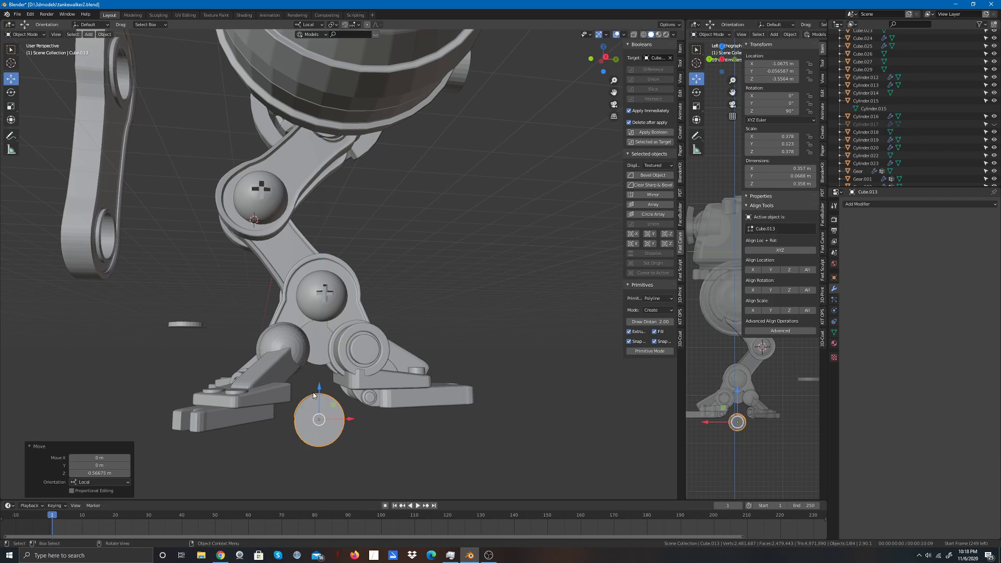
{"action": "key", "text": "shift+d"}
{"action": "key", "text": "z"}
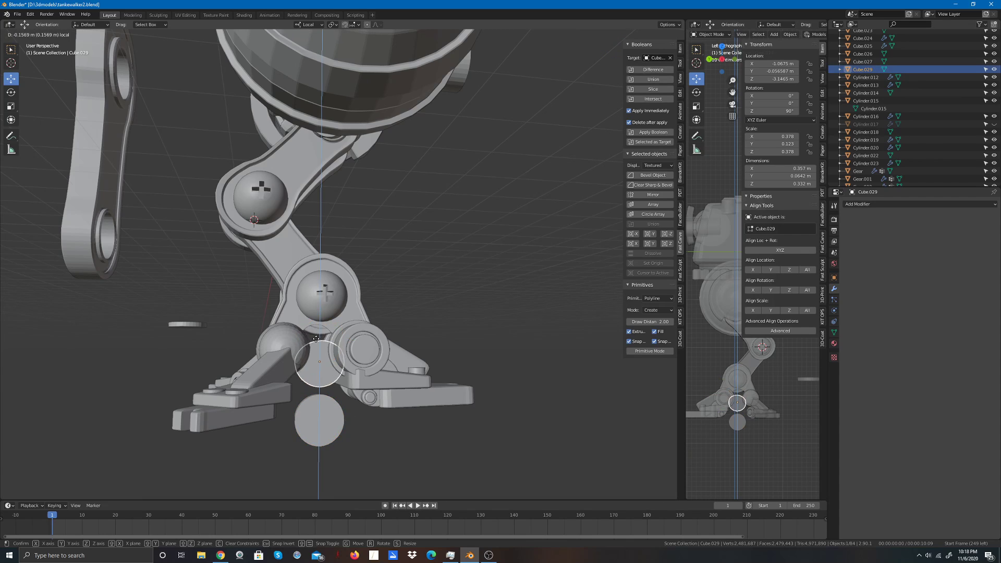
{"action": "left_click", "coordinate": [316, 349]}
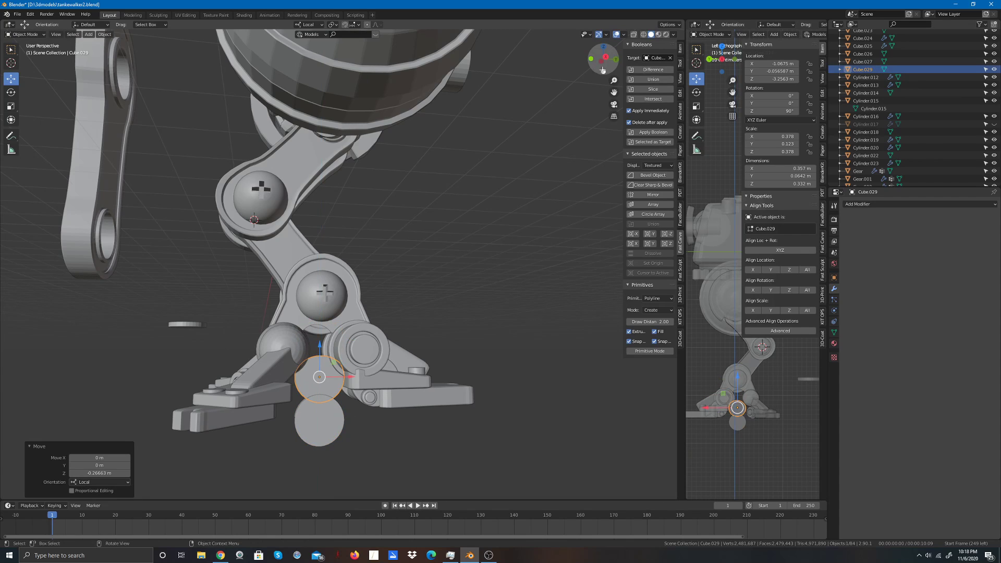
{"action": "mouse_move", "coordinate": [603, 57]}
{"action": "left_mouse_down"}
{"action": "mouse_move", "coordinate": [617, 70]}
{"action": "mouse_move", "coordinate": [677, 49]}
{"action": "mouse_move", "coordinate": [603, 59]}
{"action": "left_mouse_up"}
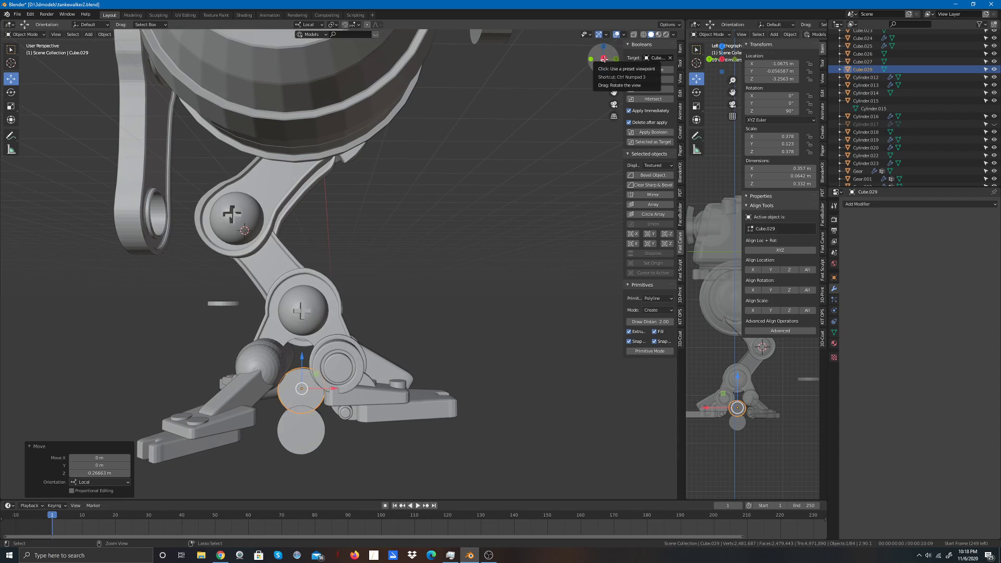
Step: Undo the moves of both sliced pieces and the slice of the original disc
{"action": "key", "text": "ctrl+z"}
{"action": "key", "text": "ctrl+z"}
{"action": "key", "text": "ctrl+z"}
{"action": "key", "text": "ctrl+z"}
{"action": "key", "text": "ctrl+z"}
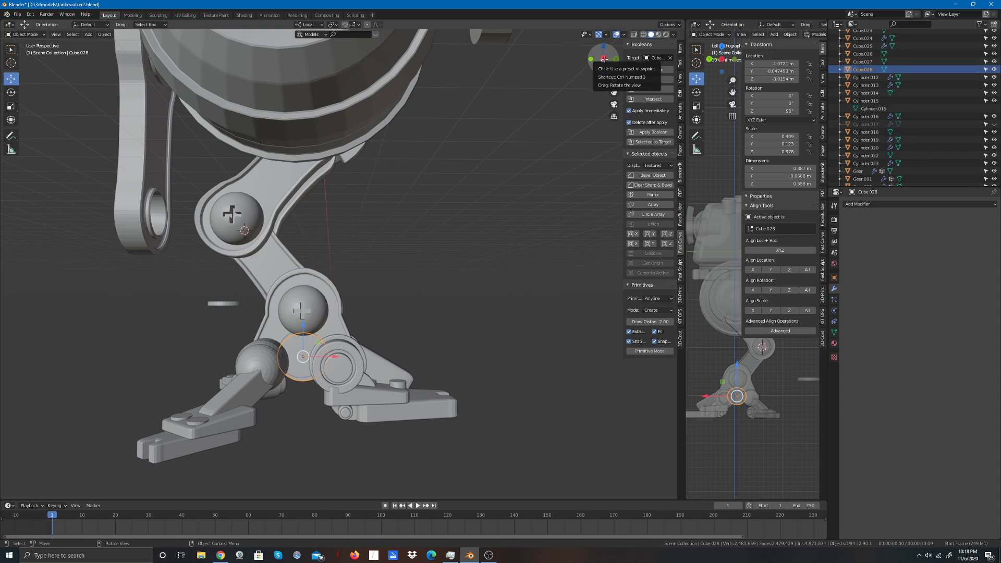
Step: Lower the original disc below the leg joint by about 0.057 m, to about Z -3.047 m
{"action": "left_click", "coordinate": [536, 180]}
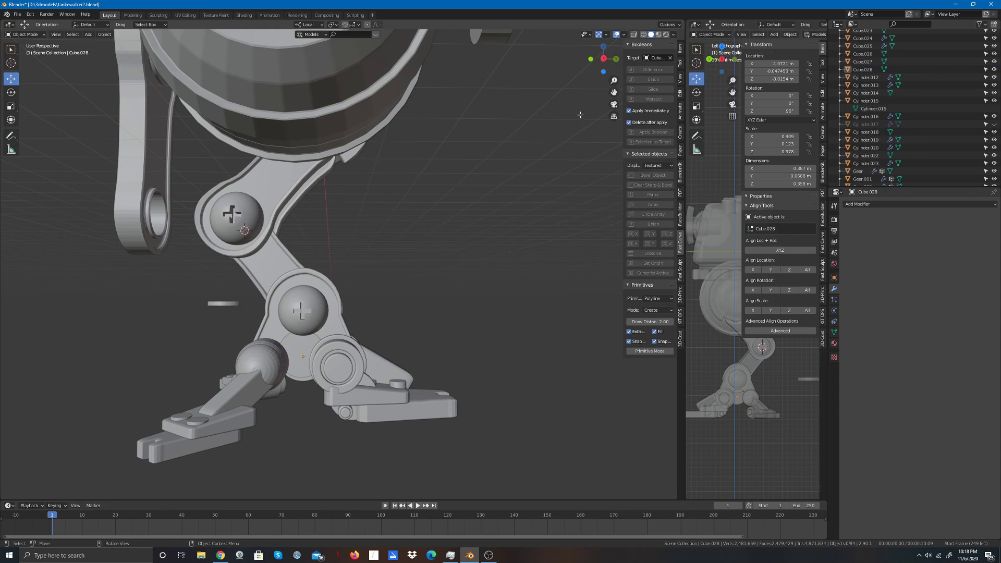
{"action": "left_click_drag", "start_coordinate": [603, 58], "coordinate": [614, 58]}
{"action": "left_click", "coordinate": [298, 356]}
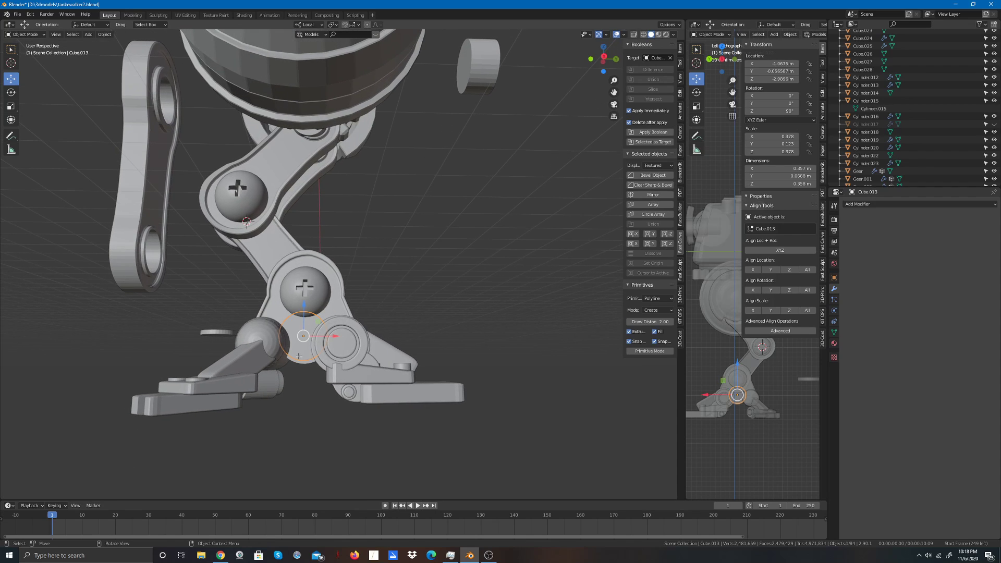
{"action": "left_click_drag", "start_coordinate": [302, 296], "coordinate": [320, 313]}
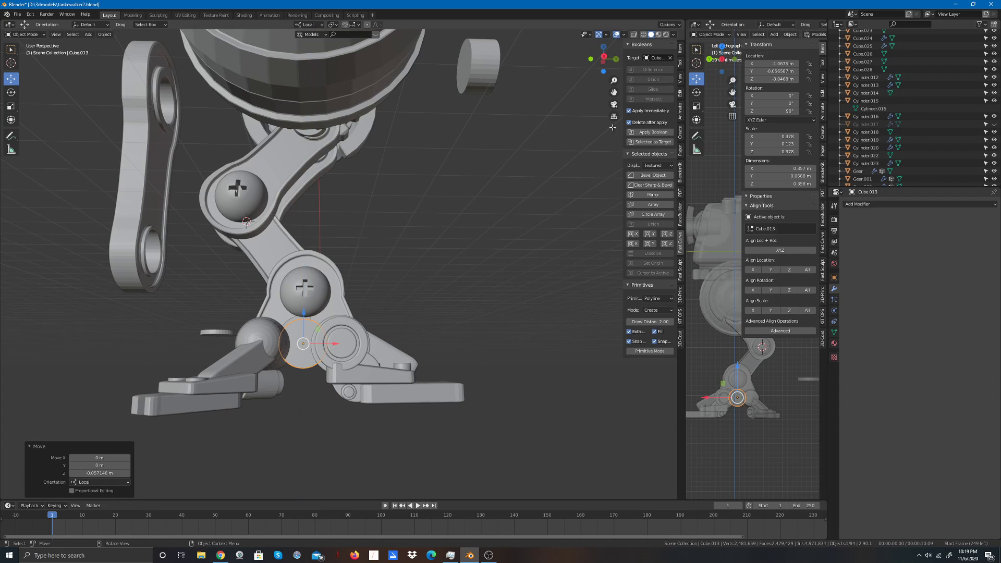
Step: Thicken the original disc below the leg joint along its local Y axis by a factor of about 1.5, to about 0.104 m
{"action": "left_click_drag", "start_coordinate": [602, 59], "coordinate": [791, 103]}
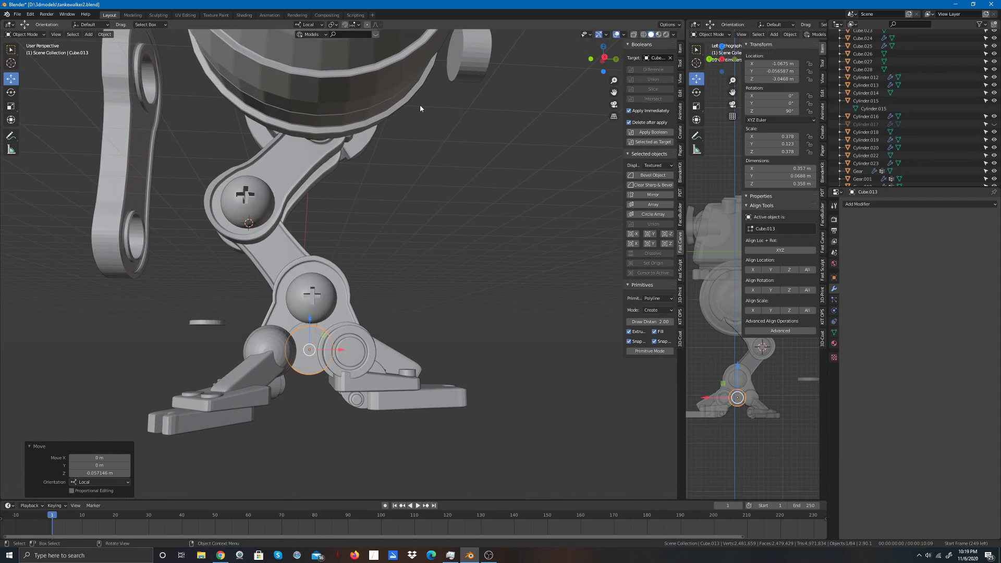
{"action": "left_click", "coordinate": [11, 106]}
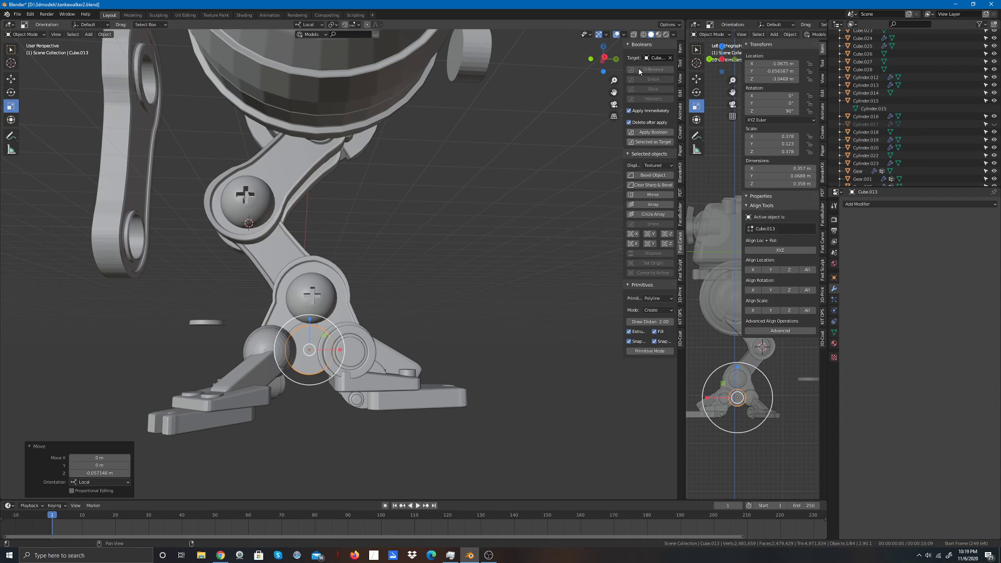
{"action": "left_click", "coordinate": [591, 59]}
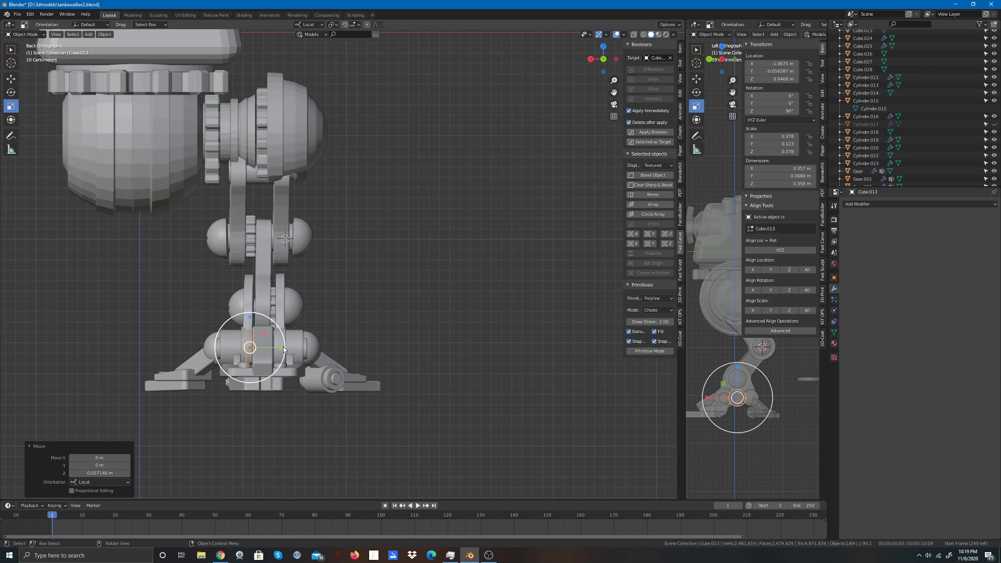
{"action": "left_click_drag", "start_coordinate": [282, 348], "coordinate": [302, 348]}
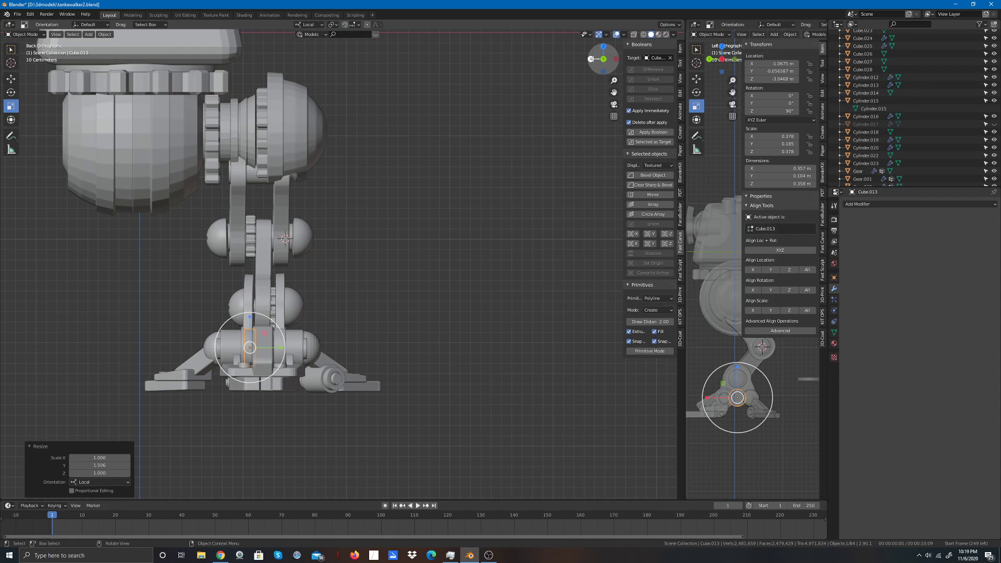
{"action": "left_click_drag", "start_coordinate": [598, 58], "coordinate": [685, 67]}
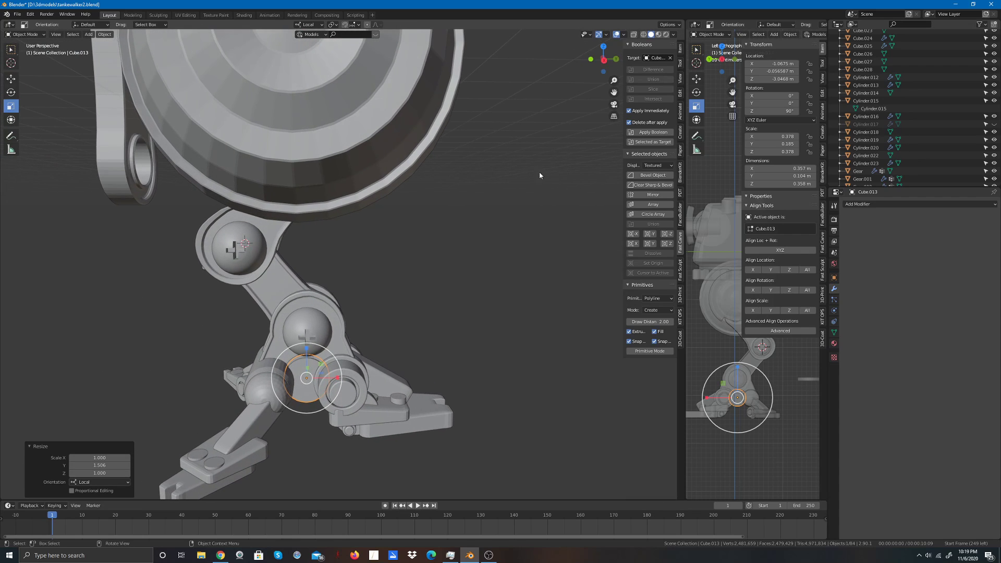
{"action": "left_click", "coordinate": [504, 256]}
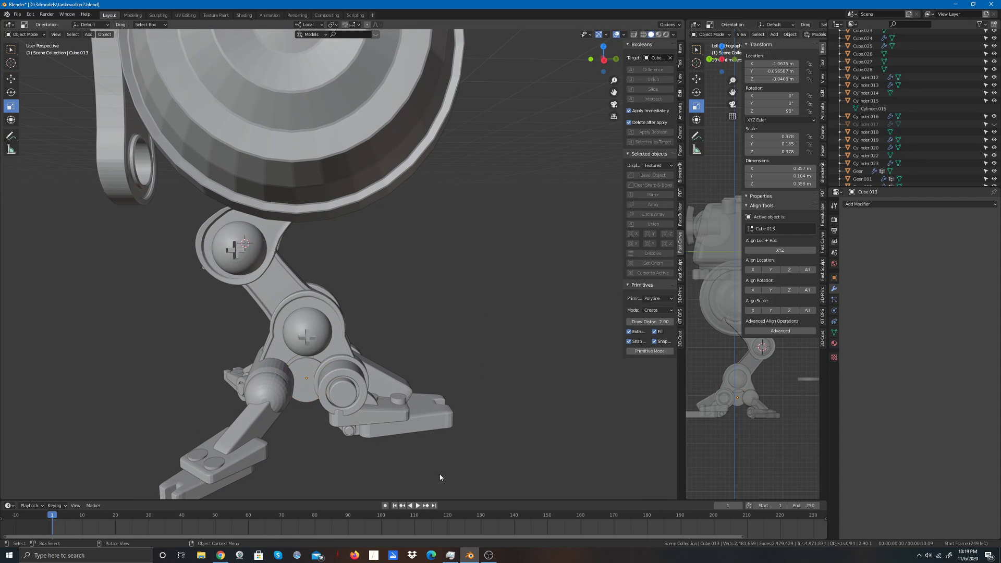
Step: Replace the Boolean target with the enlarged disc copy and slice it using the thickened original disc
{"action": "left_click", "coordinate": [294, 358]}
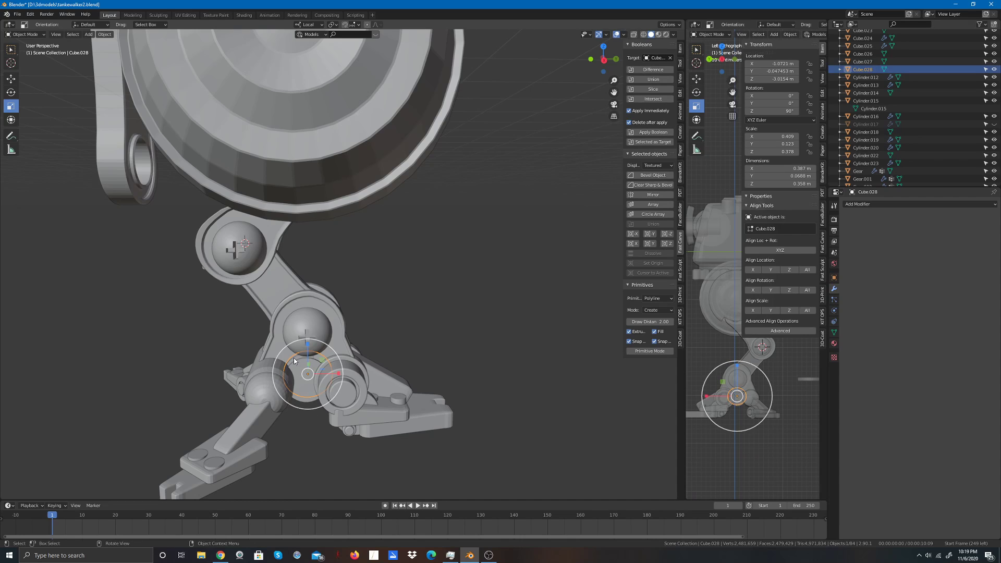
{"action": "left_click", "coordinate": [449, 356]}
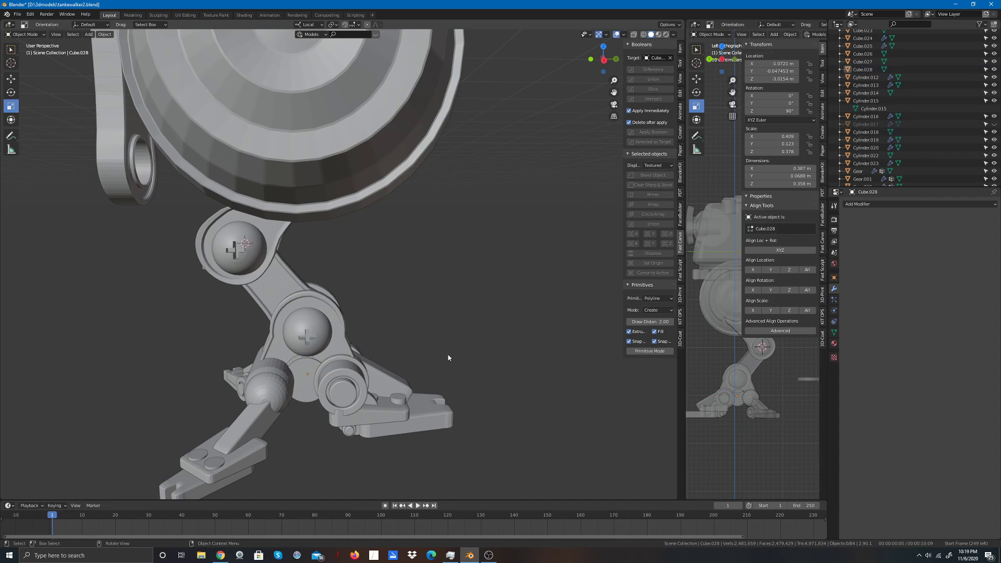
{"action": "left_click", "coordinate": [305, 398]}
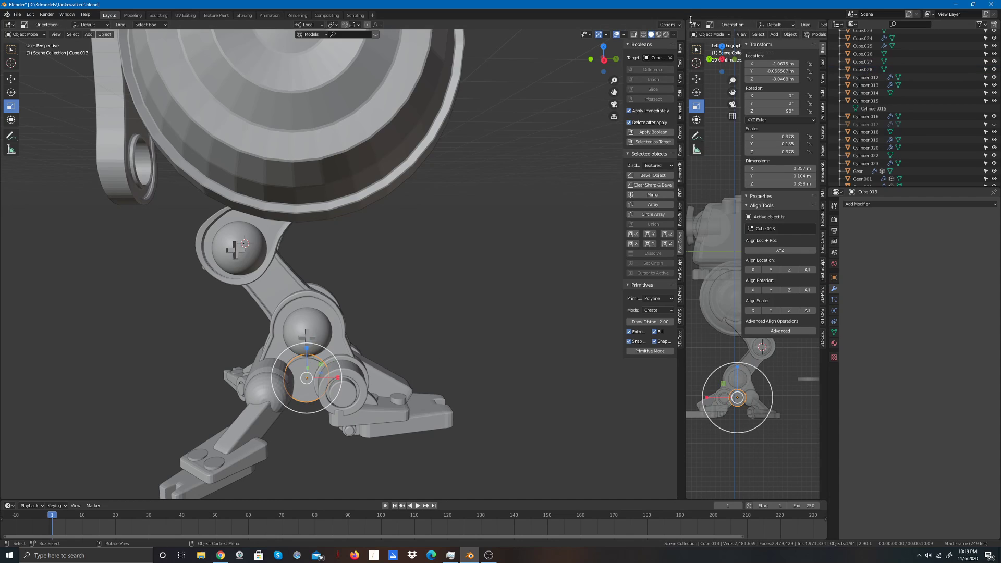
{"action": "left_click", "coordinate": [670, 58]}
{"action": "left_click", "coordinate": [670, 58]}
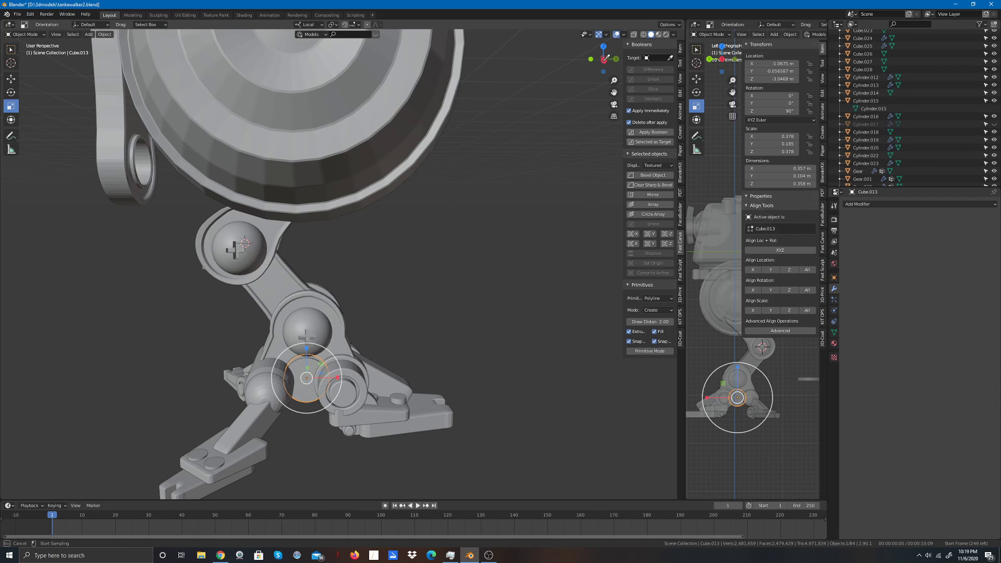
{"action": "key", "text": "Escape"}
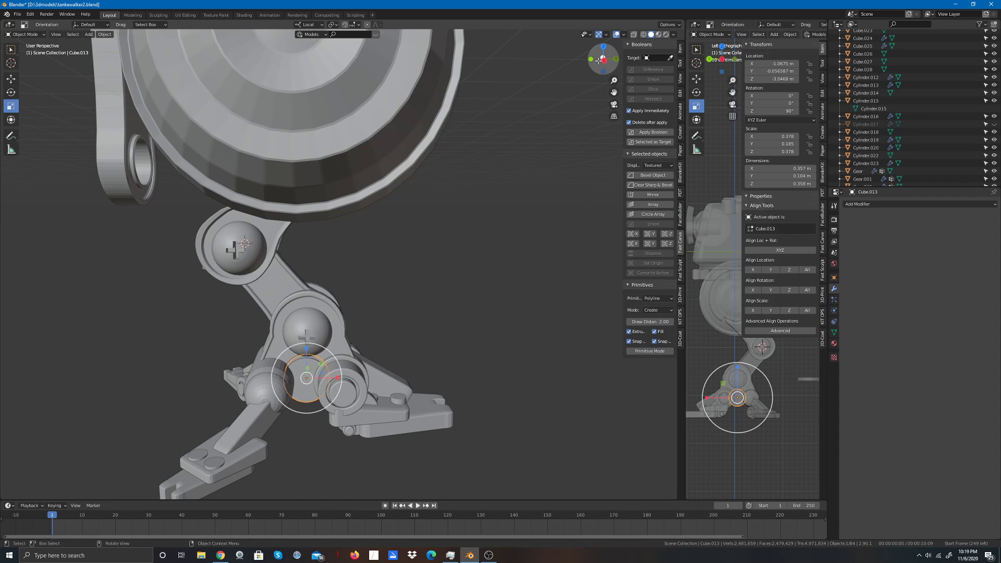
{"action": "left_click_drag", "start_coordinate": [599, 59], "coordinate": [566, 62]}
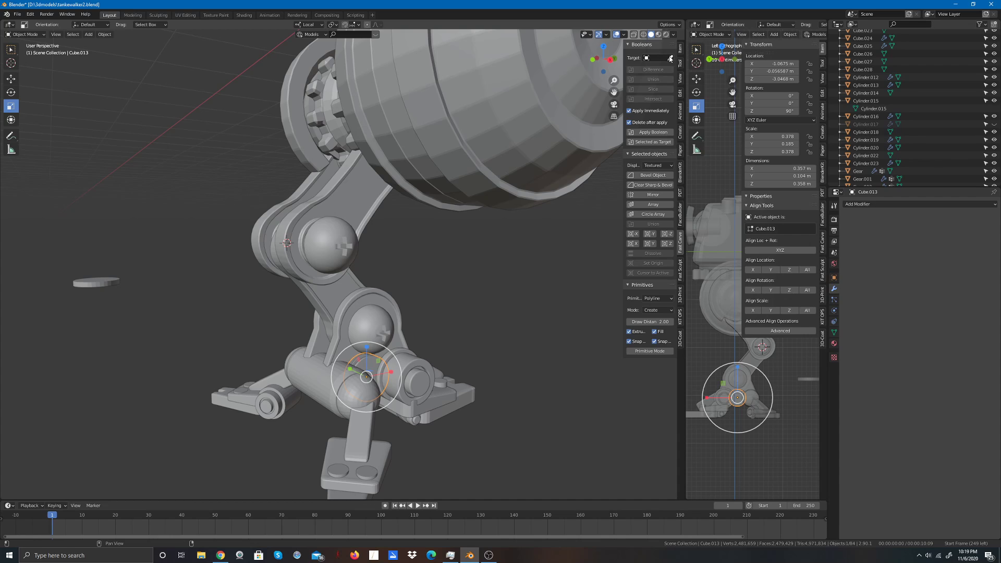
{"action": "left_click", "coordinate": [670, 58]}
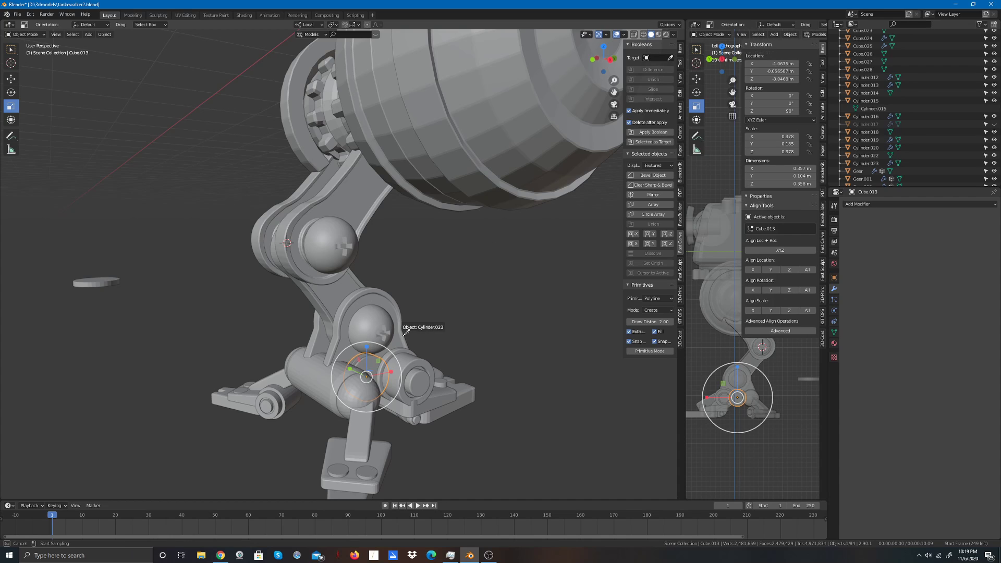
{"action": "left_click", "coordinate": [365, 354]}
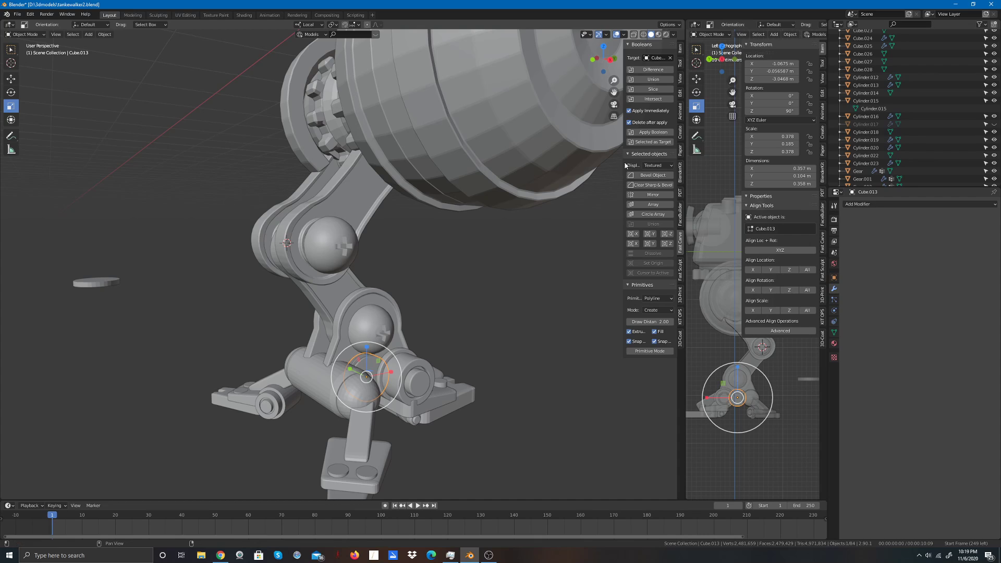
{"action": "left_click", "coordinate": [662, 89]}
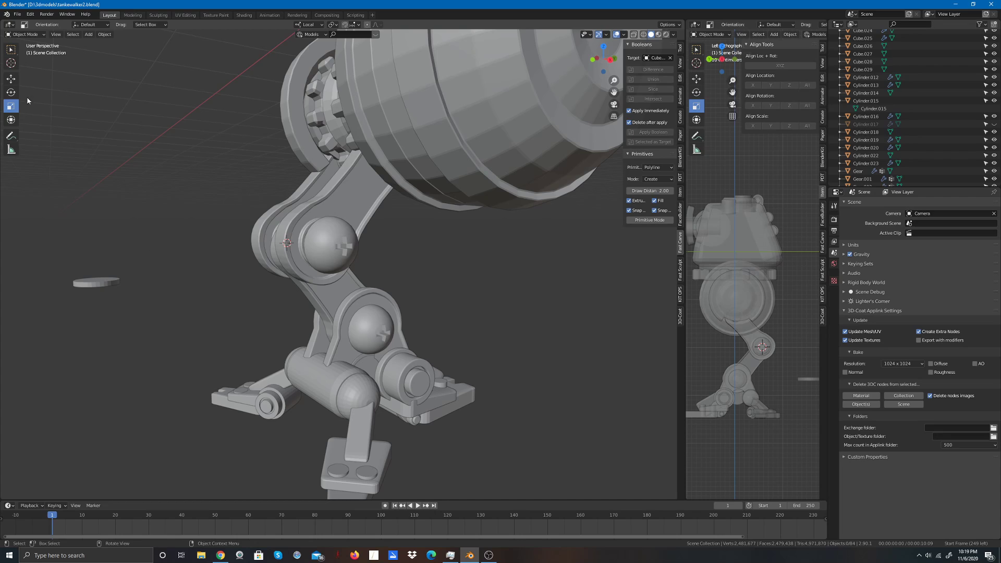
Step: Pull the sliced-out disc piece about 0.815 m down along Z, clear of the leg, and delete it
{"action": "left_click", "coordinate": [11, 79]}
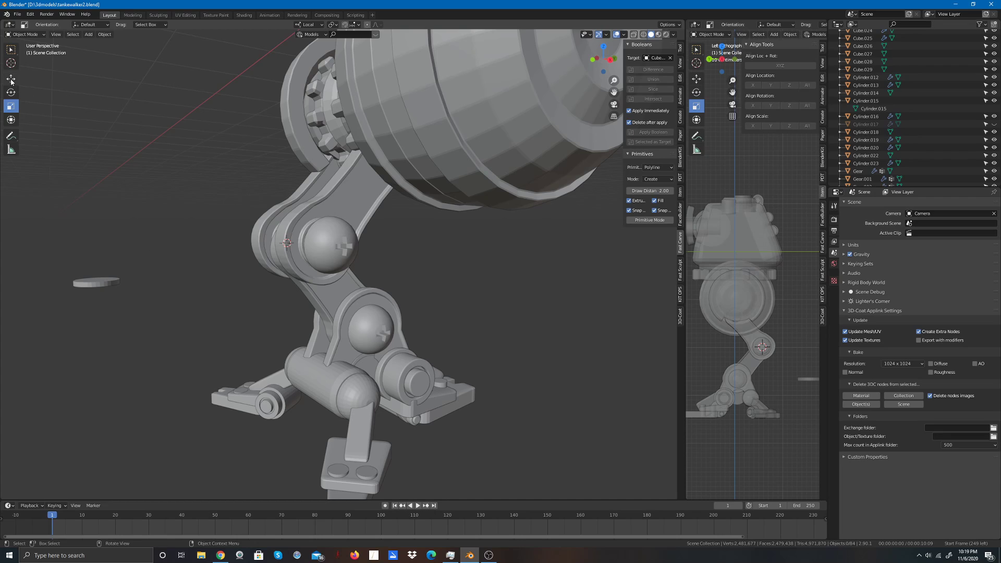
{"action": "left_click", "coordinate": [369, 365]}
{"action": "left_click_drag", "start_coordinate": [366, 343], "coordinate": [366, 442]}
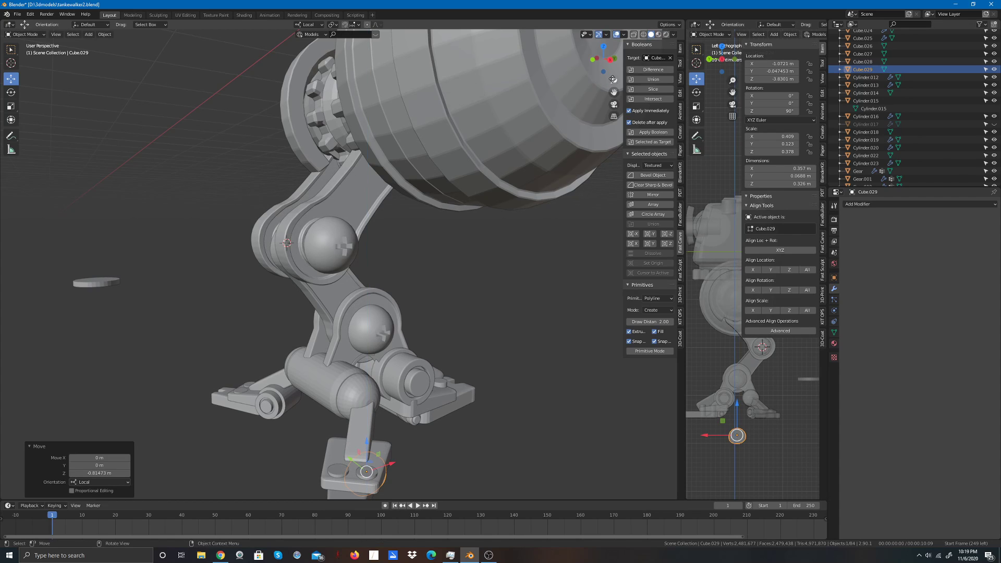
{"action": "left_click_drag", "start_coordinate": [613, 62], "coordinate": [582, 65]}
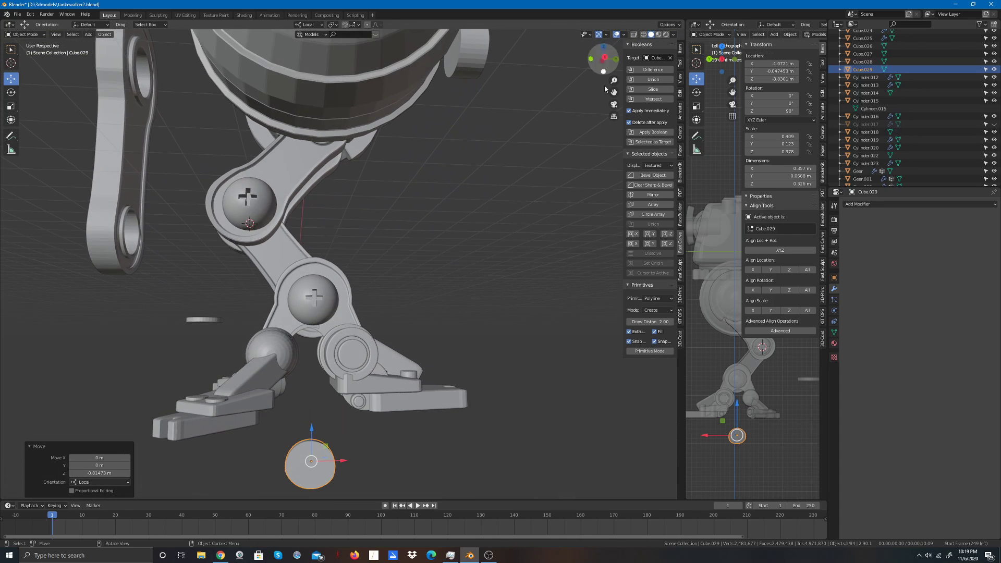
{"action": "left_click", "coordinate": [324, 472]}
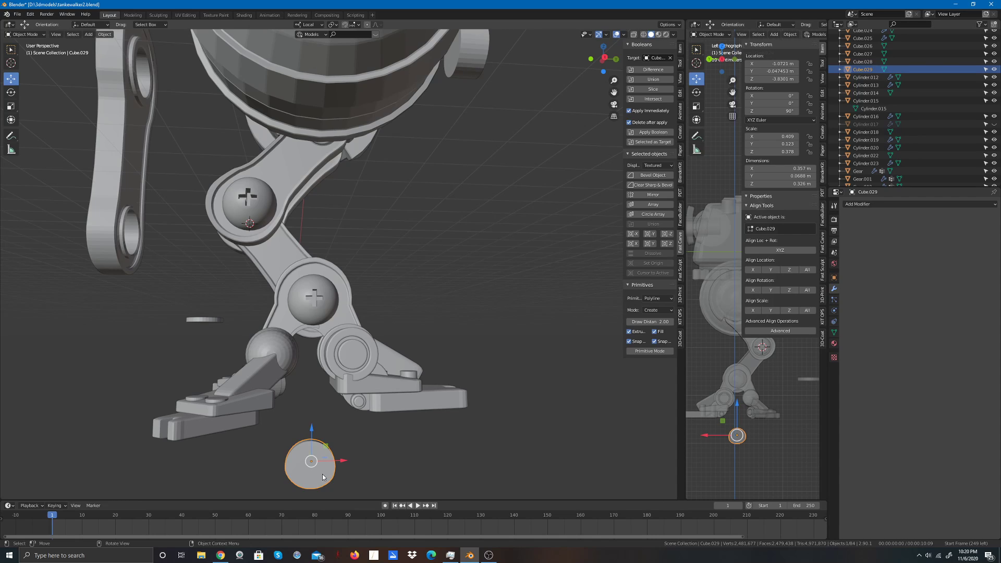
{"action": "key", "text": "Delete"}
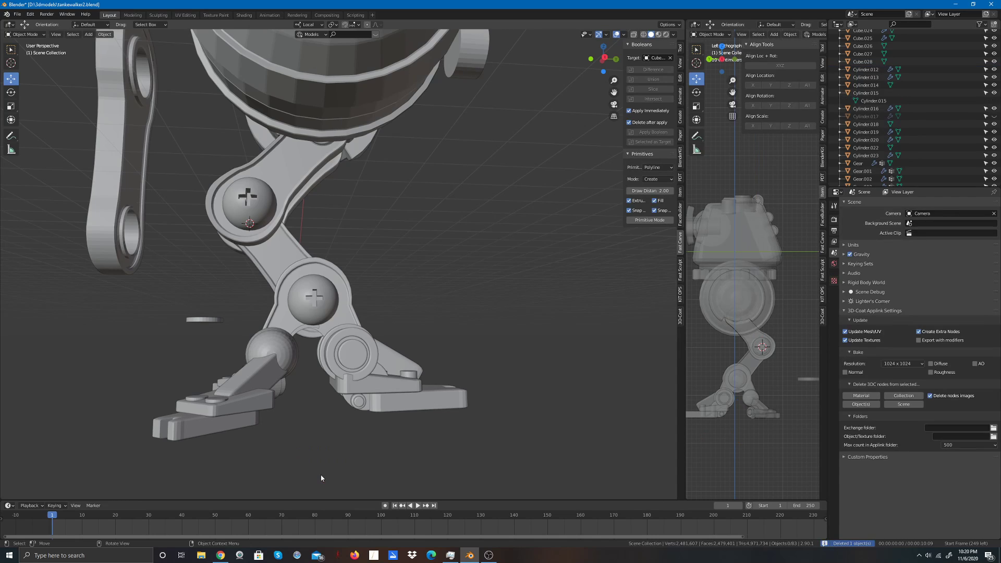
Step: Lower the remaining arc piece between the foot joints slightly, to about Z -3.041 m
{"action": "left_click", "coordinate": [310, 330]}
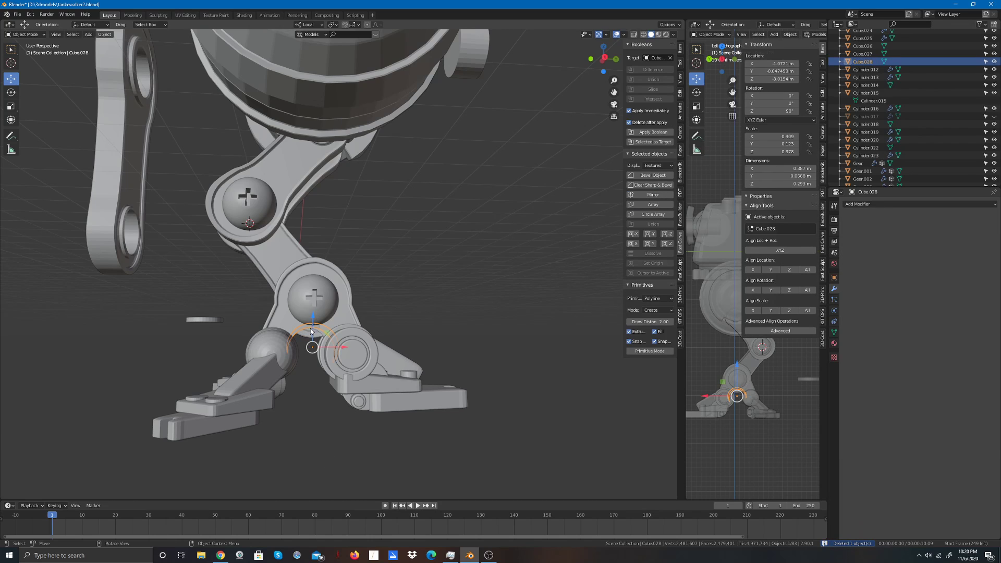
{"action": "left_click_drag", "start_coordinate": [312, 312], "coordinate": [312, 316]}
{"action": "left_click", "coordinate": [318, 447]}
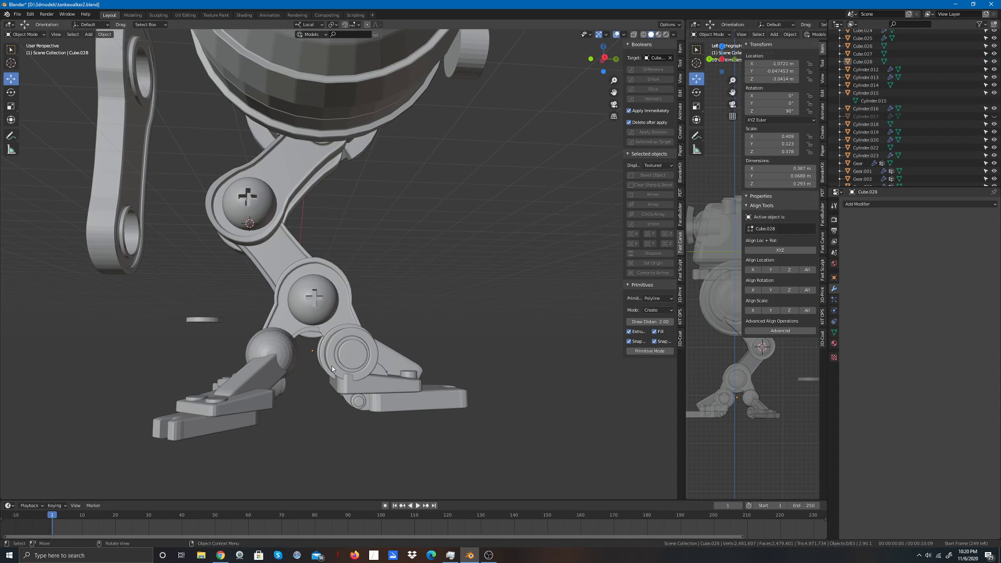
Step: Shift the arc piece about 0.116 m along local Y and widen it along that axis to about 0.487 m
{"action": "left_click_drag", "start_coordinate": [619, 59], "coordinate": [418, 321]}
{"action": "left_click", "coordinate": [306, 356]}
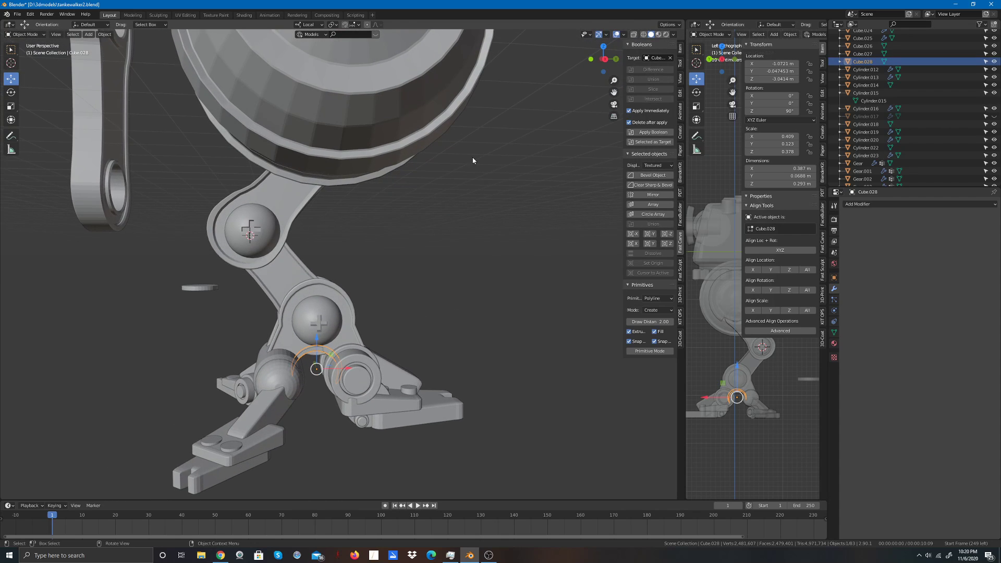
{"action": "left_click_drag", "start_coordinate": [588, 69], "coordinate": [500, 72]}
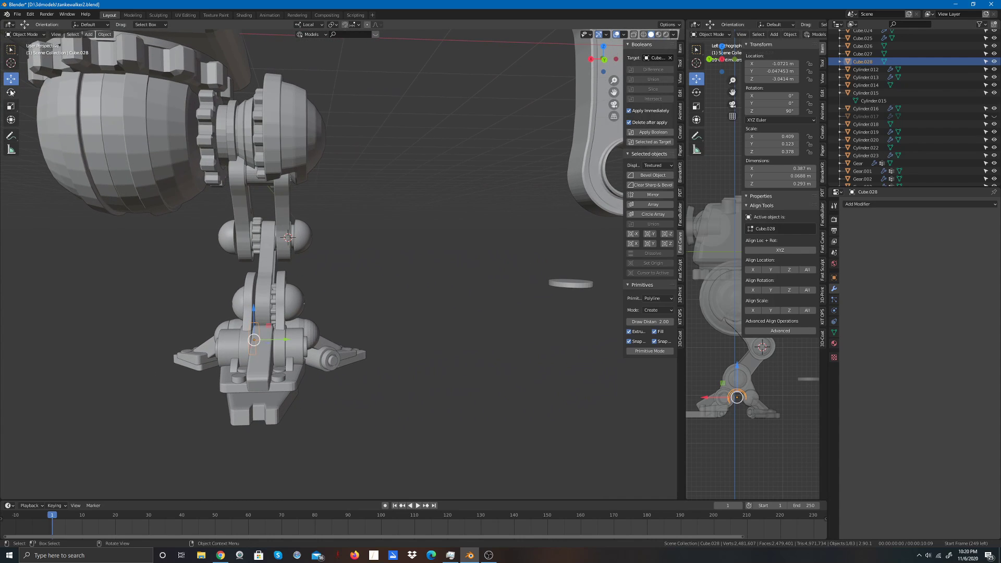
{"action": "left_click", "coordinate": [11, 107]}
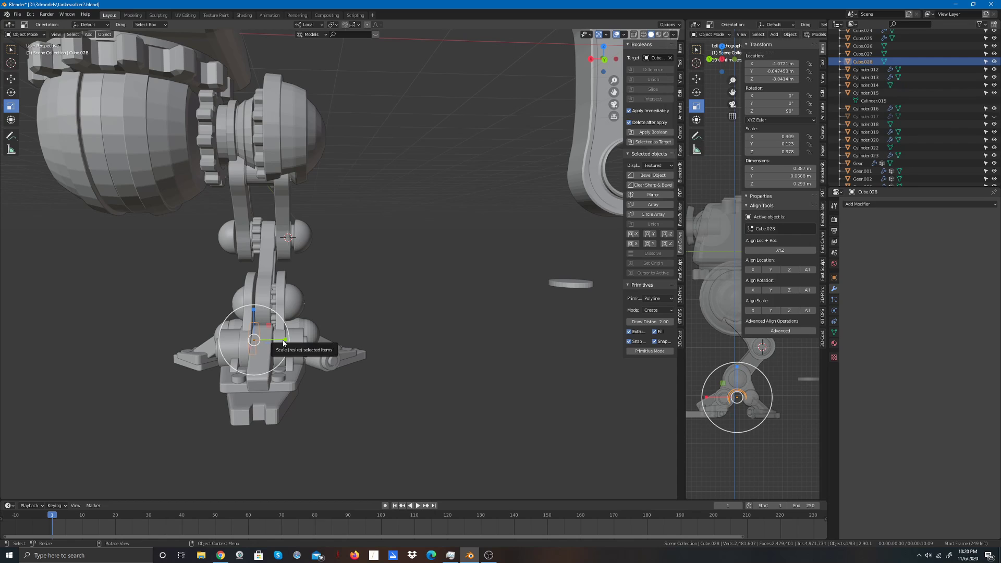
{"action": "left_click_drag", "start_coordinate": [284, 341], "coordinate": [424, 346]}
{"action": "left_click", "coordinate": [11, 79]}
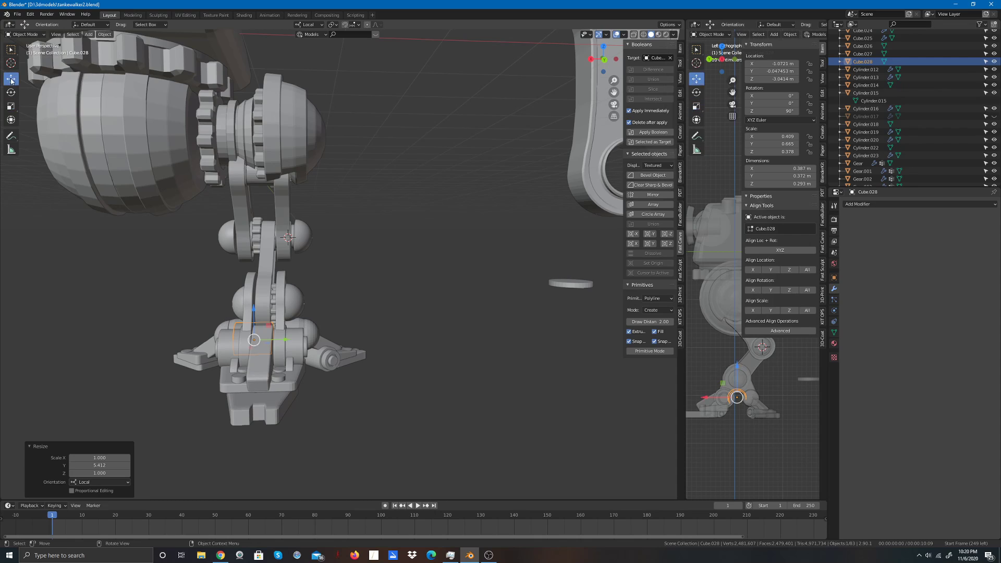
{"action": "left_click_drag", "start_coordinate": [286, 341], "coordinate": [296, 340]}
{"action": "left_click", "coordinate": [11, 106]}
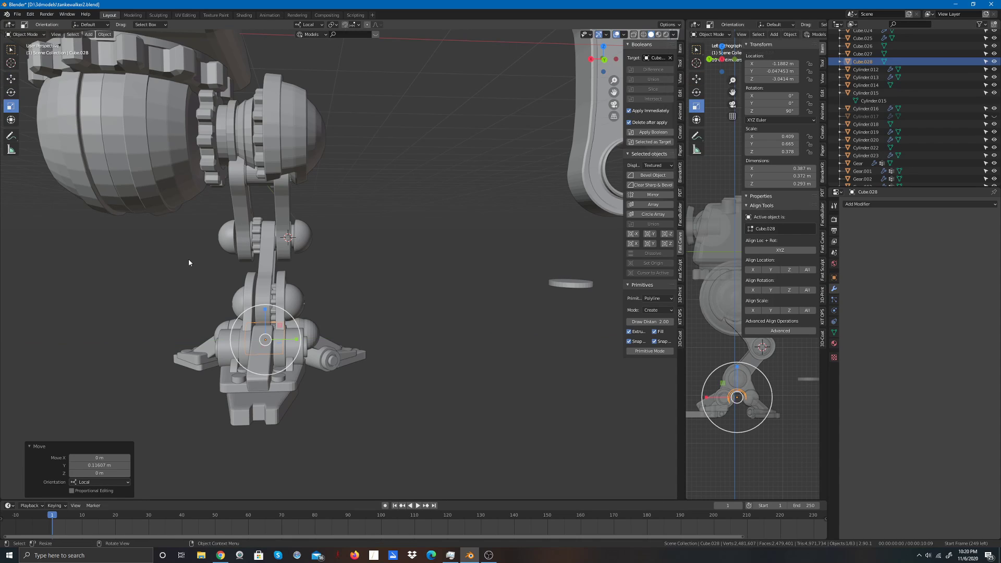
{"action": "left_click_drag", "start_coordinate": [298, 342], "coordinate": [312, 333]}
{"action": "left_click", "coordinate": [478, 219]}
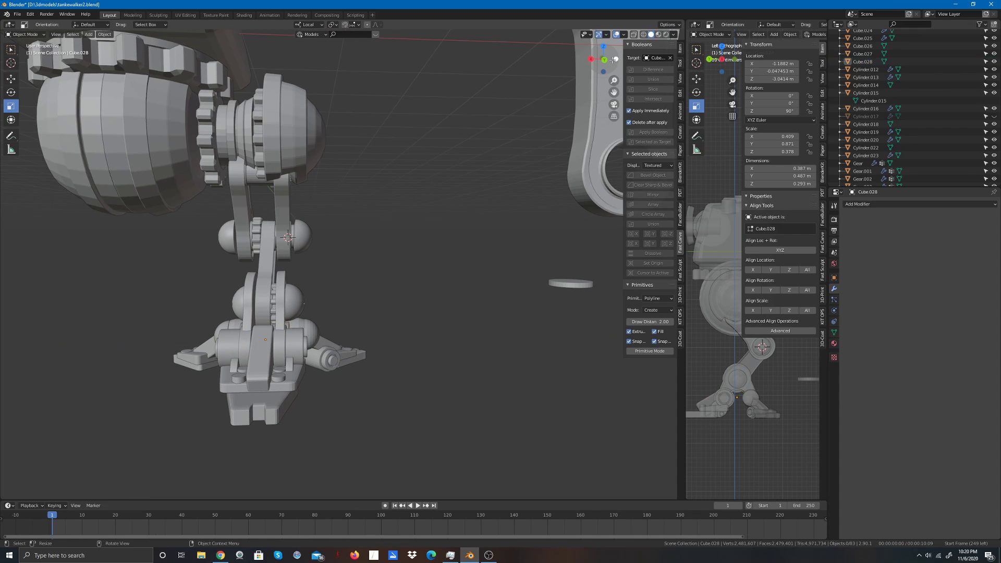
Step: Narrow the arc piece along local Y by a factor of about 0.806, to about 0.392 m wide
{"action": "left_click_drag", "start_coordinate": [607, 61], "coordinate": [559, 336]}
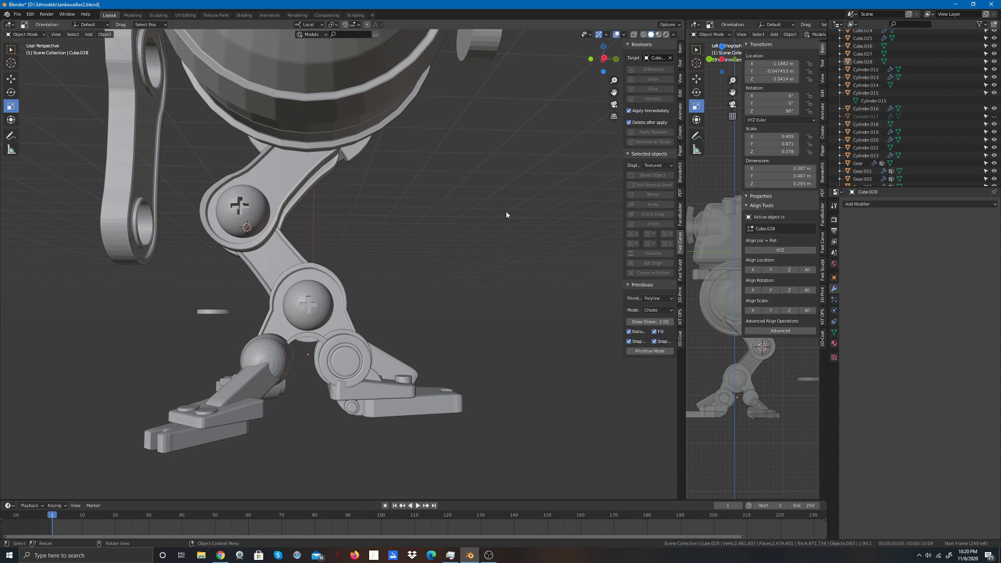
{"action": "mouse_move", "coordinate": [603, 59]}
{"action": "left_mouse_down"}
{"action": "mouse_move", "coordinate": [552, 78]}
{"action": "mouse_move", "coordinate": [442, 45]}
{"action": "mouse_move", "coordinate": [661, 58]}
{"action": "mouse_move", "coordinate": [607, 54]}
{"action": "mouse_move", "coordinate": [617, 59]}
{"action": "left_mouse_up"}
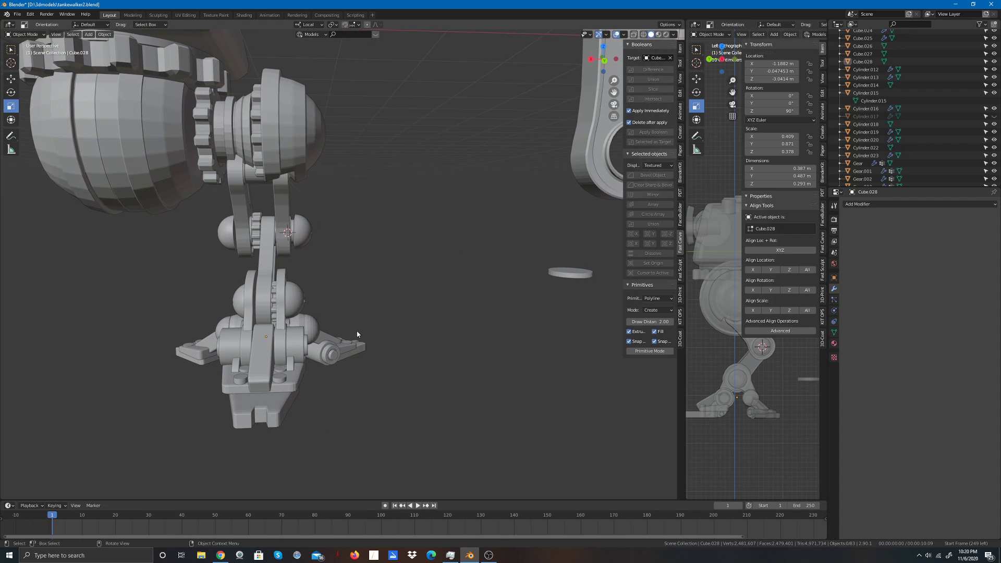
{"action": "left_click", "coordinate": [288, 325]}
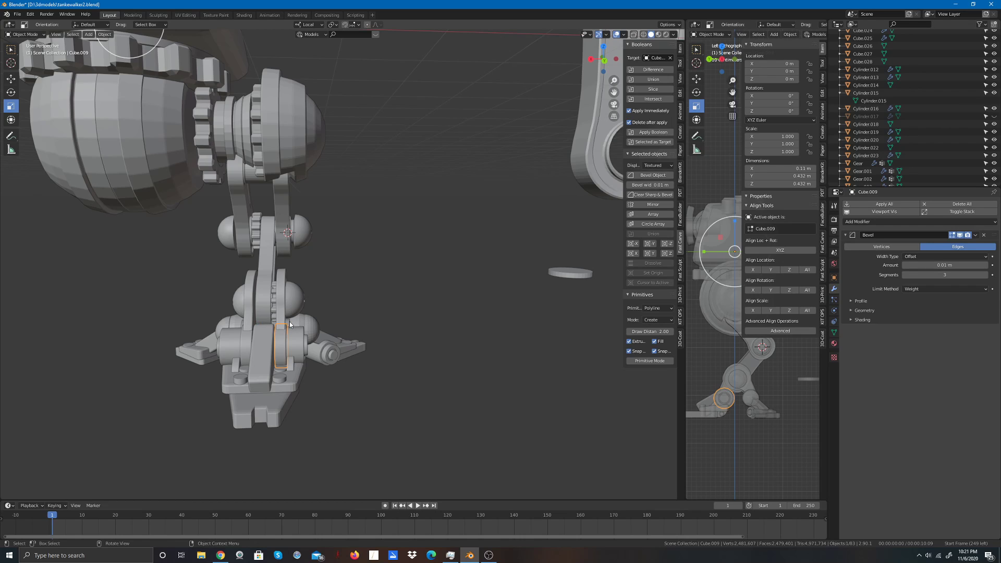
{"action": "left_click", "coordinate": [290, 322]}
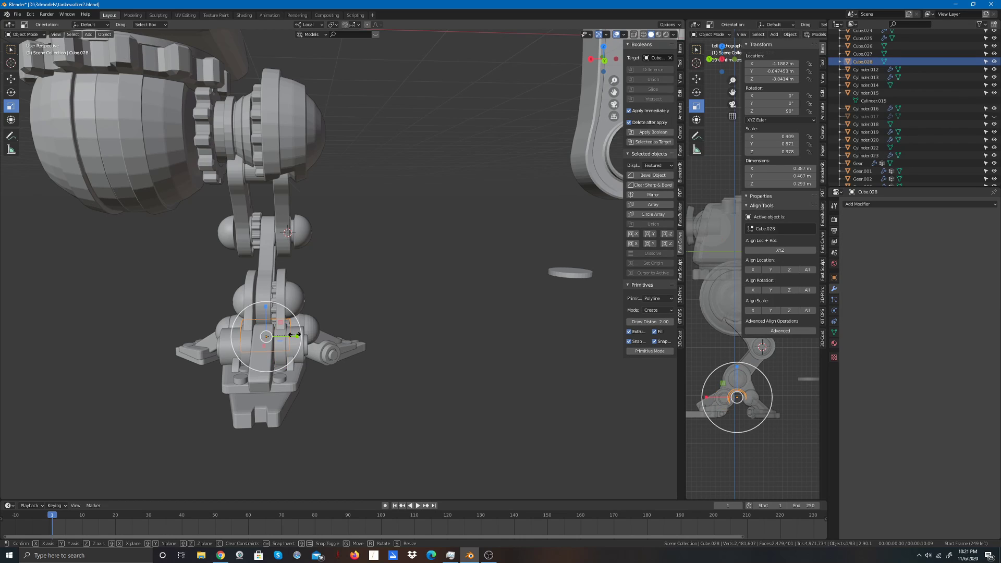
{"action": "left_click_drag", "start_coordinate": [296, 334], "coordinate": [287, 340]}
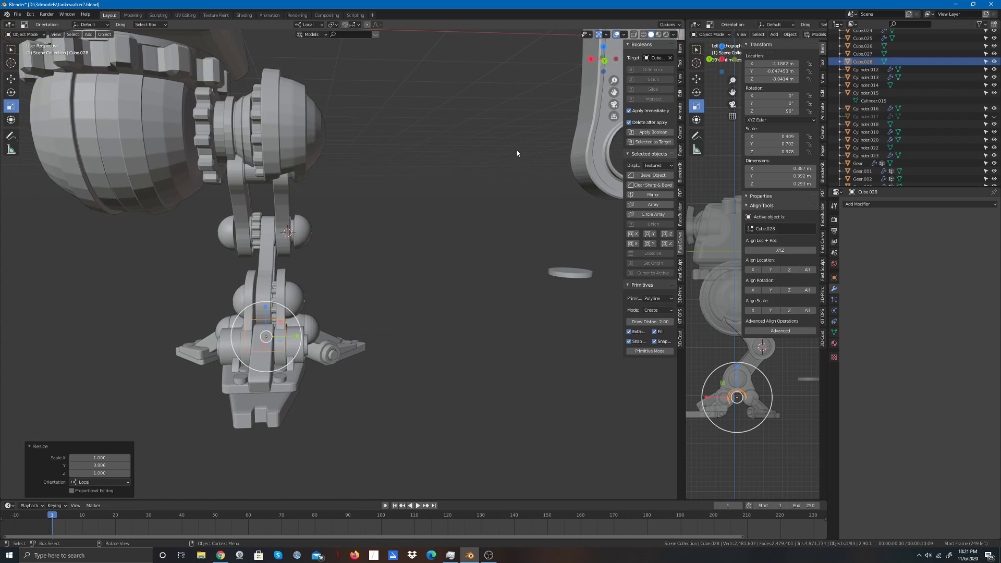
{"action": "left_click_drag", "start_coordinate": [604, 61], "coordinate": [577, 58]}
{"action": "left_click", "coordinate": [495, 211]}
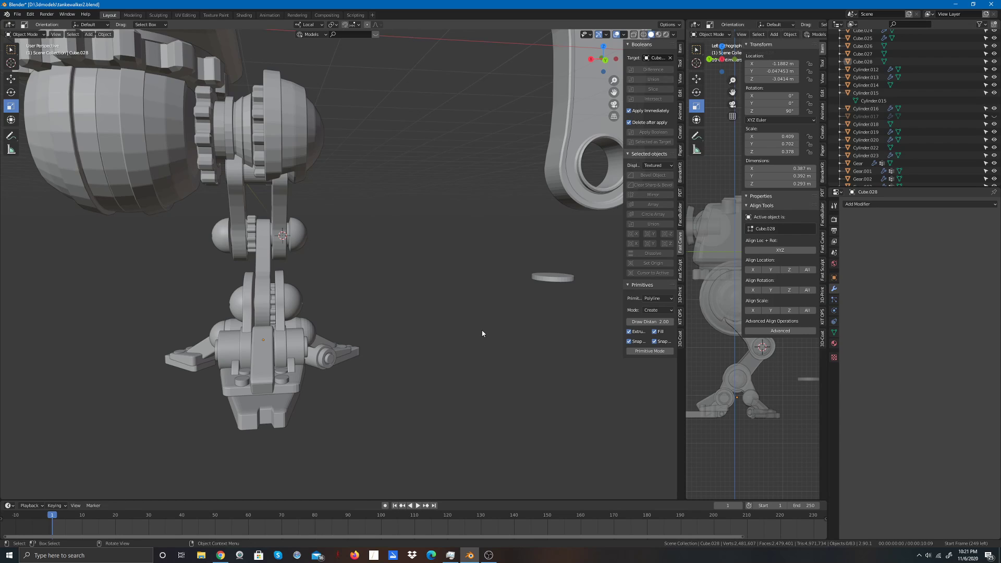
{"action": "left_click", "coordinate": [605, 60]}
{"action": "scroll", "coordinate": [550, 203], "scroll_direction": "up", "scroll_amount": 3}
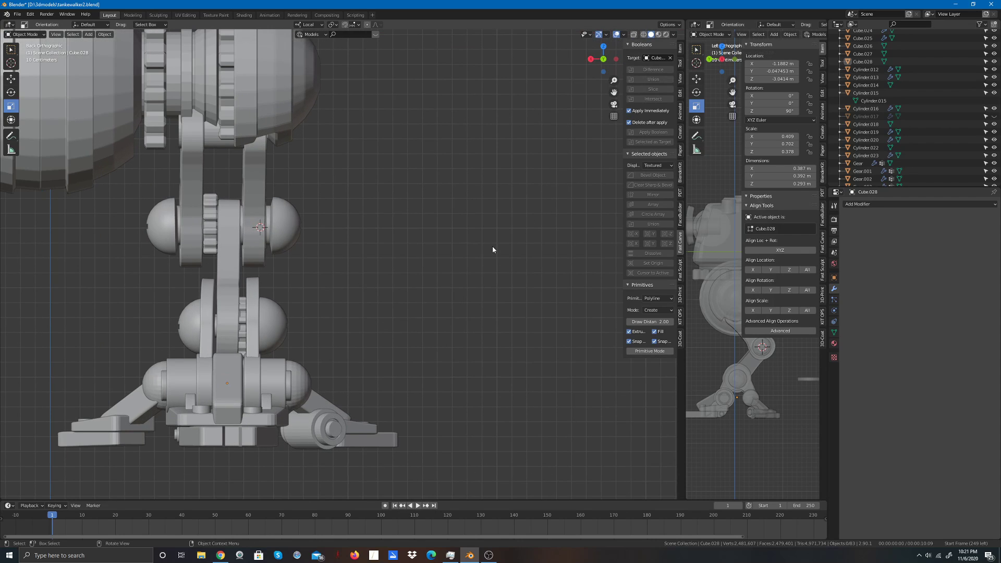
Step: Set the origin of the rear foot joint's large horizontal cylinder to its geometry and shorten it along X to about 0.77 m
{"action": "scroll", "coordinate": [492, 246], "scroll_direction": "down", "scroll_amount": 1}
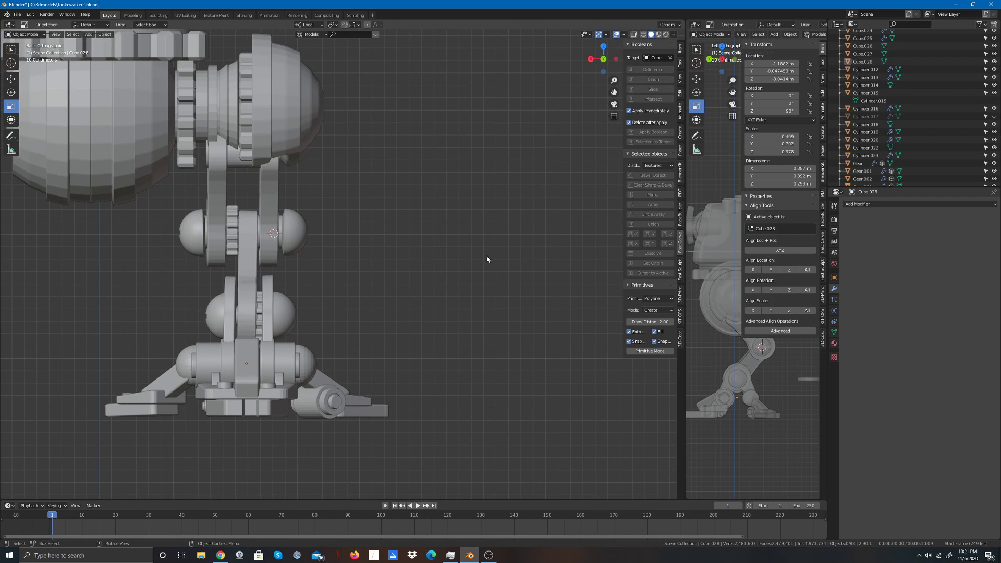
{"action": "left_click", "coordinate": [209, 362]}
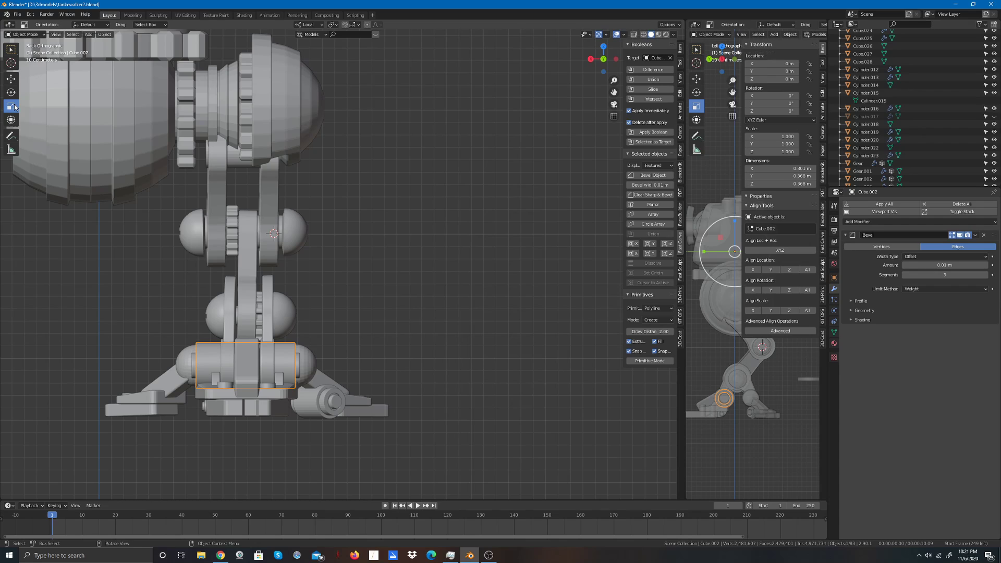
{"action": "left_click", "coordinate": [103, 34]}
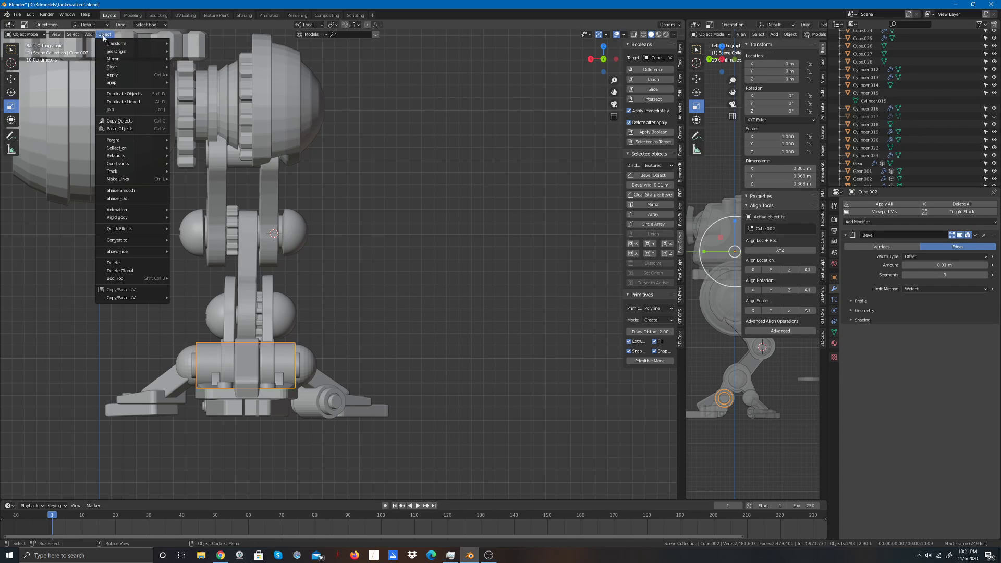
{"action": "mouse_move", "coordinate": [119, 51]}
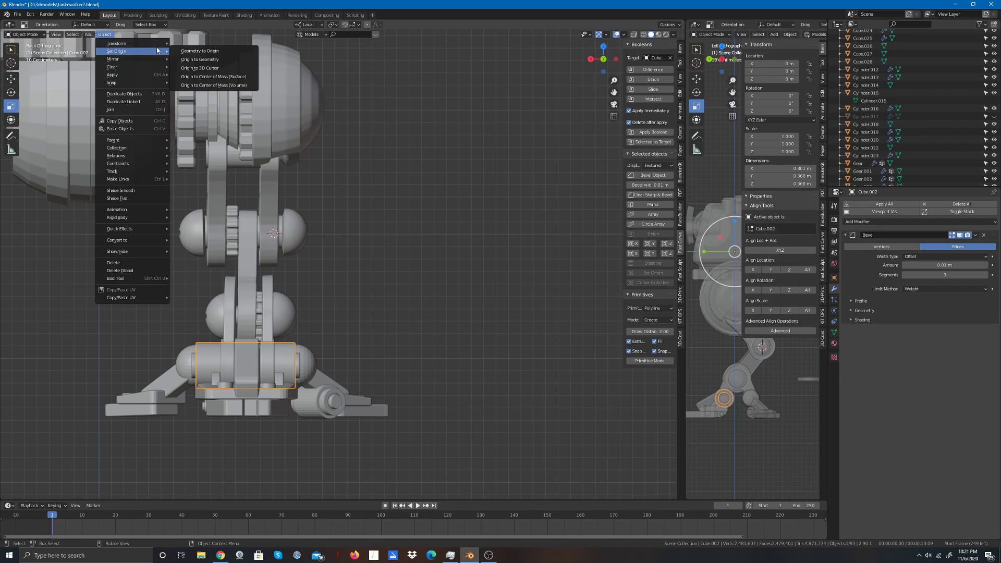
{"action": "left_click", "coordinate": [196, 60]}
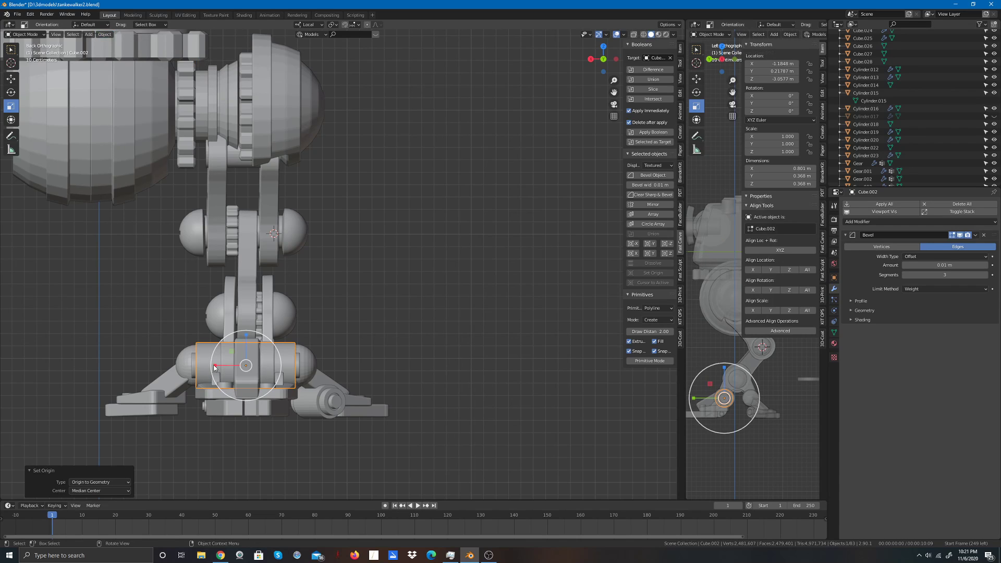
{"action": "left_click_drag", "start_coordinate": [216, 366], "coordinate": [216, 365]}
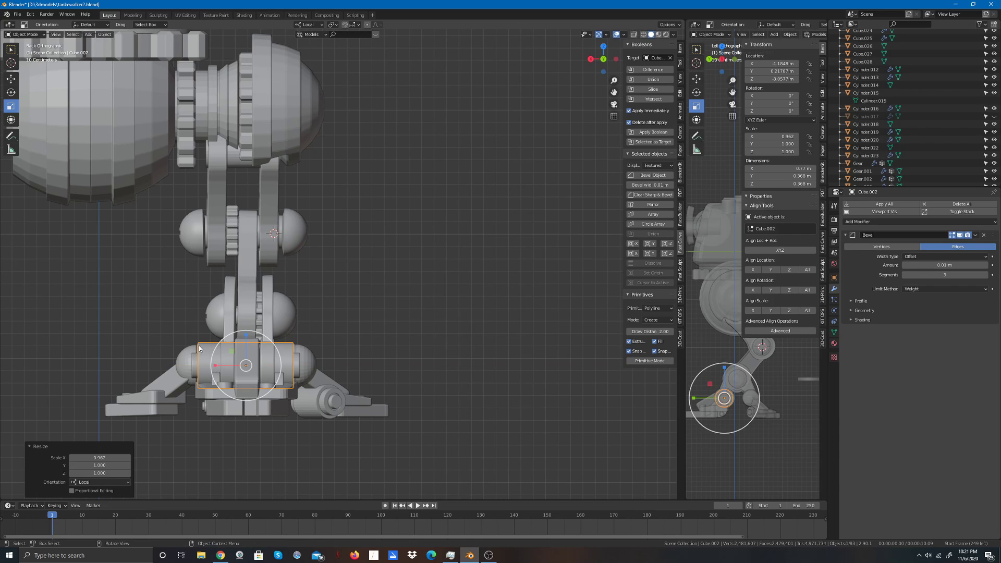
{"action": "left_click", "coordinate": [11, 92]}
{"action": "left_click", "coordinate": [11, 78]}
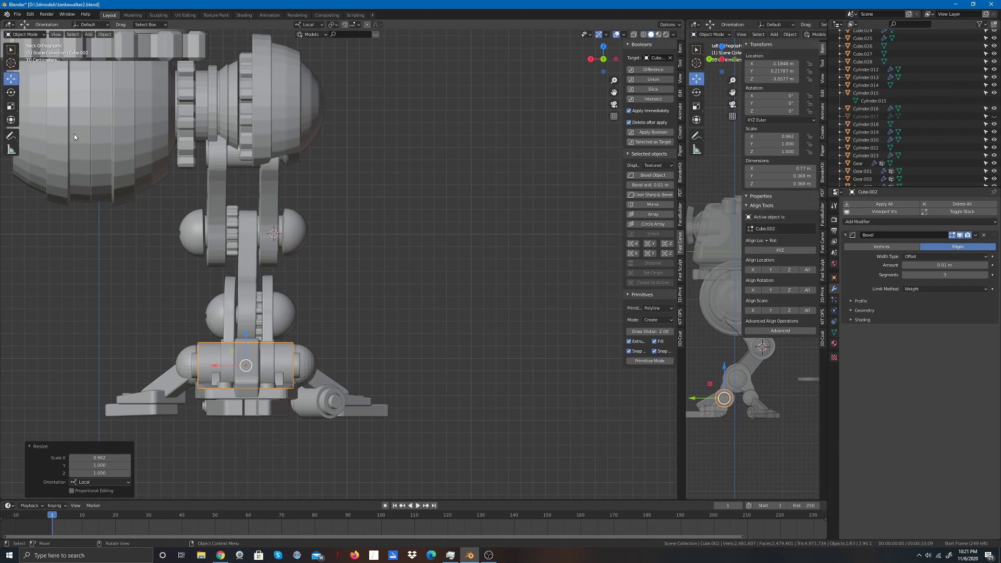
{"action": "left_click_drag", "start_coordinate": [214, 366], "coordinate": [215, 364]}
{"action": "left_click", "coordinate": [315, 357]}
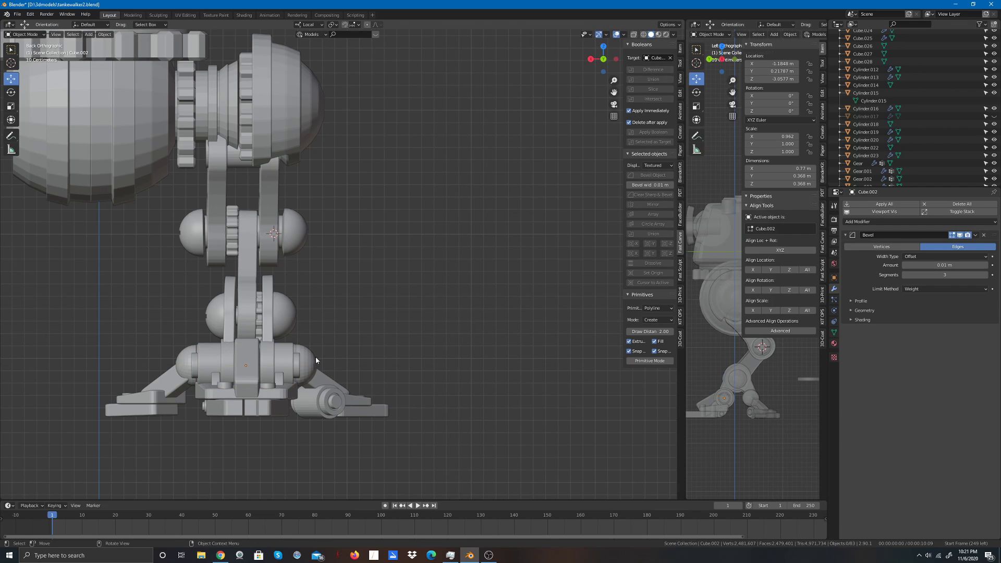
Step: Set the origin of the rear joint's thinner inner cylinder to its geometry and shift it along X to about -1.185 m
{"action": "left_click", "coordinate": [296, 364]}
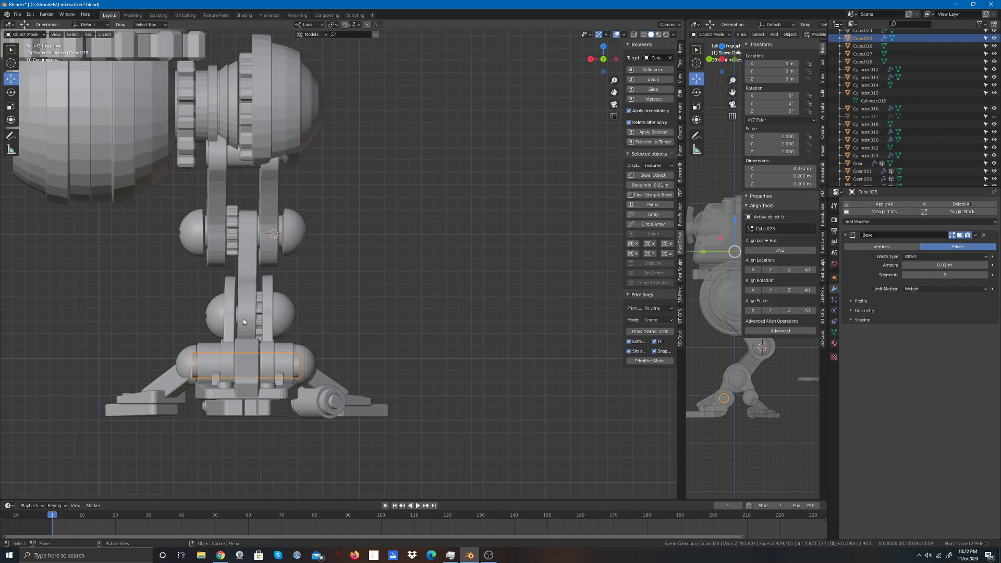
{"action": "left_click", "coordinate": [105, 33]}
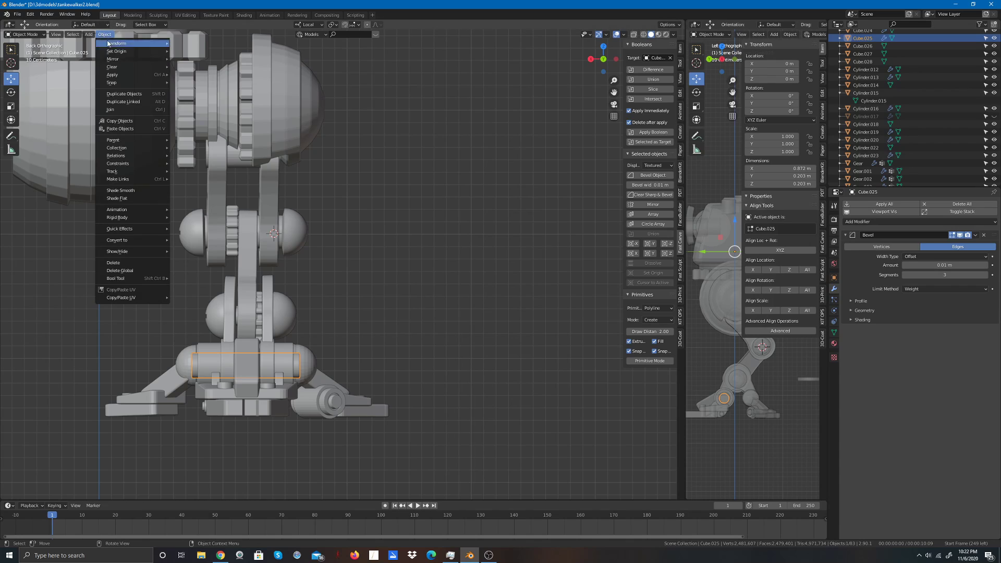
{"action": "mouse_move", "coordinate": [114, 52]}
{"action": "left_click", "coordinate": [193, 59]}
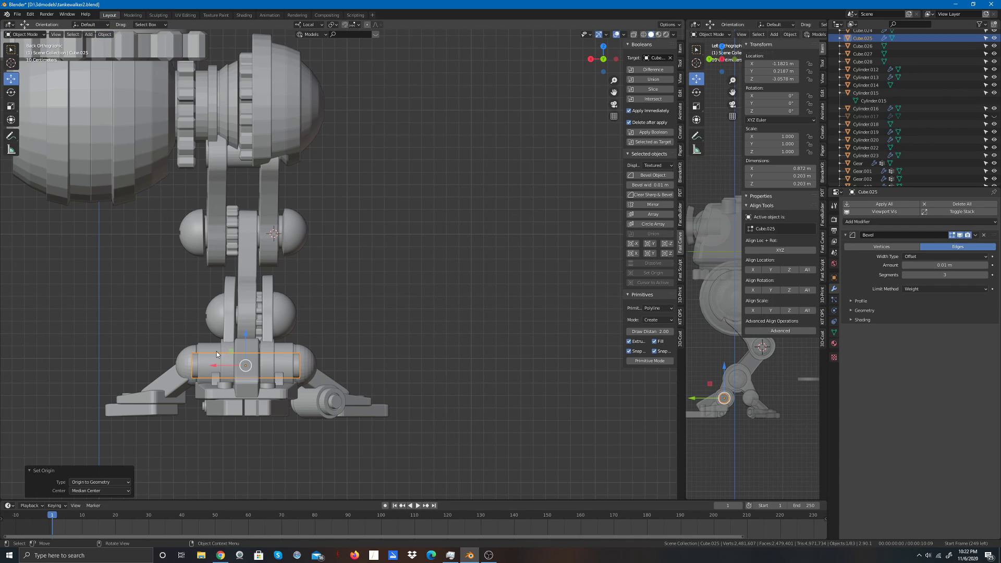
{"action": "left_click_drag", "start_coordinate": [216, 367], "coordinate": [217, 368]}
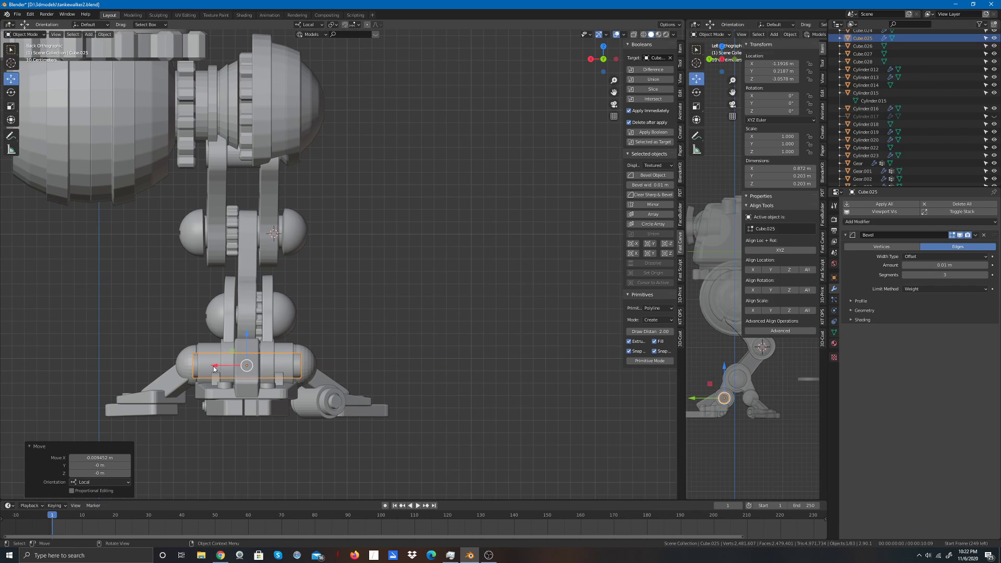
{"action": "left_click", "coordinate": [363, 305]}
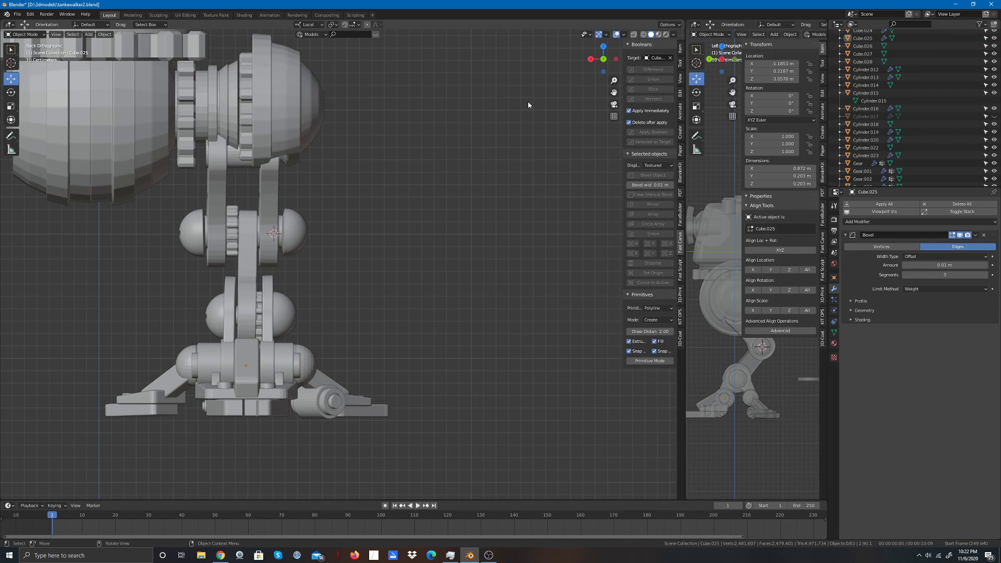
Step: Duplicate the round disc on the rear foot joint and place the copy clear of the foot, about 1.38 m toward negative Y
{"action": "left_click_drag", "start_coordinate": [613, 59], "coordinate": [262, 68]}
{"action": "scroll", "coordinate": [549, 198], "scroll_direction": "down", "scroll_amount": 3}
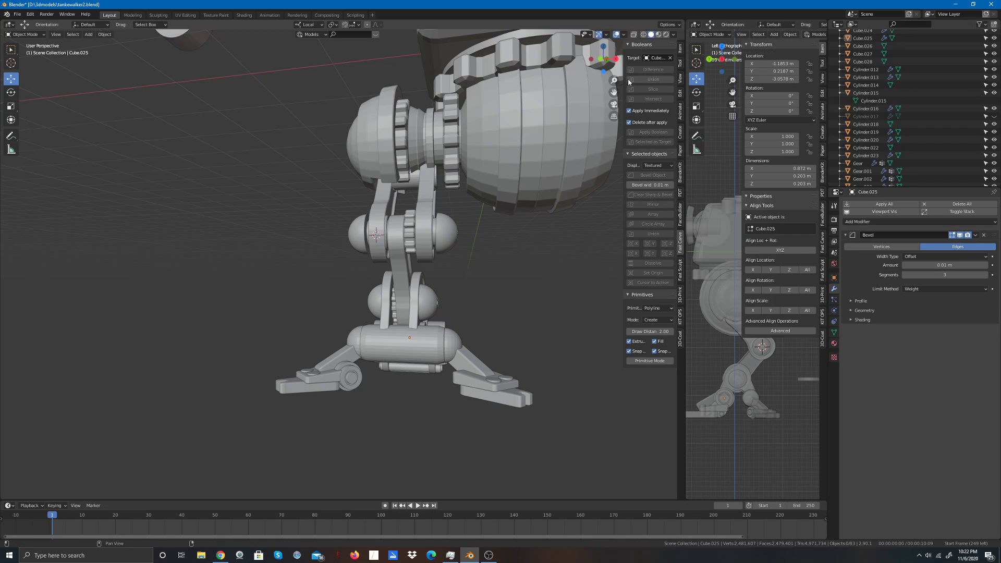
{"action": "left_click_drag", "start_coordinate": [615, 59], "coordinate": [589, 86]}
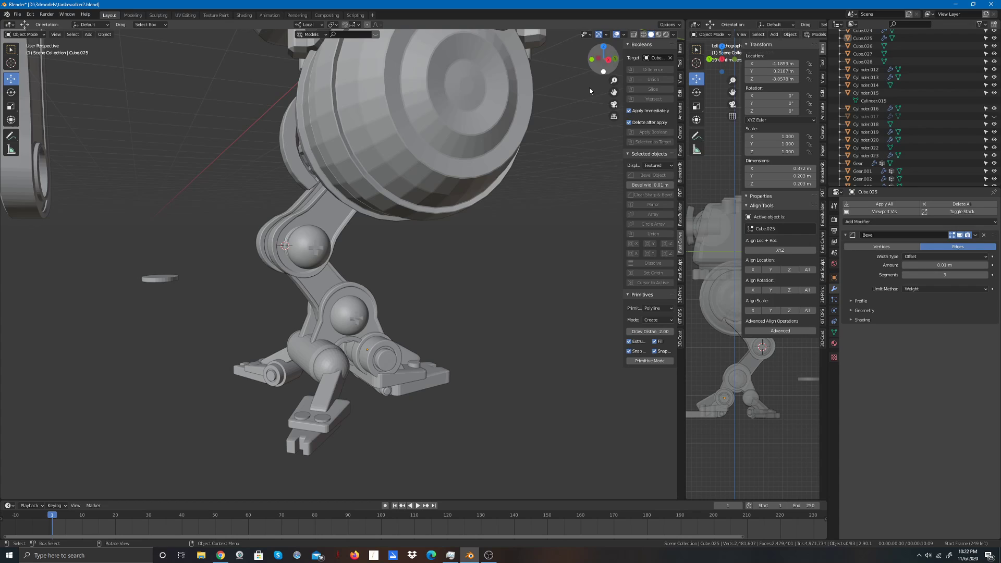
{"action": "left_click", "coordinate": [374, 338]}
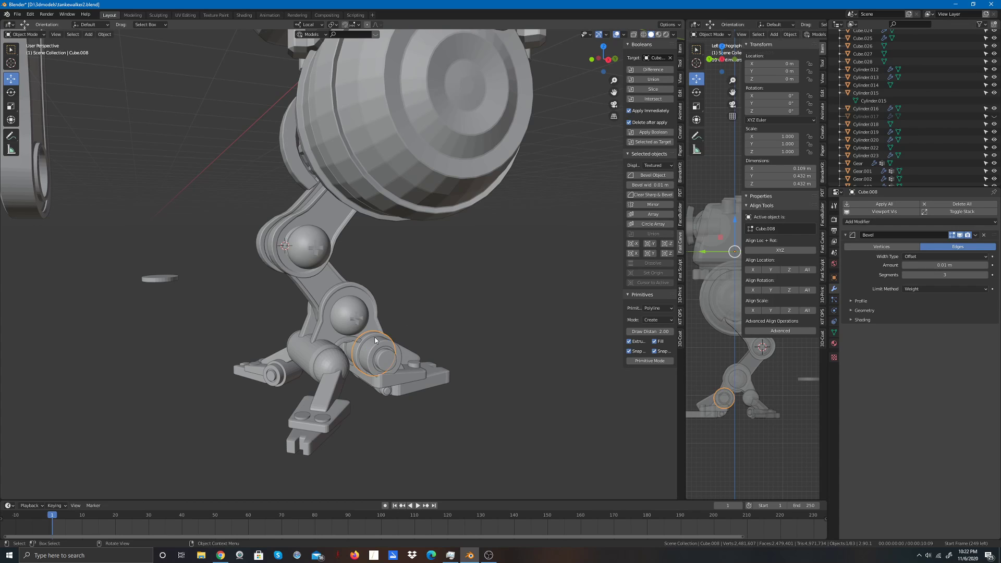
{"action": "key", "text": "shift+d"}
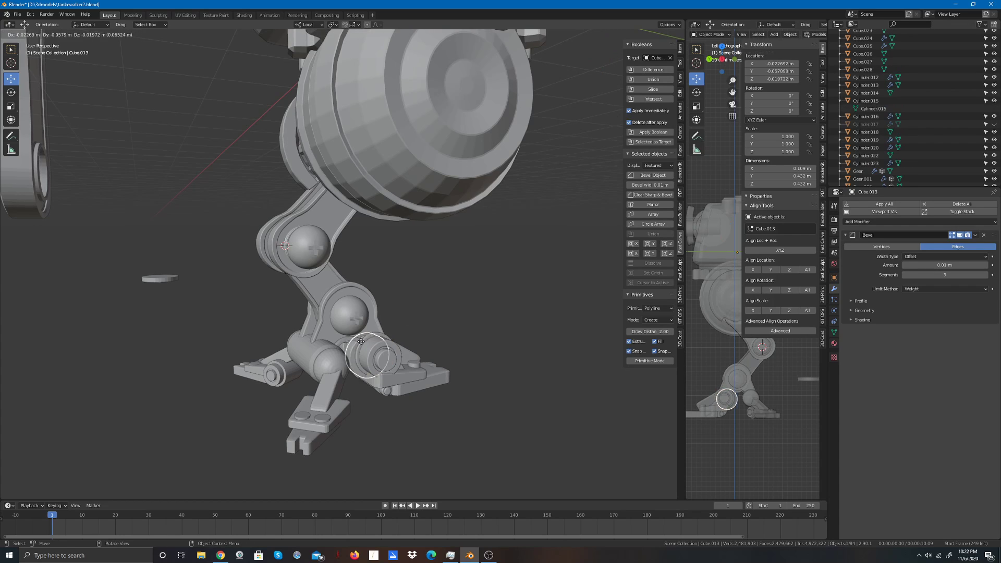
{"action": "left_click", "coordinate": [178, 362]}
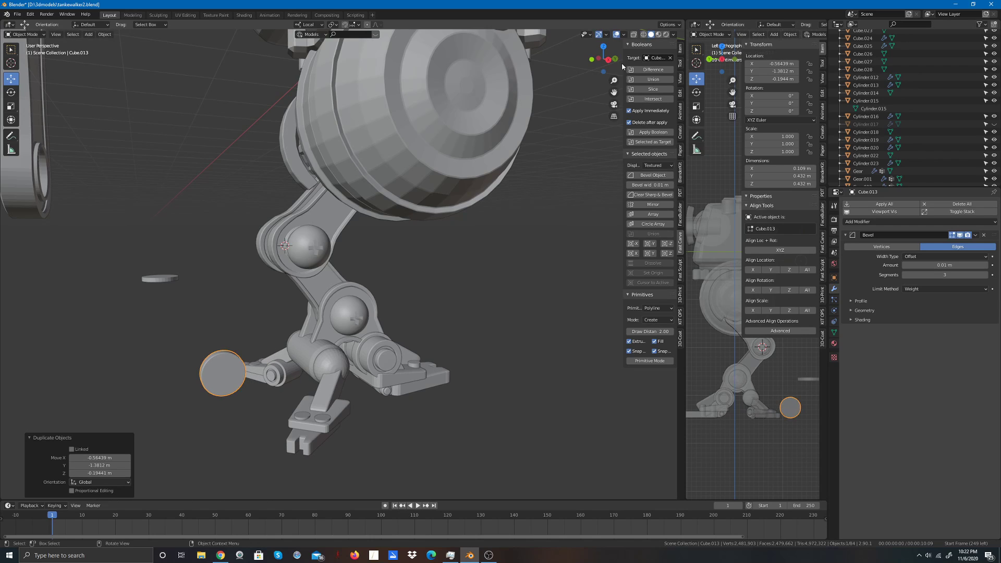
Step: Set the duplicated disc's origin to its geometry
{"action": "left_click_drag", "start_coordinate": [604, 58], "coordinate": [470, 257]}
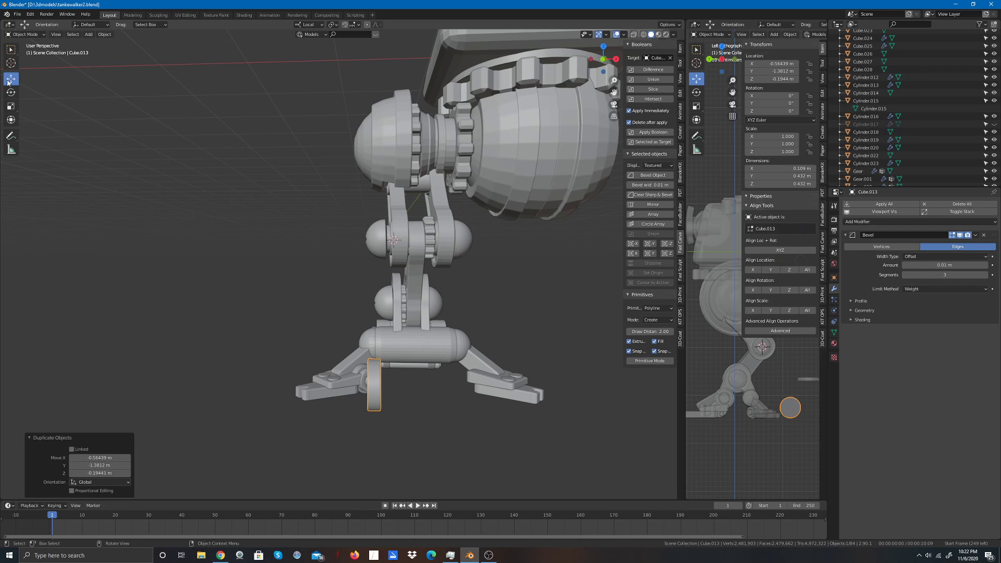
{"action": "left_click", "coordinate": [376, 392]}
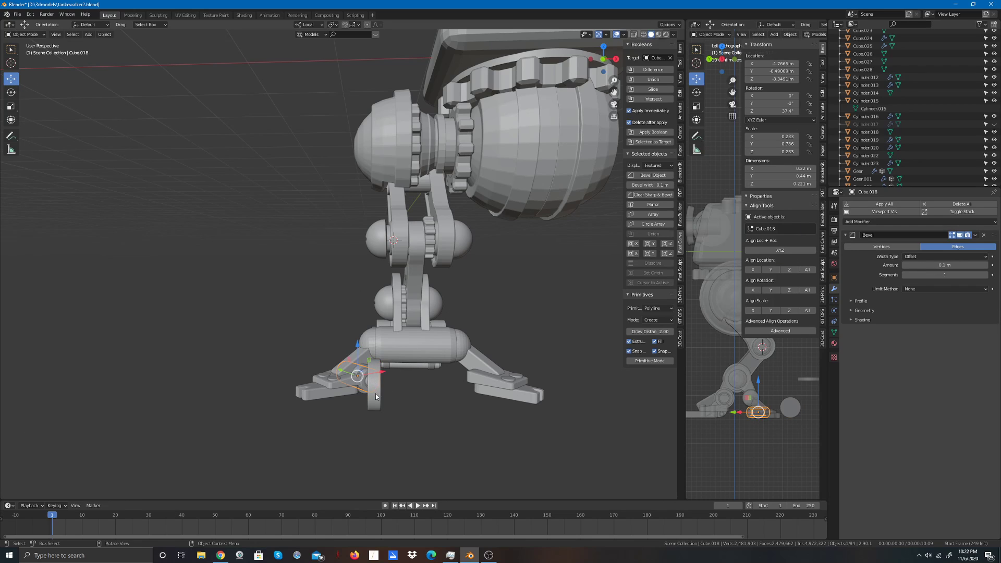
{"action": "left_click", "coordinate": [379, 406]}
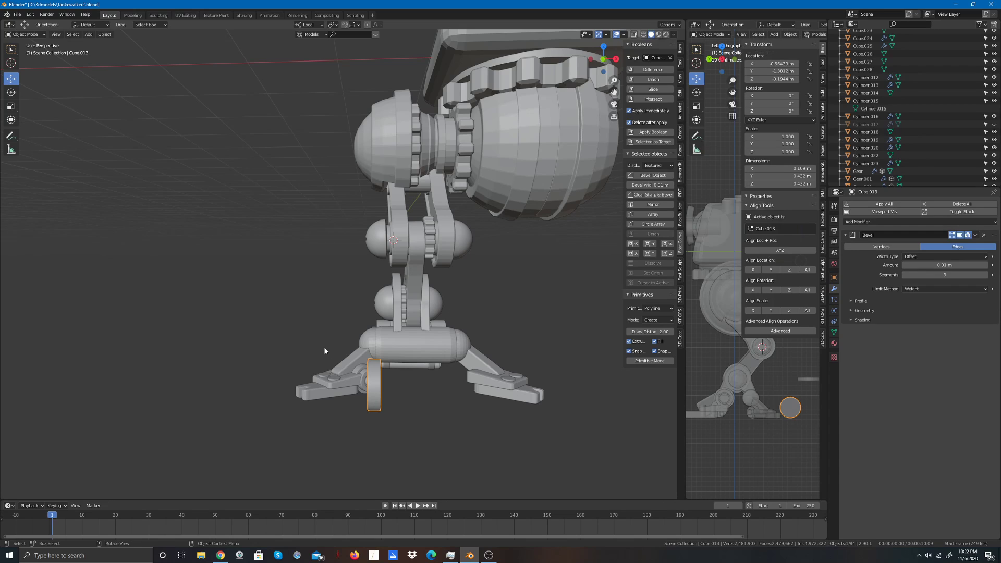
{"action": "left_click", "coordinate": [105, 34]}
{"action": "mouse_move", "coordinate": [120, 55]}
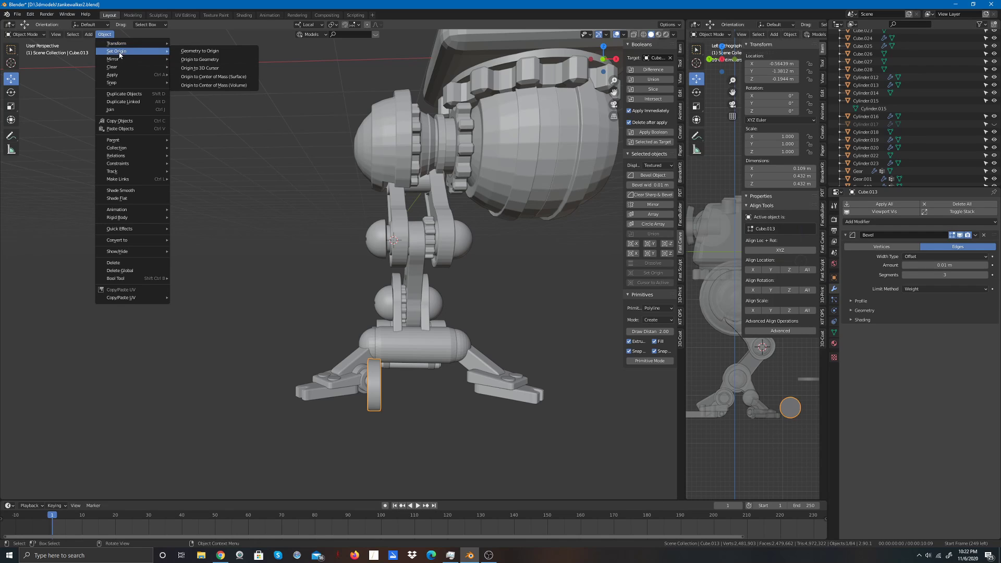
{"action": "left_click", "coordinate": [217, 59]}
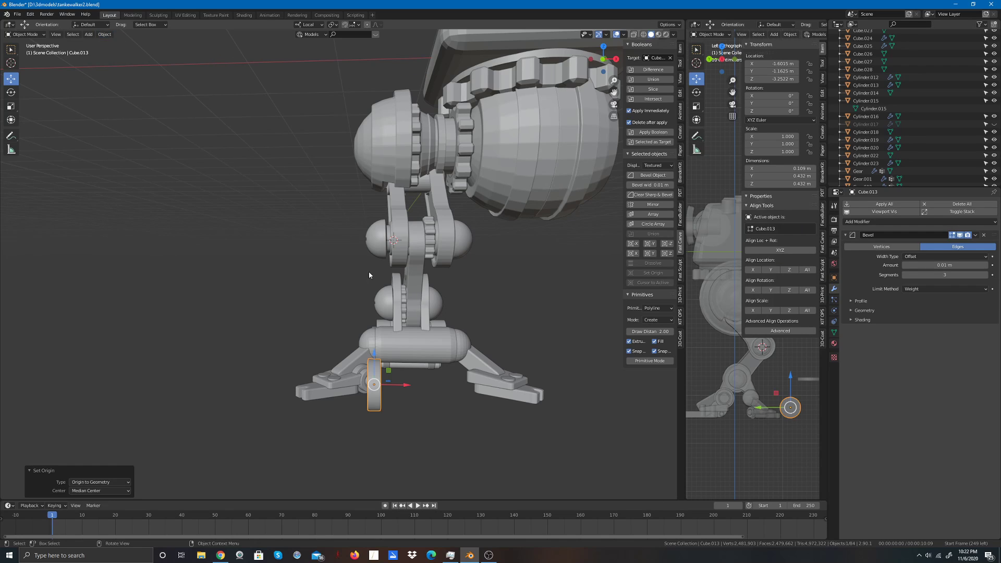
Step: Move the duplicated disc onto the front foot joint, centred at about Y -0.332 m and Z -3.062 m
{"action": "left_click", "coordinate": [592, 59]}
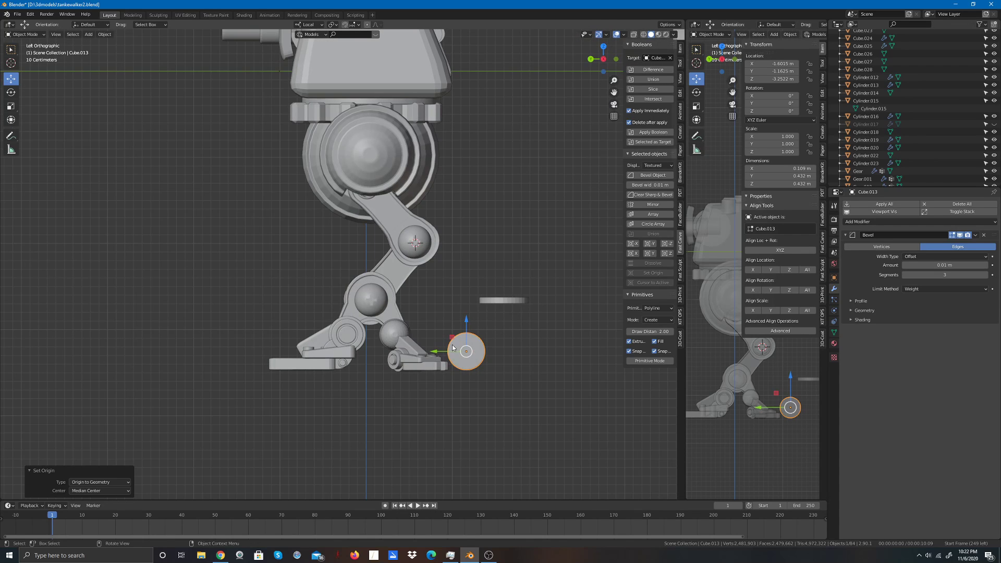
{"action": "left_click_drag", "start_coordinate": [438, 351], "coordinate": [366, 350]}
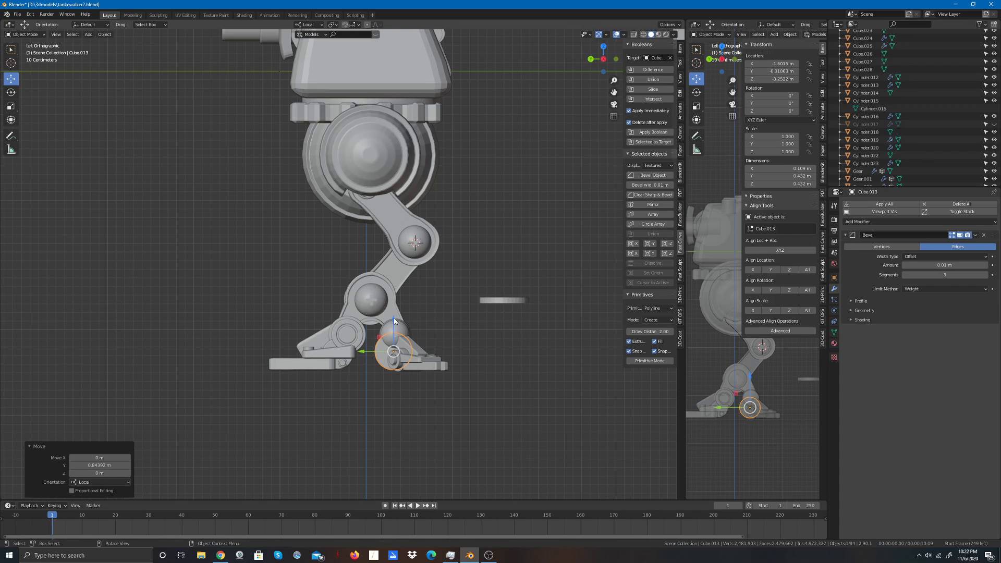
{"action": "left_click_drag", "start_coordinate": [393, 317], "coordinate": [393, 301]}
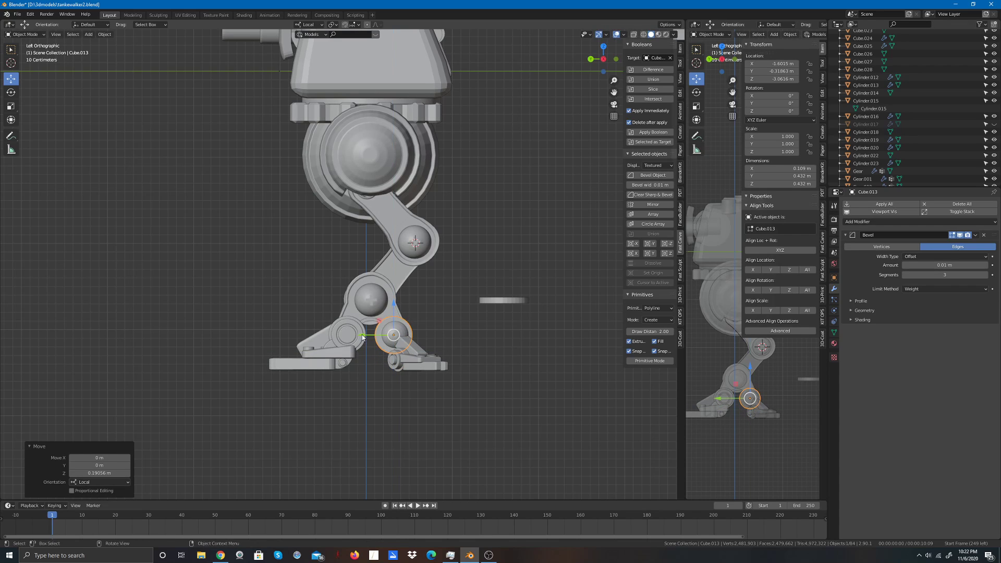
{"action": "left_click_drag", "start_coordinate": [362, 337], "coordinate": [365, 337]}
Step: Scale the disc uniformly by about 0.848 and shift it about 0.037 m along X on the front joint
{"action": "left_click", "coordinate": [10, 106]}
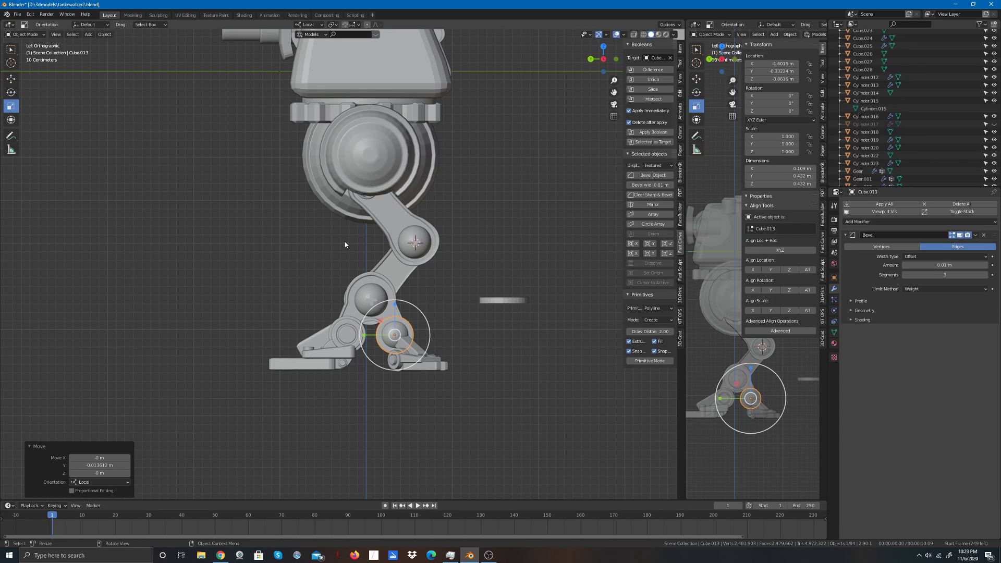
{"action": "left_click_drag", "start_coordinate": [420, 311], "coordinate": [414, 312]}
{"action": "left_click_drag", "start_coordinate": [618, 55], "coordinate": [500, 61]}
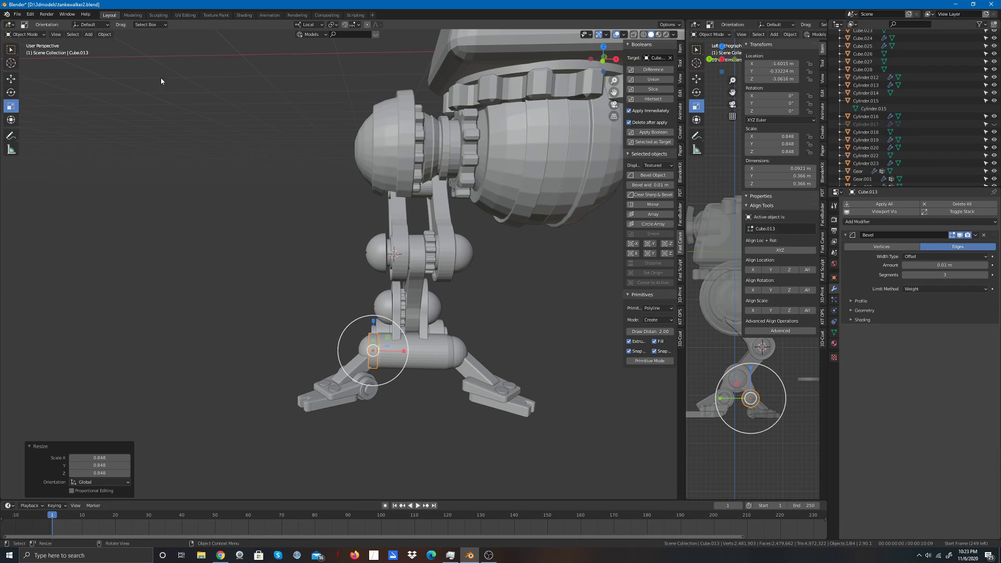
{"action": "left_click", "coordinate": [14, 79]}
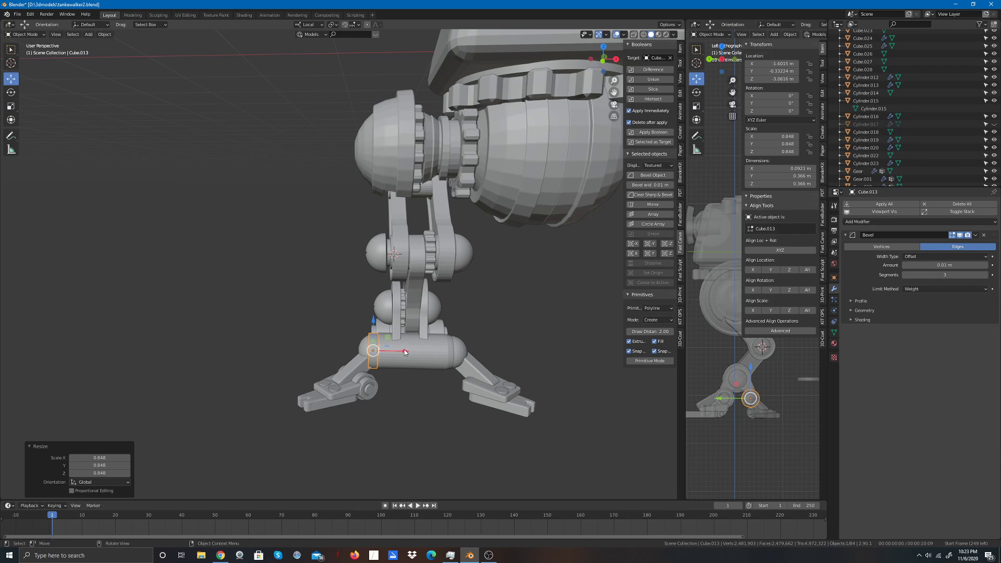
{"action": "left_click_drag", "start_coordinate": [405, 352], "coordinate": [408, 351]}
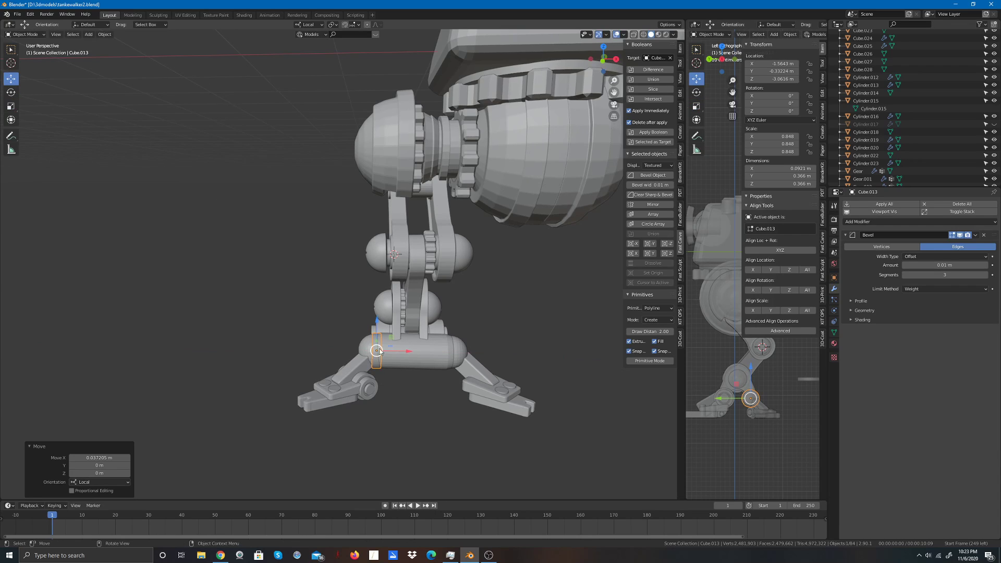
Step: Enlarge the front joint's disc uniformly to a scale of about 0.904, roughly 0.39 m in diameter
{"action": "left_click", "coordinate": [591, 59]}
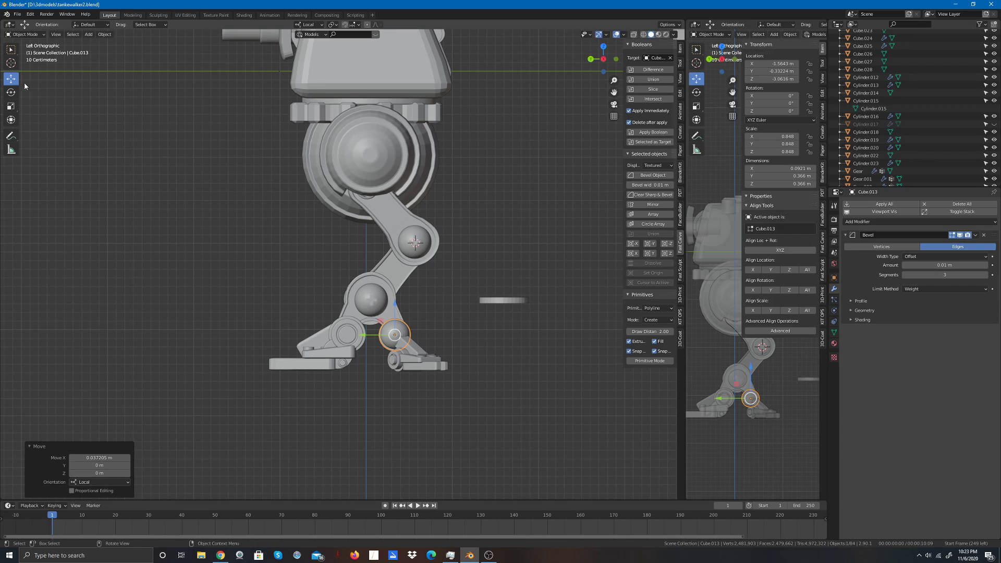
{"action": "left_click", "coordinate": [11, 106]}
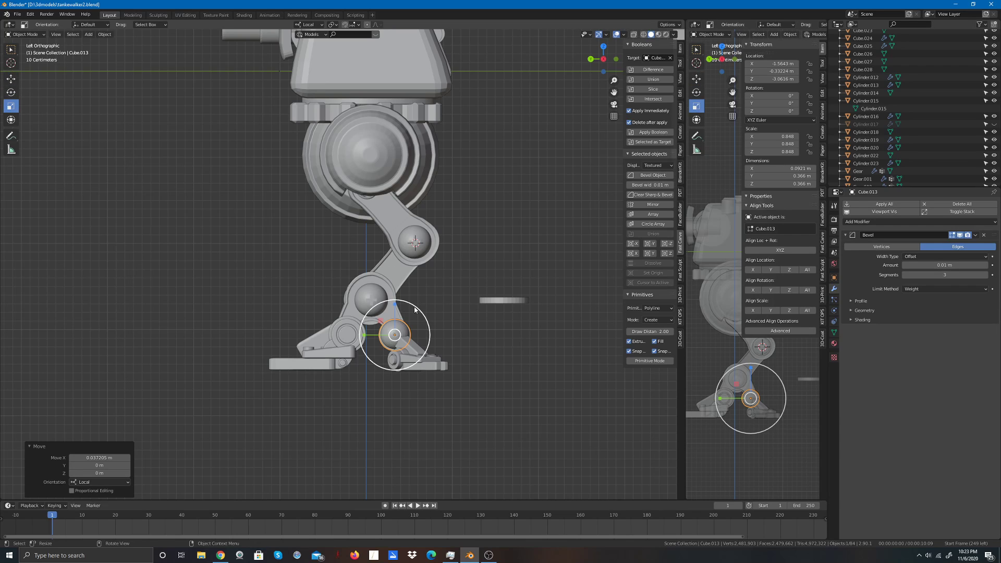
{"action": "left_click_drag", "start_coordinate": [414, 309], "coordinate": [418, 304]}
Step: Duplicate the disc in place on the front foot joint
{"action": "left_click", "coordinate": [614, 59]}
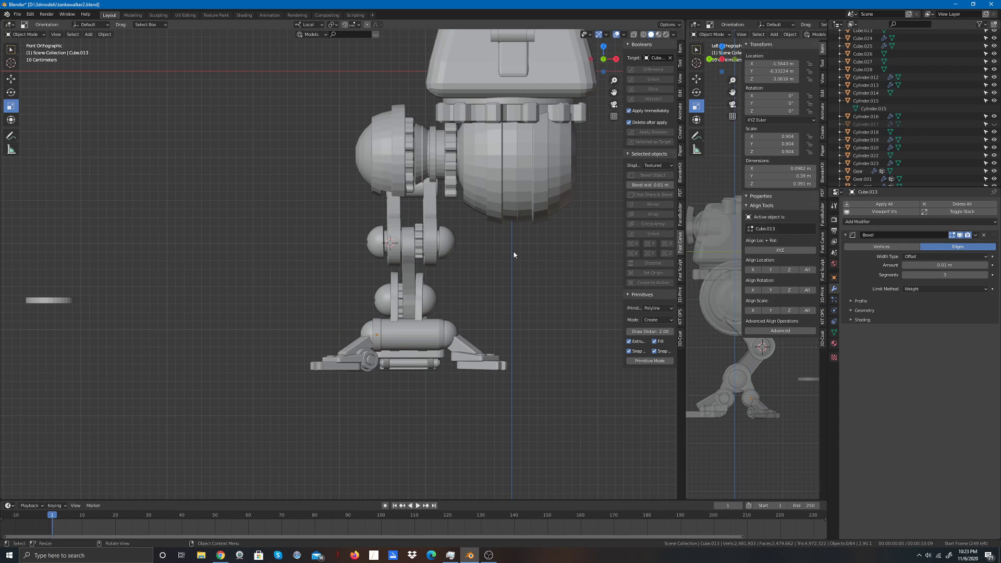
{"action": "left_click", "coordinate": [380, 342]}
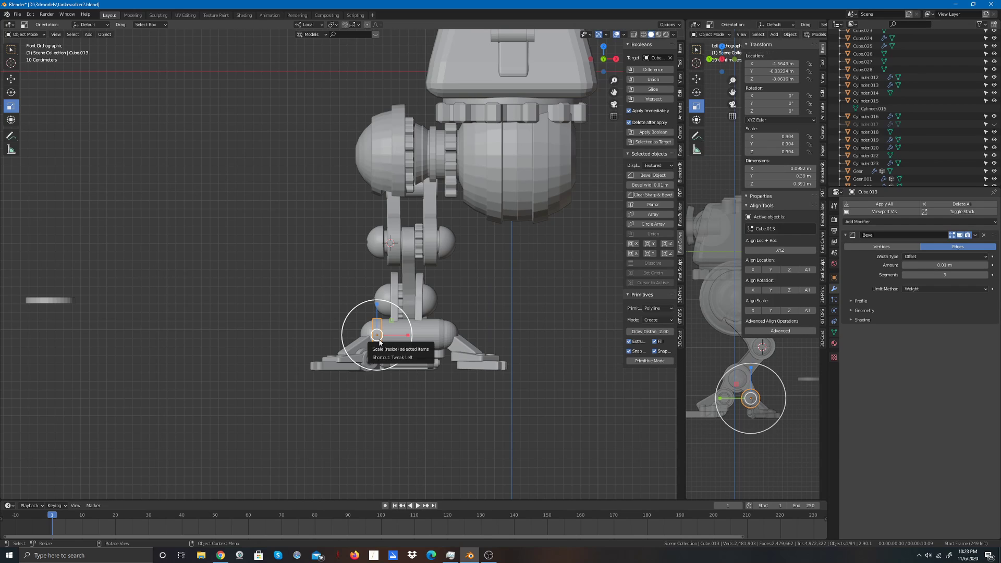
{"action": "key", "text": "shift+d"}
{"action": "right_click", "coordinate": [379, 339]}
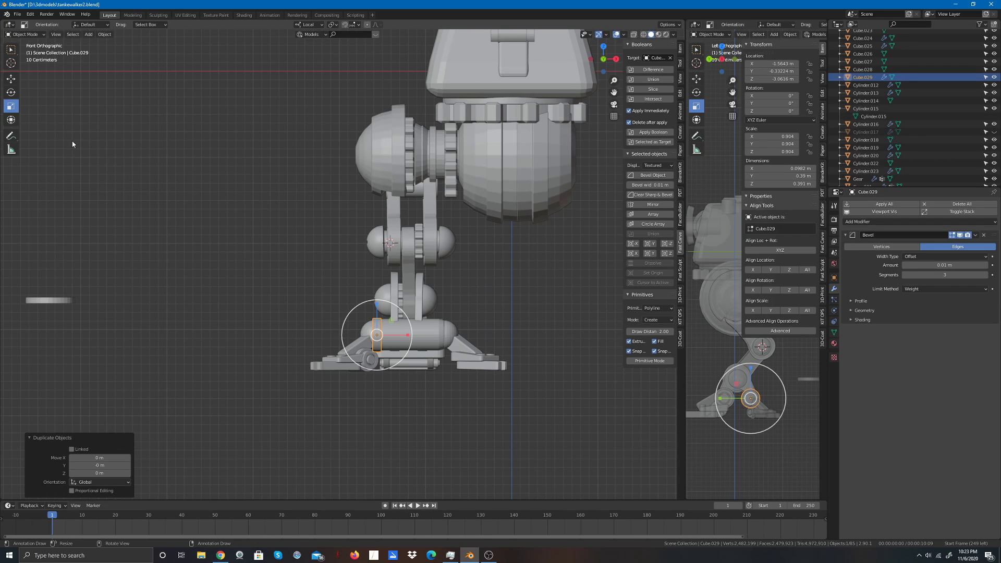
Step: Move the duplicated disc along X to the opposite end of the front foot joint, at about X -0.82 m
{"action": "left_click", "coordinate": [10, 79]}
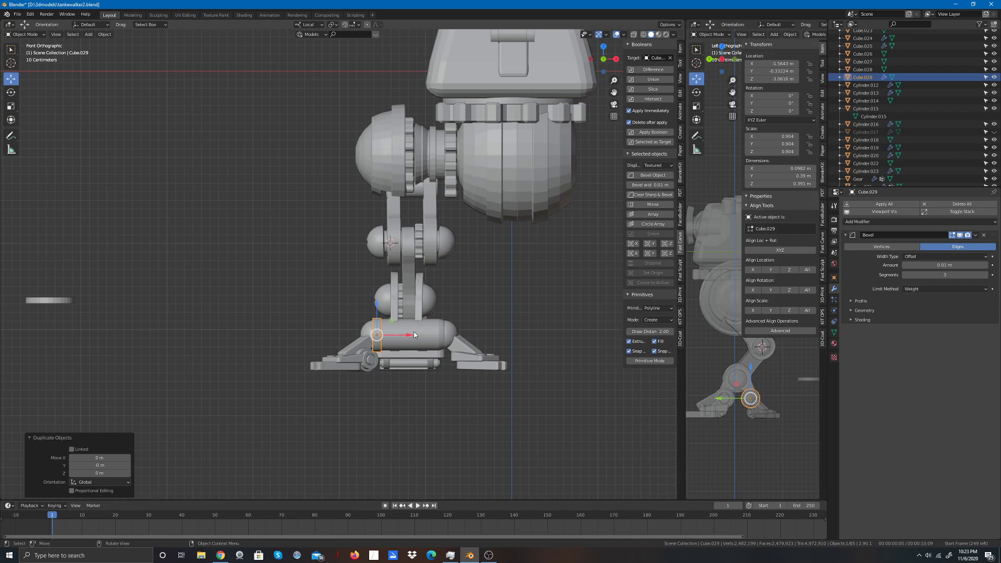
{"action": "left_click_drag", "start_coordinate": [414, 335], "coordinate": [476, 347]}
{"action": "left_click", "coordinate": [502, 313]}
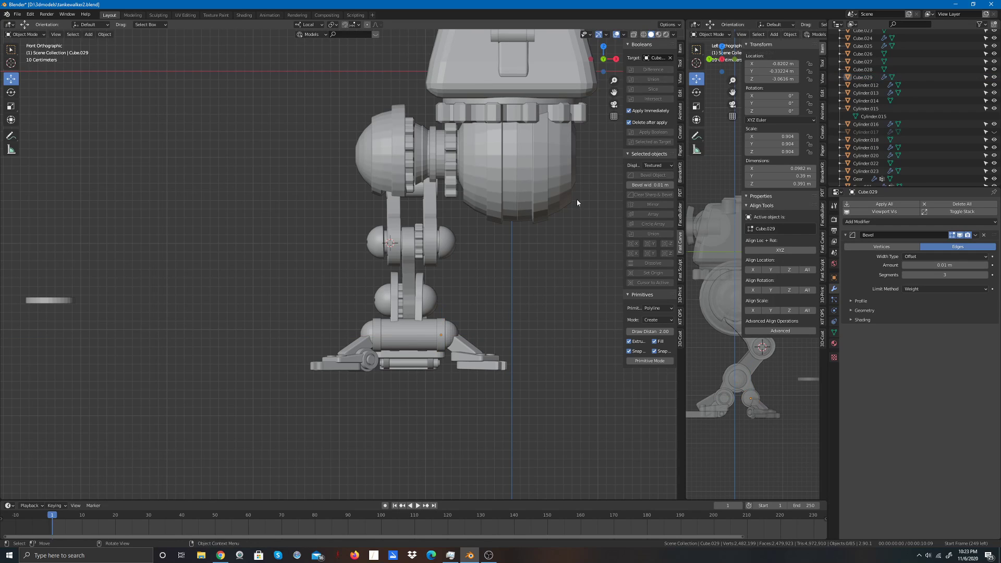
Step: Save the walker file under its existing name
{"action": "left_click_drag", "start_coordinate": [611, 59], "coordinate": [555, 57]}
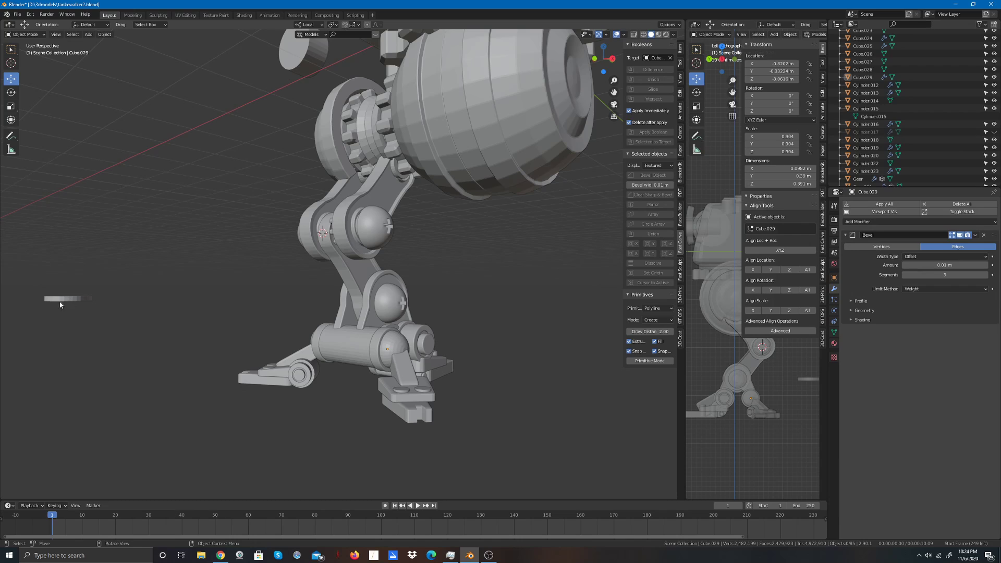
{"action": "left_click", "coordinate": [17, 15]}
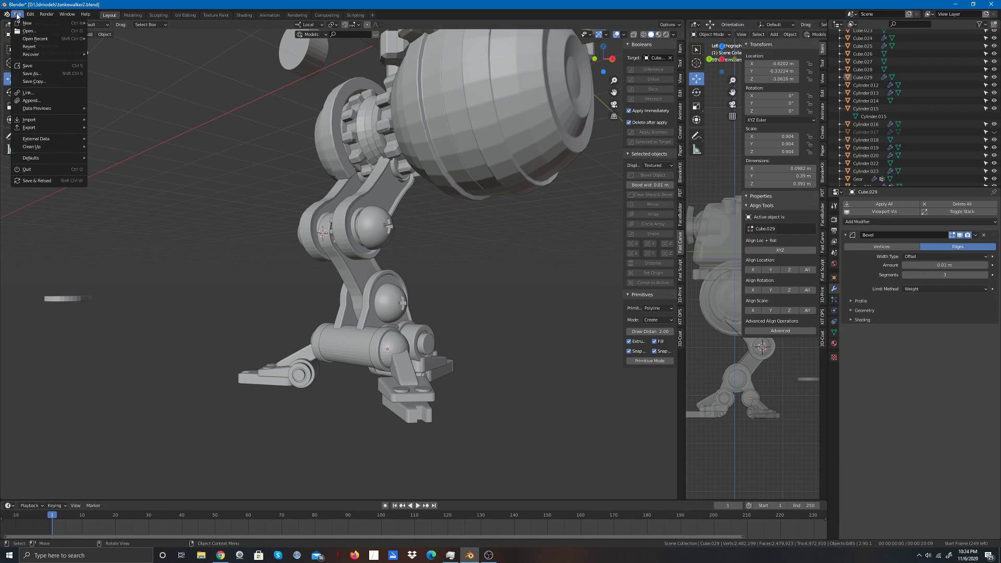
{"action": "left_click", "coordinate": [41, 68]}
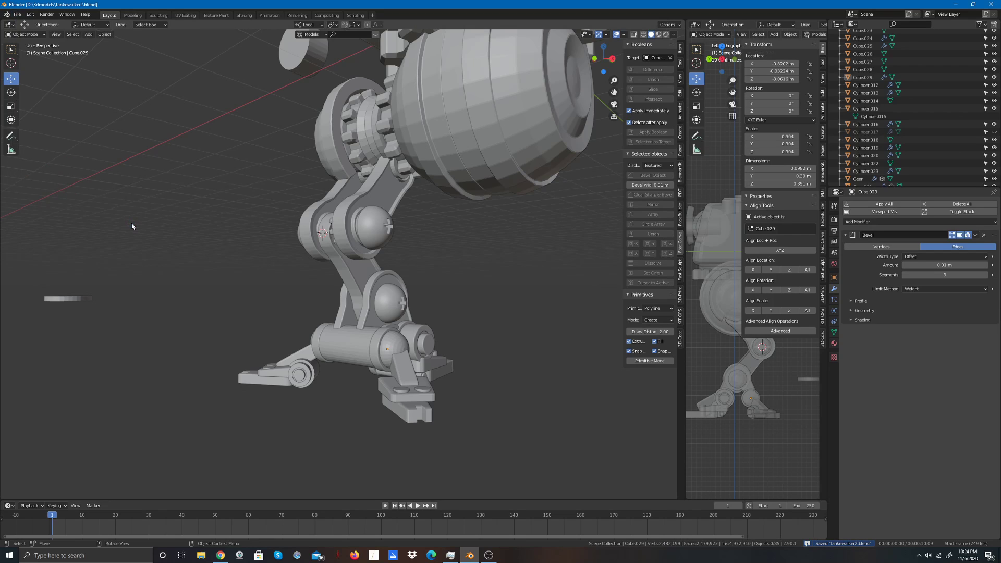
Step: Put the slanted strut between the front joint and the toe into Edit Mode with nothing selected and X-ray on
{"action": "left_click", "coordinate": [400, 379]}
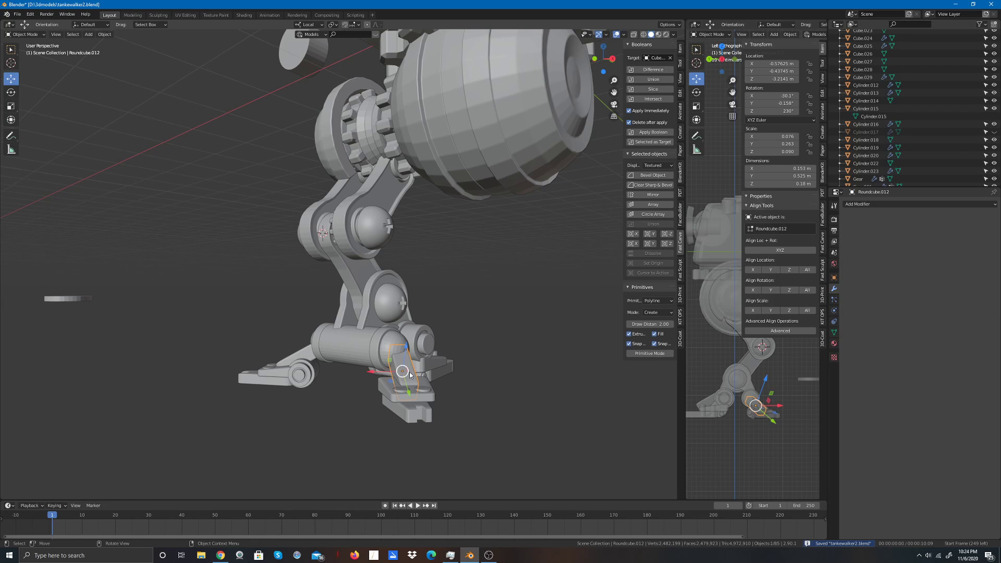
{"action": "left_click", "coordinate": [25, 34]}
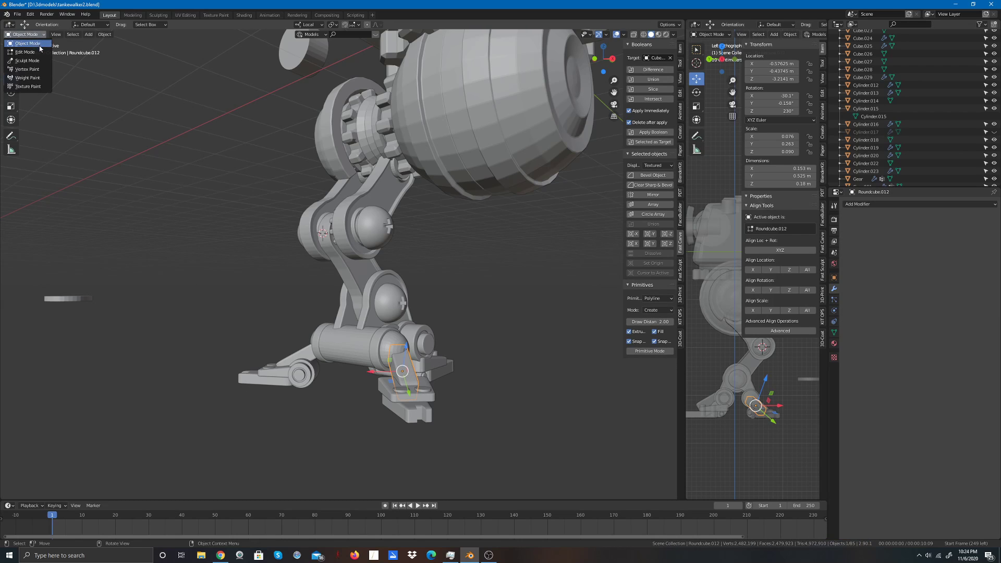
{"action": "left_click", "coordinate": [39, 49]}
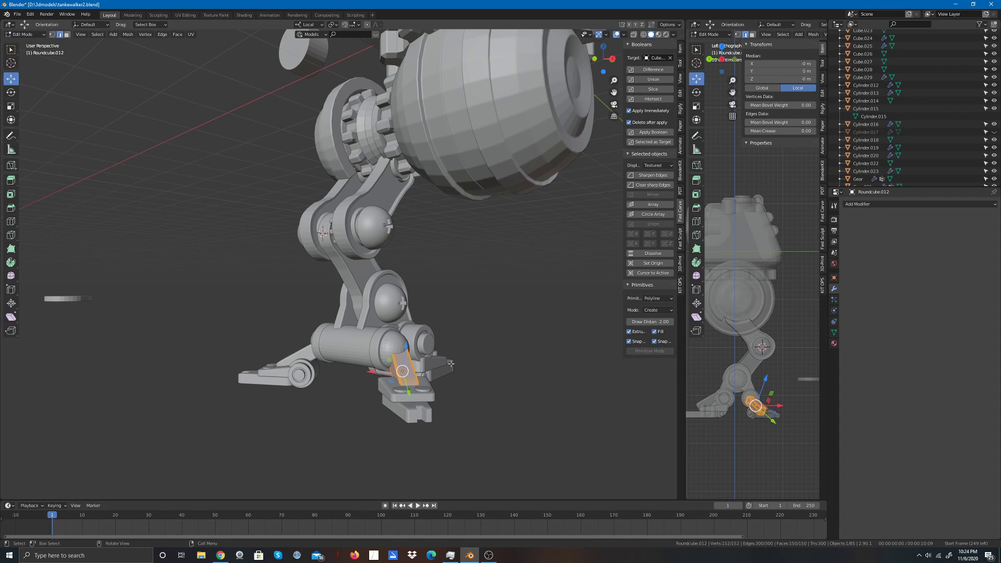
{"action": "scroll", "coordinate": [451, 363], "scroll_direction": "up", "scroll_amount": 3}
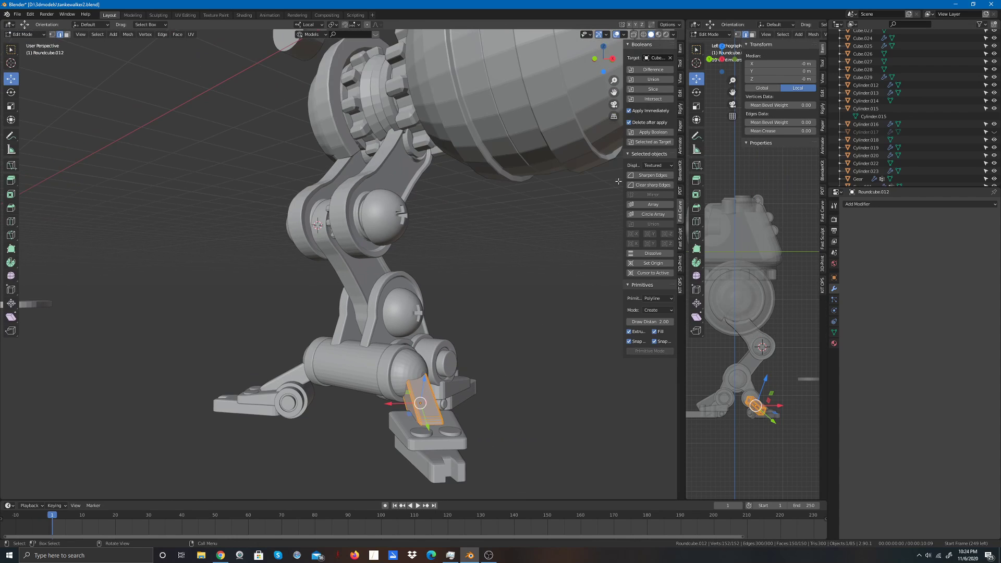
{"action": "key", "text": "alt+a"}
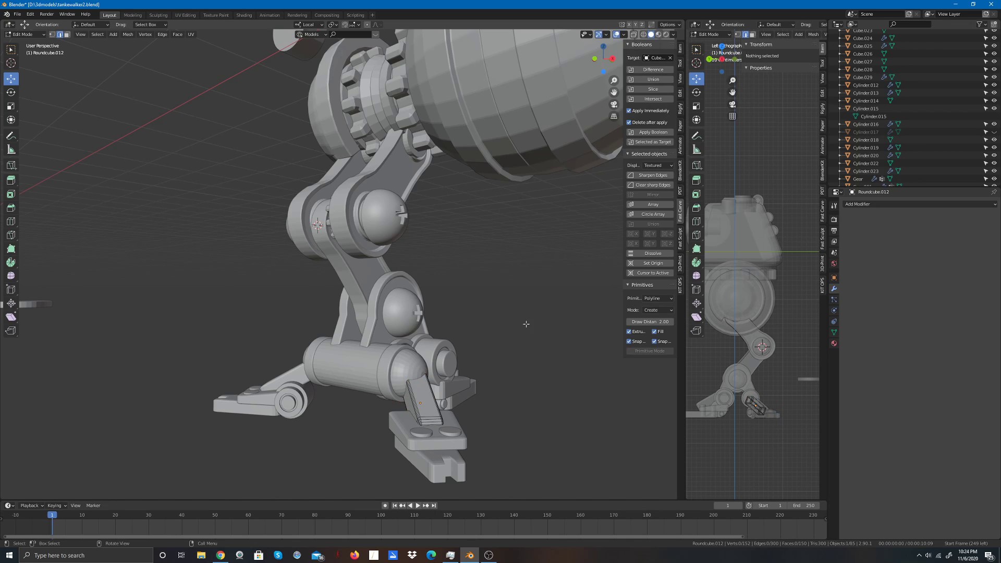
{"action": "left_click", "coordinate": [635, 35]}
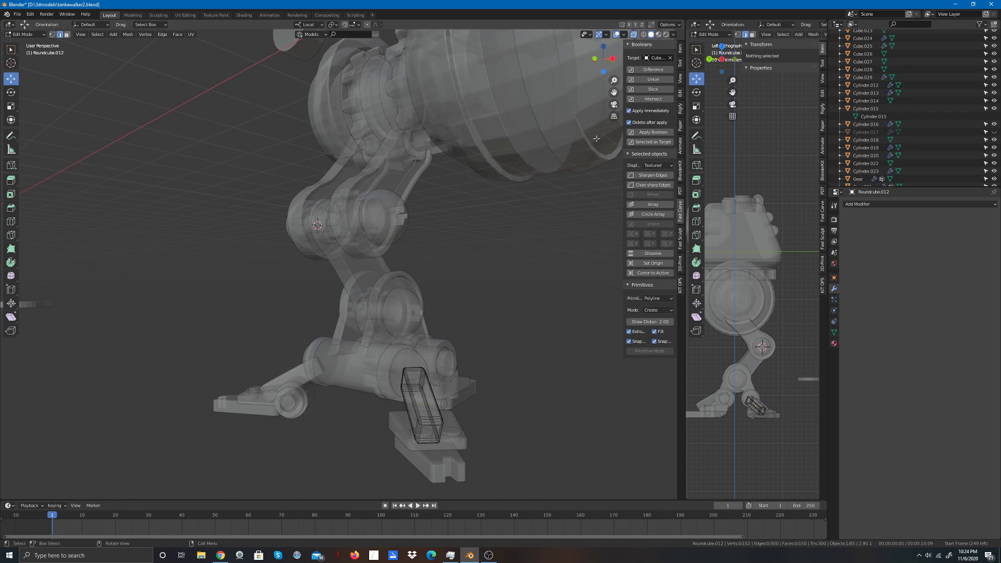
{"action": "scroll", "coordinate": [536, 371], "scroll_direction": "up", "scroll_amount": 2}
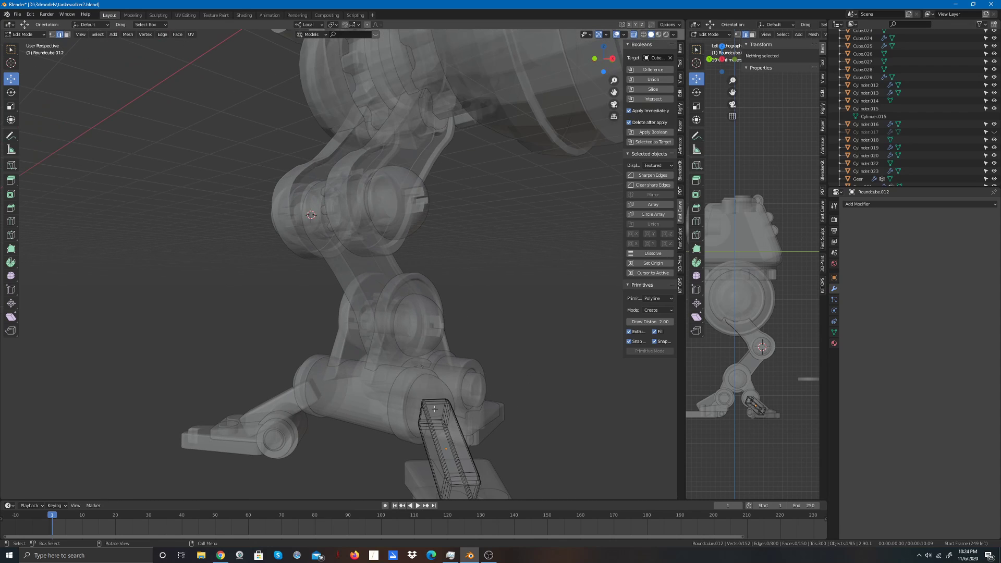
Step: In vertex mode, raise one upper corner group of the front strut about 0.062 m along its local Z
{"action": "left_click_drag", "start_coordinate": [421, 393], "coordinate": [430, 412]}
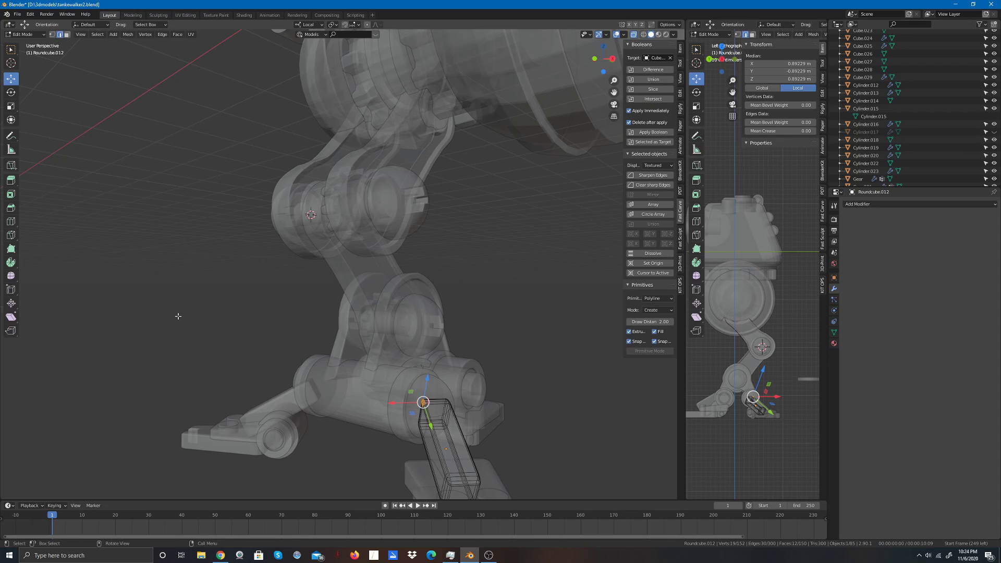
{"action": "key", "text": "1"}
{"action": "key", "text": "alt+a"}
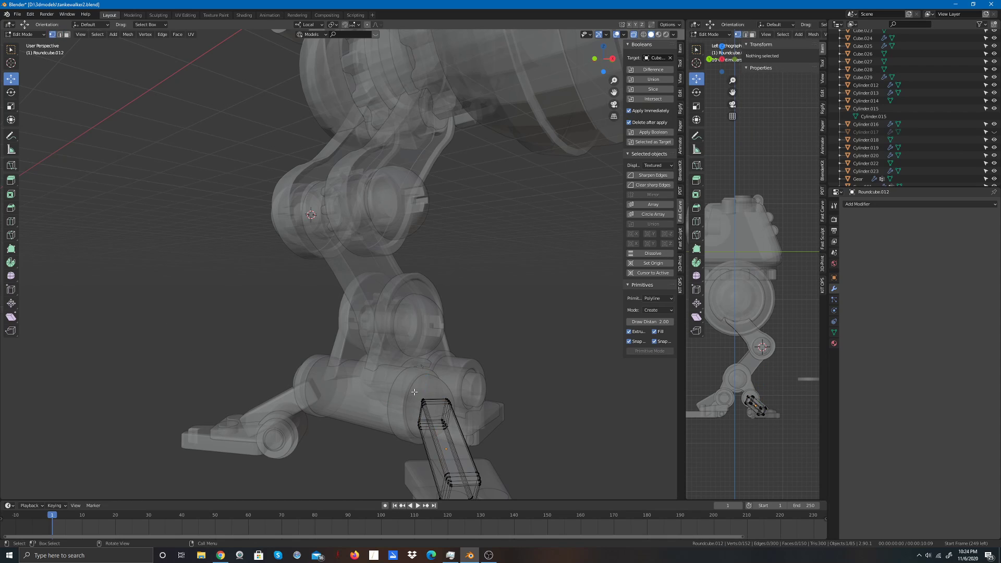
{"action": "left_click_drag", "start_coordinate": [413, 391], "coordinate": [446, 366]}
{"action": "left_click", "coordinate": [510, 396]}
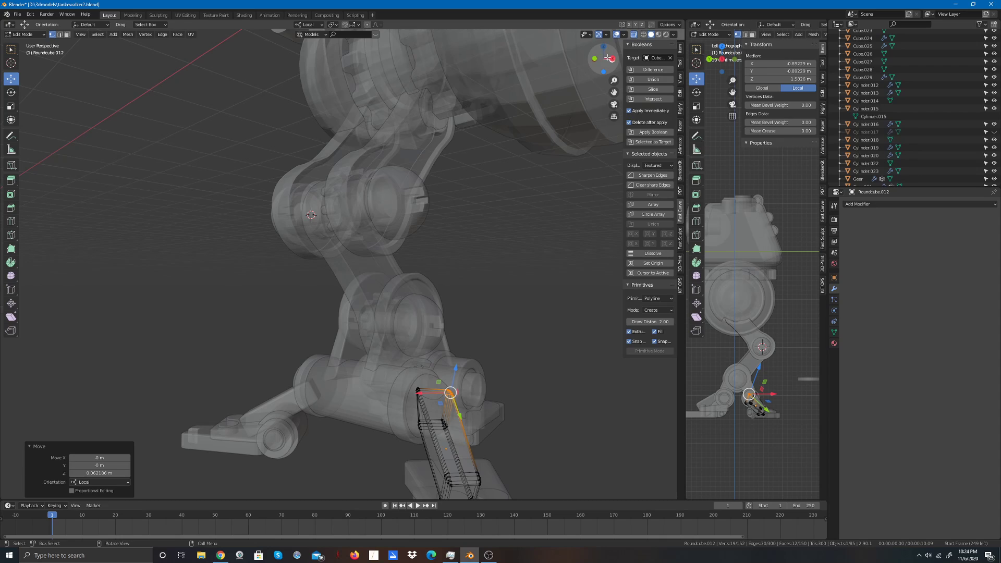
Step: Move the same upper corner vertices freely by about -0.008 m in X, 0.013 m in Y and 0.062 m in Z
{"action": "left_click_drag", "start_coordinate": [604, 58], "coordinate": [664, 70]}
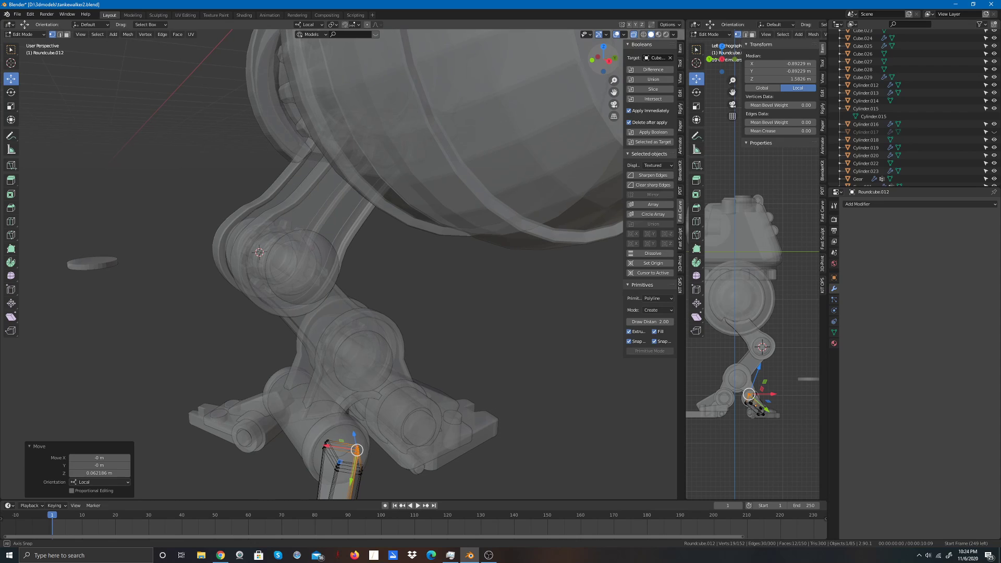
{"action": "scroll", "coordinate": [375, 429], "scroll_direction": "up", "scroll_amount": 1}
{"action": "scroll", "coordinate": [377, 443], "scroll_direction": "down", "scroll_amount": 1}
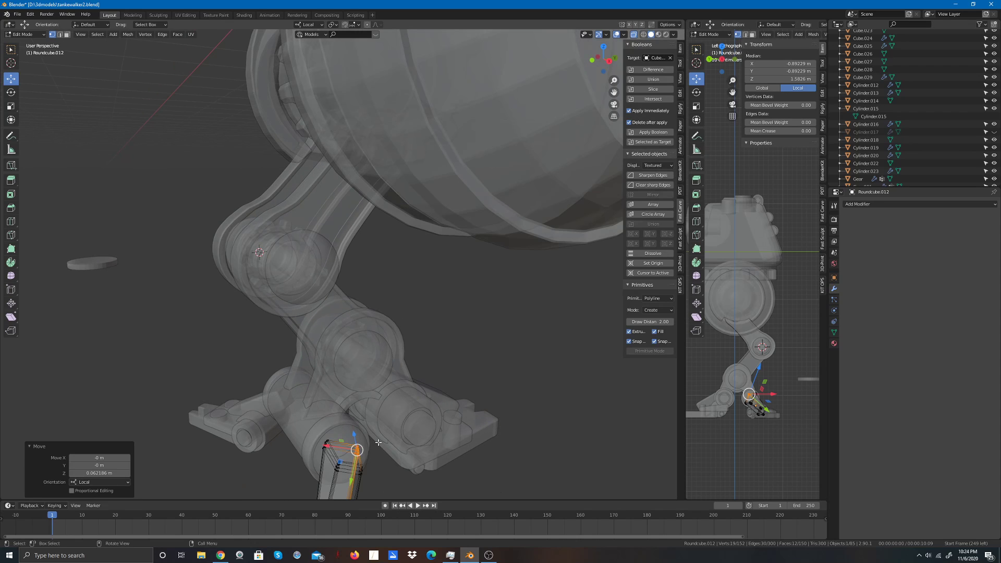
{"action": "key", "text": "g"}
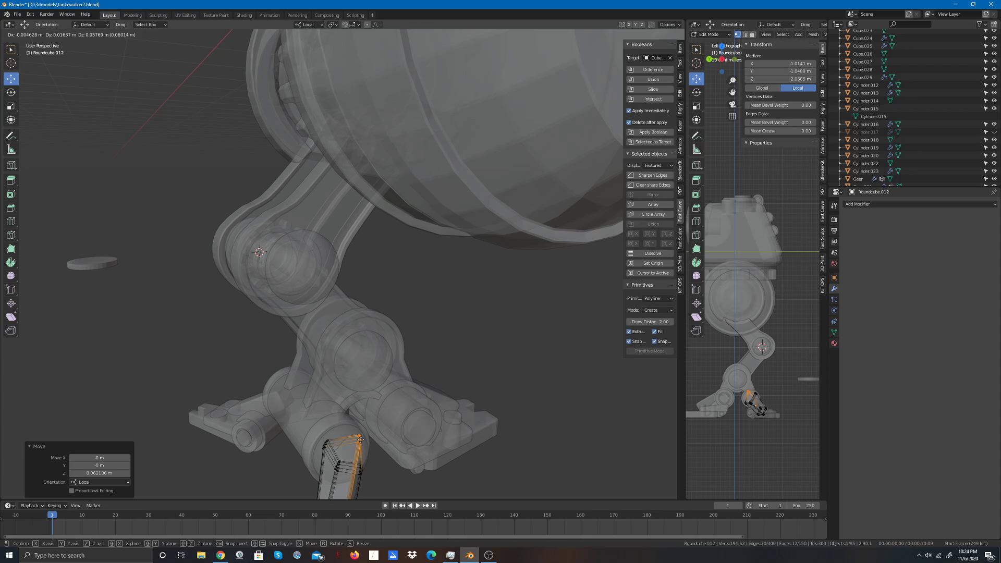
{"action": "left_click", "coordinate": [358, 438]}
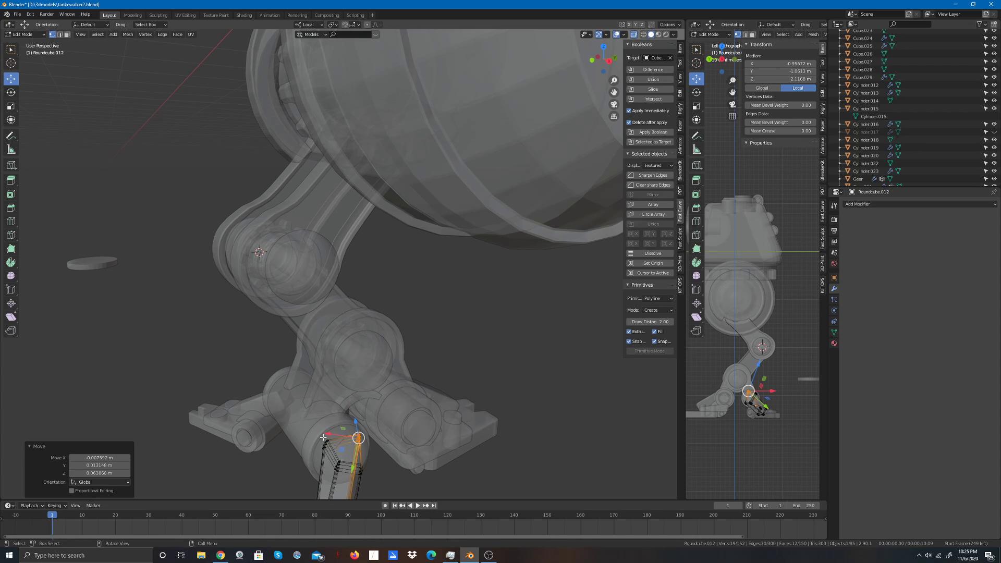
Step: Select the vertices at the strut's other upper corner and nudge them slightly outward on the front joint
{"action": "left_click", "coordinate": [272, 466]}
{"action": "left_click_drag", "start_coordinate": [310, 428], "coordinate": [340, 460]}
{"action": "key", "text": "g"}
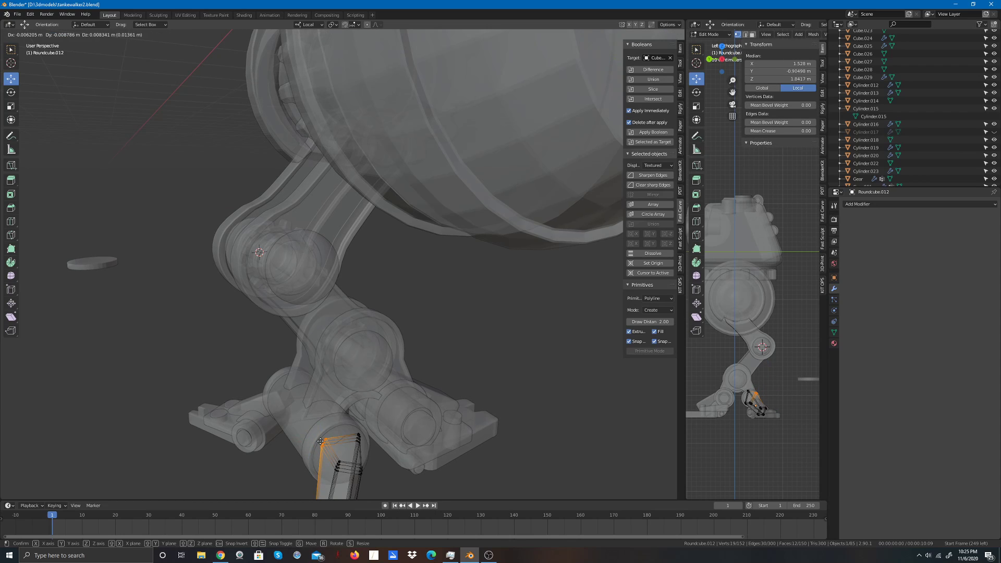
{"action": "left_click", "coordinate": [359, 432]}
{"action": "left_click", "coordinate": [483, 434]}
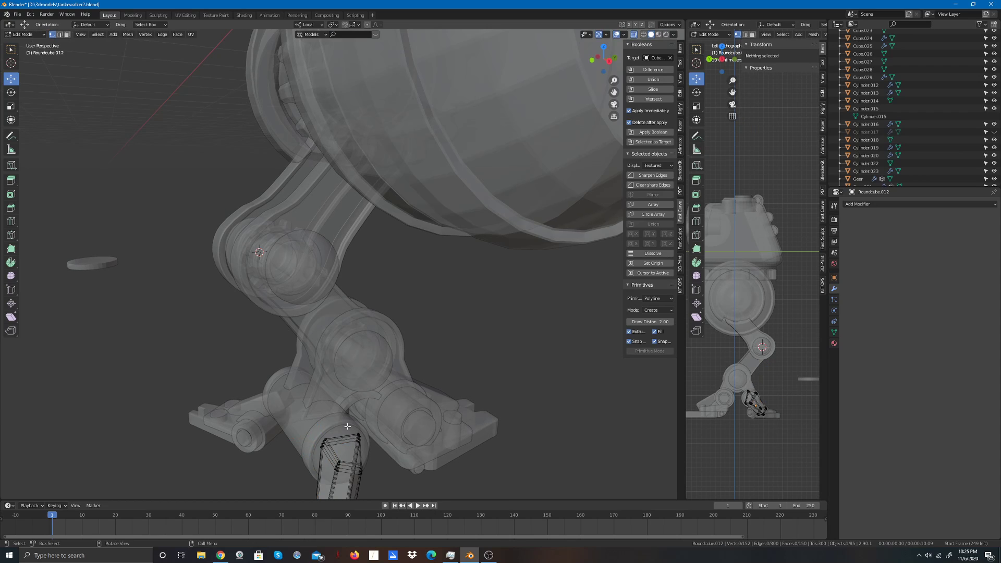
Step: Reselect the first upper corner vertices and shift them about 0.002 m in X, 0.001 m in Y and -0.008 m in Z
{"action": "left_click_drag", "start_coordinate": [347, 426], "coordinate": [373, 457]}
{"action": "key", "text": "g"}
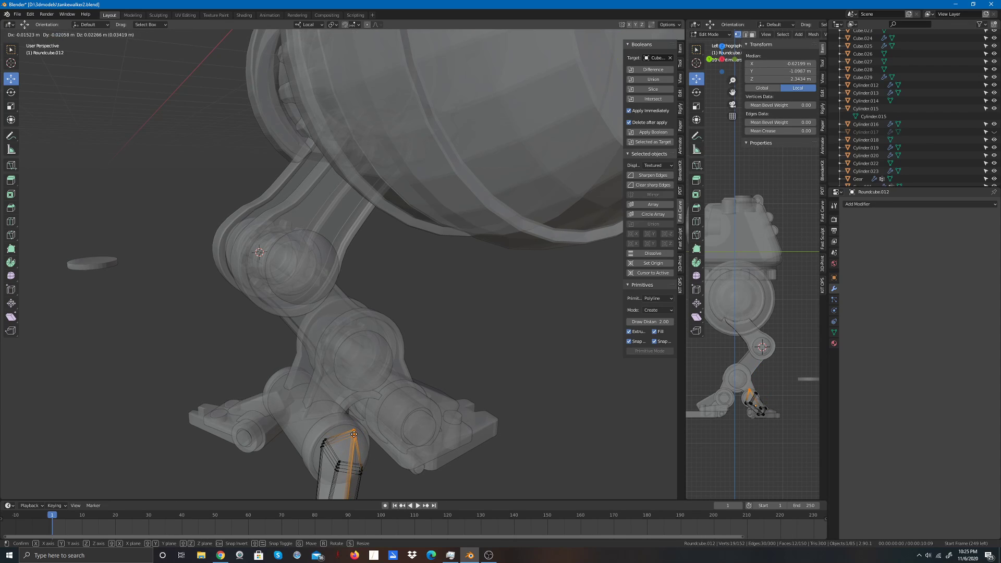
{"action": "left_click", "coordinate": [358, 440]}
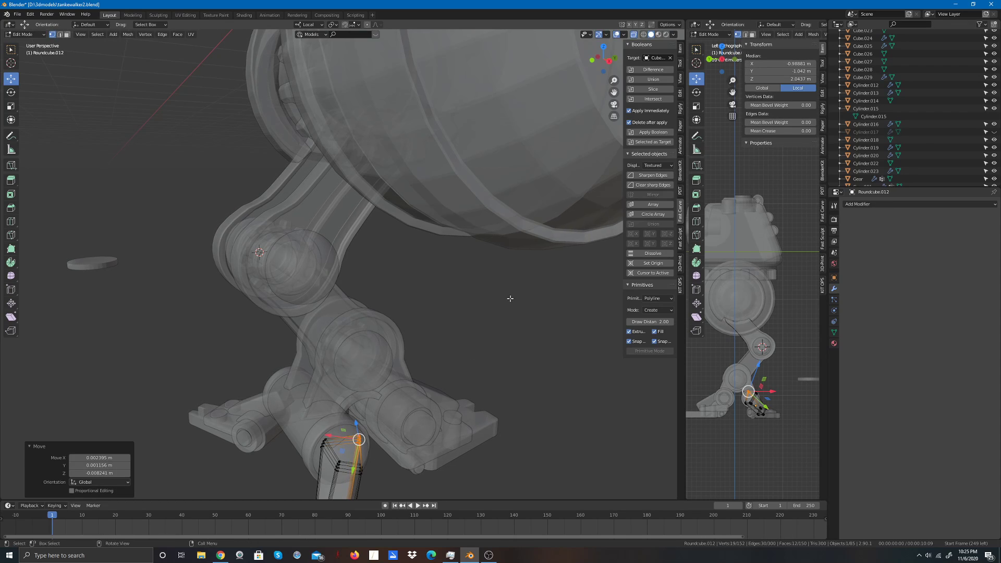
Step: In the right orthographic view, reposition the strut's upper vertices slightly lower to fit within the round joint's outline
{"action": "left_click", "coordinate": [609, 61]}
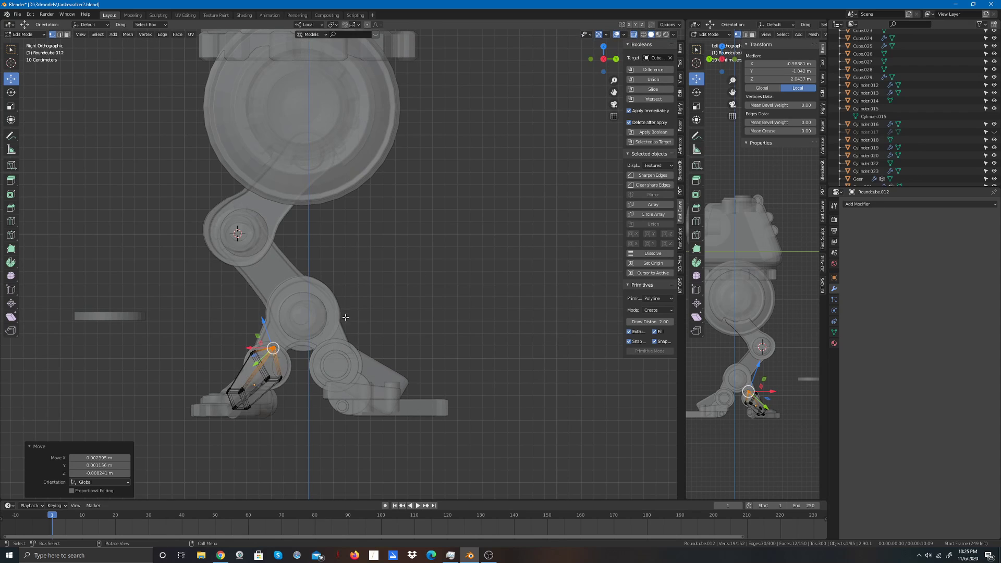
{"action": "left_click", "coordinate": [408, 327]}
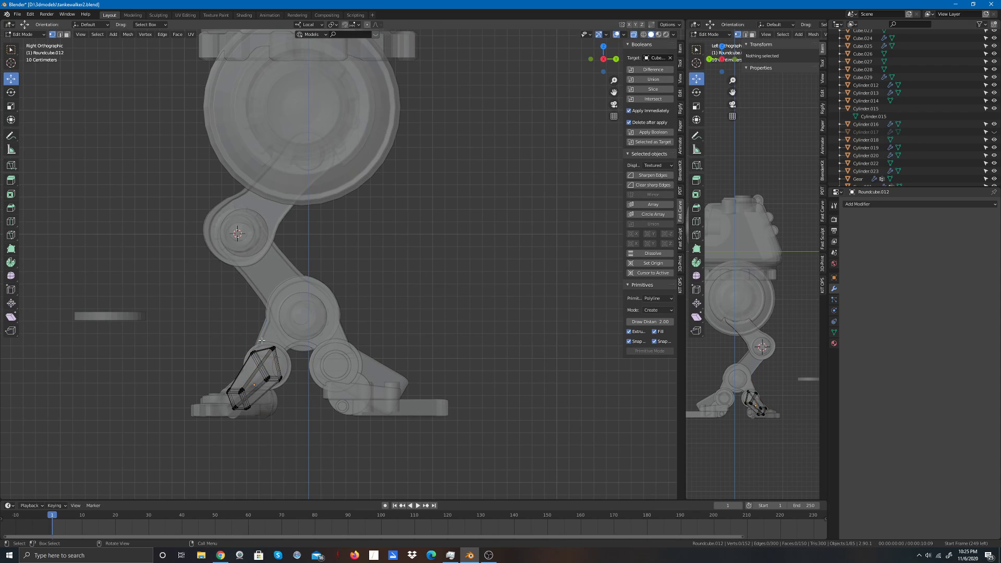
{"action": "left_click_drag", "start_coordinate": [261, 340], "coordinate": [293, 374]}
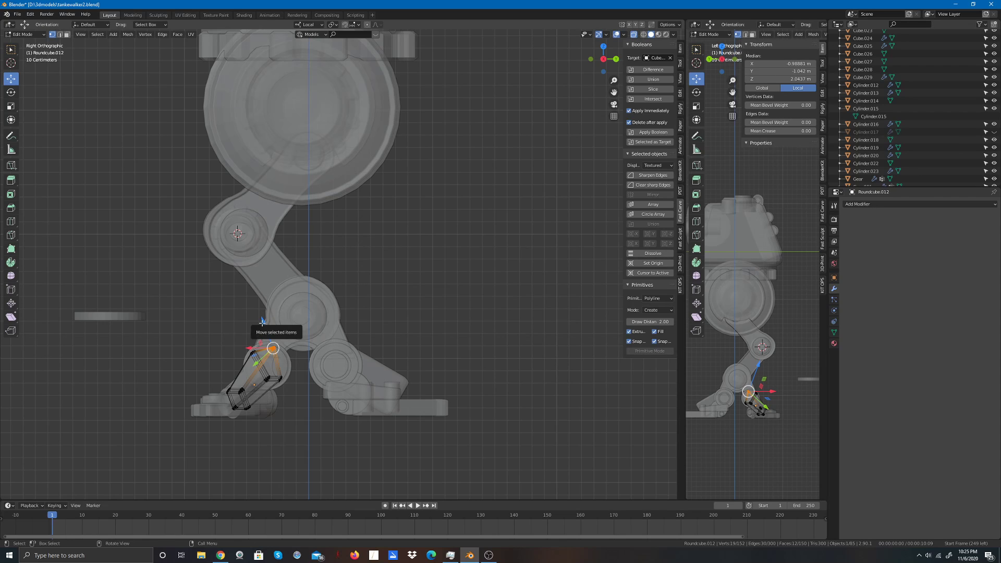
{"action": "left_click", "coordinate": [263, 325]}
{"action": "left_click_drag", "start_coordinate": [261, 336], "coordinate": [283, 367]}
{"action": "left_click", "coordinate": [238, 322]}
{"action": "left_click_drag", "start_coordinate": [259, 332], "coordinate": [278, 354]}
{"action": "left_click", "coordinate": [396, 353]}
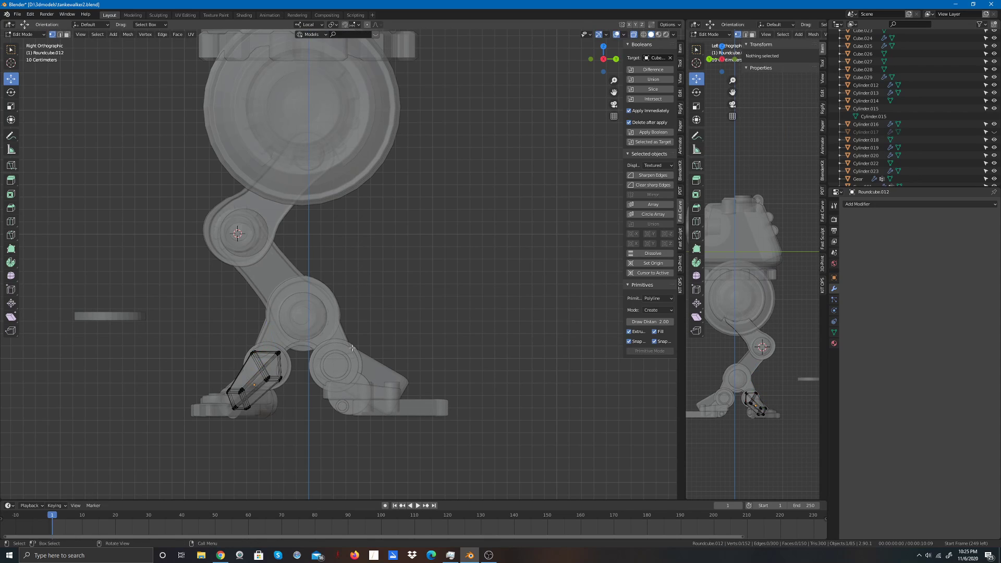
Step: Turn X-ray off and move the strut's visible upper corner vertices about -0.002 m in X, 0.007 m in Y and 0.031 m in Z
{"action": "left_click", "coordinate": [634, 35]}
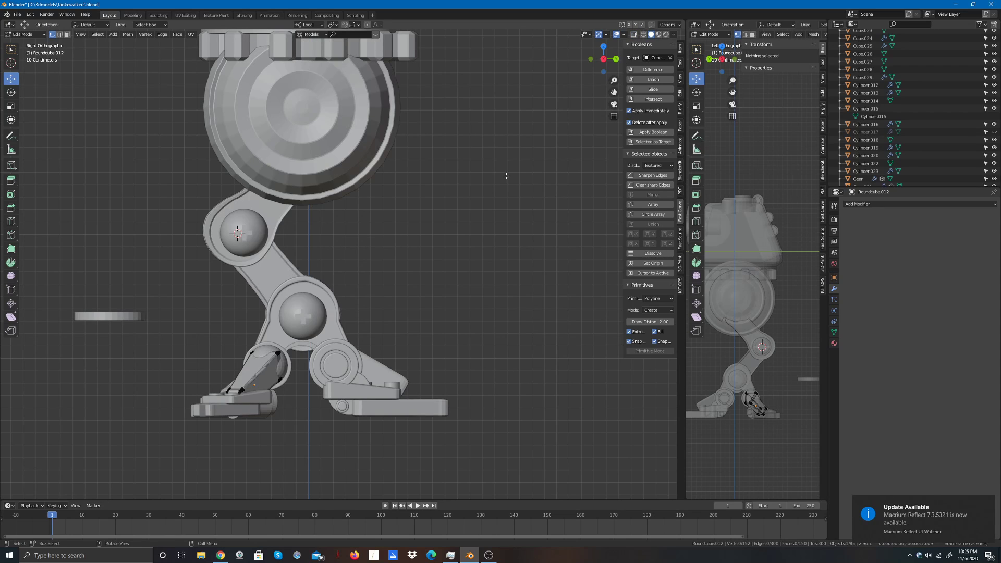
{"action": "mouse_move", "coordinate": [603, 55]}
{"action": "left_mouse_down"}
{"action": "mouse_move", "coordinate": [581, 67]}
{"action": "mouse_move", "coordinate": [484, 68]}
{"action": "mouse_move", "coordinate": [480, 79]}
{"action": "mouse_move", "coordinate": [621, 78]}
{"action": "mouse_move", "coordinate": [600, 70]}
{"action": "left_mouse_up"}
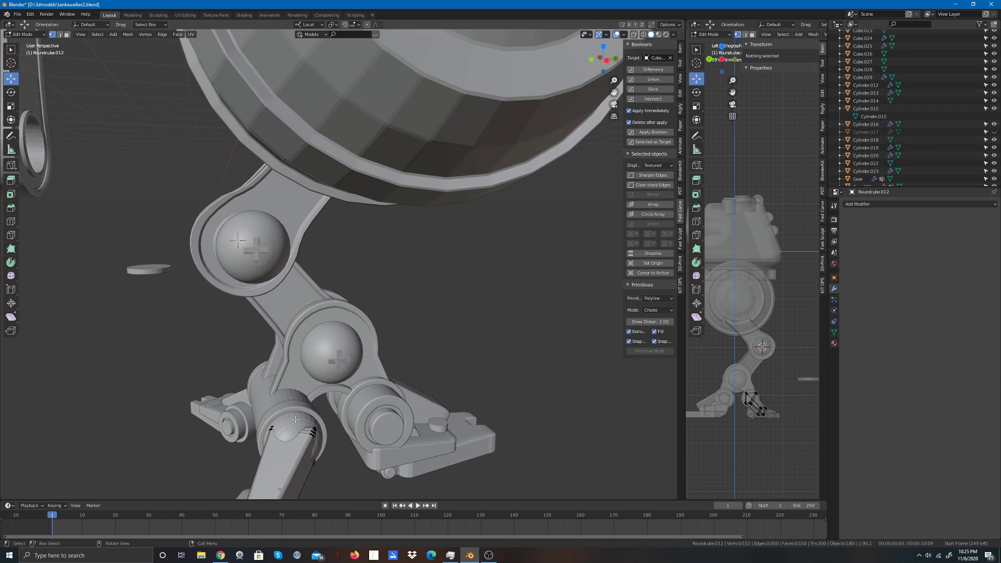
{"action": "left_click", "coordinate": [312, 427]}
{"action": "key", "text": "g"}
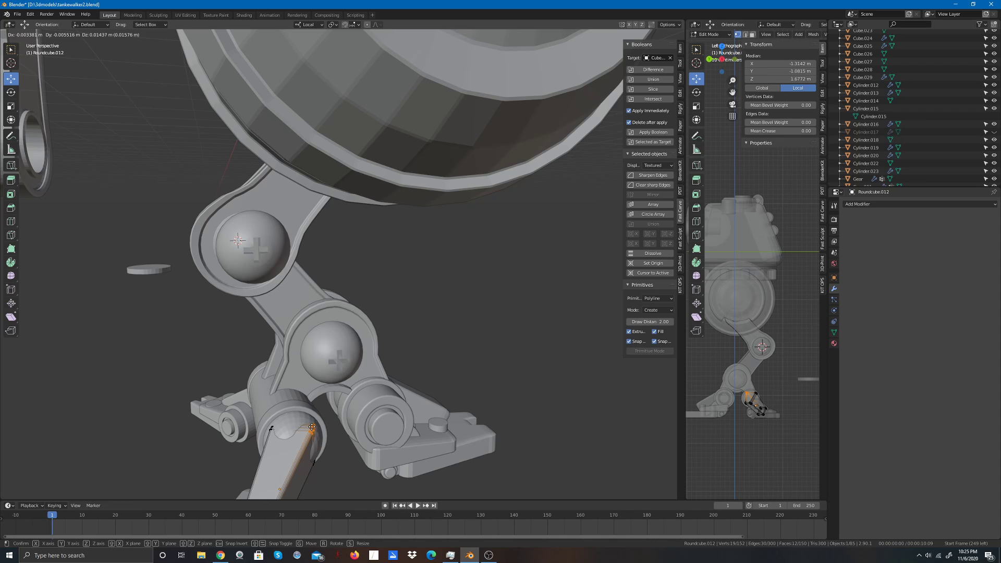
{"action": "left_click", "coordinate": [314, 425]}
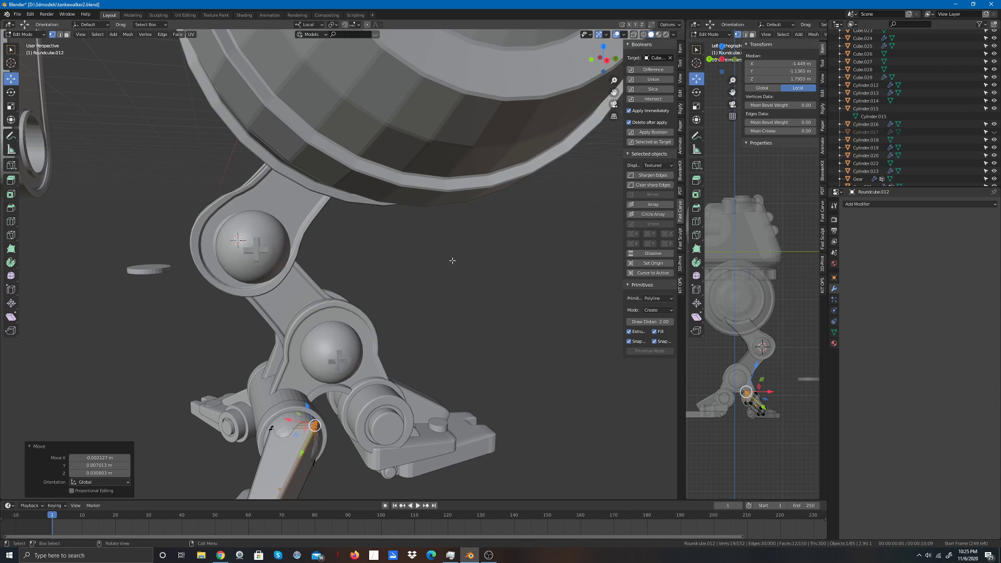
Step: Move these corner vertices about -0.064 m in X, 0.061 m in Y and -0.017 m in Z, and nudge them further toward the joint
{"action": "left_click_drag", "start_coordinate": [603, 61], "coordinate": [603, 56]}
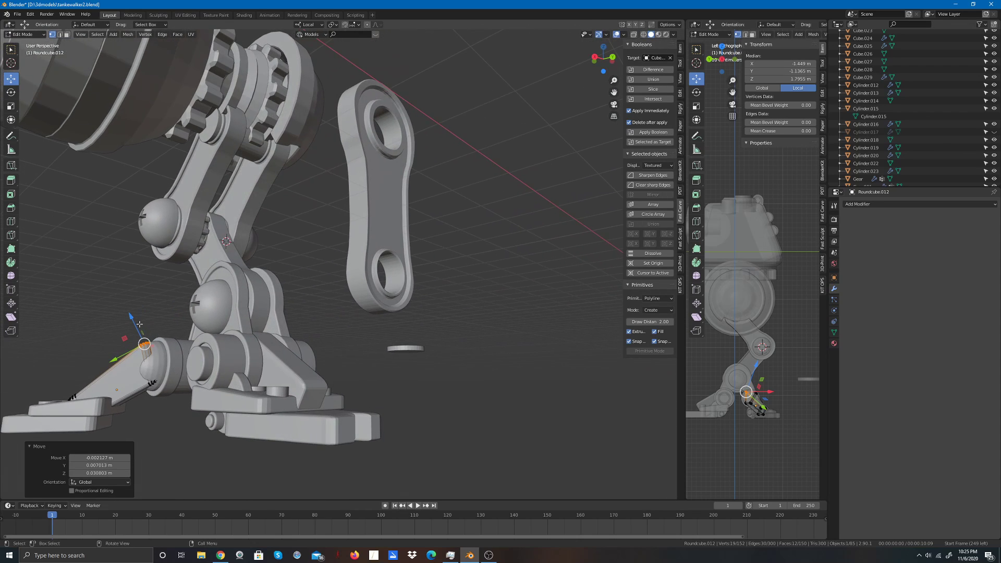
{"action": "left_click_drag", "start_coordinate": [144, 344], "coordinate": [158, 346]}
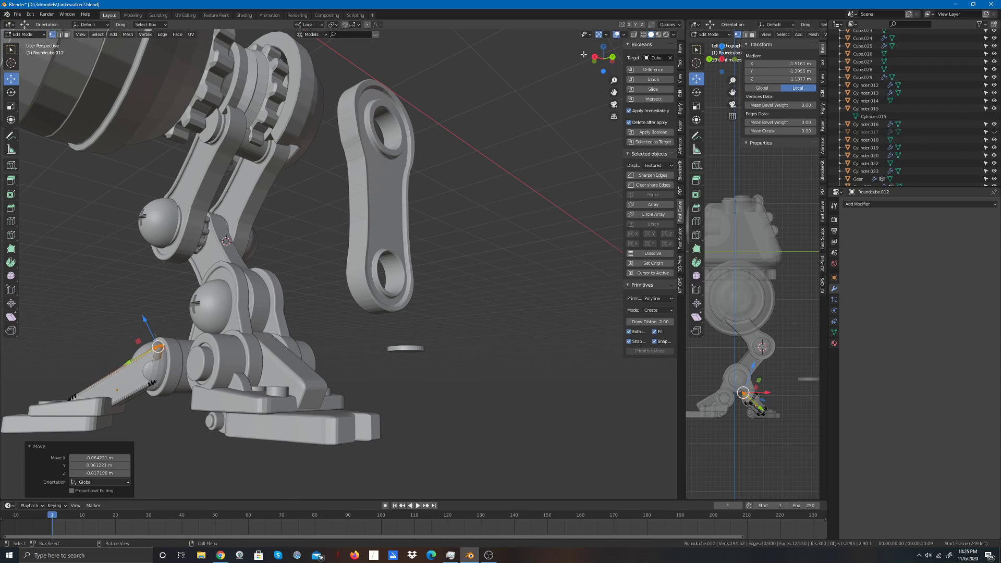
{"action": "left_click_drag", "start_coordinate": [603, 57], "coordinate": [588, 59]}
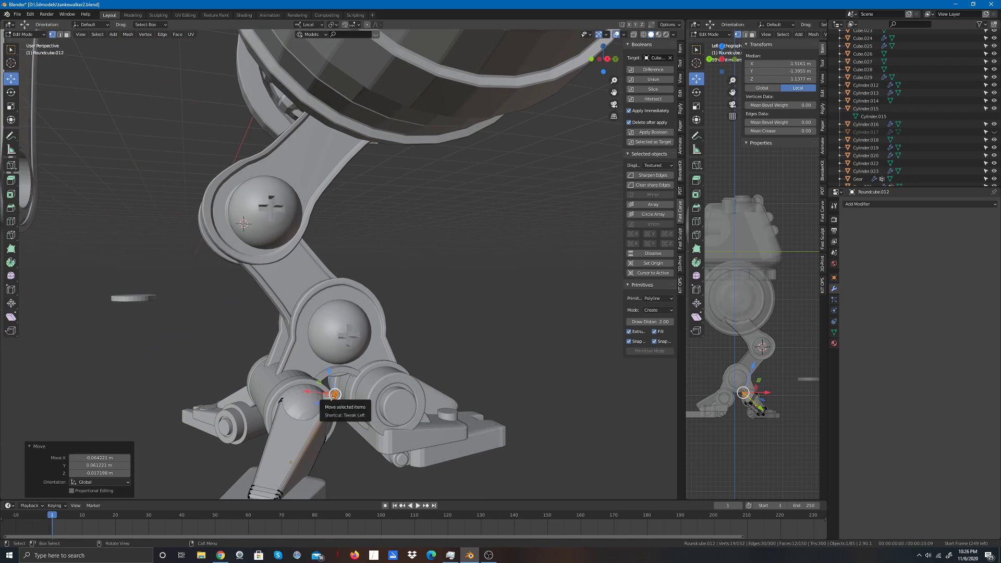
{"action": "left_click_drag", "start_coordinate": [335, 394], "coordinate": [325, 397]}
{"action": "left_click", "coordinate": [514, 293]}
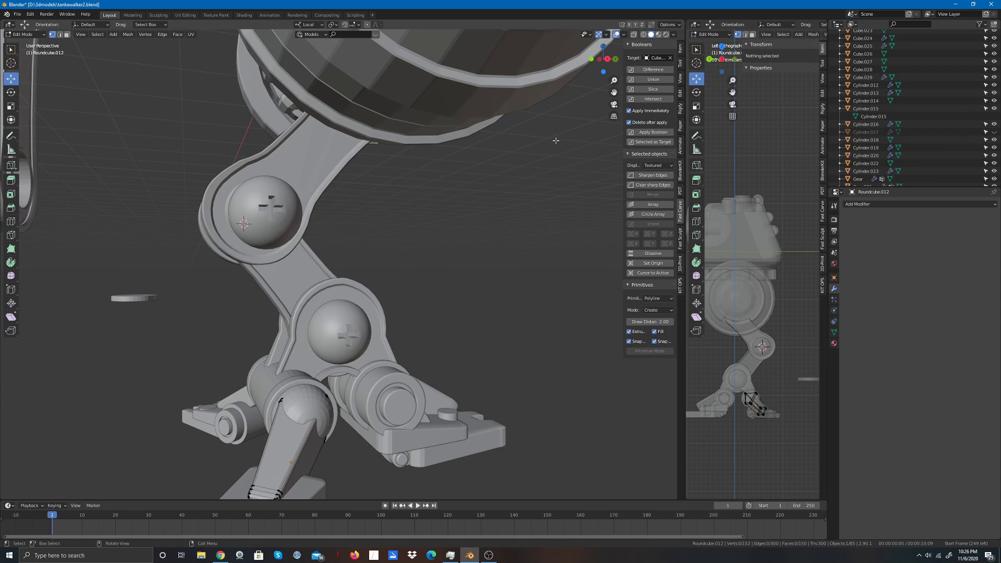
Step: Nudge the strut's corner vertices at the round joint about -0.003 m in X, 0.006 m in Y and -0.014 m in Z
{"action": "left_click_drag", "start_coordinate": [609, 60], "coordinate": [585, 56]}
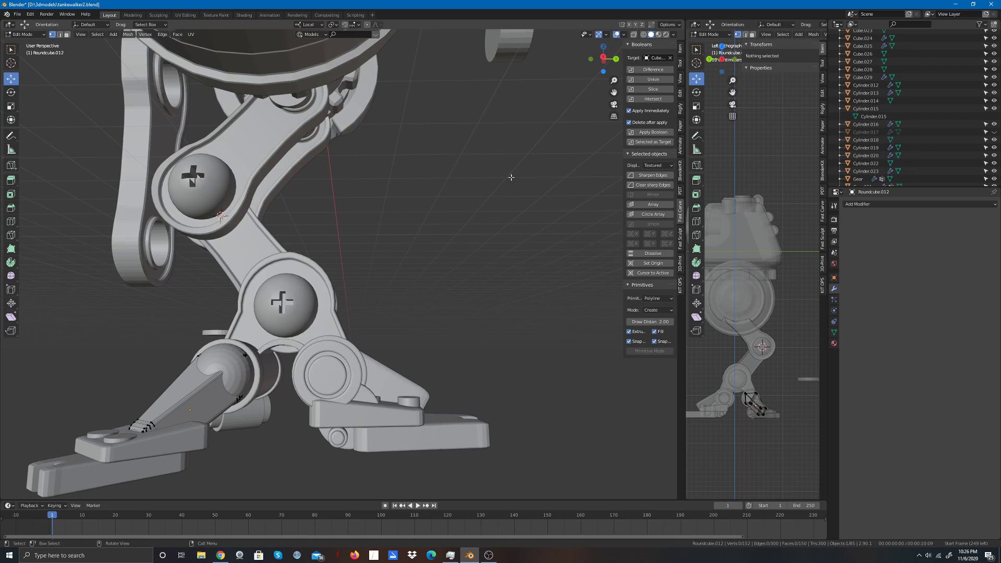
{"action": "left_click", "coordinate": [243, 356]}
{"action": "key", "text": "g"}
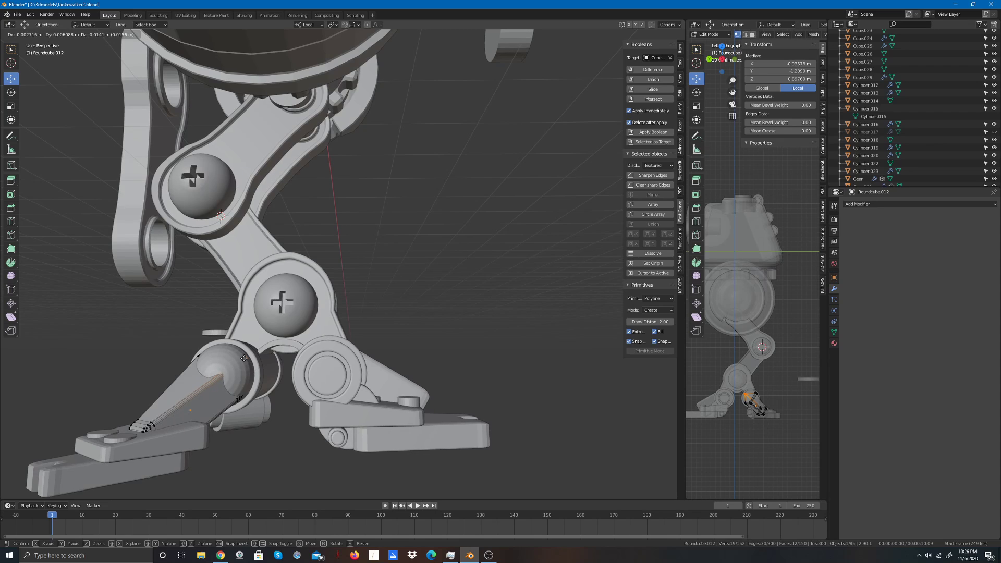
{"action": "left_click", "coordinate": [245, 358]}
{"action": "left_click", "coordinate": [432, 283]}
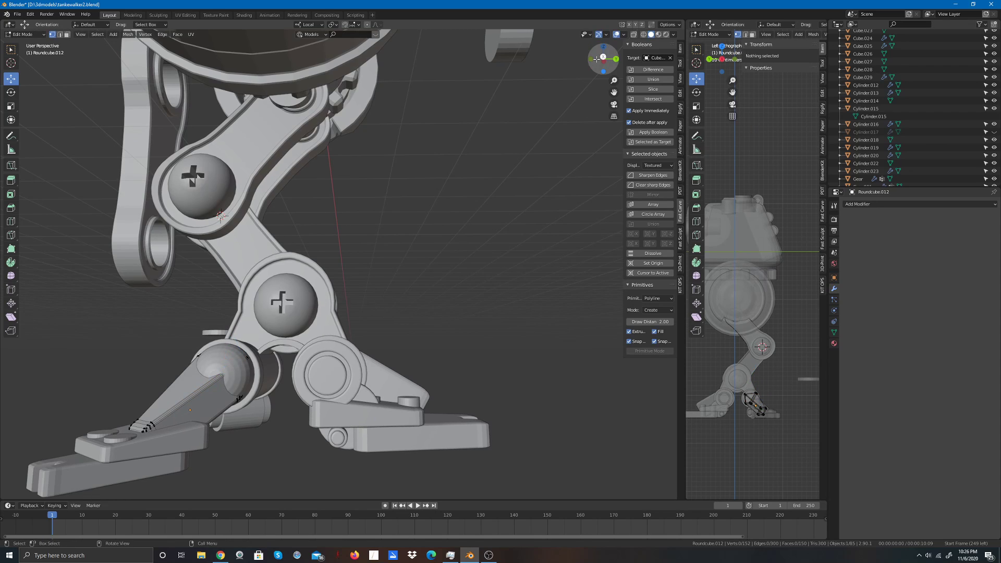
Step: Return to Object Mode and pull the front joint's sphere out about -0.937 m along its local Y axis to inspect the strut
{"action": "left_click_drag", "start_coordinate": [603, 56], "coordinate": [572, 64]}
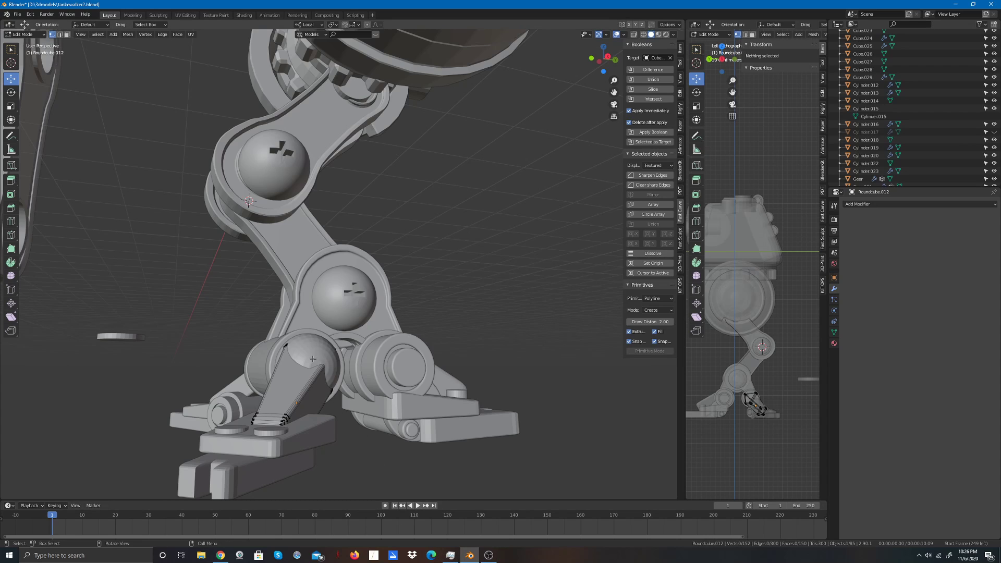
{"action": "left_click", "coordinate": [24, 34]}
{"action": "left_click", "coordinate": [21, 44]}
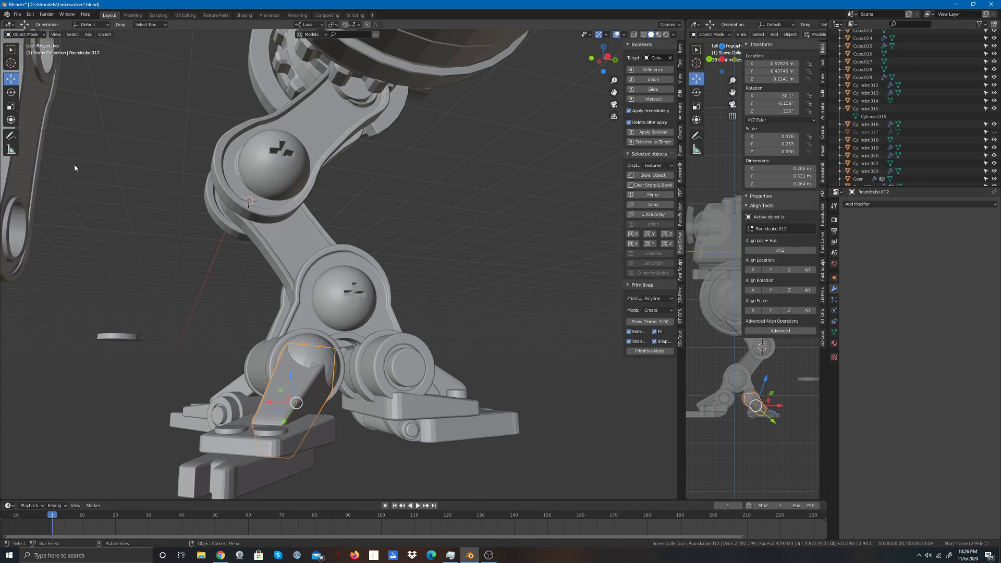
{"action": "left_click", "coordinate": [543, 400]}
{"action": "left_click", "coordinate": [299, 357]}
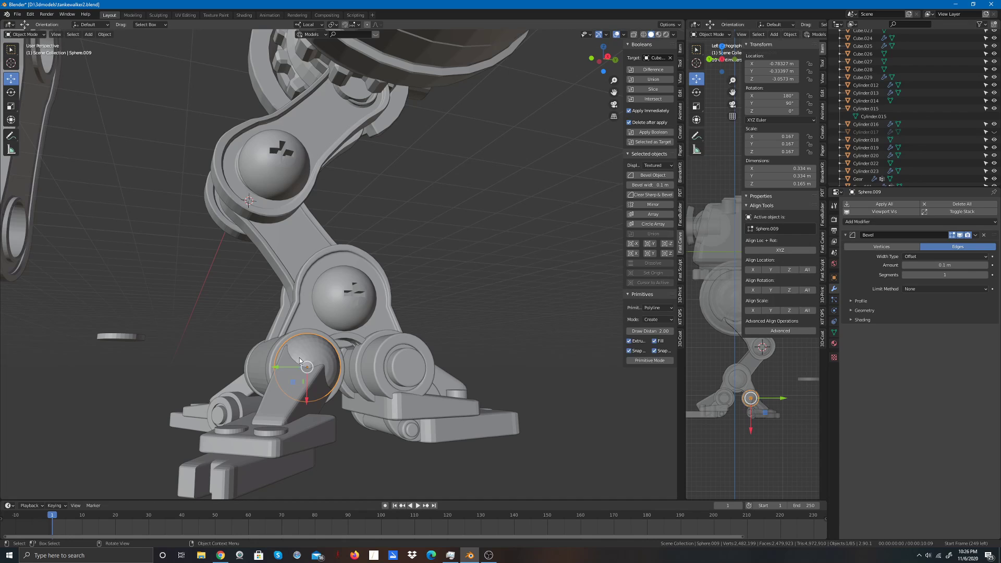
{"action": "left_click_drag", "start_coordinate": [281, 364], "coordinate": [63, 361]}
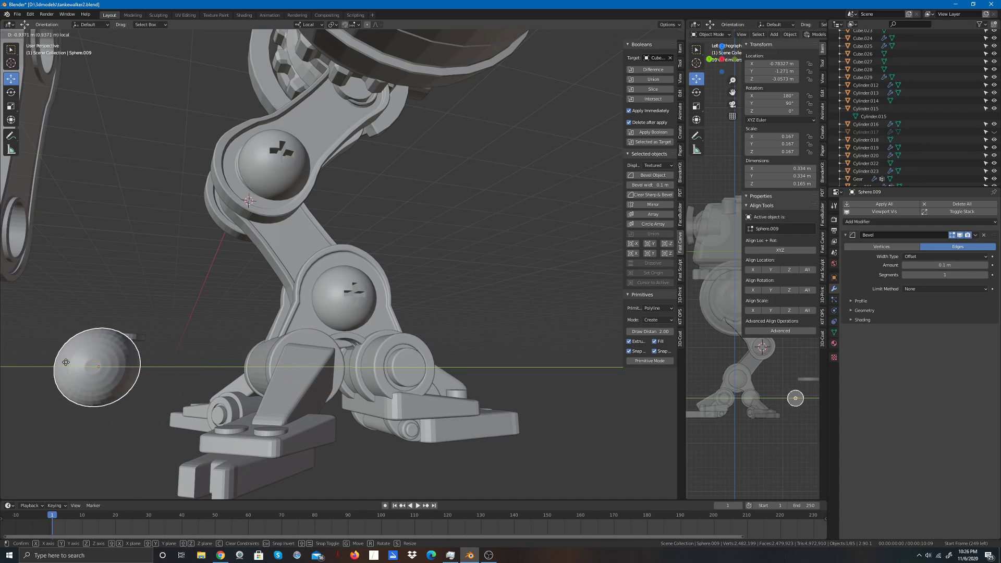
{"action": "left_click", "coordinate": [559, 196]}
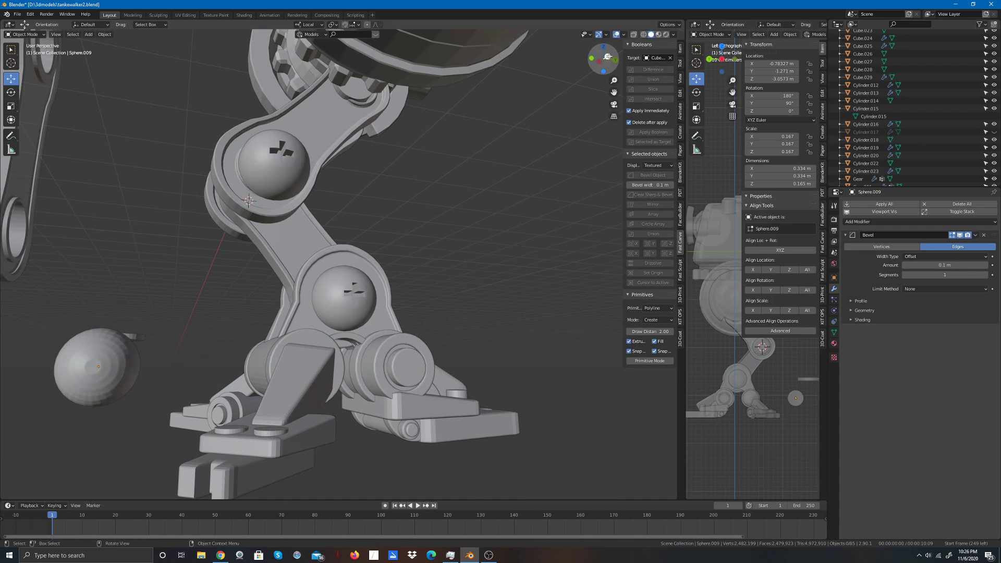
{"action": "left_click_drag", "start_coordinate": [605, 57], "coordinate": [363, 62]}
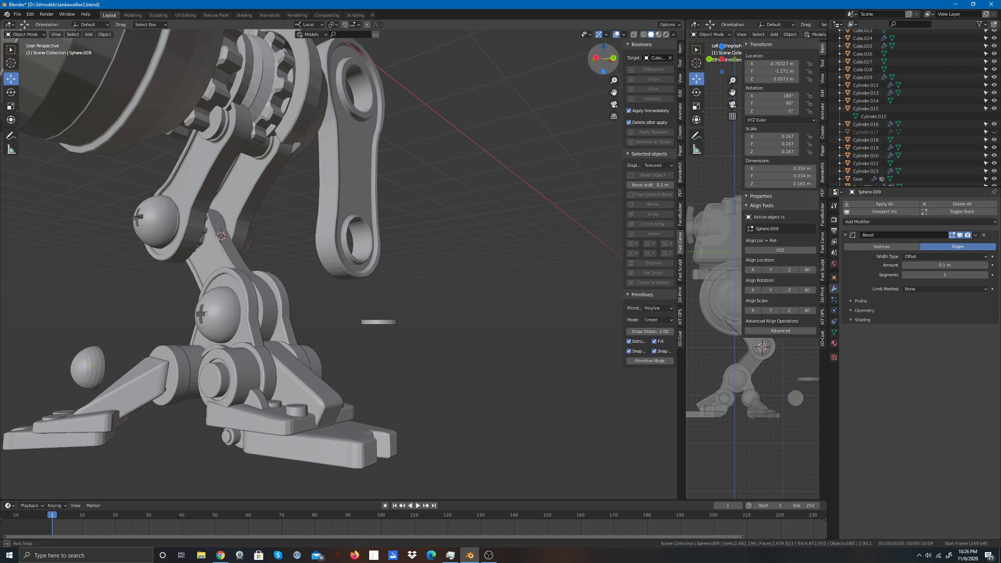
{"action": "left_click_drag", "start_coordinate": [362, 62], "coordinate": [429, 64]}
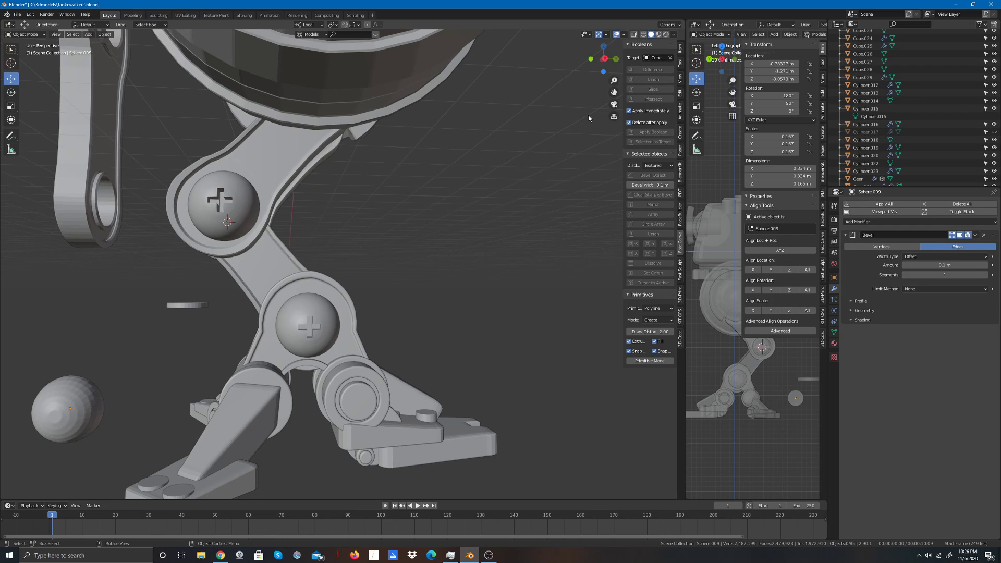
Step: Undo the move of the front joint's sphere
{"action": "key", "text": "ctrl+z"}
{"action": "key", "text": "ctrl+z"}
{"action": "key", "text": "ctrl+z"}
{"action": "key", "text": "ctrl+z"}
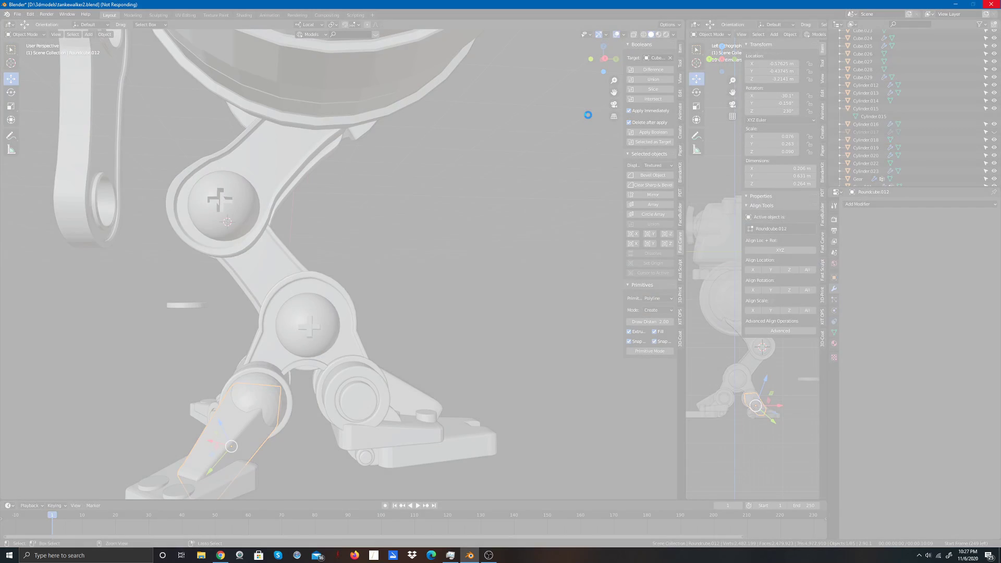
Step: In Edit Mode, undo the recent moves of the strut's upper corner vertices and clear the selection
{"action": "key", "text": "Tab"}
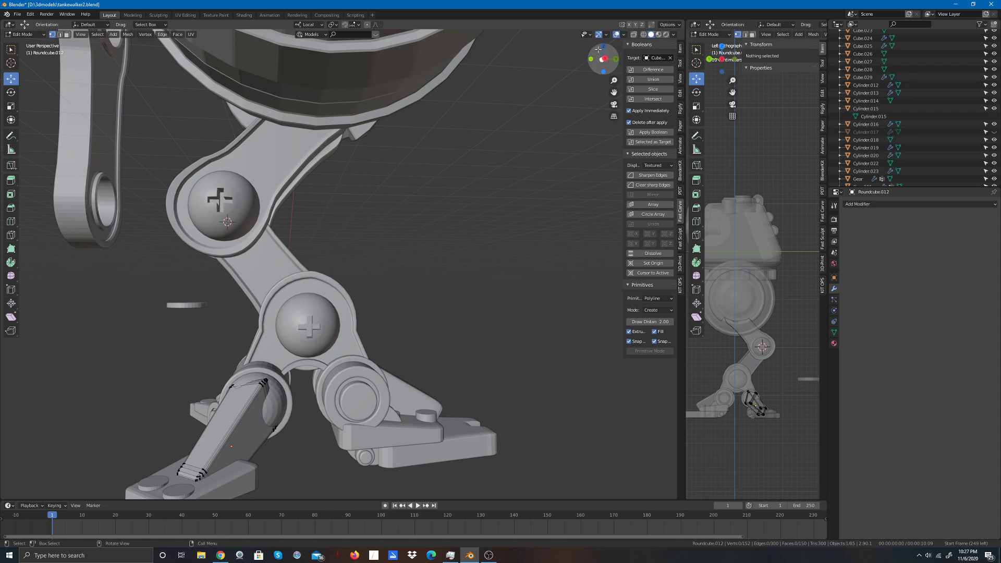
{"action": "left_click_drag", "start_coordinate": [601, 59], "coordinate": [595, 66]}
{"action": "key", "text": "ctrl+z"}
{"action": "key", "text": "ctrl+z"}
{"action": "key", "text": "ctrl+z"}
{"action": "key", "text": "ctrl+z"}
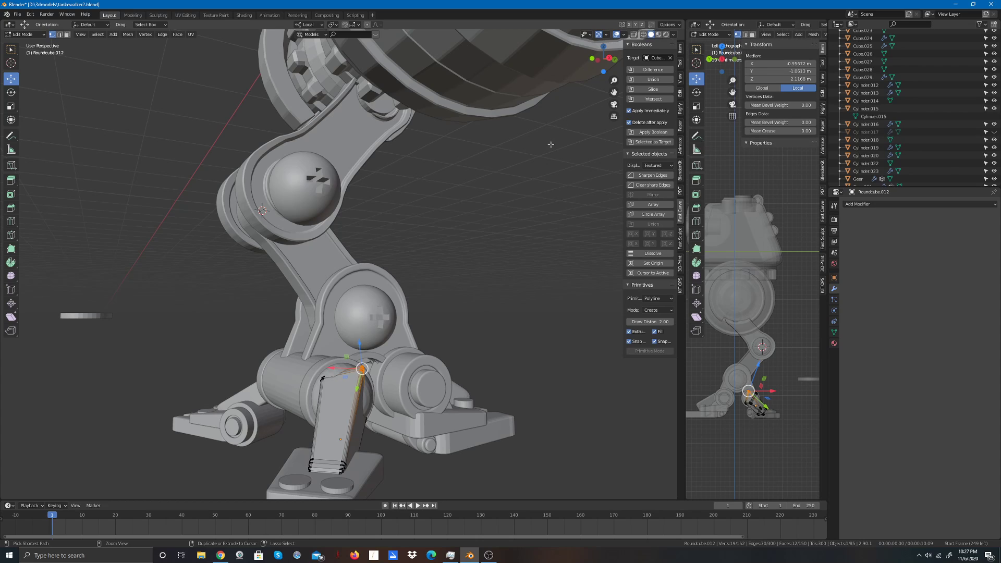
{"action": "key", "text": "ctrl+z"}
{"action": "key", "text": "ctrl+z"}
{"action": "key", "text": "ctrl+z"}
{"action": "key", "text": "ctrl+z"}
{"action": "key", "text": "ctrl+z"}
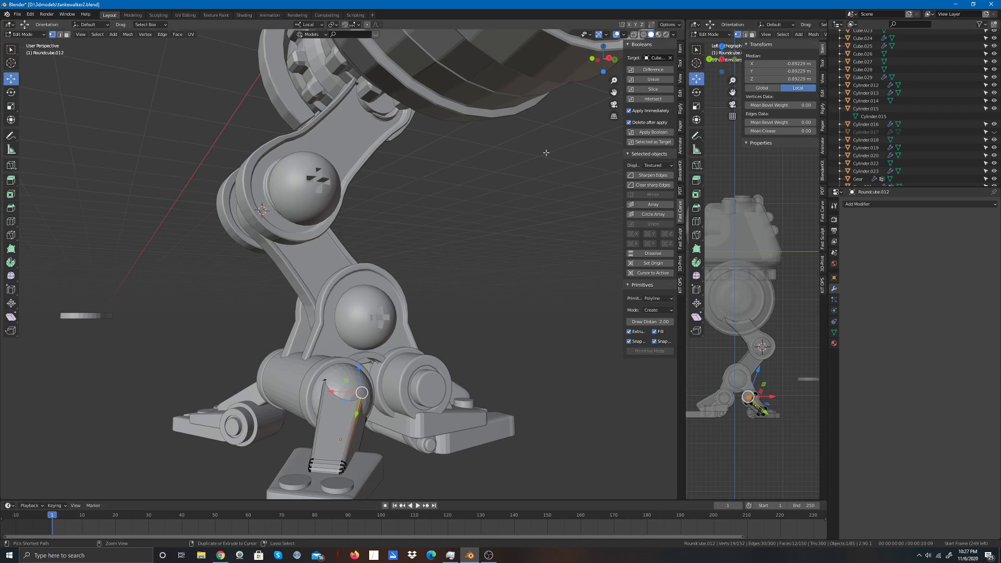
{"action": "left_click", "coordinate": [544, 152]}
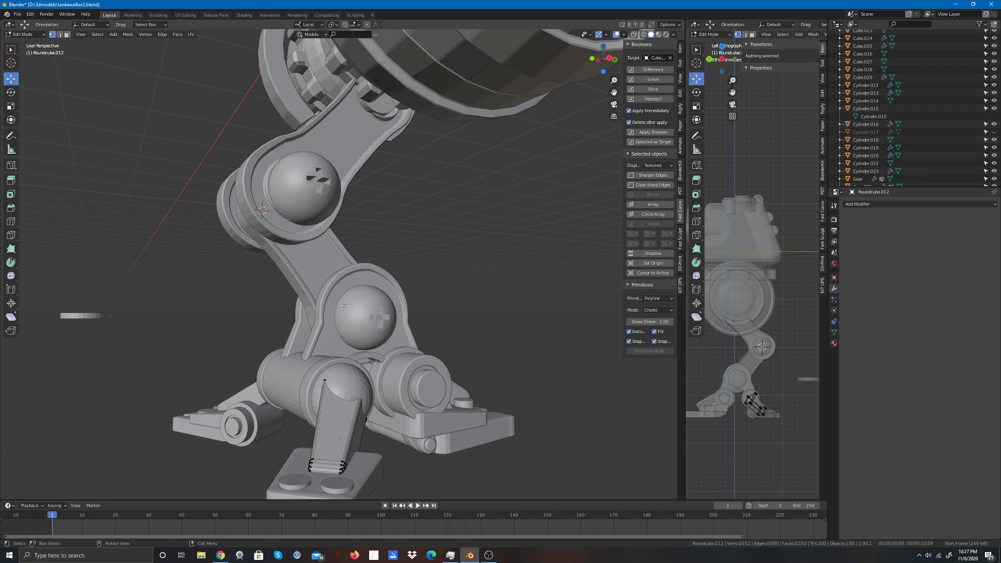
Step: Move the whole strut about 1.497 m along its local X axis to inspect it away from the leg, and put it back in place
{"action": "left_click", "coordinate": [25, 33]}
{"action": "left_click", "coordinate": [24, 47]}
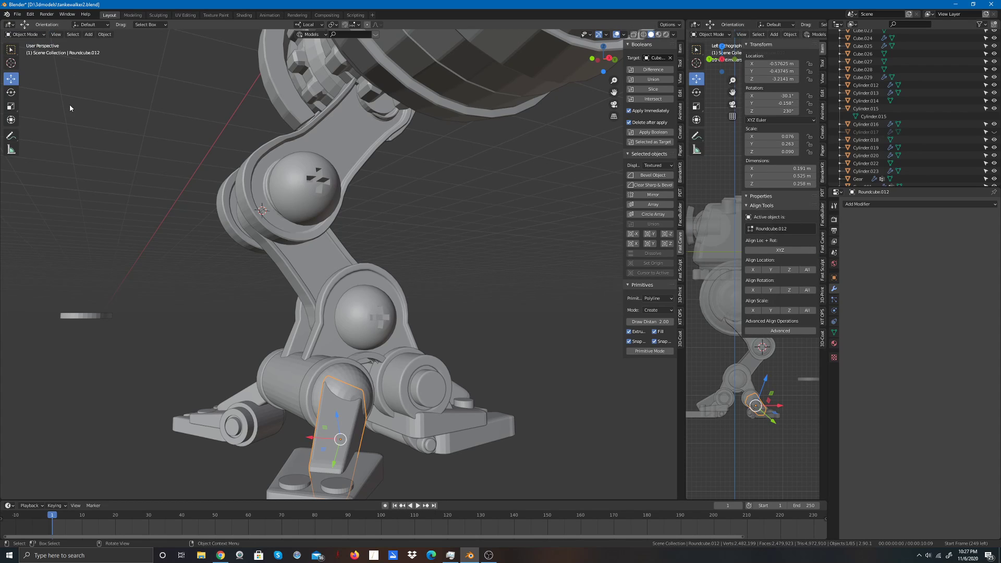
{"action": "left_click_drag", "start_coordinate": [307, 438], "coordinate": [54, 382]}
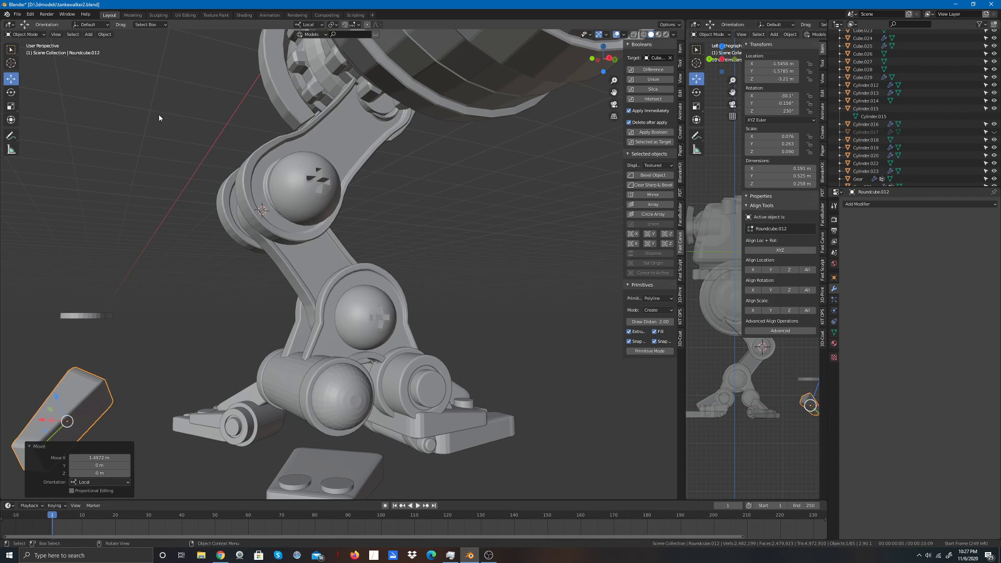
{"action": "scroll", "coordinate": [130, 262], "scroll_direction": "down", "scroll_amount": 8}
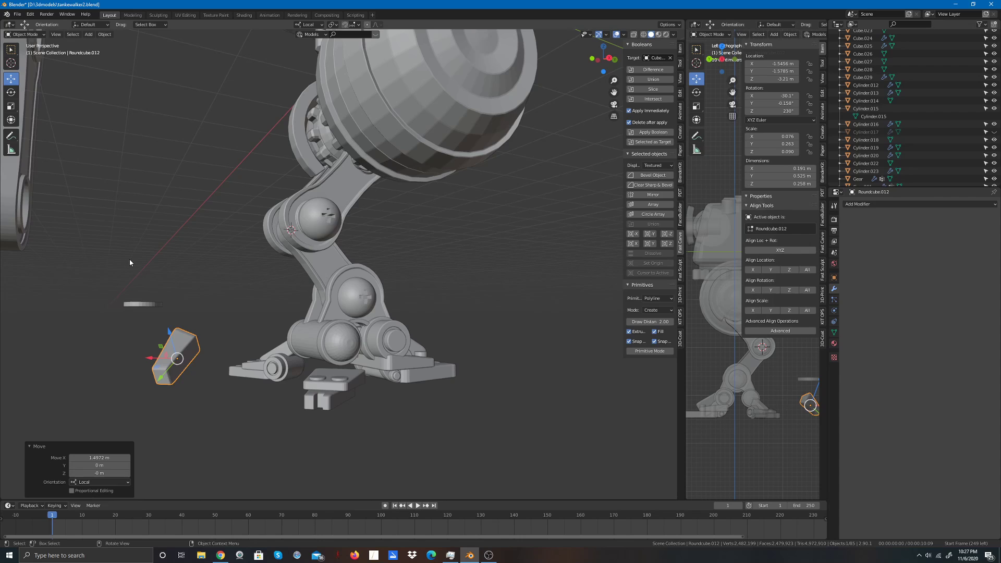
{"action": "scroll", "coordinate": [133, 258], "scroll_direction": "up", "scroll_amount": 3}
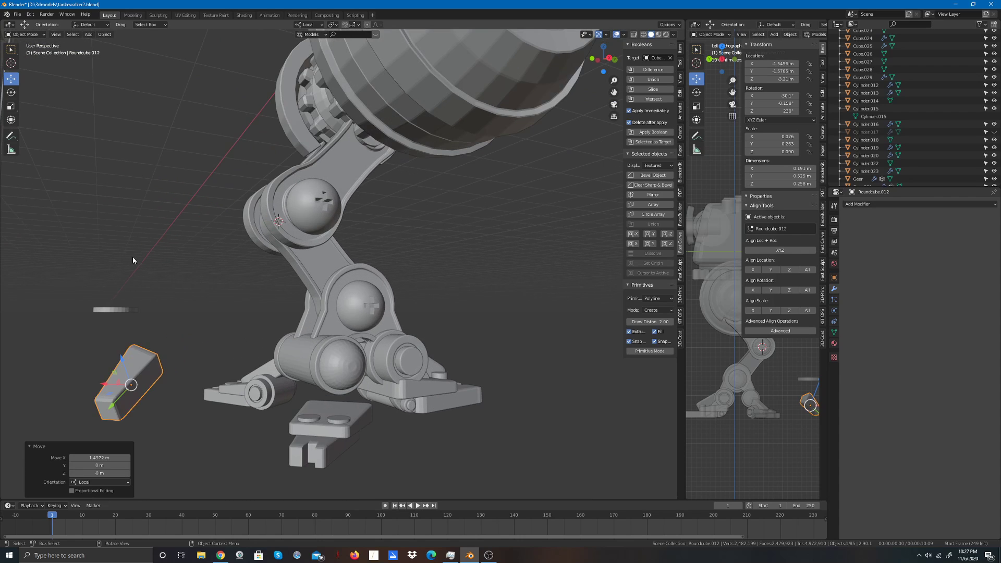
{"action": "scroll", "coordinate": [132, 258], "scroll_direction": "down", "scroll_amount": 1}
{"action": "scroll", "coordinate": [99, 235], "scroll_direction": "up", "scroll_amount": 6}
{"action": "scroll", "coordinate": [109, 364], "scroll_direction": "down", "scroll_amount": 8}
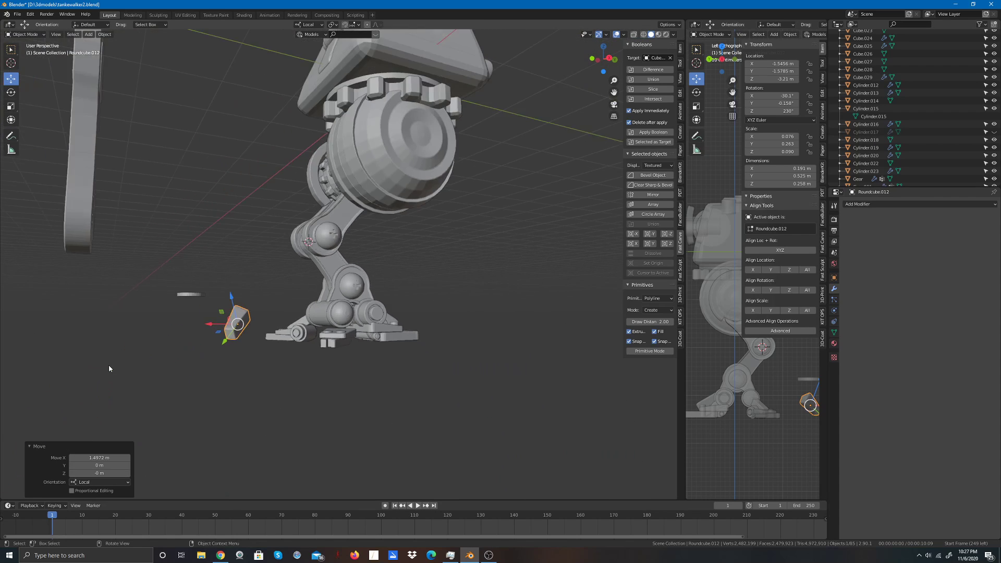
{"action": "scroll", "coordinate": [109, 364], "scroll_direction": "up", "scroll_amount": 4}
{"action": "scroll", "coordinate": [108, 365], "scroll_direction": "down", "scroll_amount": 6}
{"action": "scroll", "coordinate": [140, 368], "scroll_direction": "up", "scroll_amount": 5}
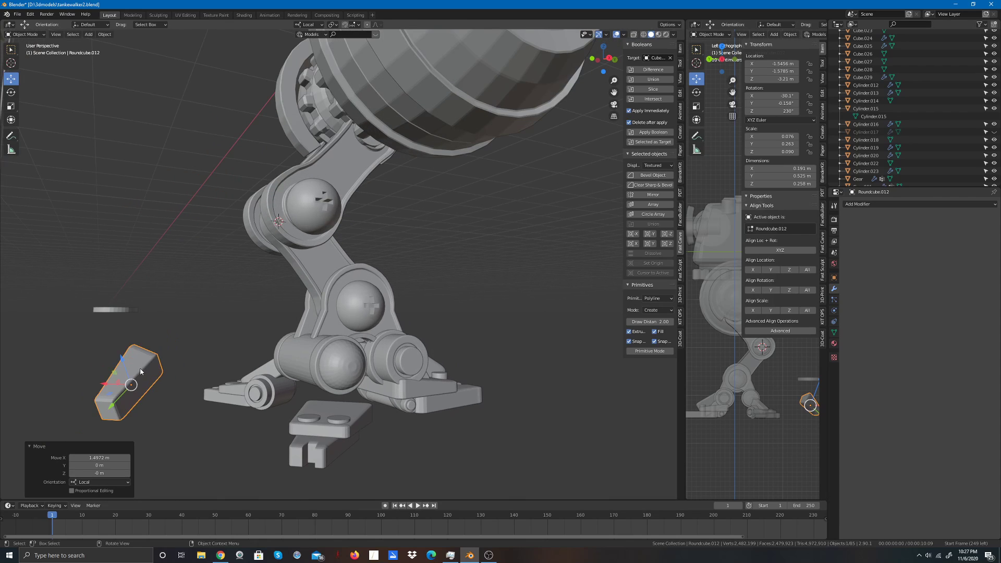
{"action": "left_click", "coordinate": [137, 374]}
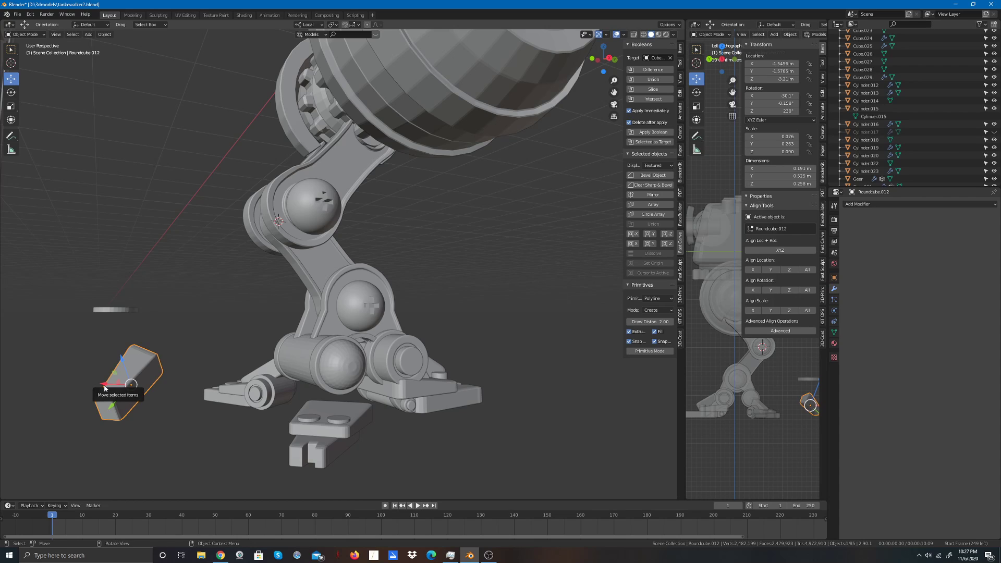
{"action": "left_click_drag", "start_coordinate": [104, 387], "coordinate": [340, 394]}
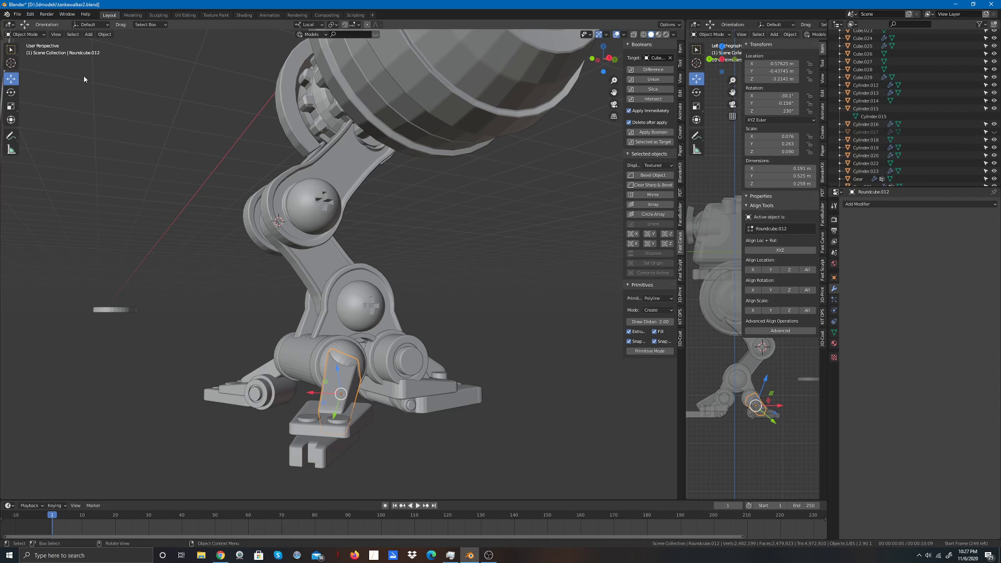
Step: In Edit Mode with X-ray on, move the strut's upper vertices about 0.148 m in X and -0.085 m in Z from the back view
{"action": "left_click", "coordinate": [25, 35]}
{"action": "left_click", "coordinate": [35, 53]}
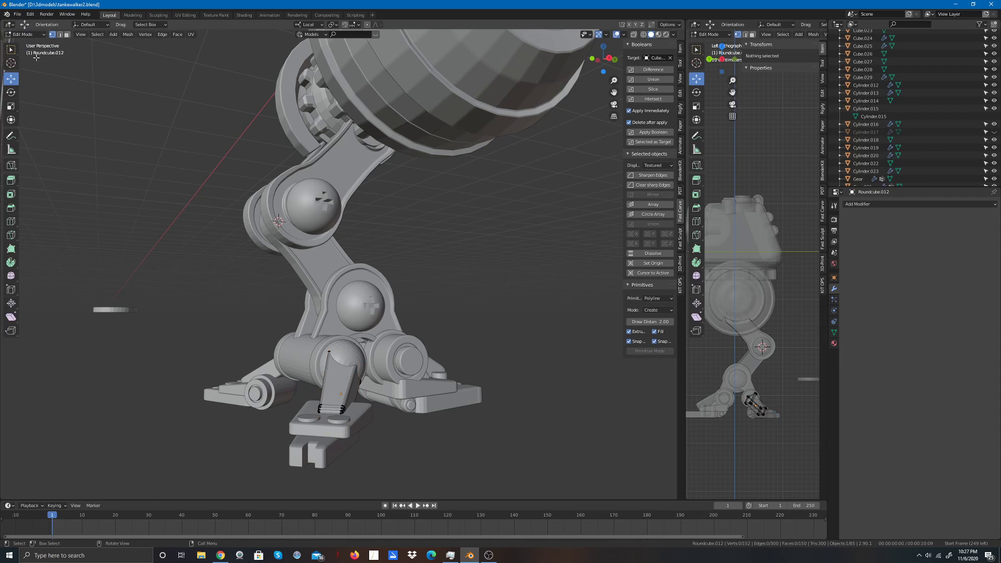
{"action": "scroll", "coordinate": [300, 319], "scroll_direction": "up", "scroll_amount": 2}
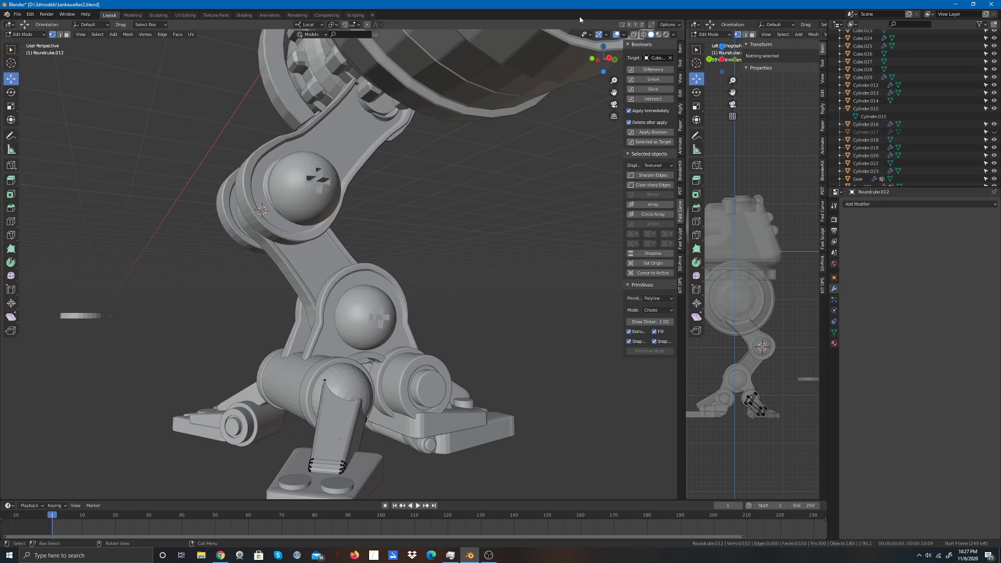
{"action": "left_click", "coordinate": [632, 35]}
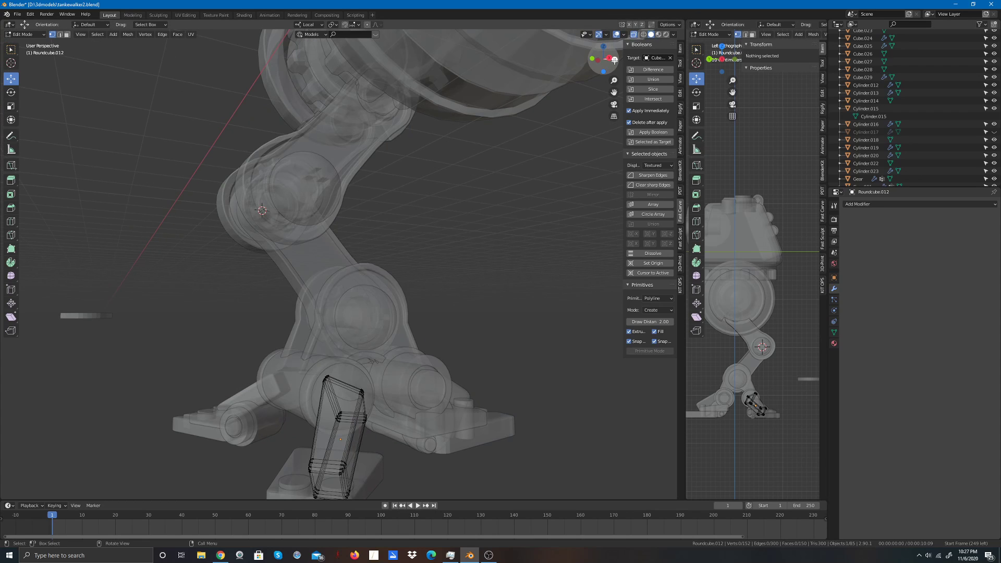
{"action": "left_click", "coordinate": [614, 60]}
{"action": "left_click_drag", "start_coordinate": [165, 333], "coordinate": [219, 405]}
{"action": "left_click_drag", "start_coordinate": [189, 368], "coordinate": [169, 379]}
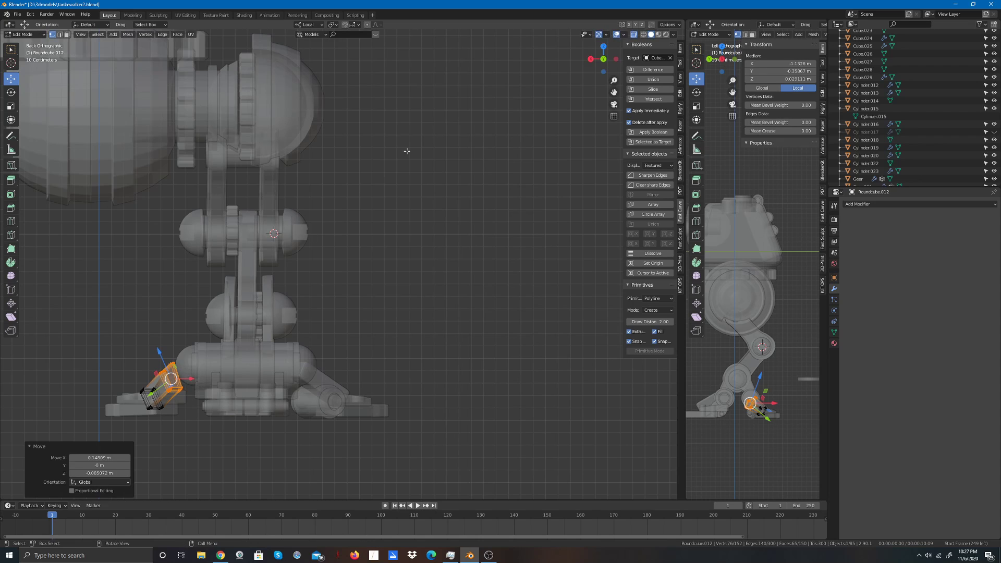
{"action": "left_click_drag", "start_coordinate": [586, 47], "coordinate": [538, 73]}
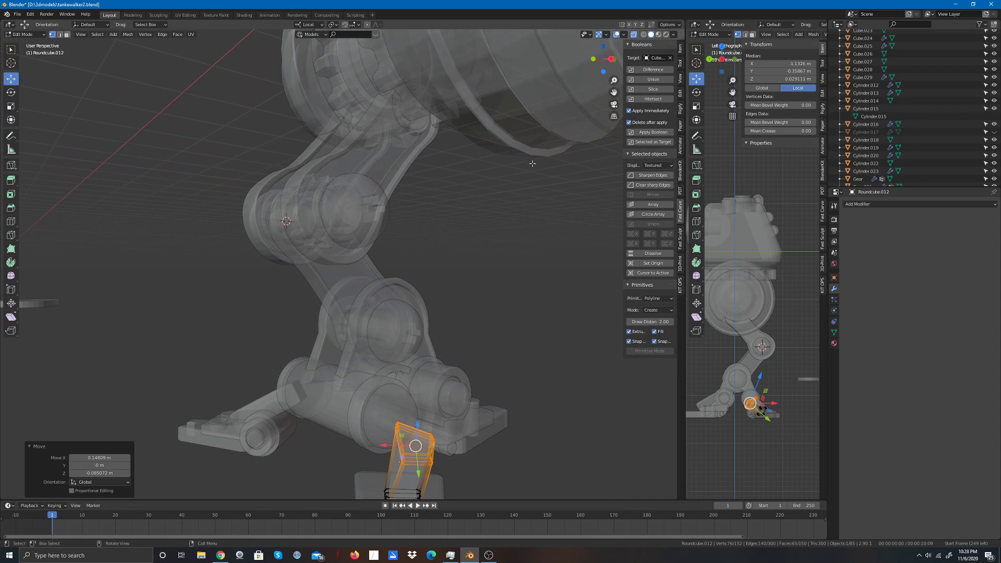
{"action": "left_click", "coordinate": [449, 349]}
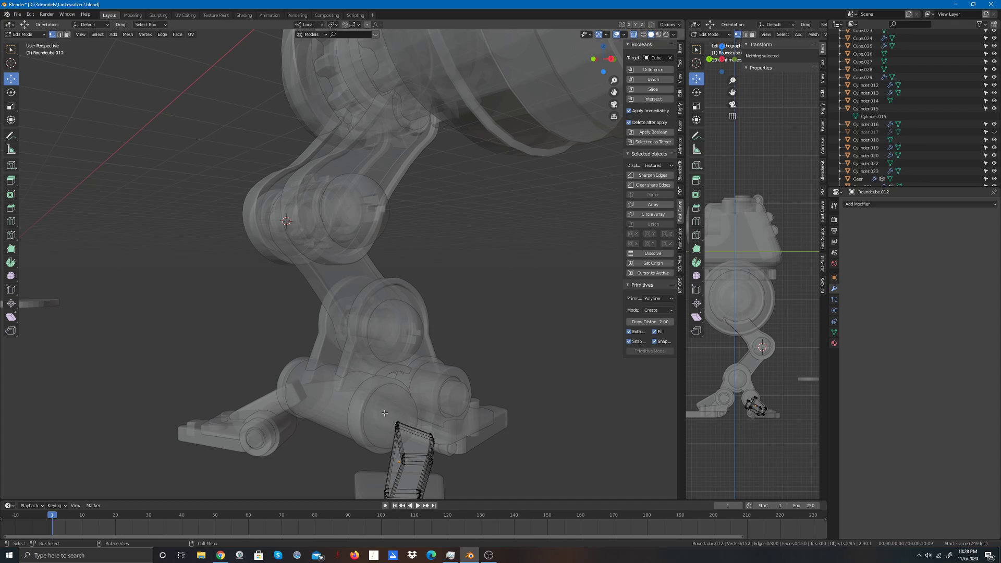
Step: Lasso one of the strut's upper corners, move its vertices about -0.077 m along local Z, and return to Object Mode
{"action": "left_click", "coordinate": [603, 47]}
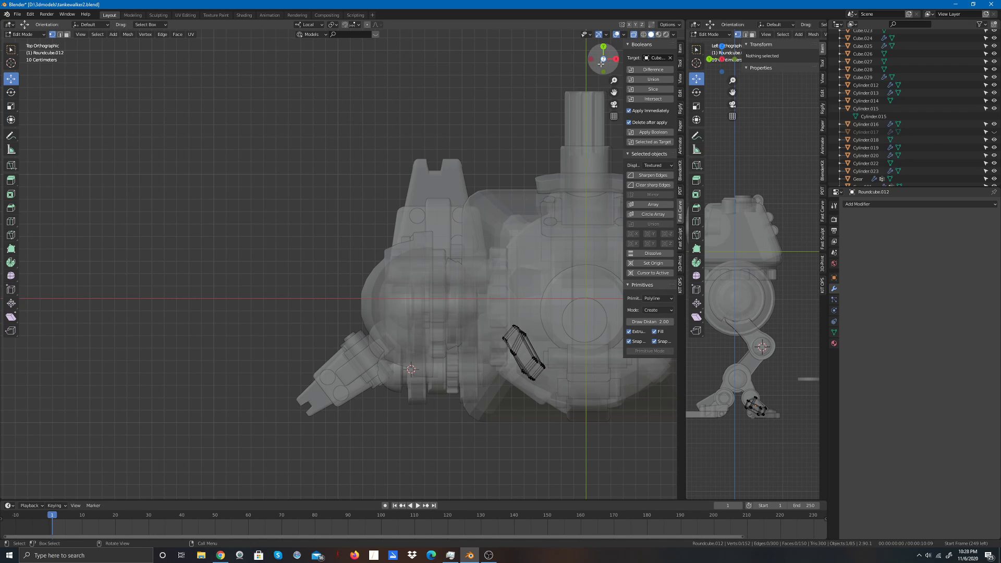
{"action": "left_click_drag", "start_coordinate": [607, 59], "coordinate": [600, 102]}
{"action": "mouse_move", "coordinate": [415, 269]}
{"action": "right_mouse_down", "text": "ctrl"}
{"action": "mouse_move", "coordinate": [407, 308]}
{"action": "mouse_move", "coordinate": [432, 282]}
{"action": "right_mouse_up", "text": "ctrl"}
{"action": "left_click_drag", "start_coordinate": [425, 269], "coordinate": [424, 288]}
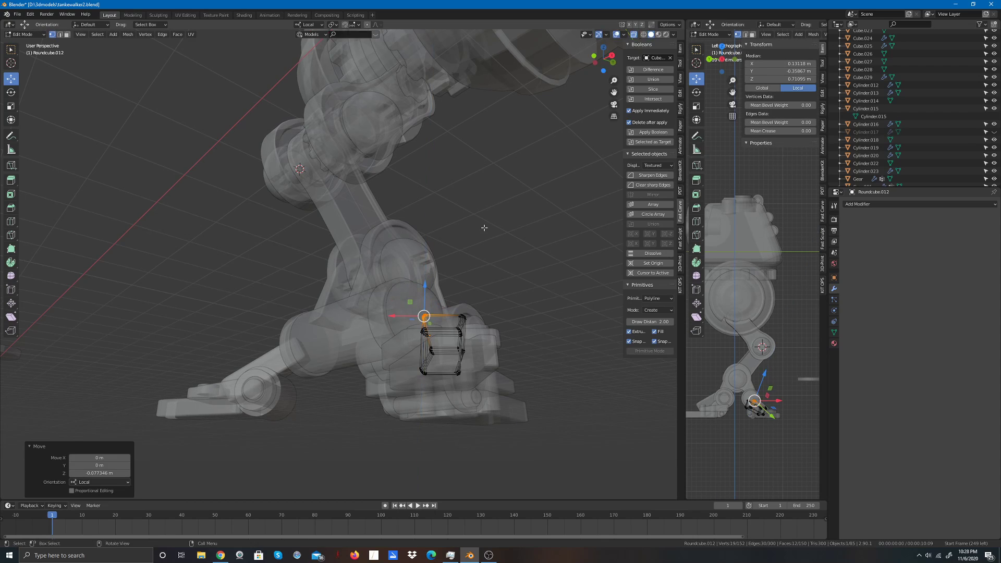
{"action": "left_click_drag", "start_coordinate": [606, 59], "coordinate": [595, 119]}
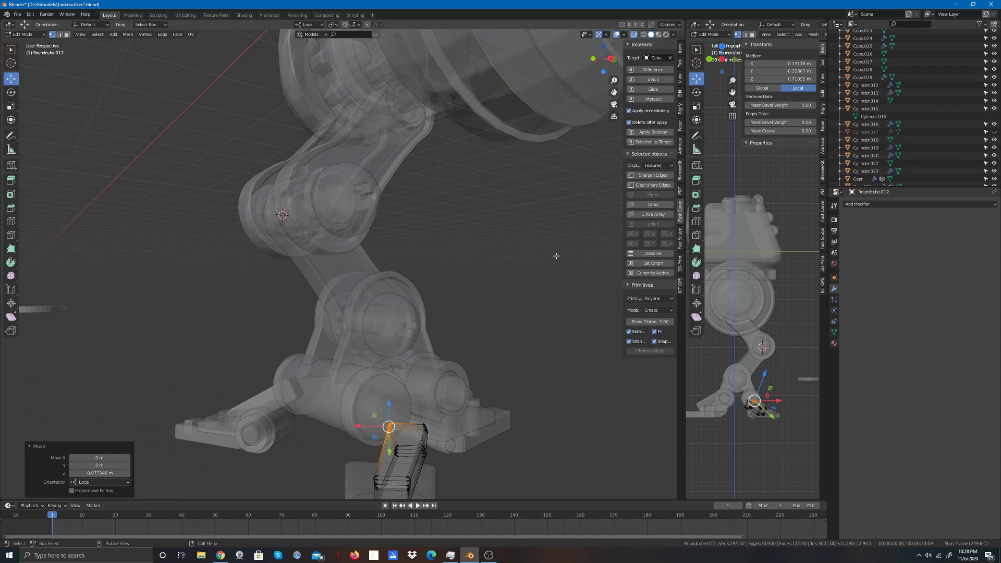
{"action": "key", "text": "alt+a"}
{"action": "scroll", "coordinate": [556, 256], "scroll_direction": "down", "scroll_amount": 4}
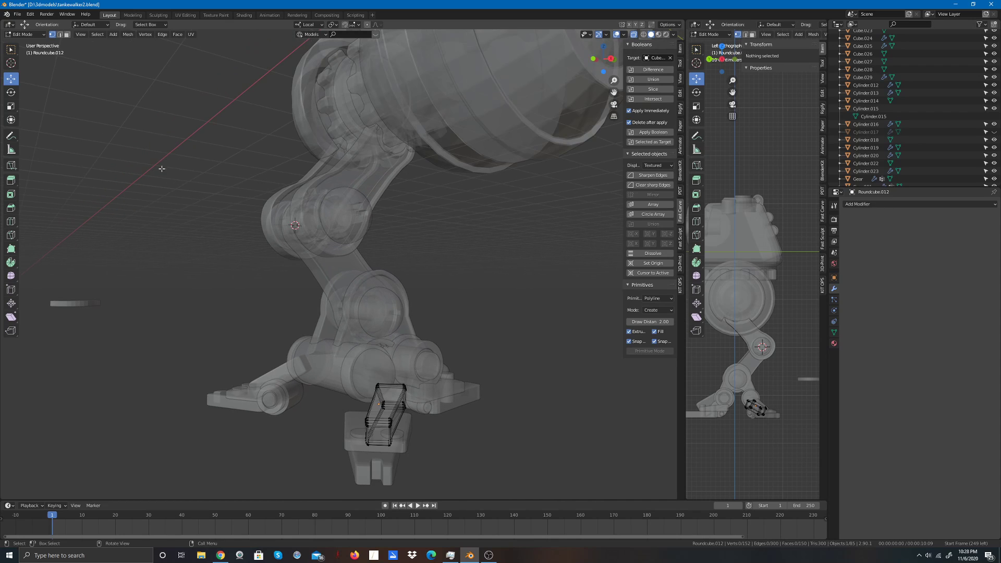
{"action": "left_click", "coordinate": [25, 35]}
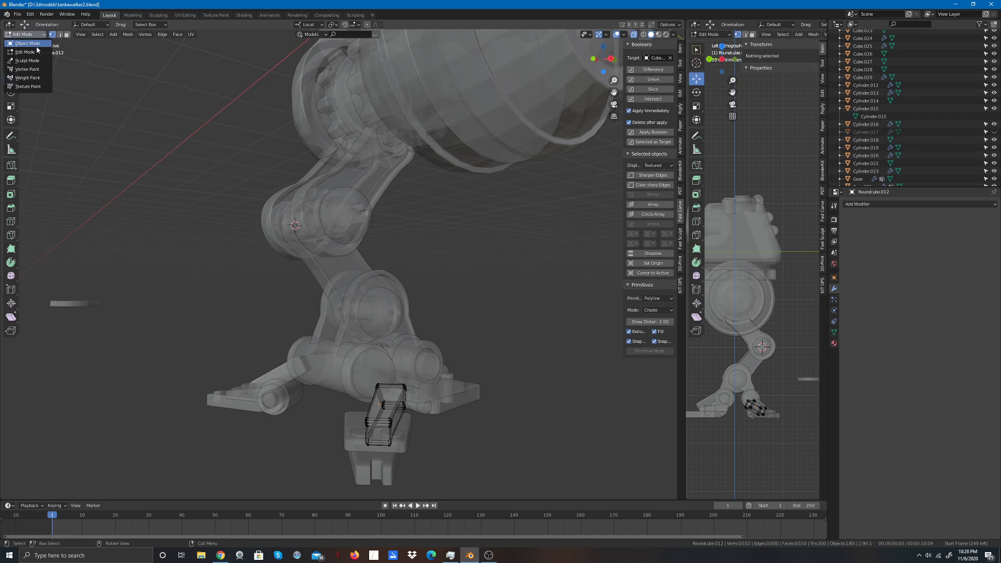
{"action": "left_click", "coordinate": [27, 43]}
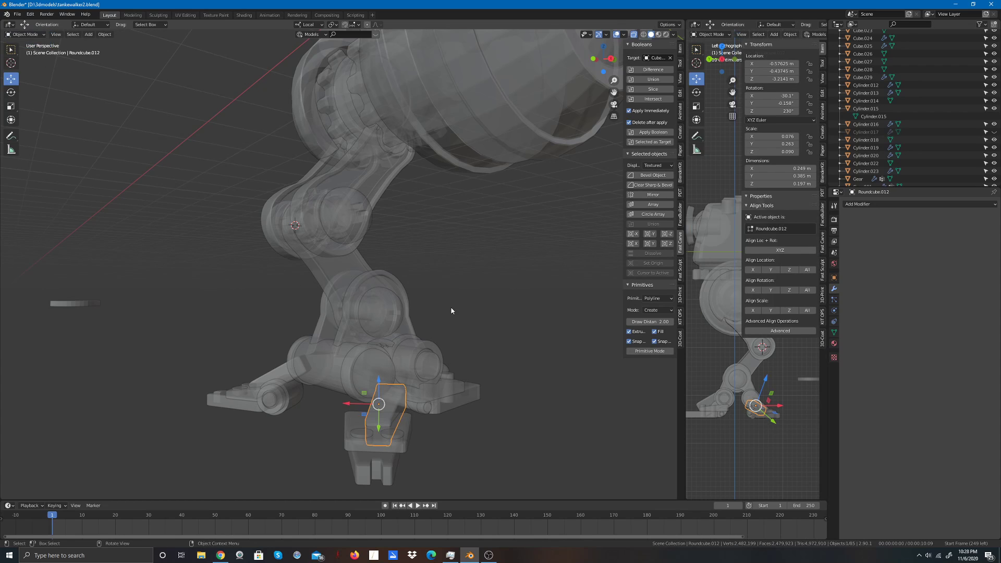
Step: Select the front strut and rotate it about -14.3° around its local Y axis
{"action": "left_click", "coordinate": [507, 315]}
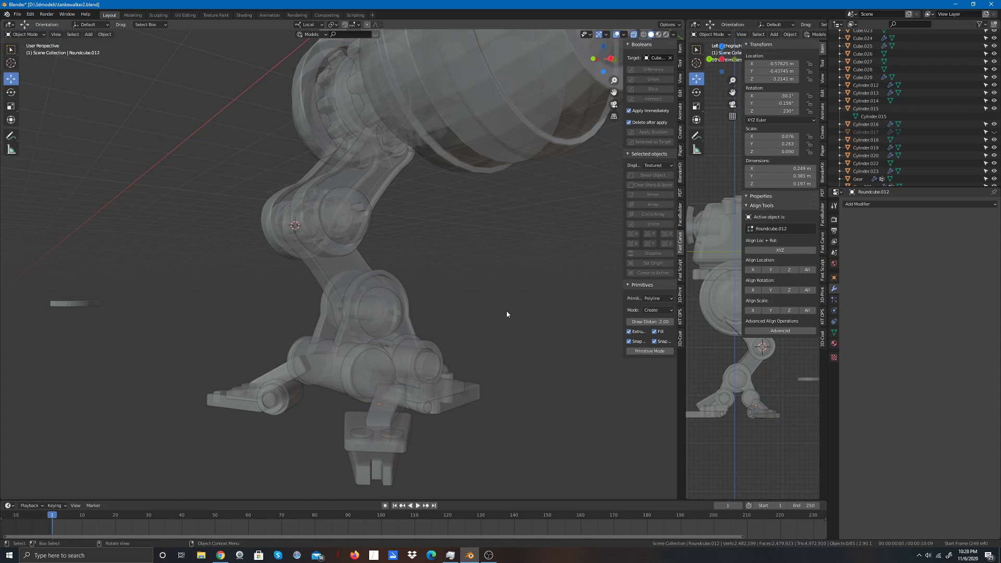
{"action": "left_click", "coordinate": [381, 402]}
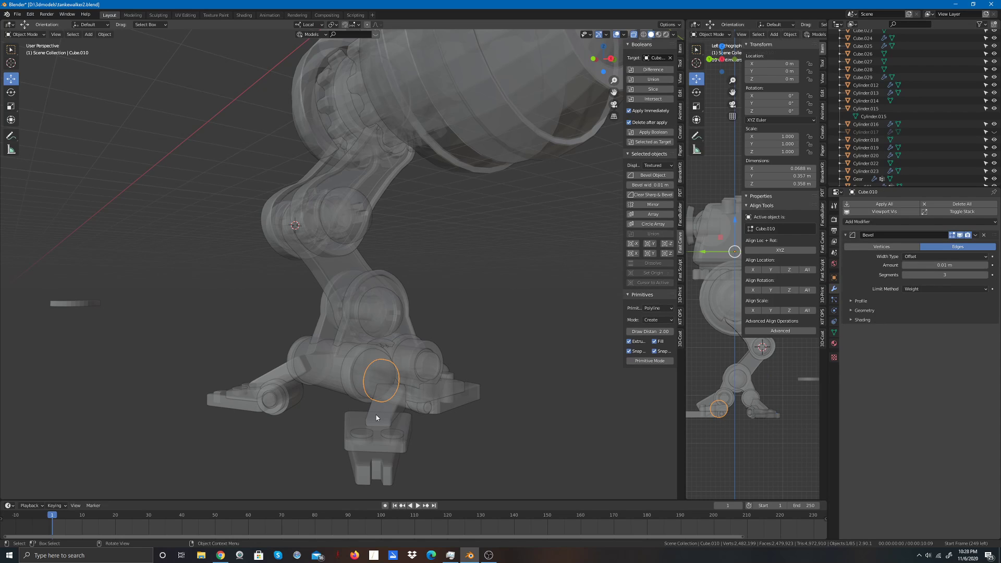
{"action": "left_click", "coordinate": [377, 417]}
{"action": "left_click", "coordinate": [11, 92]}
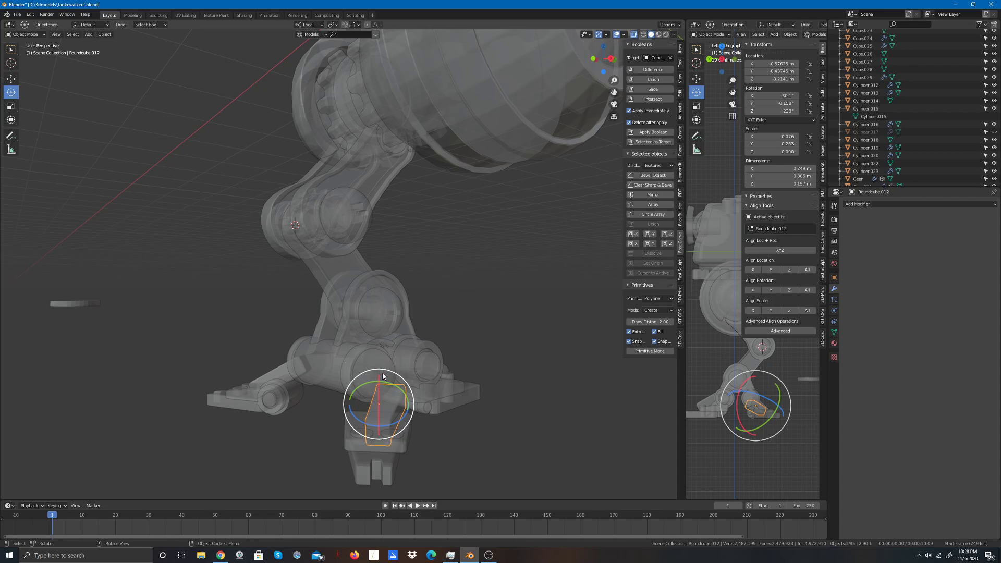
{"action": "left_click", "coordinate": [603, 47]}
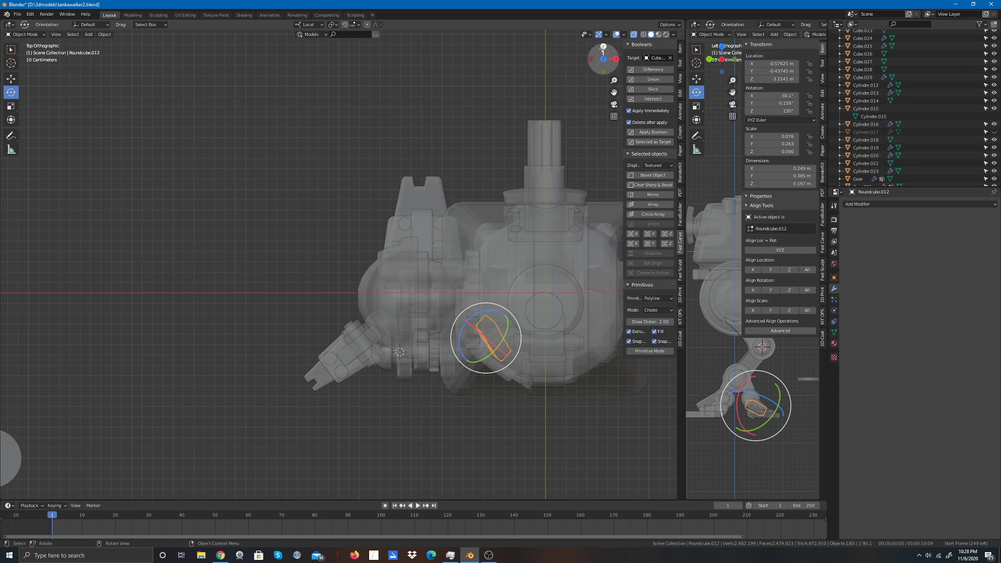
{"action": "left_click_drag", "start_coordinate": [603, 50], "coordinate": [529, 56]}
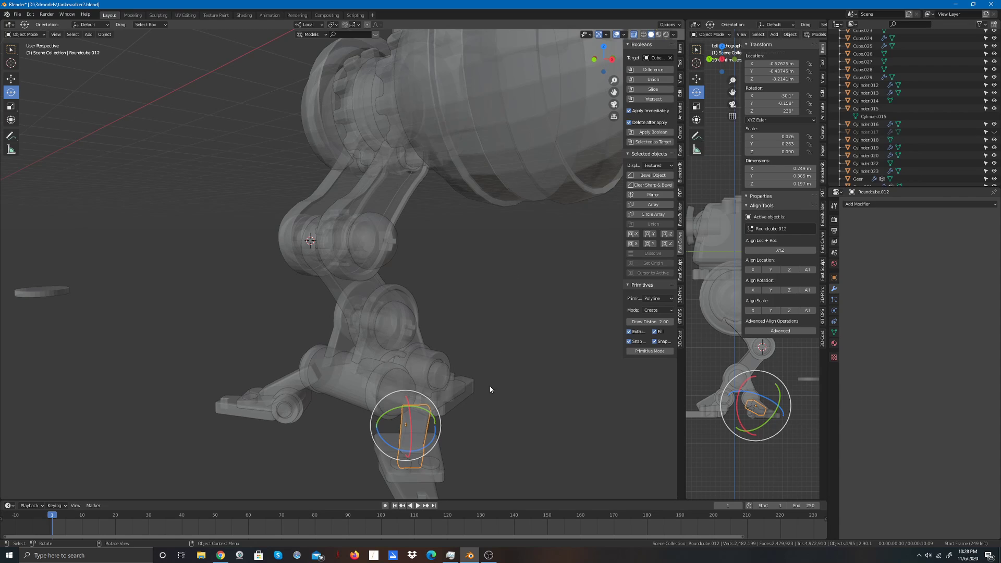
{"action": "left_click_drag", "start_coordinate": [441, 439], "coordinate": [413, 402]}
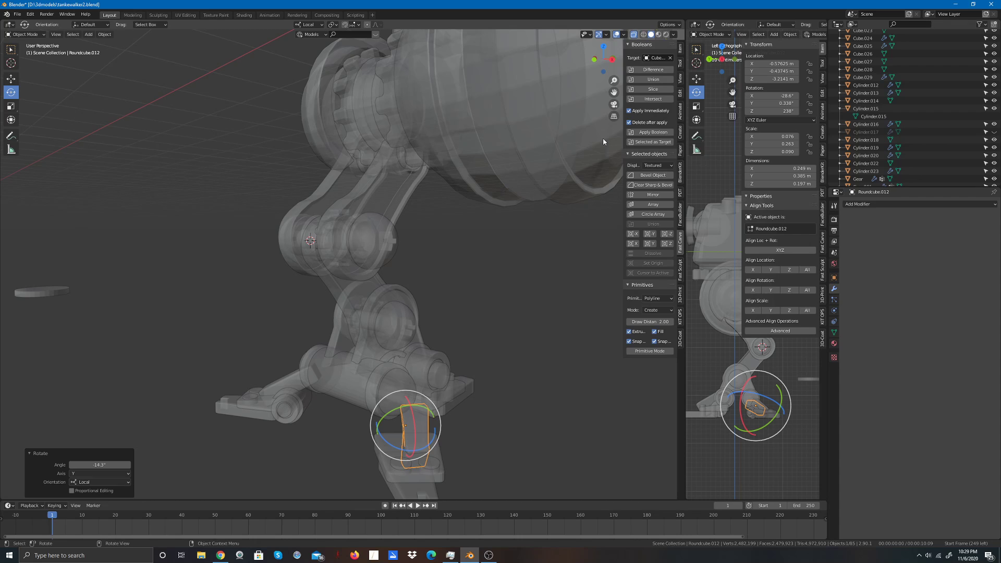
Step: Nudge the front strut along its local X axis, move it well clear of the leg along the same axis, and deselect it
{"action": "mouse_move", "coordinate": [609, 61]}
{"action": "left_mouse_down"}
{"action": "mouse_move", "coordinate": [593, 67]}
{"action": "mouse_move", "coordinate": [611, 60]}
{"action": "left_mouse_up"}
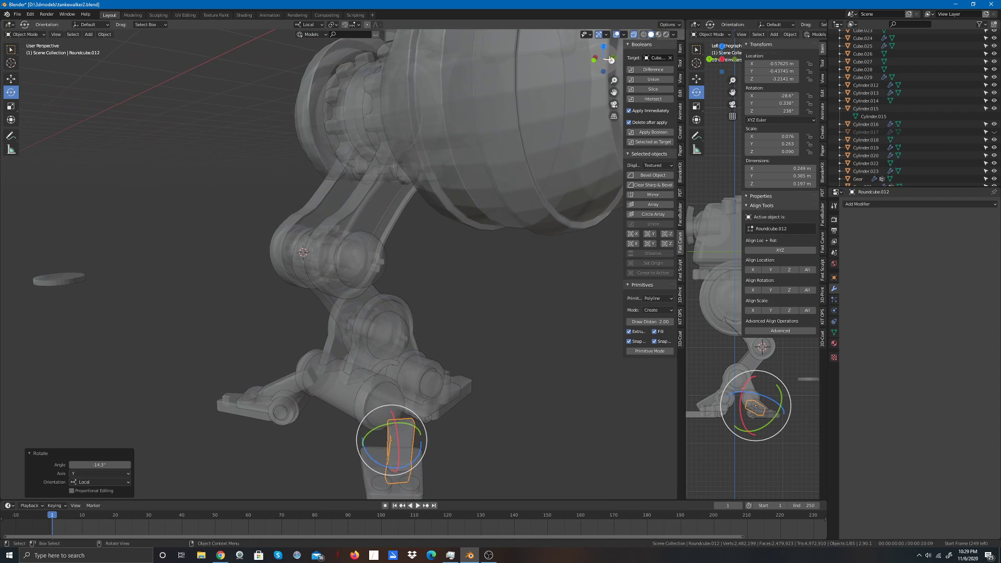
{"action": "left_click", "coordinate": [11, 78]}
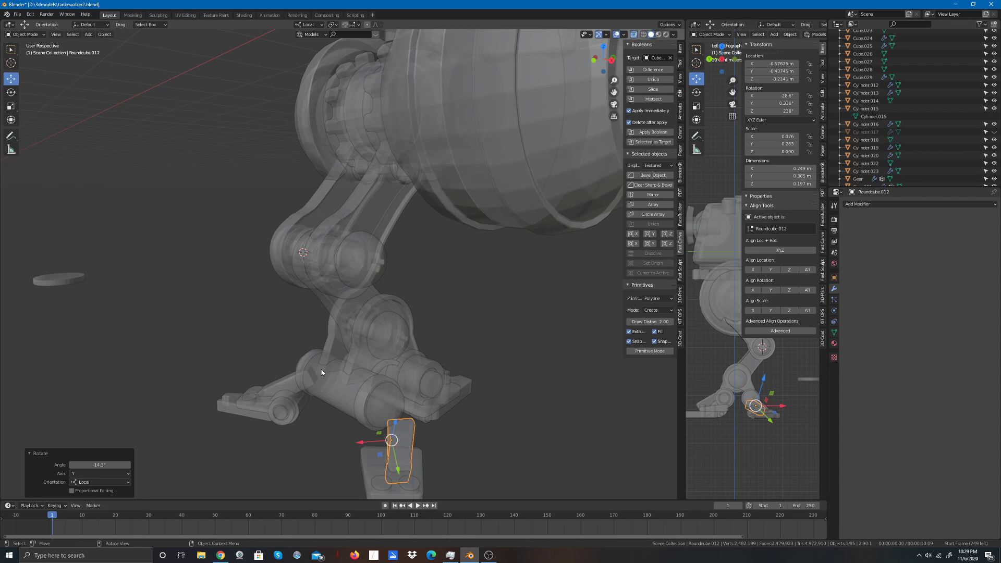
{"action": "left_click_drag", "start_coordinate": [360, 443], "coordinate": [351, 443]}
{"action": "left_click", "coordinate": [465, 467]}
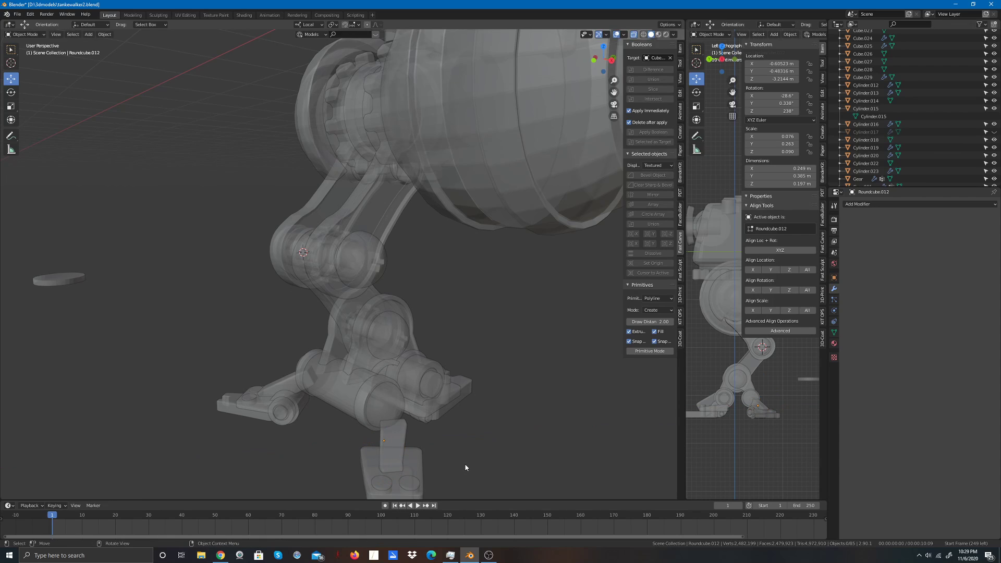
{"action": "left_click", "coordinate": [401, 437]}
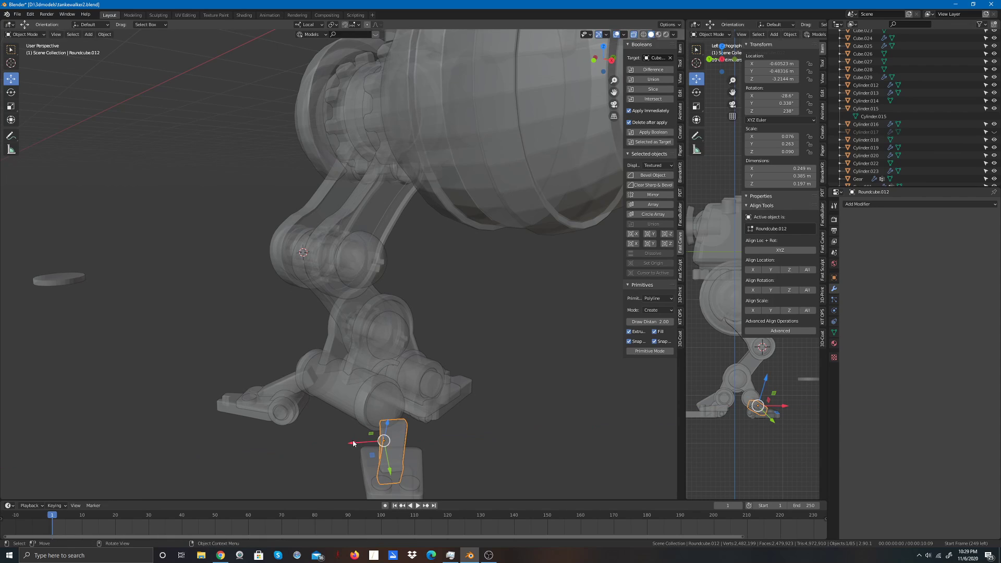
{"action": "left_click_drag", "start_coordinate": [358, 444], "coordinate": [155, 412]}
{"action": "left_click", "coordinate": [135, 349]}
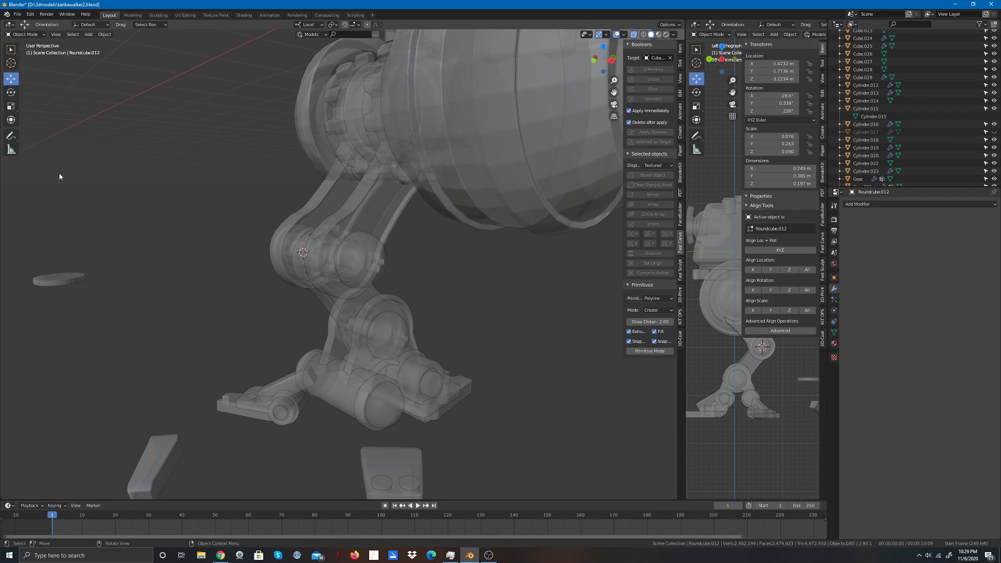
Step: Add a Round Cube mesh at the 3D cursor with radius 0.20 and size 2.00 on all axes
{"action": "left_click", "coordinate": [88, 34]}
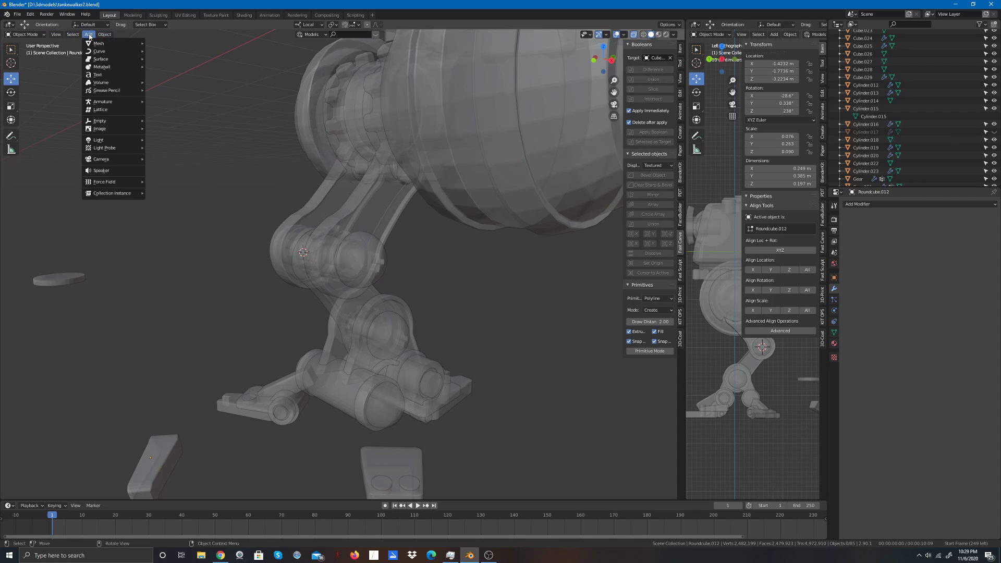
{"action": "mouse_move", "coordinate": [98, 52]}
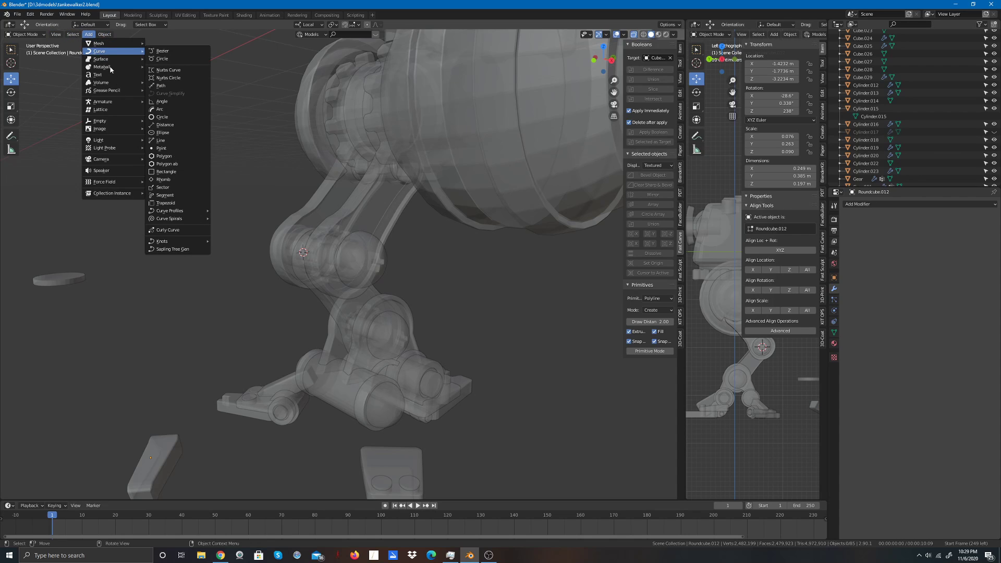
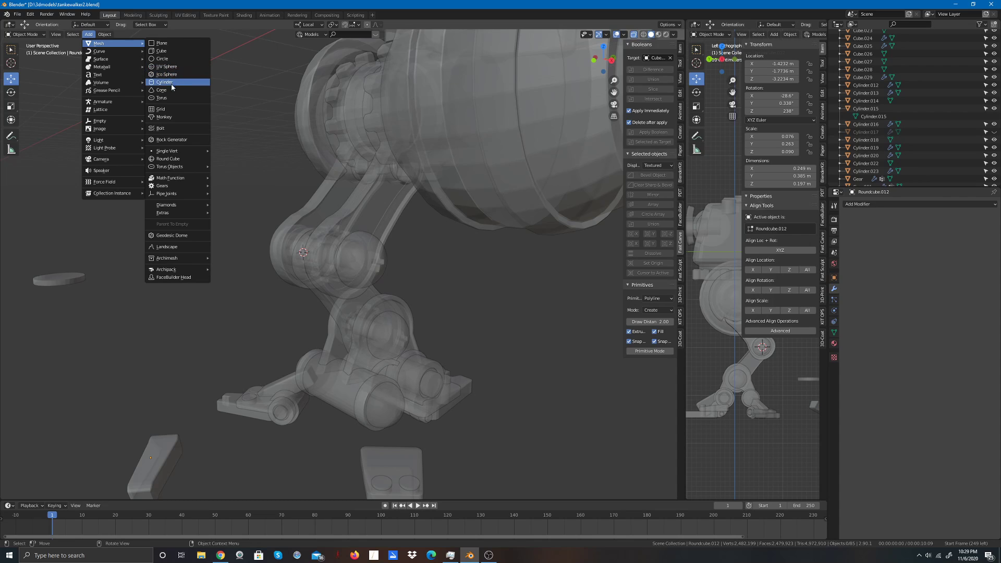
{"action": "left_click", "coordinate": [171, 158]}
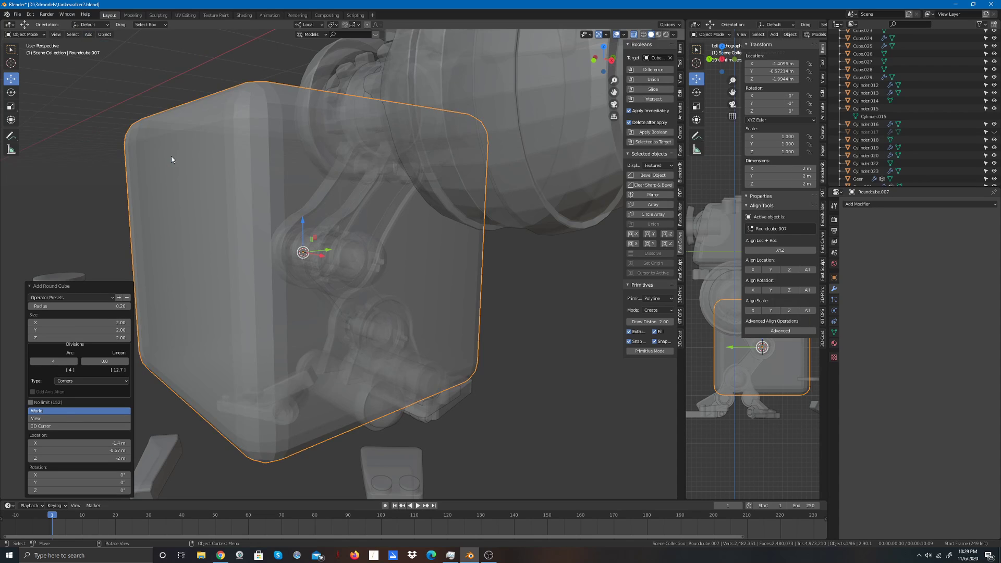
Step: Scale the new round cube into a slim upright bar of about 0.182 × 0.126 × 0.482 m
{"action": "left_click", "coordinate": [594, 61]}
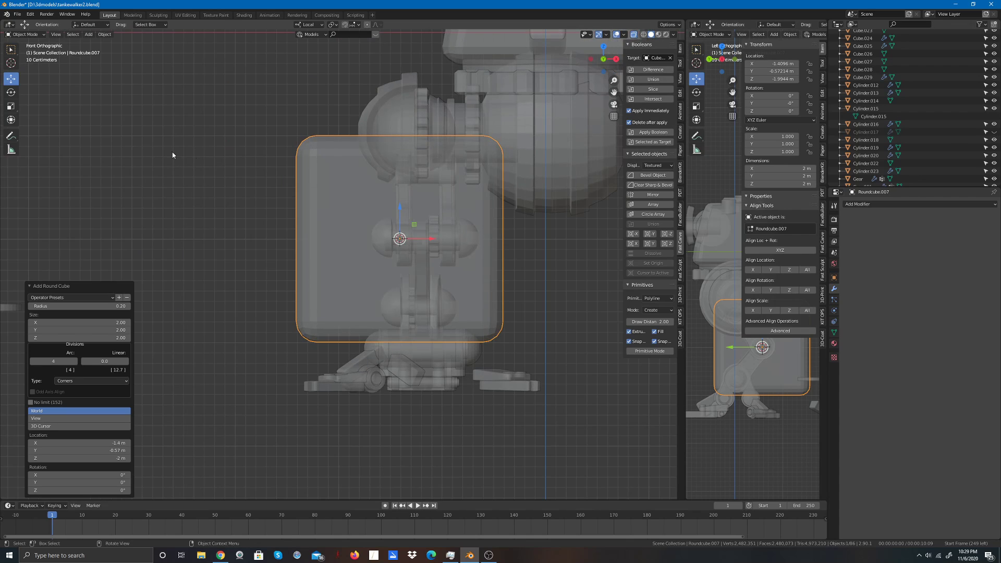
{"action": "left_click", "coordinate": [11, 106]}
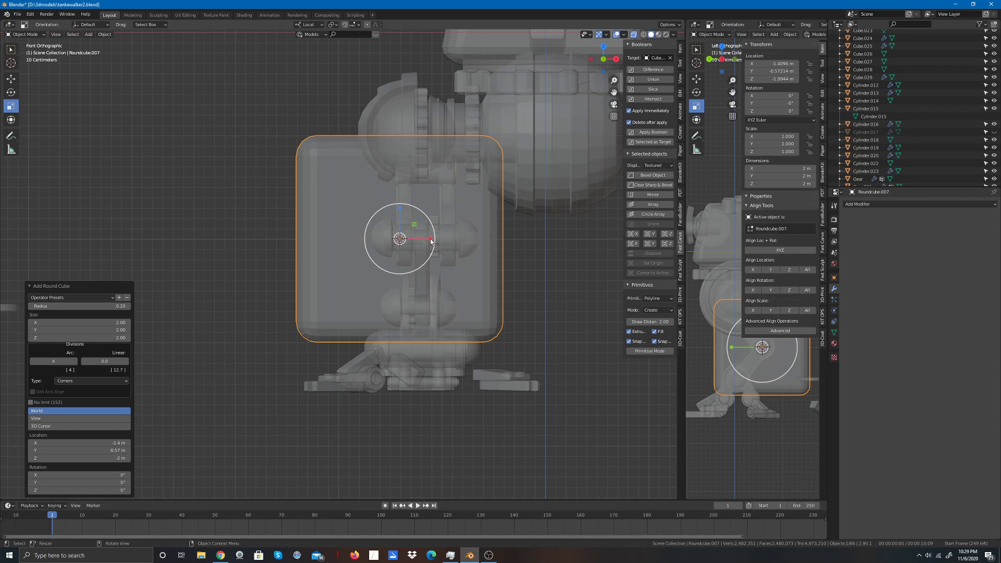
{"action": "left_click_drag", "start_coordinate": [430, 240], "coordinate": [456, 167]}
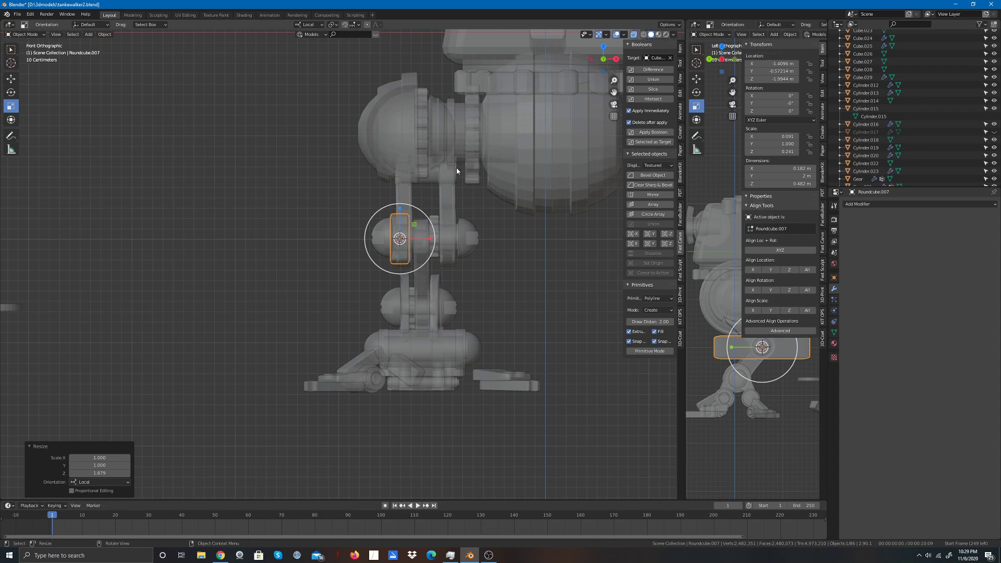
{"action": "left_click_drag", "start_coordinate": [612, 60], "coordinate": [591, 80]}
{"action": "left_click_drag", "start_coordinate": [282, 246], "coordinate": [254, 249]}
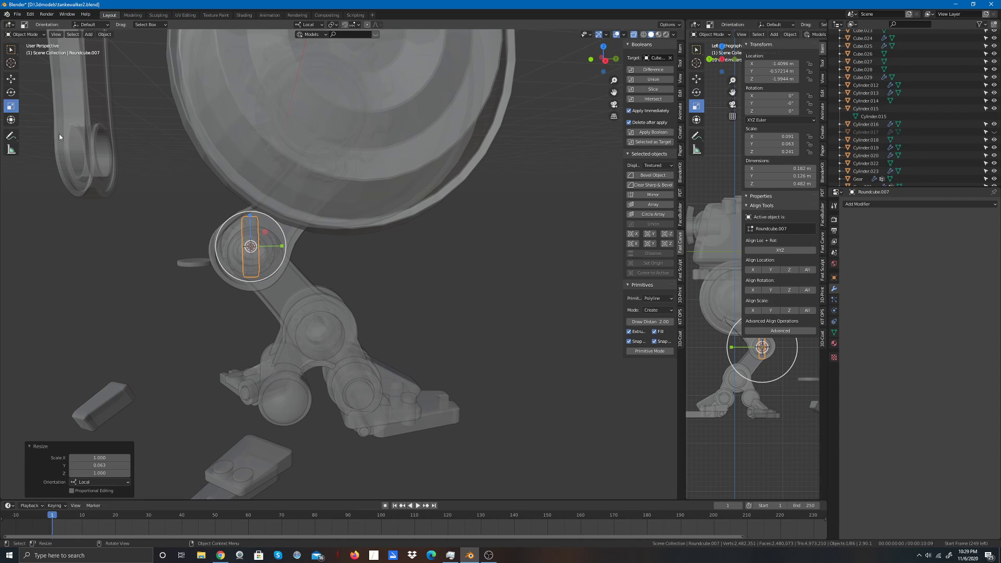
Step: Move the bar about -1.39 m in Z, shift it across in X to the front joint, and raise it about 0.43 m
{"action": "left_click", "coordinate": [11, 79]}
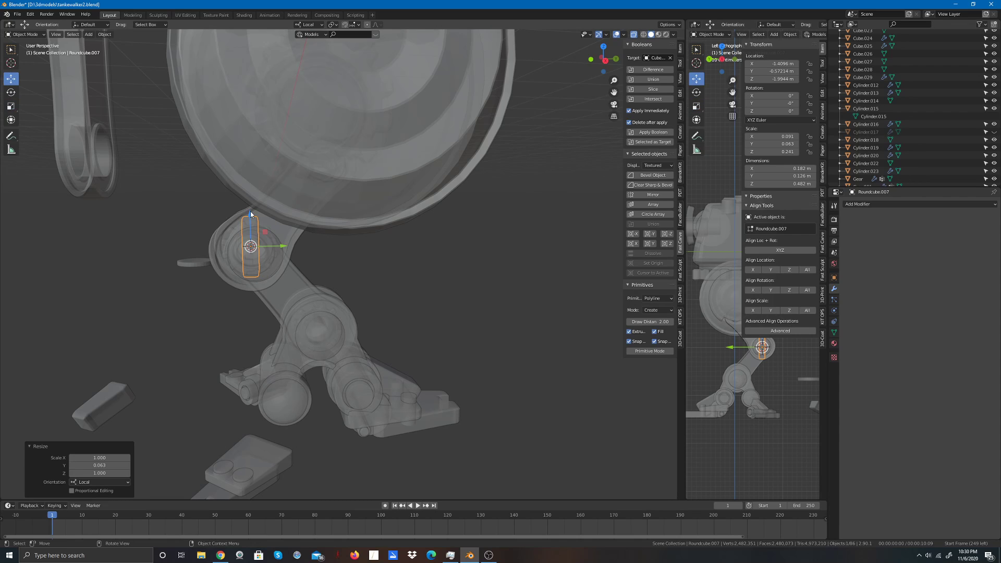
{"action": "left_click_drag", "start_coordinate": [251, 211], "coordinate": [254, 372]}
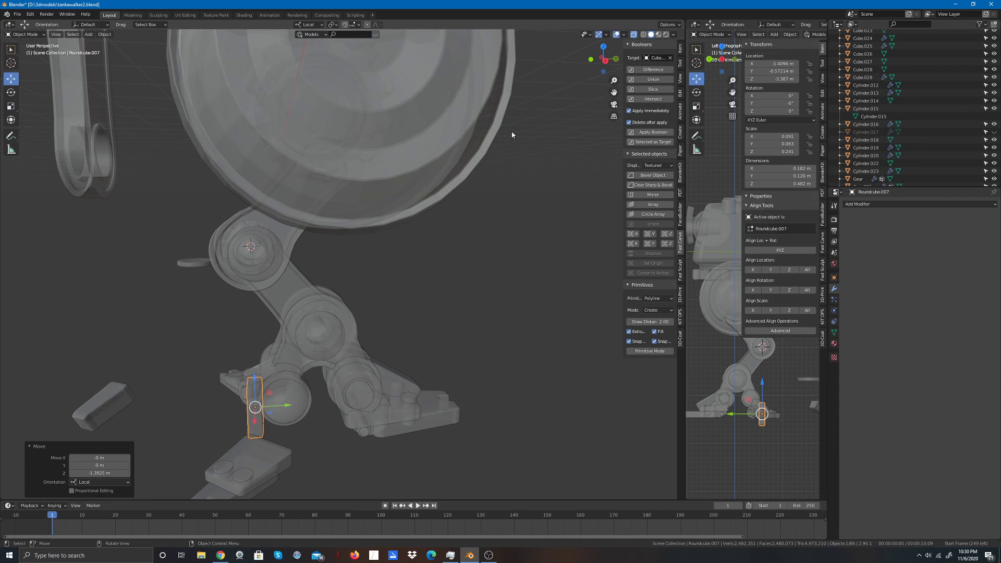
{"action": "left_click_drag", "start_coordinate": [603, 58], "coordinate": [578, 59]}
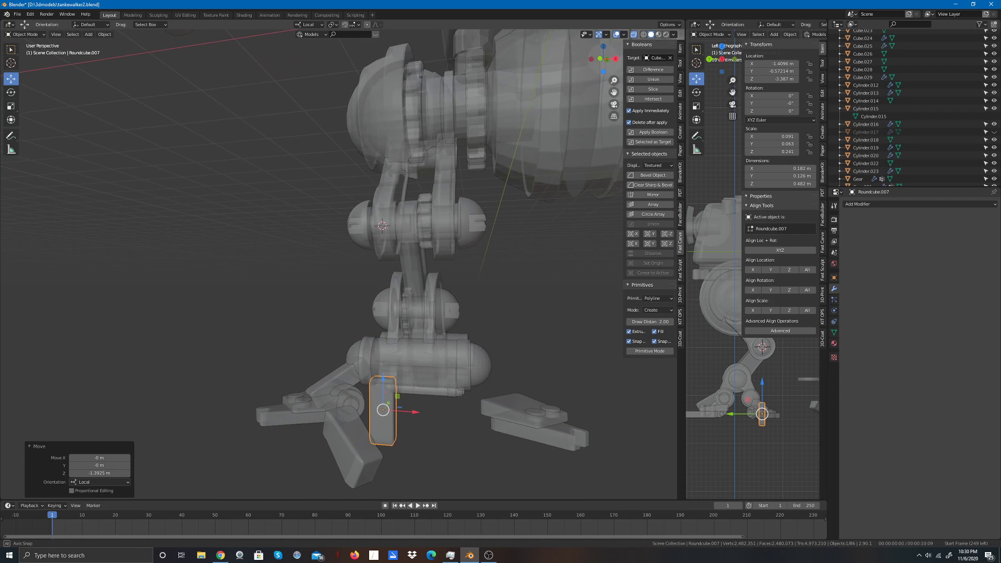
{"action": "left_click_drag", "start_coordinate": [410, 411], "coordinate": [527, 333]}
{"action": "left_click_drag", "start_coordinate": [621, 61], "coordinate": [600, 61]}
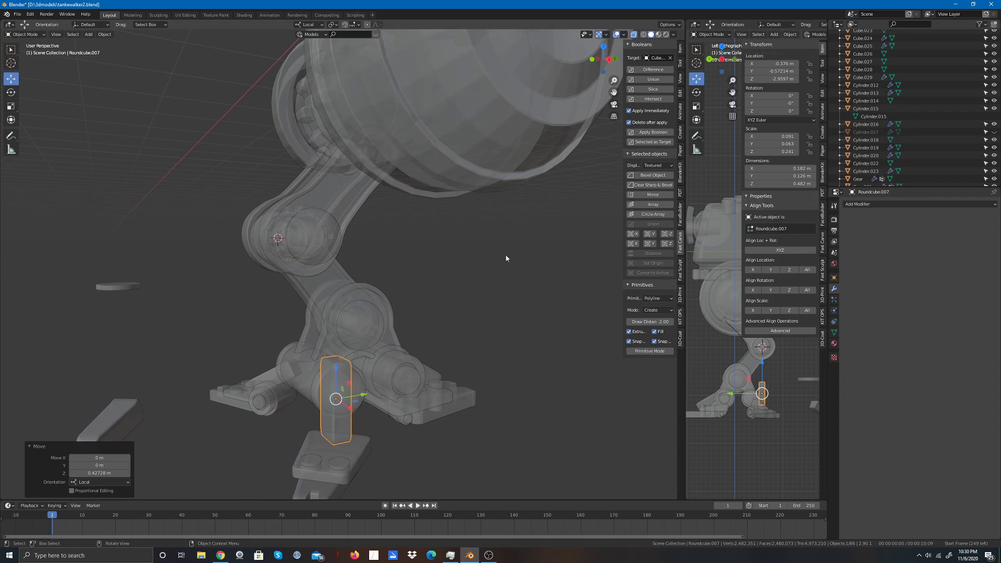
Step: Rotate the bar to about -40.4° in Z and -54.5° around its local Y axis, slanting it toward the front foot
{"action": "left_click", "coordinate": [11, 92]}
{"action": "scroll", "coordinate": [327, 368], "scroll_direction": "up", "scroll_amount": 3}
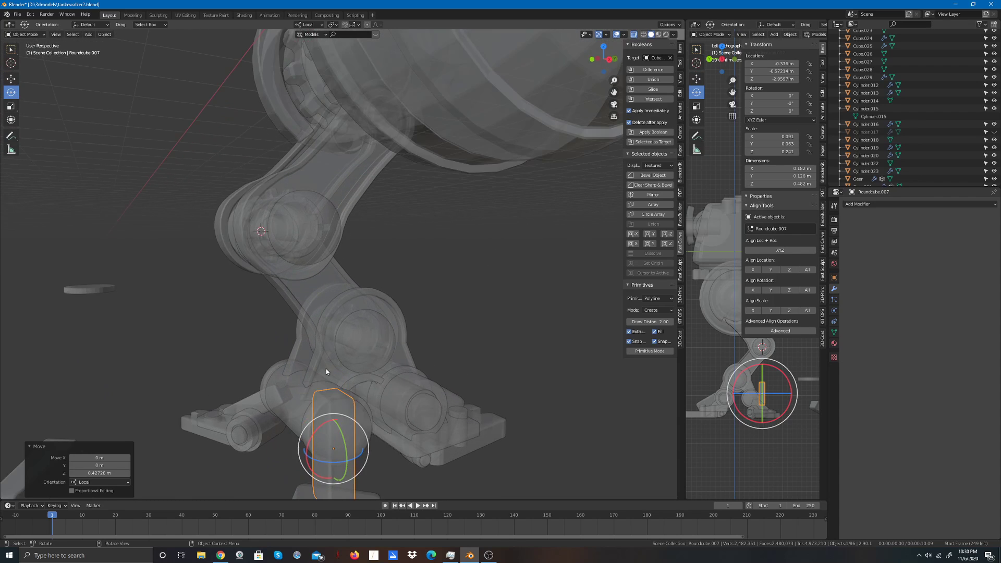
{"action": "scroll", "coordinate": [373, 451], "scroll_direction": "down", "scroll_amount": 6}
{"action": "scroll", "coordinate": [371, 442], "scroll_direction": "up", "scroll_amount": 4}
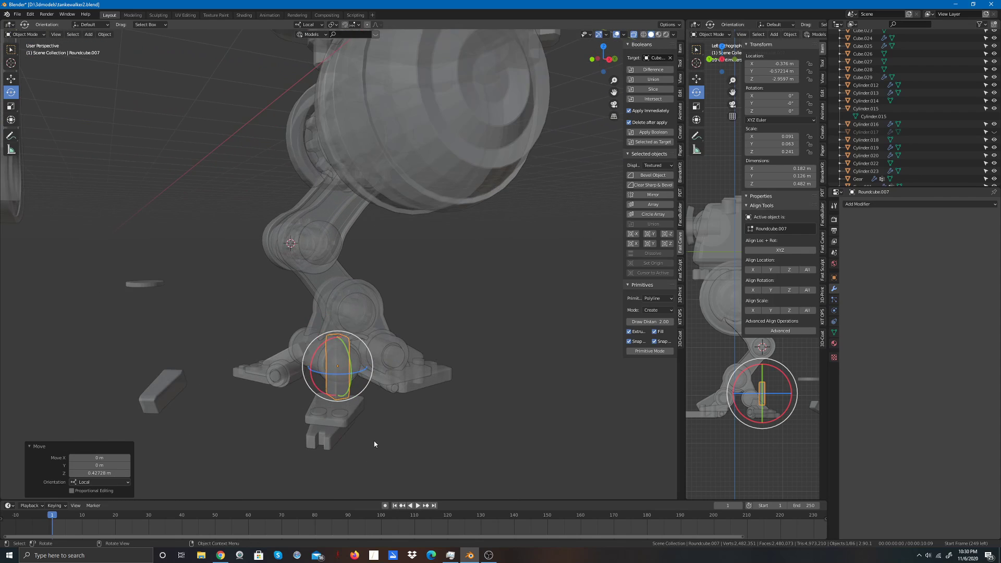
{"action": "left_click_drag", "start_coordinate": [364, 406], "coordinate": [337, 363]}
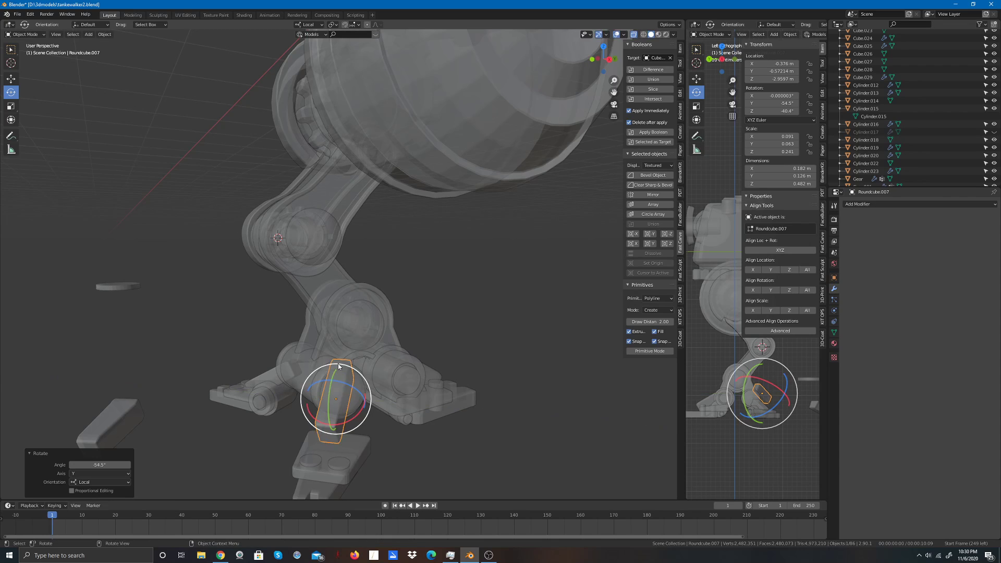
Step: Move the slanted bar along its local axes between the front round joint and the foot, including about 0.019 m in local Y, and deselect it
{"action": "left_click", "coordinate": [11, 78]}
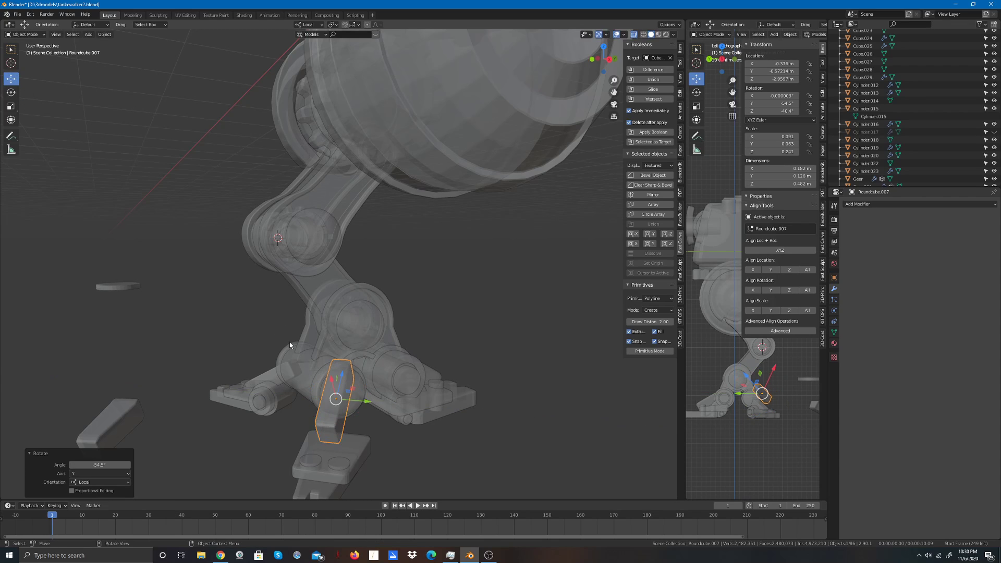
{"action": "left_click_drag", "start_coordinate": [329, 382], "coordinate": [373, 405]}
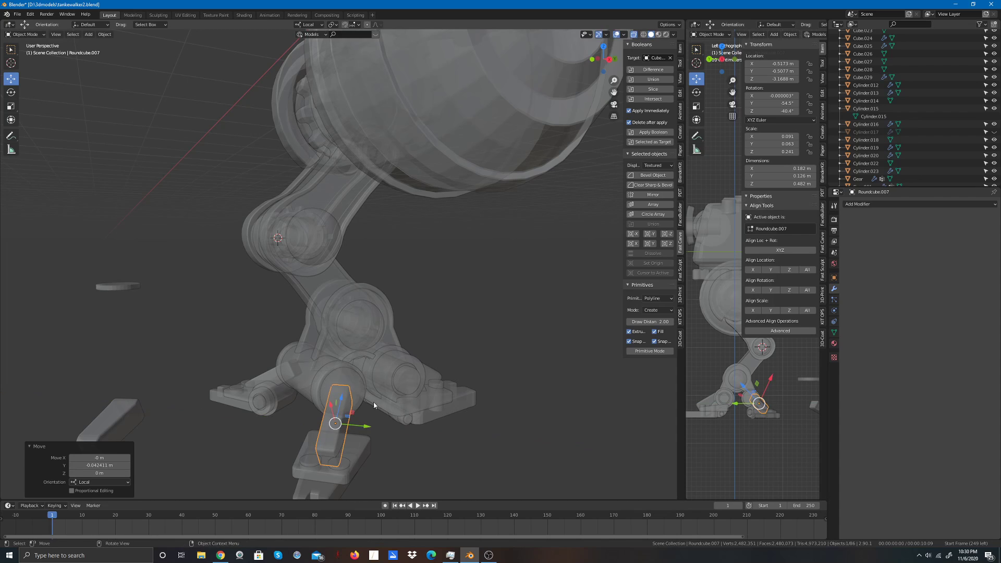
{"action": "left_click_drag", "start_coordinate": [609, 58], "coordinate": [583, 61]}
{"action": "middle_click_drag", "start_coordinate": [432, 333], "coordinate": [527, 240]}
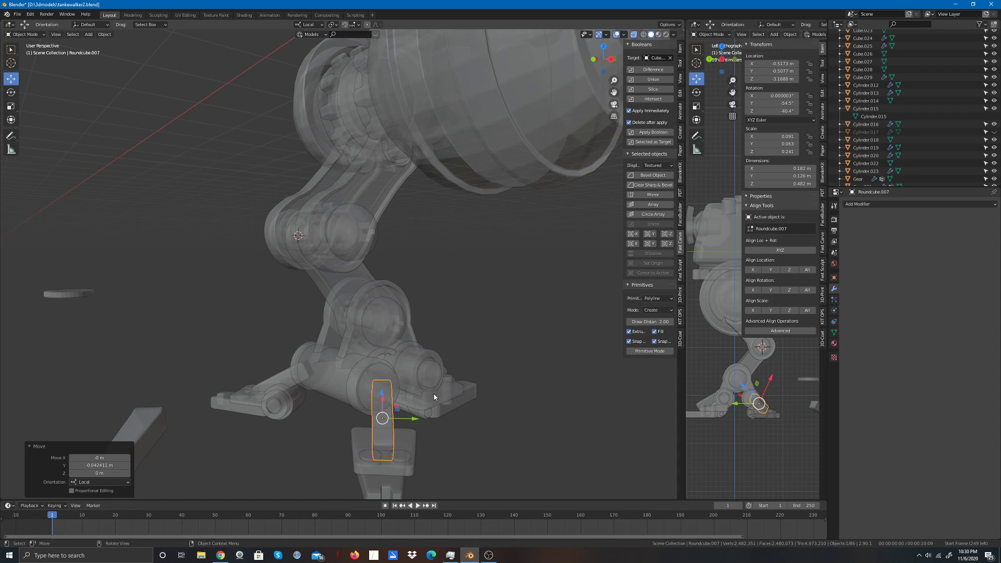
{"action": "middle_click_drag", "start_coordinate": [144, 198], "coordinate": [379, 394]}
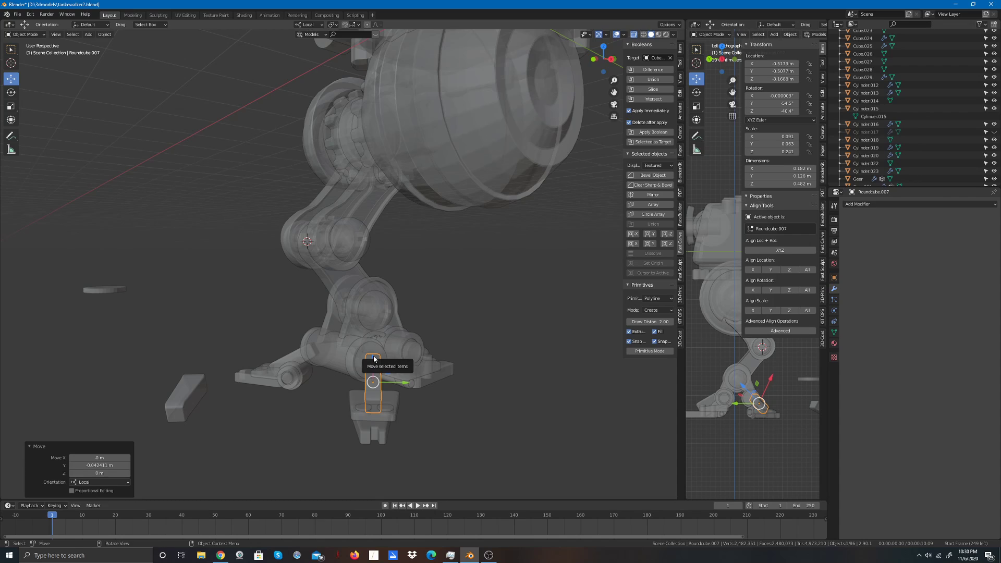
{"action": "left_click_drag", "start_coordinate": [373, 359], "coordinate": [411, 364]}
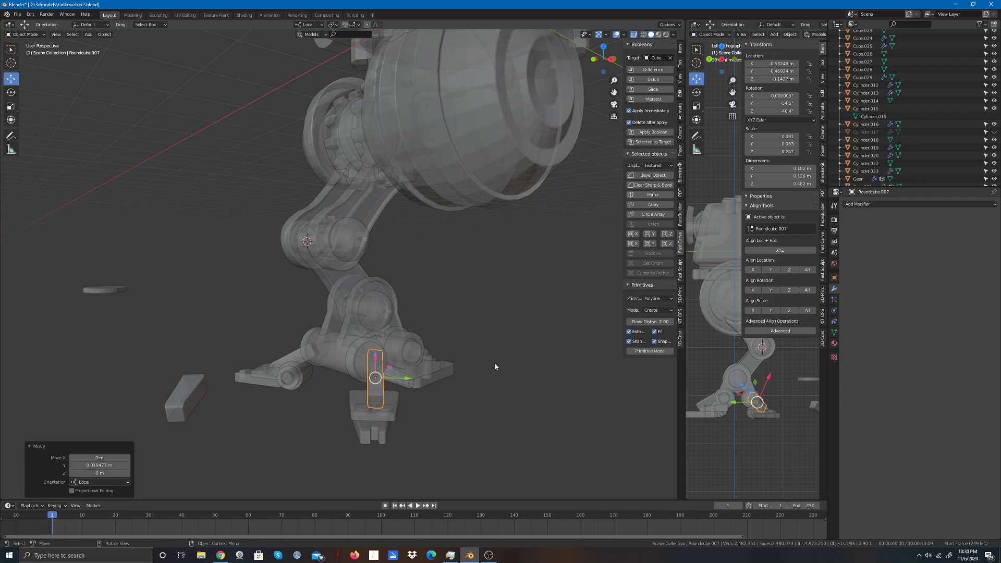
{"action": "key", "text": "h"}
Step: Resize the bar to about 0.182 × 0.175 × 0.315 m, shift it down onto the front foot, and deselect it
{"action": "left_click_drag", "start_coordinate": [604, 61], "coordinate": [651, 62]}
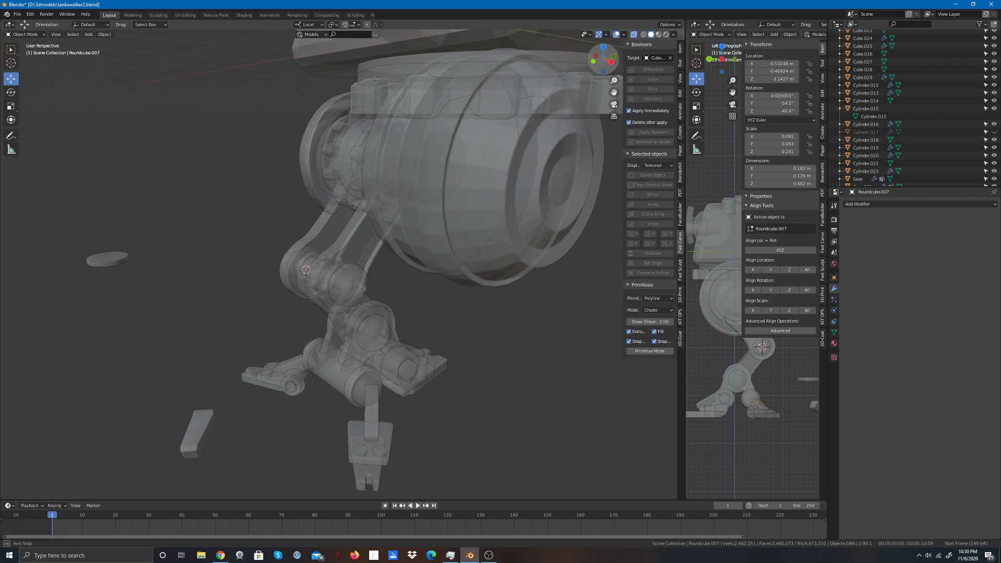
{"action": "left_click", "coordinate": [11, 106]}
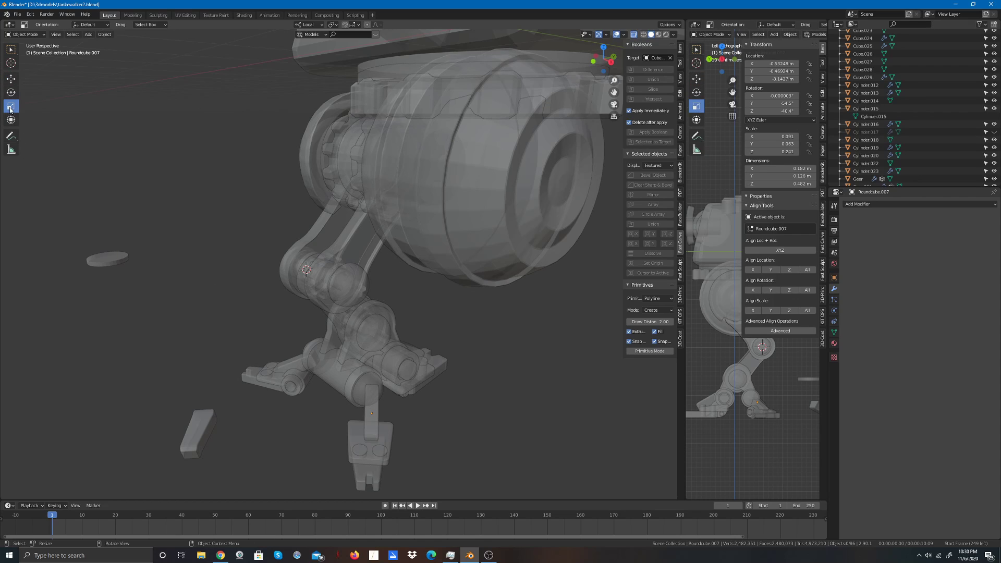
{"action": "left_click", "coordinate": [372, 406]}
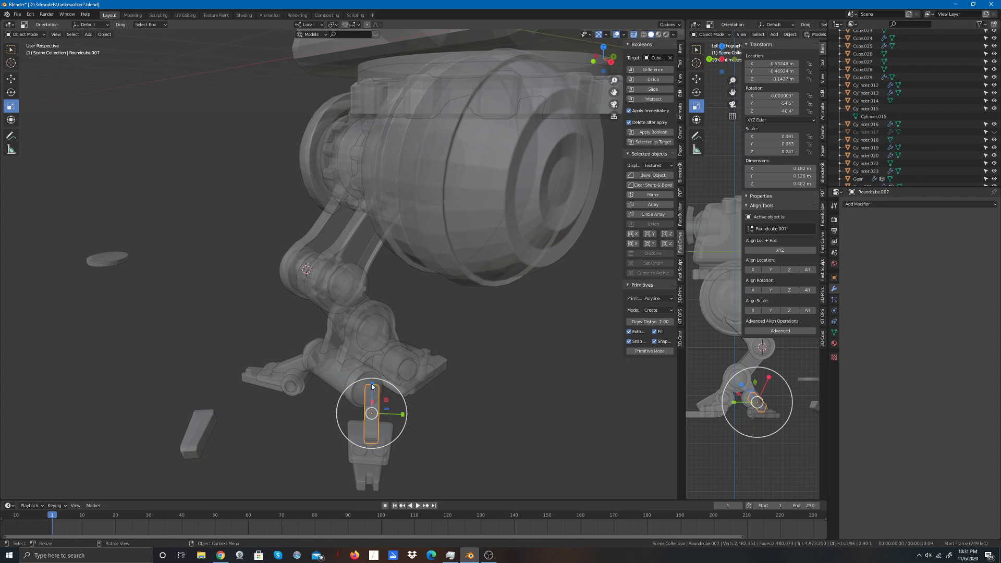
{"action": "left_click_drag", "start_coordinate": [372, 385], "coordinate": [368, 422]}
{"action": "left_click", "coordinate": [11, 78]}
{"action": "left_click", "coordinate": [484, 349]}
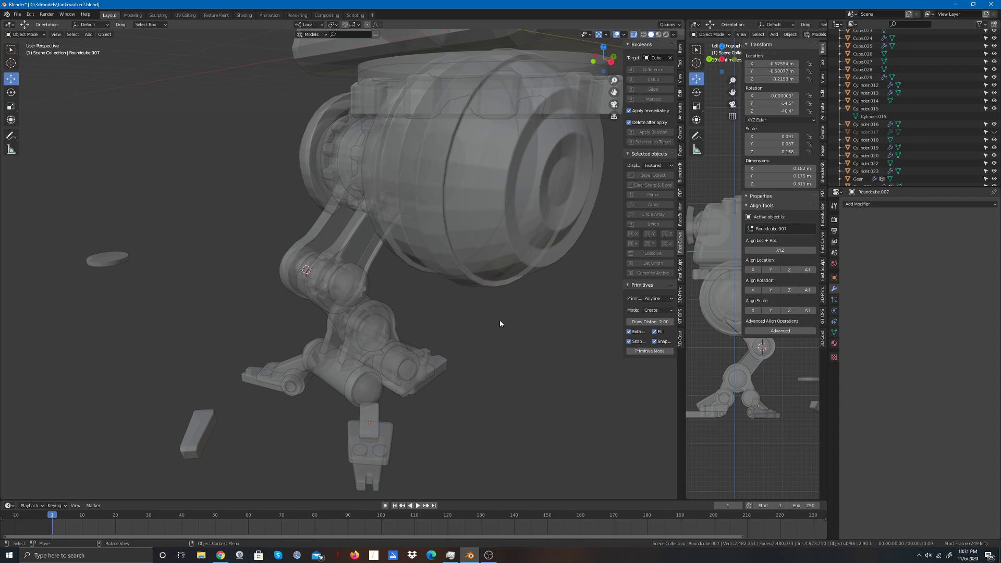
Step: Scale the vertices at the bar's upper end by about 1.519 along local Y, widening it toward the round joint, and deselect them
{"action": "mouse_move", "coordinate": [611, 60]}
{"action": "left_mouse_down"}
{"action": "mouse_move", "coordinate": [518, 45]}
{"action": "mouse_move", "coordinate": [621, 60]}
{"action": "left_mouse_up"}
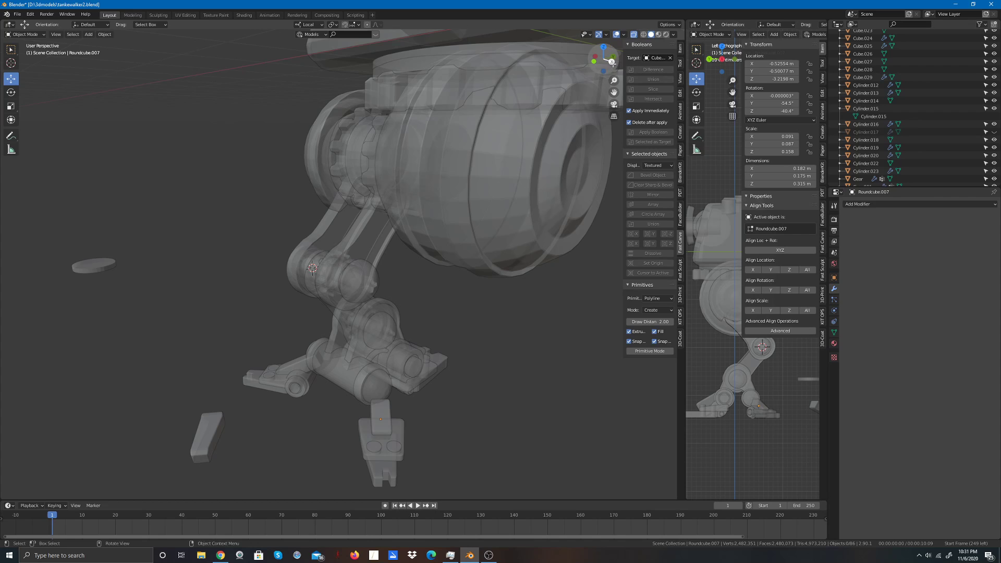
{"action": "mouse_move", "coordinate": [603, 60]}
{"action": "left_mouse_down"}
{"action": "mouse_move", "coordinate": [610, 70]}
{"action": "mouse_move", "coordinate": [371, 377]}
{"action": "left_mouse_up"}
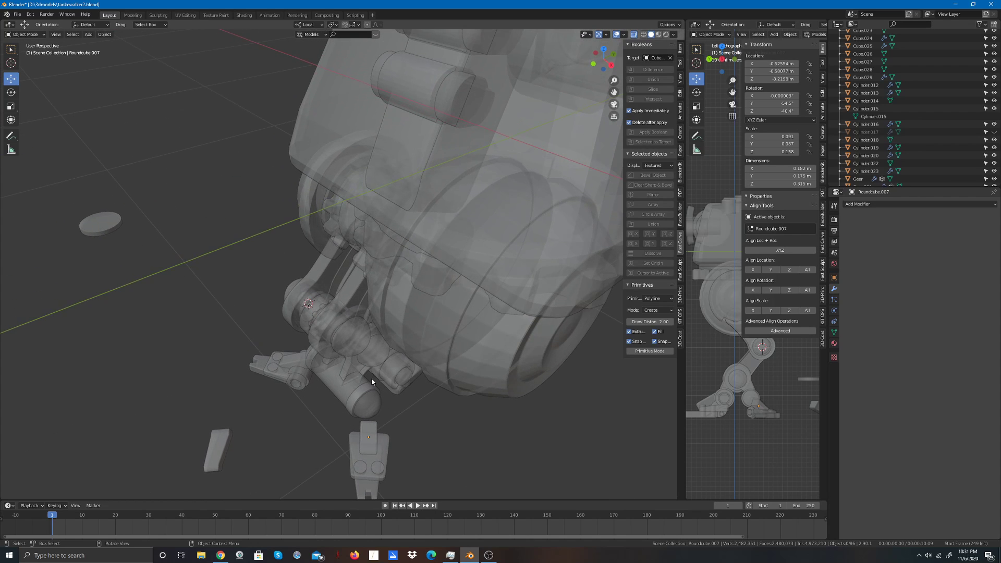
{"action": "left_click", "coordinate": [372, 428]}
{"action": "key", "text": "Tab"}
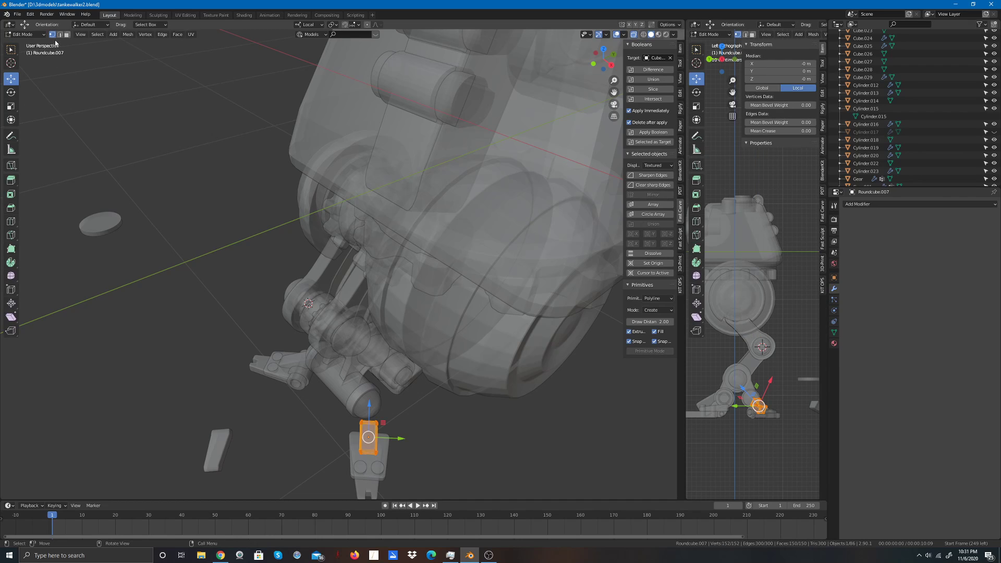
{"action": "left_click", "coordinate": [314, 438]}
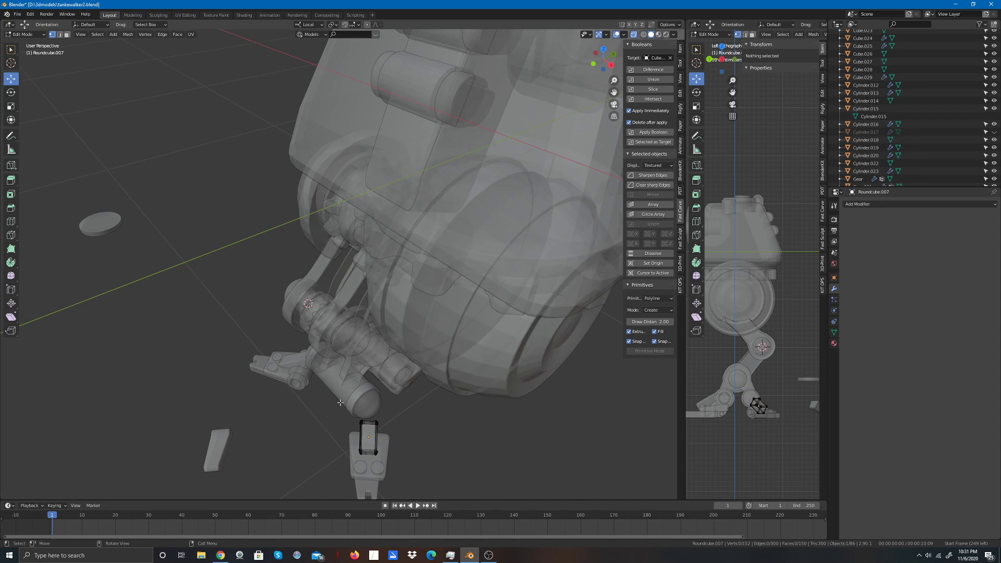
{"action": "left_click_drag", "start_coordinate": [335, 404], "coordinate": [407, 426]}
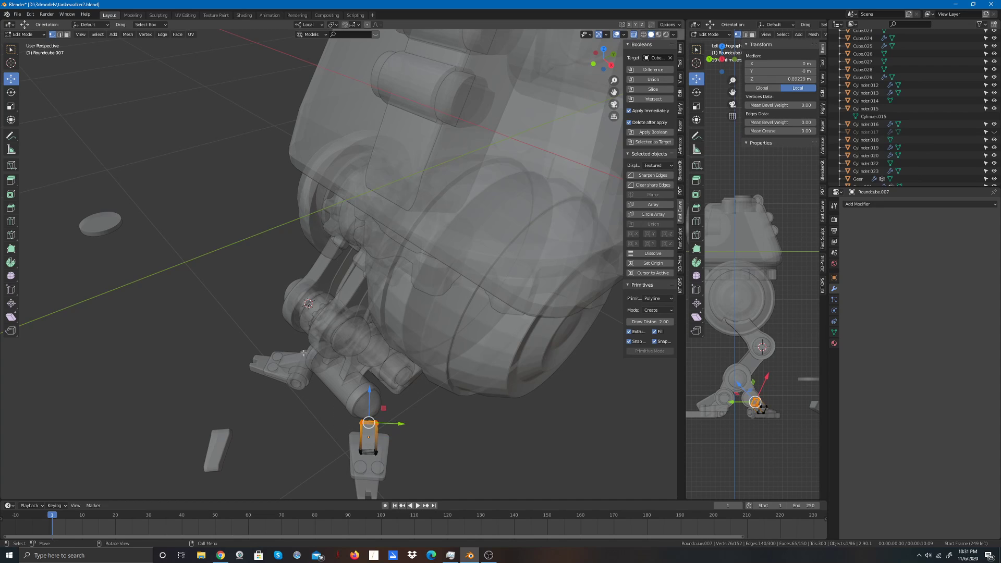
{"action": "left_click", "coordinate": [11, 106]}
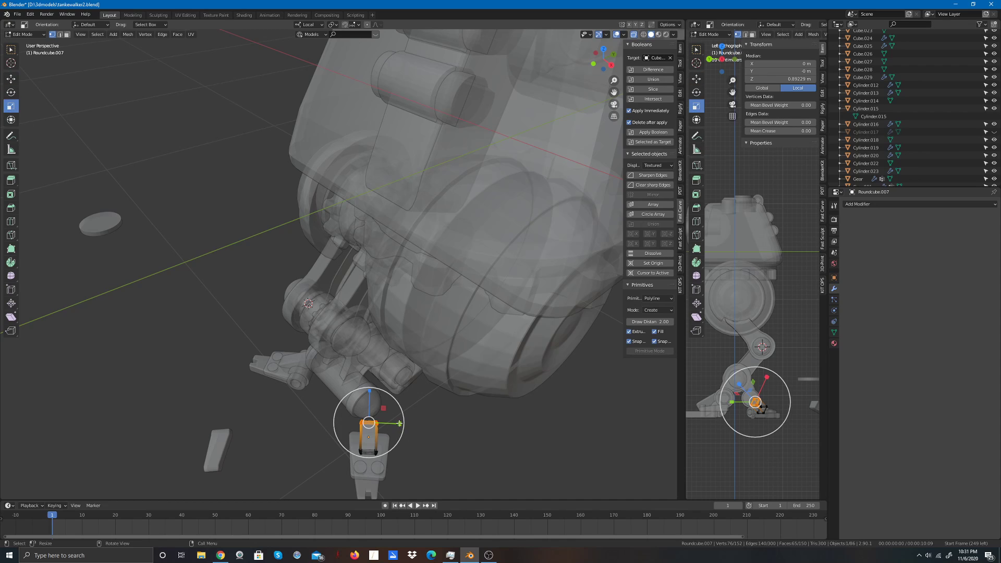
{"action": "left_click_drag", "start_coordinate": [400, 424], "coordinate": [417, 425]}
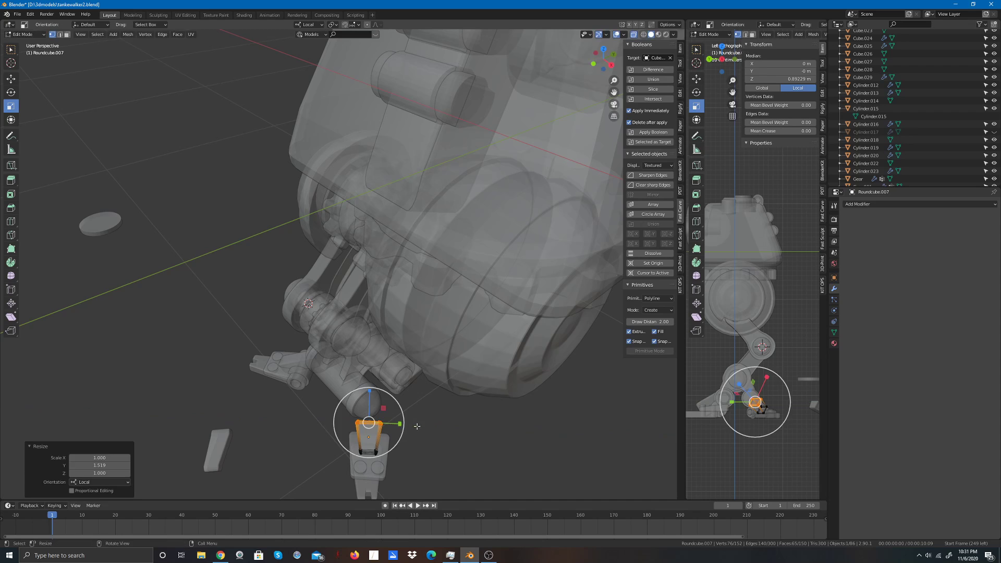
{"action": "left_click", "coordinate": [458, 300]}
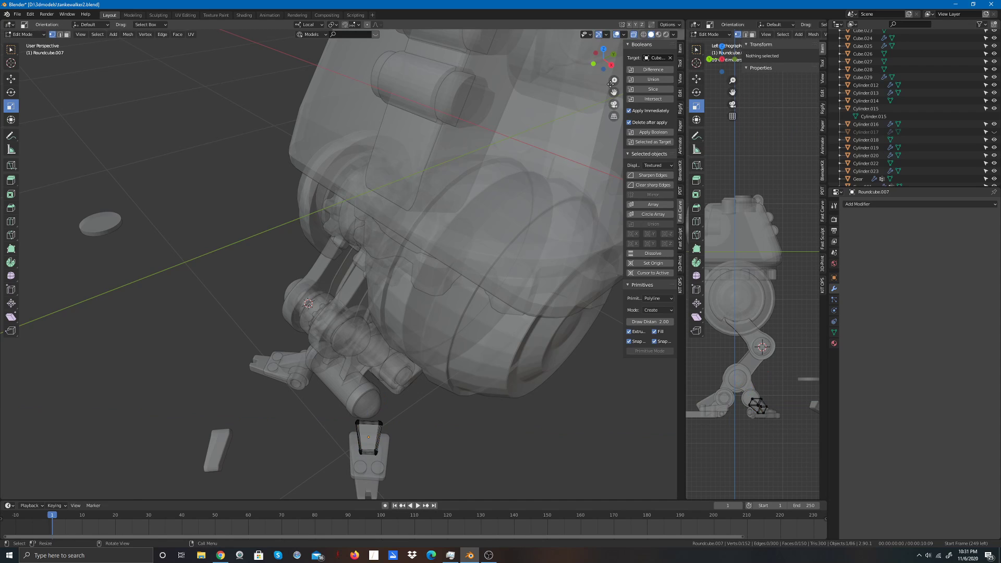
Step: Try scaling the lower corner vertices of the bar's upper end to about 0.597 along local X, and undo it
{"action": "left_click_drag", "start_coordinate": [613, 67], "coordinate": [411, 259]}
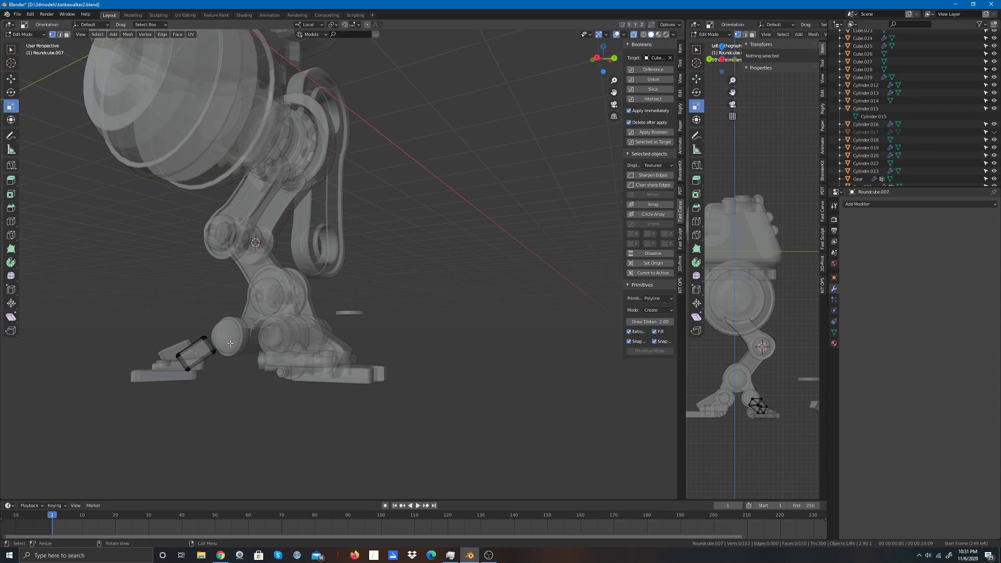
{"action": "key", "text": "l"}
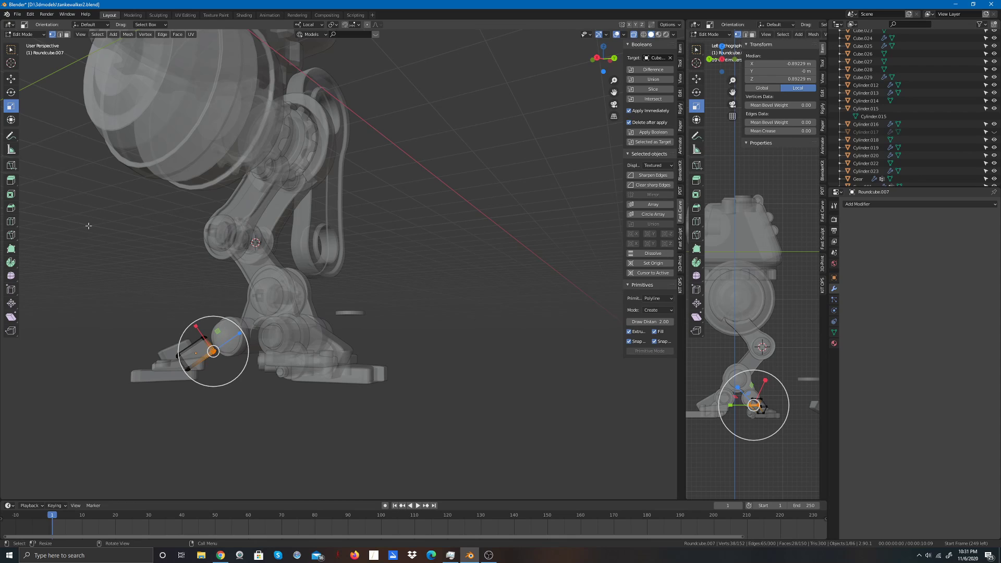
{"action": "left_click_drag", "start_coordinate": [196, 327], "coordinate": [196, 322]}
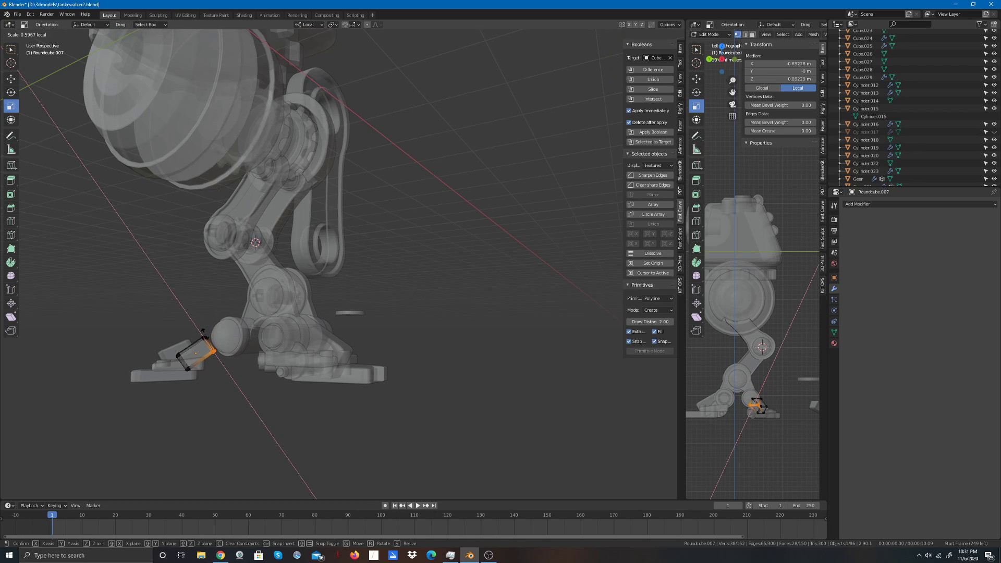
{"action": "left_click_drag", "start_coordinate": [203, 330], "coordinate": [202, 330]}
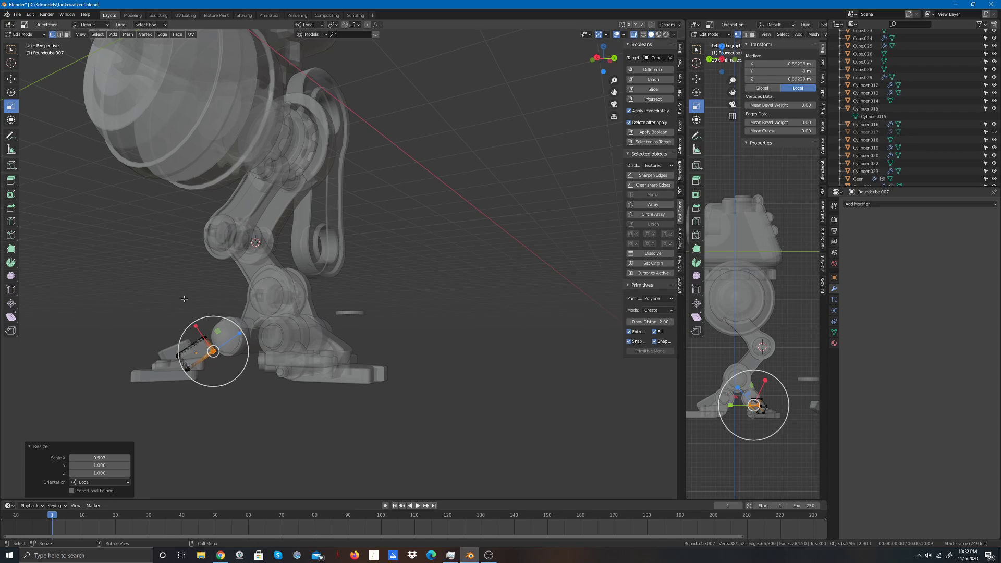
{"action": "key", "text": "ctrl+z"}
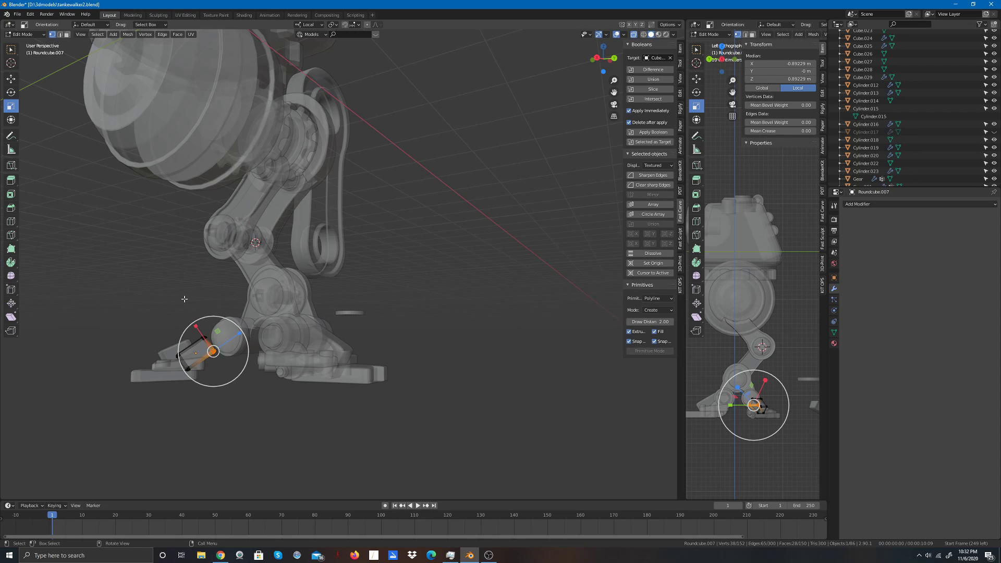
Step: Deselect all vertices of the bar and save the file
{"action": "key", "text": "alt+a"}
{"action": "key", "text": "ctrl+s"}
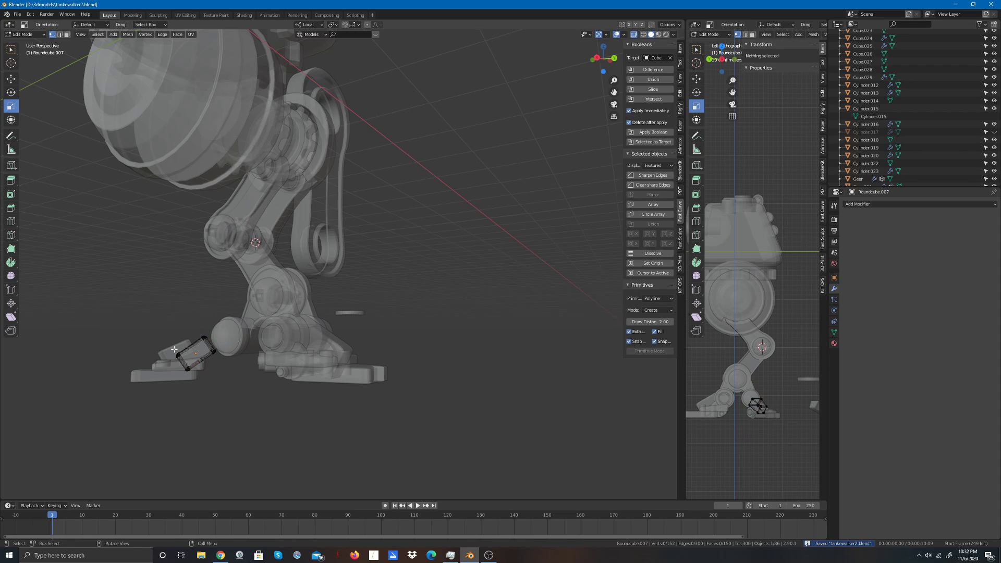
Step: Scale all vertices of the bar's upper end uniformly by about 1.153 and deselect them
{"action": "left_click_drag", "start_coordinate": [191, 321], "coordinate": [232, 358]}
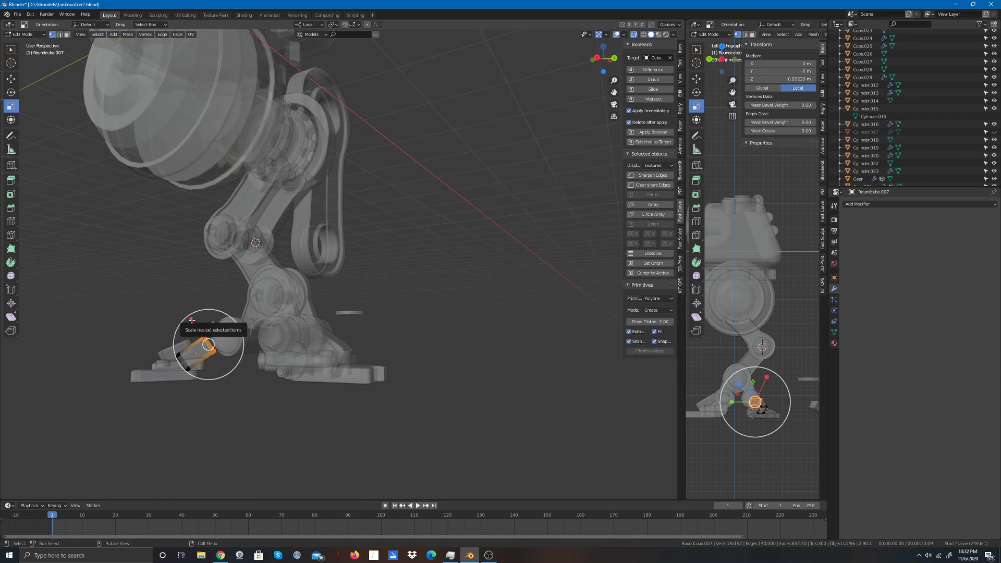
{"action": "left_click_drag", "start_coordinate": [599, 59], "coordinate": [611, 63]}
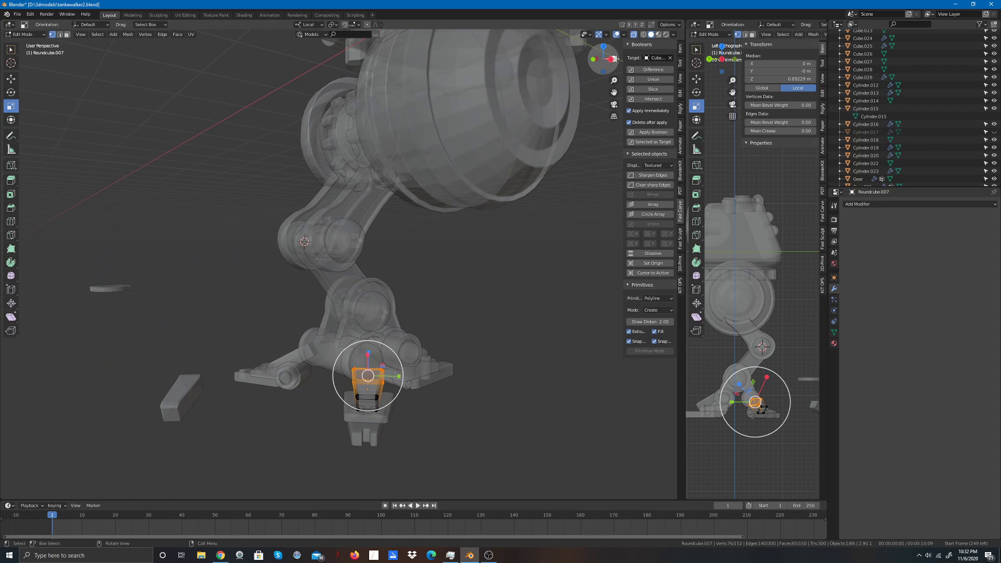
{"action": "key", "text": "s"}
{"action": "left_click", "coordinate": [399, 347]}
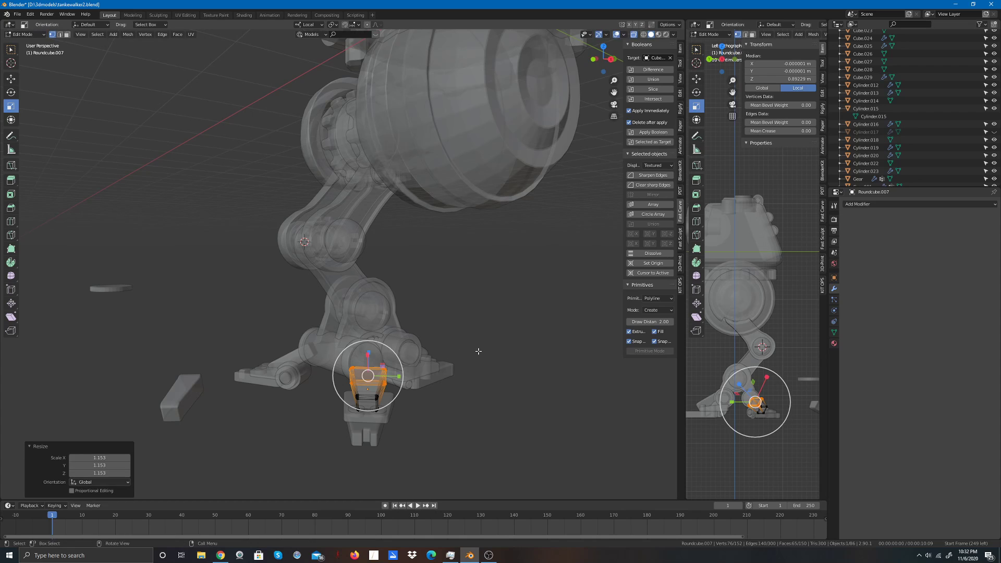
{"action": "left_click", "coordinate": [507, 235]}
Step: Move the lower corner vertices of the bar's upper end downward below the round joint
{"action": "left_click_drag", "start_coordinate": [603, 59], "coordinate": [447, 233]}
{"action": "left_click_drag", "start_coordinate": [233, 336], "coordinate": [204, 369]}
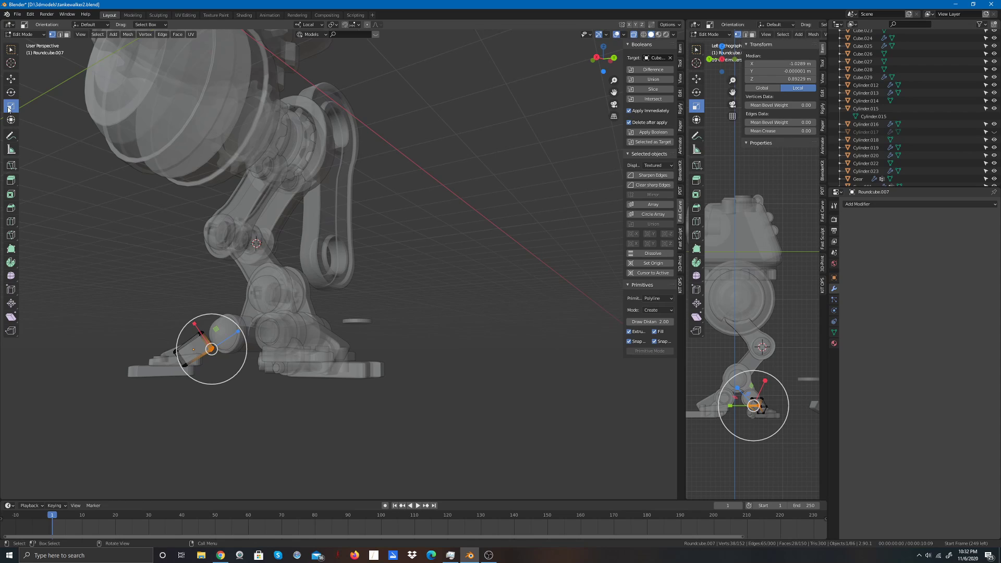
{"action": "left_click", "coordinate": [11, 78]}
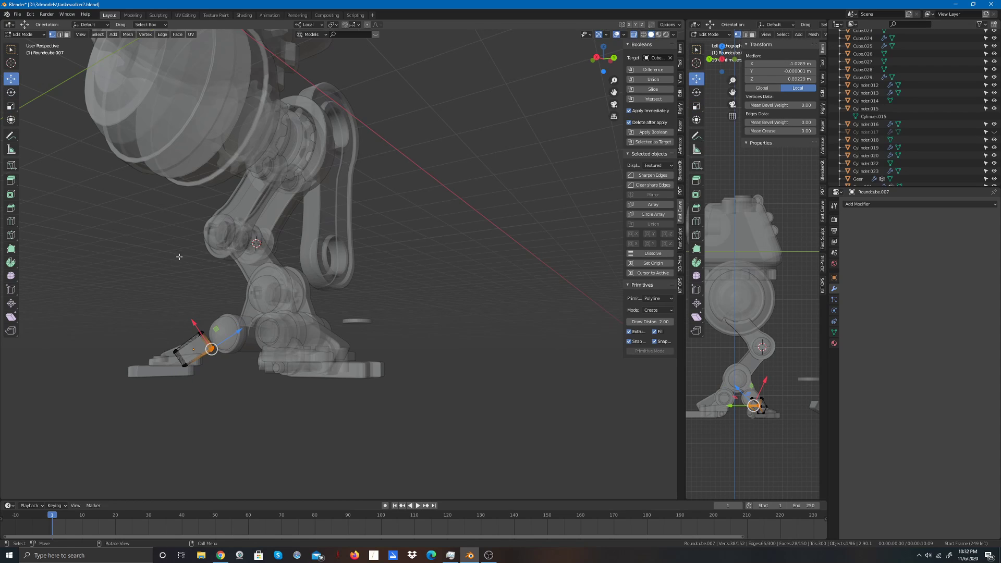
{"action": "left_click_drag", "start_coordinate": [210, 348], "coordinate": [211, 369]}
{"action": "left_click", "coordinate": [212, 363]}
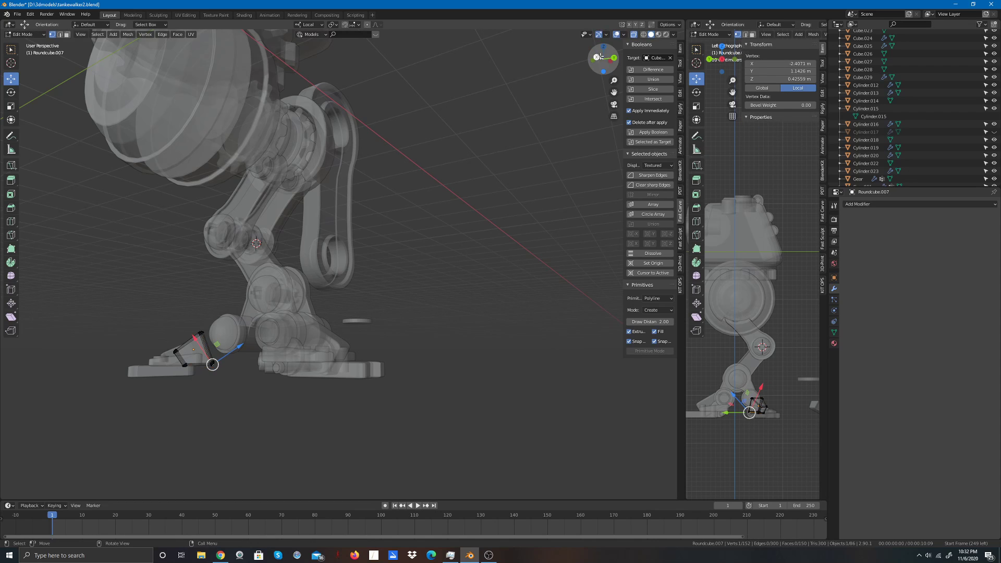
Step: Check the dropped corner from above and undo its move, keeping the corner vertices selected
{"action": "mouse_move", "coordinate": [598, 59]}
{"action": "left_mouse_down"}
{"action": "mouse_move", "coordinate": [682, 64]}
{"action": "mouse_move", "coordinate": [673, 85]}
{"action": "mouse_move", "coordinate": [625, 47]}
{"action": "mouse_move", "coordinate": [568, 44]}
{"action": "mouse_move", "coordinate": [740, 47]}
{"action": "mouse_move", "coordinate": [654, 71]}
{"action": "mouse_move", "coordinate": [603, 52]}
{"action": "mouse_move", "coordinate": [605, 41]}
{"action": "left_mouse_up"}
{"action": "left_click", "coordinate": [552, 376]}
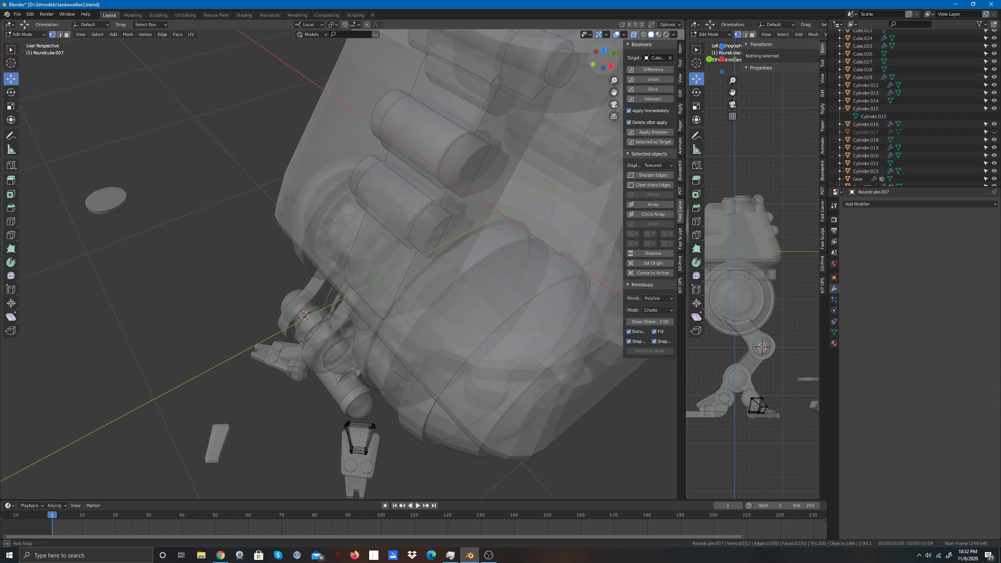
{"action": "left_click_drag", "start_coordinate": [604, 114], "coordinate": [525, 35]}
{"action": "key", "text": "ctrl+z"}
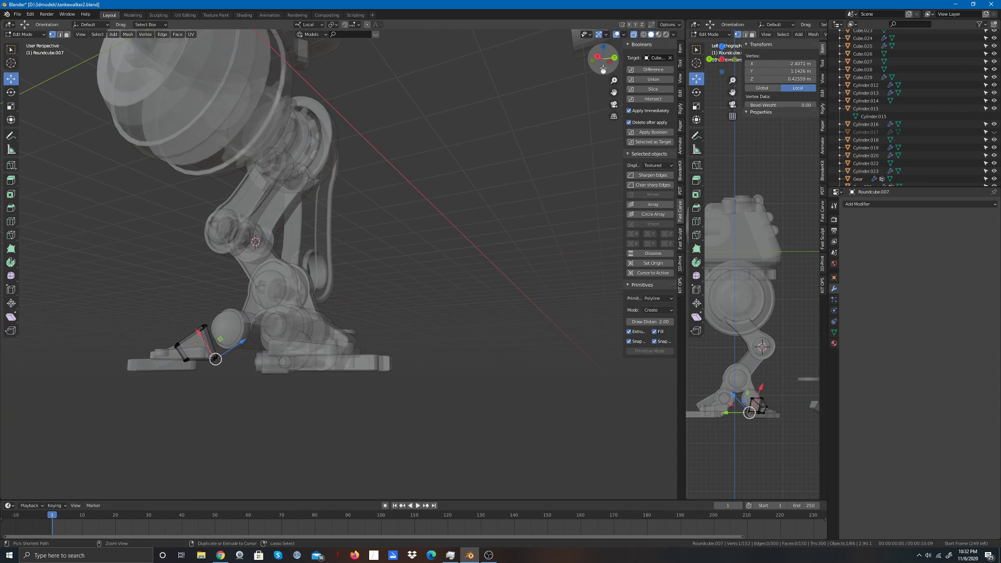
{"action": "key", "text": "ctrl+l"}
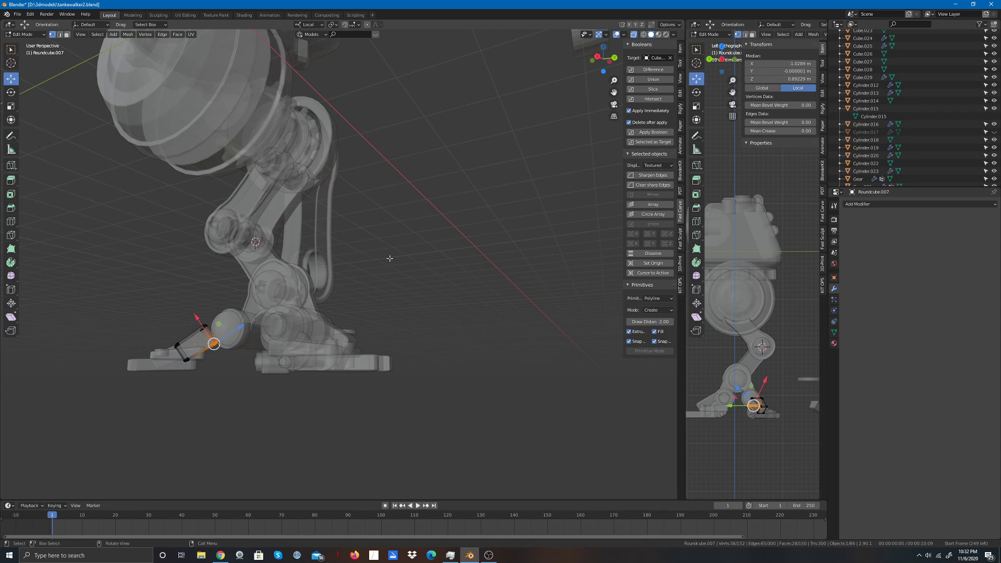
Step: Move the selected corner vertices about 0.007 m in X, -0.095 m in Y and -0.166 m in Z, down toward the foot
{"action": "left_click_drag", "start_coordinate": [602, 63], "coordinate": [493, 149]}
{"action": "scroll", "coordinate": [404, 266], "scroll_direction": "up", "scroll_amount": 5}
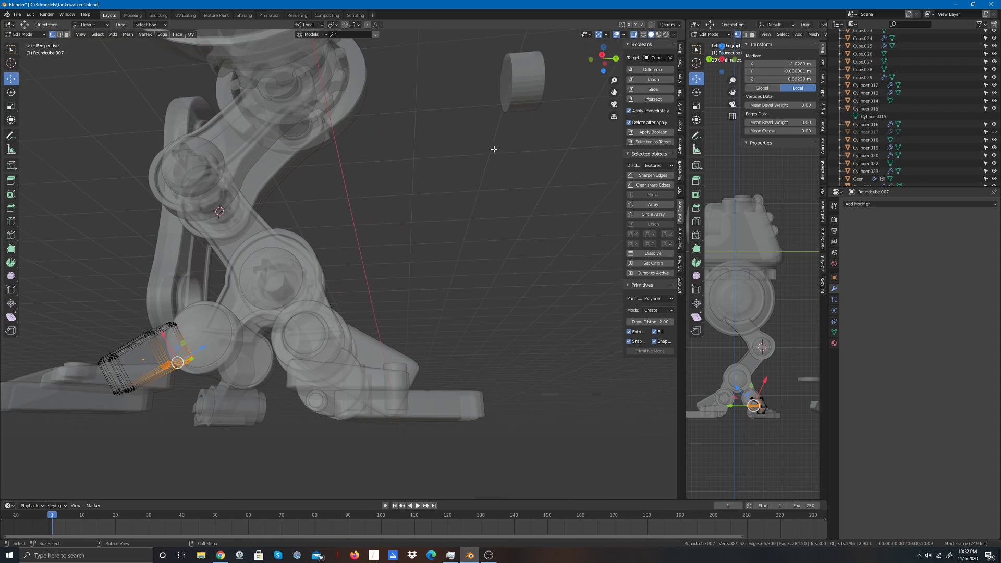
{"action": "left_click_drag", "start_coordinate": [615, 91], "coordinate": [766, 84]}
{"action": "left_click_drag", "start_coordinate": [604, 63], "coordinate": [143, 411]}
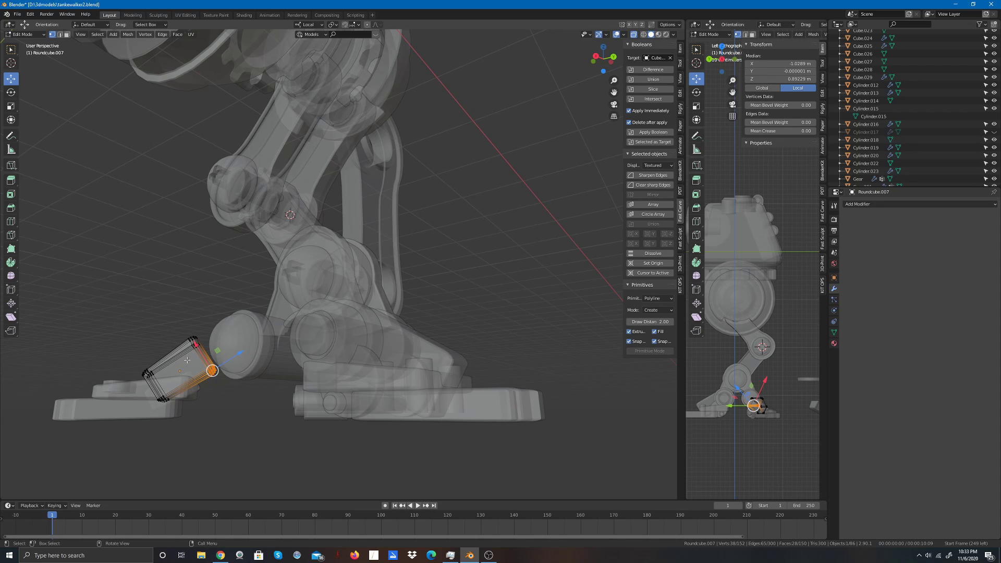
{"action": "left_click_drag", "start_coordinate": [212, 371], "coordinate": [198, 404]}
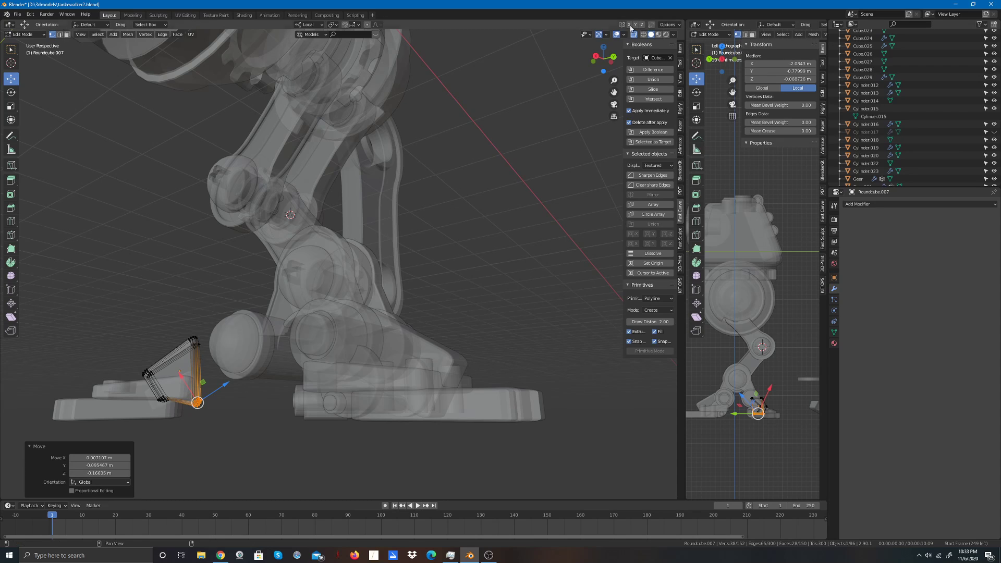
Step: Examine the reshaped bar in the right and left orthographic views and from the front in Object Mode
{"action": "left_click", "coordinate": [593, 58]}
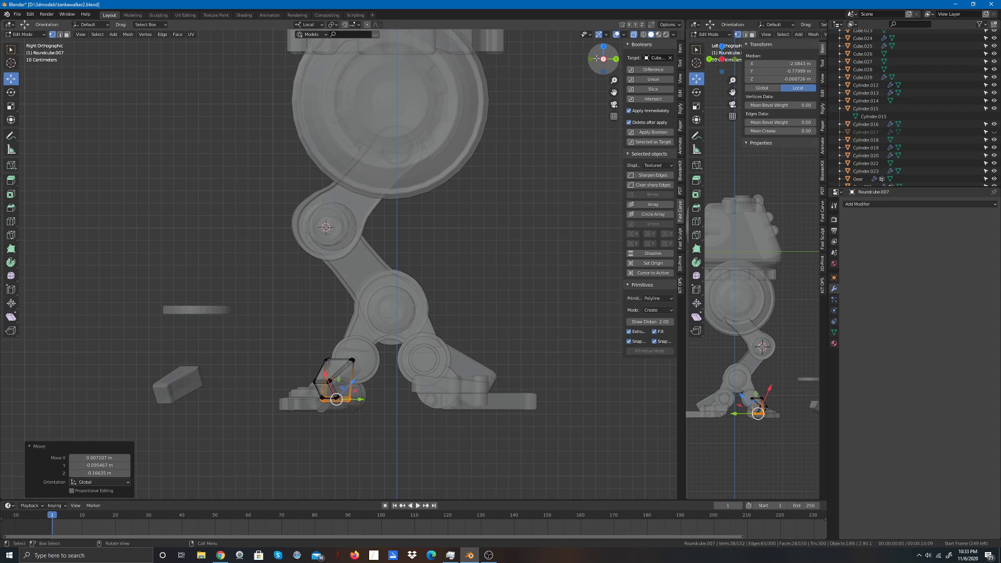
{"action": "left_click", "coordinate": [602, 59]}
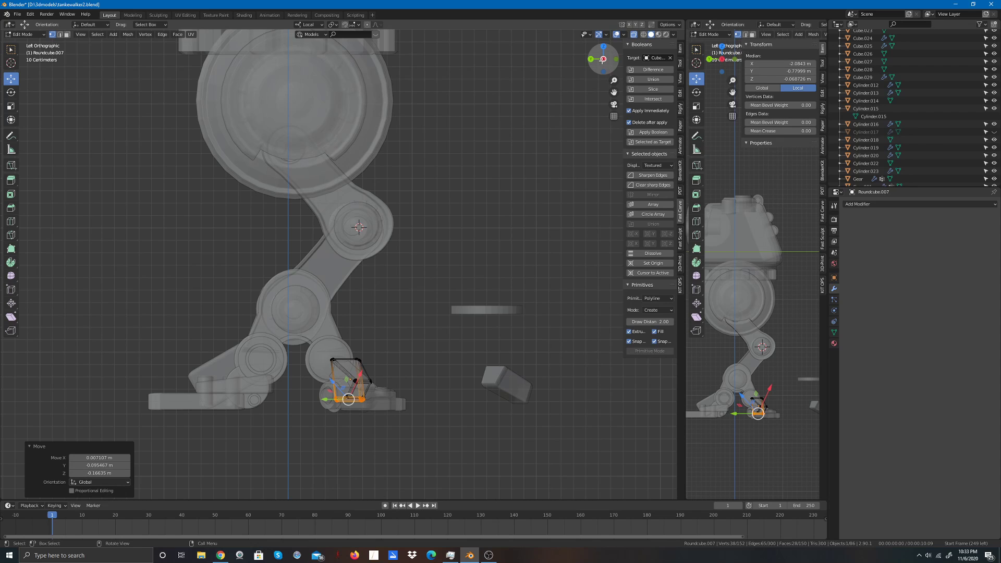
{"action": "left_click", "coordinate": [602, 59]}
{"action": "left_click", "coordinate": [570, 141]}
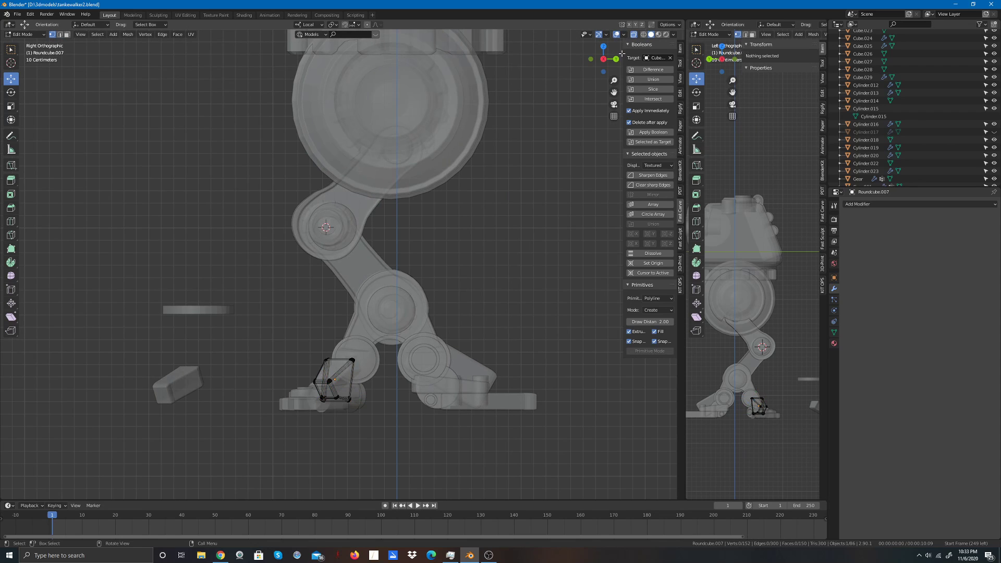
{"action": "left_click_drag", "start_coordinate": [603, 62], "coordinate": [629, 60]}
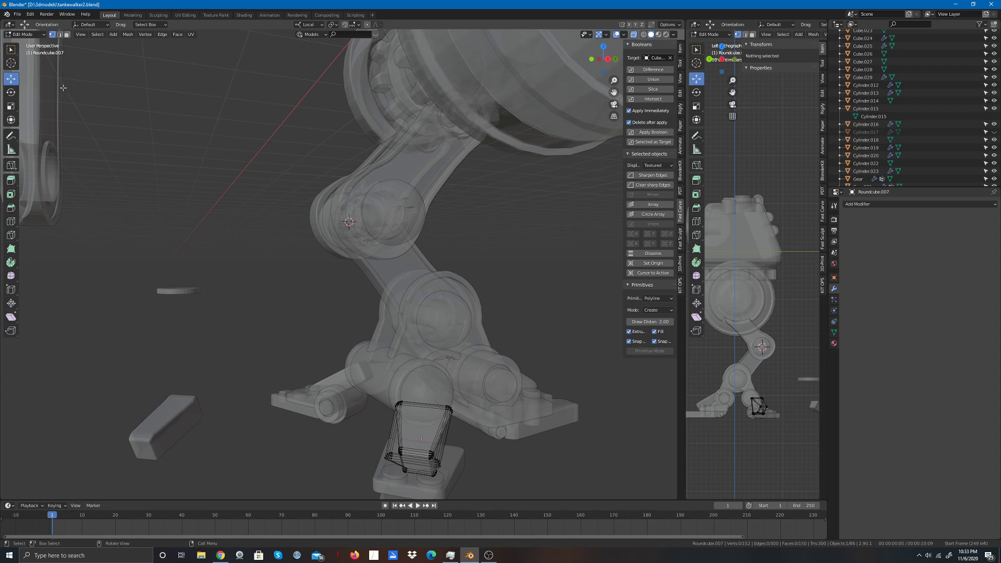
{"action": "key", "text": "Tab"}
{"action": "key", "text": "h"}
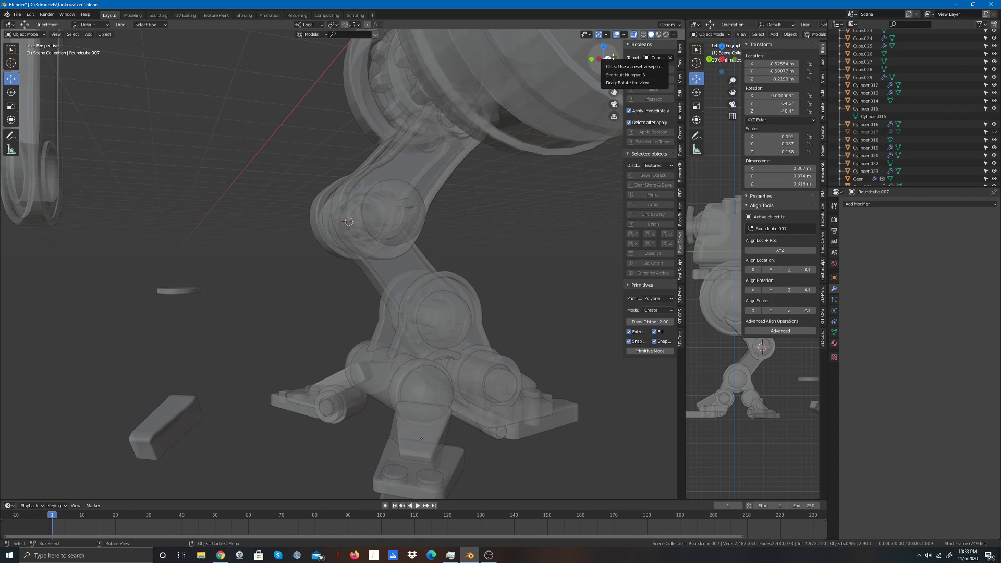
{"action": "mouse_move", "coordinate": [602, 52]}
{"action": "left_mouse_down"}
{"action": "mouse_move", "coordinate": [628, 62]}
{"action": "mouse_move", "coordinate": [610, 42]}
{"action": "mouse_move", "coordinate": [547, 43]}
{"action": "mouse_move", "coordinate": [610, 42]}
{"action": "left_mouse_up"}
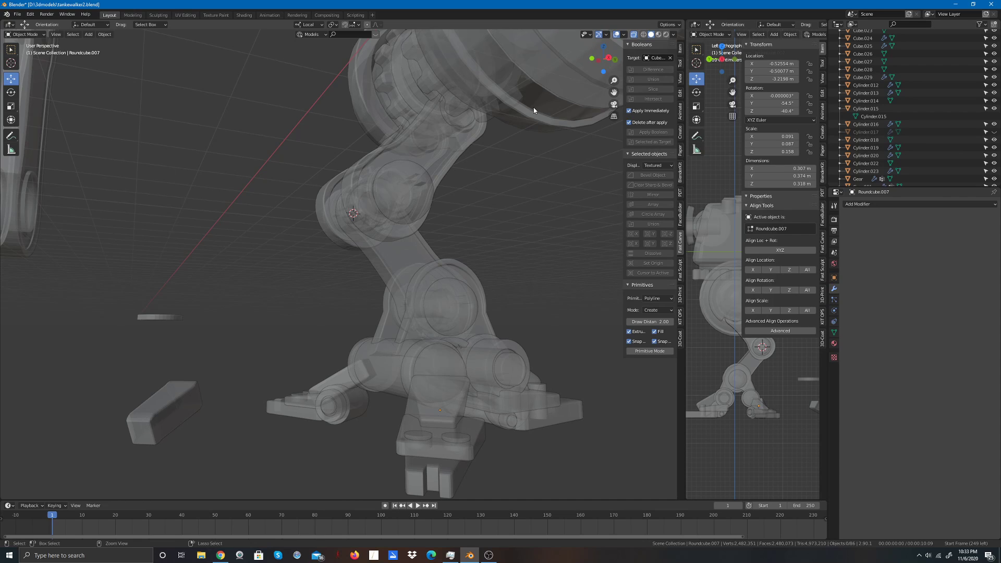
Step: Select the lower corner vertices at the joint end of the round-cube bar and move them down to about -2.296 m in local X
{"action": "key", "text": "alt+h"}
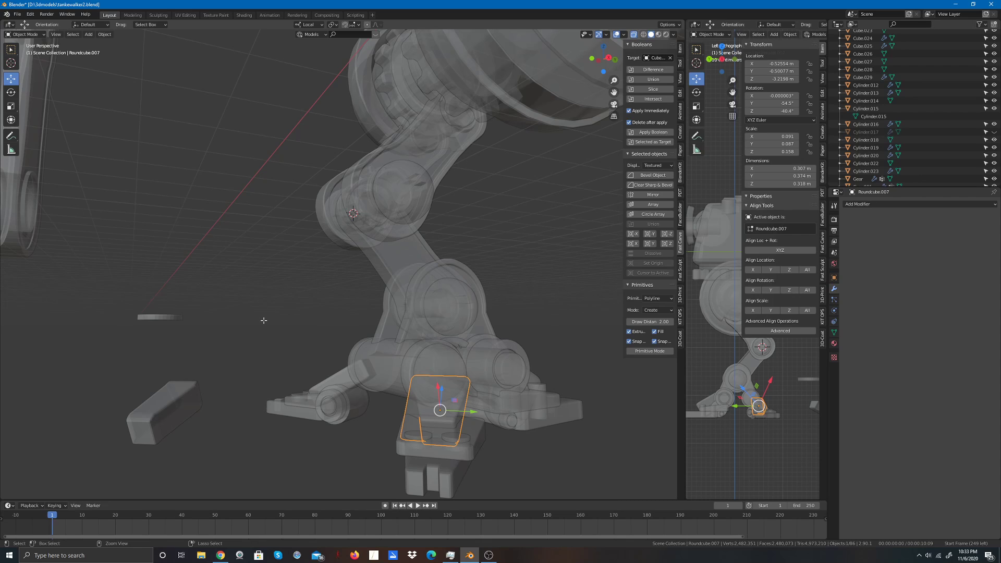
{"action": "key", "text": "Tab"}
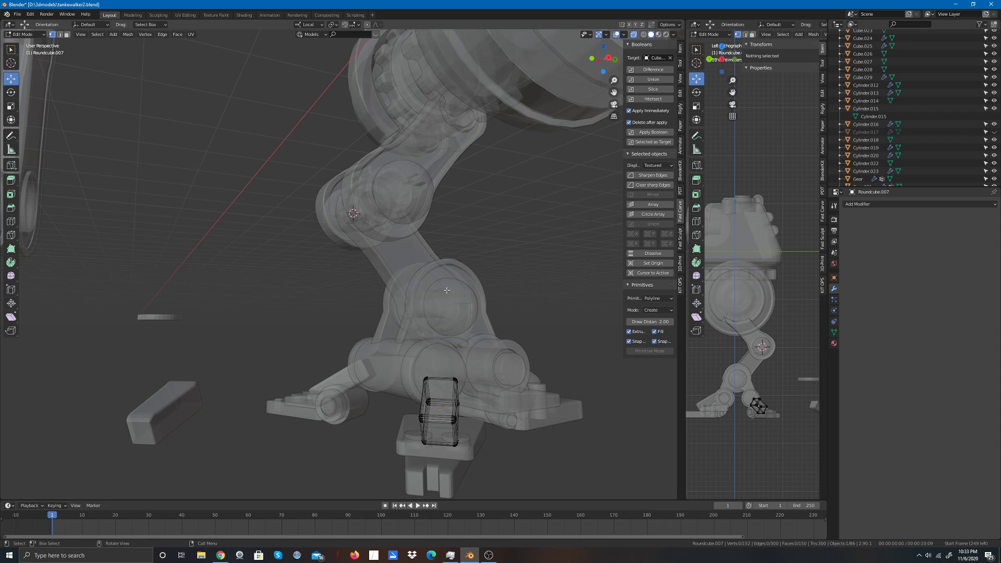
{"action": "left_click_drag", "start_coordinate": [603, 60], "coordinate": [299, 368]}
{"action": "left_click_drag", "start_coordinate": [223, 315], "coordinate": [191, 368]}
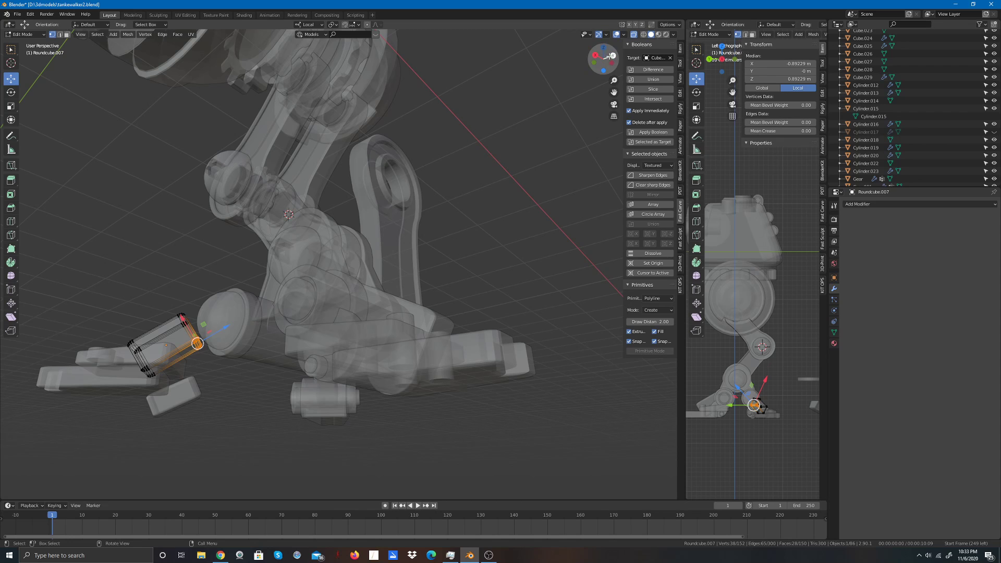
{"action": "mouse_move", "coordinate": [609, 55]}
{"action": "left_mouse_down"}
{"action": "mouse_move", "coordinate": [599, 58]}
{"action": "mouse_move", "coordinate": [610, 54]}
{"action": "left_mouse_up"}
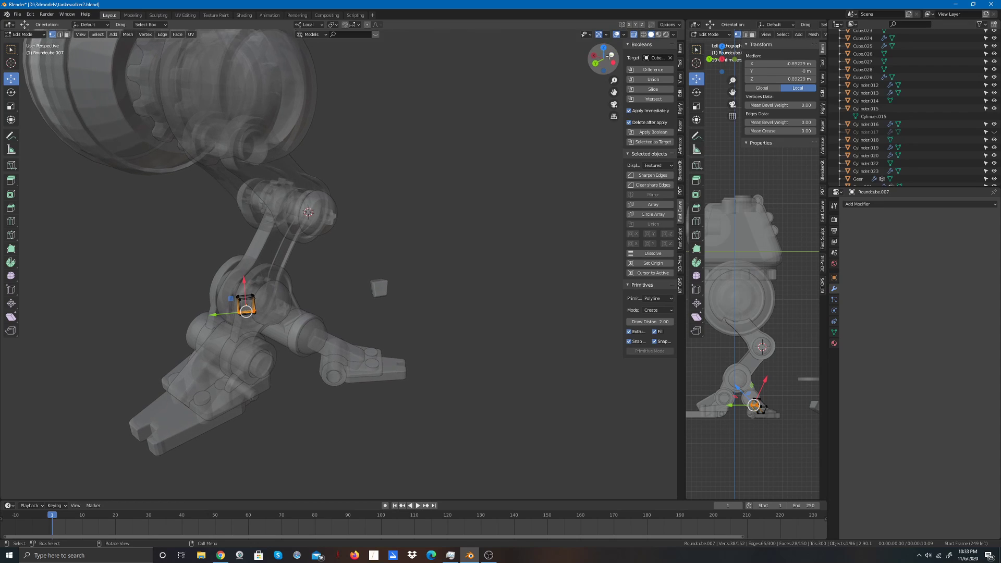
{"action": "left_click_drag", "start_coordinate": [246, 277], "coordinate": [281, 271]}
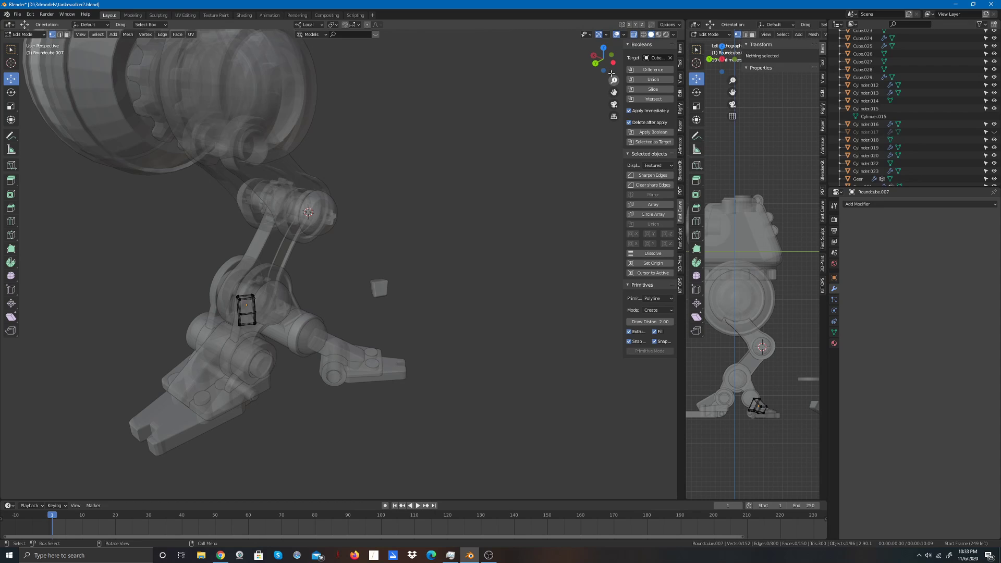
Step: Try to move the bar's lower corner vertices a further -0.085 m along local X, and undo that move after checking it
{"action": "left_click_drag", "start_coordinate": [611, 73], "coordinate": [268, 334]}
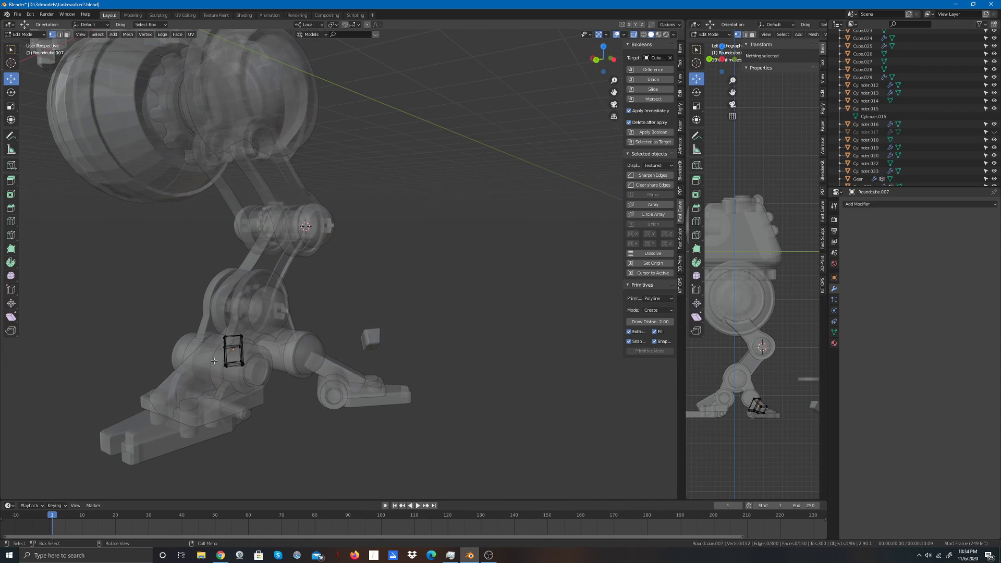
{"action": "left_click_drag", "start_coordinate": [214, 360], "coordinate": [190, 368]}
{"action": "left_click_drag", "start_coordinate": [605, 58], "coordinate": [364, 401]}
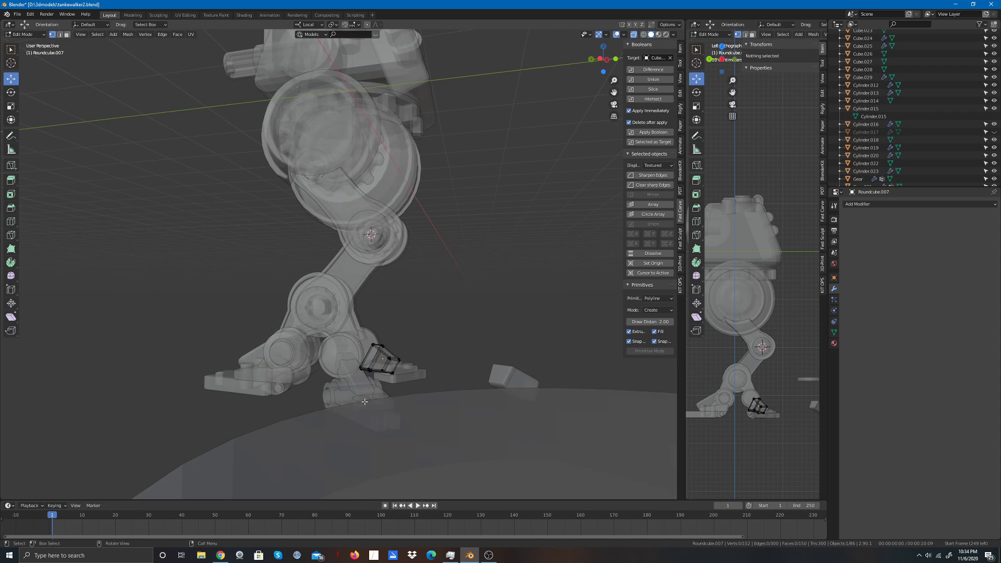
{"action": "left_click_drag", "start_coordinate": [349, 350], "coordinate": [376, 389]}
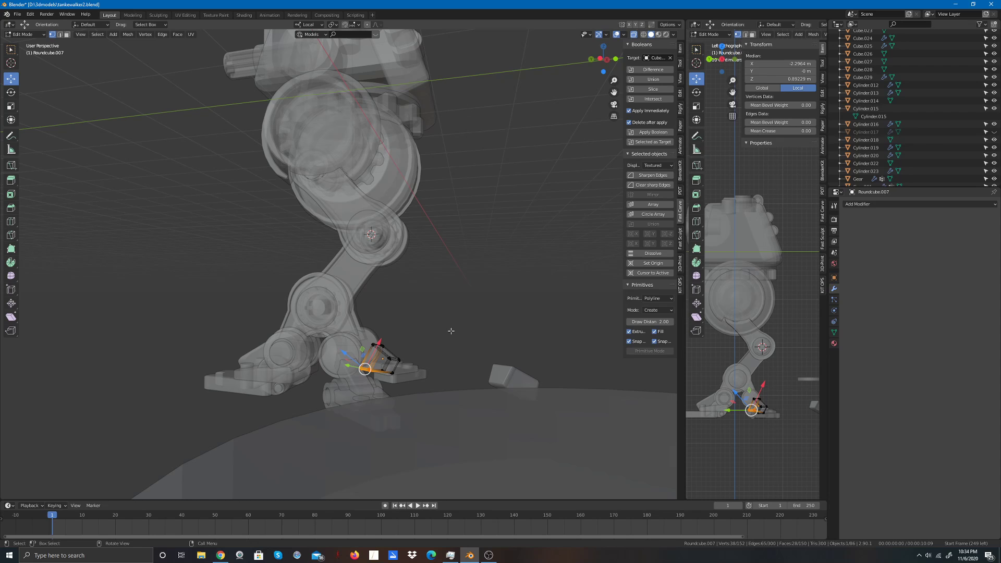
{"action": "left_click_drag", "start_coordinate": [598, 52], "coordinate": [684, 77]}
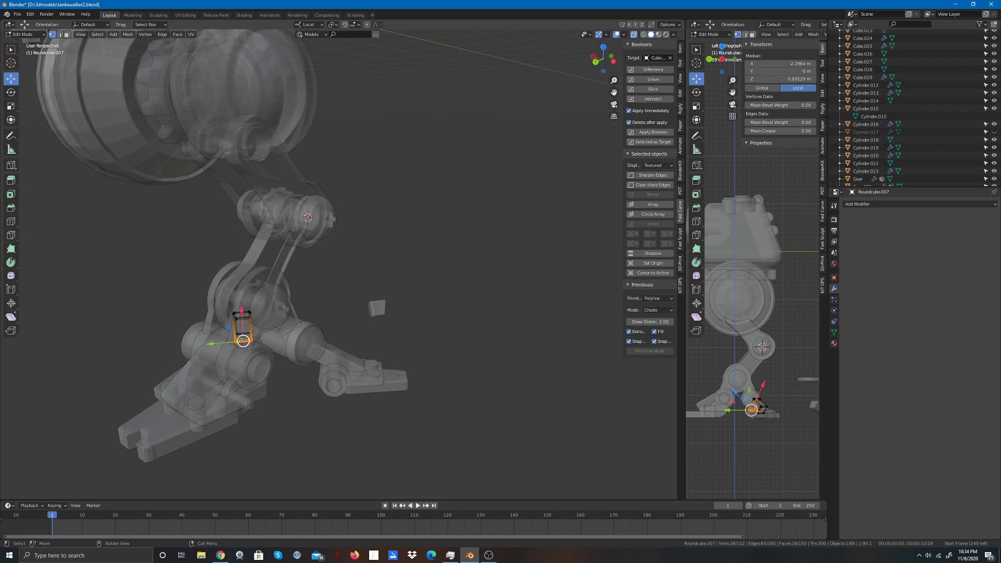
{"action": "left_click_drag", "start_coordinate": [242, 309], "coordinate": [329, 311]}
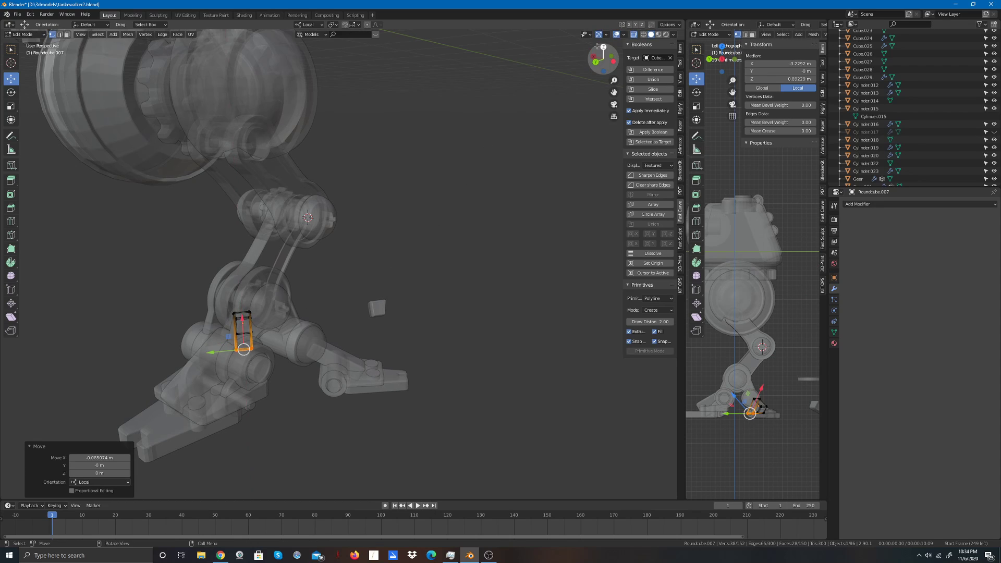
{"action": "left_click_drag", "start_coordinate": [596, 61], "coordinate": [604, 57]}
{"action": "left_click", "coordinate": [529, 299]}
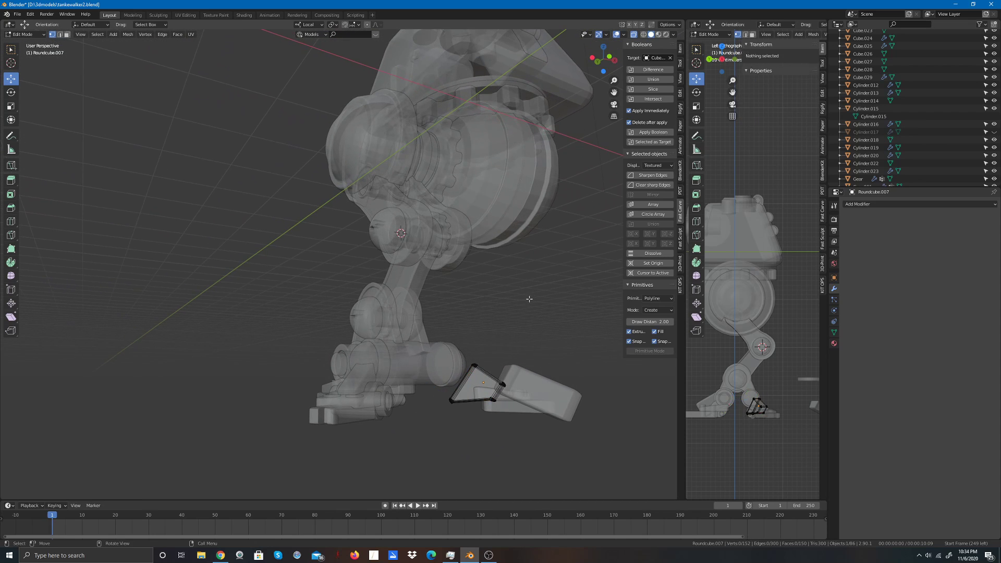
{"action": "left_click_drag", "start_coordinate": [614, 79], "coordinate": [612, 60]}
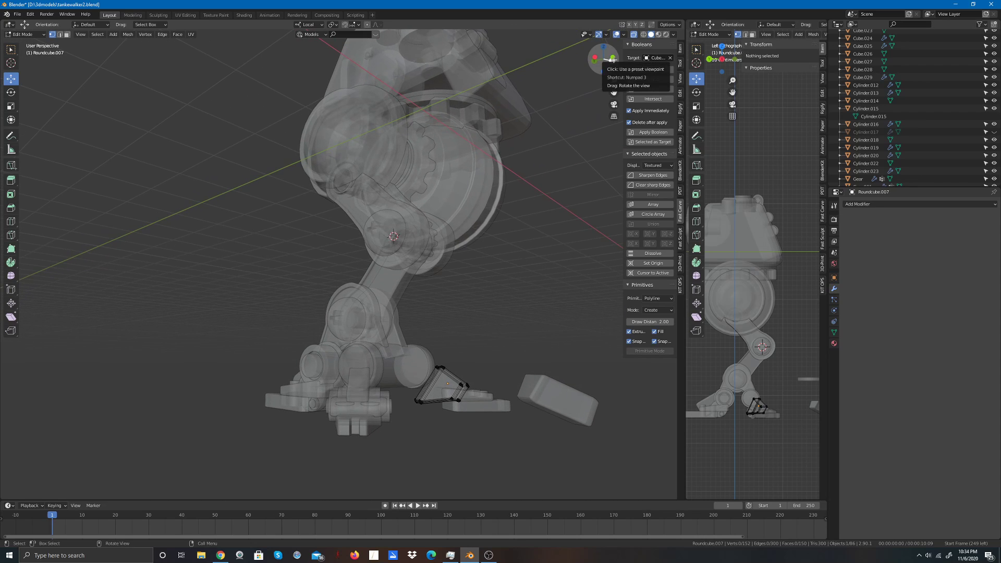
{"action": "key", "text": "ctrl+z"}
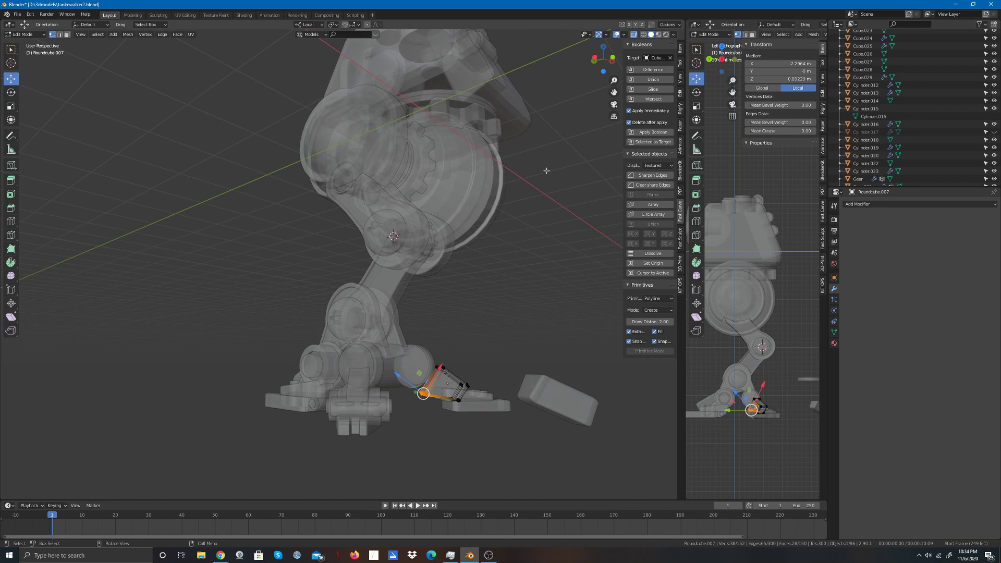
{"action": "left_click", "coordinate": [524, 238]}
Step: Return to Object Mode and move the spare cylinder beside the body about -1.49 m in X, -3.68 m in Y and -7.76 m in Z
{"action": "mouse_move", "coordinate": [604, 59]}
{"action": "left_mouse_down"}
{"action": "mouse_move", "coordinate": [584, 61]}
{"action": "mouse_move", "coordinate": [592, 61]}
{"action": "left_mouse_up"}
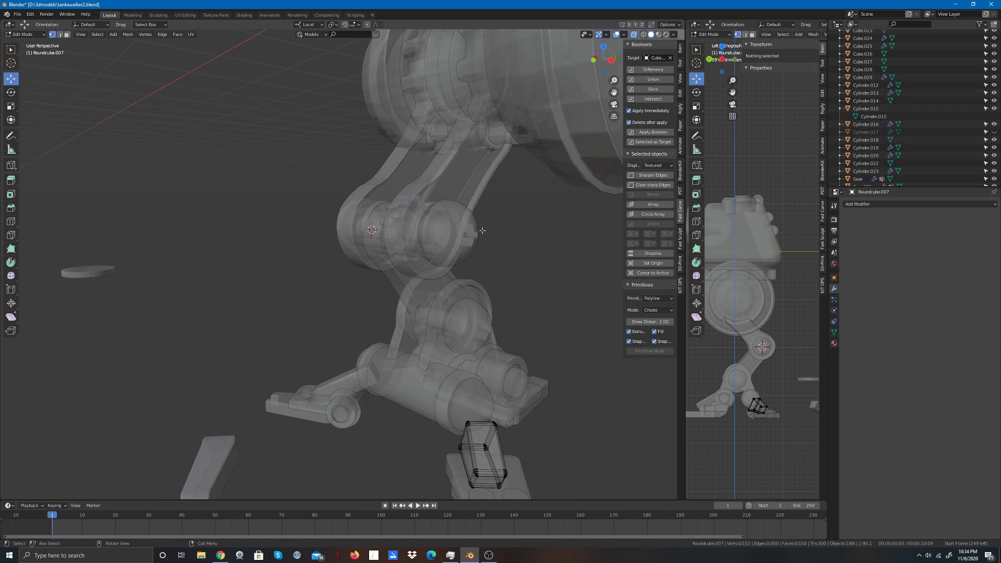
{"action": "scroll", "coordinate": [482, 230], "scroll_direction": "down", "scroll_amount": 1}
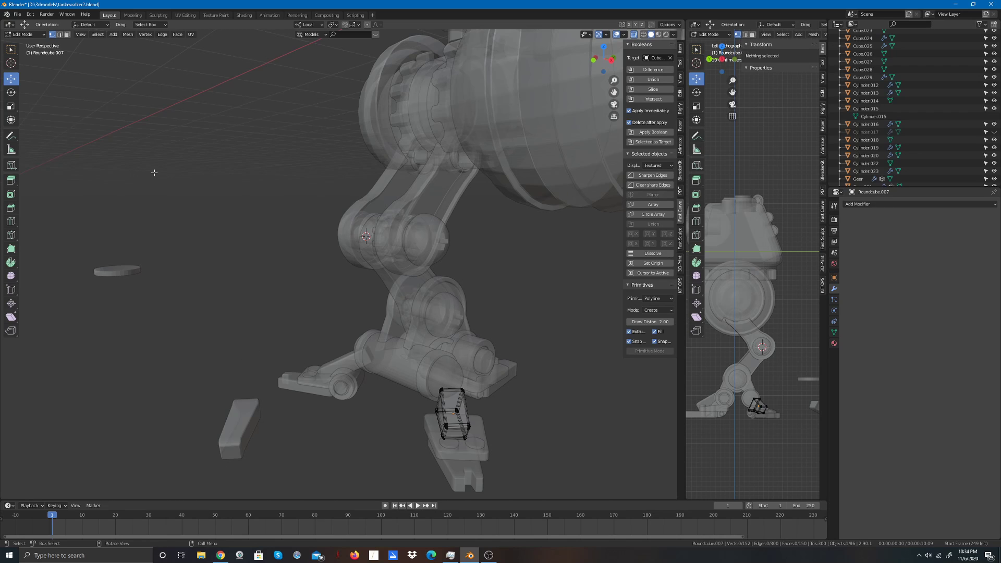
{"action": "scroll", "coordinate": [154, 172], "scroll_direction": "down", "scroll_amount": 4}
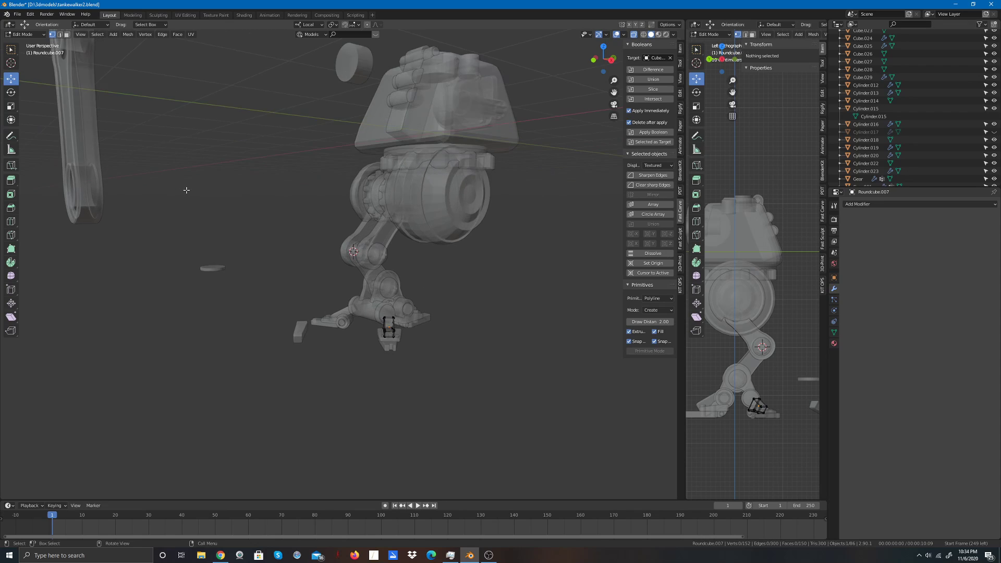
{"action": "scroll", "coordinate": [187, 190], "scroll_direction": "up", "scroll_amount": 2}
{"action": "scroll", "coordinate": [188, 190], "scroll_direction": "down", "scroll_amount": 2}
{"action": "left_click", "coordinate": [29, 35]}
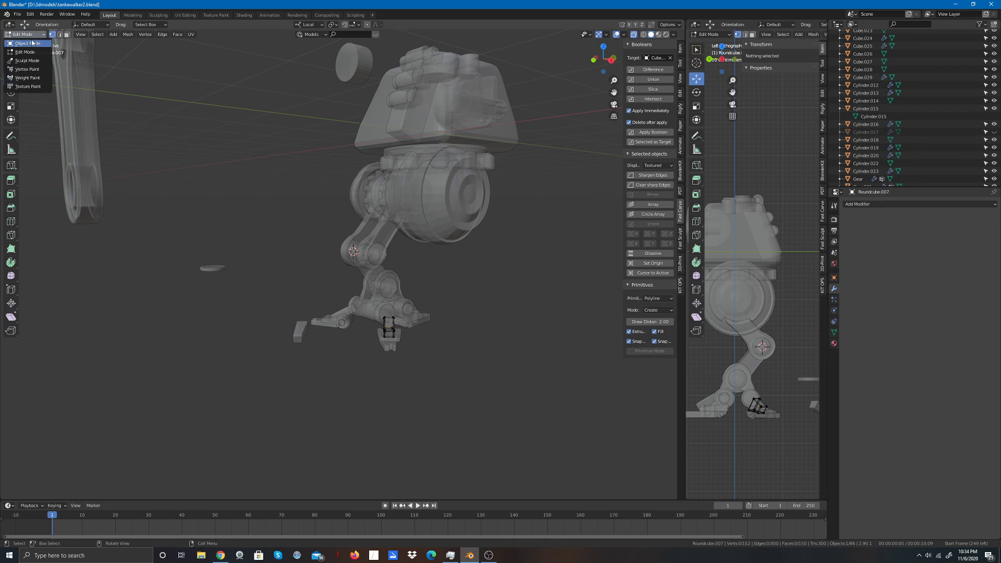
{"action": "left_click", "coordinate": [32, 43]}
{"action": "left_click", "coordinate": [343, 66]}
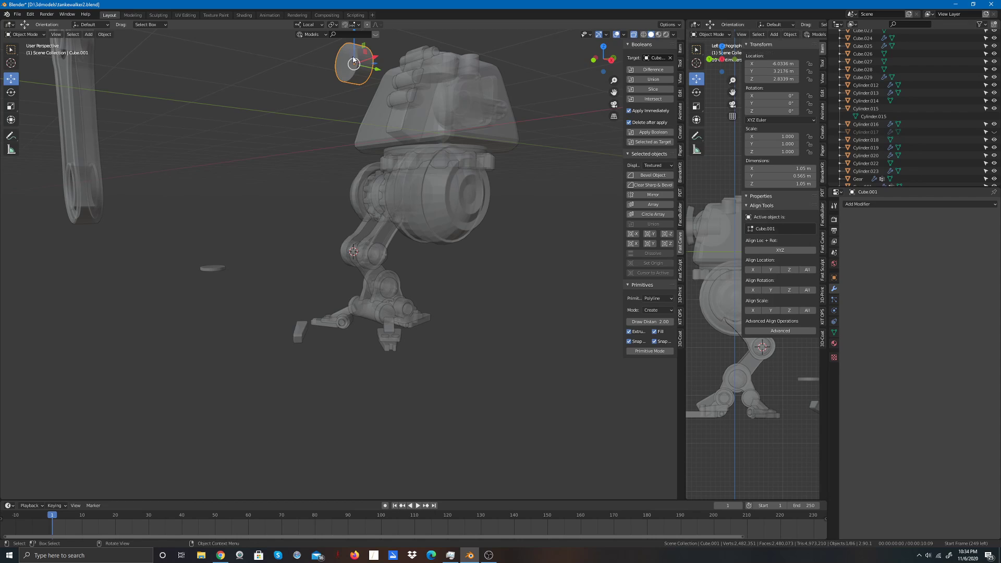
{"action": "left_click_drag", "start_coordinate": [353, 60], "coordinate": [222, 332]}
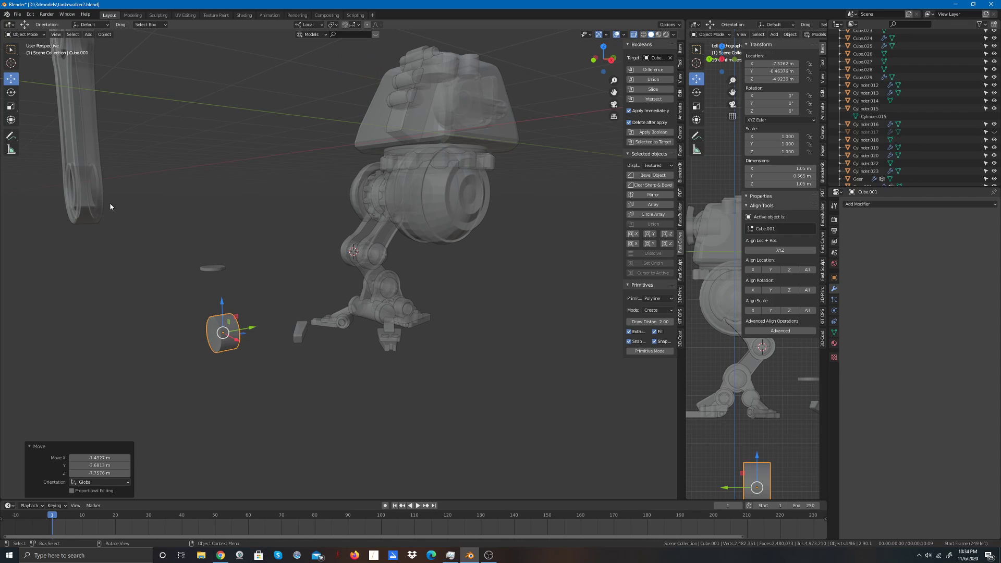
Step: In the front orthographic view, move the cylinder about 3.60 m in X and 1.74 m in Z, toward the walker's feet
{"action": "left_click", "coordinate": [13, 107]}
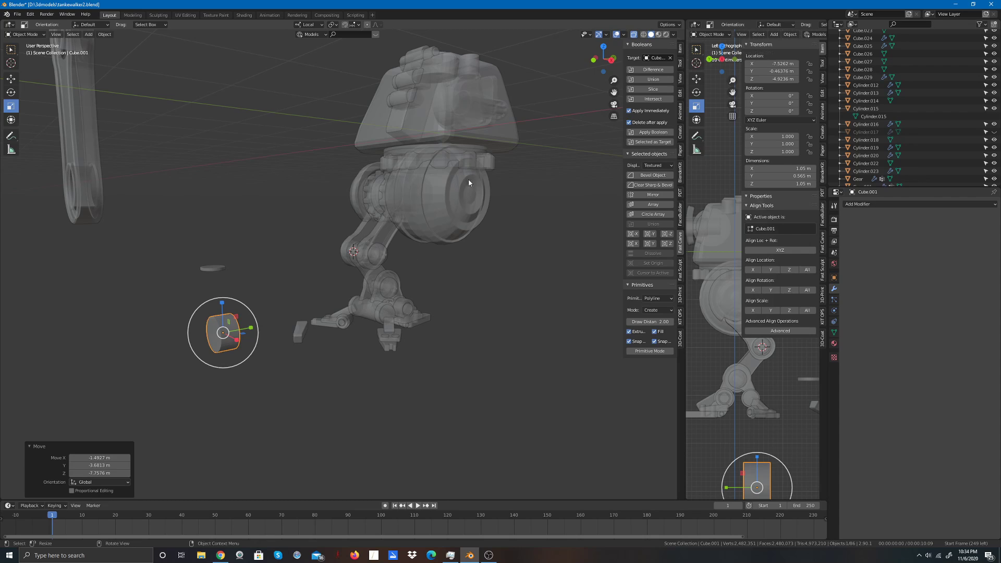
{"action": "left_click", "coordinate": [593, 60]}
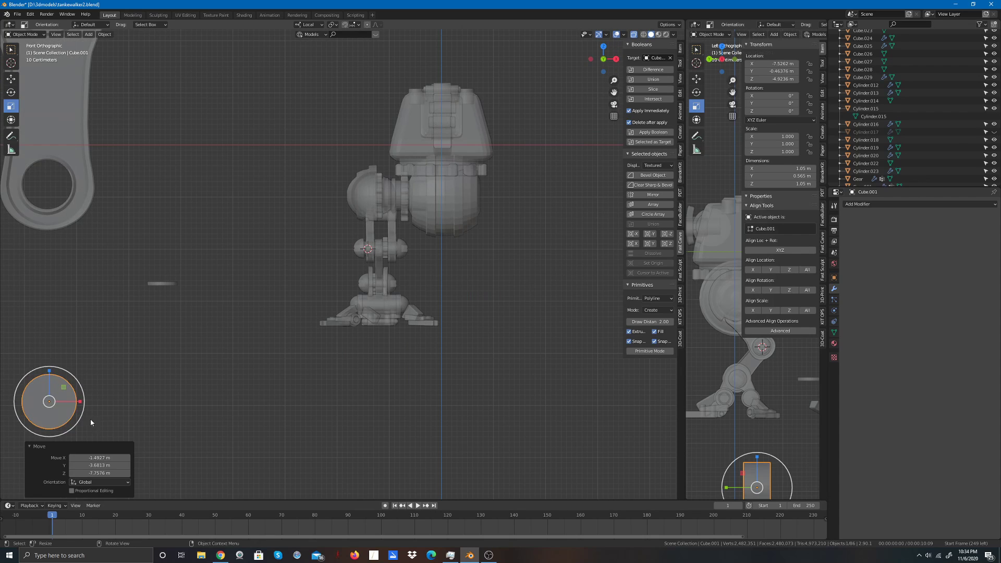
{"action": "left_click", "coordinate": [11, 78]}
{"action": "left_click_drag", "start_coordinate": [55, 402], "coordinate": [242, 312]}
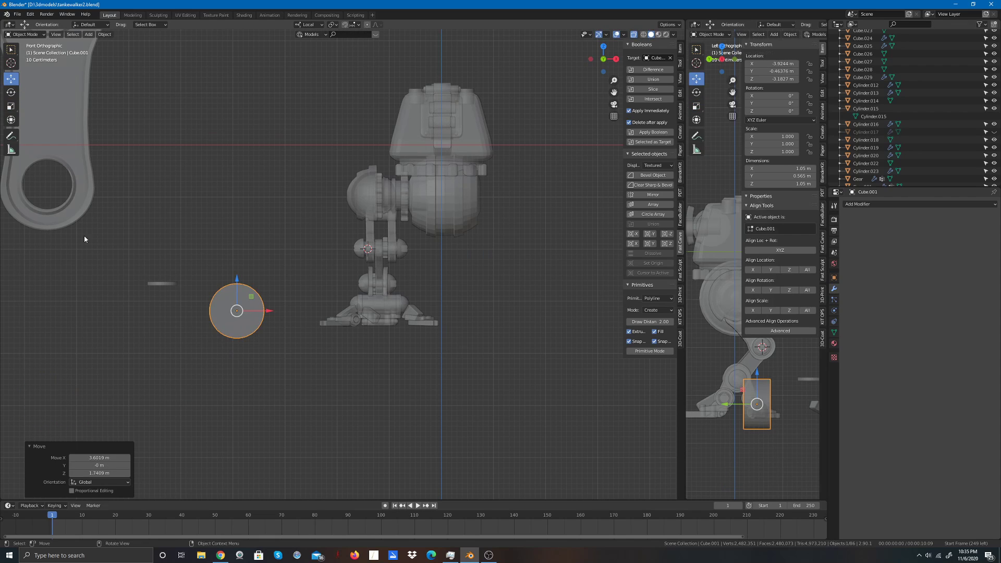
Step: Scale the cylinder uniformly to 0.219, and stretch it along local Y to a scale of about 1.78
{"action": "left_click", "coordinate": [11, 105]}
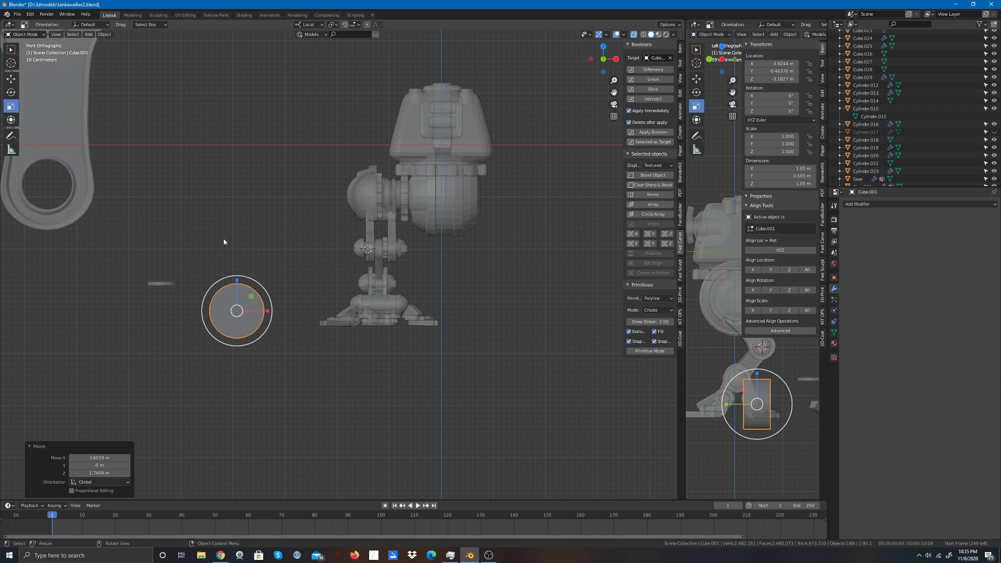
{"action": "left_click_drag", "start_coordinate": [265, 293], "coordinate": [243, 306]}
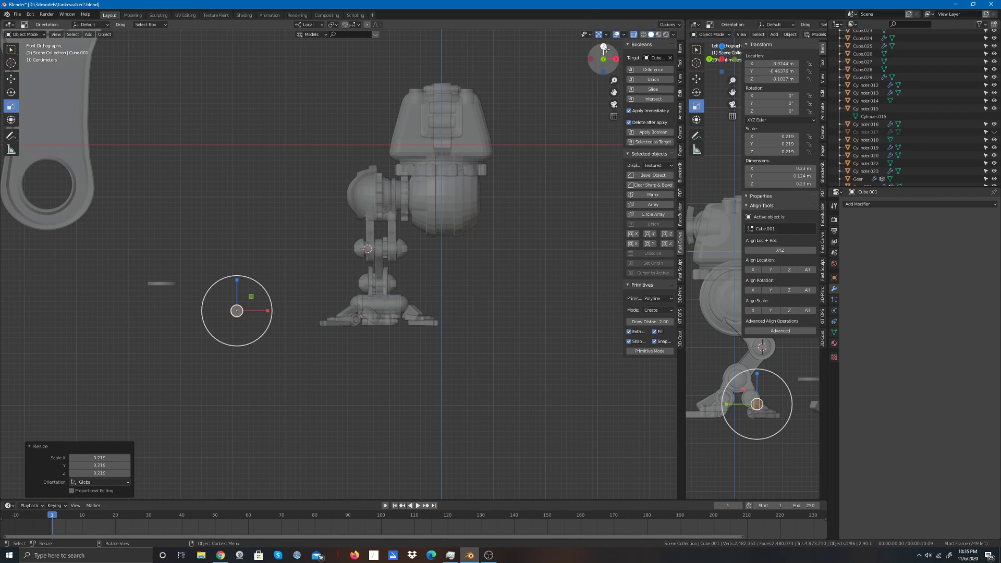
{"action": "left_click_drag", "start_coordinate": [615, 59], "coordinate": [568, 71]}
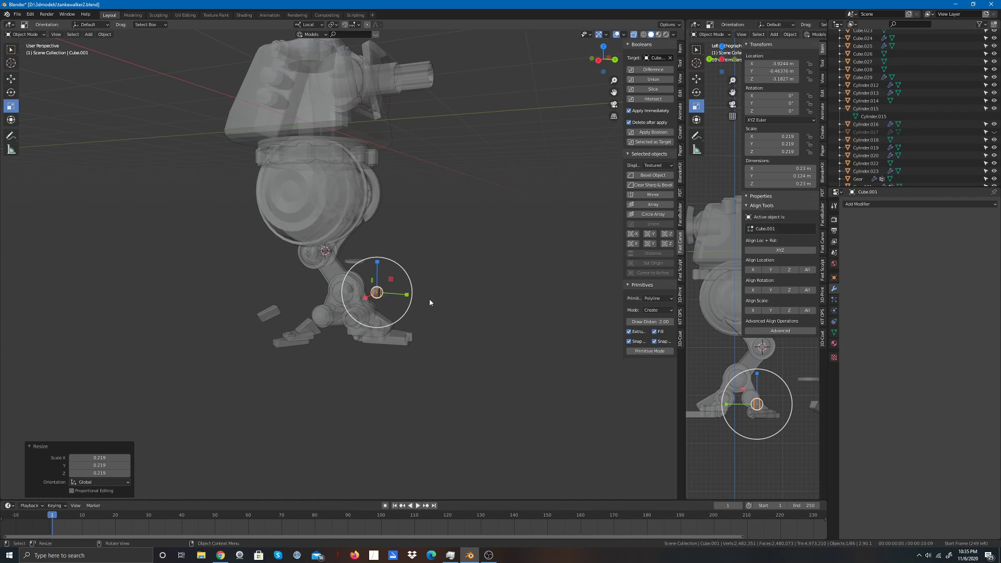
{"action": "left_click_drag", "start_coordinate": [406, 298], "coordinate": [633, 313]}
Step: Move the thin cylinder about 3.9 m along local X to the front foot and rotate it to 51.3° about Z, in line with the foot
{"action": "left_click_drag", "start_coordinate": [604, 56], "coordinate": [396, 49]}
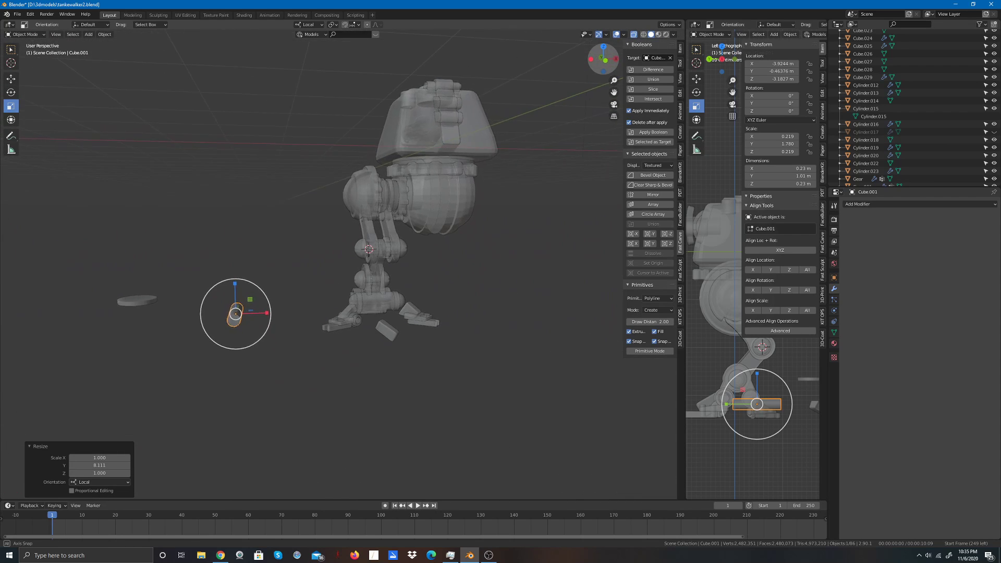
{"action": "left_click", "coordinate": [11, 80]}
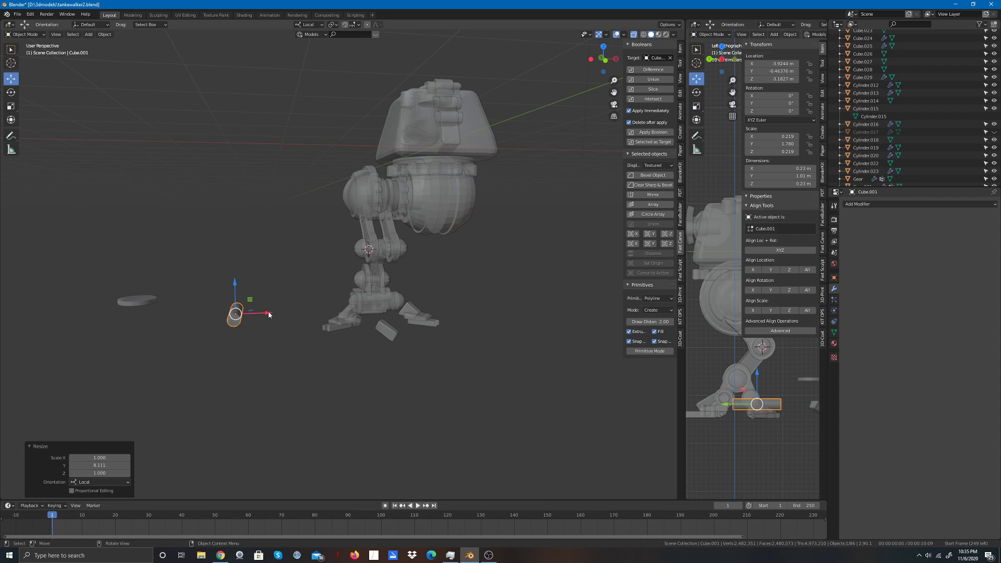
{"action": "left_click_drag", "start_coordinate": [269, 314], "coordinate": [473, 312]}
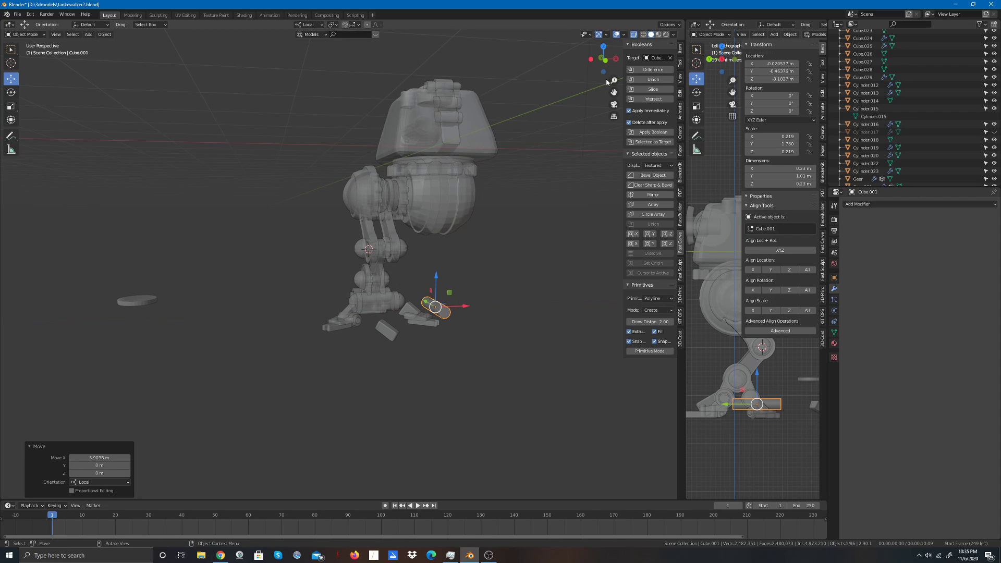
{"action": "left_click_drag", "start_coordinate": [608, 60], "coordinate": [520, 95]}
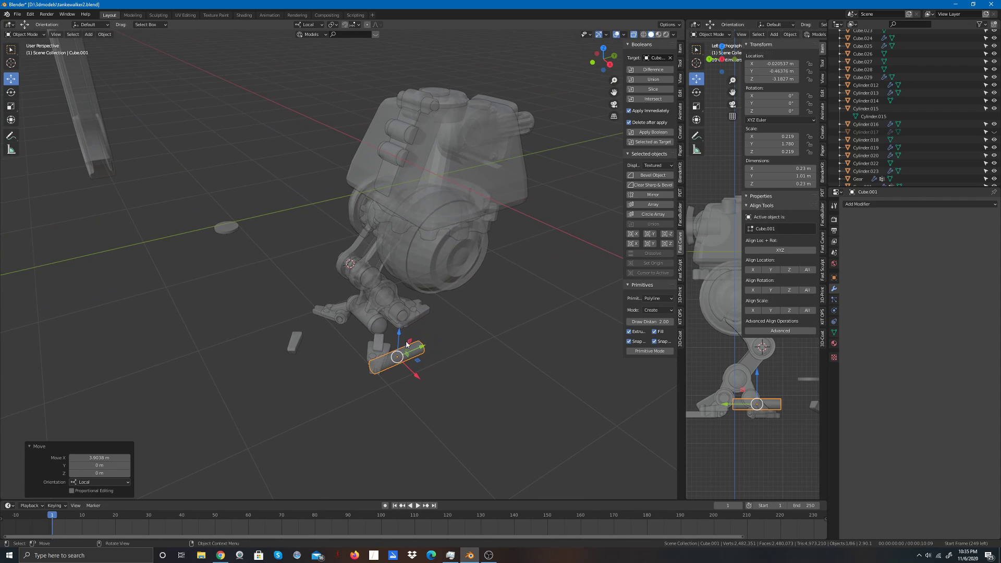
{"action": "left_click", "coordinate": [7, 92]}
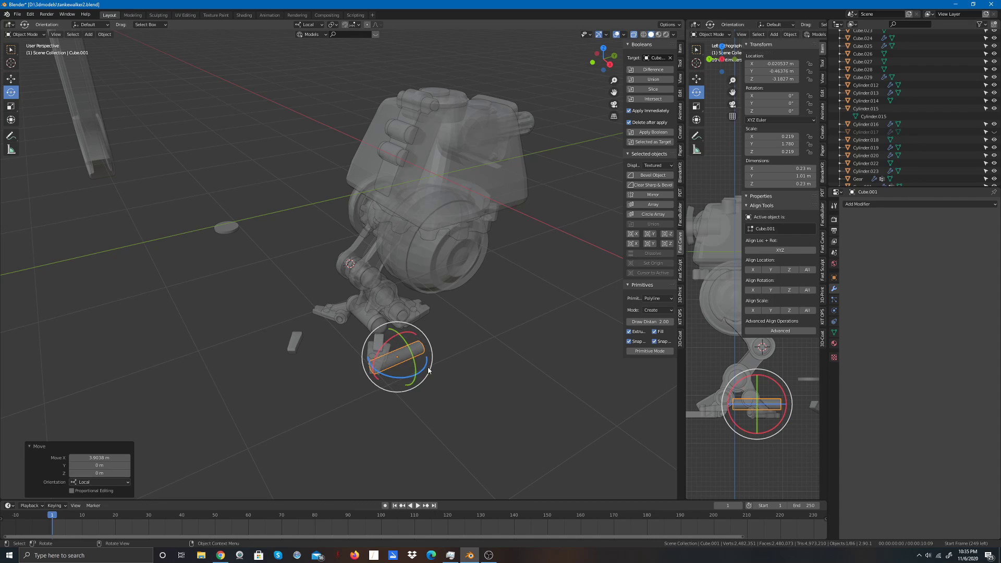
{"action": "mouse_move", "coordinate": [404, 378]}
{"action": "left_mouse_down"}
{"action": "mouse_move", "coordinate": [436, 365]}
{"action": "mouse_move", "coordinate": [420, 370]}
{"action": "left_mouse_up"}
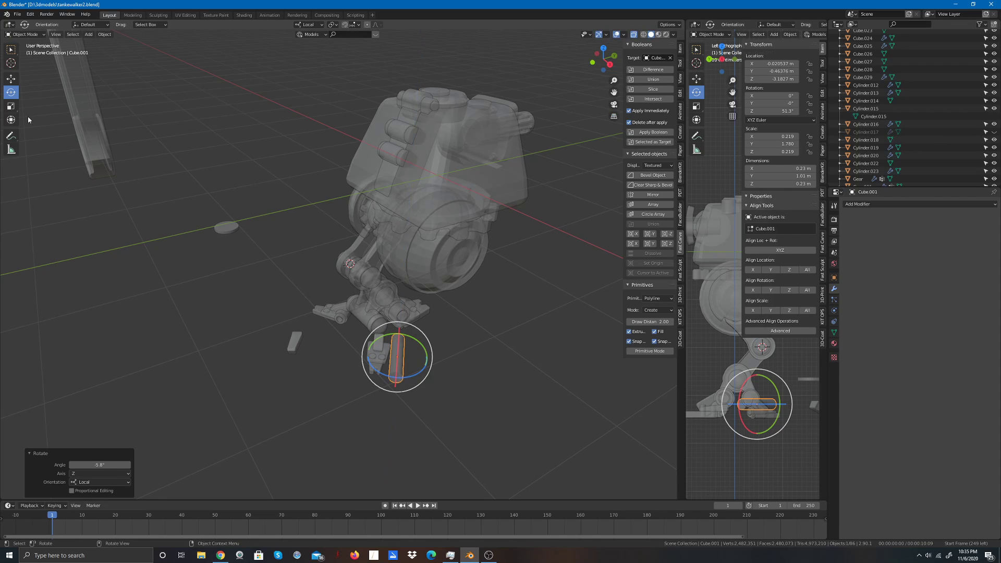
Step: Move the cylinder about -0.297 m in X, -0.199 m in Y and 0.261 m in Z onto the bar, and scale it uniformly by 0.663
{"action": "left_click", "coordinate": [9, 78]}
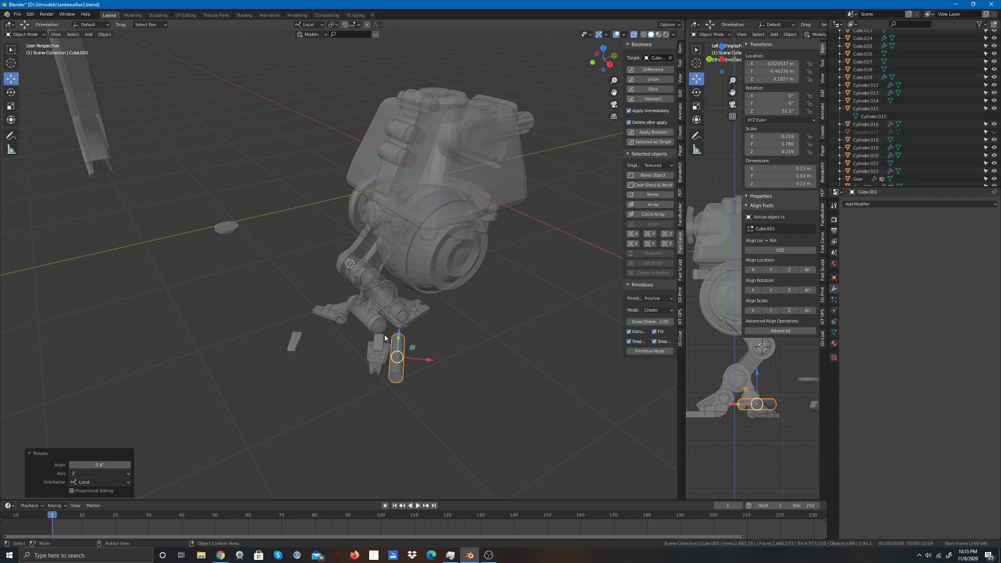
{"action": "left_click_drag", "start_coordinate": [397, 356], "coordinate": [378, 339]}
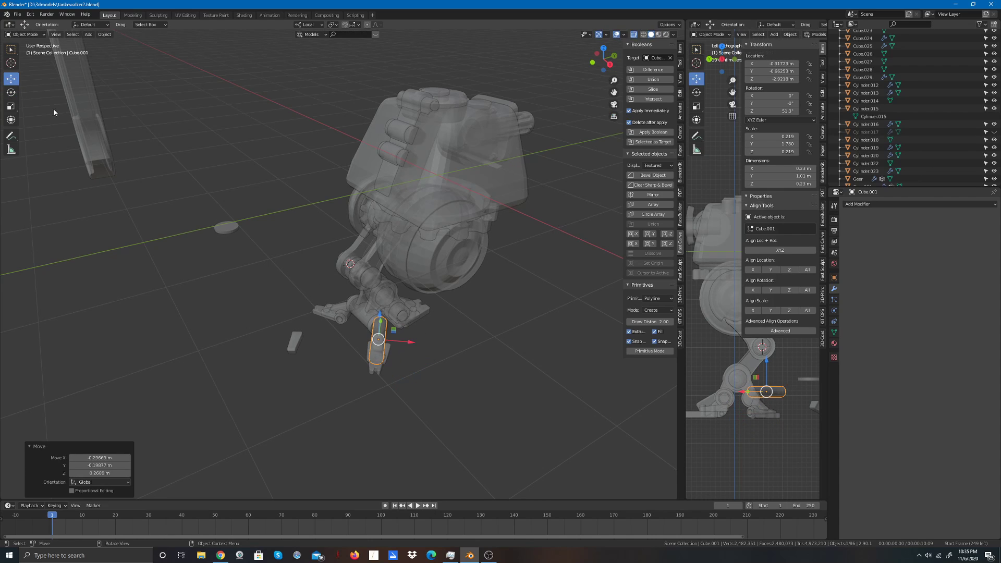
{"action": "left_click", "coordinate": [10, 107]}
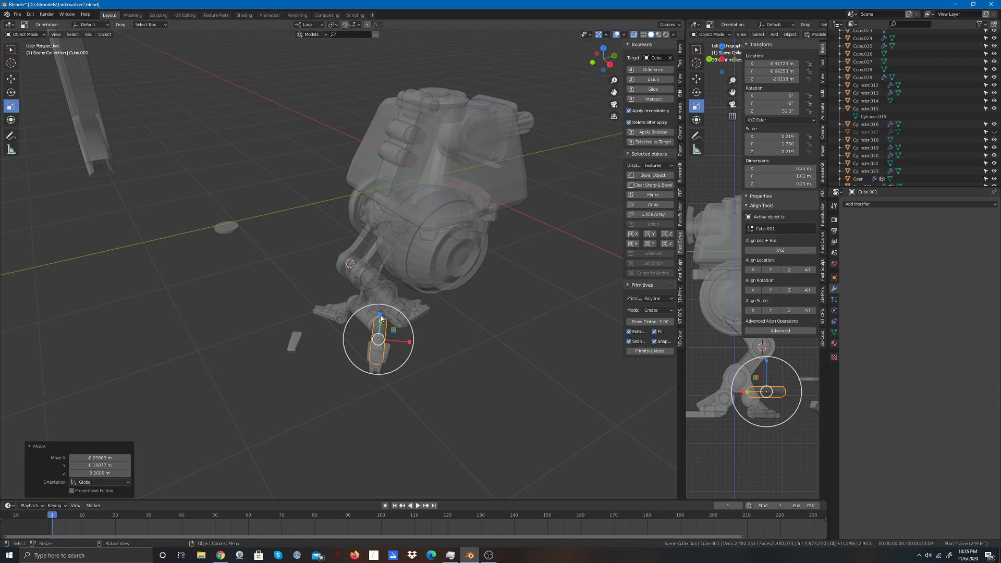
{"action": "left_click_drag", "start_coordinate": [402, 314], "coordinate": [394, 322]}
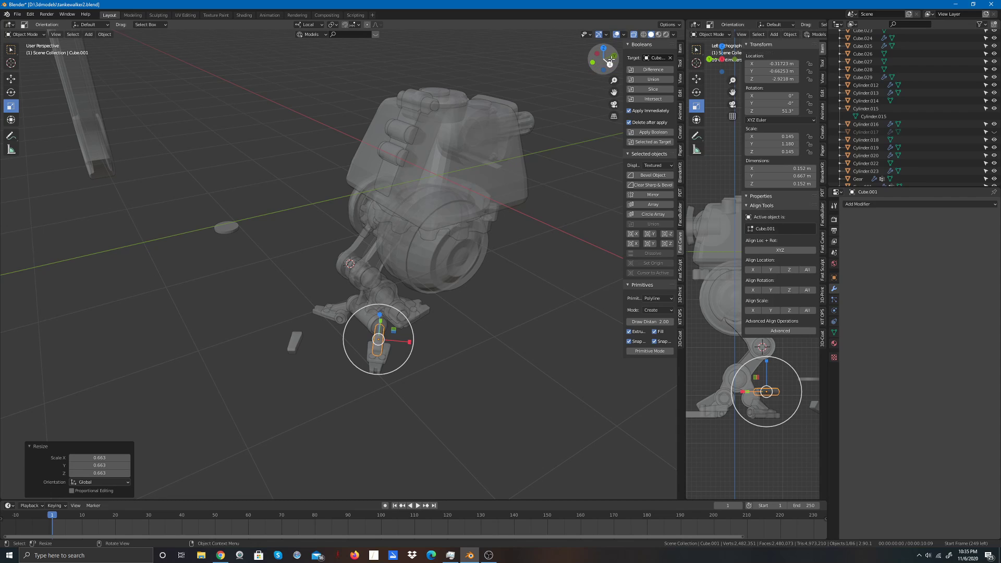
Step: Tilt the thin cylinder about -31.8° in the side view and move it down between the front round joint and the front foot
{"action": "left_click_drag", "start_coordinate": [605, 62], "coordinate": [608, 63]}
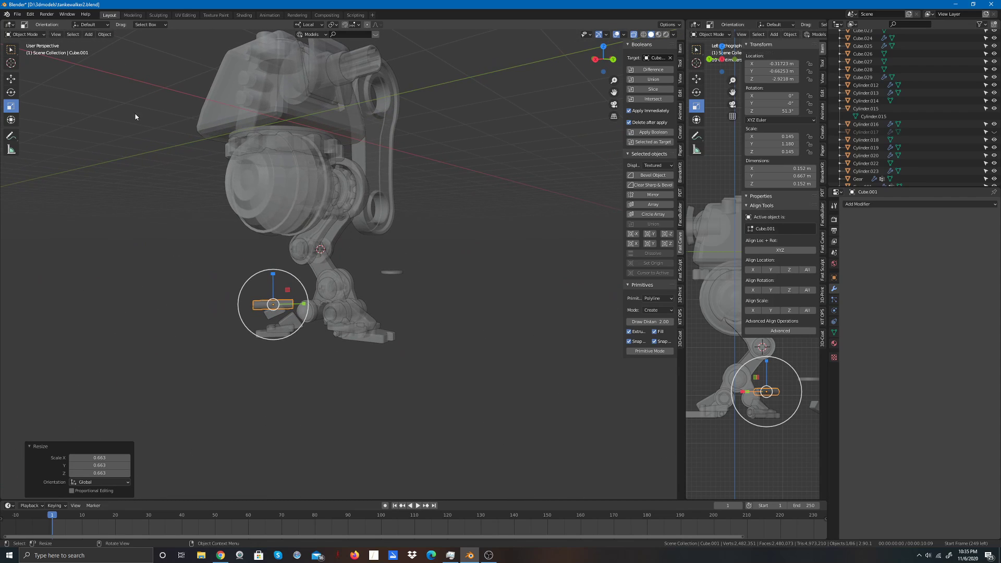
{"action": "left_click", "coordinate": [11, 93]}
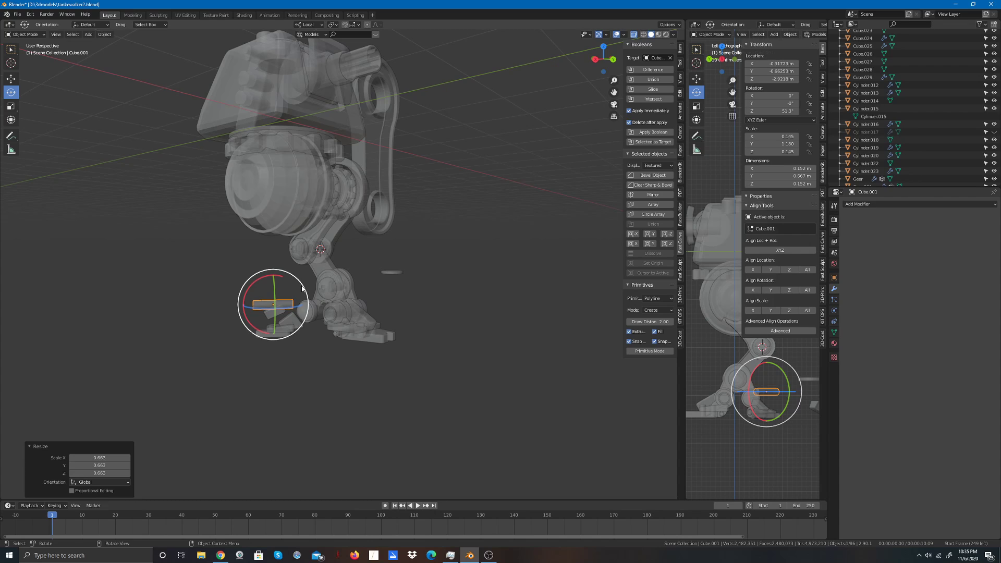
{"action": "left_click_drag", "start_coordinate": [304, 288], "coordinate": [291, 264]}
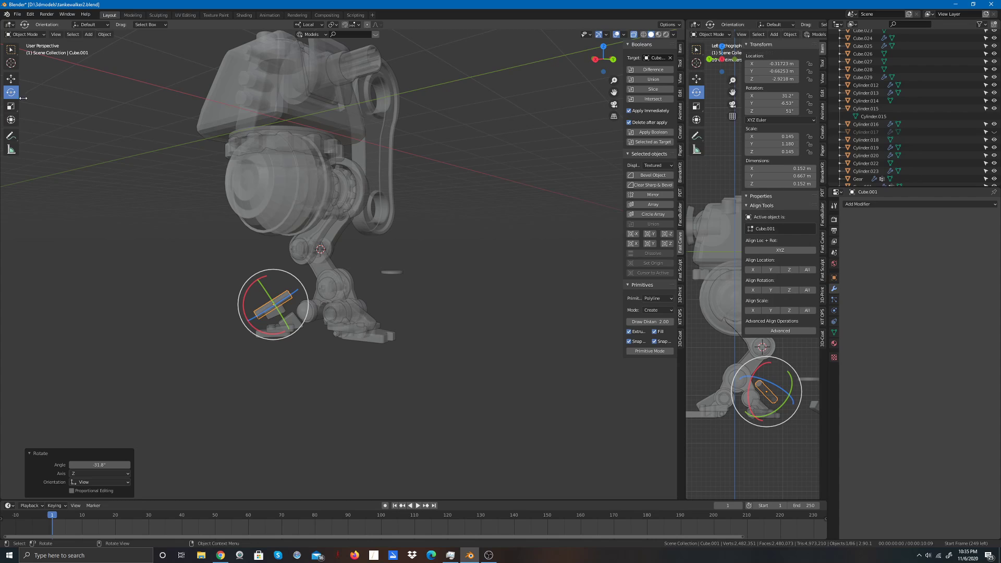
{"action": "left_click", "coordinate": [13, 82]}
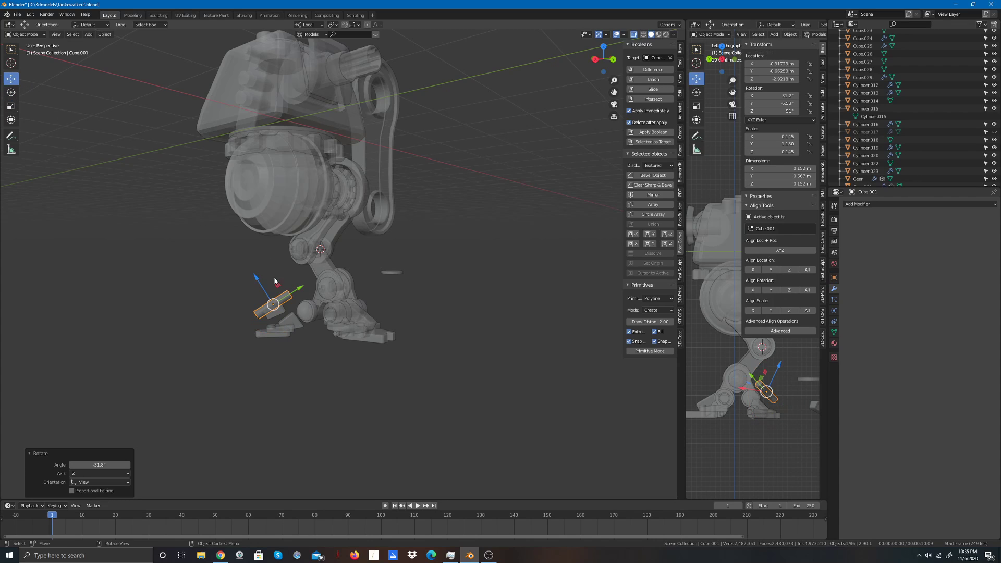
{"action": "mouse_move", "coordinate": [260, 281]}
{"action": "left_mouse_down"}
{"action": "mouse_move", "coordinate": [278, 296]}
{"action": "mouse_move", "coordinate": [321, 303]}
{"action": "mouse_move", "coordinate": [280, 304]}
{"action": "mouse_move", "coordinate": [272, 290]}
{"action": "left_mouse_up"}
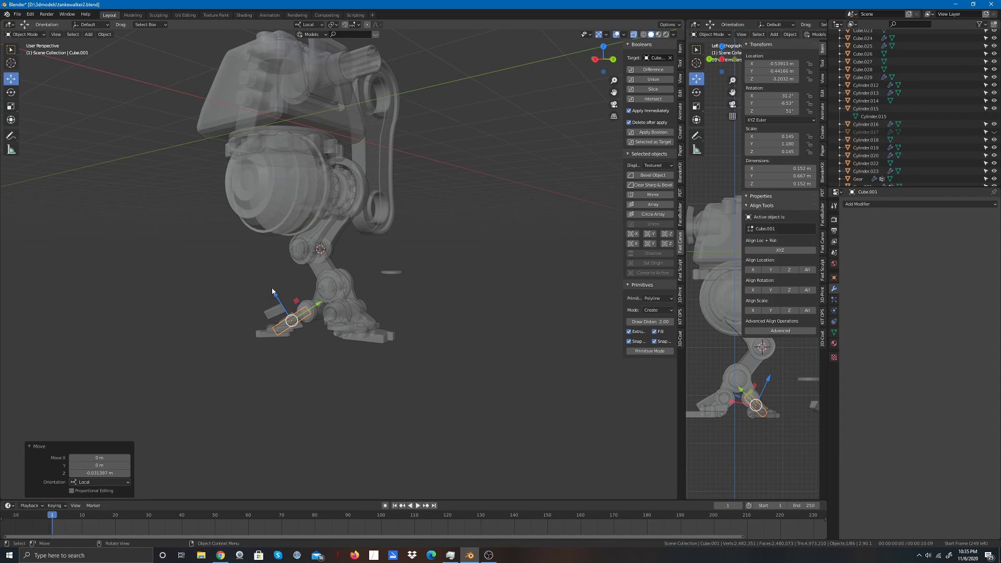
Step: Shorten the thin cylinder along local Y by a factor of 0.648 and move it along local Y toward the round joint
{"action": "left_click", "coordinate": [11, 107]}
{"action": "left_click_drag", "start_coordinate": [318, 304], "coordinate": [312, 308]}
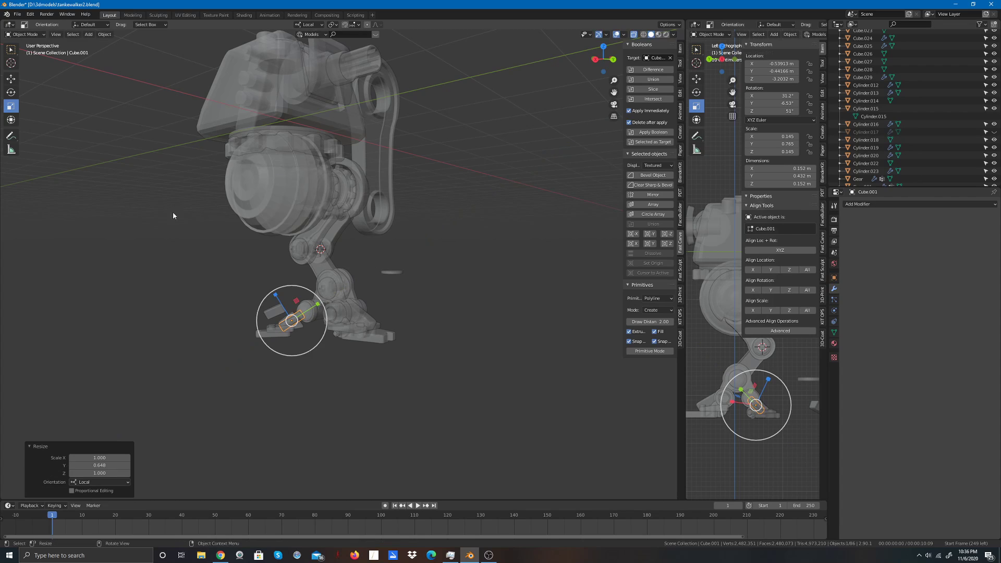
{"action": "left_click", "coordinate": [13, 78]}
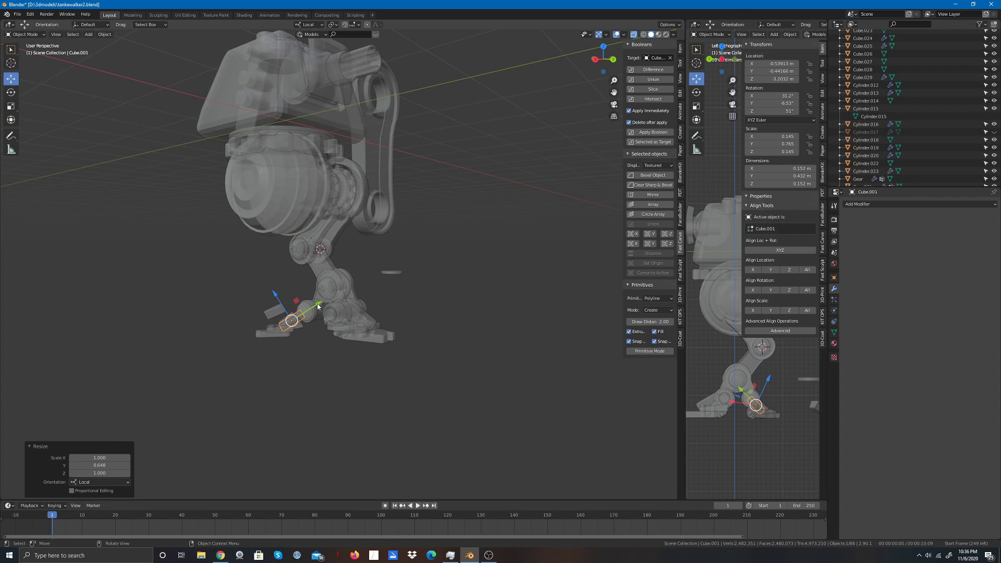
{"action": "left_click_drag", "start_coordinate": [318, 306], "coordinate": [345, 349]}
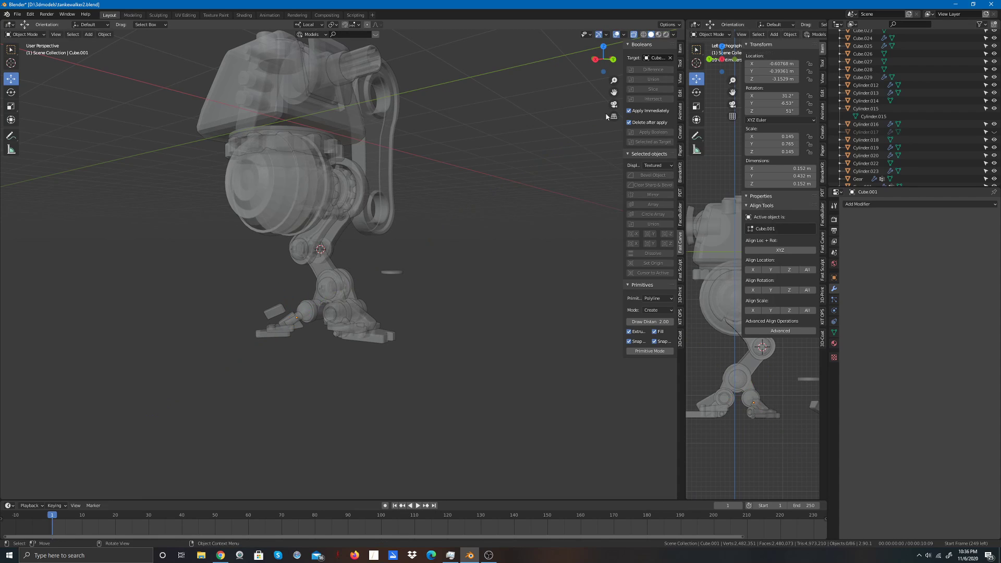
Step: Move the thin cylinder about -0.018 m in X, -0.040 m in Y and -0.007 m in Z to center it on the foot's bar
{"action": "left_click_drag", "start_coordinate": [596, 60], "coordinate": [695, 83]}
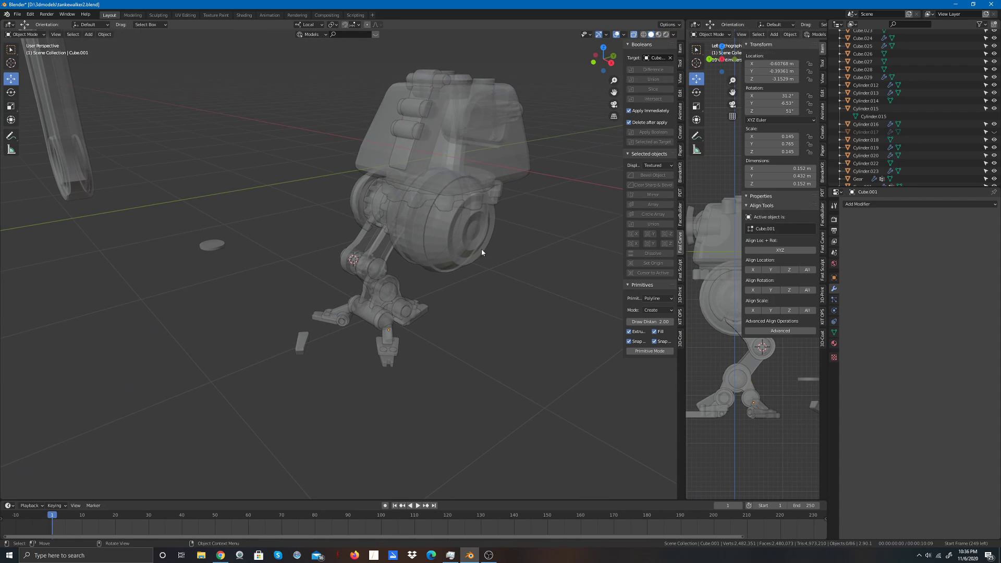
{"action": "scroll", "coordinate": [469, 276], "scroll_direction": "up", "scroll_amount": 4}
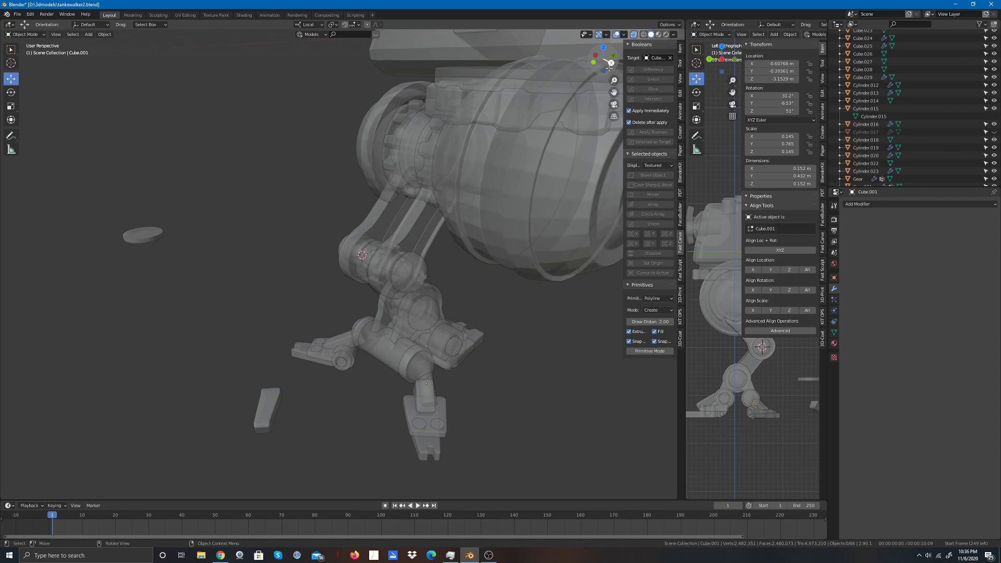
{"action": "left_click_drag", "start_coordinate": [605, 63], "coordinate": [597, 73]}
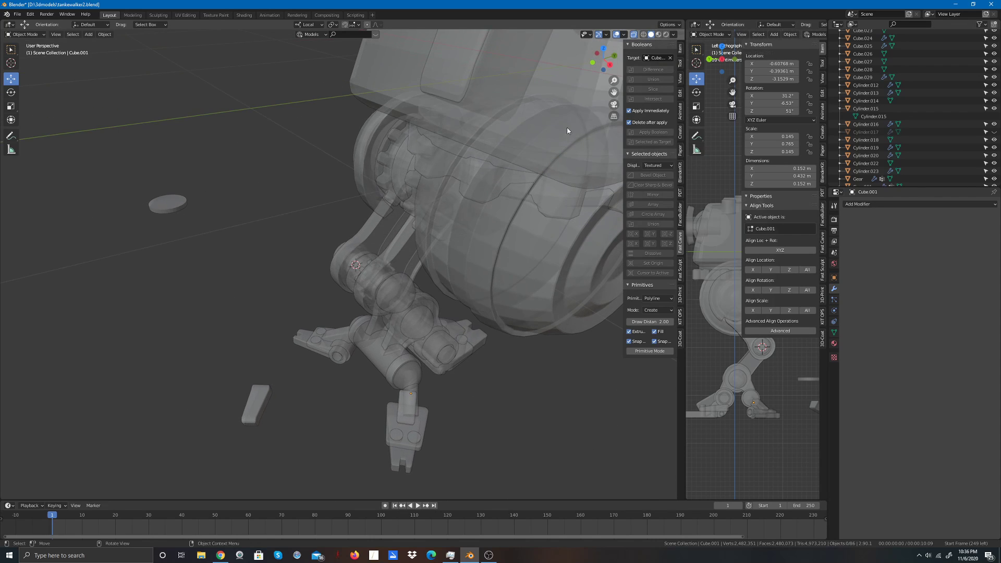
{"action": "left_click", "coordinate": [392, 386]}
{"action": "left_click", "coordinate": [415, 398]}
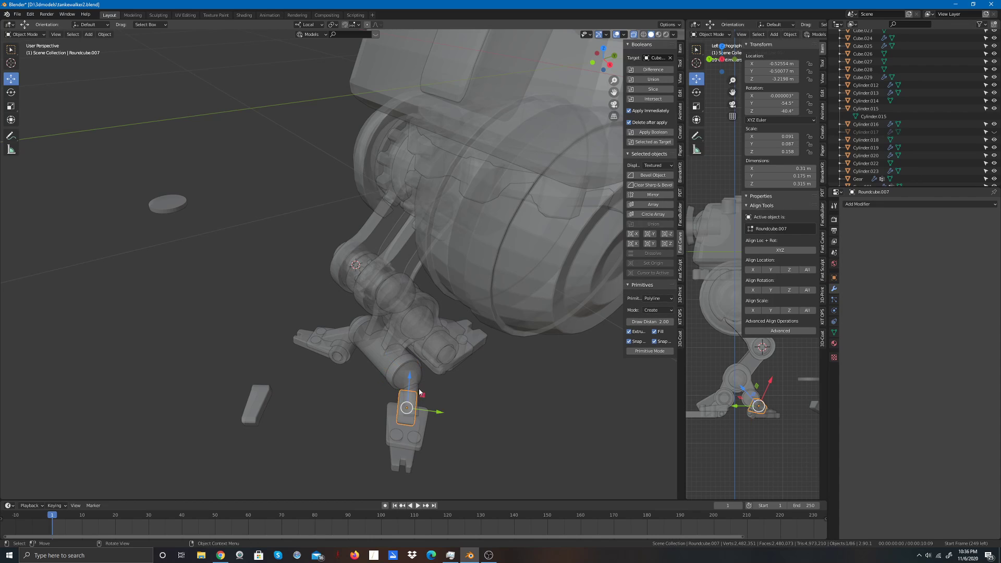
{"action": "left_click_drag", "start_coordinate": [414, 394], "coordinate": [407, 394]}
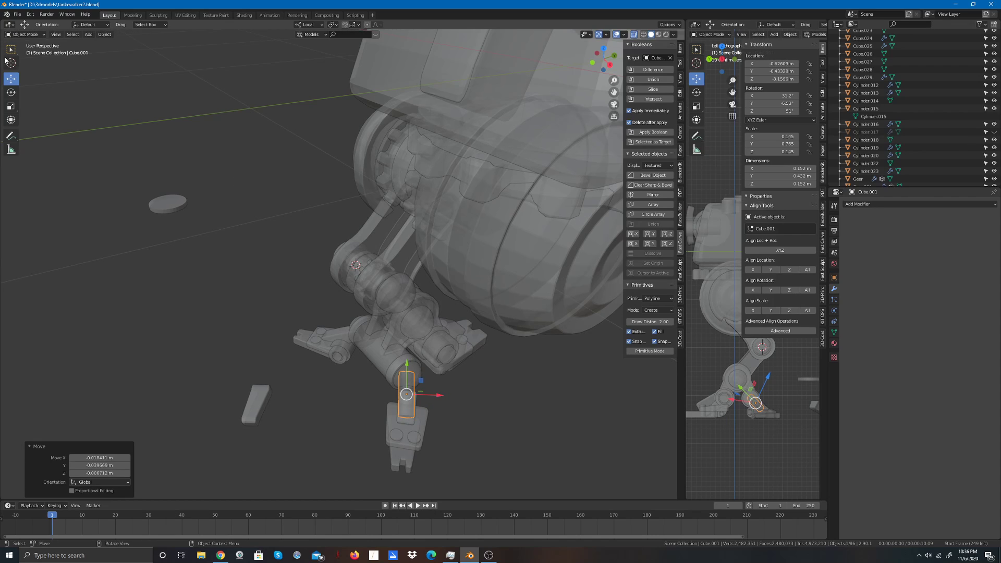
Step: Rotate the thin cylinder about 4° around its local Z axis and shift it slightly along local X into line with the bar
{"action": "left_click", "coordinate": [11, 97]}
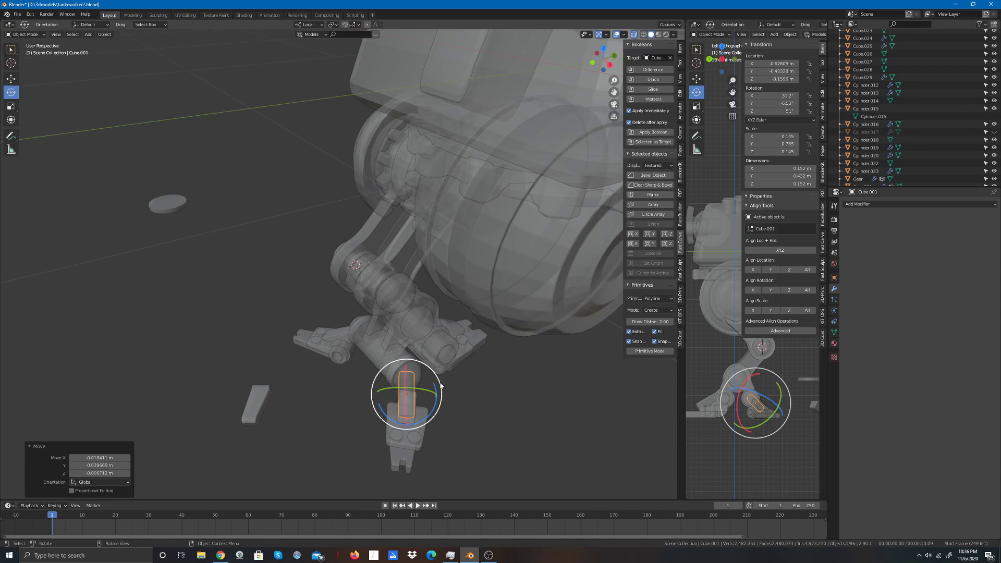
{"action": "left_click_drag", "start_coordinate": [437, 390], "coordinate": [436, 392]}
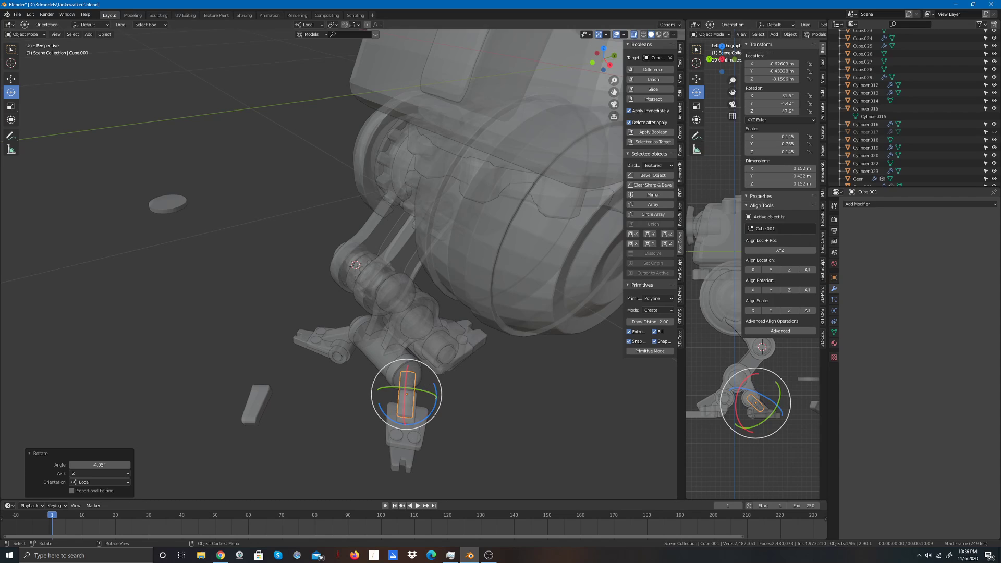
{"action": "left_click", "coordinate": [11, 78]}
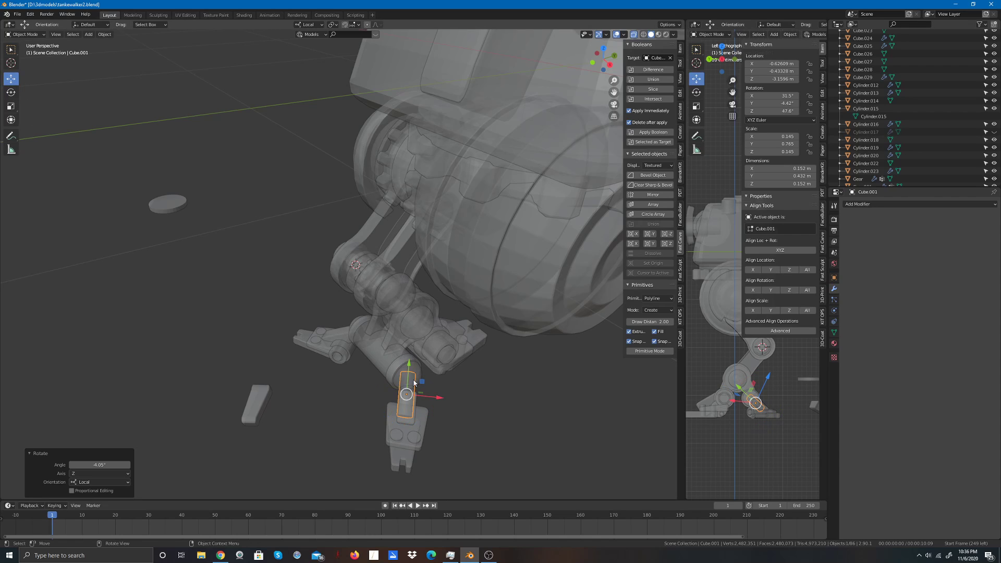
{"action": "left_click_drag", "start_coordinate": [432, 397], "coordinate": [443, 398]}
{"action": "left_click", "coordinate": [473, 415]}
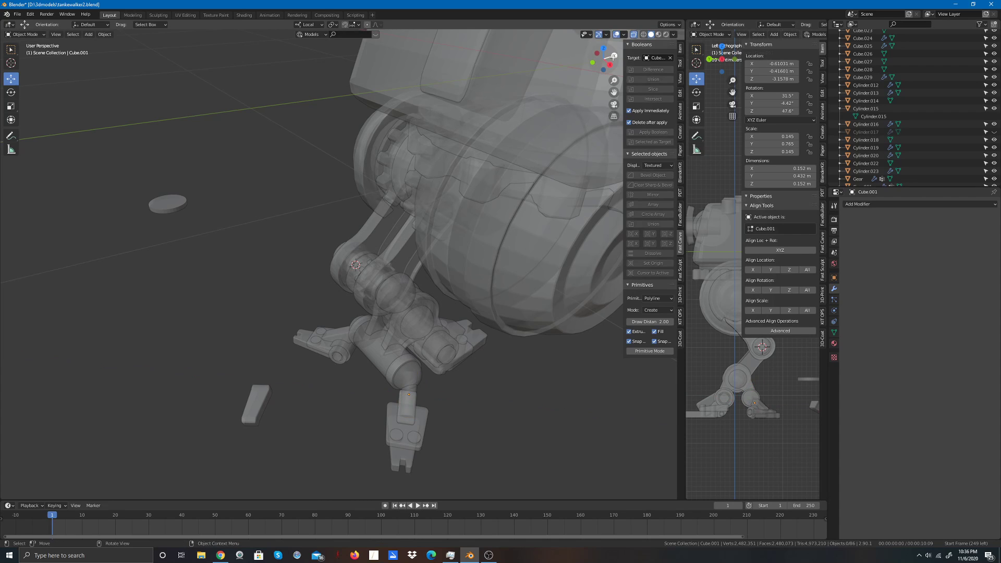
Step: Turn off the X-ray display in the main viewport to show the leg parts as solid
{"action": "left_click_drag", "start_coordinate": [610, 66], "coordinate": [526, 86]}
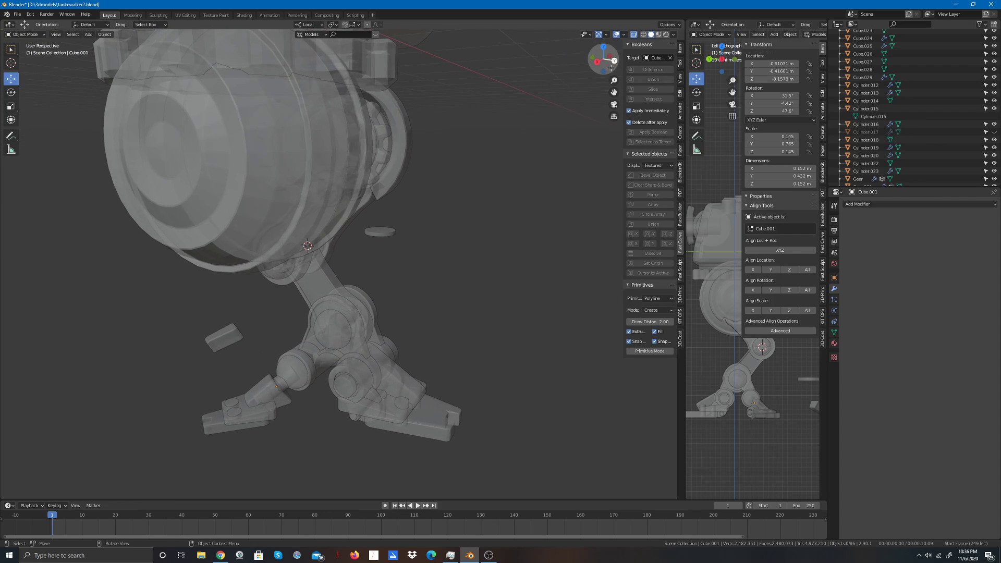
{"action": "left_click", "coordinate": [26, 34]}
{"action": "left_click", "coordinate": [41, 44]}
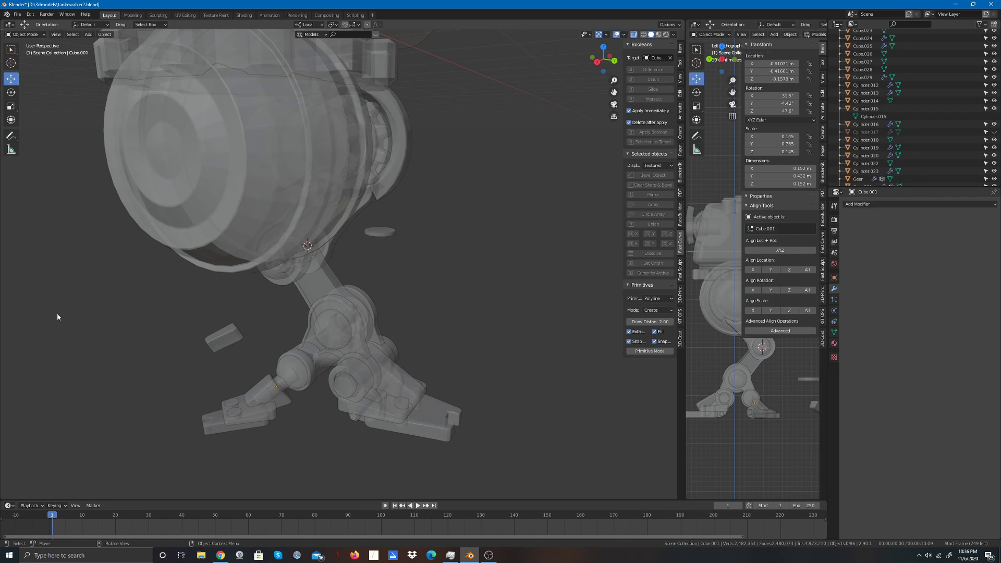
{"action": "left_click", "coordinate": [633, 35]}
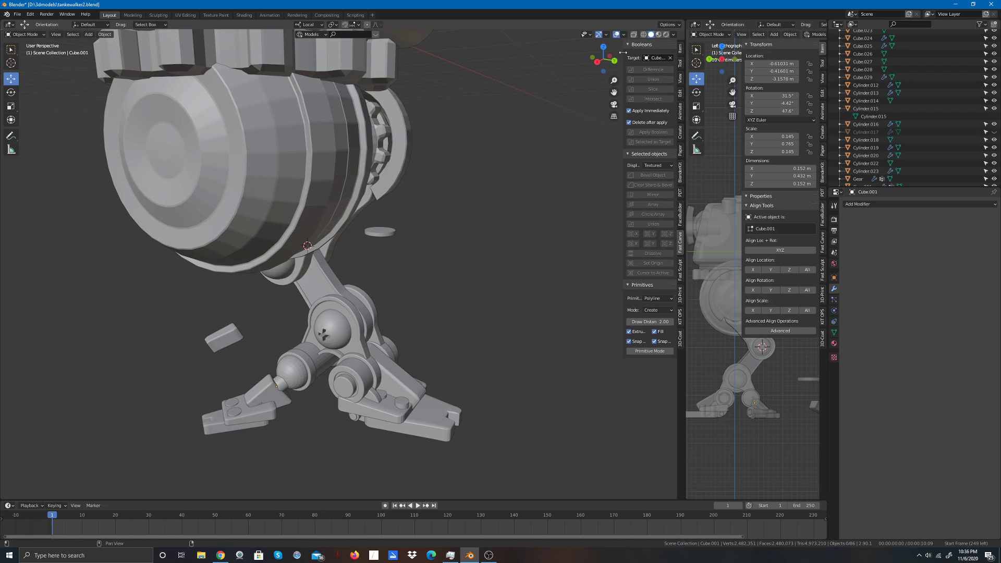
Step: Move the thin cylinder about -0.018 m along local X and scale it down uniformly to 0.122 in X and Z and 0.640 in Y
{"action": "left_click_drag", "start_coordinate": [601, 61], "coordinate": [217, 58]}
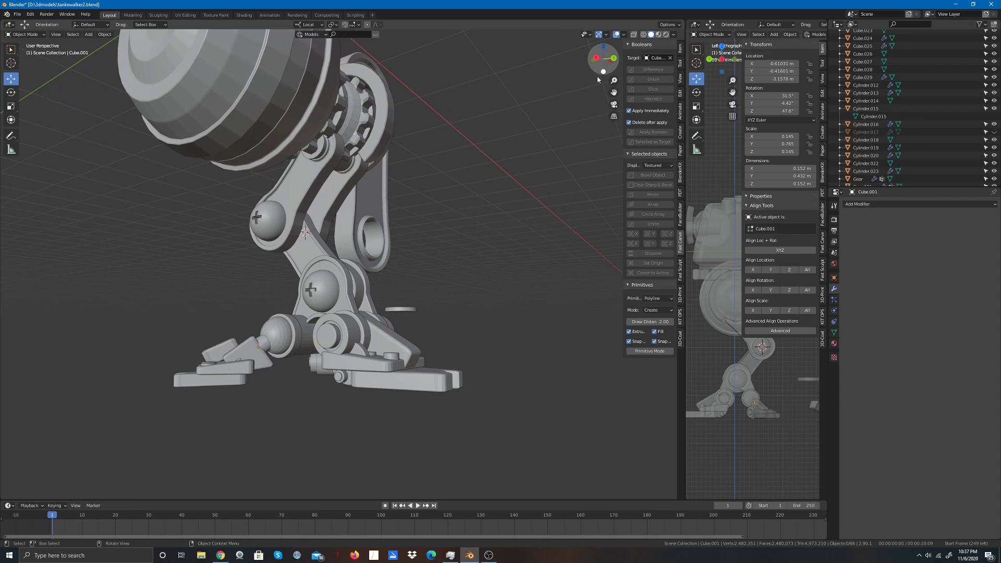
{"action": "left_click_drag", "start_coordinate": [597, 62], "coordinate": [746, 79]}
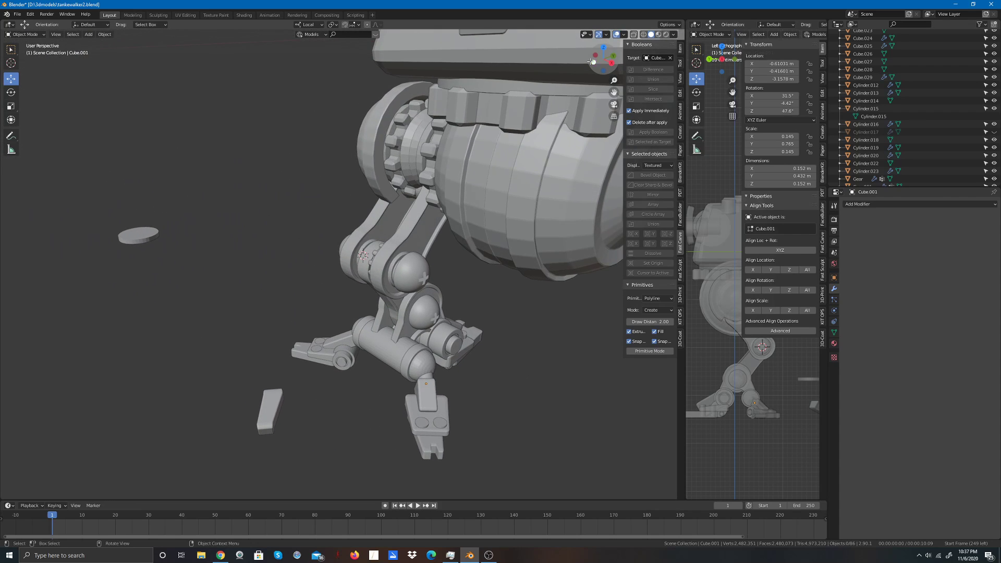
{"action": "scroll", "coordinate": [478, 348], "scroll_direction": "up", "scroll_amount": 3}
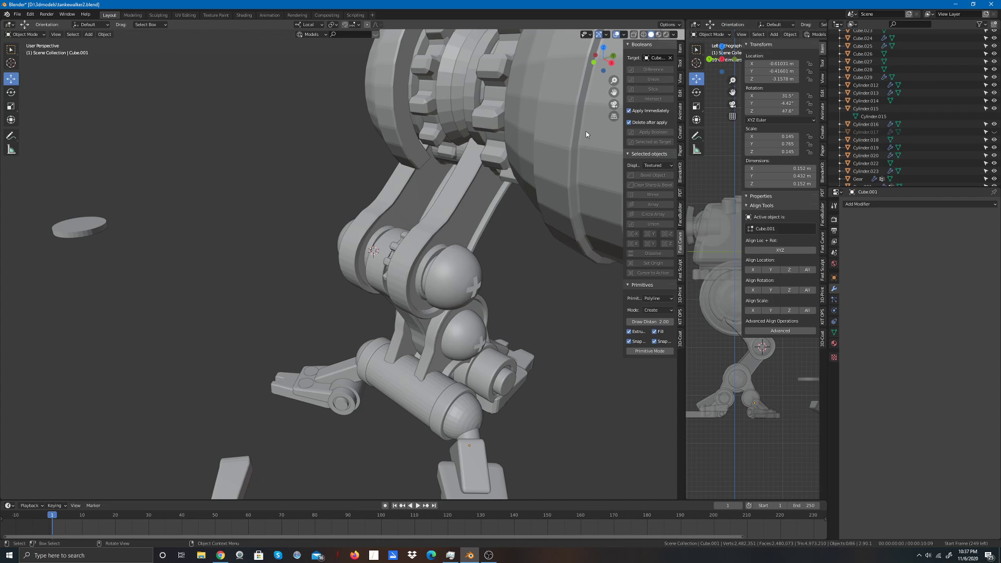
{"action": "left_click_drag", "start_coordinate": [615, 91], "coordinate": [442, 30]}
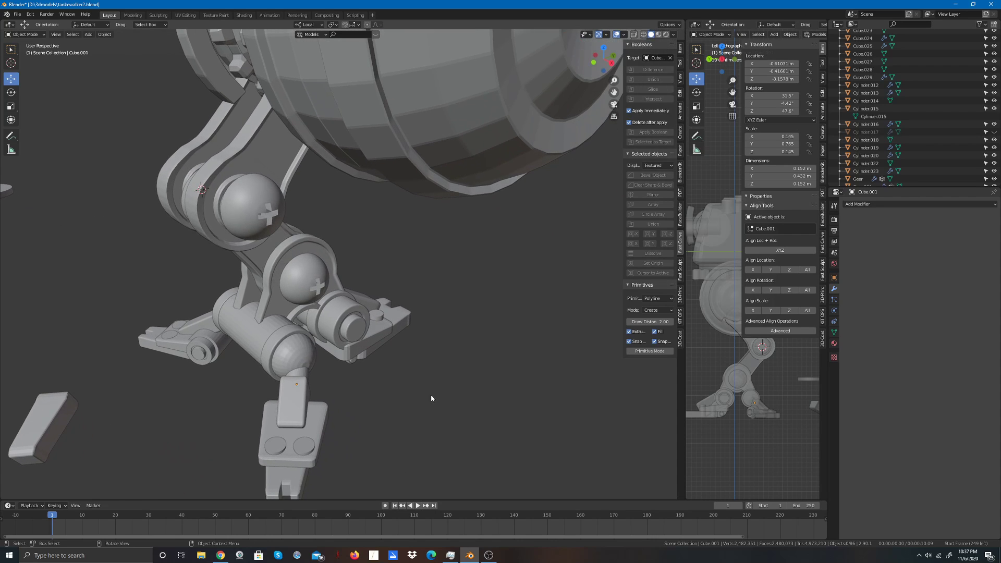
{"action": "left_click", "coordinate": [300, 373]}
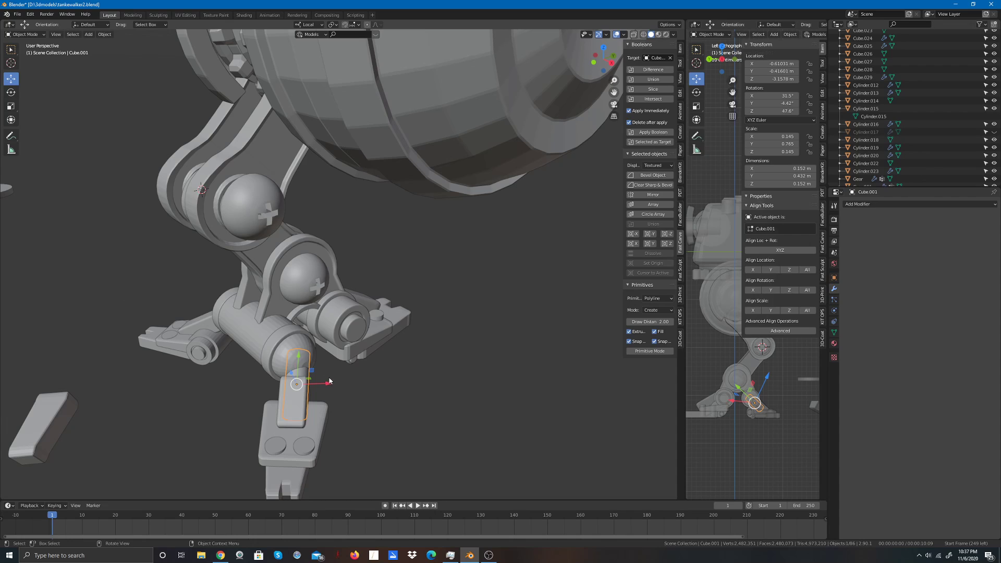
{"action": "left_click_drag", "start_coordinate": [327, 384], "coordinate": [285, 358]}
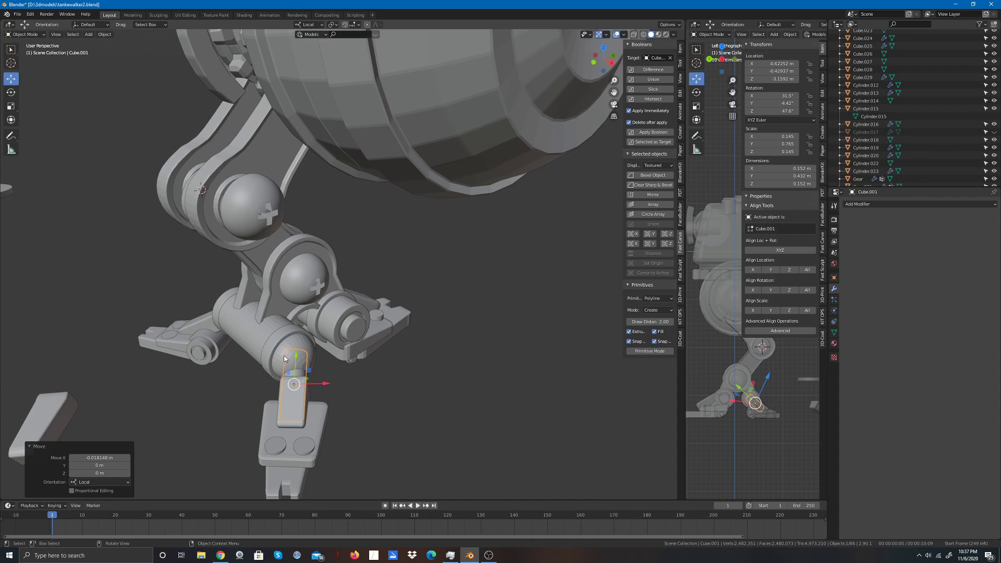
{"action": "left_click_drag", "start_coordinate": [324, 368], "coordinate": [316, 365]}
{"action": "left_click", "coordinate": [316, 365]}
{"action": "left_click", "coordinate": [384, 403]}
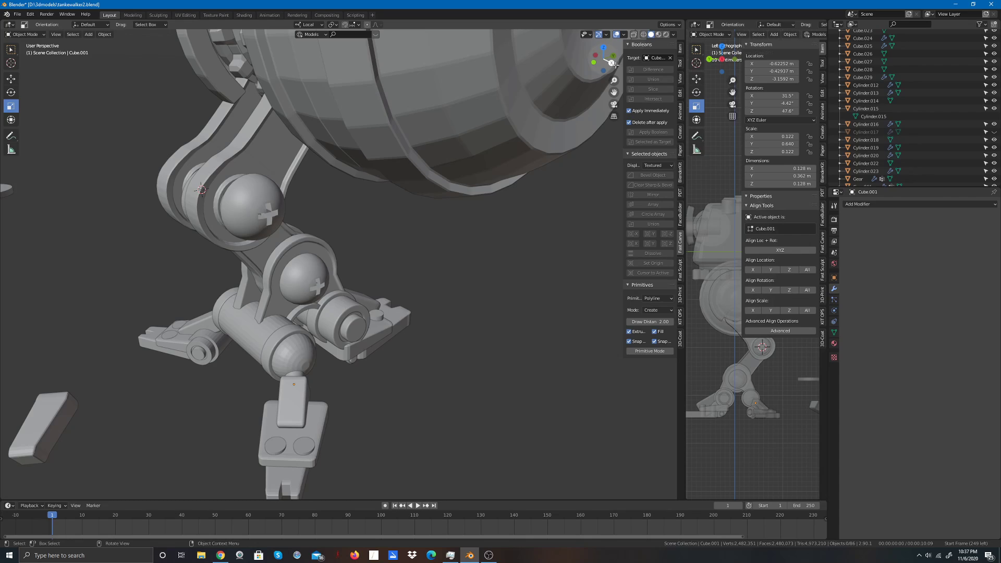
Step: Duplicate the thin cylinder in place and scale the copy uniformly by 1.354
{"action": "left_click_drag", "start_coordinate": [605, 62], "coordinate": [806, 66]}
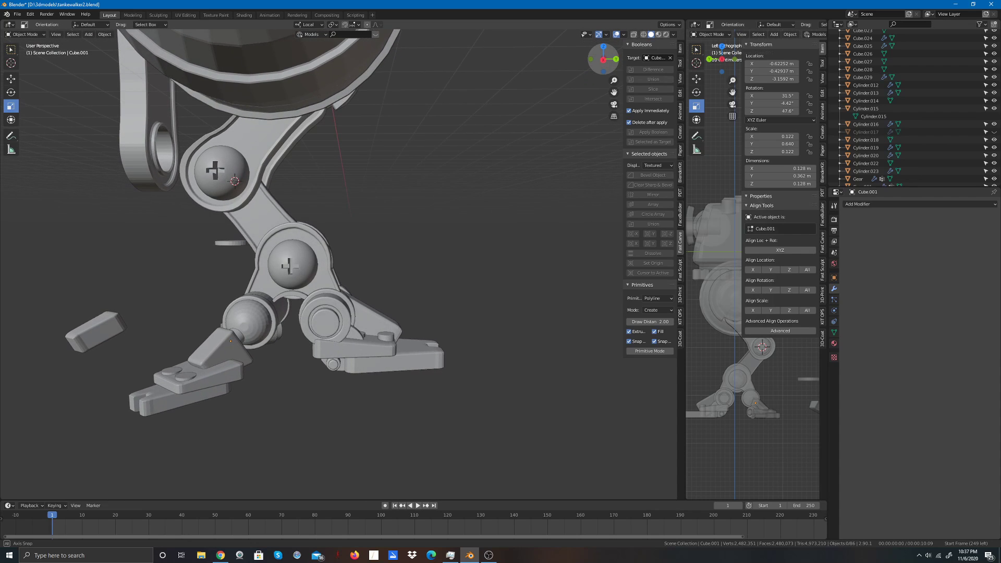
{"action": "mouse_move", "coordinate": [603, 59]}
{"action": "left_mouse_down"}
{"action": "mouse_move", "coordinate": [657, 73]}
{"action": "mouse_move", "coordinate": [615, 65]}
{"action": "left_mouse_up"}
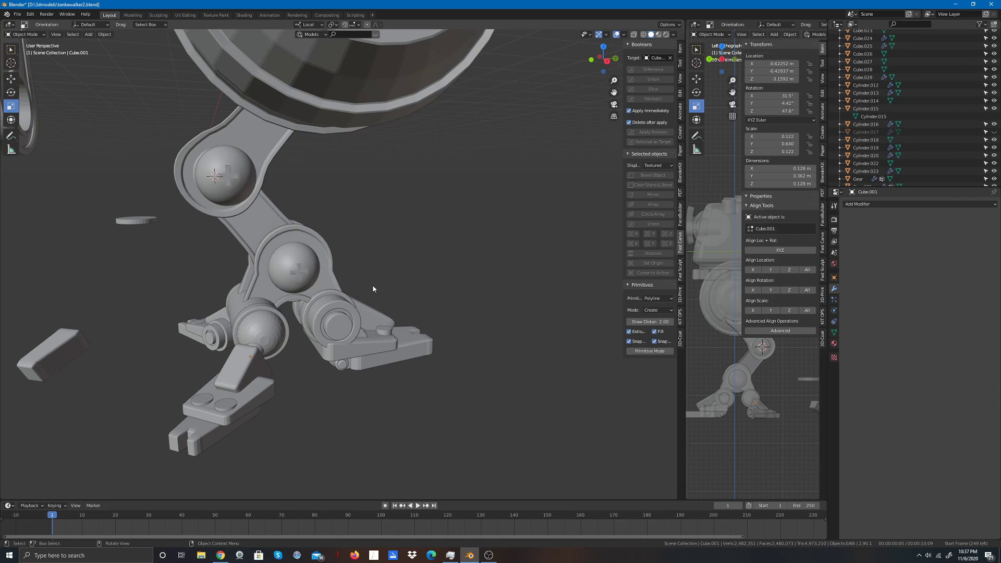
{"action": "left_click", "coordinate": [258, 346]}
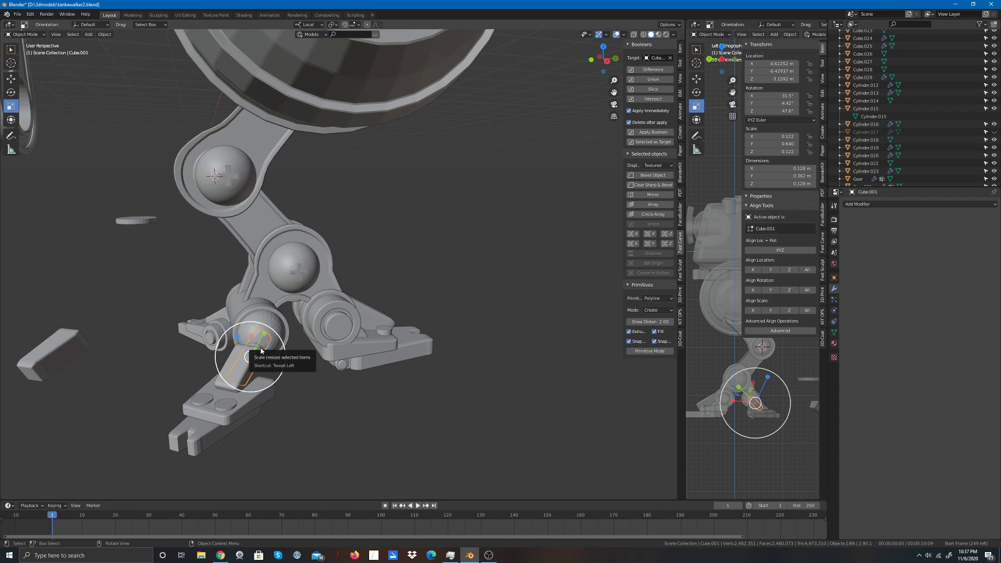
{"action": "key", "text": "shift+d"}
{"action": "right_click", "coordinate": [260, 348]}
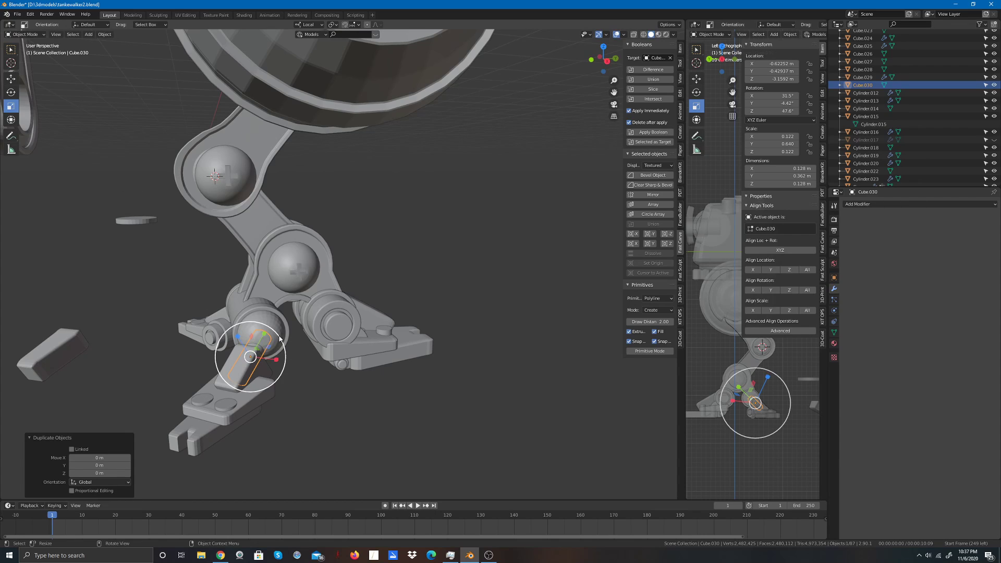
{"action": "mouse_move", "coordinate": [275, 338]}
{"action": "left_mouse_down"}
{"action": "mouse_move", "coordinate": [272, 325]}
{"action": "mouse_move", "coordinate": [278, 344]}
{"action": "left_mouse_up"}
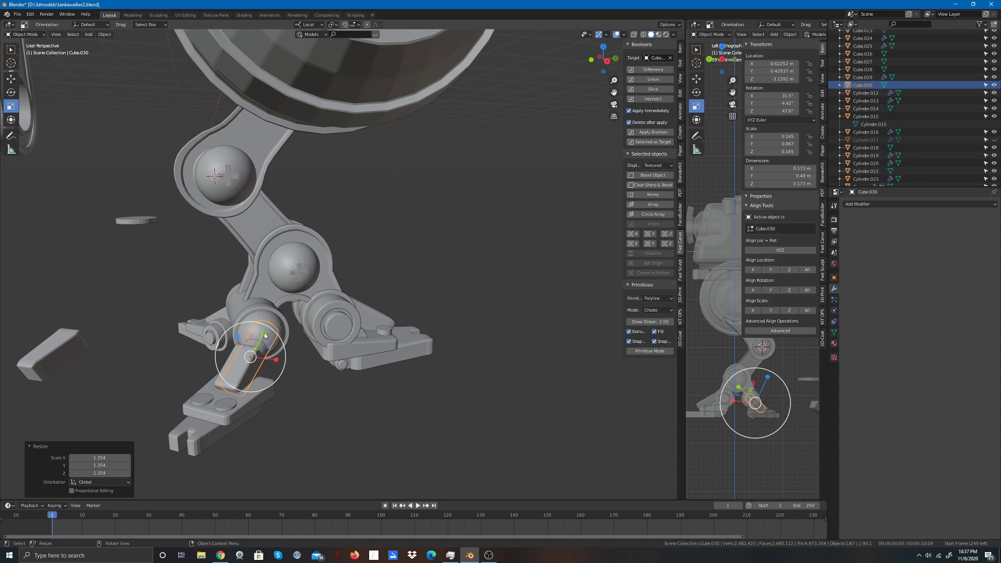
Step: Flatten the copied cylinder along local Y by a factor of 0.163 and move it about 0.099 m along local Y to the round joint
{"action": "left_click_drag", "start_coordinate": [264, 335], "coordinate": [250, 355]}
{"action": "left_click", "coordinate": [10, 78]}
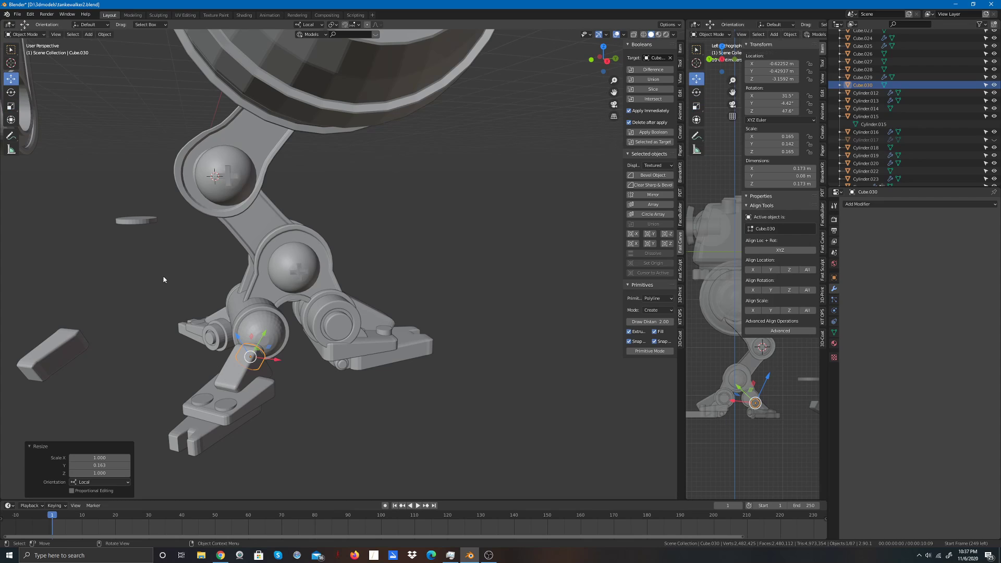
{"action": "left_click_drag", "start_coordinate": [263, 330], "coordinate": [279, 318]}
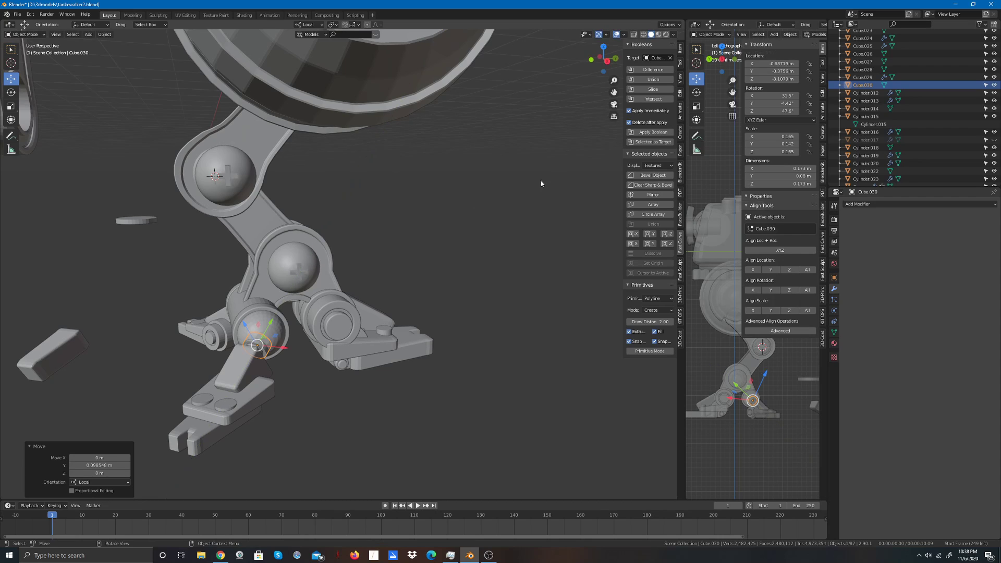
{"action": "left_click_drag", "start_coordinate": [607, 59], "coordinate": [497, 176]}
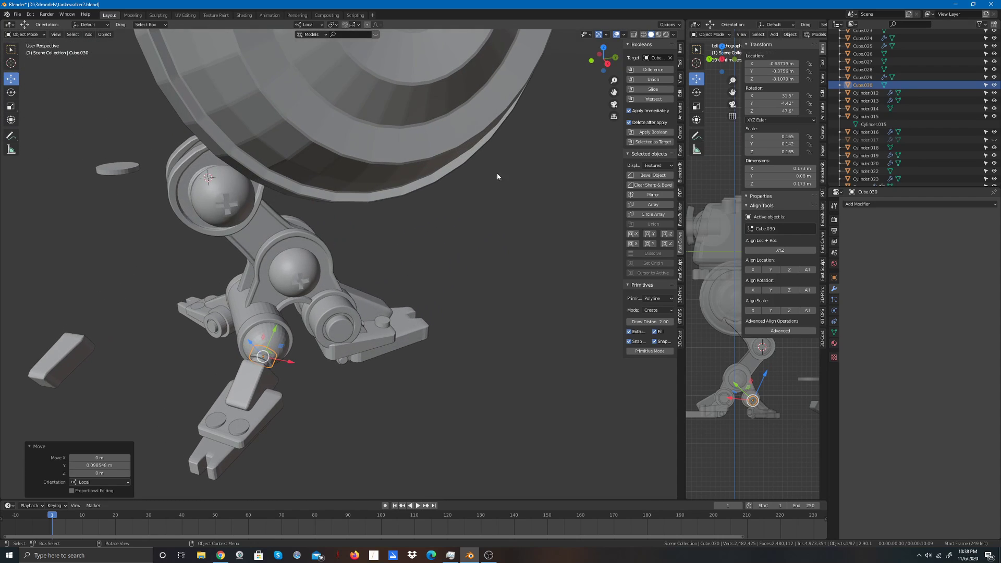
Step: Shift the flattened collar at the front round joint about 0.03 m along its local Y axis toward the foot
{"action": "left_click_drag", "start_coordinate": [274, 329], "coordinate": [274, 332]}
{"action": "left_click", "coordinate": [274, 331]}
{"action": "left_click", "coordinate": [480, 226]}
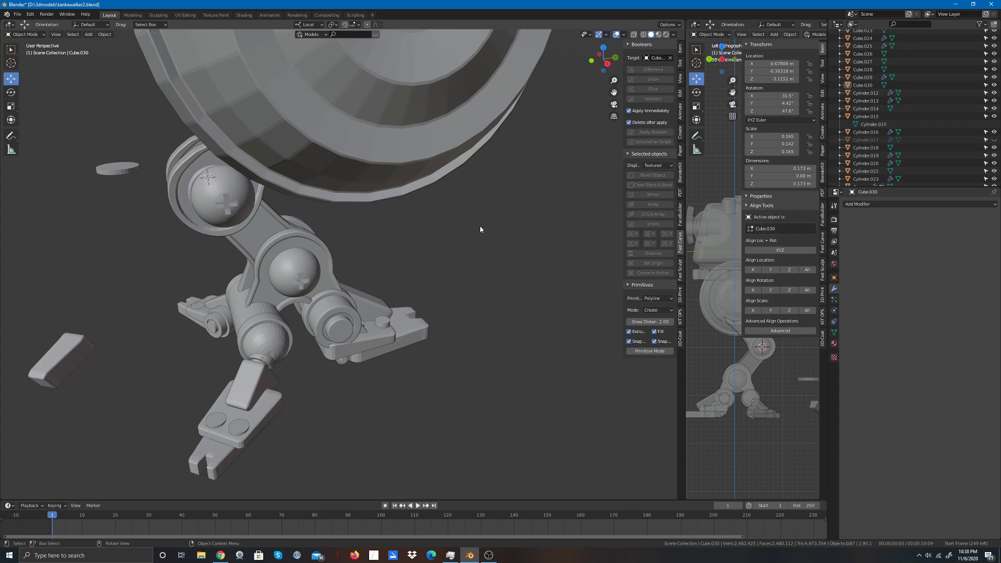
{"action": "left_click_drag", "start_coordinate": [602, 59], "coordinate": [429, 266]}
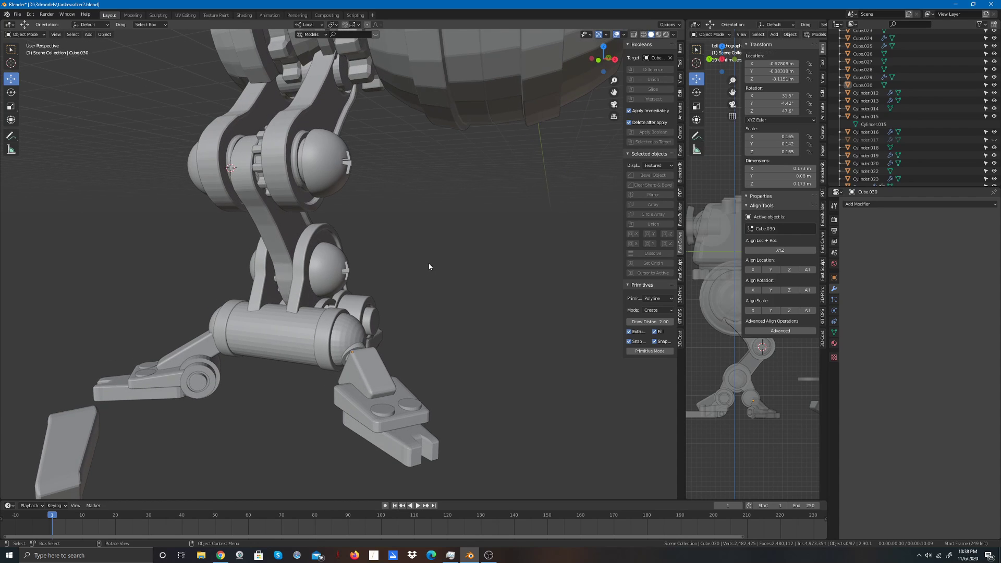
{"action": "left_click", "coordinate": [355, 345]}
{"action": "left_click_drag", "start_coordinate": [341, 332], "coordinate": [352, 326]}
{"action": "left_click", "coordinate": [489, 237]}
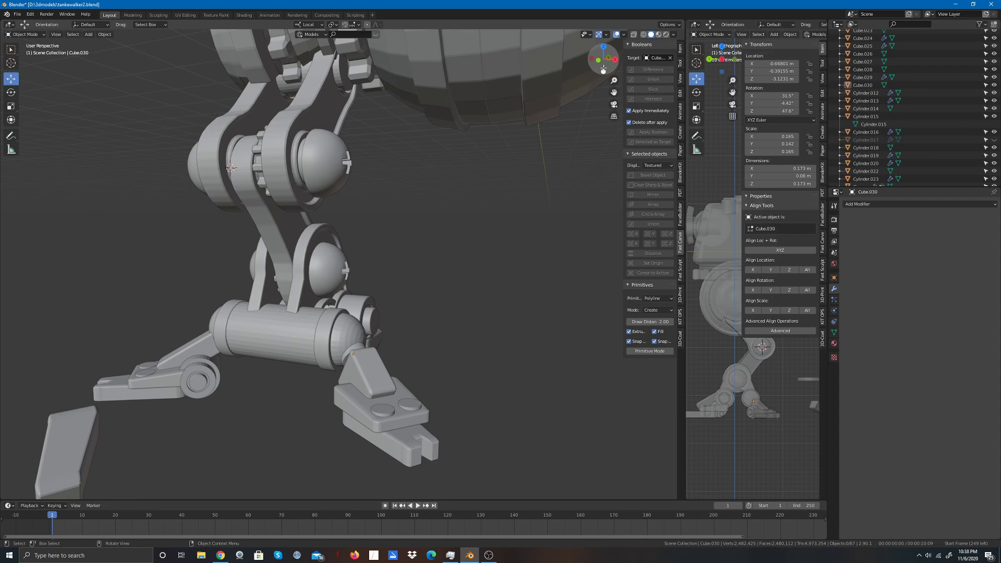
Step: Select the collar between the front round joint and the foot and start resizing it with the Scale tool
{"action": "left_click_drag", "start_coordinate": [614, 59], "coordinate": [675, 225]}
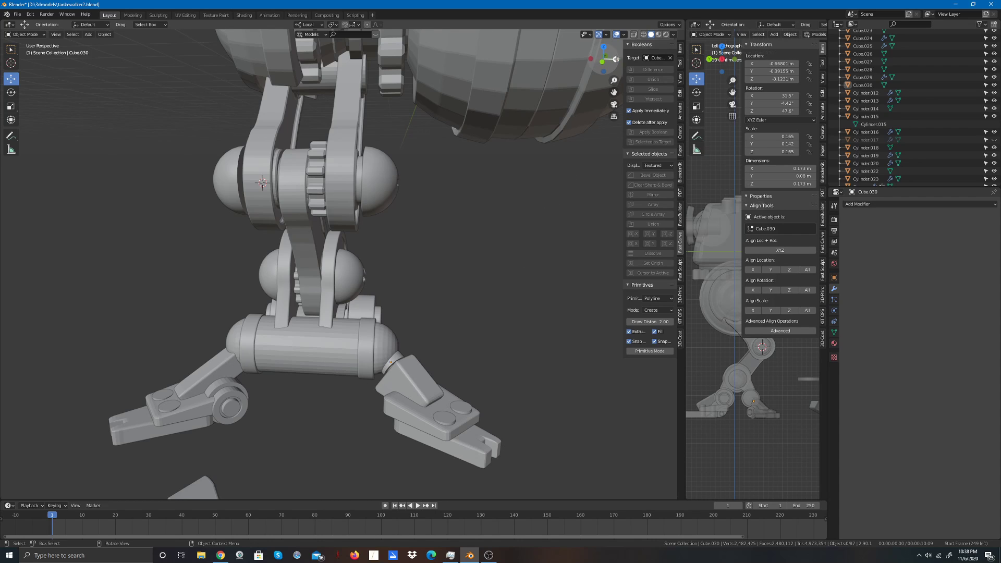
{"action": "left_click_drag", "start_coordinate": [616, 59], "coordinate": [571, 64]}
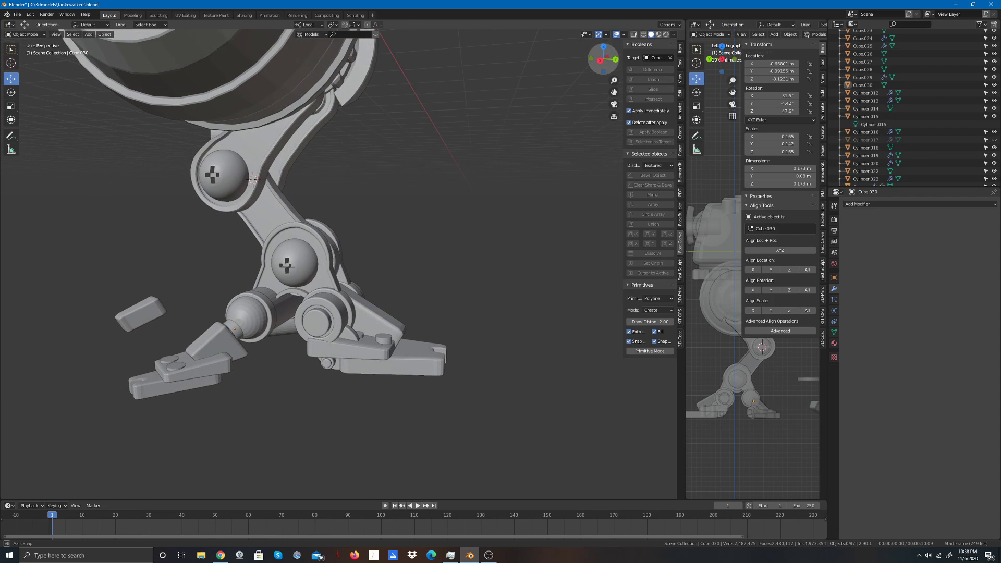
{"action": "left_click", "coordinate": [237, 332]}
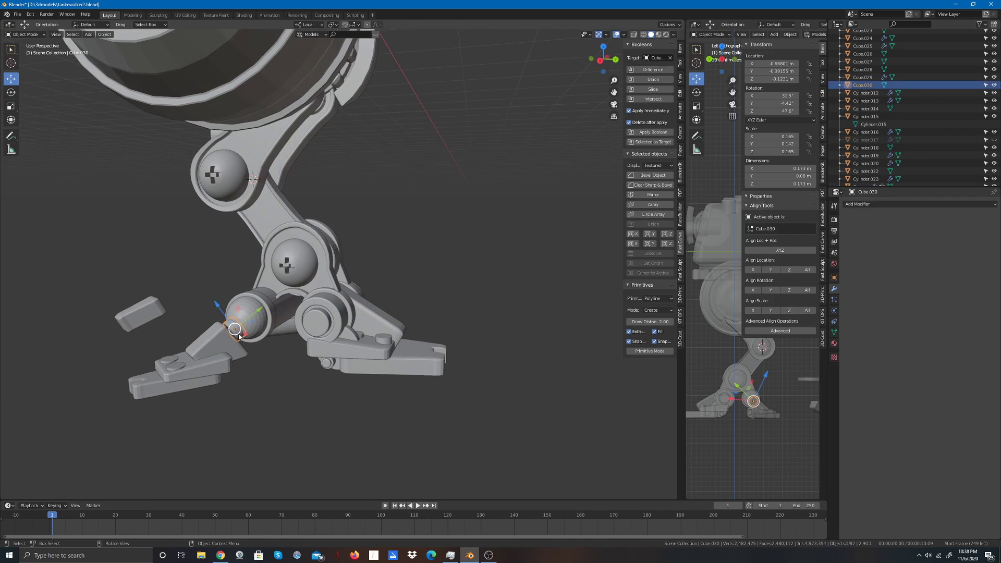
{"action": "left_click", "coordinate": [11, 107]}
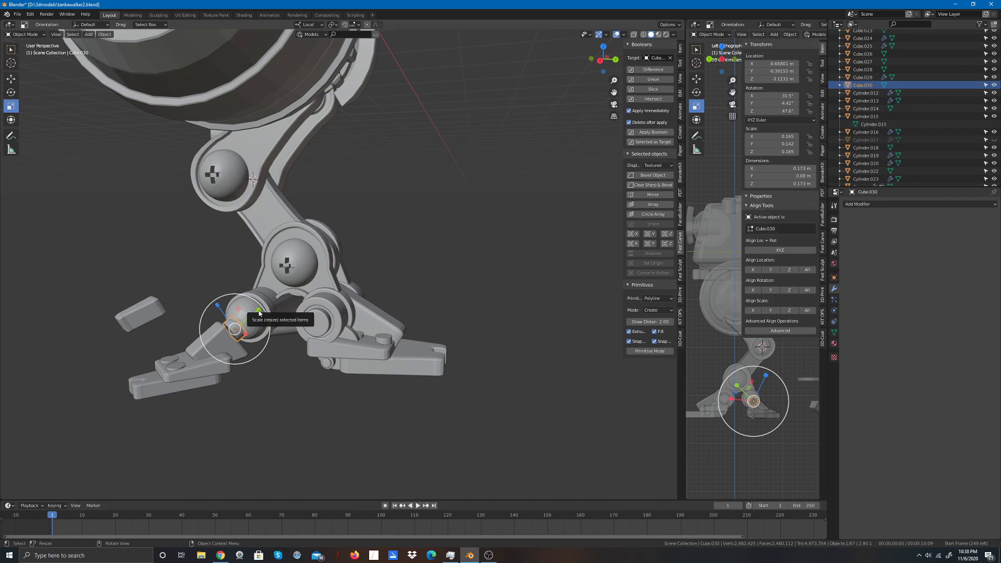
Step: Scale the small connector block at the ankle ball along local Y to 0.135 and bevel its edges by 0.01 m
{"action": "left_click_drag", "start_coordinate": [259, 311], "coordinate": [256, 313]}
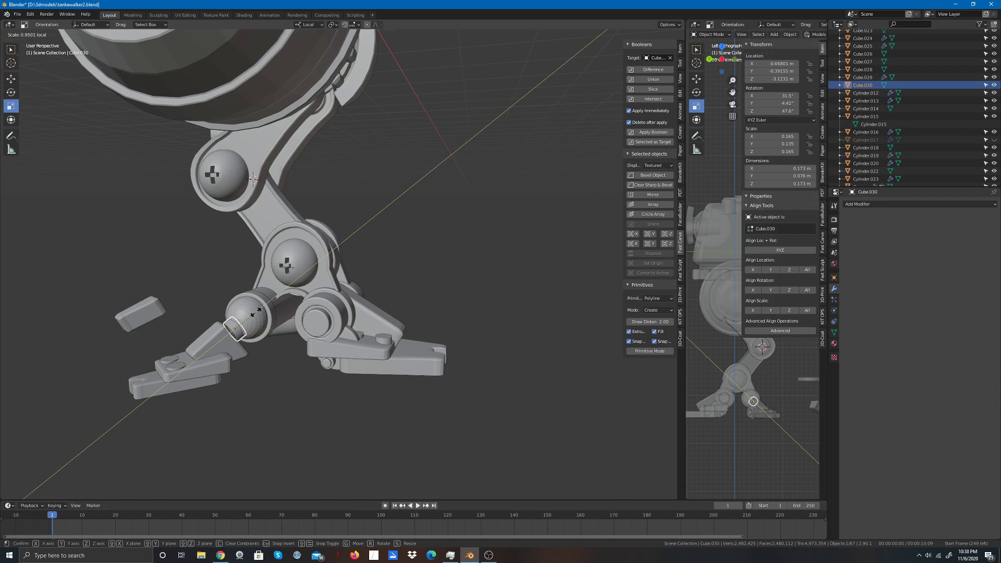
{"action": "left_click", "coordinate": [389, 307]}
{"action": "left_click_drag", "start_coordinate": [599, 61], "coordinate": [581, 78]}
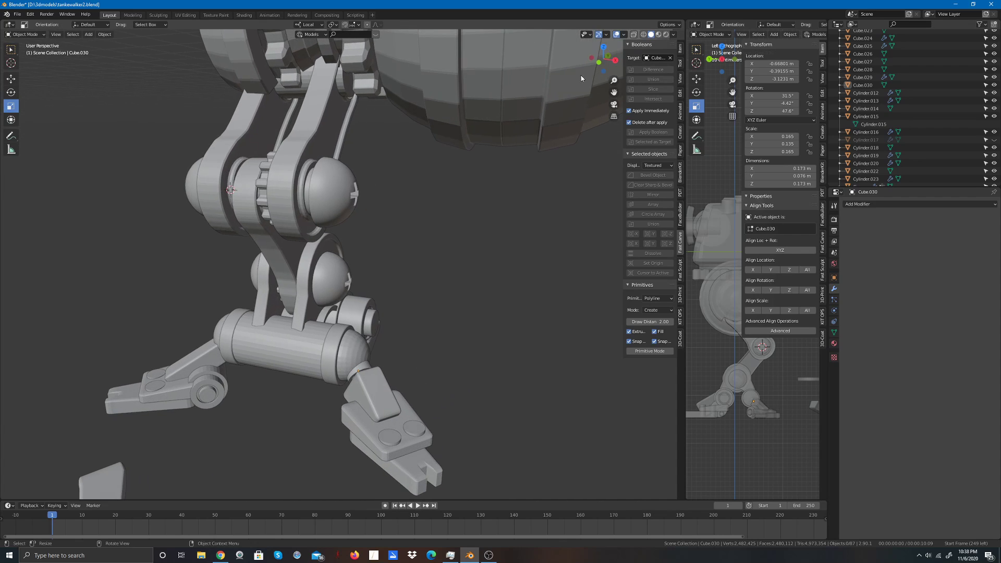
{"action": "left_click", "coordinate": [365, 365]}
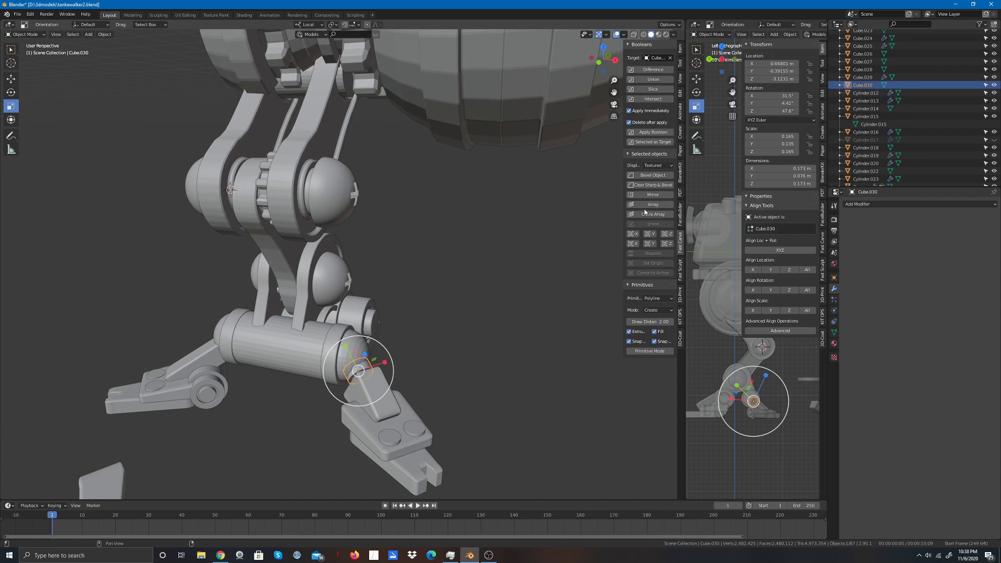
{"action": "left_click", "coordinate": [651, 176]}
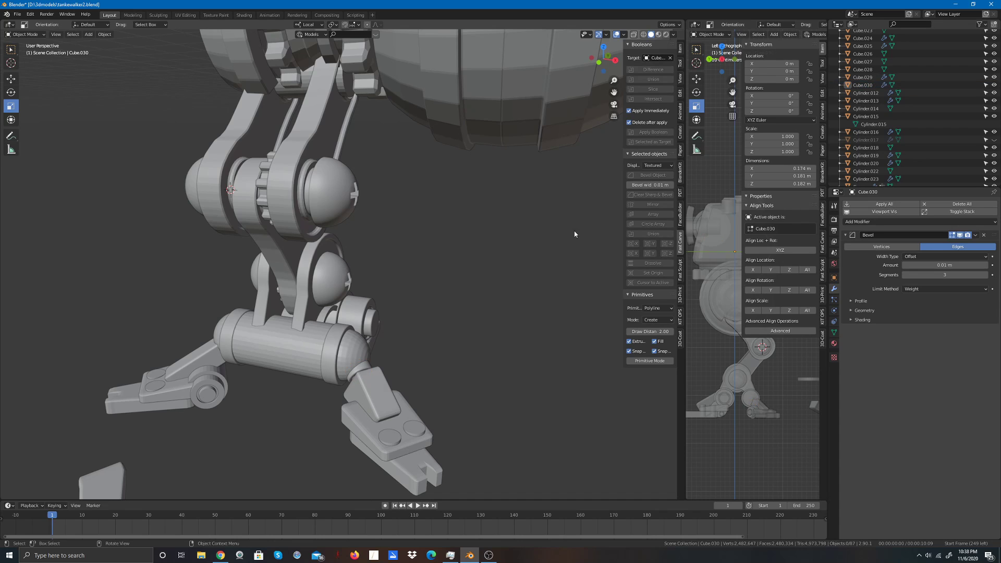
Step: Move the loose flat disc over to the walker's foot, to about X -0.216, Y -0.332, Z -3.069 m
{"action": "mouse_move", "coordinate": [603, 58]}
{"action": "left_mouse_down"}
{"action": "mouse_move", "coordinate": [573, 73]}
{"action": "mouse_move", "coordinate": [724, 67]}
{"action": "mouse_move", "coordinate": [626, 71]}
{"action": "mouse_move", "coordinate": [603, 60]}
{"action": "left_mouse_up"}
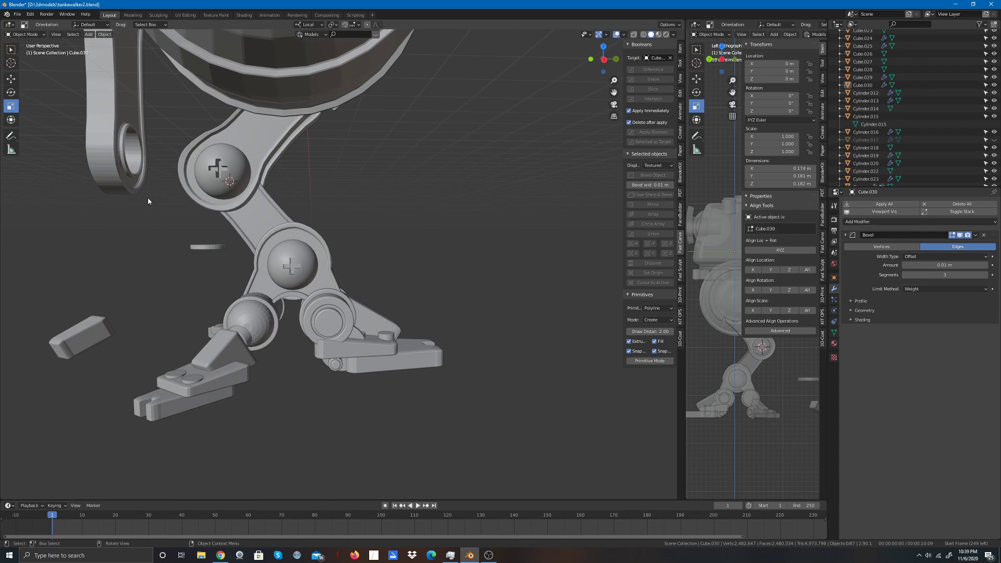
{"action": "left_click", "coordinate": [207, 248]}
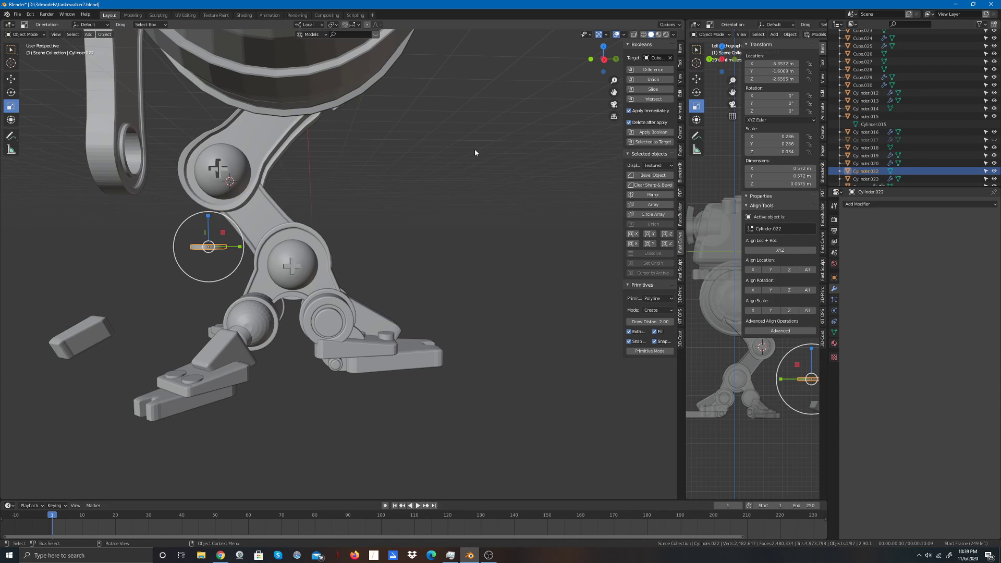
{"action": "left_click_drag", "start_coordinate": [598, 60], "coordinate": [704, 82]}
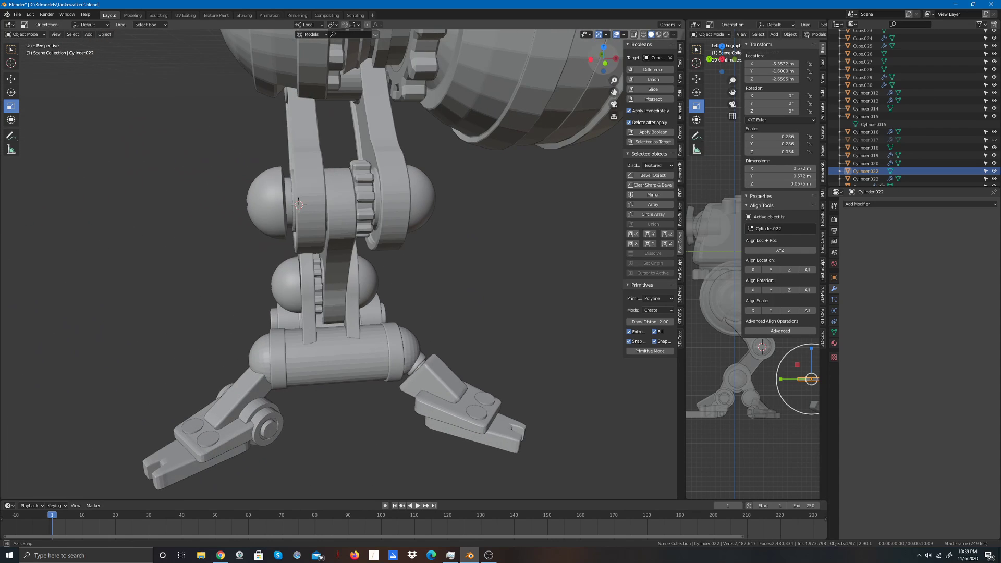
{"action": "scroll", "coordinate": [496, 204], "scroll_direction": "down", "scroll_amount": 1}
{"action": "scroll", "coordinate": [497, 205], "scroll_direction": "down", "scroll_amount": 5}
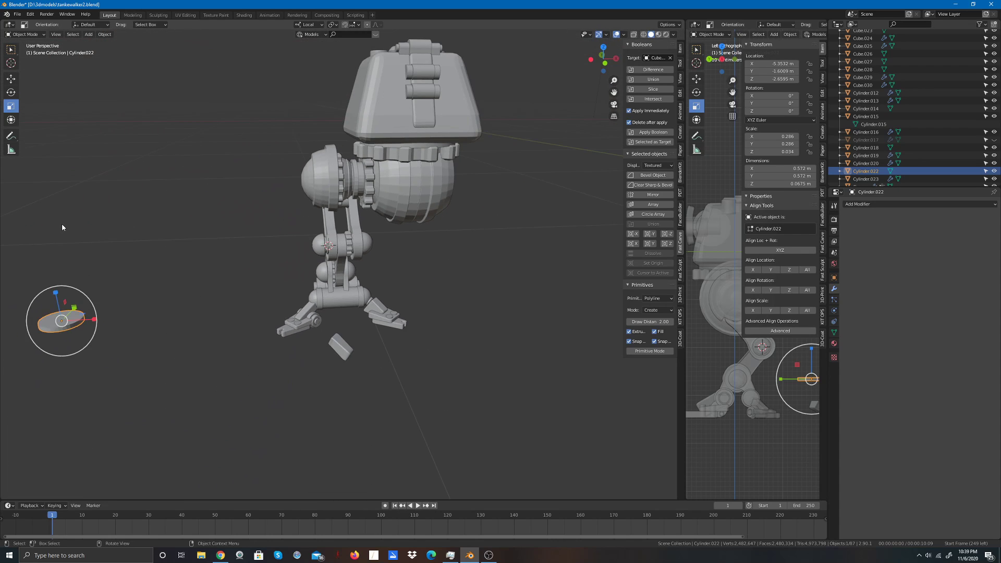
{"action": "left_click", "coordinate": [11, 78]}
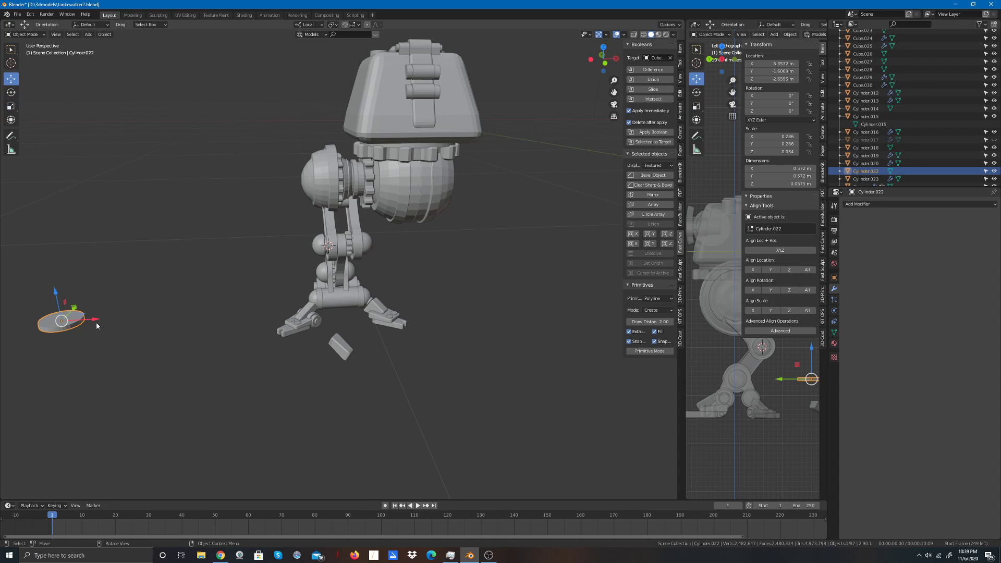
{"action": "left_click_drag", "start_coordinate": [97, 325], "coordinate": [448, 306]}
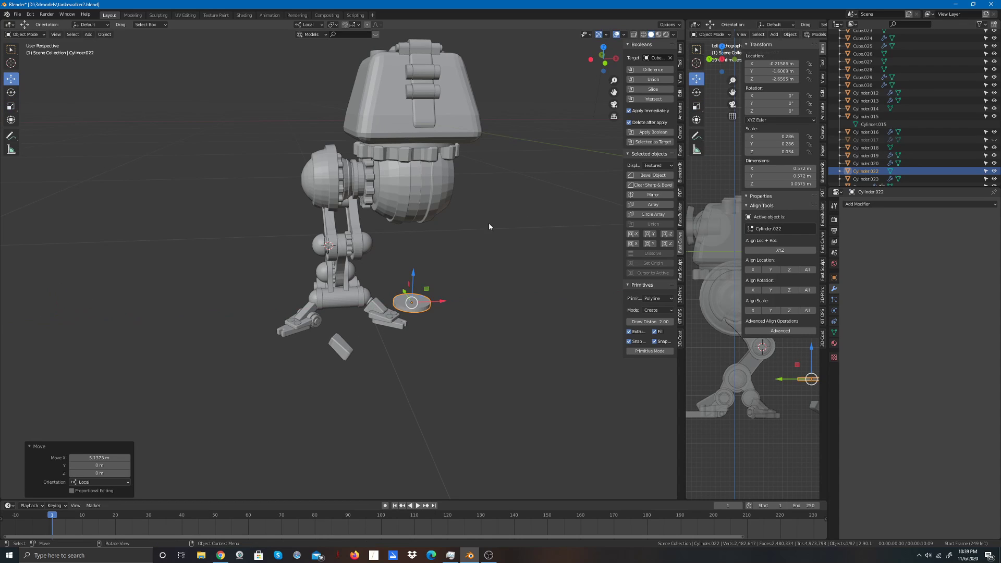
{"action": "left_click_drag", "start_coordinate": [603, 57], "coordinate": [450, 268]}
{"action": "left_click_drag", "start_coordinate": [263, 270], "coordinate": [291, 261]}
Step: Scale the disc down uniformly by 0.555 and move it into the ankle ball, to about X -0.775, Y -0.342, Z -3.093 m
{"action": "left_click", "coordinate": [9, 106]}
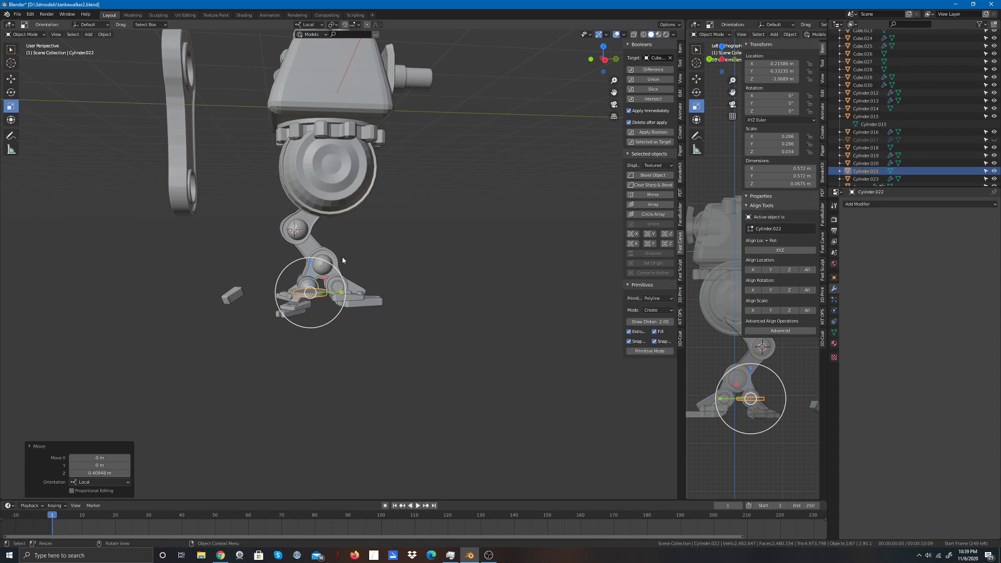
{"action": "left_click_drag", "start_coordinate": [341, 278], "coordinate": [327, 285]}
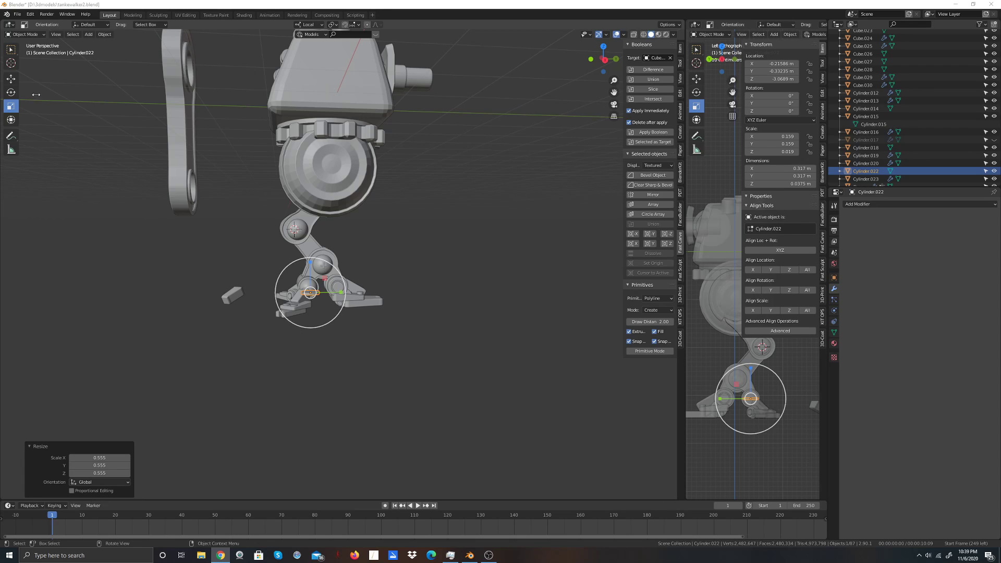
{"action": "scroll", "coordinate": [421, 334], "scroll_direction": "up", "scroll_amount": 5}
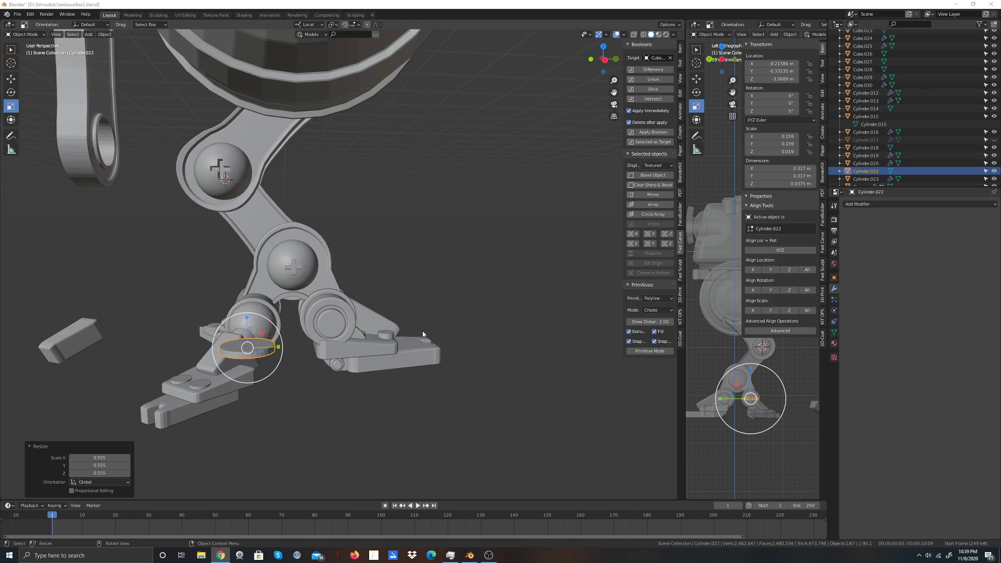
{"action": "left_click", "coordinate": [10, 80]}
{"action": "scroll", "coordinate": [232, 339], "scroll_direction": "up", "scroll_amount": 3}
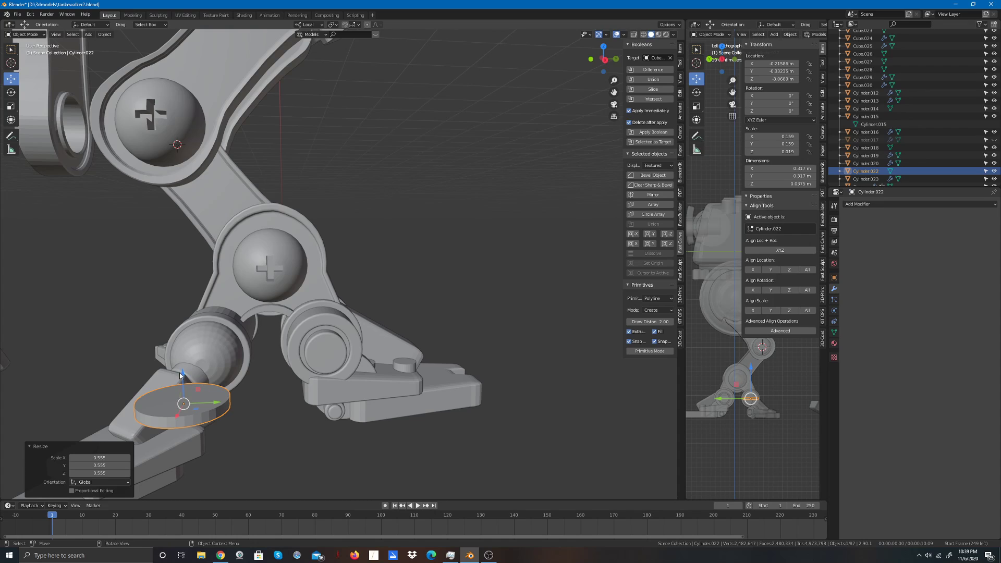
{"action": "left_click_drag", "start_coordinate": [177, 420], "coordinate": [234, 360]}
{"action": "key", "text": "g"}
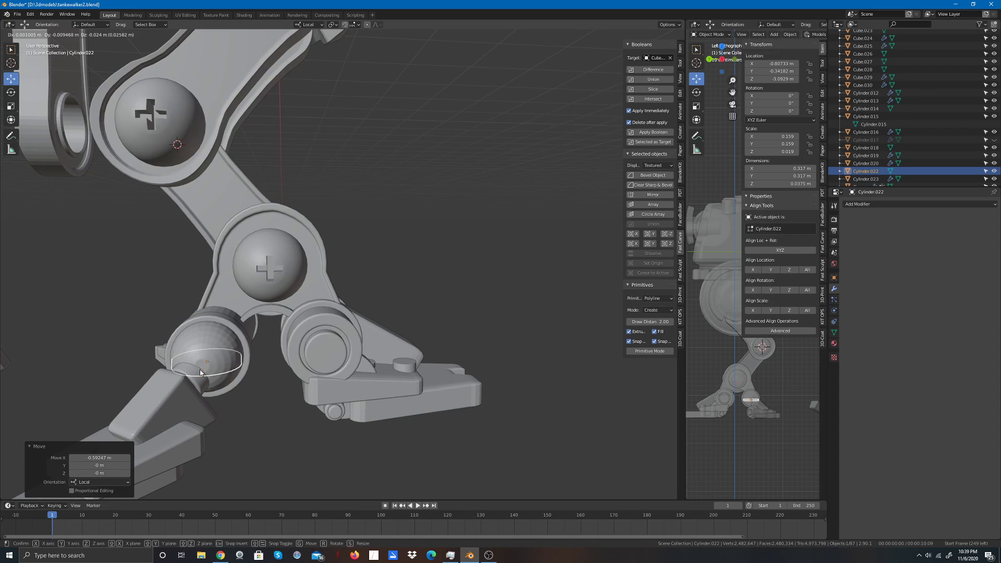
{"action": "left_click", "coordinate": [199, 371]}
{"action": "left_click_drag", "start_coordinate": [607, 56], "coordinate": [565, 70]}
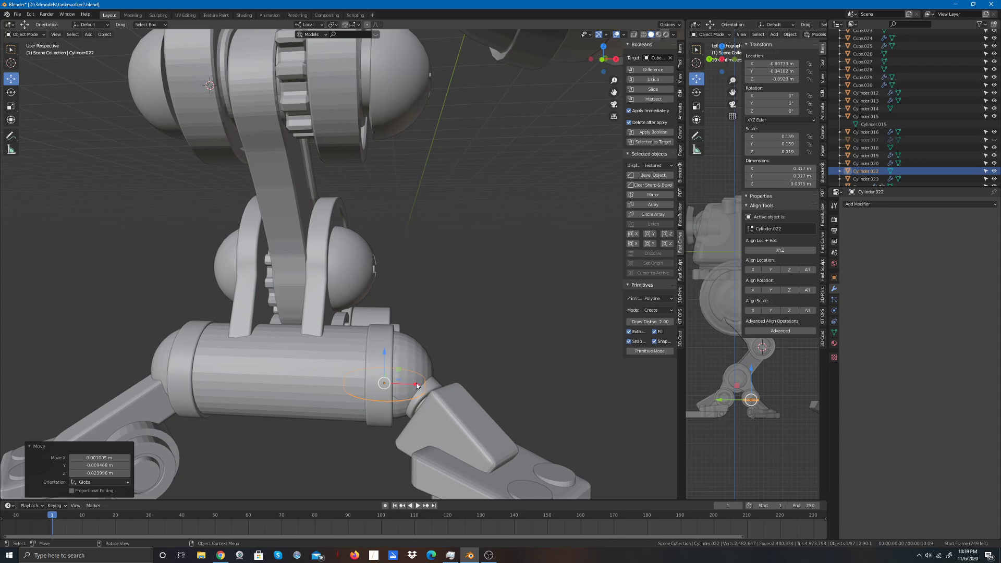
{"action": "left_click_drag", "start_coordinate": [417, 386], "coordinate": [426, 381]}
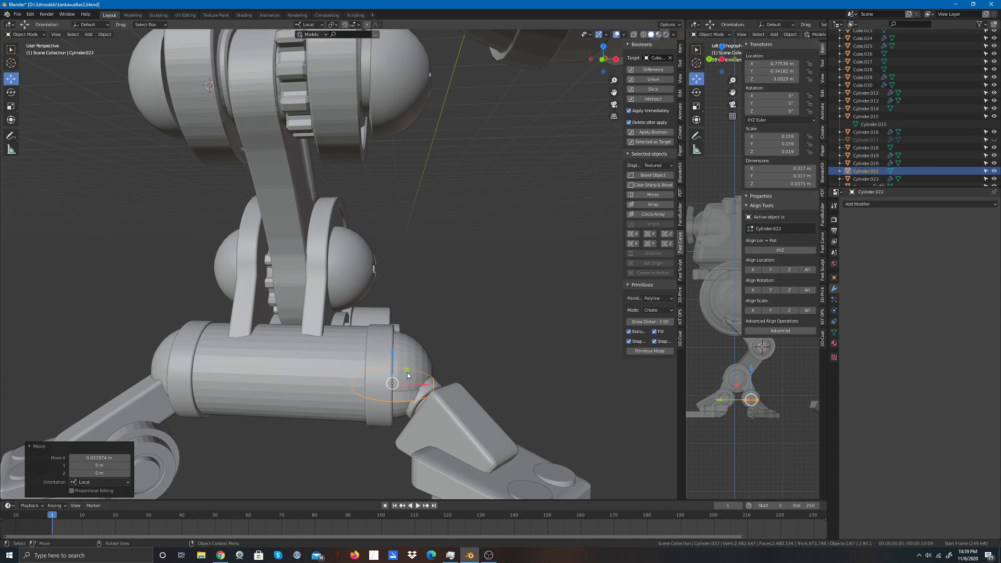
Step: Tilt the disc about 34° in the view plane toward the toe's connector and nudge it up into the ankle ball
{"action": "left_click", "coordinate": [11, 92]}
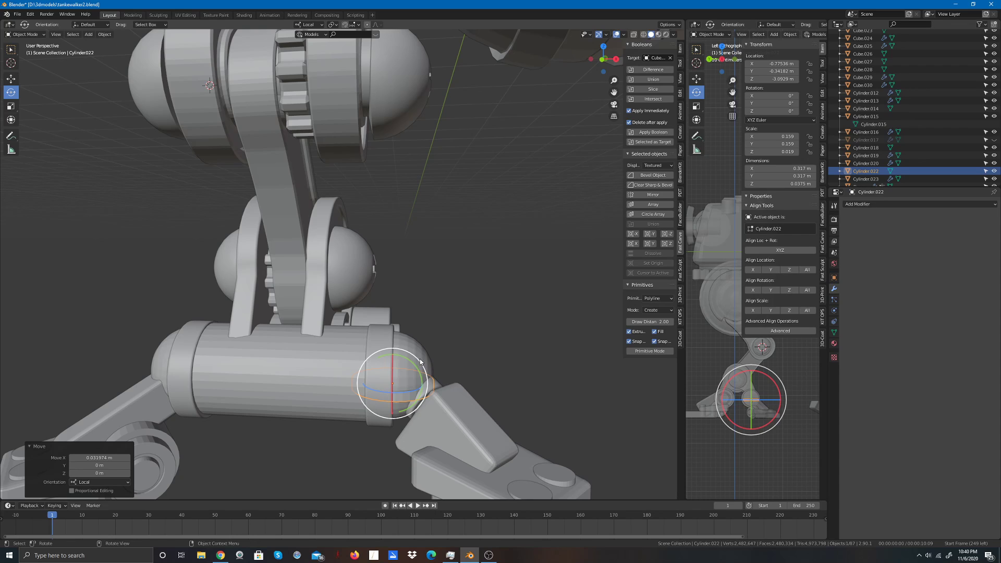
{"action": "left_click_drag", "start_coordinate": [420, 360], "coordinate": [403, 348]}
{"action": "left_click", "coordinate": [11, 78]}
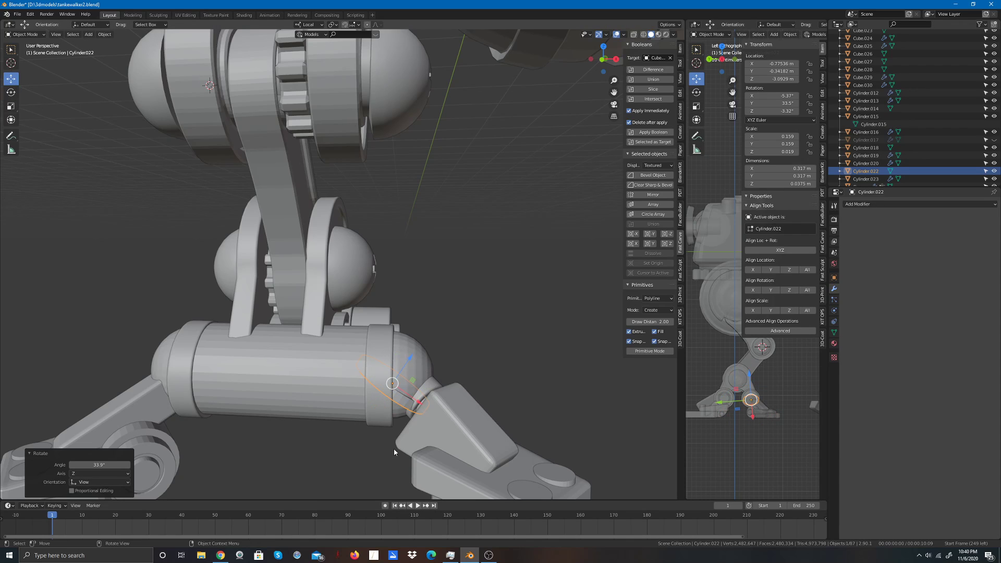
{"action": "left_click_drag", "start_coordinate": [392, 384], "coordinate": [397, 377]}
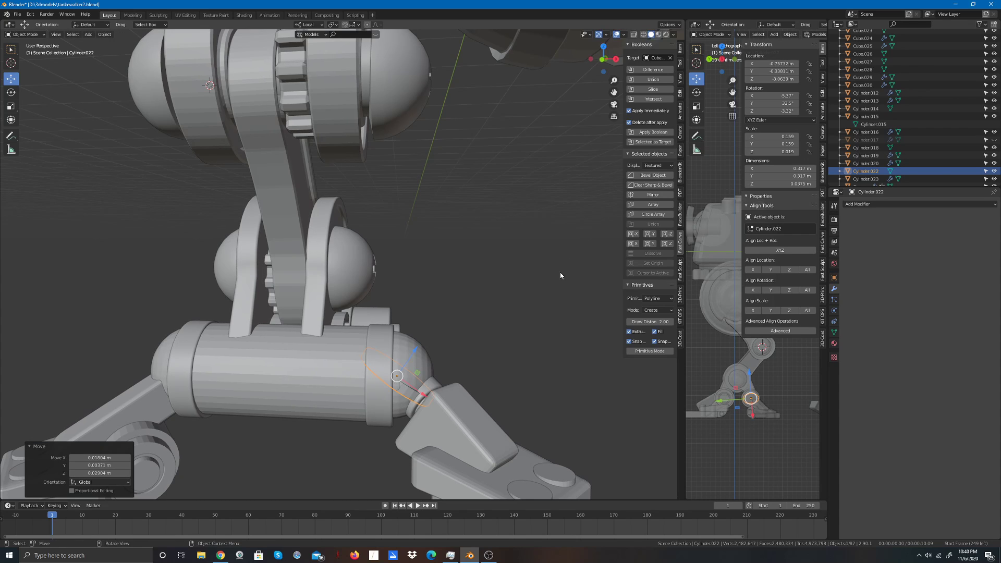
Step: Enlarge the tilted disc uniformly until its X and Y scales are about 0.163
{"action": "left_click_drag", "start_coordinate": [606, 60], "coordinate": [518, 77]}
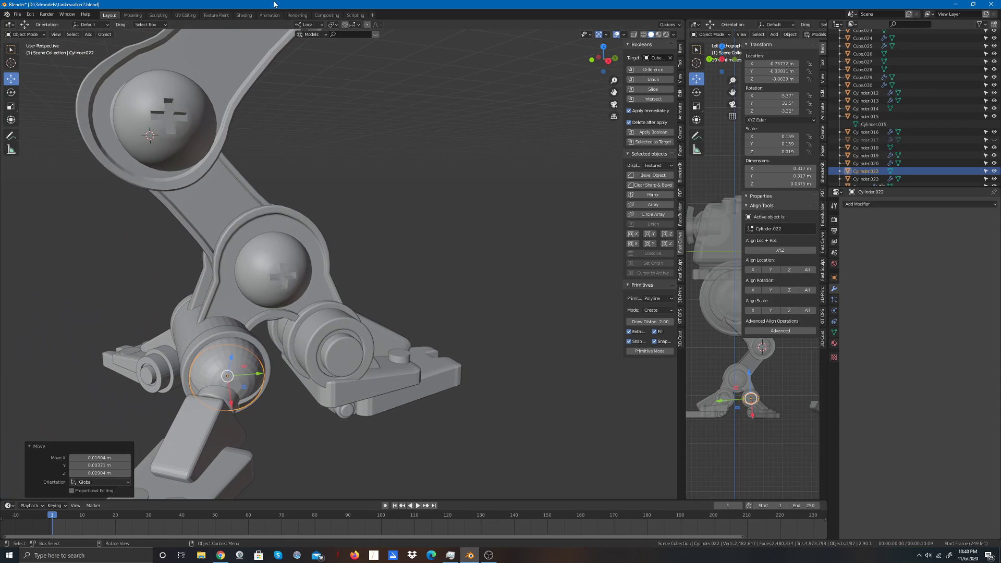
{"action": "left_click", "coordinate": [14, 108]}
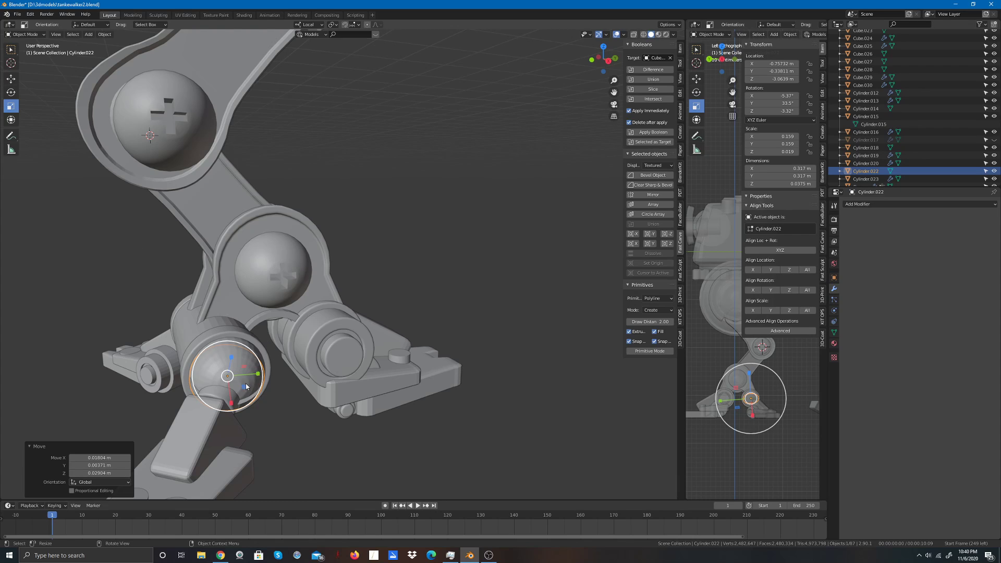
{"action": "left_click_drag", "start_coordinate": [246, 387], "coordinate": [259, 394]}
{"action": "left_click", "coordinate": [284, 386]}
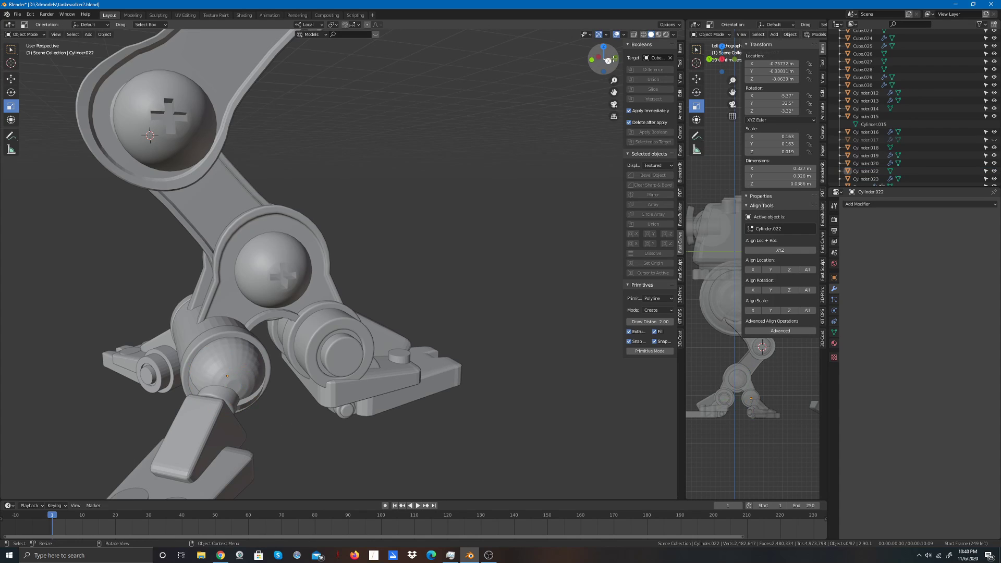
Step: Stretch the disc along its local Y to a scale of about 0.174 so it rings the ankle ball
{"action": "left_click_drag", "start_coordinate": [607, 58], "coordinate": [555, 84]}
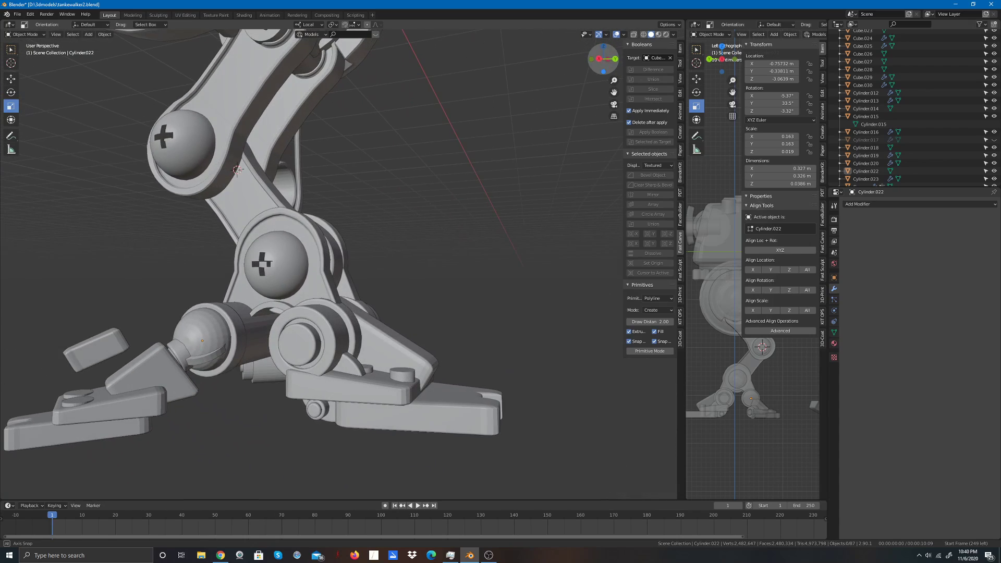
{"action": "left_click", "coordinate": [205, 361]}
{"action": "left_click_drag", "start_coordinate": [228, 346], "coordinate": [231, 345]}
{"action": "key", "text": "alt+a"}
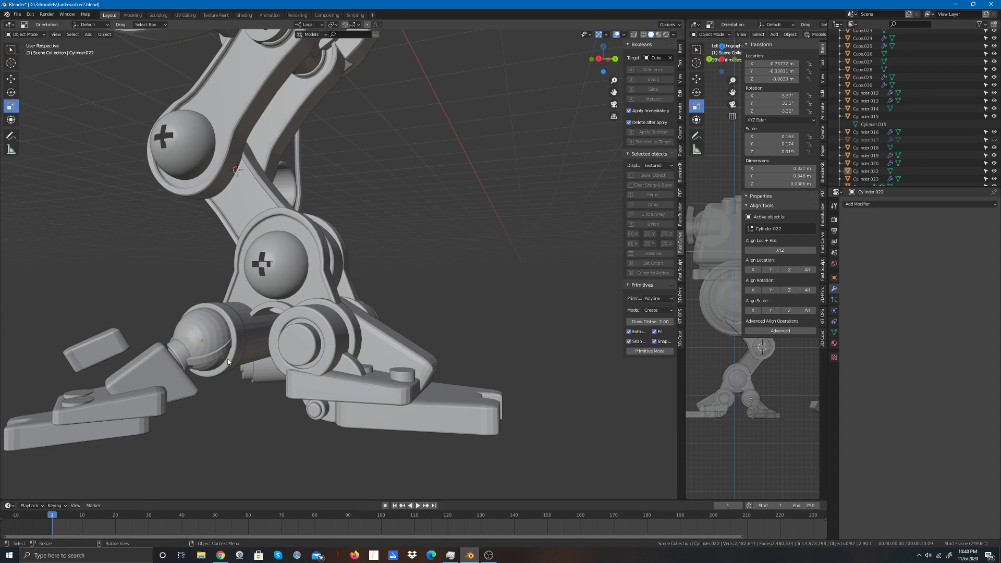
Step: Scale the ankle joint's sphere down uniformly to about 0.155
{"action": "left_click_drag", "start_coordinate": [594, 61], "coordinate": [689, 69]}
{"action": "mouse_move", "coordinate": [339, 271]}
{"action": "middle_mouse_down"}
{"action": "mouse_move", "coordinate": [306, 276]}
{"action": "mouse_move", "coordinate": [349, 270]}
{"action": "middle_mouse_up"}
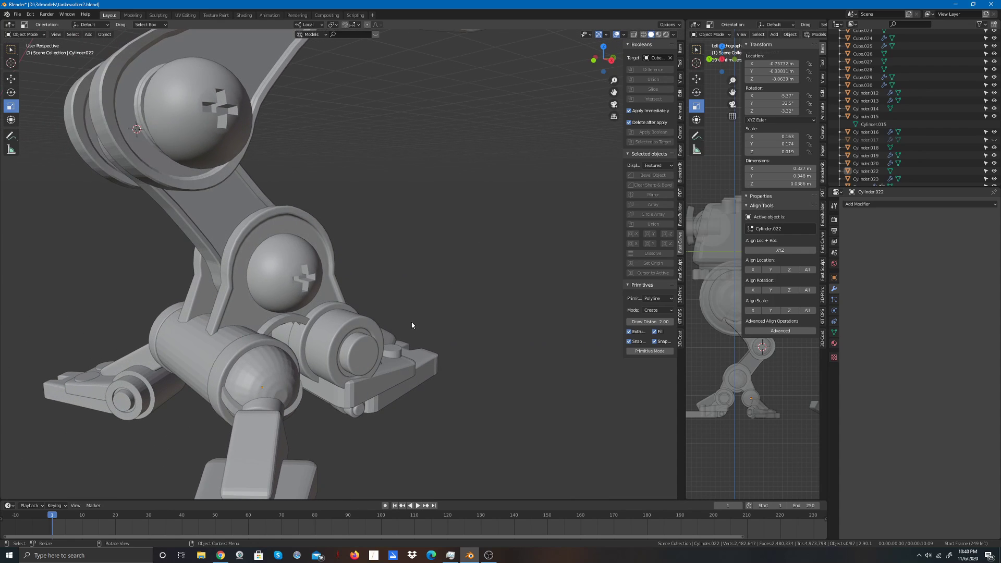
{"action": "left_click", "coordinate": [285, 358]}
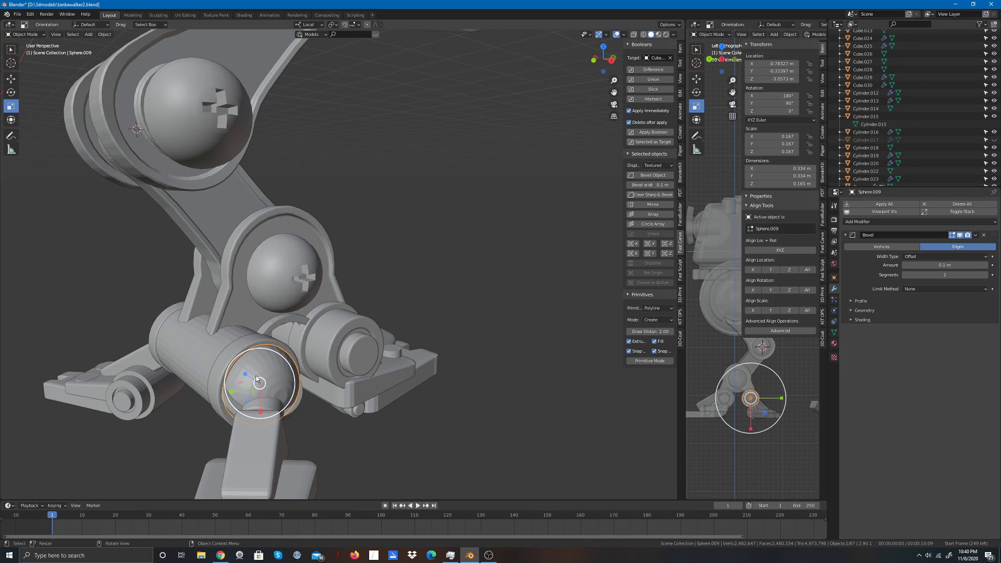
{"action": "left_click_drag", "start_coordinate": [282, 357], "coordinate": [281, 360]}
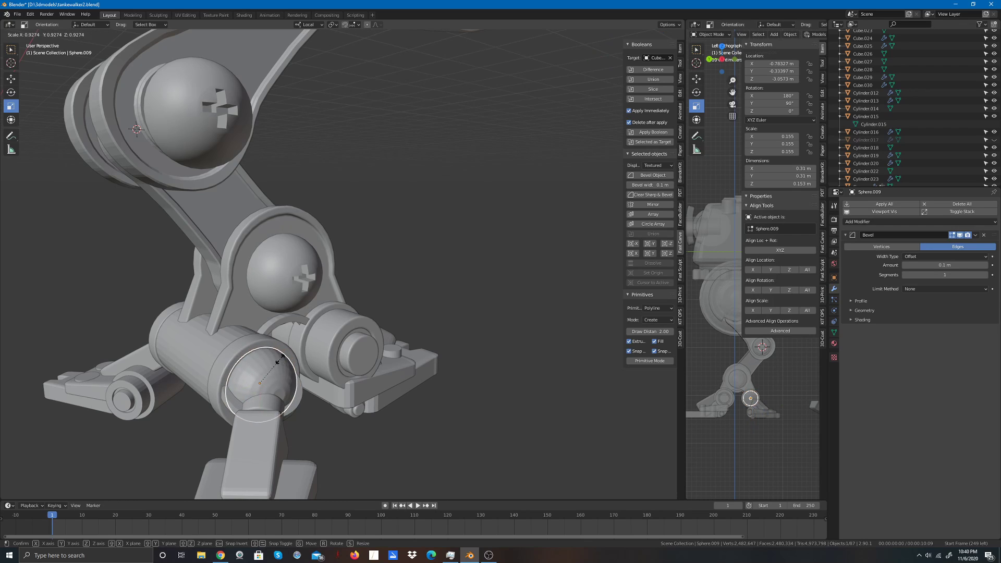
{"action": "left_click", "coordinate": [355, 435]}
Step: Shrink the disc around the sphere uniformly to a scale of about 0.153 in X and 0.163 in Y
{"action": "left_click", "coordinate": [296, 403]}
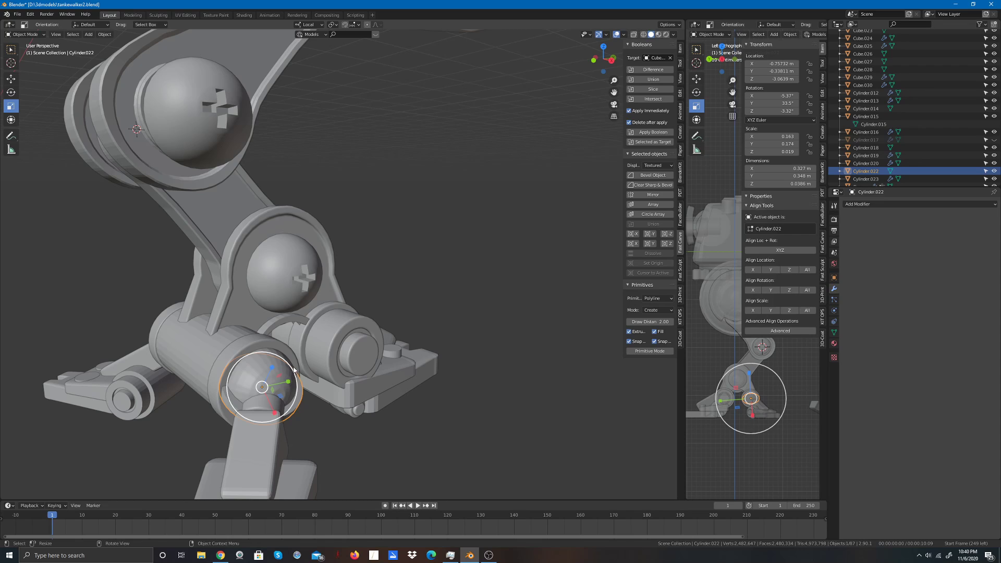
{"action": "left_click_drag", "start_coordinate": [287, 365], "coordinate": [285, 367]}
{"action": "left_click", "coordinate": [348, 398]}
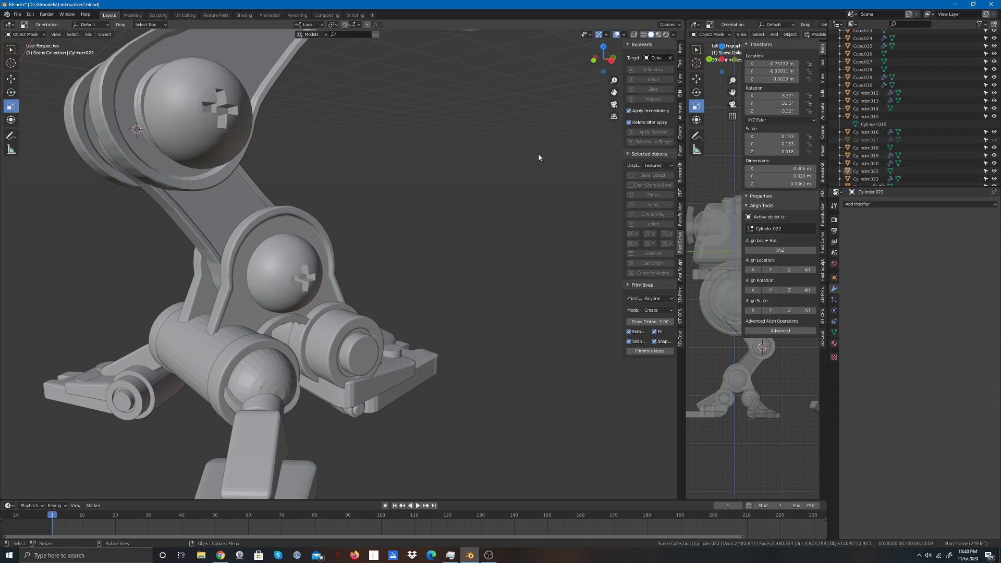
Step: Shift the disc about 0.02 m along its local Z, deeper into the ankle ball's housing
{"action": "left_click_drag", "start_coordinate": [605, 59], "coordinate": [560, 64]}
{"action": "left_click", "coordinate": [249, 338]}
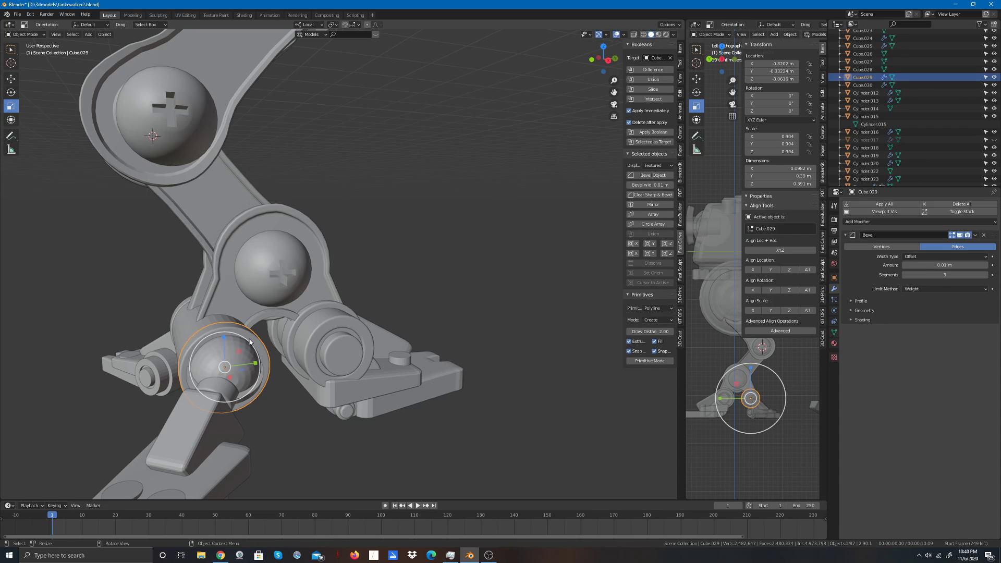
{"action": "left_click", "coordinate": [283, 441]}
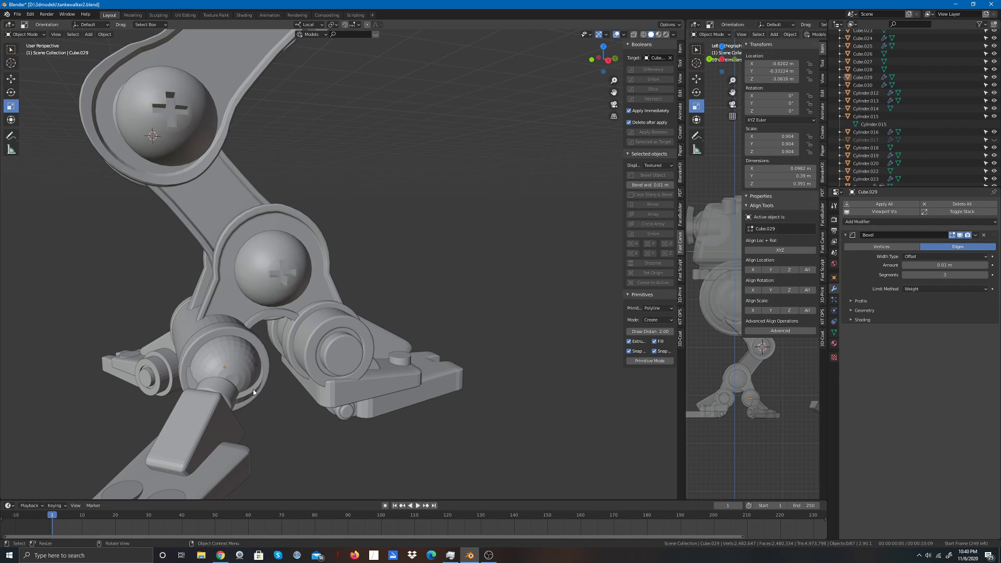
{"action": "left_click", "coordinate": [250, 396]}
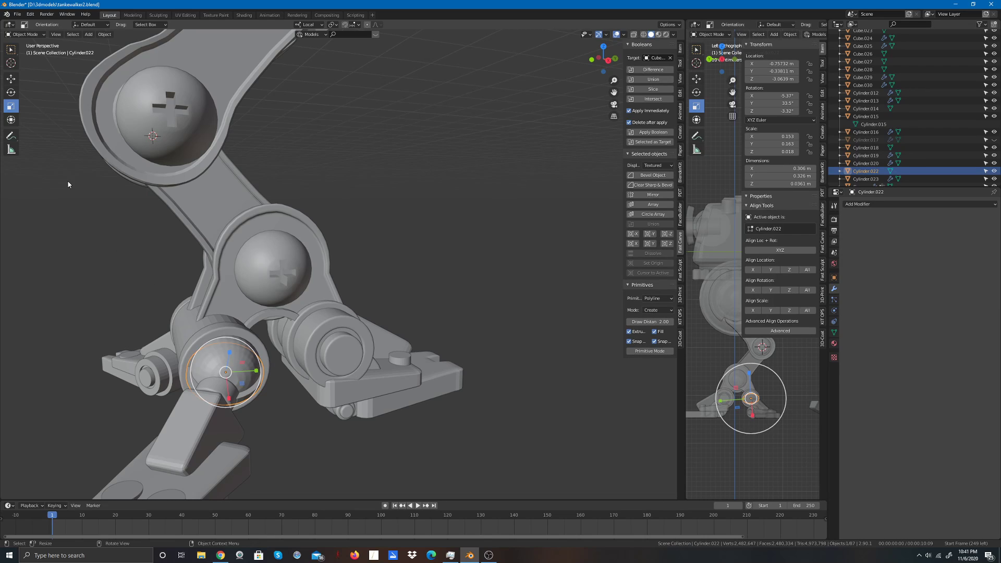
{"action": "left_click", "coordinate": [10, 78]}
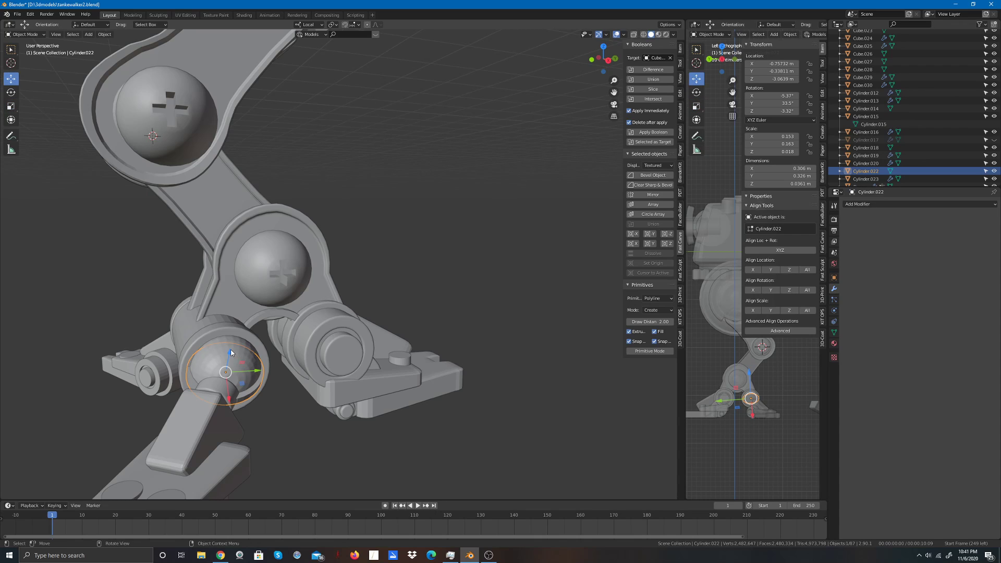
{"action": "left_click_drag", "start_coordinate": [231, 353], "coordinate": [231, 352]}
{"action": "left_click", "coordinate": [276, 456]}
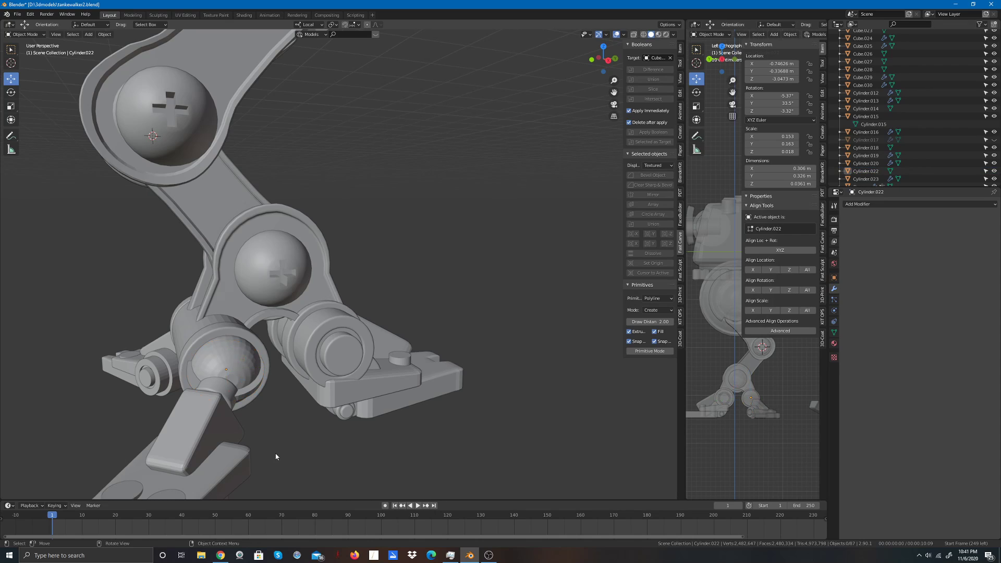
Step: Duplicate the disc around the ankle ball and place the copy in the open space below the foot joint
{"action": "left_click", "coordinate": [248, 340]}
{"action": "left_click", "coordinate": [422, 285]}
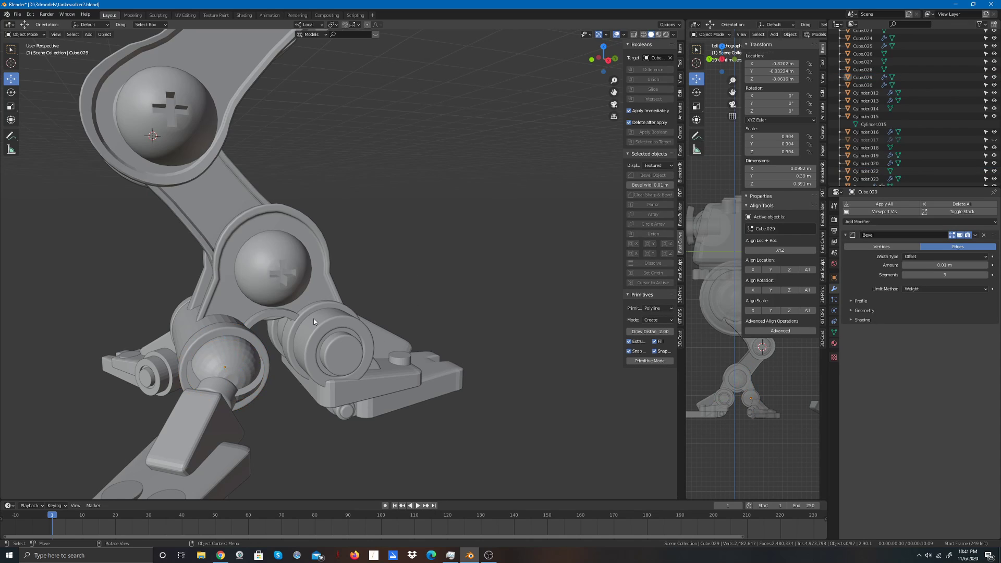
{"action": "left_click", "coordinate": [253, 386]}
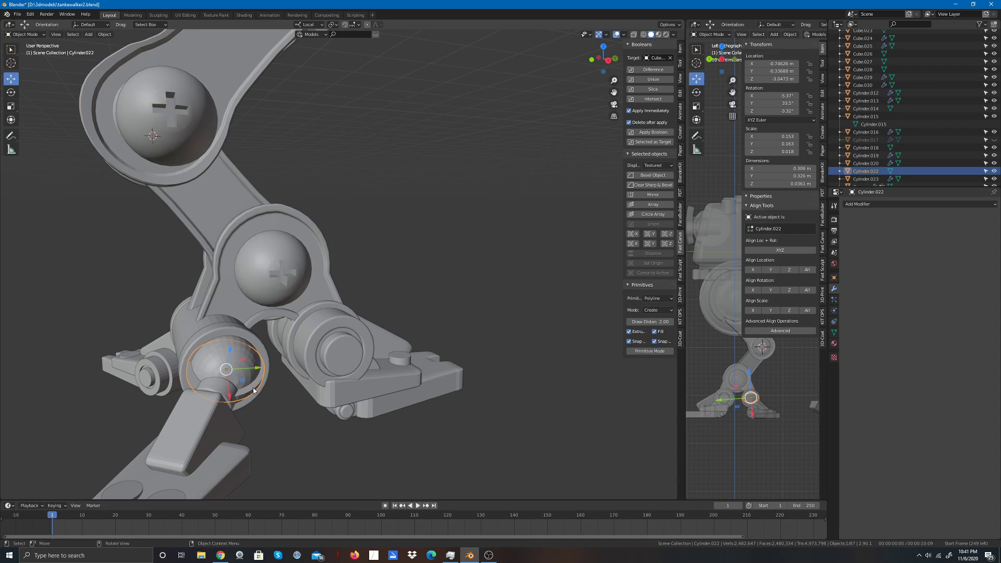
{"action": "key", "text": "shift+d"}
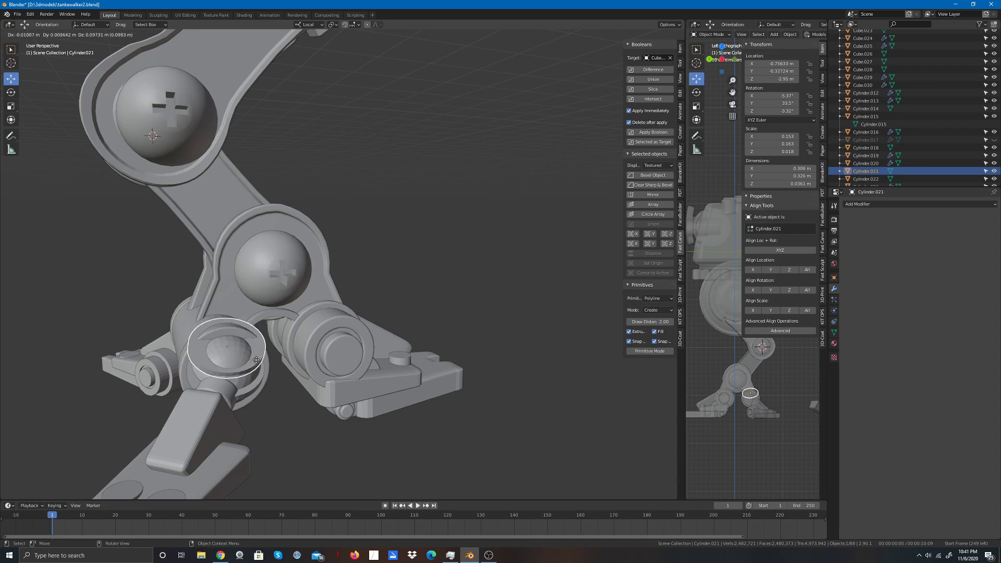
{"action": "left_click", "coordinate": [339, 459]}
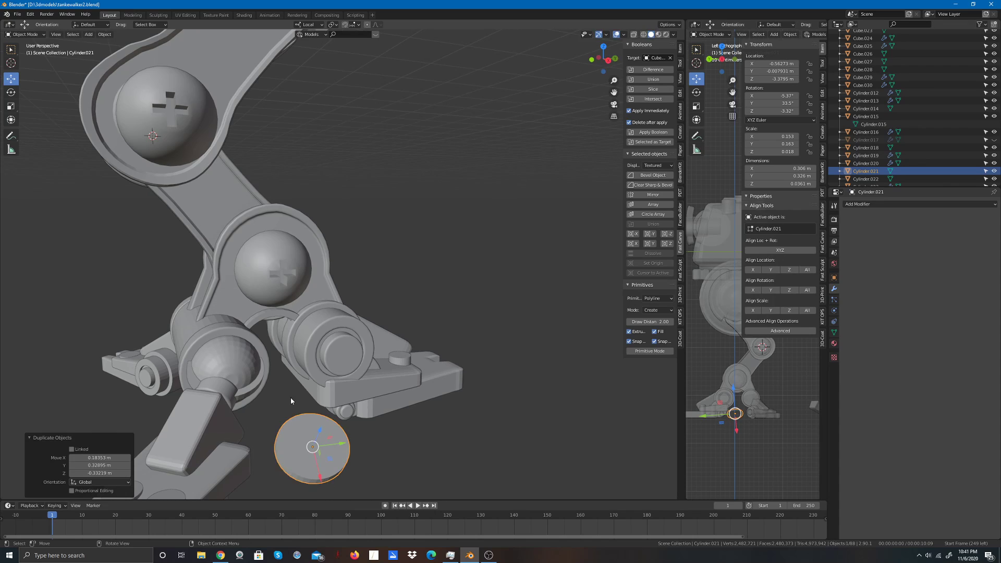
Step: Rotate the duplicated disc about 53.6° around its local Y axis
{"action": "key", "text": "shift+space"}
{"action": "key", "text": "r"}
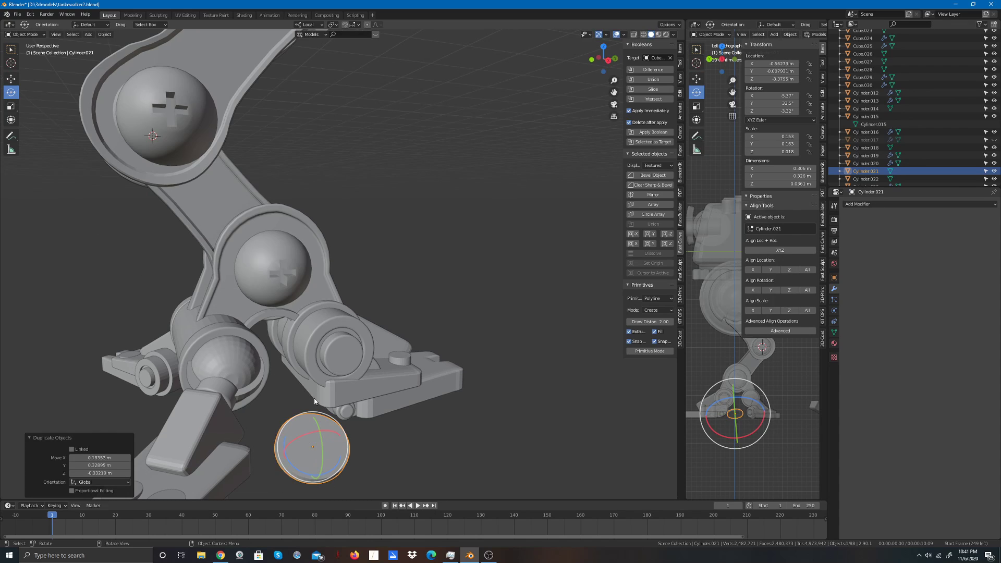
{"action": "key", "text": "r"}
{"action": "key", "text": "y"}
{"action": "key", "text": "y"}
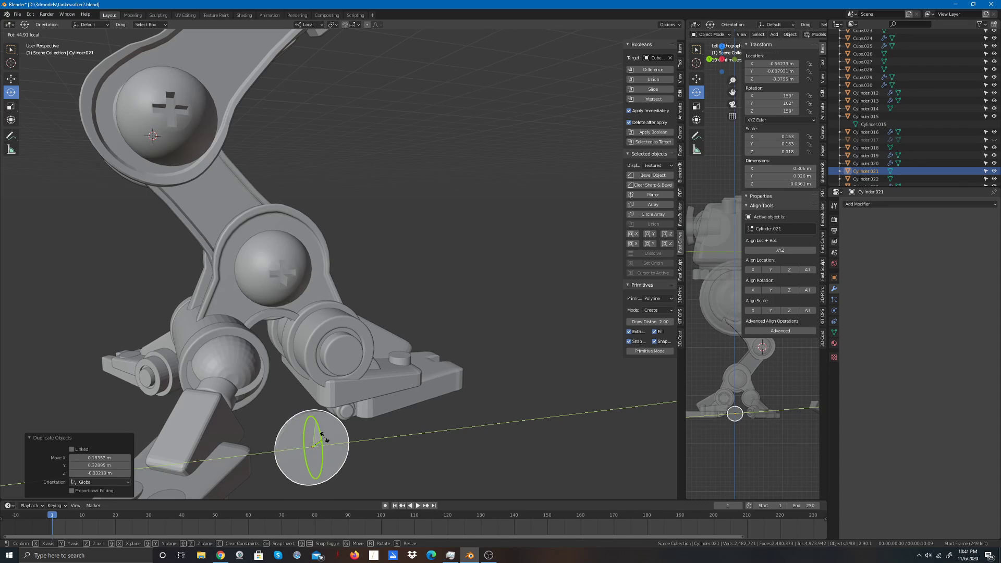
{"action": "left_click", "coordinate": [326, 442]}
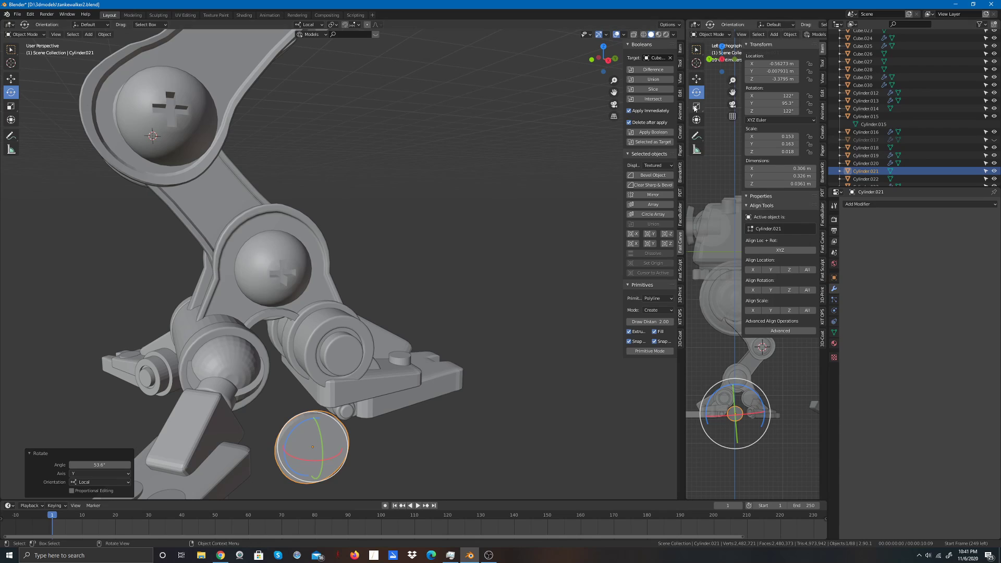
Step: Set the duplicated disc's Y rotation to exactly 90°
{"action": "left_click", "coordinate": [679, 47]}
{"action": "left_click", "coordinate": [649, 103]}
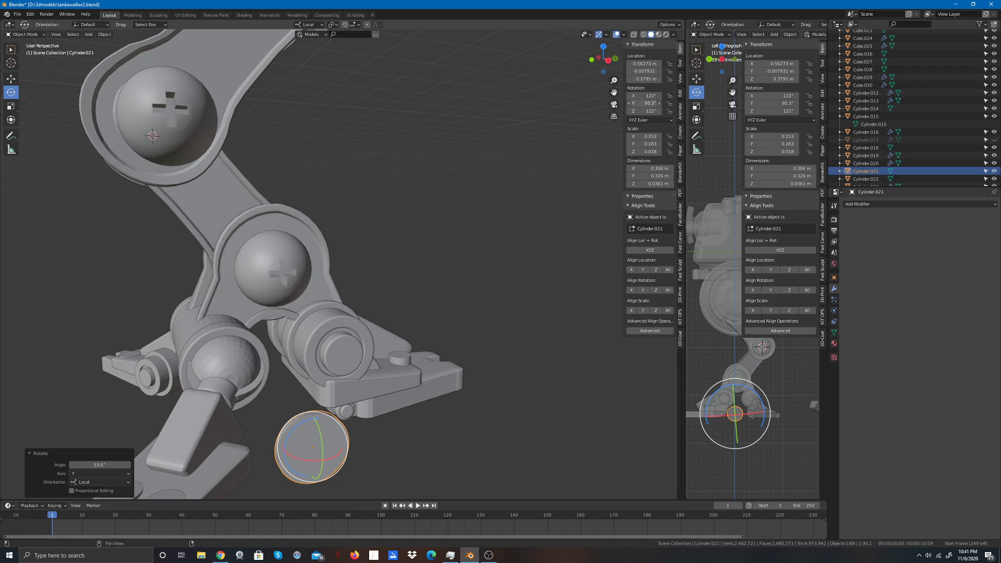
{"action": "type", "text": "90"}
{"action": "key", "text": "Return"}
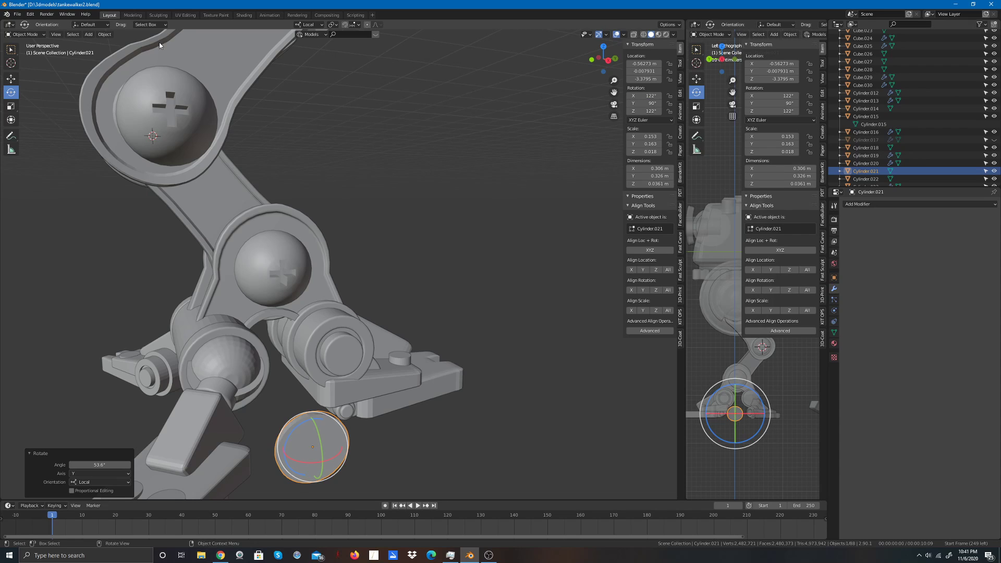
Step: Move the upright disc back over the ankle ball, finishing with a shift of about 0.094 m along its local Y
{"action": "left_click", "coordinate": [15, 82]}
{"action": "left_click_drag", "start_coordinate": [320, 464], "coordinate": [263, 409]}
{"action": "left_click_drag", "start_coordinate": [243, 443], "coordinate": [254, 367]}
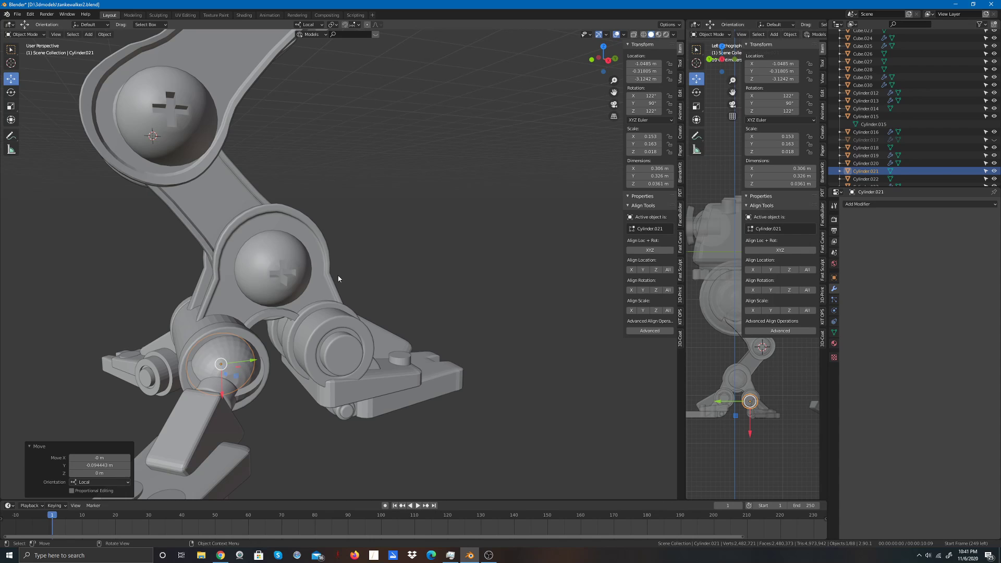
Step: Seat the disc against the housing's end by moving it about 0.289 m along local Z and -0.058 m along local X
{"action": "left_click_drag", "start_coordinate": [606, 58], "coordinate": [694, 43]}
{"action": "left_click_drag", "start_coordinate": [362, 368], "coordinate": [442, 363]}
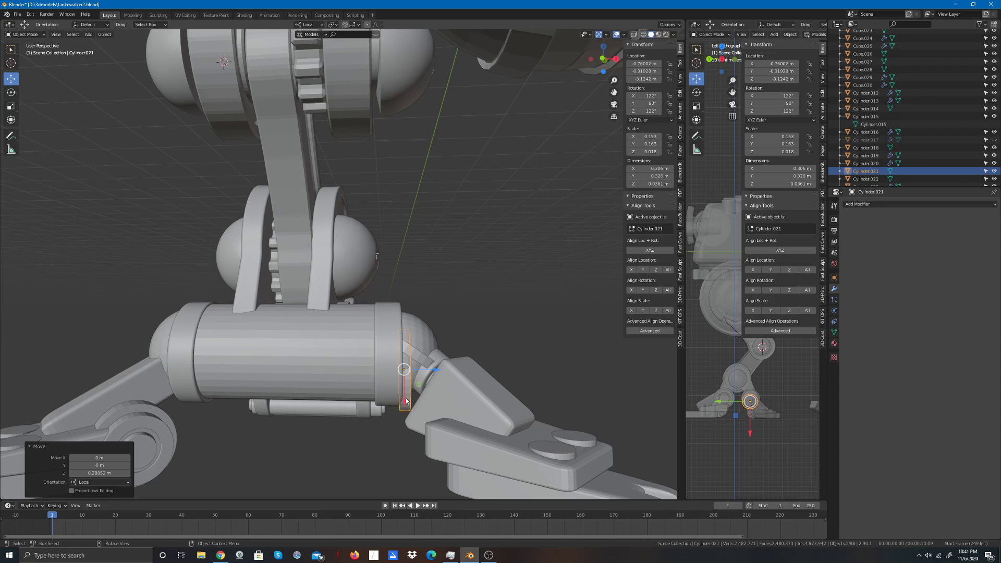
{"action": "left_click_drag", "start_coordinate": [404, 407], "coordinate": [405, 391]}
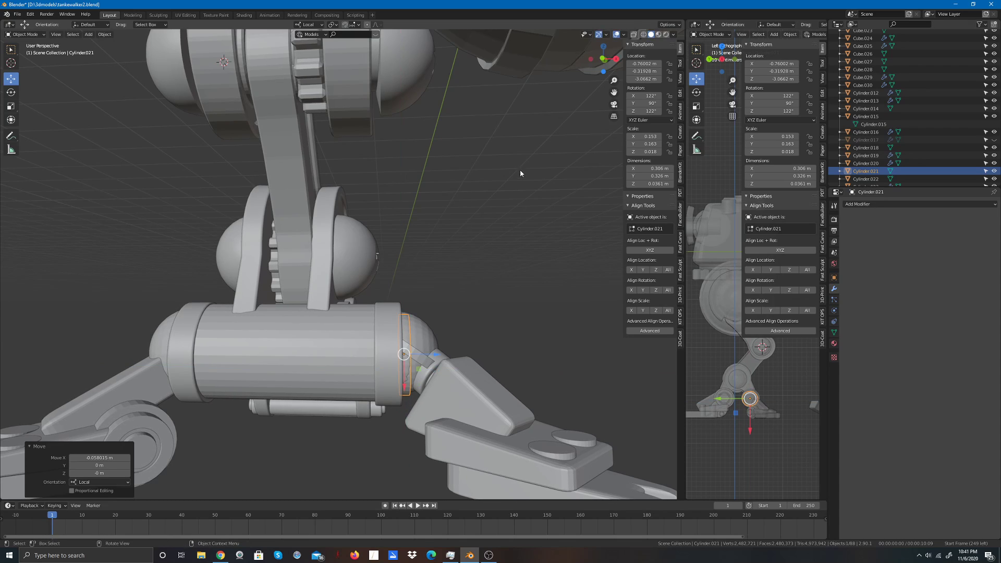
Step: Shift the disc about -0.010 m along its local Y to centre it on the ankle ball in side view
{"action": "left_click_drag", "start_coordinate": [613, 55], "coordinate": [494, 55]}
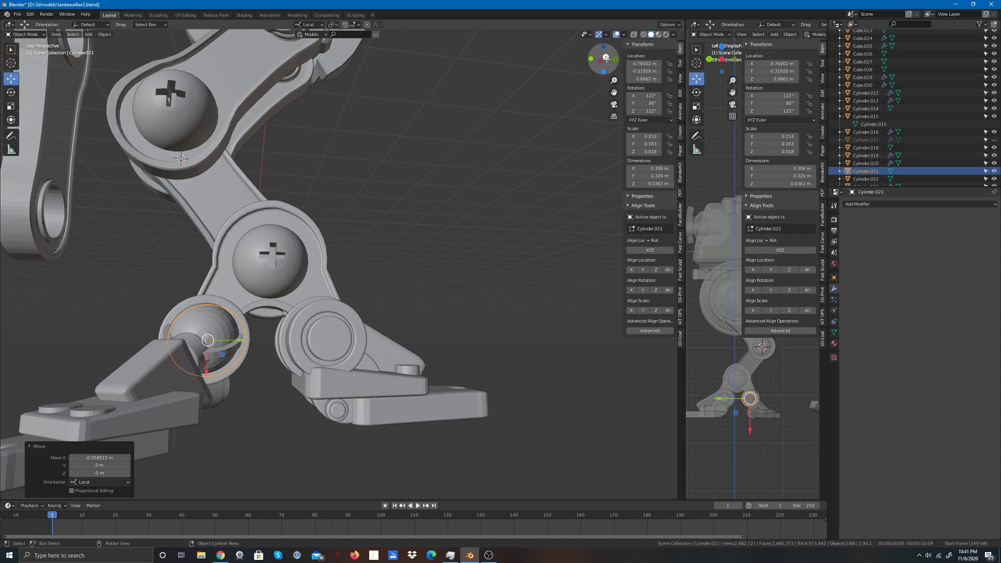
{"action": "left_click", "coordinate": [605, 57]}
{"action": "key", "text": "g"}
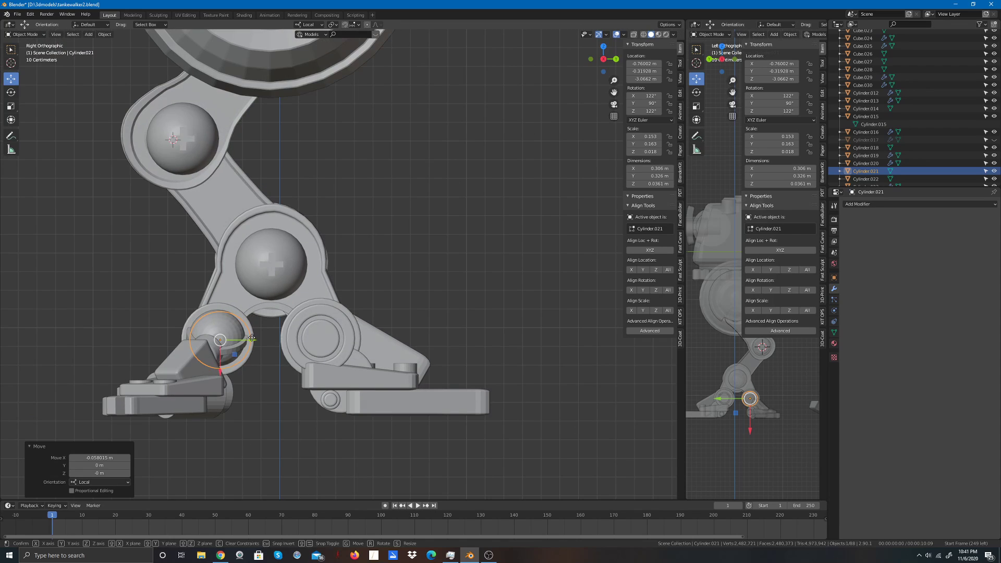
{"action": "key", "text": "y"}
{"action": "left_click", "coordinate": [233, 323]}
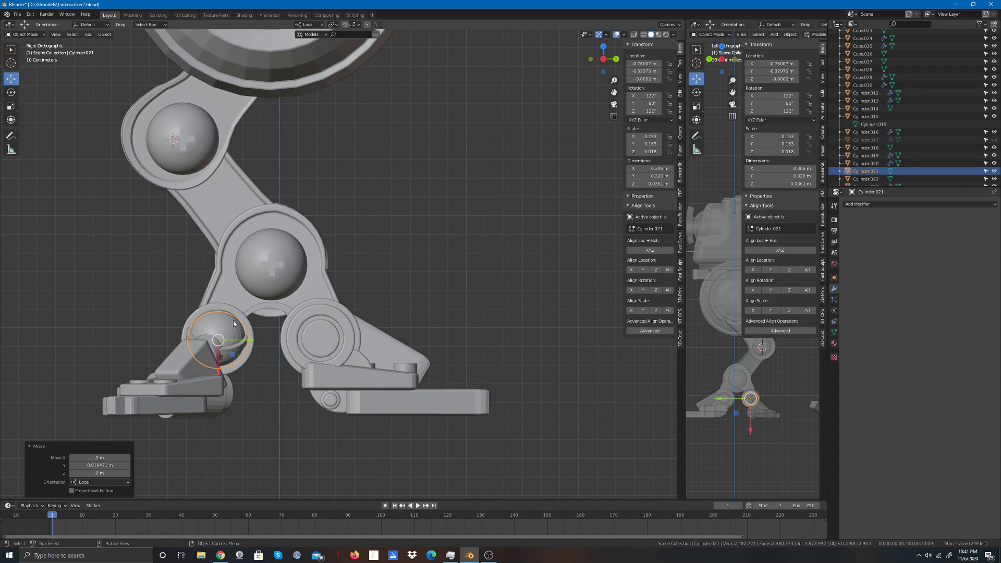
Step: Enlarge the disc uniformly to a scale of about 0.169 in X, 0.180 in Y and 0.020 in Z
{"action": "left_click", "coordinate": [7, 103]}
{"action": "scroll", "coordinate": [229, 352], "scroll_direction": "up", "scroll_amount": 1}
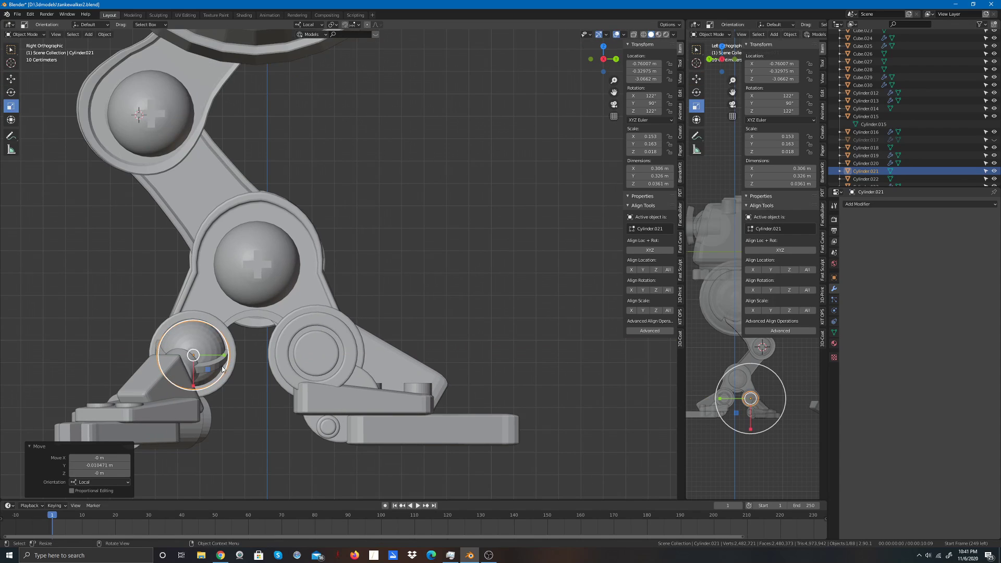
{"action": "left_click_drag", "start_coordinate": [208, 385], "coordinate": [209, 384]}
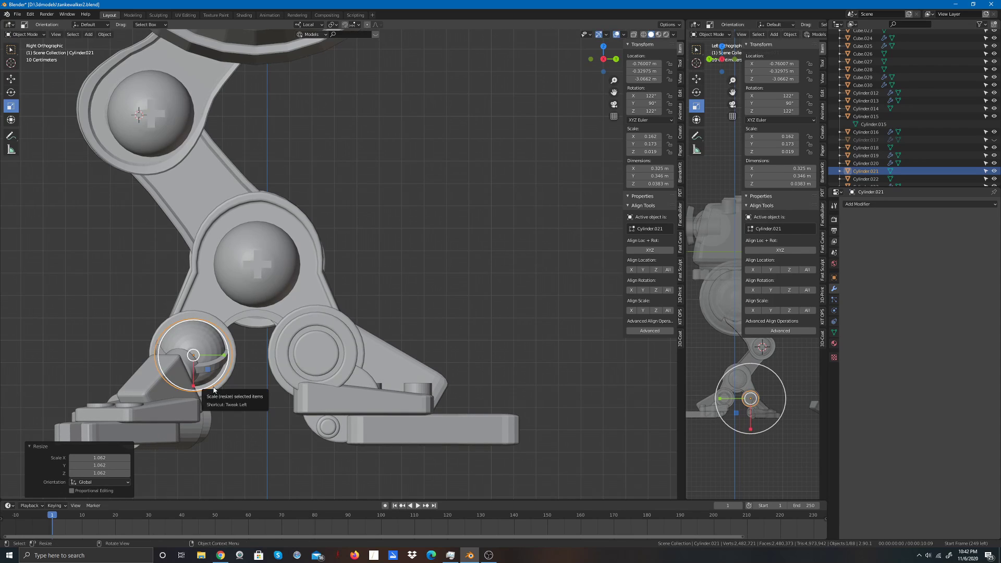
{"action": "left_click_drag", "start_coordinate": [600, 57], "coordinate": [593, 58]}
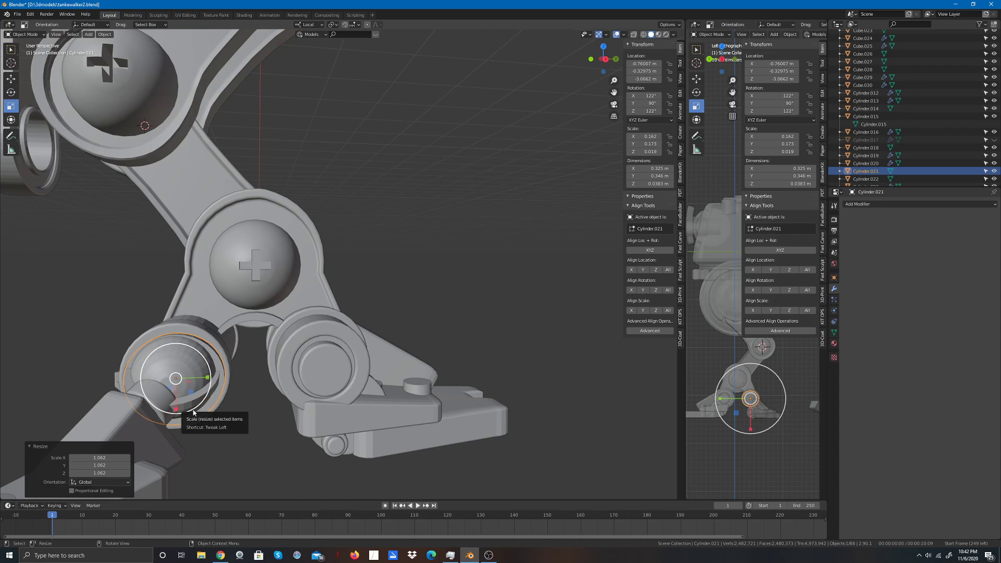
{"action": "left_click_drag", "start_coordinate": [193, 412], "coordinate": [196, 415]}
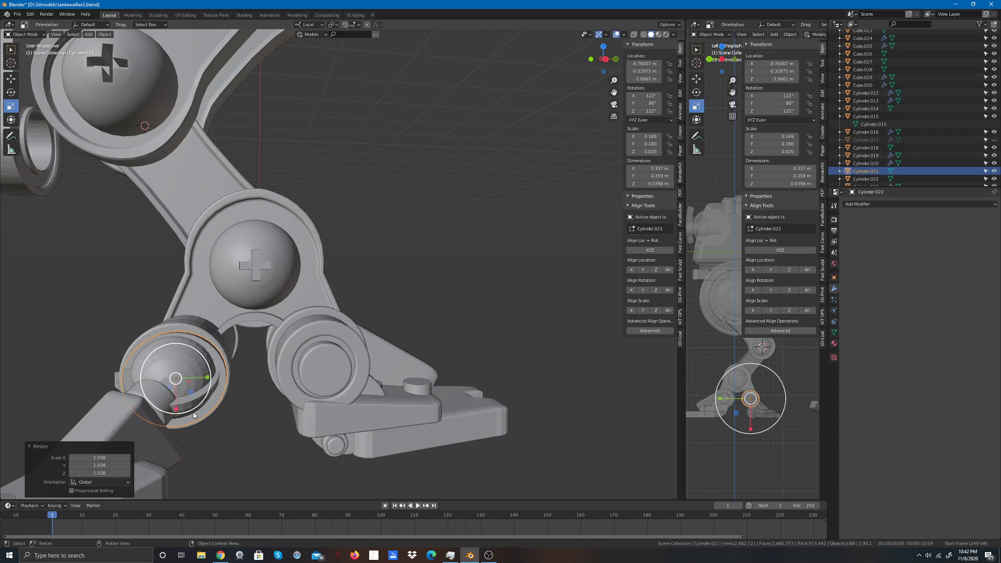
Step: Nudge the disc about 0.004 m upward and 0.006 m along its local Y to centre it on the housing
{"action": "left_click", "coordinate": [605, 59]}
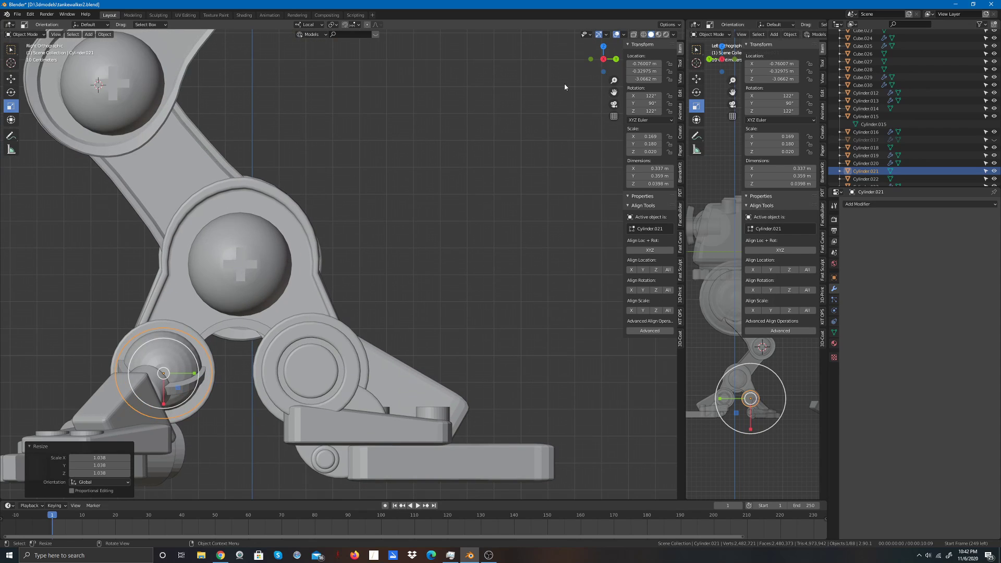
{"action": "left_click", "coordinate": [603, 59]}
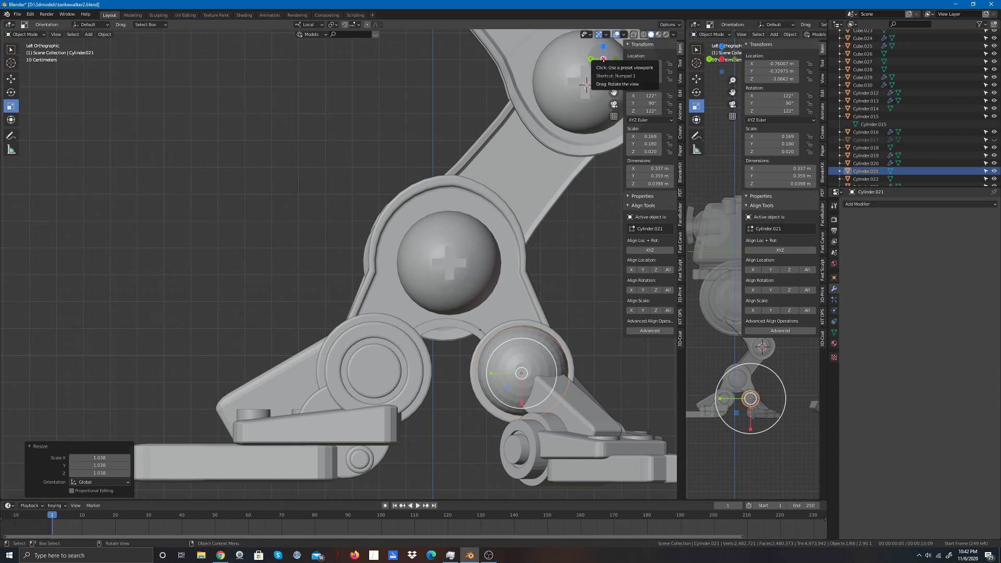
{"action": "left_click", "coordinate": [603, 59]}
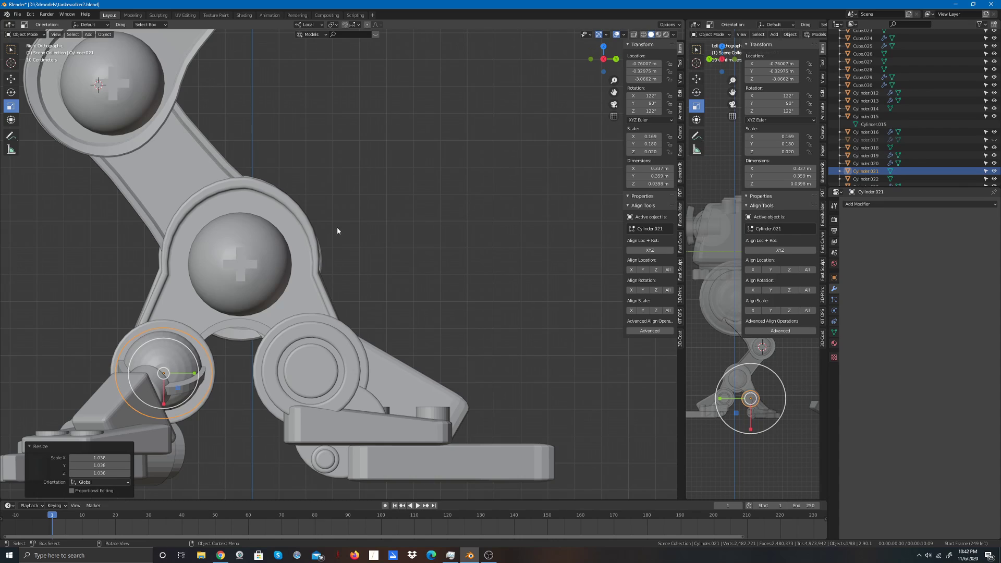
{"action": "left_click", "coordinate": [10, 78]}
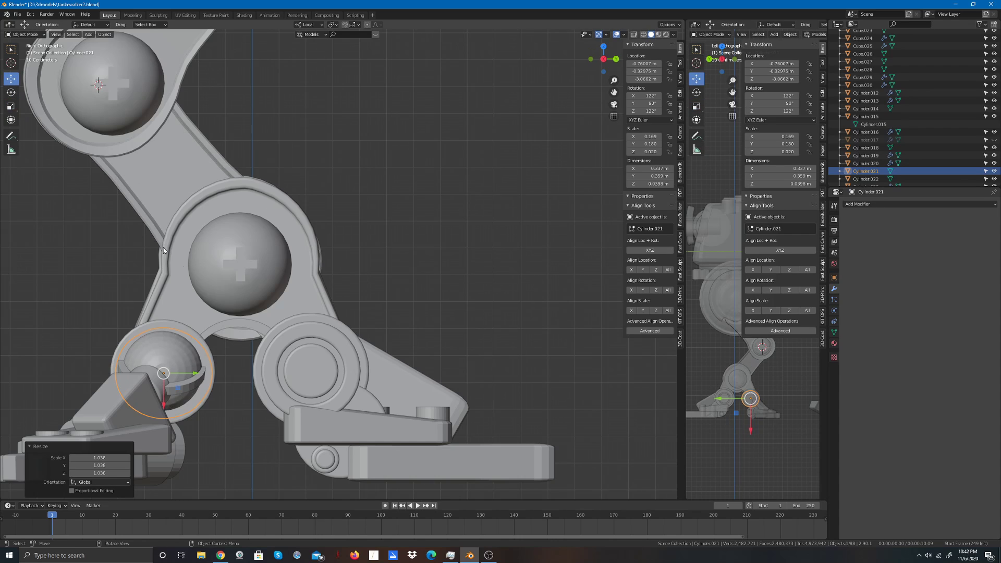
{"action": "scroll", "coordinate": [211, 377], "scroll_direction": "down", "scroll_amount": 2}
{"action": "left_click_drag", "start_coordinate": [218, 372], "coordinate": [218, 369]}
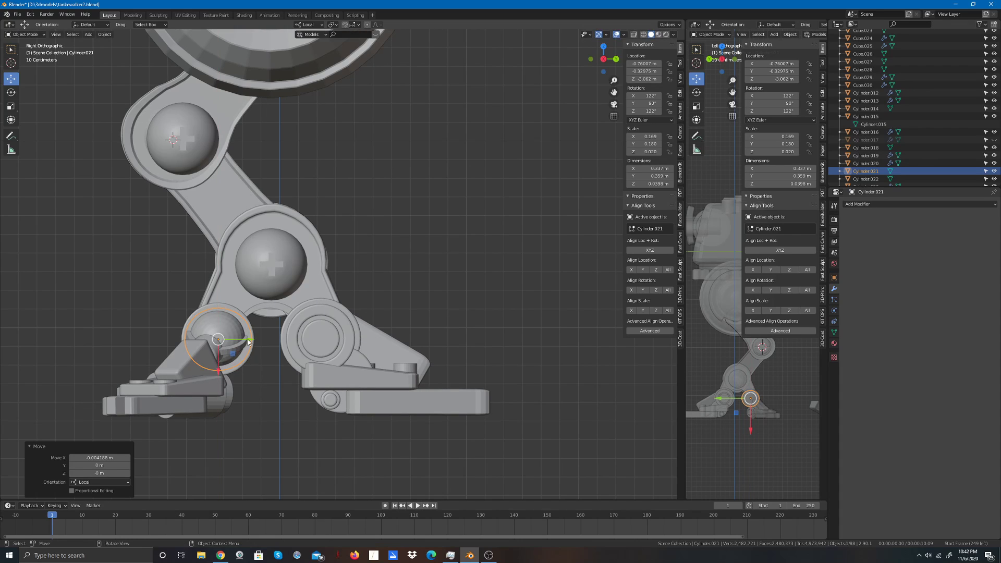
{"action": "left_click_drag", "start_coordinate": [248, 339], "coordinate": [250, 341]}
Step: Examine how the sphere, disc and connector block line up at the ankle joint from the side, back and perspective
{"action": "left_click", "coordinate": [233, 315]}
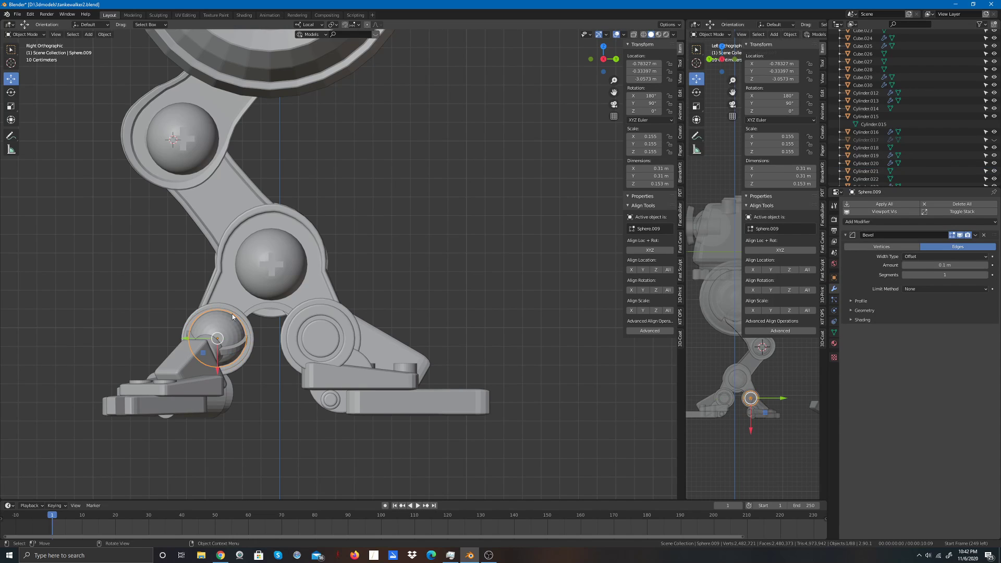
{"action": "left_click", "coordinate": [439, 277]}
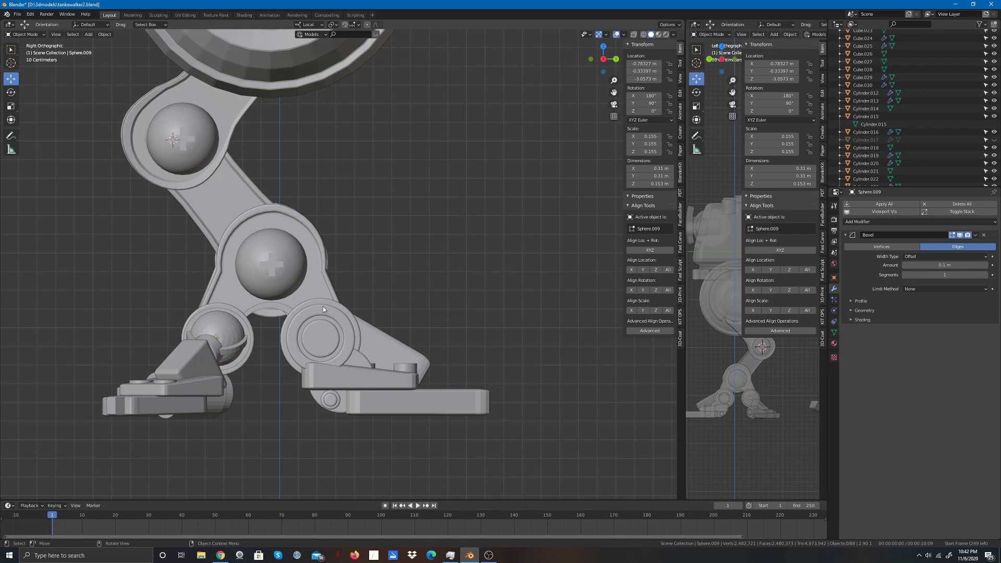
{"action": "left_click", "coordinate": [243, 324]}
{"action": "left_click", "coordinate": [616, 59]}
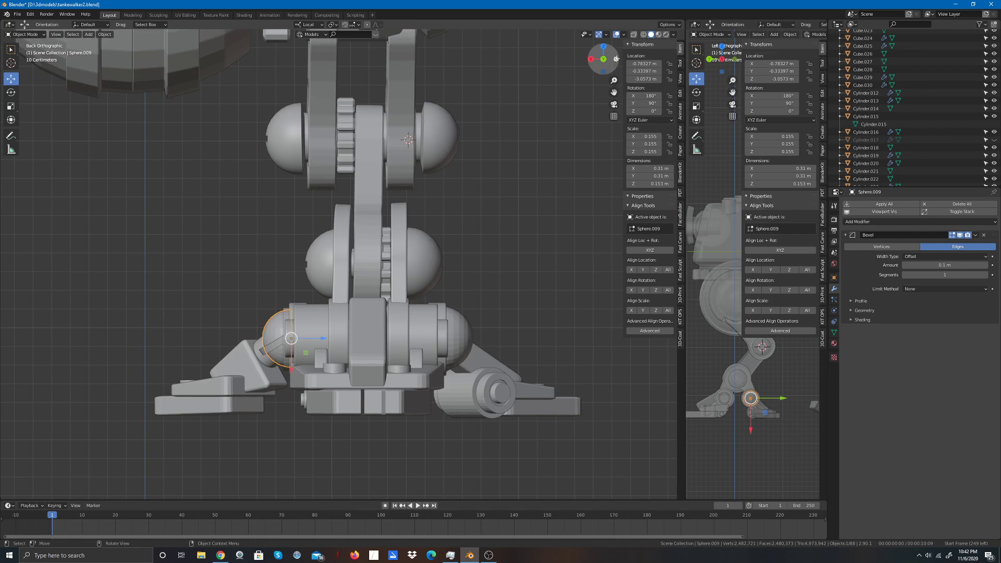
{"action": "left_click", "coordinate": [267, 261]}
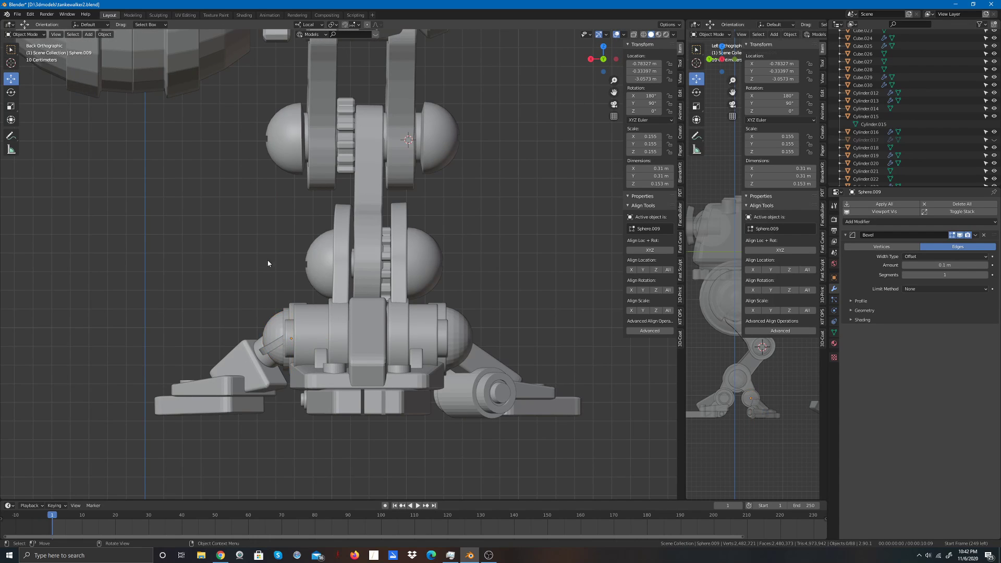
{"action": "left_click", "coordinate": [286, 316]}
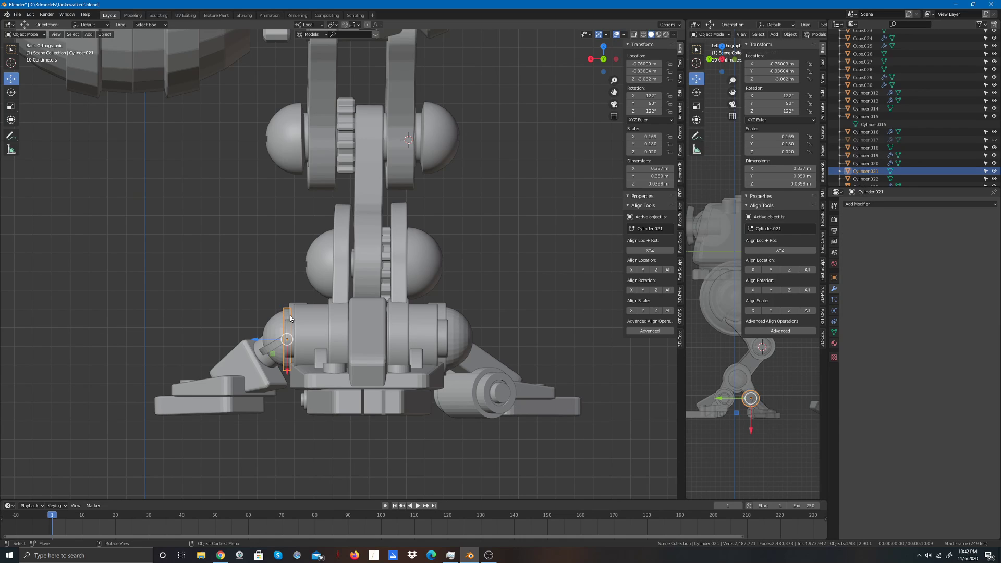
{"action": "left_click", "coordinate": [291, 314]}
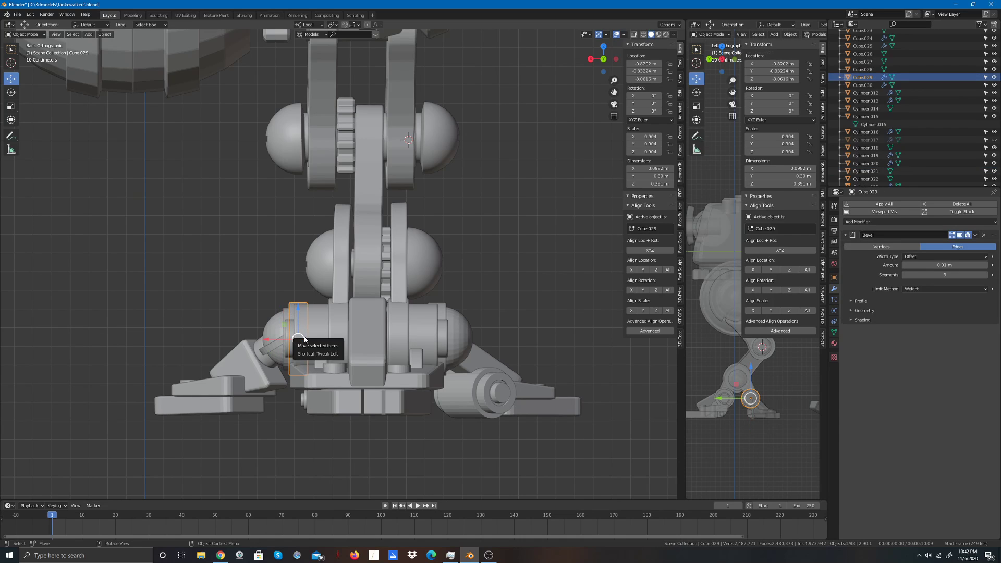
{"action": "left_click", "coordinate": [287, 314]}
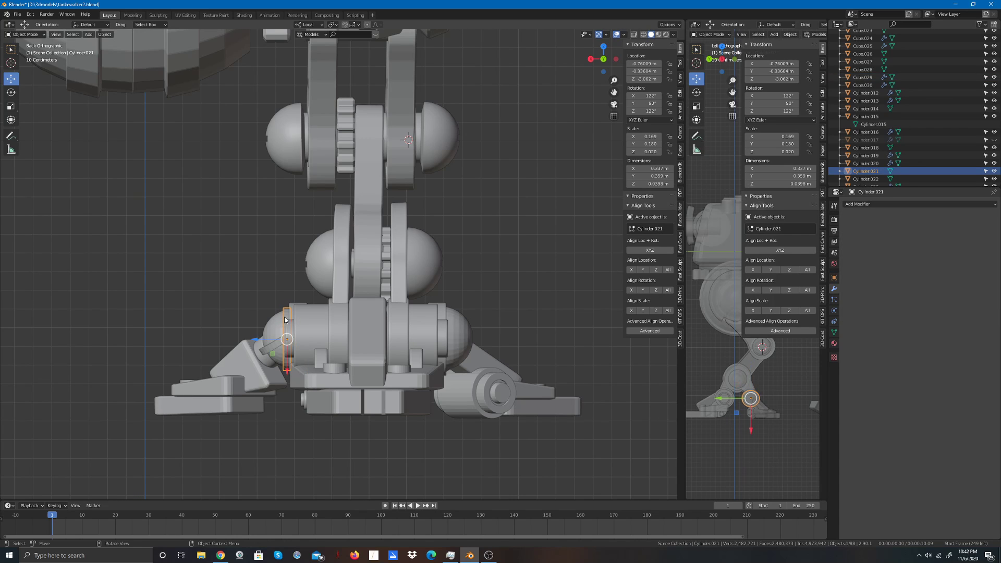
{"action": "mouse_move", "coordinate": [591, 63]}
{"action": "left_mouse_down"}
{"action": "mouse_move", "coordinate": [581, 61]}
{"action": "mouse_move", "coordinate": [590, 64]}
{"action": "left_mouse_up"}
{"action": "left_click", "coordinate": [280, 466]}
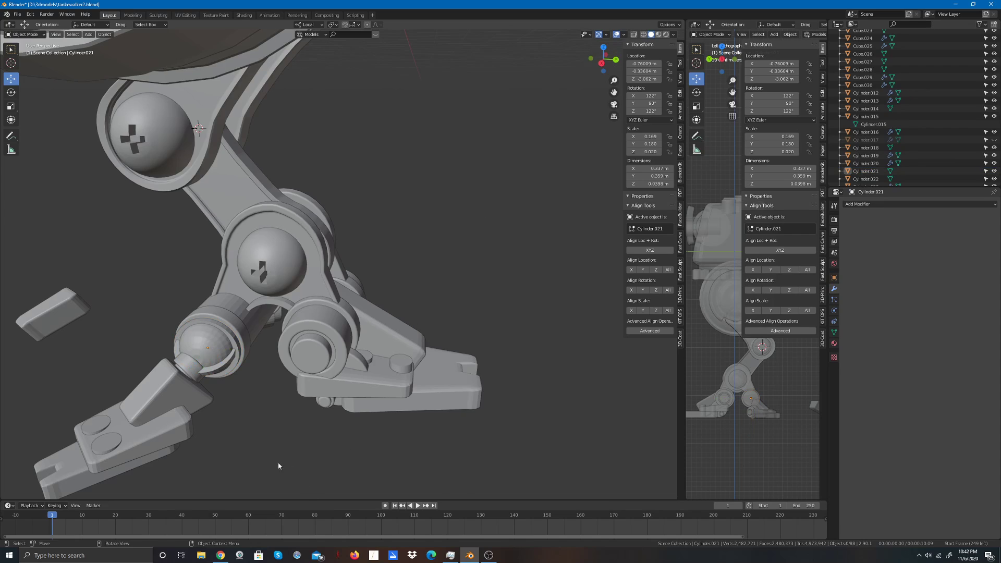
Step: Select the thin disc around the ankle ball and bring up the Fast Carve boolean tools
{"action": "left_click", "coordinate": [234, 345]}
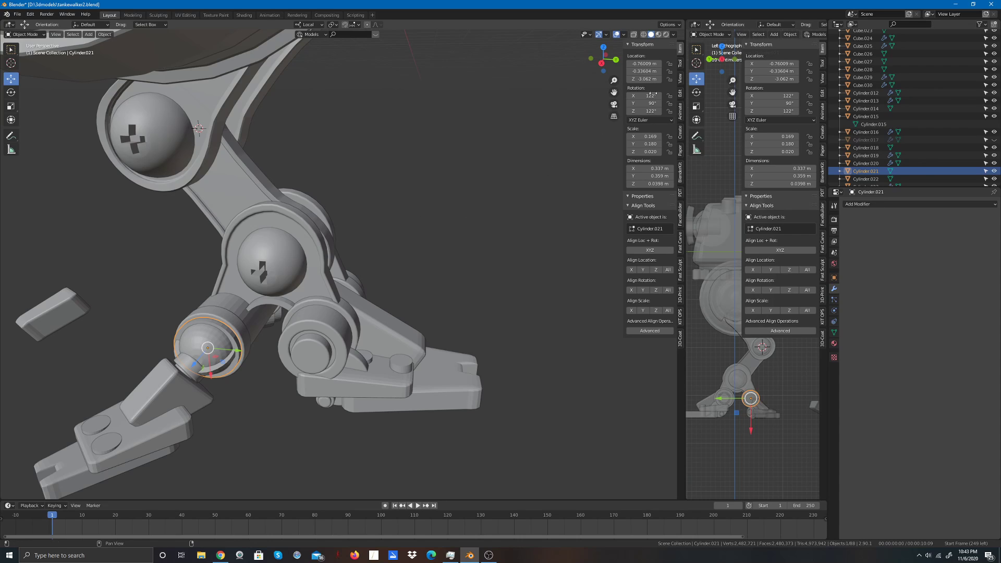
{"action": "left_click", "coordinate": [680, 244]}
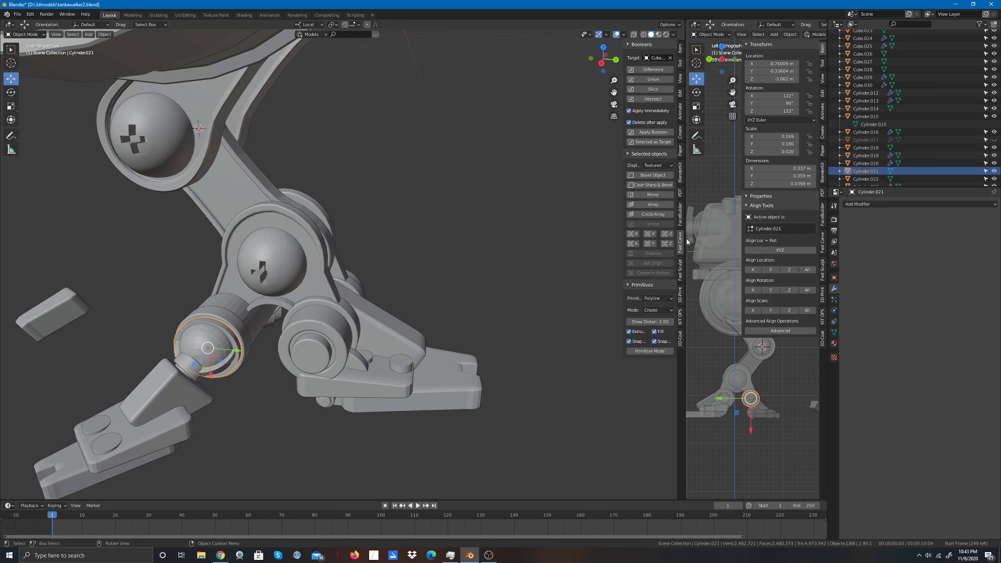
Step: Open the preferences at the add-ons section, save the preferences and close them
{"action": "left_click", "coordinate": [31, 14]}
{"action": "left_click", "coordinate": [55, 126]}
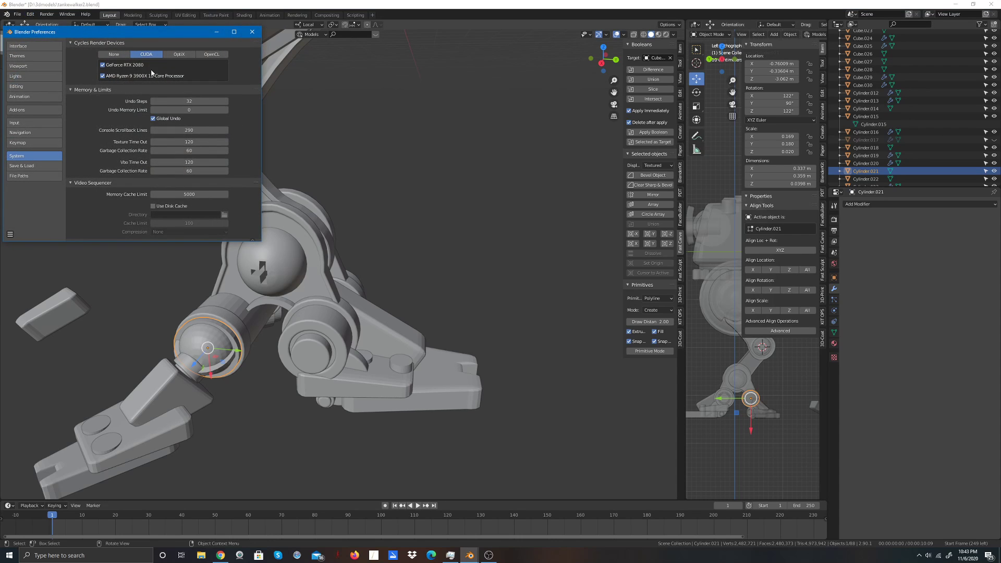
{"action": "left_click", "coordinate": [32, 110]}
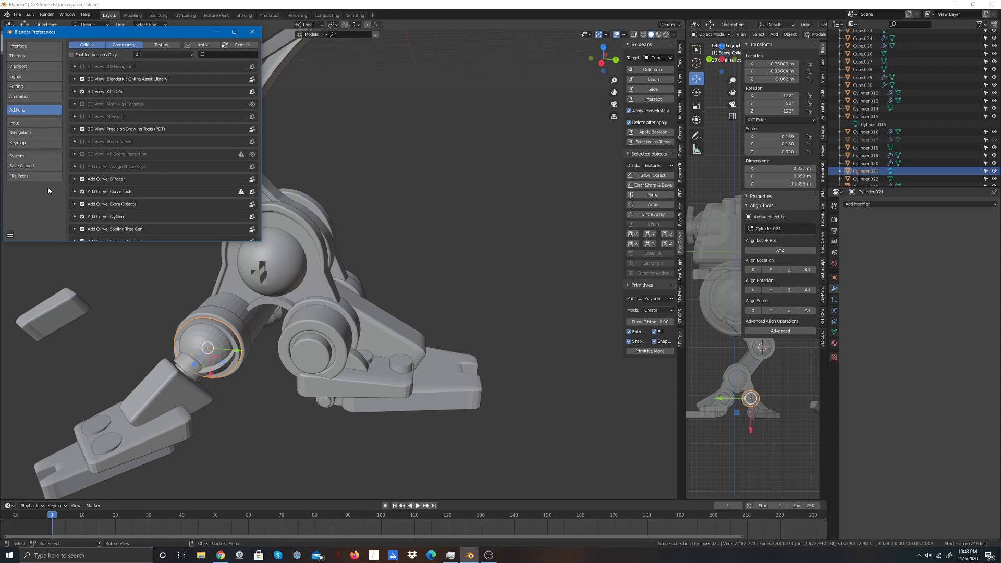
{"action": "left_click", "coordinate": [10, 234]}
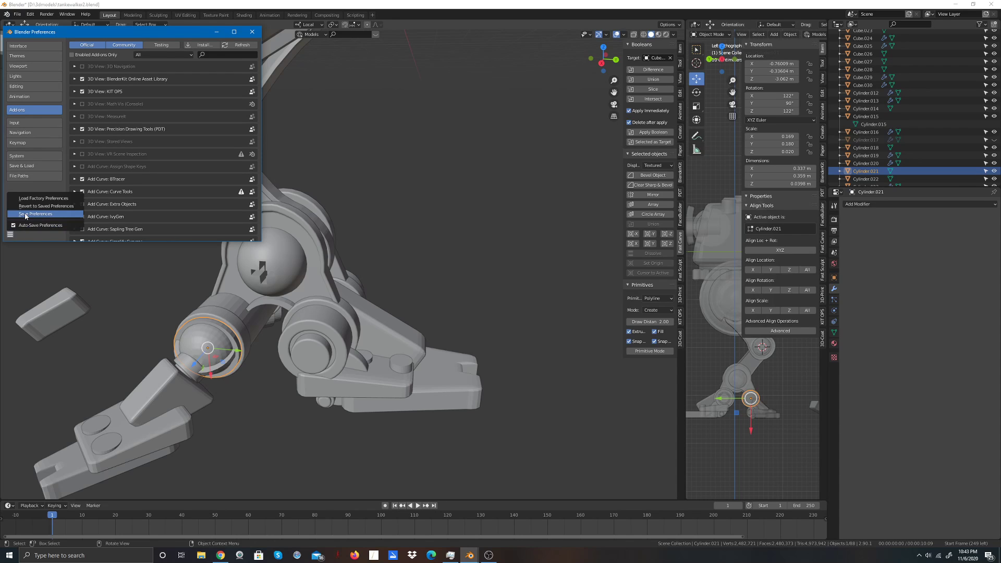
{"action": "left_click", "coordinate": [253, 32]}
Step: Set the ankle's housing ring as the boolean target and slice it with the selected disc
{"action": "scroll", "coordinate": [427, 198], "scroll_direction": "up", "scroll_amount": 2}
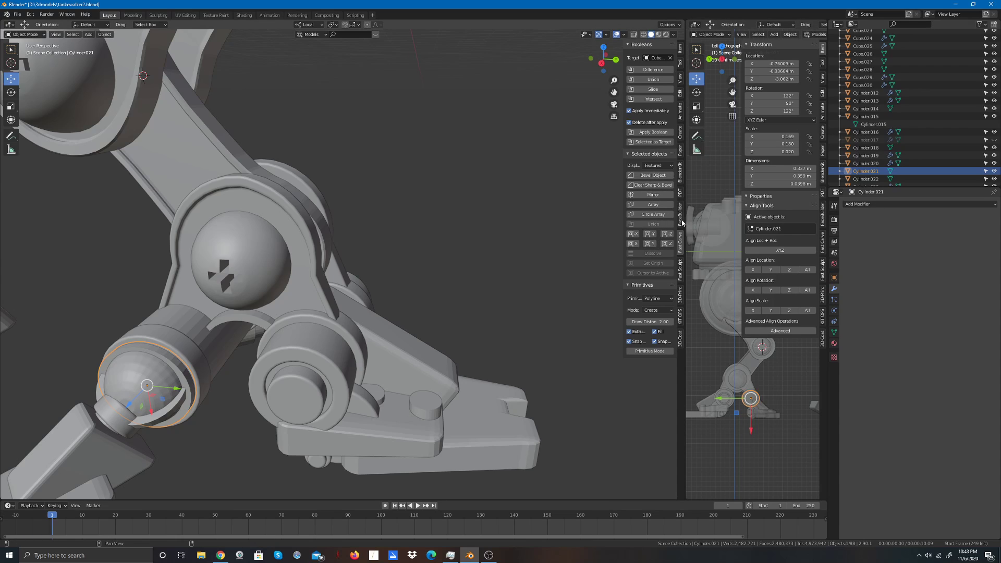
{"action": "left_click", "coordinate": [658, 79]}
{"action": "left_click", "coordinate": [670, 58]}
{"action": "left_click", "coordinate": [669, 58]}
{"action": "left_click", "coordinate": [652, 89]}
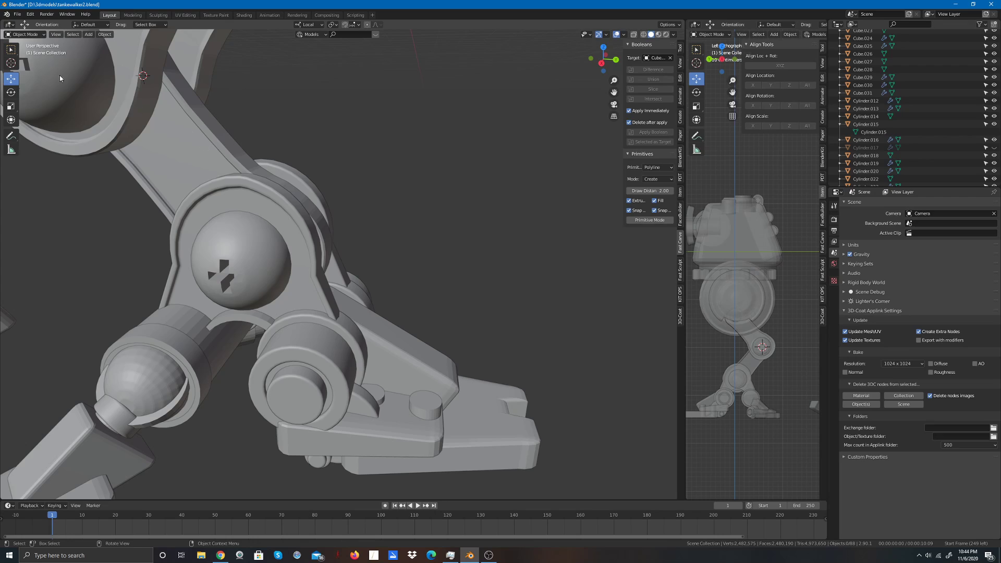
Step: Move the sliced disc piece out of the ankle ring by about -4.11 m along X and deselect it
{"action": "left_click", "coordinate": [184, 369]}
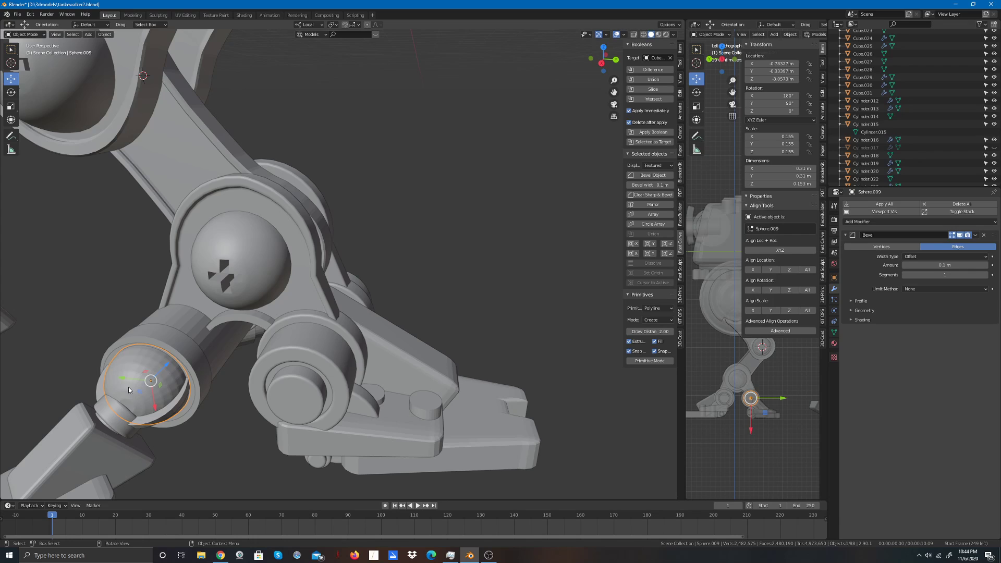
{"action": "left_click", "coordinate": [189, 405]}
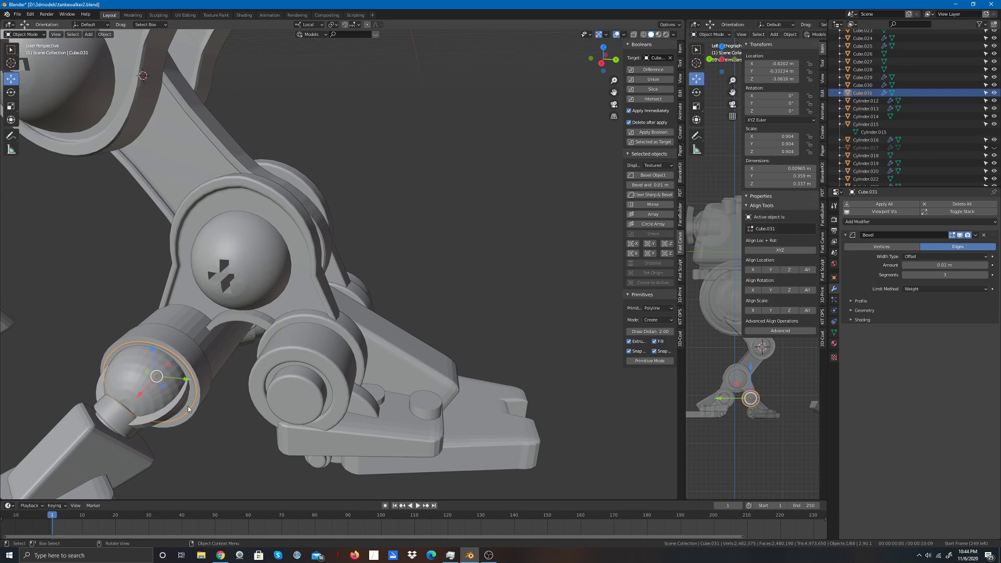
{"action": "key", "text": "g"}
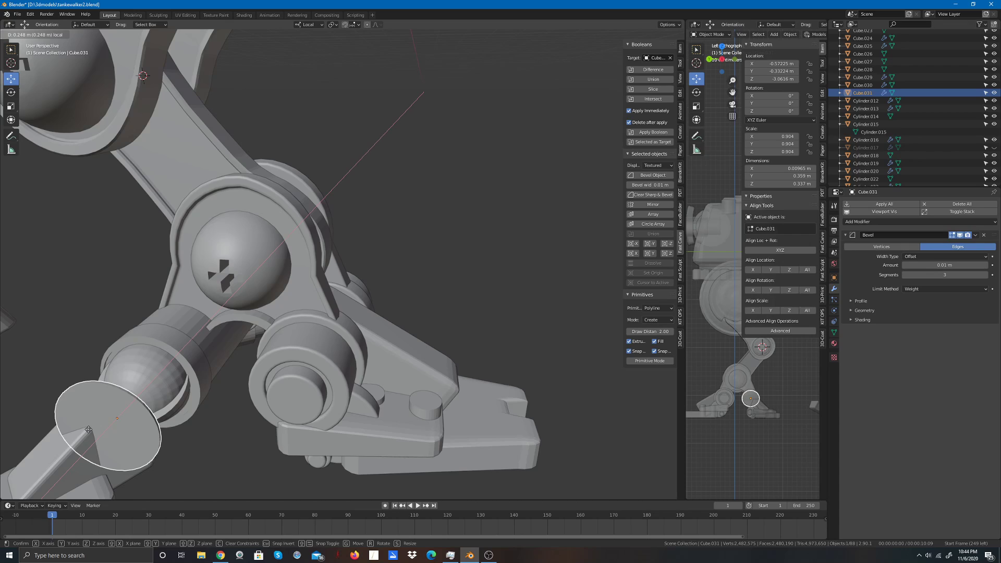
{"action": "key", "text": "x"}
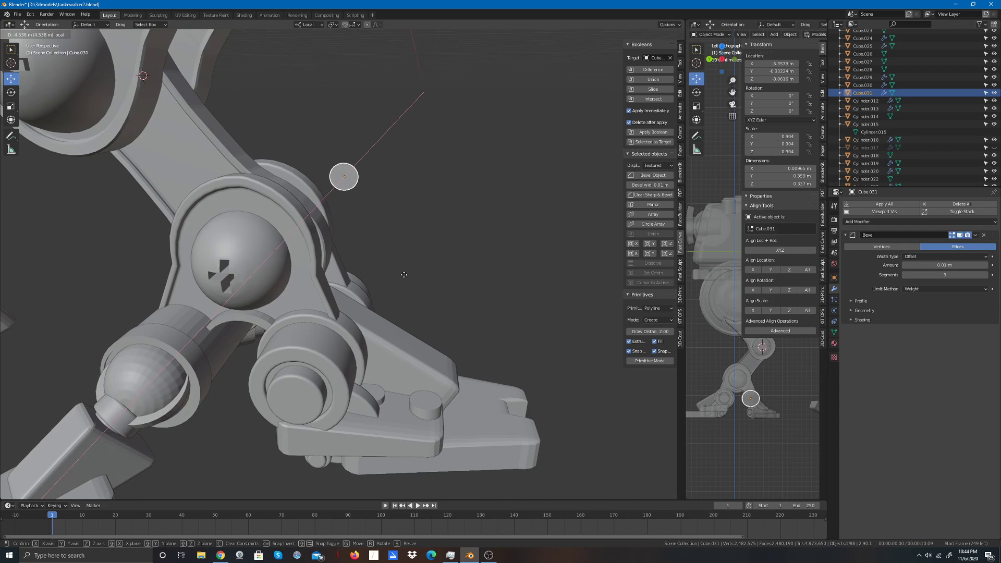
{"action": "left_click", "coordinate": [412, 279]}
{"action": "left_click", "coordinate": [412, 279]}
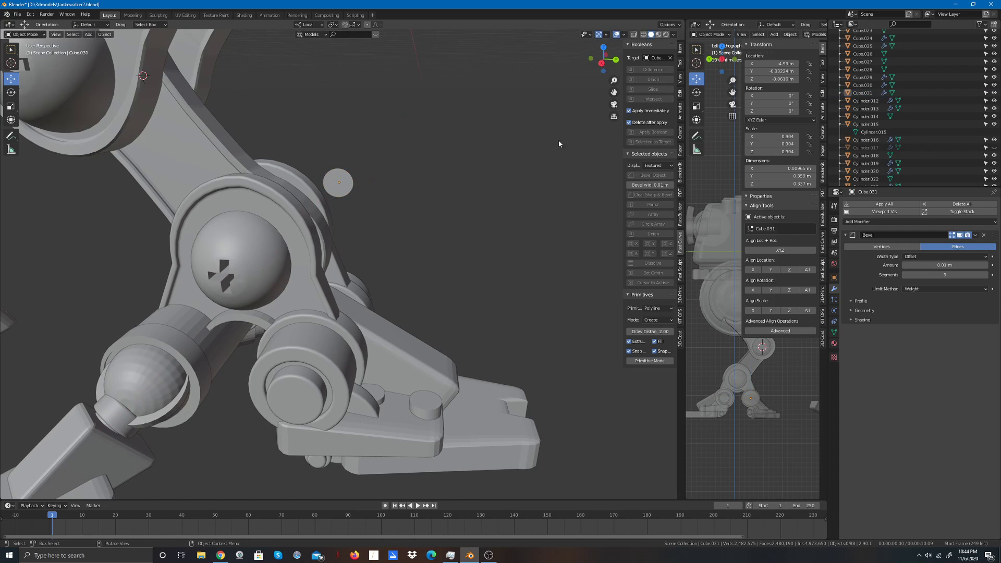
Step: Try to apply the Fast Carve Bevel Object operation with a 0.01 m width to the ankle's housing ring
{"action": "left_click_drag", "start_coordinate": [598, 55], "coordinate": [464, 199]}
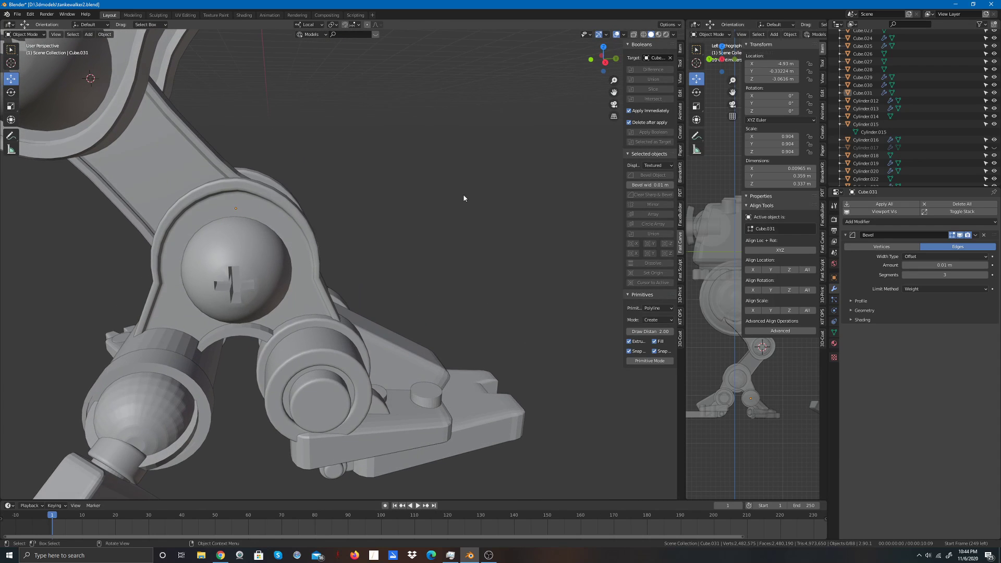
{"action": "left_click", "coordinate": [192, 372]}
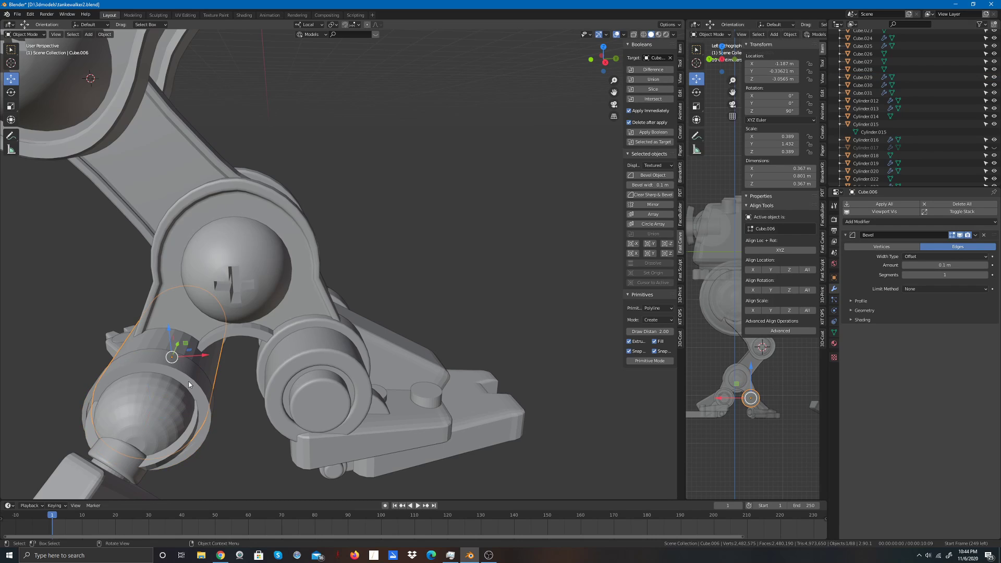
{"action": "left_click", "coordinate": [207, 431]}
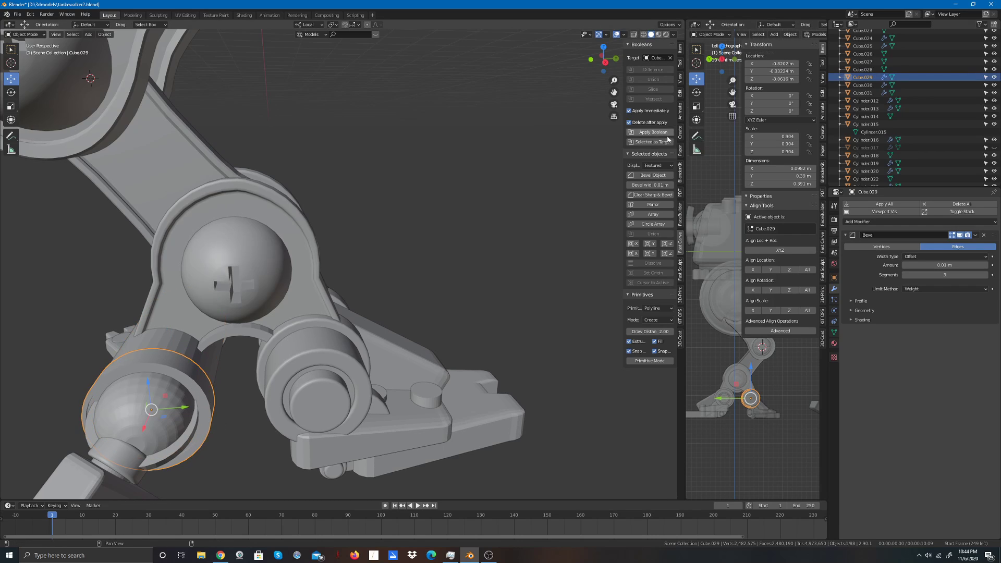
{"action": "left_click", "coordinate": [656, 175]}
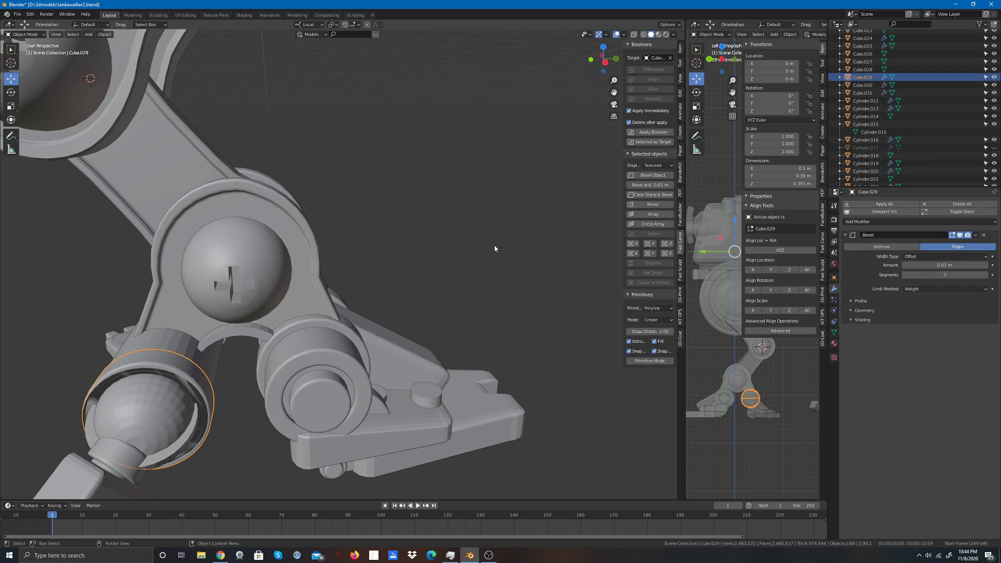
{"action": "key", "text": "ctrl+z"}
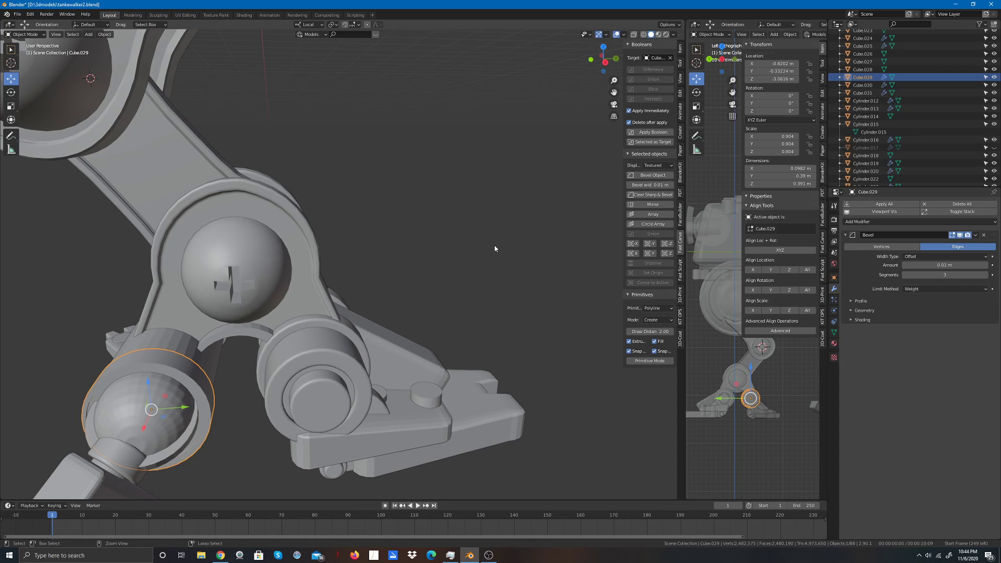
{"action": "left_click", "coordinate": [495, 249]}
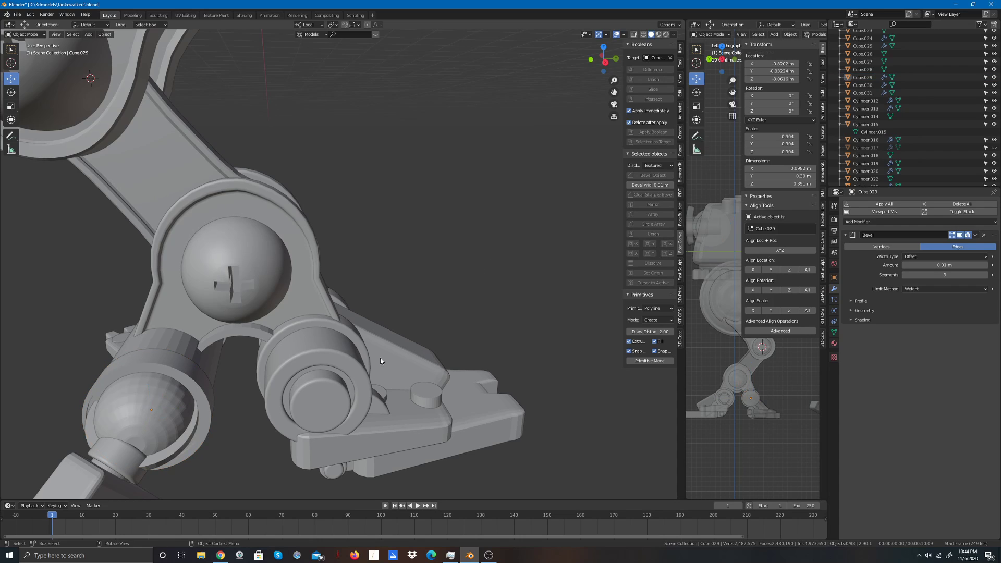
Step: Nudge the ankle's housing ring by about -0.002 m along its local Y axis
{"action": "left_click", "coordinate": [191, 449]}
{"action": "mouse_move", "coordinate": [177, 407]}
{"action": "left_mouse_down"}
{"action": "mouse_move", "coordinate": [50, 414]}
{"action": "mouse_move", "coordinate": [151, 409]}
{"action": "mouse_move", "coordinate": [189, 402]}
{"action": "mouse_move", "coordinate": [105, 411]}
{"action": "mouse_move", "coordinate": [184, 393]}
{"action": "mouse_move", "coordinate": [175, 395]}
{"action": "mouse_move", "coordinate": [186, 403]}
{"action": "left_mouse_up"}
{"action": "left_click", "coordinate": [203, 439]}
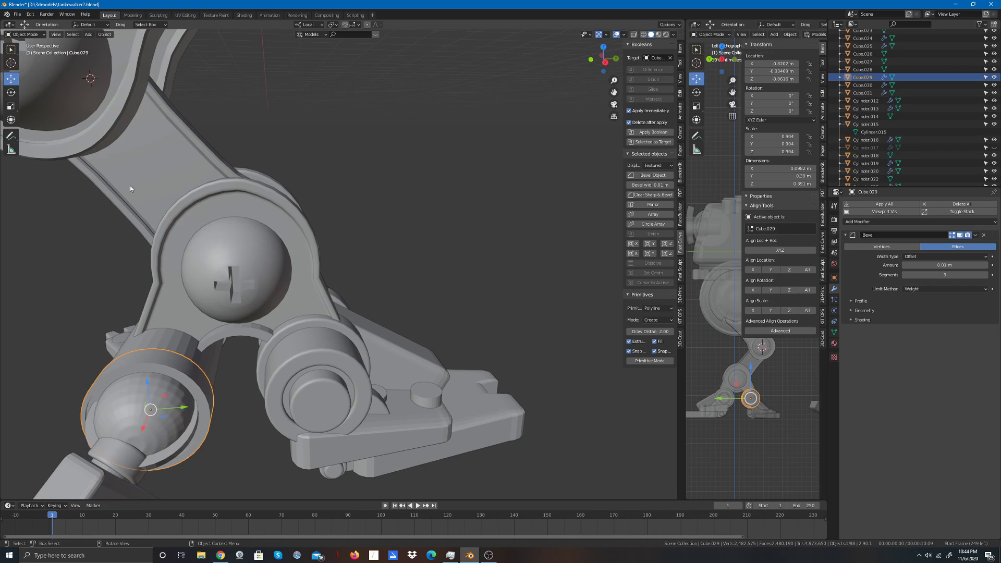
Step: Enter mesh editing on the housing ring, add one loop cut across its rim and edge-slide it by a factor of 1.0
{"action": "left_click", "coordinate": [25, 34]}
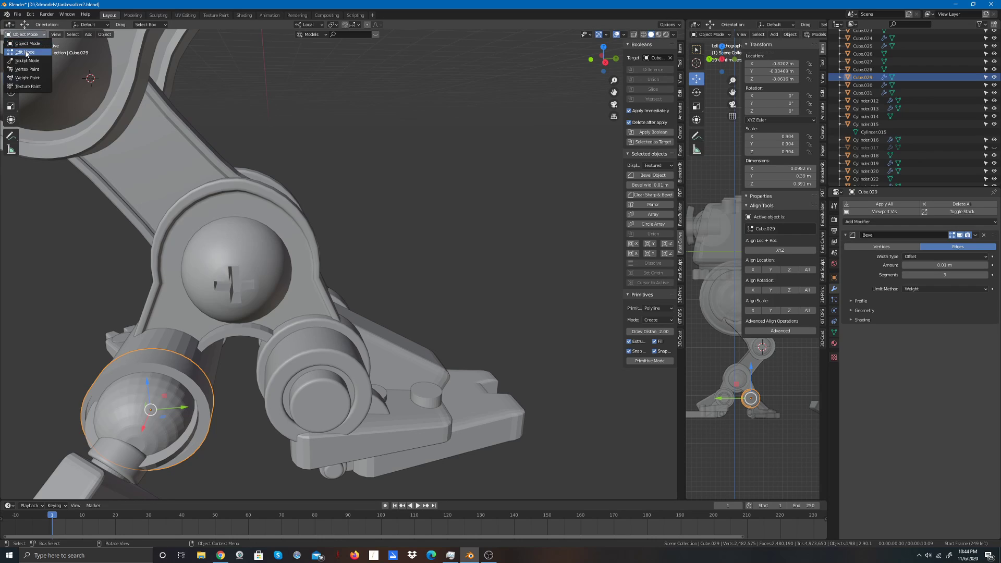
{"action": "left_click", "coordinate": [24, 52]}
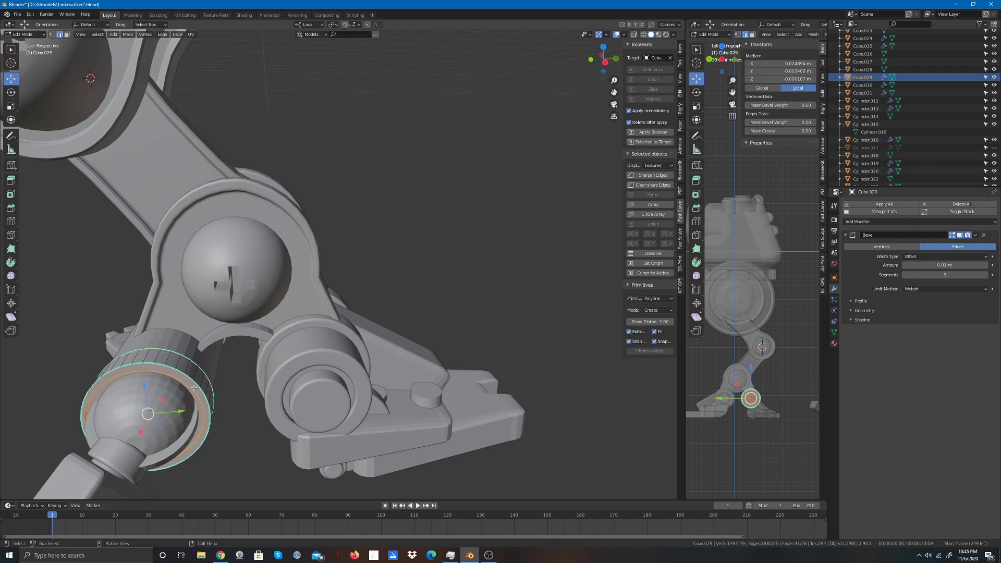
{"action": "key", "text": "ctrl+r"}
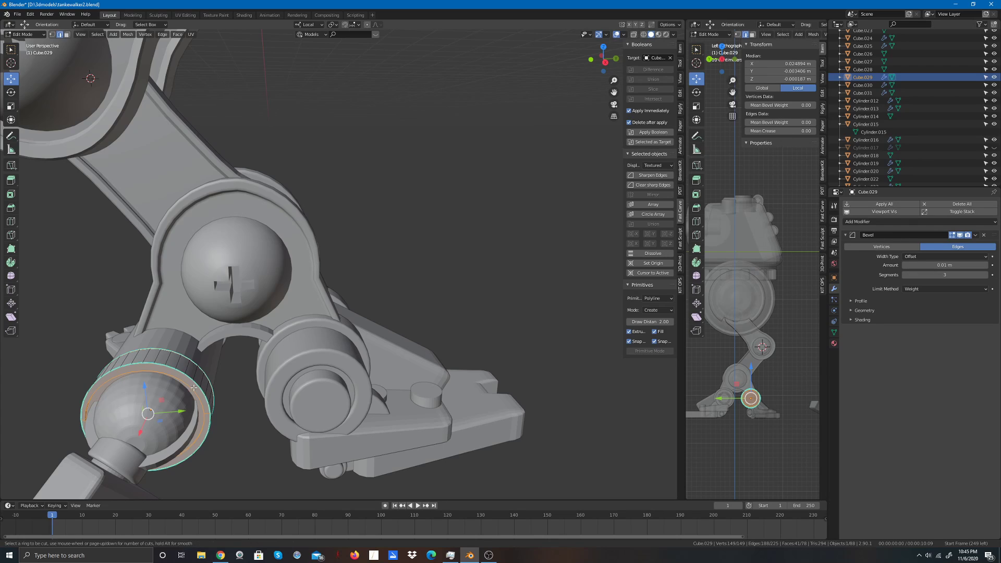
{"action": "double_click", "coordinate": [194, 387]}
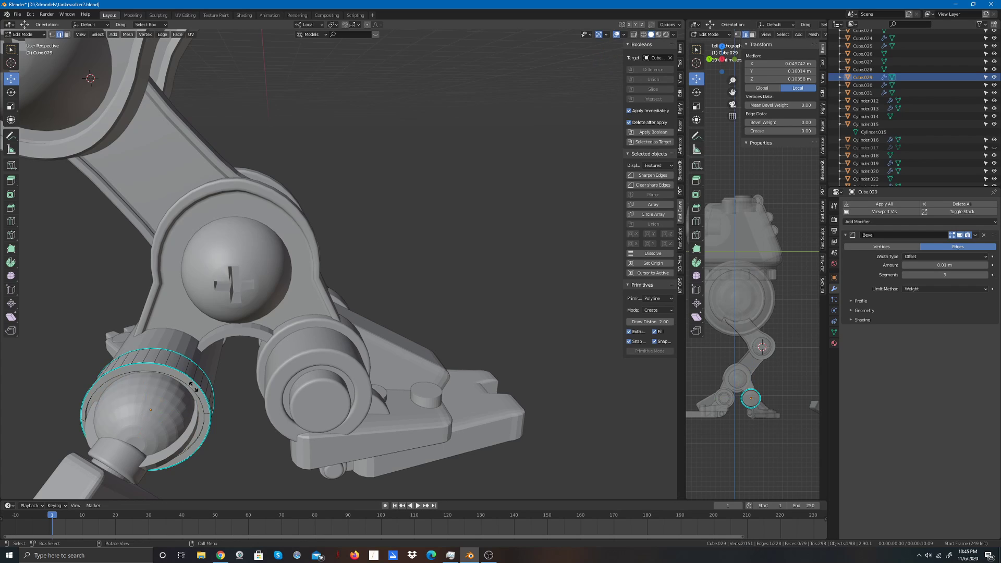
{"action": "key", "text": "g"}
{"action": "key", "text": "g"}
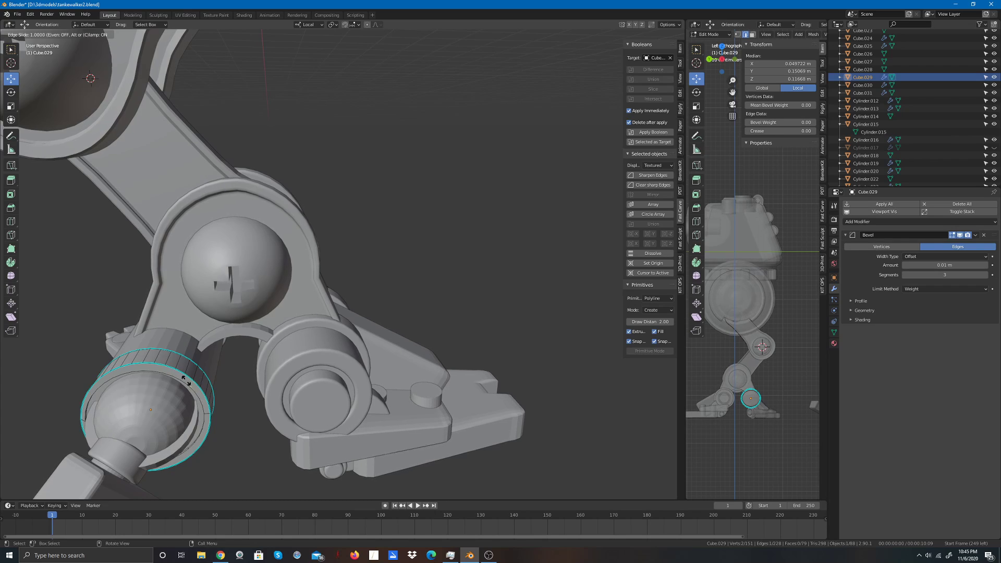
{"action": "left_click", "coordinate": [224, 472]}
{"action": "left_click", "coordinate": [235, 475]}
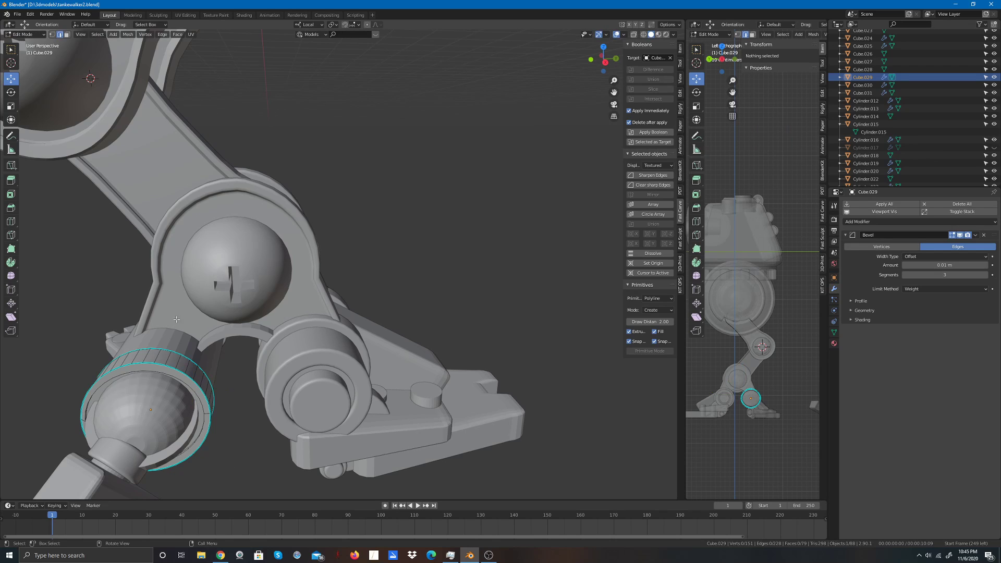
Step: Select the edge loop just inside the front rim of the ankle's housing ring, scale it uniformly by 1.022 and deselect it
{"action": "left_click_drag", "start_coordinate": [600, 57], "coordinate": [593, 58]}
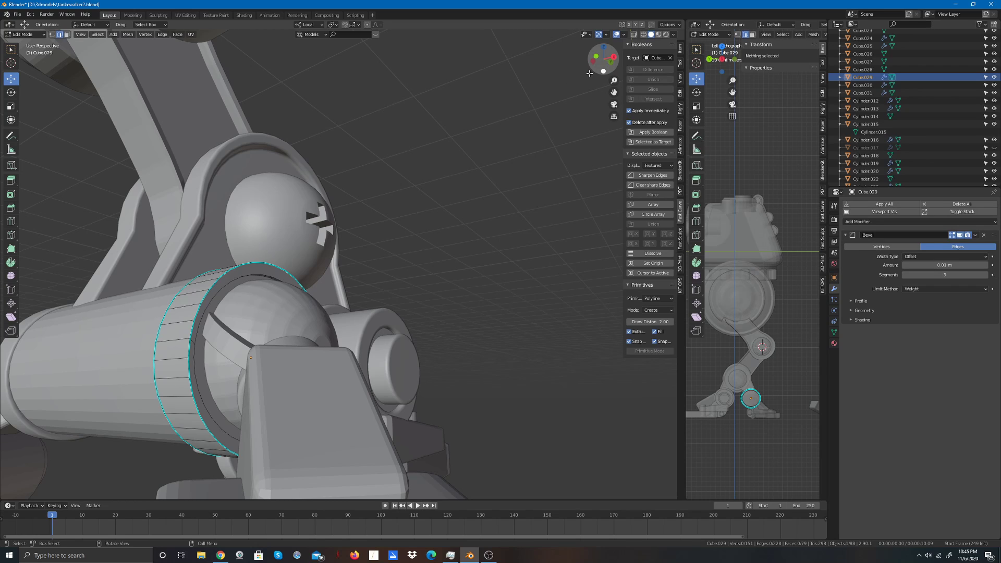
{"action": "left_click", "coordinate": [260, 270]}
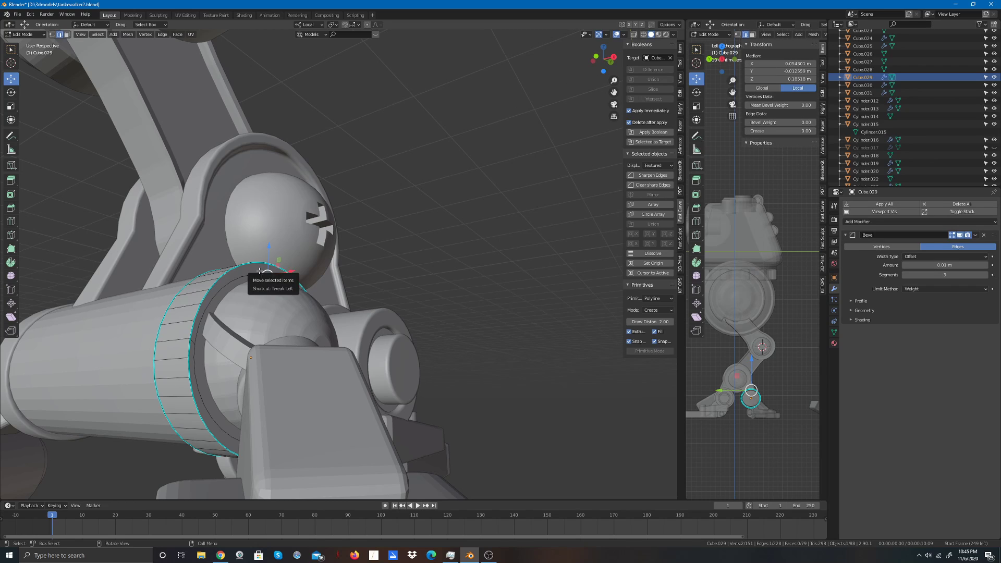
{"action": "left_click", "coordinate": [260, 273]}
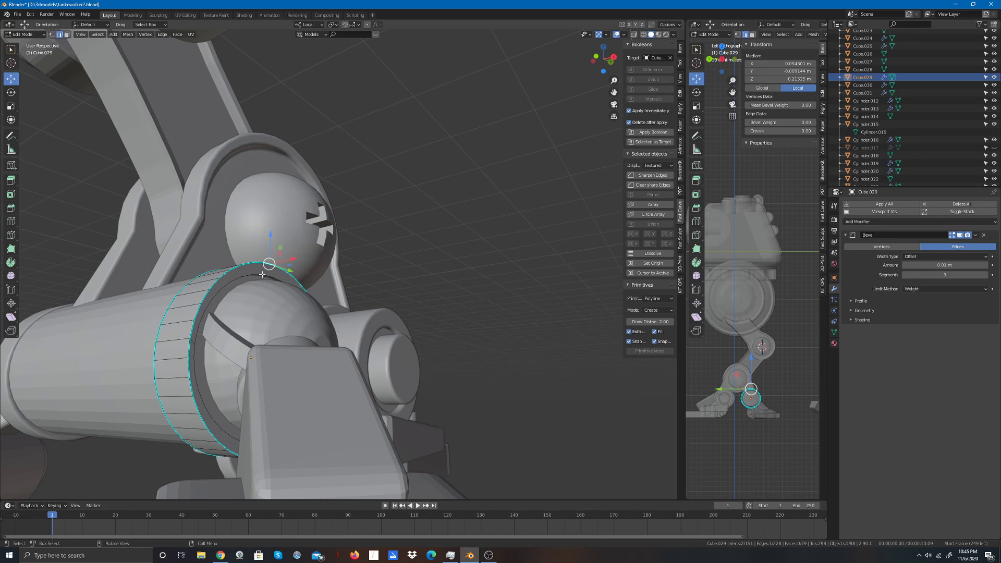
{"action": "left_click", "coordinate": [259, 276]}
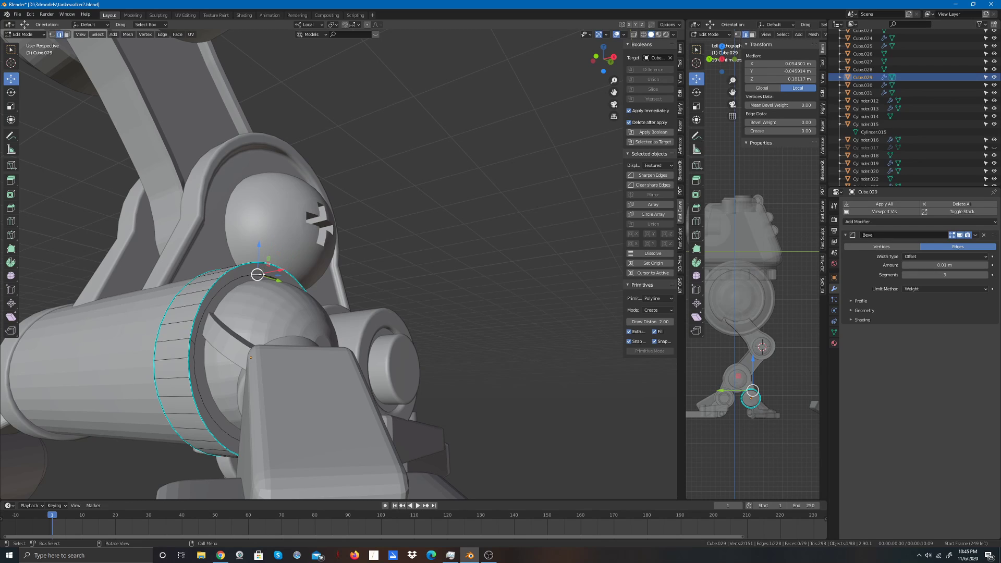
{"action": "left_click", "coordinate": [262, 275], "text": "alt"}
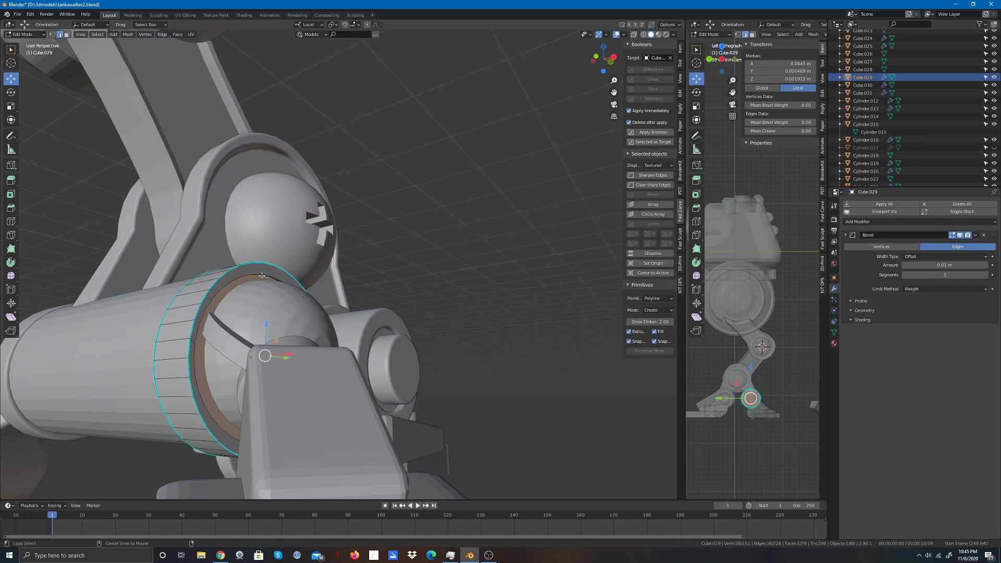
{"action": "left_click", "coordinate": [262, 274]}
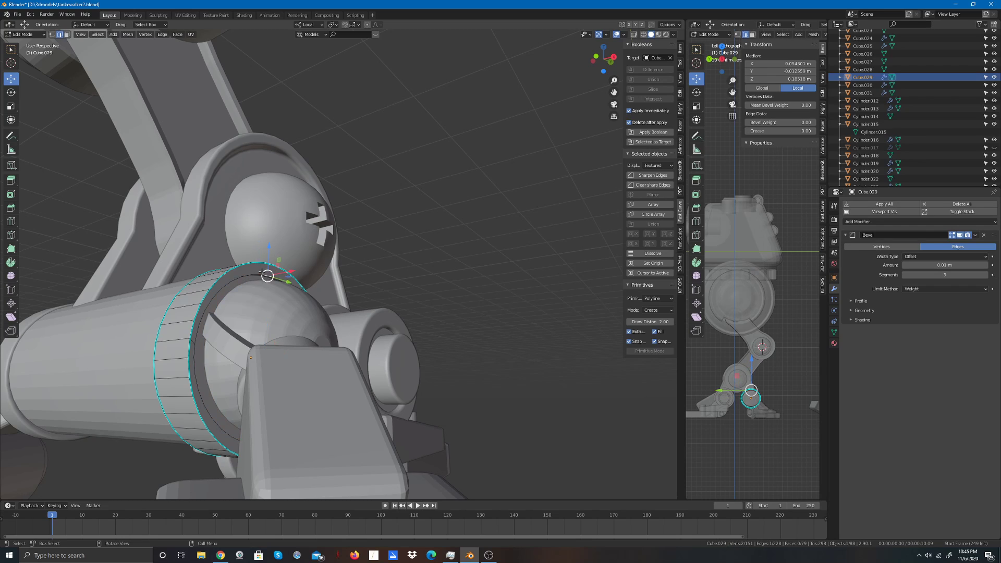
{"action": "left_click", "coordinate": [255, 274], "text": "alt"}
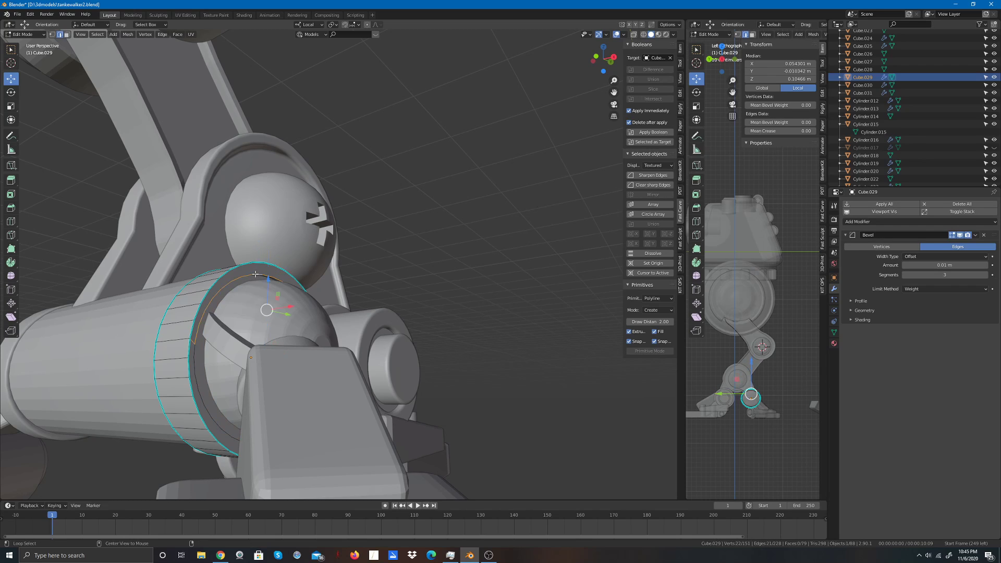
{"action": "left_click", "coordinate": [194, 367], "text": "alt"}
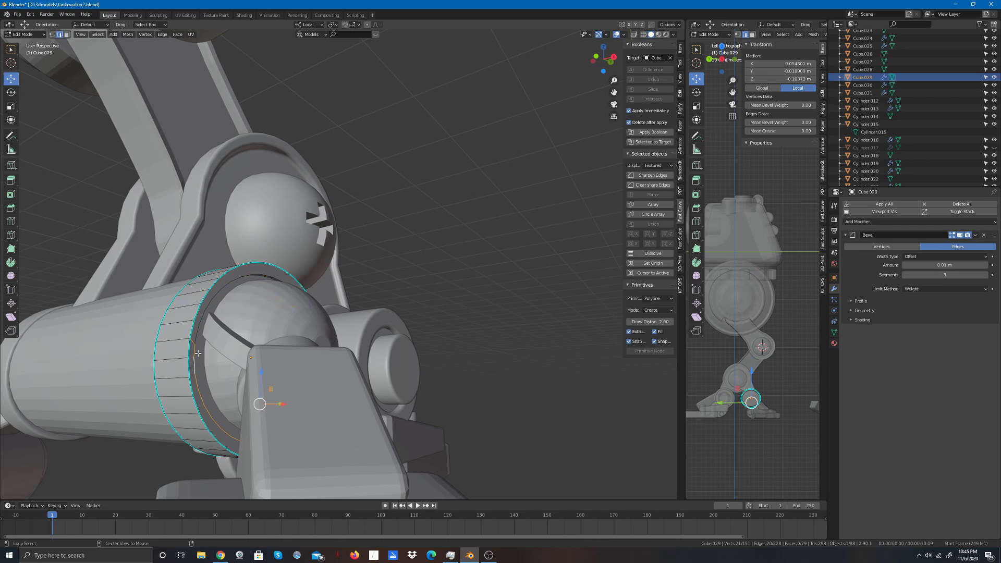
{"action": "left_click", "coordinate": [198, 336], "text": "alt"}
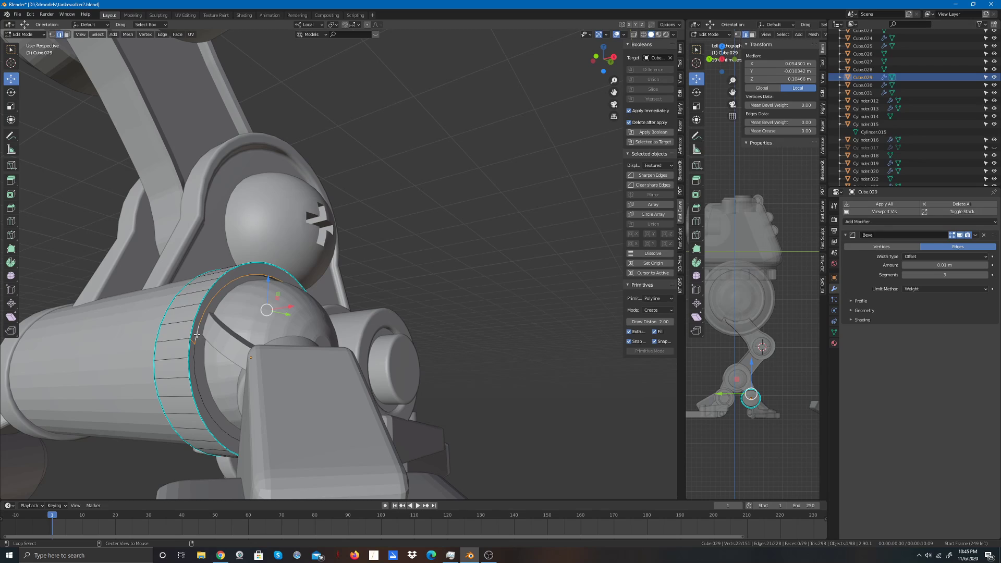
{"action": "left_click", "coordinate": [195, 364], "text": "alt+shift"}
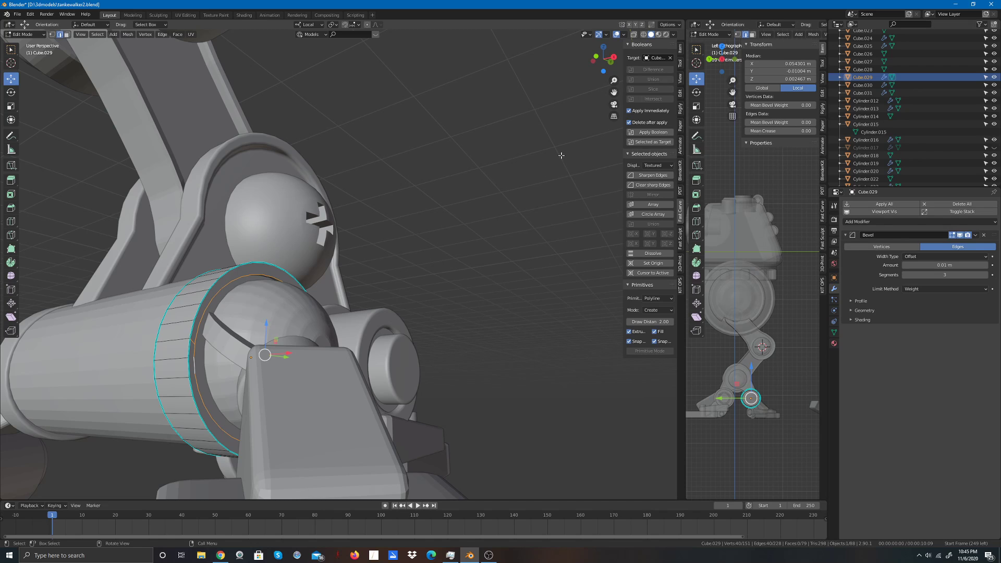
{"action": "left_click_drag", "start_coordinate": [609, 61], "coordinate": [580, 74]}
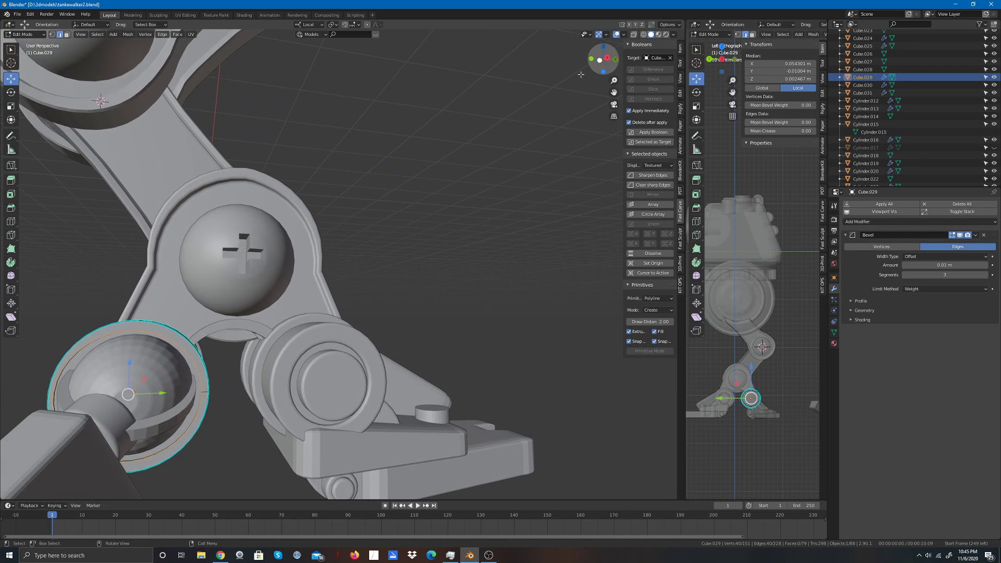
{"action": "left_click", "coordinate": [10, 106]}
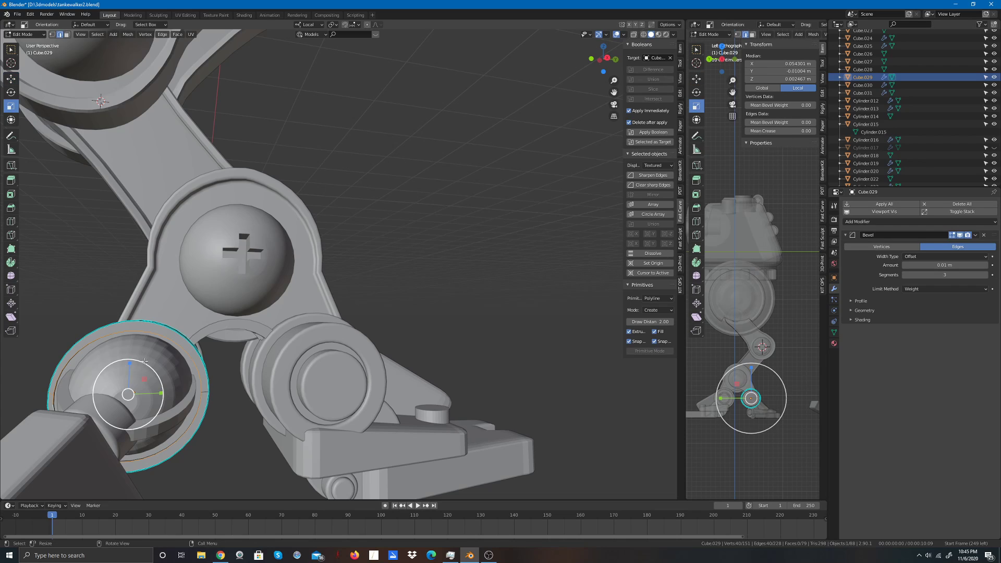
{"action": "left_click_drag", "start_coordinate": [148, 366], "coordinate": [151, 365]}
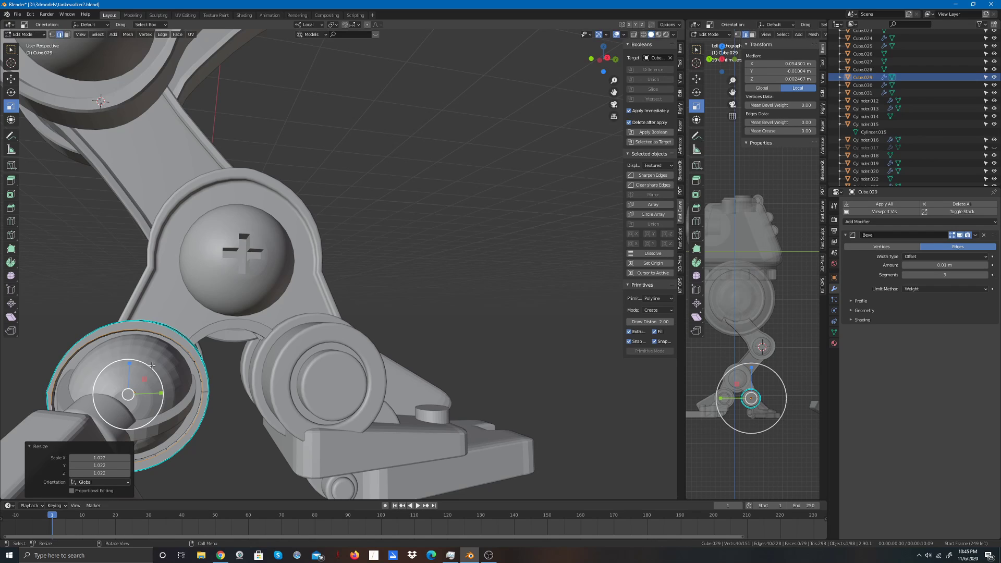
{"action": "left_click", "coordinate": [58, 287]}
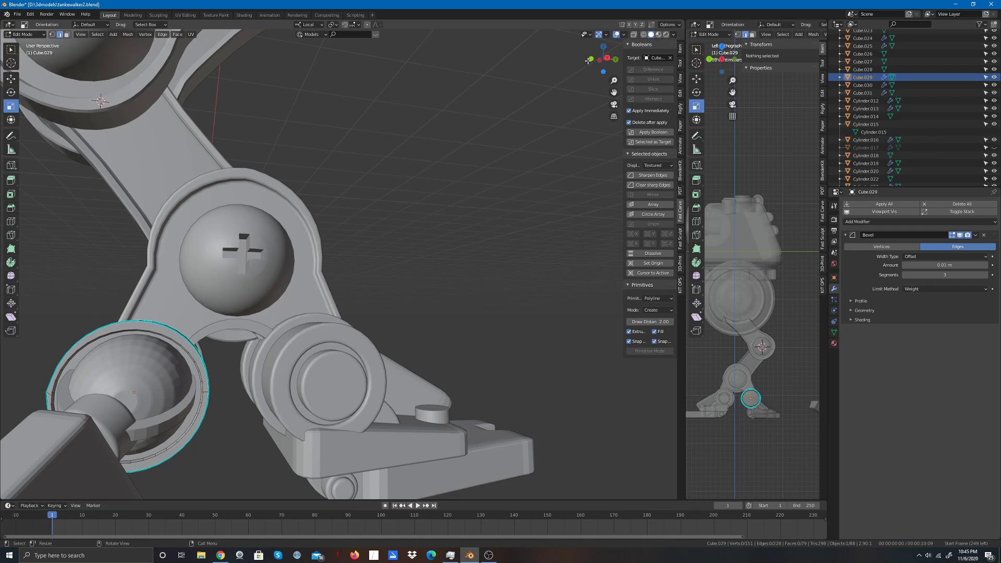
Step: Switch to vertex selection, try to move a single vertex on the housing ring's rim, and deselect it
{"action": "left_click_drag", "start_coordinate": [587, 59], "coordinate": [608, 63]}
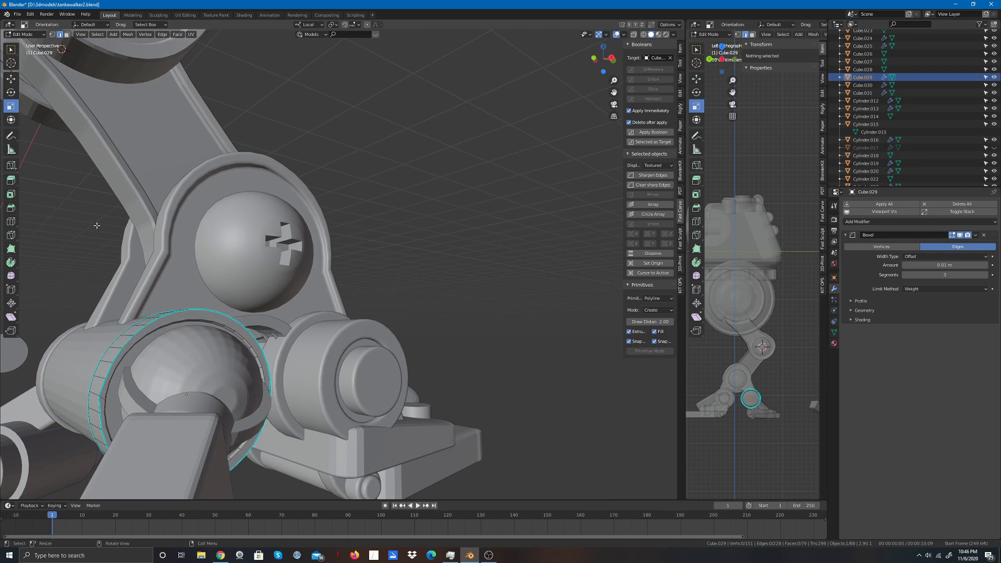
{"action": "left_click", "coordinate": [52, 34]}
{"action": "left_click", "coordinate": [99, 396]}
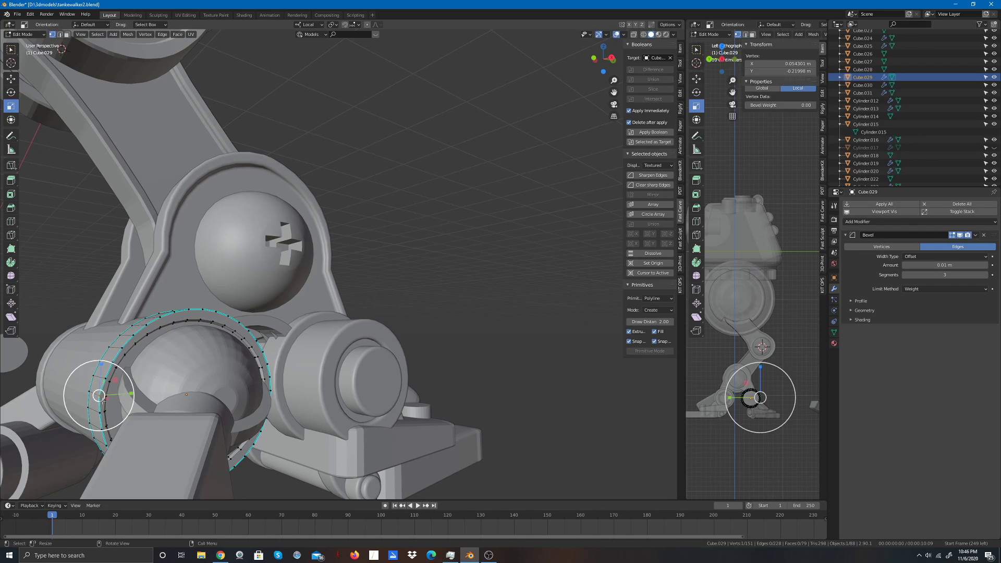
{"action": "left_click", "coordinate": [11, 79]}
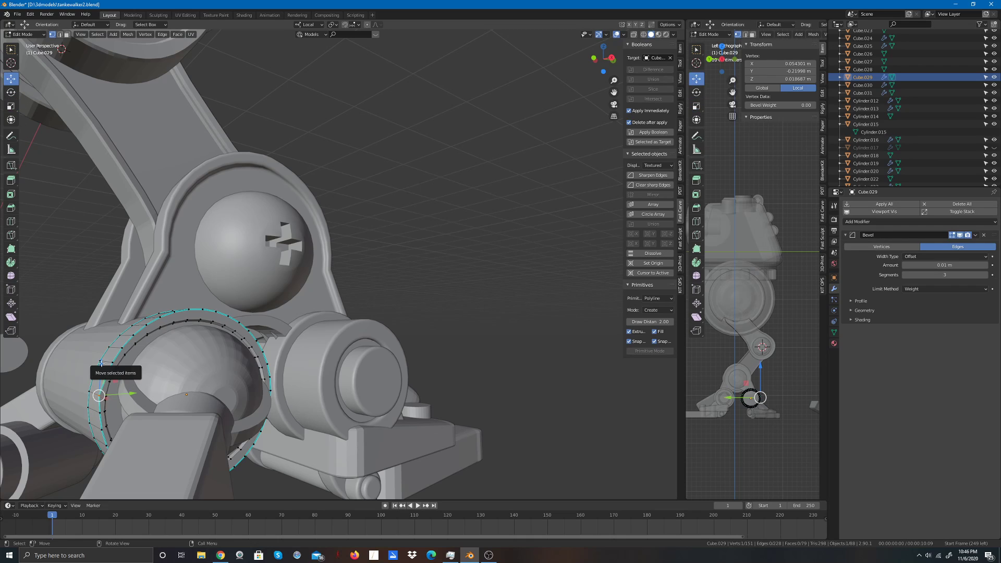
{"action": "left_click_drag", "start_coordinate": [103, 361], "coordinate": [135, 397]}
{"action": "left_click", "coordinate": [404, 260]}
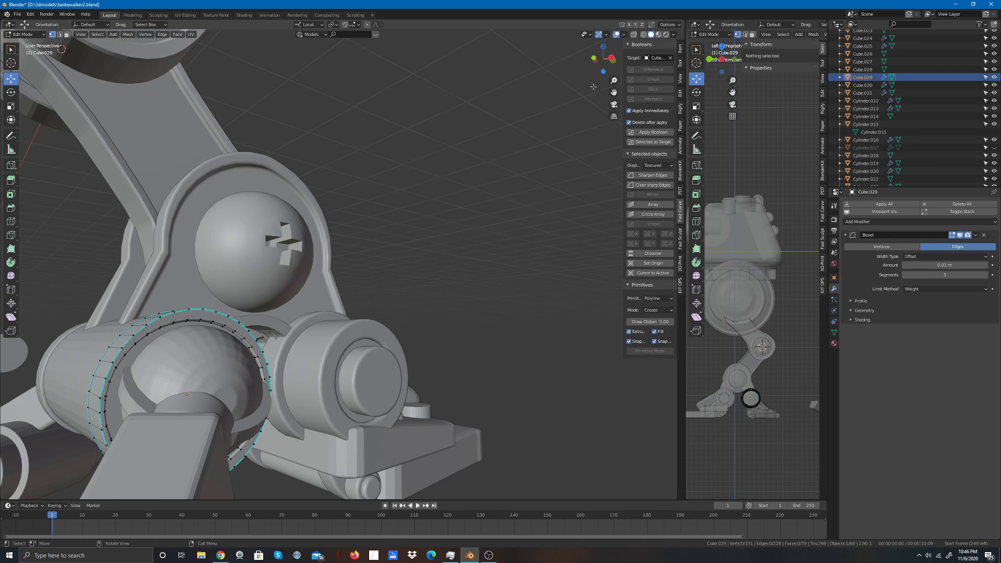
Step: Undo the recent mesh edits on the housing ring, including the loop cut, back to object mode
{"action": "mouse_move", "coordinate": [604, 58]}
{"action": "left_mouse_down"}
{"action": "mouse_move", "coordinate": [619, 62]}
{"action": "mouse_move", "coordinate": [592, 88]}
{"action": "mouse_move", "coordinate": [594, 121]}
{"action": "mouse_move", "coordinate": [646, 36]}
{"action": "mouse_move", "coordinate": [671, 81]}
{"action": "mouse_move", "coordinate": [602, 76]}
{"action": "left_mouse_up"}
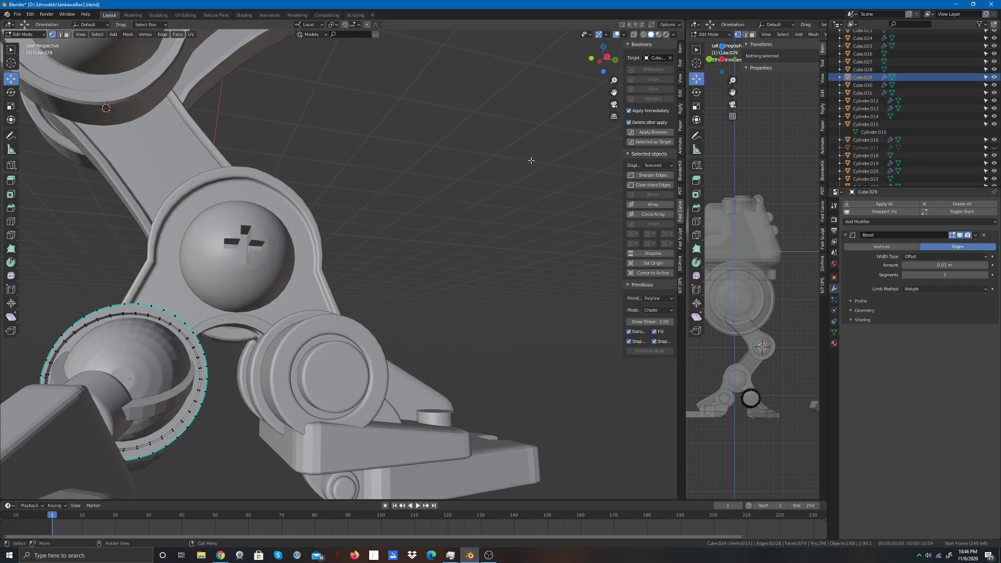
{"action": "key", "text": "ctrl+z"}
{"action": "key", "text": "ctrl+z"}
{"action": "key", "text": "ctrl+z"}
{"action": "key", "text": "ctrl+z"}
{"action": "key", "text": "ctrl+z"}
{"action": "key", "text": "ctrl+z"}
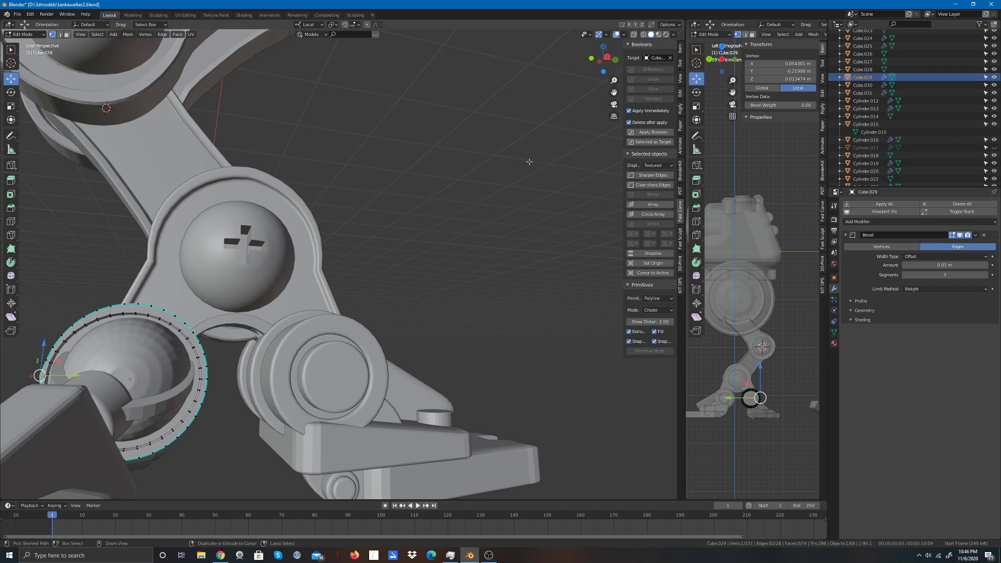
{"action": "key", "text": "ctrl+z"}
{"action": "key", "text": "ctrl+z"}
{"action": "key", "text": "ctrl+z"}
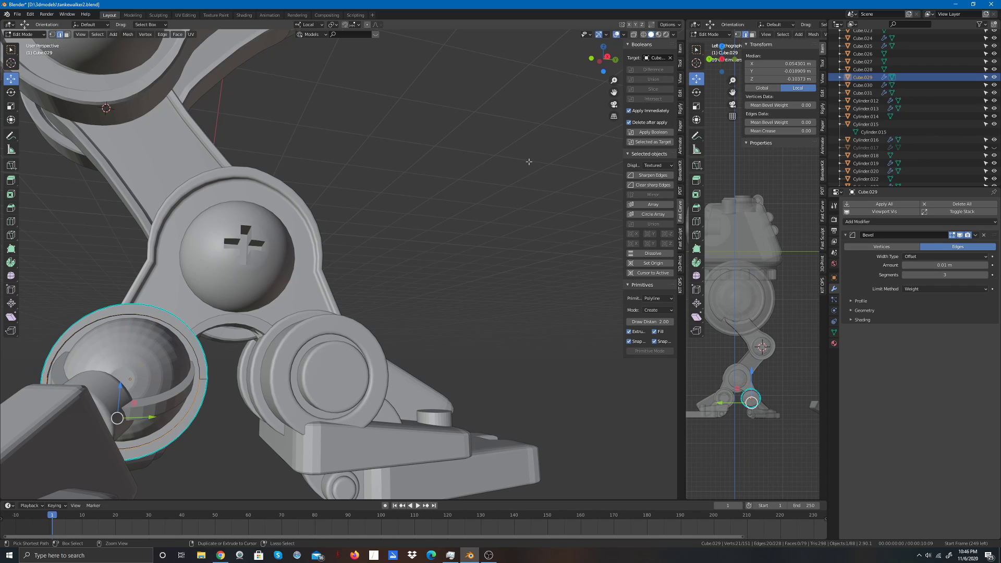
{"action": "key", "text": "ctrl+z"}
{"action": "key", "text": "ctrl+z"}
{"action": "key", "text": "ctrl+z"}
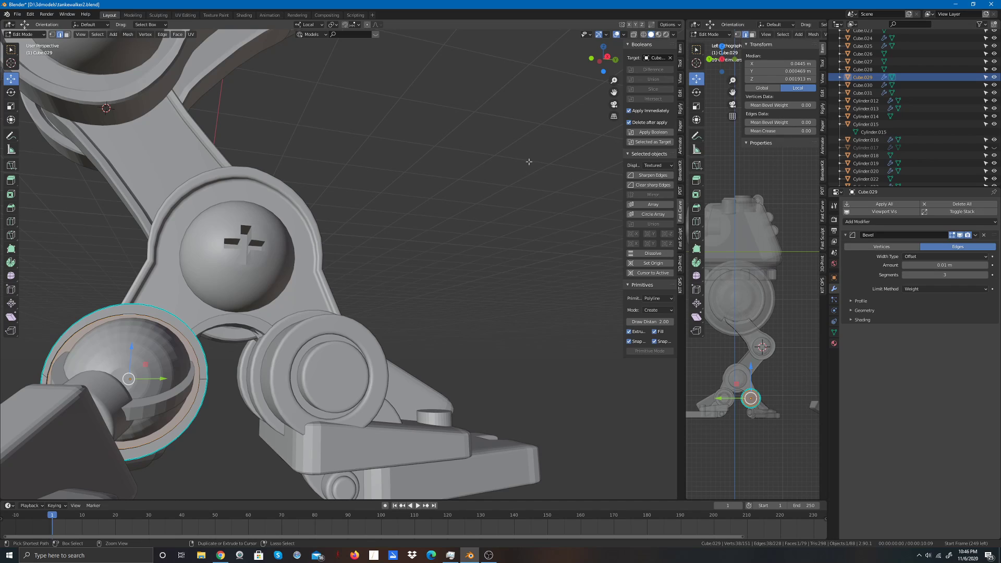
{"action": "key", "text": "ctrl+z"}
{"action": "key", "text": "ctrl+z"}
{"action": "key", "text": "ctrl+z"}
{"action": "key", "text": "ctrl+z"}
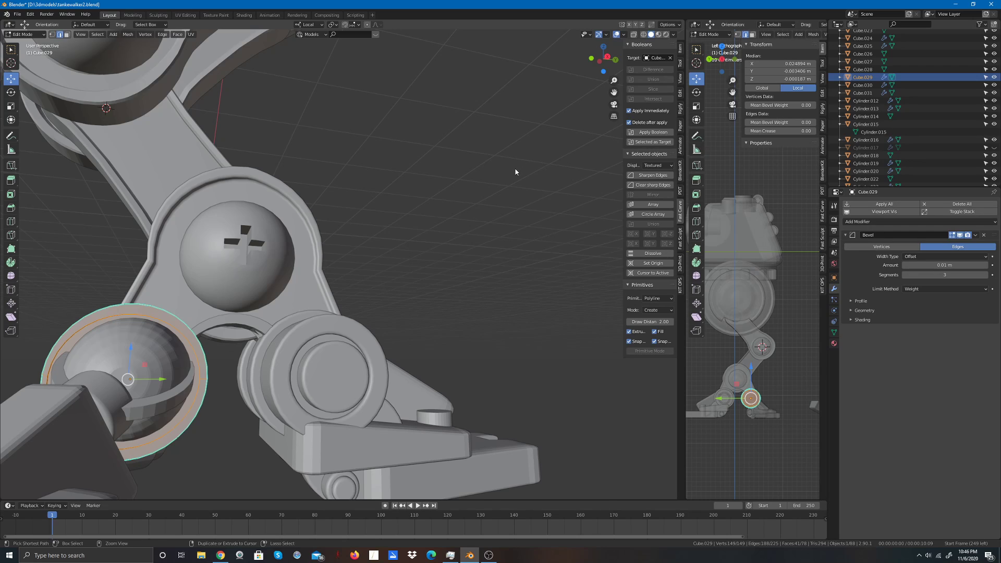
{"action": "key", "text": "ctrl+z"}
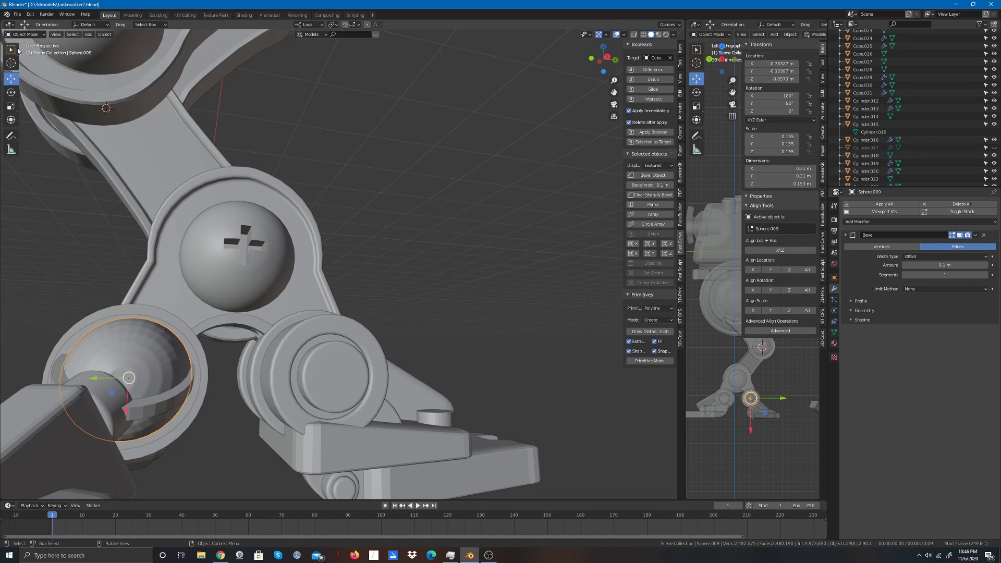
Step: Select the thin disc around the ankle ball and nudge it about 0.005 m along both its local Y and Z axes
{"action": "key", "text": "alt+a"}
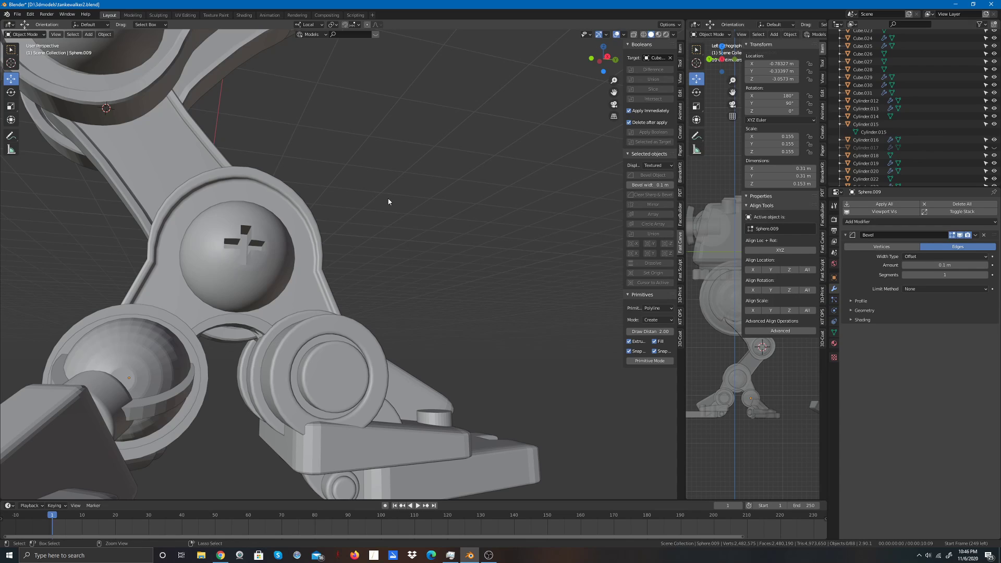
{"action": "left_click", "coordinate": [192, 346]}
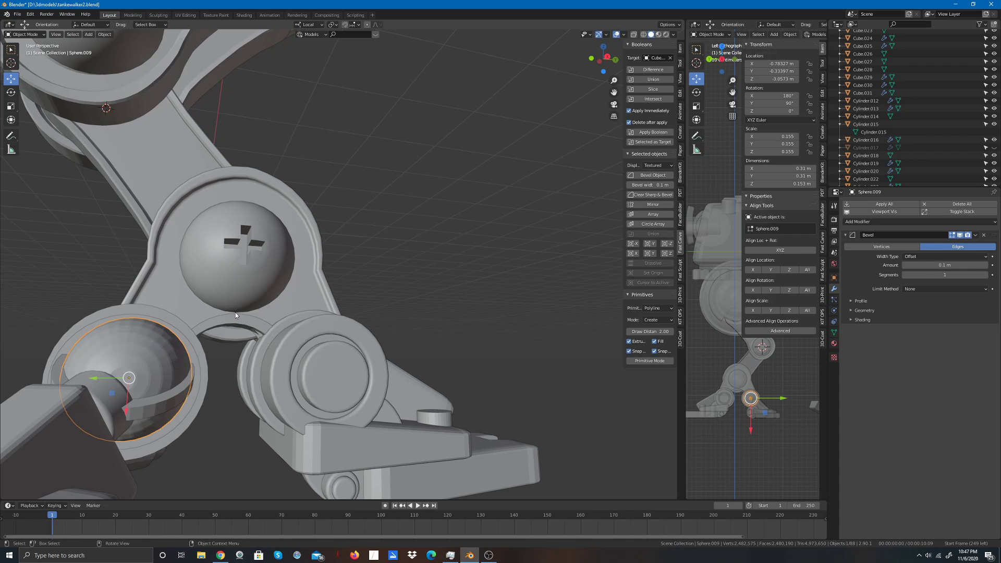
{"action": "key", "text": "ctrl"}
{"action": "left_click", "coordinate": [188, 344]}
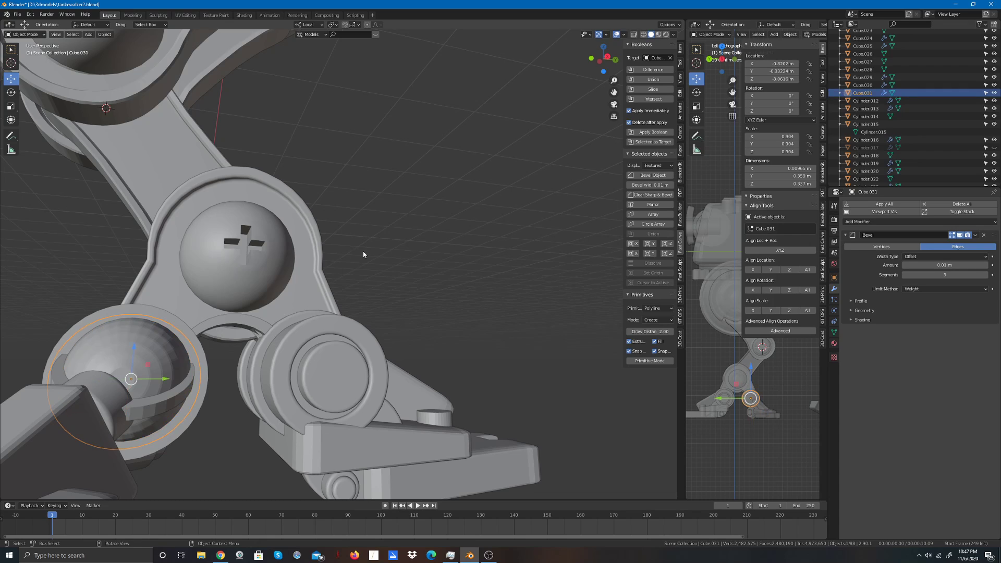
{"action": "left_click", "coordinate": [607, 57]}
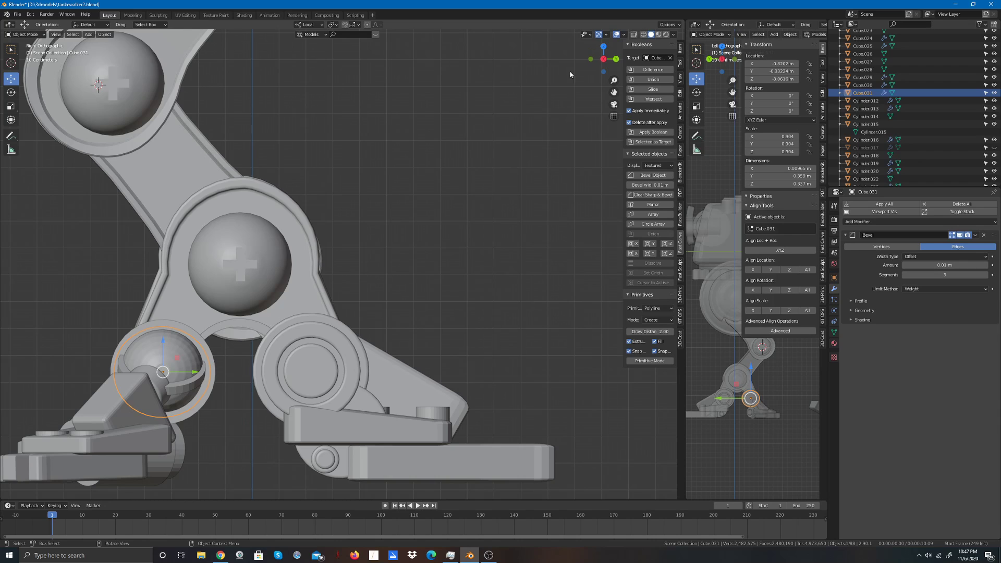
{"action": "left_click_drag", "start_coordinate": [613, 92], "coordinate": [763, 57]}
{"action": "scroll", "coordinate": [312, 327], "scroll_direction": "up", "scroll_amount": 2}
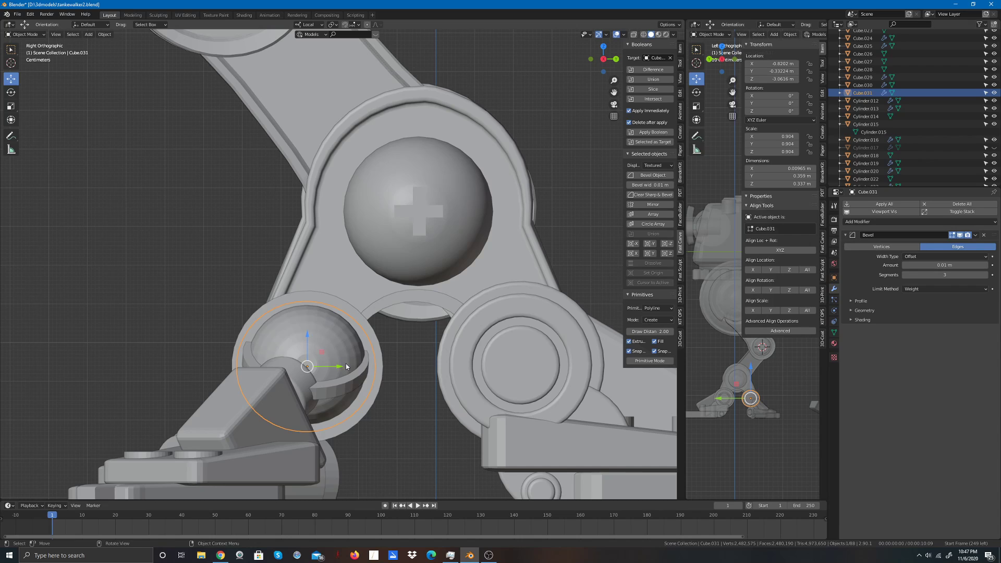
{"action": "left_click_drag", "start_coordinate": [344, 366], "coordinate": [342, 366]}
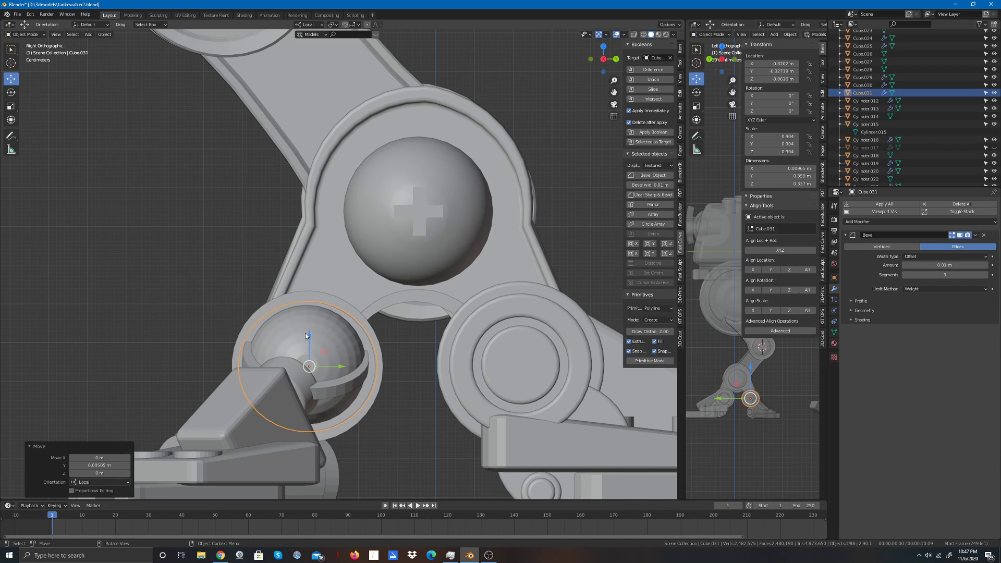
{"action": "left_click_drag", "start_coordinate": [308, 333], "coordinate": [310, 329]}
{"action": "scroll", "coordinate": [237, 301], "scroll_direction": "up", "scroll_amount": 1}
{"action": "scroll", "coordinate": [317, 331], "scroll_direction": "down", "scroll_amount": 1}
Step: From the opposite side view, fine-tune the thin disc's position by about -0.0025 m along its local Y and Z axes
{"action": "left_click", "coordinate": [603, 59]}
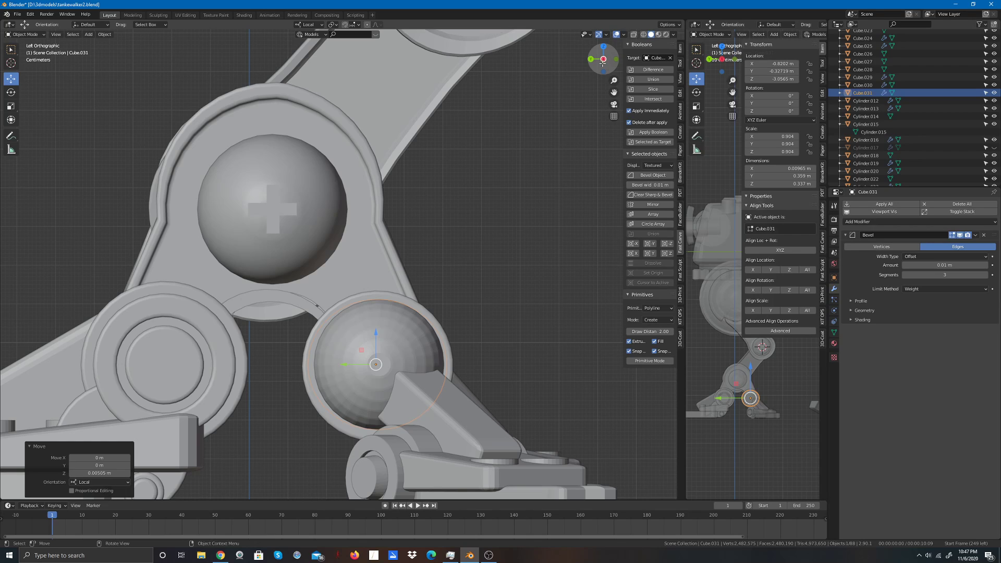
{"action": "scroll", "coordinate": [420, 315], "scroll_direction": "up", "scroll_amount": 5}
{"action": "scroll", "coordinate": [424, 310], "scroll_direction": "down", "scroll_amount": 4}
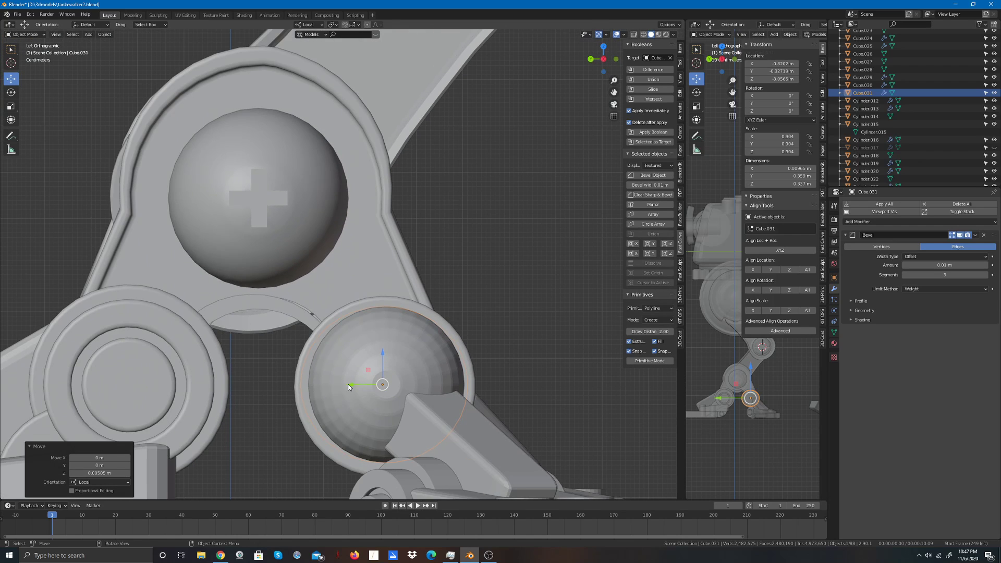
{"action": "left_click_drag", "start_coordinate": [348, 386], "coordinate": [351, 383]}
{"action": "left_click_drag", "start_coordinate": [380, 352], "coordinate": [384, 351]}
Step: Scale the thin disc by 1.049 along its local Z axis, deselect it and select the ankle's housing ring
{"action": "left_click", "coordinate": [13, 108]}
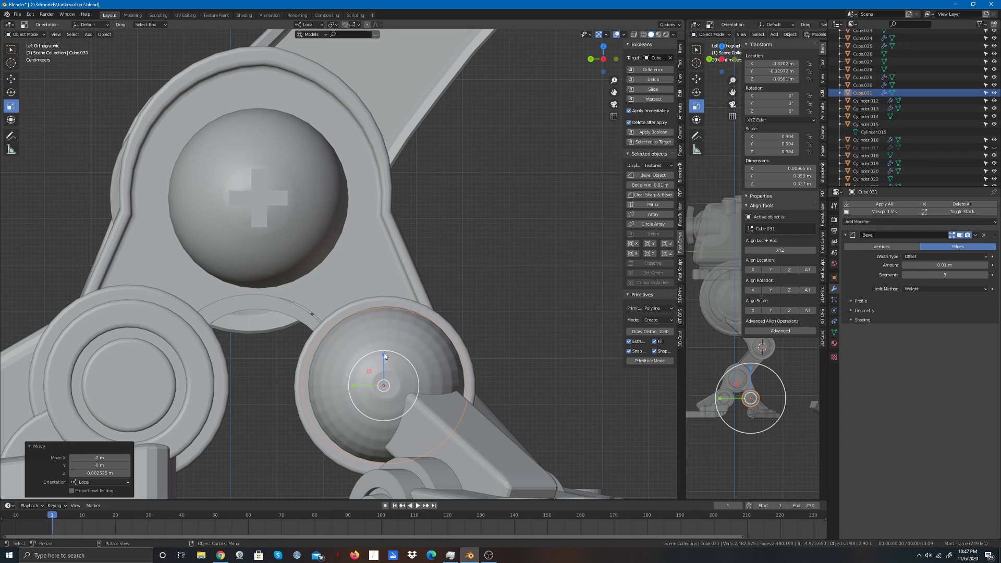
{"action": "left_click_drag", "start_coordinate": [384, 355], "coordinate": [384, 350]}
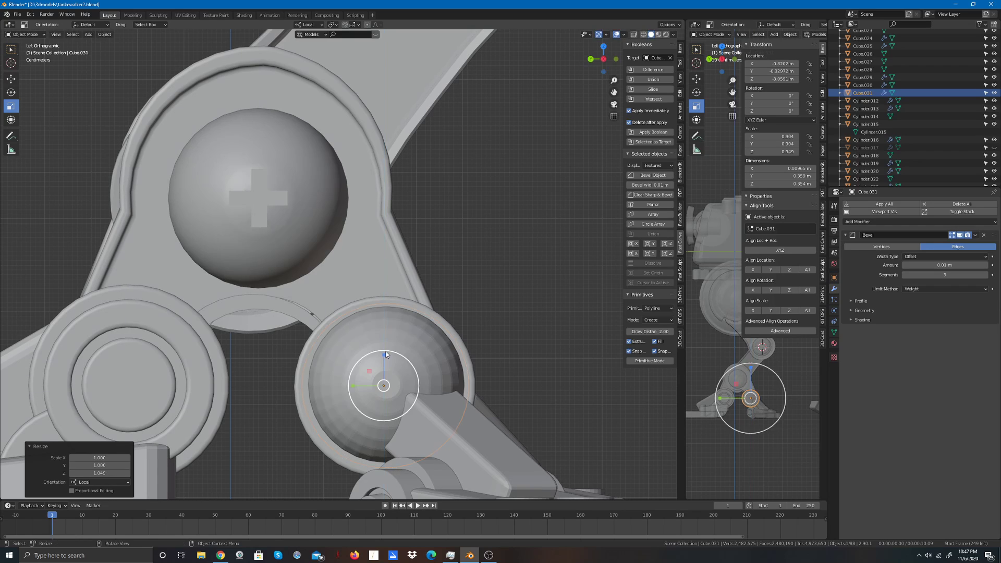
{"action": "left_click", "coordinate": [556, 305]}
{"action": "left_click", "coordinate": [433, 326]}
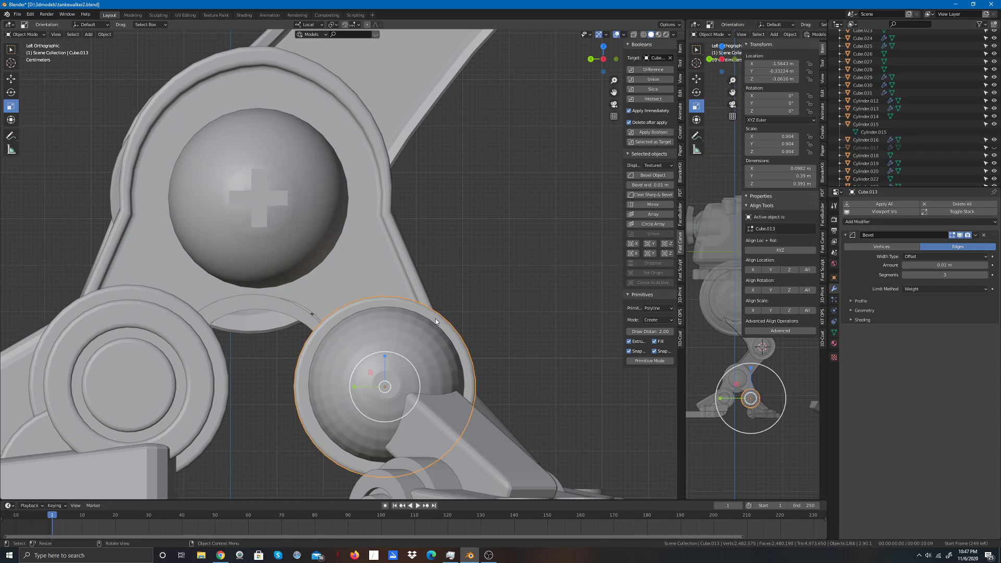
Step: Select the thin disc around the ankle ball and move it about 1.045 m outward along its local X axis
{"action": "left_click", "coordinate": [432, 328]}
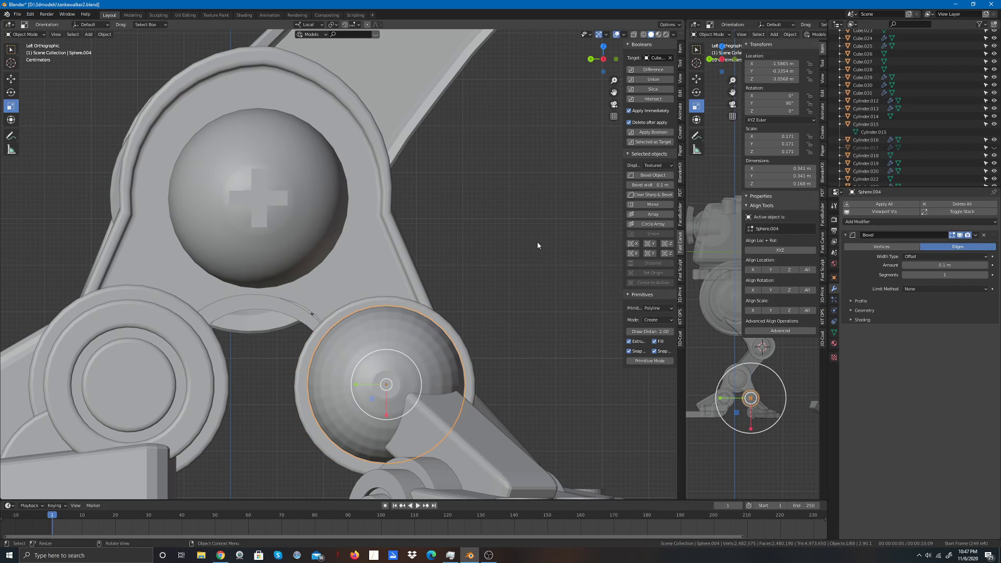
{"action": "key", "text": "KP_5"}
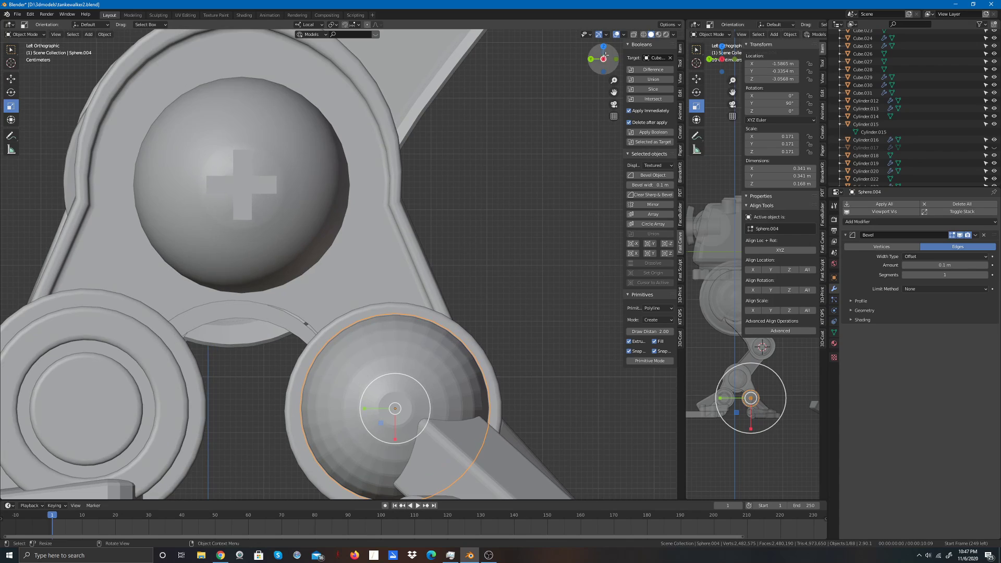
{"action": "left_click_drag", "start_coordinate": [609, 64], "coordinate": [577, 137]}
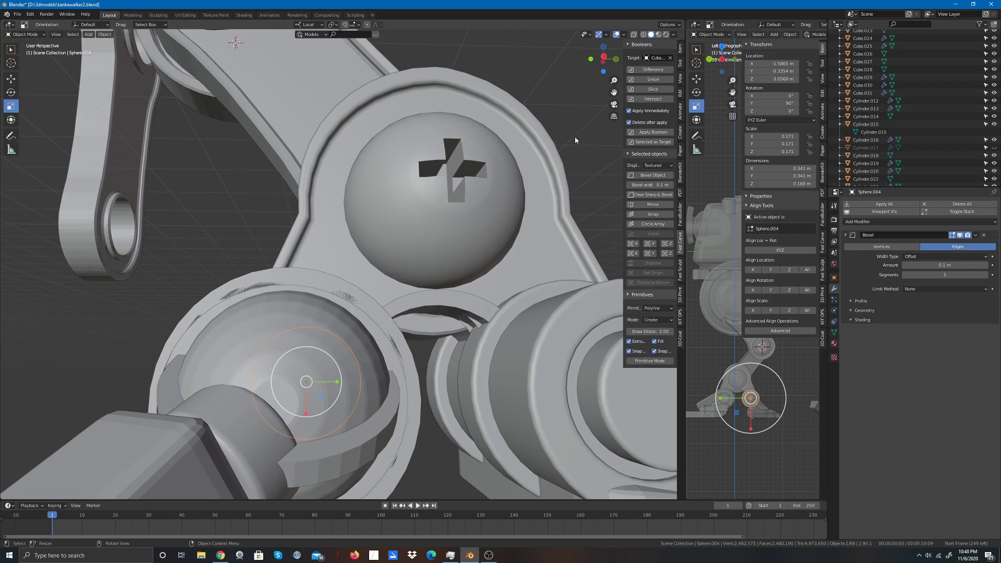
{"action": "scroll", "coordinate": [574, 136], "scroll_direction": "down", "scroll_amount": 2}
{"action": "scroll", "coordinate": [411, 227], "scroll_direction": "down", "scroll_amount": 3}
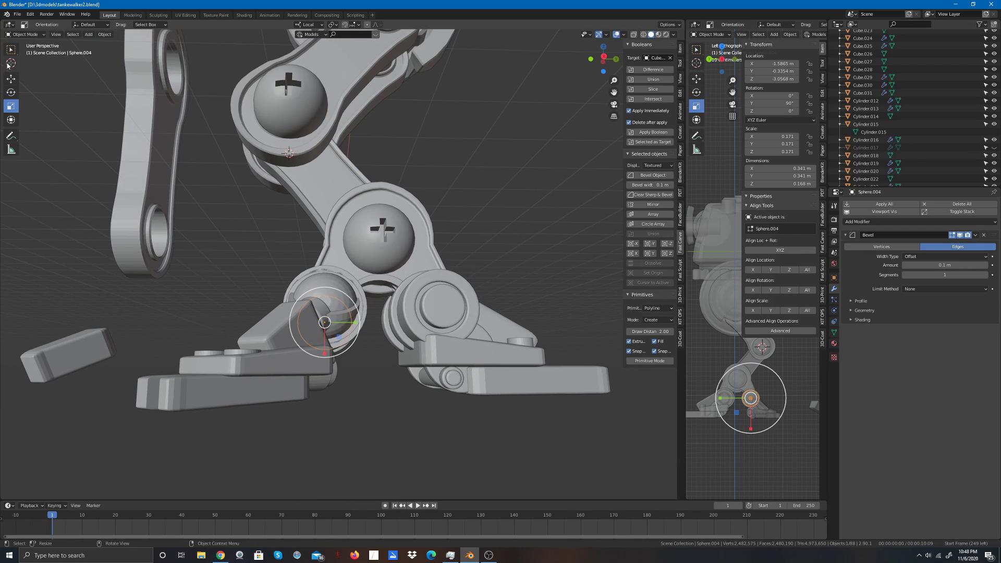
{"action": "left_click", "coordinate": [10, 78]}
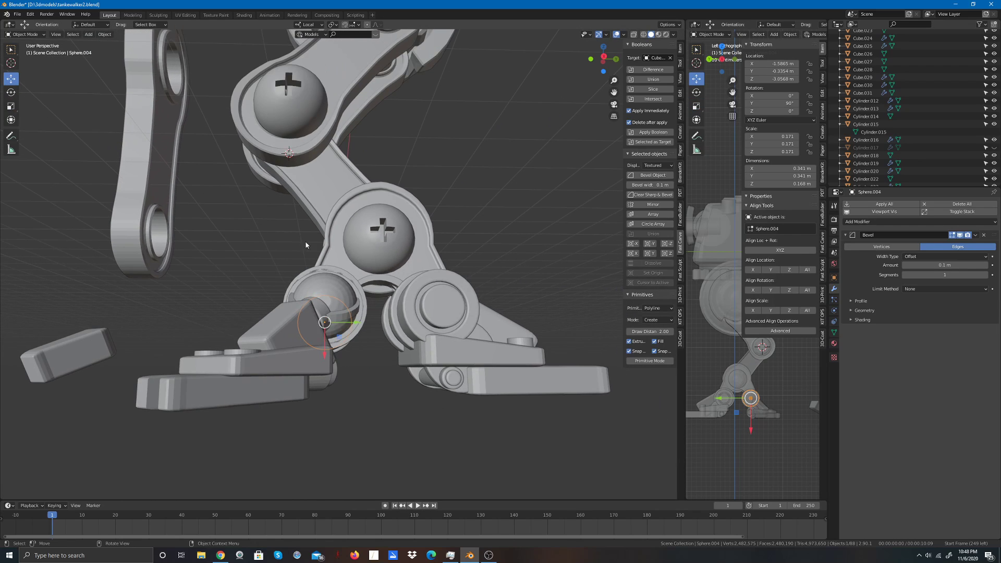
{"action": "left_click", "coordinate": [349, 284]}
{"action": "left_click", "coordinate": [351, 284]}
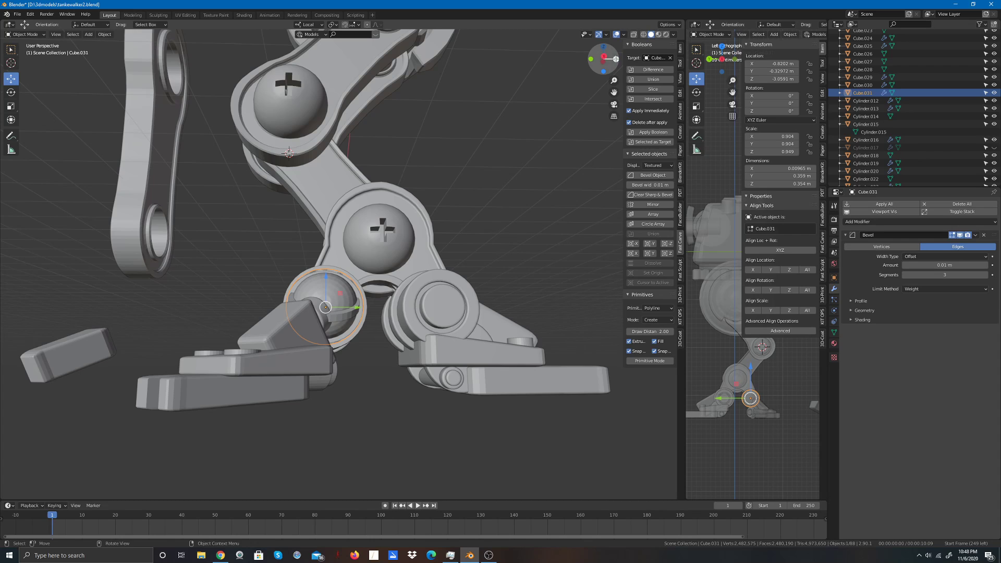
{"action": "left_click_drag", "start_coordinate": [615, 59], "coordinate": [593, 61]}
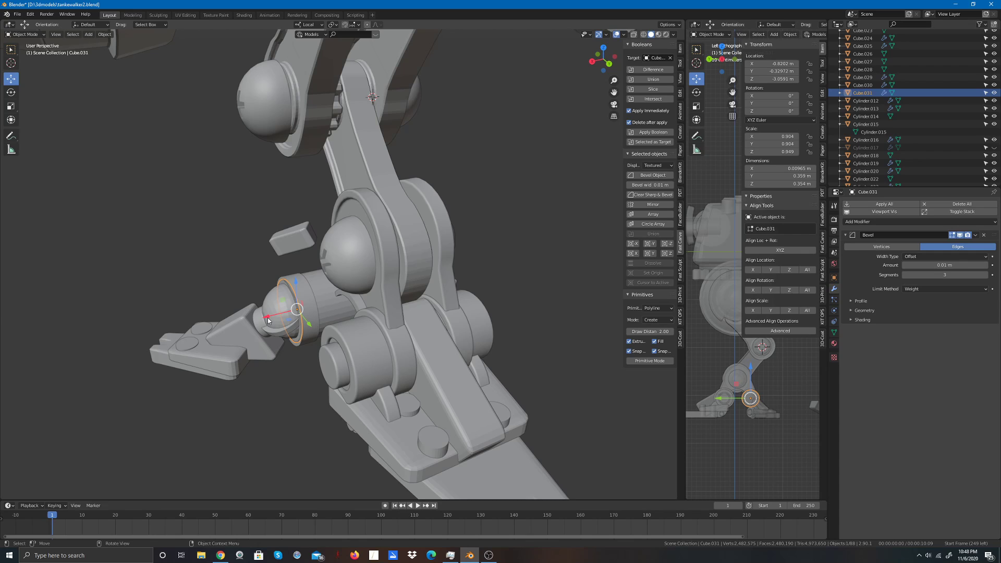
{"action": "left_click_drag", "start_coordinate": [267, 318], "coordinate": [62, 402]}
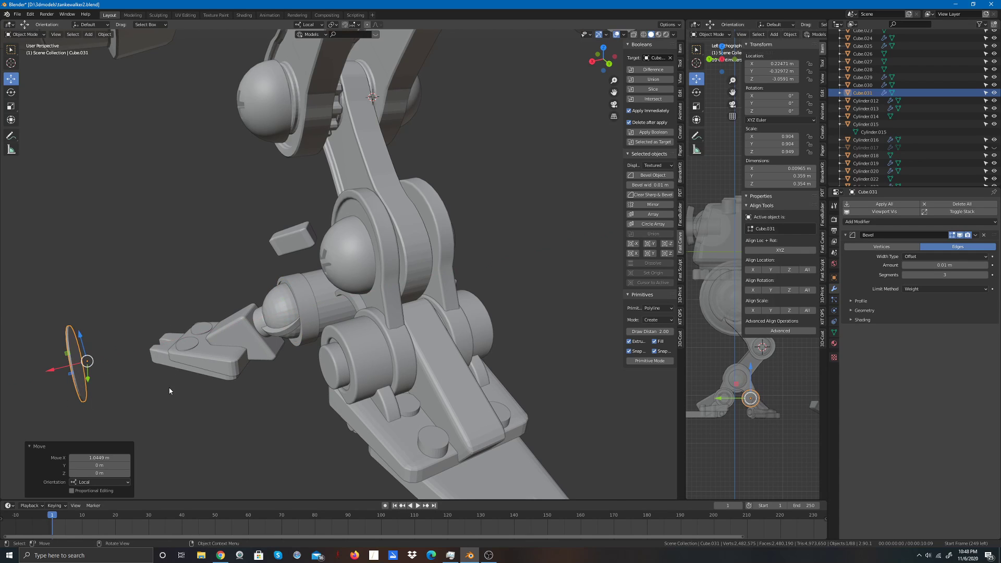
Step: Select the housing ring around the exposed ankle ball and move it about -0.496 m along its local Y axis
{"action": "left_click_drag", "start_coordinate": [596, 60], "coordinate": [617, 52]}
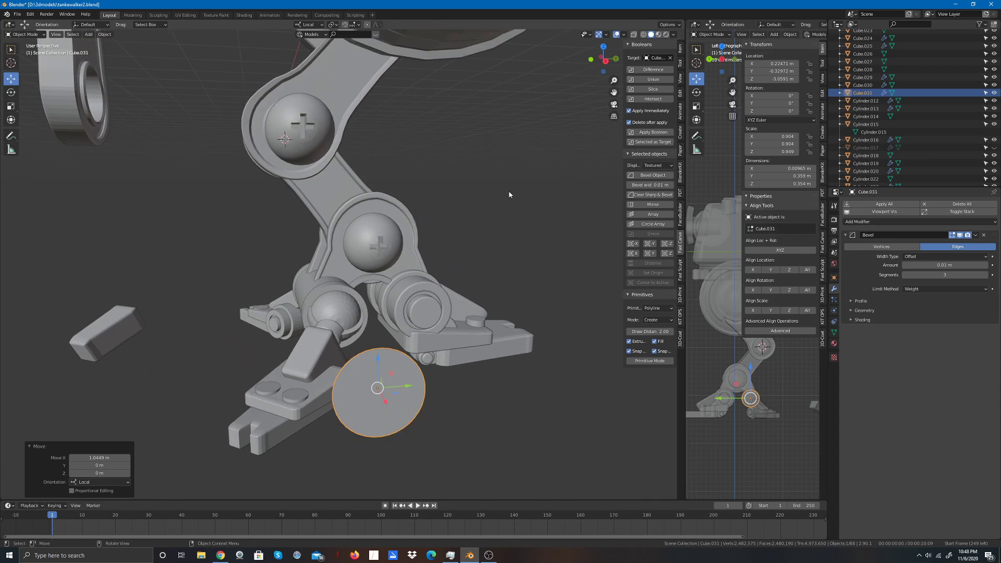
{"action": "scroll", "coordinate": [508, 192], "scroll_direction": "up", "scroll_amount": 8}
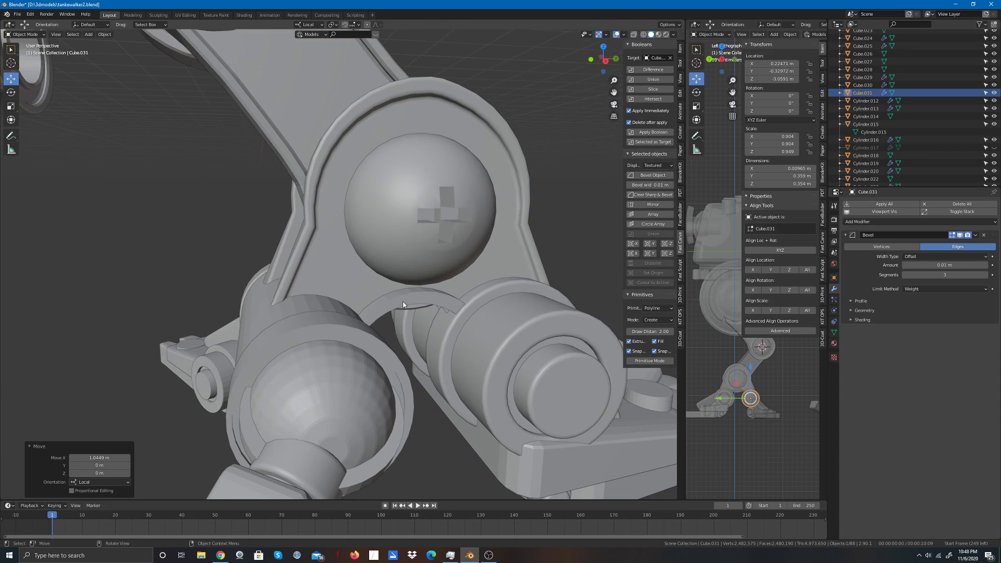
{"action": "left_click", "coordinate": [374, 348]}
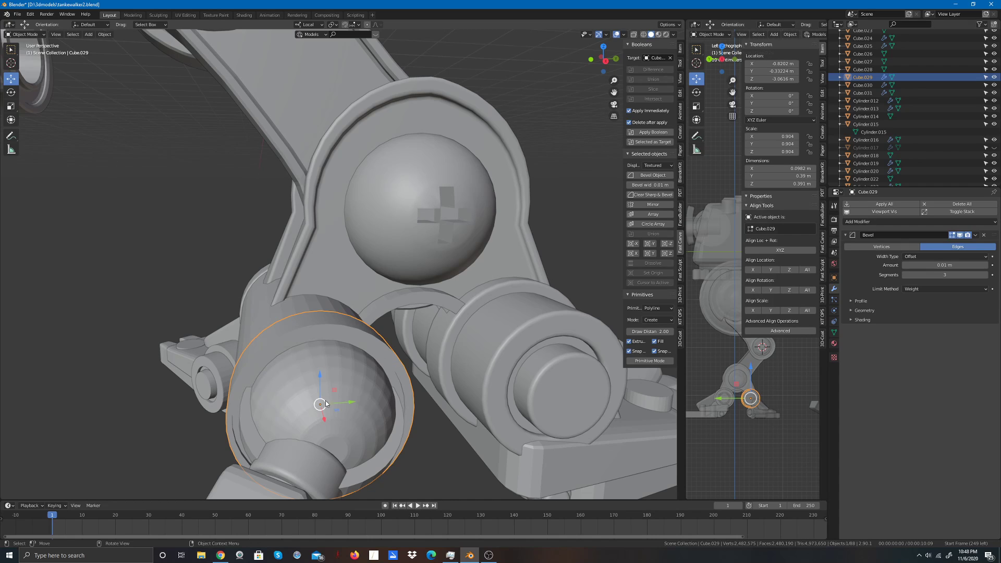
{"action": "key", "text": "g"}
{"action": "key", "text": "y"}
{"action": "left_click_drag", "start_coordinate": [144, 425], "coordinate": [95, 427]}
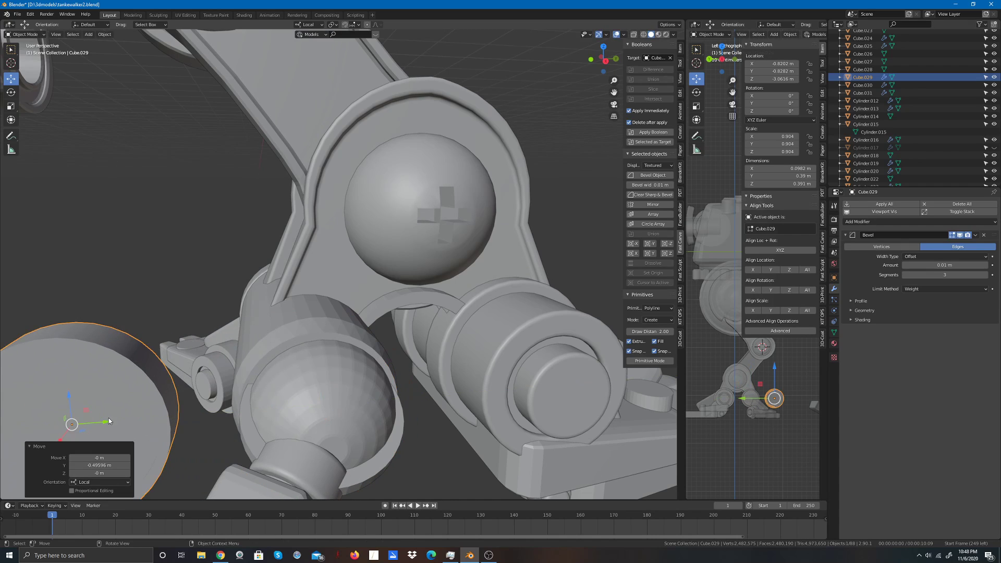
Step: Toggle the displaced housing ring's visibility off and on to identify it, and delete the ring
{"action": "left_click_drag", "start_coordinate": [604, 58], "coordinate": [581, 87]}
{"action": "scroll", "coordinate": [545, 148], "scroll_direction": "down", "scroll_amount": 4}
{"action": "scroll", "coordinate": [223, 275], "scroll_direction": "up", "scroll_amount": 2}
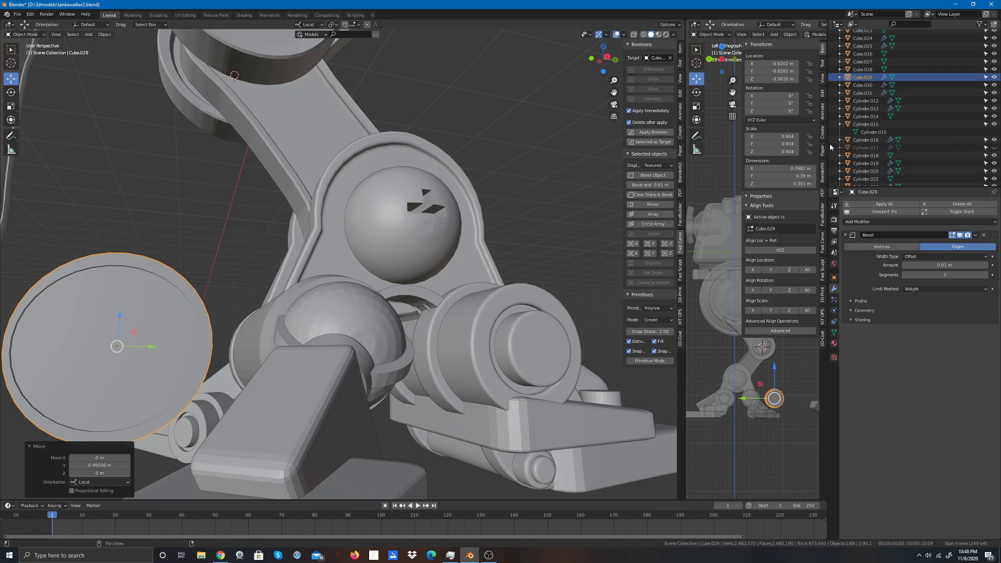
{"action": "left_click", "coordinate": [993, 77]}
{"action": "left_click", "coordinate": [993, 77]}
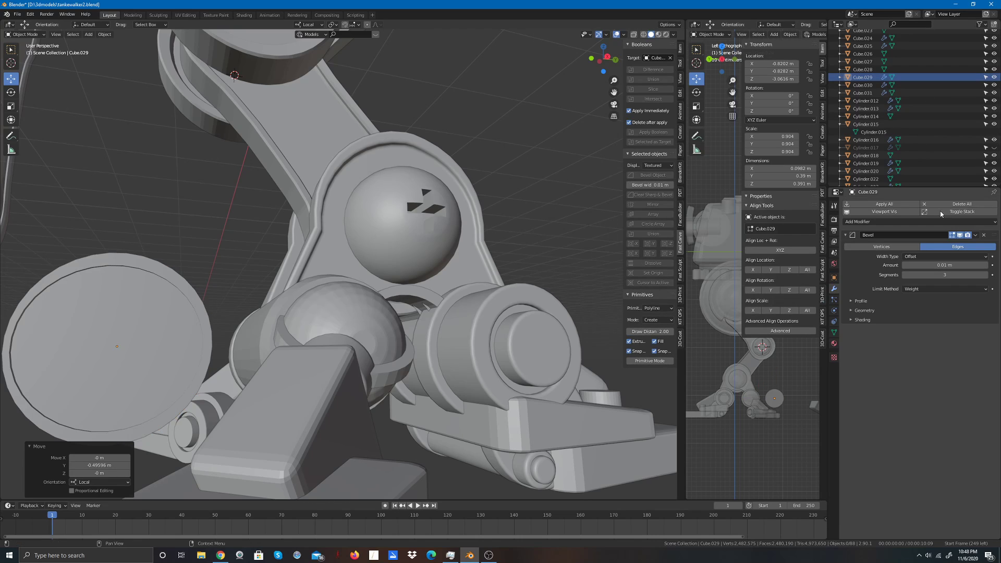
{"action": "right_click", "coordinate": [834, 78]}
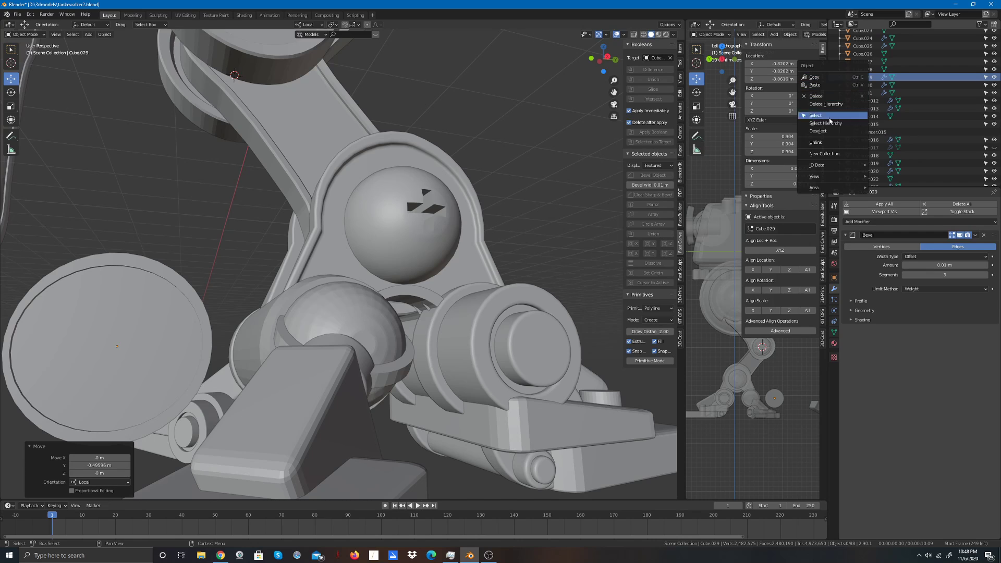
{"action": "left_click", "coordinate": [821, 96]}
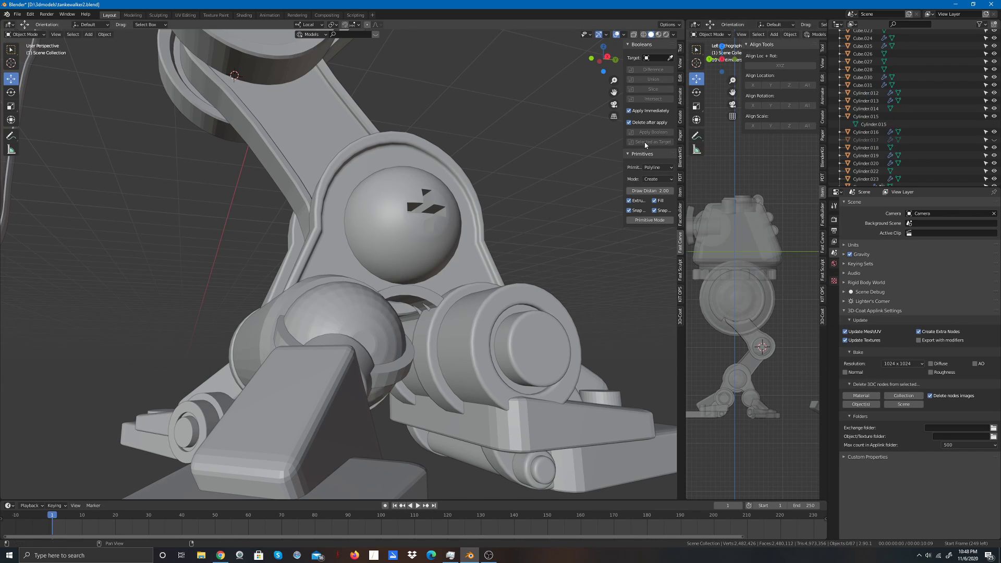
Step: Move the remaining ankle housing ring 0.763 m along its local X axis to the opposite end, and move it back by about -0.789 m
{"action": "scroll", "coordinate": [483, 202], "scroll_direction": "down", "scroll_amount": 3}
{"action": "scroll", "coordinate": [483, 202], "scroll_direction": "up", "scroll_amount": 3}
{"action": "scroll", "coordinate": [485, 201], "scroll_direction": "down", "scroll_amount": 2}
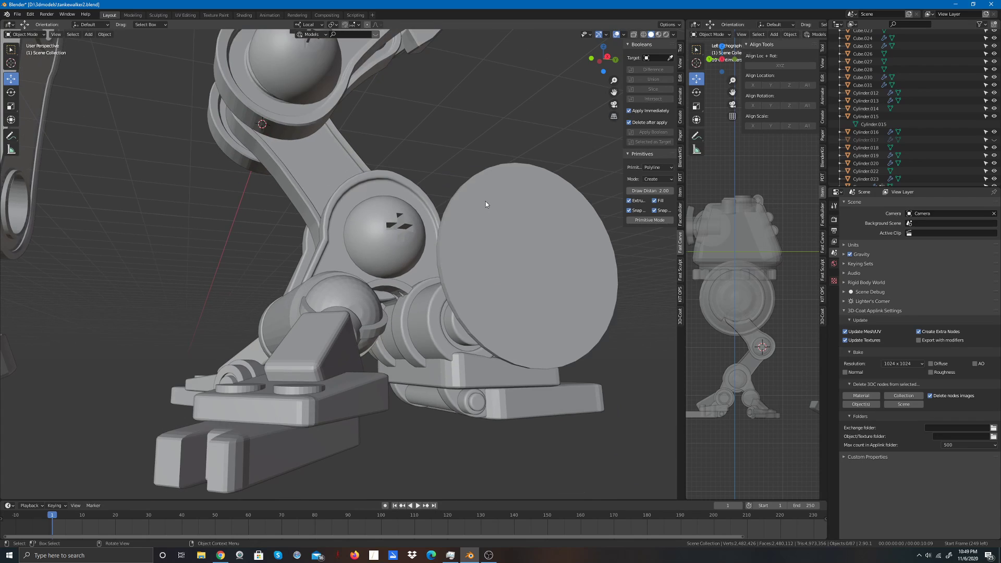
{"action": "left_click", "coordinate": [260, 341]}
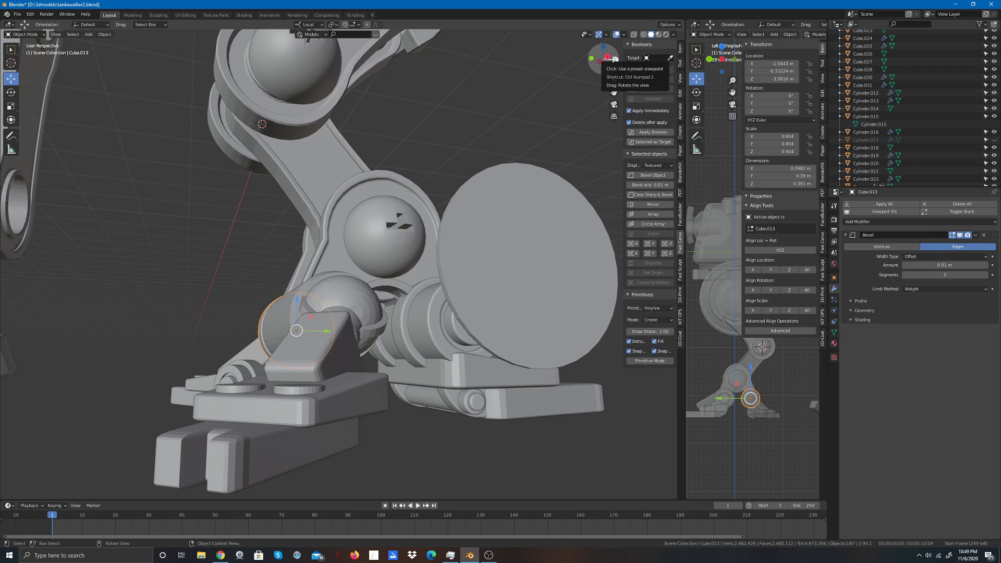
{"action": "left_click_drag", "start_coordinate": [614, 59], "coordinate": [445, 319]}
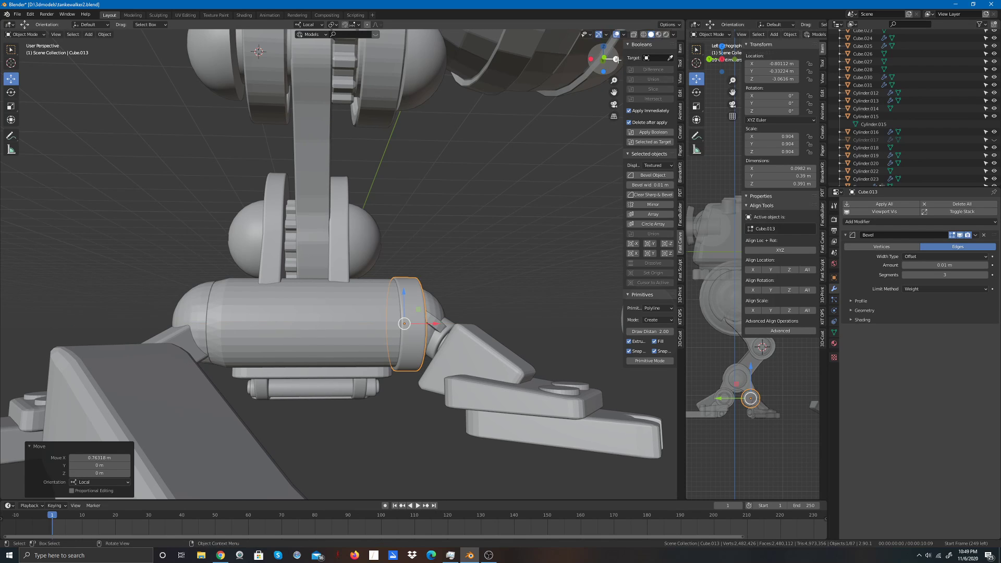
{"action": "left_click_drag", "start_coordinate": [605, 74], "coordinate": [662, 104]}
{"action": "left_click_drag", "start_coordinate": [432, 327], "coordinate": [245, 354]}
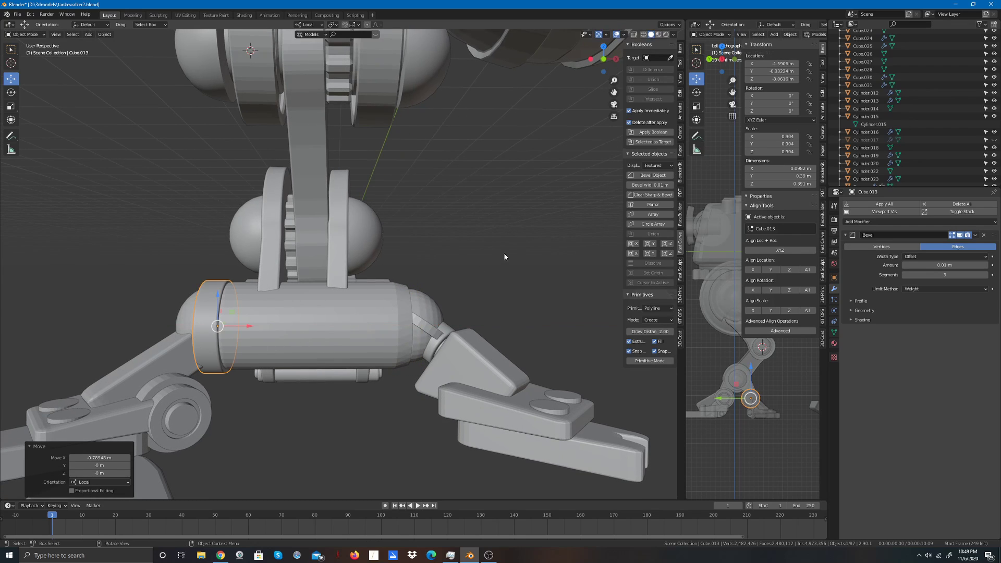
Step: Add a cylinder with 32 vertices, 1 m radius and 2 m depth, and scale it uniformly to about 0.105
{"action": "scroll", "coordinate": [497, 260], "scroll_direction": "down", "scroll_amount": 3}
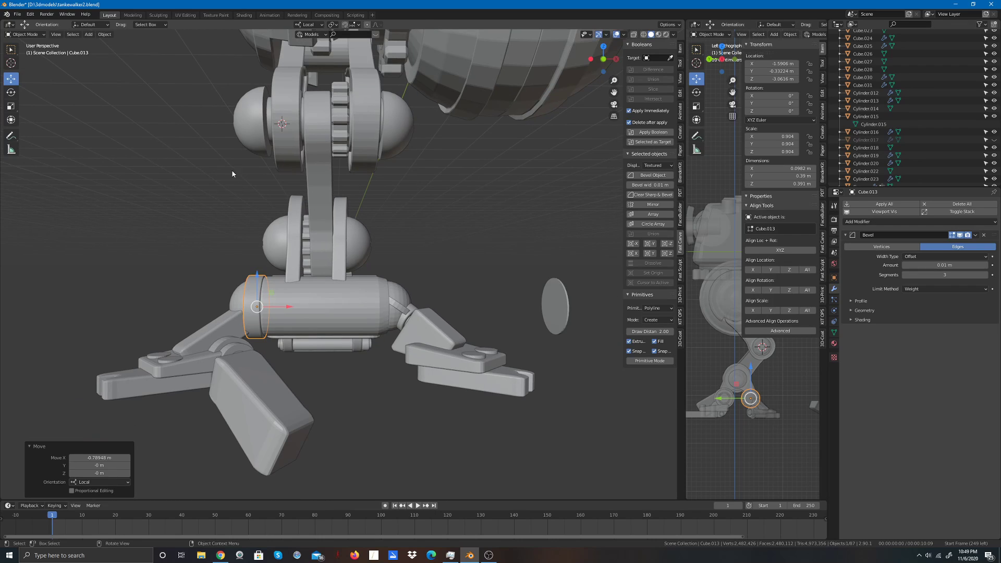
{"action": "left_click", "coordinate": [88, 35]}
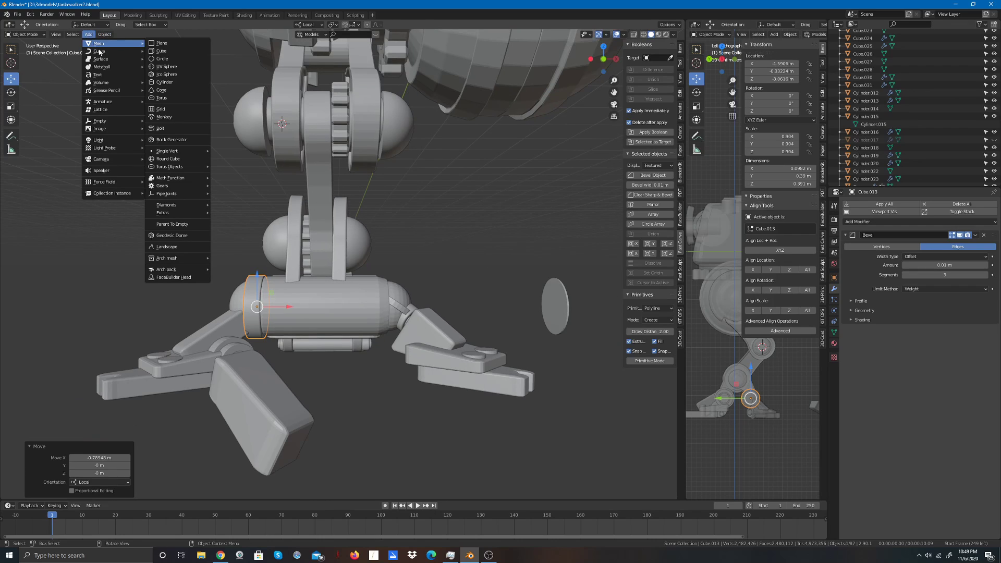
{"action": "left_click", "coordinate": [164, 82]}
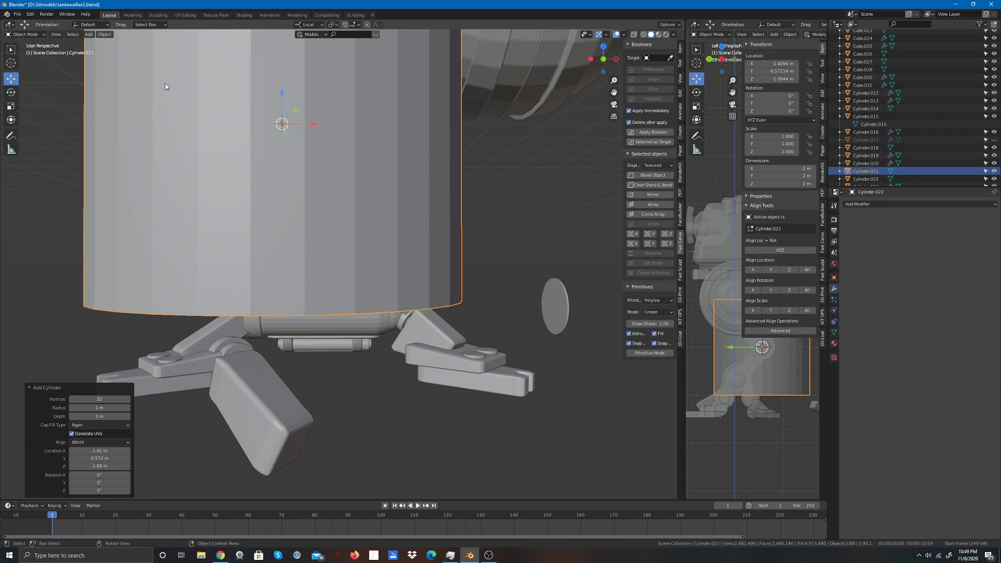
{"action": "left_click", "coordinate": [10, 106]}
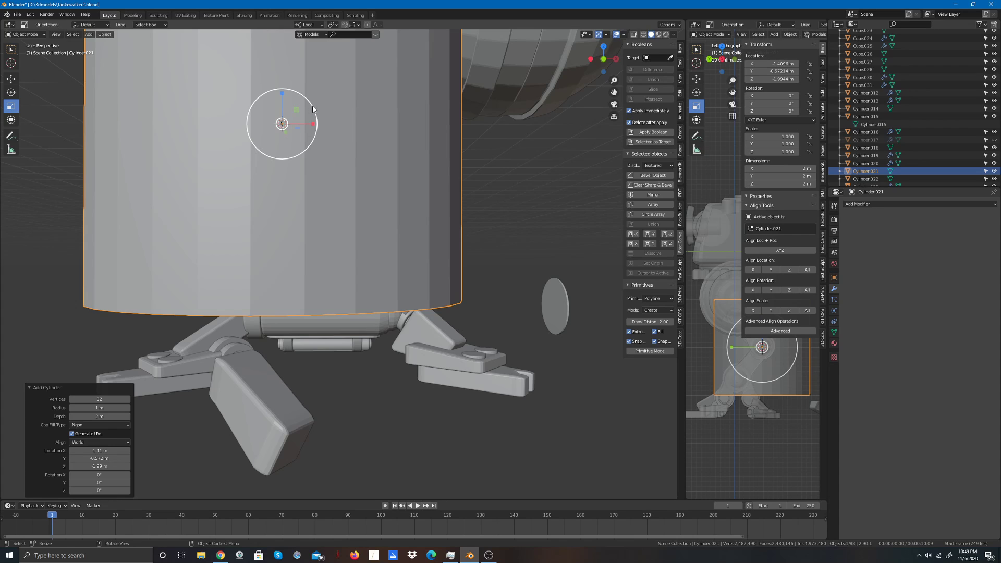
{"action": "left_click_drag", "start_coordinate": [312, 109], "coordinate": [285, 122]}
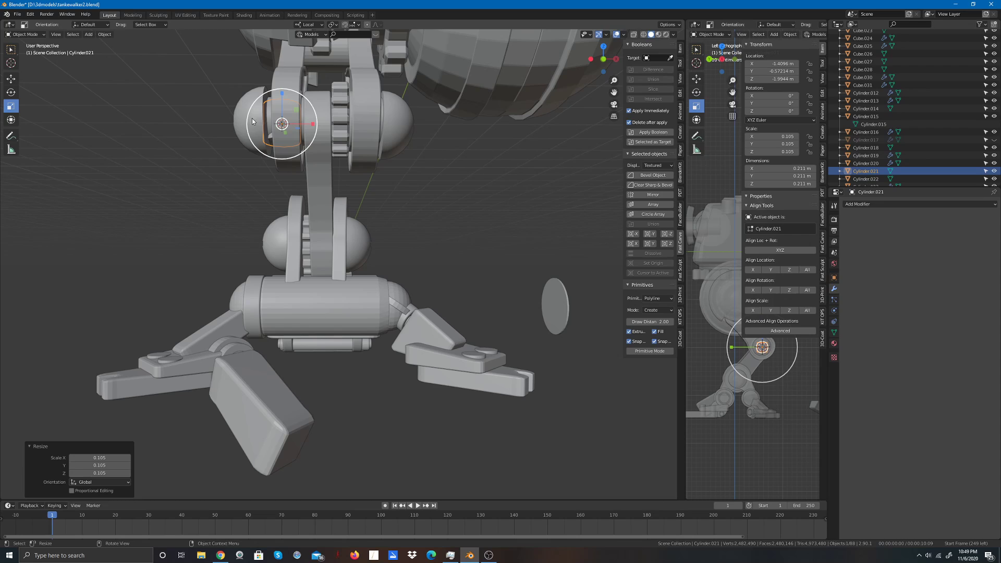
Step: Lower the small cylinder about 1.012 m along Z to ankle height and set its Y rotation to 90°
{"action": "left_click", "coordinate": [16, 81]}
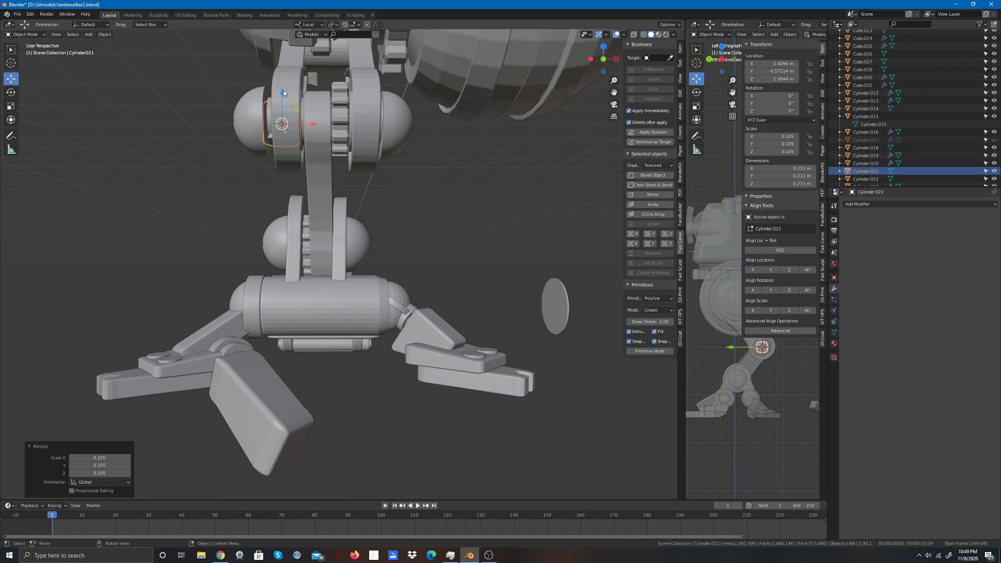
{"action": "left_click_drag", "start_coordinate": [283, 92], "coordinate": [282, 272]}
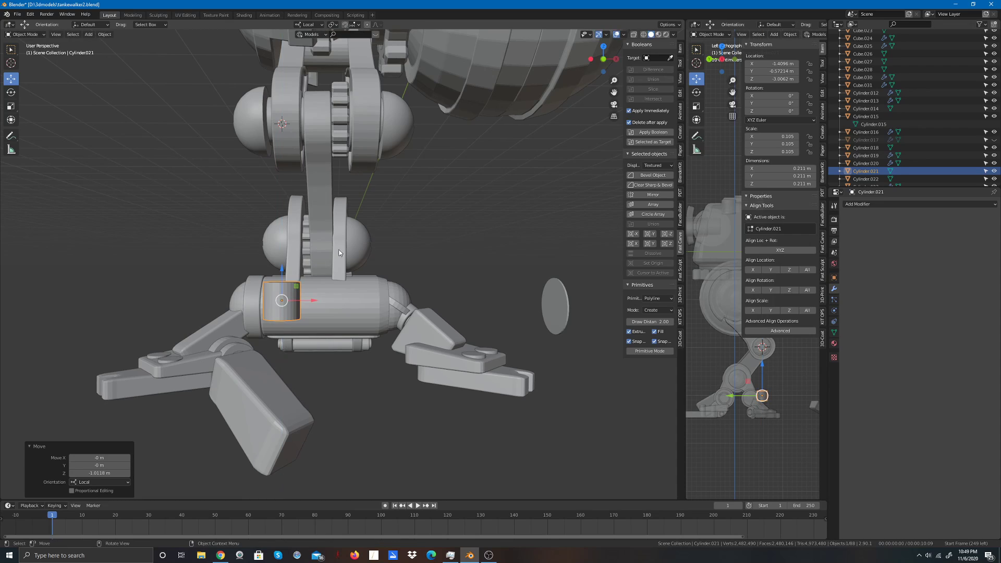
{"action": "left_click", "coordinate": [680, 48]}
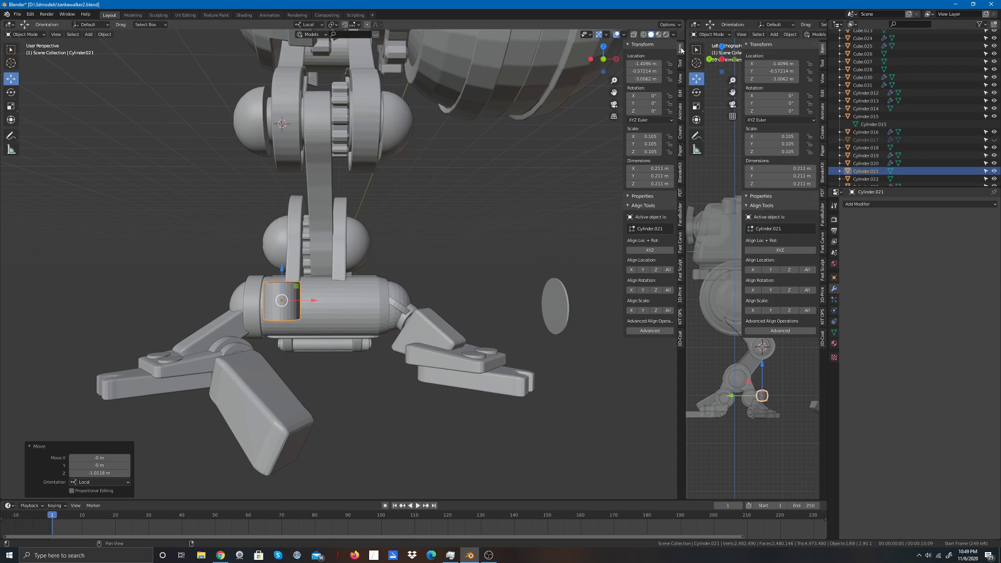
{"action": "left_click", "coordinate": [654, 104]}
{"action": "type", "text": "90"}
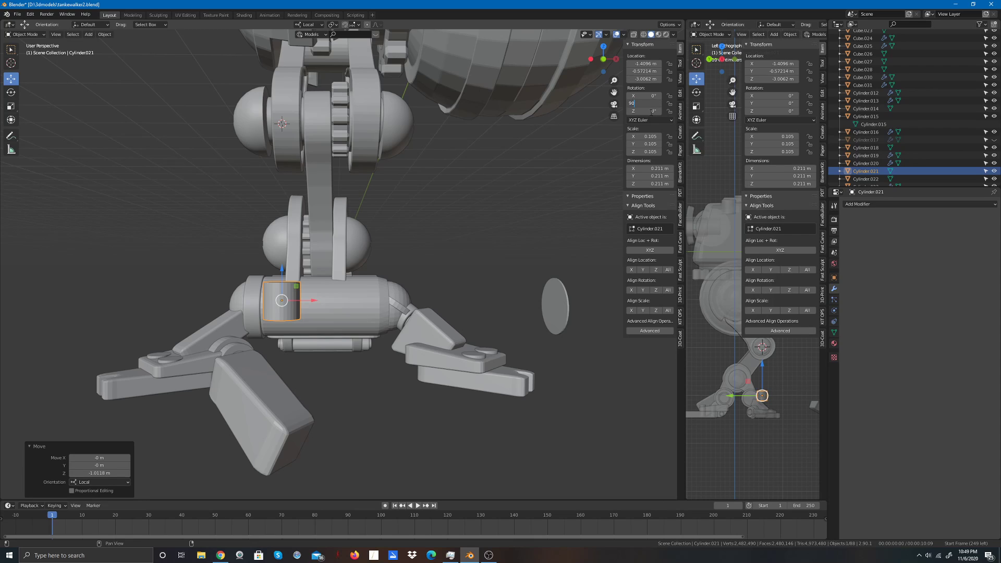
{"action": "key", "text": "Return"}
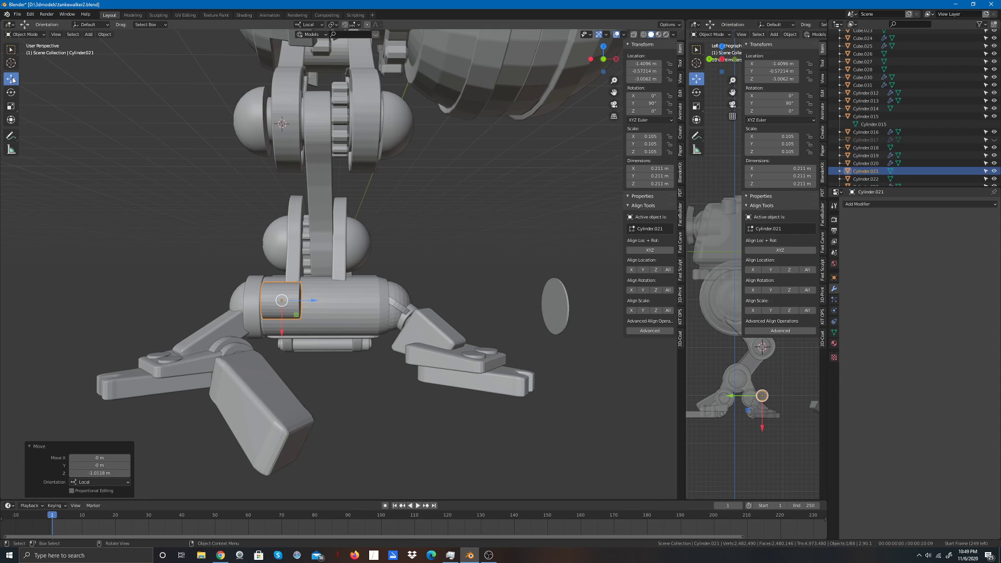
Step: Centre the cylinder on the ankle housing's open end, moving it about 0.570 m along local Z, 0.244 m along Y and 0.055 m along X
{"action": "left_click_drag", "start_coordinate": [313, 298], "coordinate": [414, 300]}
{"action": "left_click", "coordinate": [615, 60]}
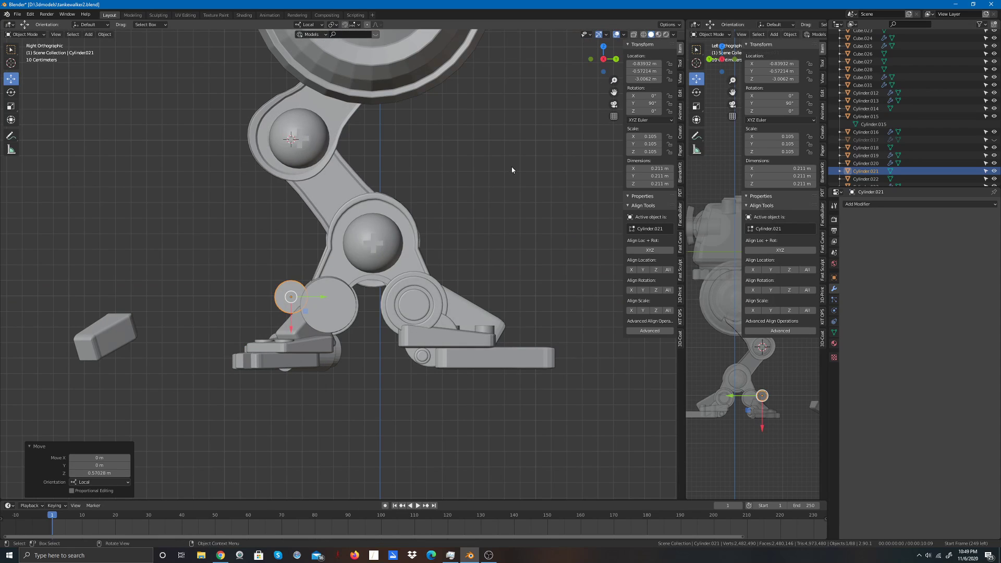
{"action": "left_click_drag", "start_coordinate": [319, 296], "coordinate": [358, 297]}
{"action": "left_click_drag", "start_coordinate": [329, 330], "coordinate": [329, 341]}
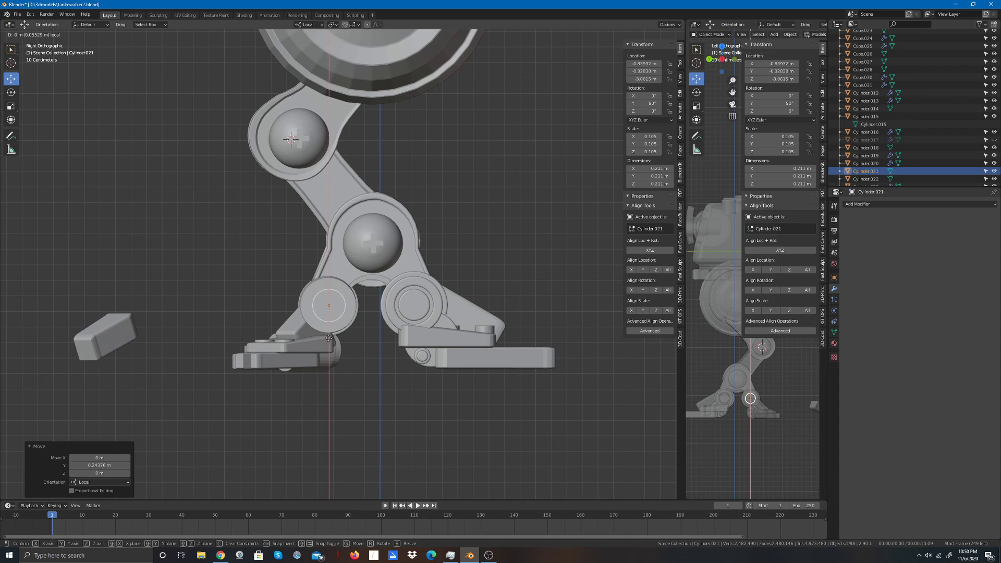
Step: Scale the cylinder uniformly by 1.936 to match the ankle housing's outline and deselect it
{"action": "left_click", "coordinate": [11, 106]}
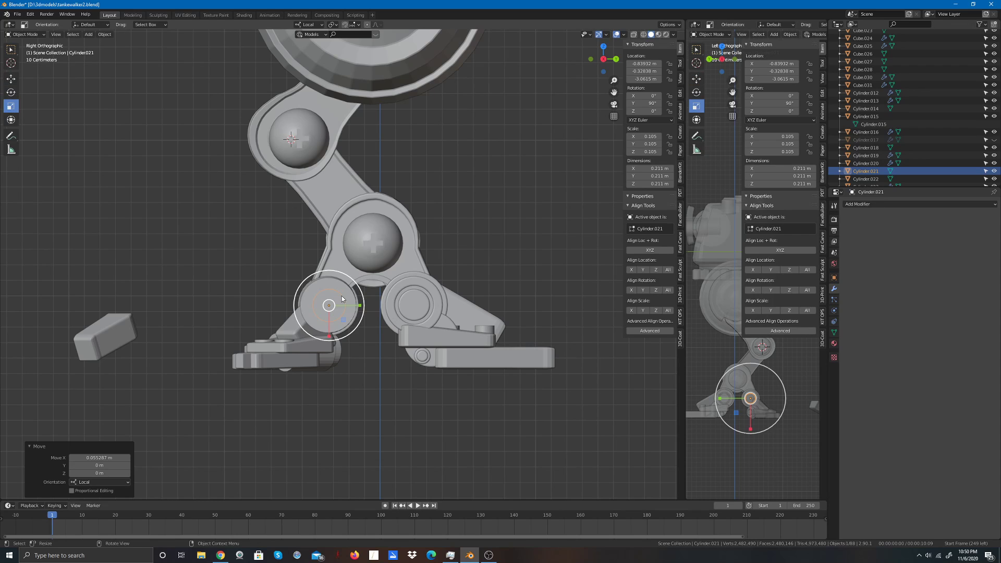
{"action": "left_click_drag", "start_coordinate": [355, 282], "coordinate": [382, 256]}
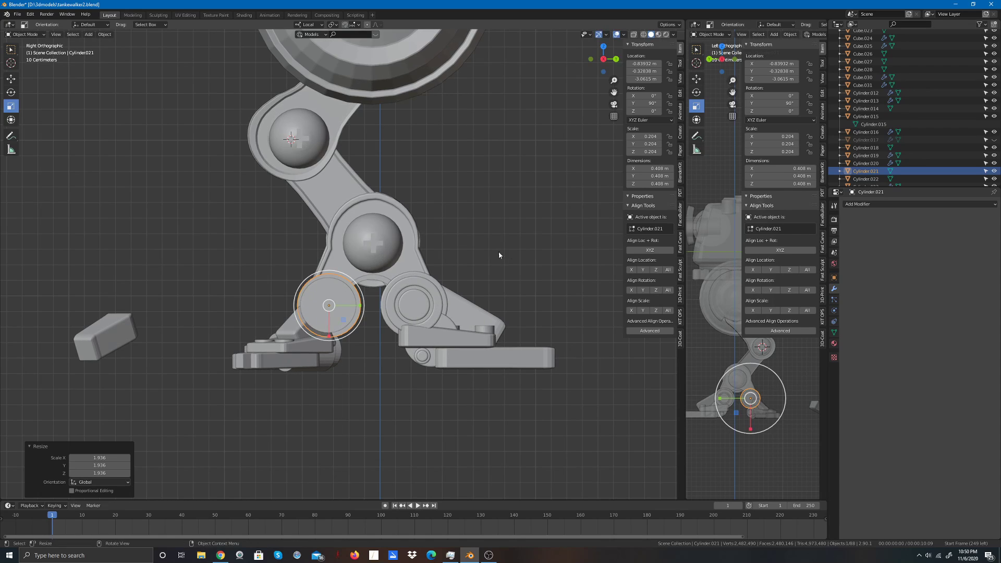
{"action": "left_click", "coordinate": [523, 229]}
{"action": "left_click_drag", "start_coordinate": [603, 59], "coordinate": [579, 69]}
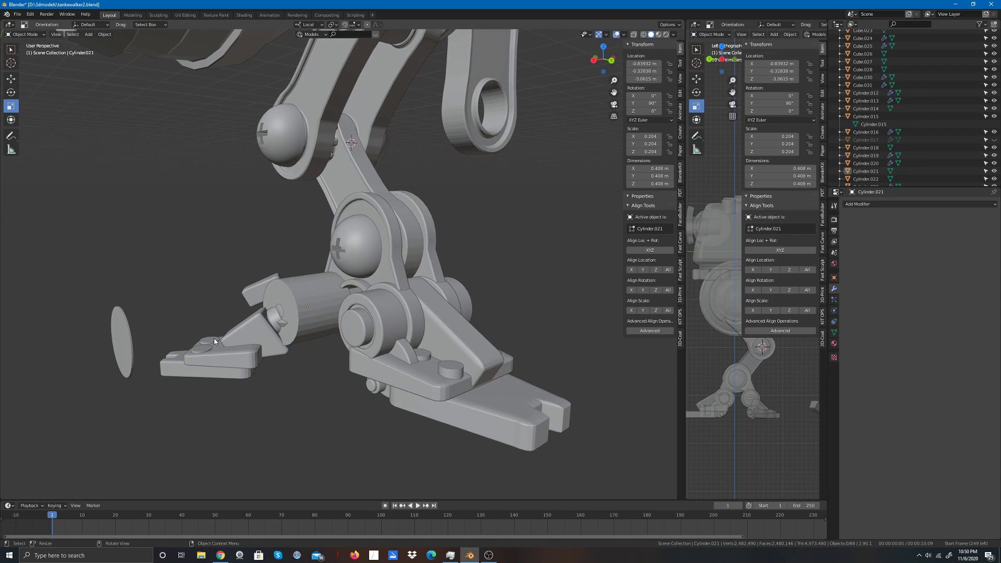
Step: Move the loose thin disc beside the ankle clear of the foot along the Y axis
{"action": "left_click", "coordinate": [119, 356]}
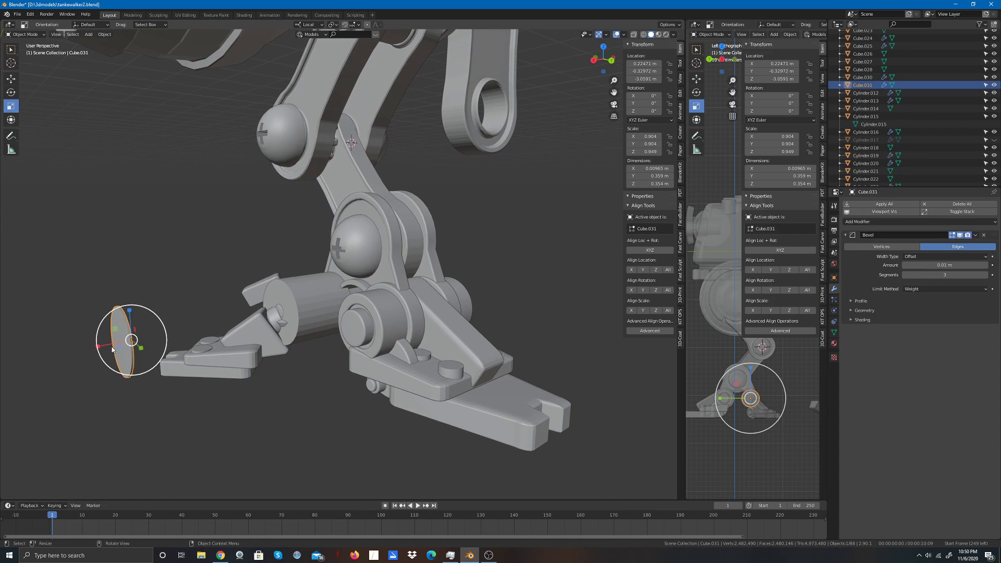
{"action": "left_click", "coordinate": [11, 78]}
{"action": "left_click_drag", "start_coordinate": [141, 347], "coordinate": [330, 421]}
Step: Flatten the new ankle cylinder along its local Z by a factor of 0.201, to a depth of about 0.082 m
{"action": "left_click", "coordinate": [305, 312]}
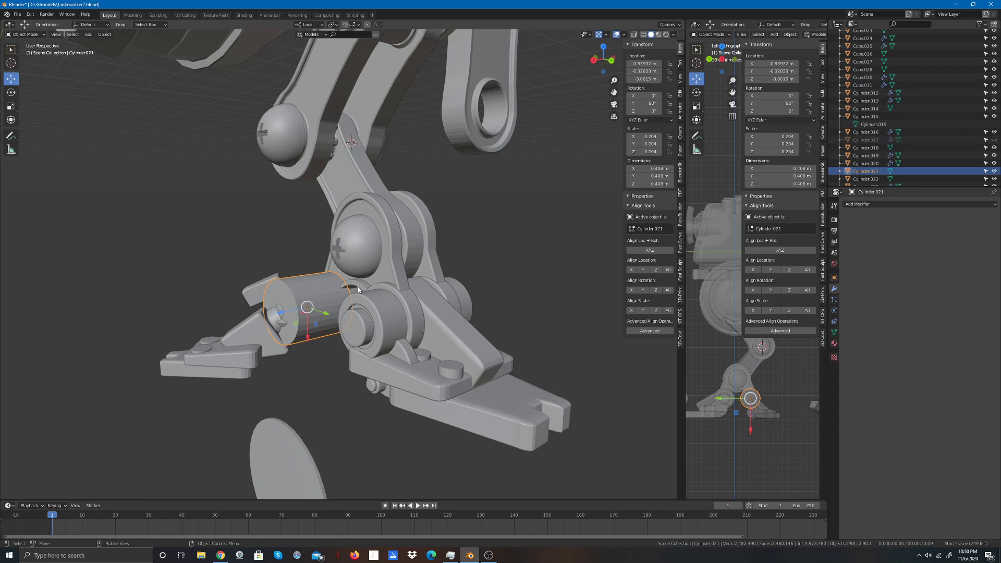
{"action": "left_click", "coordinate": [593, 59]}
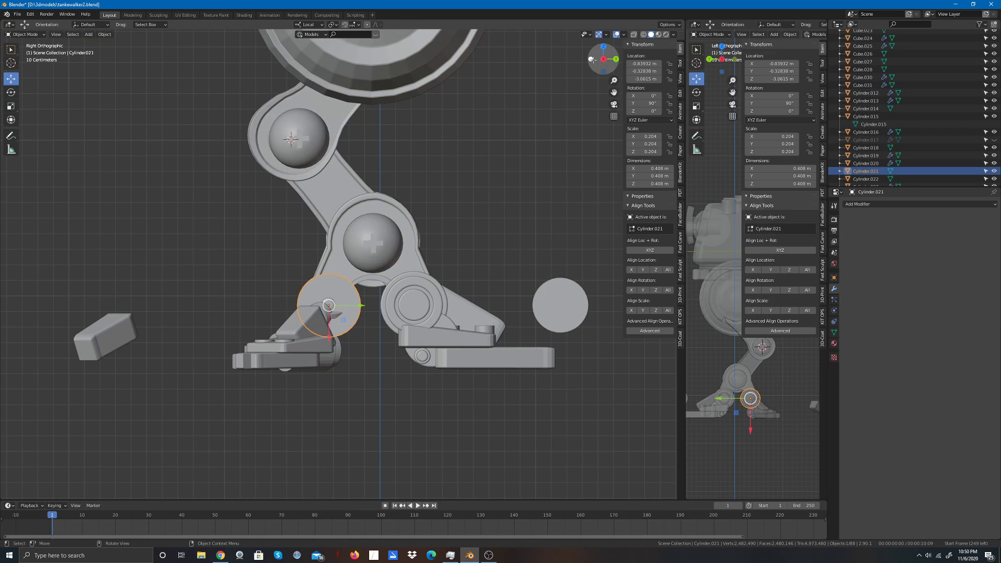
{"action": "left_click", "coordinate": [592, 59]}
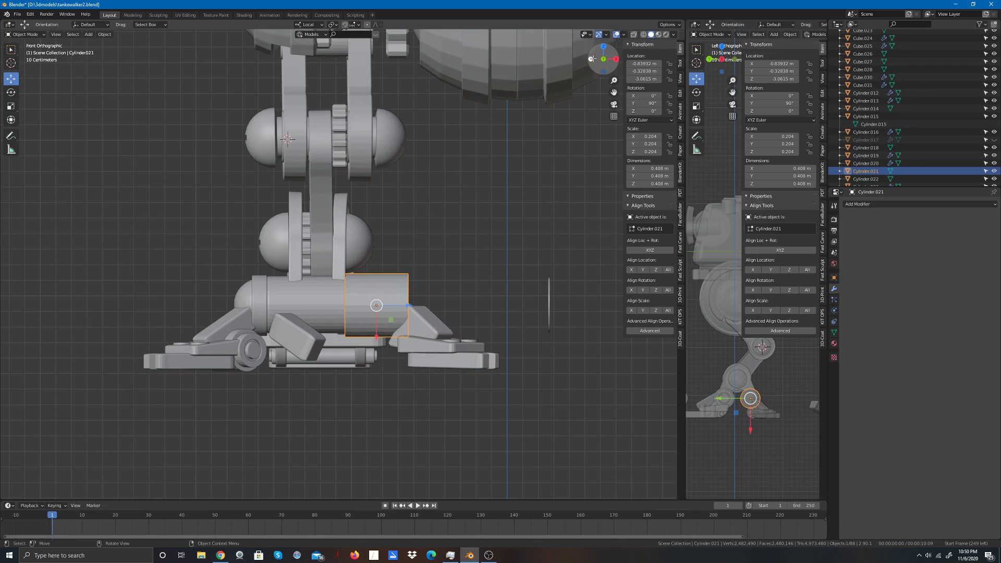
{"action": "scroll", "coordinate": [363, 330], "scroll_direction": "up", "scroll_amount": 3}
{"action": "left_click", "coordinate": [10, 106]}
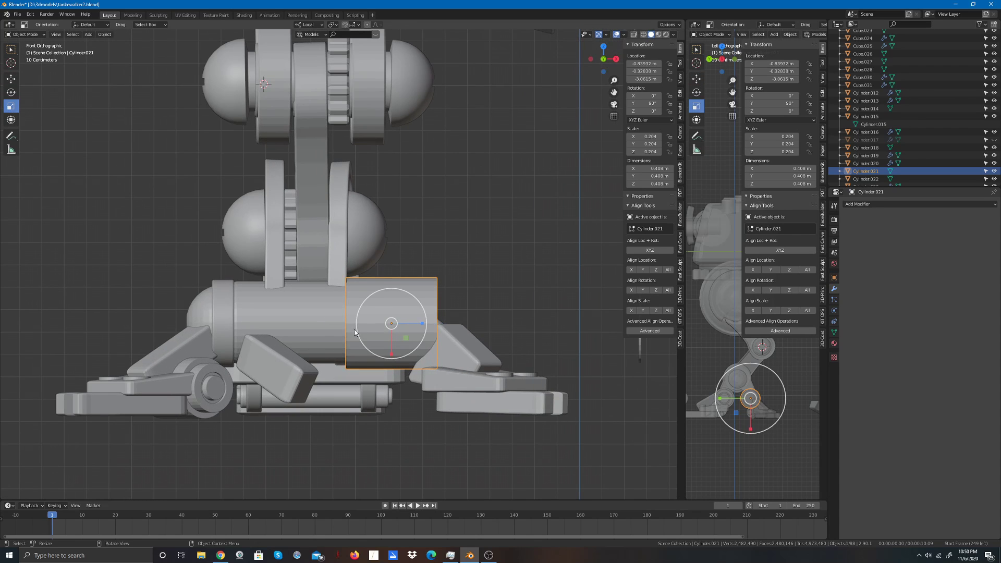
{"action": "left_click_drag", "start_coordinate": [423, 324], "coordinate": [396, 324]}
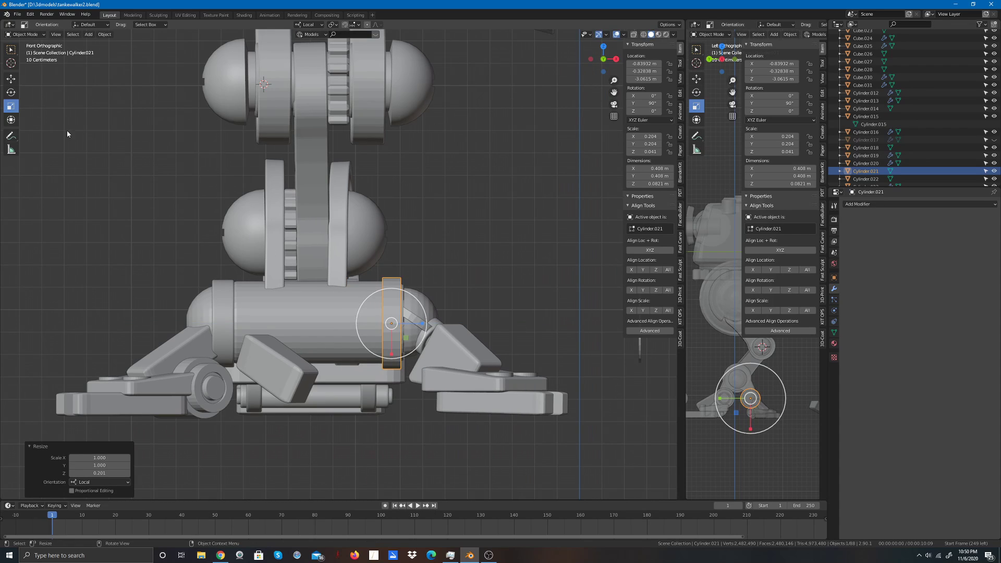
Step: Move the flattened cylinder about 0.035 m along local Z onto the housing's open end, and deselect it
{"action": "left_click", "coordinate": [14, 81]}
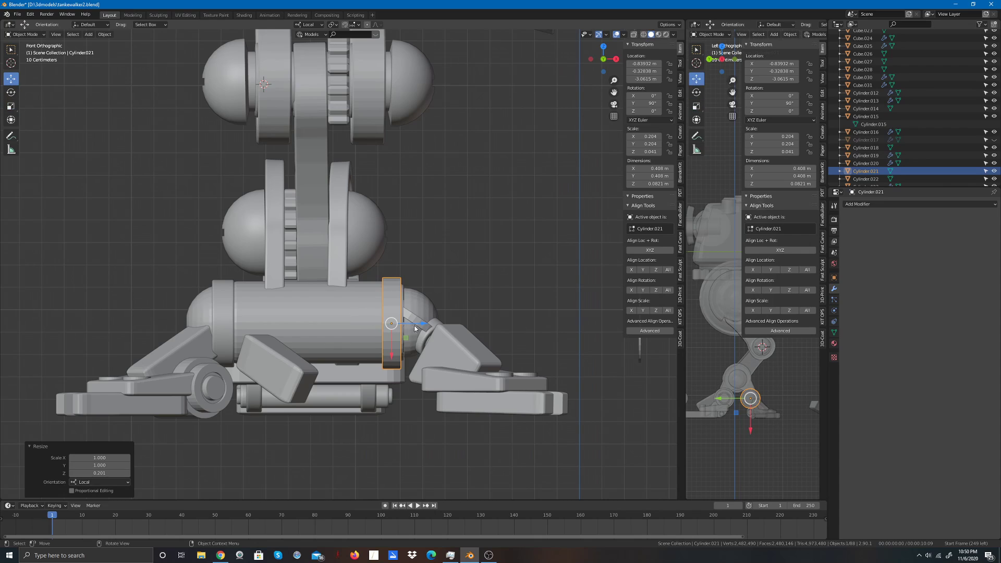
{"action": "left_click_drag", "start_coordinate": [424, 324], "coordinate": [436, 321]}
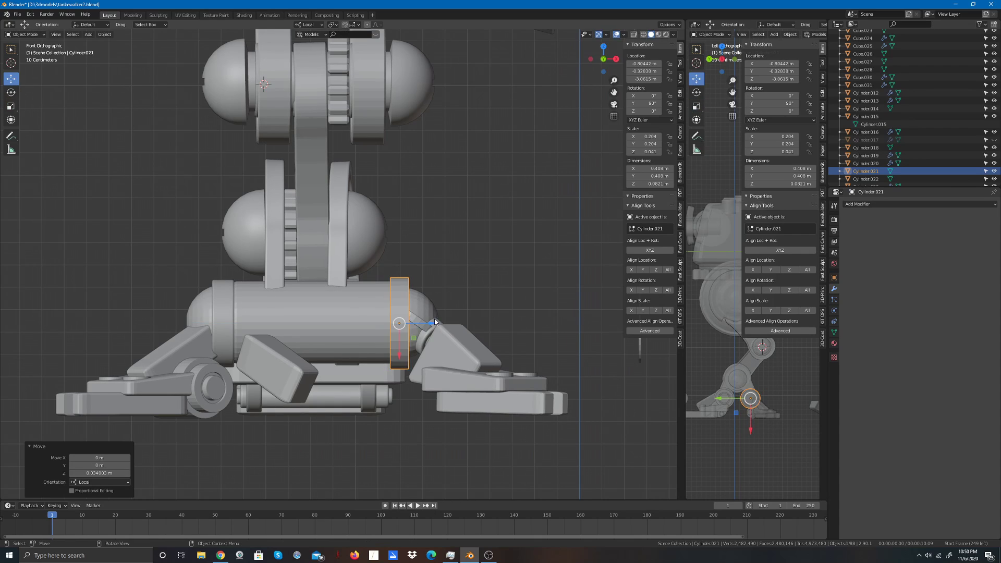
{"action": "left_click", "coordinate": [560, 236]}
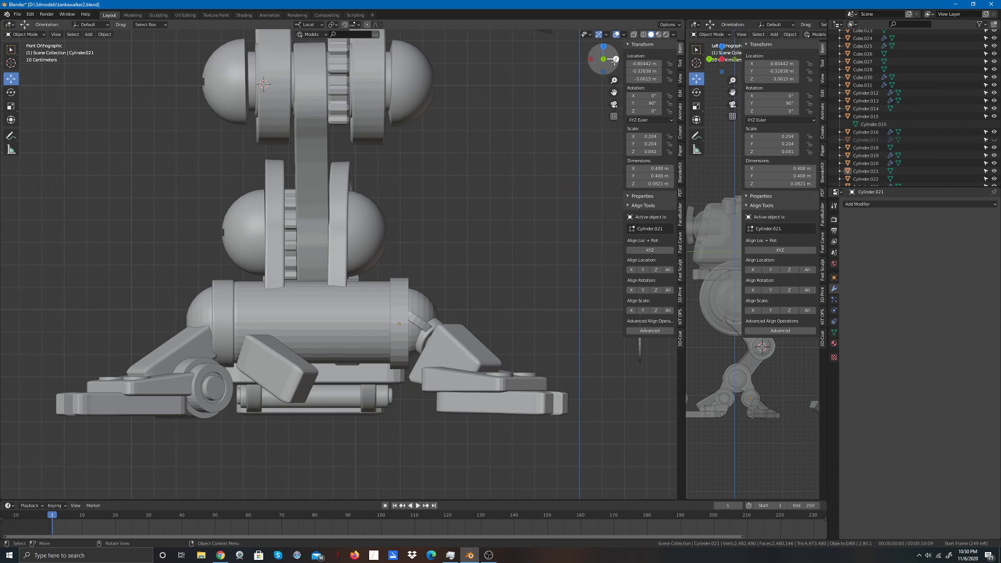
Step: Duplicate the flattened cylinder in place and scale the copy uniformly by 0.856
{"action": "left_click_drag", "start_coordinate": [615, 60], "coordinate": [494, 63]}
{"action": "left_click", "coordinate": [367, 326]}
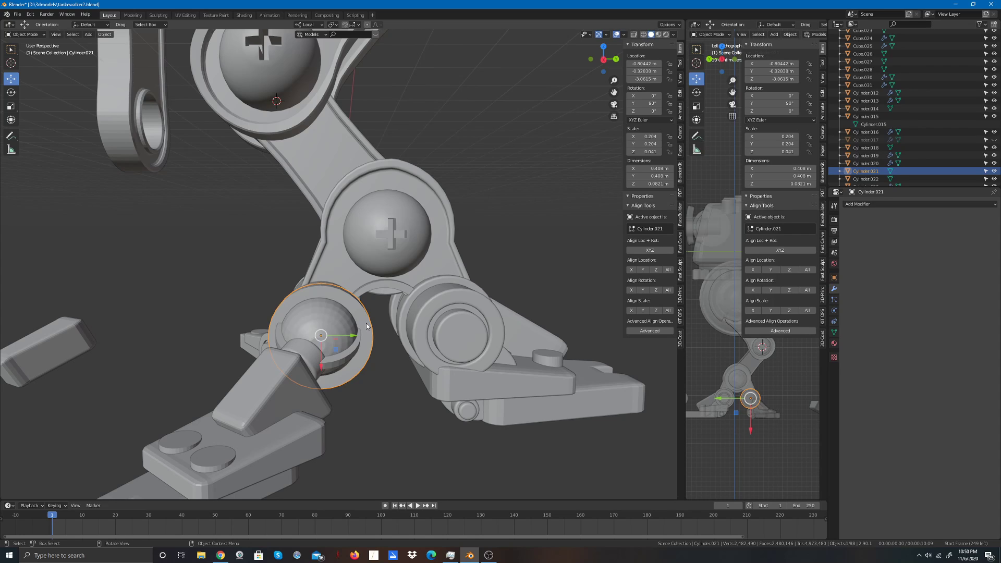
{"action": "key", "text": "shift+d"}
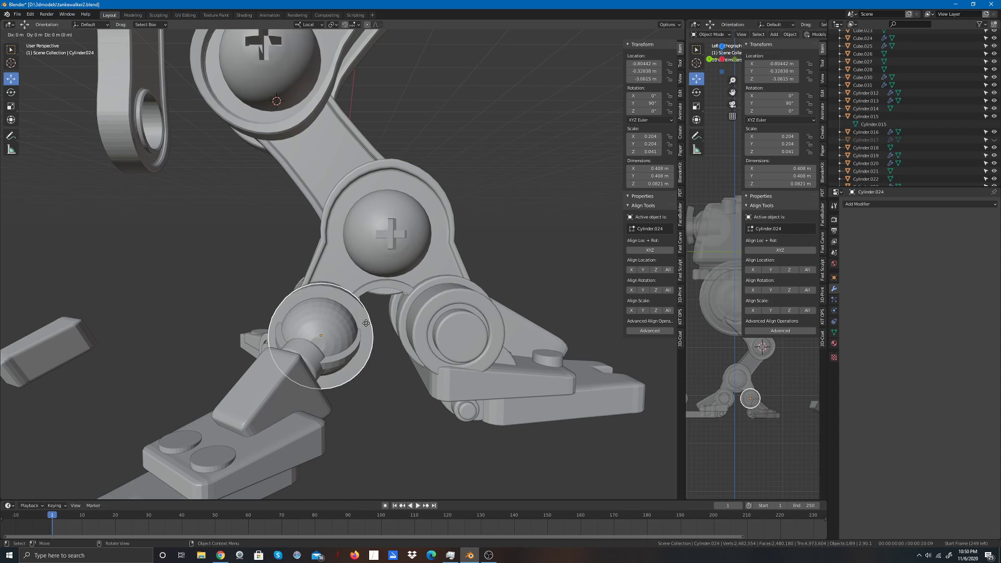
{"action": "right_click", "coordinate": [366, 323]}
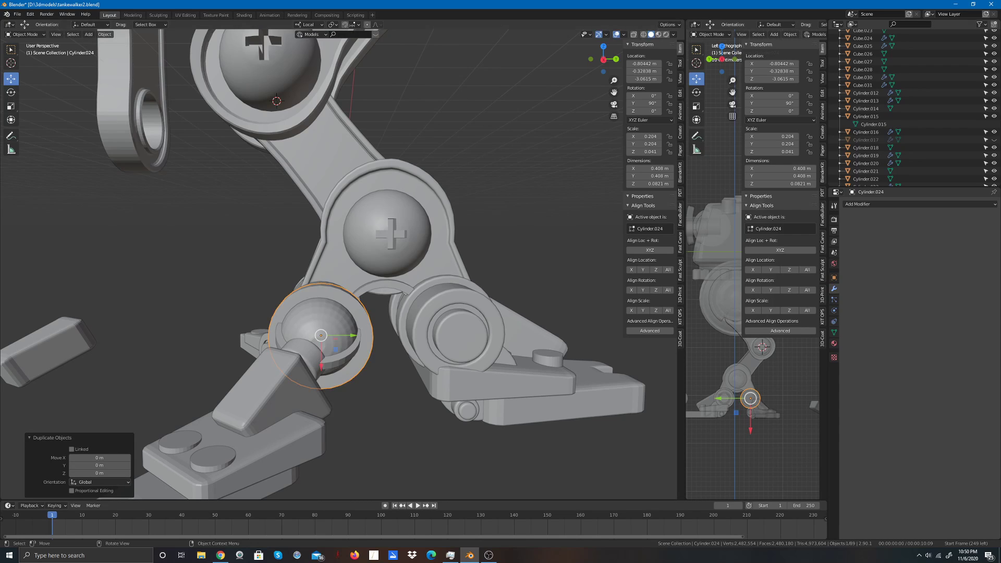
{"action": "left_click", "coordinate": [11, 106]}
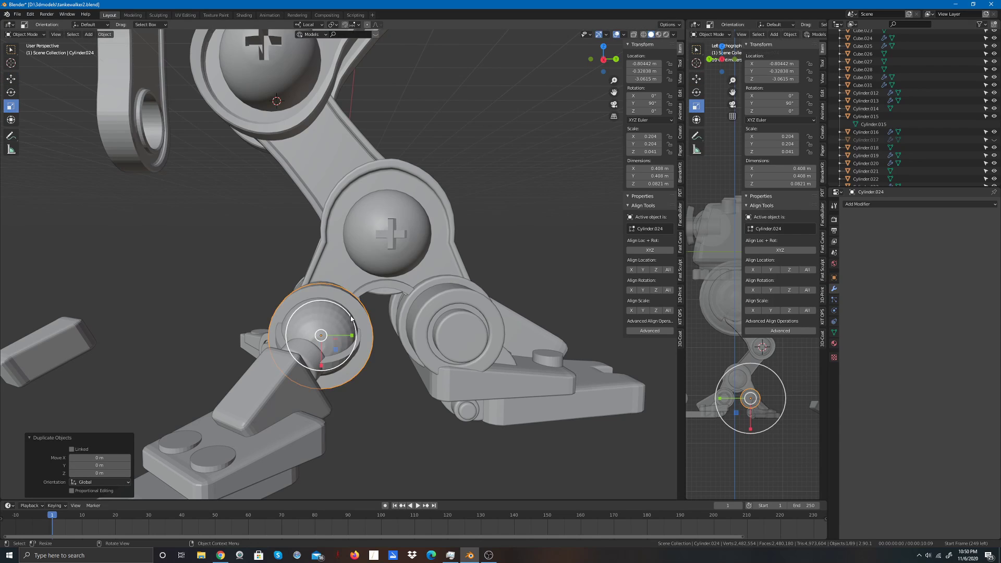
{"action": "left_click_drag", "start_coordinate": [351, 319], "coordinate": [346, 321]}
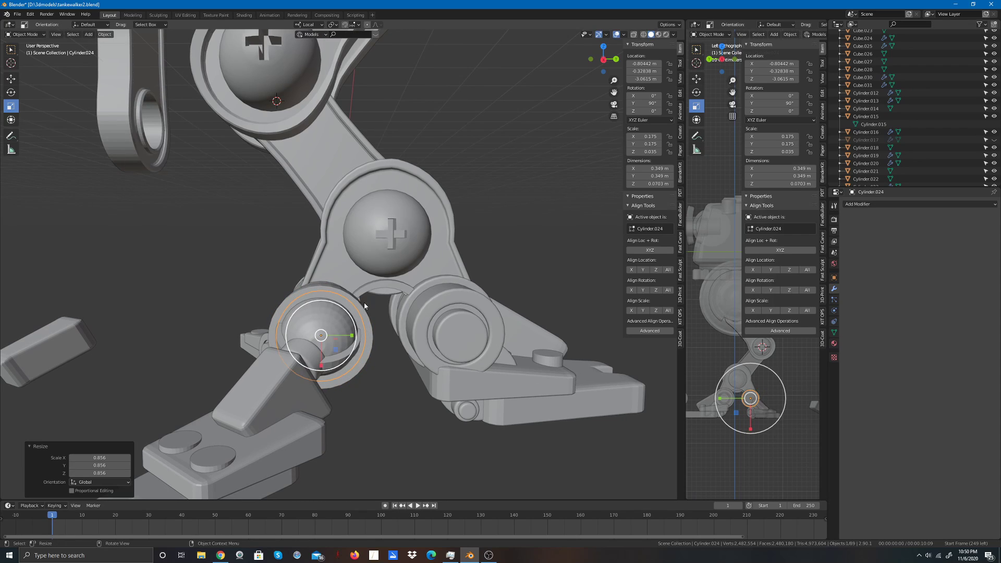
Step: Stretch the smaller copy along its local Z by 1.541 so it extends past both faces of the outer cylinder, and deselect it
{"action": "mouse_move", "coordinate": [605, 56]}
{"action": "left_mouse_down"}
{"action": "mouse_move", "coordinate": [594, 58]}
{"action": "mouse_move", "coordinate": [615, 60]}
{"action": "left_mouse_up"}
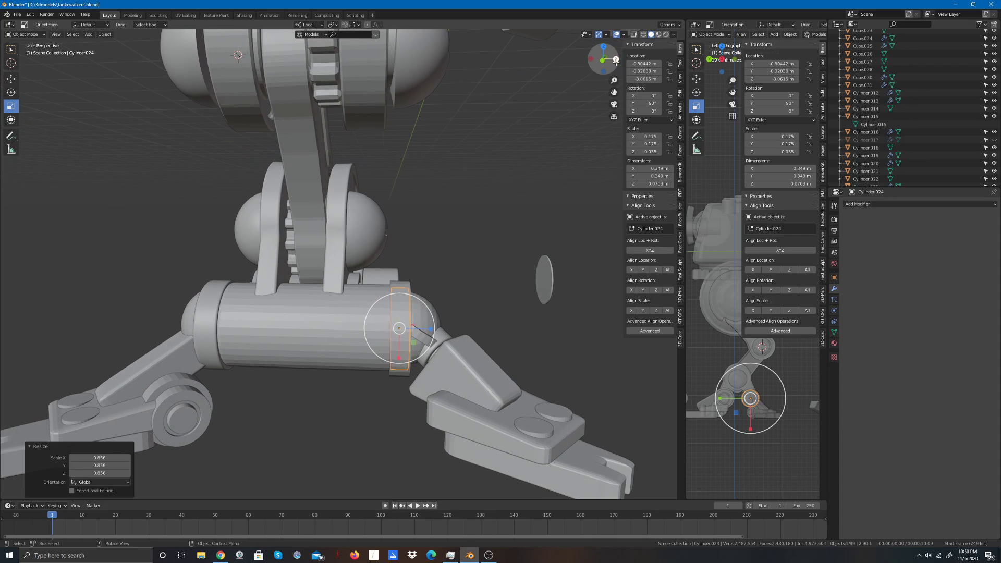
{"action": "key", "text": "s"}
{"action": "key", "text": "z"}
{"action": "key", "text": "z"}
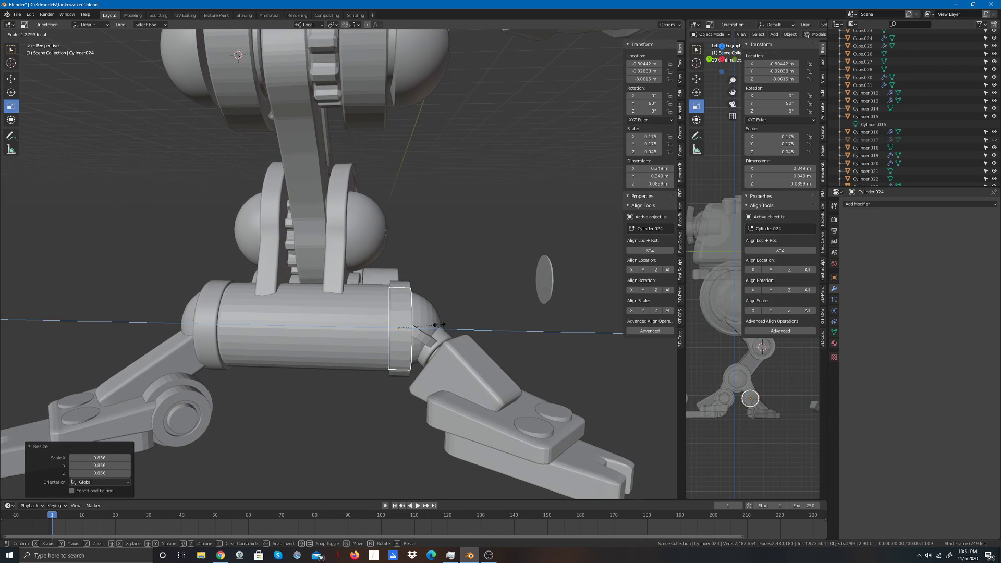
{"action": "left_click", "coordinate": [446, 325]}
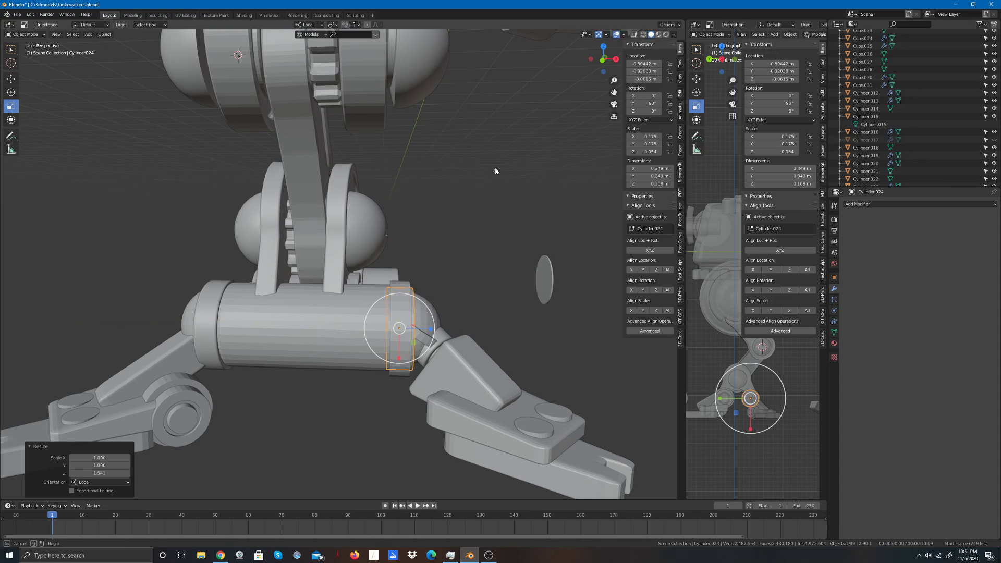
{"action": "left_click", "coordinate": [546, 192]}
{"action": "scroll", "coordinate": [570, 105], "scroll_direction": "up", "scroll_amount": 1}
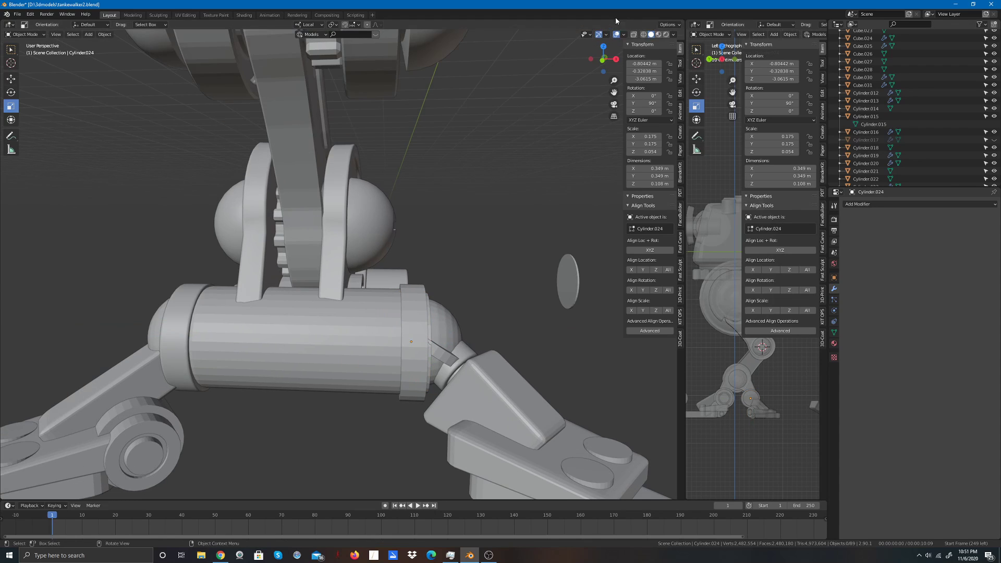
Step: Boolean-slice the larger flattened cylinder around the ankle ball, using the smaller, longer copy as the cutter
{"action": "left_click_drag", "start_coordinate": [613, 59], "coordinate": [498, 55]}
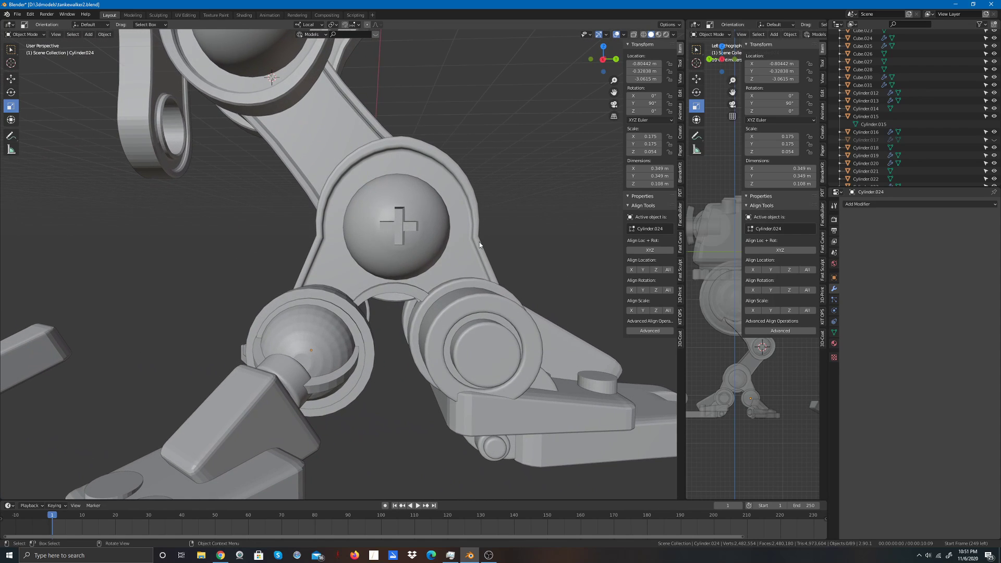
{"action": "left_click", "coordinate": [351, 328]}
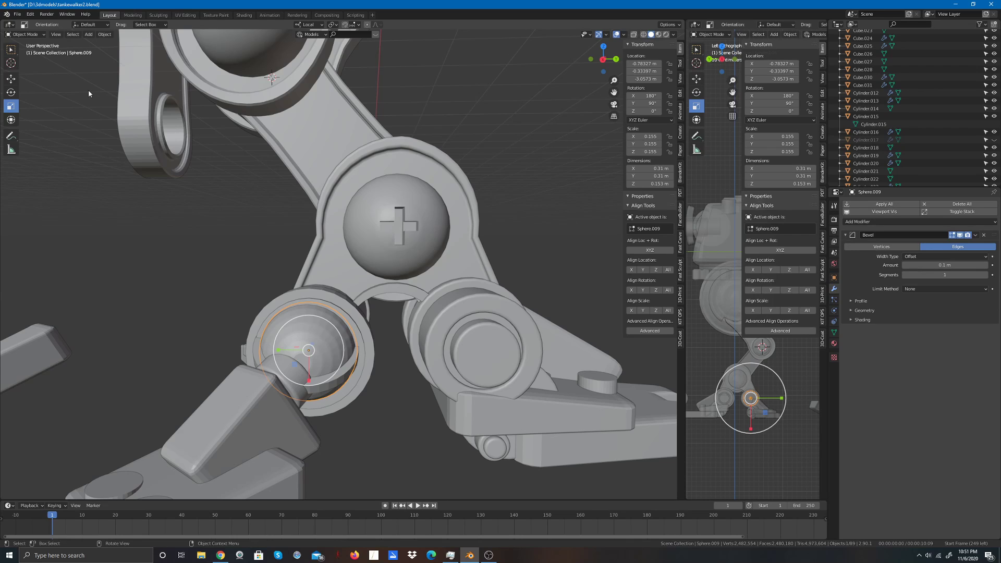
{"action": "left_click", "coordinate": [353, 323]}
{"action": "left_click", "coordinate": [352, 323]}
{"action": "left_click", "coordinate": [352, 326]}
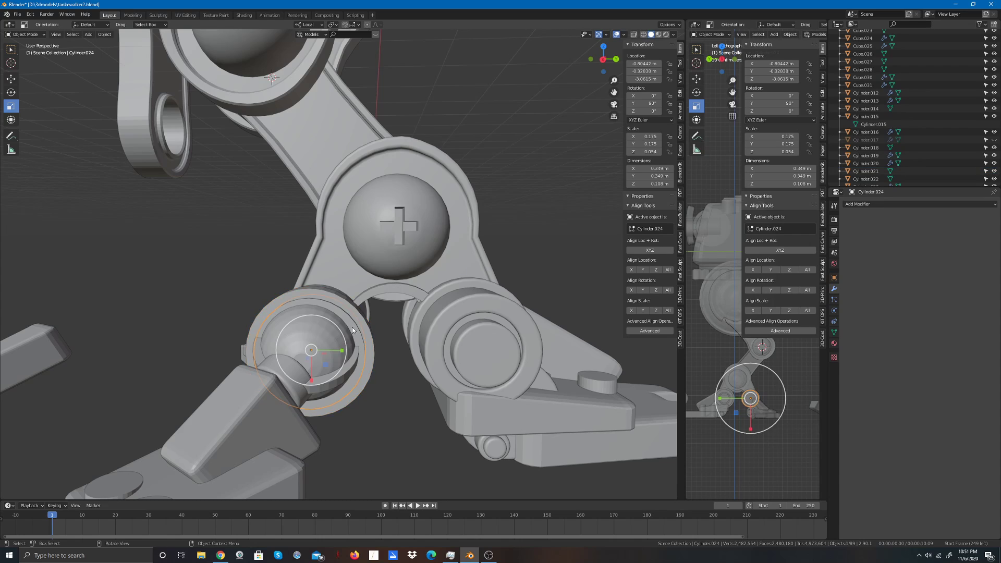
{"action": "left_click", "coordinate": [352, 328]}
{"action": "left_click", "coordinate": [351, 331]}
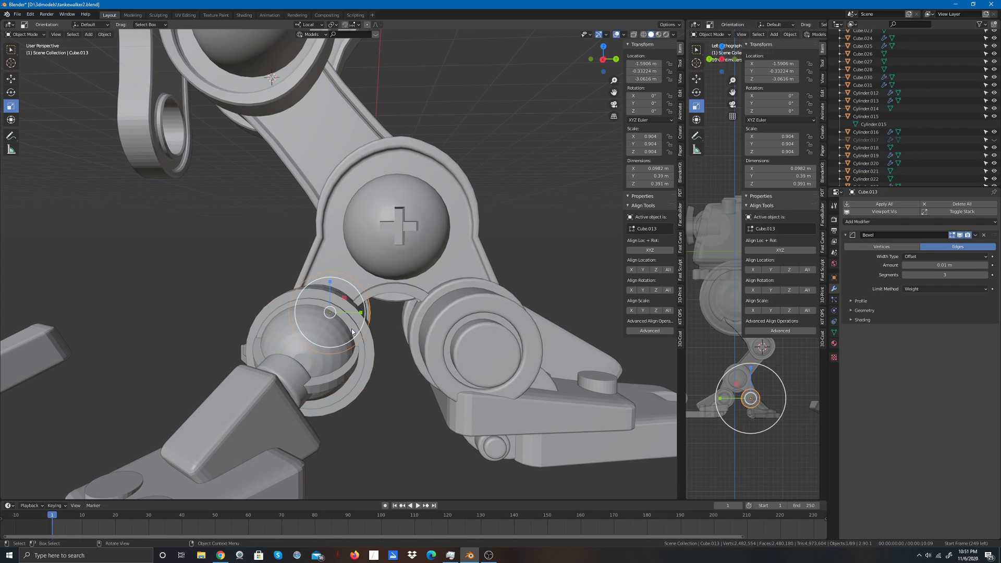
{"action": "left_click", "coordinate": [269, 319]}
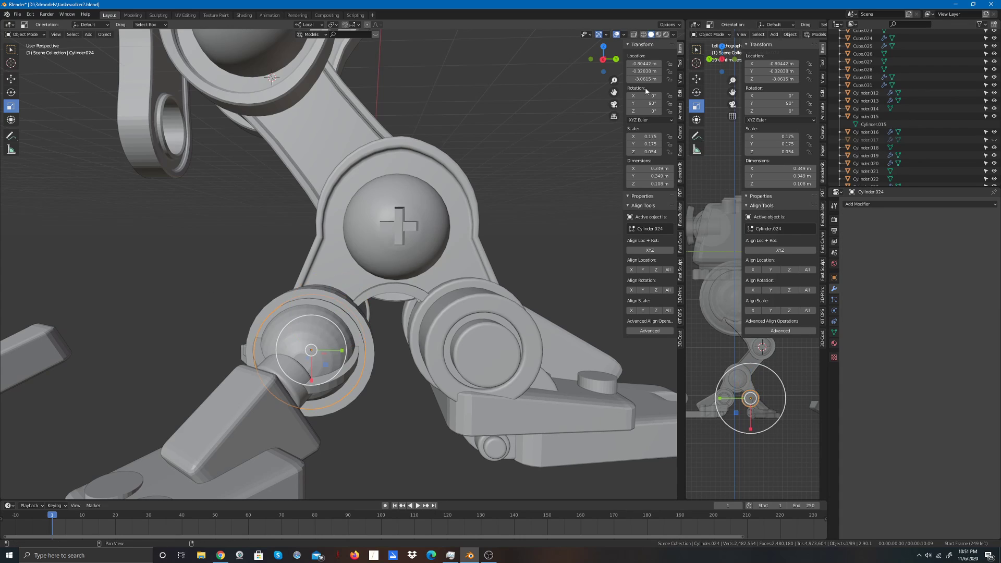
{"action": "left_click", "coordinate": [602, 59]}
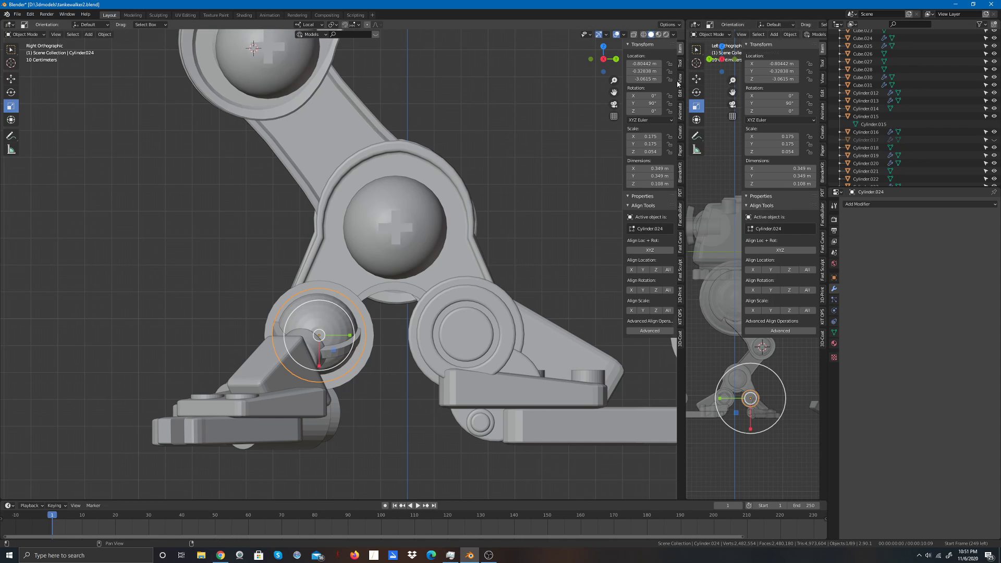
{"action": "left_click", "coordinate": [680, 244]}
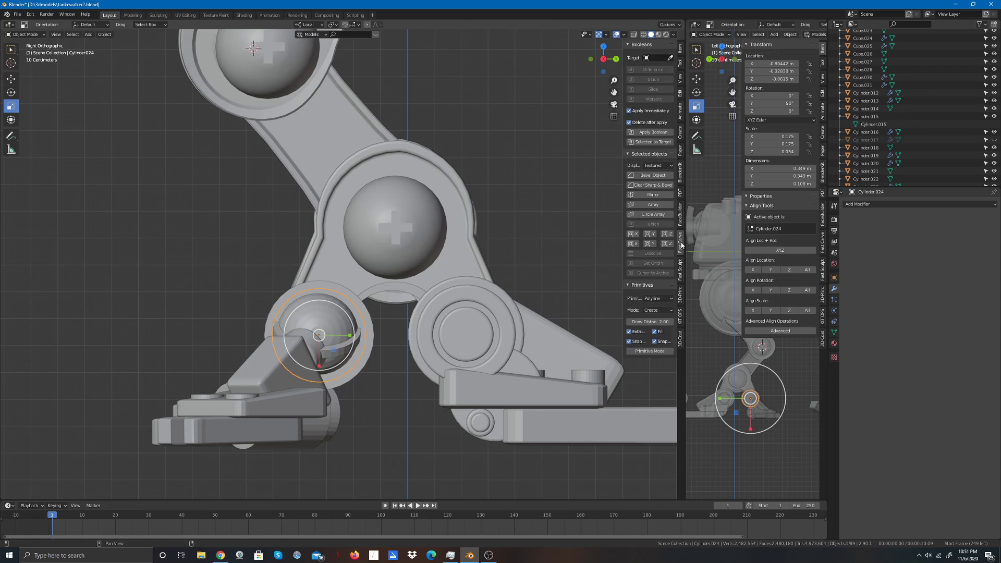
{"action": "left_click", "coordinate": [671, 59]}
{"action": "left_click", "coordinate": [323, 282]}
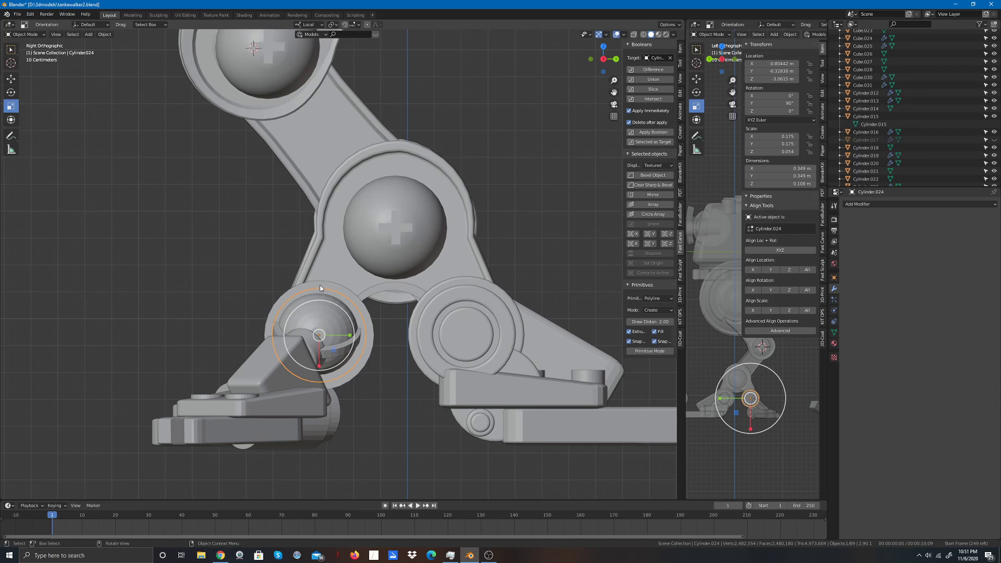
{"action": "left_click", "coordinate": [658, 79]}
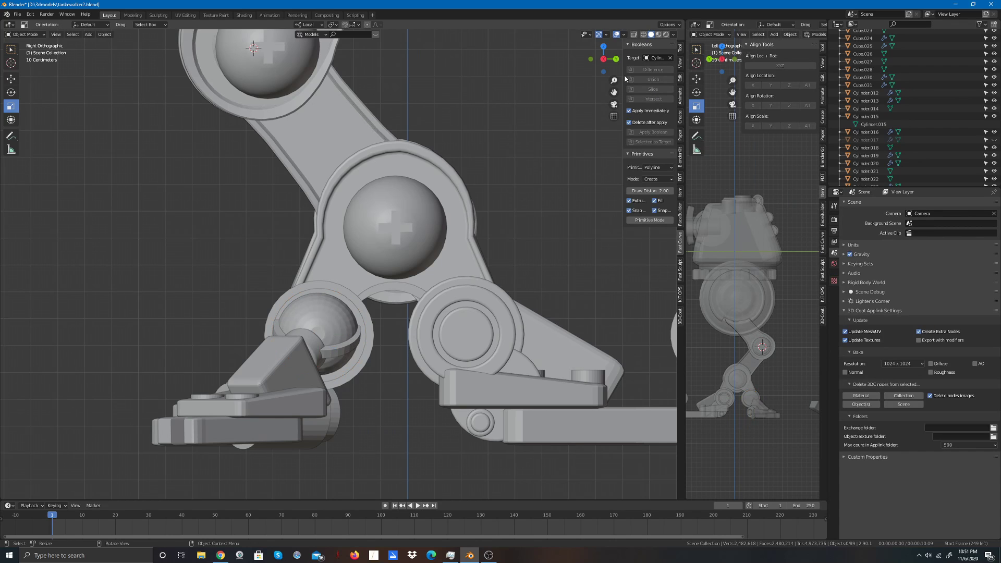
Step: Move the sliced-out inner disc about 0.538 m along local Z, out of the ring around the ankle ball
{"action": "left_click_drag", "start_coordinate": [603, 59], "coordinate": [474, 81]}
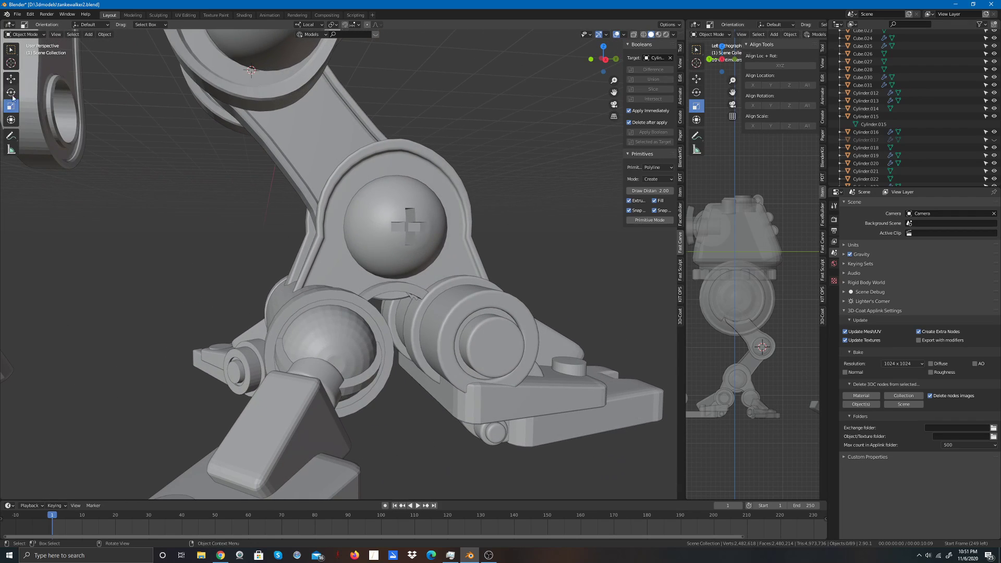
{"action": "left_click", "coordinate": [11, 78]}
{"action": "left_click", "coordinate": [368, 324]}
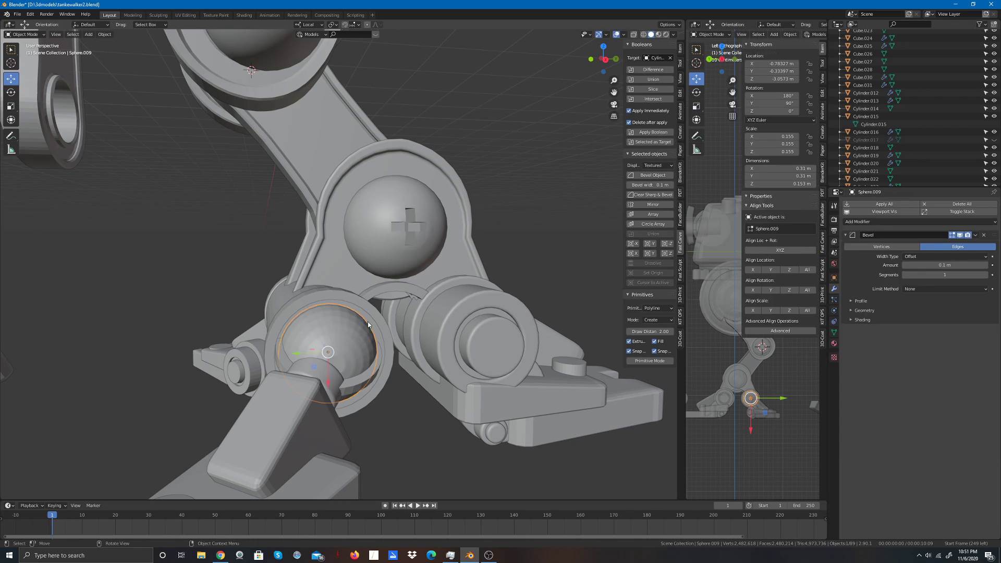
{"action": "left_click", "coordinate": [372, 321]}
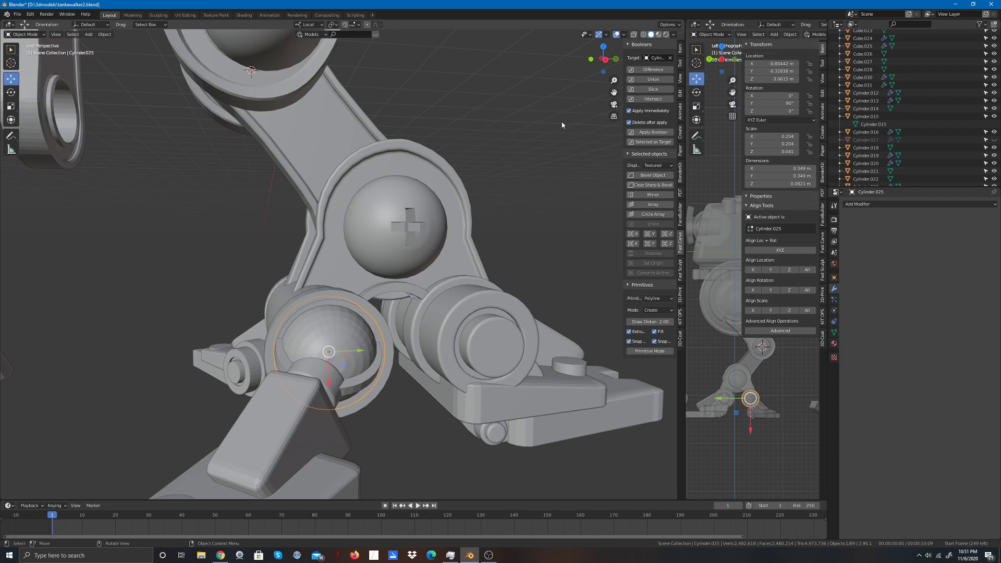
{"action": "left_click_drag", "start_coordinate": [603, 59], "coordinate": [430, 295]}
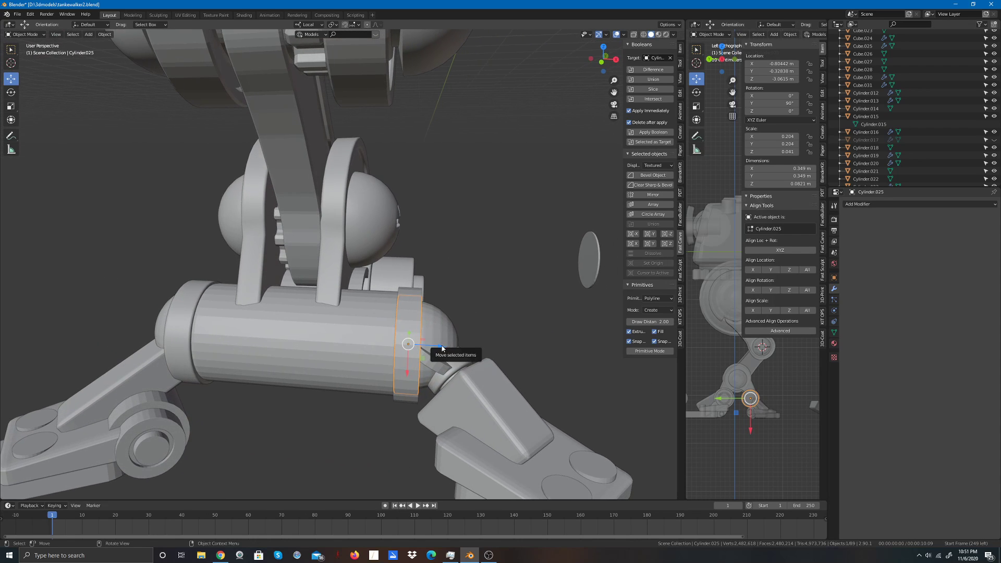
{"action": "left_click_drag", "start_coordinate": [442, 348], "coordinate": [600, 356]}
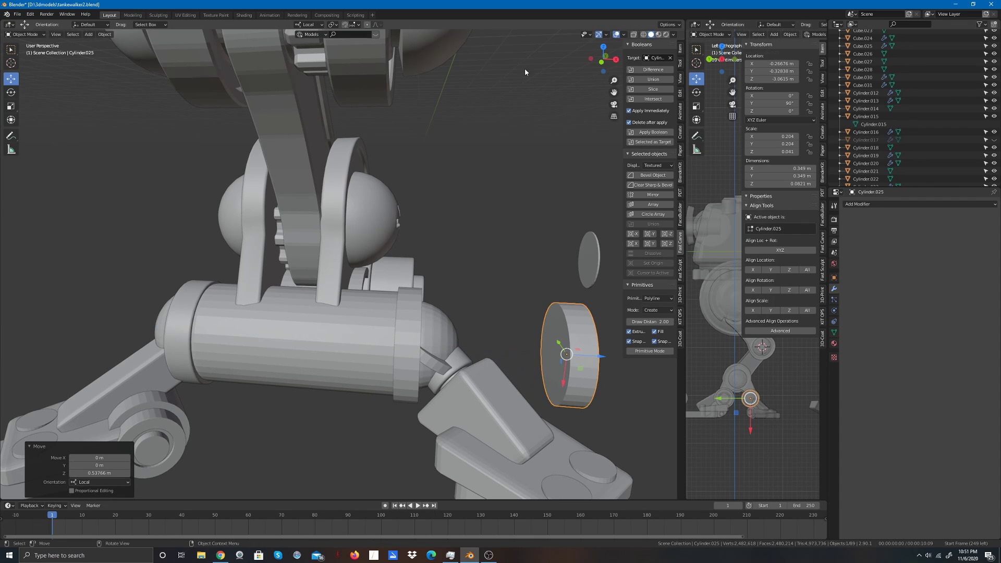
{"action": "scroll", "coordinate": [586, 55], "scroll_direction": "up", "scroll_amount": 1}
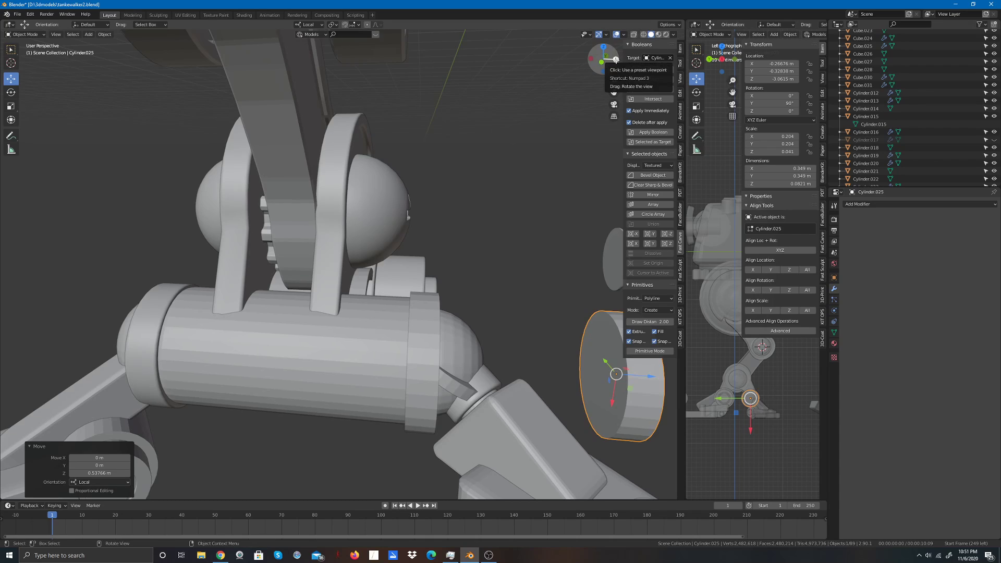
{"action": "left_click_drag", "start_coordinate": [615, 59], "coordinate": [489, 309]}
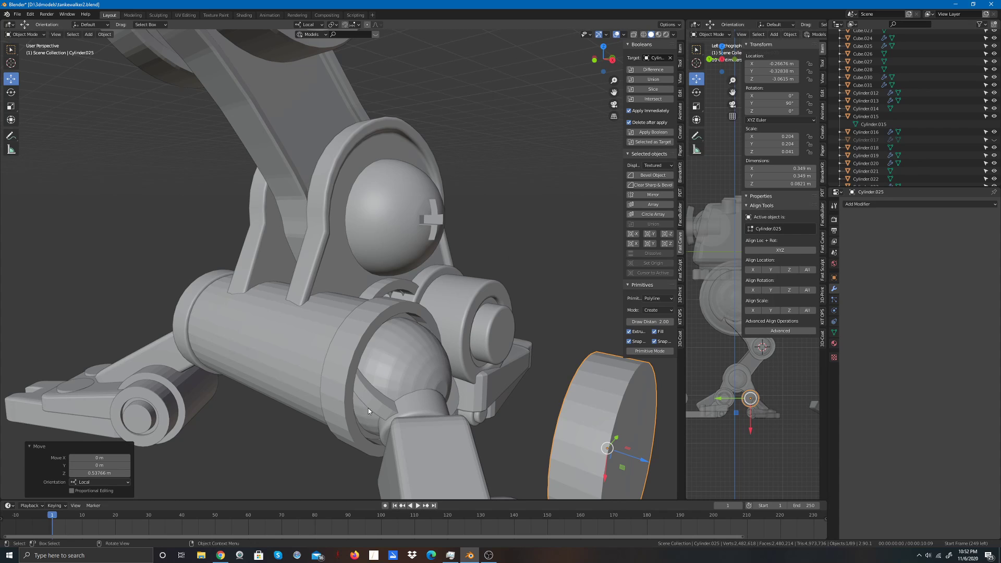
{"action": "scroll", "coordinate": [480, 272], "scroll_direction": "down", "scroll_amount": 5}
{"action": "mouse_move", "coordinate": [605, 59]}
{"action": "left_mouse_down"}
{"action": "mouse_move", "coordinate": [499, 65]}
{"action": "mouse_move", "coordinate": [521, 79]}
{"action": "mouse_move", "coordinate": [583, 83]}
{"action": "mouse_move", "coordinate": [642, 70]}
{"action": "mouse_move", "coordinate": [597, 74]}
{"action": "left_mouse_up"}
{"action": "scroll", "coordinate": [550, 252], "scroll_direction": "up", "scroll_amount": 4}
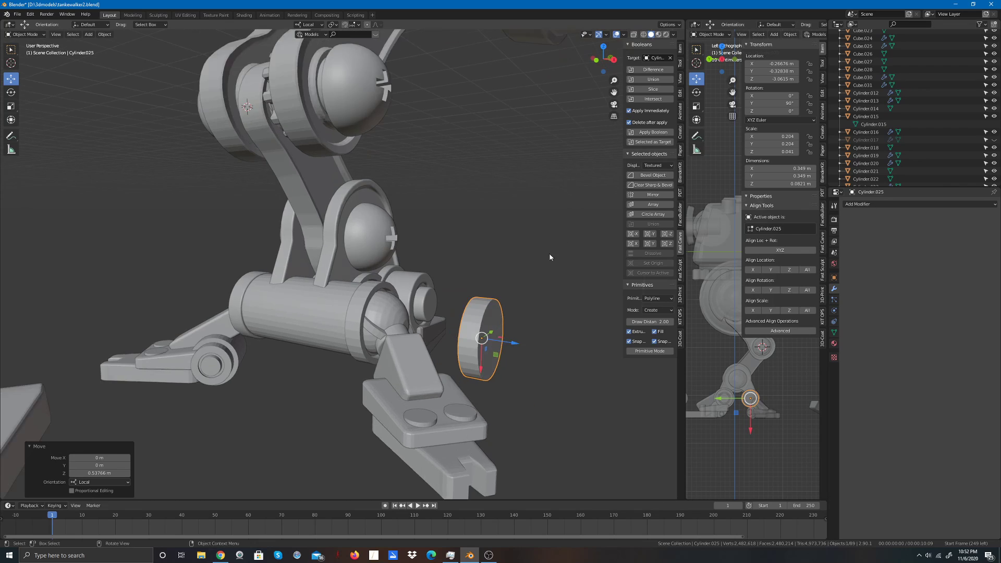
Step: Move the cut-out disc back into the ring by about 0.567 m along local Z and pull it out again by about 0.512 m
{"action": "left_click_drag", "start_coordinate": [551, 364], "coordinate": [390, 349]}
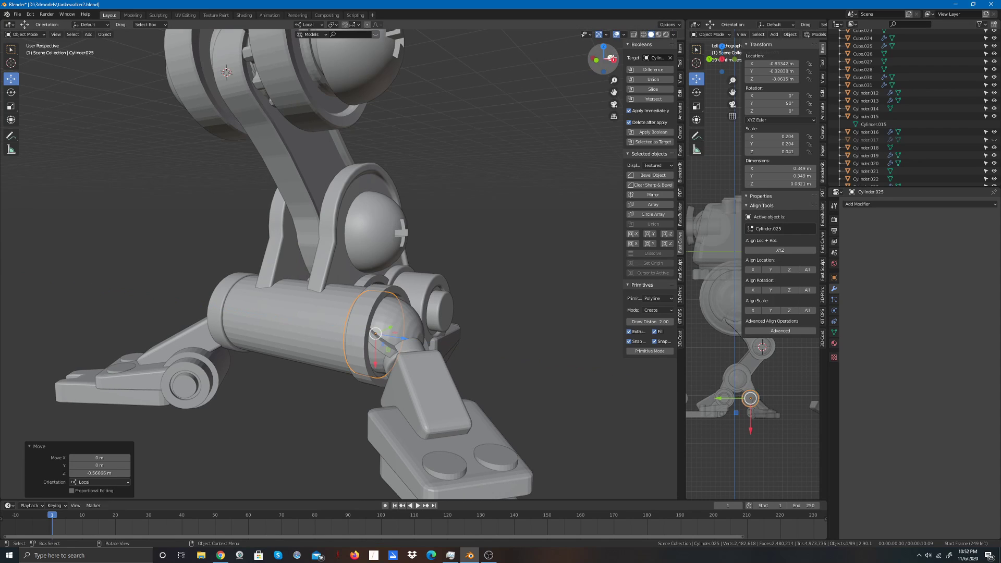
{"action": "left_click_drag", "start_coordinate": [602, 59], "coordinate": [539, 151]}
{"action": "scroll", "coordinate": [432, 305], "scroll_direction": "up", "scroll_amount": 1}
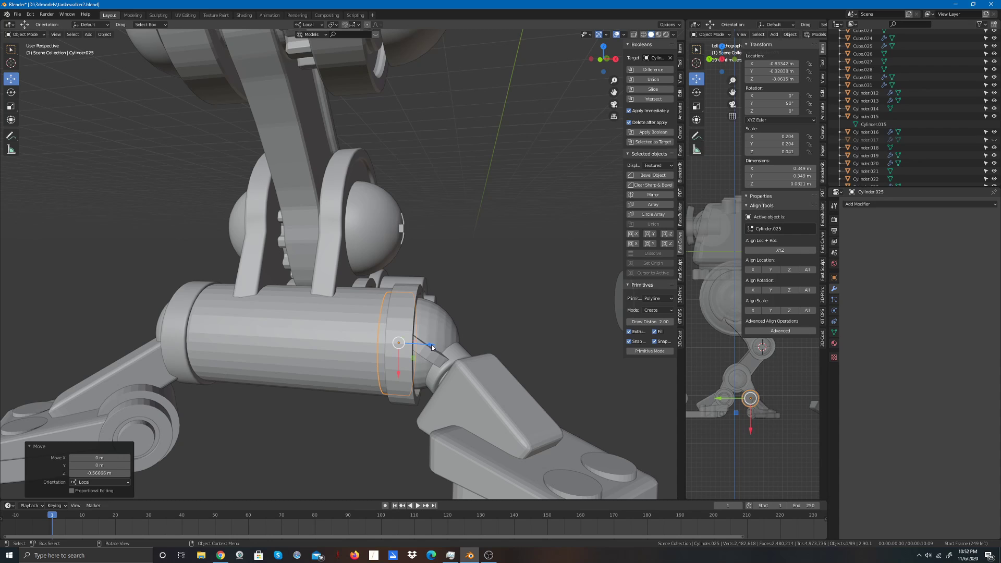
{"action": "left_click_drag", "start_coordinate": [432, 348], "coordinate": [593, 370]}
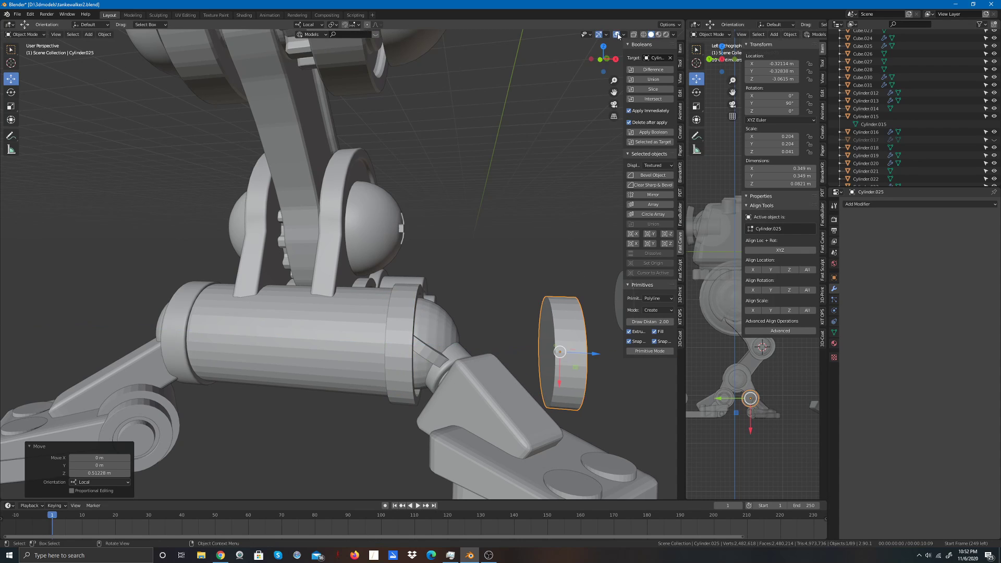
Step: Shift the thin band around the ankle ball about 0.006 m along its local Y and deselect it
{"action": "left_click_drag", "start_coordinate": [615, 59], "coordinate": [628, 82]}
{"action": "scroll", "coordinate": [378, 342], "scroll_direction": "up", "scroll_amount": 1}
{"action": "left_click", "coordinate": [343, 411]}
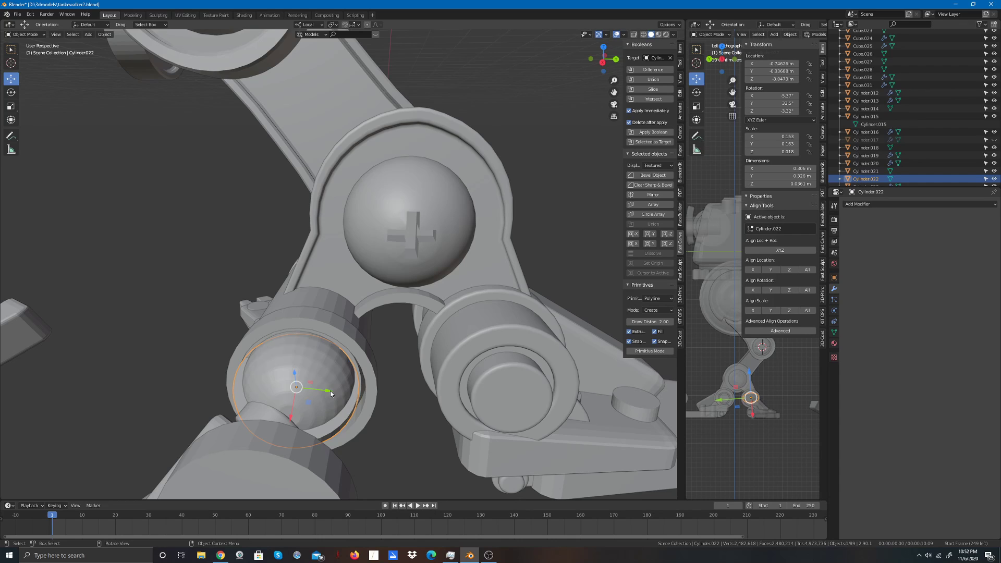
{"action": "left_click_drag", "start_coordinate": [330, 395], "coordinate": [333, 391]}
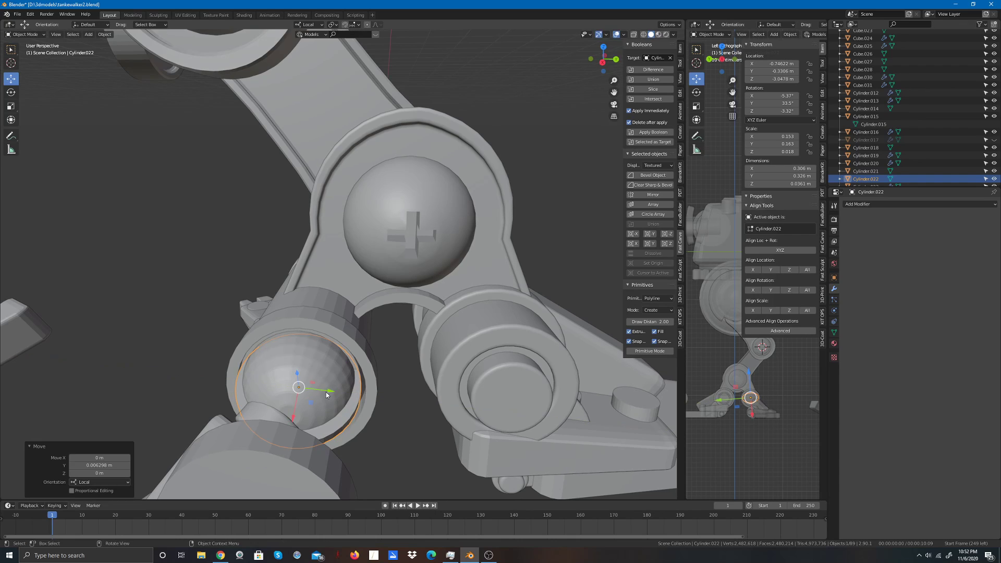
{"action": "left_click", "coordinate": [184, 320]}
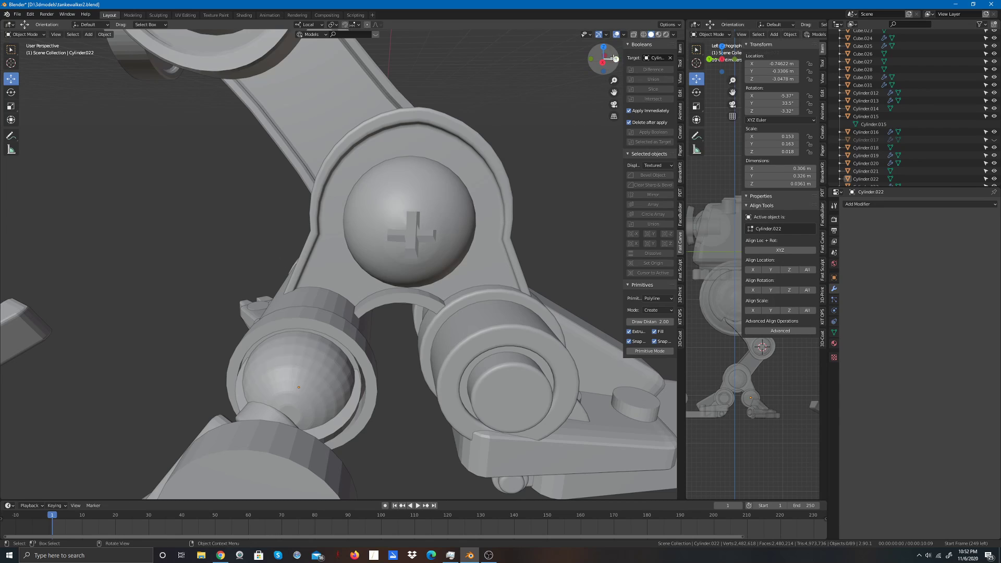
Step: Lower the thin band along its local Z so it sits further down around the ankle ball, and deselect it
{"action": "left_click_drag", "start_coordinate": [613, 59], "coordinate": [666, 32]}
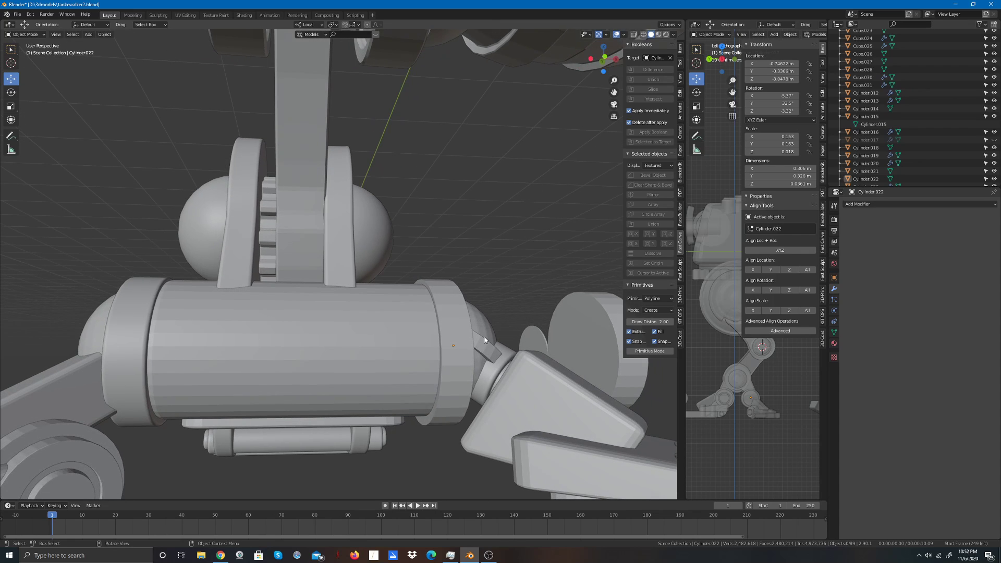
{"action": "left_click", "coordinate": [488, 349]}
{"action": "left_click_drag", "start_coordinate": [469, 320], "coordinate": [464, 328]}
{"action": "left_click", "coordinate": [532, 246]}
Step: Duplicate the thin band around the ankle ball, leaving the copy practically in place
{"action": "left_click_drag", "start_coordinate": [604, 59], "coordinate": [639, 54]}
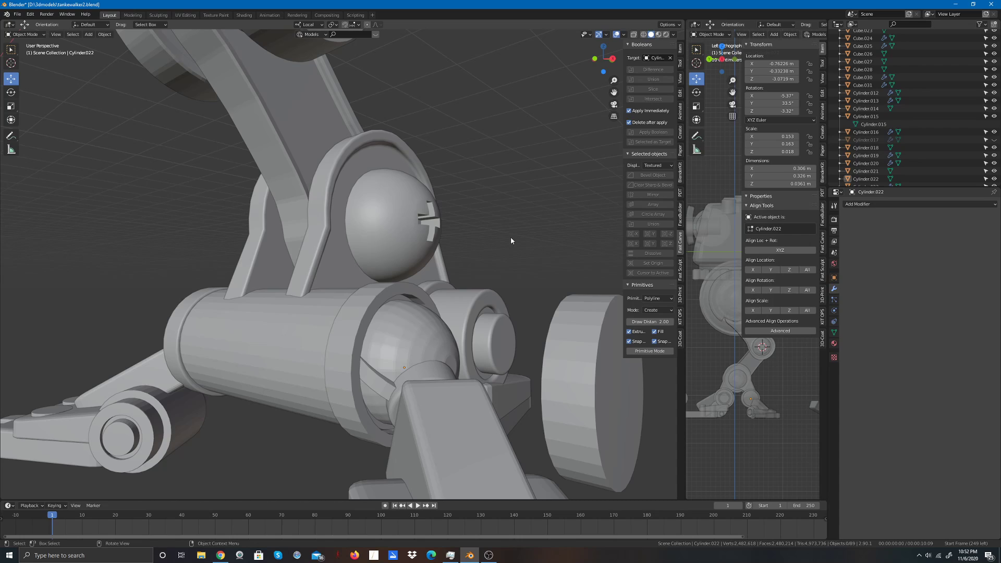
{"action": "left_click", "coordinate": [367, 380]}
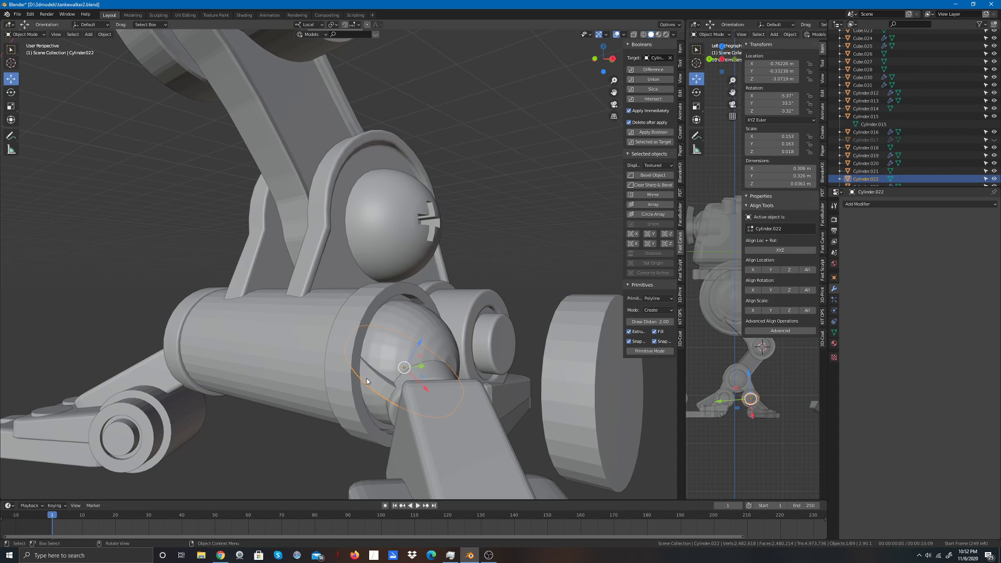
{"action": "key", "text": "shift+d"}
{"action": "left_click", "coordinate": [367, 381]}
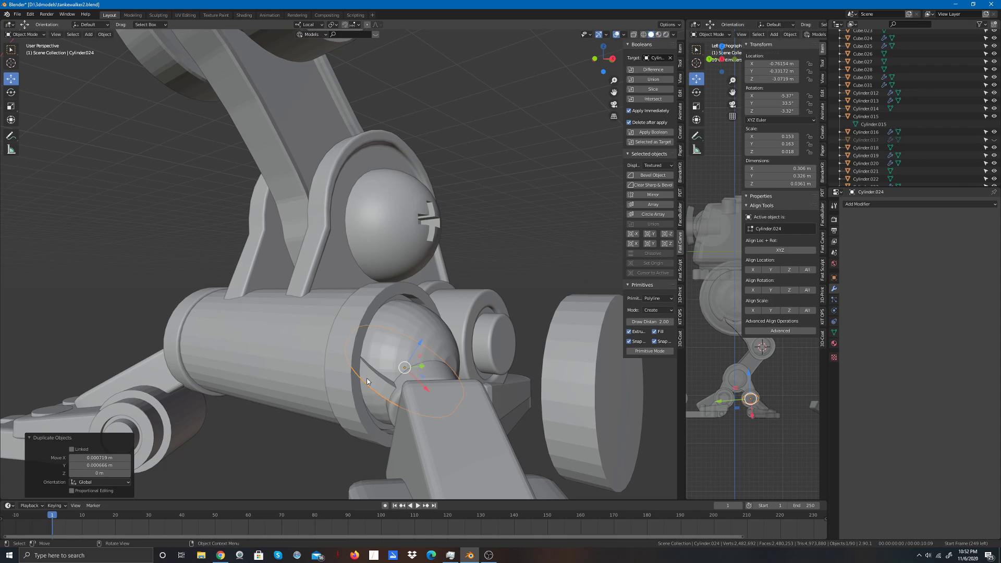
Step: Rotate the copied band about -104° around its local X and slide it along its local Z across the ankle ball
{"action": "left_click", "coordinate": [11, 92]}
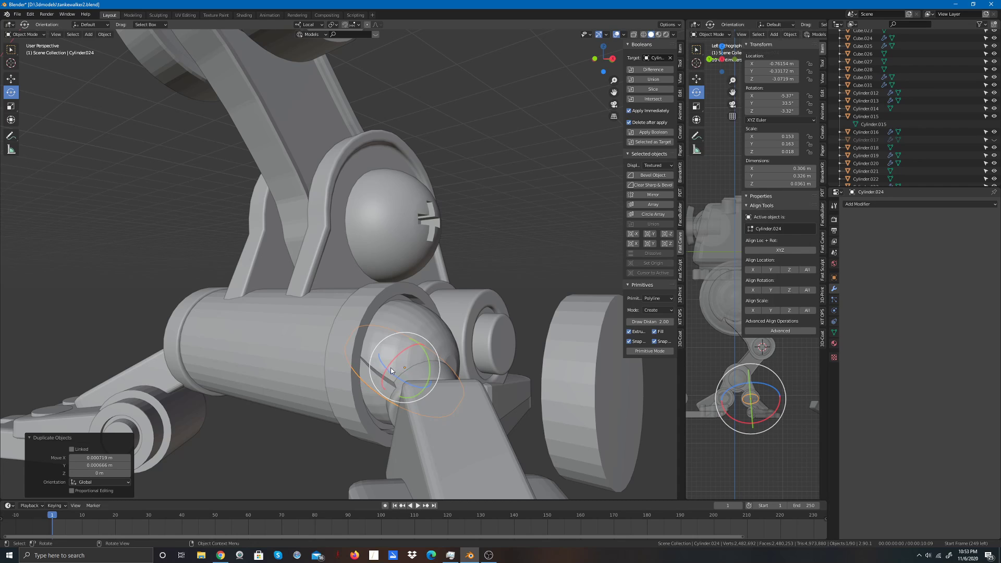
{"action": "left_click_drag", "start_coordinate": [389, 368], "coordinate": [413, 350]}
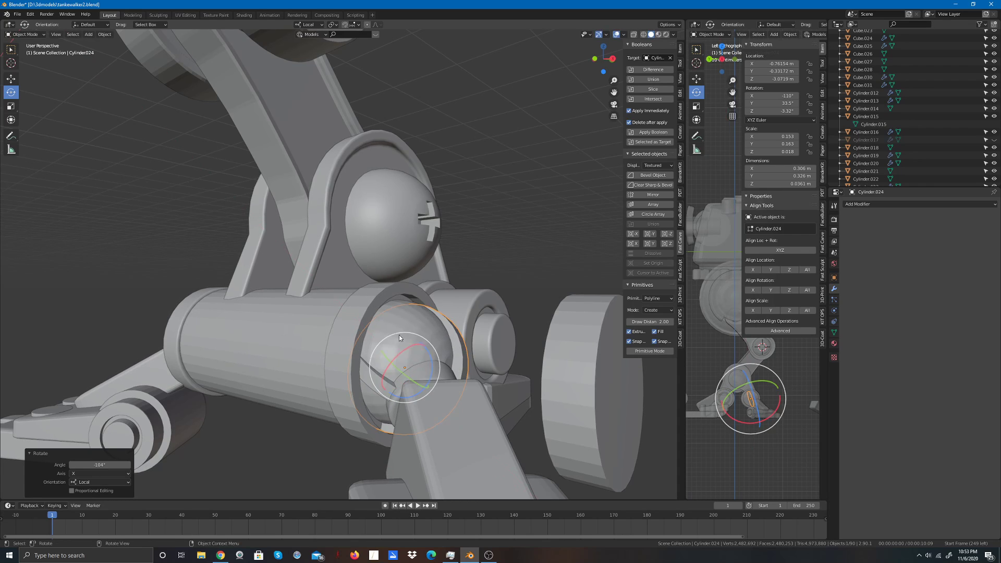
{"action": "left_click", "coordinate": [10, 79]}
{"action": "left_click_drag", "start_coordinate": [417, 371], "coordinate": [398, 363]}
Step: Move the cut-out disc upward along its local X, clear of the ankle joint
{"action": "left_click_drag", "start_coordinate": [612, 59], "coordinate": [527, 61]}
{"action": "left_click", "coordinate": [177, 395]}
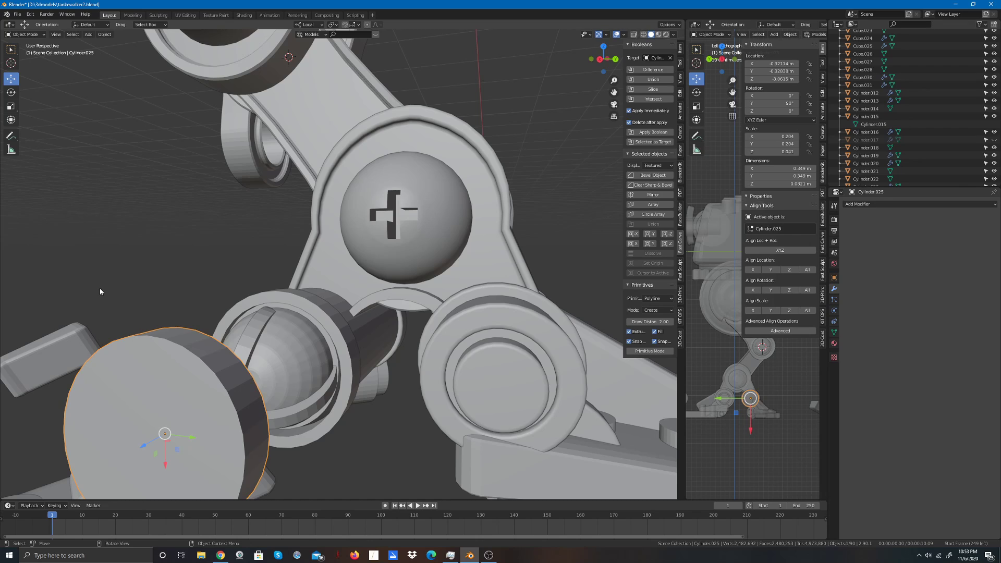
{"action": "left_click_drag", "start_coordinate": [164, 461], "coordinate": [171, 187]}
{"action": "left_click", "coordinate": [245, 355]}
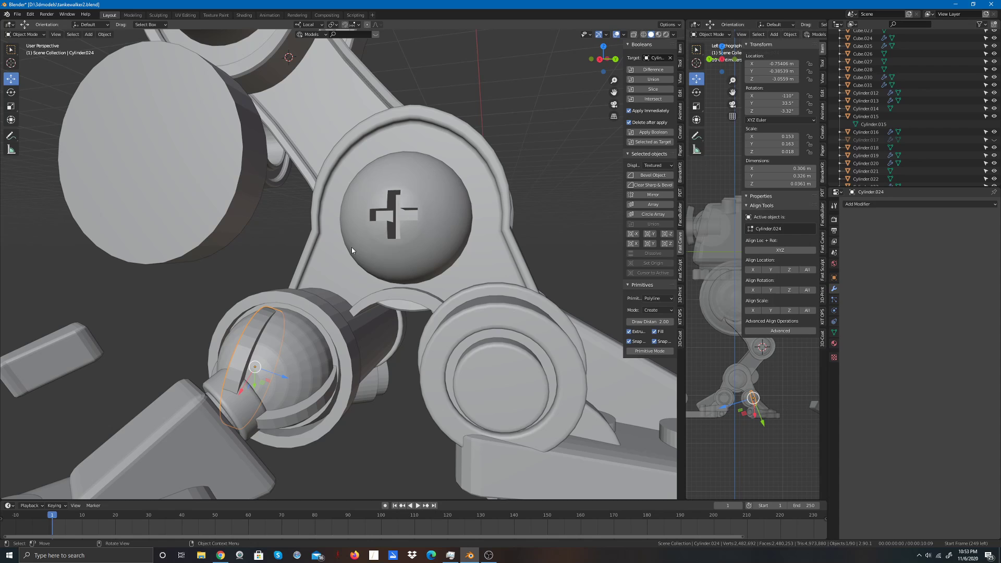
{"action": "left_click_drag", "start_coordinate": [607, 58], "coordinate": [417, 271]}
{"action": "left_click", "coordinate": [332, 349]}
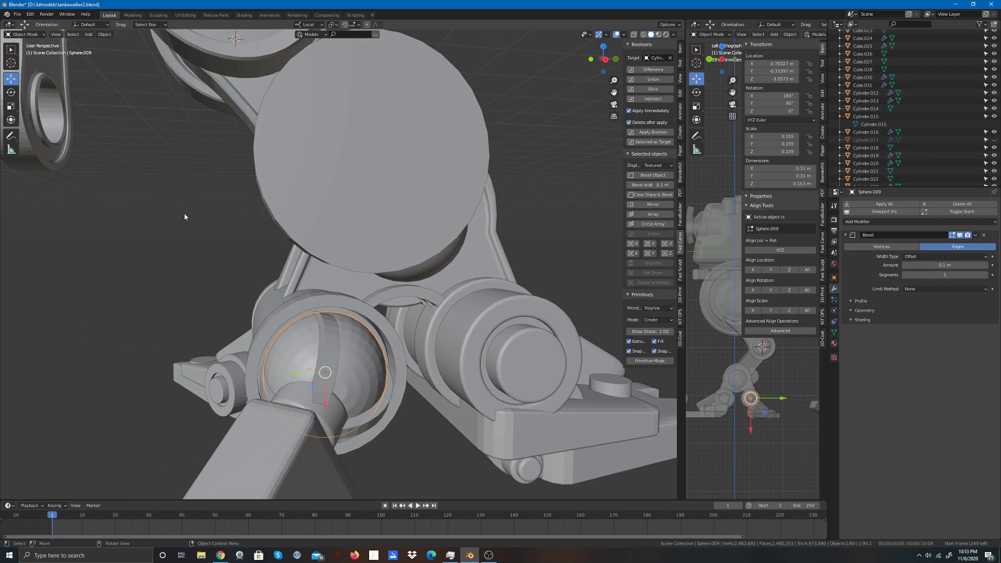
{"action": "left_click", "coordinate": [11, 92]}
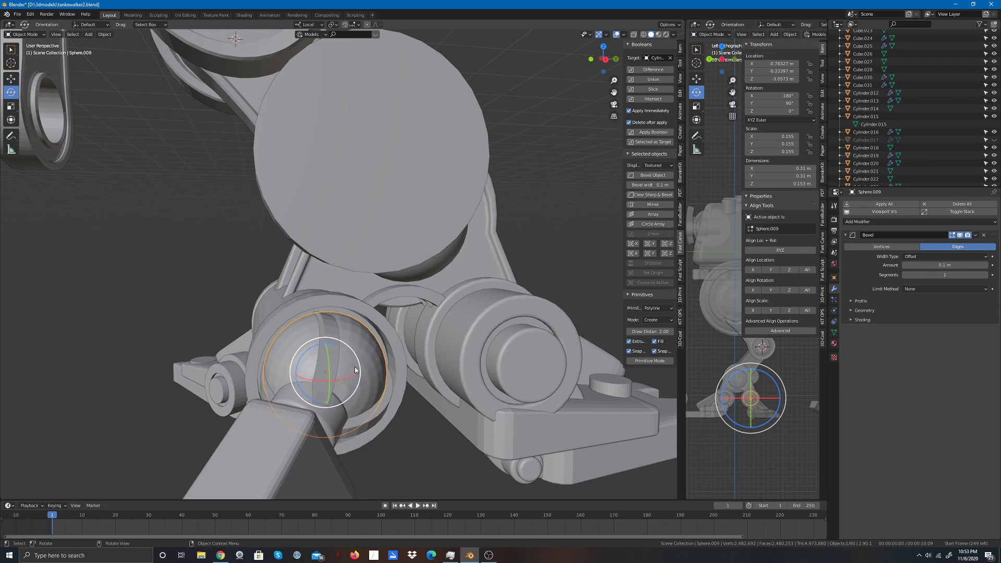
{"action": "mouse_move", "coordinate": [346, 377]}
{"action": "left_mouse_down"}
{"action": "mouse_move", "coordinate": [340, 384]}
{"action": "mouse_move", "coordinate": [374, 365]}
{"action": "mouse_move", "coordinate": [344, 367]}
{"action": "left_mouse_up"}
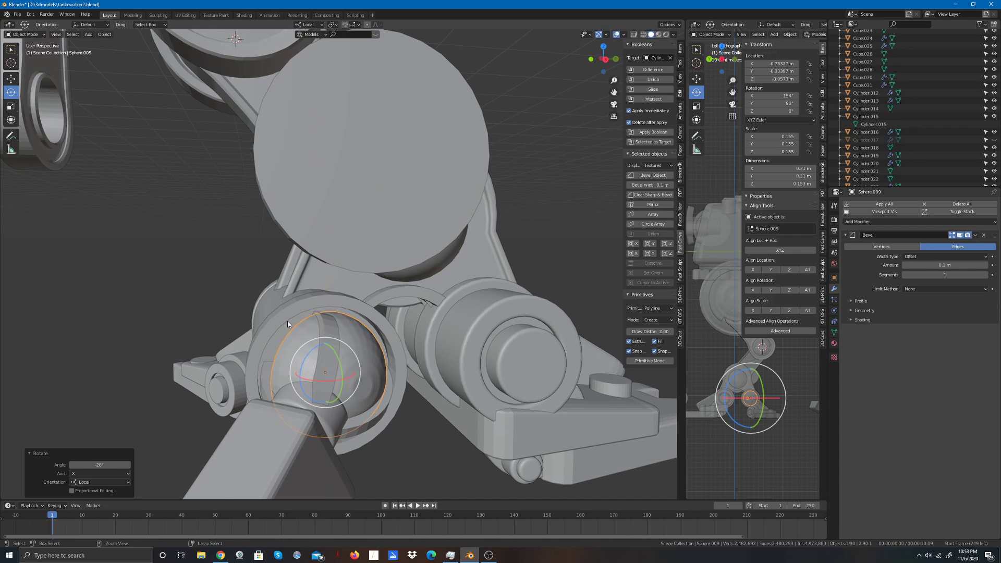
{"action": "key", "text": "ctrl+z"}
{"action": "left_click", "coordinate": [188, 325]}
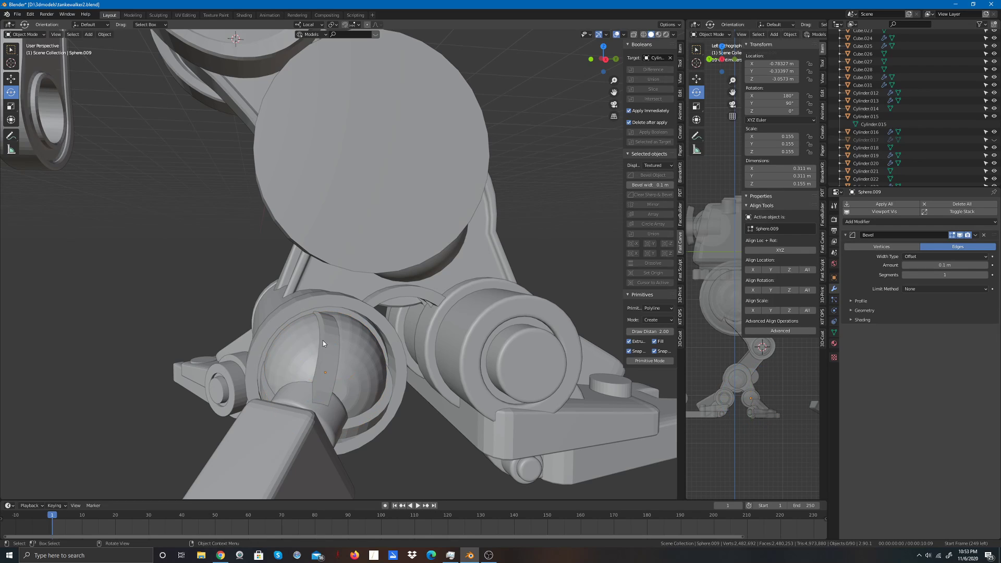
Step: Rotate the copied band about 25.6° around its local Y and move it about 0.048 m along its local Z
{"action": "left_click", "coordinate": [334, 346]}
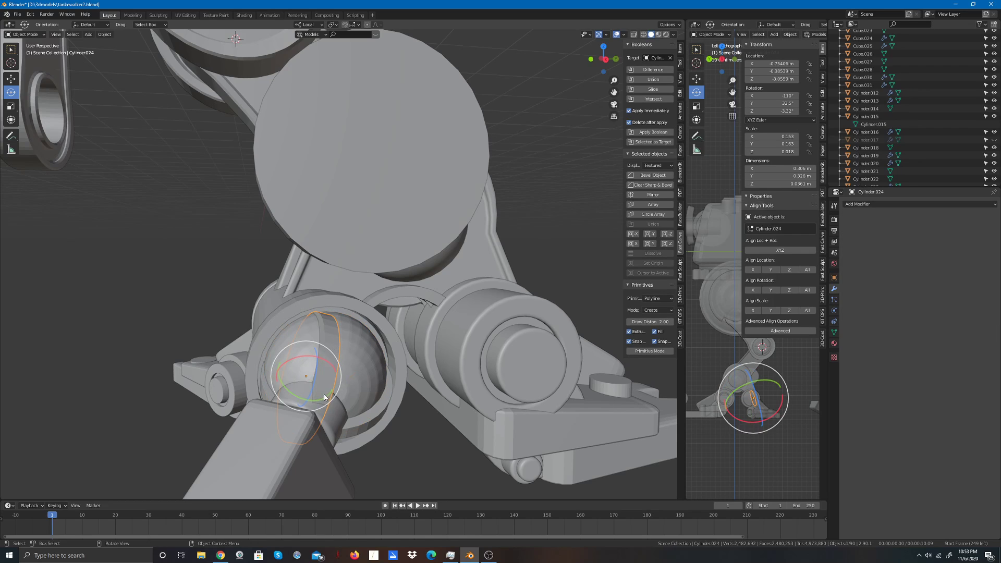
{"action": "left_click_drag", "start_coordinate": [318, 401], "coordinate": [305, 401]}
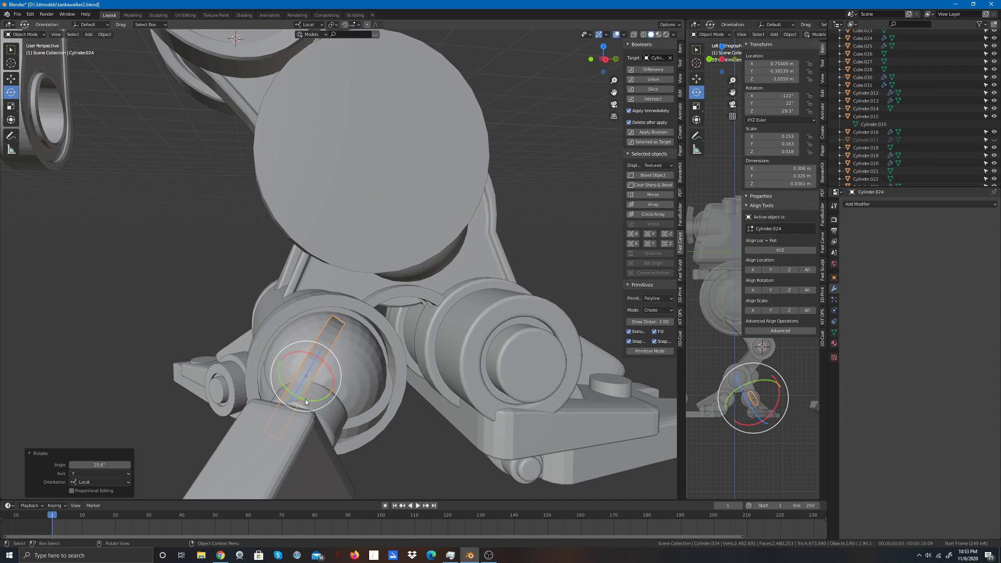
{"action": "left_click", "coordinate": [13, 79]}
{"action": "left_click_drag", "start_coordinate": [330, 399], "coordinate": [354, 395]}
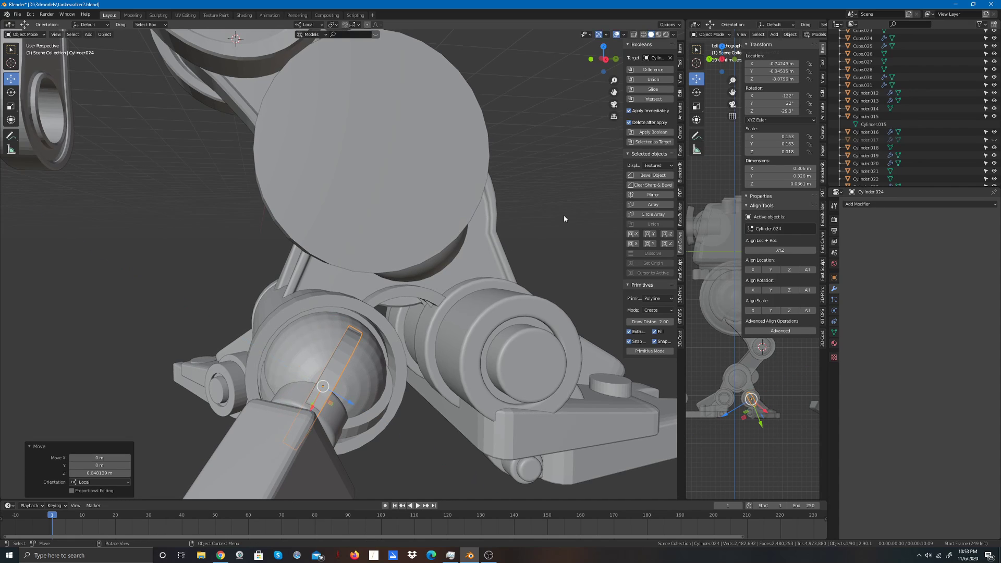
Step: Move the copied band about -0.027 m along its local X to centre it on the ankle ball, and deselect it
{"action": "left_click_drag", "start_coordinate": [613, 60], "coordinate": [539, 35]}
{"action": "left_click_drag", "start_coordinate": [192, 356], "coordinate": [205, 354]}
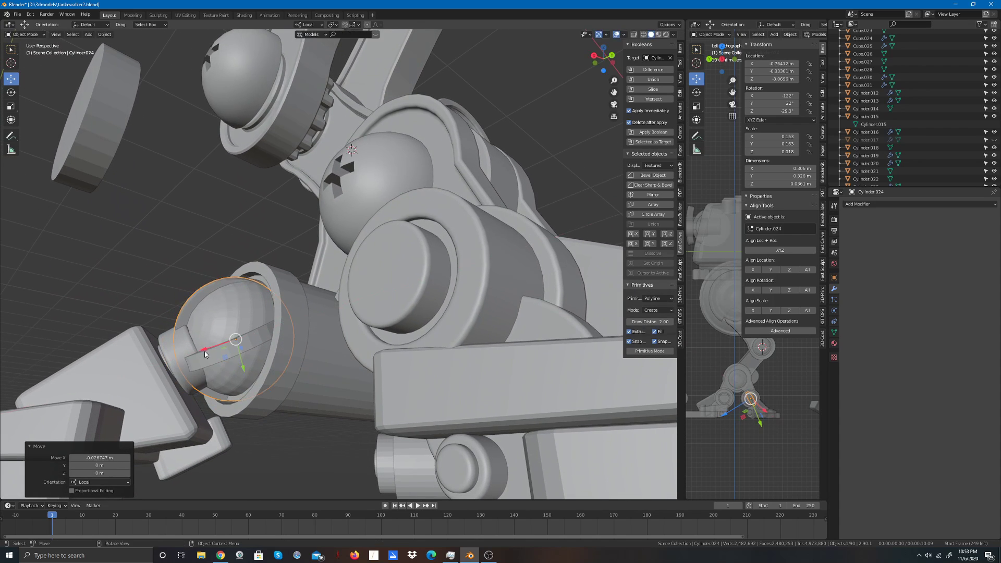
{"action": "left_click", "coordinate": [209, 225]}
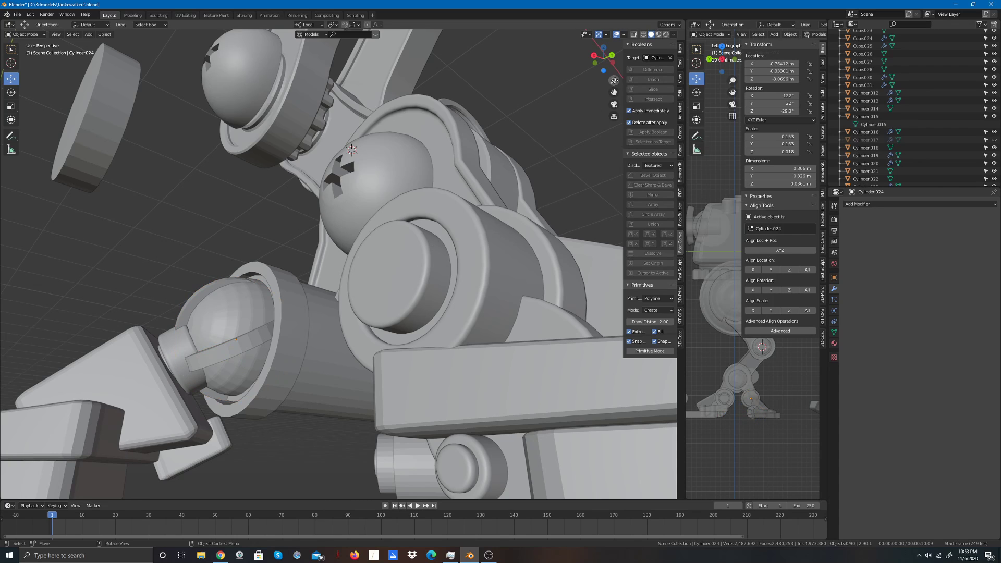
Step: Scale the copied band up uniformly to about 0.324 × 0.345 × 0.038 m so it stands out from the ankle ball, and deselect it
{"action": "left_click_drag", "start_coordinate": [593, 56], "coordinate": [501, 45]}
{"action": "middle_click_drag", "start_coordinate": [313, 261], "coordinate": [271, 319]}
{"action": "left_click", "coordinate": [253, 315]}
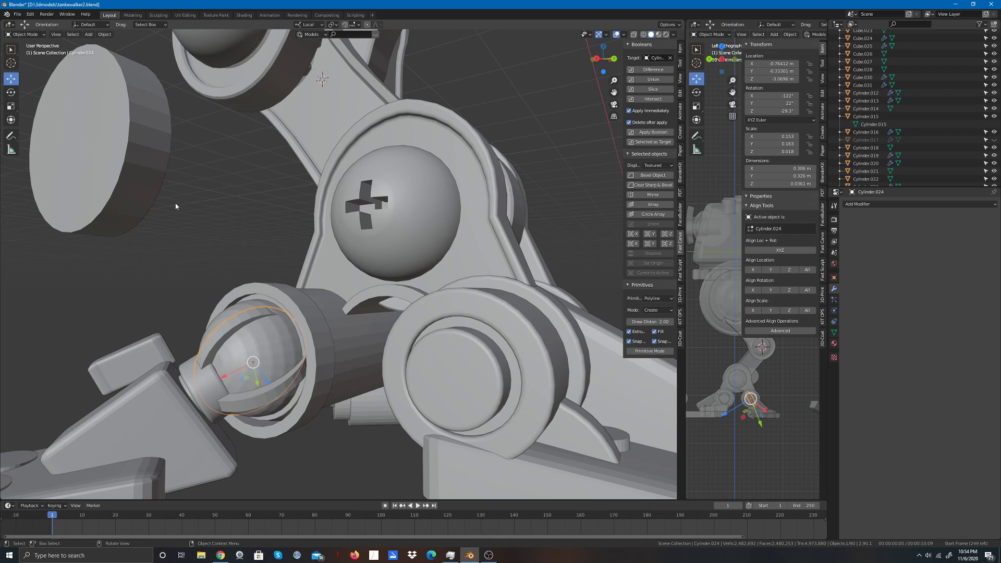
{"action": "left_click", "coordinate": [11, 106]}
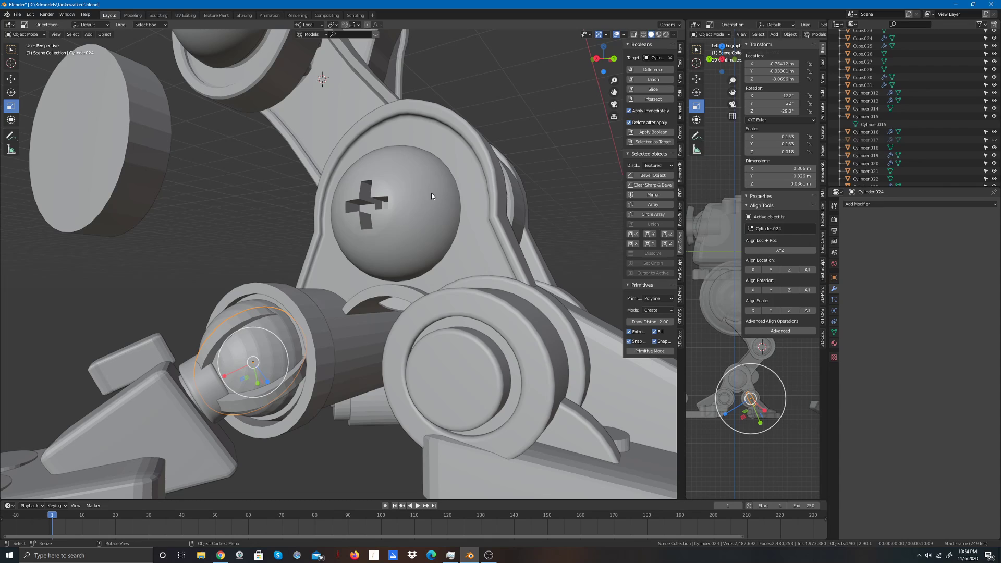
{"action": "left_click_drag", "start_coordinate": [278, 337], "coordinate": [281, 333]}
{"action": "key", "text": "alt+a"}
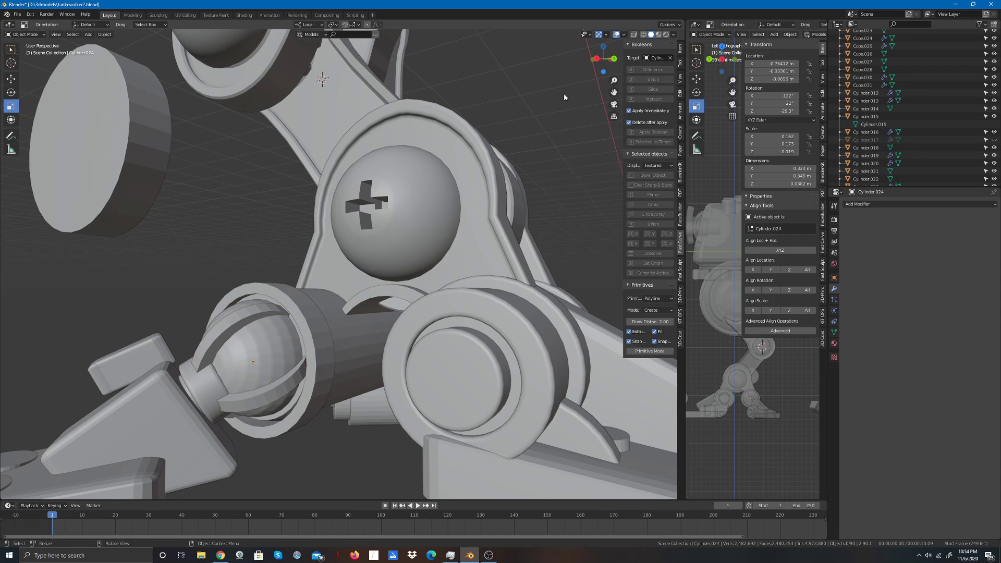
Step: Scale the hollow end ring around the ankle ball up uniformly to a diameter of about 0.423 m and deselect it
{"action": "left_click_drag", "start_coordinate": [603, 58], "coordinate": [517, 182]}
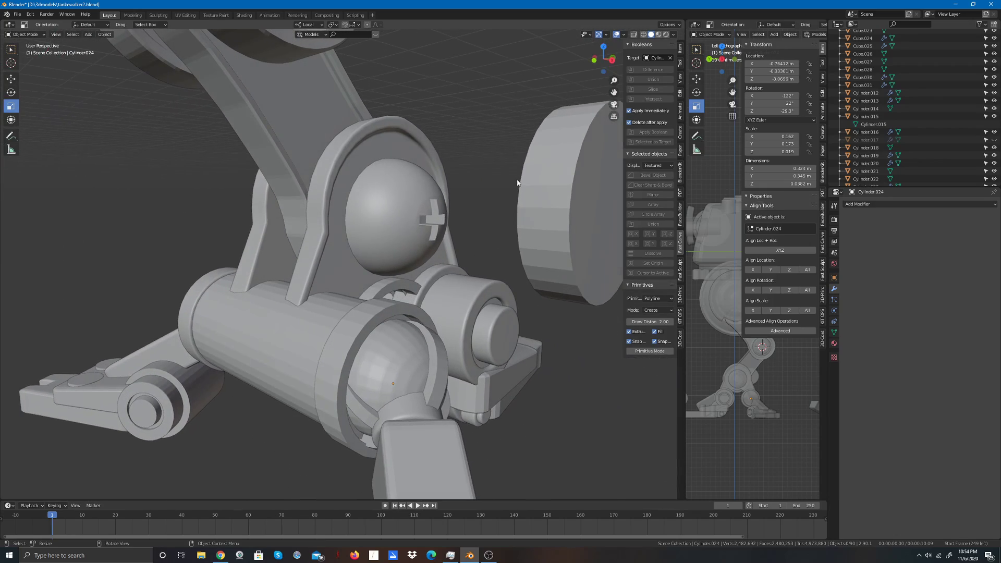
{"action": "left_click", "coordinate": [346, 429]}
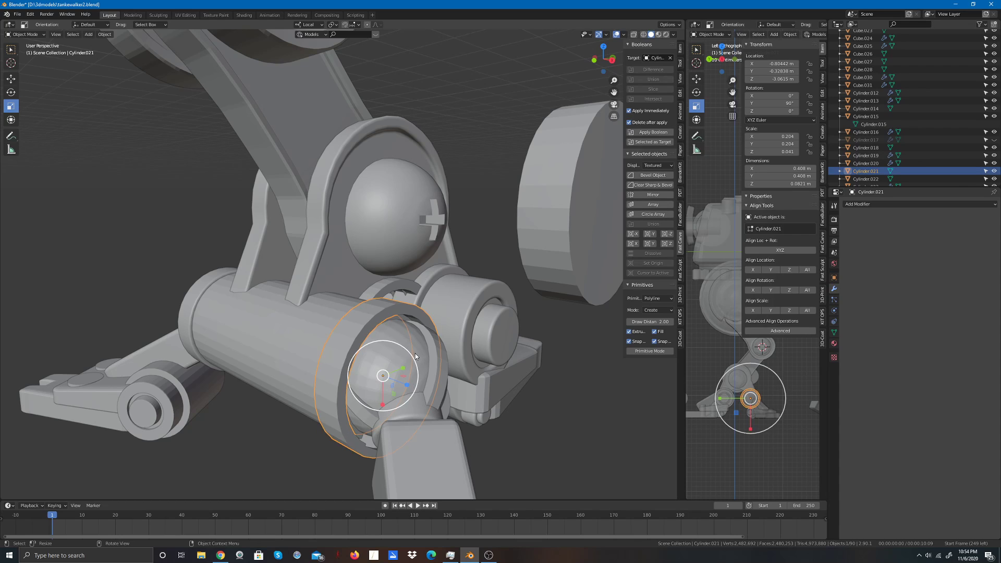
{"action": "left_click", "coordinate": [360, 406]}
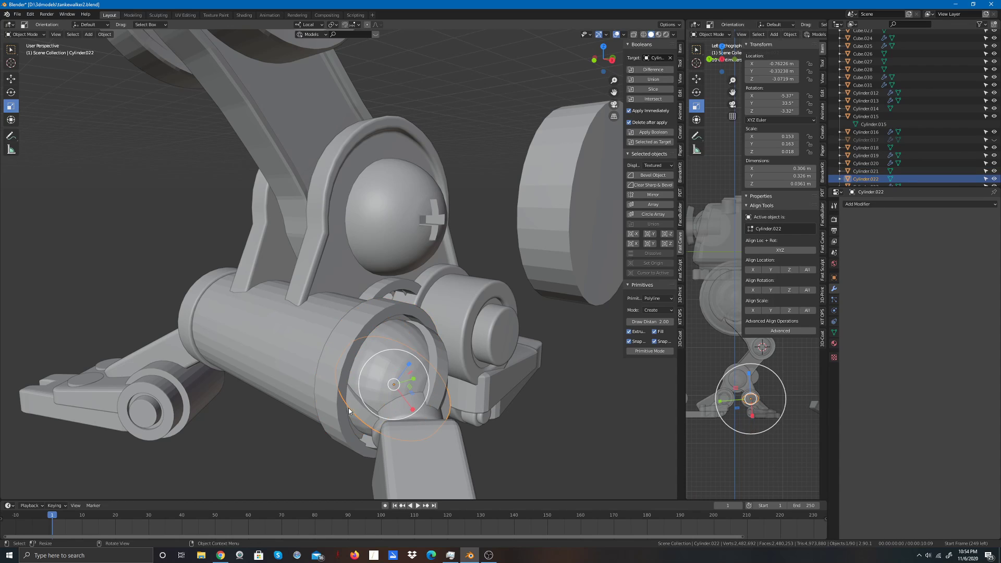
{"action": "left_click", "coordinate": [339, 422]}
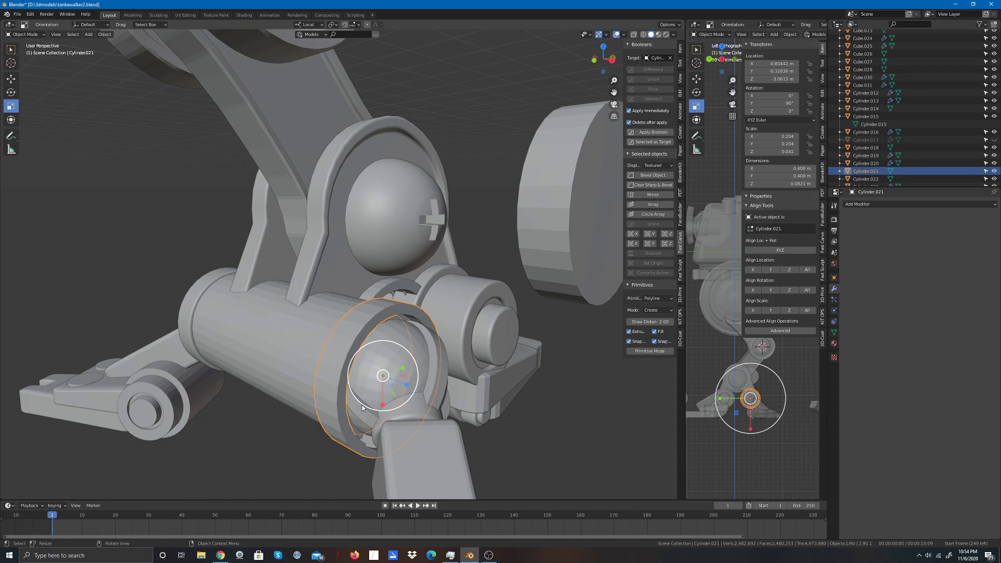
{"action": "left_click_drag", "start_coordinate": [362, 407], "coordinate": [360, 406]}
{"action": "left_click", "coordinate": [308, 420]}
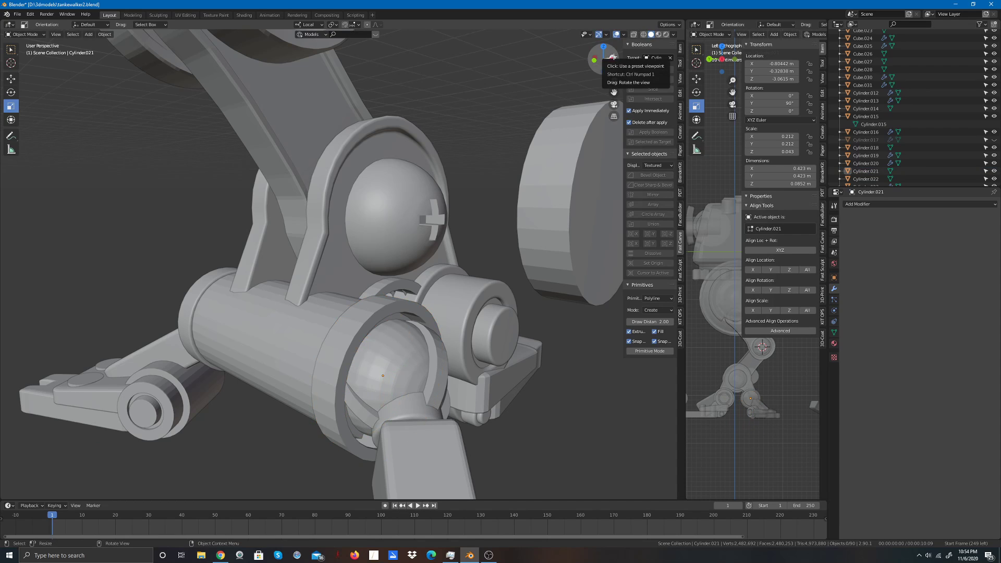
Step: In Edit Mode, select both halves of the outer edge loop on the hollow end ring's housing-side face and turn on X-ray
{"action": "left_click_drag", "start_coordinate": [611, 60], "coordinate": [281, 104]}
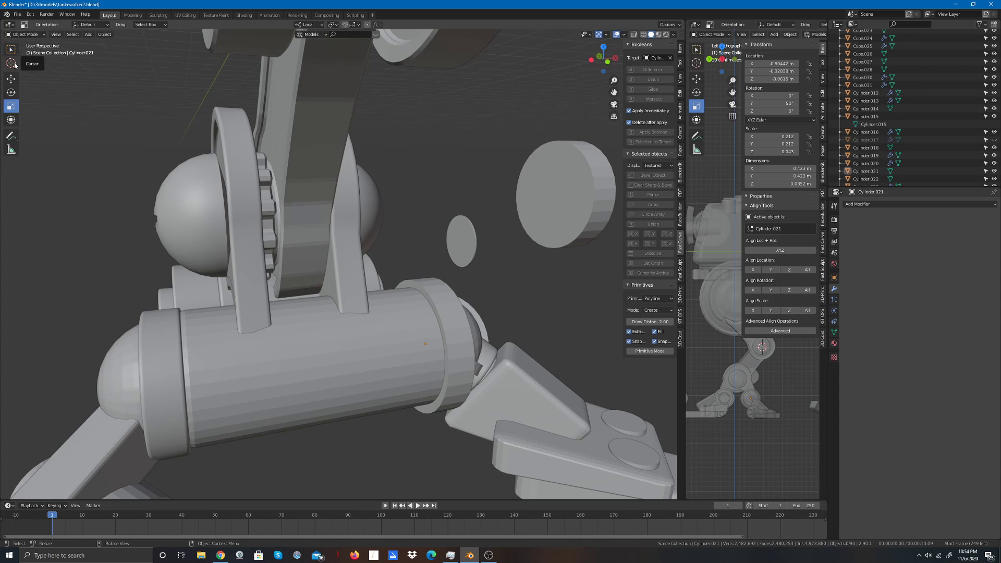
{"action": "left_click", "coordinate": [27, 35]}
{"action": "left_click", "coordinate": [23, 52]}
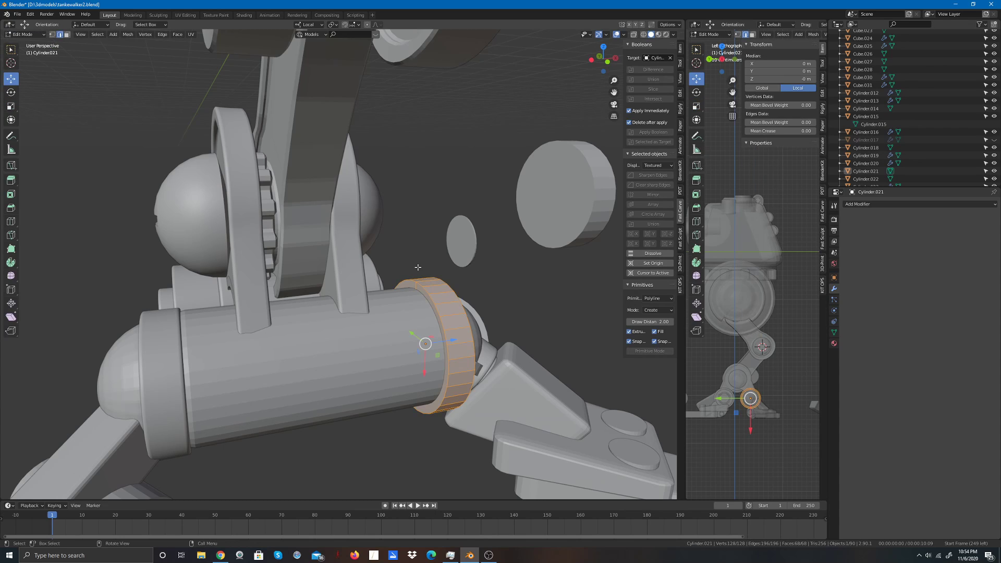
{"action": "scroll", "coordinate": [424, 281], "scroll_direction": "up", "scroll_amount": 2}
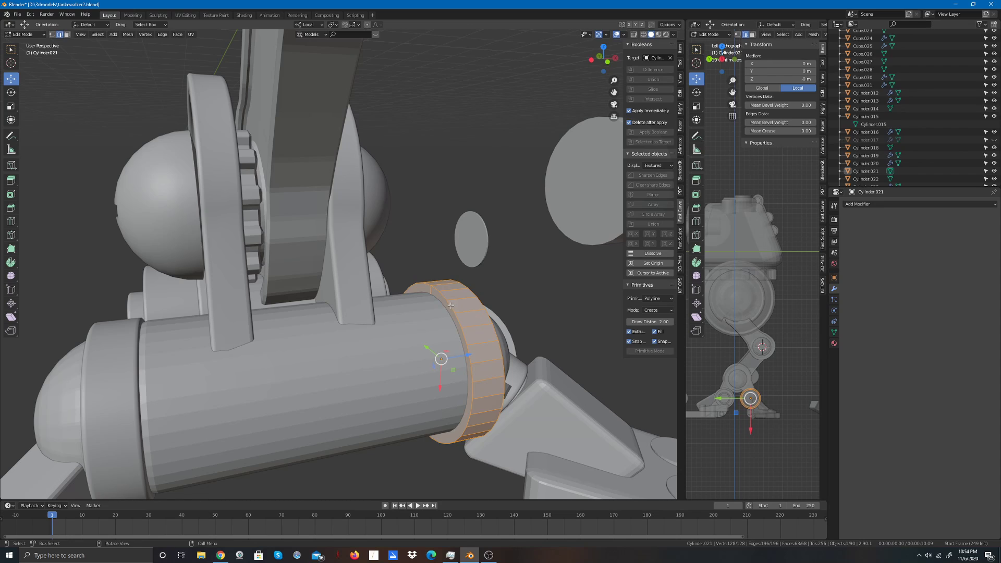
{"action": "left_click", "coordinate": [450, 307]}
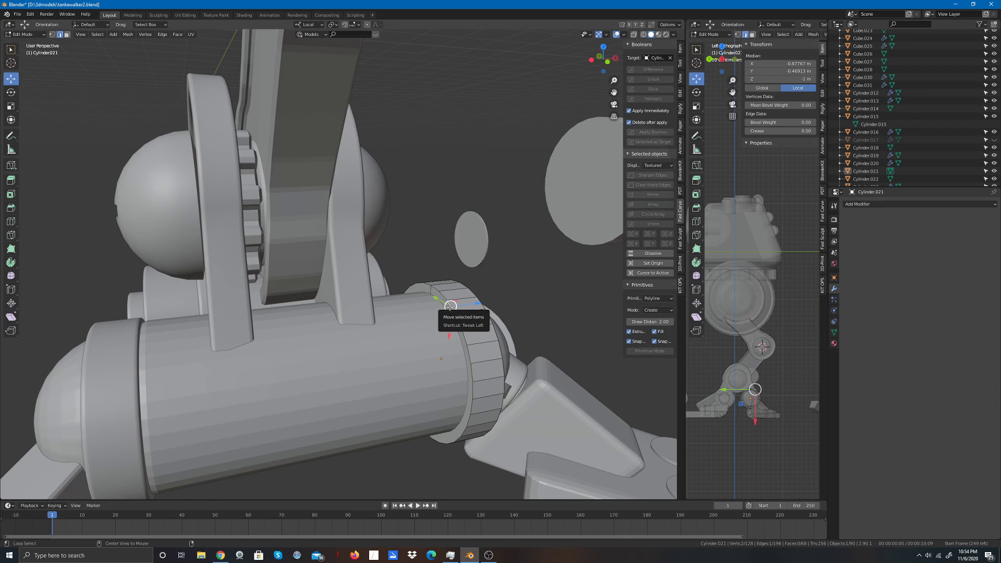
{"action": "left_click", "coordinate": [454, 305], "text": "alt"}
{"action": "left_click", "coordinate": [422, 284], "text": "alt"}
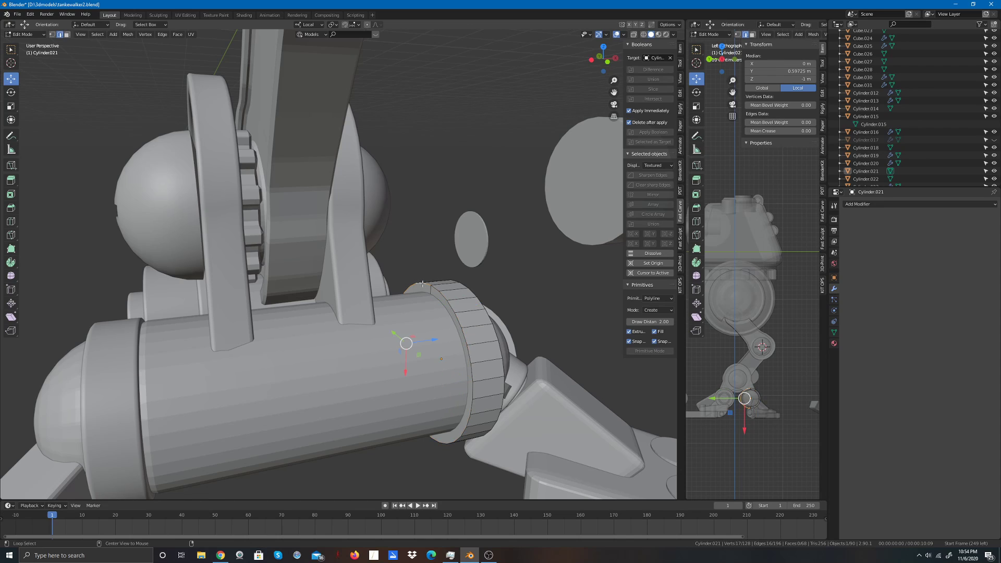
{"action": "left_click", "coordinate": [442, 295], "text": "alt"}
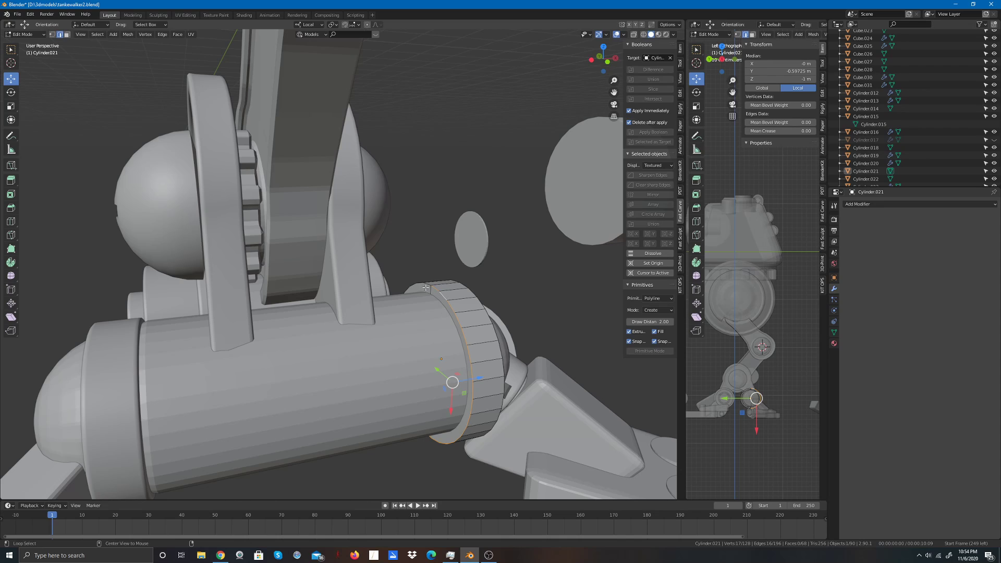
{"action": "left_click", "coordinate": [425, 284], "text": "alt"}
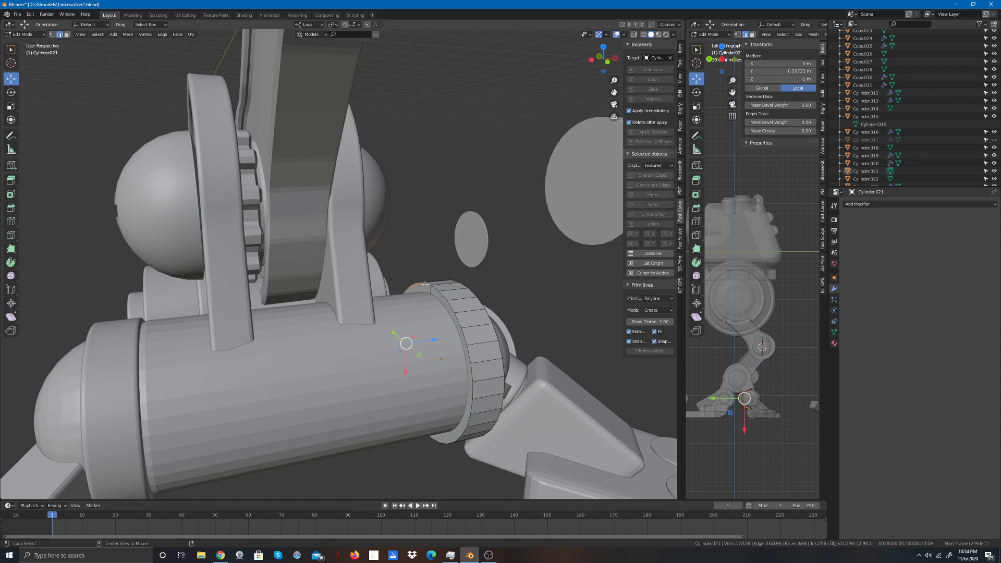
{"action": "left_click", "coordinate": [454, 310], "text": "alt+shift"}
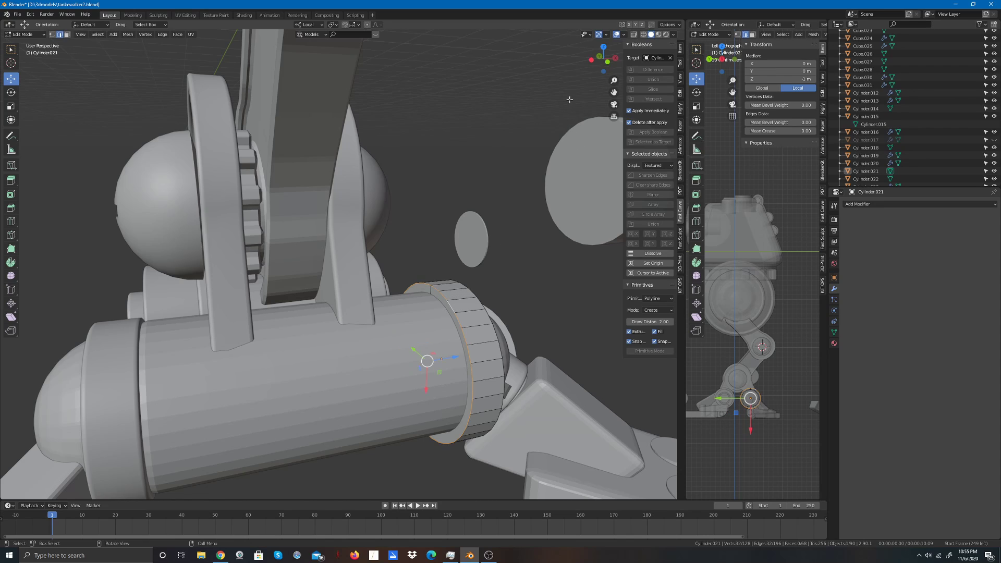
{"action": "left_click", "coordinate": [633, 35]}
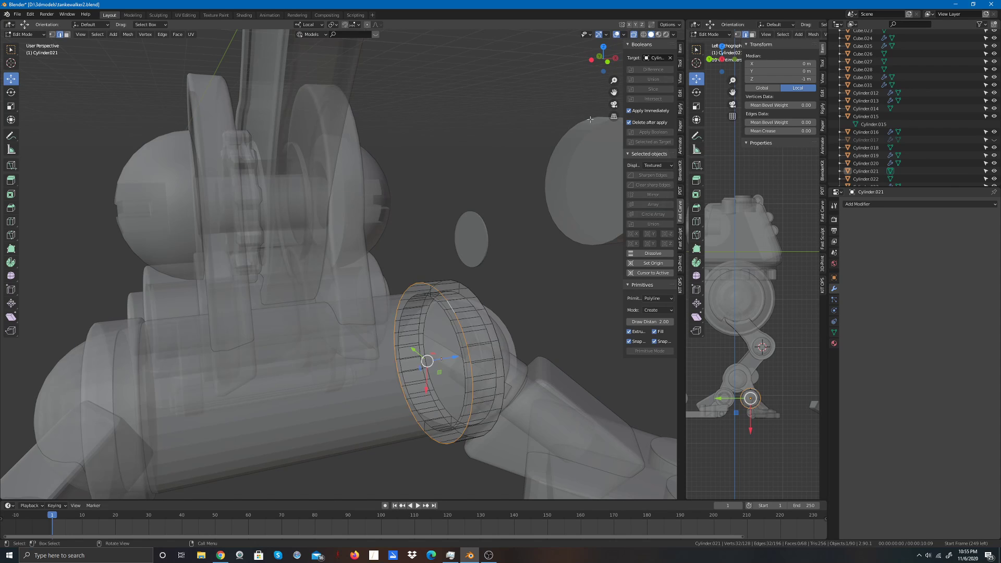
{"action": "left_click", "coordinate": [599, 62]}
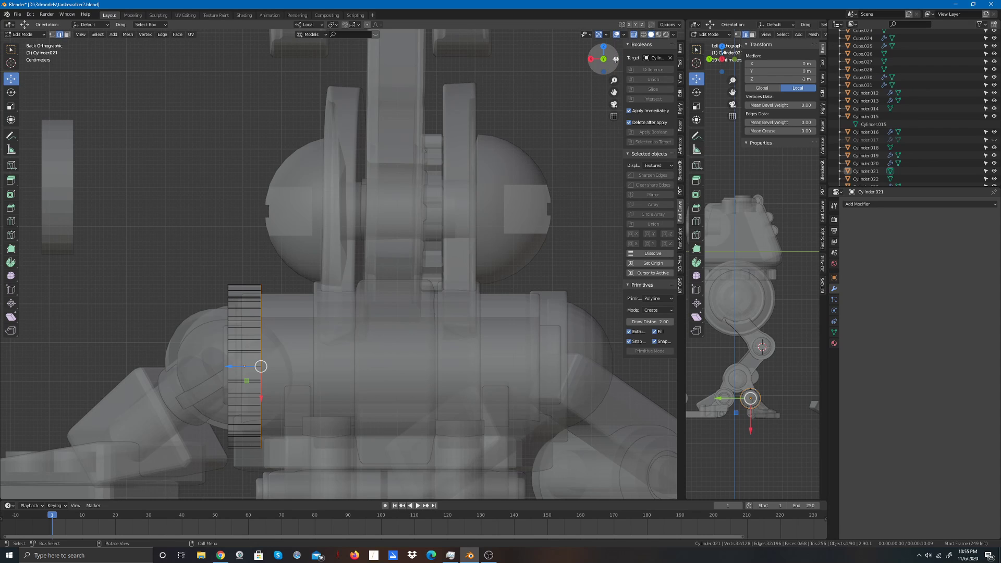
{"action": "left_click", "coordinate": [615, 59]}
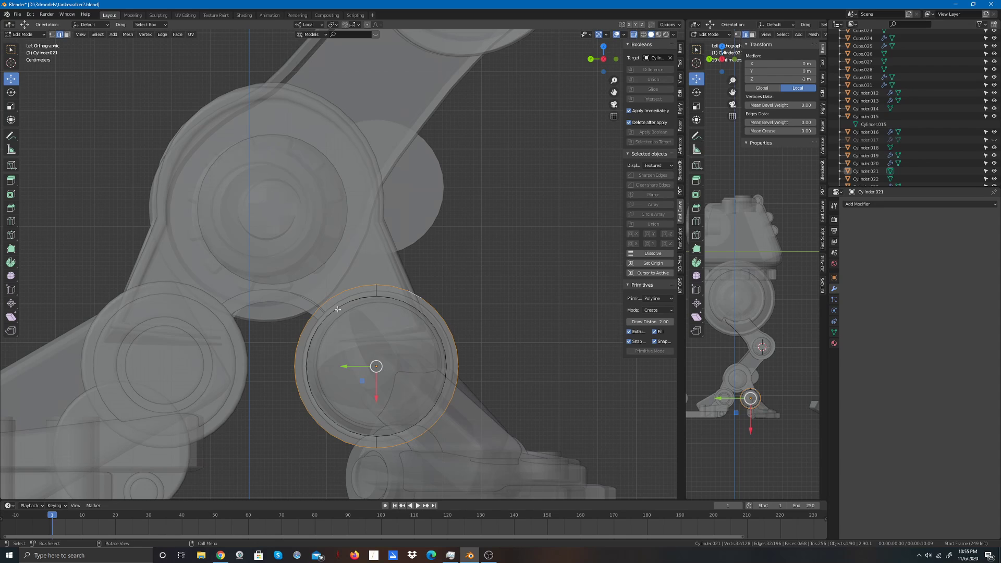
{"action": "key", "text": "shift"}
{"action": "left_click", "coordinate": [343, 304], "text": "alt+shift"}
{"action": "left_click", "coordinate": [343, 305], "text": "alt+shift"}
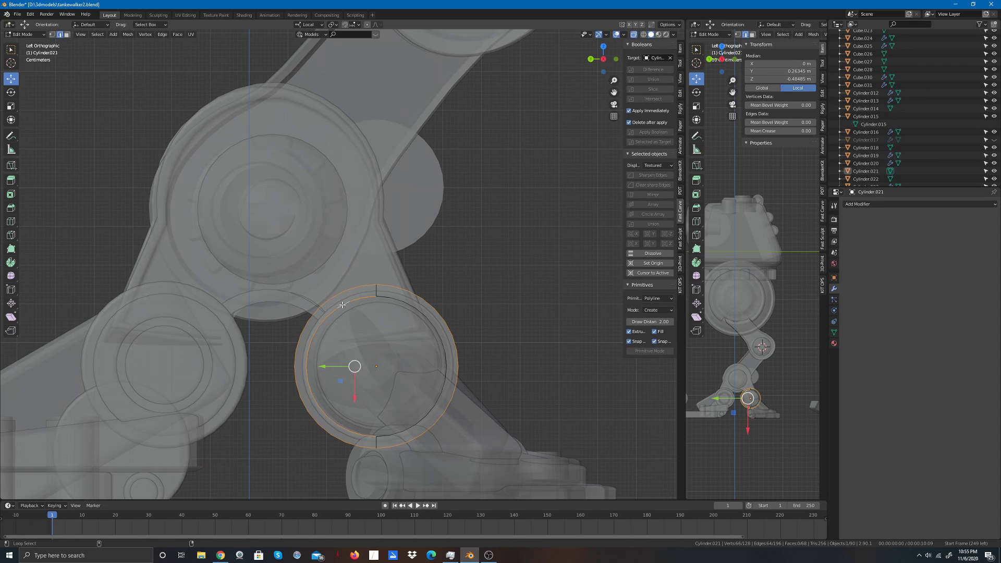
{"action": "left_click", "coordinate": [400, 301], "text": "alt+shift"}
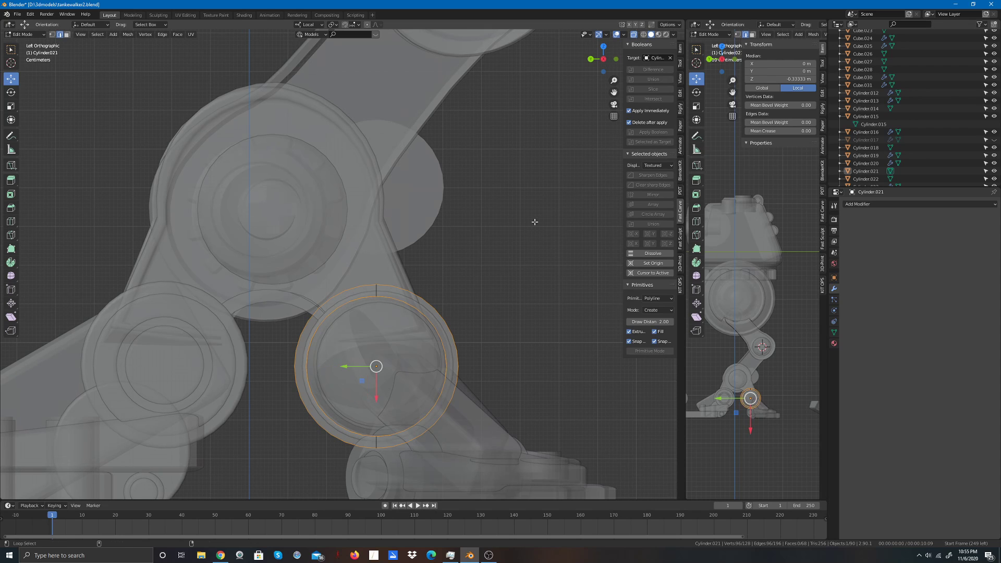
{"action": "mouse_move", "coordinate": [603, 59]}
{"action": "left_mouse_down"}
{"action": "mouse_move", "coordinate": [617, 68]}
{"action": "mouse_move", "coordinate": [563, 54]}
{"action": "mouse_move", "coordinate": [615, 61]}
{"action": "left_mouse_up"}
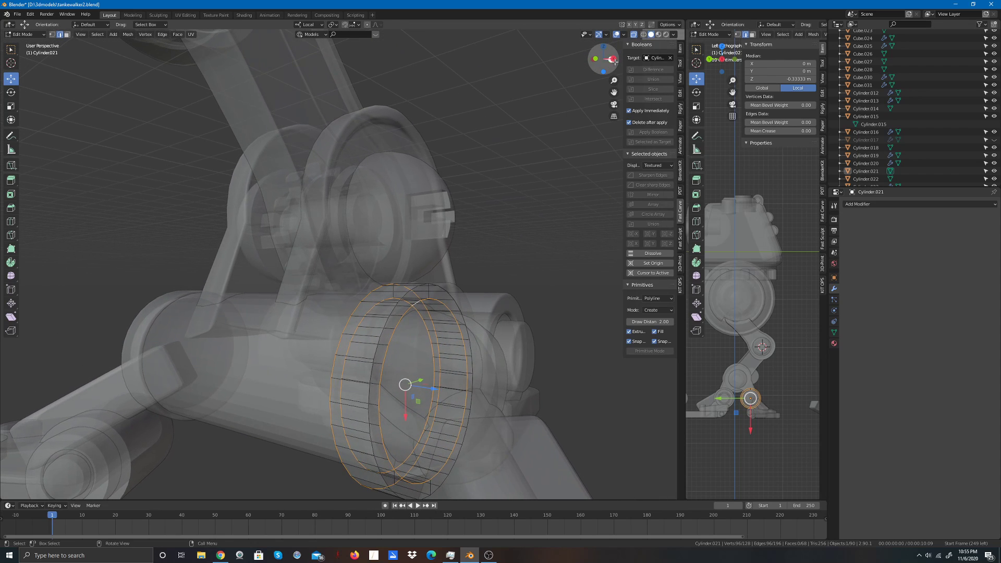
{"action": "key", "text": "ctrl+z"}
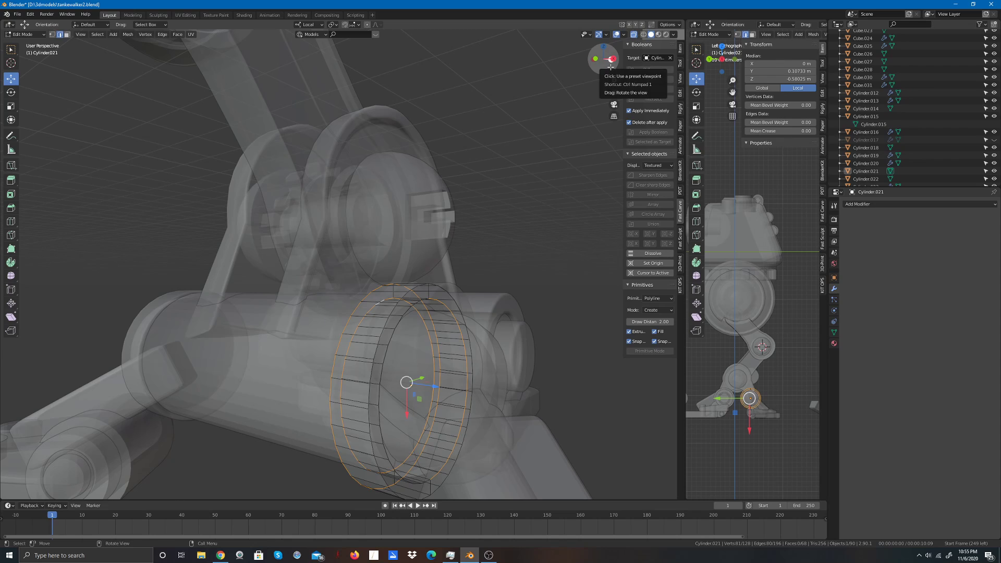
{"action": "key", "text": "ctrl+z"}
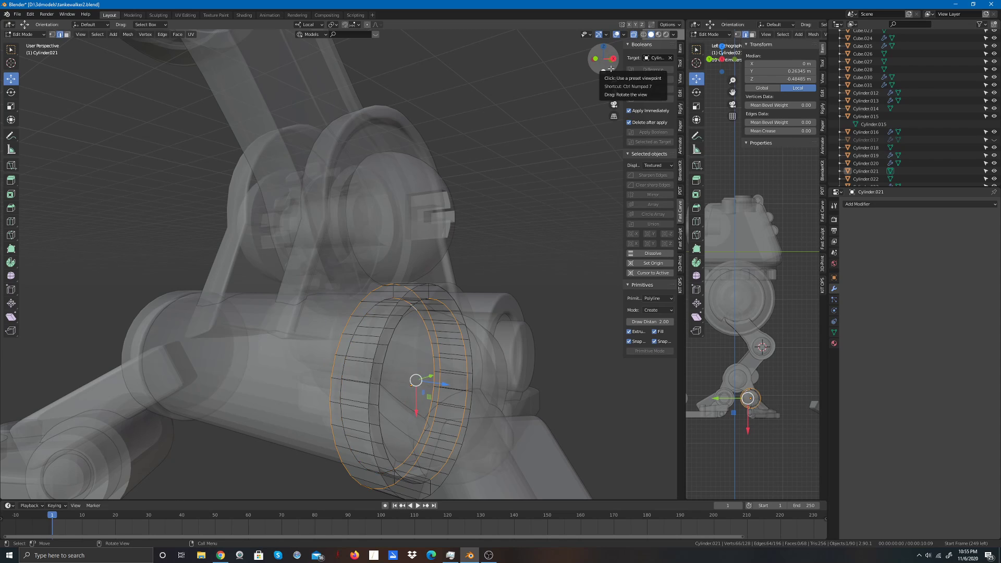
{"action": "key", "text": "ctrl+z"}
{"action": "key", "text": "ctrl+z"}
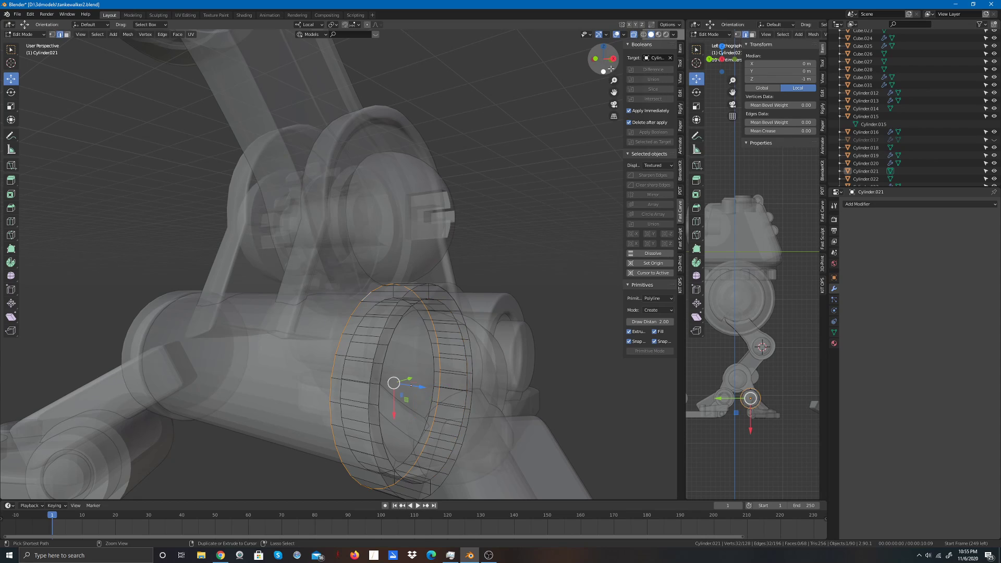
Step: Add the inner edge loop of the ring's housing-side face to the selection, scale both loops to about 0.893, and return to Object Mode
{"action": "left_click", "coordinate": [425, 327], "text": "alt+shift"}
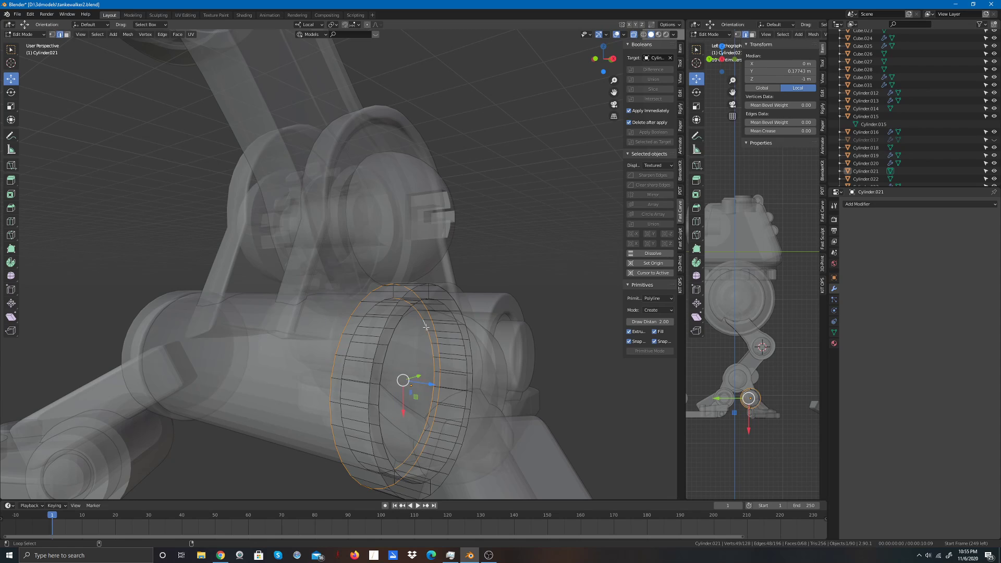
{"action": "left_click", "coordinate": [356, 330], "text": "alt+shift"}
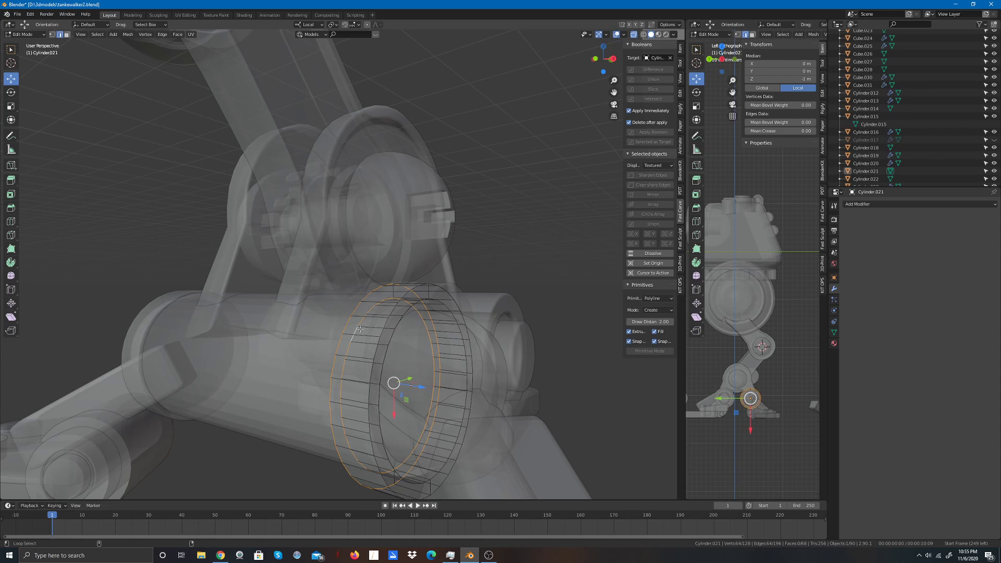
{"action": "left_click_drag", "start_coordinate": [597, 58], "coordinate": [566, 61]}
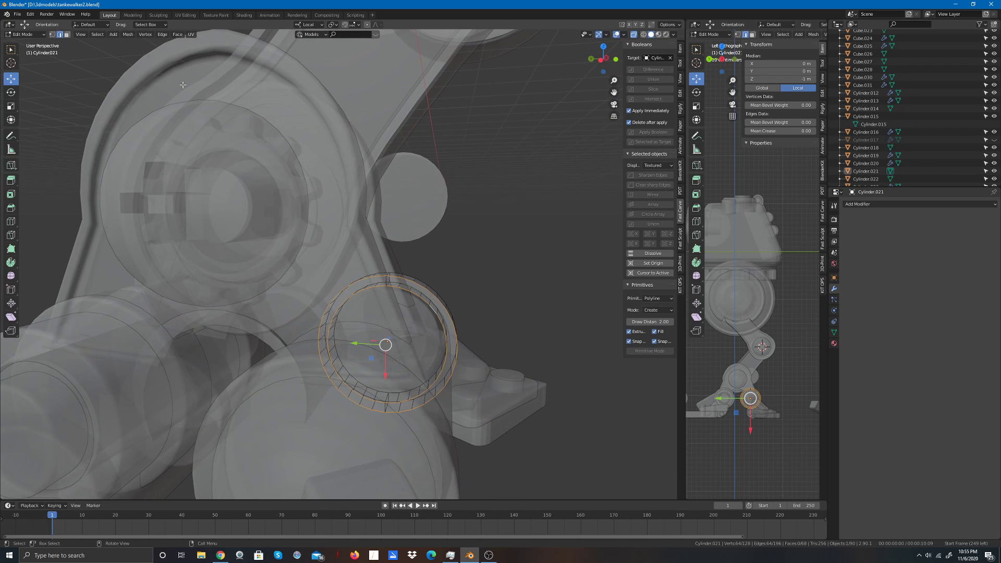
{"action": "left_click", "coordinate": [11, 104]}
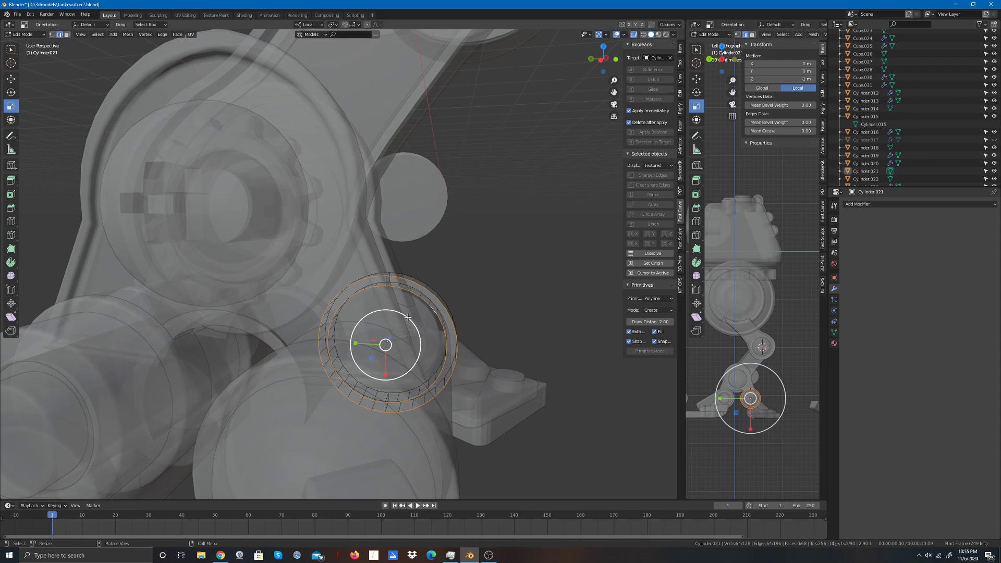
{"action": "left_click_drag", "start_coordinate": [407, 317], "coordinate": [404, 323]}
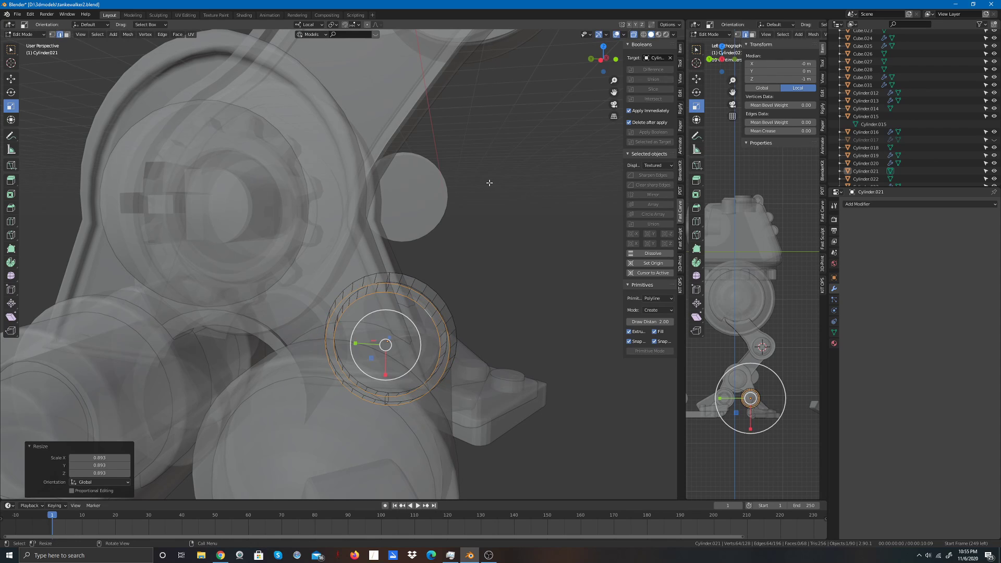
{"action": "left_click_drag", "start_coordinate": [604, 60], "coordinate": [572, 140]}
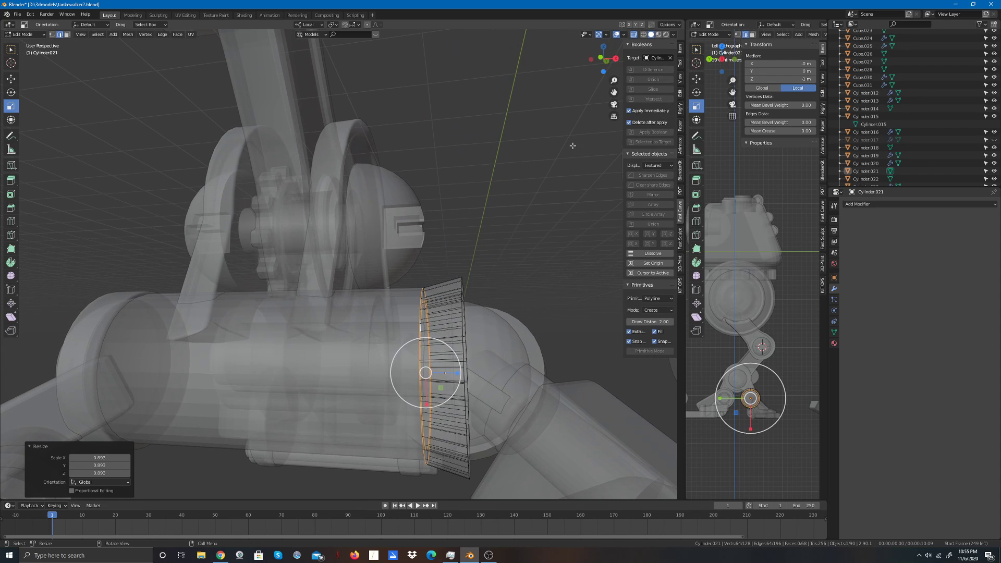
{"action": "left_click", "coordinate": [599, 60]}
{"action": "left_click", "coordinate": [568, 134]}
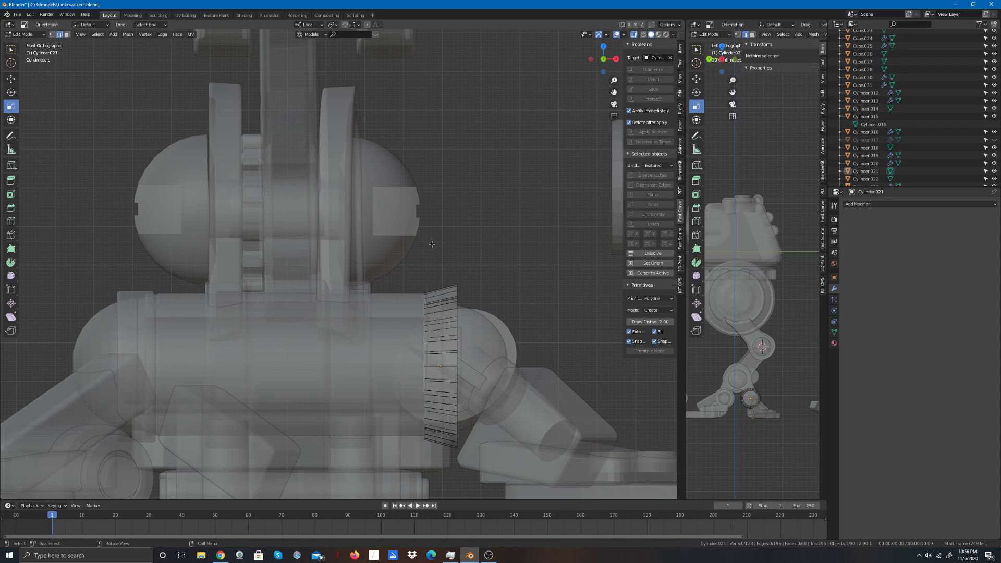
{"action": "left_click", "coordinate": [24, 35]}
{"action": "left_click", "coordinate": [31, 46]}
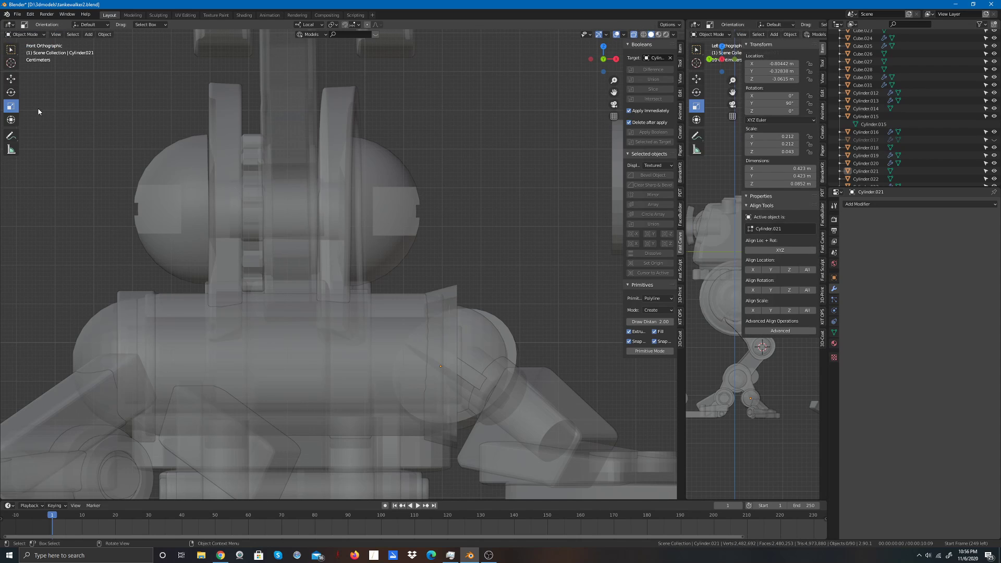
Step: Move the tapered end ring about -0.004 m along its local X and 0.007 m along its local Z, and deselect it
{"action": "left_click", "coordinate": [10, 78]}
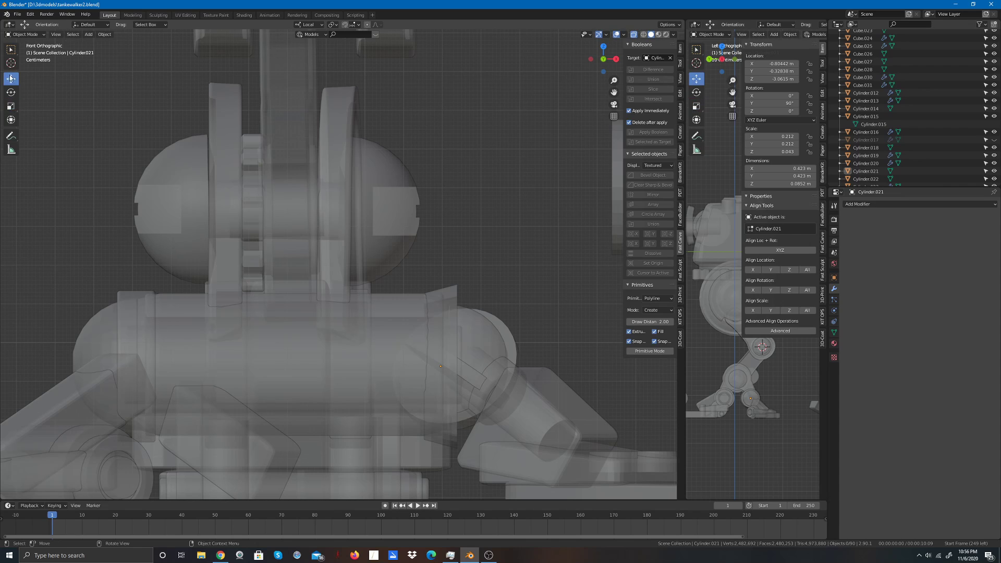
{"action": "left_click", "coordinate": [452, 334]}
{"action": "scroll", "coordinate": [342, 250], "scroll_direction": "up", "scroll_amount": 3}
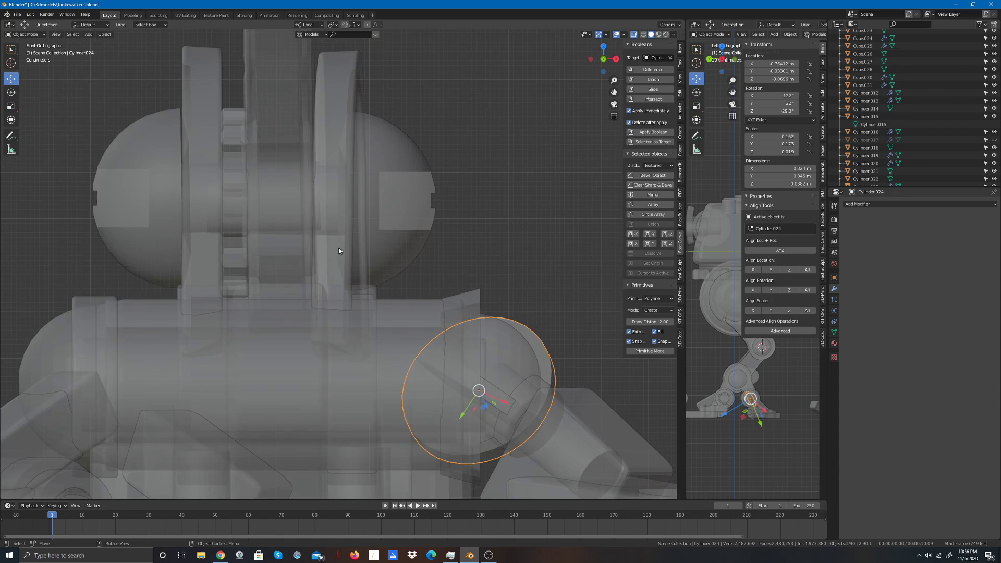
{"action": "scroll", "coordinate": [504, 325], "scroll_direction": "down", "scroll_amount": 5}
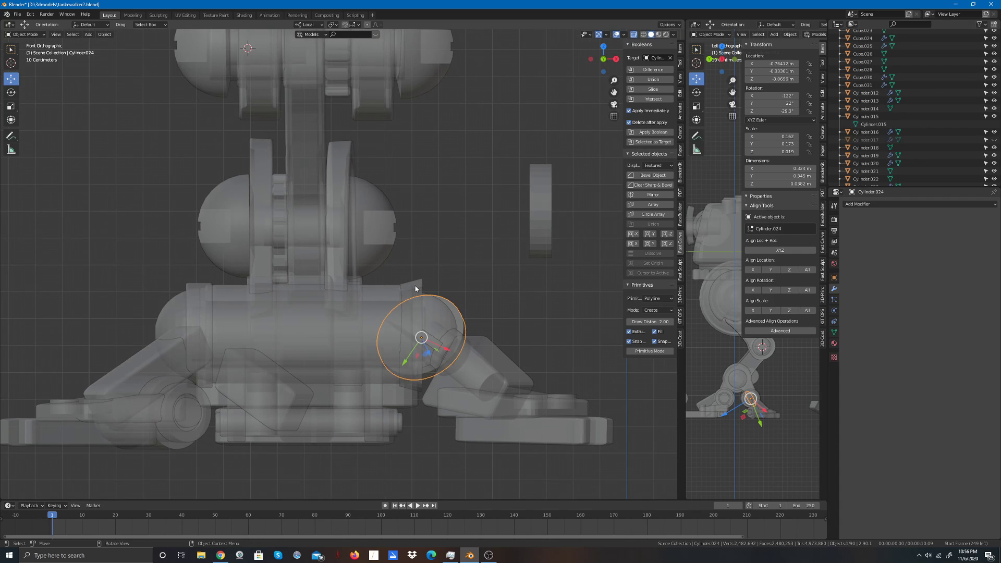
{"action": "left_click", "coordinate": [414, 287]}
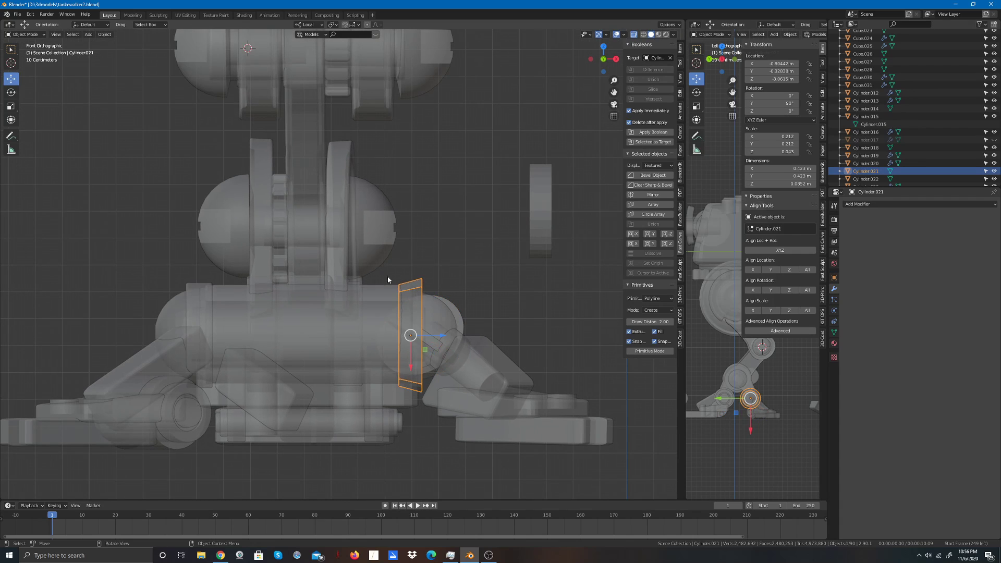
{"action": "left_click_drag", "start_coordinate": [411, 367], "coordinate": [445, 333]}
{"action": "left_click", "coordinate": [497, 287]}
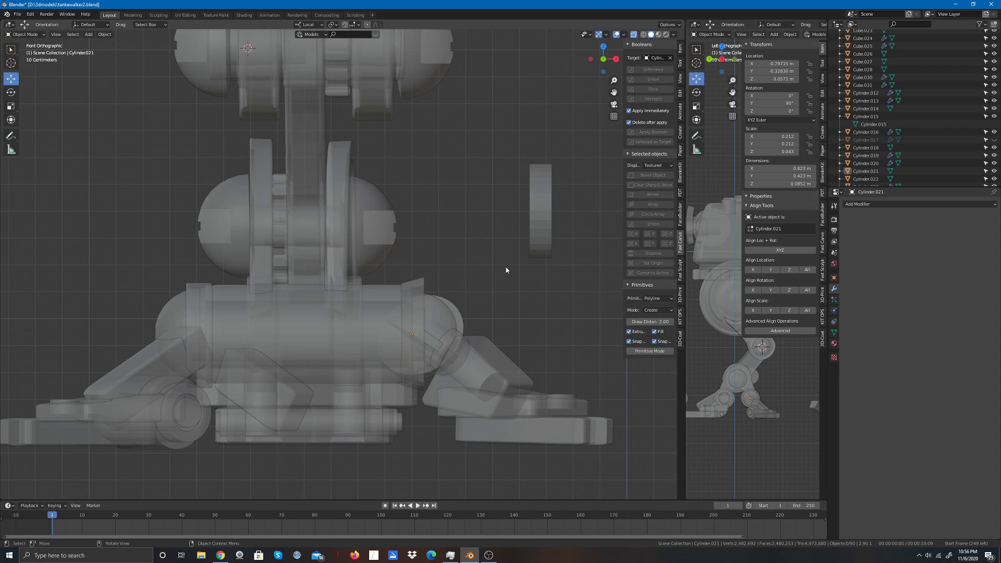
Step: Move the tapered end ring a further 0.003 m or so along its local Z, toward the ankle ball, and deselect it
{"action": "left_click", "coordinate": [419, 329]}
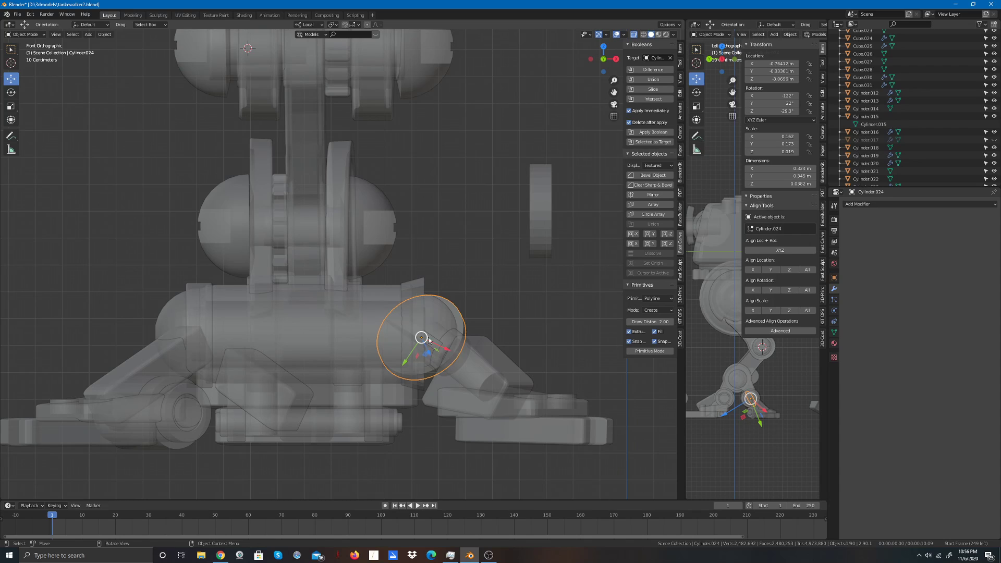
{"action": "left_click", "coordinate": [414, 283]}
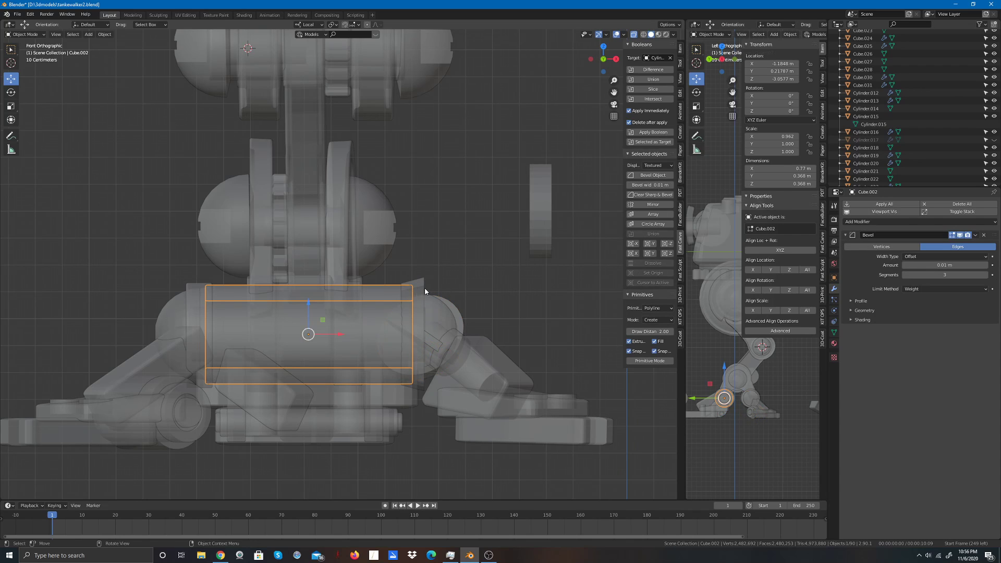
{"action": "left_click", "coordinate": [432, 315]}
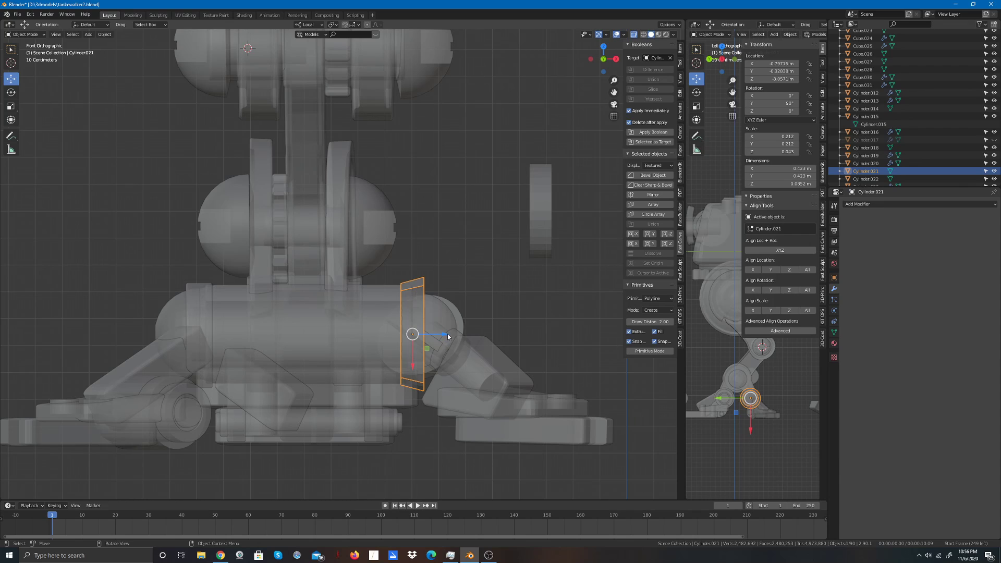
{"action": "left_click_drag", "start_coordinate": [447, 334], "coordinate": [487, 302]}
{"action": "left_click", "coordinate": [487, 301]}
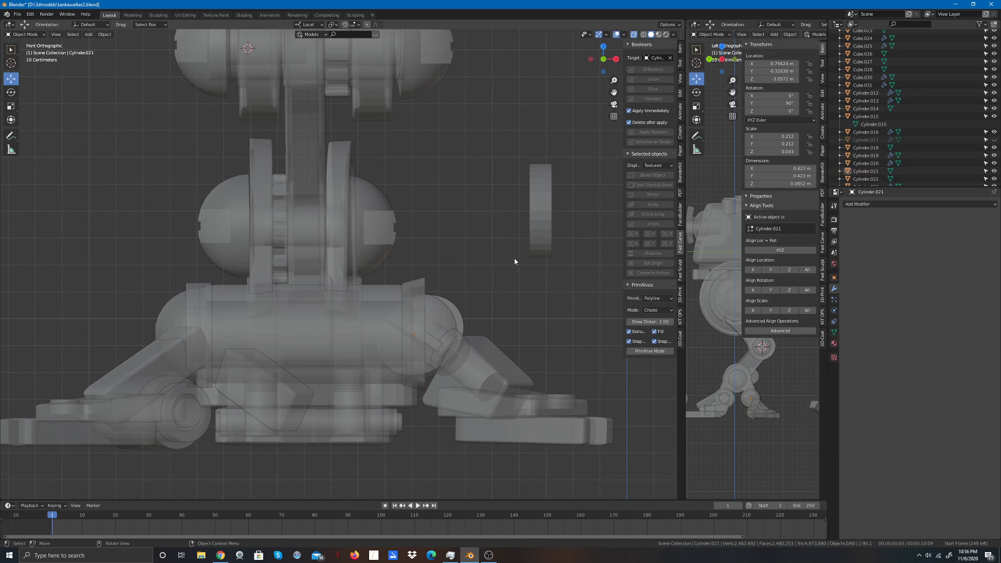
Step: Move the spare short cylinder about -0.545 m in X and -0.452 m in Z onto the housing's ankle-side end
{"action": "left_click", "coordinate": [415, 311]}
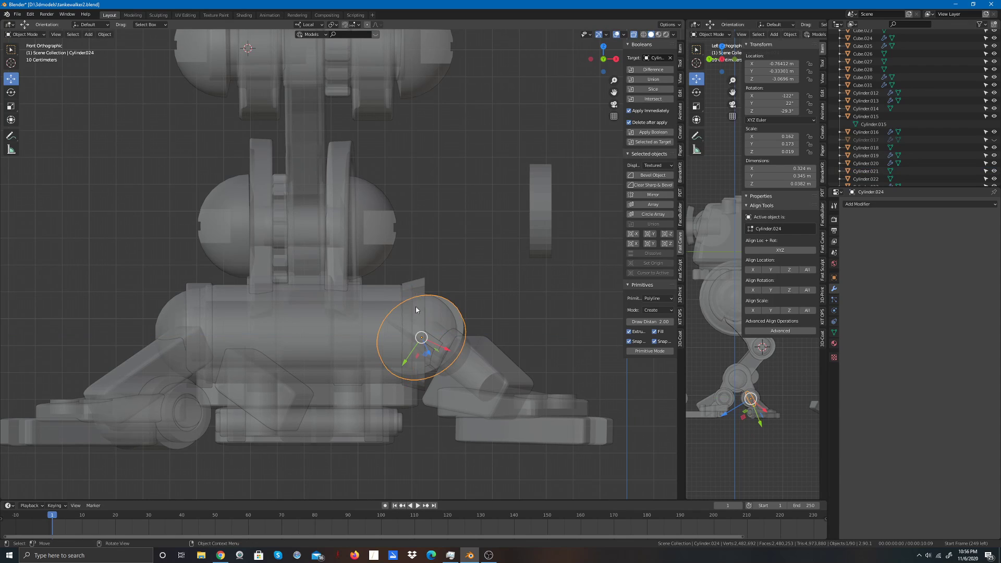
{"action": "left_click", "coordinate": [479, 304]}
{"action": "left_click", "coordinate": [540, 219]}
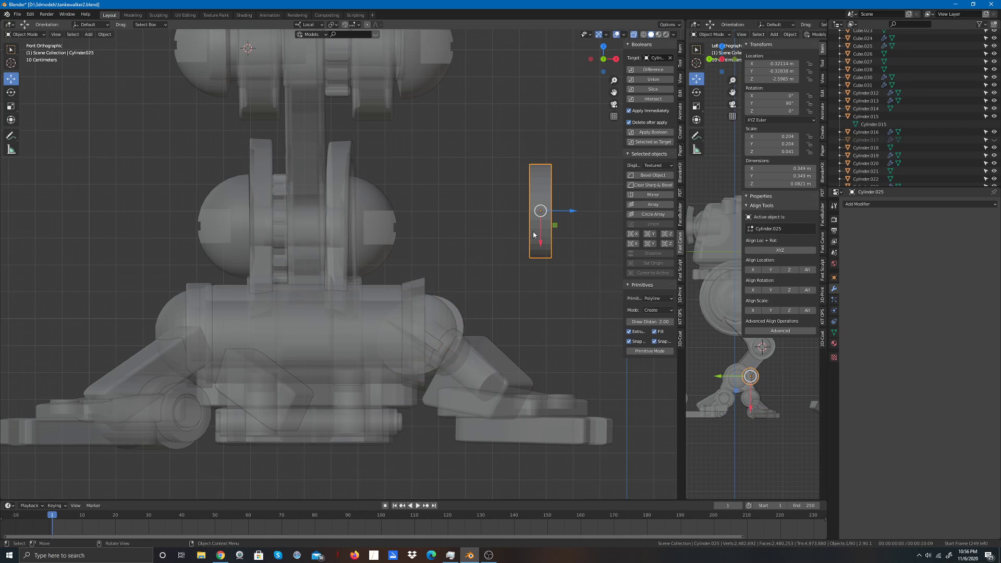
{"action": "key", "text": "g"}
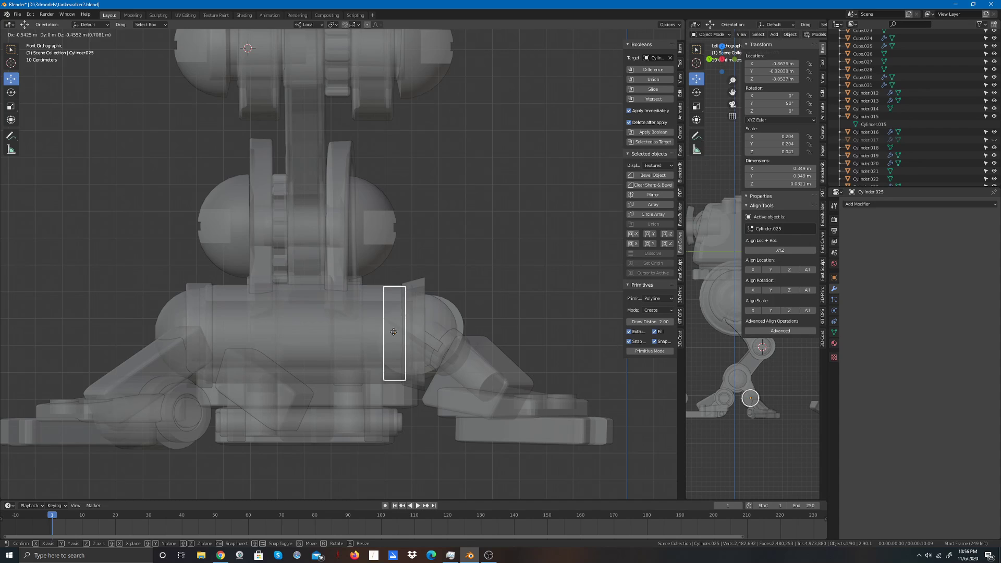
{"action": "left_click", "coordinate": [392, 331]}
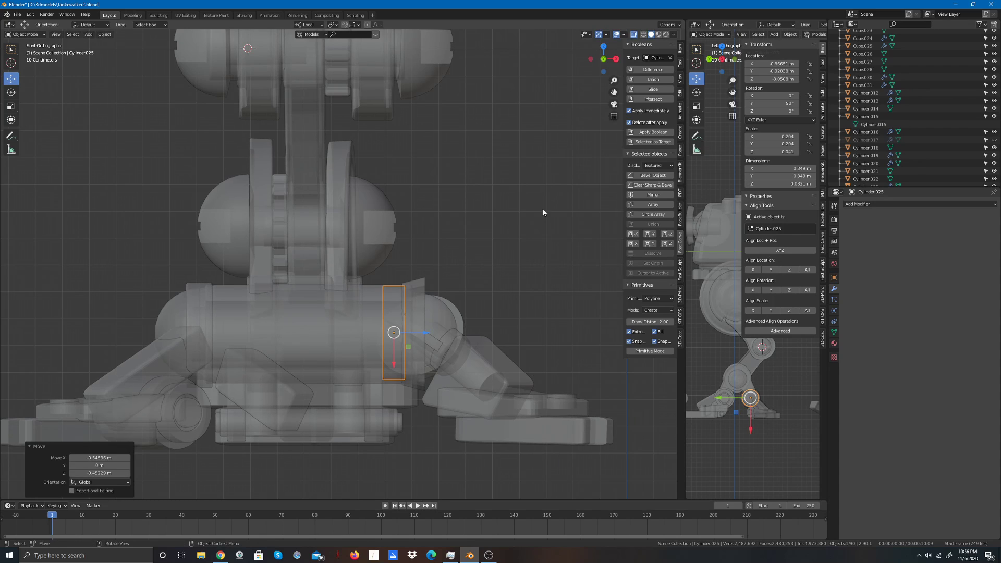
Step: Scale the short cylinder uniformly by about 1.065 to fit around the housing end, and deselect it
{"action": "scroll", "coordinate": [551, 195], "scroll_direction": "up", "scroll_amount": 1}
{"action": "left_click_drag", "start_coordinate": [615, 59], "coordinate": [580, 150]}
{"action": "scroll", "coordinate": [524, 235], "scroll_direction": "down", "scroll_amount": 2}
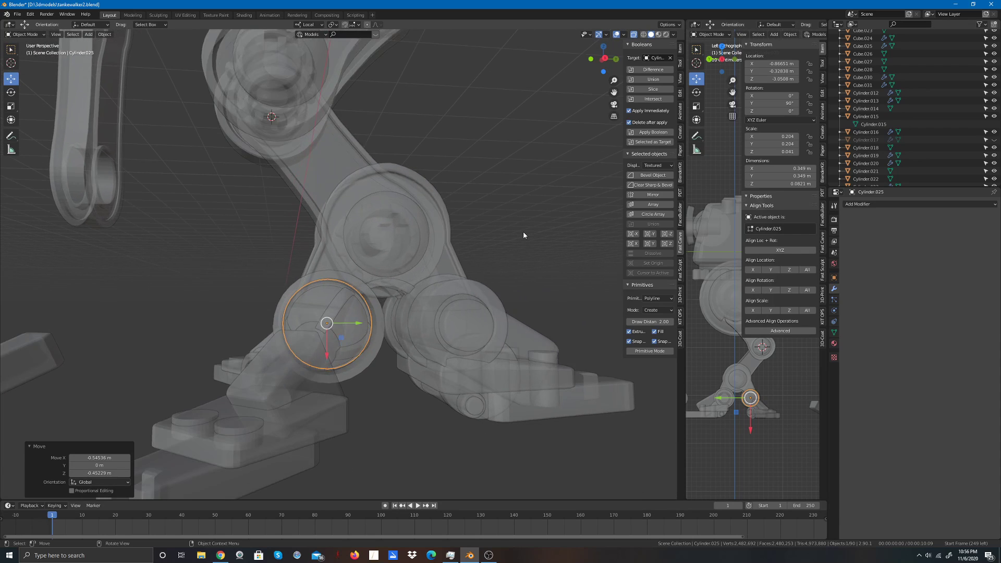
{"action": "left_click", "coordinate": [10, 106]}
{"action": "left_click_drag", "start_coordinate": [348, 297], "coordinate": [355, 296]}
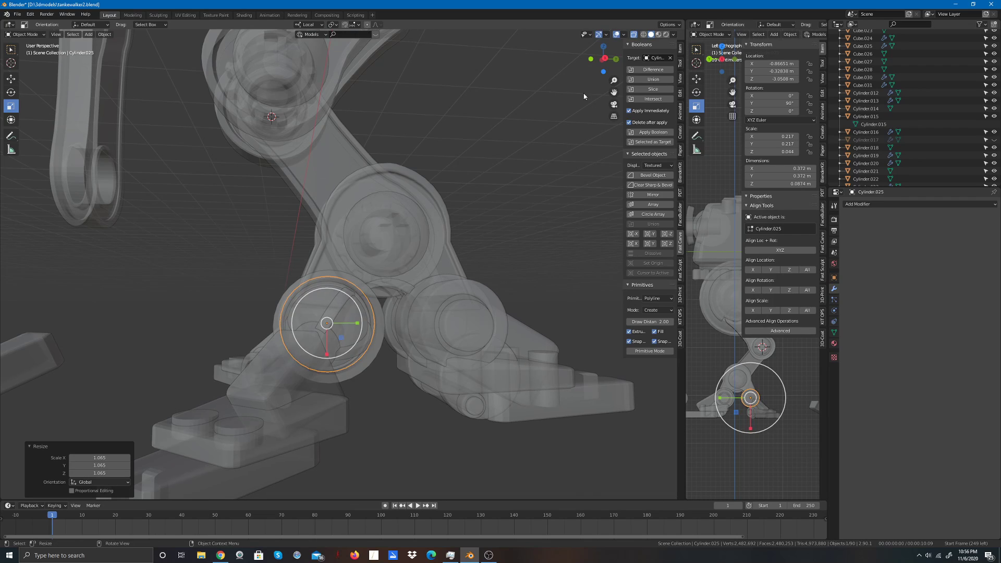
{"action": "left_click_drag", "start_coordinate": [592, 61], "coordinate": [708, 62]}
{"action": "left_click", "coordinate": [465, 167]}
{"action": "scroll", "coordinate": [399, 294], "scroll_direction": "up", "scroll_amount": 2}
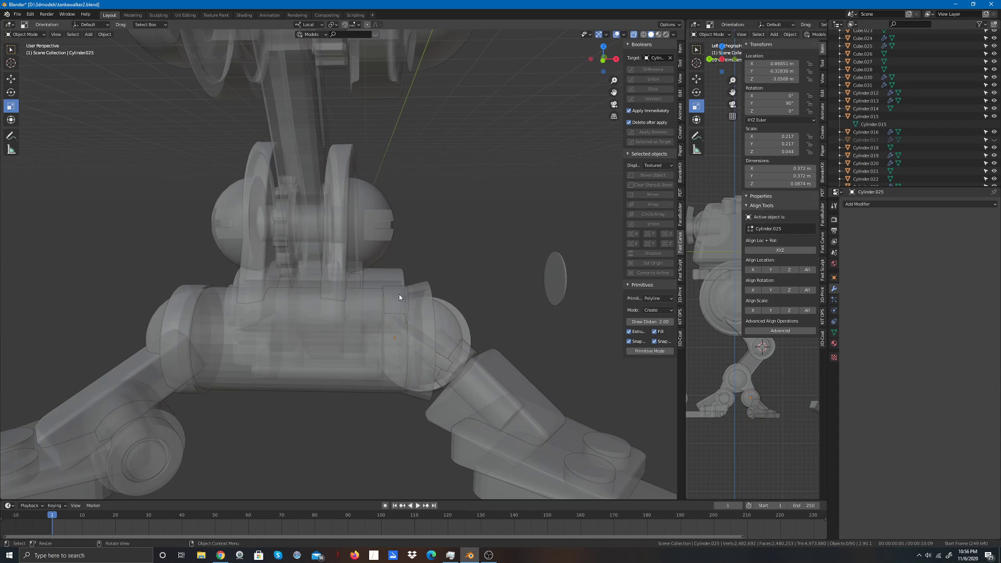
Step: Enlarge the short cylinder uniformly to about 0.426 m in diameter, and deselect it
{"action": "left_click_drag", "start_coordinate": [603, 59], "coordinate": [469, 63]}
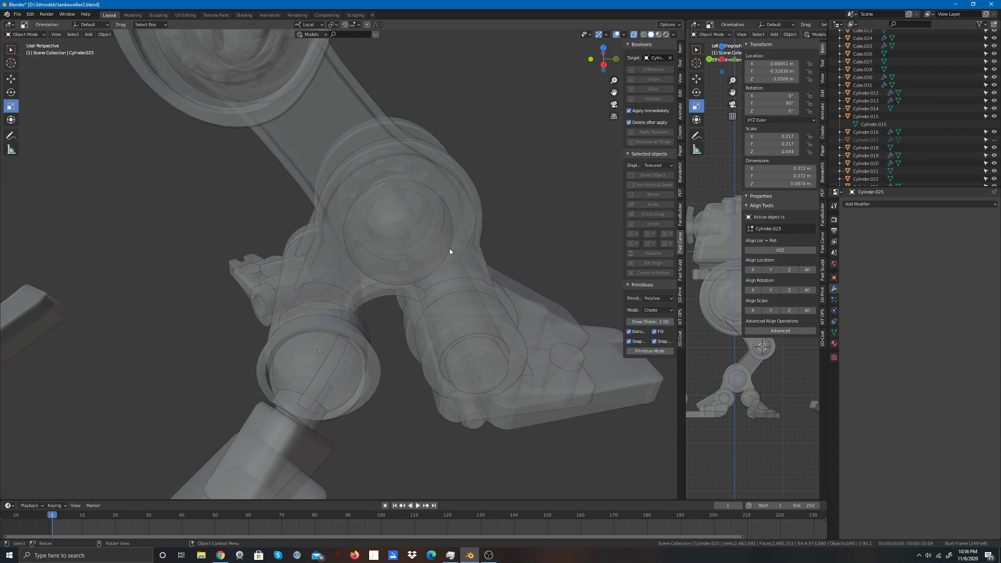
{"action": "left_click", "coordinate": [327, 323]}
{"action": "left_click", "coordinate": [337, 315]}
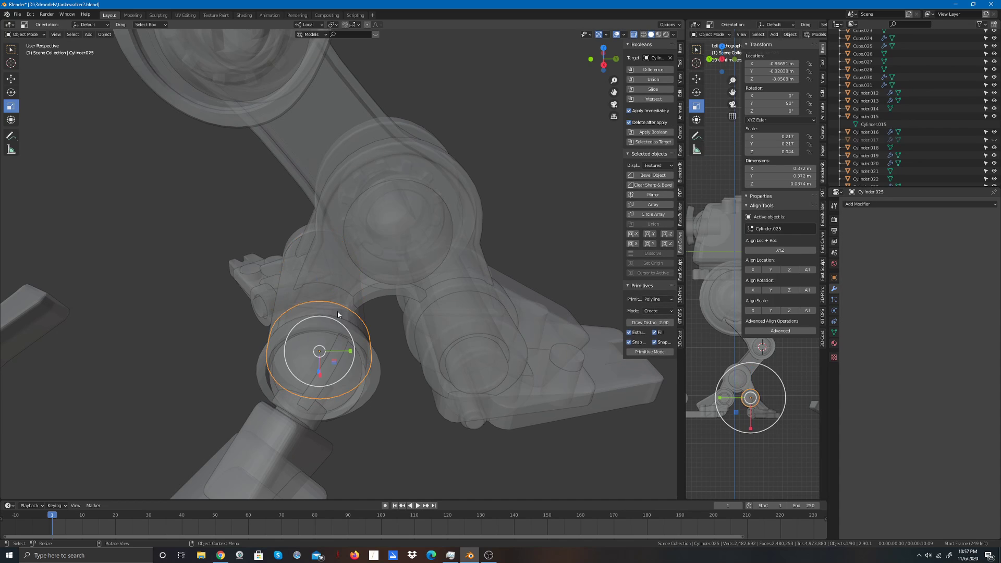
{"action": "left_click_drag", "start_coordinate": [346, 332], "coordinate": [356, 325]}
{"action": "left_click", "coordinate": [249, 361]}
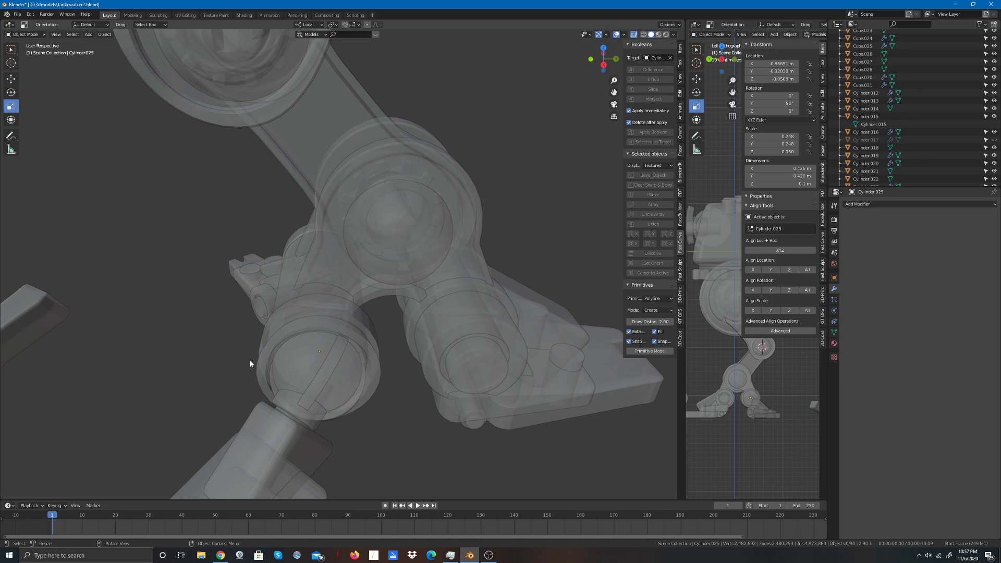
{"action": "left_click_drag", "start_coordinate": [602, 62], "coordinate": [718, 66]}
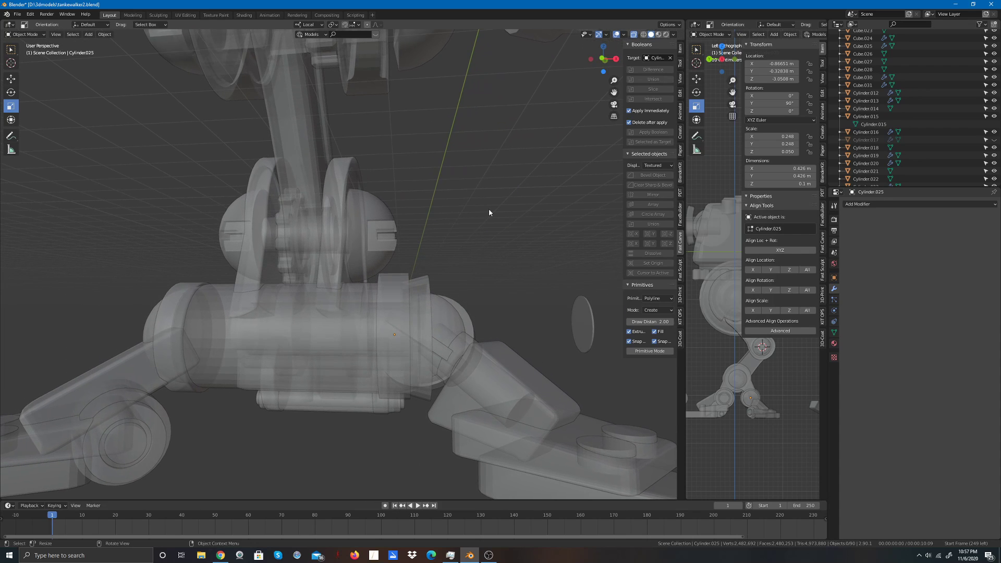
Step: Reselect the short cylinder and scale it uniformly by about 0.959 in the right orthographic view
{"action": "left_click", "coordinate": [395, 302]}
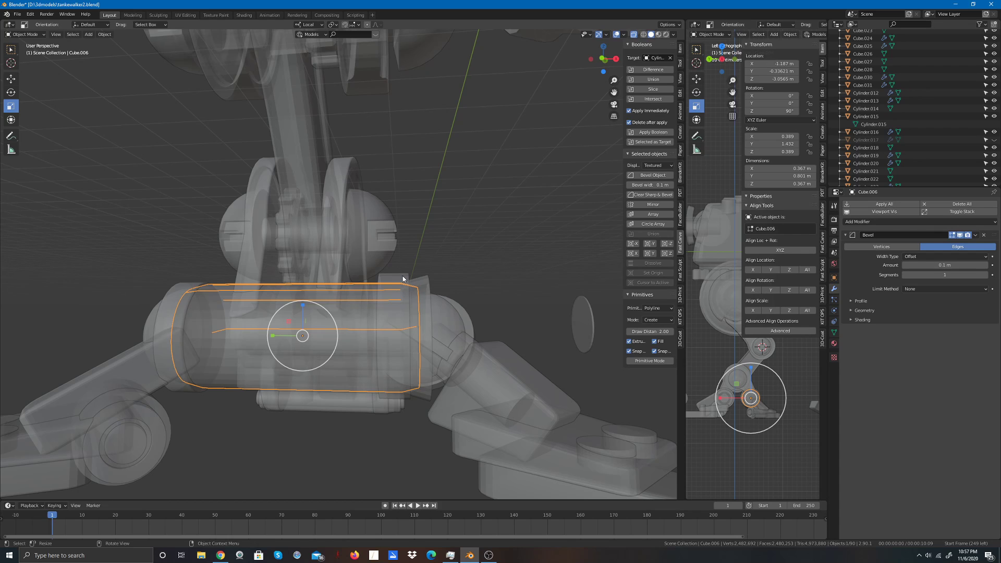
{"action": "left_click", "coordinate": [403, 279]}
{"action": "left_click_drag", "start_coordinate": [612, 57], "coordinate": [671, 58]}
{"action": "left_click_drag", "start_coordinate": [603, 58], "coordinate": [606, 62]}
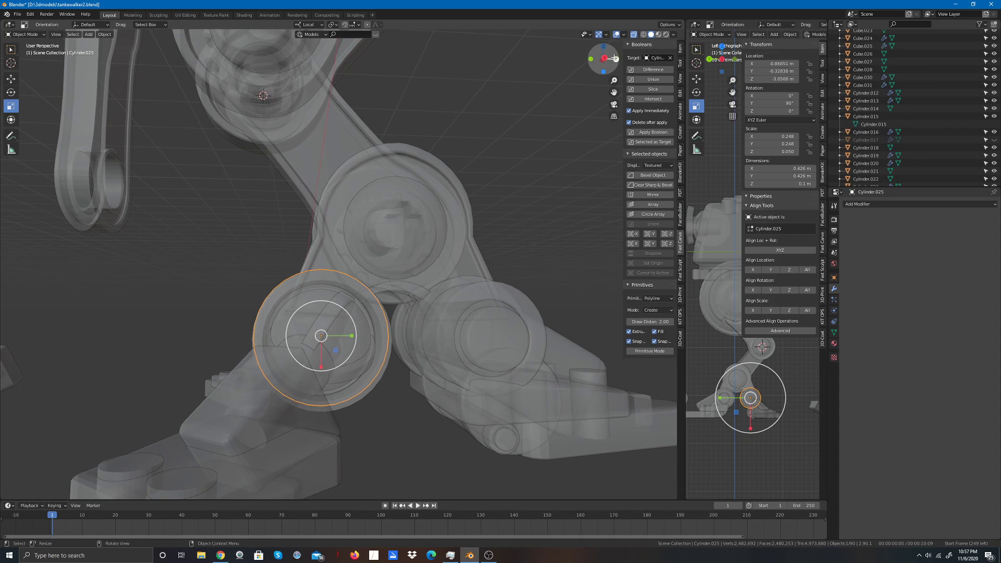
{"action": "left_click", "coordinate": [603, 58]}
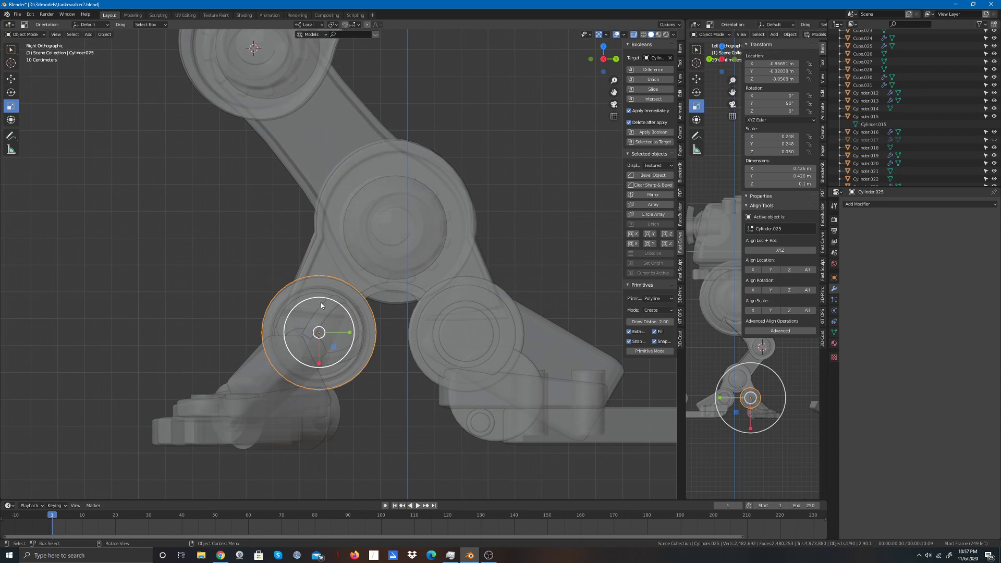
{"action": "left_click_drag", "start_coordinate": [342, 308], "coordinate": [341, 306]}
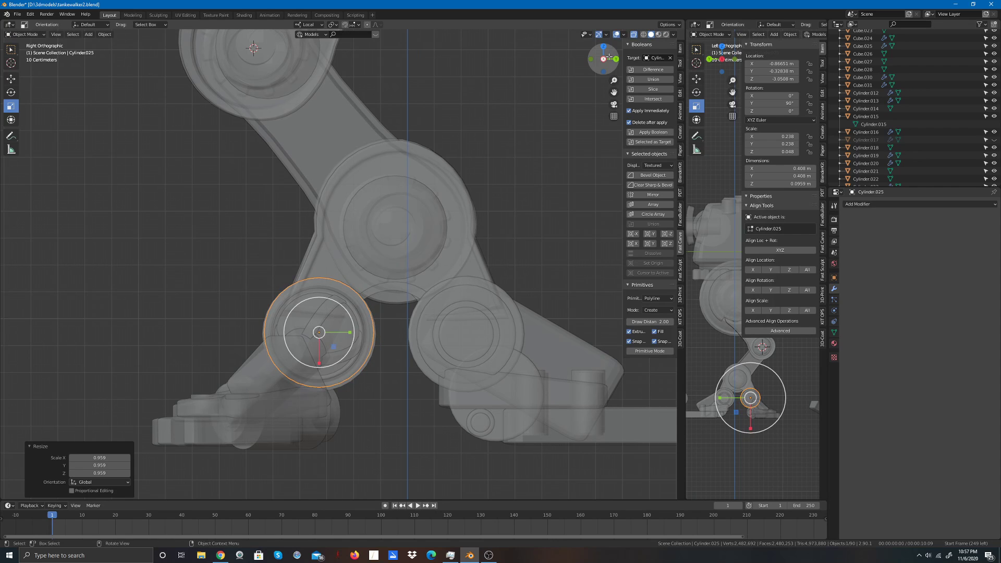
{"action": "left_click_drag", "start_coordinate": [608, 58], "coordinate": [605, 59]}
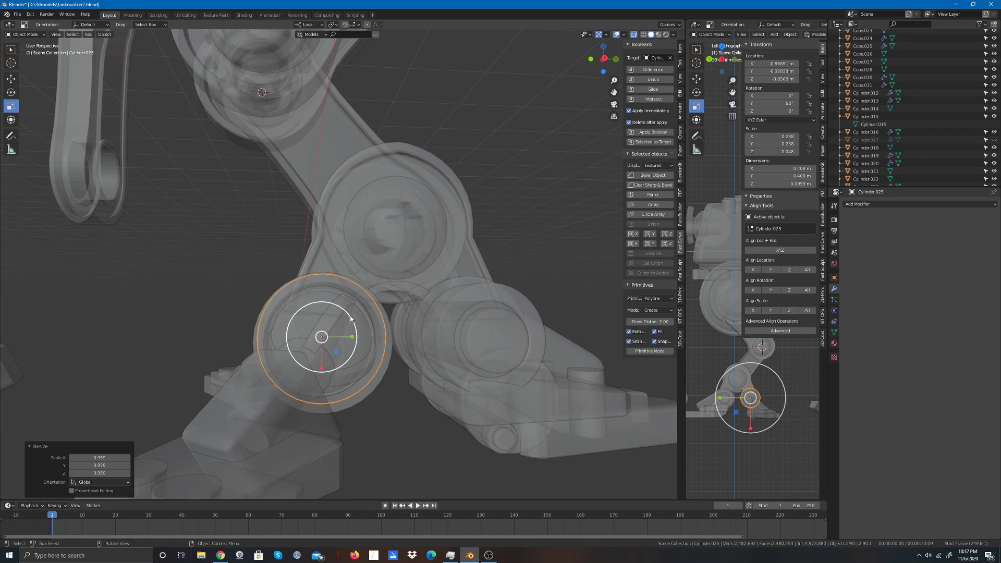
Step: Shrink the short cylinder uniformly in two passes, first by about 0.972 and finally to about 0.367 m in diameter, and deselect it
{"action": "key", "text": "s"}
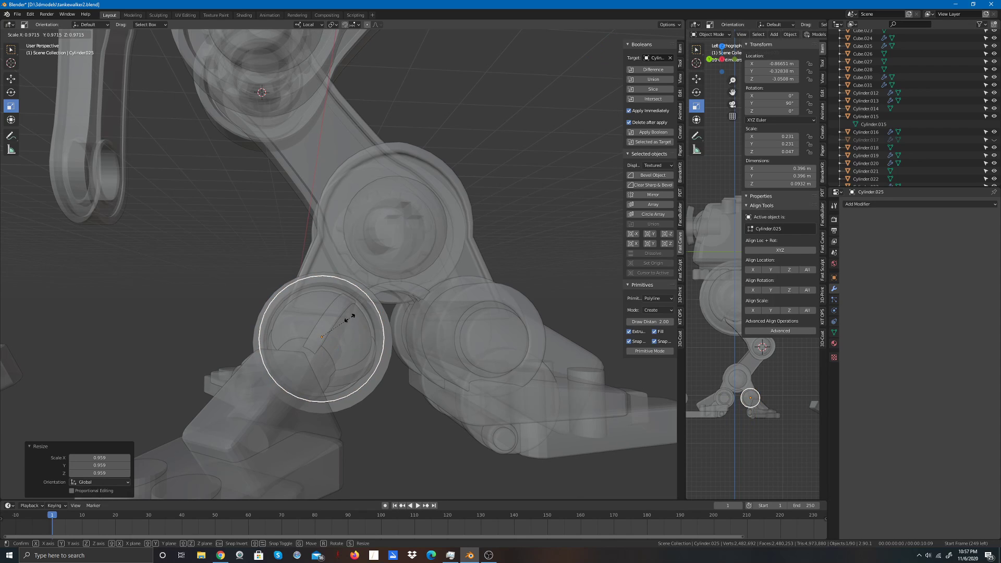
{"action": "left_click", "coordinate": [350, 316]}
{"action": "left_click_drag", "start_coordinate": [604, 59], "coordinate": [627, 59]}
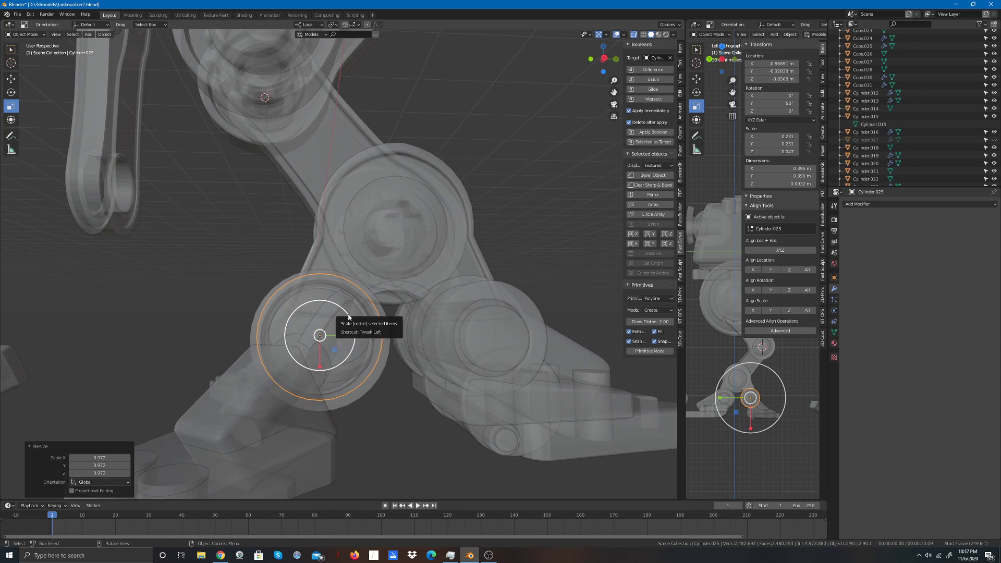
{"action": "left_click_drag", "start_coordinate": [348, 316], "coordinate": [347, 317]}
{"action": "mouse_move", "coordinate": [490, 174]}
{"action": "middle_mouse_down"}
{"action": "mouse_move", "coordinate": [469, 166]}
{"action": "mouse_move", "coordinate": [490, 173]}
{"action": "middle_mouse_up"}
{"action": "left_click", "coordinate": [490, 176]}
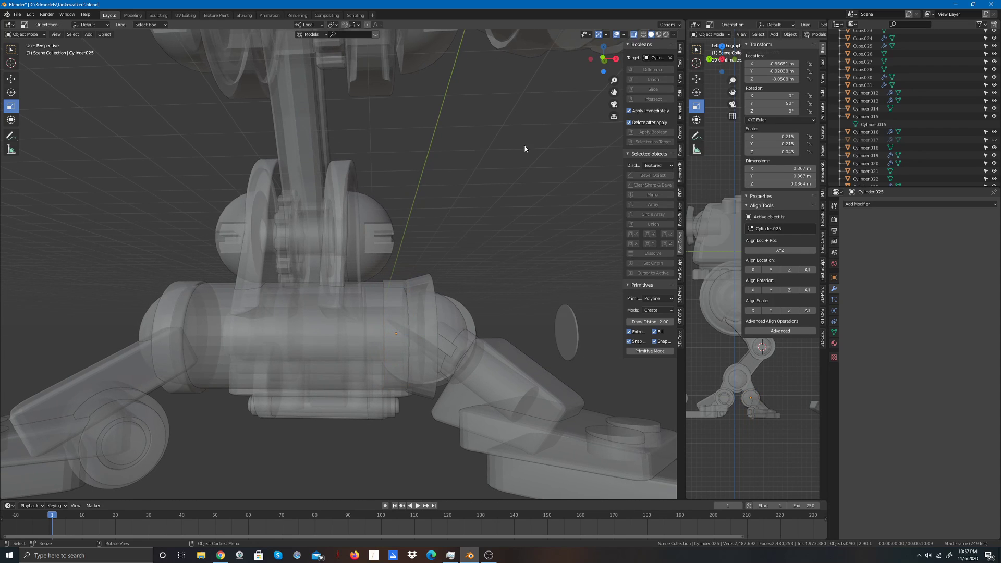
{"action": "left_click_drag", "start_coordinate": [599, 56], "coordinate": [571, 80]}
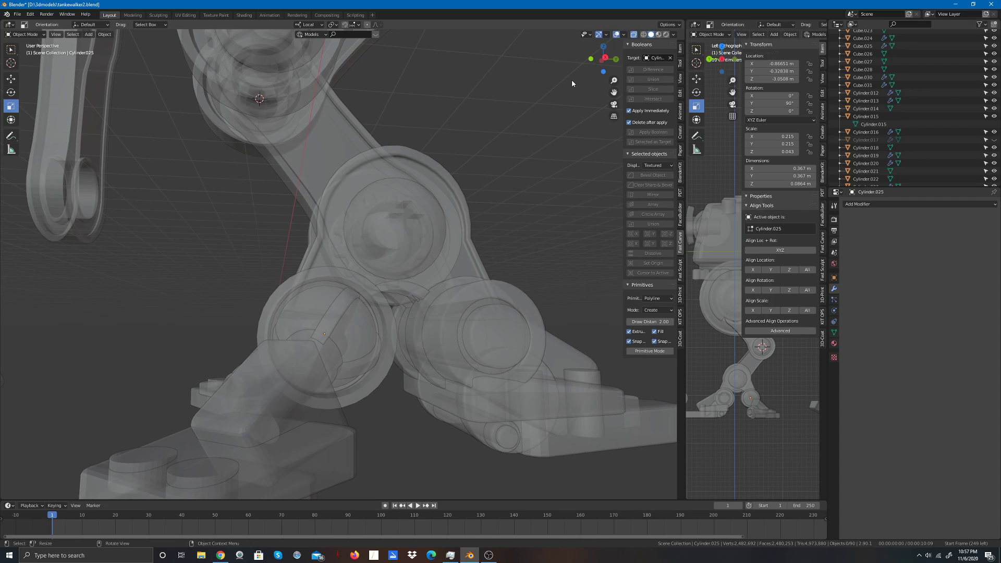
Step: Restore the short cylinder's selection and enlarge it in two passes of about 1.024 each, to about 0.385 m in diameter
{"action": "key", "text": "ctrl+z"}
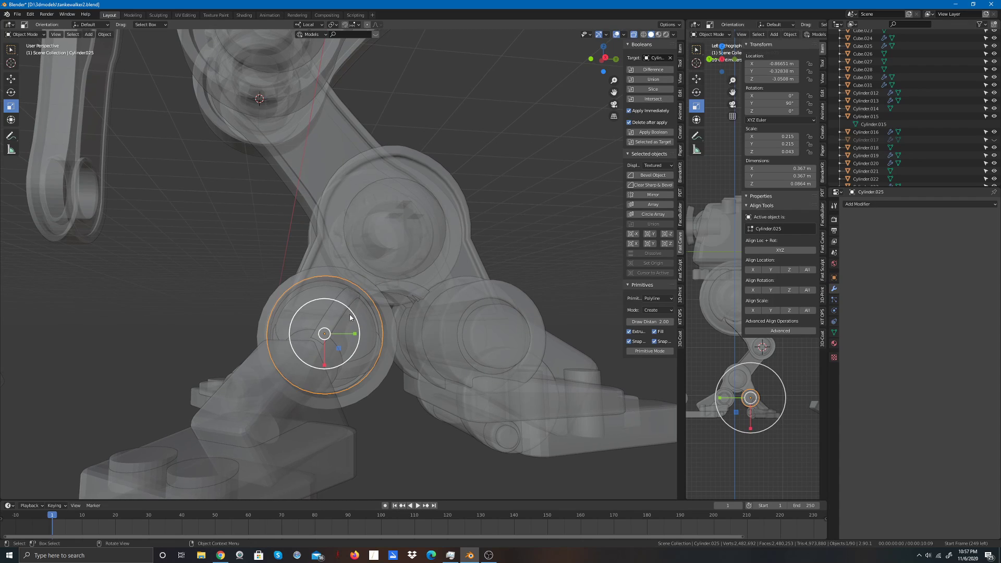
{"action": "left_click_drag", "start_coordinate": [353, 314], "coordinate": [354, 311]}
{"action": "left_click_drag", "start_coordinate": [603, 59], "coordinate": [435, 257]}
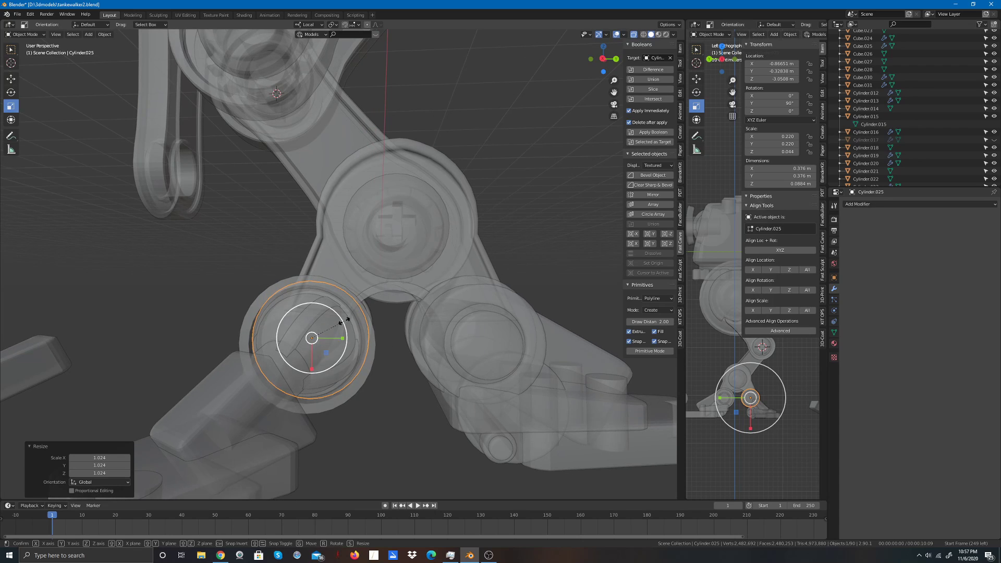
{"action": "left_click_drag", "start_coordinate": [344, 324], "coordinate": [344, 317]}
{"action": "mouse_move", "coordinate": [603, 70]}
{"action": "left_mouse_down"}
{"action": "mouse_move", "coordinate": [714, 70]}
{"action": "mouse_move", "coordinate": [602, 70]}
{"action": "mouse_move", "coordinate": [602, 60]}
{"action": "left_mouse_up"}
{"action": "left_click", "coordinate": [604, 58]}
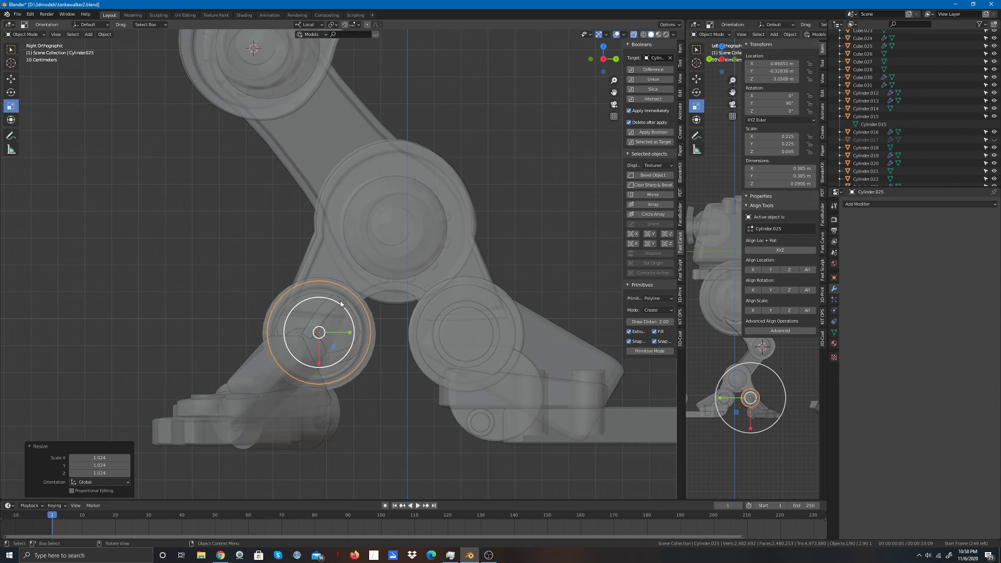
Step: Scale the short cylinder up by about 1.030 to roughly 0.397 m in diameter, and deselect it
{"action": "left_click_drag", "start_coordinate": [342, 308], "coordinate": [346, 300]}
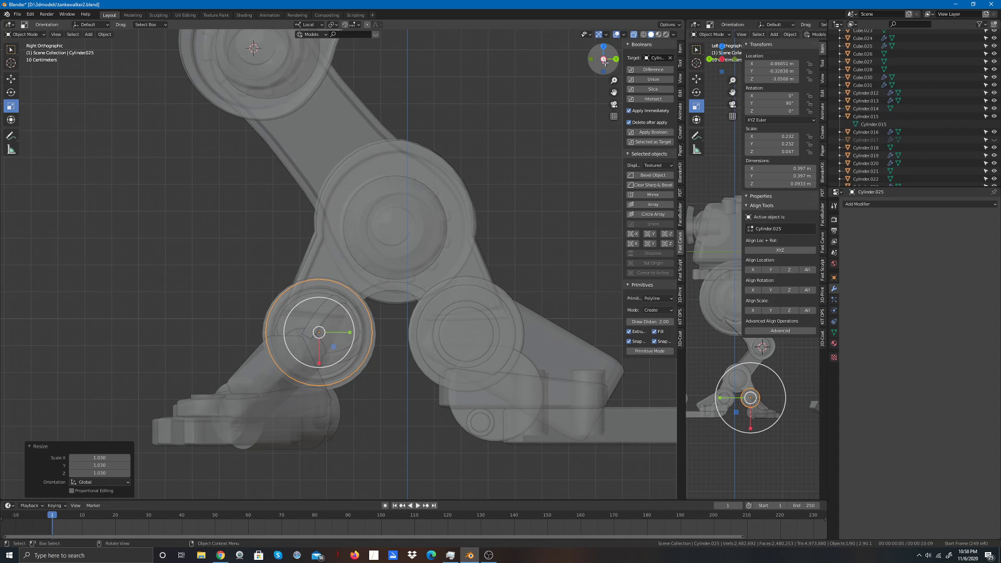
{"action": "left_click_drag", "start_coordinate": [603, 59], "coordinate": [495, 185]}
{"action": "left_click", "coordinate": [488, 201]}
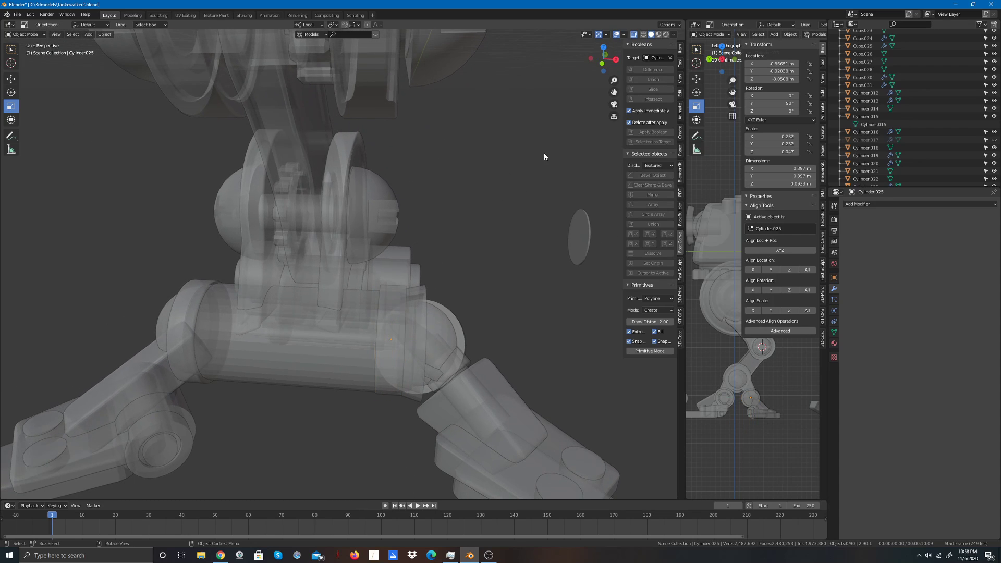
Step: Turn off X-ray and apply a 0.01 m Bevel Object to the short cylinder and the tapered end ring
{"action": "left_click", "coordinate": [28, 35]}
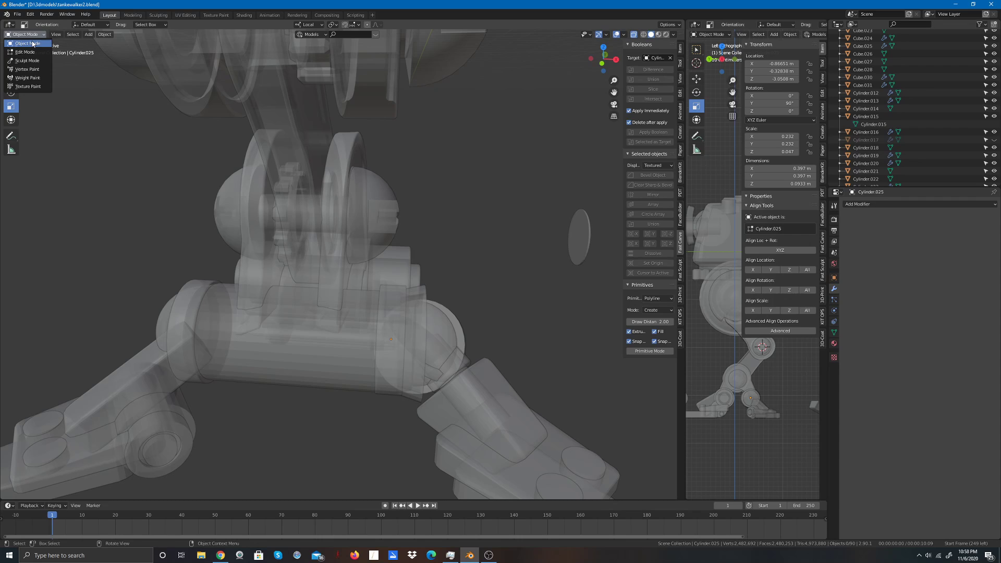
{"action": "left_click", "coordinate": [30, 44]}
{"action": "scroll", "coordinate": [566, 108], "scroll_direction": "up", "scroll_amount": 2}
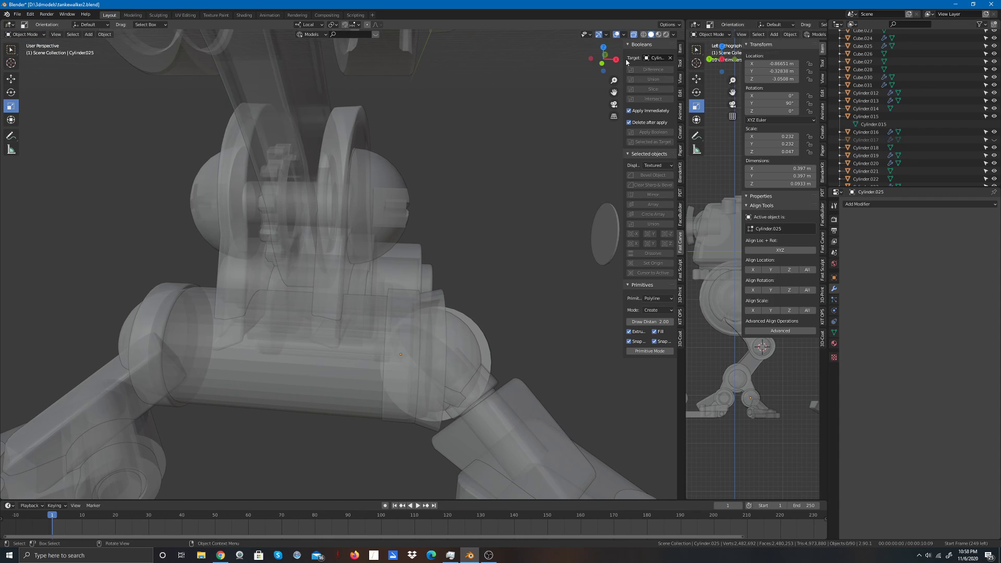
{"action": "left_click", "coordinate": [633, 35]}
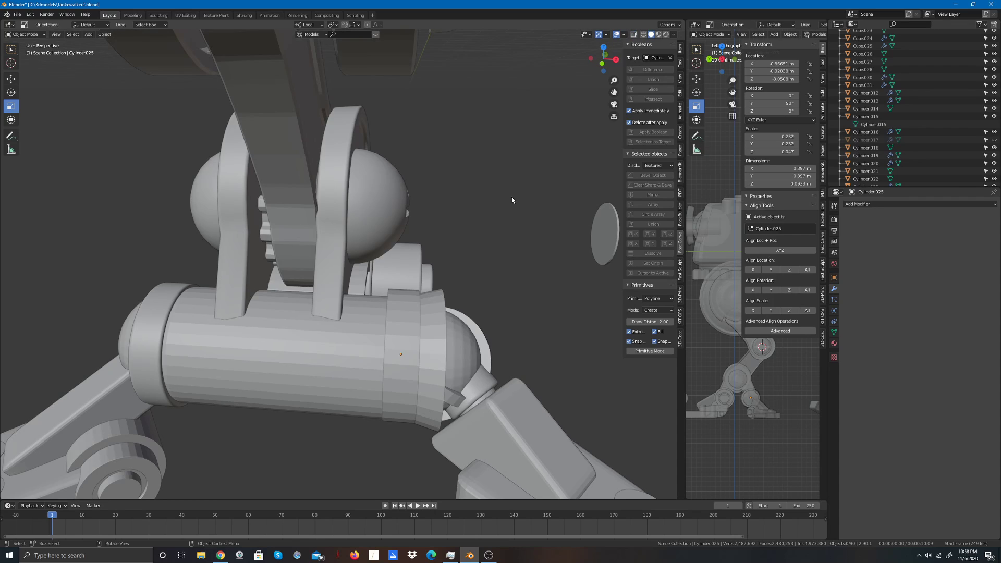
{"action": "left_click", "coordinate": [405, 323]}
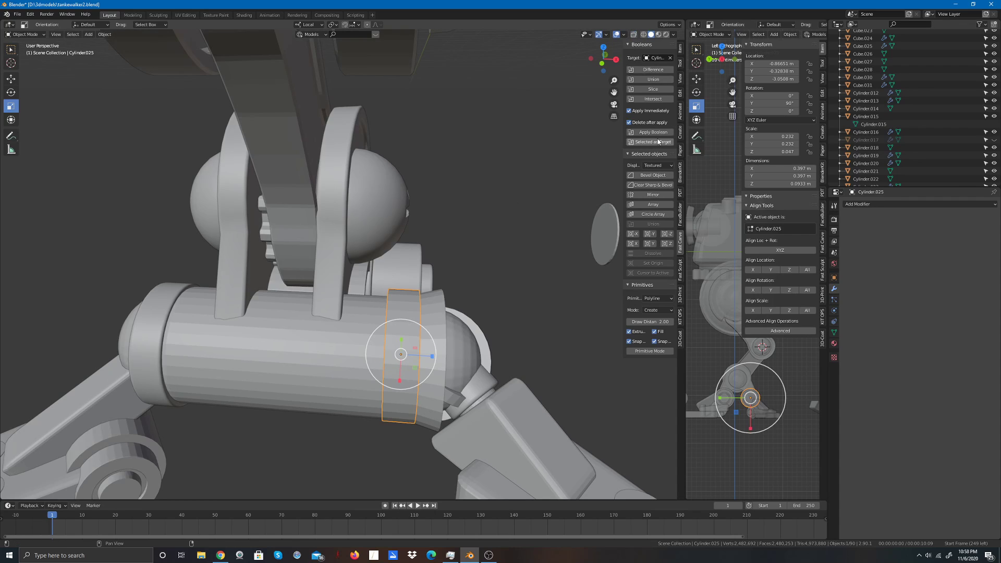
{"action": "left_click", "coordinate": [649, 178]}
{"action": "left_click", "coordinate": [436, 351]}
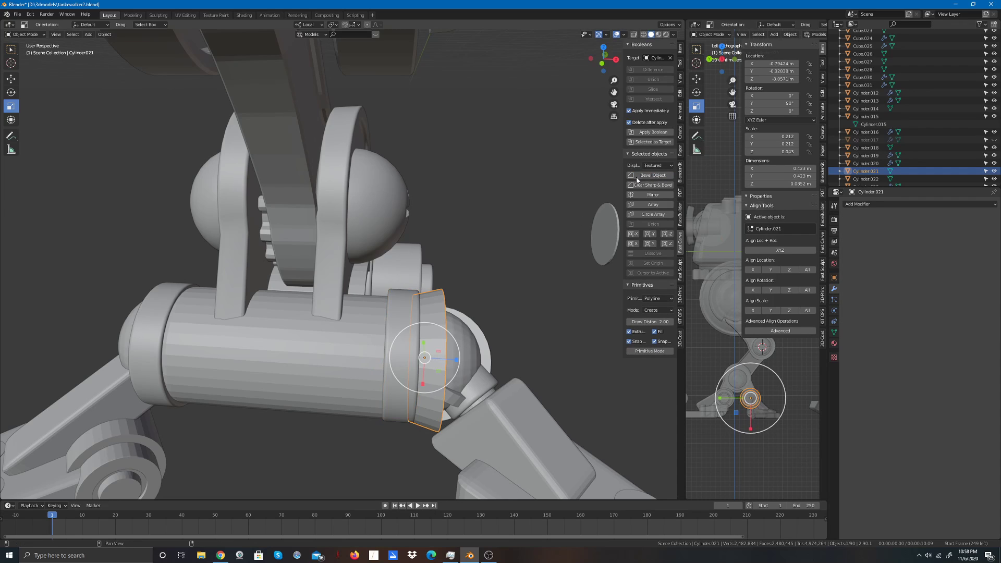
{"action": "left_click", "coordinate": [648, 177]}
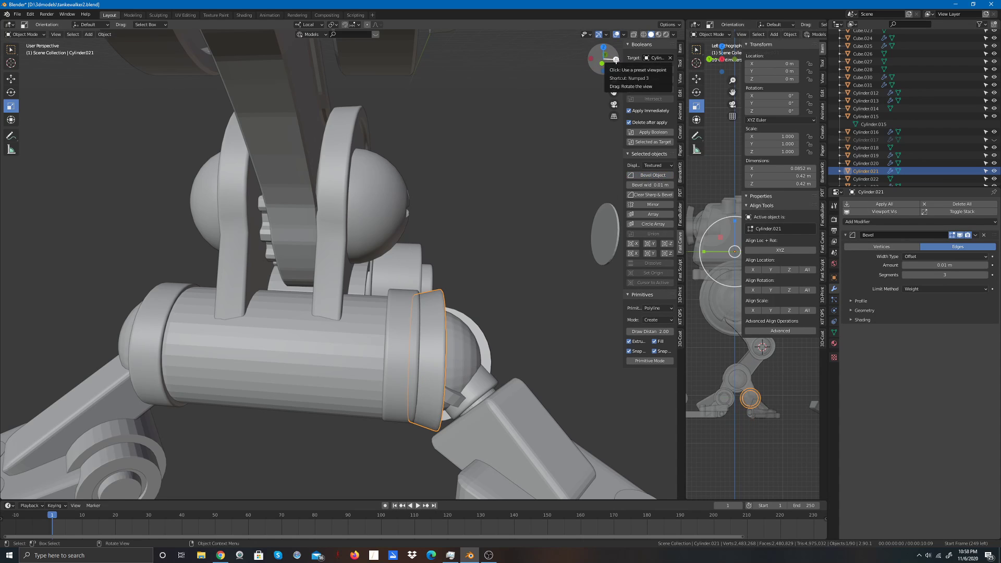
Step: Apply a 0.01 m Bevel Object to each of the two crossing bands around the ankle ball, and deselect them
{"action": "left_click_drag", "start_coordinate": [603, 59], "coordinate": [547, 53]}
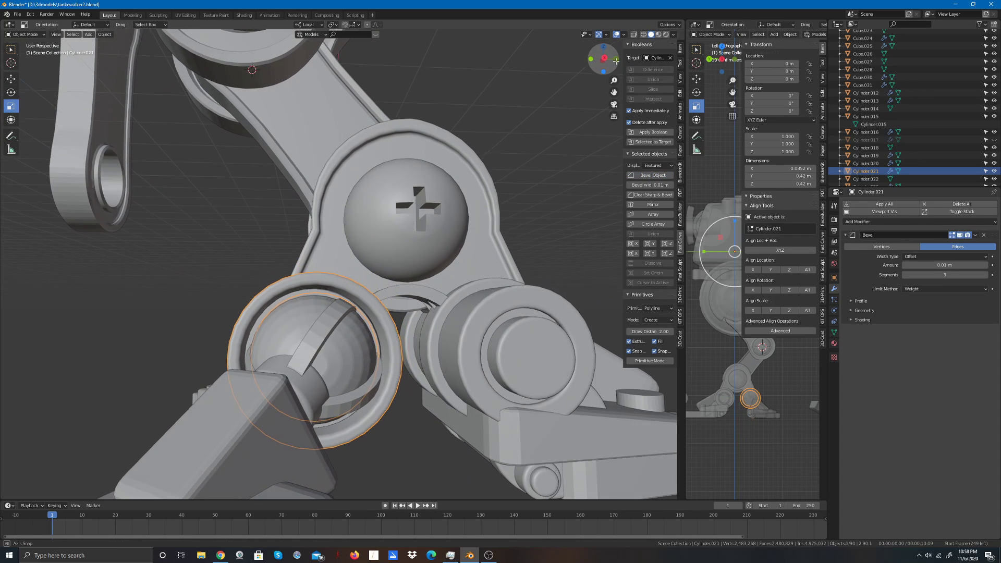
{"action": "left_click", "coordinate": [313, 348]}
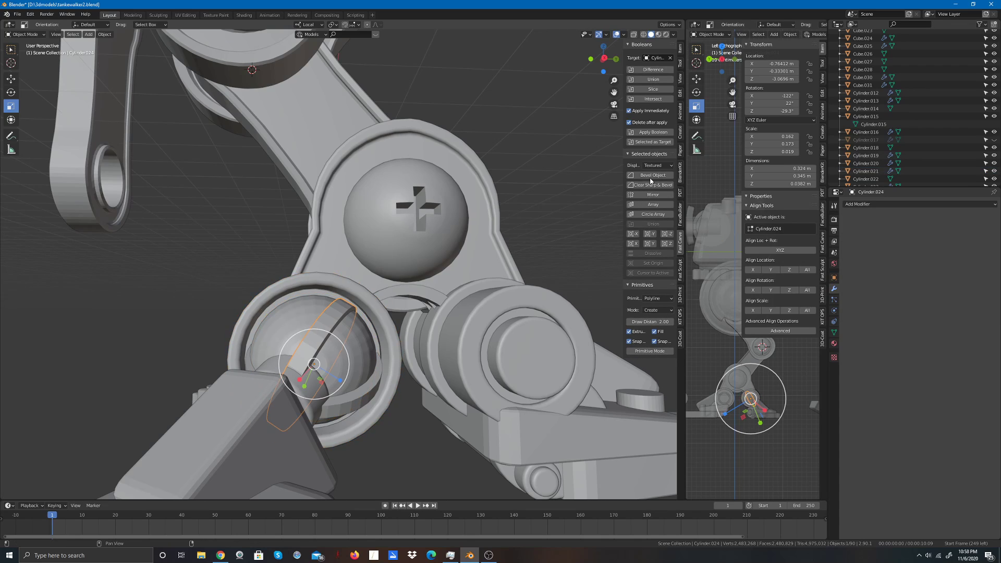
{"action": "left_click", "coordinate": [650, 177]}
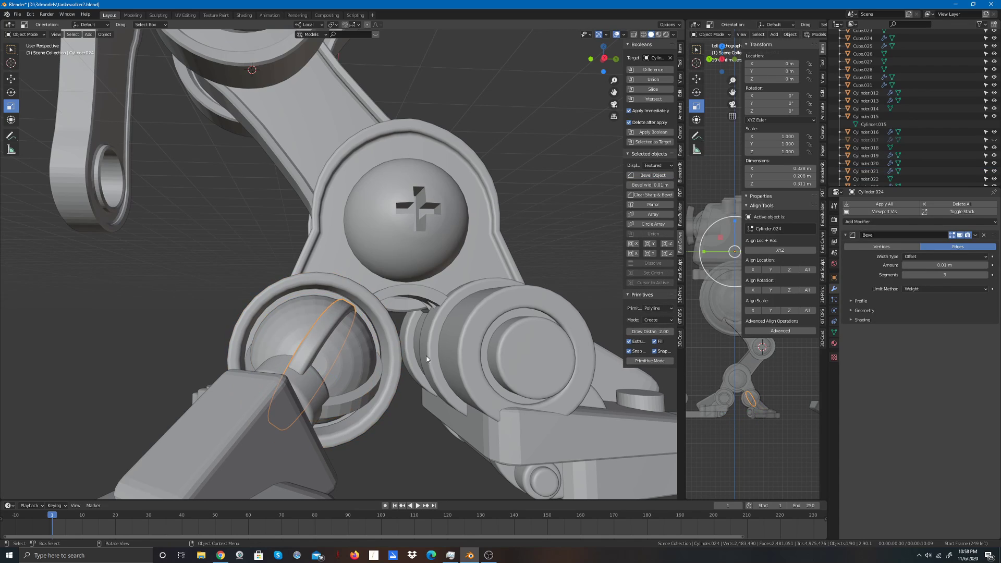
{"action": "left_click", "coordinate": [351, 399]}
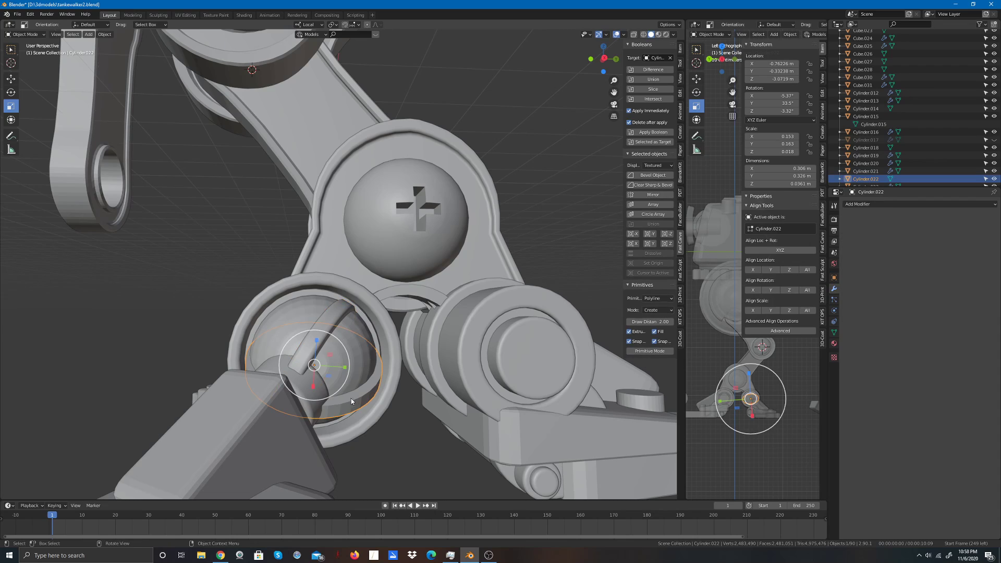
{"action": "left_click", "coordinate": [649, 175]}
{"action": "left_click", "coordinate": [560, 185]}
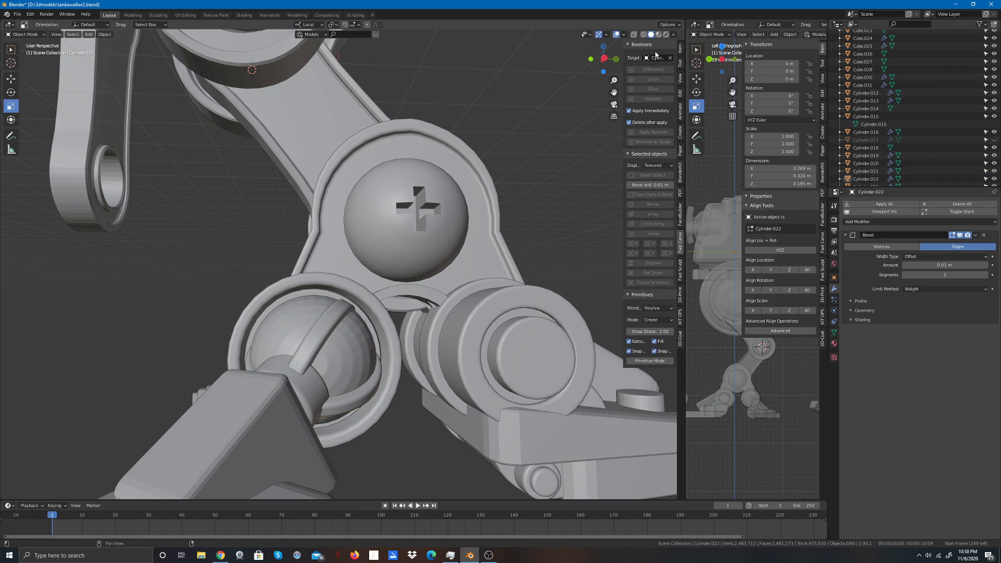
Step: In front view, set the tapered end ring's origin to its geometry and deselect it
{"action": "left_click_drag", "start_coordinate": [605, 60], "coordinate": [530, 159]}
{"action": "scroll", "coordinate": [530, 160], "scroll_direction": "down", "scroll_amount": 3}
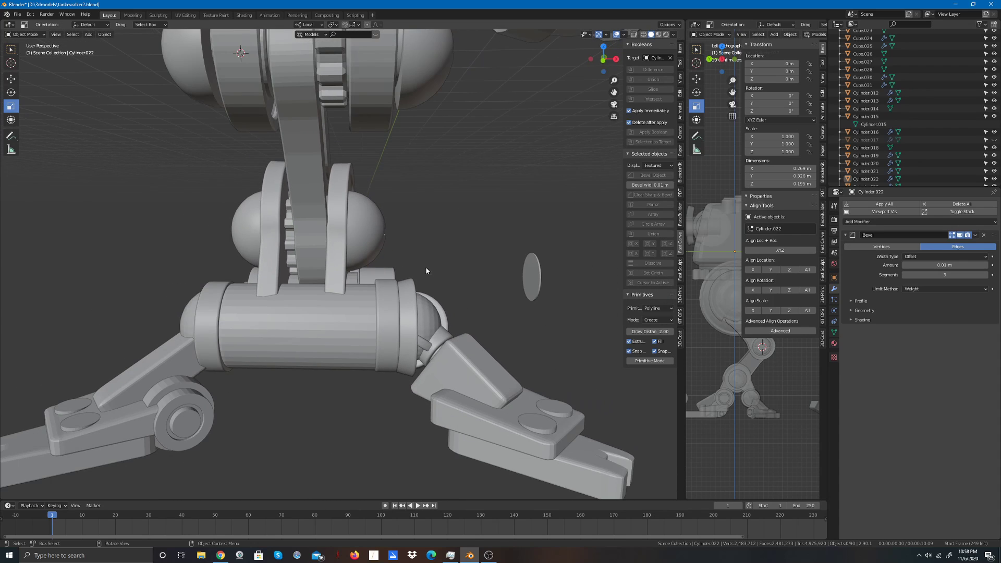
{"action": "scroll", "coordinate": [408, 263], "scroll_direction": "up", "scroll_amount": 3}
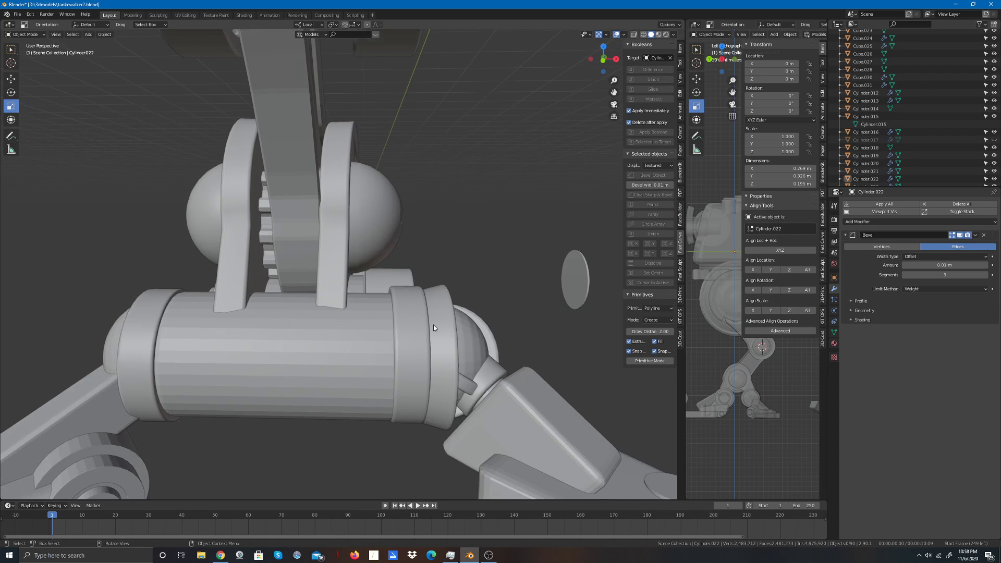
{"action": "scroll", "coordinate": [508, 292], "scroll_direction": "down", "scroll_amount": 2}
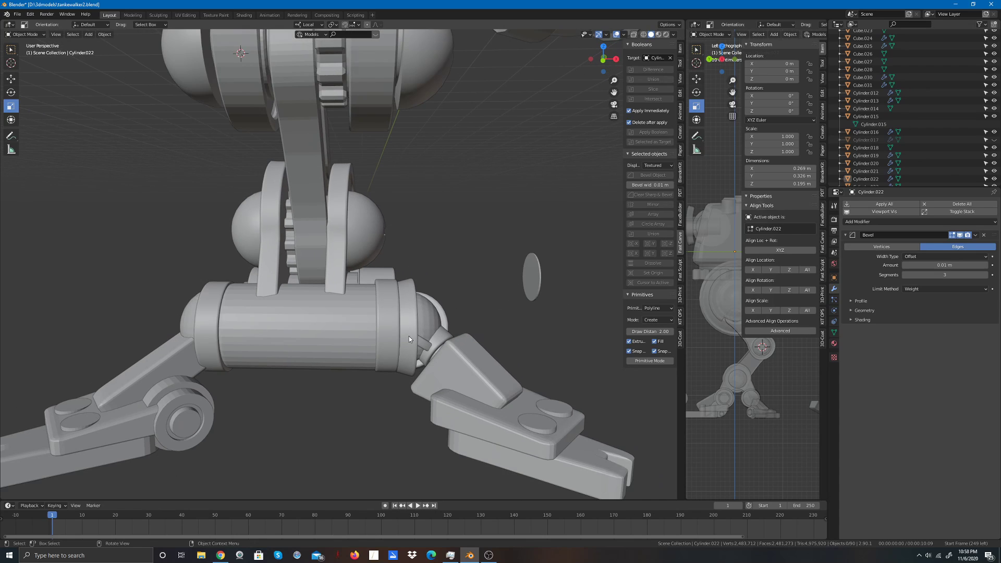
{"action": "left_click", "coordinate": [408, 336]}
{"action": "left_click", "coordinate": [602, 59]}
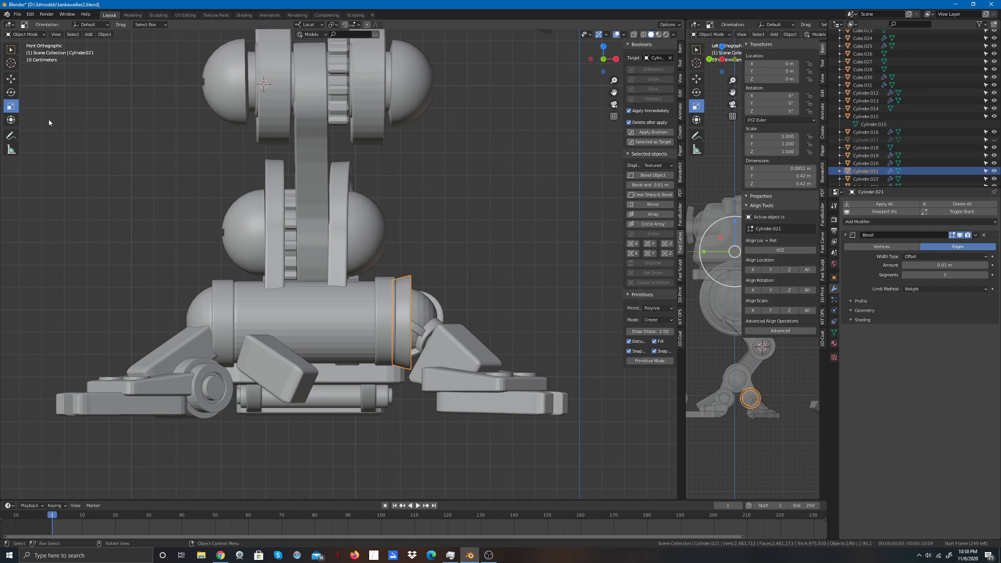
{"action": "left_click", "coordinate": [13, 79]}
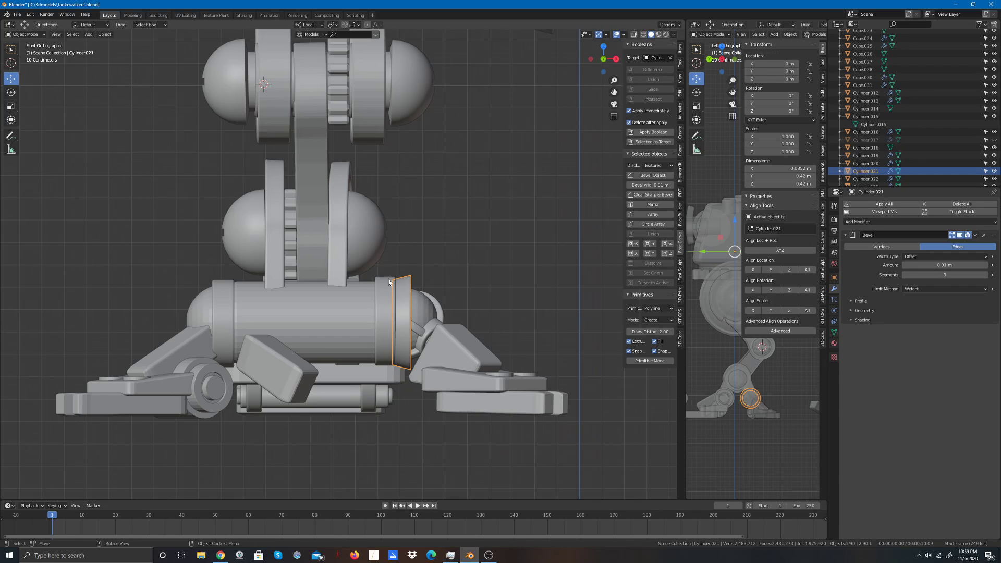
{"action": "left_click", "coordinate": [104, 34]}
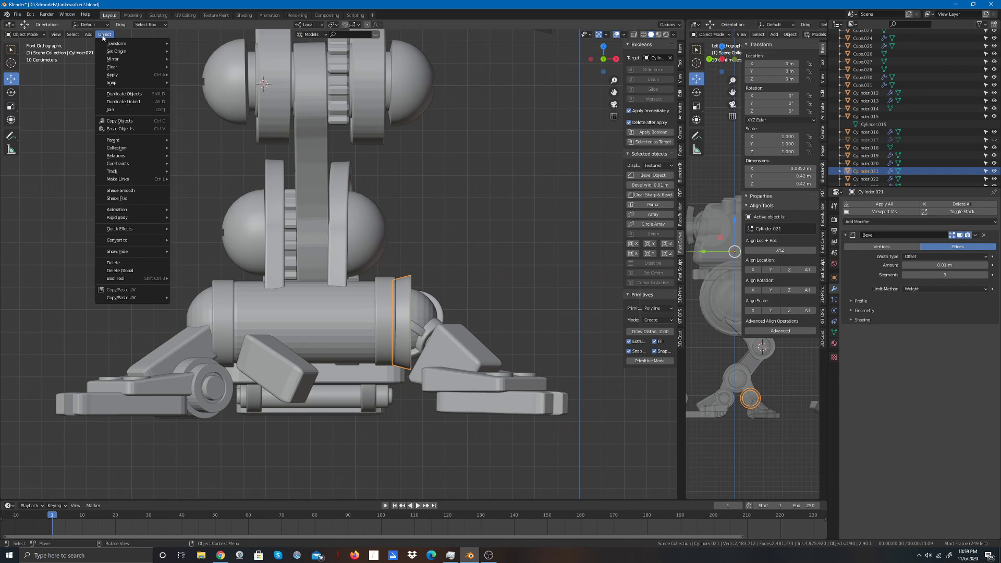
{"action": "mouse_move", "coordinate": [116, 52]}
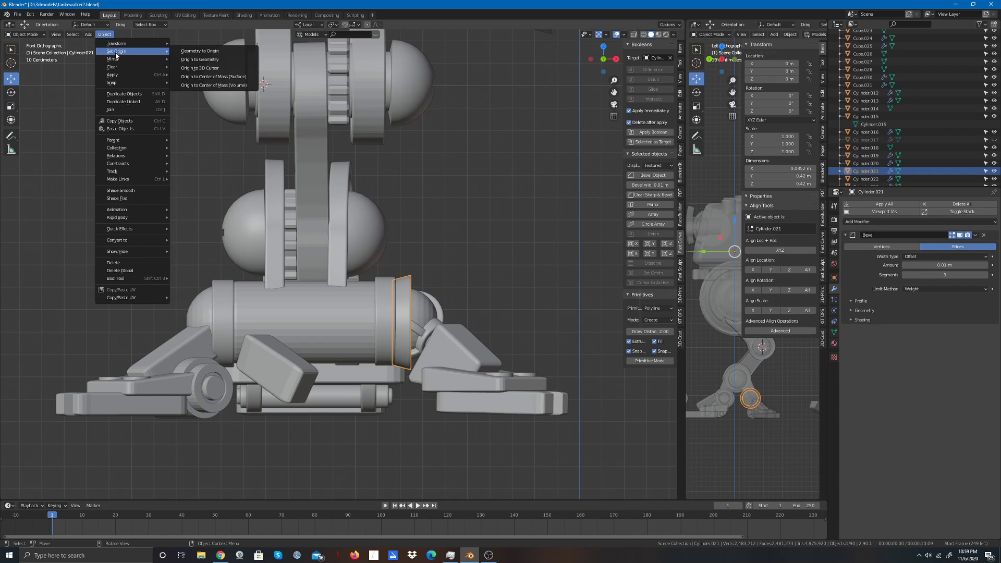
{"action": "left_click", "coordinate": [201, 59]}
{"action": "left_click", "coordinate": [445, 194]}
Step: Set the origin of the short cylinder collar beside the tapered ring to its geometry, and deselect it
{"action": "left_click", "coordinate": [381, 318]}
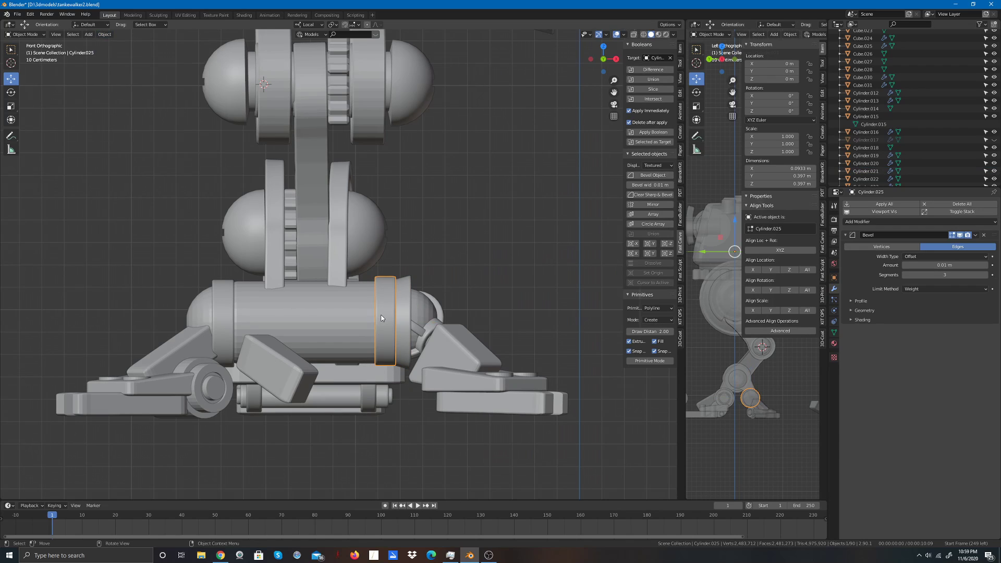
{"action": "left_click", "coordinate": [104, 35]}
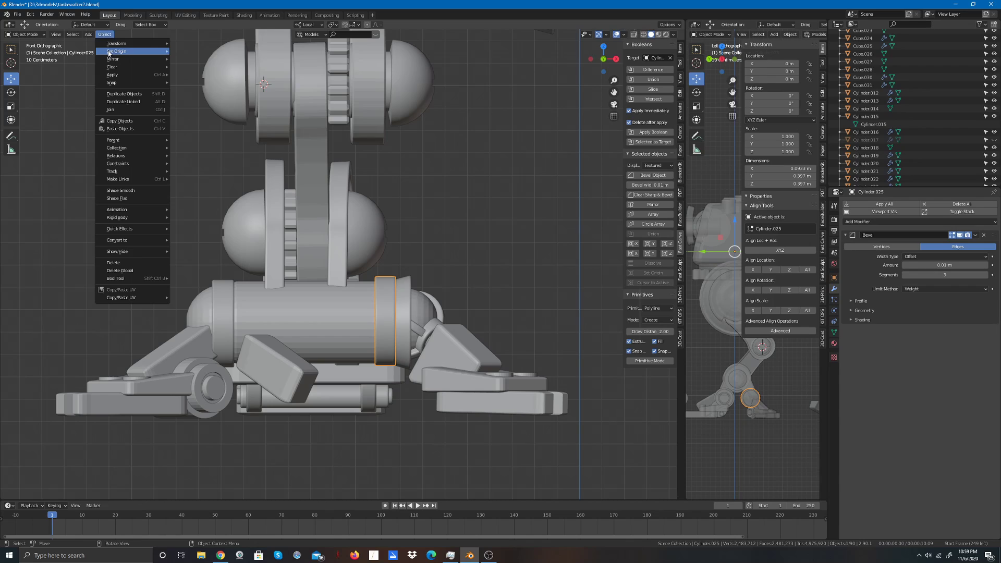
{"action": "mouse_move", "coordinate": [111, 52]}
{"action": "left_click", "coordinate": [189, 60]}
{"action": "left_click", "coordinate": [480, 263]}
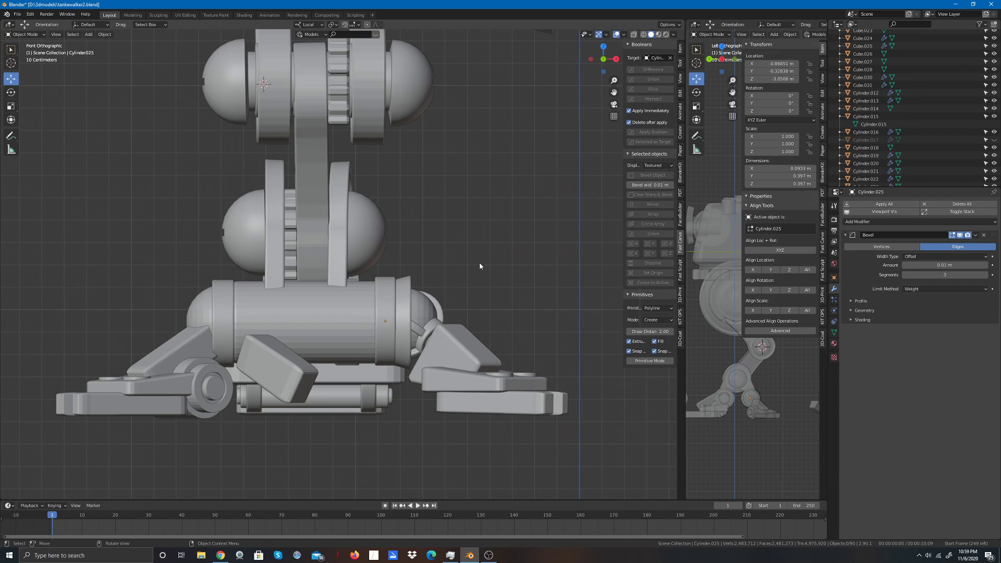
Step: Set the origin of the lower, narrow-looking band across the ankle ball to its geometry
{"action": "left_click", "coordinate": [417, 329]}
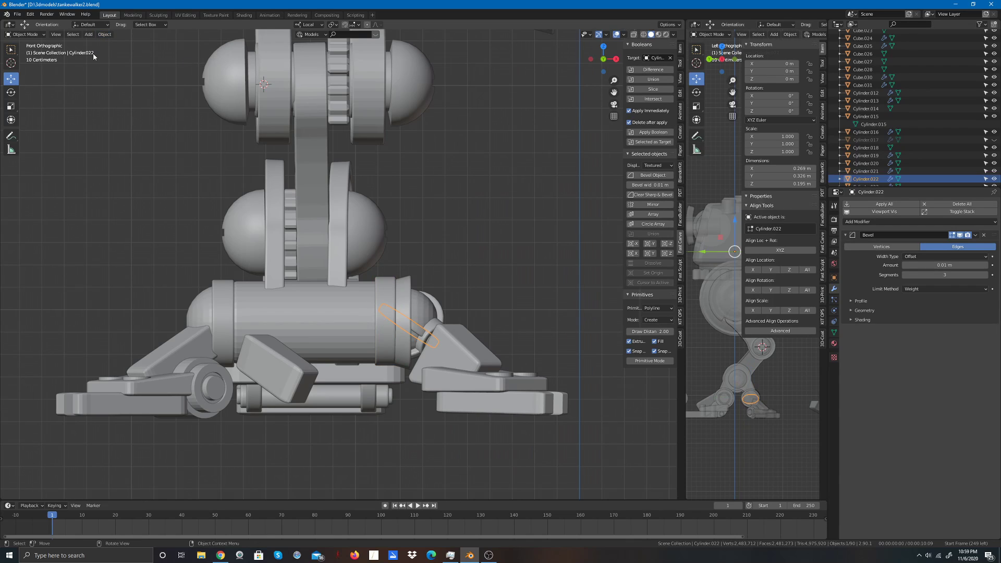
{"action": "left_click", "coordinate": [100, 35]}
{"action": "mouse_move", "coordinate": [111, 53]}
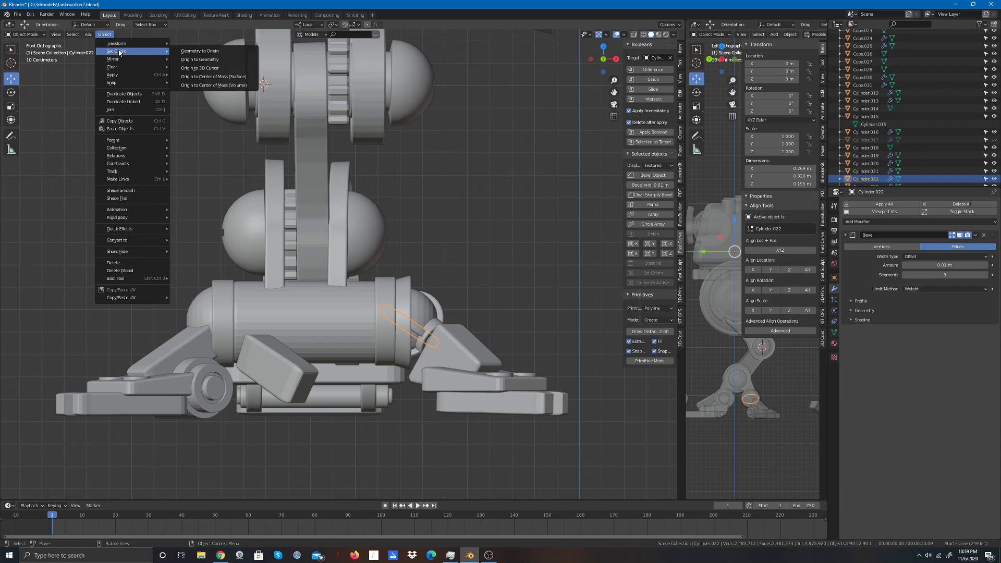
{"action": "left_click", "coordinate": [200, 60]}
{"action": "left_click", "coordinate": [443, 308]}
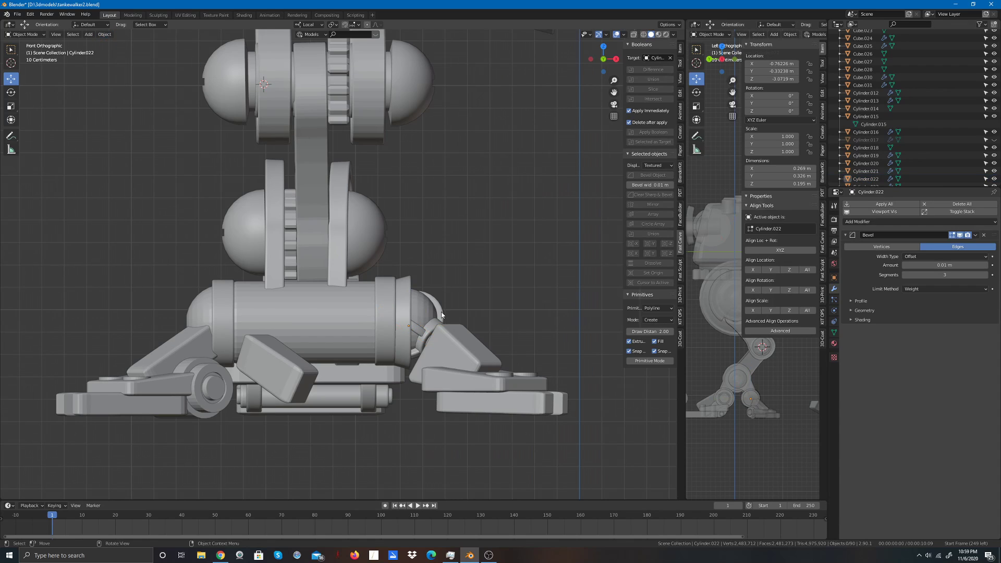
Step: Set the origin of the other, upright band around the ankle ball to its geometry, and deselect it
{"action": "left_click", "coordinate": [441, 315]}
{"action": "left_click", "coordinate": [113, 36]}
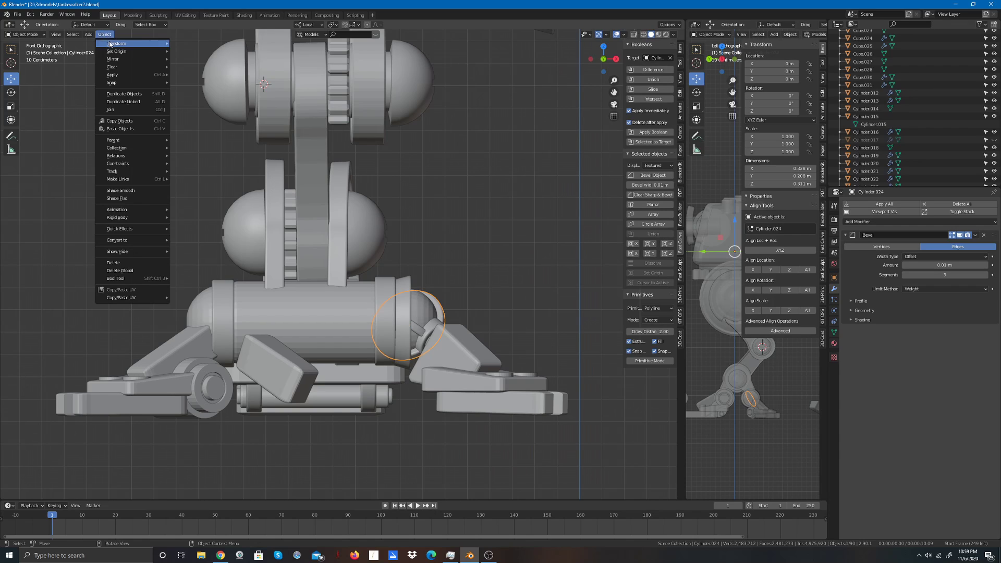
{"action": "mouse_move", "coordinate": [112, 52]}
{"action": "left_click", "coordinate": [191, 60]}
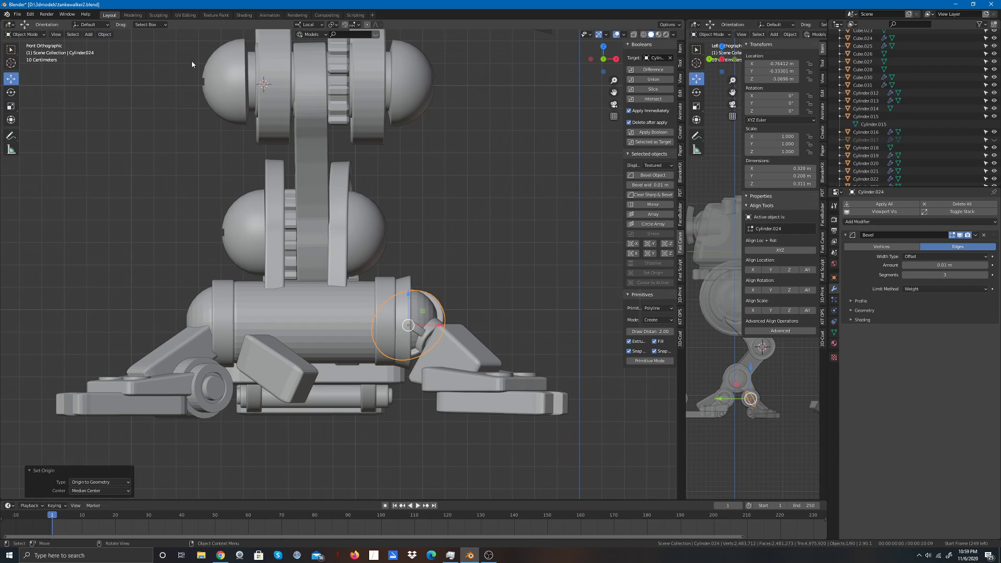
{"action": "left_click", "coordinate": [465, 238]}
Step: Set the origin of the small connector between the ankle ball and the foot block to its geometry, and clear the selection
{"action": "left_click", "coordinate": [426, 307]}
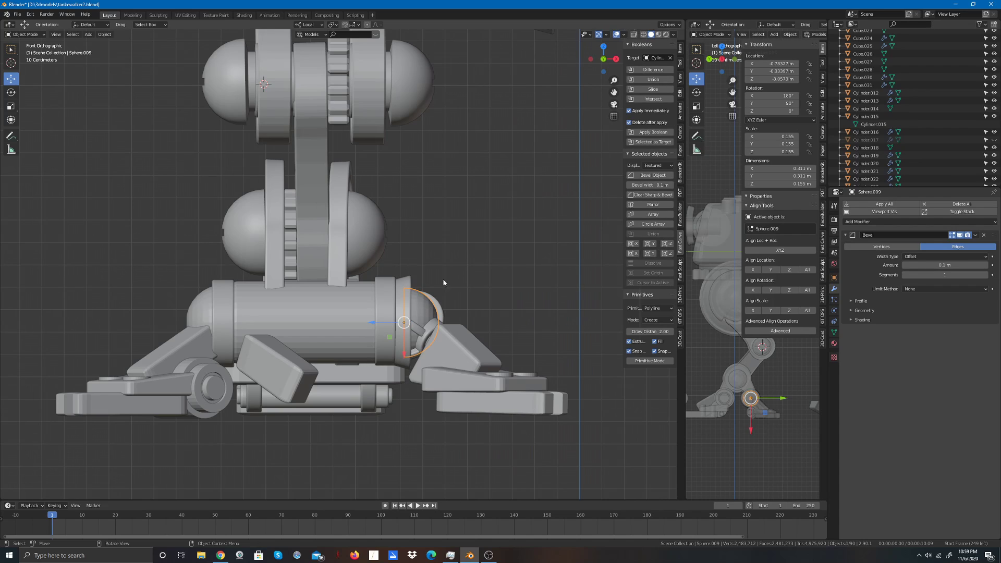
{"action": "left_click", "coordinate": [430, 330]}
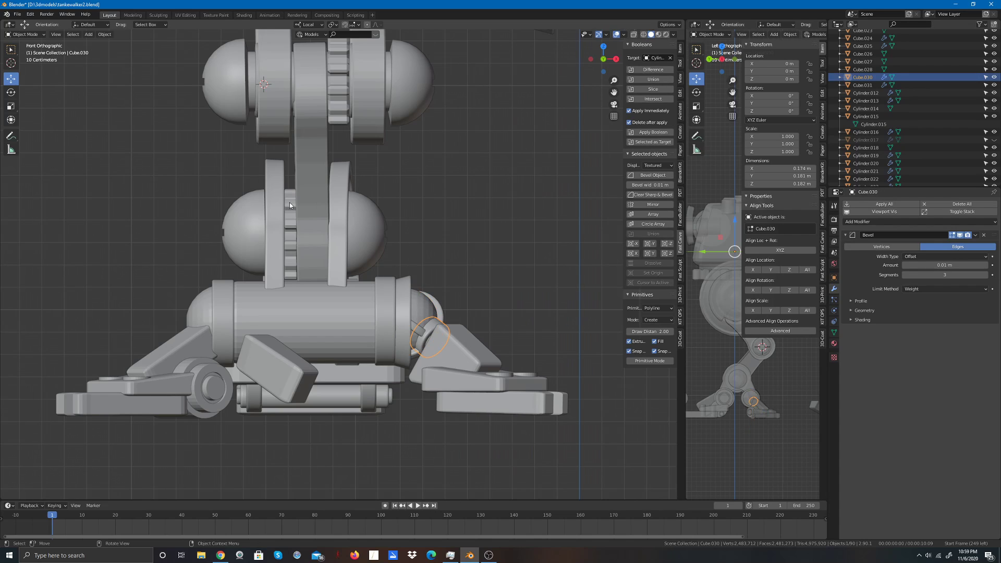
{"action": "left_click", "coordinate": [104, 34]}
{"action": "mouse_move", "coordinate": [125, 51]}
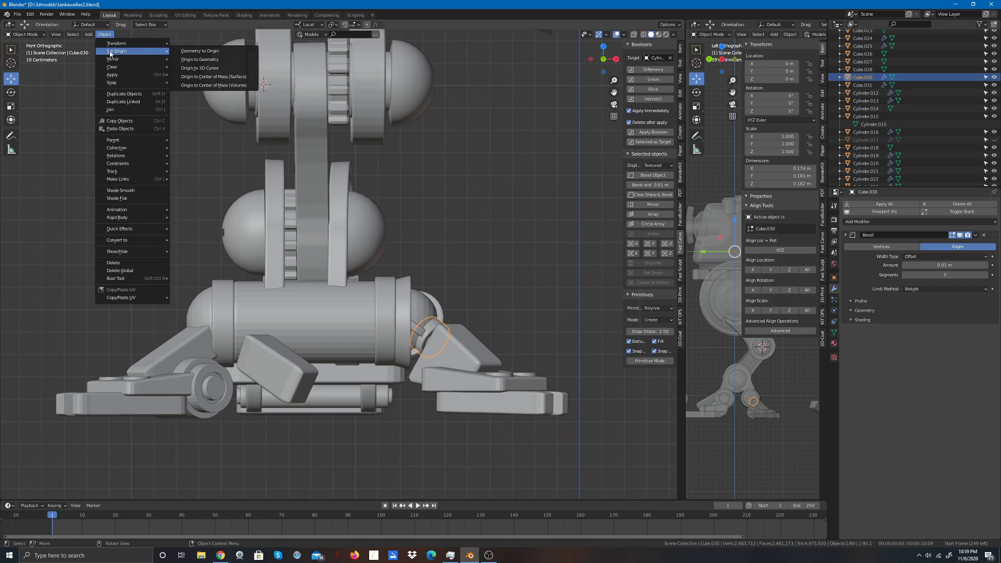
{"action": "left_click", "coordinate": [181, 60]}
{"action": "left_click", "coordinate": [457, 352]}
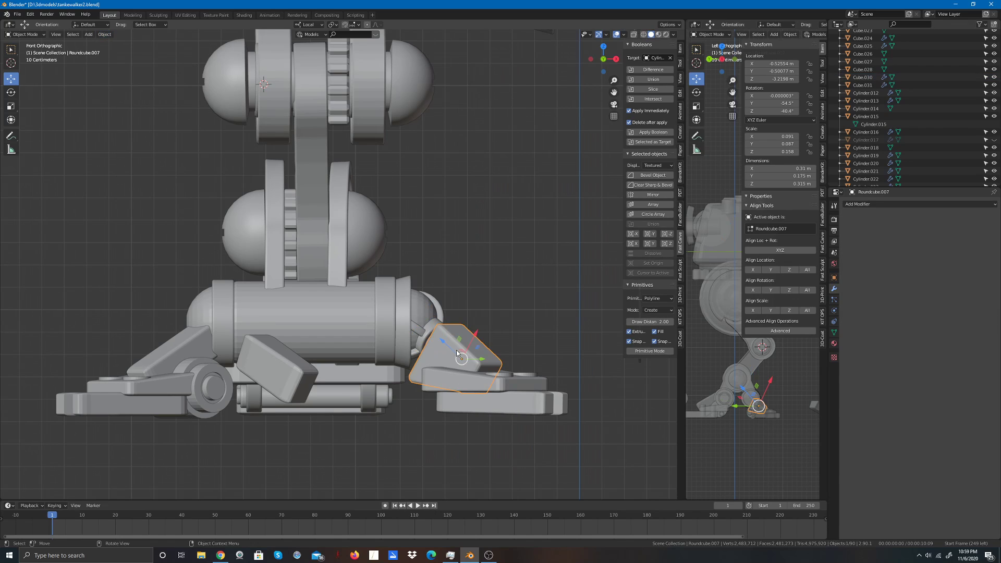
{"action": "left_click", "coordinate": [481, 284]}
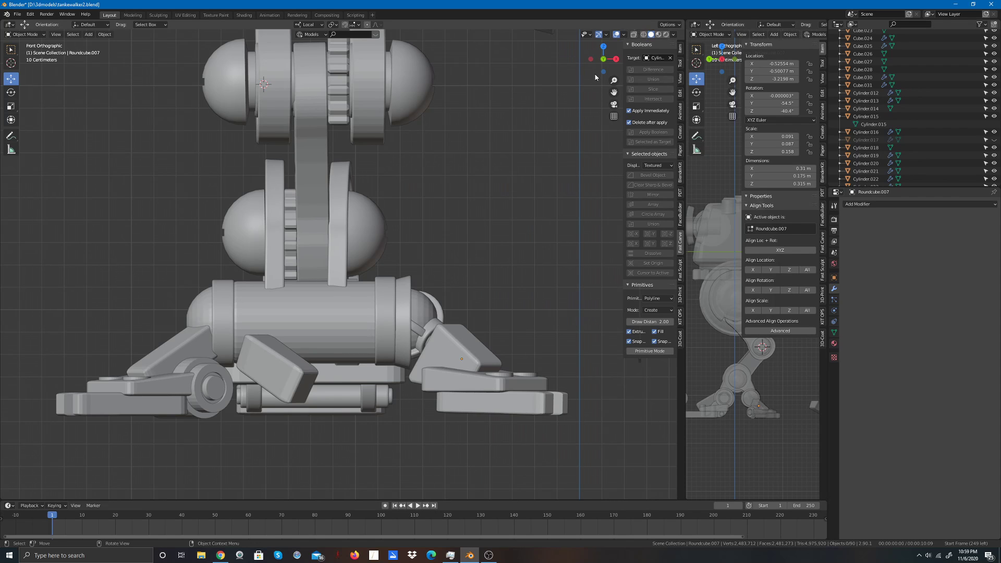
Step: Rotate the upright band slightly to about 4.39°, -2.03° and 1.53°, and shift it about 0.02 m across the ankle ball
{"action": "left_click_drag", "start_coordinate": [600, 62], "coordinate": [362, 116]}
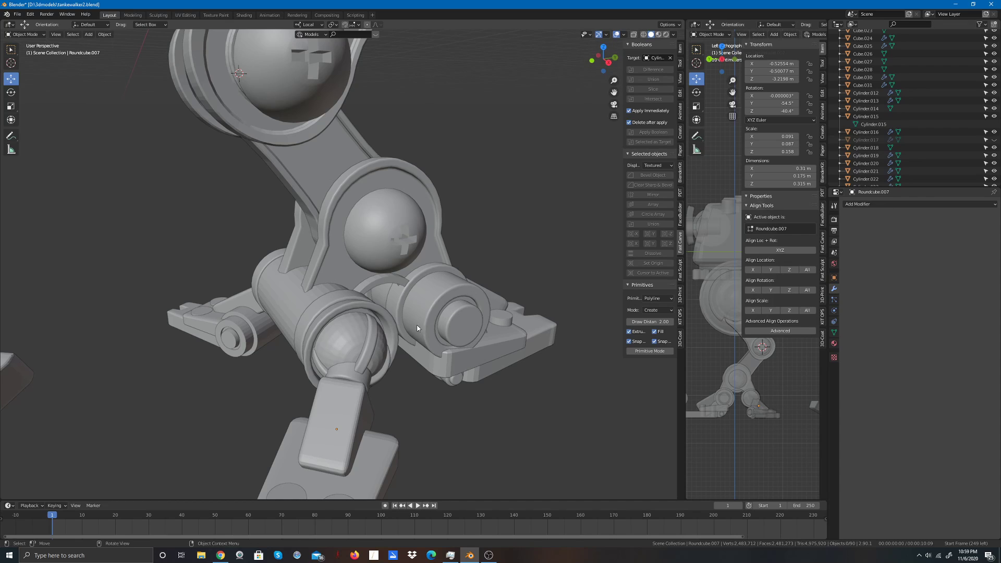
{"action": "left_click", "coordinate": [371, 342]}
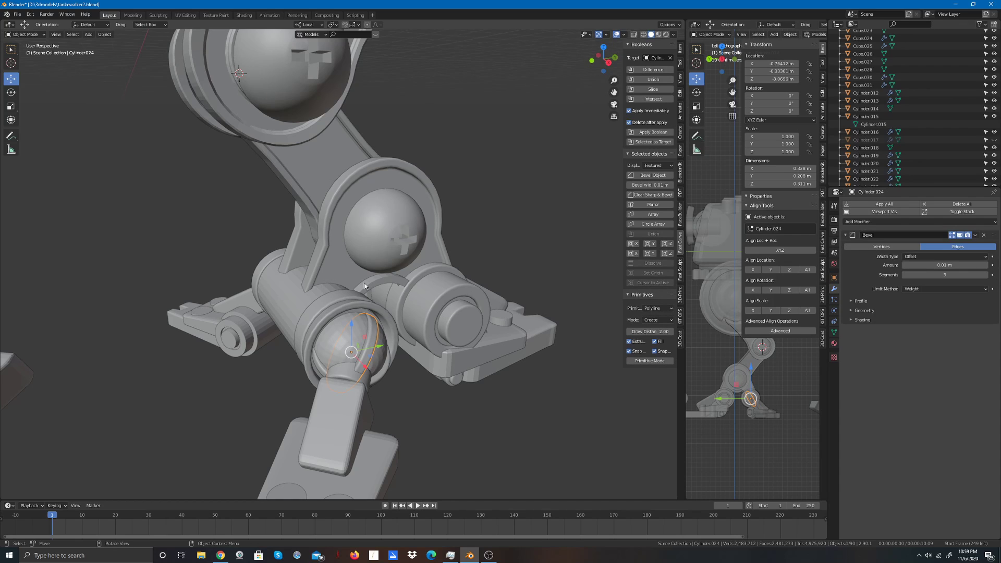
{"action": "left_click", "coordinate": [11, 92]}
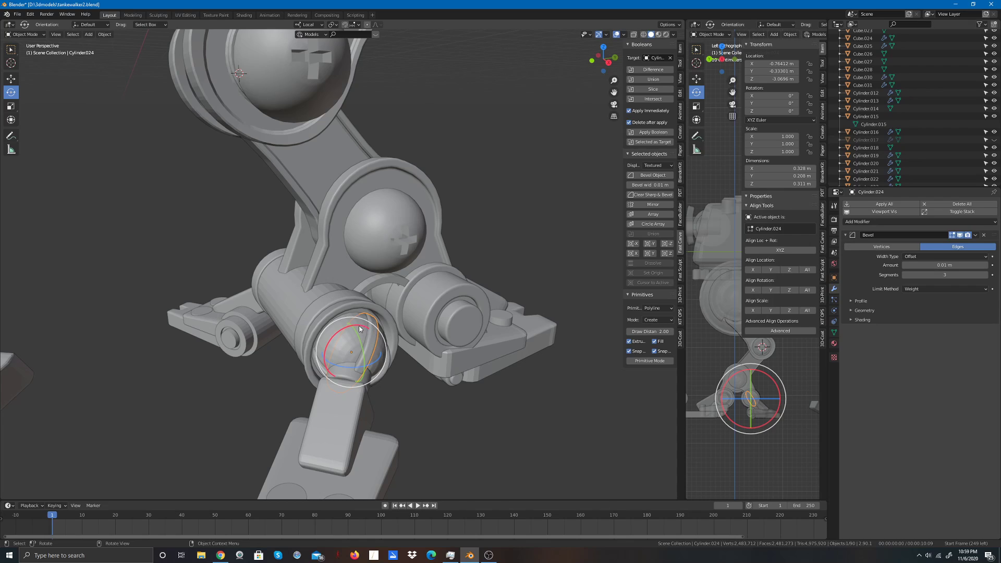
{"action": "left_click_drag", "start_coordinate": [363, 318], "coordinate": [358, 317]}
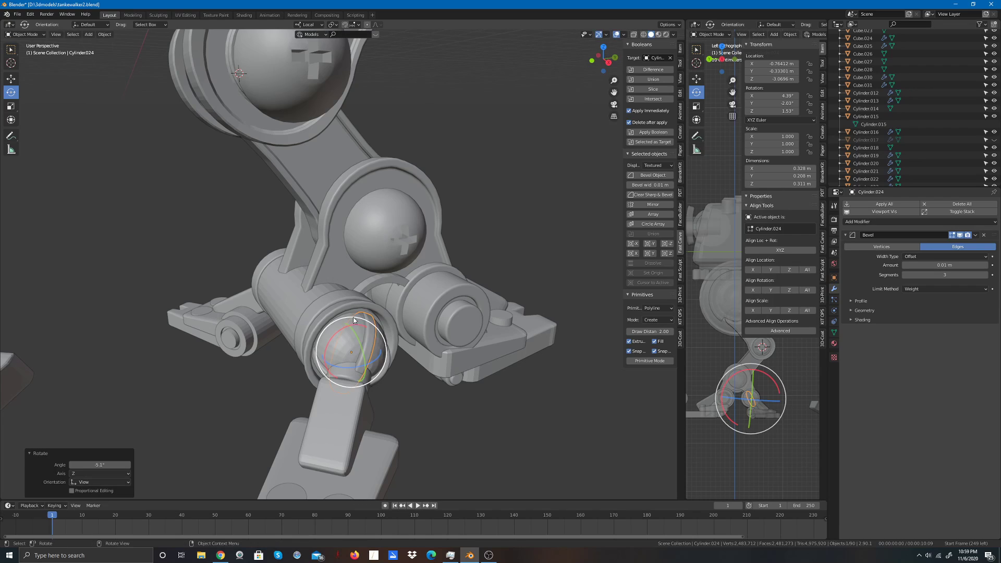
{"action": "left_click", "coordinate": [13, 80]}
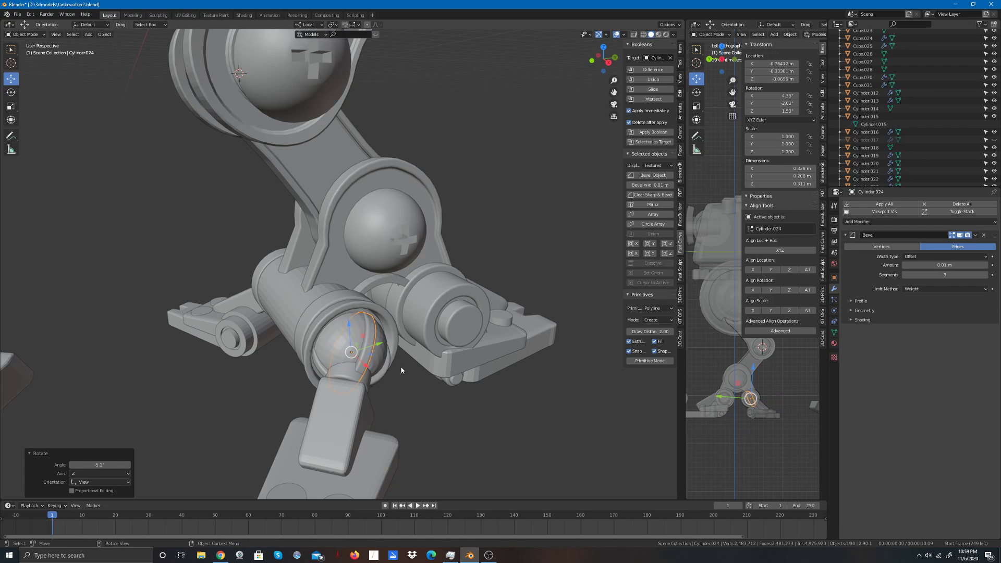
{"action": "left_click_drag", "start_coordinate": [351, 353], "coordinate": [346, 350]}
{"action": "left_click", "coordinate": [450, 399]}
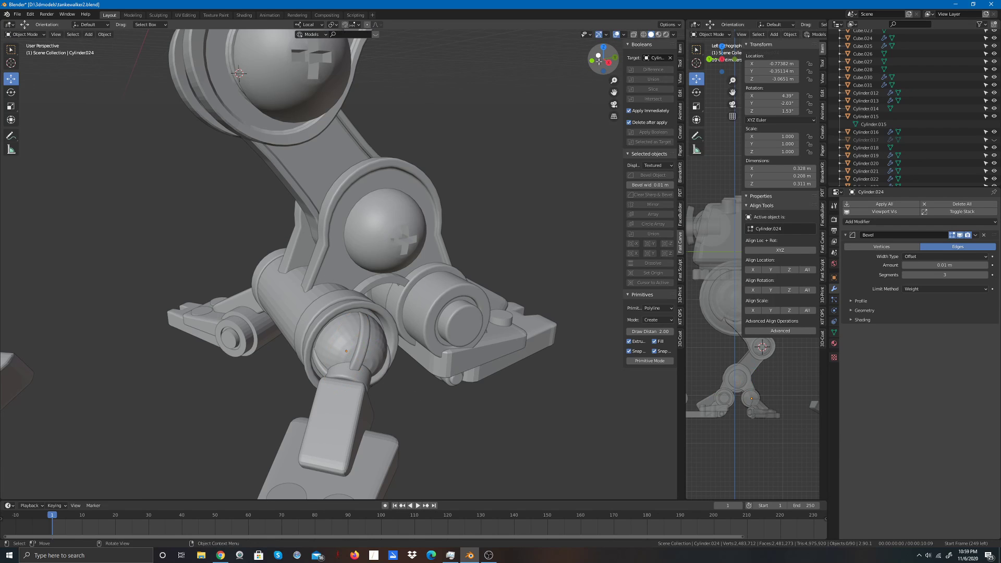
Step: Duplicate the small connector between the ankle ball and the foot block, placing the copy almost exactly over the original
{"action": "left_click_drag", "start_coordinate": [603, 59], "coordinate": [472, 70]}
{"action": "scroll", "coordinate": [450, 306], "scroll_direction": "up", "scroll_amount": 1}
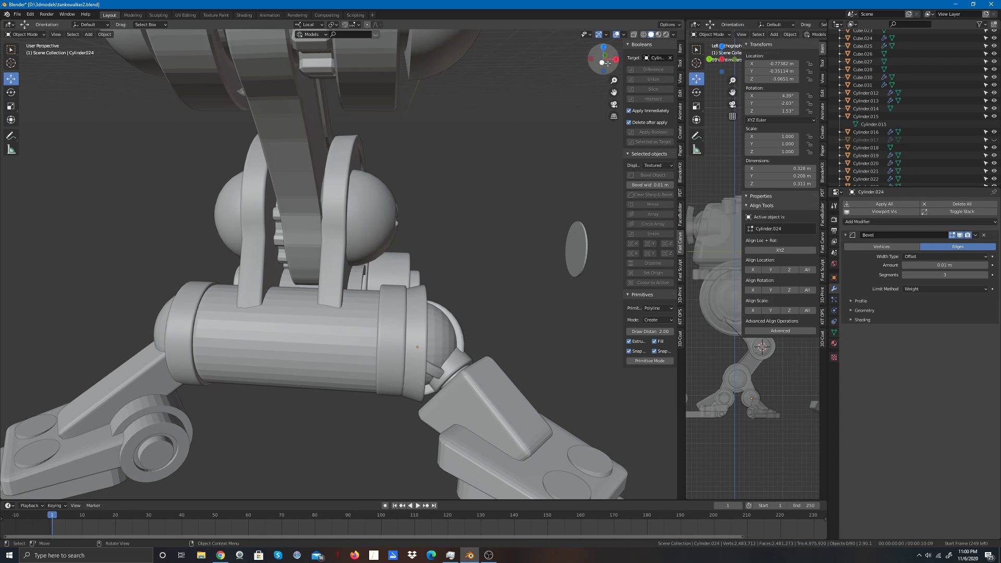
{"action": "left_click_drag", "start_coordinate": [610, 59], "coordinate": [603, 69]}
{"action": "left_click", "coordinate": [265, 372]}
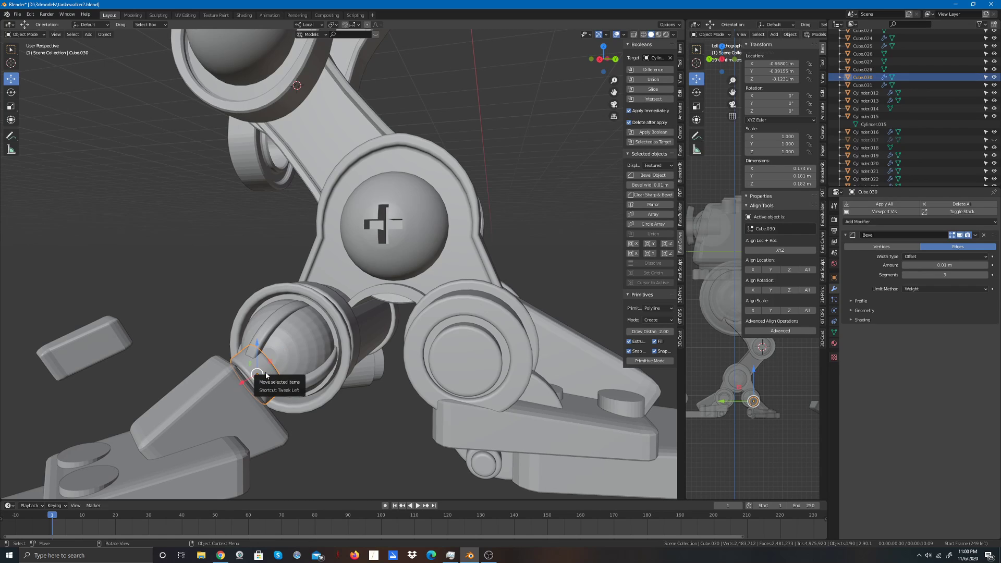
{"action": "key", "text": "shift+d"}
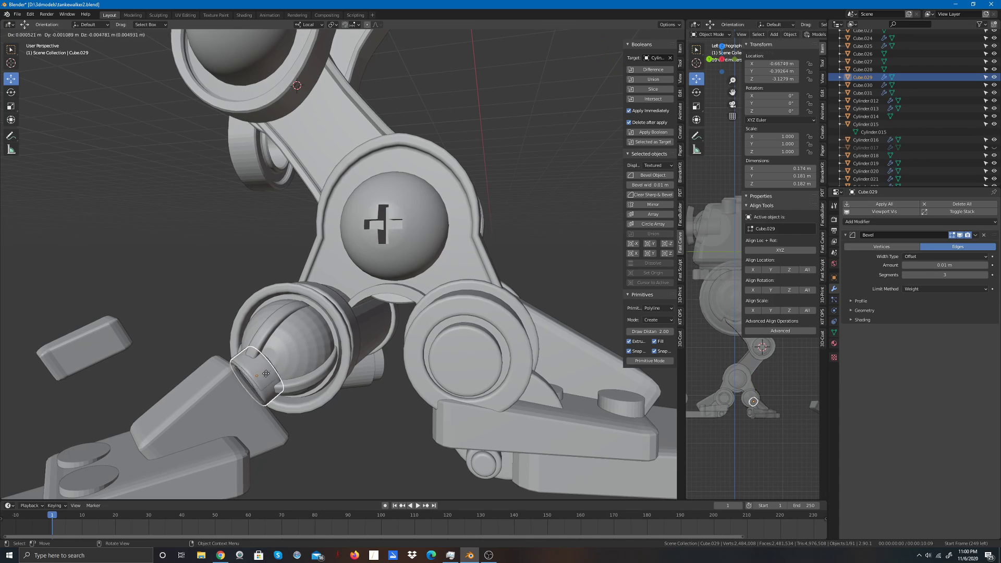
{"action": "left_click", "coordinate": [265, 375]}
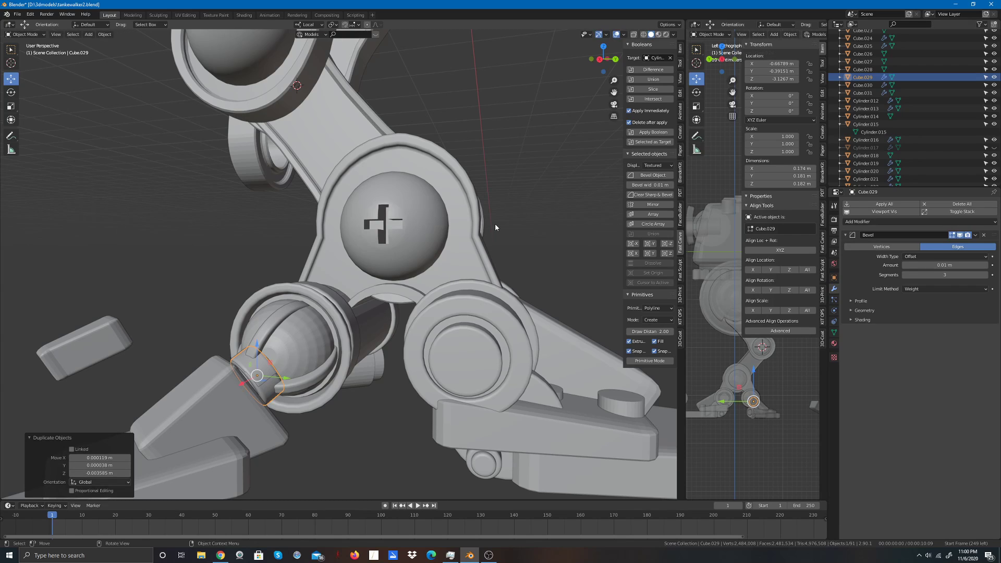
Step: Scale the duplicated connector up uniformly by about 1.075, and narrow it along its local X axis by about 0.951
{"action": "left_click", "coordinate": [12, 107]}
{"action": "left_click_drag", "start_coordinate": [271, 343], "coordinate": [275, 343]}
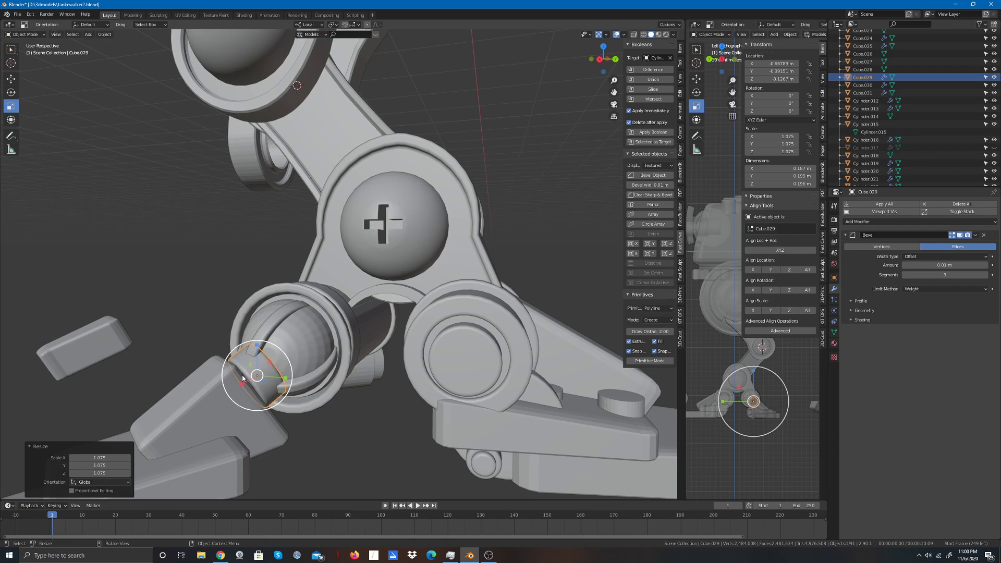
{"action": "left_click_drag", "start_coordinate": [242, 382], "coordinate": [239, 383]}
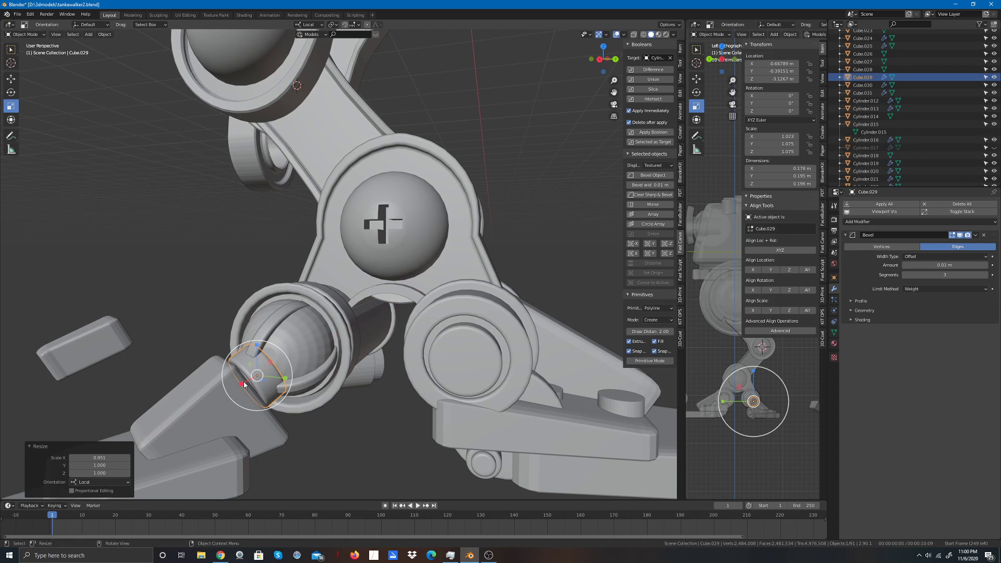
Step: Check the connector copy from several angles and raise its Y scale to 1.085
{"action": "left_click", "coordinate": [599, 59]}
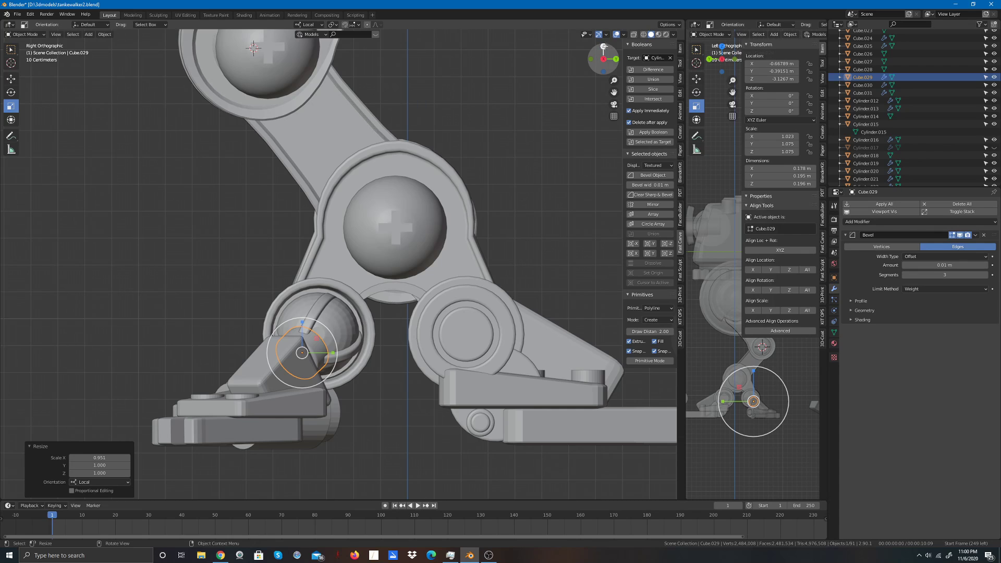
{"action": "left_click_drag", "start_coordinate": [602, 53], "coordinate": [573, 64]}
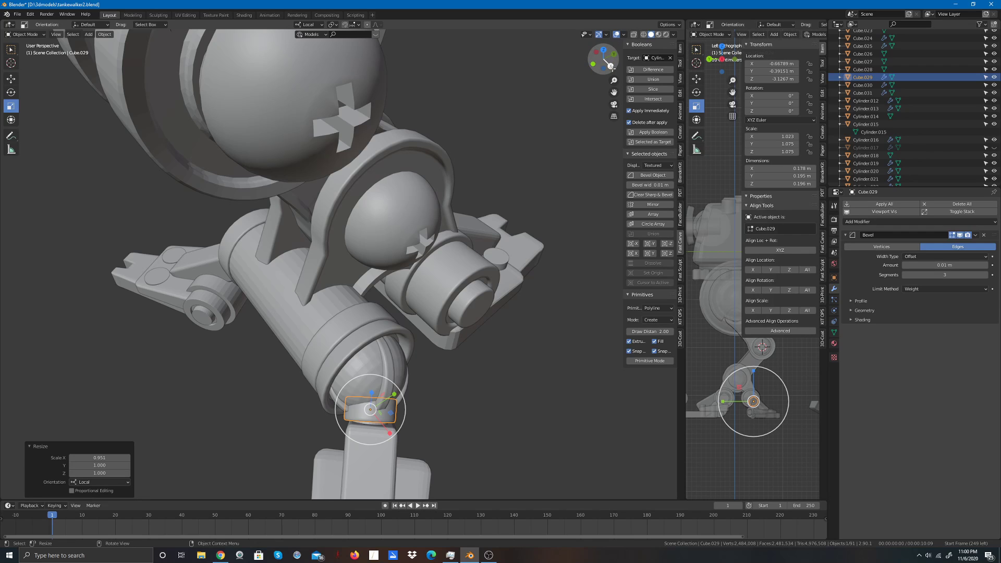
{"action": "left_click", "coordinate": [603, 49]}
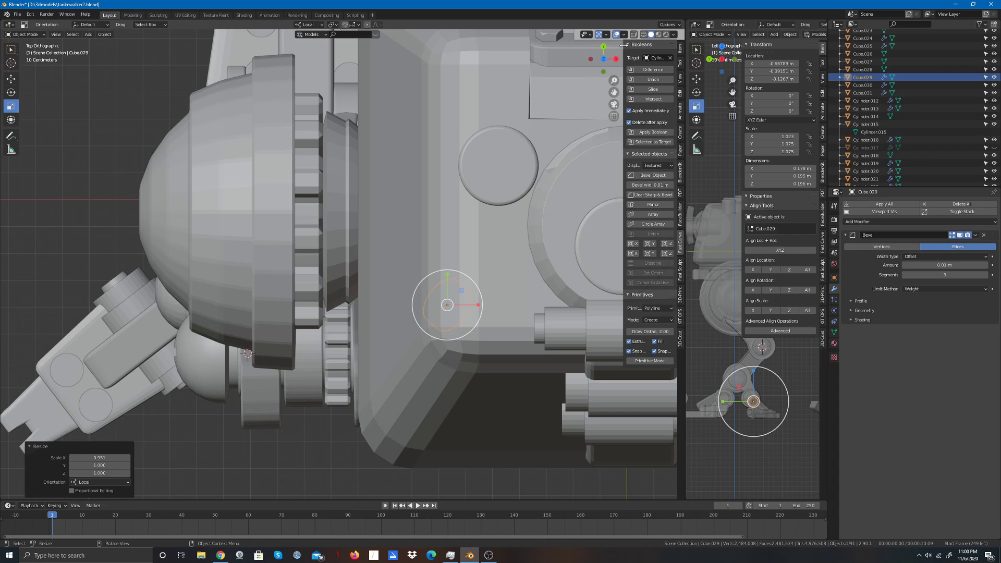
{"action": "left_click", "coordinate": [616, 59]}
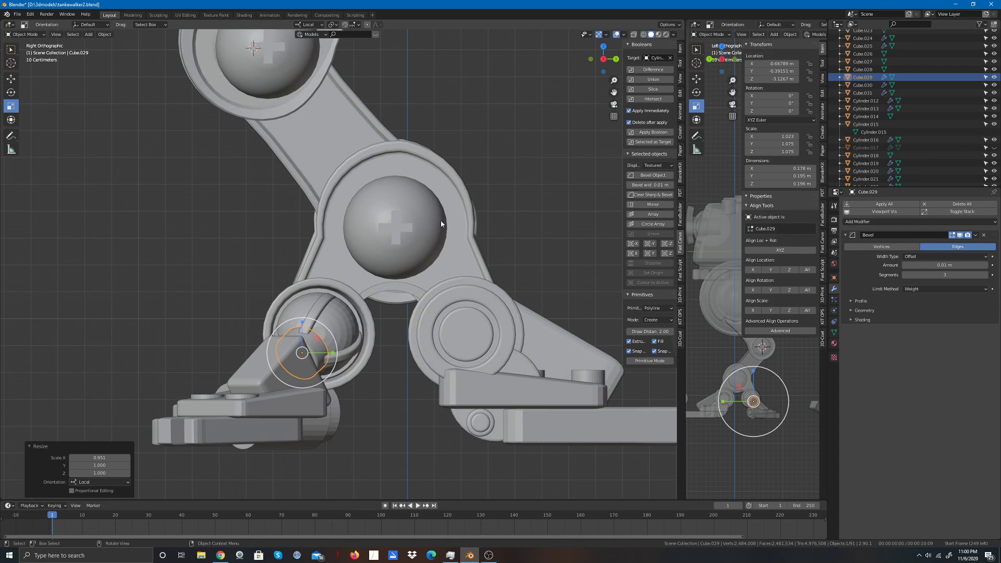
{"action": "mouse_move", "coordinate": [605, 58]}
{"action": "left_mouse_down"}
{"action": "mouse_move", "coordinate": [584, 52]}
{"action": "mouse_move", "coordinate": [613, 59]}
{"action": "left_mouse_up"}
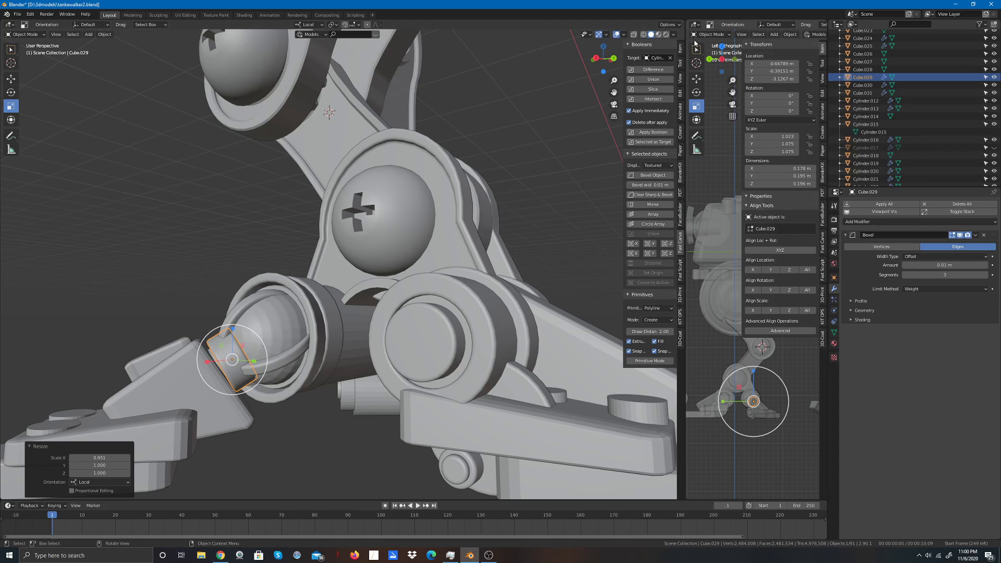
{"action": "left_click", "coordinate": [680, 50]}
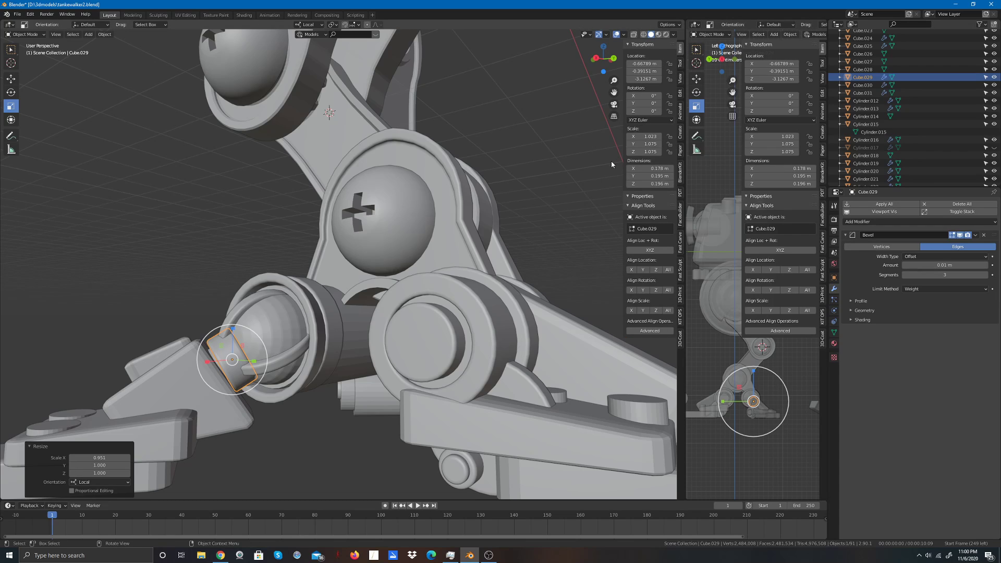
{"action": "left_click_drag", "start_coordinate": [644, 144], "coordinate": [645, 144]}
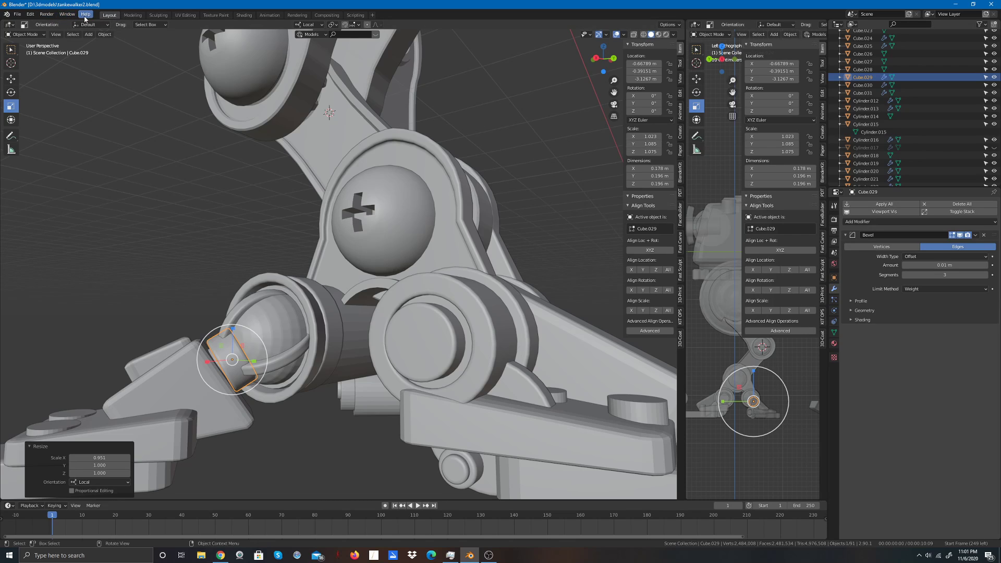
Step: Set the connector copy's origin to its geometry, and reselect the piece at the ankle ball
{"action": "left_click", "coordinate": [104, 34]}
{"action": "mouse_move", "coordinate": [127, 53]}
{"action": "left_click", "coordinate": [194, 59]}
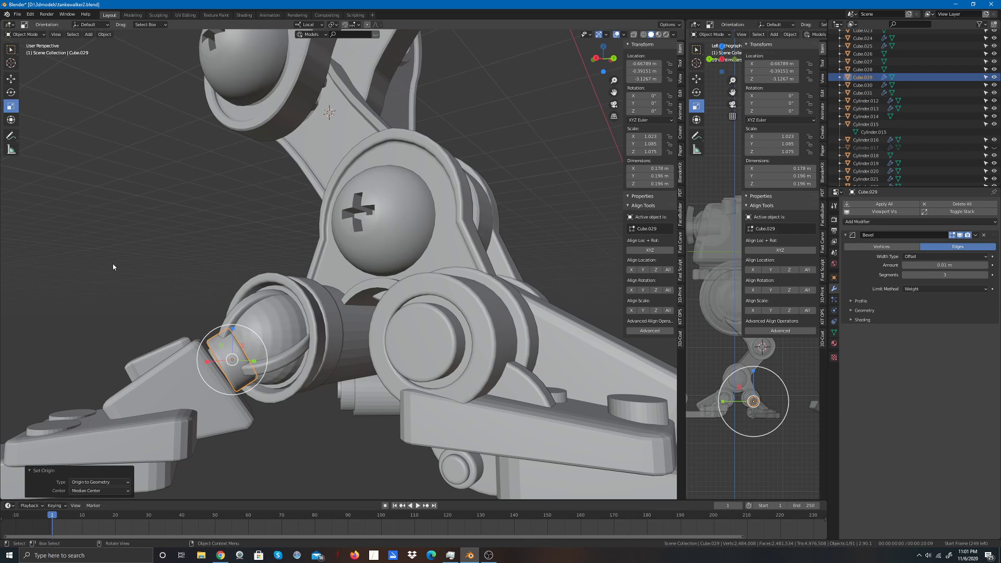
{"action": "left_click", "coordinate": [84, 193]}
{"action": "left_click", "coordinate": [229, 356]}
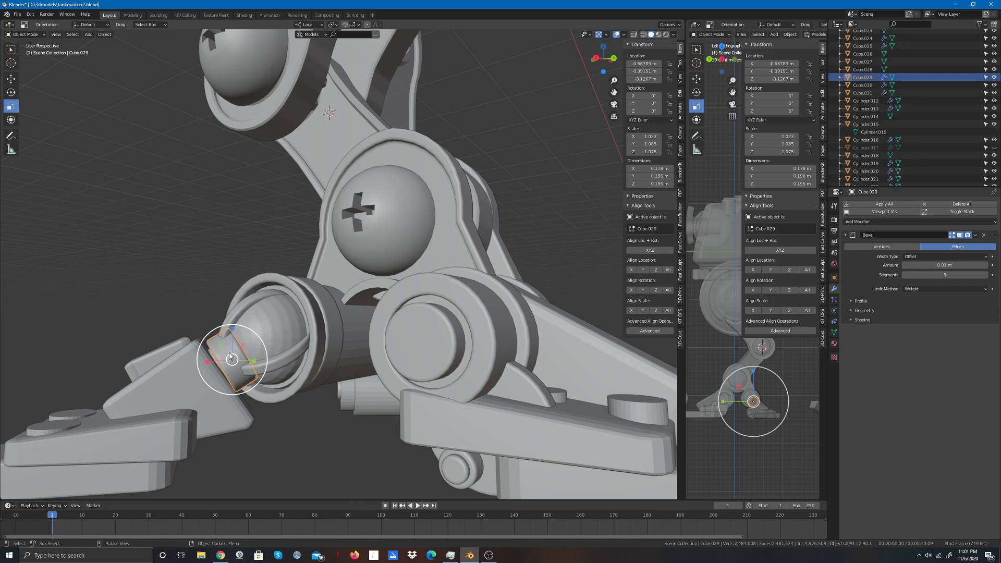
Step: Scale the connector copy by about 0.958 and move it clear of the leg, about 0.149 m, -0.140 m and 0.353 m along X, Y and Z
{"action": "key", "text": "s"}
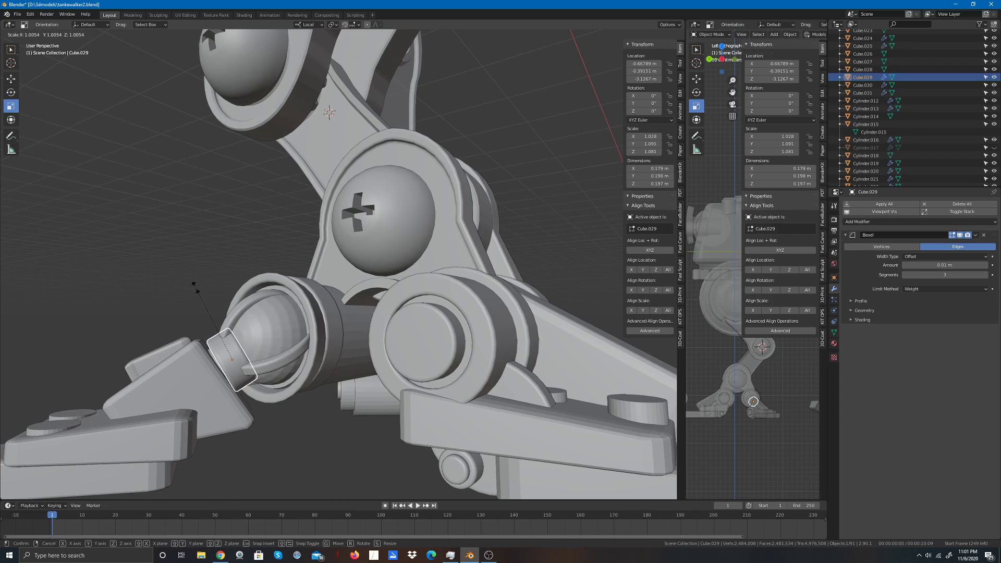
{"action": "left_click", "coordinate": [195, 295]}
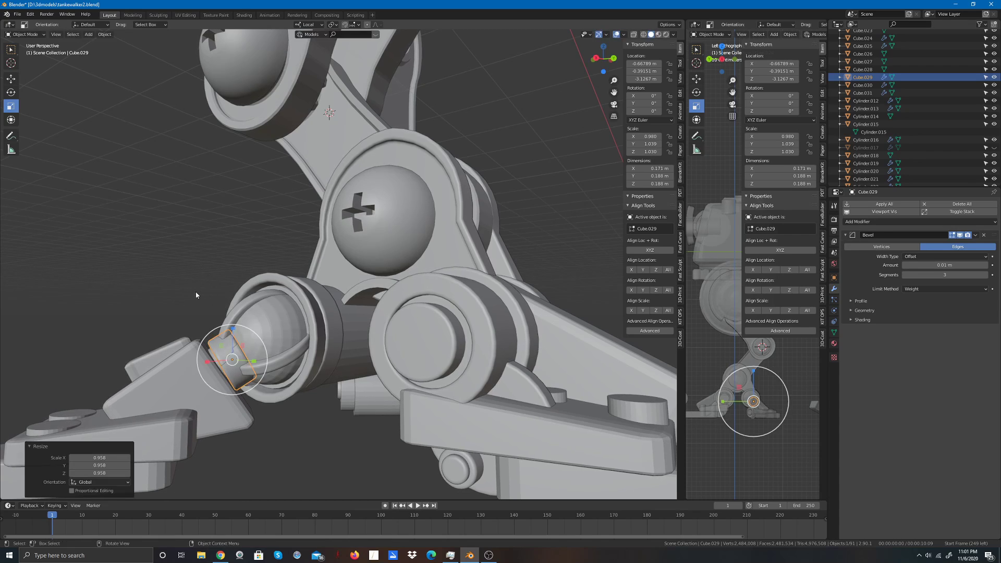
{"action": "left_click", "coordinate": [11, 78]}
{"action": "left_click_drag", "start_coordinate": [225, 358], "coordinate": [161, 245]}
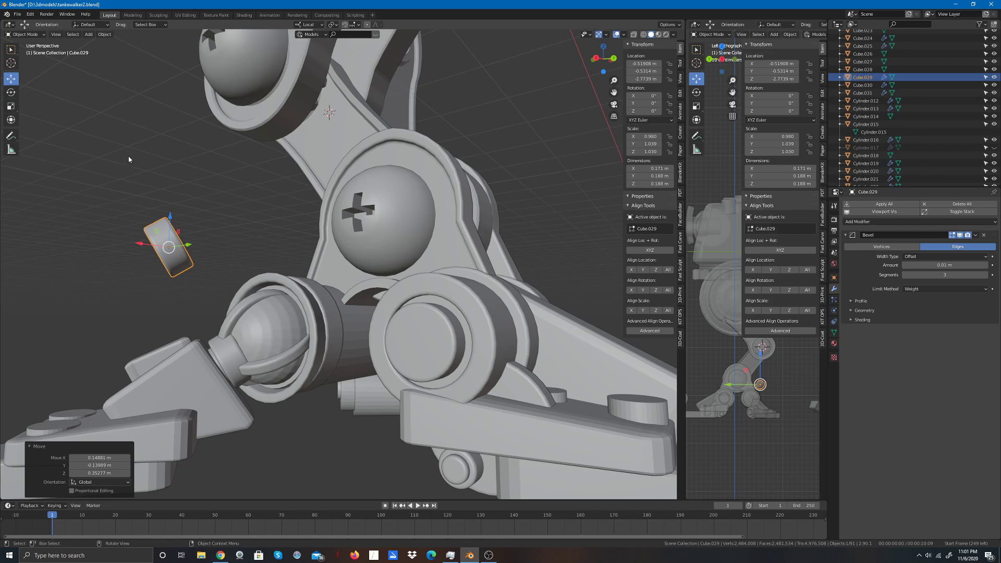
Step: Recentre the detached connector copy using Geometry to Origin and Origin to Geometry, and clear the selection
{"action": "left_click", "coordinate": [104, 34]}
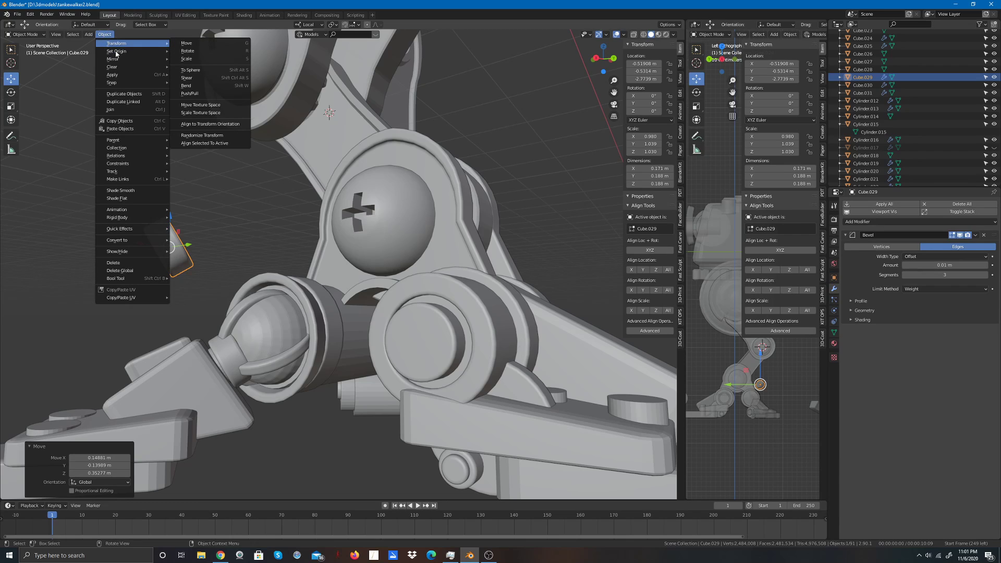
{"action": "mouse_move", "coordinate": [117, 52]}
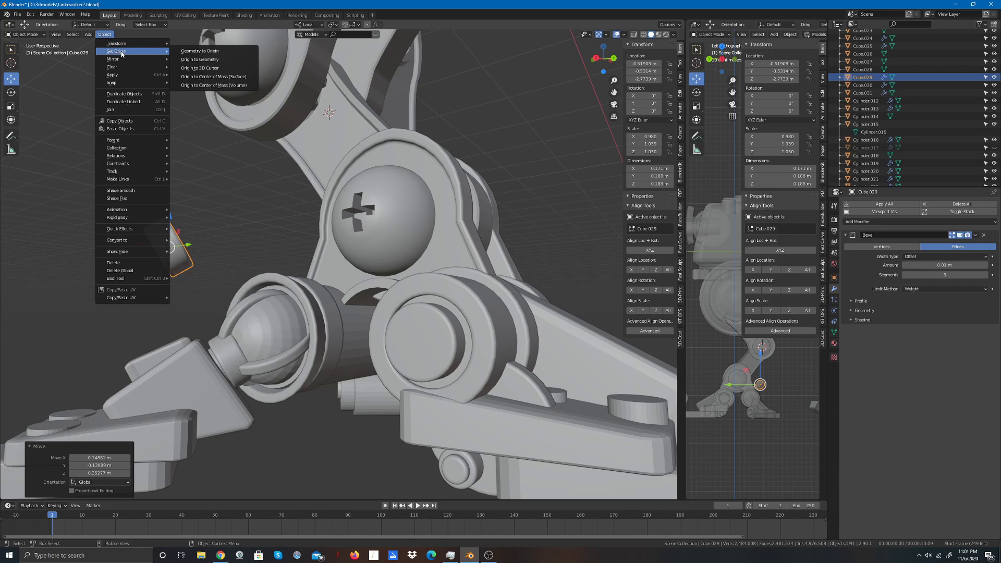
{"action": "left_click", "coordinate": [208, 52]}
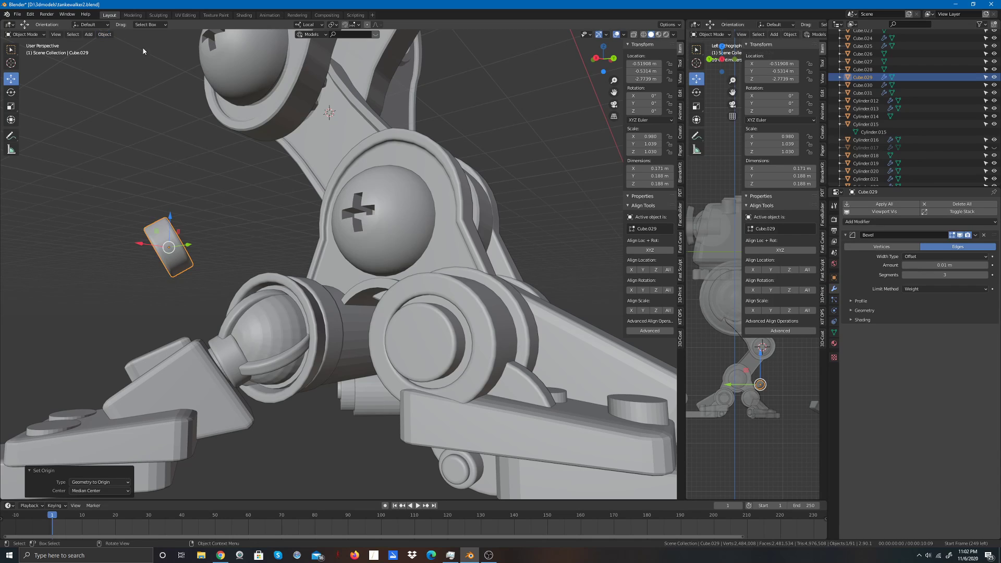
{"action": "left_click", "coordinate": [104, 34]}
{"action": "mouse_move", "coordinate": [125, 53]}
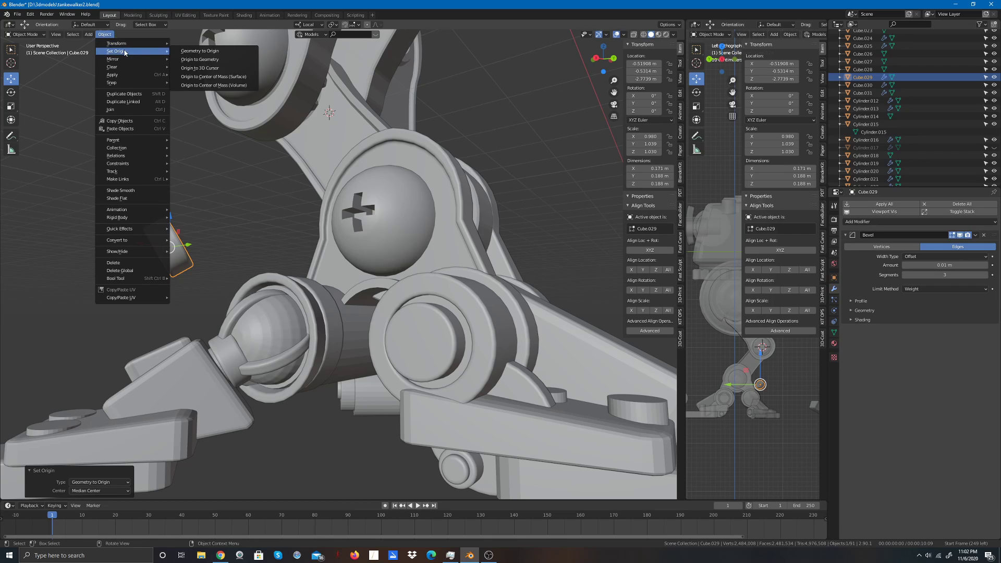
{"action": "left_click", "coordinate": [193, 60]}
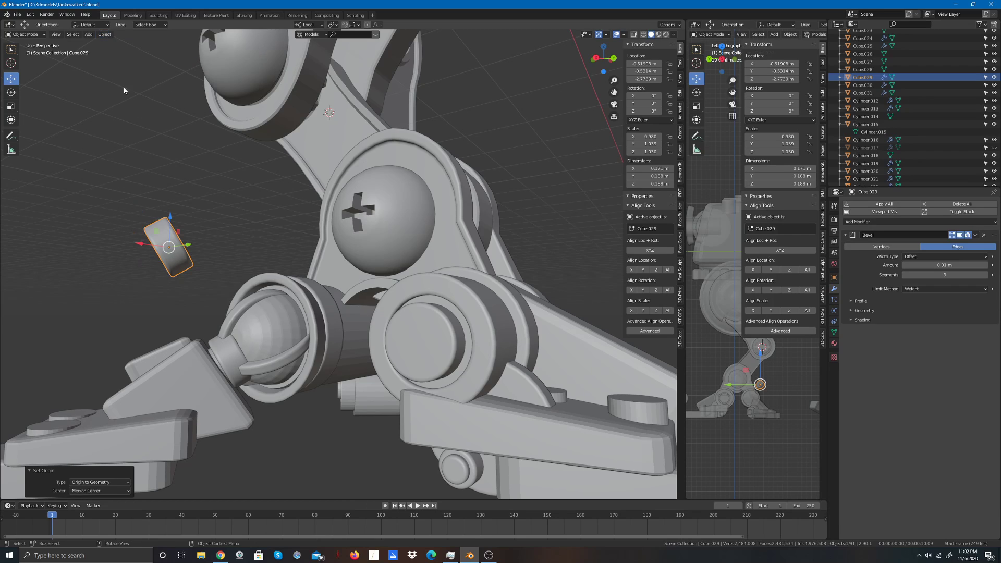
{"action": "left_click", "coordinate": [104, 34]}
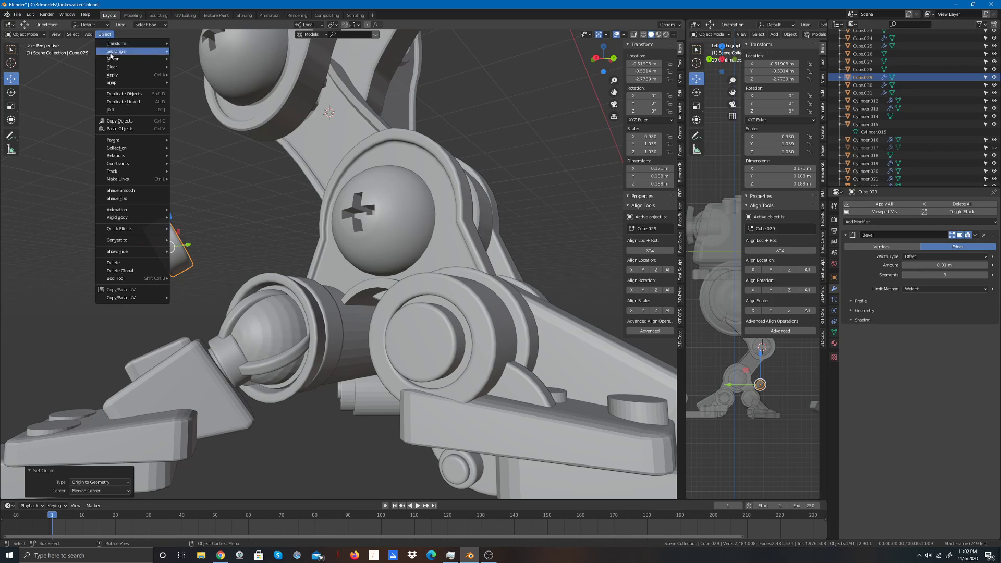
{"action": "mouse_move", "coordinate": [110, 41]}
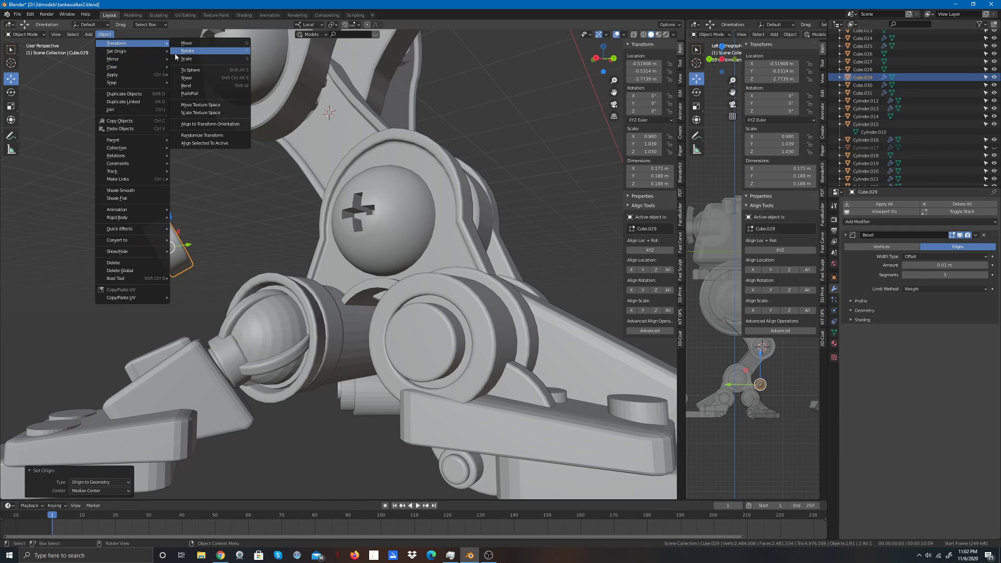
{"action": "mouse_move", "coordinate": [151, 56]}
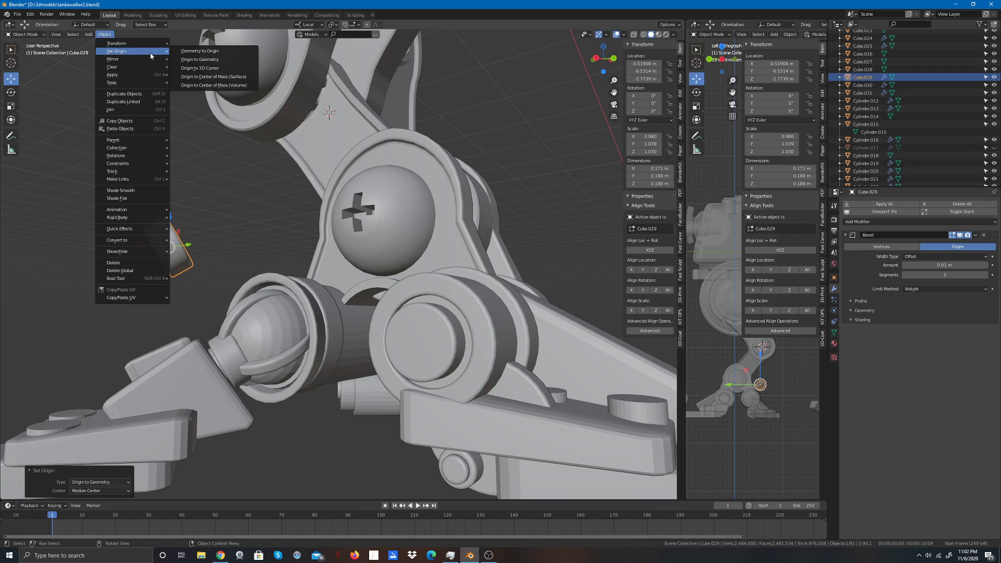
{"action": "left_click", "coordinate": [200, 51]}
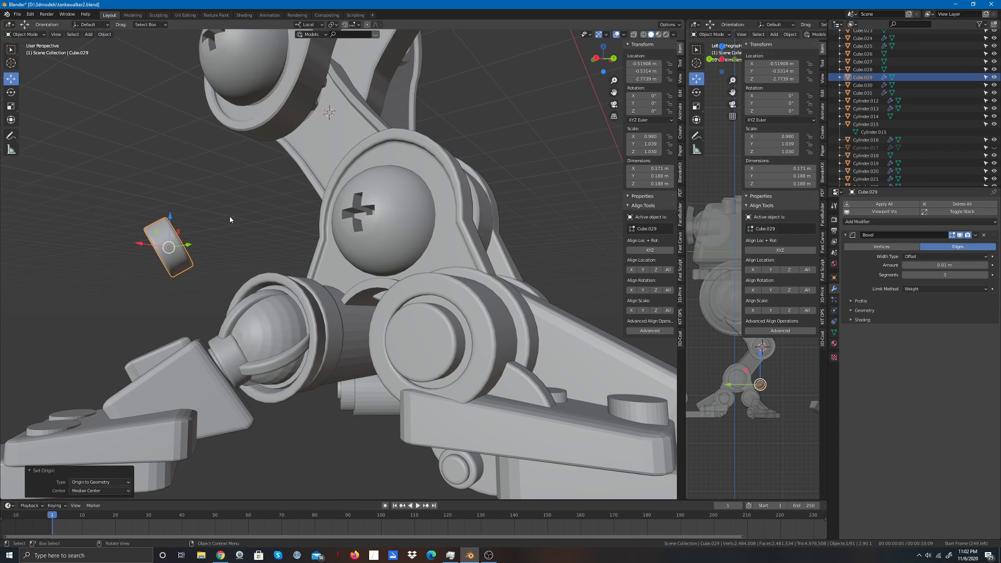
{"action": "left_click", "coordinate": [229, 216]}
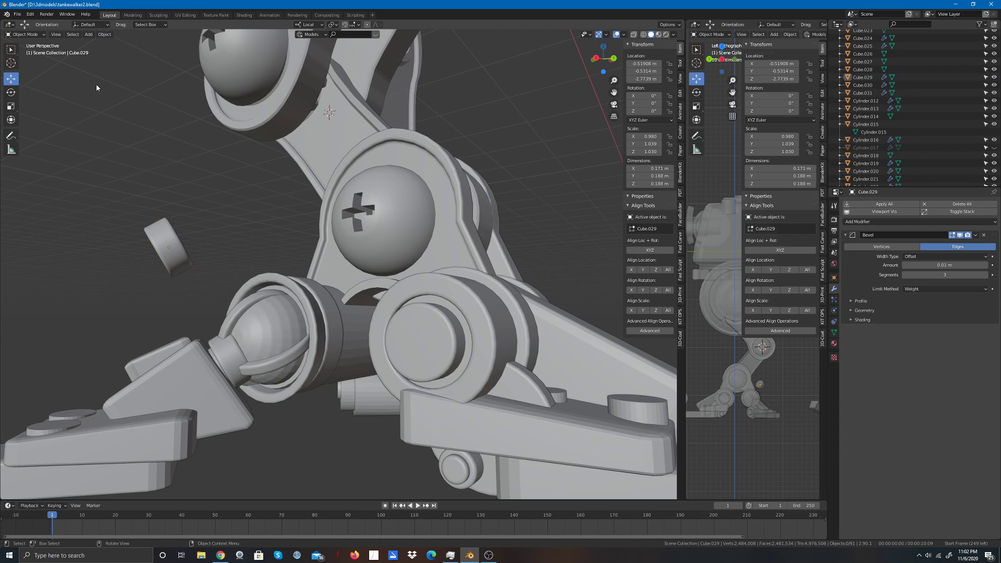
Step: Rotate the detached connector copy upright to about -26.9°, -16.9° and 7.69° on X, Y and Z, and deselect it
{"action": "left_click", "coordinate": [11, 91]}
{"action": "left_click", "coordinate": [165, 237]}
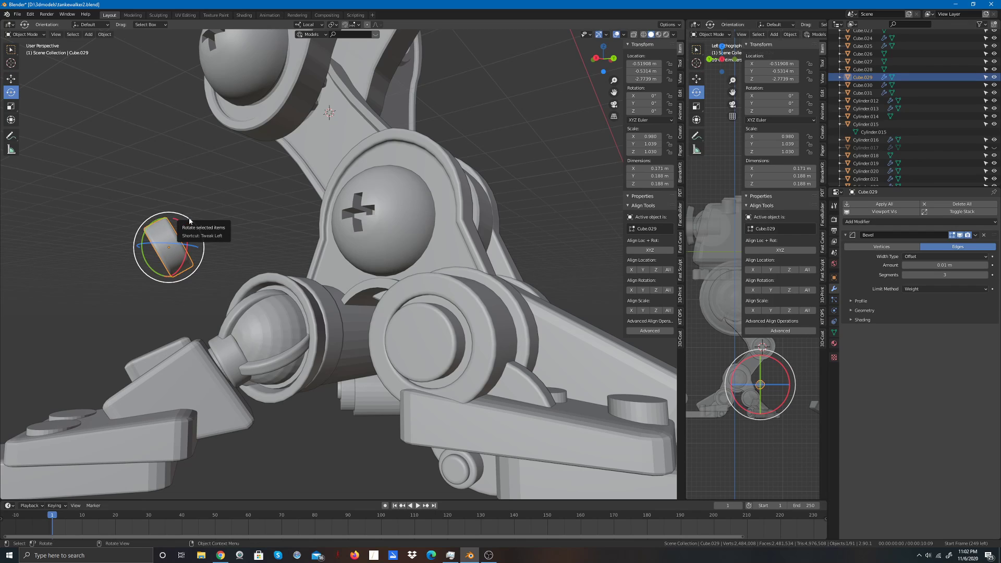
{"action": "left_click_drag", "start_coordinate": [188, 221], "coordinate": [214, 229]}
{"action": "left_click", "coordinate": [240, 193]}
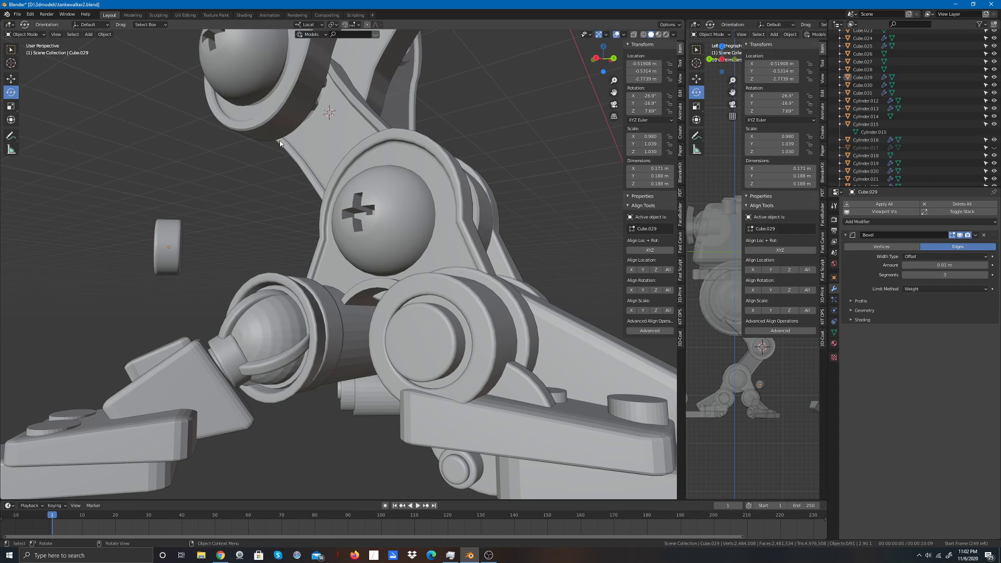
Step: Rotate the loose round disc floating near the ankle joint slightly about the view axis
{"action": "left_click", "coordinate": [595, 58]}
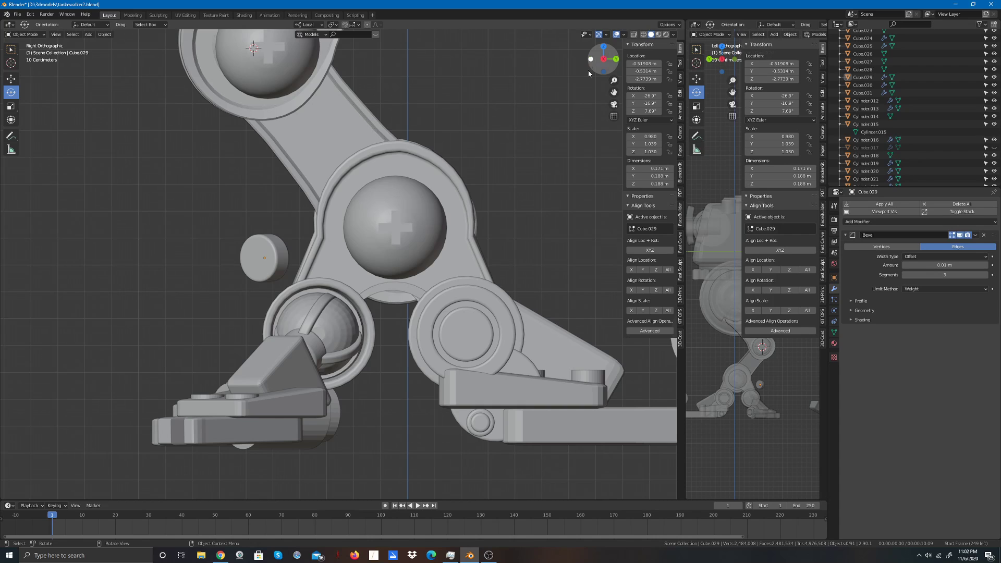
{"action": "left_click", "coordinate": [273, 258]}
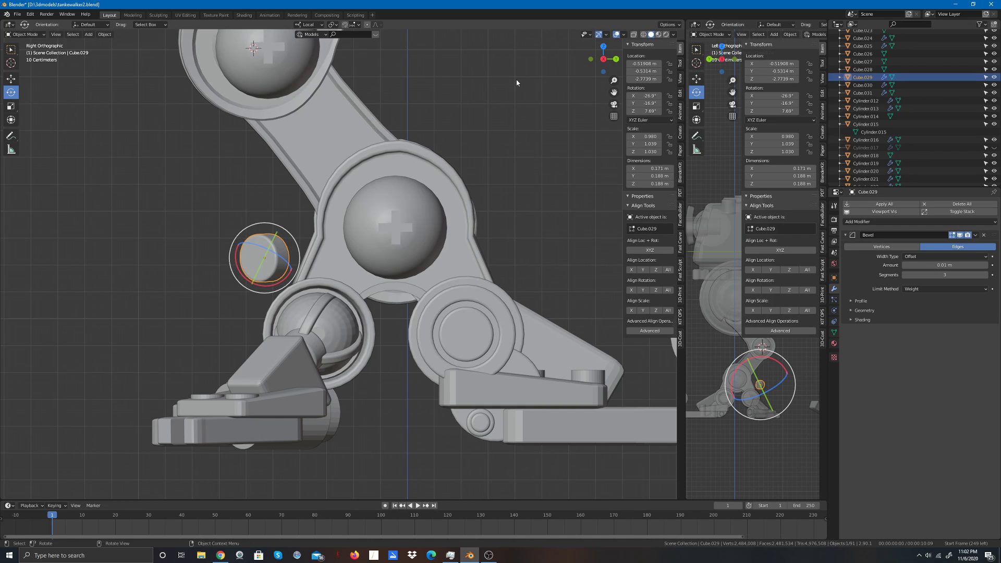
{"action": "left_click_drag", "start_coordinate": [615, 61], "coordinate": [572, 62]}
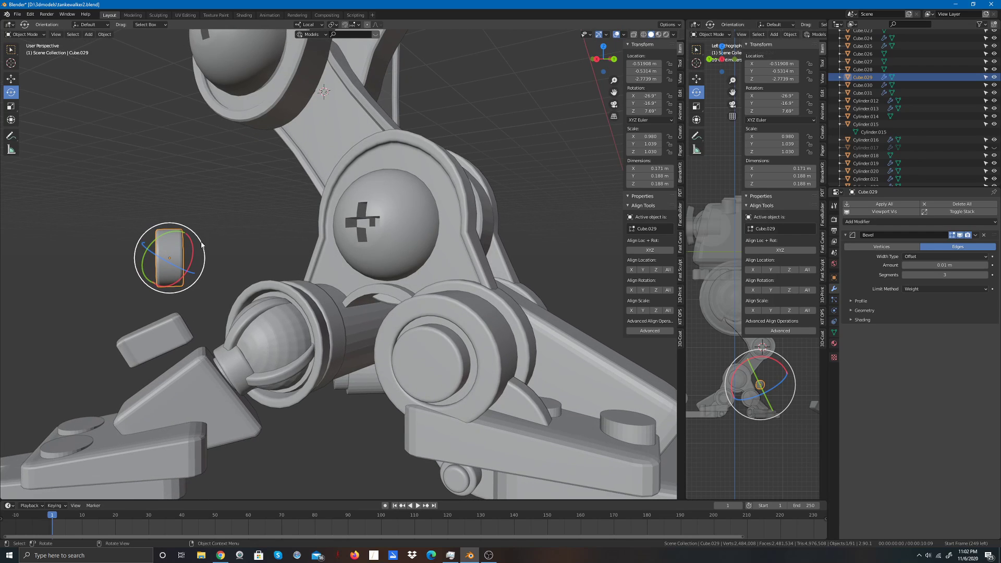
{"action": "left_click_drag", "start_coordinate": [203, 243], "coordinate": [177, 248]}
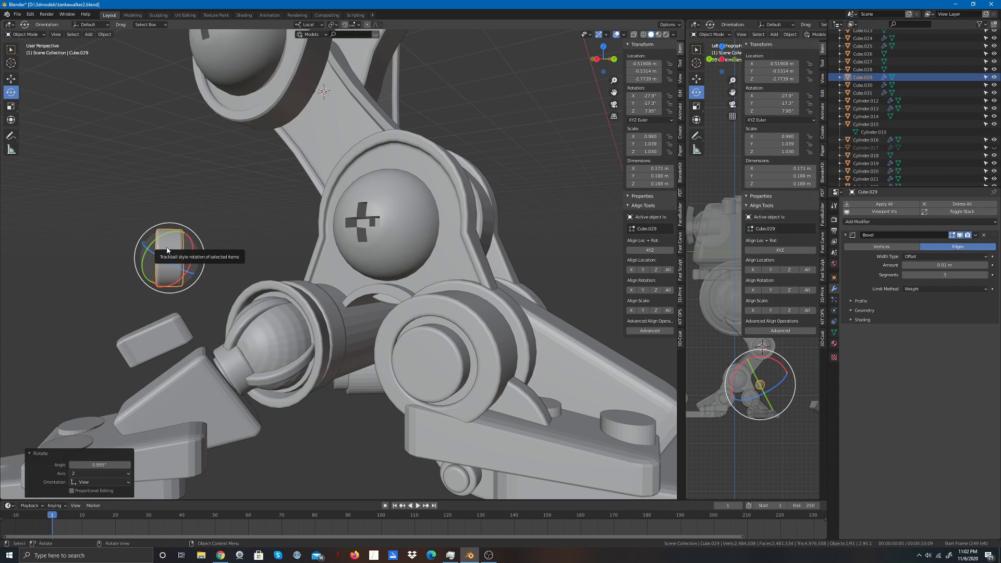
Step: Set the floating disc's origin to its geometry
{"action": "right_click", "coordinate": [167, 251]}
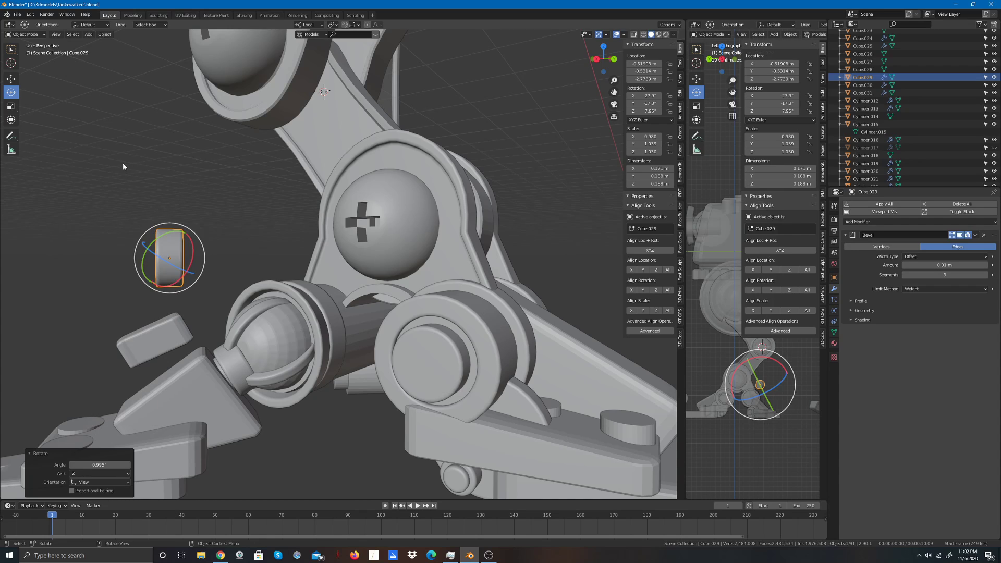
{"action": "right_click", "coordinate": [164, 249]}
{"action": "mouse_move", "coordinate": [152, 280]}
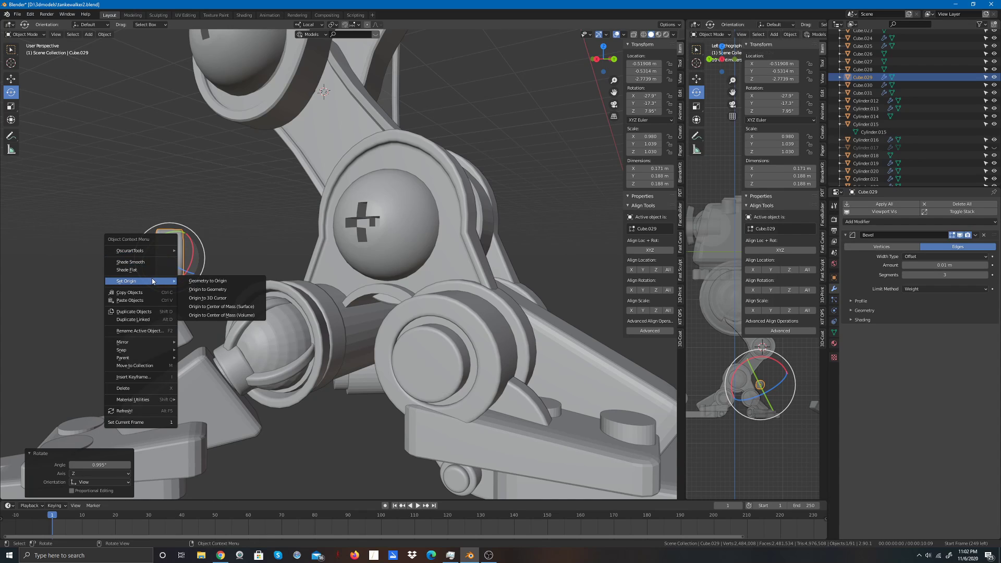
{"action": "left_click", "coordinate": [213, 292]}
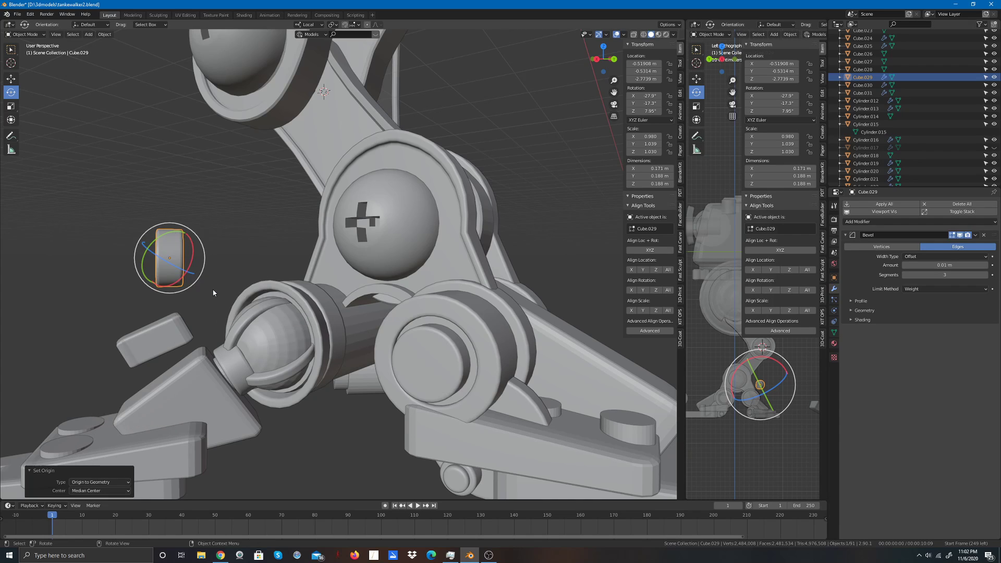
Step: Try the floating disc's origin at the 3D cursor and return it to the disc's geometry
{"action": "right_click", "coordinate": [167, 245]}
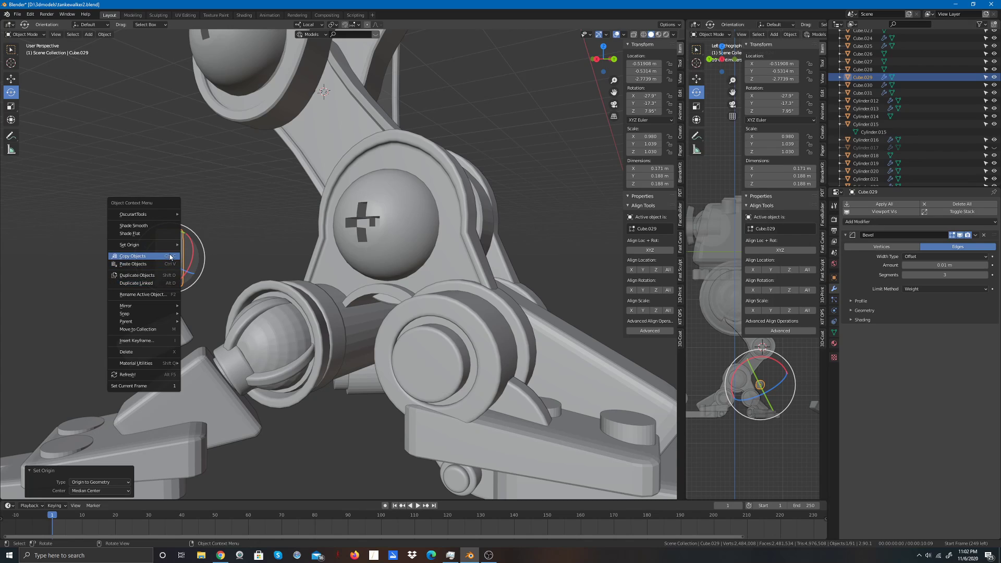
{"action": "mouse_move", "coordinate": [172, 250]}
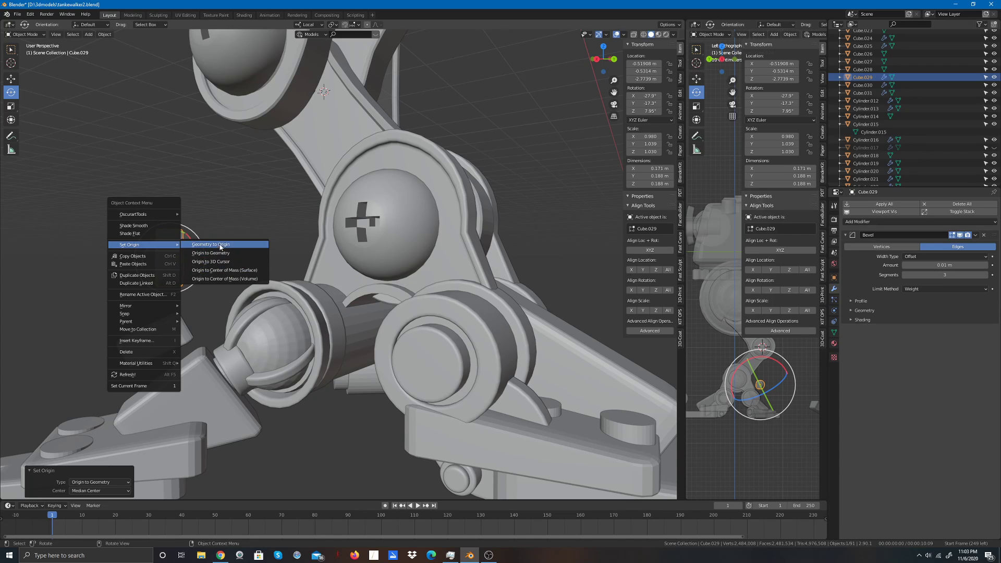
{"action": "left_click", "coordinate": [220, 262]}
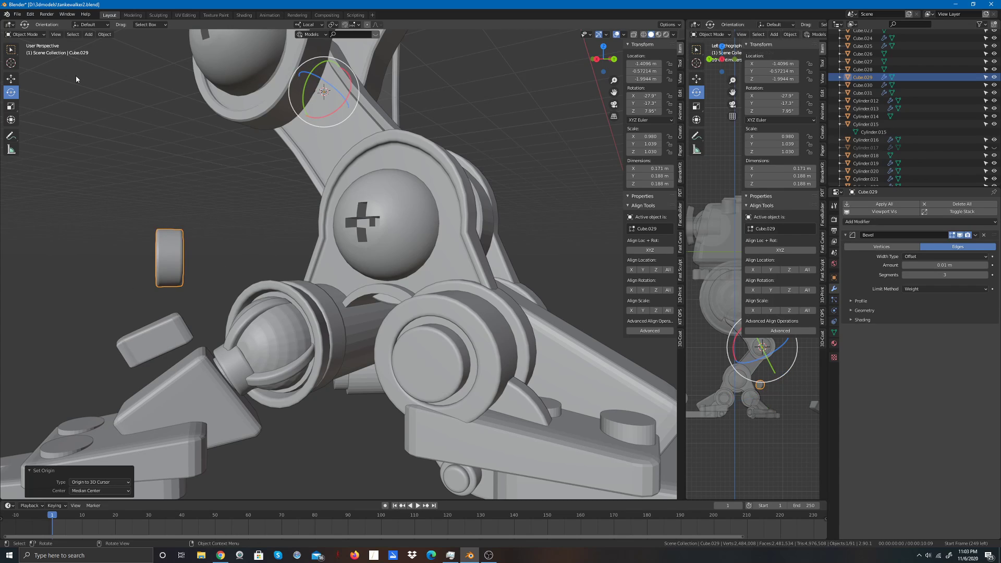
{"action": "left_click", "coordinate": [104, 33]}
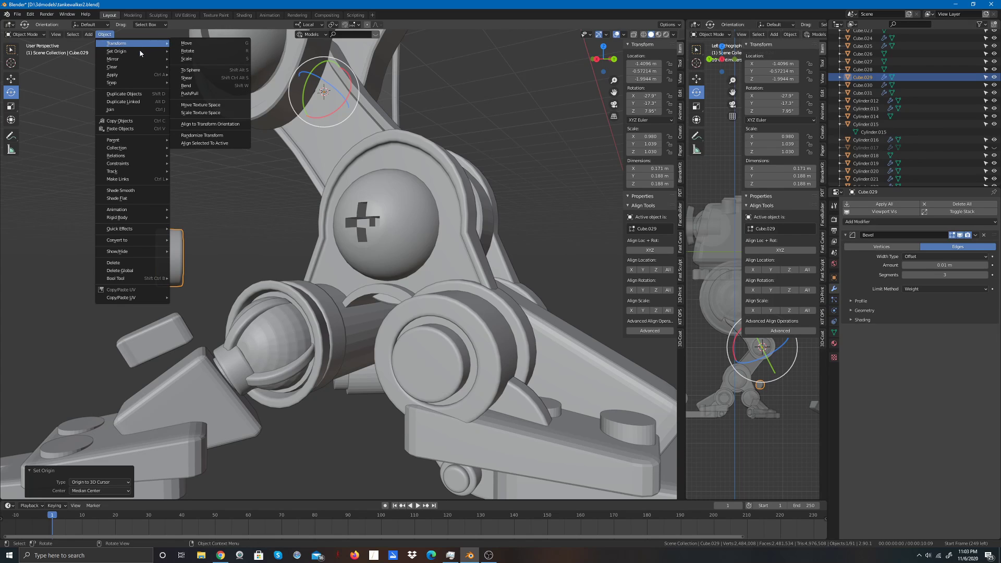
{"action": "mouse_move", "coordinate": [140, 54]}
{"action": "left_click", "coordinate": [196, 60]}
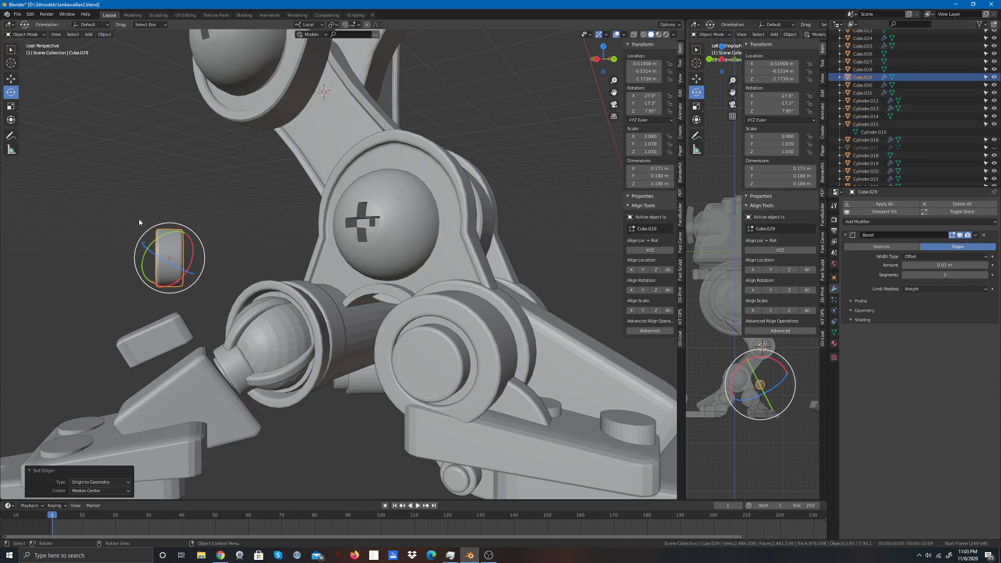
{"action": "left_click", "coordinate": [152, 208]}
{"action": "left_click", "coordinate": [171, 256]}
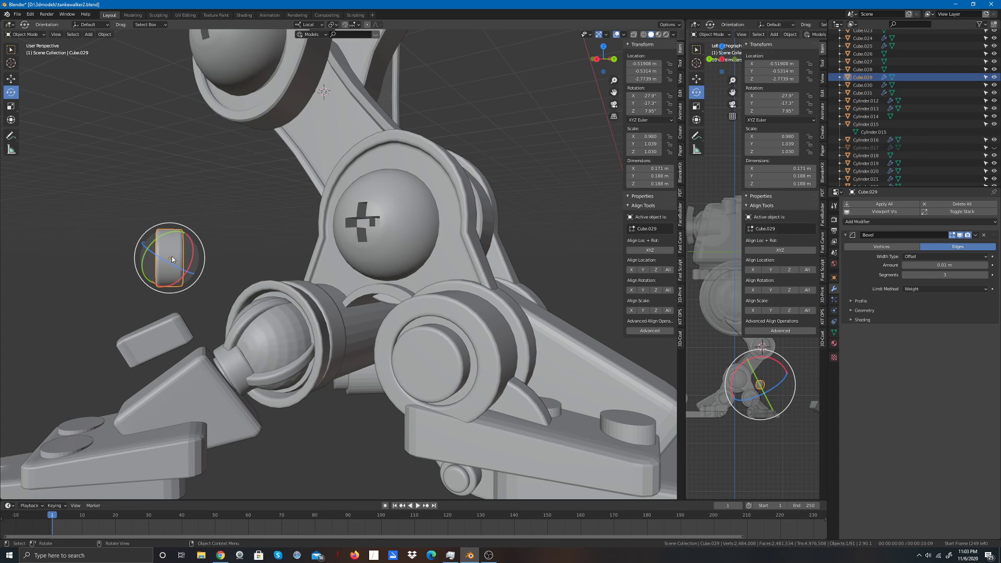
{"action": "left_click", "coordinate": [65, 129]}
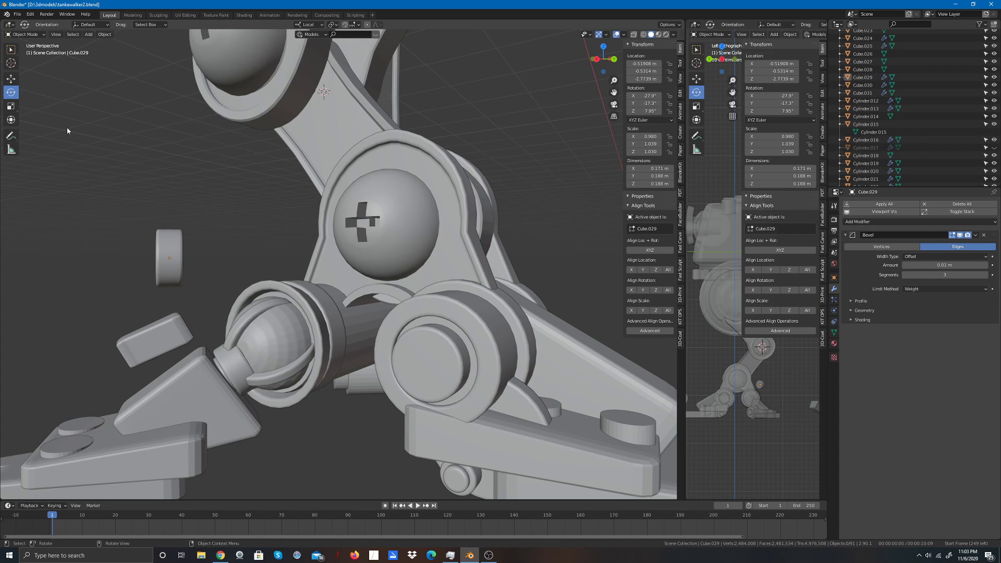
{"action": "scroll", "coordinate": [140, 200], "scroll_direction": "up", "scroll_amount": 2}
{"action": "scroll", "coordinate": [120, 221], "scroll_direction": "down", "scroll_amount": 3}
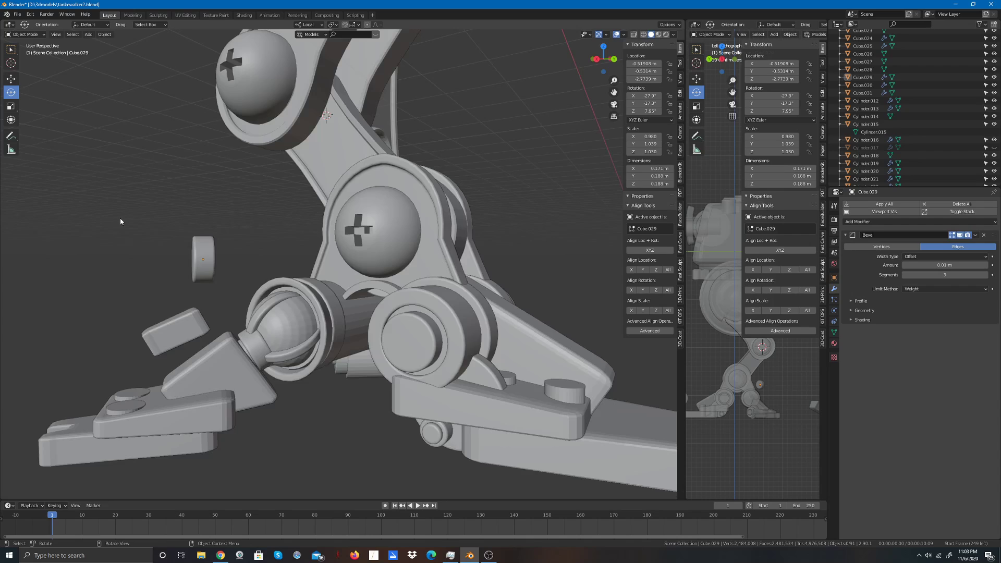
Step: Delete the floating round disc and the loose rounded block above the foot bracket
{"action": "left_click_drag", "start_coordinate": [105, 224], "coordinate": [259, 264]}
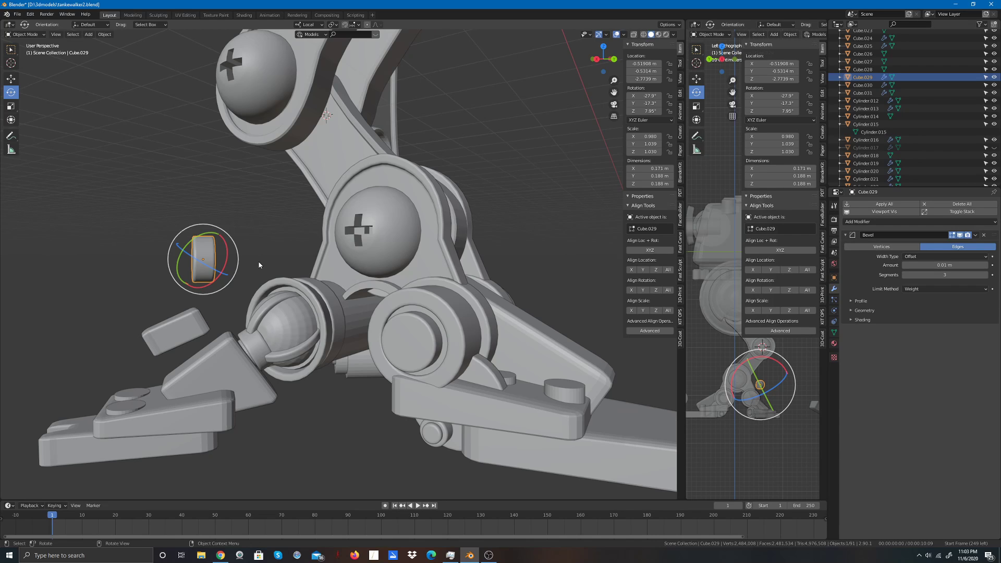
{"action": "key", "text": "Delete"}
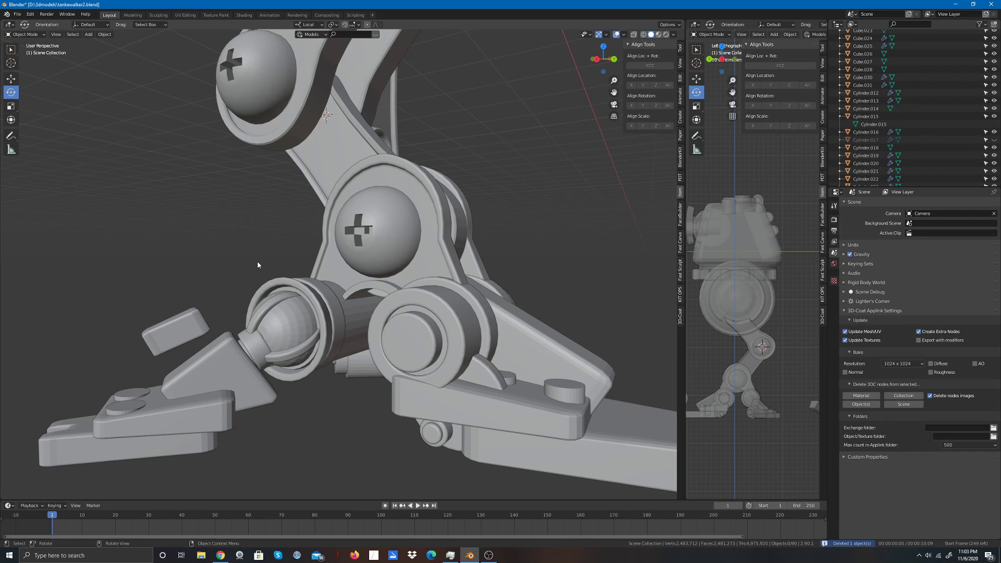
{"action": "left_click", "coordinate": [186, 329]}
{"action": "key", "text": "Delete"}
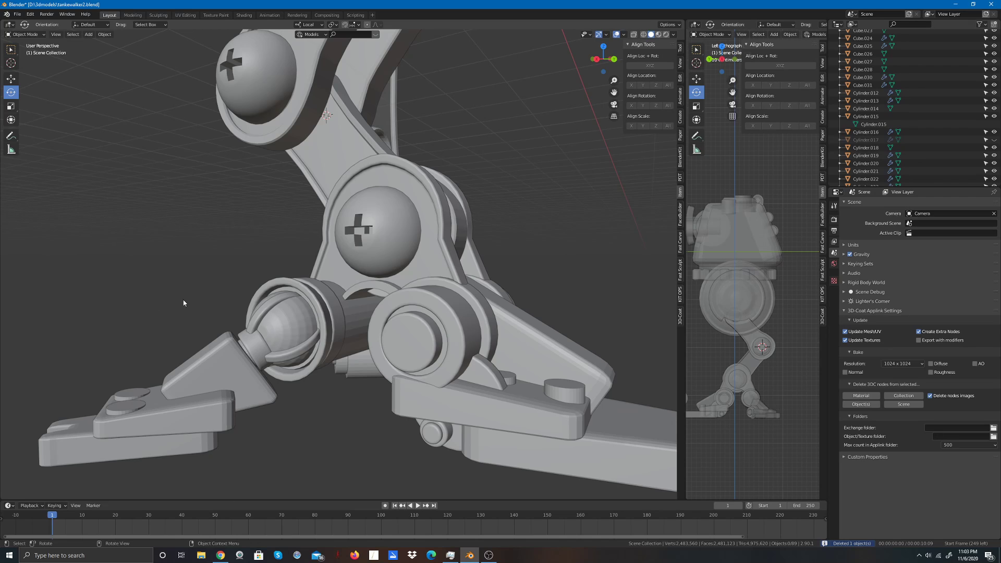
{"action": "left_click_drag", "start_coordinate": [197, 280], "coordinate": [277, 364]}
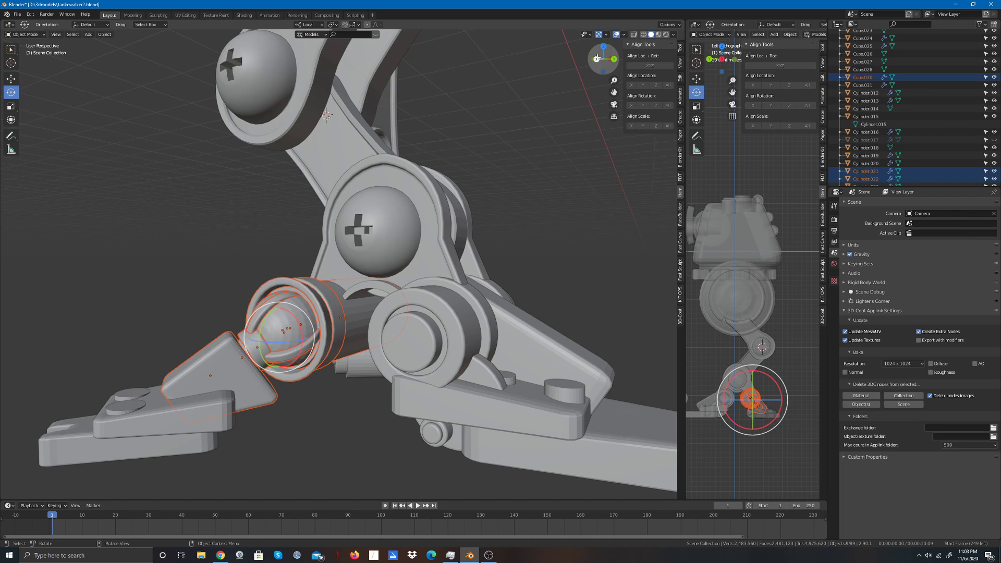
{"action": "left_click_drag", "start_coordinate": [595, 55], "coordinate": [494, 167]}
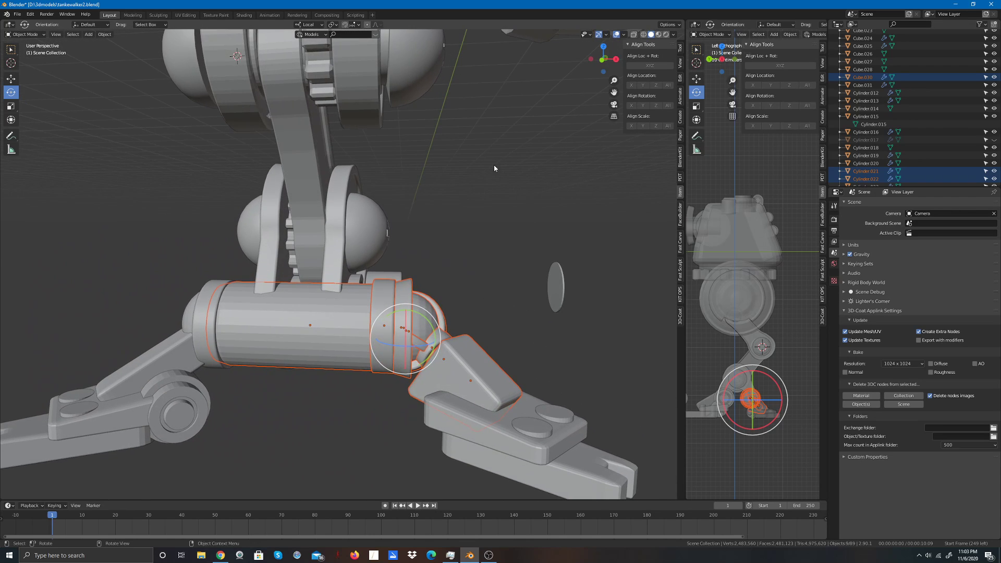
{"action": "left_click", "coordinate": [294, 370], "text": "shift"}
{"action": "left_click", "coordinate": [297, 369], "text": "shift"}
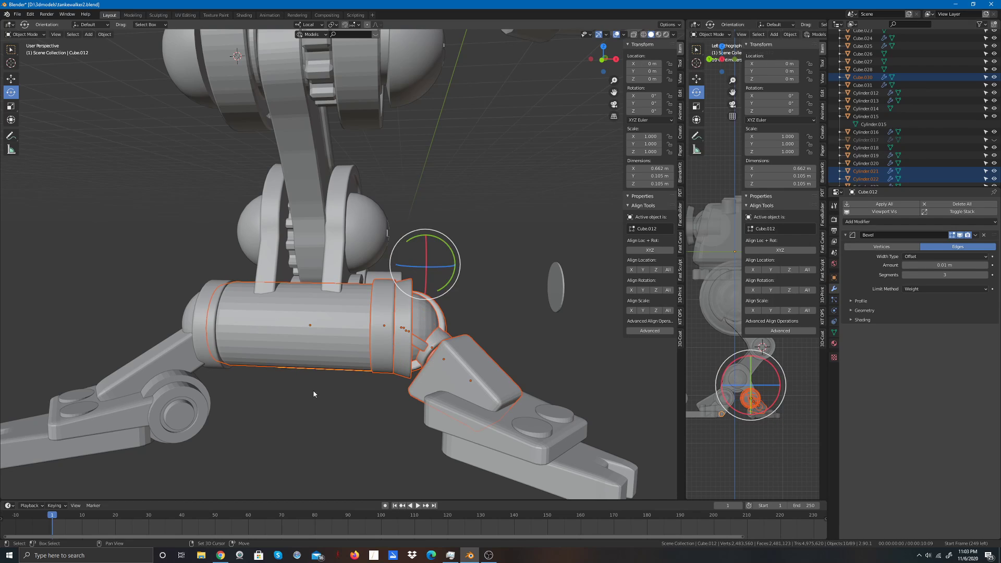
{"action": "left_click", "coordinate": [305, 367]}
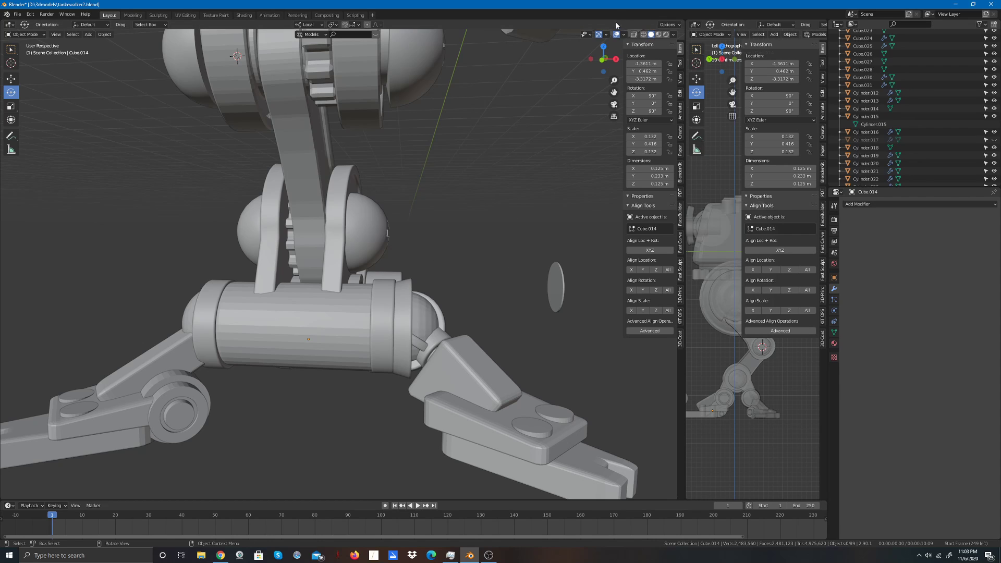
Step: Delete the thin loose disc floating beside the leg above the horizontal ankle cylinder
{"action": "left_click_drag", "start_coordinate": [602, 58], "coordinate": [652, 59]}
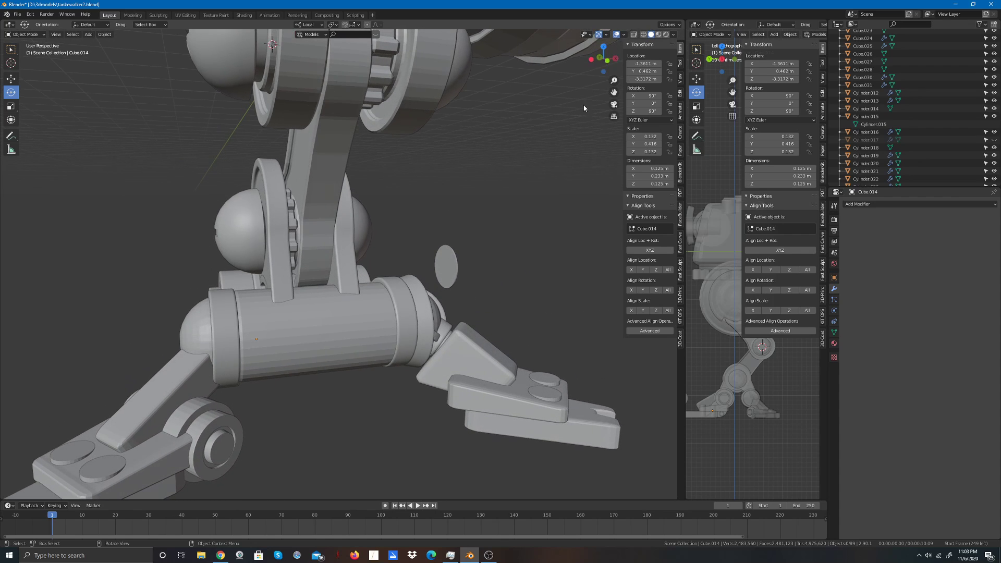
{"action": "left_click", "coordinate": [455, 271]}
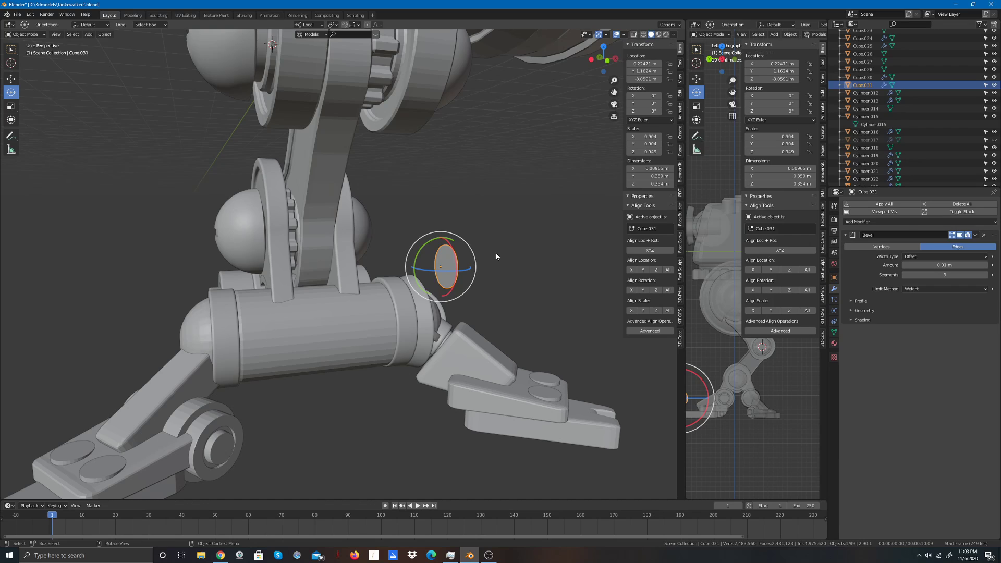
{"action": "key", "text": "Delete"}
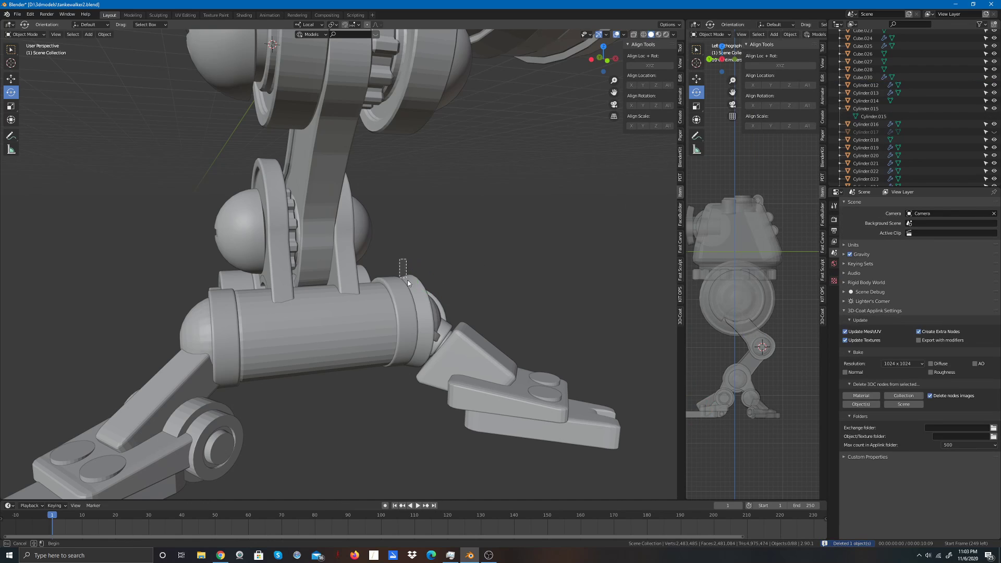
Step: Duplicate the ball joint, its end rings and foot bracket without the main cylinder or foot plate, offset about -0.26 m in X and -0.55 m in Z
{"action": "left_click_drag", "start_coordinate": [399, 259], "coordinate": [468, 372]}
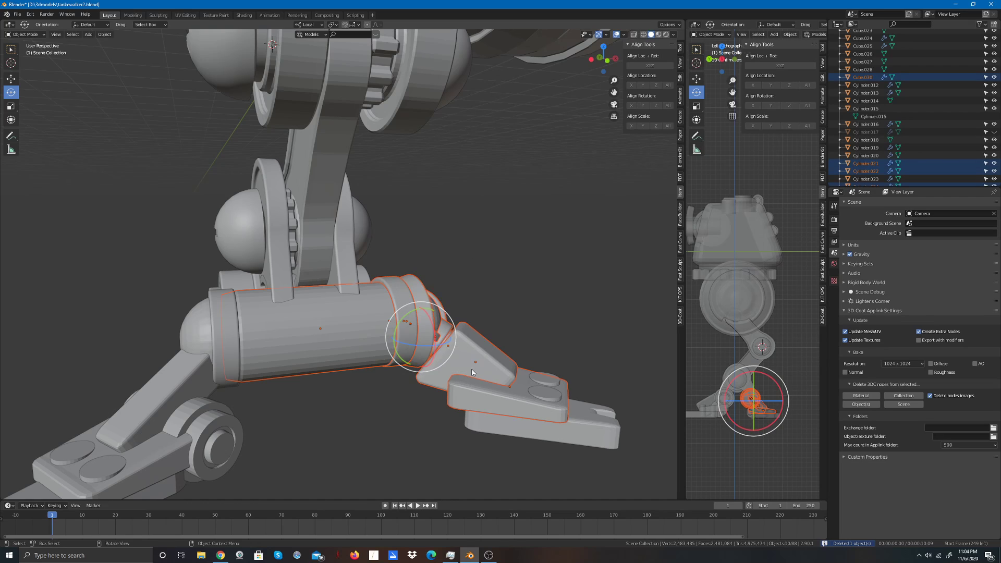
{"action": "left_click", "coordinate": [343, 372], "text": "shift"}
{"action": "left_click", "coordinate": [342, 372], "text": "shift"}
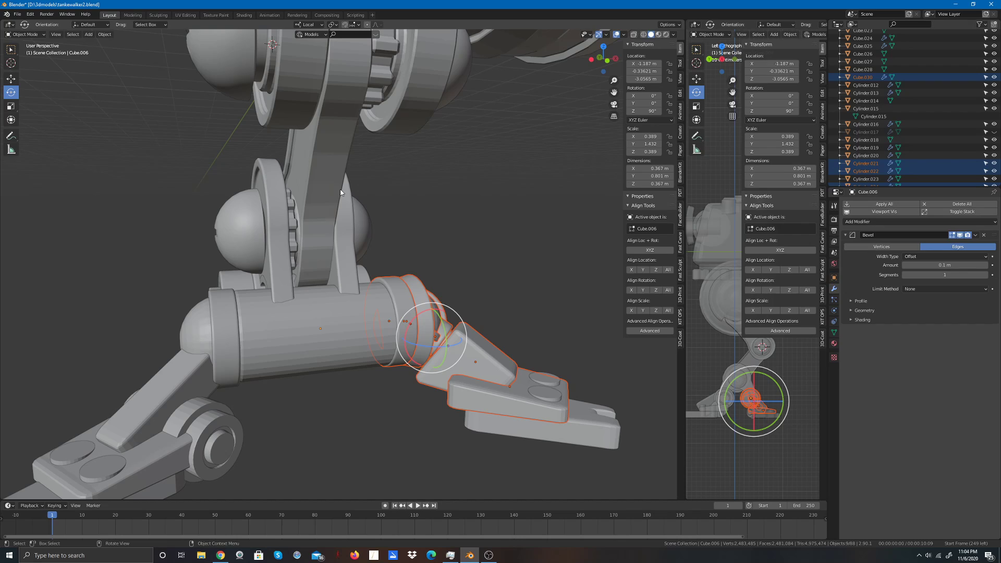
{"action": "left_click", "coordinate": [452, 407], "text": "shift"}
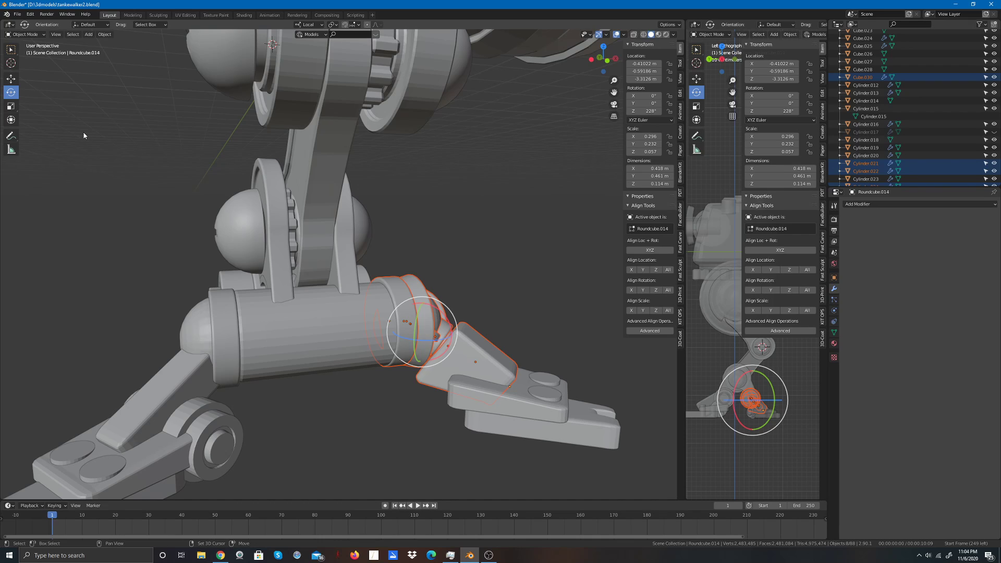
{"action": "key", "text": "shift+d"}
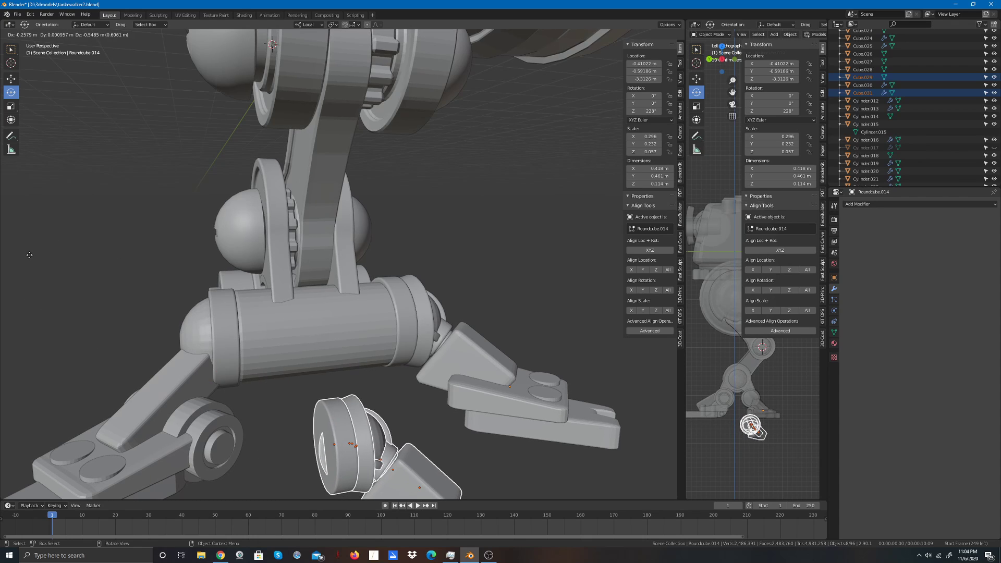
{"action": "left_click", "coordinate": [30, 258]}
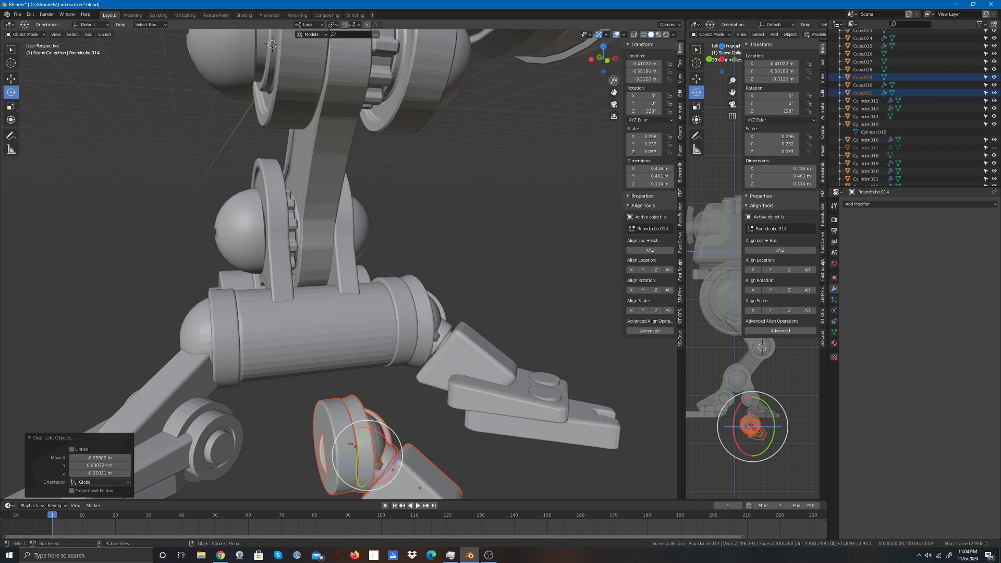
Step: Try mirroring the duplicated ball joint assembly along the global Z axis in front view, and undo the mirror
{"action": "left_click", "coordinate": [607, 61]}
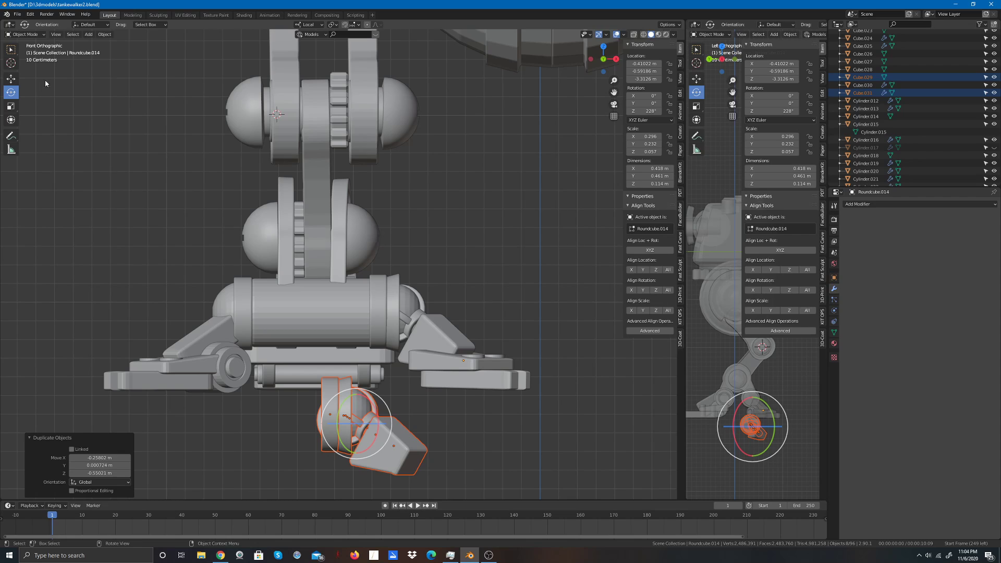
{"action": "left_click", "coordinate": [105, 34]}
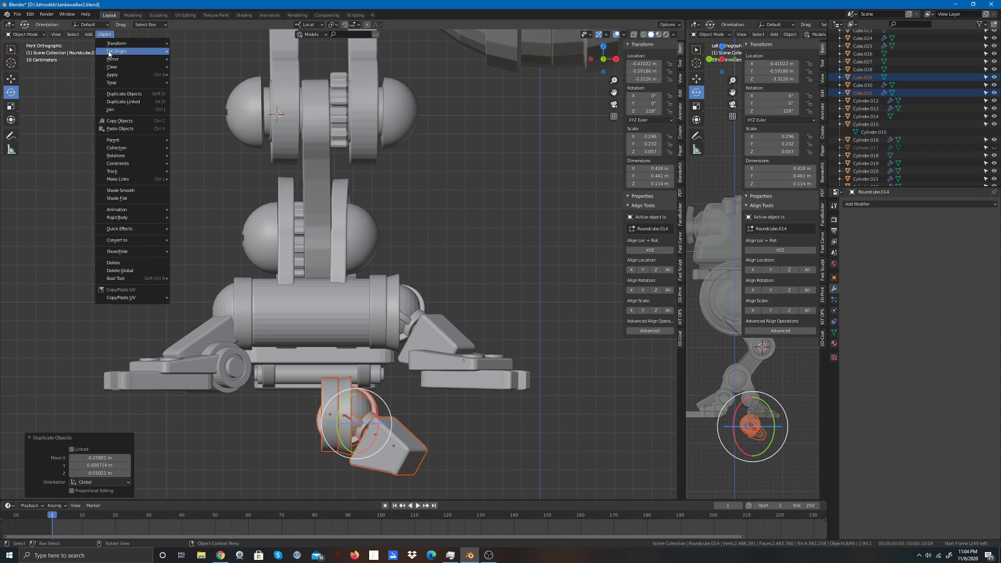
{"action": "mouse_move", "coordinate": [110, 61]}
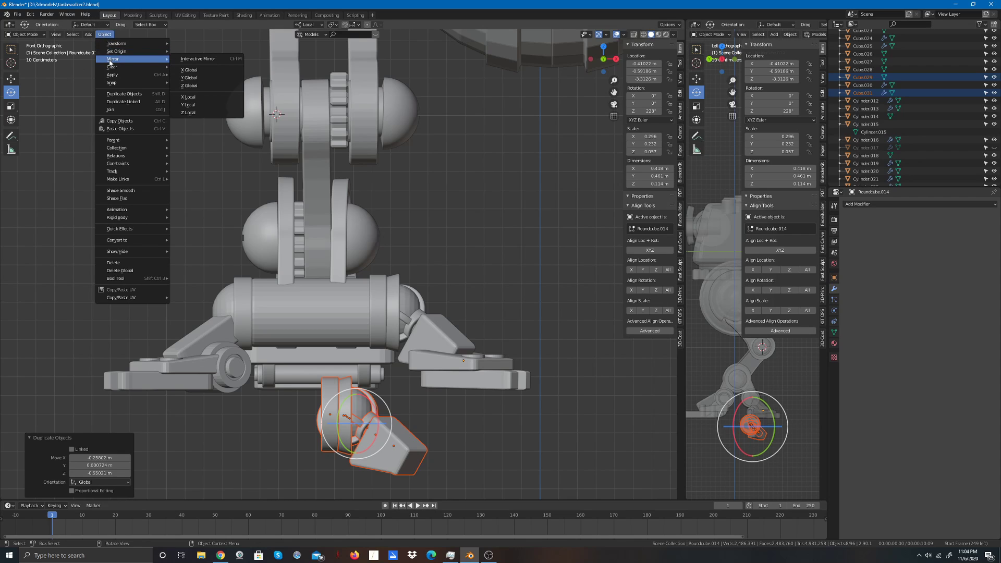
{"action": "left_click", "coordinate": [188, 86]}
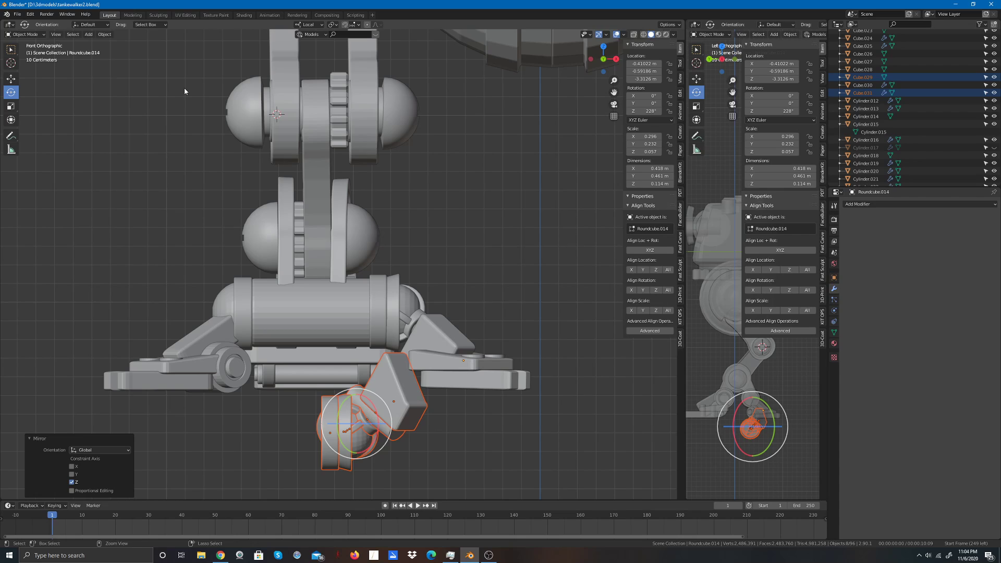
{"action": "key", "text": "ctrl+z"}
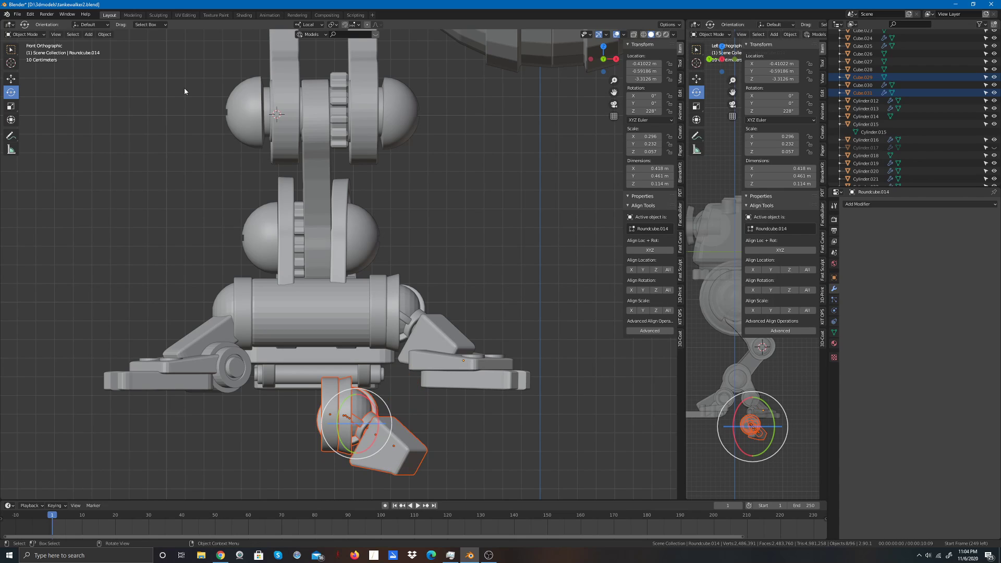
Step: Set the origins of the duplicated ball joint and bracket parts to their geometry
{"action": "left_click", "coordinate": [105, 35]}
{"action": "mouse_move", "coordinate": [117, 52]}
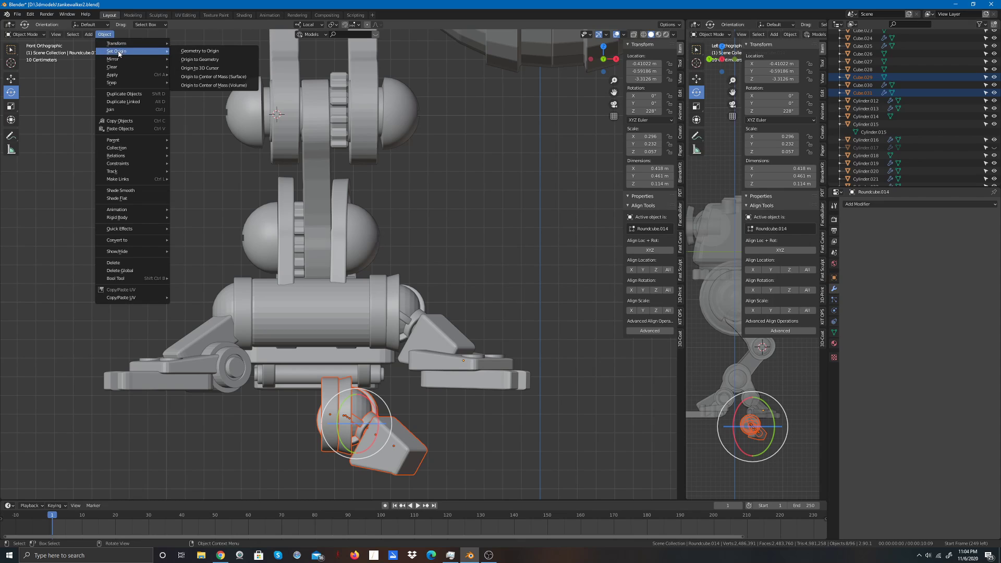
{"action": "left_click", "coordinate": [178, 60]}
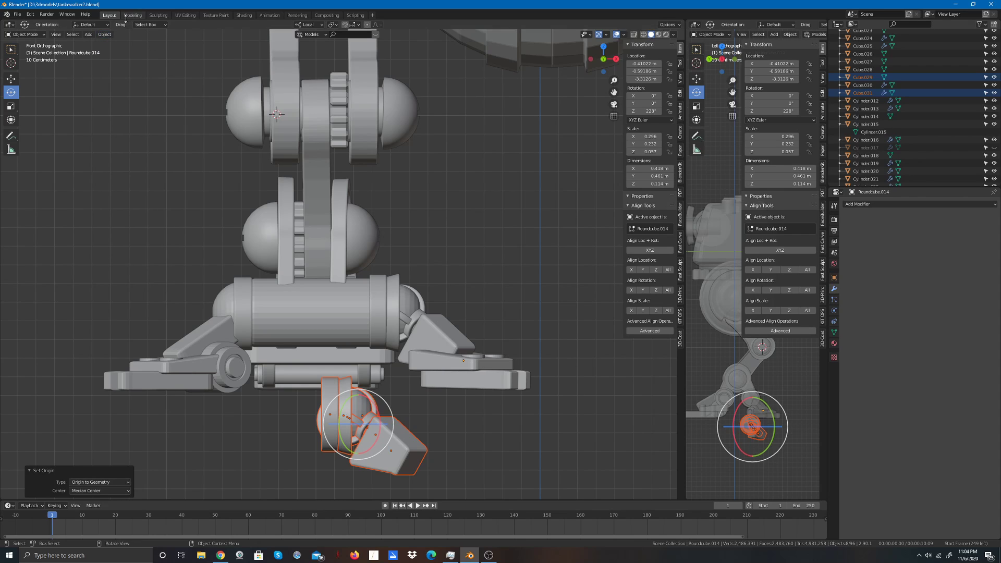
Step: Try mirroring the duplicated ball joint assembly along the global Y axis, and undo the mirror
{"action": "left_click", "coordinate": [104, 34]}
{"action": "mouse_move", "coordinate": [115, 60]}
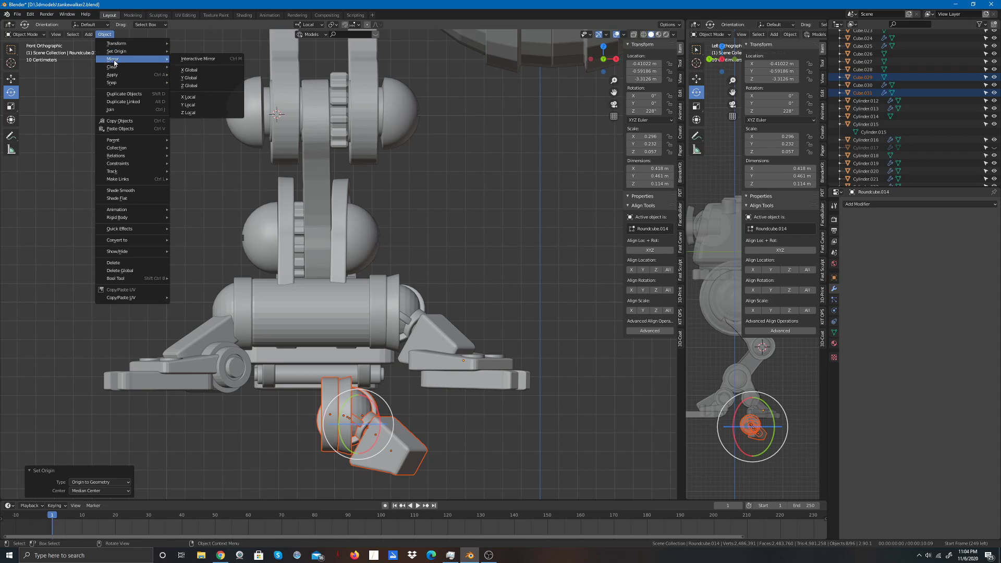
{"action": "left_click", "coordinate": [189, 78]}
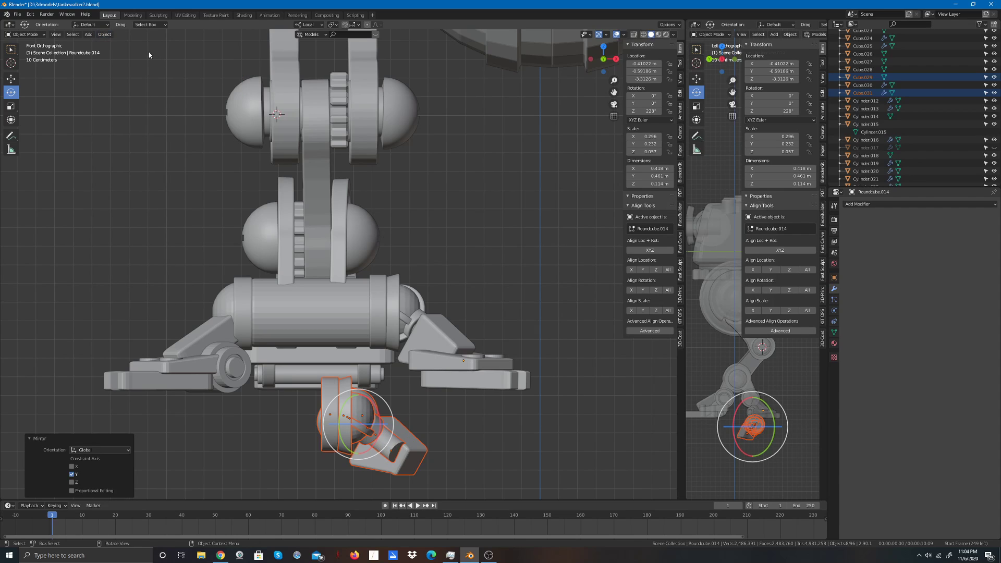
{"action": "key", "text": "ctrl+z"}
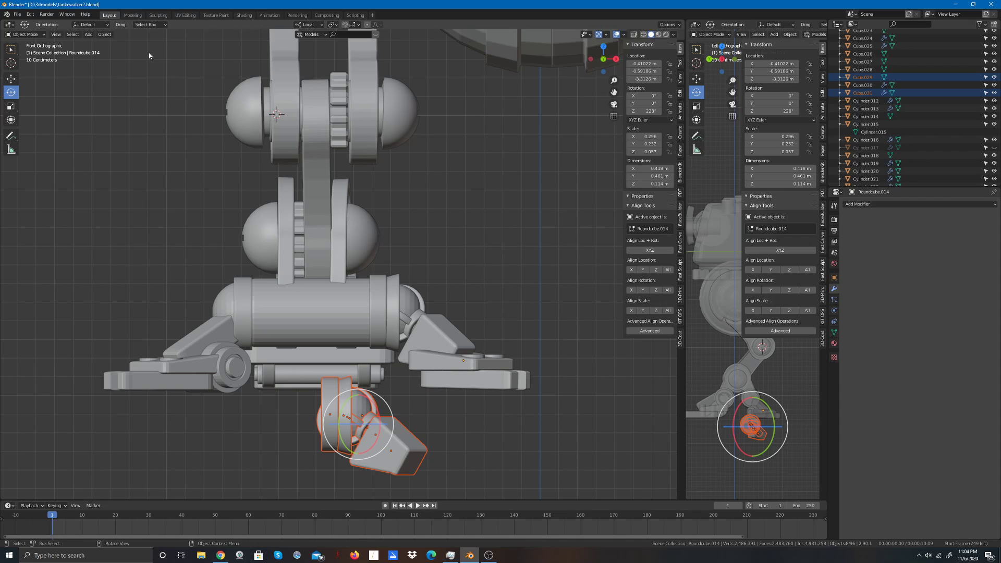
Step: Try mirroring the duplicated ball joint assembly along its local Z axis, and undo the mirror
{"action": "left_click", "coordinate": [105, 35]}
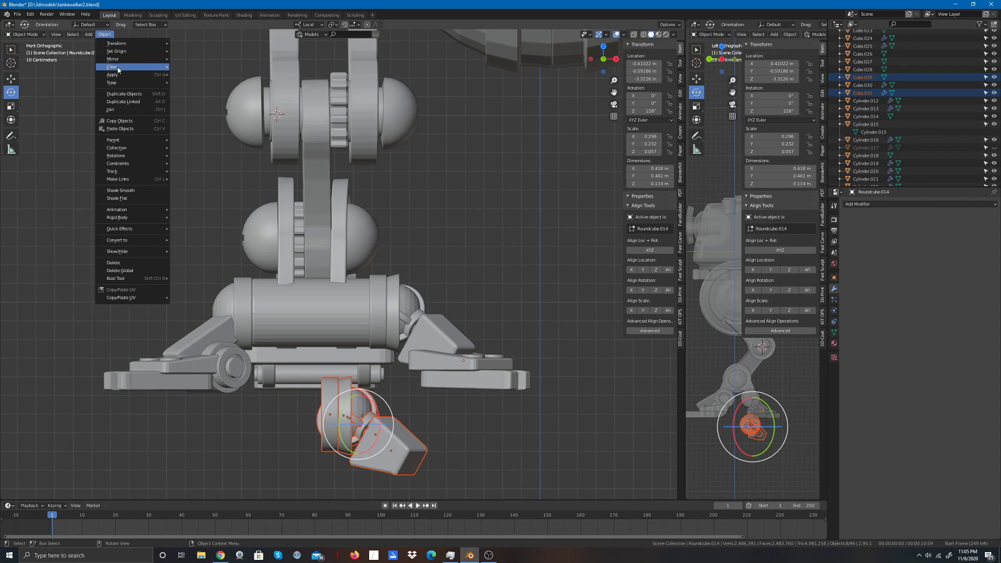
{"action": "mouse_move", "coordinate": [120, 63]}
{"action": "mouse_move", "coordinate": [126, 45]}
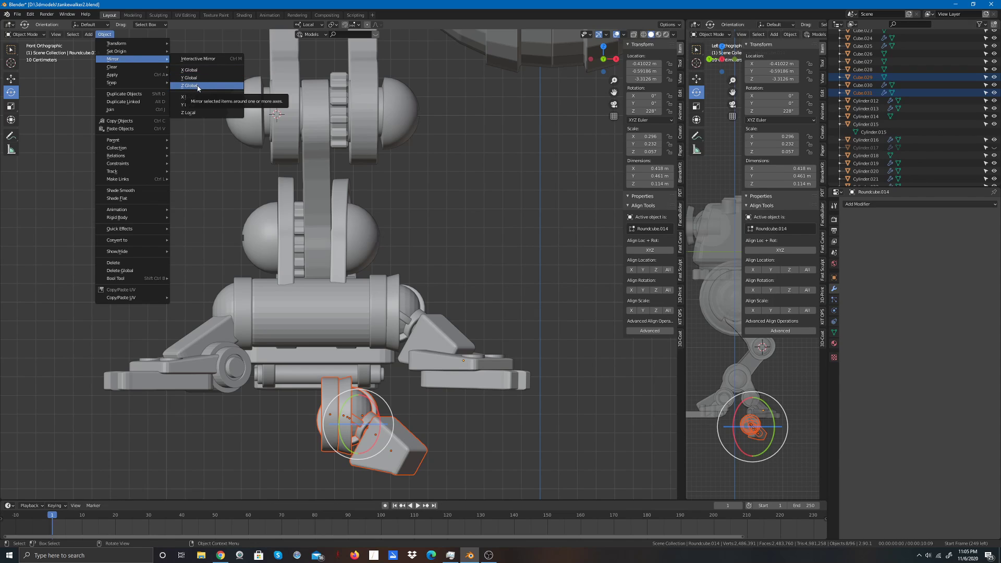
{"action": "left_click", "coordinate": [191, 112]}
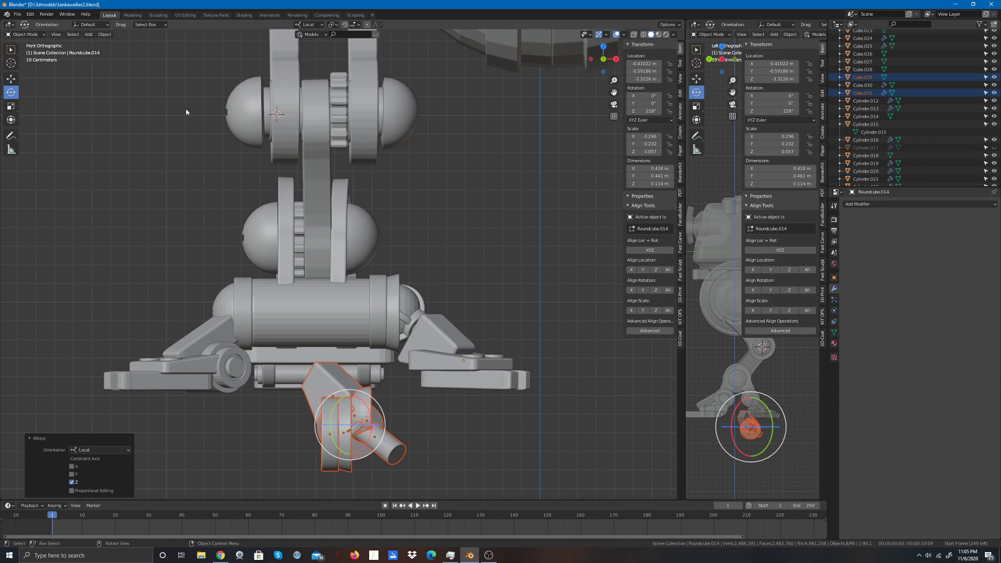
{"action": "key", "text": "ctrl+z"}
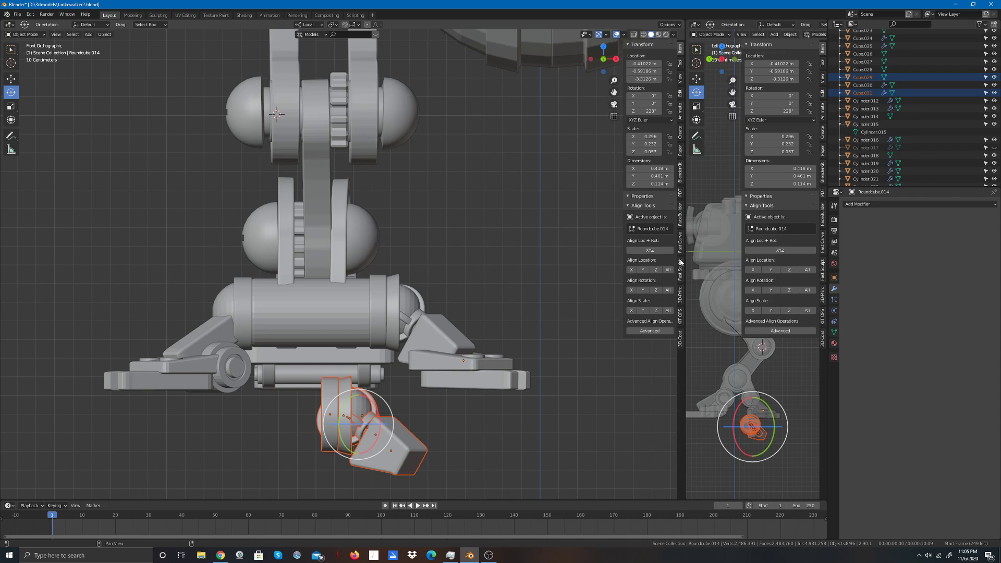
Step: Look through the Fast Sculpt and Fast Carve tools for a mirror option, and deselect the assembly
{"action": "left_click", "coordinate": [680, 272]}
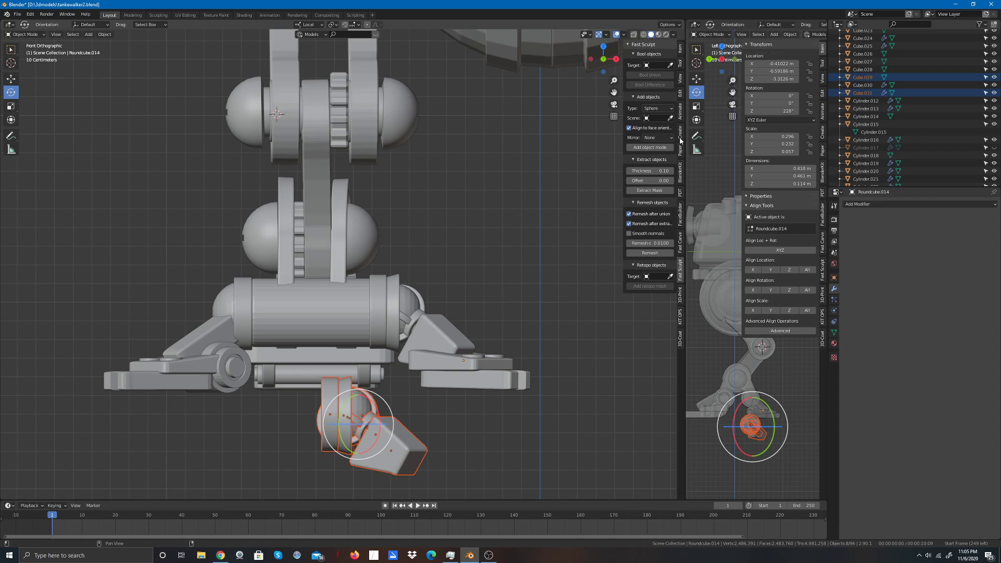
{"action": "left_click", "coordinate": [681, 244]}
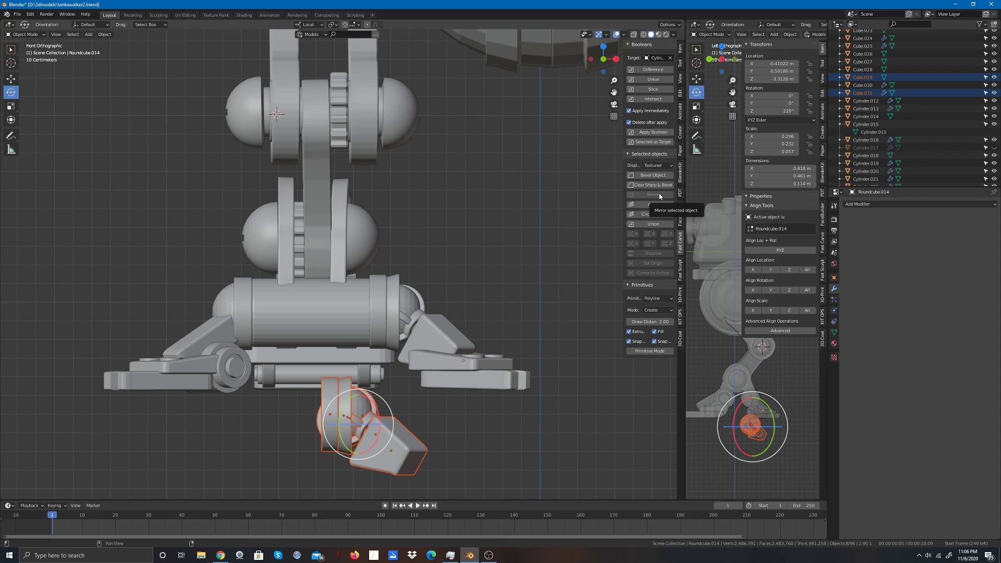
{"action": "key", "text": "alt+a"}
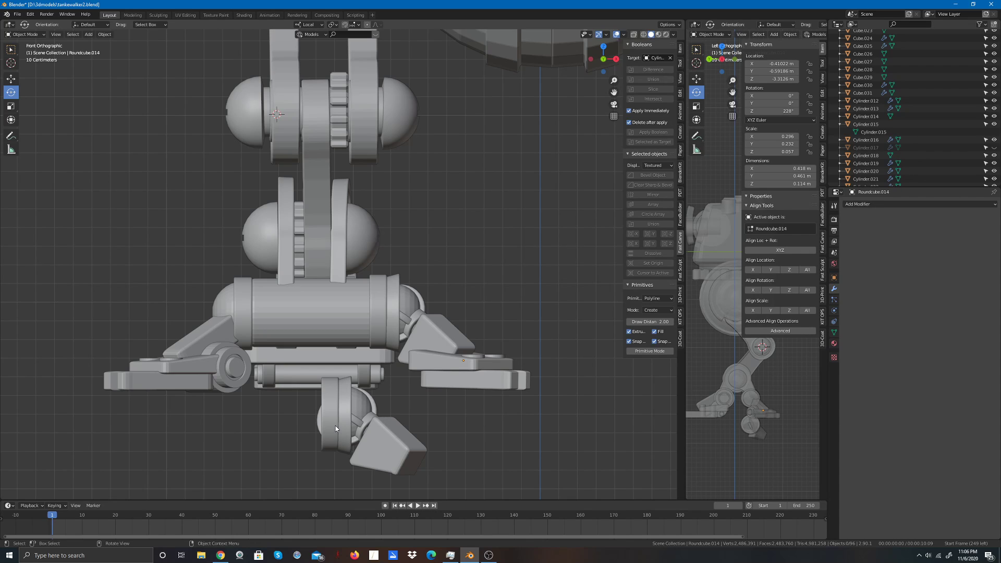
{"action": "scroll", "coordinate": [336, 424], "scroll_direction": "down", "scroll_amount": 7}
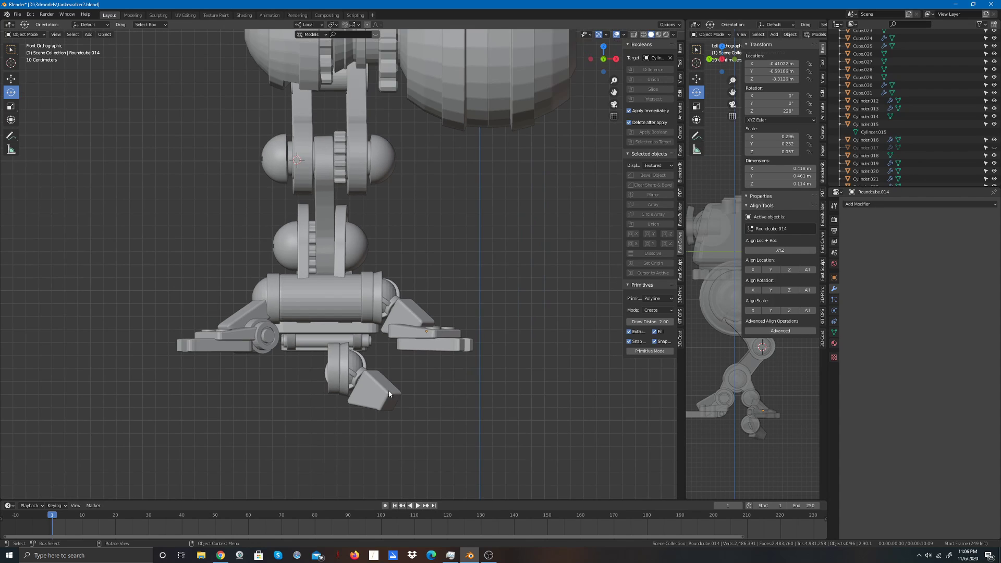
{"action": "scroll", "coordinate": [405, 377], "scroll_direction": "up", "scroll_amount": 3}
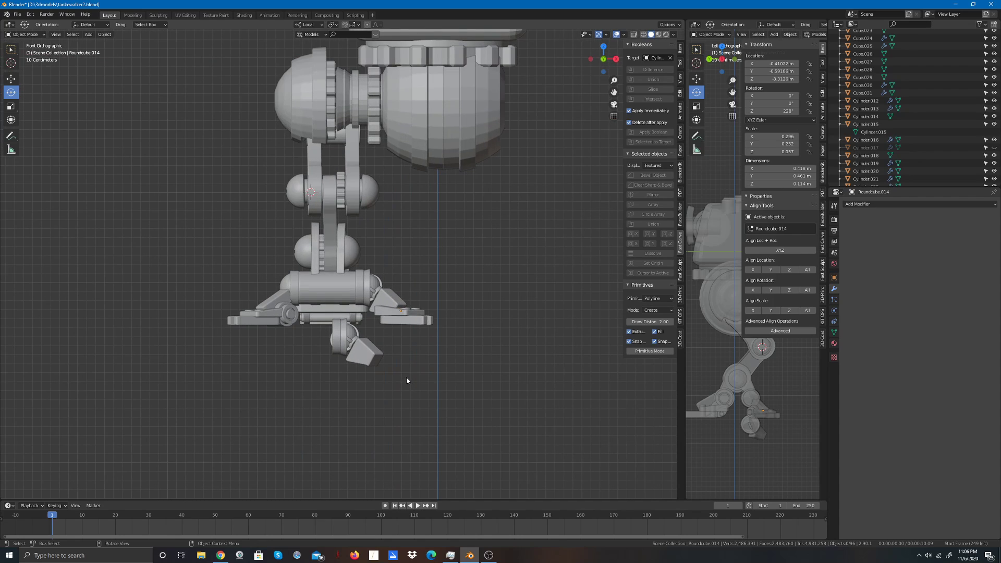
Step: Try a Mirror modifier on the duplicated assembly with the X axis off, Z flip on and Roundcube.009 as mirror object
{"action": "left_click", "coordinate": [359, 351]}
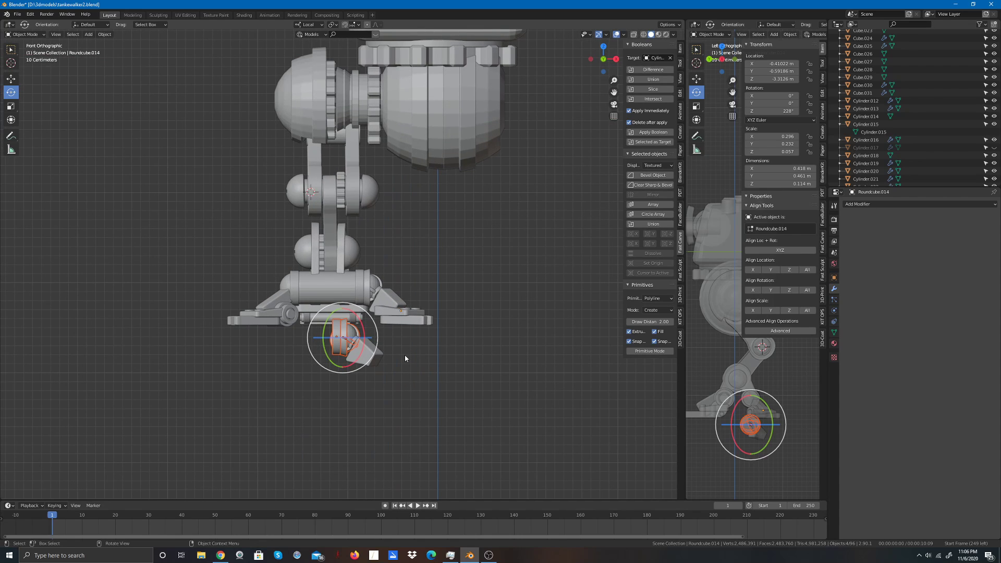
{"action": "left_click_drag", "start_coordinate": [405, 353], "coordinate": [358, 360]}
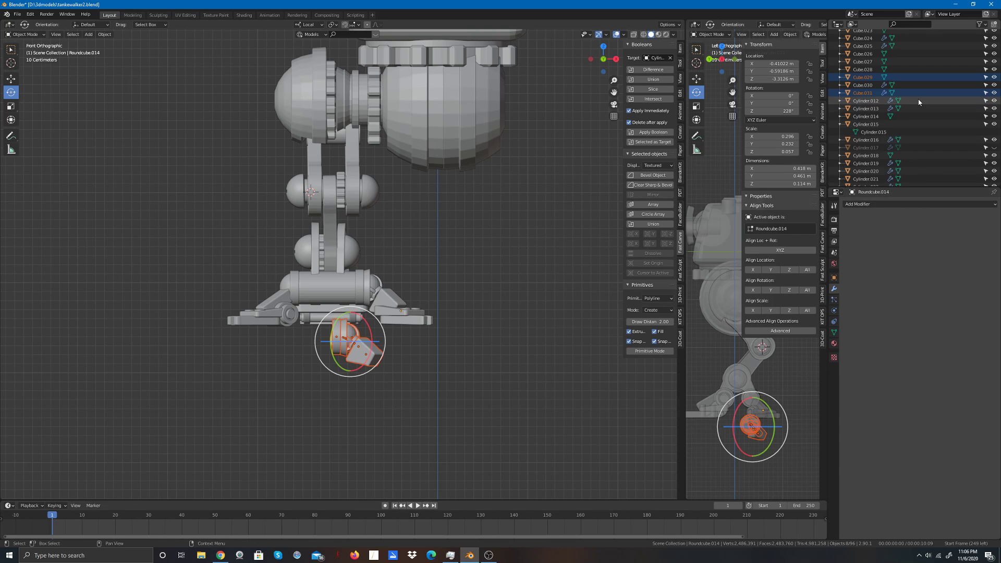
{"action": "scroll", "coordinate": [953, 98], "scroll_direction": "up", "scroll_amount": 1}
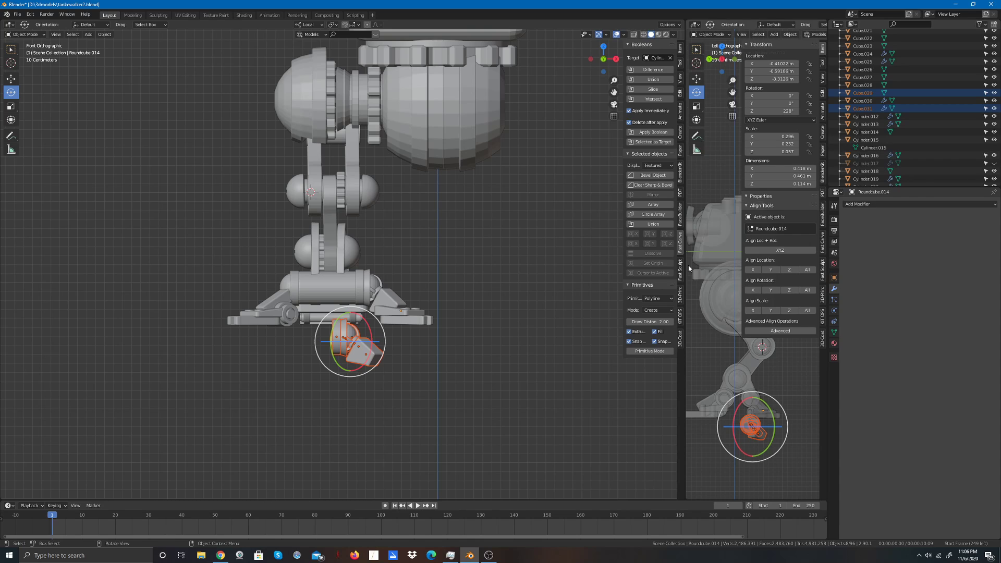
{"action": "left_click", "coordinate": [849, 204]}
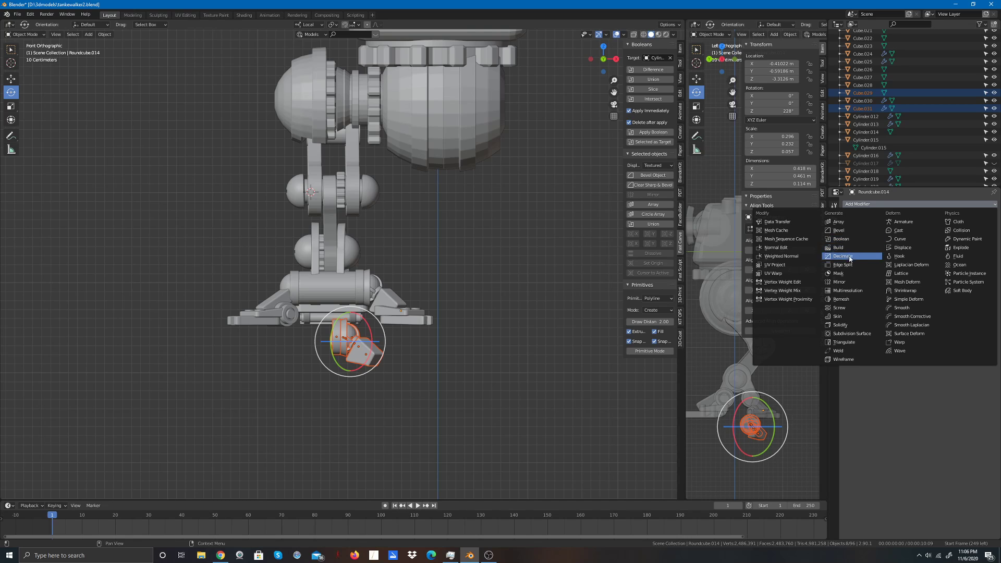
{"action": "left_click", "coordinate": [849, 282]}
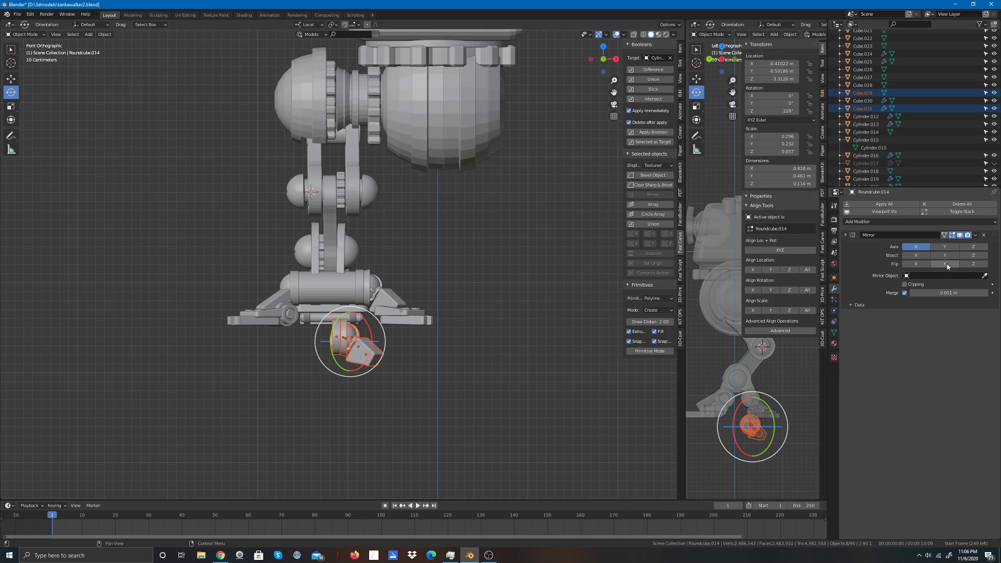
{"action": "left_click", "coordinate": [975, 264]}
{"action": "left_click", "coordinate": [918, 248]}
{"action": "left_click", "coordinate": [983, 275]}
{"action": "left_click", "coordinate": [358, 351]}
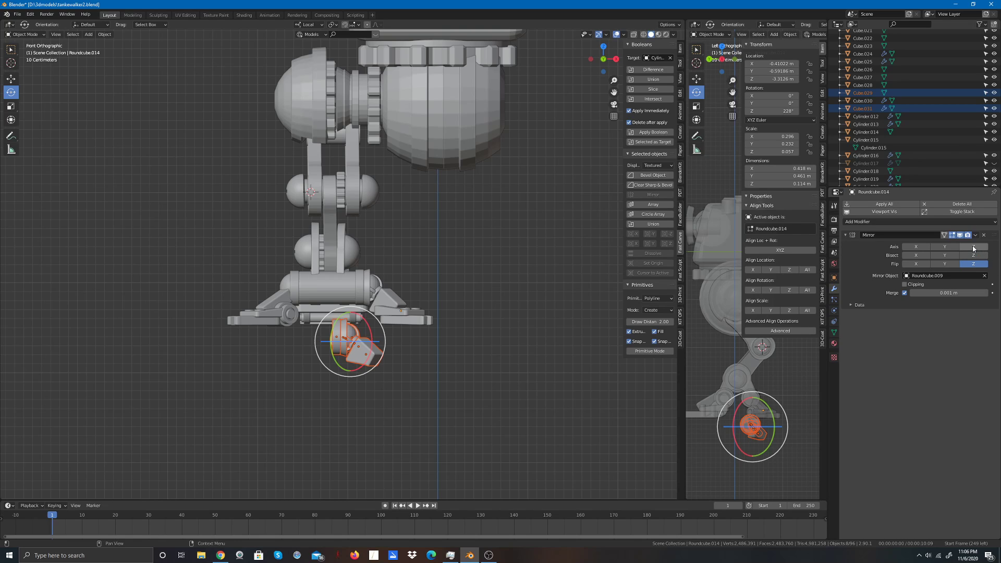
Step: Turn off the modifier's Z flip, test its X axis, Y axis and Y bisect options, and remove the Mirror modifier
{"action": "left_click", "coordinate": [976, 264]}
{"action": "left_click", "coordinate": [915, 247]}
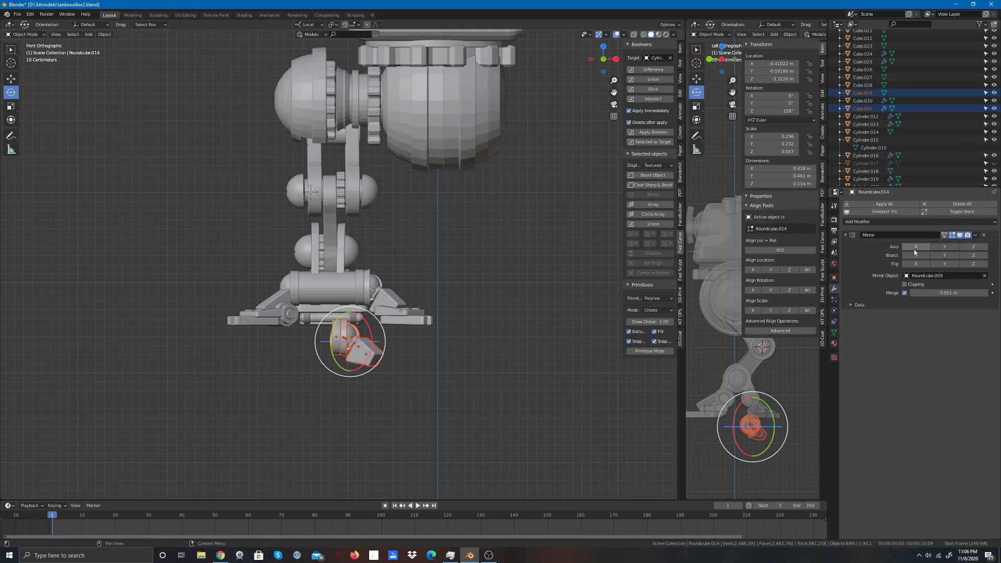
{"action": "left_click", "coordinate": [914, 247]}
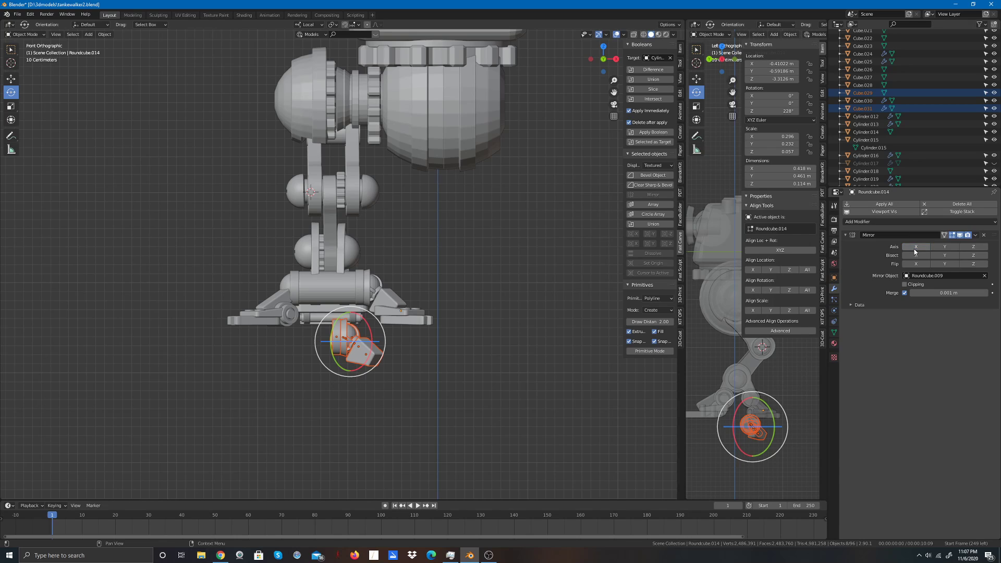
{"action": "left_click", "coordinate": [945, 247]}
{"action": "left_click", "coordinate": [946, 249]}
{"action": "left_click", "coordinate": [945, 256]}
{"action": "left_click", "coordinate": [945, 256]}
{"action": "left_click", "coordinate": [524, 437]}
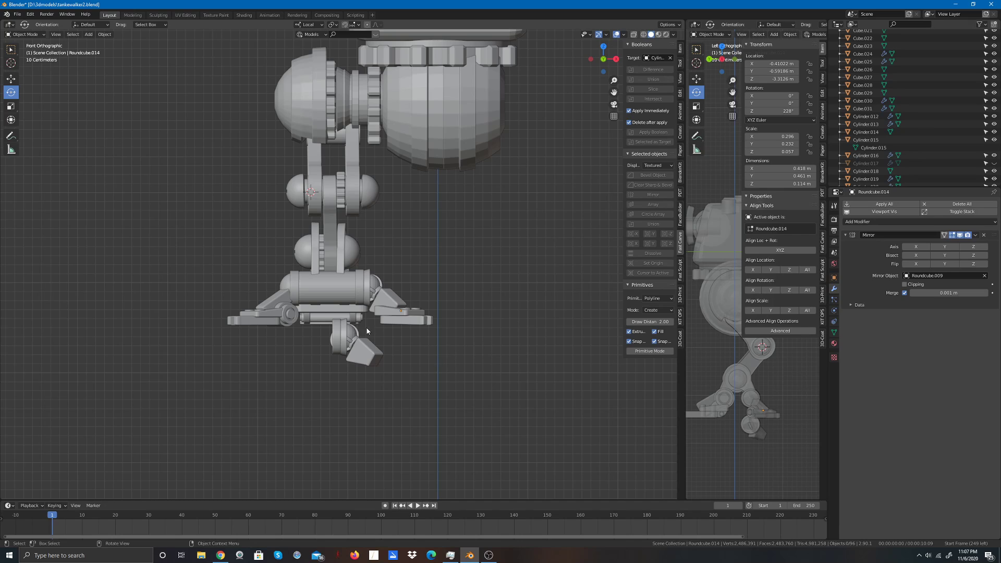
{"action": "left_click", "coordinate": [984, 235]}
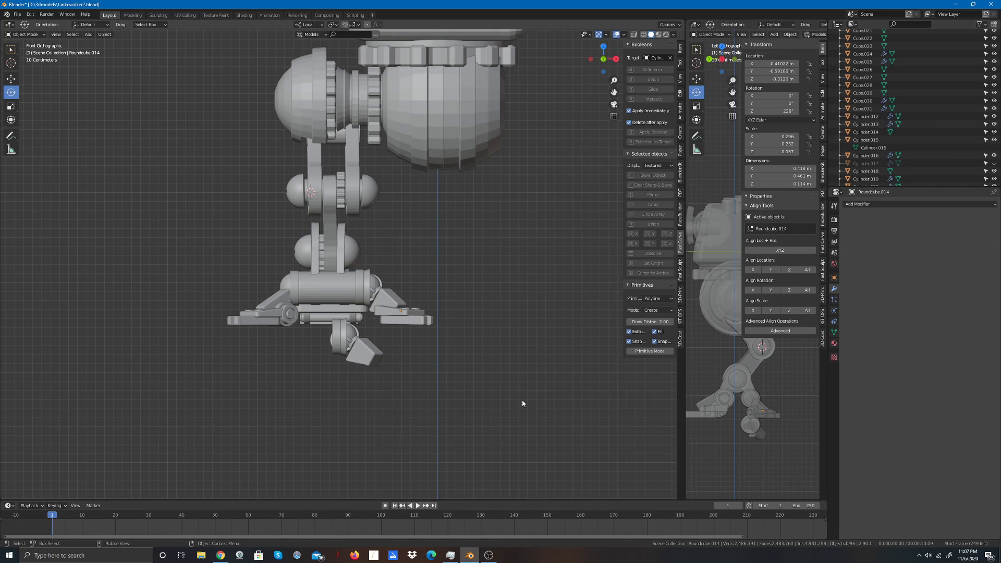
{"action": "left_click_drag", "start_coordinate": [314, 337], "coordinate": [396, 376]}
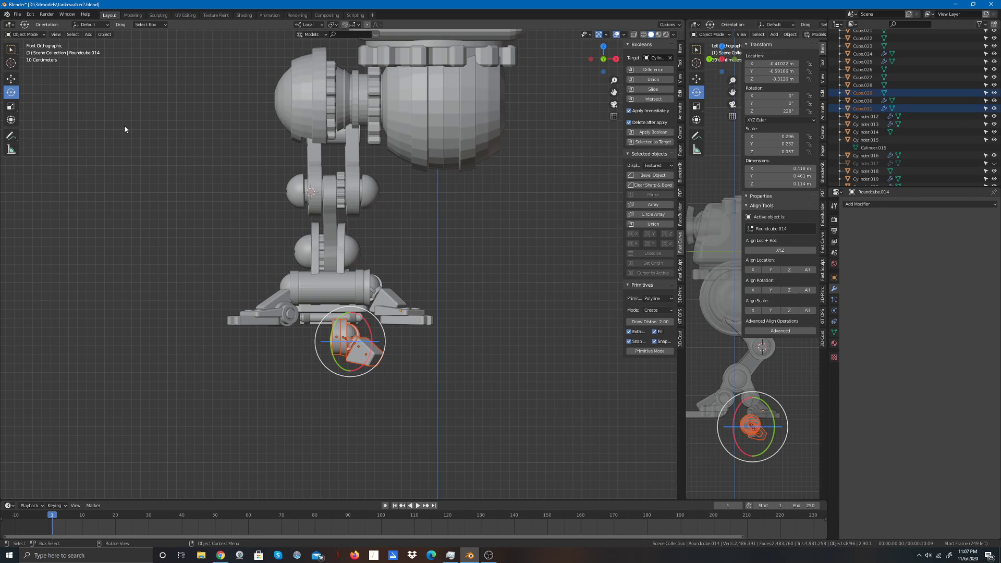
{"action": "left_click", "coordinate": [105, 35]}
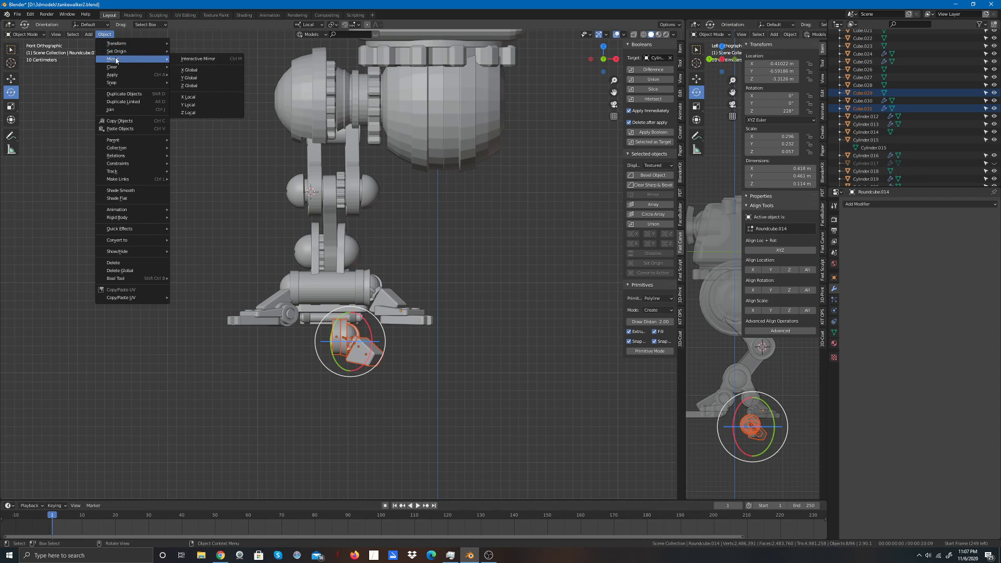
{"action": "left_click", "coordinate": [128, 115]}
{"action": "scroll", "coordinate": [499, 301], "scroll_direction": "up", "scroll_amount": 2}
{"action": "scroll", "coordinate": [531, 352], "scroll_direction": "down", "scroll_amount": 3}
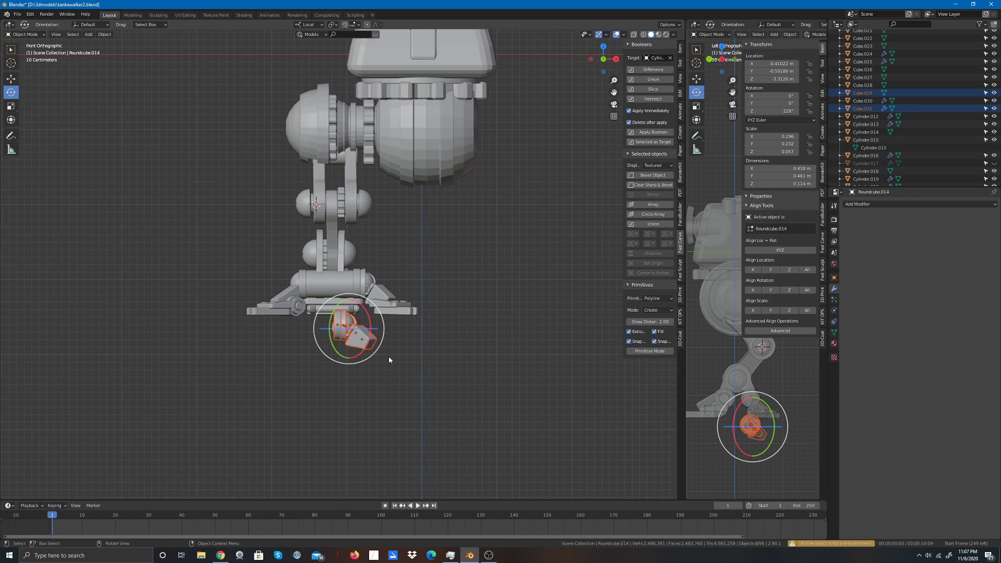
Step: Clear the Fast Carve Boolean target, select the duplicated joint's outer end ring, and set the ring next to it as target
{"action": "left_click", "coordinate": [670, 58]}
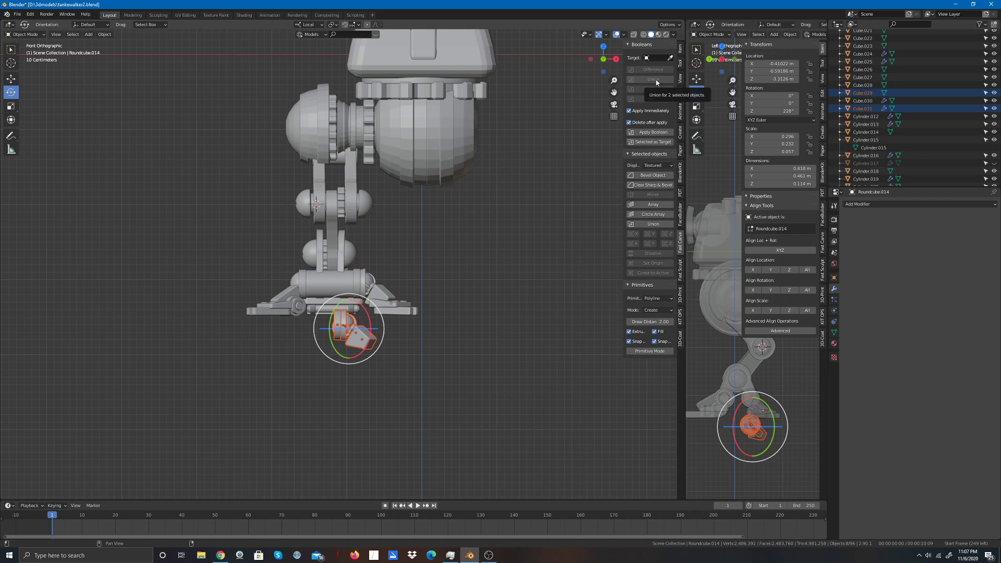
{"action": "left_click", "coordinate": [399, 333]}
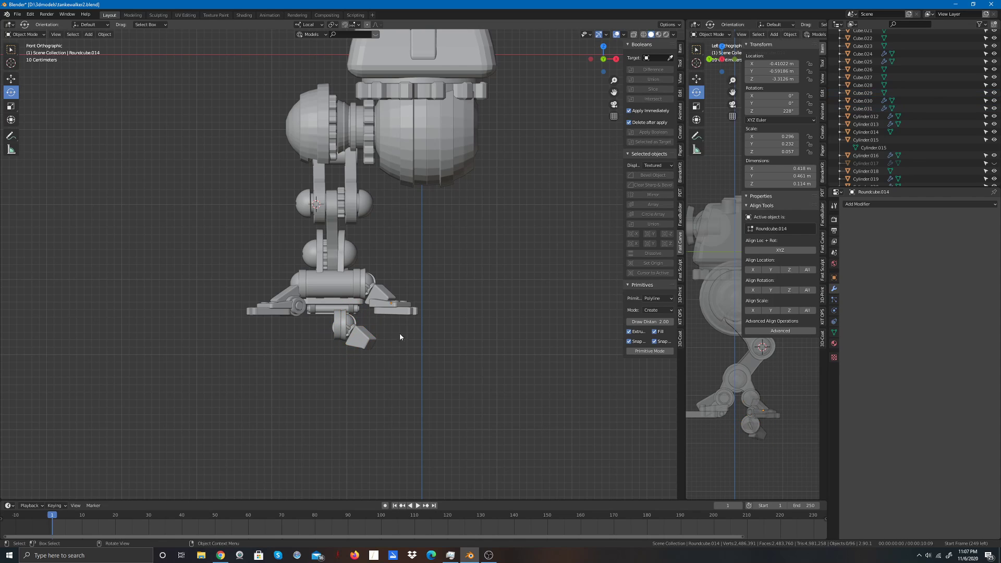
{"action": "left_click_drag", "start_coordinate": [389, 325], "coordinate": [319, 360]}
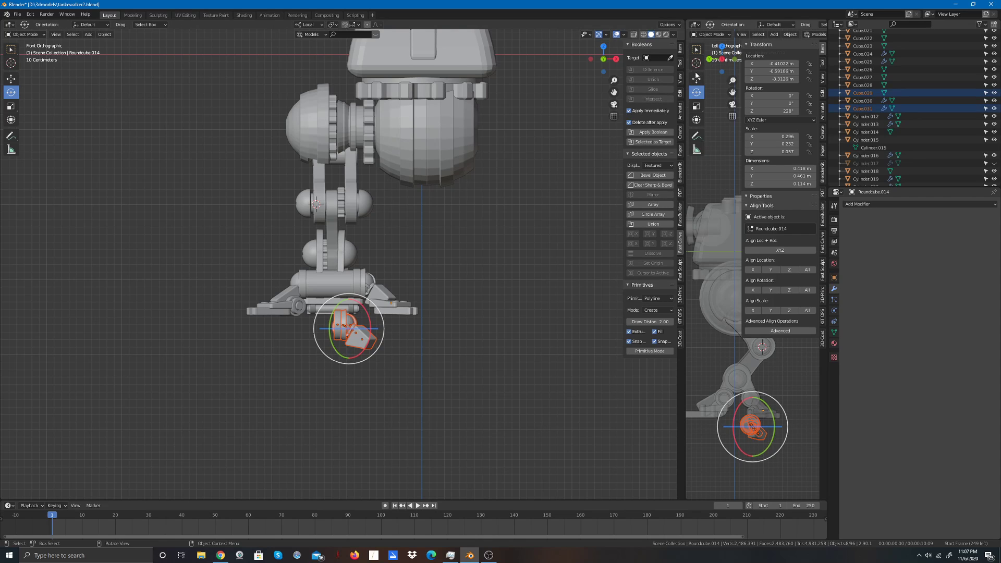
{"action": "scroll", "coordinate": [885, 156], "scroll_direction": "up", "scroll_amount": 1}
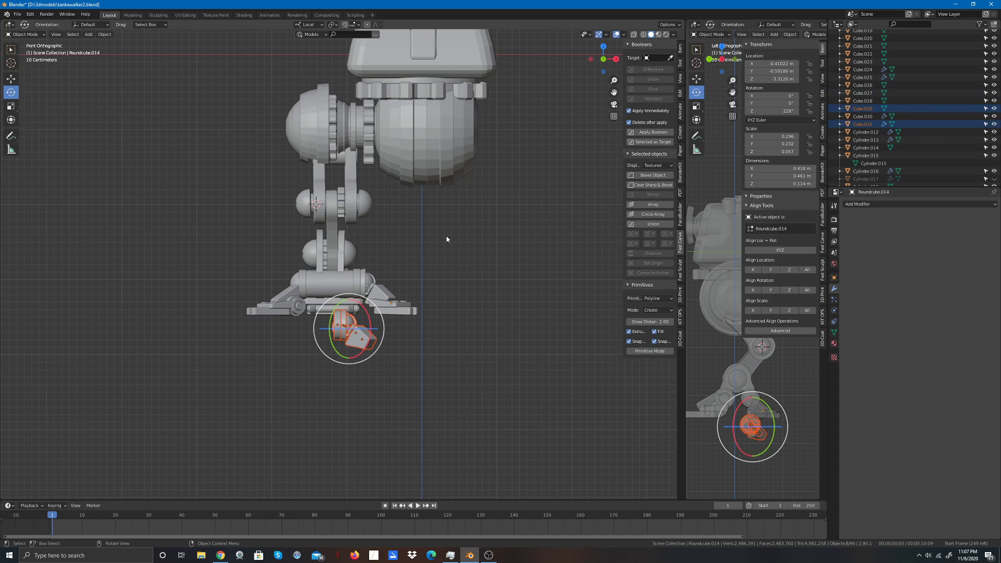
{"action": "left_click", "coordinate": [415, 366]}
{"action": "scroll", "coordinate": [356, 409], "scroll_direction": "up", "scroll_amount": 5}
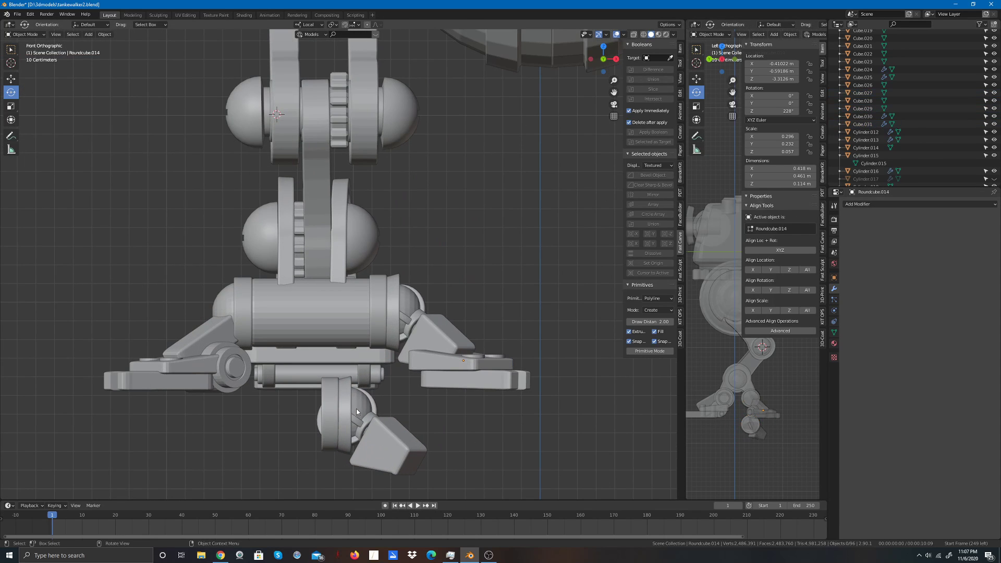
{"action": "left_click", "coordinate": [327, 432]}
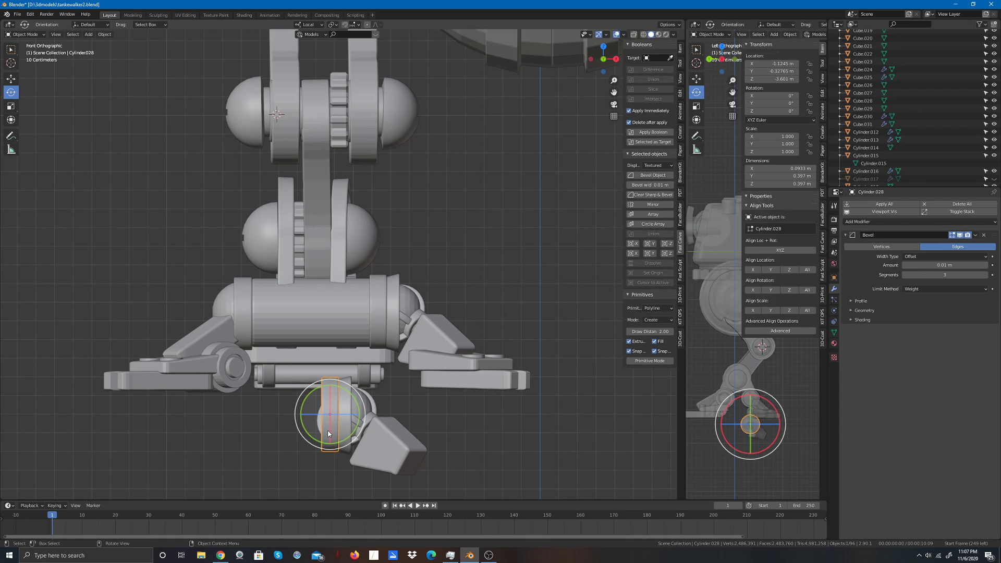
{"action": "left_click", "coordinate": [669, 58]}
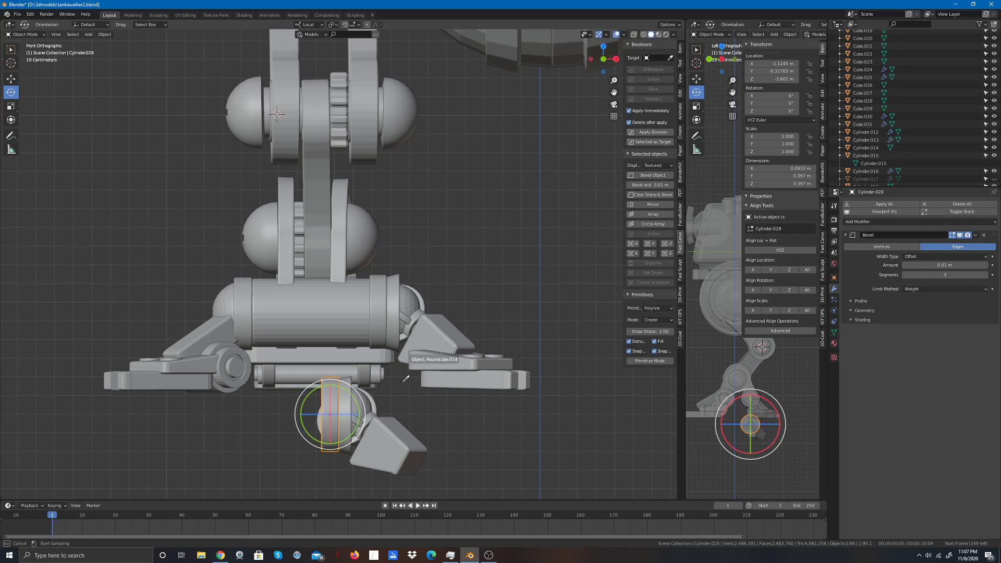
{"action": "left_click", "coordinate": [349, 446]}
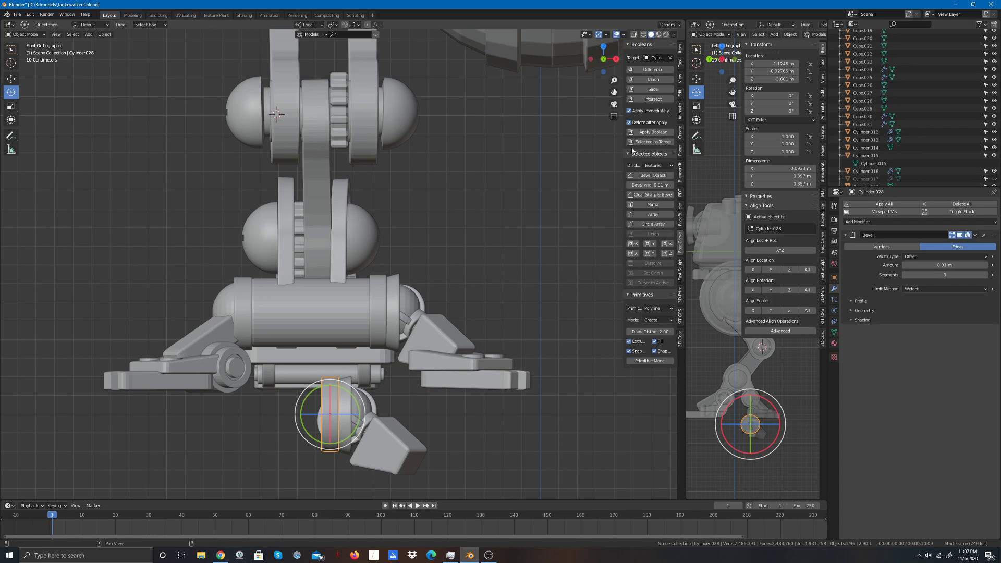
Step: Try a Boolean Union and a Boolean Slice on the duplicated joint's outer end ring, undoing each
{"action": "left_click", "coordinate": [664, 79]}
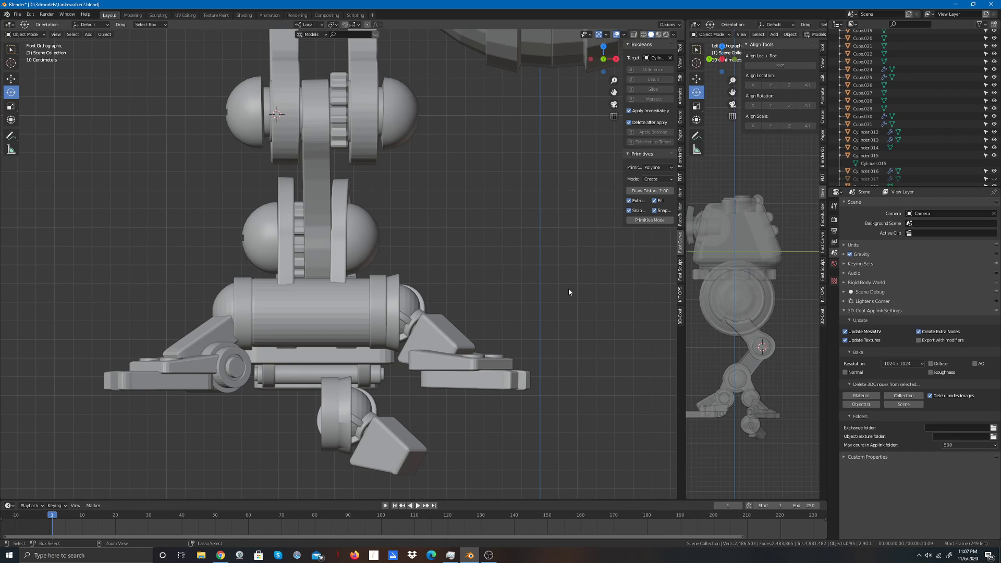
{"action": "key", "text": "ctrl+z"}
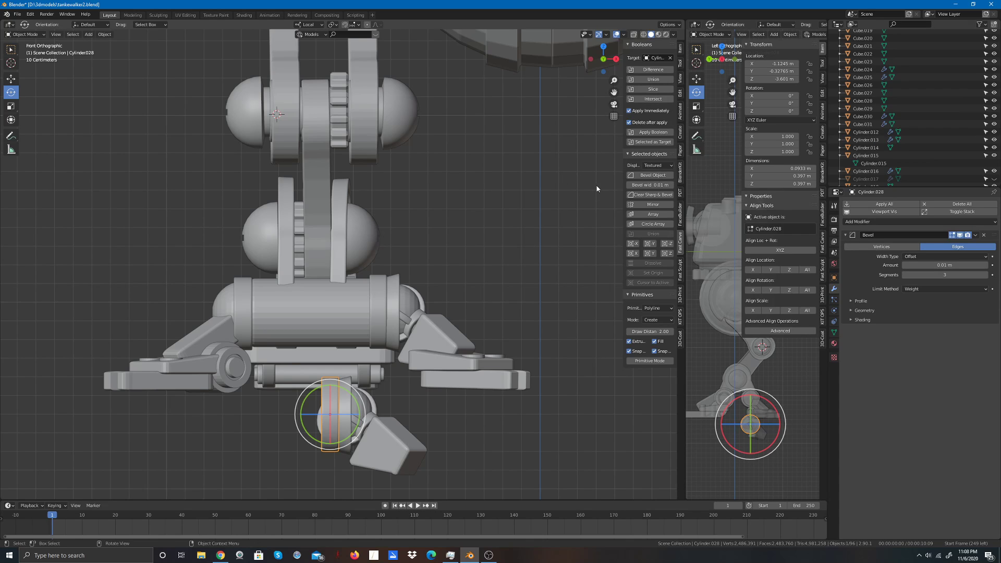
{"action": "scroll", "coordinate": [577, 219], "scroll_direction": "up", "scroll_amount": 1}
{"action": "scroll", "coordinate": [557, 238], "scroll_direction": "down", "scroll_amount": 3}
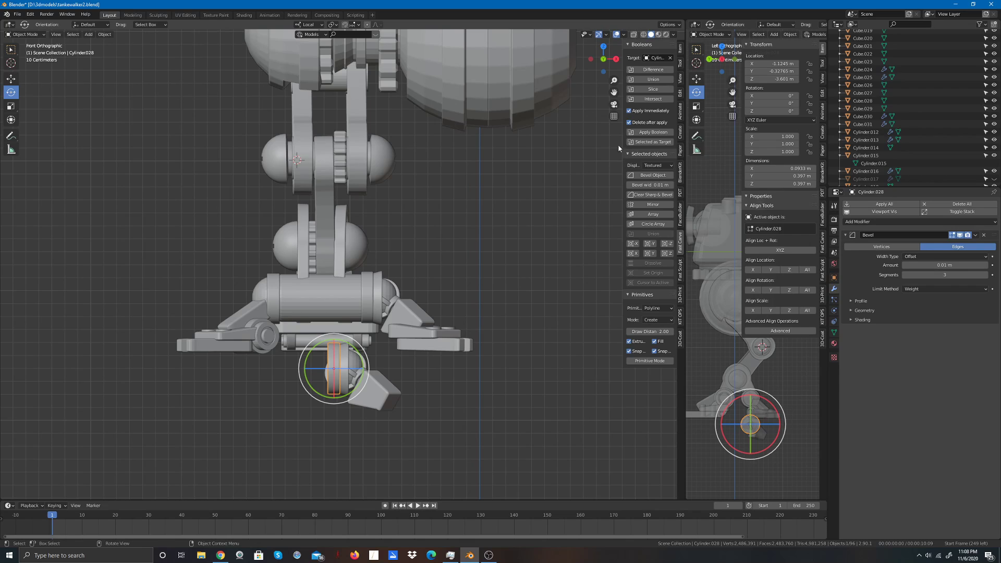
{"action": "left_click", "coordinate": [659, 90]}
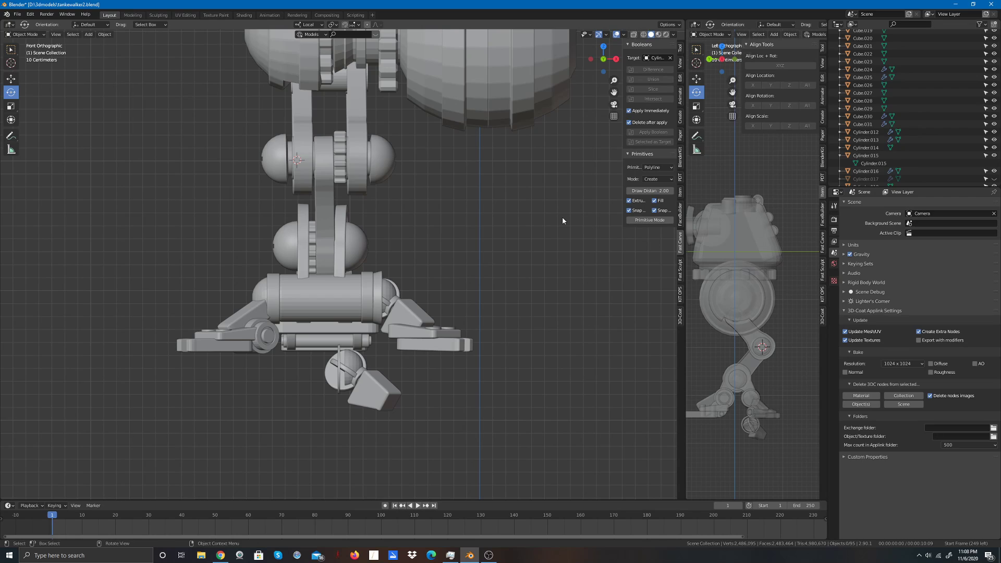
{"action": "key", "text": "ctrl+z"}
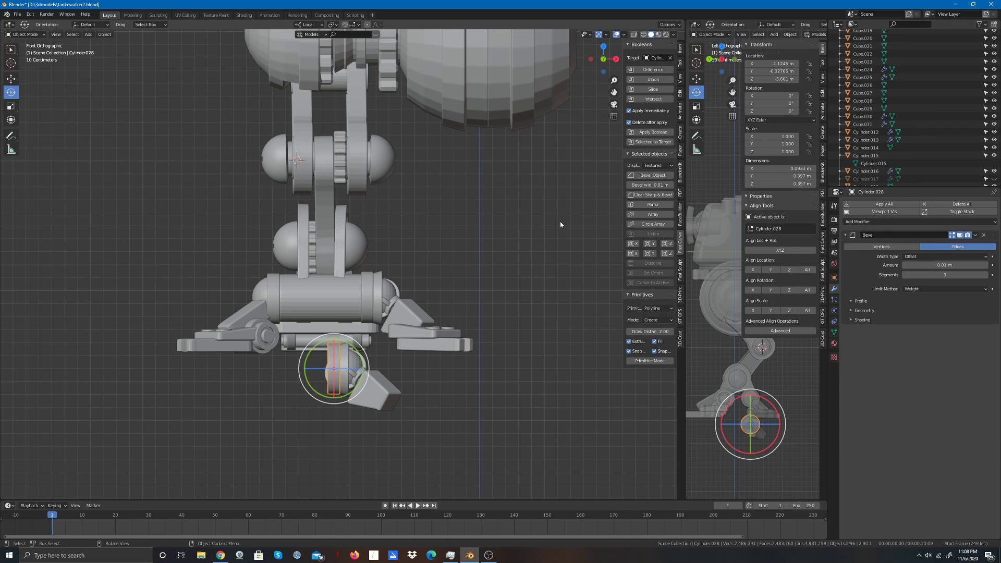
Step: Join the duplicated joint's outer end ring with the ring next to it, keeping Cylinder.027 active, and deselect
{"action": "left_click", "coordinate": [552, 235]}
{"action": "left_click", "coordinate": [345, 367]}
{"action": "left_click", "coordinate": [346, 365], "text": "shift"}
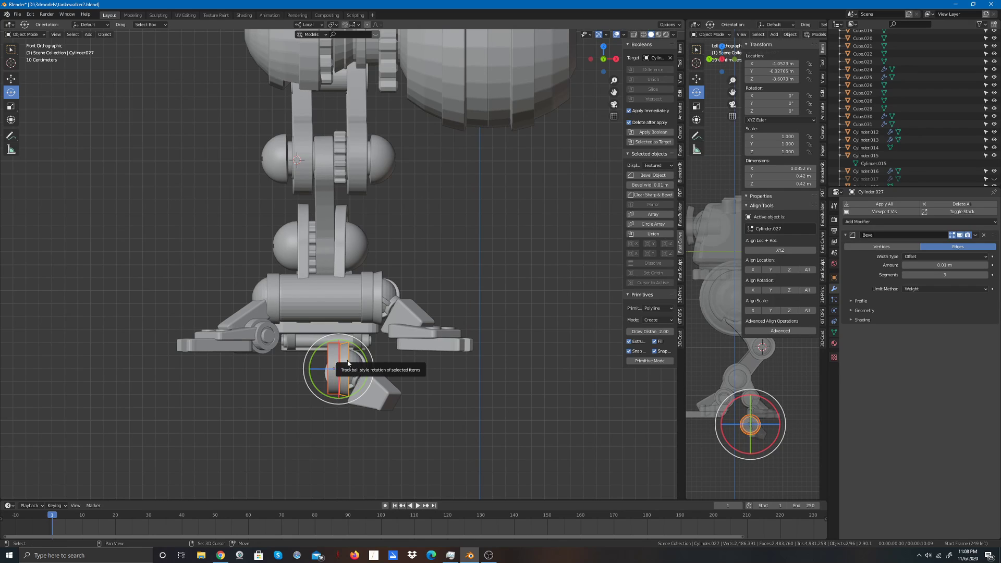
{"action": "left_click", "coordinate": [104, 34]}
{"action": "mouse_move", "coordinate": [123, 83]}
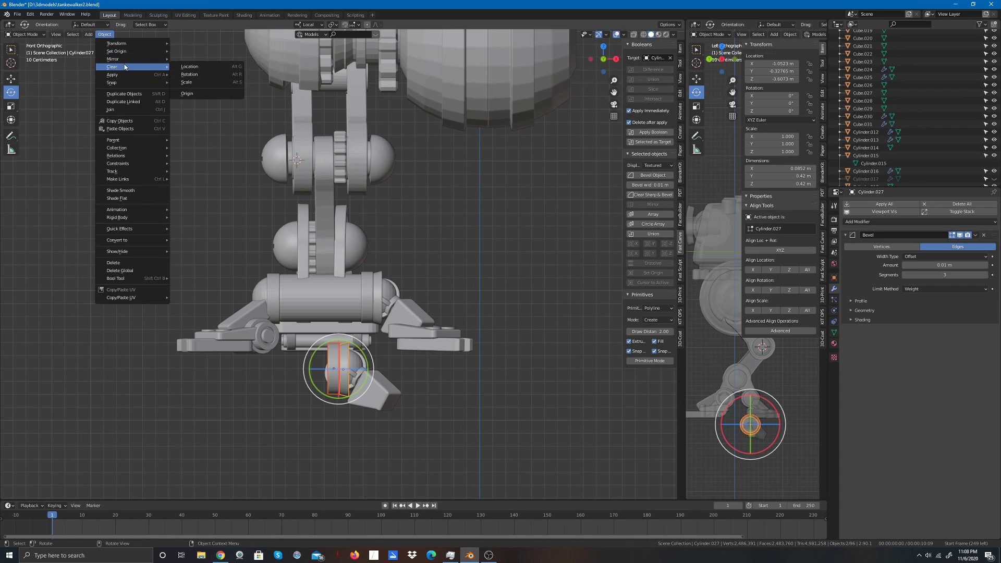
{"action": "left_click", "coordinate": [128, 110]}
{"action": "left_click", "coordinate": [458, 205]}
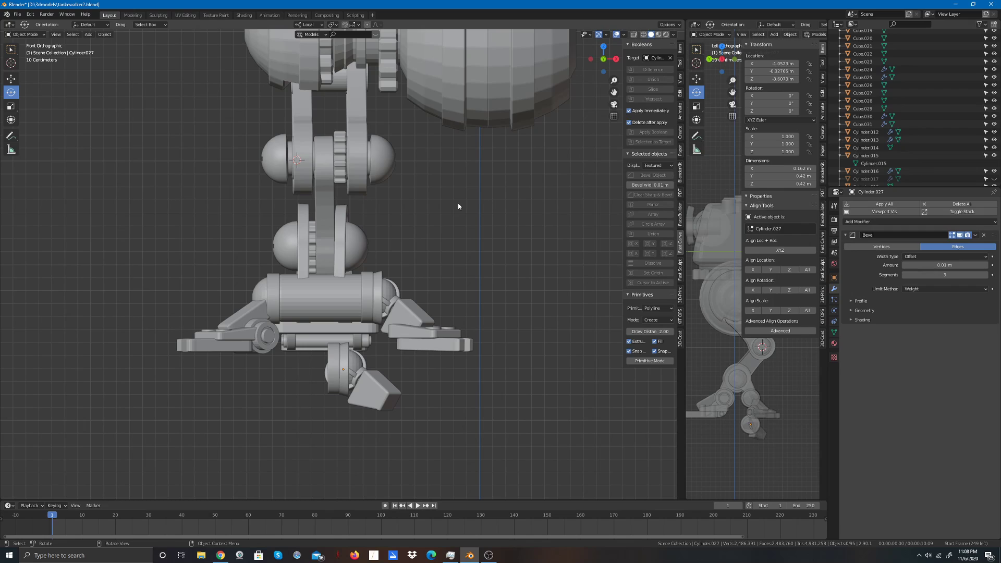
Step: Join the inner band Cylinder.026 into the joint's half sphere Sphere.010 and deselect
{"action": "left_click", "coordinate": [354, 377]}
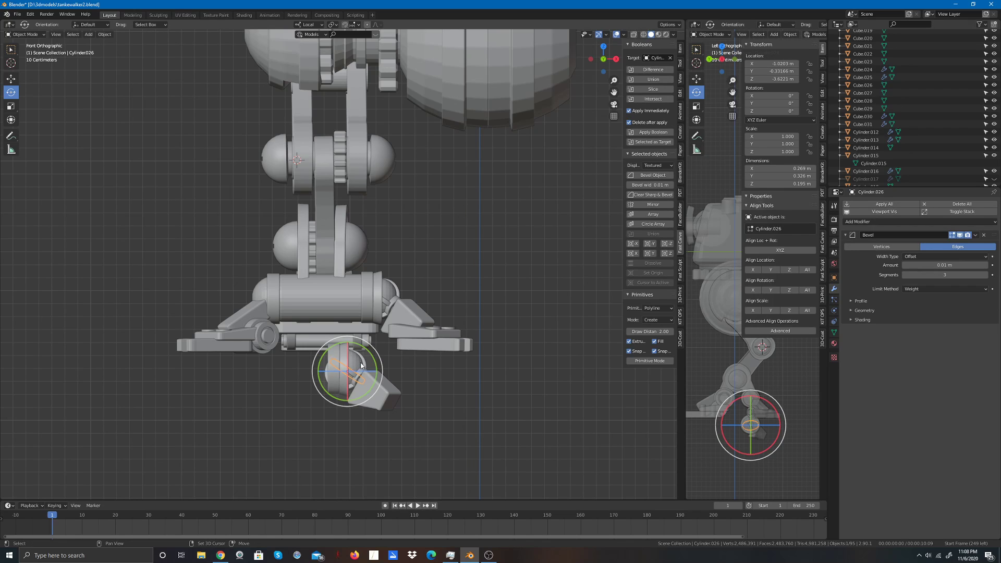
{"action": "left_click", "coordinate": [354, 377], "text": "shift"}
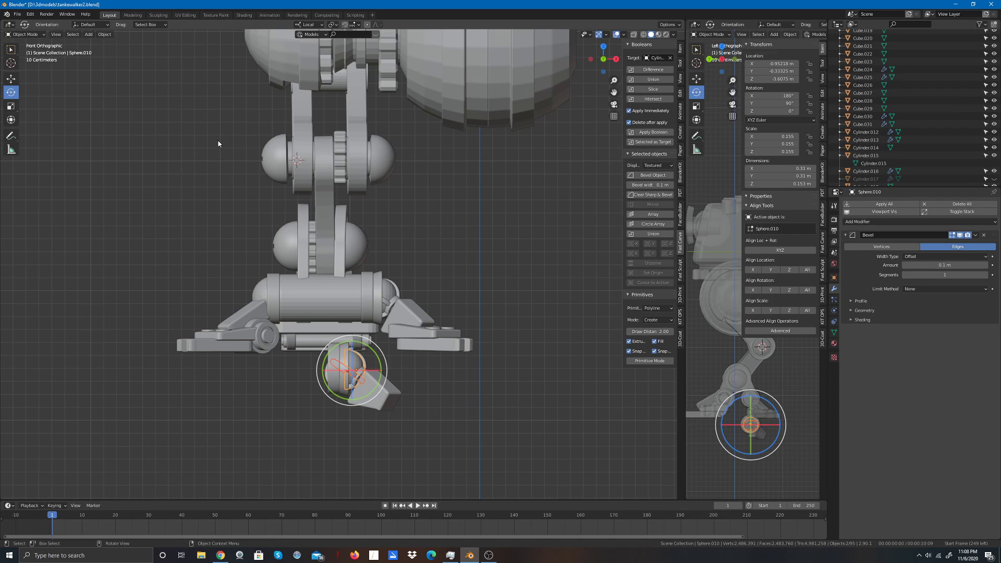
{"action": "left_click", "coordinate": [104, 34]}
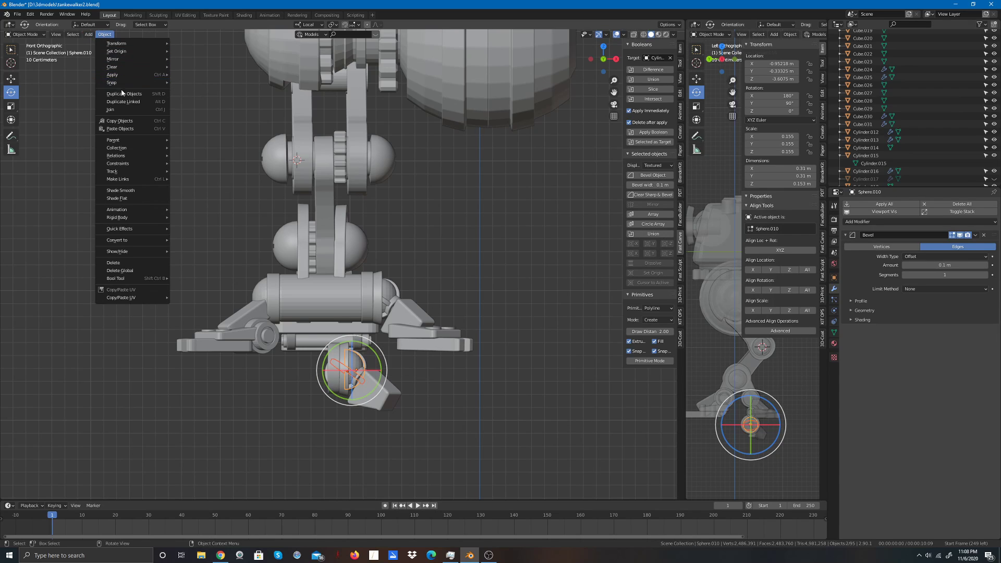
{"action": "left_click", "coordinate": [125, 115]}
{"action": "left_click", "coordinate": [145, 180]}
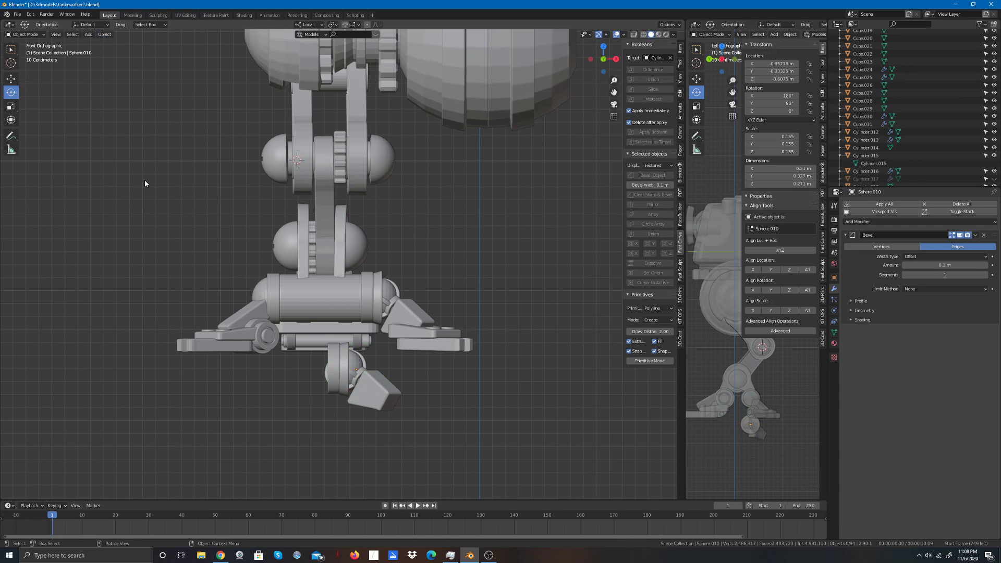
Step: Join the remaining curved band Cylinder.029 into the half sphere Sphere.010 and deselect
{"action": "scroll", "coordinate": [362, 383], "scroll_direction": "up", "scroll_amount": 1}
{"action": "left_click", "coordinate": [368, 384]}
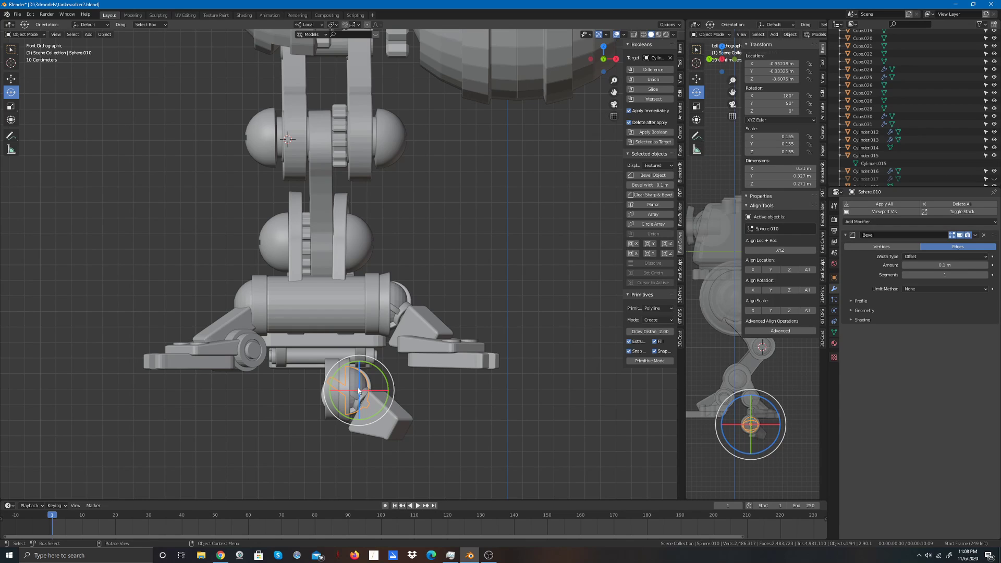
{"action": "left_click", "coordinate": [368, 386]}
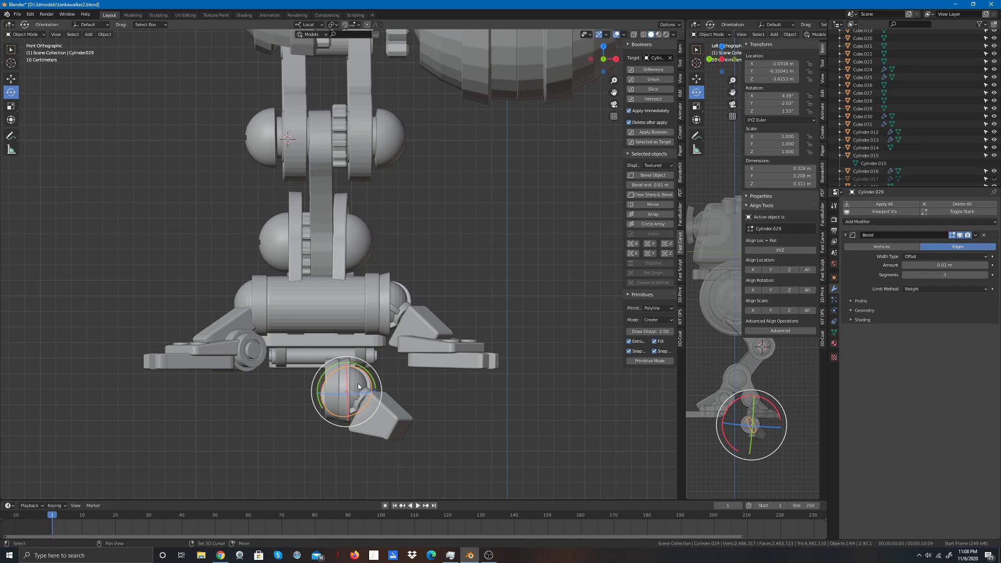
{"action": "left_click", "coordinate": [358, 386], "text": "shift"}
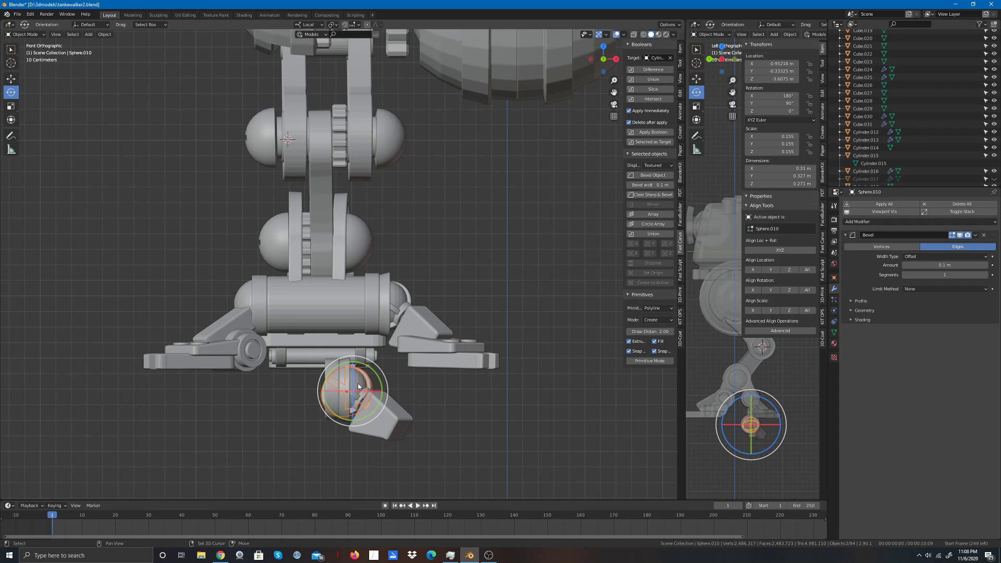
{"action": "left_click", "coordinate": [104, 34]}
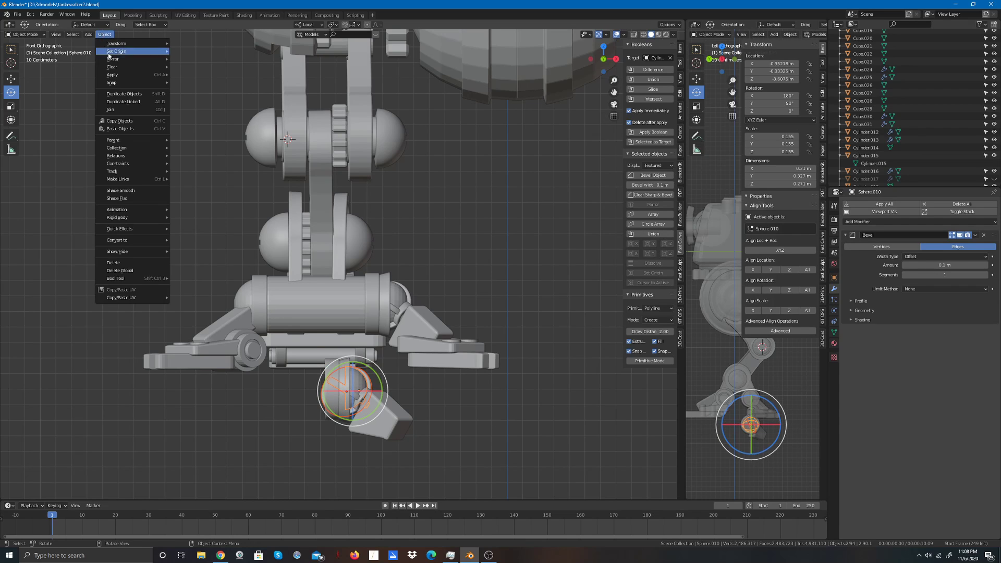
{"action": "left_click", "coordinate": [110, 109]}
{"action": "left_click", "coordinate": [515, 190]}
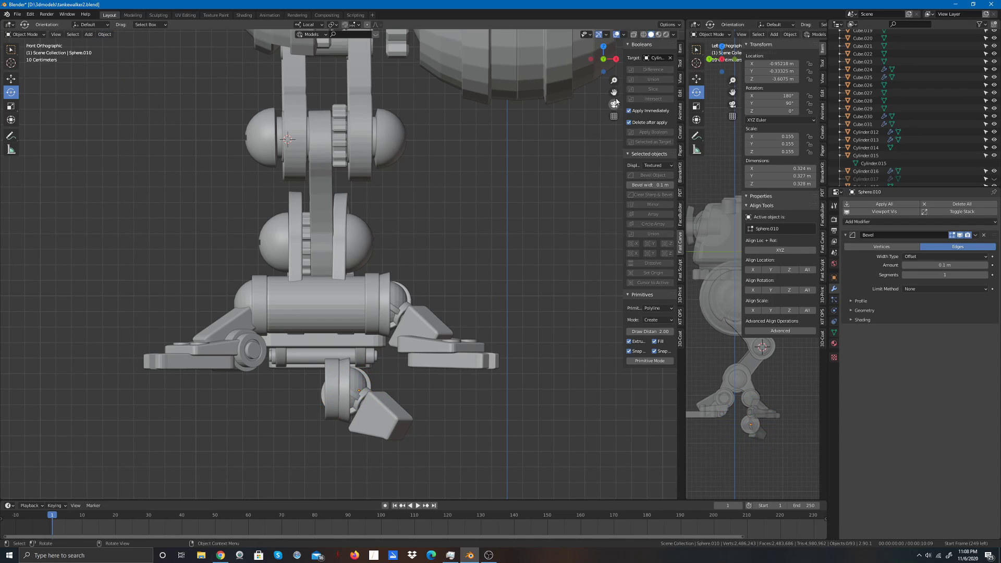
Step: Join the combined half sphere into the joint's ring body, with Cylinder.027 as the active object
{"action": "left_click_drag", "start_coordinate": [606, 60], "coordinate": [535, 183]}
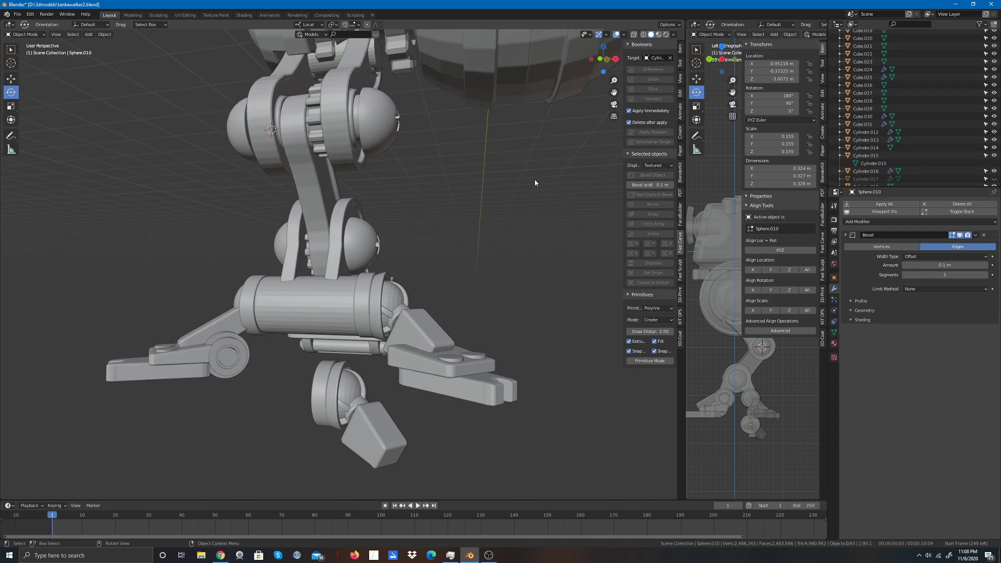
{"action": "left_click", "coordinate": [355, 380]}
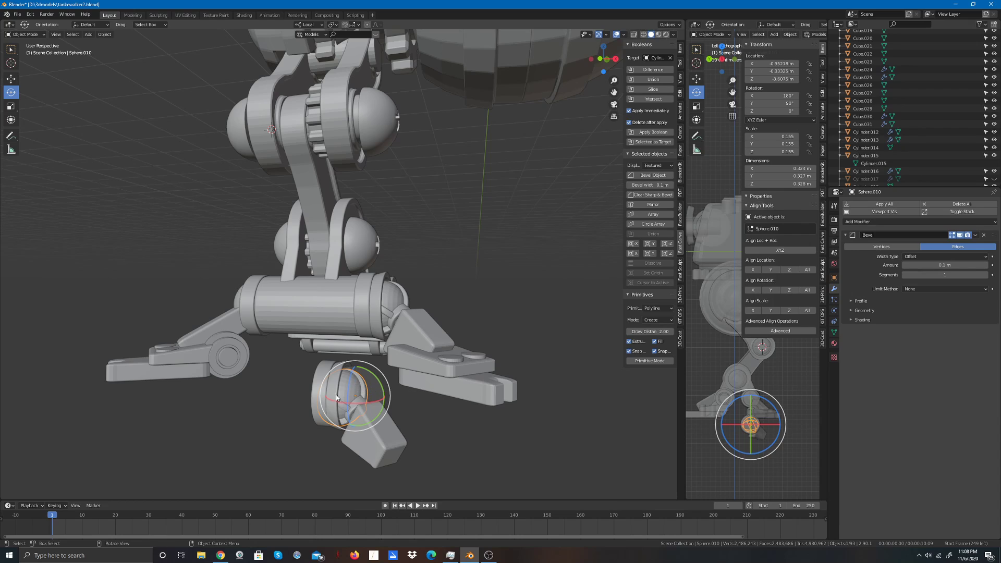
{"action": "left_click", "coordinate": [318, 374], "text": "shift"}
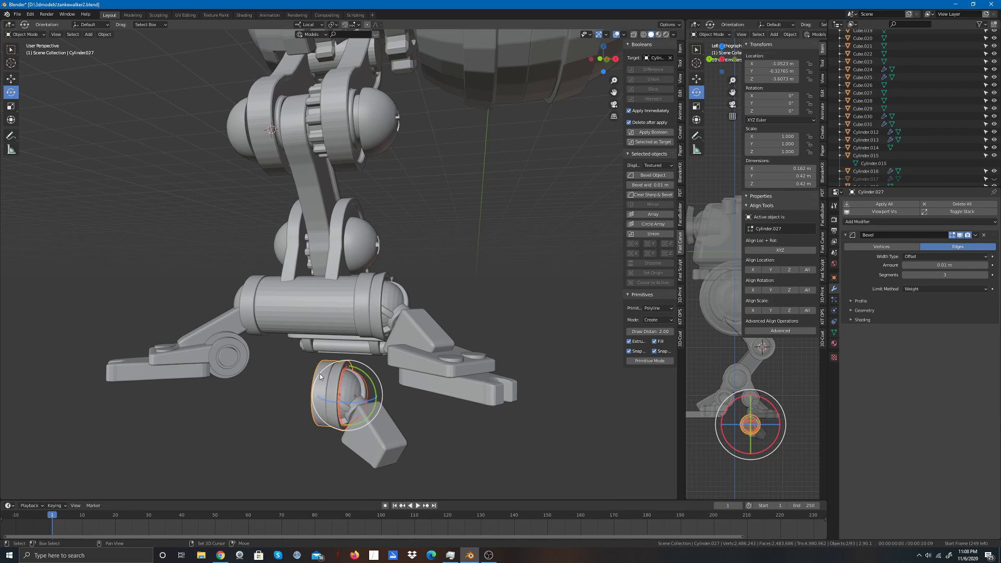
{"action": "left_click", "coordinate": [104, 34]}
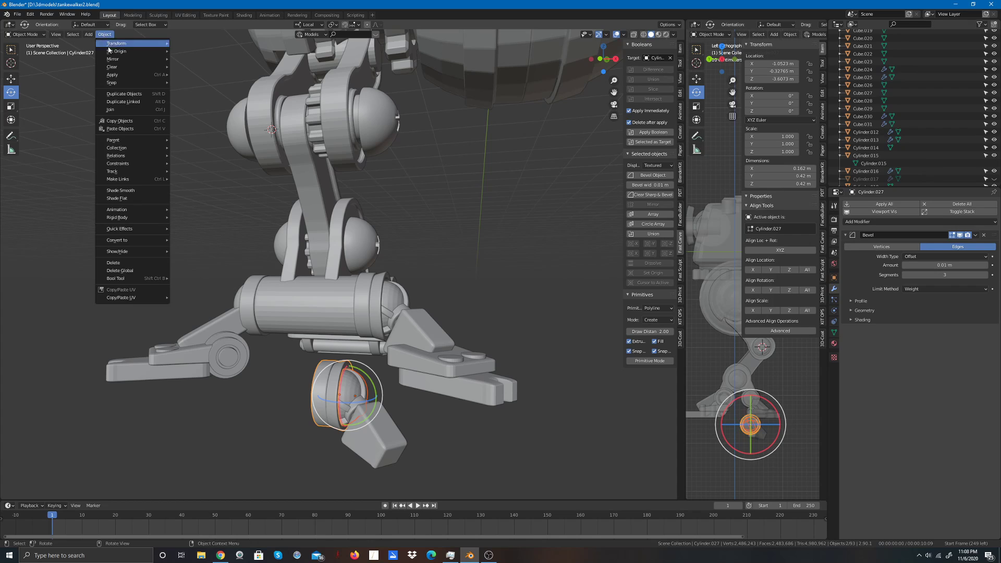
{"action": "left_click", "coordinate": [124, 111]}
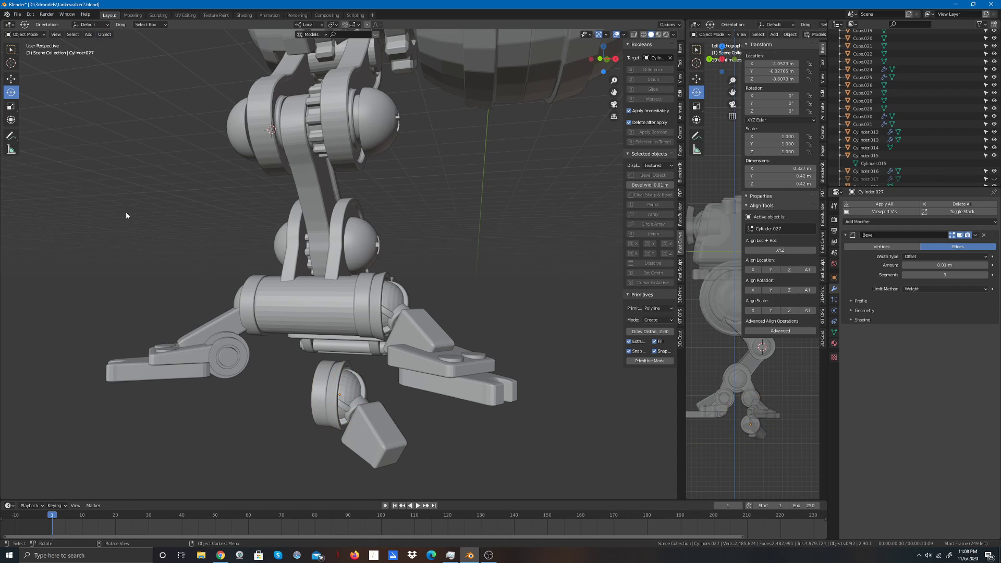
Step: Join the small connector piece Cube.031 on the ball into the joint body Cylinder.027 and deselect
{"action": "left_click", "coordinate": [359, 400]}
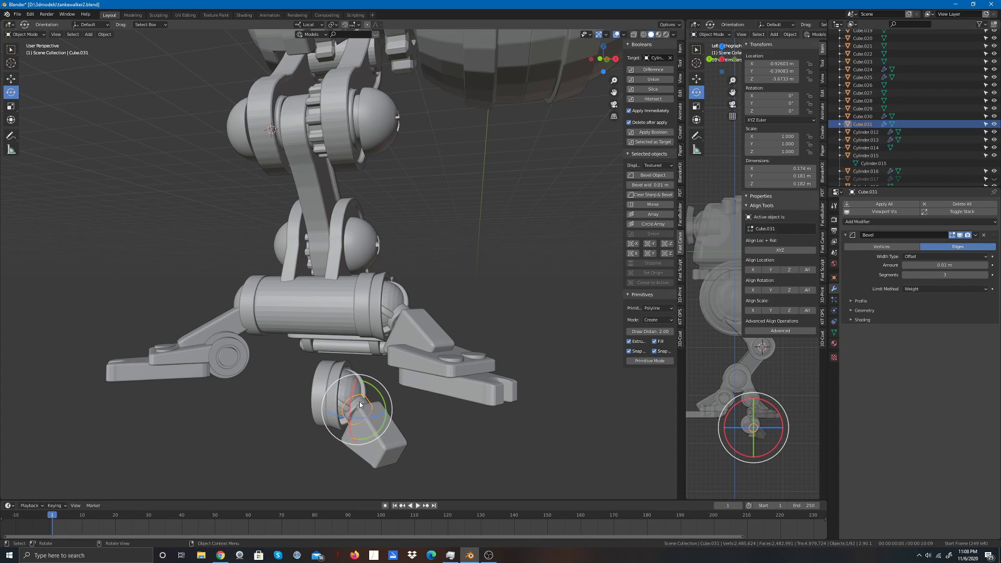
{"action": "left_click", "coordinate": [350, 370], "text": "shift"}
{"action": "left_click", "coordinate": [105, 34]}
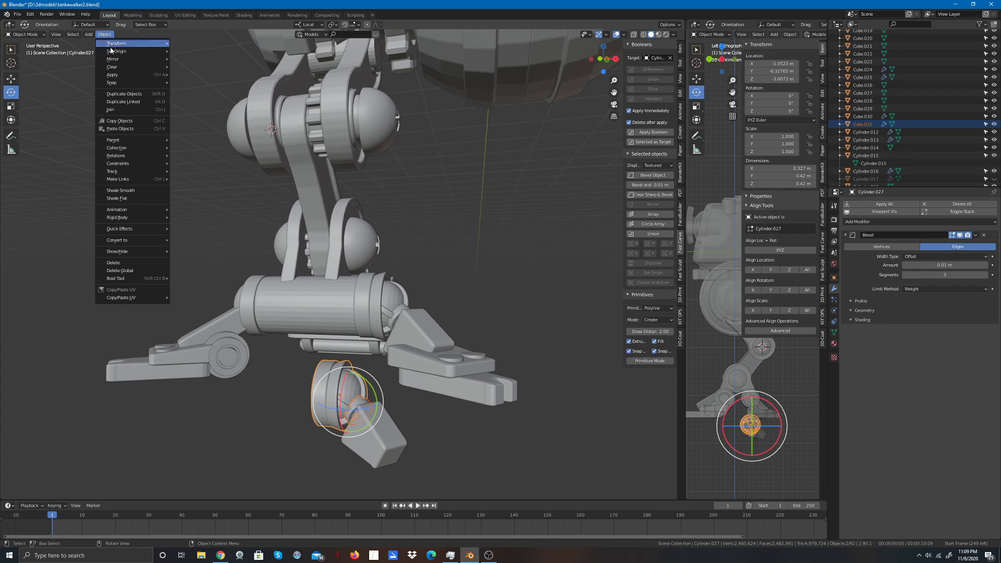
{"action": "left_click", "coordinate": [123, 110]}
{"action": "left_click", "coordinate": [265, 441]}
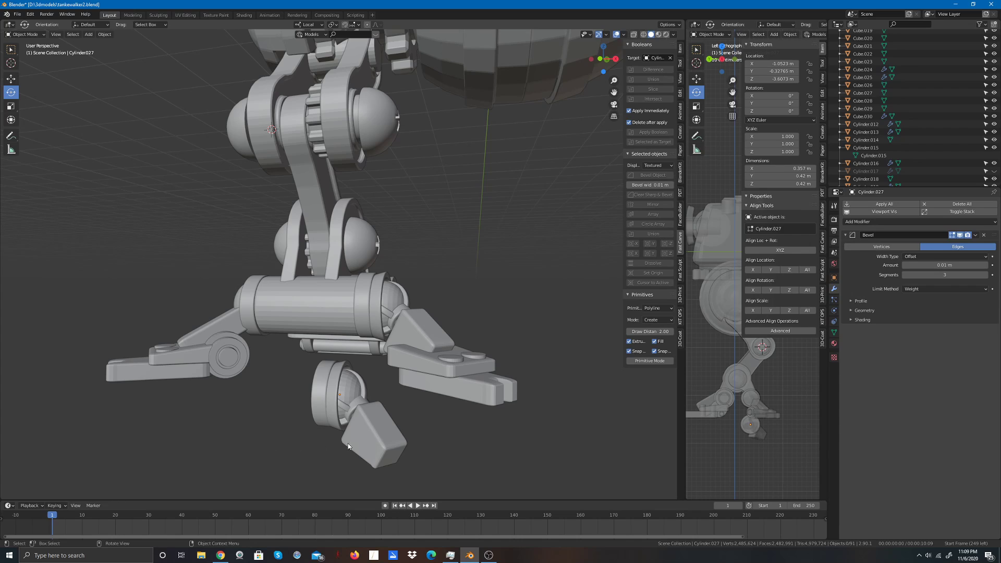
Step: Examine the gap between the joint and the bracket block from another side to identify the connecting part
{"action": "left_click", "coordinate": [353, 417]}
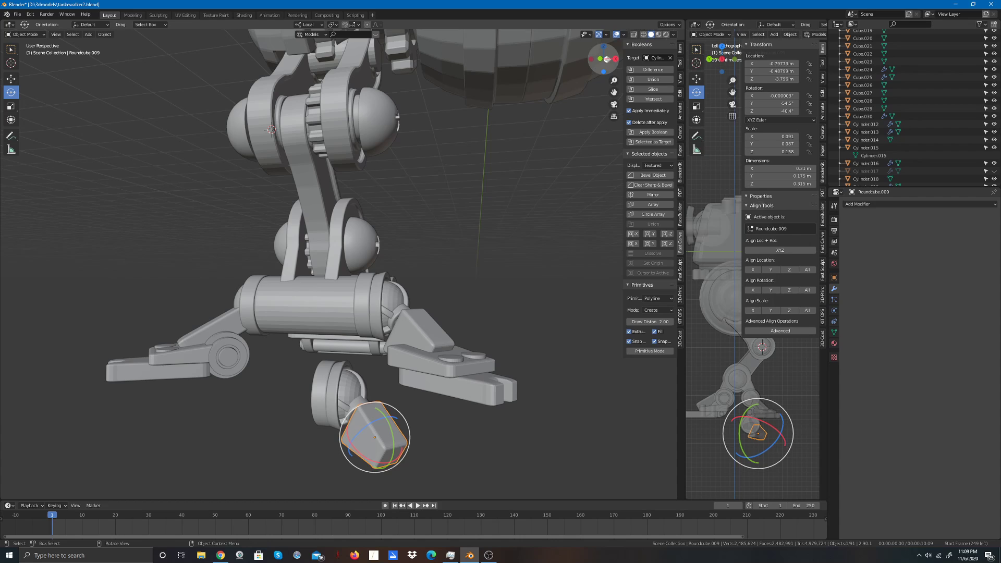
{"action": "left_click_drag", "start_coordinate": [607, 59], "coordinate": [564, 146]}
{"action": "key", "text": "alt+a"}
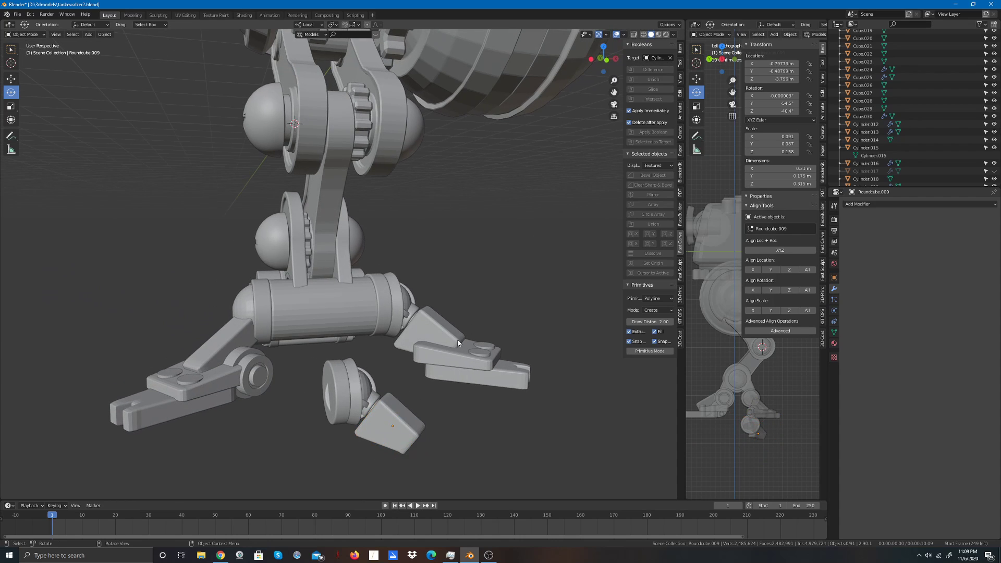
{"action": "left_click", "coordinate": [373, 406]}
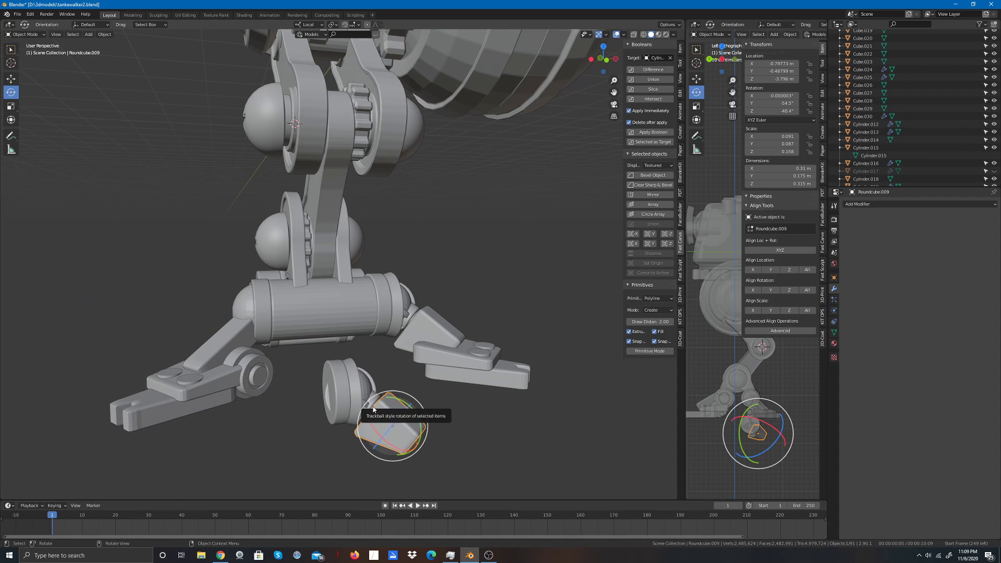
{"action": "left_click", "coordinate": [373, 407]}
{"action": "left_click", "coordinate": [374, 406]}
{"action": "left_click", "coordinate": [375, 405]}
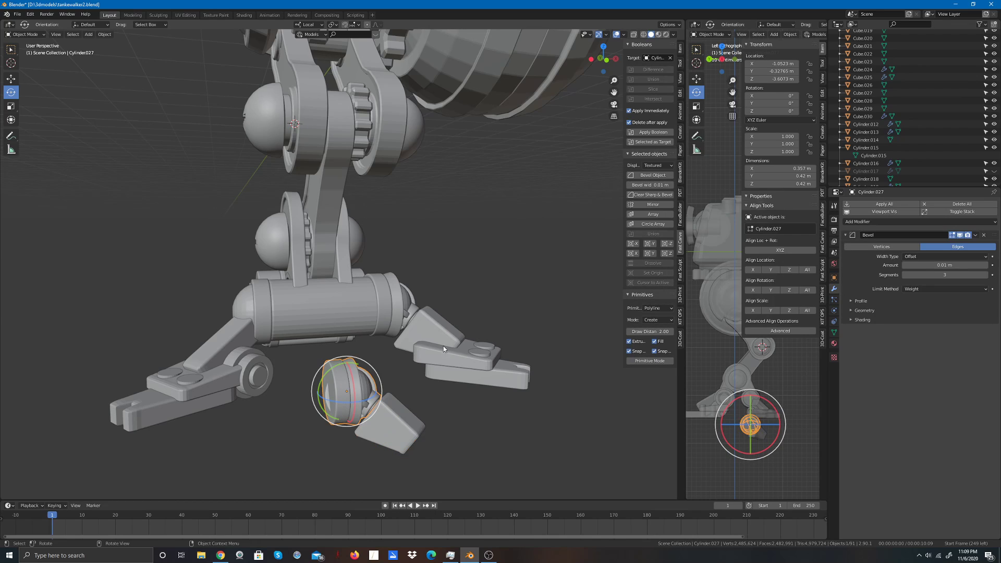
Step: Move the bracket block Roundcube.009 slightly away from the duplicated joint
{"action": "left_click", "coordinate": [523, 233]}
{"action": "left_click", "coordinate": [397, 424]}
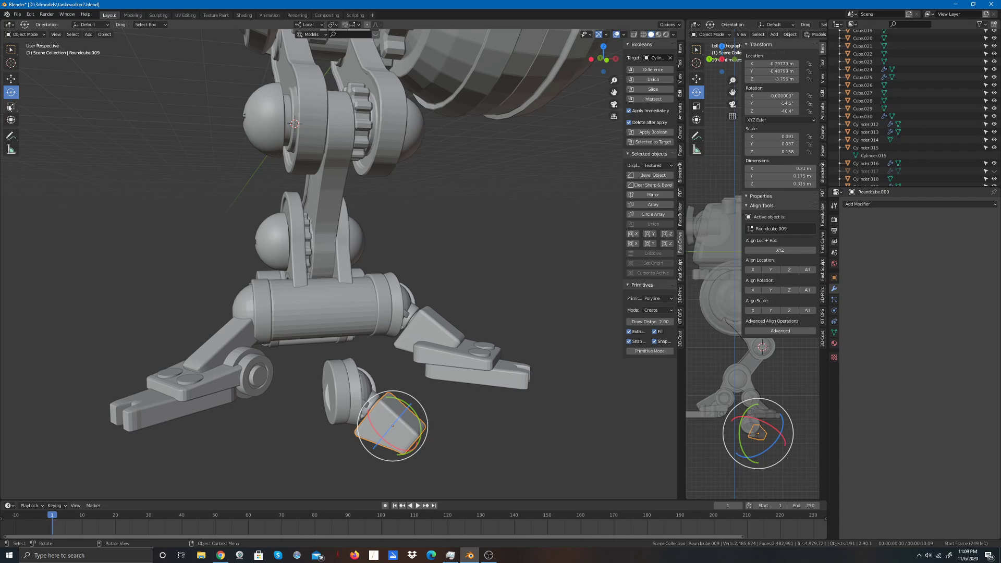
{"action": "left_click", "coordinate": [11, 78]}
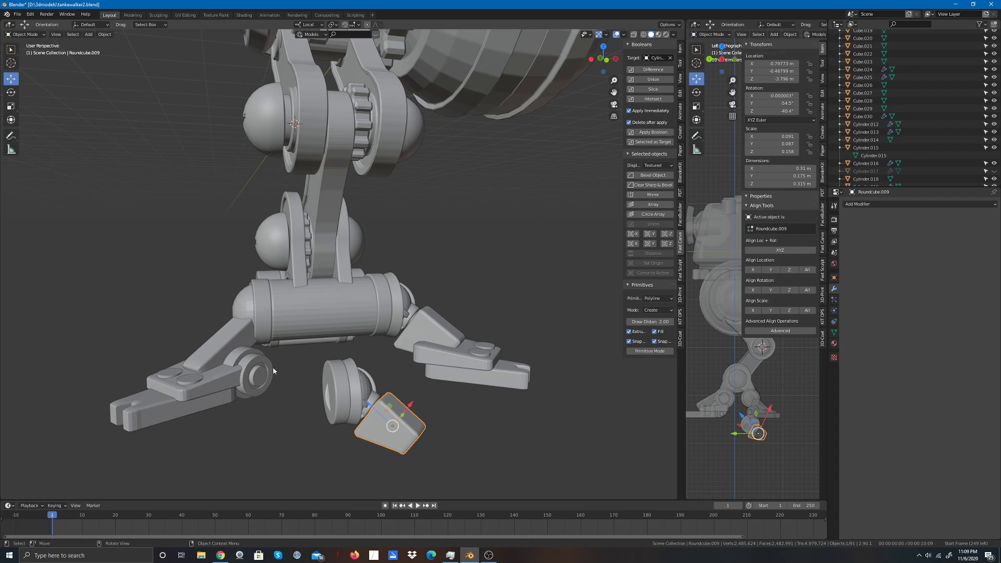
{"action": "left_click_drag", "start_coordinate": [365, 407], "coordinate": [373, 410]}
Step: Join the connecting piece Cube.029 between the ball and the bracket into the joint body Cylinder.027 and deselect
{"action": "left_click", "coordinate": [374, 410]}
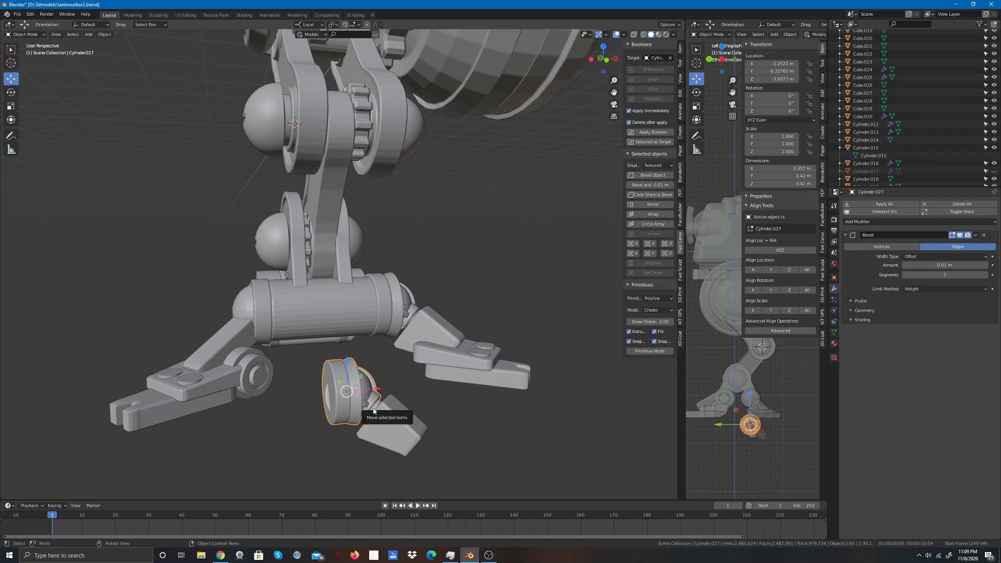
{"action": "left_click", "coordinate": [464, 416]}
{"action": "left_click", "coordinate": [377, 405]}
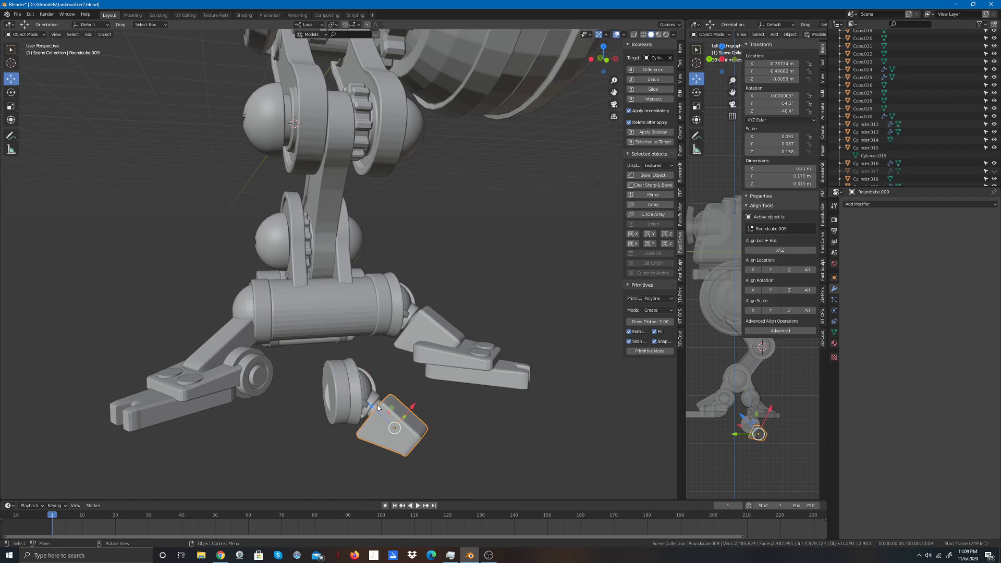
{"action": "left_click", "coordinate": [378, 408]}
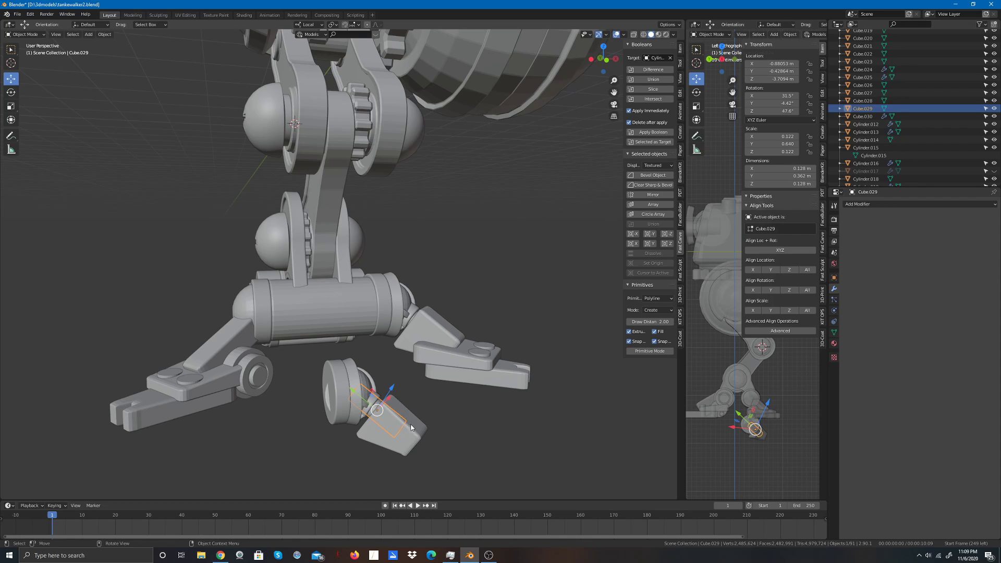
{"action": "left_click", "coordinate": [348, 381], "text": "shift"}
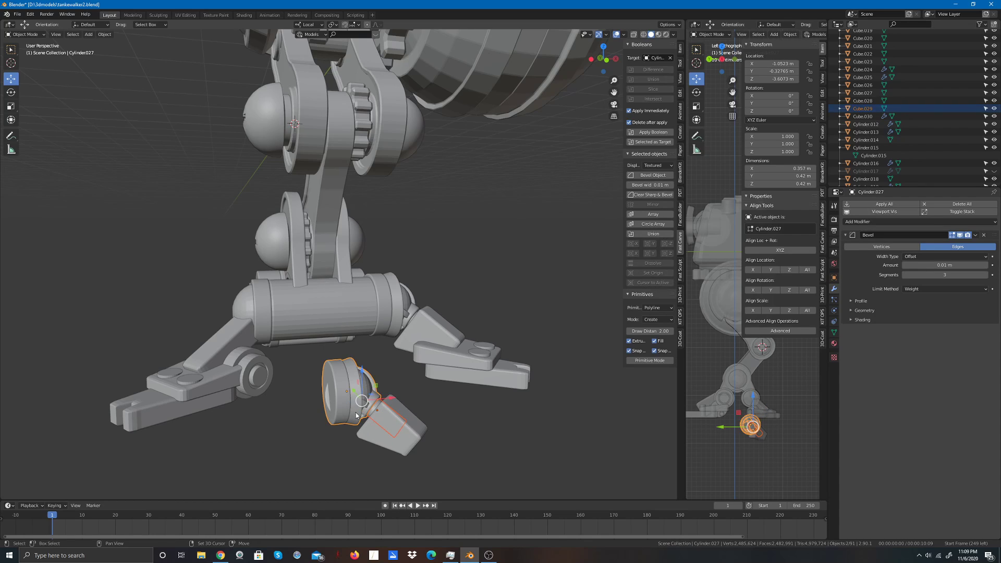
{"action": "left_click", "coordinate": [104, 34]}
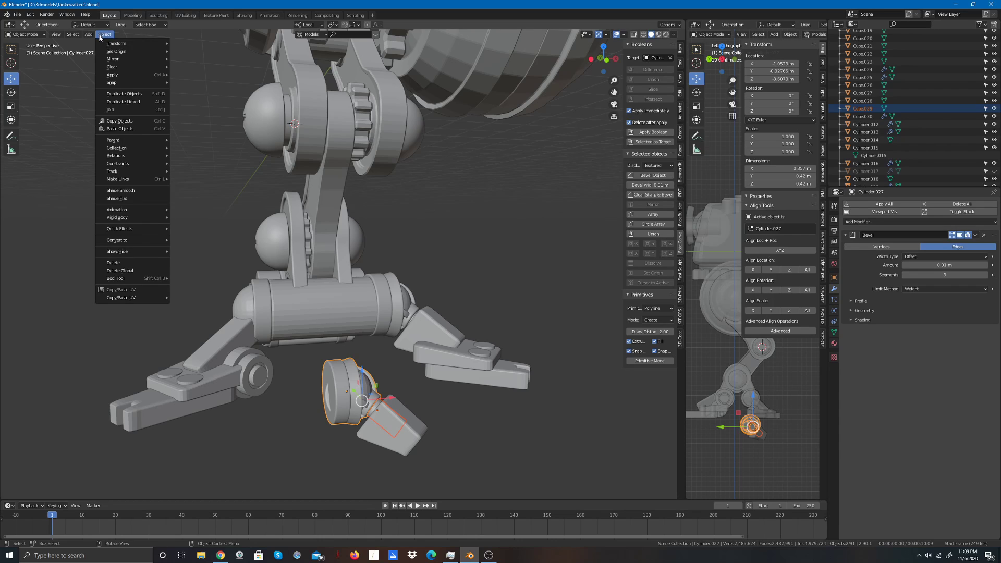
{"action": "left_click", "coordinate": [111, 109]}
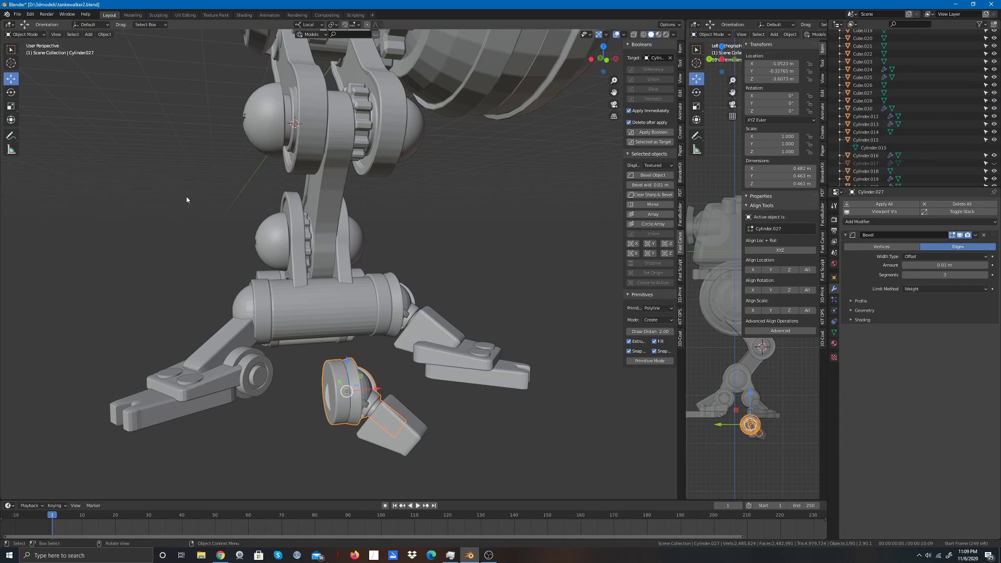
{"action": "left_click", "coordinate": [452, 452]}
Step: Nudge the bracket block Roundcube.009 along its local Z axis slightly closer to the joint's connector and deselect
{"action": "left_click", "coordinate": [386, 436]}
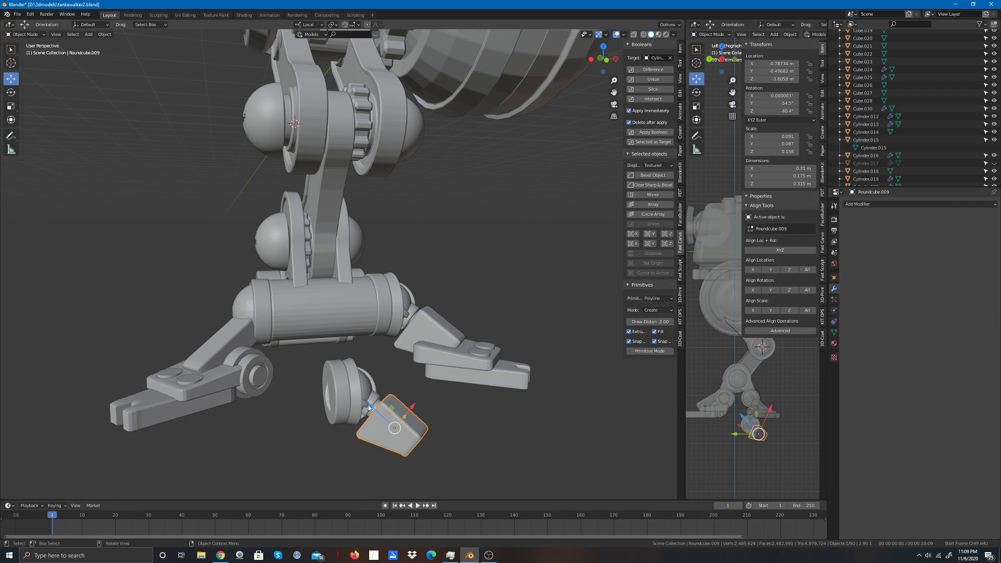
{"action": "left_click_drag", "start_coordinate": [368, 407], "coordinate": [370, 408]}
{"action": "left_click", "coordinate": [437, 425]}
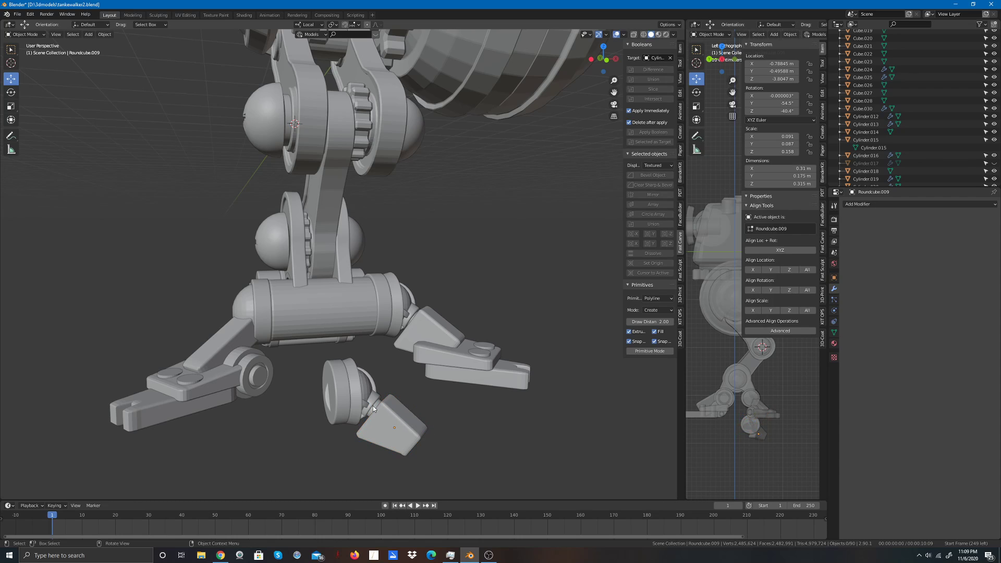
{"action": "left_click", "coordinate": [383, 418]}
{"action": "left_click_drag", "start_coordinate": [371, 409], "coordinate": [368, 406]}
{"action": "left_click", "coordinate": [478, 444]}
Step: Join the joint body Cylinder.027 into the bracket block Roundcube.009, with the block as the active object, and inspect the combined shape
{"action": "left_click", "coordinate": [359, 405]}
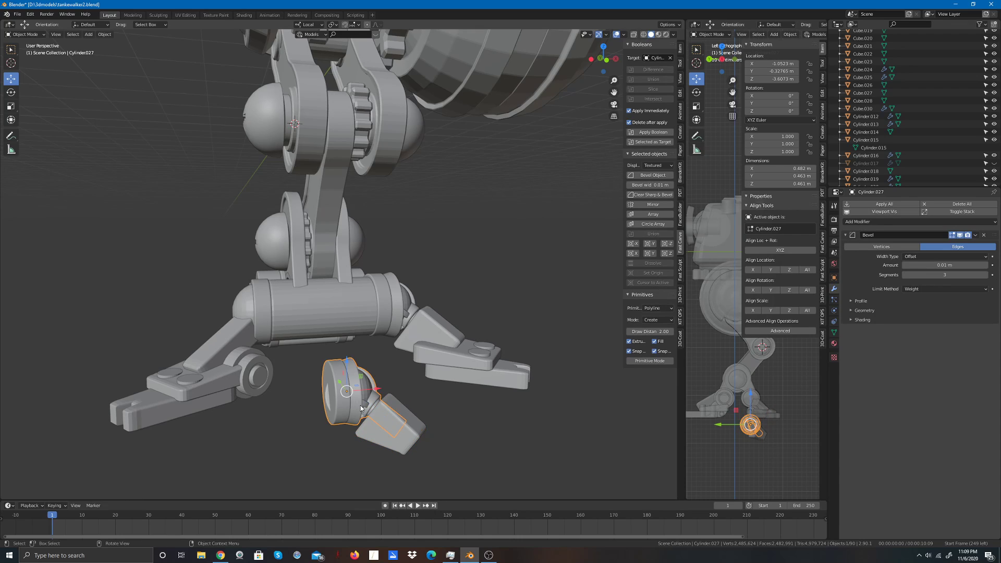
{"action": "left_click", "coordinate": [406, 447], "text": "shift"}
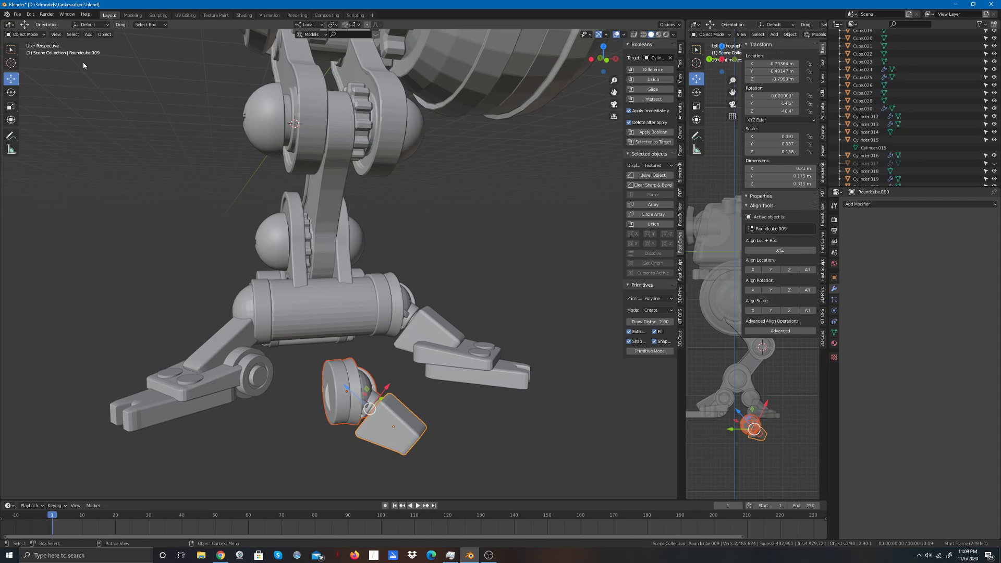
{"action": "left_click", "coordinate": [89, 37]}
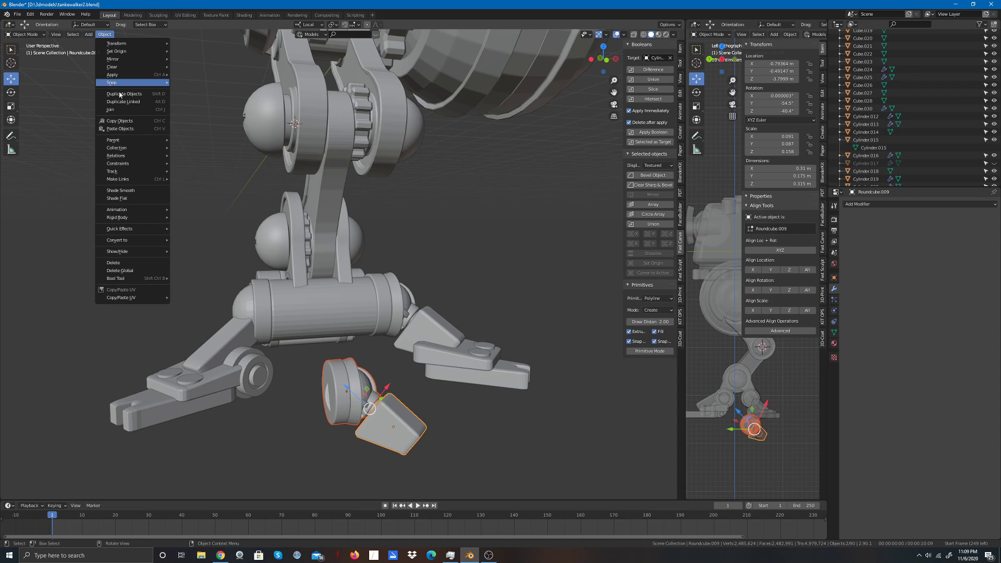
{"action": "left_click", "coordinate": [114, 108]}
{"action": "scroll", "coordinate": [427, 466], "scroll_direction": "up", "scroll_amount": 2}
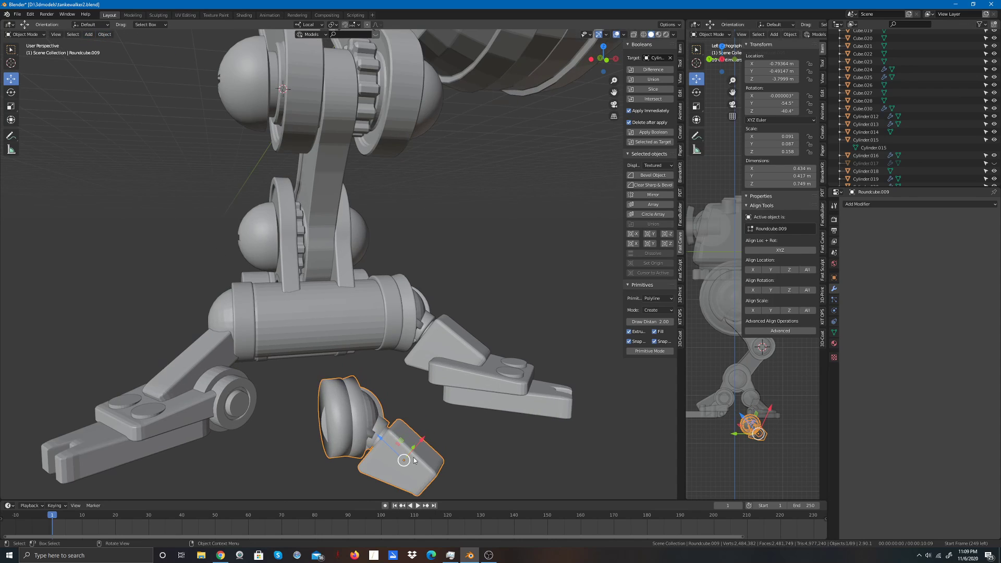
{"action": "left_click", "coordinate": [475, 459]}
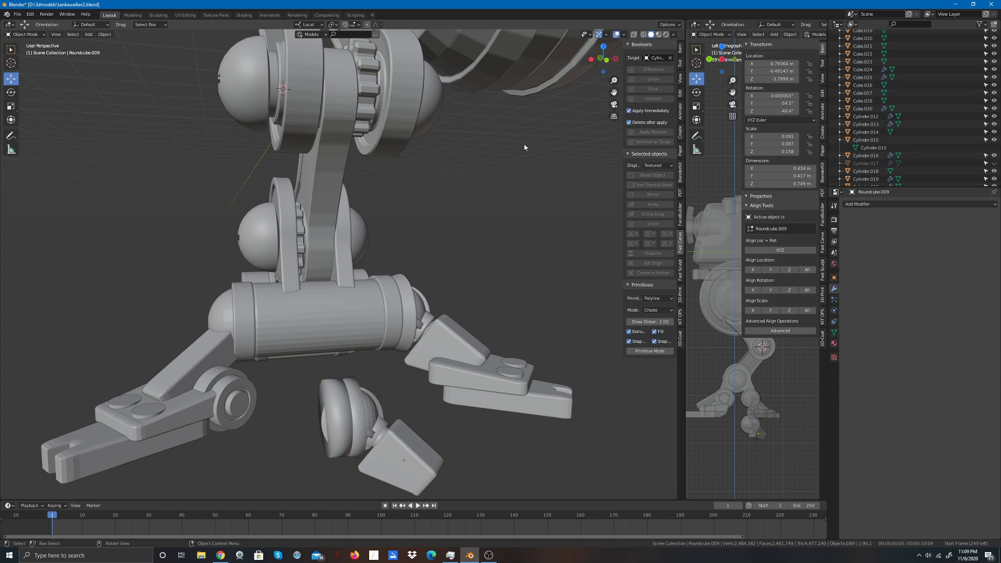
{"action": "left_click_drag", "start_coordinate": [607, 60], "coordinate": [446, 72]}
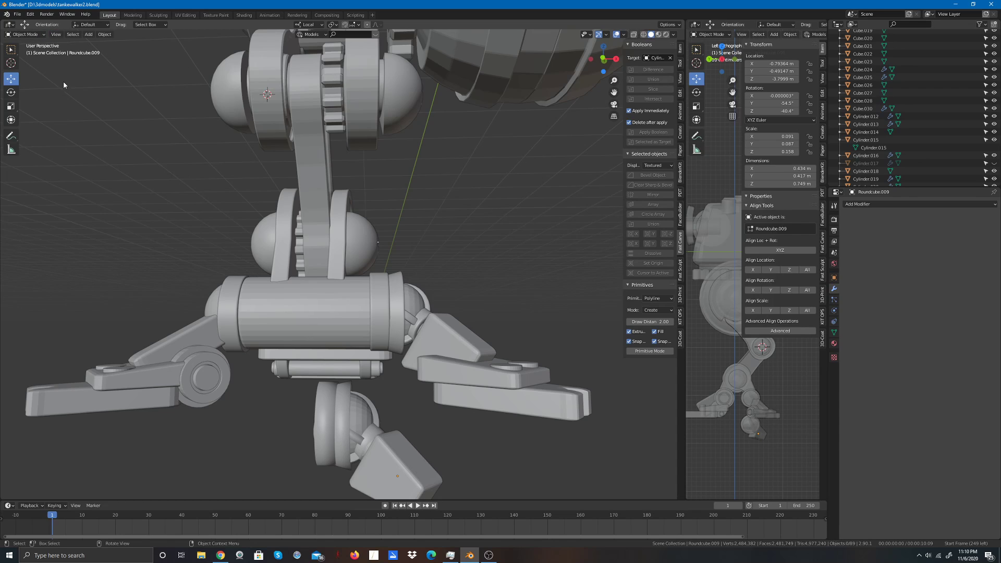
Step: Undo the join of the joint body and the bracket block so both are separate objects, and clear the selection
{"action": "key", "text": "ctrl+z"}
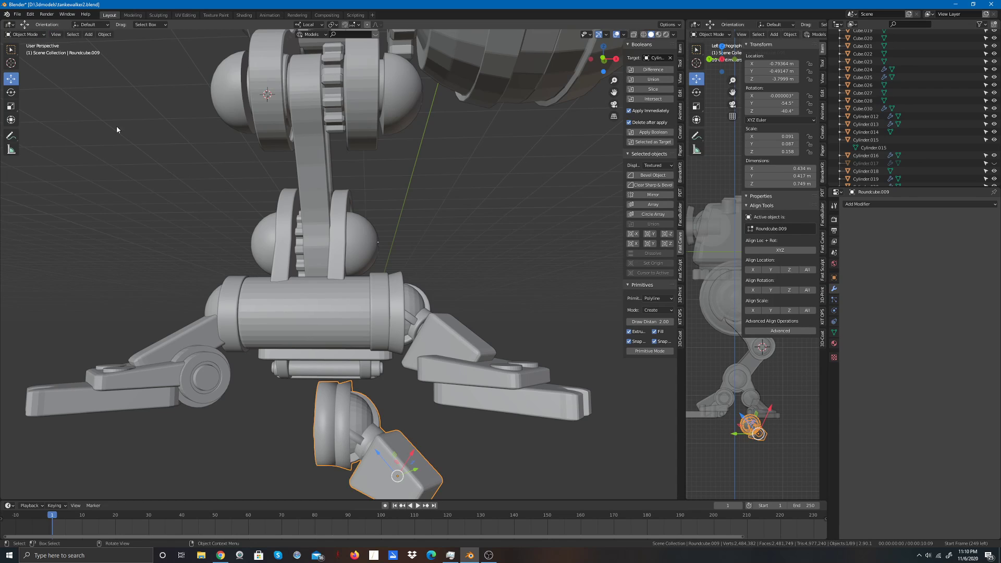
{"action": "left_click", "coordinate": [534, 220]}
{"action": "scroll", "coordinate": [565, 177], "scroll_direction": "down", "scroll_amount": 1}
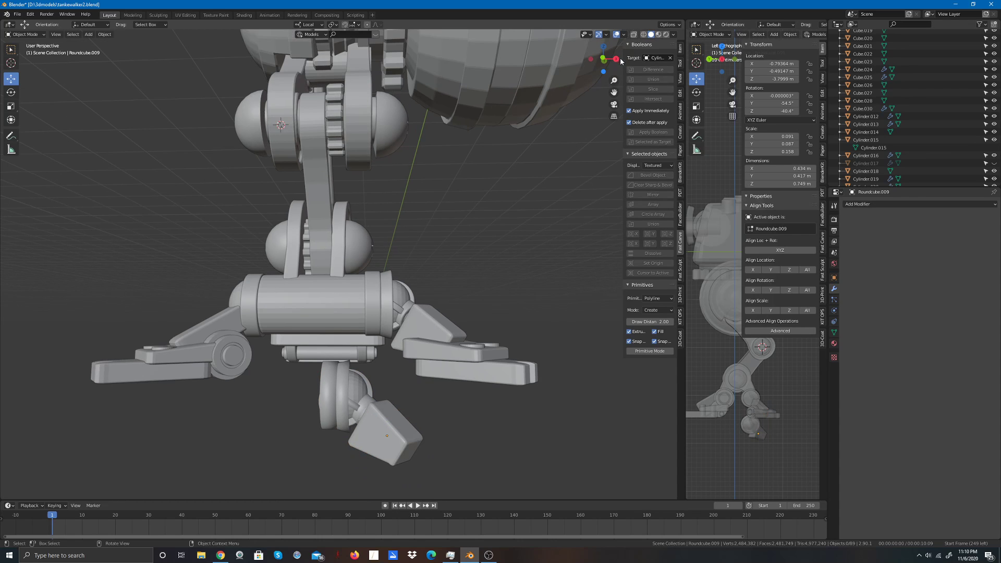
{"action": "left_click_drag", "start_coordinate": [613, 53], "coordinate": [104, 64]}
{"action": "middle_click_drag", "start_coordinate": [469, 310], "coordinate": [483, 311]}
{"action": "left_click", "coordinate": [340, 400]}
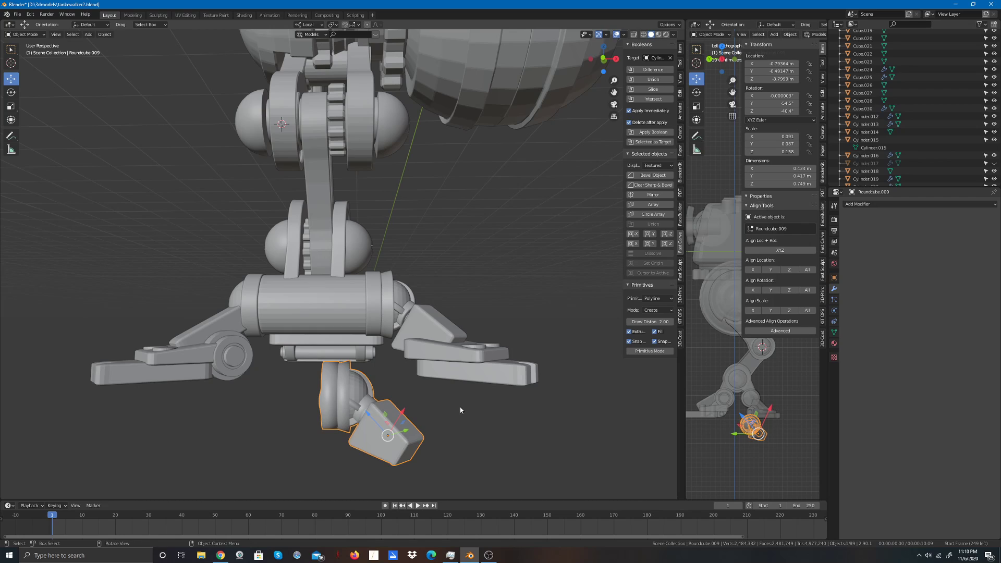
{"action": "key", "text": "ctrl"}
{"action": "key", "text": "ctrl+z"}
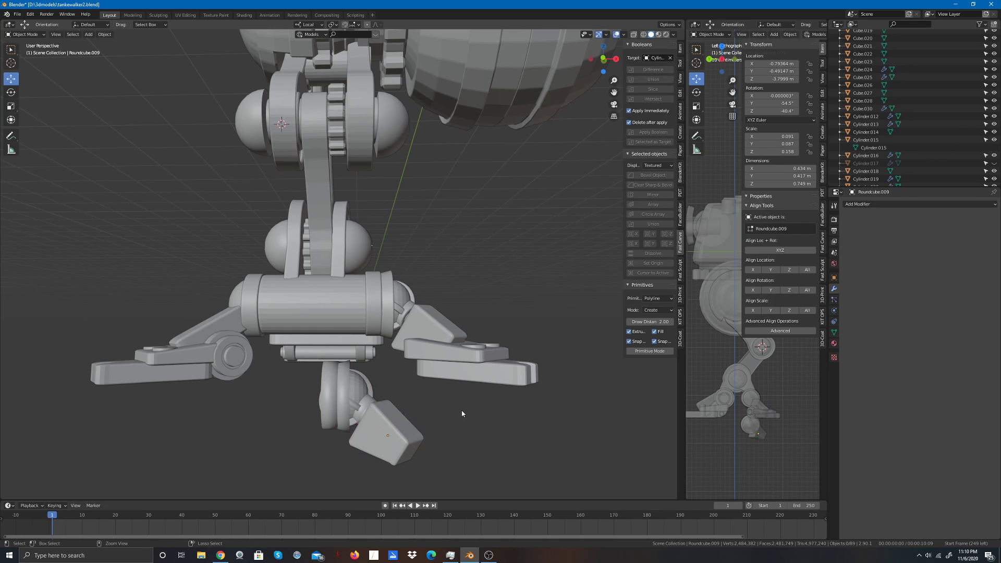
{"action": "left_click", "coordinate": [340, 404]}
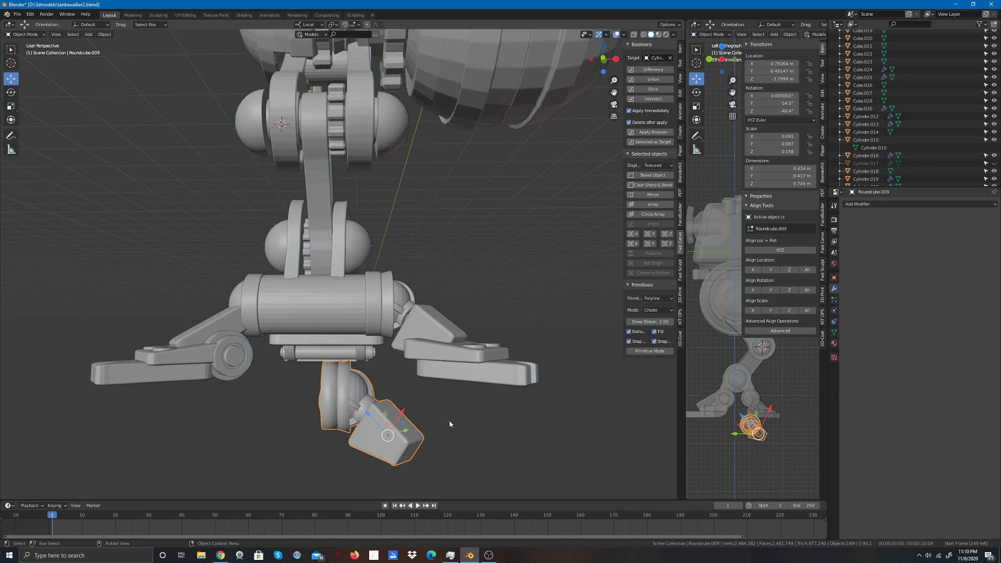
{"action": "key", "text": "ctrl+z"}
{"action": "key", "text": "ctrl+z"}
{"action": "key", "text": "ctrl+z"}
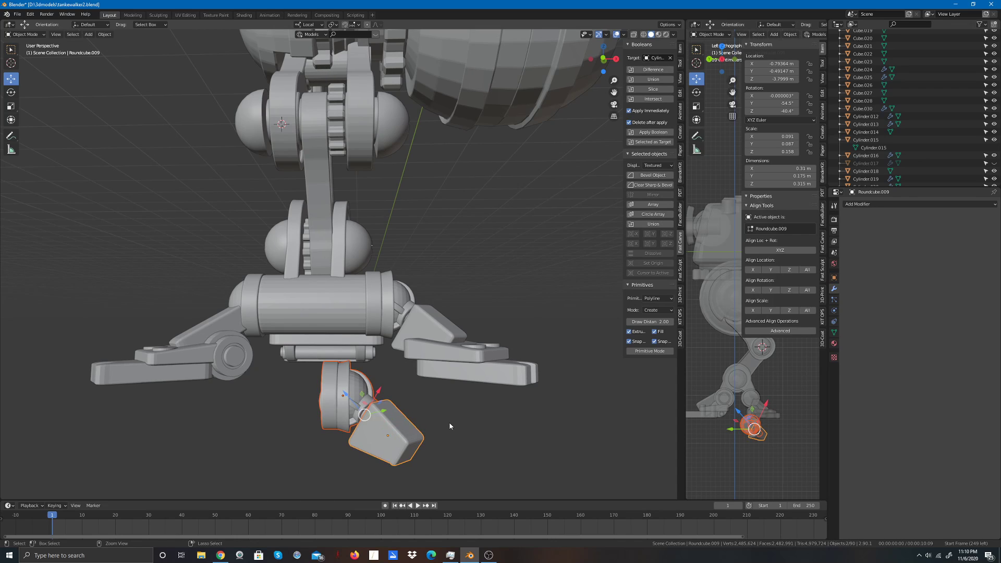
{"action": "key", "text": "ctrl+z"}
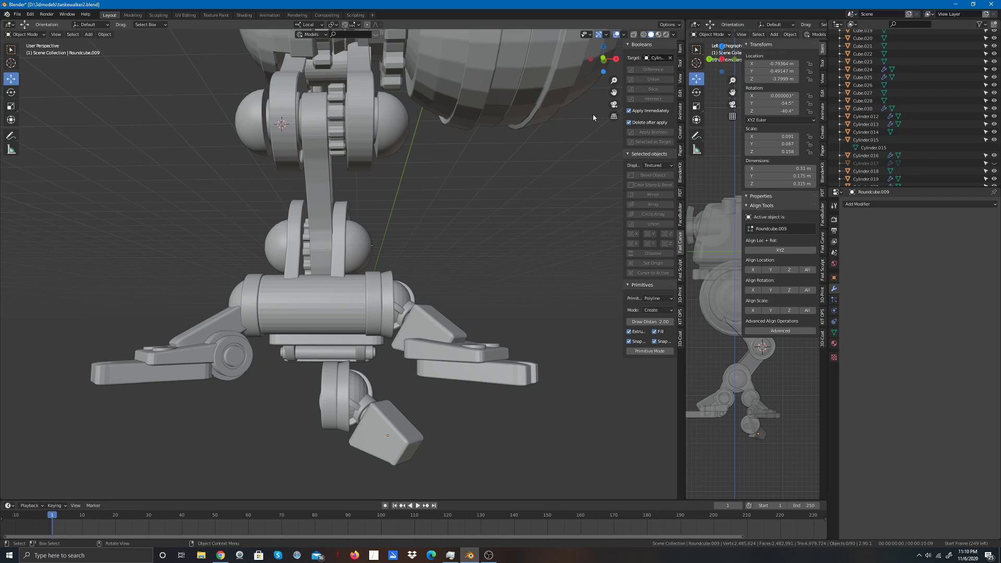
Step: Move the foot's arm Roundcube.013 about 1.47 m along its local Z axis, clear of the foot
{"action": "left_click_drag", "start_coordinate": [602, 61], "coordinate": [562, 74]}
{"action": "mouse_move", "coordinate": [571, 174]}
{"action": "middle_mouse_down"}
{"action": "mouse_move", "coordinate": [555, 173]}
{"action": "mouse_move", "coordinate": [570, 175]}
{"action": "middle_mouse_up"}
{"action": "left_click", "coordinate": [338, 411]}
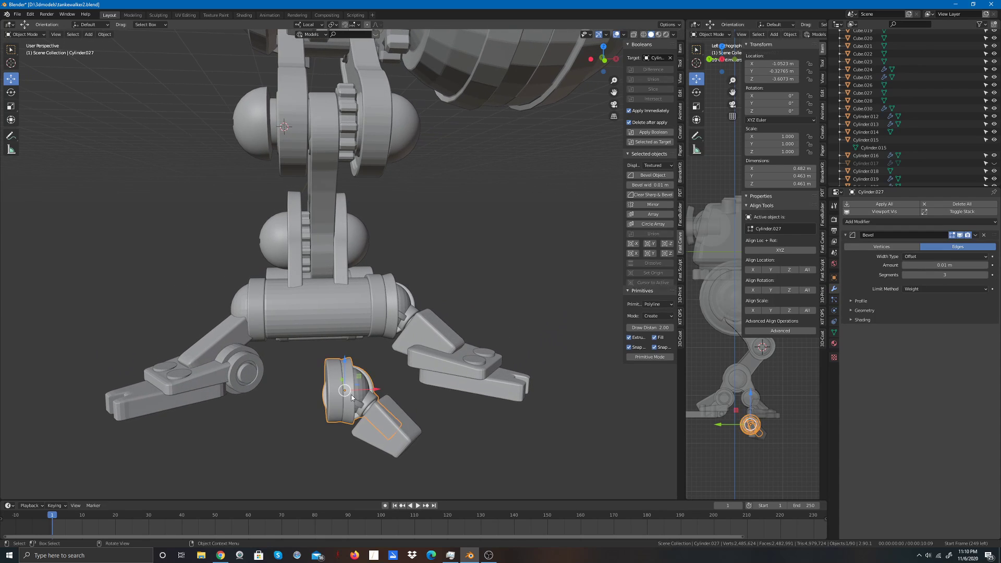
{"action": "left_click", "coordinate": [211, 345]}
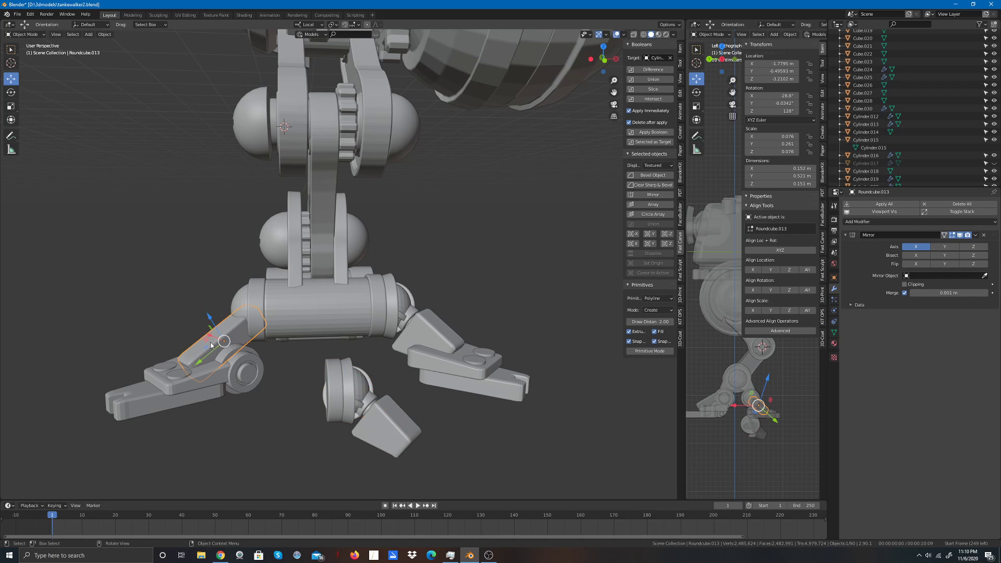
{"action": "left_click_drag", "start_coordinate": [209, 315], "coordinate": [92, 94]}
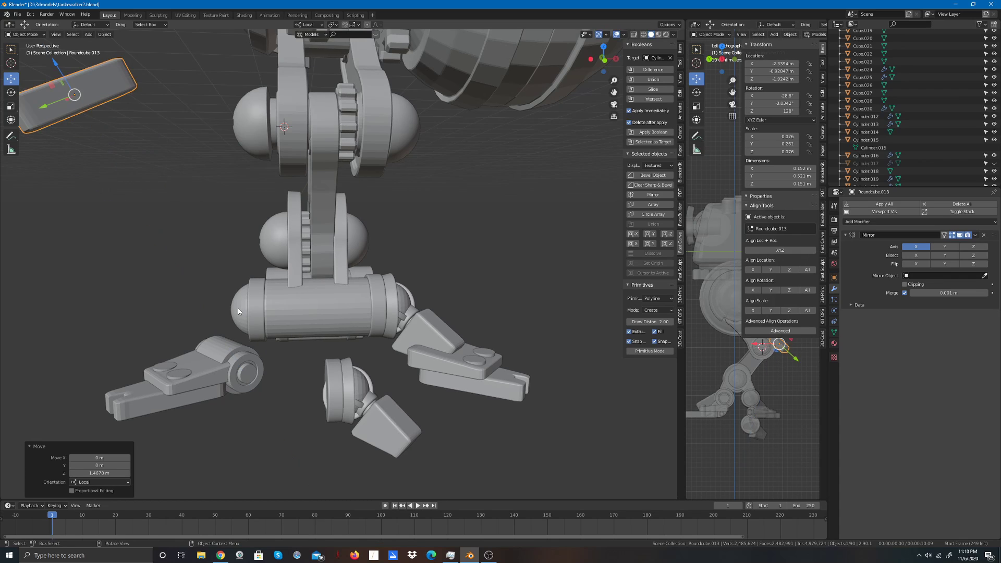
Step: Move the half sphere Sphere.004 and the ring Cube.013 outward, off the open end of the foot's horizontal cylinder
{"action": "left_click", "coordinate": [258, 319]}
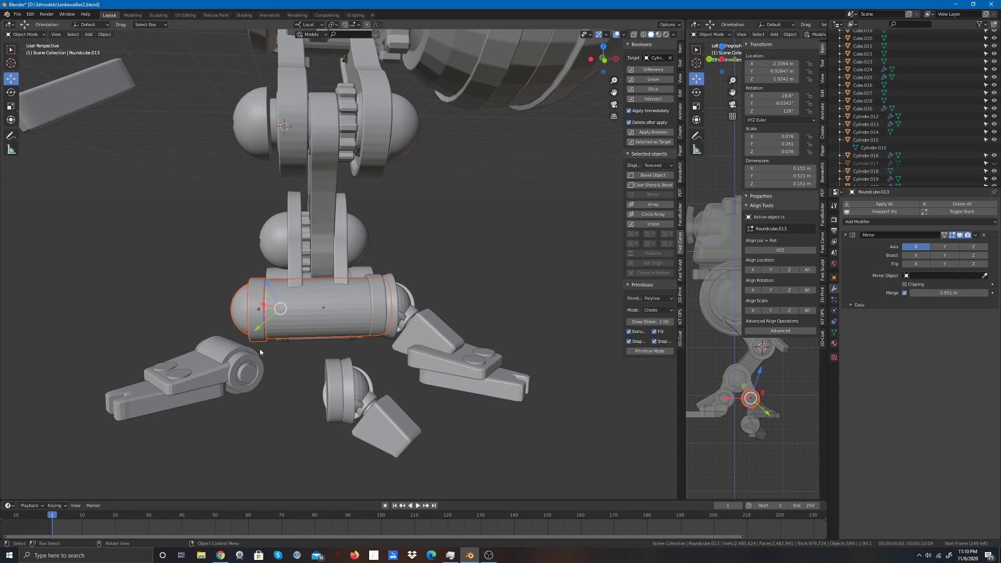
{"action": "left_click", "coordinate": [234, 307]}
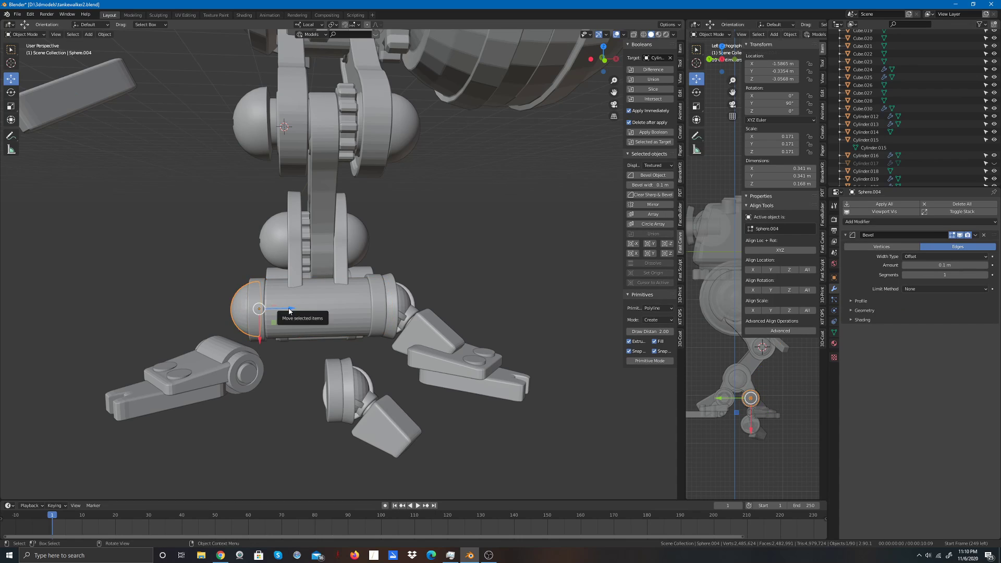
{"action": "left_click_drag", "start_coordinate": [277, 314], "coordinate": [89, 288]}
{"action": "left_click", "coordinate": [258, 309]}
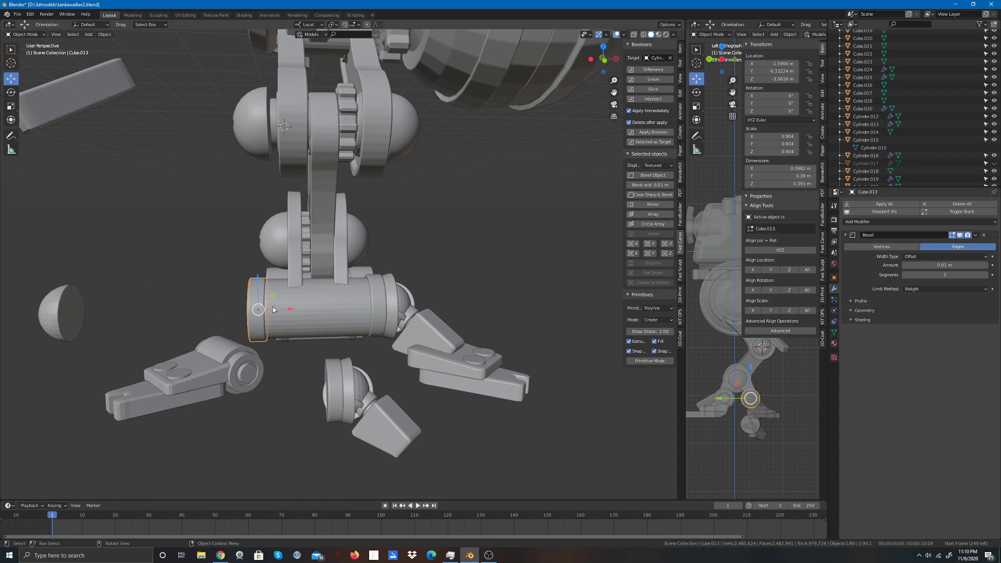
{"action": "left_click_drag", "start_coordinate": [295, 308], "coordinate": [55, 313]}
Step: Try mirroring the joint body Cylinder.027 along the global Z axis, and undo it
{"action": "left_click", "coordinate": [342, 400]}
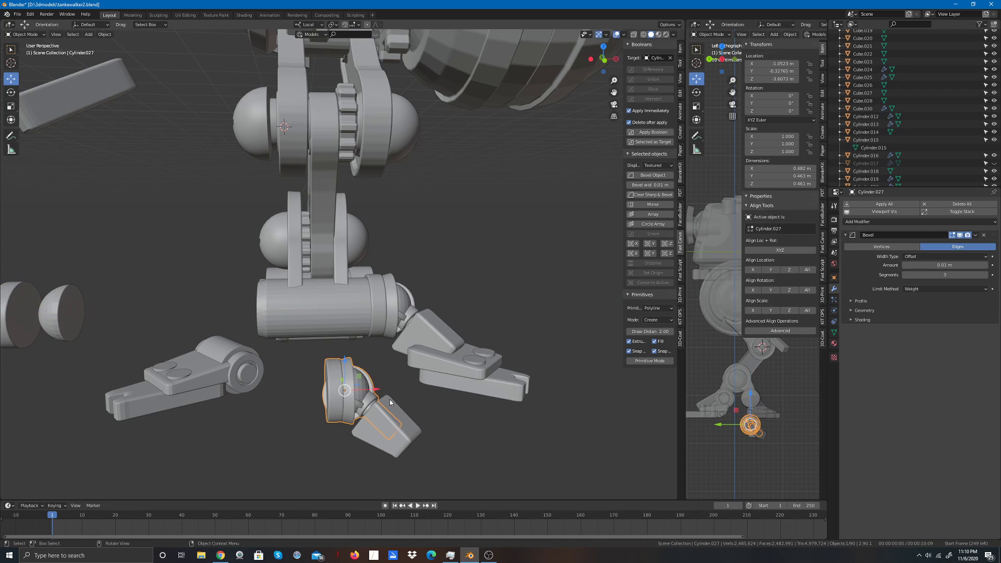
{"action": "left_click", "coordinate": [105, 35]}
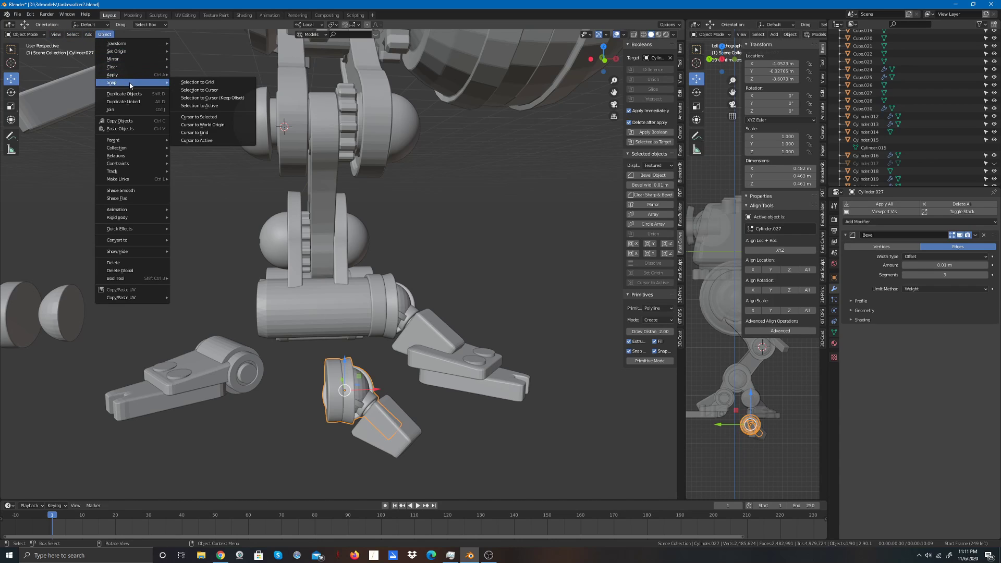
{"action": "mouse_move", "coordinate": [128, 78]}
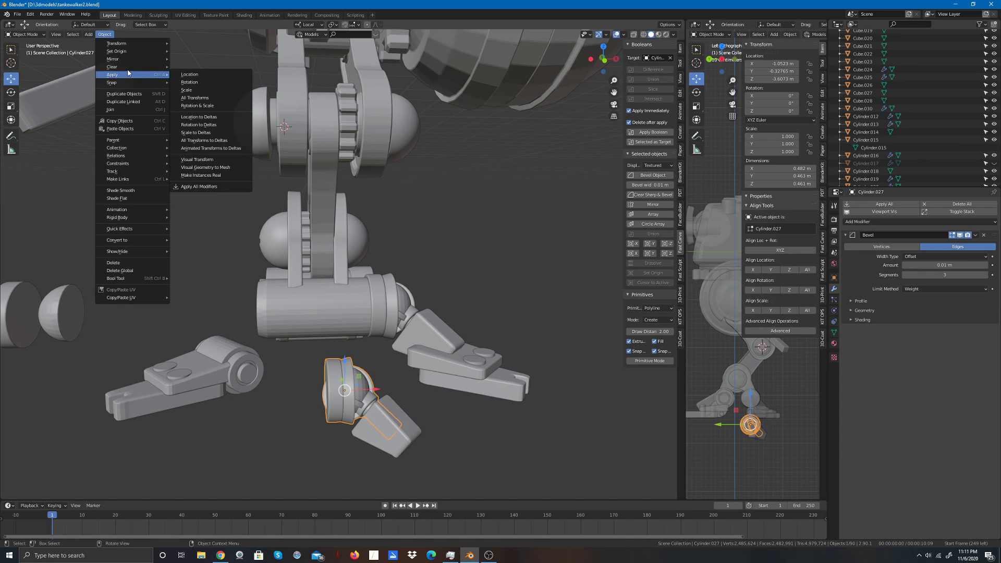
{"action": "mouse_move", "coordinate": [133, 59]}
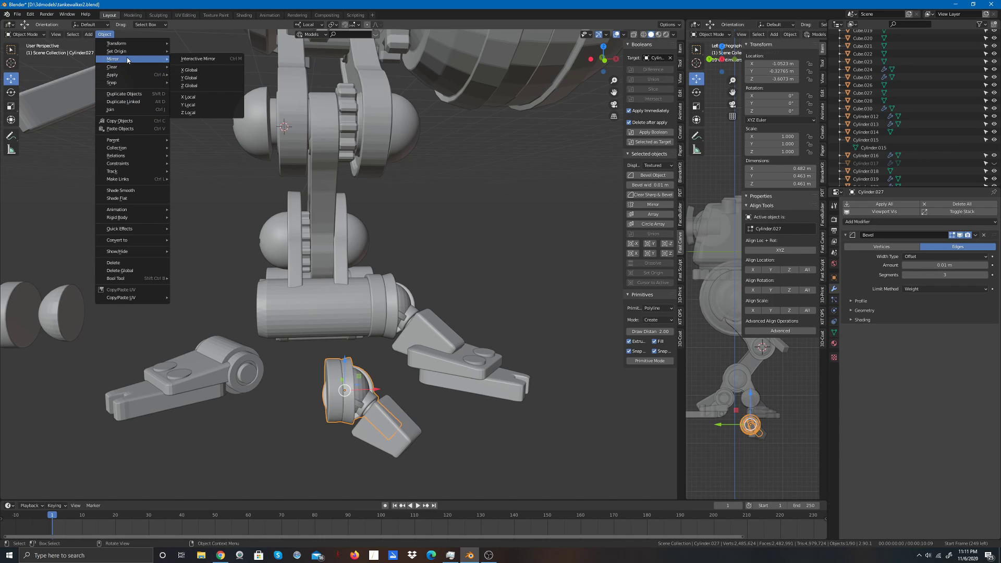
{"action": "left_click", "coordinate": [193, 87]}
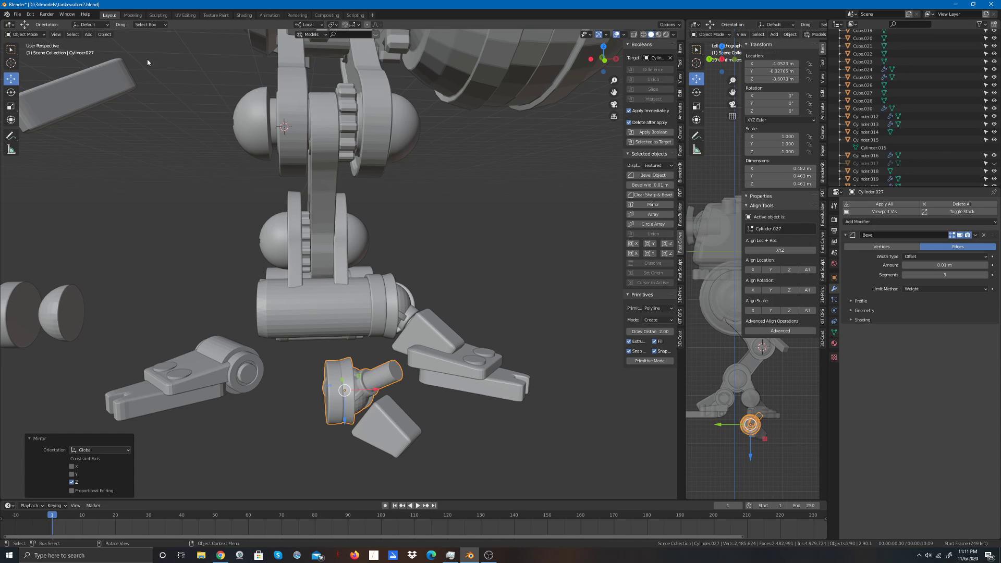
{"action": "key", "text": "ctrl+z"}
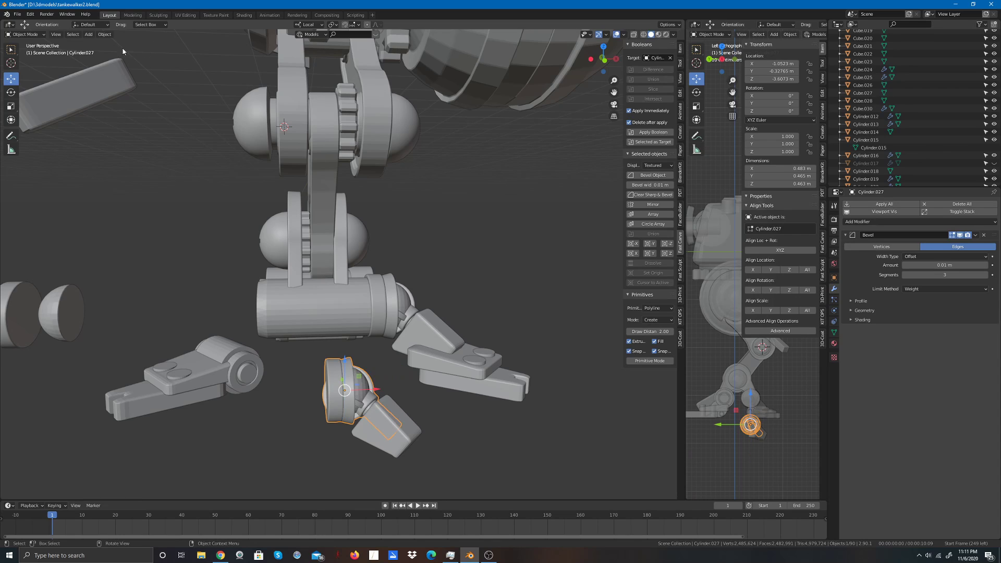
Step: Mirror the joint body Cylinder.027 along the global Y axis
{"action": "left_click", "coordinate": [99, 36]}
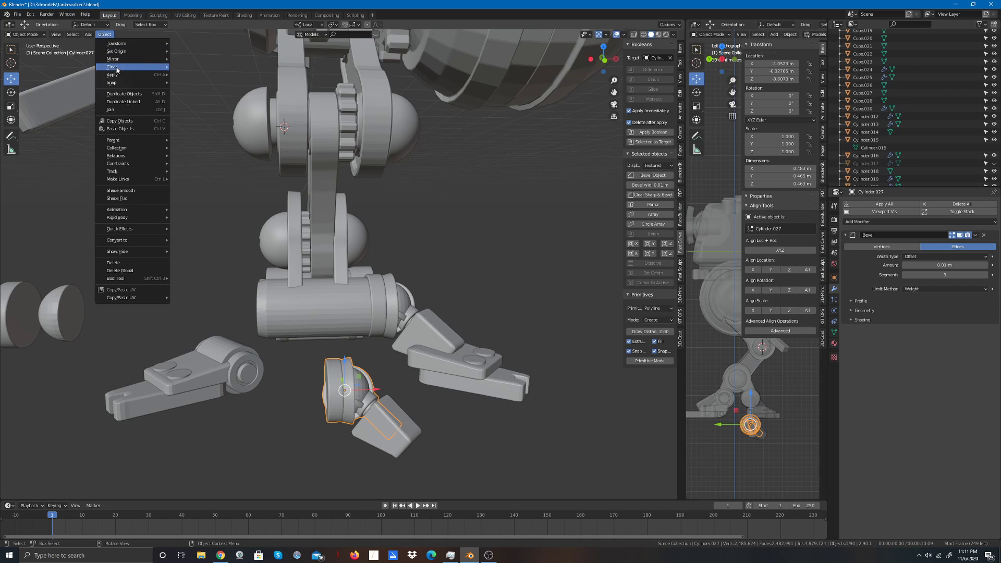
{"action": "mouse_move", "coordinate": [119, 62]}
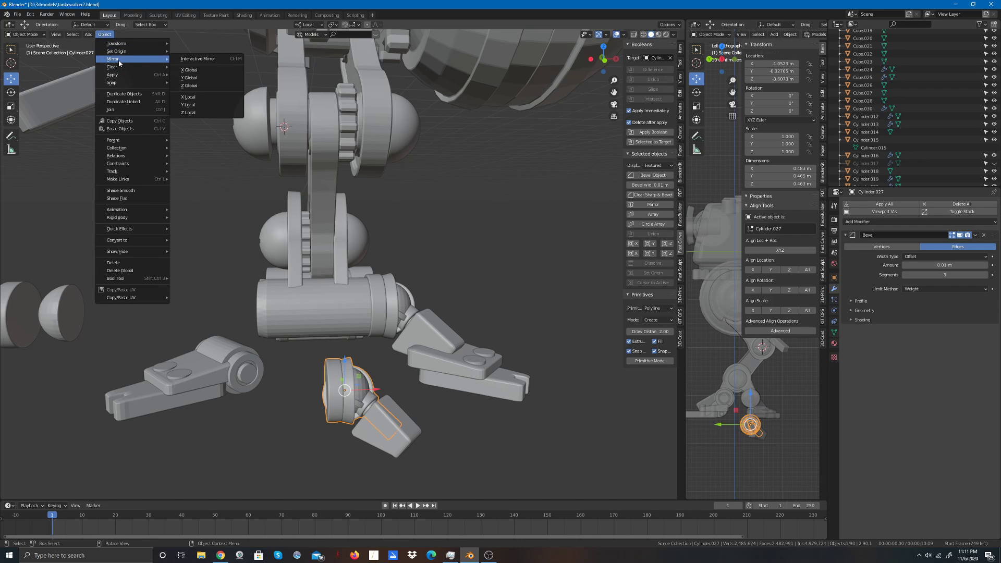
{"action": "left_click", "coordinate": [193, 78]}
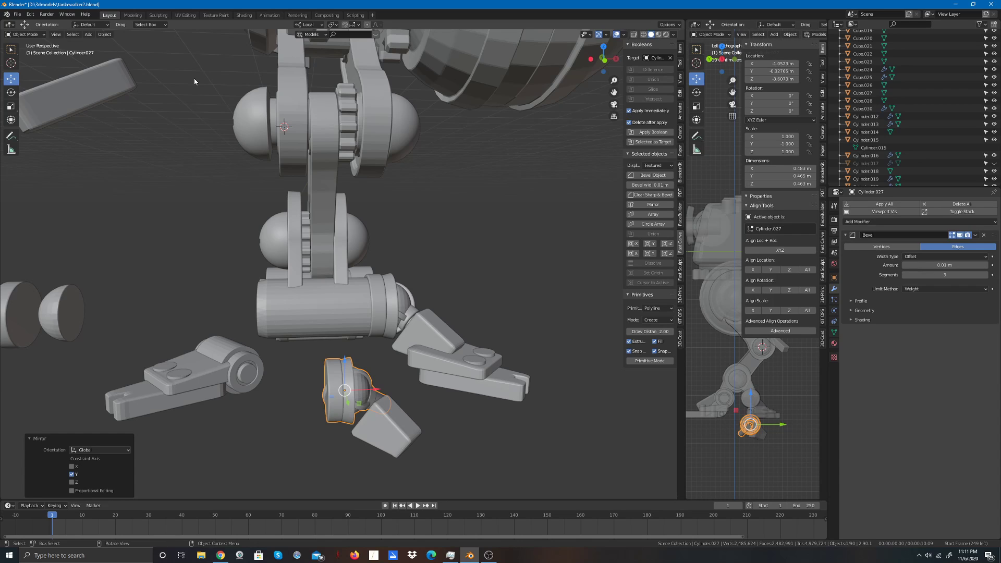
Step: In the top view, rotate the mirrored joint body about the Z axis to a Z rotation of -180°
{"action": "middle_click_drag", "start_coordinate": [511, 203], "coordinate": [544, 119]}
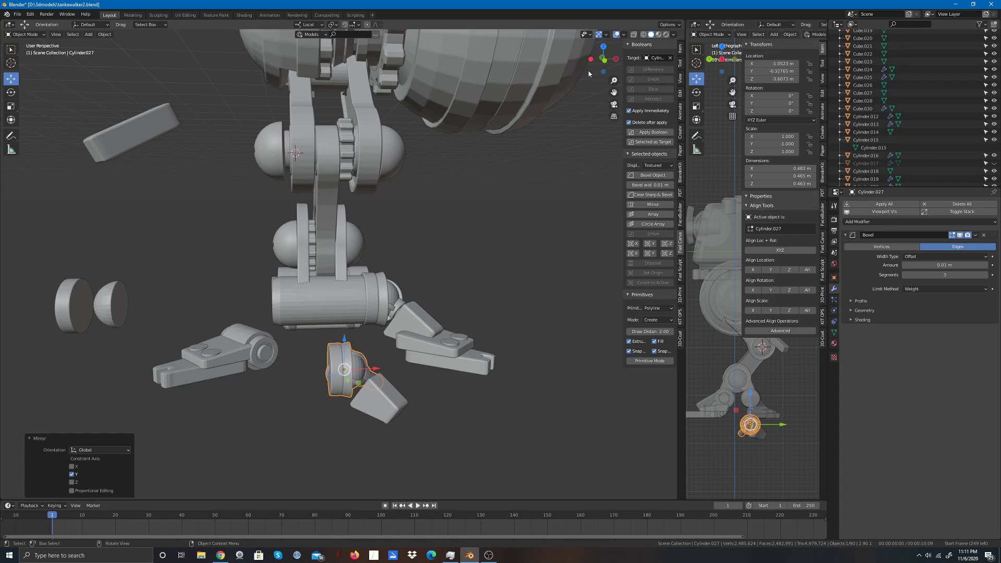
{"action": "left_click", "coordinate": [603, 47]}
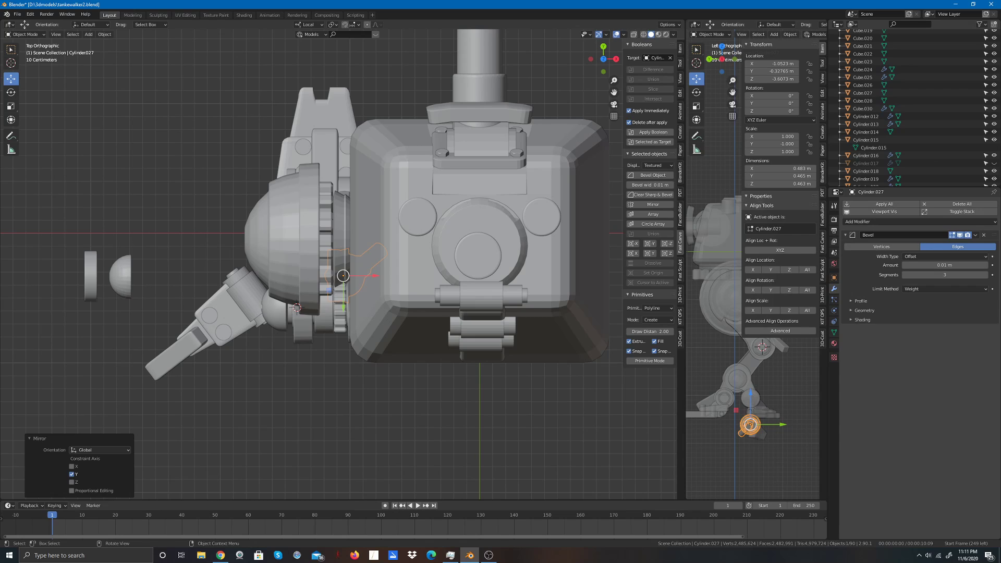
{"action": "left_click", "coordinate": [11, 91]}
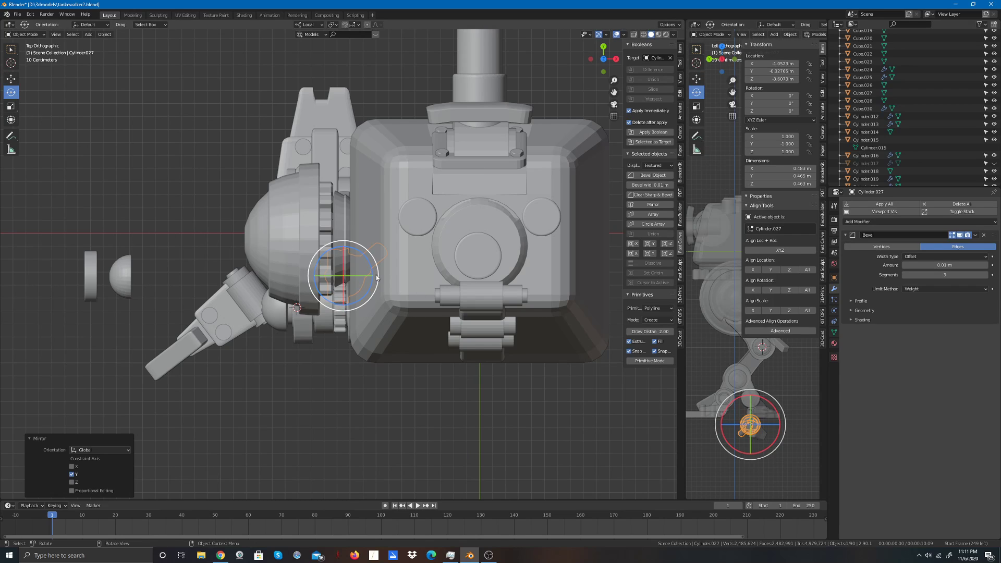
{"action": "left_click_drag", "start_coordinate": [377, 275], "coordinate": [245, 270]}
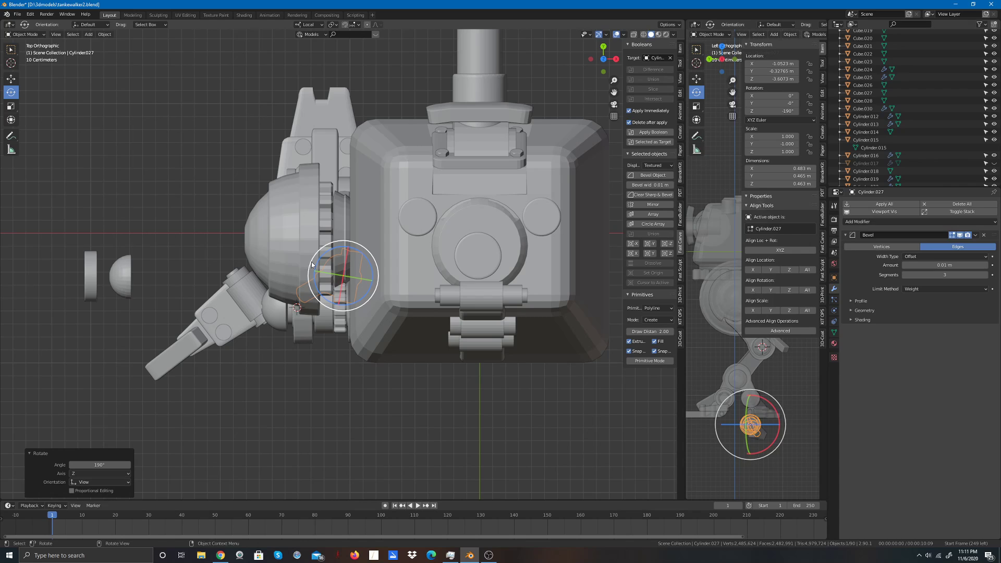
{"action": "left_click_drag", "start_coordinate": [311, 261], "coordinate": [224, 207]}
Step: Move the joint body about 0.55 m along its local X axis and raise it about 0.54 m onto the foot cylinder's open end
{"action": "left_click", "coordinate": [11, 78]}
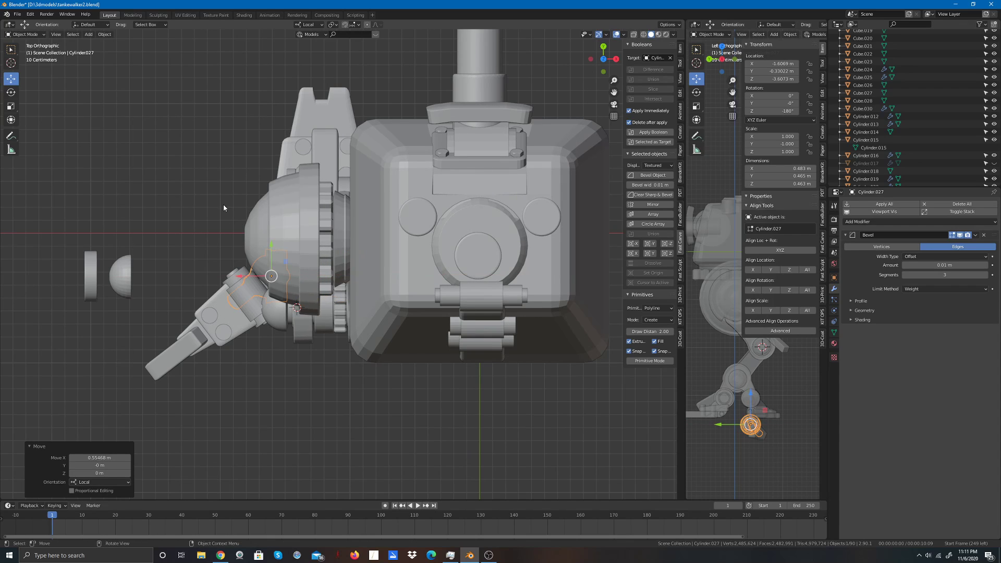
{"action": "left_click", "coordinate": [603, 72]}
{"action": "left_click_drag", "start_coordinate": [270, 349], "coordinate": [266, 268]}
{"action": "left_click", "coordinate": [561, 271]}
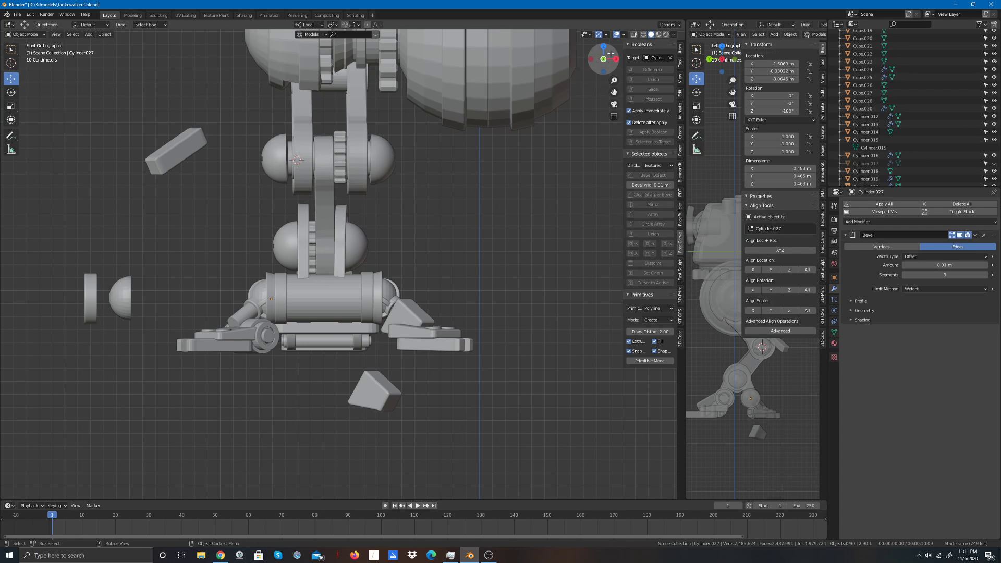
Step: Mirror the leftover bracket block Roundcube.009 below the foot along the global Y axis
{"action": "left_click_drag", "start_coordinate": [603, 54], "coordinate": [557, 63]}
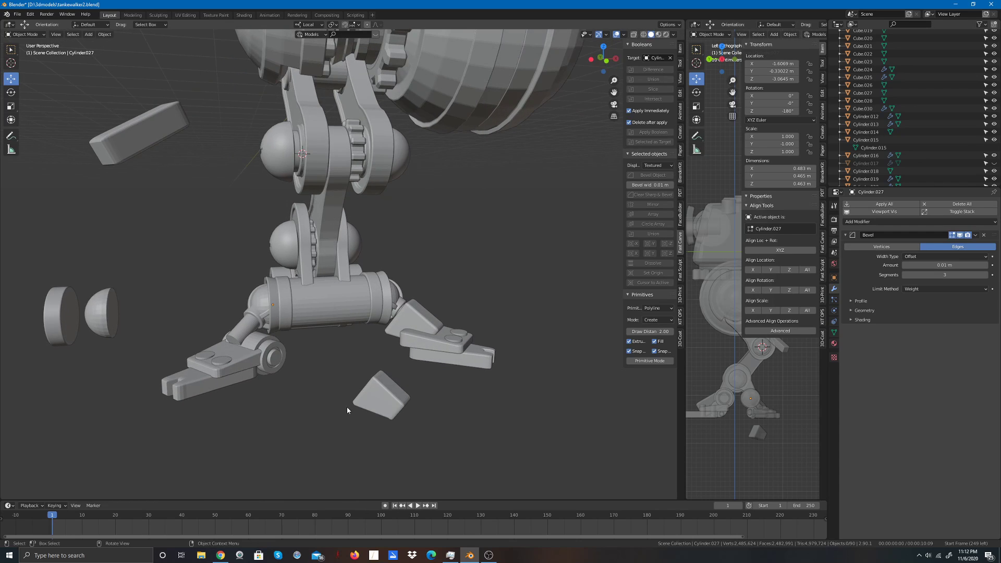
{"action": "left_click", "coordinate": [383, 400]}
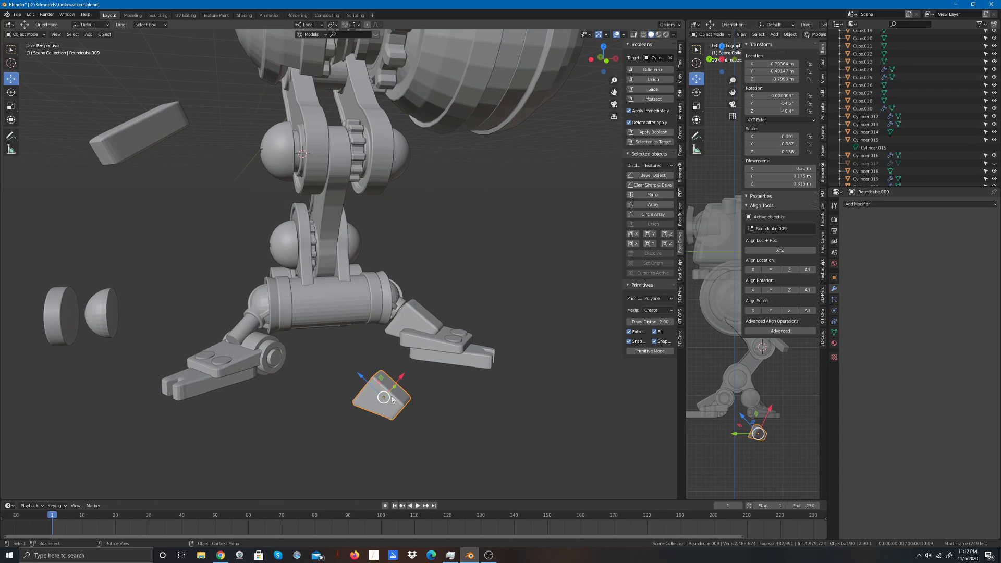
{"action": "left_click", "coordinate": [104, 34]}
{"action": "mouse_move", "coordinate": [112, 59]}
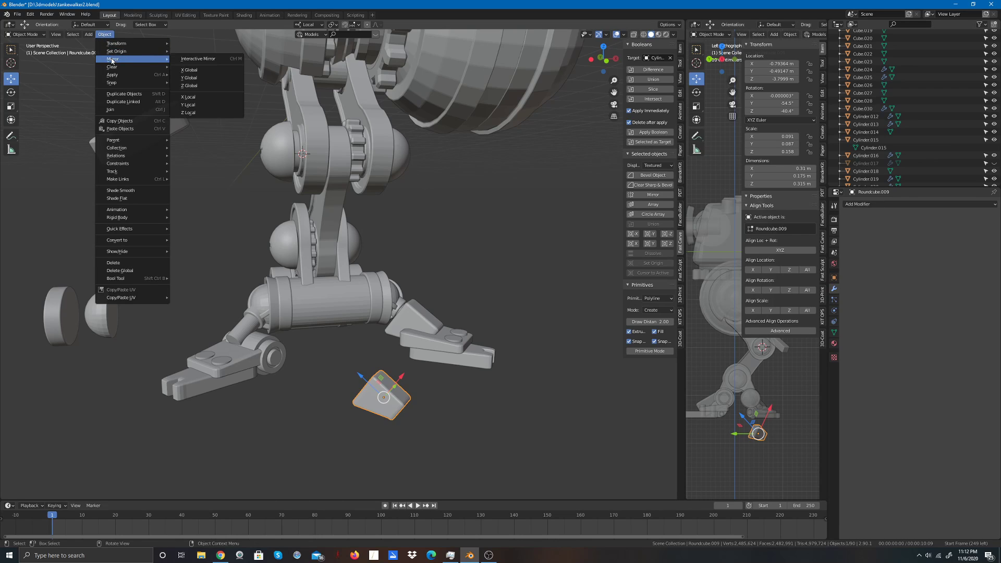
{"action": "left_click", "coordinate": [194, 77]}
Step: Move the bracket block Roundcube.009 about 0.63 m along its local Z axis, up toward the foot cylinder
{"action": "scroll", "coordinate": [379, 277], "scroll_direction": "up", "scroll_amount": 1}
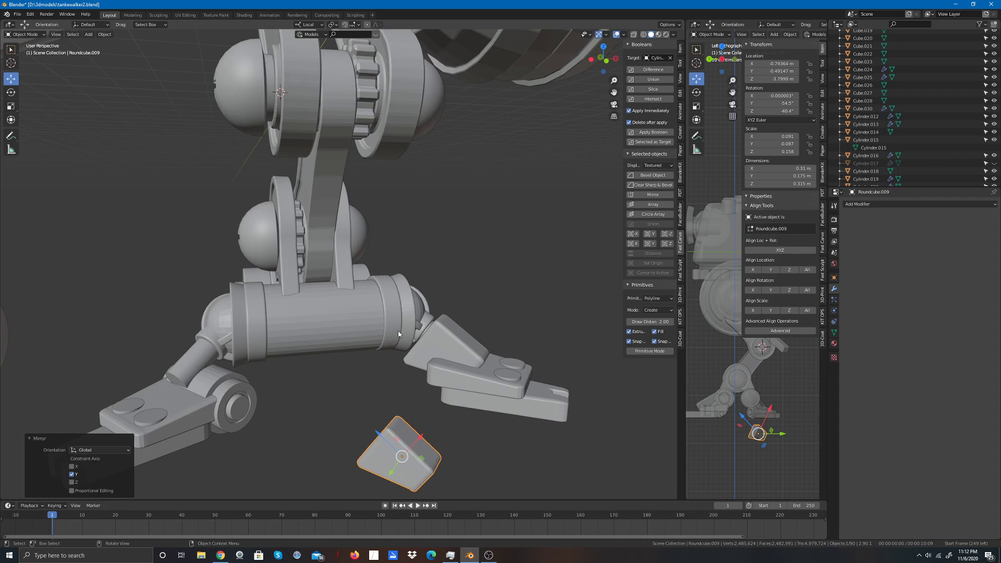
{"action": "scroll", "coordinate": [398, 332], "scroll_direction": "down", "scroll_amount": 2}
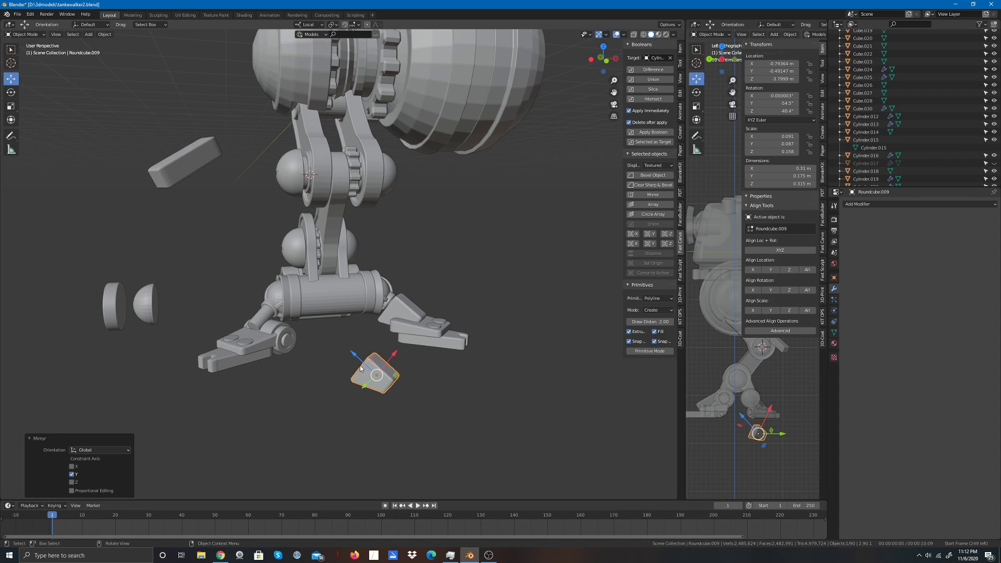
{"action": "left_click_drag", "start_coordinate": [352, 356], "coordinate": [295, 314]}
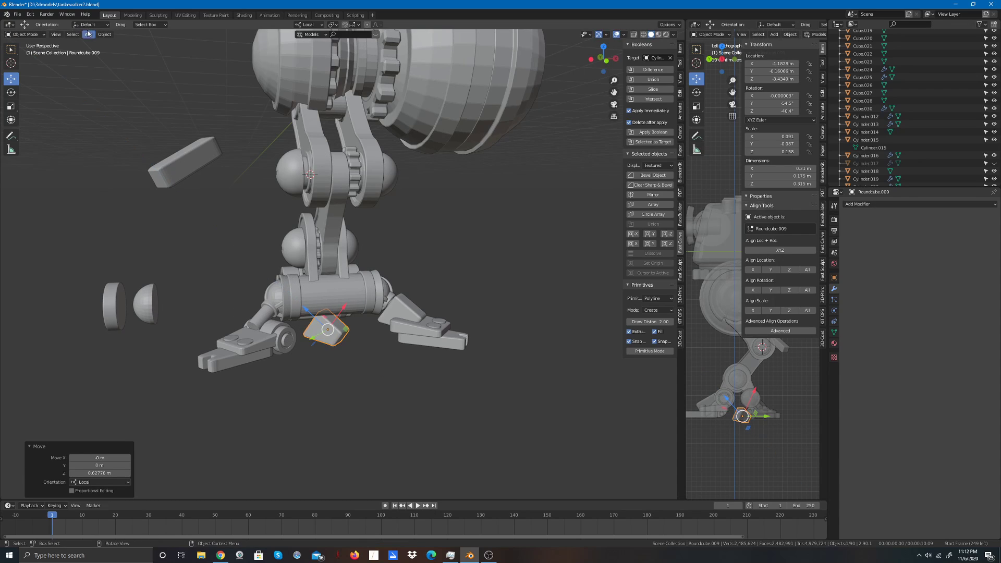
{"action": "left_click", "coordinate": [105, 34]}
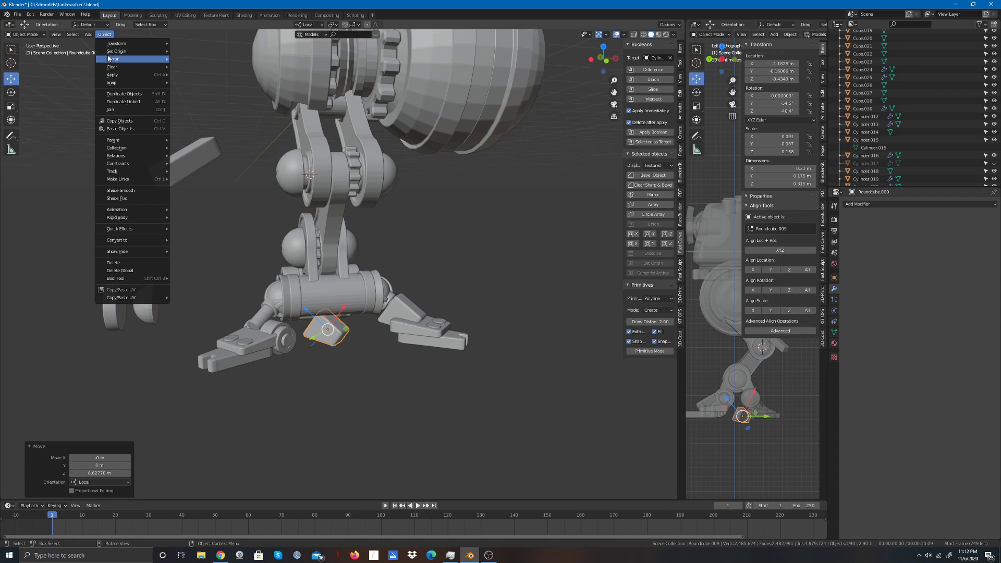
Step: Rotate the bracket block about 106° around the Z axis in the top view to face the outer foot
{"action": "left_click", "coordinate": [10, 92]}
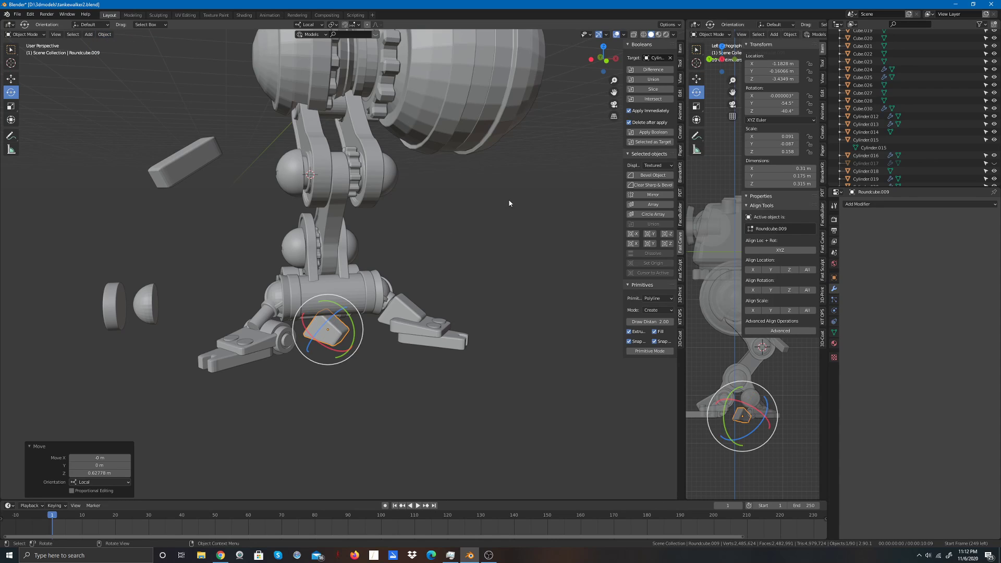
{"action": "left_click", "coordinate": [603, 46]}
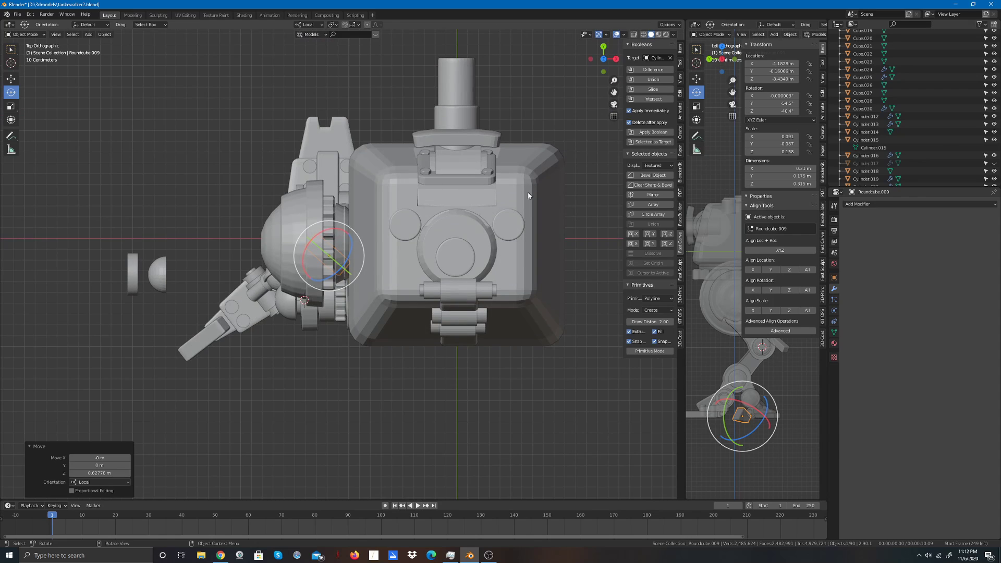
{"action": "left_click_drag", "start_coordinate": [363, 246], "coordinate": [326, 299]}
Step: Move the bracket block about -0.71 m in X and -0.37 m in Y, then about 0.23 m along its local X axis
{"action": "left_click", "coordinate": [11, 78]}
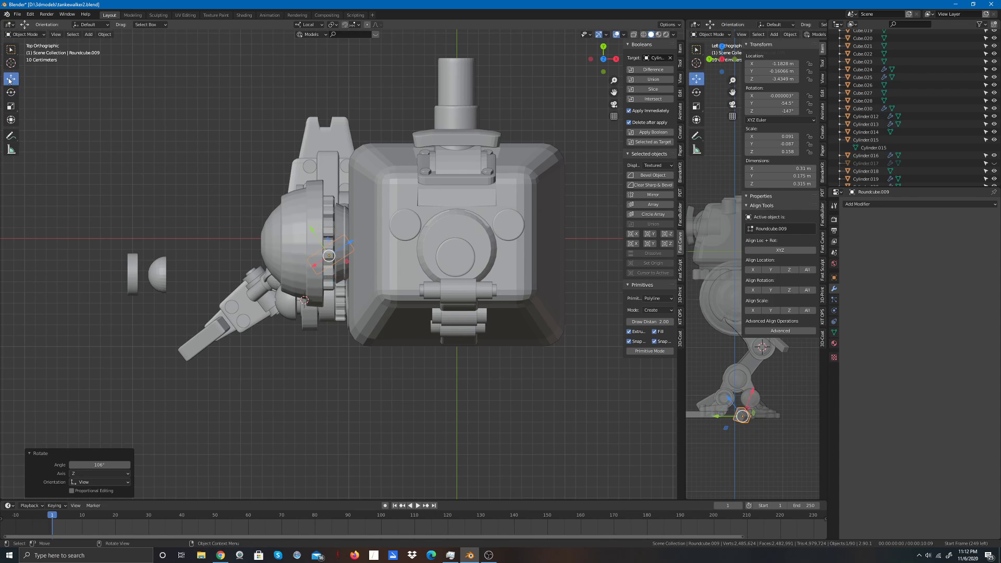
{"action": "left_click_drag", "start_coordinate": [328, 256], "coordinate": [252, 295]}
{"action": "left_click", "coordinate": [615, 59]}
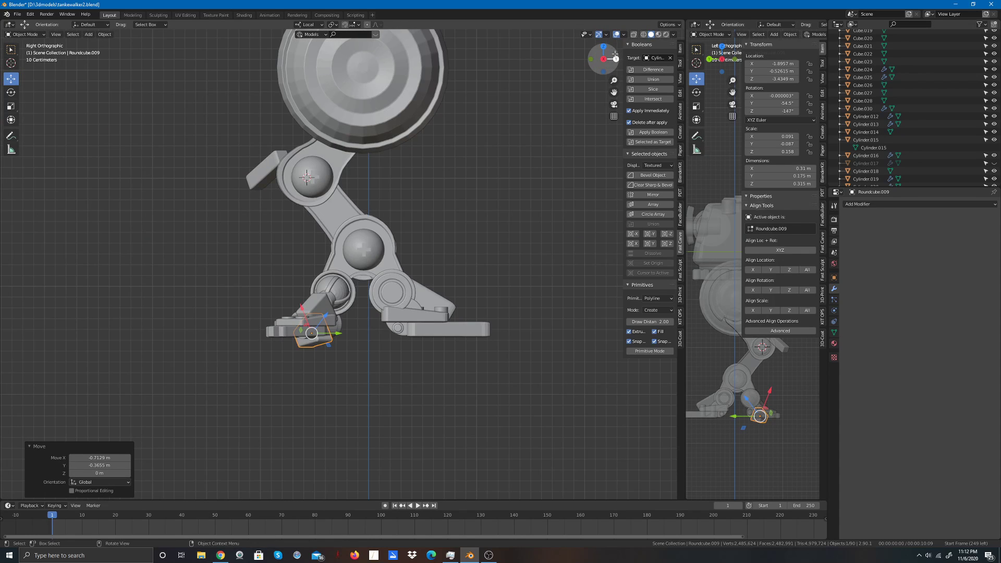
{"action": "left_click_drag", "start_coordinate": [301, 310], "coordinate": [294, 290]}
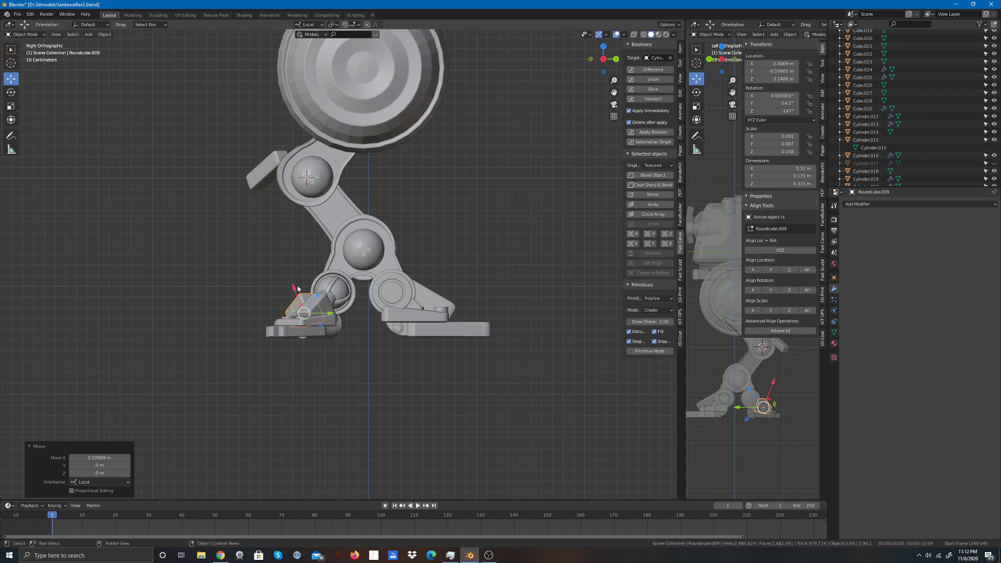
Step: In the front view, shift the bracket block along its local axis to seat it between the ball joint and the foot, and deselect it
{"action": "left_click", "coordinate": [615, 59]}
{"action": "left_click", "coordinate": [616, 59]}
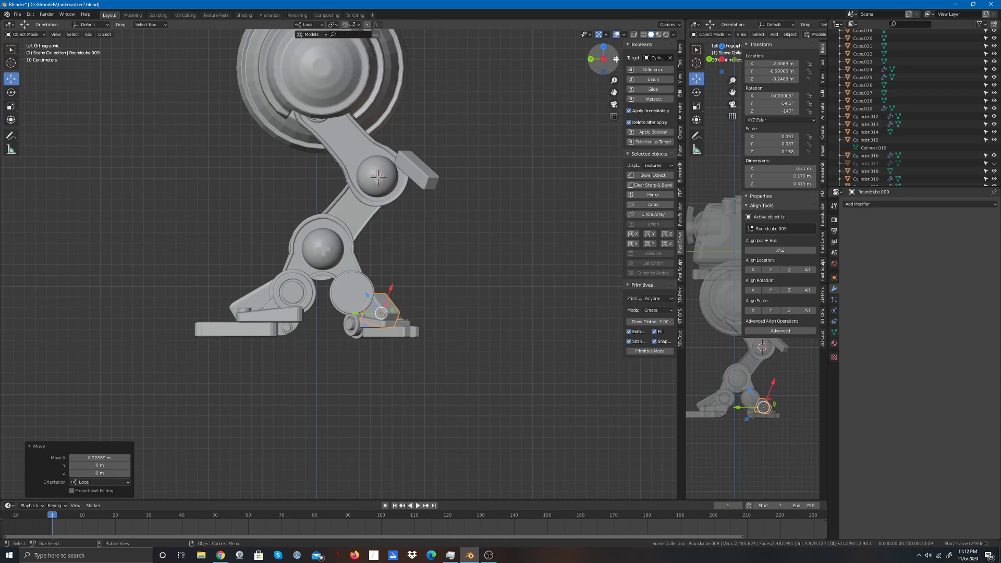
{"action": "left_click", "coordinate": [616, 59]}
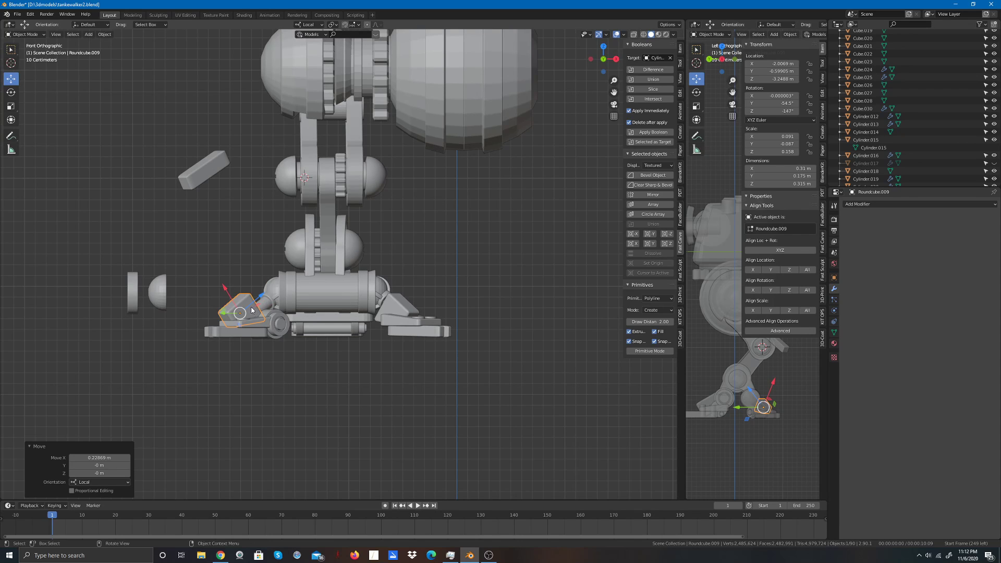
{"action": "mouse_move", "coordinate": [263, 297]}
{"action": "left_mouse_down"}
{"action": "mouse_move", "coordinate": [240, 281]}
{"action": "mouse_move", "coordinate": [246, 289]}
{"action": "left_mouse_up"}
{"action": "left_click", "coordinate": [574, 197]}
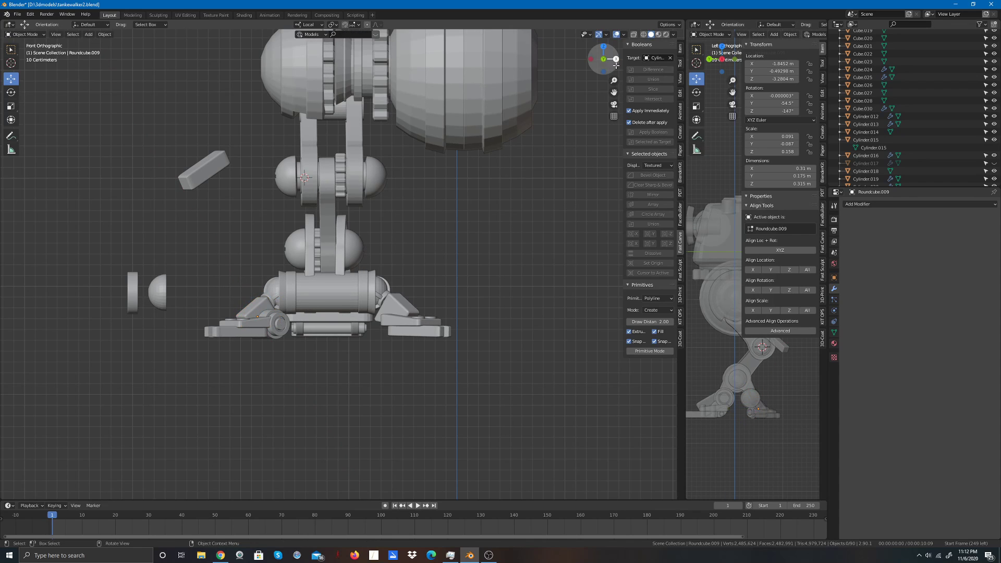
Step: Move the spare arm Roundcube.013 about 1.1 m along its local X axis, away from the leg, and deselect it
{"action": "left_click_drag", "start_coordinate": [615, 64], "coordinate": [687, 117]}
{"action": "scroll", "coordinate": [395, 317], "scroll_direction": "up", "scroll_amount": 1}
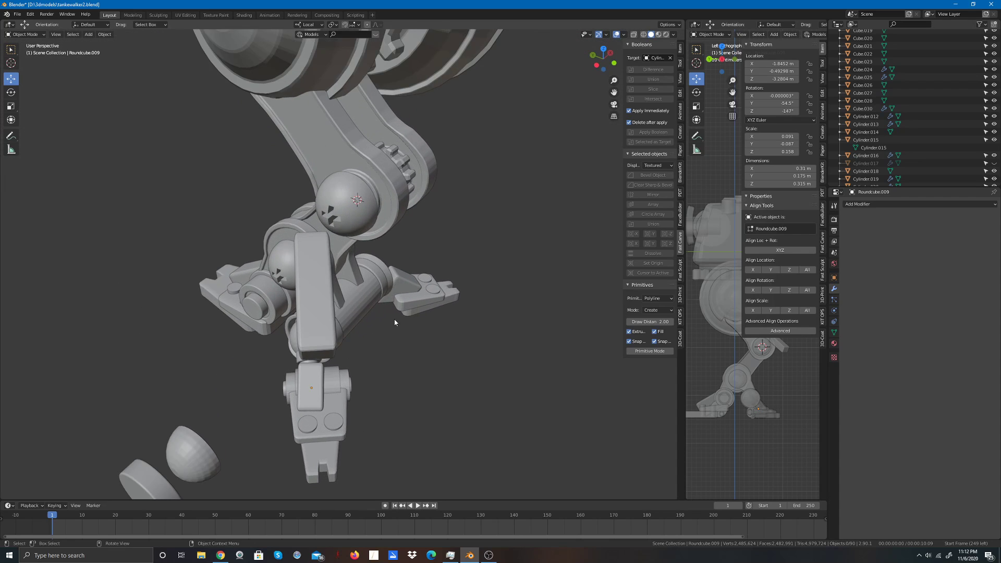
{"action": "scroll", "coordinate": [395, 369], "scroll_direction": "down", "scroll_amount": 1}
{"action": "left_click", "coordinate": [323, 313]}
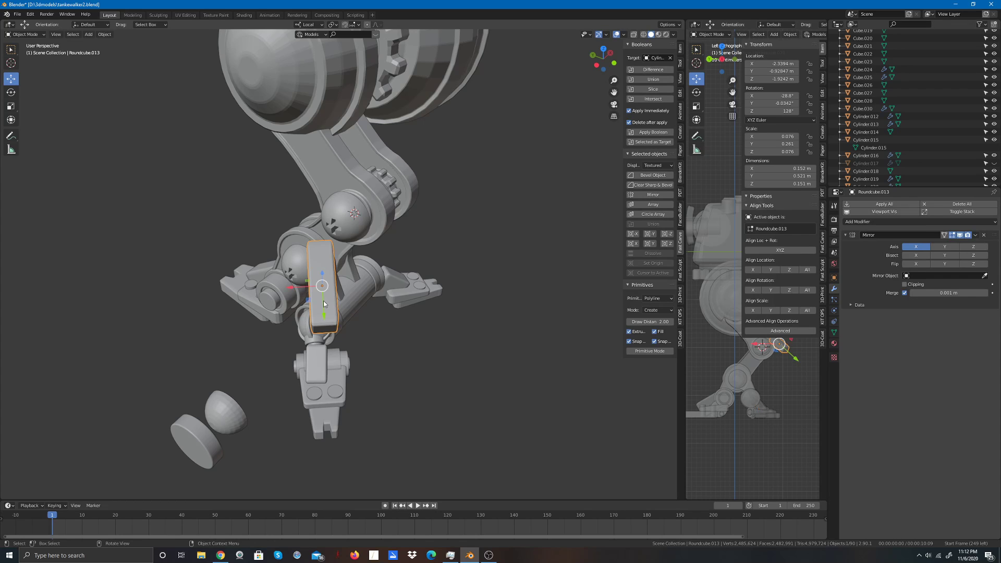
{"action": "key", "text": "g"}
{"action": "key", "text": "x"}
{"action": "left_click", "coordinate": [89, 301]}
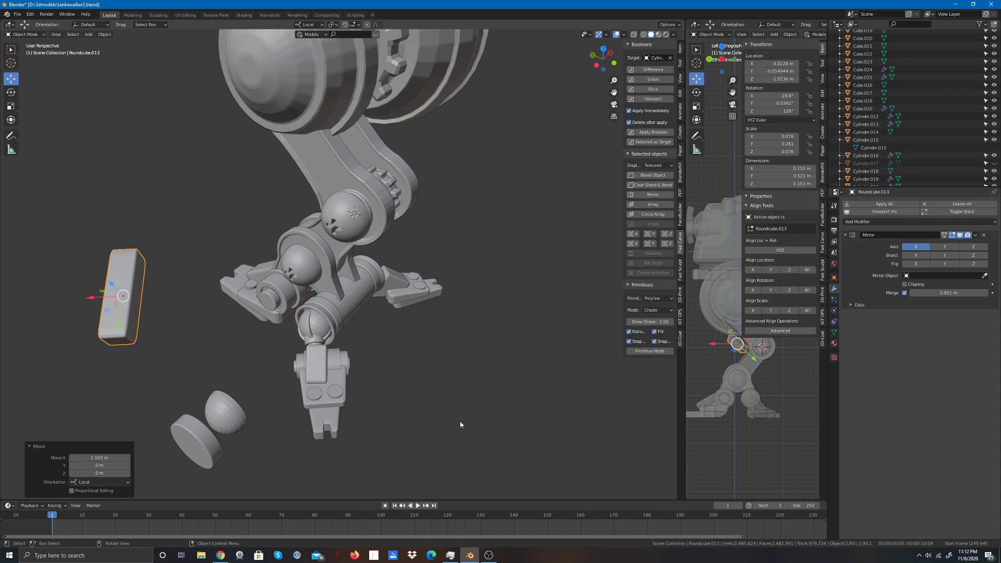
{"action": "left_click", "coordinate": [489, 405]}
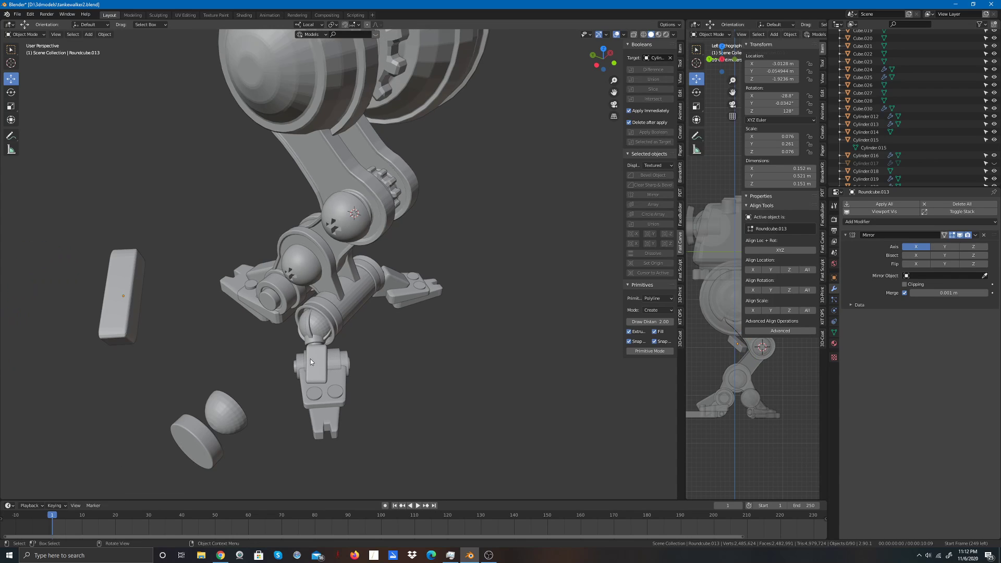
Step: Rotate the bracket block Roundcube.009 slightly in the current view to align it with the foot and ball joint, and deselect it
{"action": "left_click", "coordinate": [317, 363]}
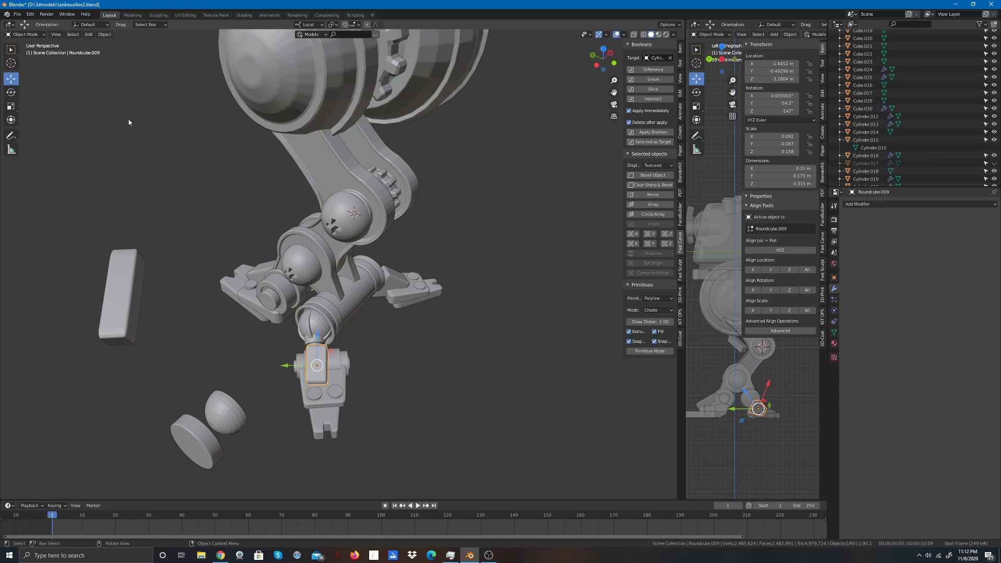
{"action": "left_click", "coordinate": [11, 92]}
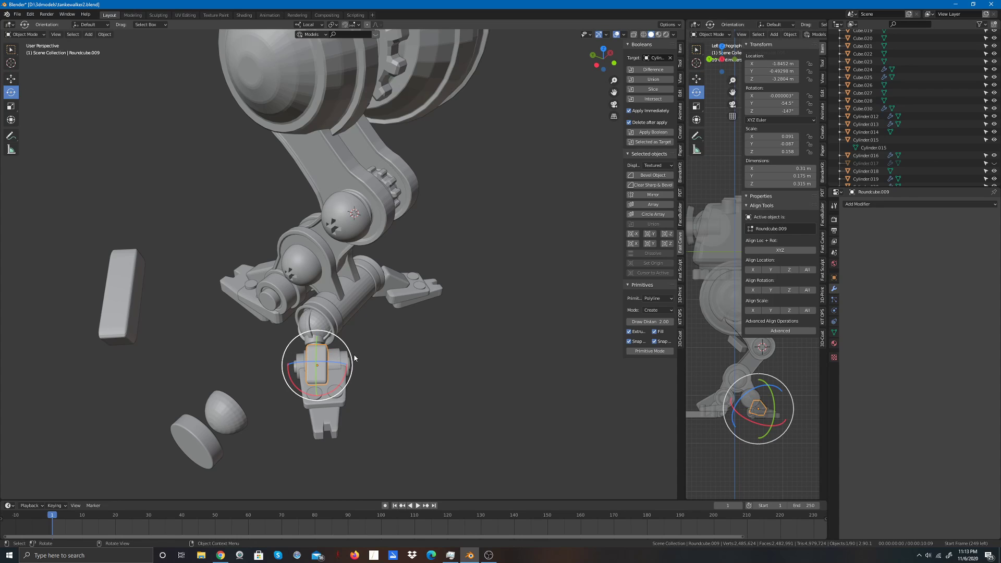
{"action": "mouse_move", "coordinate": [352, 357]}
{"action": "left_mouse_down"}
{"action": "mouse_move", "coordinate": [355, 348]}
{"action": "mouse_move", "coordinate": [370, 364]}
{"action": "left_mouse_up"}
{"action": "left_click", "coordinate": [377, 363]}
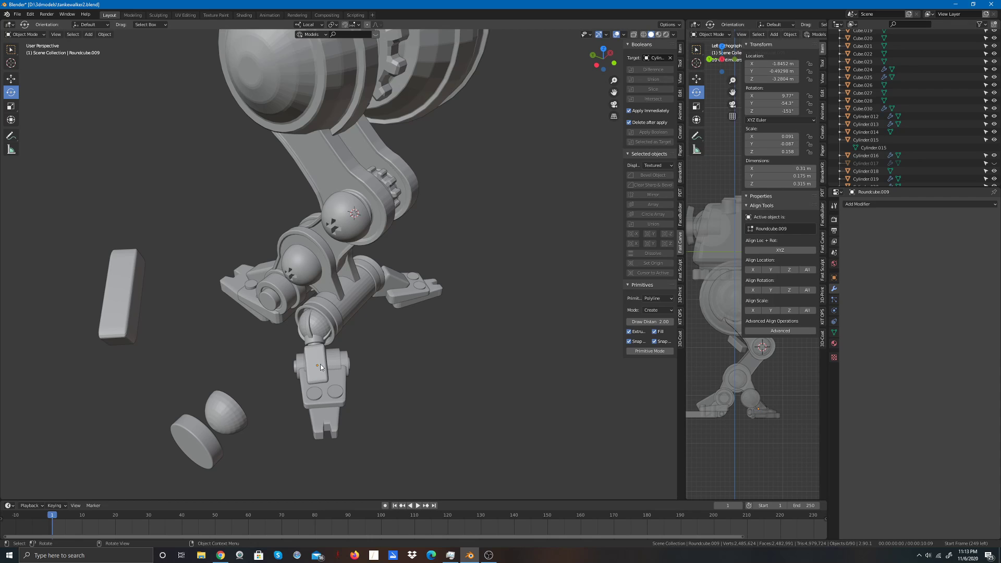
Step: Bevel the large ankle cylinder Cube.023 on the outer foot with a 0.01 m bevel width
{"action": "left_click_drag", "start_coordinate": [603, 59], "coordinate": [440, 283]}
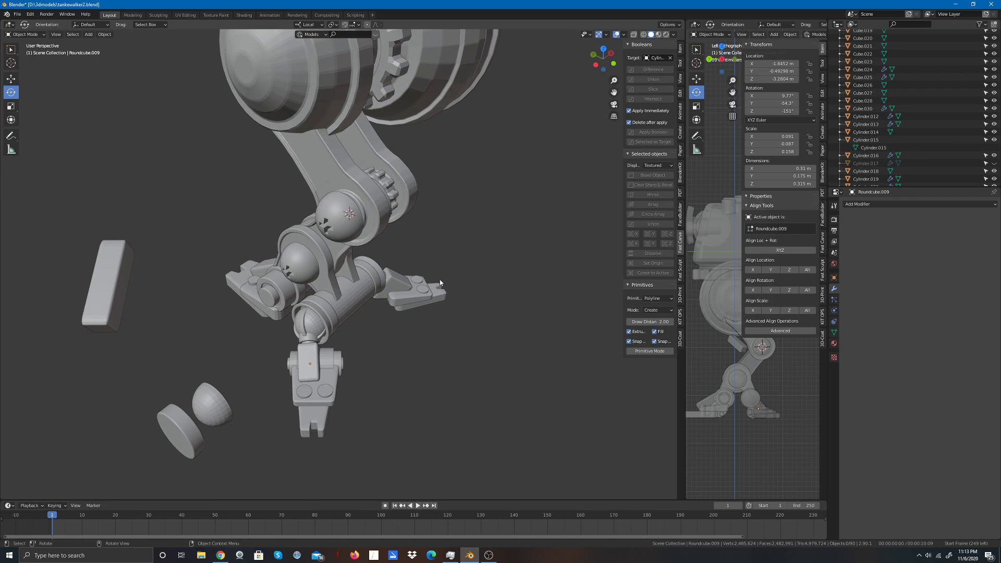
{"action": "left_click", "coordinate": [330, 355]}
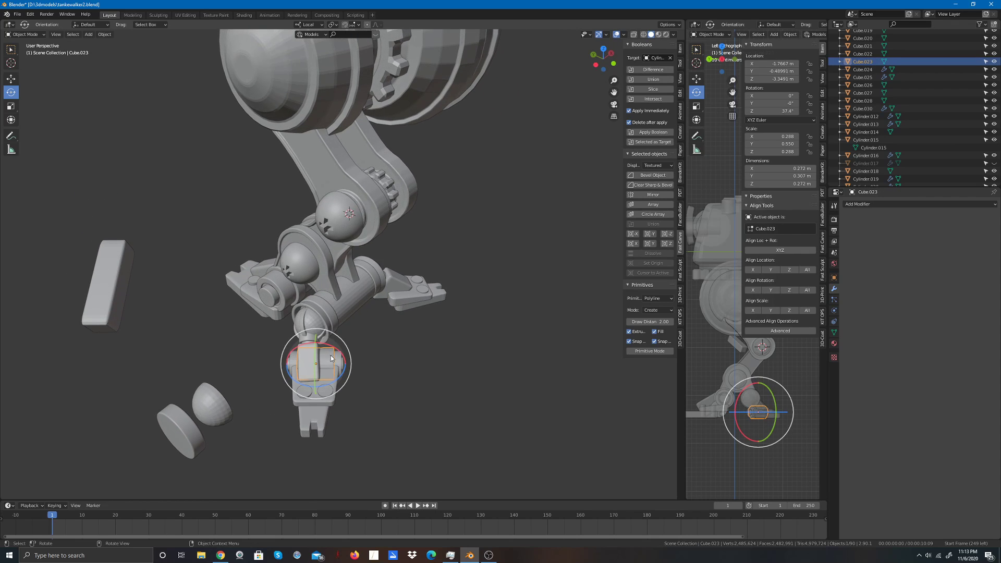
{"action": "left_click", "coordinate": [382, 364]}
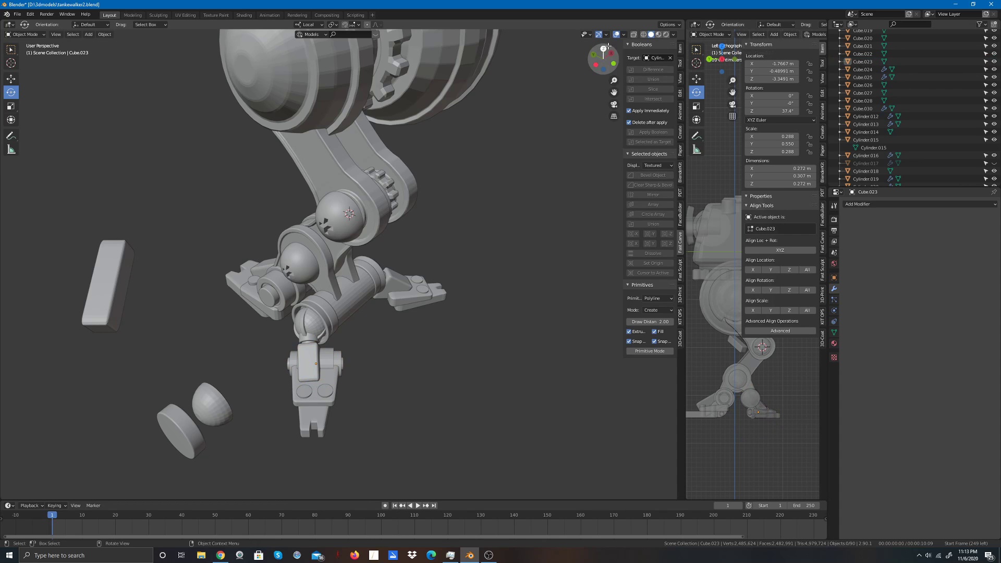
{"action": "mouse_move", "coordinate": [602, 54]}
{"action": "left_mouse_down"}
{"action": "mouse_move", "coordinate": [602, 20]}
{"action": "mouse_move", "coordinate": [592, 22]}
{"action": "mouse_move", "coordinate": [592, 45]}
{"action": "left_mouse_up"}
{"action": "left_click", "coordinate": [276, 321]}
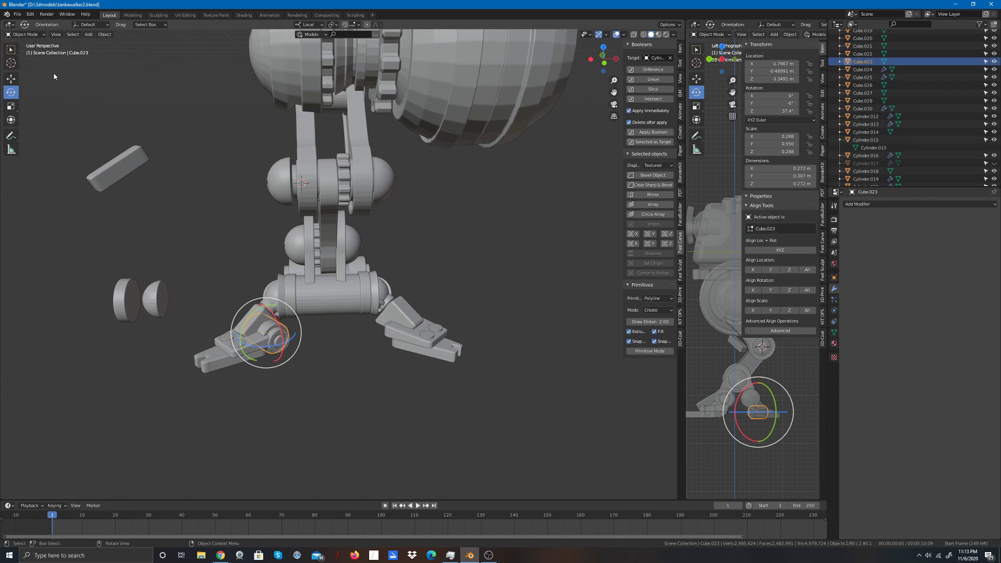
{"action": "left_click", "coordinate": [11, 50]}
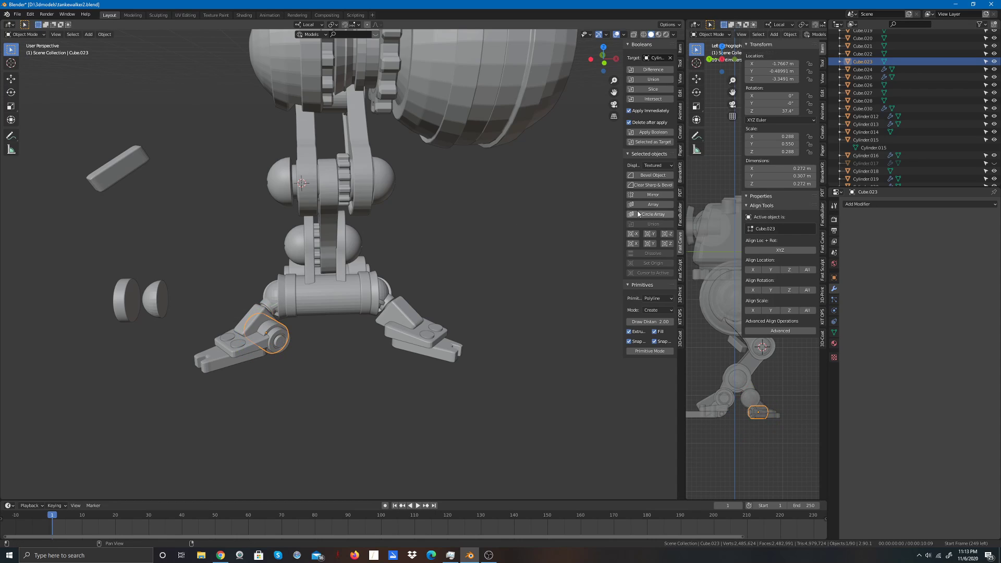
{"action": "left_click", "coordinate": [652, 175]}
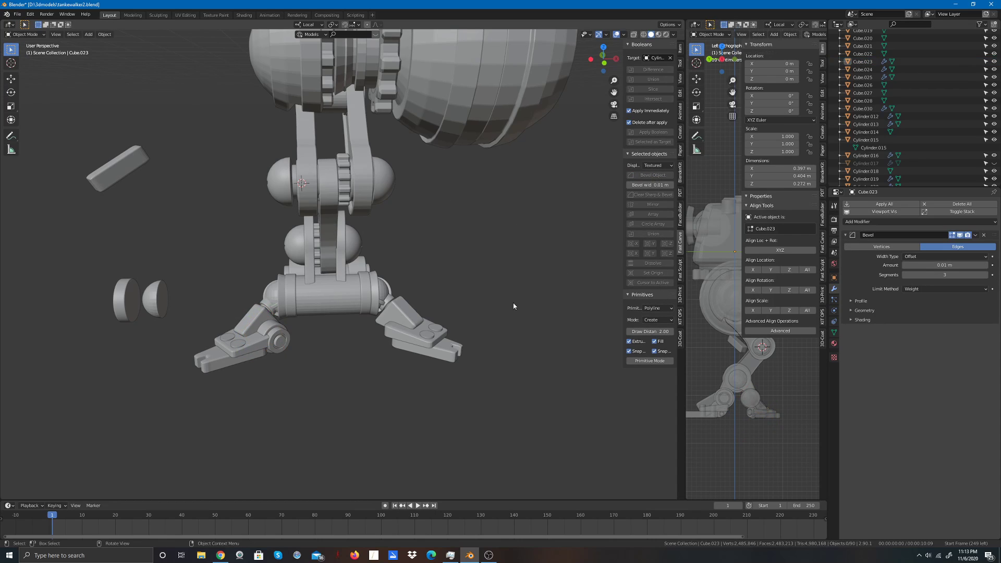
Step: Save the file with a trial bevel on the ankle's inner cylinder Cube.018, and undo that bevel
{"action": "left_click", "coordinate": [283, 333]}
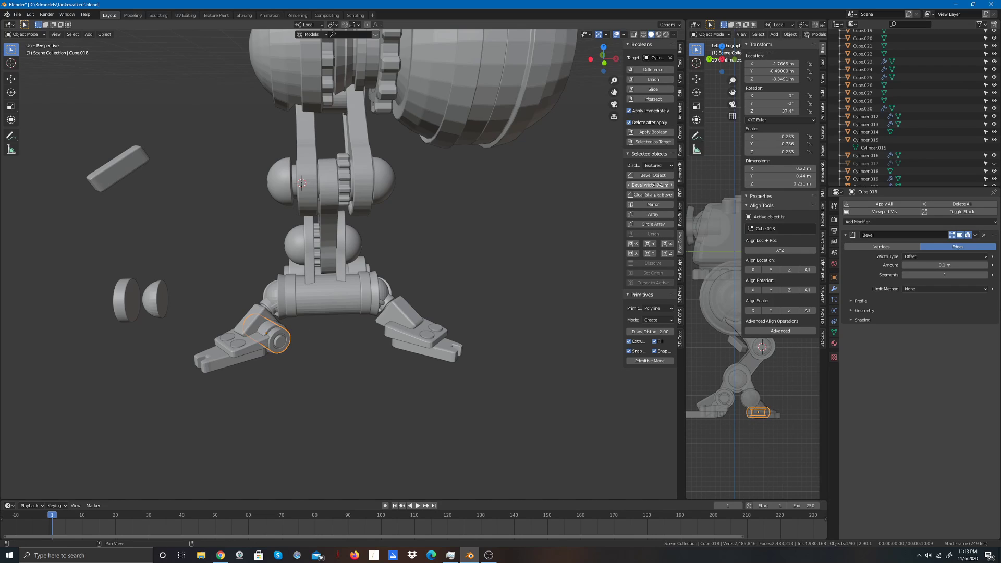
{"action": "left_click", "coordinate": [533, 269]}
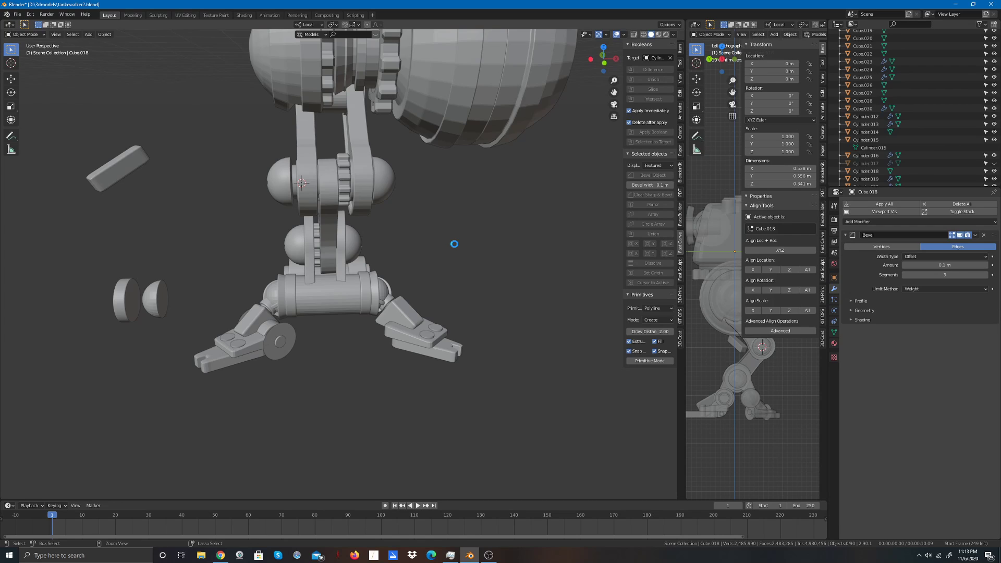
{"action": "key", "text": "ctrl+s"}
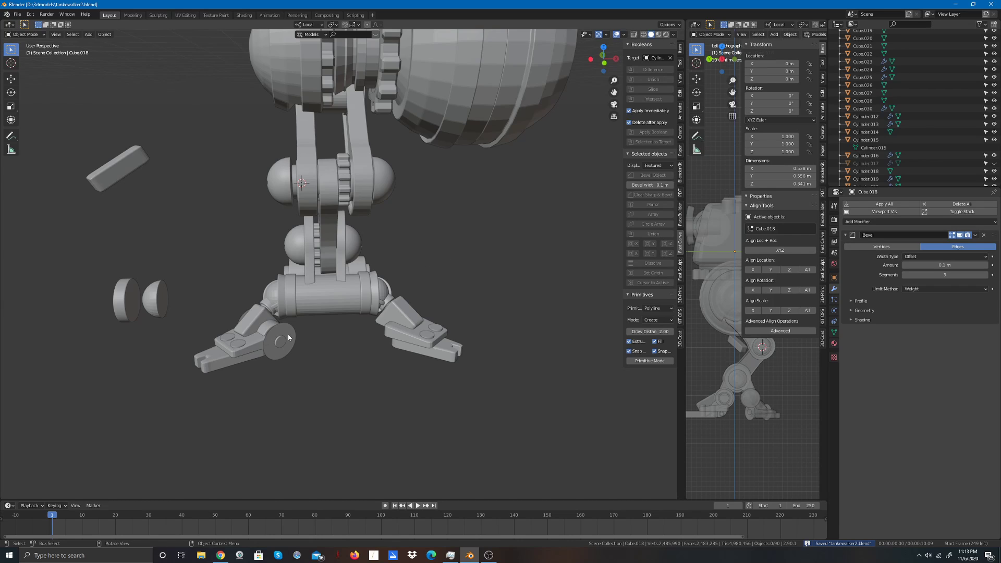
{"action": "key", "text": "ctrl+z"}
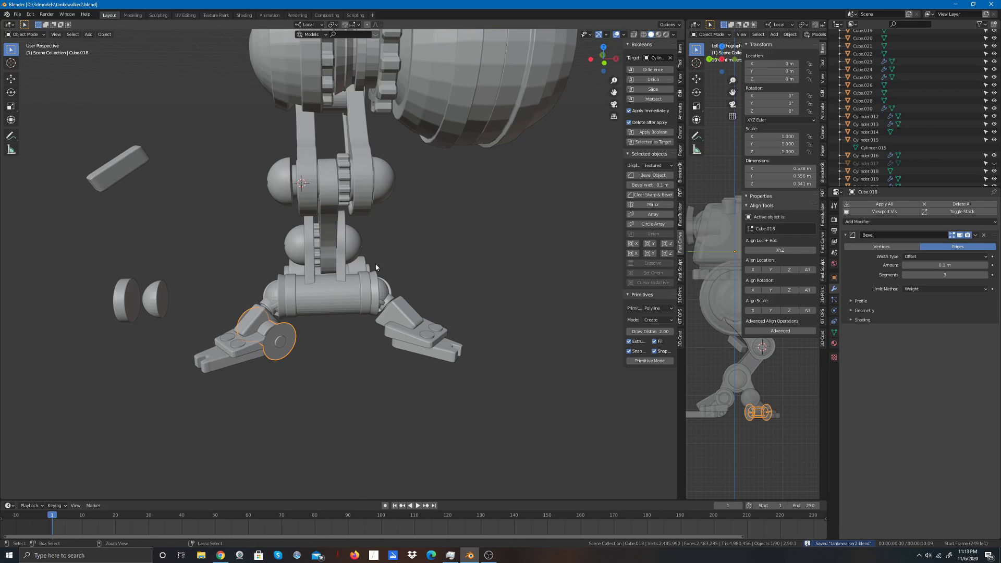
{"action": "key", "text": "ctrl+z"}
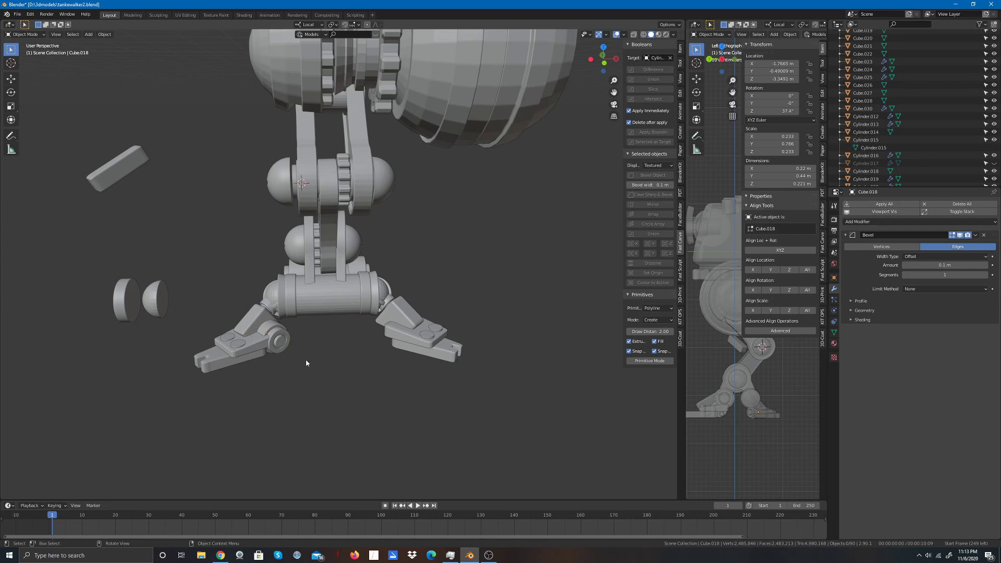
Step: Duplicate the outer foot's three nested ankle cylinders about 0.64 m in X, -0.07 m in Y and -0.09 m in Z, and deselect them
{"action": "left_click", "coordinate": [271, 324]}
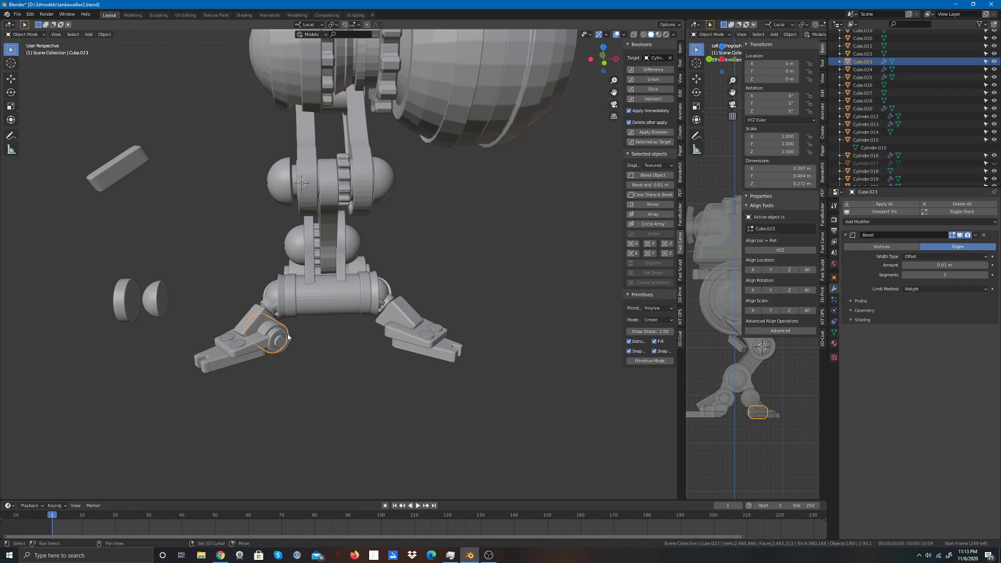
{"action": "left_click", "coordinate": [277, 336], "text": "shift"}
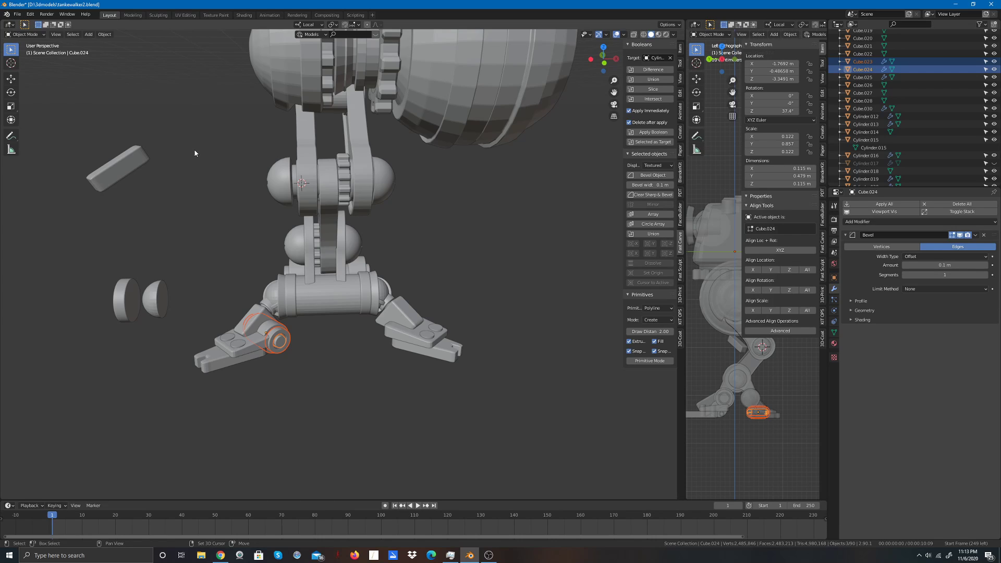
{"action": "key", "text": "shift+d"}
{"action": "left_click", "coordinate": [268, 164]}
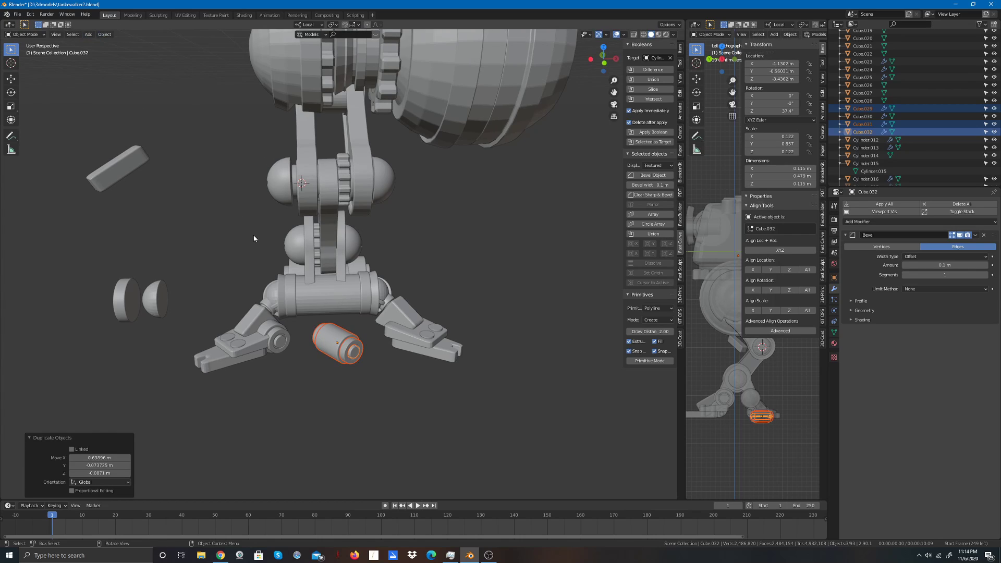
{"action": "left_click", "coordinate": [243, 252]}
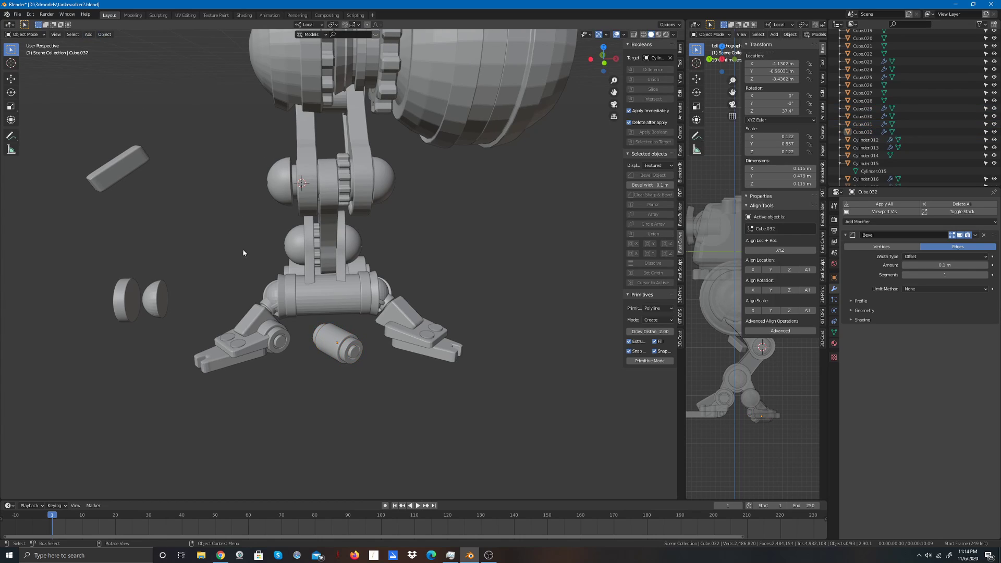
Step: Join the three duplicated ankle cylinders into one object, merging Cube.032 into Cube.029 and that into Cube.031
{"action": "left_click", "coordinate": [356, 358]}
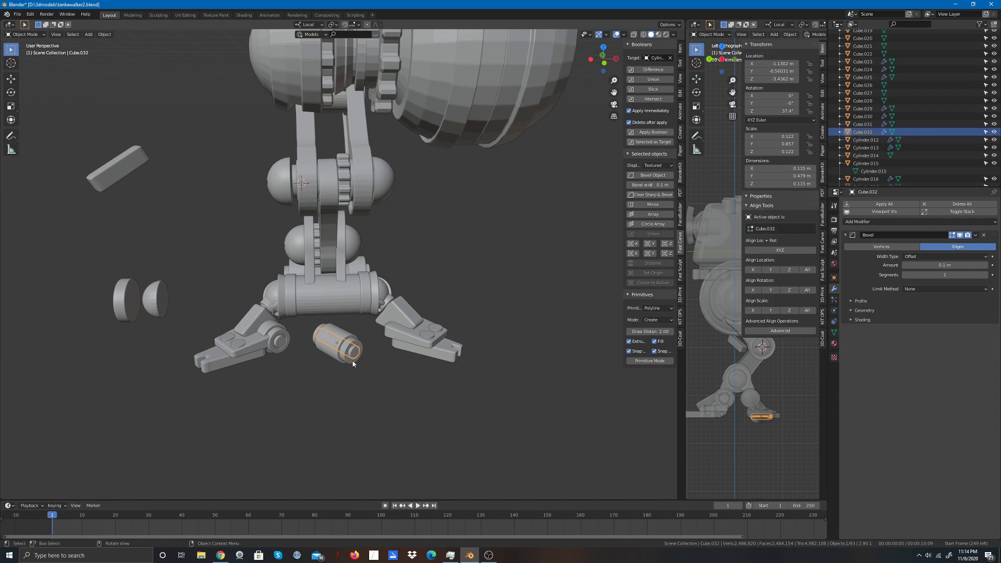
{"action": "left_click", "coordinate": [353, 361], "text": "shift"}
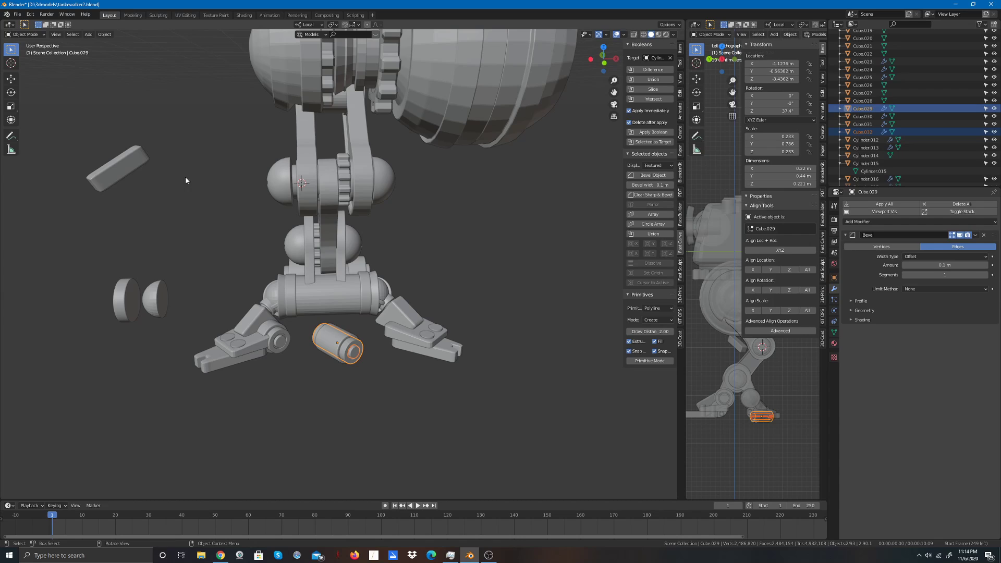
{"action": "left_click", "coordinate": [105, 34]}
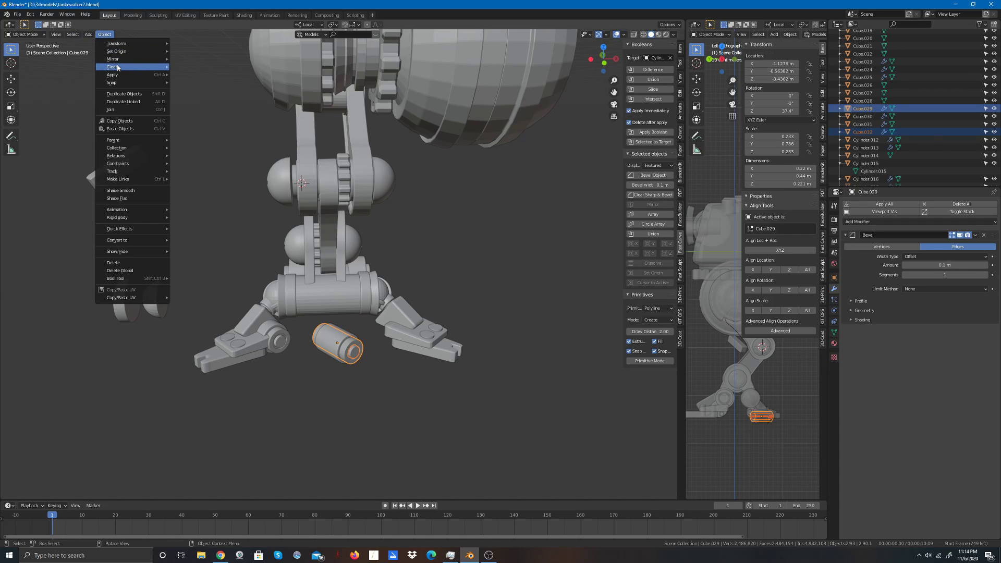
{"action": "left_click", "coordinate": [119, 111]}
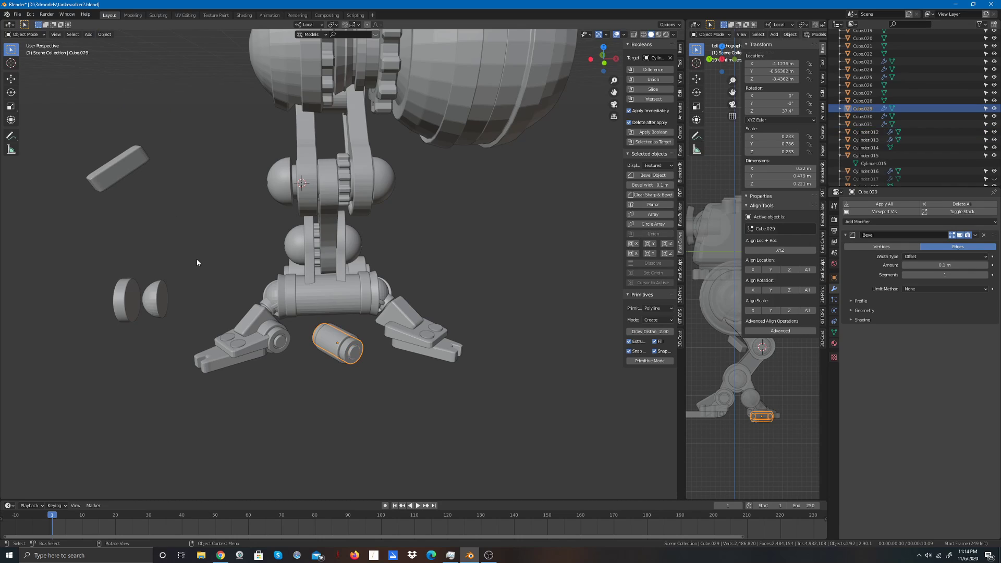
{"action": "left_click", "coordinate": [352, 359]}
{"action": "left_click", "coordinate": [330, 354], "text": "shift"}
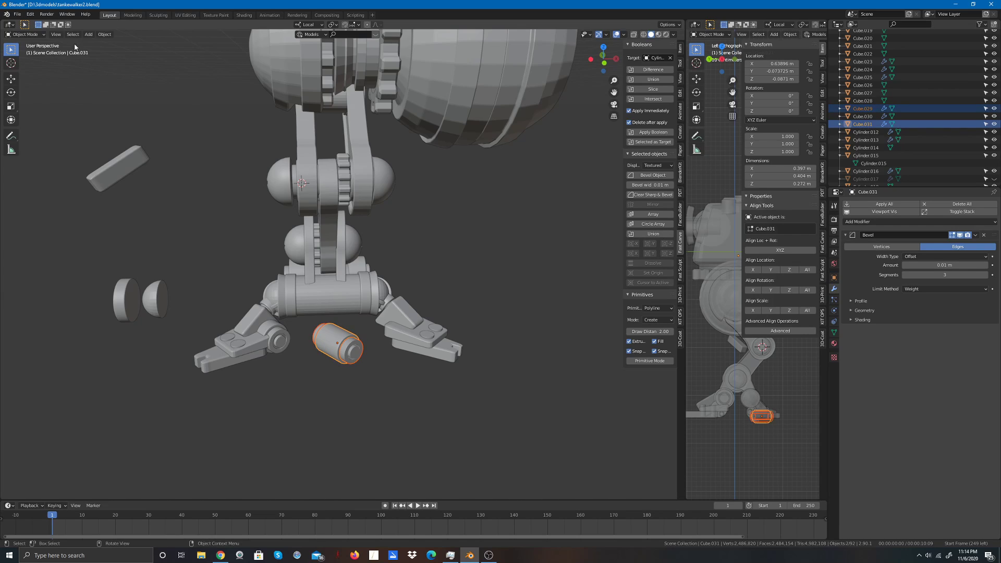
{"action": "left_click", "coordinate": [104, 33]}
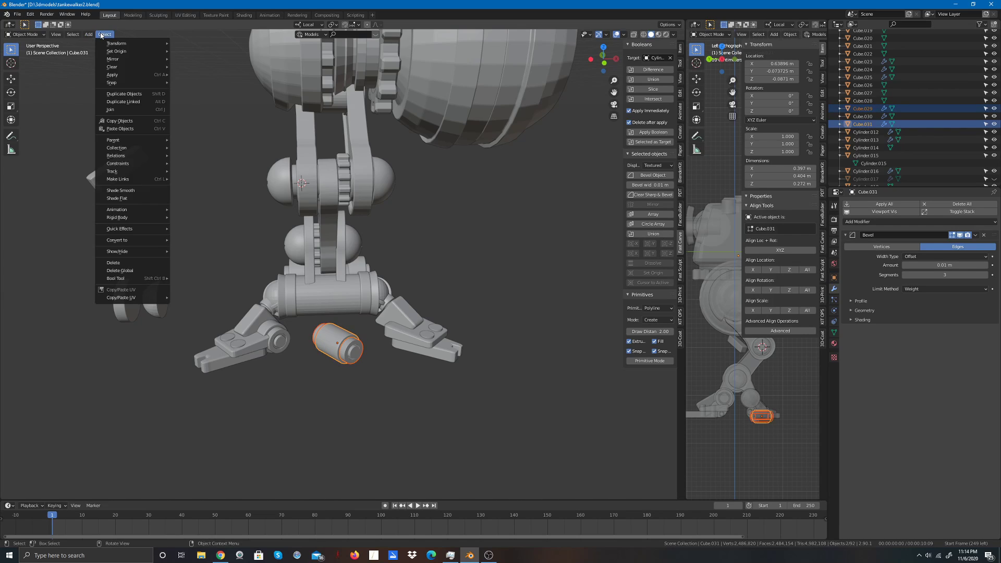
{"action": "left_click", "coordinate": [122, 109]}
{"action": "left_click", "coordinate": [336, 422]}
Step: Mirror the joined ankle cylinder Cube.031 along the global Y axis
{"action": "left_click", "coordinate": [337, 348]}
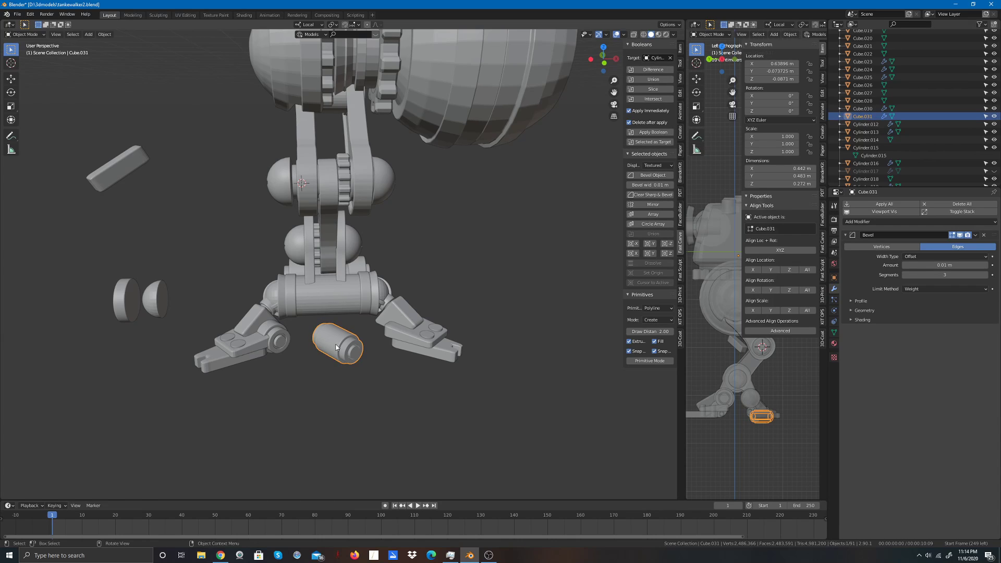
{"action": "left_click", "coordinate": [104, 34]}
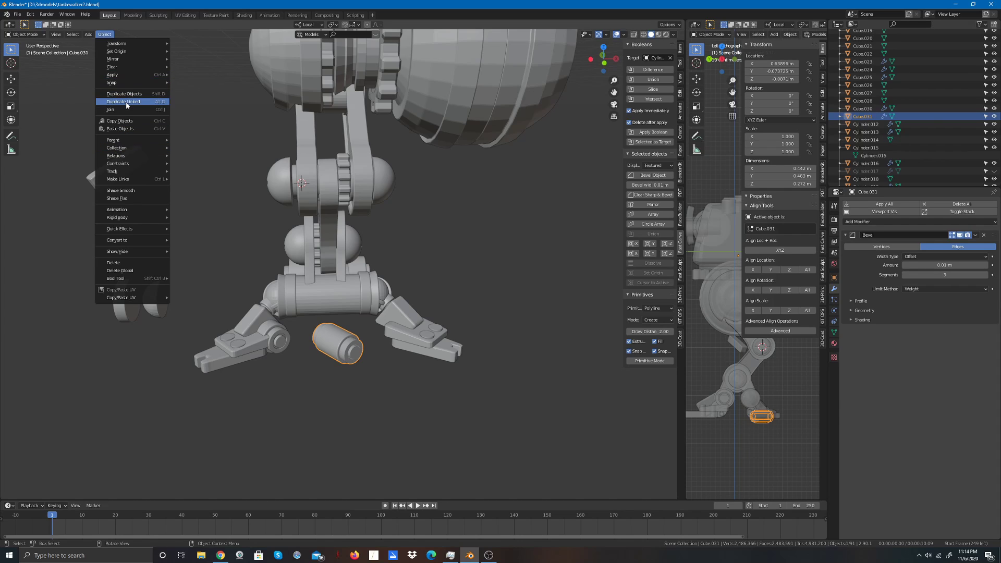
{"action": "mouse_move", "coordinate": [124, 60]}
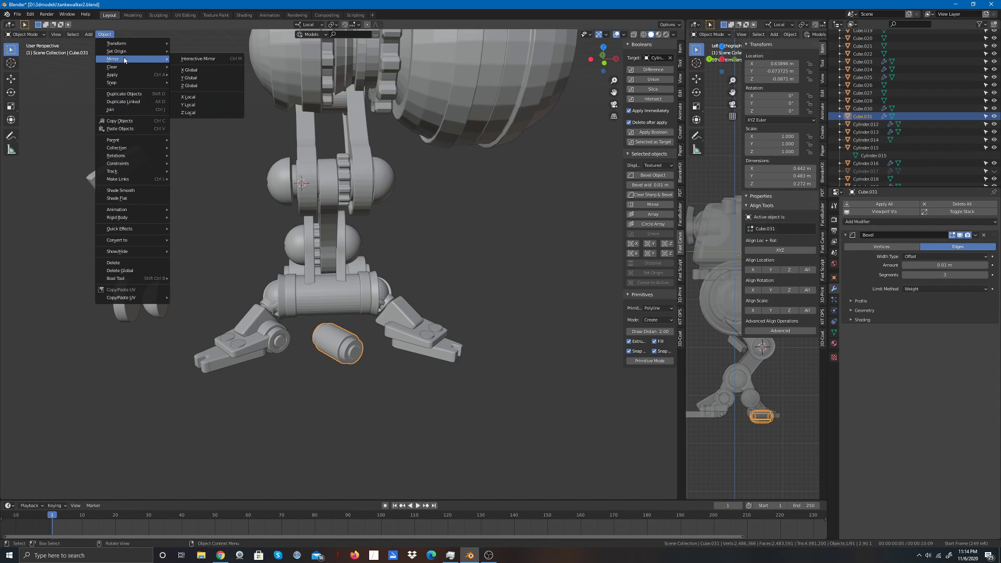
{"action": "left_click", "coordinate": [188, 78]}
{"action": "scroll", "coordinate": [367, 274], "scroll_direction": "up", "scroll_amount": 3}
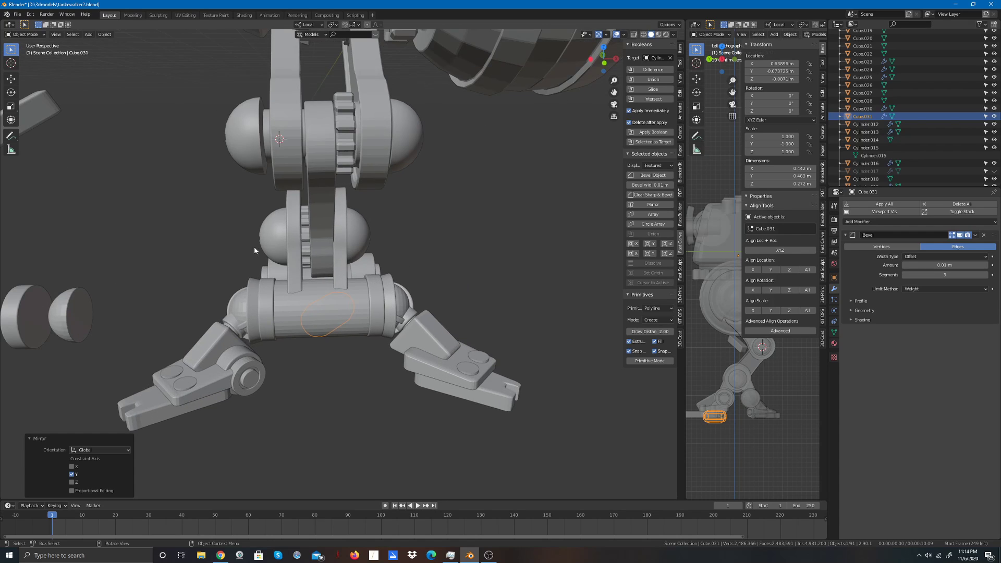
{"action": "scroll", "coordinate": [254, 250], "scroll_direction": "down", "scroll_amount": 3}
Step: Set the mirrored cylinder's origin to its geometry and move it about 1.02 m along its local X axis
{"action": "left_click", "coordinate": [11, 78]}
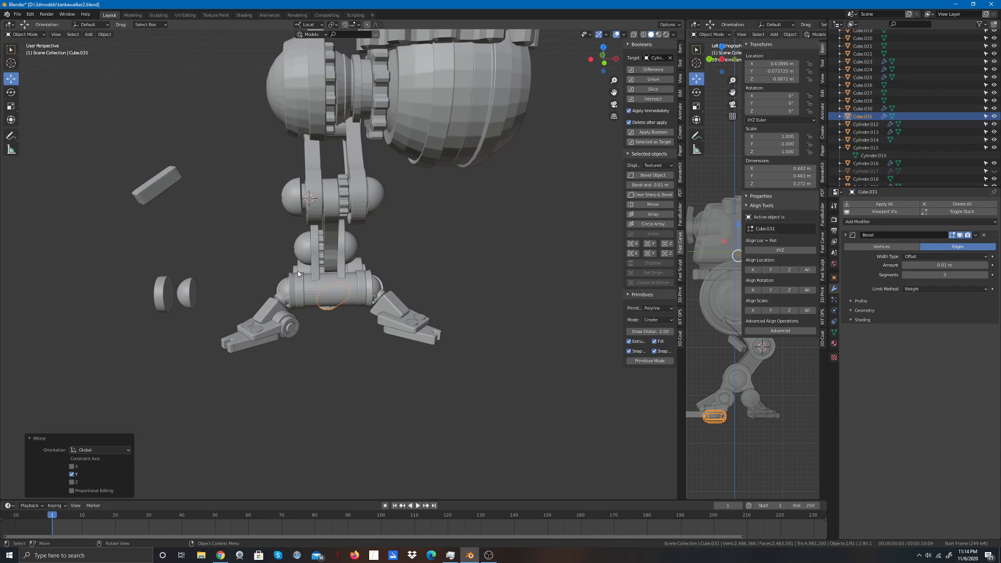
{"action": "left_click", "coordinate": [104, 34]}
{"action": "mouse_move", "coordinate": [117, 51]}
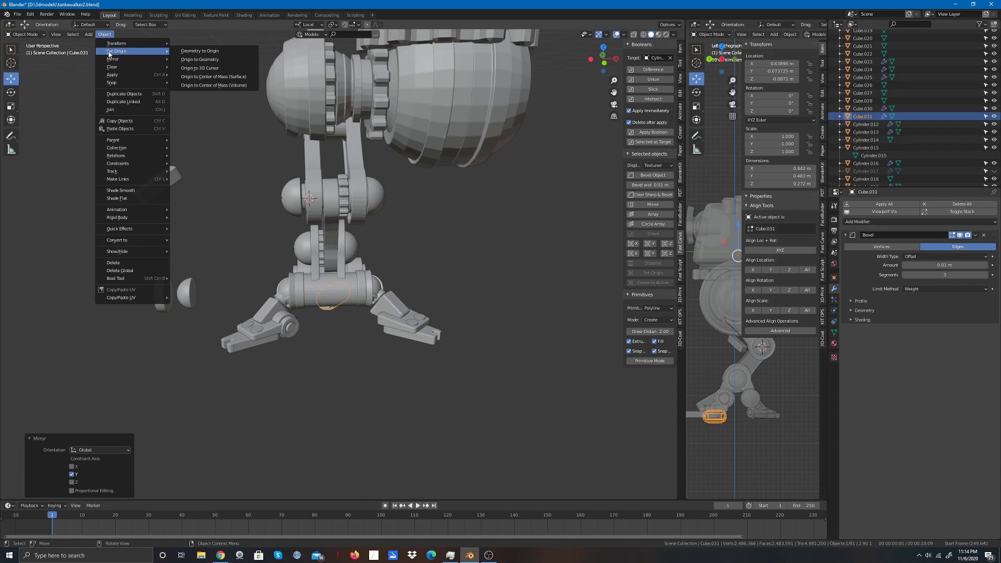
{"action": "left_click", "coordinate": [208, 60]}
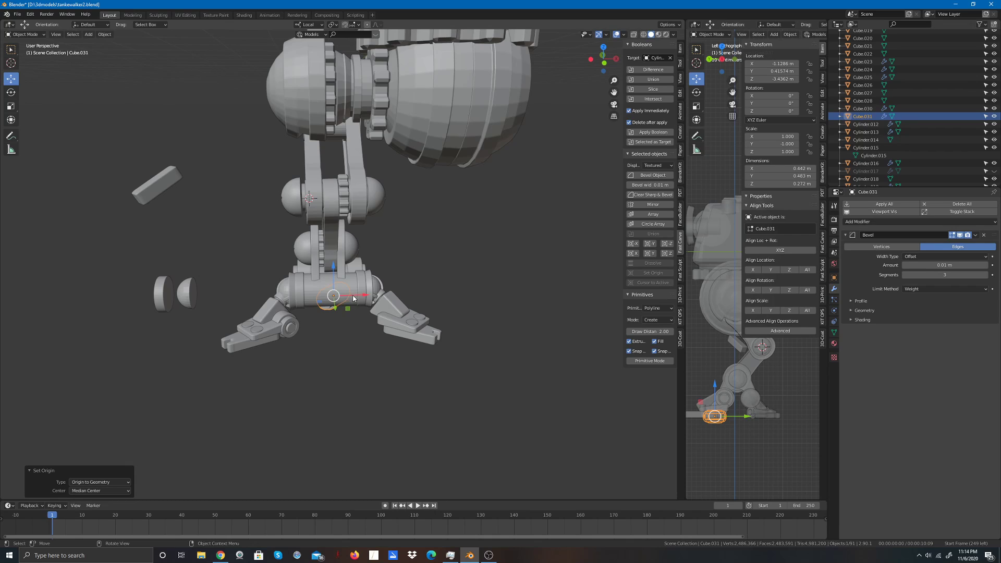
{"action": "left_click_drag", "start_coordinate": [366, 296], "coordinate": [423, 292]}
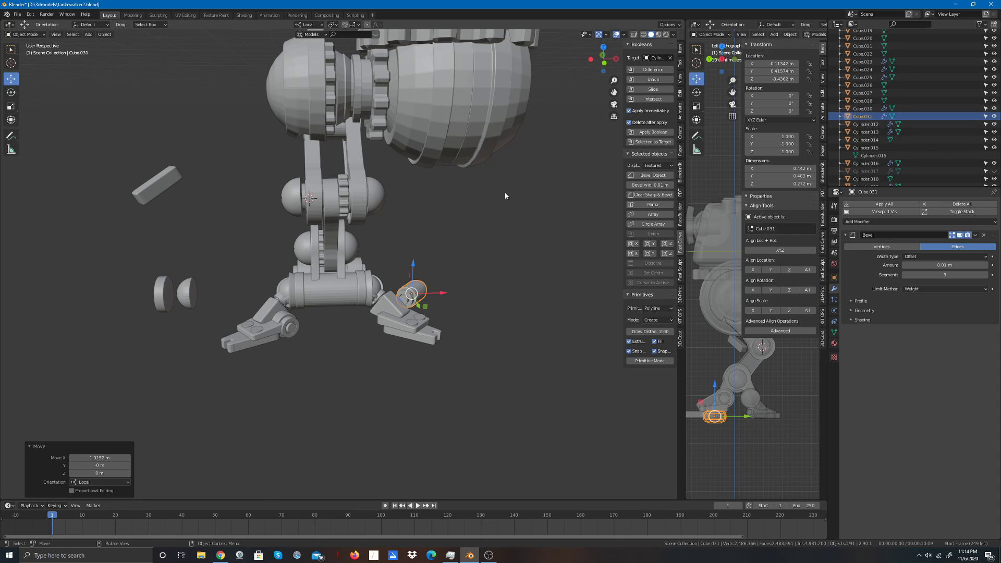
Step: Move the mirrored cylinder about -0.55 m in X, -0.80 m in Y and 0.08 m in Z onto the inner foot, and nudge it into place
{"action": "left_click_drag", "start_coordinate": [613, 59], "coordinate": [616, 72]}
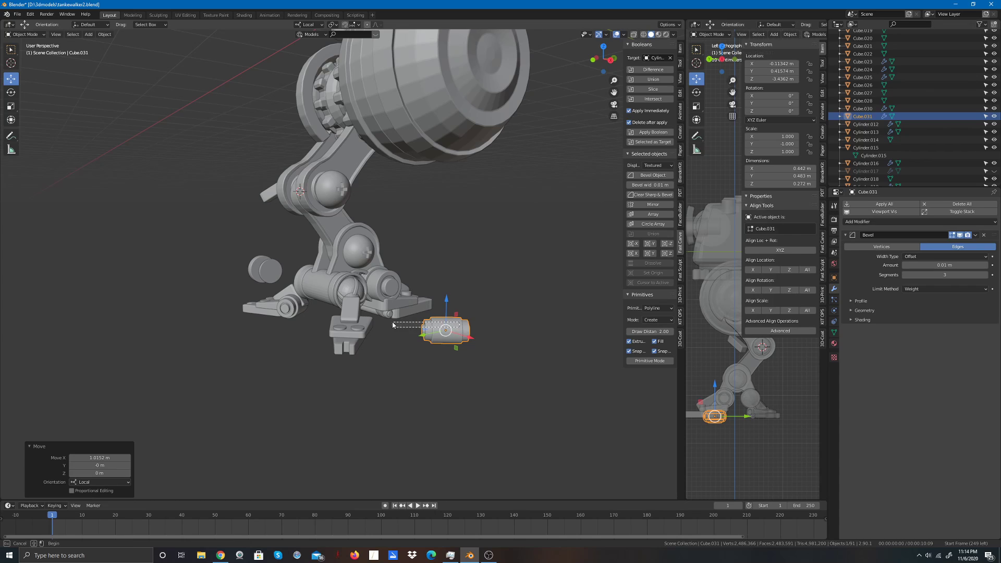
{"action": "left_click_drag", "start_coordinate": [457, 329], "coordinate": [352, 322]}
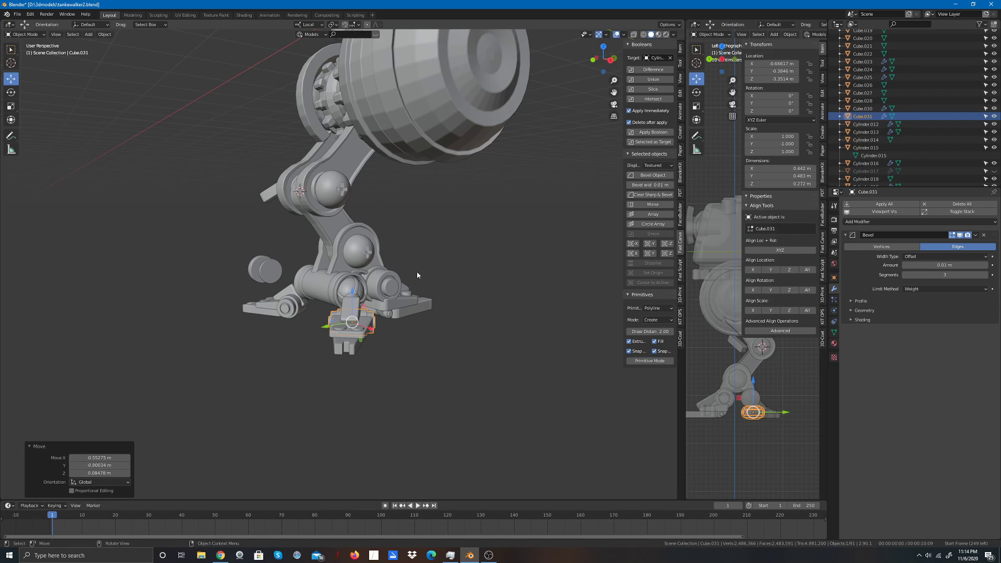
{"action": "left_click_drag", "start_coordinate": [601, 56], "coordinate": [536, 62]}
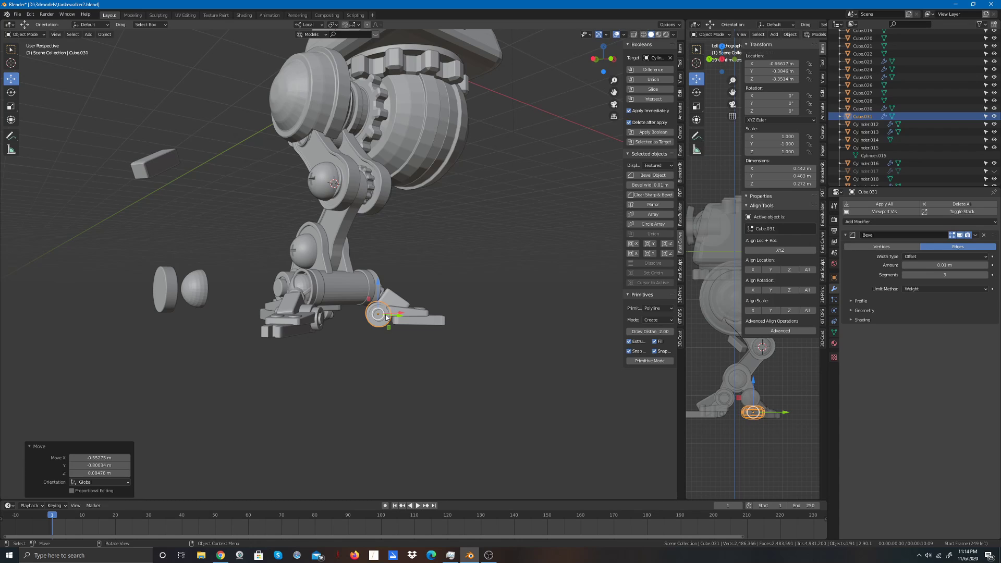
{"action": "left_click_drag", "start_coordinate": [383, 314], "coordinate": [386, 316]}
Step: Fine-tune the ankle cylinder on the inner foot by about 0.008 m in X, -0.009 m in Y and -0.007 m in Z
{"action": "left_click_drag", "start_coordinate": [609, 65], "coordinate": [563, 82]}
{"action": "scroll", "coordinate": [429, 355], "scroll_direction": "up", "scroll_amount": 3}
{"action": "scroll", "coordinate": [431, 356], "scroll_direction": "up", "scroll_amount": 2}
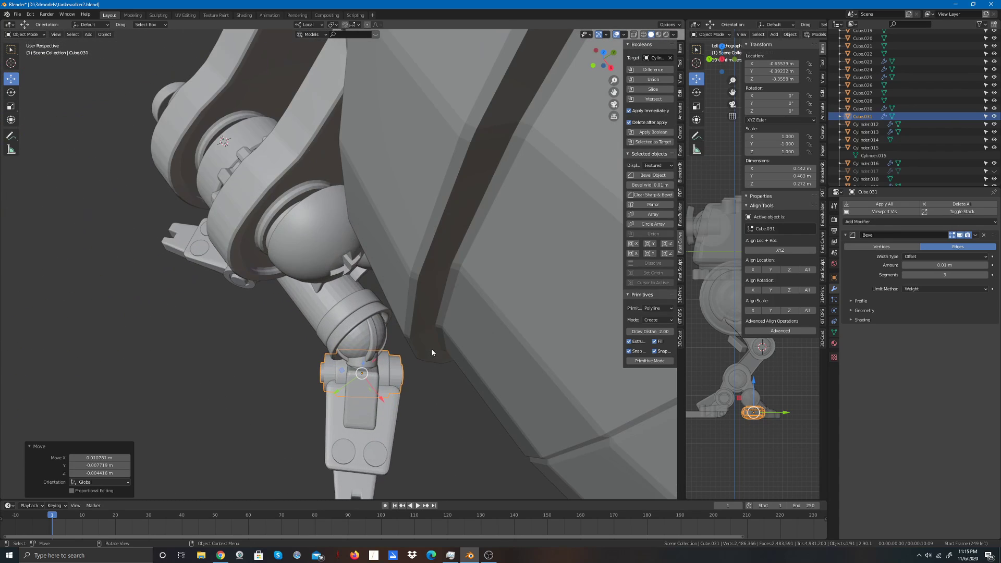
{"action": "left_click", "coordinate": [385, 376]}
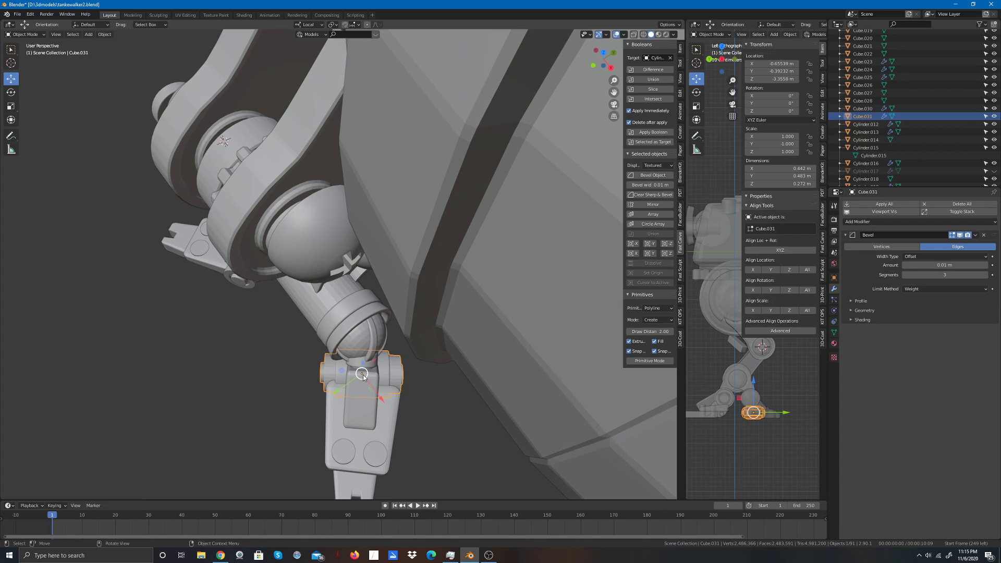
{"action": "left_click_drag", "start_coordinate": [362, 374], "coordinate": [362, 379]}
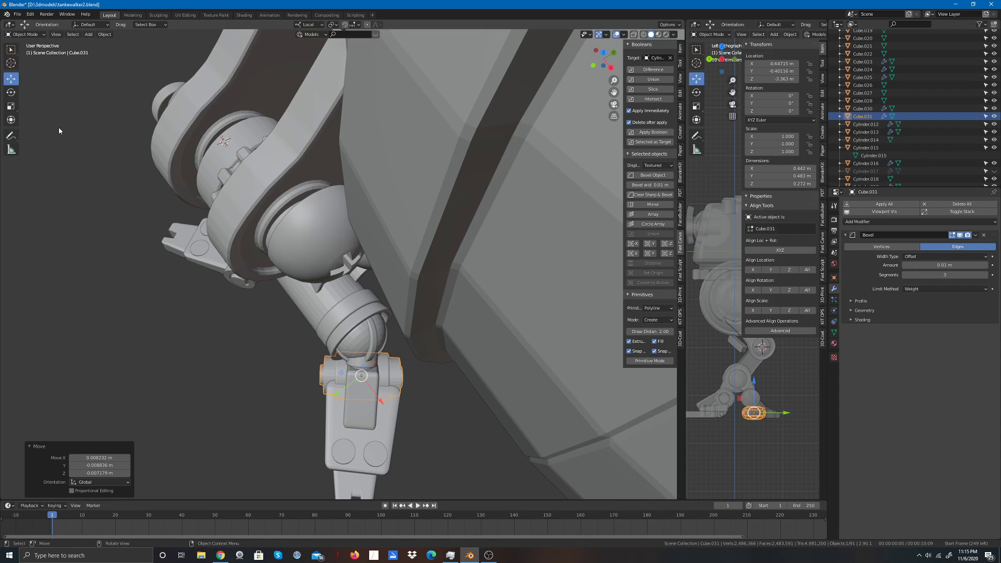
Step: Rotate the inner foot's ankle cylinder a few degrees in the view plane and move it about 0.008 m in X and 0.011 m in Y
{"action": "left_click", "coordinate": [11, 92]}
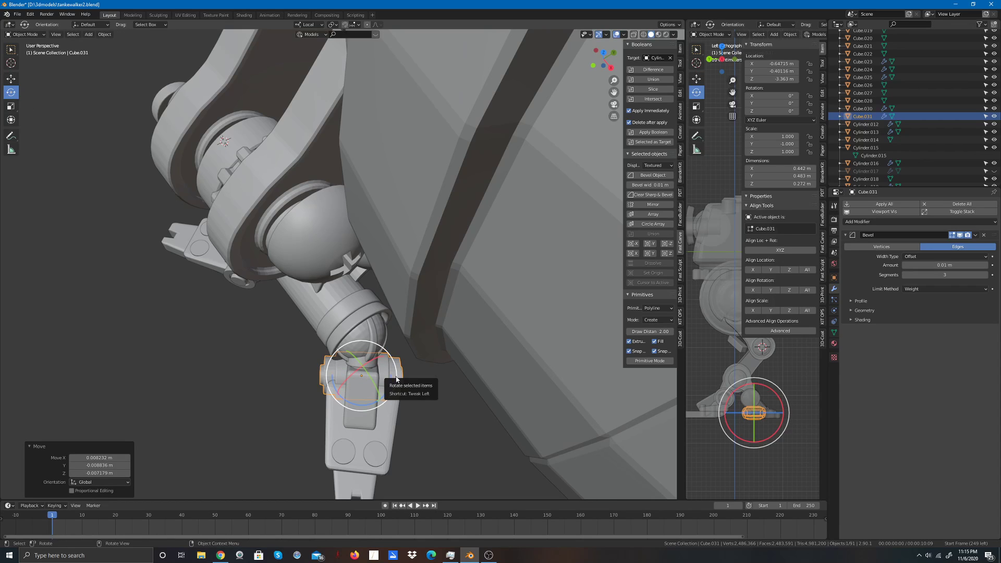
{"action": "left_click_drag", "start_coordinate": [396, 378], "coordinate": [401, 383]}
{"action": "left_click", "coordinate": [430, 408]}
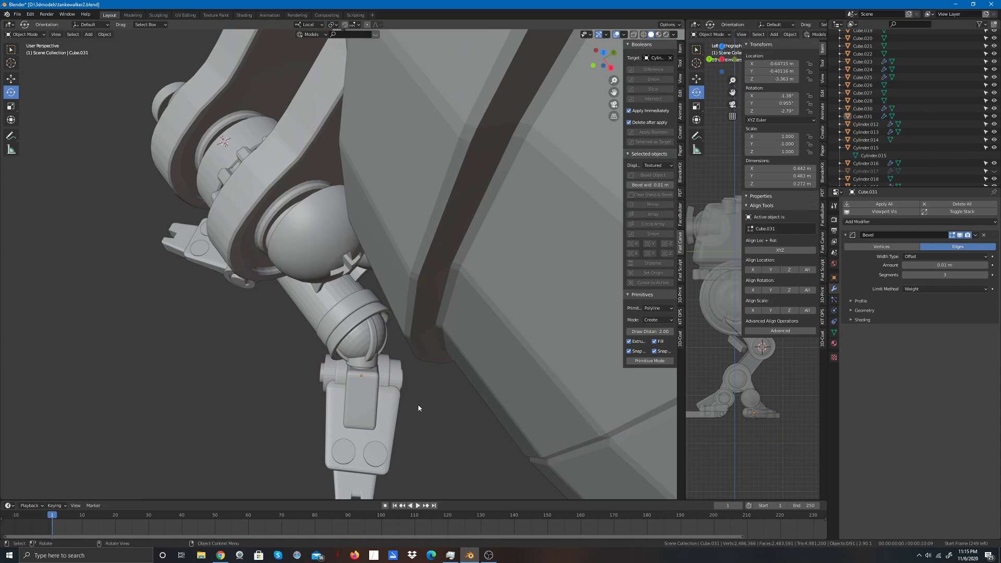
{"action": "left_click", "coordinate": [383, 374]}
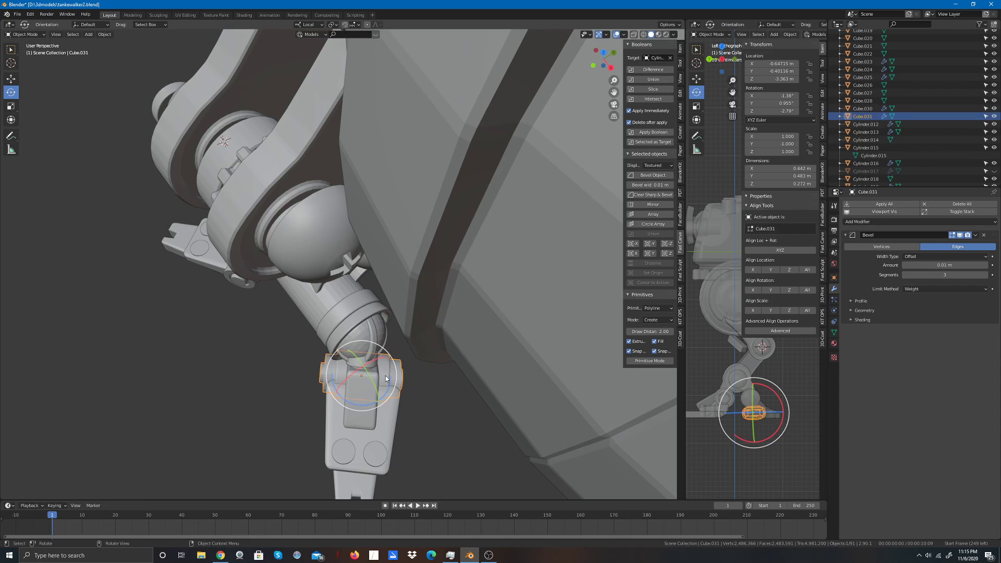
{"action": "left_click", "coordinate": [11, 78]}
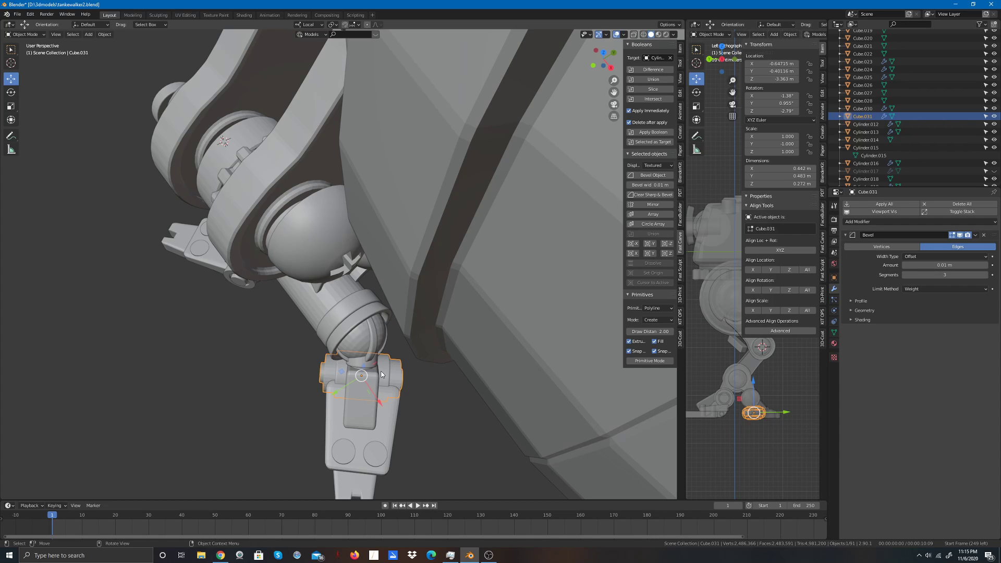
{"action": "left_click_drag", "start_coordinate": [363, 373], "coordinate": [370, 372]}
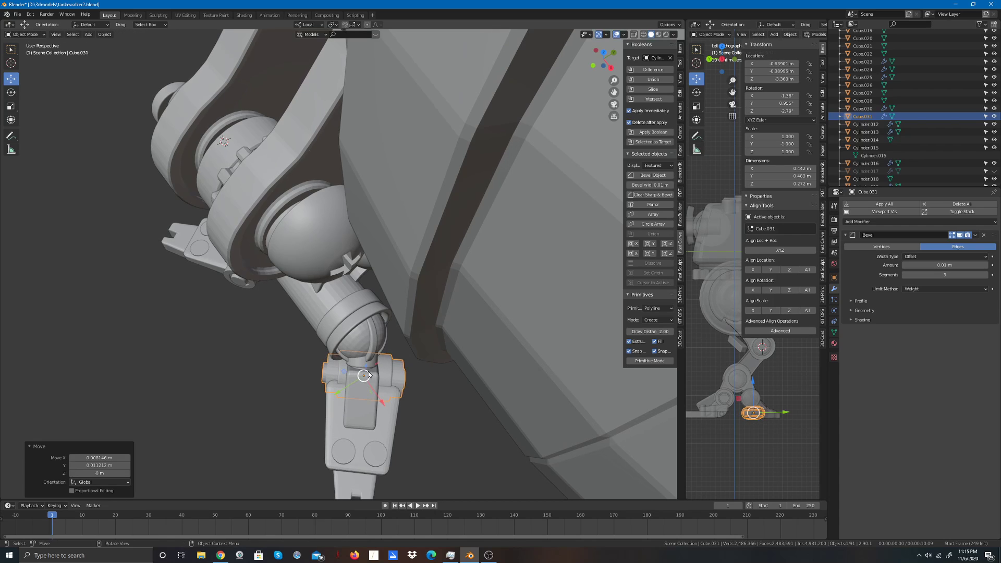
Step: Rotate the inner ankle cylinder by 1.27° about the view axis and shift it about -0.005 m in X and -0.007 m in Y
{"action": "left_click", "coordinate": [11, 92]}
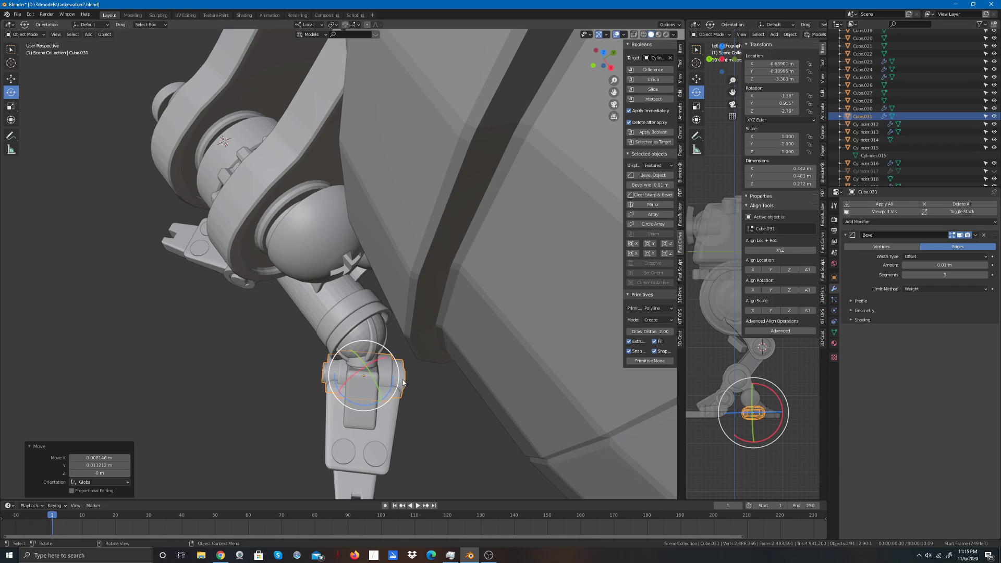
{"action": "left_click_drag", "start_coordinate": [399, 379], "coordinate": [399, 378]}
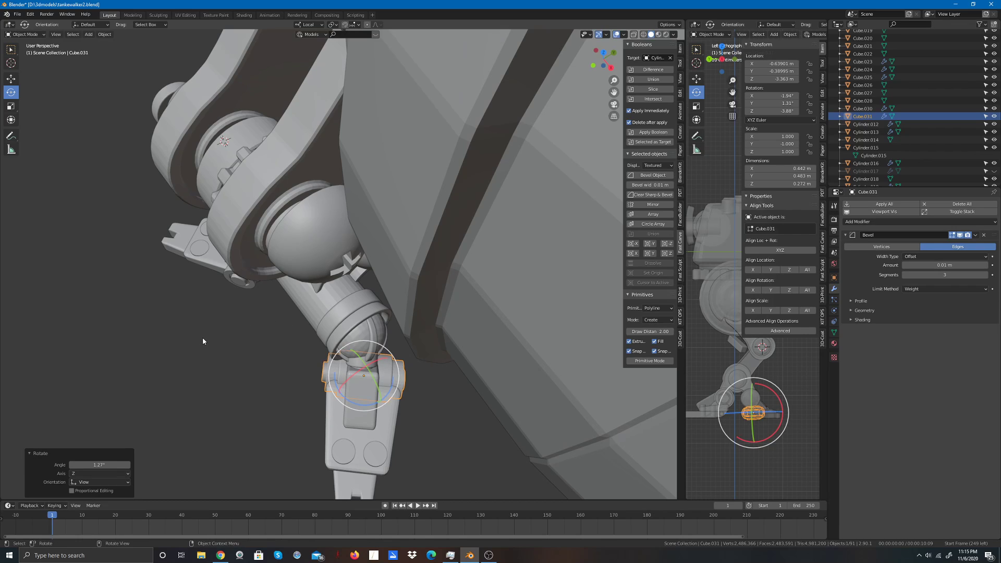
{"action": "left_click", "coordinate": [152, 288]}
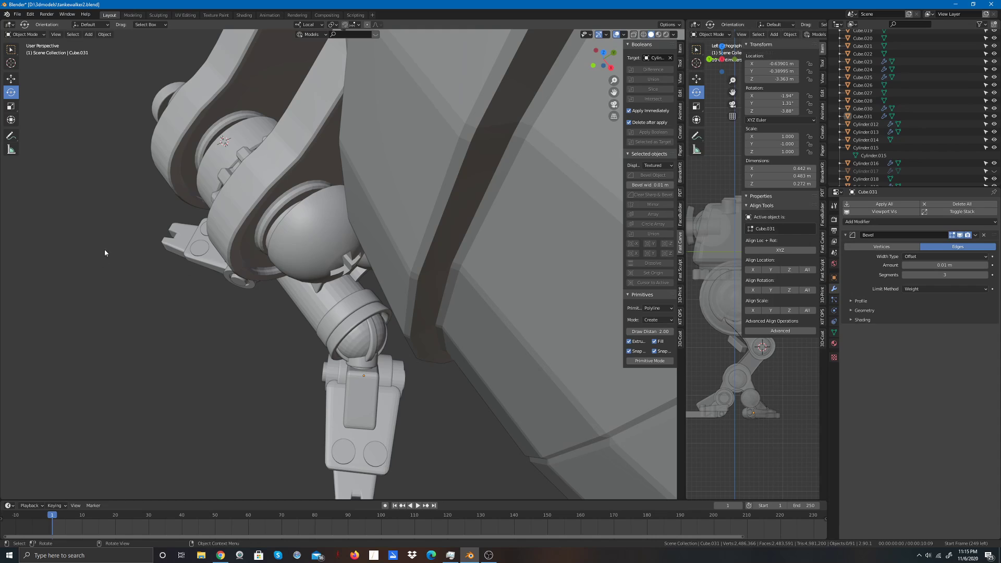
{"action": "left_click", "coordinate": [10, 78]}
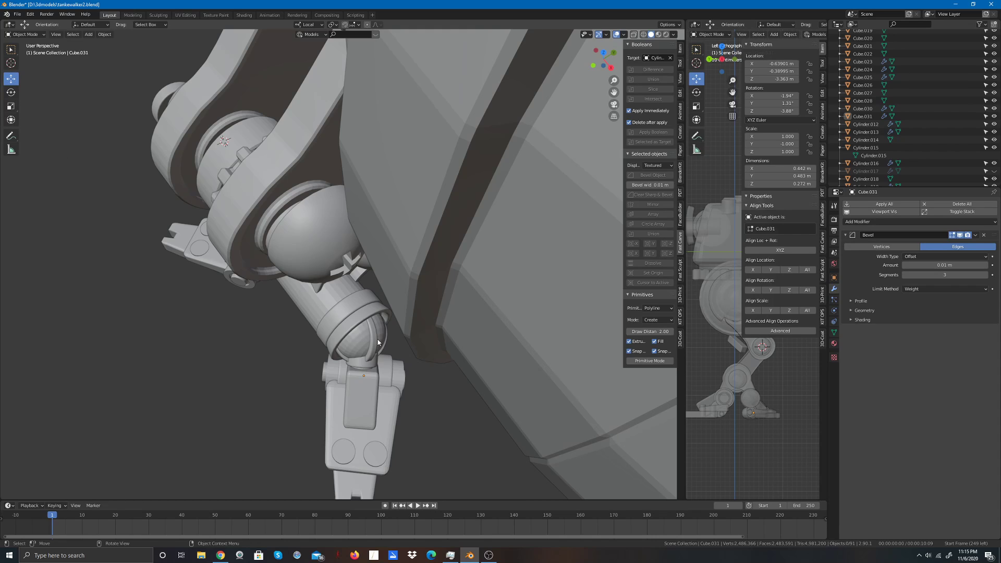
{"action": "left_click", "coordinate": [392, 372]}
{"action": "left_click_drag", "start_coordinate": [393, 375], "coordinate": [388, 374]}
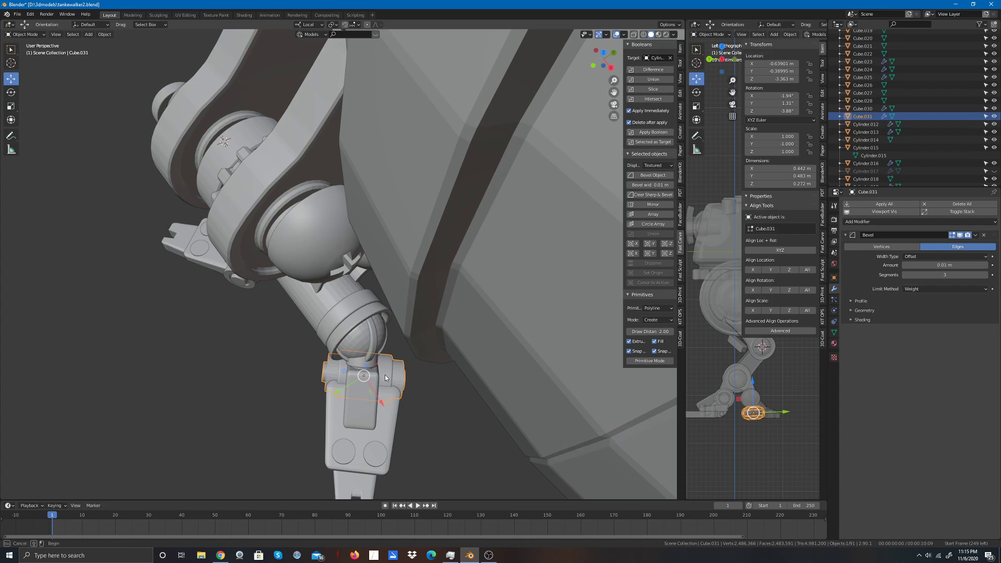
{"action": "left_click_drag", "start_coordinate": [363, 376], "coordinate": [359, 373]}
{"action": "left_click", "coordinate": [450, 406]}
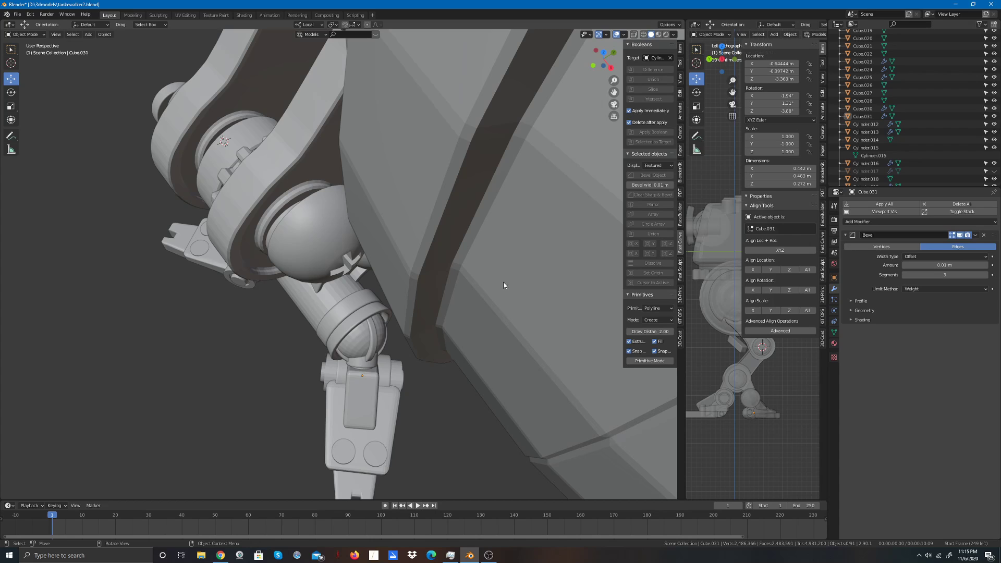
Step: Join the small disc Cube.019 on top of the remaining foot into the foot plate Roundcube.010
{"action": "left_click_drag", "start_coordinate": [610, 57], "coordinate": [99, 41]}
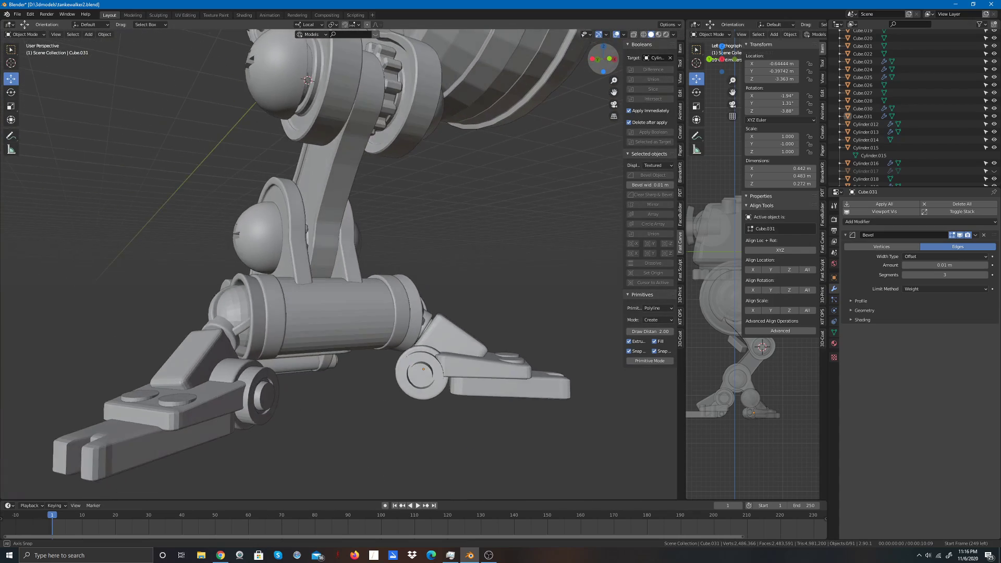
{"action": "left_click_drag", "start_coordinate": [493, 133], "coordinate": [546, 166]}
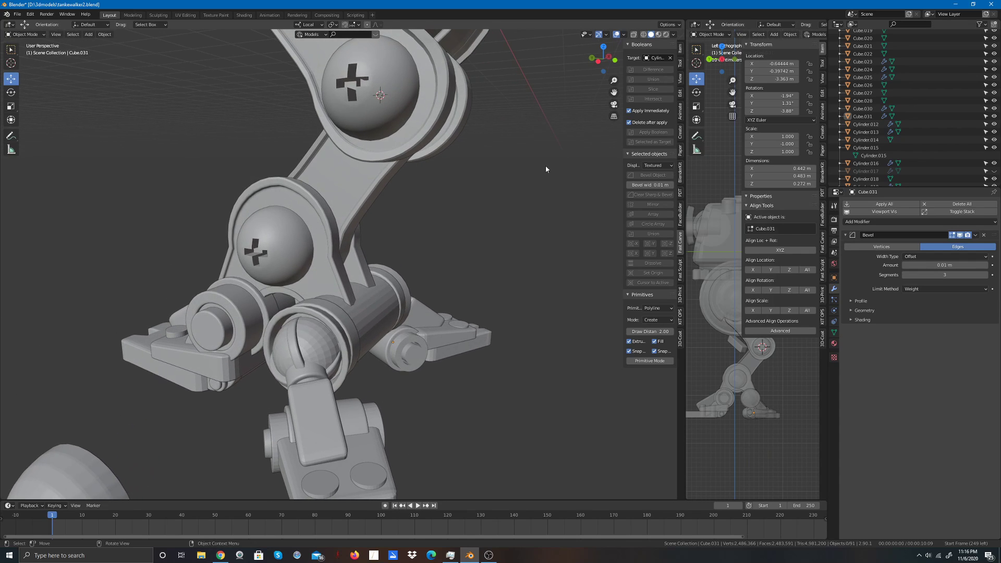
{"action": "scroll", "coordinate": [531, 204], "scroll_direction": "down", "scroll_amount": 5}
{"action": "scroll", "coordinate": [535, 189], "scroll_direction": "up", "scroll_amount": 3}
{"action": "scroll", "coordinate": [416, 334], "scroll_direction": "up", "scroll_amount": 1}
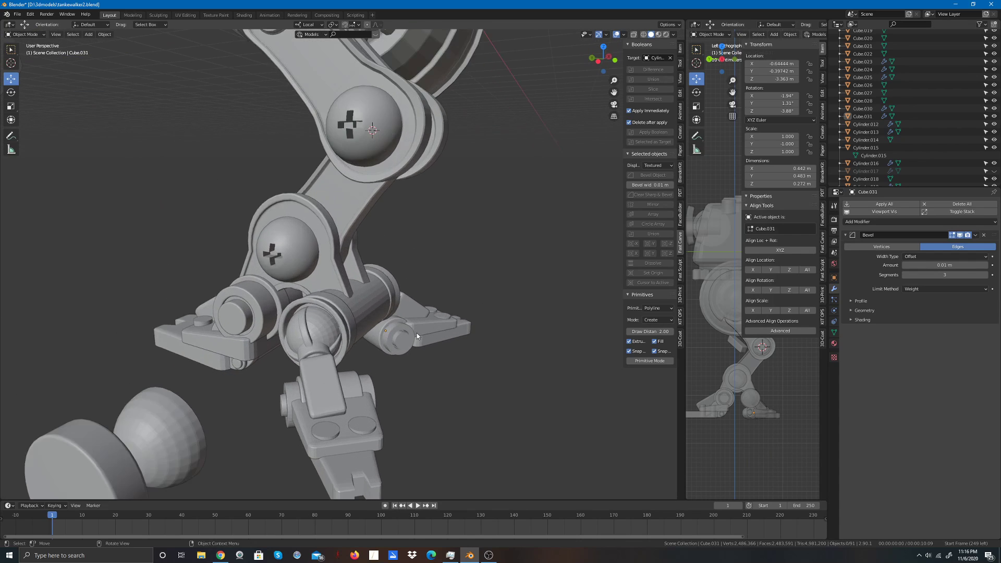
{"action": "scroll", "coordinate": [417, 333], "scroll_direction": "down", "scroll_amount": 3}
{"action": "scroll", "coordinate": [365, 432], "scroll_direction": "up", "scroll_amount": 2}
{"action": "left_click", "coordinate": [330, 368]}
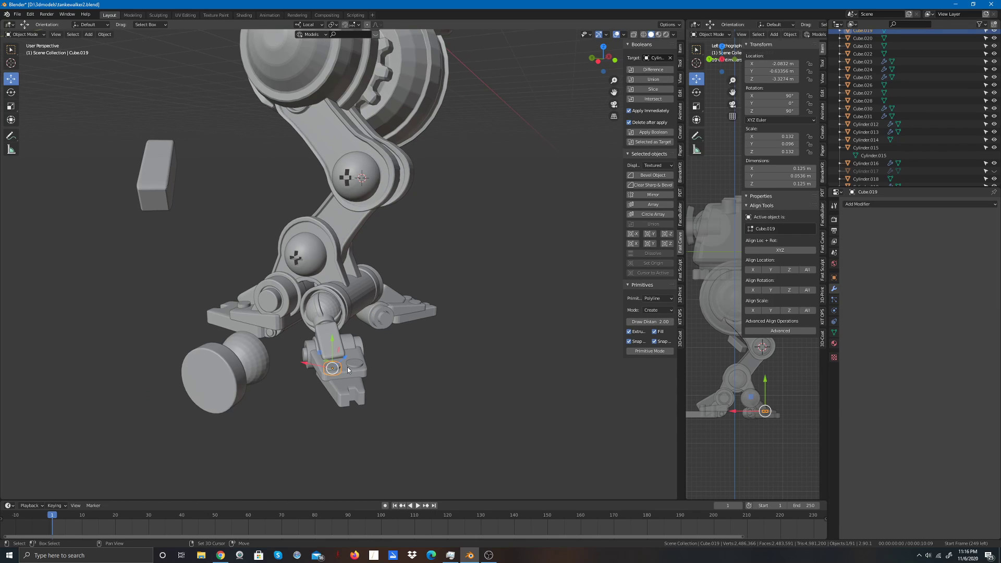
{"action": "left_click", "coordinate": [346, 370]}
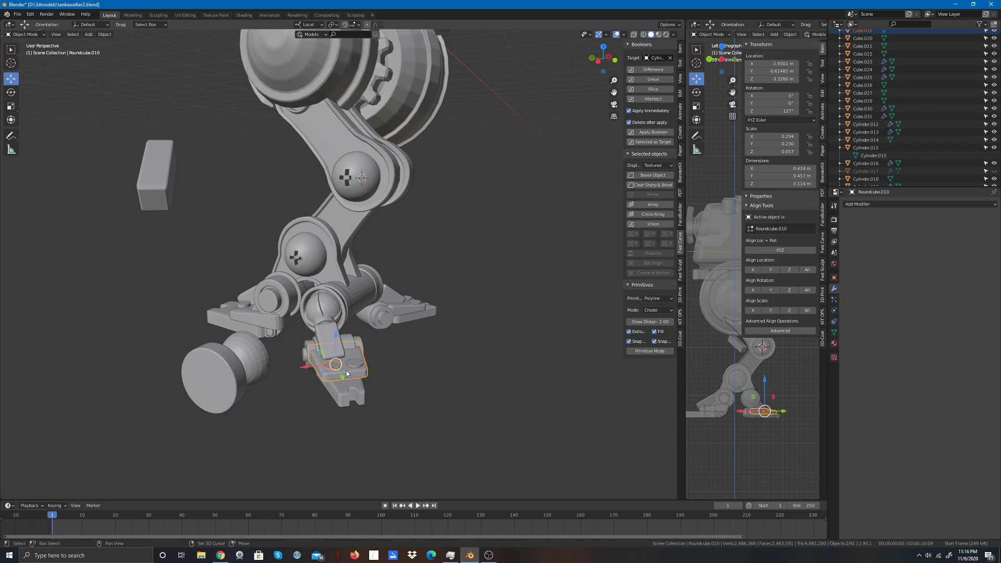
{"action": "left_click", "coordinate": [104, 35]}
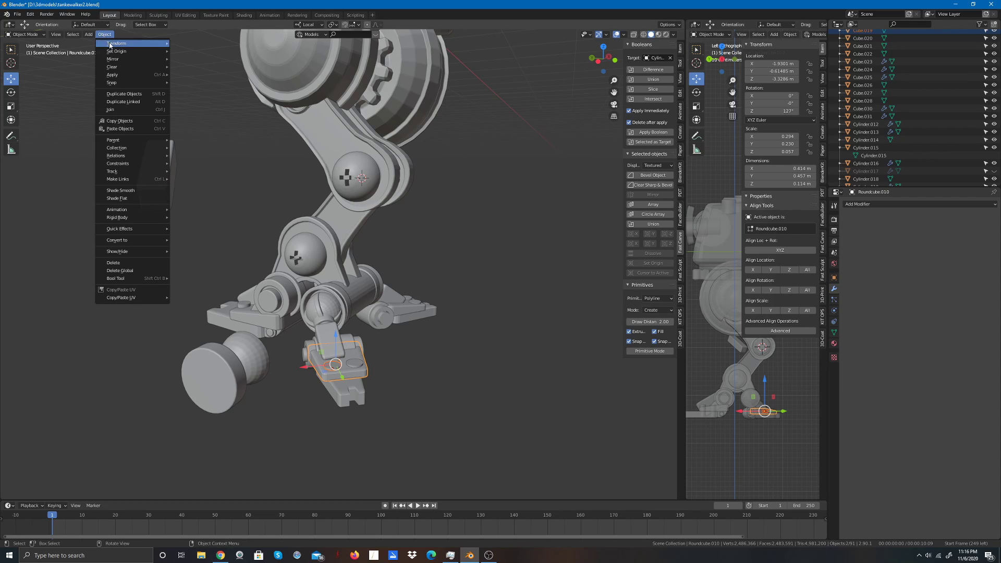
{"action": "left_click", "coordinate": [113, 109]}
{"action": "left_click", "coordinate": [381, 398]}
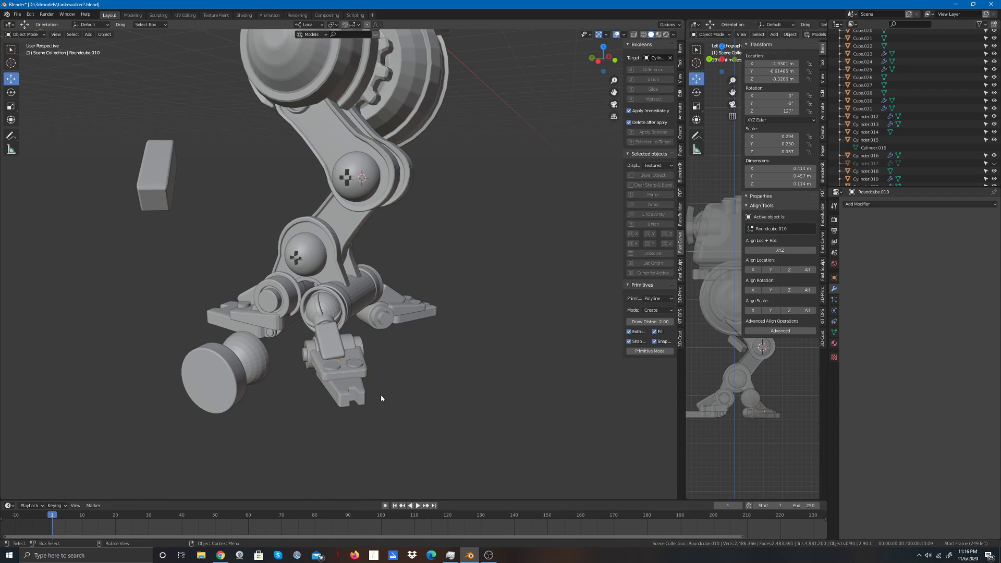
Step: Join the second small disc, Cube.020, into the foot plate Roundcube.010
{"action": "left_click", "coordinate": [356, 364]}
{"action": "left_click", "coordinate": [343, 372], "text": "shift"}
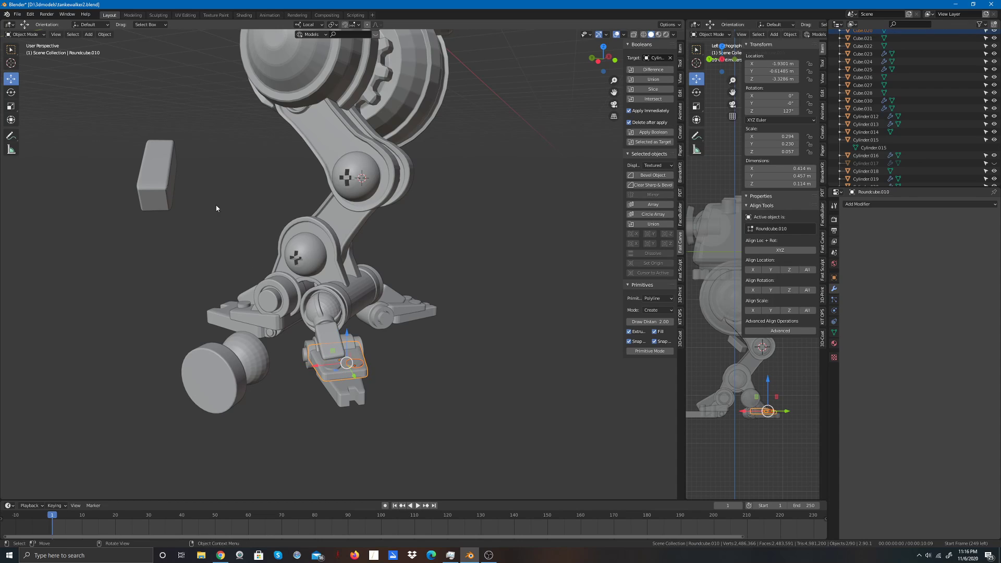
{"action": "left_click", "coordinate": [104, 34]}
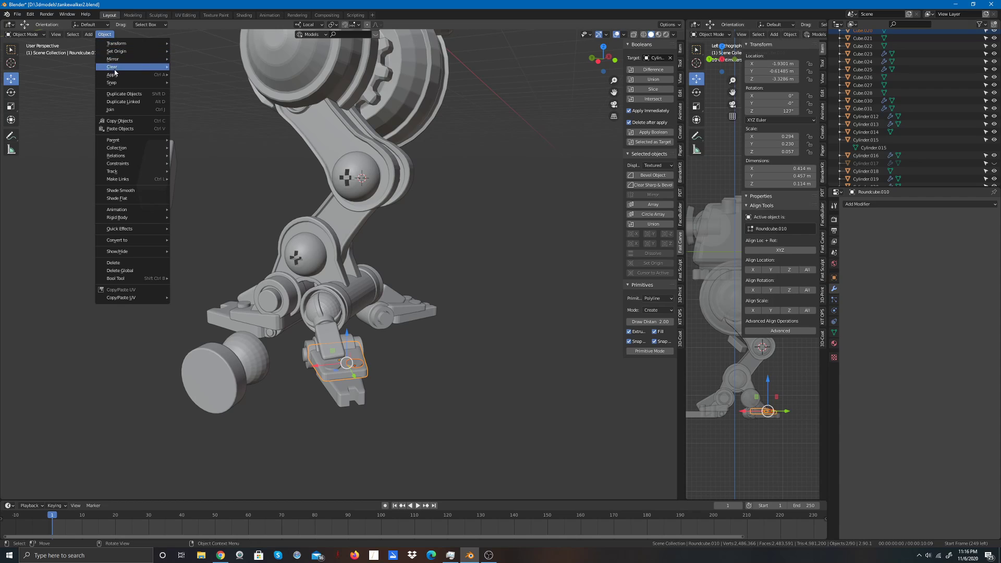
{"action": "mouse_move", "coordinate": [113, 76]}
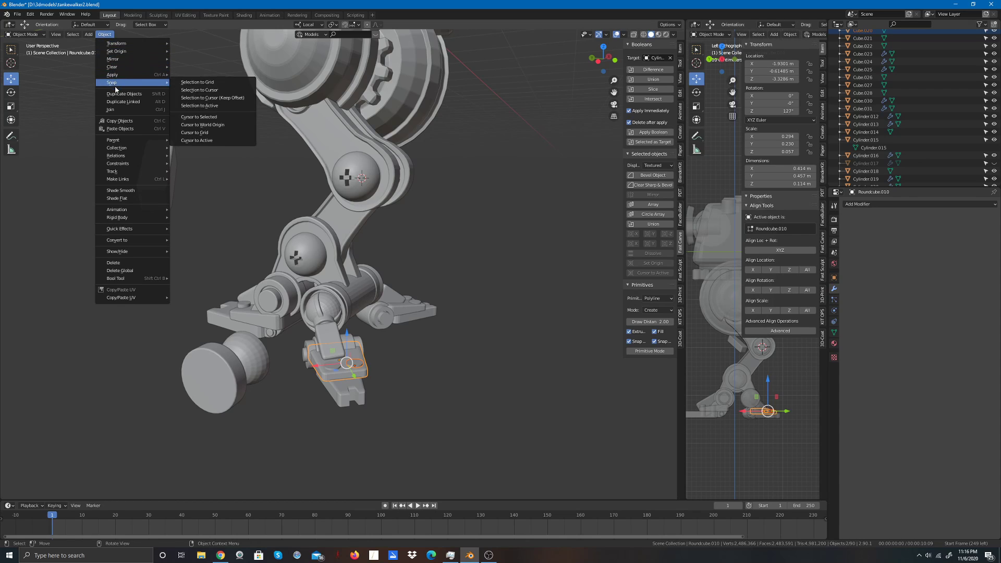
{"action": "left_click", "coordinate": [118, 111]}
{"action": "left_click", "coordinate": [479, 438]}
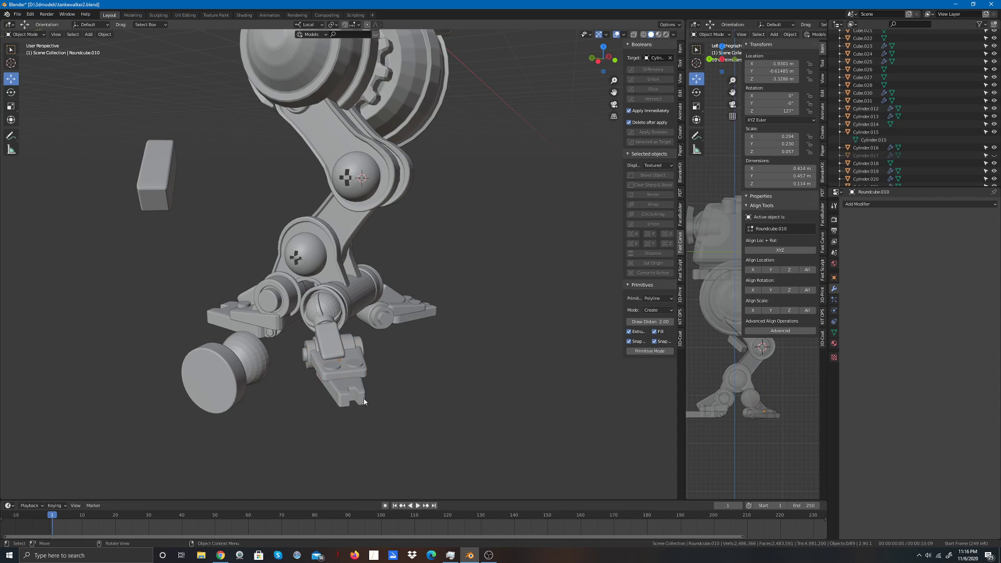
Step: Join the forked toe piece with the foot plate Roundcube.010
{"action": "left_click", "coordinate": [338, 388]}
{"action": "left_click", "coordinate": [314, 365], "text": "shift"}
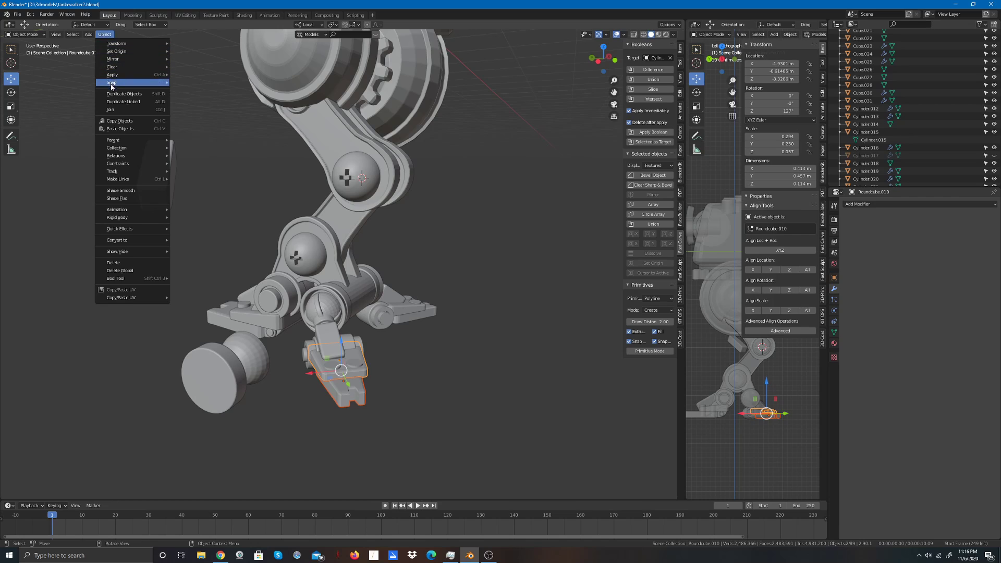
{"action": "left_click", "coordinate": [120, 106]}
{"action": "left_click", "coordinate": [444, 382]}
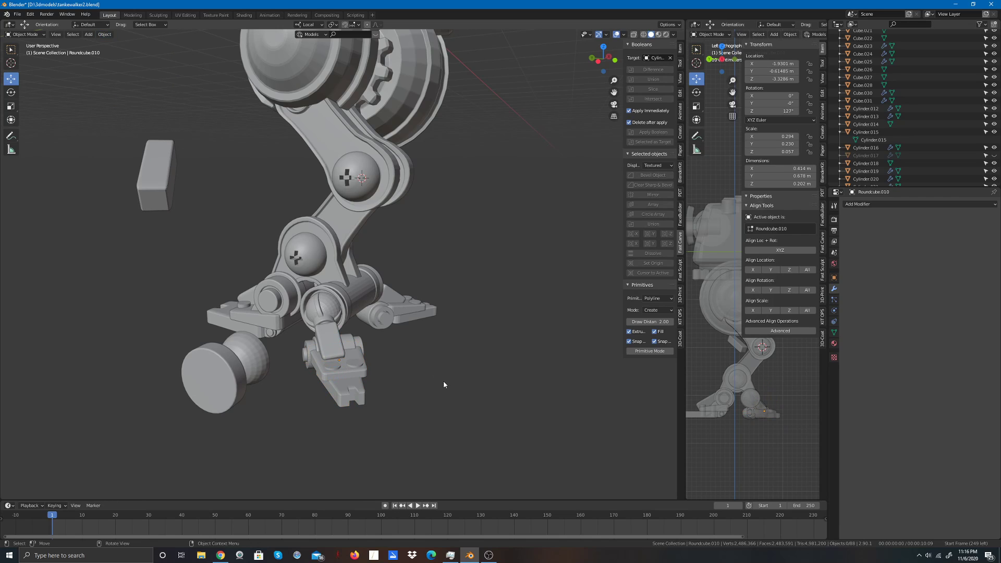
Step: Set the joined foot Roundcube.010's origin to its geometry and rotate it -0.808° about the view axis
{"action": "left_click", "coordinate": [358, 380]}
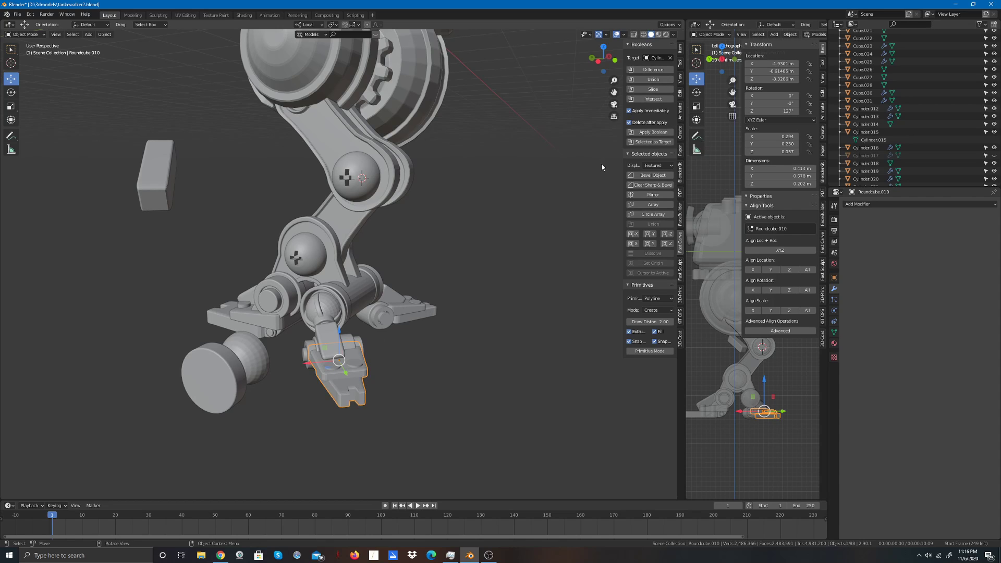
{"action": "left_click", "coordinate": [11, 92]}
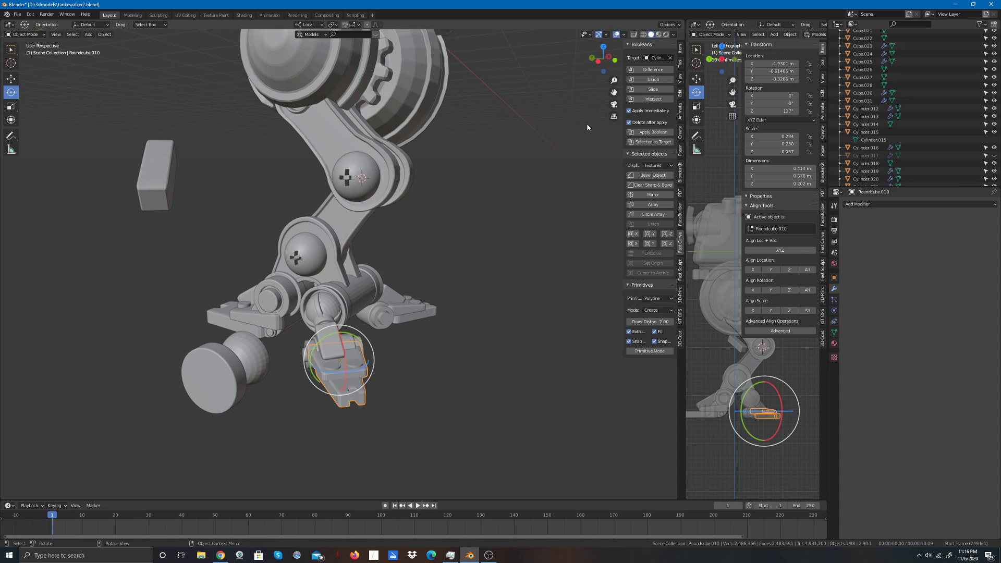
{"action": "left_click_drag", "start_coordinate": [611, 66], "coordinate": [385, 56]}
{"action": "left_click", "coordinate": [104, 34]}
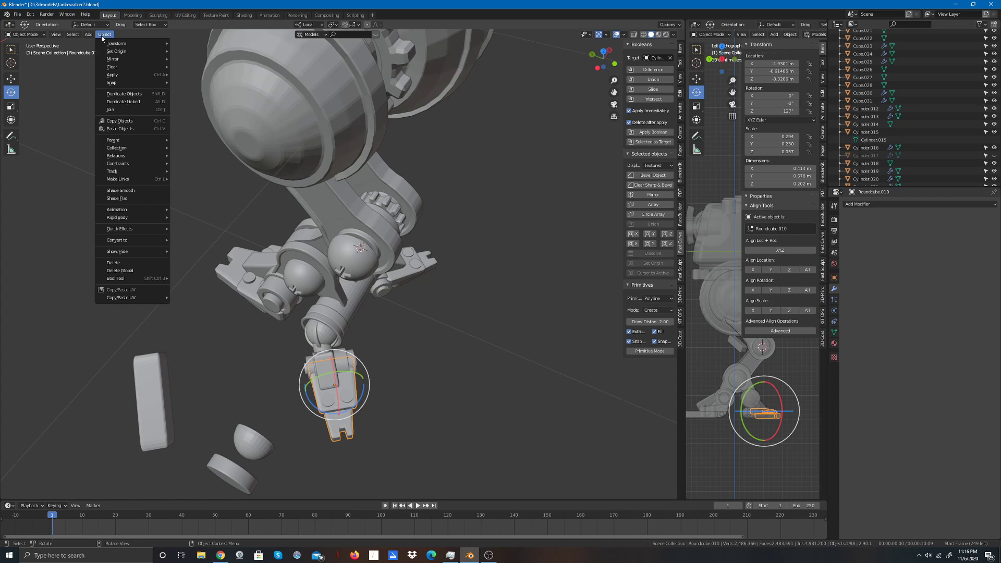
{"action": "mouse_move", "coordinate": [112, 51]}
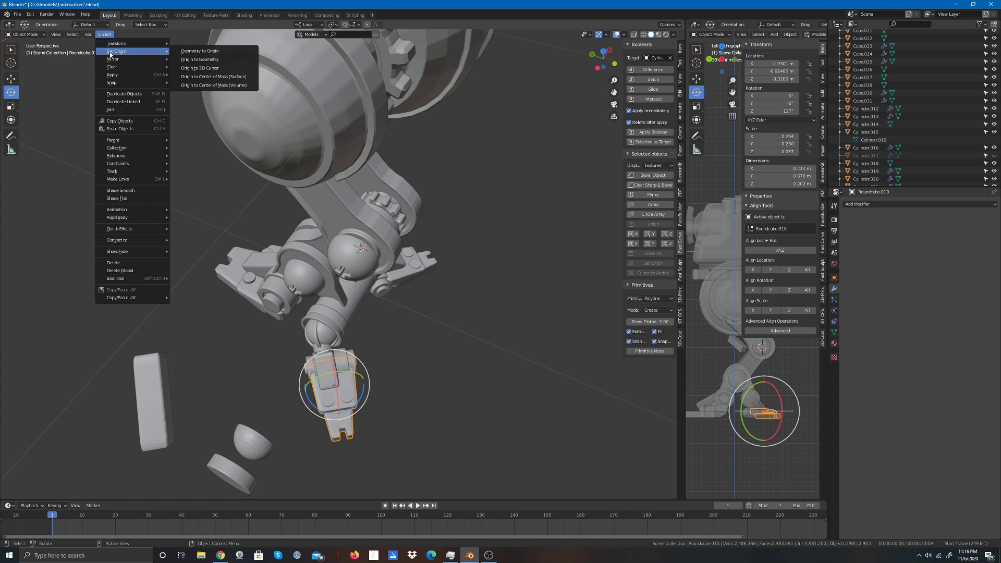
{"action": "left_click", "coordinate": [185, 59]}
{"action": "scroll", "coordinate": [306, 291], "scroll_direction": "up", "scroll_amount": 2}
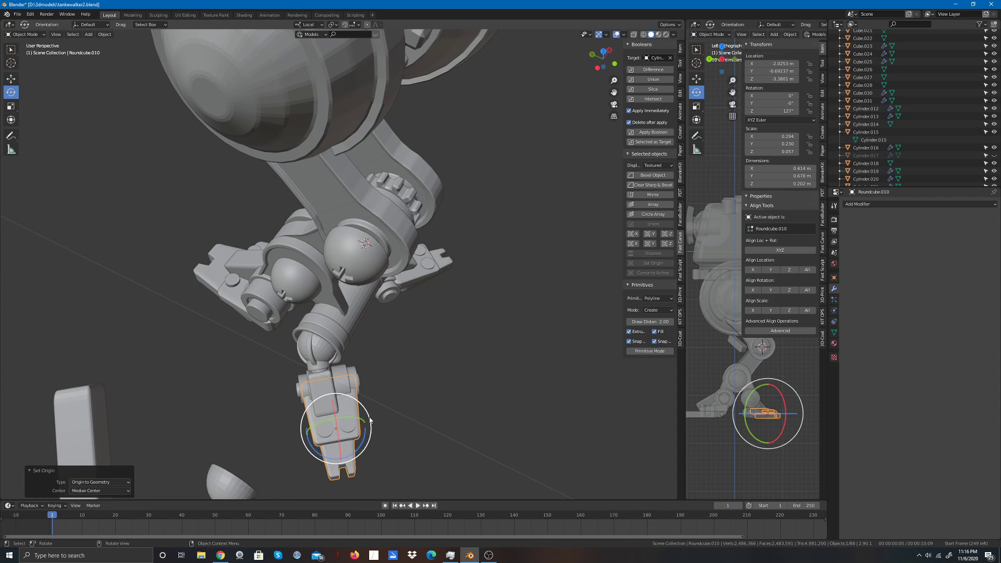
{"action": "left_click_drag", "start_coordinate": [370, 420], "coordinate": [370, 416]}
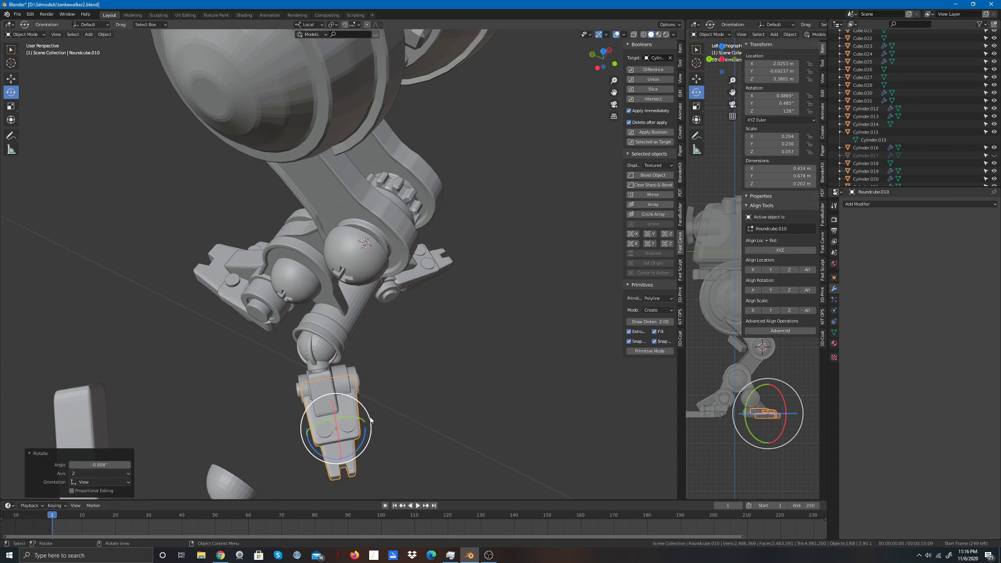
Step: Move the joined foot Roundcube.010 about -0.030 m in X, 0.033 m in Y and -0.009 m in Z
{"action": "left_click", "coordinate": [11, 79]}
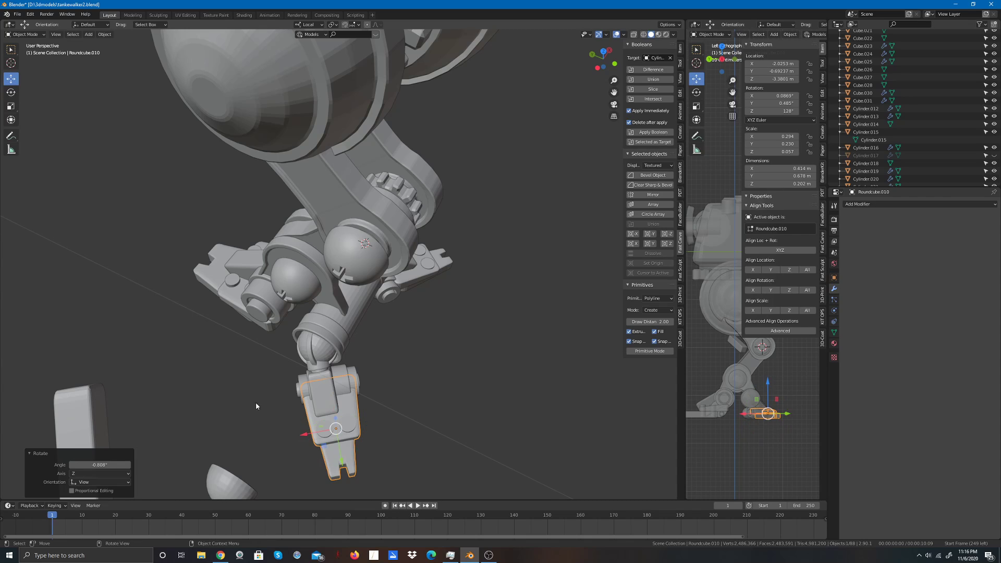
{"action": "left_click", "coordinate": [337, 424]}
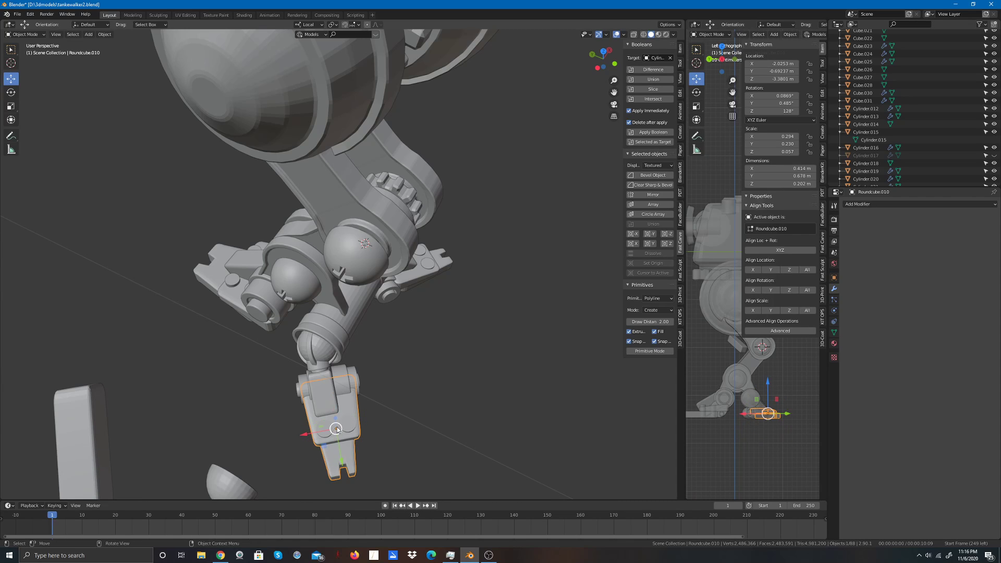
{"action": "left_click_drag", "start_coordinate": [335, 429], "coordinate": [330, 430]}
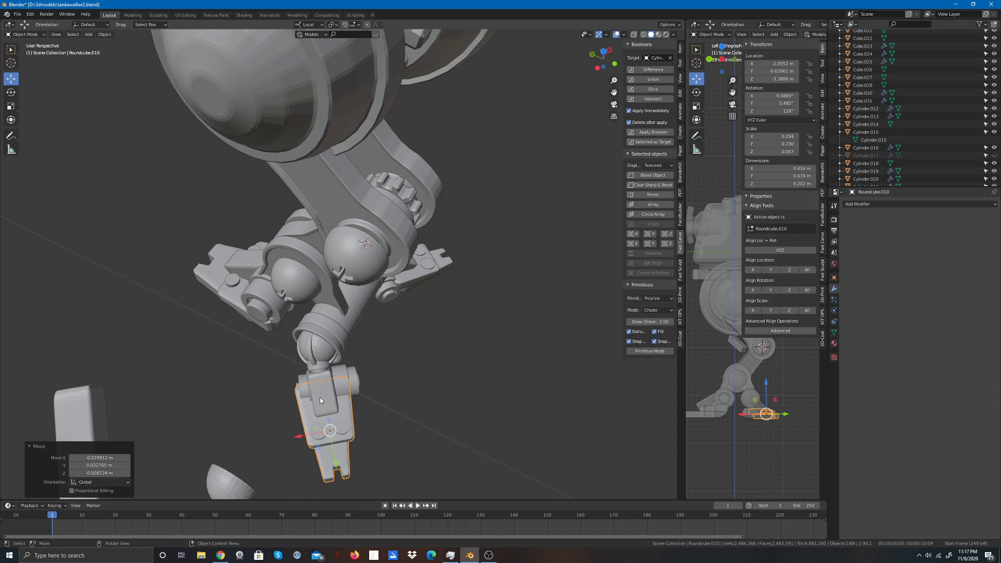
Step: Try to join the ankle's inner cylinder Cube.024 with the ankle parts around it
{"action": "left_click", "coordinate": [361, 377]}
{"action": "left_click_drag", "start_coordinate": [372, 353], "coordinate": [359, 386]}
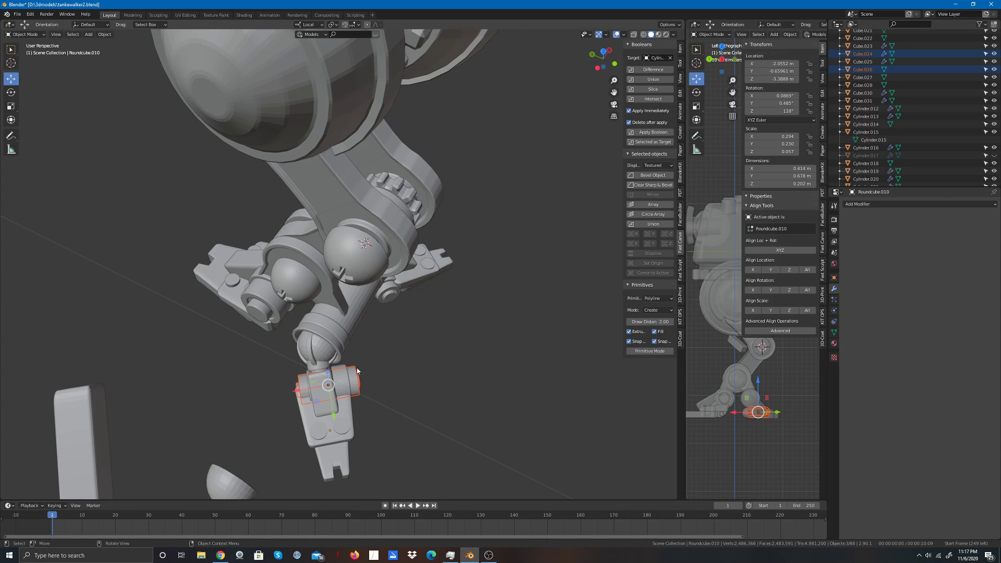
{"action": "left_click", "coordinate": [360, 385]}
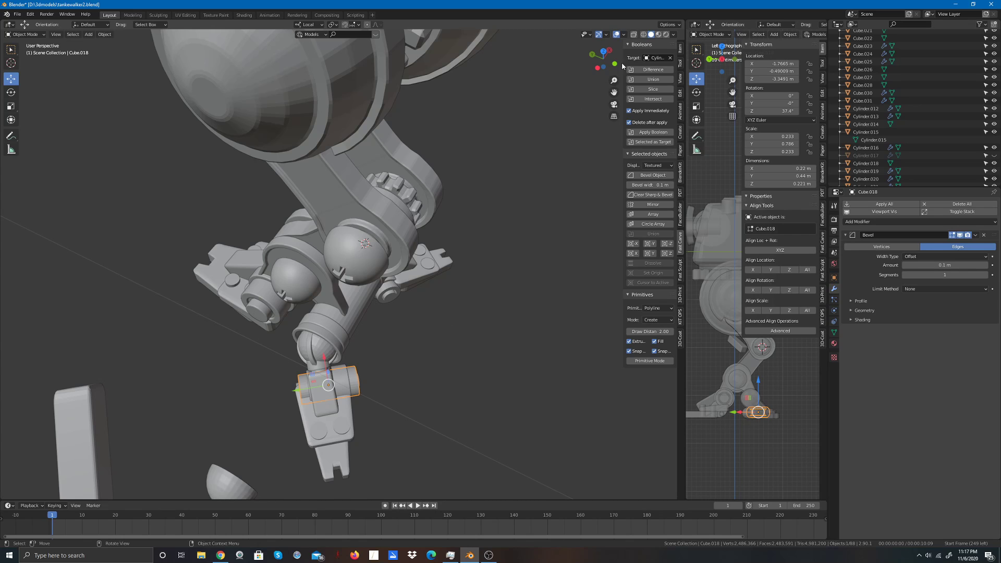
{"action": "left_click_drag", "start_coordinate": [609, 63], "coordinate": [542, 27]}
{"action": "left_click", "coordinate": [353, 409]}
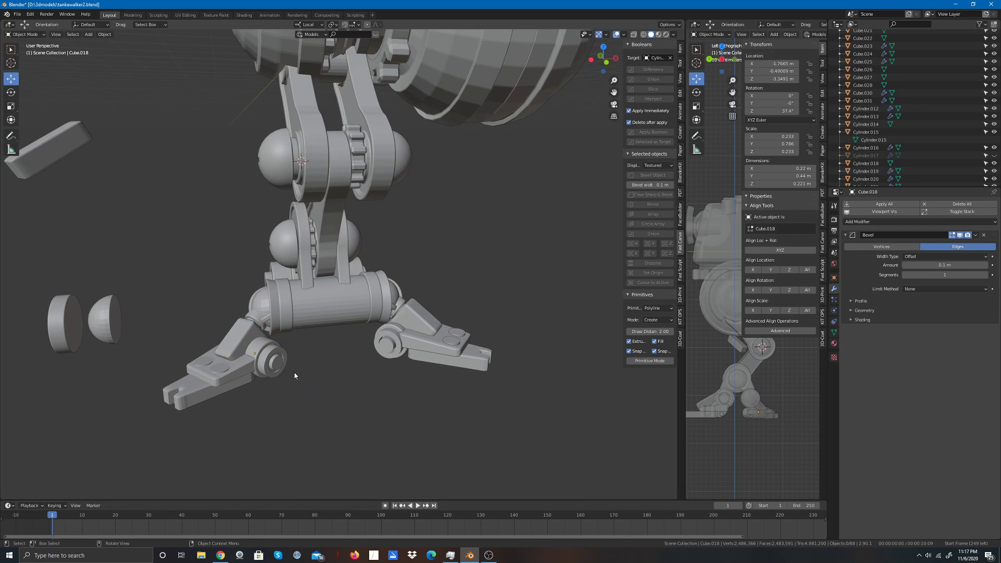
{"action": "left_click", "coordinate": [277, 367]}
{"action": "left_click", "coordinate": [280, 364]}
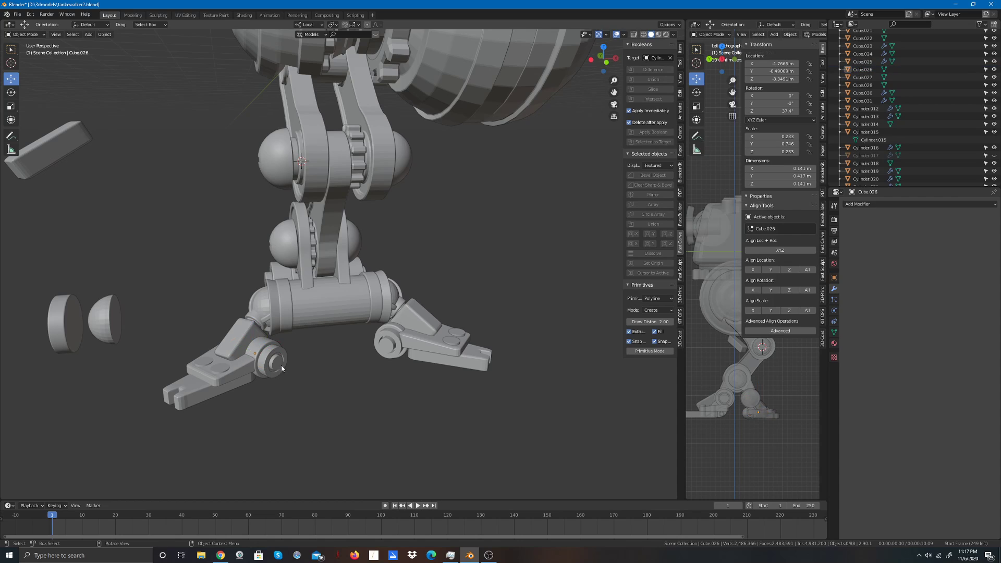
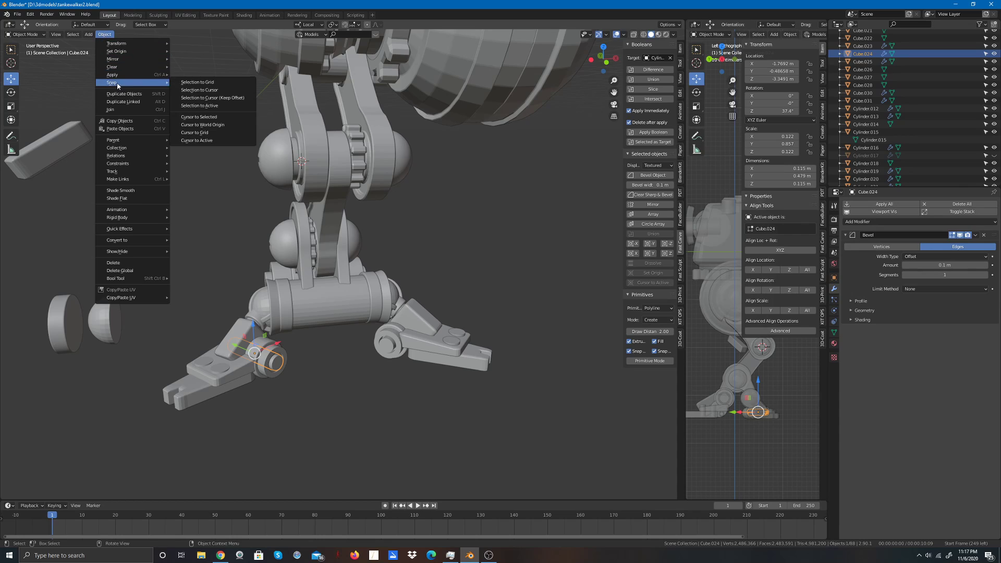
{"action": "left_click", "coordinate": [112, 109]}
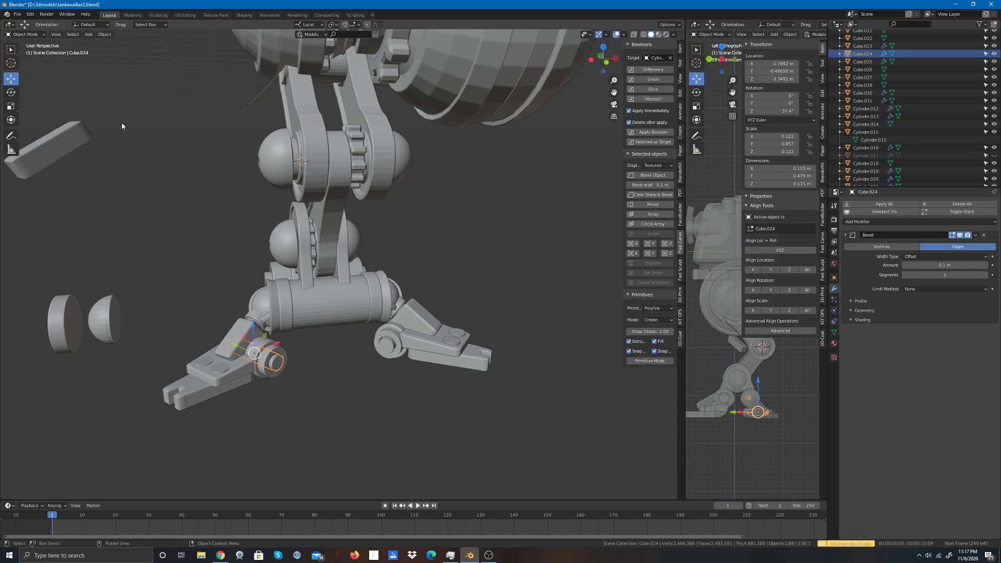
{"action": "left_click", "coordinate": [282, 357]}
{"action": "left_click", "coordinate": [311, 378]}
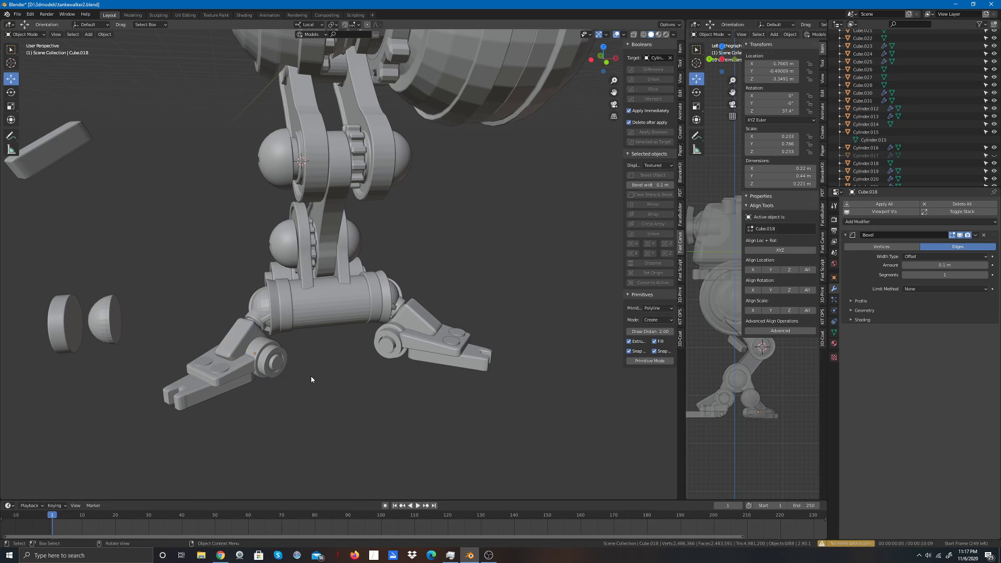
Step: Set the origins of the ankle parts Cube.018, Cube.023, Cube.024 and Cube.026 to their geometry, undoing the mistaken Geometry to Origin
{"action": "left_click", "coordinate": [281, 369]}
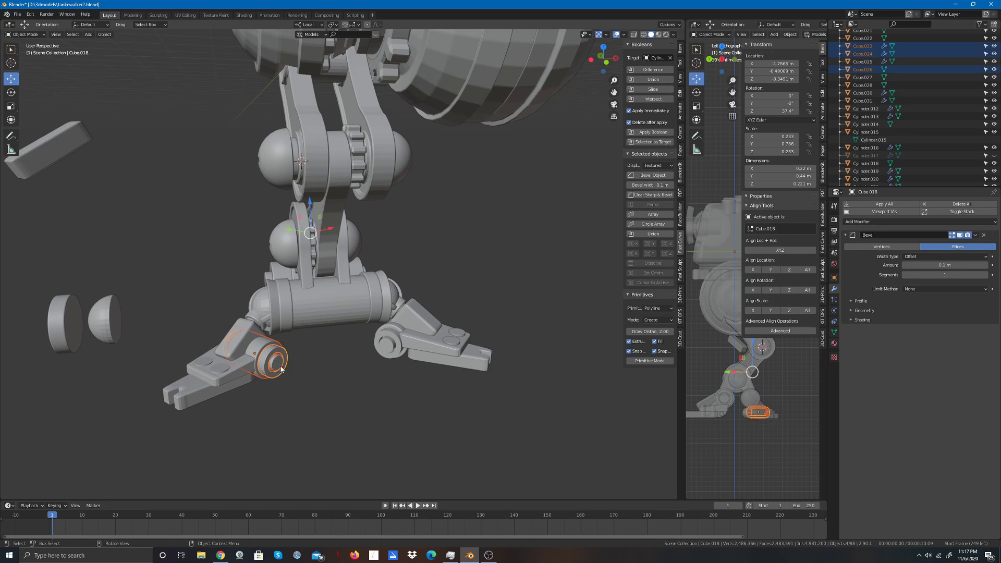
{"action": "left_click", "coordinate": [104, 34]}
{"action": "mouse_move", "coordinate": [119, 52]}
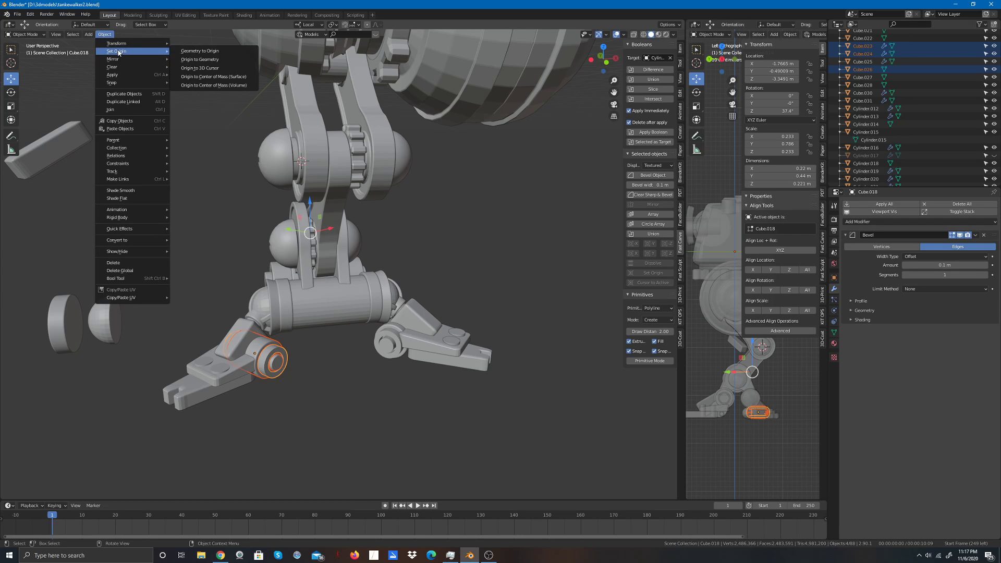
{"action": "left_click", "coordinate": [199, 51]}
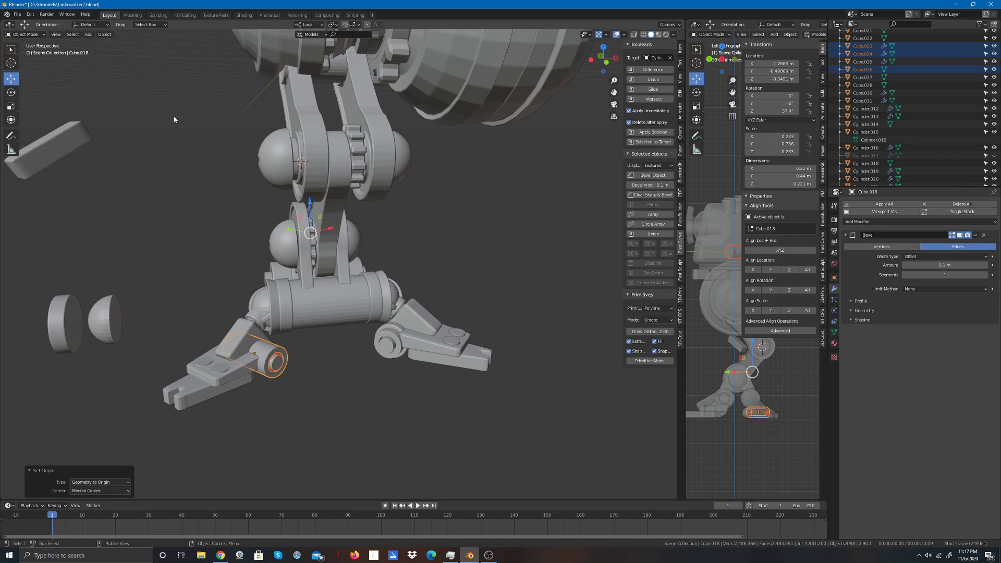
{"action": "key", "text": "ctrl+z"}
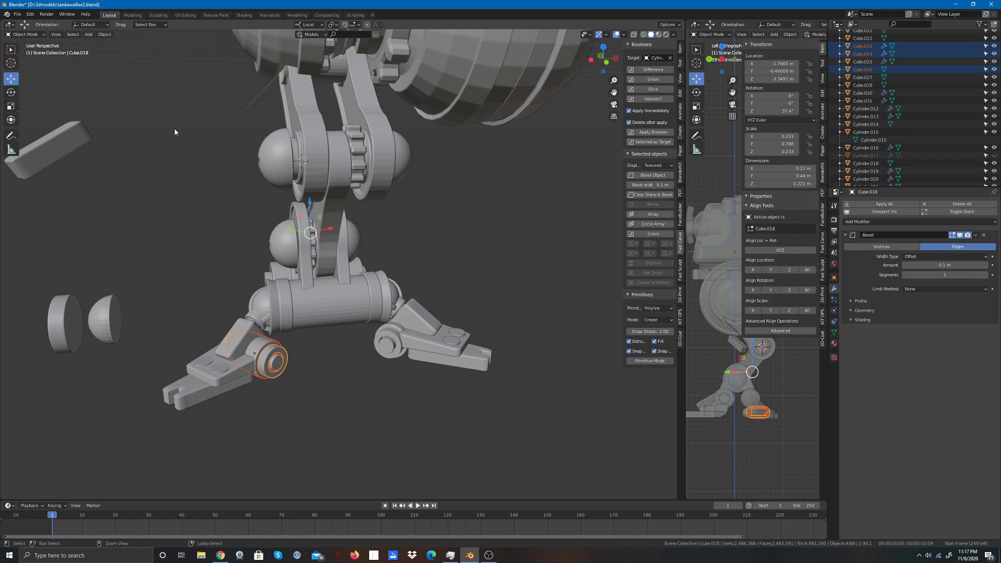
{"action": "left_click", "coordinate": [101, 35]}
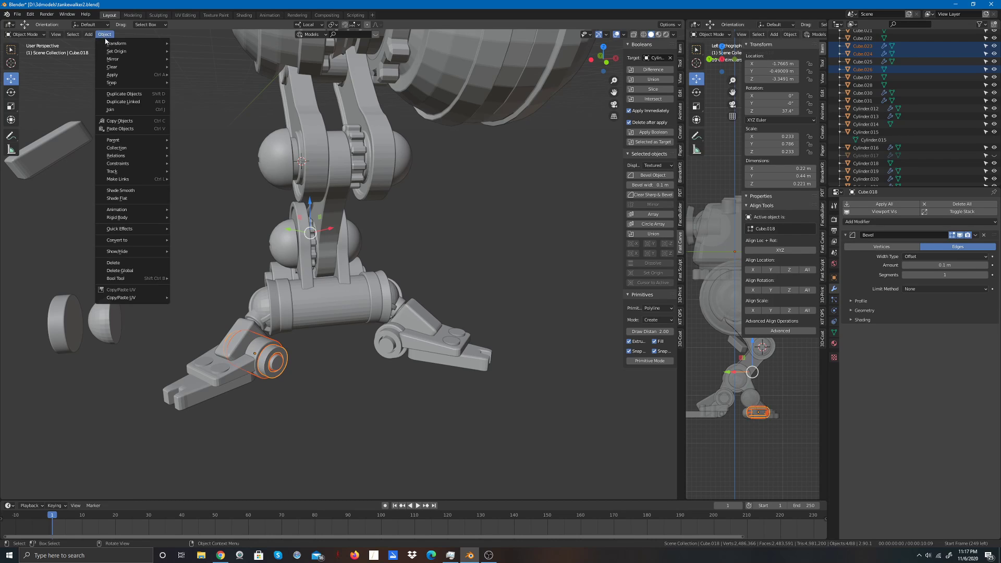
{"action": "mouse_move", "coordinate": [132, 51]}
{"action": "left_click", "coordinate": [192, 60]}
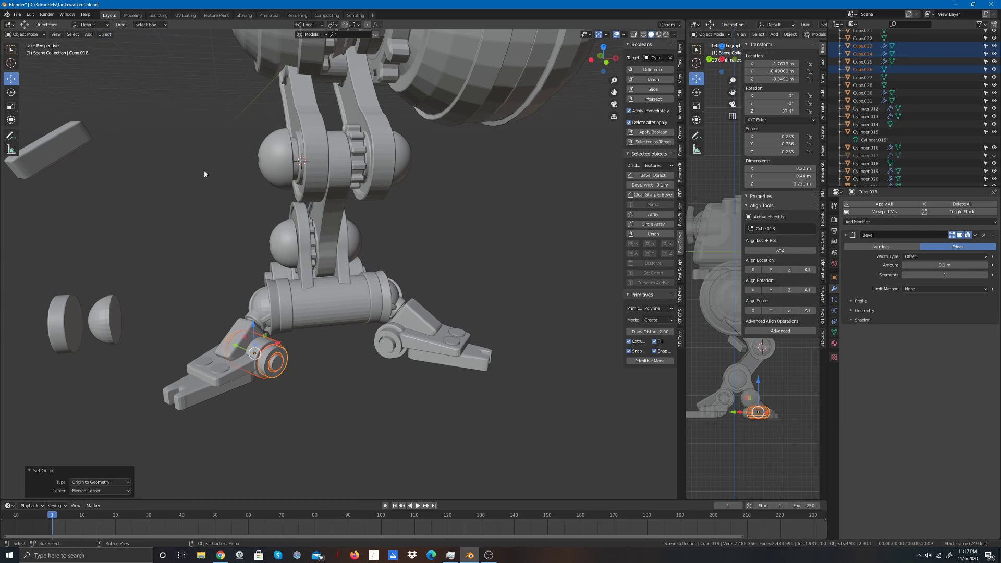
Step: Try joining all the selected ankle parts into Cube.018 at once and undo the join
{"action": "left_click", "coordinate": [104, 34]}
{"action": "mouse_move", "coordinate": [120, 85]}
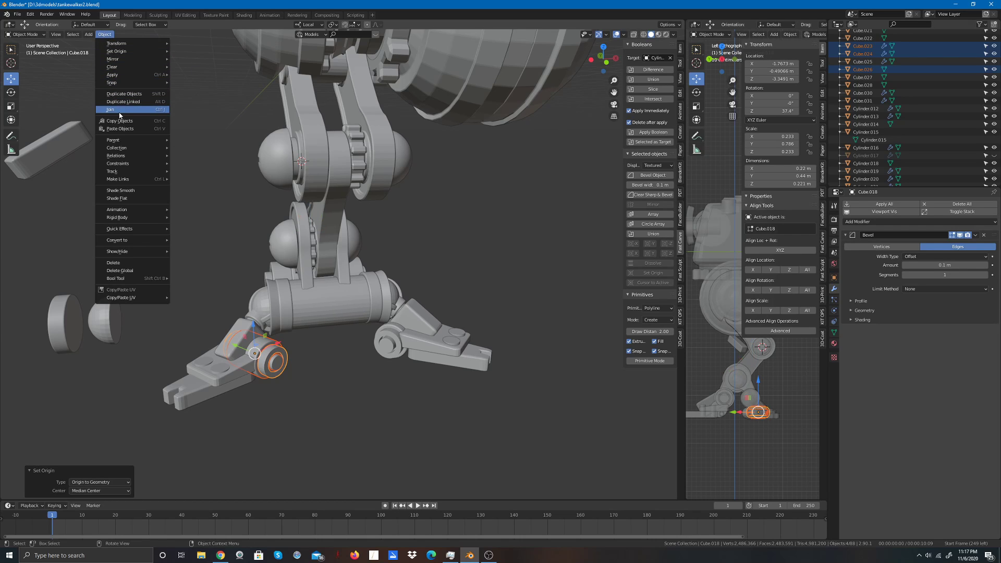
{"action": "left_click", "coordinate": [120, 111]}
{"action": "left_click", "coordinate": [176, 197]}
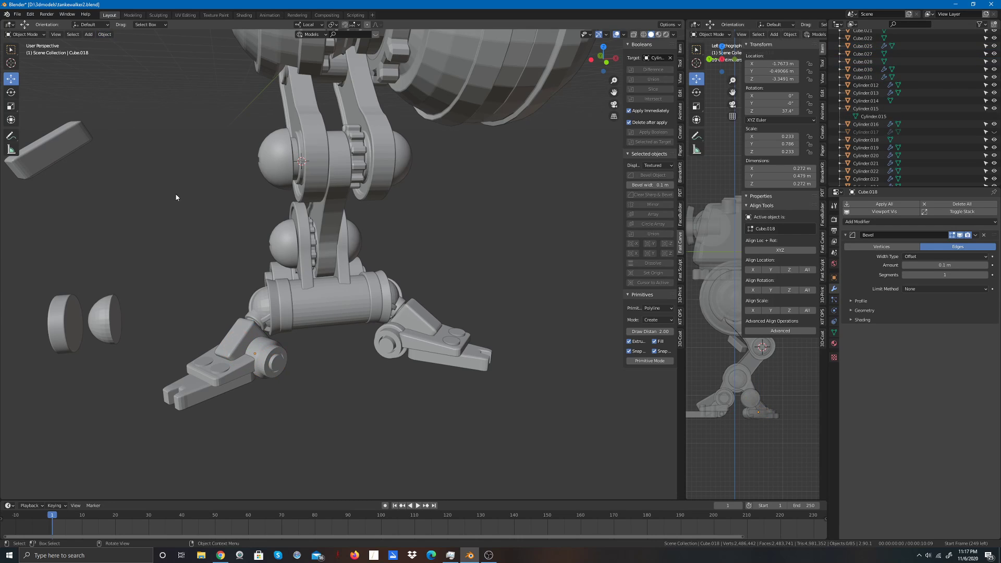
{"action": "left_click", "coordinate": [30, 14]}
{"action": "left_click", "coordinate": [37, 23]}
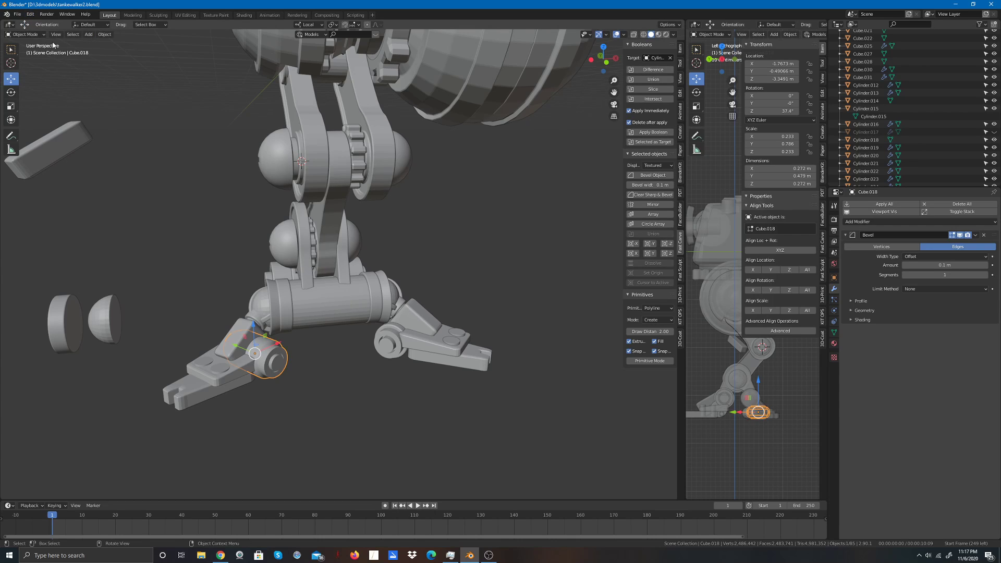
{"action": "left_click", "coordinate": [28, 17]}
{"action": "left_click", "coordinate": [35, 23]}
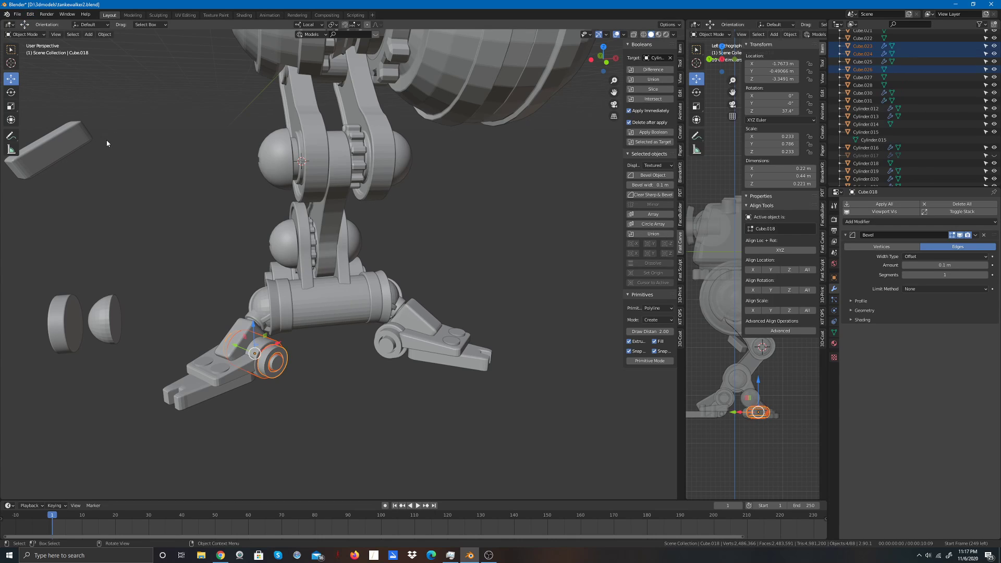
Step: Join the ankle cylinder Cube.026 into the inner cylinder Cube.024
{"action": "left_click", "coordinate": [281, 366]}
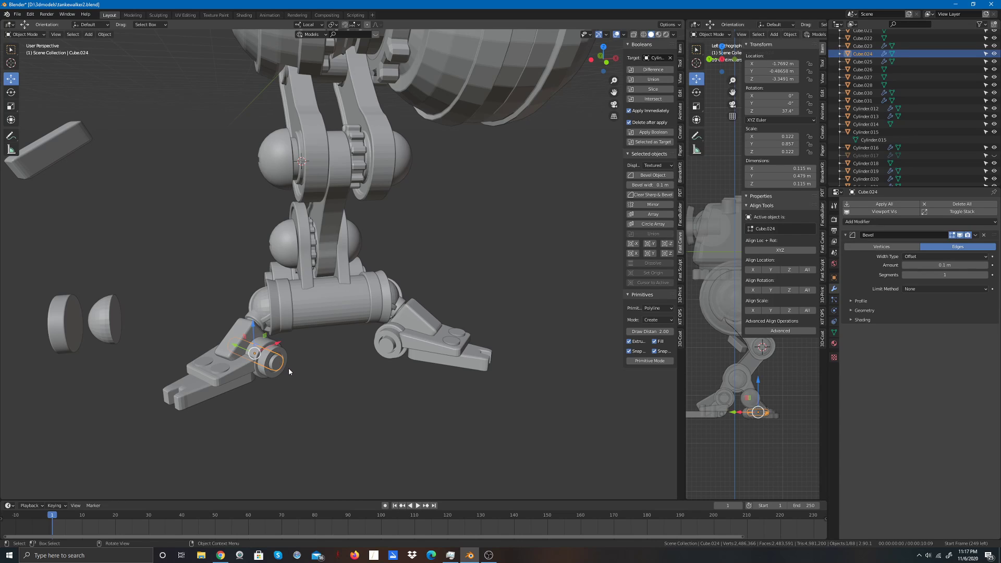
{"action": "left_click", "coordinate": [298, 380]}
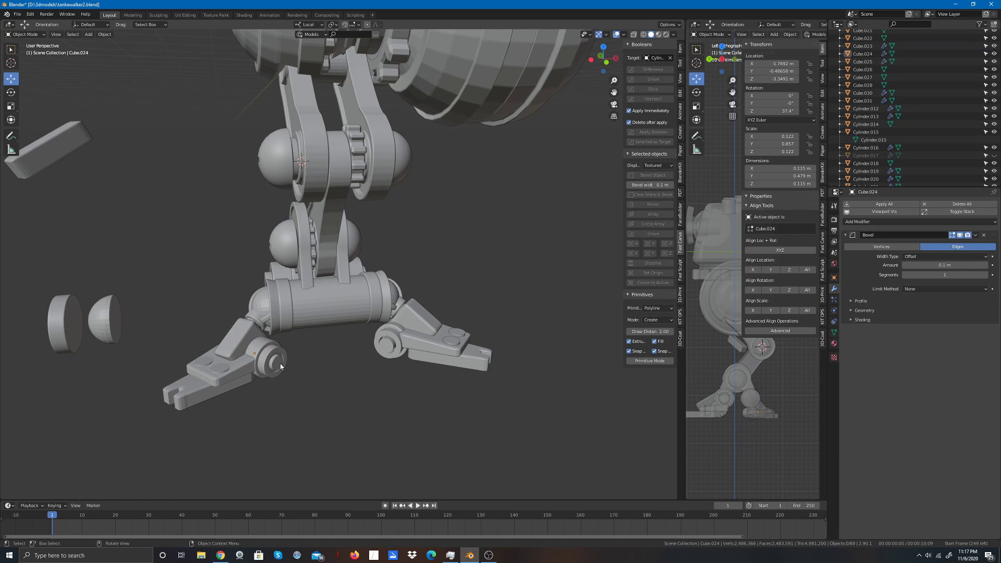
{"action": "left_click", "coordinate": [280, 367]}
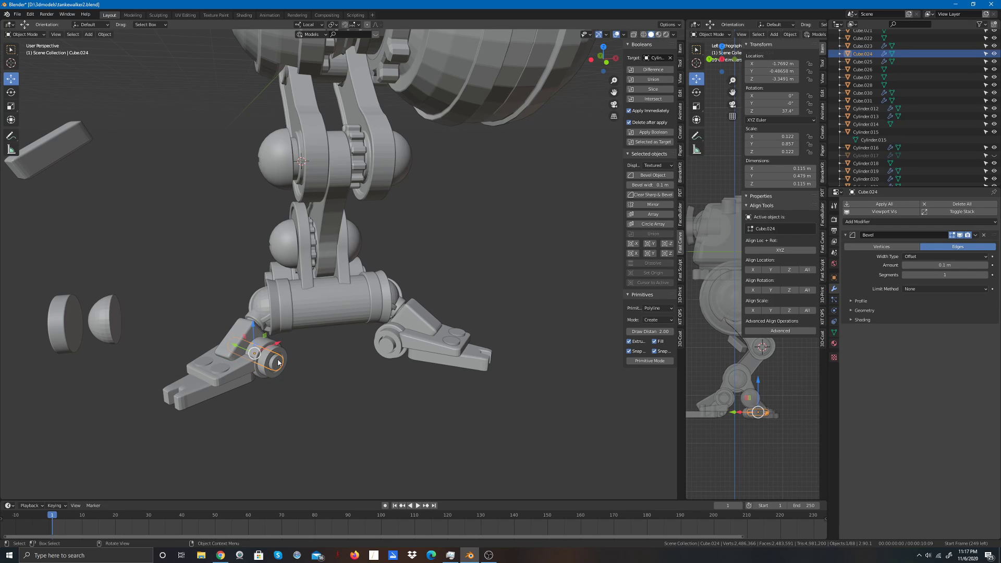
{"action": "left_click", "coordinate": [280, 359]}
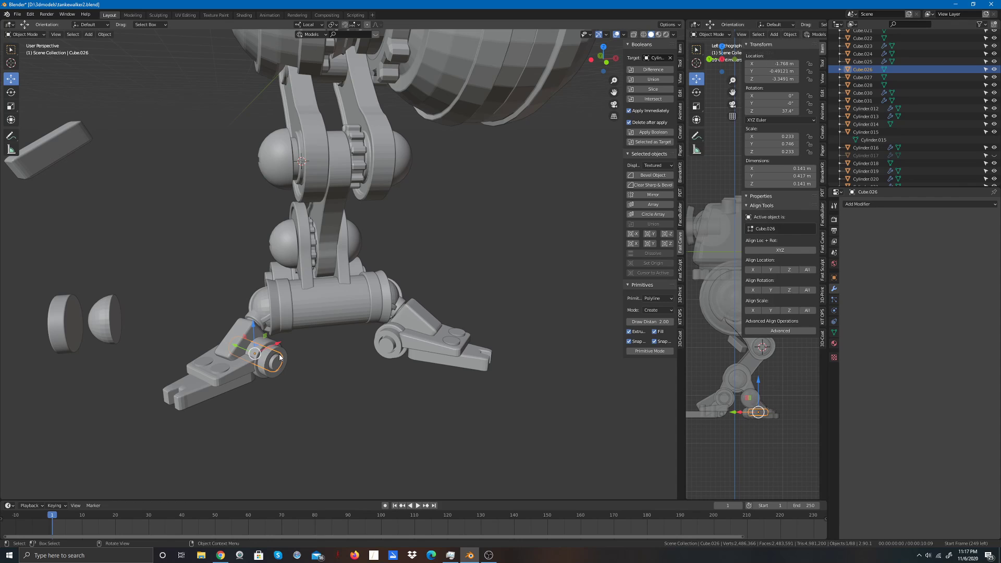
{"action": "scroll", "coordinate": [252, 400], "scroll_direction": "up", "scroll_amount": 5}
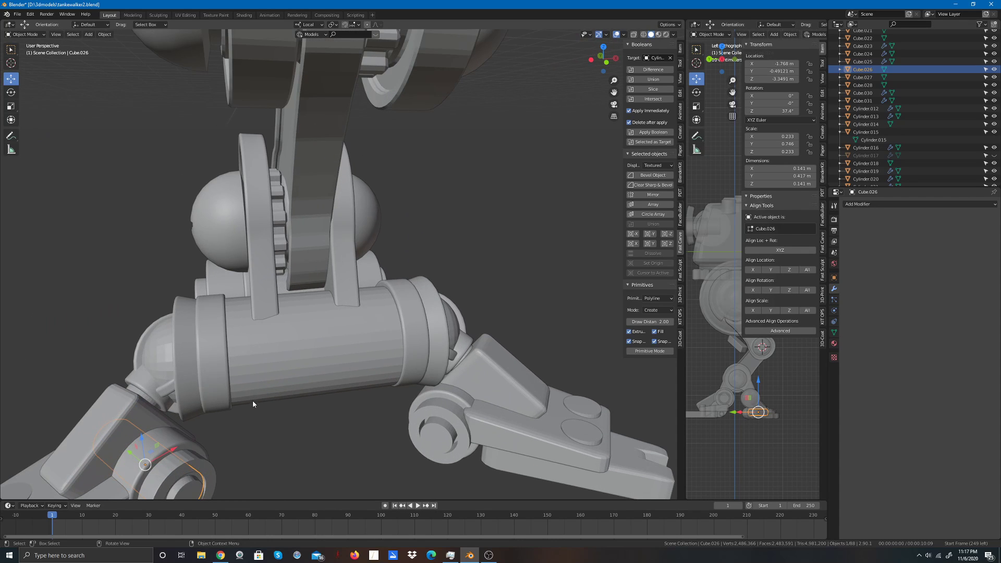
{"action": "scroll", "coordinate": [252, 400], "scroll_direction": "down", "scroll_amount": 3}
{"action": "left_click", "coordinate": [244, 418], "text": "shift"}
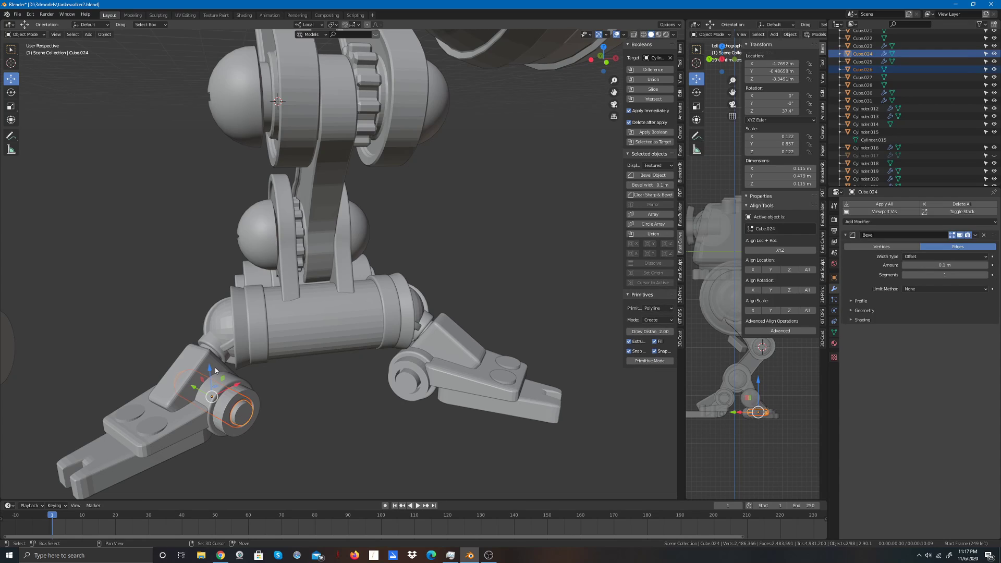
{"action": "left_click", "coordinate": [99, 36]}
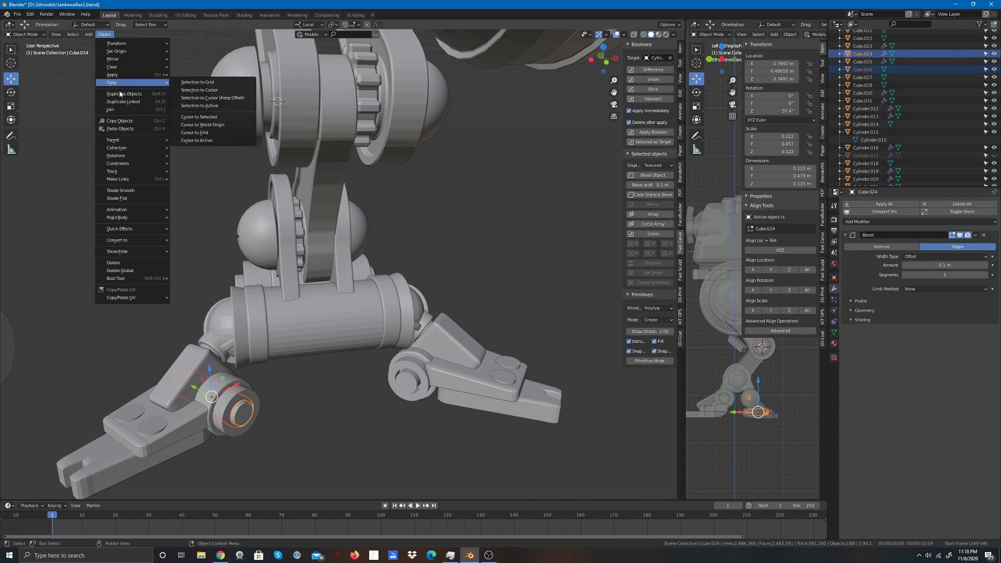
{"action": "left_click", "coordinate": [117, 108]}
{"action": "left_click", "coordinate": [275, 430]}
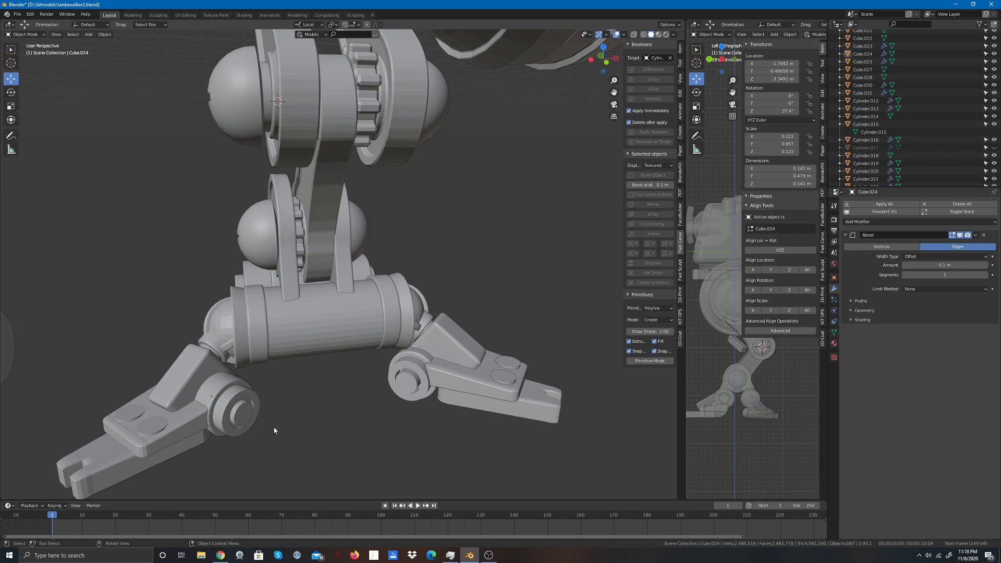
Step: Join the inner ankle cylinder Cube.024 into the larger cylinder Cube.018
{"action": "left_click", "coordinate": [250, 409]}
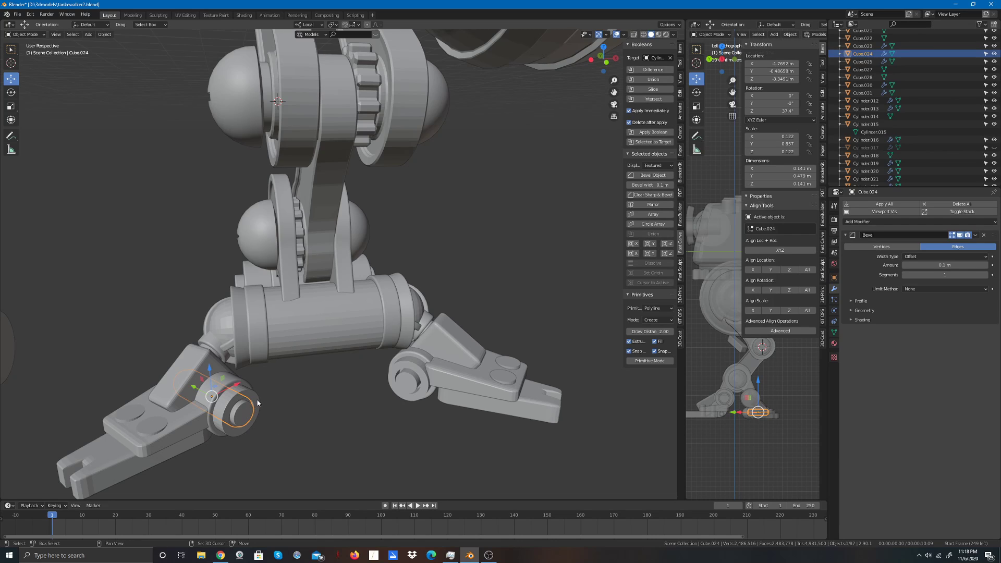
{"action": "left_click", "coordinate": [237, 404], "text": "shift"}
{"action": "left_click", "coordinate": [102, 34]}
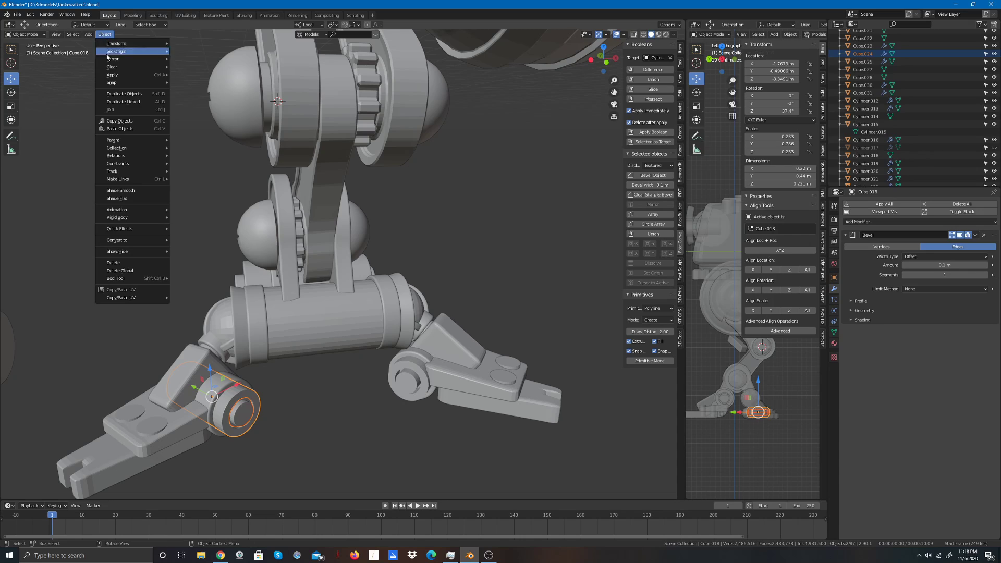
{"action": "left_click", "coordinate": [117, 107]}
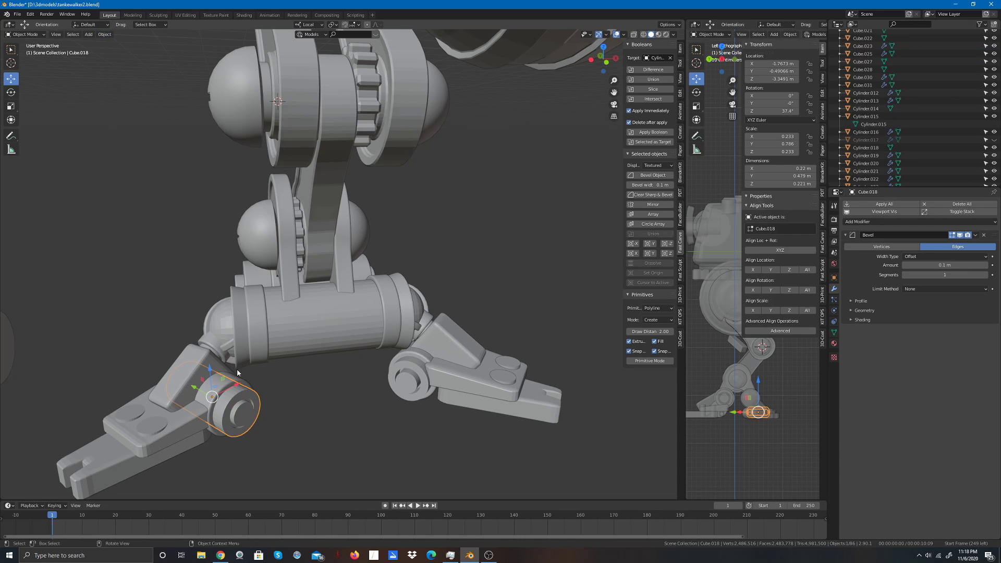
{"action": "left_click", "coordinate": [283, 419]}
Step: Join the combined ankle cylinder Cube.018 into the outer ankle part Cube.023
{"action": "left_click", "coordinate": [251, 397]}
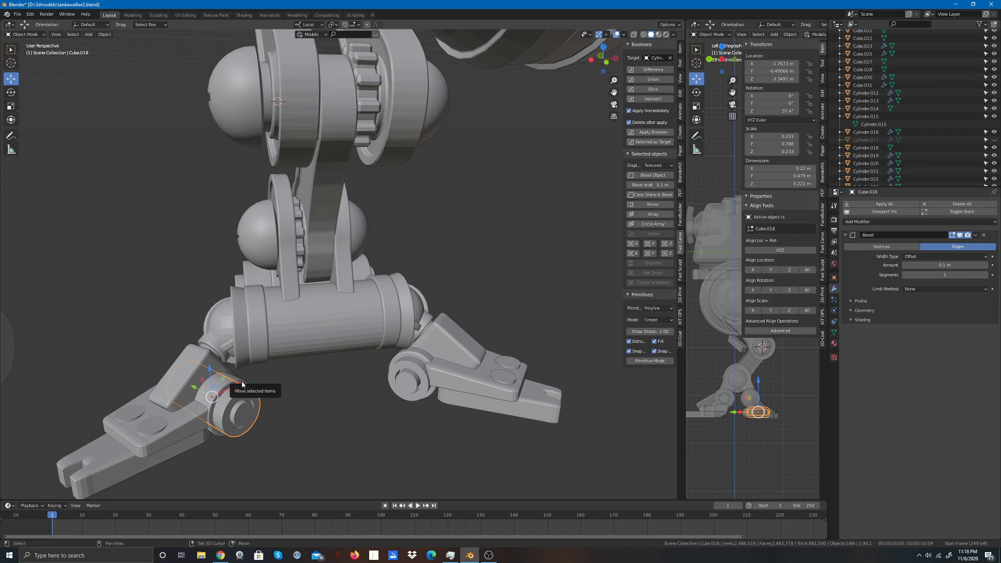
{"action": "left_click", "coordinate": [241, 387], "text": "shift"}
{"action": "left_click", "coordinate": [104, 34]}
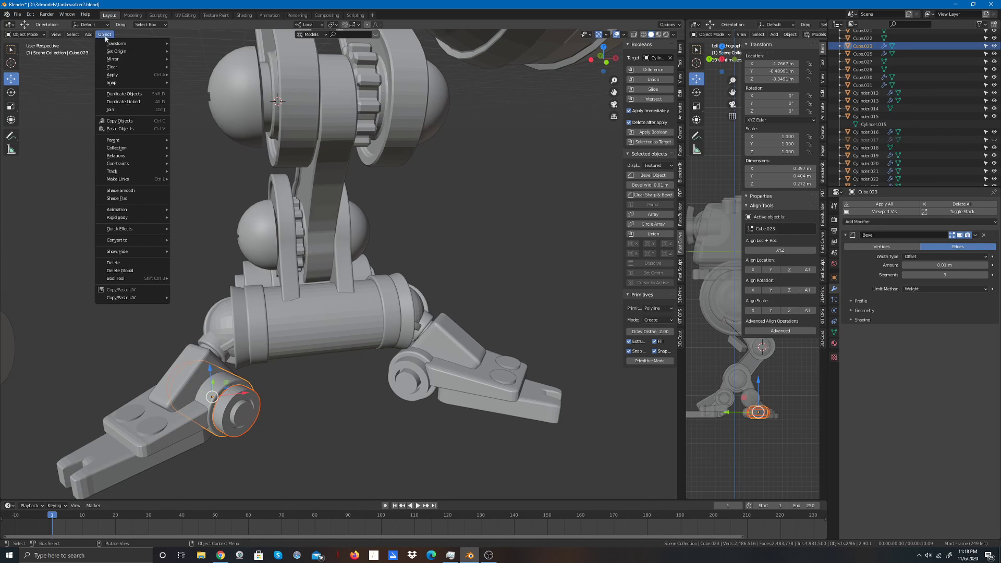
{"action": "left_click", "coordinate": [124, 110]}
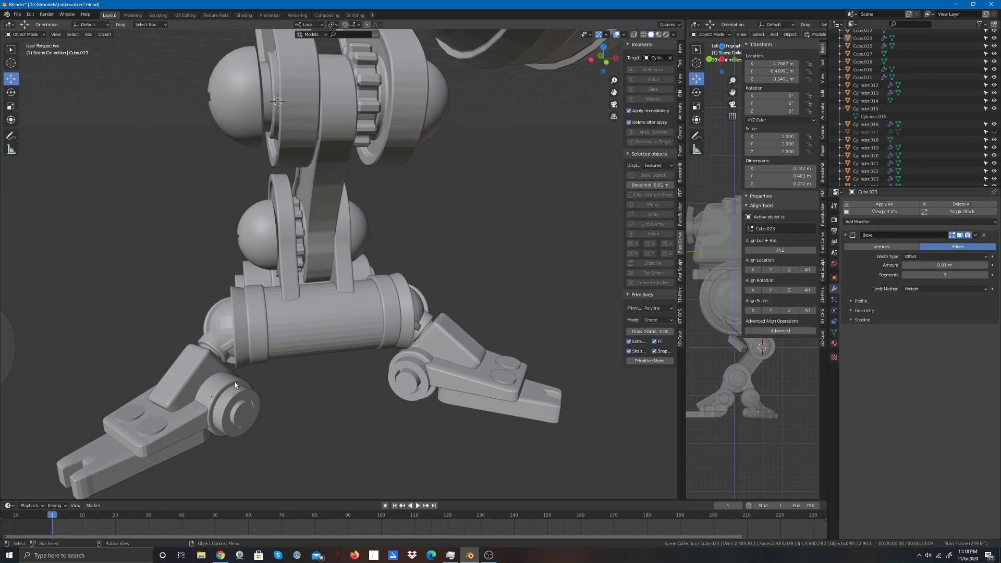
Step: Move the joined ankle Cube.023 about -0.026 m in X, 0.036 m in Y and -0.005 m in Z to fit the foot
{"action": "left_click", "coordinate": [239, 405]}
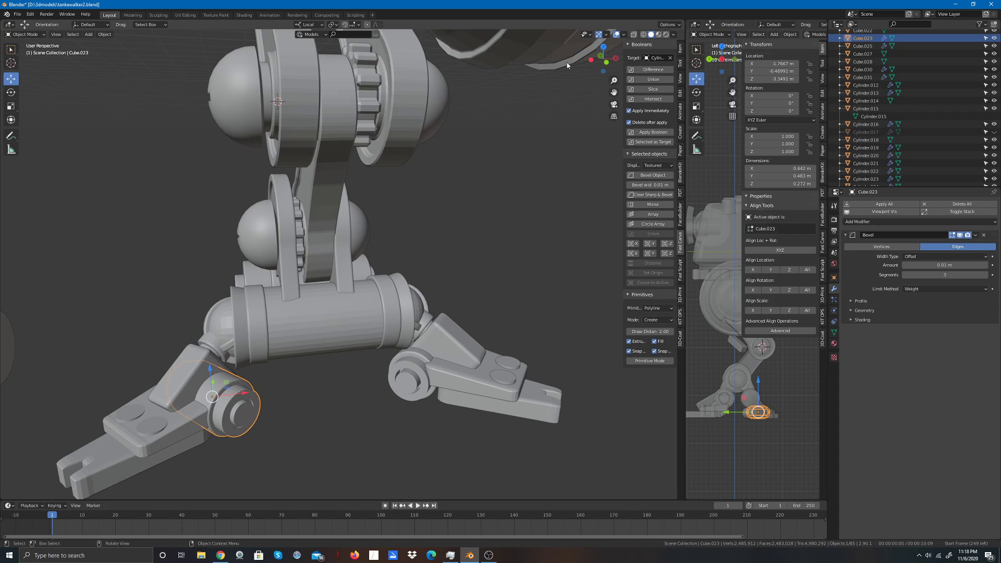
{"action": "left_click_drag", "start_coordinate": [591, 59], "coordinate": [637, 93]}
{"action": "middle_click_drag", "start_coordinate": [339, 401], "coordinate": [329, 415]}
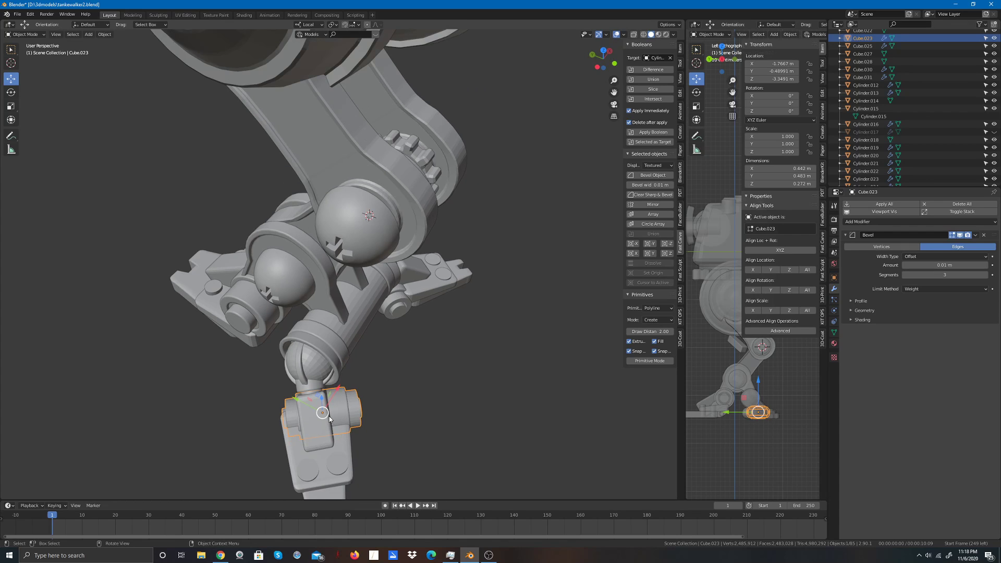
{"action": "key", "text": "g"}
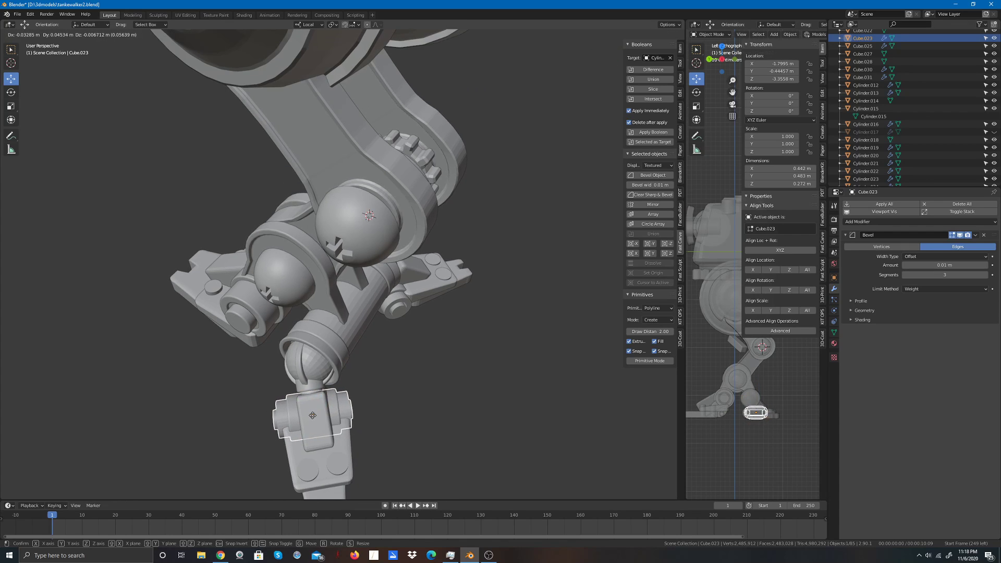
{"action": "left_click", "coordinate": [315, 413]}
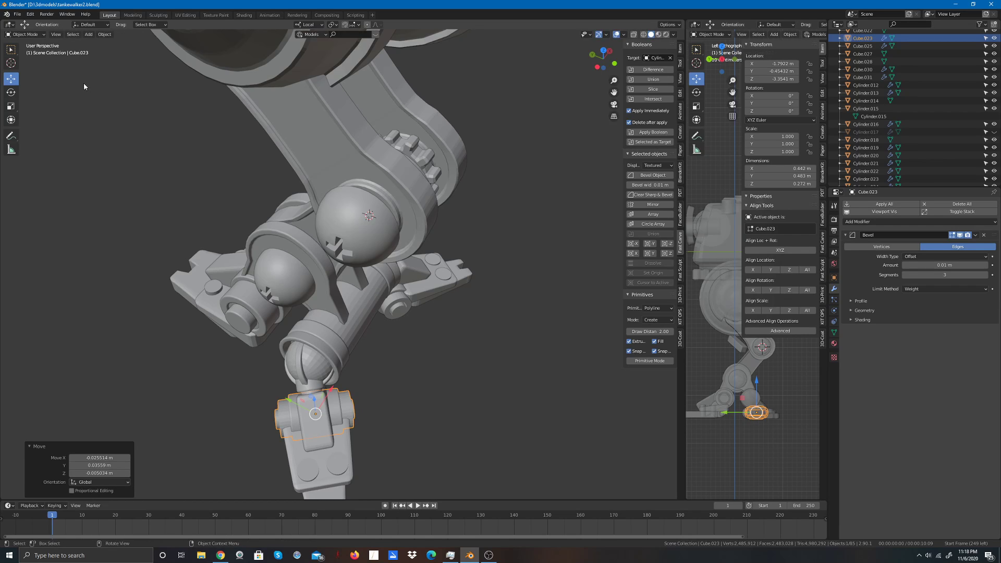
Step: Rotate the joined ankle Cube.023 by less than half a degree to line it up with the foot
{"action": "left_click", "coordinate": [11, 92]}
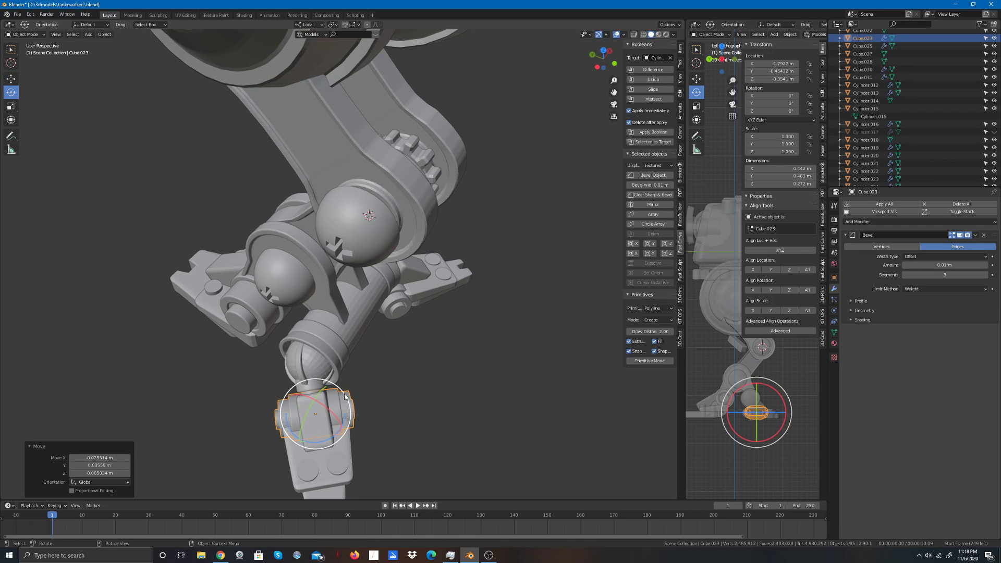
{"action": "left_click_drag", "start_coordinate": [350, 405], "coordinate": [352, 400]}
{"action": "left_click", "coordinate": [421, 346]}
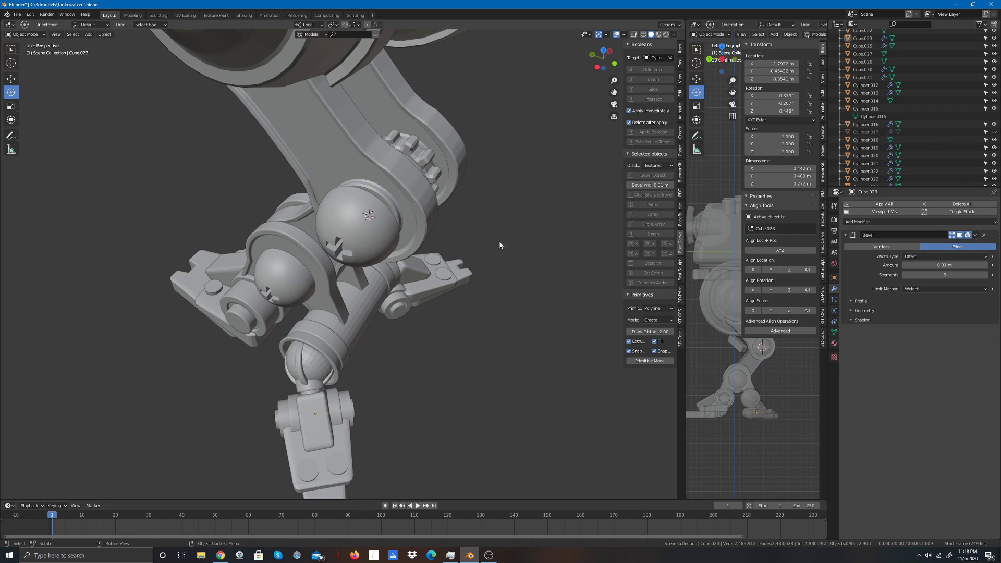
{"action": "left_click_drag", "start_coordinate": [601, 51], "coordinate": [605, 58]}
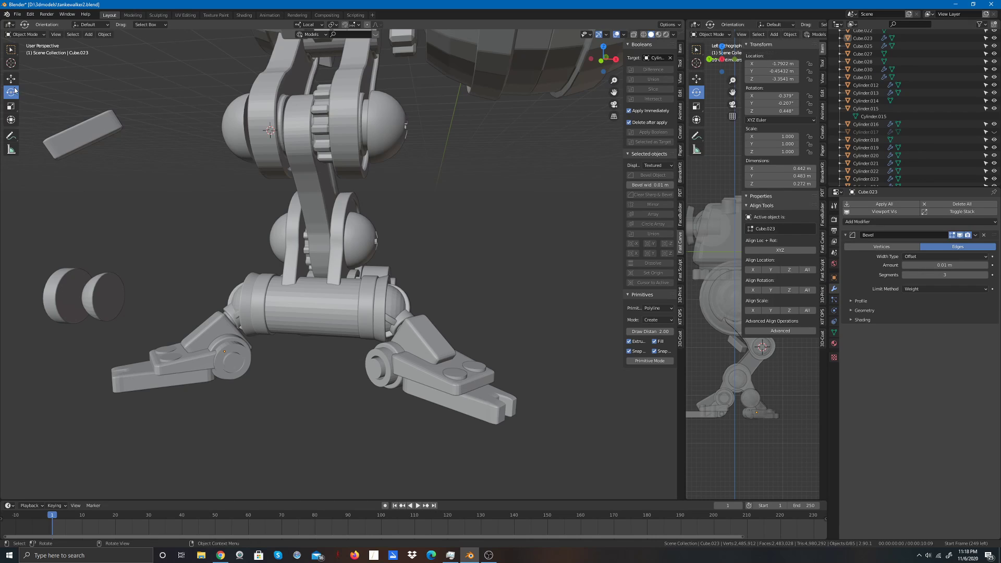
Step: Join the ankle part Cube.023 into the slanted upper foot block Roundcube.009
{"action": "left_click", "coordinate": [229, 370]}
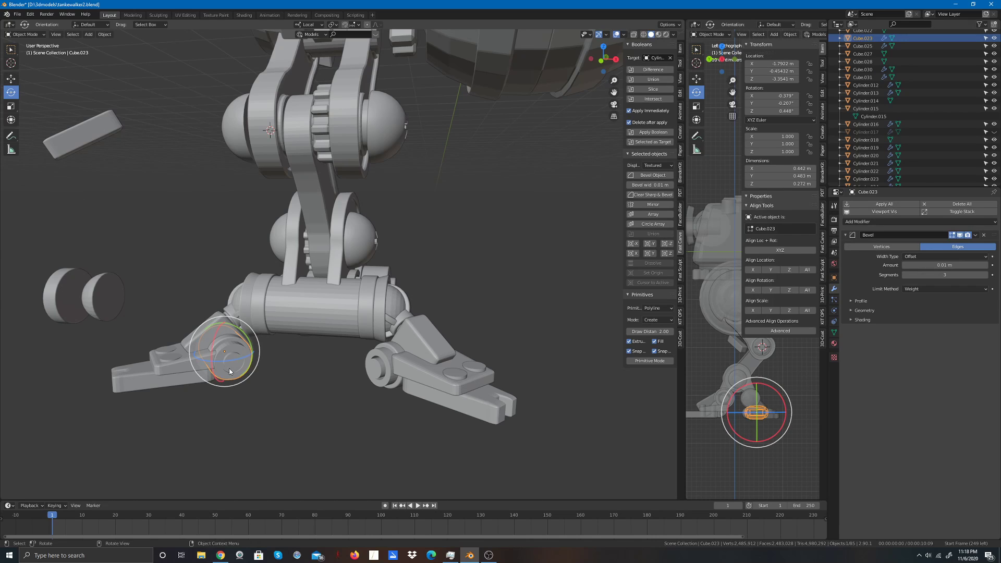
{"action": "left_click", "coordinate": [10, 49]}
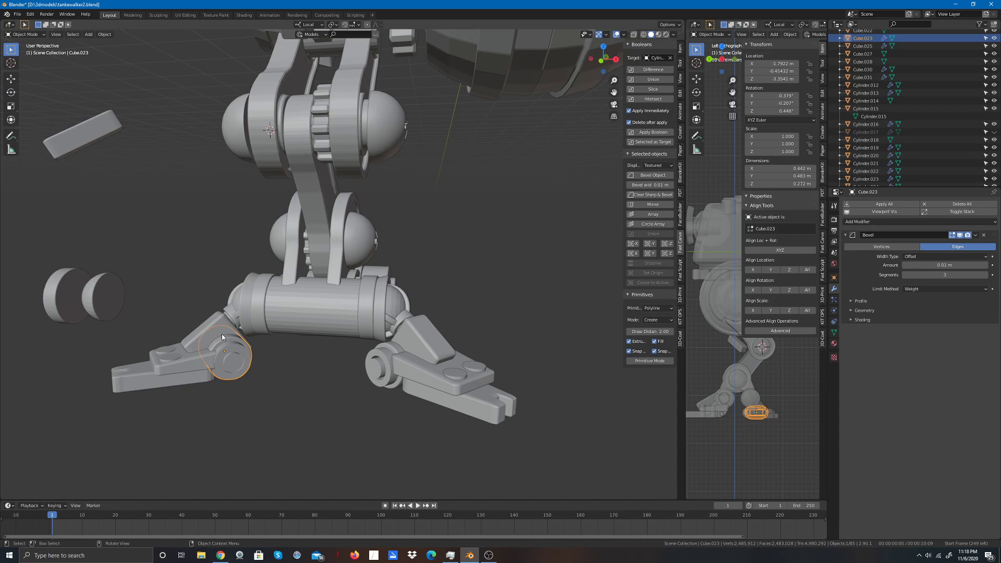
{"action": "left_click", "coordinate": [197, 342], "text": "shift"}
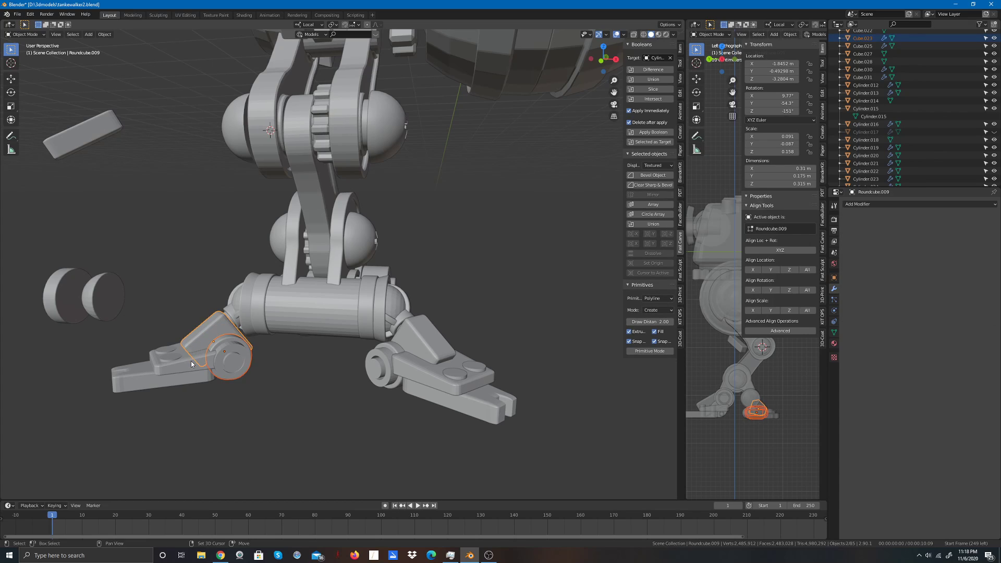
{"action": "left_click", "coordinate": [105, 34]}
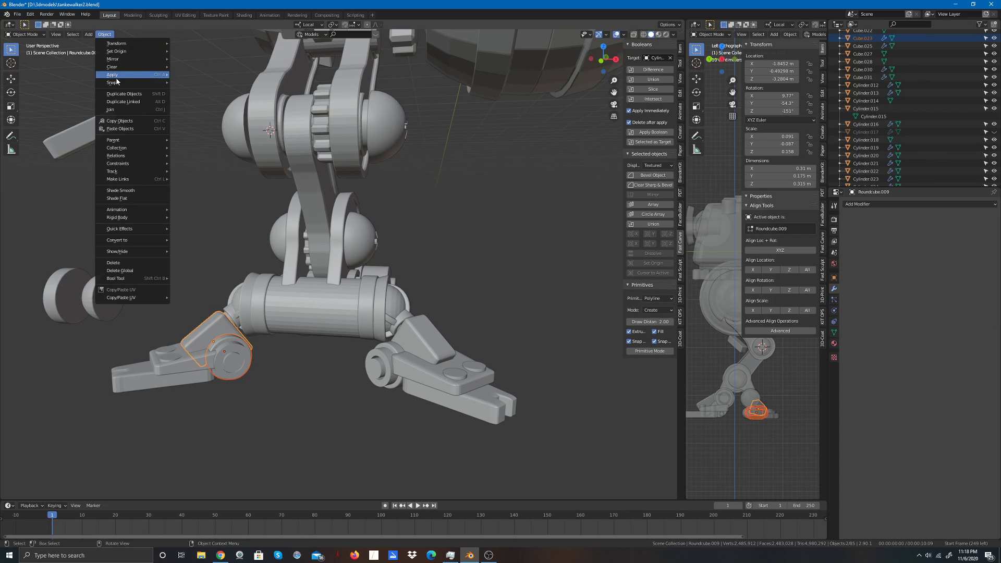
{"action": "left_click", "coordinate": [116, 111]}
{"action": "scroll", "coordinate": [263, 464], "scroll_direction": "up", "scroll_amount": 2}
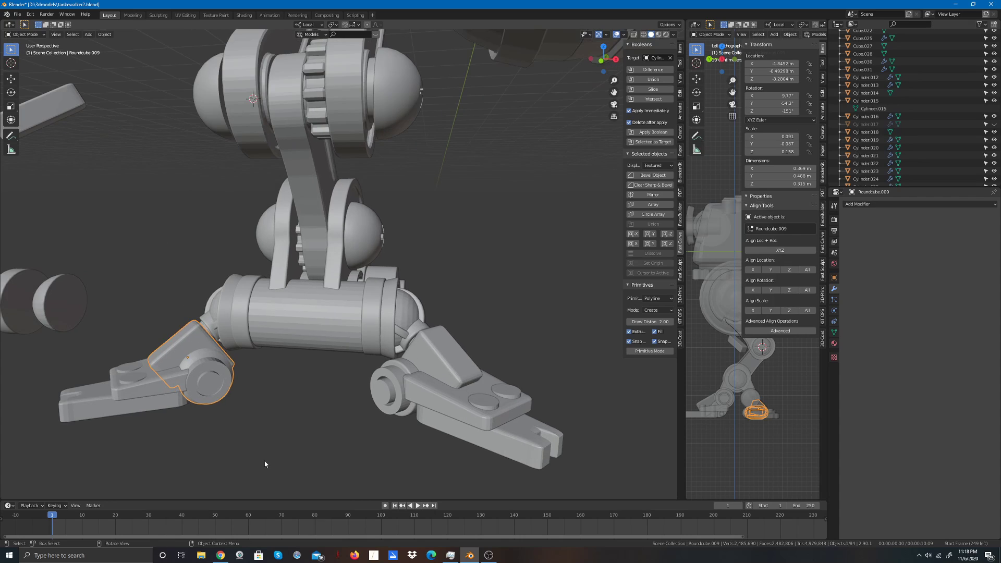
{"action": "left_click", "coordinate": [265, 464]}
{"action": "scroll", "coordinate": [235, 431], "scroll_direction": "down", "scroll_amount": 1}
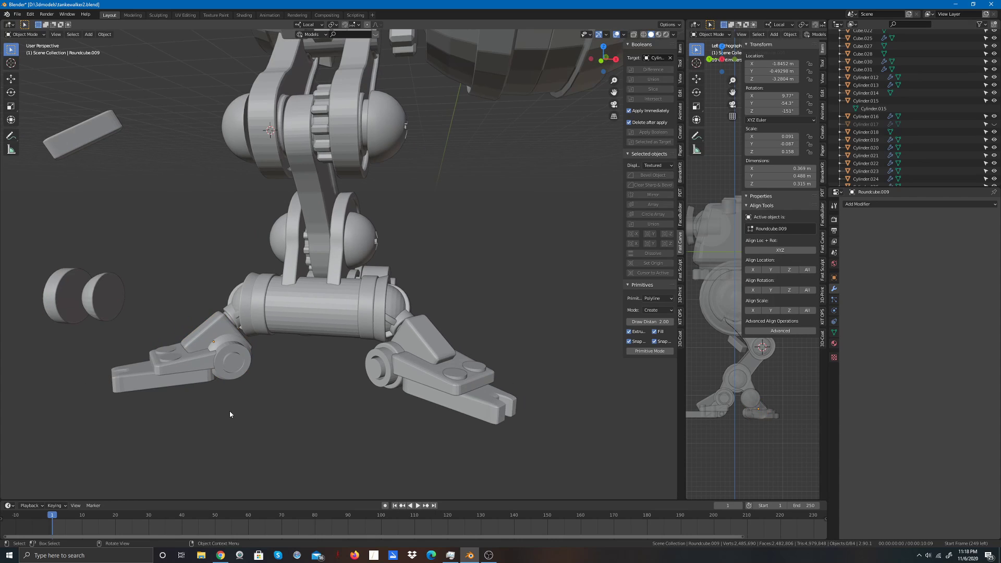
Step: Join the ankle and upper foot block Roundcube.009 into the foot plate Roundcube.010
{"action": "left_click", "coordinate": [200, 344]}
{"action": "left_click", "coordinate": [179, 366], "text": "shift"}
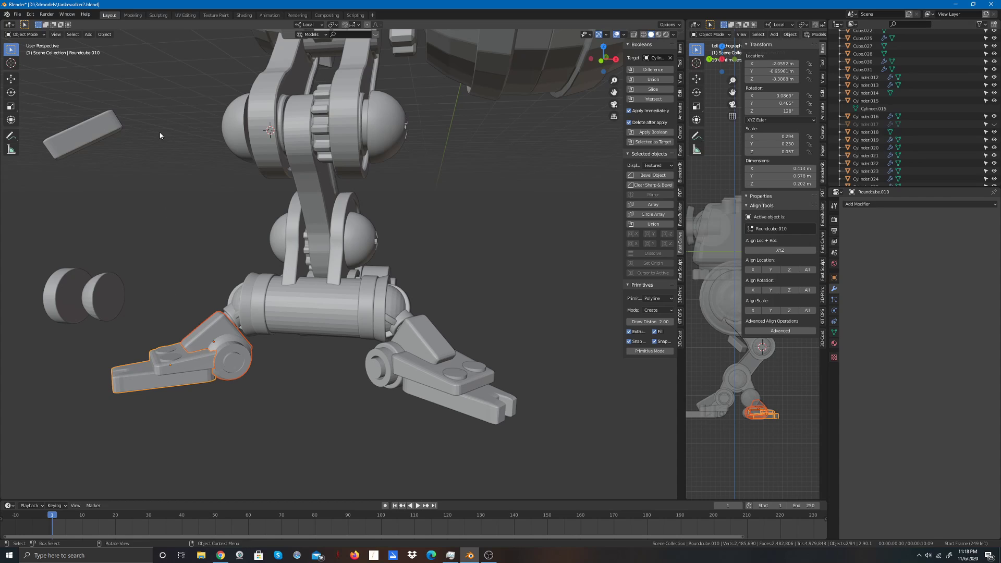
{"action": "left_click", "coordinate": [110, 34]}
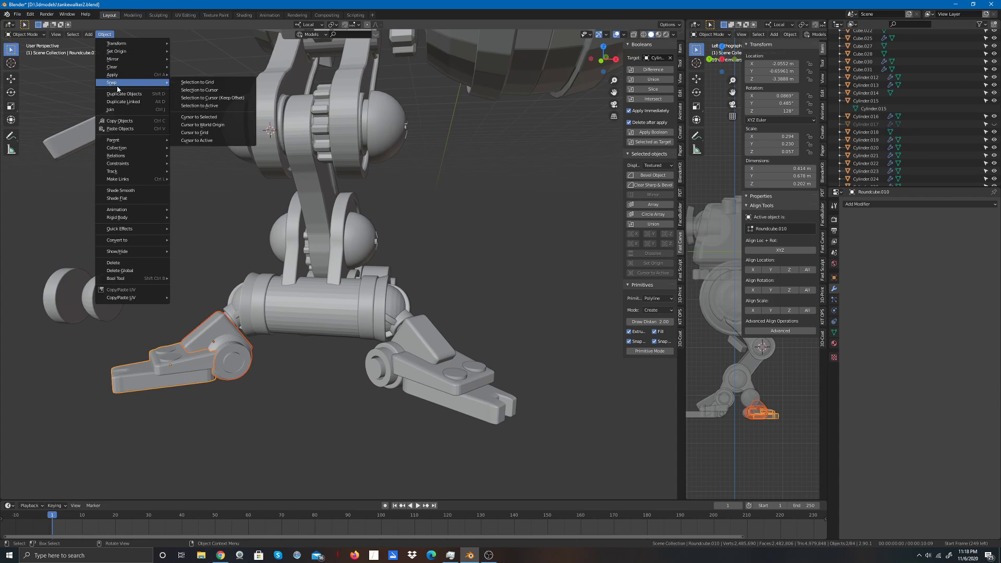
{"action": "left_click", "coordinate": [150, 110]}
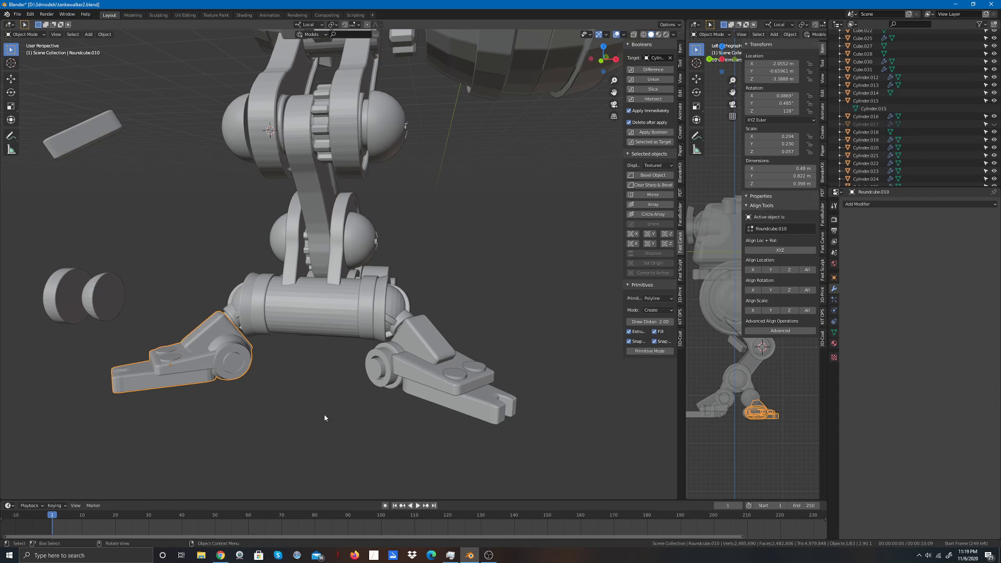
{"action": "left_click", "coordinate": [344, 466]}
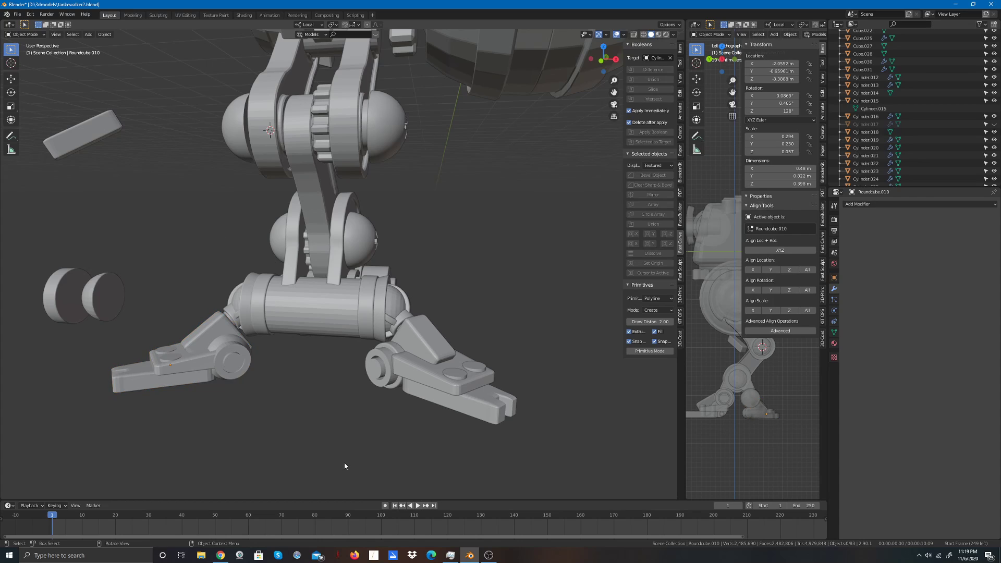
Step: Join the complete foot Roundcube.010 into the end cap Cylinder.027 of the horizontal leg cylinder
{"action": "left_click", "coordinate": [231, 318]}
{"action": "left_click", "coordinate": [232, 311], "text": "shift"}
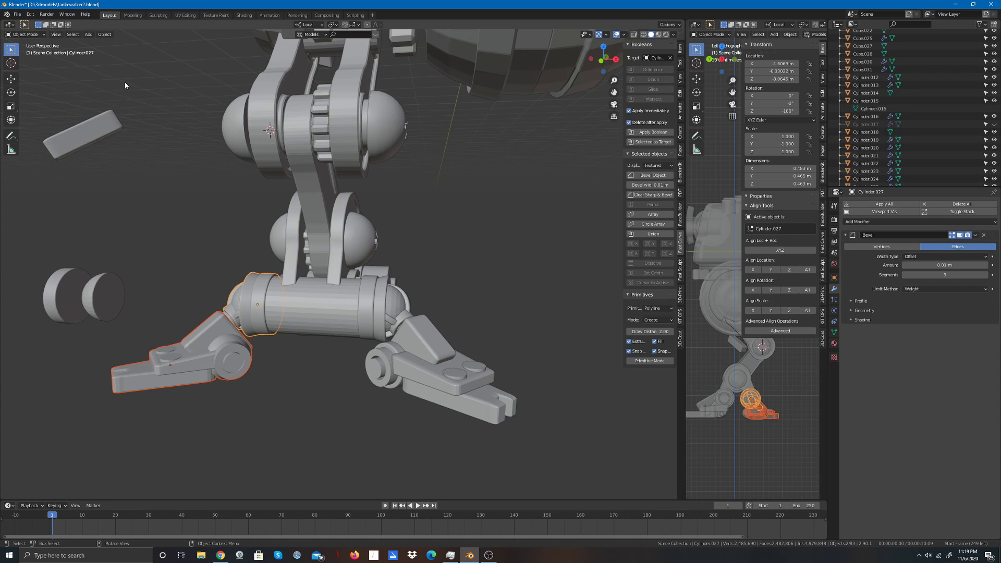
{"action": "left_click", "coordinate": [104, 33]}
{"action": "mouse_move", "coordinate": [119, 82]}
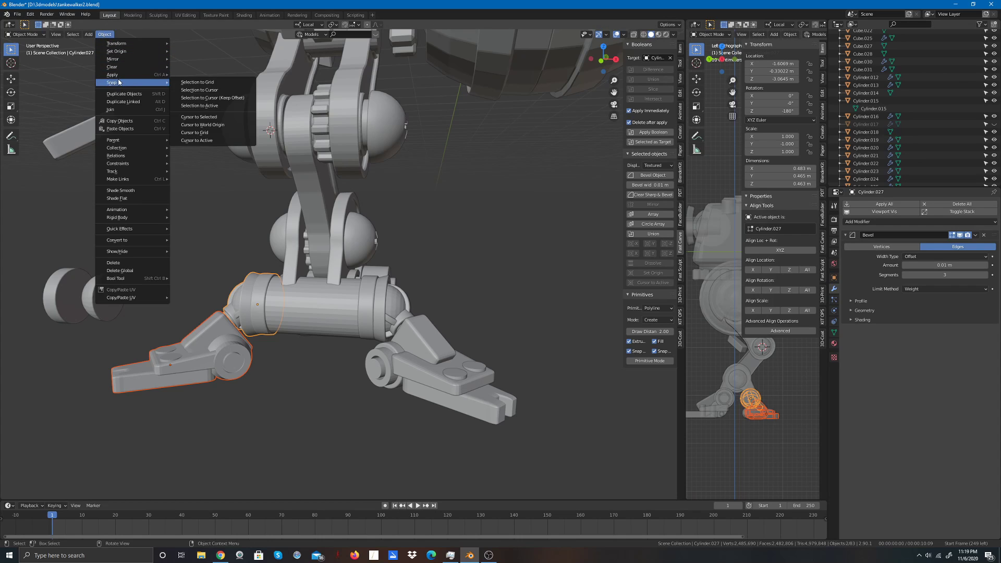
{"action": "left_click", "coordinate": [110, 109]}
{"action": "left_click", "coordinate": [314, 414]}
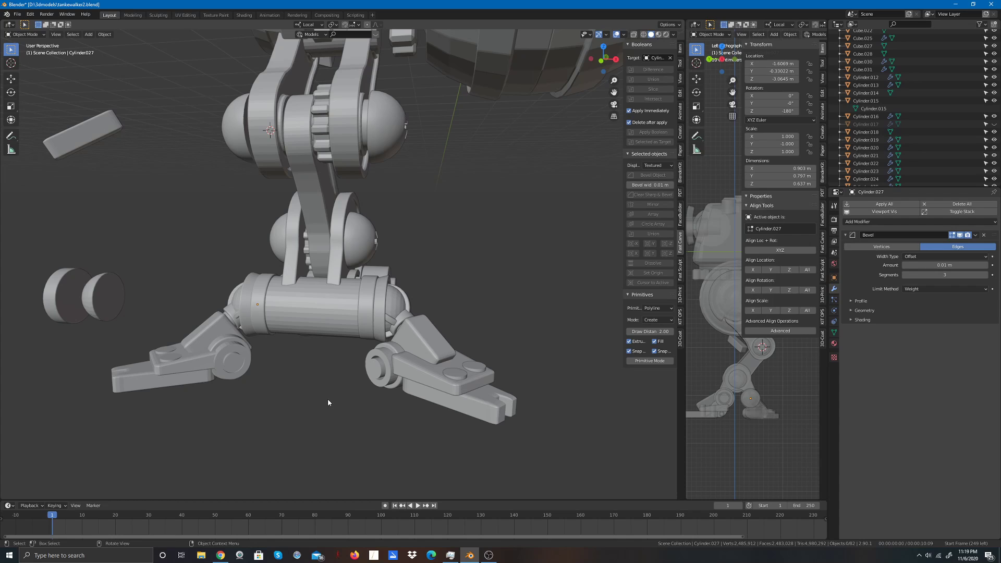
Step: Try to join the foot and end cap Cylinder.027 into the horizontal leg cylinder Cube.006, and undo the join
{"action": "left_click", "coordinate": [246, 312]}
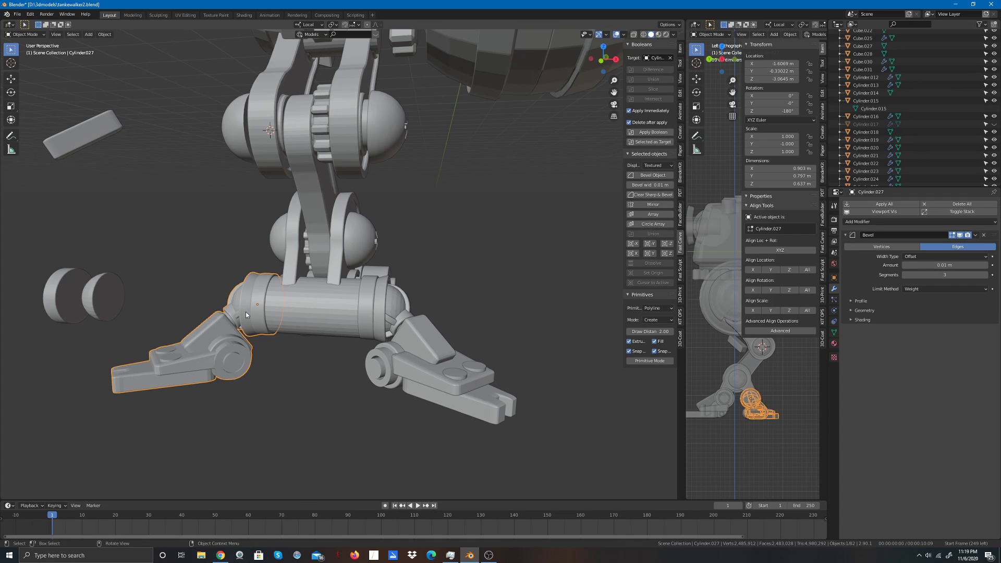
{"action": "left_click", "coordinate": [291, 310], "text": "shift"}
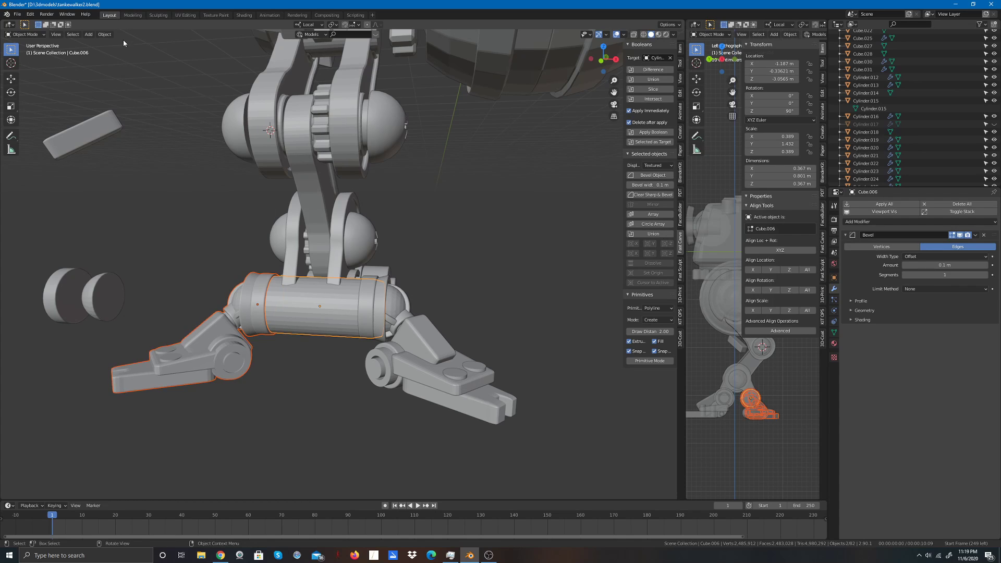
{"action": "left_click", "coordinate": [104, 34]}
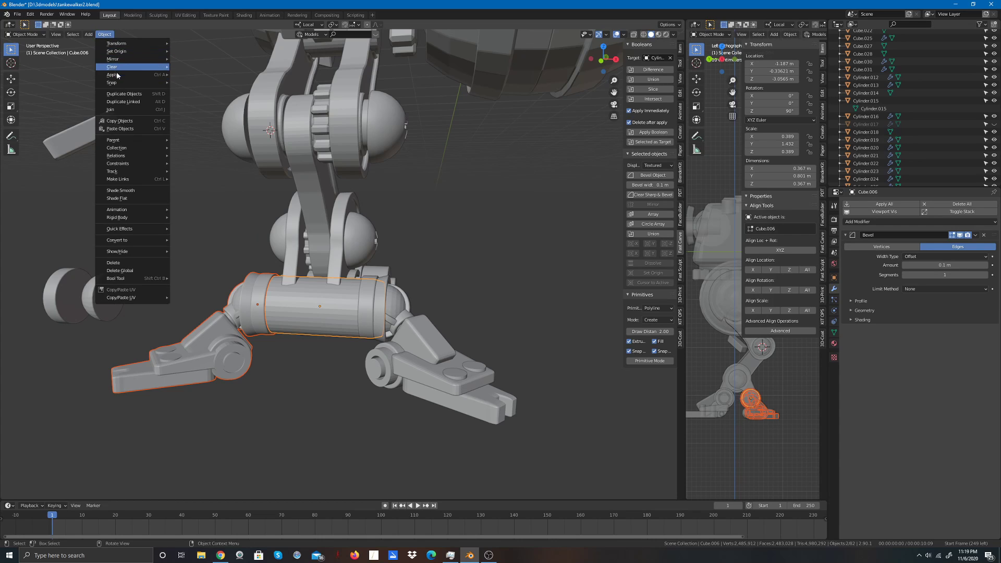
{"action": "left_click", "coordinate": [119, 110]}
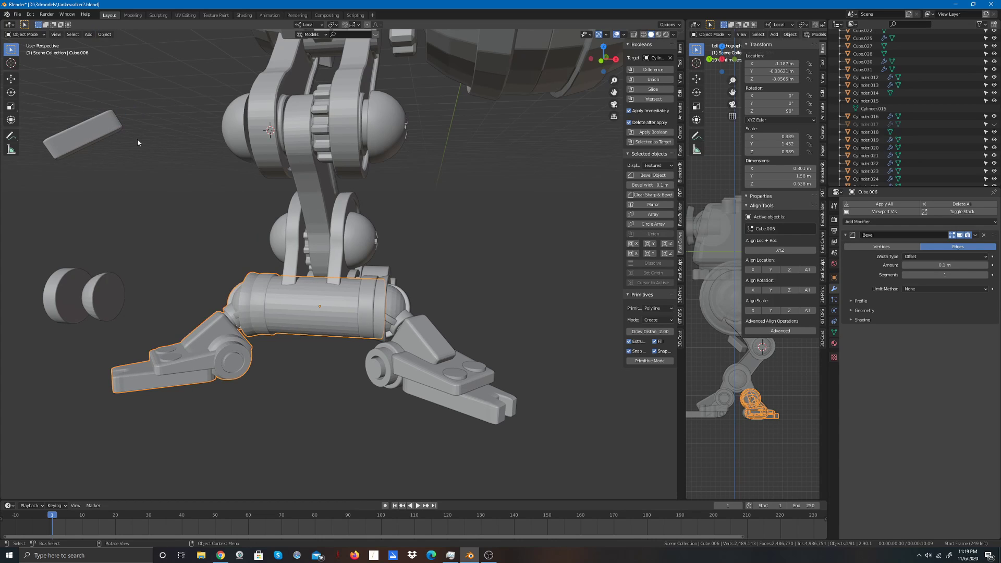
{"action": "scroll", "coordinate": [322, 99], "scroll_direction": "down", "scroll_amount": 2}
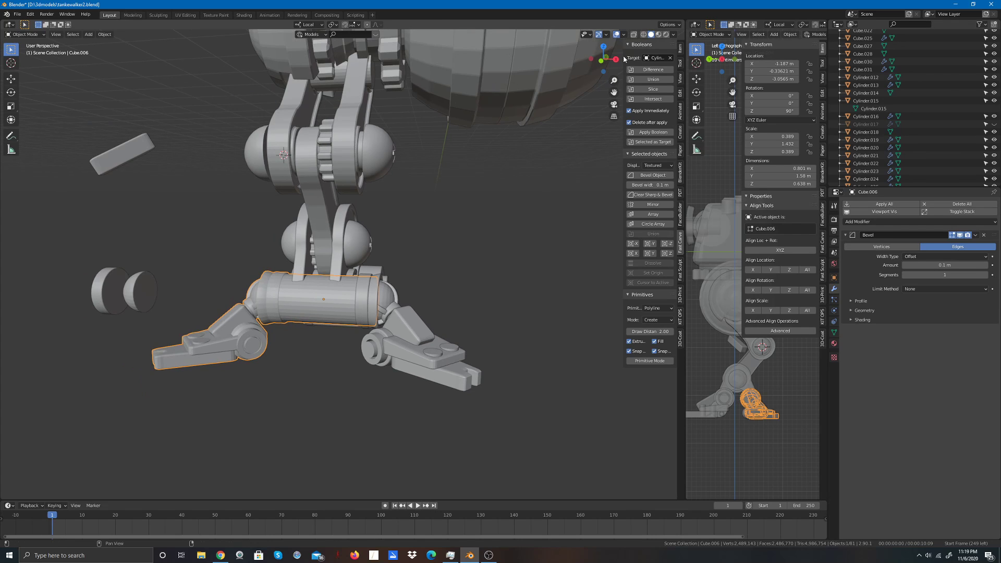
{"action": "left_click_drag", "start_coordinate": [607, 58], "coordinate": [334, 102]}
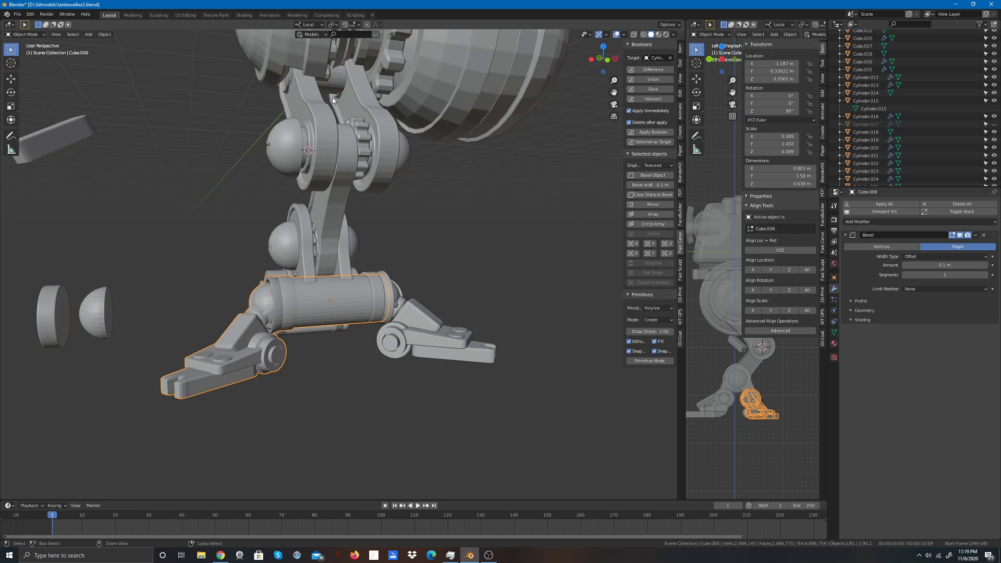
{"action": "key", "text": "ctrl+z"}
{"action": "left_click", "coordinate": [197, 150]}
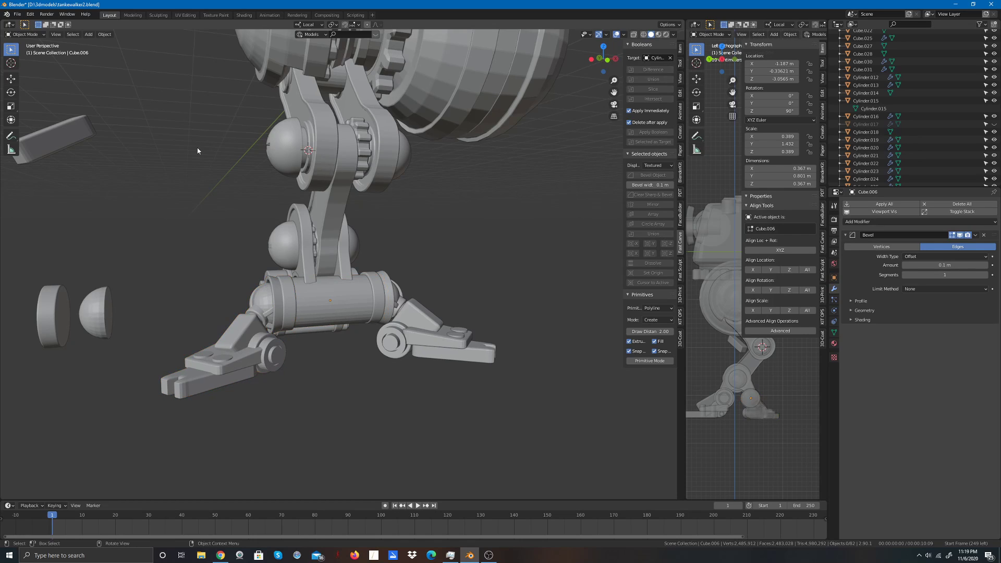
Step: Run Bevel Object on the horizontal leg cylinder Cube.006 with a width of 0.1 m
{"action": "left_click", "coordinate": [334, 302]}
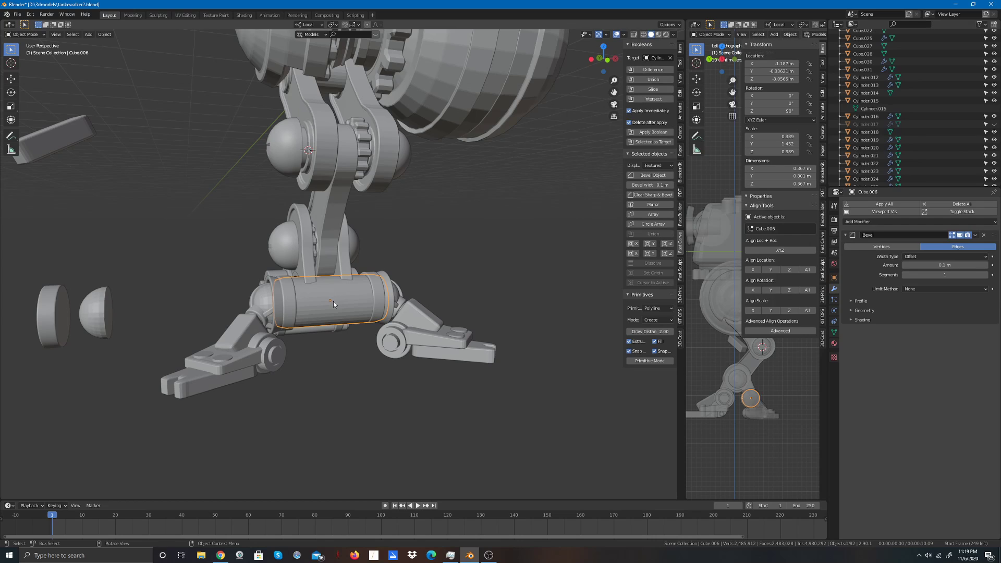
{"action": "left_click", "coordinate": [652, 176]}
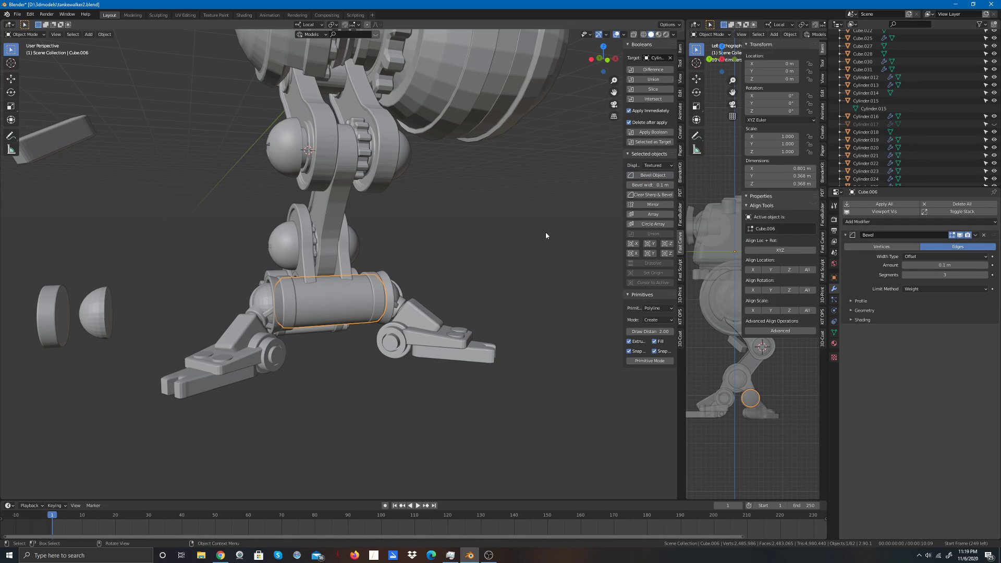
Step: Try joining the foot assembly Cylinder.027 into the re-beveled leg cylinder Cube.006, and undo the join
{"action": "left_click", "coordinate": [285, 303]}
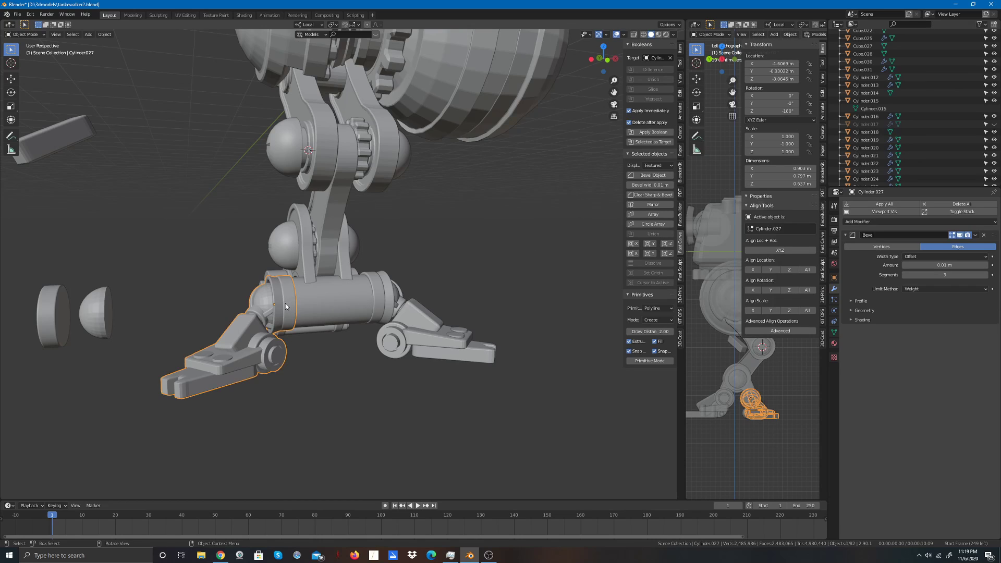
{"action": "left_click", "coordinate": [338, 316], "text": "shift"}
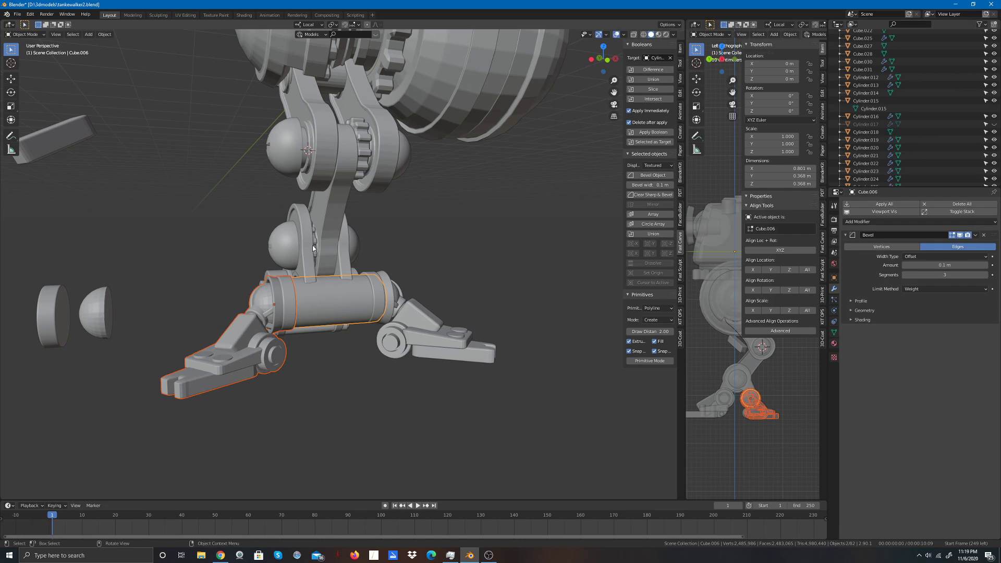
{"action": "left_click", "coordinate": [104, 34]}
{"action": "left_click", "coordinate": [112, 110]}
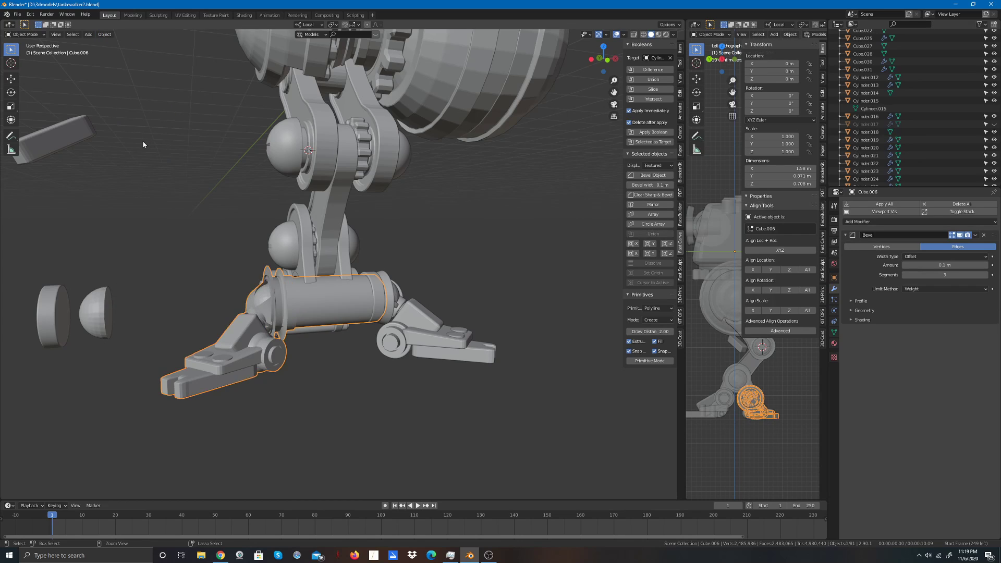
{"action": "key", "text": "ctrl+z"}
{"action": "left_click", "coordinate": [143, 146]}
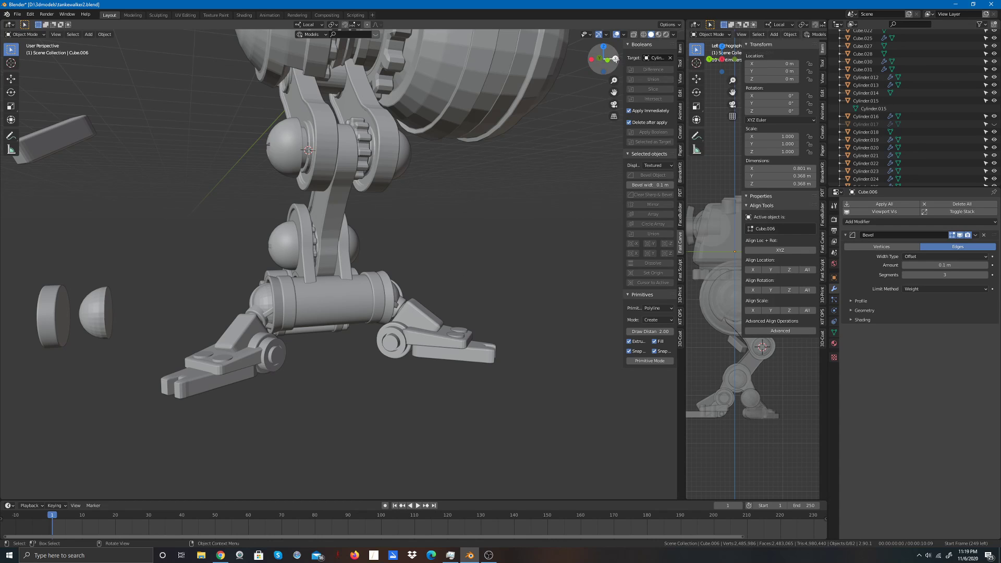
Step: Join the half sphere Sphere.009 into the ring Cylinder.021 at the opposite end of the horizontal leg cylinder
{"action": "left_click_drag", "start_coordinate": [603, 59], "coordinate": [638, 76]}
{"action": "left_click", "coordinate": [382, 302]}
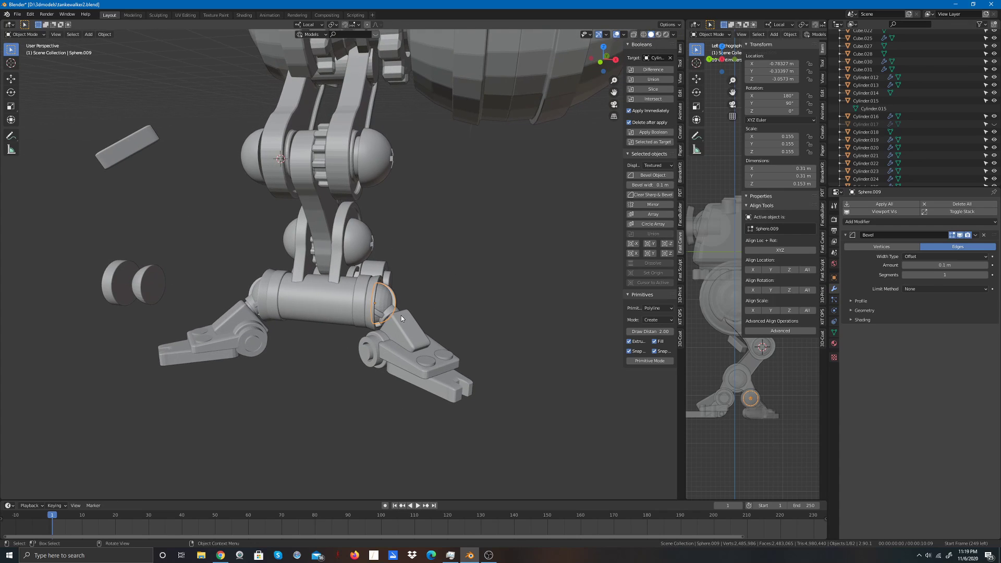
{"action": "key", "text": "shift"}
{"action": "left_click", "coordinate": [376, 314], "text": "shift"}
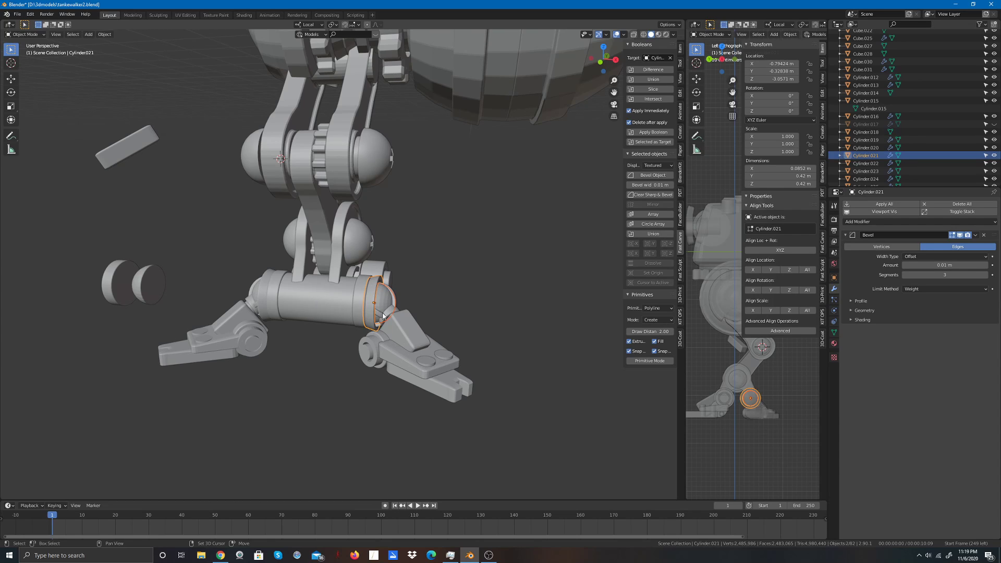
{"action": "left_click", "coordinate": [104, 34]}
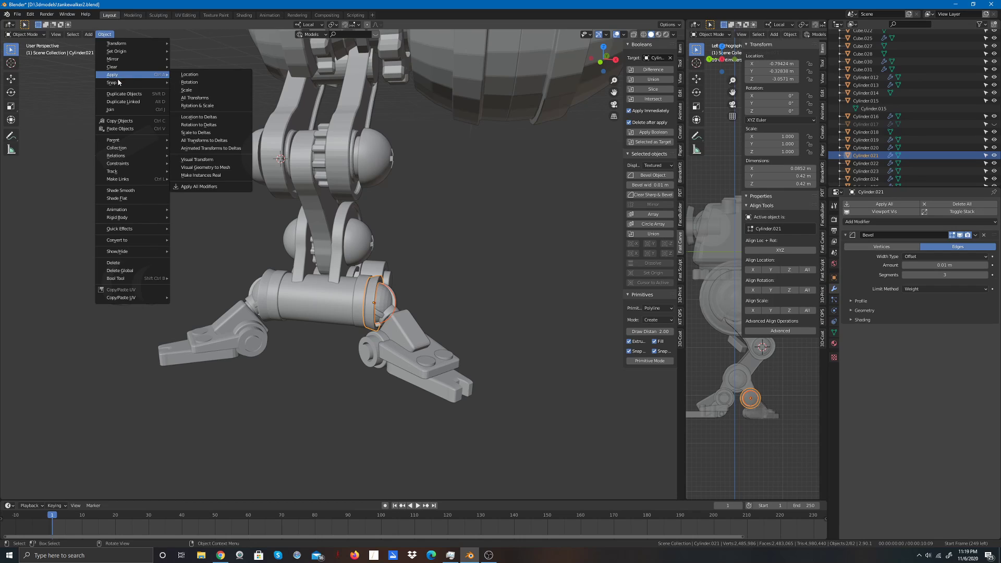
{"action": "left_click", "coordinate": [115, 110]}
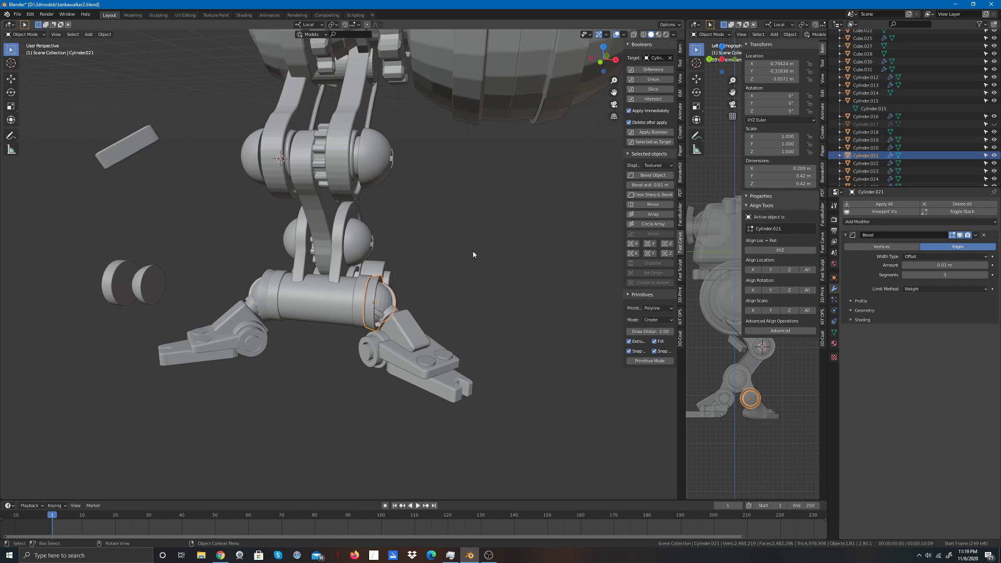
Step: Join the part Cylinder.022 into the end cap ring Cylinder.021 on the horizontal leg cylinder
{"action": "left_click", "coordinate": [379, 315]}
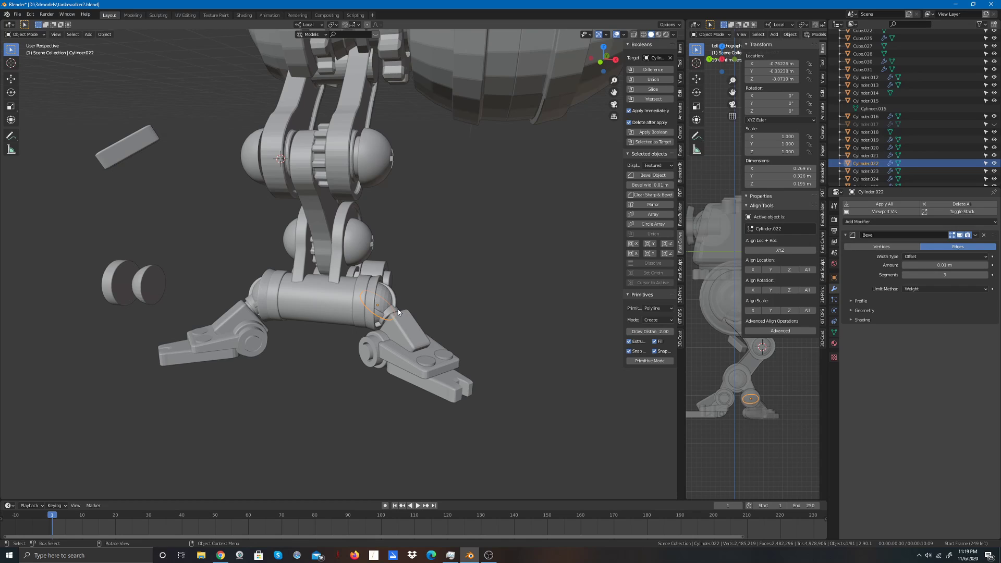
{"action": "left_click", "coordinate": [390, 298], "text": "shift"}
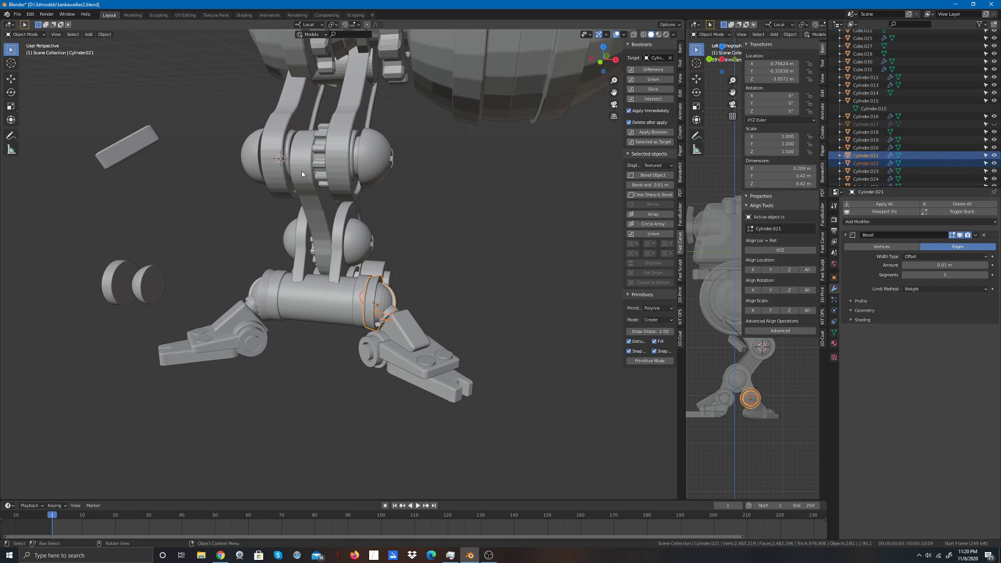
{"action": "left_click", "coordinate": [104, 34]}
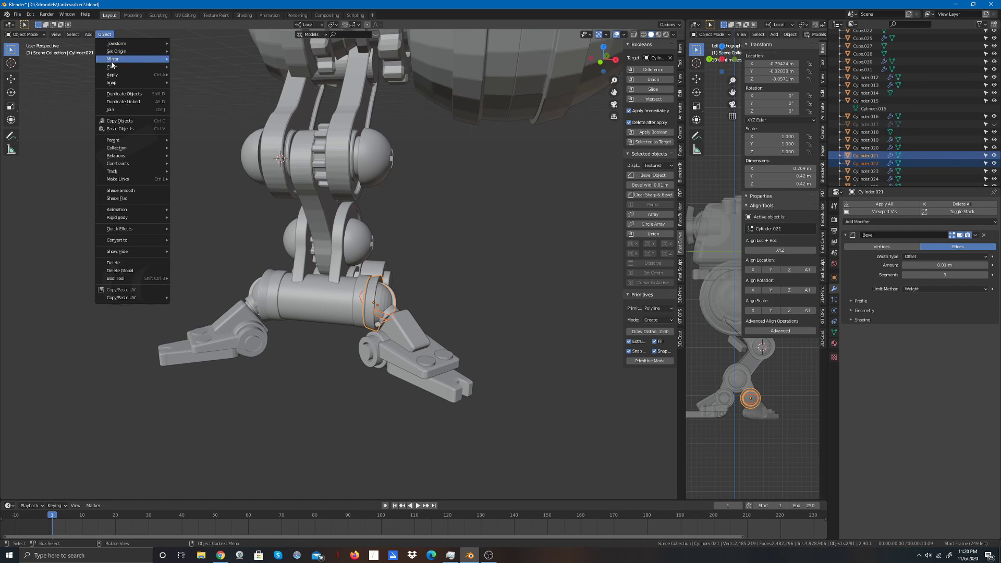
{"action": "left_click", "coordinate": [119, 110]}
{"action": "left_click", "coordinate": [481, 259]}
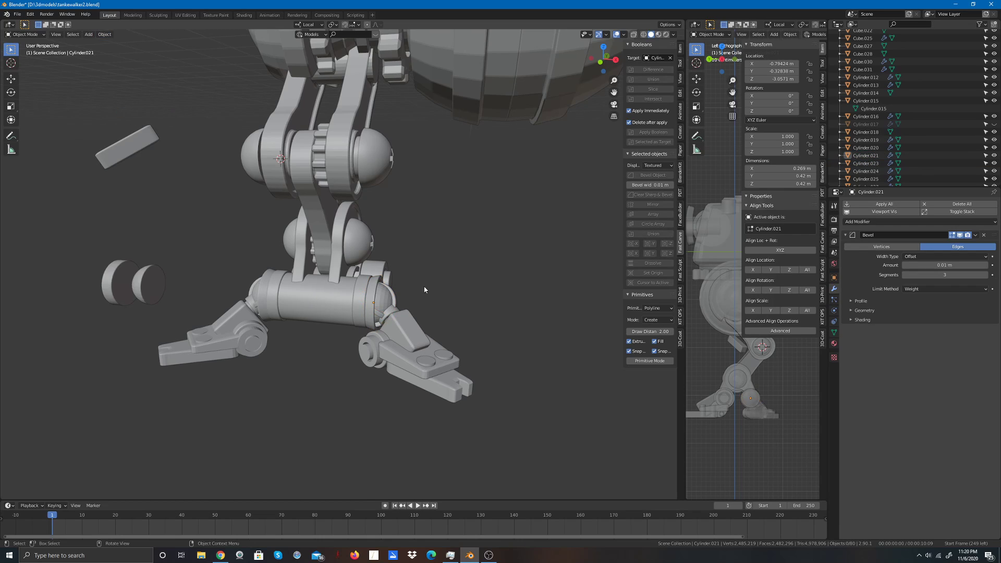
Step: Join the neighbouring part Cylinder.024 into the end cap Cylinder.021
{"action": "left_click", "coordinate": [392, 301]}
{"action": "left_click", "coordinate": [367, 276], "text": "shift"}
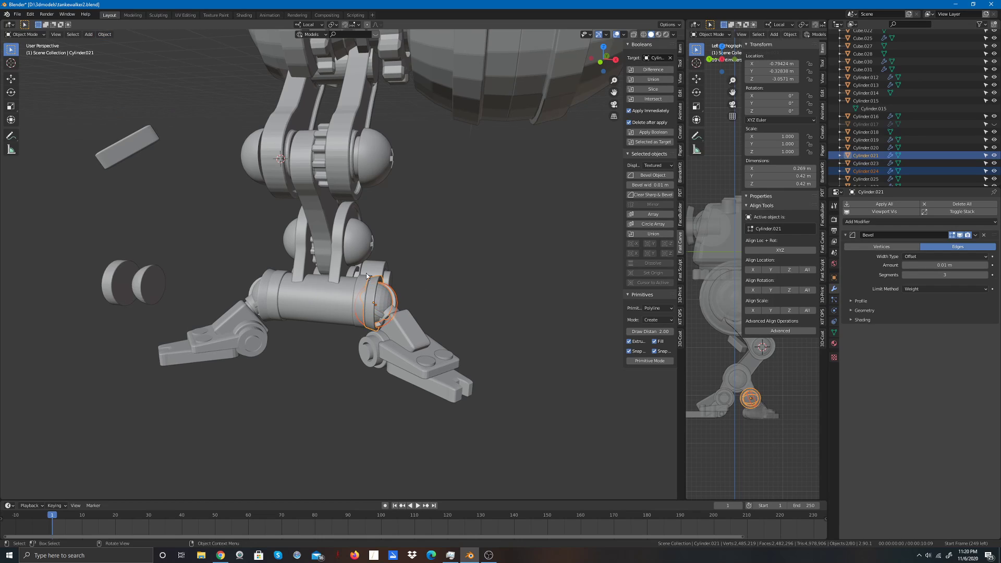
{"action": "left_click", "coordinate": [97, 34]}
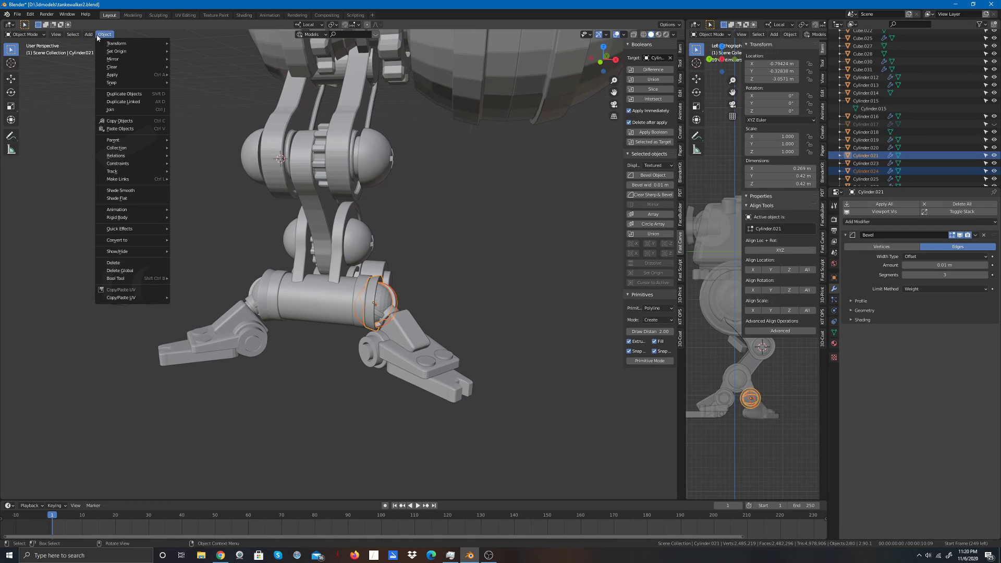
{"action": "left_click", "coordinate": [114, 110]}
{"action": "left_click", "coordinate": [485, 266]}
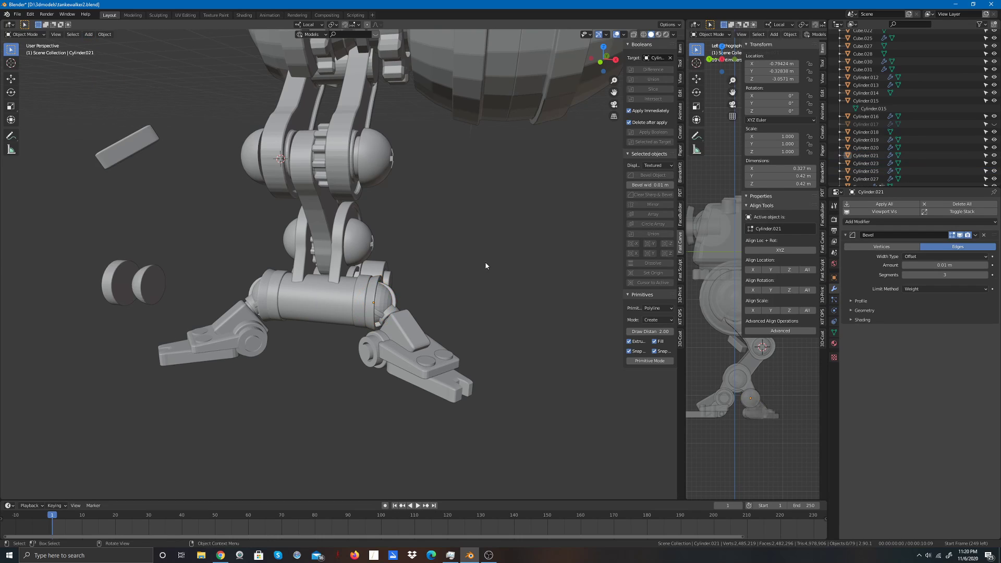
Step: Join the part Cube.030 into the end cap Cylinder.021
{"action": "left_click", "coordinate": [390, 313]}
{"action": "left_click", "coordinate": [387, 303], "text": "shift"}
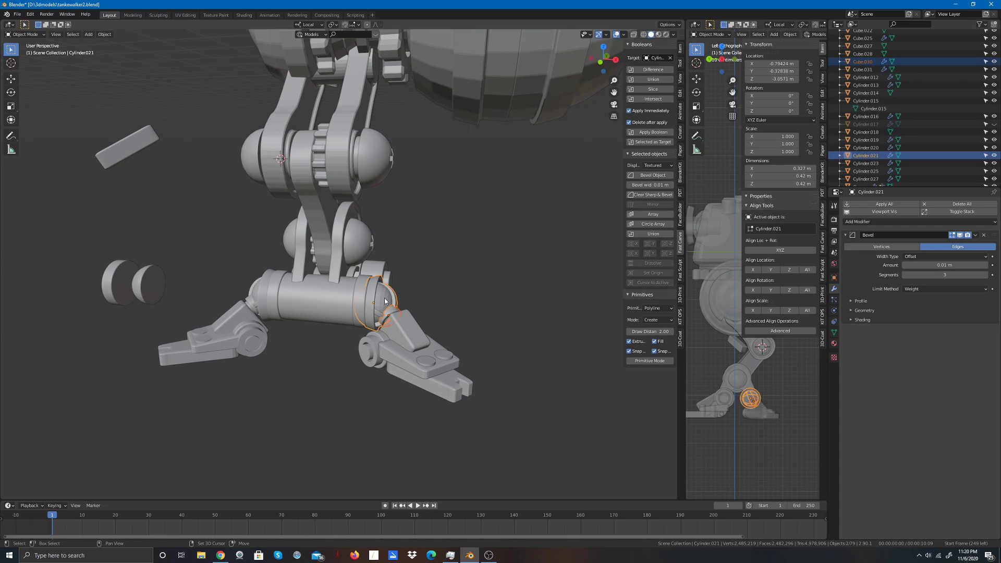
{"action": "left_click", "coordinate": [102, 34]}
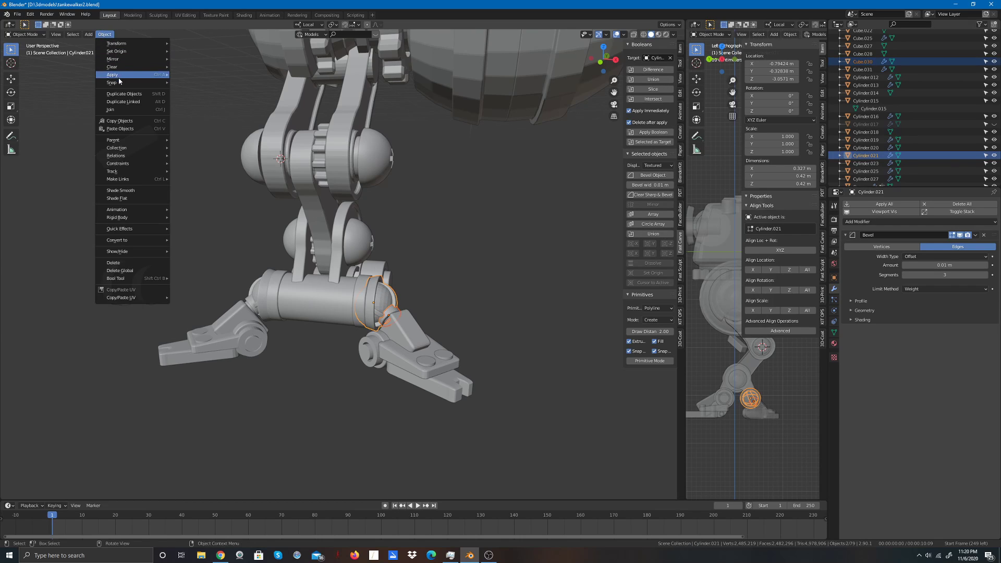
{"action": "left_click", "coordinate": [119, 110]}
{"action": "left_click", "coordinate": [473, 226]}
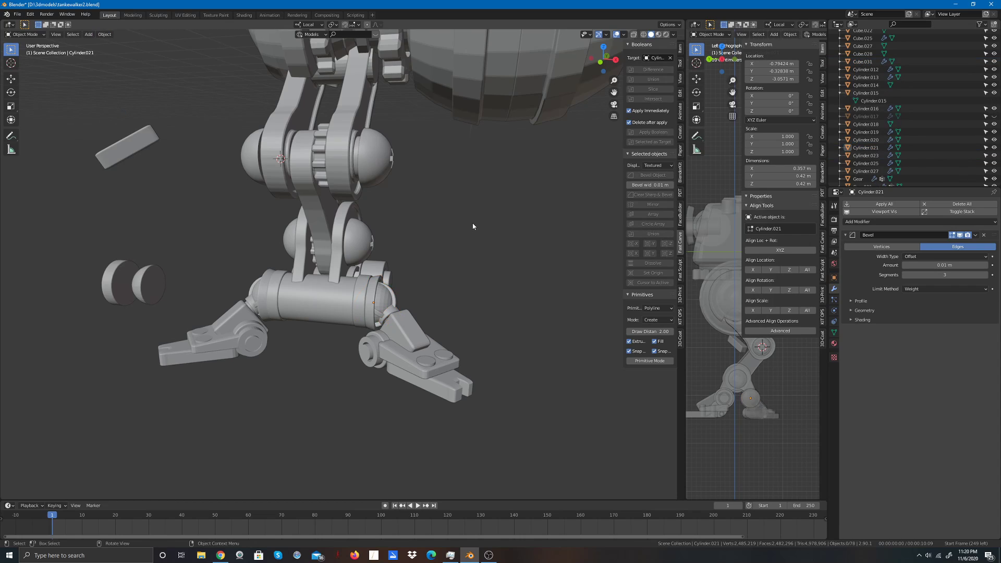
Step: Join the end cap Cylinder.021 into the adjoining ring Cylinder.025 on the horizontal leg cylinder
{"action": "left_click", "coordinate": [379, 294]}
{"action": "left_click", "coordinate": [365, 285], "text": "shift"}
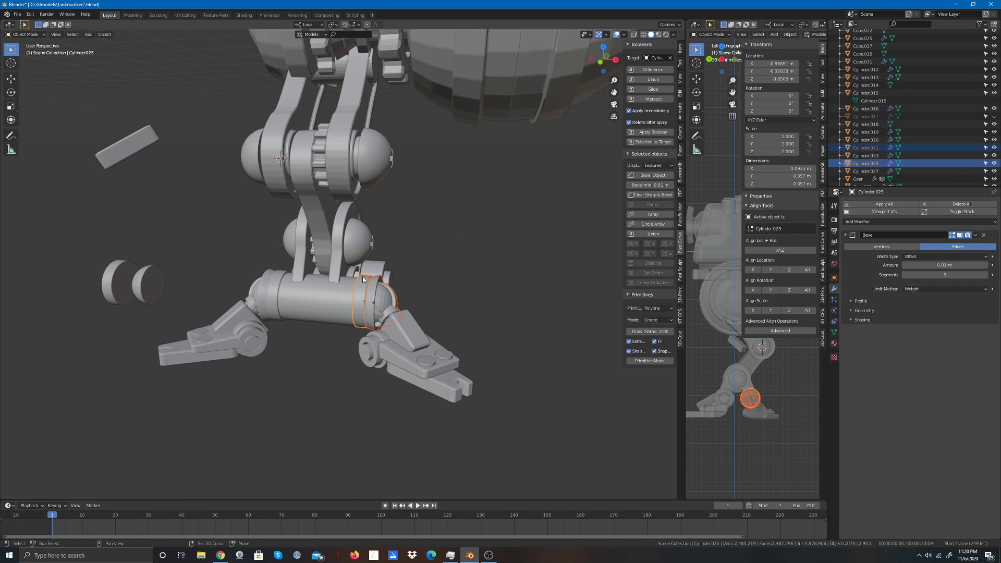
{"action": "left_click", "coordinate": [106, 34]}
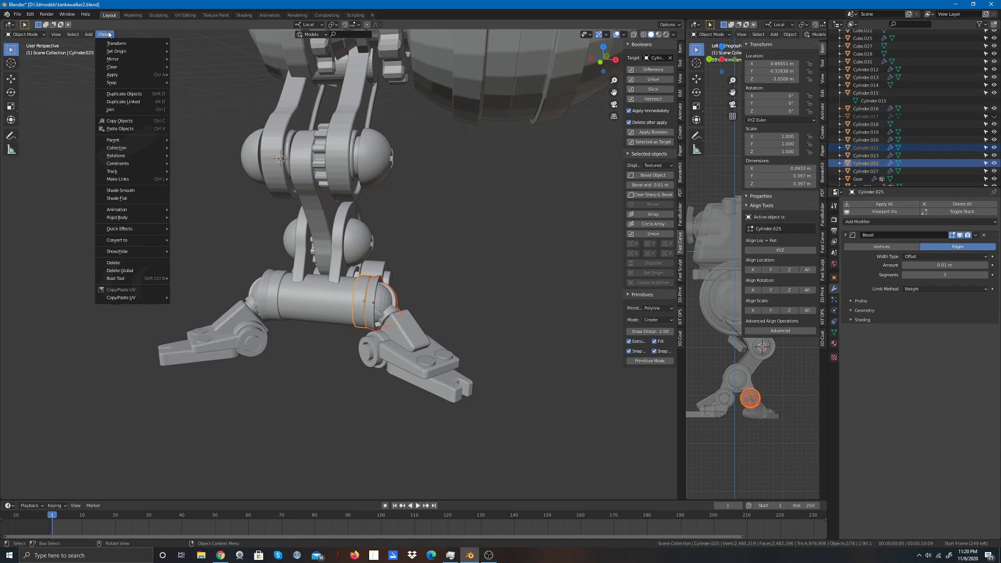
{"action": "left_click", "coordinate": [123, 111]}
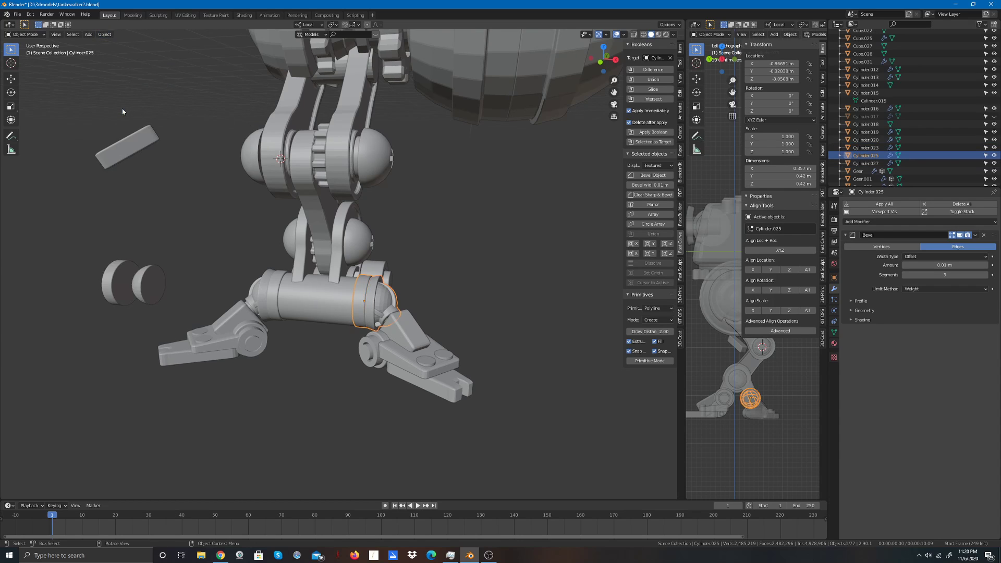
{"action": "left_click", "coordinate": [481, 232]}
{"action": "left_click", "coordinate": [373, 300]}
{"action": "left_click", "coordinate": [447, 287]}
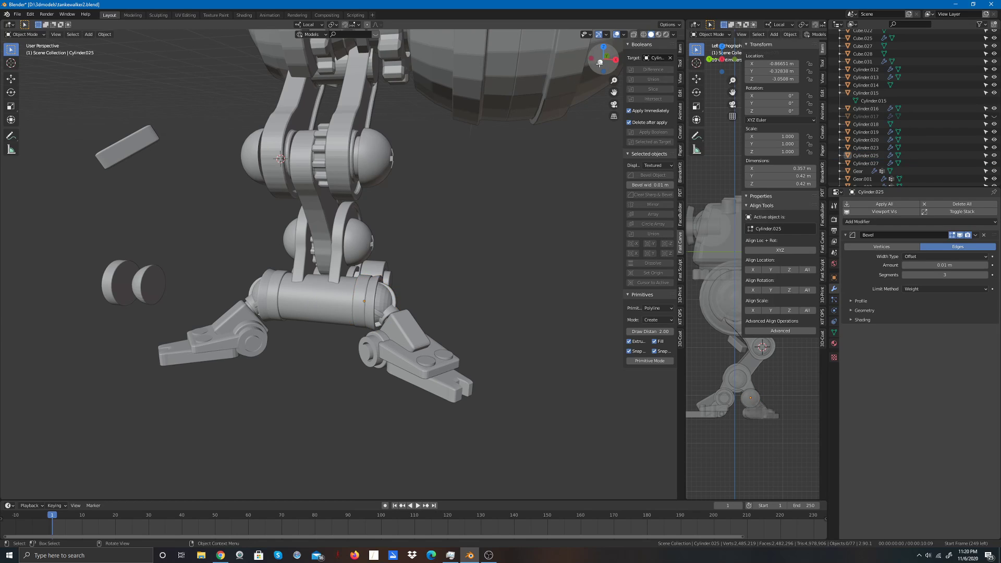
Step: Join the ankle bar Cube.001 into the rounded foot block Roundcube.007
{"action": "left_click_drag", "start_coordinate": [596, 60], "coordinate": [629, 68]}
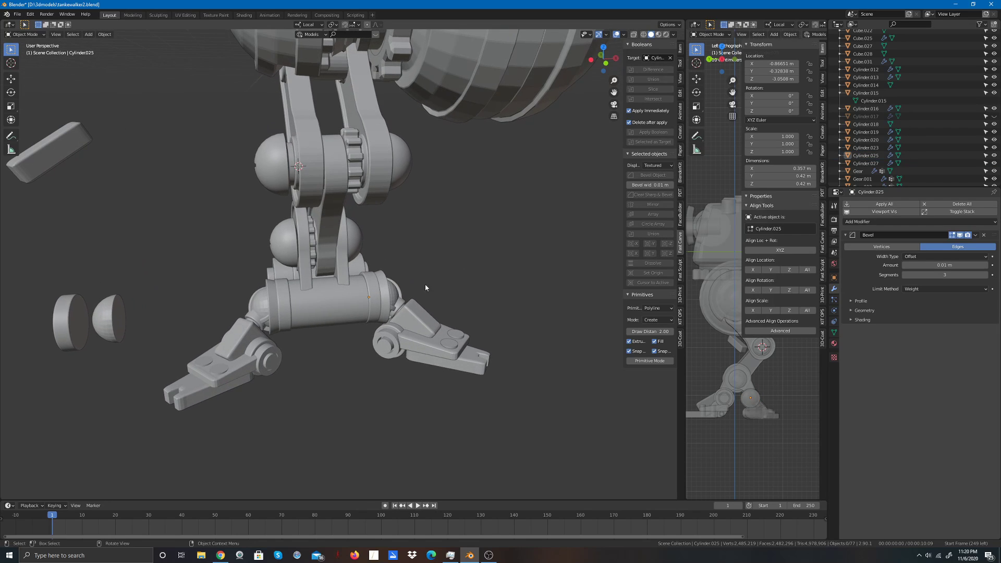
{"action": "left_click", "coordinate": [399, 310]}
{"action": "left_click", "coordinate": [417, 317]}
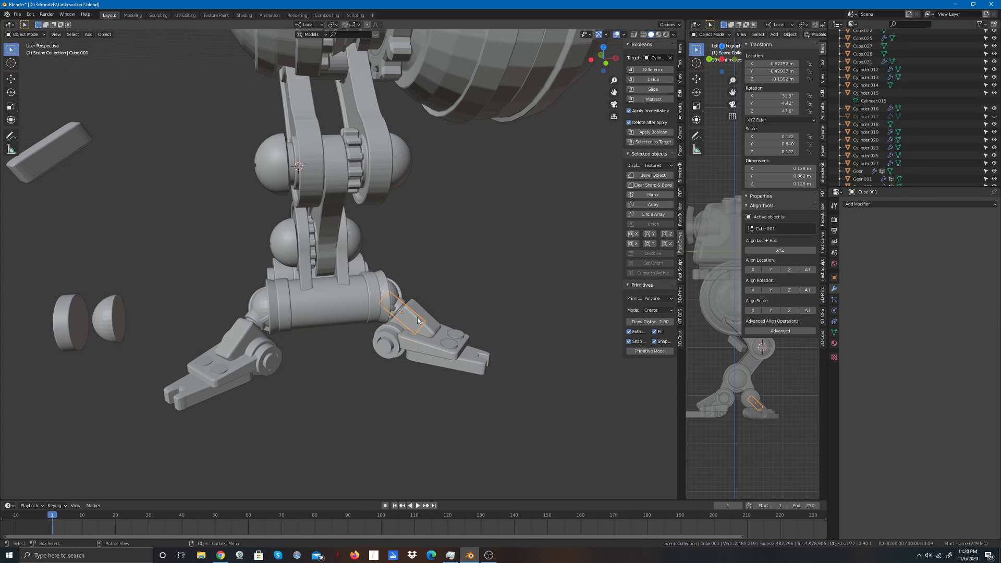
{"action": "left_click", "coordinate": [421, 308], "text": "shift"}
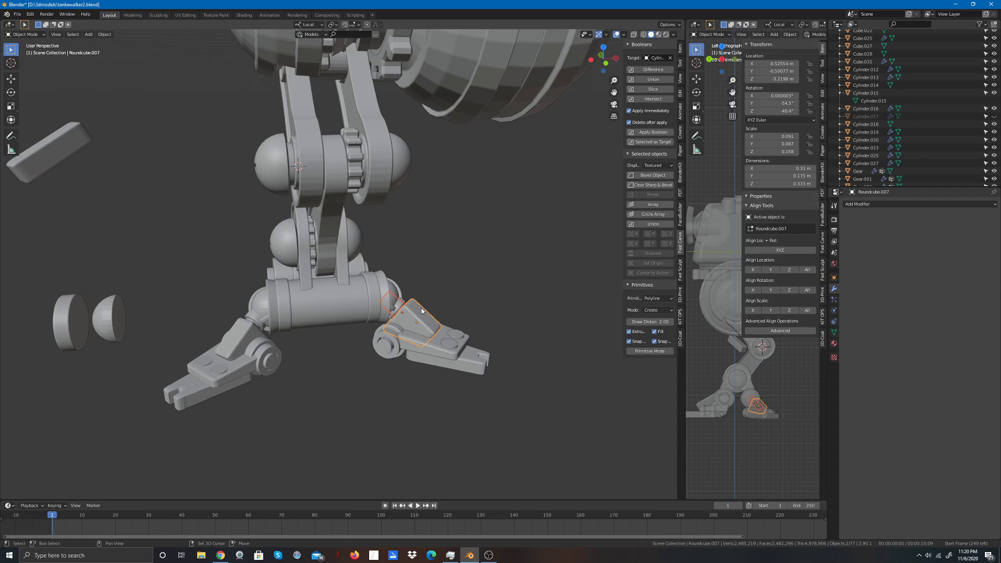
{"action": "left_click", "coordinate": [104, 34]}
{"action": "left_click", "coordinate": [110, 110]}
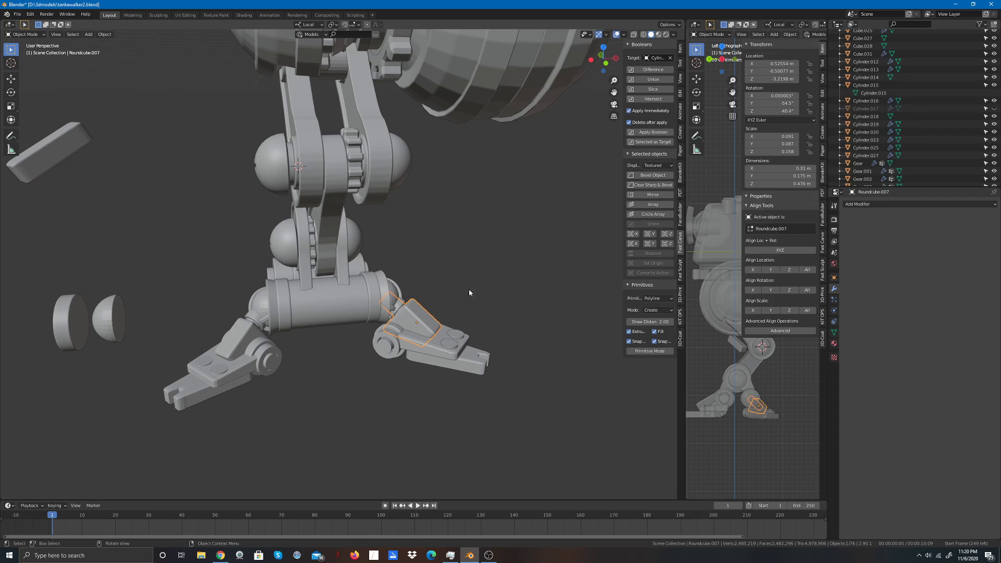
Step: Try joining the end cap assembly Cylinder.025 into the ankle block Roundcube.007, and undo the join
{"action": "left_click", "coordinate": [399, 304]}
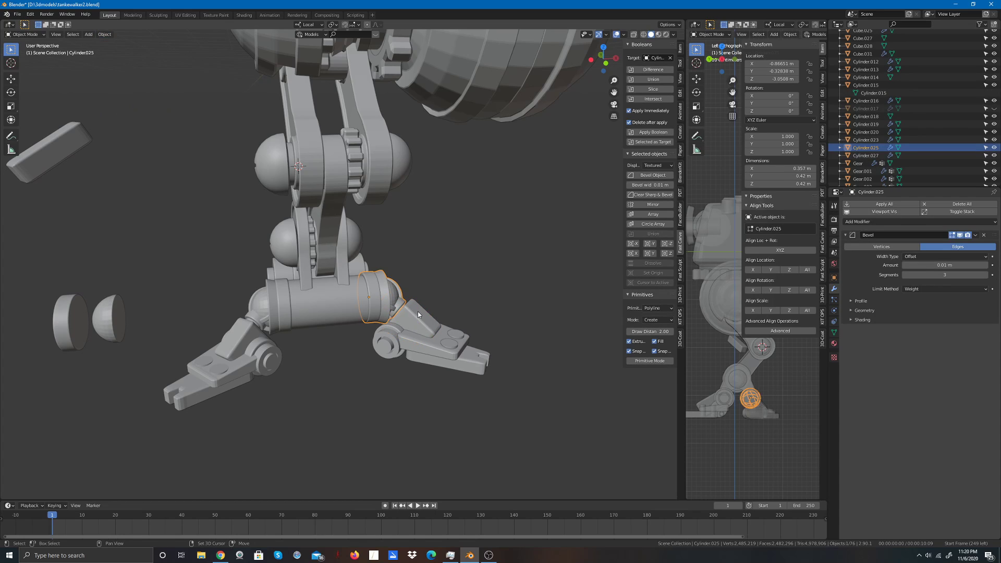
{"action": "left_click", "coordinate": [418, 314], "text": "shift"}
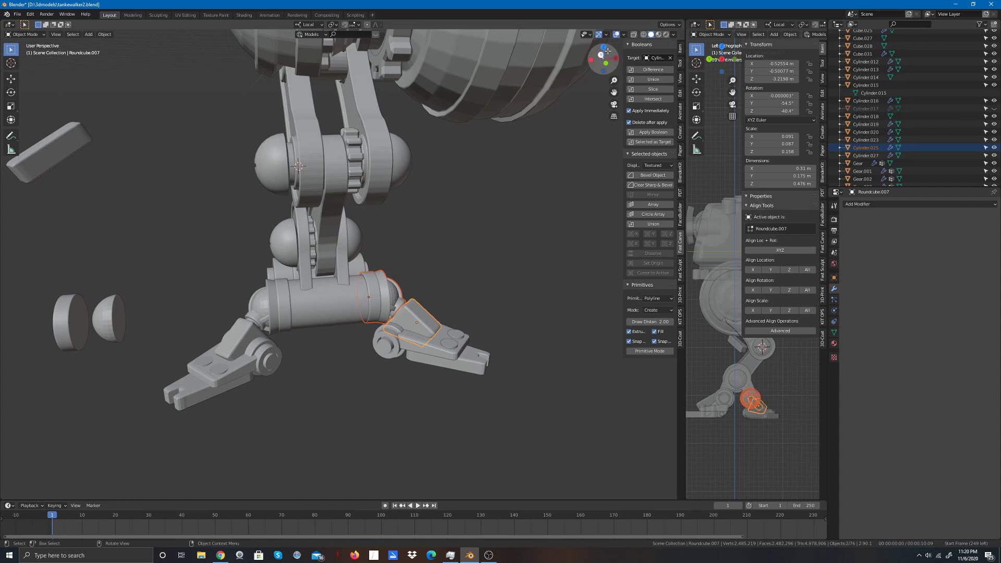
{"action": "left_click_drag", "start_coordinate": [611, 57], "coordinate": [520, 48]}
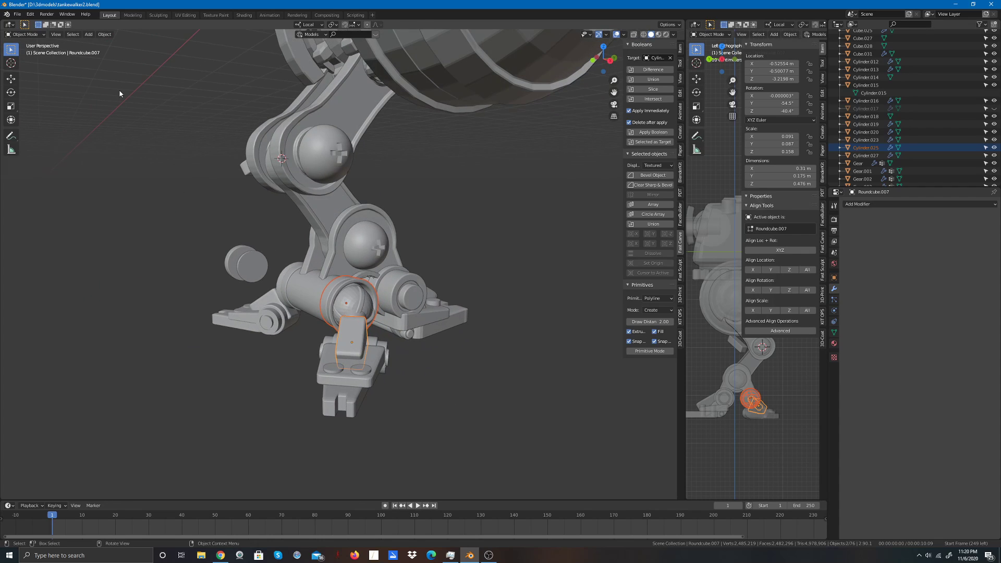
{"action": "left_click", "coordinate": [104, 34]}
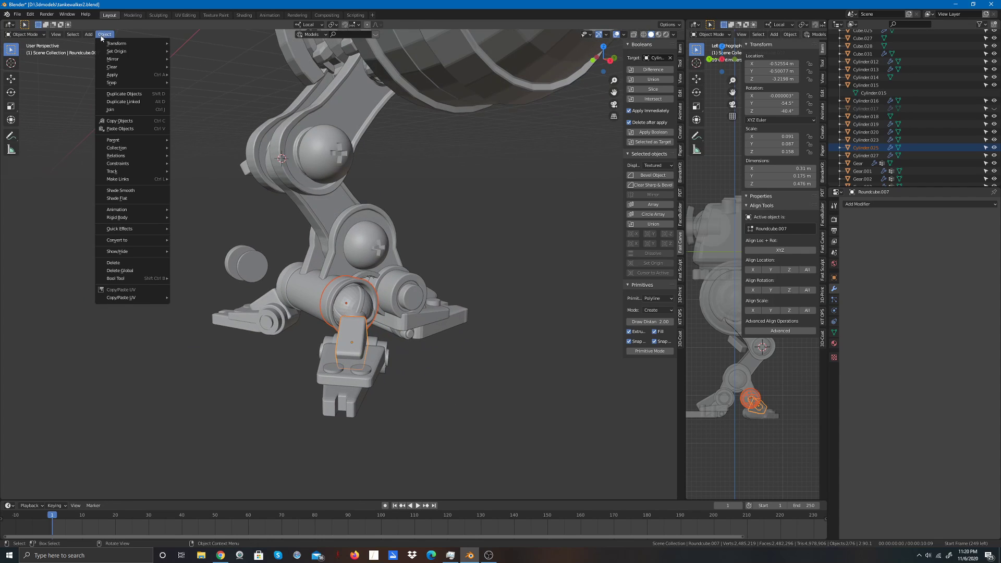
{"action": "left_click", "coordinate": [113, 109]}
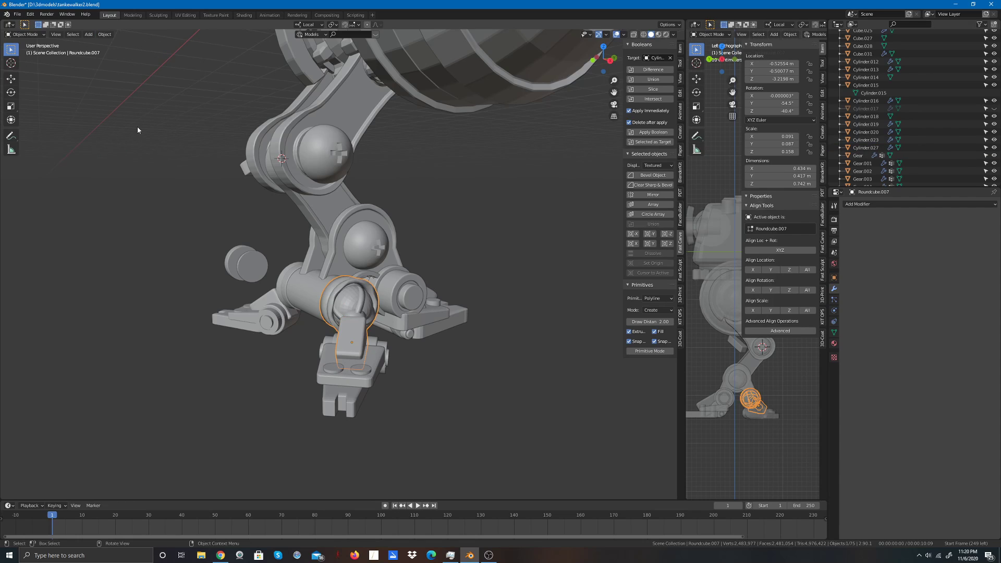
{"action": "key", "text": "ctrl+z"}
{"action": "key", "text": "ctrl+z"}
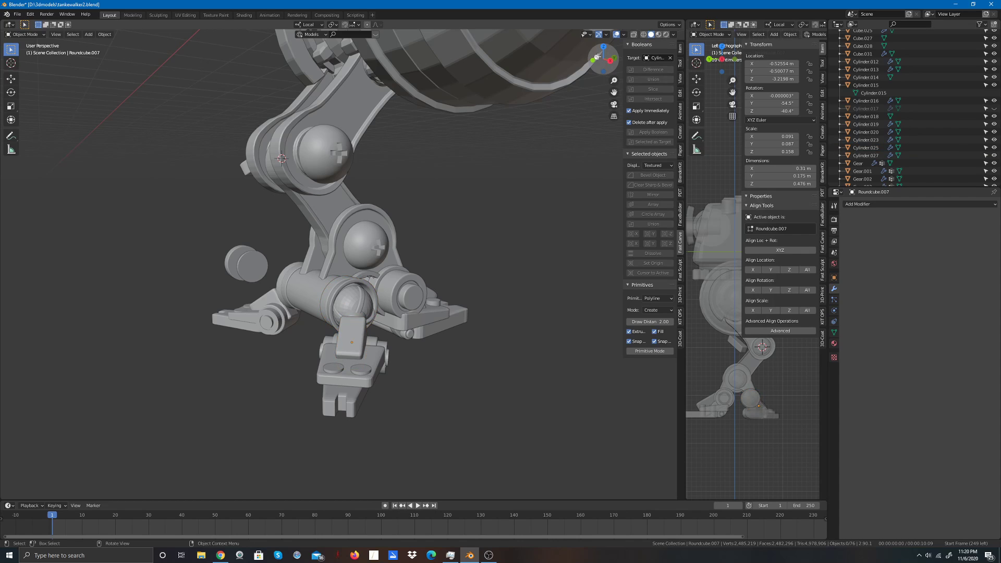
Step: Join the ankle block Roundcube.007 into the foot part Cube.031
{"action": "left_click_drag", "start_coordinate": [599, 59], "coordinate": [374, 333]}
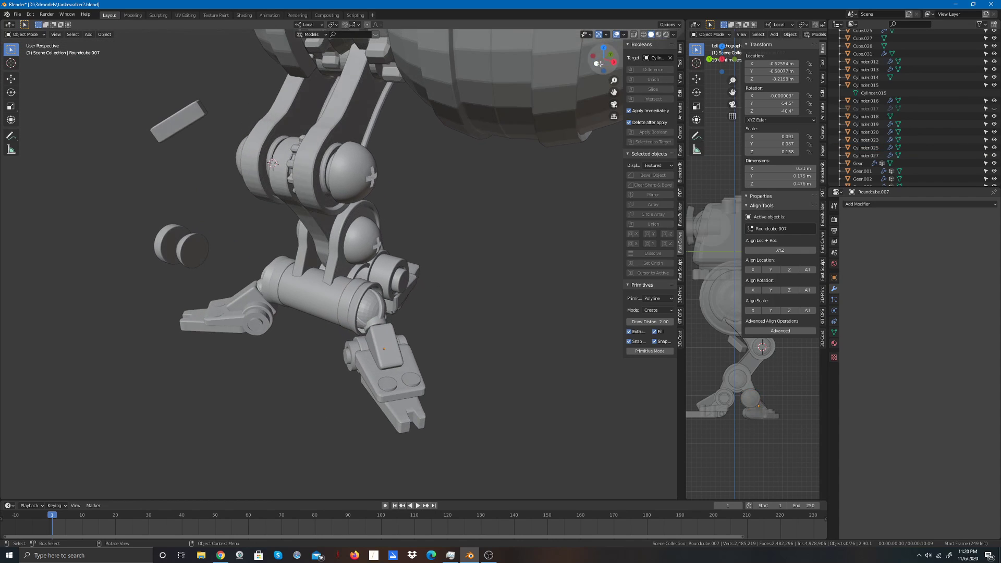
{"action": "left_click", "coordinate": [356, 346]}
{"action": "left_click", "coordinate": [383, 336]}
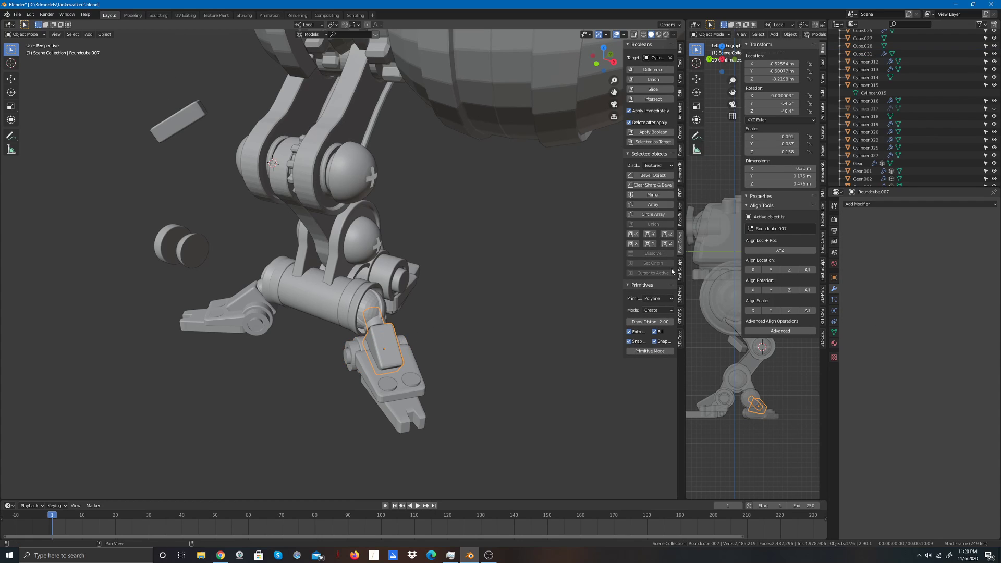
{"action": "left_click", "coordinate": [352, 346], "text": "shift"}
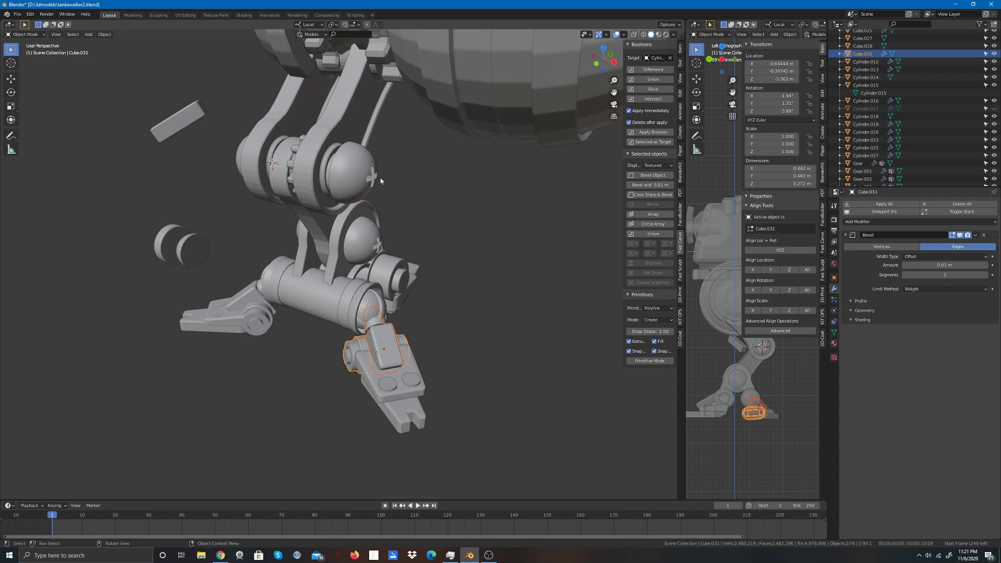
{"action": "left_click", "coordinate": [105, 33]}
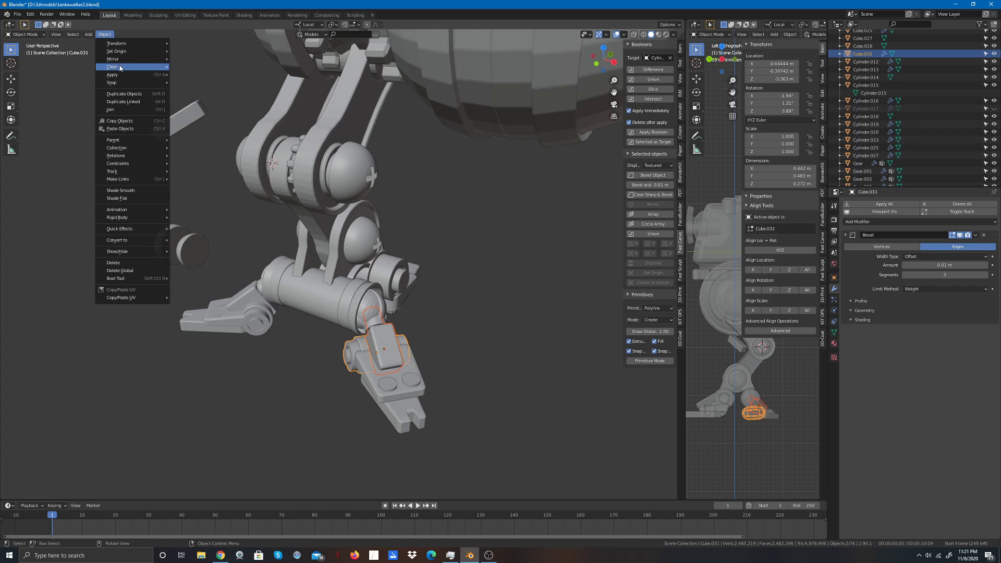
{"action": "left_click", "coordinate": [116, 110]}
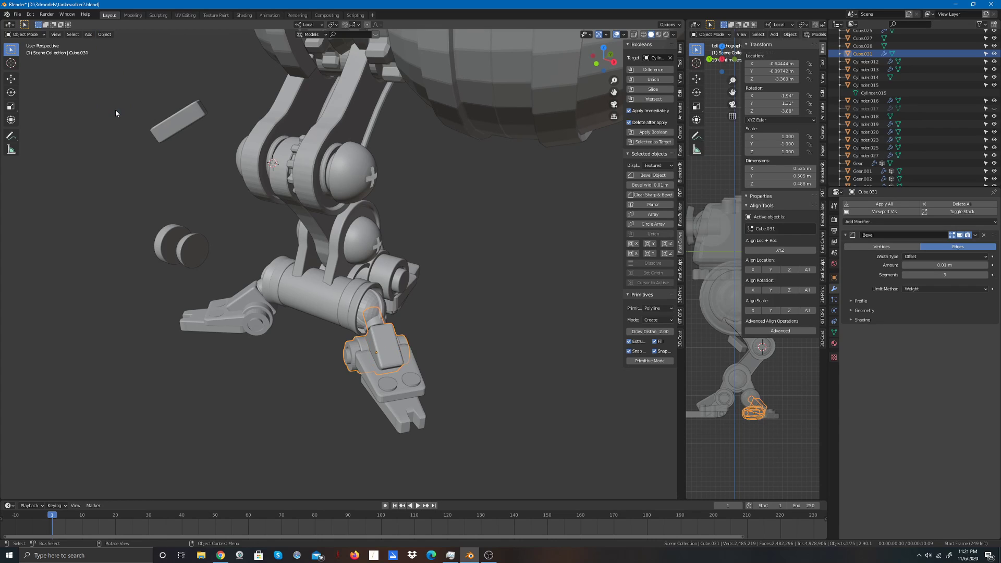
{"action": "left_click", "coordinate": [121, 134]}
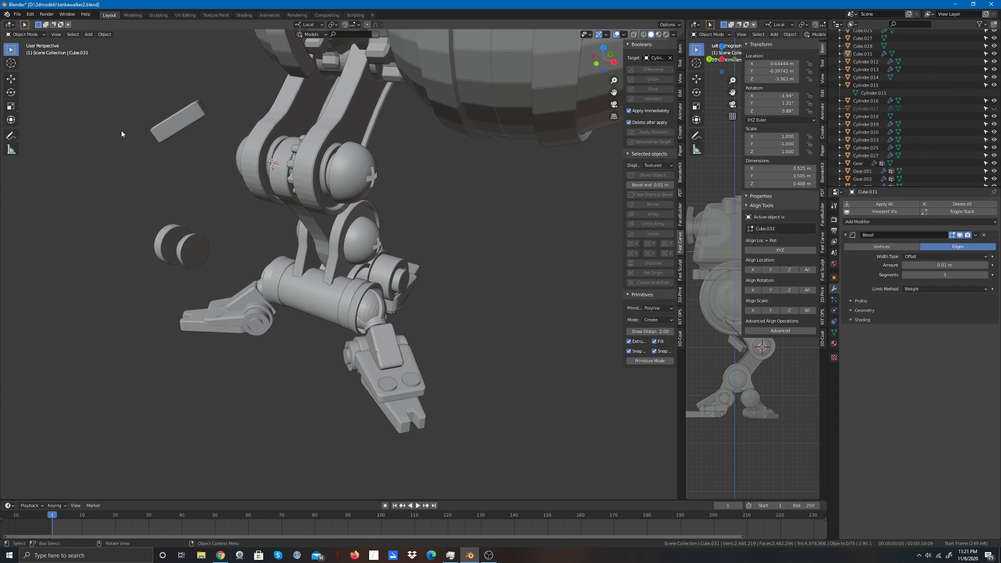
Step: Run Bevel Object on the joined foot part Cube.031 with a width of 0.01 m
{"action": "left_click", "coordinate": [352, 352]}
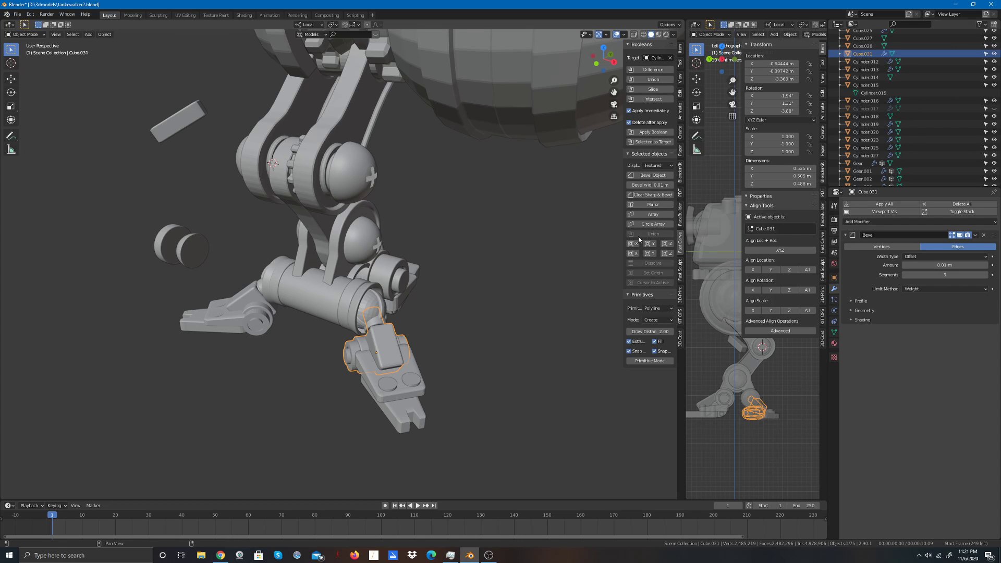
{"action": "left_click", "coordinate": [652, 175]}
{"action": "left_click", "coordinate": [559, 285]}
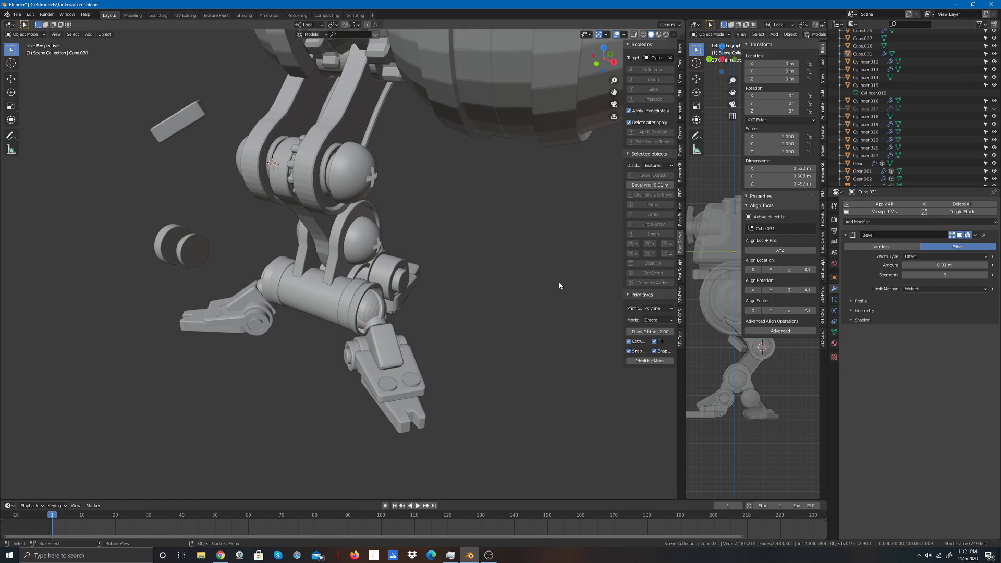
Step: Try to run Join with only the end cap assembly Cylinder.025 selected
{"action": "left_click", "coordinate": [375, 315]}
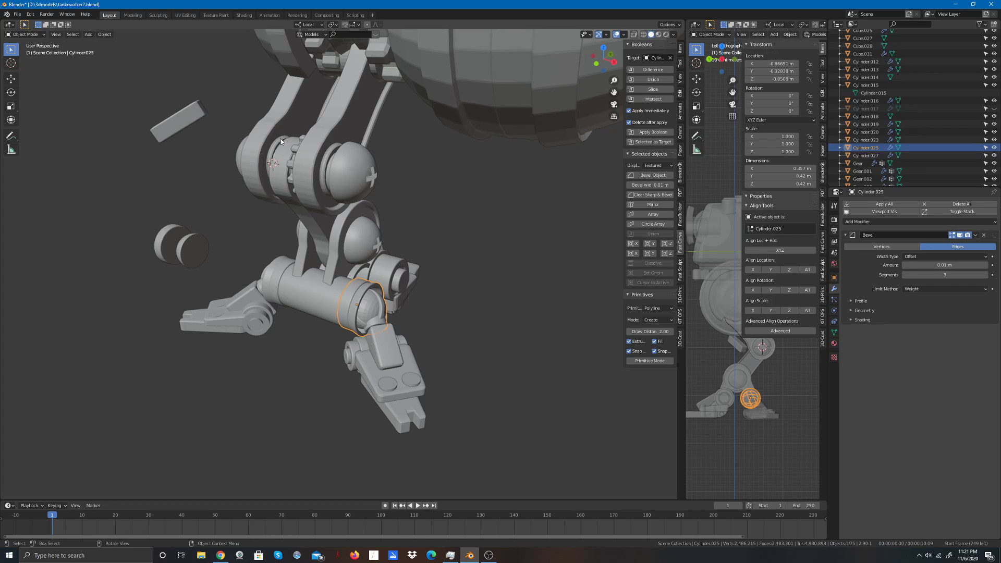
{"action": "left_click", "coordinate": [88, 34]}
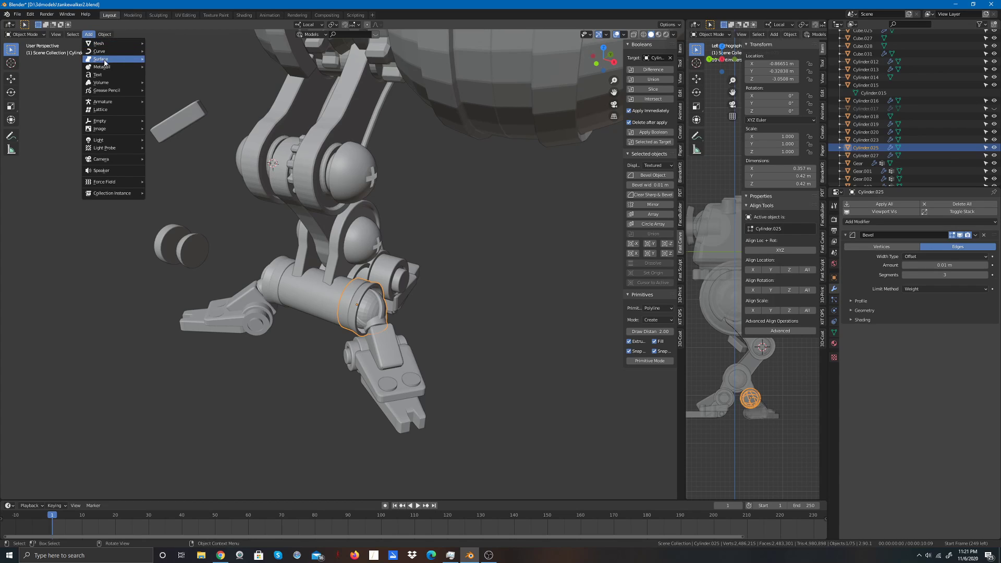
{"action": "mouse_move", "coordinate": [106, 35]}
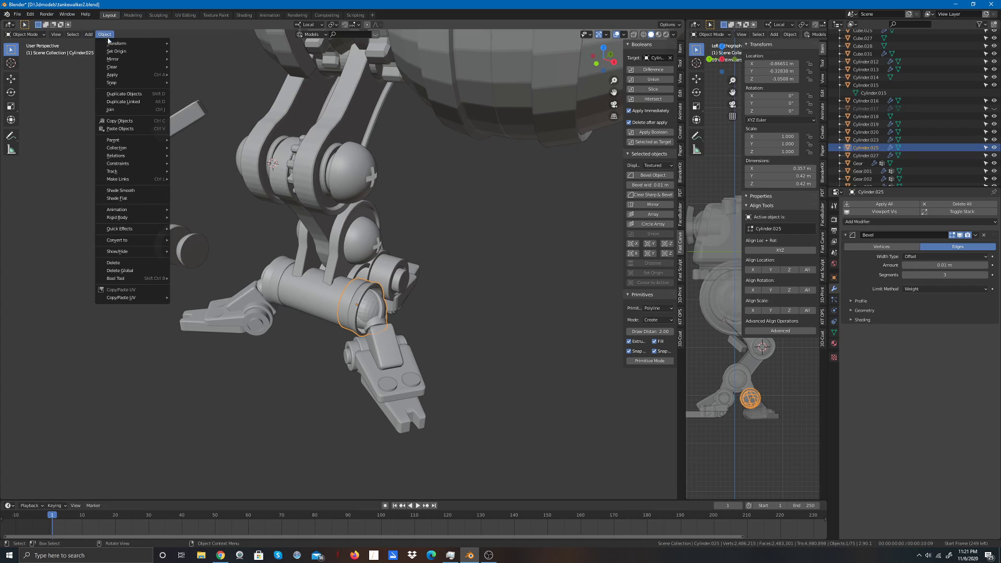
{"action": "left_click", "coordinate": [111, 109]}
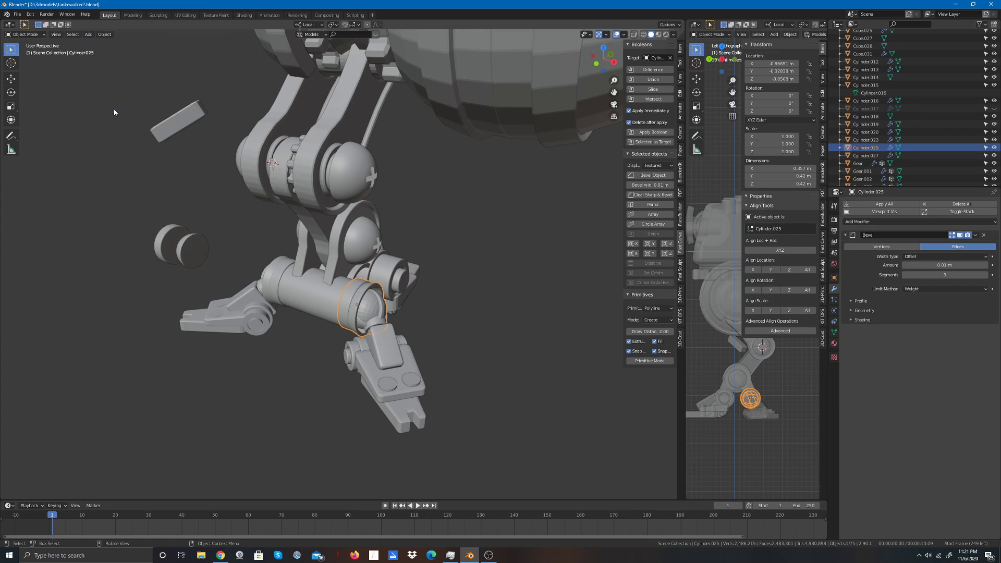
{"action": "left_click", "coordinate": [131, 150]}
Step: Join the foot's upper plate Roundcube.014 into the round disc Cube.021 on its surface
{"action": "left_click", "coordinate": [380, 374]}
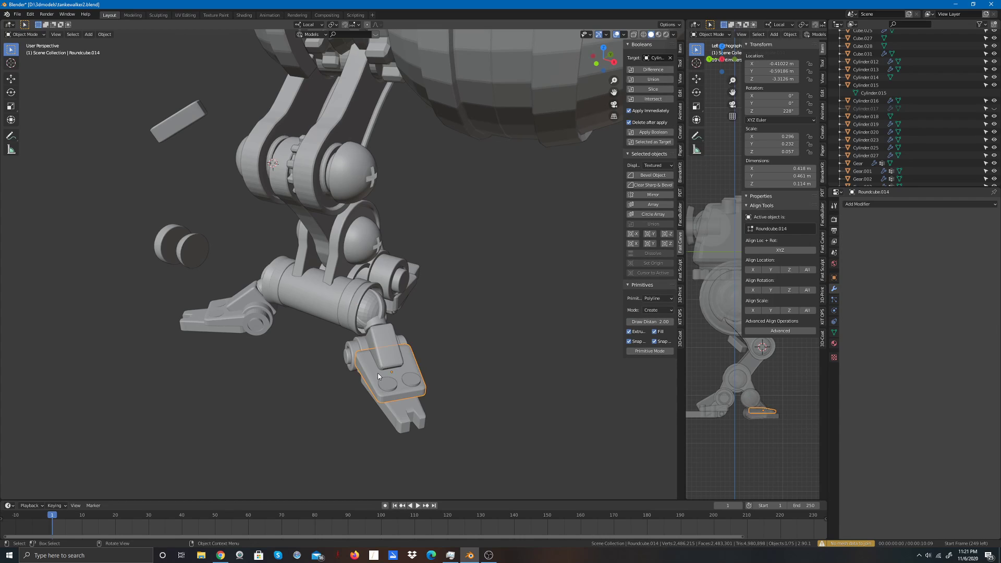
{"action": "left_click", "coordinate": [387, 382], "text": "shift"}
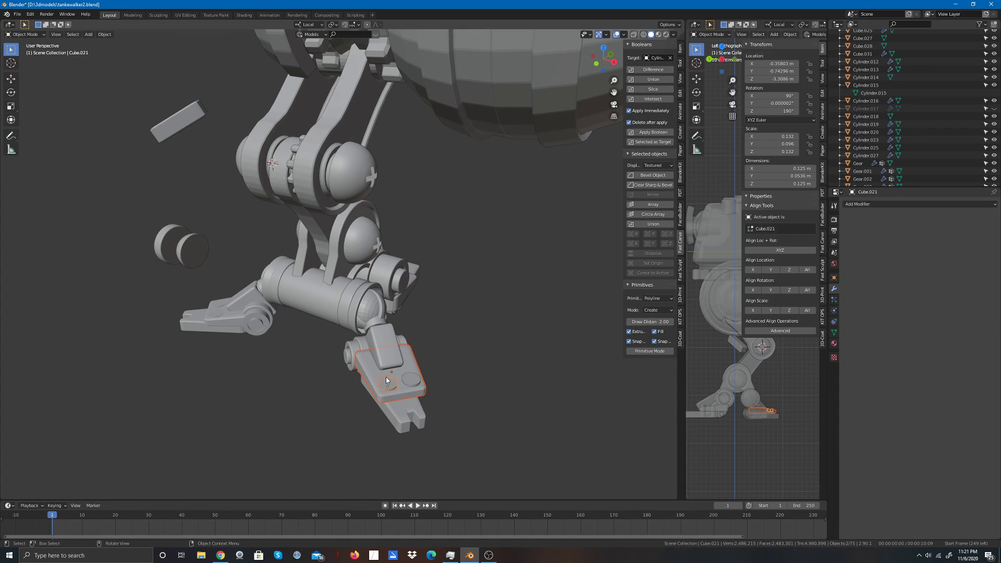
{"action": "left_click", "coordinate": [105, 34]}
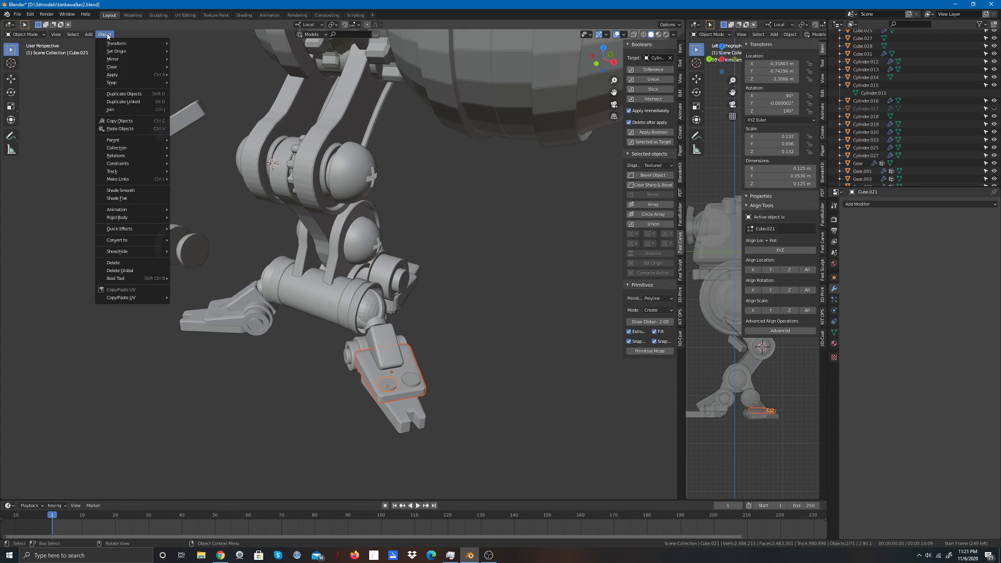
{"action": "left_click", "coordinate": [112, 109]}
Step: Join the second round disc Cube.022 into the foot plate Cube.021
{"action": "left_click", "coordinate": [411, 382]}
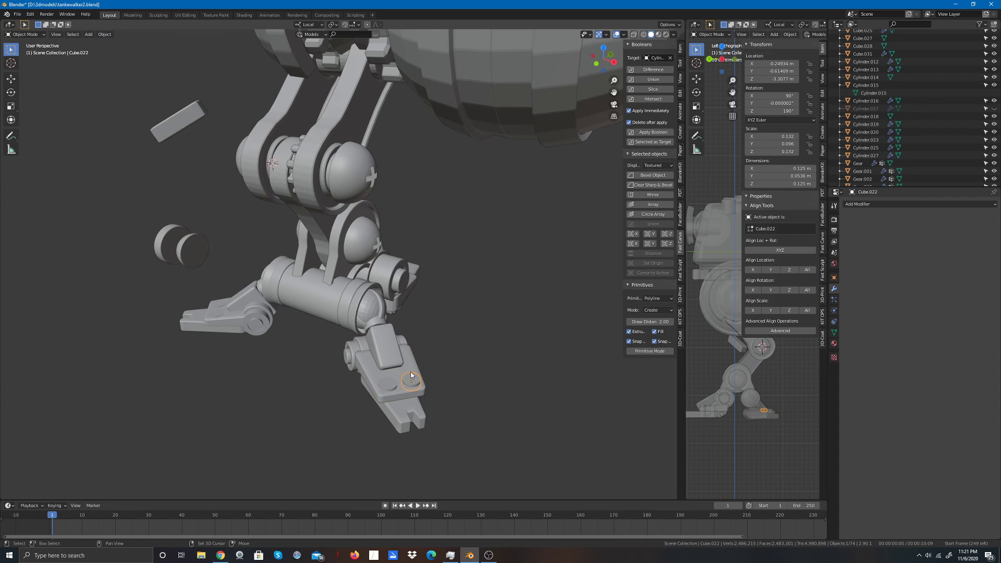
{"action": "left_click", "coordinate": [411, 368], "text": "shift"}
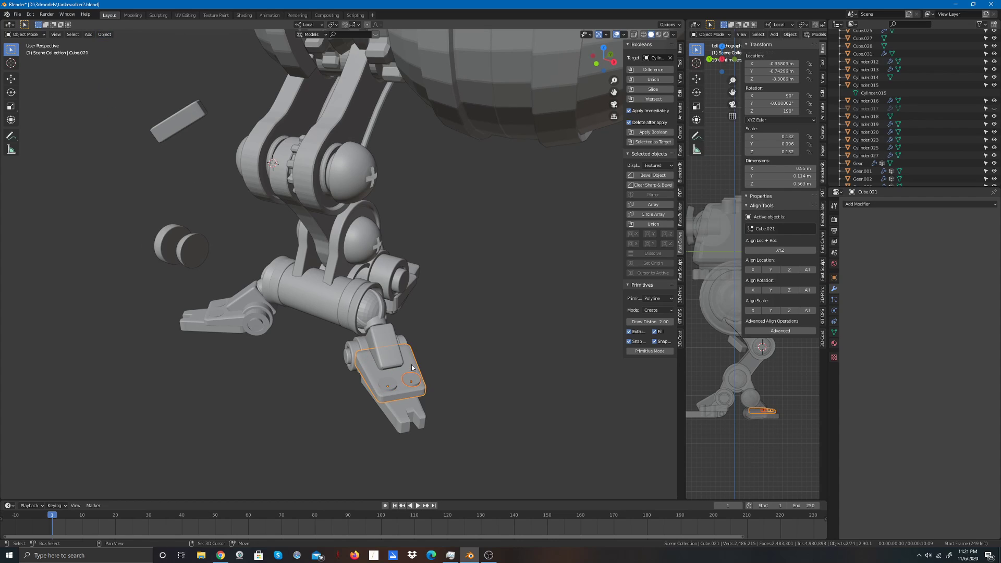
{"action": "left_click", "coordinate": [104, 35]}
{"action": "left_click", "coordinate": [110, 109]}
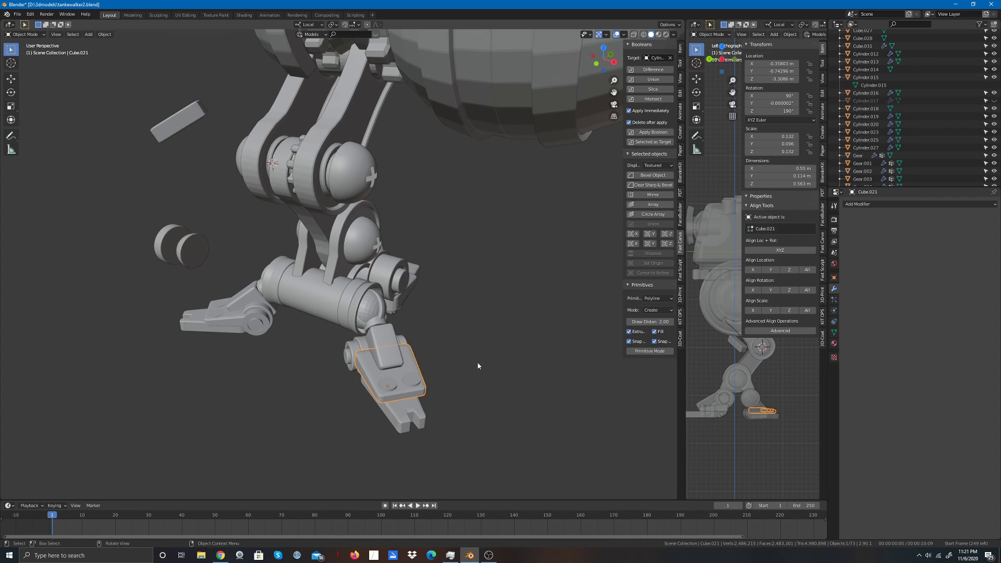
Step: Join the foot plate with its discs, Cube.021, into the beveled ankle part Cube.031
{"action": "left_click", "coordinate": [370, 366]}
{"action": "left_click", "coordinate": [107, 34]}
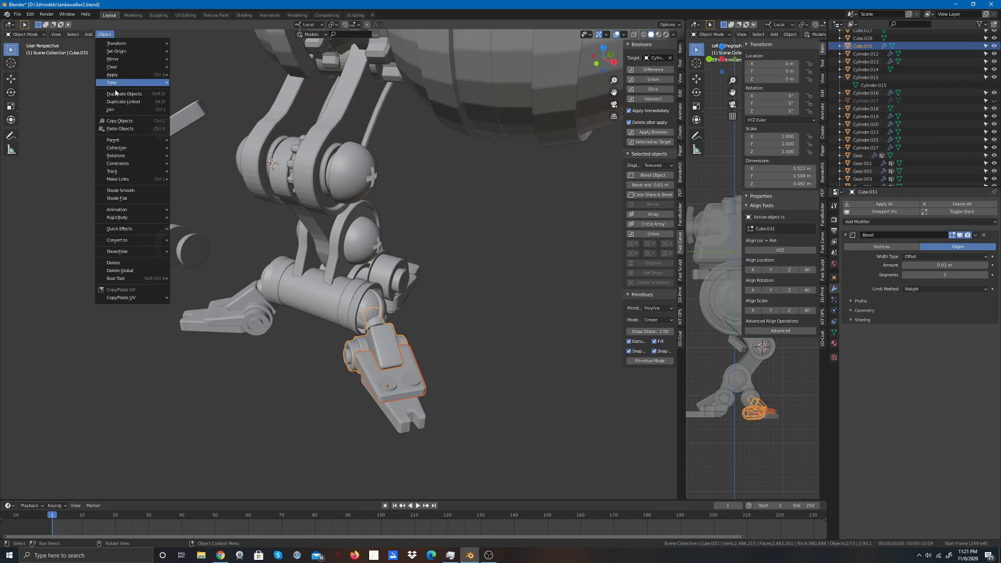
{"action": "left_click", "coordinate": [110, 109]}
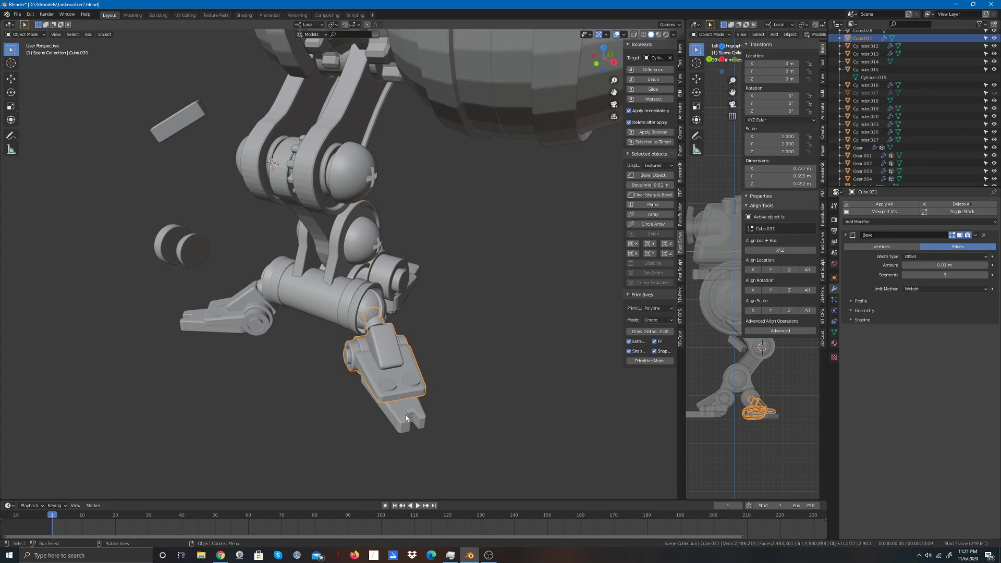
Step: Join the notched toe piece beneath the foot plate into Cube.031 and clear the selection
{"action": "left_click", "coordinate": [405, 415]}
{"action": "left_click", "coordinate": [411, 380], "text": "shift"}
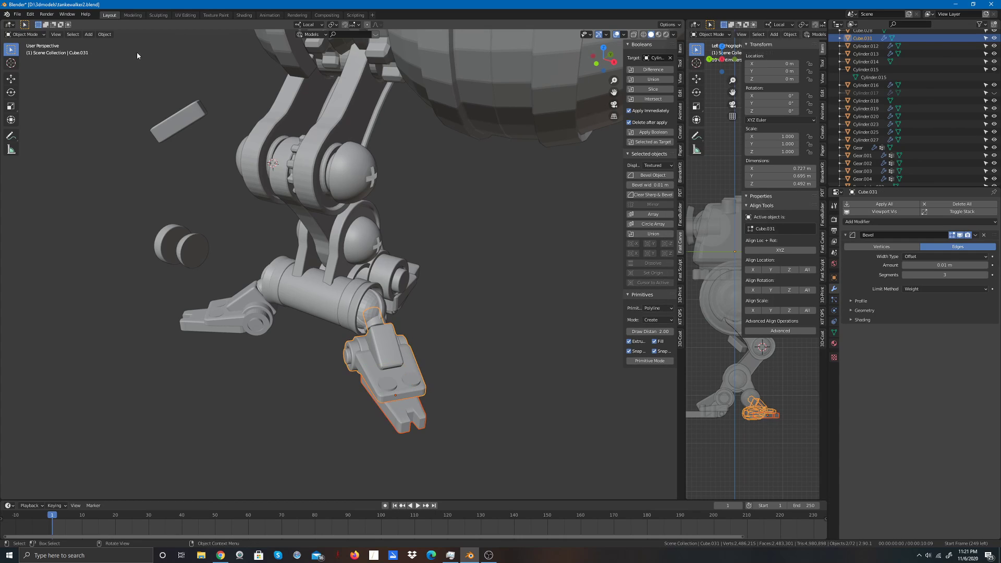
{"action": "left_click", "coordinate": [106, 34]}
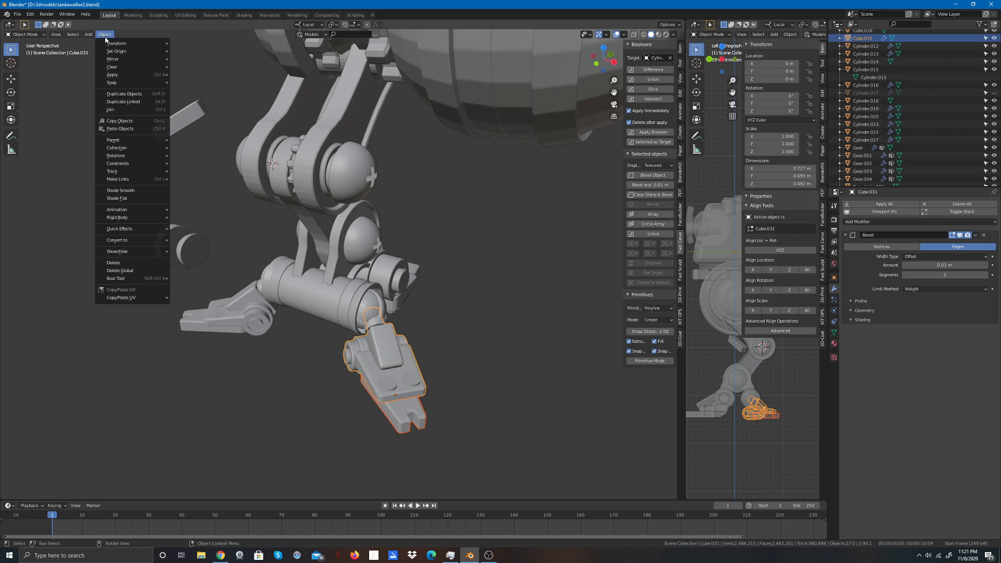
{"action": "left_click", "coordinate": [117, 104]}
{"action": "left_click", "coordinate": [479, 302]}
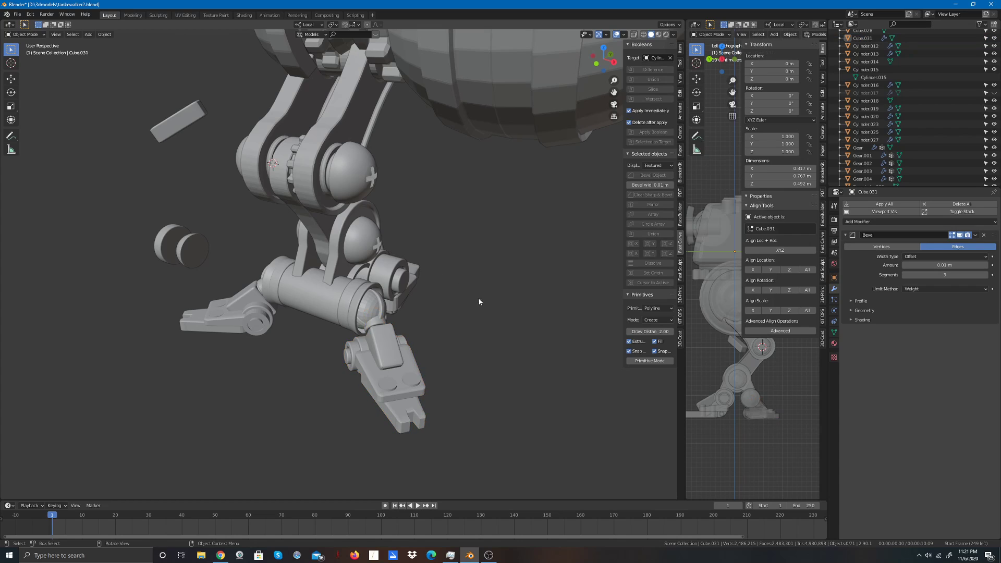
Step: Join the complete foot Cube.031 into the end cap assembly Cylinder.025 and clear the selection
{"action": "left_click", "coordinate": [367, 339]}
{"action": "left_click", "coordinate": [363, 303], "text": "shift"}
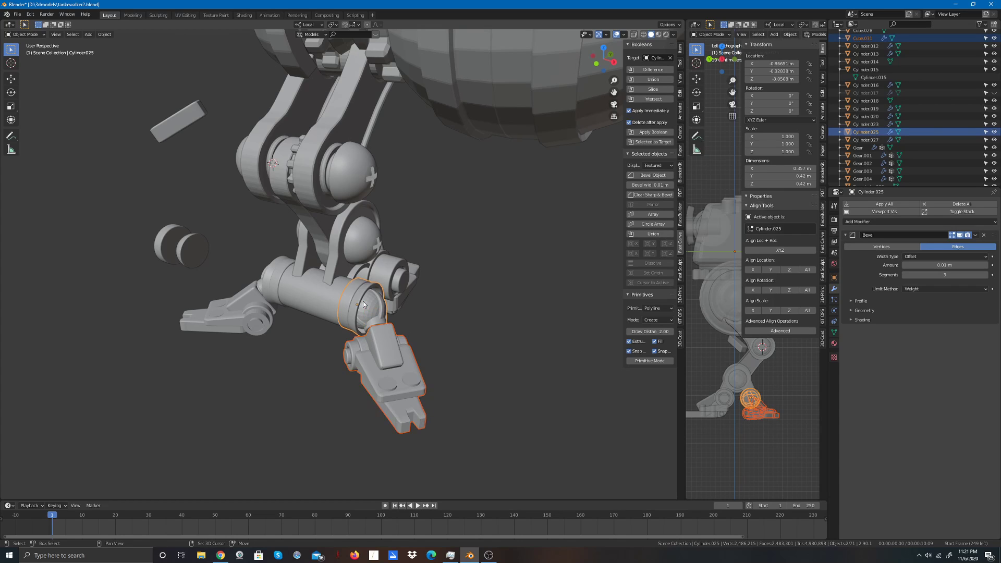
{"action": "left_click", "coordinate": [106, 35]}
{"action": "left_click", "coordinate": [113, 110]}
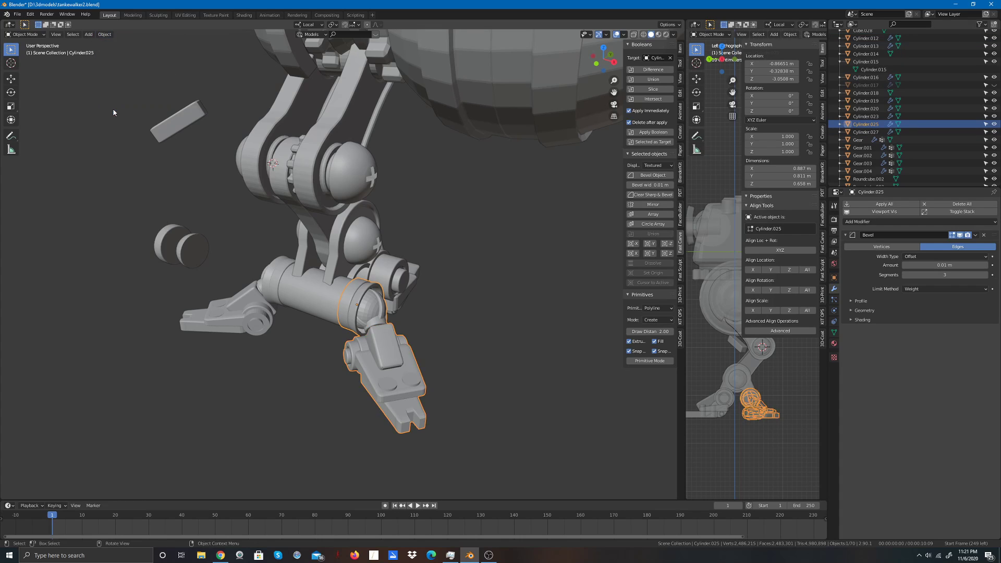
{"action": "left_click", "coordinate": [561, 181]}
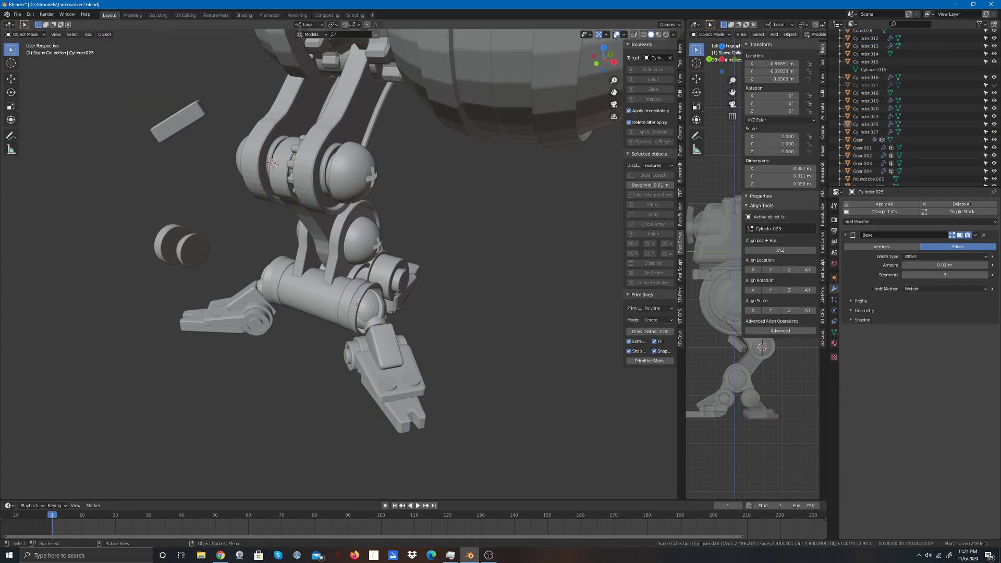
Step: Select the joined foot Cylinder.025 together with the horizontal leg cylinder Cube.006, keeping Cube.006 as the active object
{"action": "left_click_drag", "start_coordinate": [607, 58], "coordinate": [652, 52]}
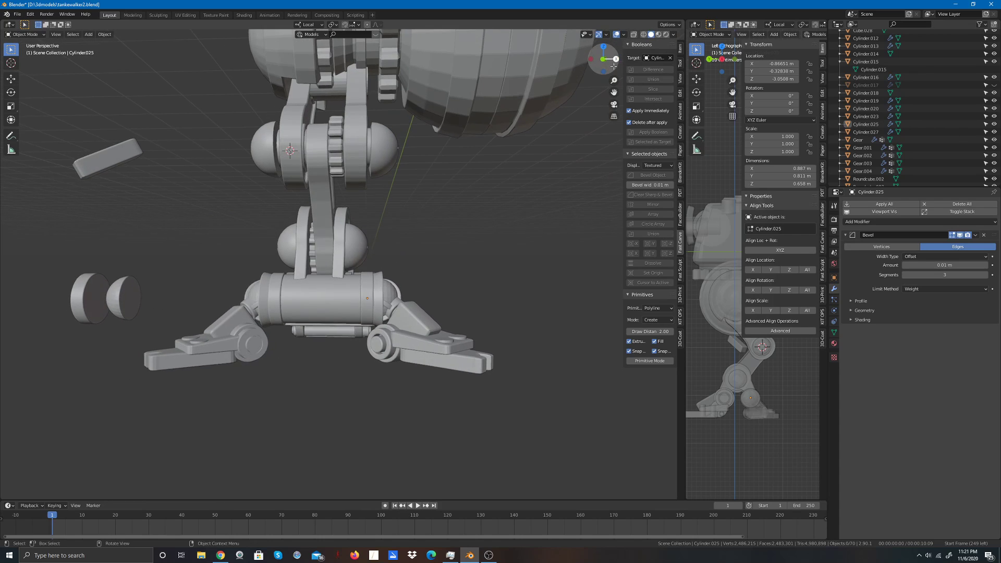
{"action": "left_click", "coordinate": [376, 298]}
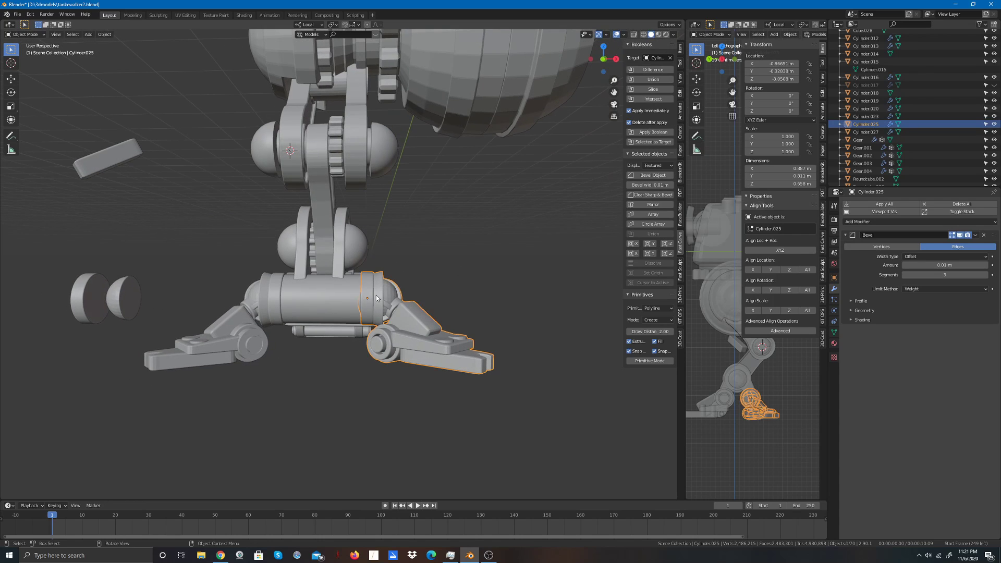
{"action": "left_click", "coordinate": [323, 315], "text": "shift"}
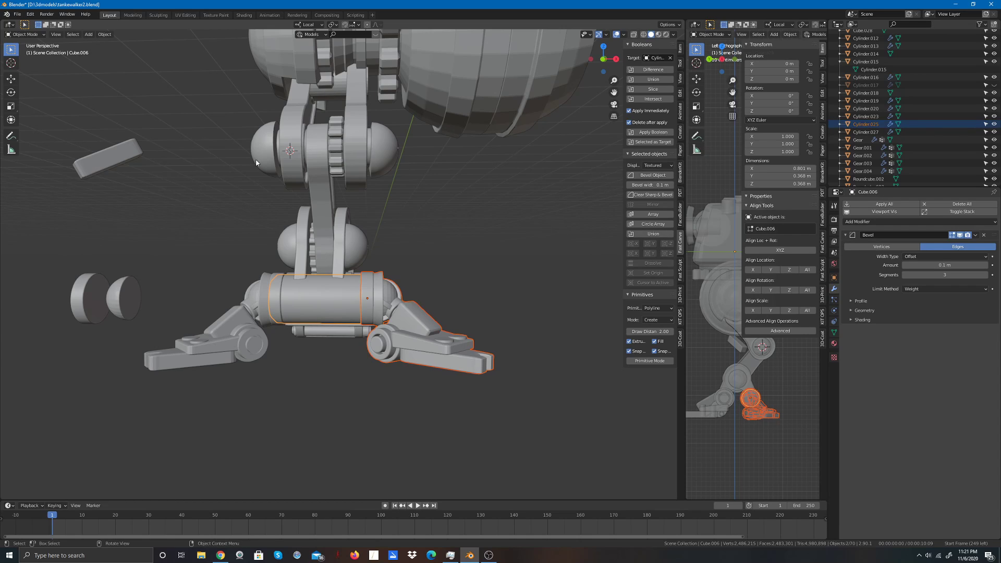
Step: Try to join the selected toe assembly and ankle cylinder into one object, and undo the join
{"action": "left_click", "coordinate": [104, 34]}
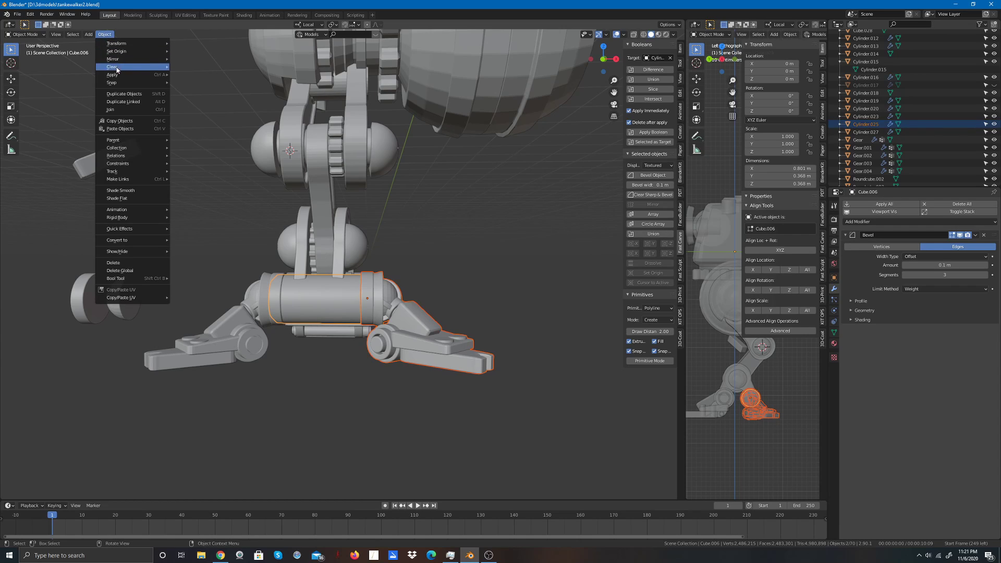
{"action": "left_click", "coordinate": [112, 109]}
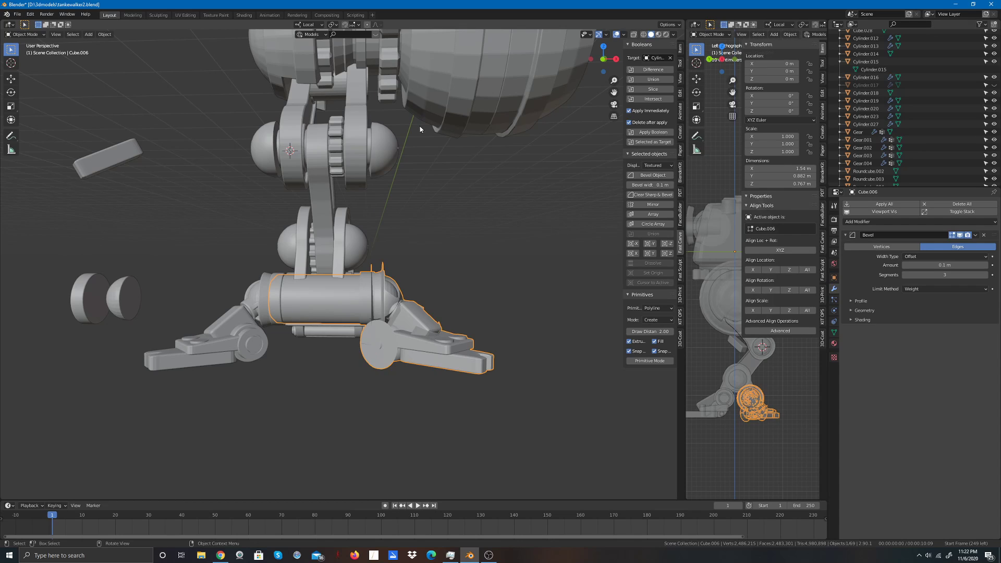
{"action": "key", "text": "ctrl+z"}
{"action": "key", "text": "ctrl+z"}
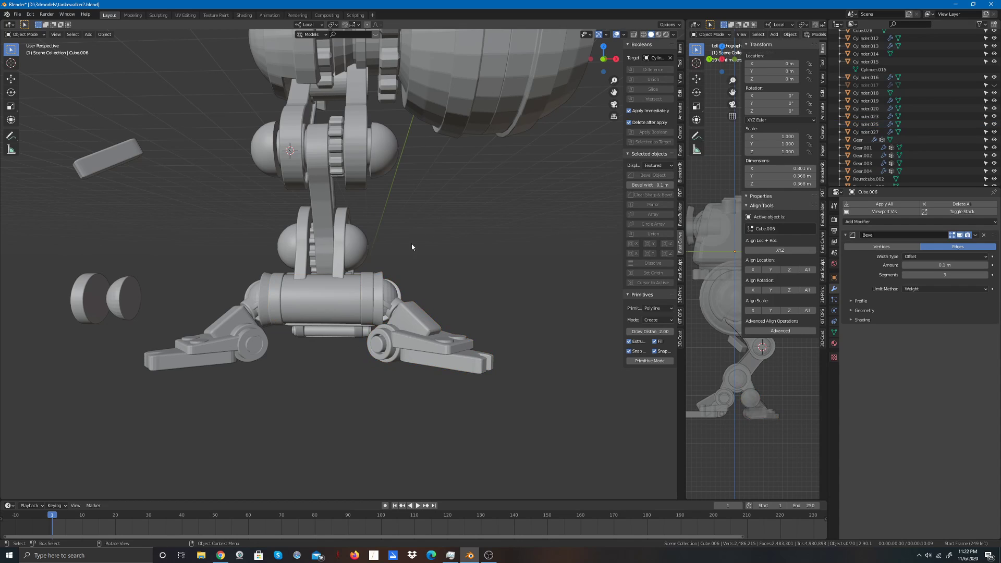
Step: Try to join the pin at the end of the ankle cylinder with the ring around it, and undo the join
{"action": "left_click_drag", "start_coordinate": [603, 58], "coordinate": [484, 83]}
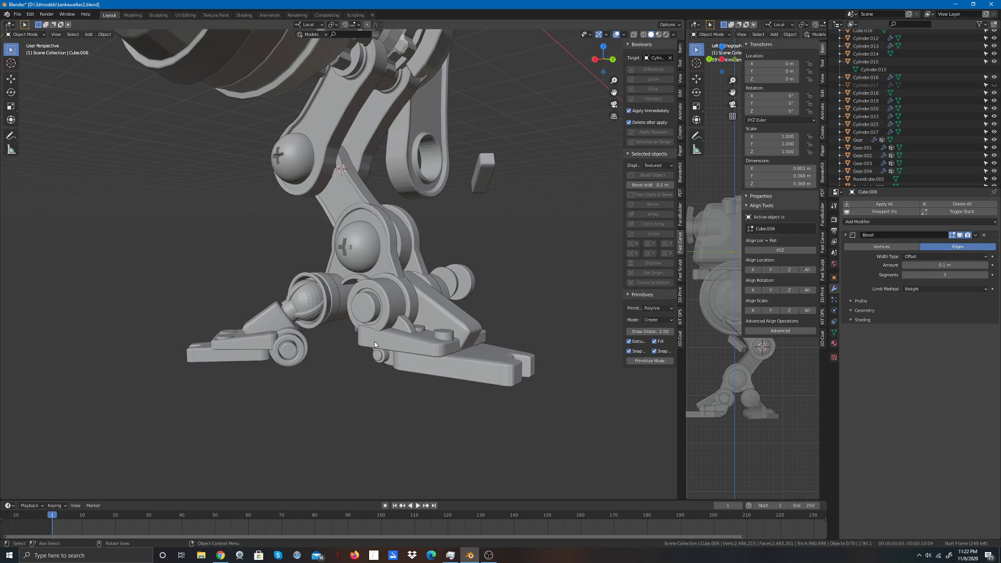
{"action": "left_click", "coordinate": [366, 317]}
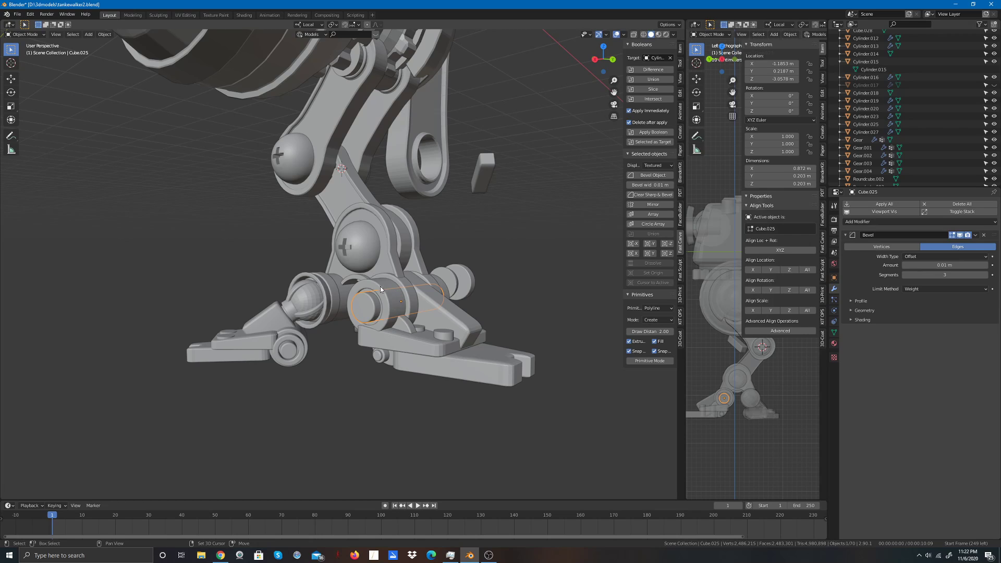
{"action": "left_click", "coordinate": [367, 289], "text": "shift"}
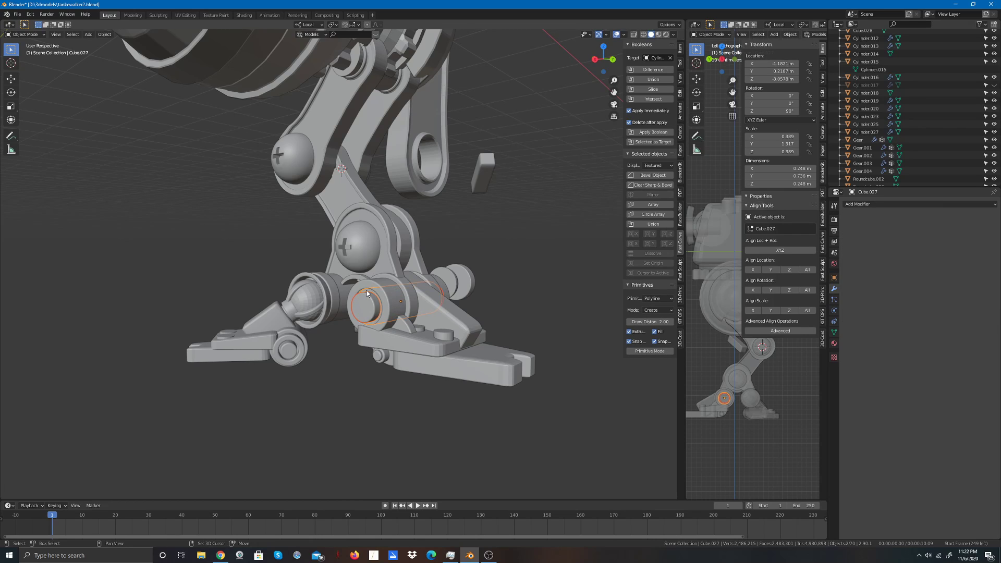
{"action": "left_click", "coordinate": [104, 34]}
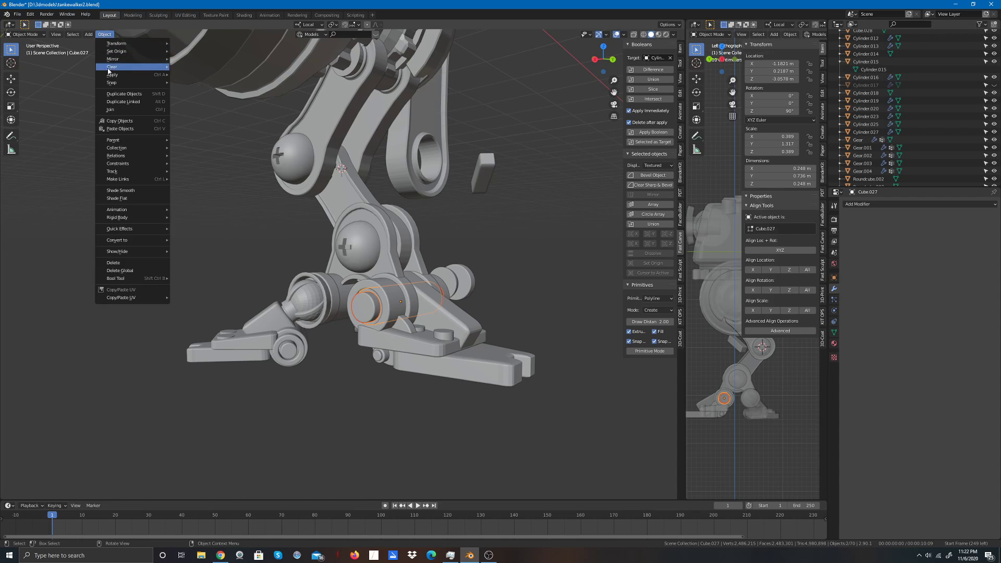
{"action": "left_click", "coordinate": [116, 111]}
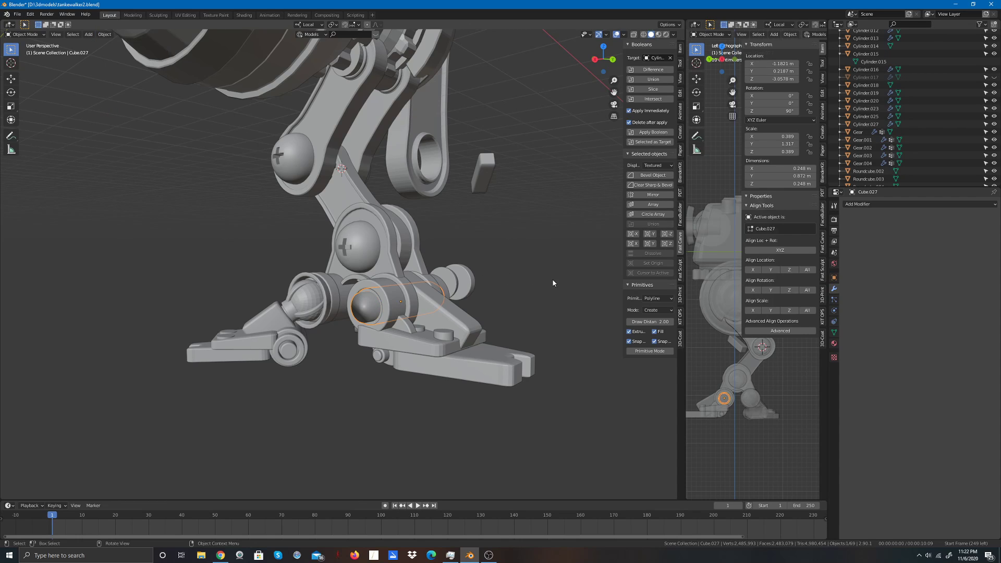
{"action": "key", "text": "ctrl+z"}
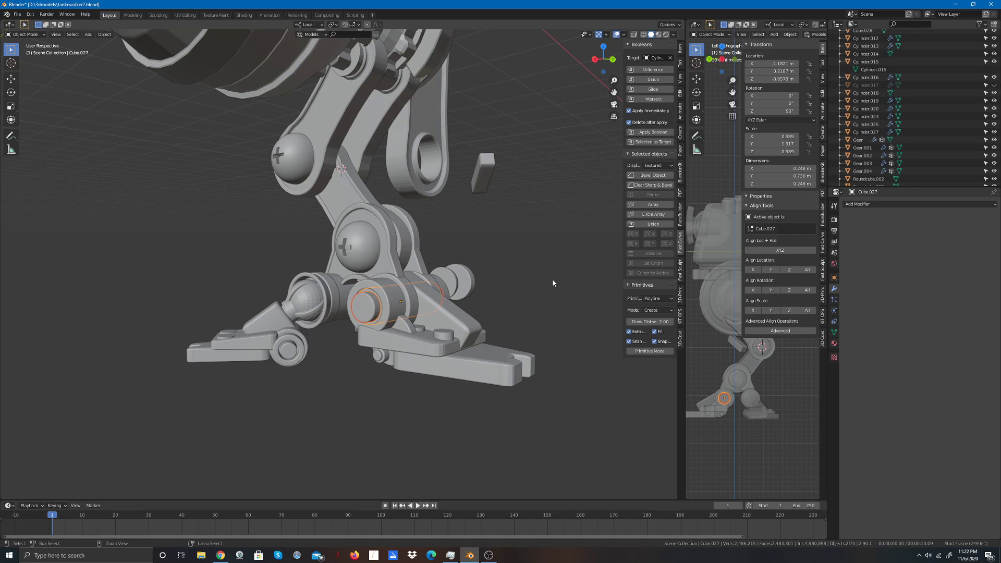
Step: Bevel the ring around the ankle pin with a 0.01 m width and join the ring with the pin as one object
{"action": "left_click", "coordinate": [652, 175]}
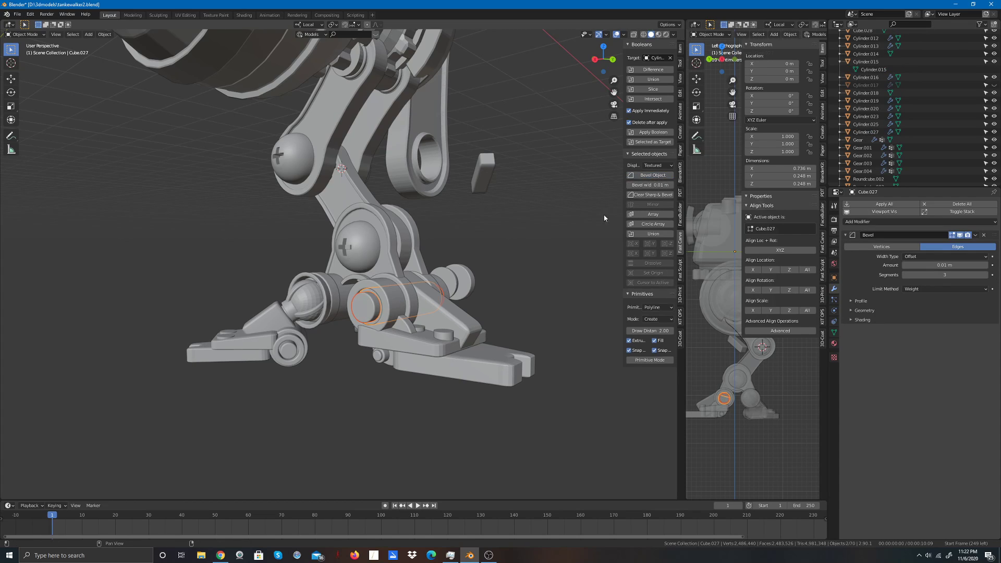
{"action": "left_click", "coordinate": [368, 299]}
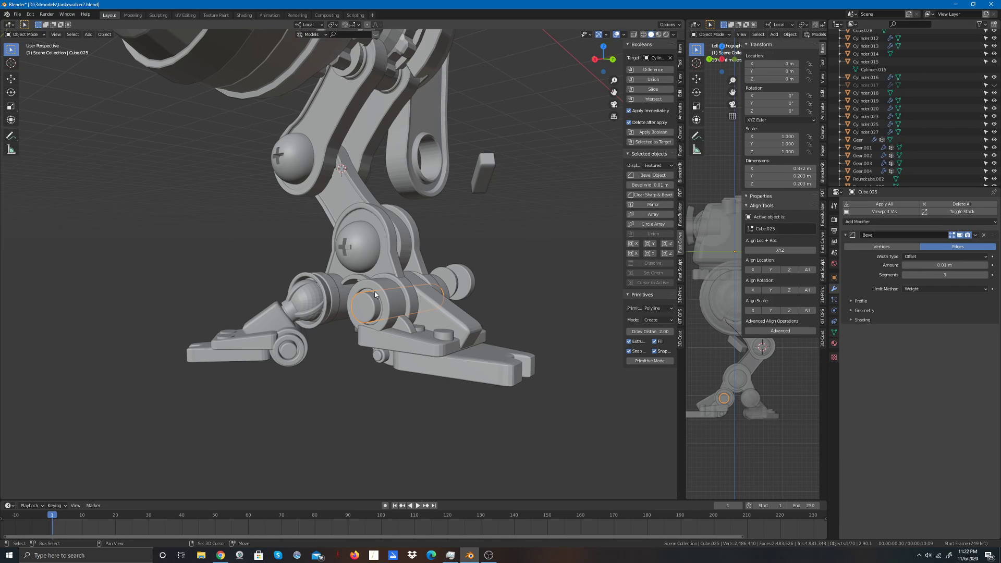
{"action": "left_click", "coordinate": [367, 291], "text": "shift"}
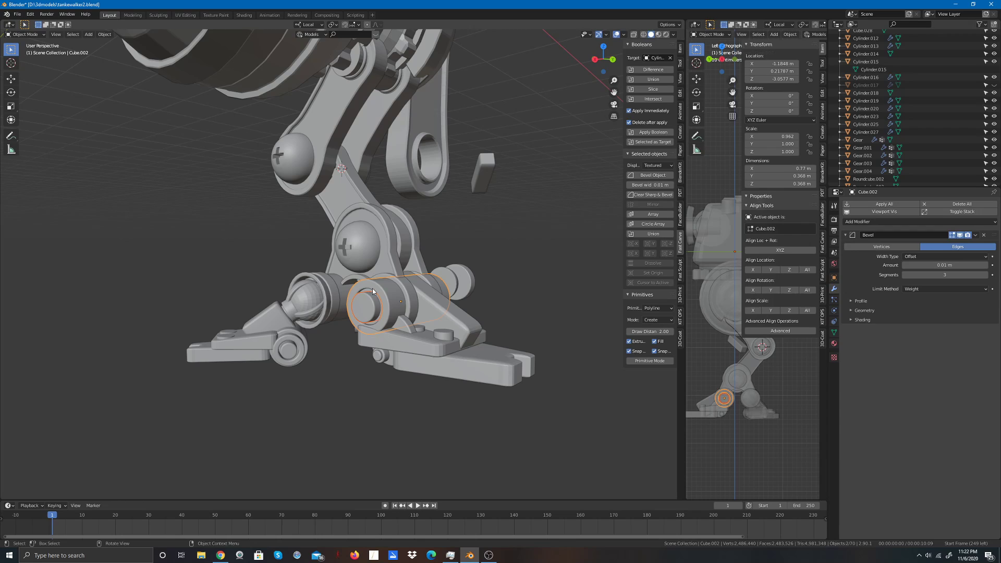
{"action": "left_click", "coordinate": [367, 292]}
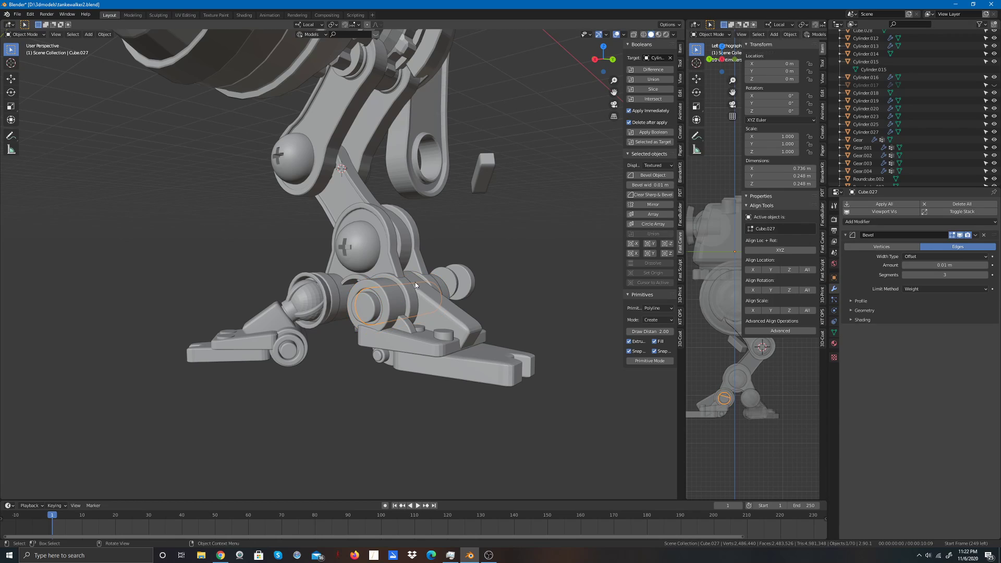
{"action": "left_click", "coordinate": [355, 315], "text": "shift"}
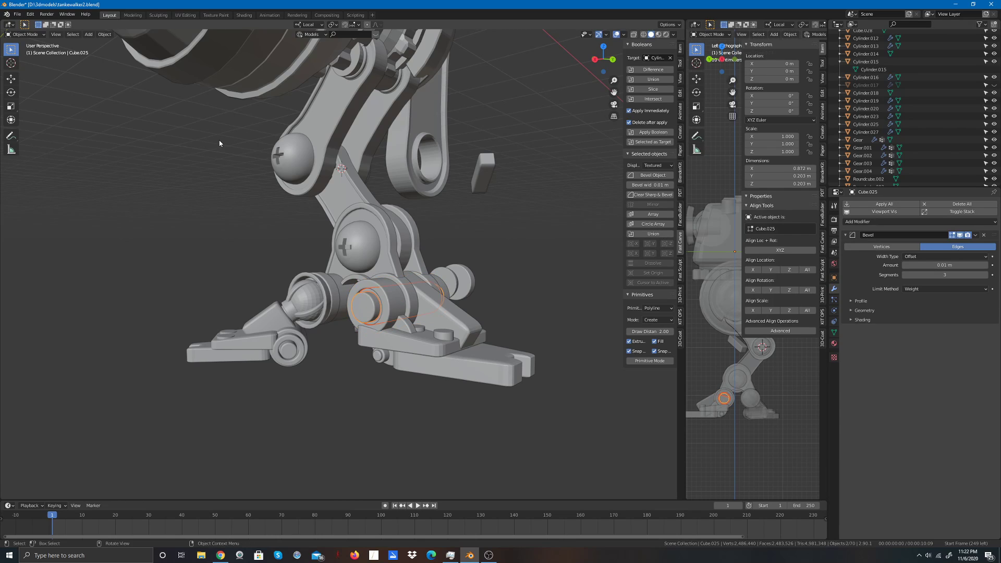
{"action": "left_click", "coordinate": [105, 35]}
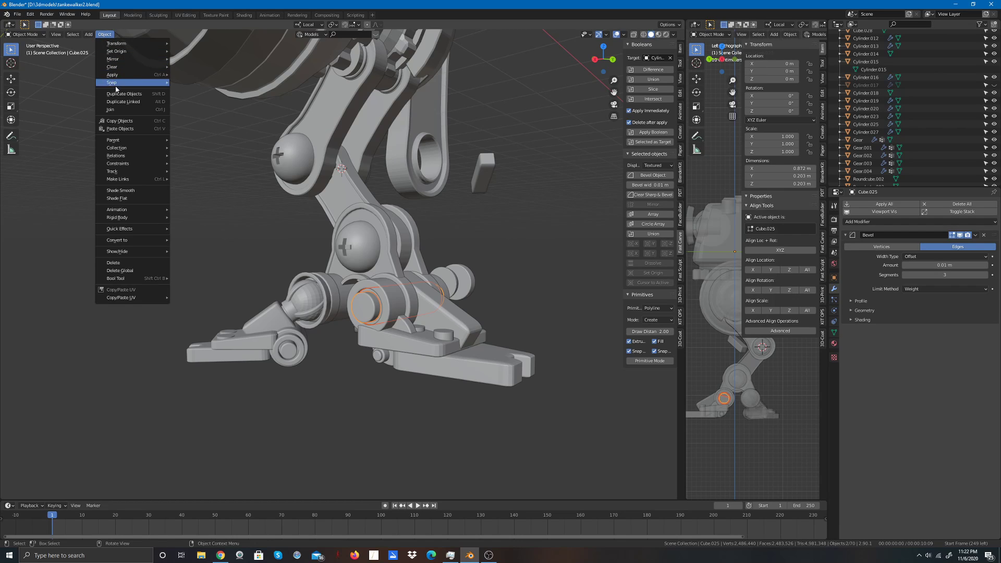
{"action": "left_click", "coordinate": [119, 111]}
{"action": "left_click", "coordinate": [557, 253]}
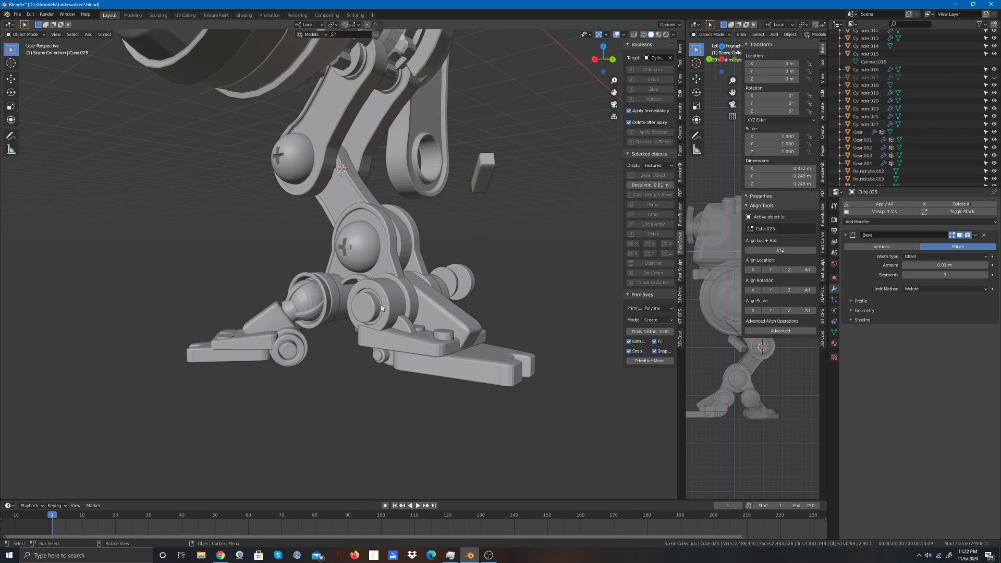
Step: Join the combined pin and ring with the larger ankle cylinder surrounding them
{"action": "left_click", "coordinate": [376, 306]}
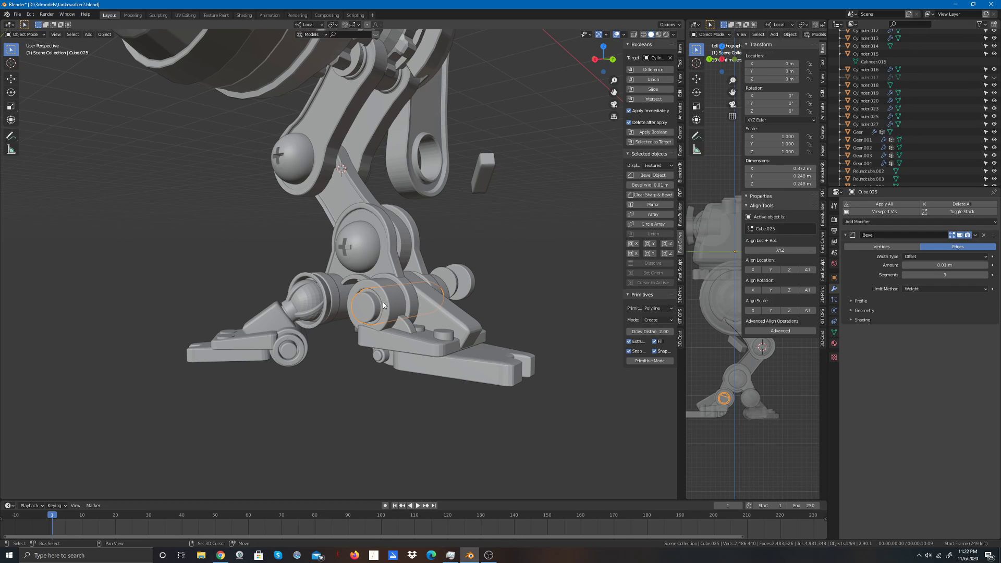
{"action": "left_click", "coordinate": [373, 279], "text": "shift"}
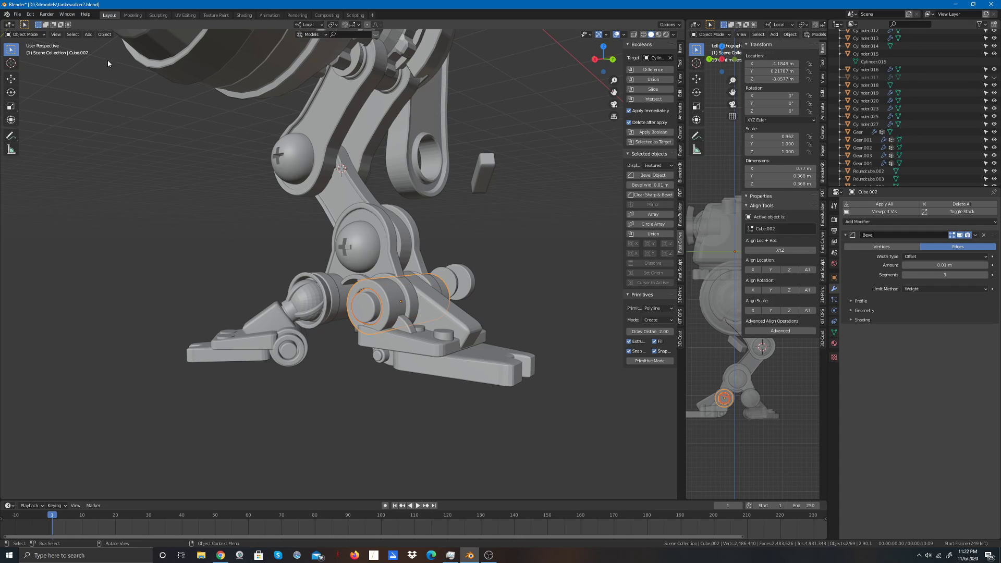
{"action": "left_click", "coordinate": [104, 33]}
{"action": "left_click", "coordinate": [117, 108]}
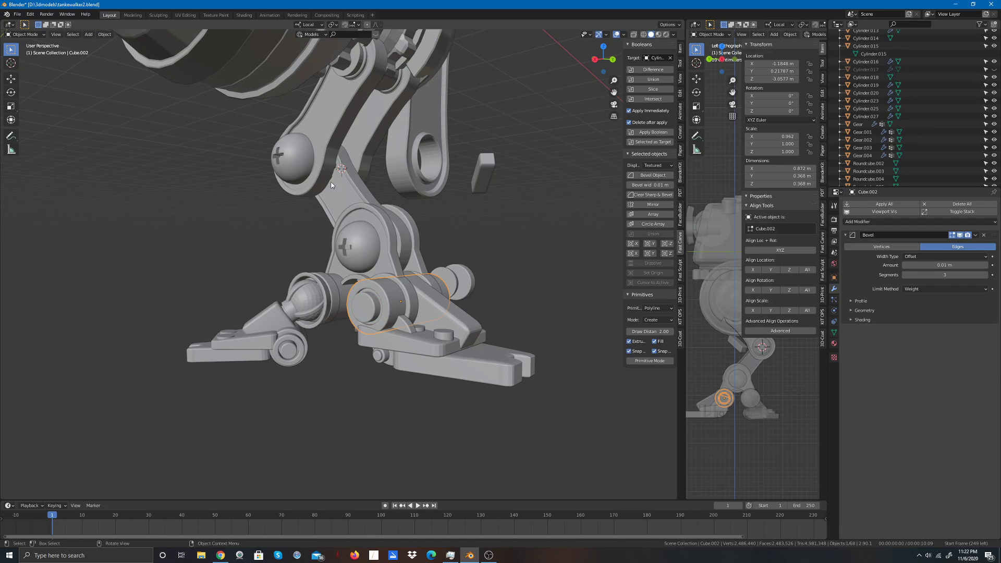
{"action": "left_click", "coordinate": [516, 246]}
Step: Join the wide collar around the ankle cylinder with the combined cylinder and pin object
{"action": "left_click", "coordinate": [392, 288]}
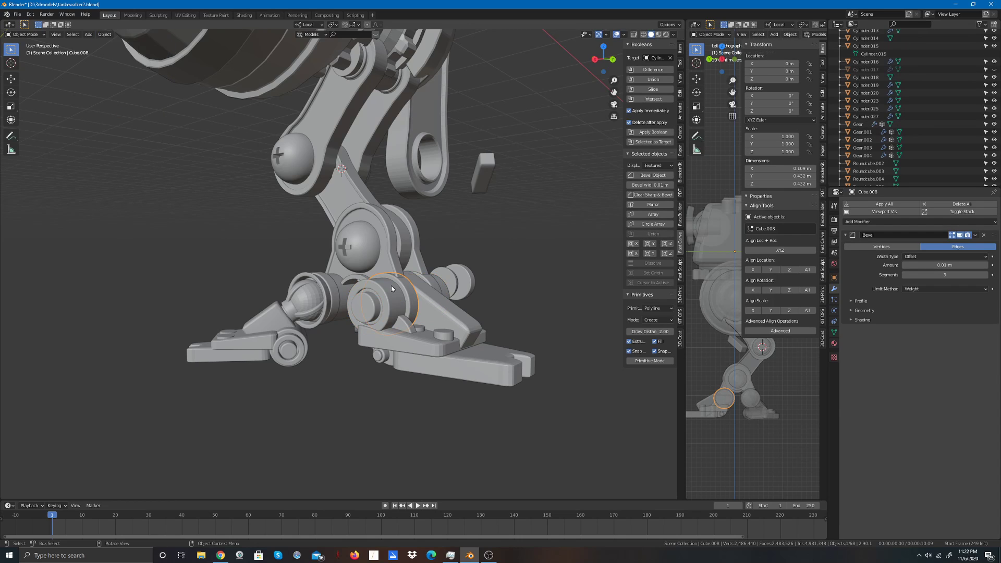
{"action": "left_click", "coordinate": [104, 34]}
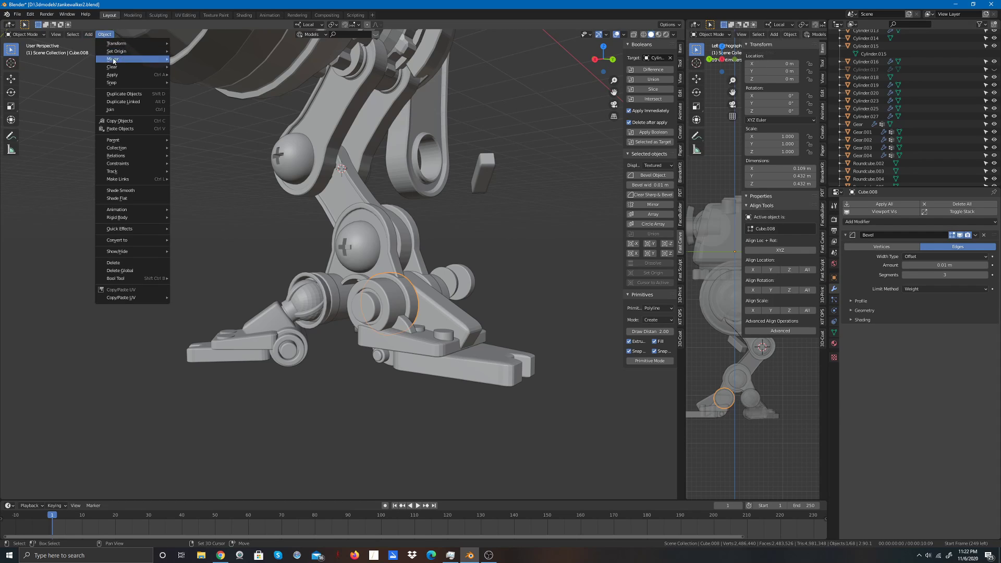
{"action": "left_click", "coordinate": [349, 297], "text": "shift"}
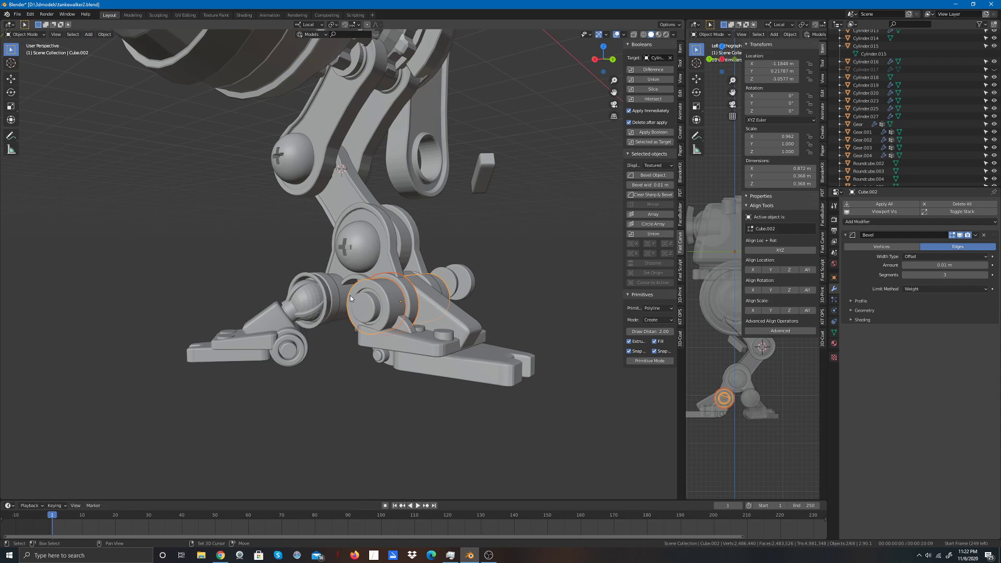
{"action": "left_click", "coordinate": [104, 33]}
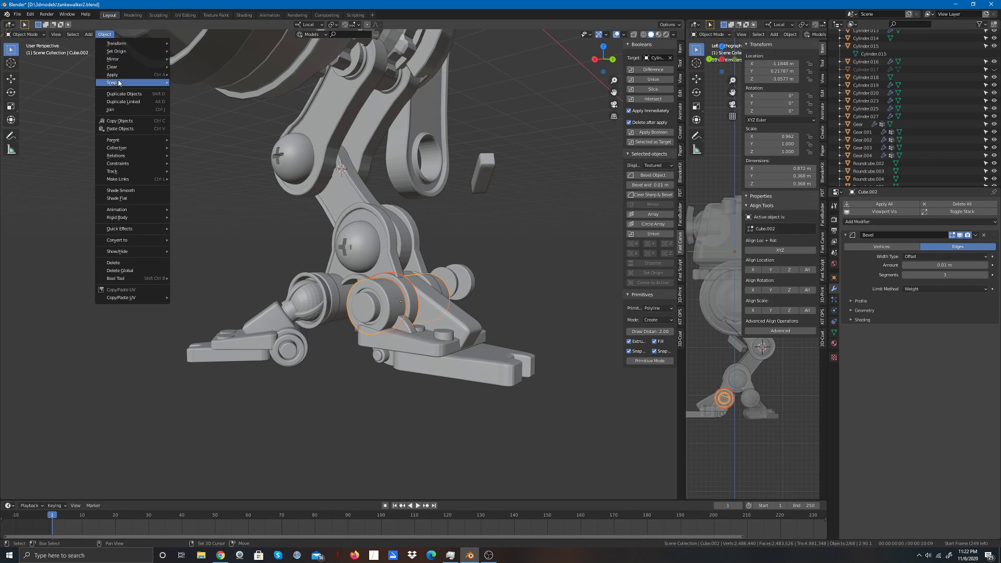
{"action": "left_click", "coordinate": [118, 110]}
{"action": "left_click", "coordinate": [546, 254]}
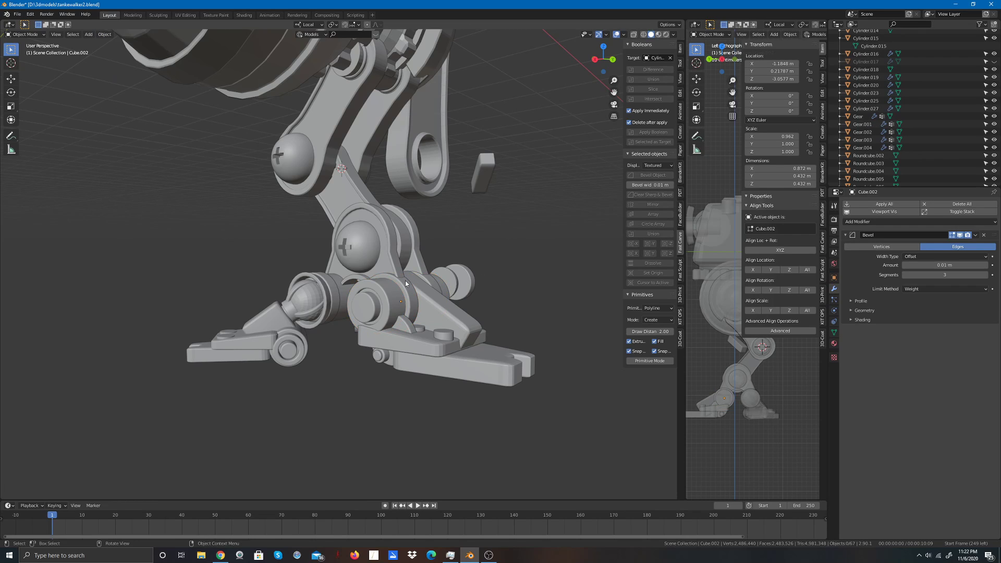
Step: Join the curved bracket around the lower leg joint with the combined ankle cylinder object
{"action": "left_click", "coordinate": [382, 261]}
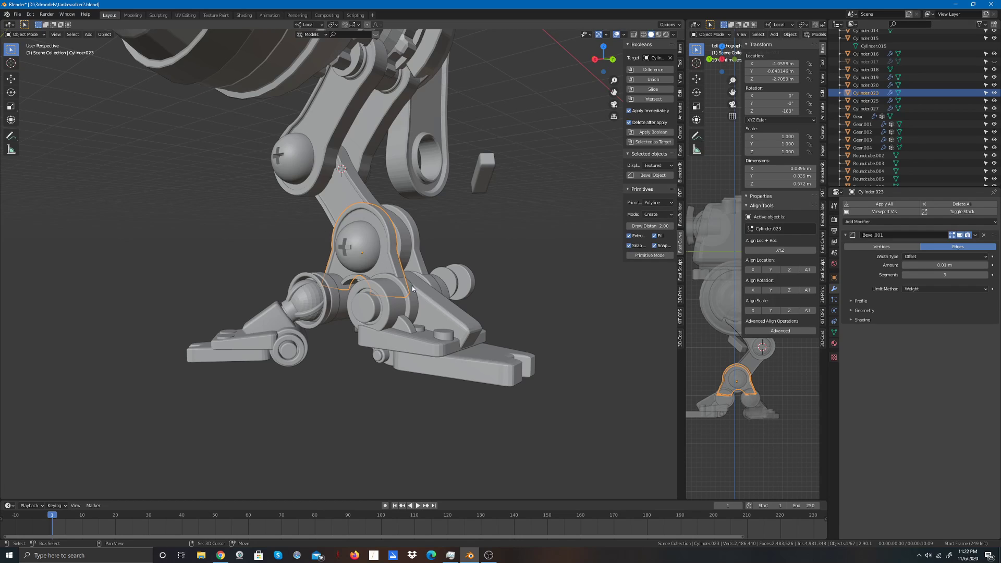
{"action": "left_click", "coordinate": [406, 311], "text": "shift"}
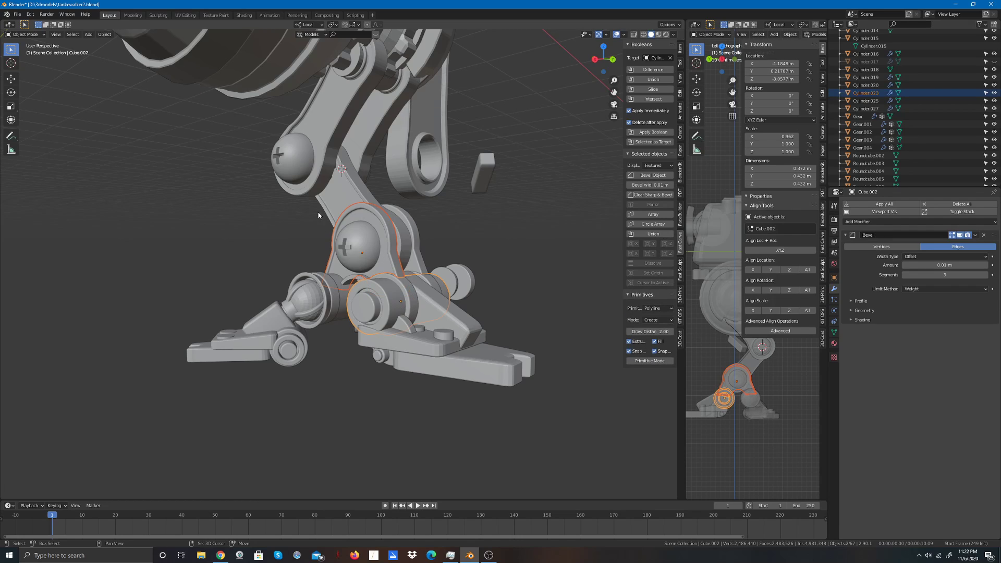
{"action": "left_click", "coordinate": [104, 34]}
{"action": "left_click", "coordinate": [114, 110]}
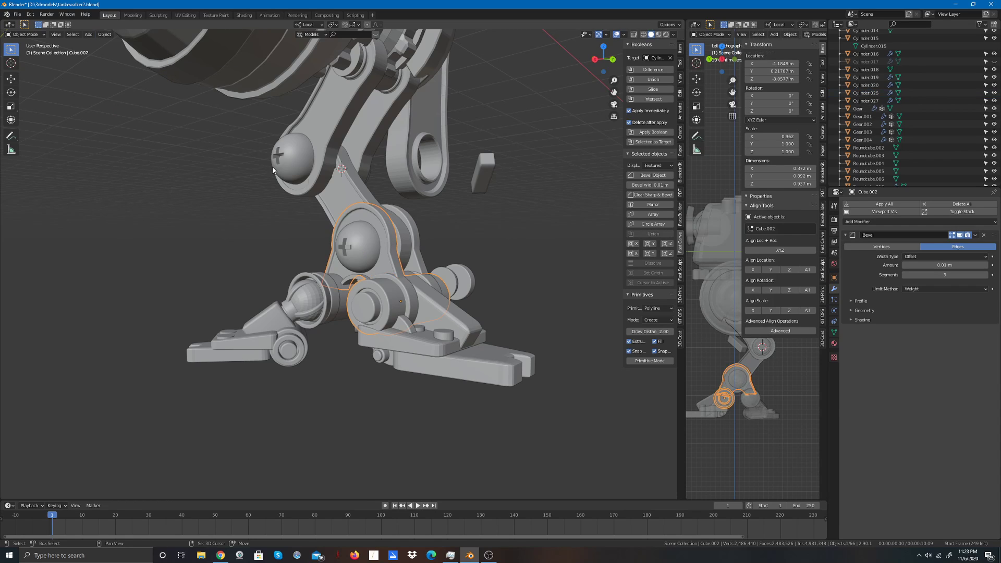
Step: Try a 0.01 m bevel on the arched block beneath the bracket, and undo it
{"action": "left_click", "coordinate": [356, 280]}
{"action": "left_click", "coordinate": [650, 175]}
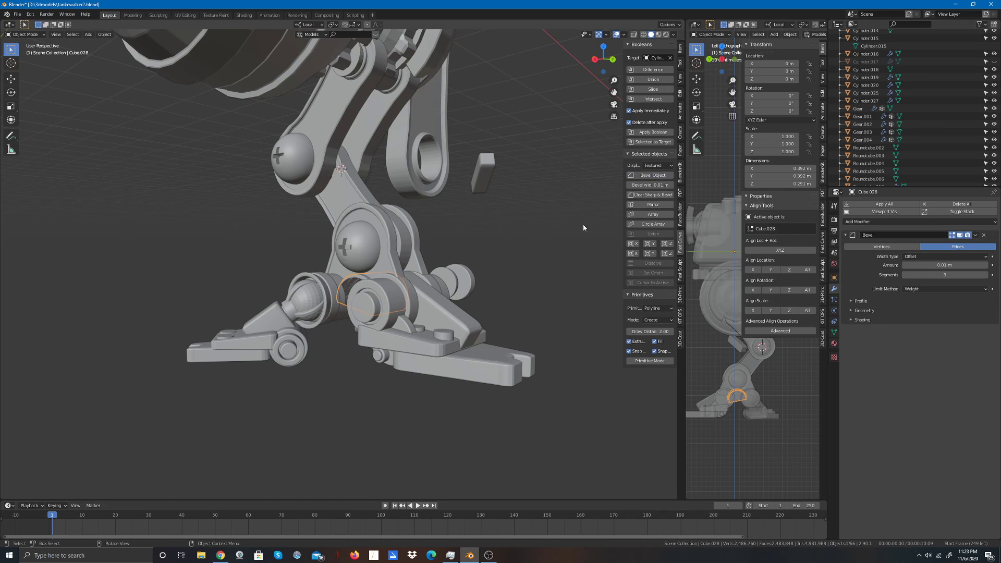
{"action": "left_click", "coordinate": [31, 14]}
{"action": "left_click", "coordinate": [42, 25]}
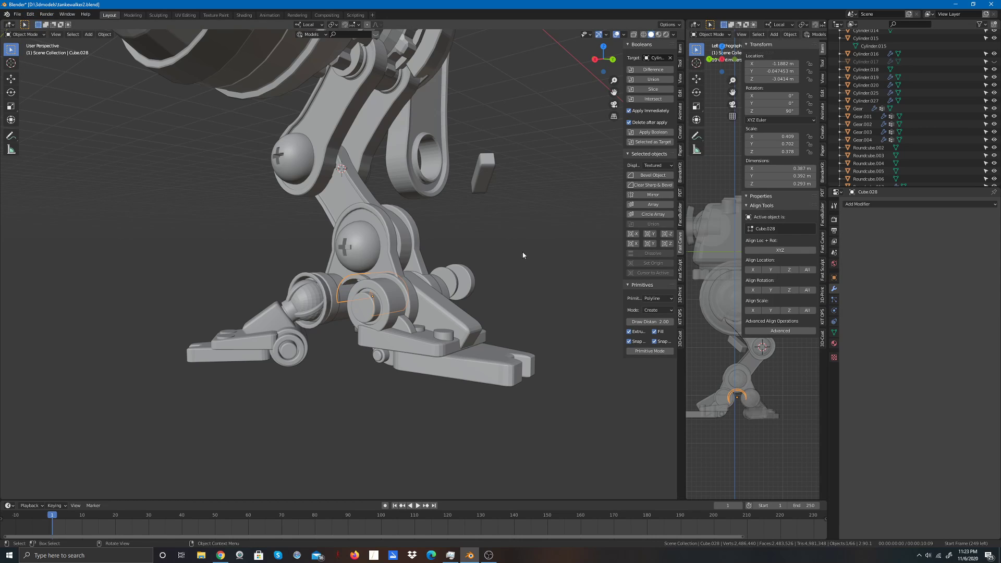
{"action": "left_click", "coordinate": [492, 270]}
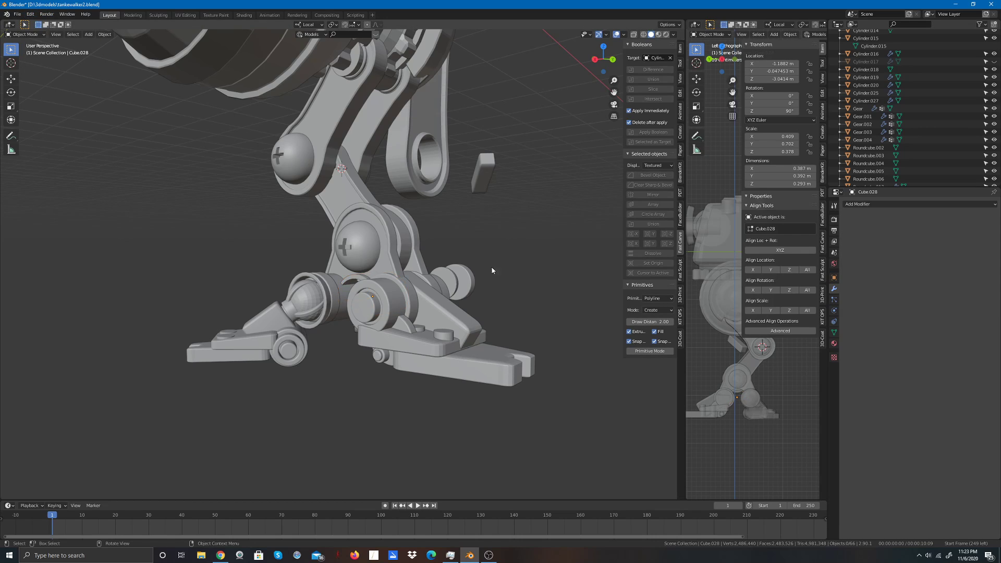
Step: Join the arched block beneath the bracket with the combined bracket and ankle cylinder object
{"action": "left_click", "coordinate": [375, 284]}
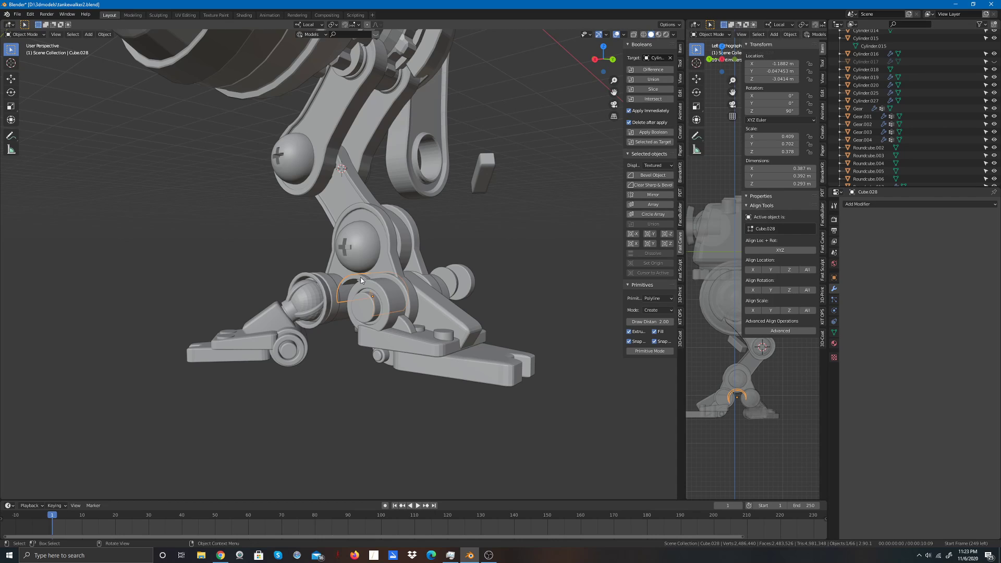
{"action": "left_click", "coordinate": [358, 314], "text": "shift"}
{"action": "key", "text": "KP_Decimal"}
{"action": "left_click", "coordinate": [103, 35]}
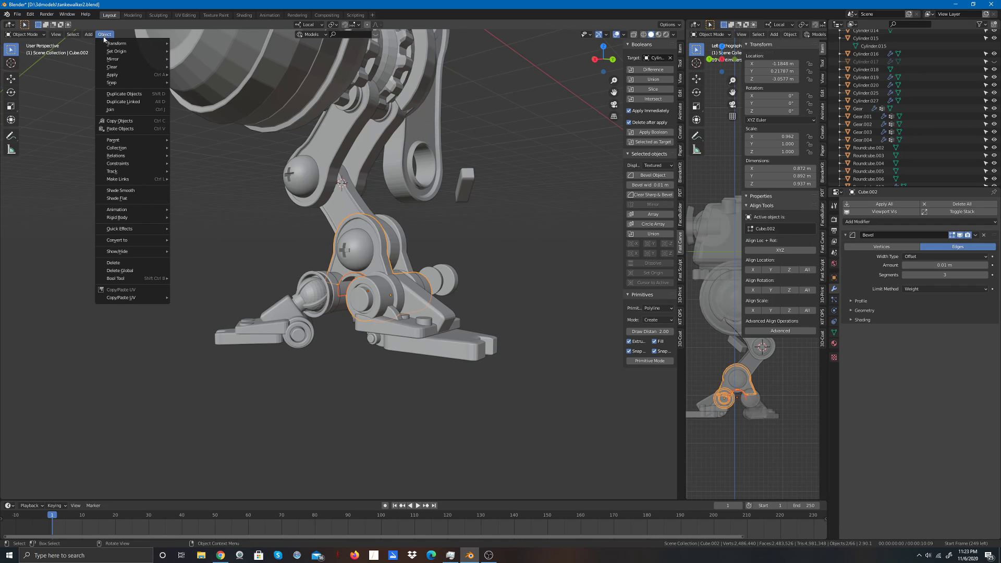
{"action": "left_click", "coordinate": [111, 112]}
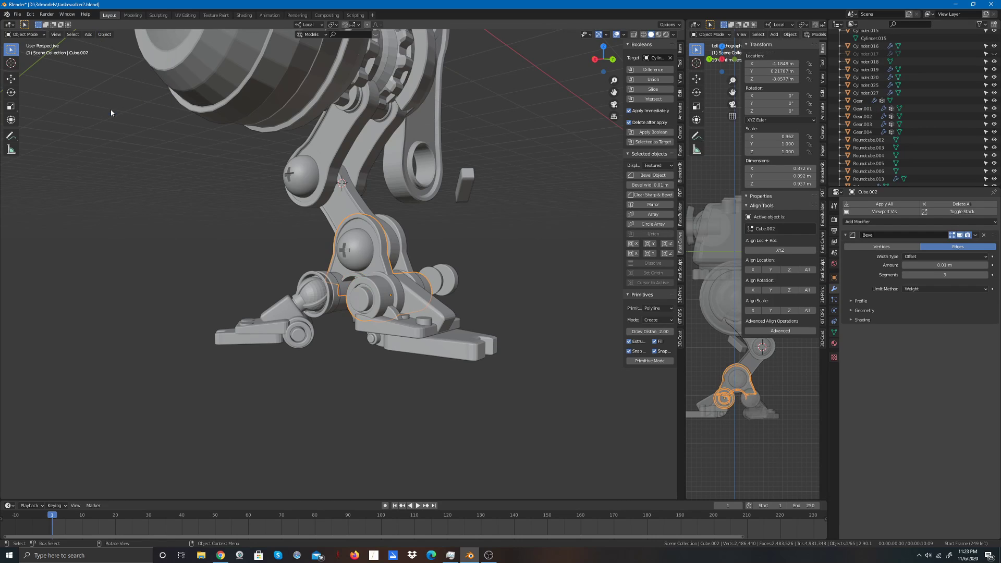
{"action": "left_click", "coordinate": [568, 243]}
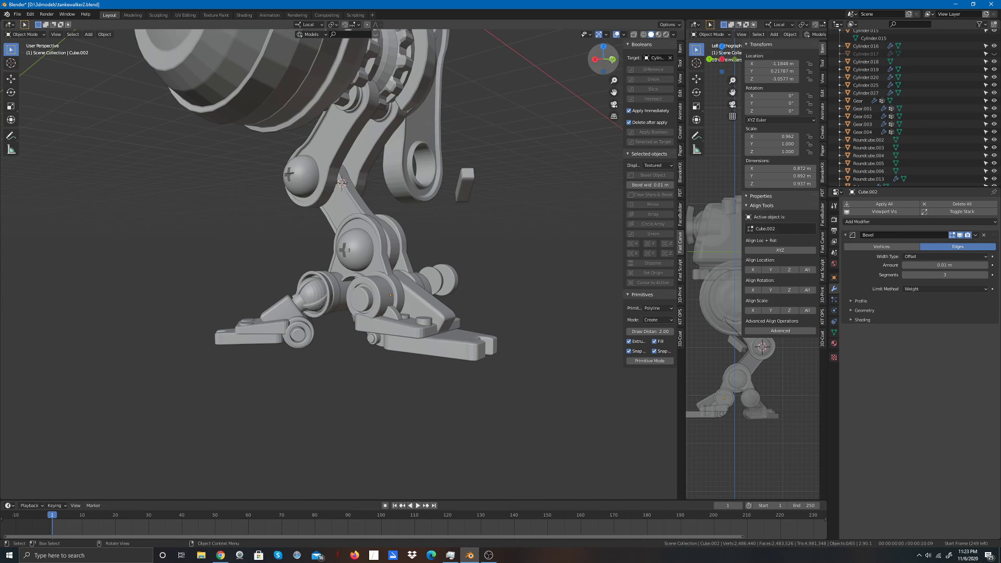
Step: Join the sloped rounded block above the foot with the combined bracket and ankle cylinder object
{"action": "left_click_drag", "start_coordinate": [609, 60], "coordinate": [577, 114]}
{"action": "left_click", "coordinate": [402, 308]}
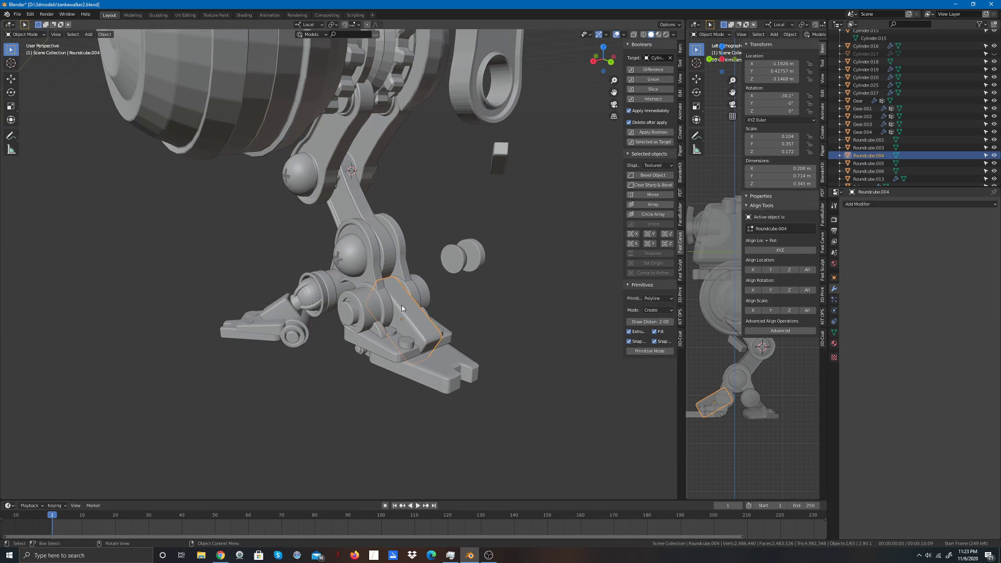
{"action": "left_click", "coordinate": [362, 307], "text": "shift"}
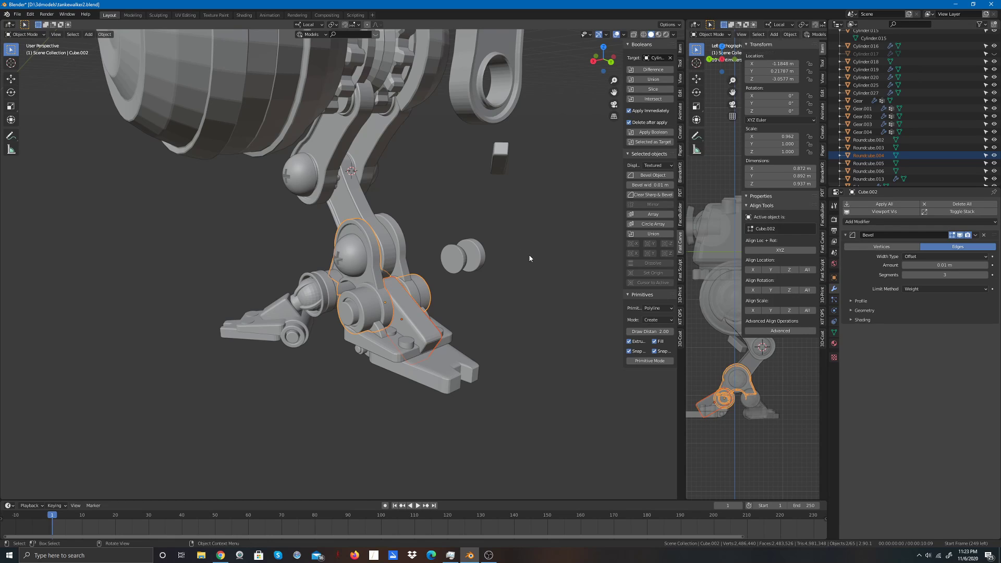
{"action": "left_click", "coordinate": [570, 157]}
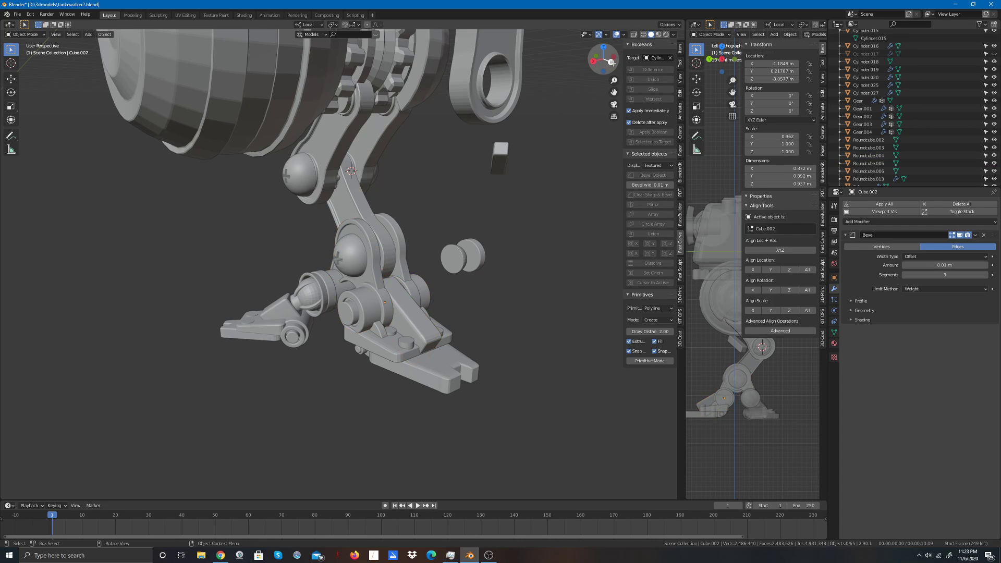
{"action": "left_click_drag", "start_coordinate": [611, 62], "coordinate": [585, 62]}
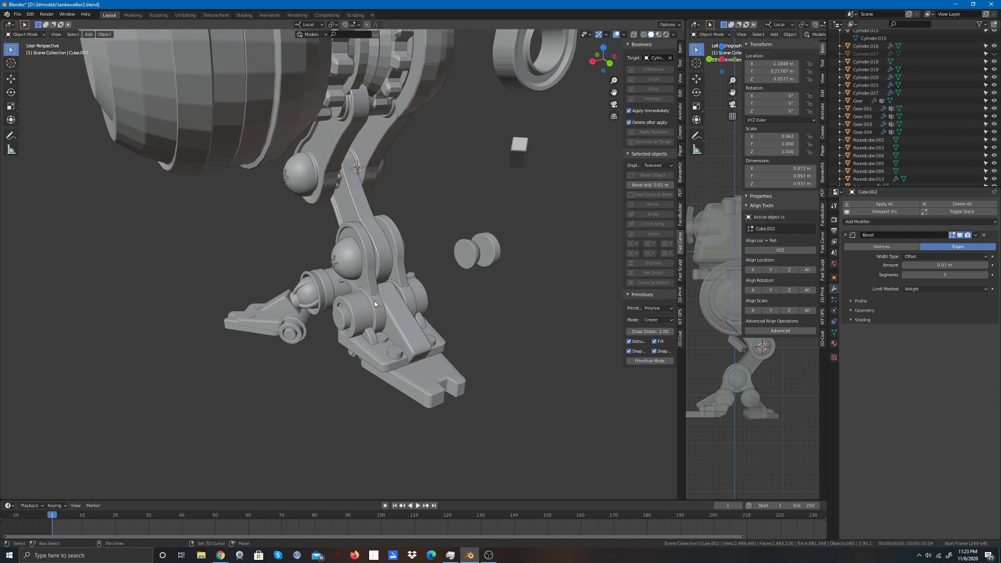
{"action": "left_click", "coordinate": [387, 294]}
{"action": "left_click", "coordinate": [364, 277], "text": "shift"}
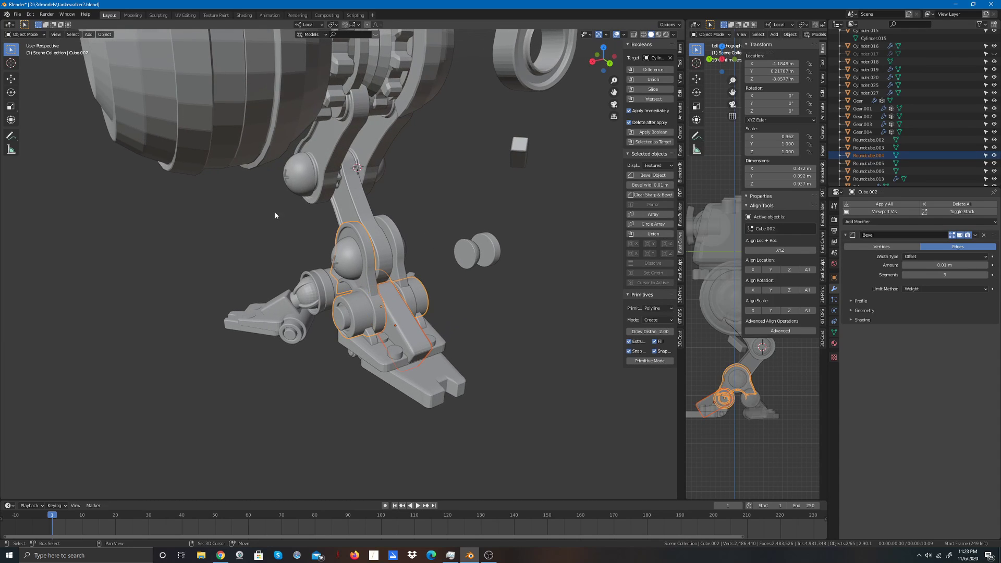
{"action": "left_click", "coordinate": [104, 33]}
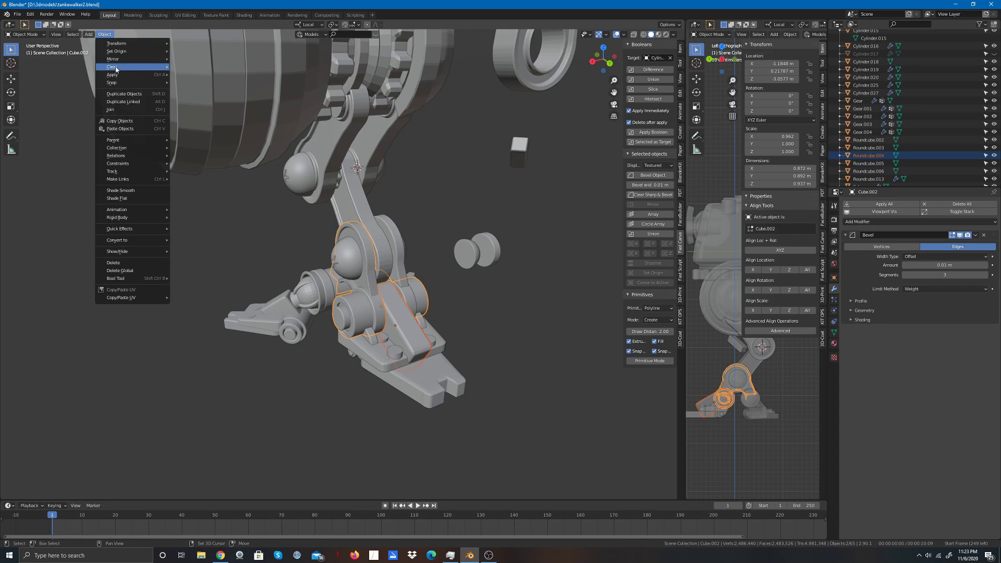
{"action": "left_click", "coordinate": [117, 110]}
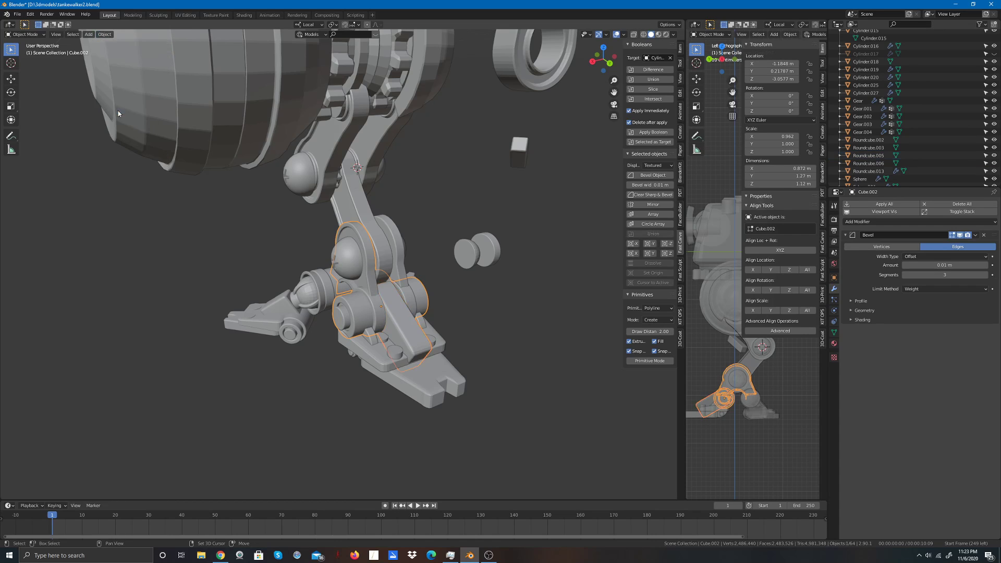
{"action": "left_click", "coordinate": [183, 267]}
Step: Join the front bolt on the foot plate with the foot plate beneath it
{"action": "left_click", "coordinate": [395, 355]}
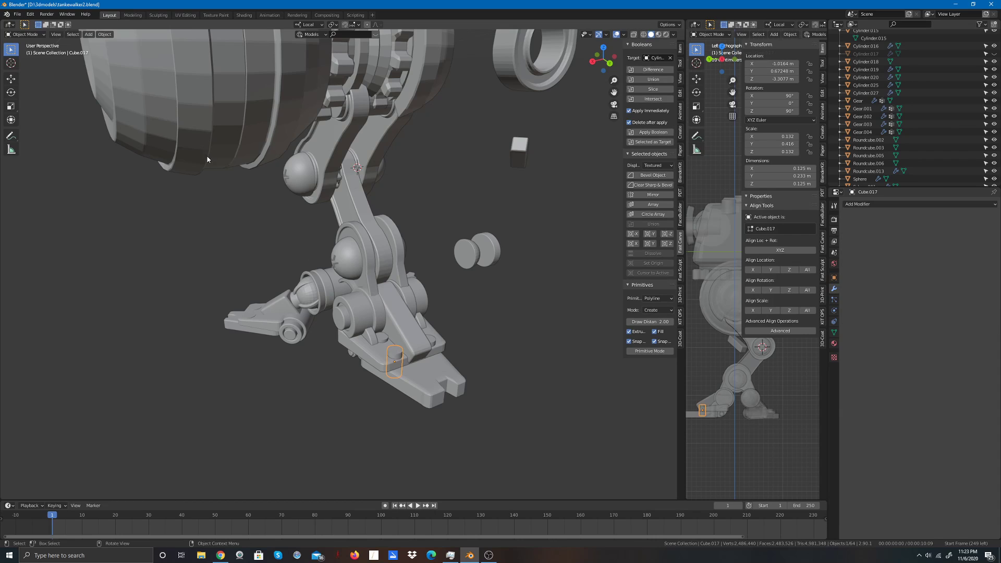
{"action": "left_click", "coordinate": [371, 355], "text": "shift"}
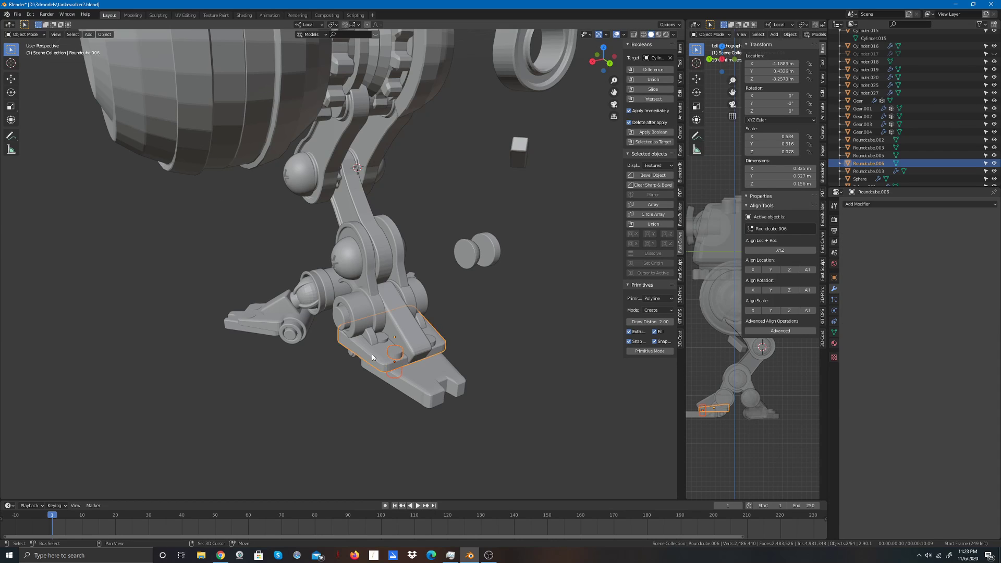
{"action": "left_click", "coordinate": [100, 34]}
{"action": "left_click", "coordinate": [112, 111]}
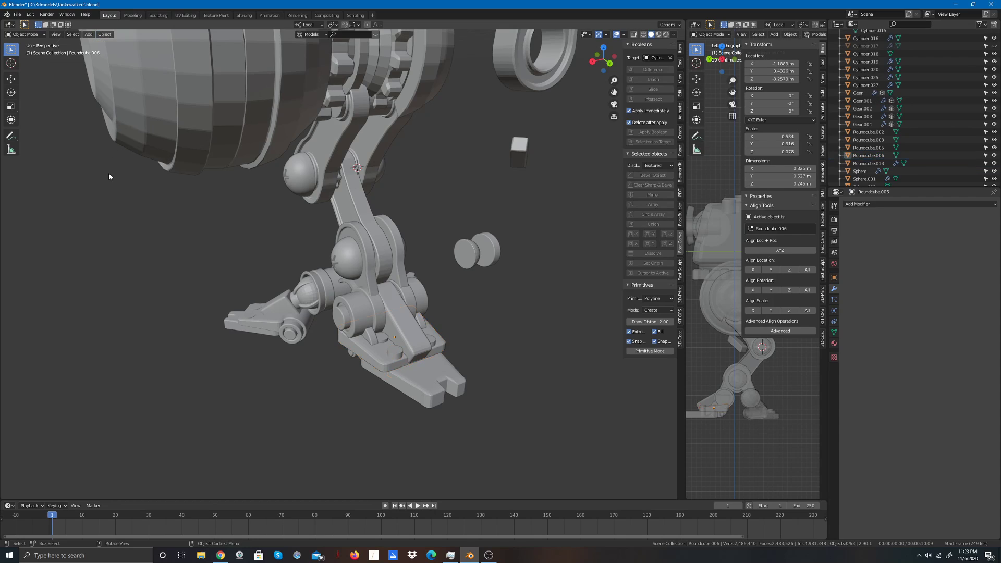
Step: Join the rear bolt beside the ankle cylinder with the foot plate
{"action": "left_click", "coordinate": [379, 343]}
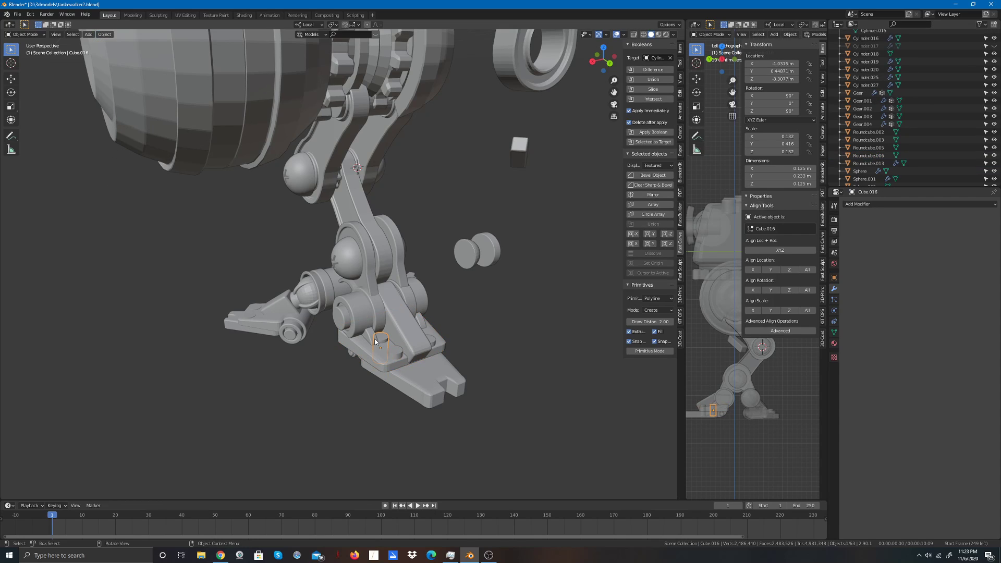
{"action": "left_click", "coordinate": [375, 342], "text": "shift"}
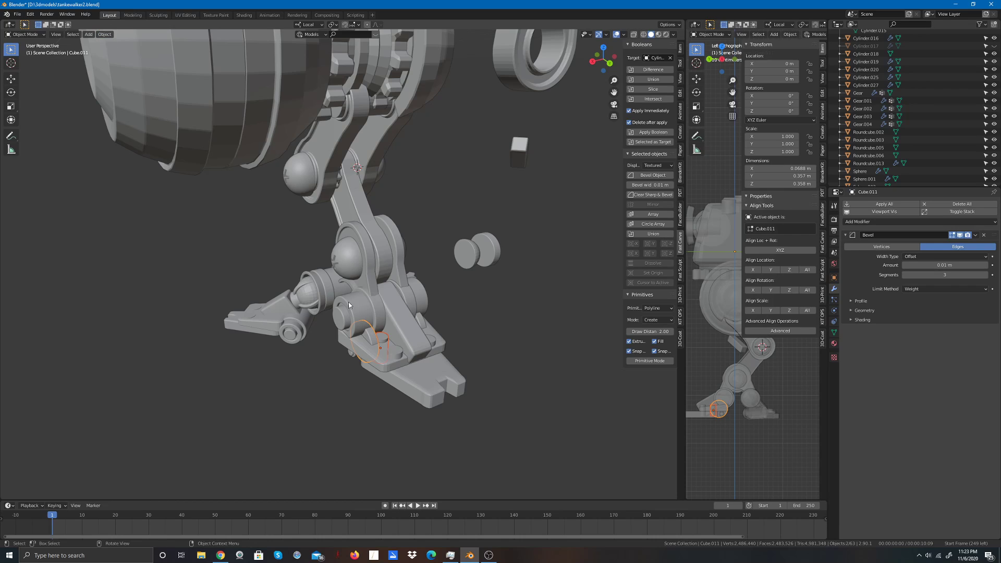
{"action": "left_click", "coordinate": [321, 377]}
{"action": "left_click", "coordinate": [384, 338]}
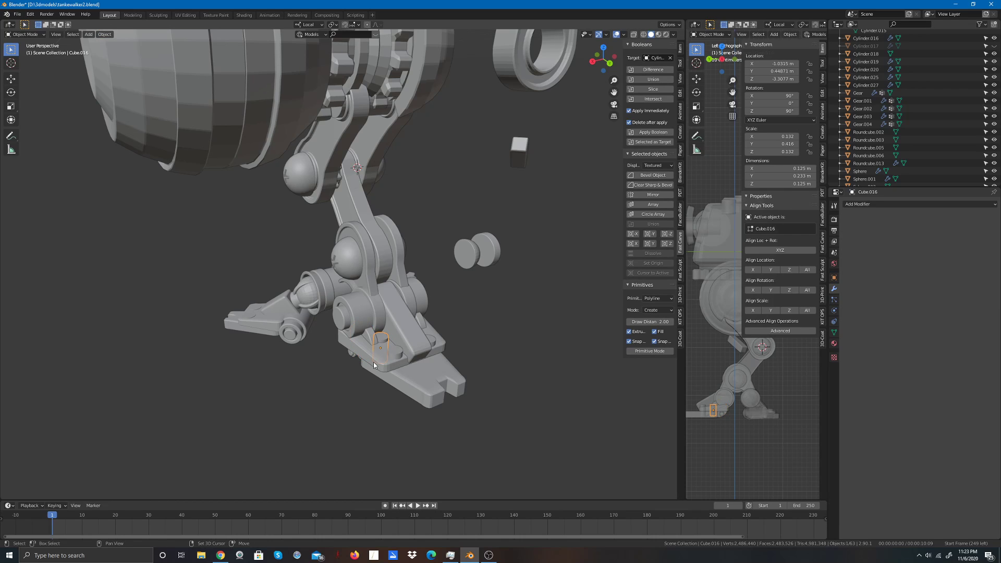
{"action": "left_click", "coordinate": [368, 356], "text": "shift"}
{"action": "left_click", "coordinate": [103, 35]}
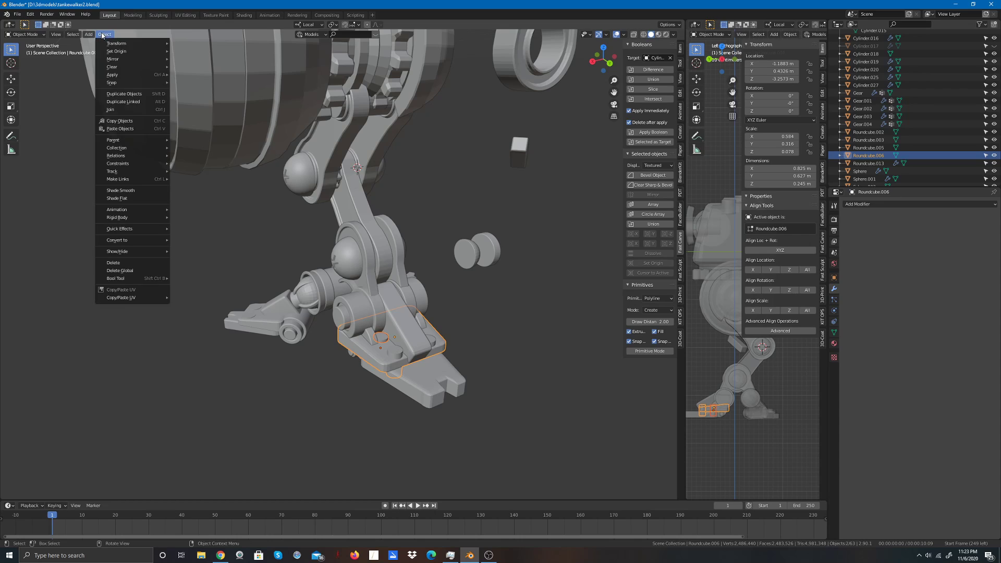
{"action": "left_click", "coordinate": [120, 107]}
{"action": "left_click", "coordinate": [483, 334]}
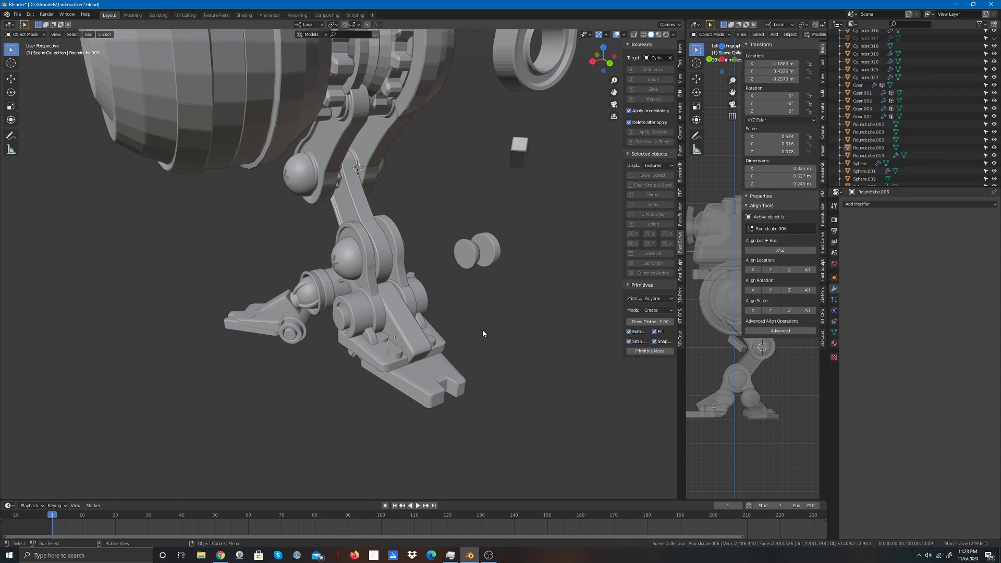
Step: Try to join the upright disc beside the rear bolt with the foot plate, and undo it
{"action": "left_click", "coordinate": [362, 348]}
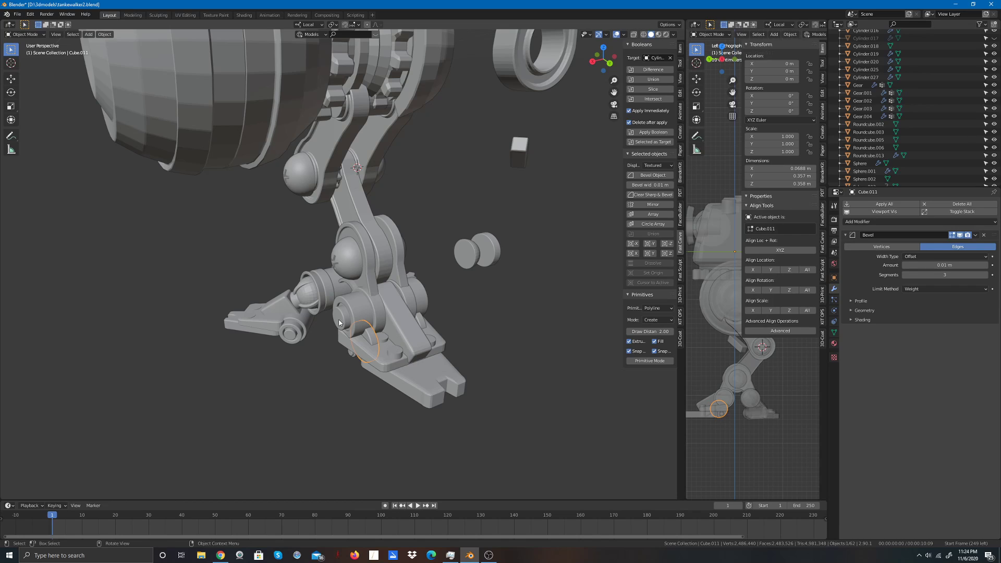
{"action": "left_click", "coordinate": [376, 361], "text": "shift"}
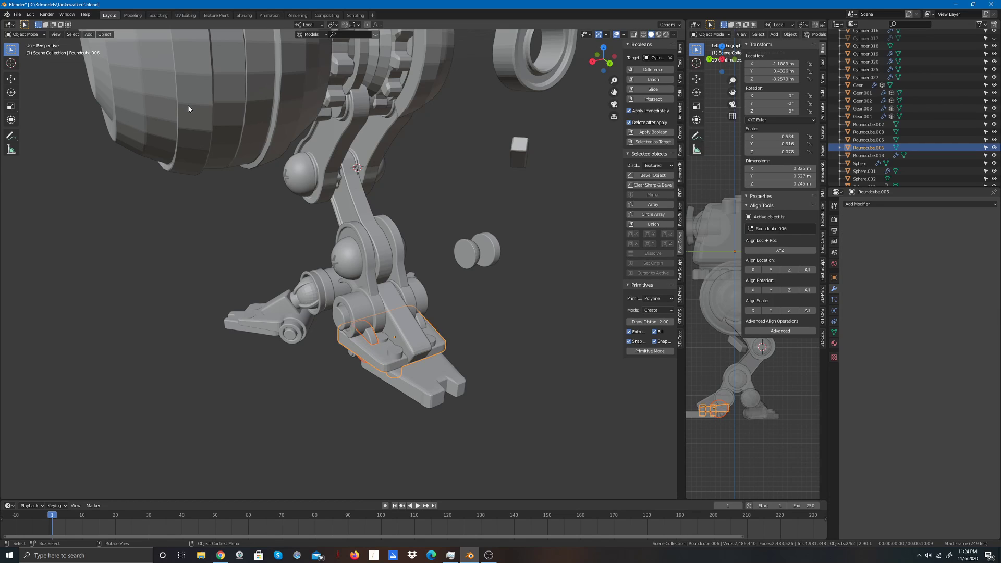
{"action": "left_click", "coordinate": [100, 35]}
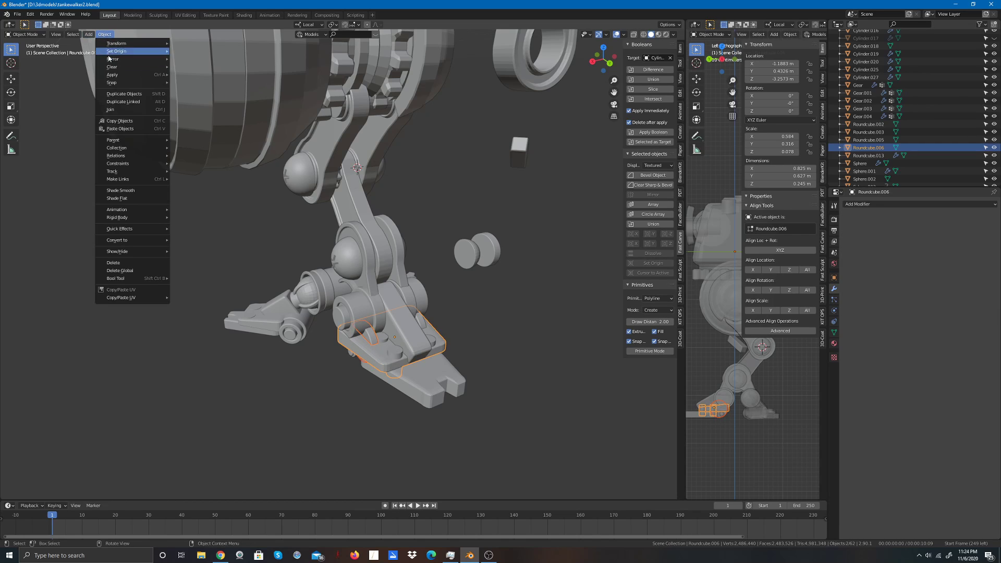
{"action": "left_click", "coordinate": [122, 106]}
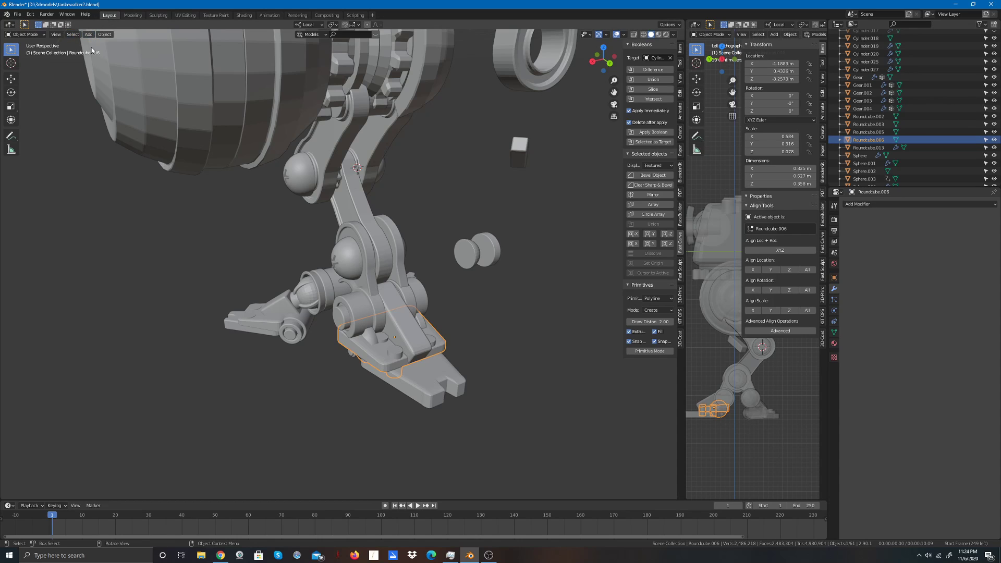
{"action": "key", "text": "ctrl+z"}
{"action": "scroll", "coordinate": [435, 262], "scroll_direction": "up", "scroll_amount": 2}
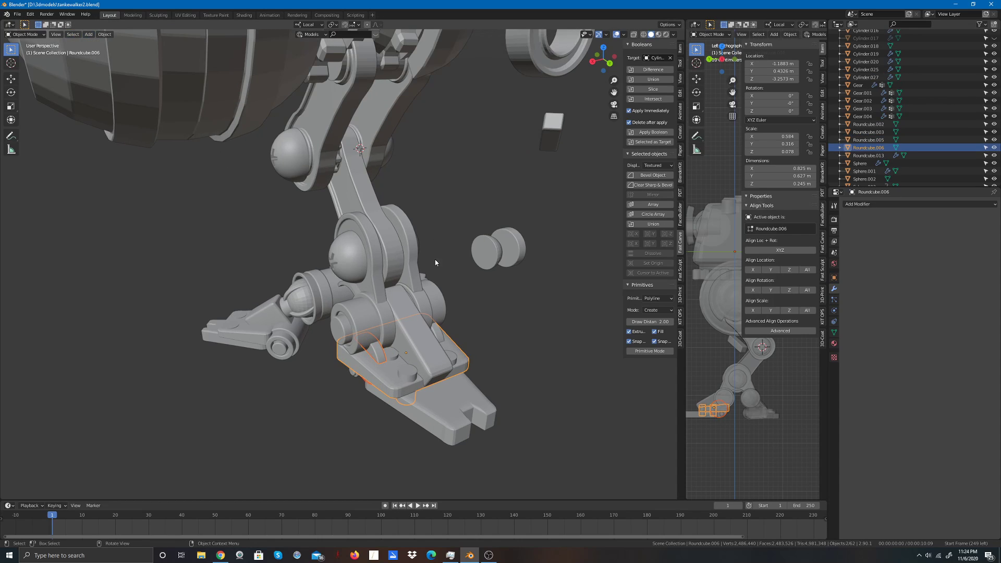
Step: Apply a 0.01 m bevel to the combined foot plate and bolts object
{"action": "left_click", "coordinate": [595, 335]}
{"action": "left_click", "coordinate": [379, 356]}
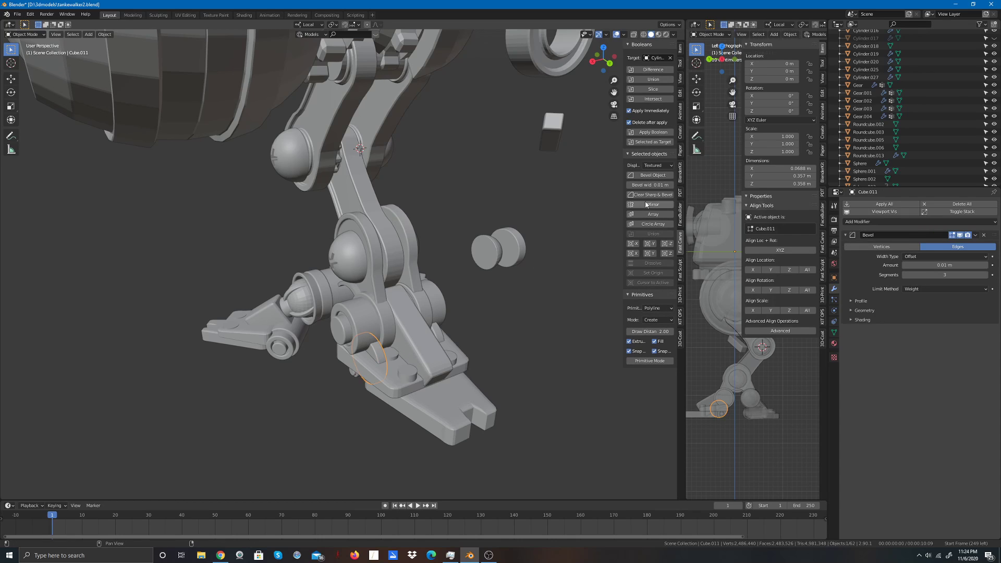
{"action": "left_click", "coordinate": [561, 321]}
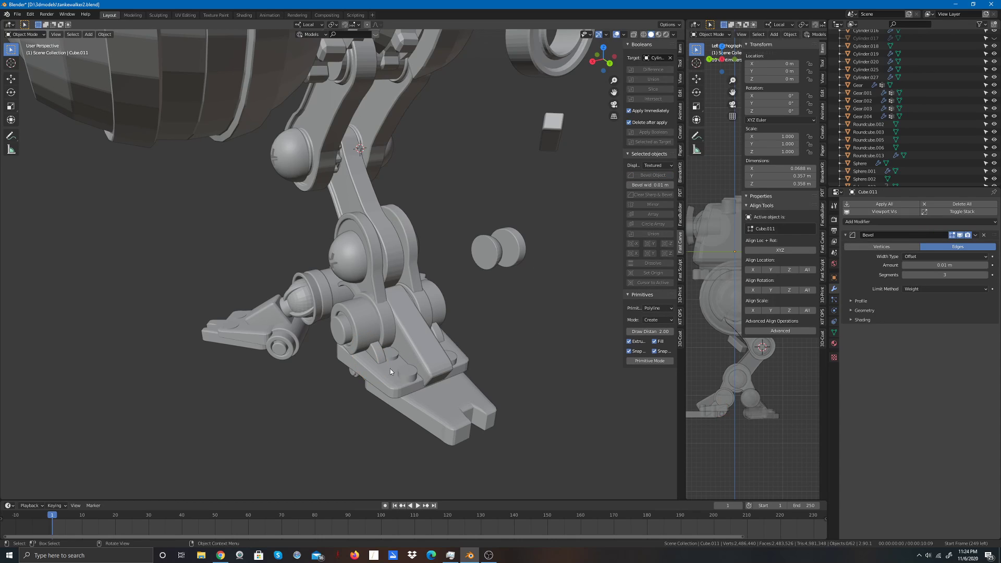
{"action": "left_click", "coordinate": [373, 377]}
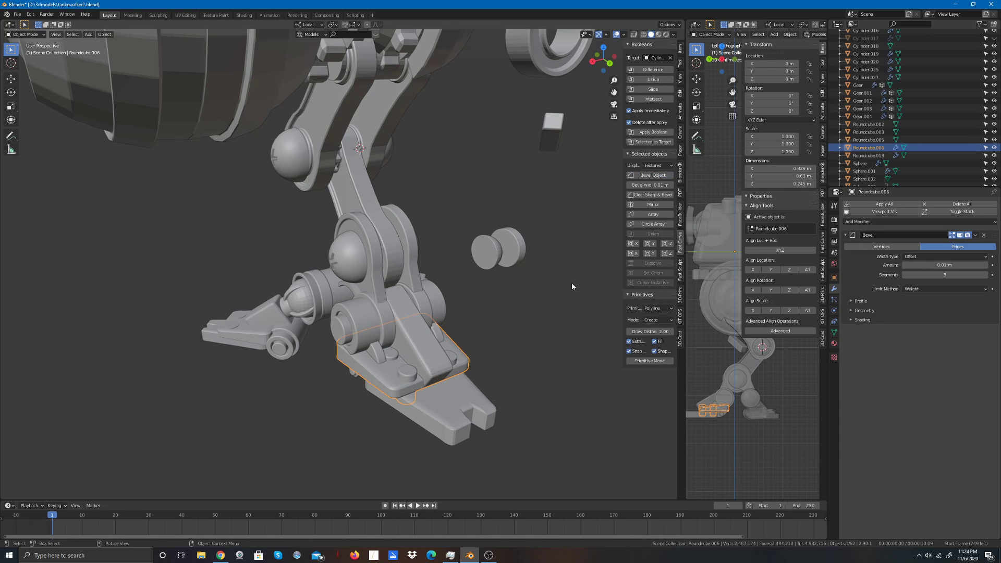
{"action": "left_click", "coordinate": [570, 312]}
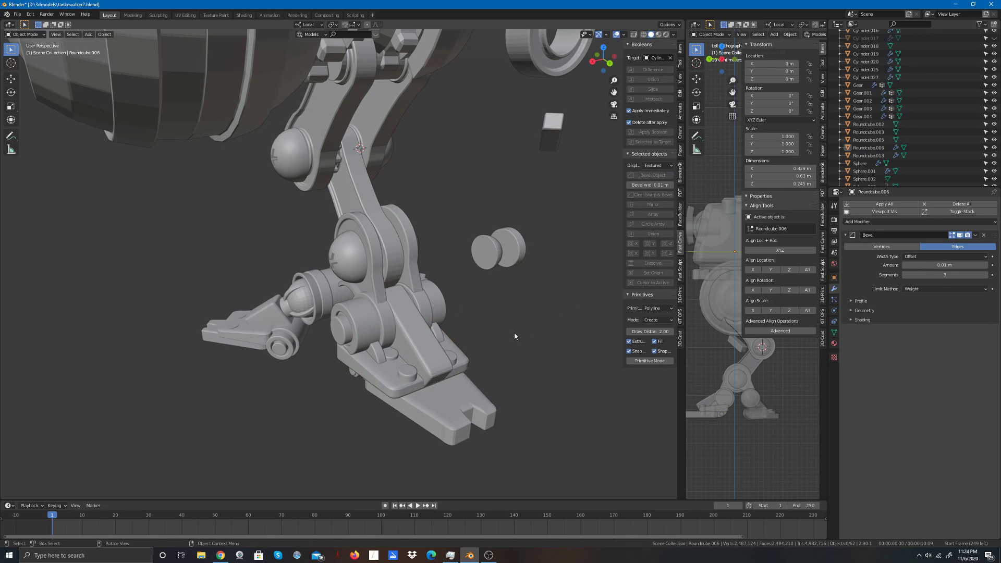
Step: Check the bevels on the far upright disc of the foot, the combined ankle object and the far ankle collar
{"action": "left_click", "coordinate": [441, 337]}
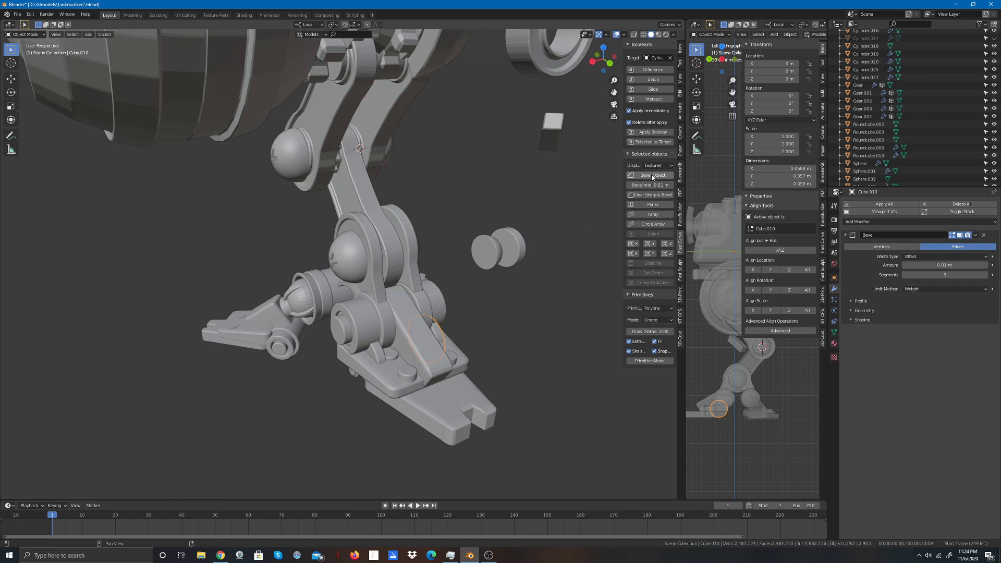
{"action": "left_click", "coordinate": [526, 331]}
{"action": "left_click", "coordinate": [439, 305]}
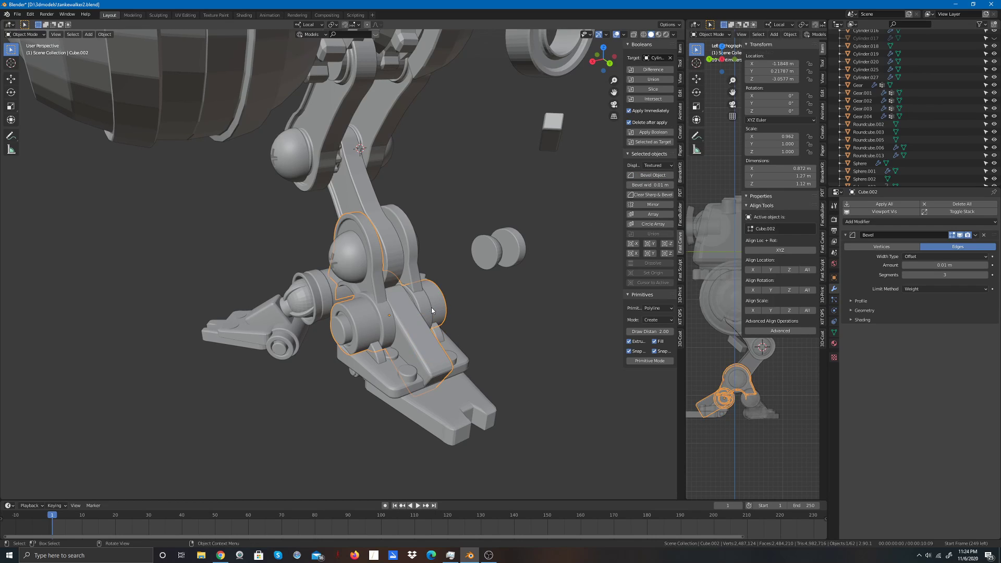
{"action": "left_click", "coordinate": [490, 320]}
{"action": "left_click", "coordinate": [427, 310]}
{"action": "left_click", "coordinate": [492, 324]}
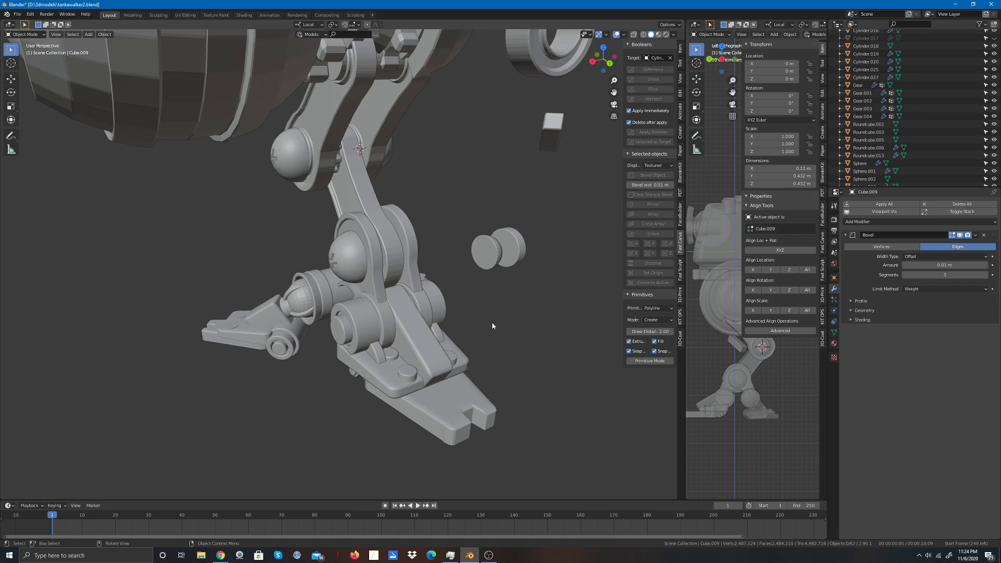
Step: Try a 0.1 m bevel on the lower leg link between the two joints, and undo it
{"action": "left_click", "coordinate": [389, 253]}
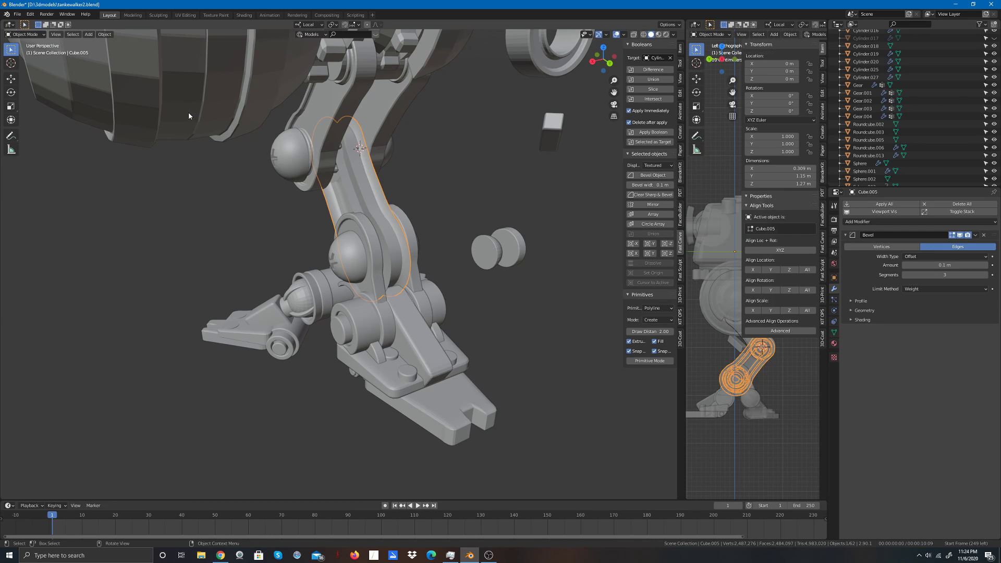
{"action": "scroll", "coordinate": [274, 154], "scroll_direction": "up", "scroll_amount": 3}
{"action": "left_click", "coordinate": [582, 305]}
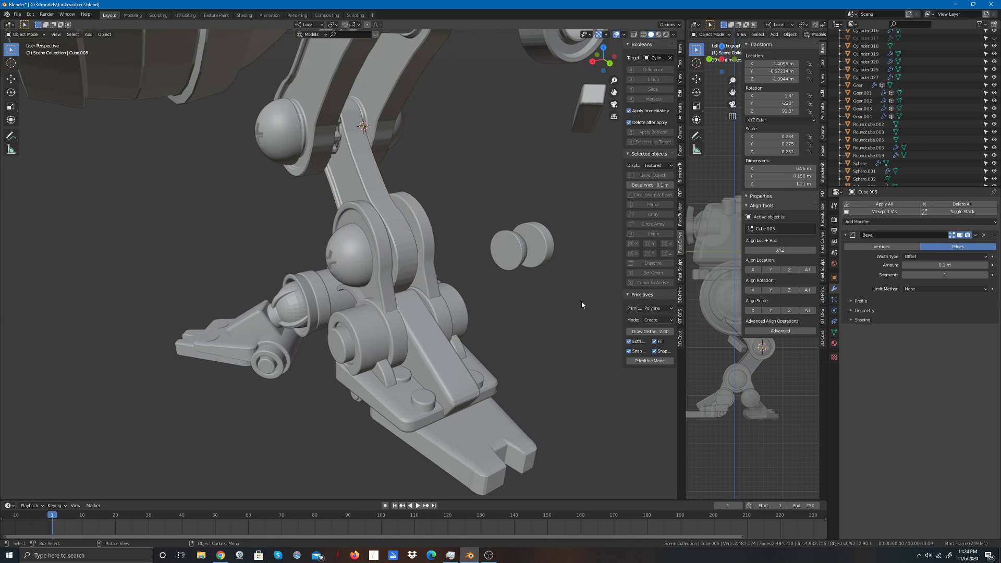
{"action": "scroll", "coordinate": [582, 305], "scroll_direction": "down", "scroll_amount": 5}
{"action": "scroll", "coordinate": [535, 328], "scroll_direction": "up", "scroll_amount": 4}
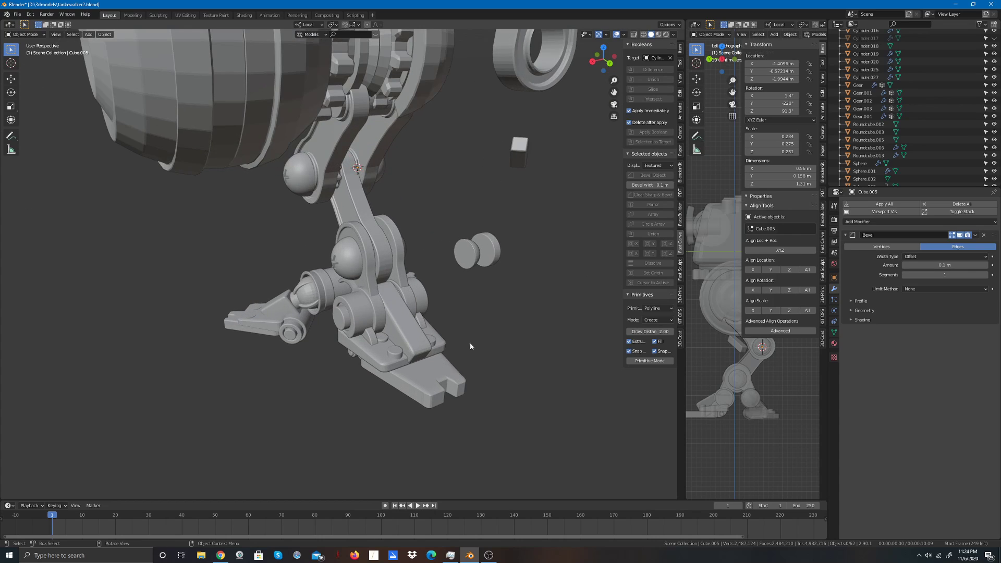
Step: Join the upright disc beside the rear bolt with the beveled foot plate
{"action": "left_click", "coordinate": [372, 337]}
{"action": "left_click", "coordinate": [386, 357]}
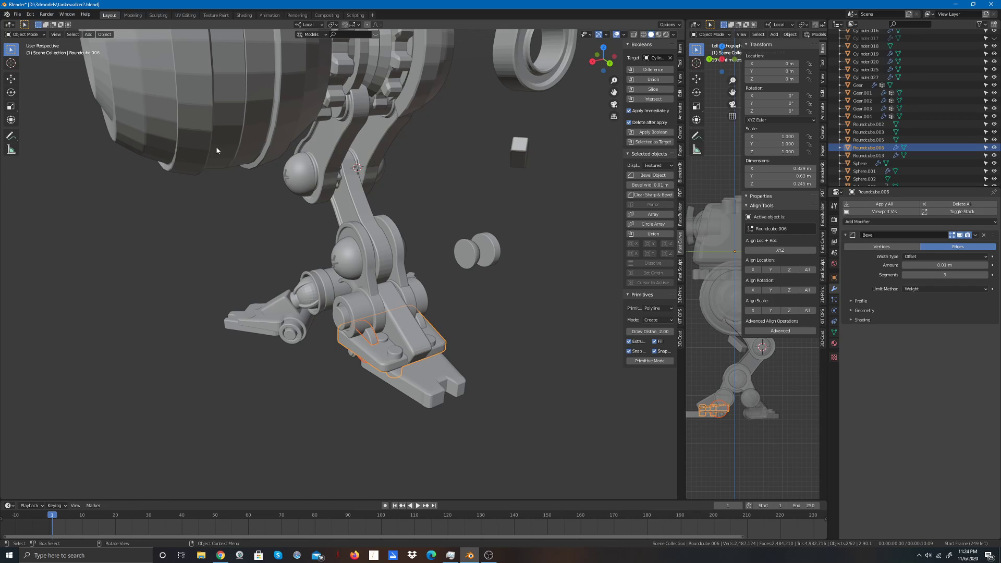
{"action": "left_click", "coordinate": [104, 34]}
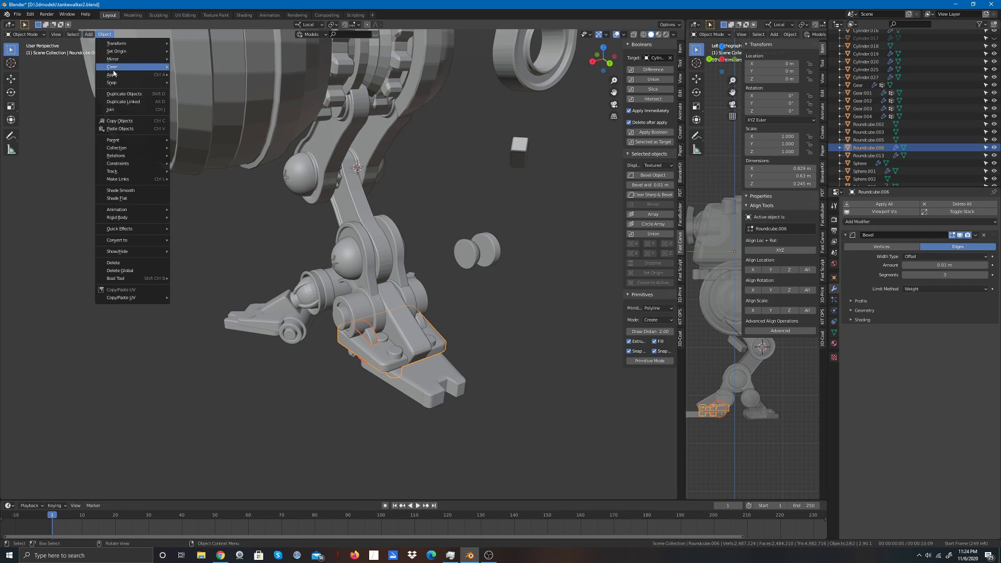
{"action": "left_click", "coordinate": [112, 109]}
{"action": "left_click", "coordinate": [412, 405]}
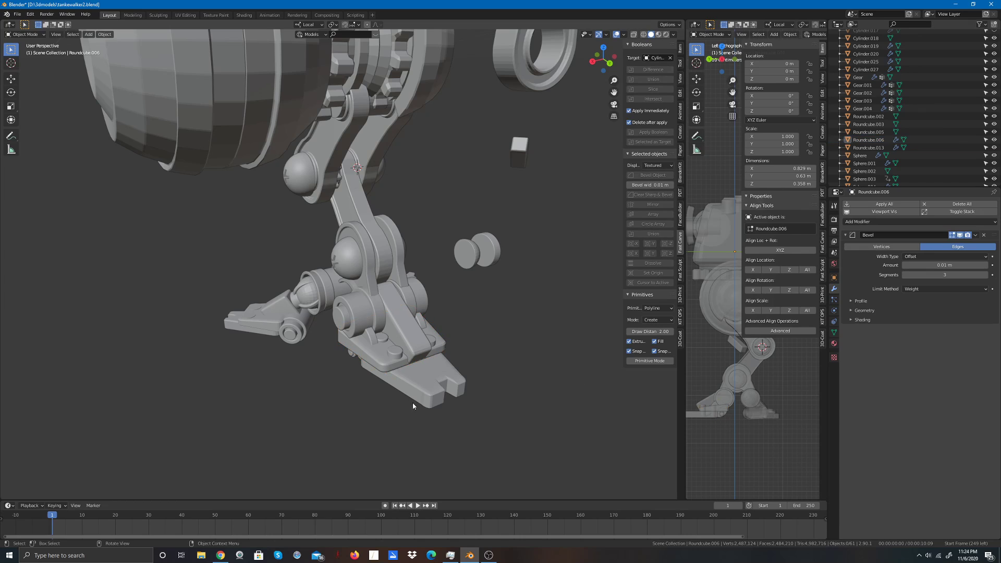
Step: Join the front toe plate with the combined foot plate above it into one object
{"action": "left_click", "coordinate": [410, 385]}
{"action": "left_click", "coordinate": [377, 367], "text": "shift"}
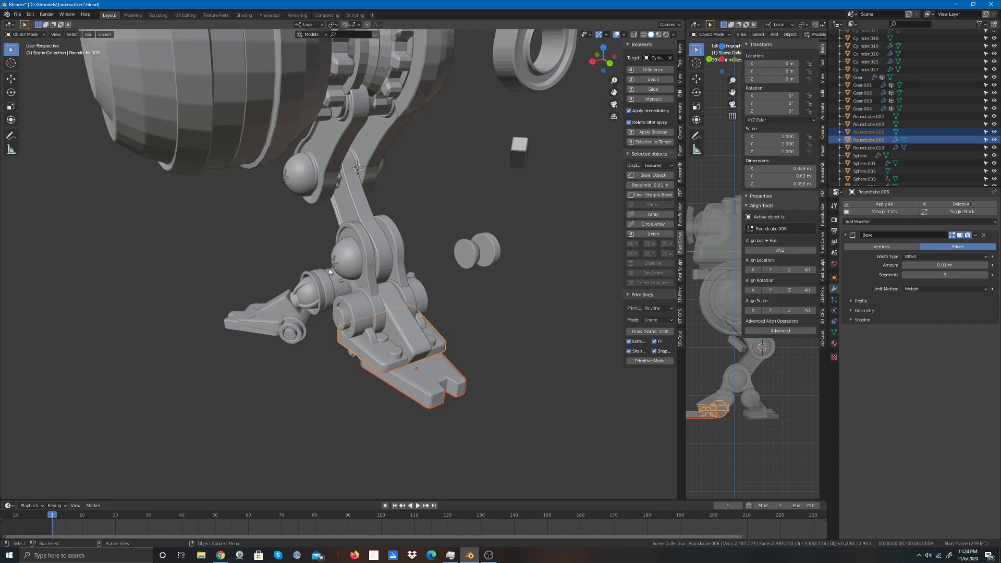
{"action": "scroll", "coordinate": [158, 56], "scroll_direction": "down", "scroll_amount": 2}
{"action": "scroll", "coordinate": [157, 56], "scroll_direction": "down", "scroll_amount": 1}
{"action": "left_click", "coordinate": [104, 34]}
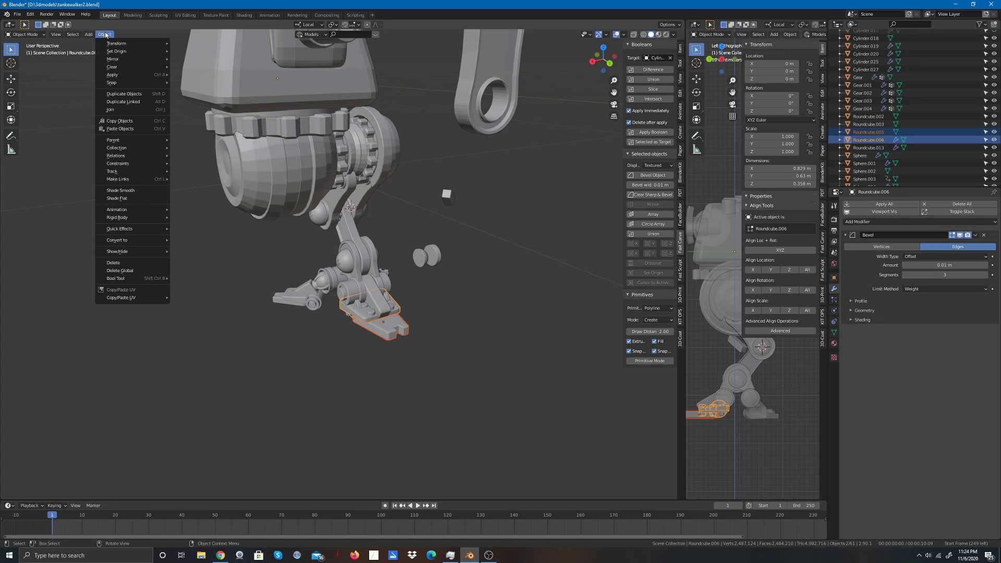
{"action": "left_click", "coordinate": [120, 110]}
{"action": "scroll", "coordinate": [418, 273], "scroll_direction": "up", "scroll_amount": 4}
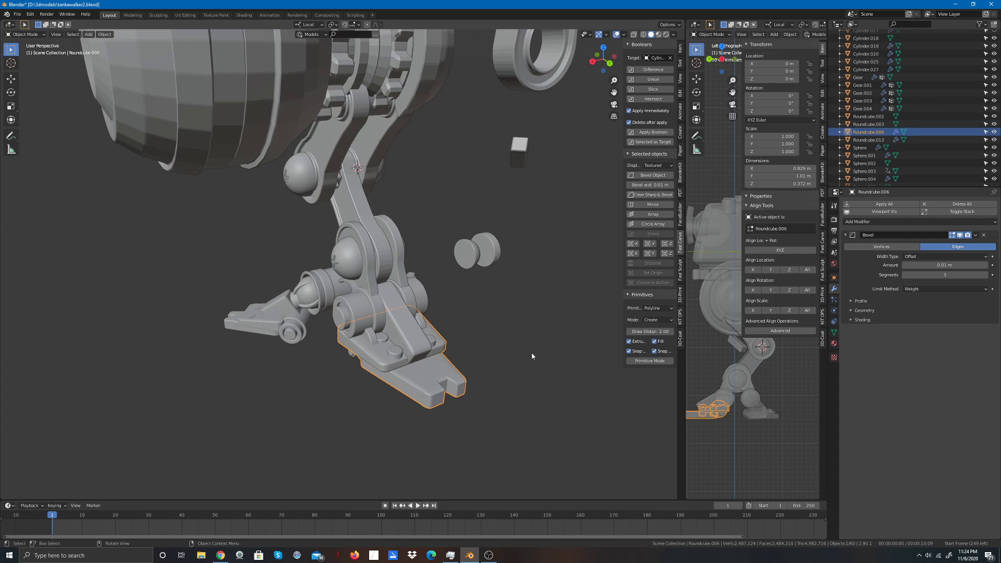
{"action": "left_click", "coordinate": [352, 356]}
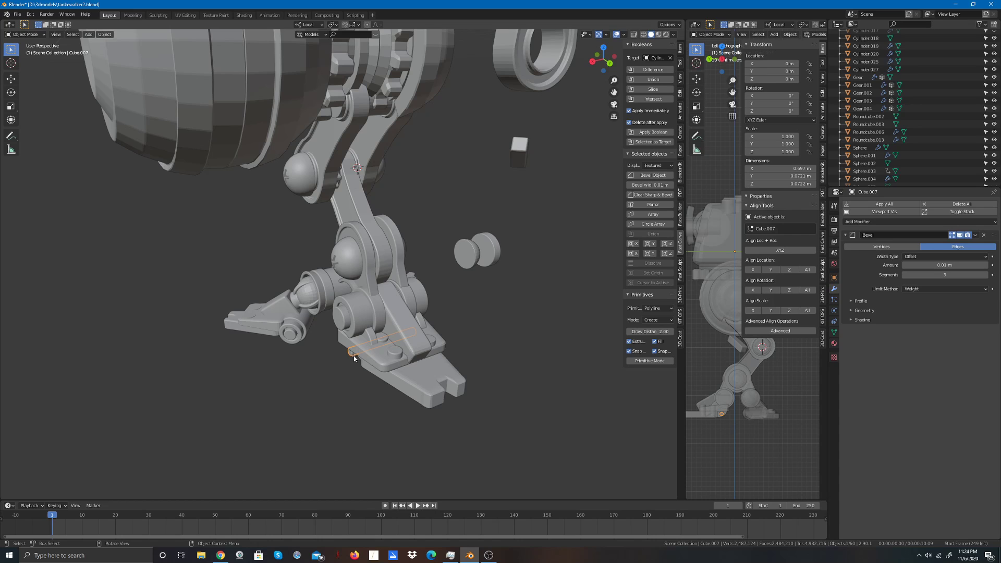
{"action": "left_click", "coordinate": [354, 358], "text": "shift"}
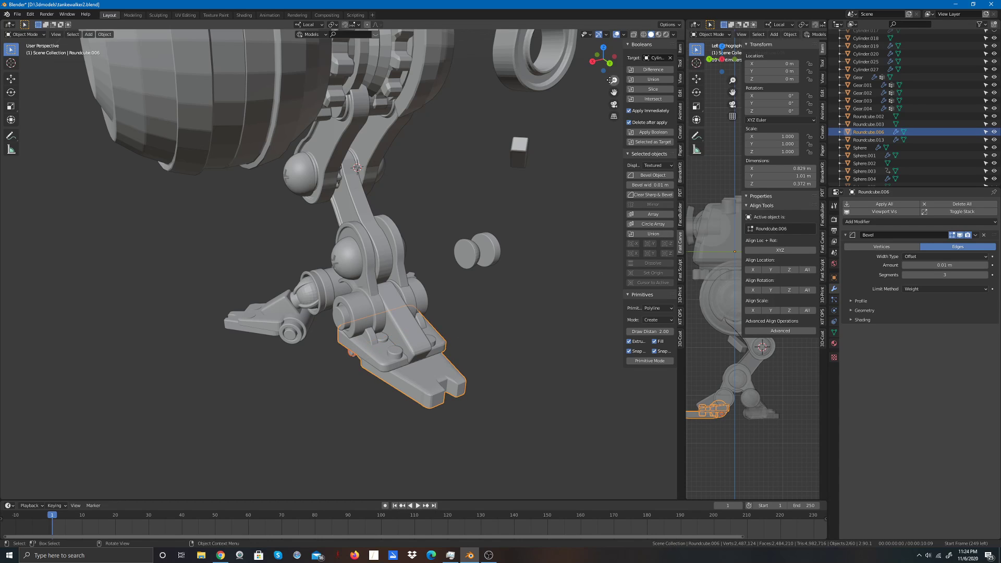
{"action": "left_click_drag", "start_coordinate": [608, 62], "coordinate": [664, 22]}
{"action": "left_click", "coordinate": [546, 230]}
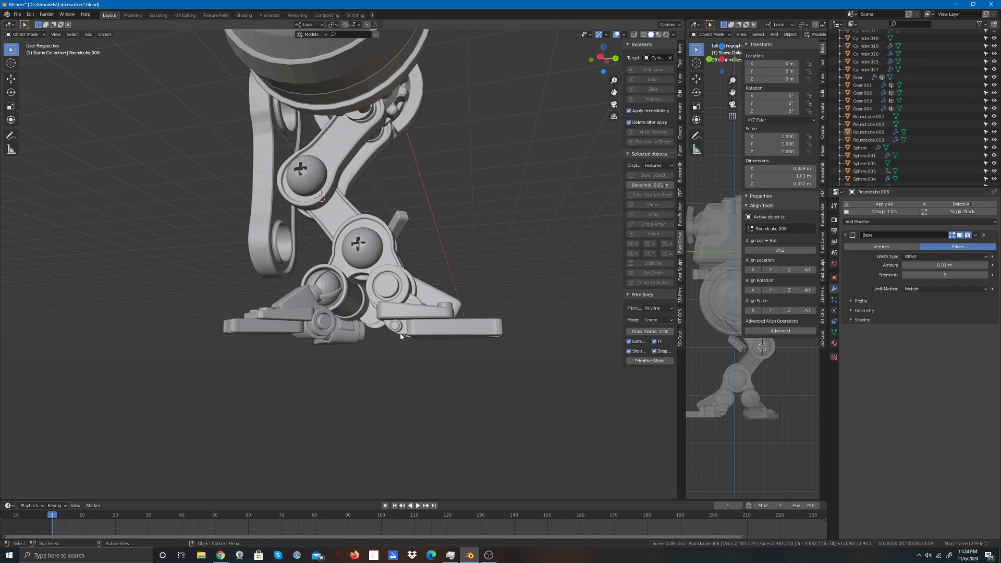
Step: Join the thin hinge pin under the foot plate with the hinge sleeve around it
{"action": "left_click", "coordinate": [396, 334]}
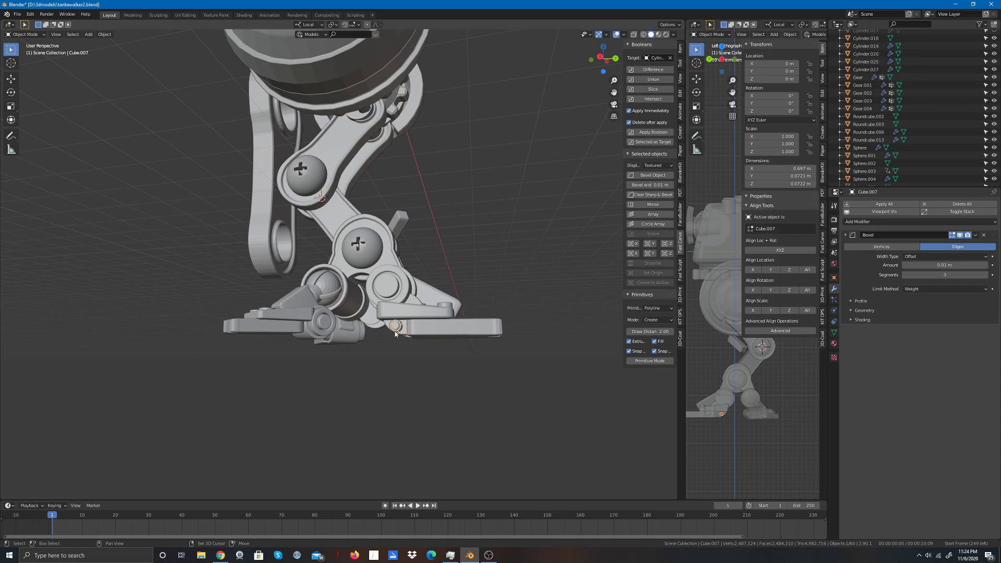
{"action": "left_click", "coordinate": [395, 334], "text": "shift"}
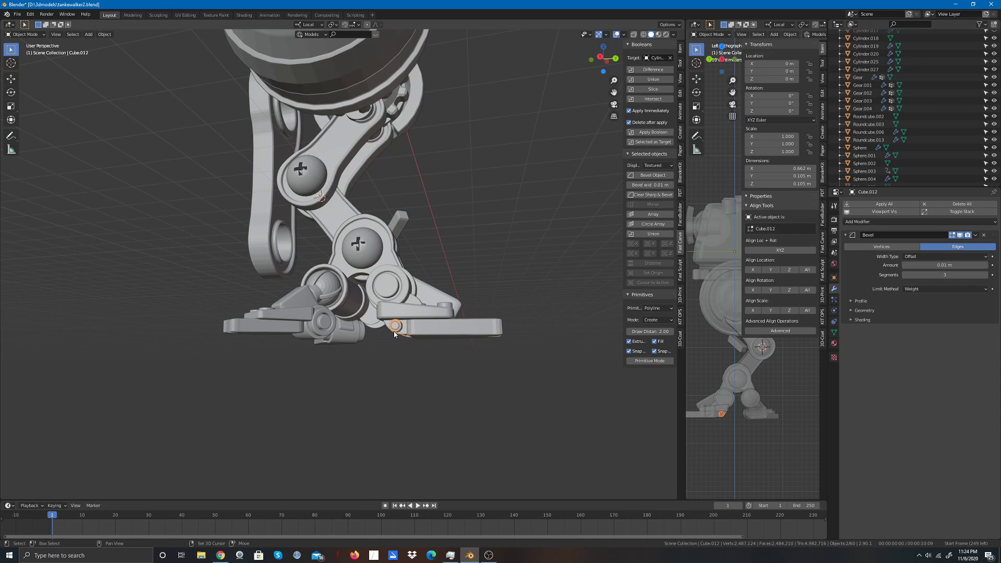
{"action": "left_click", "coordinate": [106, 35]}
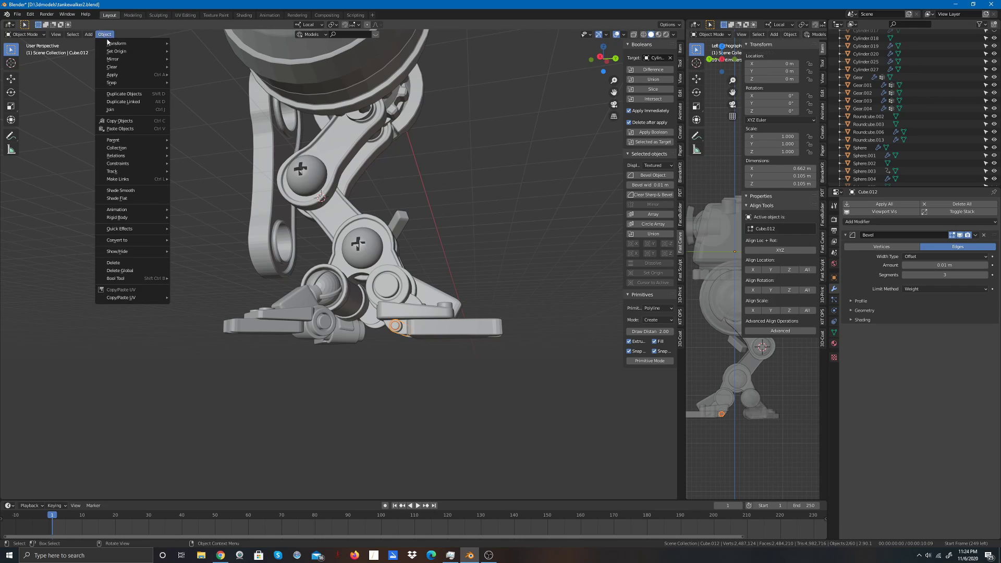
{"action": "left_click", "coordinate": [123, 108]}
{"action": "scroll", "coordinate": [476, 445], "scroll_direction": "up", "scroll_amount": 1}
{"action": "left_click", "coordinate": [476, 444]}
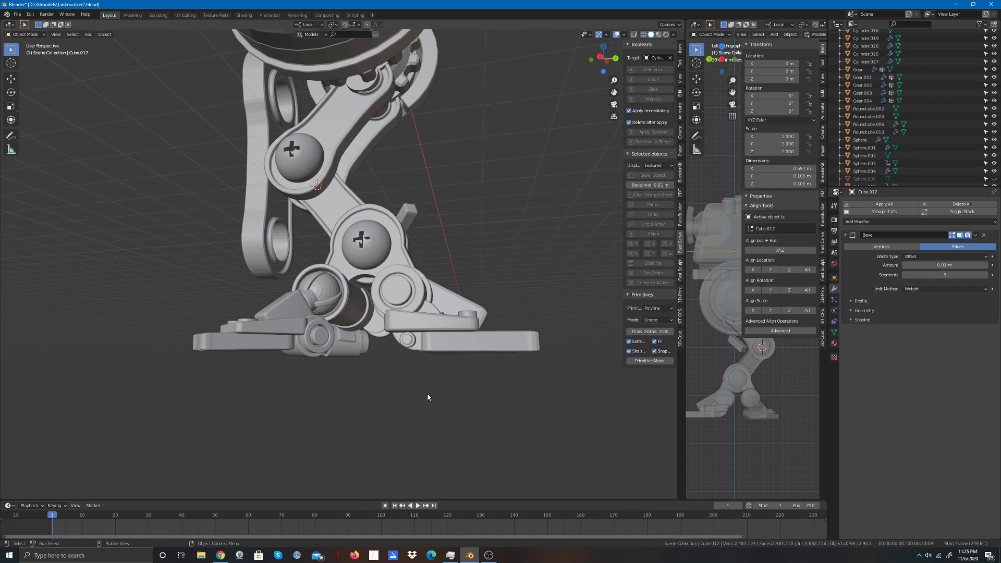
Step: Join the combined hinge pin and sleeve with the foot object
{"action": "left_click", "coordinate": [409, 342]}
{"action": "left_click", "coordinate": [429, 345], "text": "shift"}
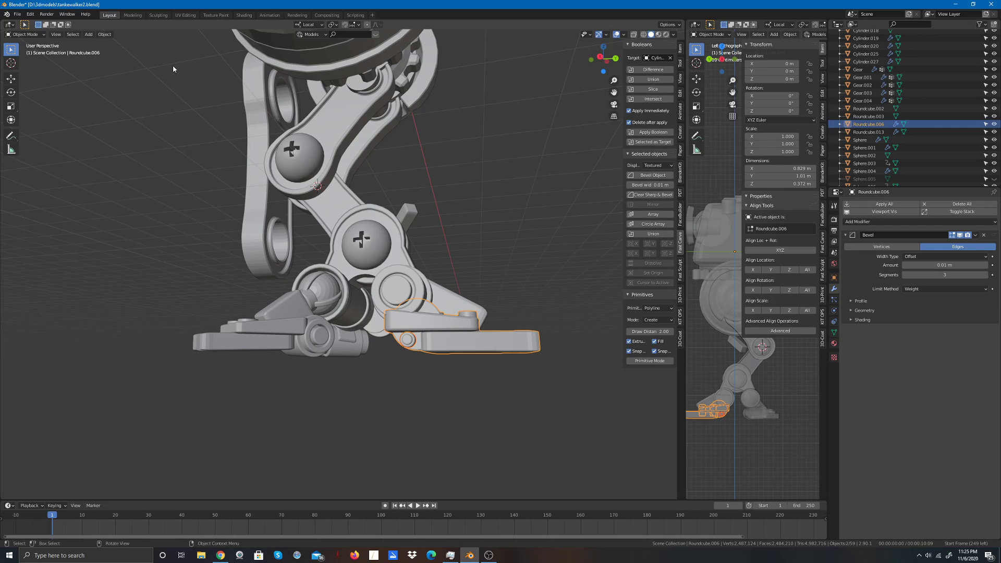
{"action": "left_click", "coordinate": [105, 34]}
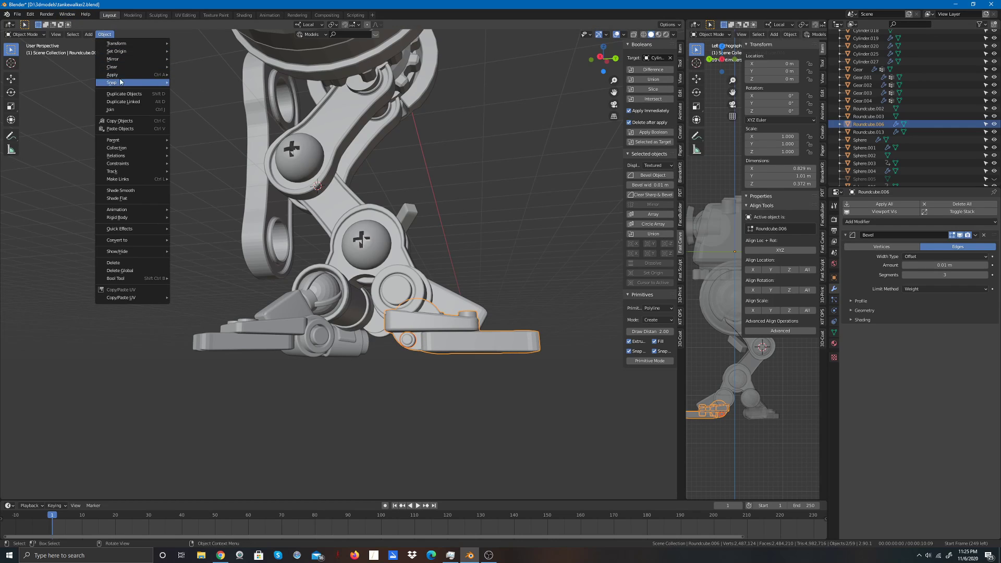
{"action": "left_click", "coordinate": [120, 110]}
{"action": "left_click", "coordinate": [145, 179]}
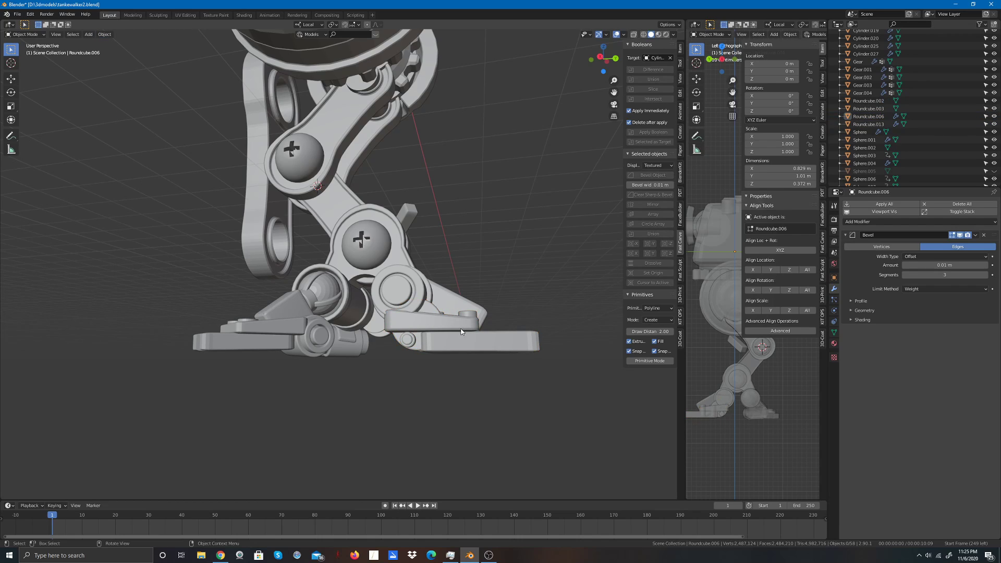
Step: Join the complete foot object with the ankle bracket above it, keeping the bracket as the active object
{"action": "left_click", "coordinate": [385, 304]}
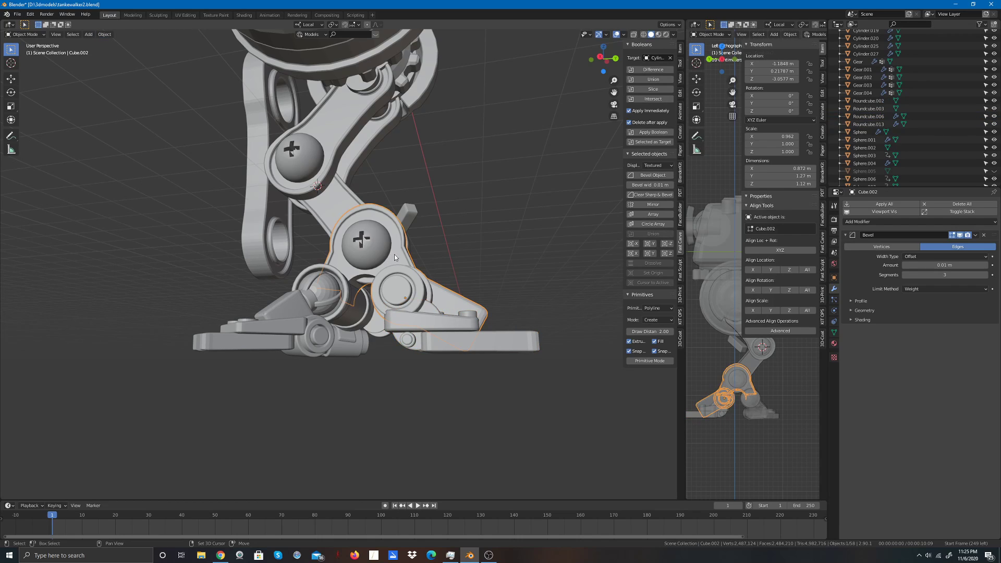
{"action": "left_click", "coordinate": [393, 328], "text": "shift"}
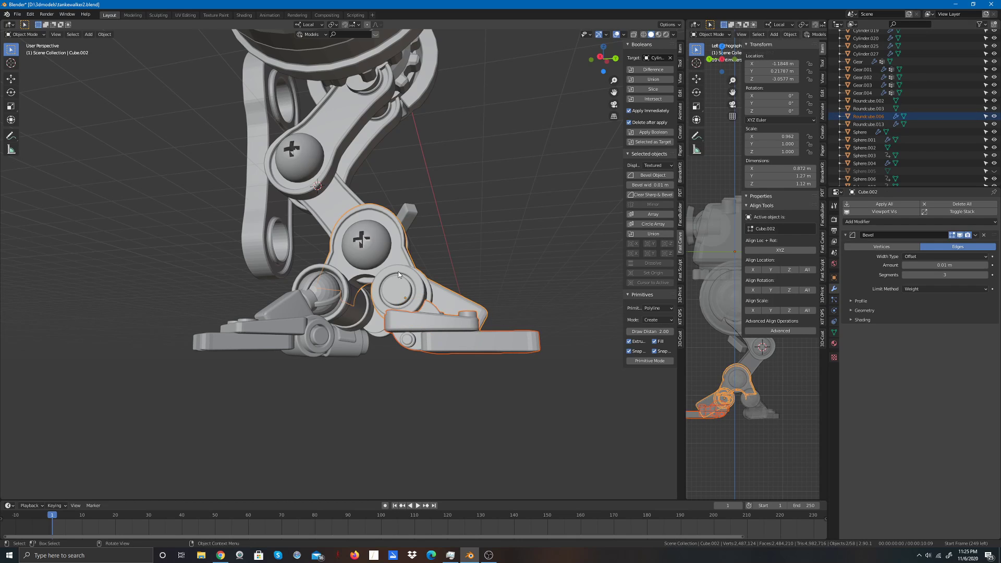
{"action": "left_click", "coordinate": [104, 33]}
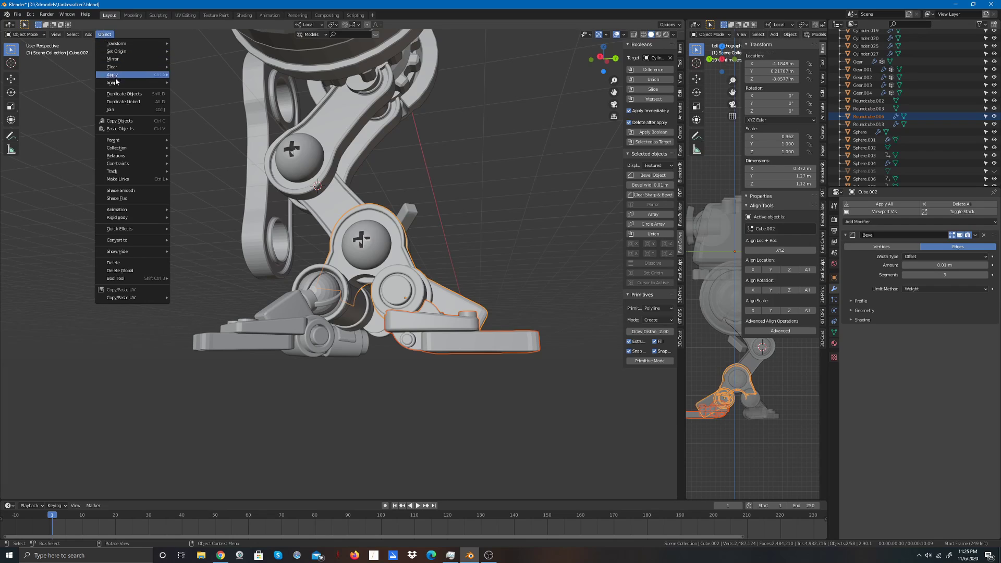
{"action": "left_click", "coordinate": [127, 110]}
{"action": "left_click", "coordinate": [519, 187]}
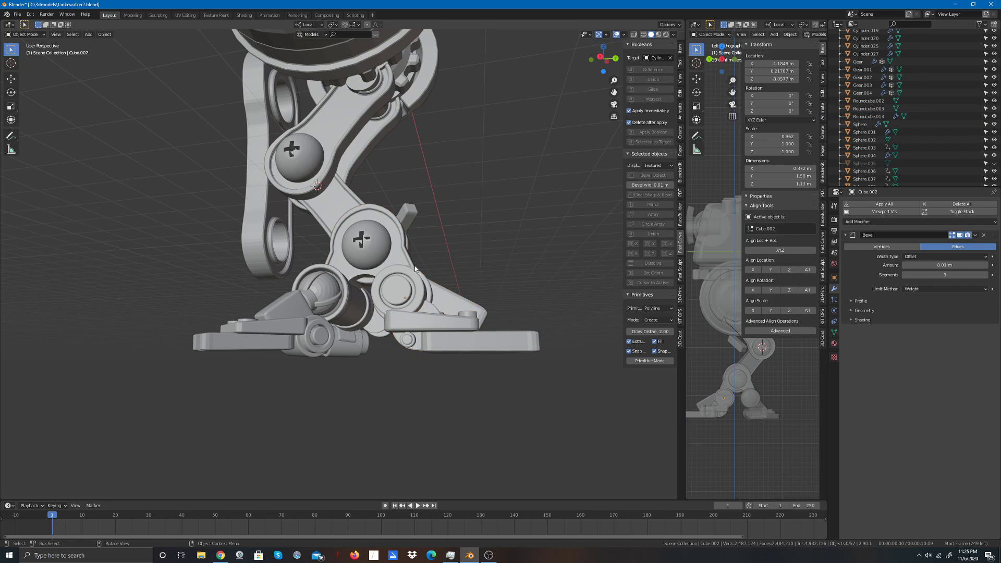
Step: Try to join the slotted sphere of the ankle joint with the combined ankle and foot object, and undo it
{"action": "left_click", "coordinate": [357, 238]}
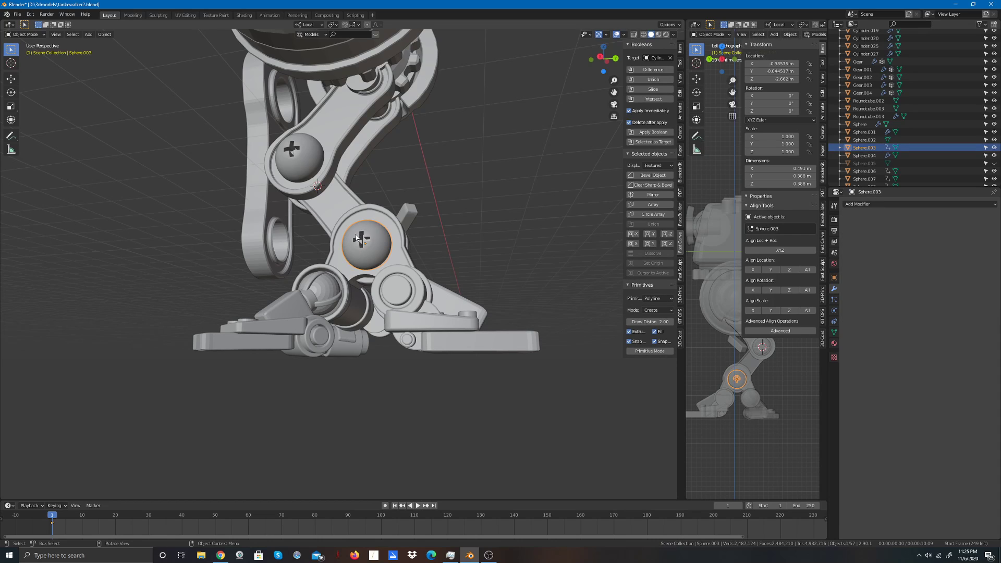
{"action": "left_click", "coordinate": [384, 223], "text": "shift"}
{"action": "left_click", "coordinate": [104, 34]}
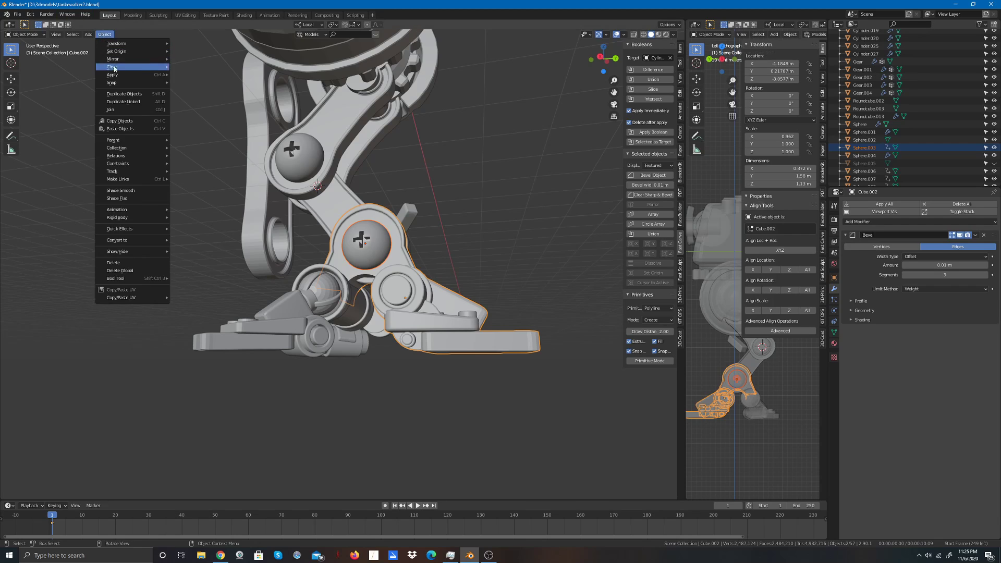
{"action": "left_click", "coordinate": [110, 109]}
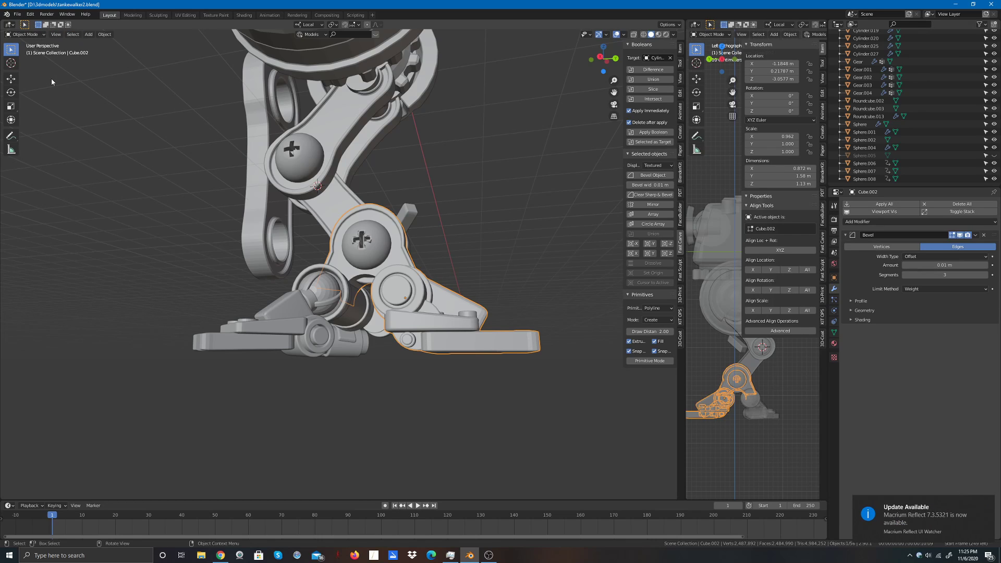
{"action": "key", "text": "ctrl+z"}
{"action": "left_click", "coordinate": [542, 197]}
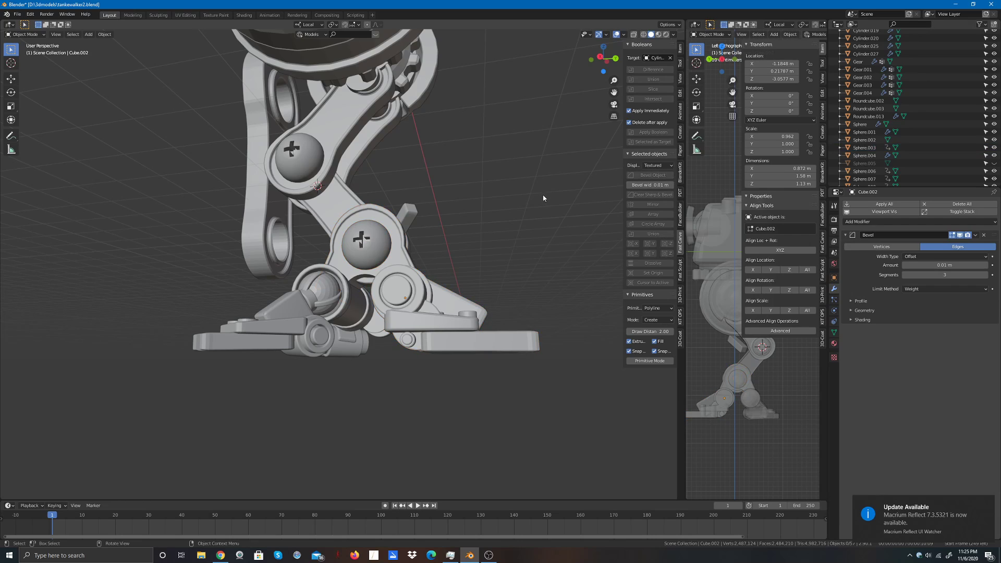
Step: Join the wide horizontal cylinder behind the ankle with the combined ankle and foot object
{"action": "left_click", "coordinate": [399, 258]}
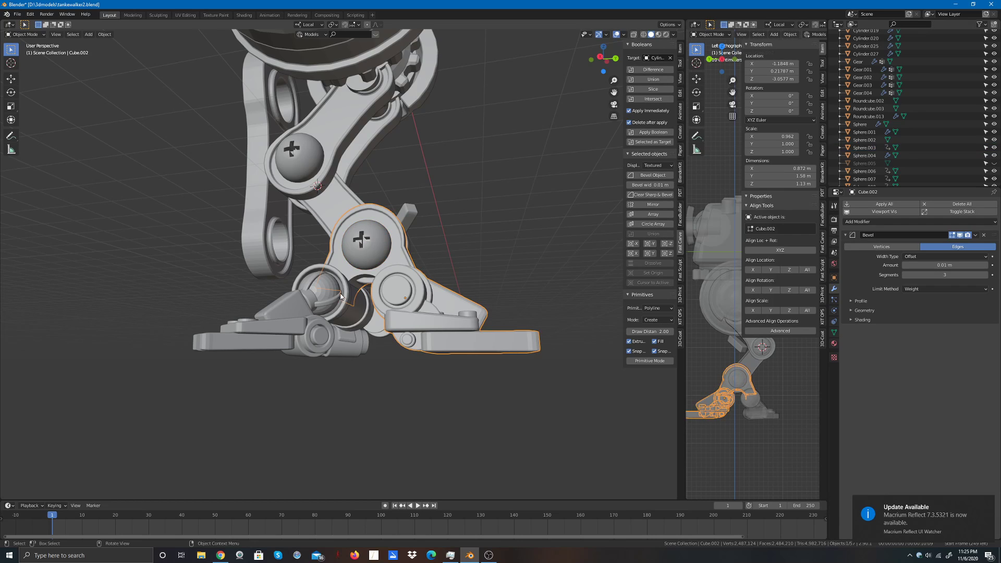
{"action": "left_click", "coordinate": [351, 310]}
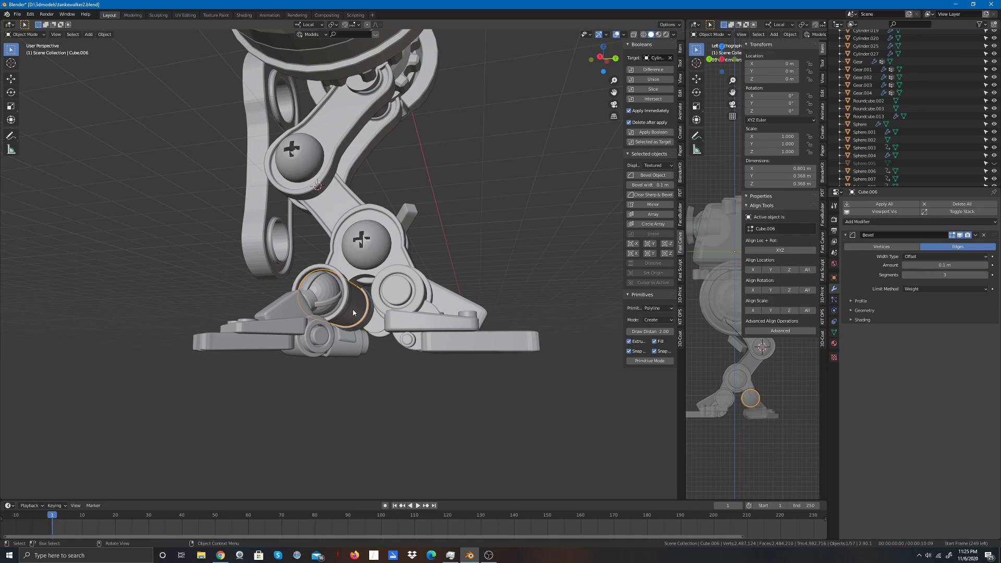
{"action": "left_click", "coordinate": [353, 277], "text": "shift"}
{"action": "left_click", "coordinate": [104, 35]}
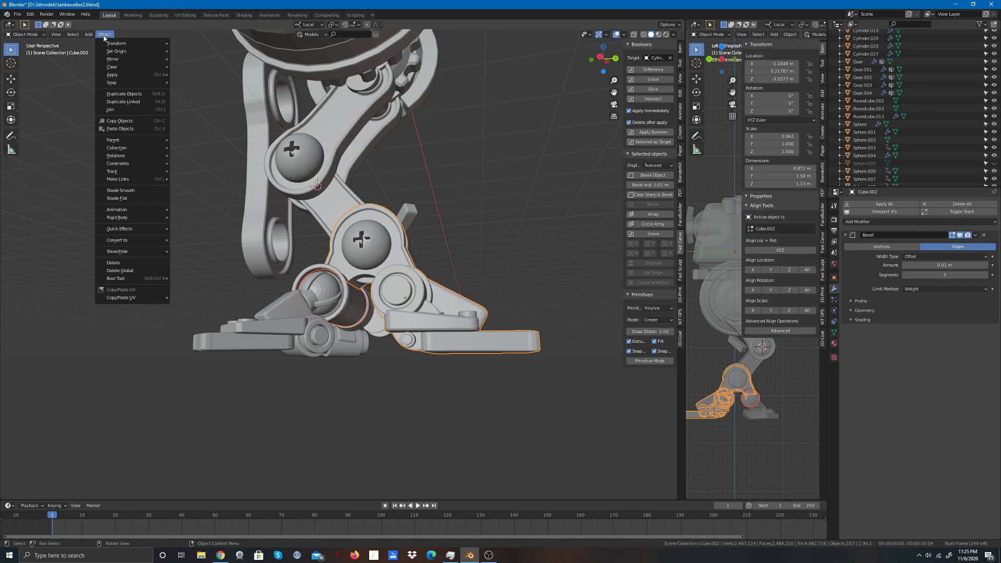
{"action": "left_click", "coordinate": [127, 110]}
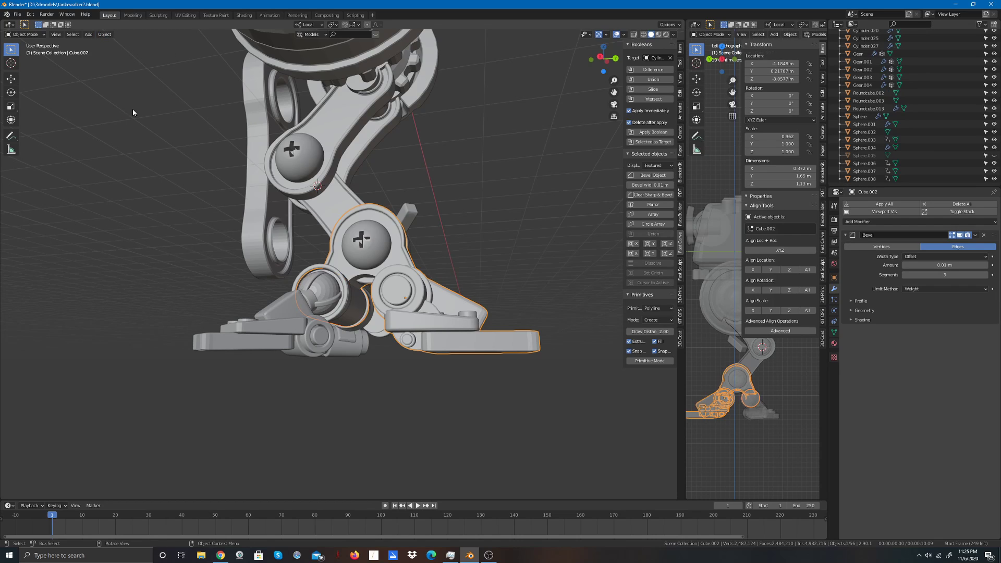
{"action": "left_click", "coordinate": [536, 212]}
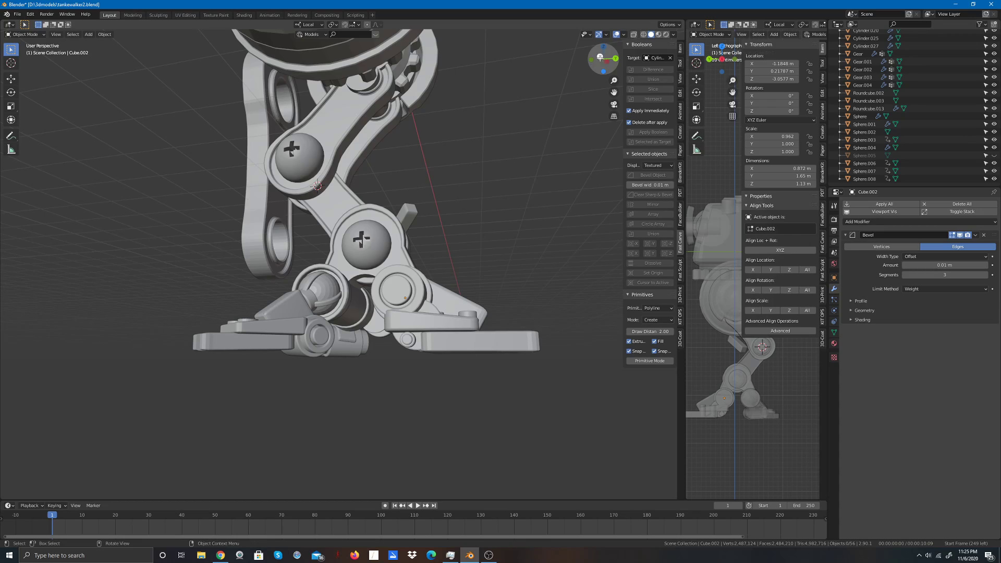
Step: Join the gear in the ankle joint with the lower leg link beside it
{"action": "left_click_drag", "start_coordinate": [603, 58], "coordinate": [506, 78]}
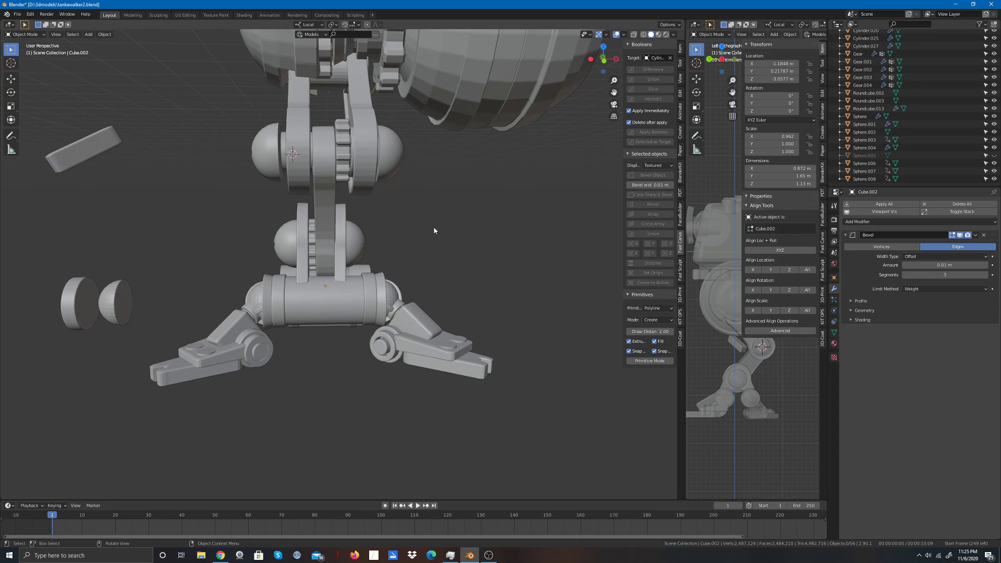
{"action": "left_click", "coordinate": [311, 245]}
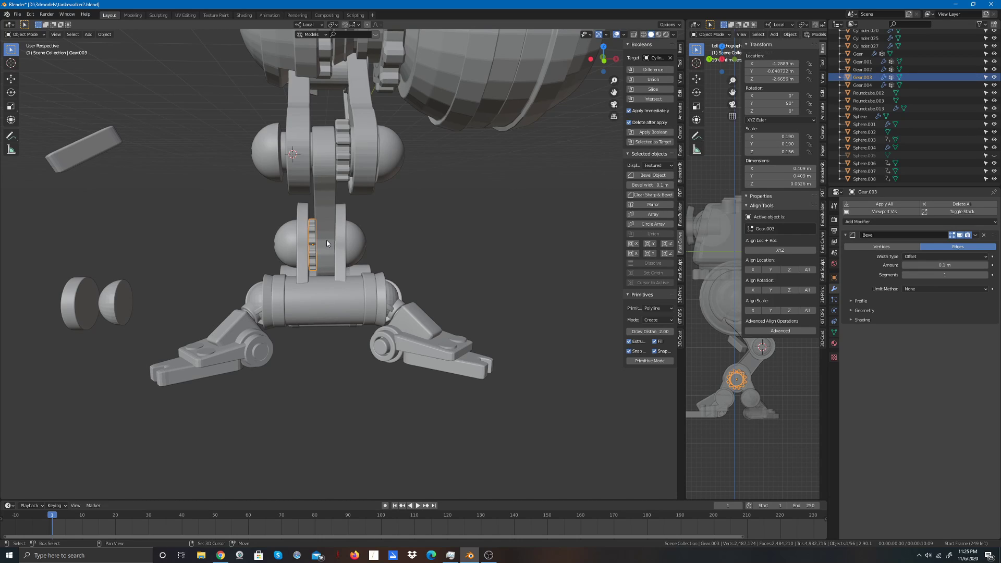
{"action": "left_click", "coordinate": [327, 244], "text": "shift"}
{"action": "left_click", "coordinate": [104, 34]}
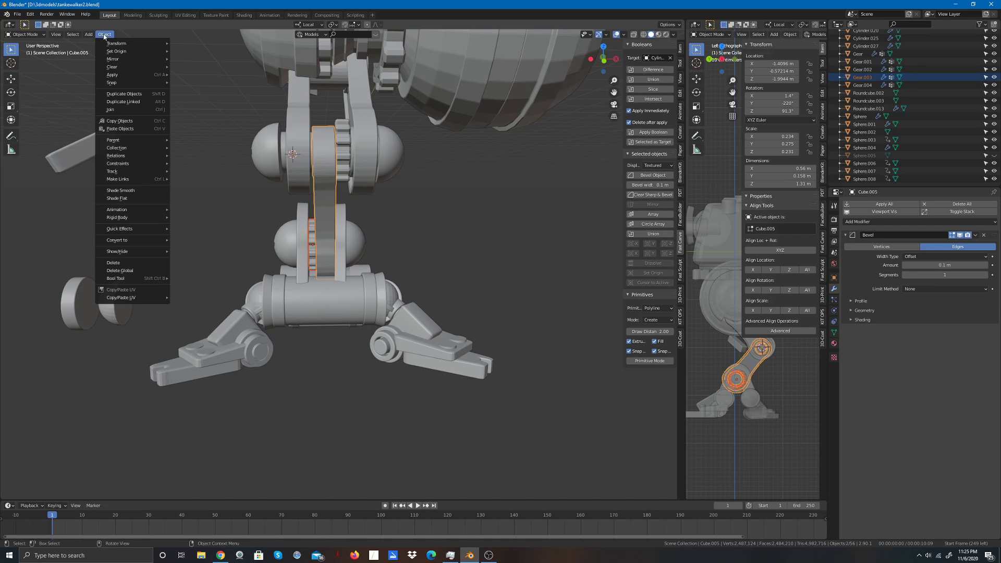
{"action": "left_click", "coordinate": [115, 111]}
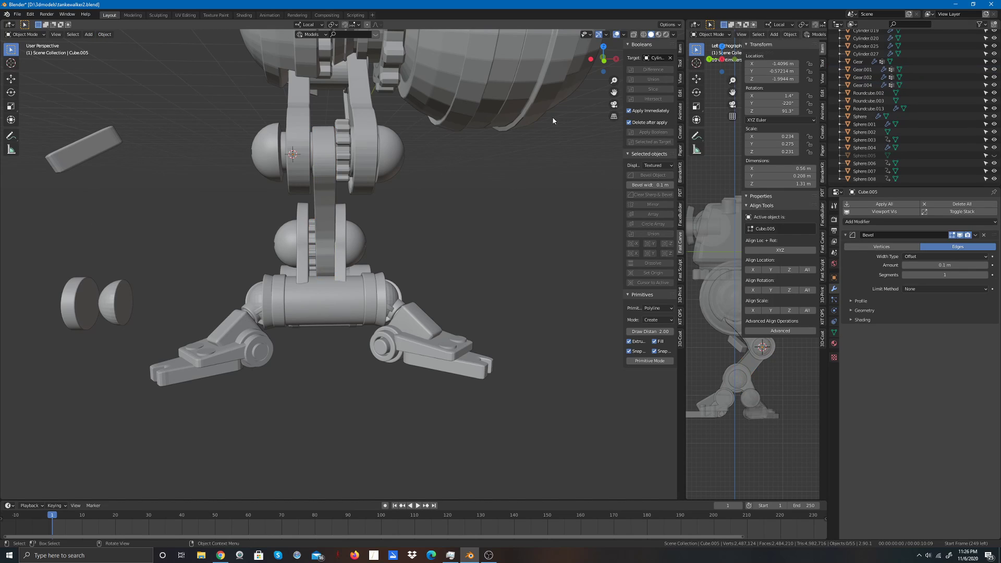
{"action": "left_click_drag", "start_coordinate": [604, 60], "coordinate": [358, 65]}
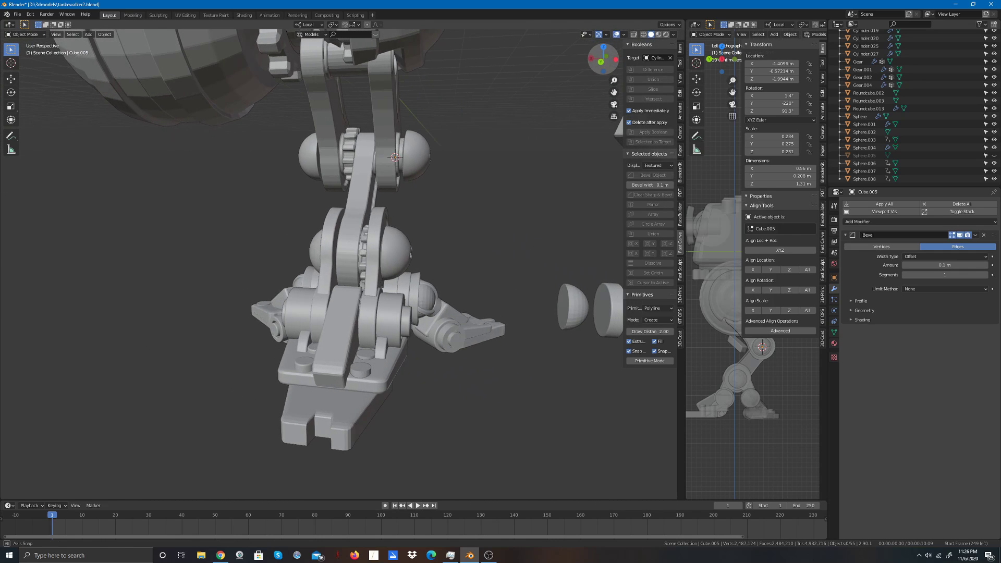
{"action": "left_click", "coordinate": [357, 262]}
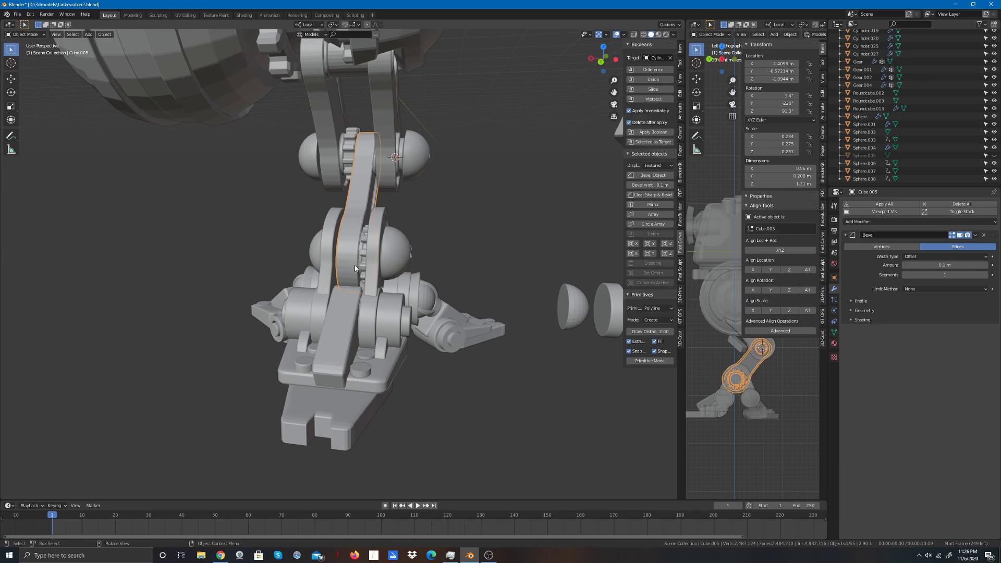
{"action": "left_click", "coordinate": [341, 309], "text": "shift"}
{"action": "key", "text": "alt+a"}
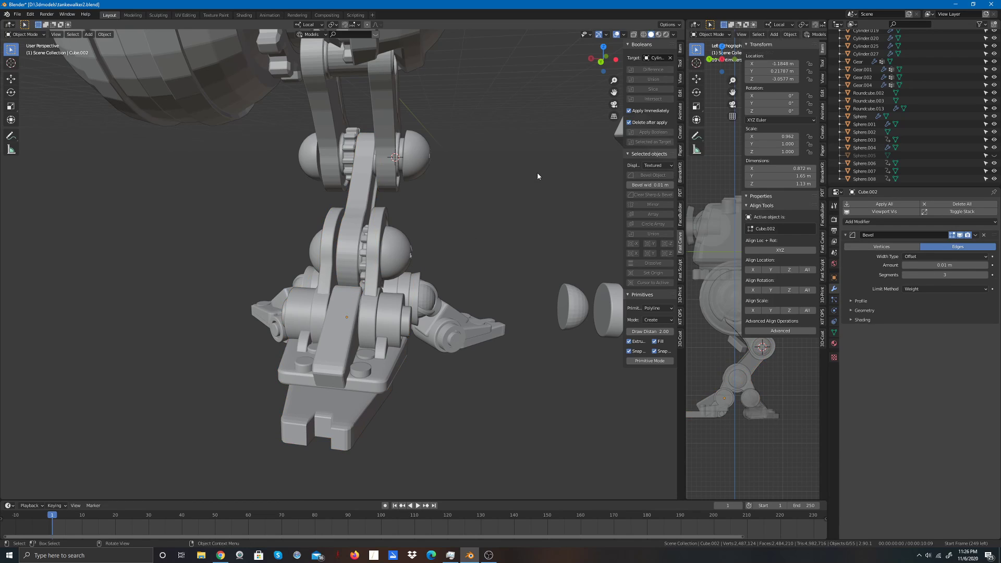
Step: Join the outer ankle side plate with the thick disc below it, keeping the disc as the active object
{"action": "left_click", "coordinate": [373, 253]}
{"action": "left_click", "coordinate": [367, 323], "text": "shift"}
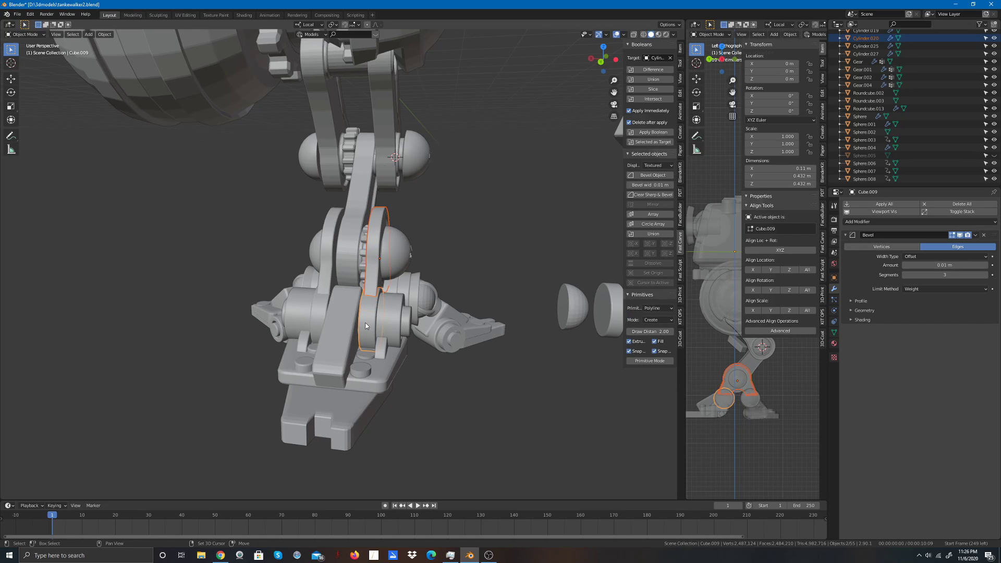
{"action": "left_click", "coordinate": [107, 35]}
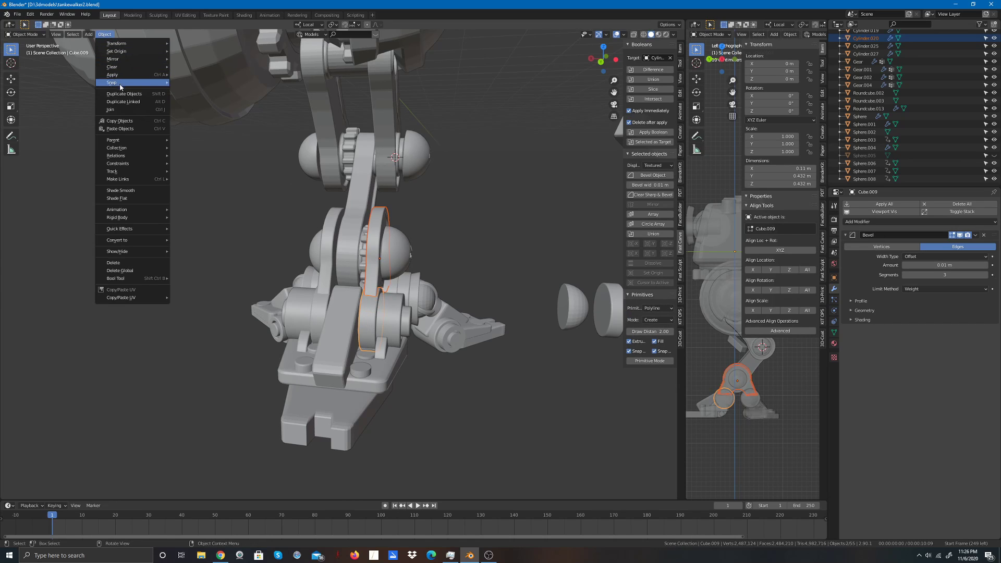
{"action": "left_click", "coordinate": [157, 122]}
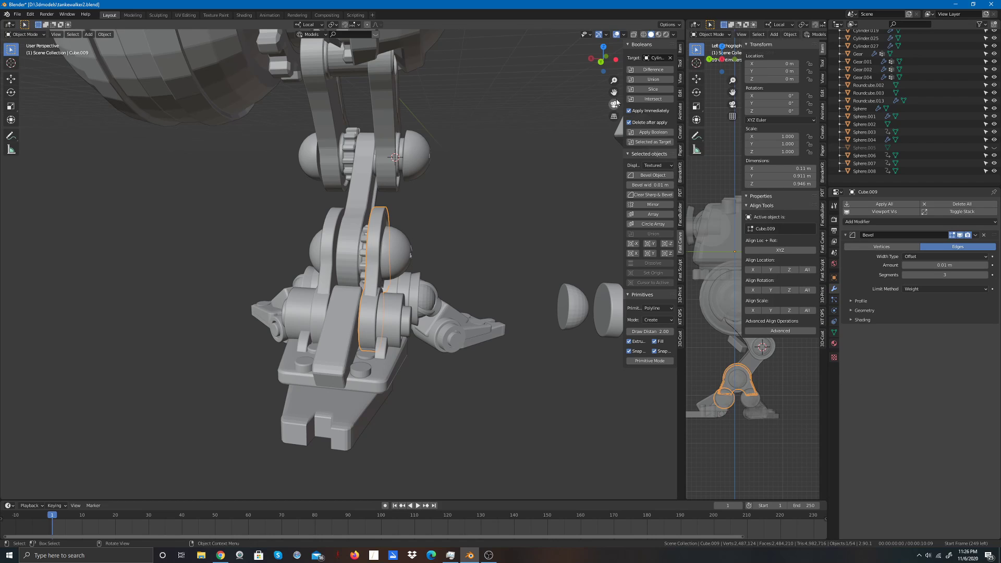
{"action": "left_click_drag", "start_coordinate": [599, 52], "coordinate": [602, 67]}
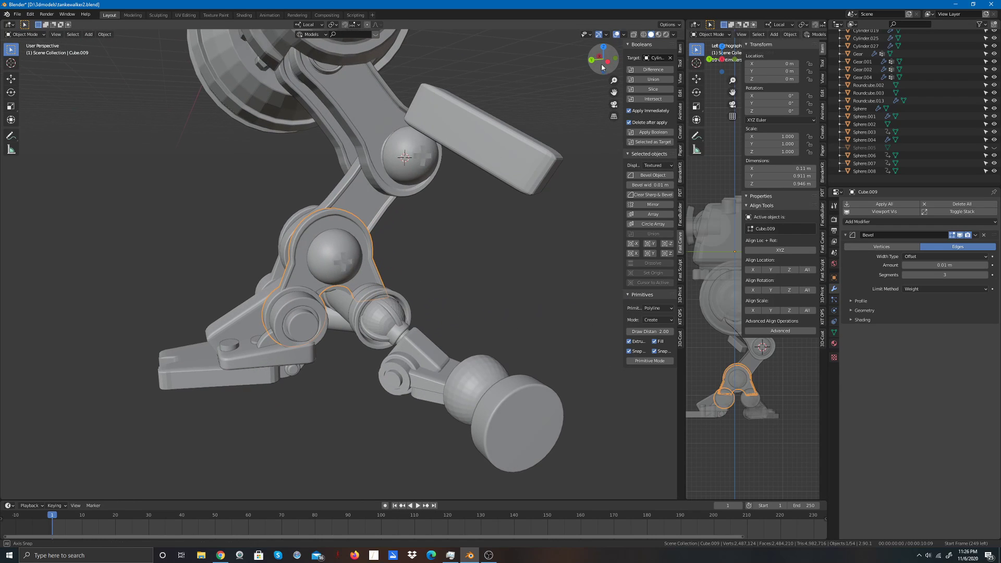
{"action": "left_click", "coordinate": [567, 252]}
{"action": "scroll", "coordinate": [442, 302], "scroll_direction": "down", "scroll_amount": 1}
{"action": "left_click", "coordinate": [292, 318]}
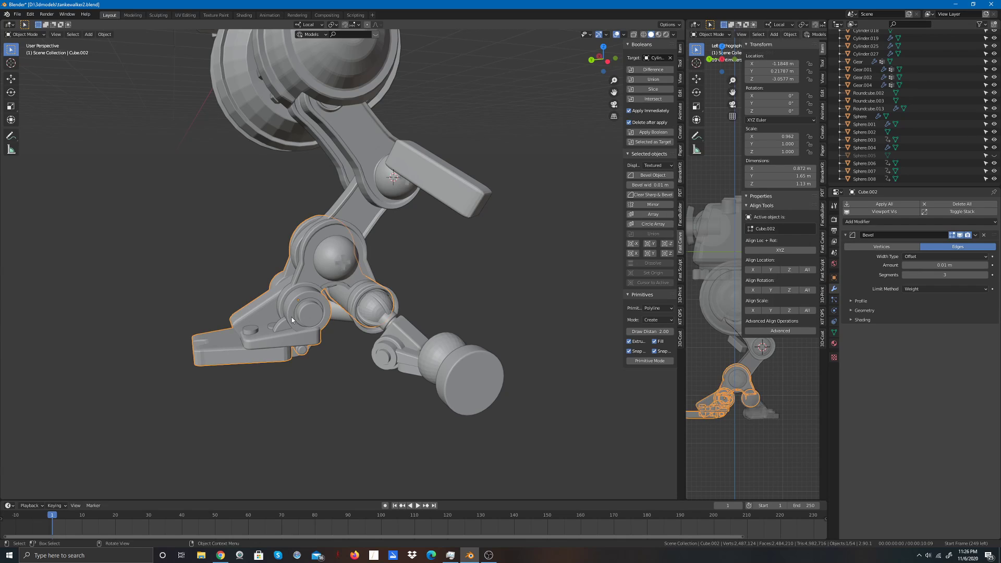
{"action": "left_click", "coordinate": [316, 347]}
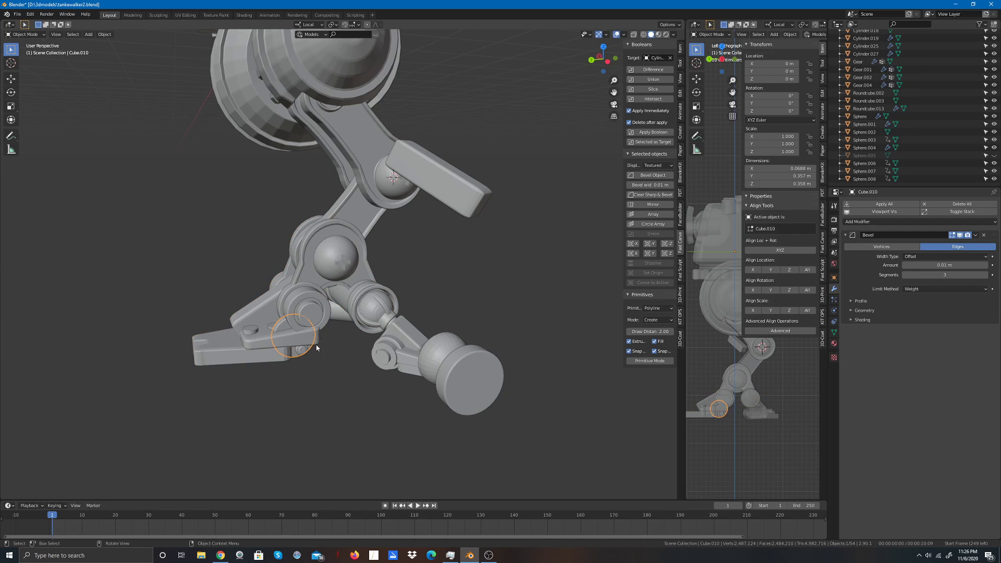
{"action": "left_click", "coordinate": [267, 343], "text": "shift"}
{"action": "left_click", "coordinate": [284, 415]}
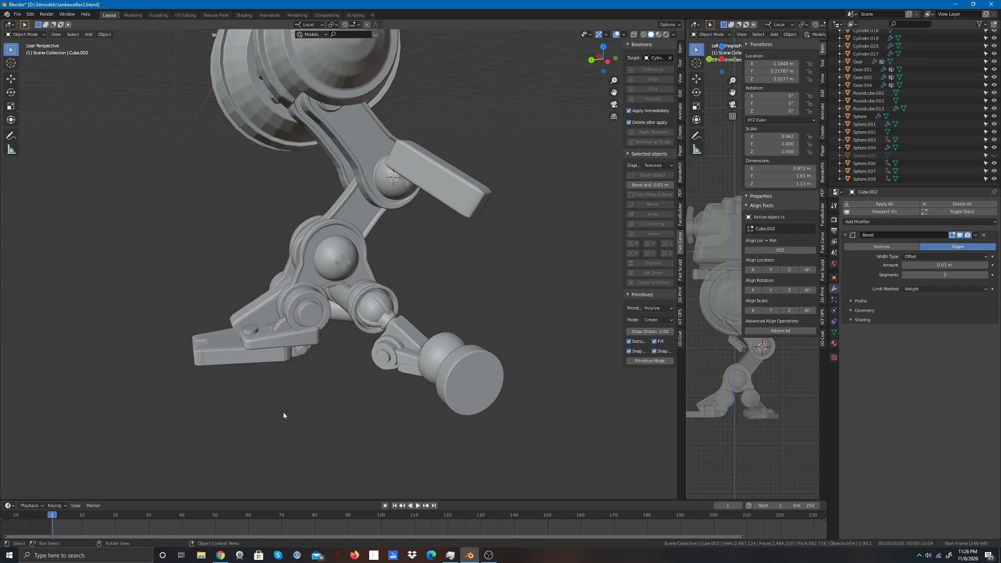
Step: Join the thin round disc protruding from the rear of the foot plate with the combined foot and ankle object
{"action": "left_click", "coordinate": [282, 322]}
{"action": "left_click", "coordinate": [242, 343], "text": "shift"}
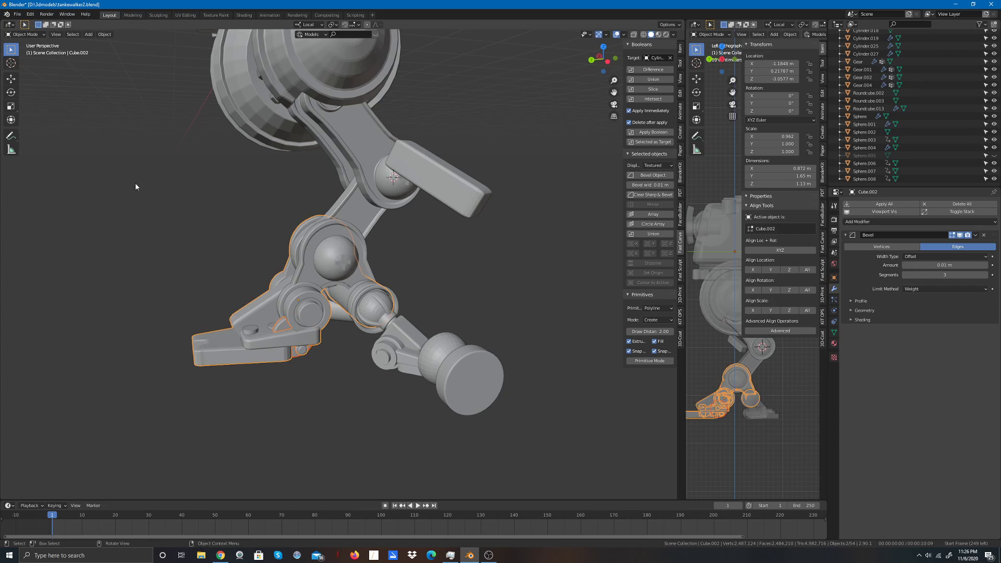
{"action": "left_click", "coordinate": [104, 34]}
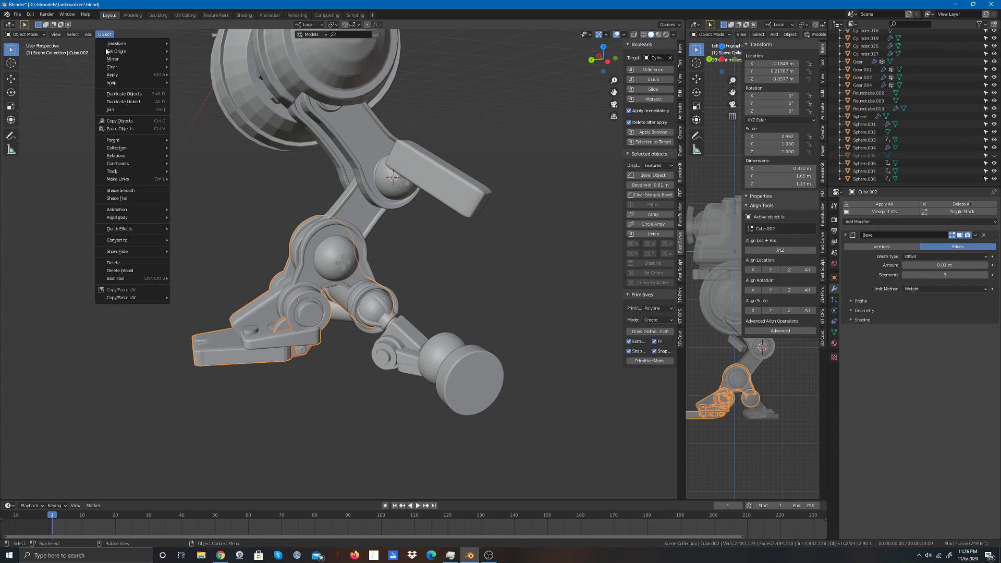
{"action": "left_click", "coordinate": [124, 115]}
{"action": "left_click", "coordinate": [120, 214]}
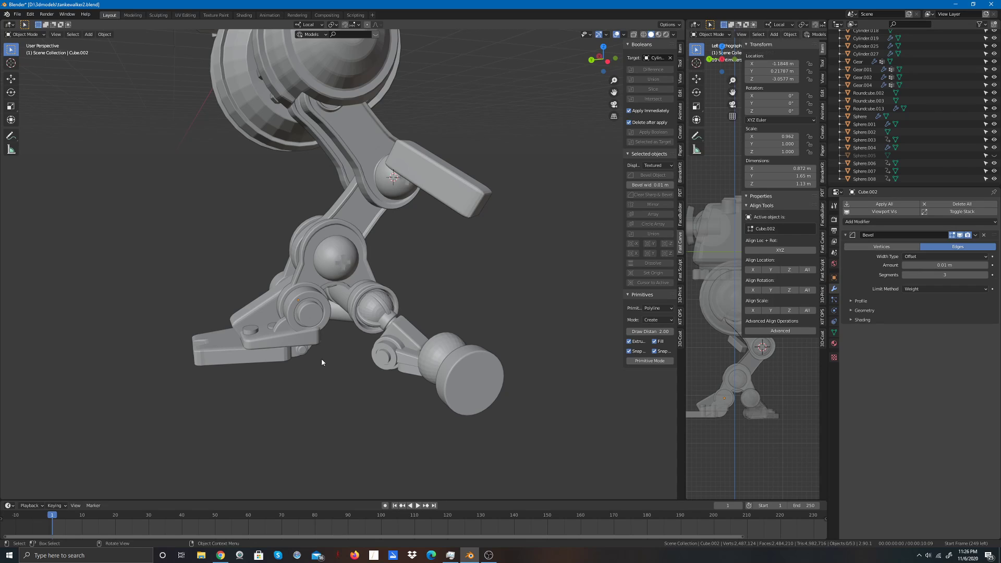
Step: Join the two small bolt cylinders on top of the foot plate, one after the other, with the combined foot and ankle object
{"action": "left_click", "coordinate": [271, 327]}
{"action": "left_click", "coordinate": [271, 328]}
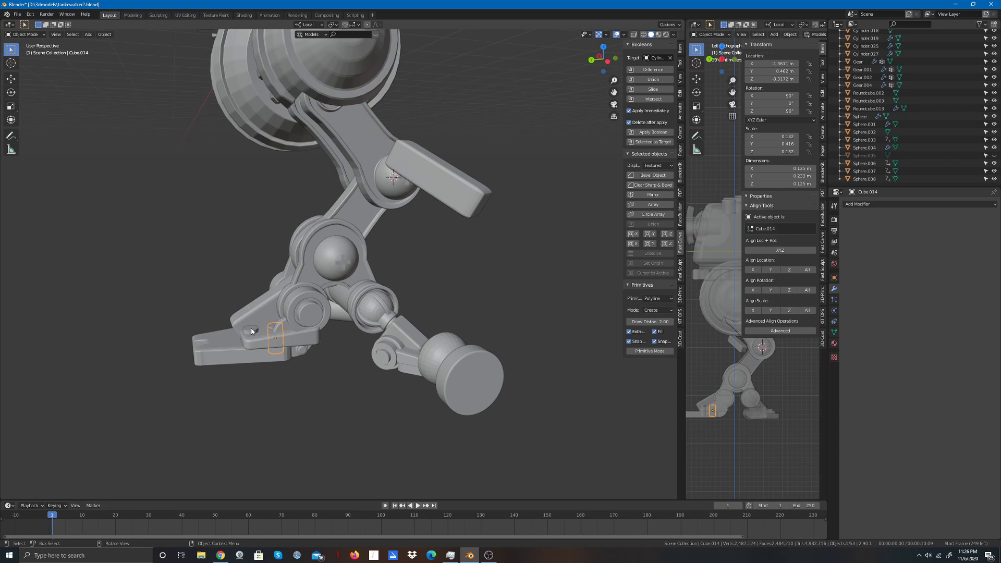
{"action": "left_click", "coordinate": [262, 314], "text": "shift"}
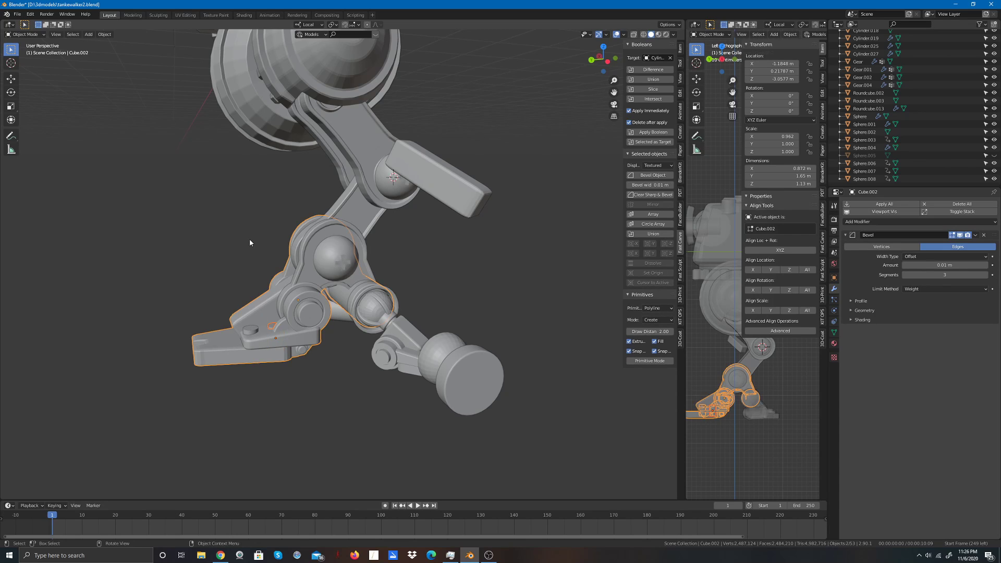
{"action": "left_click", "coordinate": [104, 34]}
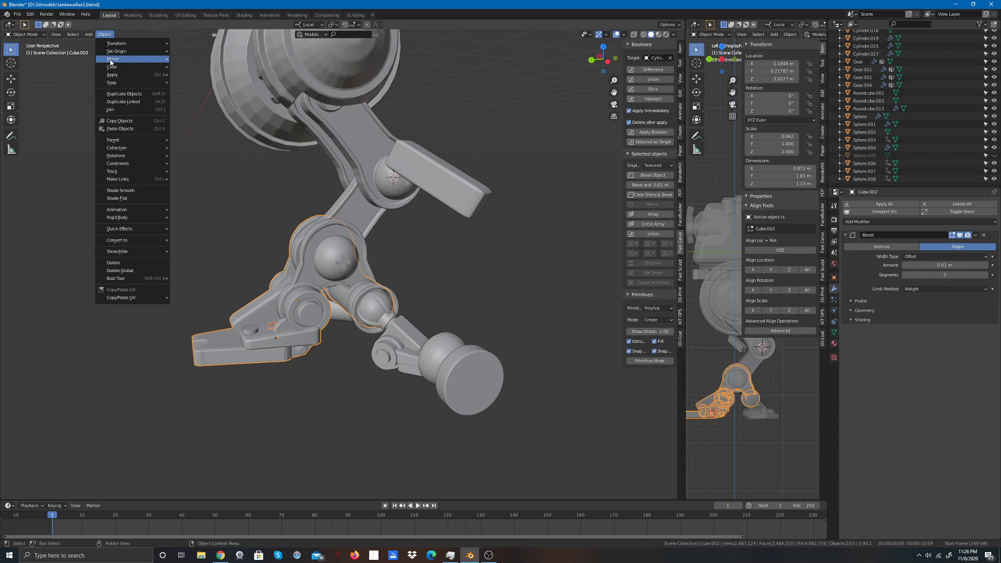
{"action": "left_click", "coordinate": [124, 109]}
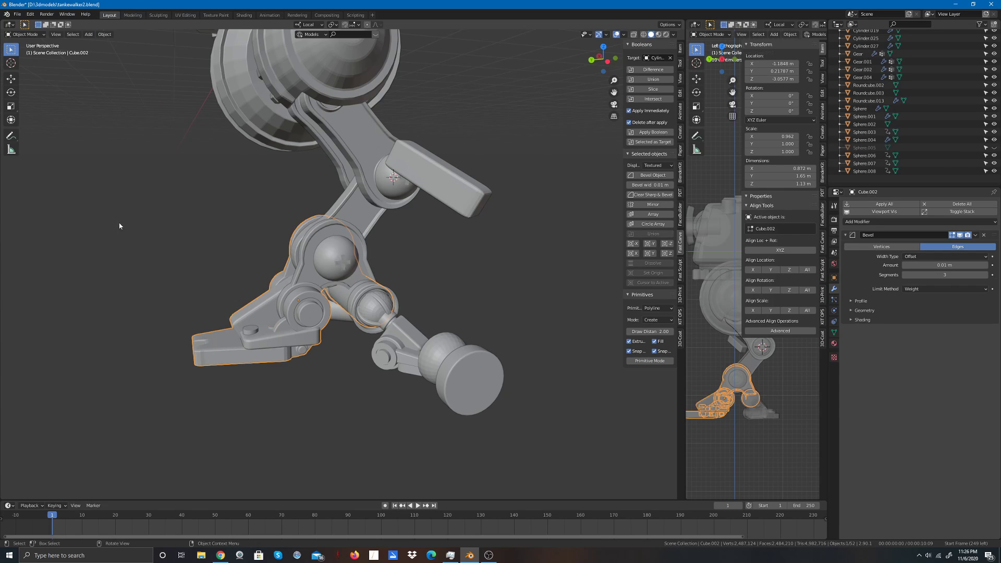
{"action": "left_click", "coordinate": [251, 329], "text": "shift"}
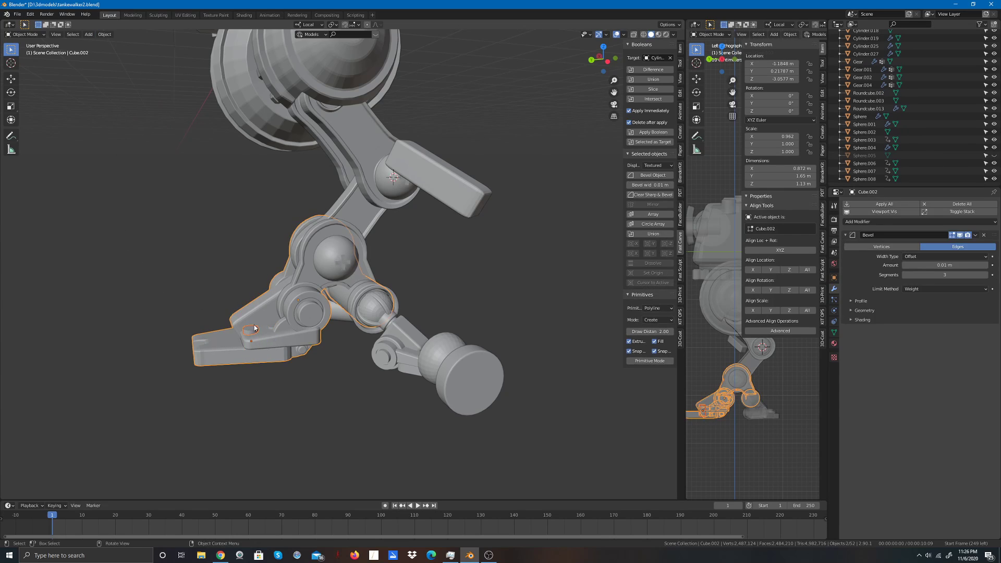
{"action": "left_click", "coordinate": [104, 34]}
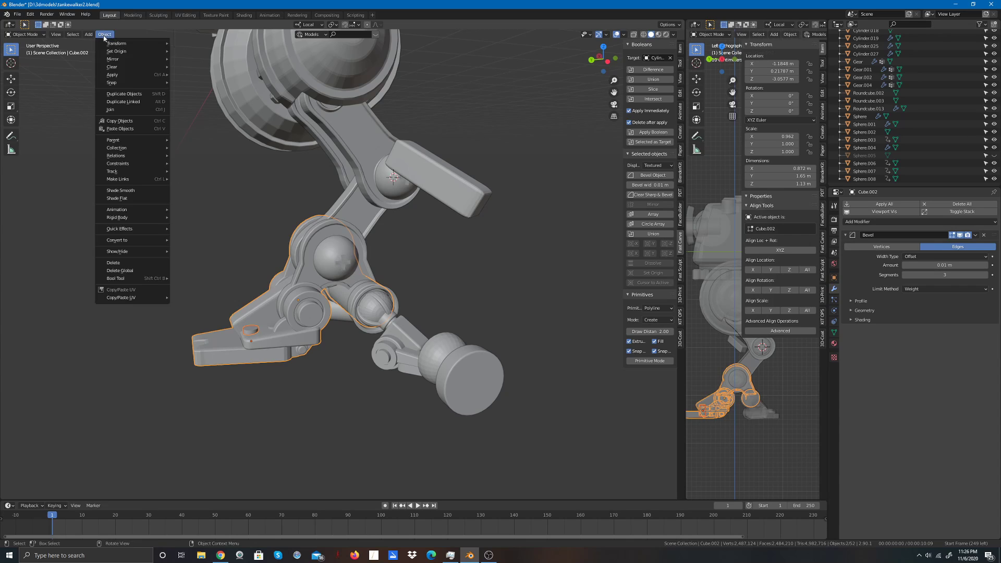
{"action": "left_click", "coordinate": [123, 109]}
{"action": "left_click", "coordinate": [89, 159]}
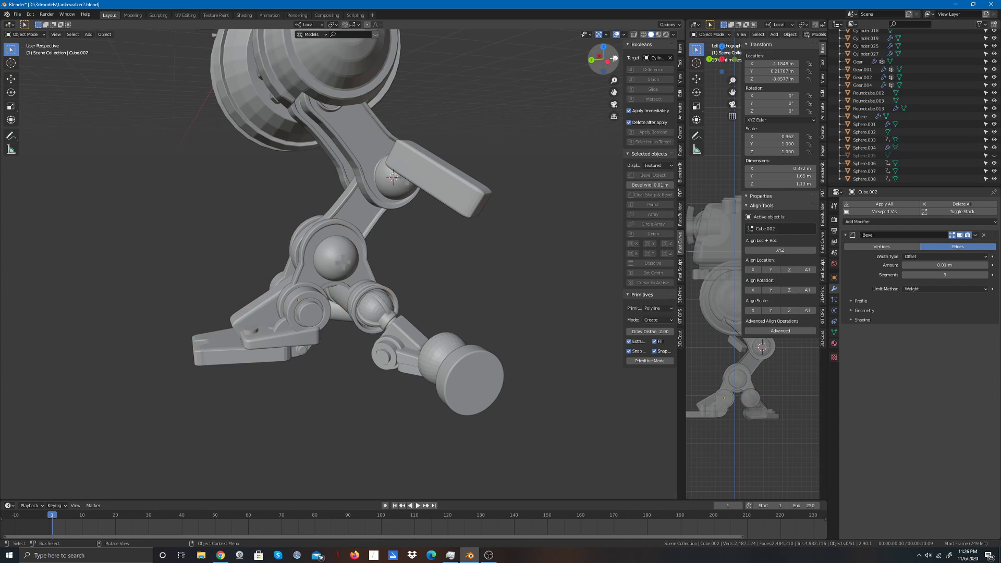
Step: Join the gear in the knee joint with the inner upper leg link beside it, keeping the link as the active object
{"action": "left_click_drag", "start_coordinate": [603, 58], "coordinate": [461, 59]}
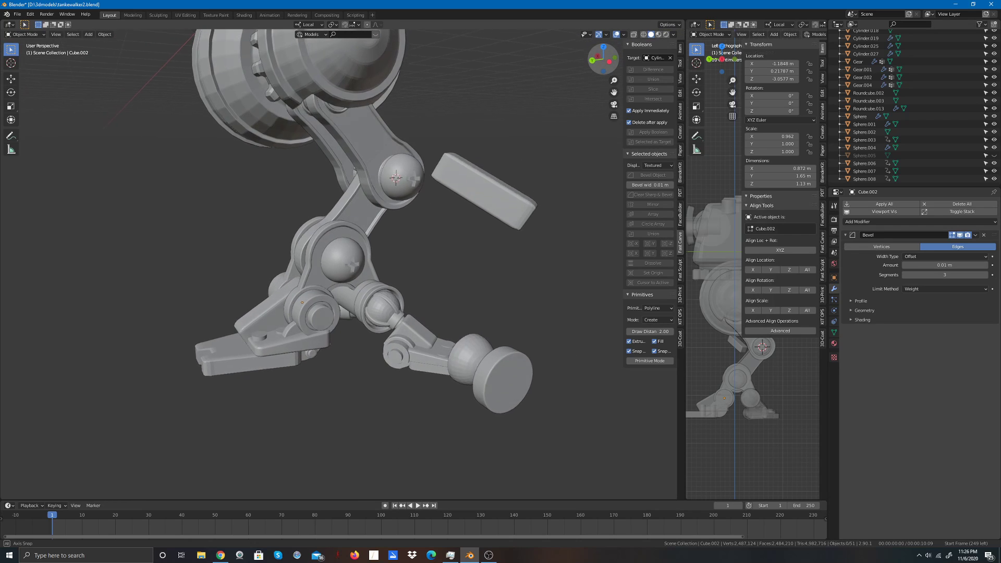
{"action": "middle_click_drag", "start_coordinate": [460, 59], "coordinate": [367, 286]}
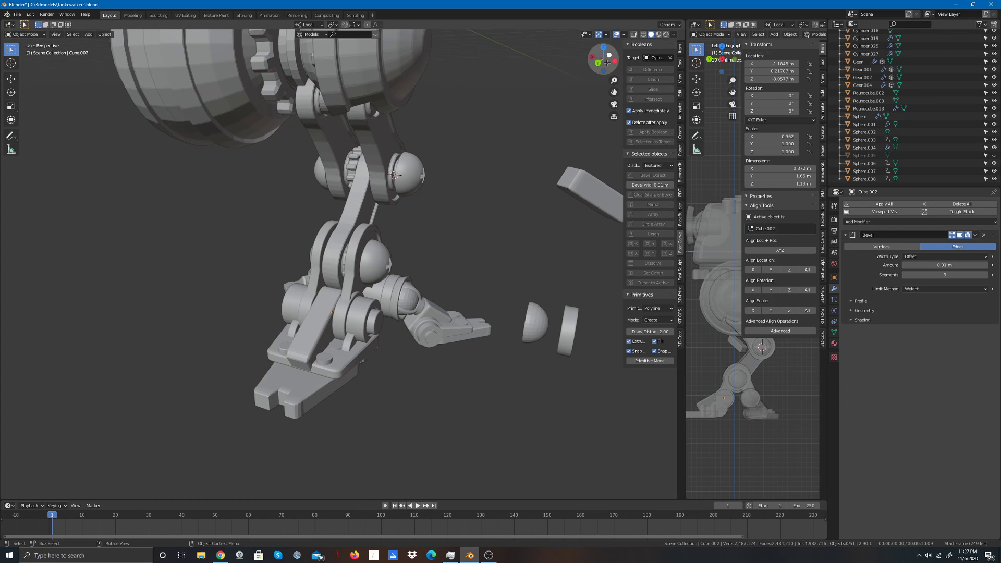
{"action": "mouse_move", "coordinate": [608, 56]}
{"action": "left_mouse_down"}
{"action": "mouse_move", "coordinate": [484, 60]}
{"action": "mouse_move", "coordinate": [623, 55]}
{"action": "left_mouse_up"}
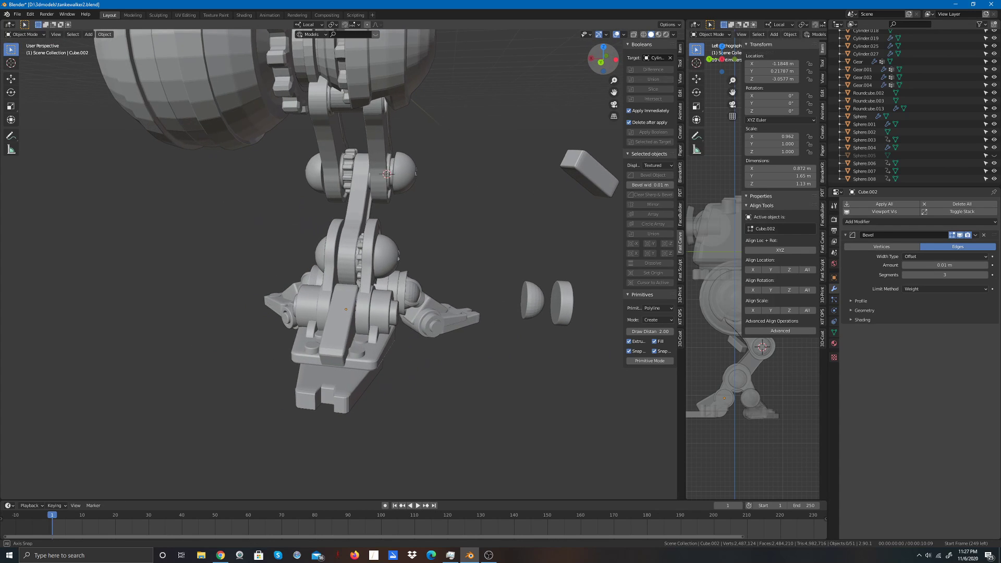
{"action": "scroll", "coordinate": [489, 173], "scroll_direction": "down", "scroll_amount": 3}
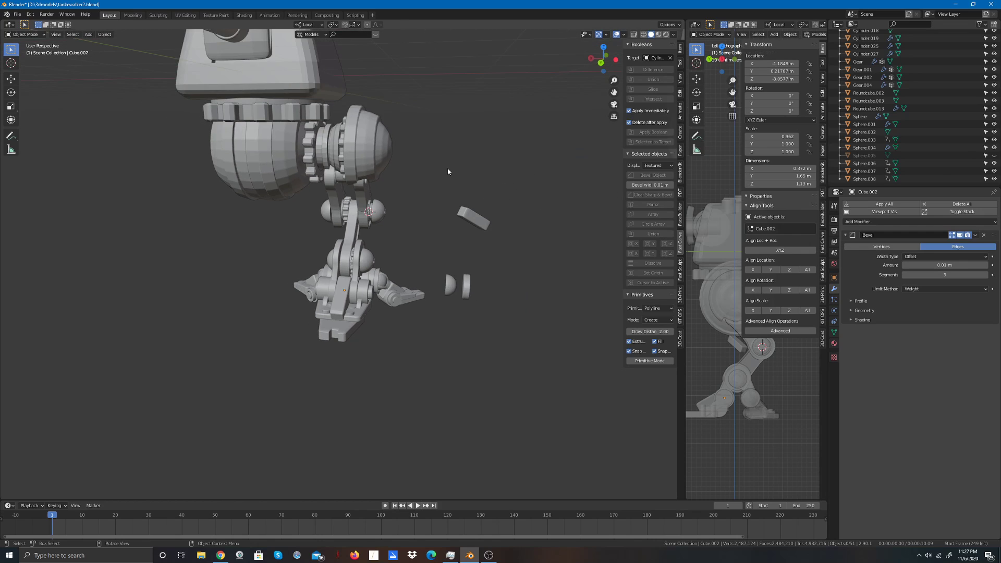
{"action": "scroll", "coordinate": [447, 170], "scroll_direction": "up", "scroll_amount": 4}
{"action": "scroll", "coordinate": [447, 170], "scroll_direction": "down", "scroll_amount": 2}
{"action": "scroll", "coordinate": [448, 170], "scroll_direction": "up", "scroll_amount": 2}
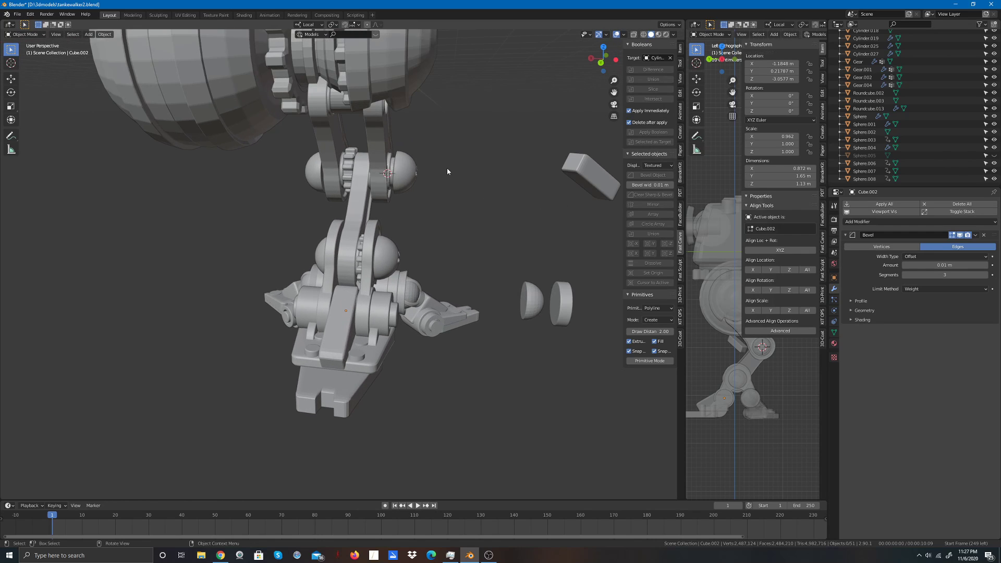
{"action": "left_click", "coordinate": [321, 155]}
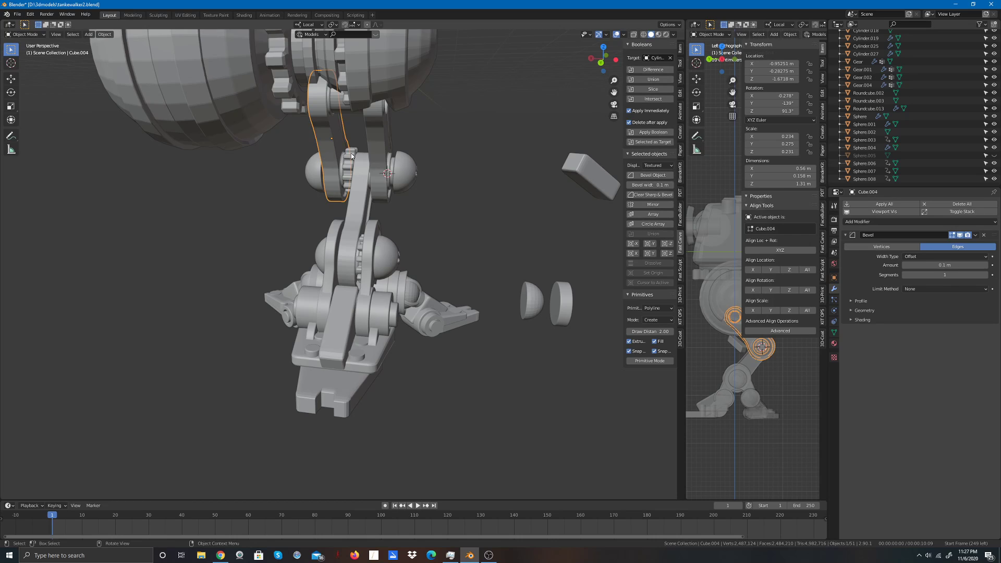
{"action": "left_click", "coordinate": [503, 146]}
{"action": "left_click", "coordinate": [346, 170]}
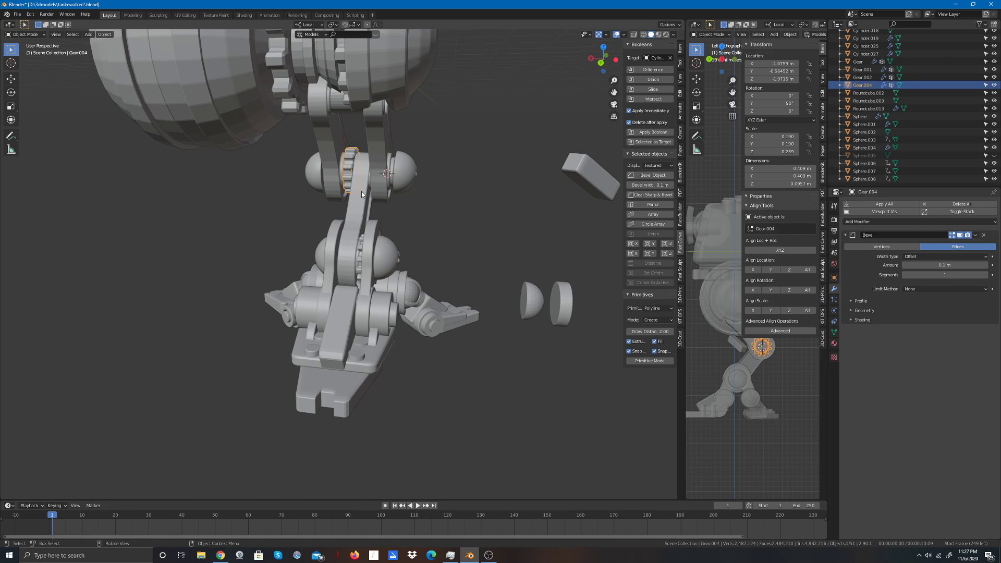
{"action": "left_click", "coordinate": [328, 170], "text": "shift"}
{"action": "left_click", "coordinate": [103, 35]}
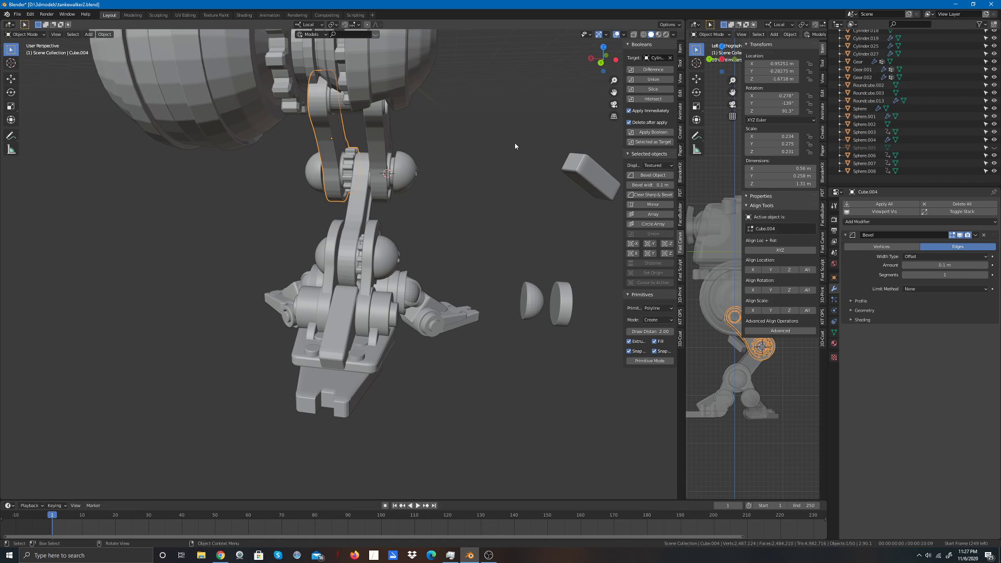
{"action": "left_click", "coordinate": [474, 143]}
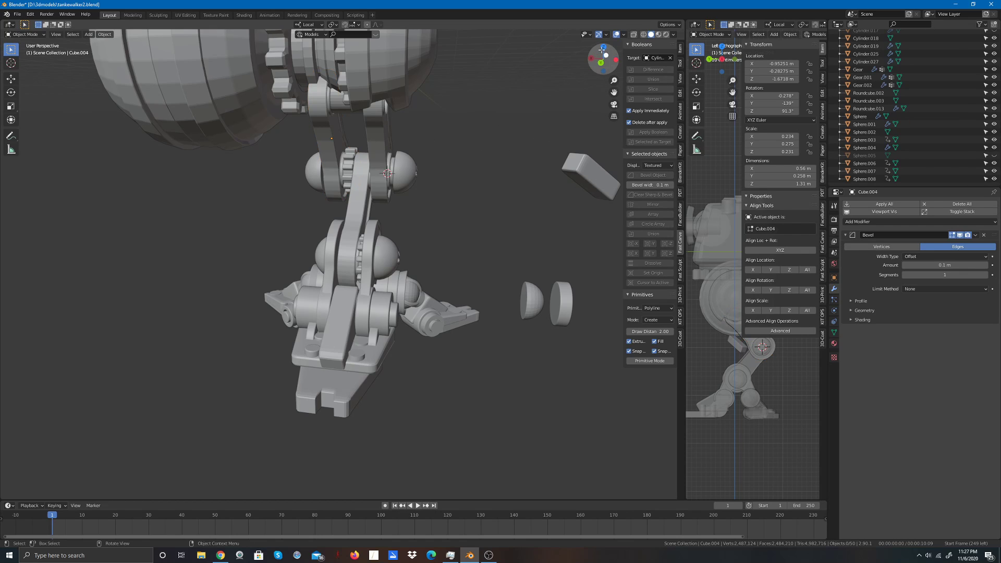
Step: Join the horizontal cylinder between the upper ends of the two upper leg links with the combined link and knee gear
{"action": "mouse_move", "coordinate": [602, 50]}
{"action": "left_mouse_down"}
{"action": "mouse_move", "coordinate": [611, 50]}
{"action": "mouse_move", "coordinate": [589, 51]}
{"action": "left_mouse_up"}
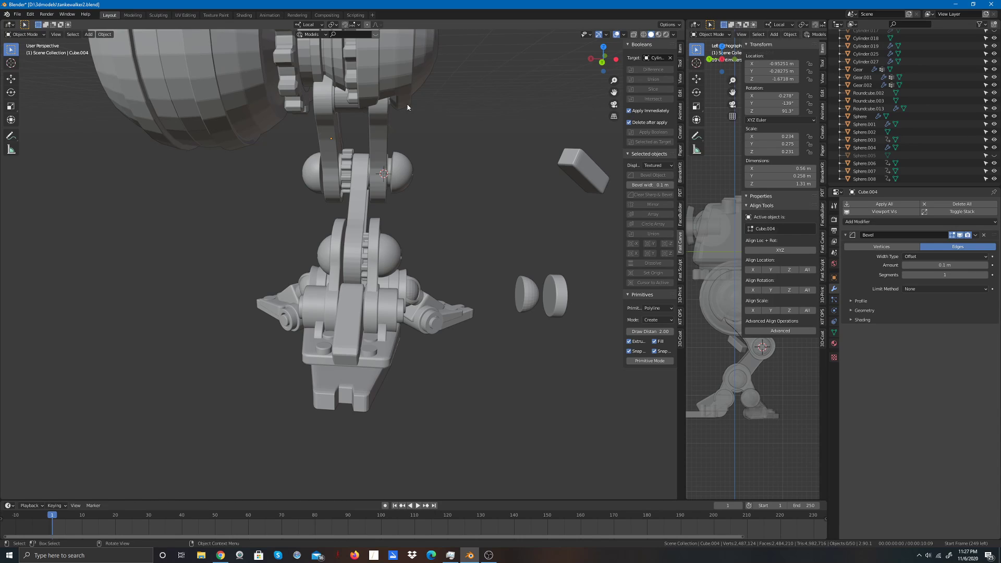
{"action": "left_click", "coordinate": [333, 106]}
{"action": "left_click", "coordinate": [330, 126], "text": "shift"}
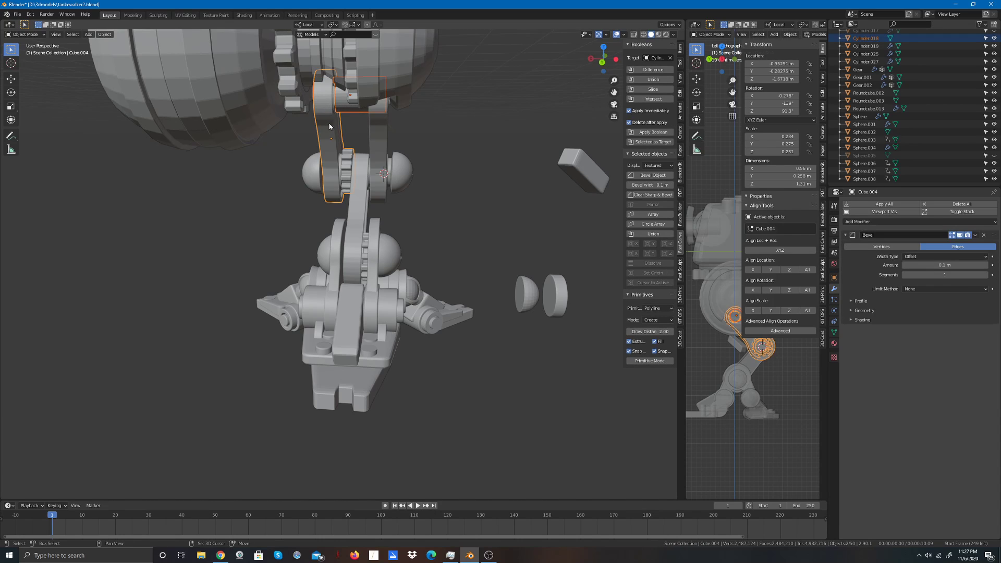
{"action": "left_click", "coordinate": [102, 36]}
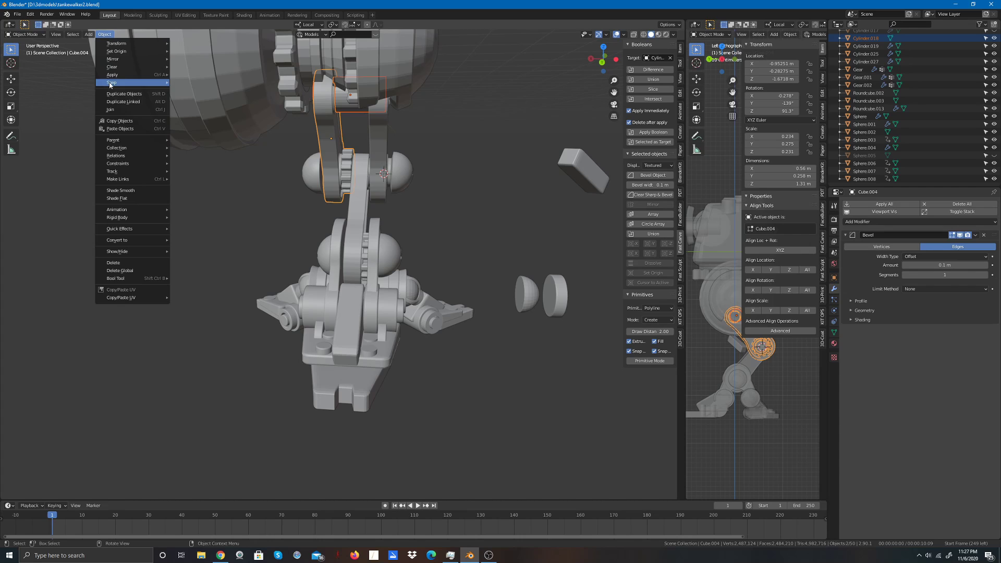
{"action": "left_click", "coordinate": [110, 110]}
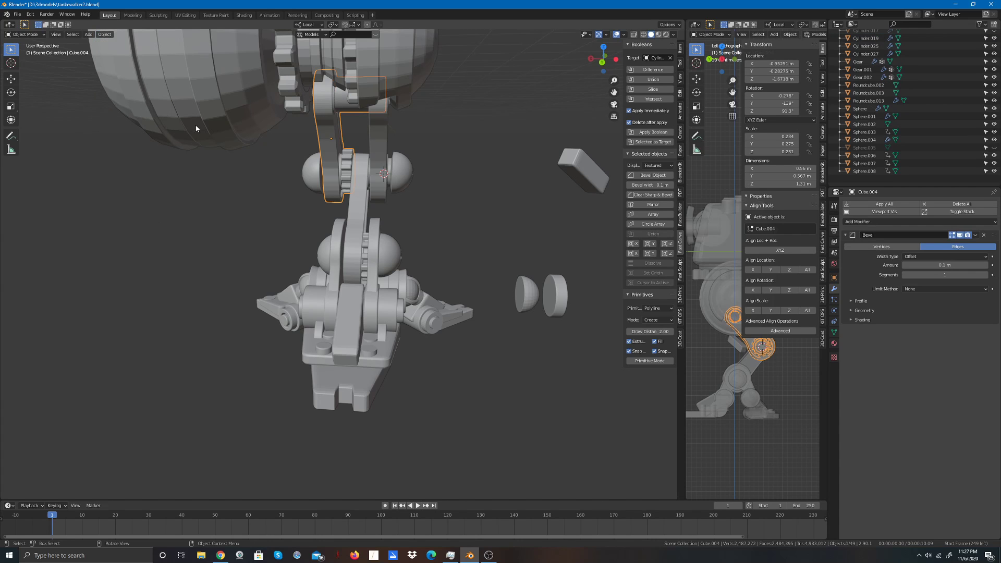
{"action": "left_click", "coordinate": [475, 160]}
Step: Join the gear behind the outer hip cover with the inner hip sphere, keeping the sphere as the active object
{"action": "left_click_drag", "start_coordinate": [605, 61], "coordinate": [542, 149]}
{"action": "scroll", "coordinate": [493, 178], "scroll_direction": "down", "scroll_amount": 3}
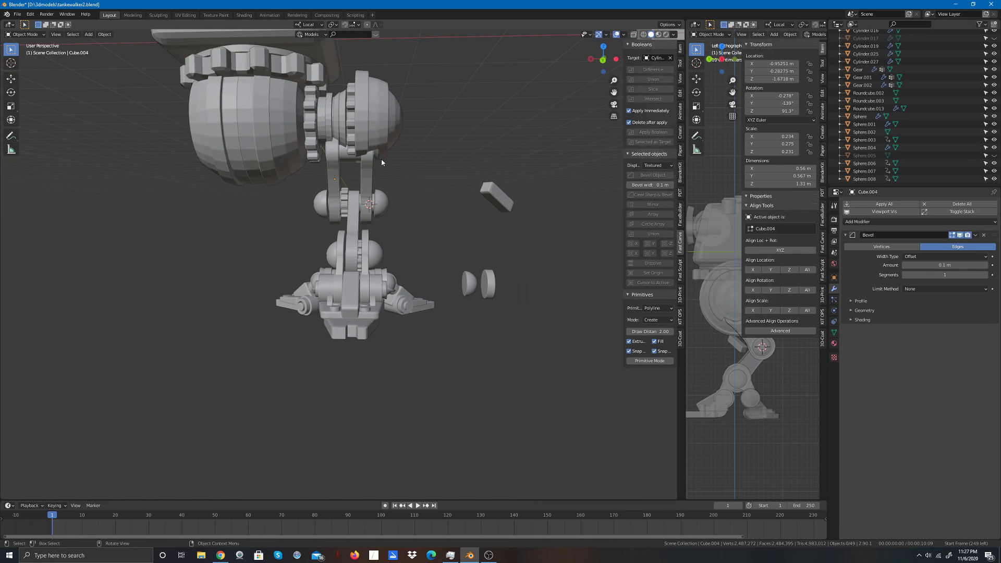
{"action": "left_click", "coordinate": [349, 152]}
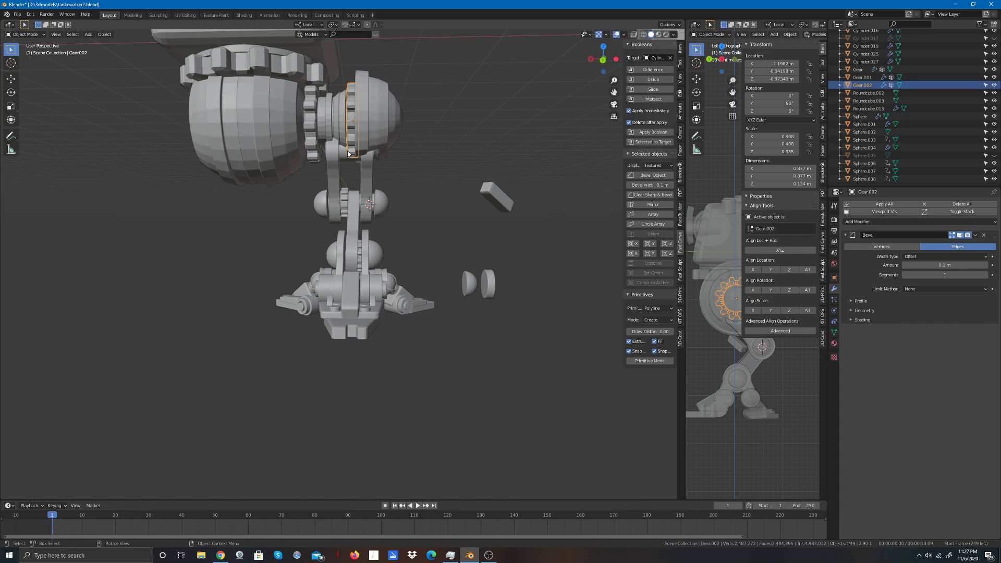
{"action": "left_click", "coordinate": [429, 173]}
{"action": "left_click", "coordinate": [349, 124]}
{"action": "left_click", "coordinate": [338, 131], "text": "shift"}
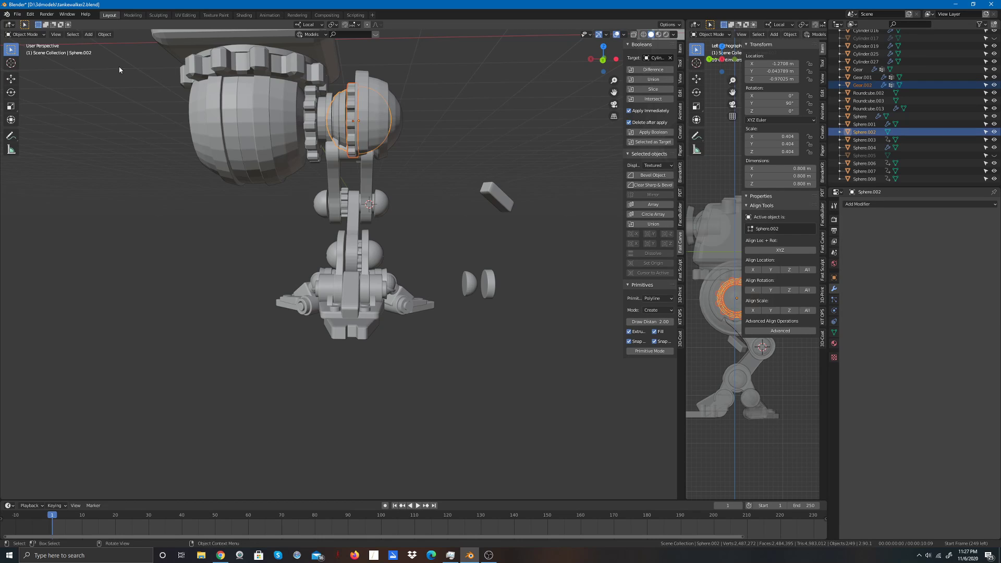
{"action": "left_click", "coordinate": [88, 34]}
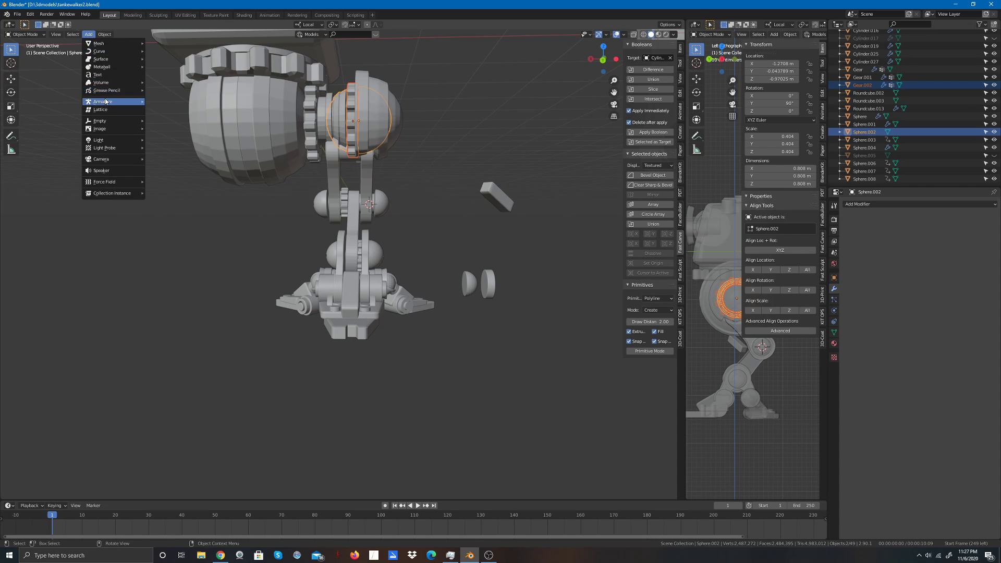
{"action": "mouse_move", "coordinate": [104, 34]}
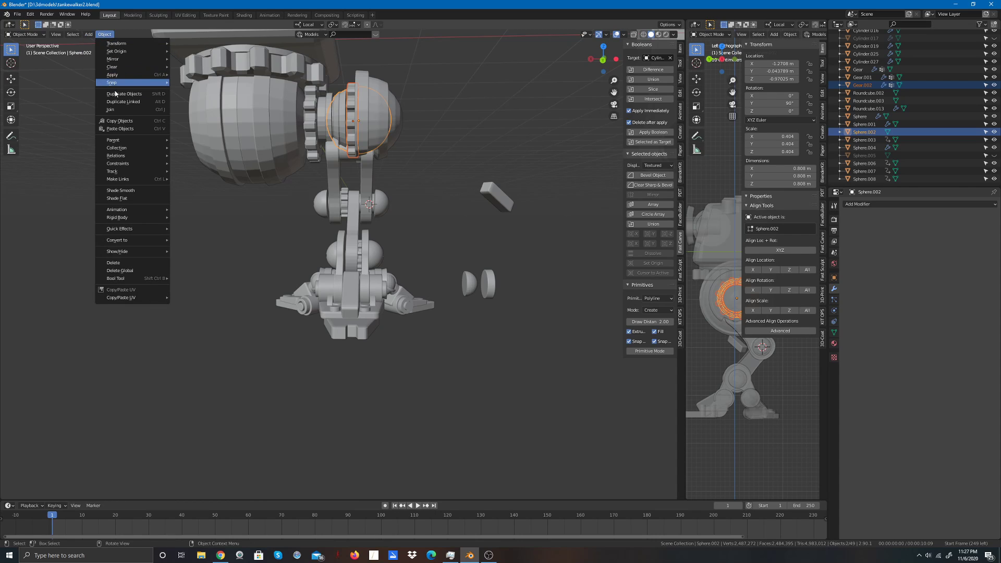
{"action": "left_click", "coordinate": [111, 109]}
{"action": "left_click", "coordinate": [500, 134]}
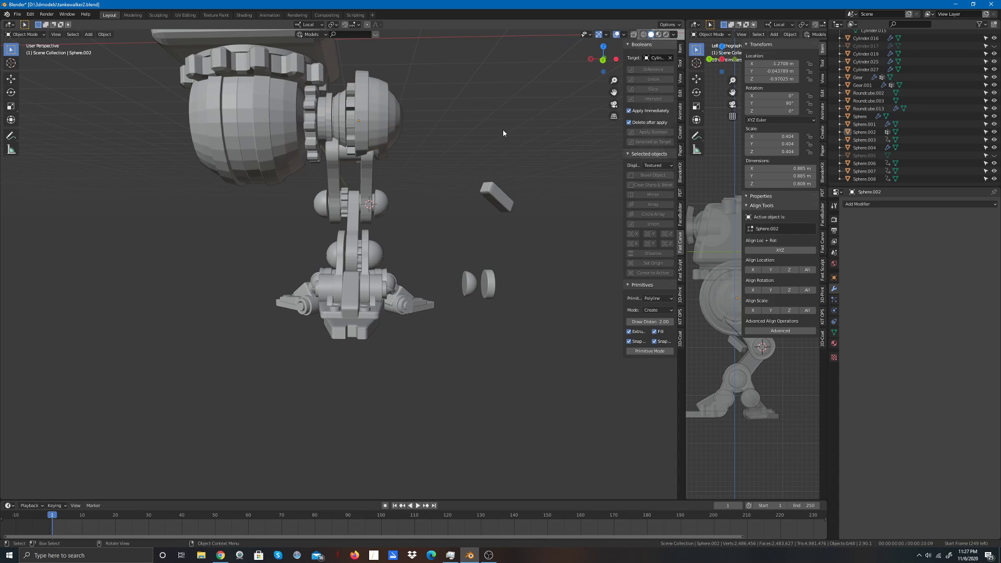
Step: Join the thin ring around the hip axle with the horizontal axle cylinder, keeping the cylinder as the active object
{"action": "mouse_move", "coordinate": [612, 56]}
{"action": "left_mouse_down"}
{"action": "mouse_move", "coordinate": [584, 71]}
{"action": "mouse_move", "coordinate": [605, 79]}
{"action": "mouse_move", "coordinate": [612, 73]}
{"action": "mouse_move", "coordinate": [599, 65]}
{"action": "mouse_move", "coordinate": [618, 68]}
{"action": "mouse_move", "coordinate": [604, 62]}
{"action": "left_mouse_up"}
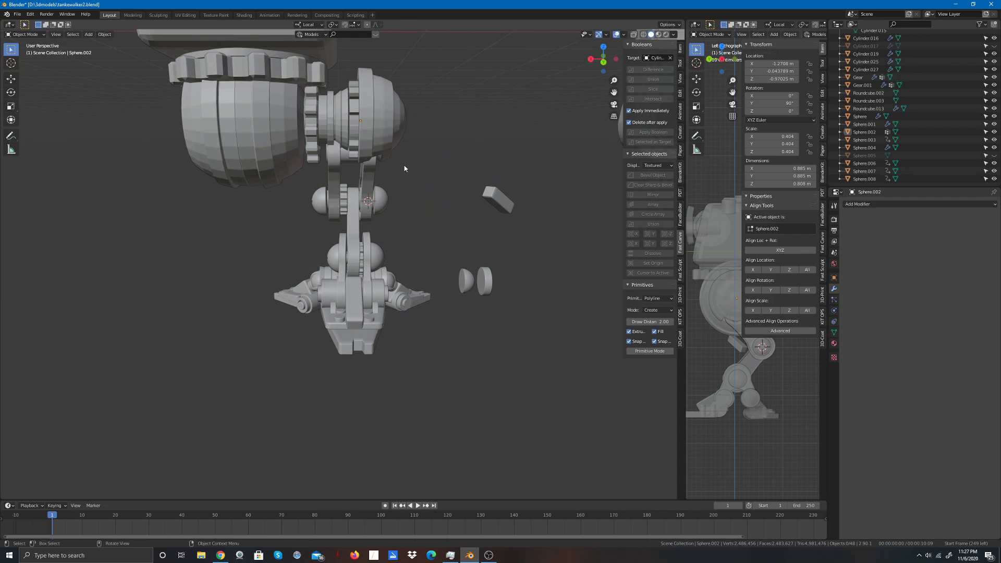
{"action": "left_click", "coordinate": [339, 124]}
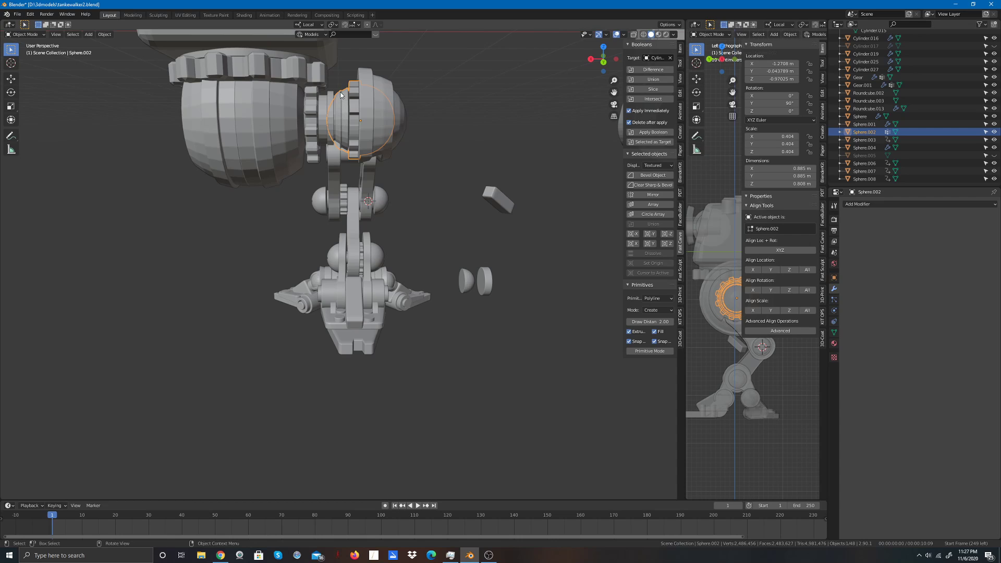
{"action": "left_click", "coordinate": [335, 107]}
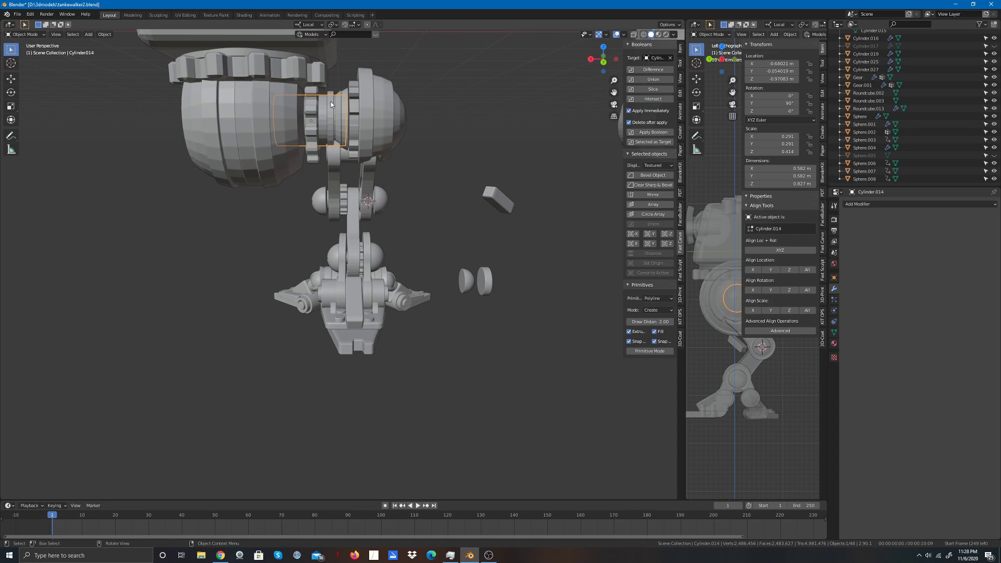
{"action": "left_click", "coordinate": [482, 97]}
{"action": "left_click", "coordinate": [374, 109]}
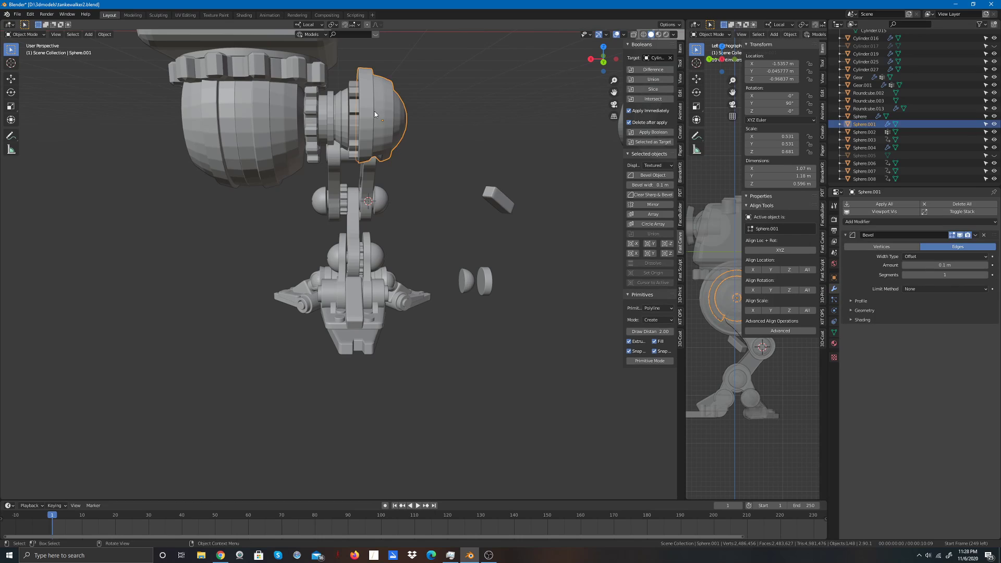
{"action": "left_click", "coordinate": [511, 125]}
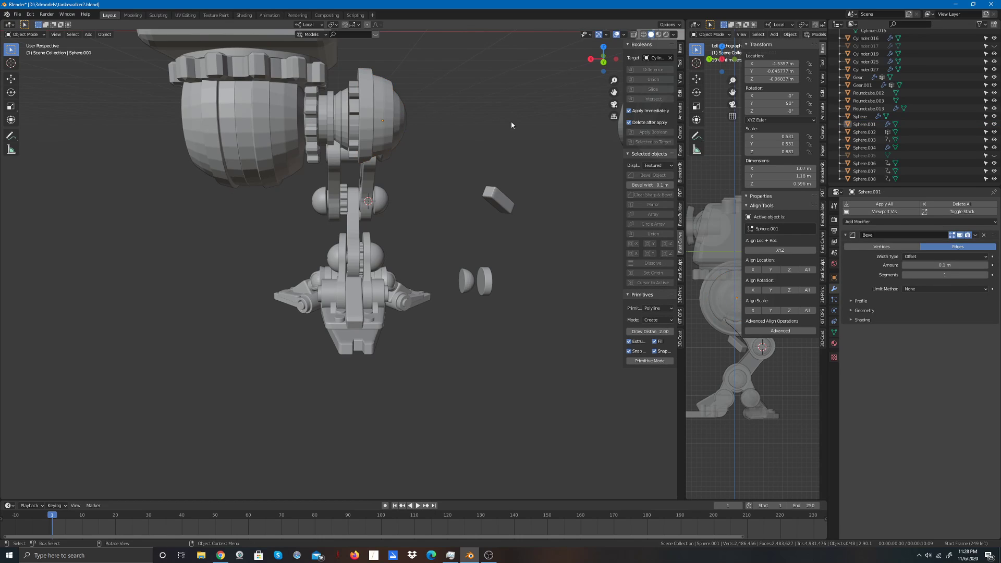
{"action": "left_click", "coordinate": [327, 119]}
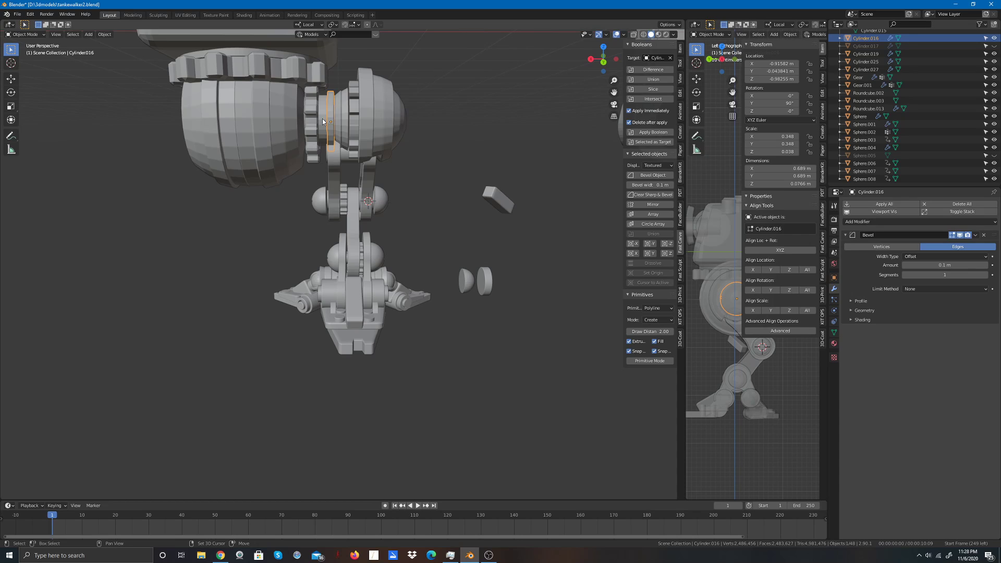
{"action": "left_click", "coordinate": [323, 120], "text": "shift"}
{"action": "left_click", "coordinate": [105, 34]}
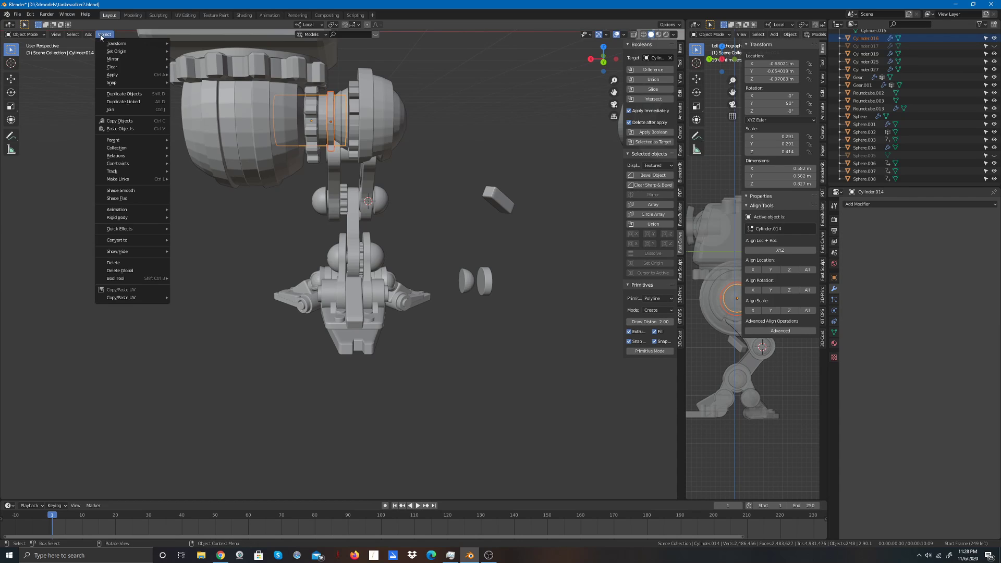
{"action": "left_click", "coordinate": [113, 110]}
{"action": "left_click", "coordinate": [489, 157]}
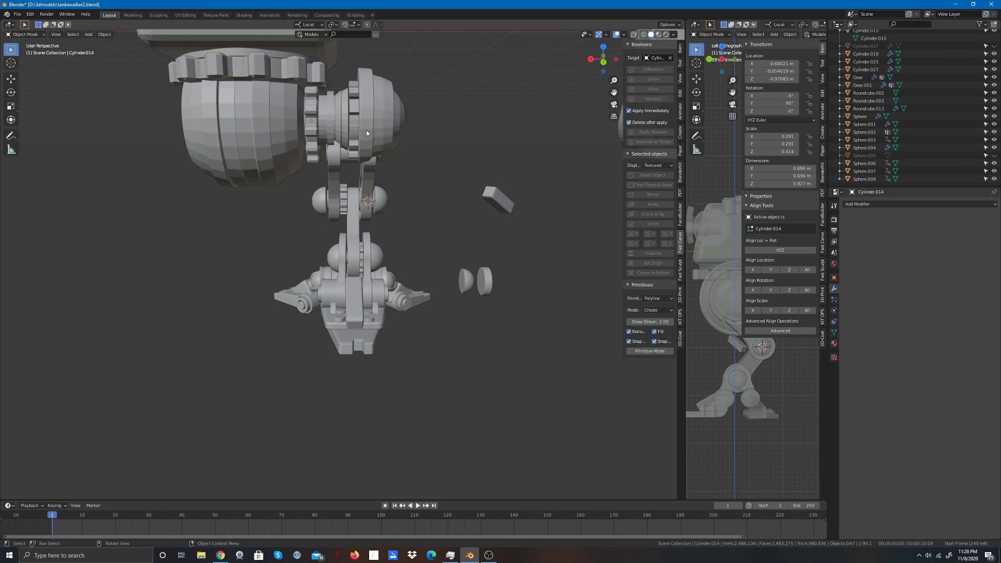
Step: Join the combined hip axle and ring with the inner hip sphere and gear, keeping the sphere as the active object
{"action": "left_click", "coordinate": [334, 126]}
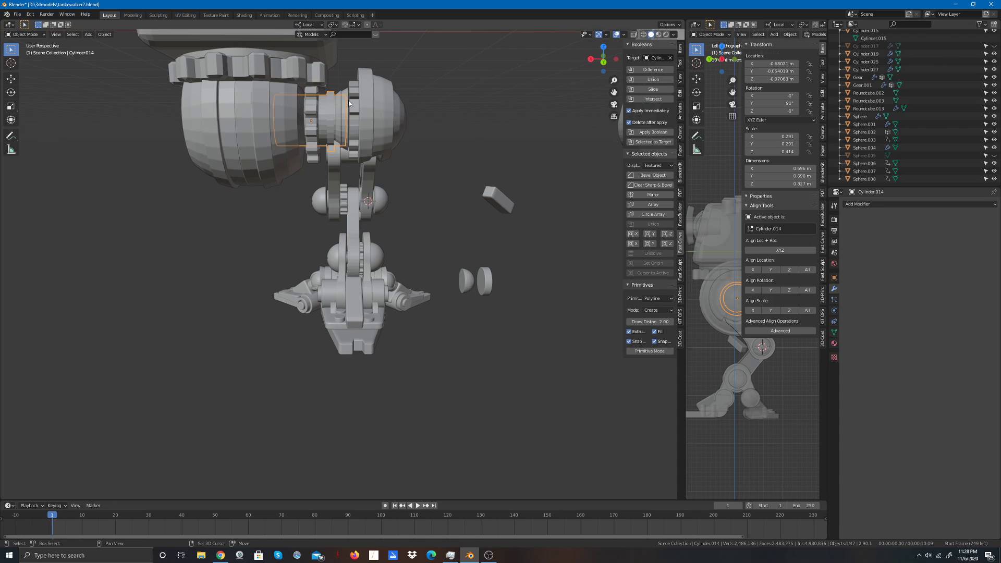
{"action": "left_click", "coordinate": [341, 114], "text": "shift"}
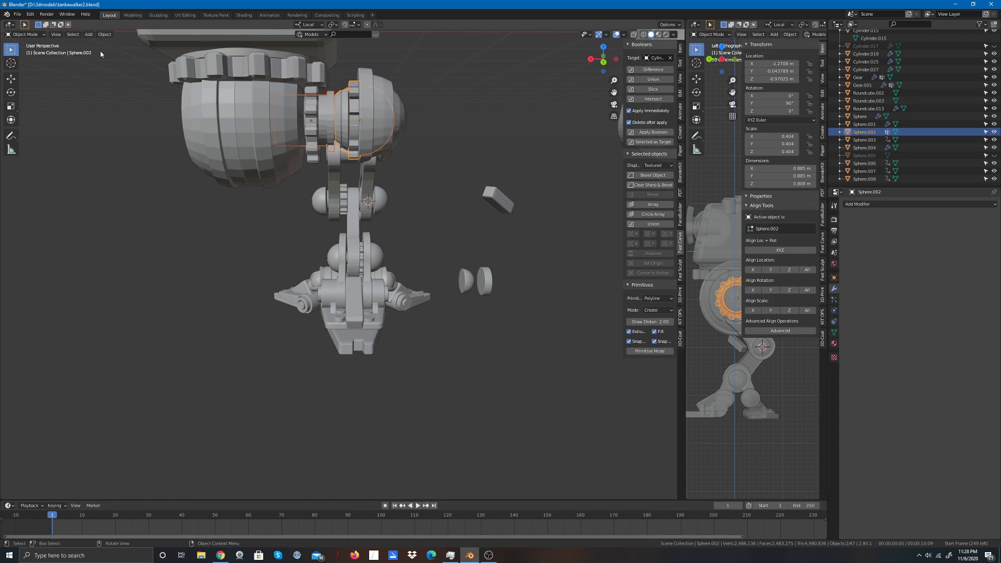
{"action": "left_click", "coordinate": [104, 34]}
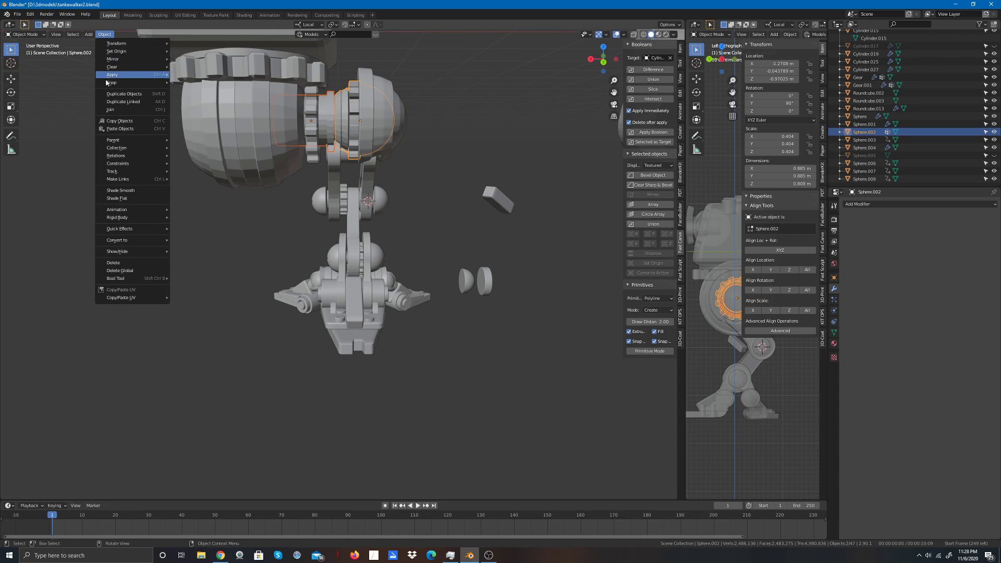
{"action": "left_click", "coordinate": [117, 111]}
{"action": "left_click", "coordinate": [466, 143]}
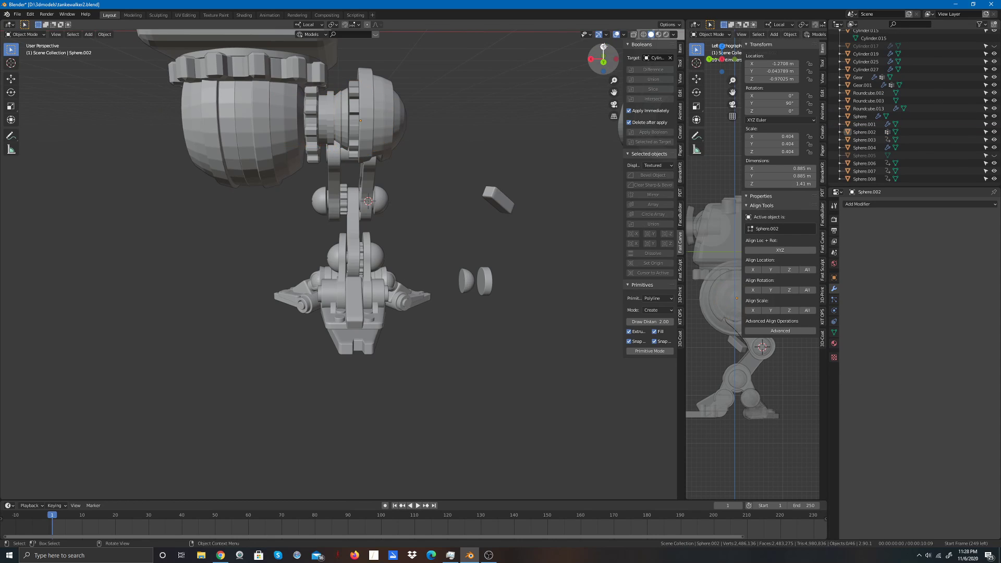
Step: Join the gear between the hip and the round lower body with the combined hip sphere and axle object
{"action": "left_click_drag", "start_coordinate": [602, 60], "coordinate": [460, 125]}
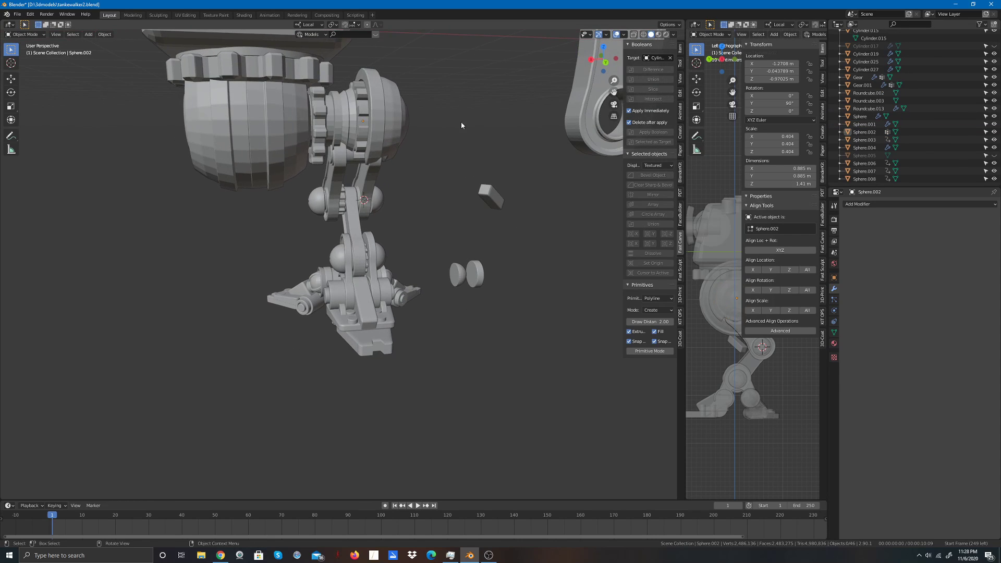
{"action": "left_click", "coordinate": [325, 126]}
{"action": "left_click", "coordinate": [310, 100], "text": "shift"}
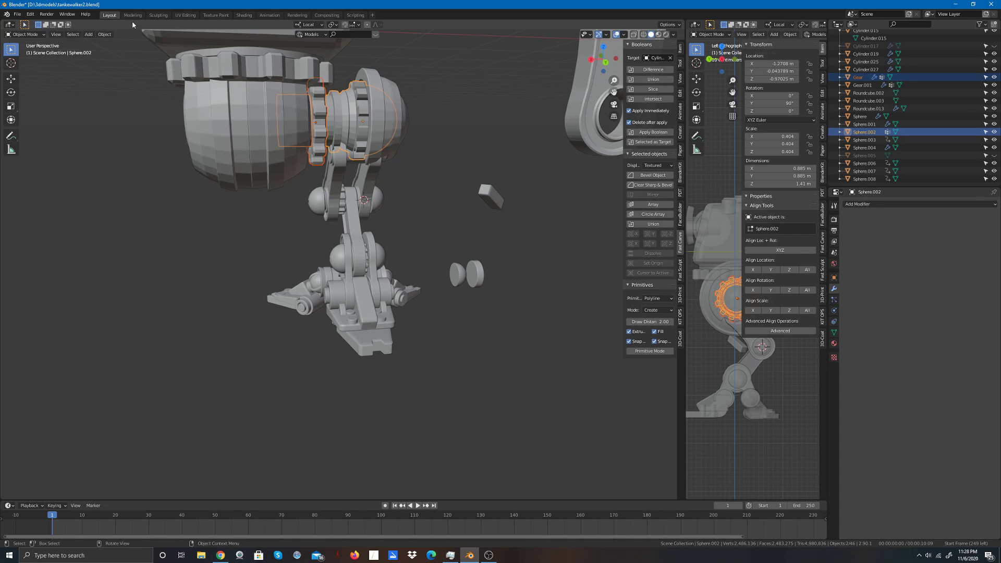
{"action": "left_click", "coordinate": [104, 34]}
{"action": "left_click", "coordinate": [117, 111]}
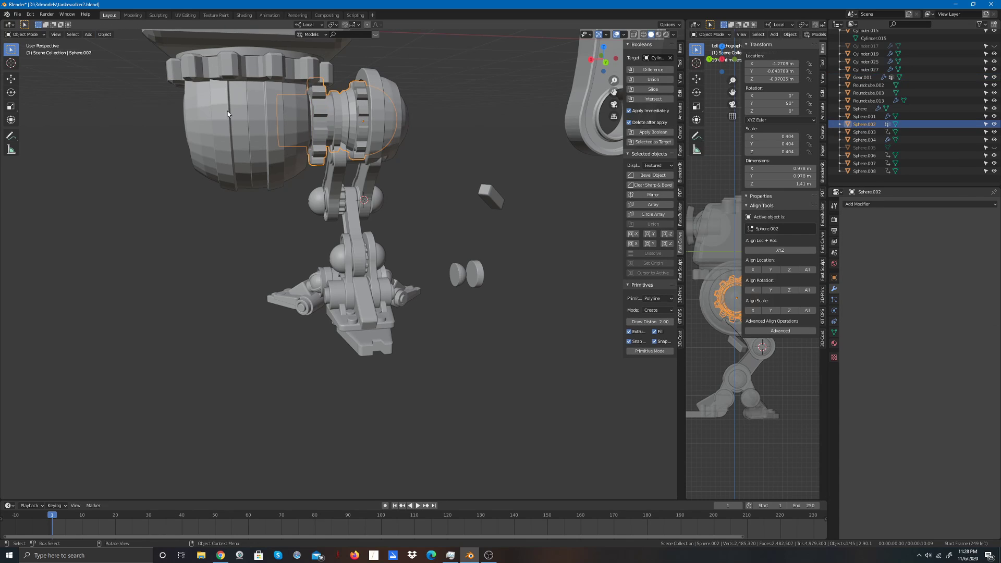
{"action": "left_click", "coordinate": [482, 130]}
Step: Check which leg parts are combined by selecting the outer hip cover, hip joint and upper leg links individually and inspecting the leg
{"action": "mouse_move", "coordinate": [601, 52]}
{"action": "left_mouse_down"}
{"action": "mouse_move", "coordinate": [613, 54]}
{"action": "mouse_move", "coordinate": [602, 53]}
{"action": "left_mouse_up"}
{"action": "left_click", "coordinate": [363, 127]}
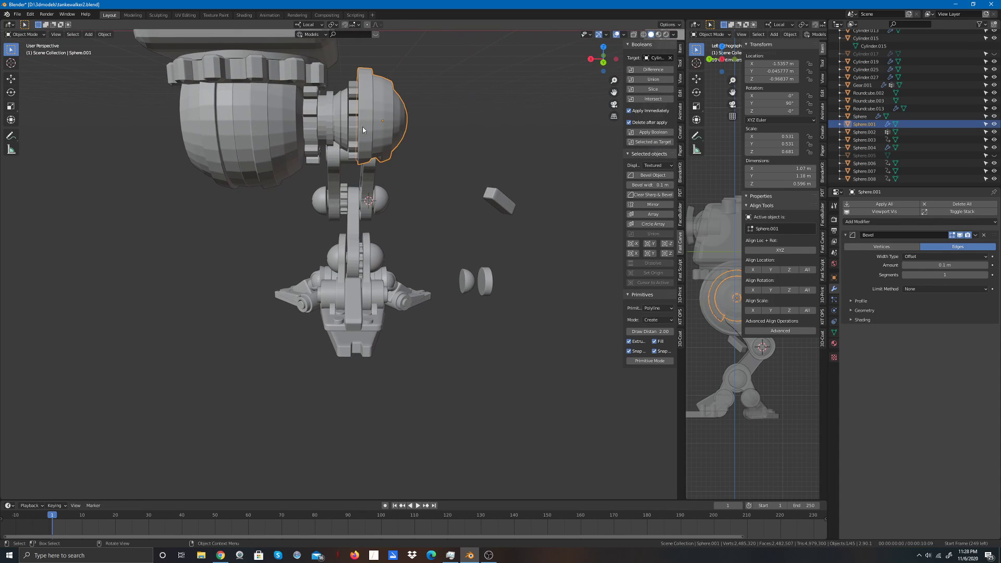
{"action": "left_click", "coordinate": [334, 132]}
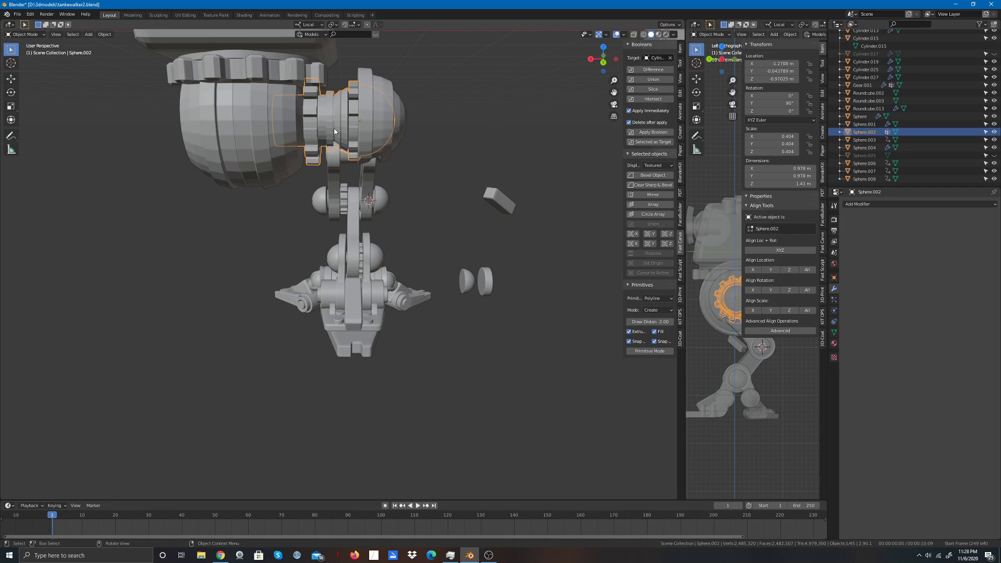
{"action": "left_click", "coordinate": [334, 168]}
{"action": "left_click", "coordinate": [366, 177]}
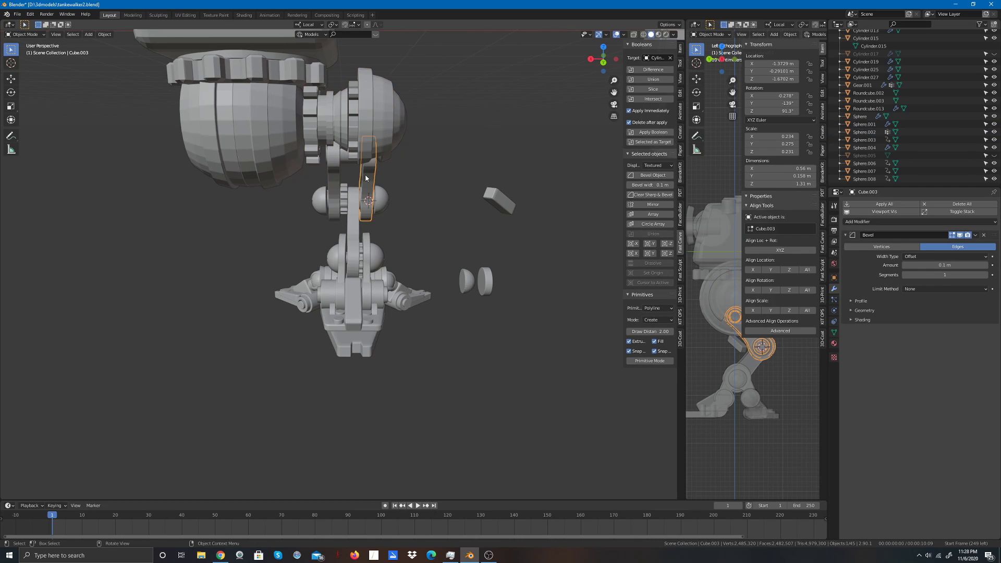
{"action": "mouse_move", "coordinate": [600, 59]}
{"action": "left_mouse_down"}
{"action": "mouse_move", "coordinate": [446, 53]}
{"action": "mouse_move", "coordinate": [601, 54]}
{"action": "left_mouse_up"}
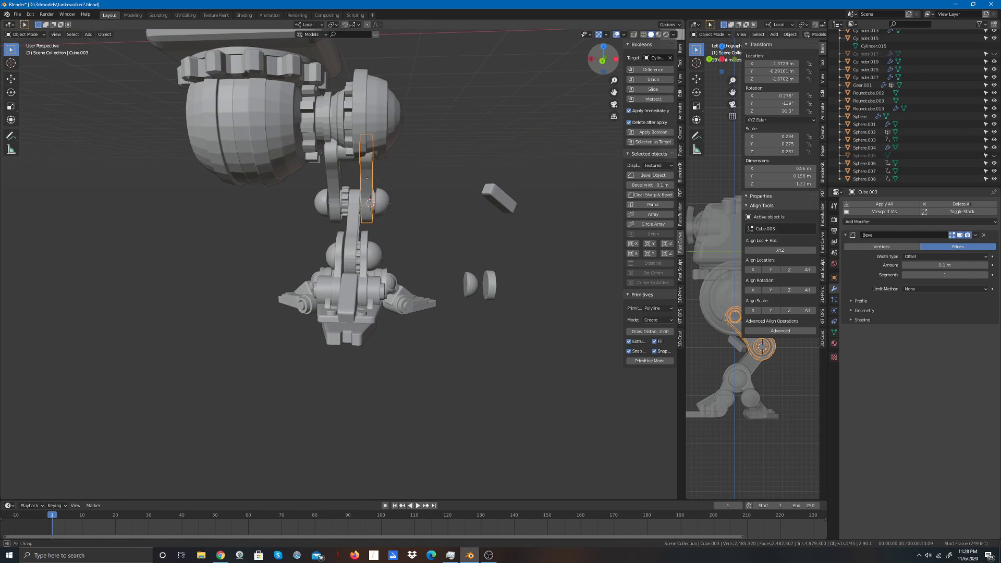
{"action": "left_click", "coordinate": [504, 162]}
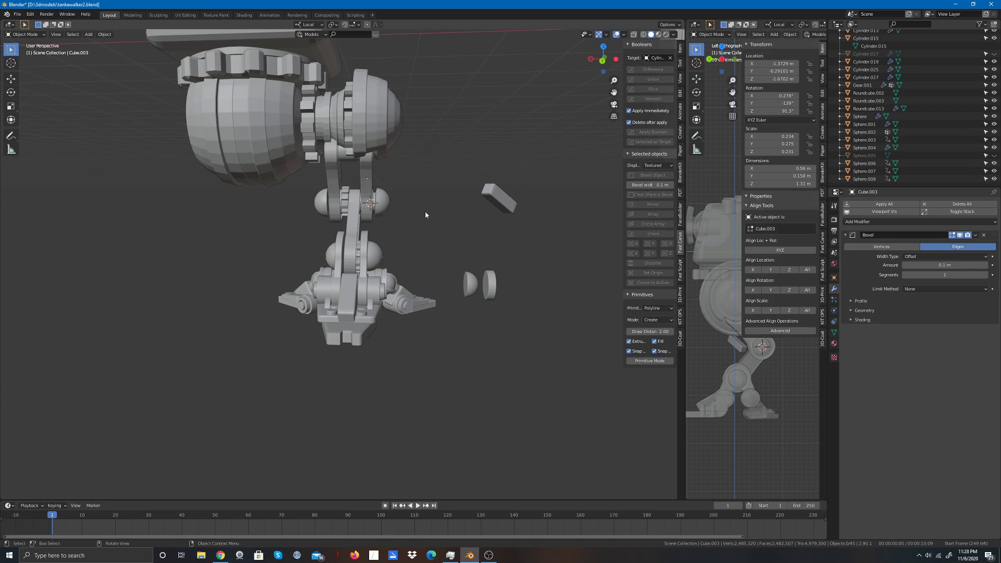
{"action": "scroll", "coordinate": [425, 214], "scroll_direction": "up", "scroll_amount": 5}
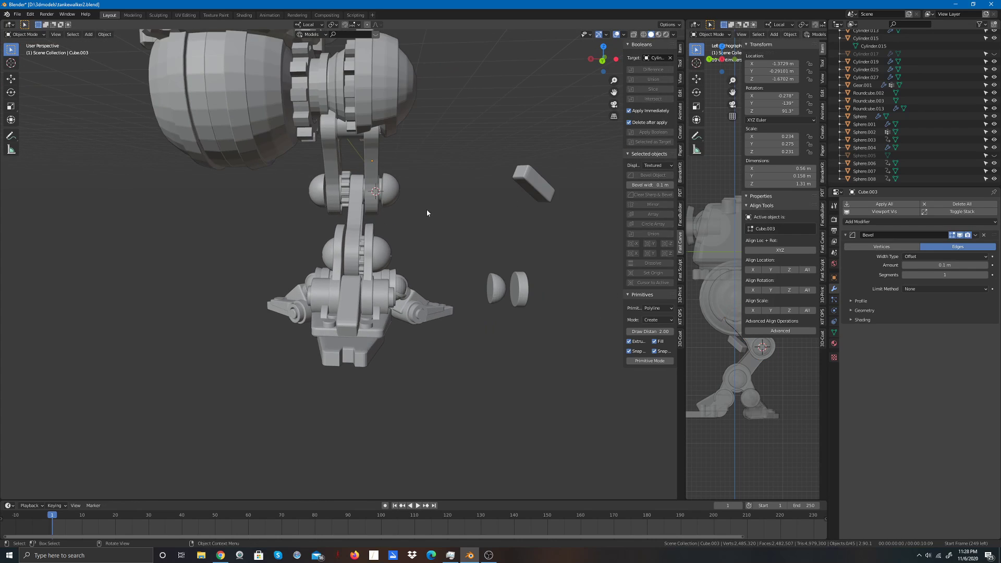
{"action": "scroll", "coordinate": [428, 207], "scroll_direction": "down", "scroll_amount": 1}
{"action": "scroll", "coordinate": [427, 207], "scroll_direction": "up", "scroll_amount": 2}
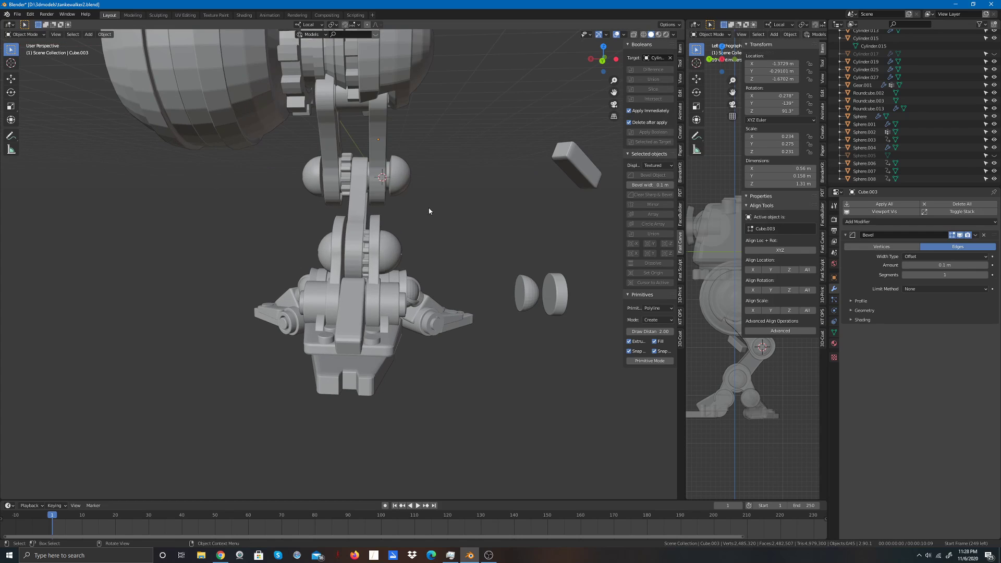
{"action": "scroll", "coordinate": [430, 210], "scroll_direction": "down", "scroll_amount": 5}
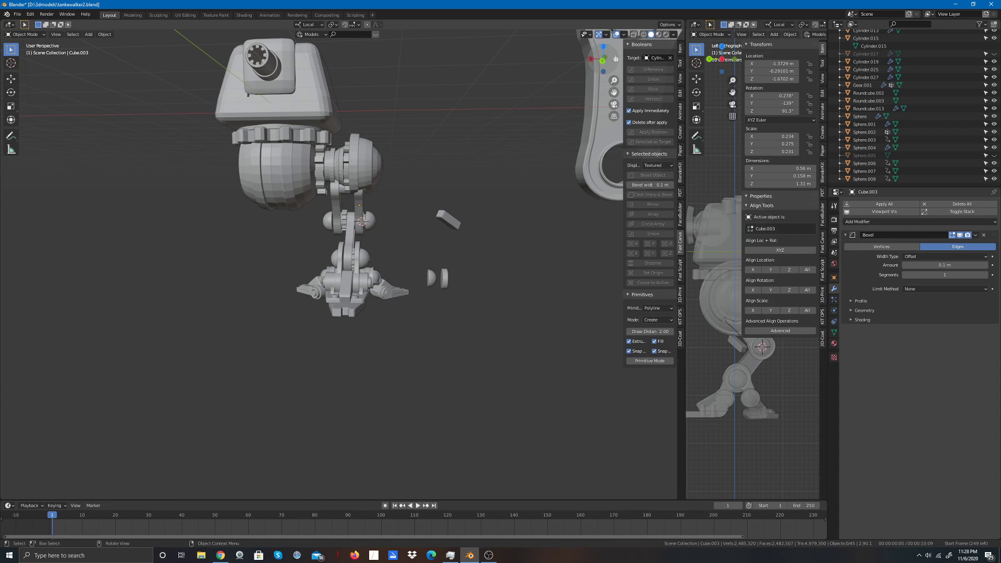
Step: Delete the three leftover parts floating beside the leg: the rounded block, the half sphere and the disc
{"action": "left_click_drag", "start_coordinate": [598, 61], "coordinate": [576, 127]}
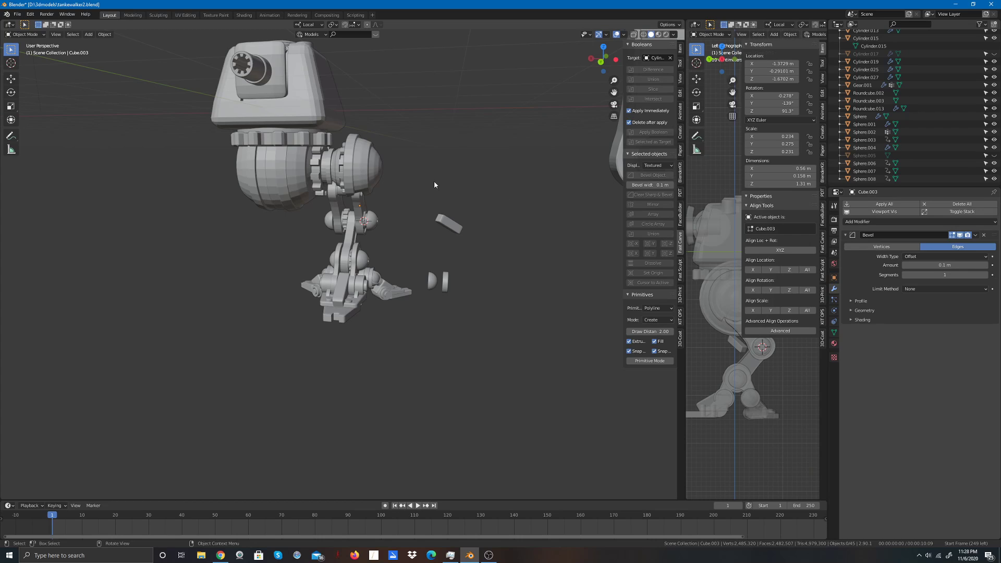
{"action": "left_click_drag", "start_coordinate": [418, 215], "coordinate": [493, 317]}
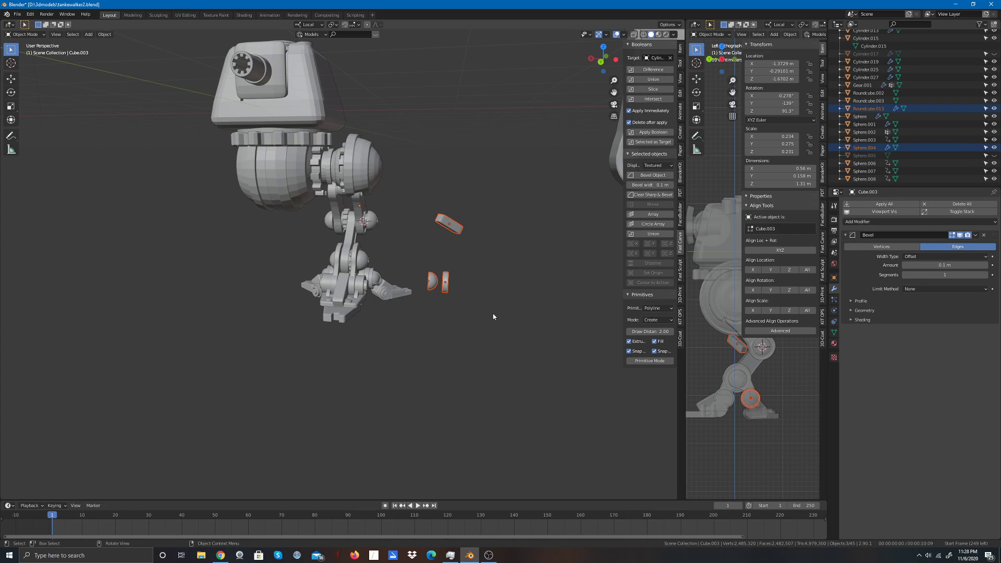
{"action": "key", "text": "Delete"}
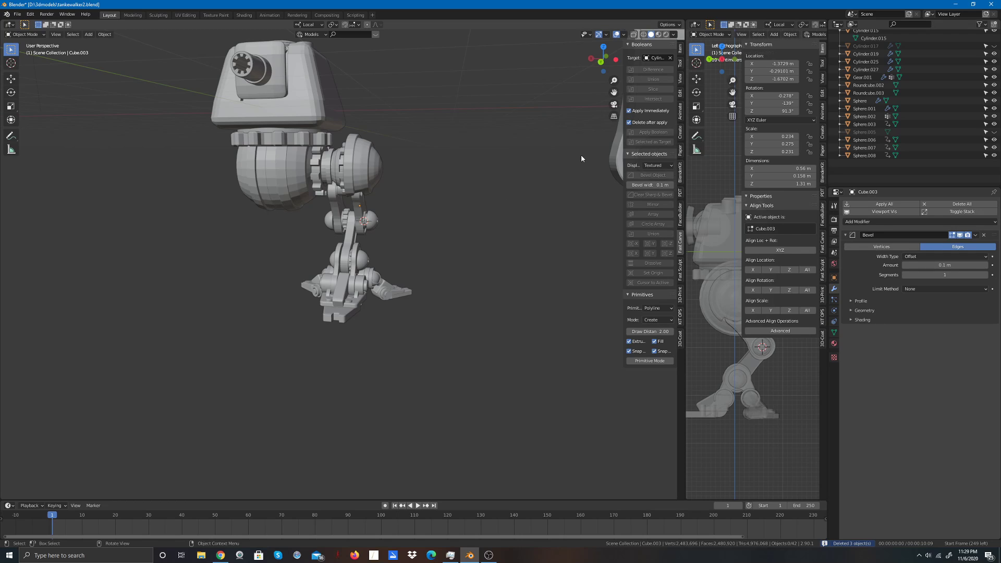
Step: Save the walker model as a new file named tankewalker3.blend in the same folder
{"action": "left_click_drag", "start_coordinate": [607, 55], "coordinate": [584, 58]}
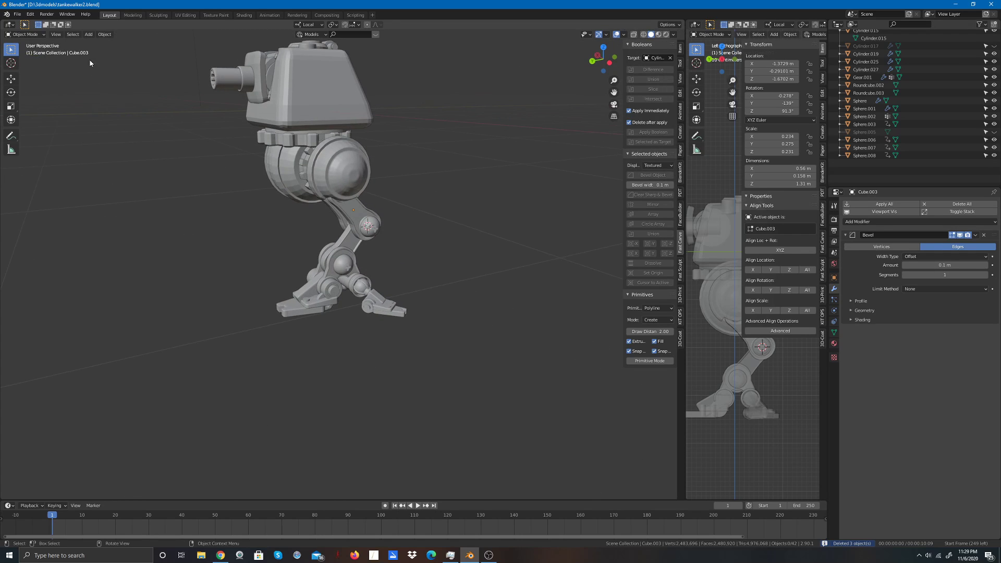
{"action": "left_click", "coordinate": [17, 14]}
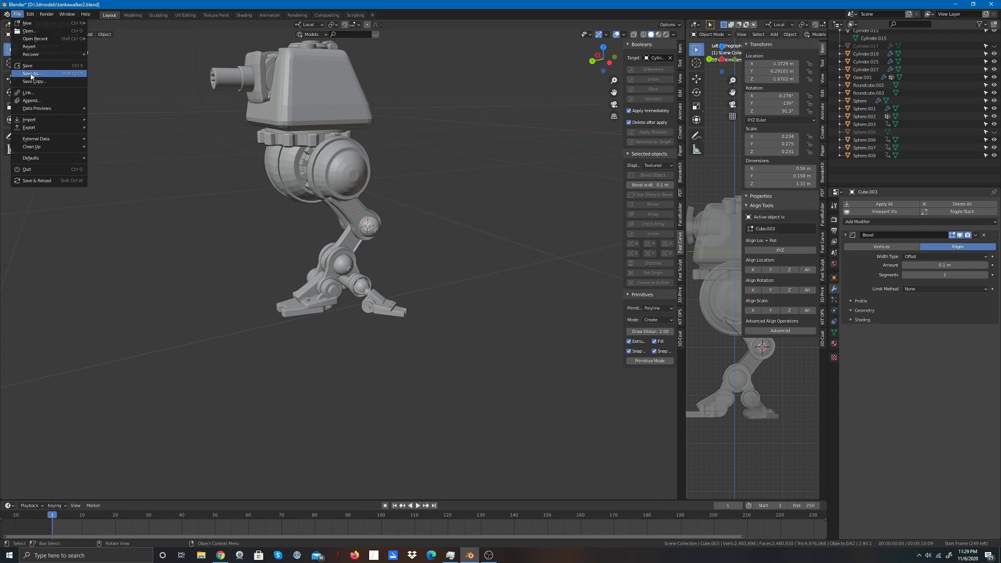
{"action": "left_click", "coordinate": [31, 76]}
{"action": "left_click", "coordinate": [424, 399]}
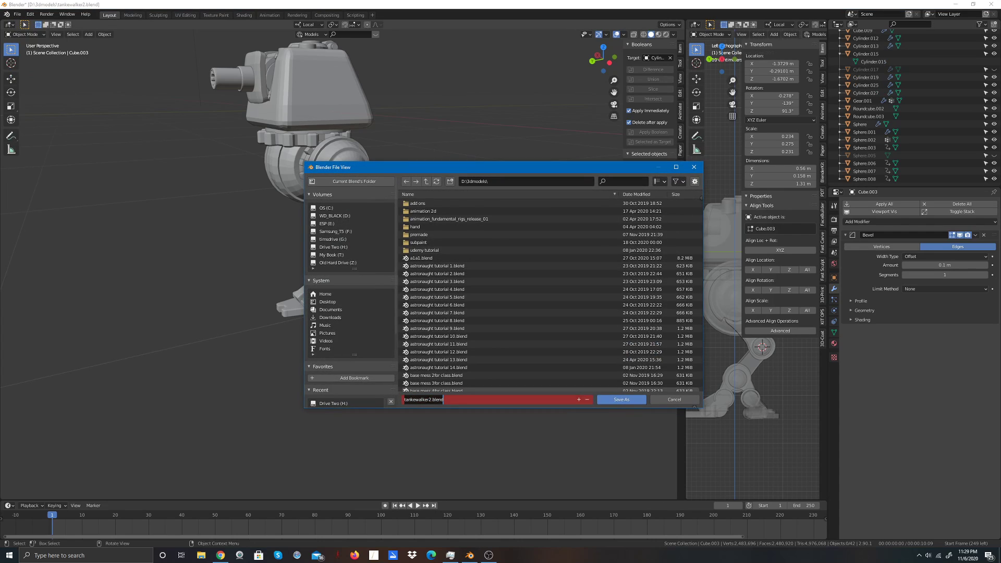
{"action": "left_click_drag", "start_coordinate": [428, 399], "coordinate": [448, 402]}
{"action": "type", "text": "3"}
{"action": "key", "text": "Return"}
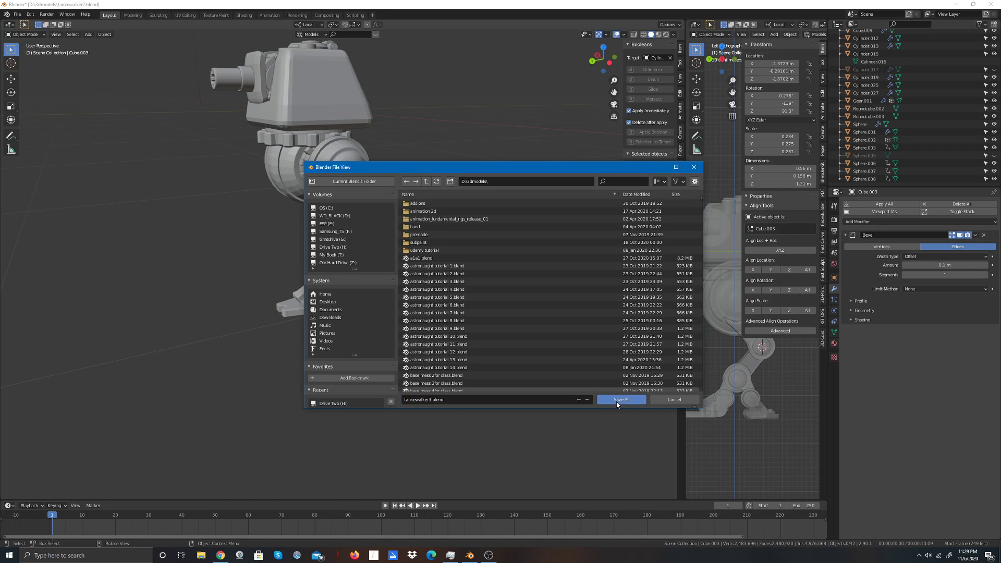
{"action": "left_click", "coordinate": [616, 401]}
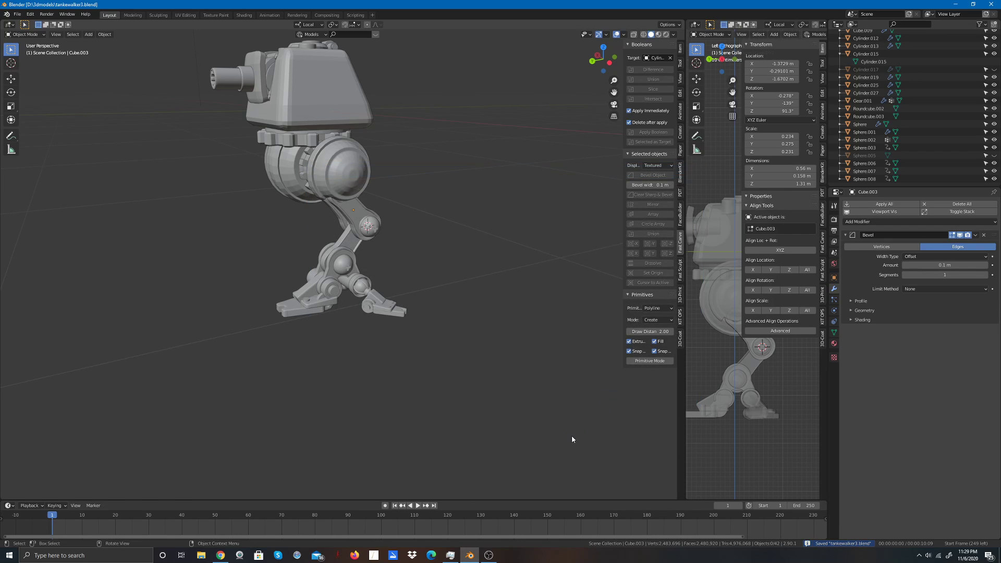
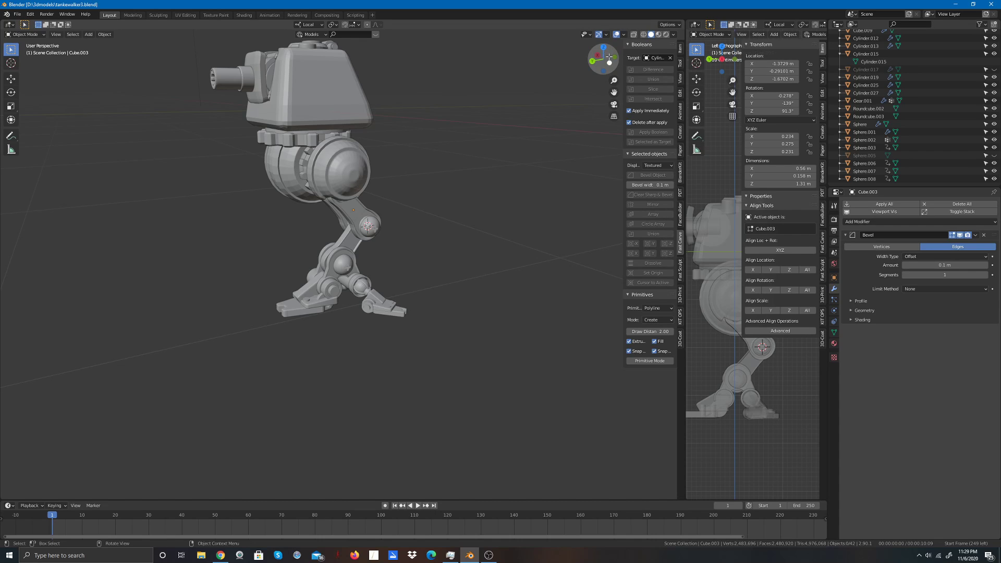
Step: Examine the walker's hip, leg joints and foot from the front, side and an angled view
{"action": "left_click_drag", "start_coordinate": [609, 57], "coordinate": [290, 54]}
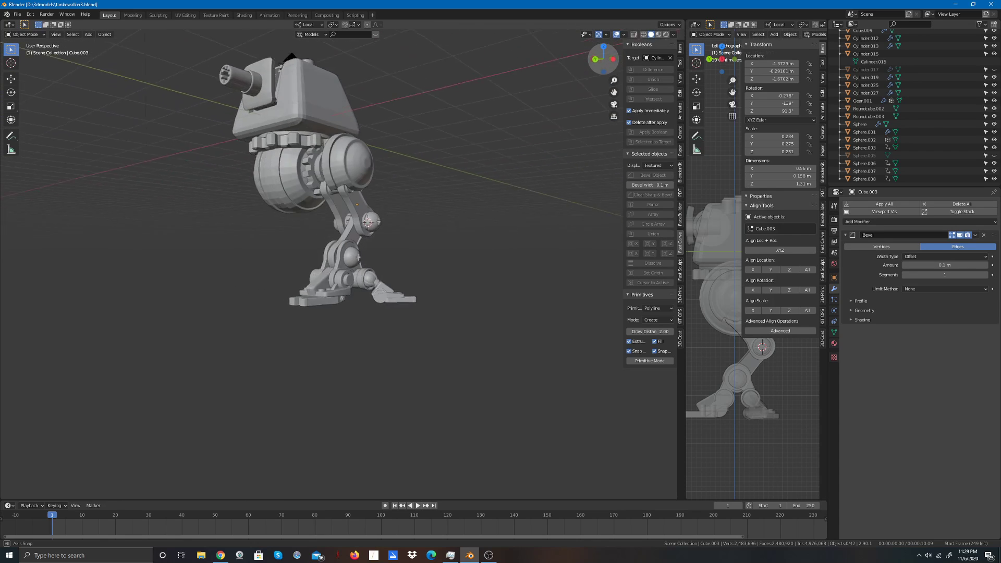
{"action": "left_click_drag", "start_coordinate": [521, 60], "coordinate": [608, 58]}
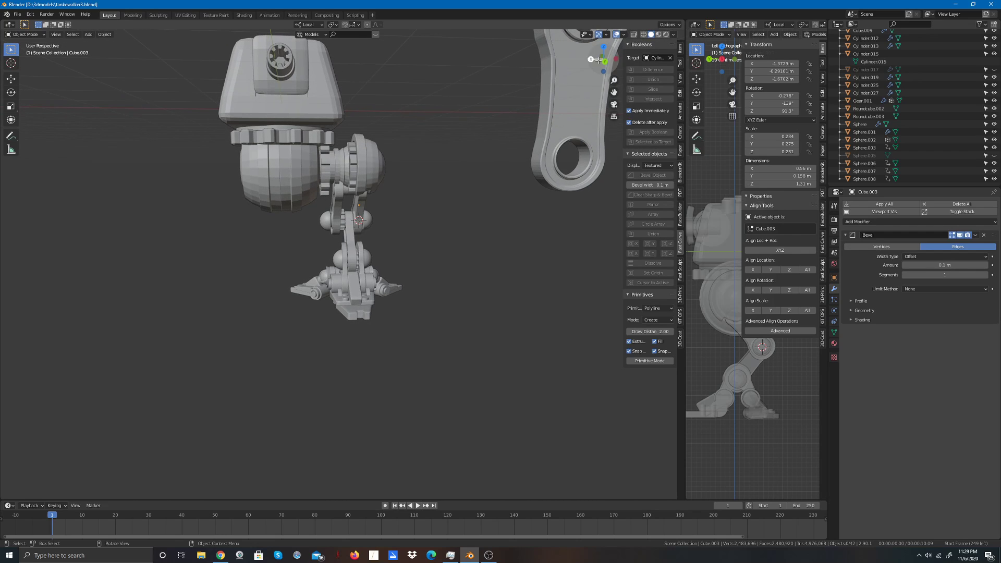
{"action": "left_click_drag", "start_coordinate": [609, 58], "coordinate": [565, 60]}
{"action": "scroll", "coordinate": [338, 210], "scroll_direction": "up", "scroll_amount": 1}
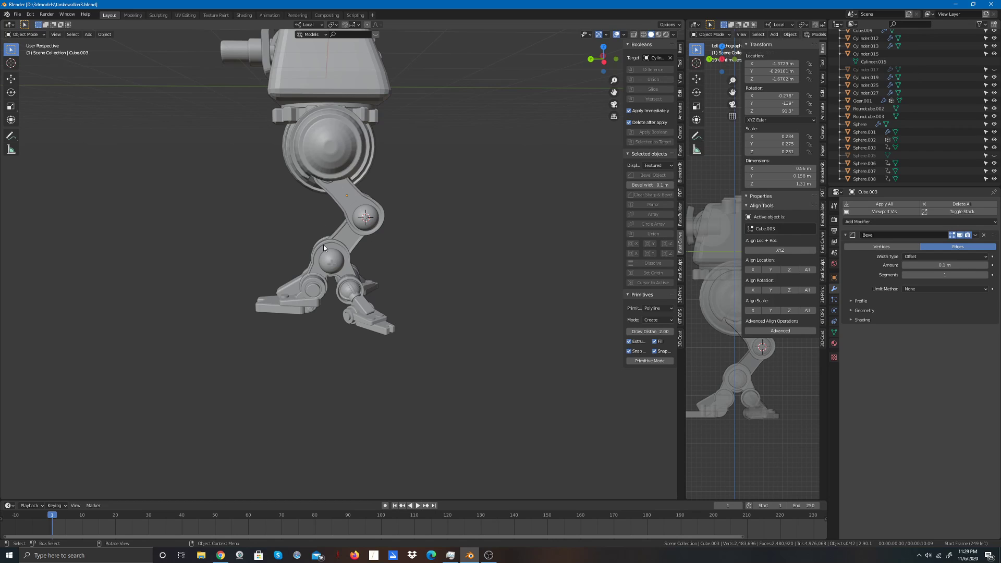
{"action": "left_click_drag", "start_coordinate": [603, 57], "coordinate": [509, 89]}
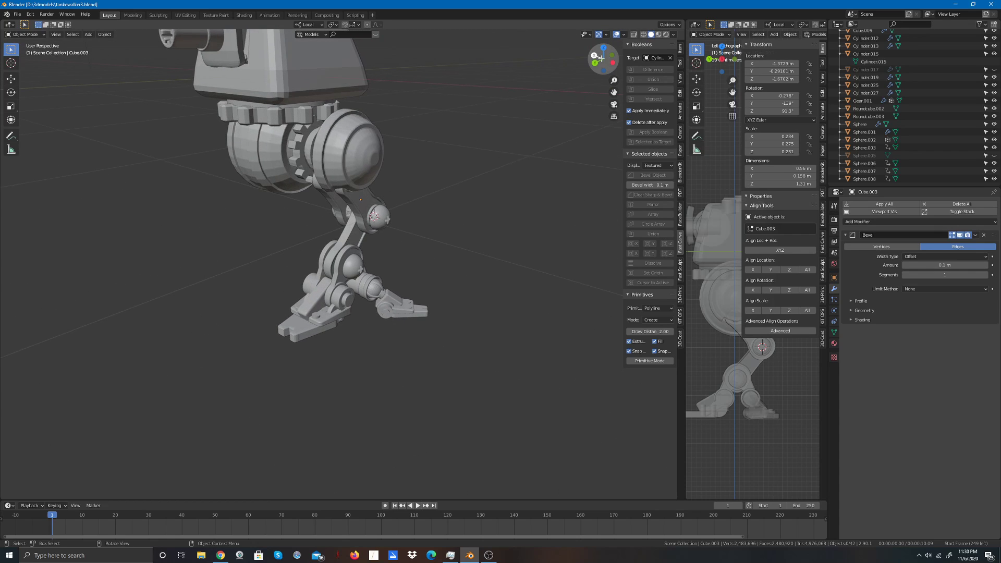
{"action": "mouse_move", "coordinate": [599, 57]}
{"action": "left_mouse_down"}
{"action": "mouse_move", "coordinate": [565, 60]}
{"action": "mouse_move", "coordinate": [598, 64]}
{"action": "left_mouse_up"}
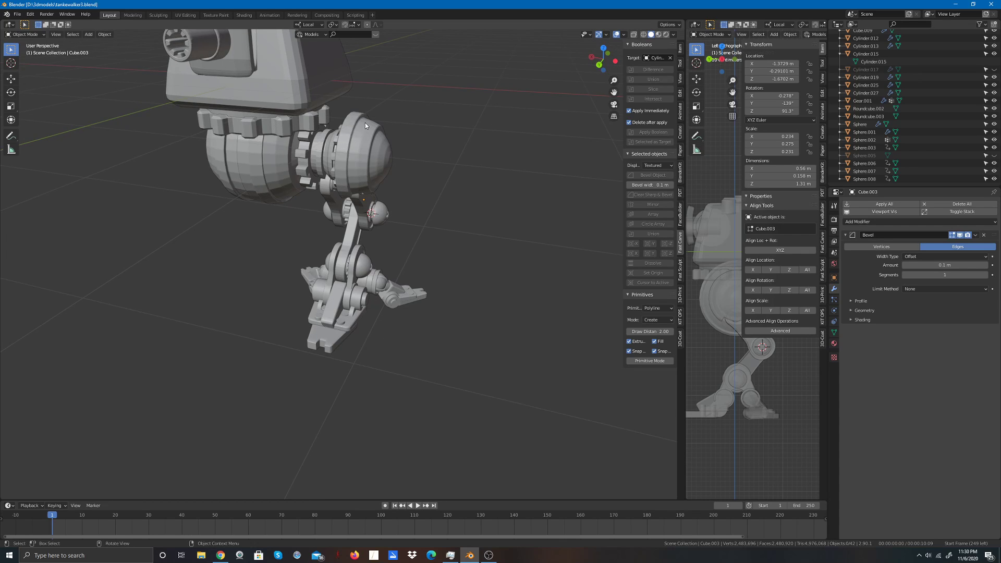
{"action": "left_click_drag", "start_coordinate": [602, 57], "coordinate": [639, 95]}
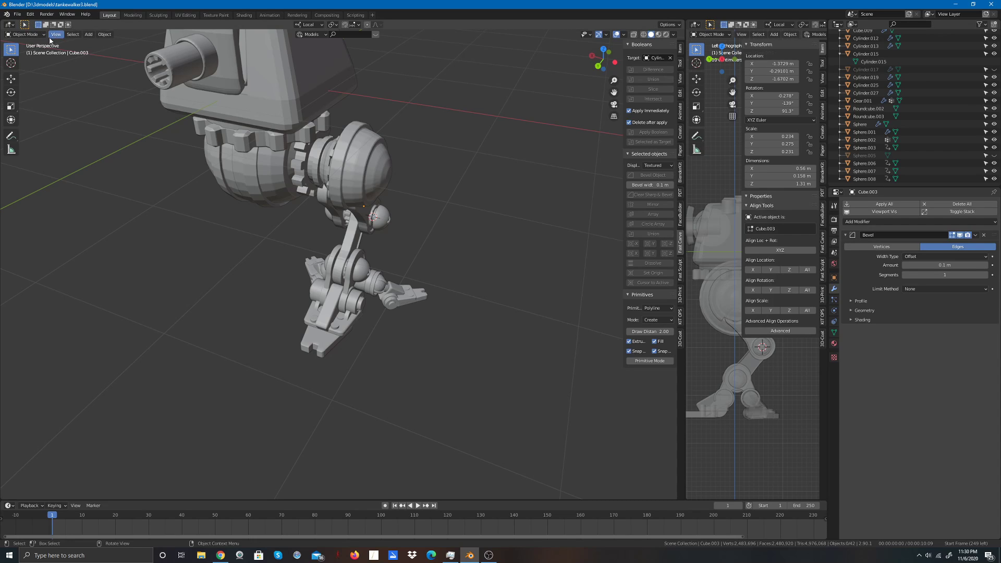
Step: Add a hex-head bolt mesh and scale it down uniformly to about 0.169
{"action": "left_click", "coordinate": [103, 35]}
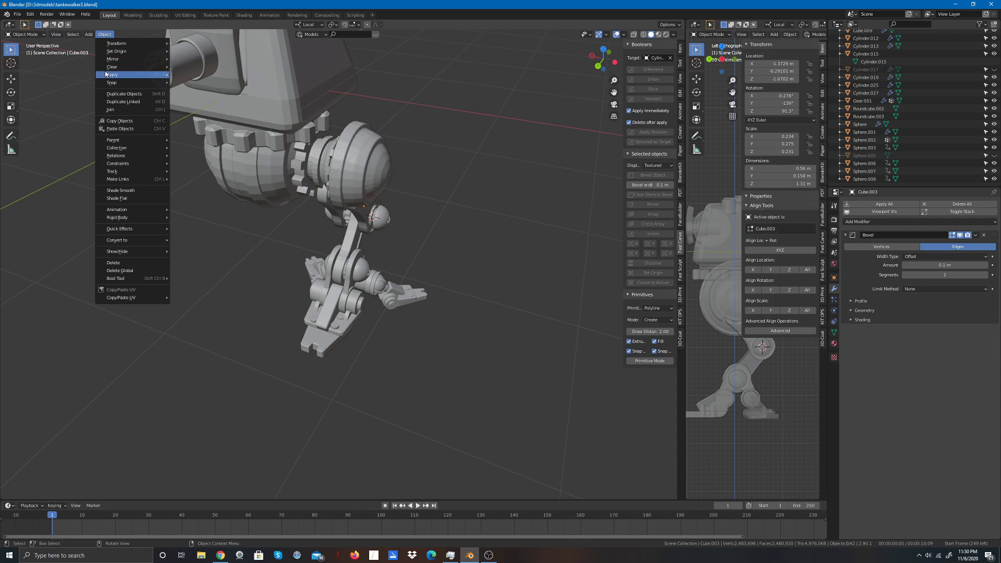
{"action": "mouse_move", "coordinate": [88, 34]}
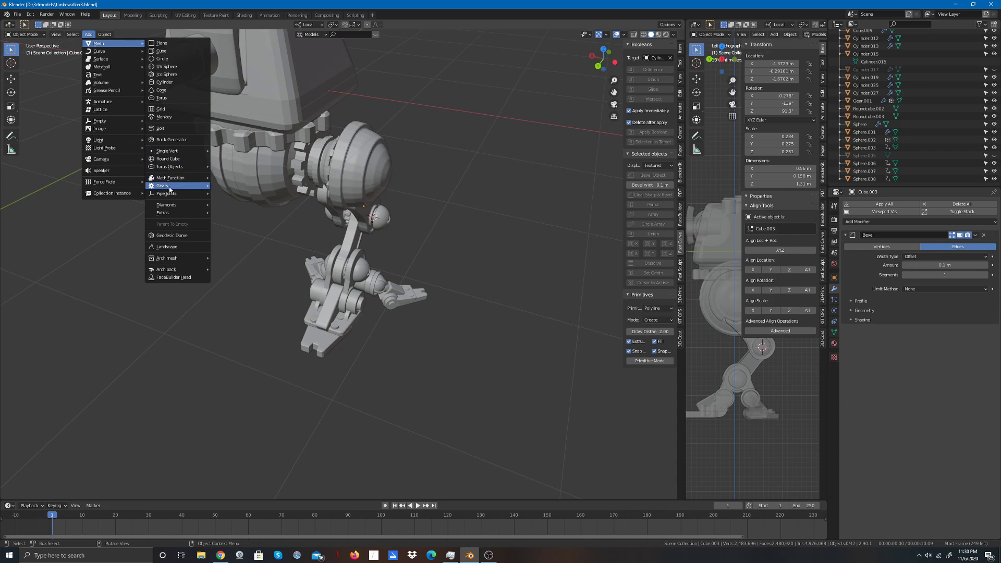
{"action": "left_click", "coordinate": [174, 127]}
{"action": "scroll", "coordinate": [326, 174], "scroll_direction": "down", "scroll_amount": 8}
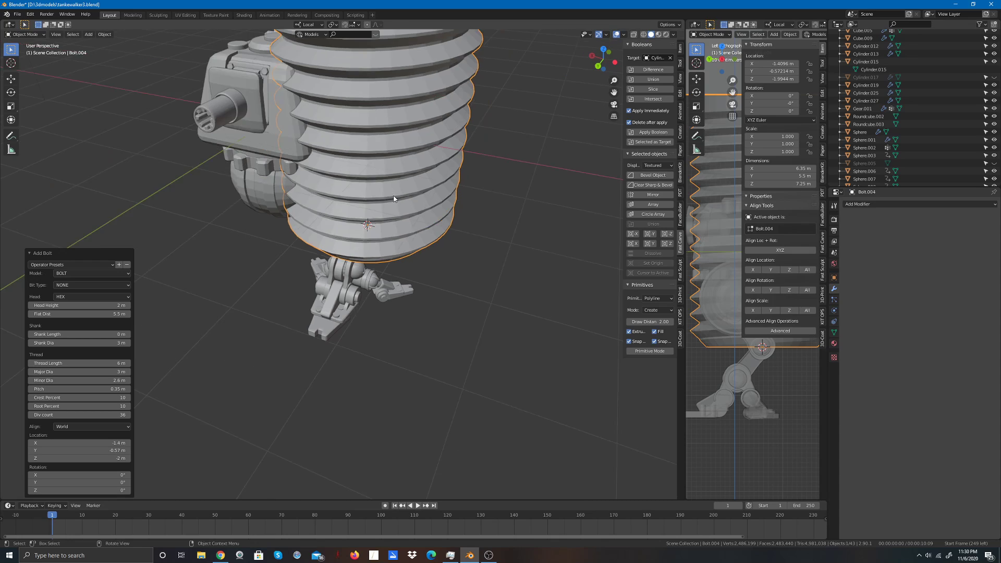
{"action": "scroll", "coordinate": [367, 210], "scroll_direction": "down", "scroll_amount": 2}
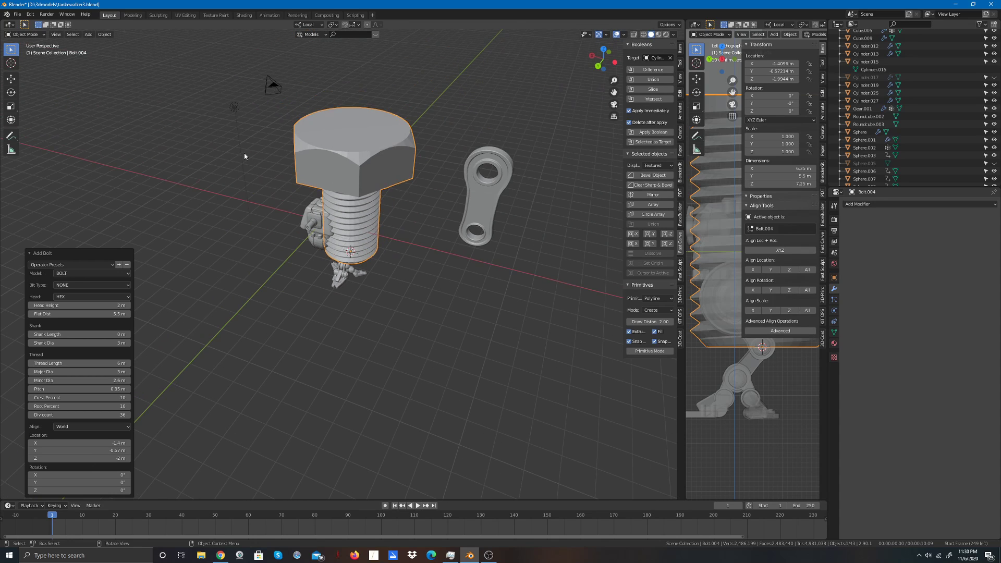
{"action": "left_click", "coordinate": [12, 94]}
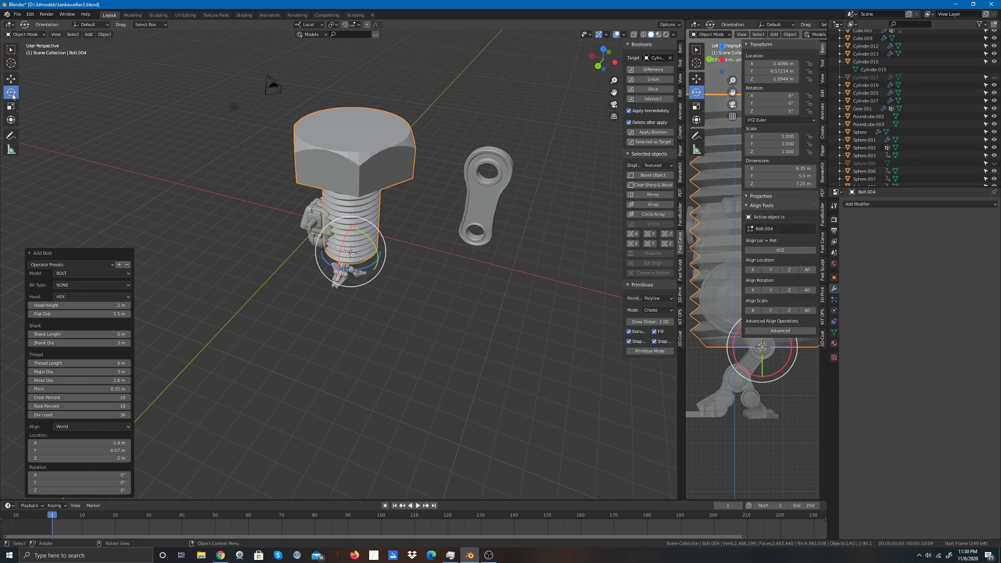
{"action": "left_click", "coordinate": [11, 106]}
{"action": "left_click_drag", "start_coordinate": [376, 228], "coordinate": [351, 250]}
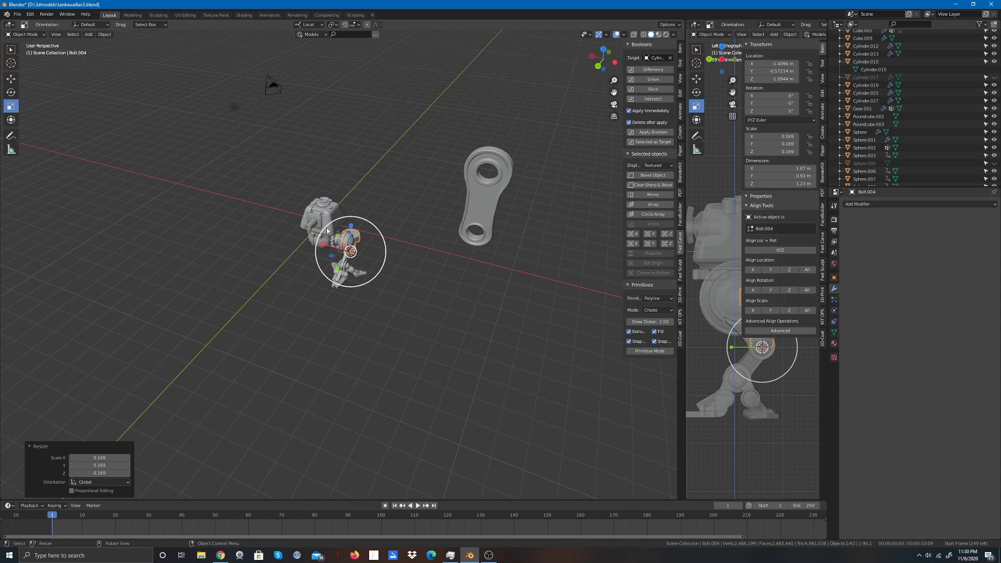
Step: In back view, raise the bolt about 3.5 m along Z so it sits clear above the walker
{"action": "left_click", "coordinate": [598, 66]}
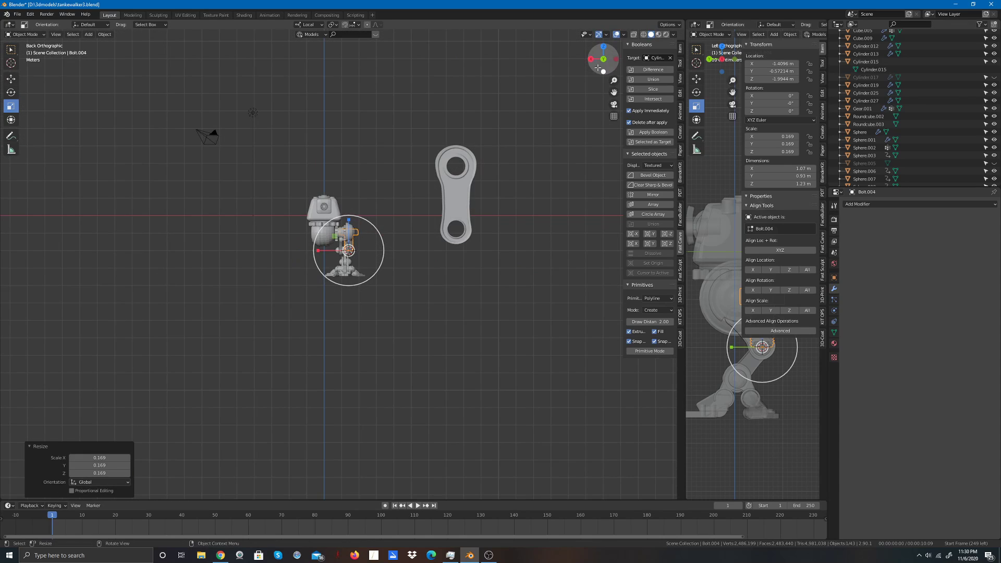
{"action": "left_click", "coordinate": [11, 79]}
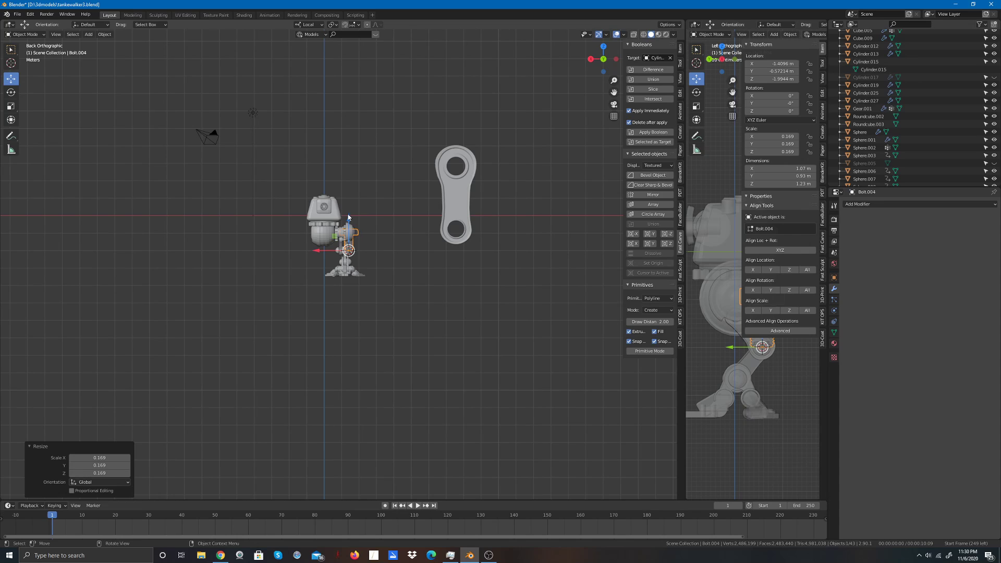
{"action": "left_click_drag", "start_coordinate": [347, 219], "coordinate": [354, 159]}
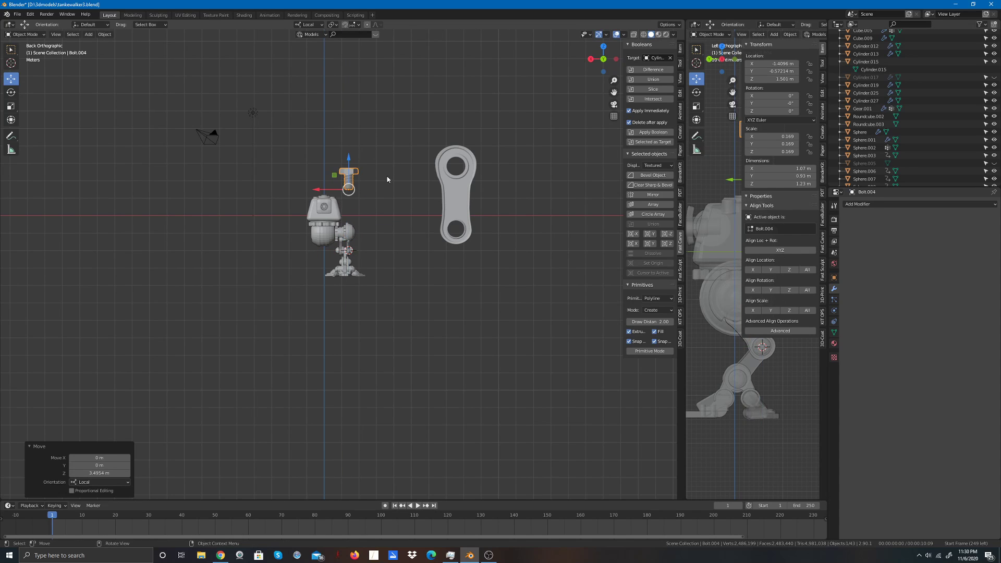
{"action": "scroll", "coordinate": [386, 180], "scroll_direction": "up", "scroll_amount": 4}
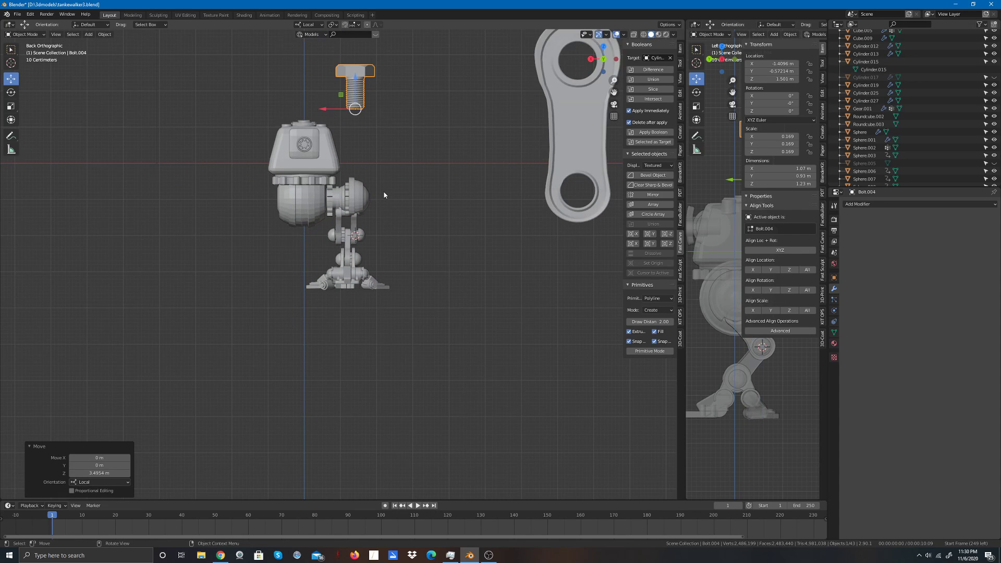
Step: Shrink the bolt uniformly further, to a scale of about 0.037
{"action": "left_click", "coordinate": [11, 106]}
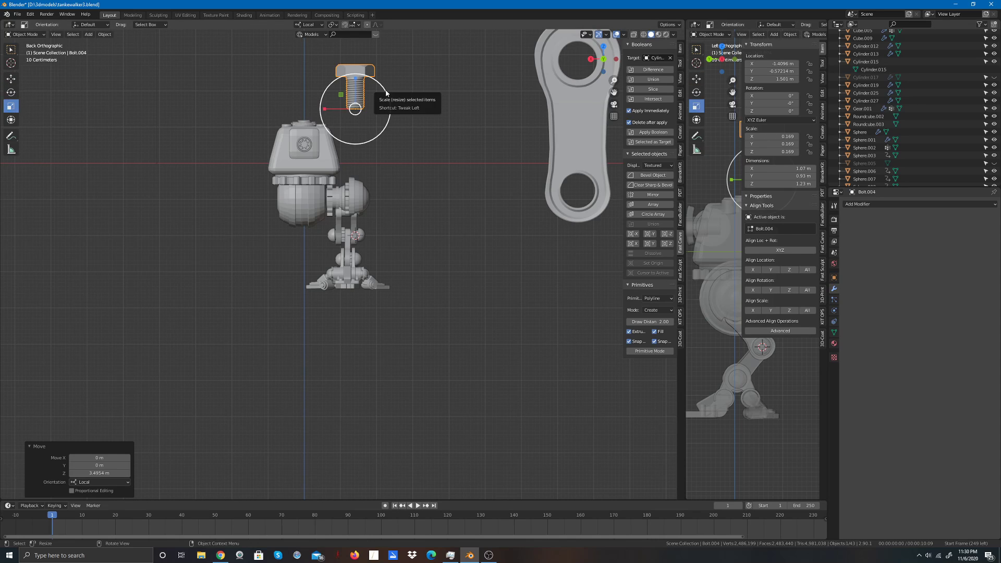
{"action": "key", "text": "s"}
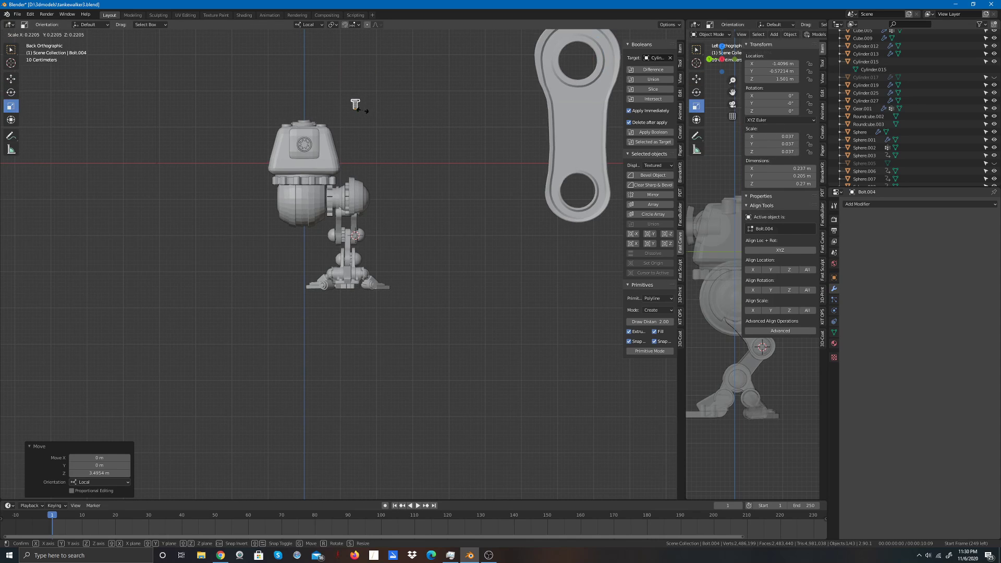
{"action": "left_click", "coordinate": [355, 104]}
{"action": "scroll", "coordinate": [391, 156], "scroll_direction": "up", "scroll_amount": 3}
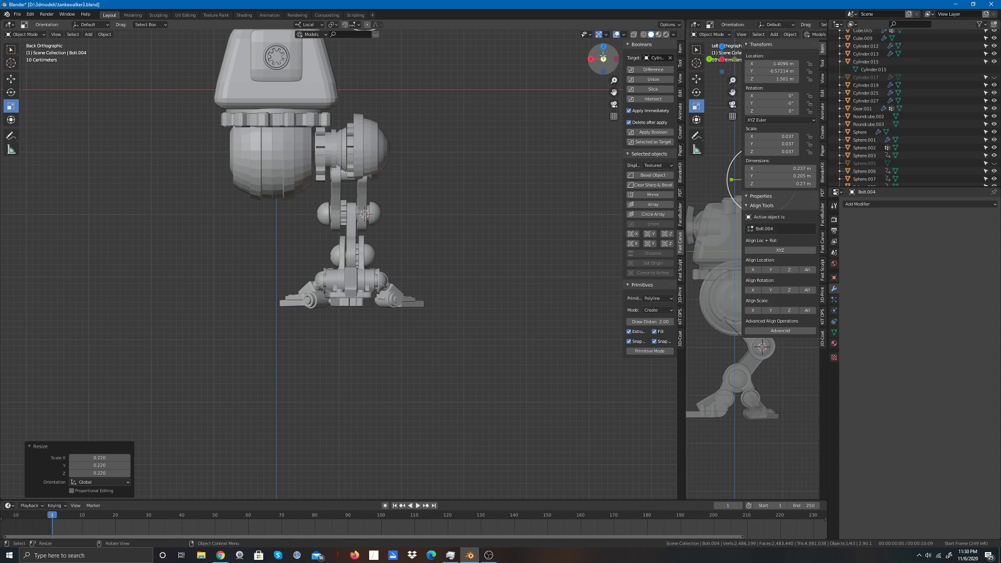
Step: Lower the bolt about 2.04 m to the top of the hip cover and shift it about 0.52 m along Y to centre it
{"action": "left_click_drag", "start_coordinate": [614, 92], "coordinate": [603, 241]}
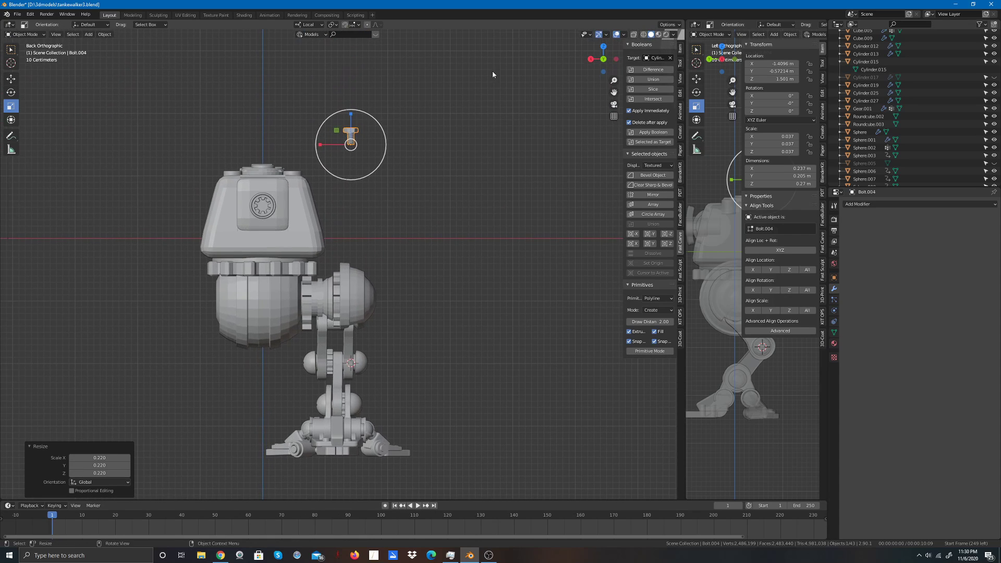
{"action": "left_click", "coordinate": [13, 79]}
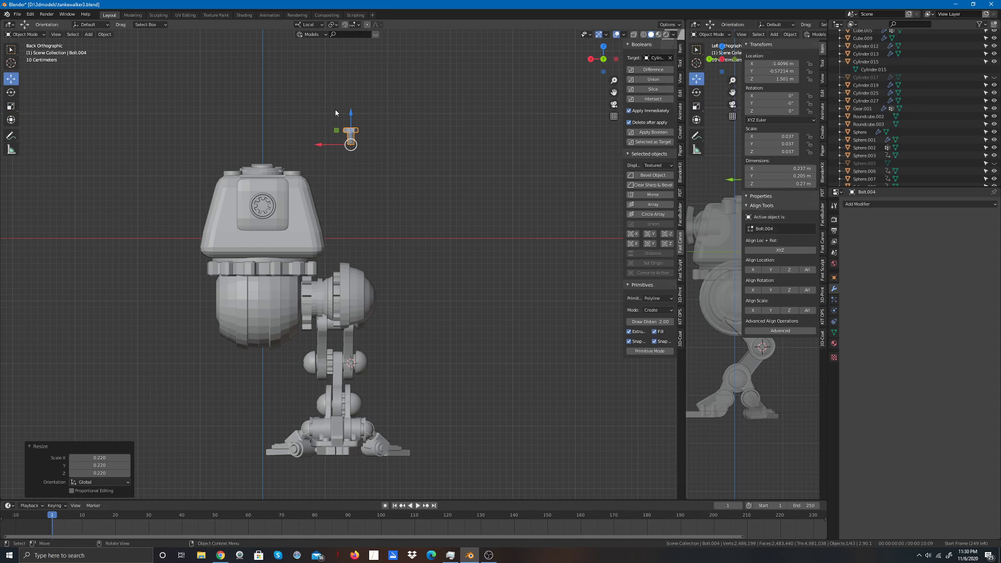
{"action": "left_click_drag", "start_coordinate": [352, 114], "coordinate": [351, 241]}
{"action": "left_click_drag", "start_coordinate": [615, 68], "coordinate": [444, 237]}
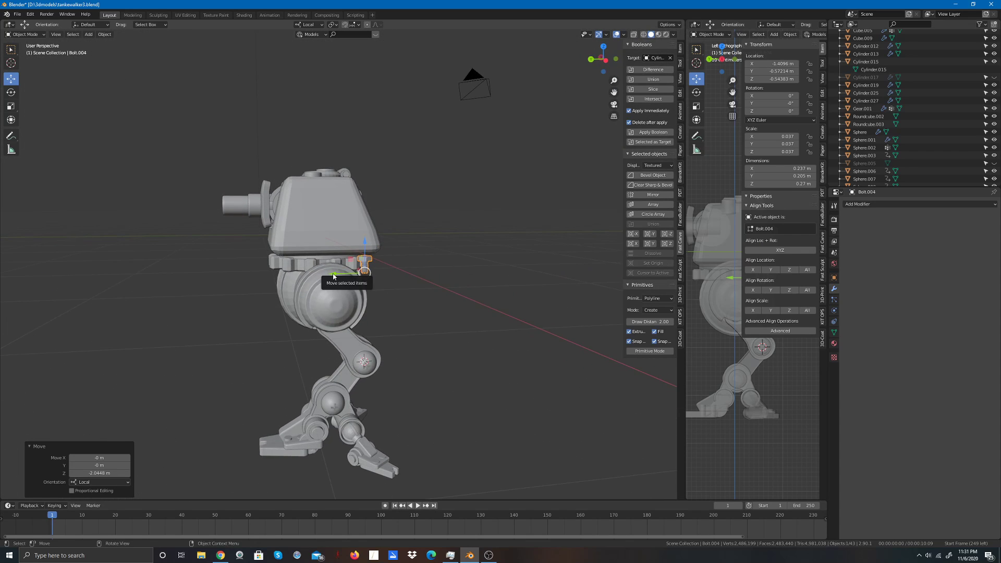
{"action": "left_click_drag", "start_coordinate": [335, 274], "coordinate": [300, 275]}
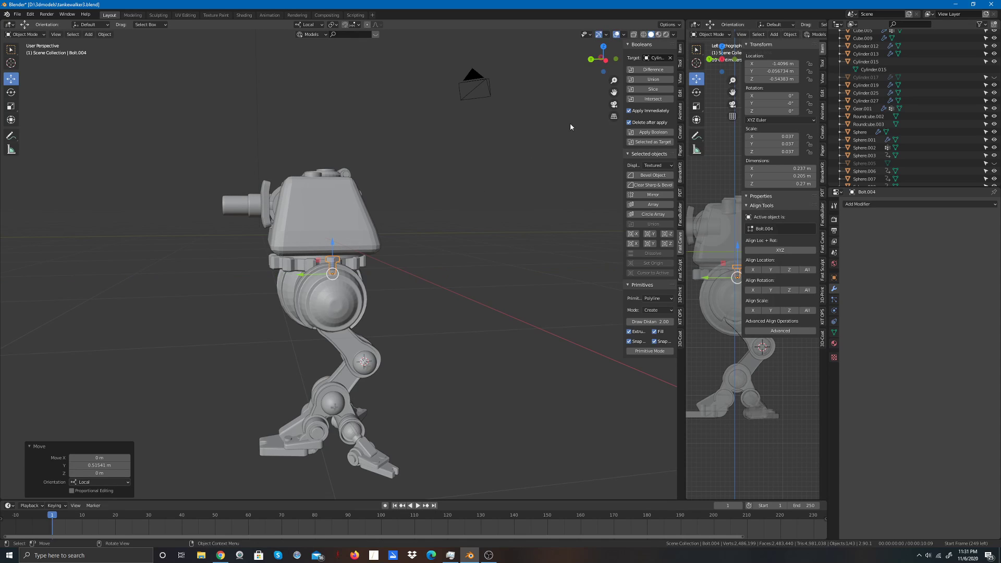
Step: Fit the bolt into the top of the outer hip cover, at about X -1.55 m and Z -0.67 m
{"action": "left_click_drag", "start_coordinate": [586, 62], "coordinate": [547, 68]}
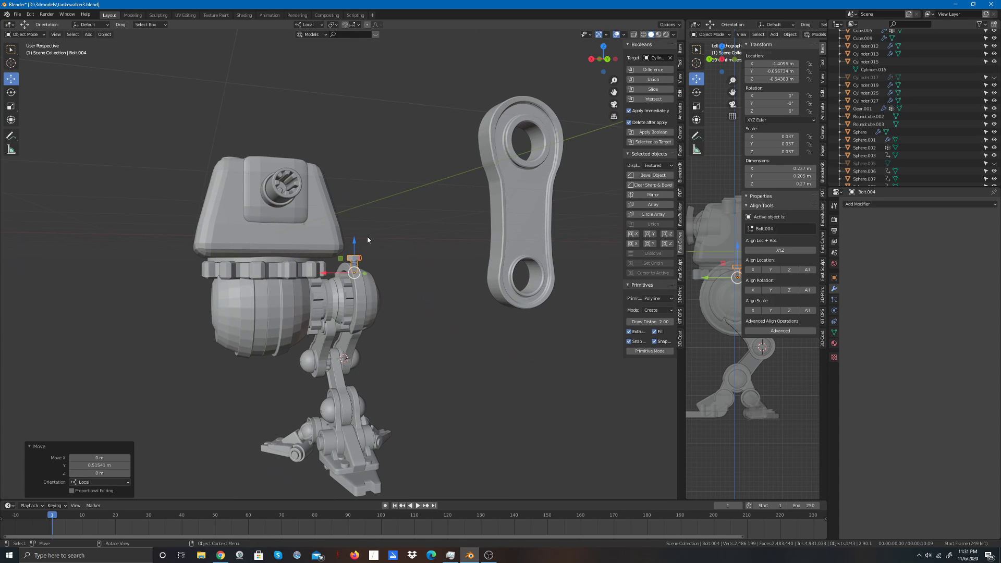
{"action": "left_click_drag", "start_coordinate": [324, 274], "coordinate": [381, 241]}
{"action": "left_click_drag", "start_coordinate": [596, 58], "coordinate": [514, 61]}
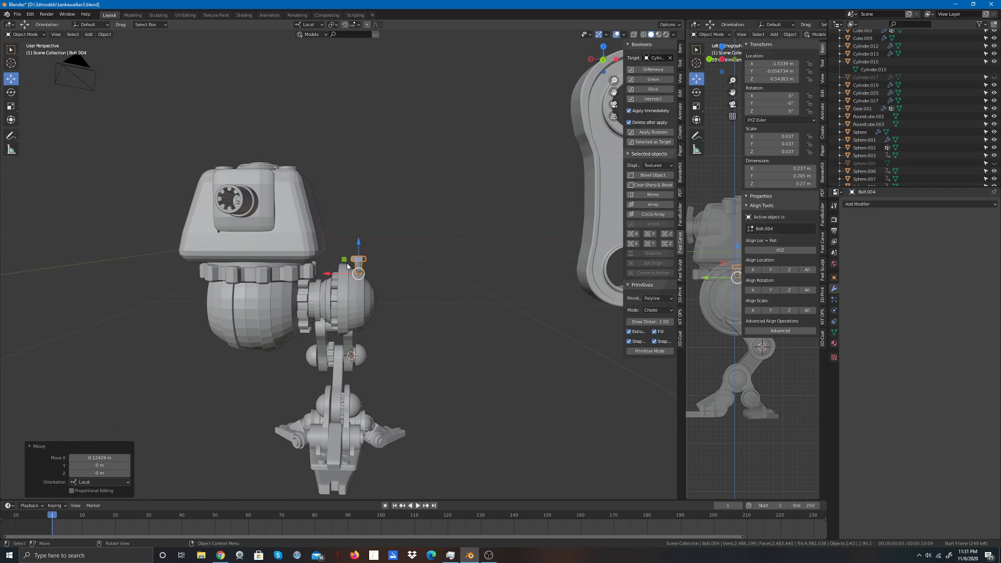
{"action": "mouse_move", "coordinate": [329, 274]}
{"action": "left_mouse_down"}
{"action": "mouse_move", "coordinate": [311, 272]}
{"action": "mouse_move", "coordinate": [327, 273]}
{"action": "left_mouse_up"}
{"action": "left_click_drag", "start_coordinate": [358, 243], "coordinate": [358, 251]}
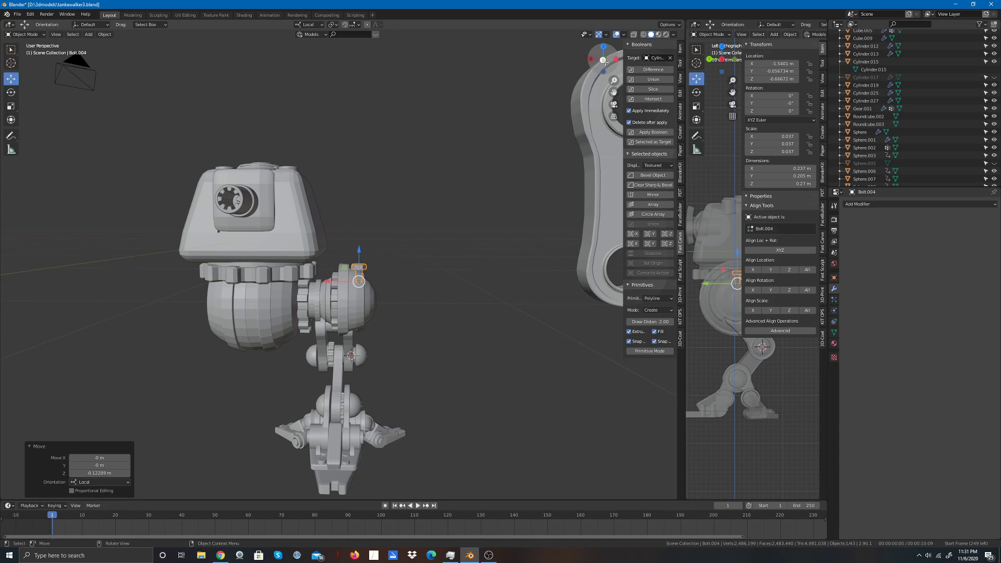
{"action": "mouse_move", "coordinate": [615, 57]}
{"action": "left_mouse_down"}
{"action": "mouse_move", "coordinate": [599, 54]}
{"action": "mouse_move", "coordinate": [625, 55]}
{"action": "mouse_move", "coordinate": [603, 59]}
{"action": "left_mouse_up"}
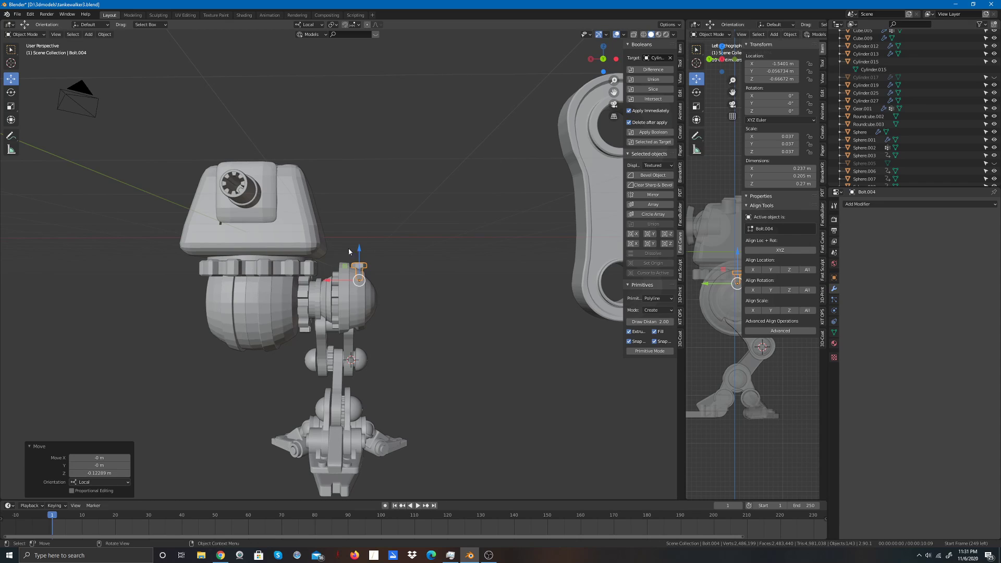
{"action": "mouse_move", "coordinate": [329, 282]}
{"action": "left_mouse_down"}
{"action": "mouse_move", "coordinate": [311, 281]}
{"action": "mouse_move", "coordinate": [329, 285]}
{"action": "left_mouse_up"}
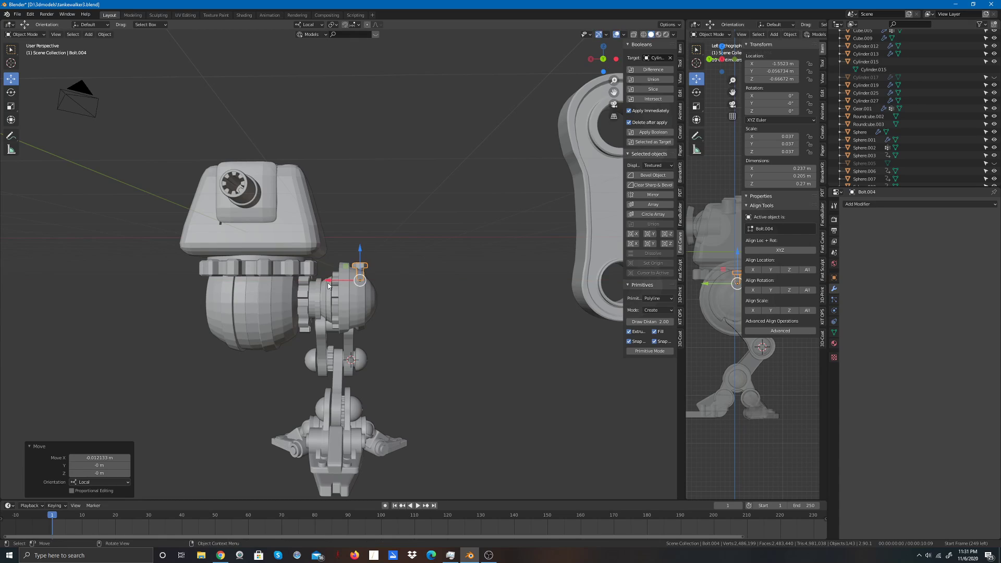
Step: Tilt the bolt to about -29° around Y and shift it about 0.095 m along X on the hip cover
{"action": "left_click", "coordinate": [11, 92]}
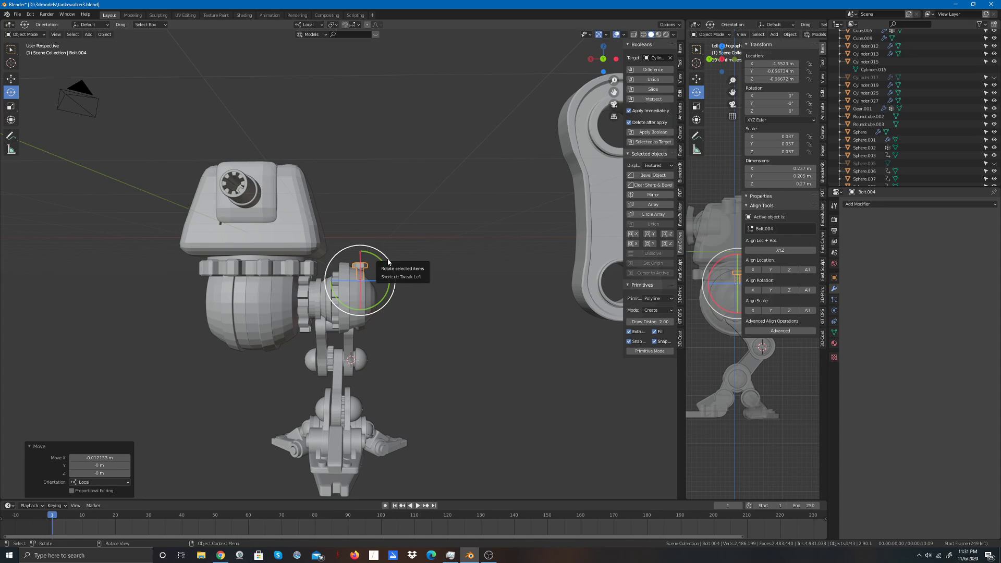
{"action": "left_click_drag", "start_coordinate": [388, 261], "coordinate": [354, 280]}
{"action": "left_click", "coordinate": [10, 79]}
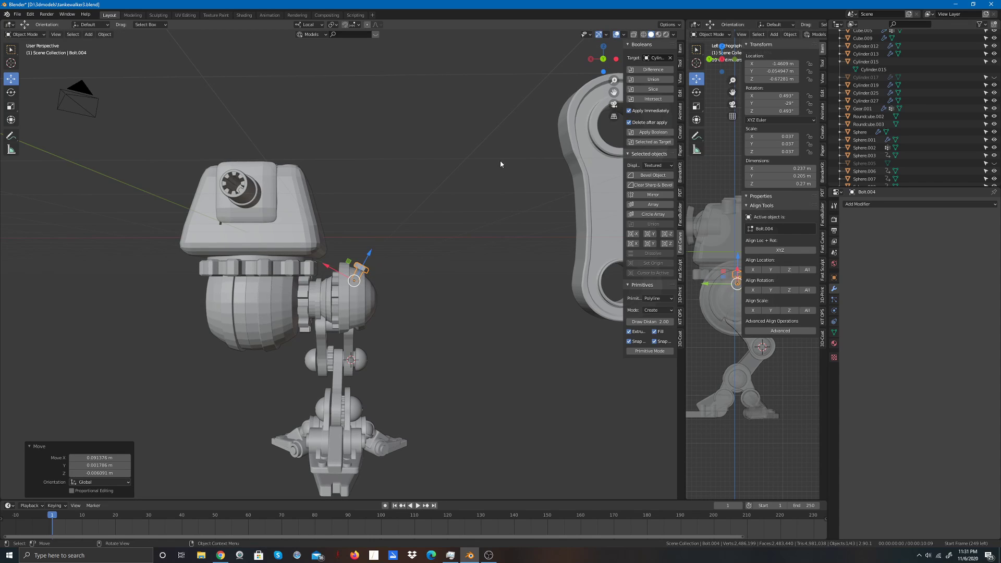
Step: Move the tilted bolt along its local X and Z axes to about X -1.43 m and Z -0.67 m
{"action": "left_click_drag", "start_coordinate": [602, 59], "coordinate": [603, 59]}
{"action": "key", "text": "g"}
{"action": "key", "text": "x"}
{"action": "key", "text": "x"}
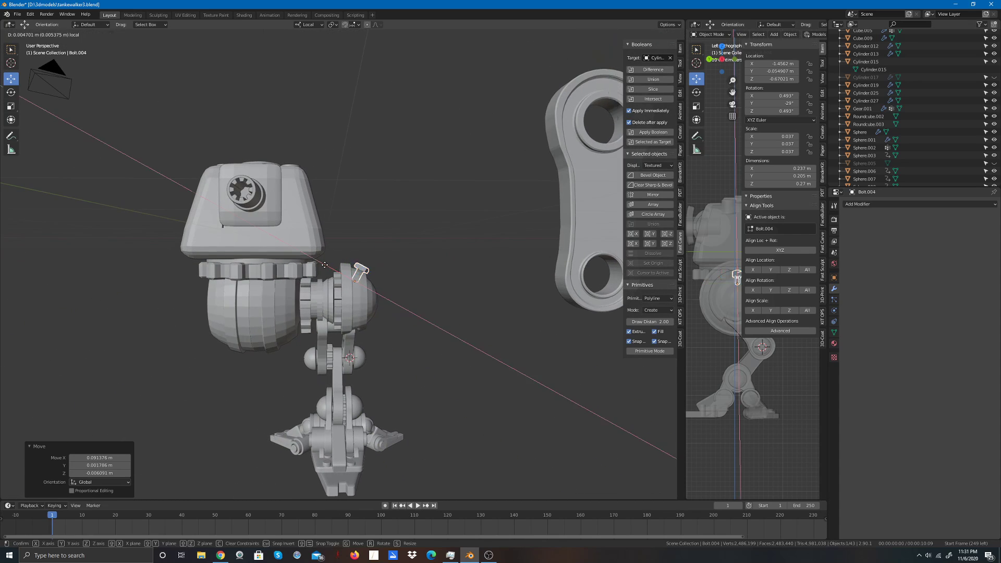
{"action": "left_click", "coordinate": [323, 265]}
{"action": "left_click_drag", "start_coordinate": [368, 252], "coordinate": [368, 259]}
Step: Shrink the bolt uniformly to a scale of about 0.032 and raise it about 0.038 m along its local Z
{"action": "mouse_move", "coordinate": [603, 52]}
{"action": "left_mouse_down"}
{"action": "mouse_move", "coordinate": [594, 57]}
{"action": "mouse_move", "coordinate": [611, 24]}
{"action": "mouse_move", "coordinate": [591, 53]}
{"action": "left_mouse_up"}
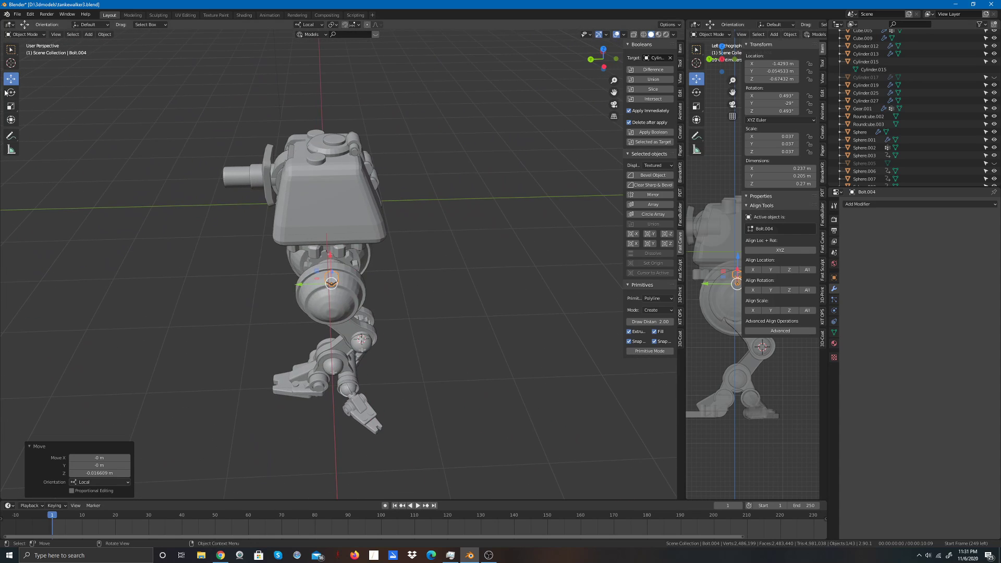
{"action": "left_click", "coordinate": [11, 106]}
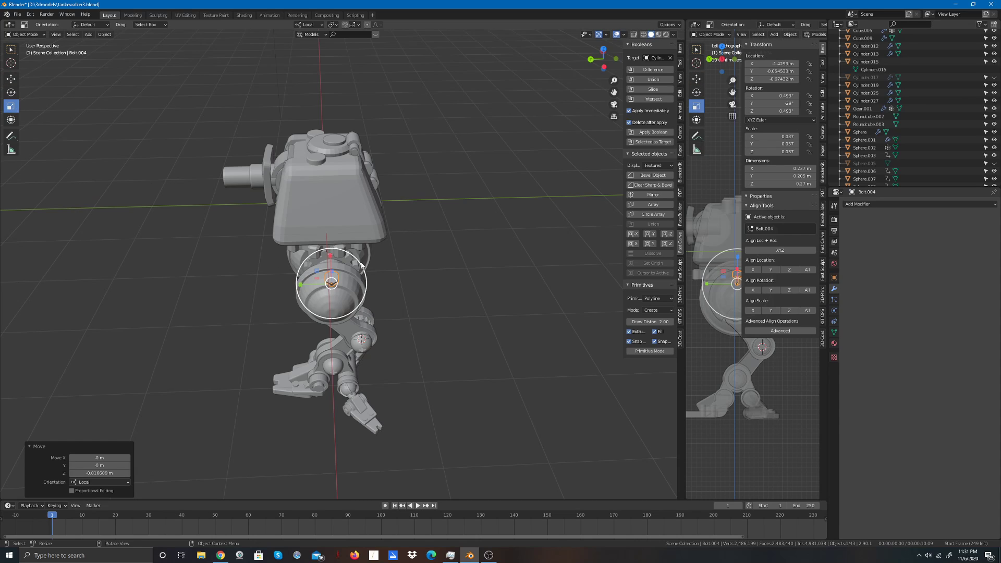
{"action": "mouse_move", "coordinate": [360, 266]}
{"action": "left_mouse_down"}
{"action": "mouse_move", "coordinate": [338, 275]}
{"action": "mouse_move", "coordinate": [355, 266]}
{"action": "left_mouse_up"}
{"action": "left_click_drag", "start_coordinate": [593, 60], "coordinate": [664, 32]}
{"action": "left_click", "coordinate": [14, 80]}
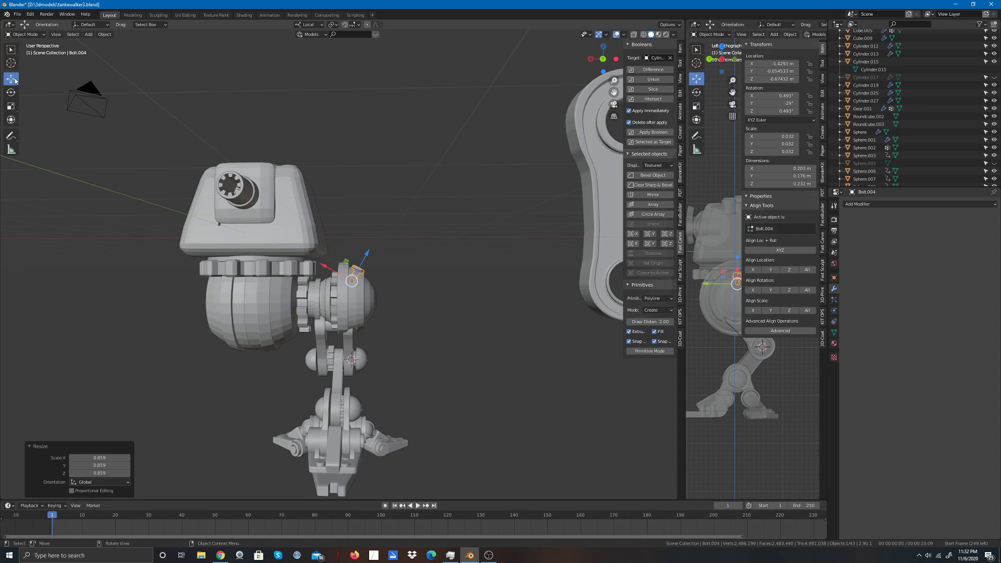
{"action": "left_click_drag", "start_coordinate": [367, 254], "coordinate": [367, 249]}
Step: Rotate the bolt on the hip cover to a tilt of about -17.1° around Y
{"action": "left_click", "coordinate": [11, 92]}
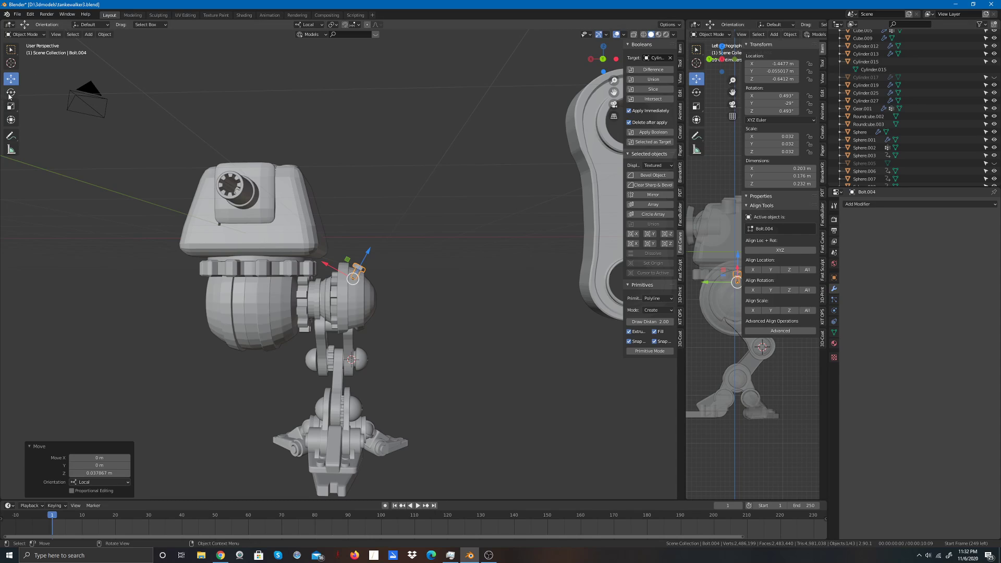
{"action": "left_click_drag", "start_coordinate": [357, 243], "coordinate": [353, 243]}
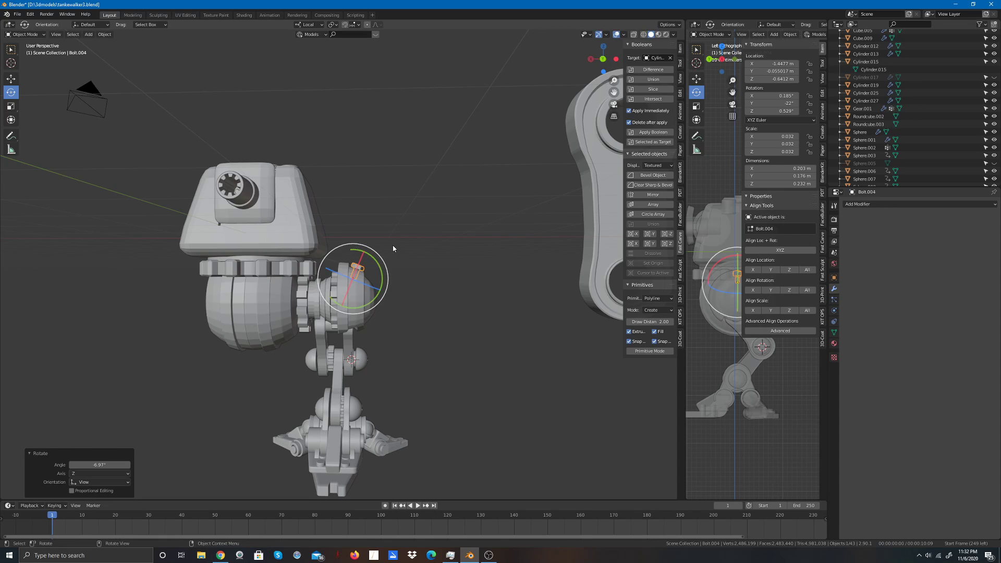
{"action": "left_click", "coordinate": [382, 254]}
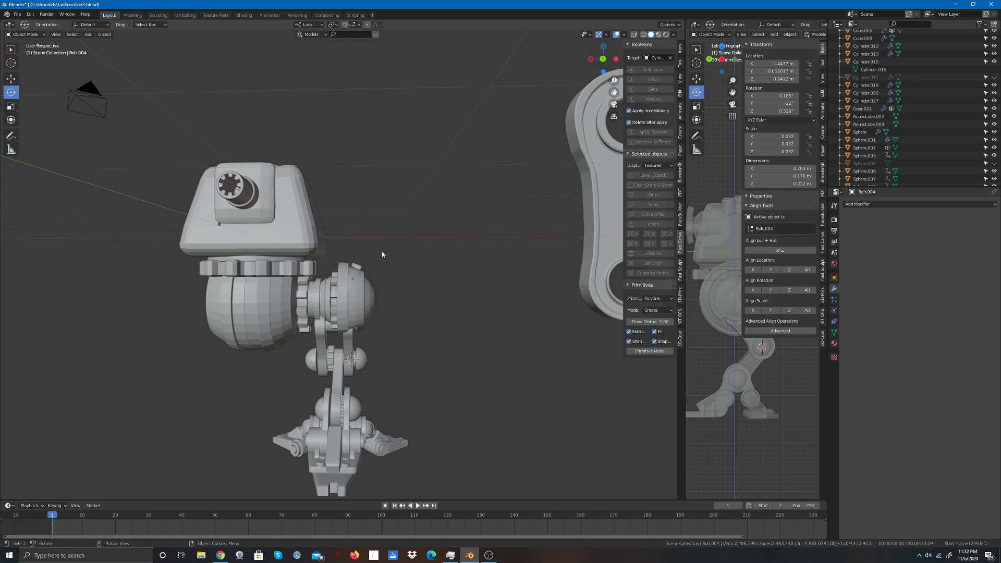
{"action": "left_click", "coordinate": [357, 264]}
{"action": "left_click_drag", "start_coordinate": [369, 248], "coordinate": [363, 243]}
{"action": "left_click", "coordinate": [427, 223]}
Step: Create an array of the hip bolt with its offset at 0.0 in X and 1.0 in Y
{"action": "mouse_move", "coordinate": [603, 59]}
{"action": "left_mouse_down"}
{"action": "mouse_move", "coordinate": [570, 71]}
{"action": "mouse_move", "coordinate": [670, 61]}
{"action": "mouse_move", "coordinate": [621, 51]}
{"action": "mouse_move", "coordinate": [594, 60]}
{"action": "left_mouse_up"}
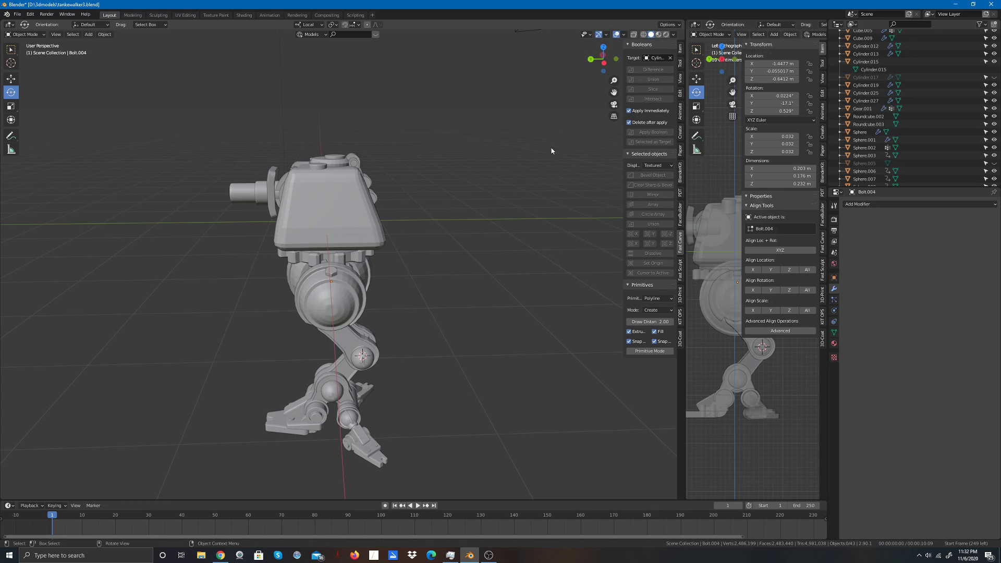
{"action": "left_click", "coordinate": [332, 274]}
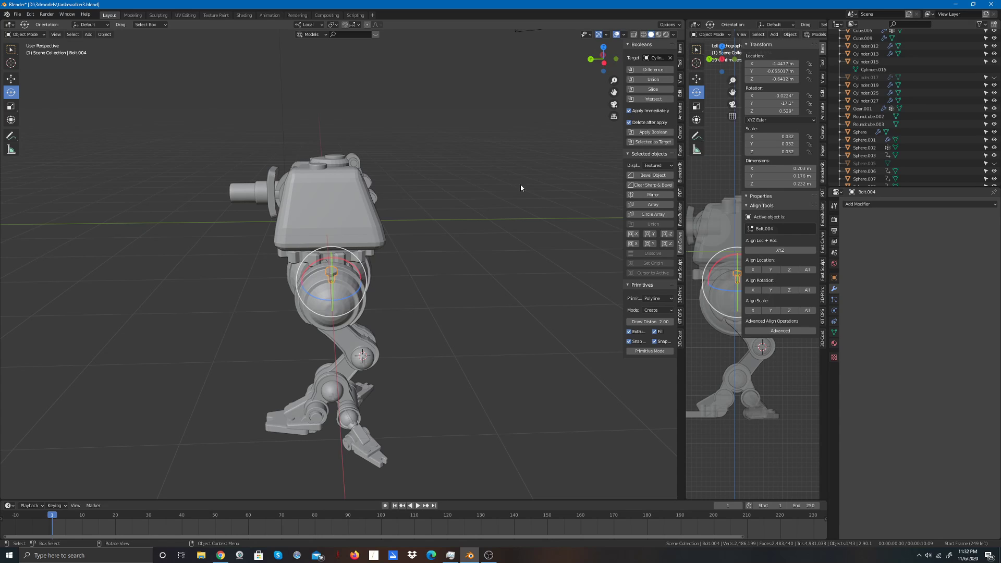
{"action": "left_click", "coordinate": [11, 49]}
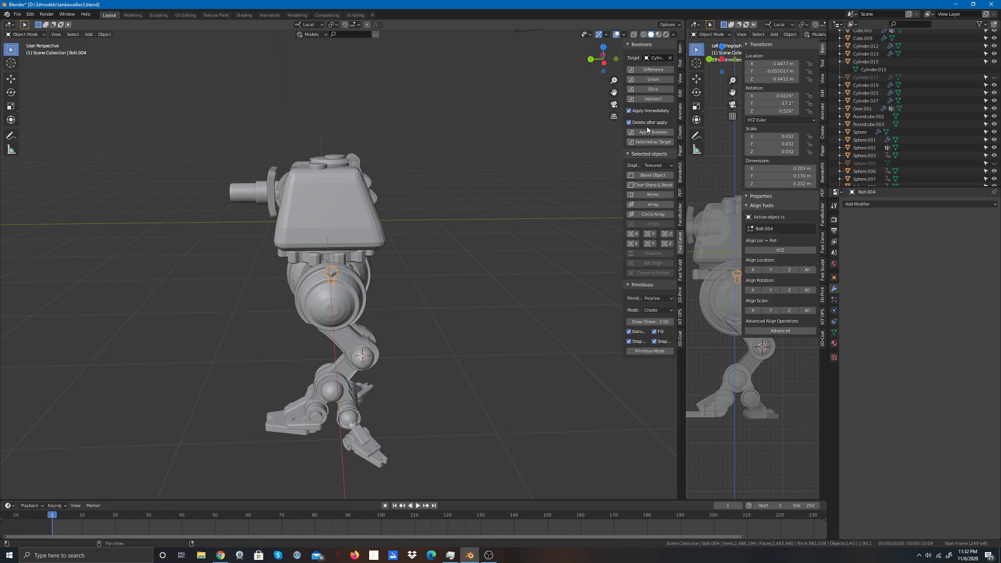
{"action": "left_click", "coordinate": [652, 205]}
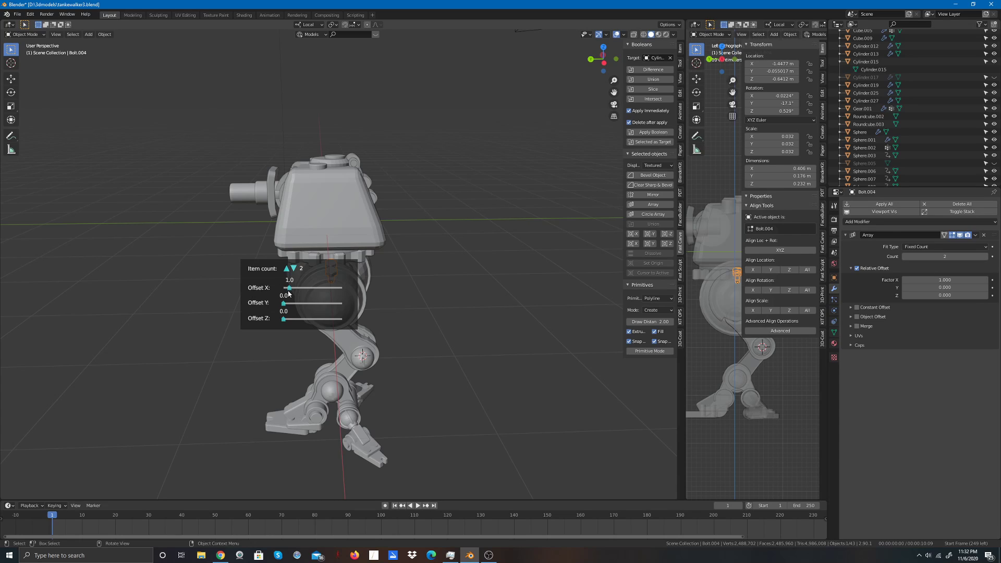
{"action": "mouse_move", "coordinate": [288, 294]}
{"action": "left_mouse_down"}
{"action": "mouse_move", "coordinate": [313, 290]}
{"action": "mouse_move", "coordinate": [282, 295]}
{"action": "mouse_move", "coordinate": [302, 305]}
{"action": "mouse_move", "coordinate": [293, 310]}
{"action": "left_mouse_up"}
{"action": "left_click_drag", "start_coordinate": [292, 304], "coordinate": [290, 306]}
Step: Set the bolt array to 8 items with a Y offset of 2.0
{"action": "left_click", "coordinate": [286, 268]}
{"action": "left_click", "coordinate": [287, 271]}
{"action": "left_click", "coordinate": [288, 271]}
{"action": "left_click", "coordinate": [287, 271]}
{"action": "left_click", "coordinate": [287, 270]}
{"action": "left_click", "coordinate": [288, 271]}
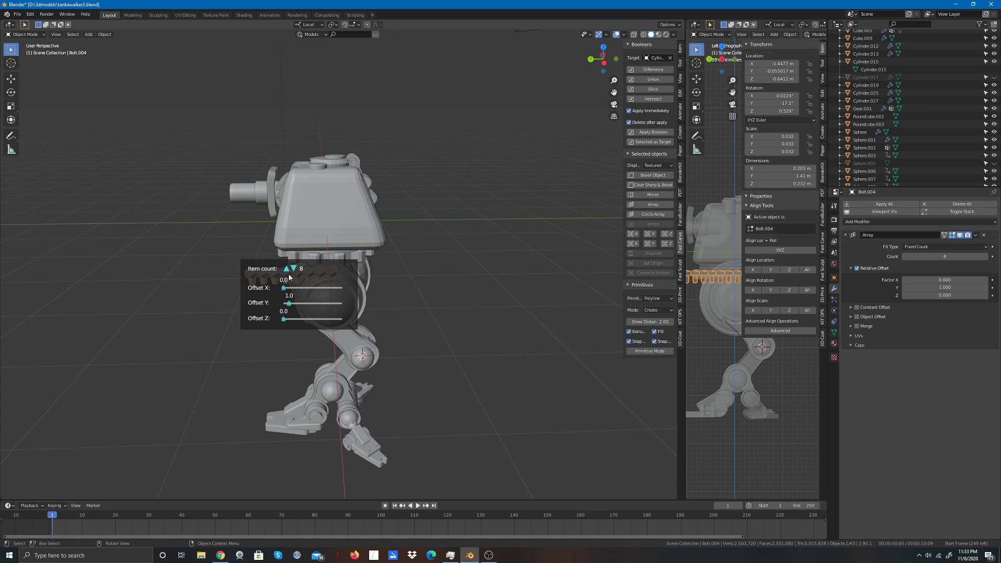
{"action": "left_click_drag", "start_coordinate": [290, 305], "coordinate": [295, 305]}
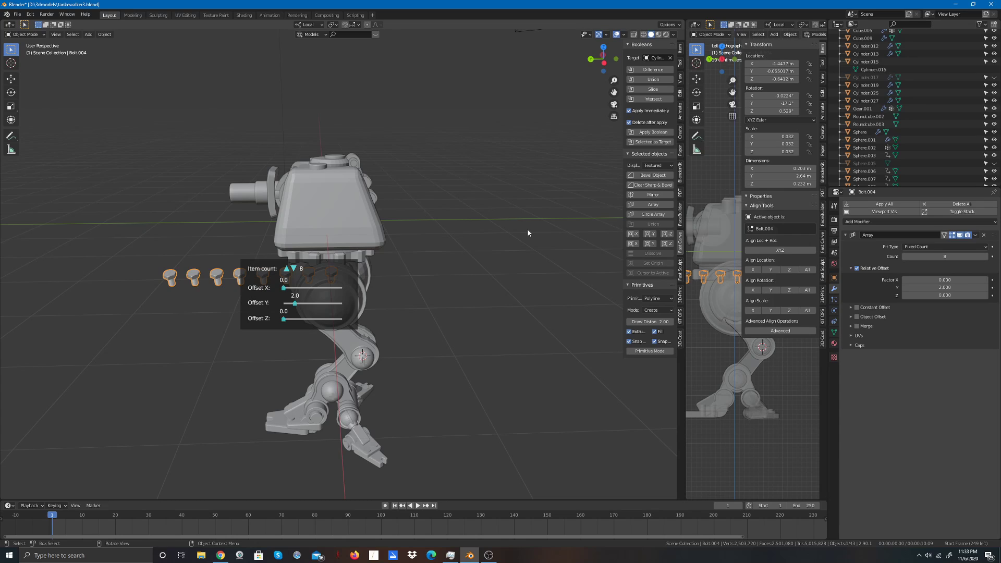
Step: Undo the recent rotation, scale and local-axis move changes on the bolt row
{"action": "key", "text": "ctrl+z"}
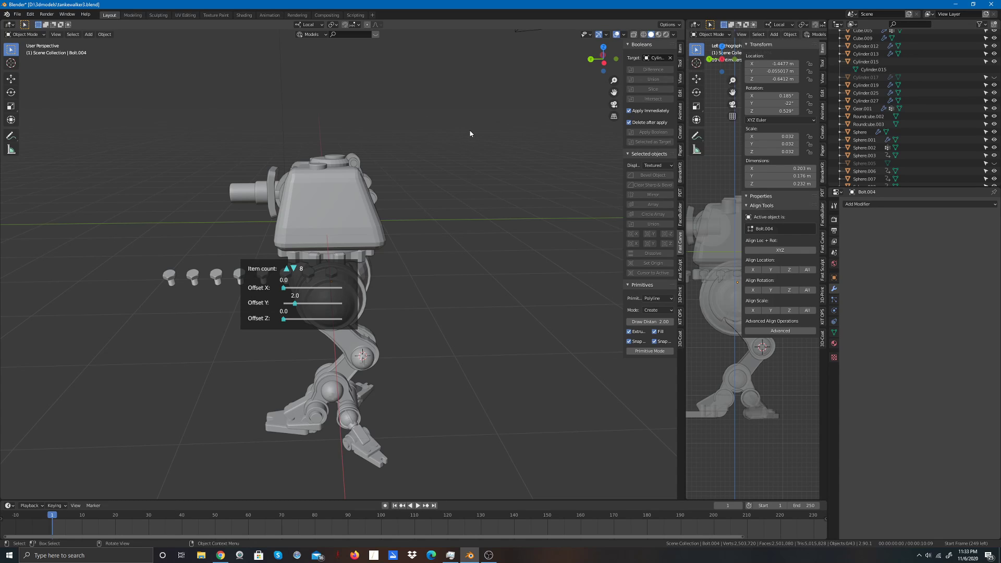
{"action": "key", "text": "ctrl+z"}
{"action": "key", "text": "ctrl+z"}
{"action": "key", "text": "ctrl+z"}
{"action": "key", "text": "ctrl+z"}
{"action": "key", "text": "ctrl+z"}
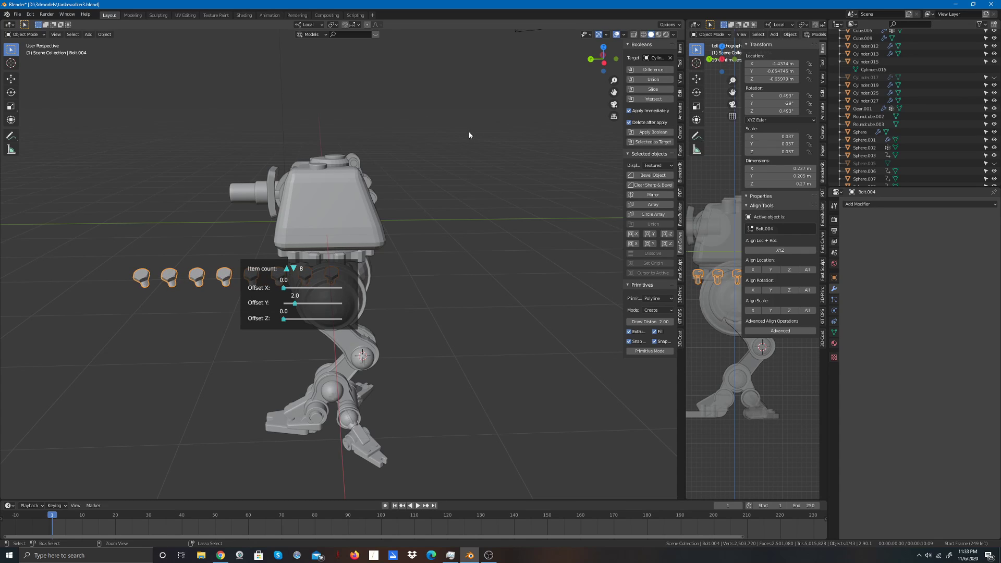
{"action": "key", "text": "ctrl+z"}
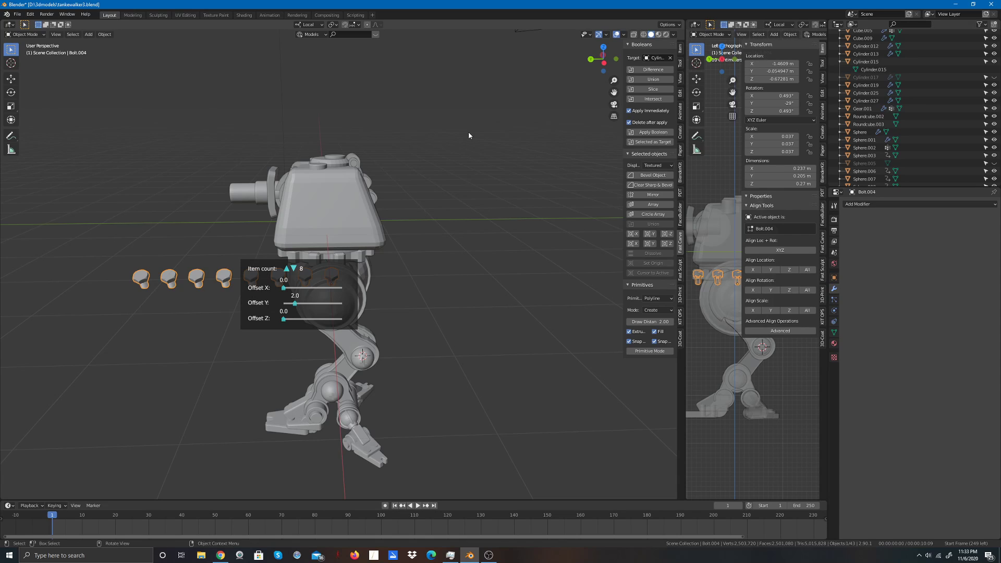
{"action": "left_click", "coordinate": [469, 134]}
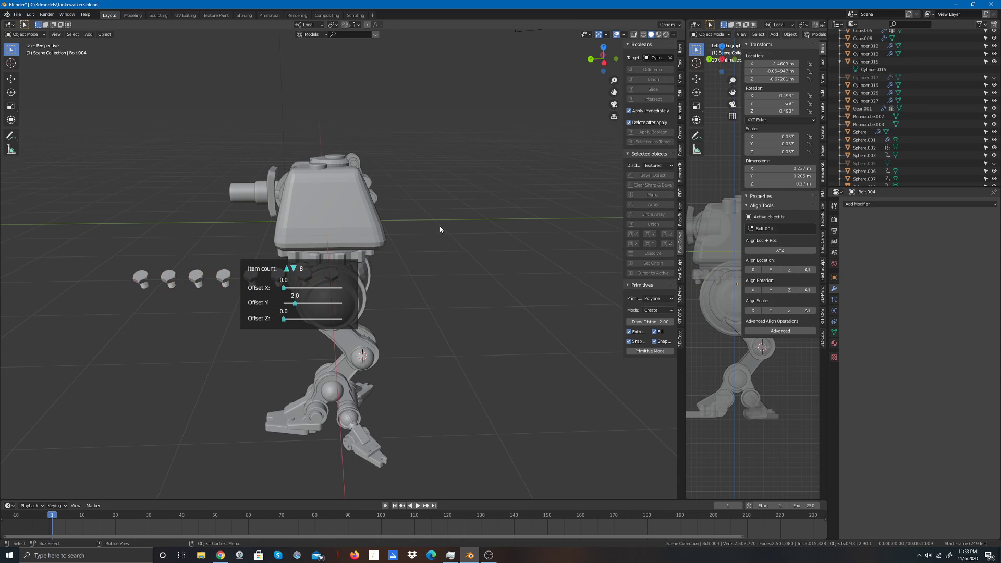
Step: Try to reduce the bolt array's item count to 1, and close the array settings overlay
{"action": "left_click", "coordinate": [294, 268]}
{"action": "left_click", "coordinate": [140, 278]}
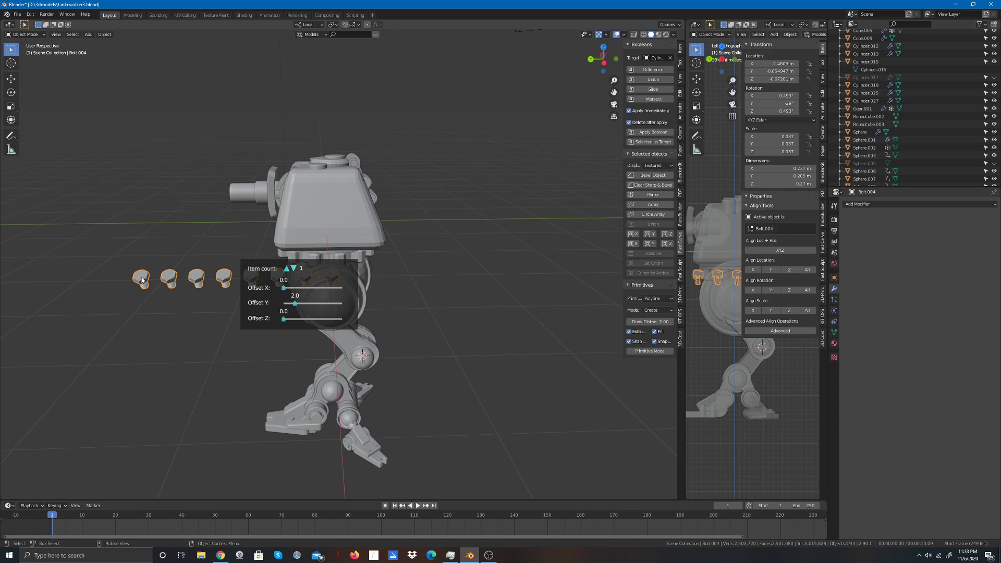
{"action": "left_click", "coordinate": [473, 228]}
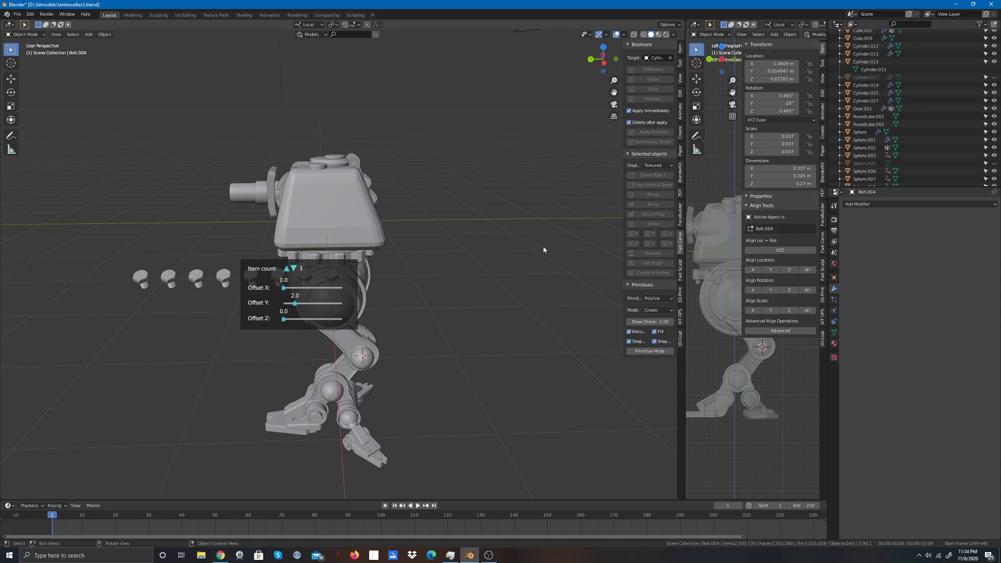
{"action": "right_click", "coordinate": [319, 301]}
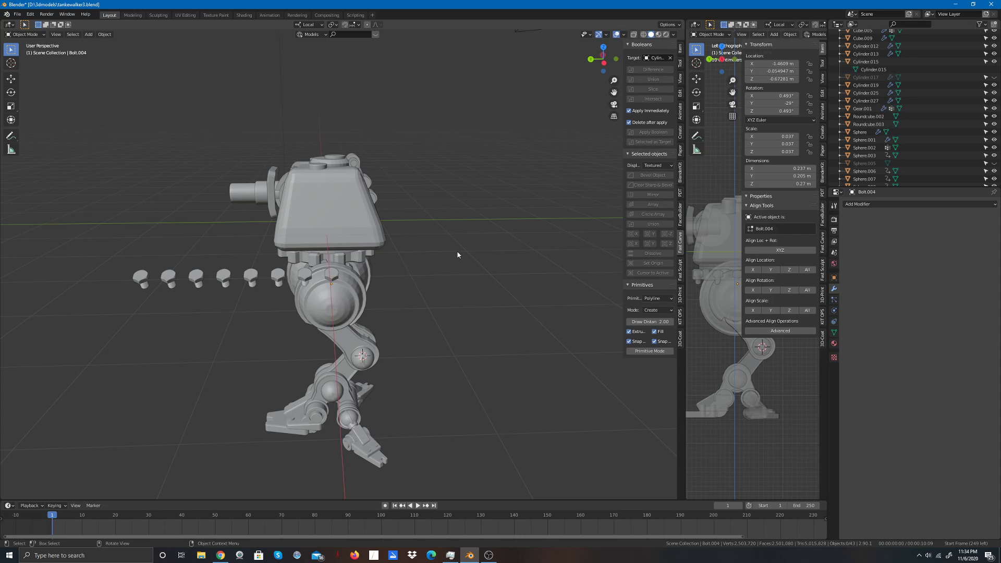
Step: Select the row of bolts and undo its last move
{"action": "left_click", "coordinate": [309, 278]}
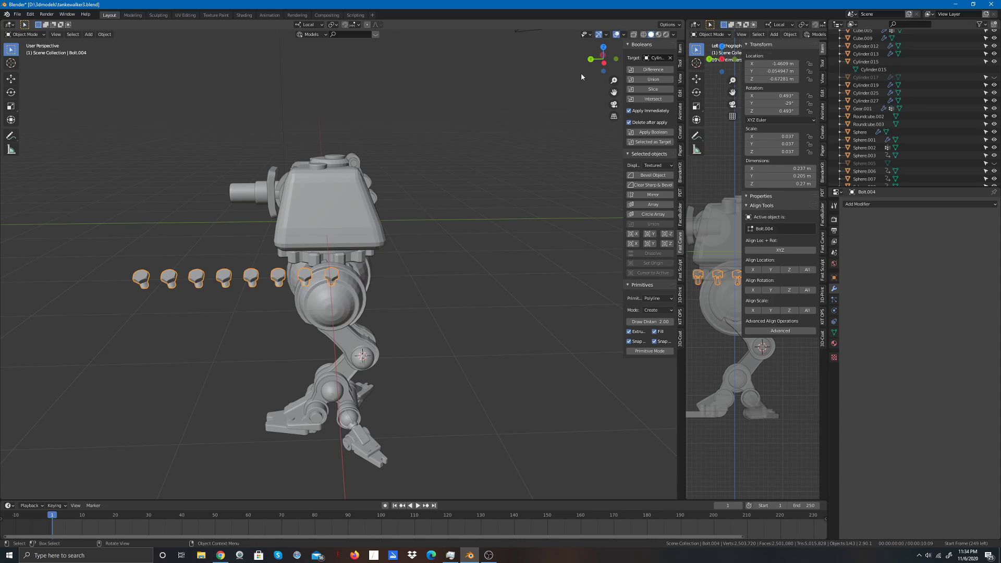
{"action": "left_click", "coordinate": [156, 263]}
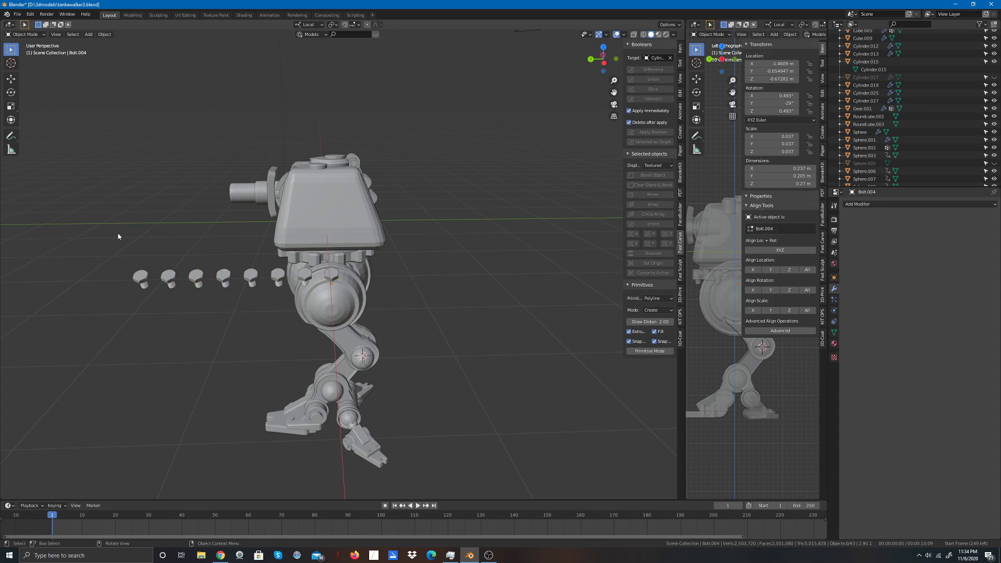
{"action": "left_click_drag", "start_coordinate": [118, 236], "coordinate": [257, 333]}
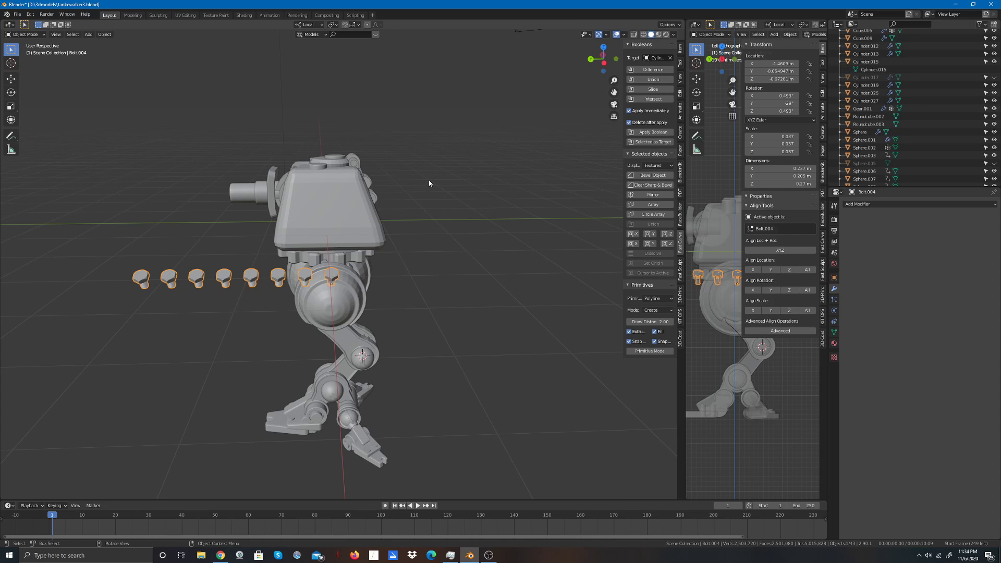
{"action": "key", "text": "ctrl"}
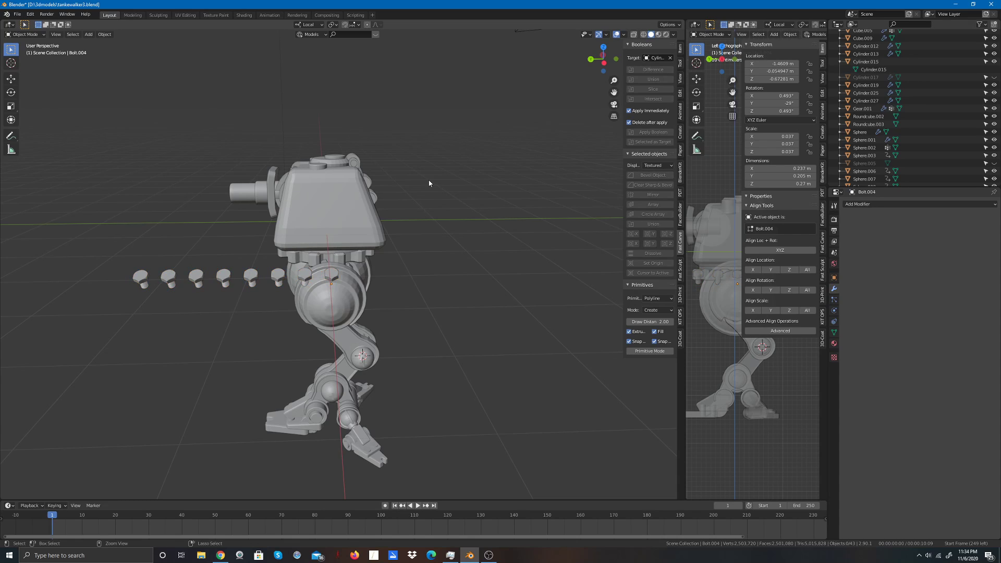
{"action": "key", "text": "ctrl+z"}
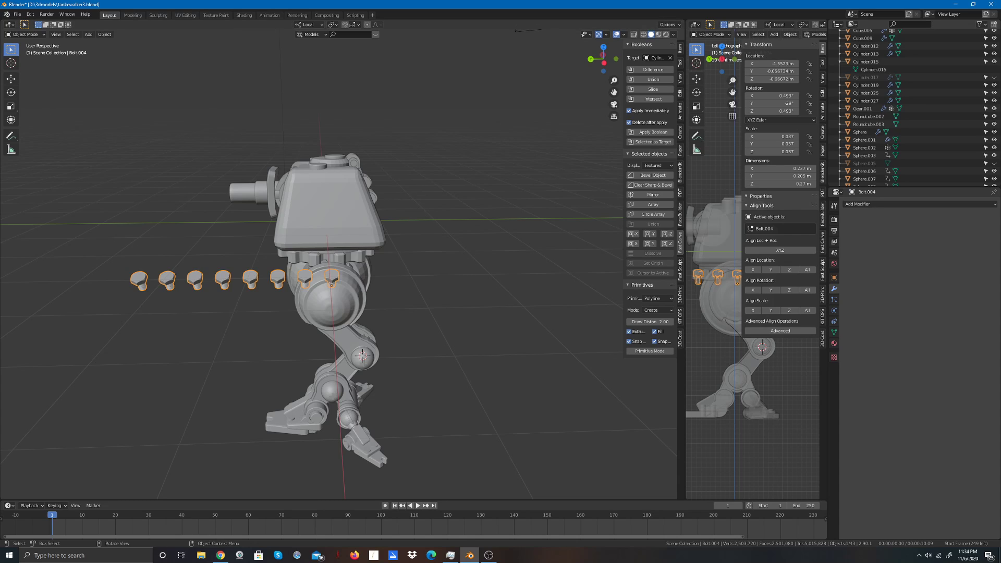
Step: Move the row of bolts along its local axes to about X -1.38 m and Z -0.66 m on the hip cover
{"action": "left_click", "coordinate": [10, 81]}
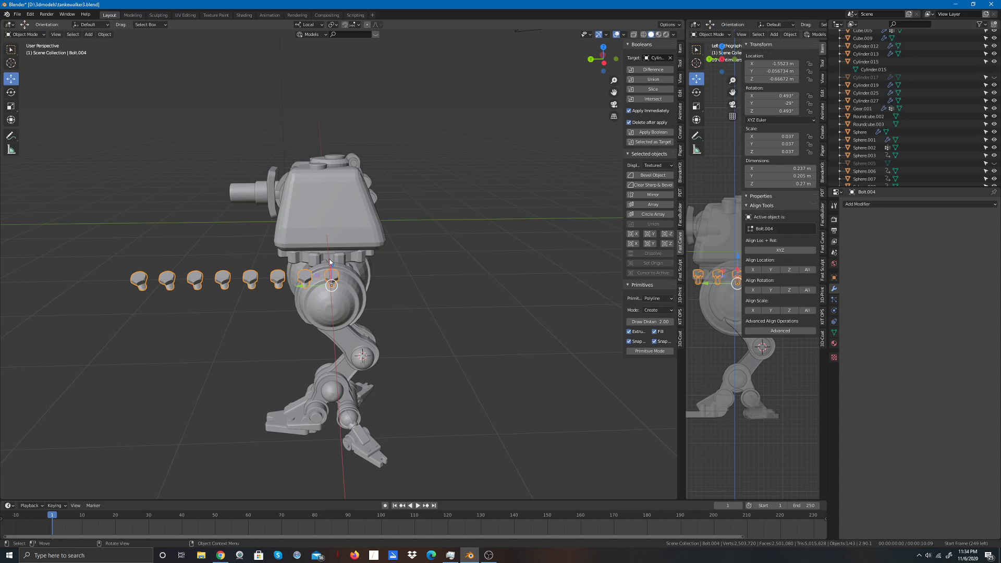
{"action": "left_click_drag", "start_coordinate": [331, 255], "coordinate": [334, 254]}
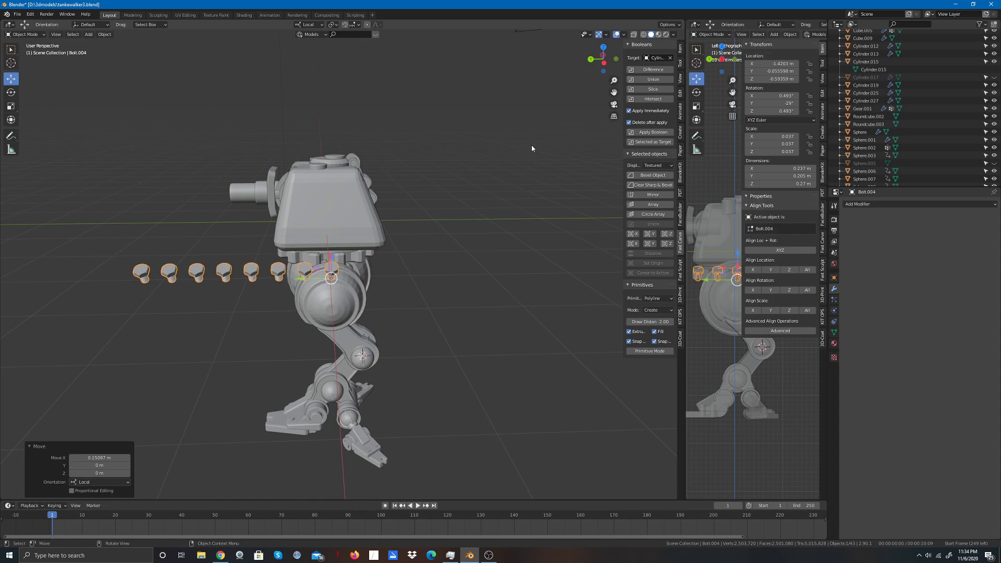
{"action": "left_click_drag", "start_coordinate": [599, 59], "coordinate": [365, 258]}
{"action": "left_click", "coordinate": [490, 154]}
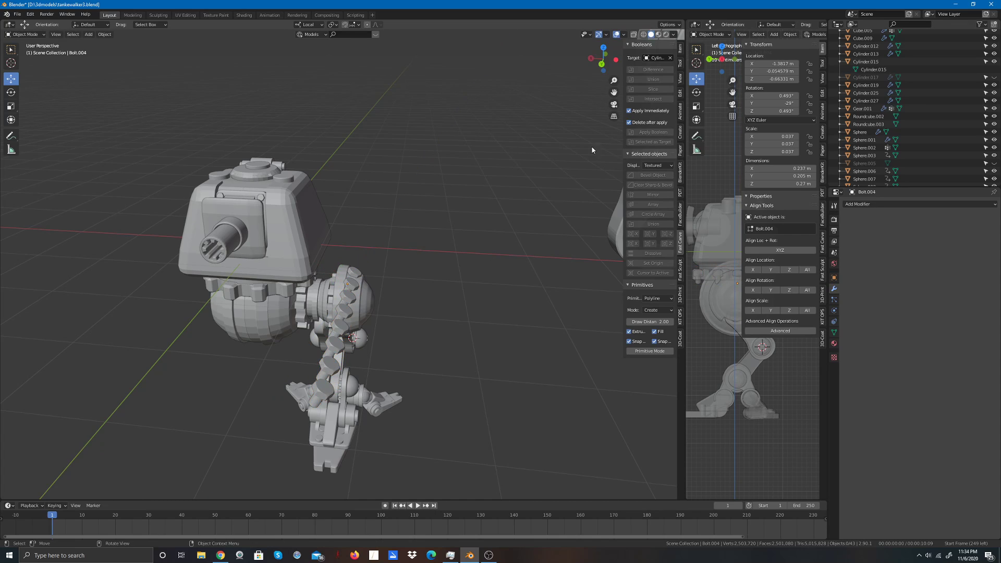
{"action": "left_click", "coordinate": [323, 398]}
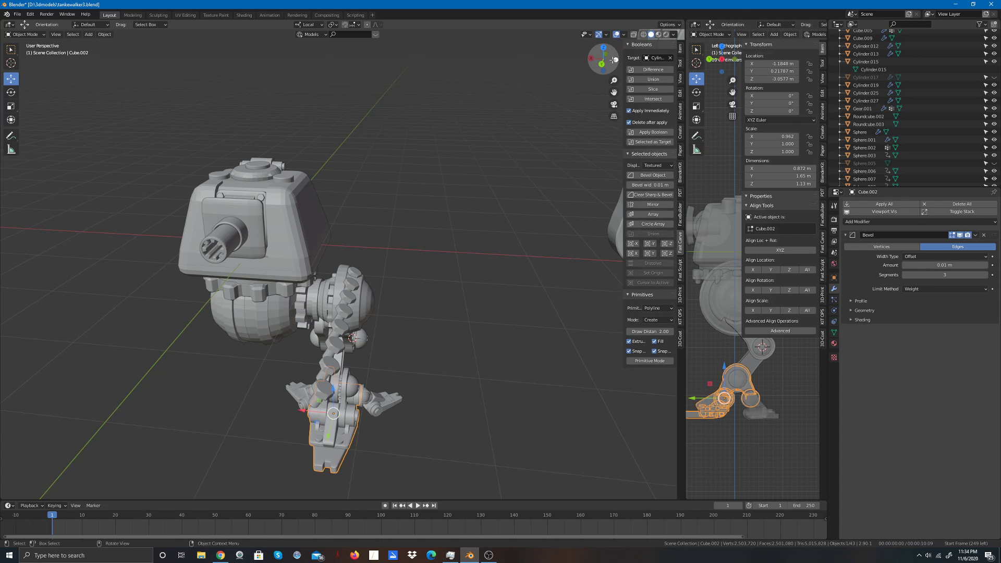
{"action": "left_click_drag", "start_coordinate": [619, 56], "coordinate": [182, 263]}
{"action": "key", "text": "alt+a"}
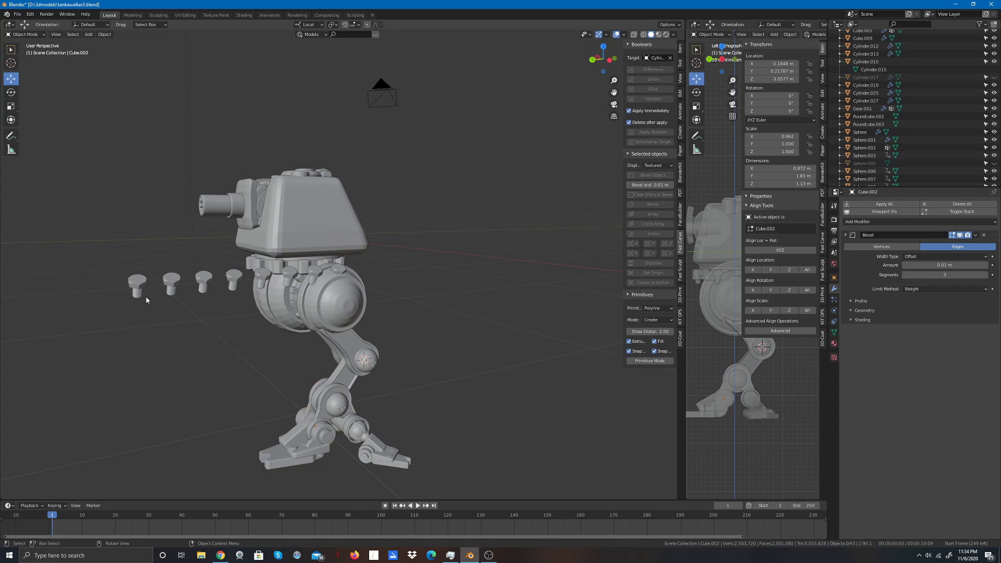
{"action": "left_click", "coordinate": [27, 35]}
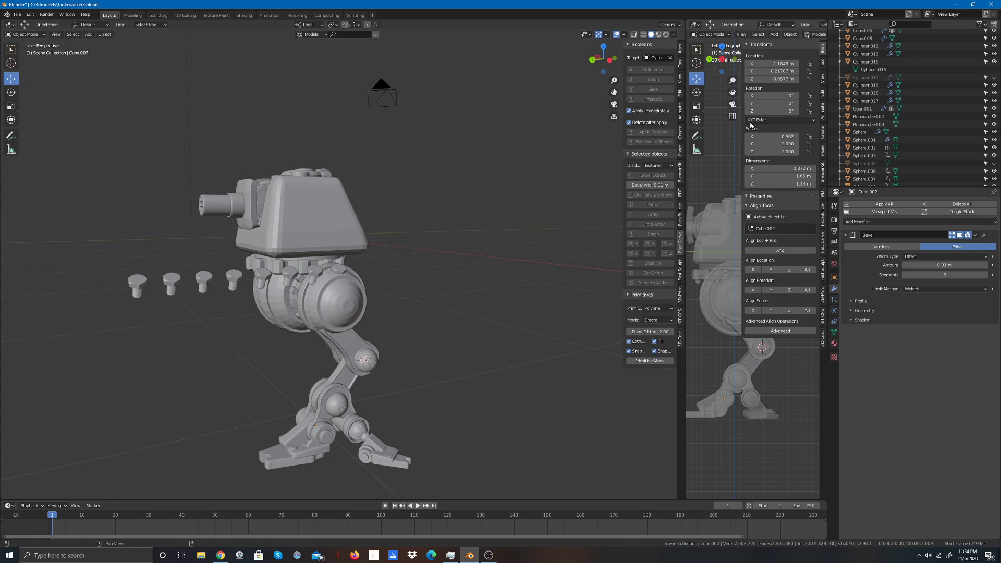
{"action": "left_click_drag", "start_coordinate": [602, 61], "coordinate": [576, 64]}
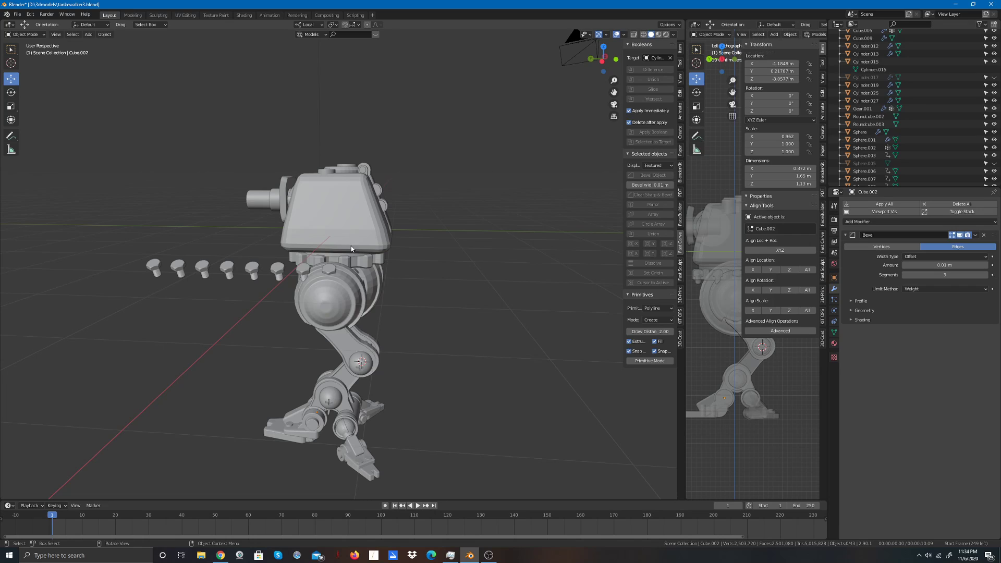
{"action": "left_click", "coordinate": [299, 268]}
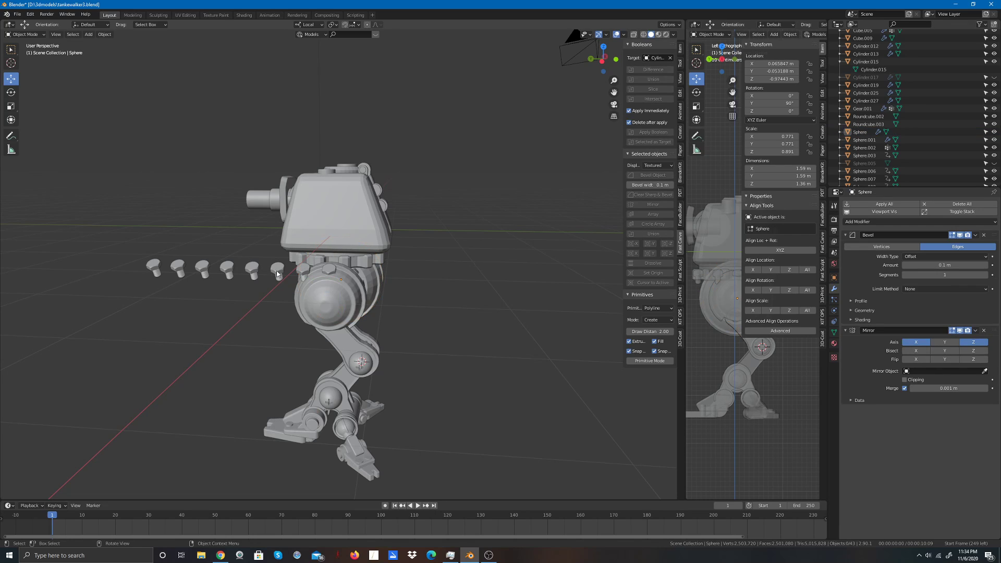
Step: Select the row of bolts and toggle the visibility of Bolt.002, Bolt.001 and Bolt to check which objects they are
{"action": "left_click", "coordinate": [329, 271]}
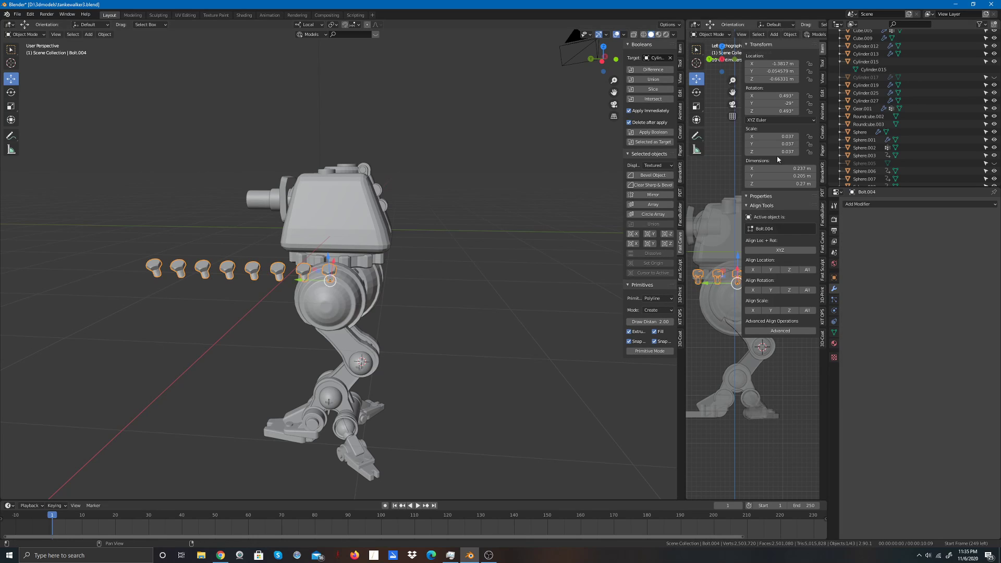
{"action": "scroll", "coordinate": [934, 141], "scroll_direction": "down", "scroll_amount": 1}
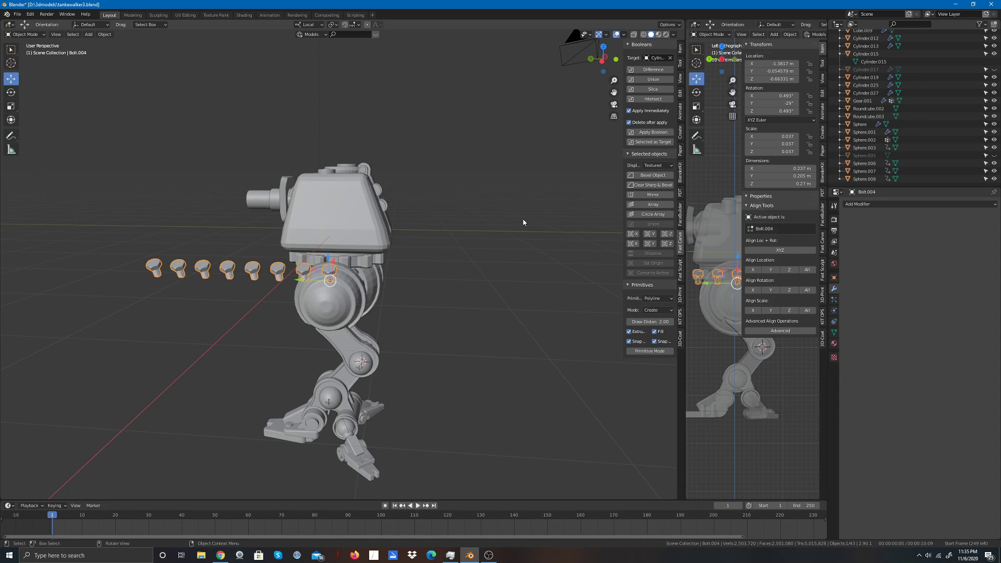
{"action": "scroll", "coordinate": [883, 144], "scroll_direction": "up", "scroll_amount": 10}
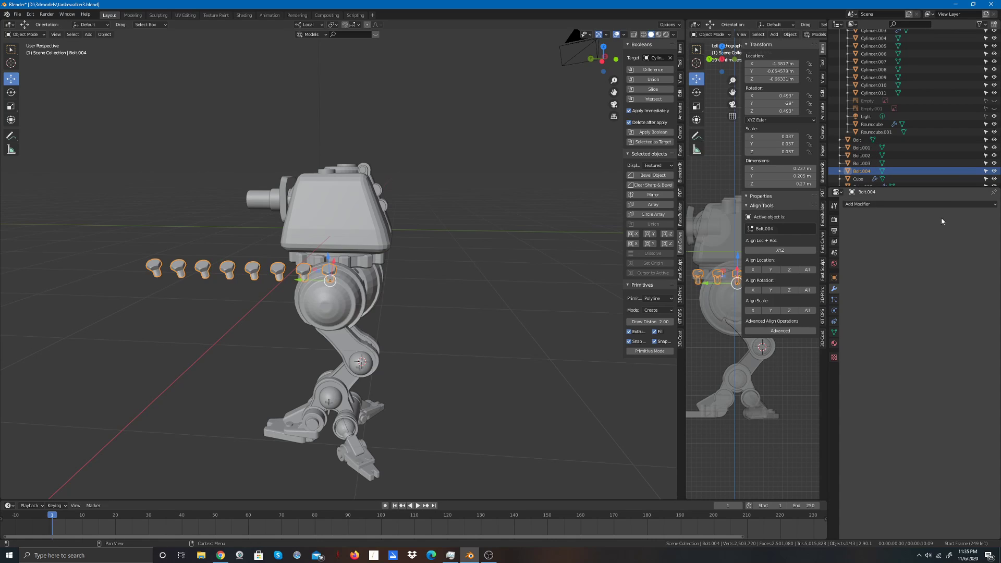
{"action": "left_click", "coordinate": [993, 157]}
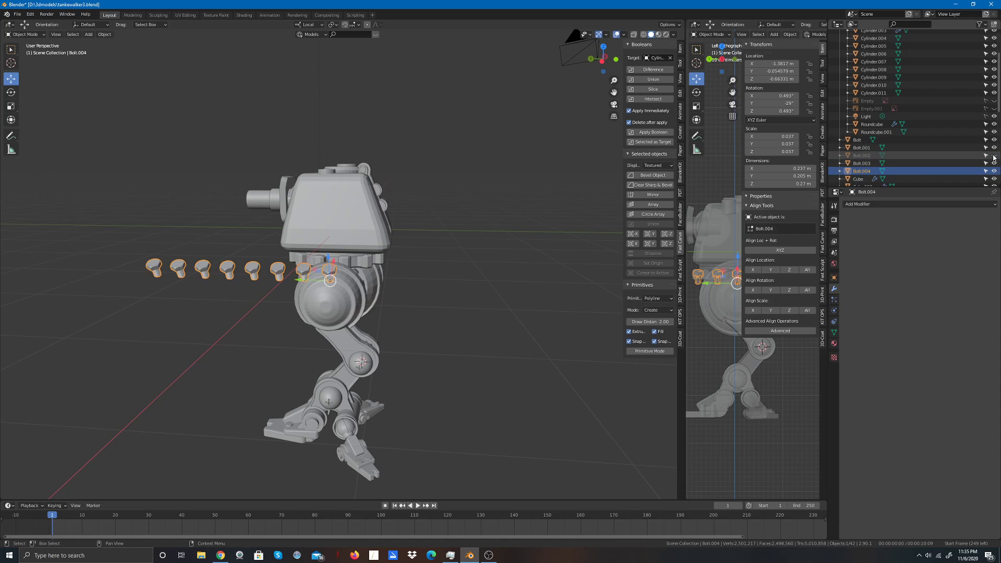
{"action": "left_click", "coordinate": [993, 156]}
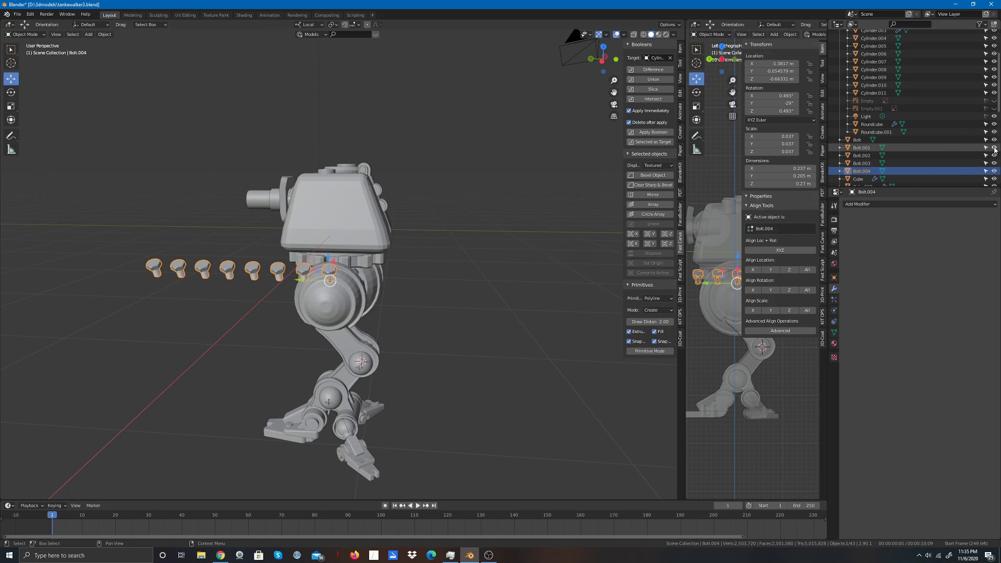
{"action": "left_click", "coordinate": [993, 148]}
{"action": "left_click", "coordinate": [994, 148]}
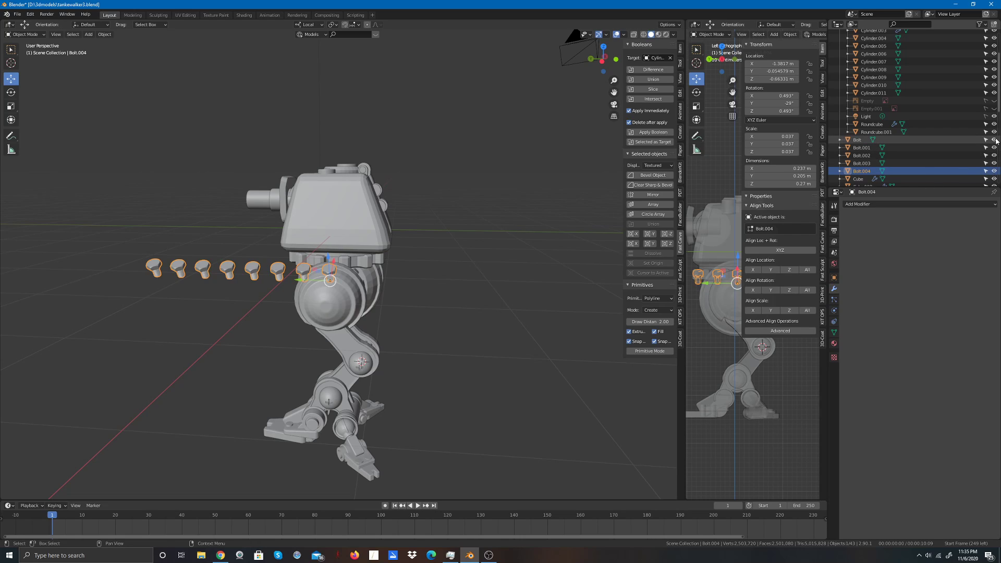
{"action": "left_click", "coordinate": [994, 141]}
{"action": "left_click", "coordinate": [994, 140]}
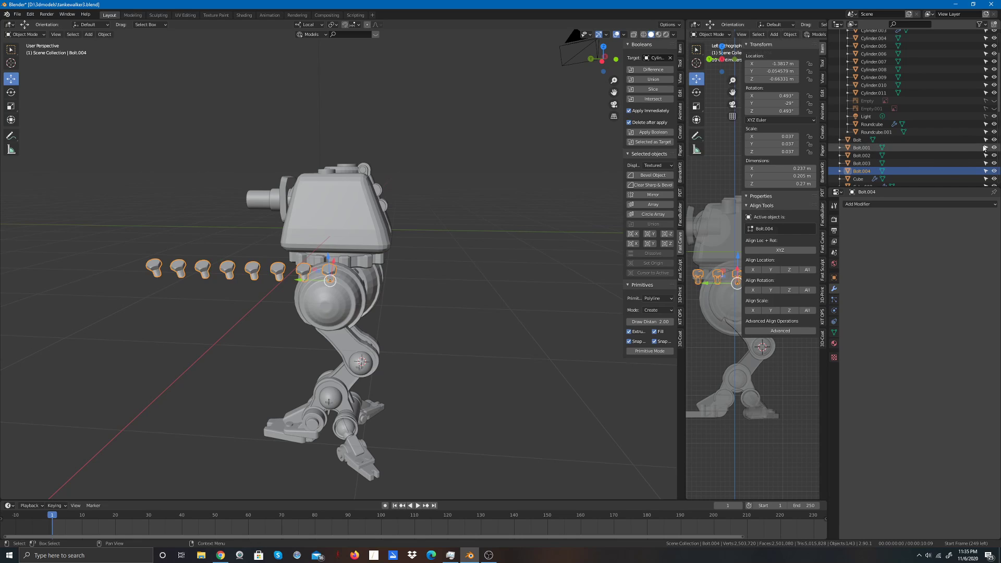
Step: Toggle Bolt.004's visibility to identify it as the arrayed row, and delete that object
{"action": "left_click", "coordinate": [994, 171]}
{"action": "left_click", "coordinate": [994, 171]}
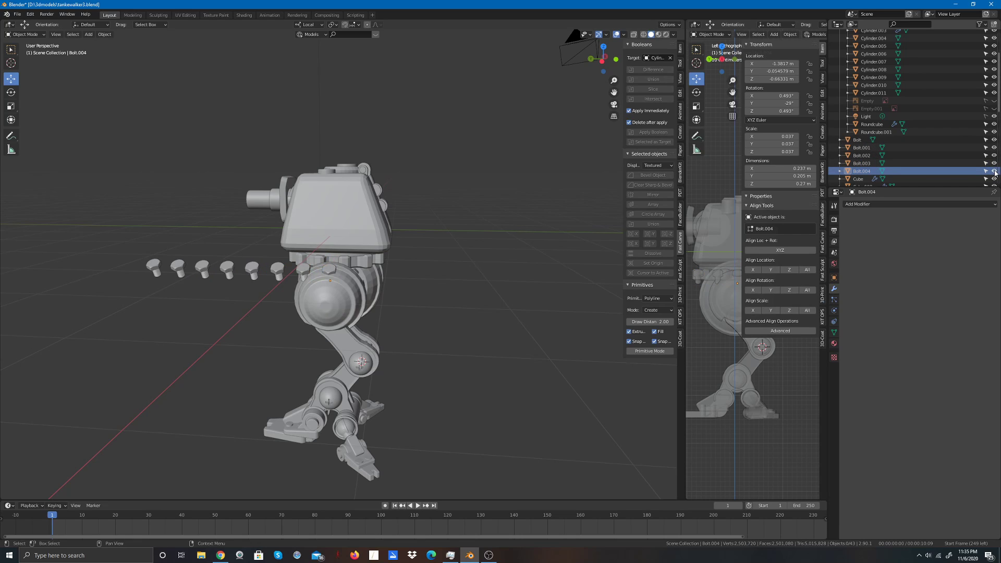
{"action": "right_click", "coordinate": [960, 174]}
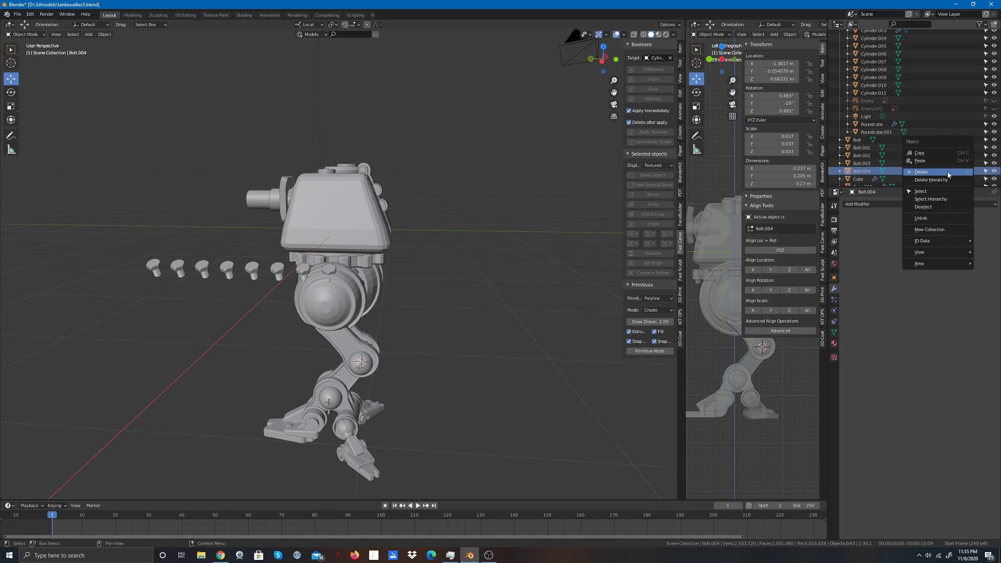
{"action": "left_click", "coordinate": [948, 172]}
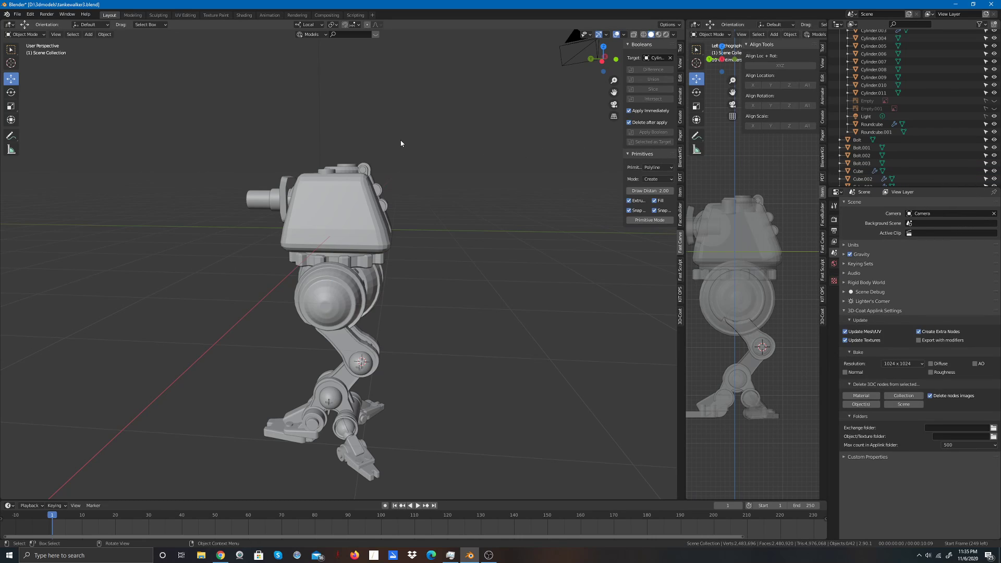
{"action": "left_click", "coordinate": [104, 34]}
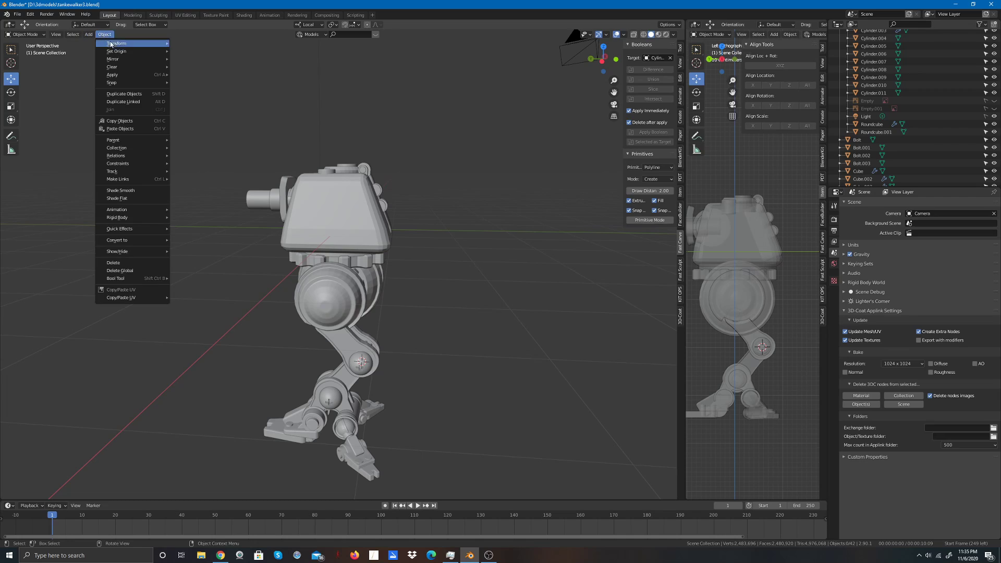
{"action": "mouse_move", "coordinate": [122, 52]}
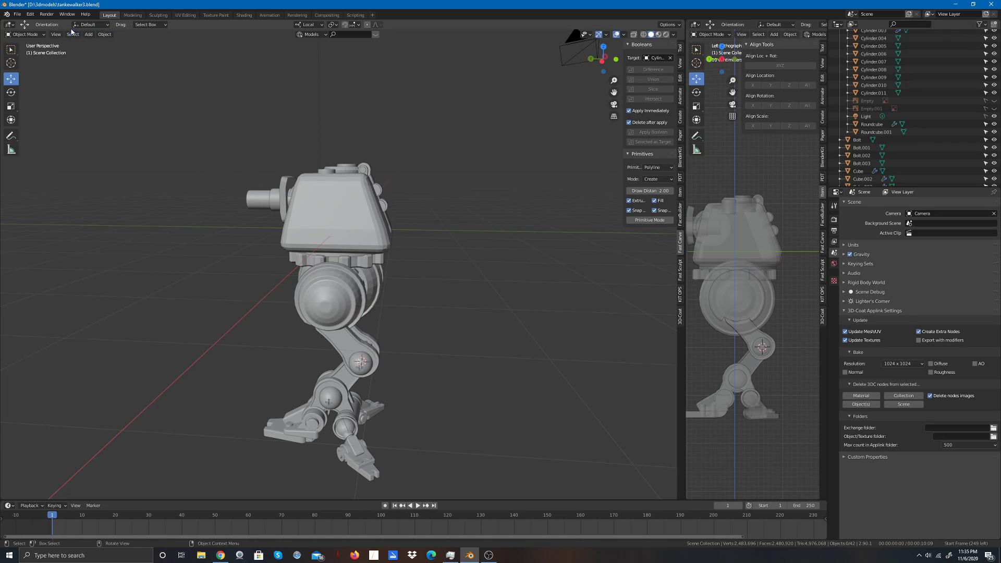
{"action": "left_click", "coordinate": [89, 34]}
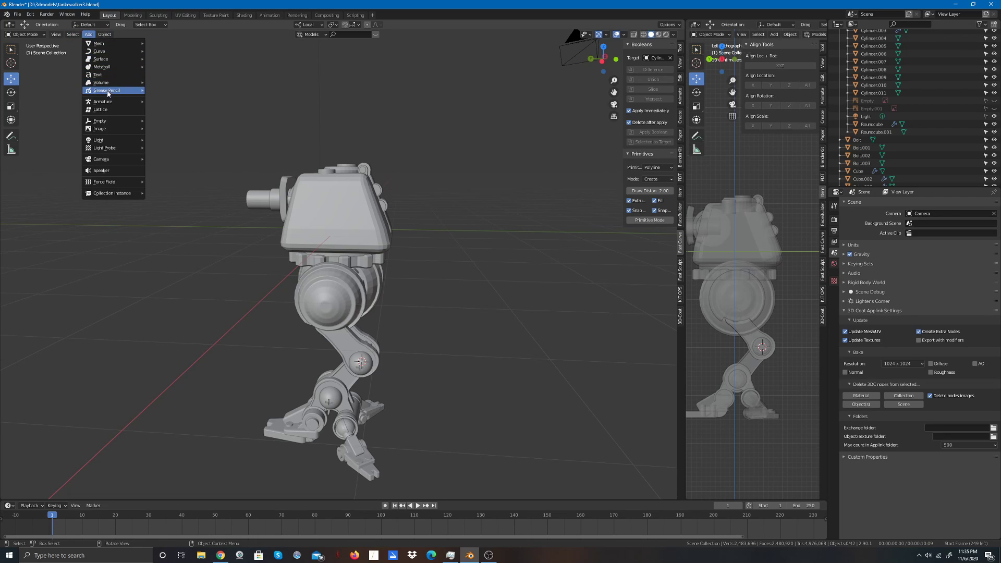
{"action": "mouse_move", "coordinate": [111, 46]}
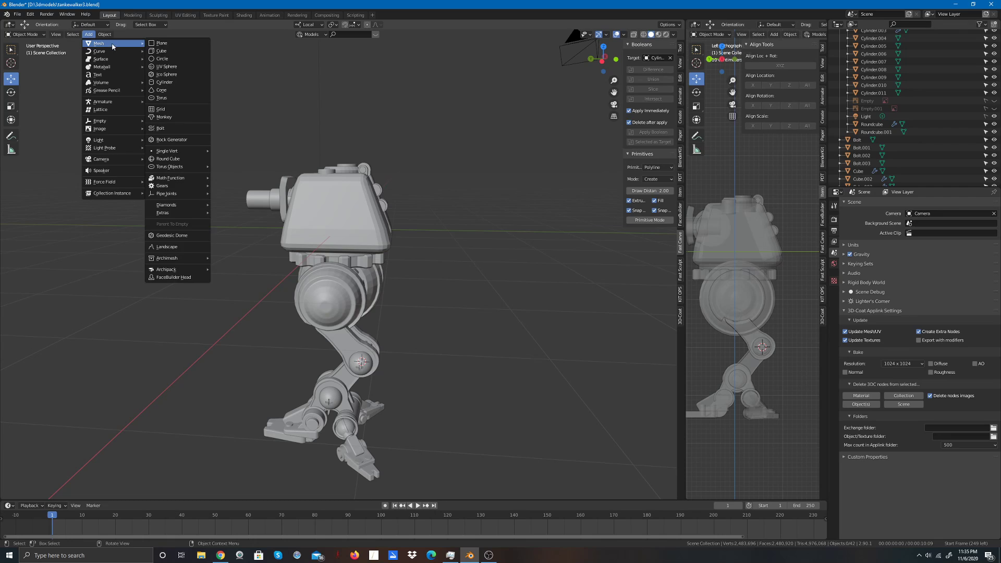
{"action": "left_click", "coordinate": [162, 118]}
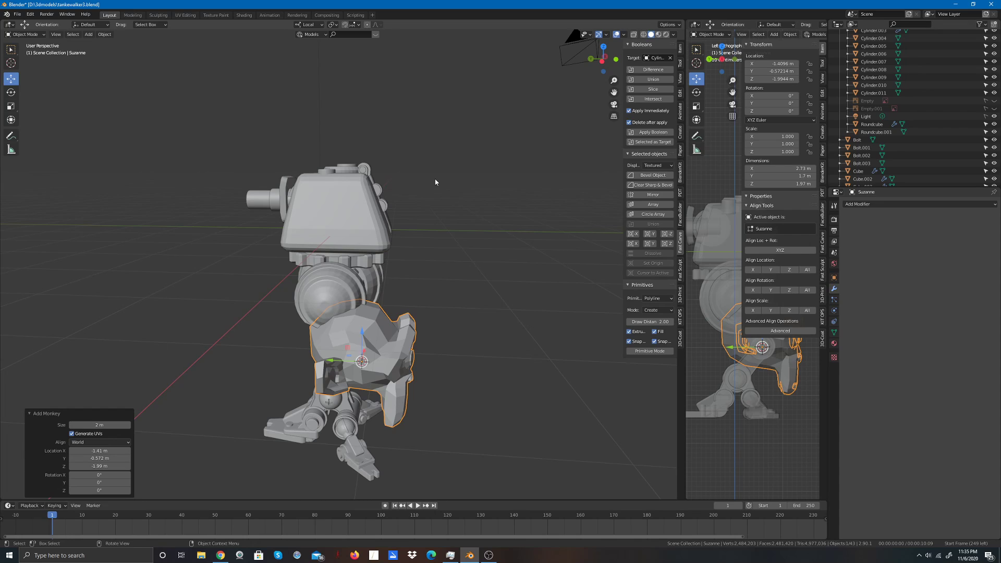
{"action": "key", "text": "Delete"}
Step: Add a new bolt mesh with a hex head at the 3D cursor on the leg joint
{"action": "left_click", "coordinate": [89, 34]}
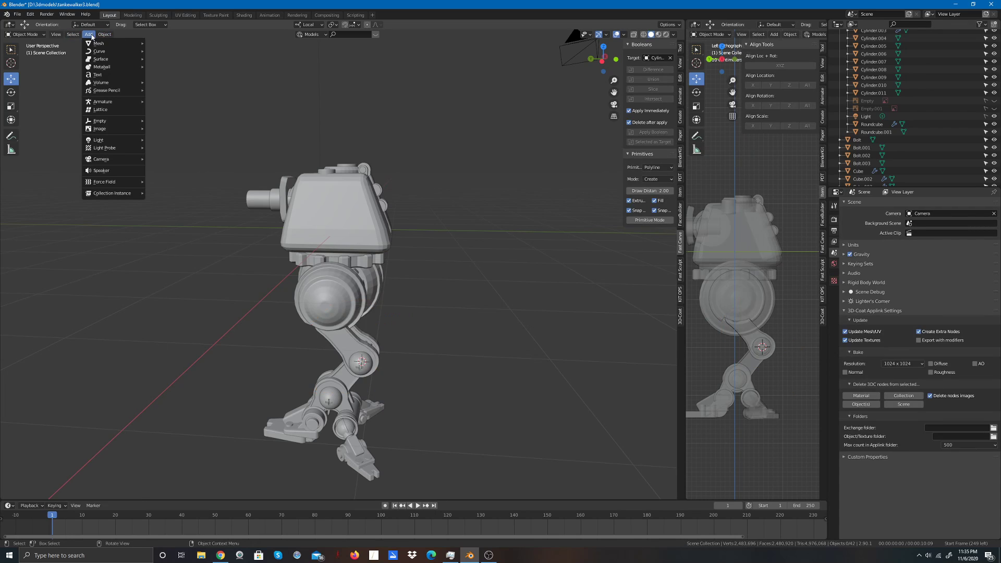
{"action": "mouse_move", "coordinate": [109, 44]}
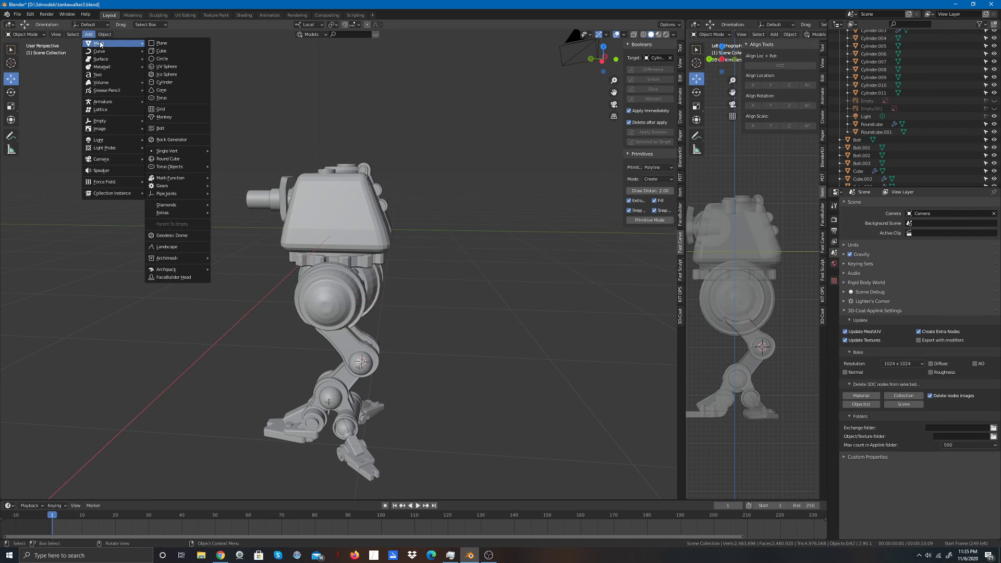
{"action": "left_click", "coordinate": [174, 128]}
{"action": "scroll", "coordinate": [342, 163], "scroll_direction": "down", "scroll_amount": 3}
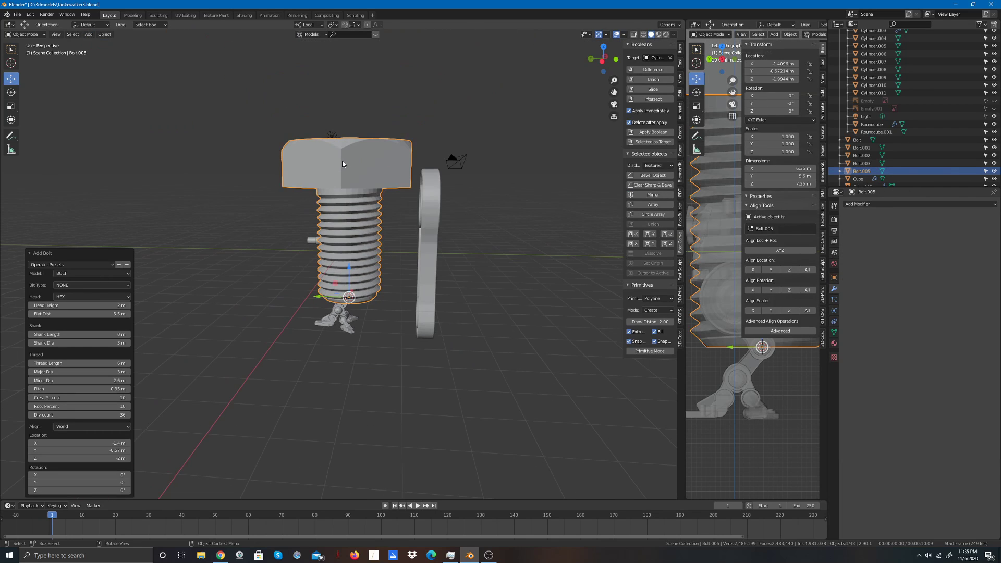
Step: Scale the new bolt down uniformly to about 0.049
{"action": "left_click", "coordinate": [11, 106]}
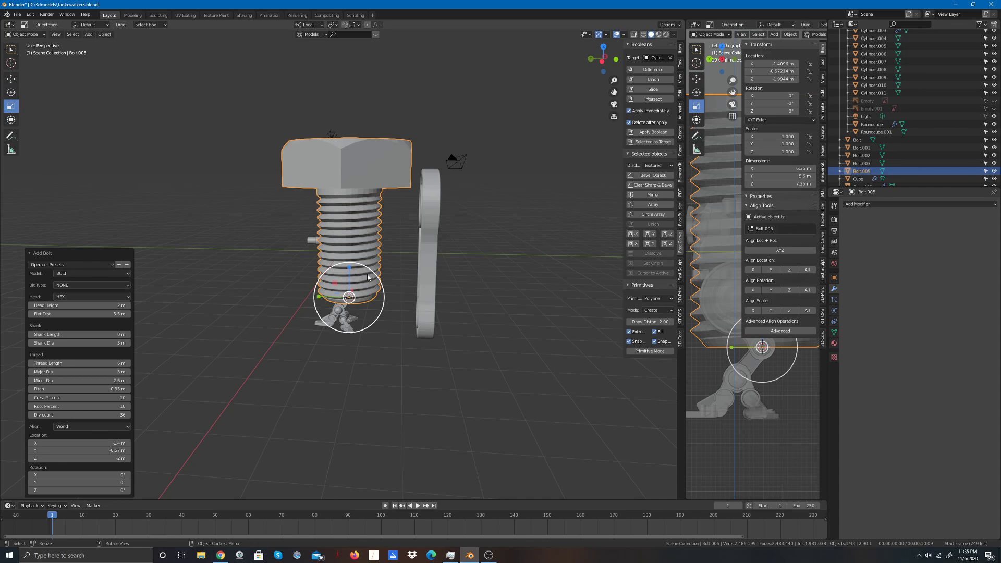
{"action": "key", "text": "s"}
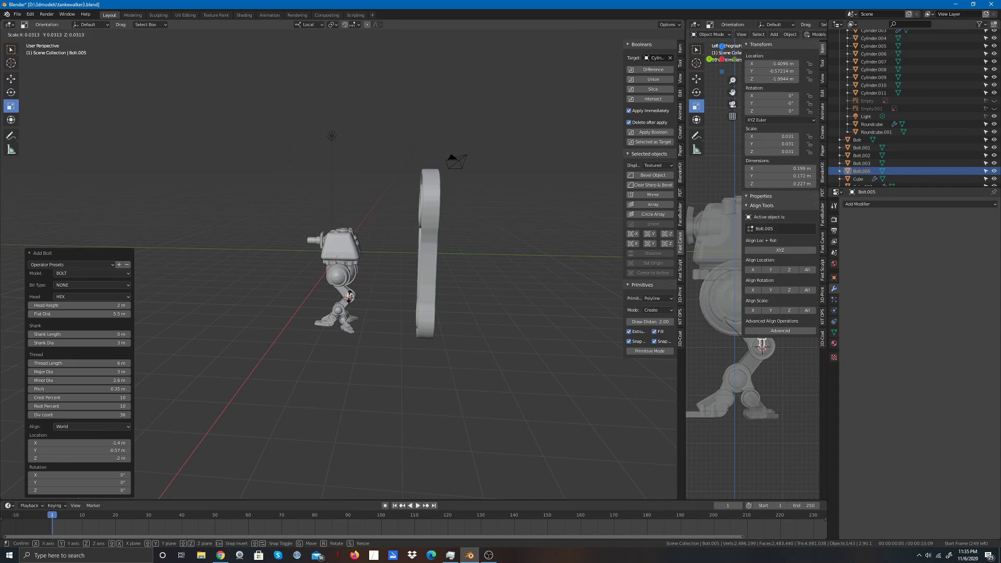
{"action": "left_click", "coordinate": [349, 295]}
{"action": "scroll", "coordinate": [365, 295], "scroll_direction": "up", "scroll_amount": 5}
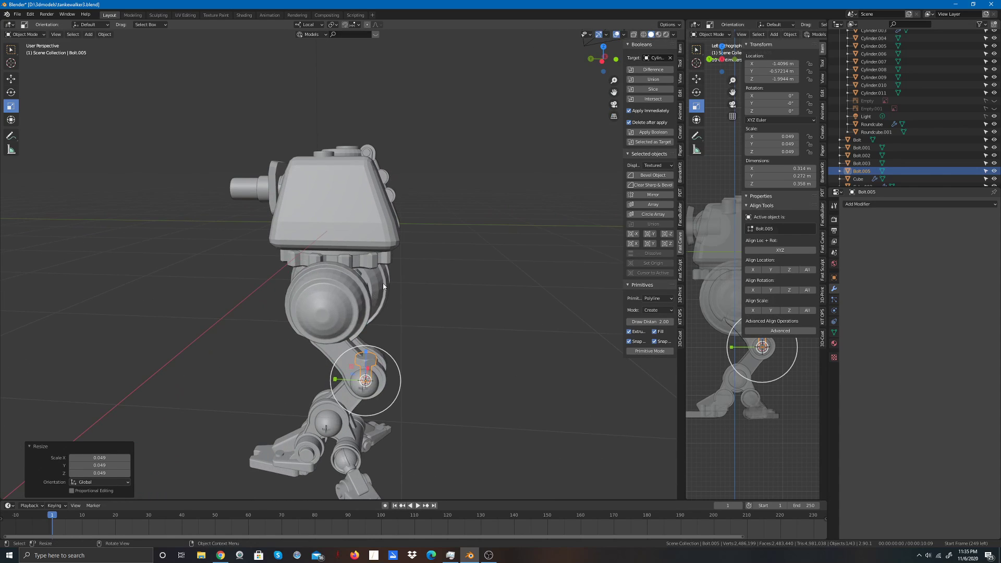
{"action": "scroll", "coordinate": [383, 287], "scroll_direction": "up", "scroll_amount": 3}
{"action": "scroll", "coordinate": [384, 284], "scroll_direction": "down", "scroll_amount": 2}
Step: Move the bolt up to the upper edge of the hip cover, at about Y -0.035 m and Z -0.70 m
{"action": "left_click", "coordinate": [11, 78]}
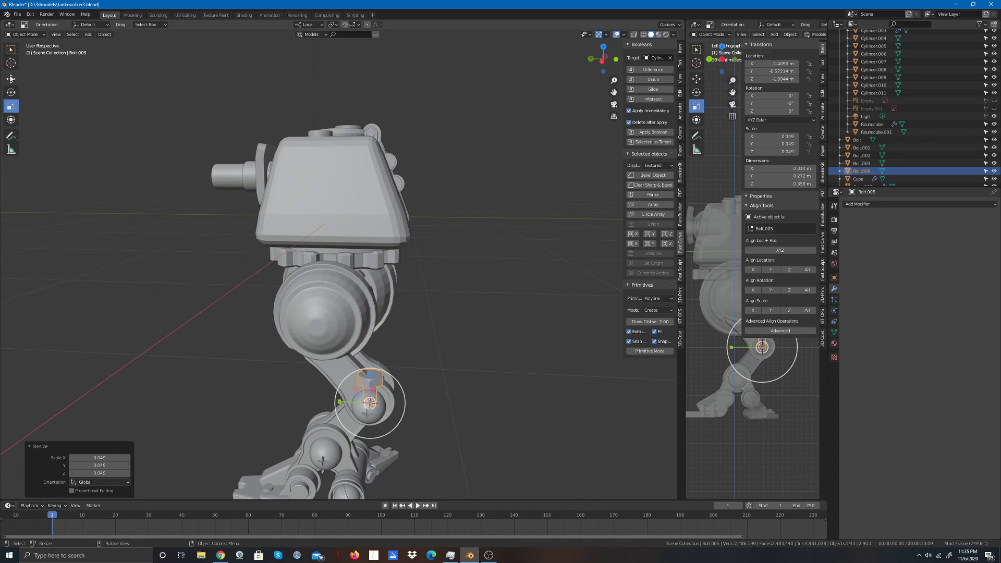
{"action": "scroll", "coordinate": [378, 407], "scroll_direction": "up", "scroll_amount": 3}
{"action": "left_click_drag", "start_coordinate": [382, 435], "coordinate": [329, 254]}
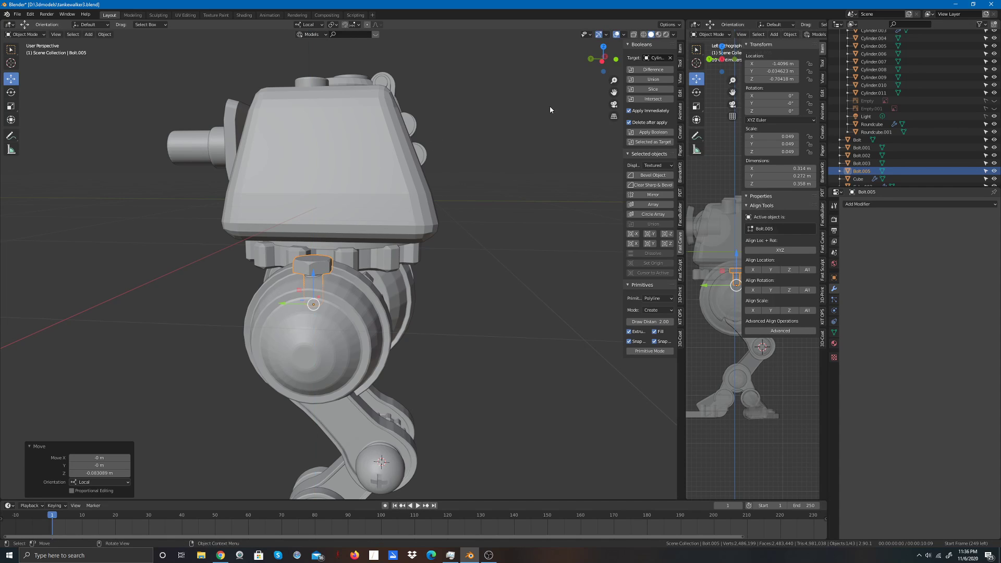
Step: Scale the bolt down to about 0.041 and tilt it outward on the hip cover to a Y rotation of about -23°
{"action": "left_click_drag", "start_coordinate": [610, 59], "coordinate": [573, 64]}
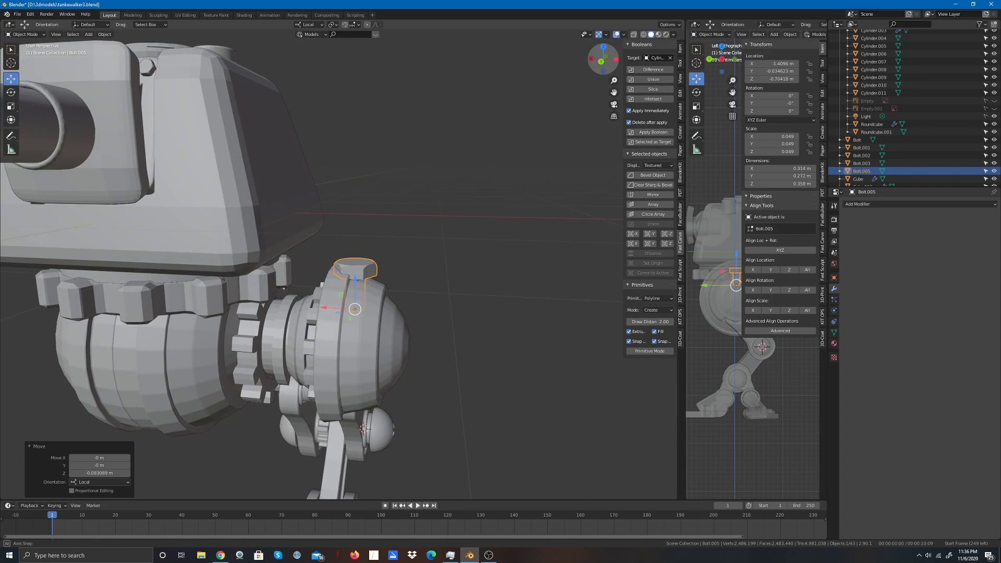
{"action": "left_click", "coordinate": [11, 121]}
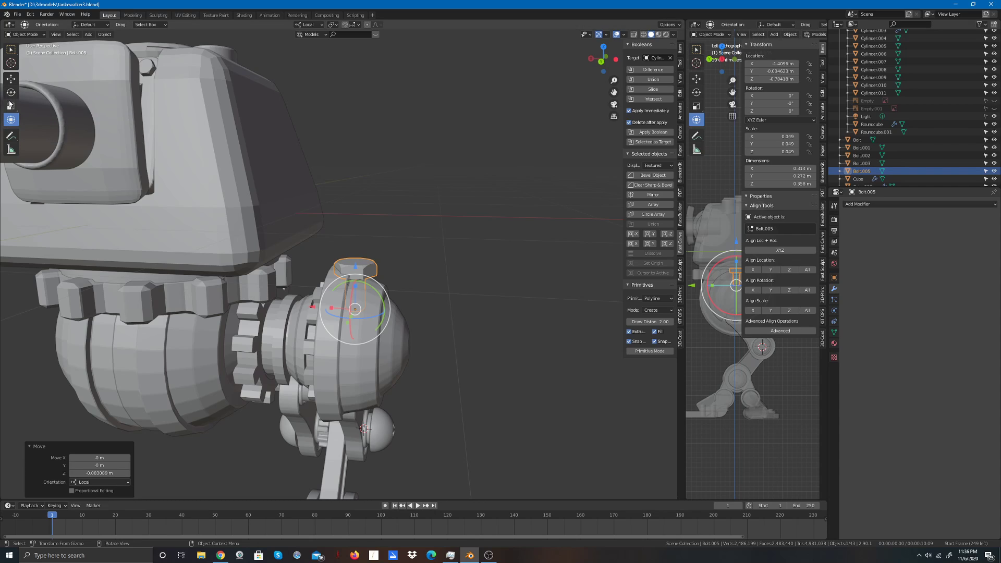
{"action": "left_click", "coordinate": [11, 105]}
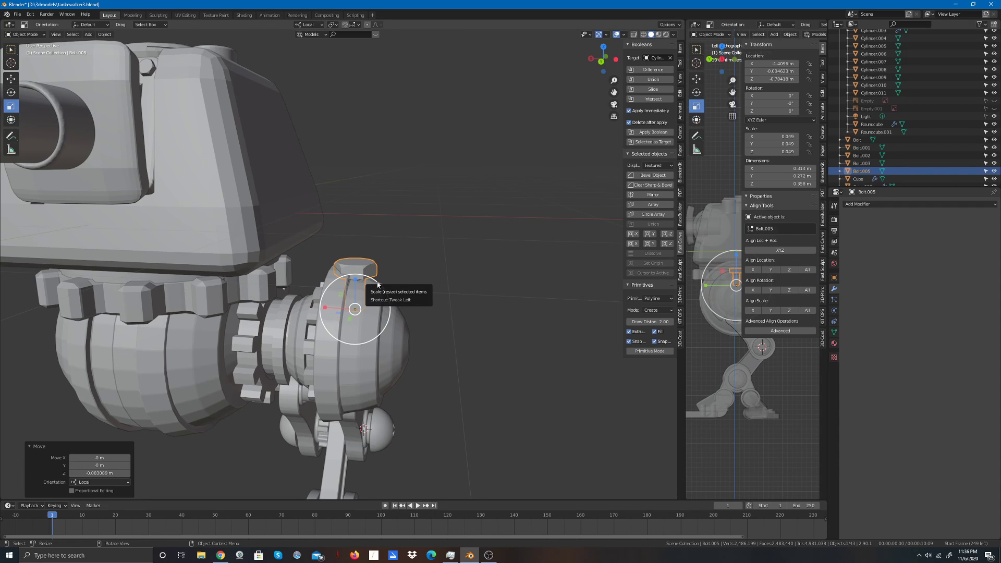
{"action": "left_click_drag", "start_coordinate": [376, 281], "coordinate": [371, 285]}
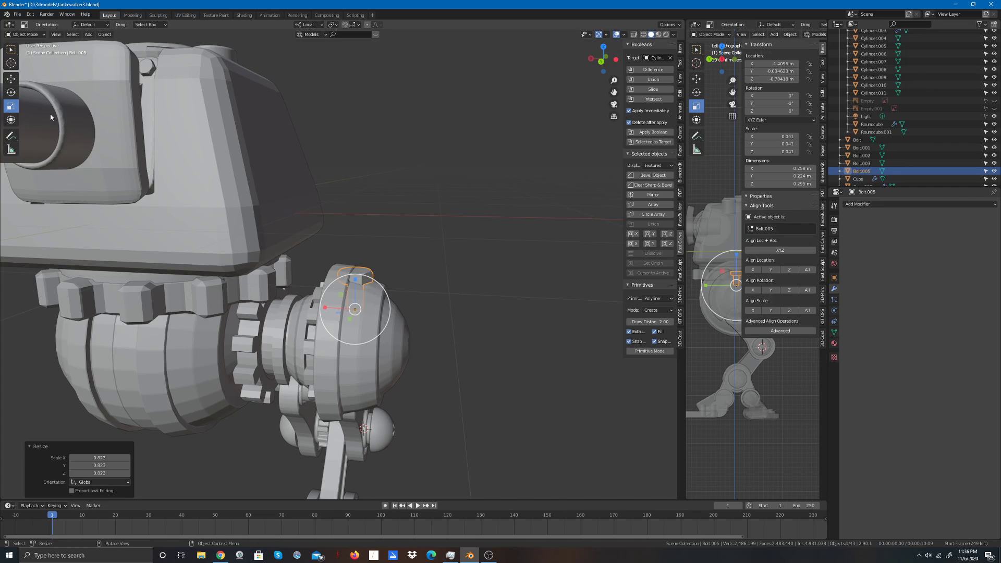
{"action": "left_click", "coordinate": [10, 91]}
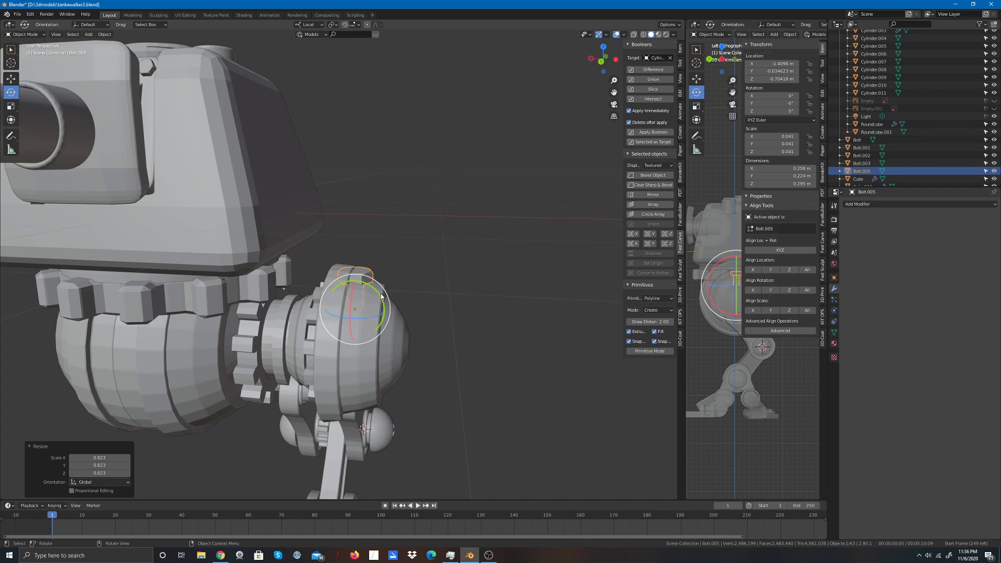
{"action": "left_click_drag", "start_coordinate": [381, 296], "coordinate": [395, 305]}
{"action": "left_click", "coordinate": [432, 270]}
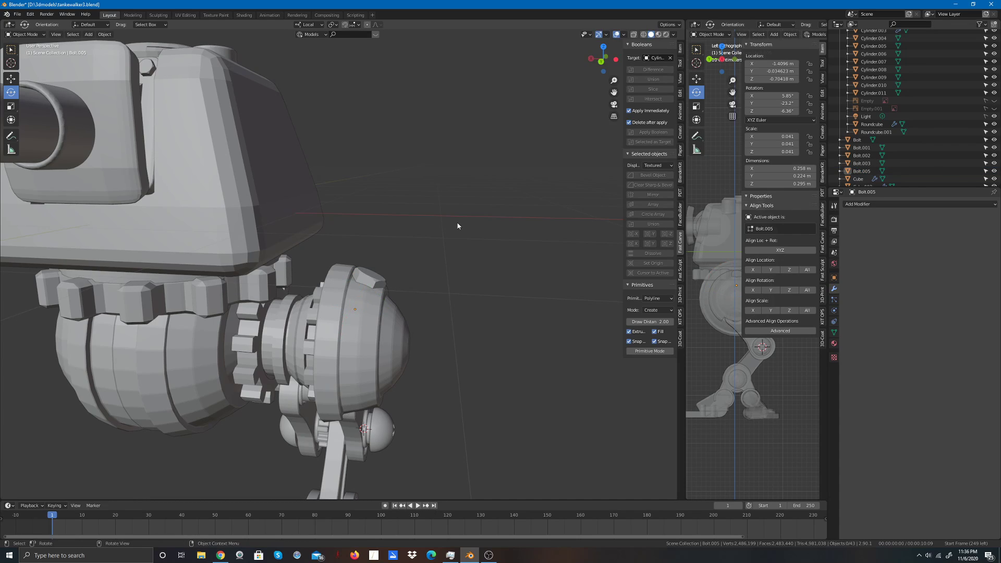
Step: Scale the tilted bolt down to about 0.033 and move it outward about 0.07 m along its local Z axis
{"action": "left_click", "coordinate": [10, 106]}
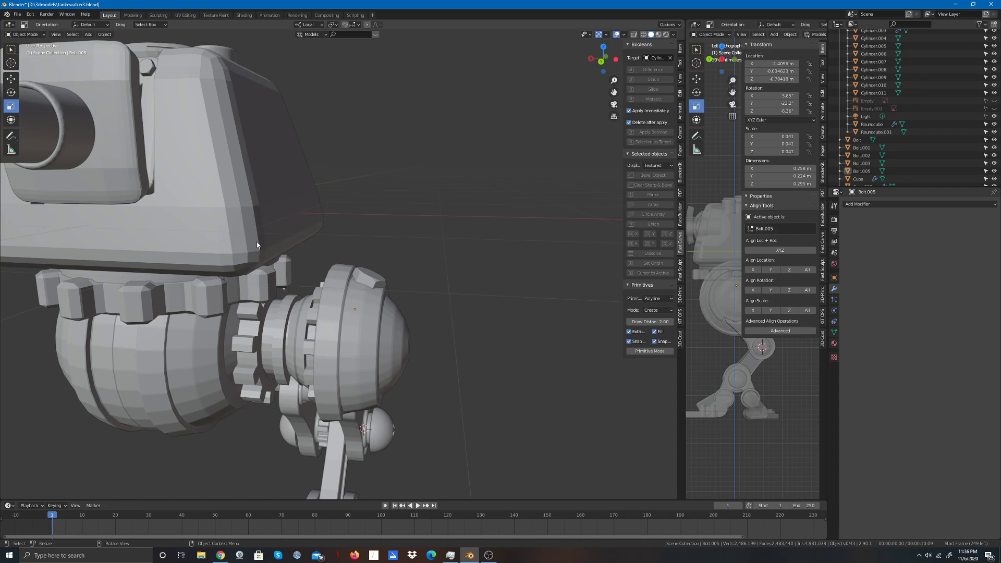
{"action": "left_click", "coordinate": [365, 280]}
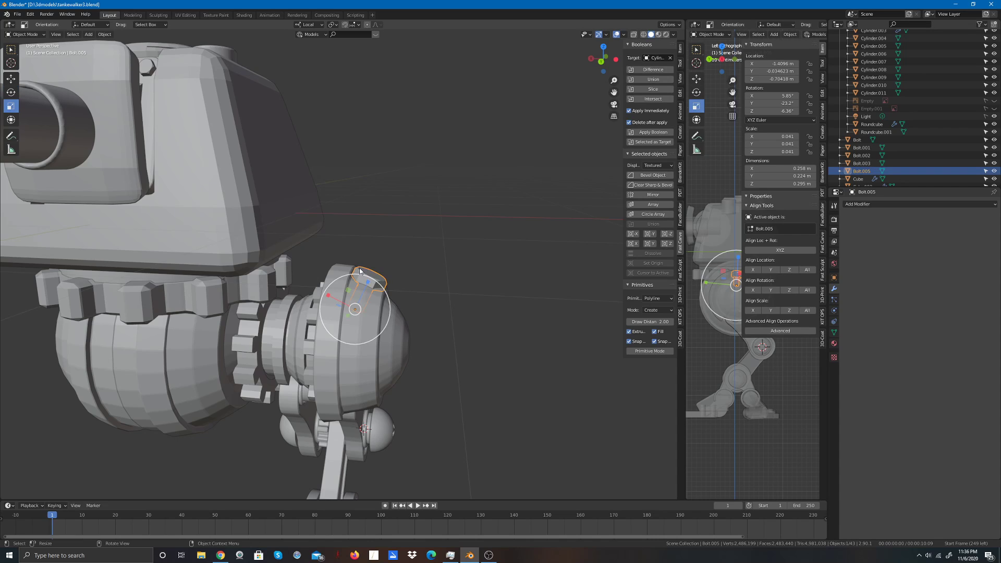
{"action": "left_click_drag", "start_coordinate": [386, 297], "coordinate": [380, 300]}
{"action": "left_click", "coordinate": [10, 79]}
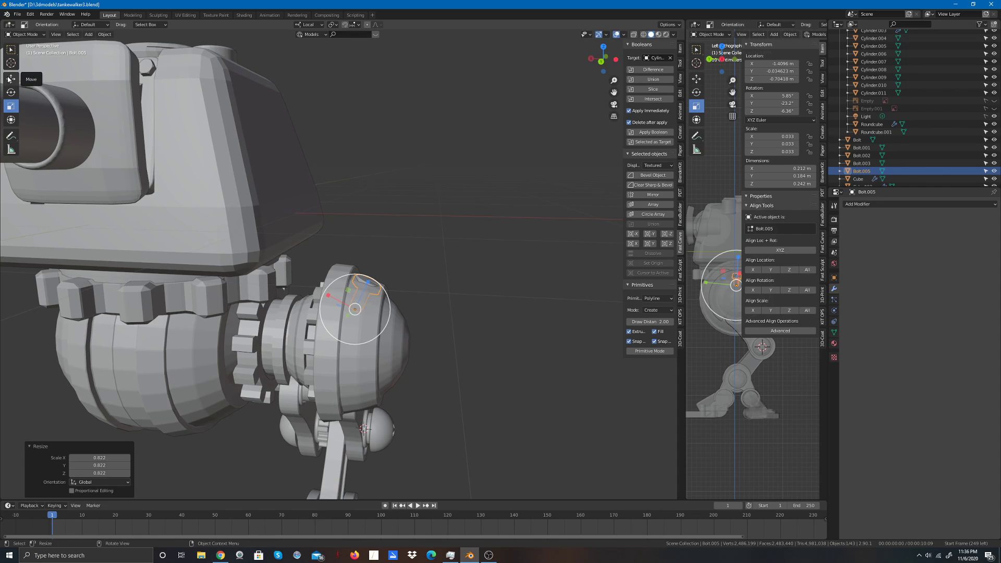
{"action": "left_click_drag", "start_coordinate": [368, 278], "coordinate": [372, 270]}
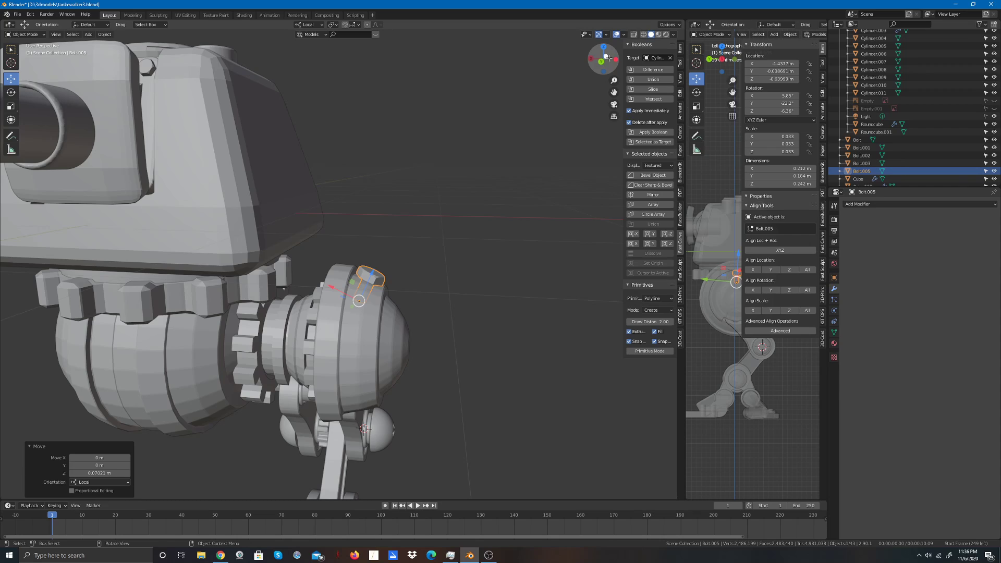
Step: Try a circle array of the hip cover bolt with an item count of 7
{"action": "left_click_drag", "start_coordinate": [610, 58], "coordinate": [472, 68]}
{"action": "left_click", "coordinate": [537, 245]}
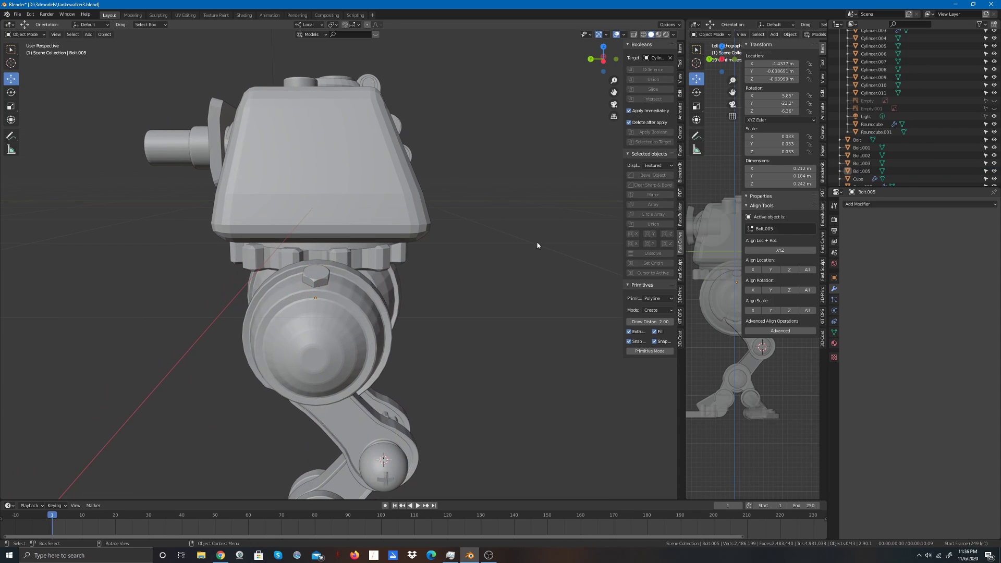
{"action": "left_click", "coordinate": [319, 282]}
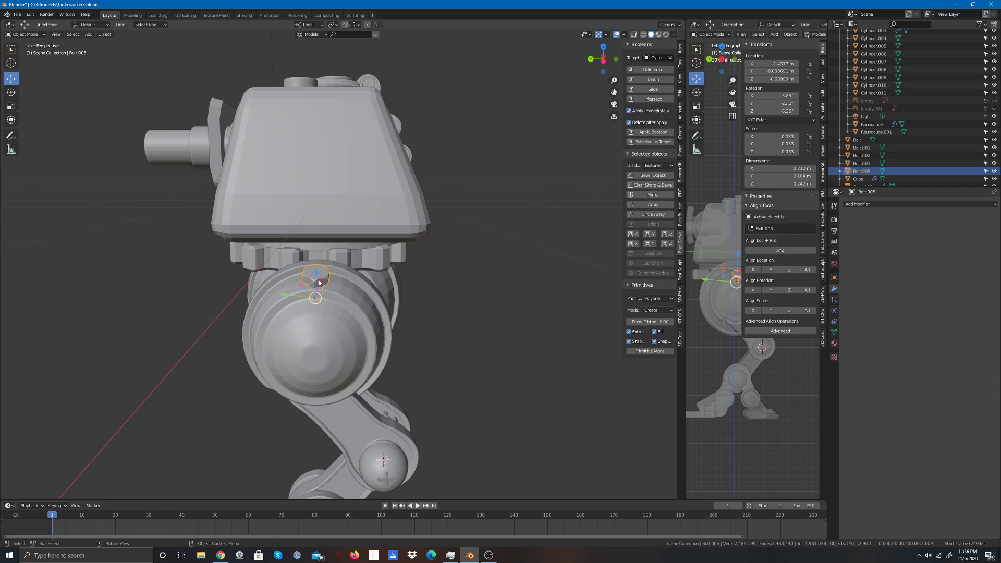
{"action": "left_click", "coordinate": [653, 215]}
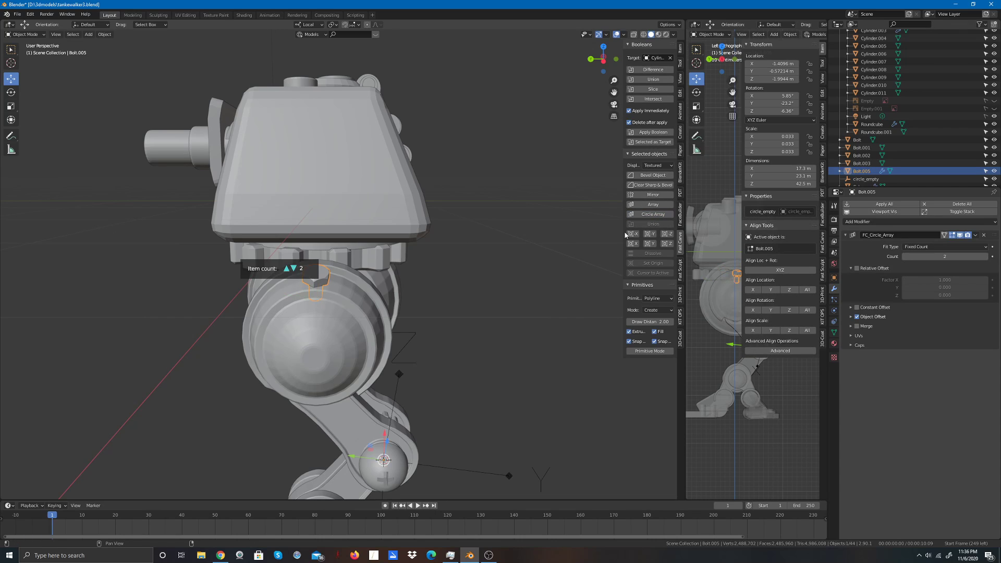
{"action": "scroll", "coordinate": [286, 270], "scroll_direction": "up", "scroll_amount": 2}
{"action": "scroll", "coordinate": [286, 270], "scroll_direction": "up", "scroll_amount": 1}
{"action": "scroll", "coordinate": [286, 271], "scroll_direction": "up", "scroll_amount": 1}
{"action": "scroll", "coordinate": [287, 271], "scroll_direction": "up", "scroll_amount": 1}
{"action": "scroll", "coordinate": [482, 262], "scroll_direction": "down", "scroll_amount": 3}
{"action": "scroll", "coordinate": [479, 269], "scroll_direction": "down", "scroll_amount": 2}
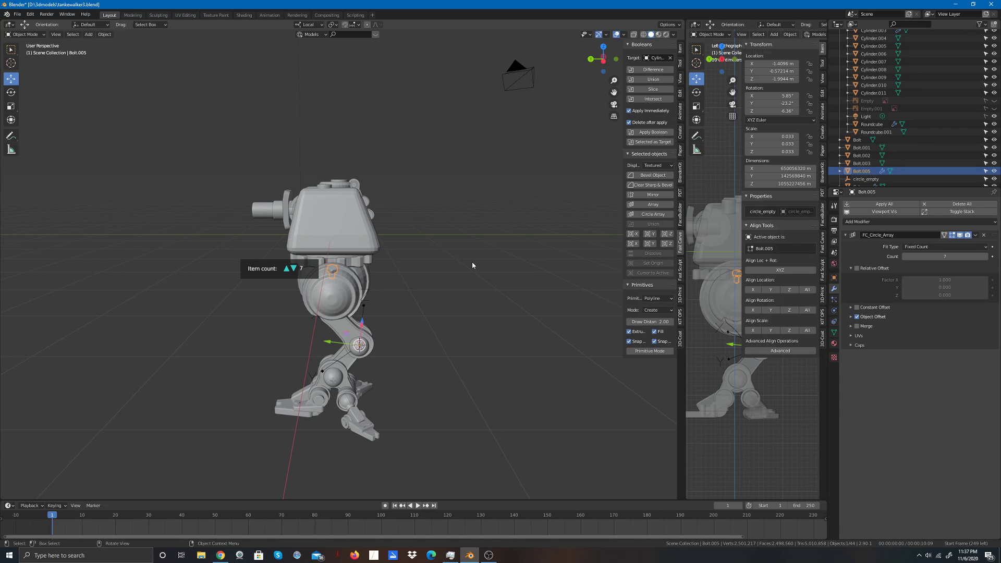
Step: Undo the circle array so only the single bolt is left on the hip cover
{"action": "left_click", "coordinate": [471, 262]}
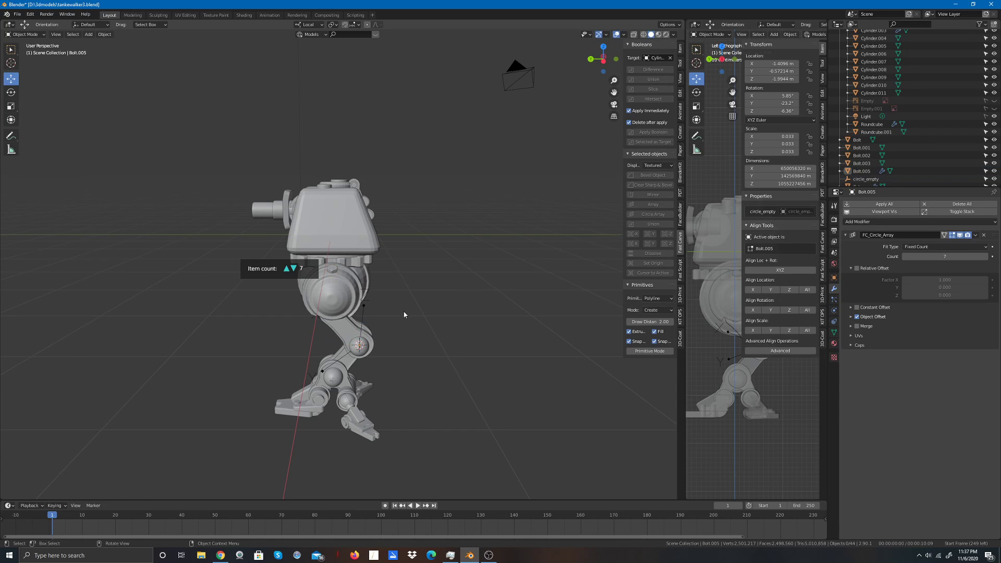
{"action": "left_click", "coordinate": [364, 307]}
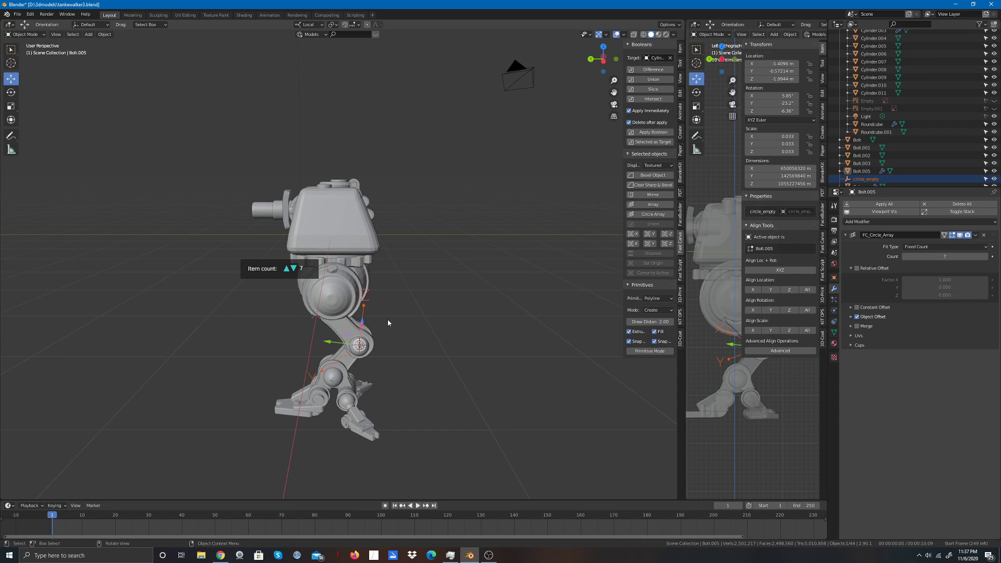
{"action": "left_click", "coordinate": [358, 347]}
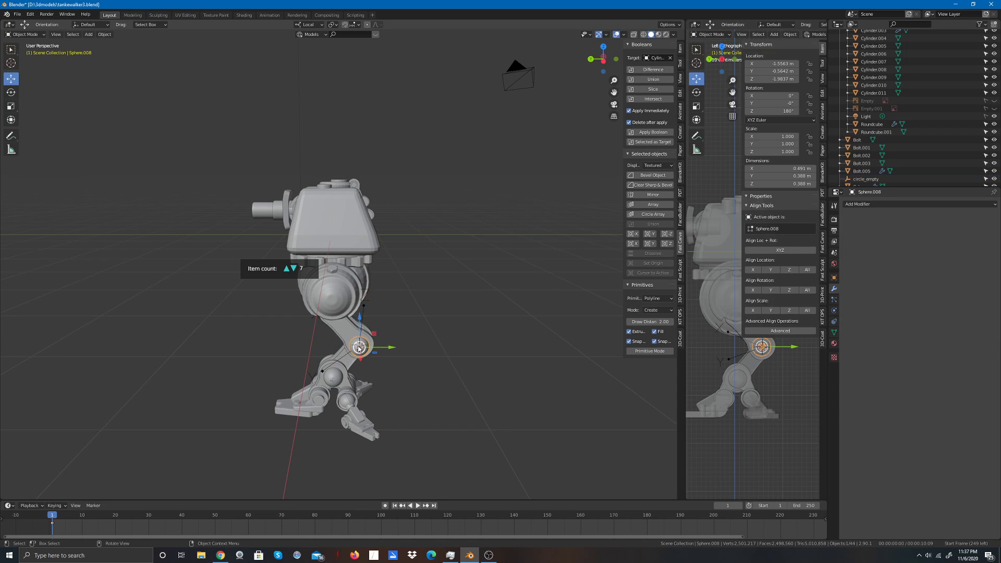
{"action": "left_click", "coordinate": [423, 313]}
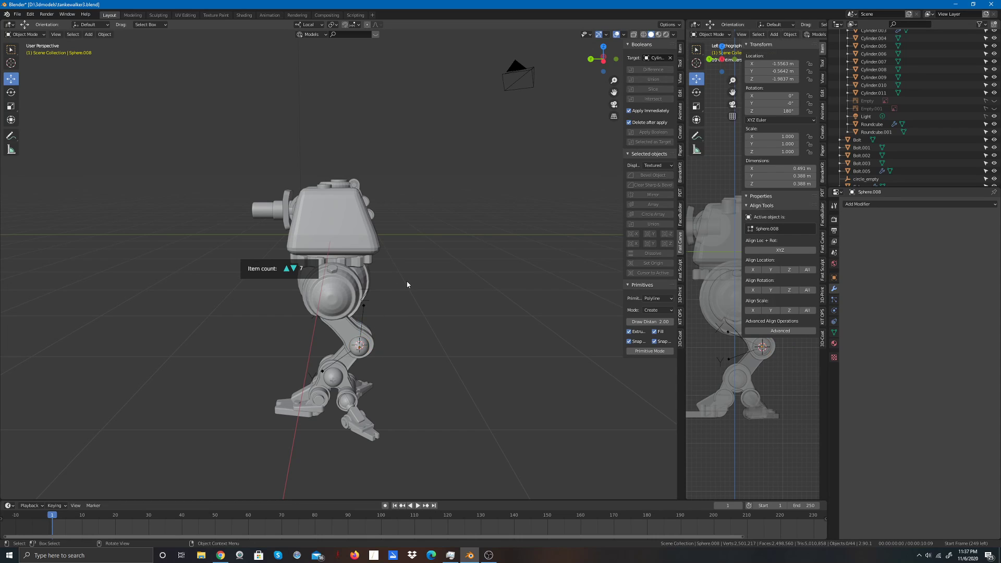
{"action": "key", "text": "ctrl+z"}
{"action": "key", "text": "ctrl+z"}
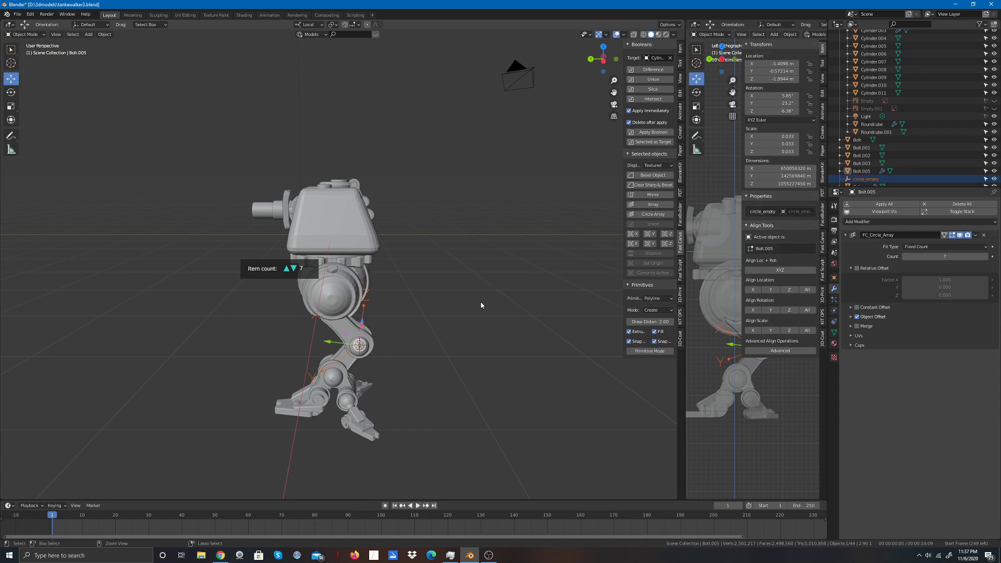
{"action": "key", "text": "ctrl+z"}
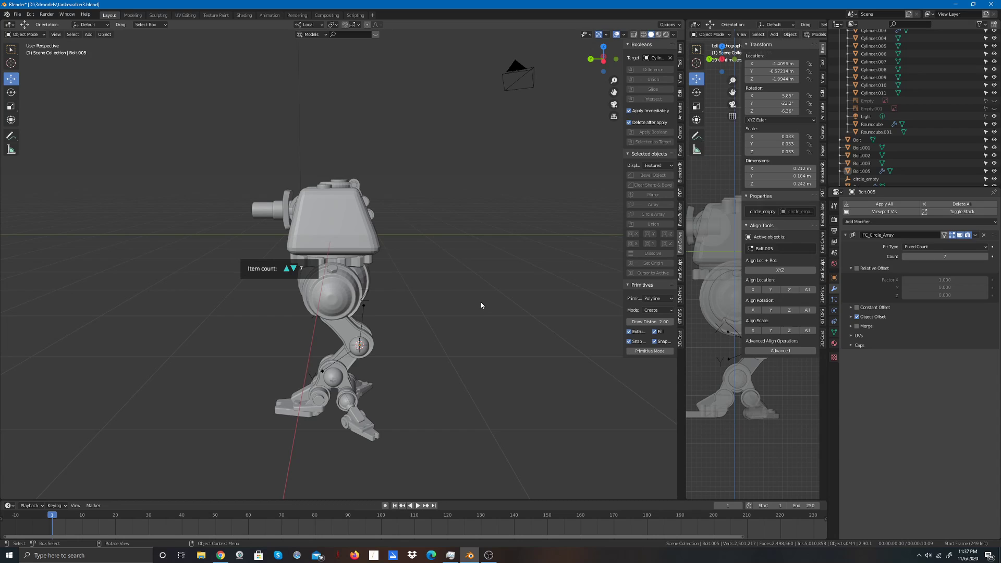
{"action": "key", "text": "ctrl+z"}
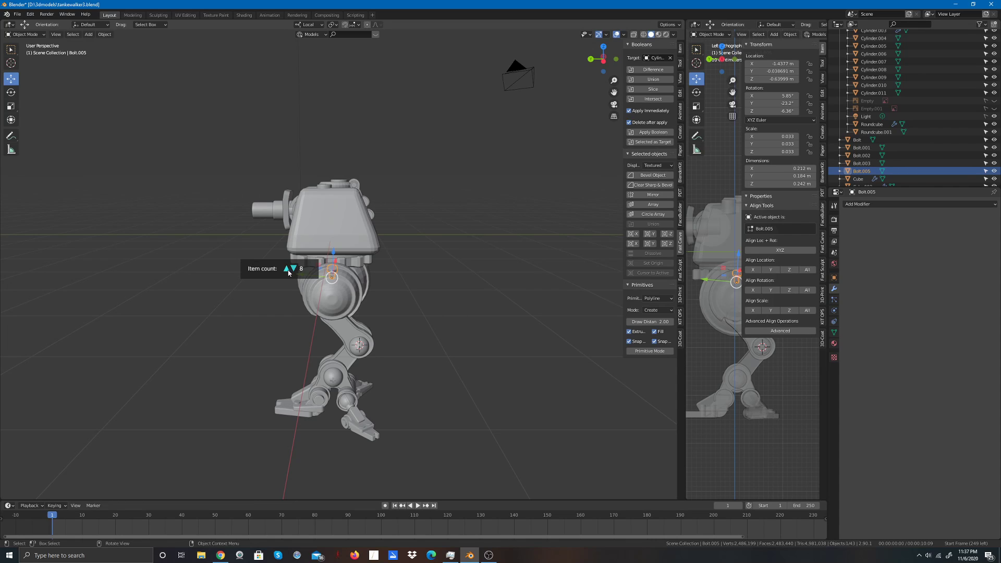
{"action": "left_click", "coordinate": [293, 269]}
{"action": "left_click", "coordinate": [471, 285]}
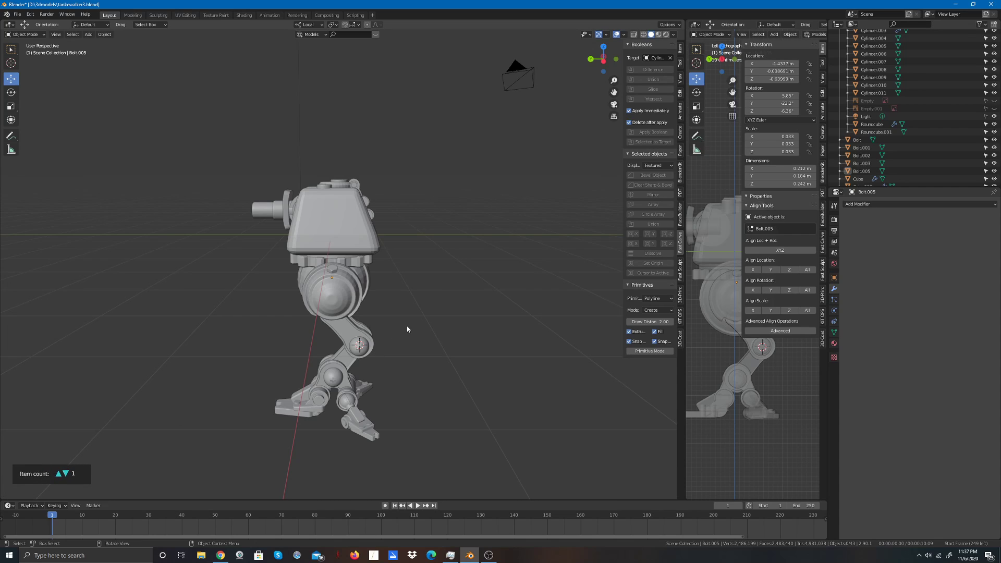
Step: Try an Array modifier on the hip cover bolt with a count of 4 and a relative Y offset of 4.2
{"action": "left_click", "coordinate": [330, 272]}
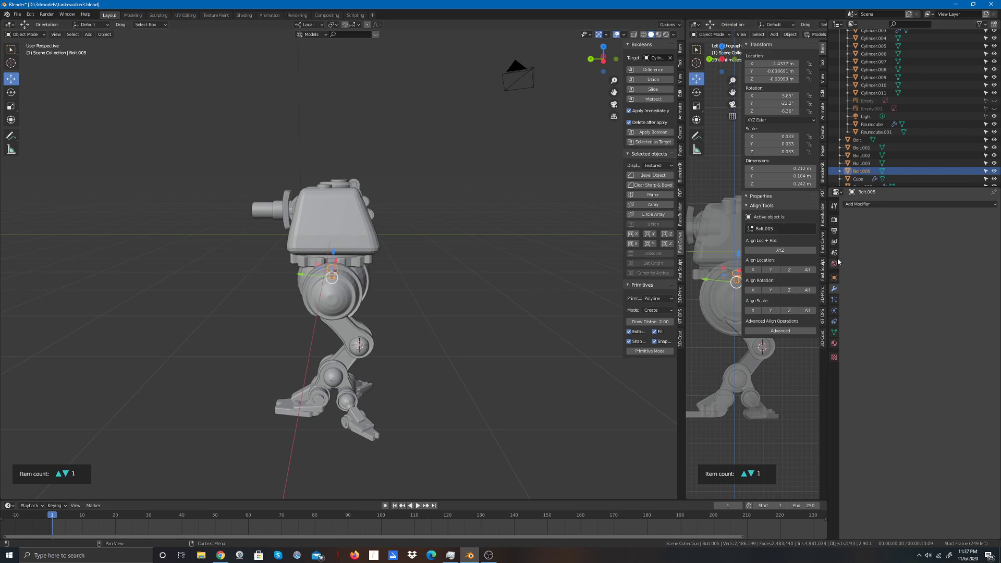
{"action": "left_click", "coordinate": [856, 205]}
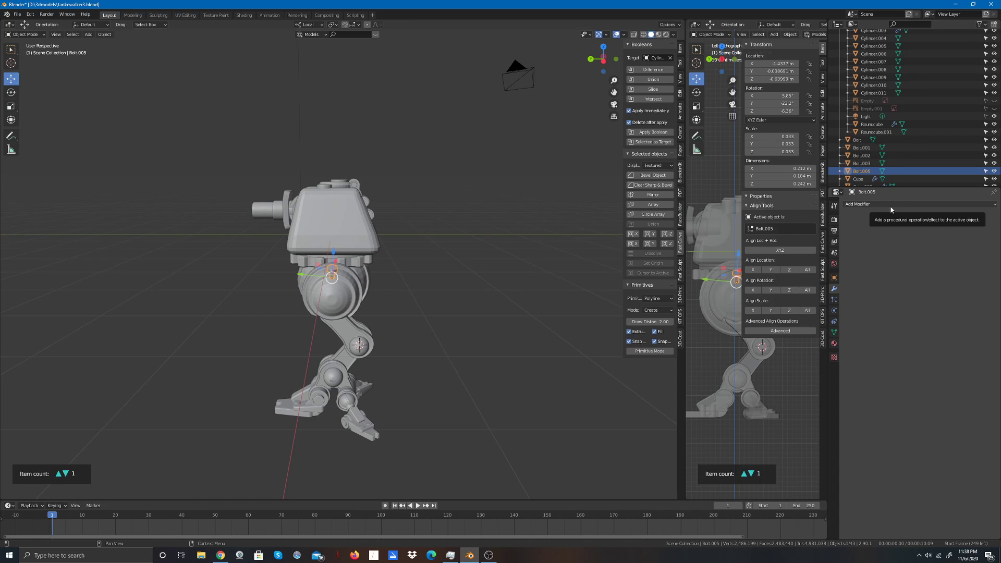
{"action": "left_click", "coordinate": [865, 206]}
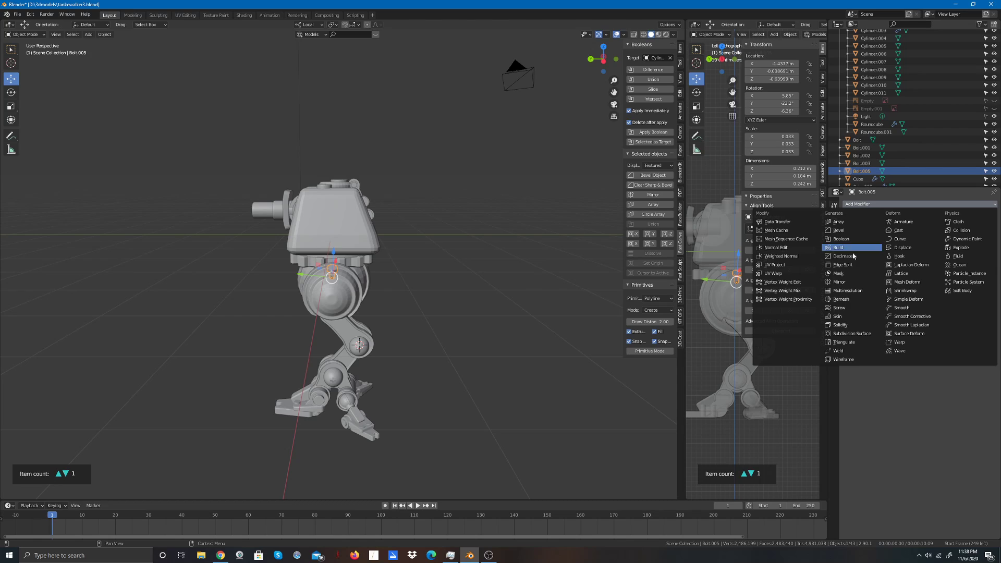
{"action": "left_click", "coordinate": [836, 220]}
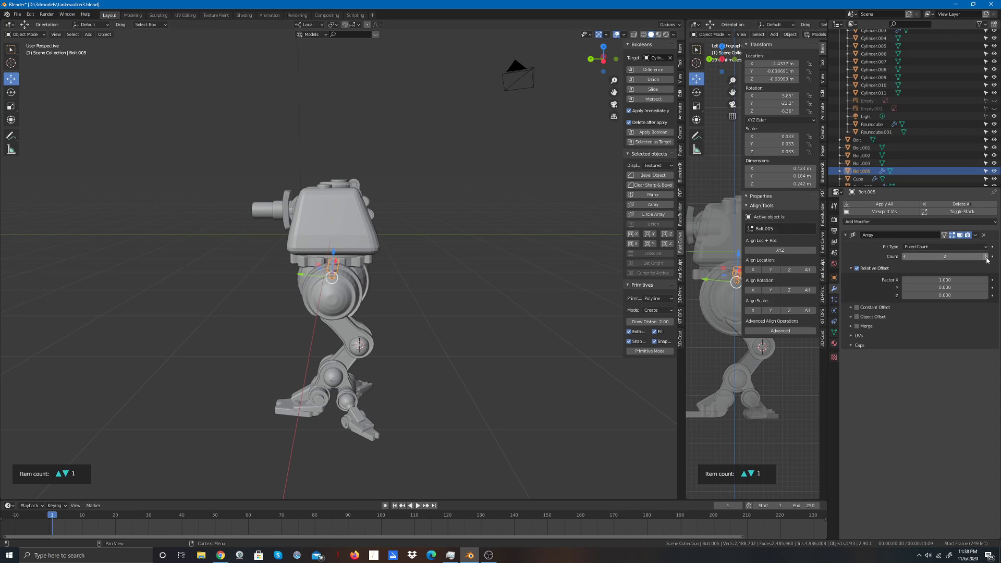
{"action": "mouse_move", "coordinate": [944, 256]}
{"action": "left_mouse_down"}
{"action": "mouse_move", "coordinate": [977, 257]}
{"action": "mouse_move", "coordinate": [948, 256]}
{"action": "left_mouse_up"}
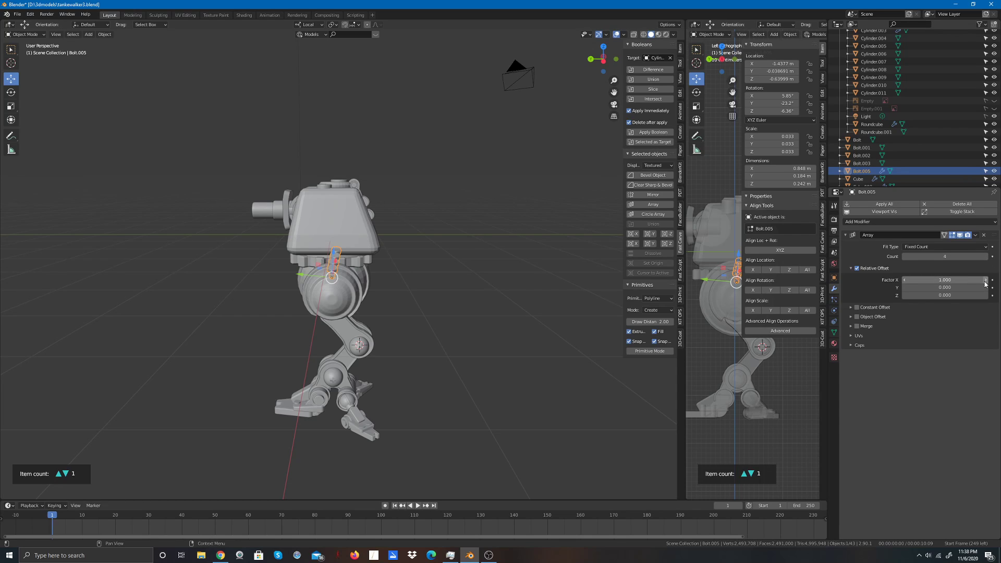
{"action": "left_click_drag", "start_coordinate": [985, 289], "coordinate": [998, 290]}
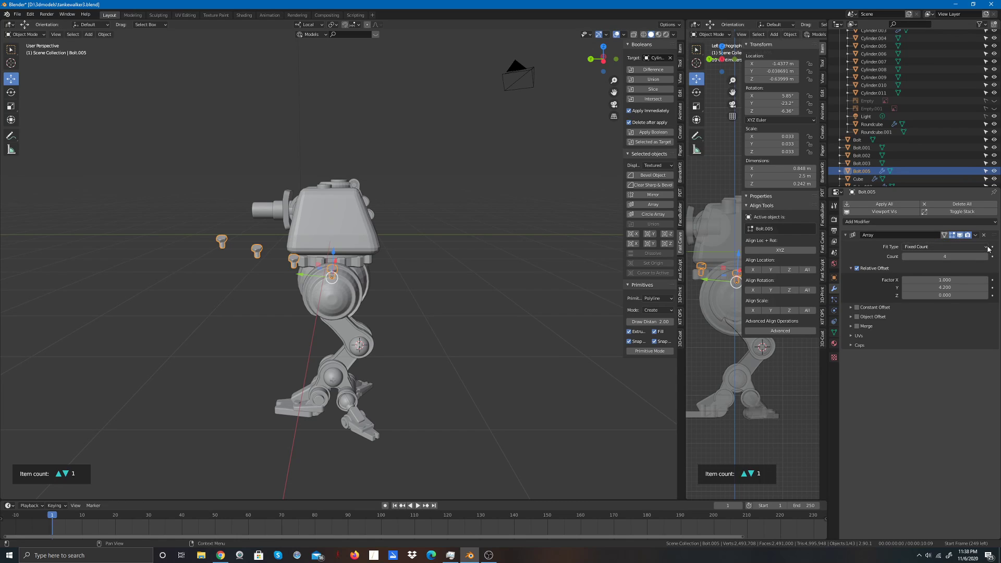
Step: Try the Fit Curve option on the bolt's array and remove the Array modifier
{"action": "left_click", "coordinate": [964, 247]}
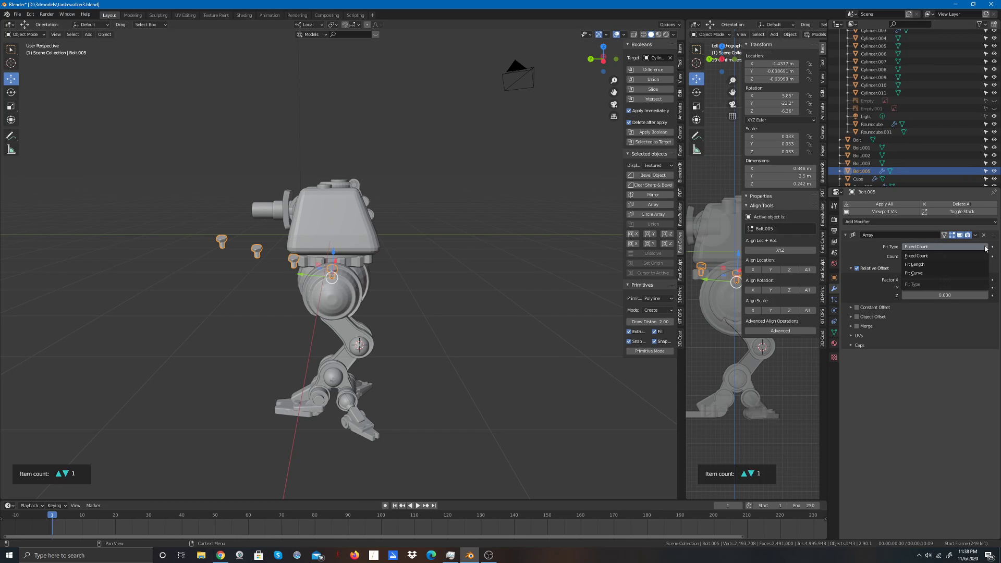
{"action": "left_click", "coordinate": [963, 273]}
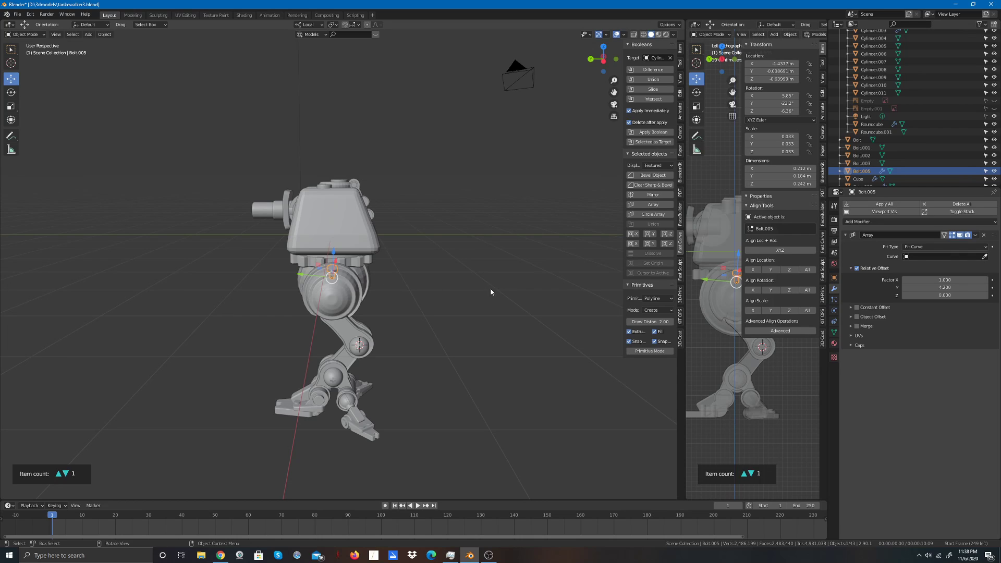
{"action": "left_click", "coordinate": [983, 234]}
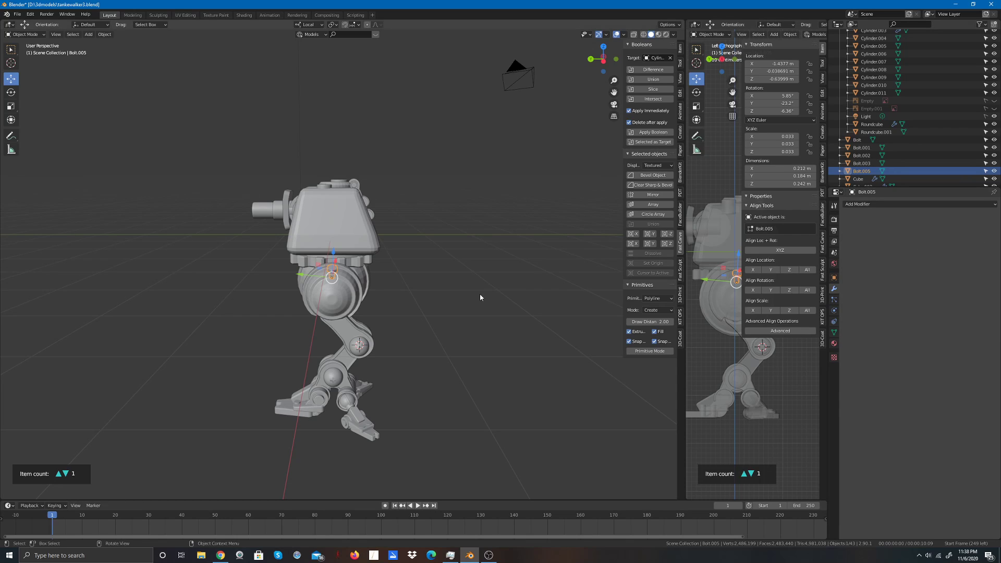
Step: Add a mesh circle and move it to the hip cover, at about Y -0.11 m and Z -0.87 m
{"action": "left_click", "coordinate": [430, 285]}
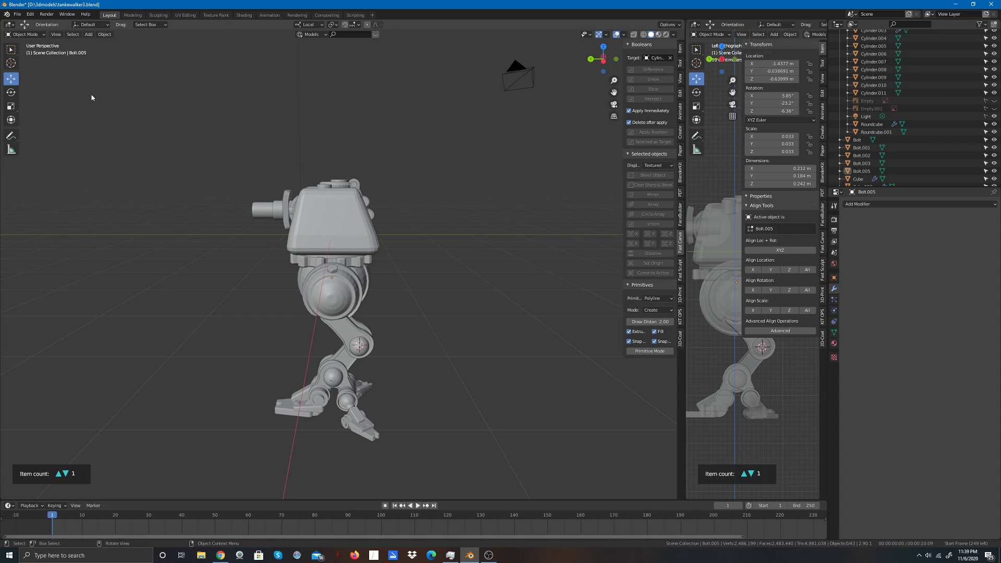
{"action": "left_click", "coordinate": [93, 35]}
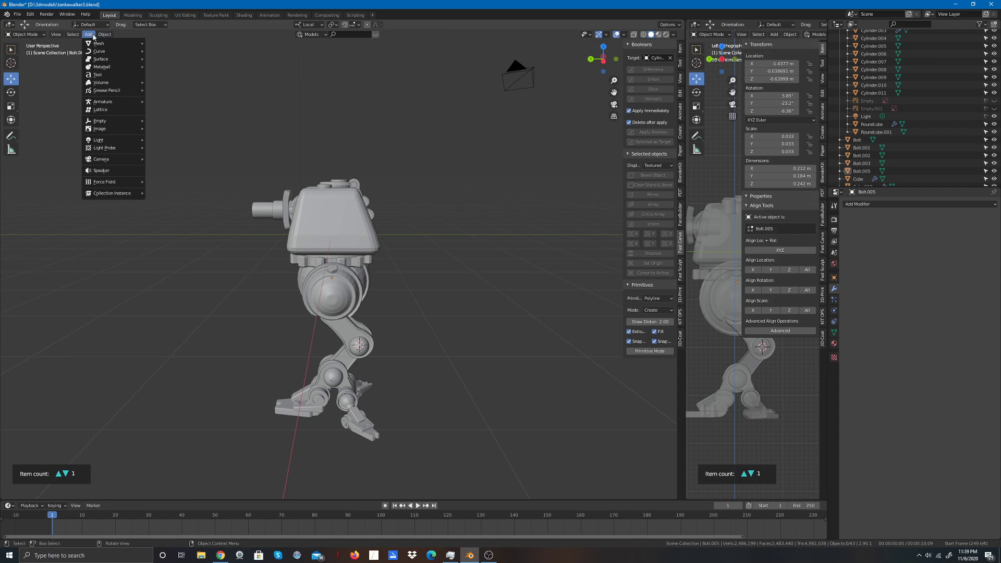
{"action": "mouse_move", "coordinate": [104, 43]}
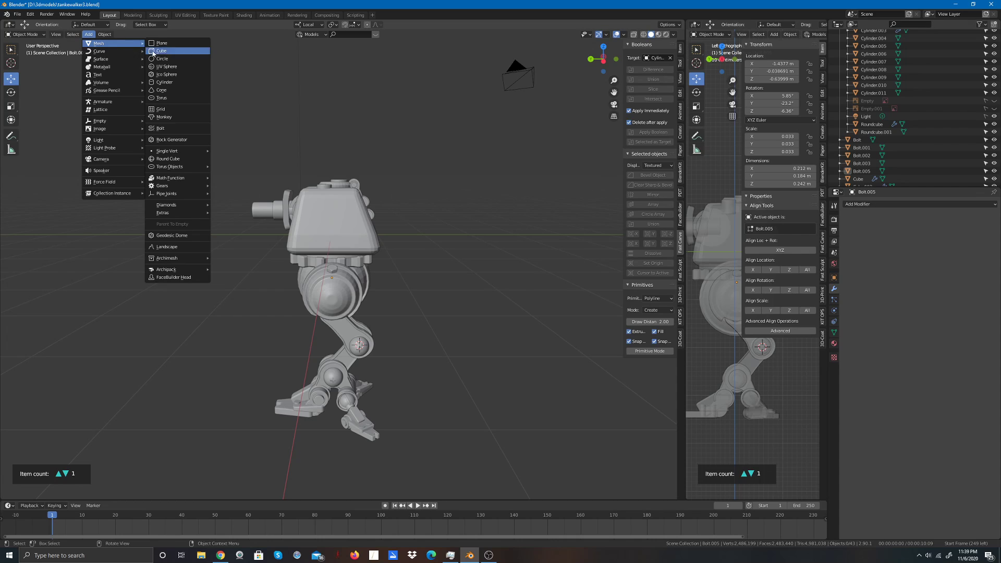
{"action": "left_click", "coordinate": [162, 58]}
{"action": "scroll", "coordinate": [371, 358], "scroll_direction": "up", "scroll_amount": 1}
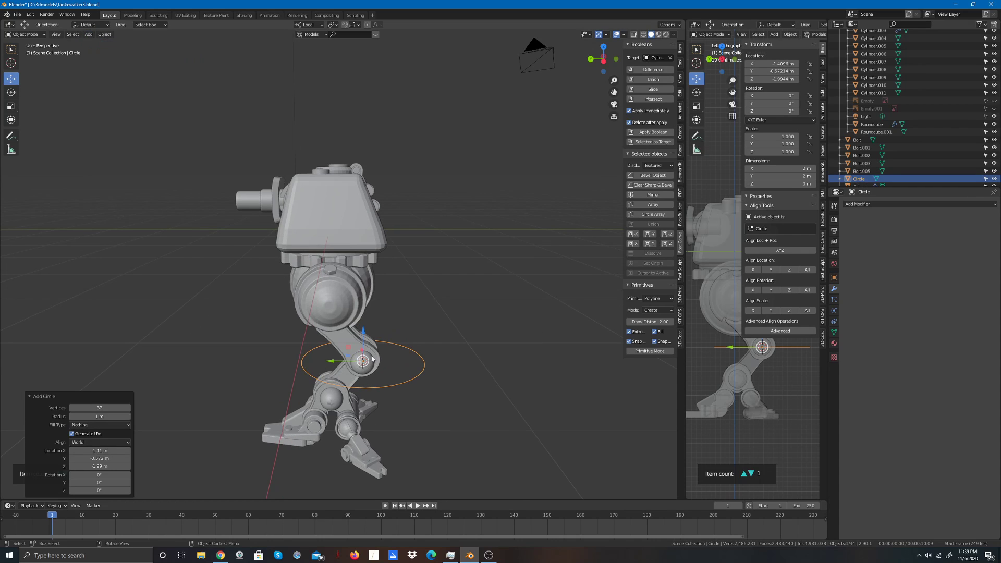
{"action": "left_click_drag", "start_coordinate": [361, 332], "coordinate": [381, 278]}
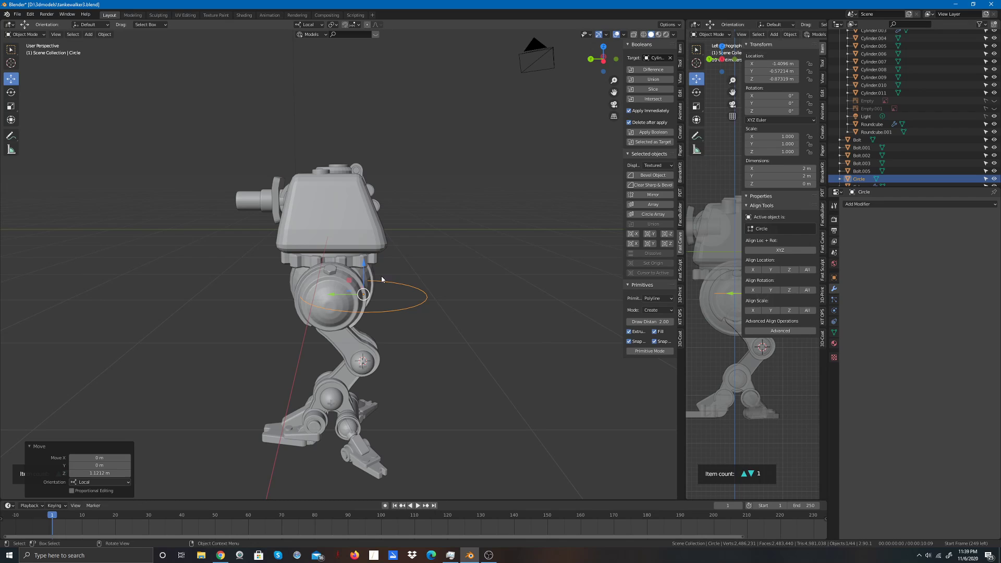
{"action": "left_click_drag", "start_coordinate": [329, 299], "coordinate": [299, 298]}
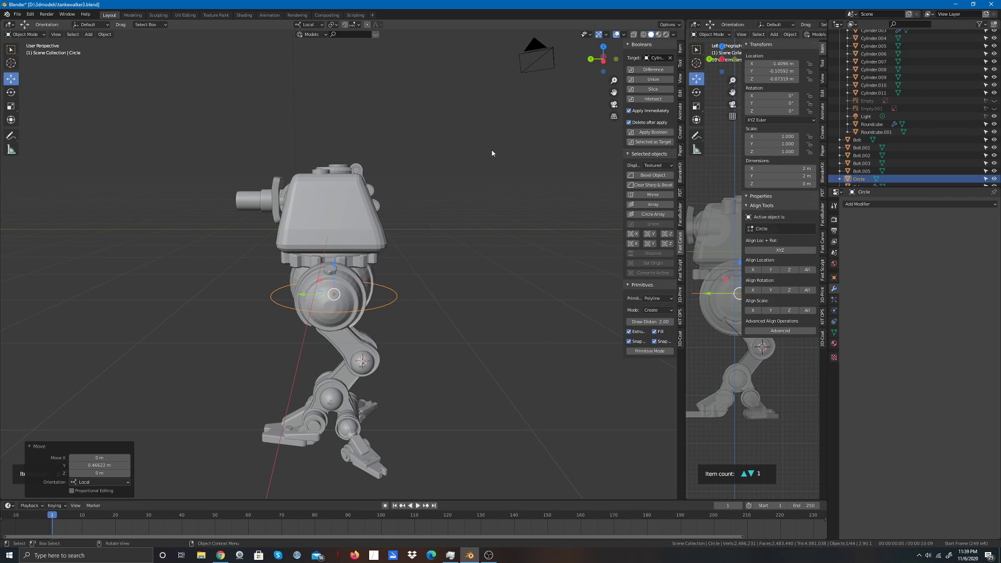
Step: Rotate the circle about -73.5° around its Y axis and scale it down uniformly to about 0.572
{"action": "left_click", "coordinate": [11, 92]}
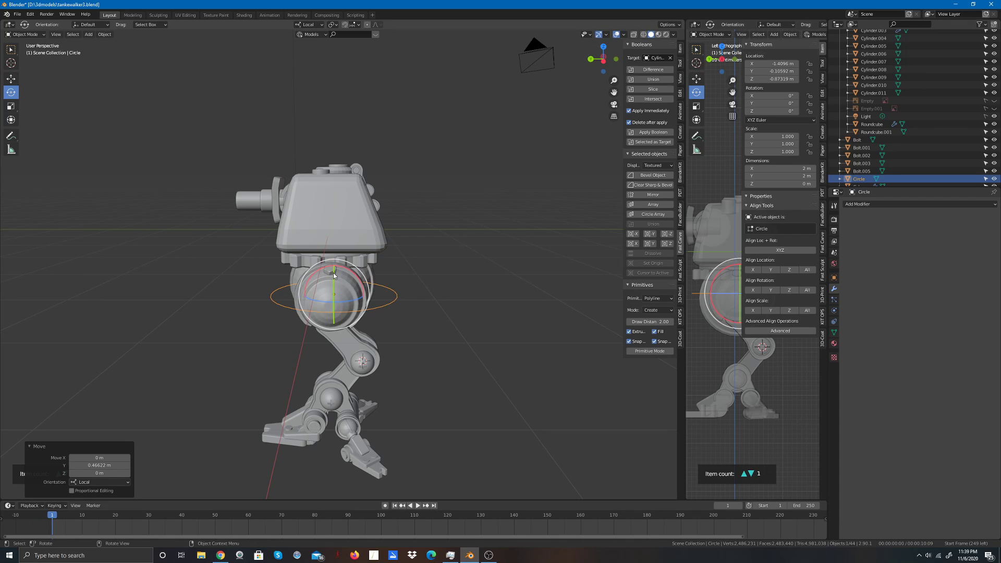
{"action": "left_click_drag", "start_coordinate": [334, 275], "coordinate": [341, 292]}
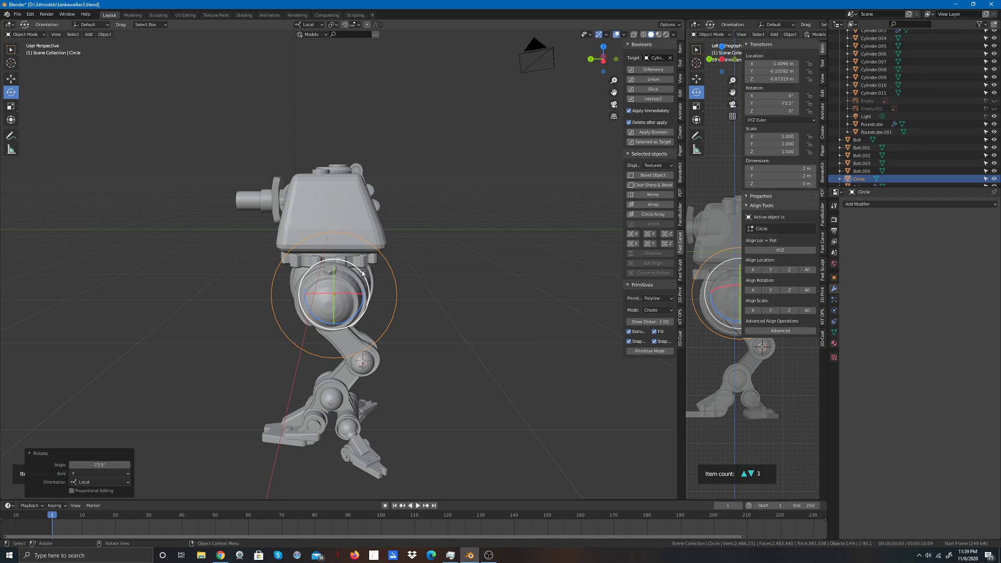
{"action": "left_click", "coordinate": [11, 107]}
{"action": "left_click_drag", "start_coordinate": [357, 267], "coordinate": [343, 272]}
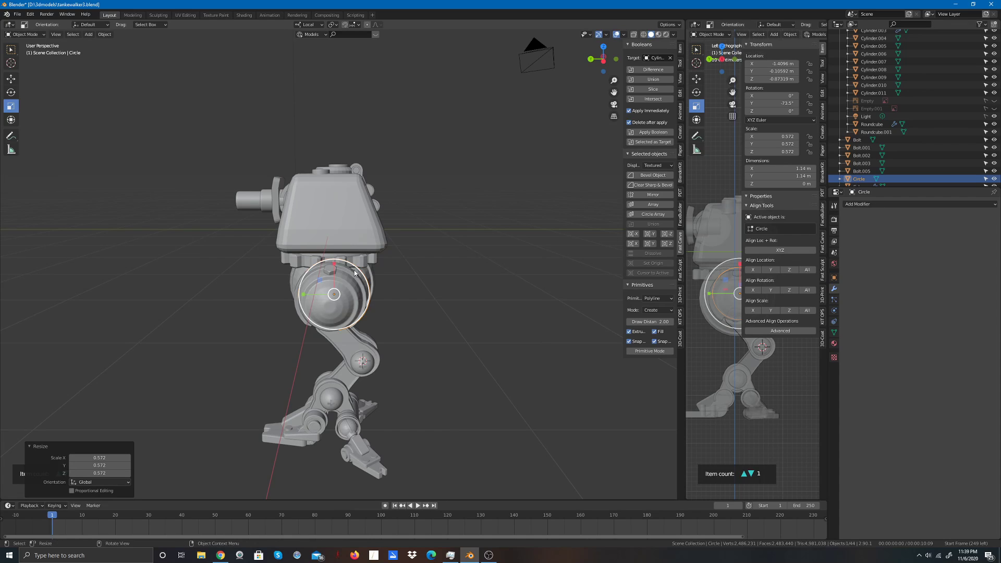
Step: Center the circle on the hip cover at about Y -0.05 m and shift it outward about 0.155 m along its local Z axis
{"action": "left_click", "coordinate": [11, 78]}
{"action": "left_click_drag", "start_coordinate": [304, 295], "coordinate": [301, 294]}
{"action": "scroll", "coordinate": [300, 295], "scroll_direction": "down", "scroll_amount": 1}
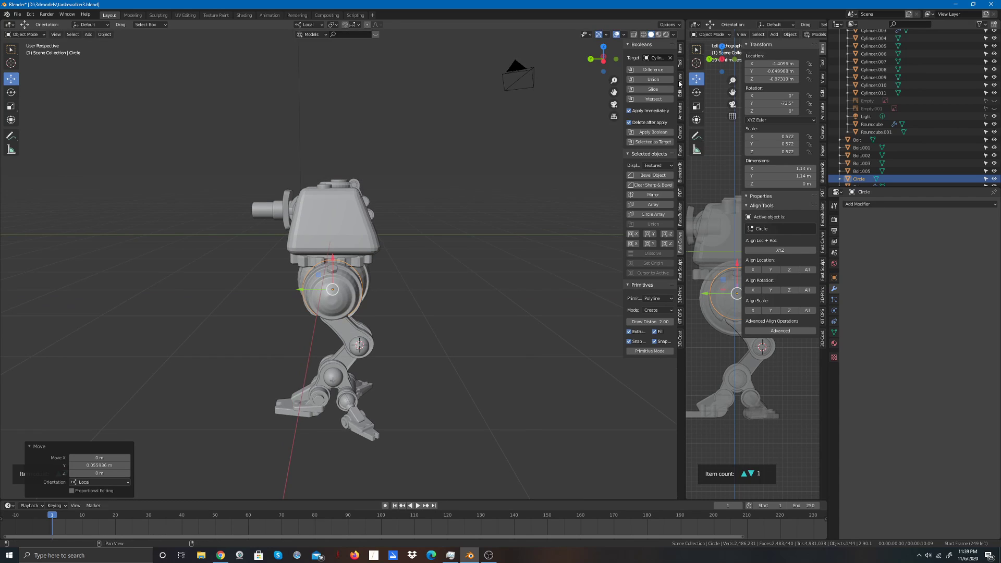
{"action": "left_click", "coordinate": [603, 60]}
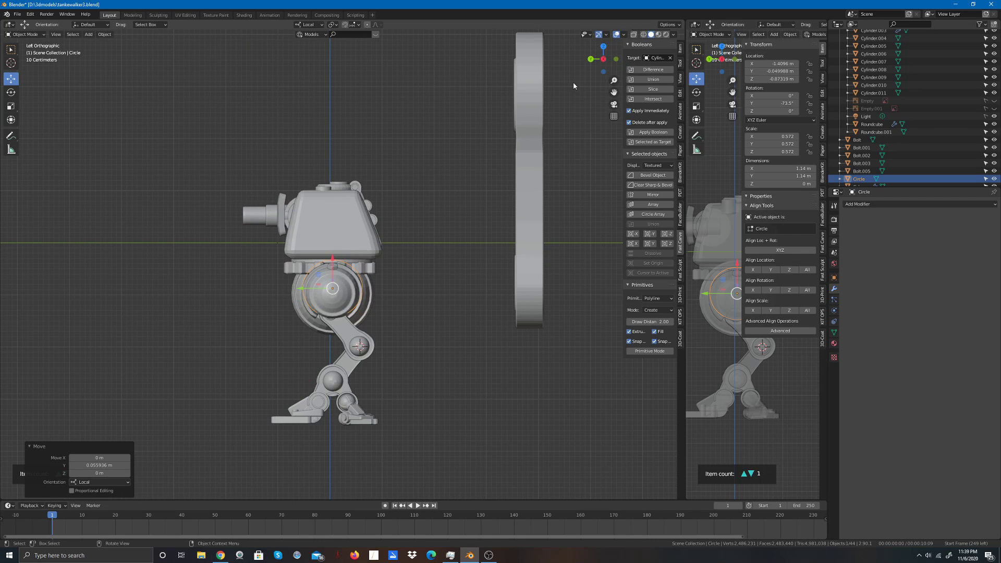
{"action": "left_click", "coordinate": [590, 59]}
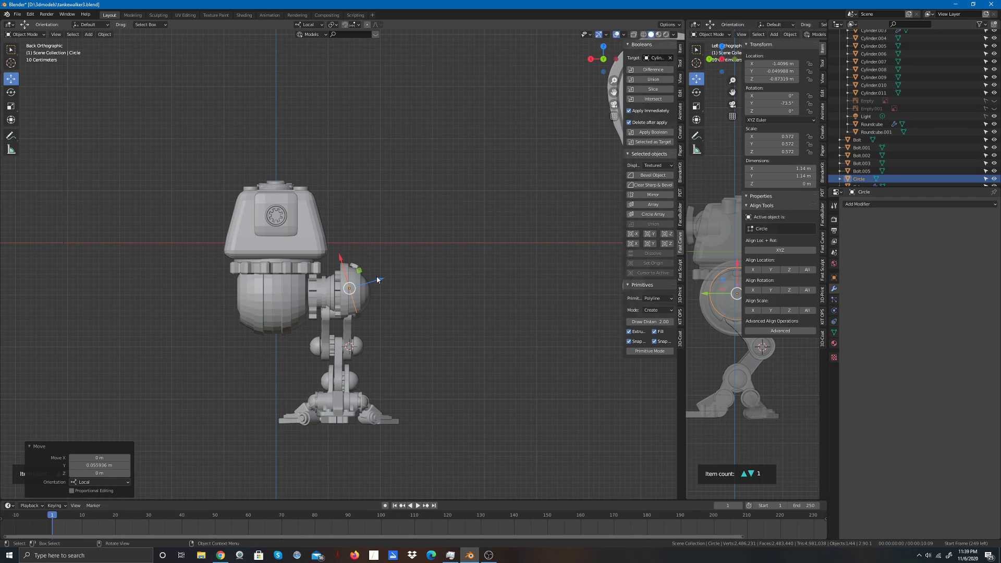
{"action": "left_click_drag", "start_coordinate": [379, 280], "coordinate": [362, 266]}
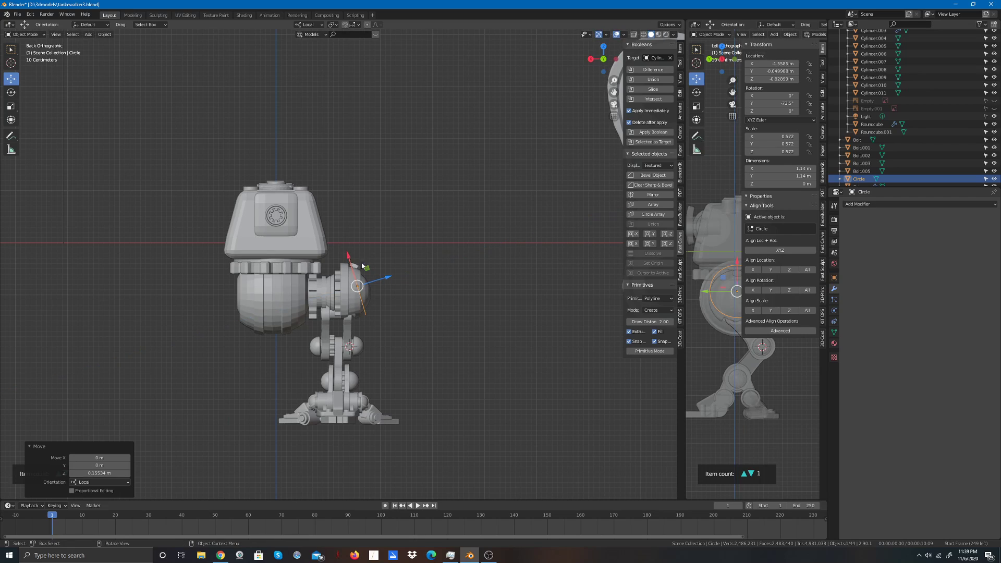
Step: Rotate the guide circle to about -89.6° around Y and move it to about X -1.439 m, Z -0.928 m at the hip cover
{"action": "left_click", "coordinate": [11, 92]}
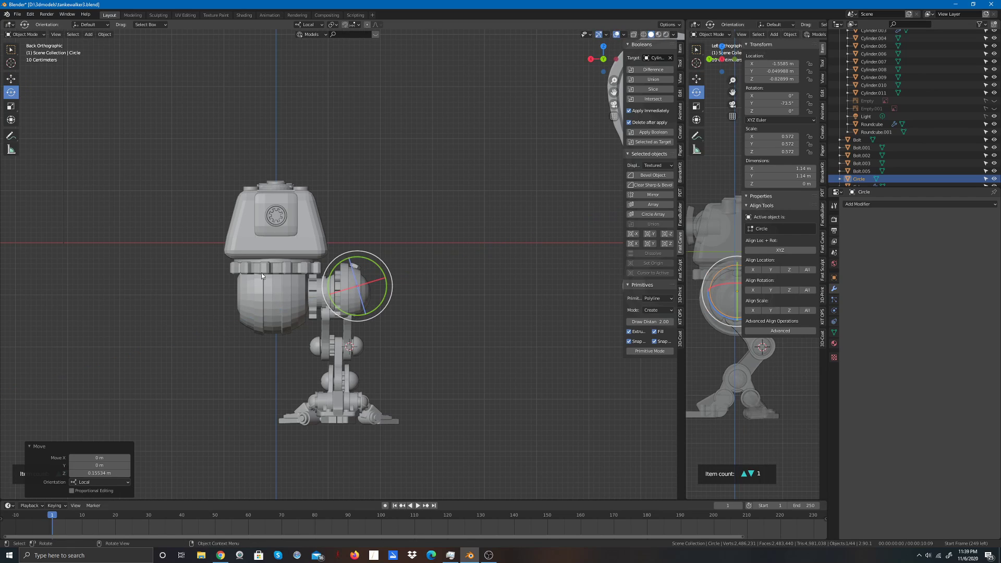
{"action": "left_click_drag", "start_coordinate": [385, 284], "coordinate": [392, 290]}
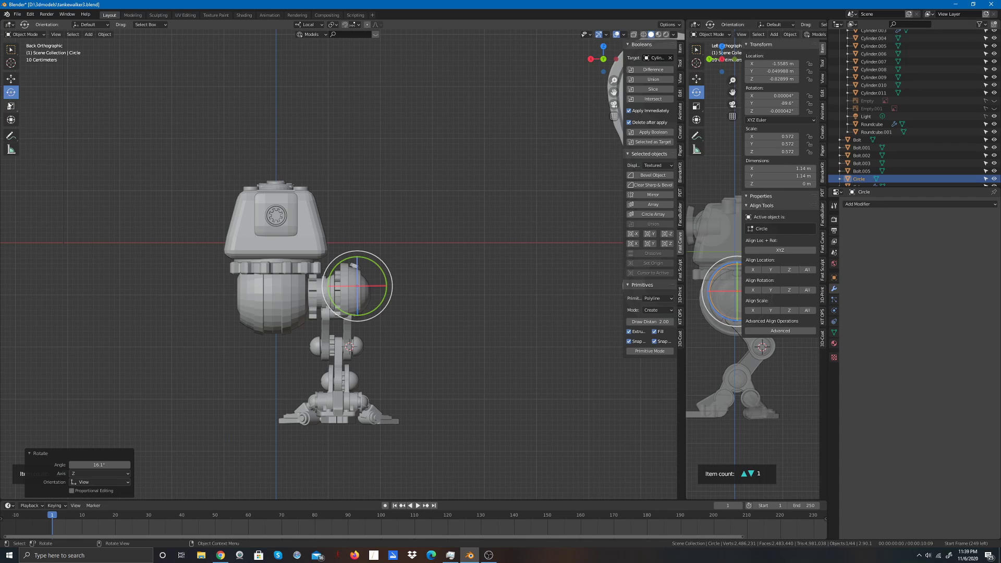
{"action": "left_click", "coordinate": [11, 78]}
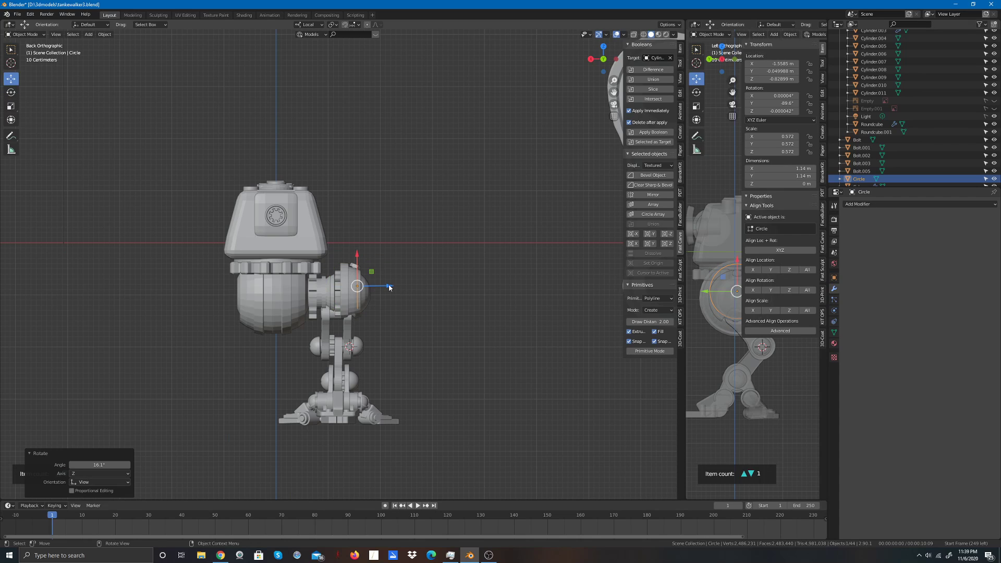
{"action": "left_click_drag", "start_coordinate": [390, 287], "coordinate": [383, 287]}
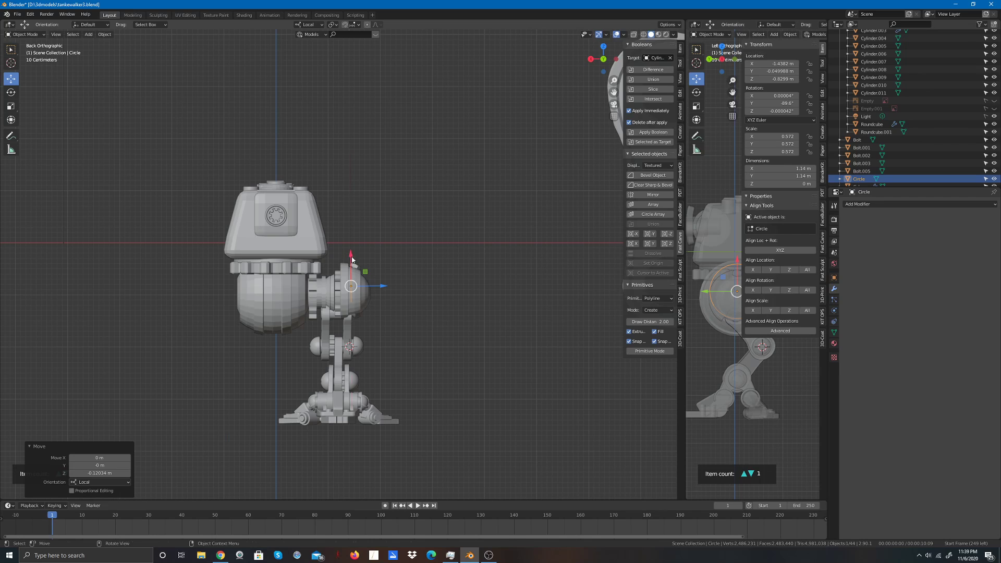
{"action": "left_click_drag", "start_coordinate": [351, 258], "coordinate": [353, 262]}
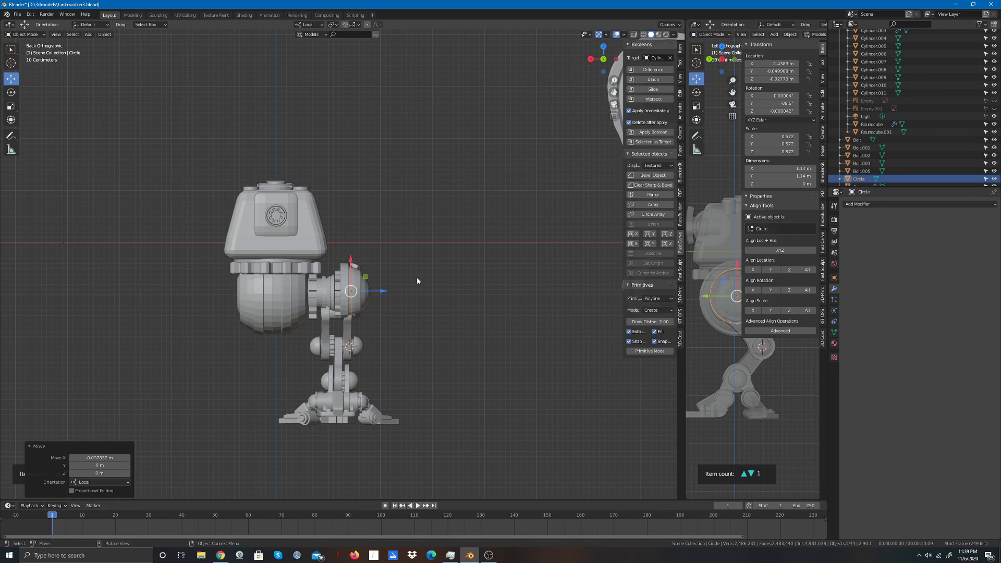
{"action": "left_click", "coordinate": [417, 276]}
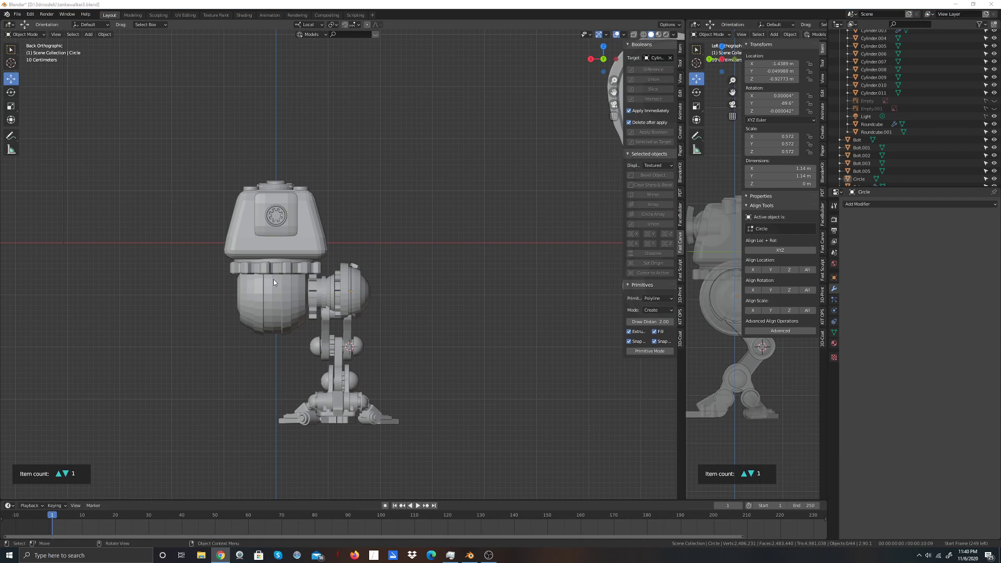
Step: Scale the guide circle down uniformly to about 0.509 and shift it about -0.026 m along its local X axis
{"action": "left_click", "coordinate": [350, 290]}
{"action": "scroll", "coordinate": [543, 213], "scroll_direction": "down", "scroll_amount": 2}
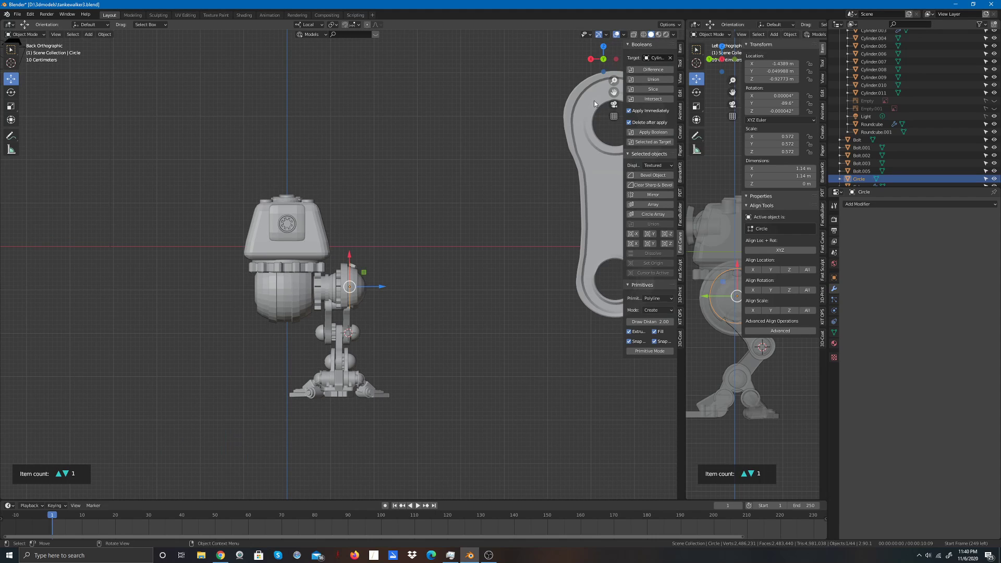
{"action": "left_click", "coordinate": [614, 59]}
{"action": "scroll", "coordinate": [390, 324], "scroll_direction": "up", "scroll_amount": 5}
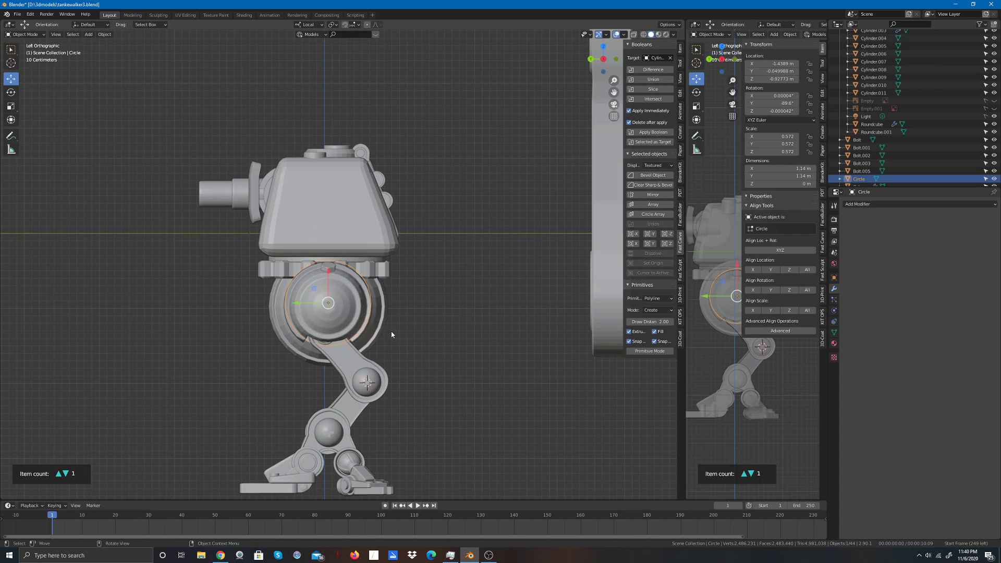
{"action": "left_click", "coordinate": [10, 106]}
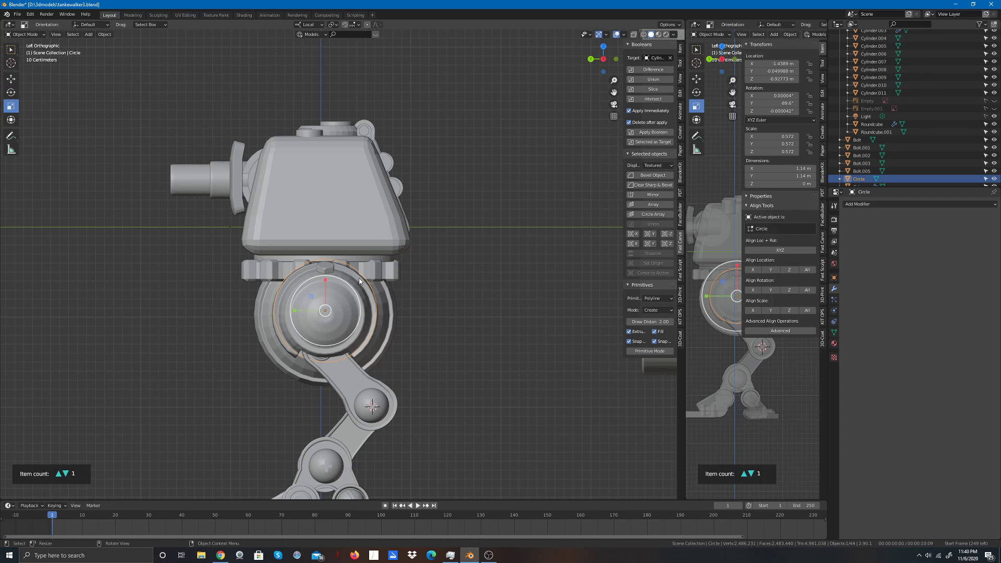
{"action": "mouse_move", "coordinate": [351, 286]}
{"action": "left_mouse_down"}
{"action": "mouse_move", "coordinate": [324, 282]}
{"action": "mouse_move", "coordinate": [336, 287]}
{"action": "left_mouse_up"}
{"action": "left_click", "coordinate": [11, 78]}
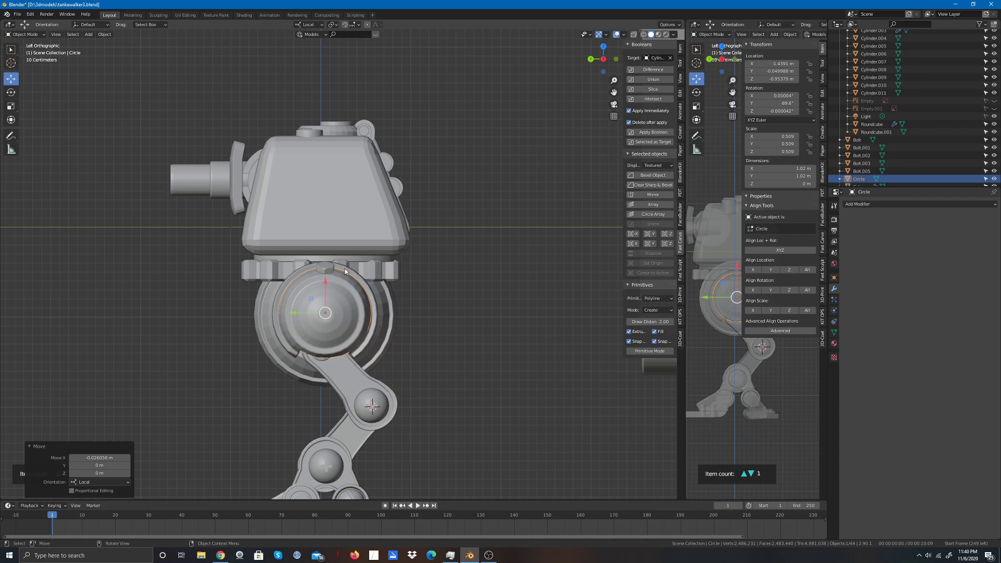
Step: Add an Array modifier to the small bolt on top of the hip cover and set its fit type to Fit Curve
{"action": "left_click", "coordinate": [329, 264]}
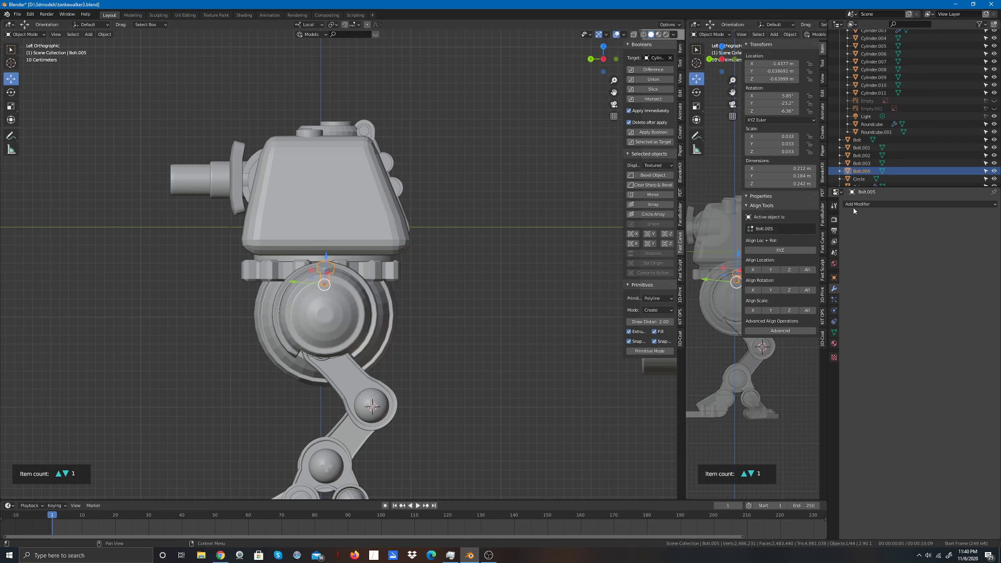
{"action": "left_click", "coordinate": [903, 204]}
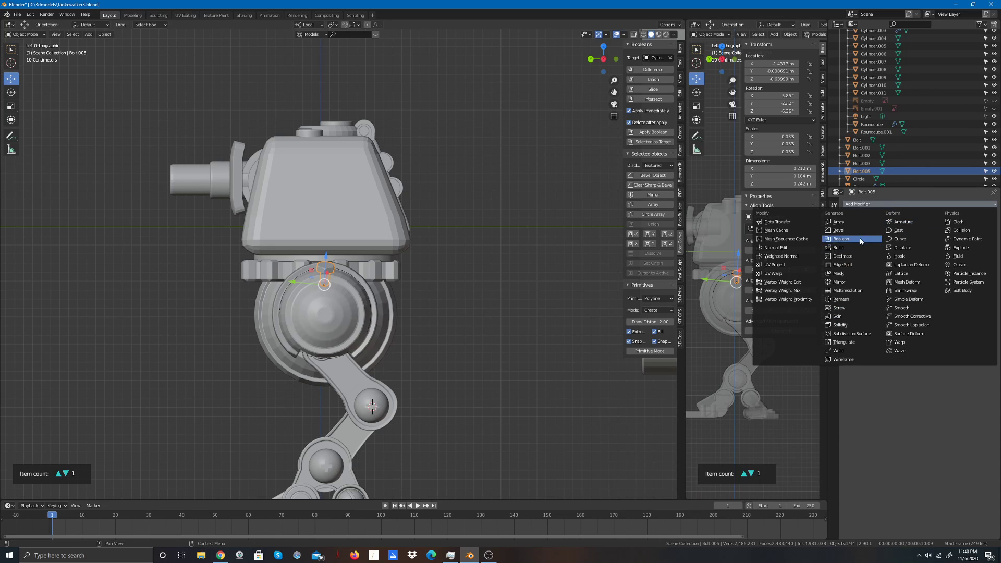
{"action": "left_click", "coordinate": [837, 221]}
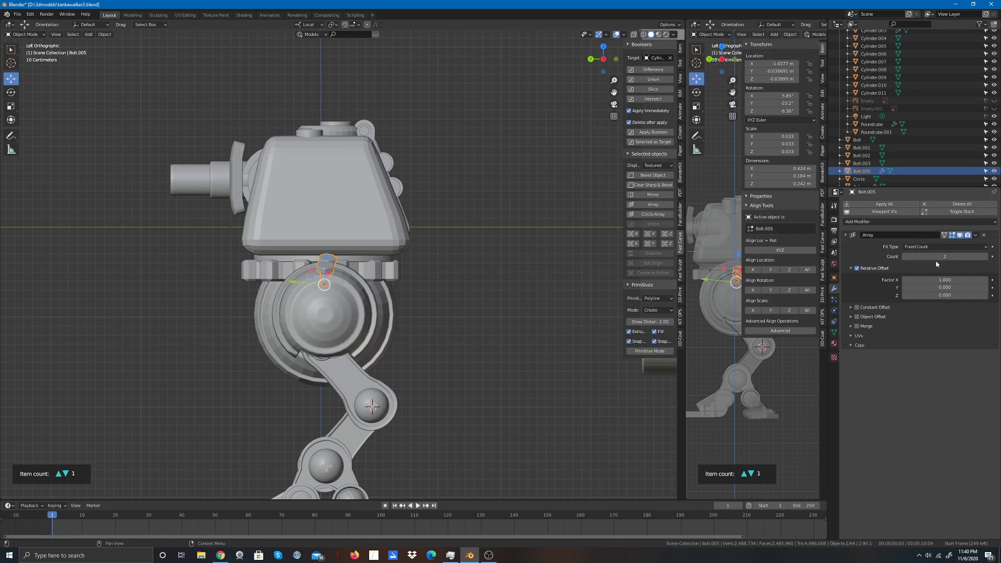
{"action": "left_click", "coordinate": [984, 248]}
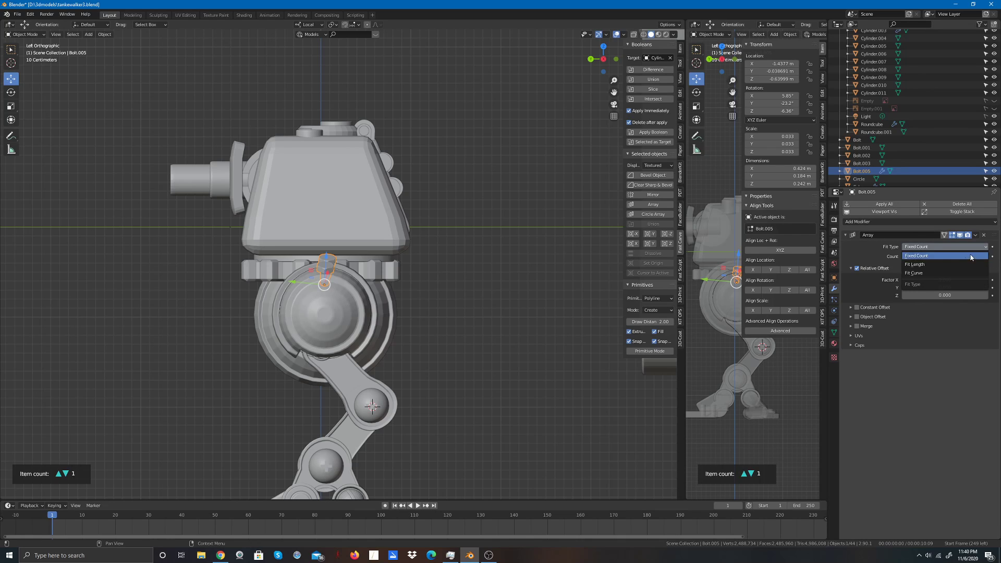
{"action": "left_click", "coordinate": [940, 273]}
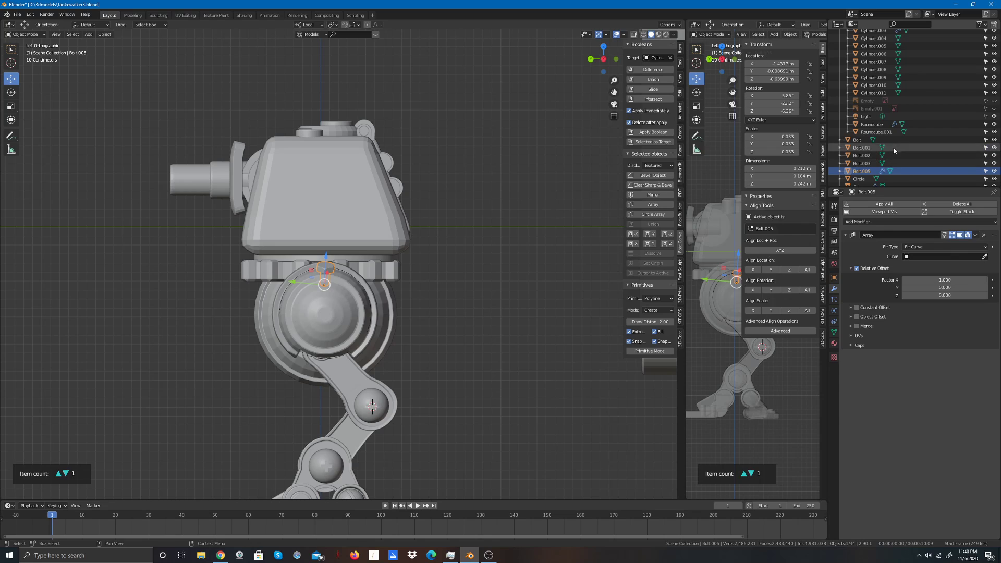
Step: Look through the scene's object list for the guide circle, checking it by toggling its visibility and selecting it, and reselect the bolt
{"action": "scroll", "coordinate": [896, 148], "scroll_direction": "down", "scroll_amount": 2}
{"action": "scroll", "coordinate": [896, 149], "scroll_direction": "down", "scroll_amount": 4}
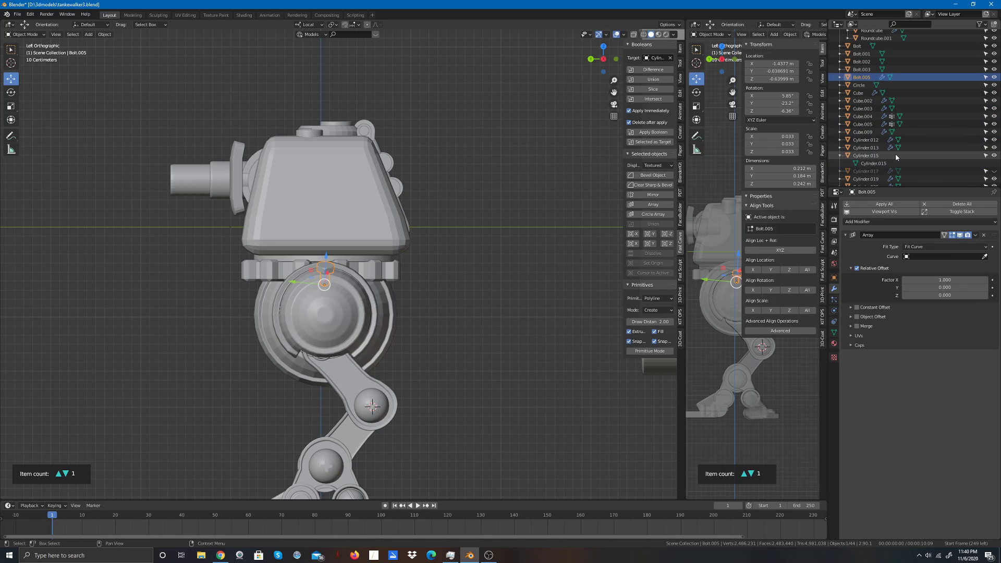
{"action": "scroll", "coordinate": [895, 150], "scroll_direction": "down", "scroll_amount": 2}
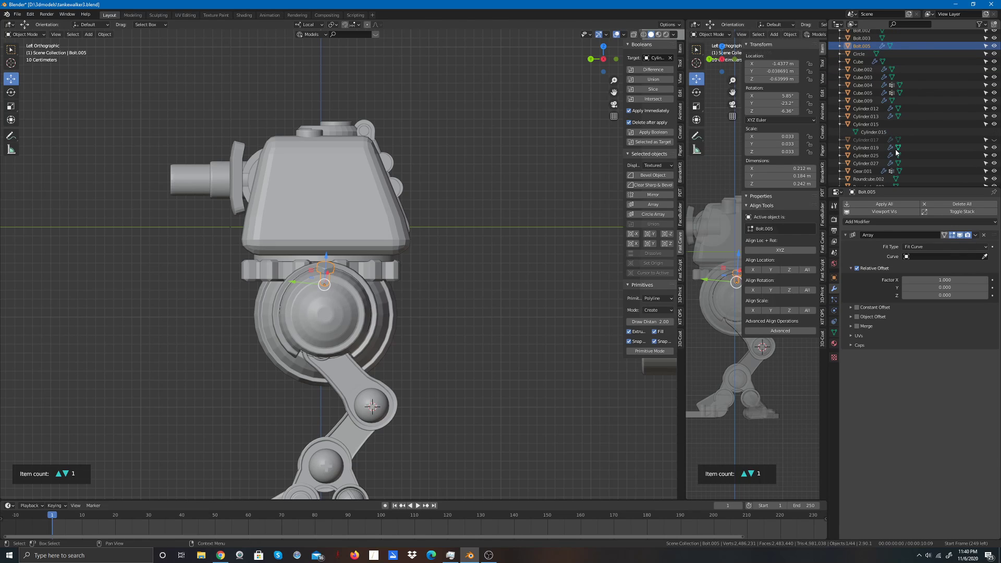
{"action": "scroll", "coordinate": [896, 151], "scroll_direction": "up", "scroll_amount": 8}
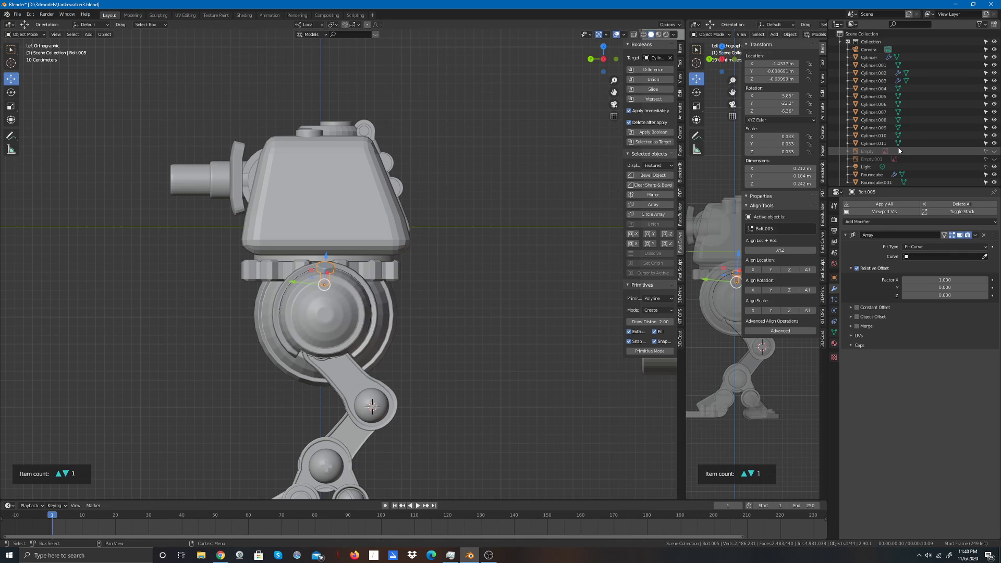
{"action": "scroll", "coordinate": [900, 148], "scroll_direction": "down", "scroll_amount": 2}
{"action": "scroll", "coordinate": [900, 147], "scroll_direction": "down", "scroll_amount": 3}
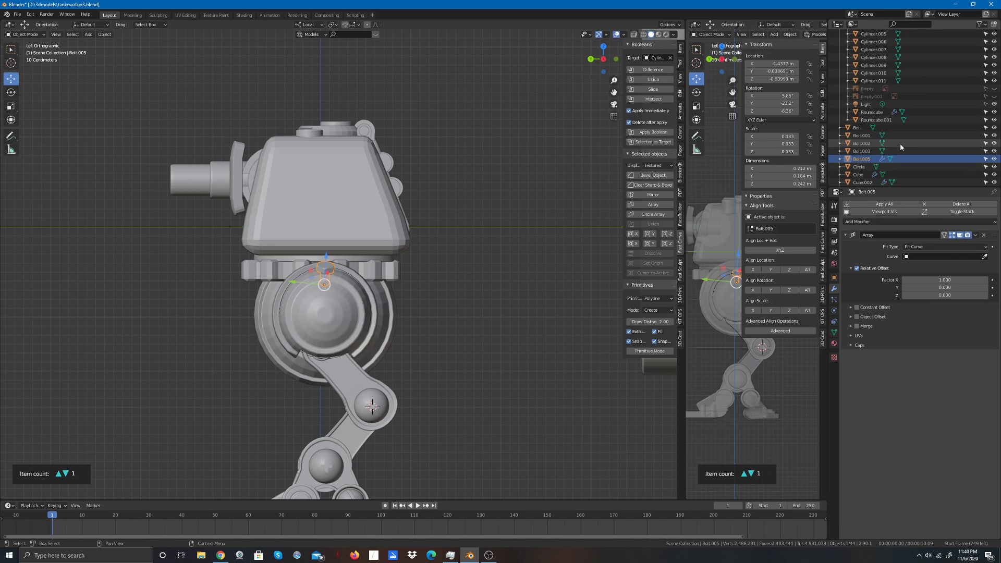
{"action": "scroll", "coordinate": [909, 155], "scroll_direction": "down", "scroll_amount": 4}
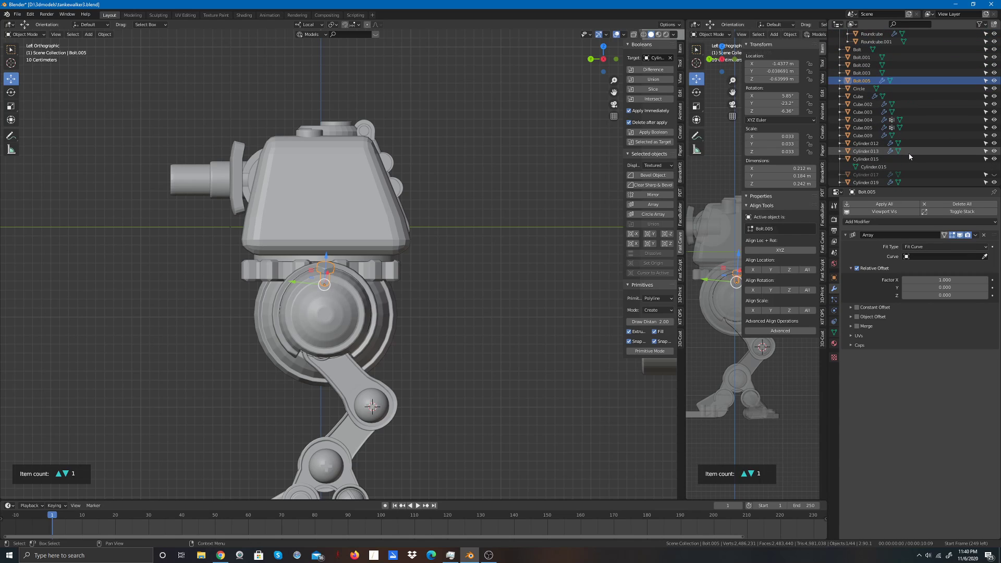
{"action": "scroll", "coordinate": [908, 155], "scroll_direction": "up", "scroll_amount": 2}
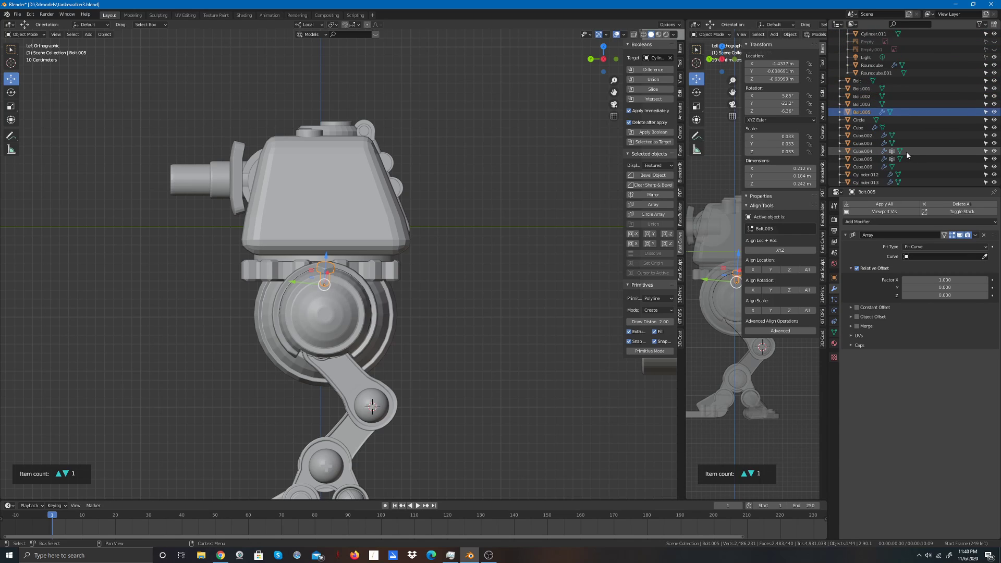
{"action": "scroll", "coordinate": [906, 152], "scroll_direction": "down", "scroll_amount": 1}
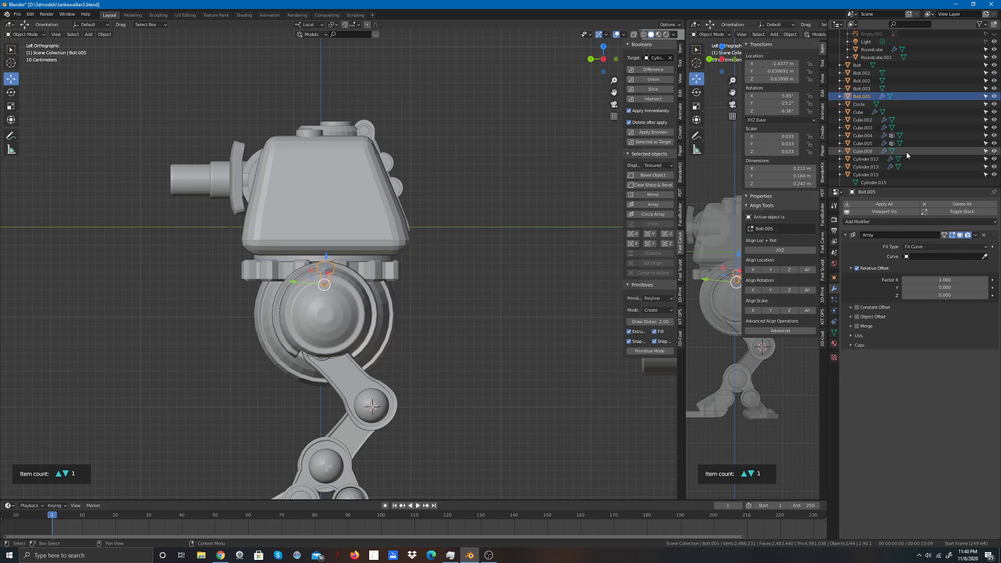
{"action": "scroll", "coordinate": [906, 152], "scroll_direction": "down", "scroll_amount": 1}
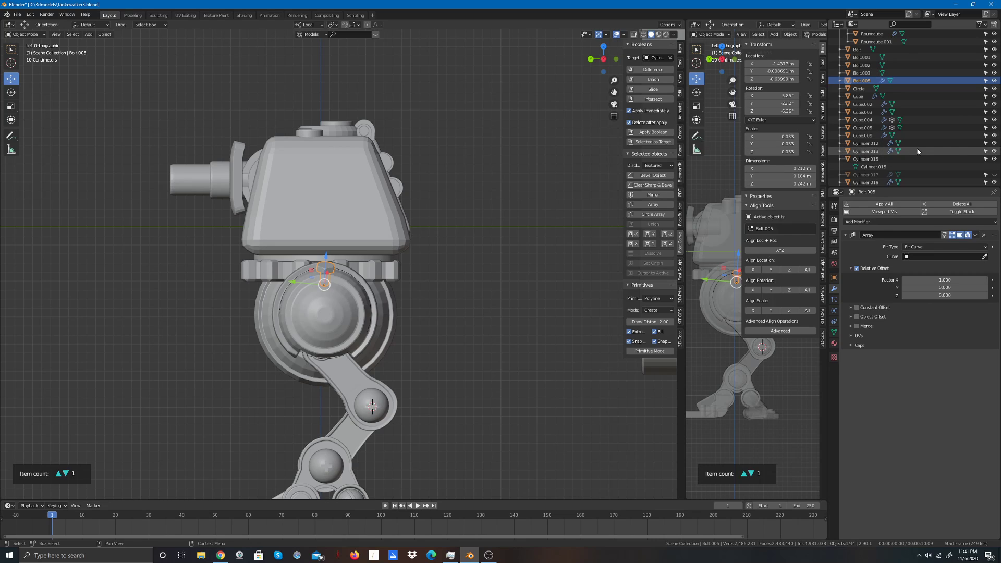
{"action": "left_click", "coordinate": [993, 88]}
{"action": "left_click", "coordinate": [994, 89]}
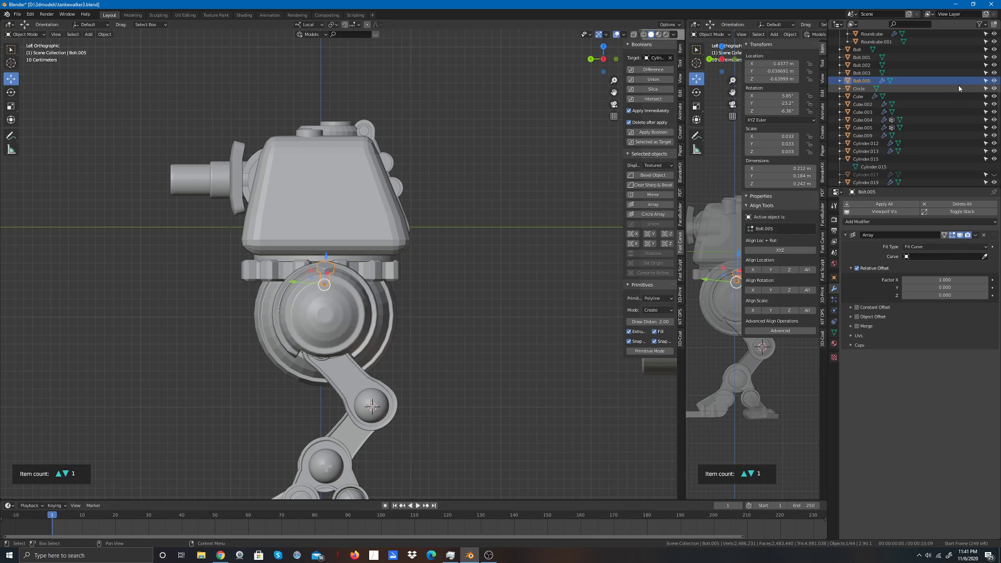
{"action": "left_click", "coordinate": [857, 89]}
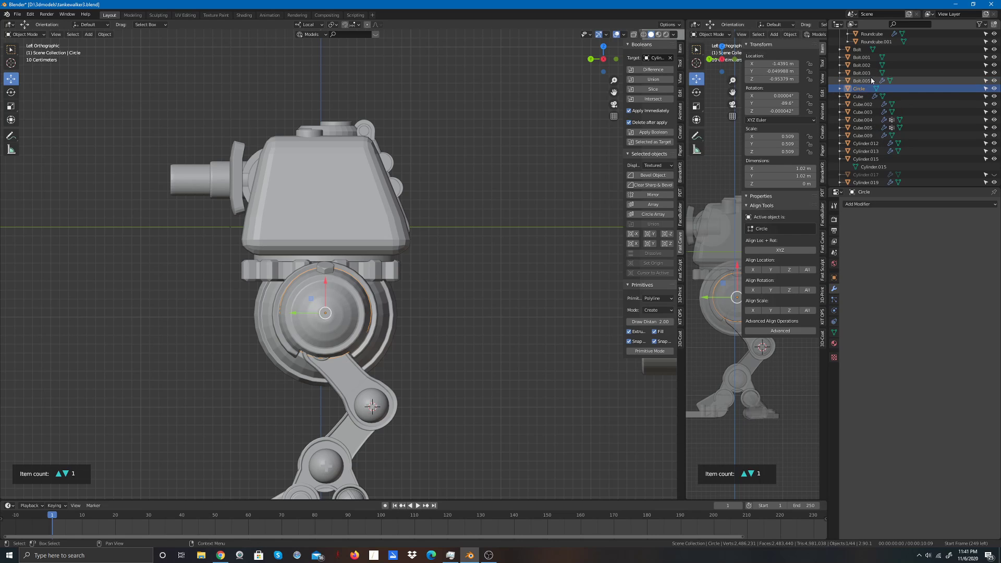
{"action": "left_click", "coordinate": [866, 81]}
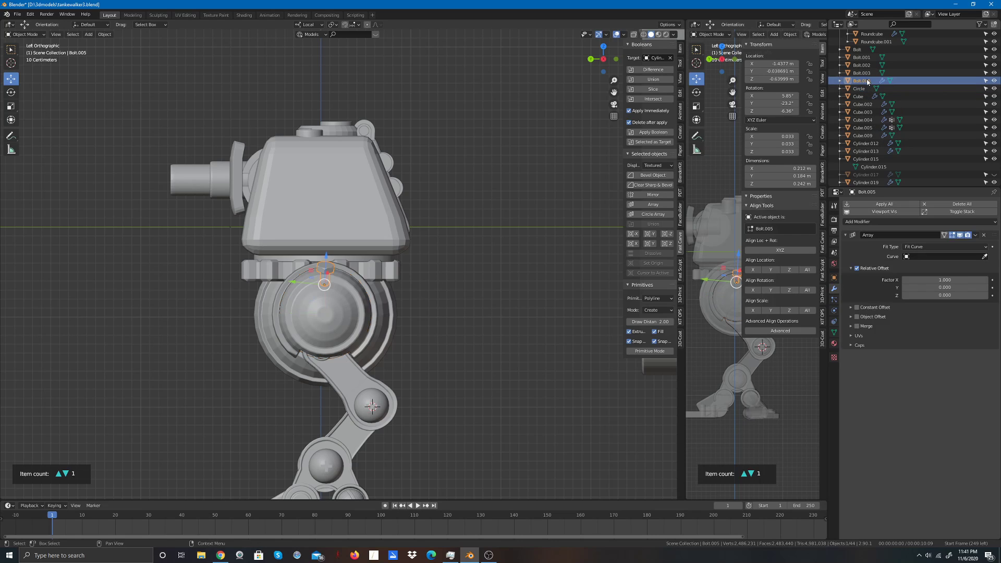
Step: Try to assign the guide circle as the curve of the small bolt's Array modifier by sampling it from the object list
{"action": "left_click", "coordinate": [985, 257]}
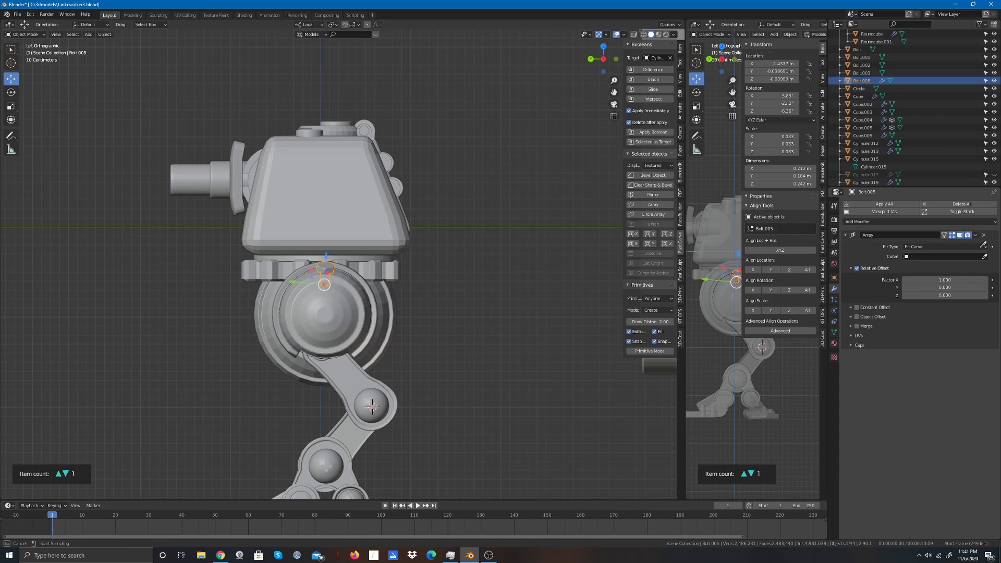
{"action": "left_click", "coordinate": [861, 89]}
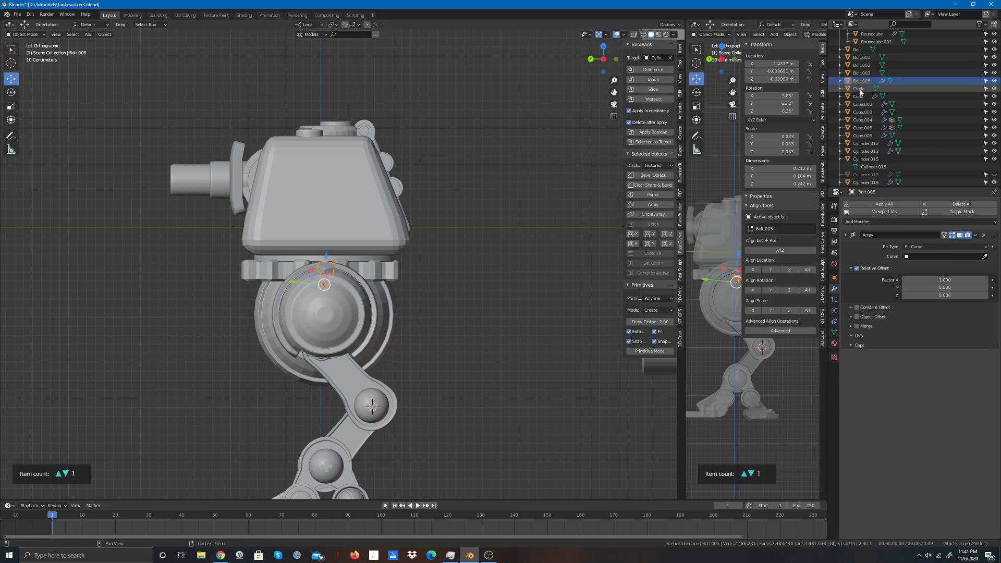
{"action": "left_click", "coordinate": [984, 257]}
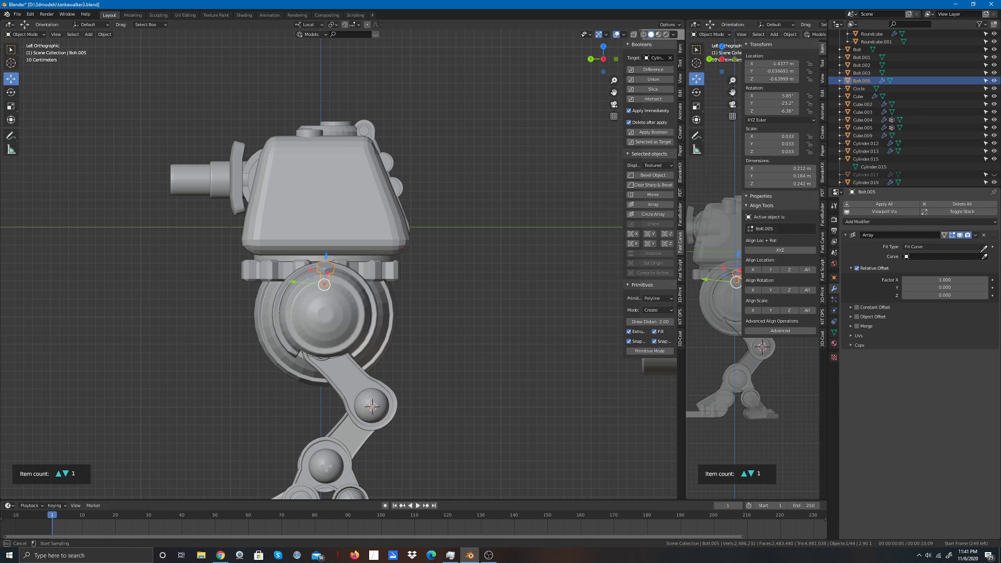
{"action": "left_click", "coordinate": [859, 90]}
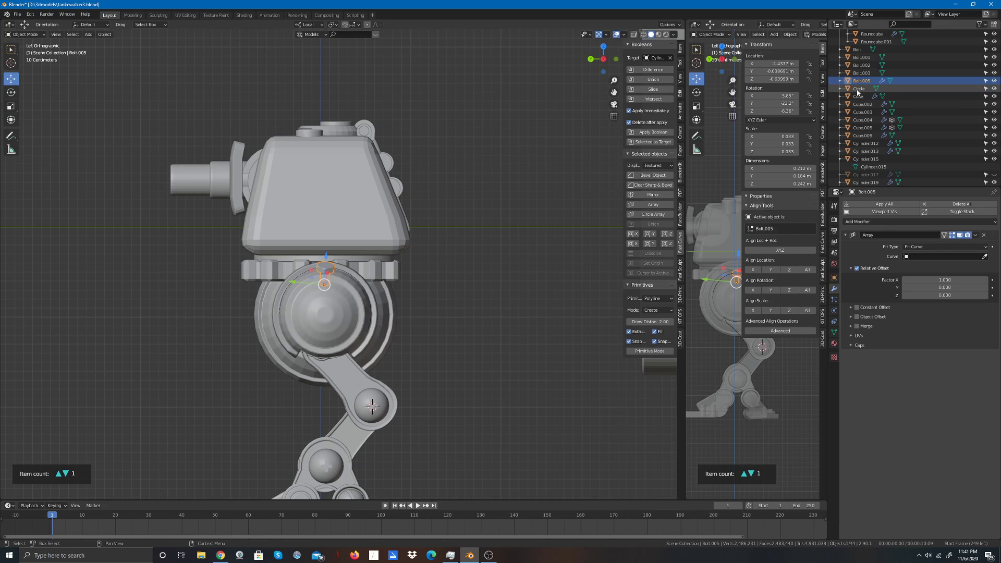
{"action": "left_click", "coordinate": [851, 89]}
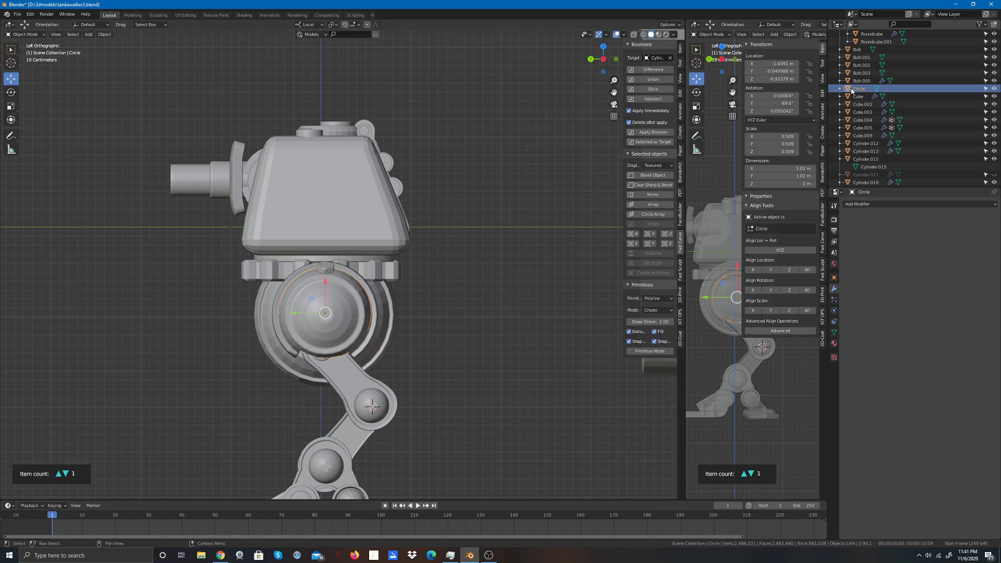
{"action": "left_click", "coordinate": [860, 81]}
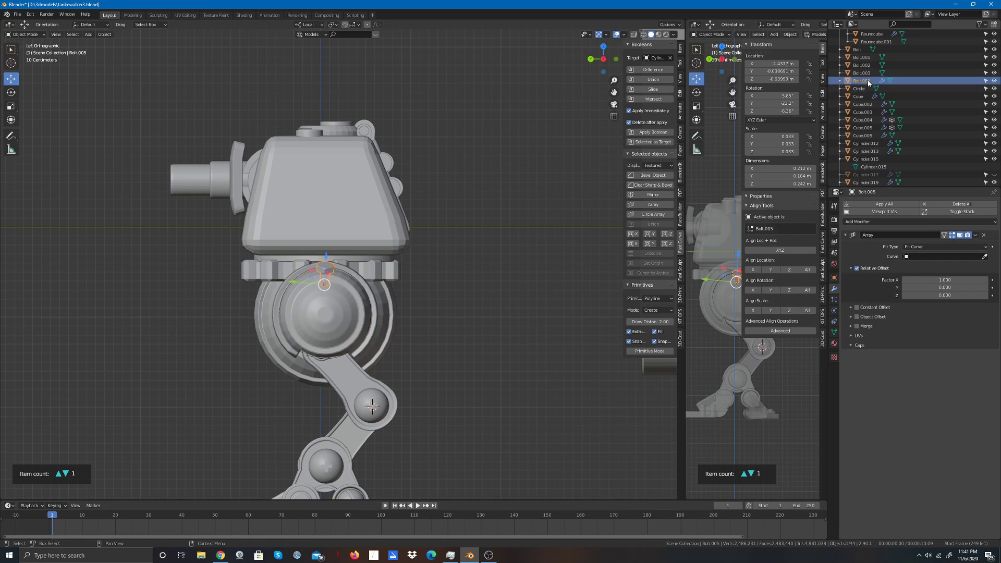
{"action": "left_click", "coordinate": [984, 256]}
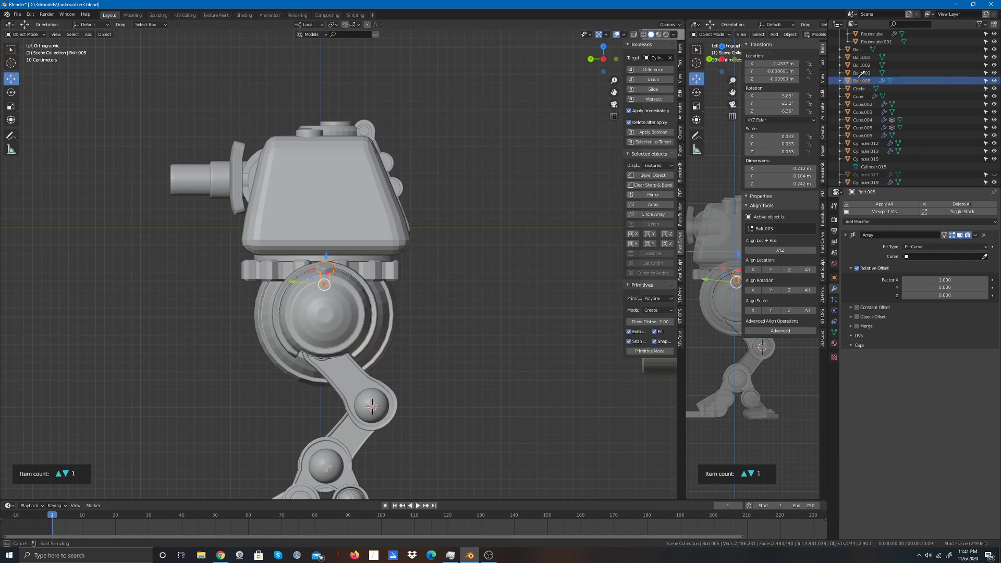
{"action": "left_click", "coordinate": [858, 89]}
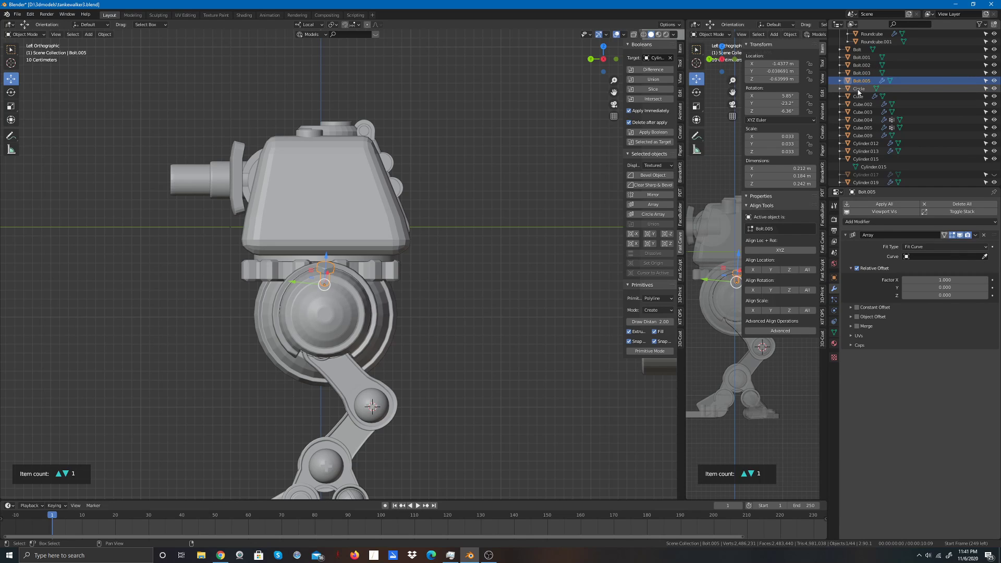
{"action": "left_click", "coordinate": [983, 256]}
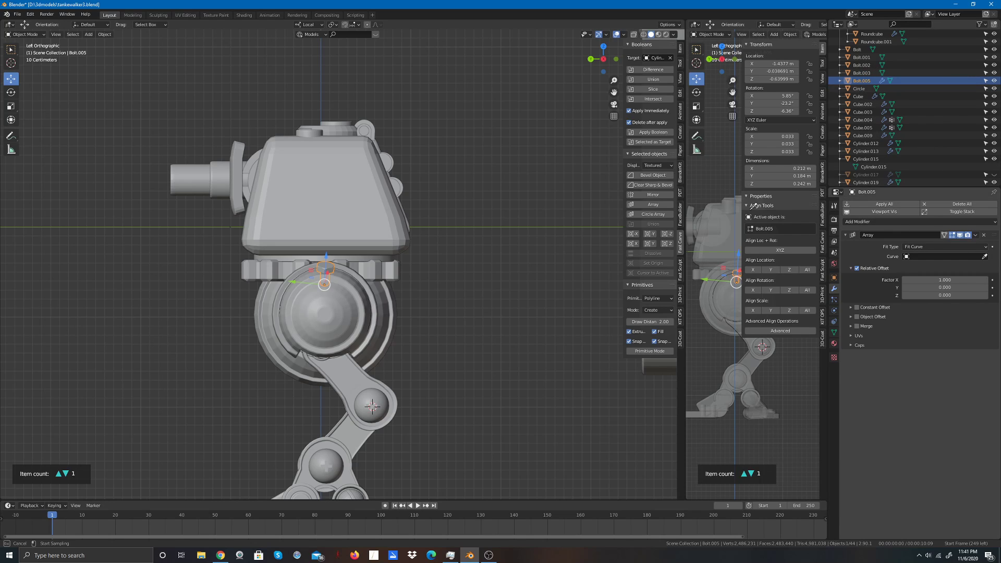
{"action": "left_click", "coordinate": [344, 268]}
Step: Try to select the guide circle among the overlapping hip parts in the viewport, and reselect the small bolt
{"action": "left_click", "coordinate": [342, 271]}
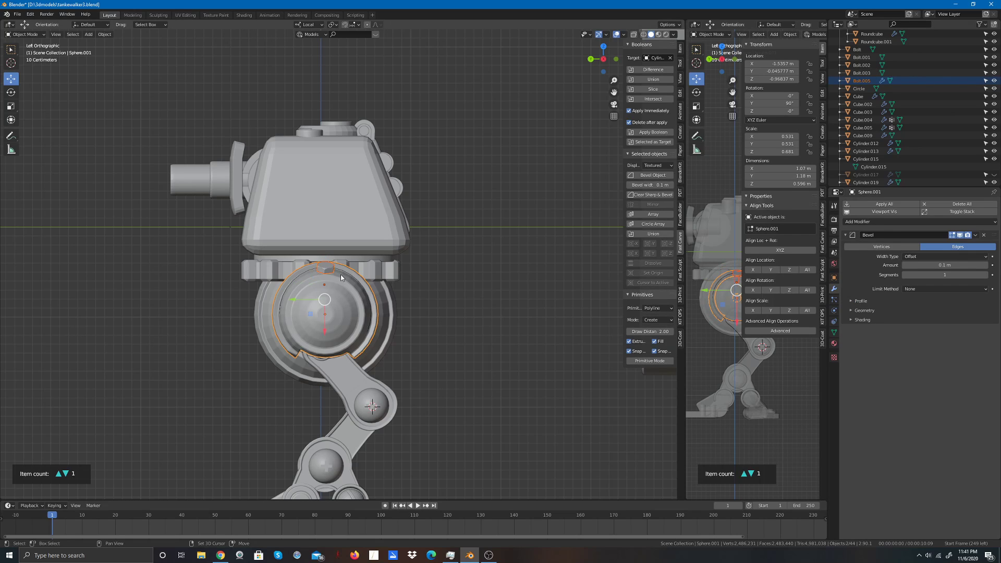
{"action": "left_click", "coordinate": [341, 280], "text": "shift"}
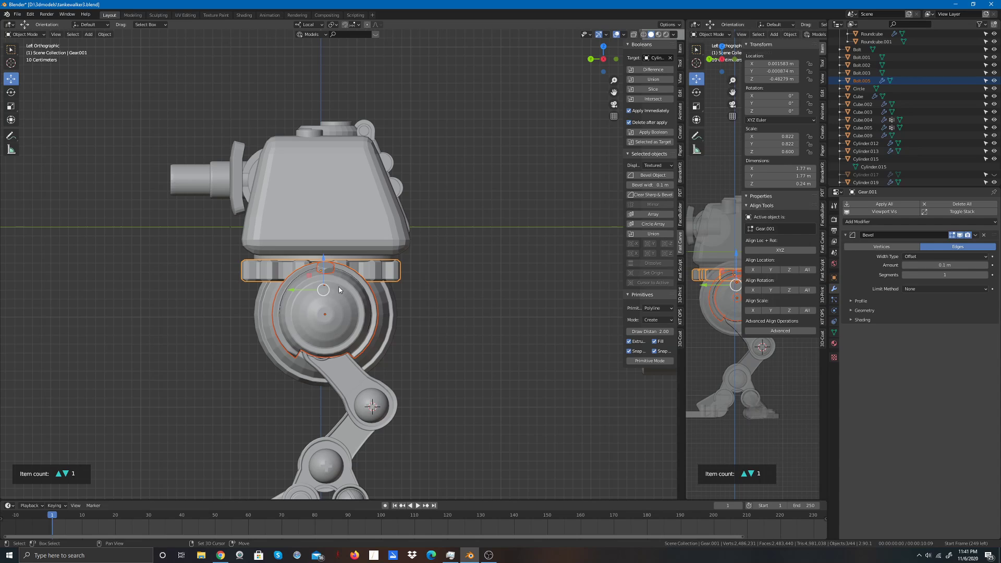
{"action": "left_click", "coordinate": [344, 289], "text": "shift"}
{"action": "left_click", "coordinate": [344, 289], "text": "shift"}
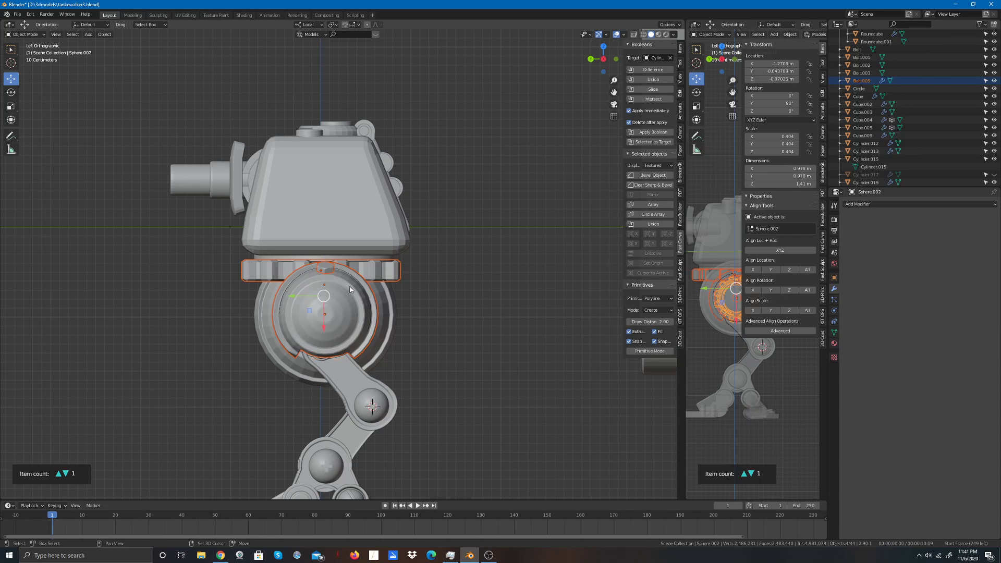
{"action": "left_click", "coordinate": [349, 290], "text": "shift"}
{"action": "left_click", "coordinate": [390, 279], "text": "shift"}
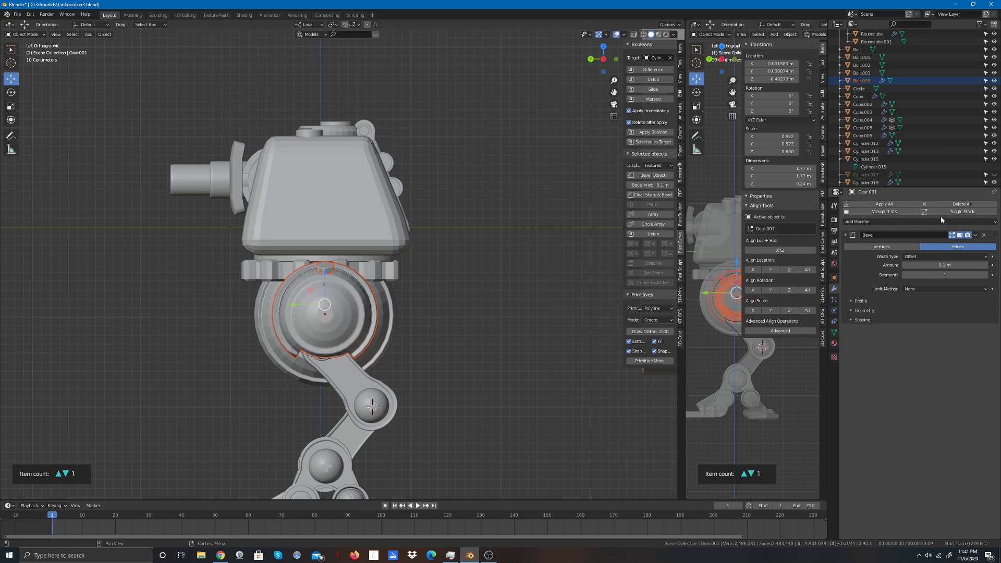
{"action": "left_click", "coordinate": [857, 80]}
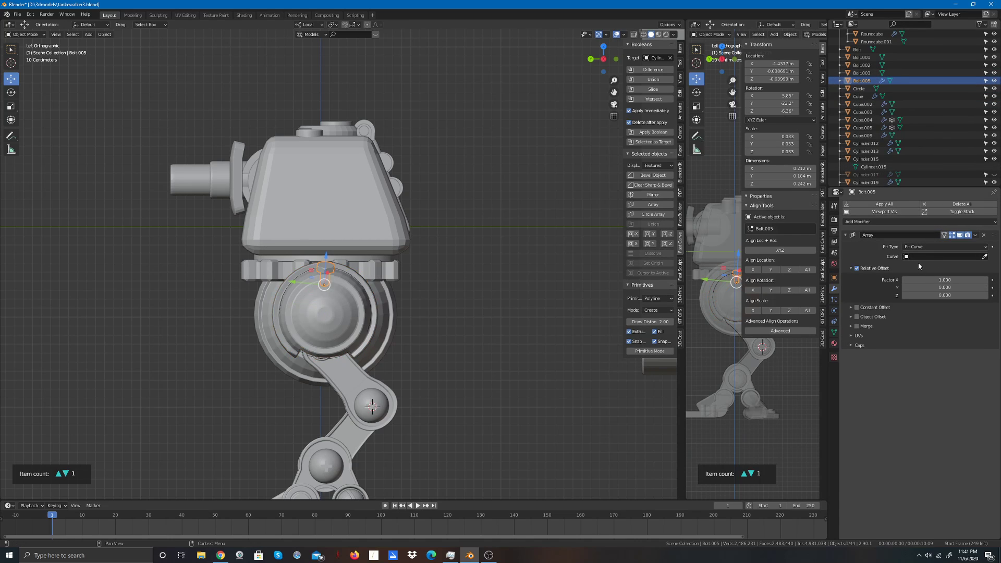
Step: Try again to set the array's curve, sampling at the hip cover and checking the available curves, and reselect the bolt
{"action": "left_click", "coordinate": [984, 256]}
{"action": "left_click", "coordinate": [305, 272]}
{"action": "left_click", "coordinate": [985, 257]}
{"action": "left_click", "coordinate": [864, 85]}
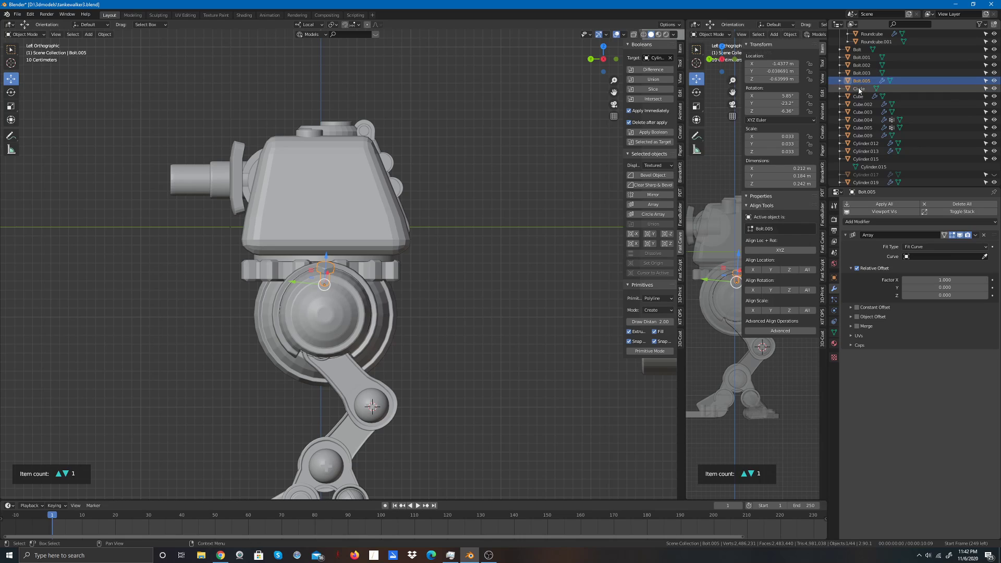
{"action": "left_click", "coordinate": [912, 258]}
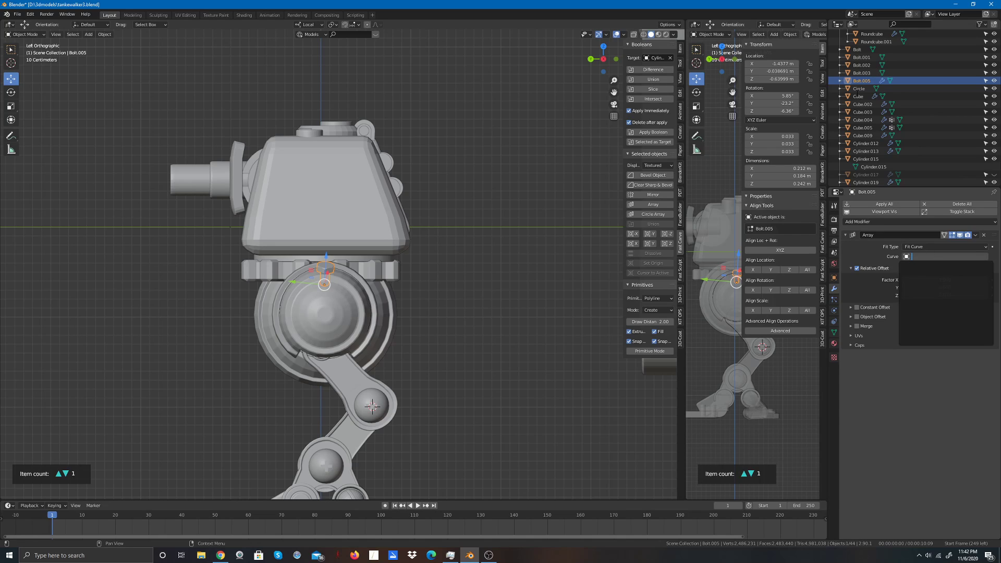
{"action": "left_click", "coordinate": [859, 89]}
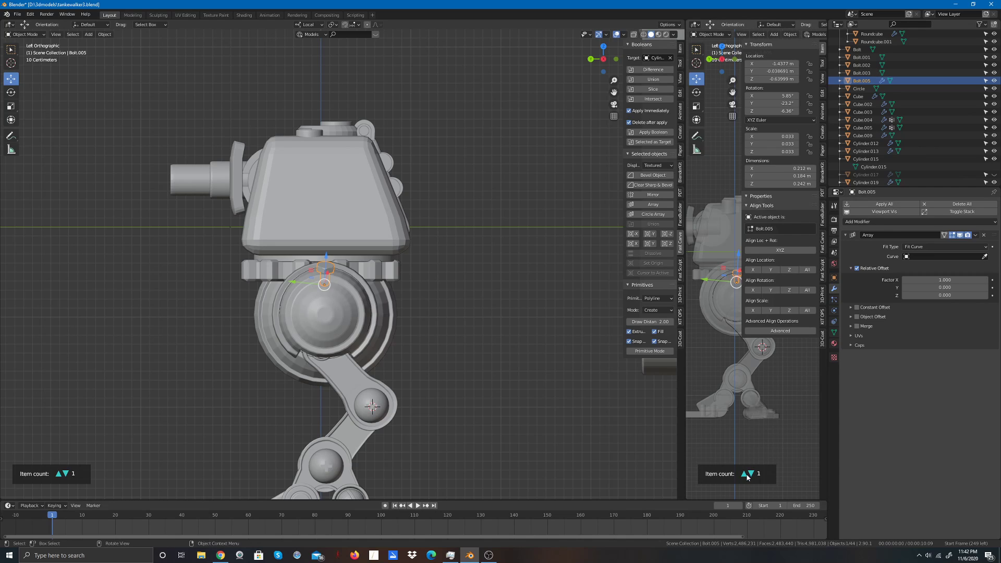
{"action": "left_click", "coordinate": [743, 477]}
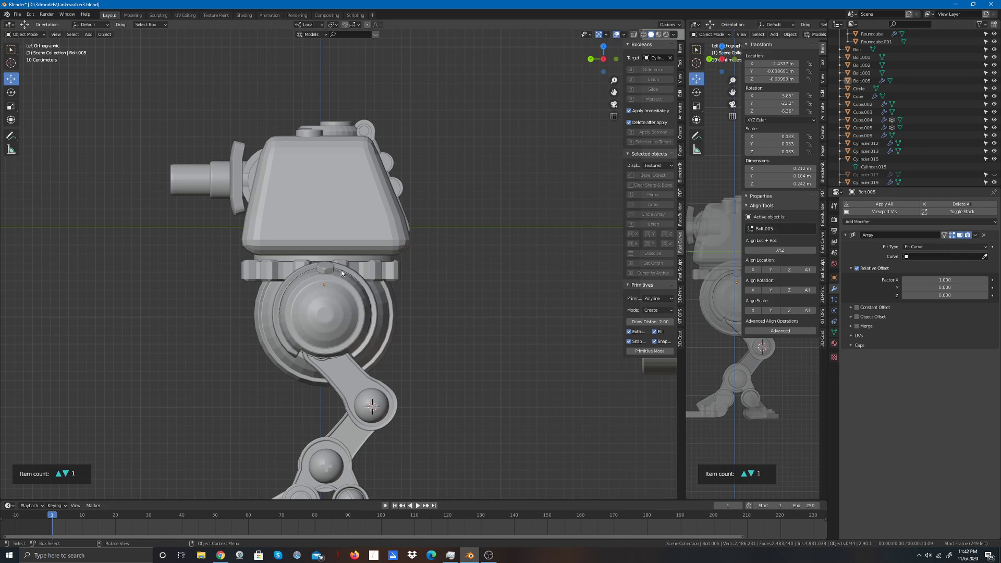
{"action": "left_click", "coordinate": [322, 267]}
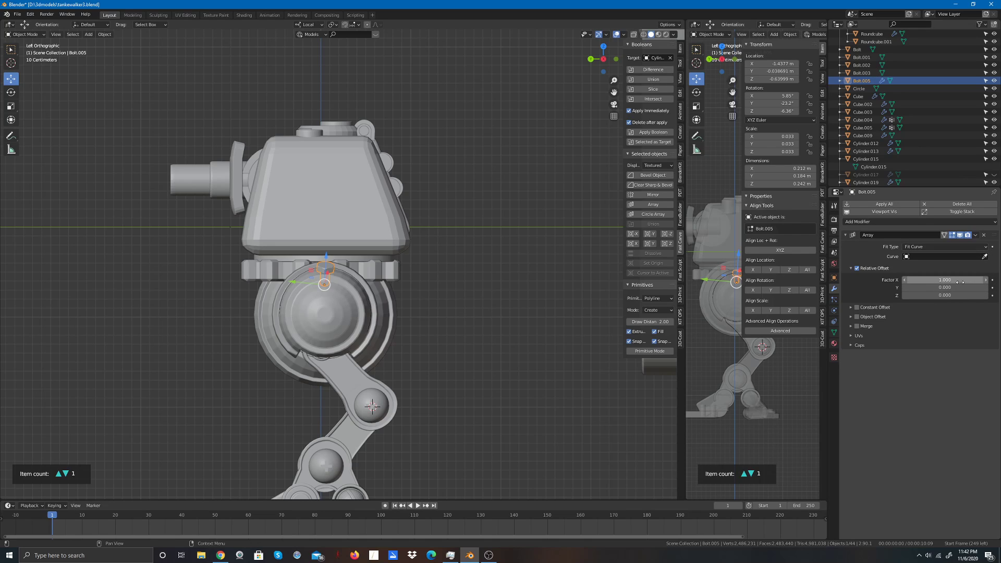
Step: Set the array's relative offset factors to X 1.3, Y 8.6 and Z 1.0, keeping the fit type at Fit Curve
{"action": "left_click_drag", "start_coordinate": [963, 281], "coordinate": [977, 295]}
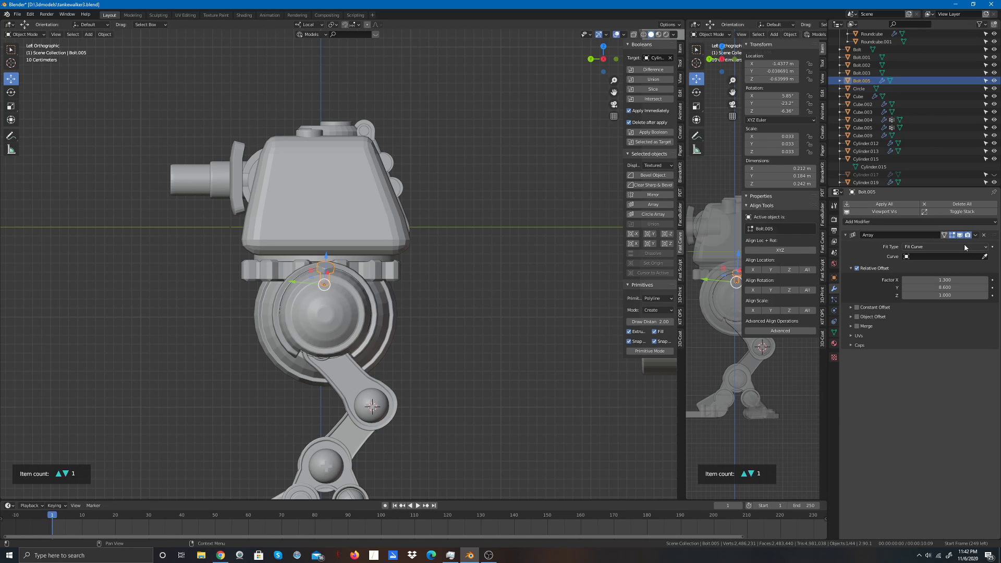
{"action": "left_click", "coordinate": [984, 247]}
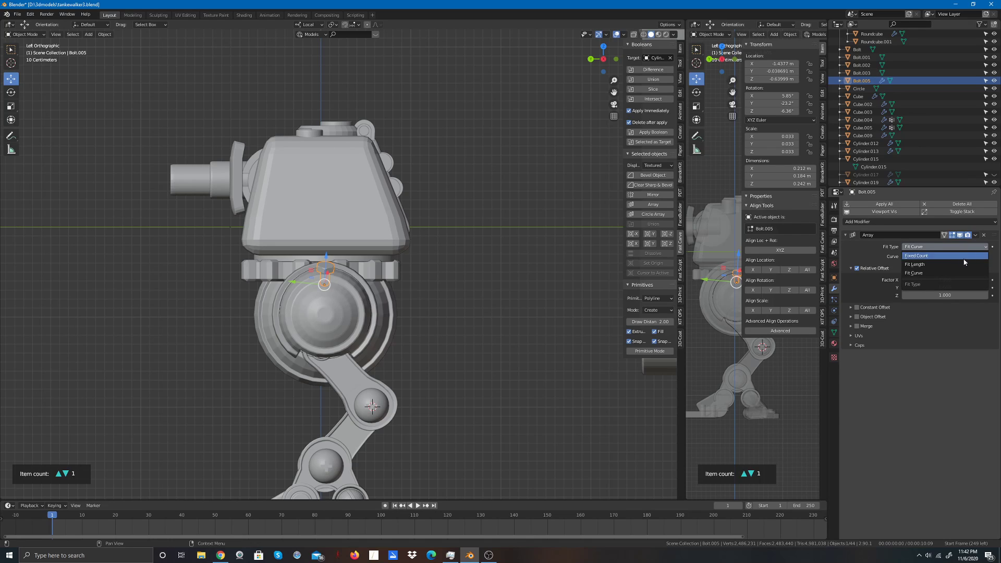
{"action": "left_click", "coordinate": [912, 277]}
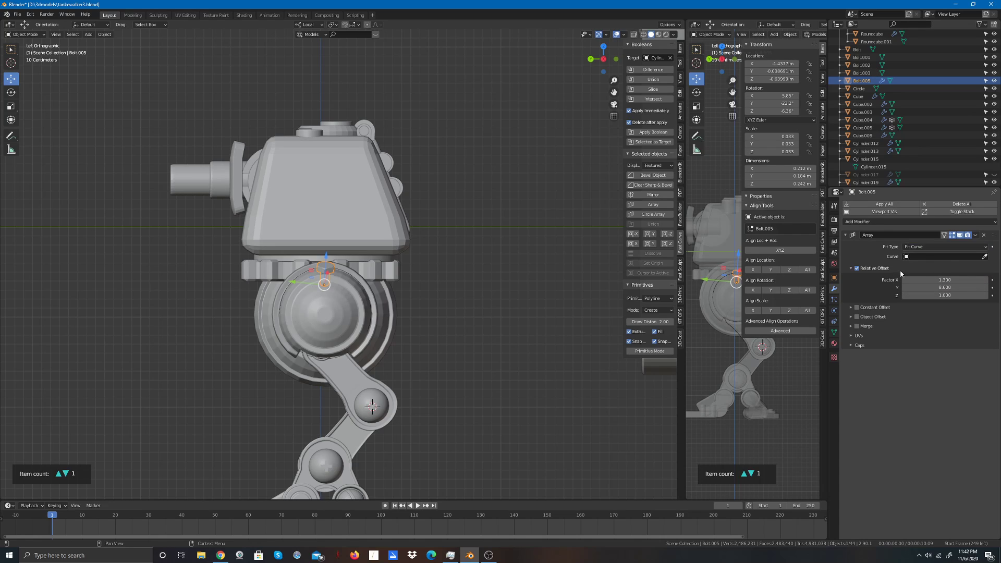
Step: Remove the Array modifier from the small bolt
{"action": "left_click", "coordinate": [984, 256]}
{"action": "left_click", "coordinate": [353, 276]}
{"action": "left_click", "coordinate": [984, 235]}
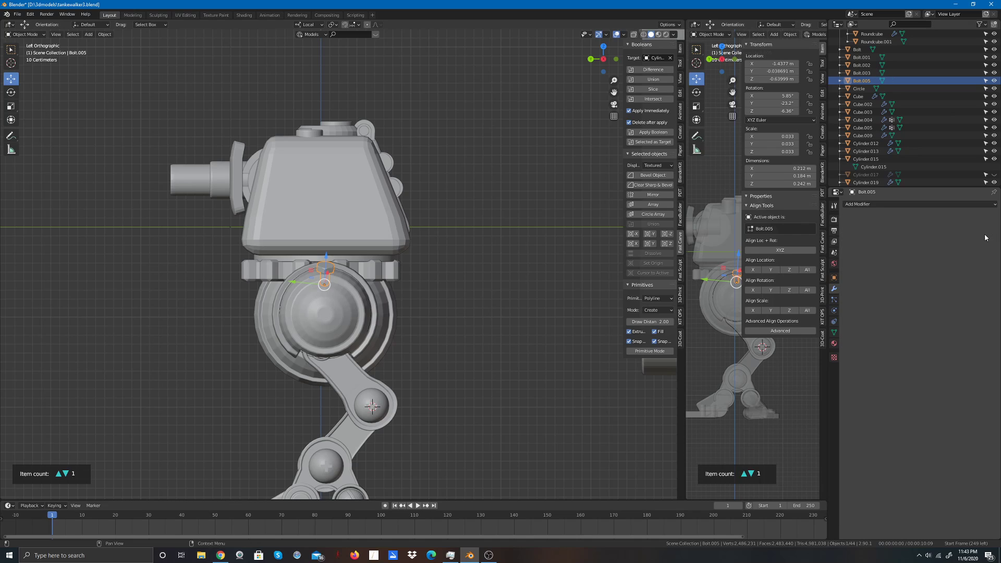
Step: Duplicate the small bolt and place the copy about 0.24 m along Y and -0.013 m along Z from the original
{"action": "left_click", "coordinate": [480, 312]}
{"action": "left_click", "coordinate": [332, 275]}
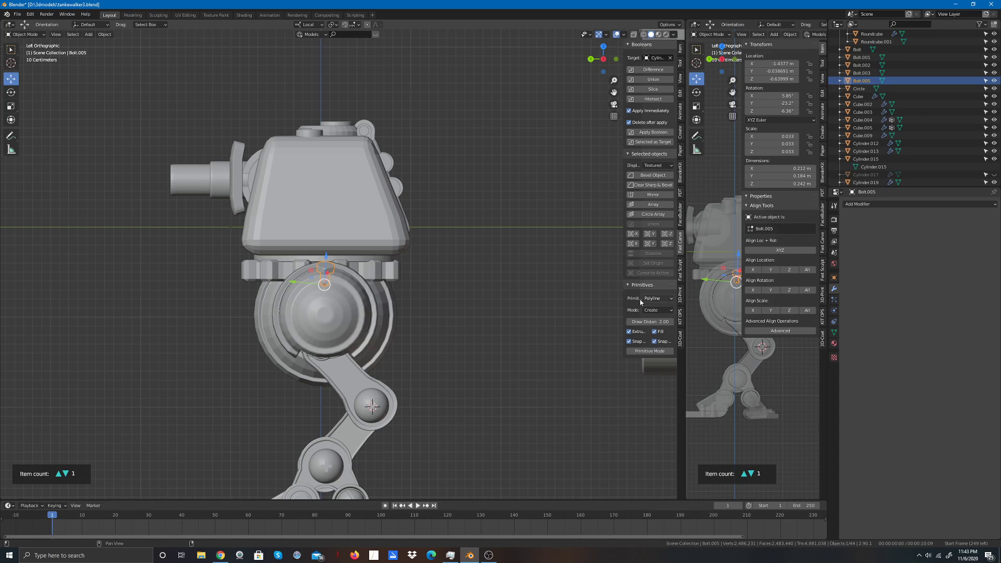
{"action": "key", "text": "shift+d"}
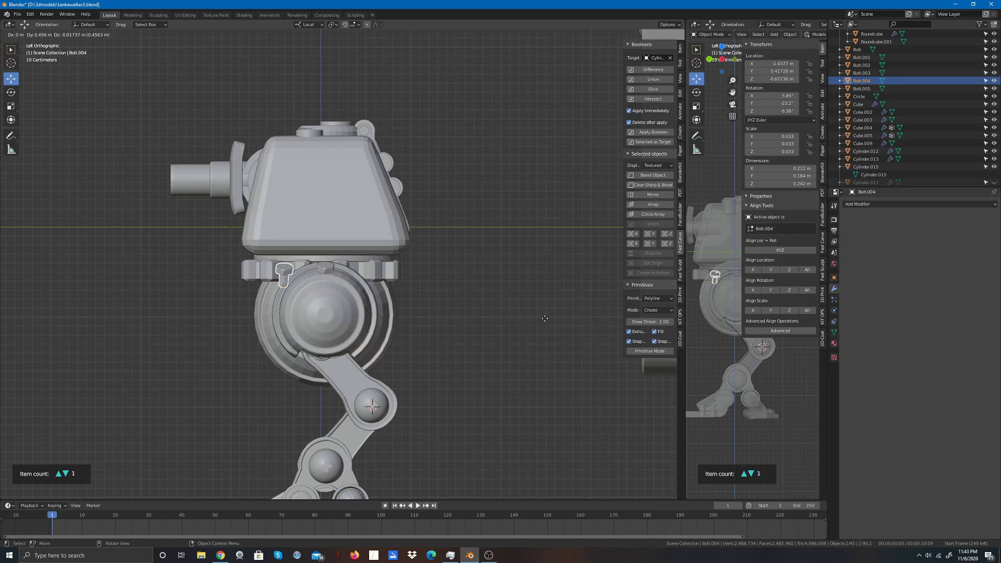
{"action": "left_click", "coordinate": [562, 318]}
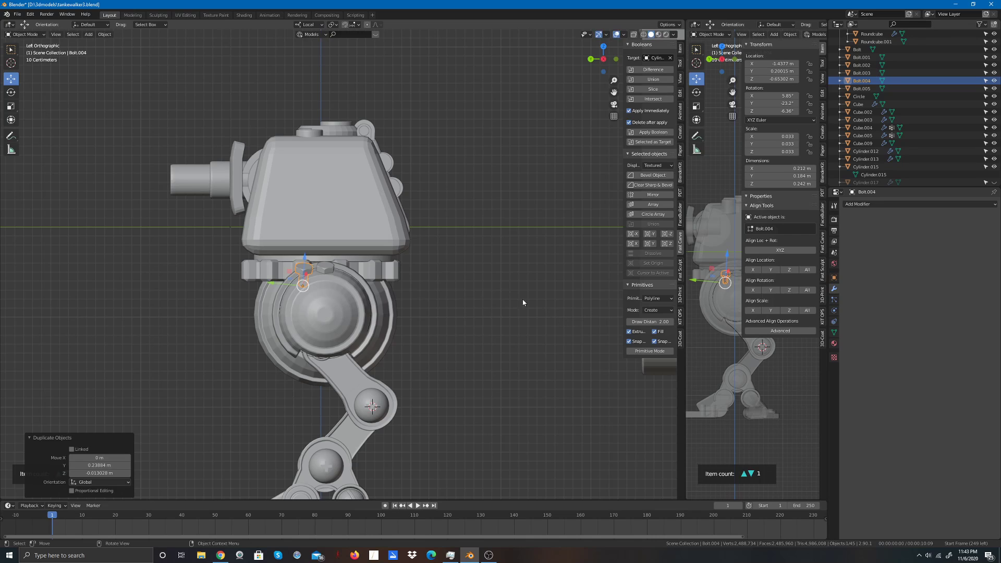
Step: Rotate the bolt copy to about -41°, -20.9°, 12.1° and move it to about X -1.403 m, Y 0.149 m, Z -0.715 m
{"action": "left_click", "coordinate": [11, 93]}
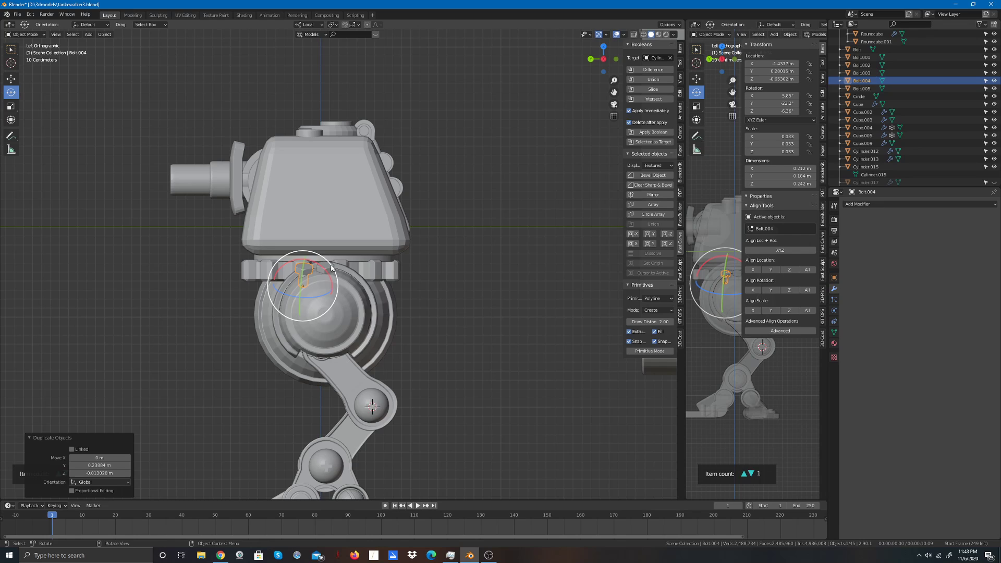
{"action": "left_click_drag", "start_coordinate": [332, 268], "coordinate": [299, 282]}
{"action": "left_click", "coordinate": [11, 78]}
{"action": "left_click", "coordinate": [451, 273]}
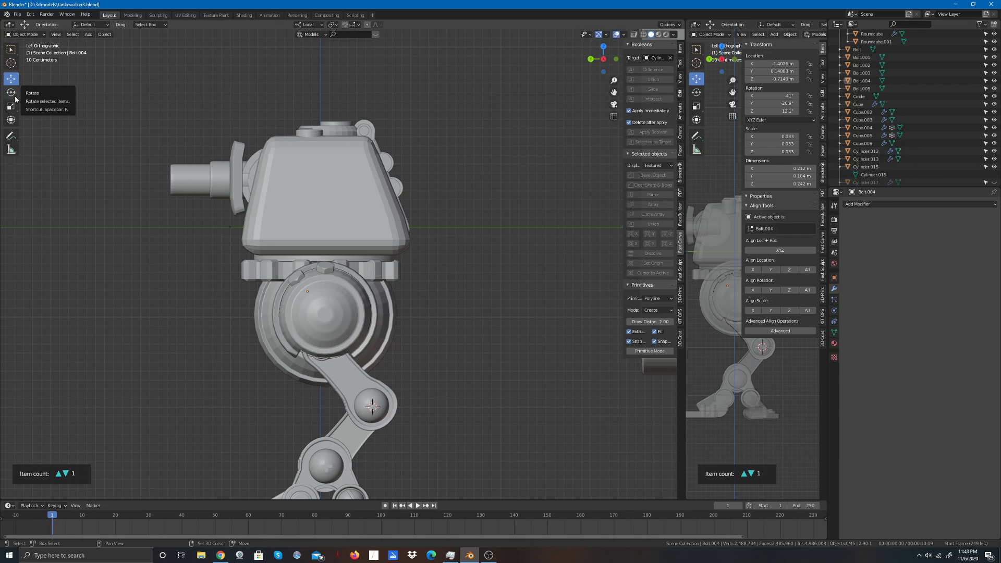
{"action": "key", "text": "ctrl+z"}
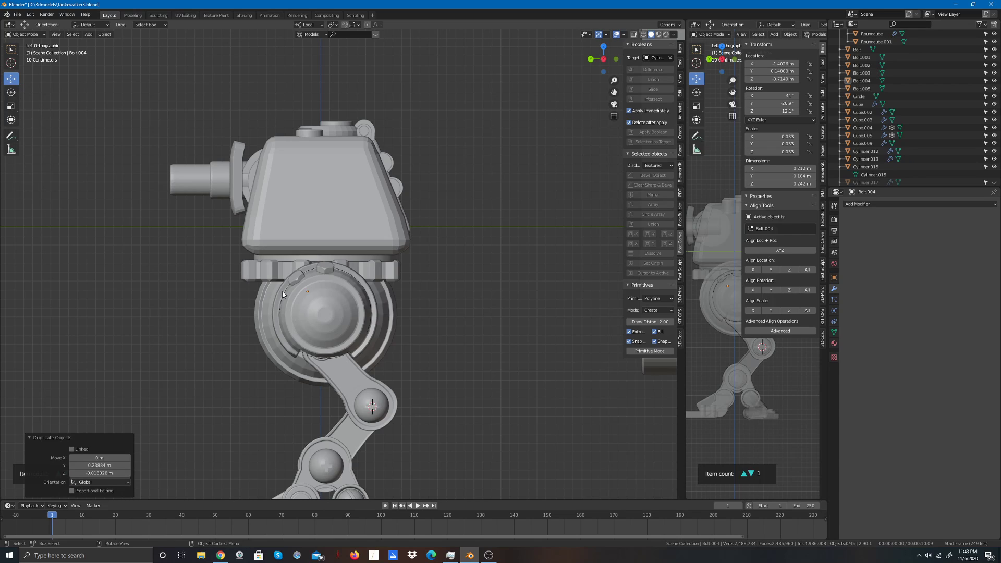
Step: Duplicate the upper front bolt on the hip dome, place the copy lower along the rim and tilt it to about -85.3° on X
{"action": "left_click", "coordinate": [295, 277]}
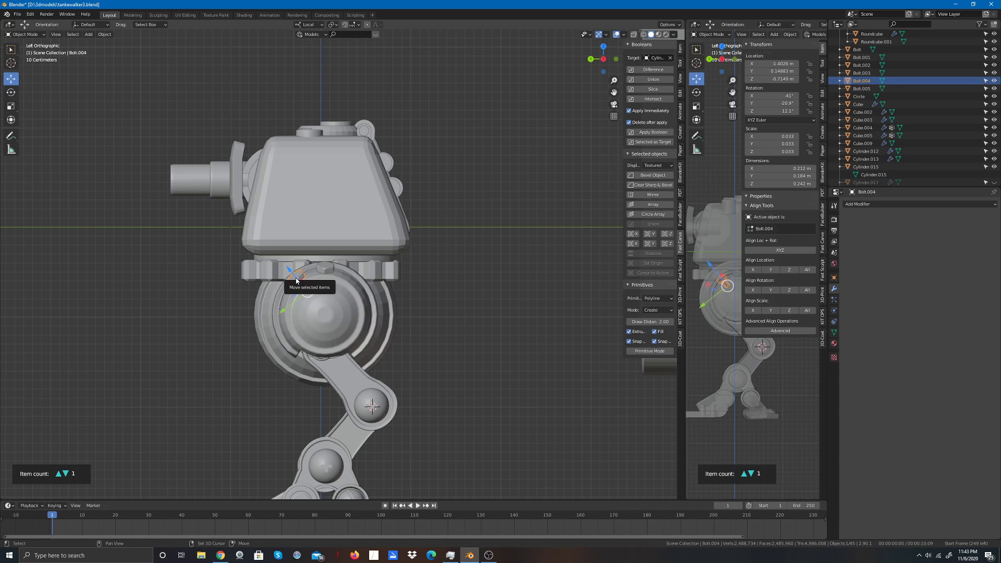
{"action": "key", "text": "shift+d"}
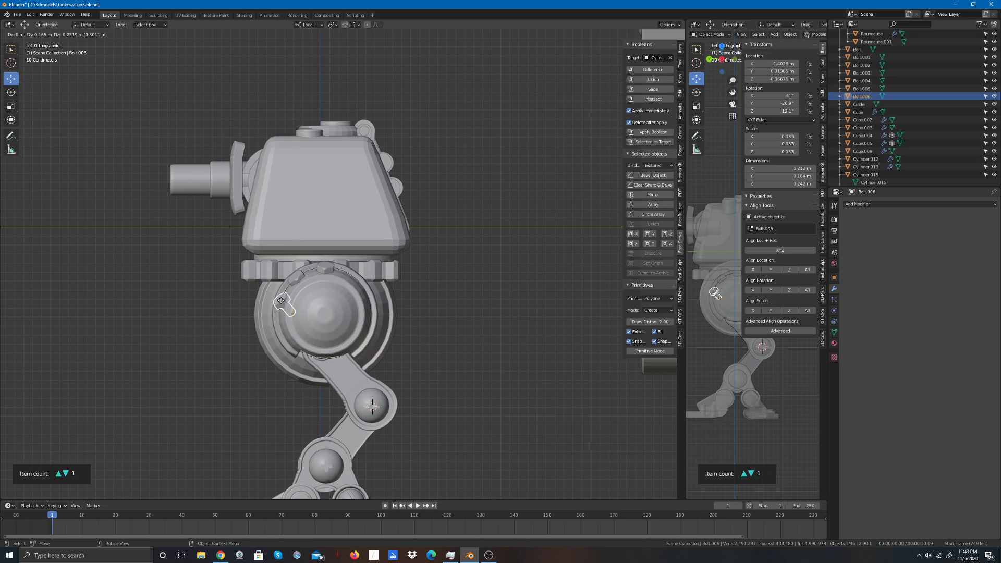
{"action": "left_click", "coordinate": [276, 297]}
{"action": "left_click", "coordinate": [11, 91]}
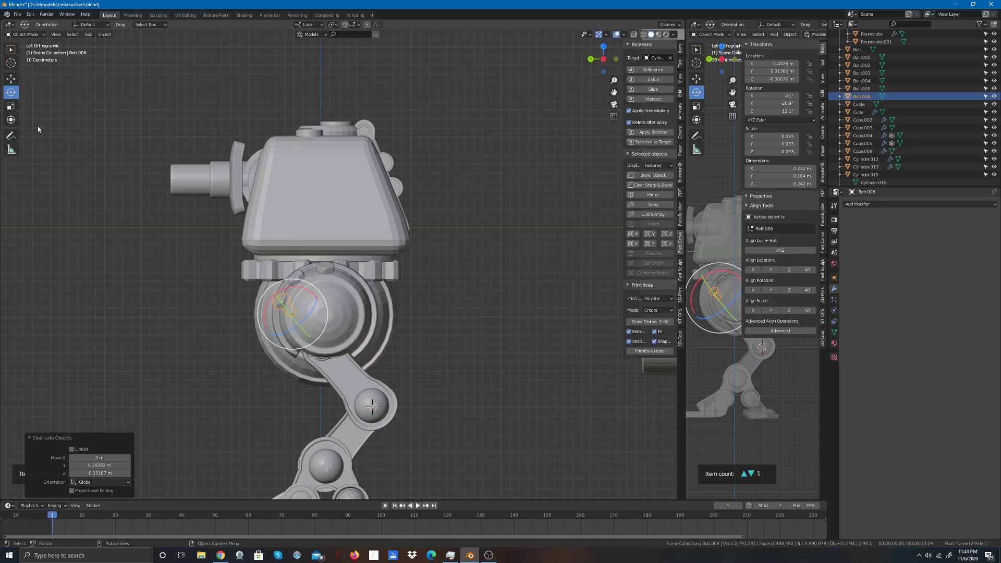
{"action": "left_click_drag", "start_coordinate": [300, 283], "coordinate": [290, 302]}
{"action": "left_click", "coordinate": [11, 82]}
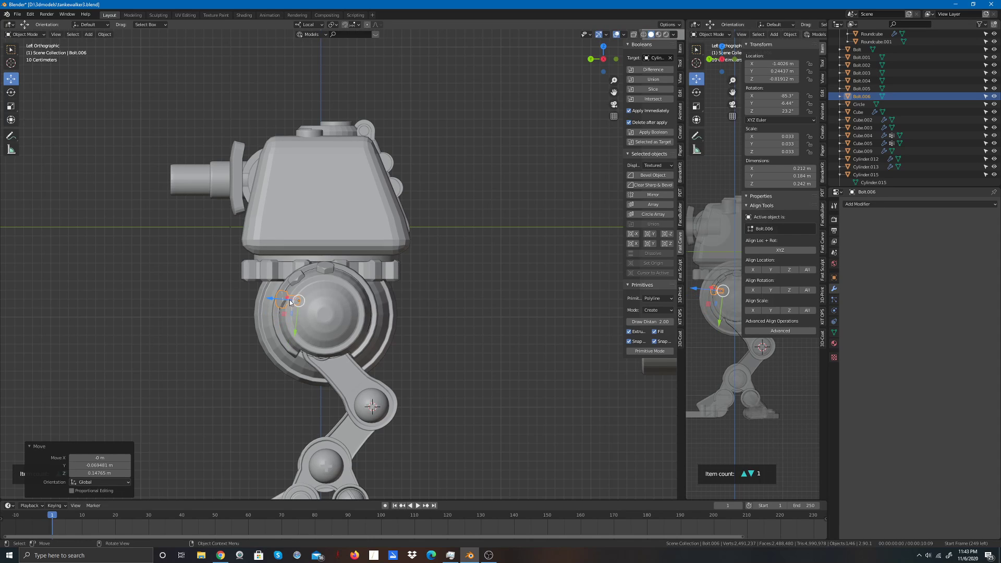
Step: Rotate the copied front bolt to about -62.7° on X and slide it about 0.11 m along its local Y axis
{"action": "left_click", "coordinate": [11, 92]}
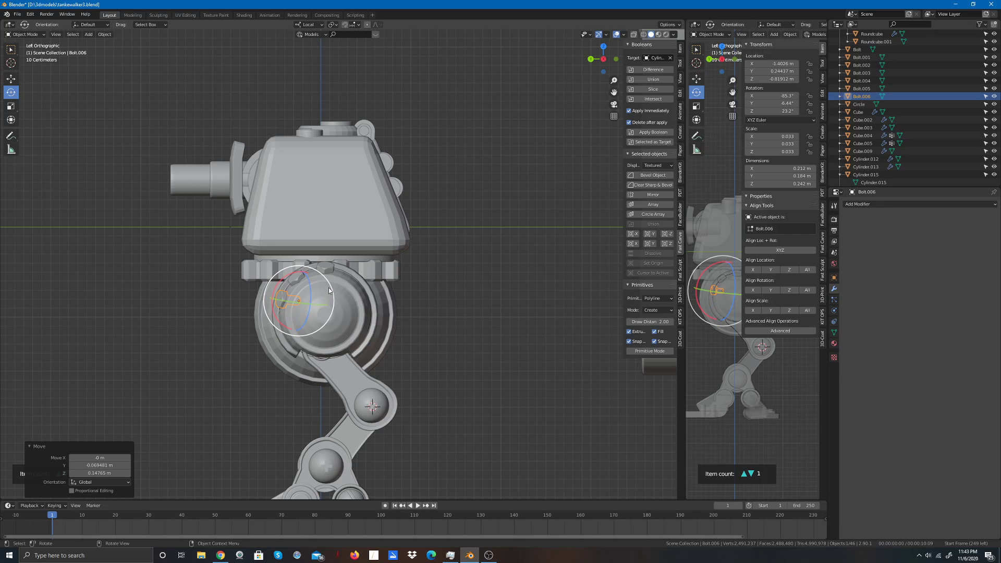
{"action": "left_click_drag", "start_coordinate": [331, 290], "coordinate": [282, 295]}
{"action": "left_click", "coordinate": [11, 78]}
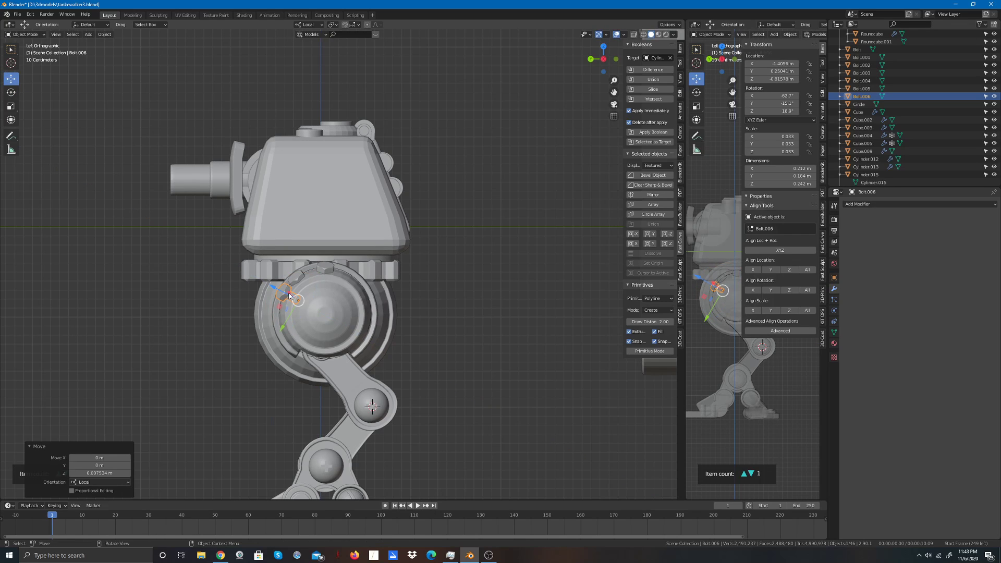
{"action": "left_click_drag", "start_coordinate": [282, 331], "coordinate": [277, 339]}
Step: Rotate the copied front bolt to about -73° on X and shift it about -0.01 m along its local Z axis
{"action": "left_click", "coordinate": [10, 94]}
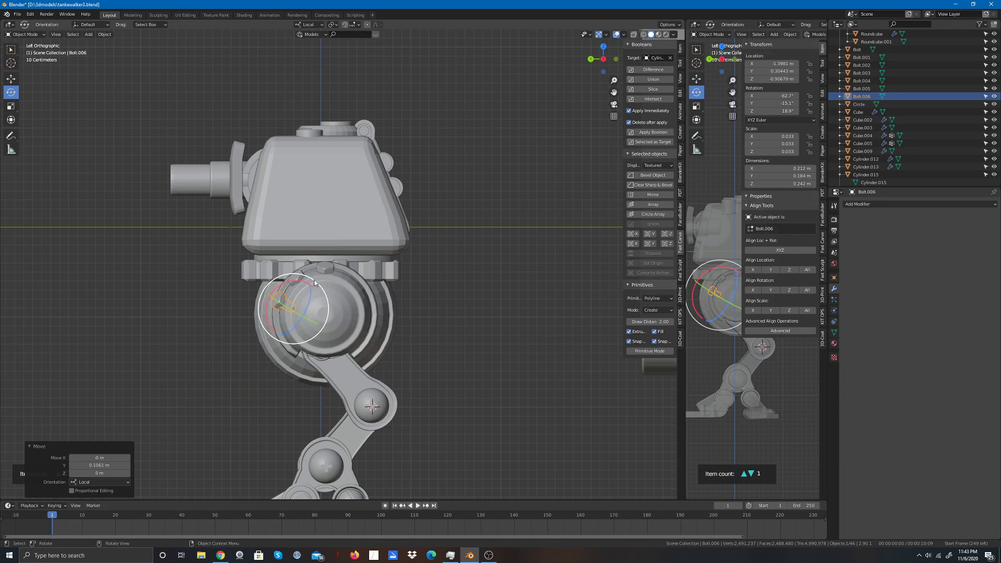
{"action": "left_click_drag", "start_coordinate": [314, 279], "coordinate": [307, 274]}
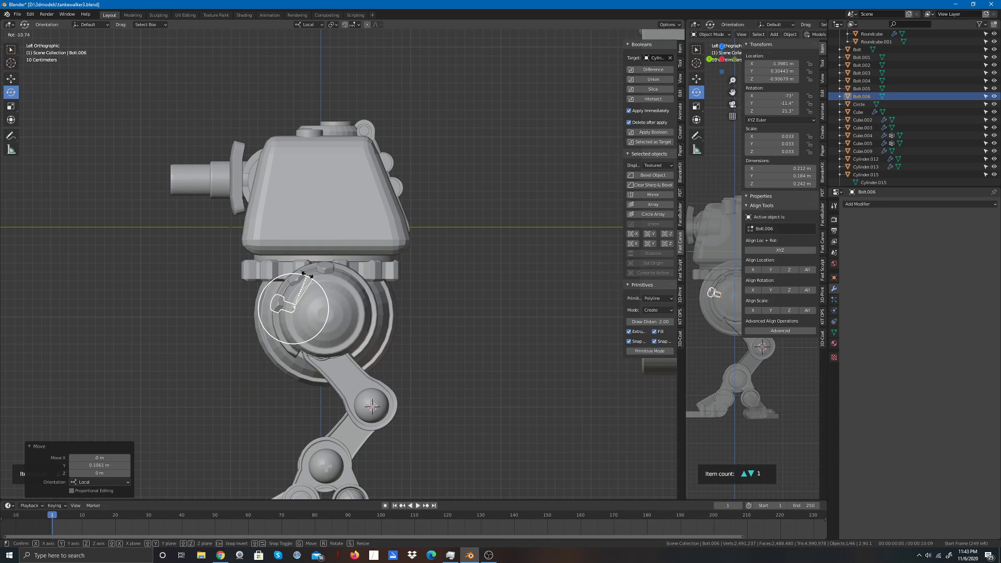
{"action": "left_click", "coordinate": [12, 82]}
{"action": "left_click_drag", "start_coordinate": [278, 309], "coordinate": [288, 300]}
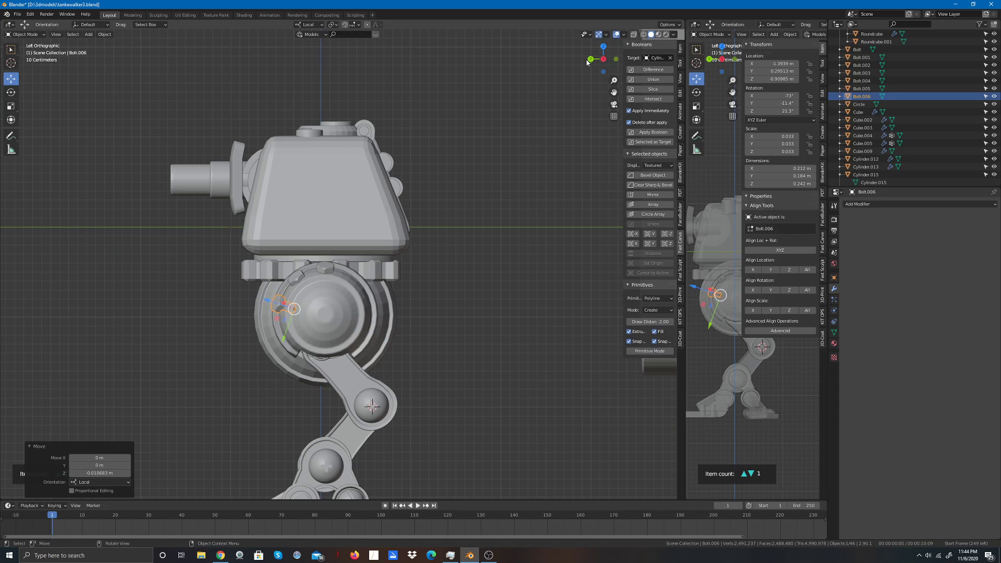
Step: Delete the leftover Circle object around the hip joint
{"action": "left_click_drag", "start_coordinate": [602, 60], "coordinate": [538, 69]}
{"action": "left_click", "coordinate": [353, 301]}
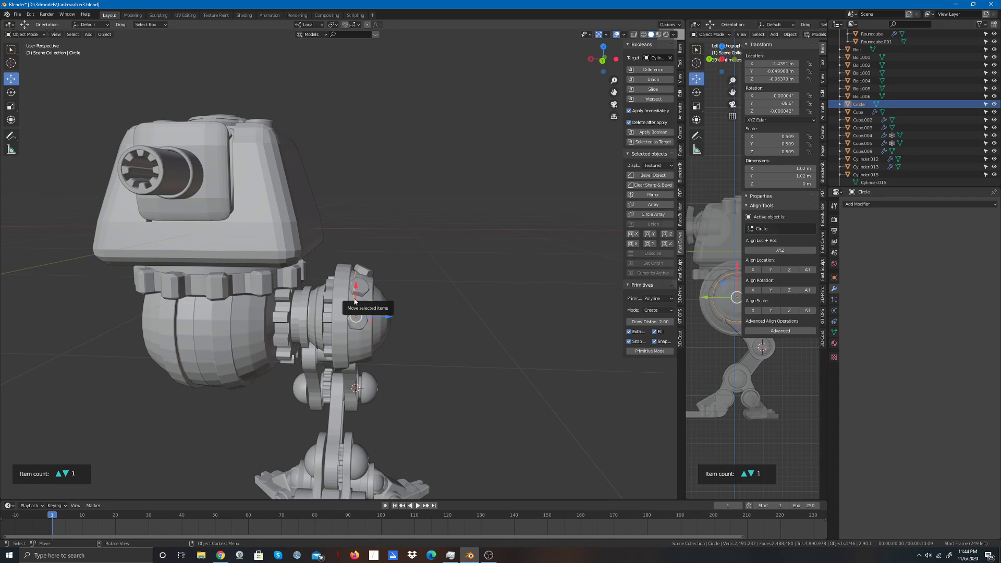
{"action": "key", "text": "Delete"}
Step: Reposition the copied front bolt so its head sits centred on the hip joint's outer rim
{"action": "left_click", "coordinate": [359, 323]}
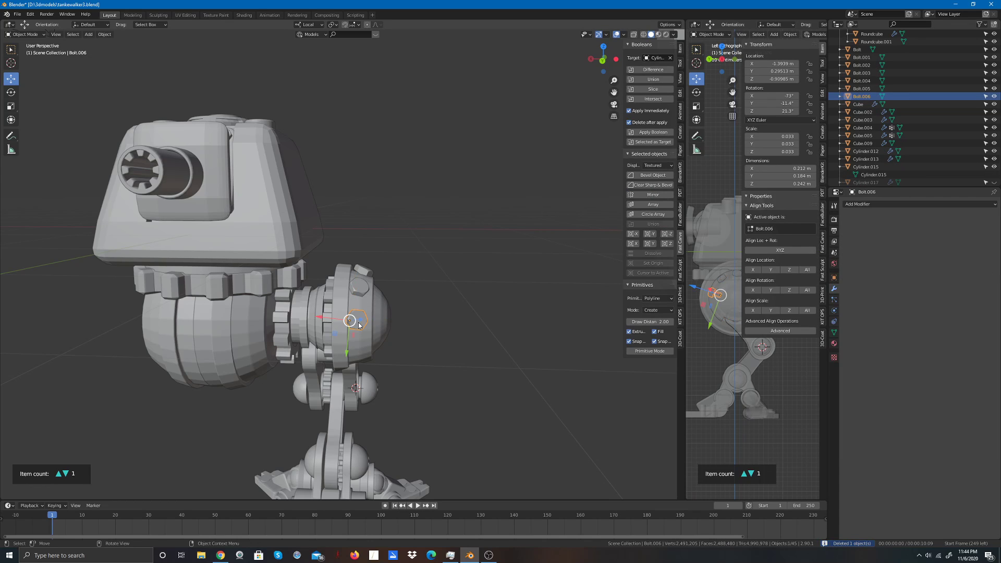
{"action": "left_click_drag", "start_coordinate": [360, 323], "coordinate": [342, 344]}
{"action": "left_click", "coordinate": [358, 291]}
{"action": "left_click", "coordinate": [419, 310]}
{"action": "left_click", "coordinate": [358, 327]}
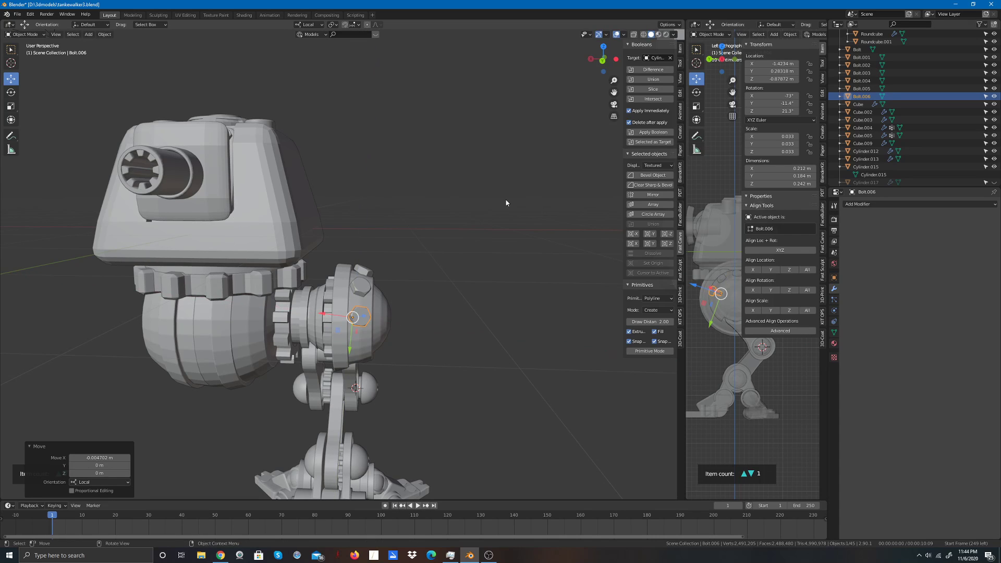
{"action": "left_click", "coordinate": [534, 157]}
Step: Nudge the upper front bolt along the hip joint's rim to even its spacing with the neighbouring bolts
{"action": "left_click_drag", "start_coordinate": [603, 56], "coordinate": [484, 54]}
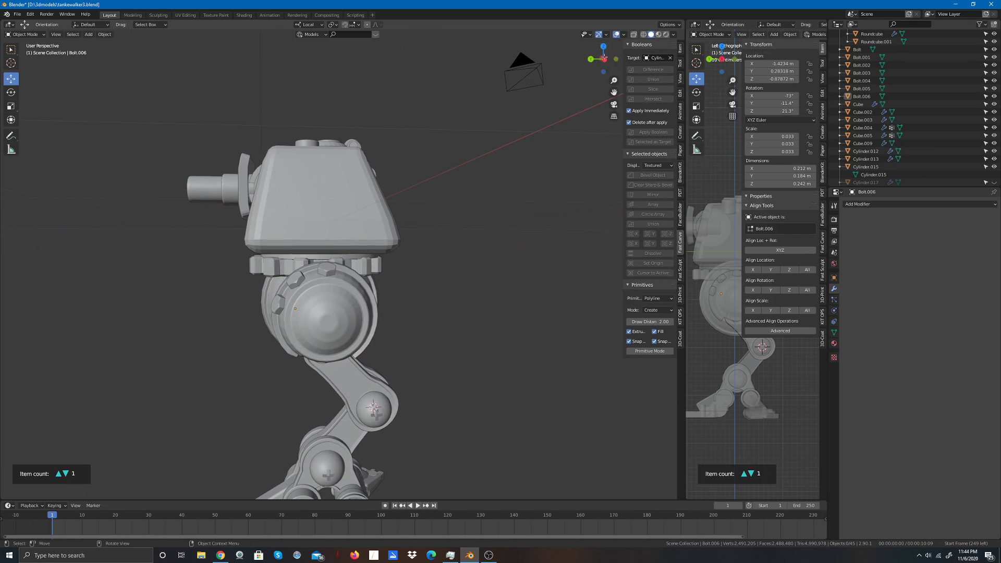
{"action": "left_click", "coordinate": [295, 277]}
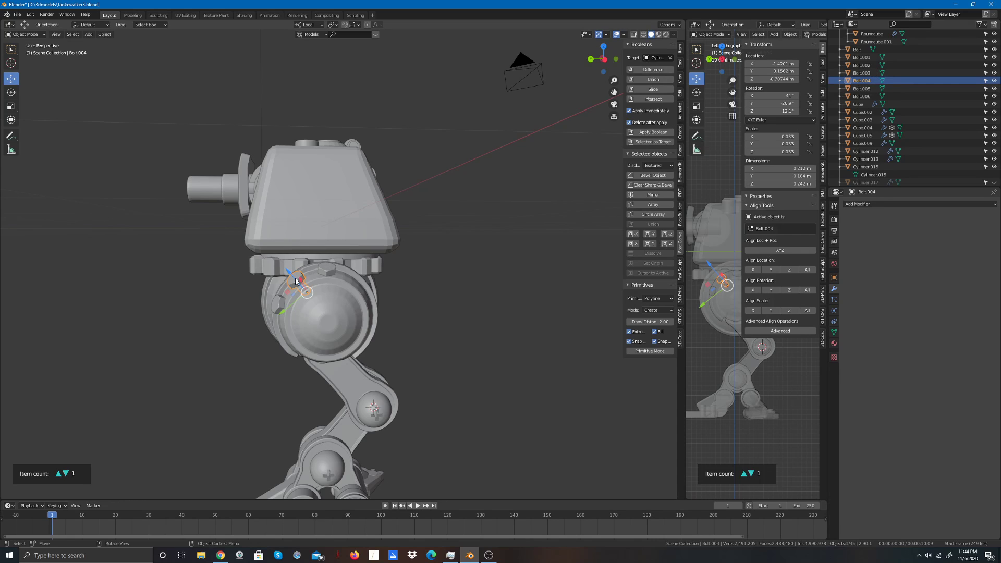
{"action": "left_click_drag", "start_coordinate": [294, 280], "coordinate": [299, 279]}
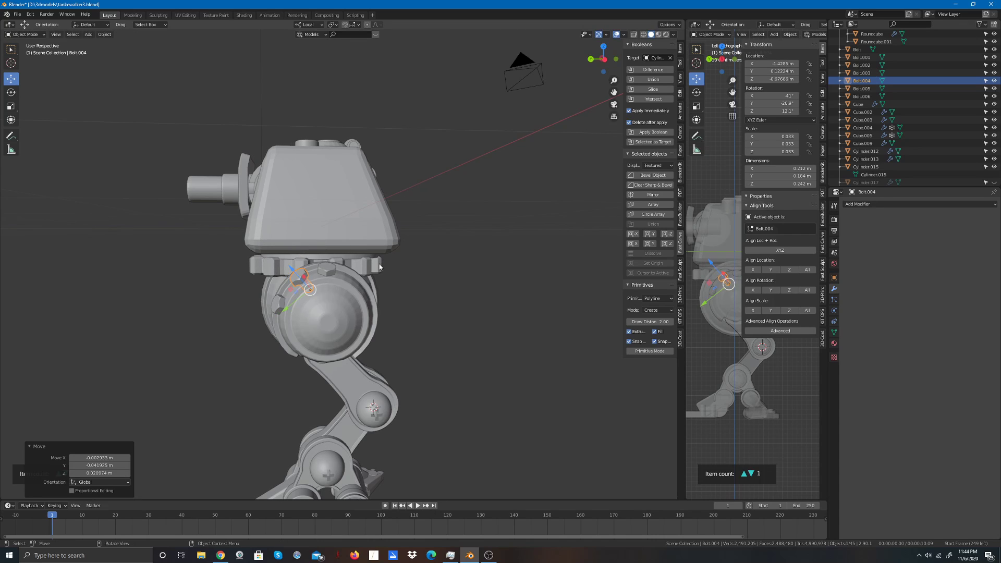
{"action": "left_click", "coordinate": [479, 272]}
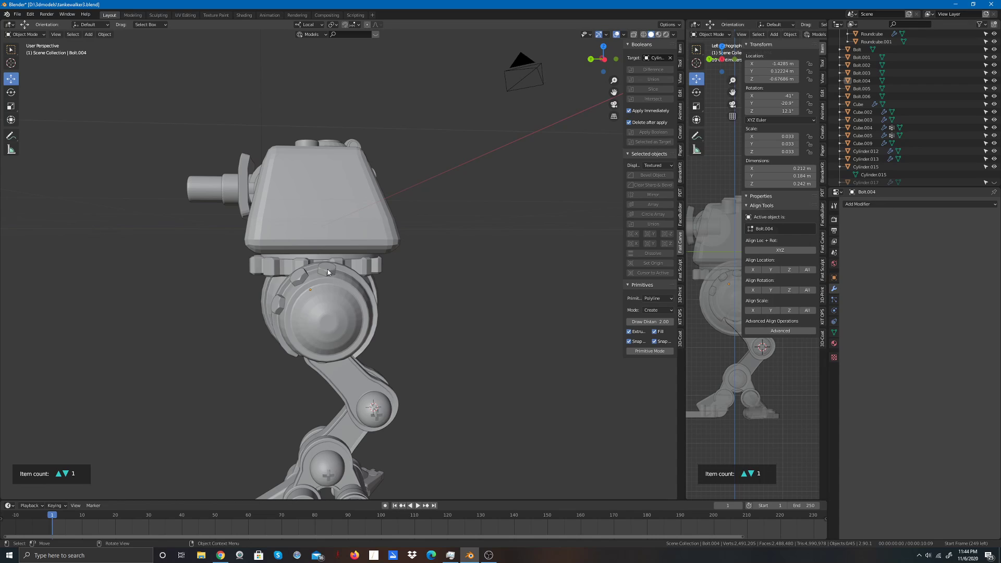
{"action": "left_click", "coordinate": [298, 278]}
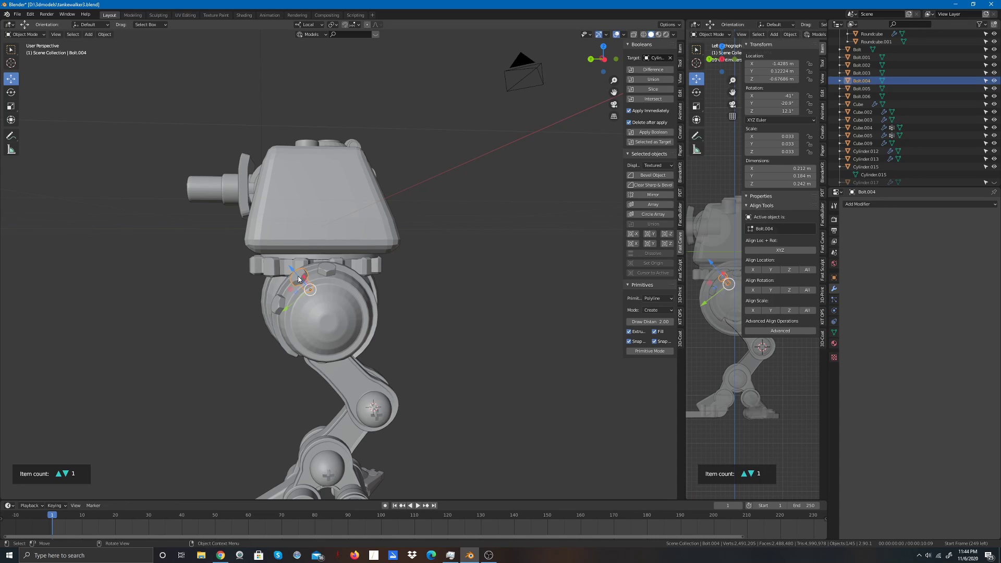
{"action": "left_click", "coordinate": [517, 286]}
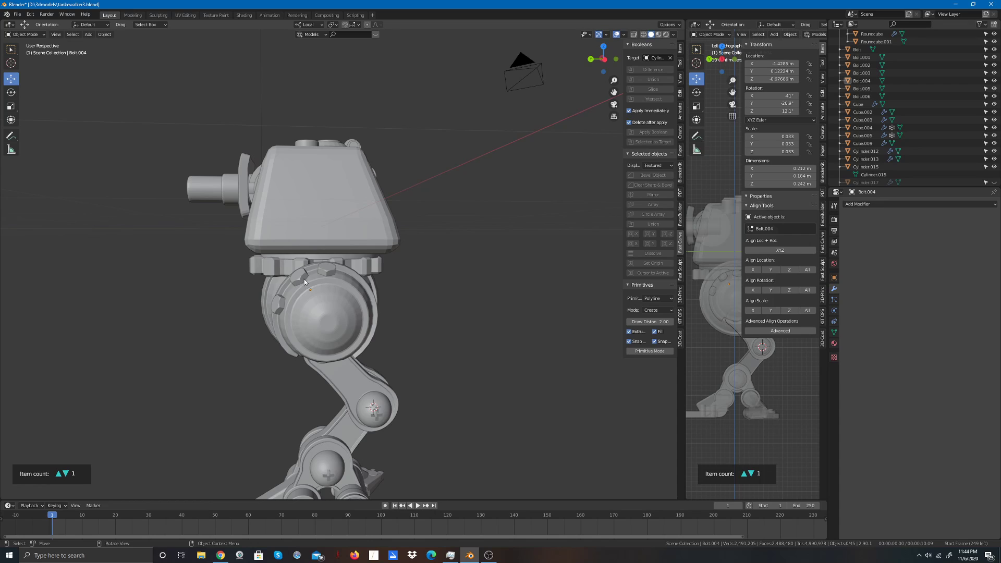
{"action": "left_click_drag", "start_coordinate": [304, 280], "coordinate": [298, 277]}
{"action": "left_click", "coordinate": [469, 282]}
Step: Duplicate the front rim bolt and place the copy about 0.29 m lower along the hip joint's rim
{"action": "left_click", "coordinate": [278, 309]}
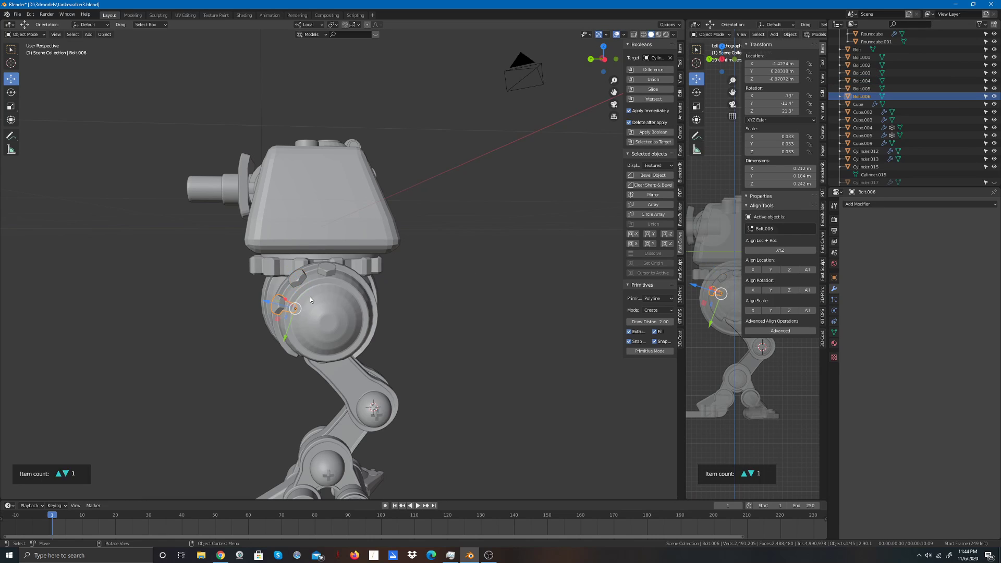
{"action": "key", "text": "shift+d"}
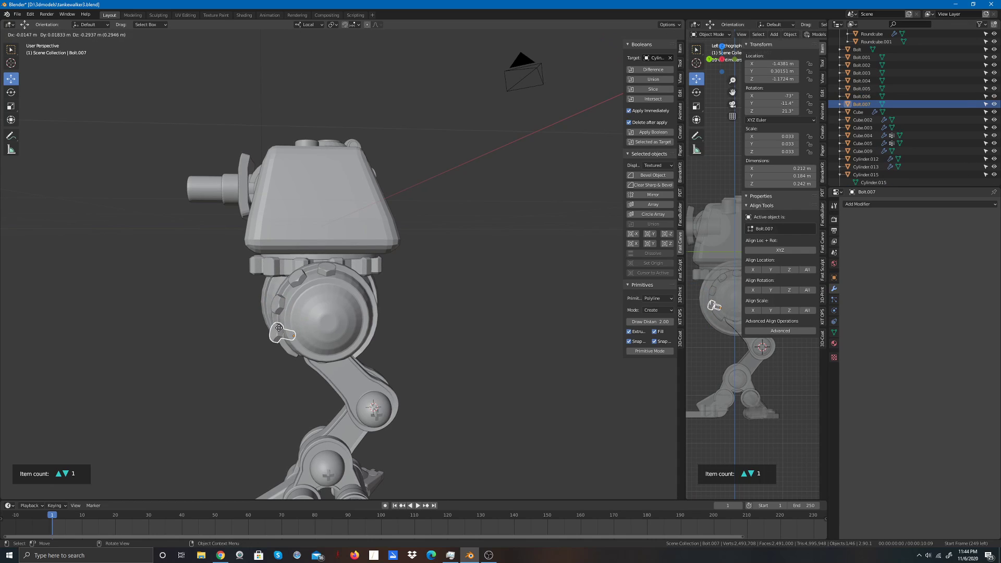
{"action": "left_click", "coordinate": [280, 327]}
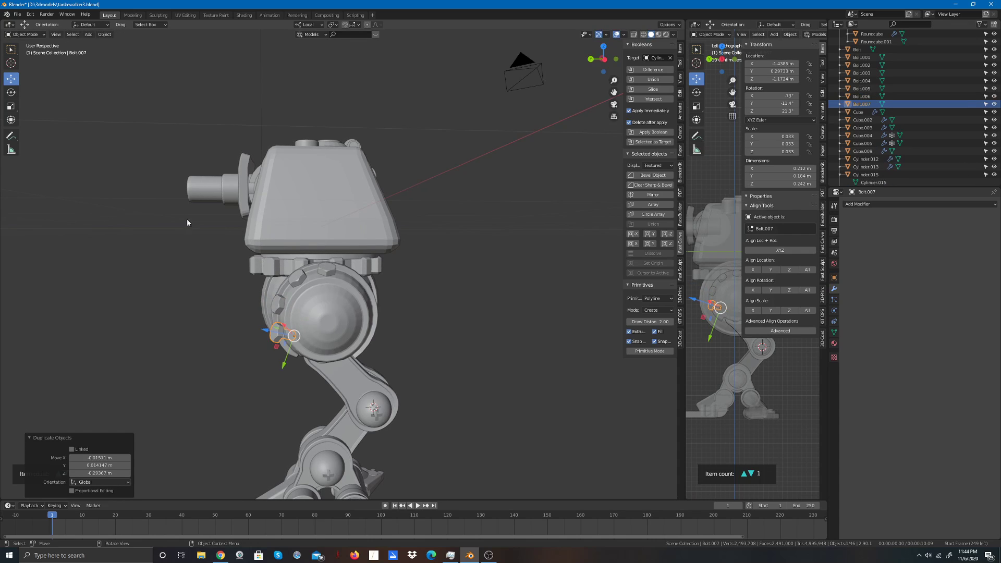
Step: Rotate the lowest rim bolt about 41° in the side view and move it up about 0.1 m
{"action": "left_click", "coordinate": [10, 92]}
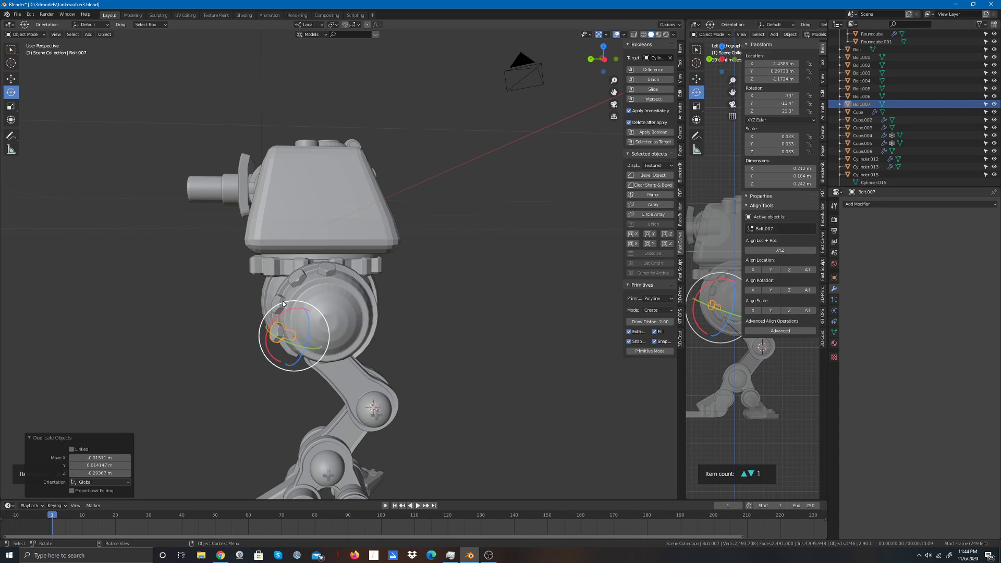
{"action": "left_click_drag", "start_coordinate": [281, 306], "coordinate": [265, 319]}
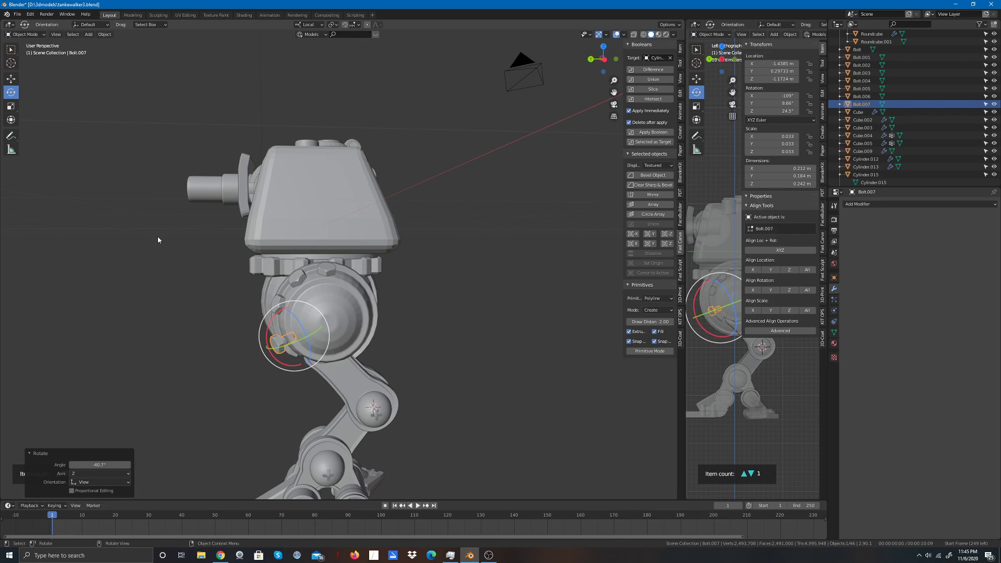
{"action": "key", "text": "g"}
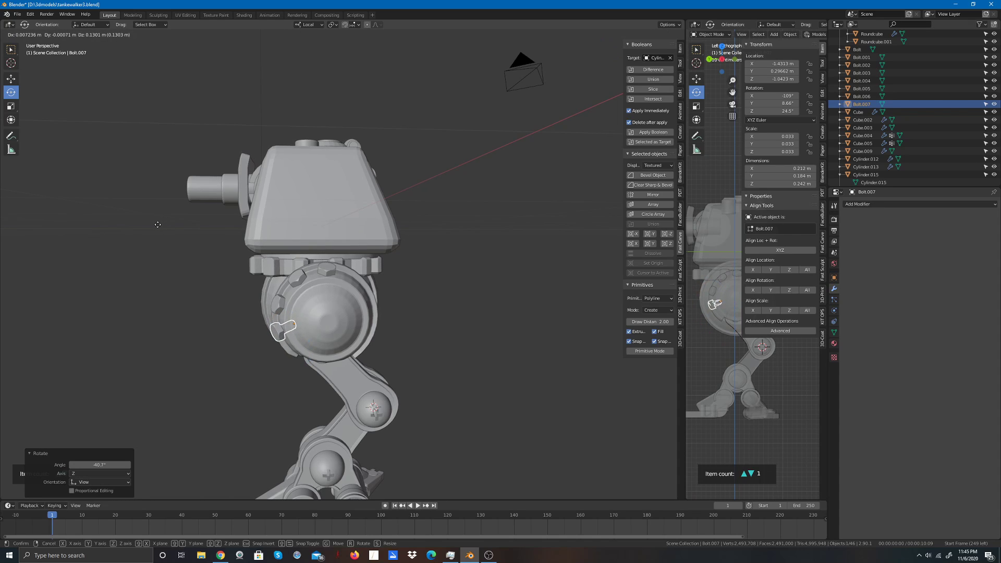
{"action": "left_click", "coordinate": [159, 228]}
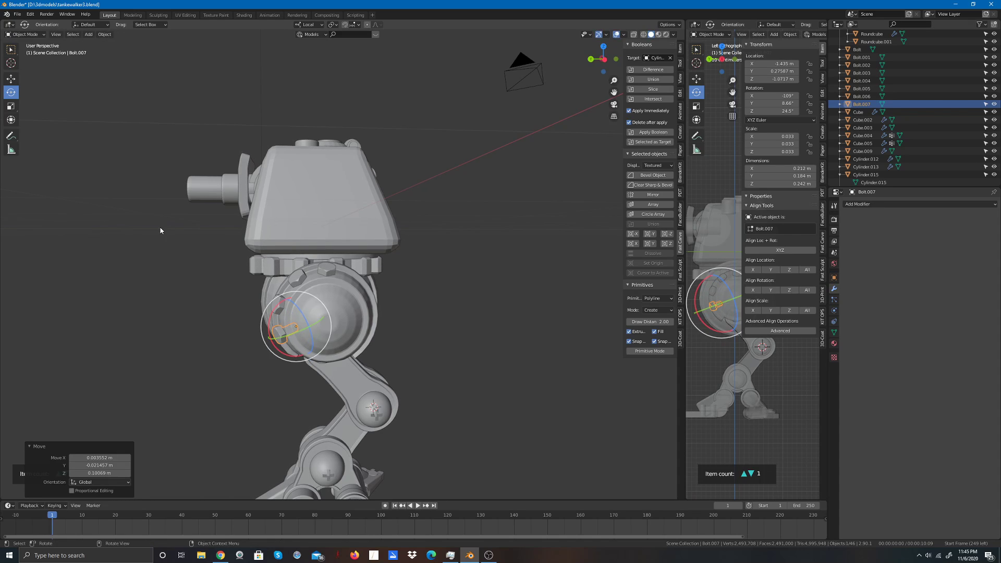
Step: Rotate the lowest rim bolt about 12.7° around its local Y axis and nudge it onto the rim
{"action": "left_click_drag", "start_coordinate": [603, 59], "coordinate": [424, 263]}
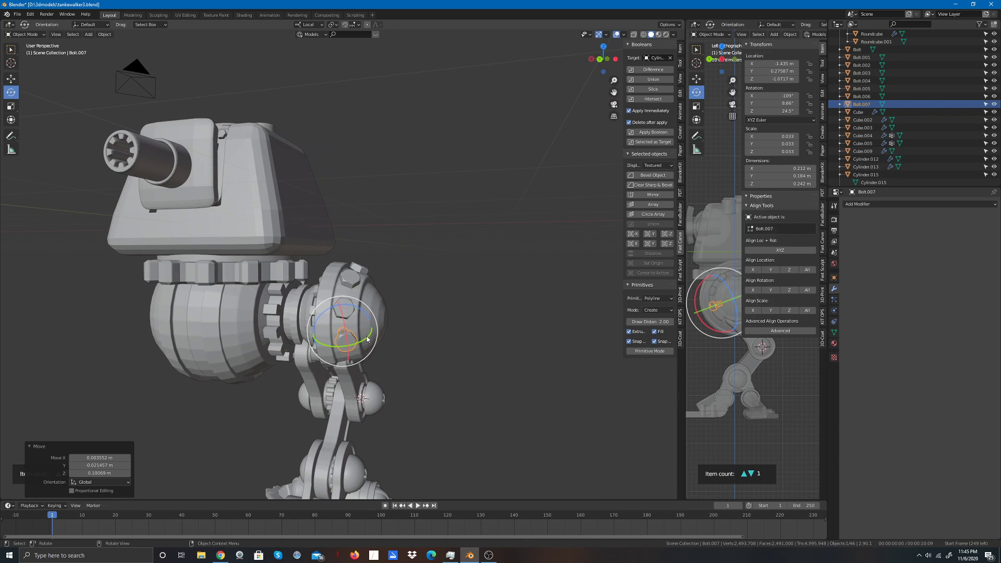
{"action": "left_click_drag", "start_coordinate": [367, 338], "coordinate": [358, 337]}
{"action": "mouse_move", "coordinate": [601, 59]}
{"action": "left_mouse_down"}
{"action": "mouse_move", "coordinate": [584, 60]}
{"action": "mouse_move", "coordinate": [599, 59]}
{"action": "left_mouse_up"}
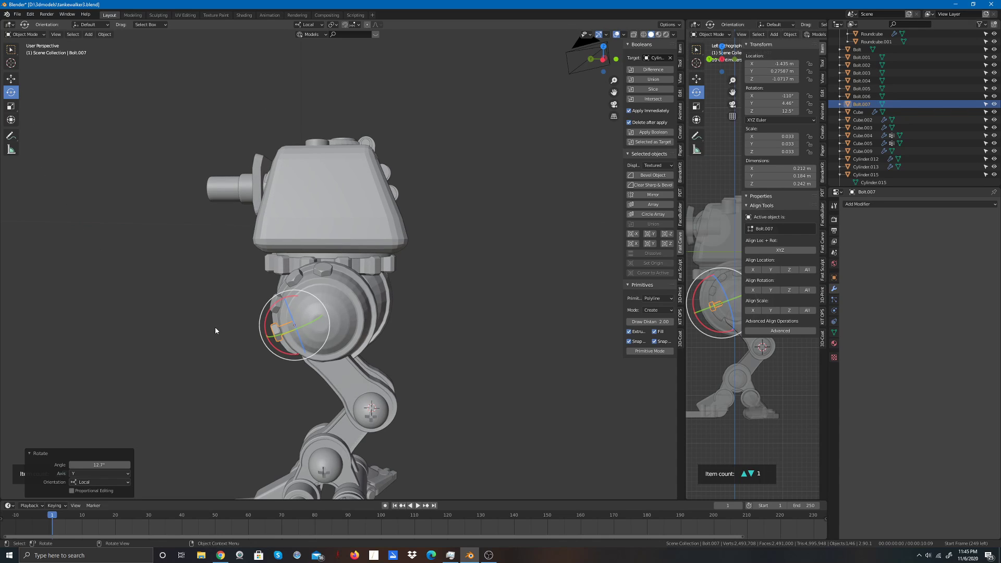
{"action": "left_click", "coordinate": [15, 78]}
{"action": "left_click_drag", "start_coordinate": [267, 337], "coordinate": [270, 339]}
{"action": "left_click", "coordinate": [517, 158]}
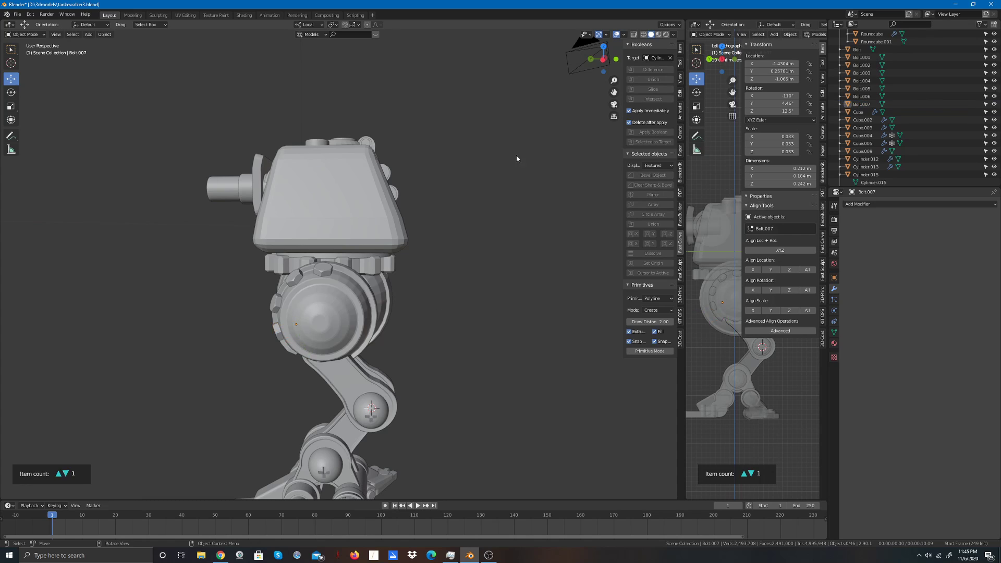
Step: Shift the middle front bolt slightly along its local X axis to line it up with the other rim bolts
{"action": "left_click_drag", "start_coordinate": [598, 64], "coordinate": [709, 63]}
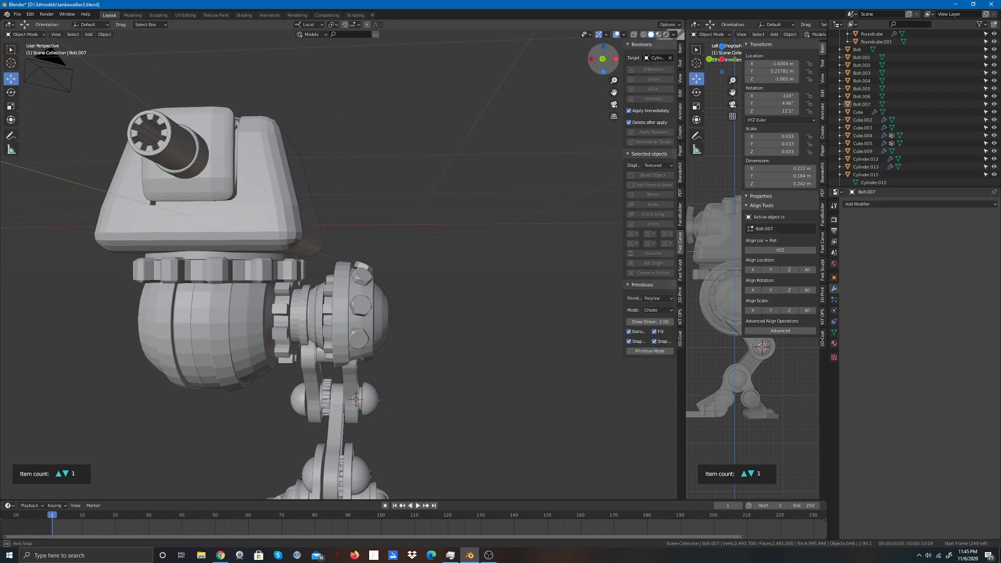
{"action": "left_click", "coordinate": [368, 306]}
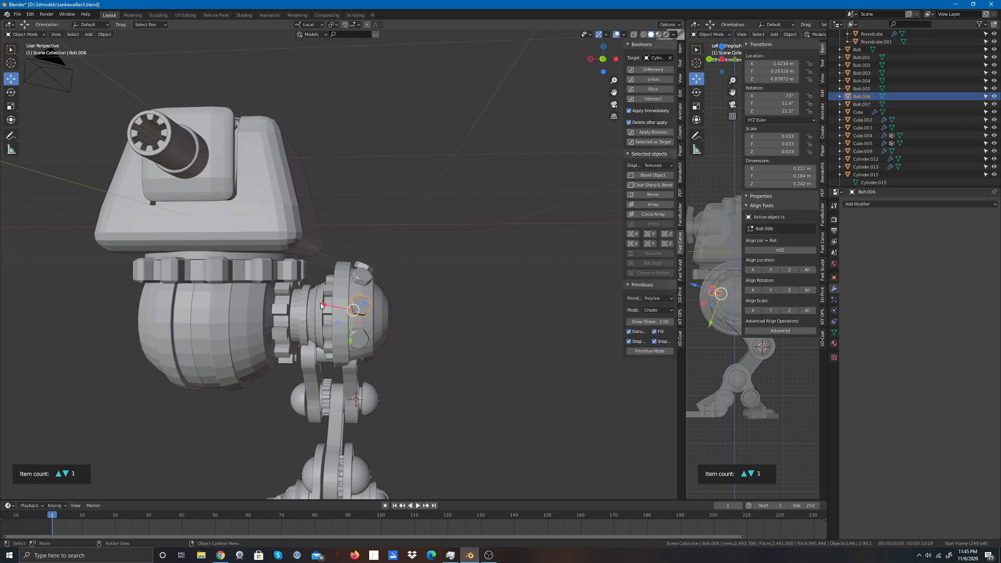
{"action": "left_click_drag", "start_coordinate": [321, 306], "coordinate": [319, 302]}
{"action": "left_click", "coordinate": [536, 134]}
Step: Duplicate the uppermost bolt on the hip joint's rim and place the copy about 0.32 m further toward the rear
{"action": "mouse_move", "coordinate": [594, 57]}
{"action": "left_mouse_down"}
{"action": "mouse_move", "coordinate": [542, 58]}
{"action": "mouse_move", "coordinate": [575, 58]}
{"action": "left_mouse_up"}
{"action": "left_click", "coordinate": [332, 271]}
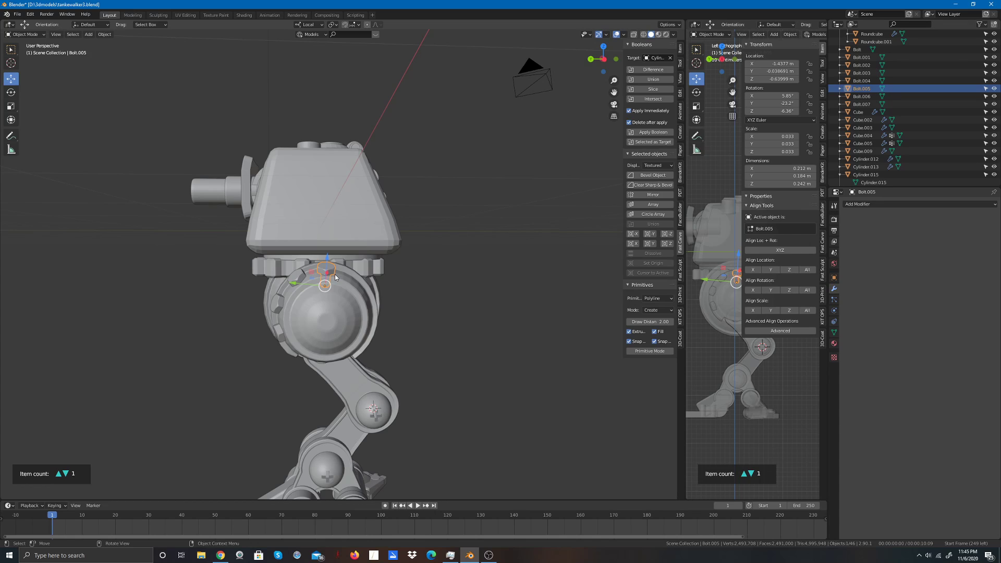
{"action": "key", "text": "shift+d"}
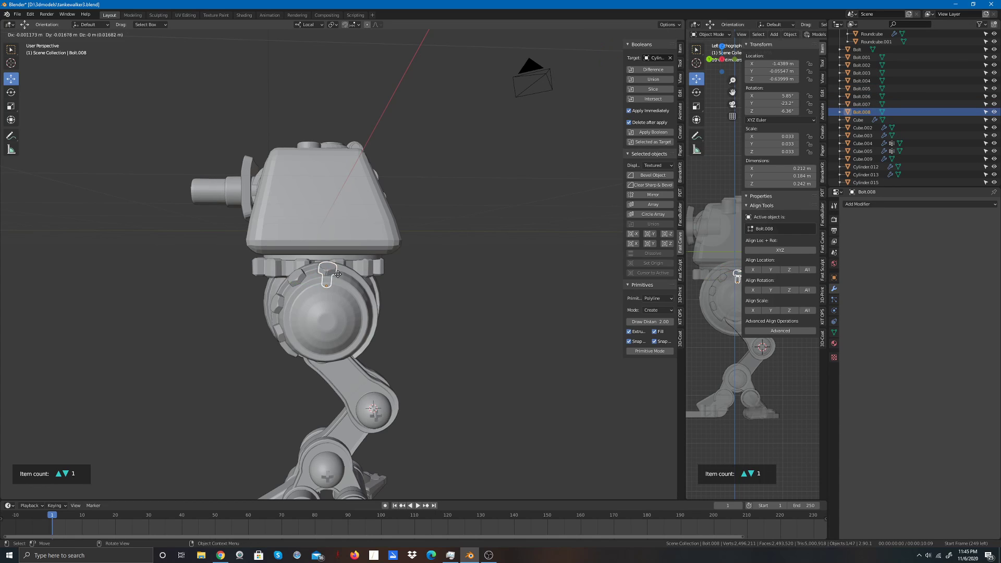
{"action": "left_click", "coordinate": [365, 282]}
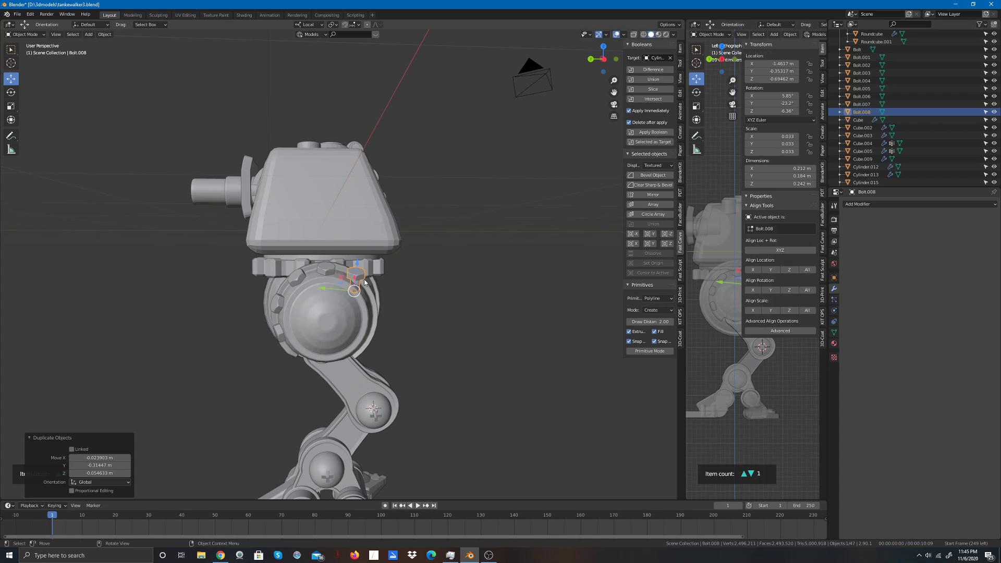
Step: Rotate the new bolt about 44.4° around its local X axis and shift it about 0.08 m along its local Z axis
{"action": "left_click", "coordinate": [11, 92]}
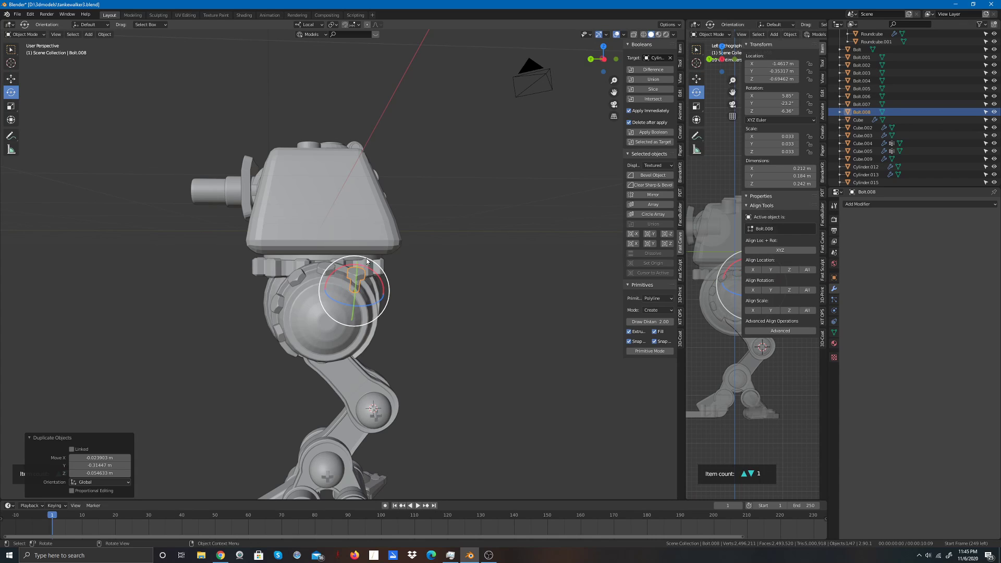
{"action": "left_click_drag", "start_coordinate": [371, 274], "coordinate": [387, 290]}
{"action": "left_click", "coordinate": [11, 79]}
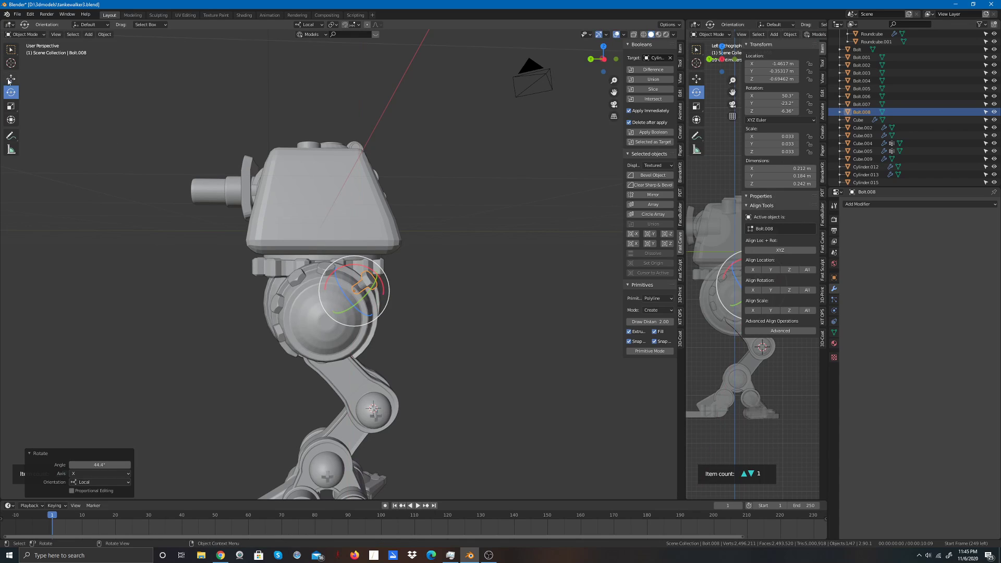
{"action": "left_click_drag", "start_coordinate": [363, 284], "coordinate": [349, 284]}
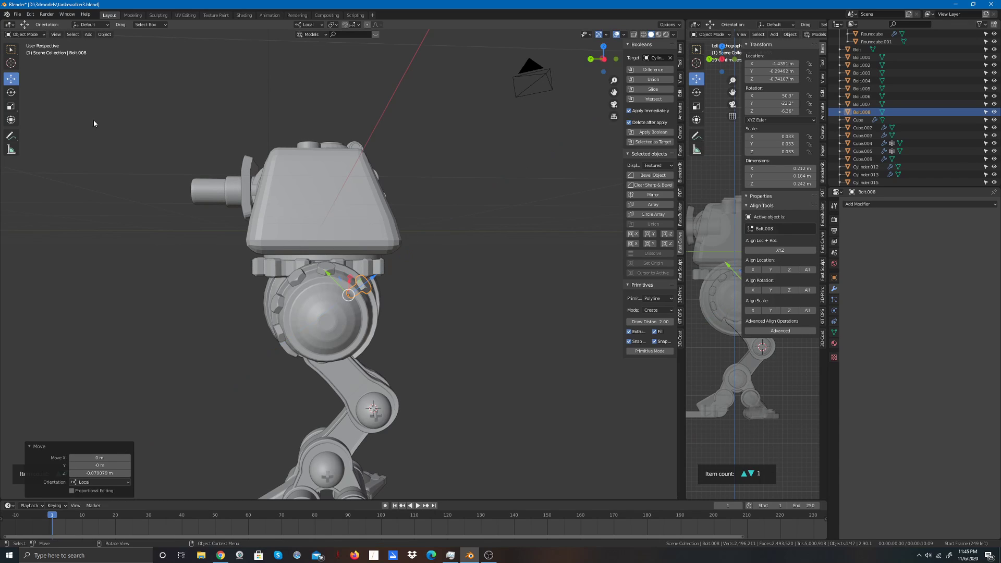
Step: Rotate the new bolt back about 18° around its local X axis and slide it about 0.4 m outward onto the rim
{"action": "left_click", "coordinate": [11, 92]}
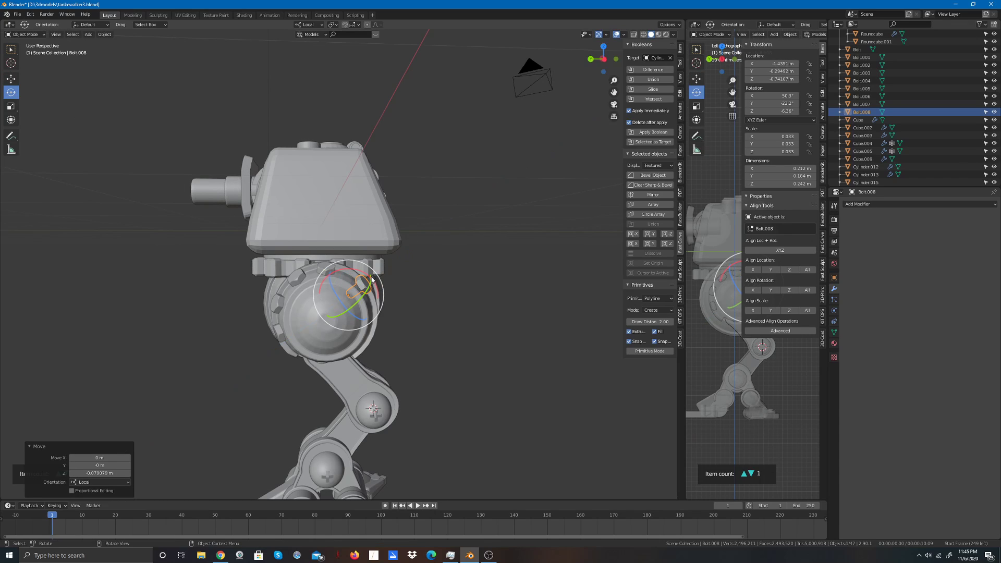
{"action": "left_click_drag", "start_coordinate": [371, 280], "coordinate": [348, 273]}
{"action": "left_click", "coordinate": [11, 78]}
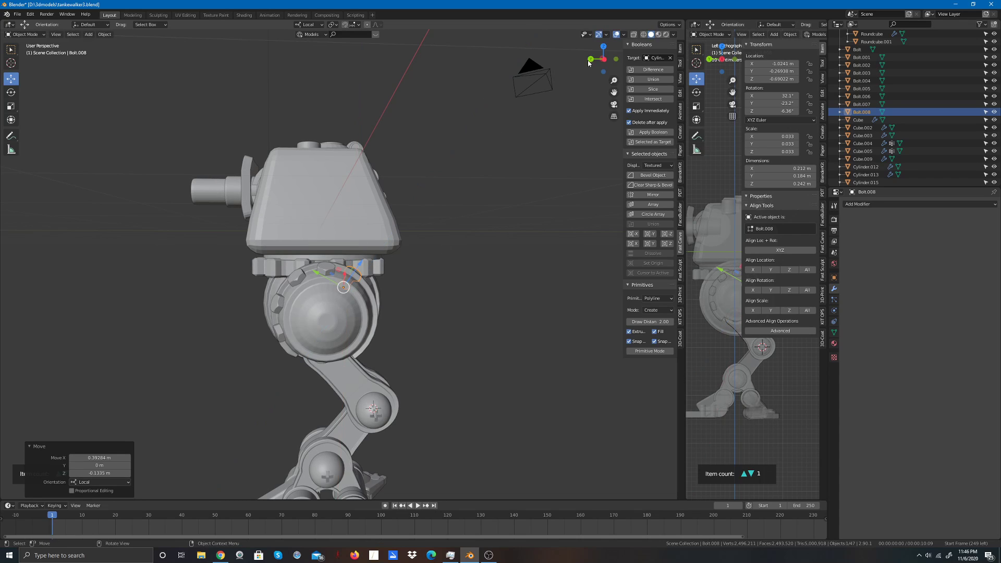
{"action": "left_click_drag", "start_coordinate": [597, 62], "coordinate": [483, 63]}
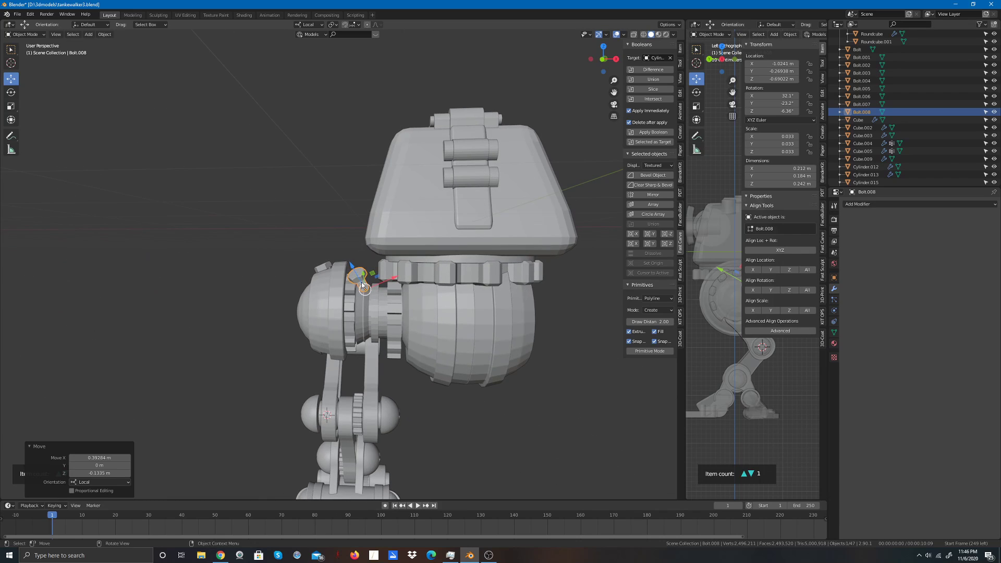
{"action": "left_click_drag", "start_coordinate": [358, 279], "coordinate": [313, 271]}
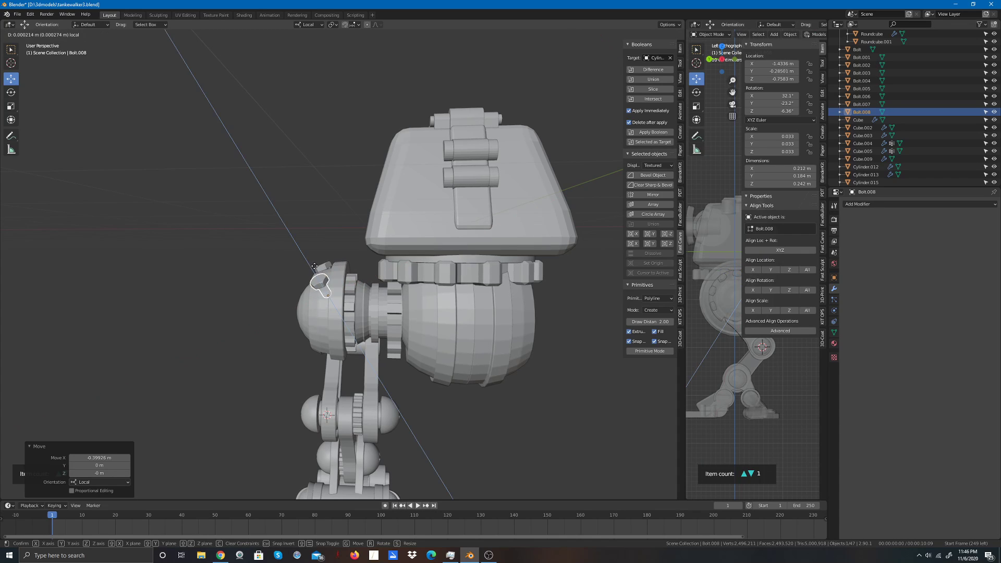
Step: Fine-tune the new bolt's tilt with a rotation of about 5.5° around its local Y axis, then deselect it
{"action": "left_click_drag", "start_coordinate": [599, 54], "coordinate": [698, 49]}
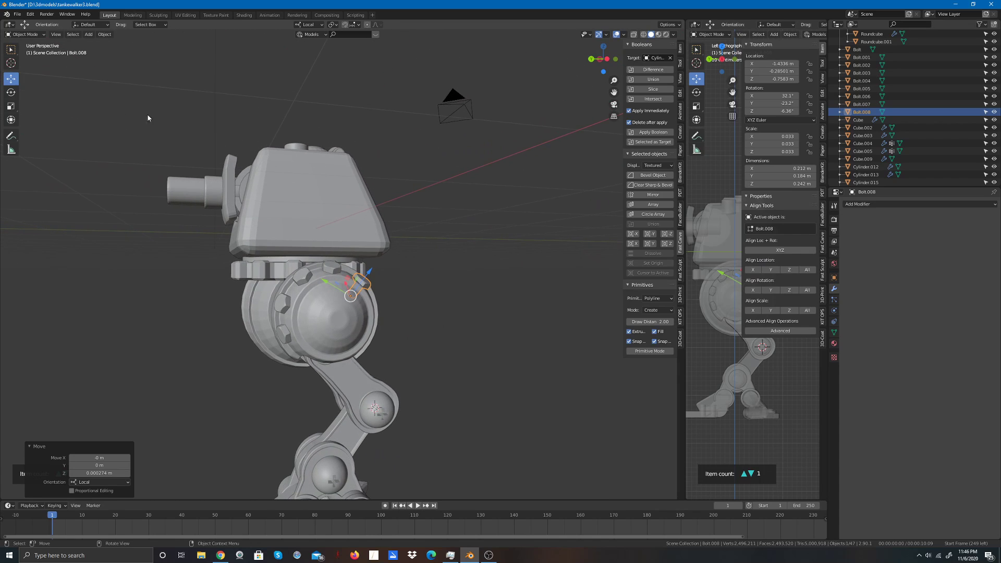
{"action": "left_click", "coordinate": [11, 93]}
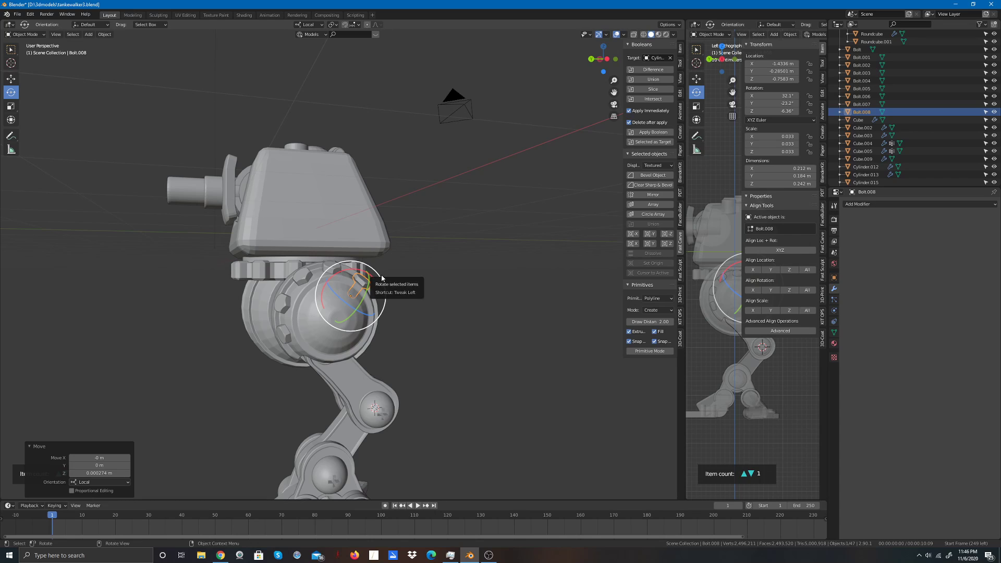
{"action": "left_click_drag", "start_coordinate": [384, 277], "coordinate": [370, 288]}
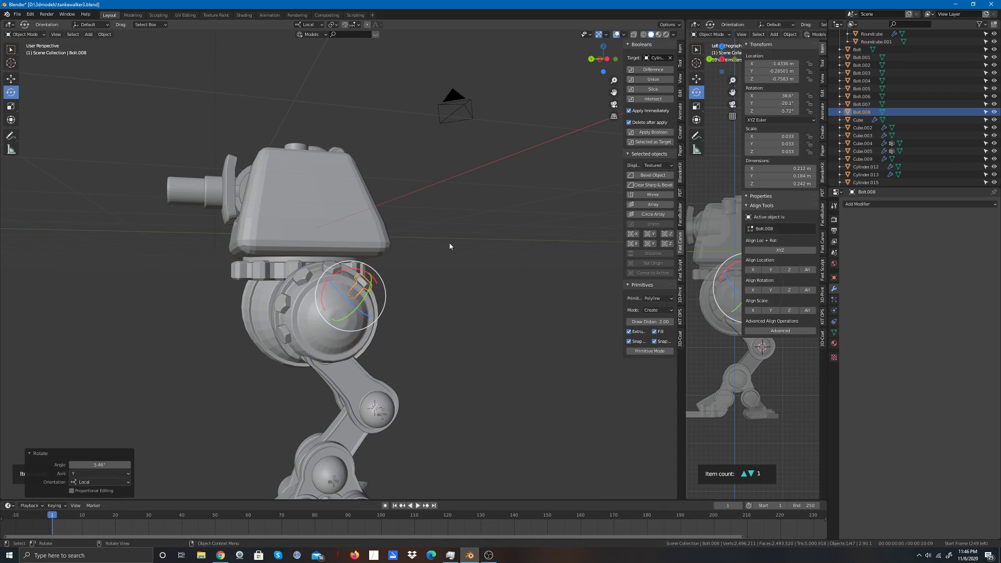
{"action": "left_click", "coordinate": [542, 161]}
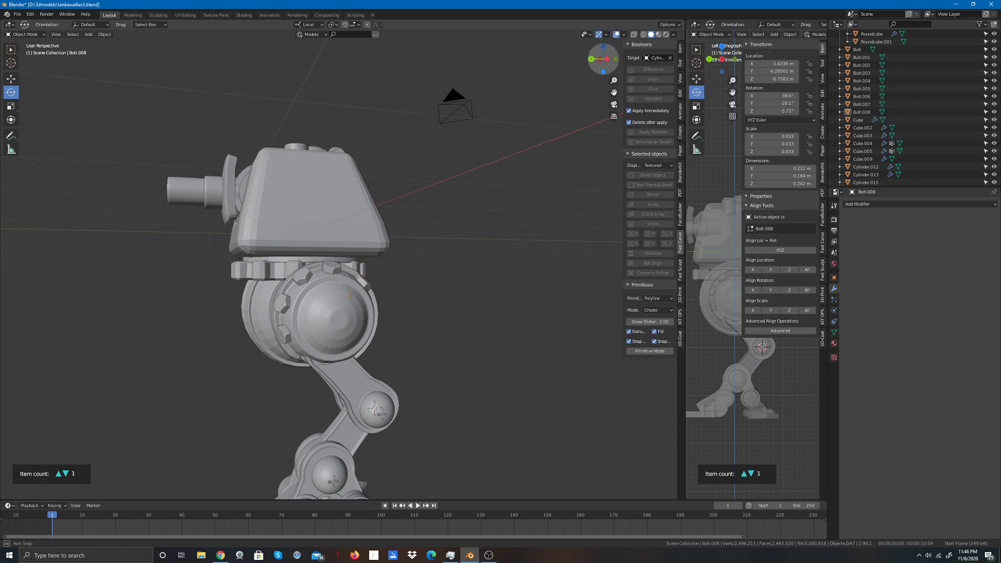
Step: Move the upper rear rim bolt freely about 0.08 m up and forward to seat it on the rim
{"action": "left_click_drag", "start_coordinate": [603, 58], "coordinate": [582, 60]}
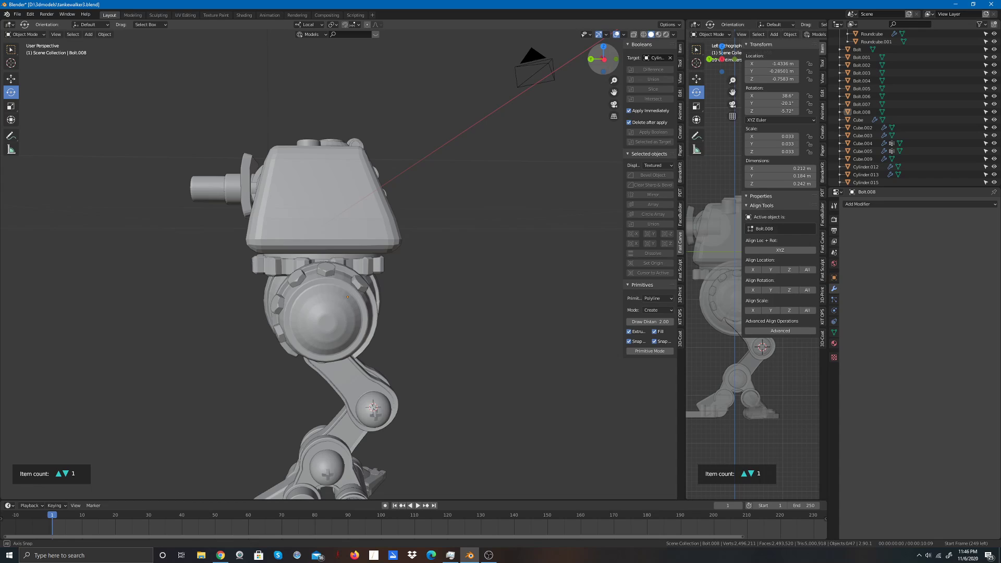
{"action": "left_click", "coordinate": [363, 289]}
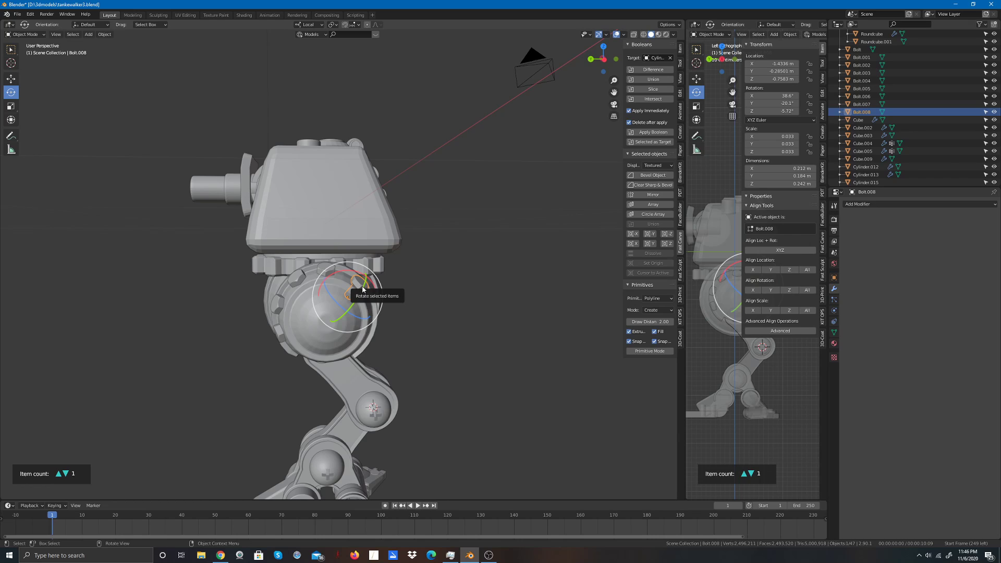
{"action": "key", "text": "g"}
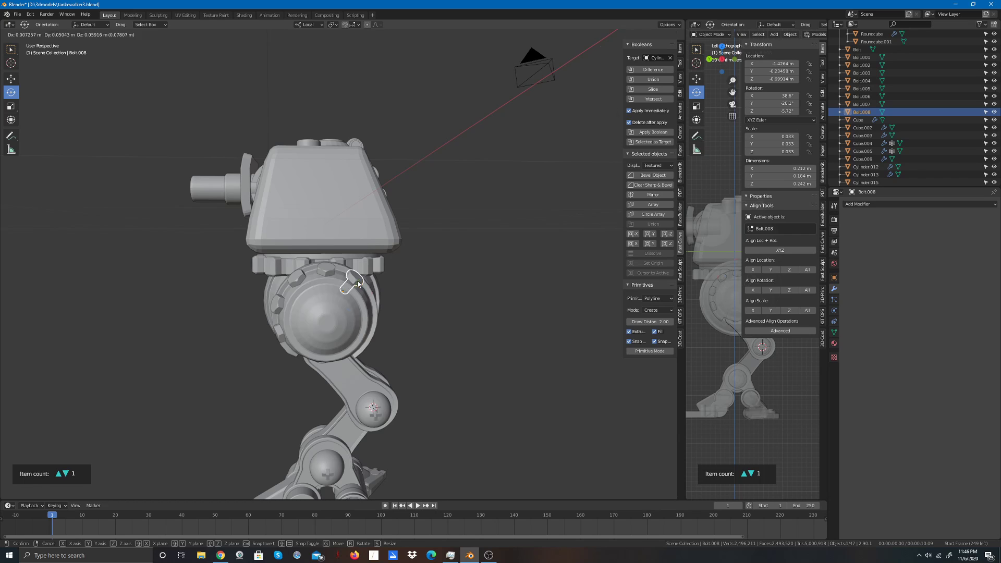
{"action": "left_click", "coordinate": [357, 281]}
{"action": "left_click", "coordinate": [426, 264]}
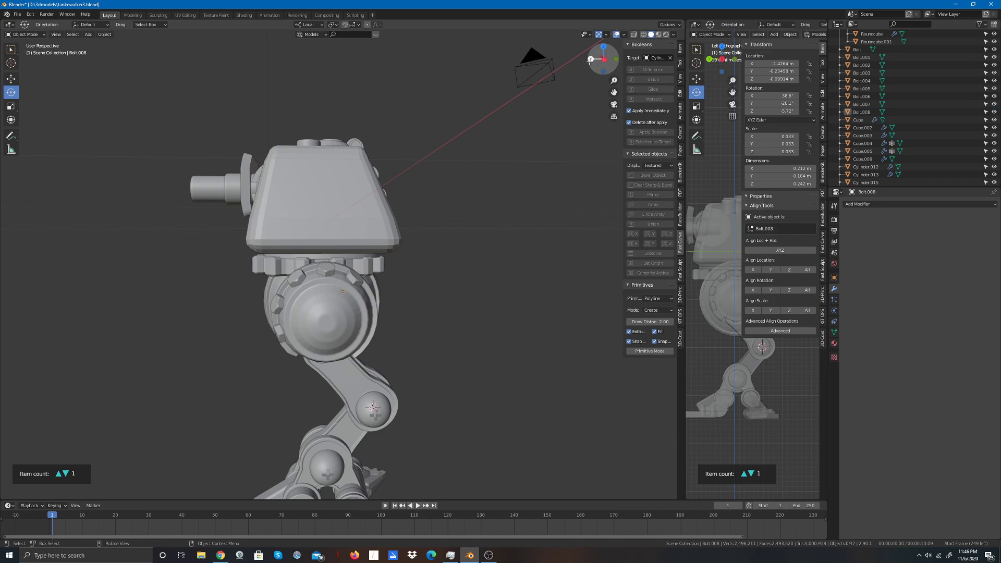
Step: Duplicate the upper rear rim bolt and place the copy about 0.31 m further down the rear of the rim
{"action": "left_click_drag", "start_coordinate": [604, 62], "coordinate": [382, 122]}
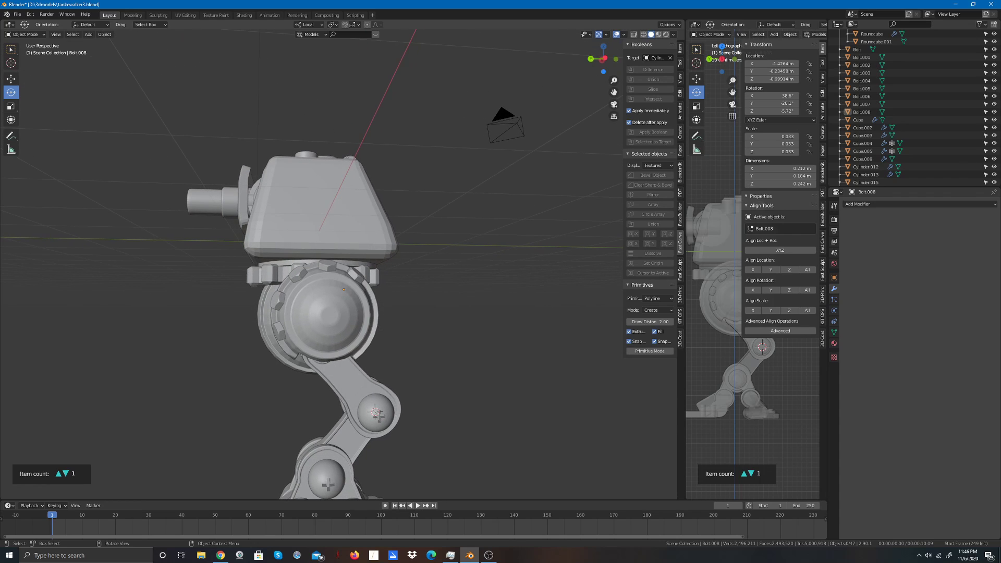
{"action": "key", "text": "alt+Tab"}
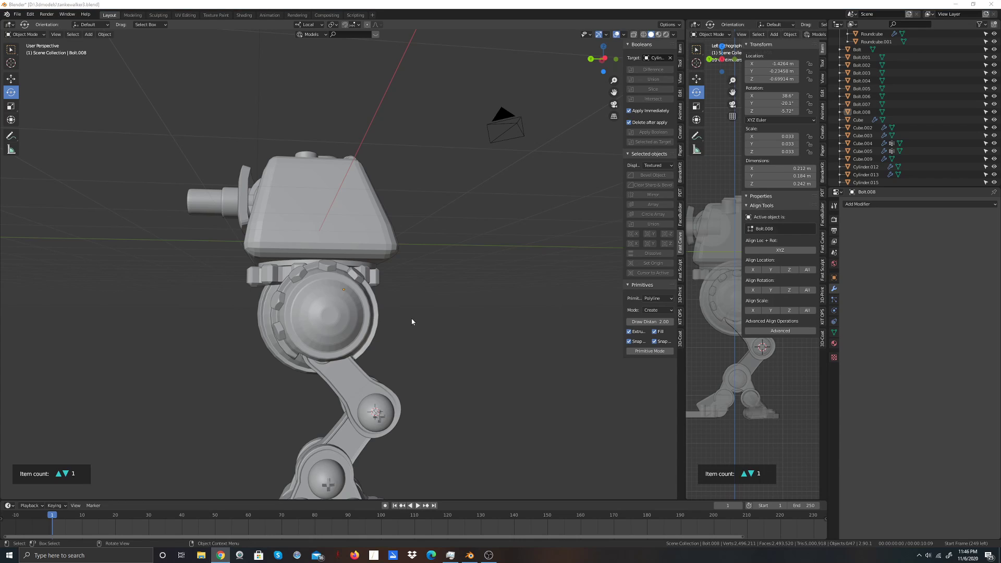
{"action": "left_click", "coordinate": [355, 275]}
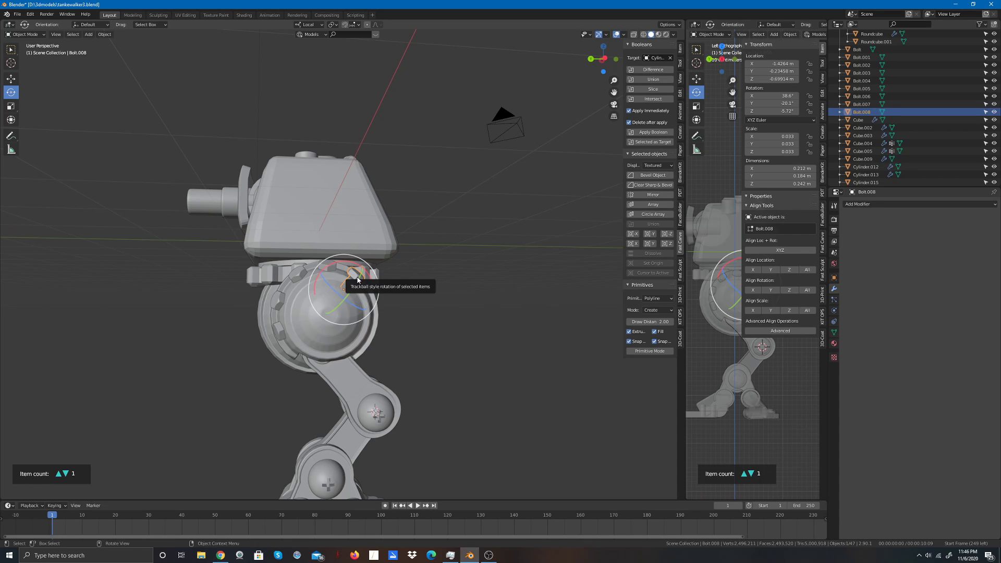
{"action": "key", "text": "shift+d"}
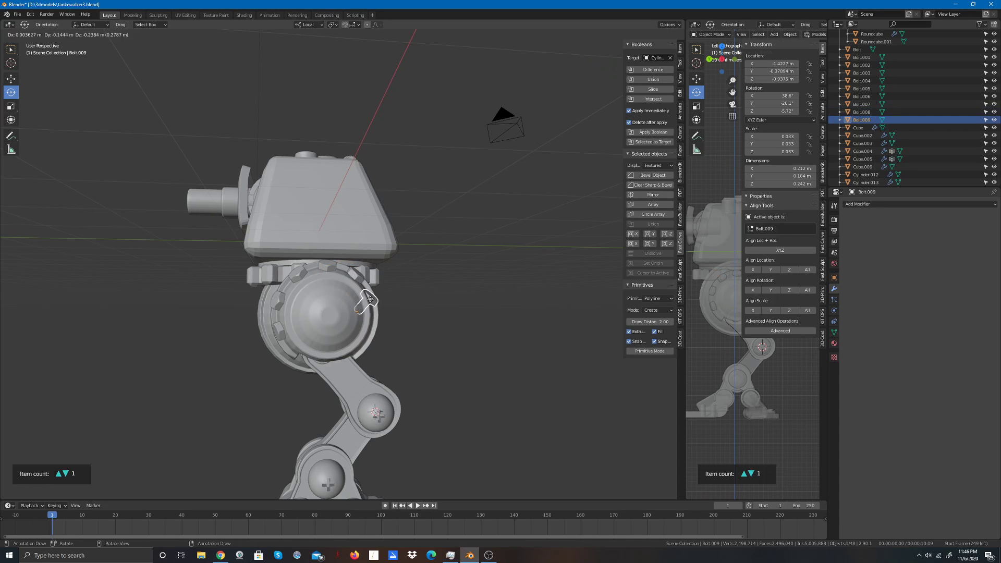
{"action": "left_click", "coordinate": [374, 300]}
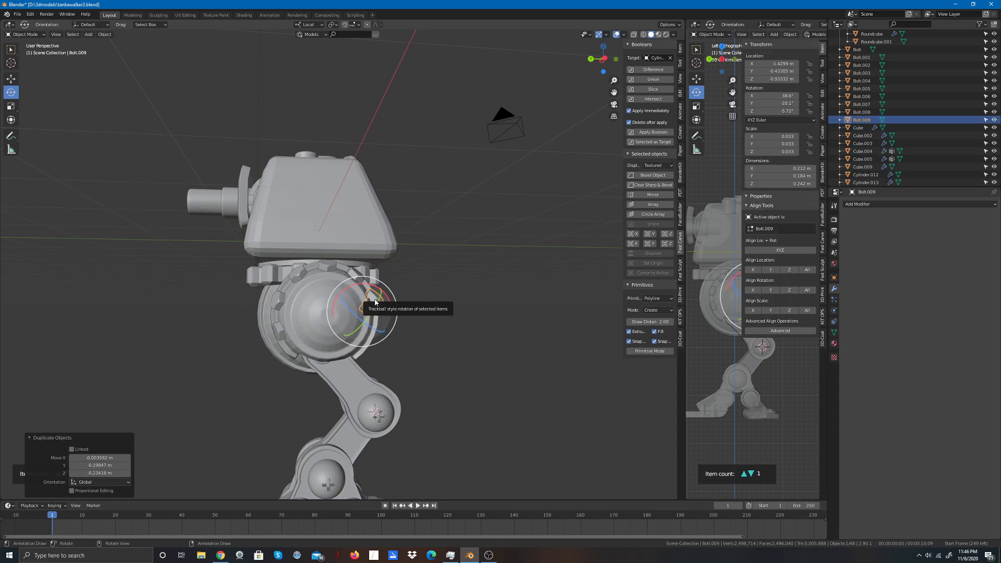
Step: Rotate the newest rear bolt about 25° in the side view and move it about 0.12 m up and forward into the rim
{"action": "mouse_move", "coordinate": [395, 302]}
{"action": "left_mouse_down"}
{"action": "mouse_move", "coordinate": [389, 316]}
{"action": "mouse_move", "coordinate": [398, 301]}
{"action": "left_mouse_up"}
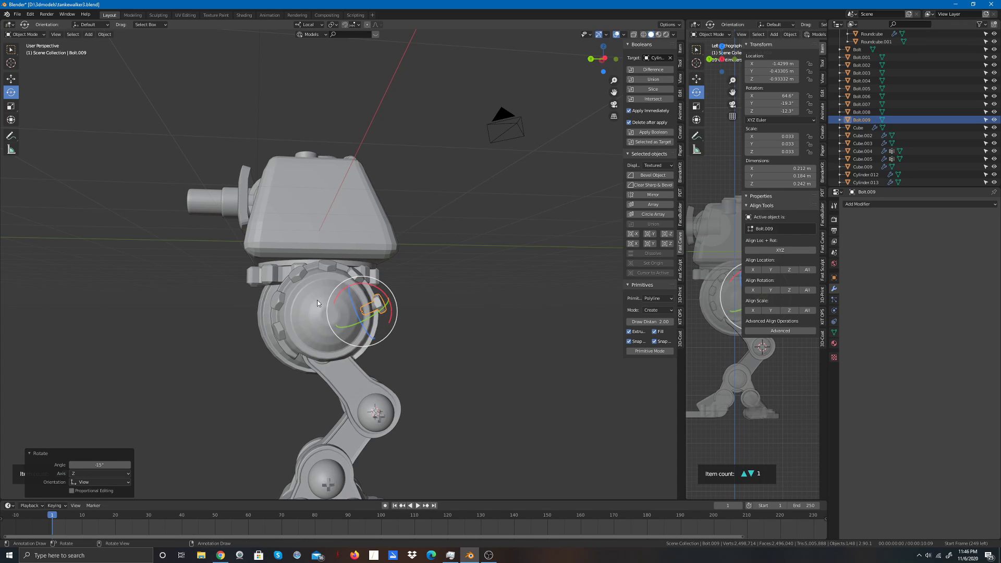
{"action": "key", "text": "g"}
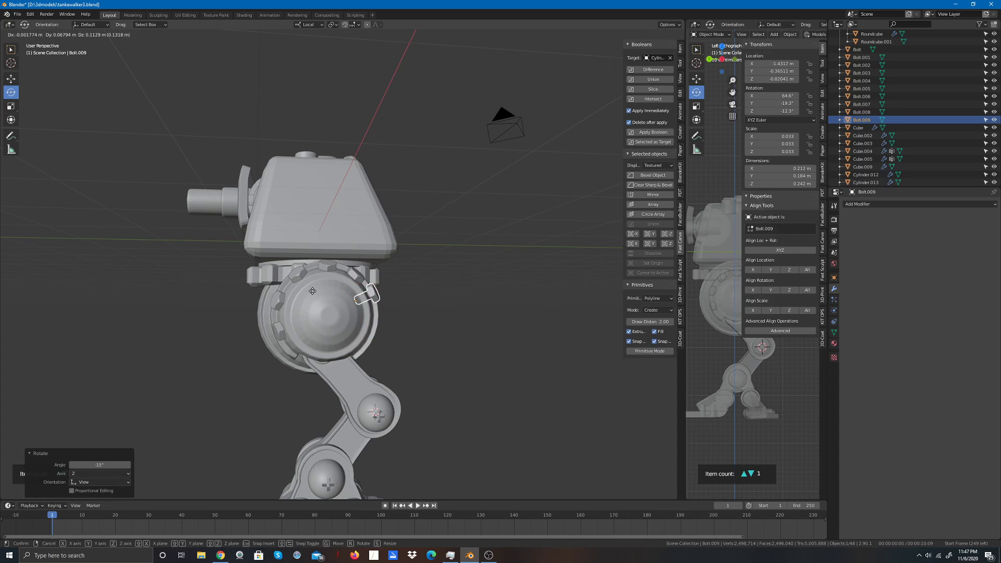
{"action": "left_click", "coordinate": [311, 296]}
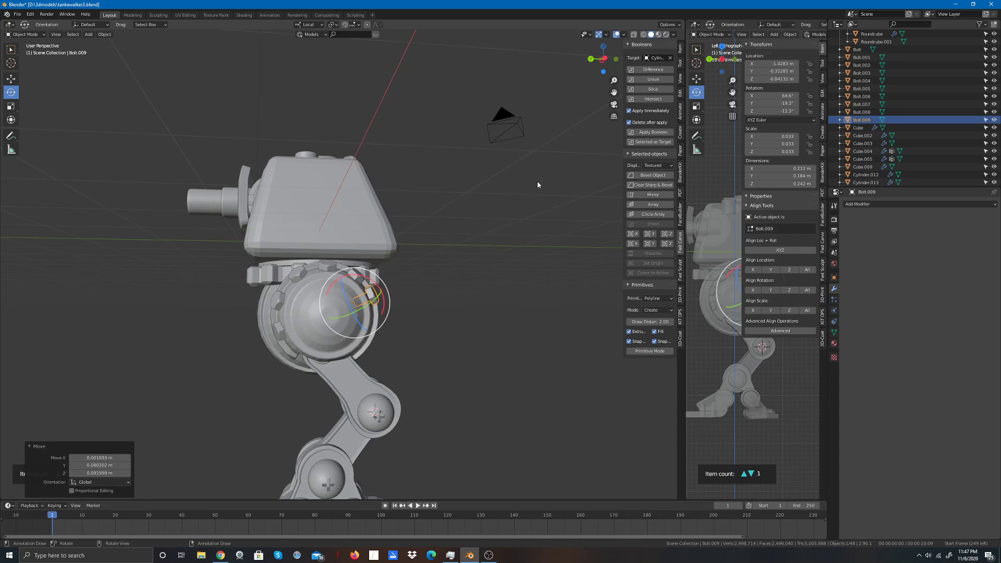
Step: Lower the newest rear bolt about 0.03 m from the rear view to even out its spacing, then deselect it
{"action": "left_click_drag", "start_coordinate": [602, 65], "coordinate": [551, 65]}
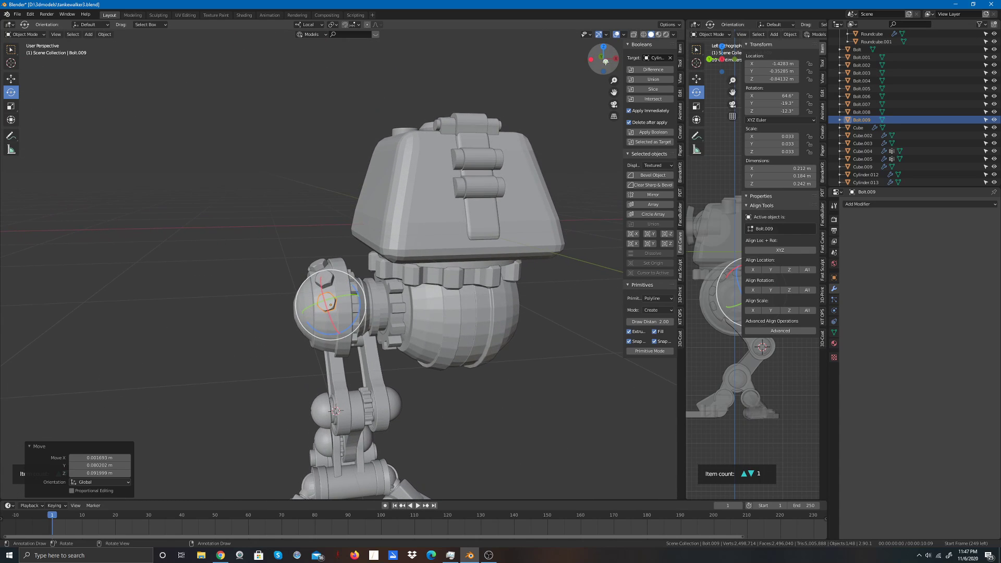
{"action": "key", "text": "g"}
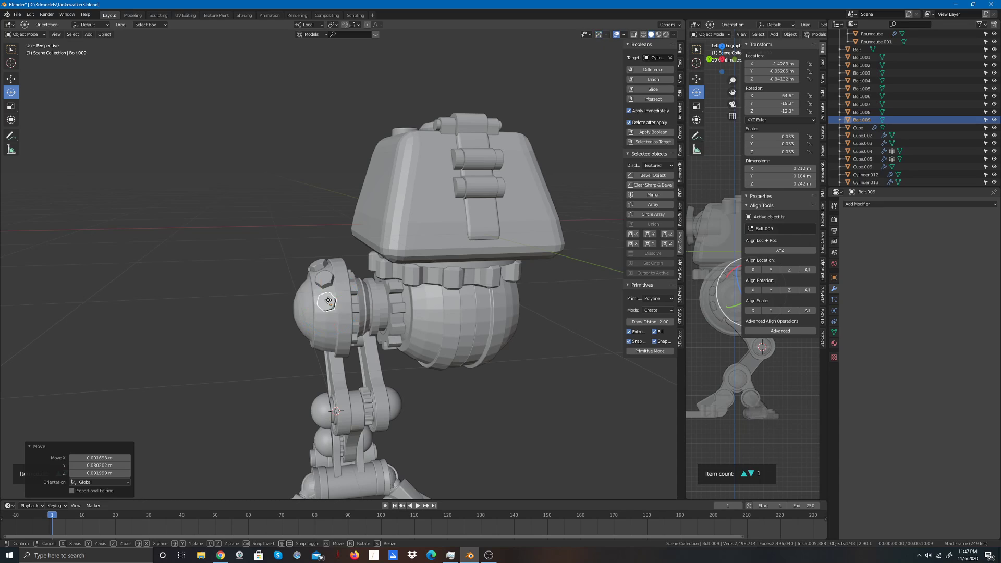
{"action": "left_click", "coordinate": [339, 301]}
{"action": "left_click_drag", "start_coordinate": [599, 58], "coordinate": [562, 60]}
{"action": "left_click", "coordinate": [454, 278]}
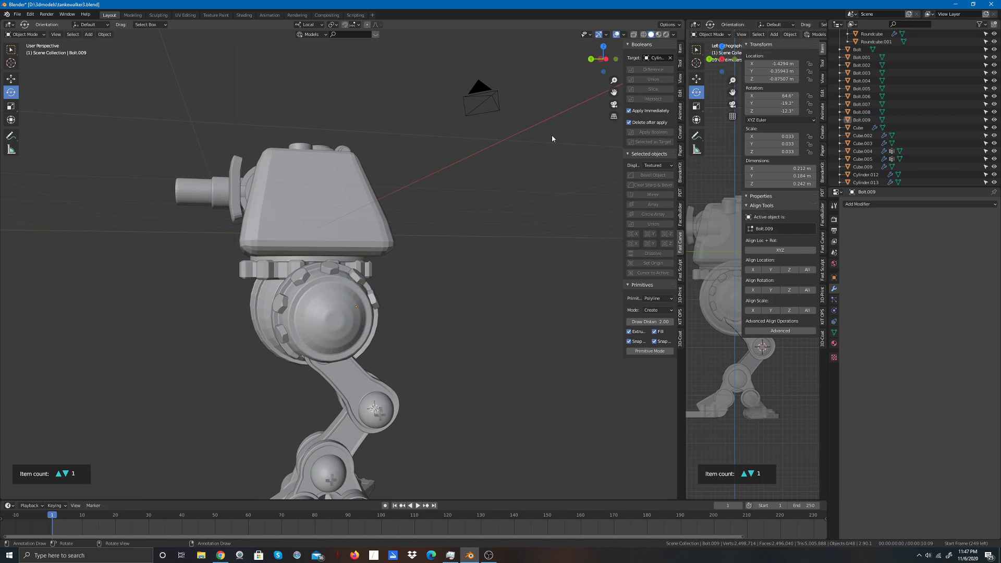
Step: Duplicate the lowest rear rim bolt about 0.3 m downward and rotate the copy about 57.6° in the side view
{"action": "middle_click_drag", "start_coordinate": [359, 292], "coordinate": [380, 236]}
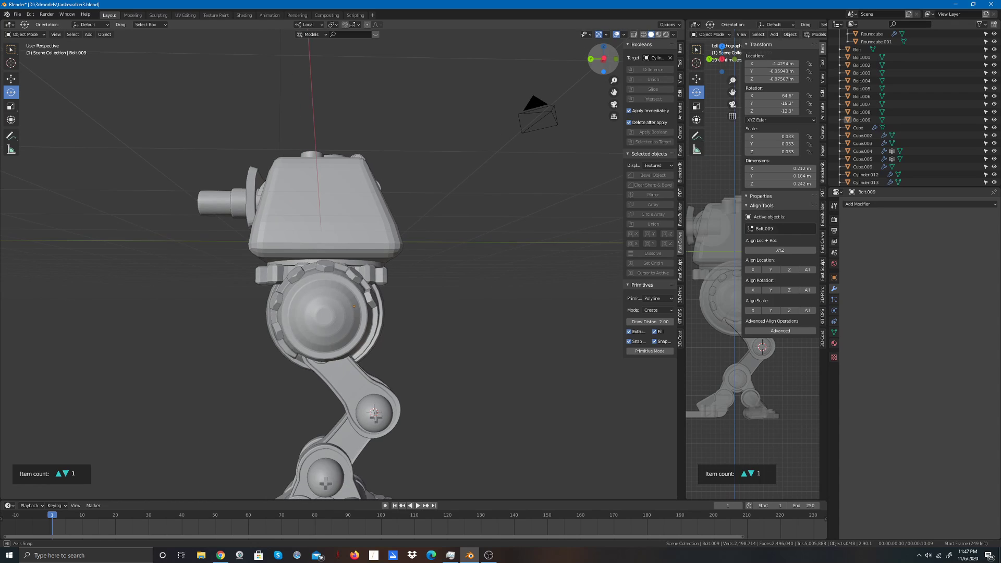
{"action": "scroll", "coordinate": [392, 320], "scroll_direction": "up", "scroll_amount": 4}
{"action": "scroll", "coordinate": [390, 327], "scroll_direction": "down", "scroll_amount": 2}
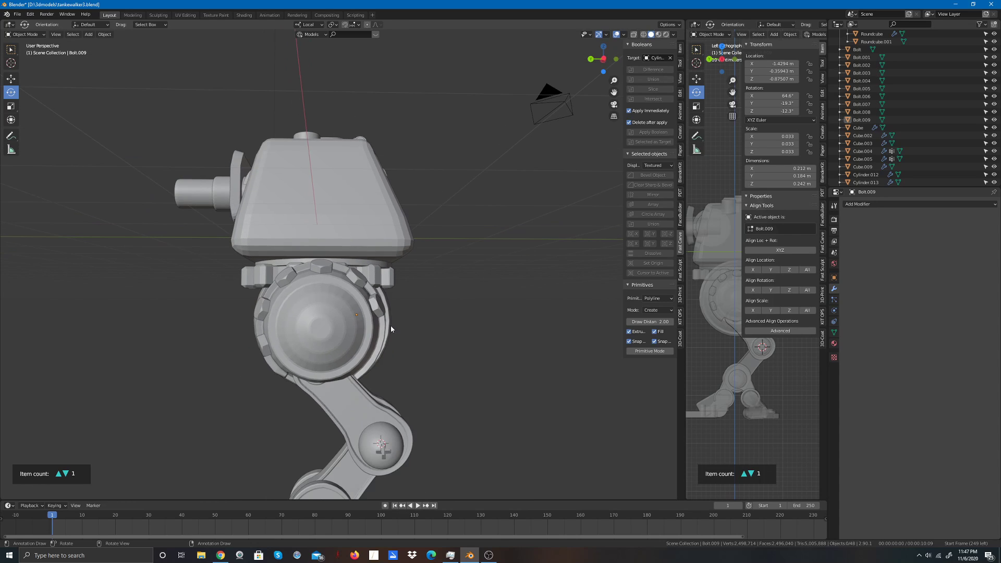
{"action": "left_click", "coordinate": [375, 314]}
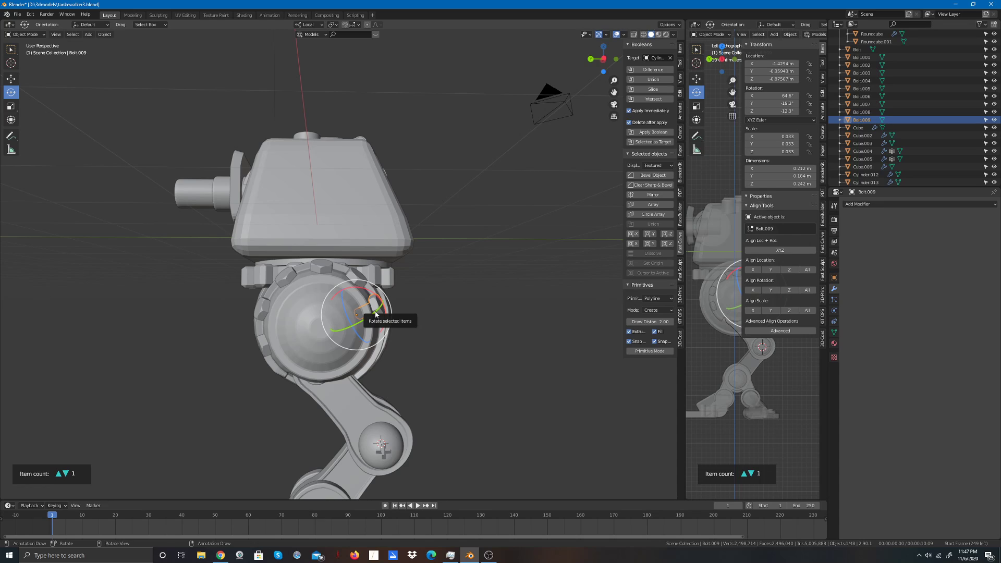
{"action": "key", "text": "shift+d"}
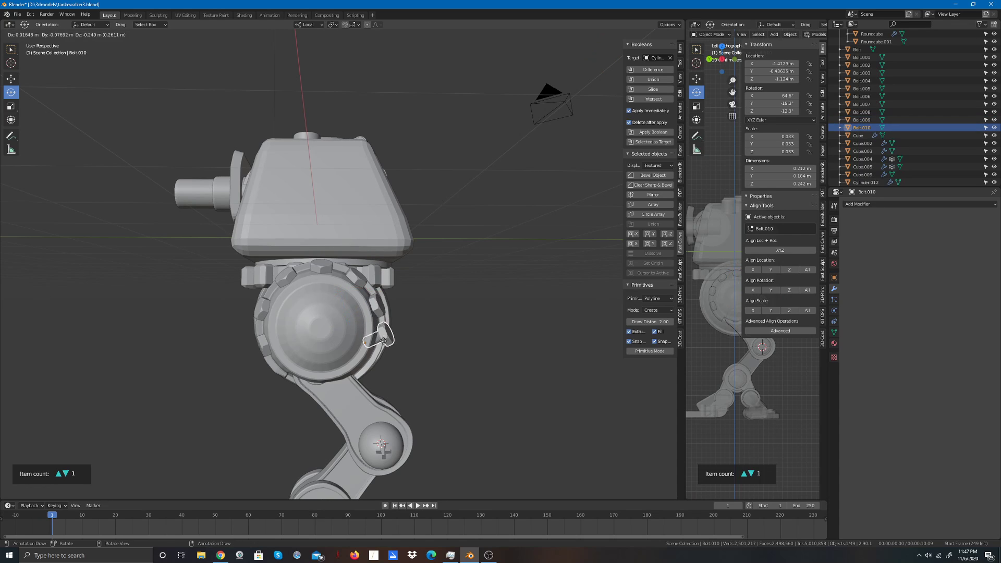
{"action": "left_click", "coordinate": [382, 346]}
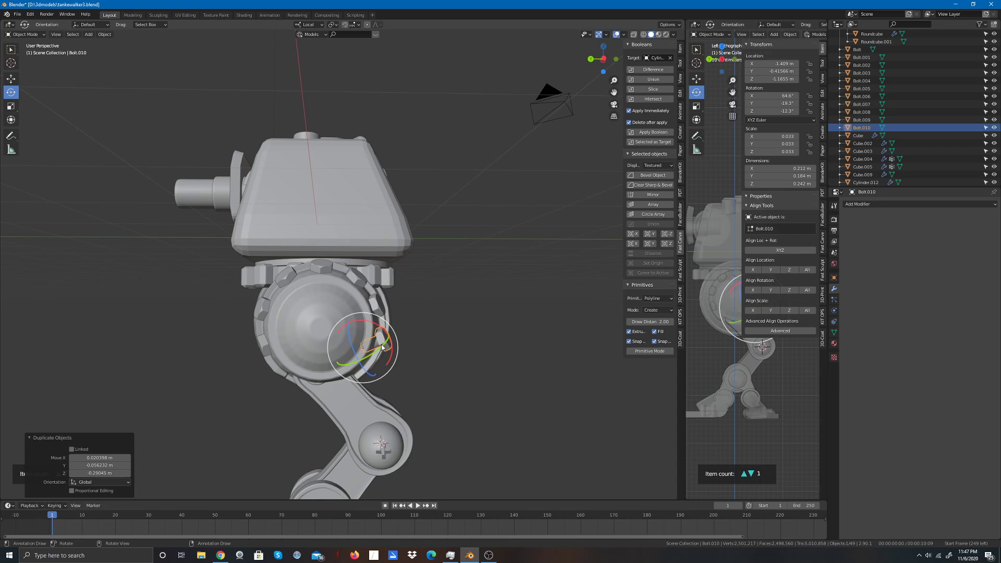
{"action": "left_click_drag", "start_coordinate": [390, 325], "coordinate": [407, 361]}
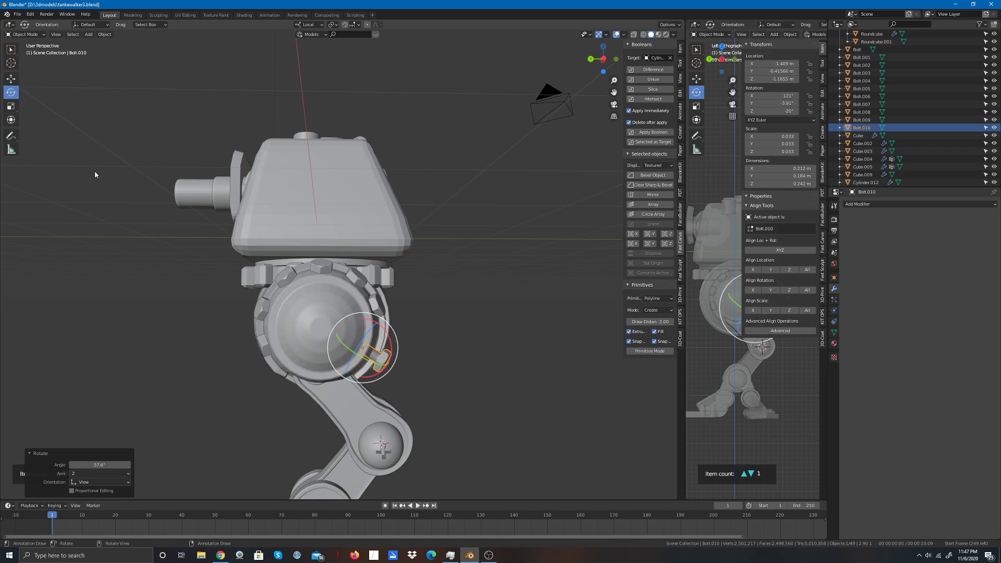
Step: Move the newest rear rim bolt about 0.14 m up along its local Y axis and rotate it about 15° in the side view
{"action": "left_click", "coordinate": [11, 79]}
{"action": "scroll", "coordinate": [381, 354], "scroll_direction": "up", "scroll_amount": 1}
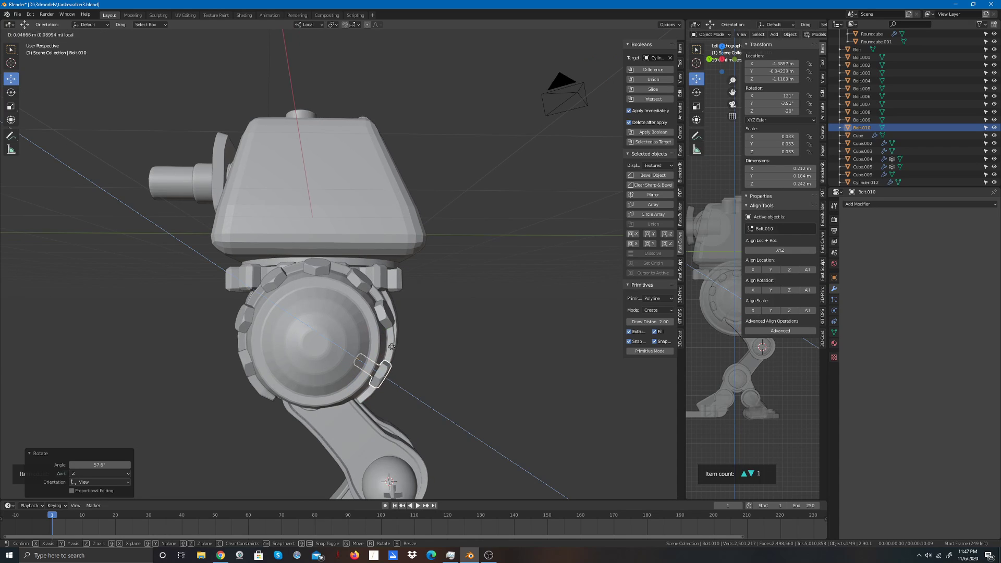
{"action": "left_click_drag", "start_coordinate": [388, 380], "coordinate": [367, 305]}
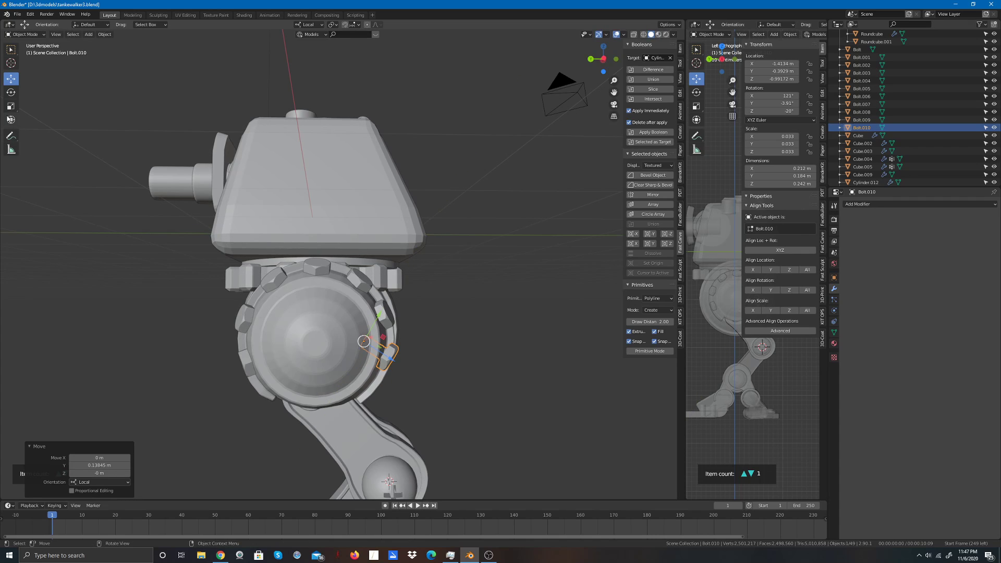
{"action": "left_click", "coordinate": [11, 93]}
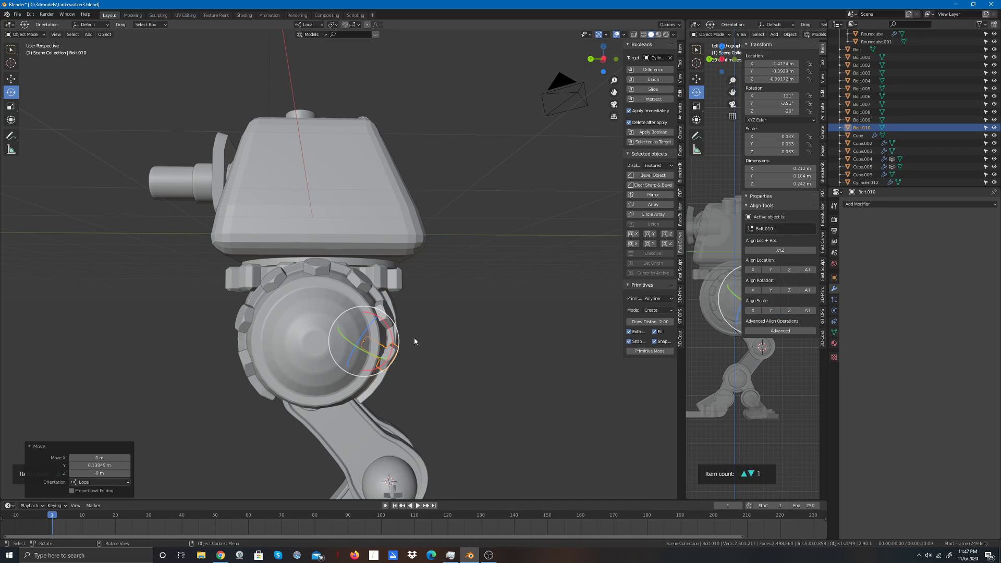
{"action": "left_click_drag", "start_coordinate": [397, 343], "coordinate": [401, 328]}
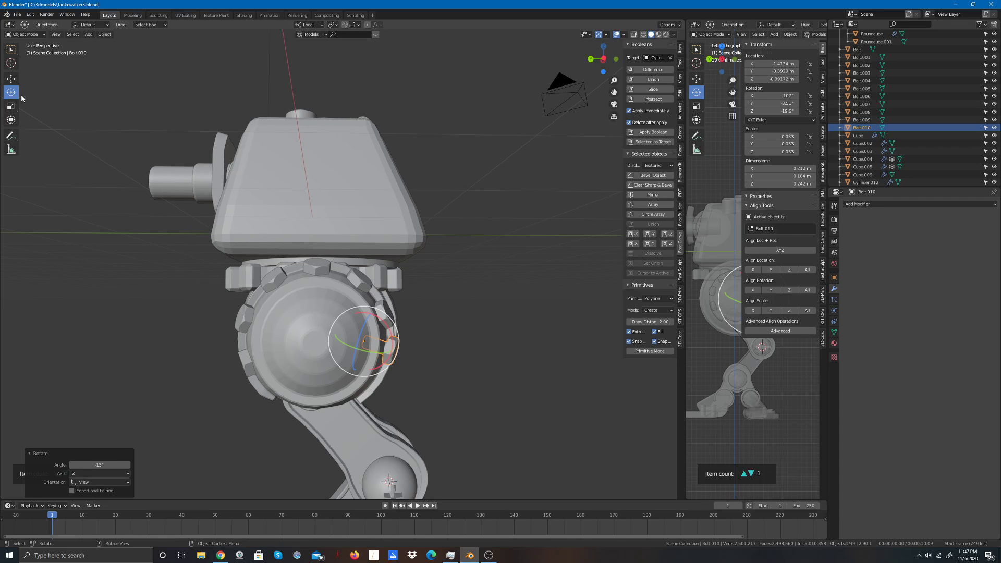
Step: Nudge the newest rear bolt about 0.03 m down and forward into the rim, and deselect it
{"action": "key", "text": "g"}
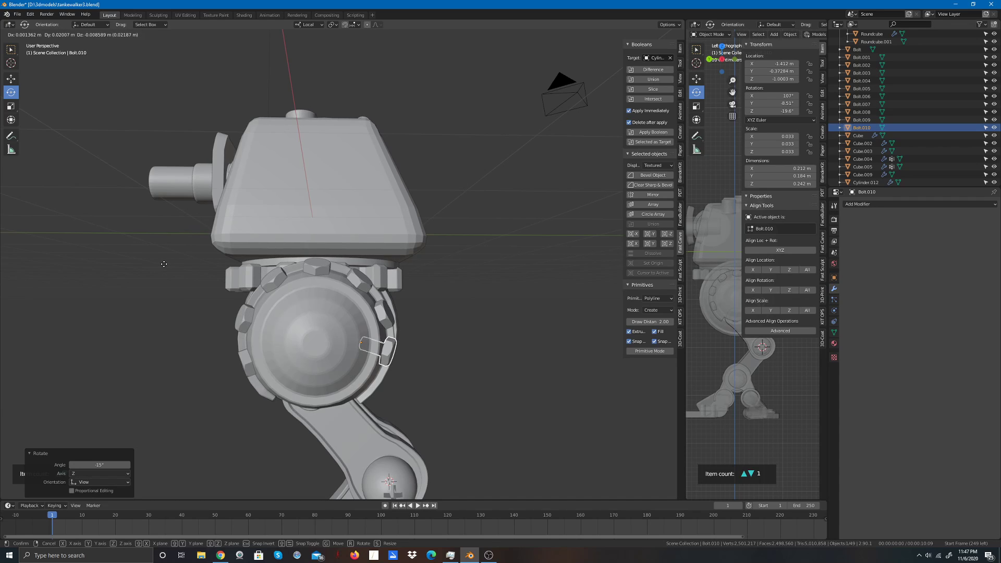
{"action": "left_click", "coordinate": [192, 254]}
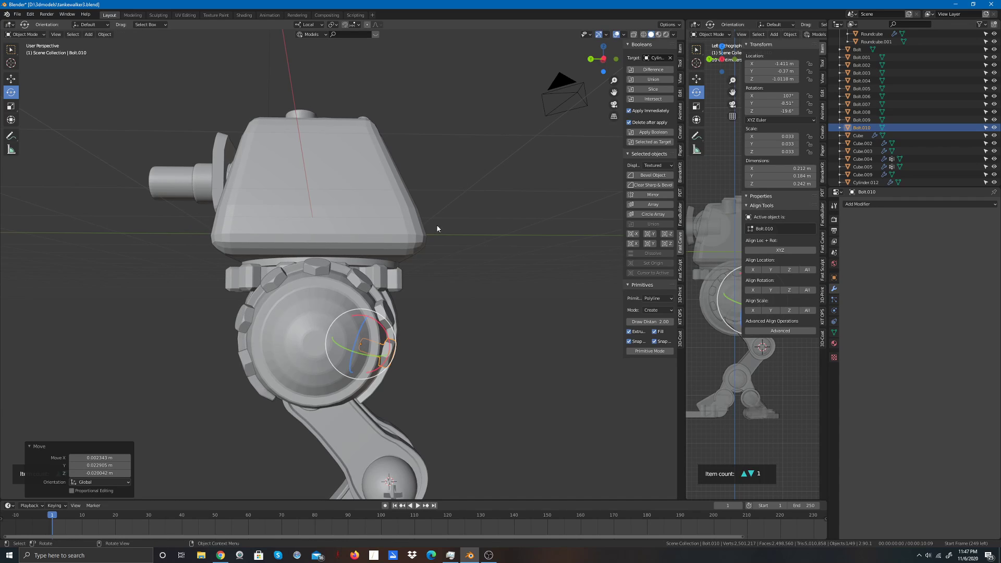
{"action": "left_click", "coordinate": [527, 207]}
Step: Lower the newest rear bolt about 0.03 m along the rim to even out its spacing
{"action": "left_click_drag", "start_coordinate": [603, 72], "coordinate": [586, 107]}
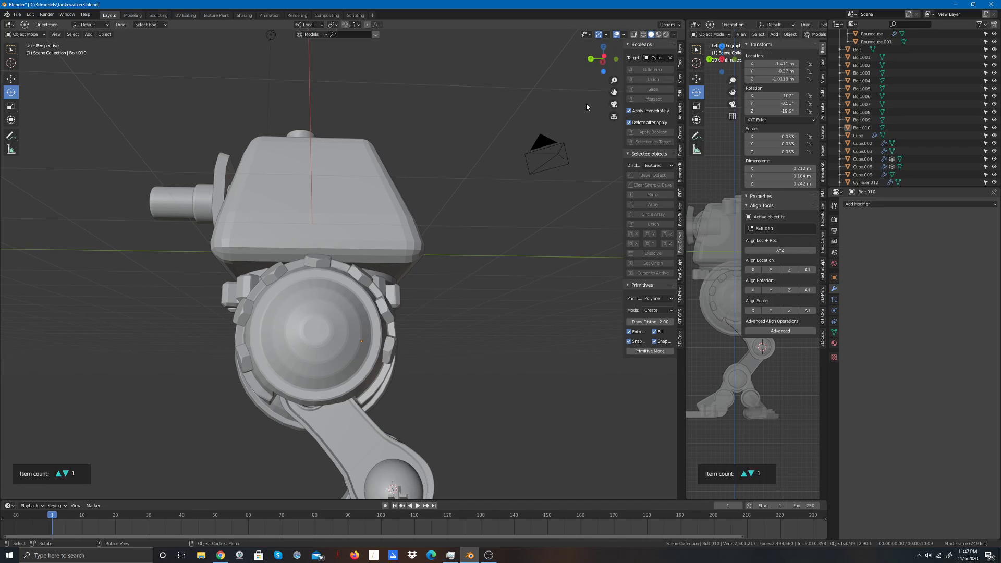
{"action": "left_click", "coordinate": [394, 353]}
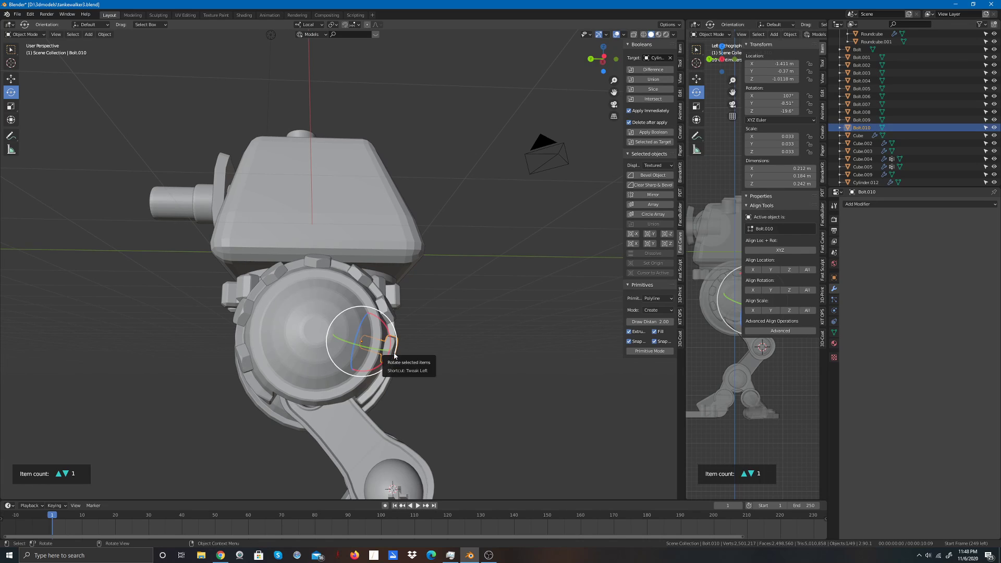
{"action": "left_click_drag", "start_coordinate": [394, 356], "coordinate": [393, 359]}
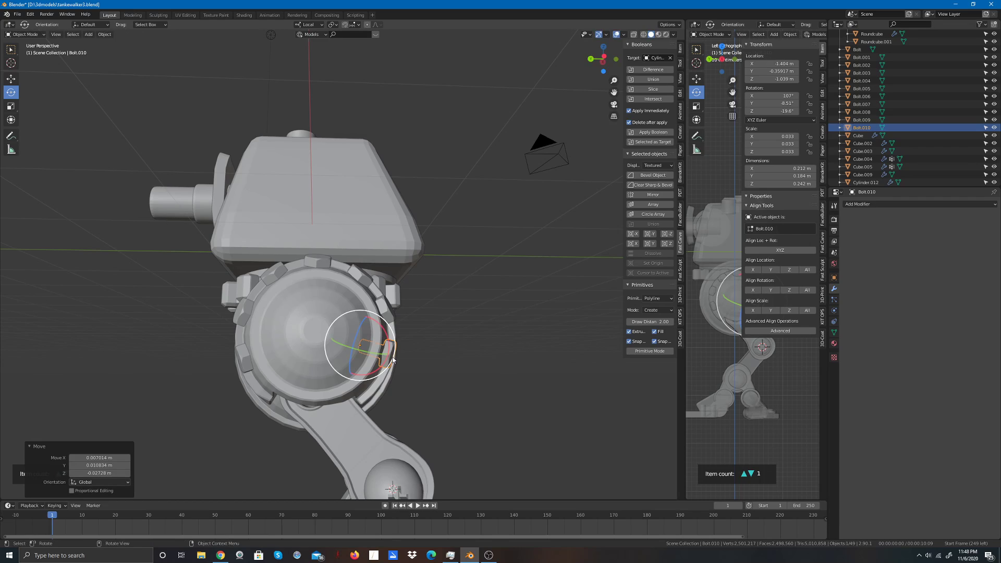
{"action": "left_click", "coordinate": [451, 332]}
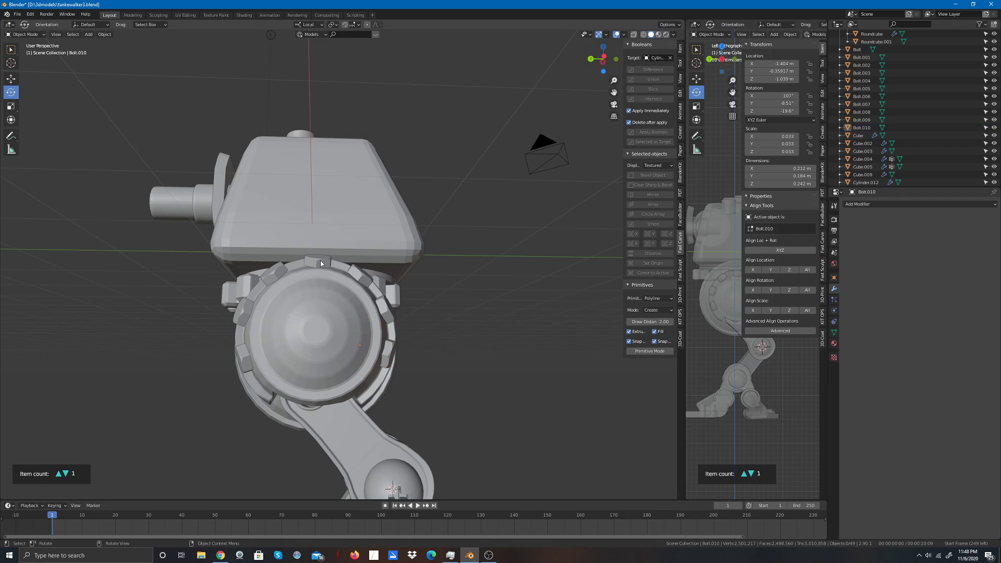
Step: Shift the lowest rear bolt about 0.01 m outward along its local Z axis so its head protrudes more from the rim
{"action": "middle_click_drag", "start_coordinate": [276, 272], "coordinate": [231, 332]}
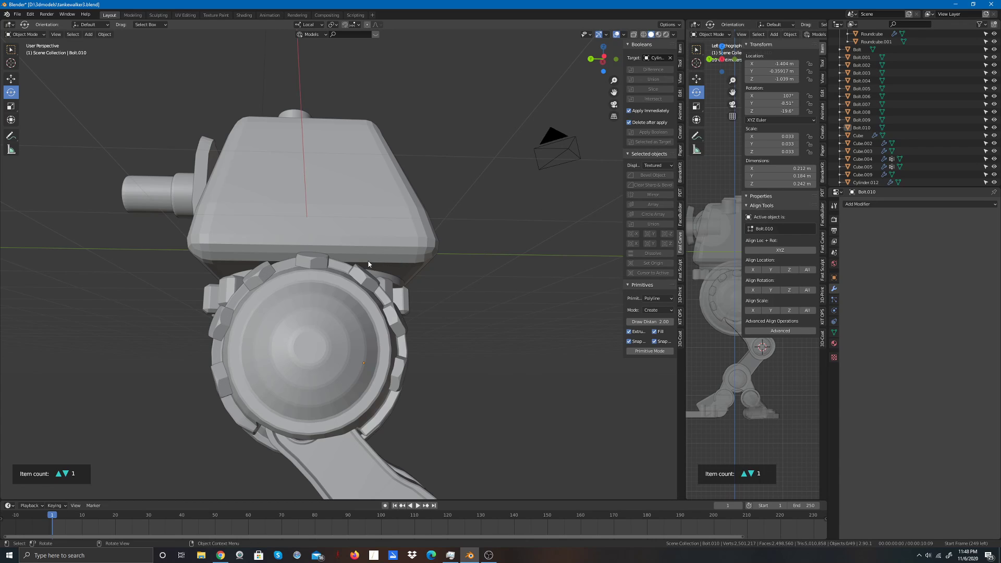
{"action": "scroll", "coordinate": [312, 297], "scroll_direction": "up", "scroll_amount": 2}
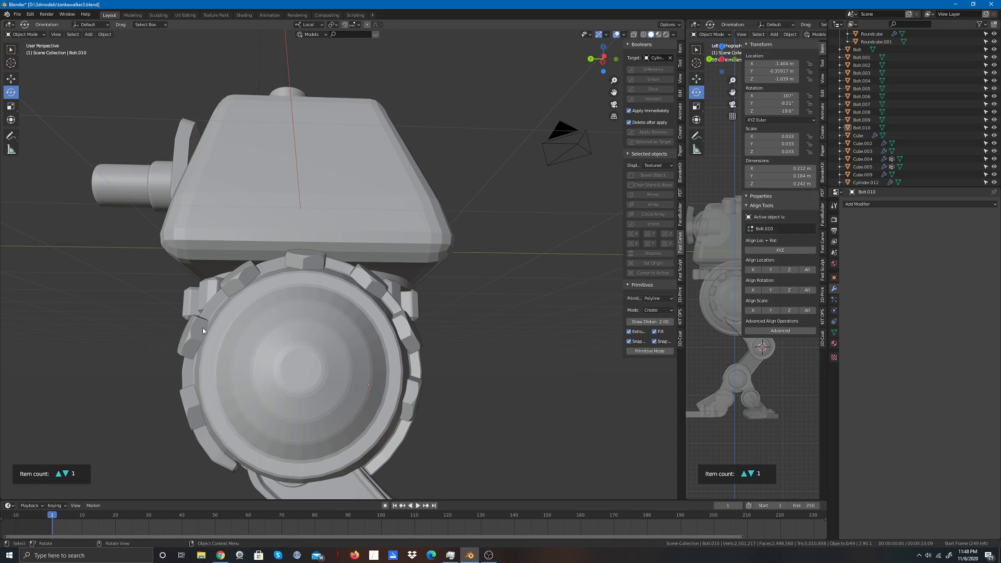
{"action": "left_click_drag", "start_coordinate": [603, 59], "coordinate": [451, 439]}
{"action": "left_click", "coordinate": [415, 402]}
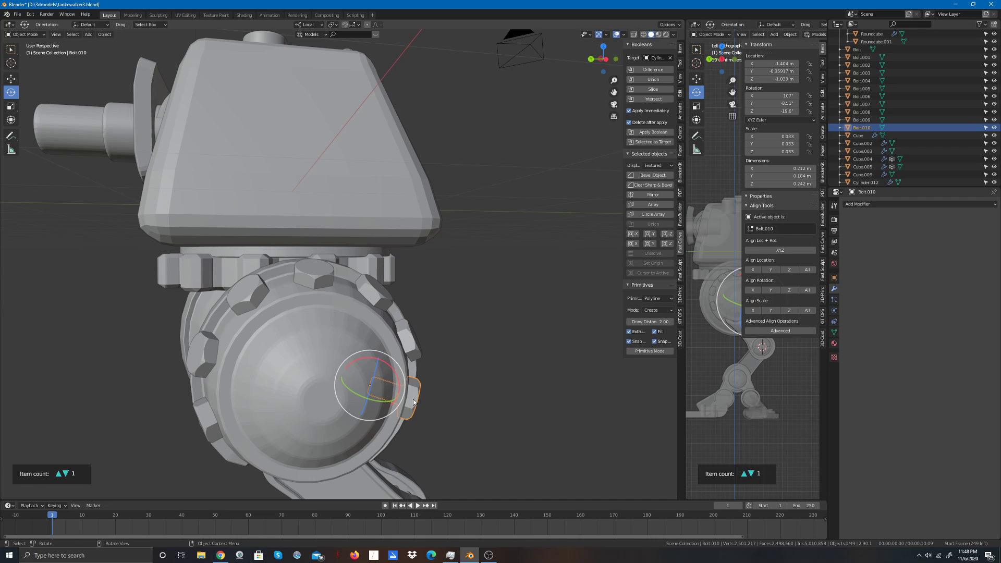
{"action": "left_click", "coordinate": [10, 80]}
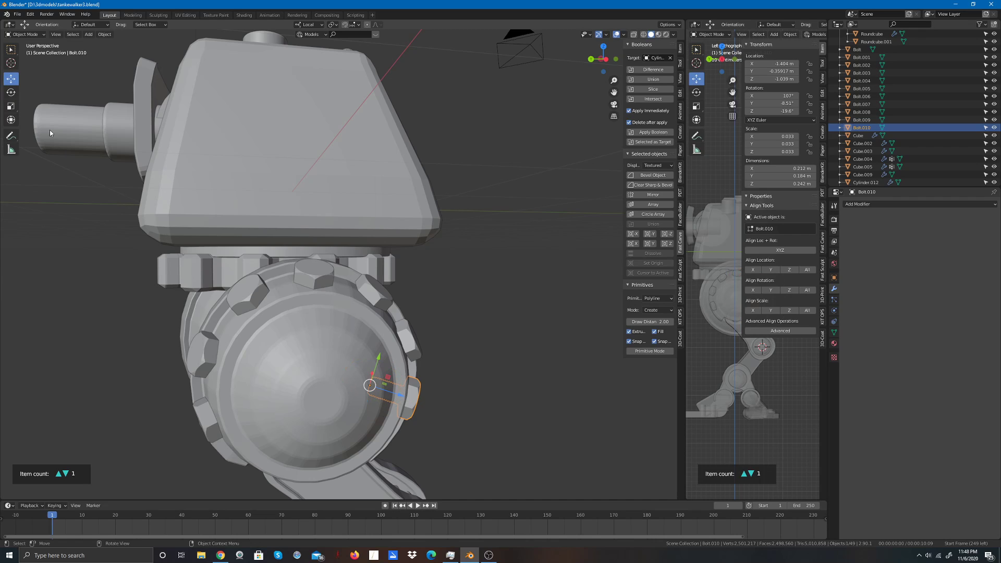
{"action": "left_click_drag", "start_coordinate": [398, 395], "coordinate": [373, 386]}
{"action": "left_click", "coordinate": [581, 225]}
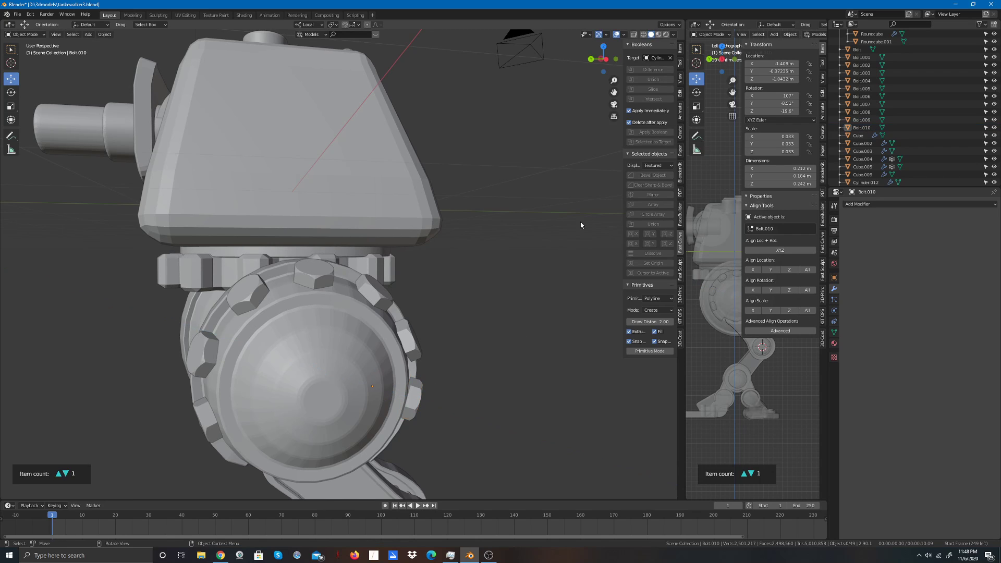
Step: Examine the bolt ring on the hip joint from the front and the side
{"action": "left_click_drag", "start_coordinate": [603, 58], "coordinate": [574, 52]}
{"action": "scroll", "coordinate": [536, 199], "scroll_direction": "down", "scroll_amount": 3}
{"action": "scroll", "coordinate": [532, 198], "scroll_direction": "down", "scroll_amount": 1}
{"action": "scroll", "coordinate": [402, 300], "scroll_direction": "down", "scroll_amount": 1}
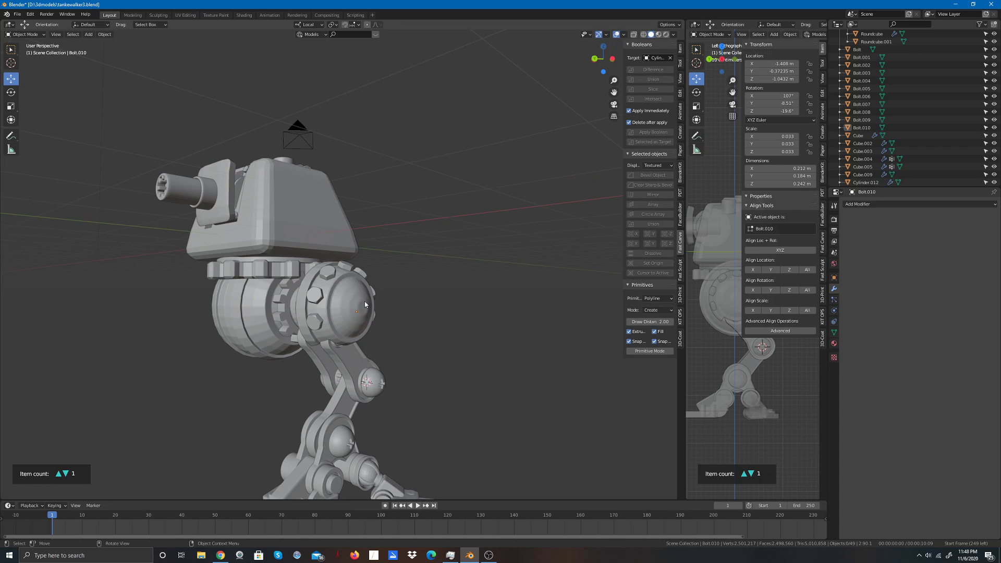
{"action": "left_click_drag", "start_coordinate": [600, 59], "coordinate": [474, 56]}
{"action": "scroll", "coordinate": [533, 153], "scroll_direction": "down", "scroll_amount": 3}
{"action": "scroll", "coordinate": [405, 250], "scroll_direction": "up", "scroll_amount": 4}
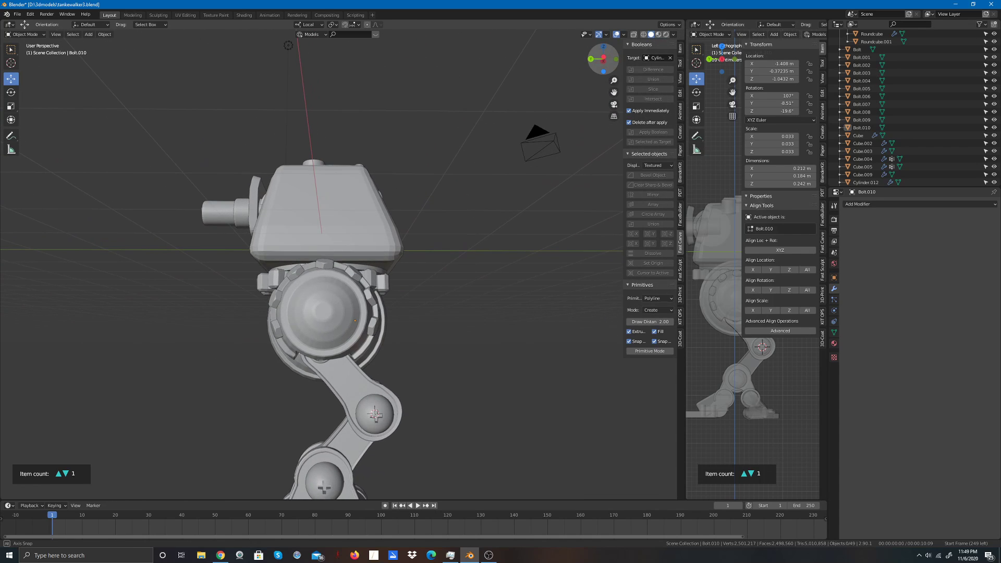
Step: Join the upper rear rim bolt (Bolt.008) into the hip joint body Sphere.001
{"action": "left_click", "coordinate": [354, 271]}
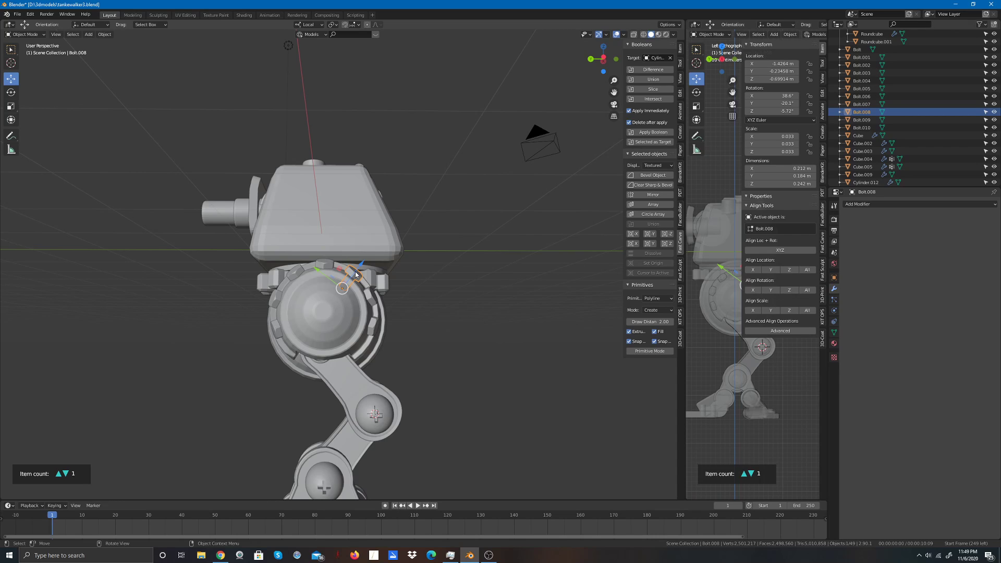
{"action": "left_click", "coordinate": [323, 304]}
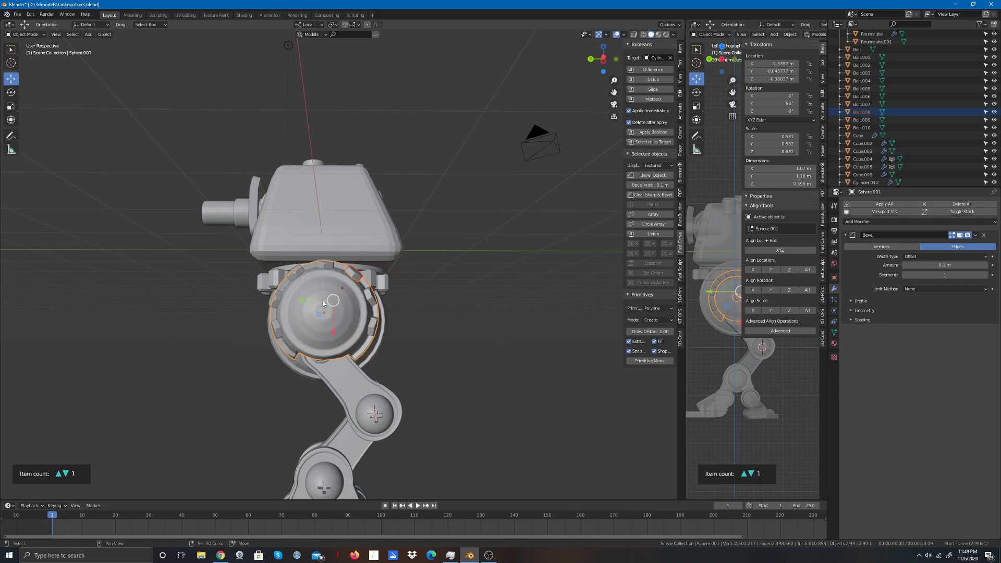
{"action": "left_click", "coordinate": [104, 34]}
{"action": "left_click", "coordinate": [112, 109]}
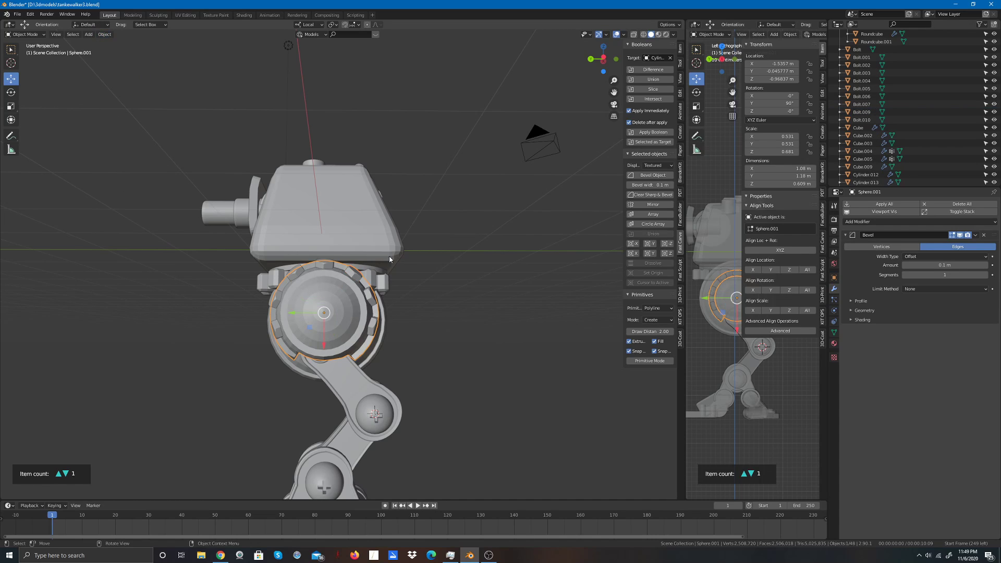
Step: Join the middle rear rim bolt (Bolt.009) into the hip joint body Sphere.001 and deselect everything
{"action": "left_click", "coordinate": [399, 303]}
{"action": "left_click", "coordinate": [368, 299]}
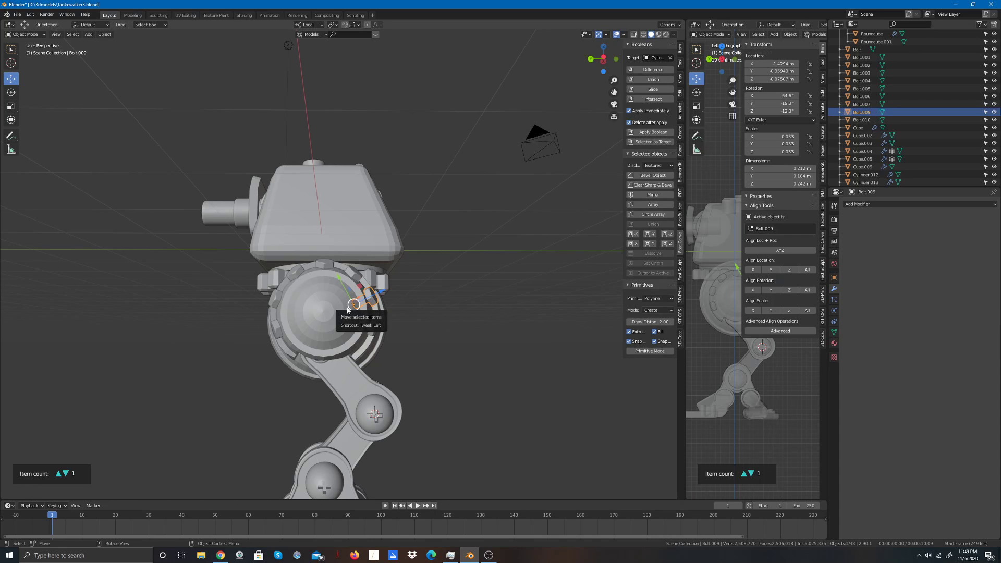
{"action": "left_click", "coordinate": [327, 285], "text": "shift"}
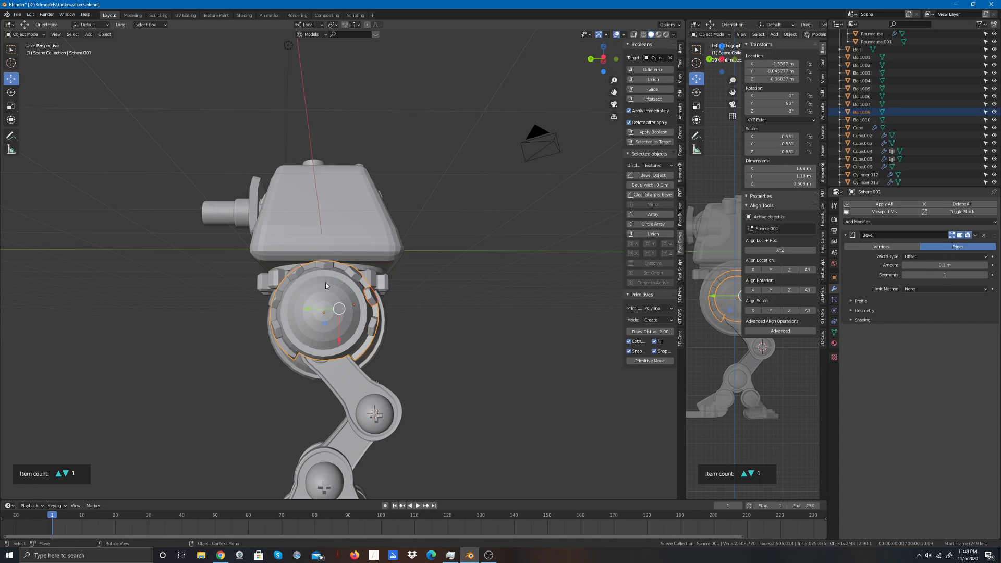
{"action": "left_click", "coordinate": [106, 35]}
{"action": "left_click", "coordinate": [112, 107]}
{"action": "left_click", "coordinate": [400, 323]}
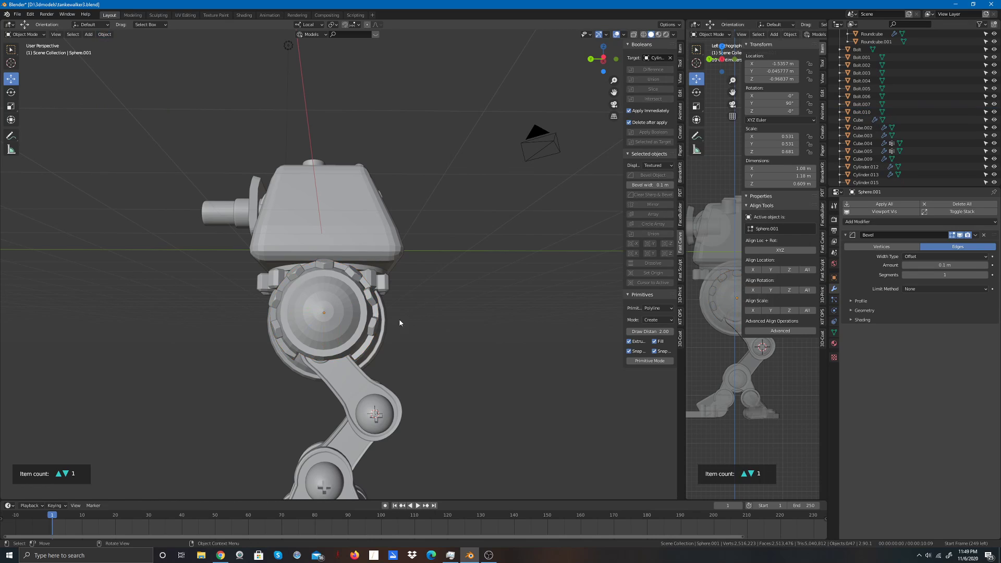
Step: Join the lowest rear rim bolt (Bolt.010) into the hip joint body Sphere.001 and clear the selection
{"action": "left_click", "coordinate": [372, 334]}
{"action": "left_click", "coordinate": [335, 327], "text": "shift"}
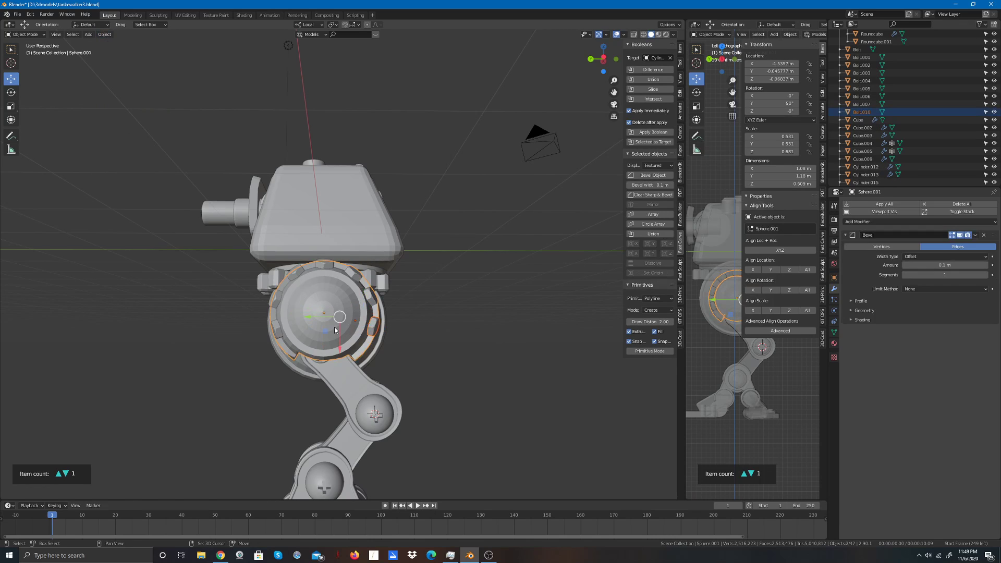
{"action": "left_click", "coordinate": [105, 34]}
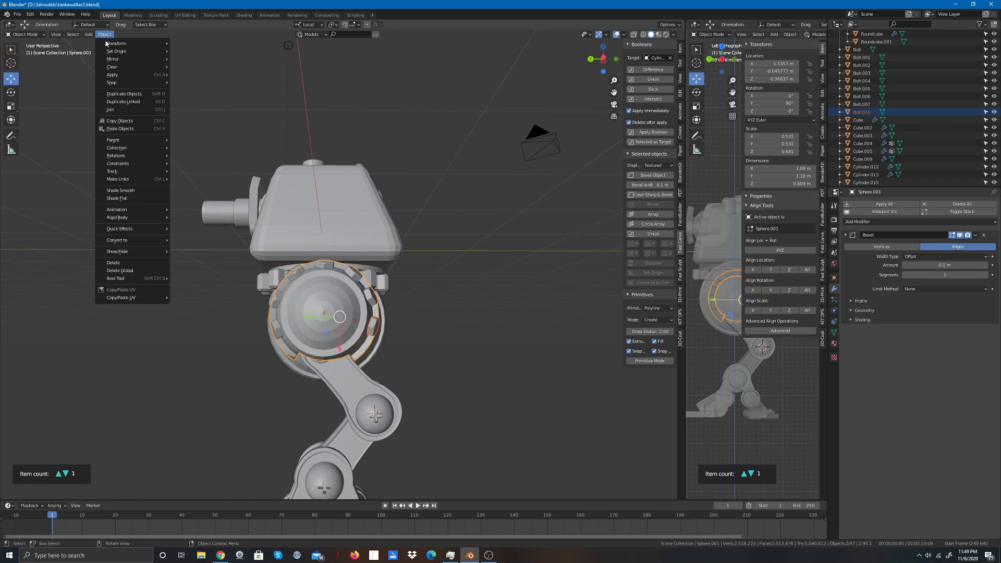
{"action": "left_click", "coordinate": [114, 107]}
{"action": "left_click", "coordinate": [425, 236]}
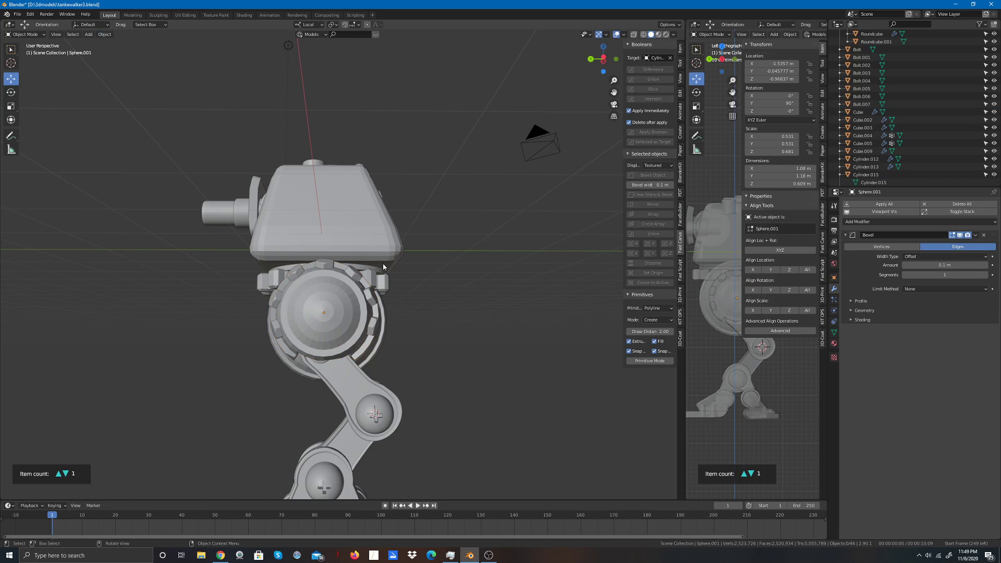
Step: Join the bolt at the top of the rim (Bolt.005) into the hip joint body Sphere.001
{"action": "left_click", "coordinate": [326, 276]}
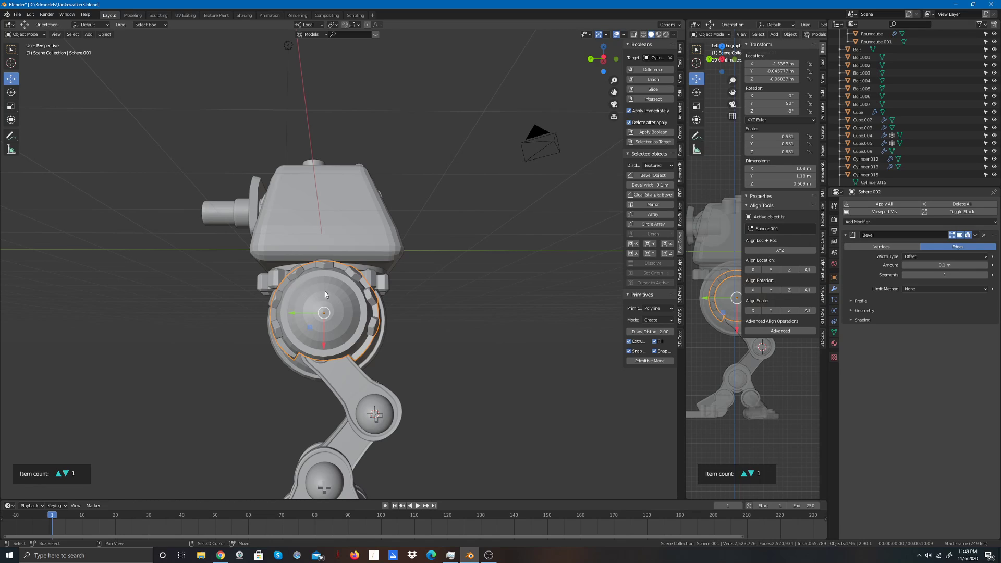
{"action": "left_click", "coordinate": [324, 291]}
{"action": "left_click", "coordinate": [473, 288]}
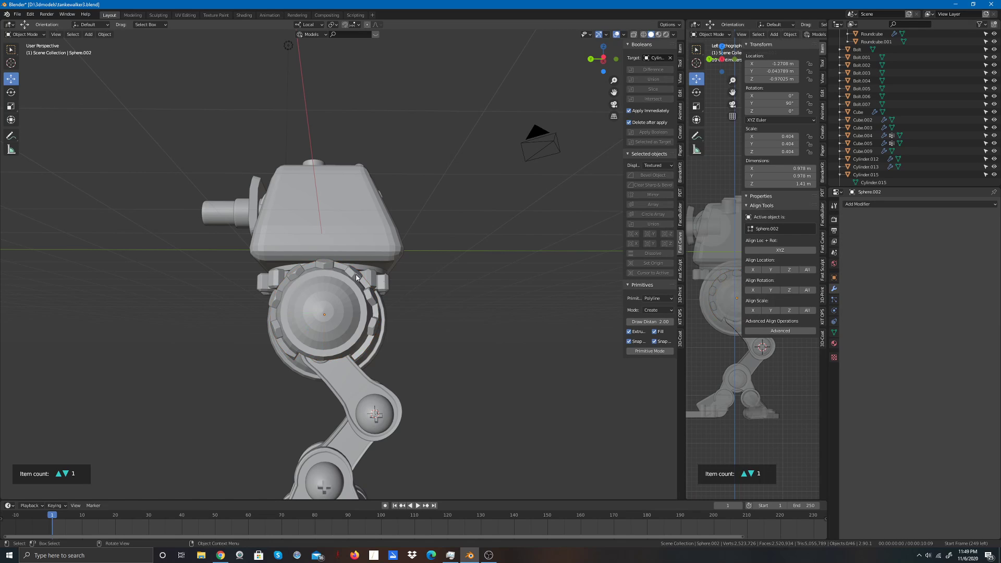
{"action": "left_click", "coordinate": [326, 265]}
{"action": "left_click", "coordinate": [340, 302]}
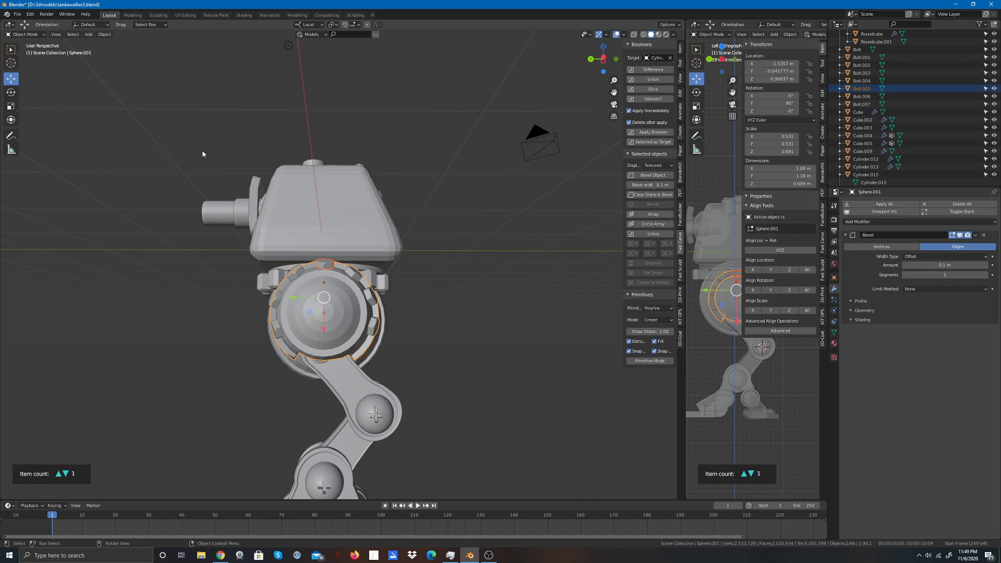
{"action": "left_click", "coordinate": [104, 35]}
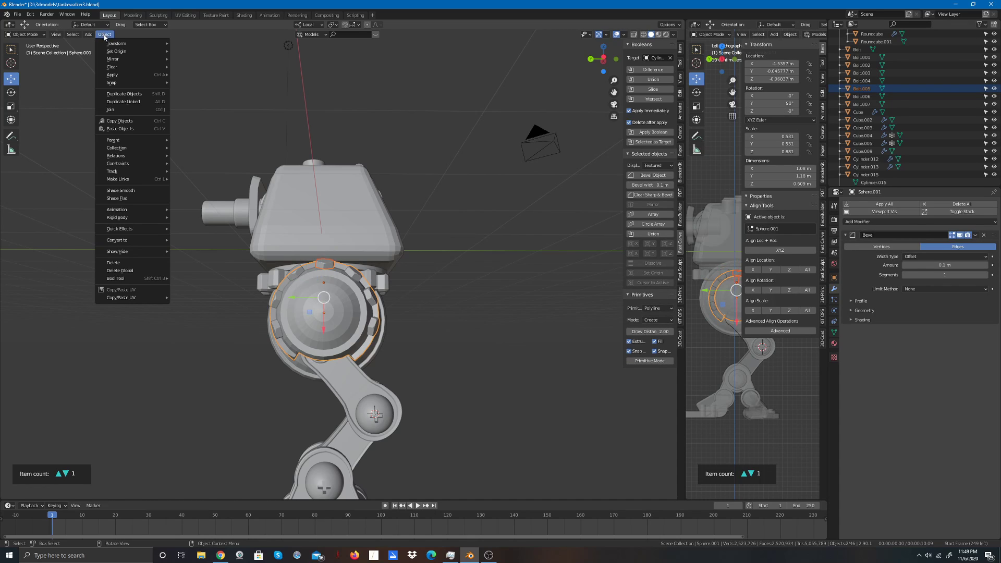
{"action": "left_click", "coordinate": [116, 109]}
{"action": "left_click", "coordinate": [509, 252]}
Step: Join the upper front rim bolt (Bolt.004) into the hip joint body Sphere.001
{"action": "left_click", "coordinate": [295, 273]}
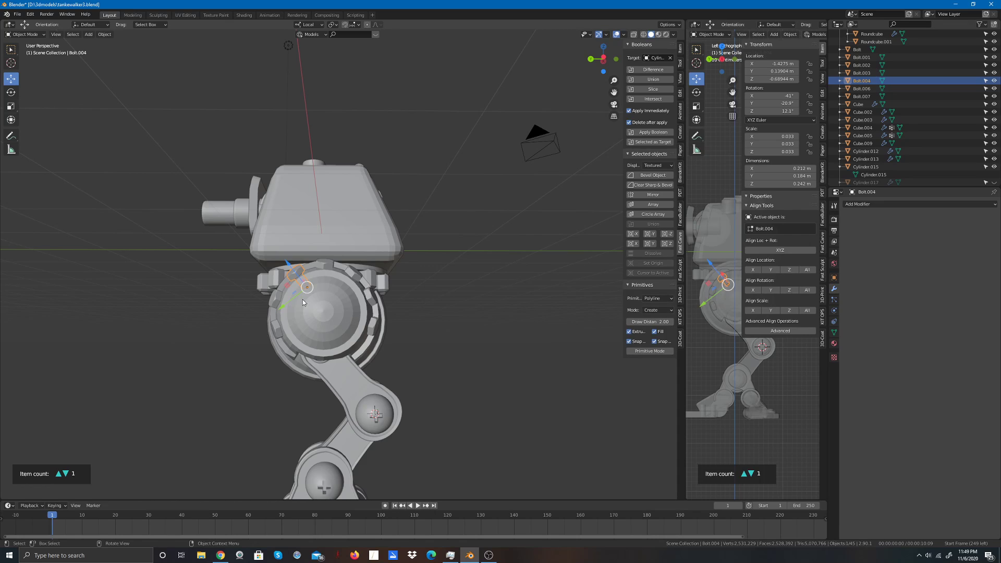
{"action": "left_click", "coordinate": [304, 320], "text": "shift"}
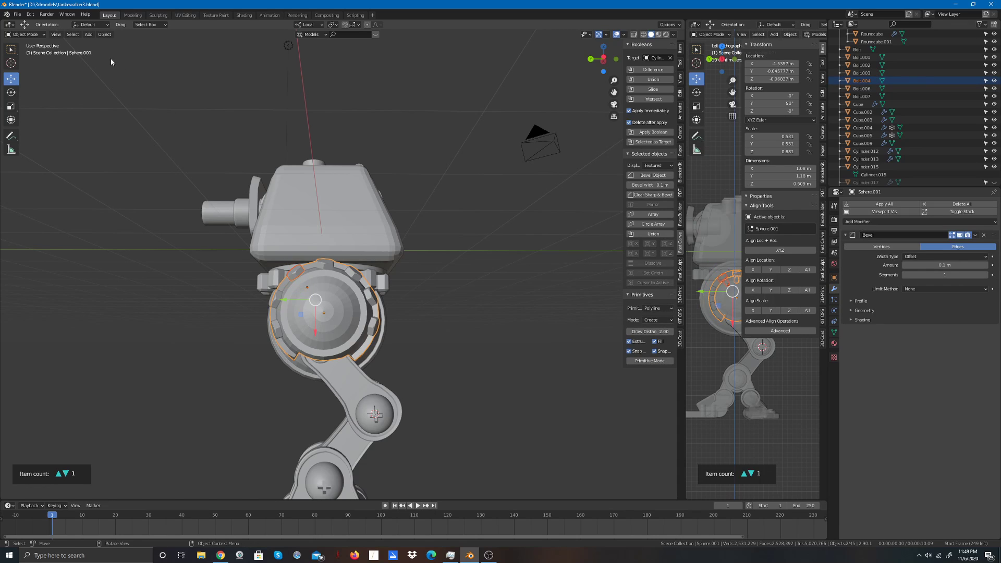
{"action": "left_click", "coordinate": [104, 34]}
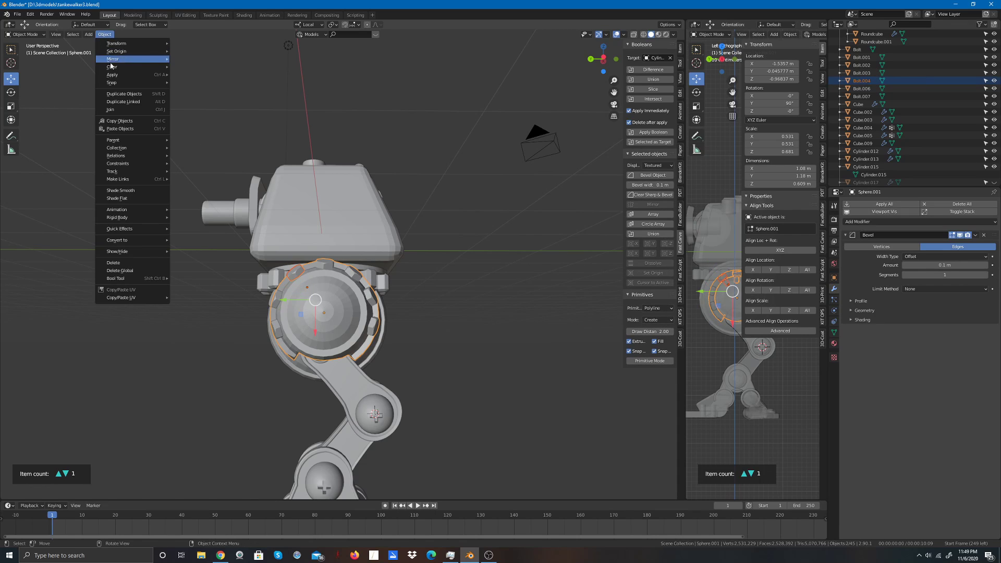
{"action": "left_click", "coordinate": [116, 109]}
{"action": "left_click", "coordinate": [161, 224]}
Step: Join the upper rim bolt on the gun-facing side (Bolt.006) into the hip joint body Sphere.001
{"action": "left_click", "coordinate": [275, 302]}
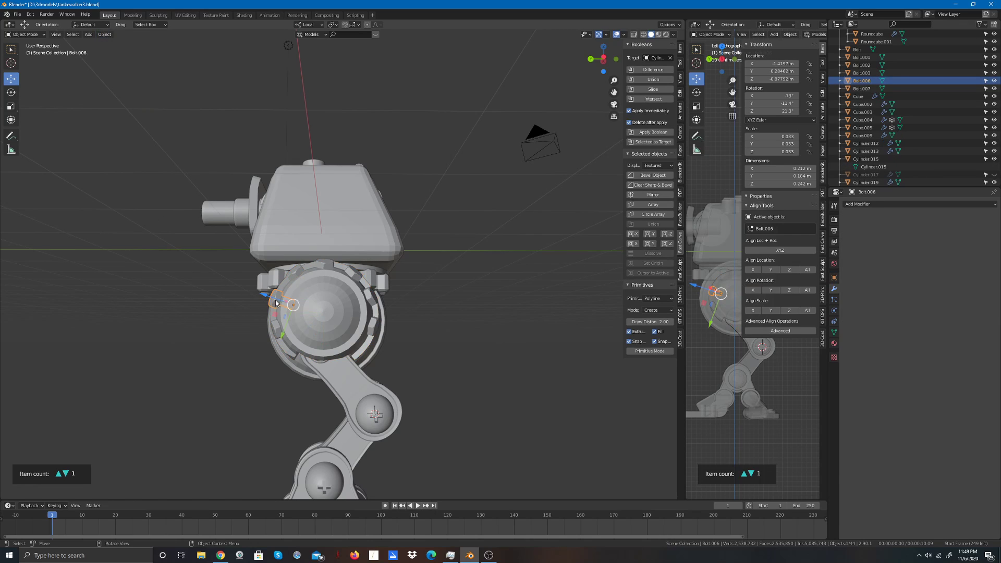
{"action": "left_click", "coordinate": [320, 314], "text": "shift"}
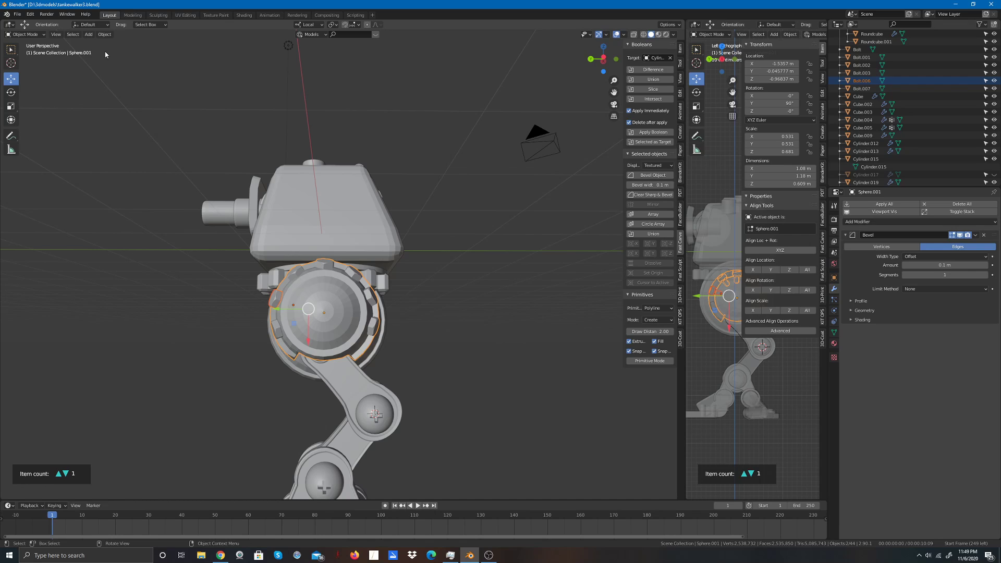
{"action": "left_click", "coordinate": [104, 35]}
{"action": "left_click", "coordinate": [119, 110]}
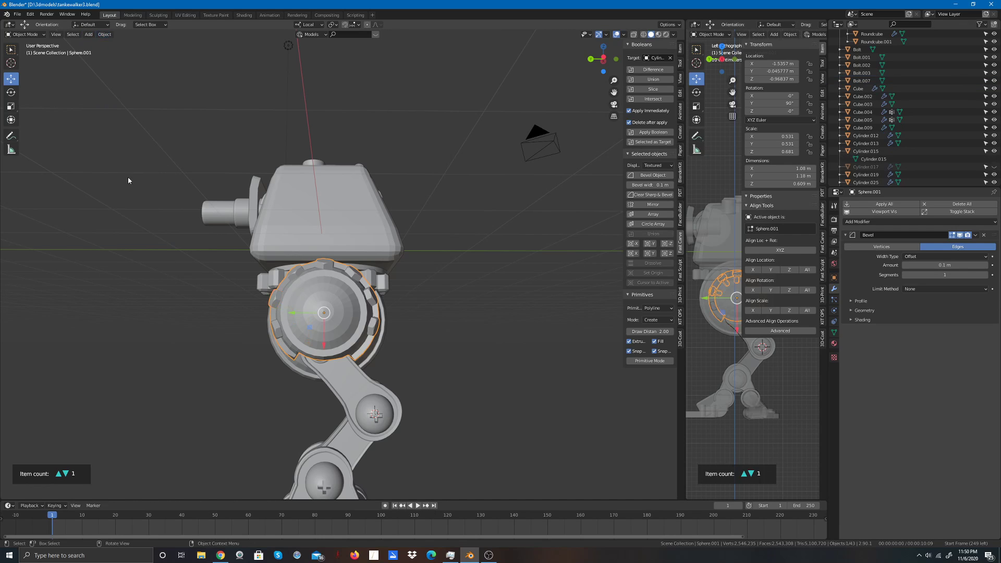
Step: Join the remaining lower front rim bolt (Bolt.007) into the hip joint body Sphere.001 and clear the selection
{"action": "left_click", "coordinate": [230, 296]}
{"action": "left_click", "coordinate": [283, 330]}
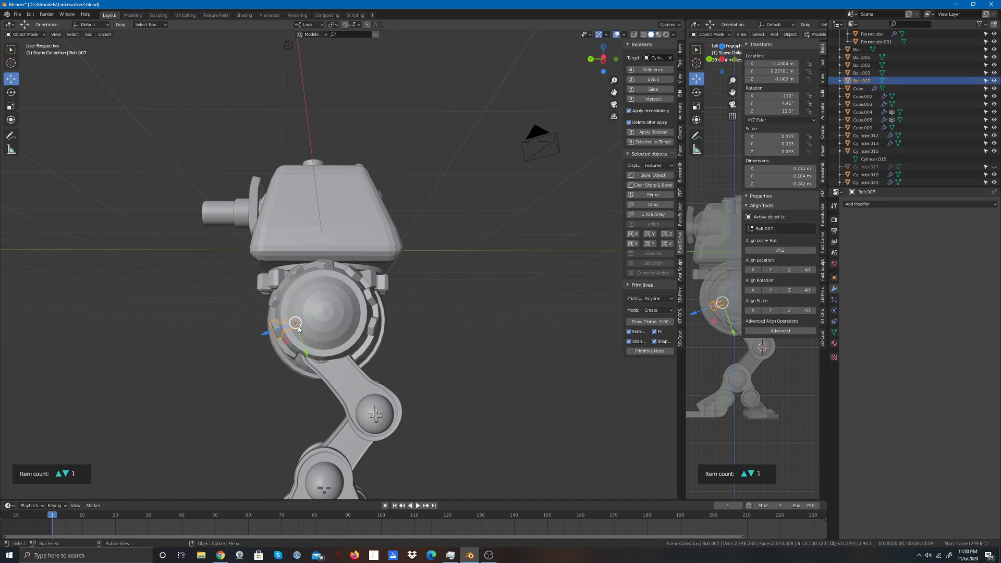
{"action": "left_click", "coordinate": [320, 328], "text": "shift"}
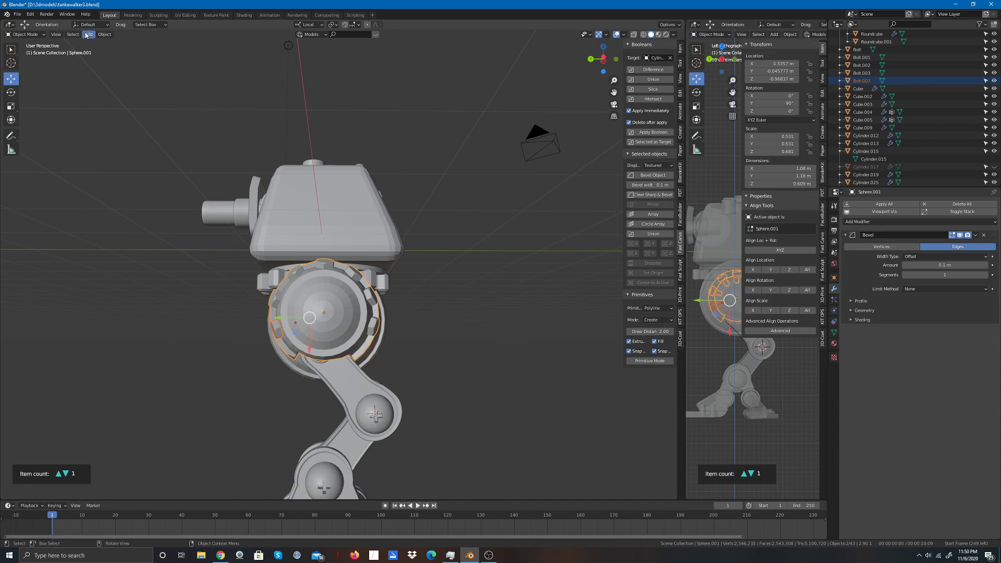
{"action": "left_click", "coordinate": [105, 34]}
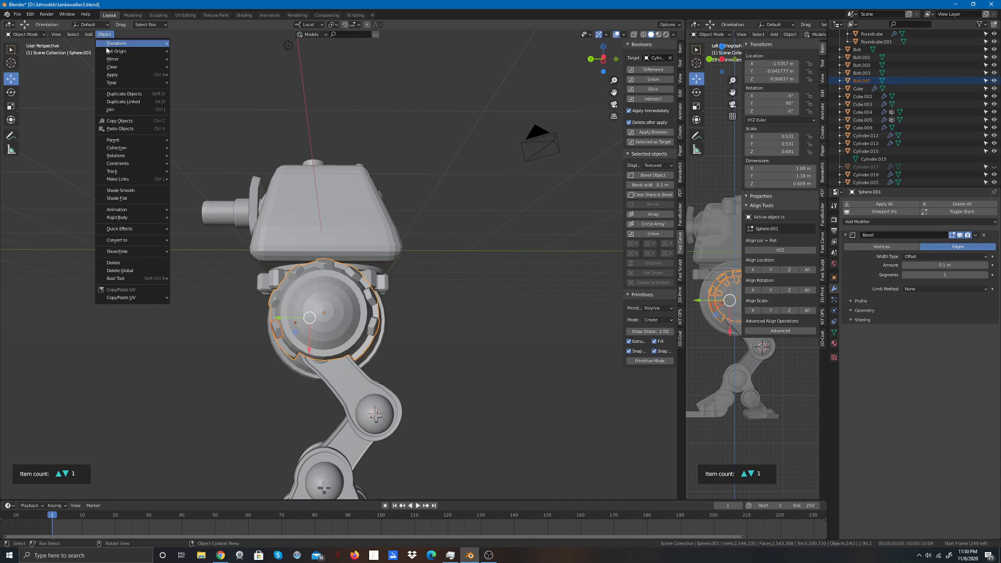
{"action": "left_click", "coordinate": [119, 131]}
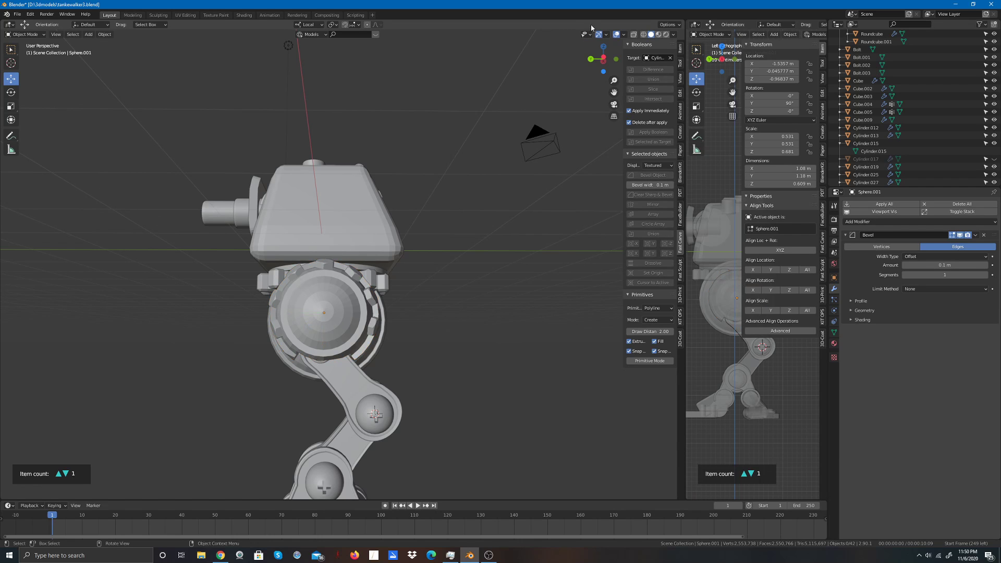
Step: Inspect the bolted hip joint and the whole walker from the side and the front
{"action": "mouse_move", "coordinate": [603, 56]}
{"action": "left_mouse_down"}
{"action": "mouse_move", "coordinate": [721, 57]}
{"action": "mouse_move", "coordinate": [599, 61]}
{"action": "left_mouse_up"}
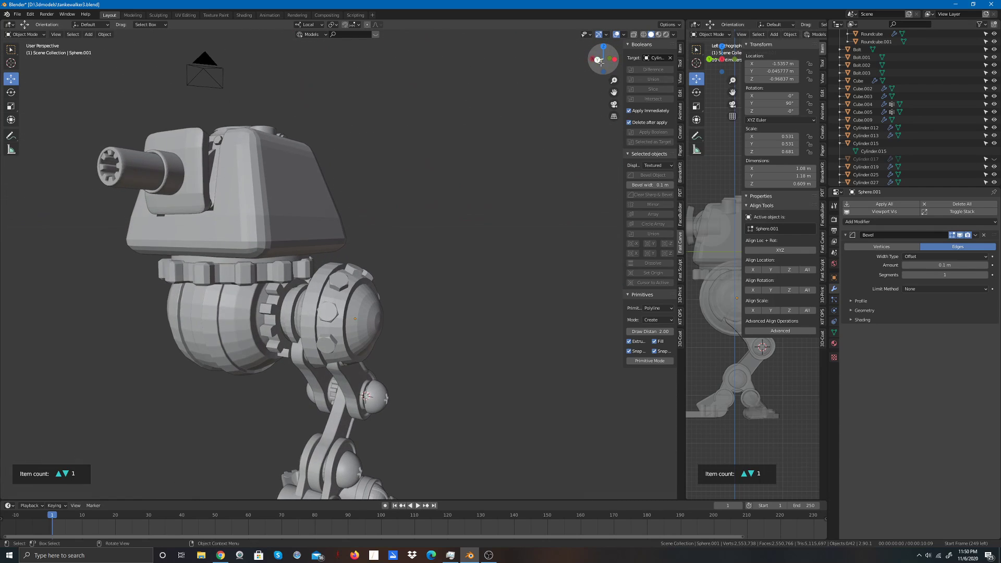
{"action": "scroll", "coordinate": [536, 127], "scroll_direction": "down", "scroll_amount": 3}
{"action": "scroll", "coordinate": [536, 127], "scroll_direction": "up", "scroll_amount": 2}
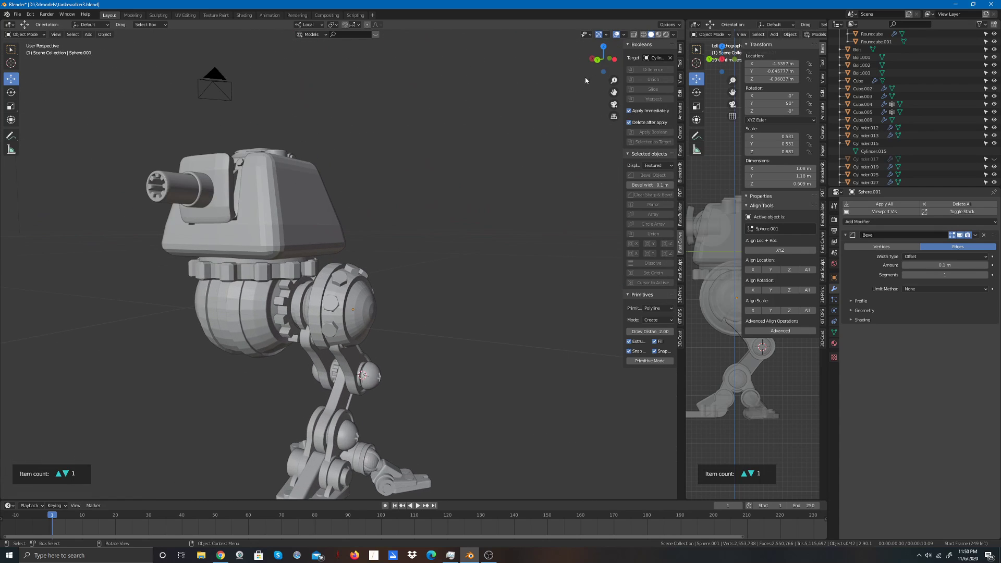
{"action": "mouse_move", "coordinate": [603, 57]}
{"action": "left_mouse_down"}
{"action": "mouse_move", "coordinate": [532, 60]}
{"action": "mouse_move", "coordinate": [607, 62]}
{"action": "left_mouse_up"}
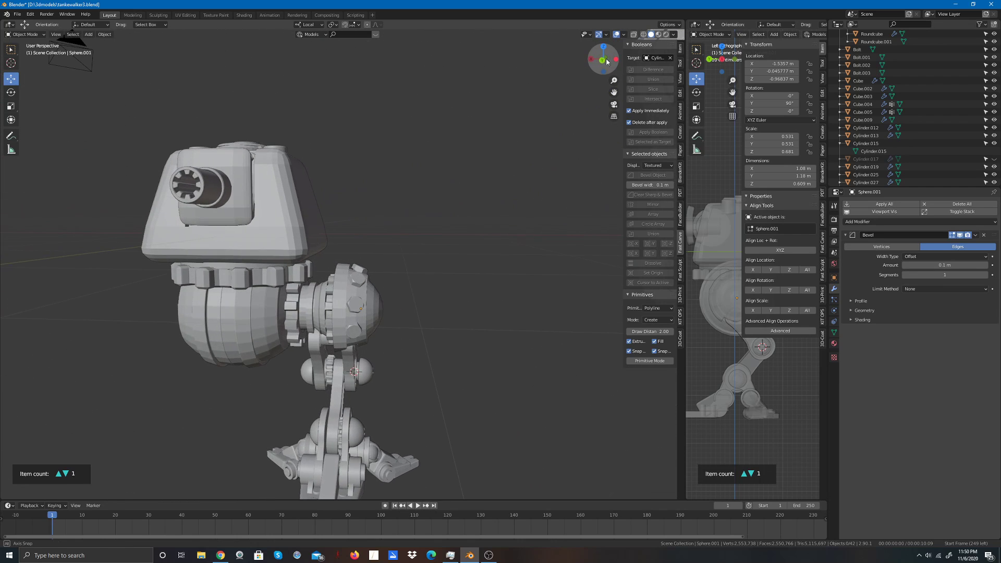
{"action": "scroll", "coordinate": [535, 145], "scroll_direction": "down", "scroll_amount": 2}
{"action": "scroll", "coordinate": [536, 140], "scroll_direction": "up", "scroll_amount": 2}
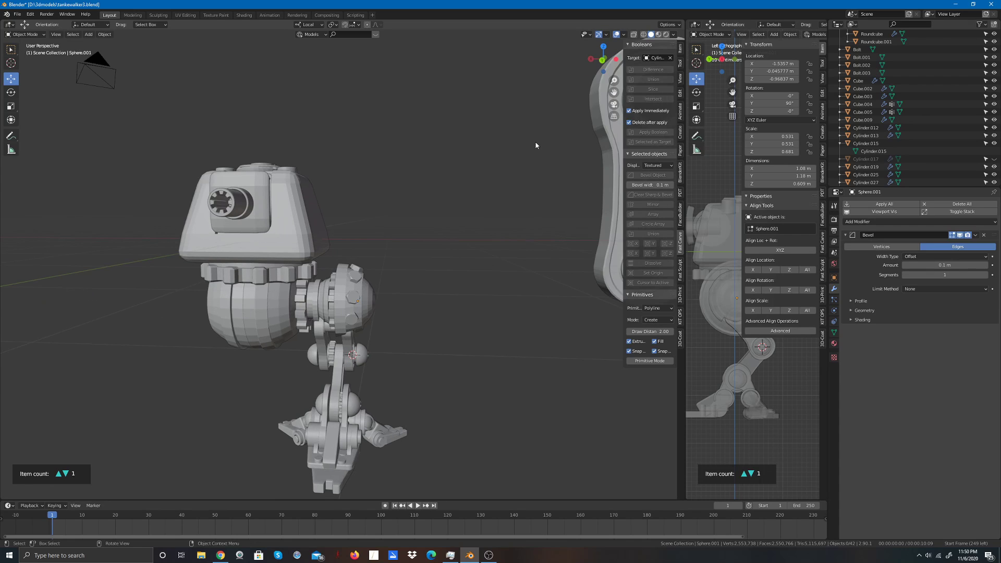
{"action": "scroll", "coordinate": [532, 147], "scroll_direction": "down", "scroll_amount": 2}
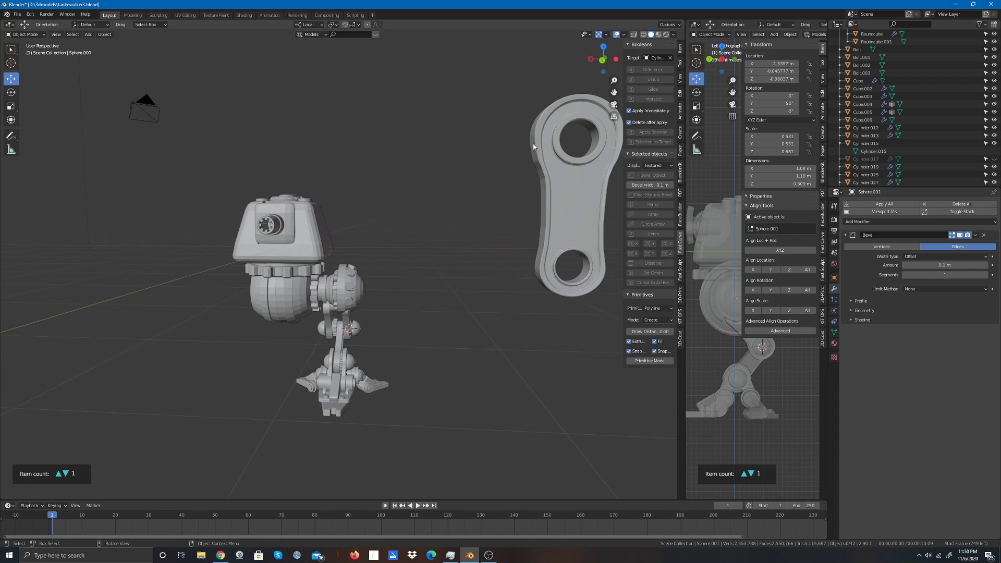
{"action": "left_click_drag", "start_coordinate": [600, 52], "coordinate": [625, 57]}
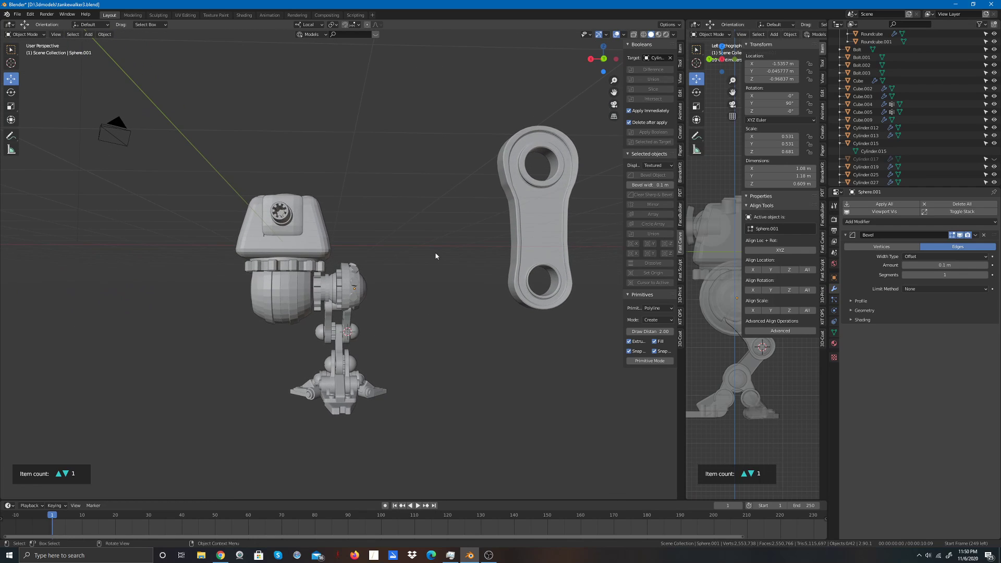
{"action": "scroll", "coordinate": [414, 244], "scroll_direction": "down", "scroll_amount": 2}
{"action": "scroll", "coordinate": [383, 262], "scroll_direction": "up", "scroll_amount": 3}
Step: Try to set the origins of all the hip, leg and foot parts to their geometry and clear the selection
{"action": "left_click_drag", "start_coordinate": [390, 240], "coordinate": [335, 436]}
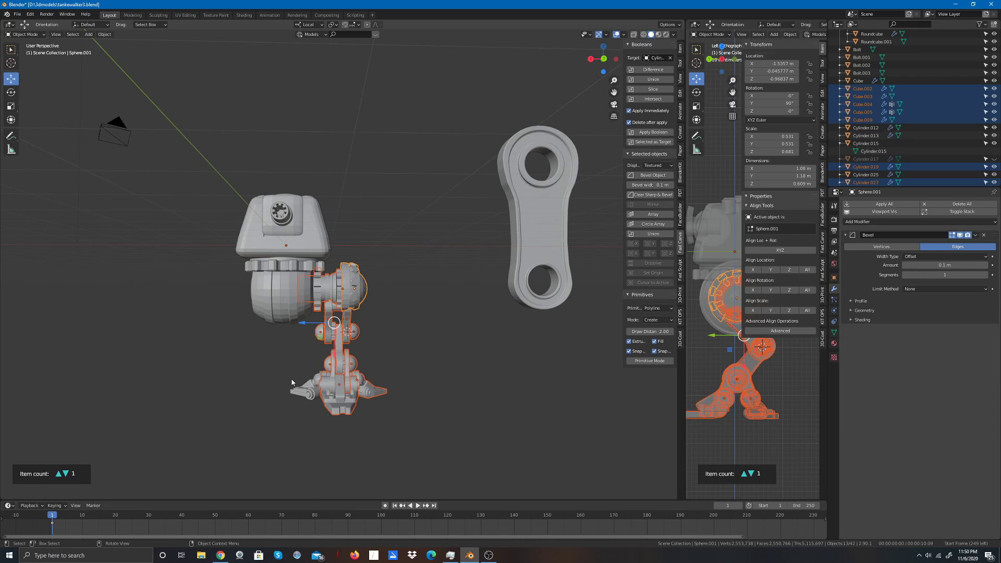
{"action": "left_click_drag", "start_coordinate": [282, 374], "coordinate": [345, 423], "text": "shift"}
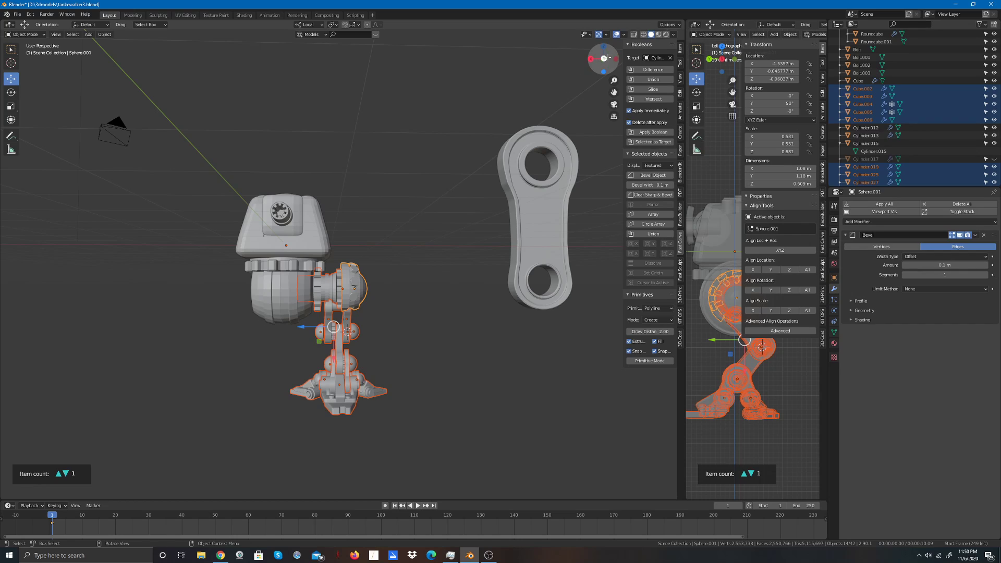
{"action": "mouse_move", "coordinate": [603, 58]}
{"action": "left_mouse_down"}
{"action": "mouse_move", "coordinate": [537, 78]}
{"action": "mouse_move", "coordinate": [581, 77]}
{"action": "mouse_move", "coordinate": [603, 60]}
{"action": "left_mouse_up"}
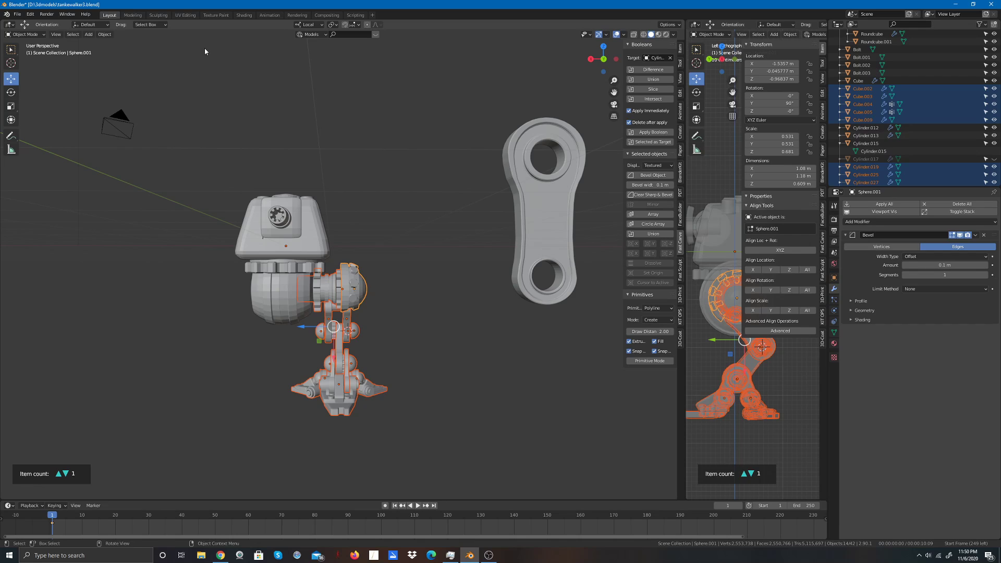
{"action": "left_click", "coordinate": [104, 34]}
{"action": "mouse_move", "coordinate": [122, 52]}
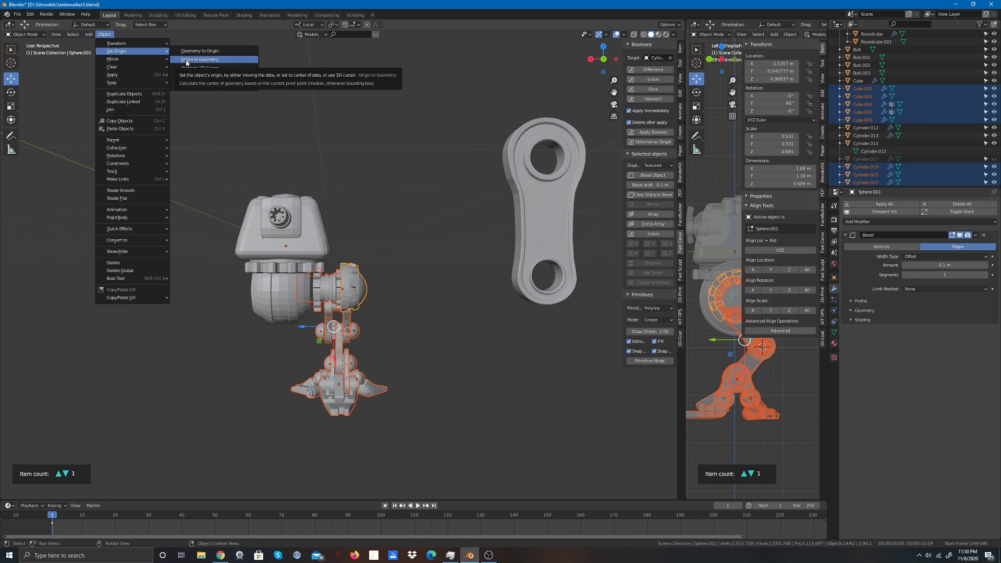
{"action": "left_click", "coordinate": [186, 61]}
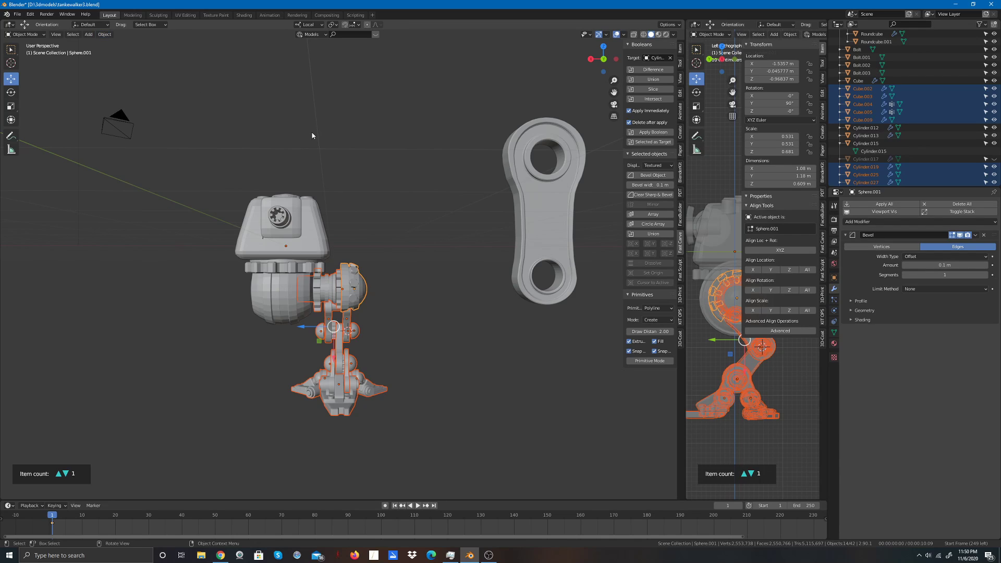
{"action": "left_click", "coordinate": [313, 134]}
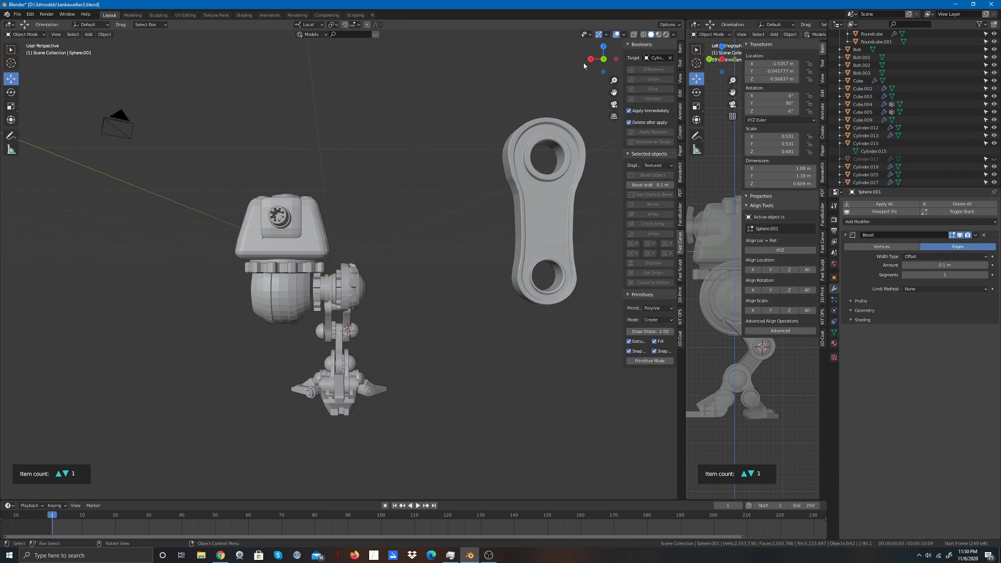
Step: Set the transform orientation to Cursor
{"action": "left_click_drag", "start_coordinate": [600, 59], "coordinate": [584, 67]}
{"action": "scroll", "coordinate": [400, 181], "scroll_direction": "down", "scroll_amount": 1}
{"action": "scroll", "coordinate": [401, 182], "scroll_direction": "up", "scroll_amount": 1}
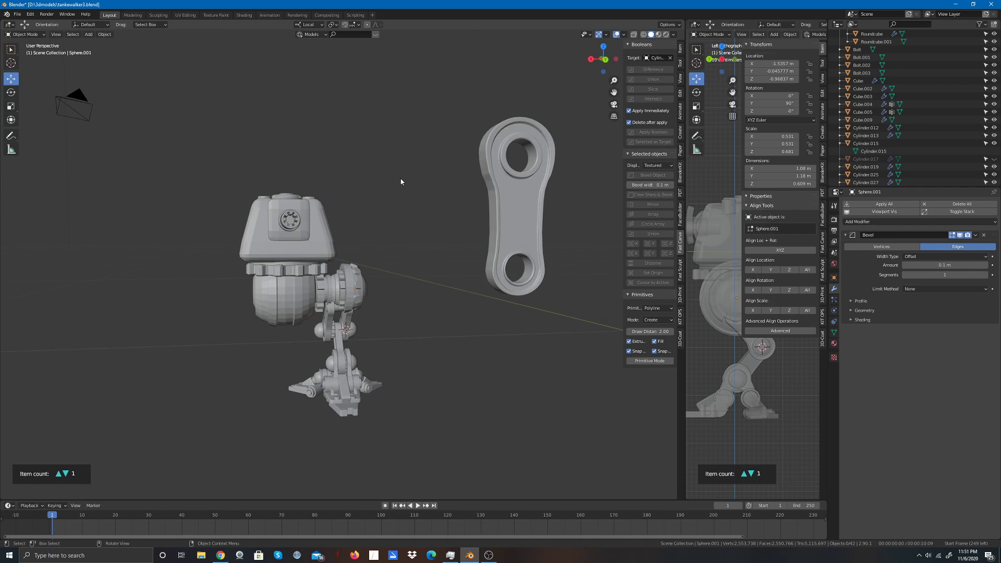
{"action": "scroll", "coordinate": [401, 182], "scroll_direction": "up", "scroll_amount": 1}
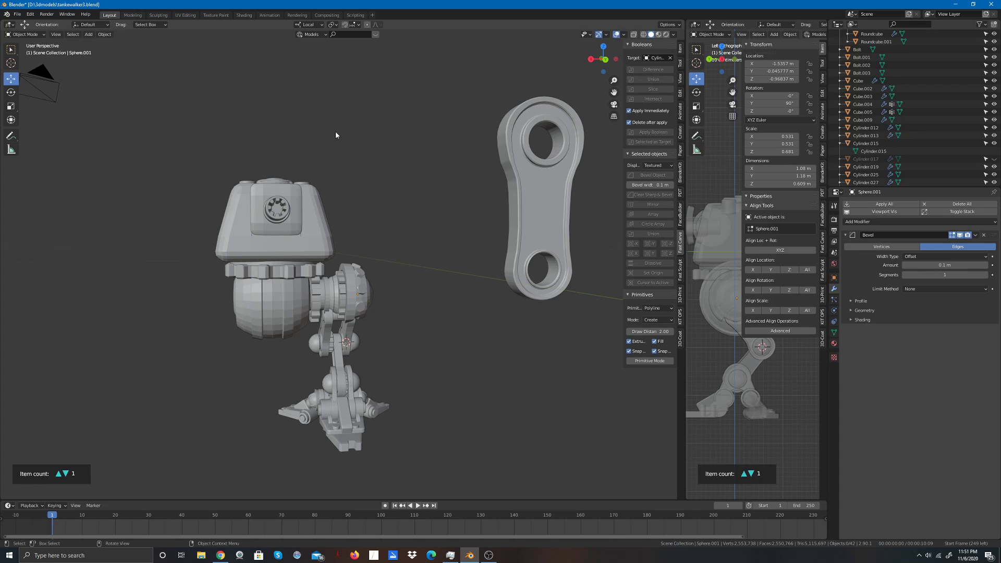
{"action": "left_click", "coordinate": [322, 25]}
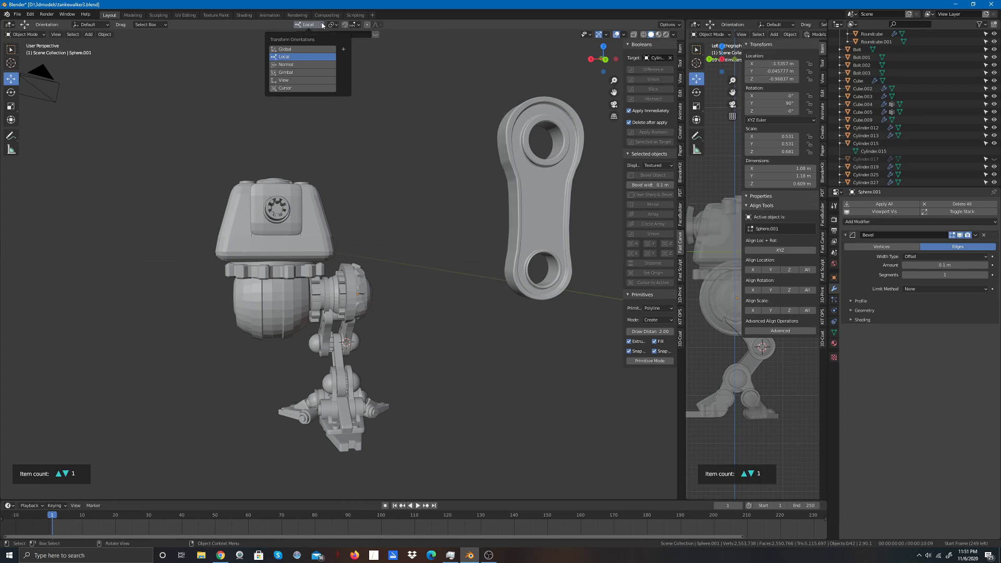
{"action": "left_click", "coordinate": [285, 88]}
Step: Move the 3D cursor about 1.3 m along X from the knee joint to just beneath the walker's rounded lower body
{"action": "scroll", "coordinate": [339, 152], "scroll_direction": "down", "scroll_amount": 3}
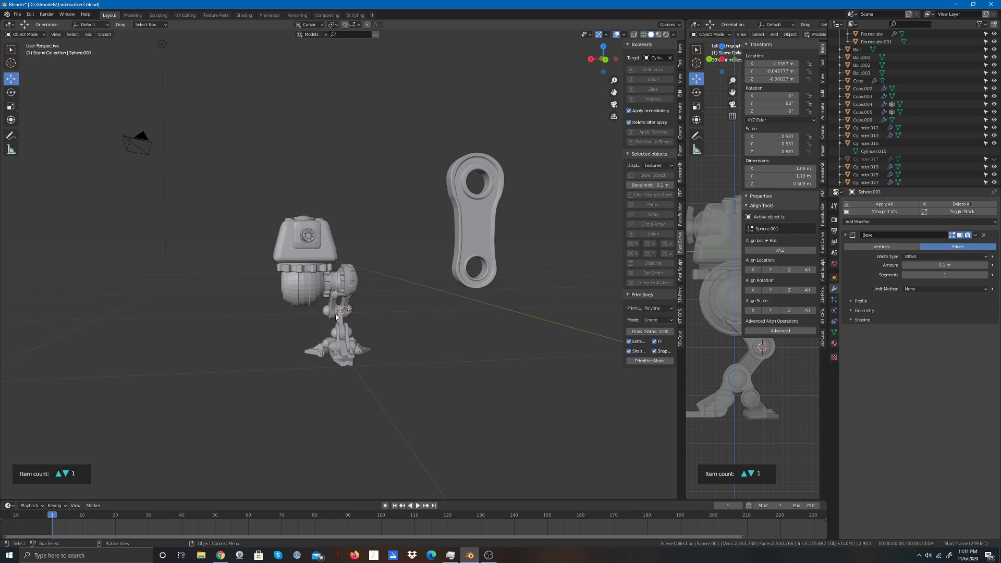
{"action": "key", "text": "shift"}
{"action": "right_click_drag", "start_coordinate": [345, 313], "coordinate": [304, 312], "text": "shift"}
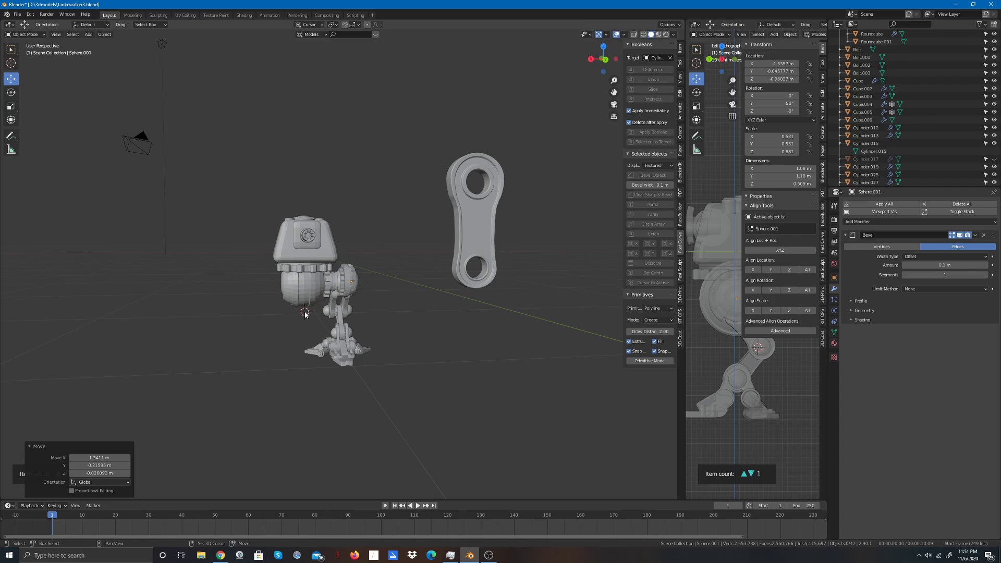
{"action": "mouse_move", "coordinate": [591, 56]}
{"action": "left_mouse_down"}
{"action": "mouse_move", "coordinate": [610, 57]}
{"action": "mouse_move", "coordinate": [597, 56]}
{"action": "left_mouse_up"}
{"action": "scroll", "coordinate": [461, 201], "scroll_direction": "up", "scroll_amount": 3}
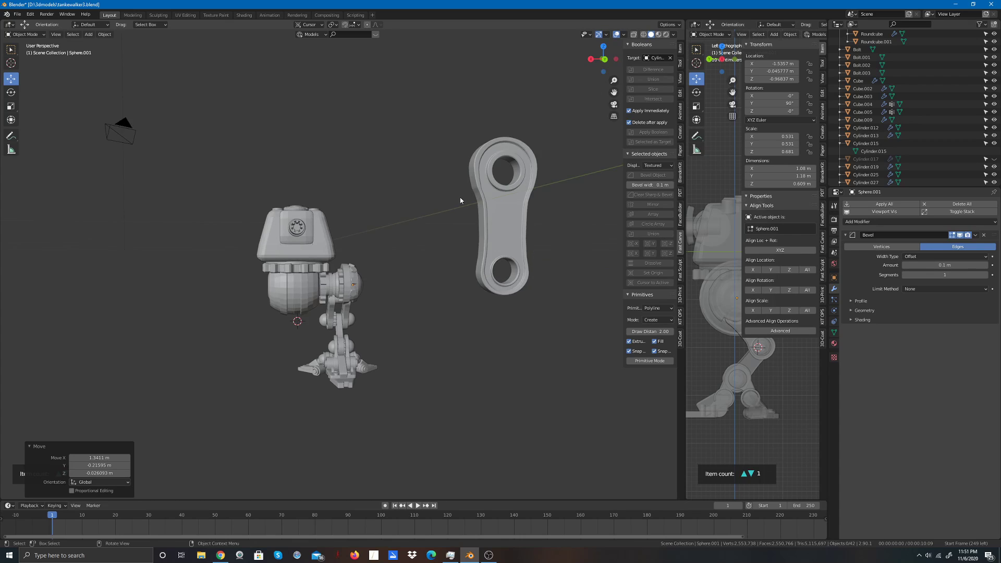
{"action": "scroll", "coordinate": [458, 197], "scroll_direction": "down", "scroll_amount": 1}
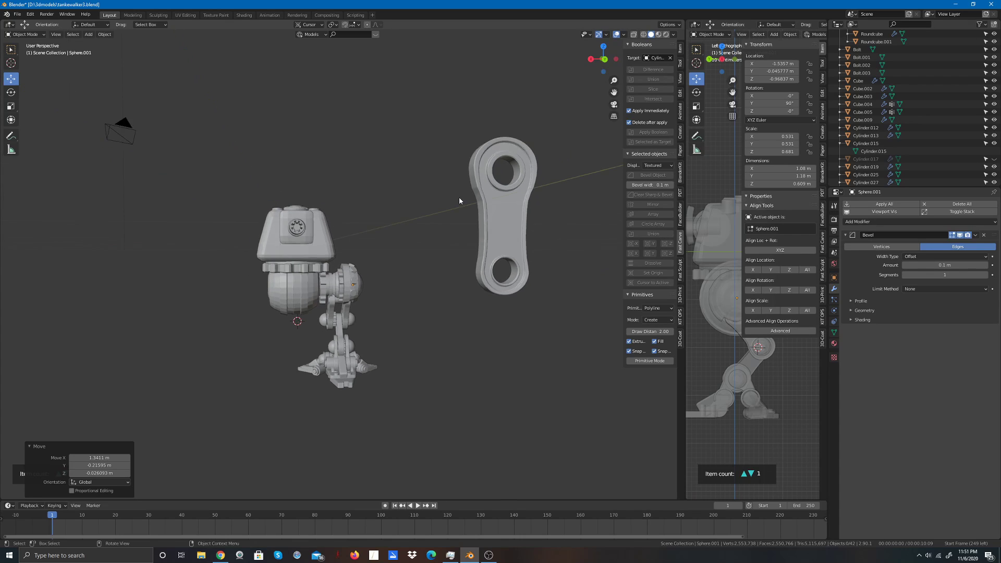
{"action": "right_click", "coordinate": [299, 326]}
{"action": "right_click", "coordinate": [294, 324]}
{"action": "right_click", "coordinate": [295, 323]}
{"action": "mouse_move", "coordinate": [295, 323]}
Step: Raise the 3D cursor about 2.1 m to the world origin's height and shift it about 0.52 m along Y onto the vertical axis
{"action": "left_click", "coordinate": [603, 59]}
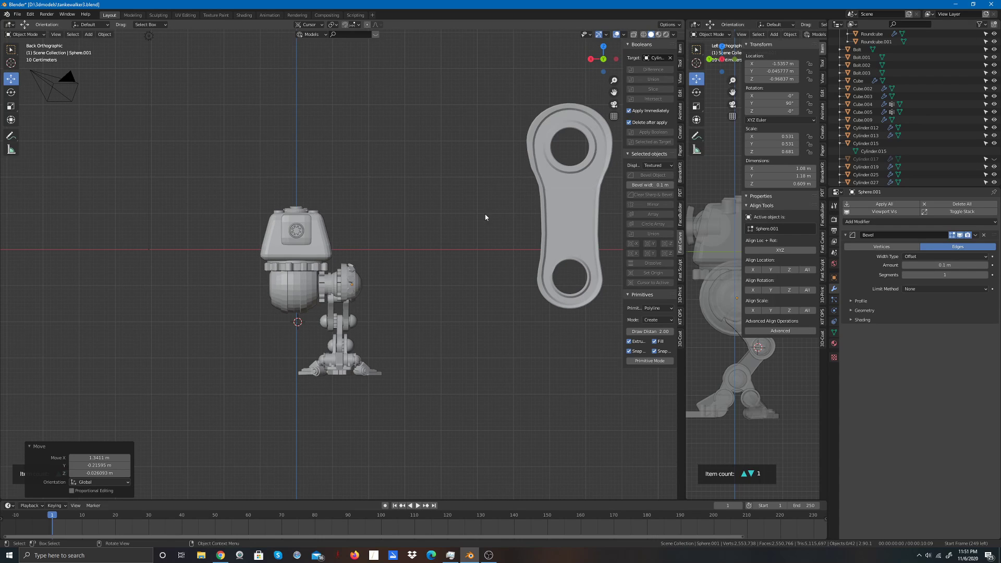
{"action": "right_click", "coordinate": [296, 326], "text": "shift"}
{"action": "right_click_drag", "start_coordinate": [296, 325], "coordinate": [298, 250], "text": "shift"}
{"action": "left_click", "coordinate": [615, 59]}
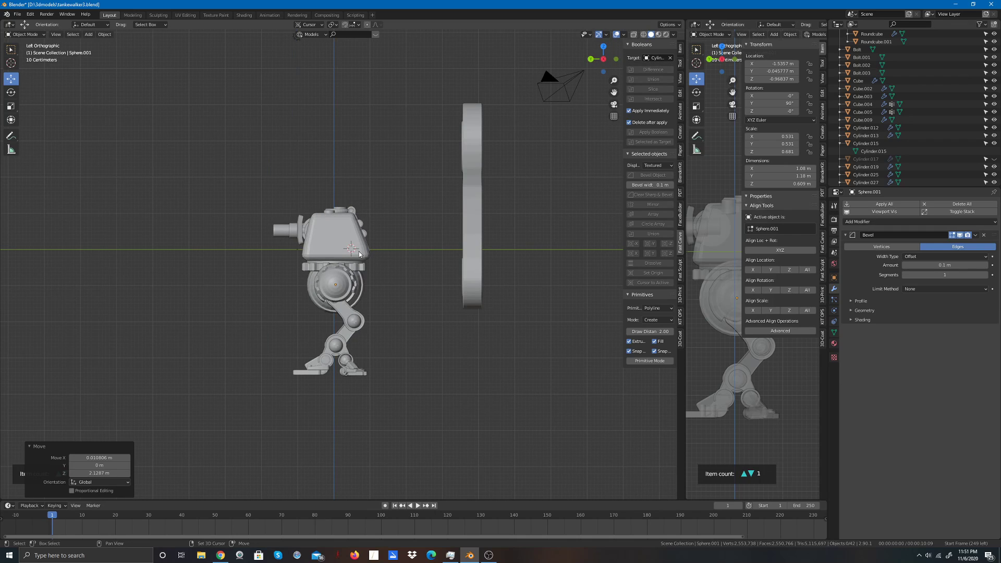
{"action": "right_click_drag", "start_coordinate": [352, 249], "coordinate": [332, 249], "text": "shift"}
Step: Bring the 3D cursor back over the body's centreline and centre it on the round hatch on top of the turret
{"action": "left_click_drag", "start_coordinate": [603, 58], "coordinate": [511, 172]}
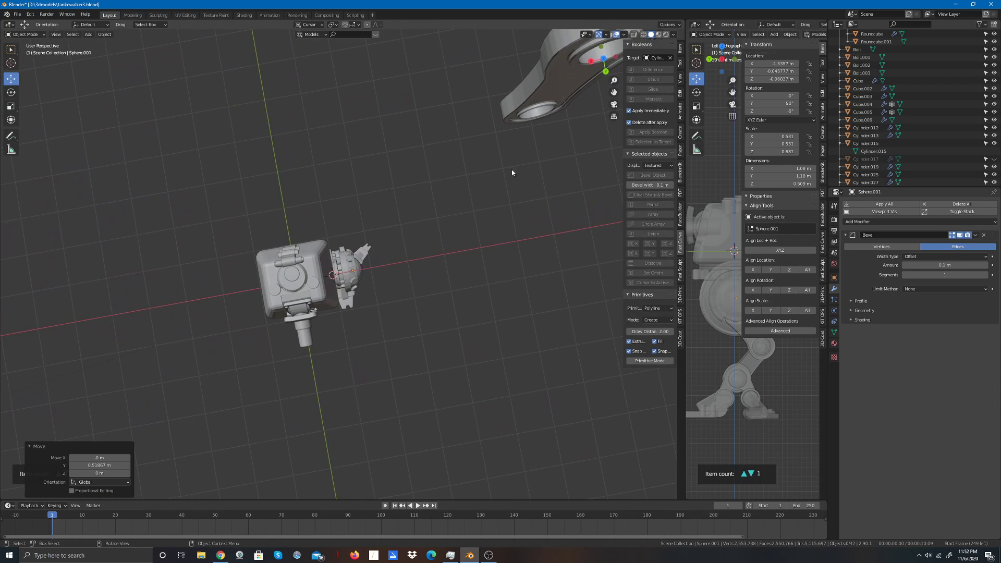
{"action": "right_click_drag", "start_coordinate": [332, 275], "coordinate": [296, 281], "text": "shift"}
{"action": "left_click", "coordinate": [603, 59]}
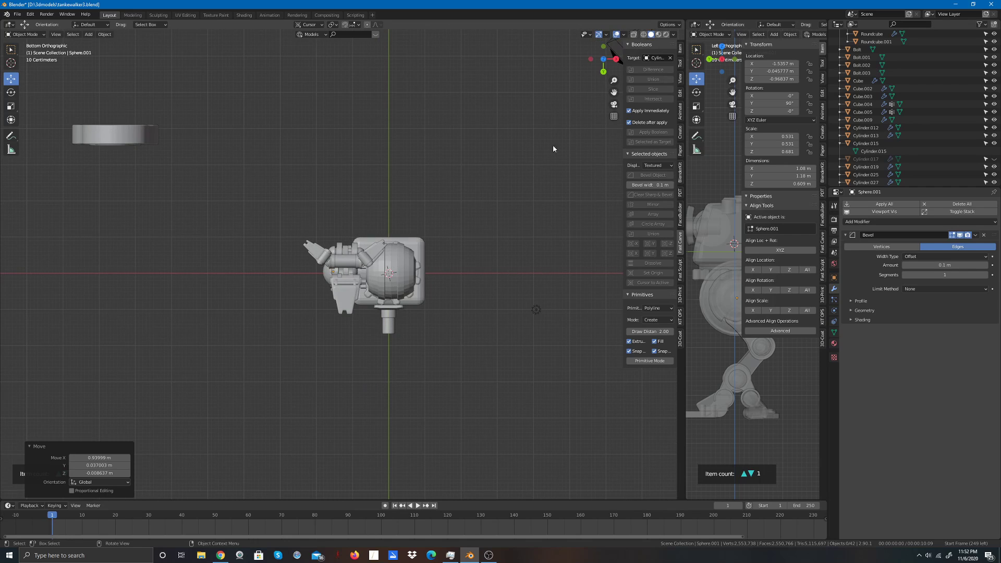
{"action": "left_click", "coordinate": [603, 59]}
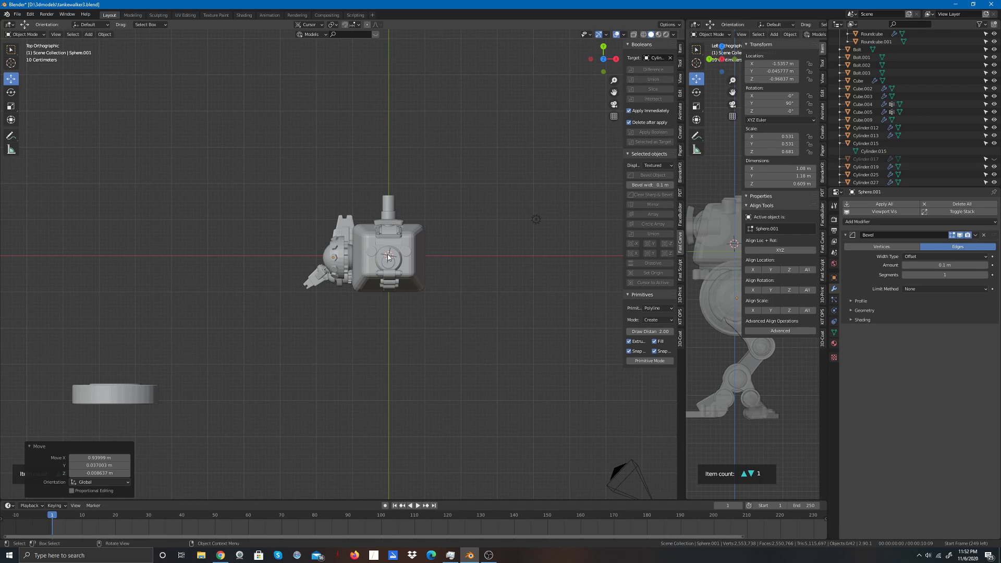
{"action": "key", "text": "g"}
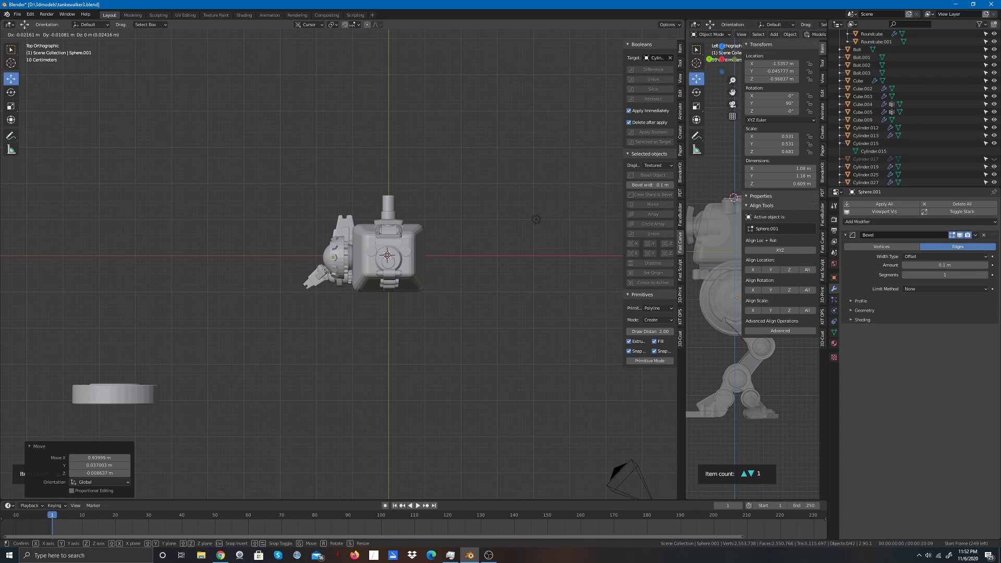
{"action": "right_click_drag", "start_coordinate": [386, 255], "coordinate": [387, 255], "text": "shift"}
{"action": "left_click_drag", "start_coordinate": [605, 56], "coordinate": [373, 1]}
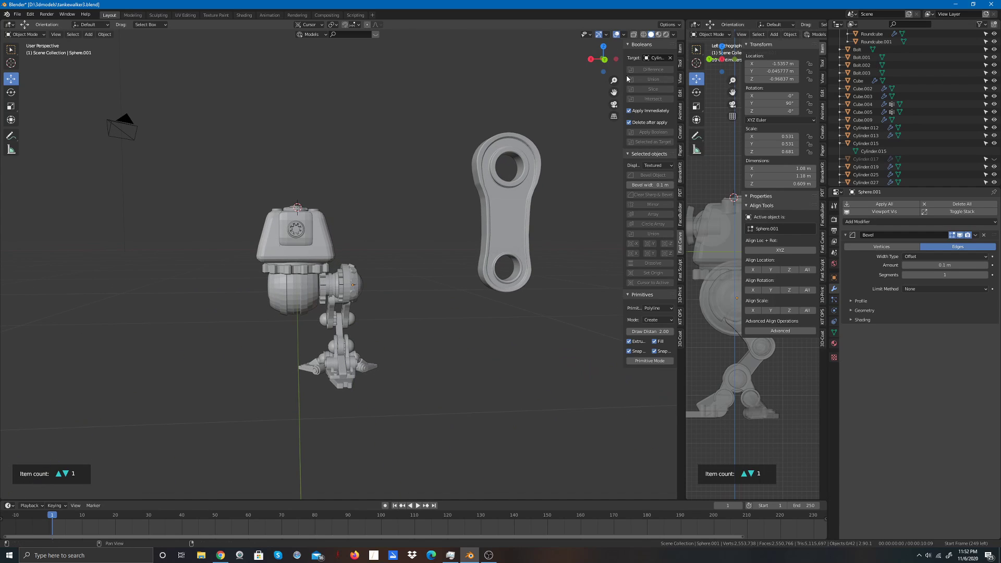
{"action": "left_click", "coordinate": [604, 59]}
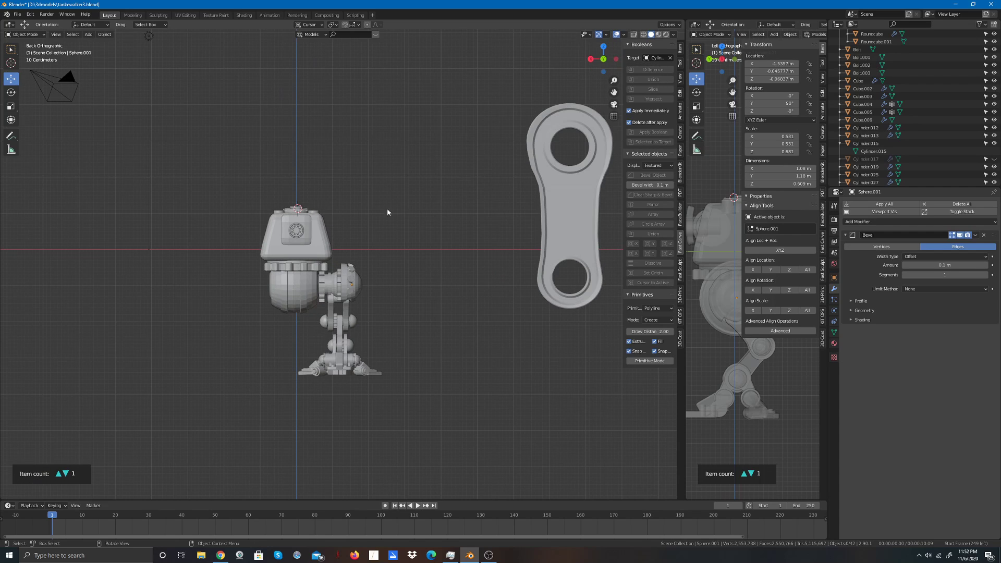
{"action": "left_click", "coordinate": [296, 209], "text": "shift"}
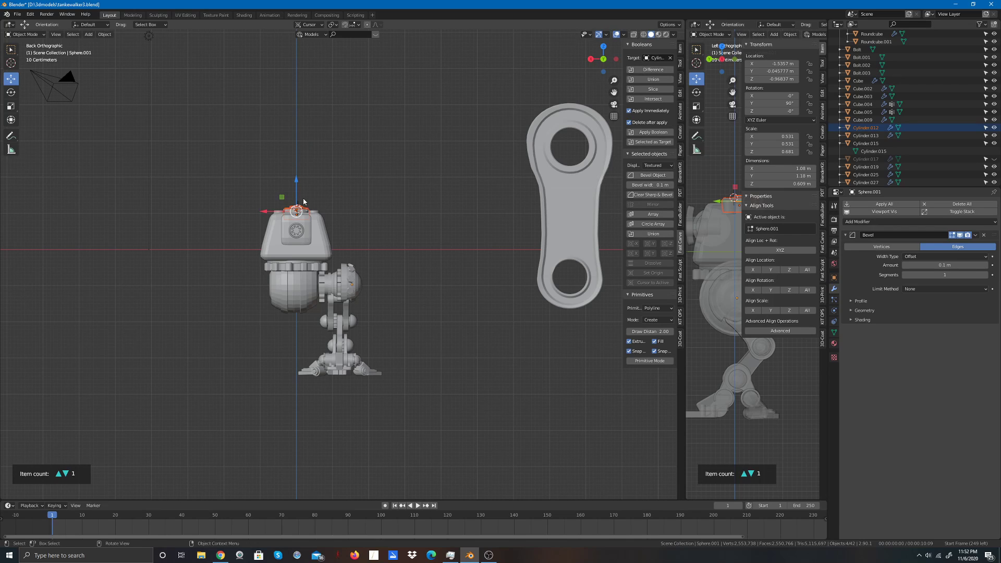
{"action": "left_click", "coordinate": [309, 199]}
{"action": "left_click", "coordinate": [300, 206]}
{"action": "left_click", "coordinate": [326, 195]}
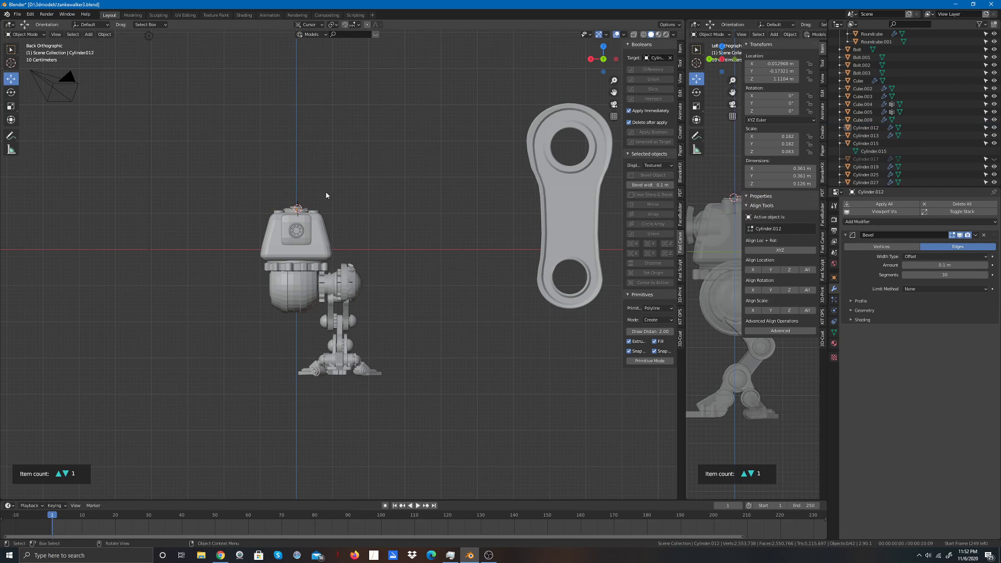
{"action": "left_click", "coordinate": [300, 209]}
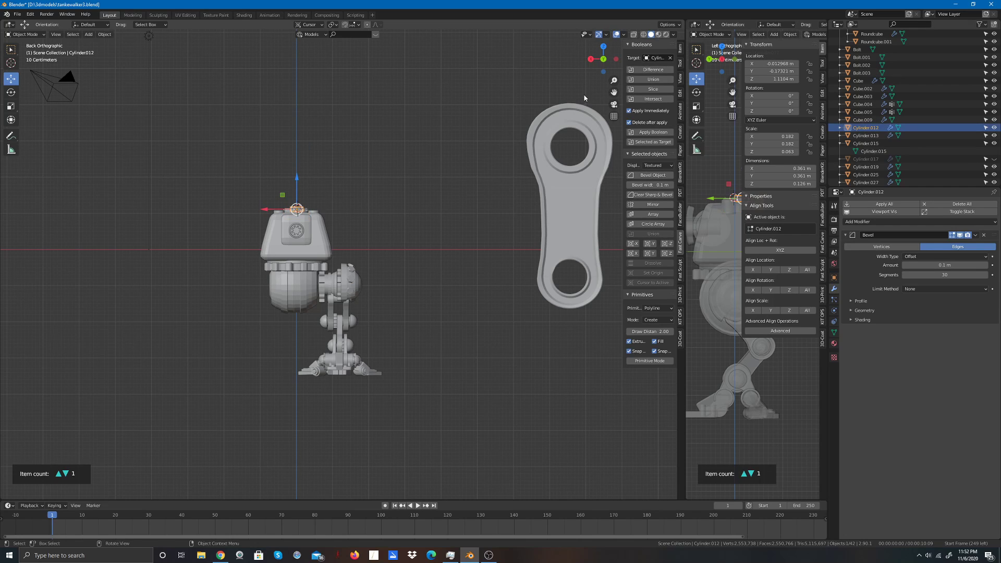
{"action": "left_click_drag", "start_coordinate": [601, 62], "coordinate": [601, 104]}
{"action": "left_click", "coordinate": [473, 171]}
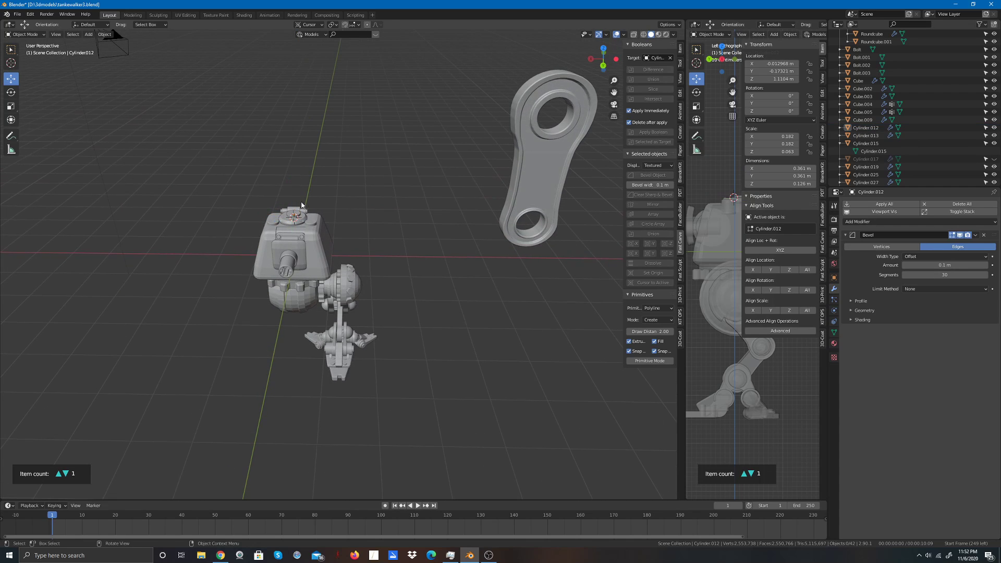
Step: Shift the 3D cursor about 0.076 m along X onto the body's centreline and lower it about 1.44 m to the world origin's height
{"action": "right_click", "coordinate": [295, 221]}
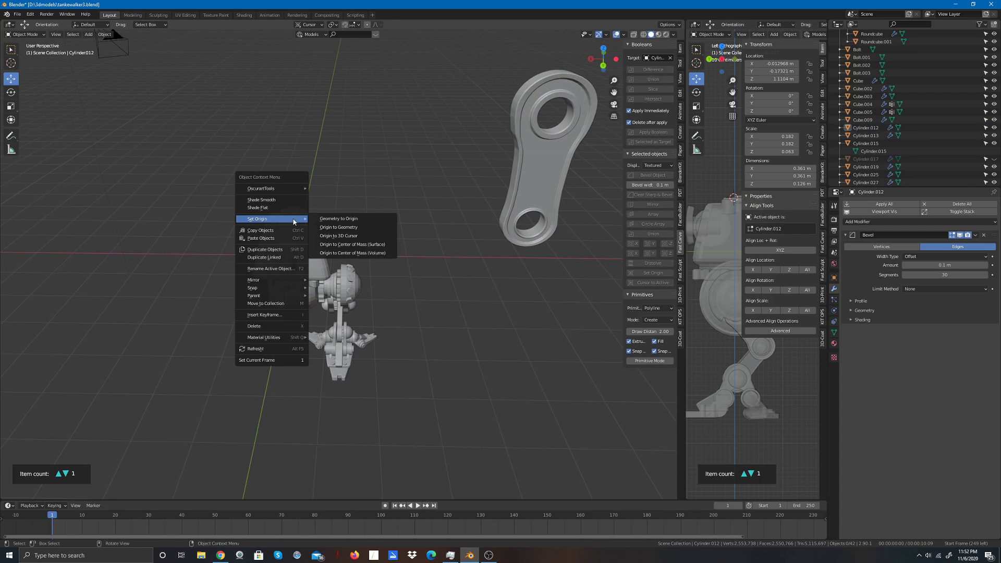
{"action": "right_click", "coordinate": [294, 219], "text": "shift"}
{"action": "right_click_drag", "start_coordinate": [295, 220], "coordinate": [293, 201], "text": "shift"}
{"action": "left_click", "coordinate": [617, 59]}
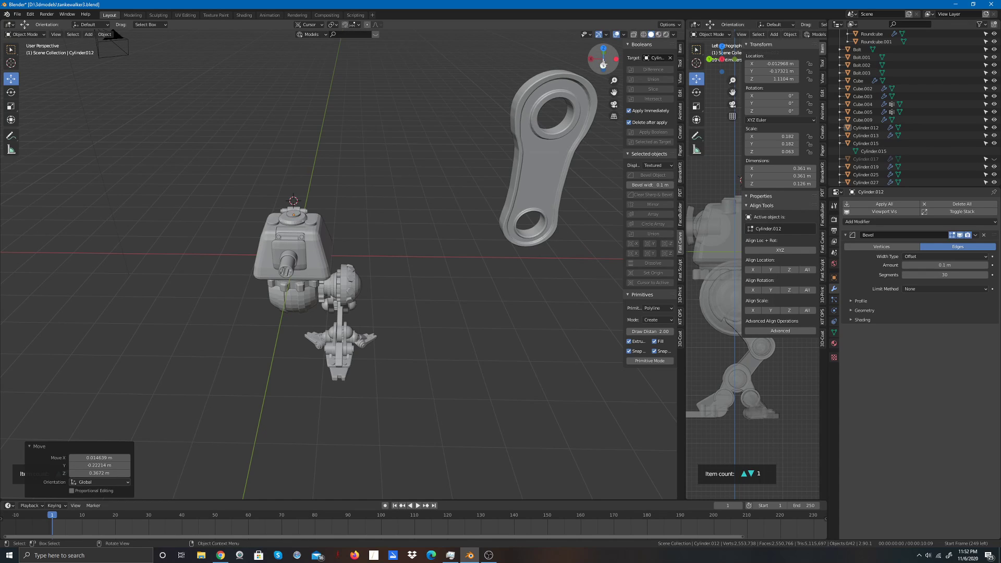
{"action": "key", "text": "g"}
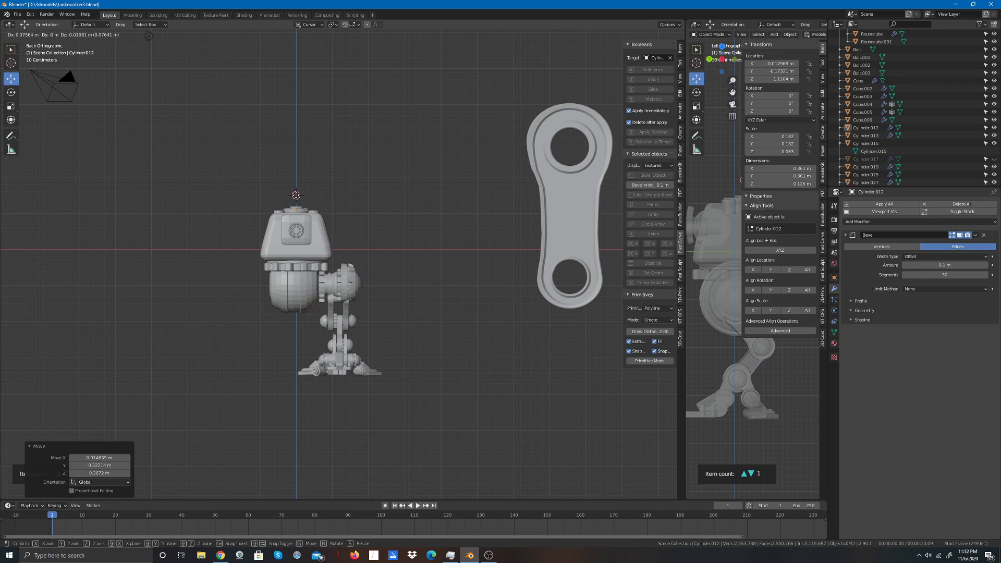
{"action": "right_click_drag", "start_coordinate": [296, 195], "coordinate": [296, 249], "text": "shift"}
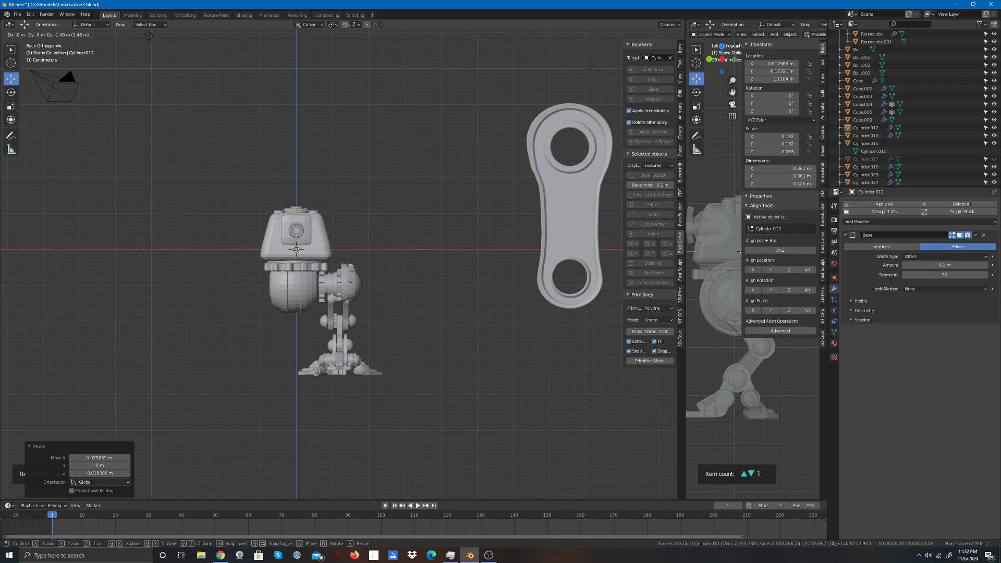
{"action": "right_click_drag", "start_coordinate": [296, 249], "coordinate": [296, 249], "text": "shift"}
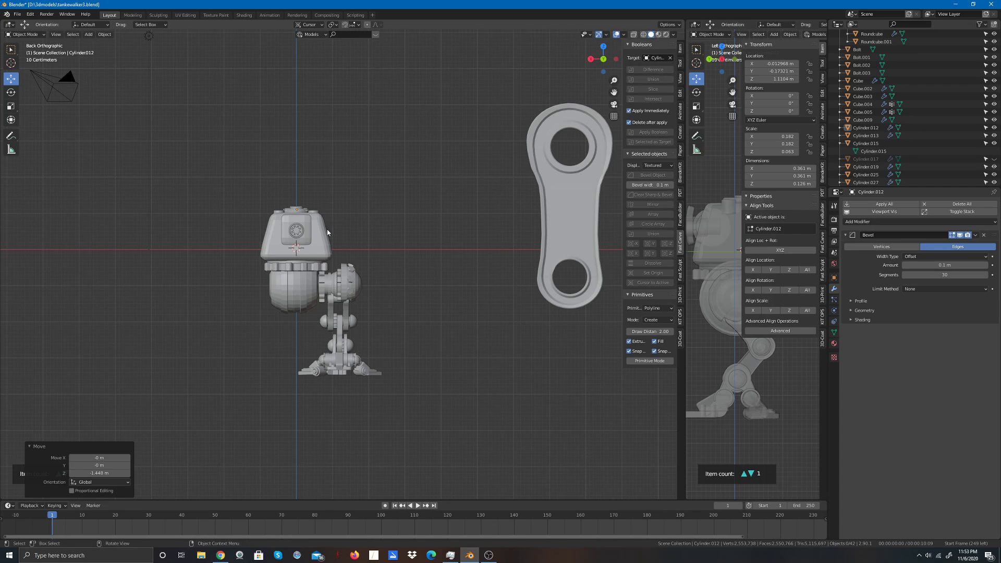
Step: Move the 3D cursor about 0.24 m along Y onto the world X axis line and lower it about 1.2 m to the world origin's height
{"action": "left_click", "coordinate": [603, 59]}
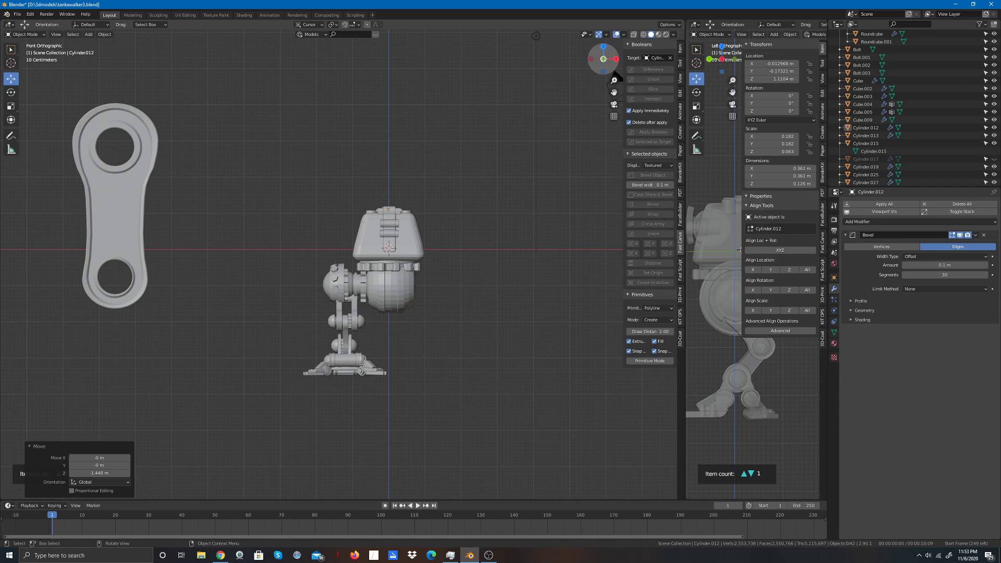
{"action": "left_click", "coordinate": [603, 47]}
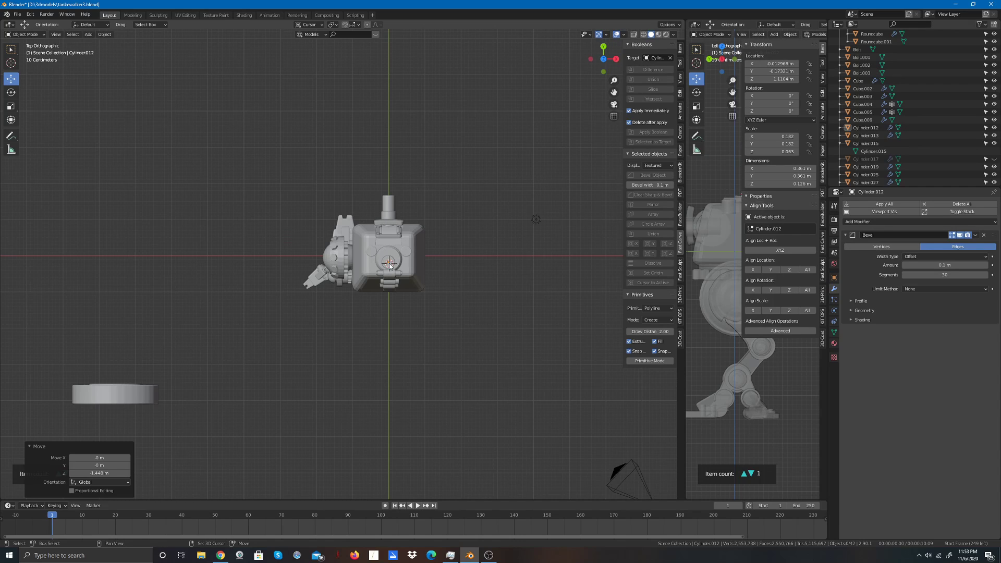
{"action": "right_click_drag", "start_coordinate": [389, 266], "coordinate": [389, 257], "text": "shift"}
{"action": "left_click", "coordinate": [615, 59]}
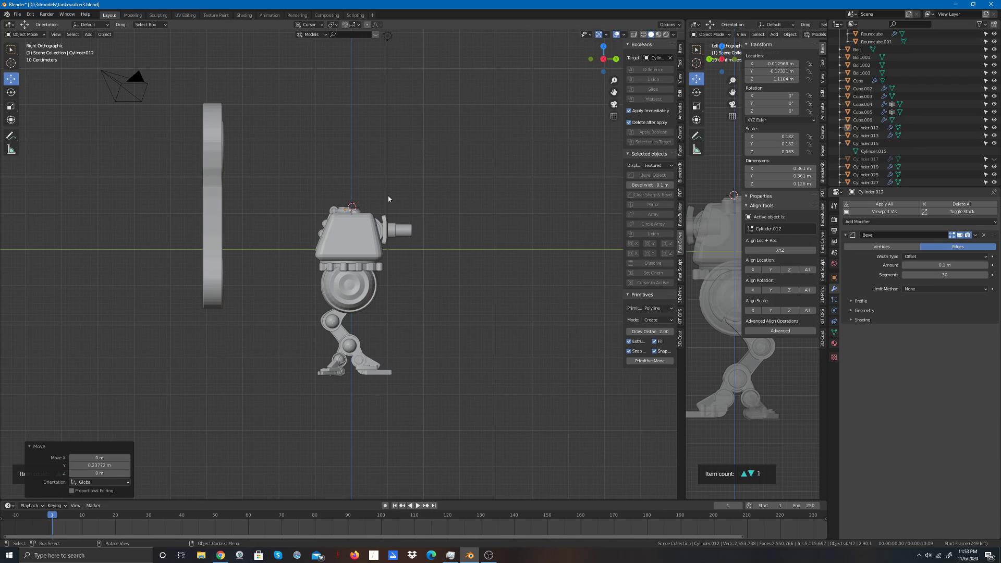
{"action": "right_click_drag", "start_coordinate": [353, 209], "coordinate": [352, 250], "text": "shift"}
{"action": "left_click_drag", "start_coordinate": [617, 59], "coordinate": [566, 66]}
{"action": "left_click", "coordinate": [605, 59]}
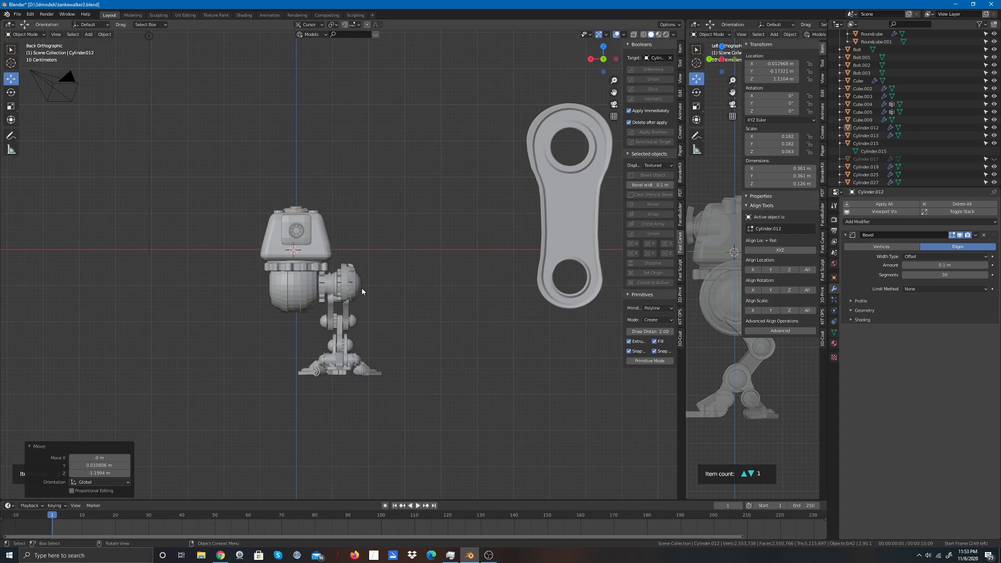
Step: Select all the leg and foot parts and set their origins to the 3D cursor
{"action": "left_click_drag", "start_coordinate": [393, 262], "coordinate": [334, 396]}
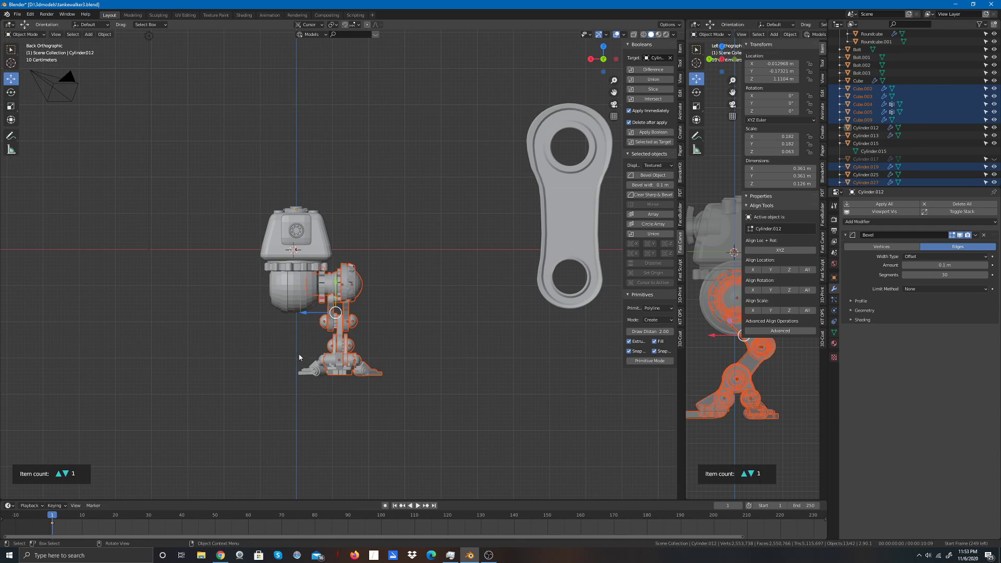
{"action": "left_click", "coordinate": [315, 370], "text": "shift"}
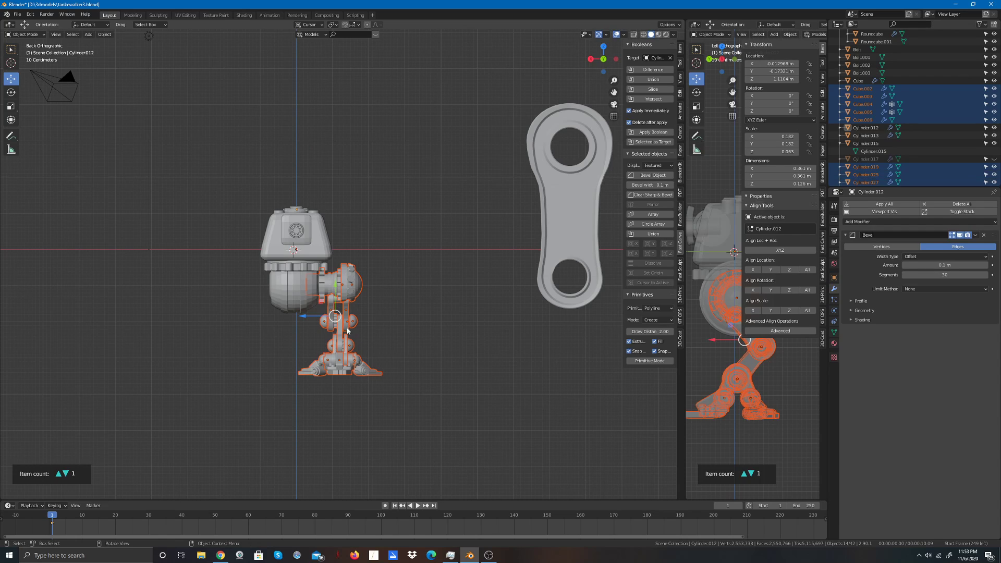
{"action": "left_click", "coordinate": [104, 34]}
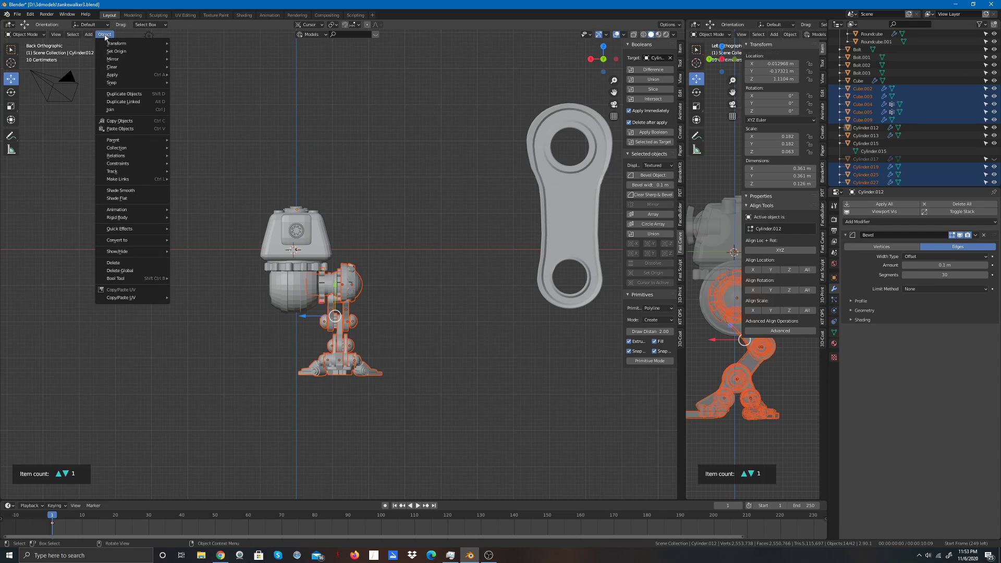
{"action": "mouse_move", "coordinate": [118, 51]}
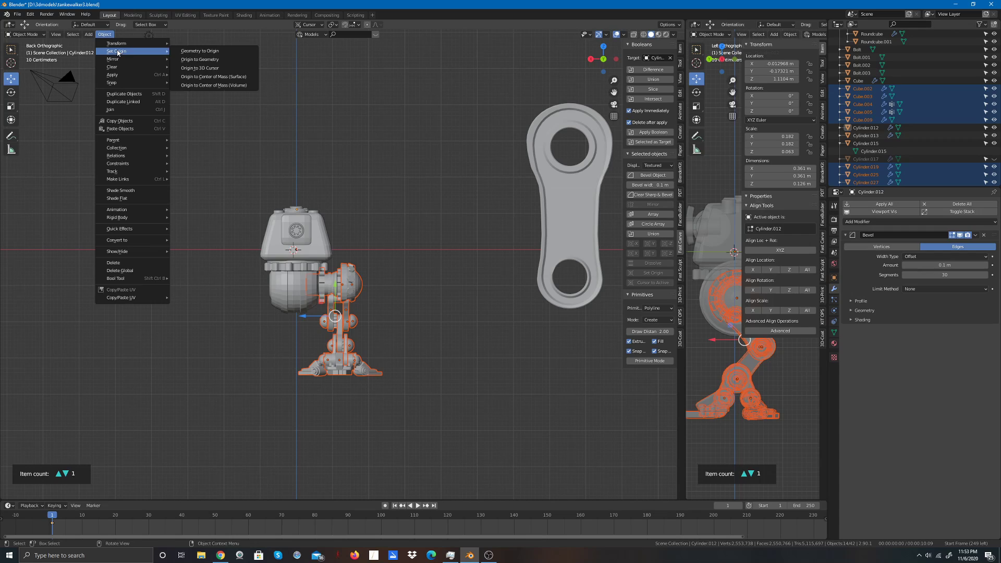
{"action": "left_click", "coordinate": [195, 69]}
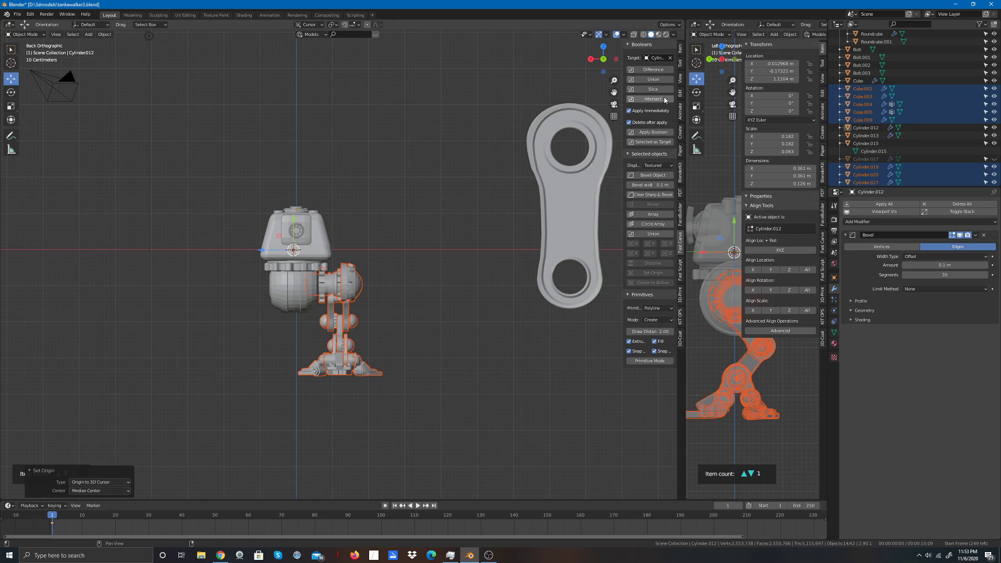
{"action": "scroll", "coordinate": [698, 287], "scroll_direction": "up", "scroll_amount": 5}
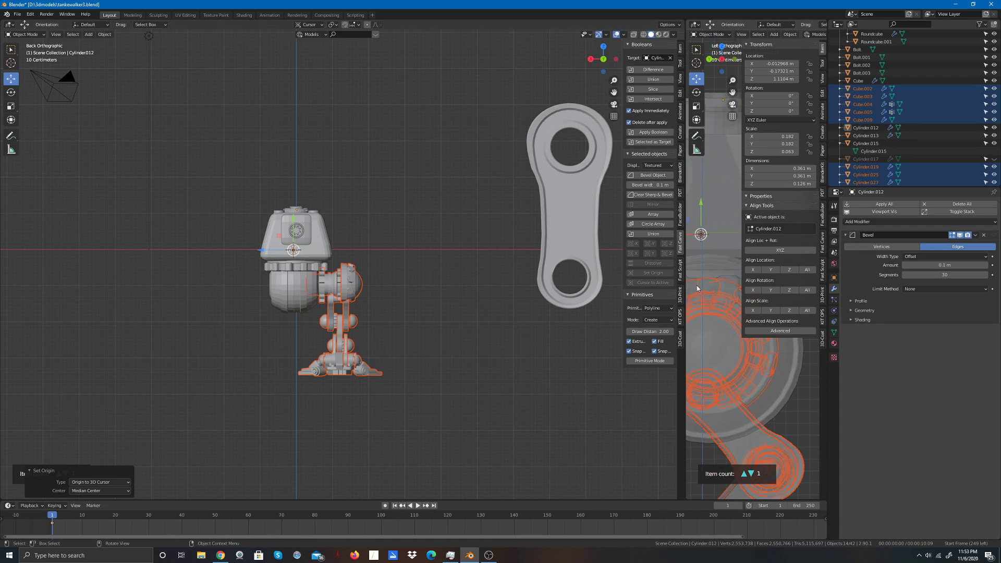
{"action": "scroll", "coordinate": [681, 272], "scroll_direction": "down", "scroll_amount": 4}
{"action": "scroll", "coordinate": [715, 278], "scroll_direction": "down", "scroll_amount": 2}
{"action": "scroll", "coordinate": [715, 277], "scroll_direction": "down", "scroll_amount": 3}
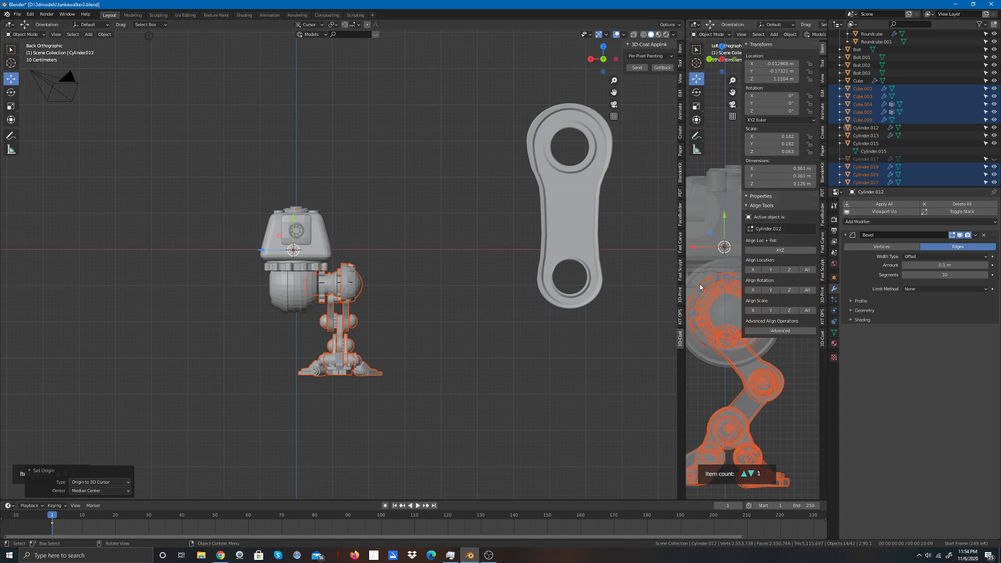
{"action": "left_click", "coordinate": [680, 241]}
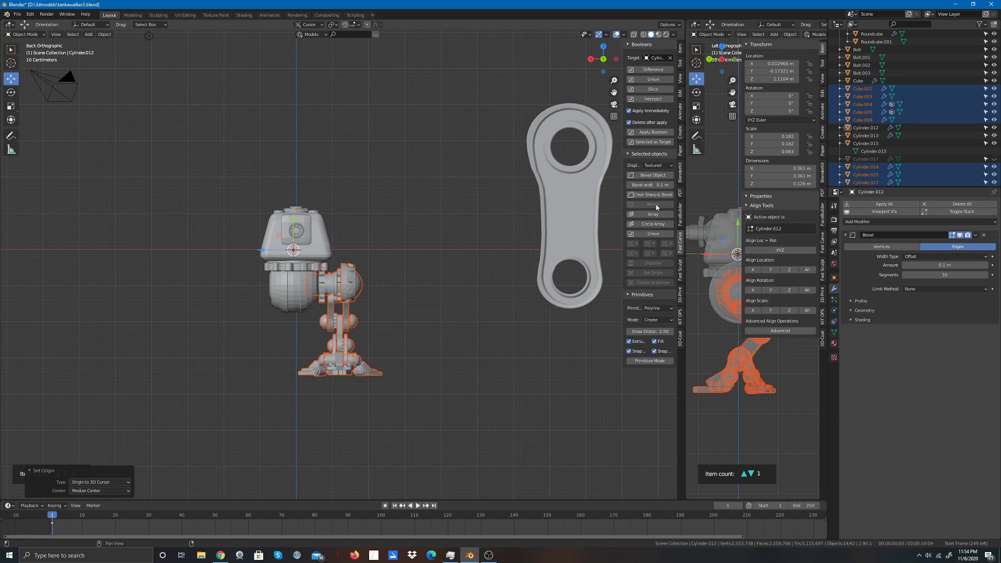
{"action": "left_click", "coordinate": [680, 275]}
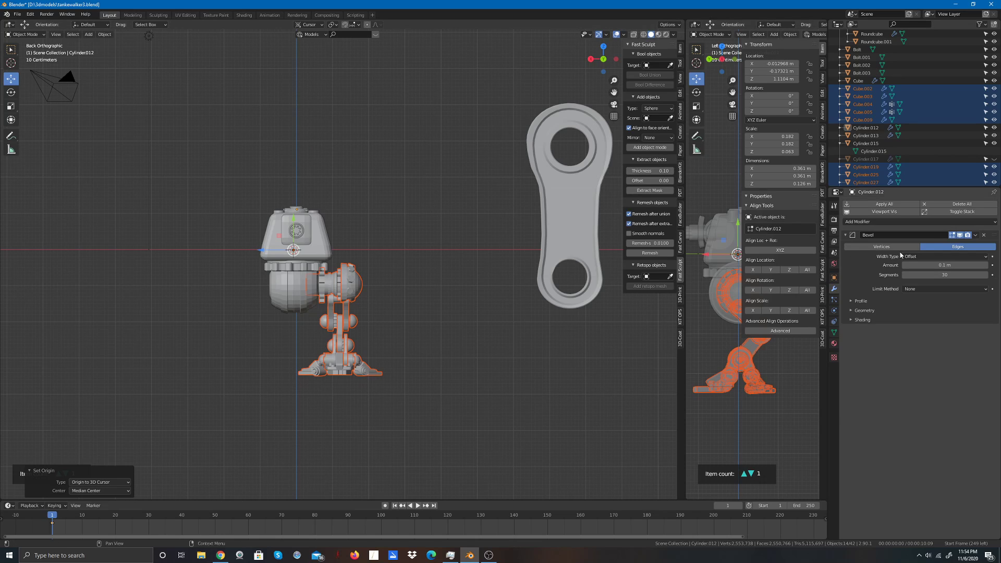
Step: Try a Mirror modifier on the X and Z axes of the turret hatch, placed above its Bevel modifier, and remove it
{"action": "left_click", "coordinate": [995, 221]}
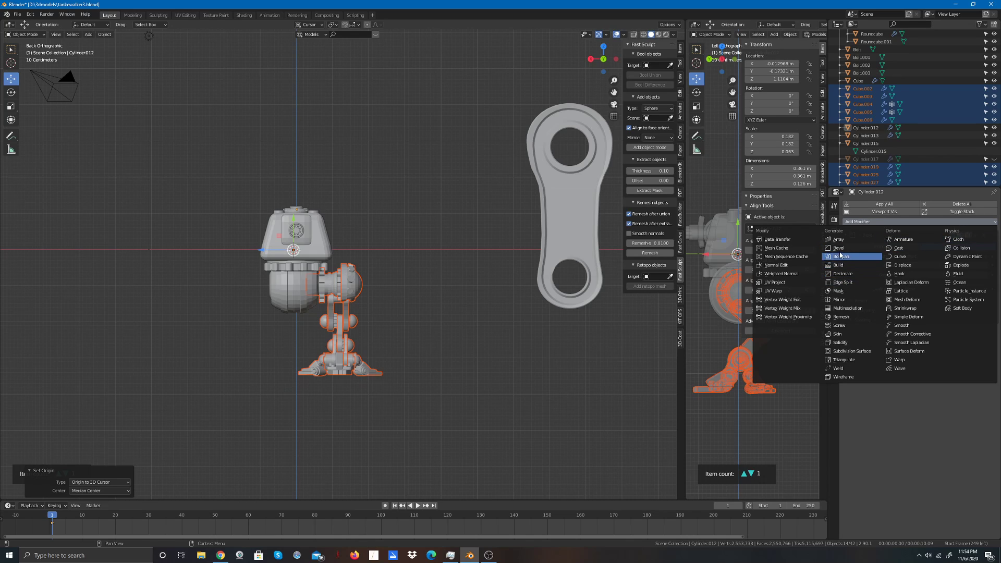
{"action": "left_click", "coordinate": [839, 300]}
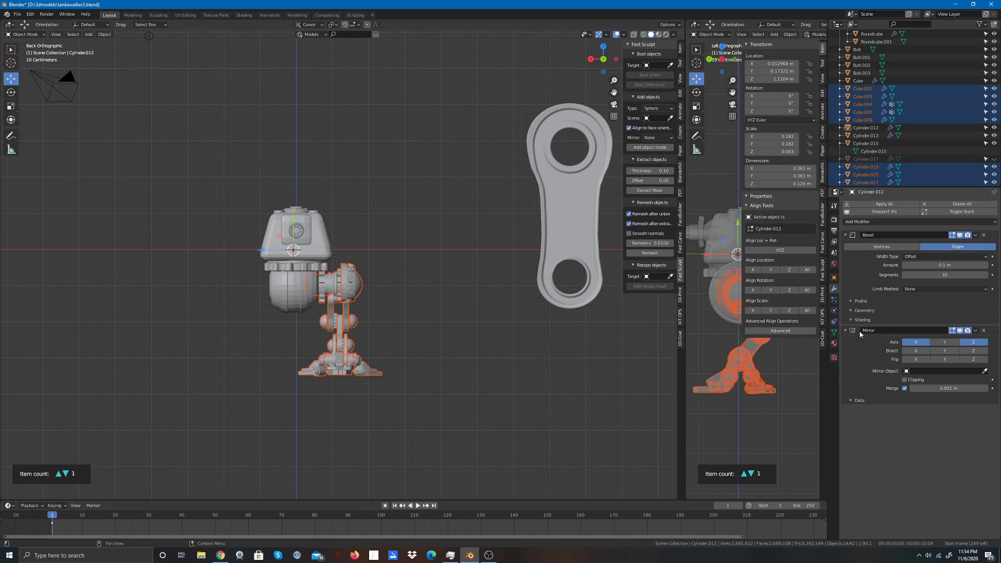
{"action": "left_click_drag", "start_coordinate": [993, 331], "coordinate": [998, 236]}
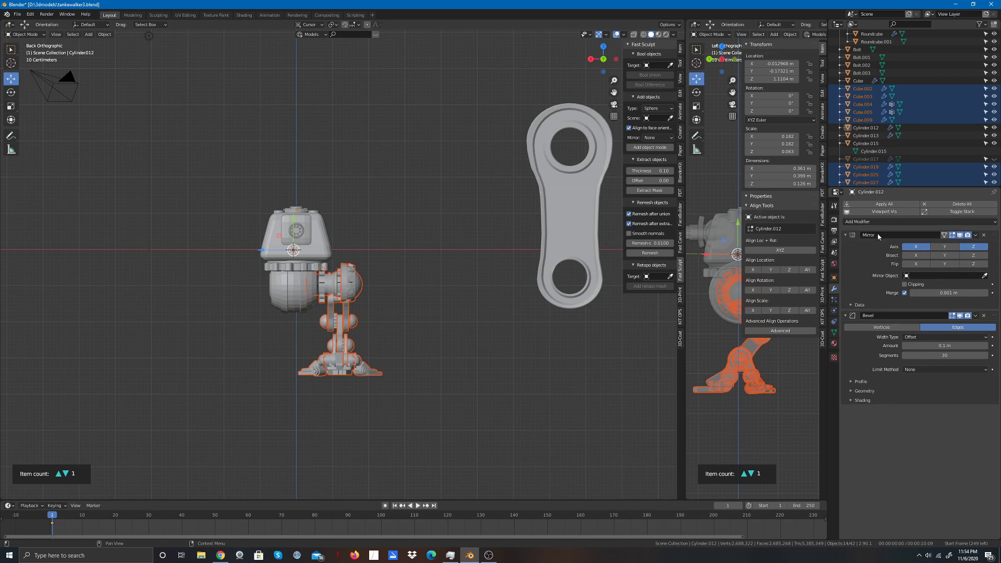
{"action": "left_click", "coordinate": [984, 235]}
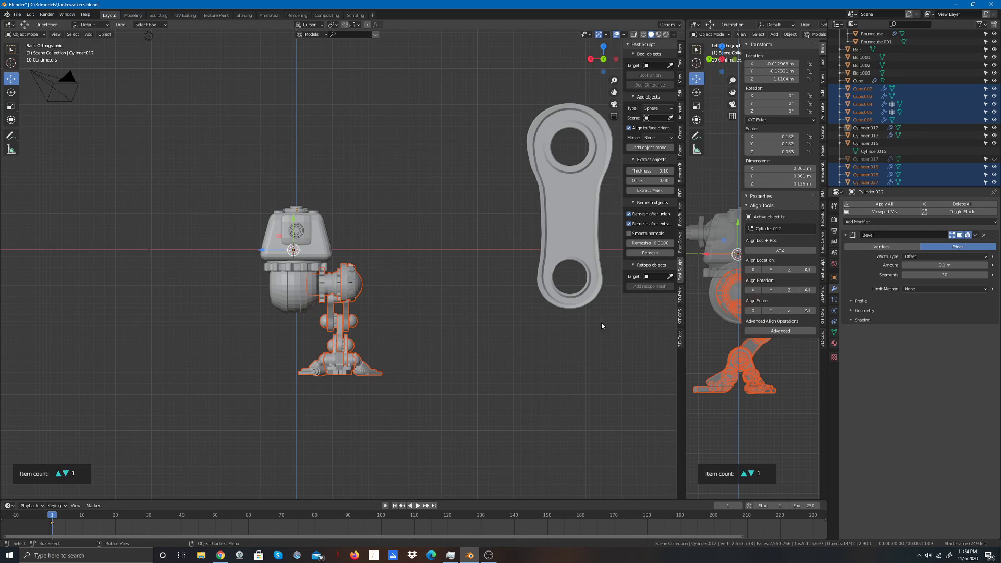
Step: Try mirroring the selected leg parts along the global Z axis and undo it
{"action": "right_click", "coordinate": [345, 334]}
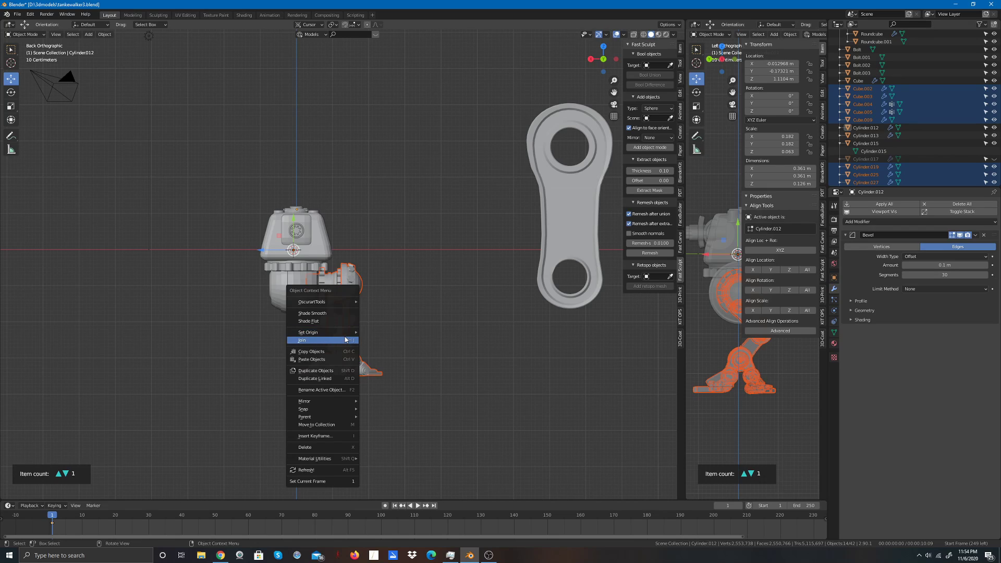
{"action": "mouse_move", "coordinate": [333, 404]}
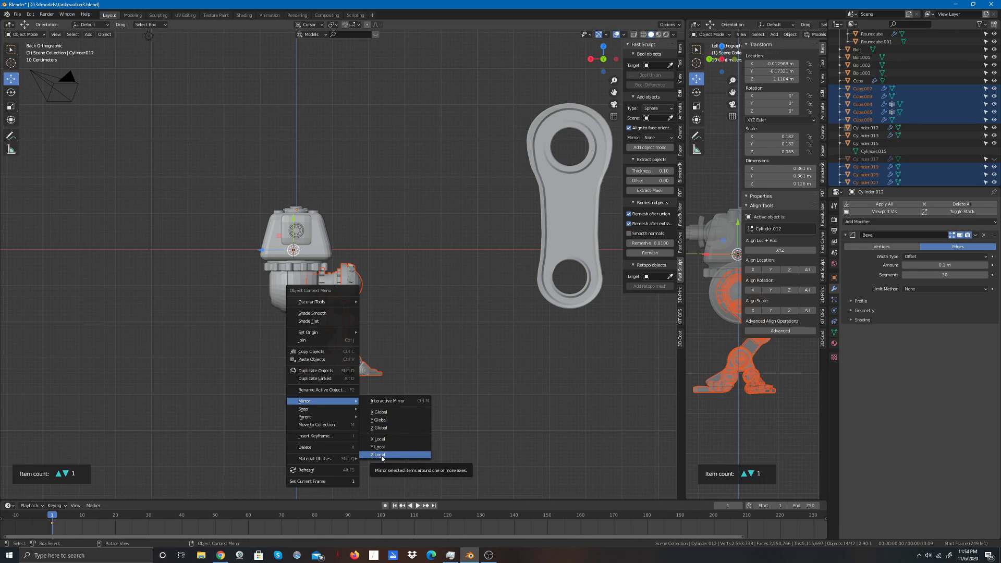
{"action": "left_click", "coordinate": [385, 429]}
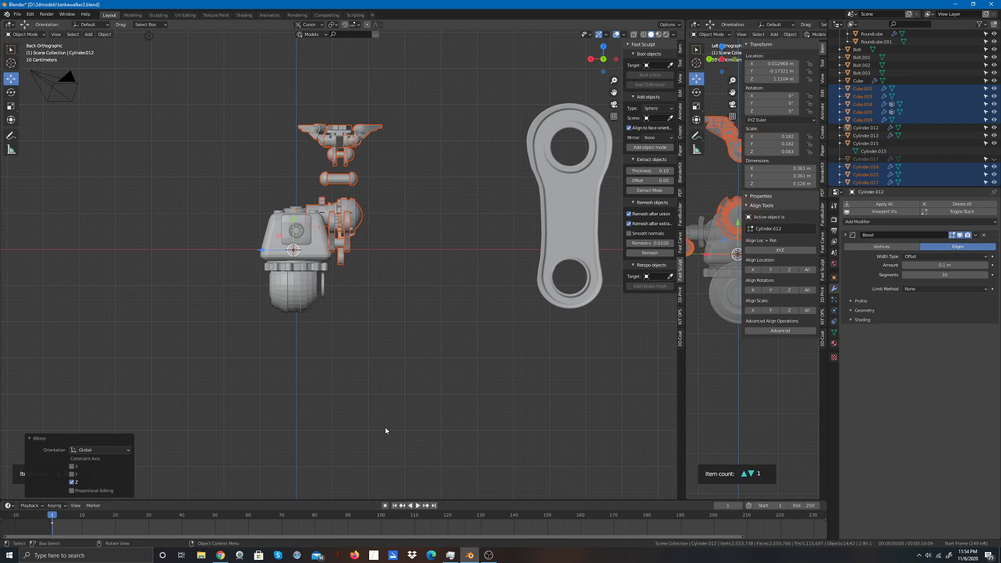
{"action": "key", "text": "ctrl+z"}
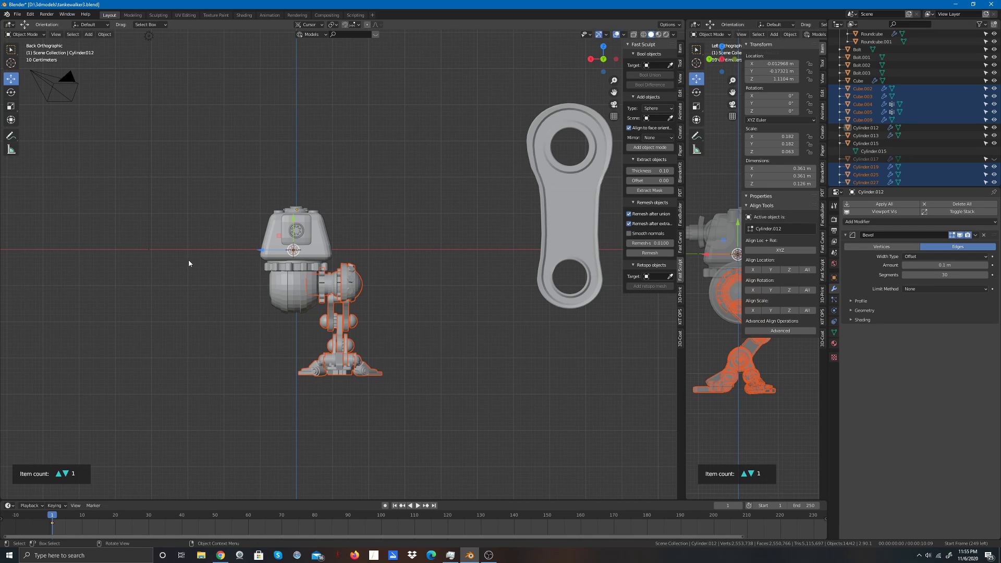
Step: Set the origins of the selected leg parts to the 3D cursor
{"action": "left_click", "coordinate": [104, 35]}
{"action": "mouse_move", "coordinate": [117, 50]}
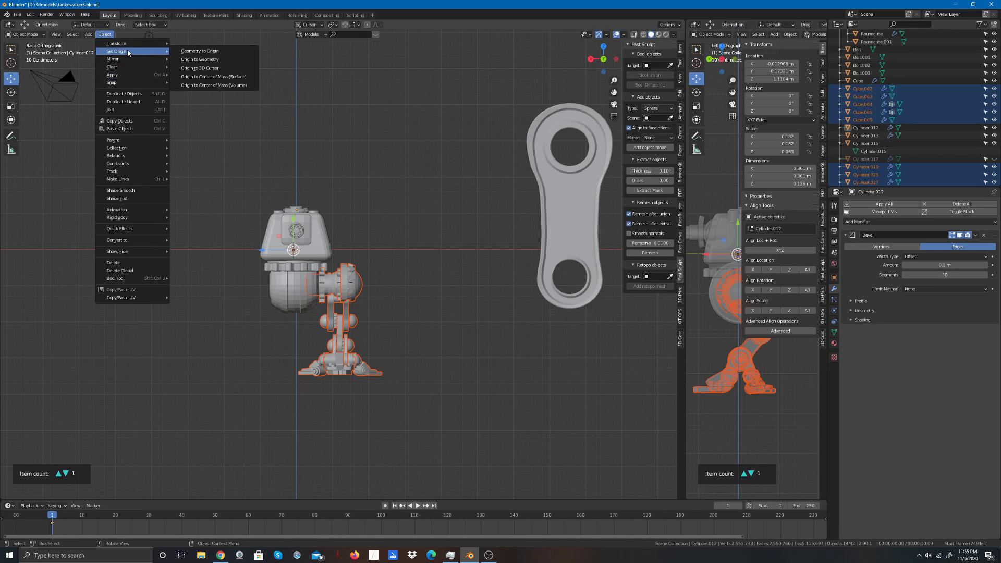
{"action": "left_click", "coordinate": [213, 69]}
Step: Try mirroring the selected leg parts along the global Y axis and undo it
{"action": "right_click", "coordinate": [337, 313]}
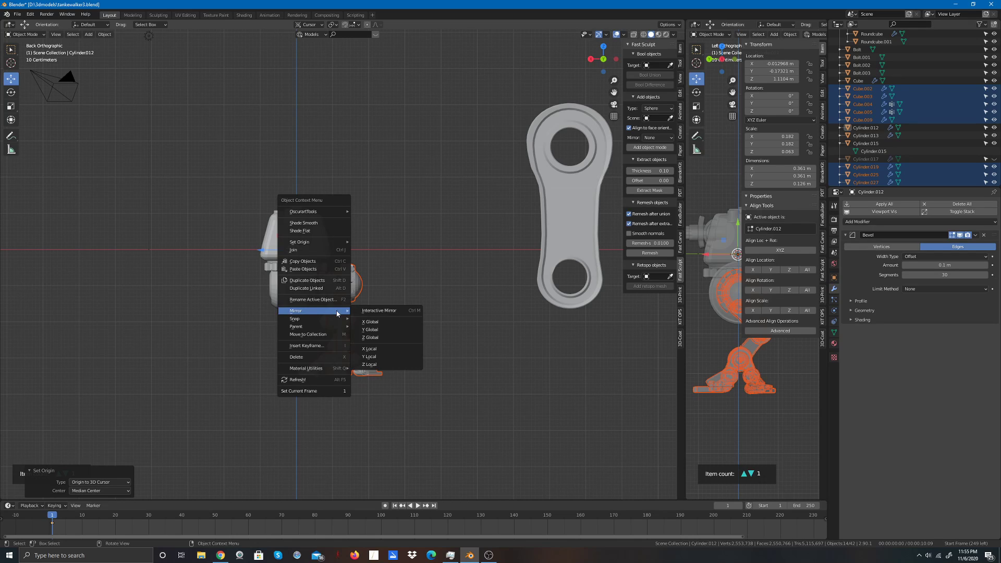
{"action": "mouse_move", "coordinate": [335, 313]}
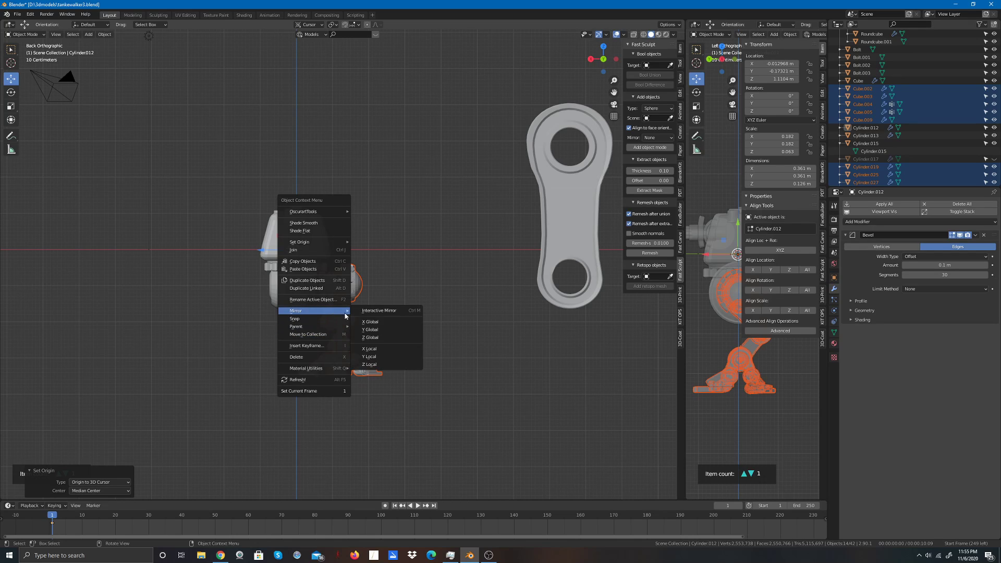
{"action": "right_click", "coordinate": [378, 332]}
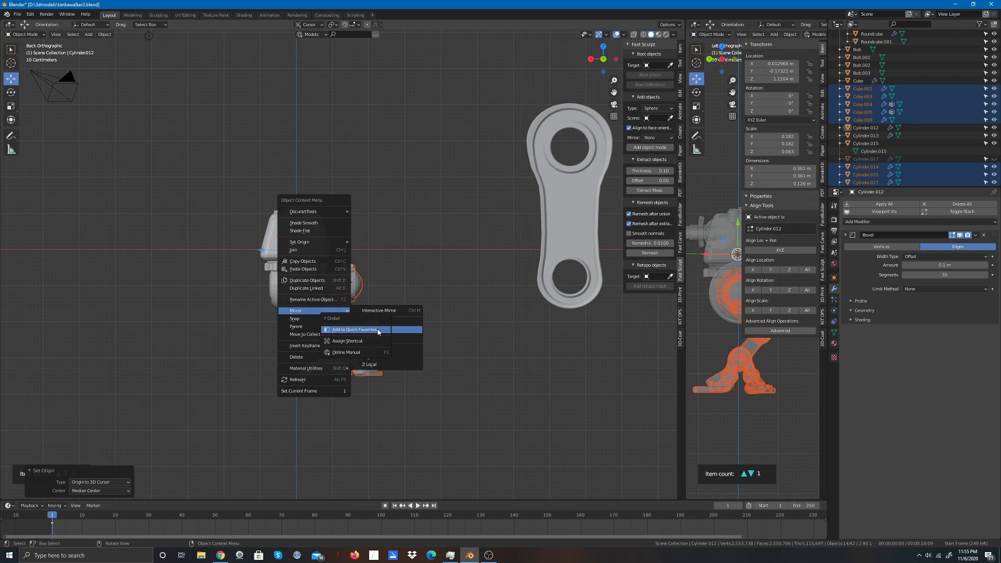
{"action": "key", "text": "Escape"}
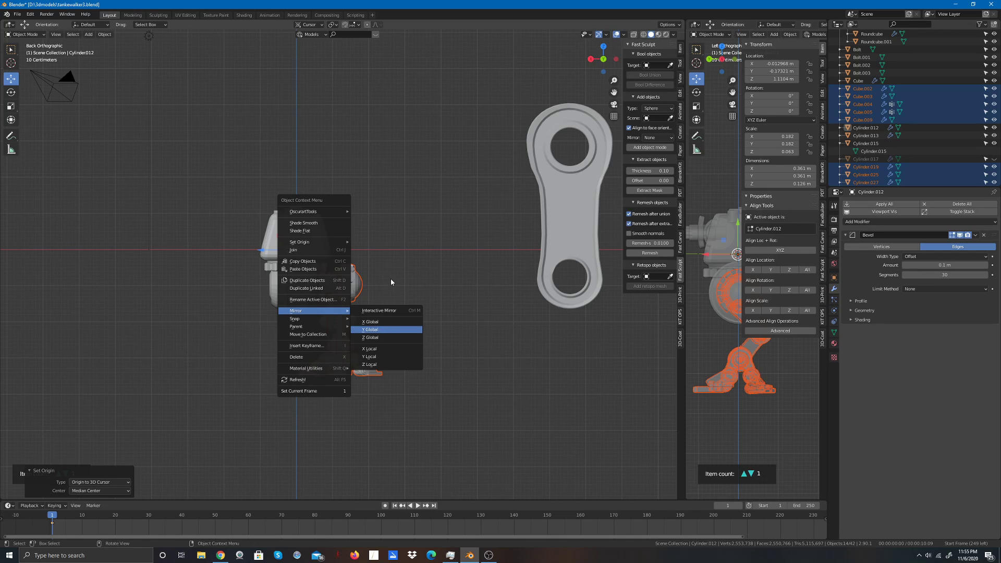
{"action": "left_click", "coordinate": [371, 330]}
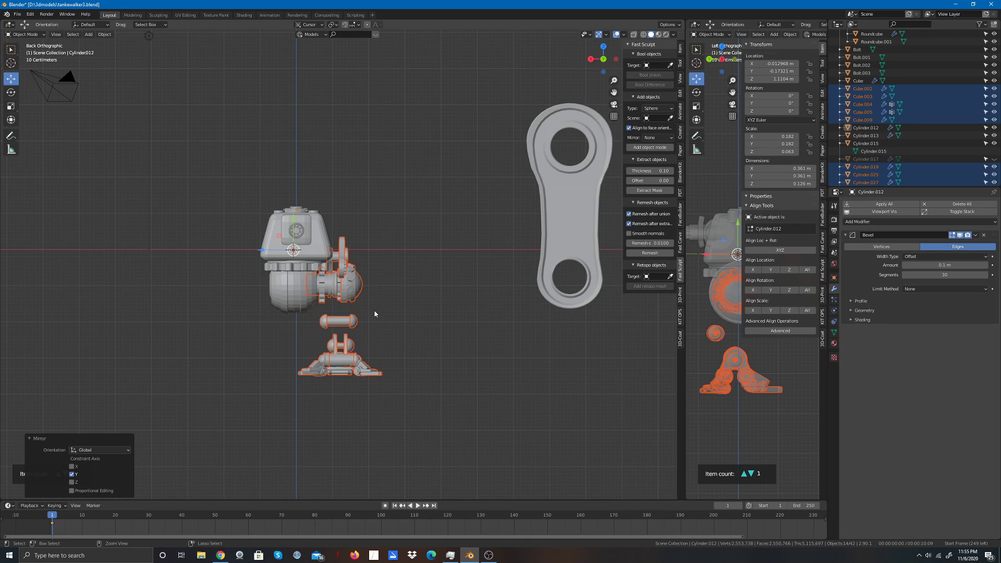
{"action": "key", "text": "ctrl+z"}
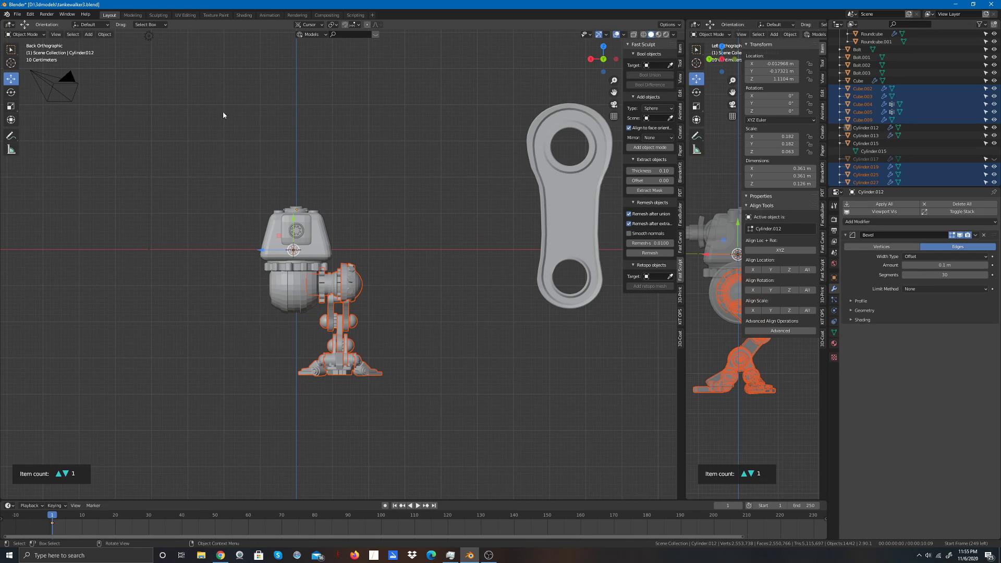
Step: Try mirroring the original leg parts along the global X axis without duplicating them and undo it
{"action": "right_click", "coordinate": [348, 289]}
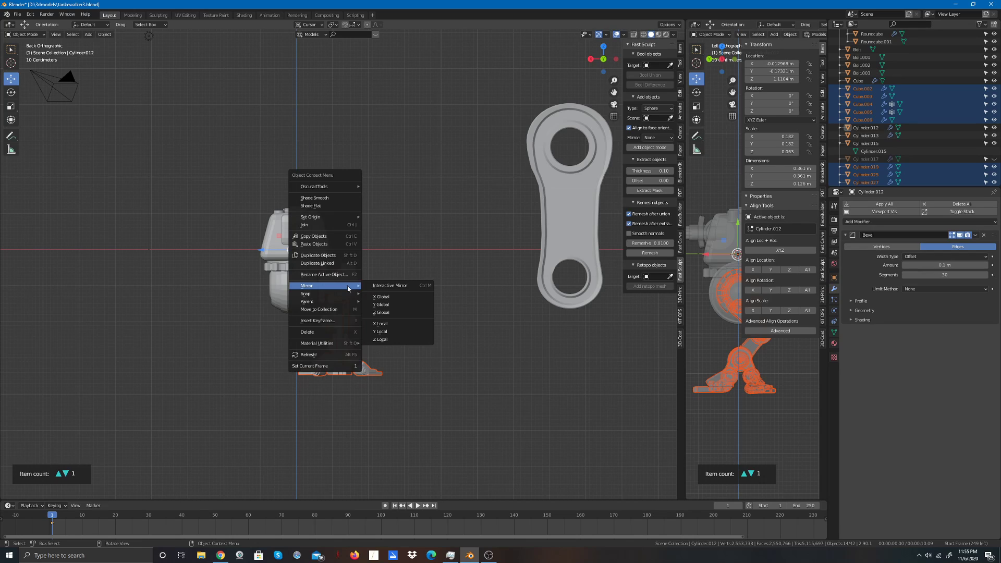
{"action": "left_click", "coordinate": [381, 296]}
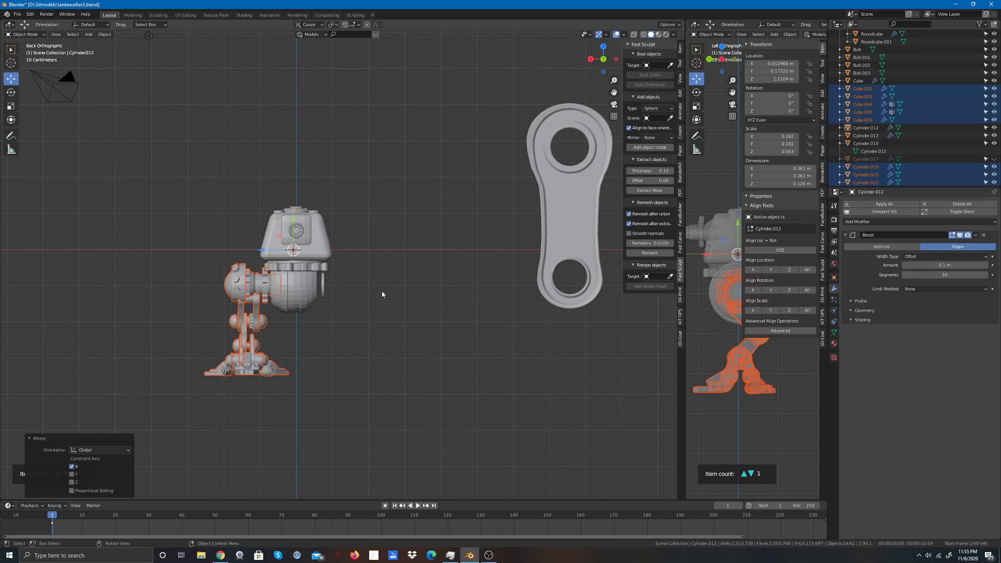
{"action": "key", "text": "ctrl+z"}
Step: Duplicate the leg parts in place, mirror the copy along the global X axis to form the opposite leg, and deselect everything
{"action": "right_click", "coordinate": [348, 290]}
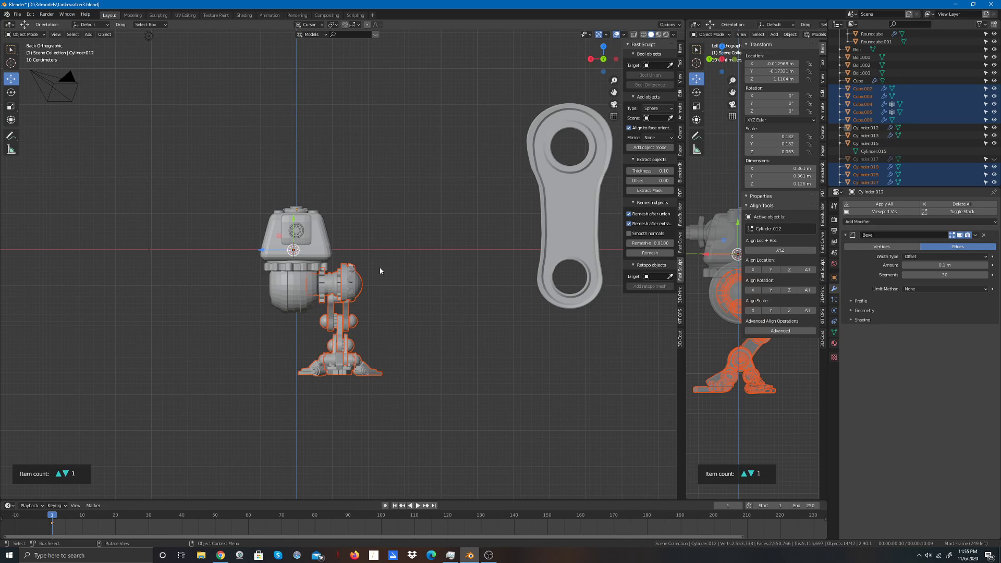
{"action": "key", "text": "shift+d"}
{"action": "right_click", "coordinate": [350, 278]}
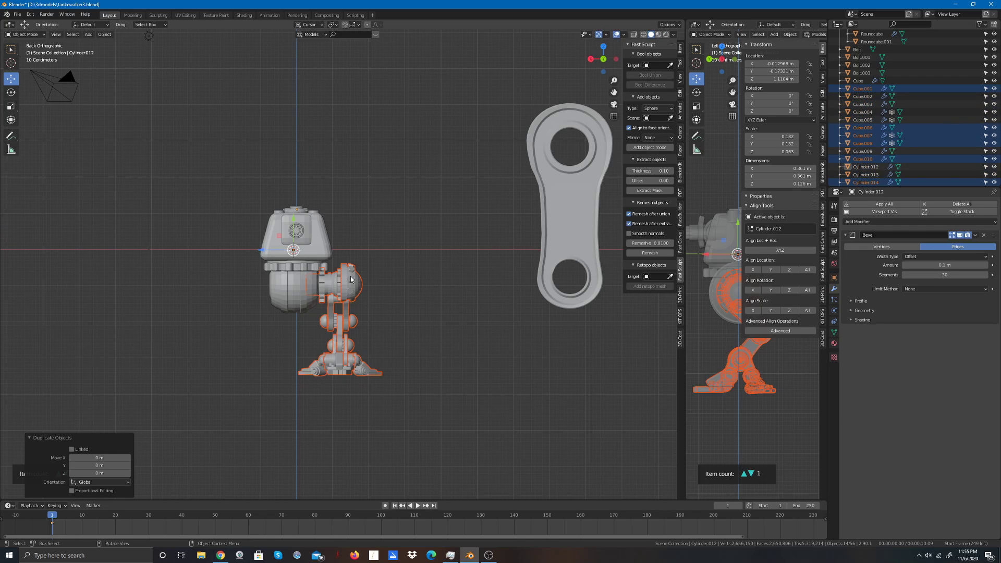
{"action": "right_click", "coordinate": [351, 278]}
{"action": "mouse_move", "coordinate": [351, 276]}
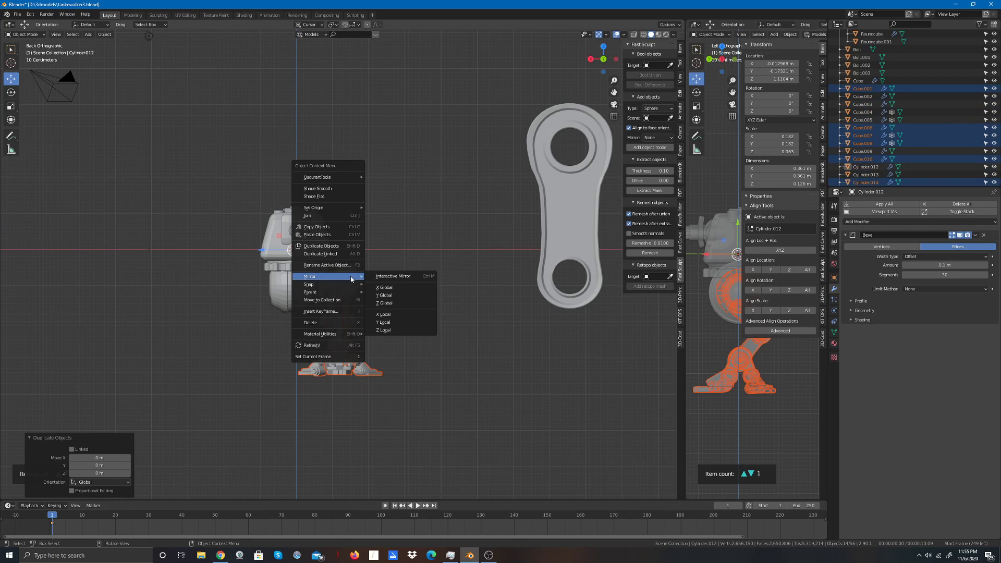
{"action": "left_click", "coordinate": [390, 290]}
{"action": "left_click", "coordinate": [404, 263]}
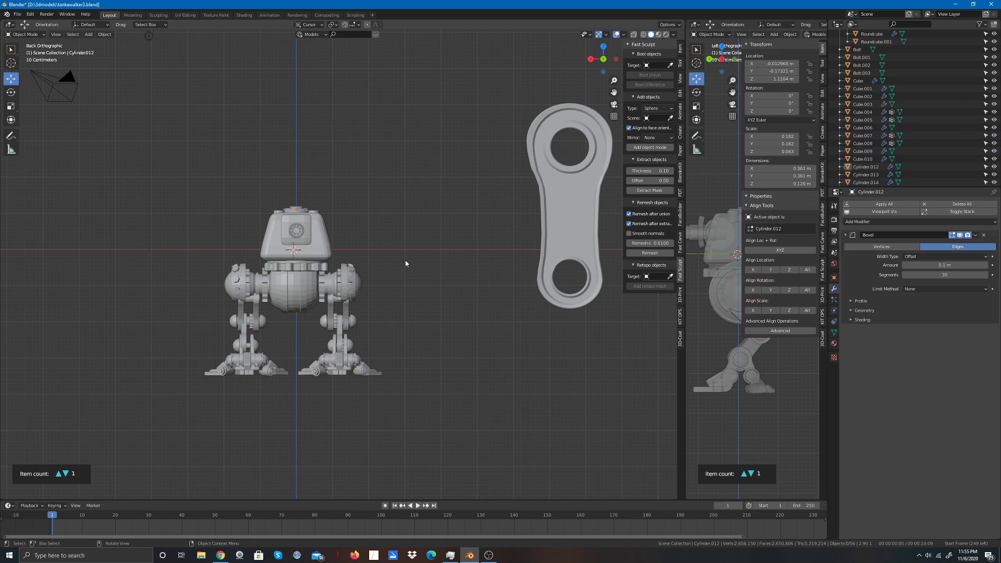
Step: Examine both legs and the body of the walker up close from the front, below and side
{"action": "left_click_drag", "start_coordinate": [603, 57], "coordinate": [572, 95]}
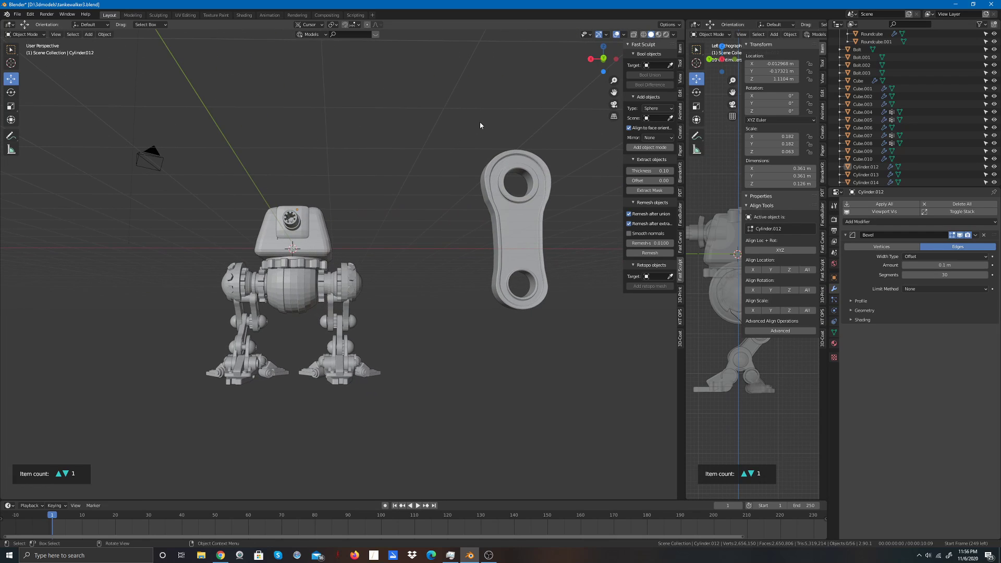
{"action": "mouse_move", "coordinate": [599, 59]}
{"action": "left_mouse_down"}
{"action": "mouse_move", "coordinate": [570, 62]}
{"action": "mouse_move", "coordinate": [599, 61]}
{"action": "left_mouse_up"}
{"action": "scroll", "coordinate": [462, 218], "scroll_direction": "up", "scroll_amount": 3}
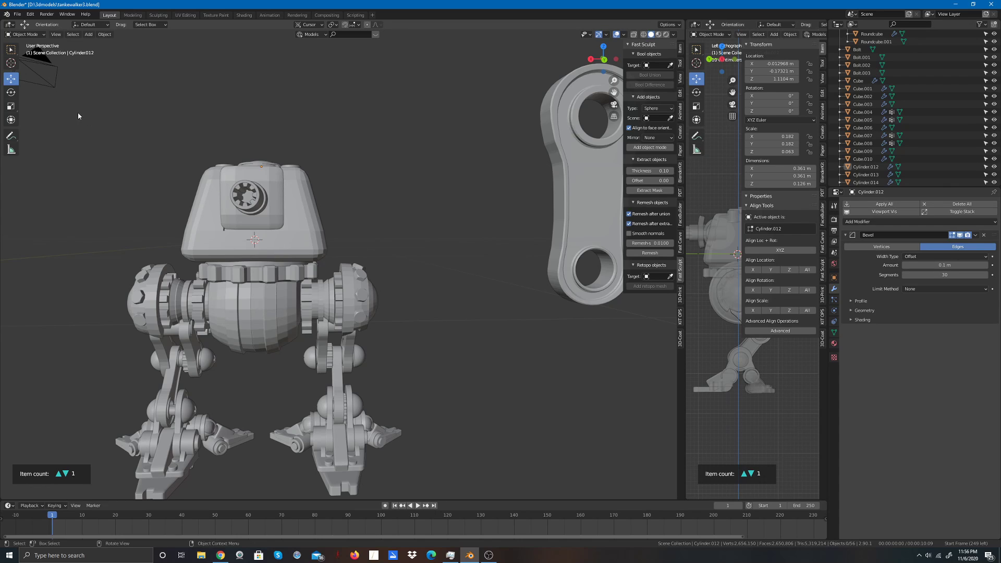
{"action": "scroll", "coordinate": [96, 128], "scroll_direction": "up", "scroll_amount": 2}
{"action": "scroll", "coordinate": [114, 142], "scroll_direction": "down", "scroll_amount": 3}
{"action": "scroll", "coordinate": [113, 141], "scroll_direction": "up", "scroll_amount": 5}
{"action": "scroll", "coordinate": [119, 144], "scroll_direction": "down", "scroll_amount": 2}
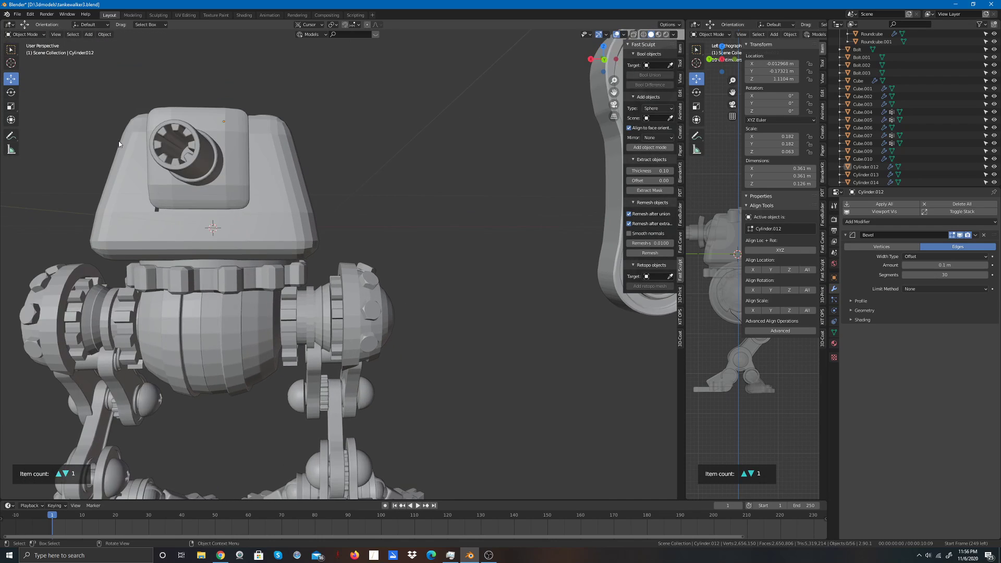
{"action": "scroll", "coordinate": [119, 144], "scroll_direction": "down", "scroll_amount": 2}
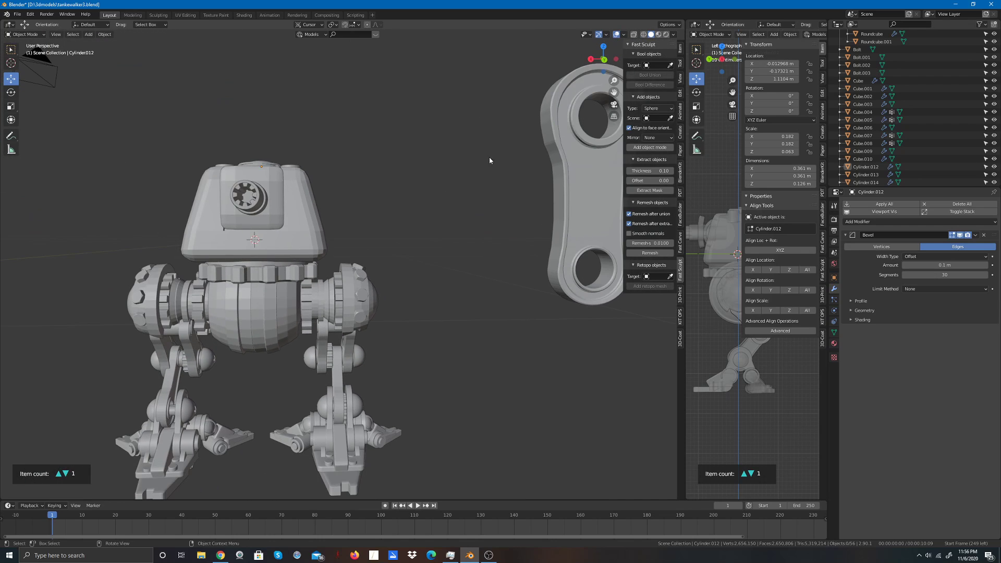
{"action": "mouse_move", "coordinate": [591, 59]}
{"action": "left_mouse_down"}
{"action": "mouse_move", "coordinate": [568, 60]}
{"action": "mouse_move", "coordinate": [591, 59]}
{"action": "left_mouse_up"}
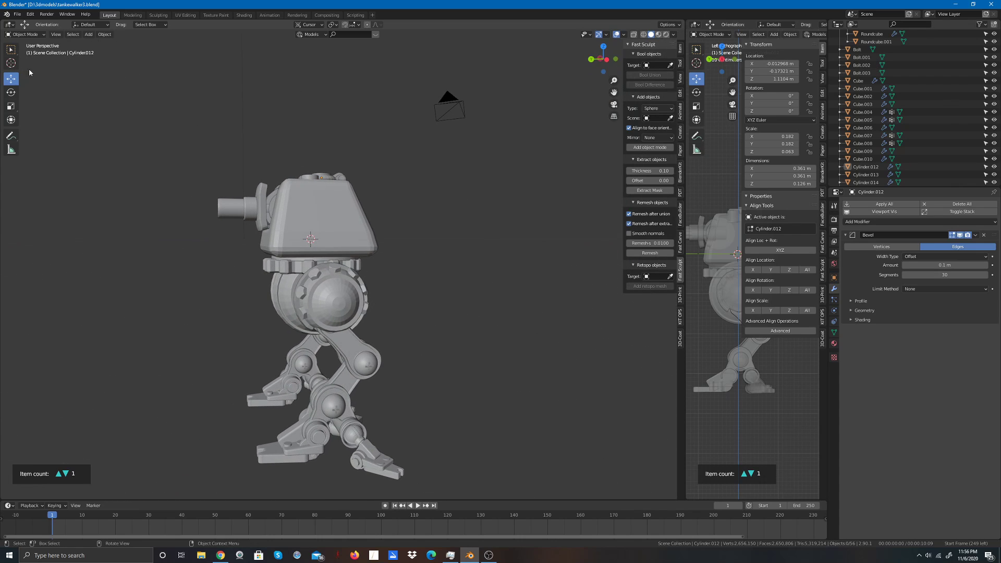
{"action": "left_click_drag", "start_coordinate": [598, 58], "coordinate": [606, 59]}
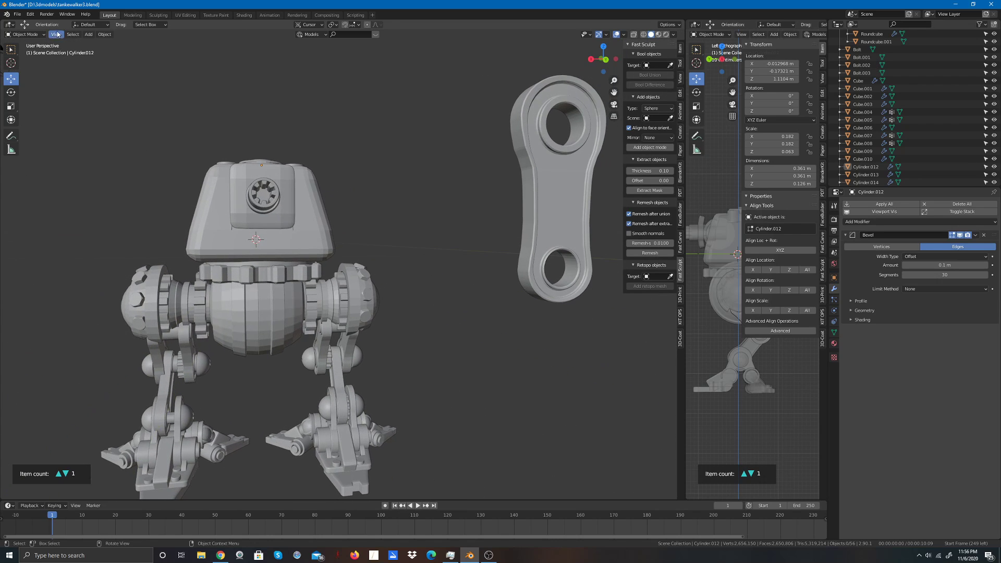
Step: Save the tank walker file
{"action": "left_click", "coordinate": [105, 34]}
{"action": "left_click", "coordinate": [17, 14]}
{"action": "left_click", "coordinate": [33, 67]}
Step: Add a hex-head bolt mesh at the 3D cursor with the default bolt settings
{"action": "left_click", "coordinate": [104, 34]}
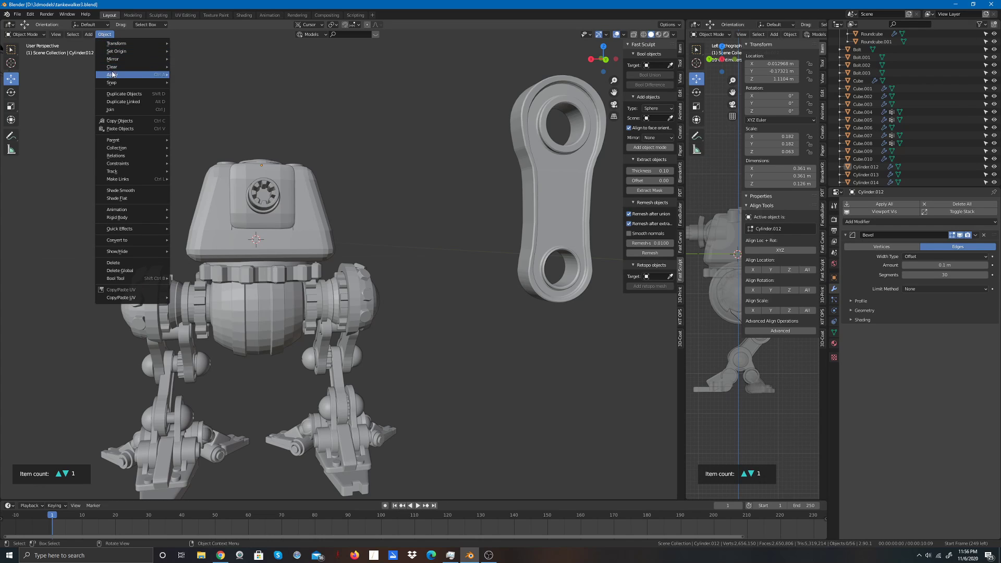
{"action": "mouse_move", "coordinate": [118, 67]}
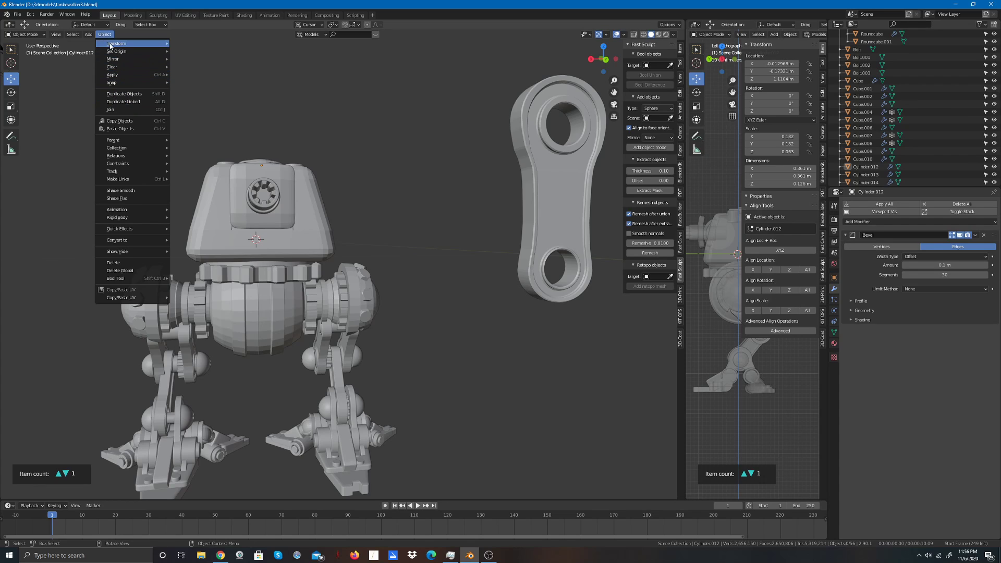
{"action": "mouse_move", "coordinate": [90, 34]}
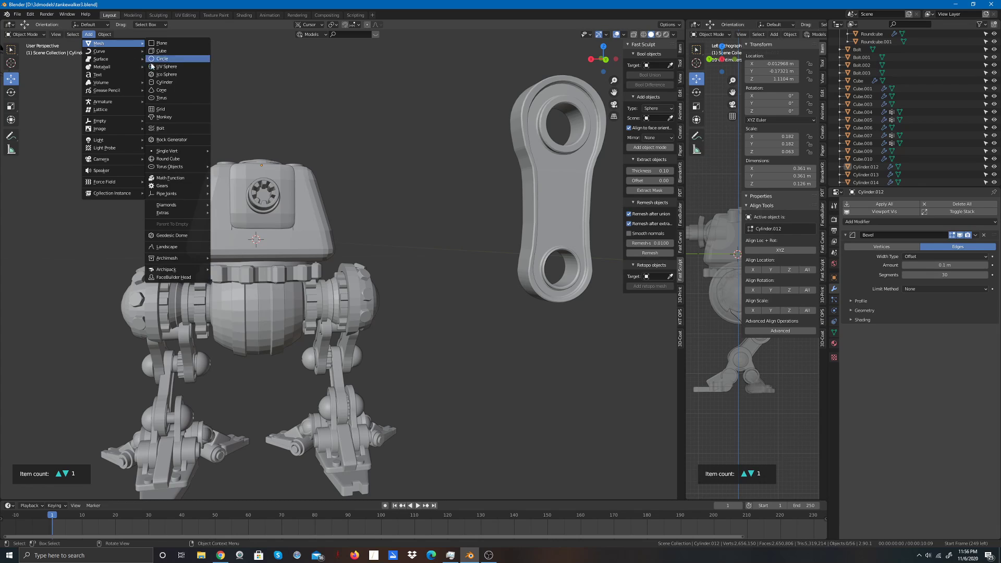
{"action": "left_click", "coordinate": [162, 128]}
{"action": "scroll", "coordinate": [280, 154], "scroll_direction": "down", "scroll_amount": 6}
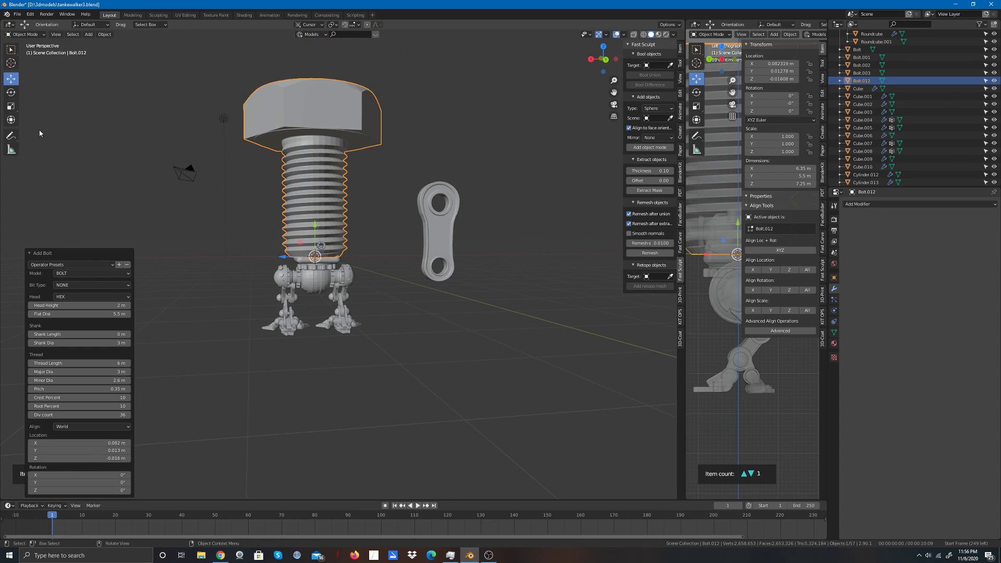
Step: Scale the bolt uniformly to 0.066 and lower it into the walker's round lower body, at about Z -1.28 m
{"action": "key", "text": "s"}
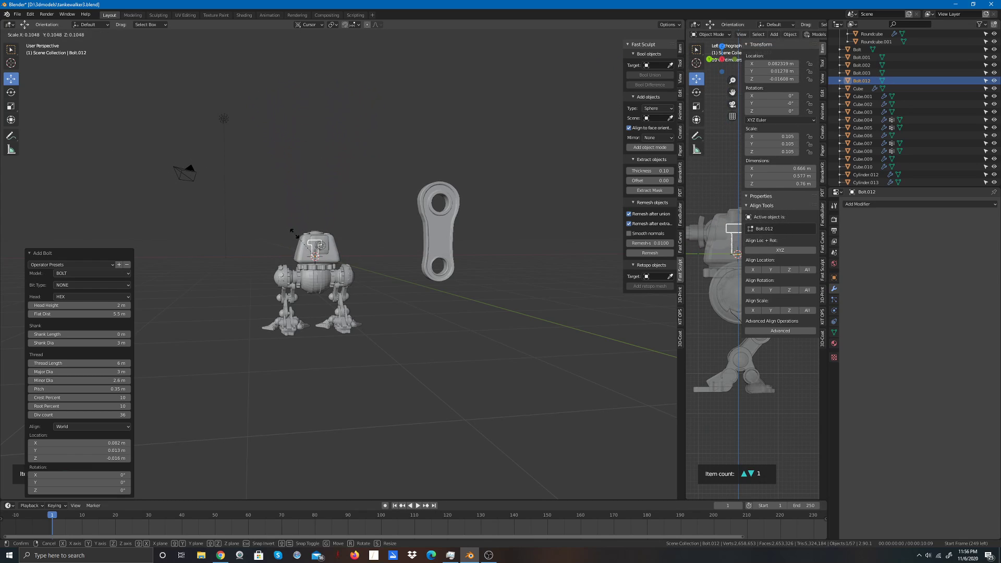
{"action": "left_click", "coordinate": [301, 242]}
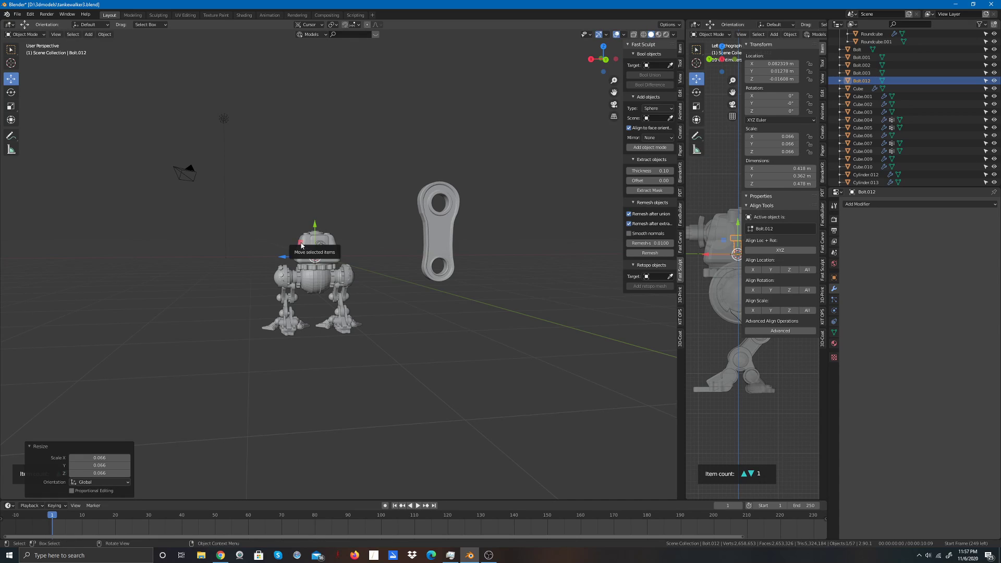
{"action": "left_click_drag", "start_coordinate": [318, 225], "coordinate": [323, 241]}
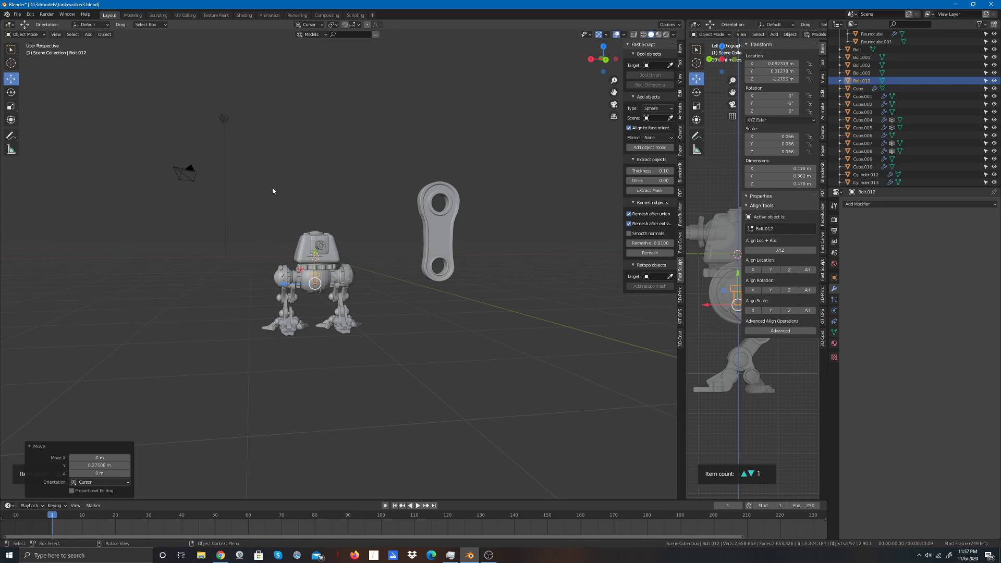
Step: Try rotating the bolt freely in the view plane and undo it
{"action": "key", "text": "r"}
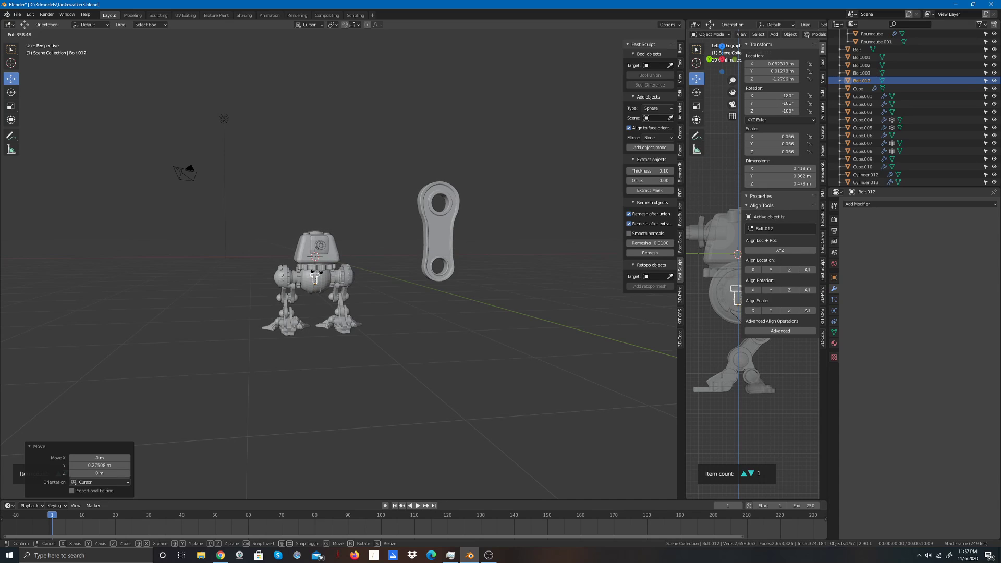
{"action": "left_click", "coordinate": [330, 234]}
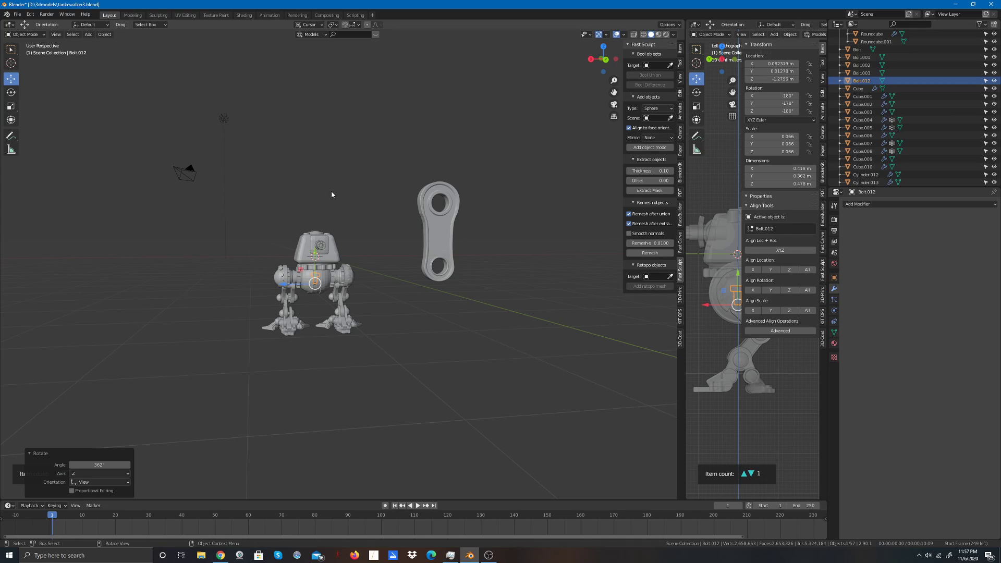
{"action": "key", "text": "ctrl+z"}
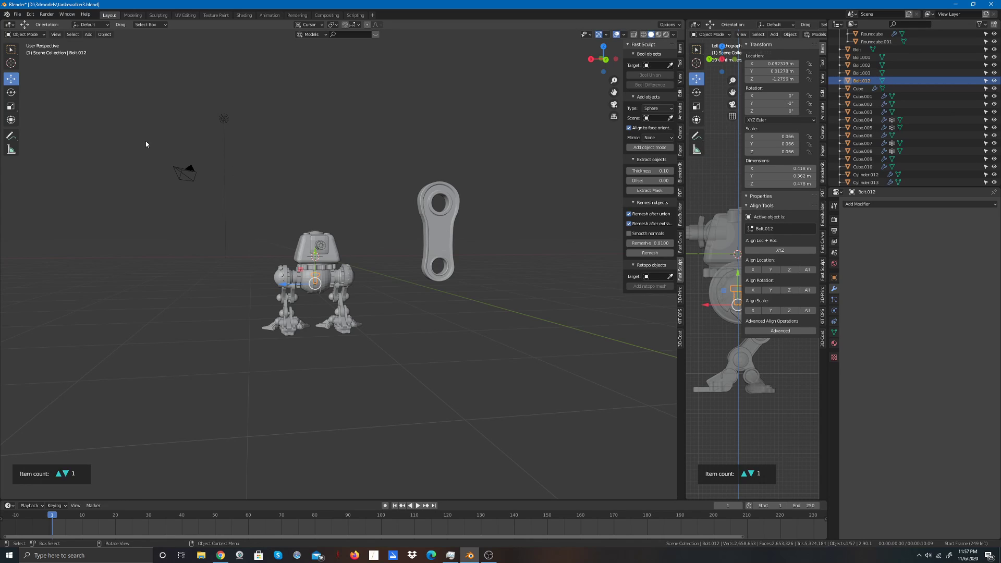
Step: Rotate the bolt about 62° around the X axis so its head tilts towards the walker's front
{"action": "left_click", "coordinate": [11, 92]}
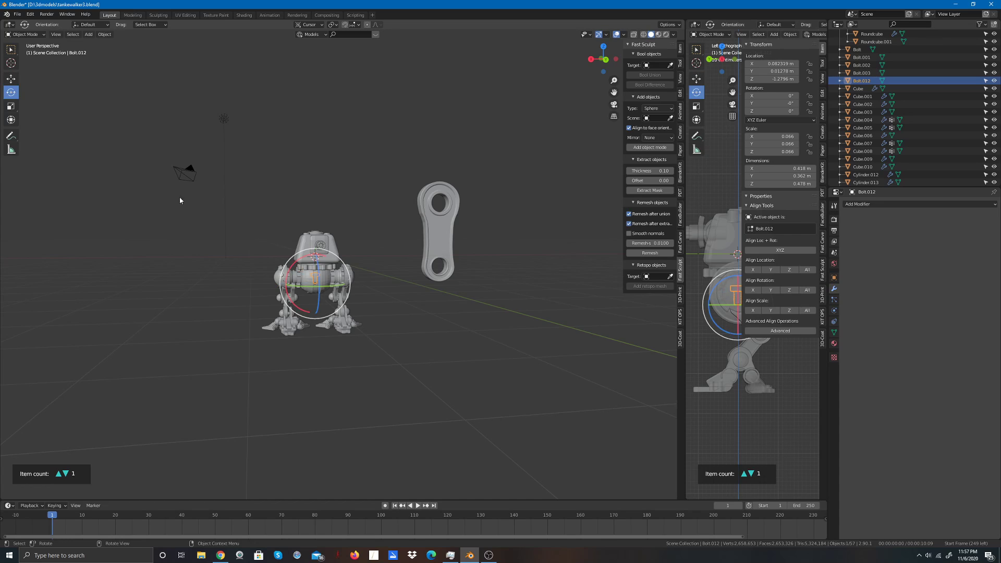
{"action": "left_click_drag", "start_coordinate": [319, 286], "coordinate": [324, 310]}
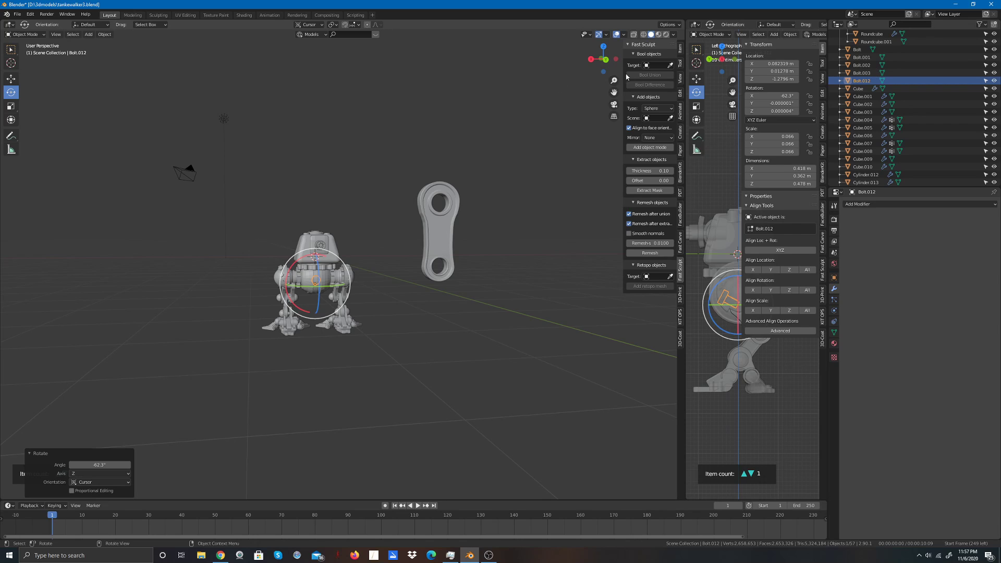
Step: Move the bolt about 0.41 m along Y and 0.28 m up onto the lower body's front, and tilt it about 15° further
{"action": "left_click_drag", "start_coordinate": [605, 60], "coordinate": [573, 61]}
{"action": "scroll", "coordinate": [392, 289], "scroll_direction": "up", "scroll_amount": 6}
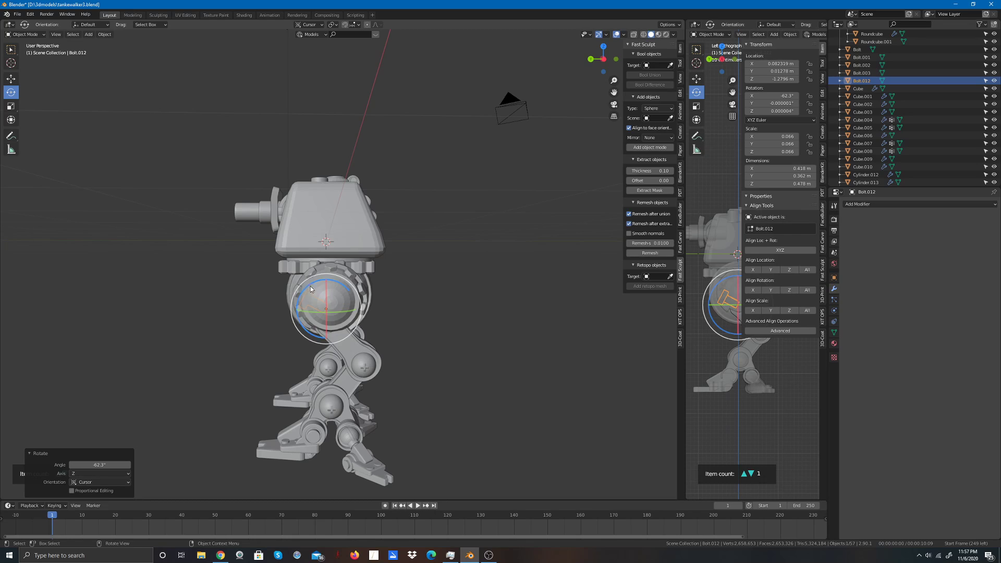
{"action": "left_click", "coordinate": [11, 78]}
{"action": "left_click_drag", "start_coordinate": [326, 307], "coordinate": [303, 292]}
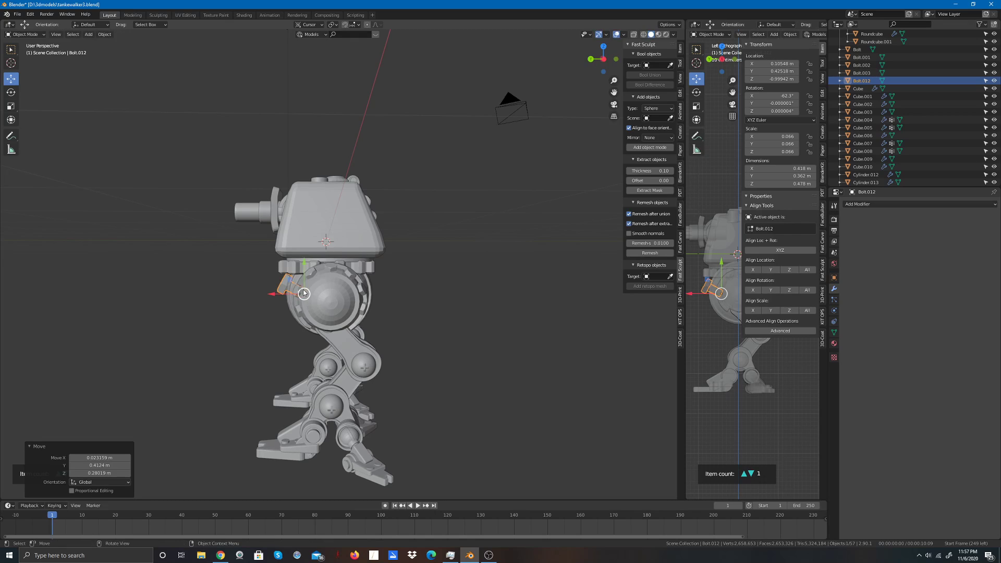
{"action": "left_click", "coordinate": [11, 92]}
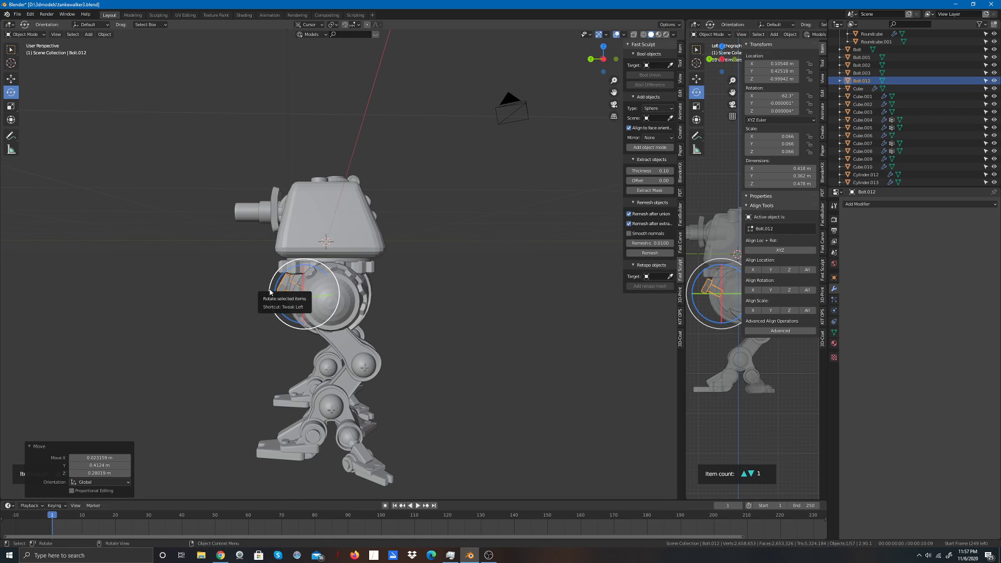
{"action": "left_click_drag", "start_coordinate": [270, 292], "coordinate": [271, 302]}
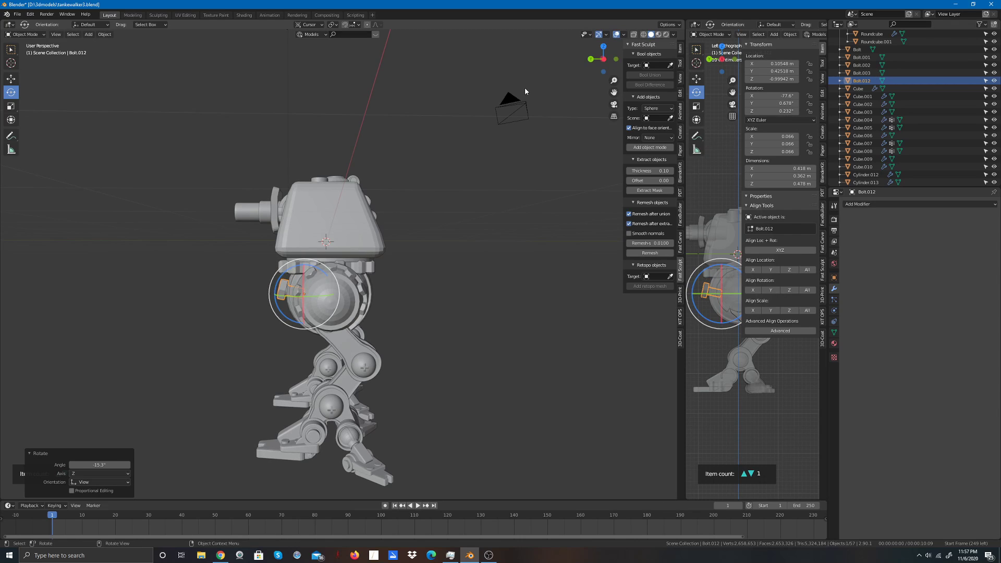
Step: Scale the bolt down uniformly to 0.033
{"action": "left_click", "coordinate": [589, 59]}
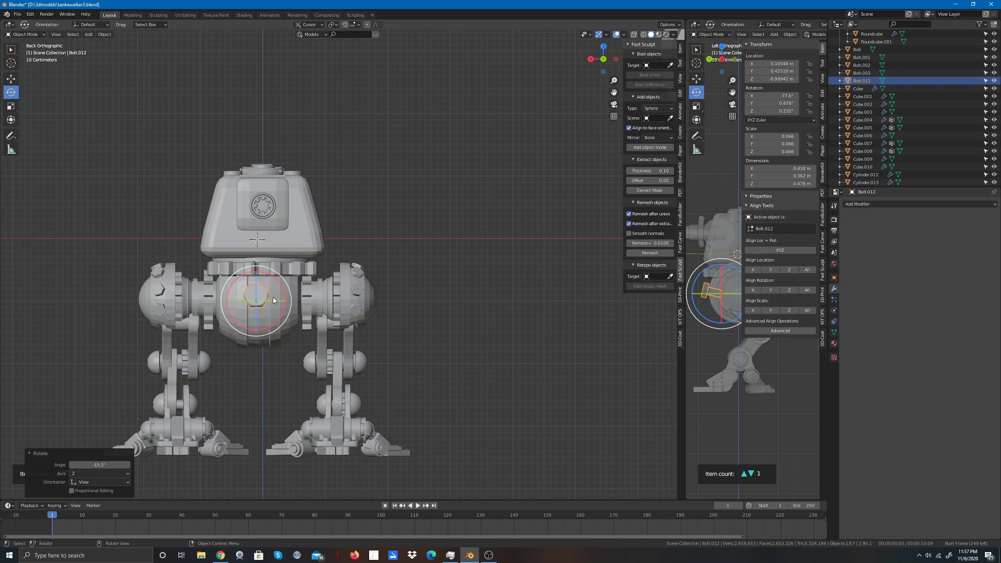
{"action": "left_click", "coordinate": [11, 107]}
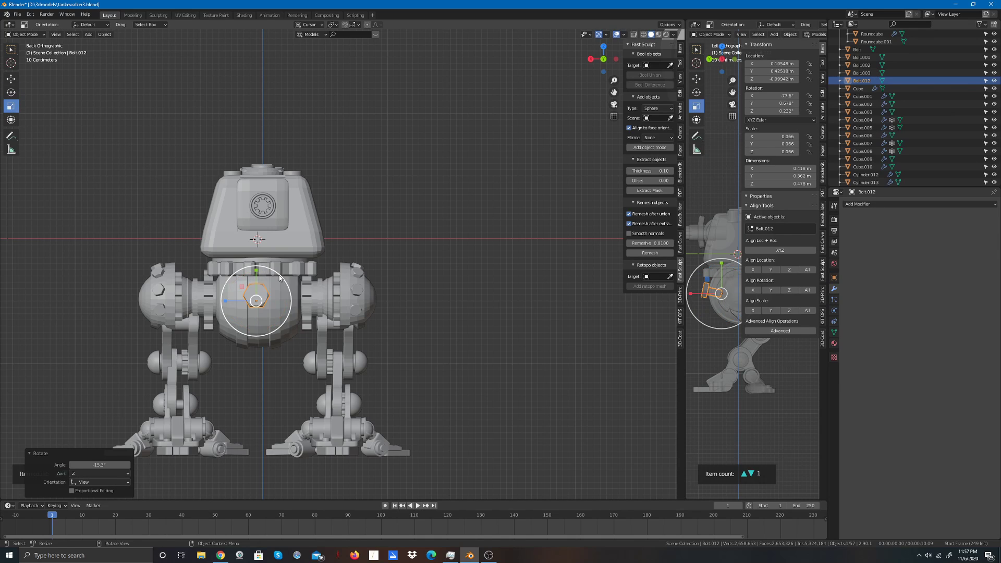
{"action": "left_click_drag", "start_coordinate": [279, 278], "coordinate": [267, 288]}
Step: Move the bolt about 0.15 m along Y out of the body, then sideways and about 0.2 m up, off the lower body's centre
{"action": "left_click", "coordinate": [11, 78]}
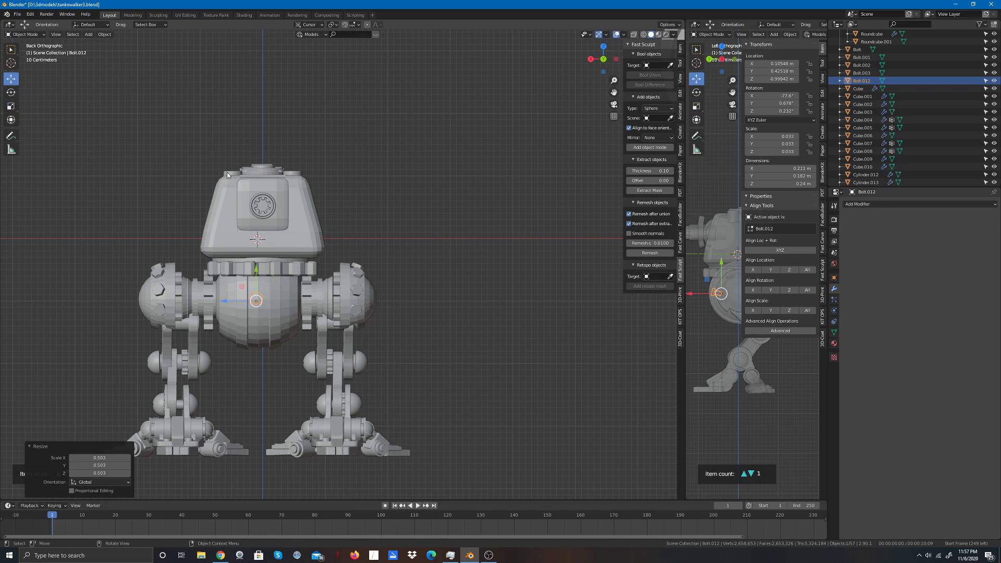
{"action": "left_click", "coordinate": [615, 59]}
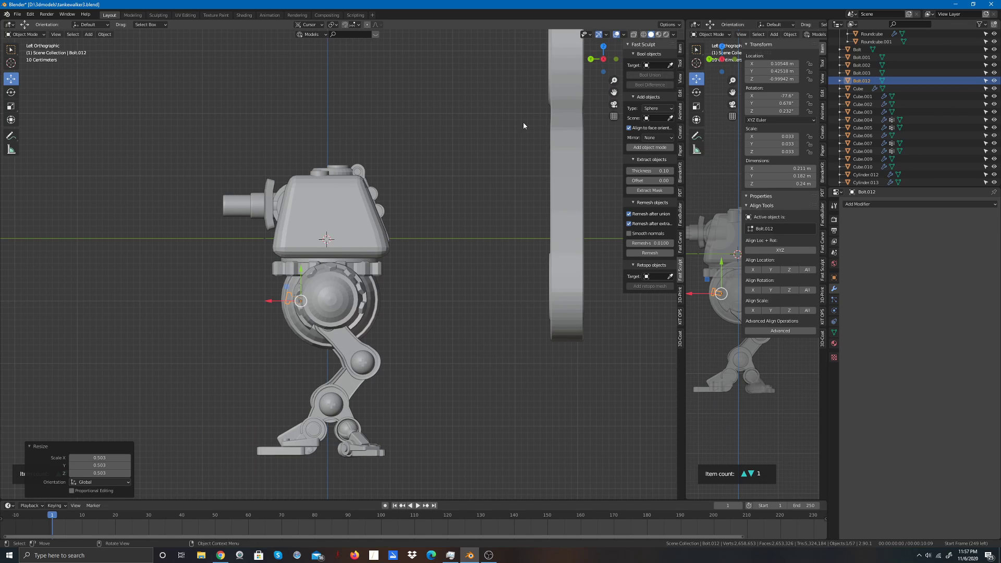
{"action": "left_click_drag", "start_coordinate": [271, 301], "coordinate": [262, 301]}
{"action": "left_click_drag", "start_coordinate": [600, 60], "coordinate": [273, 240]}
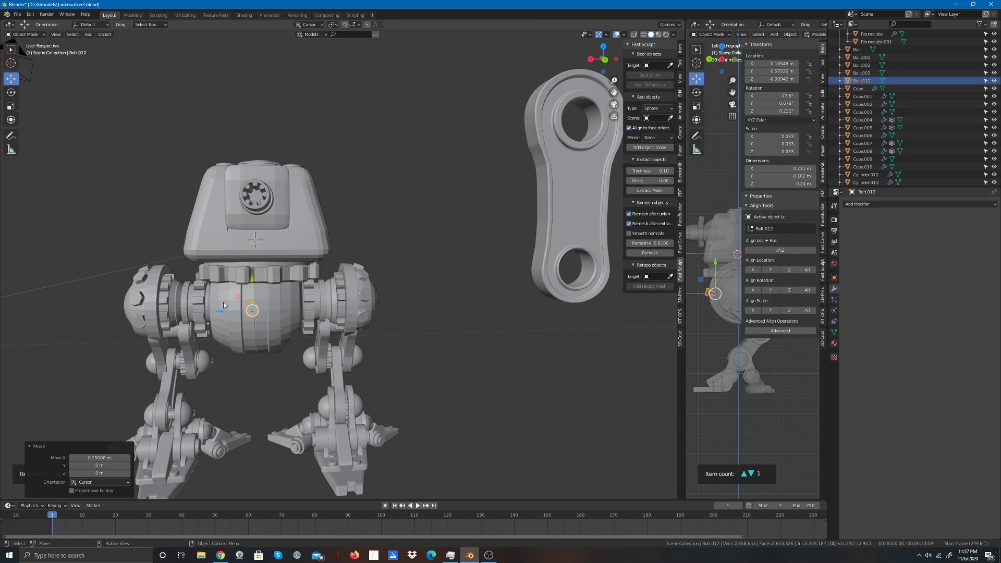
{"action": "left_click_drag", "start_coordinate": [219, 308], "coordinate": [276, 267]}
Step: Shift the bolt horizontally by about 0.05 m outward along X and 0.04 m back along Y
{"action": "left_click_drag", "start_coordinate": [576, 63], "coordinate": [526, 63]}
{"action": "scroll", "coordinate": [389, 272], "scroll_direction": "up", "scroll_amount": 5}
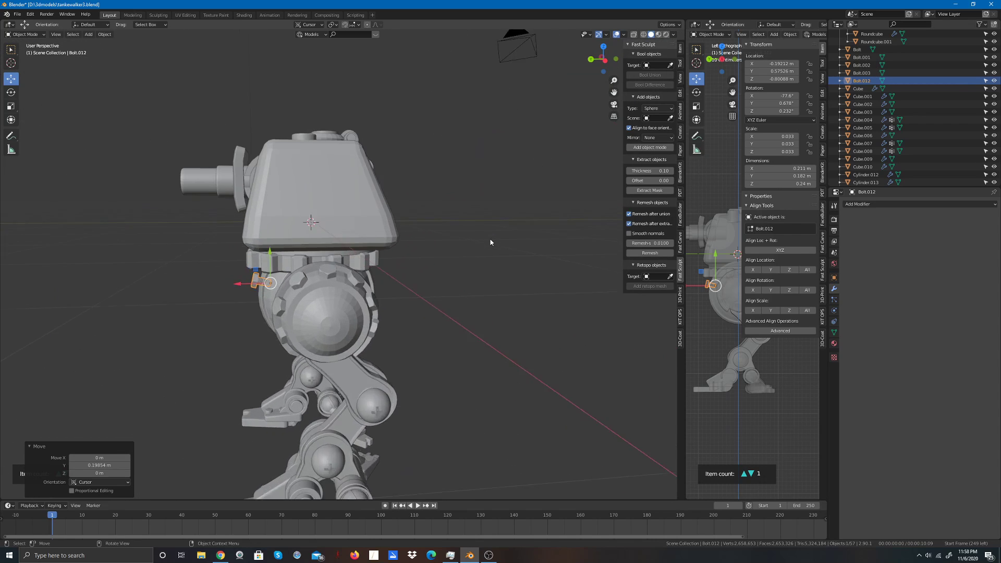
{"action": "key", "text": "g"}
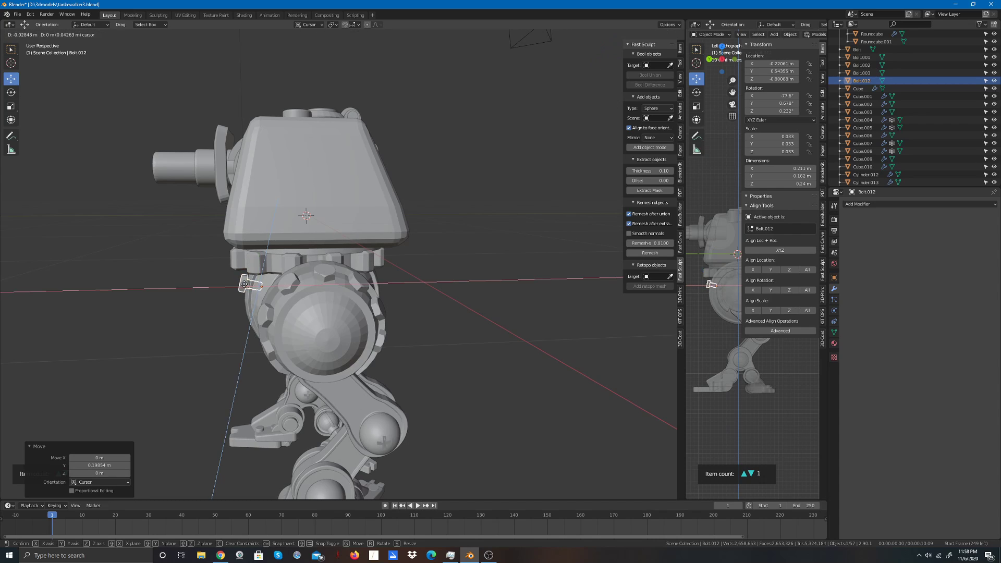
{"action": "left_click", "coordinate": [255, 278]}
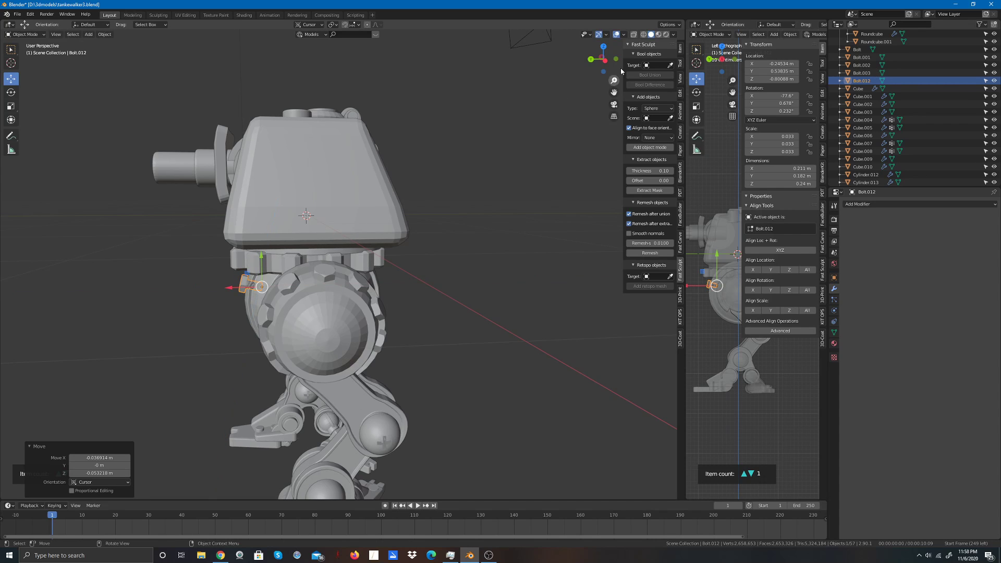
Step: Move the bolt forward and down on the lower body's front, to about Y 0.67 m and Z -1.06 m
{"action": "left_click_drag", "start_coordinate": [600, 58], "coordinate": [709, 3]}
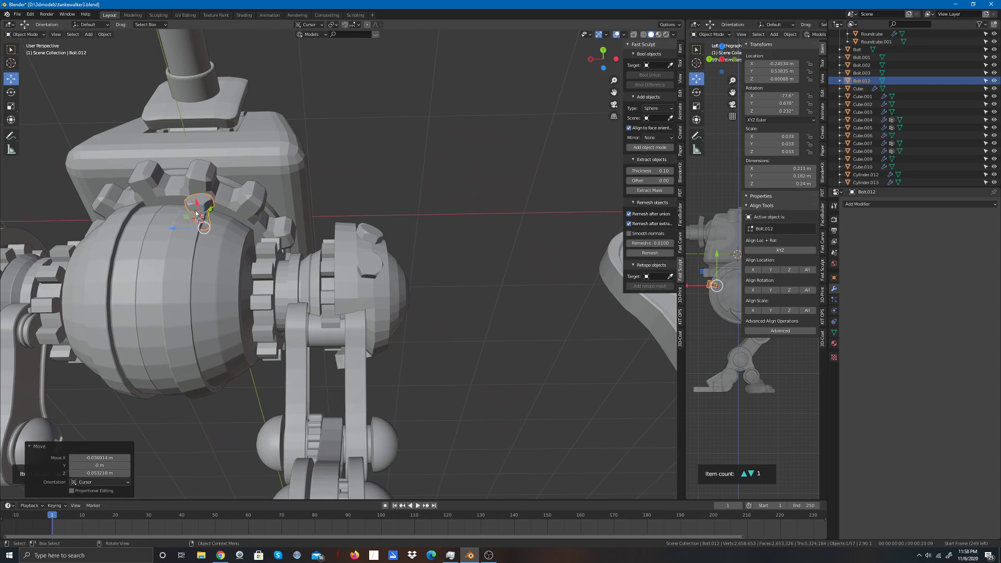
{"action": "key", "text": "g"}
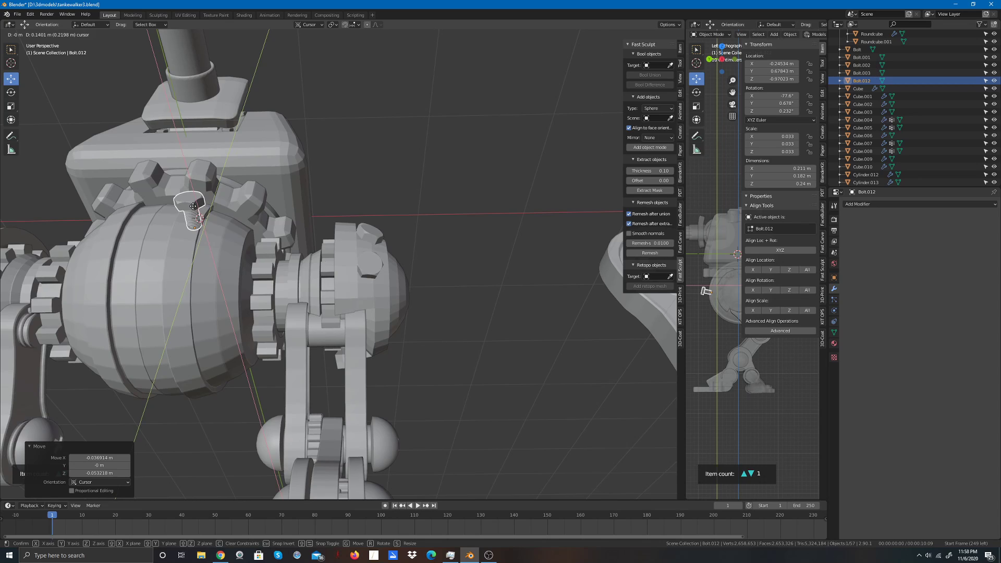
{"action": "left_click", "coordinate": [192, 211]}
{"action": "key", "text": "g"}
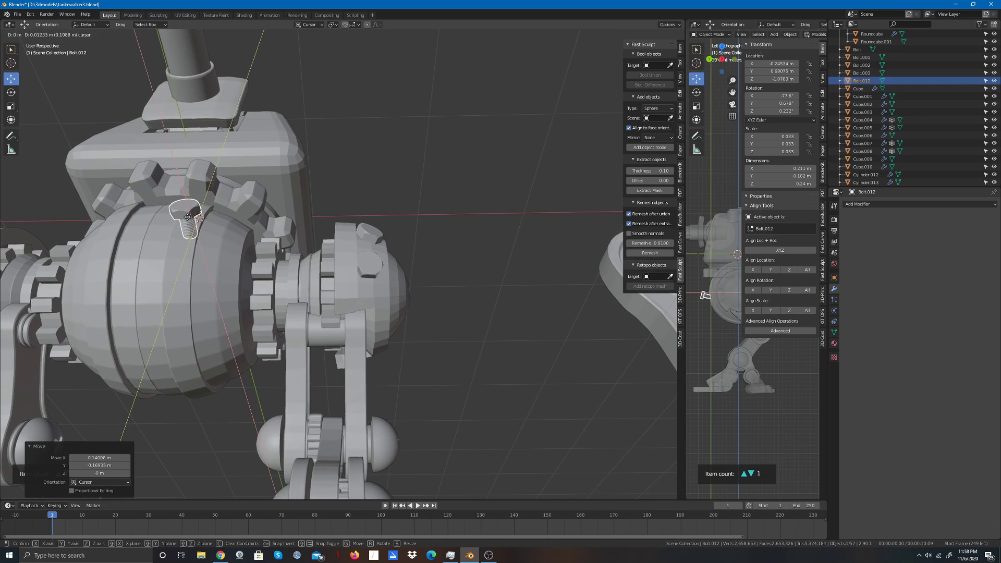
{"action": "key", "text": "shift+z"}
{"action": "left_click_drag", "start_coordinate": [188, 217], "coordinate": [189, 217]}
Step: Raise the bolt to about Z -0.81 m, just below the toothed collar under the hull
{"action": "left_click_drag", "start_coordinate": [600, 62], "coordinate": [613, 120]}
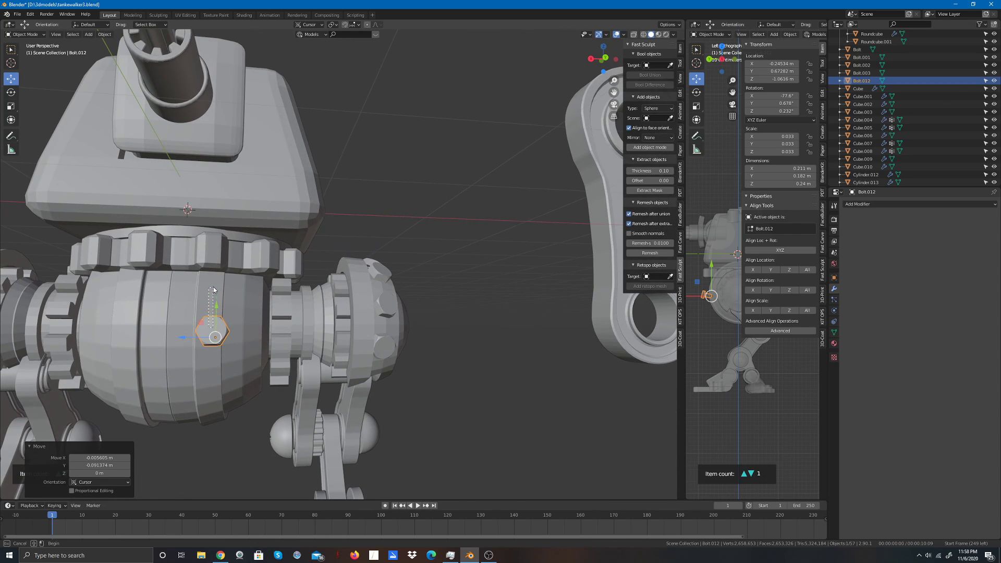
{"action": "left_click", "coordinate": [214, 333]}
{"action": "left_click", "coordinate": [214, 335]}
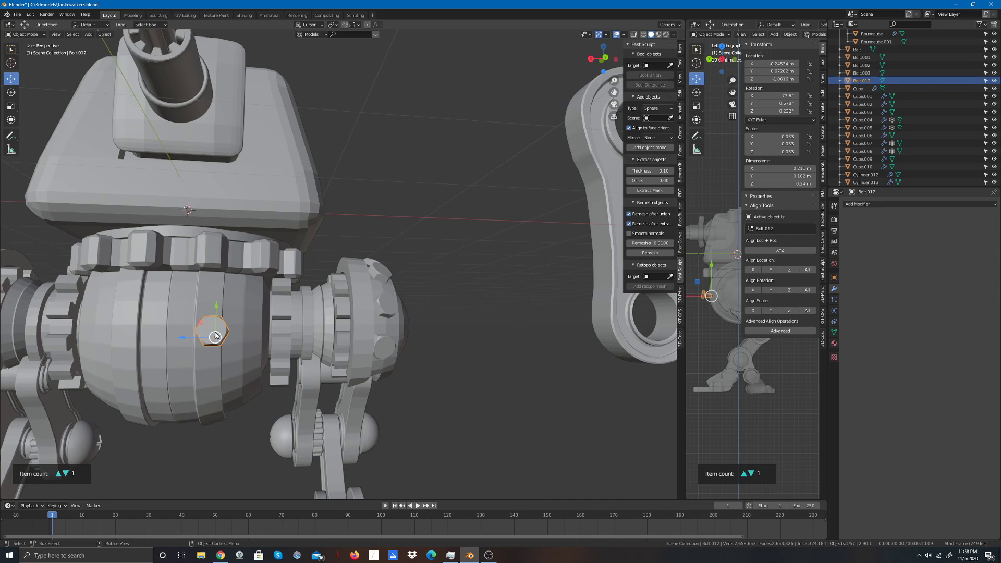
{"action": "key", "text": "g"}
{"action": "key", "text": "y"}
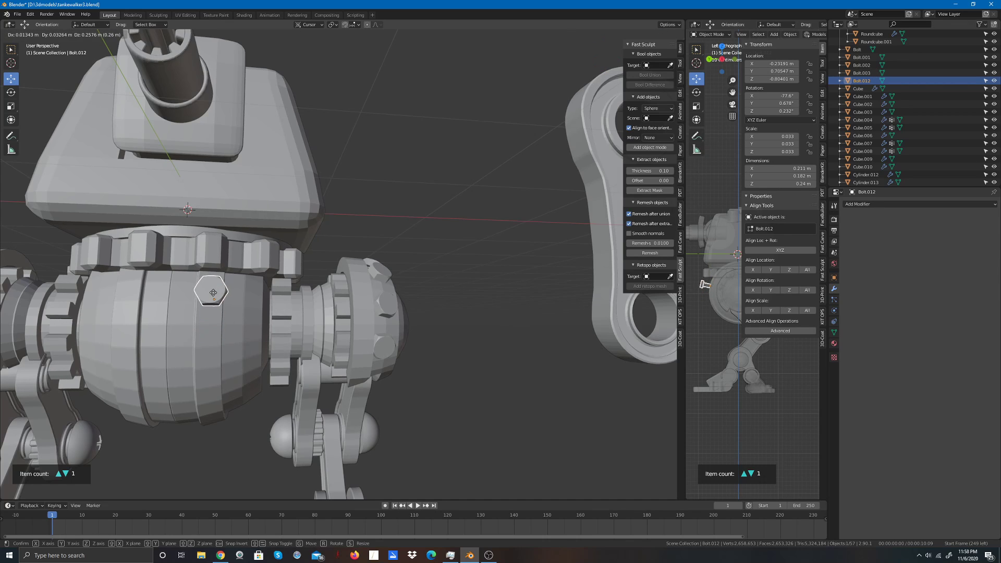
{"action": "left_click", "coordinate": [212, 293]}
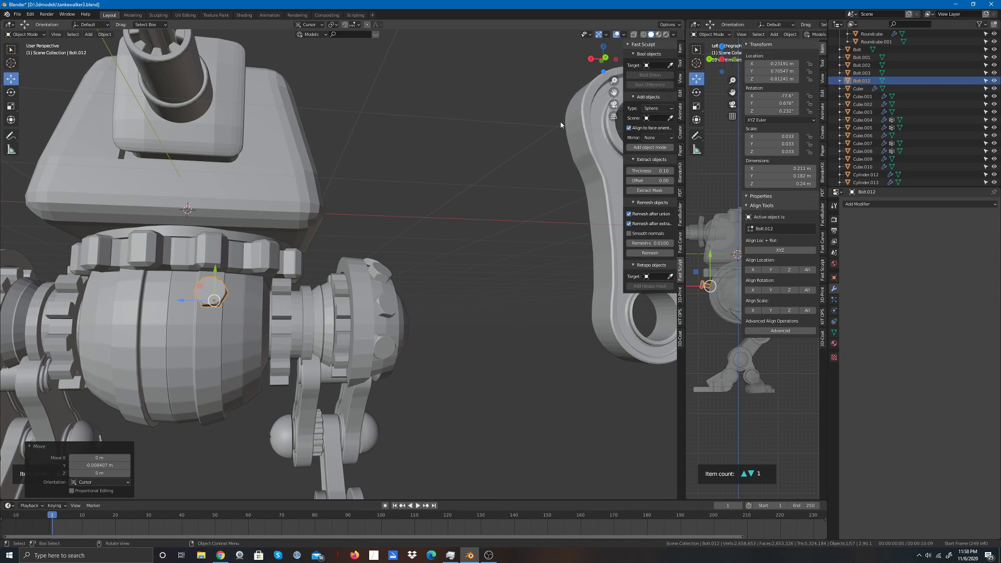
Step: Push the bolt about 0.19 m along Y into the lower body and shift it about 0.04 m sideways towards the centre
{"action": "left_click", "coordinate": [564, 63]}
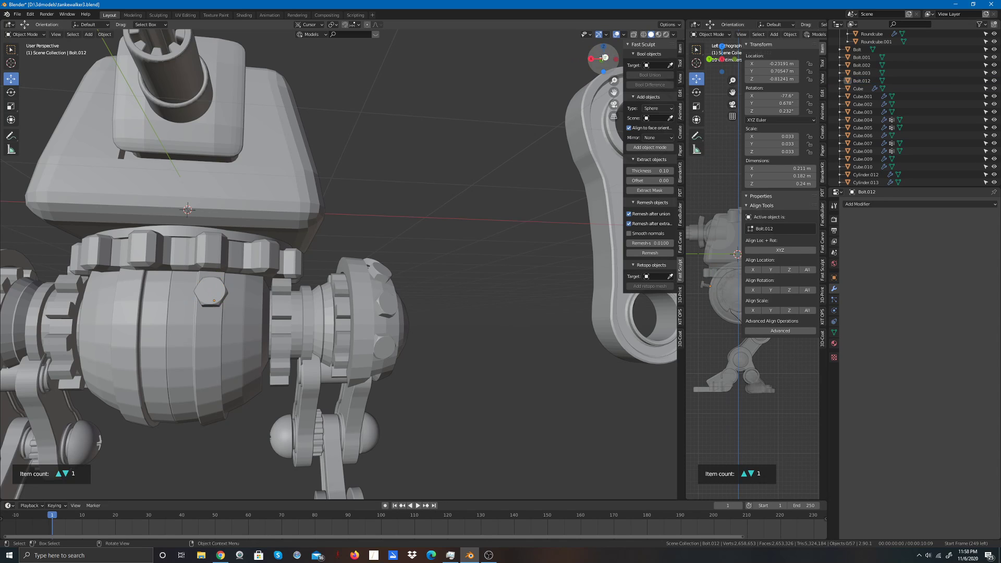
{"action": "left_click_drag", "start_coordinate": [601, 55], "coordinate": [541, 136]}
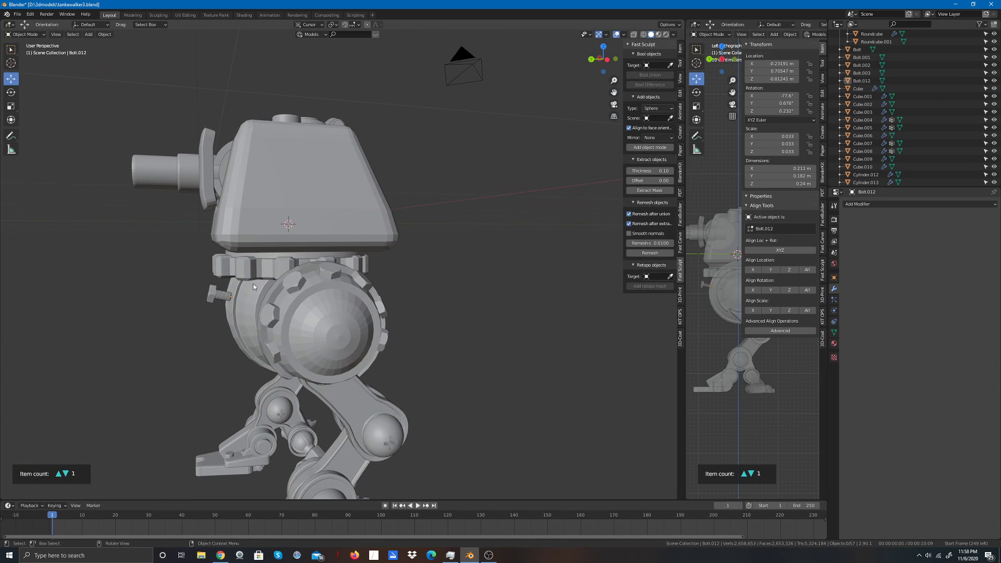
{"action": "left_click", "coordinate": [213, 293]}
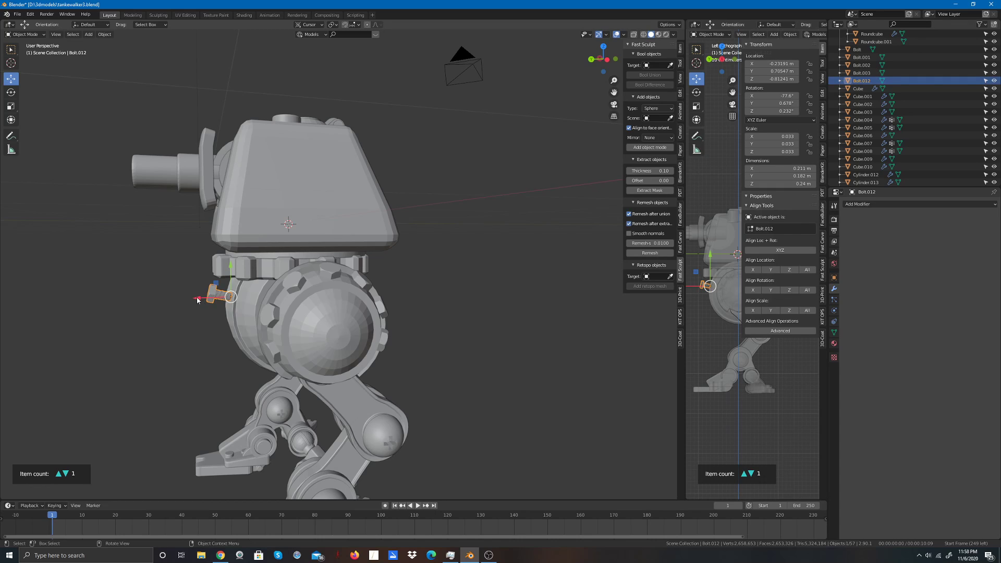
{"action": "key", "text": "g"}
{"action": "key", "text": "x"}
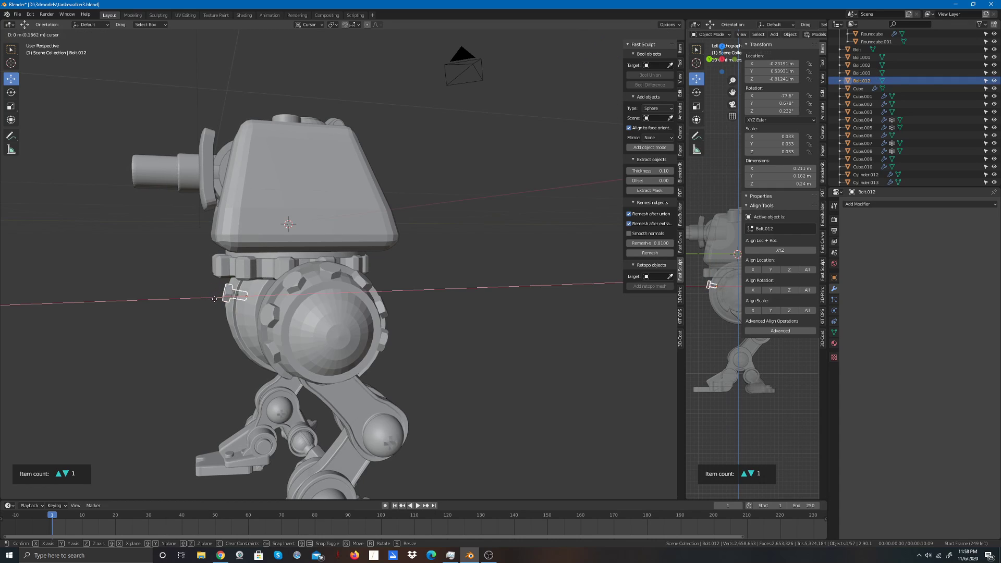
{"action": "left_click", "coordinate": [216, 299]}
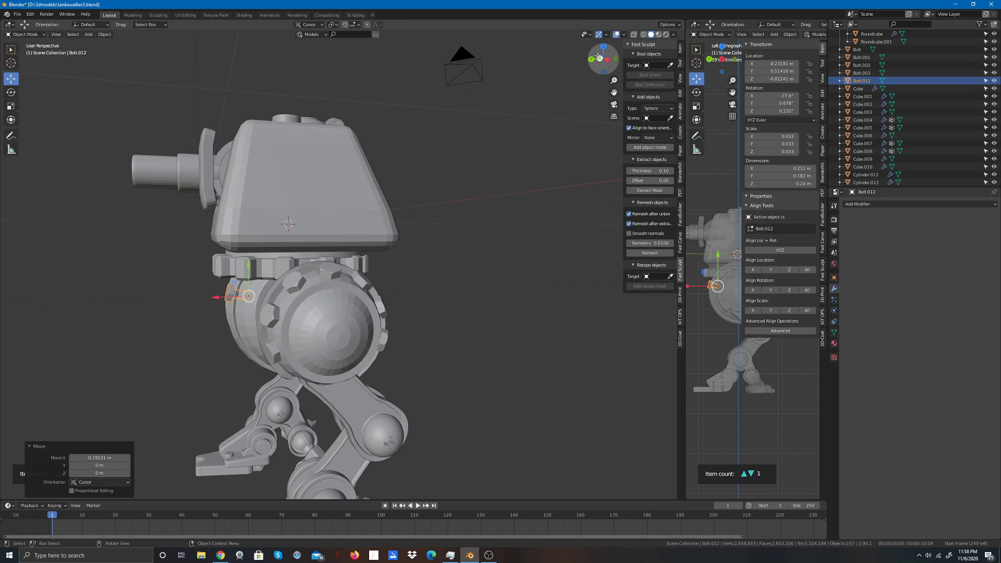
{"action": "left_click_drag", "start_coordinate": [600, 60], "coordinate": [705, 55]}
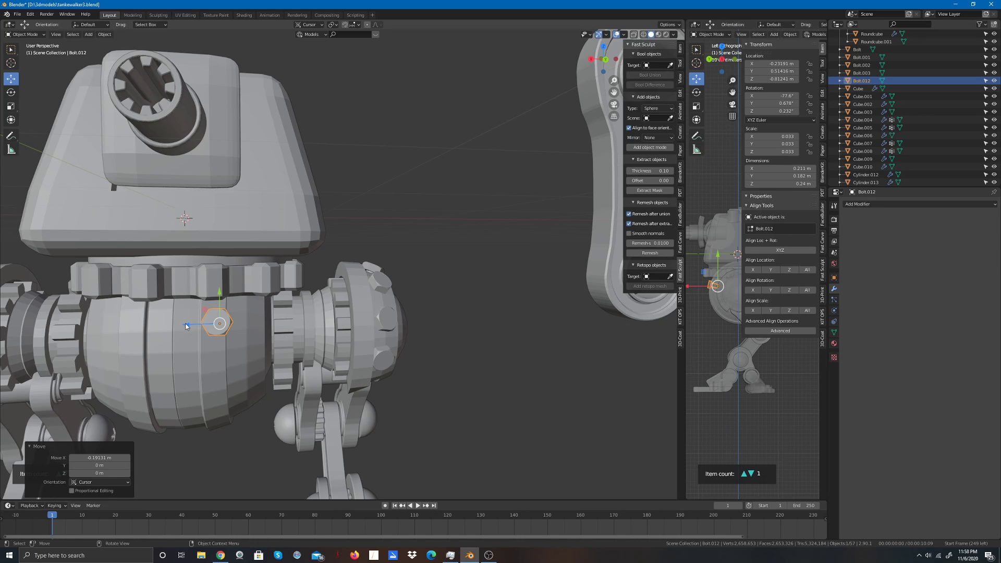
{"action": "left_click_drag", "start_coordinate": [186, 326], "coordinate": [180, 326]}
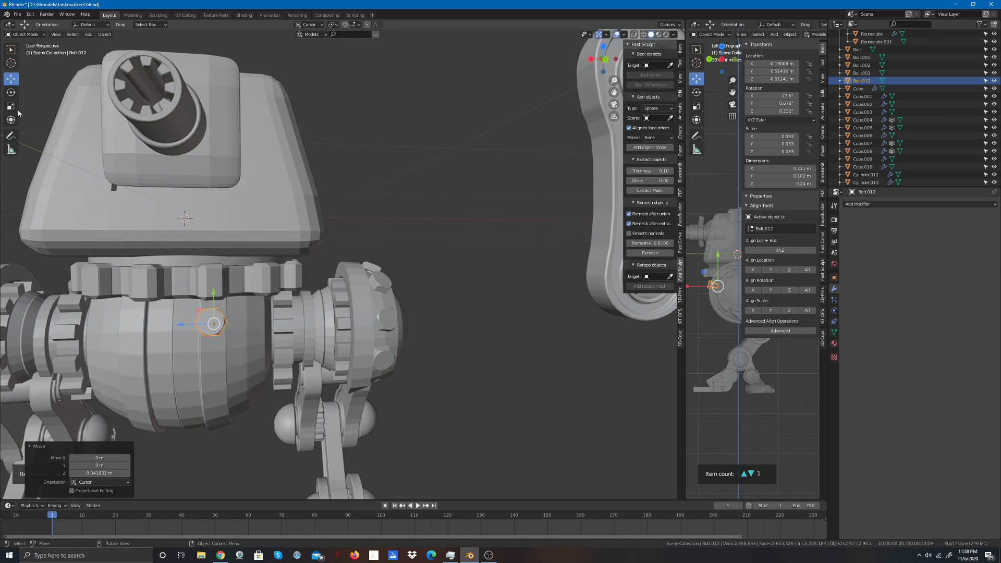
Step: Try rotating the bolt slightly in the view plane and undo it
{"action": "left_click", "coordinate": [11, 92]}
{"action": "scroll", "coordinate": [235, 302], "scroll_direction": "up", "scroll_amount": 2}
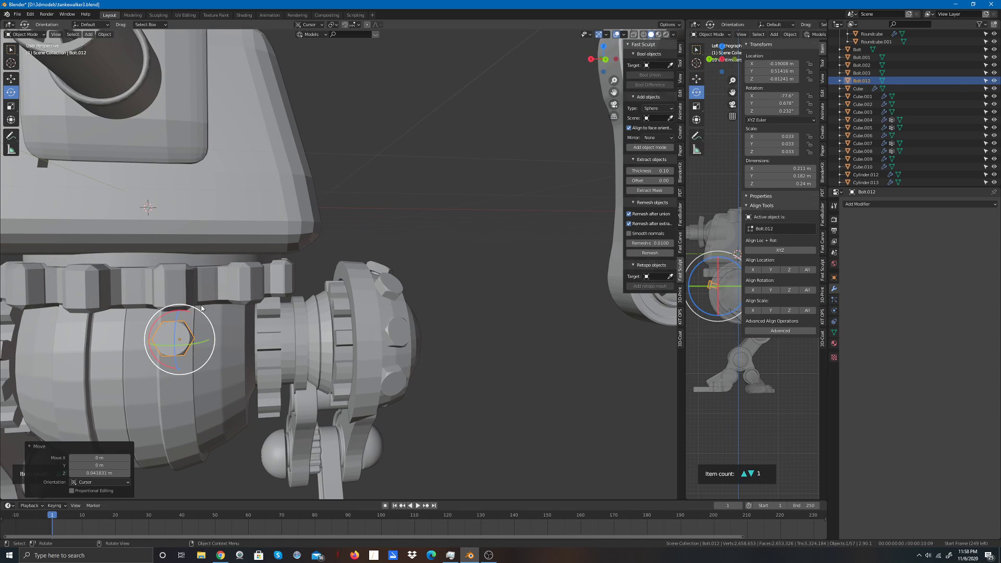
{"action": "left_click_drag", "start_coordinate": [201, 312], "coordinate": [200, 316]}
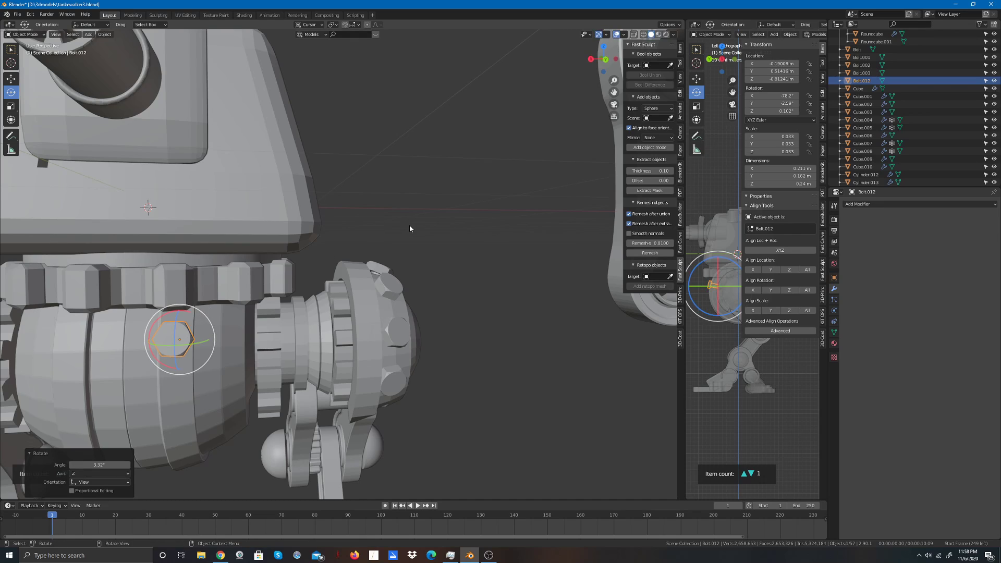
{"action": "key", "text": "ctrl+z"}
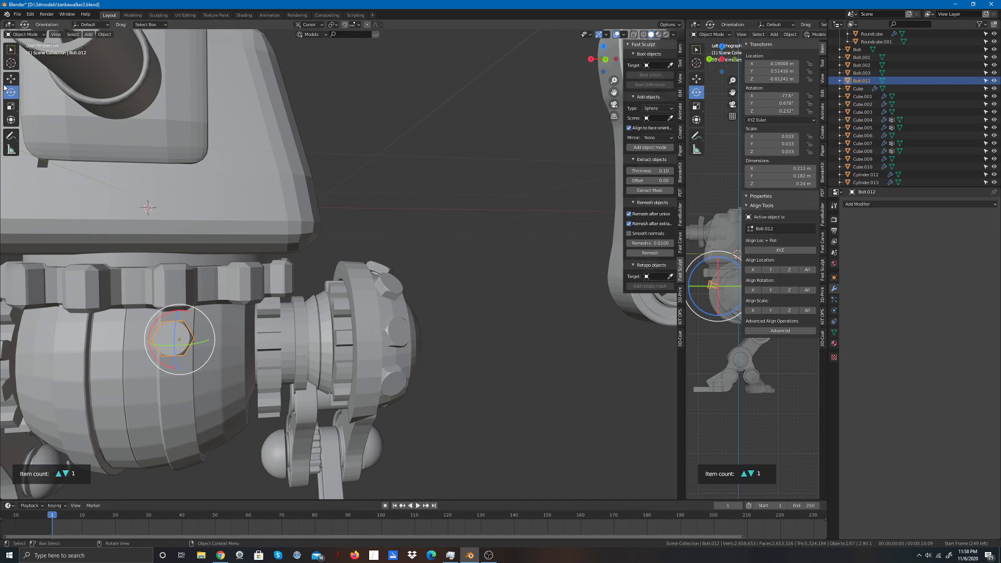
Step: Scale the bolt uniformly to 0.024 and move it about 0.07 m along Y out of the lower body's front
{"action": "left_click", "coordinate": [10, 106]}
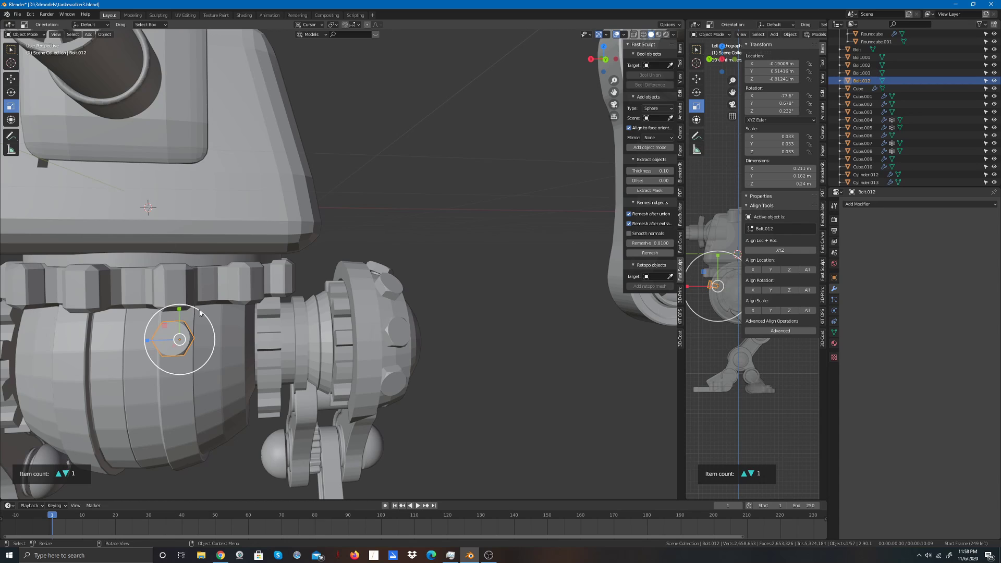
{"action": "left_click_drag", "start_coordinate": [200, 309], "coordinate": [195, 312]}
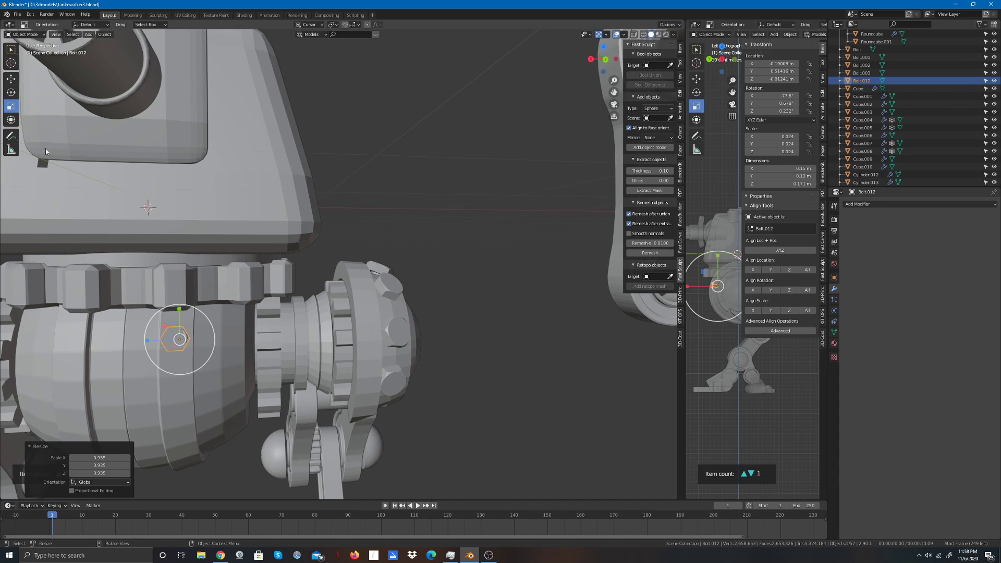
{"action": "left_click", "coordinate": [11, 82]}
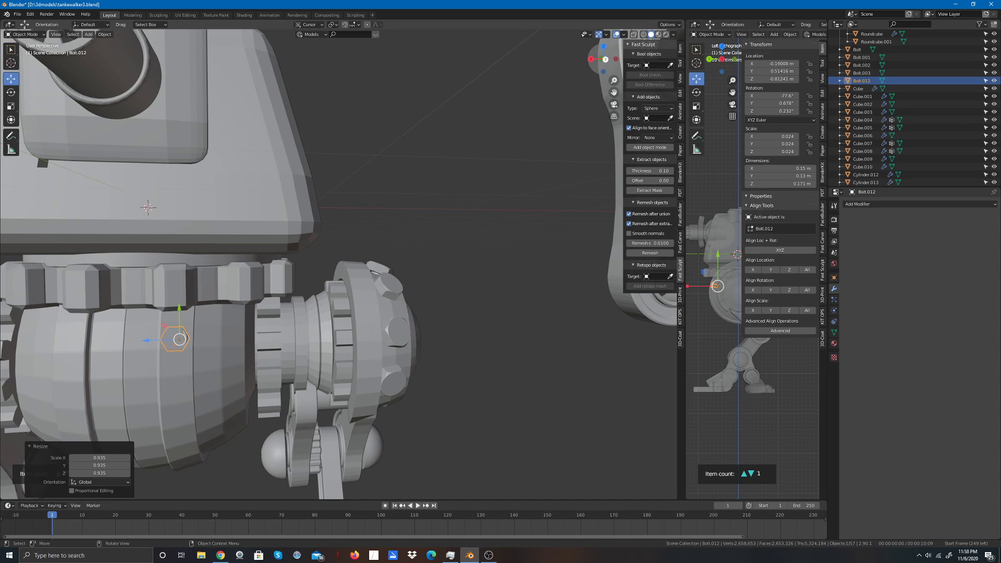
{"action": "left_click_drag", "start_coordinate": [605, 59], "coordinate": [511, 60]}
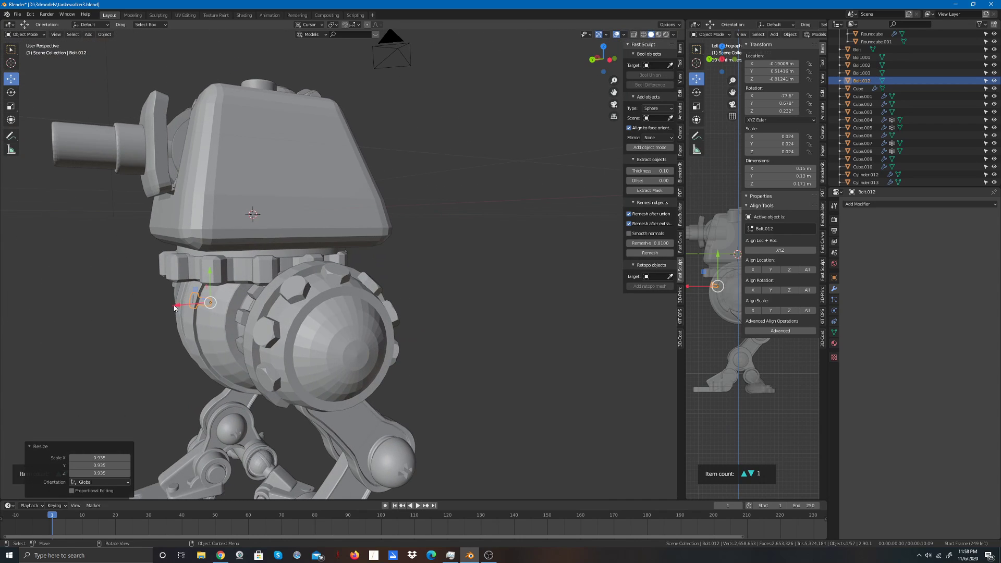
{"action": "left_click_drag", "start_coordinate": [174, 308], "coordinate": [167, 308]}
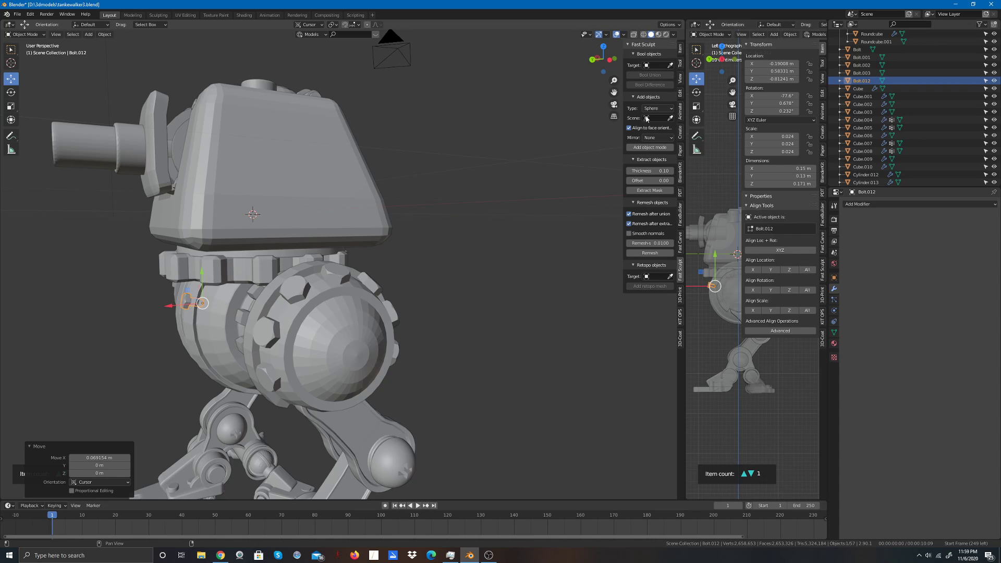
Step: Nudge the bolt sideways to about 0.21 m from the centre along X and raise it by about 0.004 m
{"action": "left_click_drag", "start_coordinate": [605, 59], "coordinate": [767, 54]}
{"action": "left_click_drag", "start_coordinate": [171, 340], "coordinate": [178, 339]}
{"action": "left_click_drag", "start_coordinate": [204, 306], "coordinate": [205, 304]}
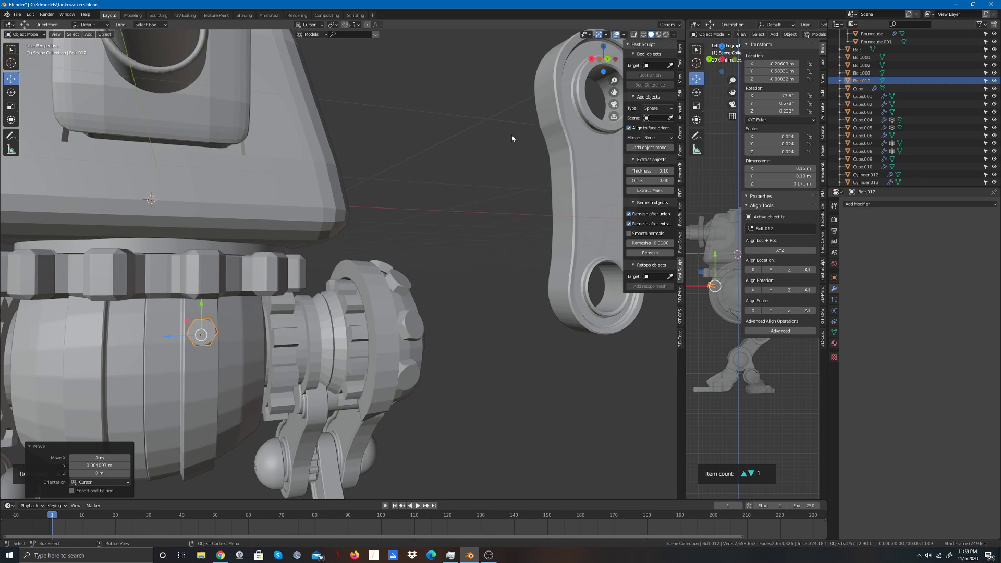
Step: Rotate the bolt about 10.5° around Z in the bottom view to angle it with the curve of the lower body
{"action": "mouse_move", "coordinate": [606, 60]}
{"action": "left_mouse_down"}
{"action": "mouse_move", "coordinate": [532, 92]}
{"action": "mouse_move", "coordinate": [521, 68]}
{"action": "mouse_move", "coordinate": [602, 31]}
{"action": "mouse_move", "coordinate": [605, 66]}
{"action": "left_mouse_up"}
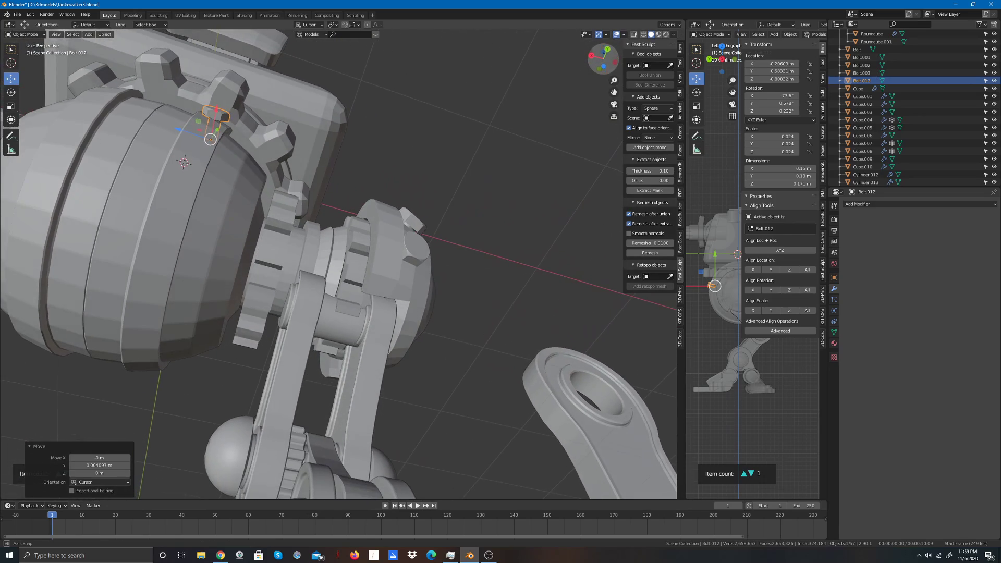
{"action": "left_click", "coordinate": [603, 66]}
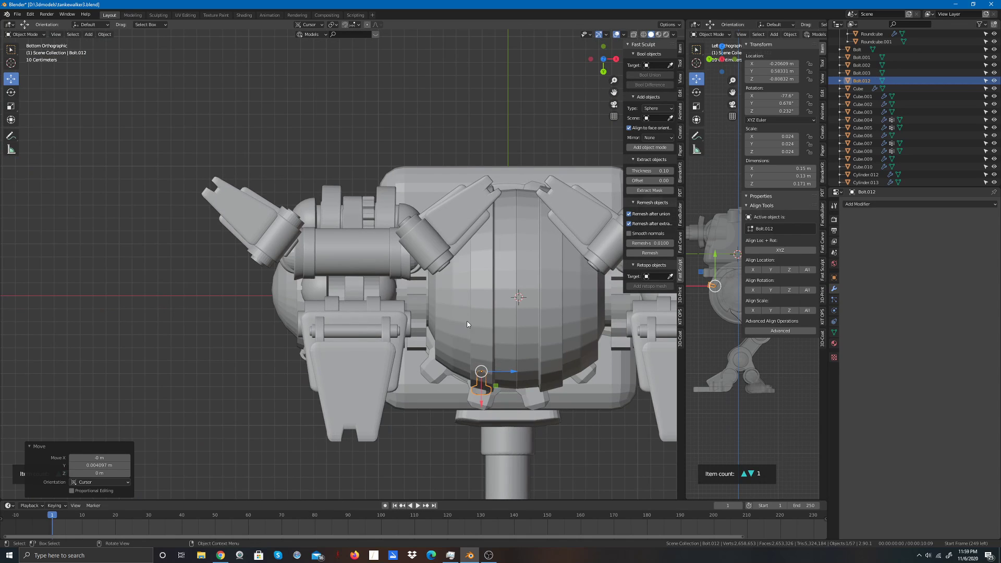
{"action": "left_click", "coordinate": [11, 92]}
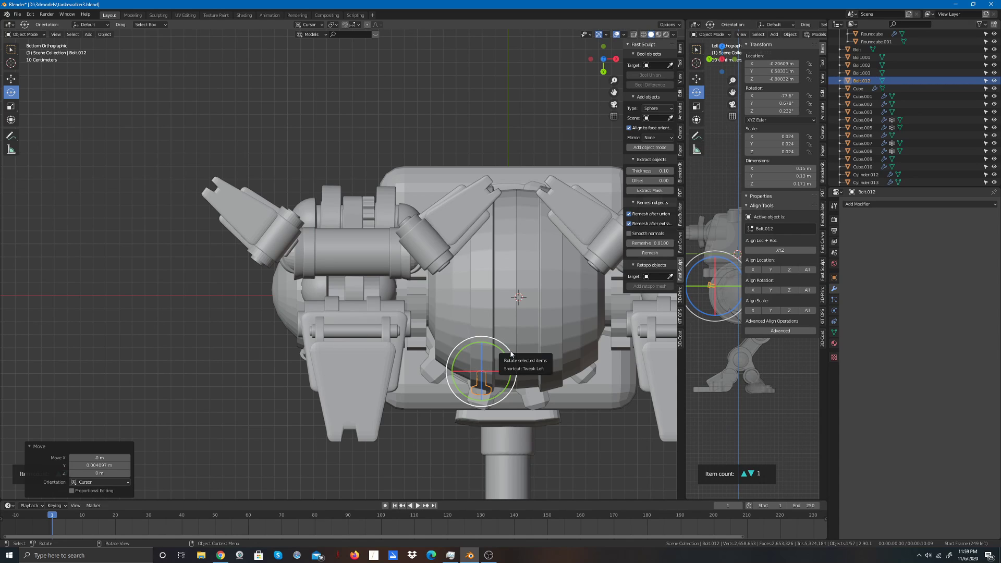
{"action": "left_click_drag", "start_coordinate": [510, 355], "coordinate": [517, 364]}
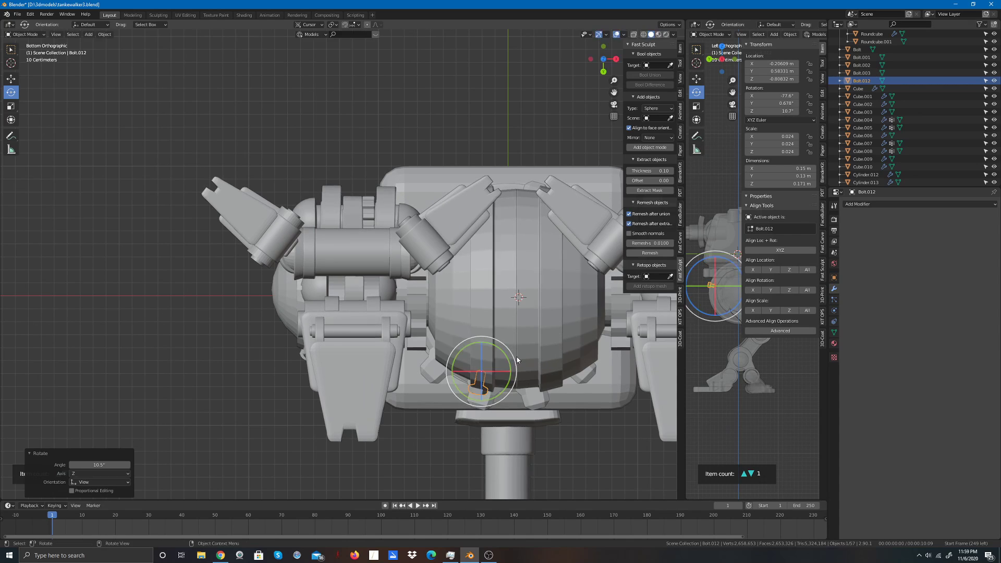
Step: Move the bolt on the lower body's front about 0.01 m inward along Y so it sits deeper in the surface
{"action": "left_click", "coordinate": [615, 59]}
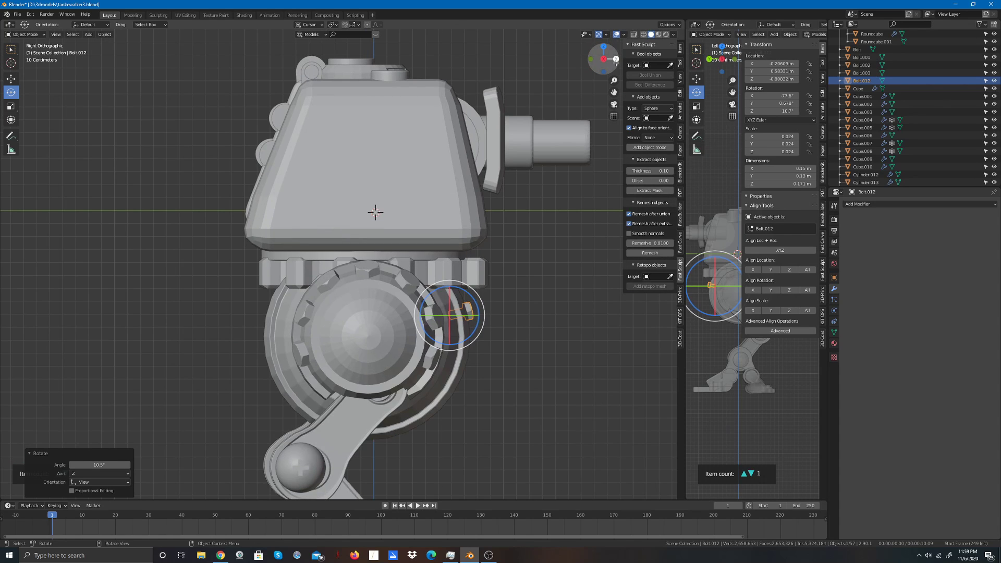
{"action": "left_click_drag", "start_coordinate": [615, 62], "coordinate": [579, 53]}
{"action": "left_click", "coordinate": [10, 79]}
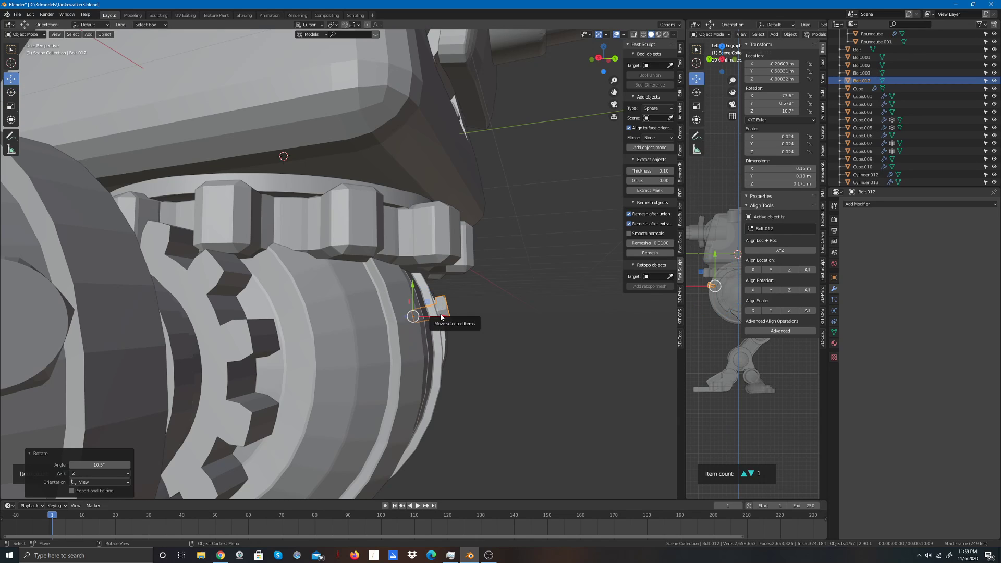
{"action": "left_click_drag", "start_coordinate": [439, 316], "coordinate": [437, 315]}
{"action": "left_click", "coordinate": [523, 272]}
{"action": "left_click_drag", "start_coordinate": [608, 64], "coordinate": [504, 86]}
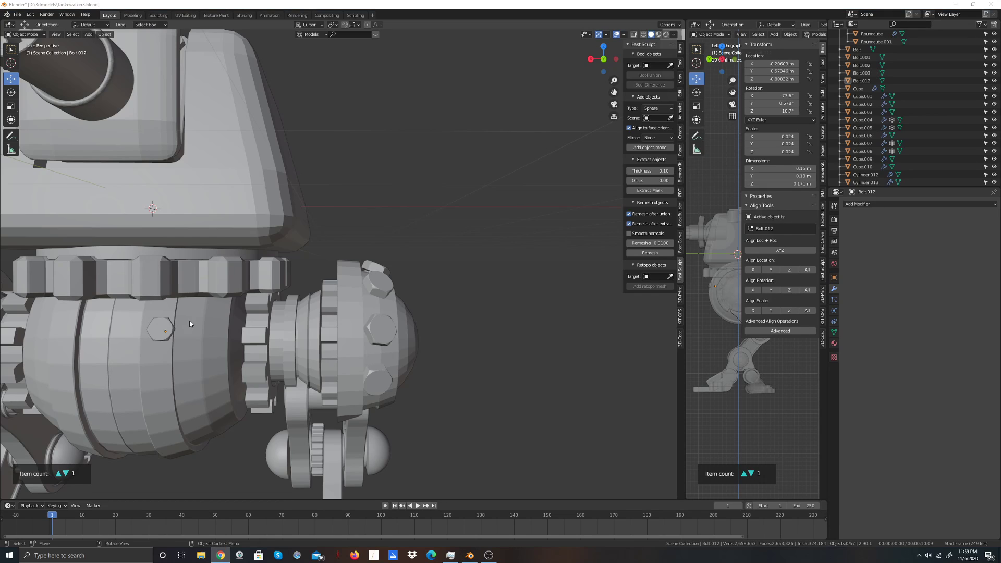
Step: Shift the bolt sideways on the lower body's front to about 0.178 m from the centre along X
{"action": "left_click", "coordinate": [158, 335]}
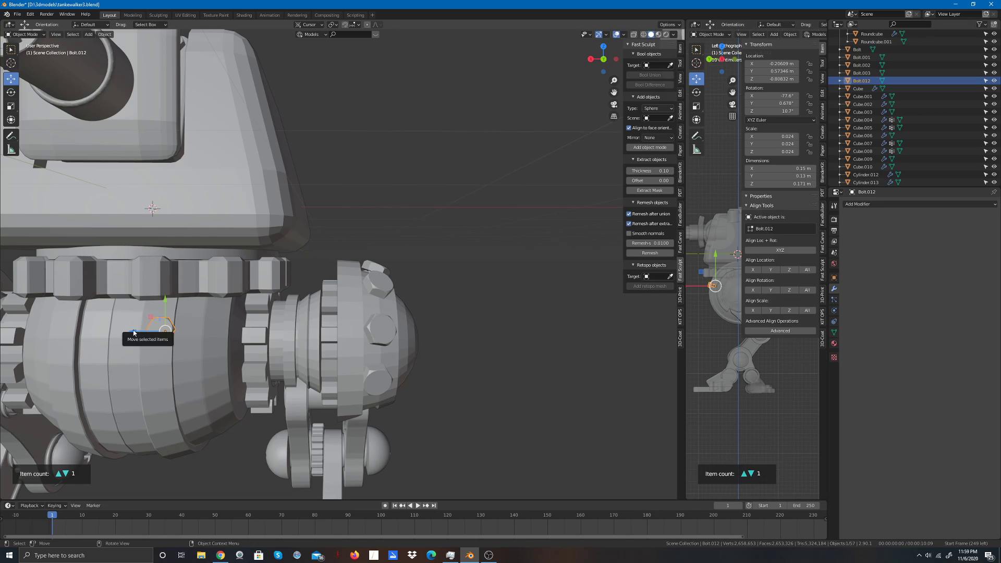
{"action": "left_click_drag", "start_coordinate": [134, 331], "coordinate": [129, 331]}
{"action": "left_click", "coordinate": [363, 227]}
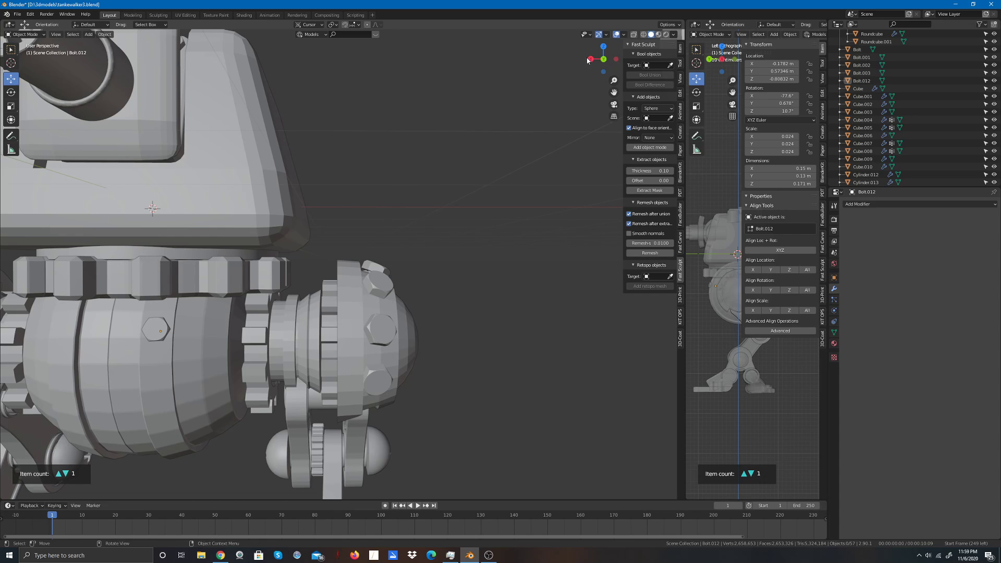
{"action": "key", "text": "b"}
{"action": "key", "text": "Escape"}
{"action": "left_click_drag", "start_coordinate": [600, 56], "coordinate": [583, 104]}
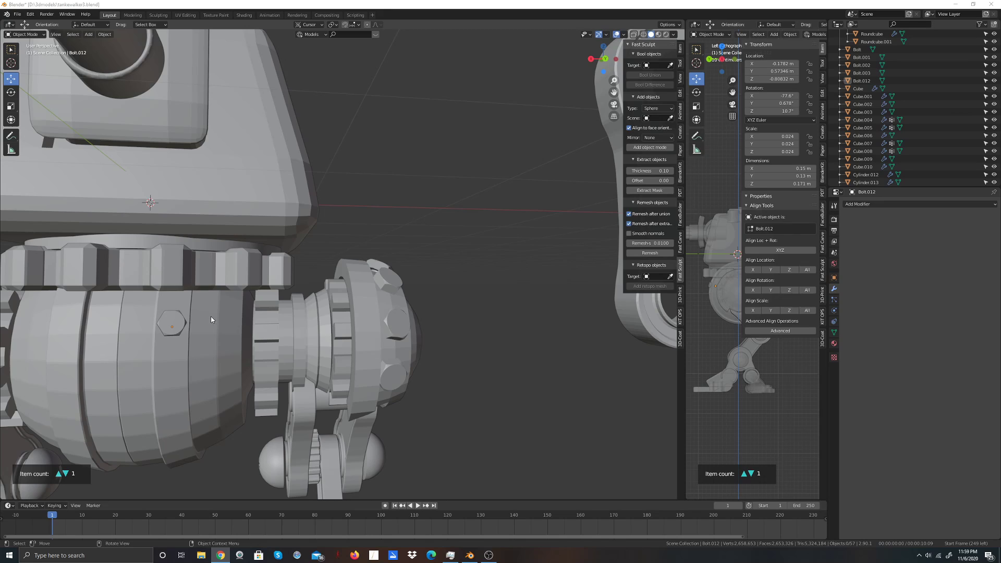
Step: Duplicate the bolt and place the copy about 0.27 m below the original on the front of the lower body
{"action": "left_click", "coordinate": [175, 324]}
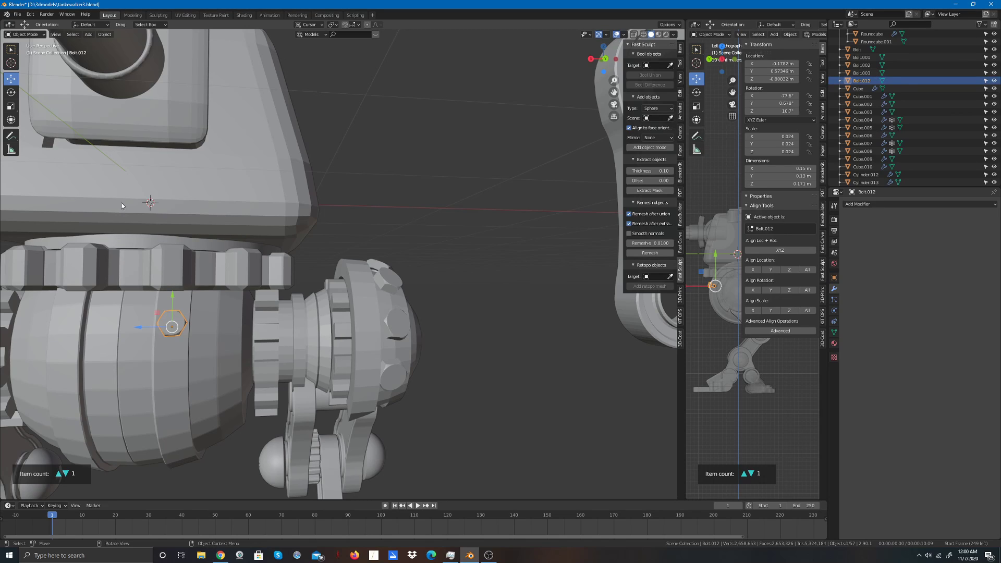
{"action": "scroll", "coordinate": [175, 297], "scroll_direction": "down", "scroll_amount": 5}
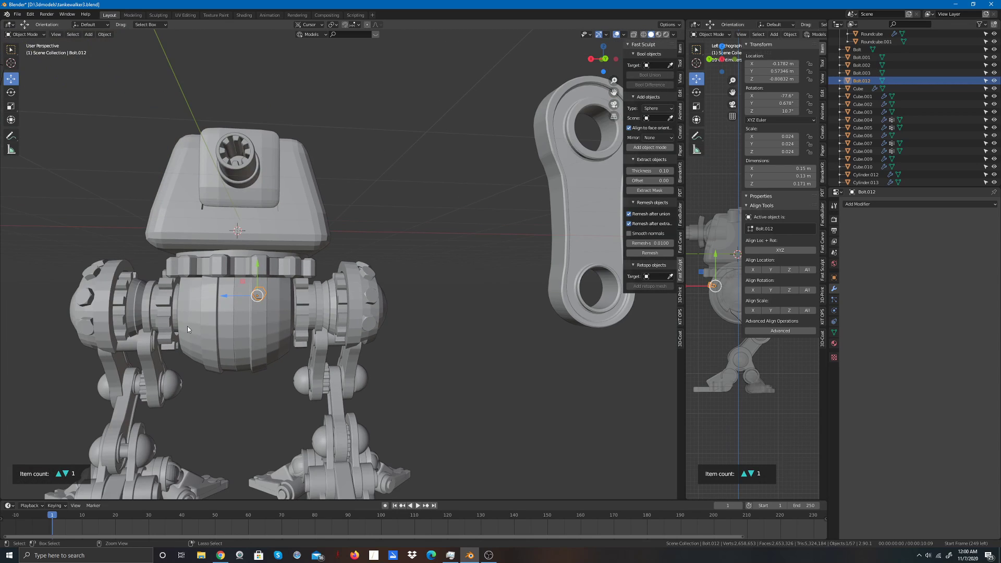
{"action": "key", "text": "alt+a"}
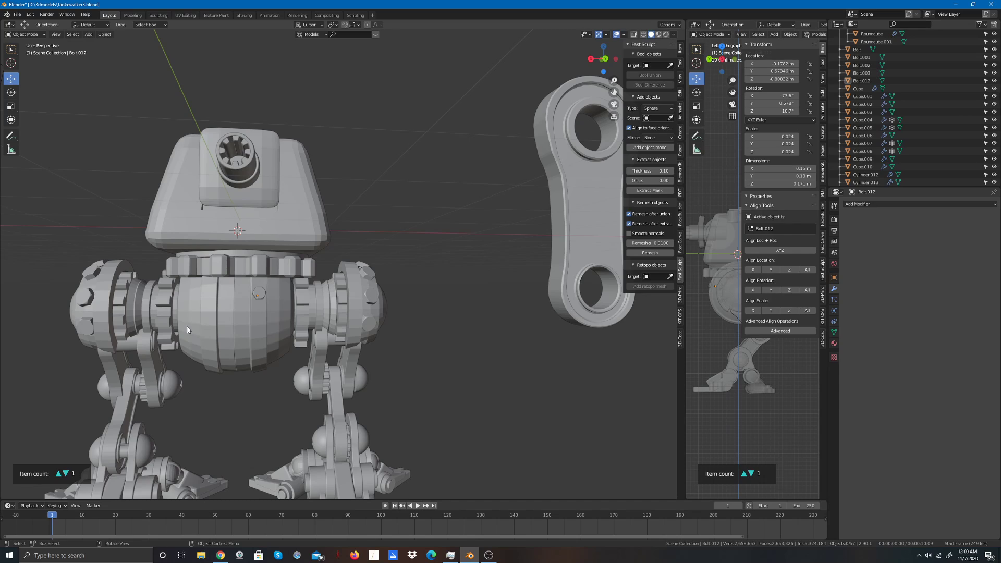
{"action": "left_click", "coordinate": [259, 296]}
{"action": "key", "text": "shift"}
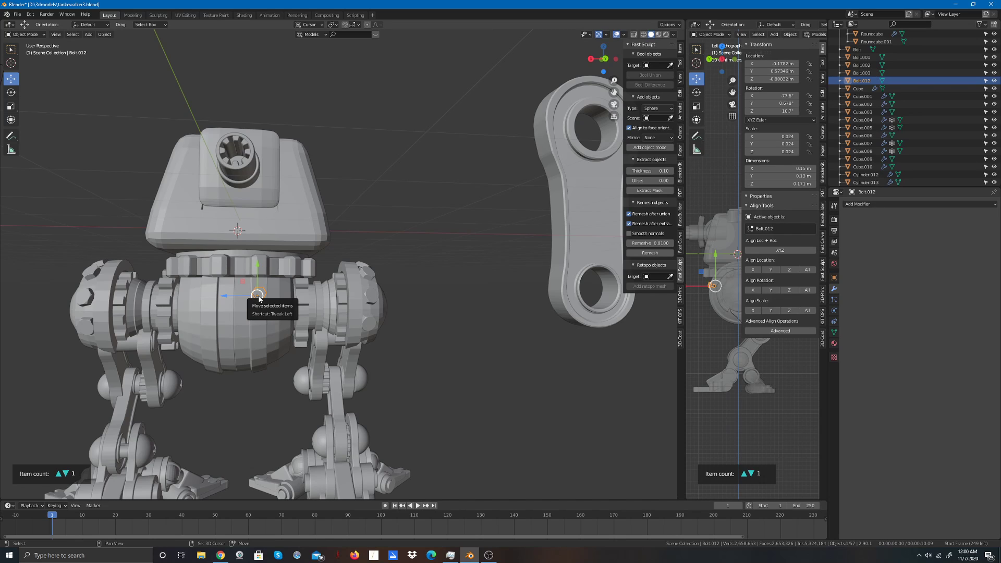
{"action": "key", "text": "shift+d"}
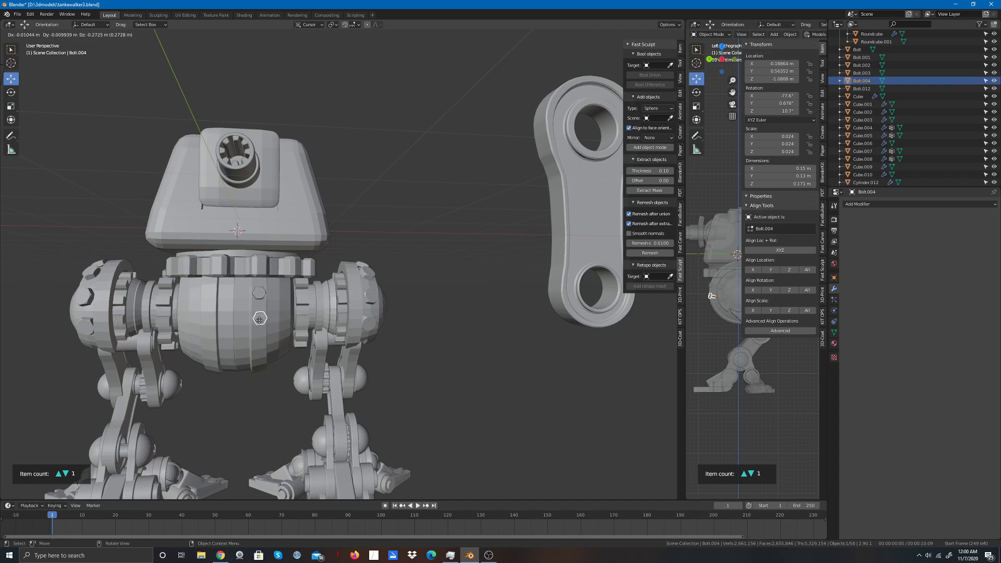
{"action": "left_click", "coordinate": [258, 319]}
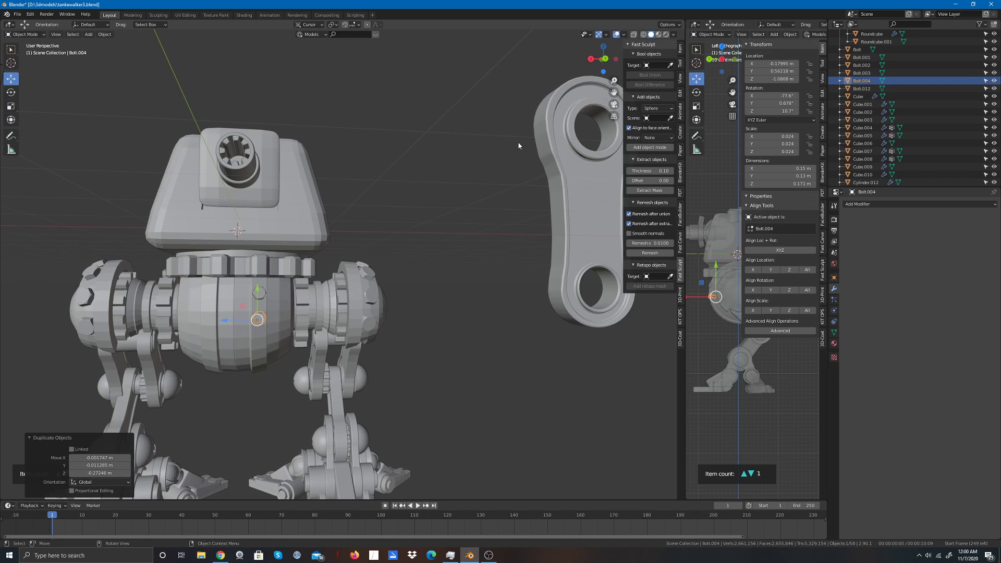
Step: Rotate the second bolt about 21° in the side view and move it about 0.01 m outward along Y
{"action": "left_click_drag", "start_coordinate": [607, 60], "coordinate": [491, 60]}
{"action": "scroll", "coordinate": [484, 223], "scroll_direction": "up", "scroll_amount": 3}
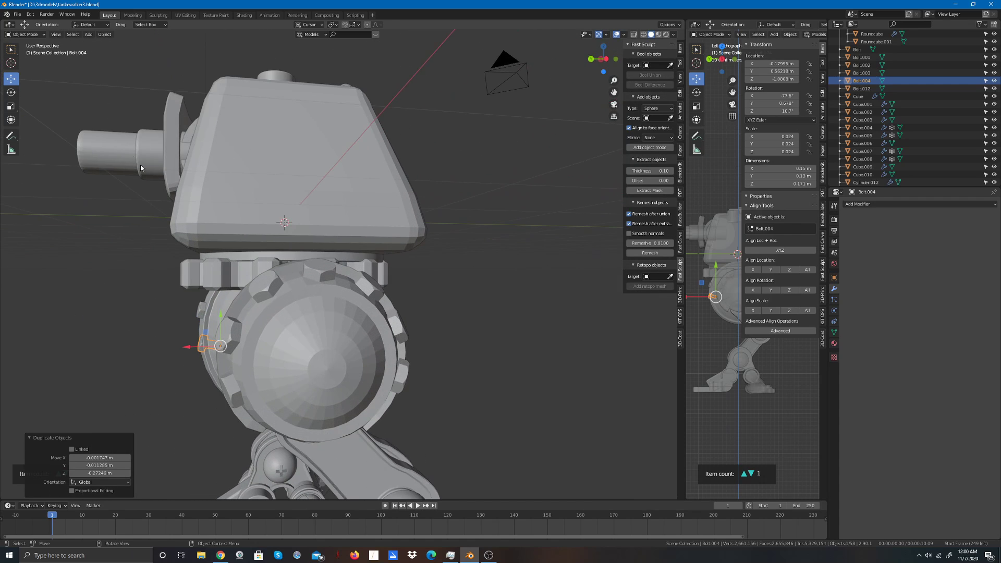
{"action": "left_click", "coordinate": [10, 92]}
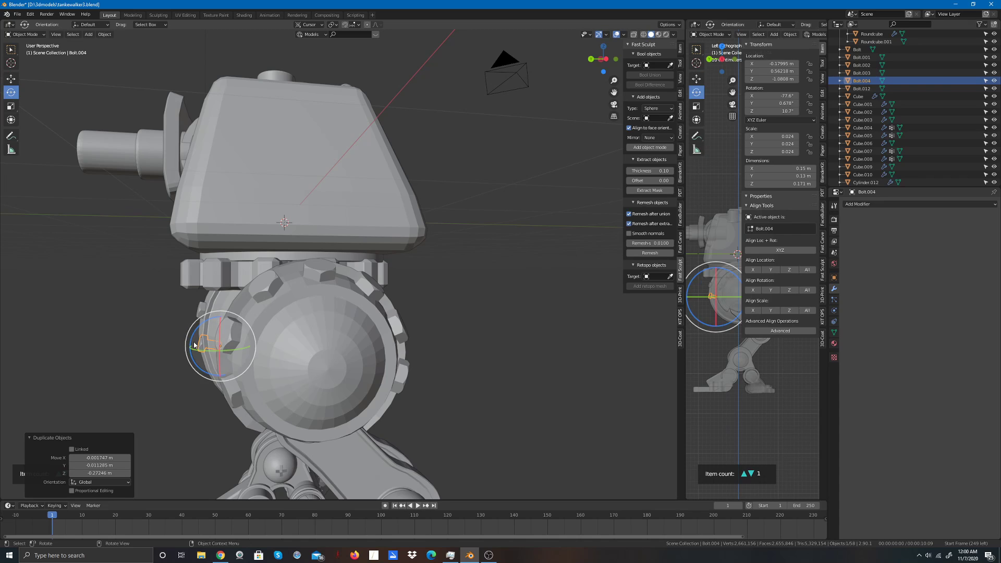
{"action": "left_click_drag", "start_coordinate": [188, 340], "coordinate": [174, 351]}
{"action": "left_click", "coordinate": [10, 78]}
{"action": "left_click", "coordinate": [161, 349]}
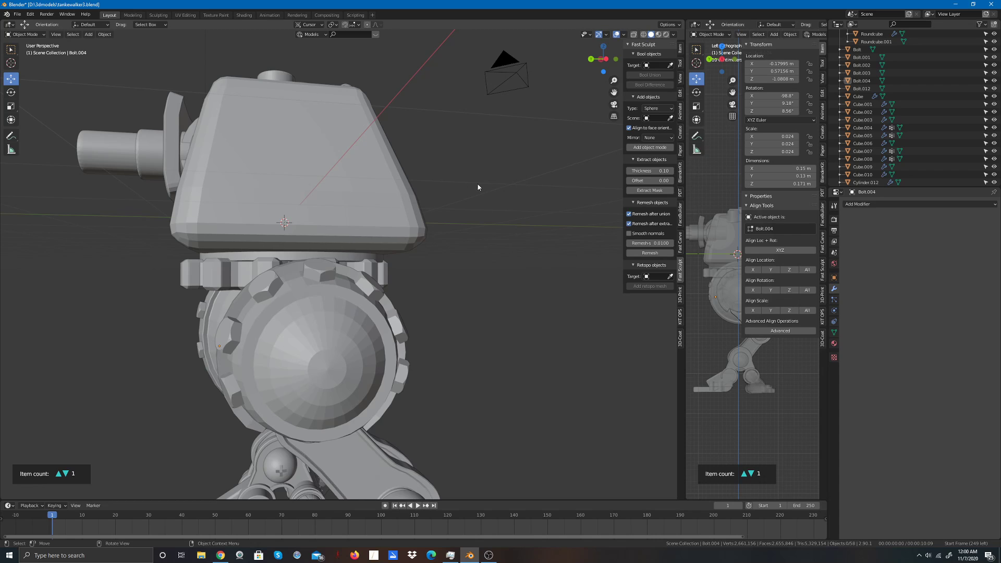
{"action": "left_click_drag", "start_coordinate": [595, 63], "coordinate": [712, 61]}
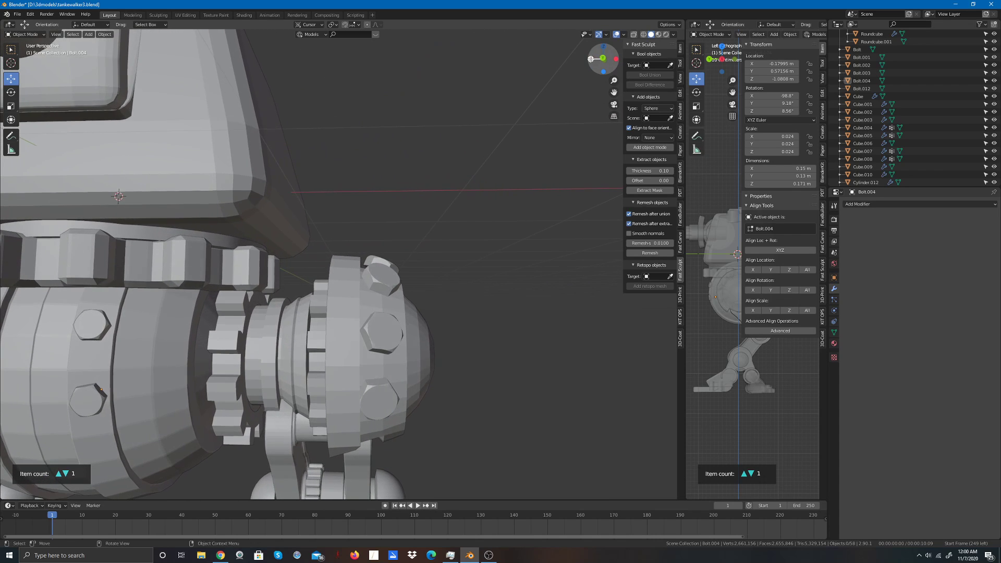
Step: Duplicate the second bolt and place the copy about 0.31 m below it on the lower body
{"action": "scroll", "coordinate": [506, 150], "scroll_direction": "down", "scroll_amount": 3}
{"action": "scroll", "coordinate": [506, 150], "scroll_direction": "down", "scroll_amount": 2}
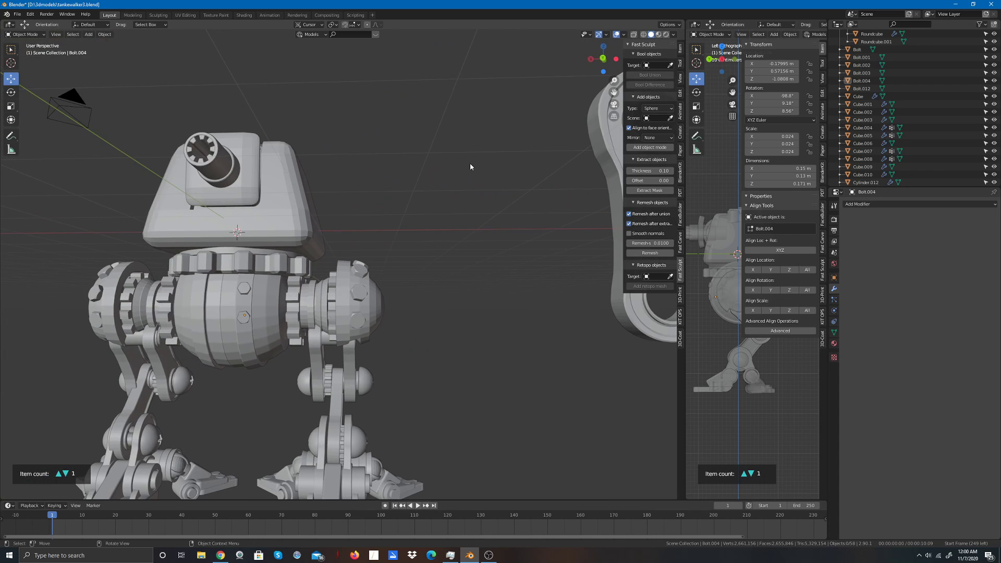
{"action": "left_click", "coordinate": [245, 315]}
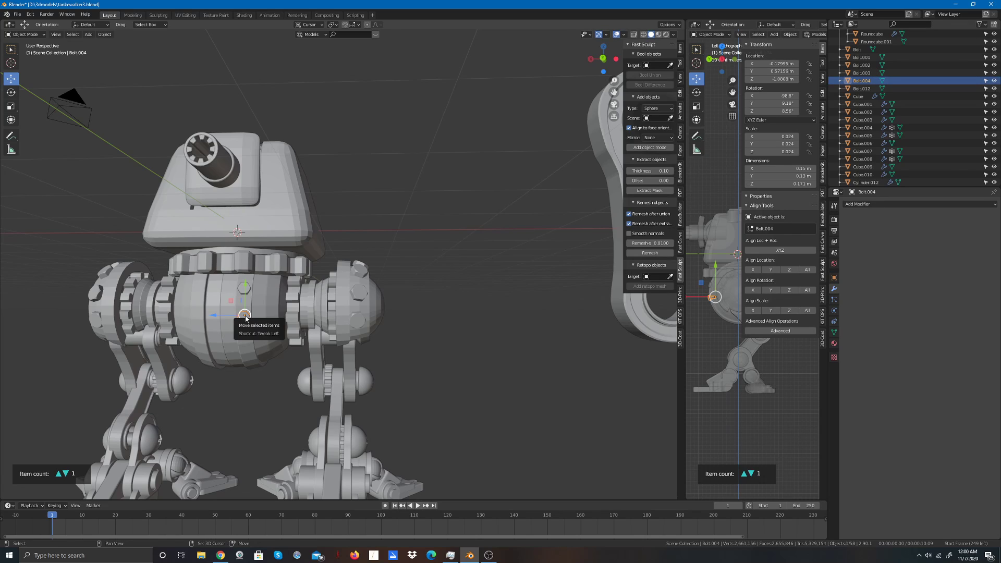
{"action": "key", "text": "shift+d"}
{"action": "left_click", "coordinate": [247, 343]}
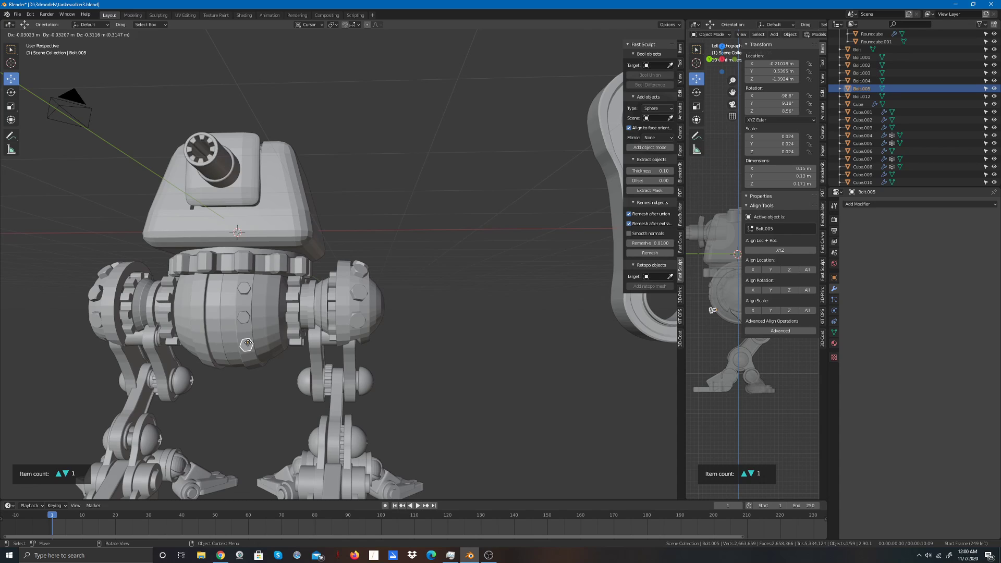
Step: Move the third bolt about 0.07 m back along Y and rotate it about 23.5° in the side view
{"action": "left_click_drag", "start_coordinate": [603, 59], "coordinate": [607, 61]}
{"action": "left_click_drag", "start_coordinate": [246, 330], "coordinate": [256, 327]}
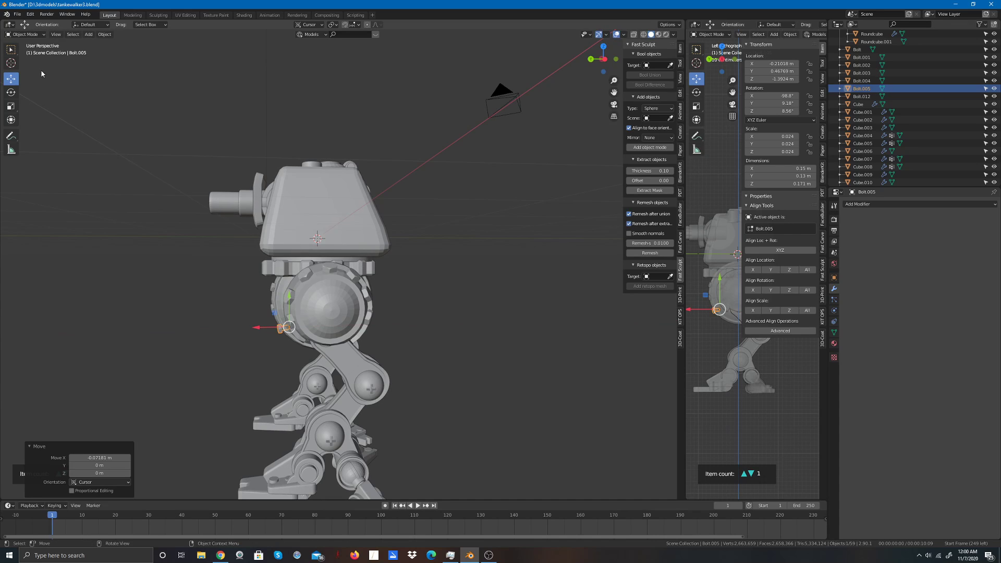
{"action": "left_click", "coordinate": [11, 92]}
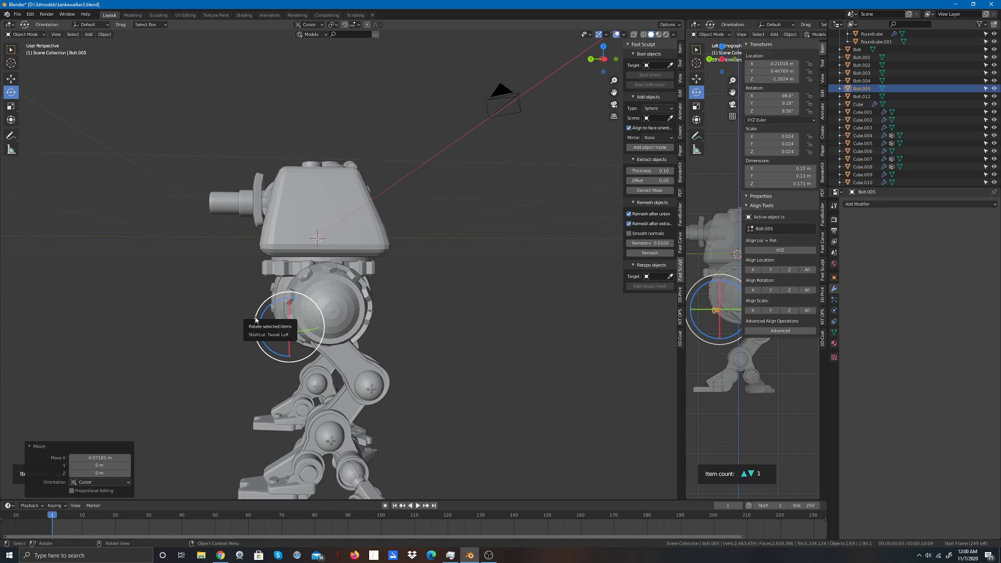
{"action": "left_click_drag", "start_coordinate": [255, 320], "coordinate": [255, 330]}
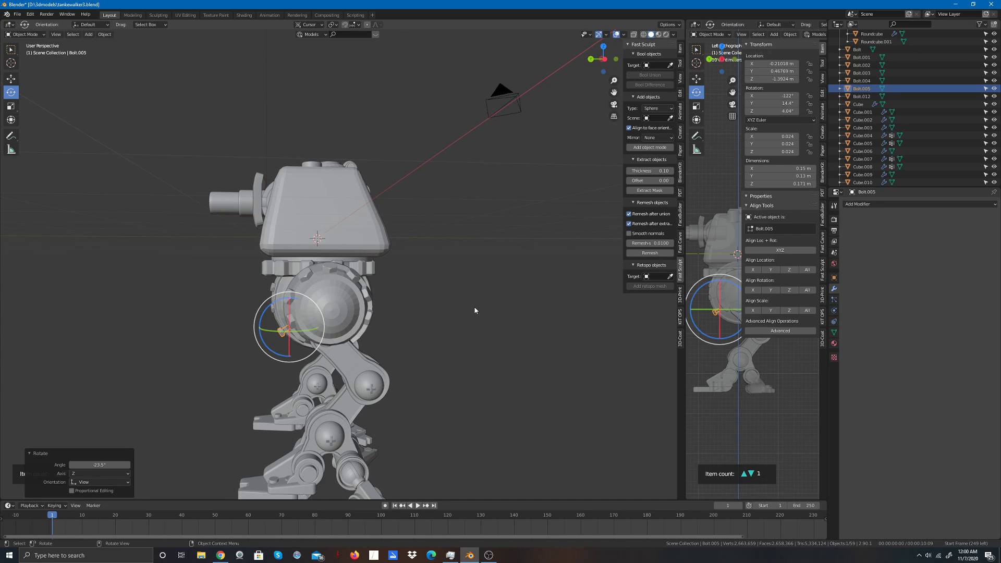
{"action": "scroll", "coordinate": [477, 311], "scroll_direction": "up", "scroll_amount": 3}
Step: Move the third bolt up about 0.09 m and forward about 0.04 m, and shift it to about 0.174 m from the centre along X
{"action": "left_click", "coordinate": [11, 78]}
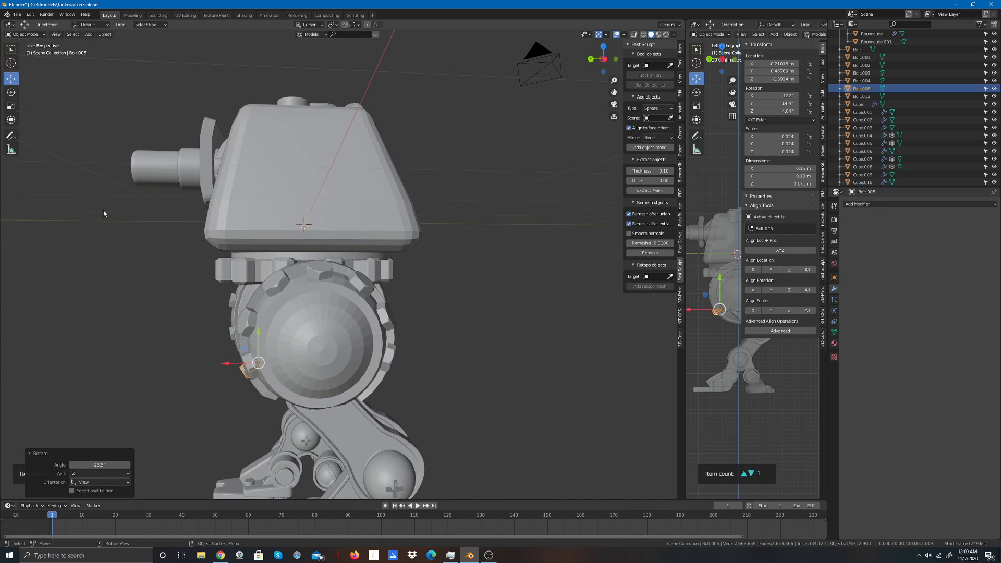
{"action": "left_click_drag", "start_coordinate": [257, 365], "coordinate": [254, 354]}
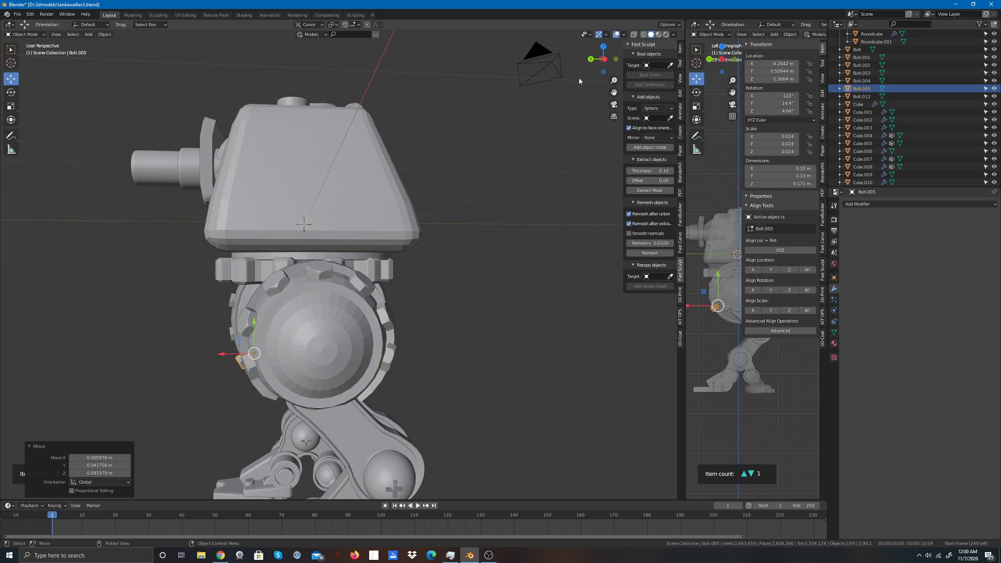
{"action": "left_click_drag", "start_coordinate": [592, 59], "coordinate": [724, 37]}
{"action": "scroll", "coordinate": [156, 344], "scroll_direction": "up", "scroll_amount": 2}
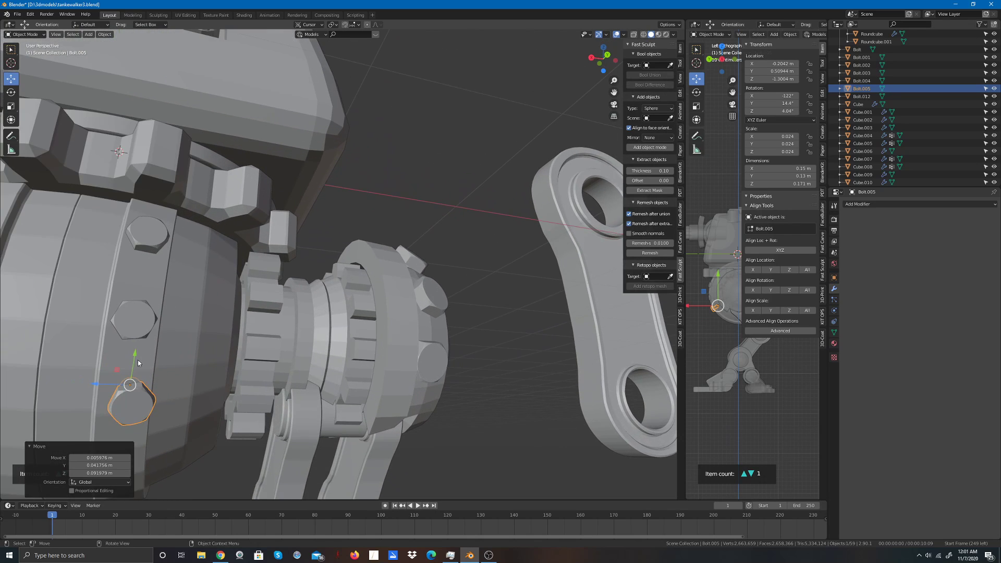
{"action": "left_click_drag", "start_coordinate": [98, 381], "coordinate": [86, 386]}
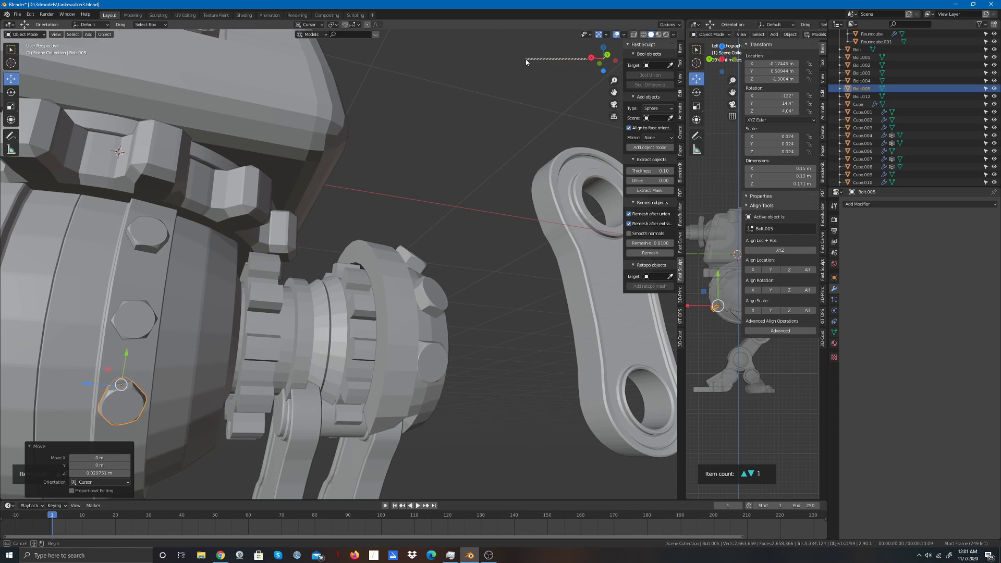
{"action": "mouse_move", "coordinate": [599, 56]}
{"action": "left_mouse_down"}
{"action": "mouse_move", "coordinate": [641, 51]}
{"action": "mouse_move", "coordinate": [615, 57]}
{"action": "left_mouse_up"}
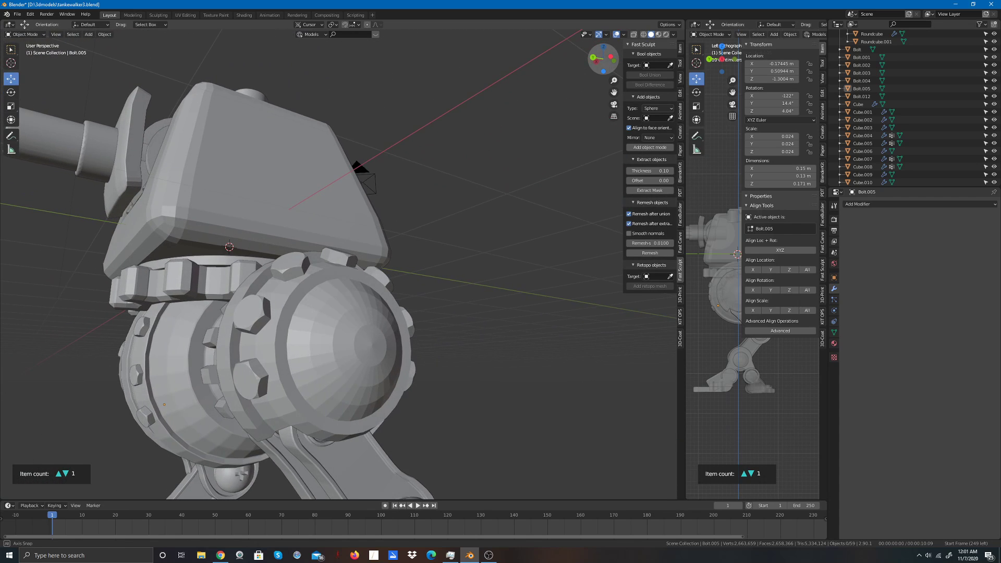
Step: Duplicate the third bolt about 0.26 m lower and 0.18 m further back, and line the copy up at about 0.175 m from the centre along X
{"action": "scroll", "coordinate": [566, 196], "scroll_direction": "down", "scroll_amount": 3}
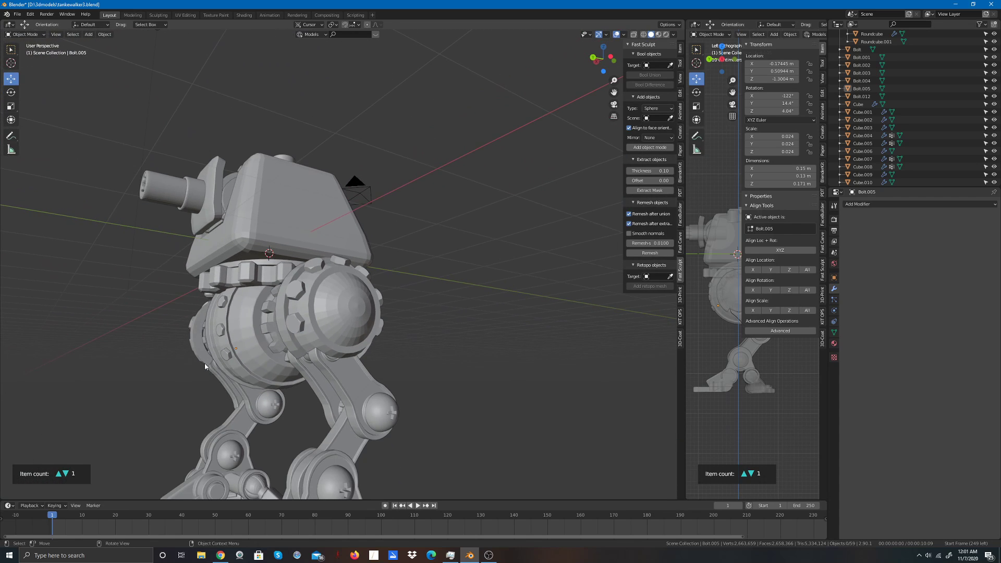
{"action": "left_click", "coordinate": [227, 358]}
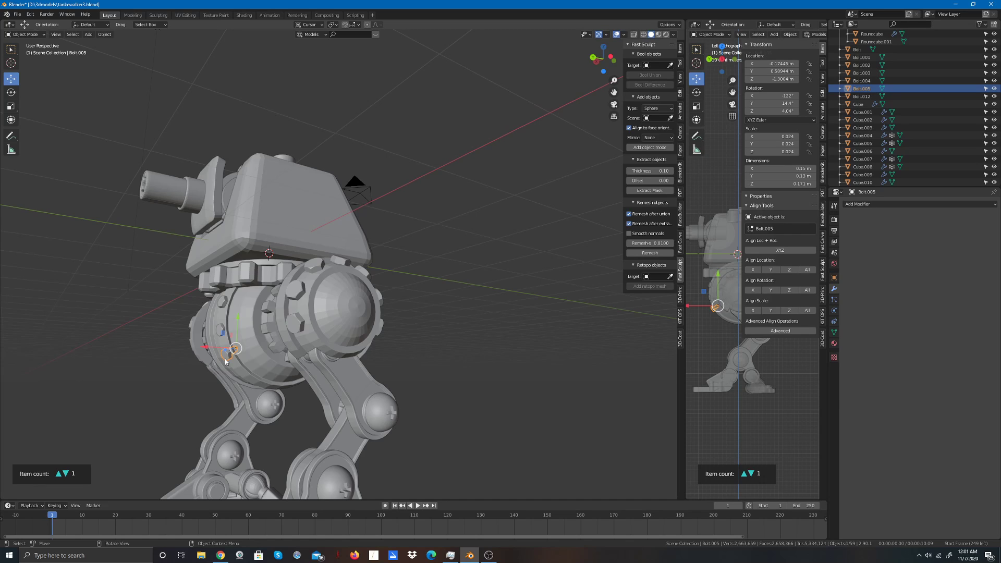
{"action": "key", "text": "shift+d"}
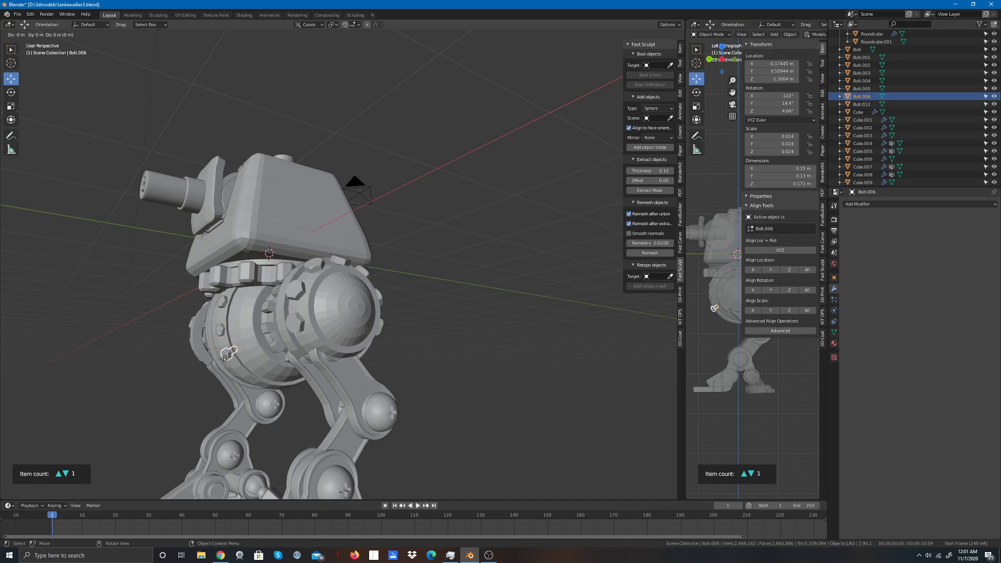
{"action": "left_click", "coordinate": [240, 384]}
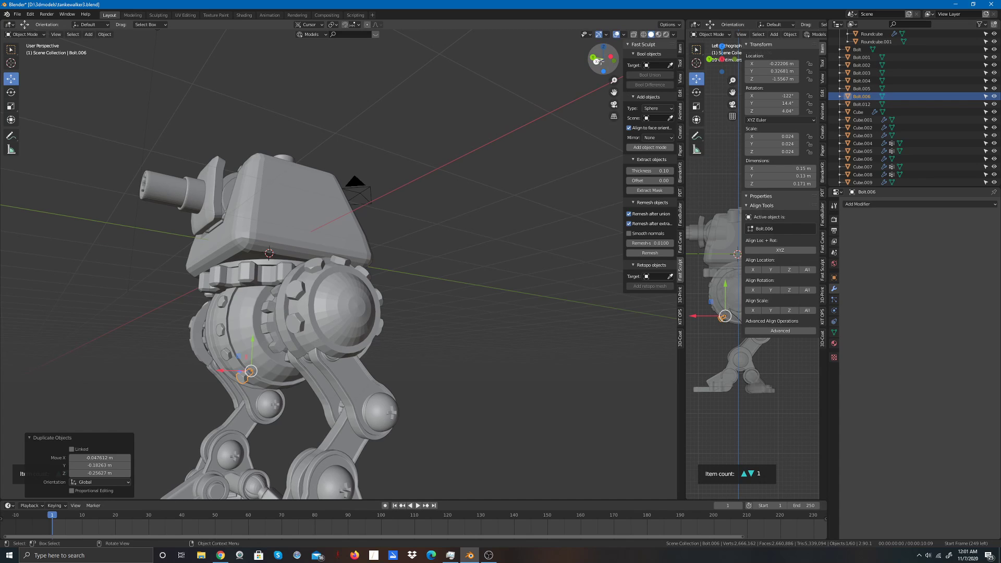
{"action": "left_click_drag", "start_coordinate": [602, 61], "coordinate": [683, 54]}
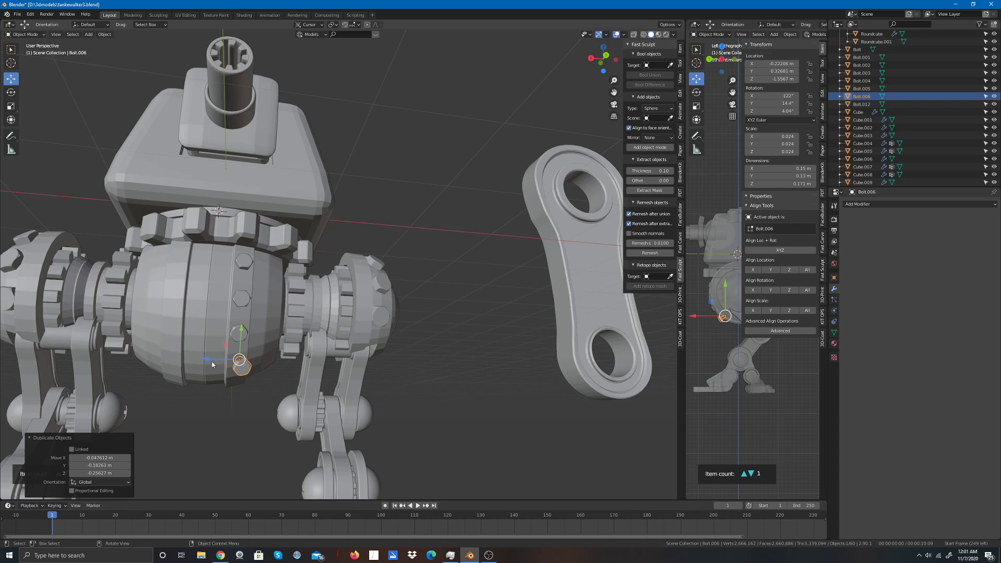
{"action": "left_click_drag", "start_coordinate": [211, 362], "coordinate": [208, 358]}
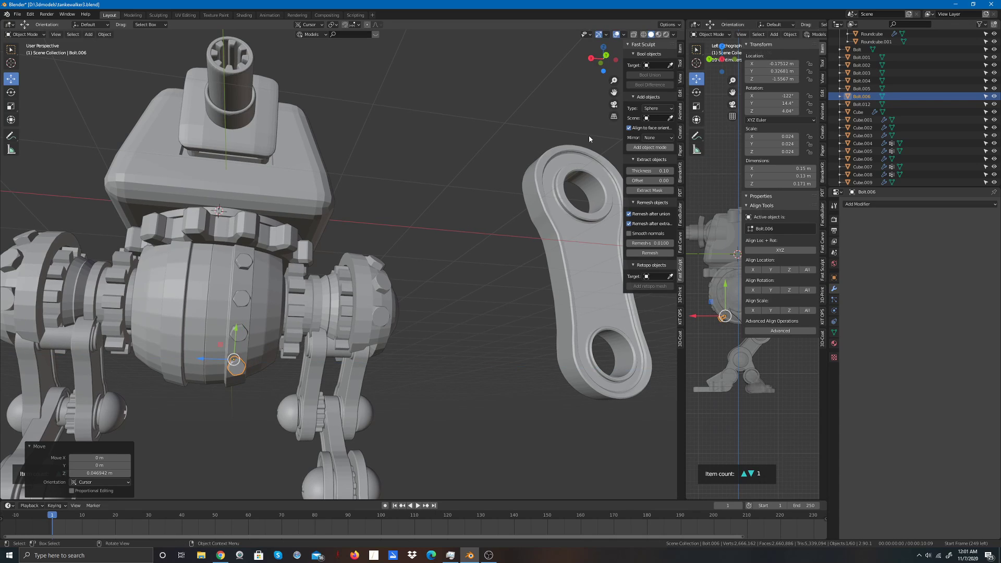
Step: Rotate the fourth bolt about 19.4° in the side view and move it about 0.08 m up and 0.025 m forward onto the body
{"action": "left_click_drag", "start_coordinate": [601, 57], "coordinate": [482, 99]}
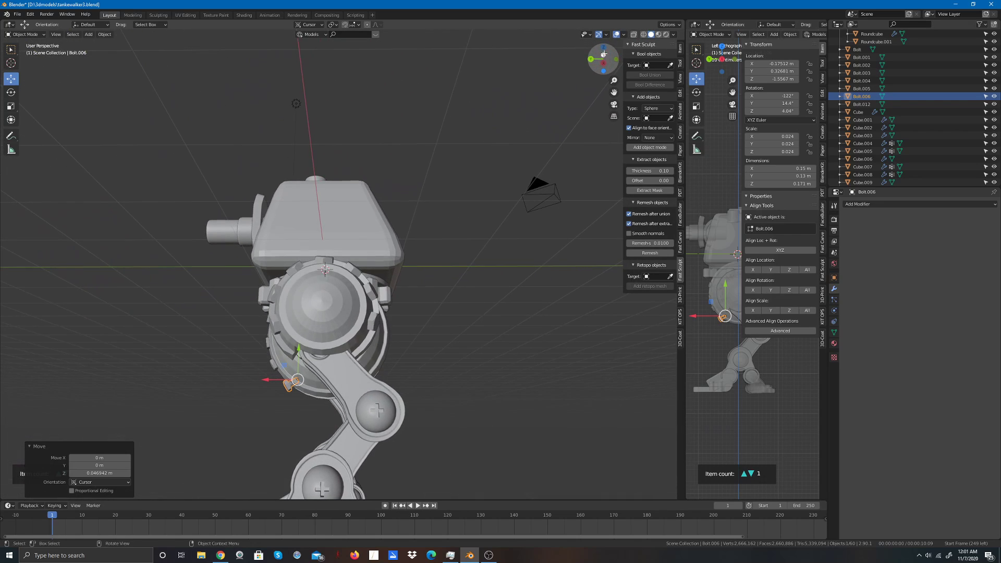
{"action": "left_click", "coordinate": [15, 93]}
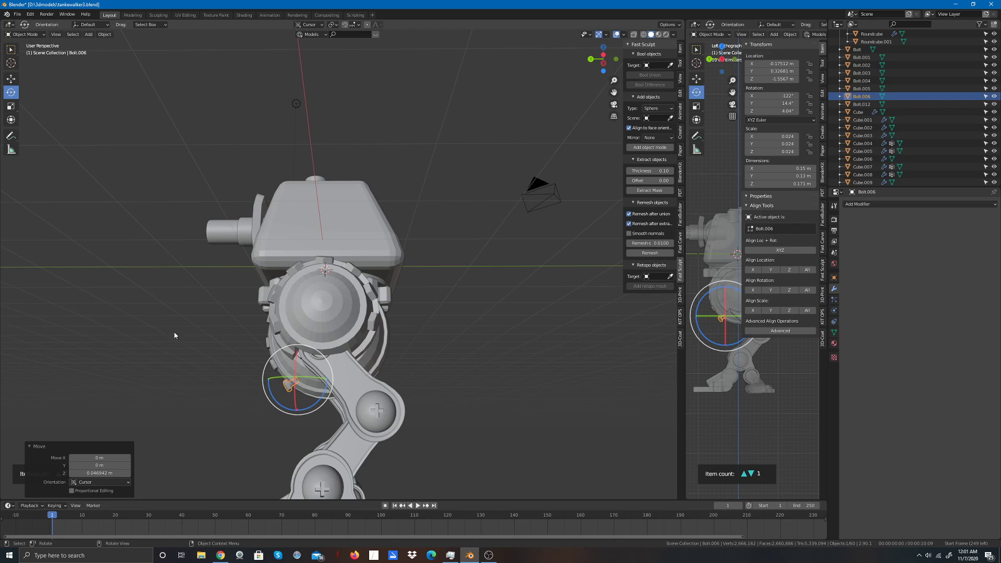
{"action": "scroll", "coordinate": [219, 365], "scroll_direction": "up", "scroll_amount": 1}
{"action": "left_click_drag", "start_coordinate": [254, 404], "coordinate": [259, 413]}
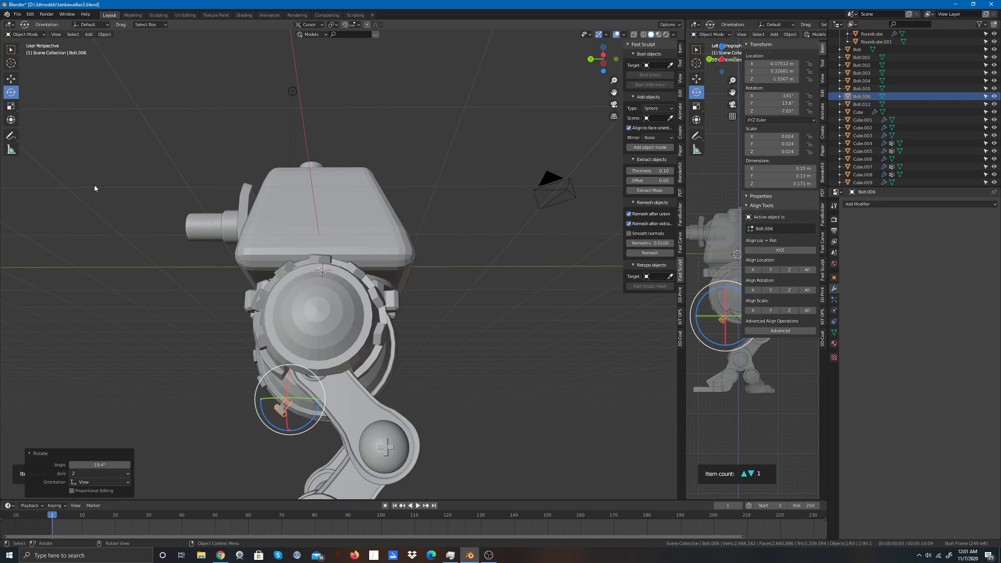
{"action": "left_click", "coordinate": [11, 78]}
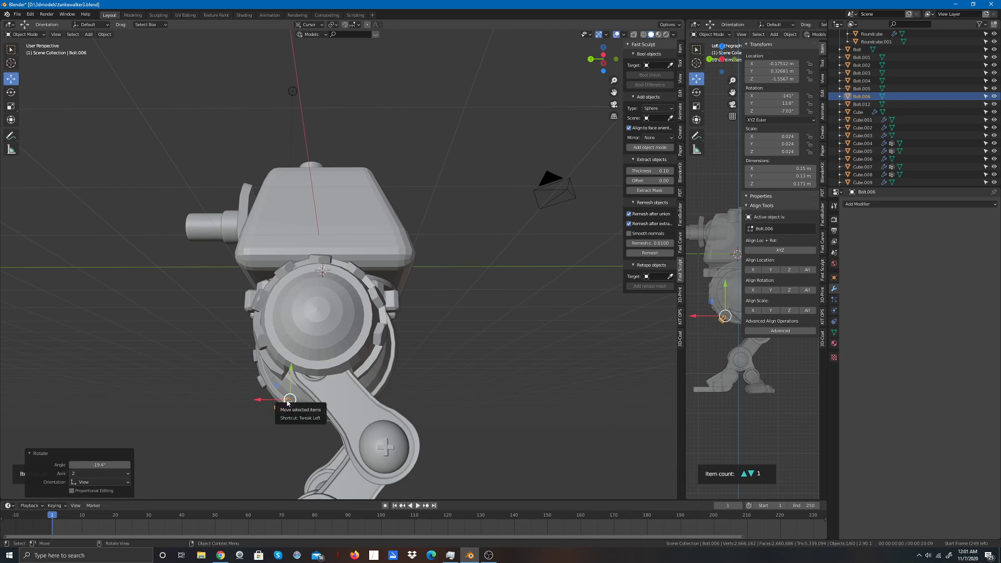
{"action": "left_click_drag", "start_coordinate": [290, 401], "coordinate": [280, 398]}
{"action": "left_click", "coordinate": [509, 332]}
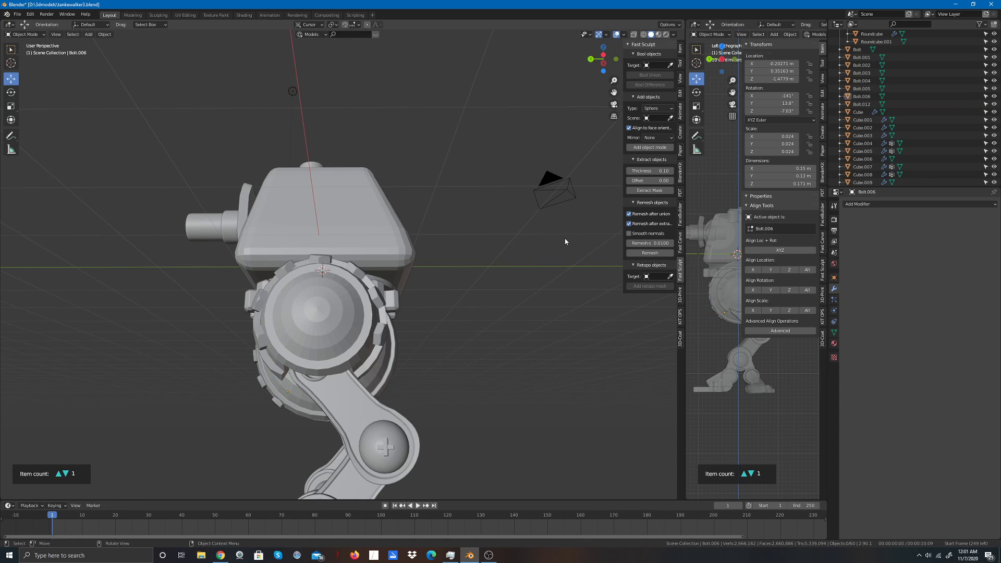
Step: Duplicate the fourth bolt and place the copy about 0.28 m further back and 0.16 m lower on the body's underside
{"action": "left_click_drag", "start_coordinate": [596, 58], "coordinate": [290, 191]}
{"action": "left_click", "coordinate": [188, 250]}
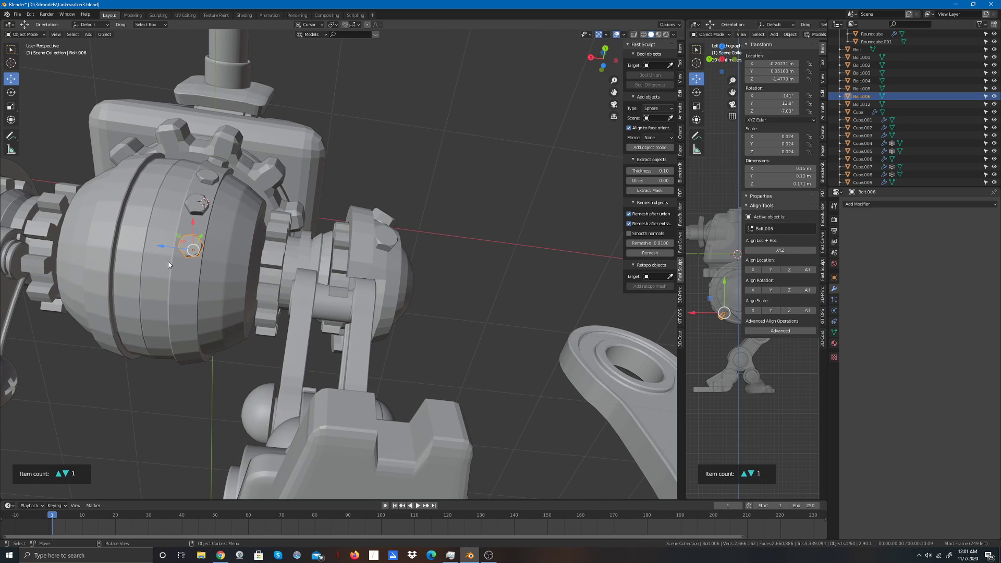
{"action": "key", "text": "shift+d"}
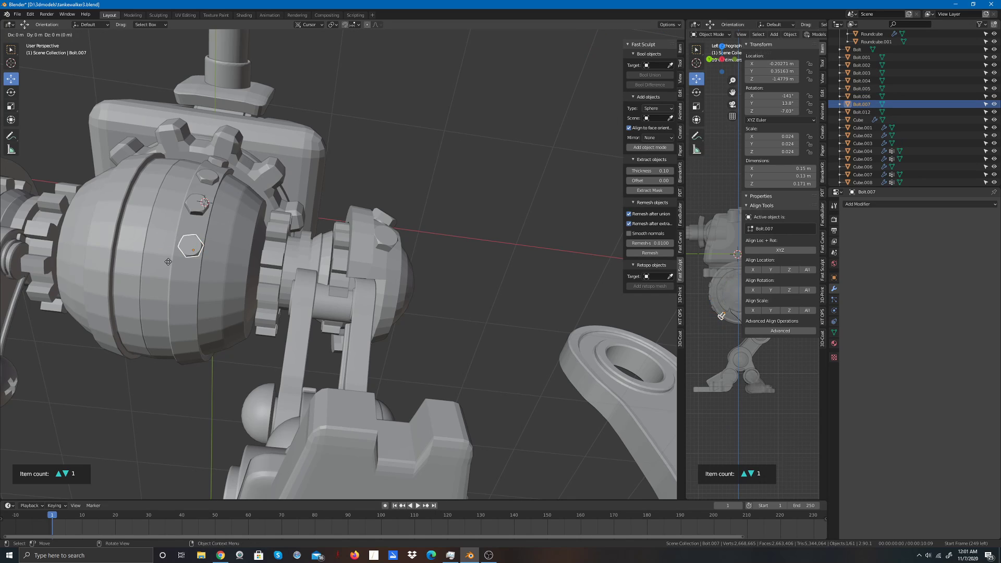
{"action": "left_click", "coordinate": [161, 315]}
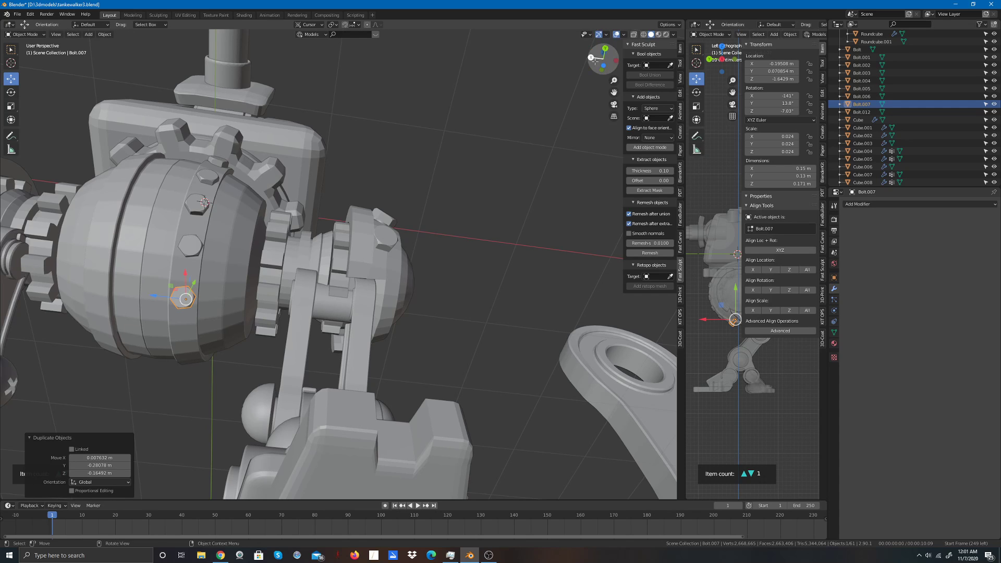
Step: Rotate the fifth bolt about 22.2° in the side view, then move it about 0.056 m up and 0.083 m forward
{"action": "mouse_move", "coordinate": [601, 59]}
{"action": "left_mouse_down"}
{"action": "mouse_move", "coordinate": [584, 61]}
{"action": "mouse_move", "coordinate": [601, 60]}
{"action": "left_mouse_up"}
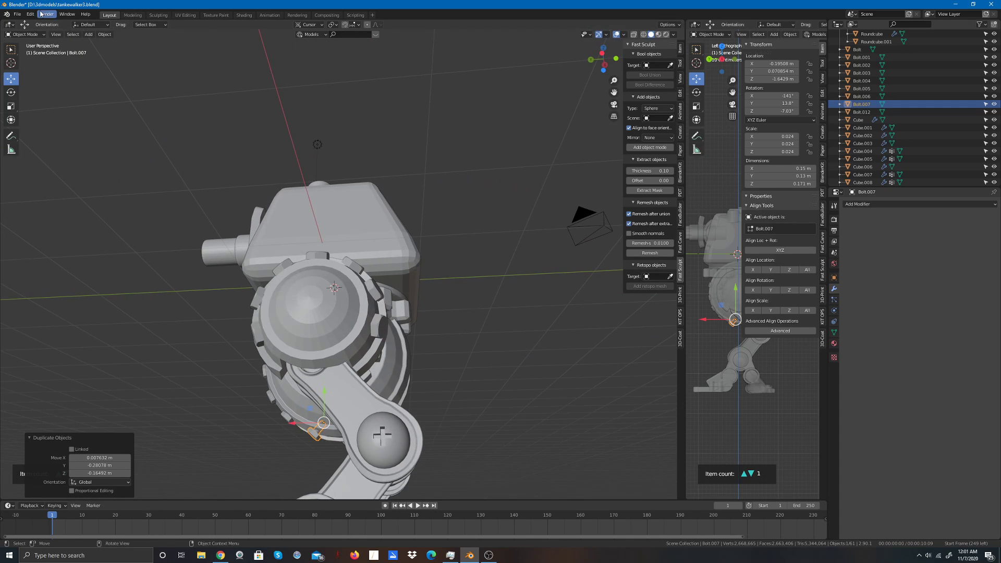
{"action": "left_click", "coordinate": [11, 92]}
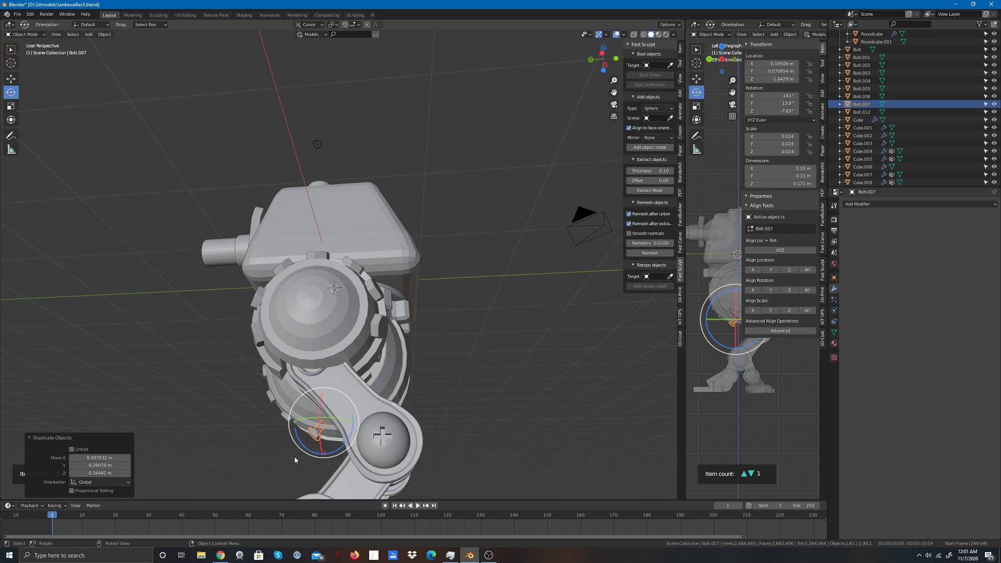
{"action": "left_click_drag", "start_coordinate": [294, 460], "coordinate": [313, 457]}
{"action": "left_click", "coordinate": [14, 79]}
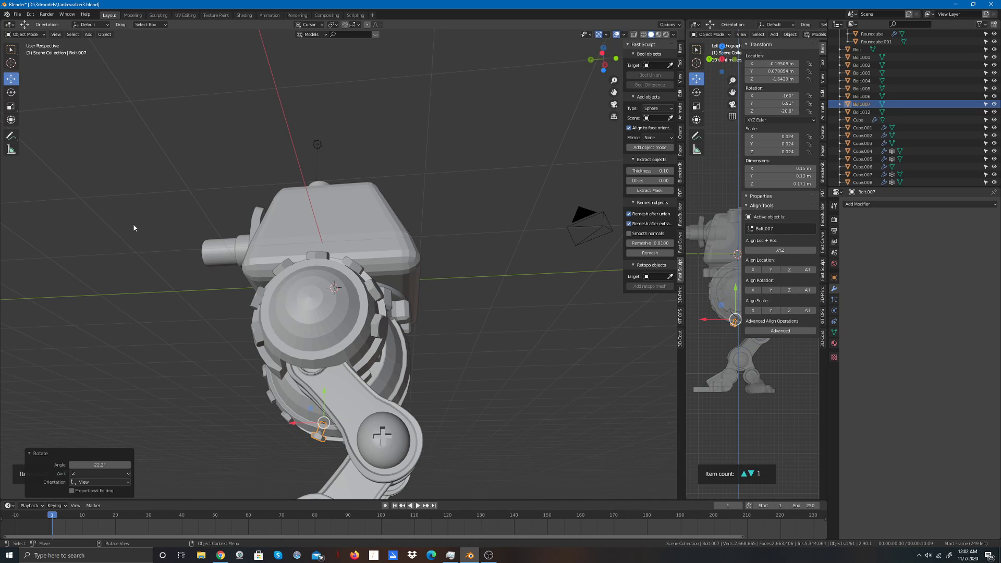
{"action": "left_click_drag", "start_coordinate": [323, 429], "coordinate": [315, 422]}
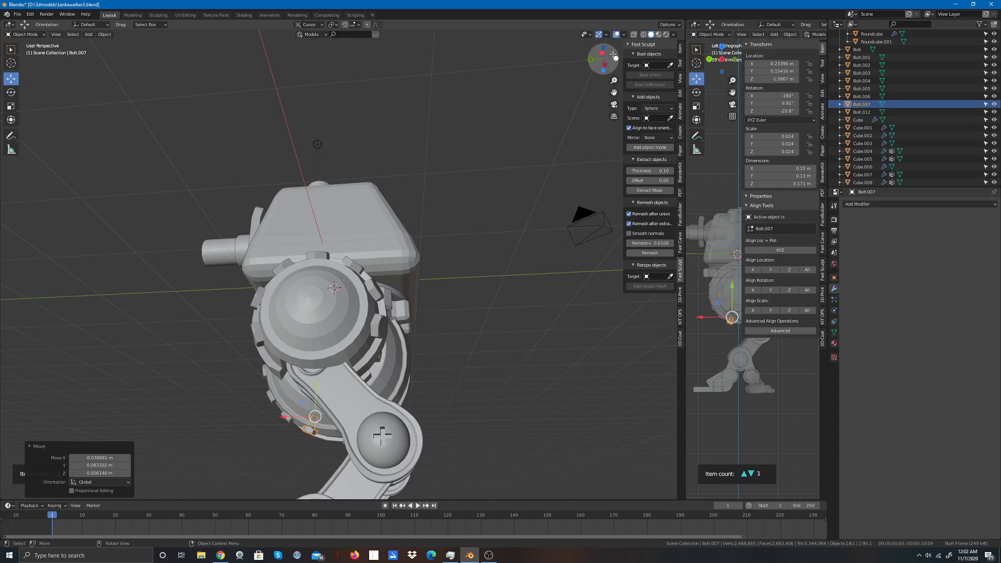
Step: Shift the fifth bolt about 0.024 m along X to 0.21 m from the centre and tilt it sideways to follow the body's curve
{"action": "left_click_drag", "start_coordinate": [590, 57], "coordinate": [665, 58]}
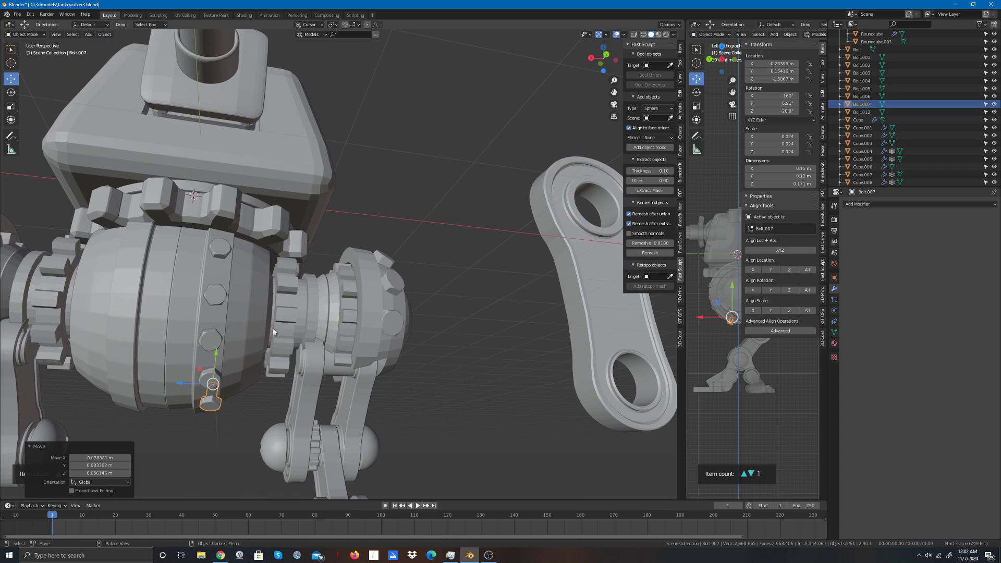
{"action": "left_click", "coordinate": [211, 404]}
{"action": "left_click", "coordinate": [211, 406], "text": "shift"}
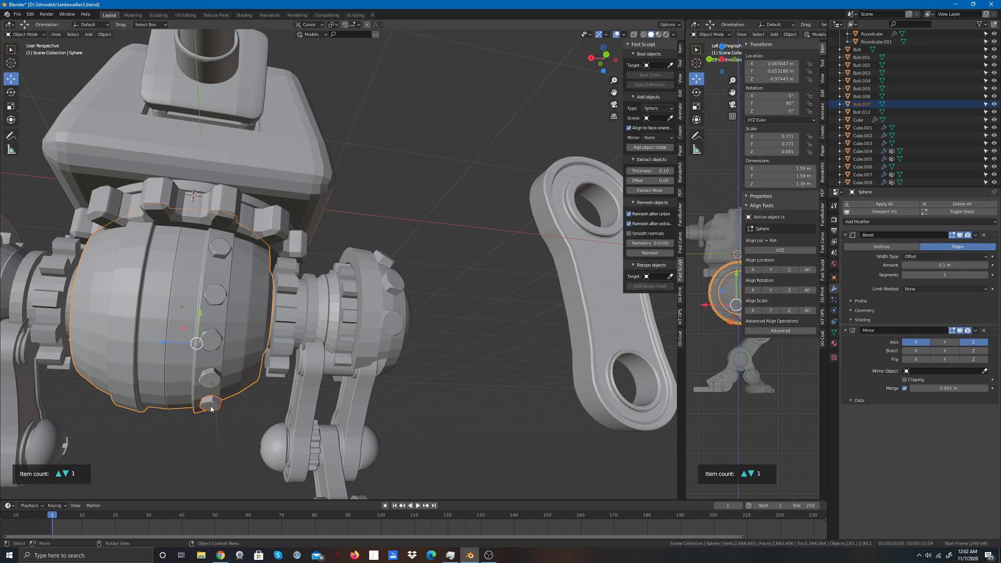
{"action": "left_click", "coordinate": [215, 406]}
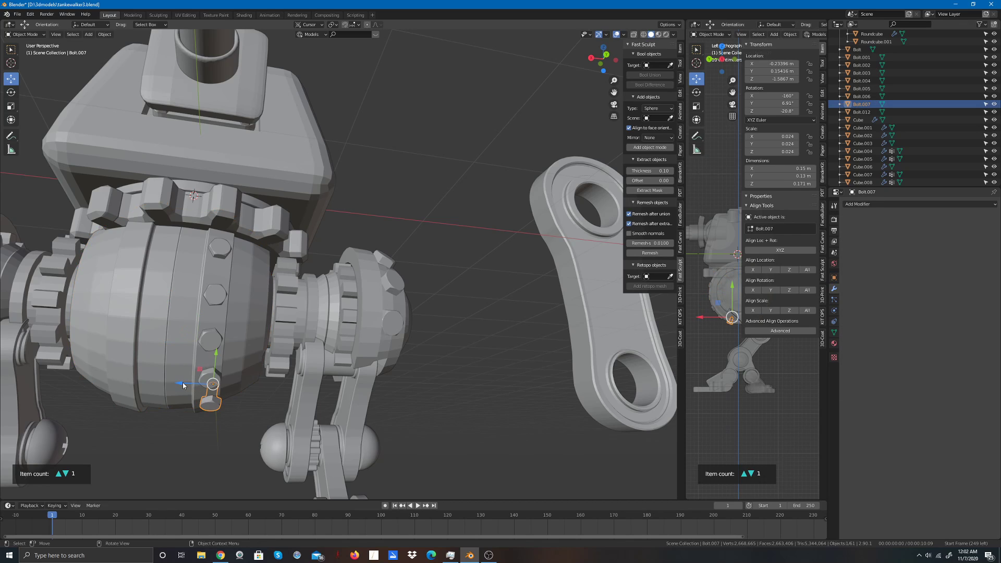
{"action": "left_click_drag", "start_coordinate": [182, 384], "coordinate": [178, 384]}
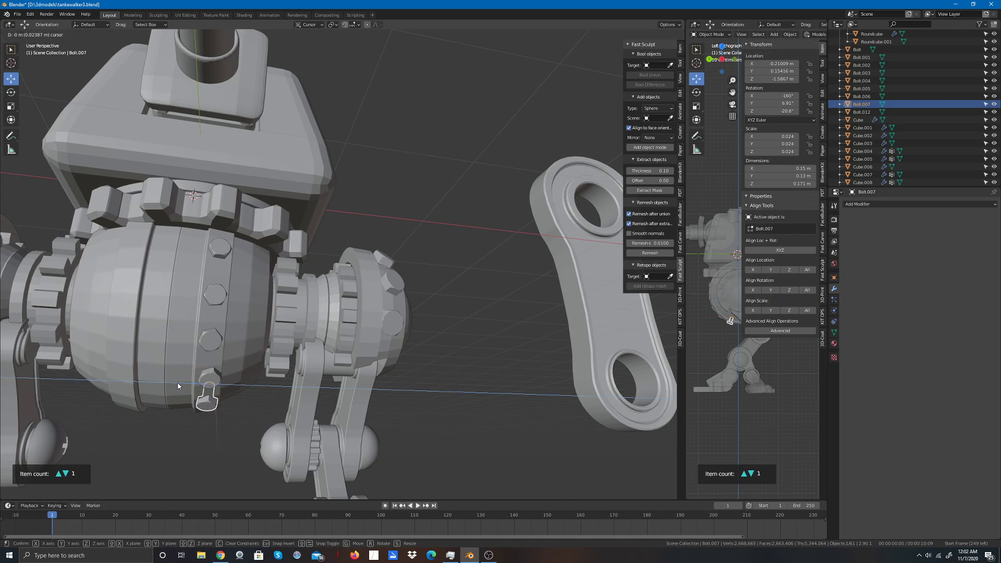
{"action": "left_click", "coordinate": [11, 93]}
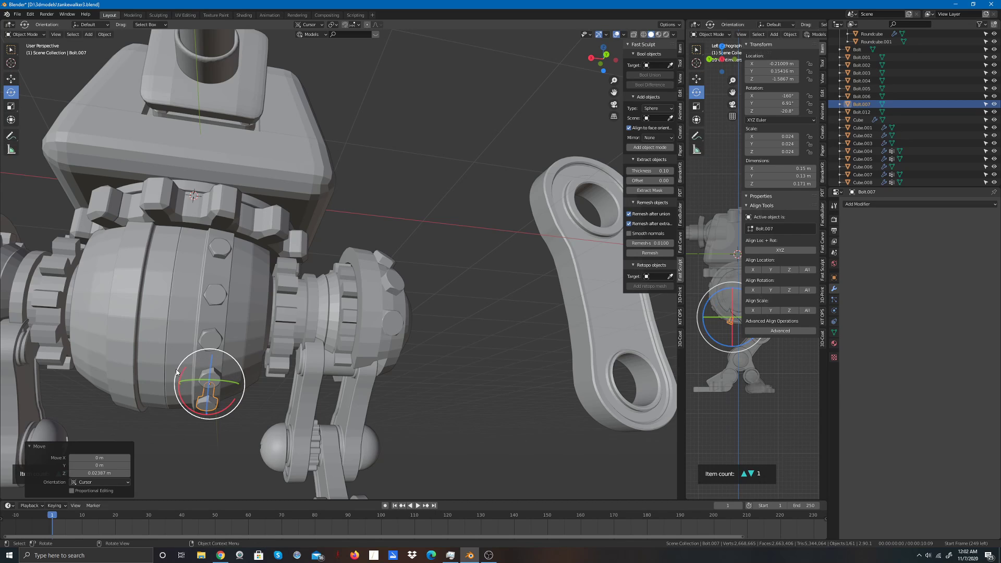
{"action": "left_click_drag", "start_coordinate": [177, 372], "coordinate": [176, 387]}
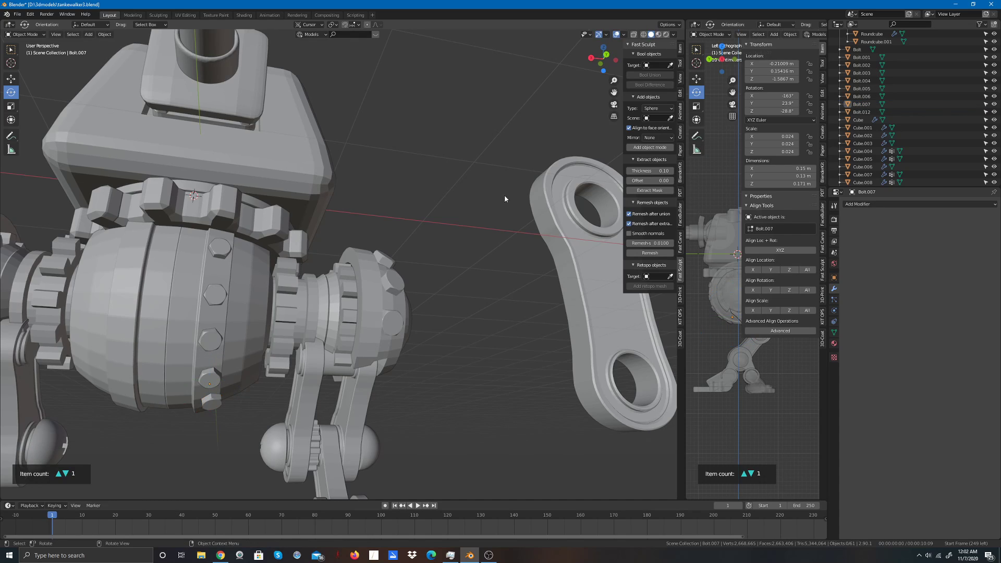
Step: Tilt the fourth bolt sideways by about 14.4° to follow the curve of the lower body
{"action": "left_click", "coordinate": [199, 378]}
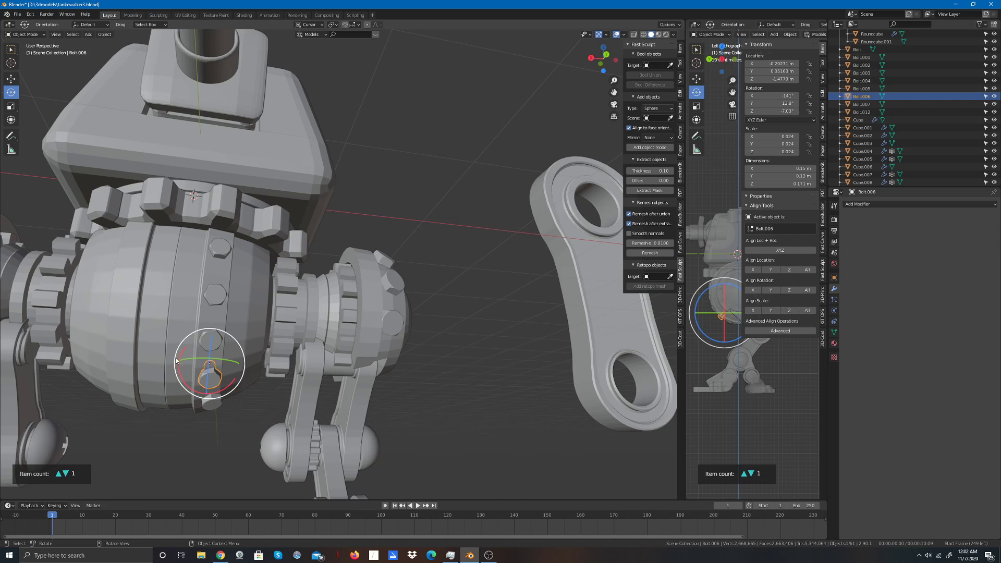
{"action": "left_click_drag", "start_coordinate": [175, 360], "coordinate": [174, 367]}
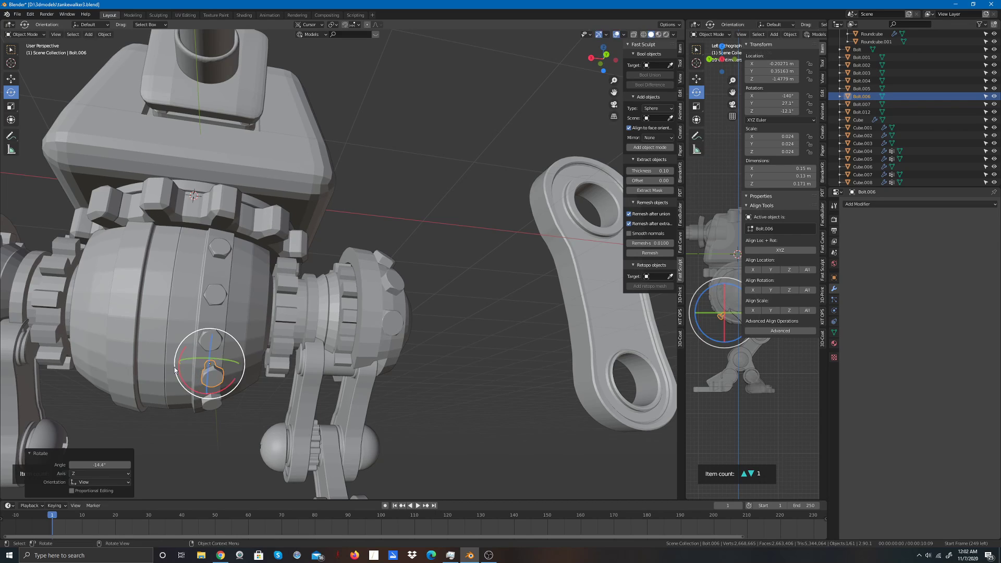
{"action": "left_click", "coordinate": [445, 301]}
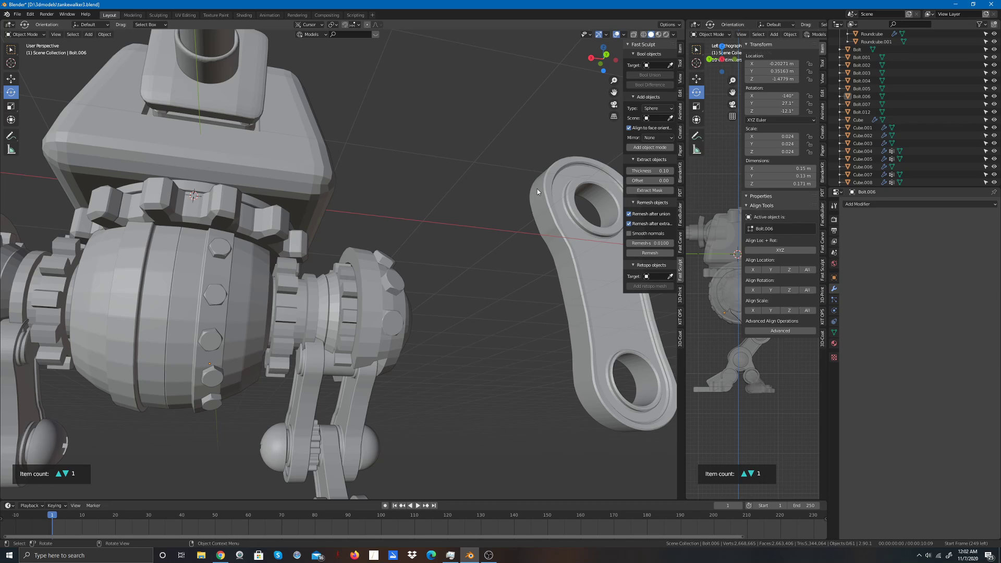
Step: In the back view, tilt the fourth bolt slightly more and shift it to about 0.17 m from the centre along X
{"action": "scroll", "coordinate": [221, 376], "scroll_direction": "up", "scroll_amount": 4}
{"action": "scroll", "coordinate": [224, 368], "scroll_direction": "down", "scroll_amount": 4}
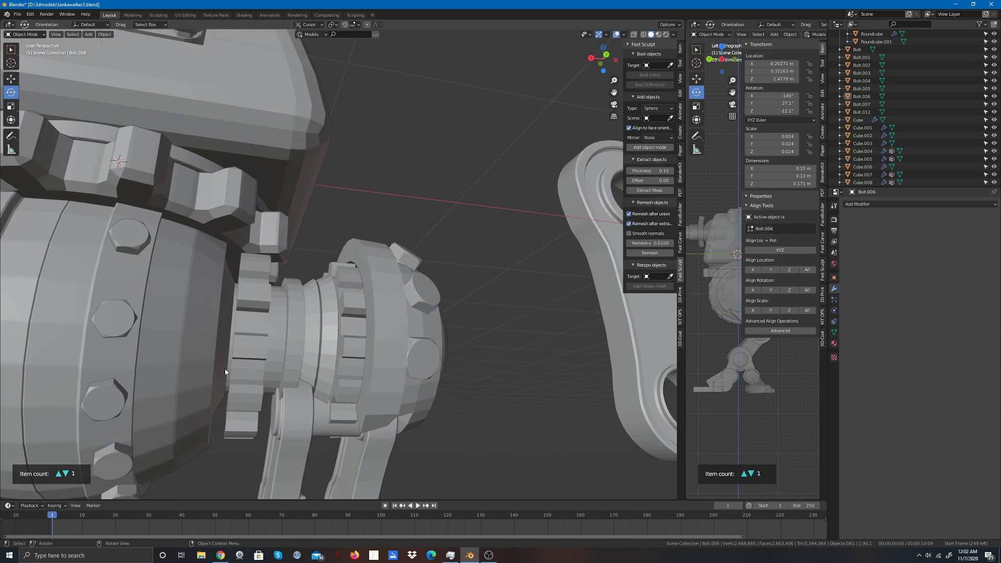
{"action": "left_click", "coordinate": [604, 54]}
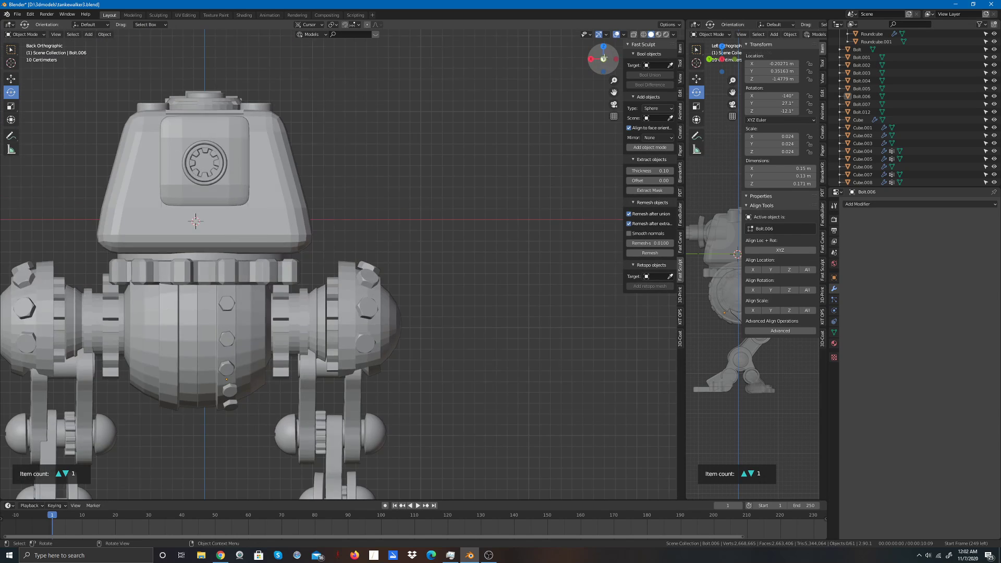
{"action": "left_click", "coordinate": [228, 392]}
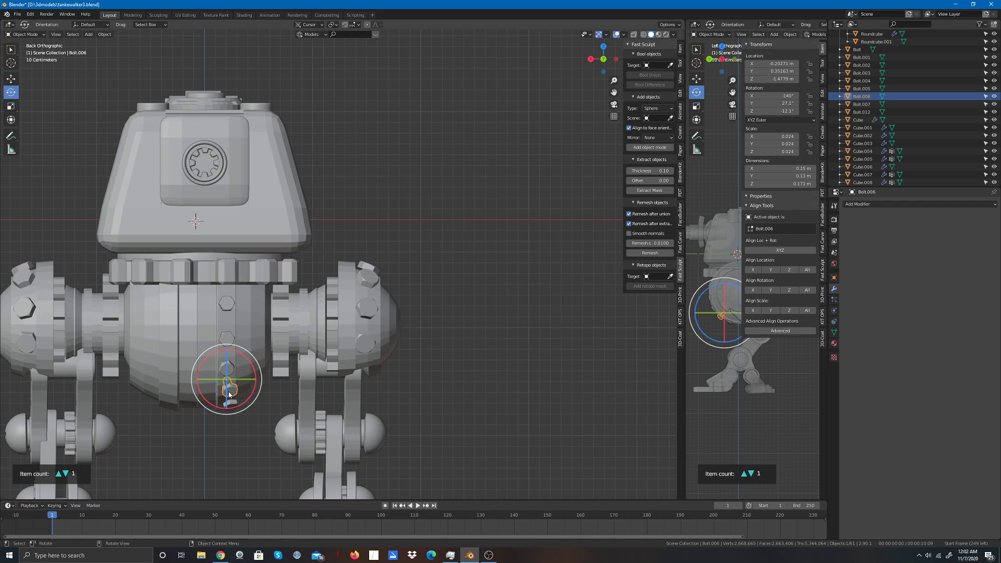
{"action": "left_click_drag", "start_coordinate": [192, 379], "coordinate": [195, 380]}
{"action": "left_click", "coordinate": [11, 78]}
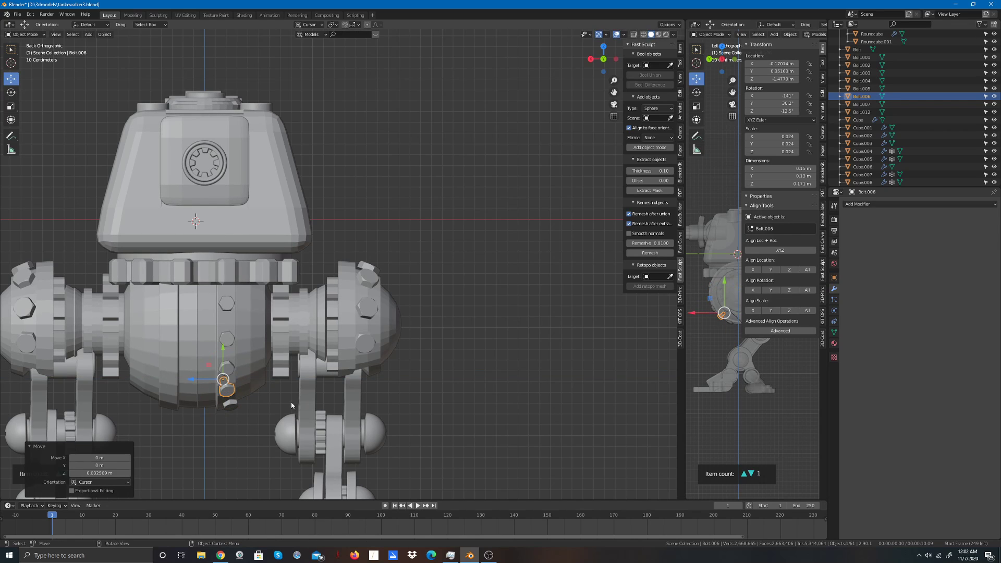
{"action": "left_click", "coordinate": [385, 421]}
{"action": "left_click", "coordinate": [442, 394]}
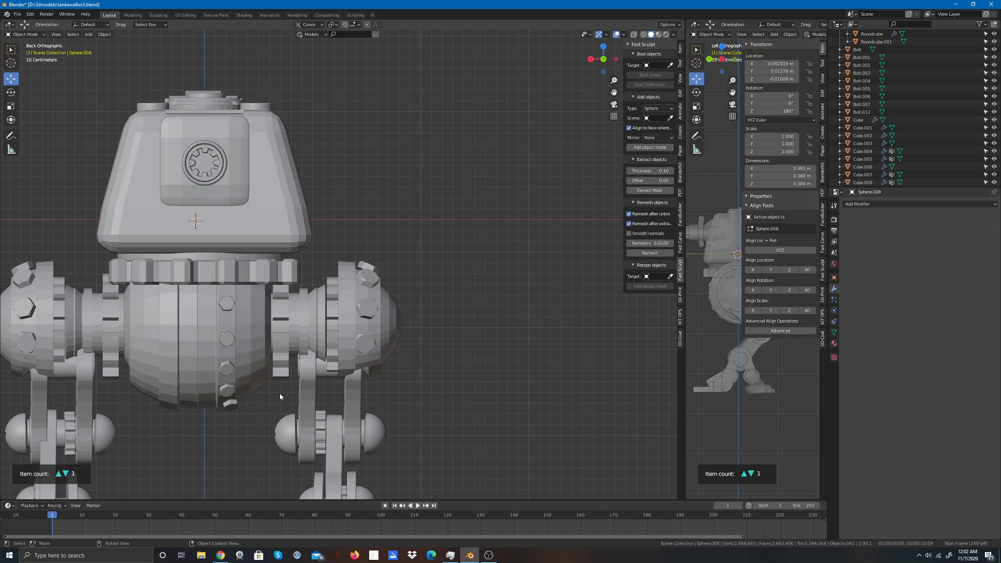
Step: Shift the fifth bolt to about 0.185 m from the centre along X and tilt it slightly more in the back view
{"action": "left_click", "coordinate": [229, 404]}
{"action": "left_click_drag", "start_coordinate": [193, 394], "coordinate": [189, 393]}
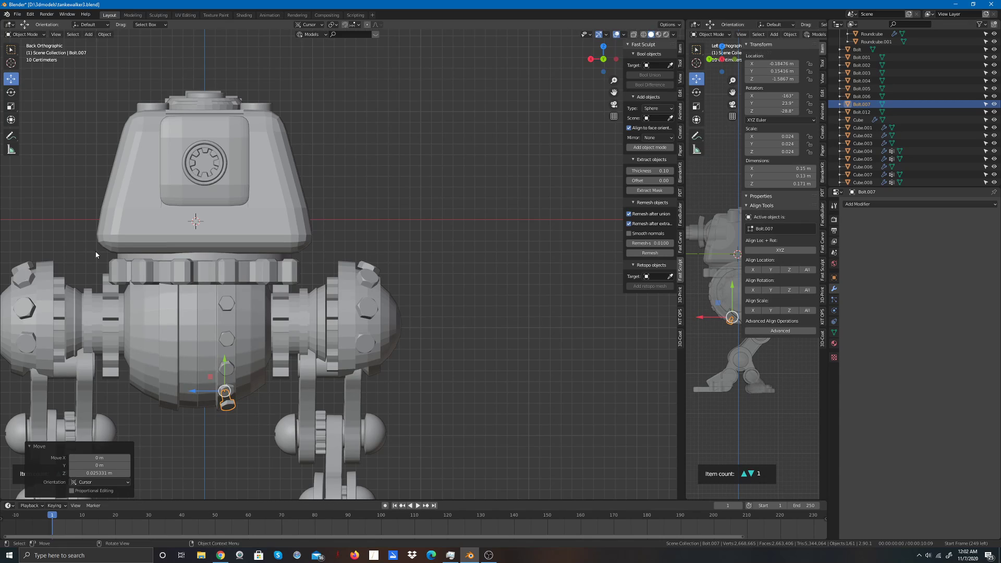
{"action": "left_click", "coordinate": [14, 94]}
{"action": "left_click_drag", "start_coordinate": [259, 406], "coordinate": [351, 439]}
{"action": "left_click", "coordinate": [444, 401]}
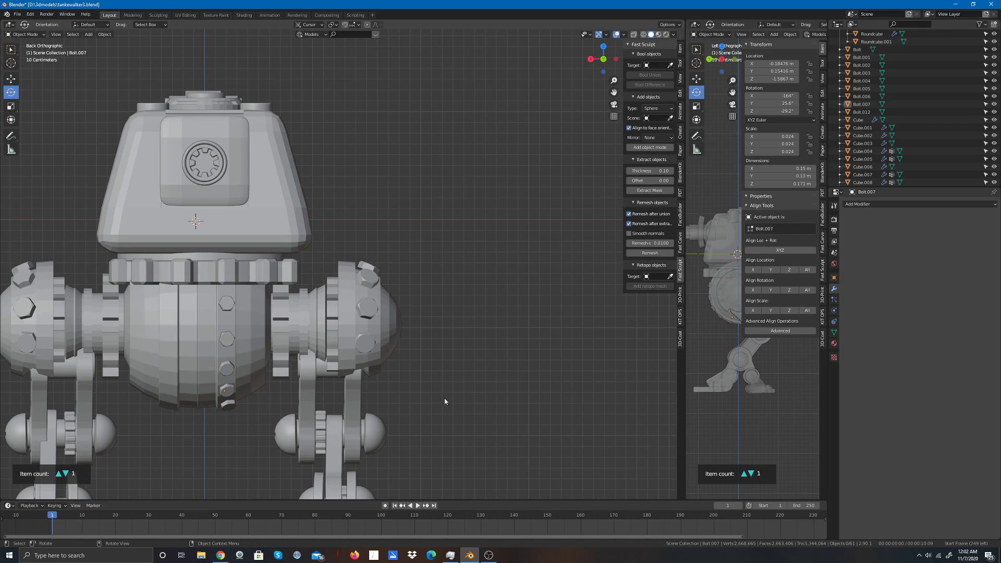
{"action": "left_click", "coordinate": [228, 370]}
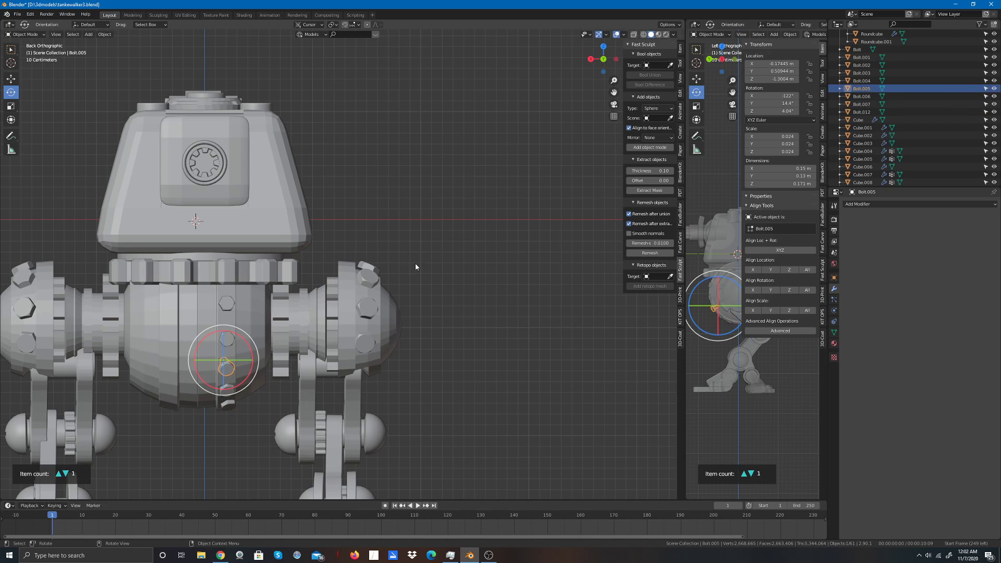
{"action": "left_click_drag", "start_coordinate": [605, 58], "coordinate": [569, 194]}
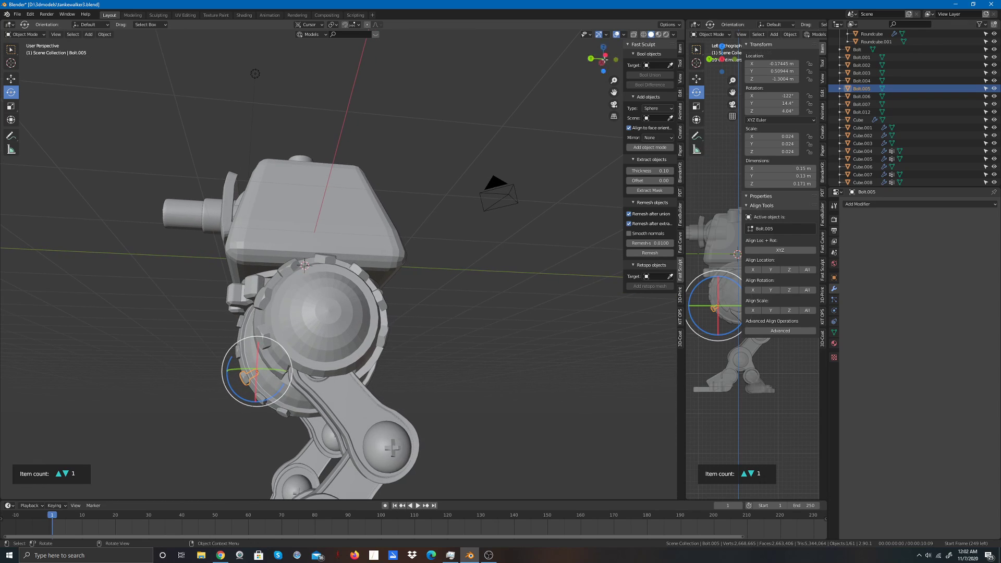
{"action": "left_click", "coordinate": [569, 194]}
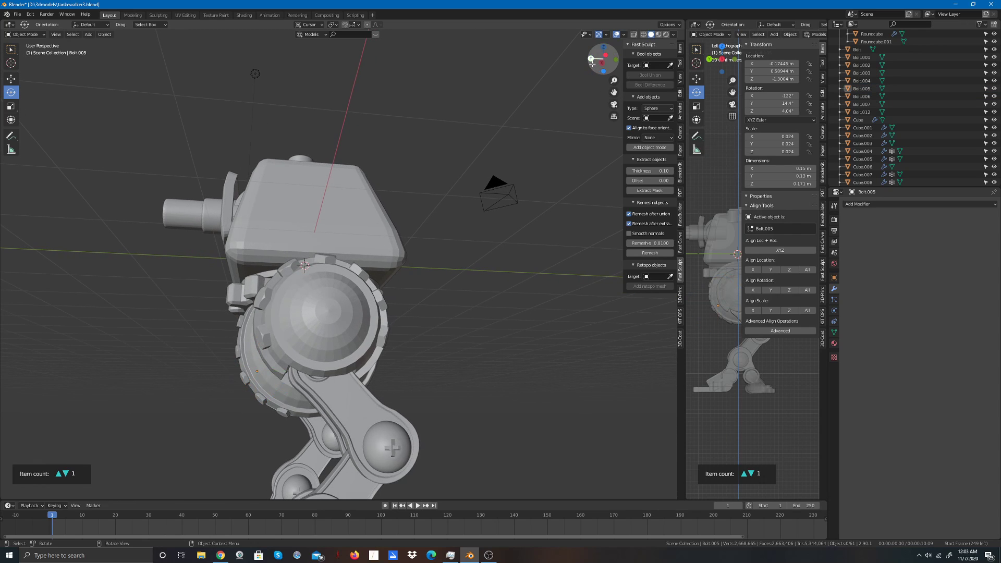
Step: Duplicate the fifth bolt and place the copy about 0.28 m further back and 0.12 m lower on the body's underside
{"action": "left_click_drag", "start_coordinate": [600, 58], "coordinate": [588, 77]}
{"action": "left_click", "coordinate": [193, 254]}
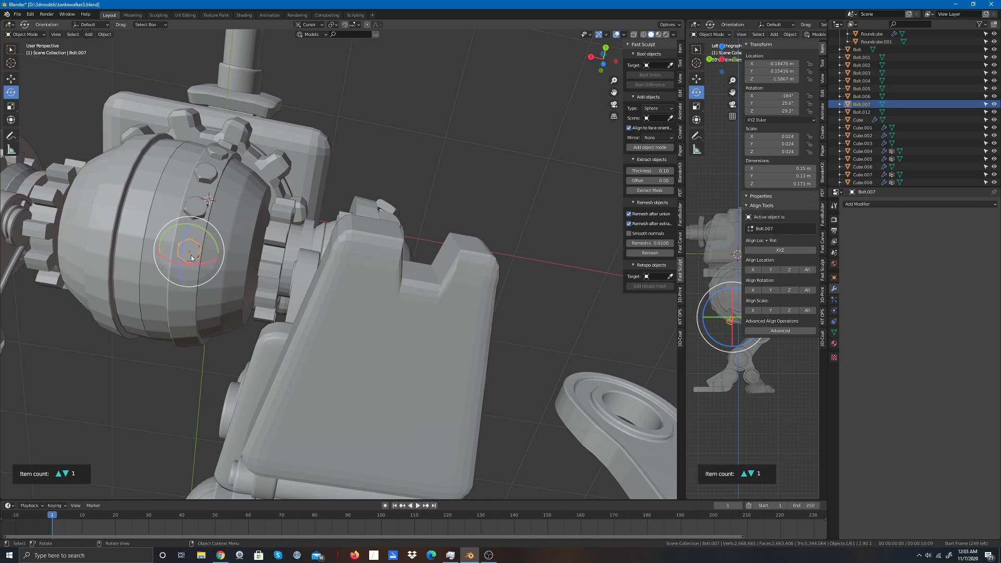
{"action": "key", "text": "shift+d"}
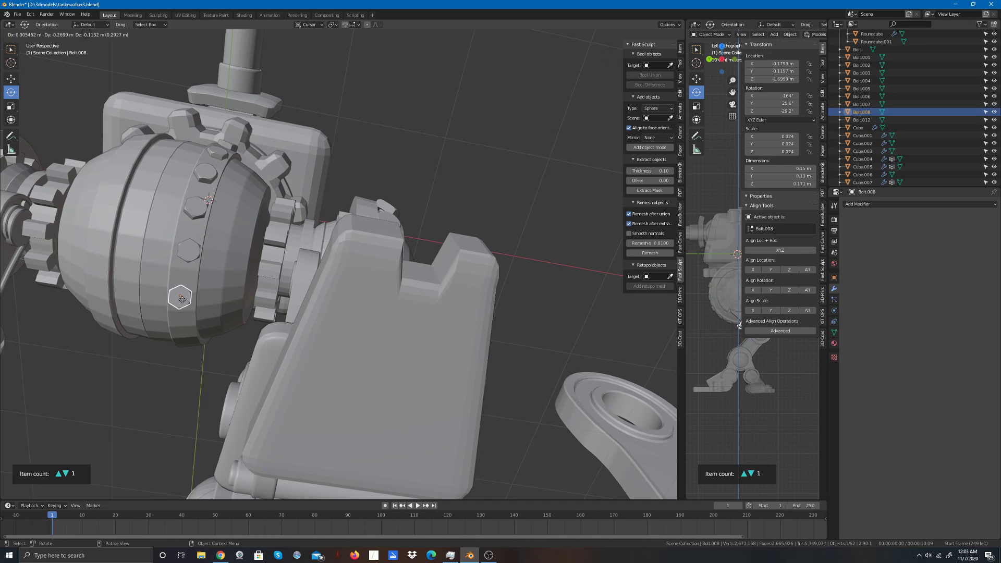
{"action": "left_click", "coordinate": [181, 298]}
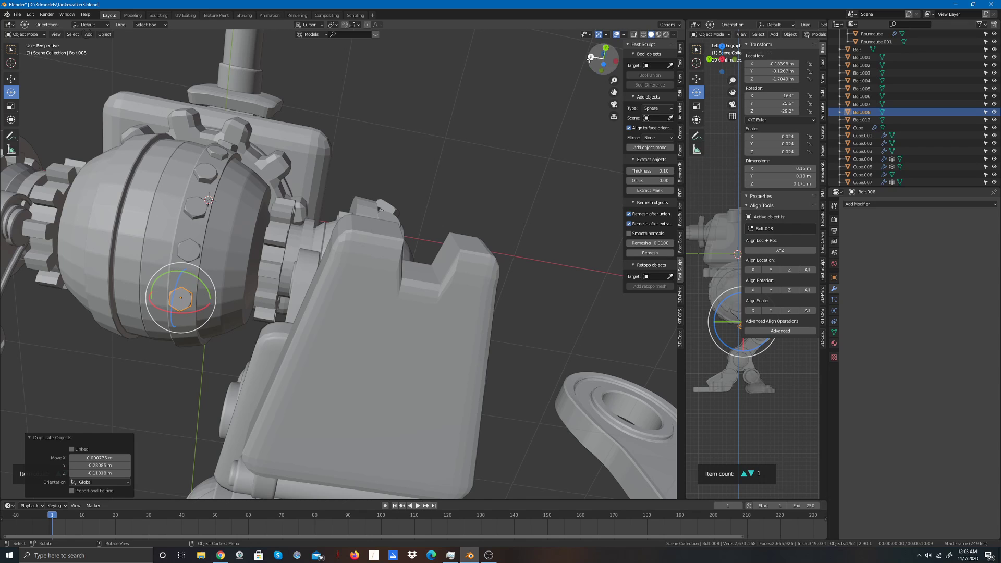
{"action": "left_click_drag", "start_coordinate": [589, 56], "coordinate": [455, 114]}
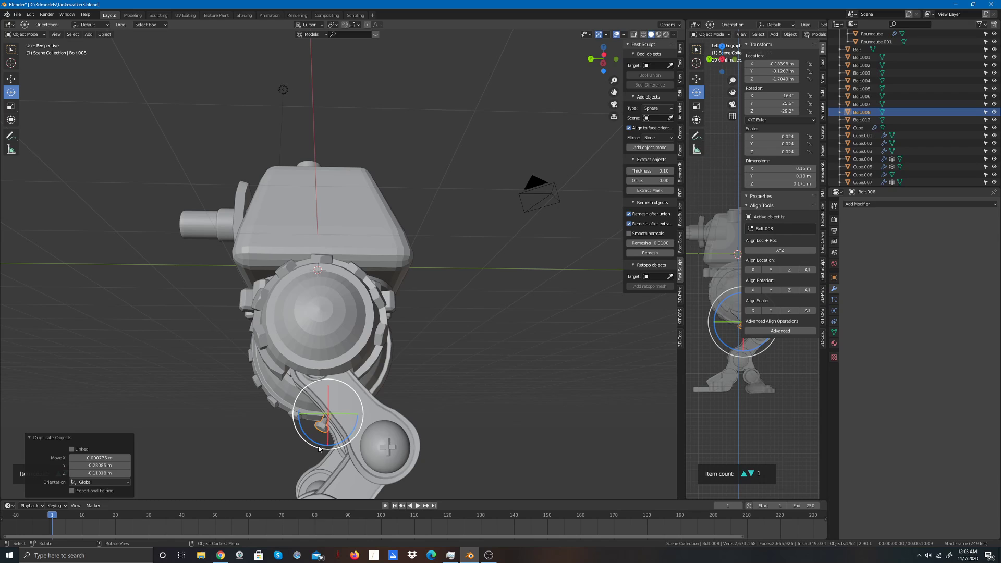
Step: Rotate the sixth bolt by about 35.9° in the side view and shift it about 0.075 m up and 0.1 m forward along Y
{"action": "left_click_drag", "start_coordinate": [317, 447], "coordinate": [343, 450]}
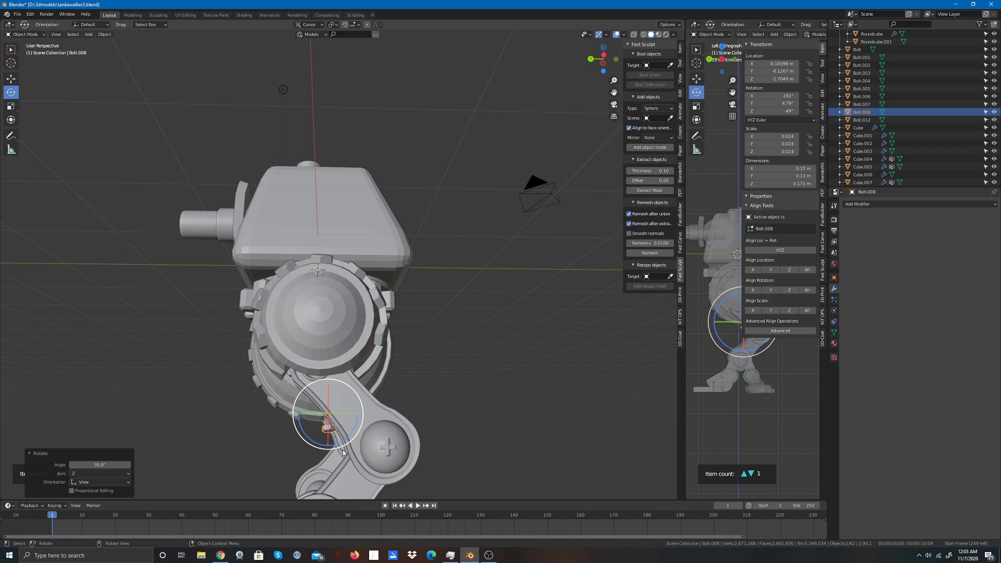
{"action": "left_click", "coordinate": [10, 78]}
{"action": "scroll", "coordinate": [327, 437], "scroll_direction": "up", "scroll_amount": 3}
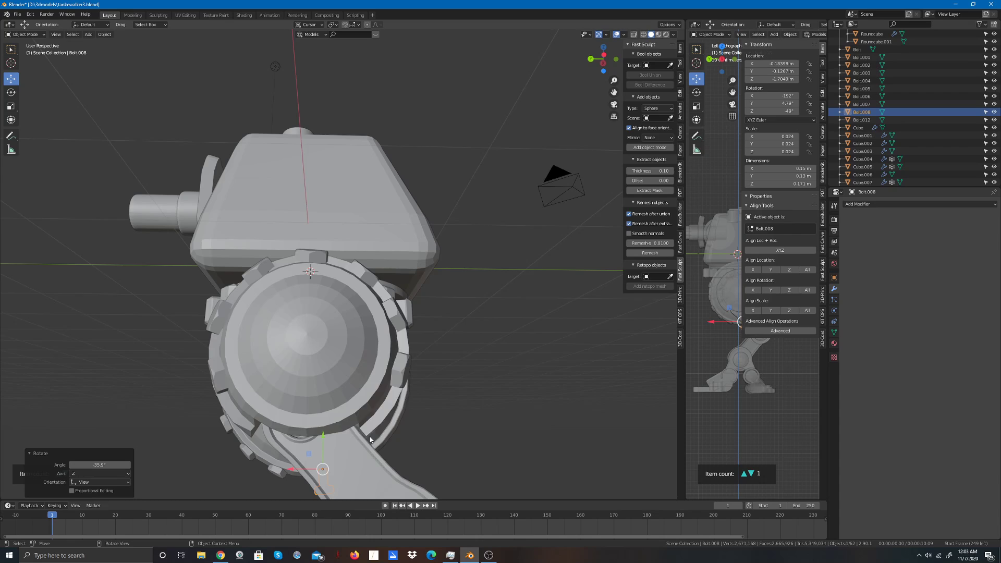
{"action": "scroll", "coordinate": [328, 438], "scroll_direction": "down", "scroll_amount": 3}
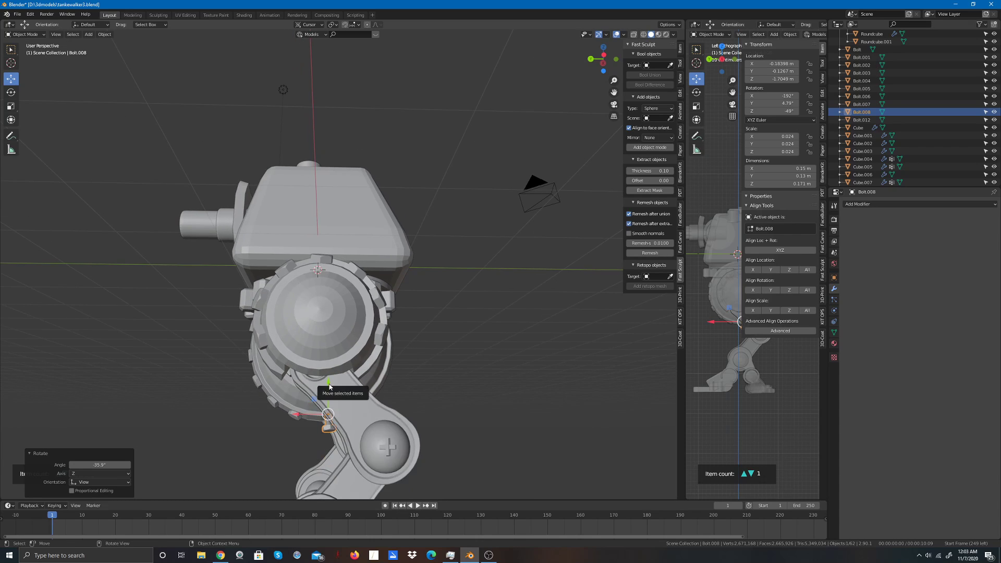
{"action": "left_click_drag", "start_coordinate": [330, 403], "coordinate": [328, 374]}
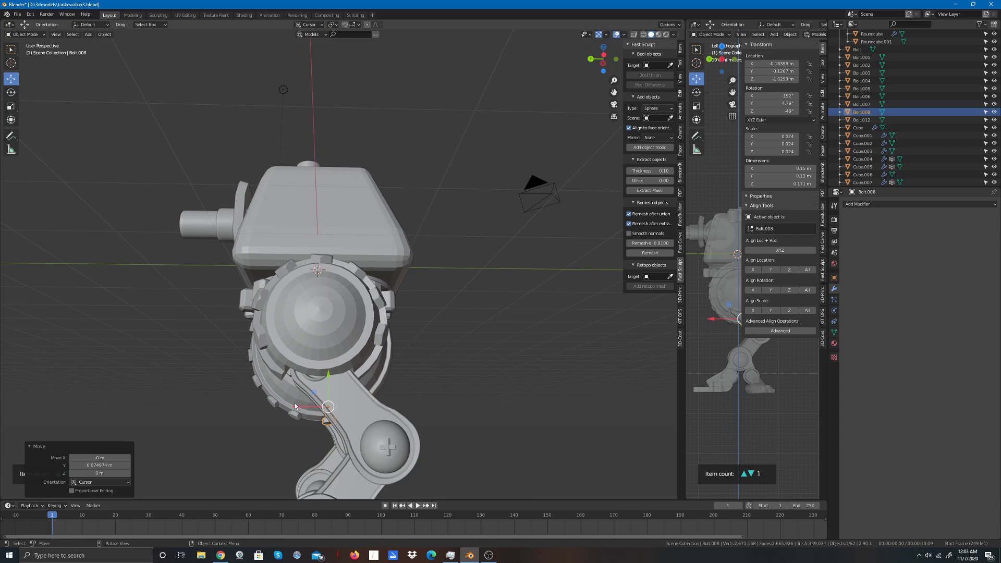
{"action": "left_click_drag", "start_coordinate": [295, 406], "coordinate": [285, 406]}
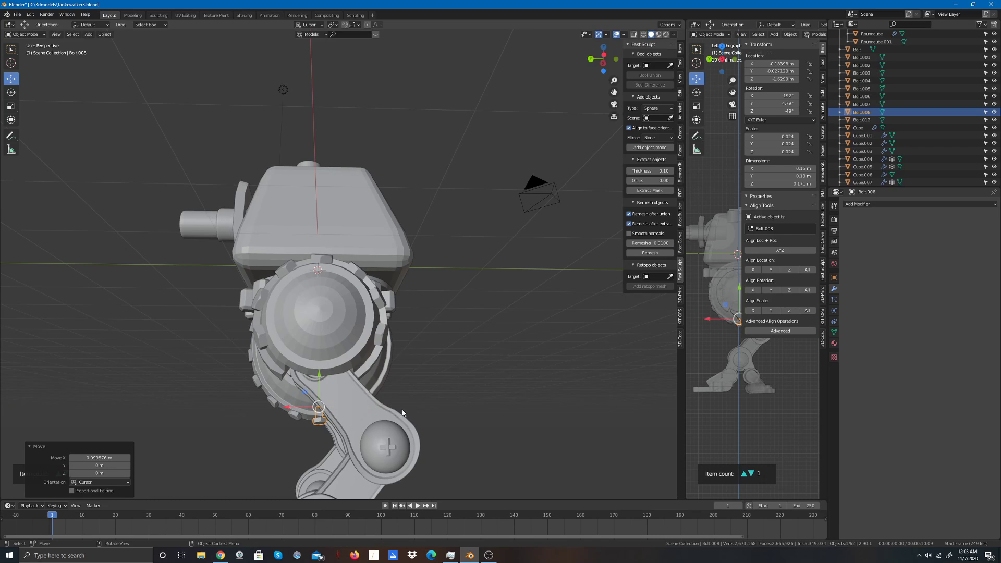
{"action": "left_click", "coordinate": [526, 277]}
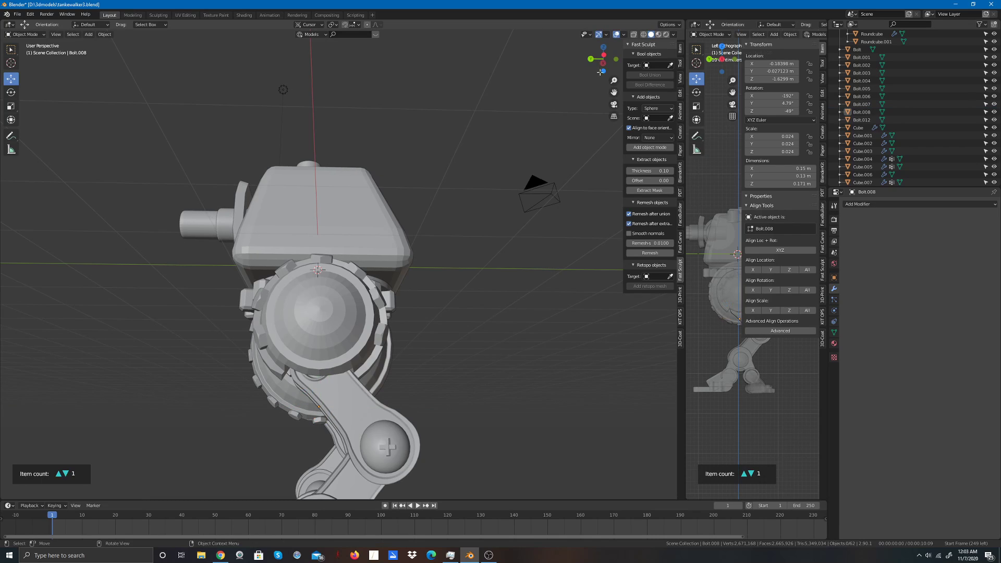
Step: Turn the sixth bolt slightly sideways and raise it about 0.02 m into the underside of the lower body
{"action": "left_click_drag", "start_coordinate": [601, 67], "coordinate": [700, 58]}
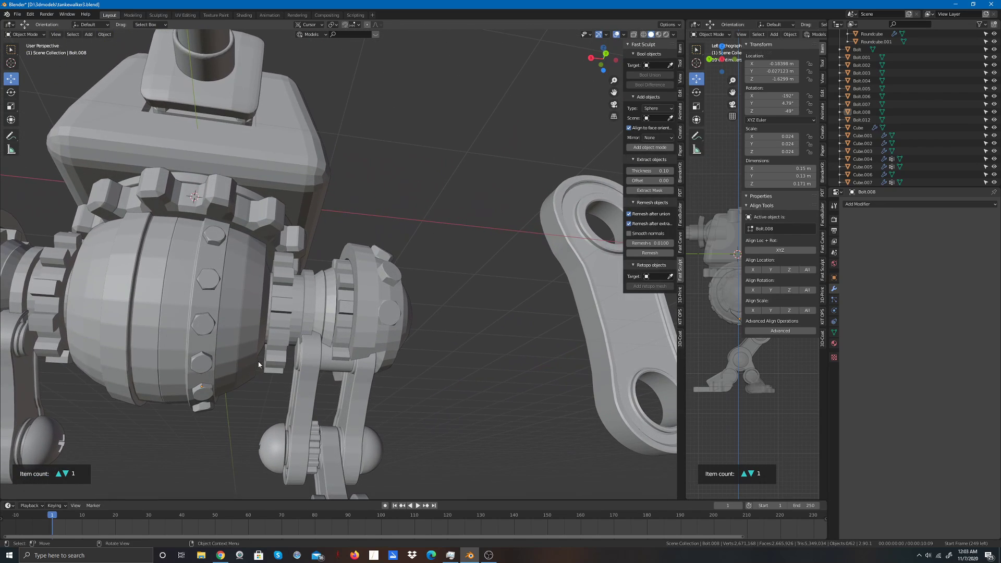
{"action": "left_click", "coordinate": [203, 407]}
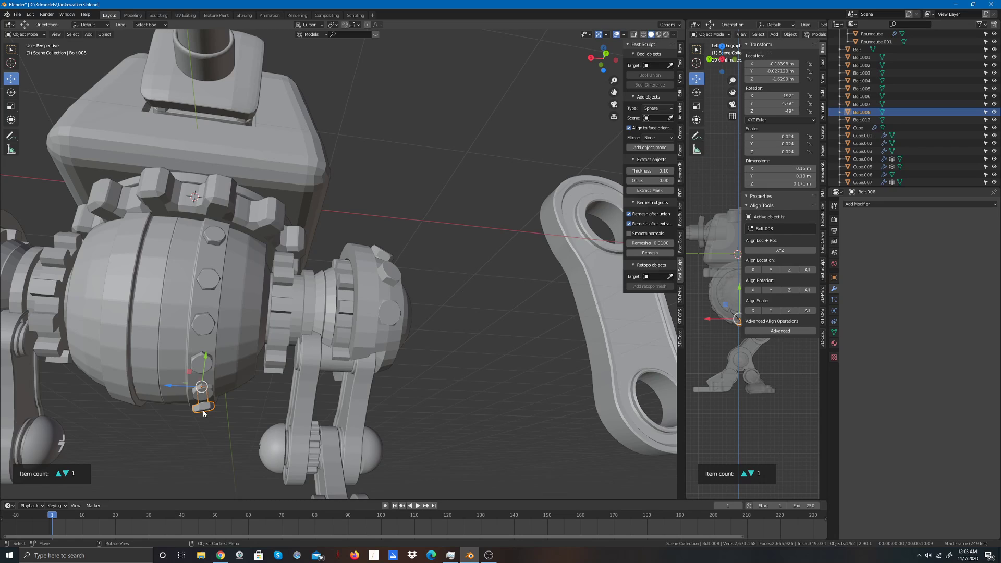
{"action": "left_click", "coordinate": [11, 93]}
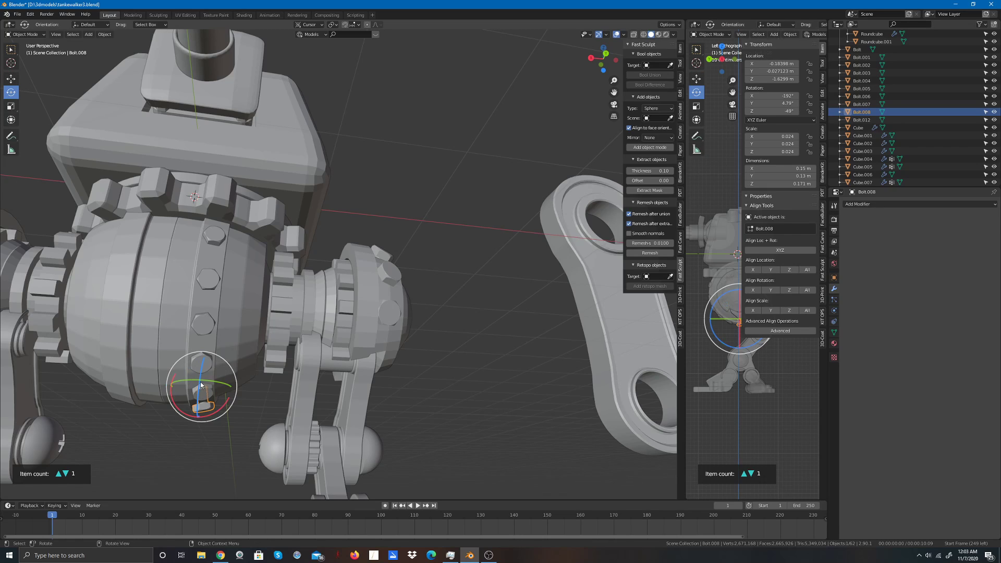
{"action": "mouse_move", "coordinate": [200, 382]}
{"action": "left_mouse_down"}
{"action": "mouse_move", "coordinate": [208, 368]}
{"action": "mouse_move", "coordinate": [200, 382]}
{"action": "left_mouse_up"}
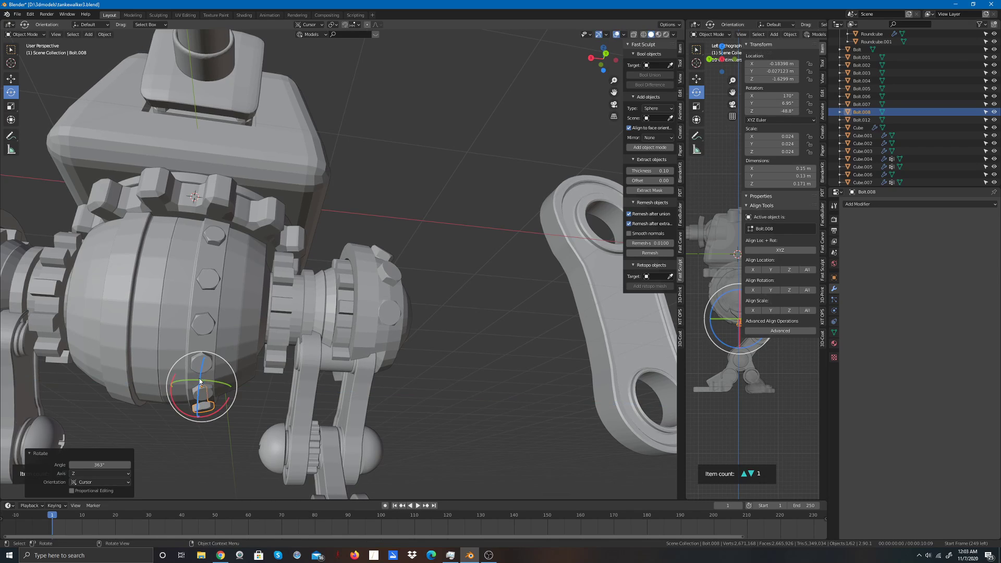
{"action": "left_click", "coordinate": [11, 78]}
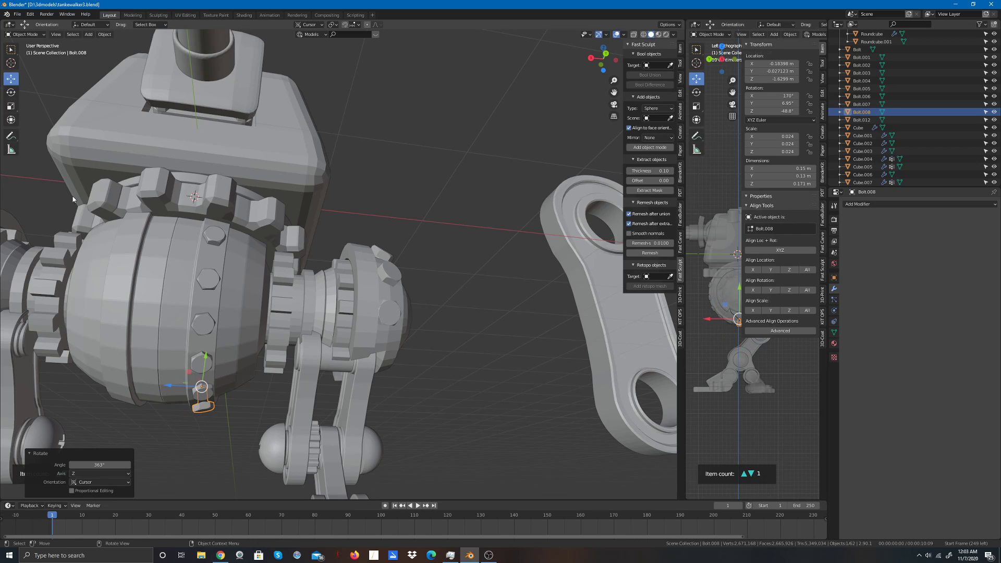
{"action": "left_click_drag", "start_coordinate": [206, 410], "coordinate": [203, 386]}
{"action": "left_click", "coordinate": [488, 216]}
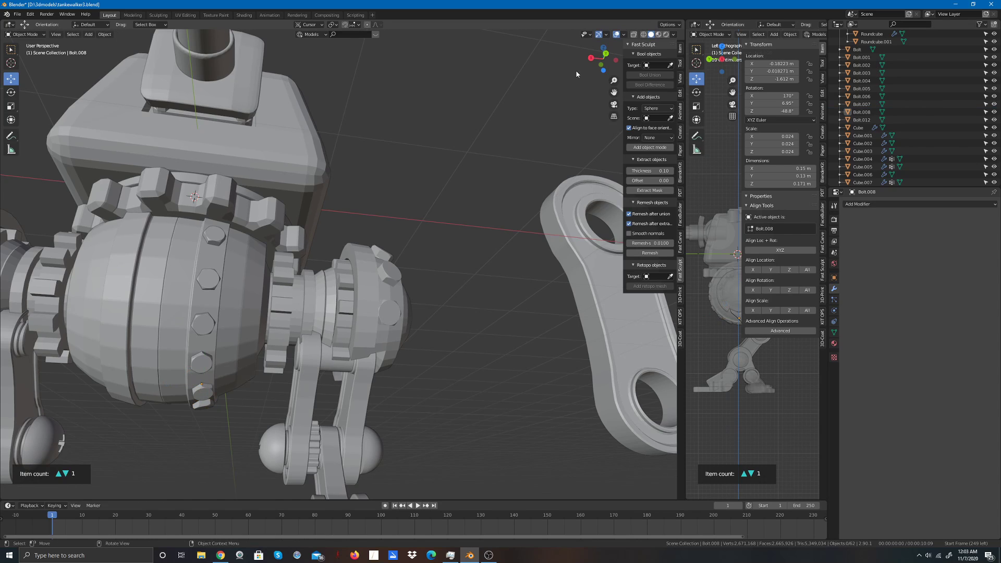
Step: Lower the sixth bolt by about 0.016 m so its head sits at the body's underside
{"action": "left_click_drag", "start_coordinate": [602, 56], "coordinate": [486, 236]}
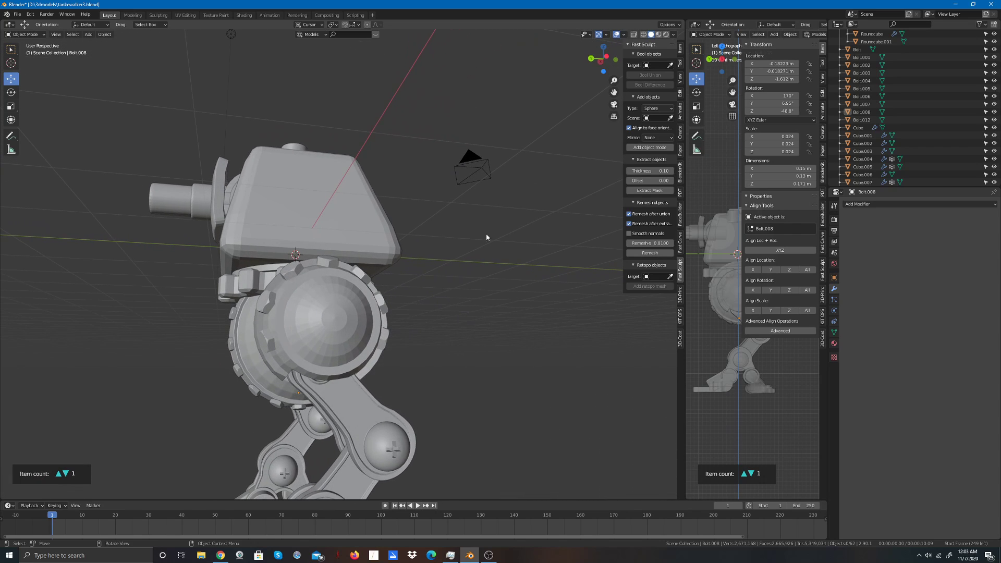
{"action": "left_click", "coordinate": [300, 407]}
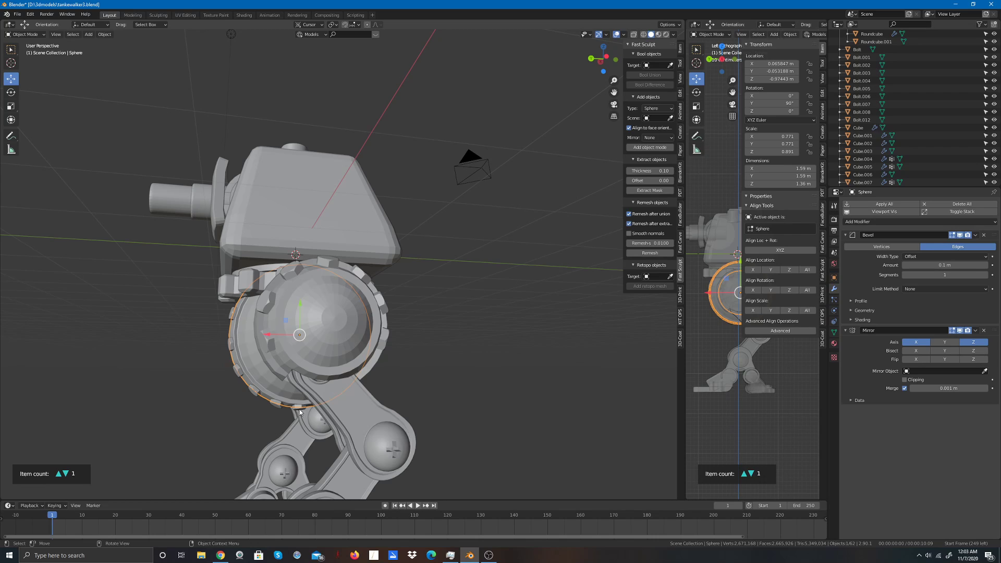
{"action": "left_click", "coordinate": [299, 410]}
{"action": "left_click_drag", "start_coordinate": [299, 367], "coordinate": [301, 369]}
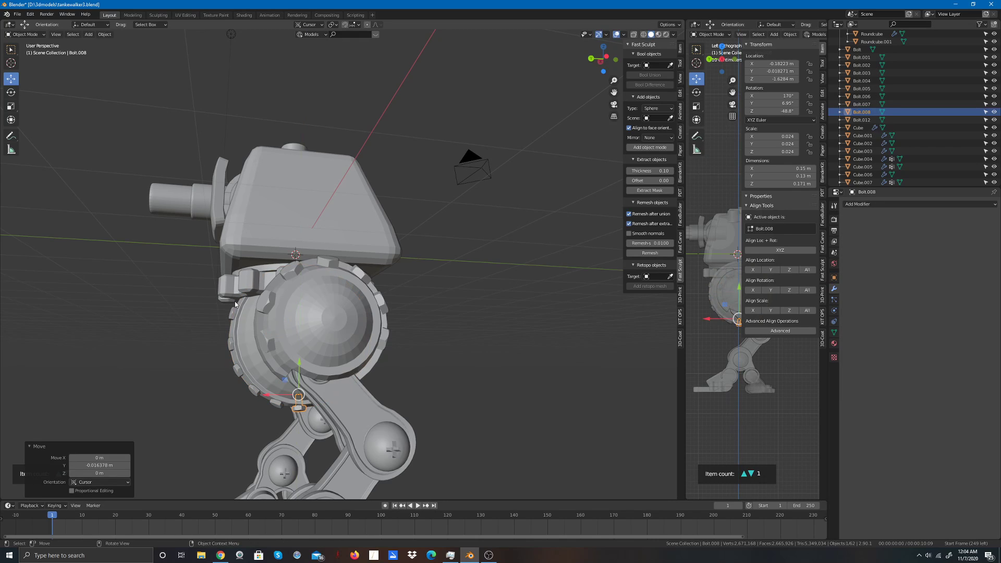
{"action": "left_click", "coordinate": [160, 389]}
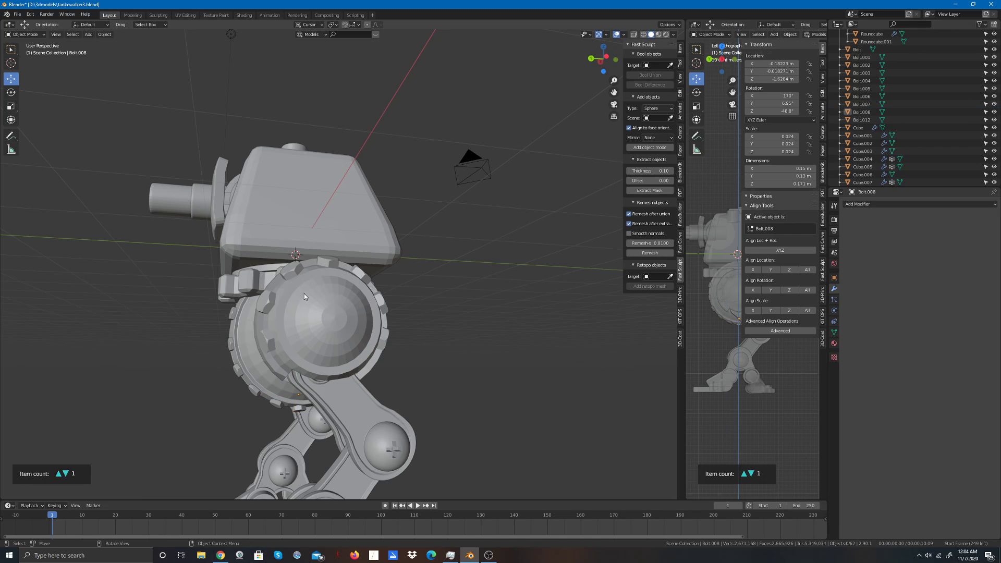
{"action": "left_click", "coordinate": [233, 315]}
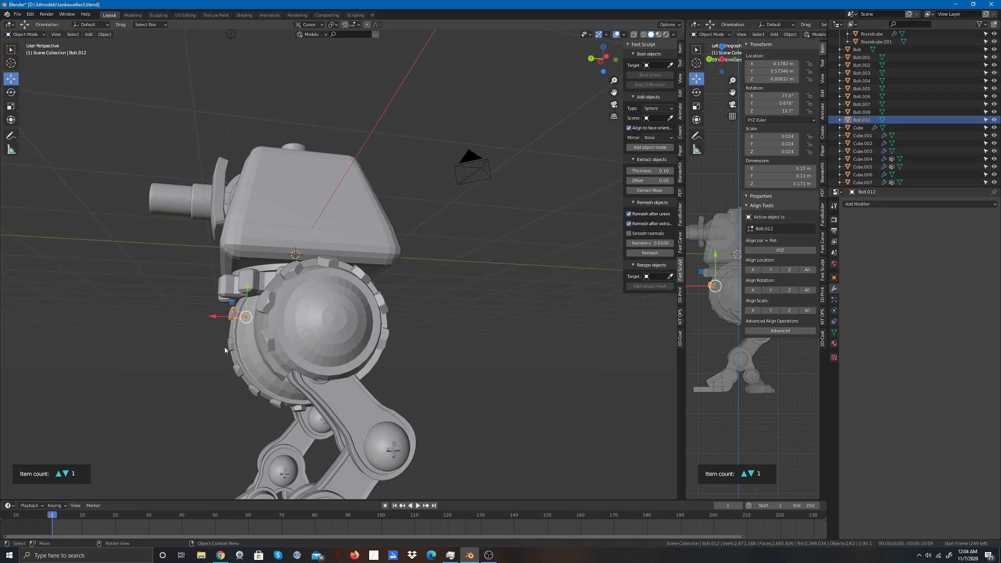
{"action": "left_click", "coordinate": [234, 348], "text": "shift"}
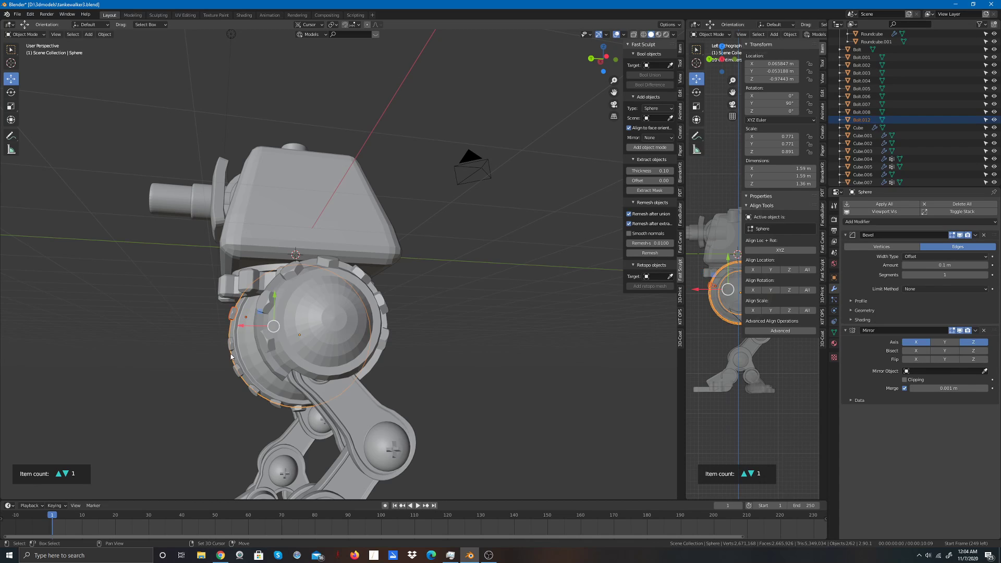
{"action": "left_click", "coordinate": [167, 311]}
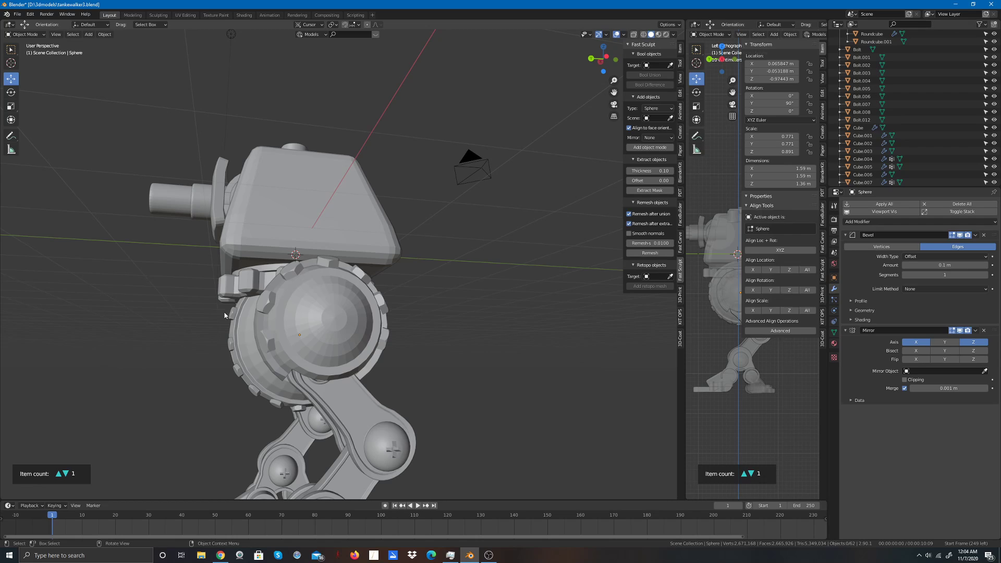
Step: Select all six bolts along the lower body's front and underside and duplicate them, placing the copies about 0.1 m forward along Y
{"action": "left_click", "coordinate": [231, 314]}
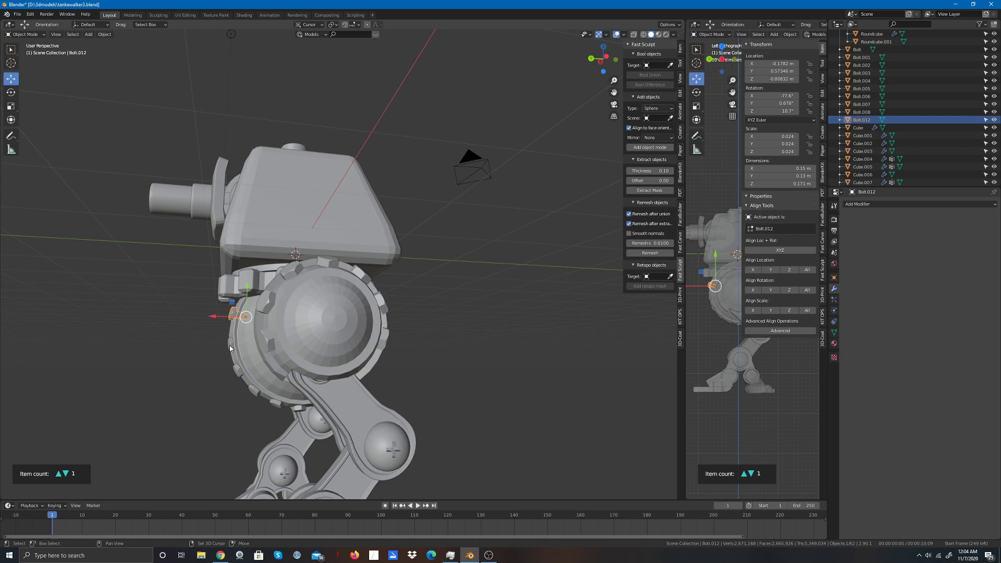
{"action": "left_click", "coordinate": [231, 342], "text": "shift"}
{"action": "left_click", "coordinate": [238, 371], "text": "shift"}
{"action": "left_click", "coordinate": [256, 389], "text": "shift"}
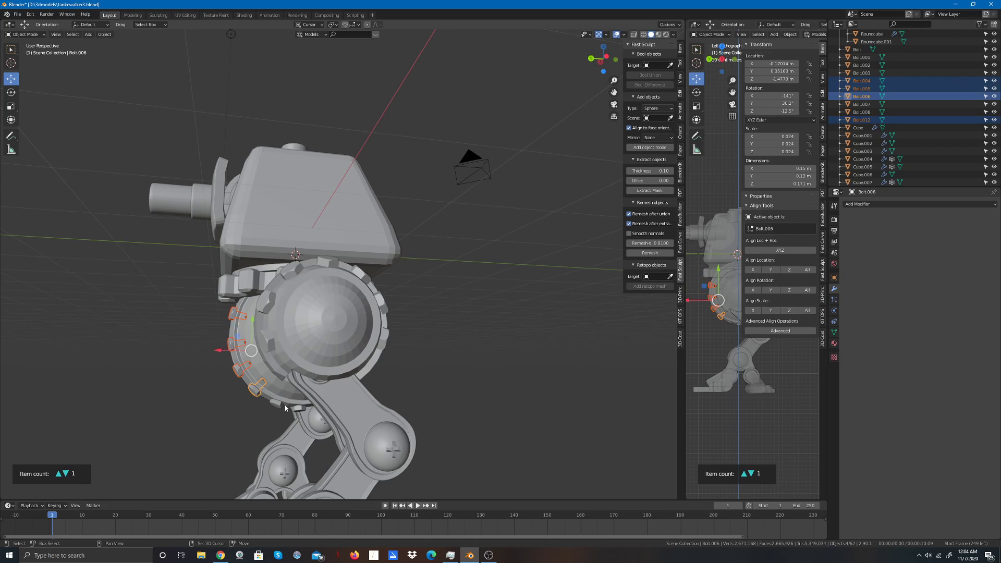
{"action": "left_click", "coordinate": [281, 407], "text": "shift"}
{"action": "left_click", "coordinate": [299, 410], "text": "shift"}
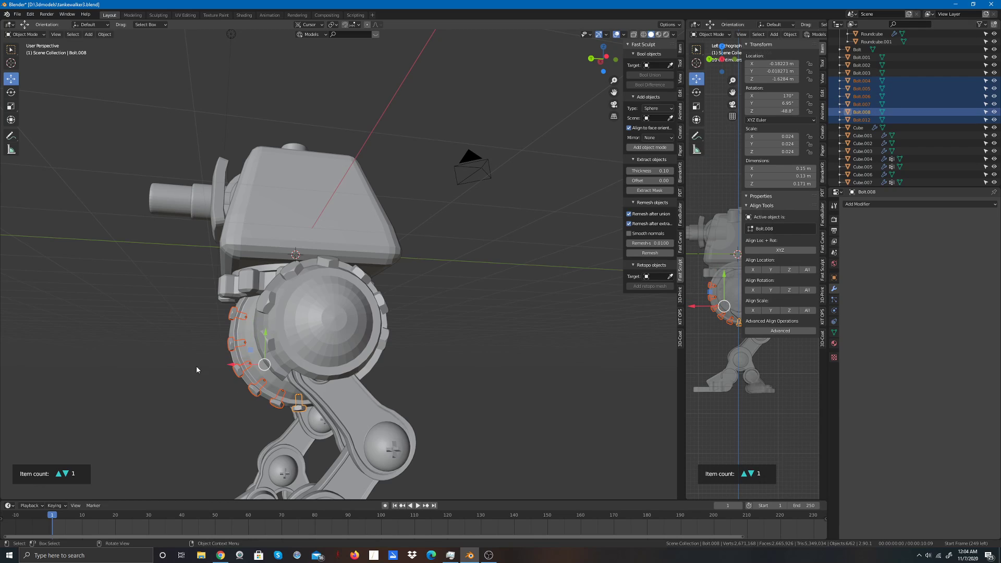
{"action": "key", "text": "shift+d"}
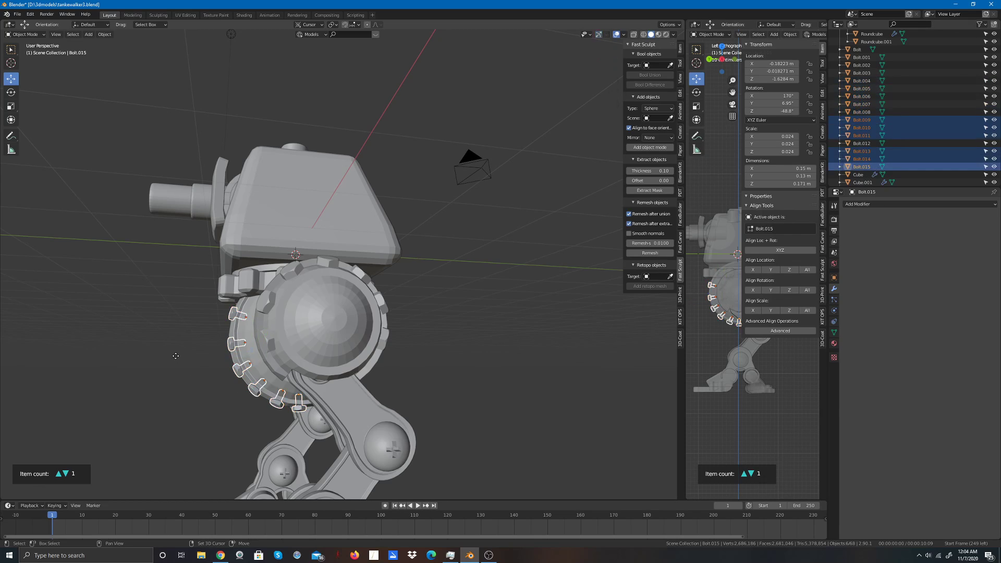
{"action": "left_click", "coordinate": [167, 362]}
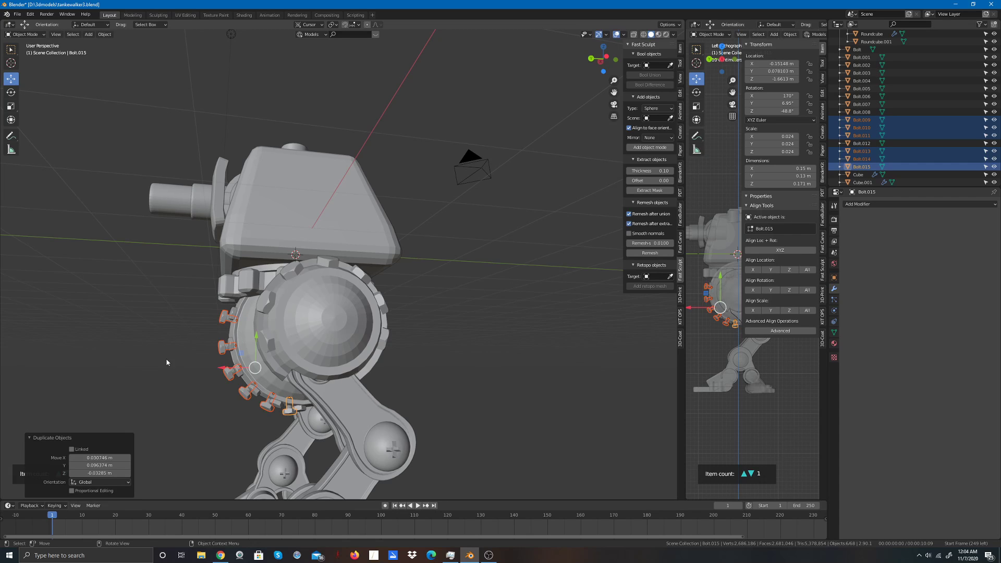
Step: In the back view, shift the copied bolt row about 0.5 m along X across the body seam and mirror it on the global X axis
{"action": "left_click", "coordinate": [591, 58]}
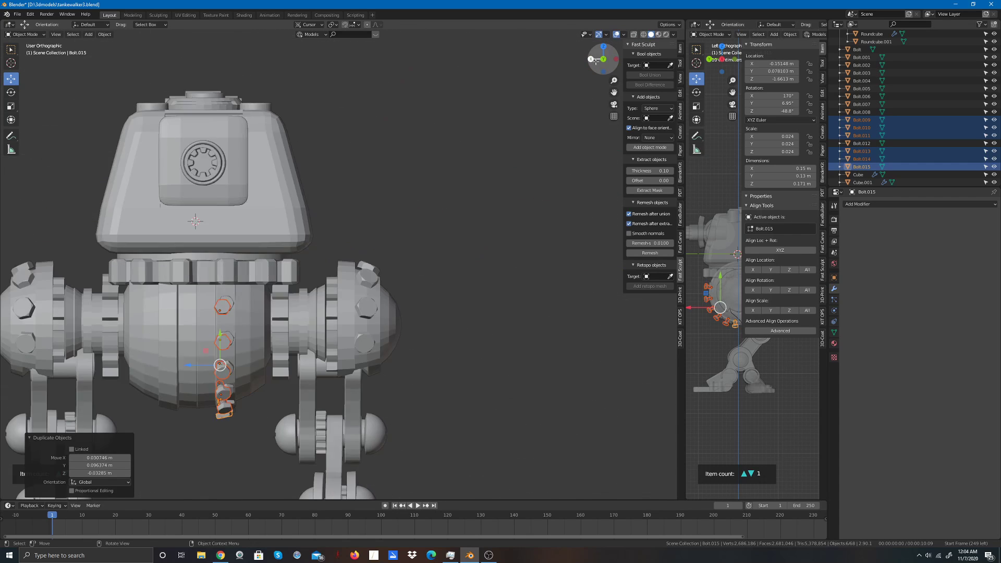
{"action": "left_click_drag", "start_coordinate": [190, 366], "coordinate": [136, 366]}
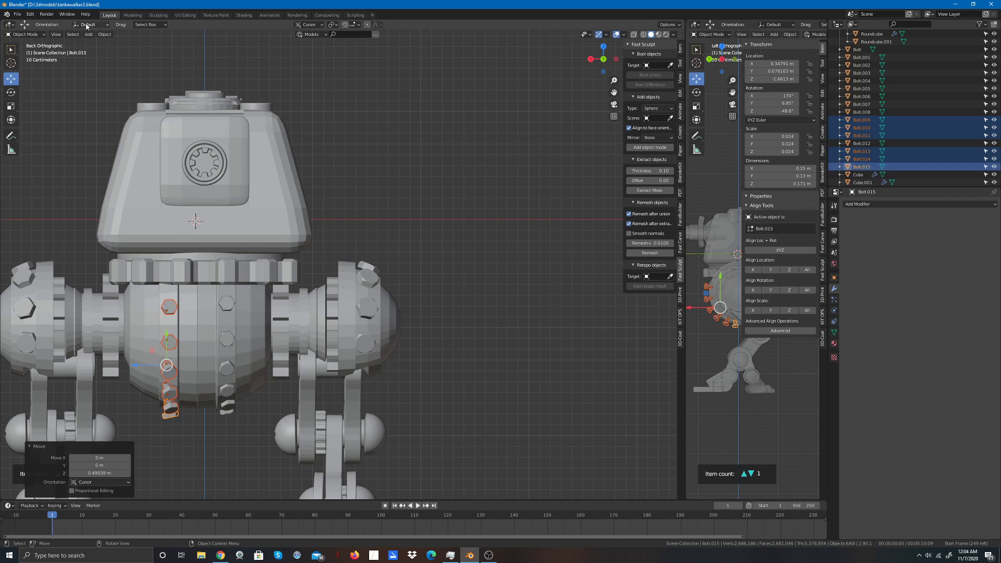
{"action": "left_click", "coordinate": [104, 34]}
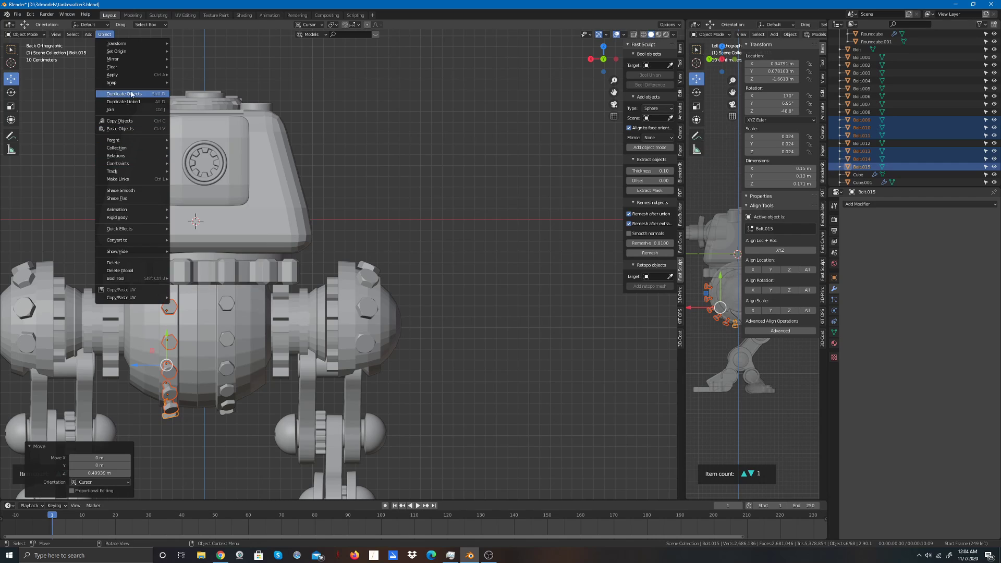
{"action": "mouse_move", "coordinate": [122, 59]}
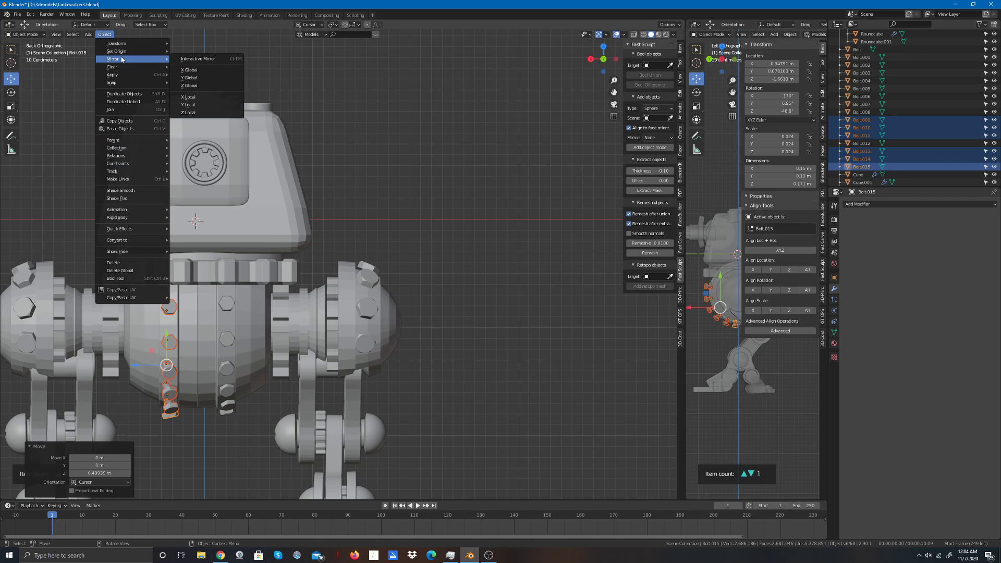
{"action": "left_click", "coordinate": [198, 73]}
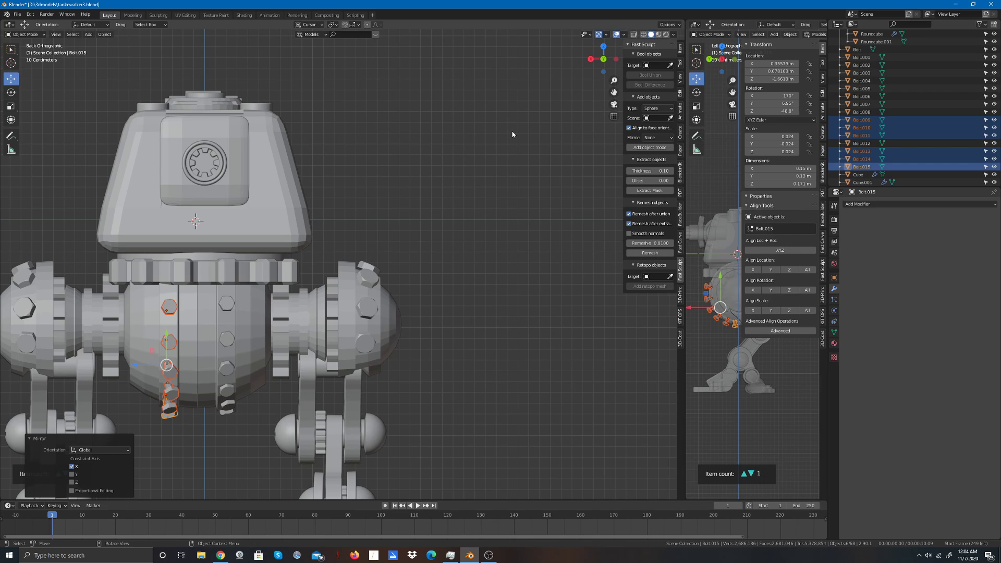
{"action": "left_click", "coordinate": [524, 73]}
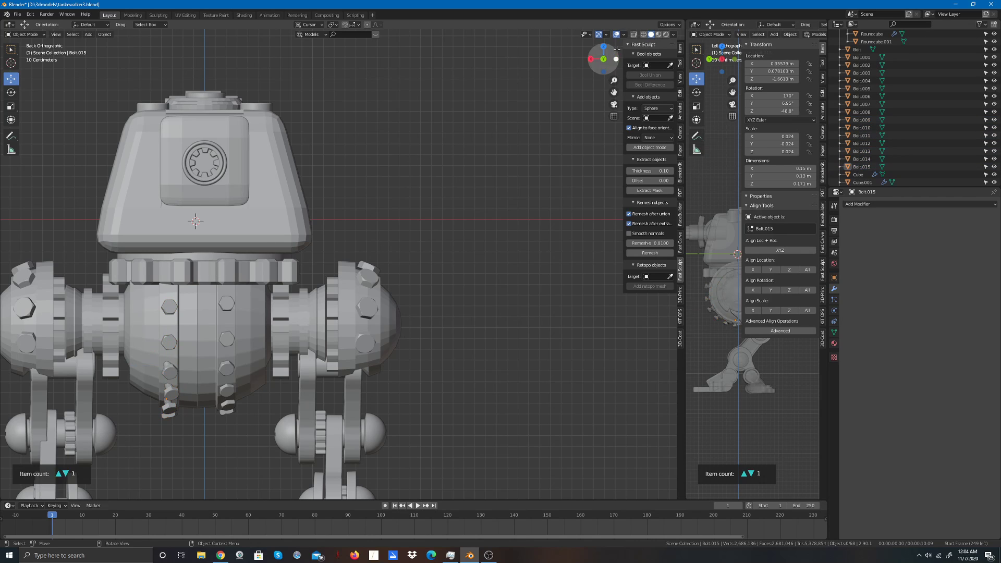
Step: Try to mirror the copied bolt row on the global Y axis
{"action": "mouse_move", "coordinate": [607, 58]}
{"action": "left_mouse_down"}
{"action": "mouse_move", "coordinate": [638, 55]}
{"action": "mouse_move", "coordinate": [606, 58]}
{"action": "left_mouse_up"}
{"action": "scroll", "coordinate": [507, 136], "scroll_direction": "down", "scroll_amount": 5}
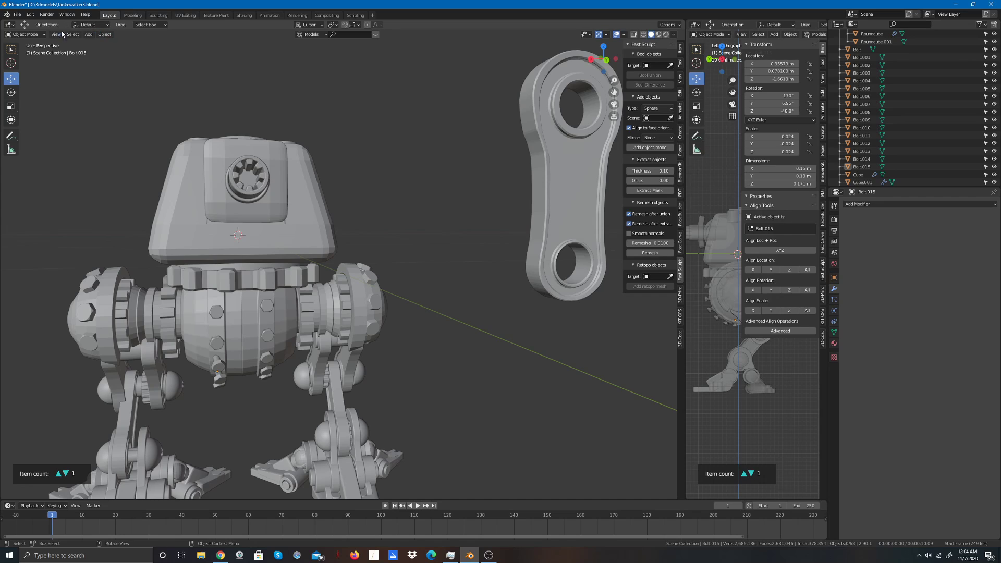
{"action": "left_click", "coordinate": [104, 35]}
{"action": "mouse_move", "coordinate": [133, 59]}
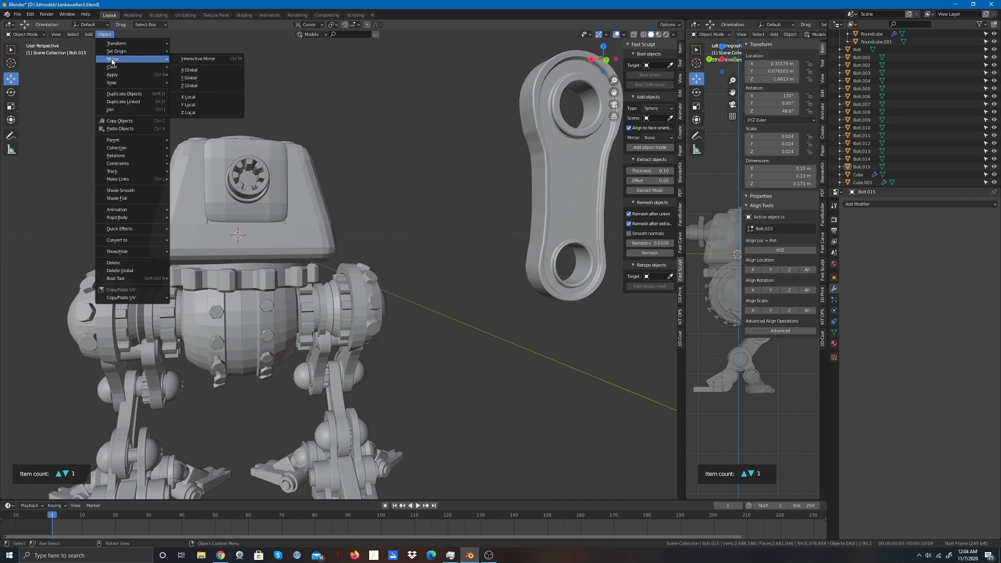
{"action": "left_click", "coordinate": [198, 78]}
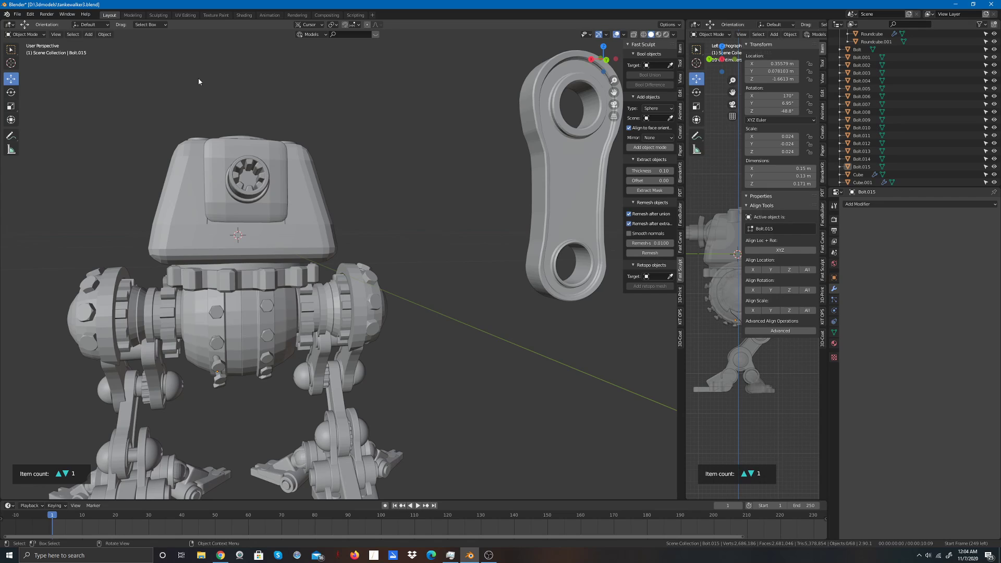
Step: Select five bolts of the copied row running down the front of the lower body to its underside
{"action": "left_click", "coordinate": [215, 312]}
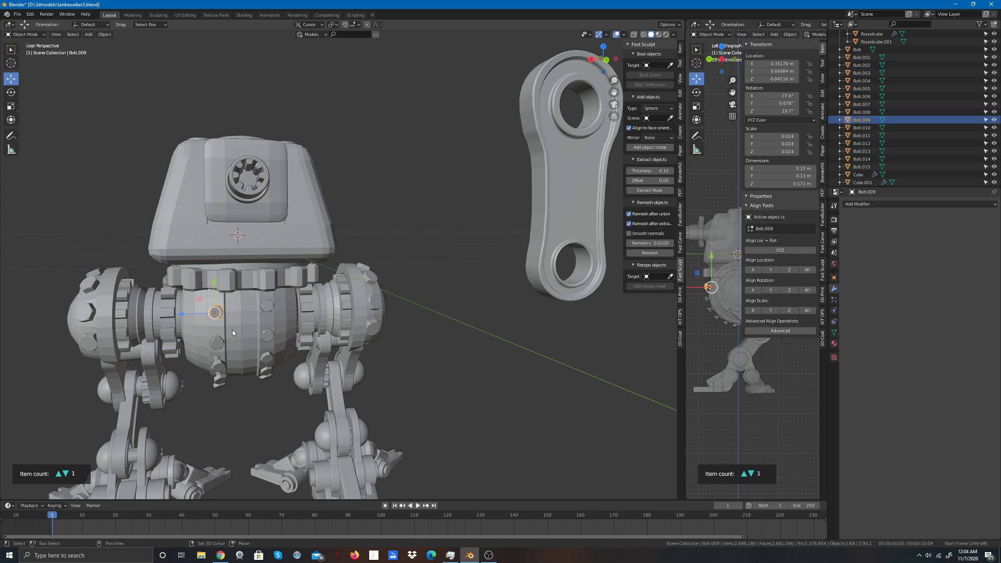
{"action": "left_click", "coordinate": [216, 343], "text": "shift"}
{"action": "left_click", "coordinate": [218, 364], "text": "shift"}
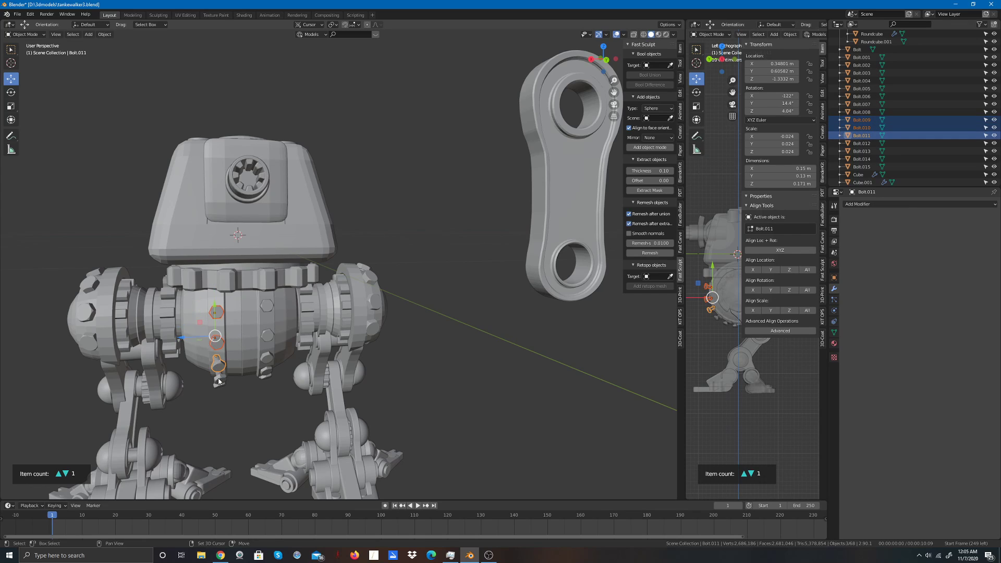
{"action": "left_click", "coordinate": [219, 382], "text": "shift"}
{"action": "left_click", "coordinate": [219, 389], "text": "shift"}
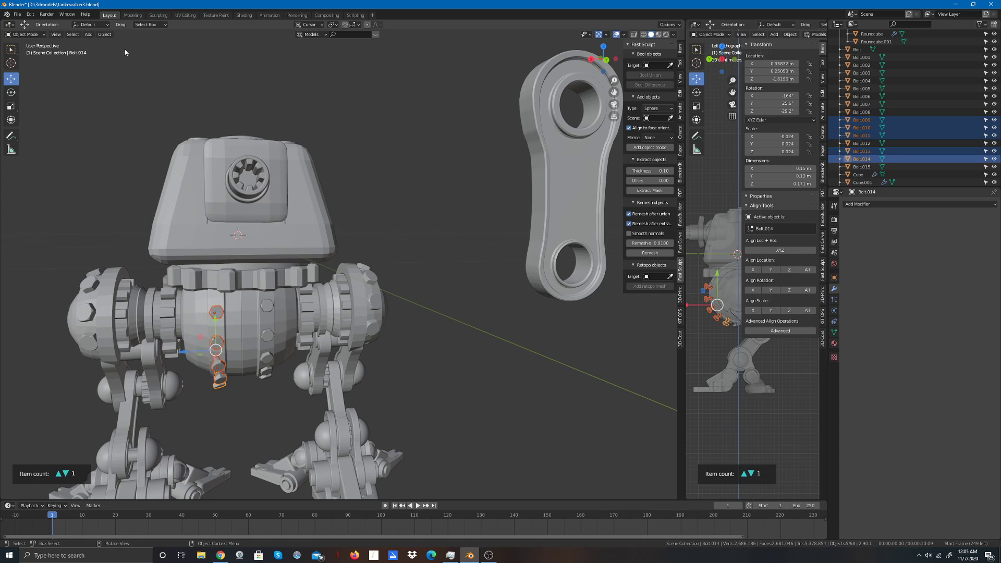
Step: Try to mirror the selected bolts on the global Z axis, saving the file before undoing the mirror
{"action": "left_click", "coordinate": [104, 34]}
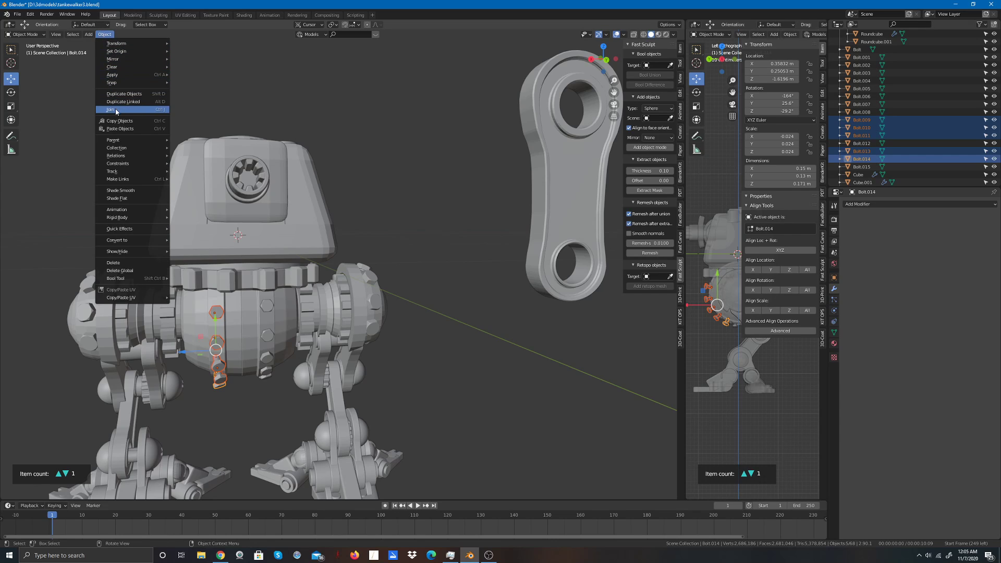
{"action": "mouse_move", "coordinate": [116, 84]}
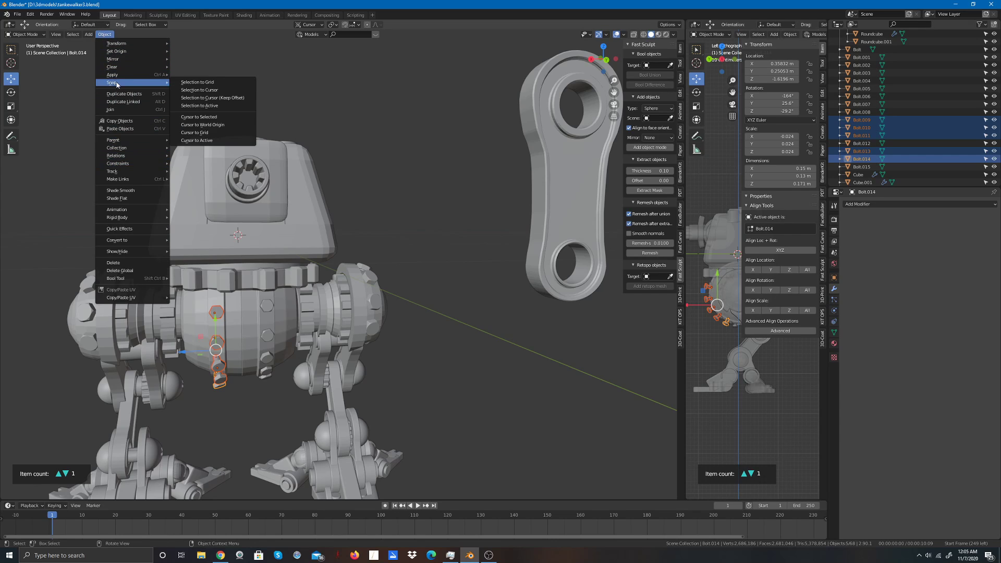
{"action": "mouse_move", "coordinate": [118, 60]}
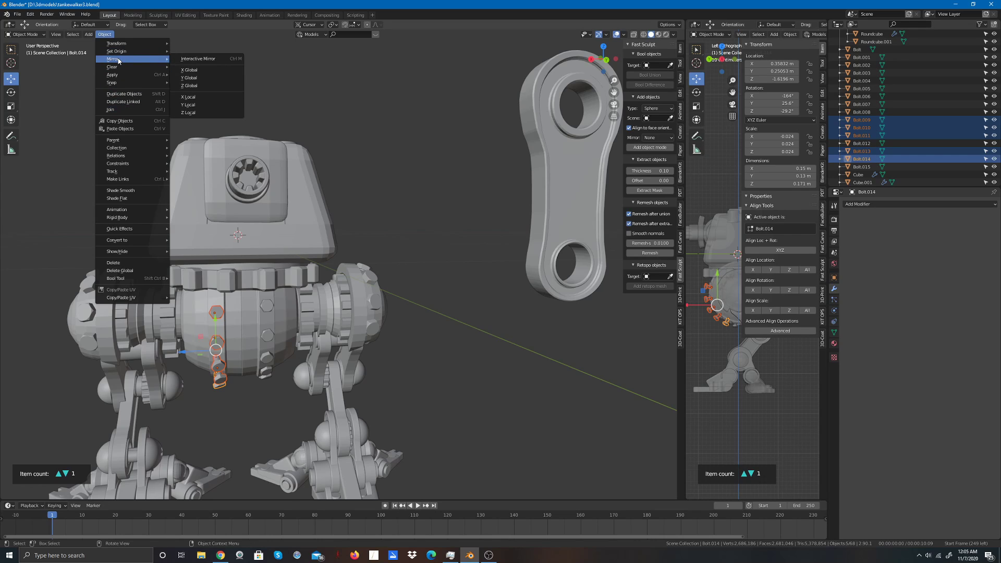
{"action": "left_click", "coordinate": [193, 86]}
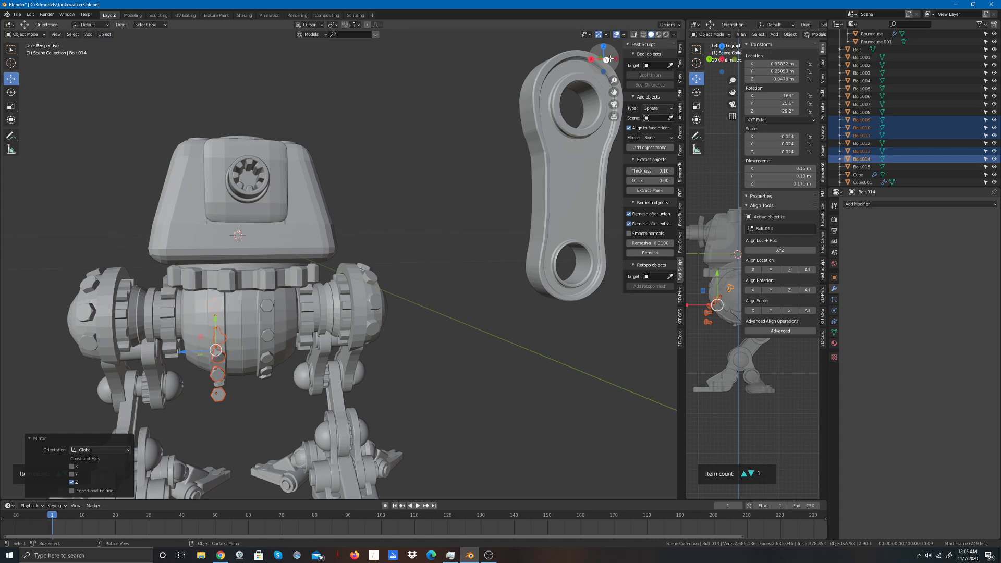
{"action": "left_click_drag", "start_coordinate": [605, 58], "coordinate": [536, 92]}
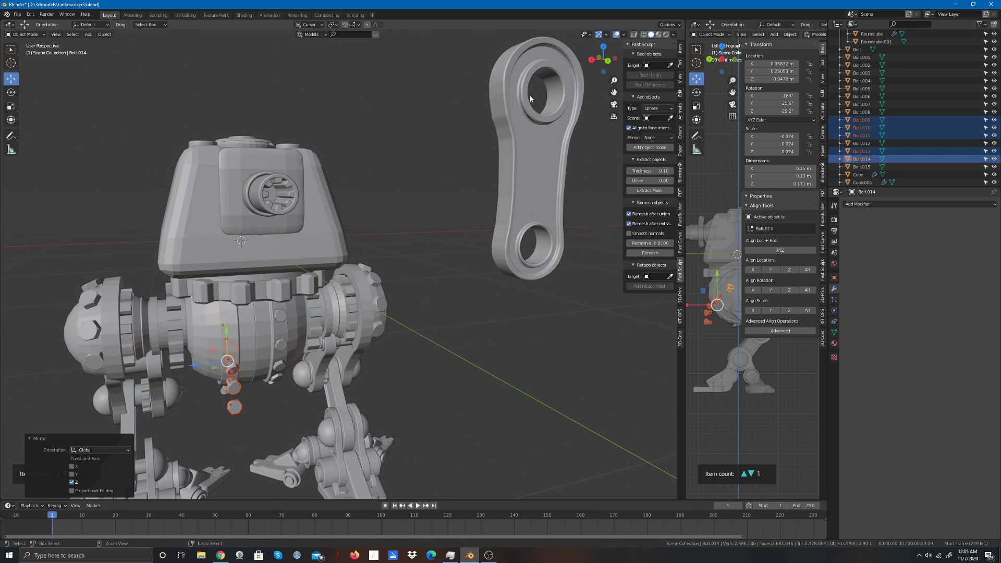
{"action": "key", "text": "ctrl+s"}
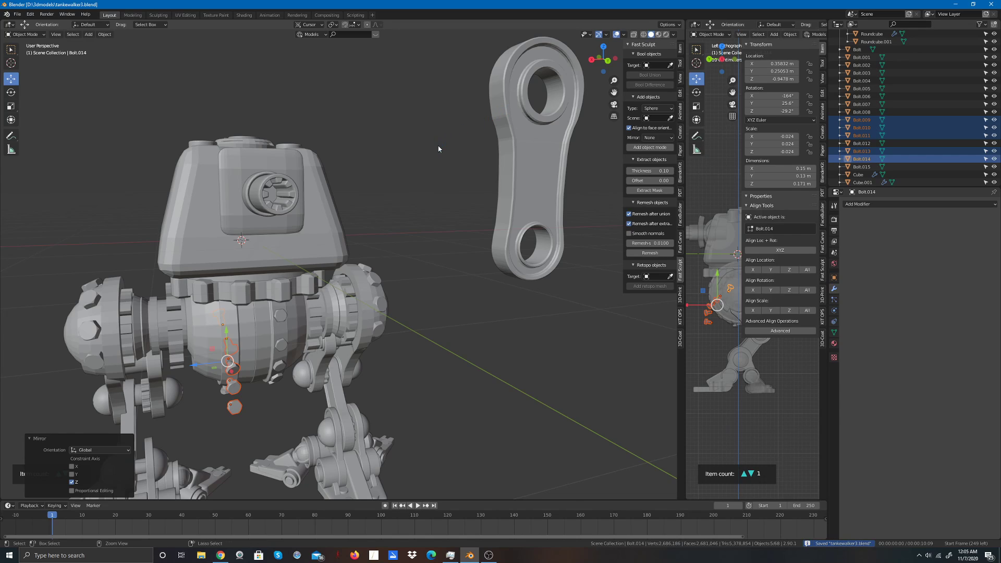
{"action": "key", "text": "ctrl+z"}
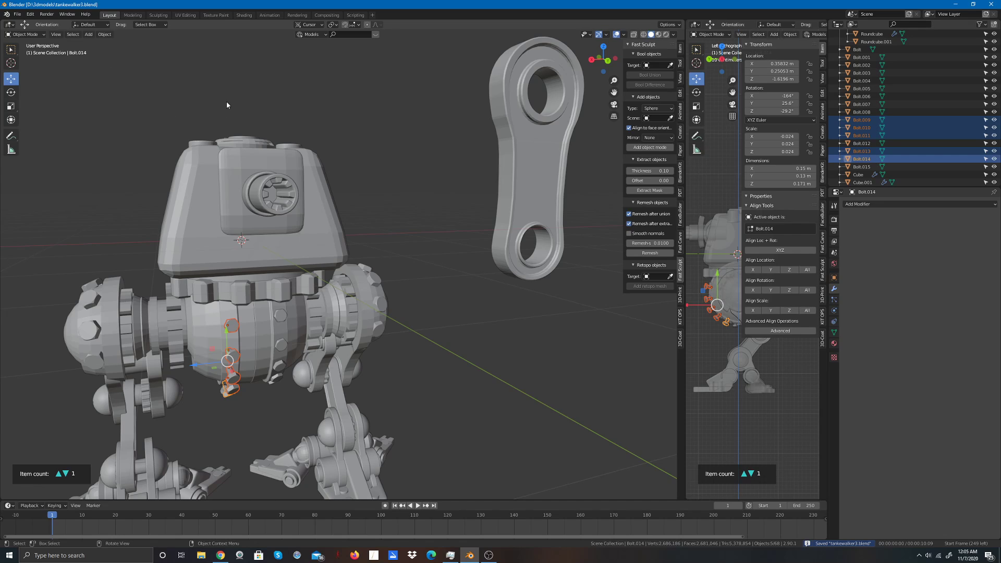
Step: Set the origins of the five selected bolts to the 3D cursor
{"action": "left_click", "coordinate": [104, 34]}
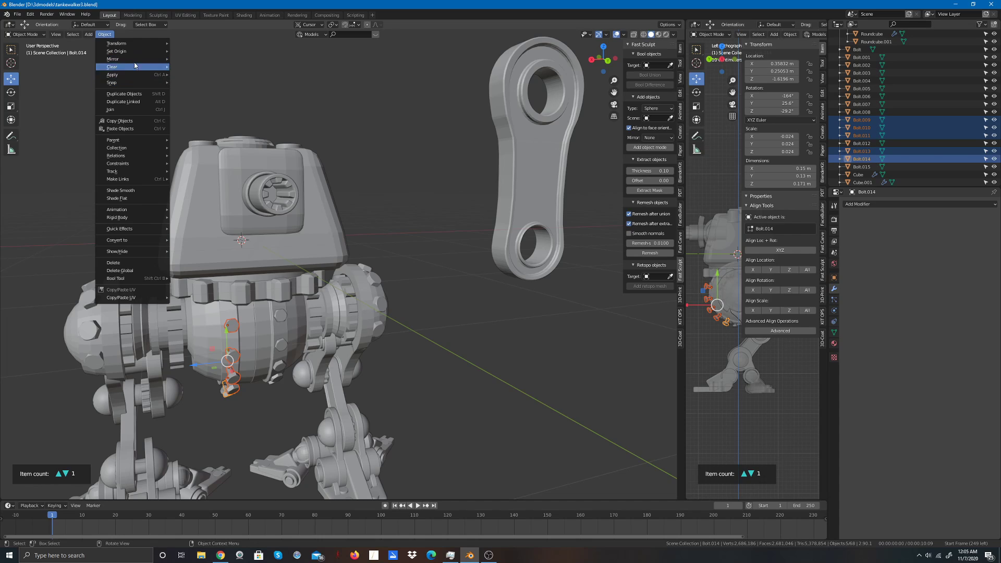
{"action": "mouse_move", "coordinate": [131, 52]}
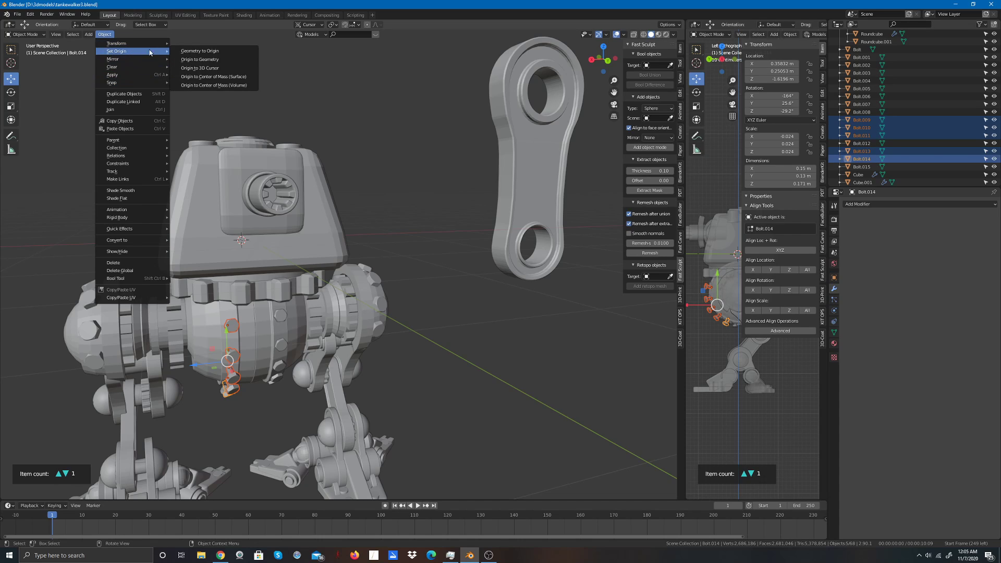
{"action": "left_click", "coordinate": [202, 69]}
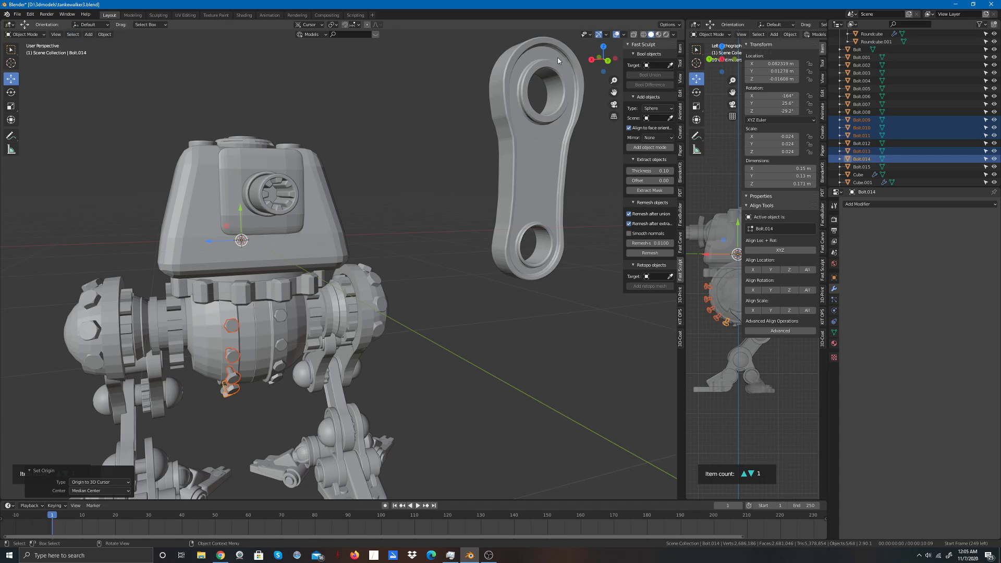
Step: In the back view, try to mirror the selected bolts on the global X axis, and undo it
{"action": "left_click", "coordinate": [604, 59]}
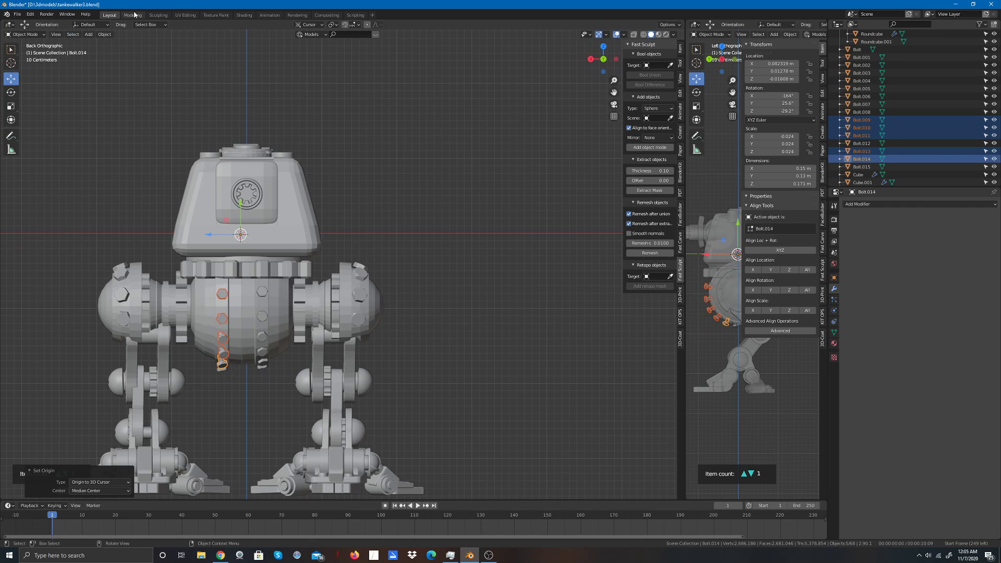
{"action": "left_click", "coordinate": [105, 35]}
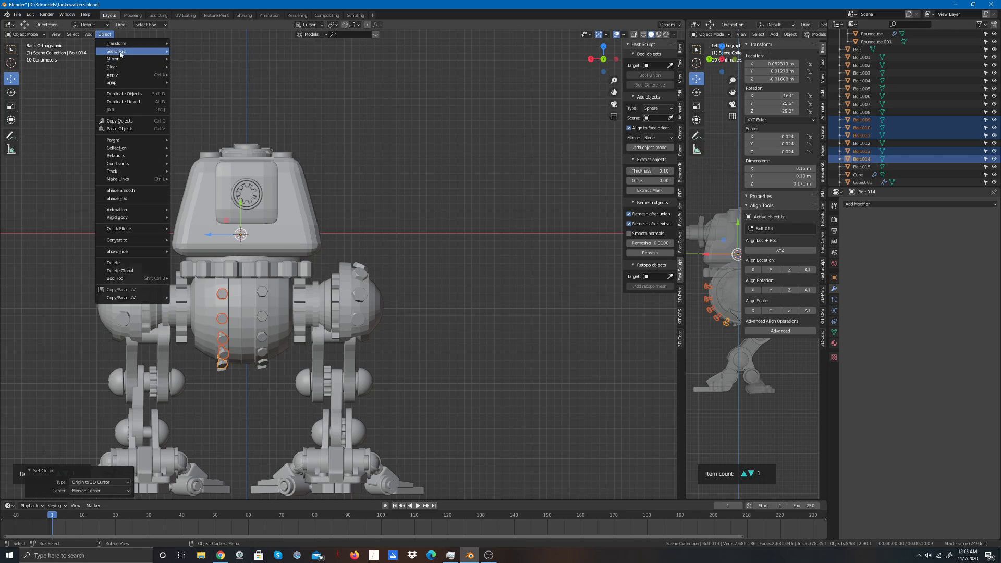
{"action": "mouse_move", "coordinate": [157, 59]}
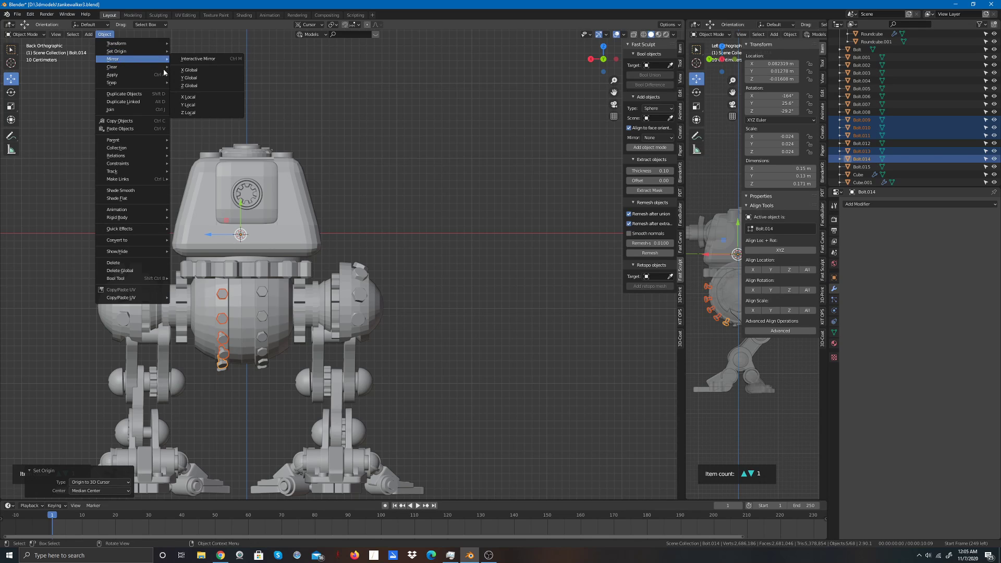
{"action": "left_click", "coordinate": [193, 70]}
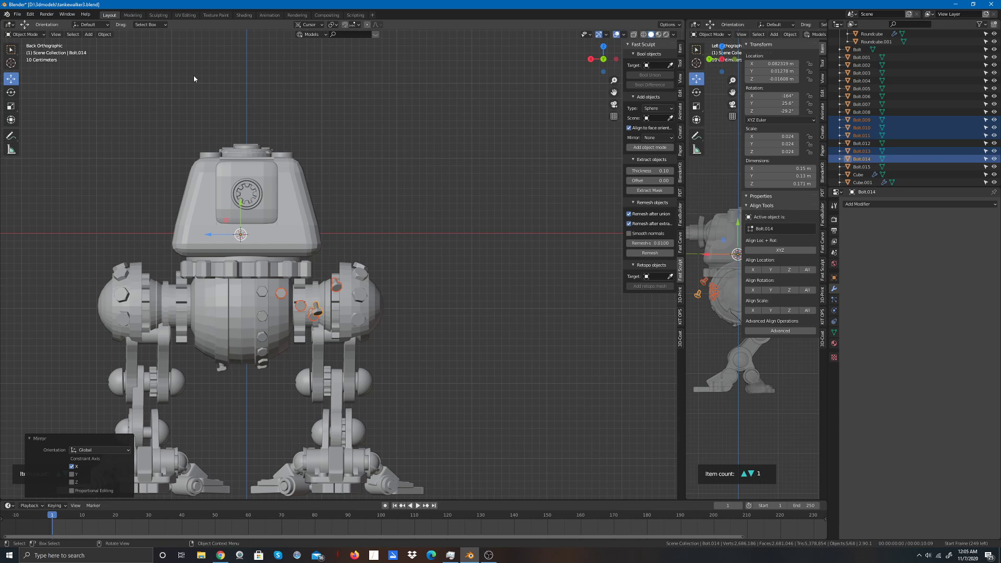
{"action": "key", "text": "ctrl+z"}
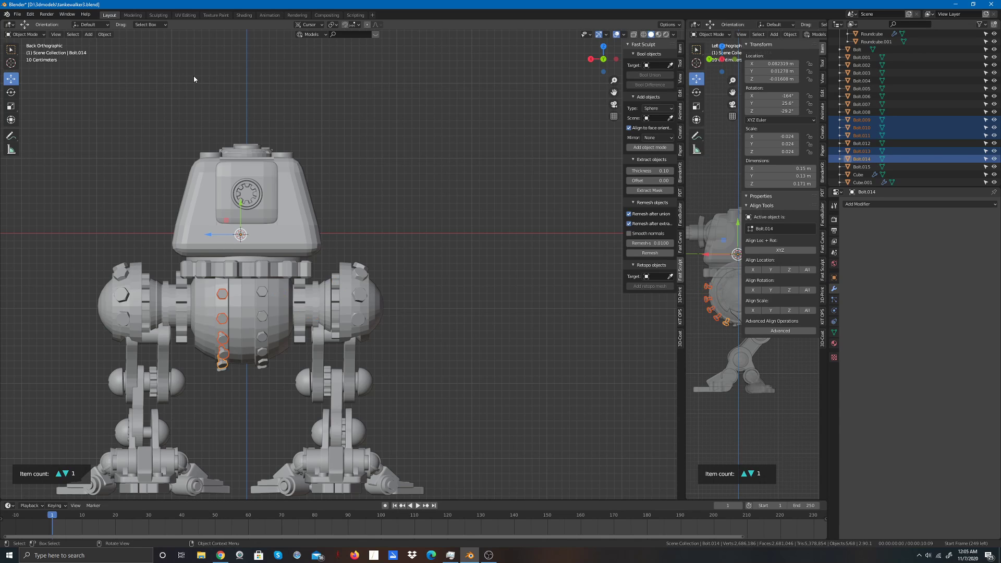
Step: Try to mirror the selected bolts on the global Y axis about their new origins, and undo it
{"action": "left_click", "coordinate": [104, 34]}
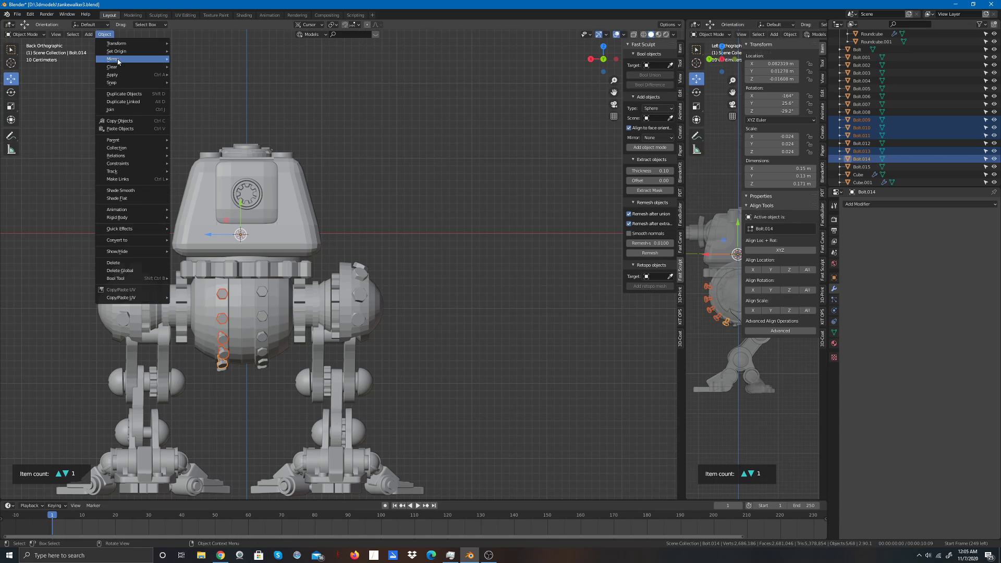
{"action": "mouse_move", "coordinate": [121, 60]}
{"action": "left_click", "coordinate": [189, 78]}
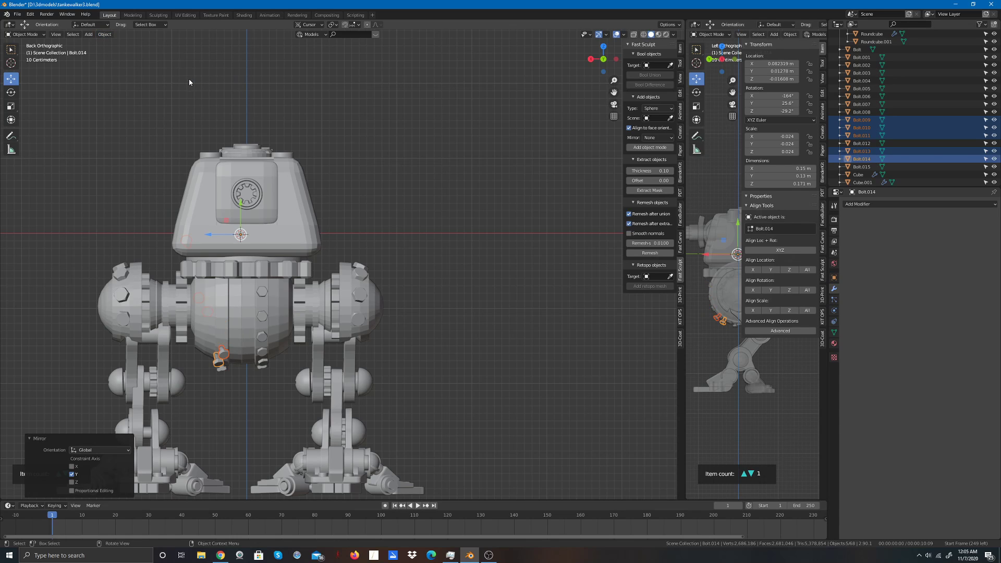
{"action": "key", "text": "ctrl+z"}
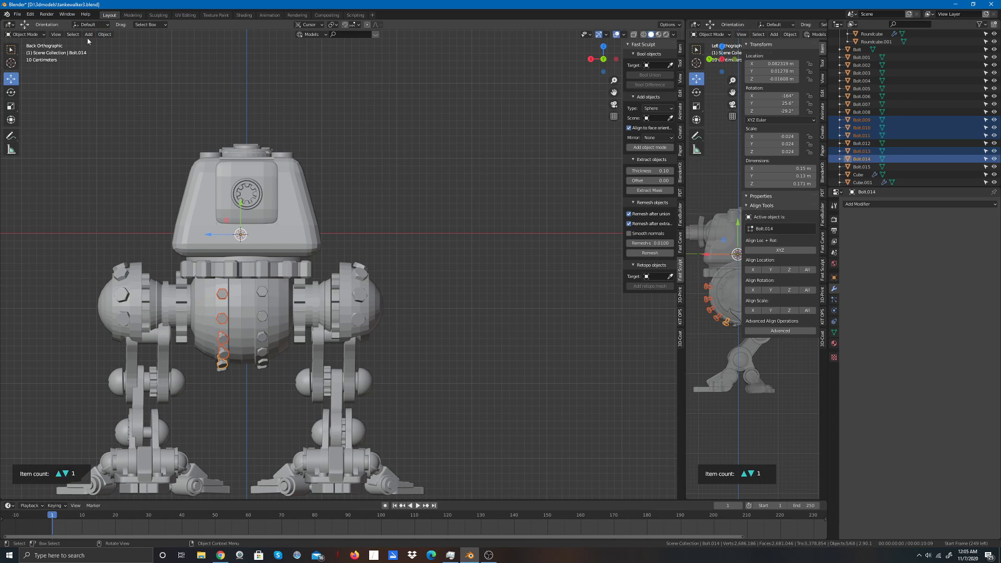
Step: Try to mirror the selected row of hull bolts along the global Z axis
{"action": "left_click", "coordinate": [103, 35]}
{"action": "mouse_move", "coordinate": [121, 59]}
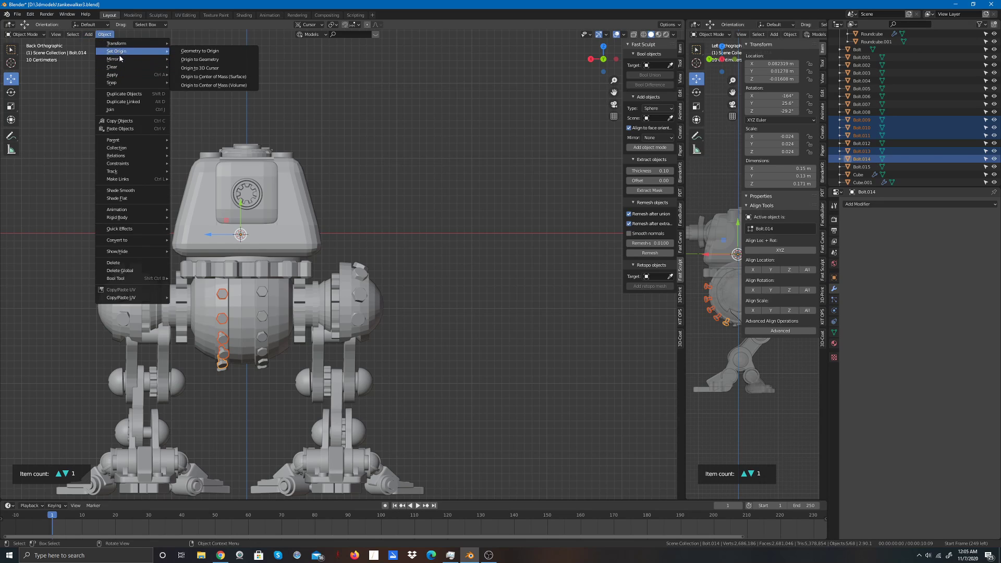
{"action": "left_click", "coordinate": [191, 86]}
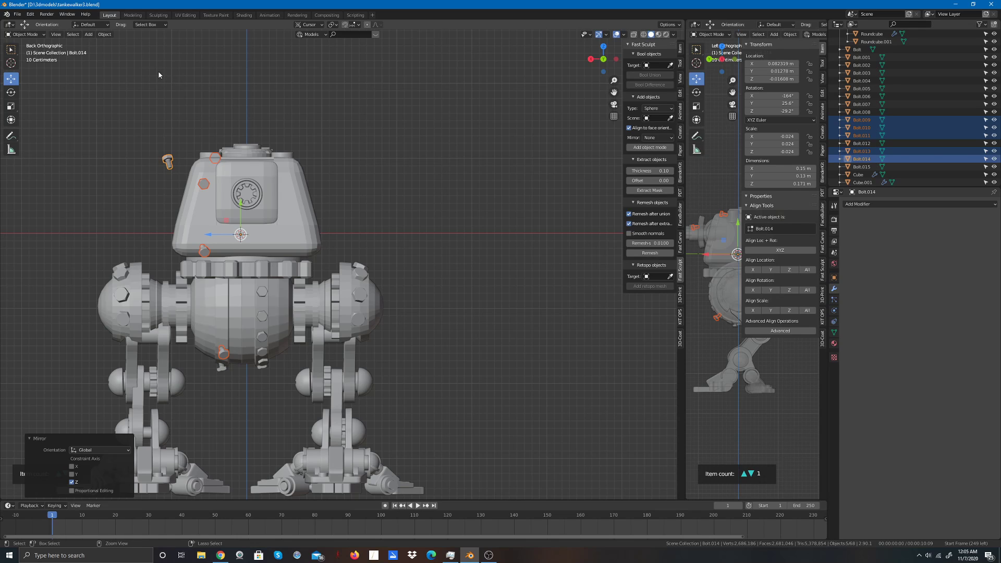
{"action": "left_click", "coordinate": [104, 34]}
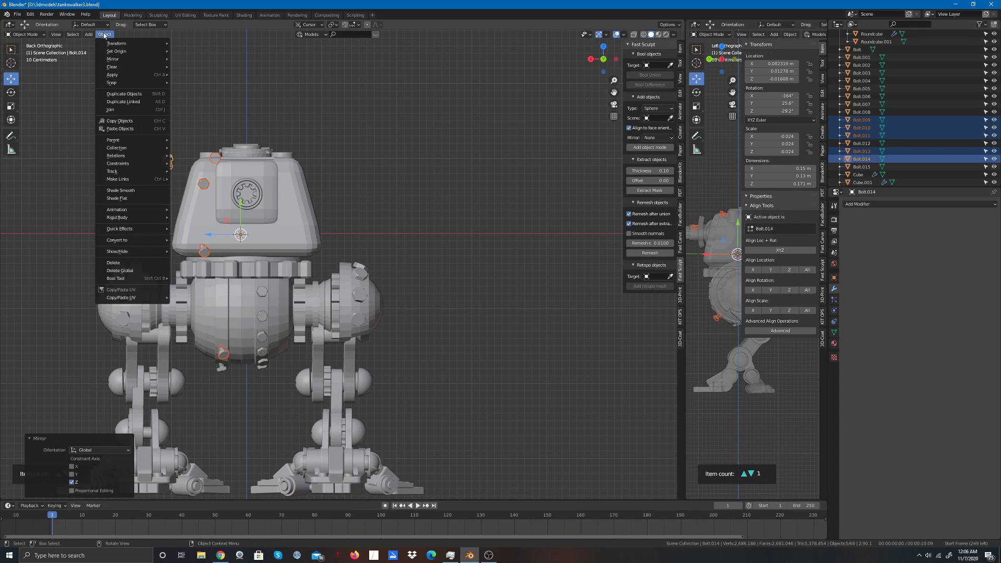
{"action": "mouse_move", "coordinate": [114, 52]}
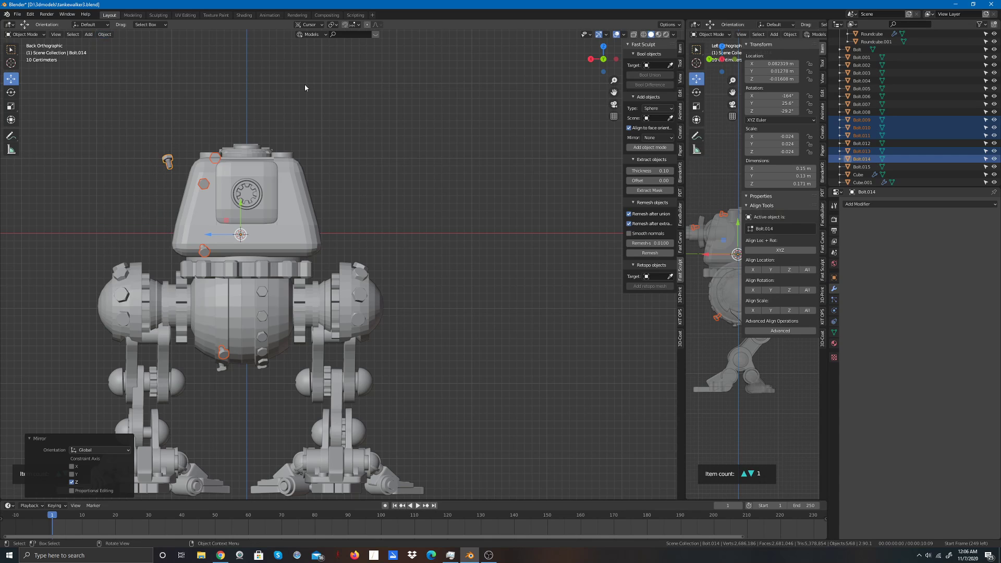
{"action": "key", "text": "ctrl+z"}
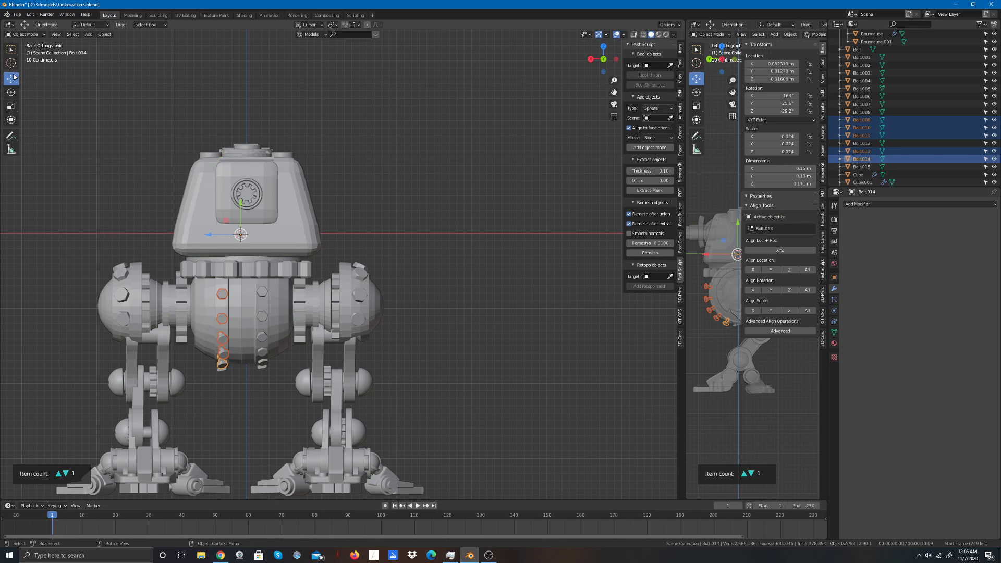
Step: Rotate the selected row of hull bolts about 21° around the cursor's Y axis and about 12° in the view plane
{"action": "left_click", "coordinate": [11, 92]}
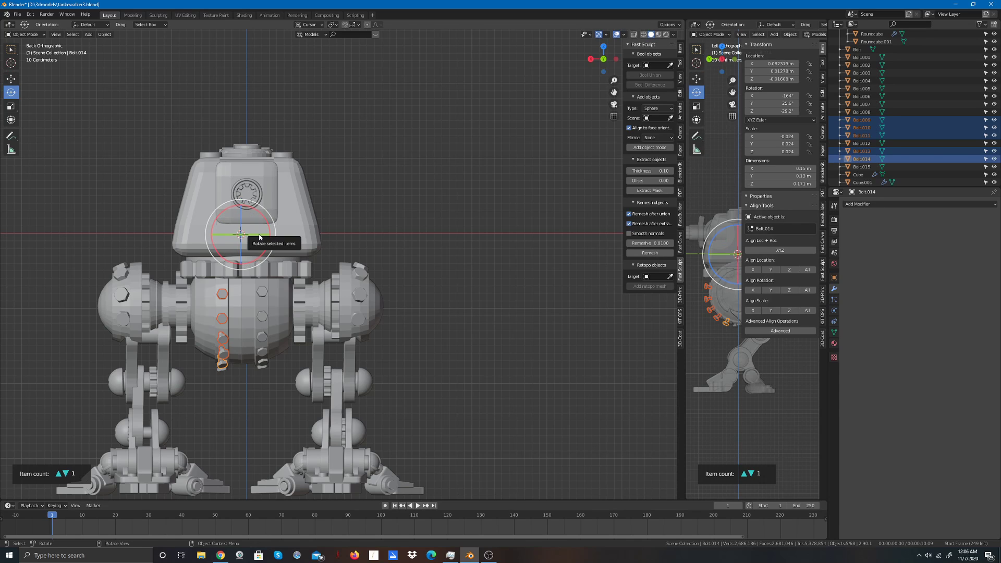
{"action": "mouse_move", "coordinate": [259, 236]}
{"action": "left_mouse_down"}
{"action": "mouse_move", "coordinate": [275, 220]}
{"action": "mouse_move", "coordinate": [242, 235]}
{"action": "left_mouse_up"}
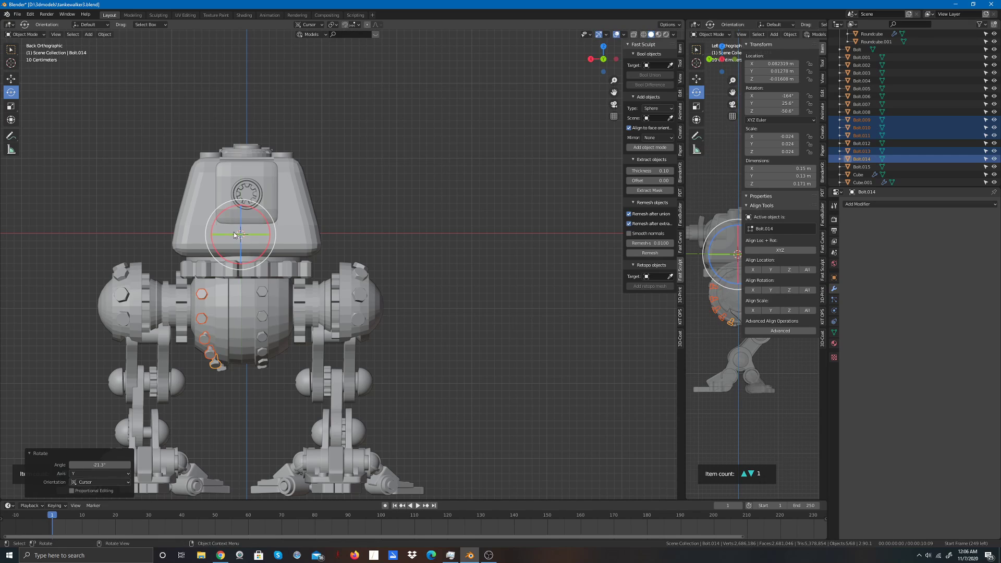
{"action": "left_click_drag", "start_coordinate": [240, 201], "coordinate": [238, 201]}
Step: Move the rotated bolt row sideways until it sits beside the hull's central seam, and deselect it
{"action": "left_click", "coordinate": [14, 80]}
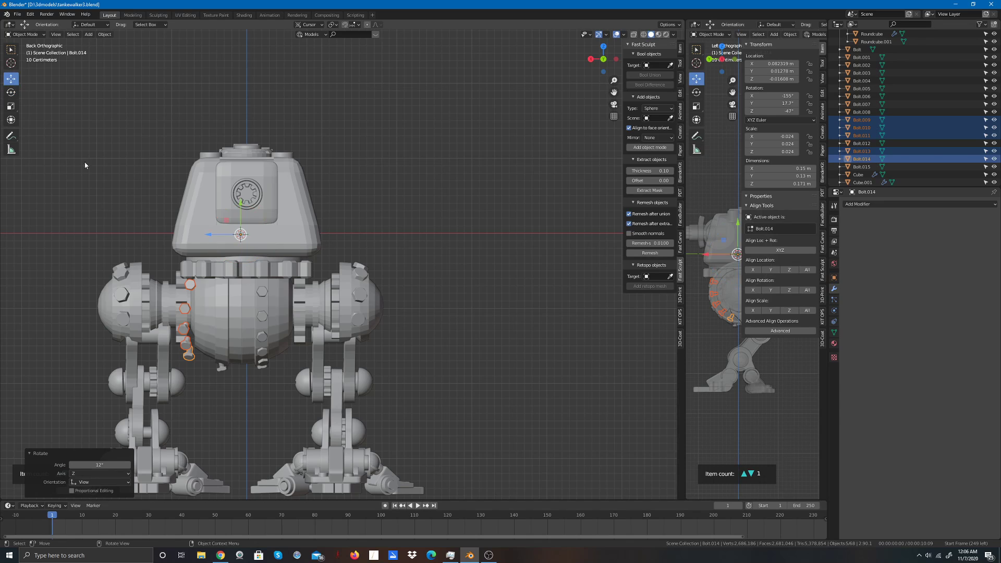
{"action": "left_click_drag", "start_coordinate": [208, 236], "coordinate": [272, 238]}
{"action": "left_click", "coordinate": [378, 240]}
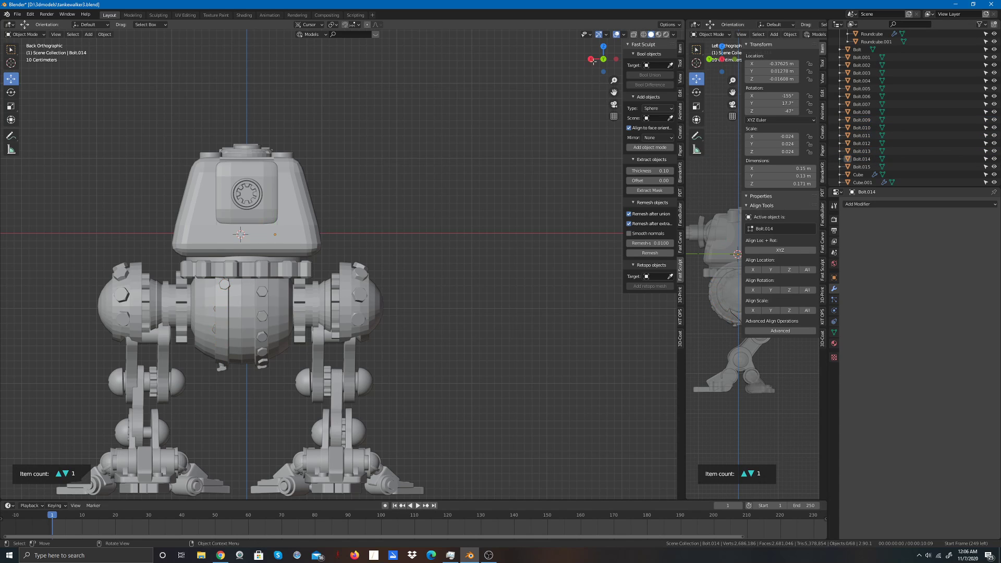
Step: Reselect the bolt row and move it about 0.094 m along the cursor's X axis, outward onto the hull surface
{"action": "mouse_move", "coordinate": [608, 57]}
{"action": "left_mouse_down"}
{"action": "mouse_move", "coordinate": [542, 55]}
{"action": "mouse_move", "coordinate": [625, 51]}
{"action": "left_mouse_up"}
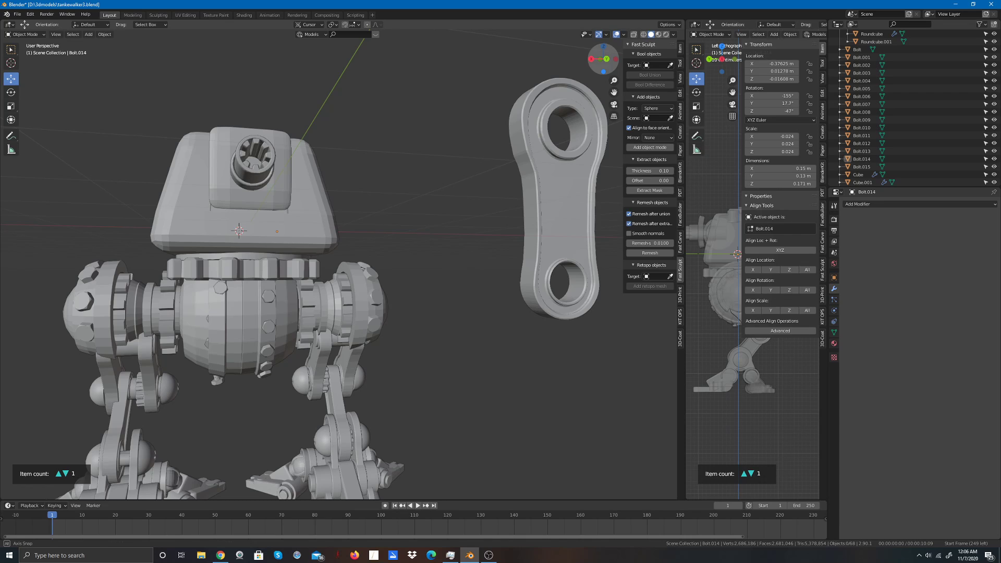
{"action": "key", "text": "ctrl+z"}
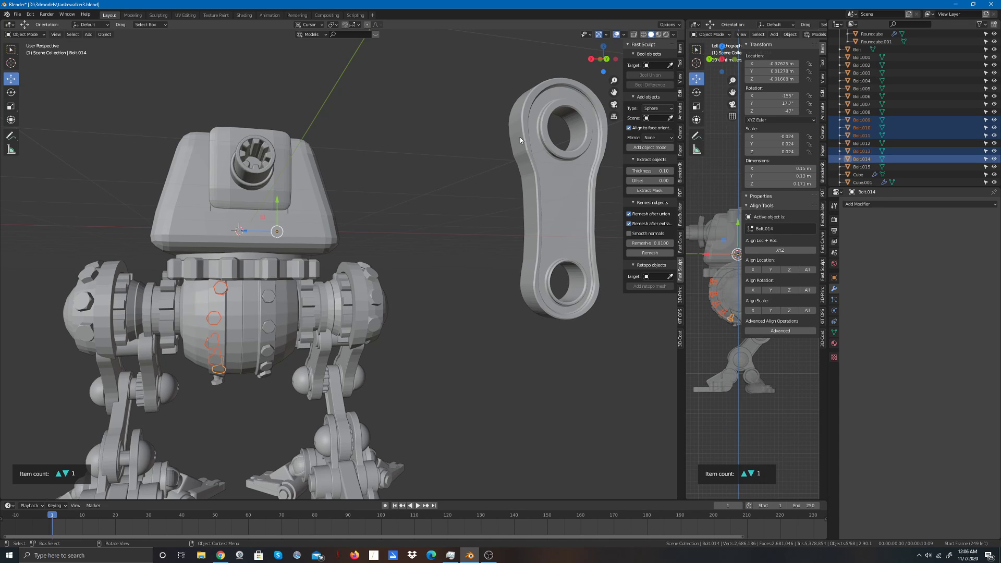
{"action": "left_click", "coordinate": [616, 59]}
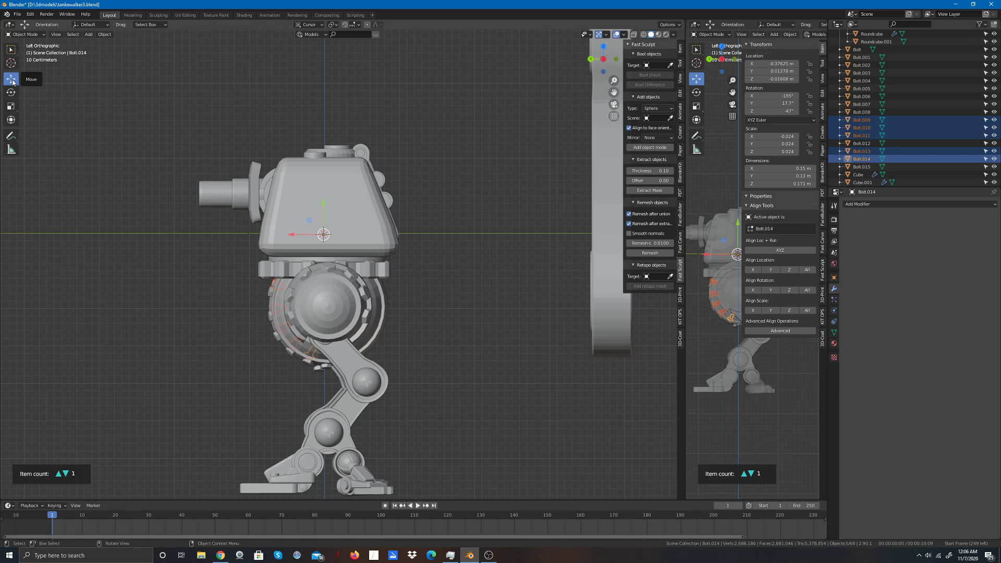
{"action": "left_click_drag", "start_coordinate": [300, 240], "coordinate": [281, 238]}
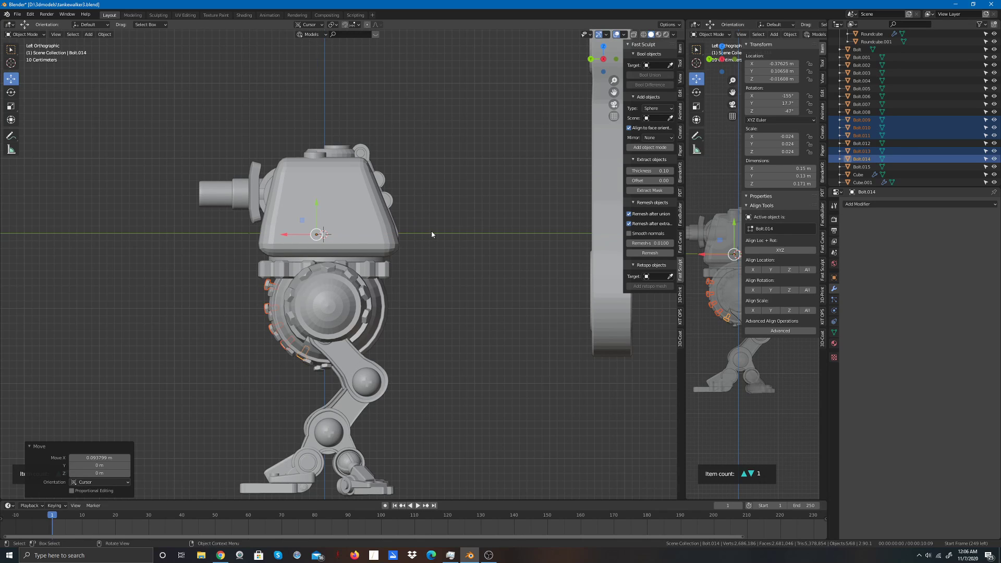
{"action": "left_click", "coordinate": [547, 171]}
{"action": "left_click_drag", "start_coordinate": [590, 58], "coordinate": [590, 59]}
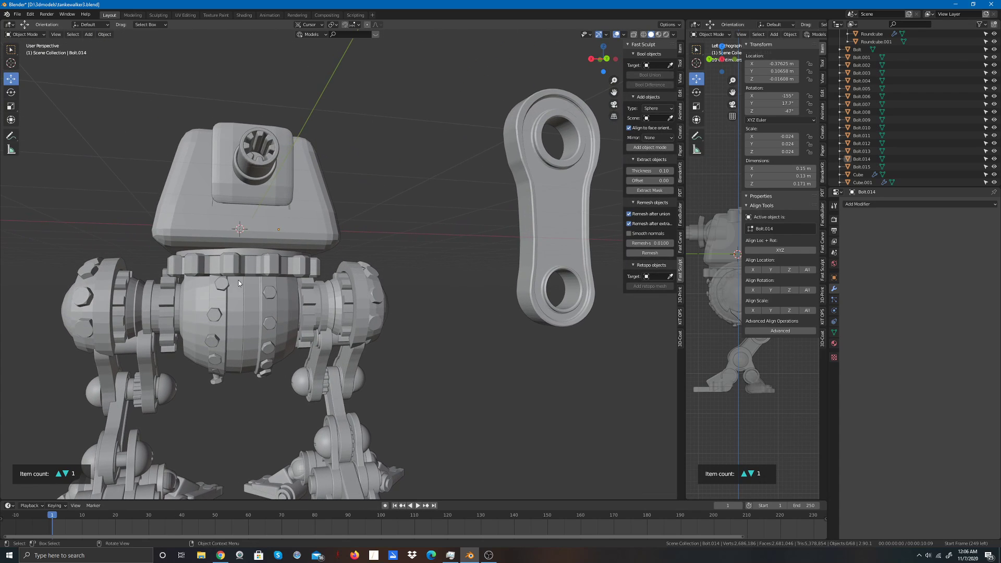
Step: Set the top bolt's origin to its geometry, shift it slightly outward from the seam and lower it about 0.08 m
{"action": "left_click", "coordinate": [221, 286]}
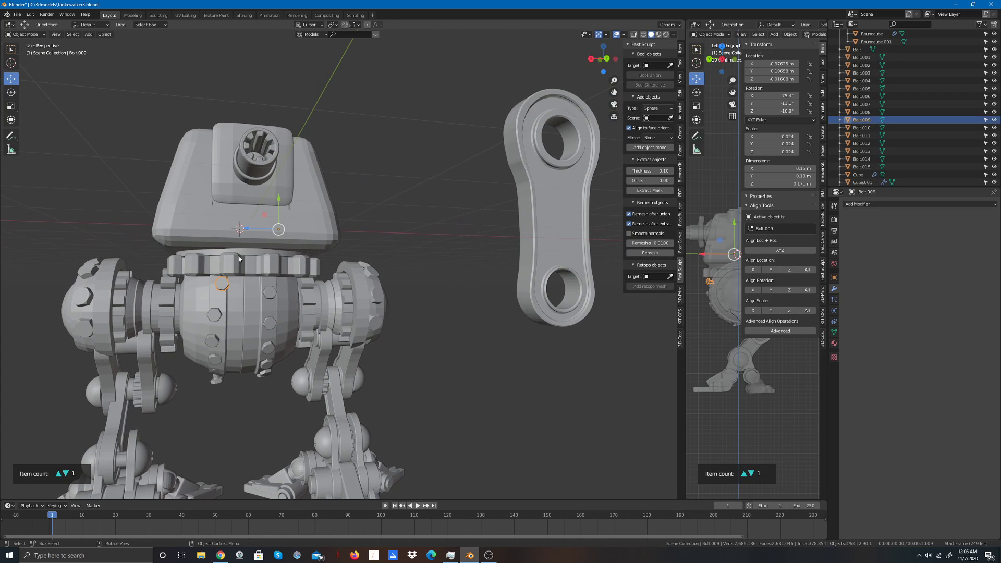
{"action": "left_click", "coordinate": [104, 34]}
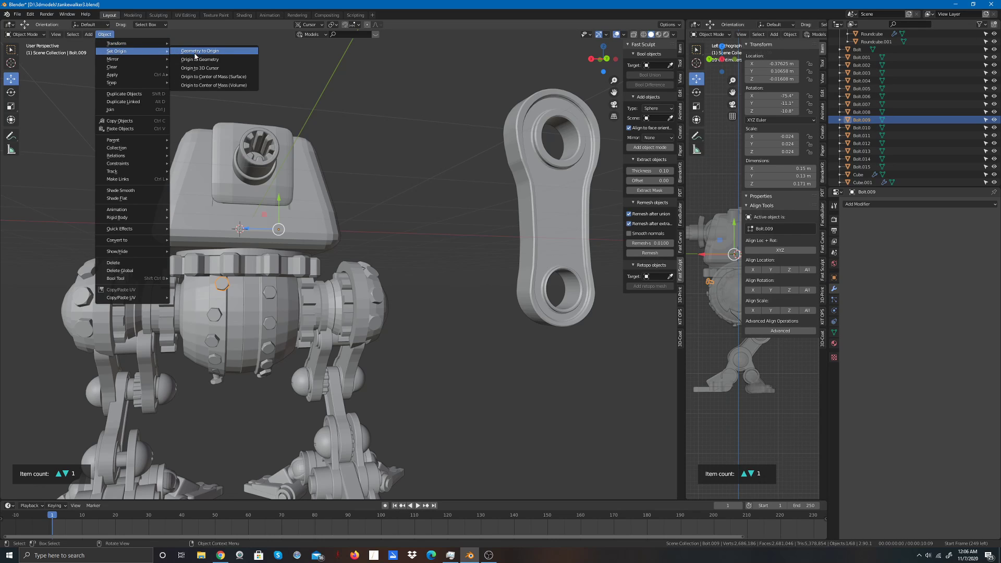
{"action": "left_click", "coordinate": [196, 60]}
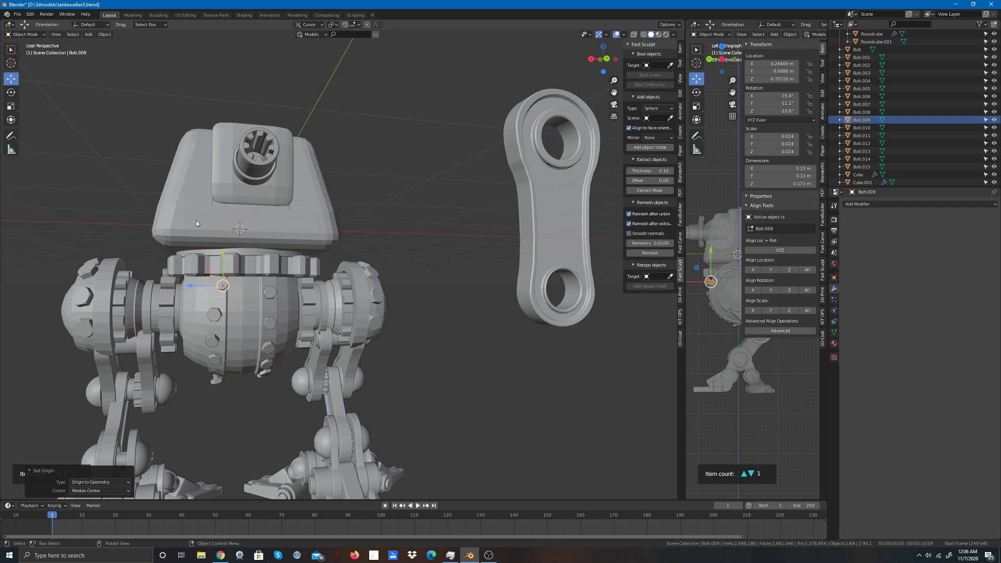
{"action": "scroll", "coordinate": [195, 220], "scroll_direction": "up", "scroll_amount": 3}
{"action": "left_click_drag", "start_coordinate": [158, 288], "coordinate": [151, 294]}
{"action": "left_click_drag", "start_coordinate": [185, 255], "coordinate": [187, 269]}
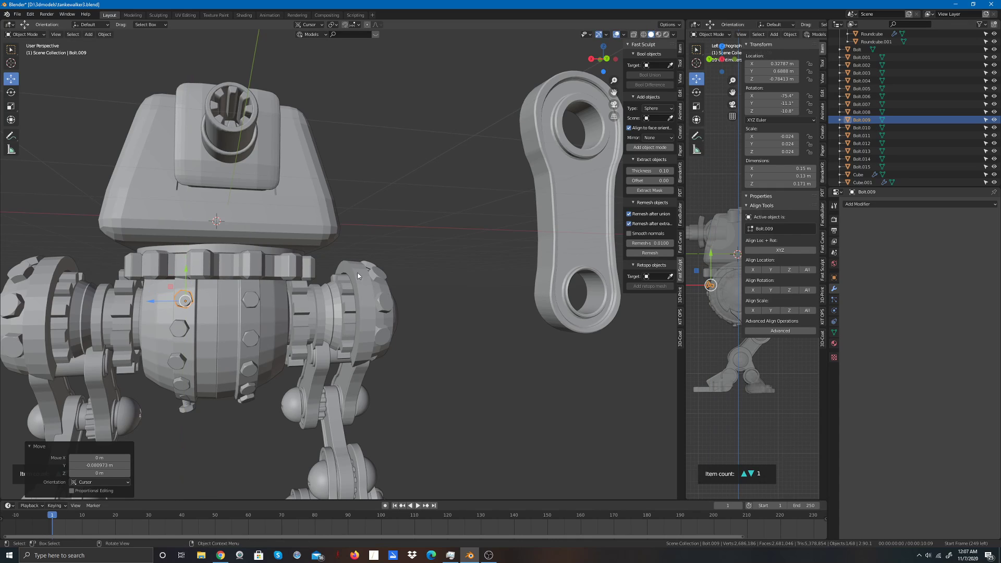
Step: Set the second bolt's origin to its geometry and shift it about 0.037 m toward the seam, under the top bolt
{"action": "left_click", "coordinate": [179, 332]}
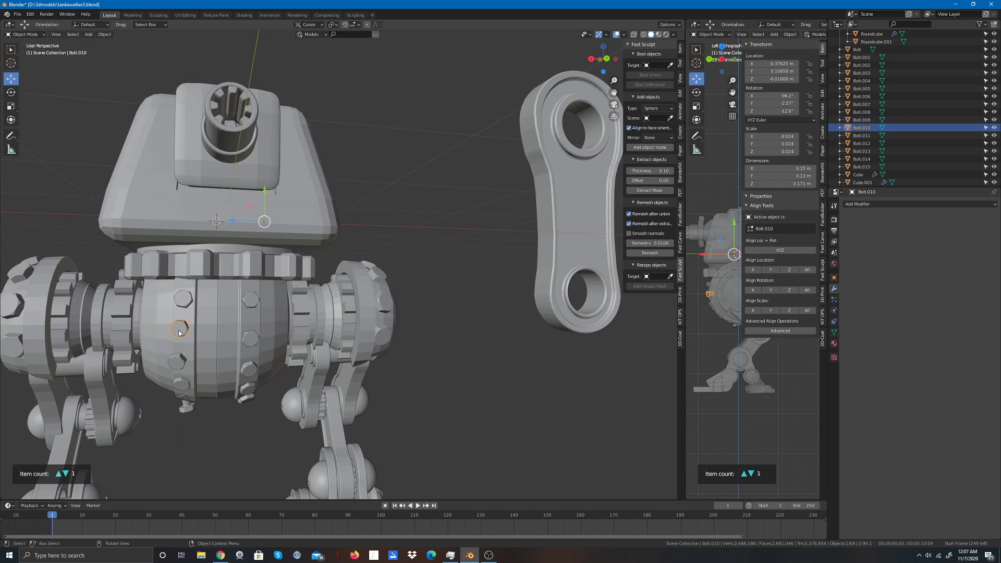
{"action": "right_click", "coordinate": [179, 332]}
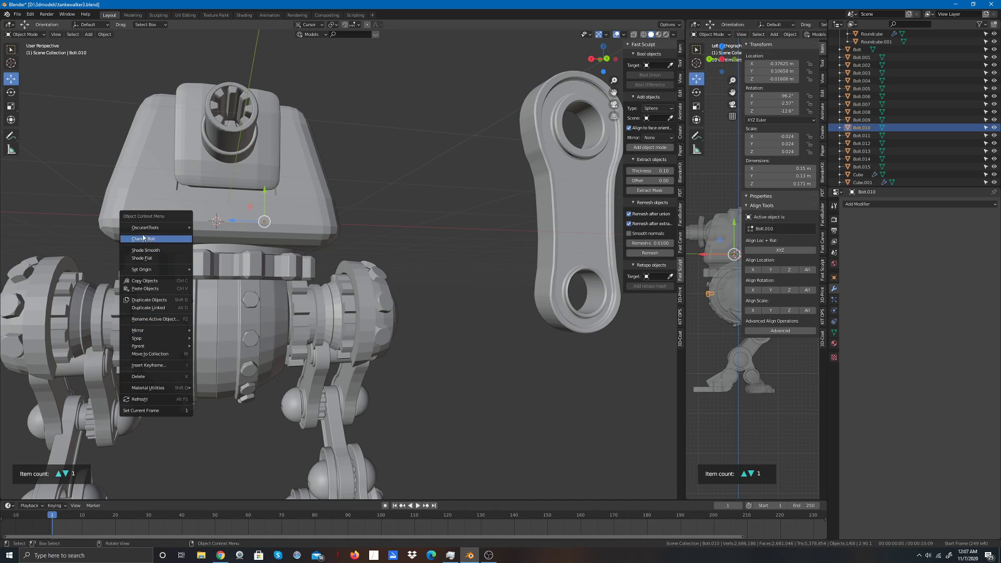
{"action": "right_click", "coordinate": [187, 333]}
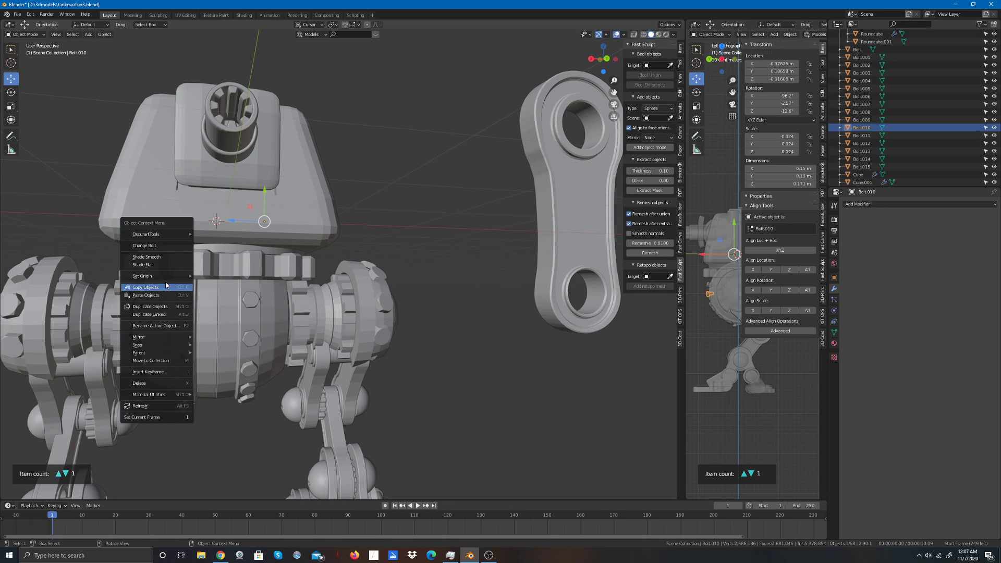
{"action": "mouse_move", "coordinate": [165, 276]}
{"action": "left_click", "coordinate": [220, 286]}
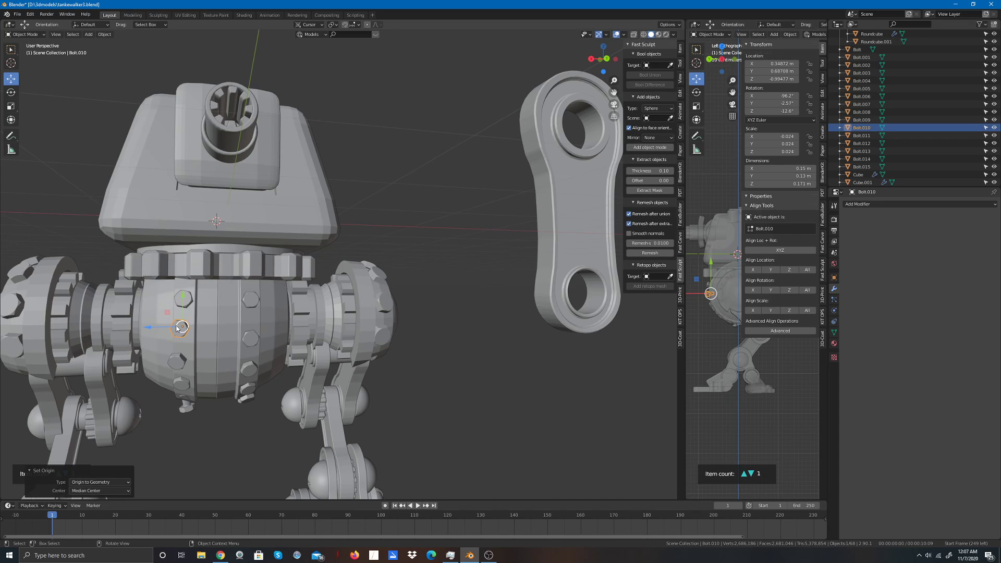
{"action": "left_click_drag", "start_coordinate": [152, 327], "coordinate": [158, 328]}
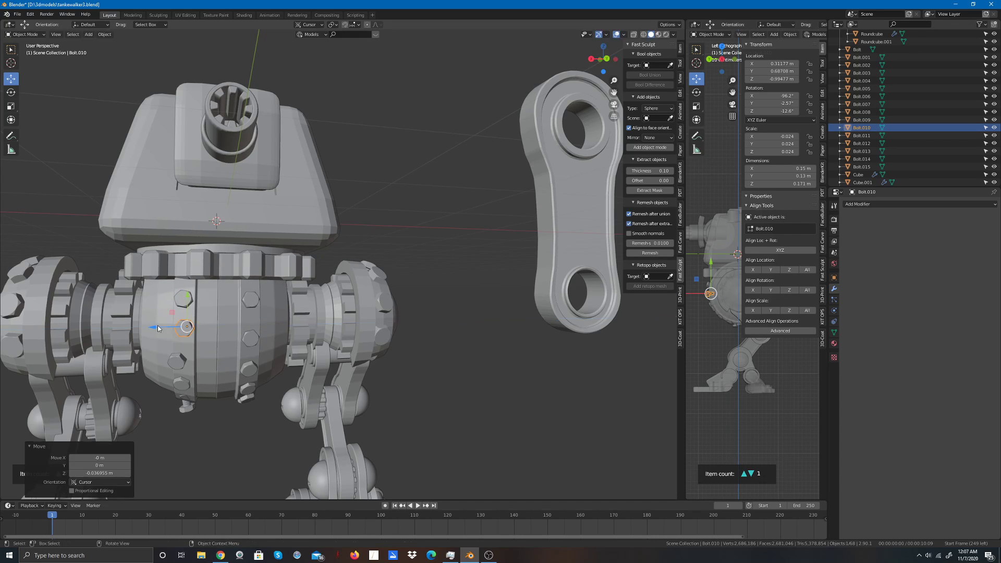
Step: Set the third bolt's origin to its geometry and shift it about 0.053 m toward the seam, in line with the bolts above
{"action": "right_click", "coordinate": [179, 368]}
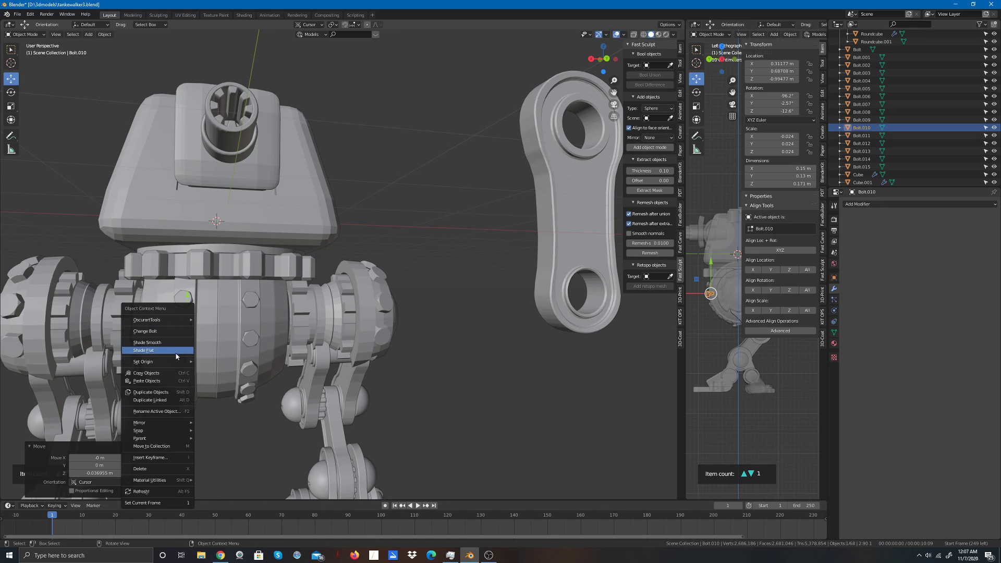
{"action": "mouse_move", "coordinate": [176, 364]}
{"action": "left_click", "coordinate": [216, 371]}
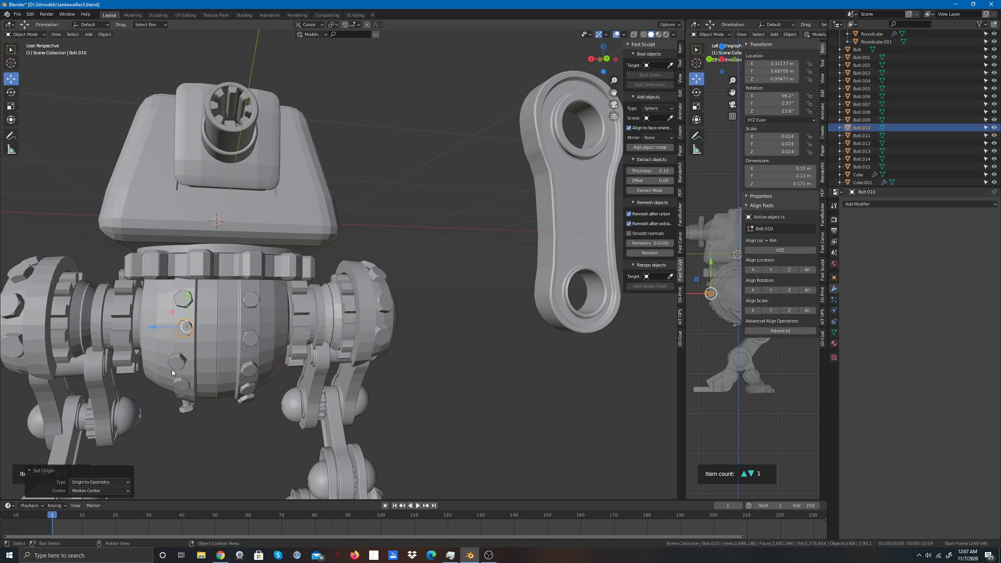
{"action": "left_click", "coordinate": [177, 368]}
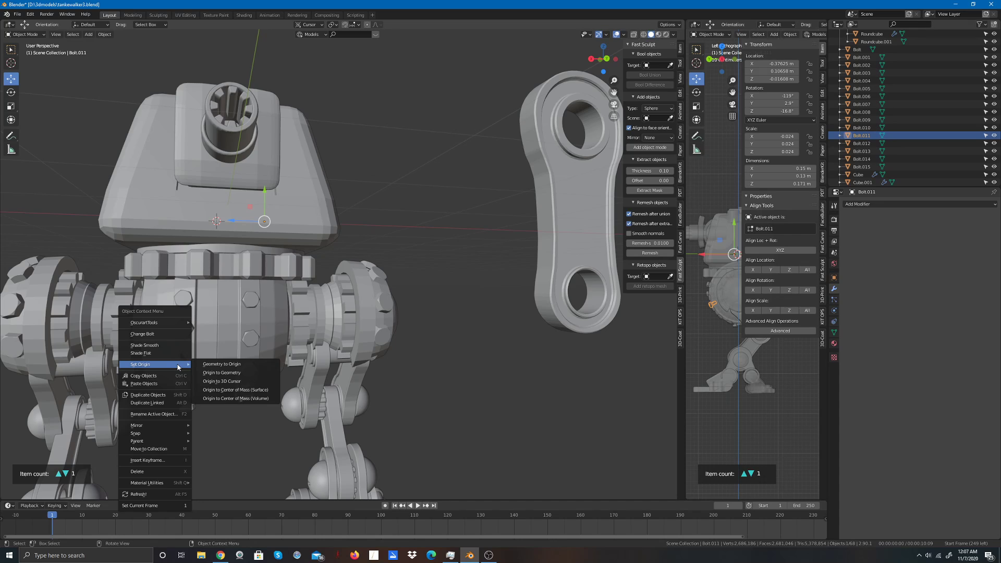
{"action": "left_click", "coordinate": [208, 373]}
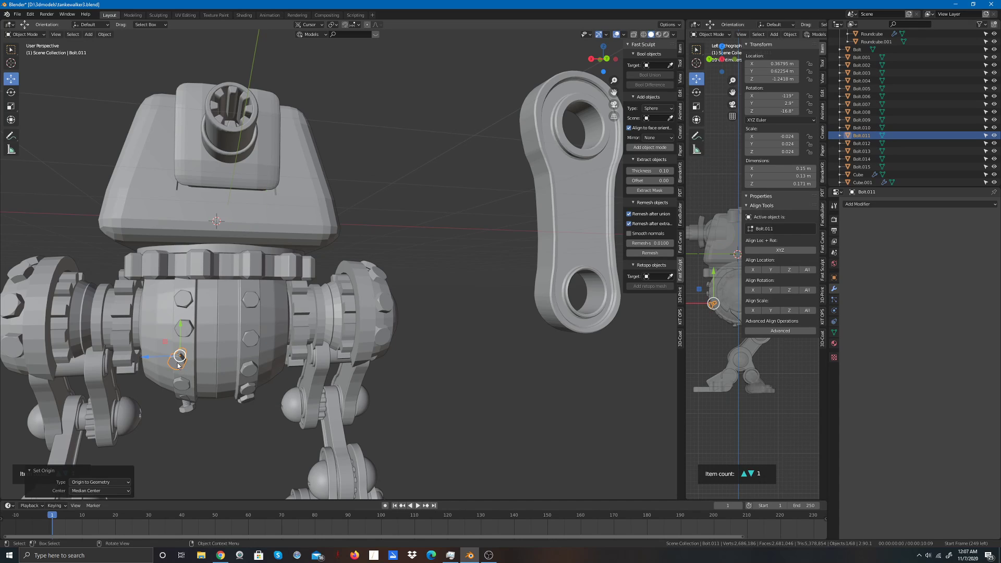
{"action": "left_click_drag", "start_coordinate": [147, 355], "coordinate": [155, 359]}
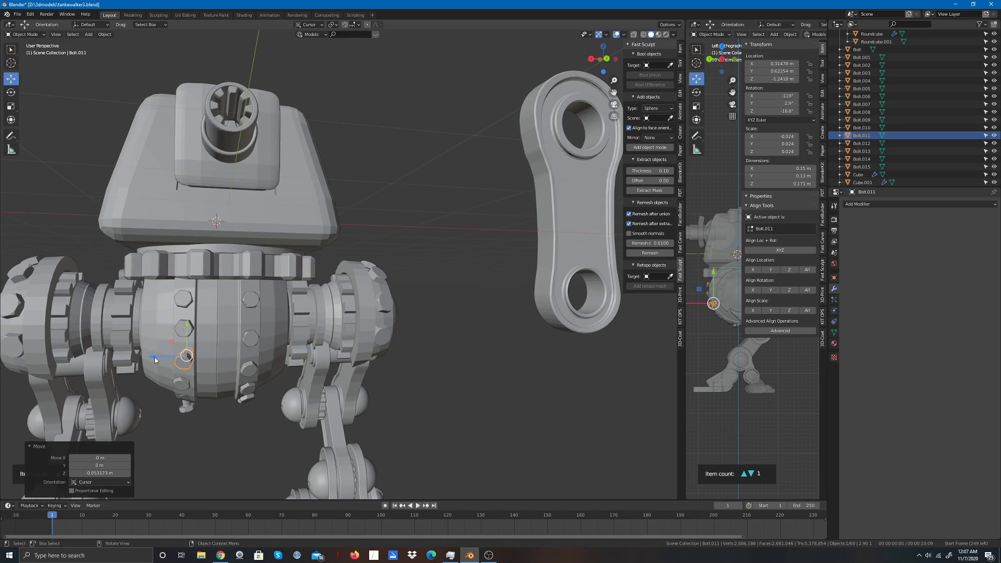
Step: Rotate the third bolt to follow the hull's curve, including about 2.8° in the view plane, and deselect it
{"action": "left_click", "coordinate": [11, 92]}
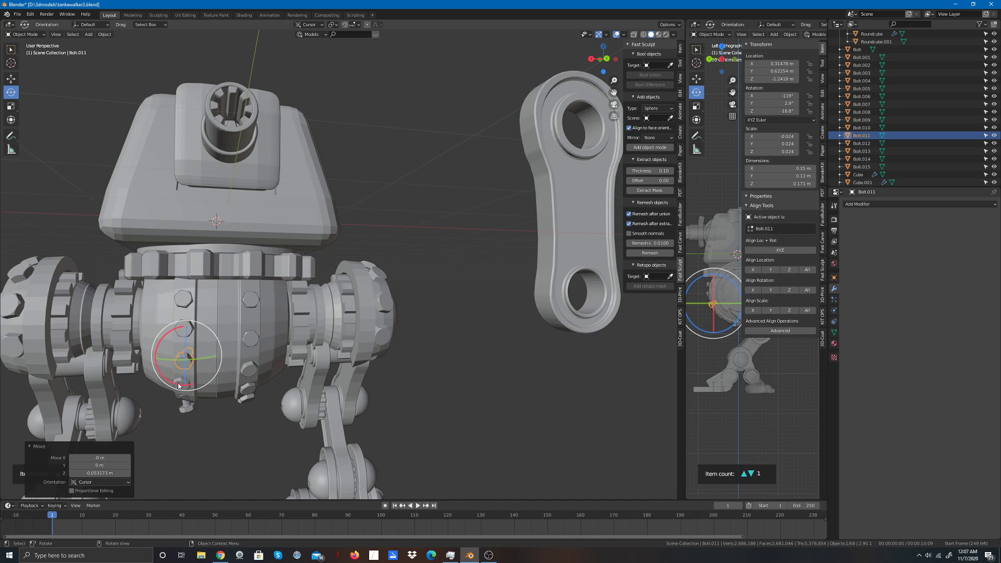
{"action": "left_click_drag", "start_coordinate": [179, 386], "coordinate": [191, 384]}
{"action": "left_click_drag", "start_coordinate": [219, 340], "coordinate": [221, 342]}
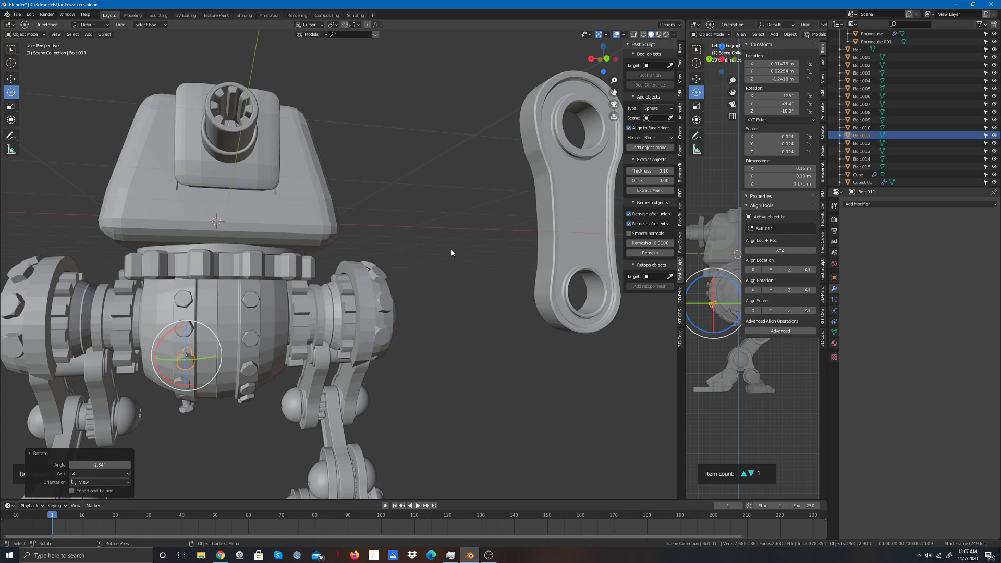
{"action": "left_click", "coordinate": [432, 258]}
Step: Set the fourth bolt's origin to its geometry and rotate it to follow the hull's curve, including about 11° in the view plane
{"action": "scroll", "coordinate": [605, 106], "scroll_direction": "up", "scroll_amount": 2}
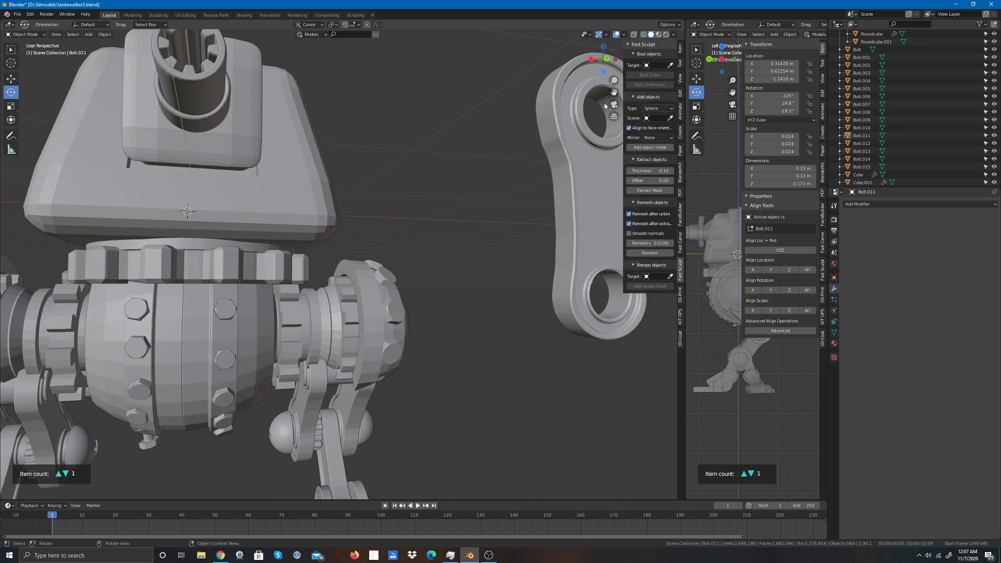
{"action": "left_click", "coordinate": [136, 419]}
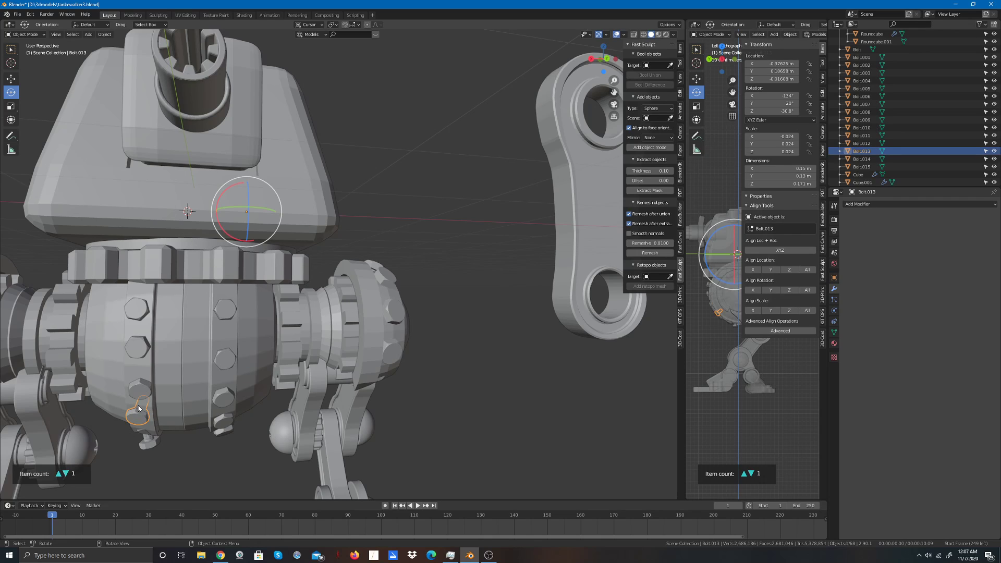
{"action": "right_click", "coordinate": [131, 418]}
{"action": "mouse_move", "coordinate": [119, 399]}
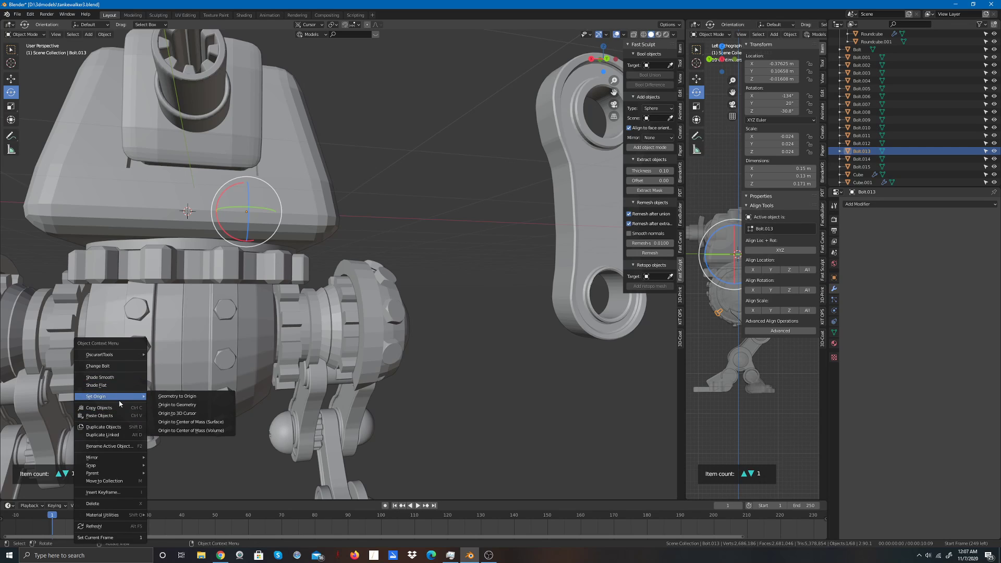
{"action": "left_click", "coordinate": [177, 404]}
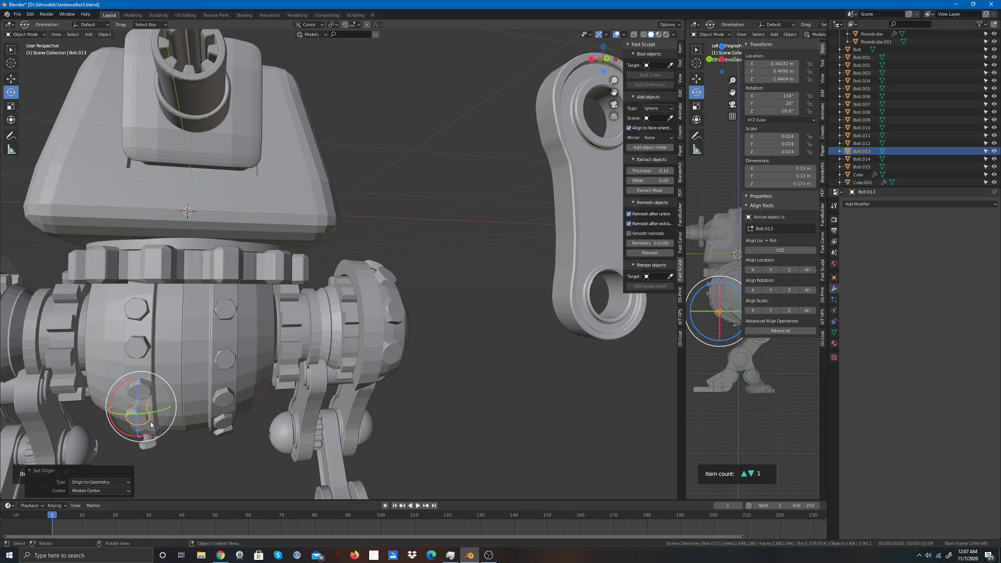
{"action": "left_click_drag", "start_coordinate": [134, 438], "coordinate": [182, 405]}
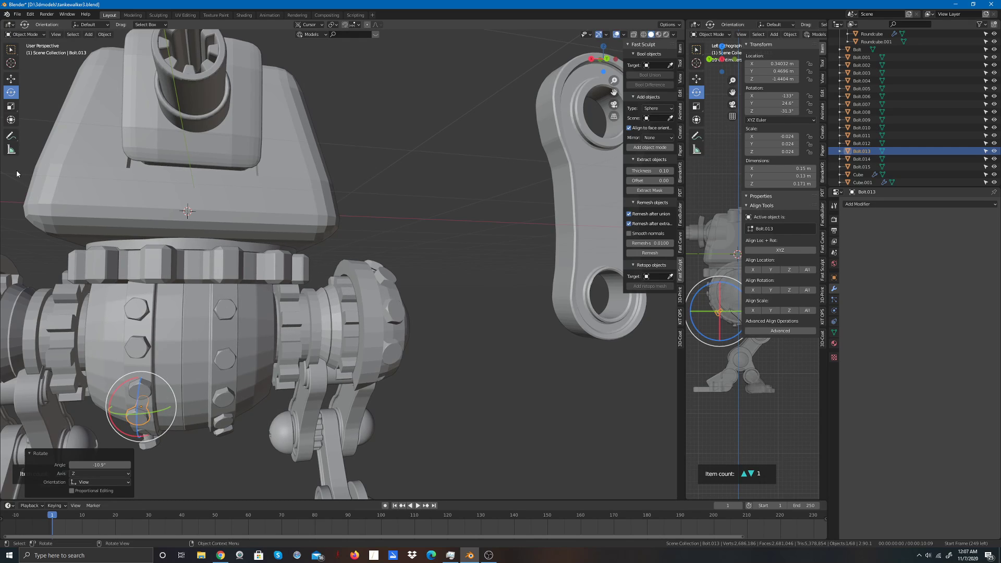
Step: Move the fourth bolt about 0.031 m along the cursor's Y axis to space it below the bolts above, and deselect it
{"action": "left_click", "coordinate": [12, 80]}
{"action": "left_click_drag", "start_coordinate": [105, 408], "coordinate": [146, 384]}
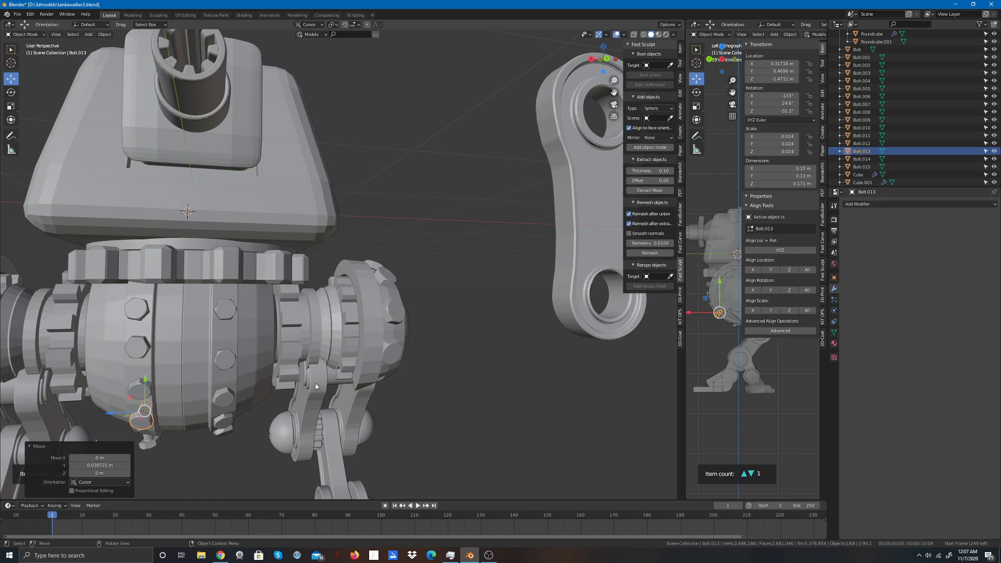
{"action": "left_click", "coordinate": [447, 386]}
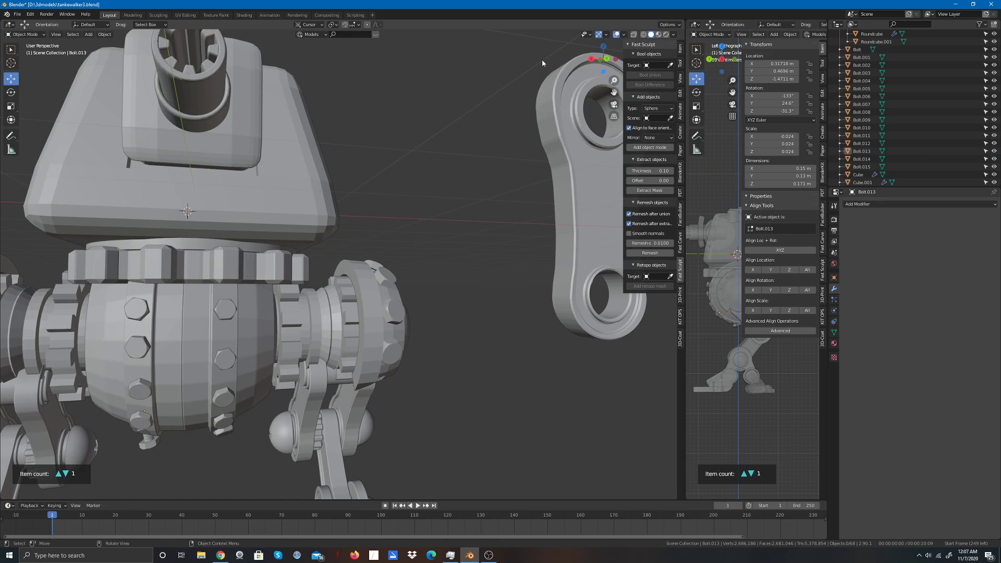
Step: Set the fifth bolt's origin to its geometry and shift it in line with the bolts above, including about 0.025 m along the cursor's Z axis
{"action": "middle_click_drag", "start_coordinate": [430, 106], "coordinate": [555, 73]}
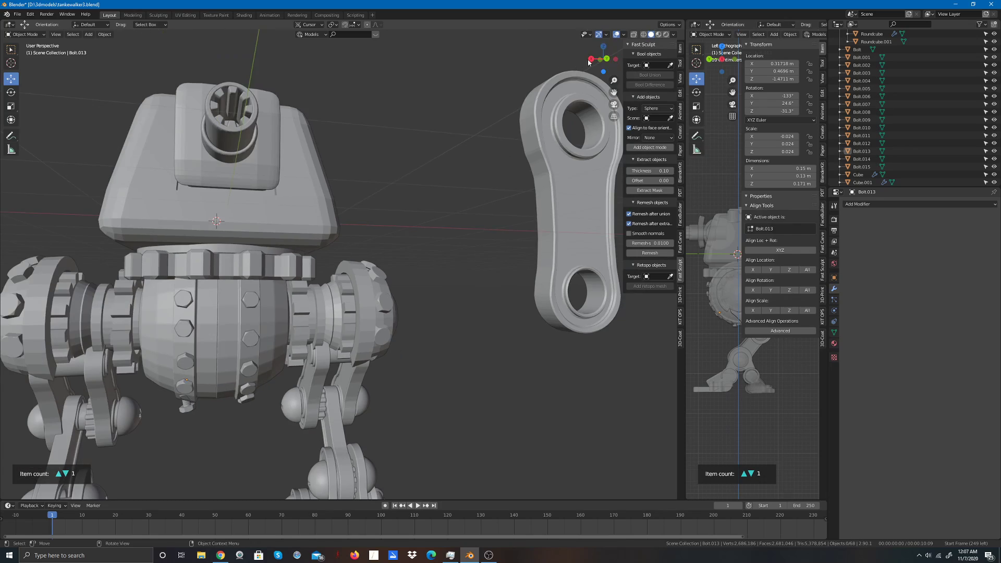
{"action": "left_click_drag", "start_coordinate": [588, 62], "coordinate": [558, 79]}
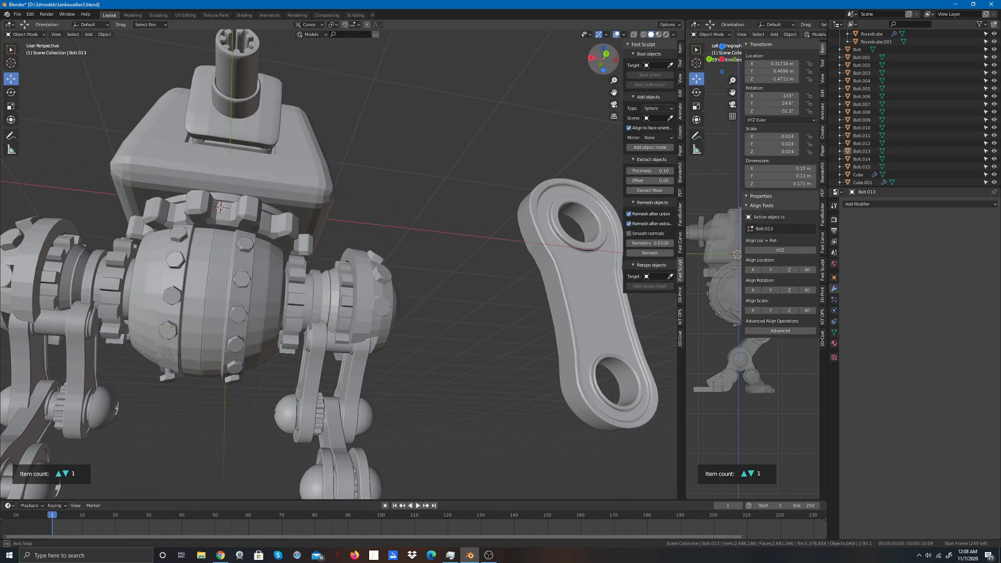
{"action": "left_click", "coordinate": [171, 354]}
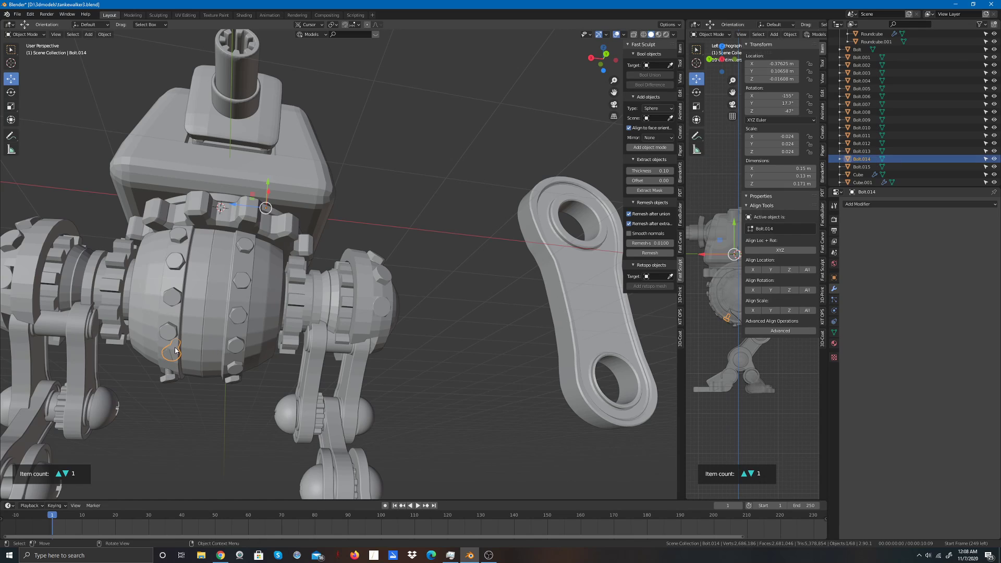
{"action": "right_click", "coordinate": [175, 351]}
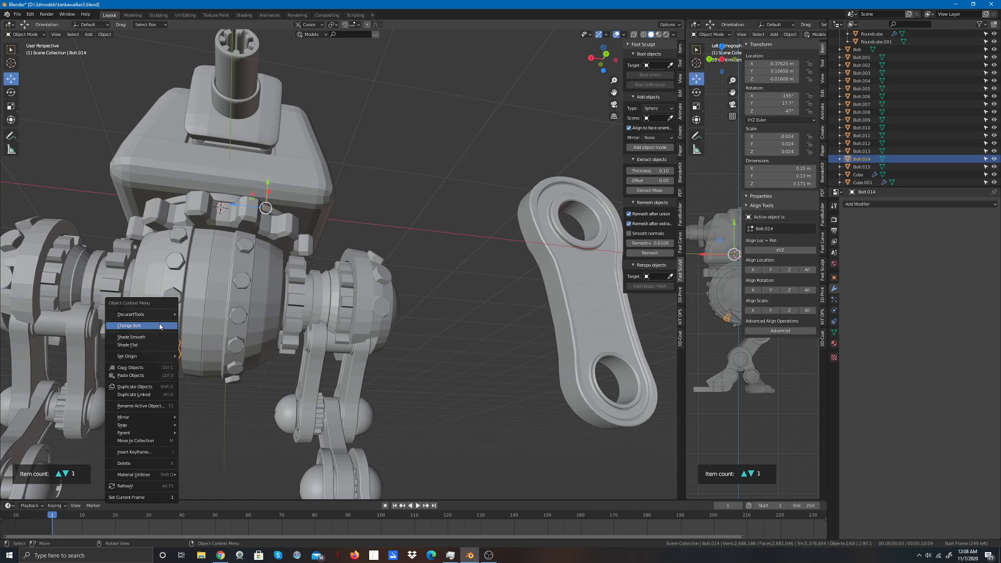
{"action": "mouse_move", "coordinate": [154, 357]}
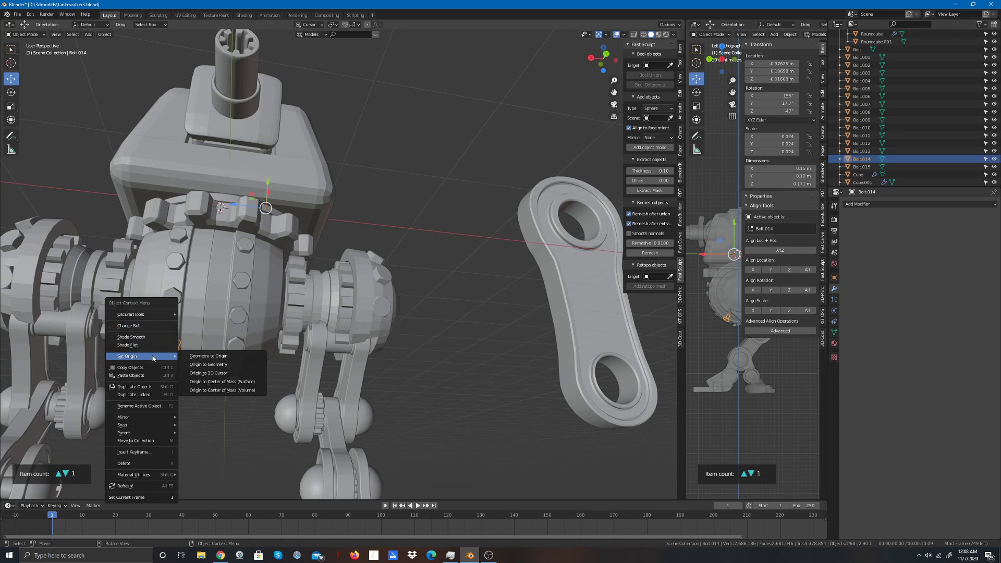
{"action": "left_click", "coordinate": [209, 364]}
{"action": "left_click_drag", "start_coordinate": [180, 332], "coordinate": [133, 218]}
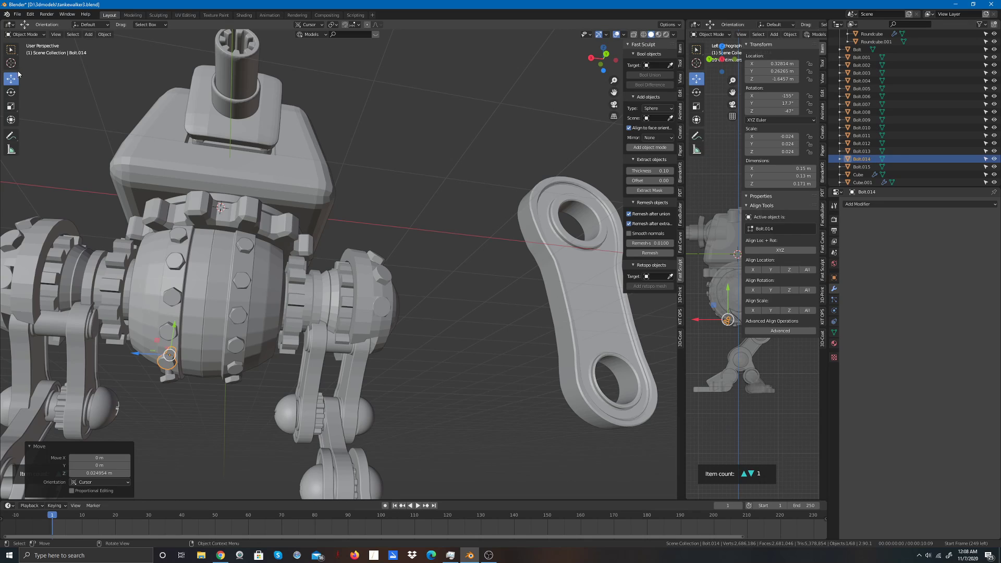
Step: Rotate the fifth bolt freely in several small turns to follow the hull's lower curve, and deselect it
{"action": "left_click", "coordinate": [11, 94]}
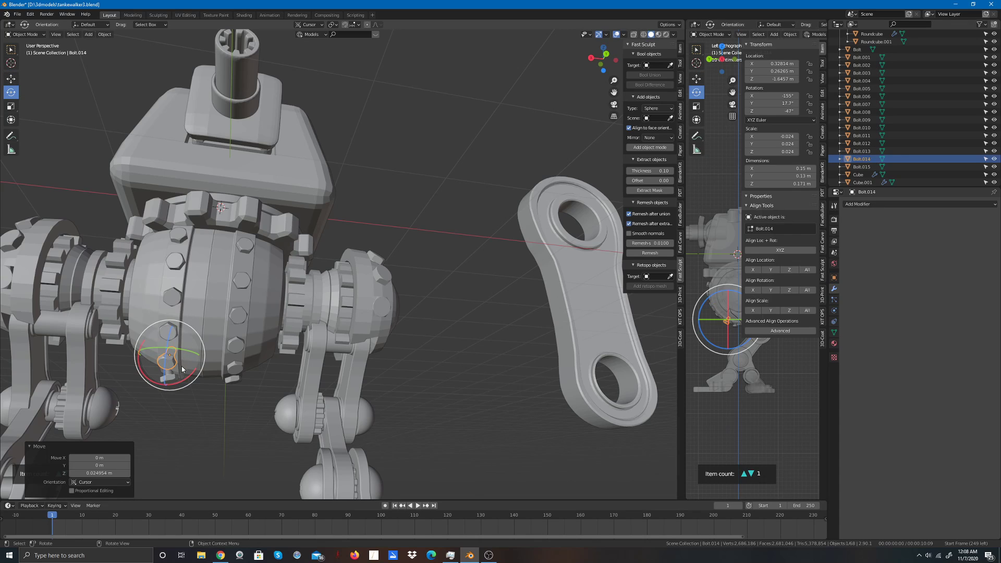
{"action": "left_click_drag", "start_coordinate": [180, 380], "coordinate": [218, 381]}
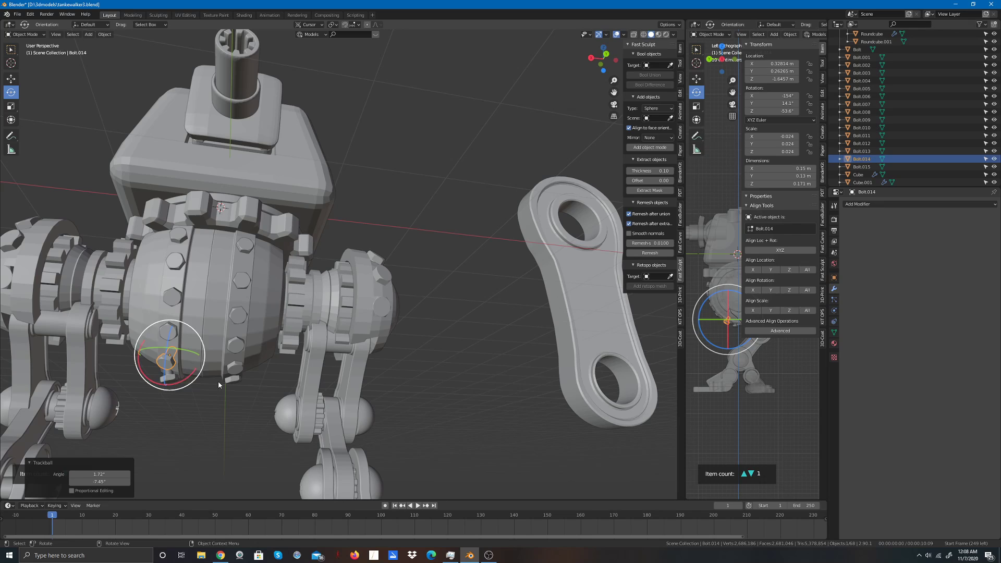
{"action": "left_click", "coordinate": [474, 401]}
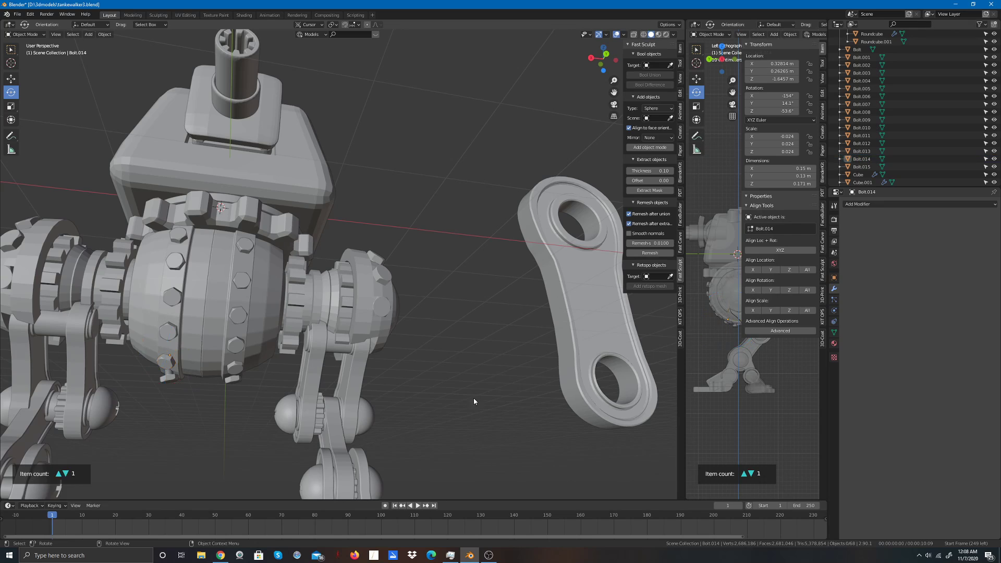
{"action": "left_click", "coordinate": [167, 365]}
{"action": "left_click_drag", "start_coordinate": [162, 381], "coordinate": [160, 384]}
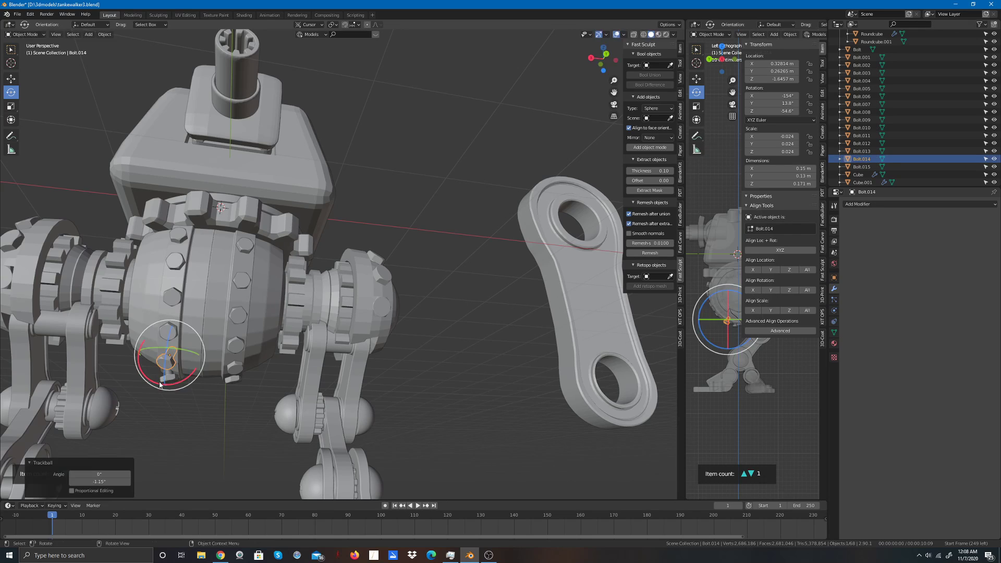
{"action": "left_click_drag", "start_coordinate": [195, 332], "coordinate": [174, 328]}
{"action": "left_click", "coordinate": [501, 284]}
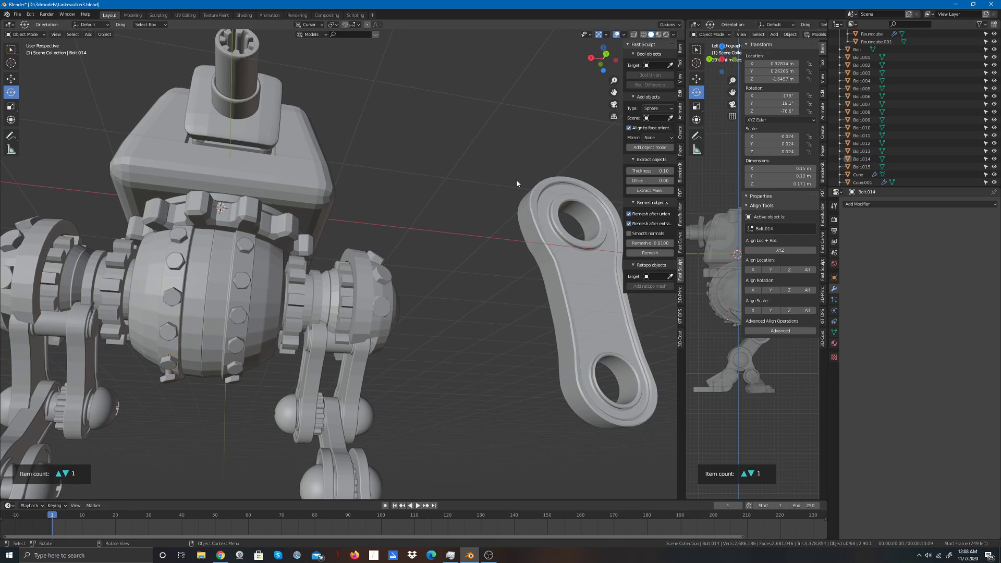
Step: Rotate the fifth bolt about 14° around the cursor's Z axis and raise it about 0.02 m into the hull's underside
{"action": "left_click_drag", "start_coordinate": [604, 51], "coordinate": [387, 342]}
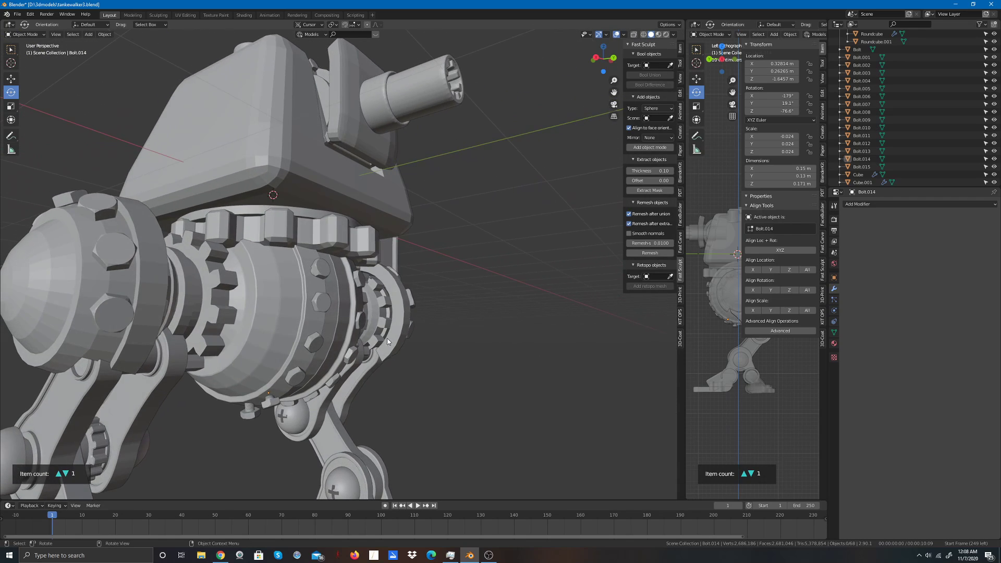
{"action": "left_click", "coordinate": [272, 404]}
{"action": "left_click_drag", "start_coordinate": [285, 409], "coordinate": [291, 408]}
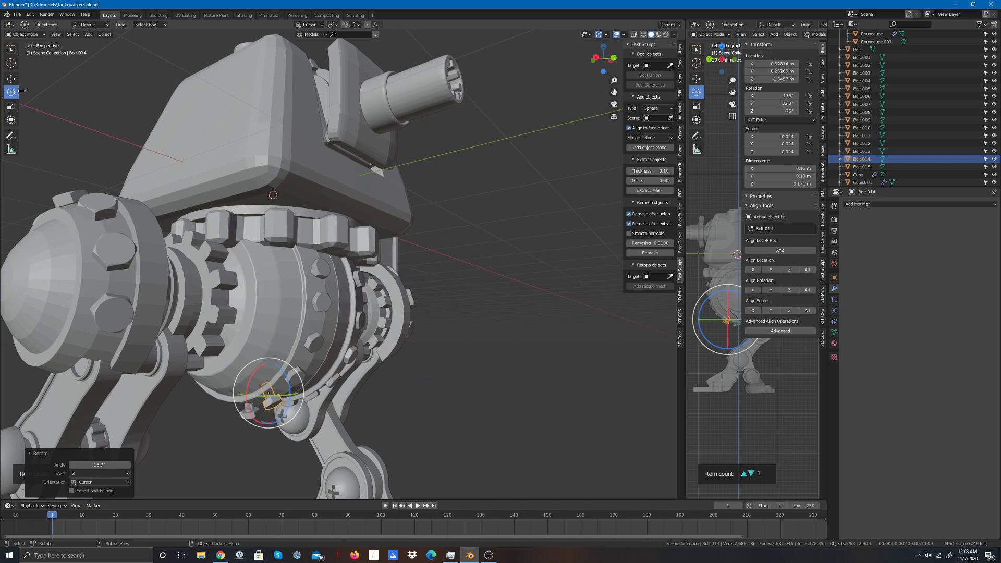
{"action": "left_click", "coordinate": [10, 78]}
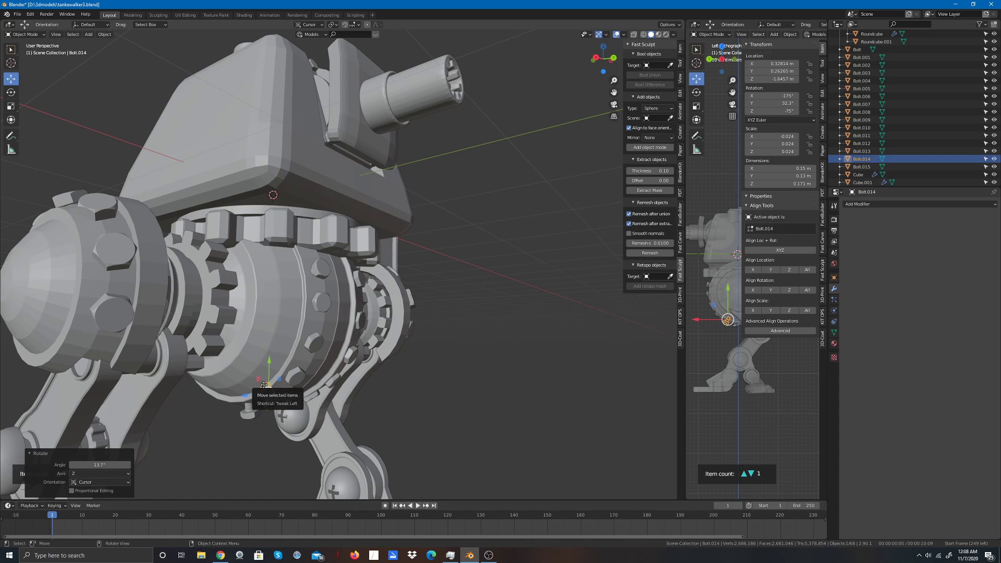
{"action": "left_click_drag", "start_coordinate": [265, 390], "coordinate": [265, 387]}
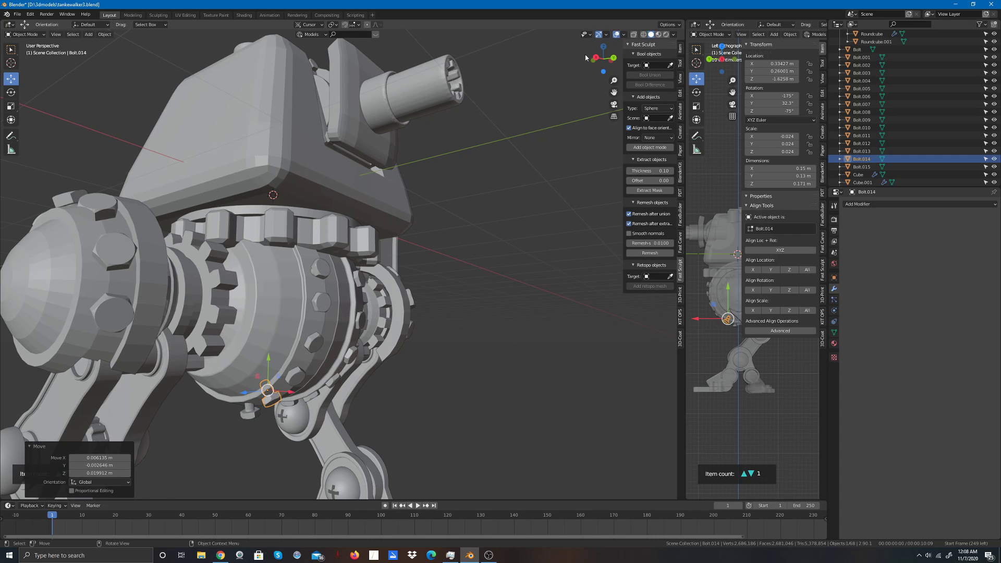
{"action": "left_click_drag", "start_coordinate": [597, 58], "coordinate": [567, 77]}
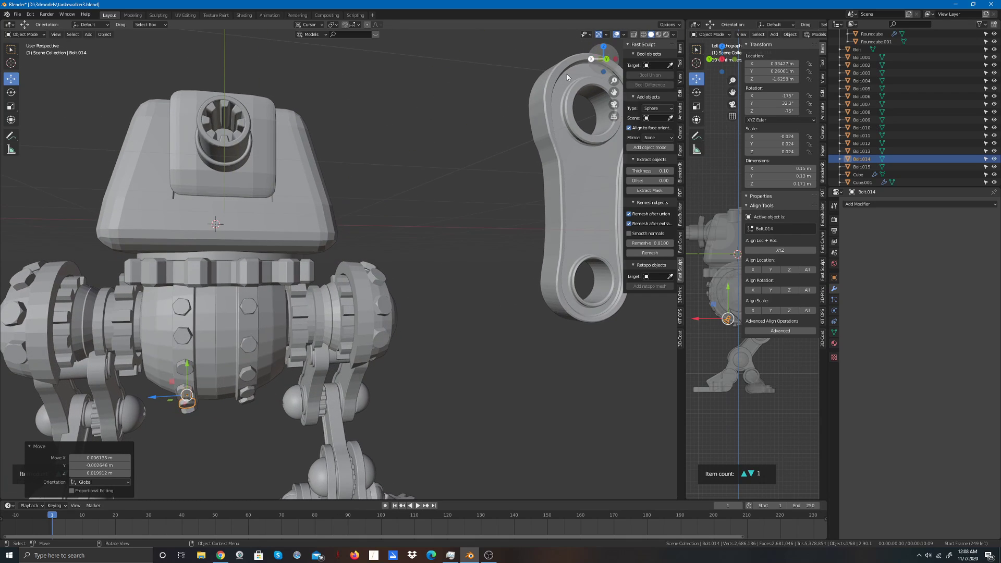
{"action": "key", "text": "alt+a"}
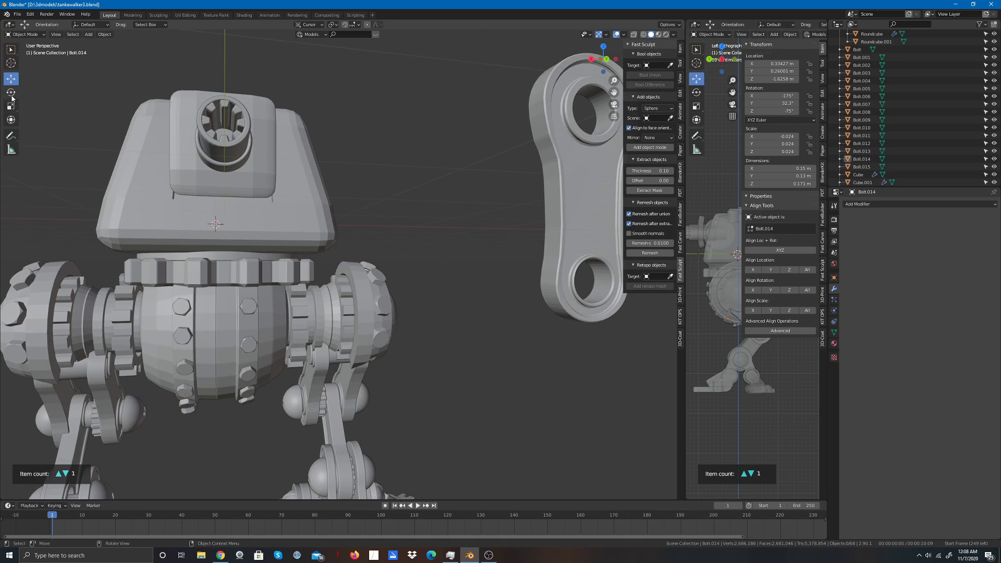
Step: Fine-tune the fifth bolt's rotation from the front so its head matches the hull's curve, and deselect it
{"action": "left_click", "coordinate": [11, 92]}
{"action": "scroll", "coordinate": [182, 406], "scroll_direction": "up", "scroll_amount": 2}
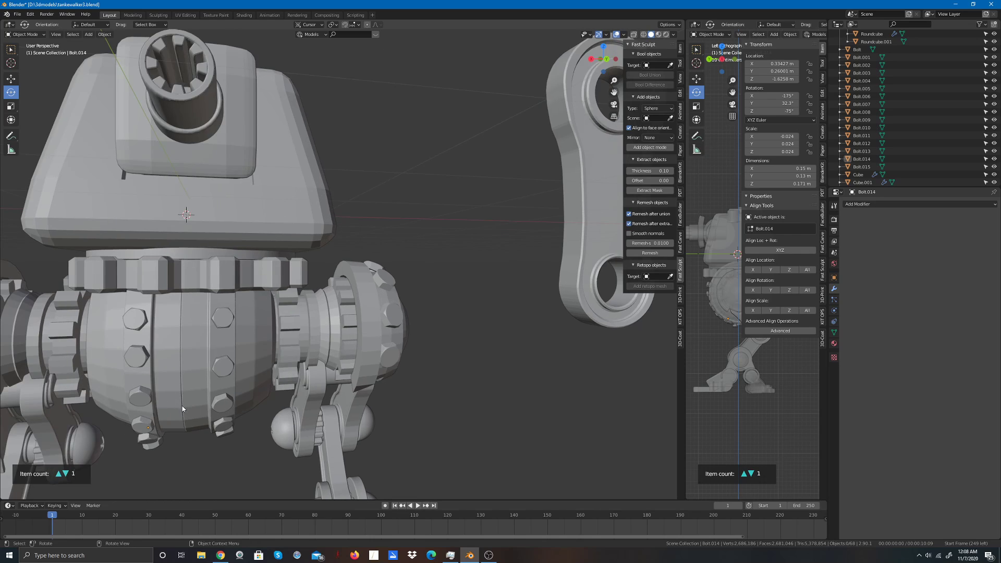
{"action": "left_click", "coordinate": [144, 439]}
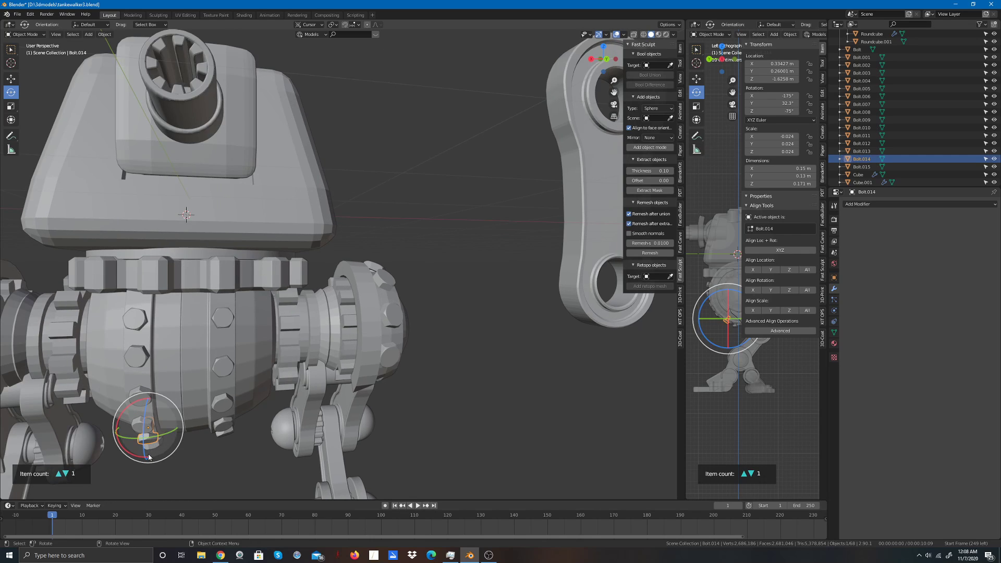
{"action": "left_click_drag", "start_coordinate": [148, 457], "coordinate": [137, 455]}
{"action": "left_click", "coordinate": [286, 391]}
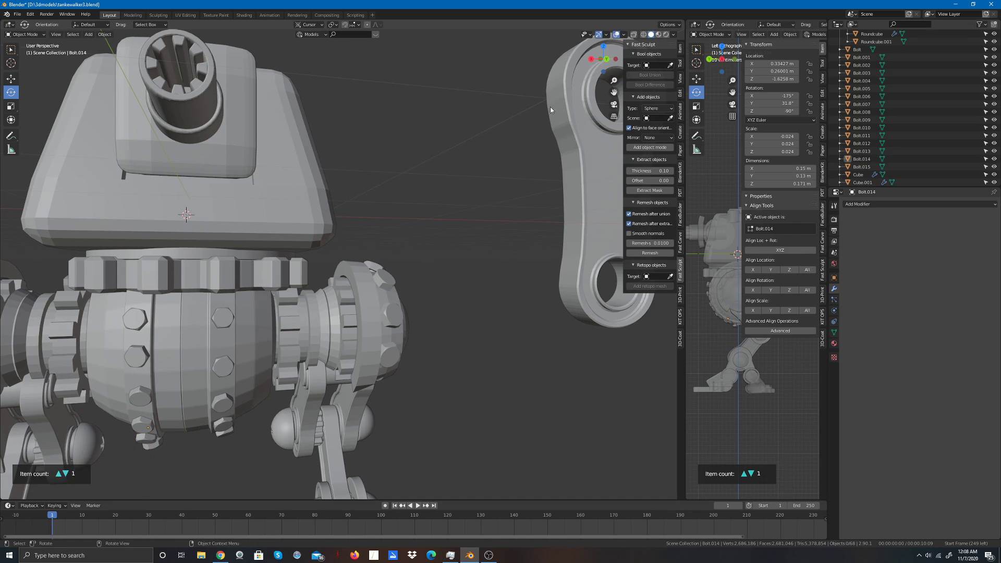
Step: Rotate the sixth bolt about 30° around the cursor's X axis and about 17° in the view plane to face the hull's underside
{"action": "left_click_drag", "start_coordinate": [594, 48], "coordinate": [674, 17]}
{"action": "left_click", "coordinate": [329, 391]}
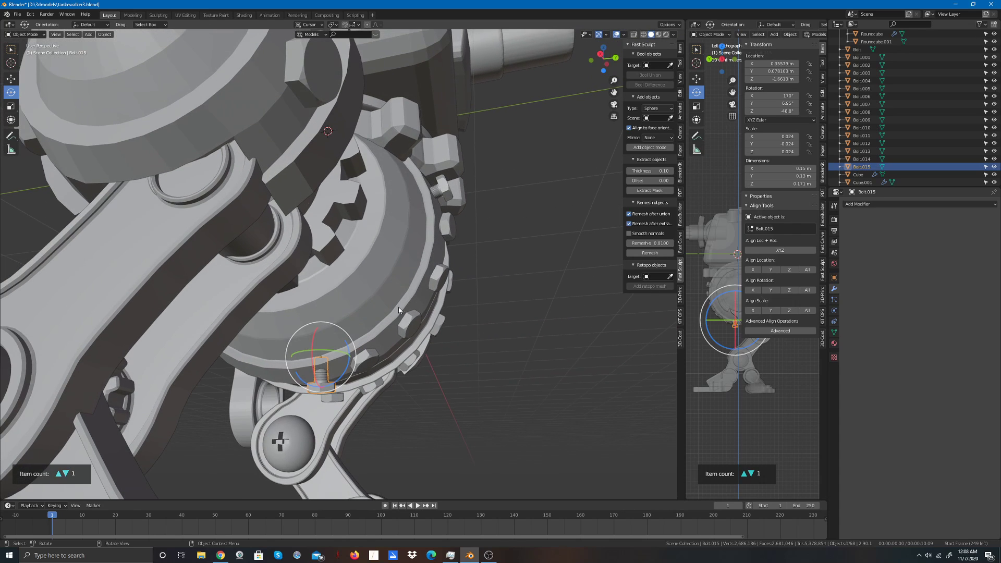
{"action": "left_click_drag", "start_coordinate": [315, 364], "coordinate": [303, 378]}
{"action": "left_click_drag", "start_coordinate": [603, 53], "coordinate": [614, 61]}
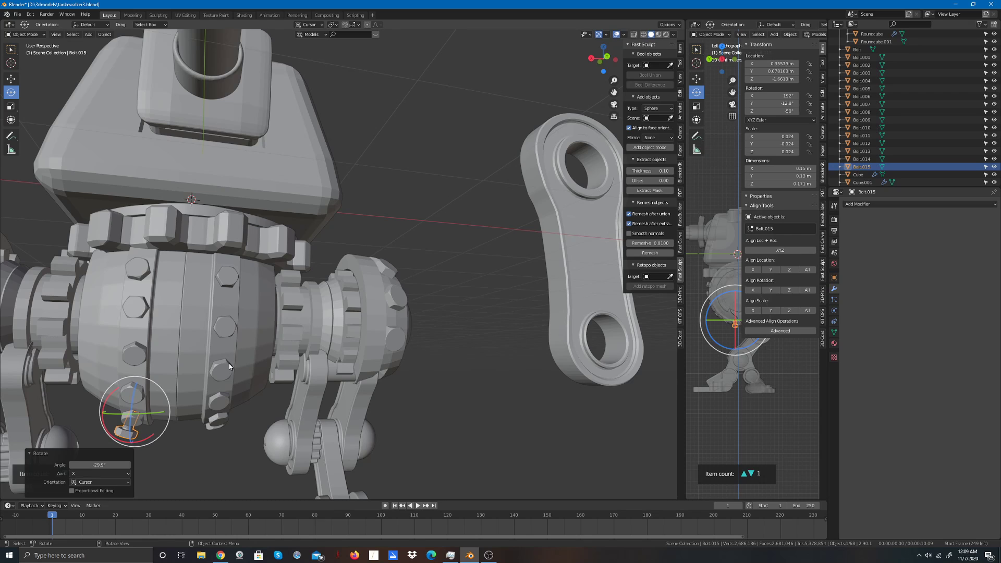
{"action": "left_click_drag", "start_coordinate": [160, 390], "coordinate": [151, 380]}
Step: Raise the sixth bolt about 0.063 m along the cursor's Y axis so its head sits against the hull
{"action": "left_click", "coordinate": [10, 80]}
{"action": "scroll", "coordinate": [133, 370], "scroll_direction": "up", "scroll_amount": 2}
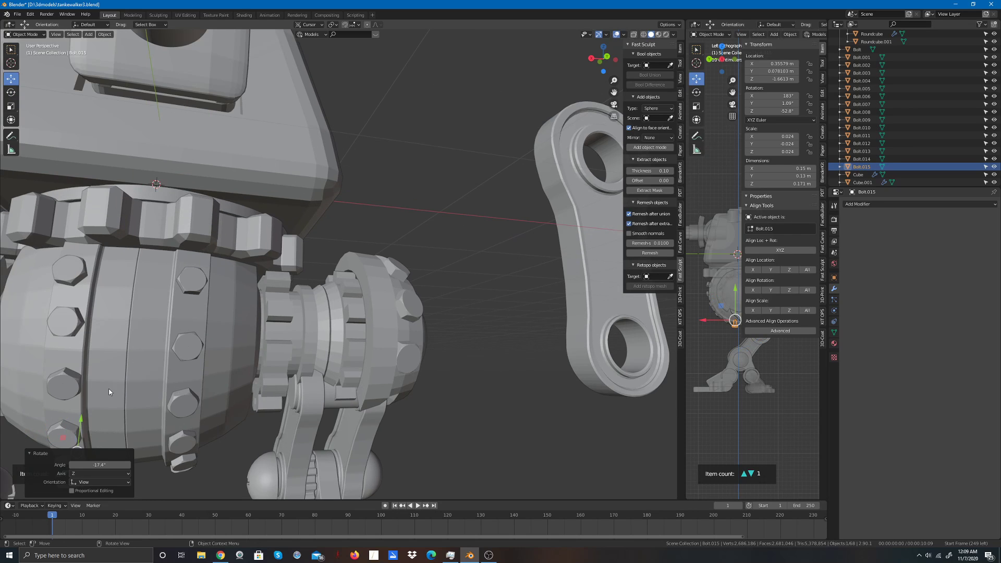
{"action": "scroll", "coordinate": [108, 389], "scroll_direction": "down", "scroll_amount": 3}
{"action": "scroll", "coordinate": [167, 405], "scroll_direction": "up", "scroll_amount": 2}
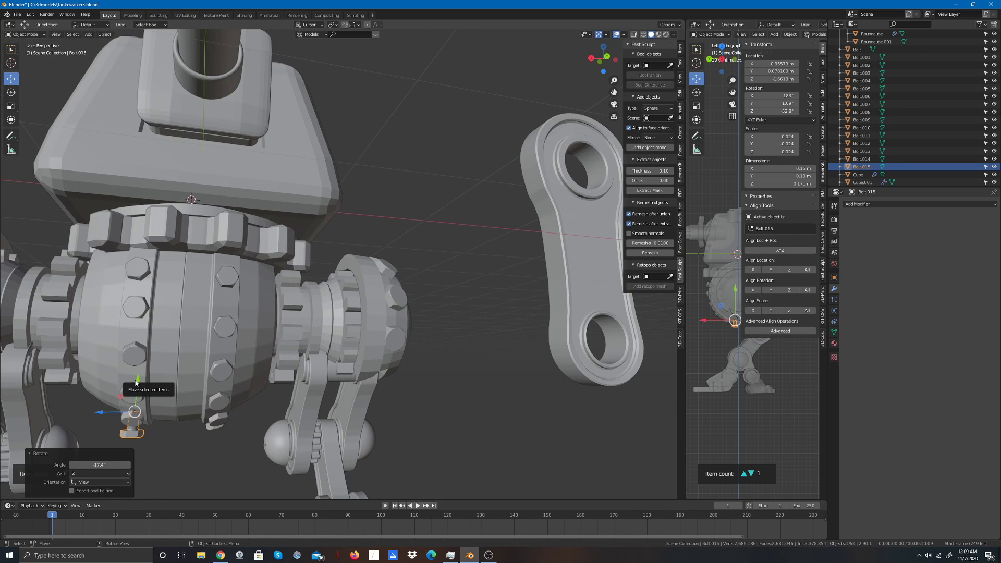
{"action": "left_click_drag", "start_coordinate": [141, 387], "coordinate": [148, 372]}
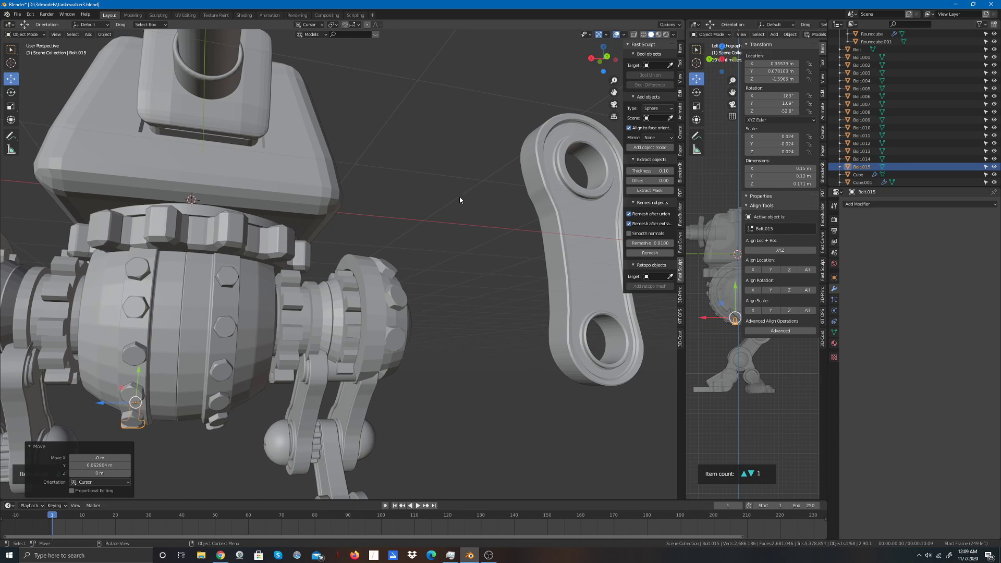
Step: Reselect the sixth bolt from below and move it about 0.03 m toward the seam and 0.02 m down
{"action": "left_click_drag", "start_coordinate": [597, 58], "coordinate": [624, 36]}
{"action": "scroll", "coordinate": [223, 319], "scroll_direction": "up", "scroll_amount": 2}
{"action": "left_click_drag", "start_coordinate": [32, 389], "coordinate": [42, 398]}
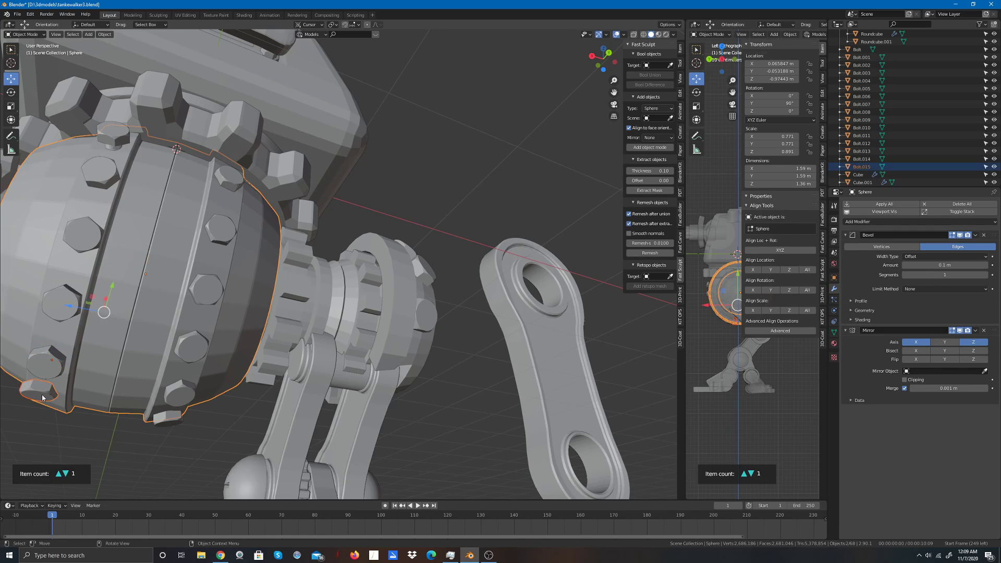
{"action": "left_click", "coordinate": [42, 396]}
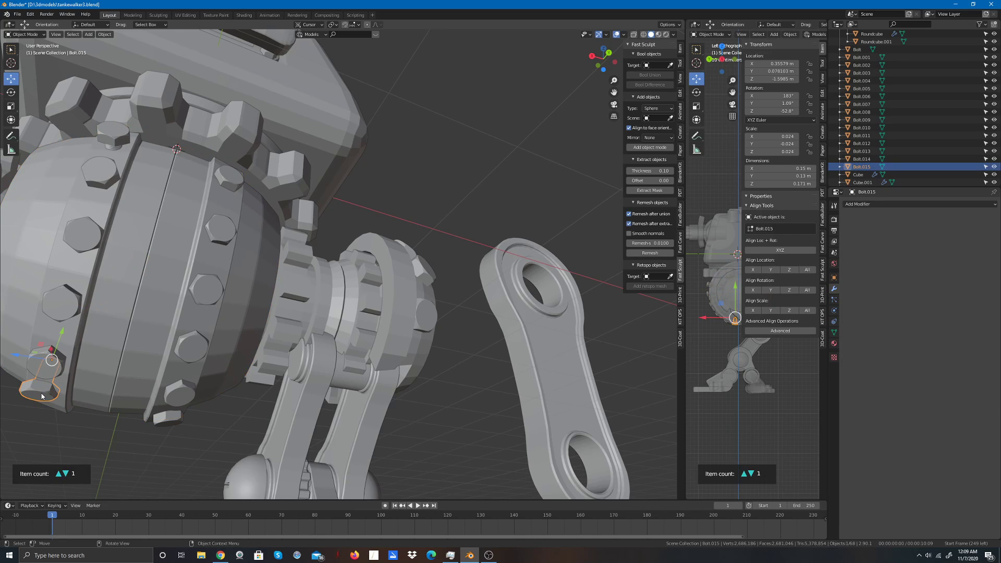
{"action": "left_click", "coordinate": [43, 396]}
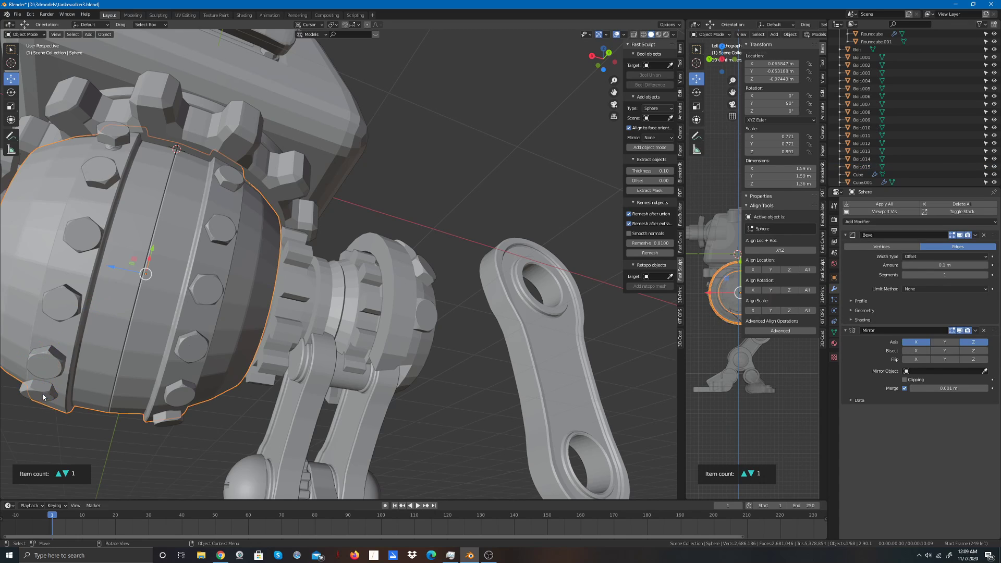
{"action": "left_click", "coordinate": [42, 398]}
{"action": "left_click_drag", "start_coordinate": [39, 399], "coordinate": [44, 401]}
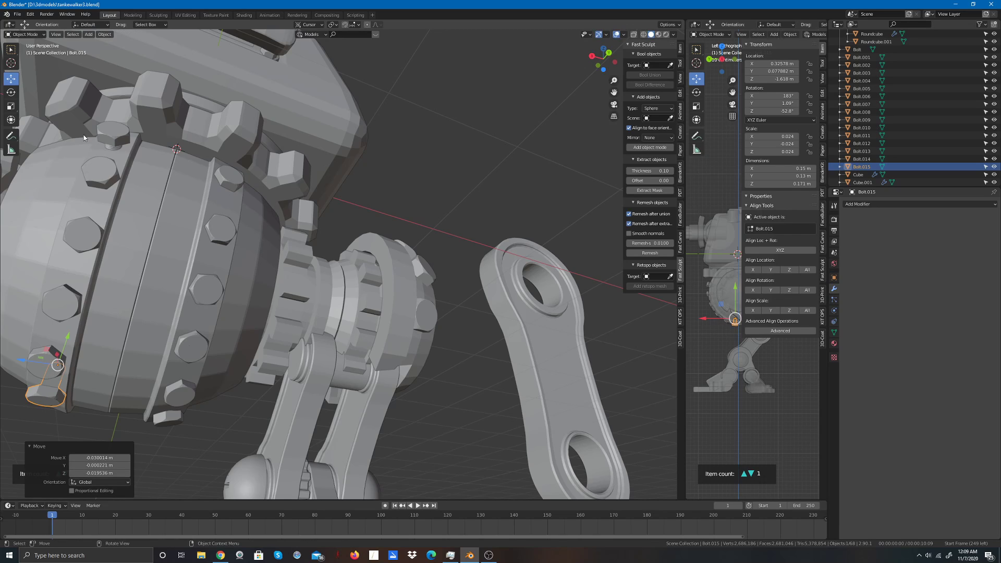
Step: Rotate the sixth bolt about 14° in the view plane and move it about 0.026 m closer to the seam
{"action": "left_click", "coordinate": [11, 93]}
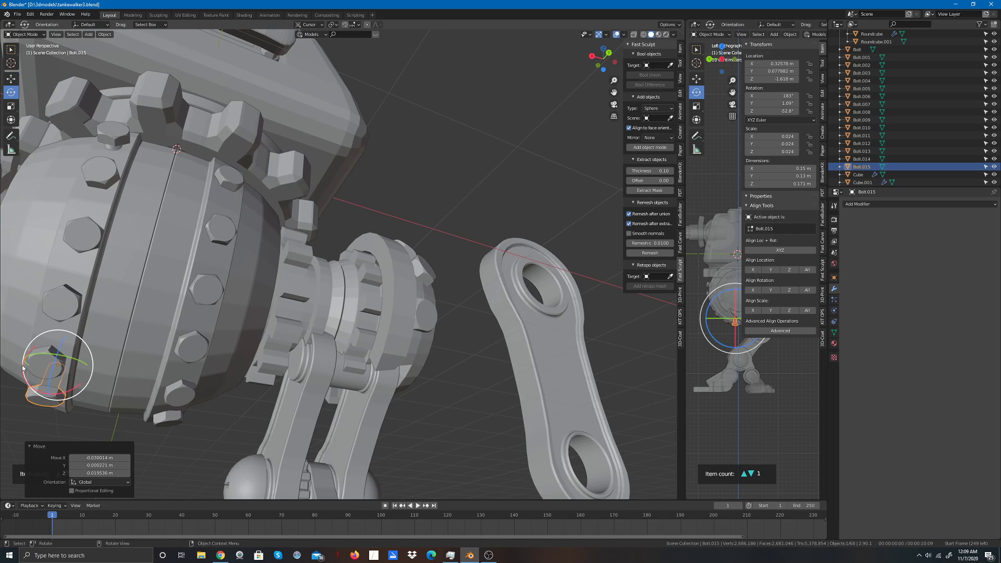
{"action": "left_click_drag", "start_coordinate": [22, 368], "coordinate": [29, 357]}
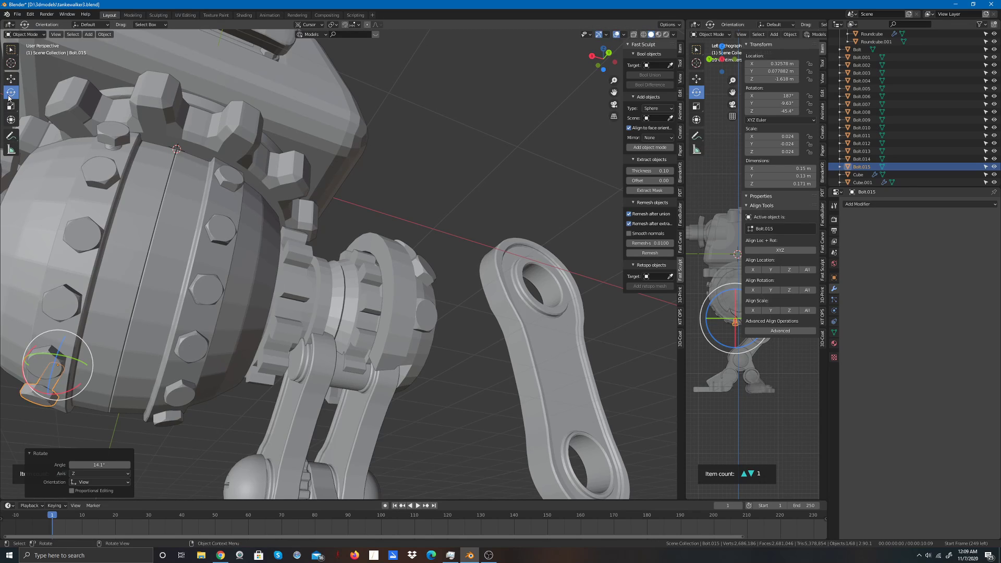
{"action": "key", "text": "g"}
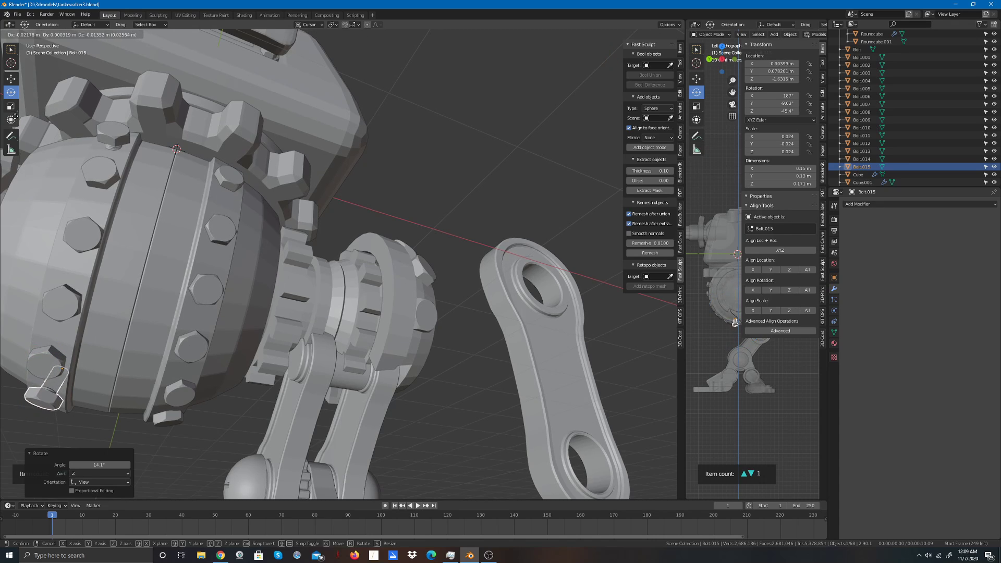
{"action": "left_click", "coordinate": [11, 119]}
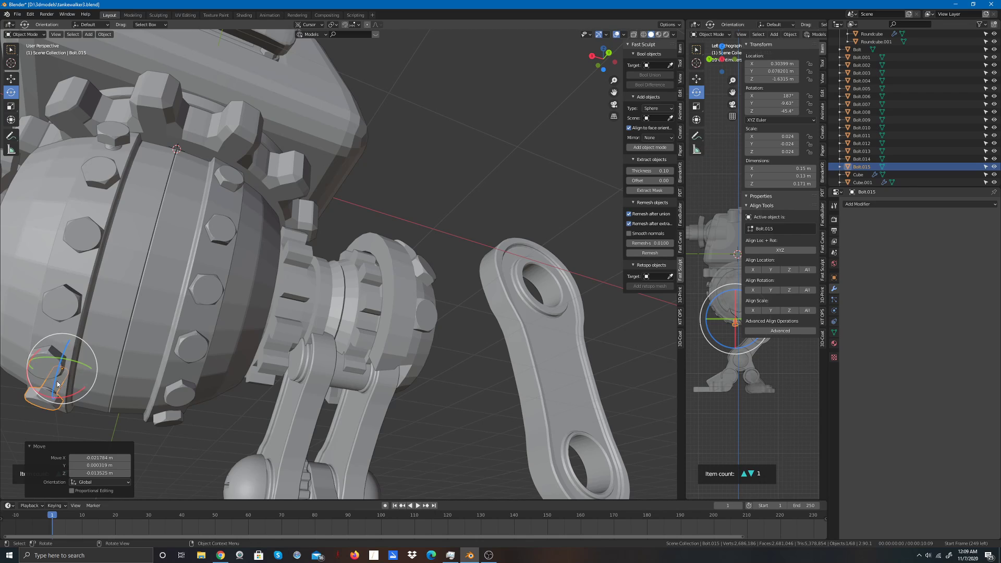
Step: Rotate the sixth bolt about 17° around the cursor's Z axis and move it about 0.03 m rearward along the hull's underside
{"action": "left_click_drag", "start_coordinate": [57, 384], "coordinate": [117, 334]}
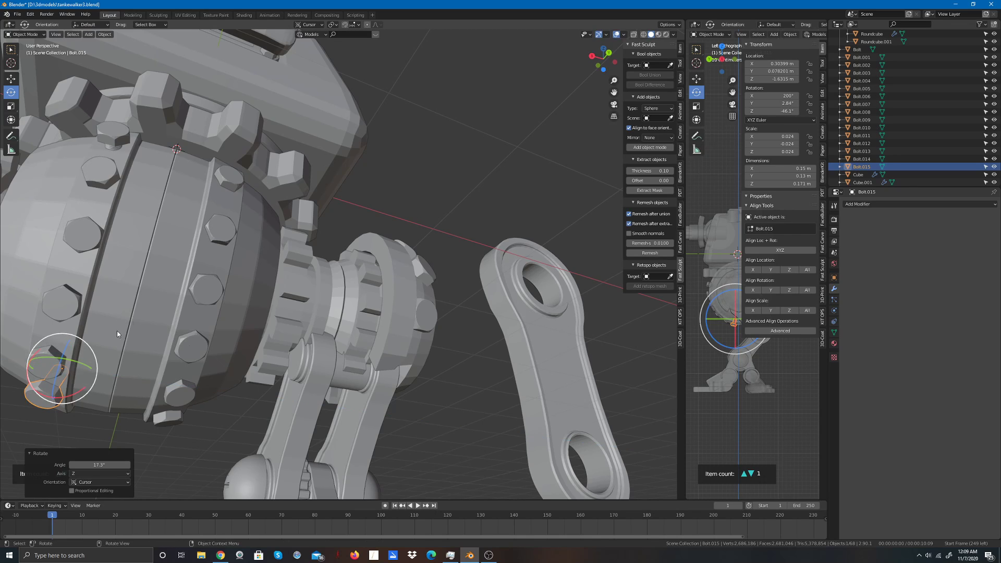
{"action": "left_click", "coordinate": [476, 147]}
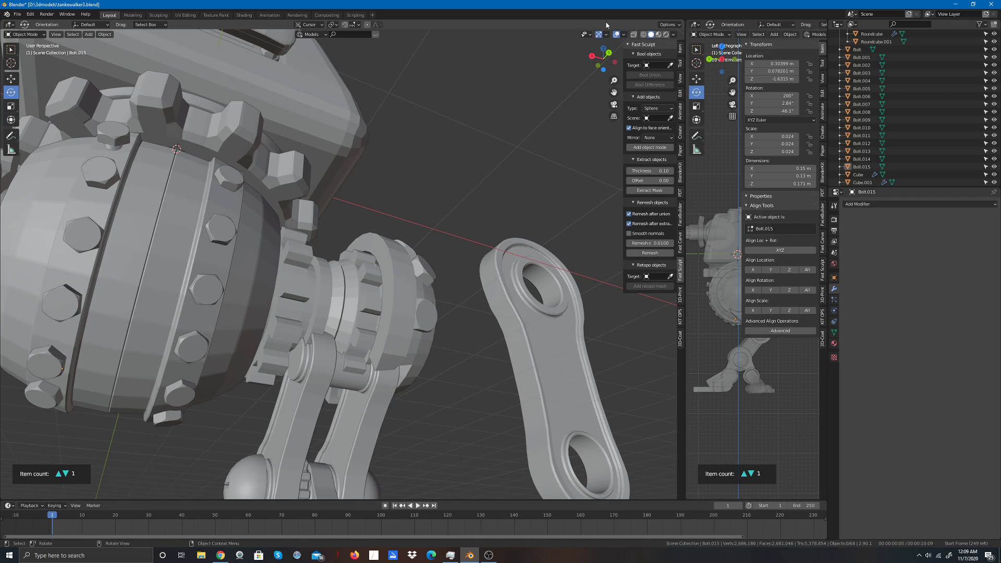
{"action": "mouse_move", "coordinate": [599, 53]}
{"action": "left_mouse_down"}
{"action": "mouse_move", "coordinate": [625, 48]}
{"action": "mouse_move", "coordinate": [664, 71]}
{"action": "mouse_move", "coordinate": [596, 59]}
{"action": "left_mouse_up"}
{"action": "left_click", "coordinate": [336, 475]}
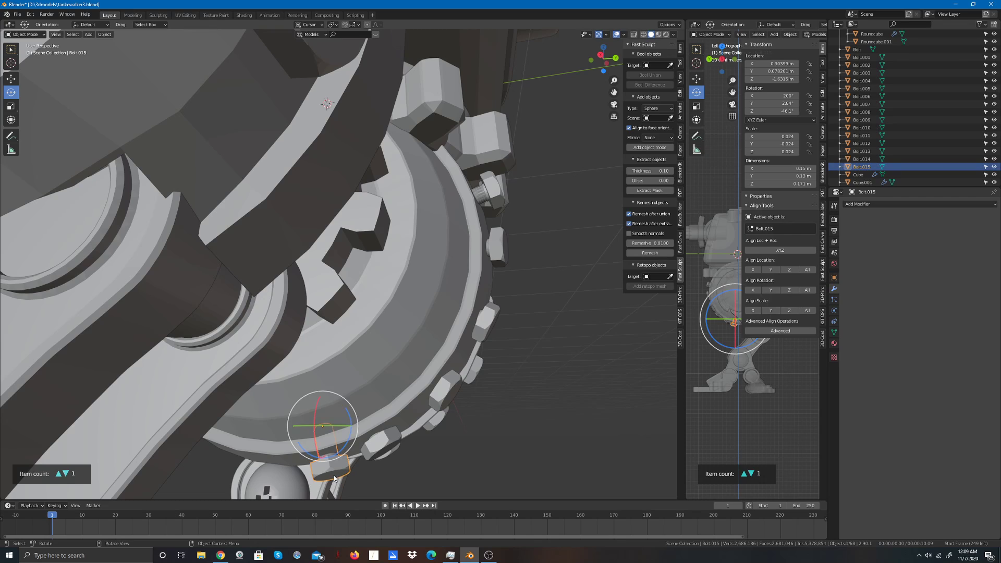
{"action": "key", "text": "g"}
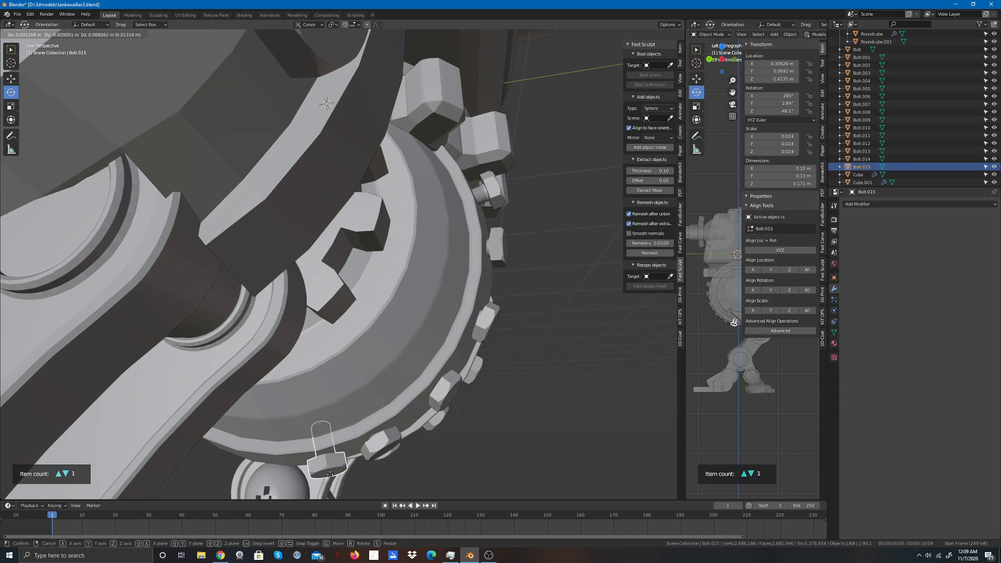
{"action": "left_click", "coordinate": [324, 477]}
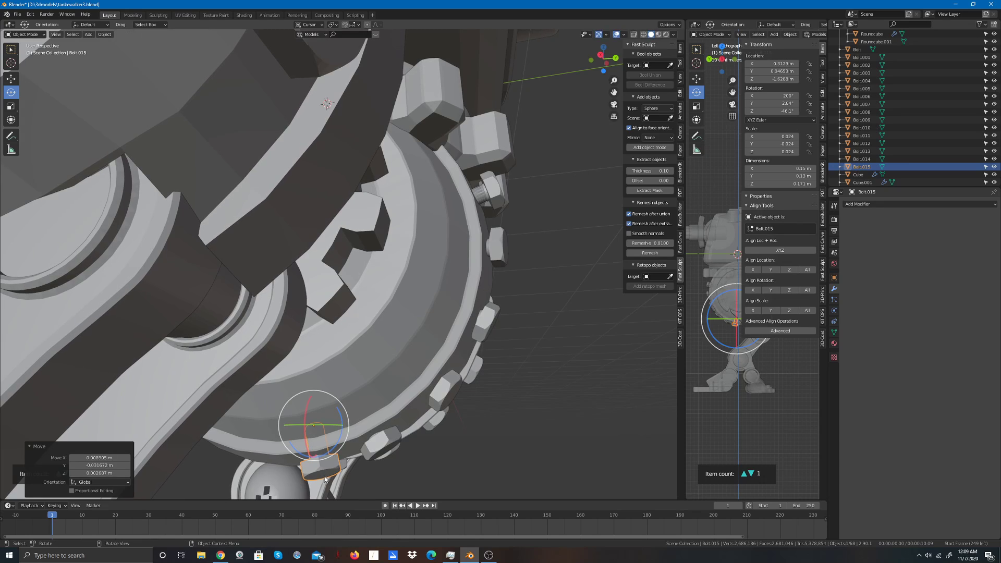
Step: Move the neighbouring fifth bolt of the second row about 0.004 m closer into the hull's underside
{"action": "left_click", "coordinate": [385, 447]}
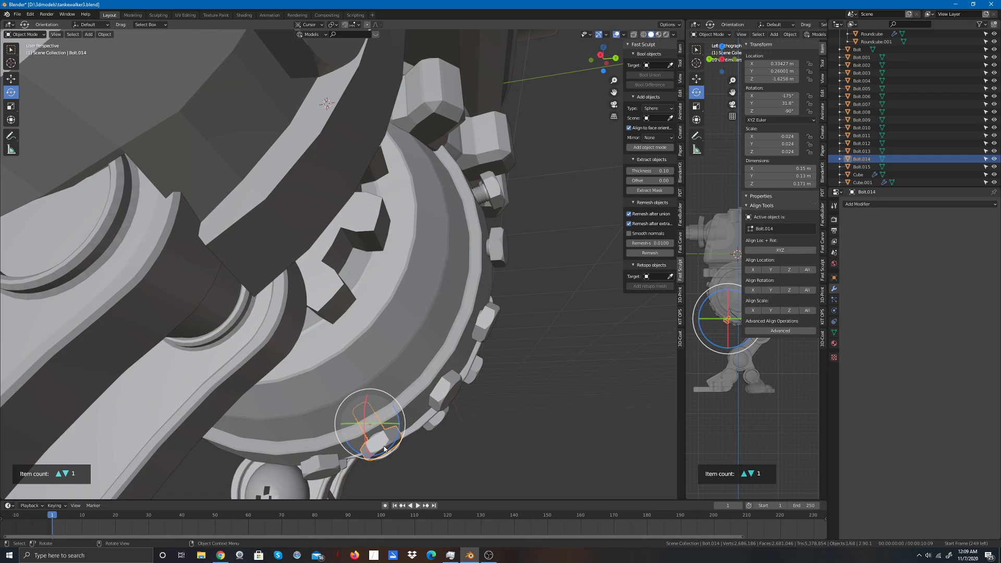
{"action": "key", "text": "g"}
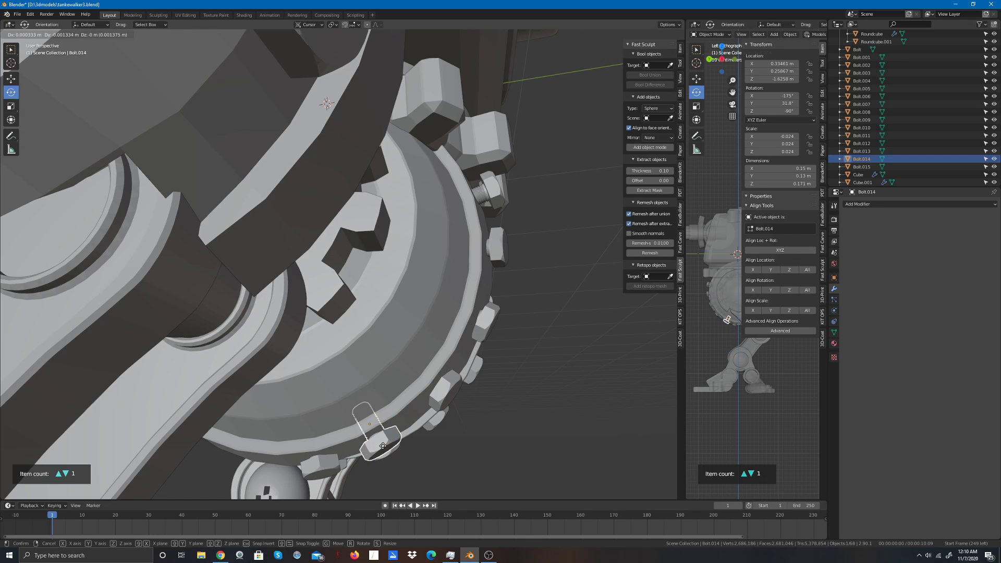
{"action": "left_click", "coordinate": [383, 446]}
{"action": "left_click_drag", "start_coordinate": [588, 69], "coordinate": [548, 148]}
{"action": "left_click", "coordinate": [538, 154]}
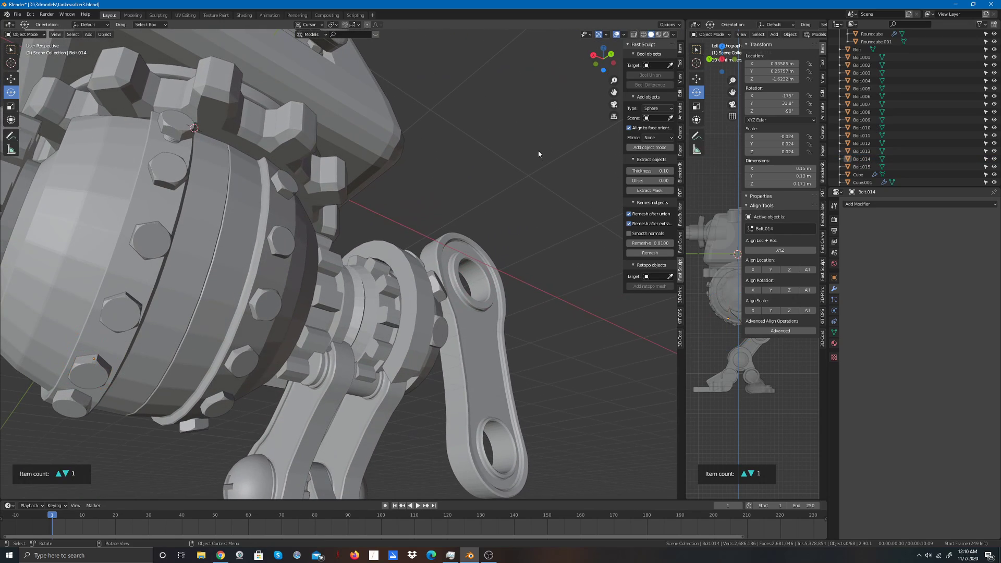
Step: Move the top bolt of the second row about 0.037 m inward so its head sits closer to the hull
{"action": "left_click_drag", "start_coordinate": [593, 62], "coordinate": [519, 82]}
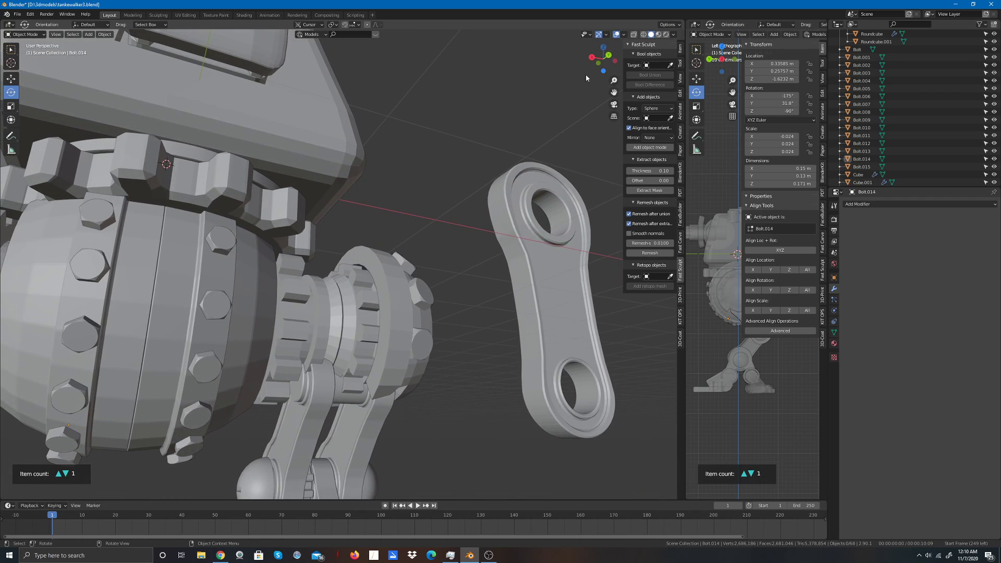
{"action": "scroll", "coordinate": [545, 111], "scroll_direction": "down", "scroll_amount": 4}
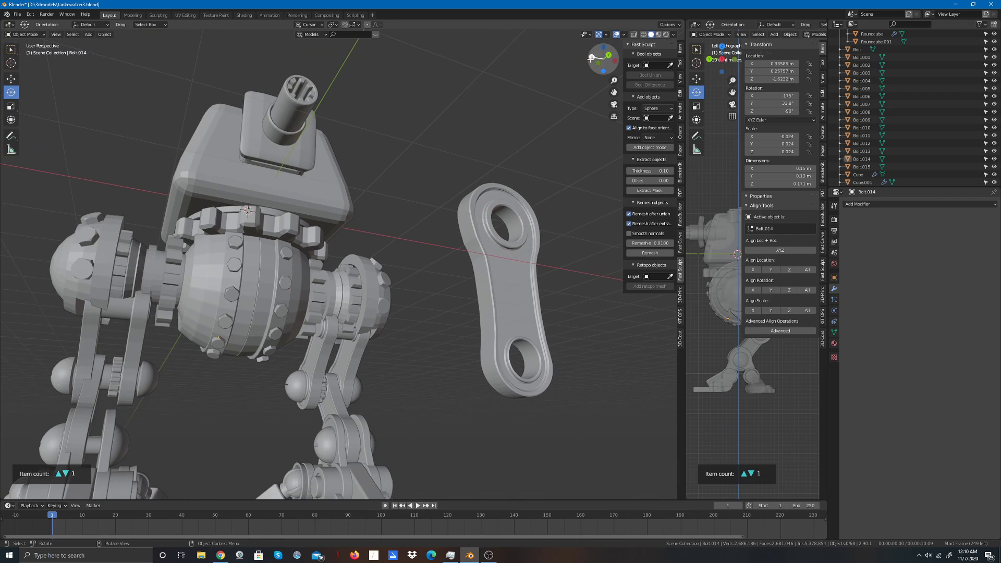
{"action": "left_click_drag", "start_coordinate": [596, 58], "coordinate": [507, 86]}
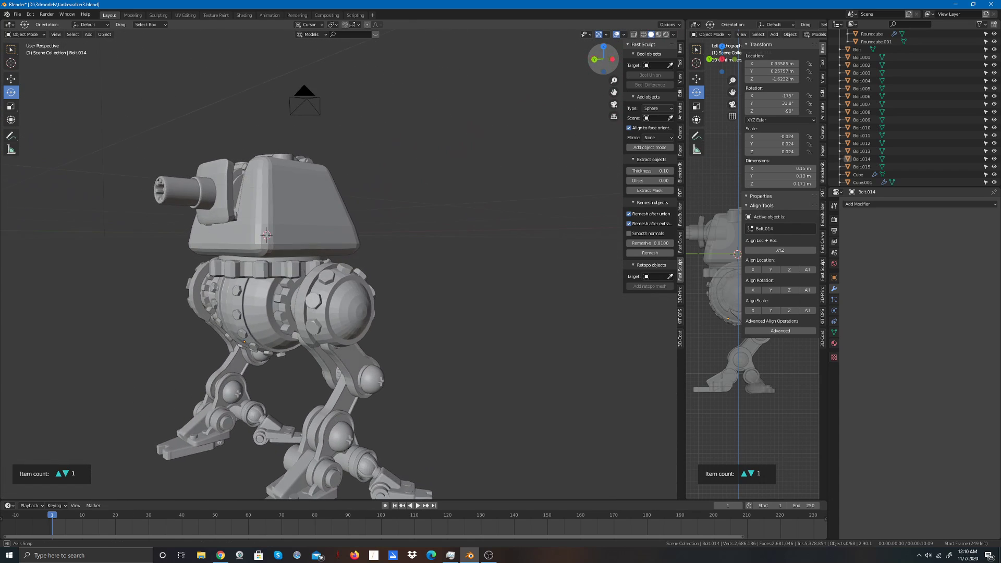
{"action": "left_click", "coordinate": [212, 293]}
{"action": "scroll", "coordinate": [170, 307], "scroll_direction": "up", "scroll_amount": 2}
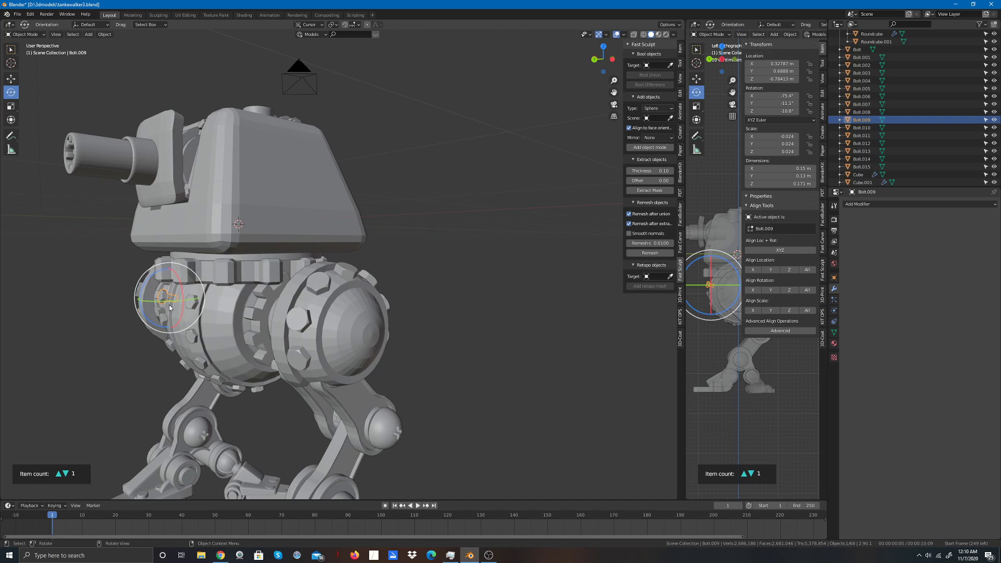
{"action": "key", "text": "g"}
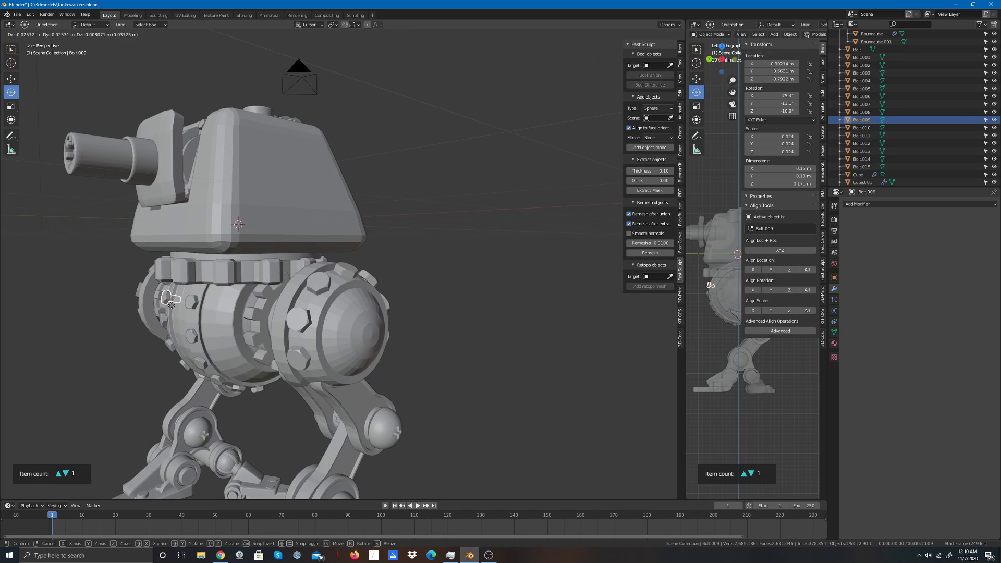
{"action": "left_click", "coordinate": [173, 310]}
{"action": "left_click", "coordinate": [512, 168]}
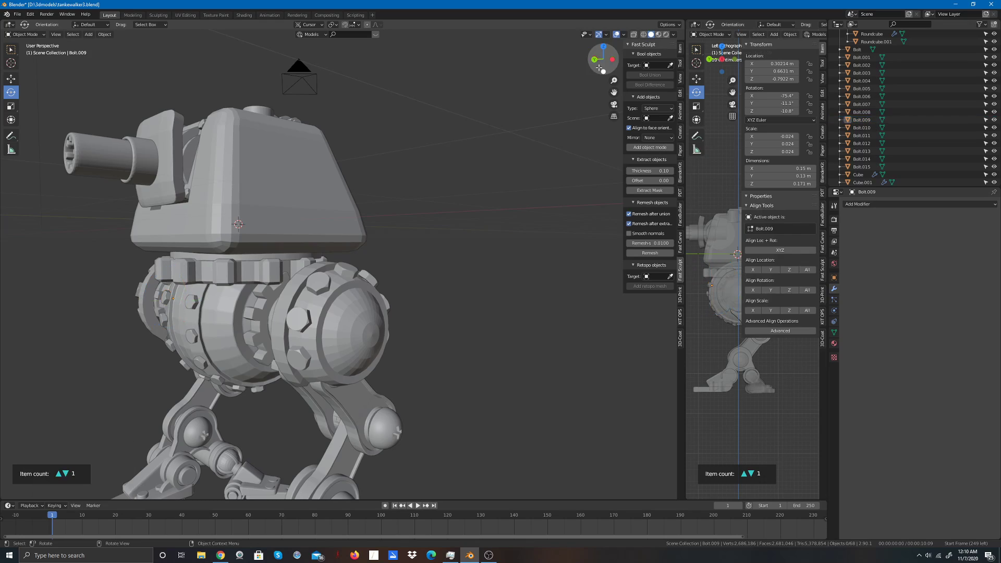
Step: Select all twelve bolts of both rows on the front of the round lower hull
{"action": "left_click_drag", "start_coordinate": [596, 59], "coordinate": [676, 47]}
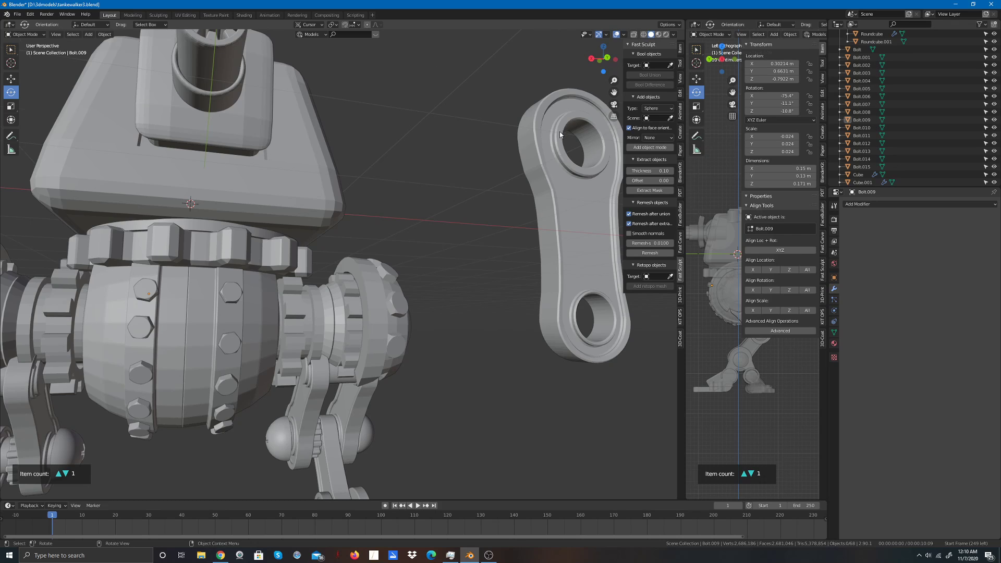
{"action": "scroll", "coordinate": [528, 172], "scroll_direction": "down", "scroll_amount": 4}
{"action": "scroll", "coordinate": [484, 200], "scroll_direction": "up", "scroll_amount": 3}
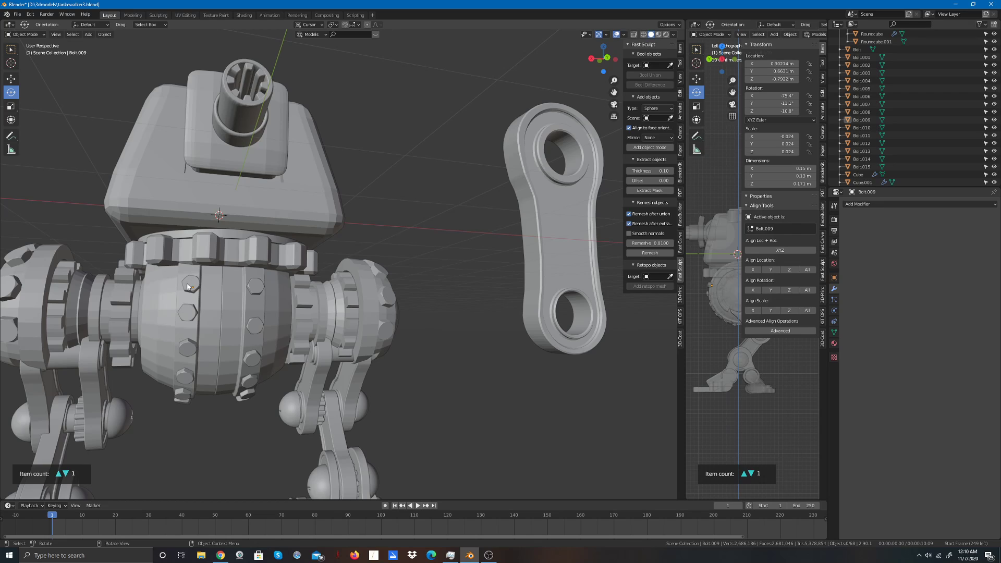
{"action": "left_click", "coordinate": [188, 286]}
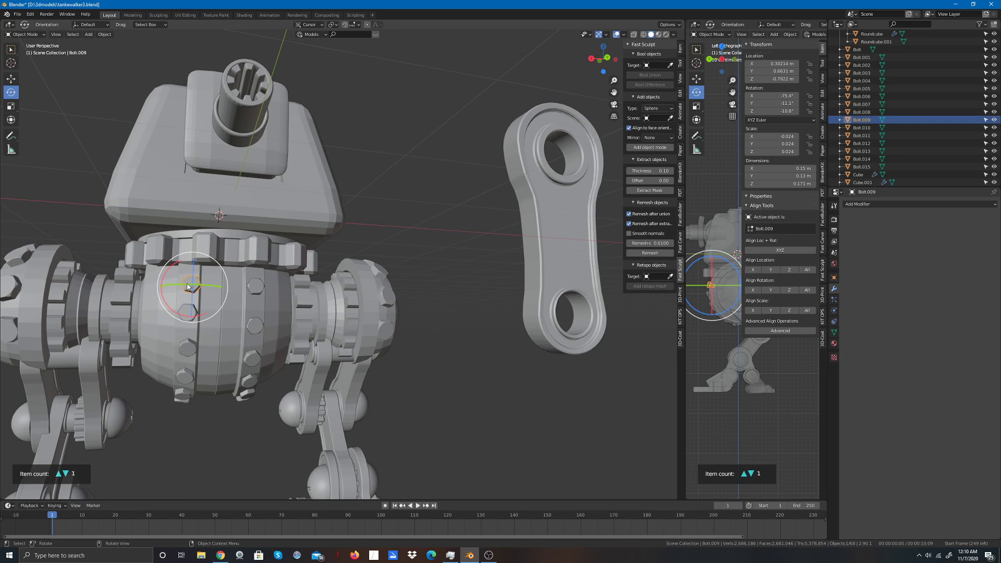
{"action": "left_click", "coordinate": [188, 314], "text": "shift"}
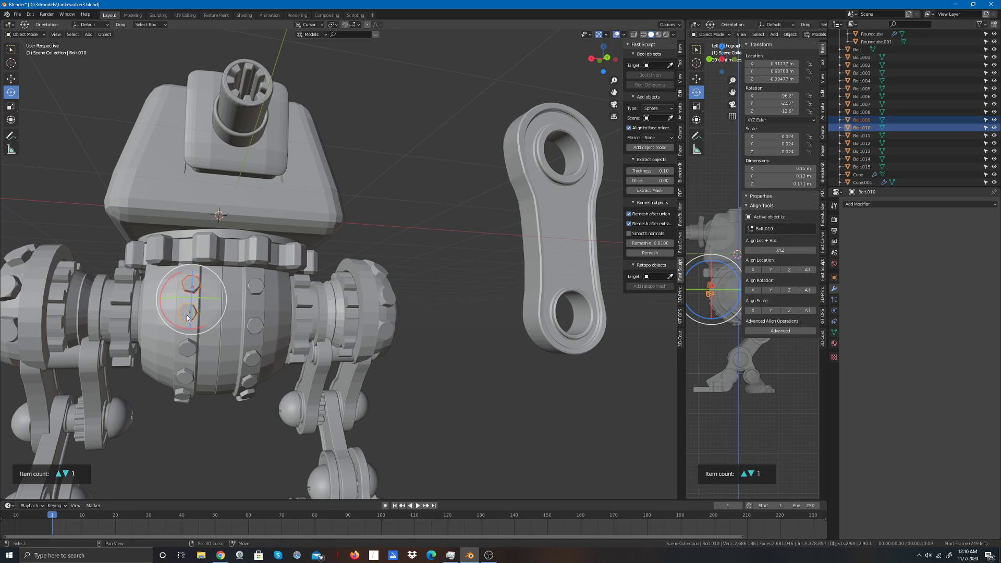
{"action": "left_click", "coordinate": [186, 386], "text": "shift"}
{"action": "left_click", "coordinate": [183, 397], "text": "shift"}
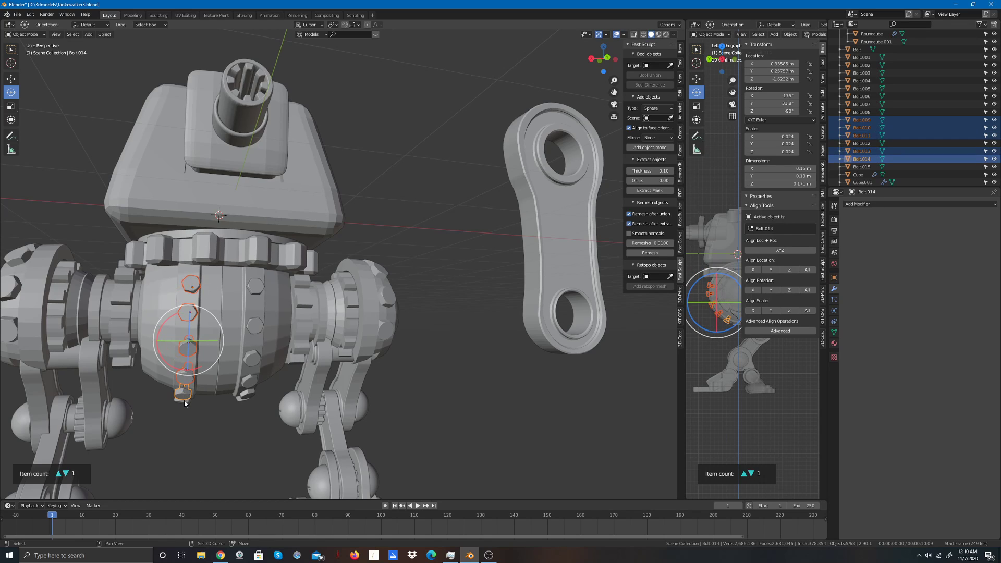
{"action": "left_click", "coordinate": [185, 402], "text": "shift"}
{"action": "left_click", "coordinate": [245, 399], "text": "shift"}
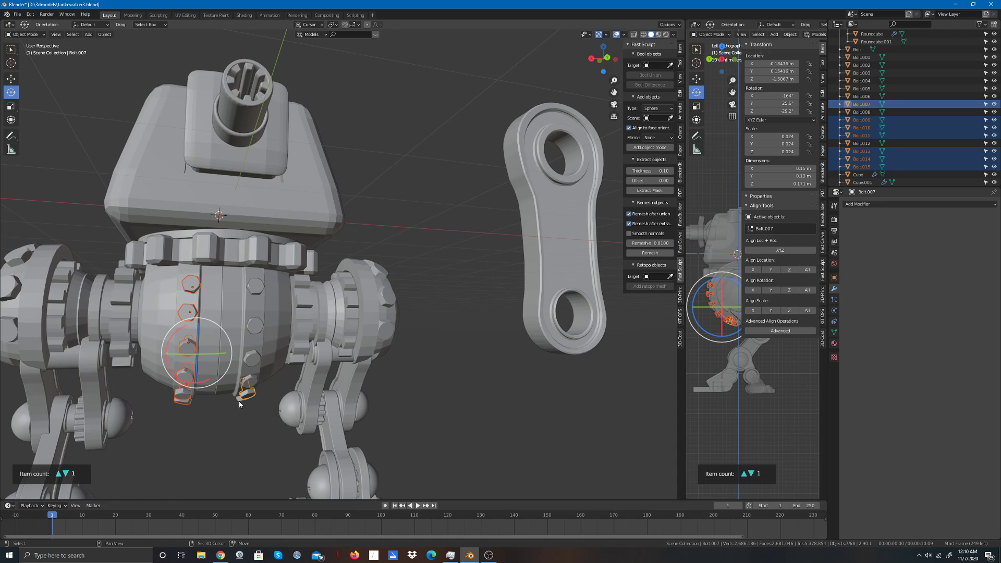
{"action": "left_click", "coordinate": [239, 401], "text": "shift"}
{"action": "left_click", "coordinate": [248, 380], "text": "shift"}
{"action": "left_click", "coordinate": [252, 358], "text": "shift"}
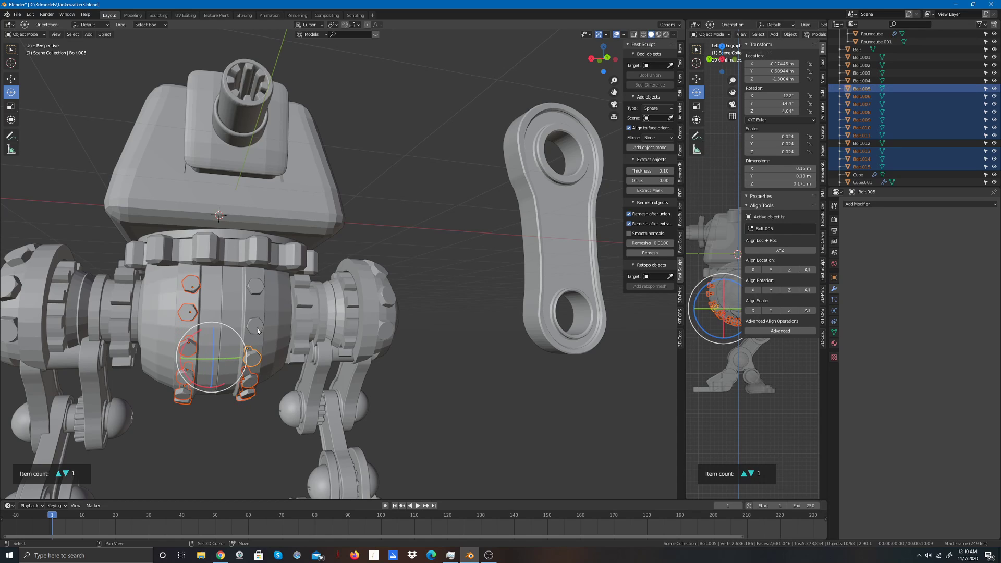
{"action": "left_click", "coordinate": [255, 324], "text": "shift"}
{"action": "left_click", "coordinate": [255, 287], "text": "shift"}
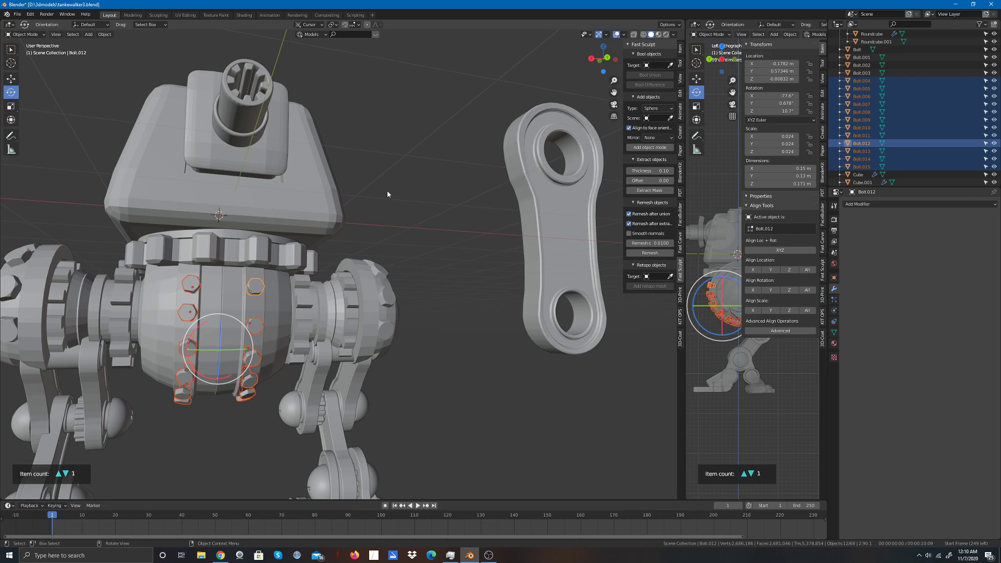
Step: Duplicate the twelve selected bolts in place while viewing the walker from the side
{"action": "left_click", "coordinate": [612, 61]}
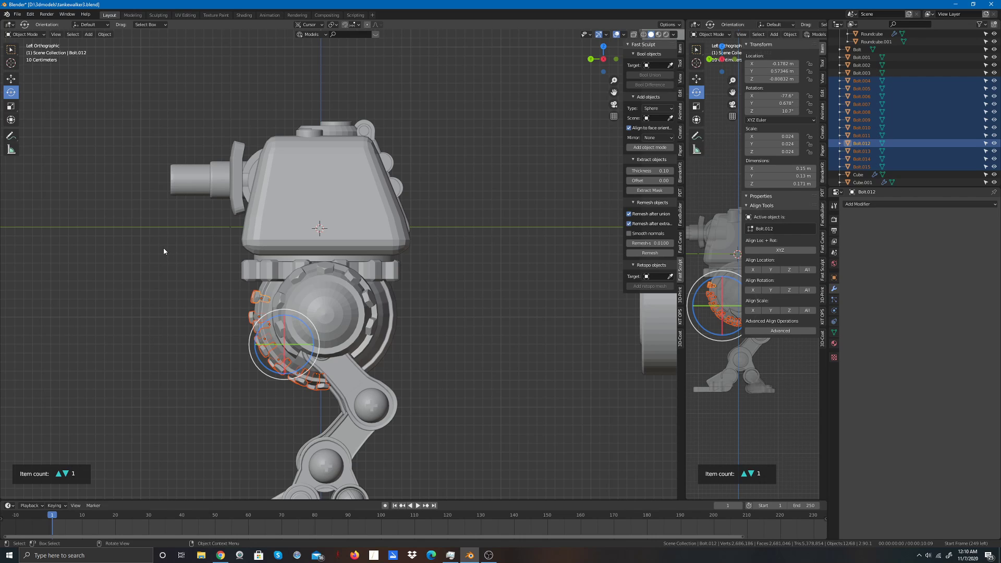
{"action": "key", "text": "shift+d"}
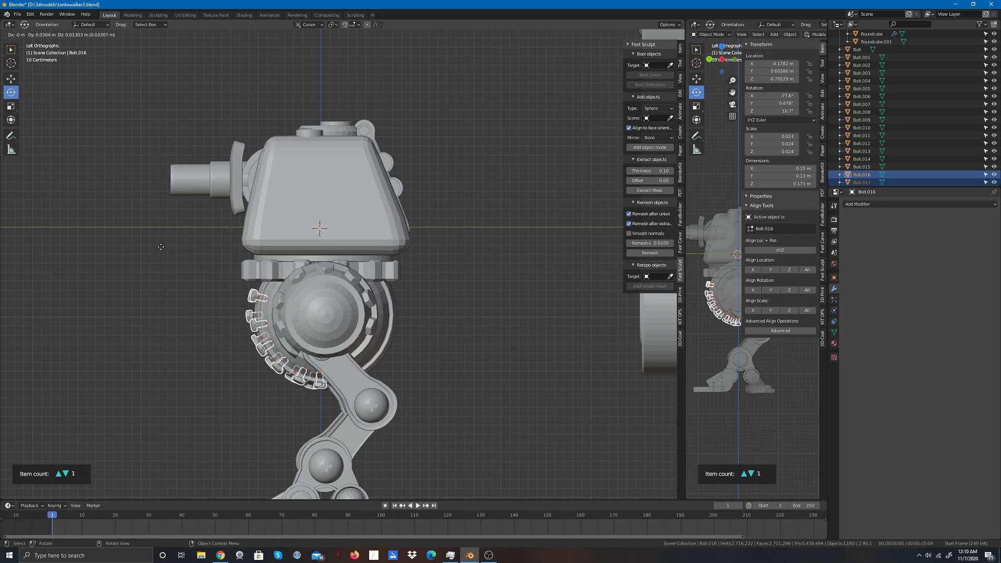
{"action": "right_click", "coordinate": [163, 250]}
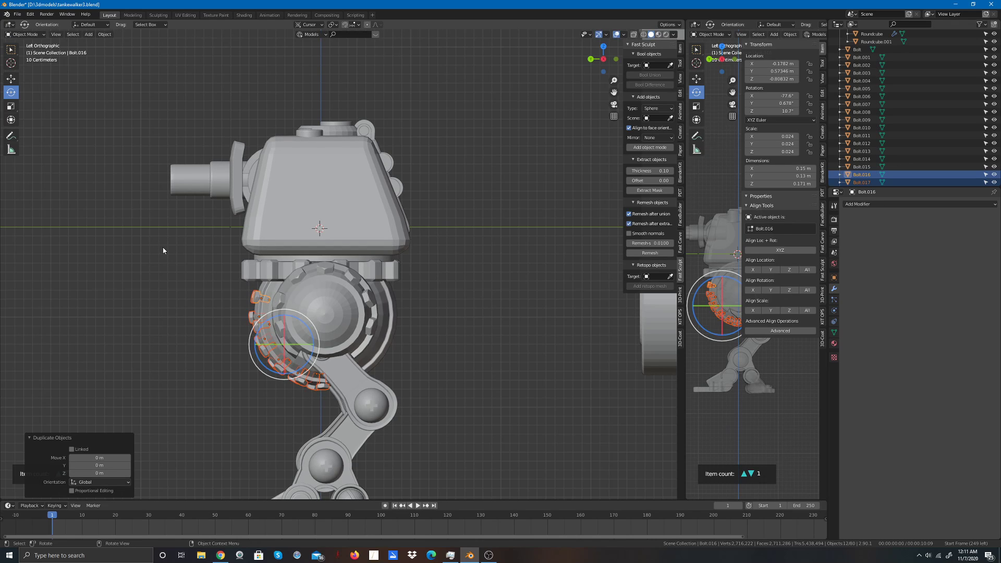
Step: Try to mirror the duplicated bolts along the global X axis and undo the mirror
{"action": "right_click", "coordinate": [251, 306]}
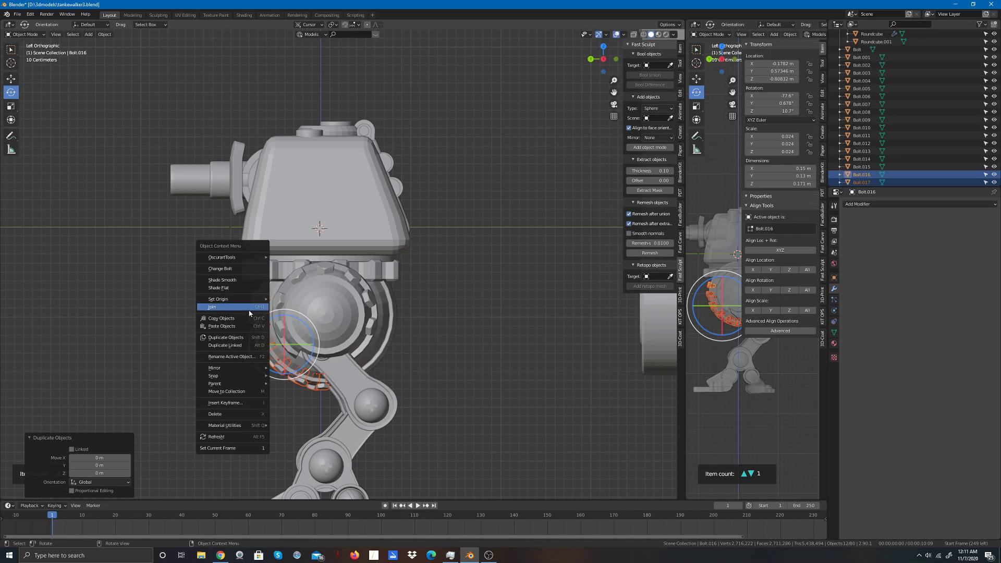
{"action": "mouse_move", "coordinate": [249, 370]}
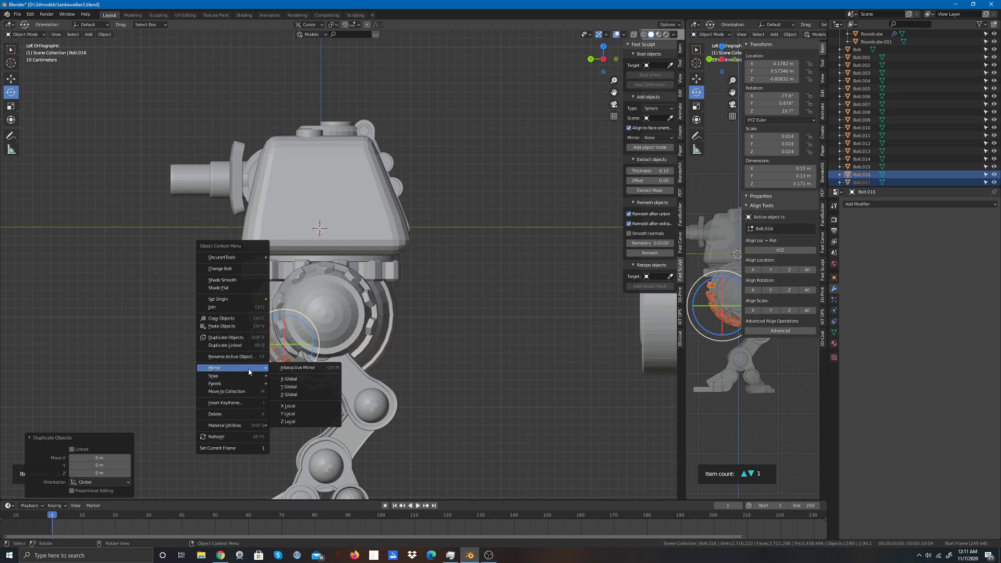
{"action": "left_click", "coordinate": [297, 378]}
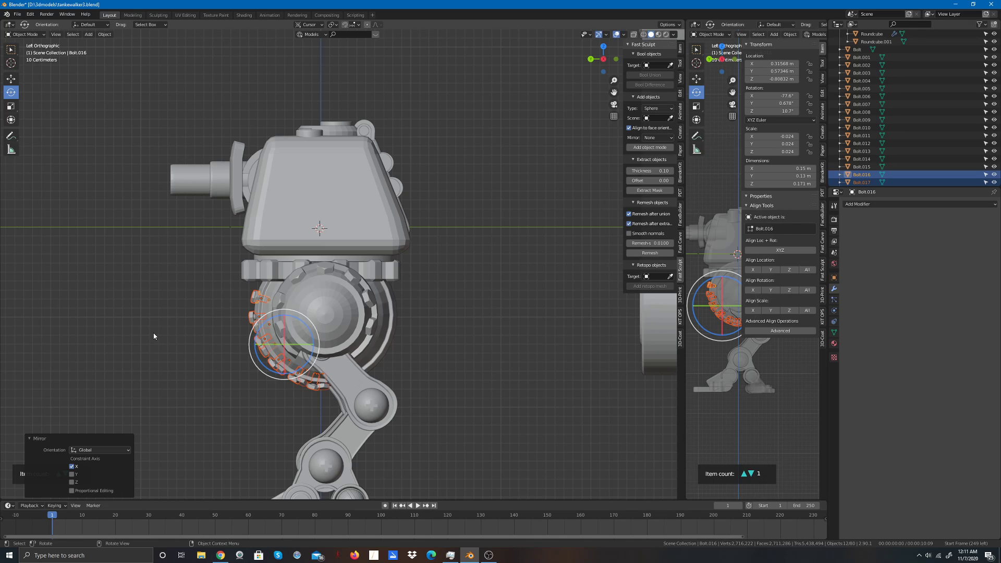
{"action": "key", "text": "ctrl+z"}
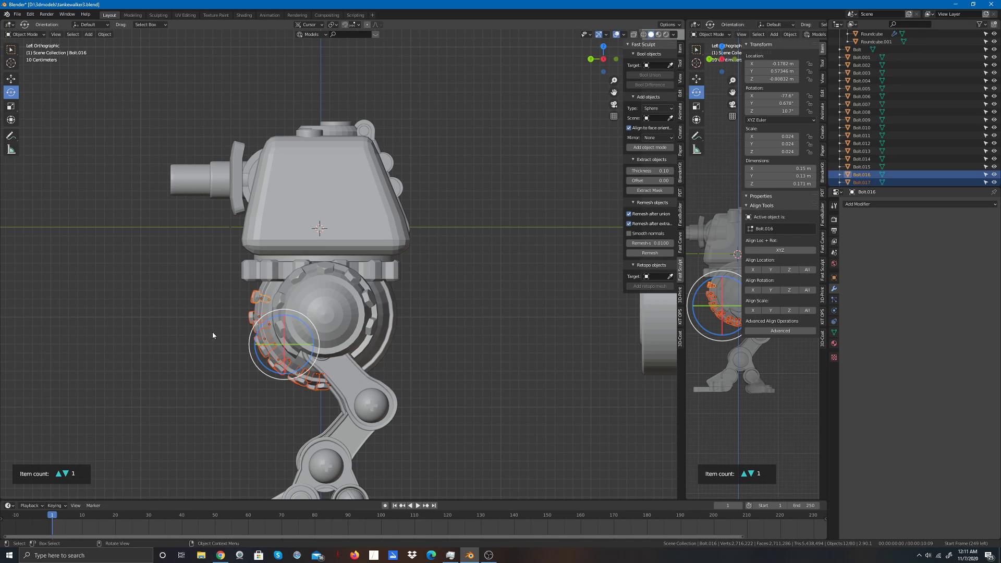
Step: Move the duplicated bolts -1.918 m along the cursor's X axis, clear of the rear of the hull
{"action": "left_click", "coordinate": [11, 79]}
{"action": "scroll", "coordinate": [235, 368], "scroll_direction": "up", "scroll_amount": 2}
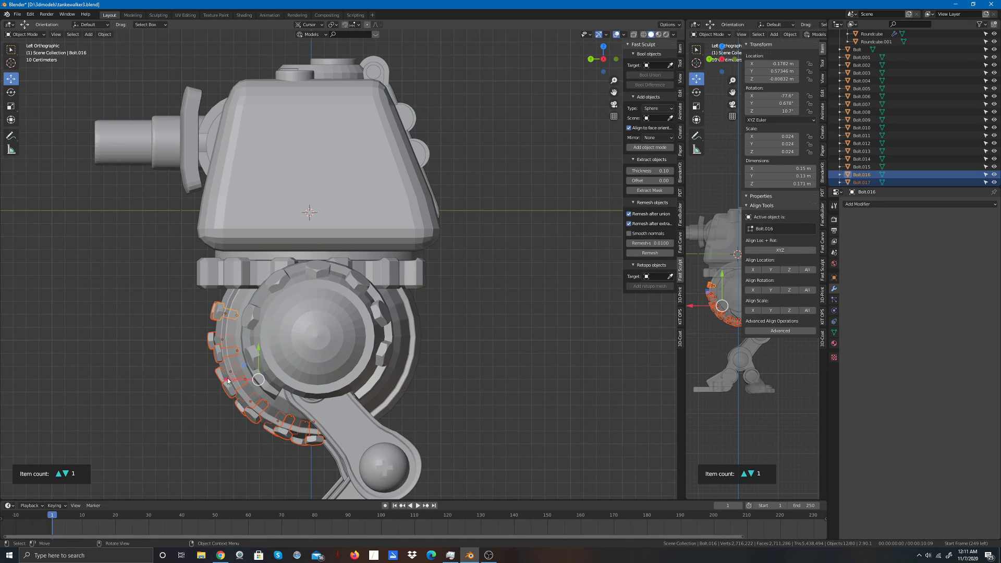
{"action": "left_click_drag", "start_coordinate": [224, 384], "coordinate": [481, 389]}
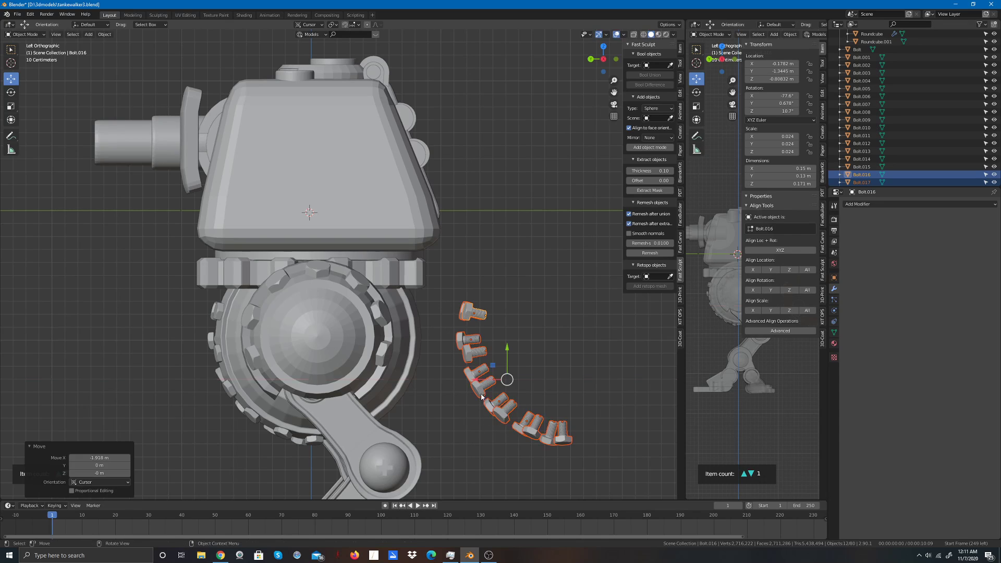
Step: Rotate the duplicated bolts -122° in the view plane and move them about 0.94 m along the cursor's X axis onto the hull's rear
{"action": "left_click", "coordinate": [11, 92]}
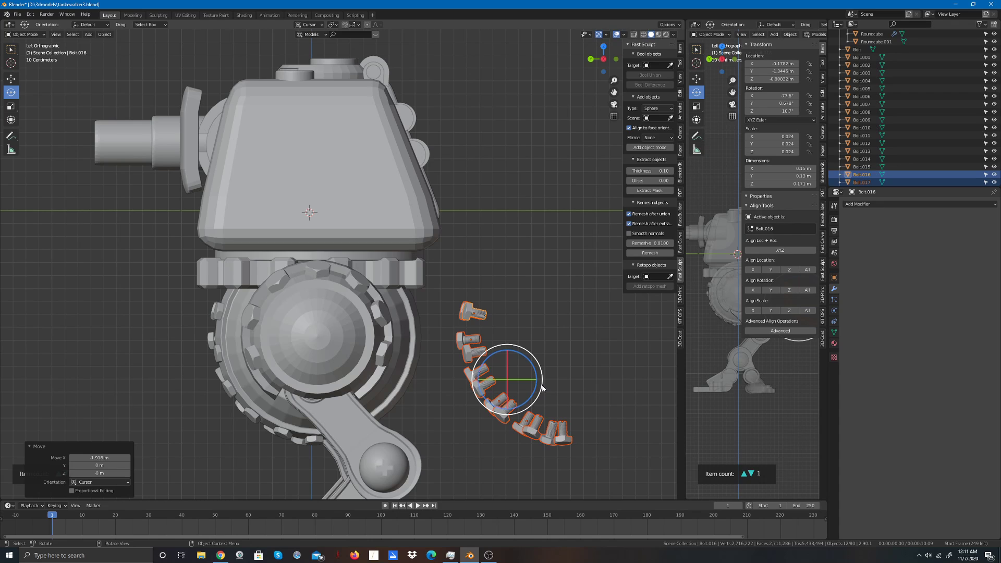
{"action": "left_click_drag", "start_coordinate": [542, 388], "coordinate": [458, 280]}
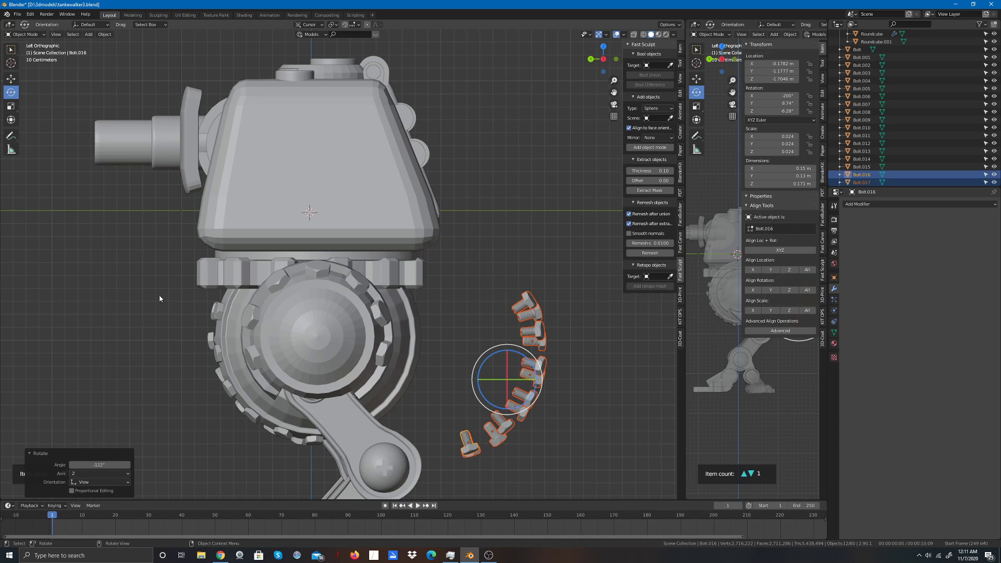
{"action": "left_click", "coordinate": [11, 78]}
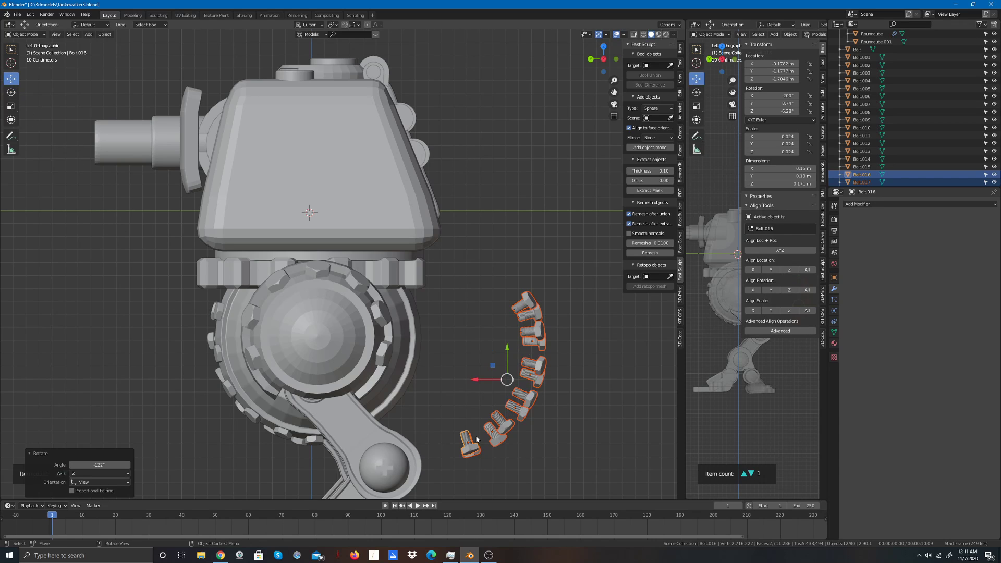
{"action": "left_click_drag", "start_coordinate": [474, 380], "coordinate": [352, 380]}
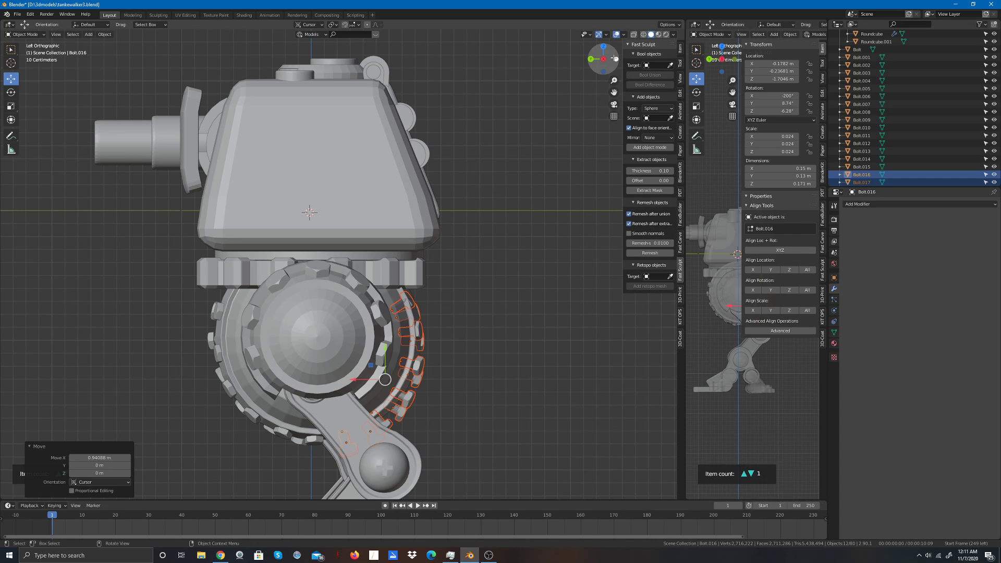
Step: Raise the duplicated rear bolts about 0.077 m along the cursor's Y axis on the round lower hull
{"action": "left_click_drag", "start_coordinate": [615, 58], "coordinate": [571, 160]}
{"action": "scroll", "coordinate": [571, 161], "scroll_direction": "down", "scroll_amount": 3}
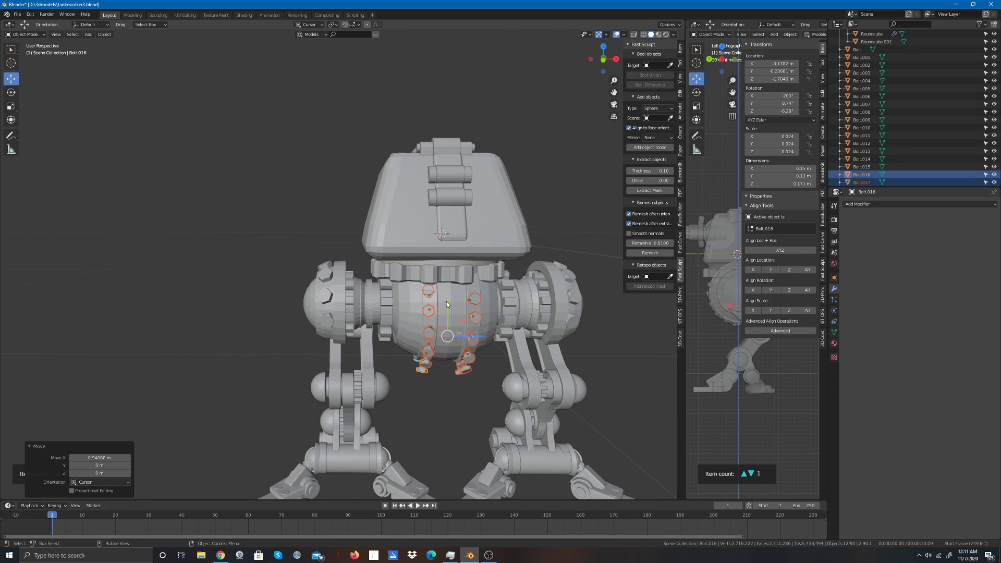
{"action": "left_click_drag", "start_coordinate": [446, 305], "coordinate": [461, 288]}
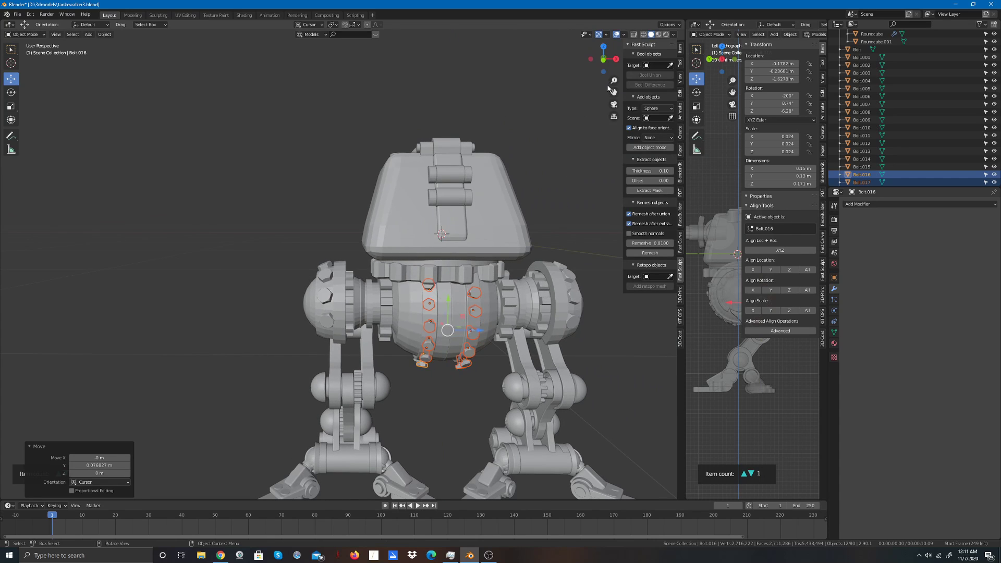
Step: Rotate the rear bolts about 4.86° in the view plane, nudge them about 0.012 m along the cursor's X axis and deselect them
{"action": "left_click_drag", "start_coordinate": [608, 56], "coordinate": [568, 93]}
{"action": "left_click", "coordinate": [11, 92]}
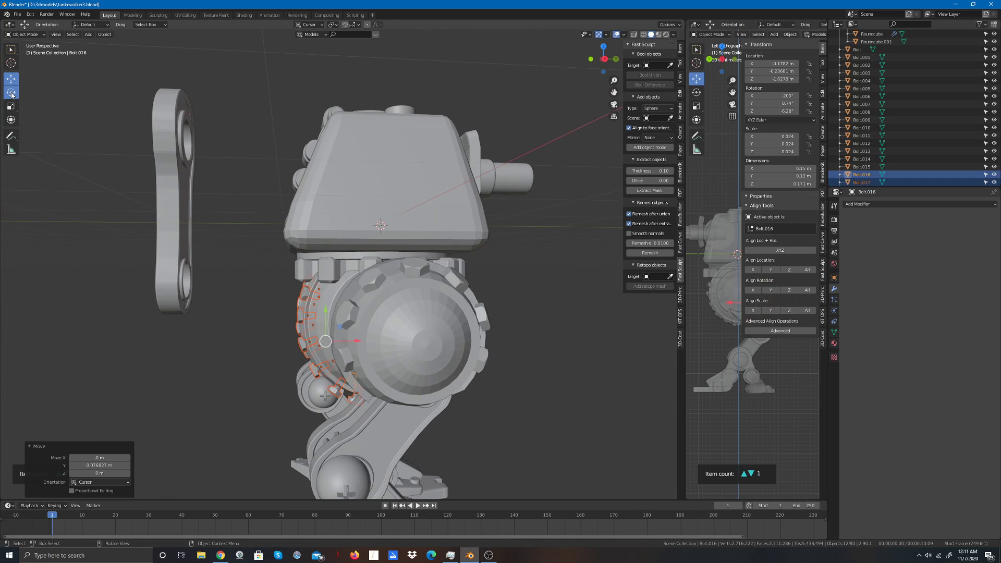
{"action": "left_click_drag", "start_coordinate": [333, 308], "coordinate": [327, 304]}
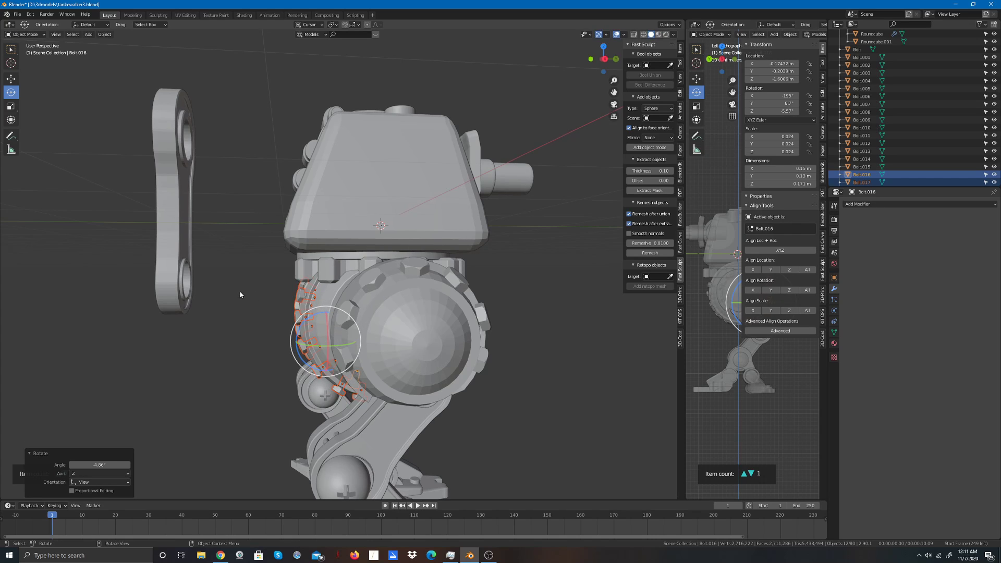
{"action": "left_click", "coordinate": [10, 79]}
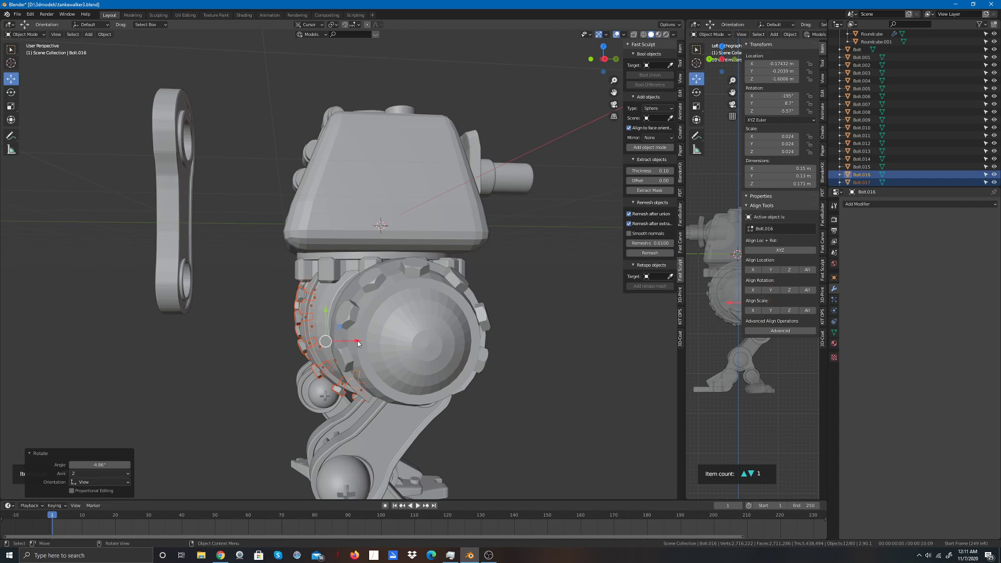
{"action": "left_click_drag", "start_coordinate": [358, 344], "coordinate": [360, 343]}
{"action": "left_click", "coordinate": [227, 332]}
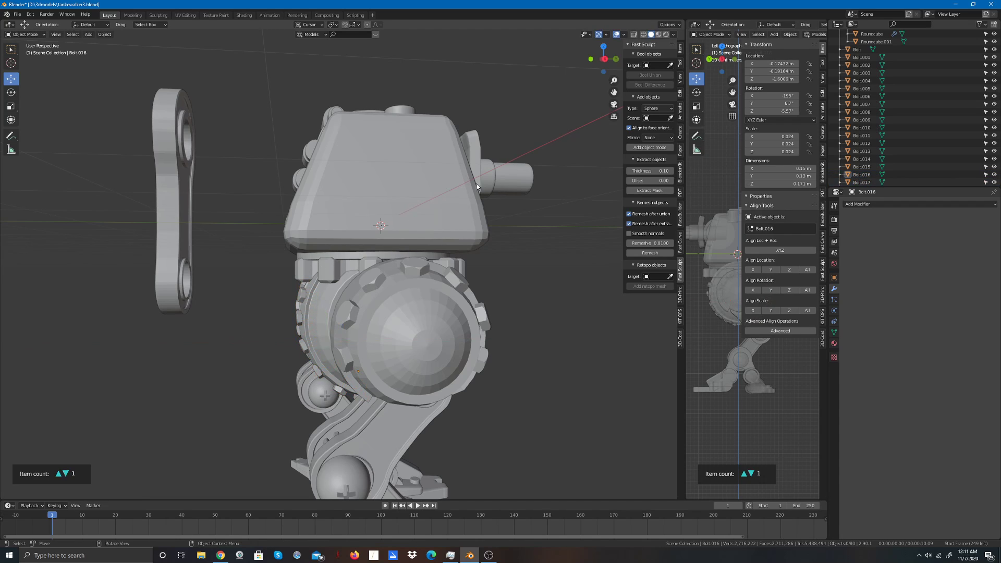
Step: Lower the top bolt of the left row, seen from the rear, by about 0.063 m along the cursor's Y axis
{"action": "left_click_drag", "start_coordinate": [603, 58], "coordinate": [556, 148]}
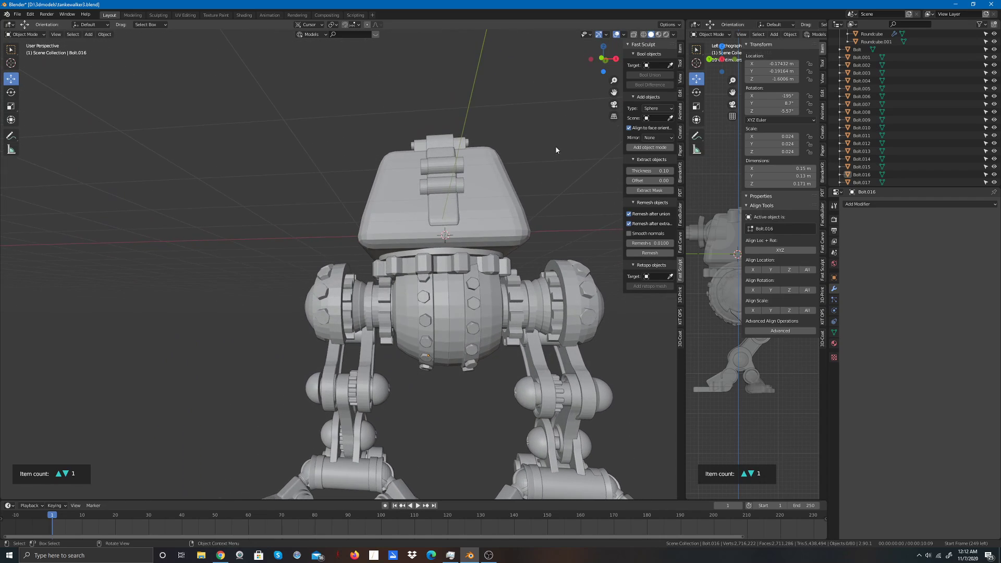
{"action": "left_click", "coordinate": [422, 280]}
{"action": "left_click_drag", "start_coordinate": [425, 263], "coordinate": [408, 267]}
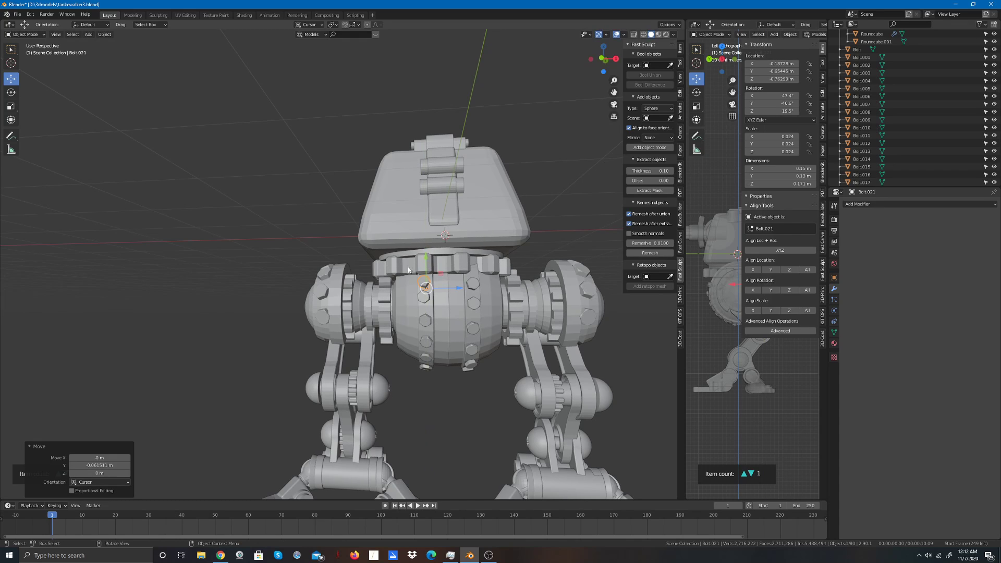
{"action": "left_click", "coordinate": [565, 109]}
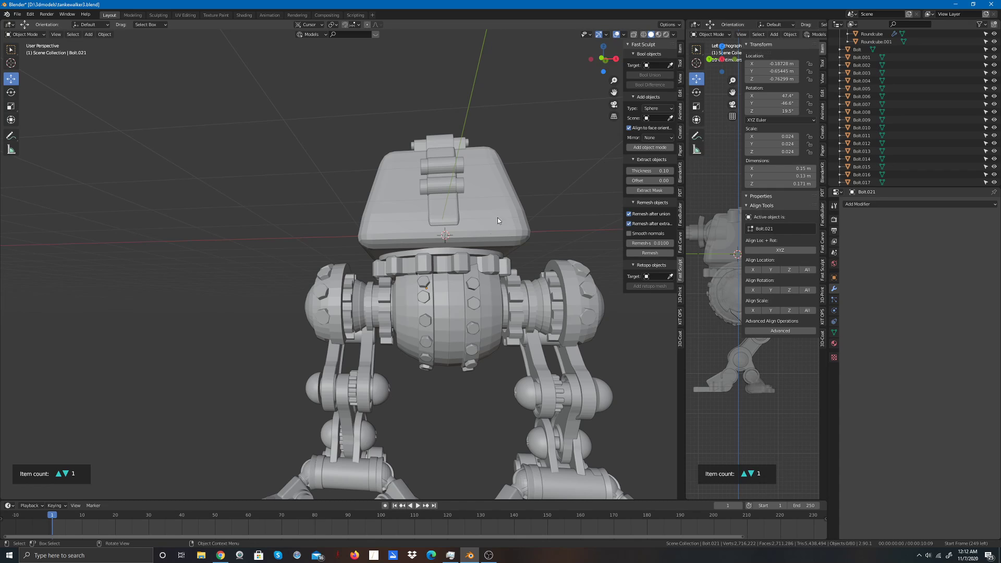
Step: Lower the second bolt of the same rear row by about 0.065 m along the cursor's Y axis
{"action": "left_click", "coordinate": [425, 302]}
{"action": "key", "text": "g"}
{"action": "key", "text": "y"}
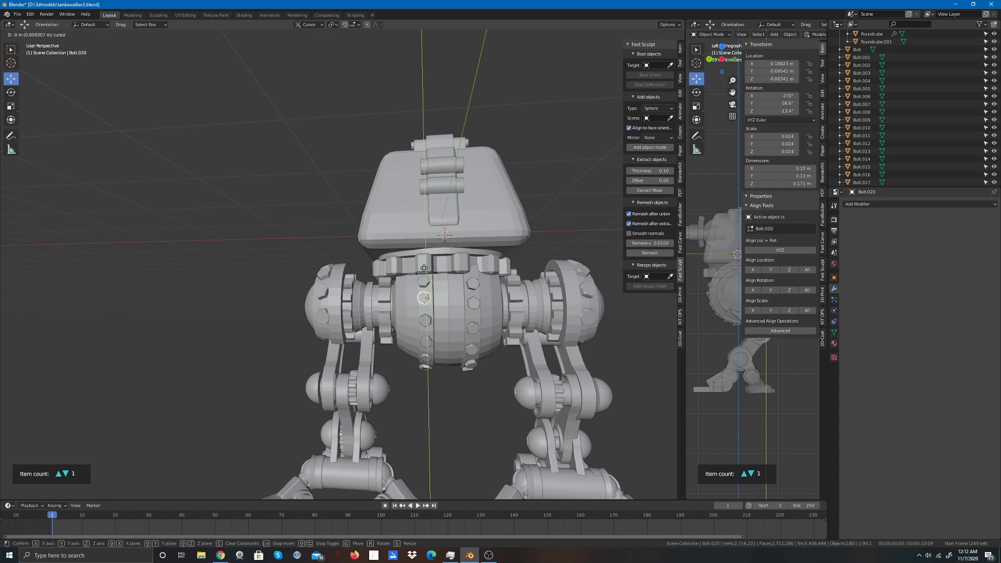
{"action": "left_click", "coordinate": [429, 274]}
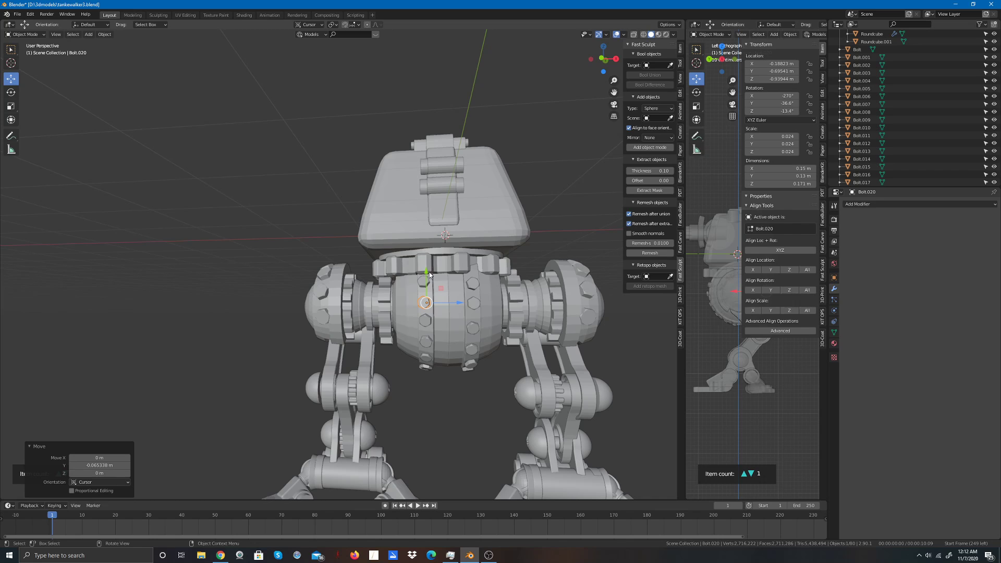
{"action": "left_click", "coordinate": [296, 186]}
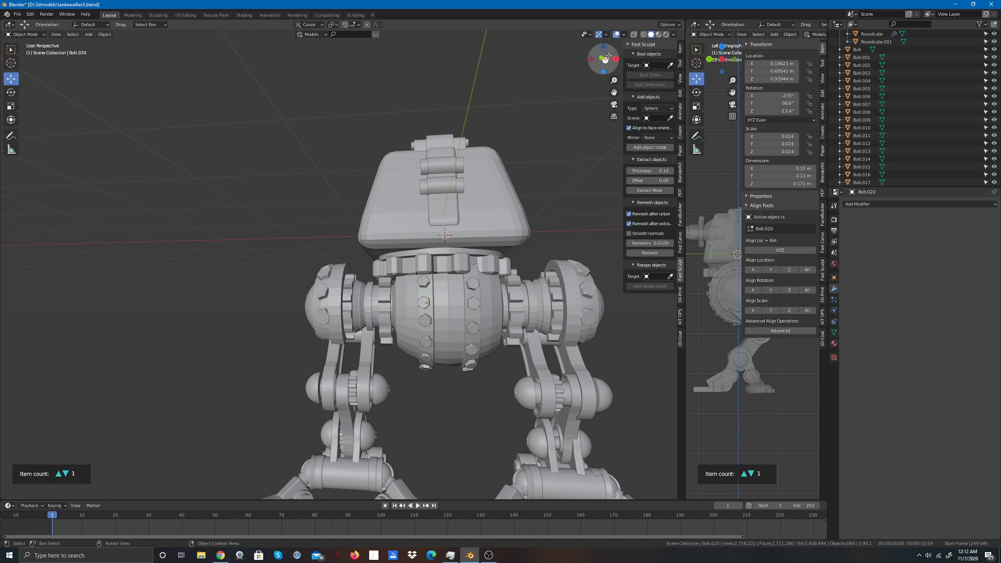
Step: Check the bolted hull from the front and save the walker file under its existing name
{"action": "left_click_drag", "start_coordinate": [603, 59], "coordinate": [726, 89]}
{"action": "scroll", "coordinate": [511, 182], "scroll_direction": "down", "scroll_amount": 2}
{"action": "scroll", "coordinate": [511, 186], "scroll_direction": "up", "scroll_amount": 1}
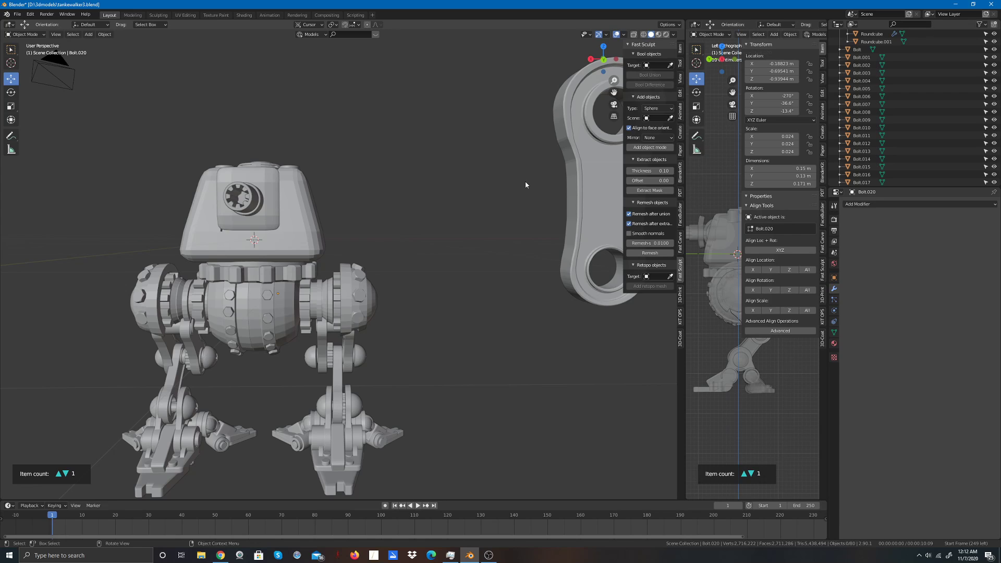
{"action": "scroll", "coordinate": [525, 183], "scroll_direction": "down", "scroll_amount": 1}
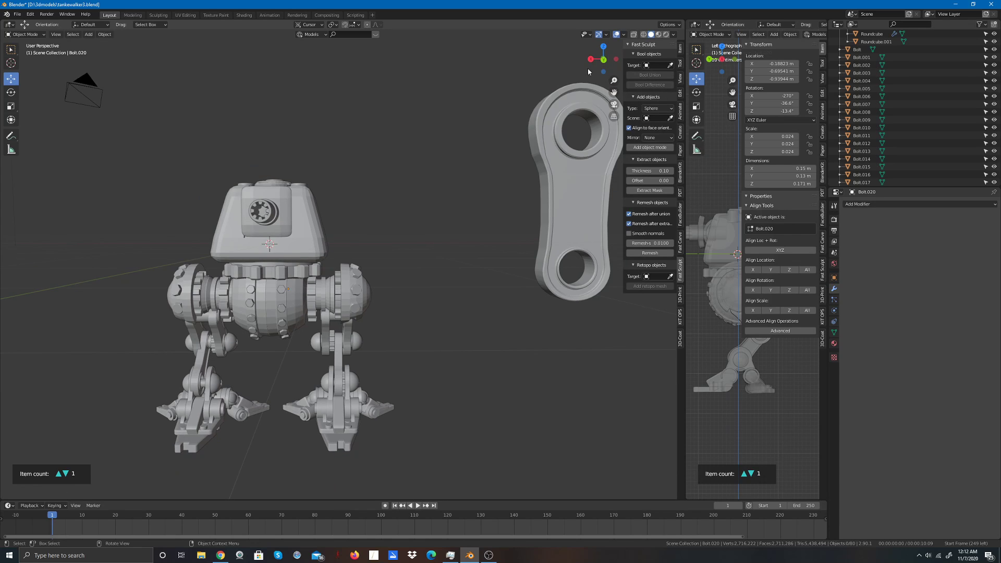
{"action": "left_click_drag", "start_coordinate": [600, 62], "coordinate": [670, 55]}
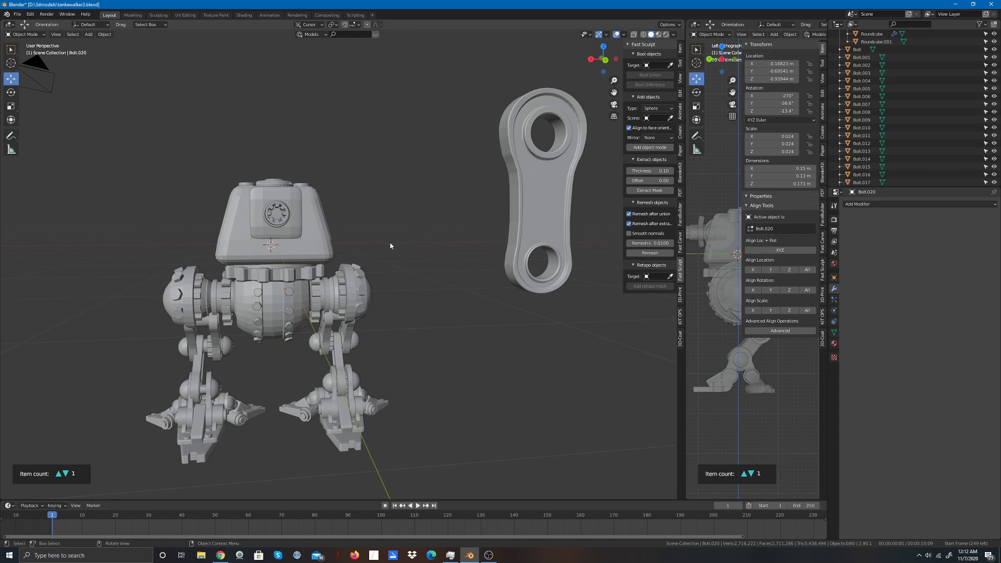
{"action": "scroll", "coordinate": [391, 245], "scroll_direction": "down", "scroll_amount": 2}
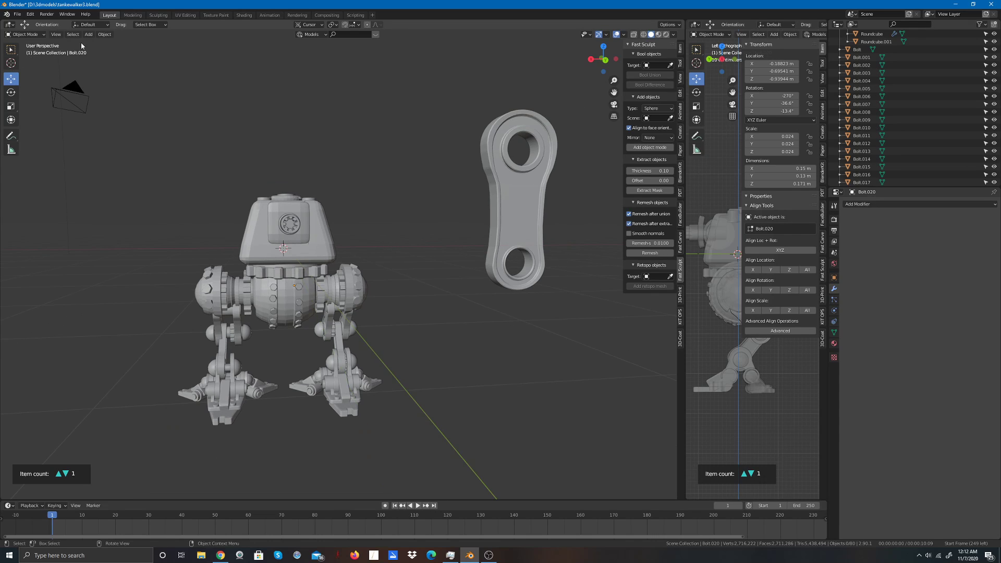
{"action": "left_click", "coordinate": [17, 14]}
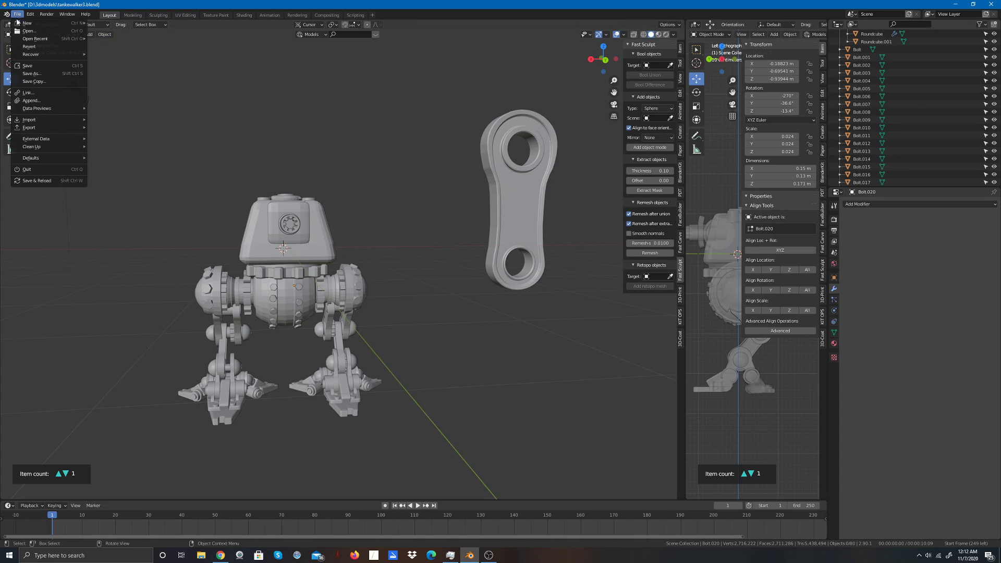
{"action": "left_click", "coordinate": [35, 67]}
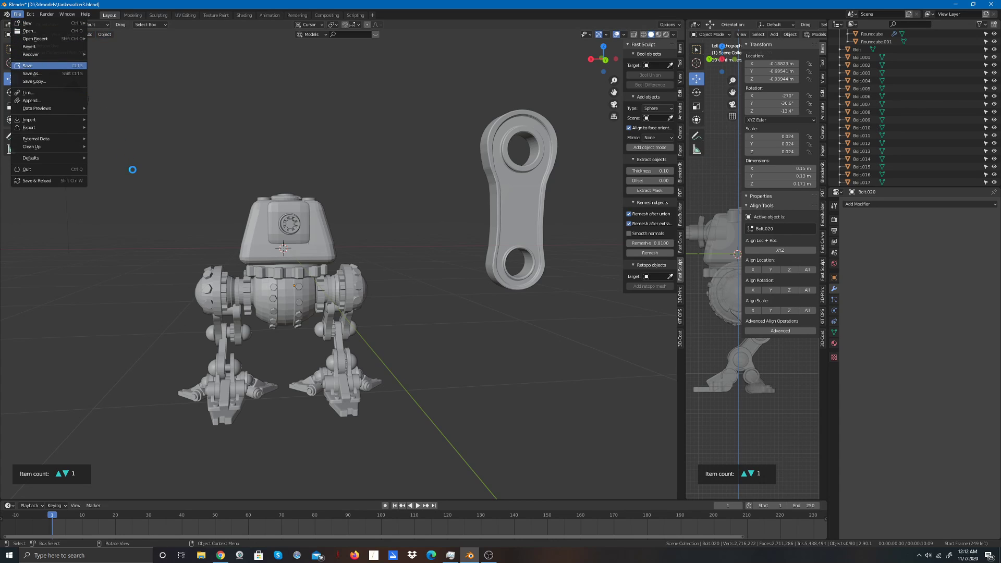
Step: Add a 32-vertex cylinder of 1 m radius and 2 m depth at the 3D cursor, and set its Y rotation to 90°
{"action": "left_click", "coordinate": [104, 33]}
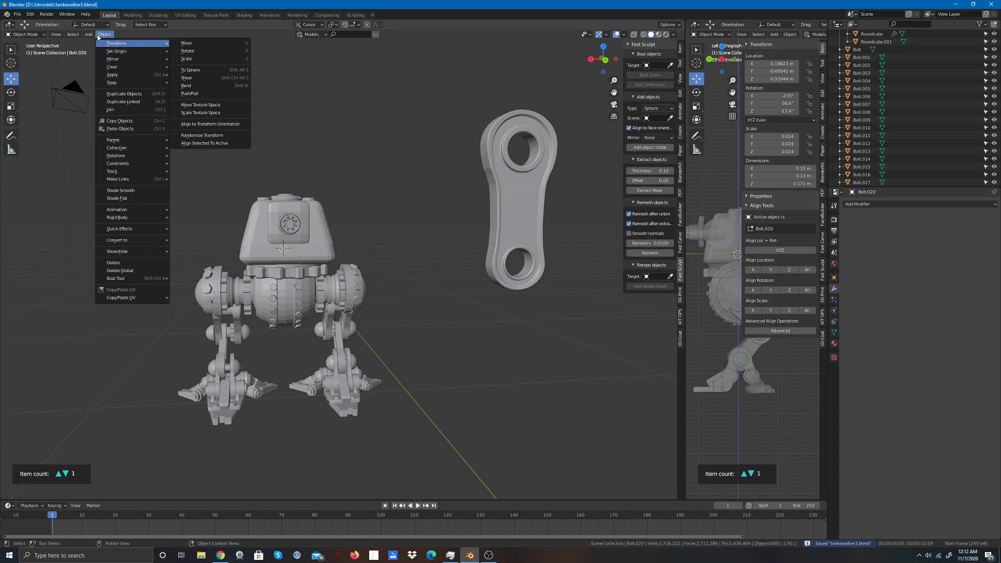
{"action": "mouse_move", "coordinate": [92, 36]}
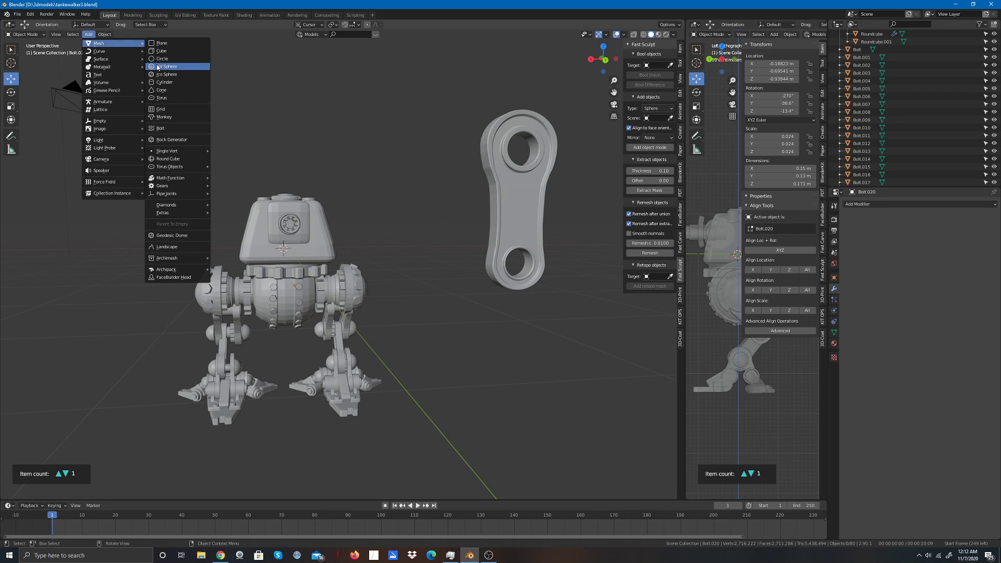
{"action": "left_click", "coordinate": [160, 82]}
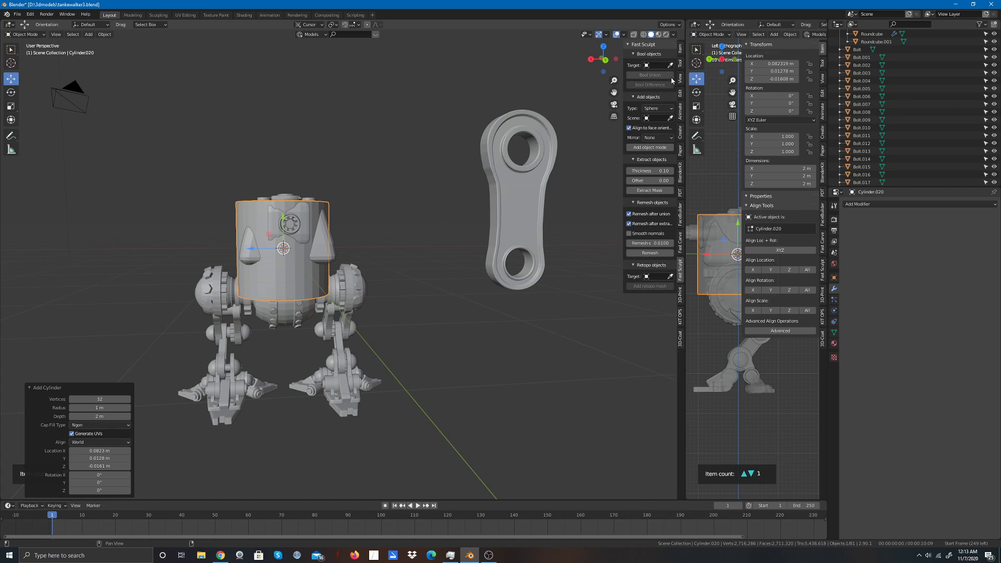
{"action": "scroll", "coordinate": [607, 120], "scroll_direction": "up", "scroll_amount": 1}
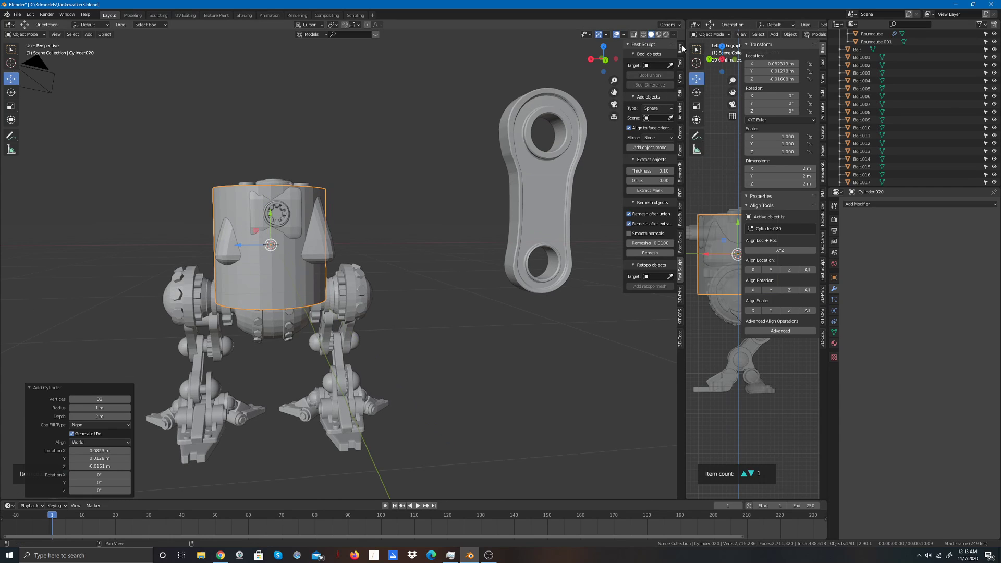
{"action": "left_click", "coordinate": [680, 50]}
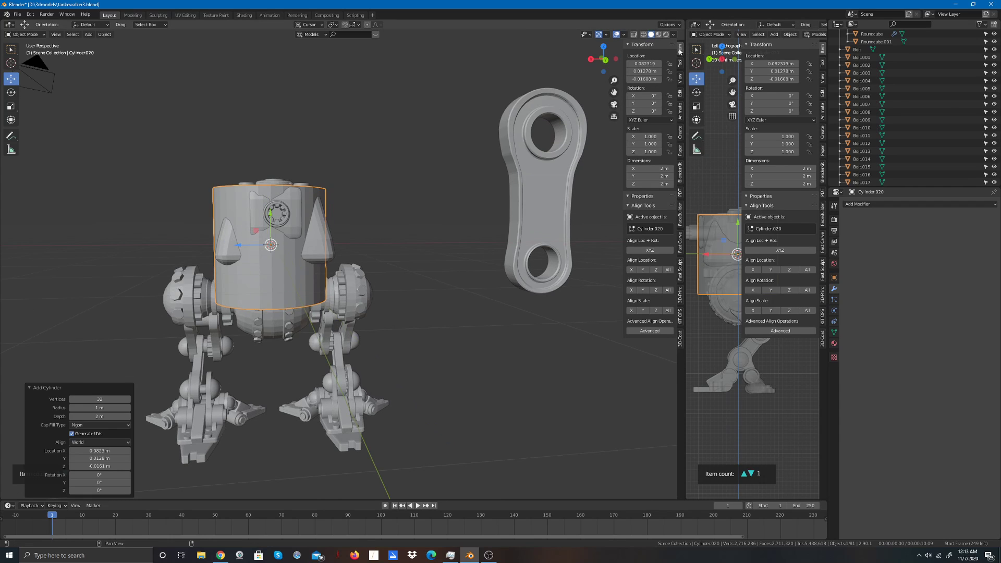
{"action": "left_click", "coordinate": [648, 104]}
{"action": "type", "text": "90"}
{"action": "key", "text": "Return"}
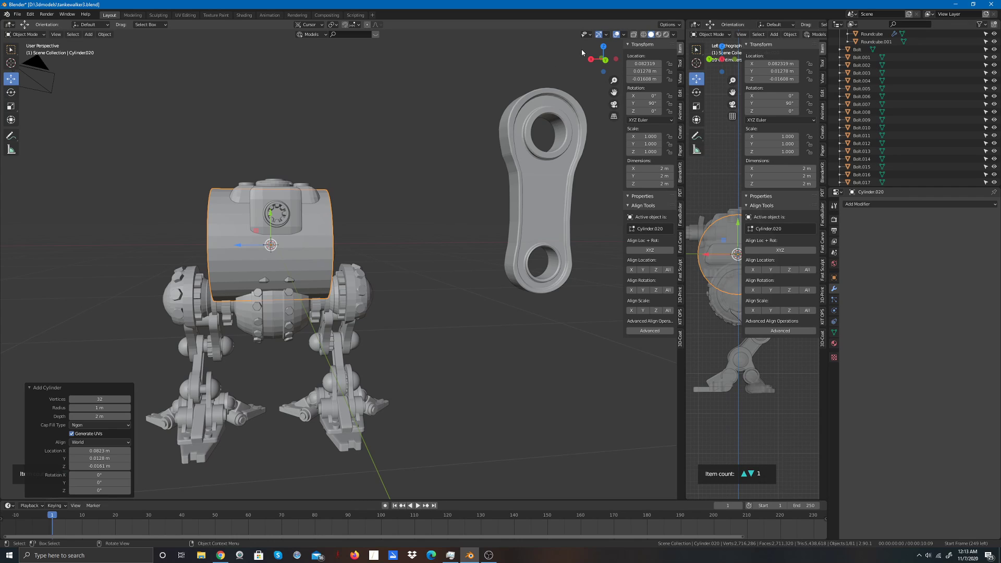
Step: Narrow the cylinder along its own length to a Z scale of 0.282 in the back view
{"action": "left_click", "coordinate": [603, 60]}
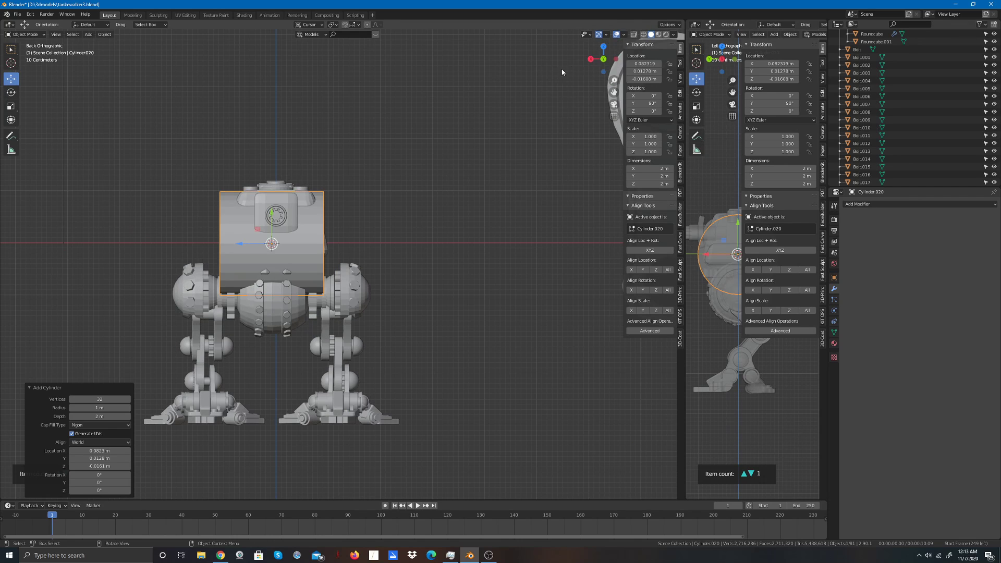
{"action": "left_click", "coordinate": [11, 106]}
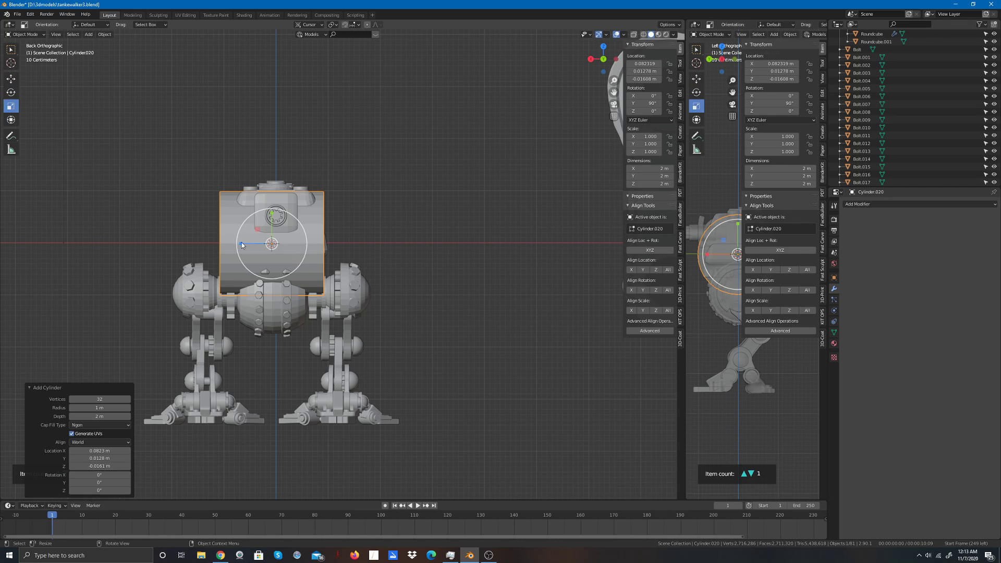
{"action": "left_click_drag", "start_coordinate": [244, 241], "coordinate": [261, 243]}
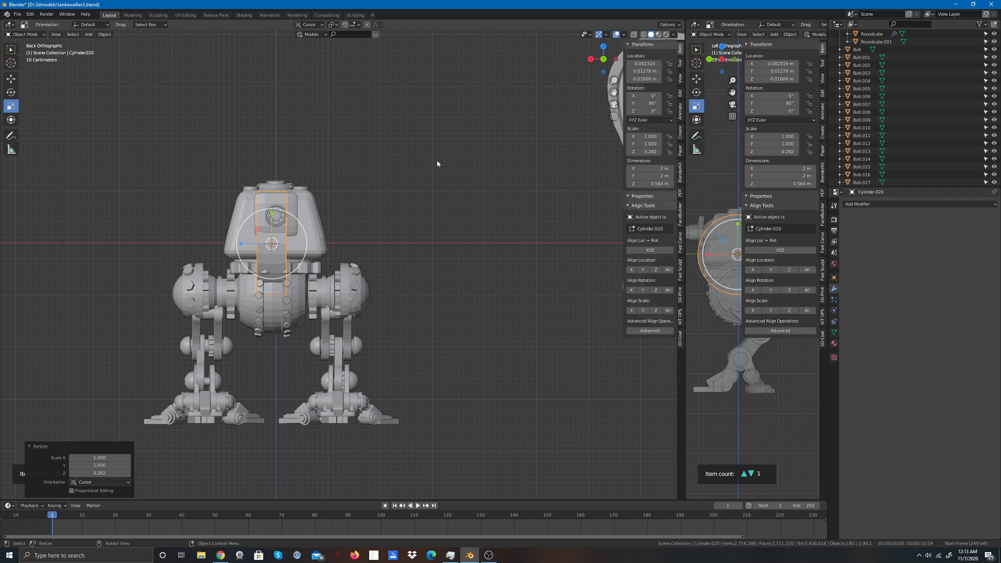
Step: Scale the cylinder uniformly to about 0.632 and move it about -1.026 m along the cursor's Y axis into the round lower hull
{"action": "left_click", "coordinate": [616, 58]}
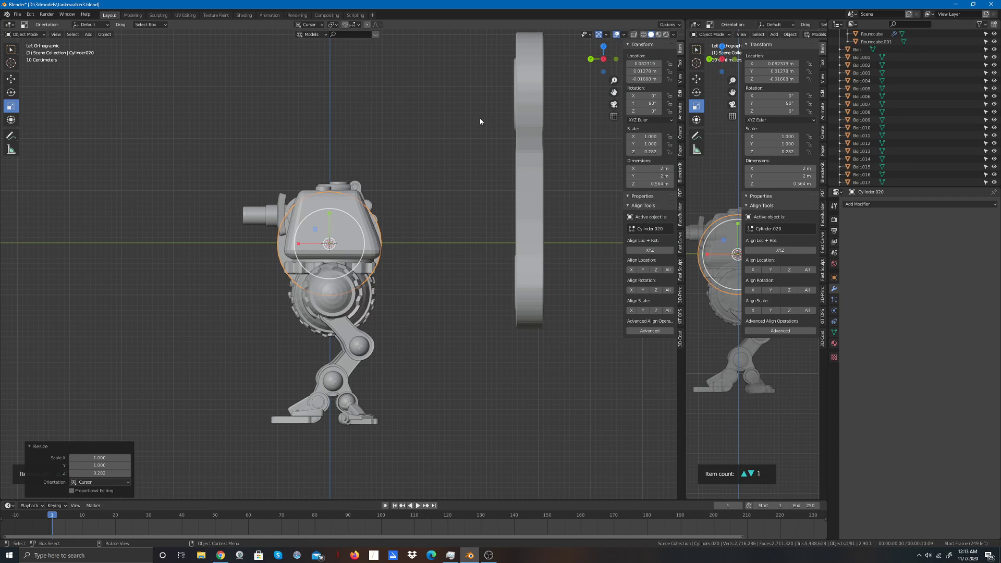
{"action": "left_click_drag", "start_coordinate": [379, 203], "coordinate": [373, 208]}
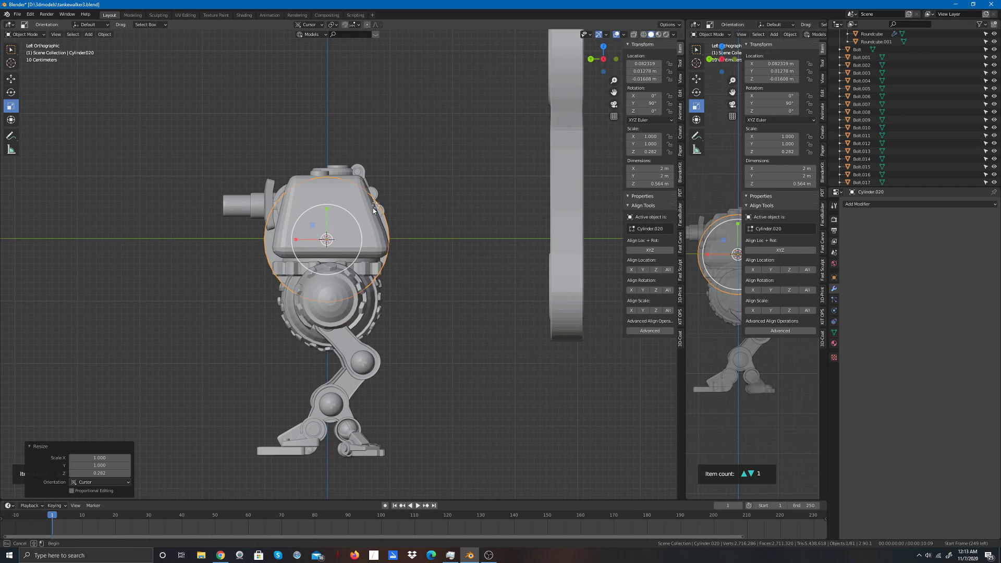
{"action": "left_click_drag", "start_coordinate": [353, 127], "coordinate": [354, 127]}
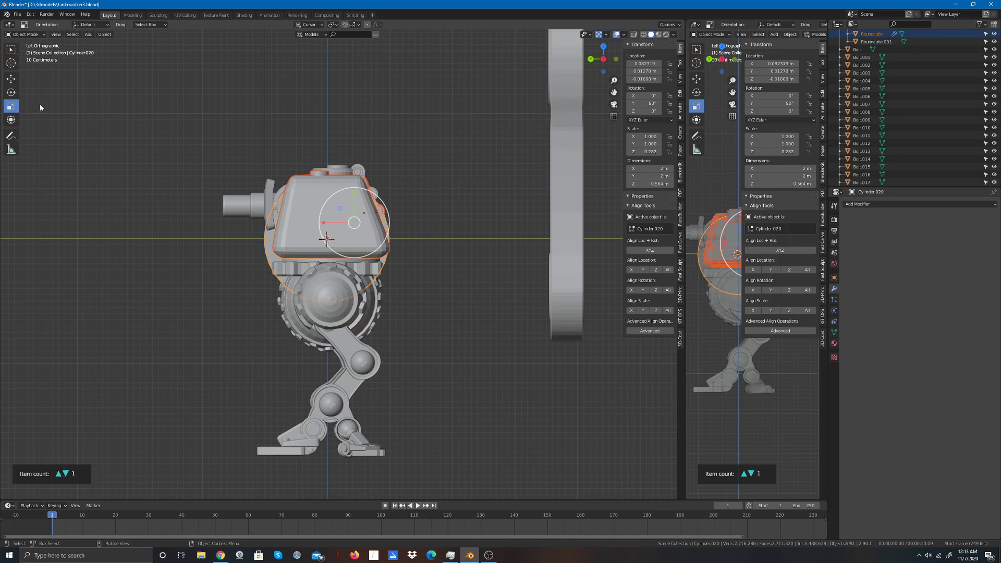
{"action": "left_click", "coordinate": [181, 184]}
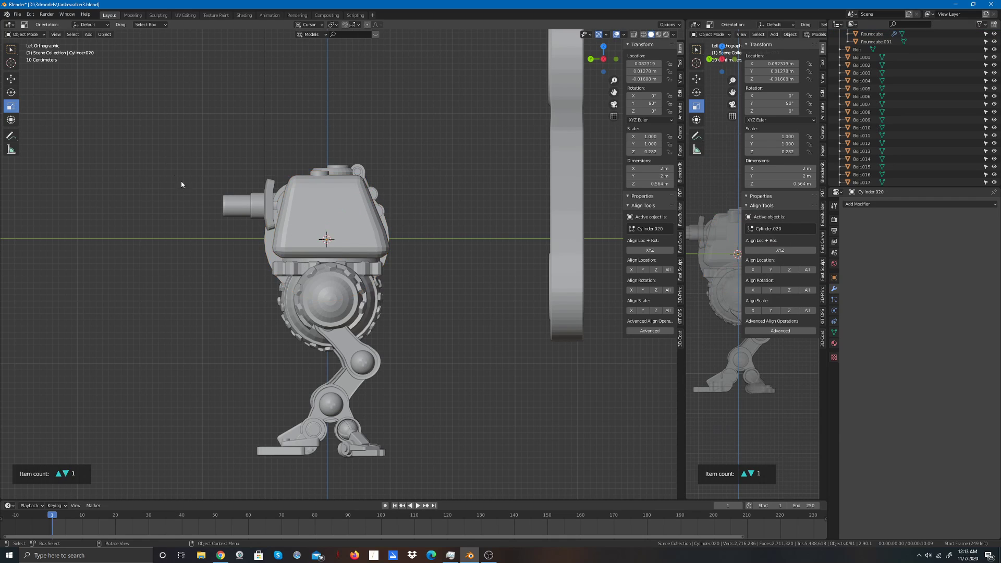
{"action": "left_click", "coordinate": [267, 249]}
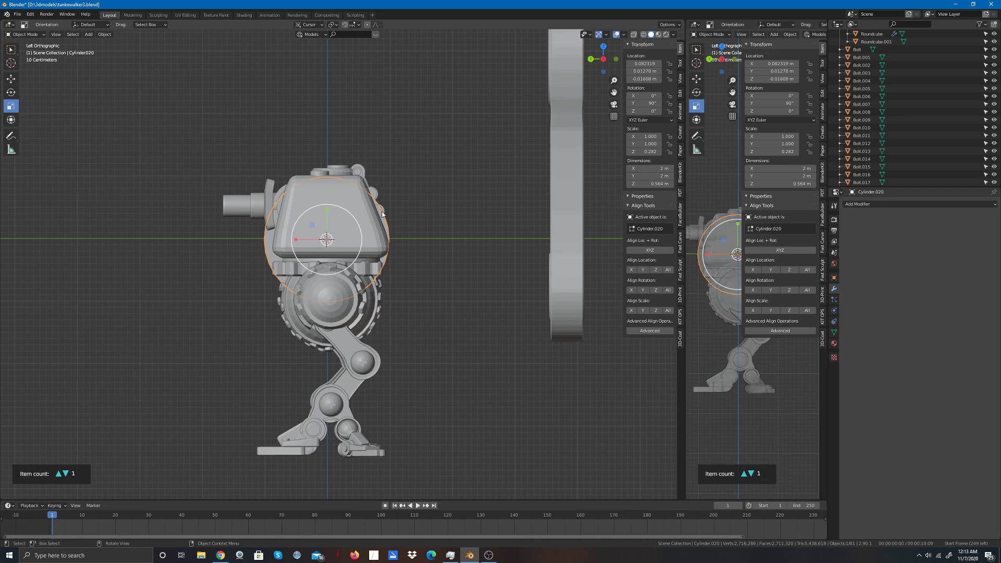
{"action": "left_click_drag", "start_coordinate": [356, 223], "coordinate": [326, 272]}
{"action": "left_click", "coordinate": [11, 78]}
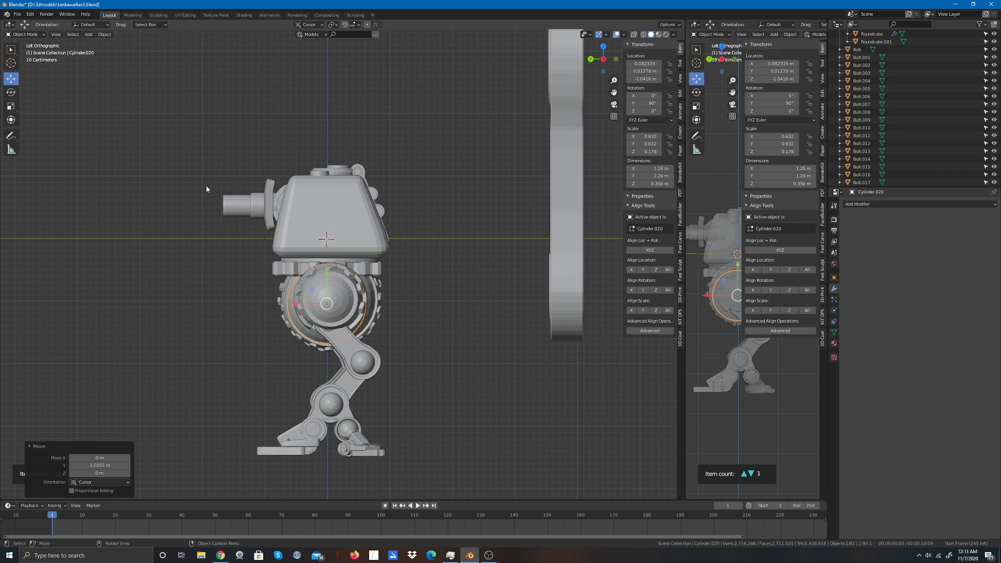
Step: Scale the cylinder uniformly in the side view to an X and Y scale of about 0.698
{"action": "left_click", "coordinate": [11, 92]}
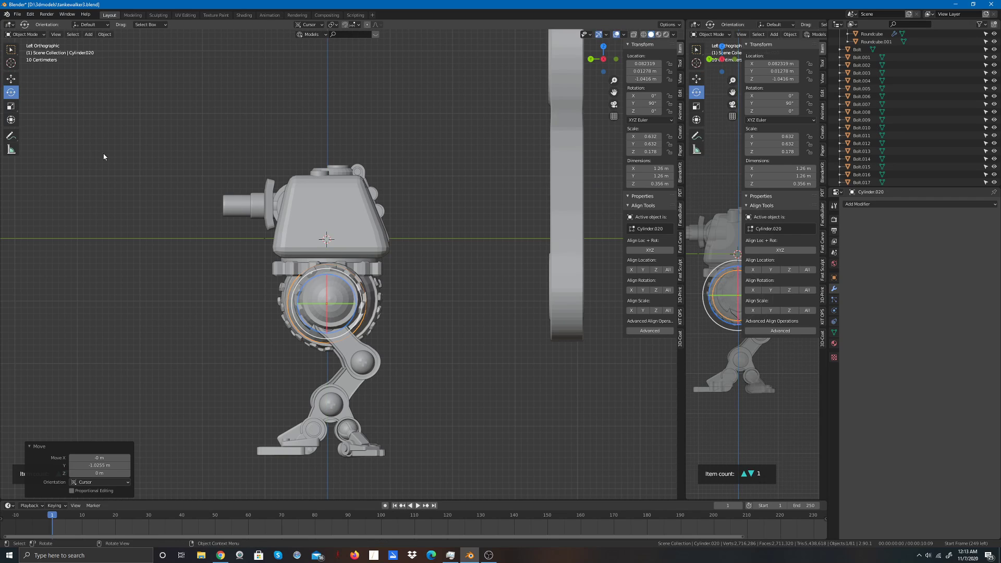
{"action": "left_click", "coordinate": [11, 105]}
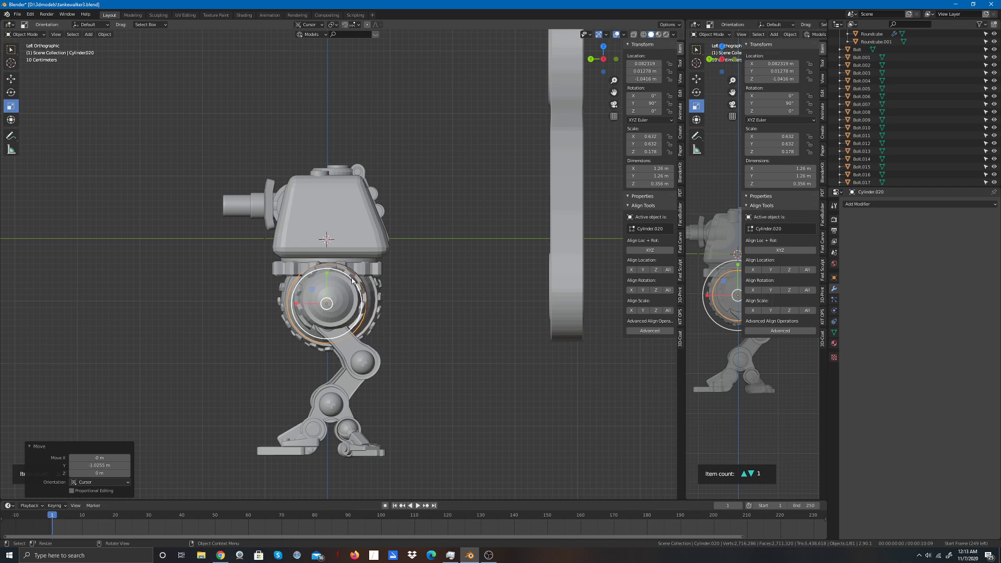
{"action": "left_click_drag", "start_coordinate": [354, 279], "coordinate": [359, 277]}
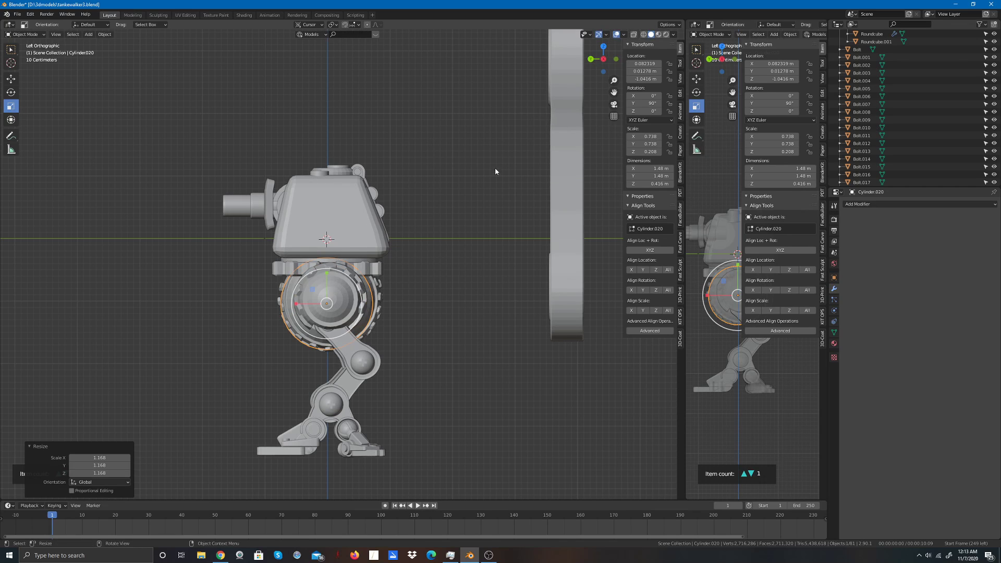
{"action": "left_click_drag", "start_coordinate": [596, 62], "coordinate": [723, 64]}
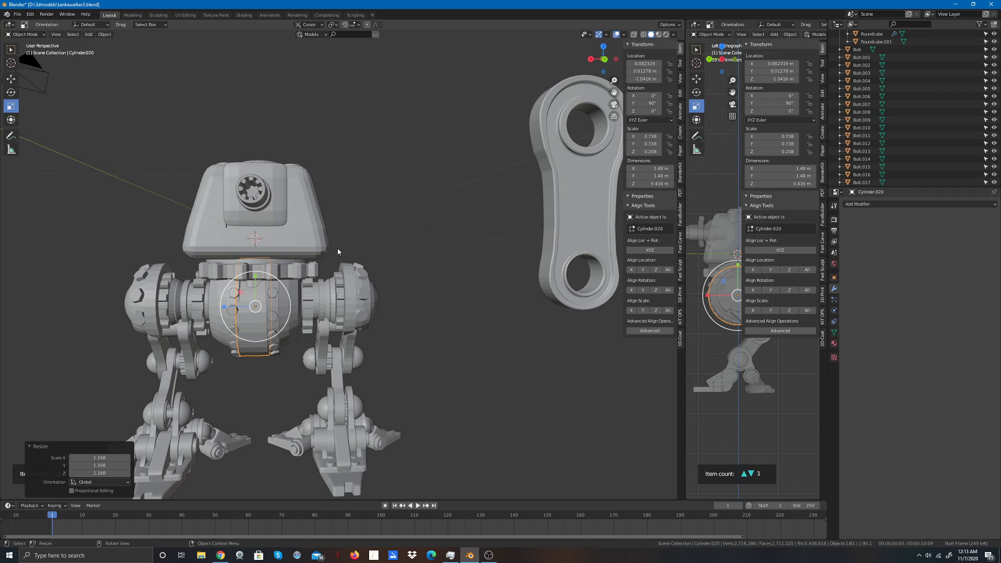
{"action": "left_click", "coordinate": [615, 60]}
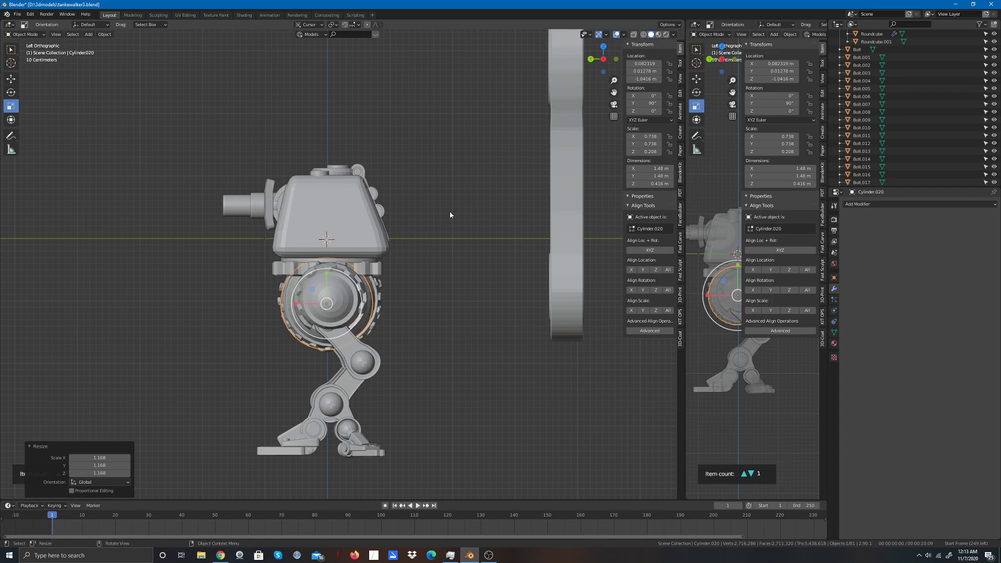
{"action": "left_click_drag", "start_coordinate": [358, 293], "coordinate": [358, 290]}
{"action": "left_click", "coordinate": [358, 290]}
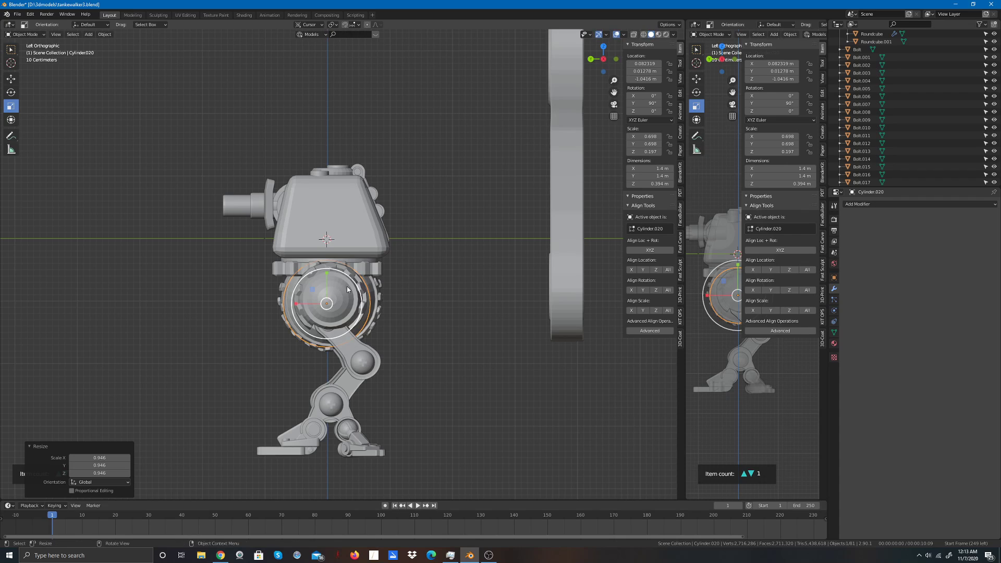
Step: Check the cylinder against the hull from the opposite side and back, and enlarge it uniformly to an X and Y scale of about 0.725
{"action": "left_click", "coordinate": [603, 59]}
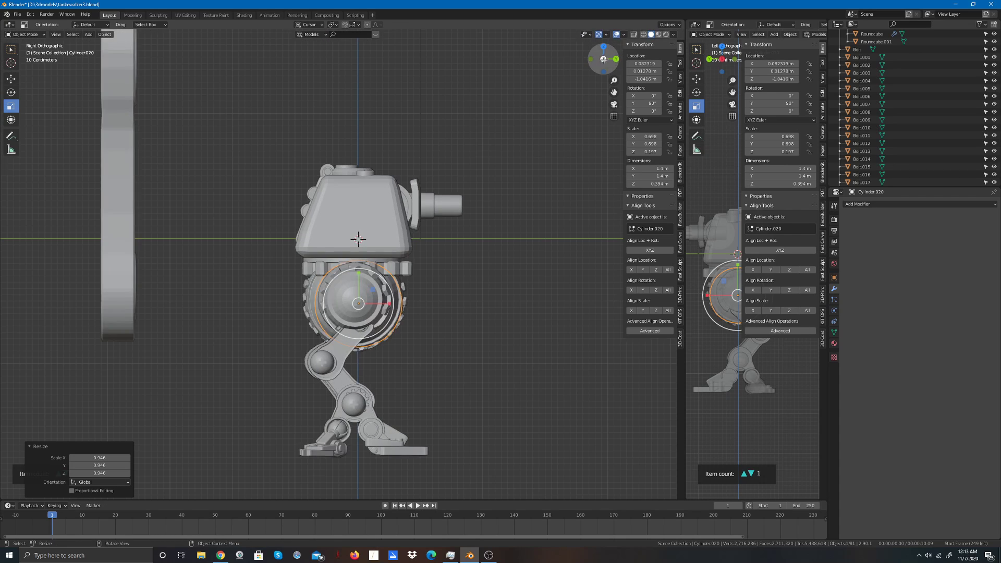
{"action": "left_click", "coordinate": [616, 59]}
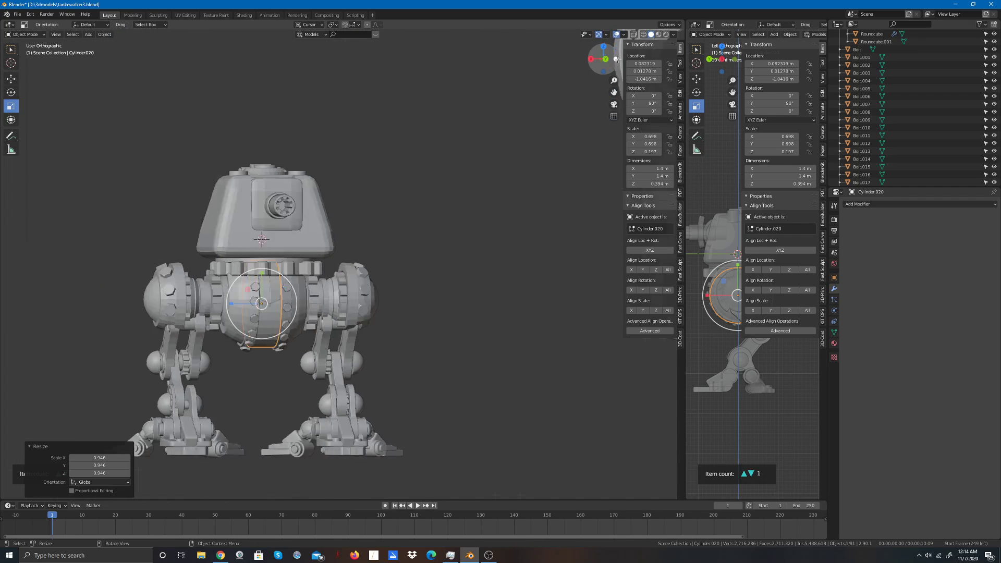
{"action": "left_click", "coordinate": [539, 160]}
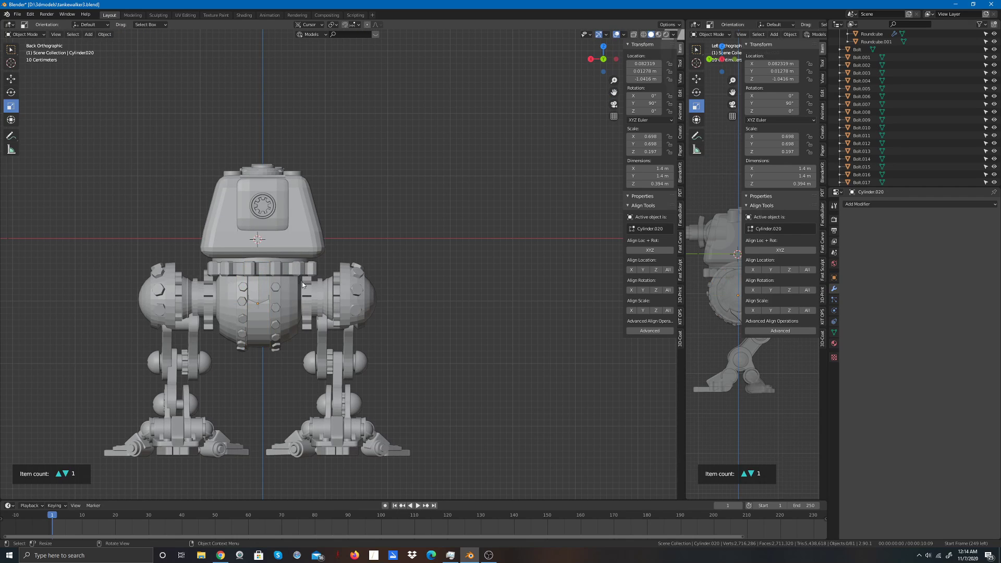
{"action": "left_click", "coordinate": [261, 314]}
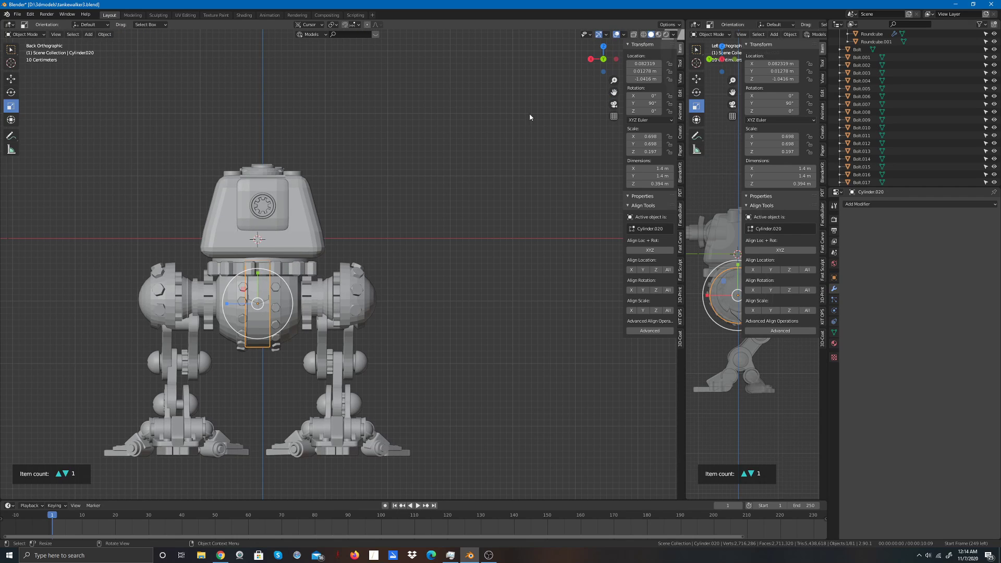
{"action": "left_click", "coordinate": [616, 58]}
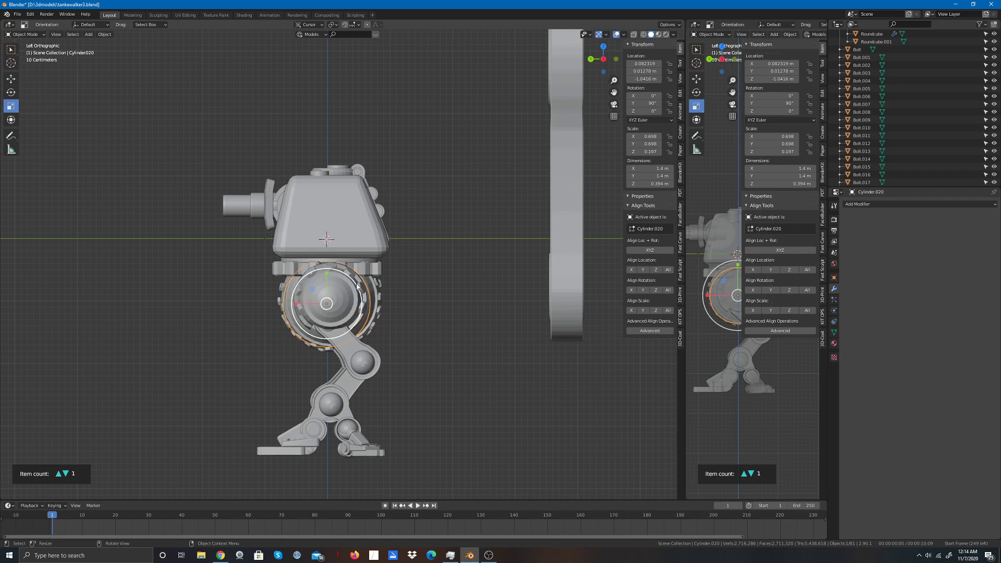
{"action": "left_click_drag", "start_coordinate": [357, 285], "coordinate": [358, 284]}
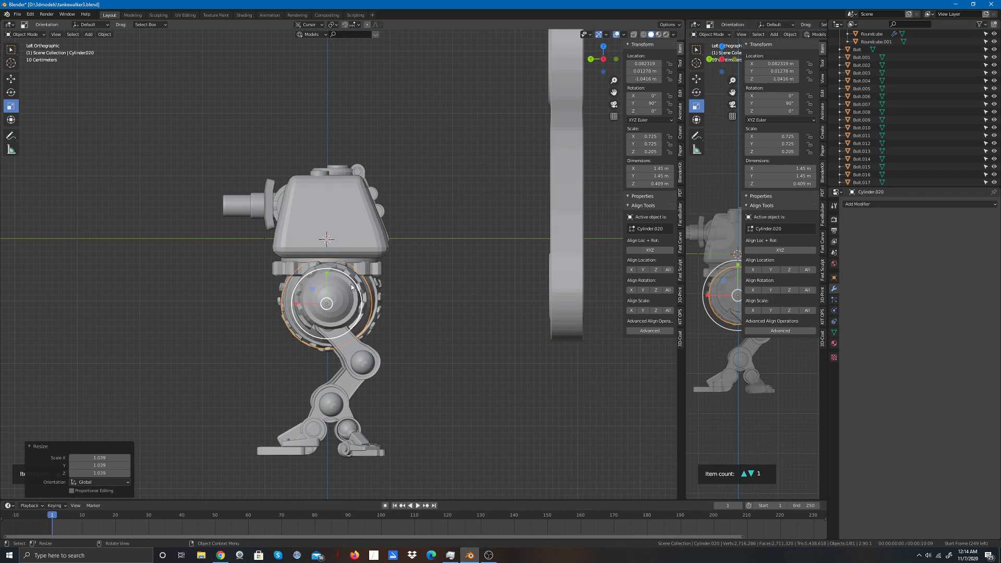
Step: Centre the cylinder on the round hull by moving it about -0.078 m along the cursor's X axis and 0.068 m along its Y axis
{"action": "left_click", "coordinate": [11, 79]}
{"action": "scroll", "coordinate": [284, 297], "scroll_direction": "up", "scroll_amount": 1}
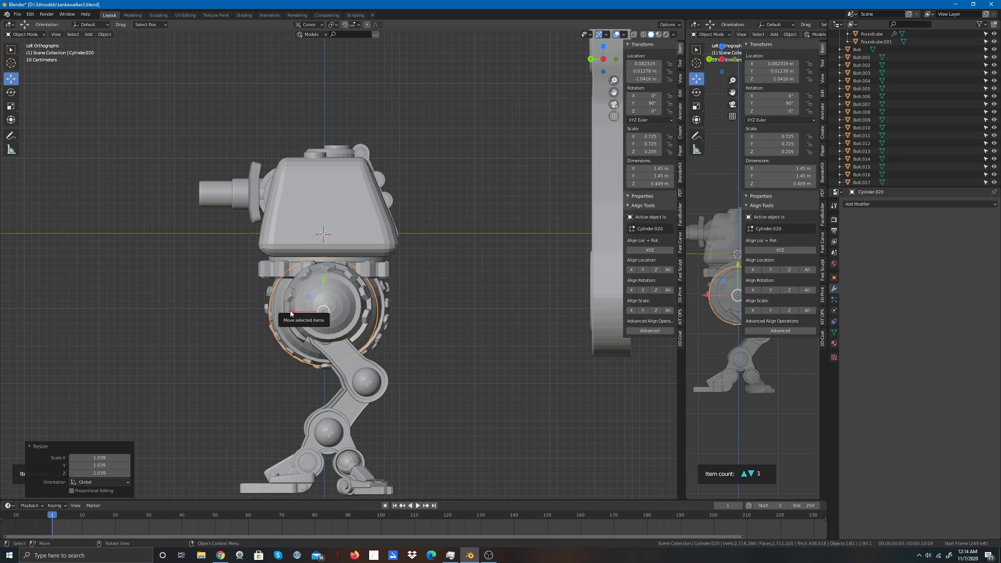
{"action": "left_click_drag", "start_coordinate": [286, 311], "coordinate": [298, 313]}
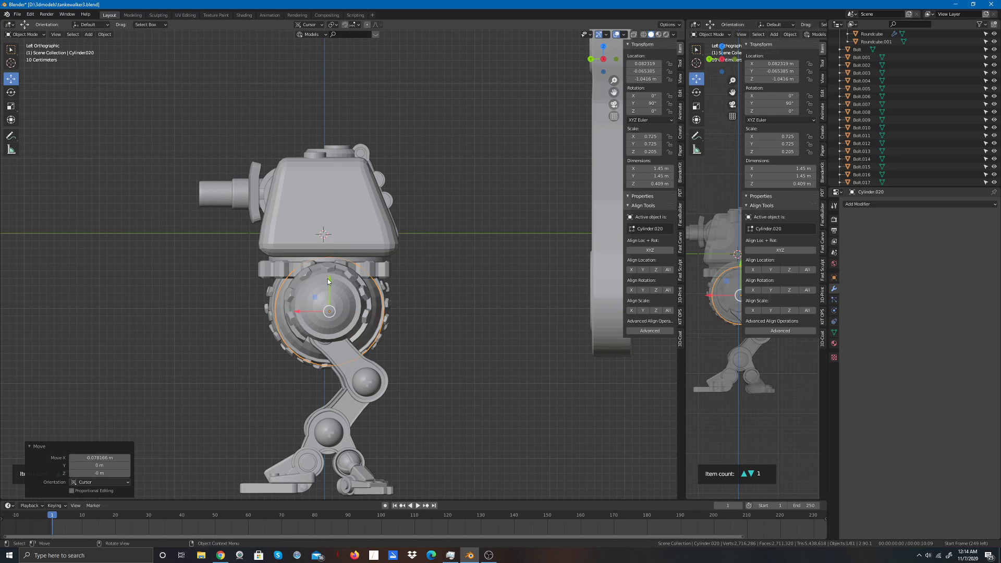
{"action": "left_click_drag", "start_coordinate": [327, 278], "coordinate": [330, 272]}
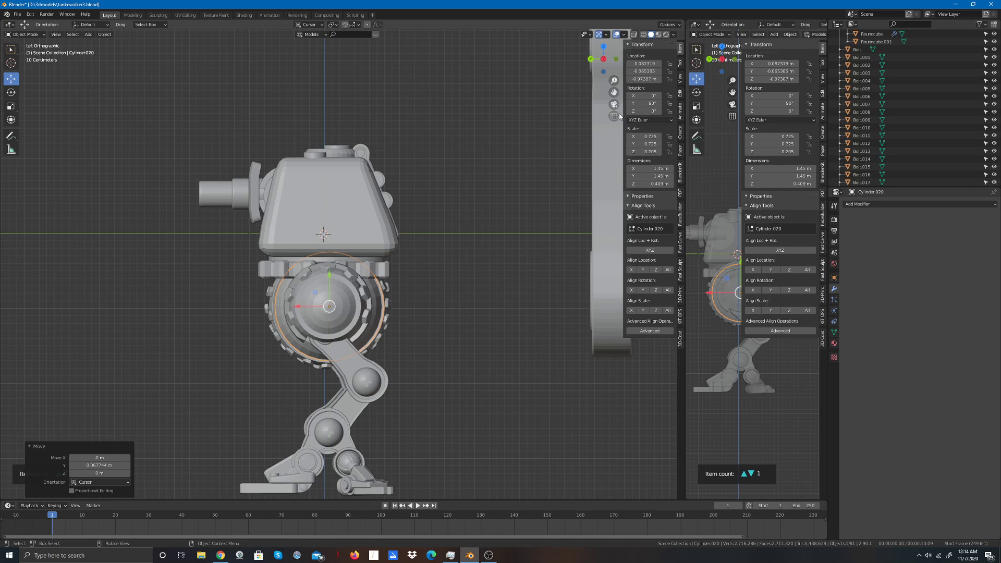
{"action": "mouse_move", "coordinate": [590, 58]}
{"action": "left_mouse_down"}
{"action": "mouse_move", "coordinate": [550, 61]}
{"action": "mouse_move", "coordinate": [598, 62]}
{"action": "left_mouse_up"}
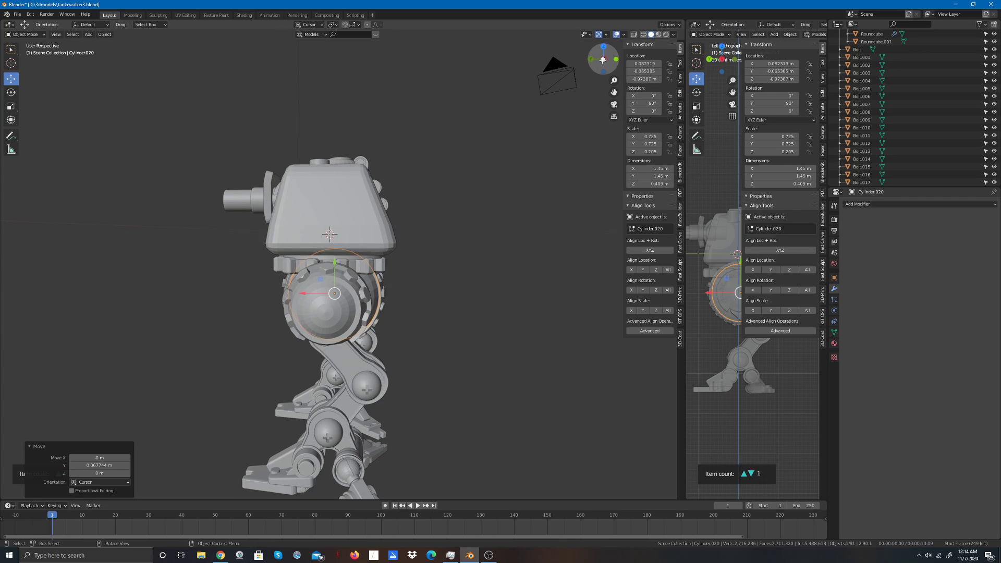
Step: Enlarge the cylinder uniformly to an X and Y scale of about 0.806 so its rim extends beyond the hull surface
{"action": "left_click", "coordinate": [602, 59]}
{"action": "left_click", "coordinate": [11, 106]}
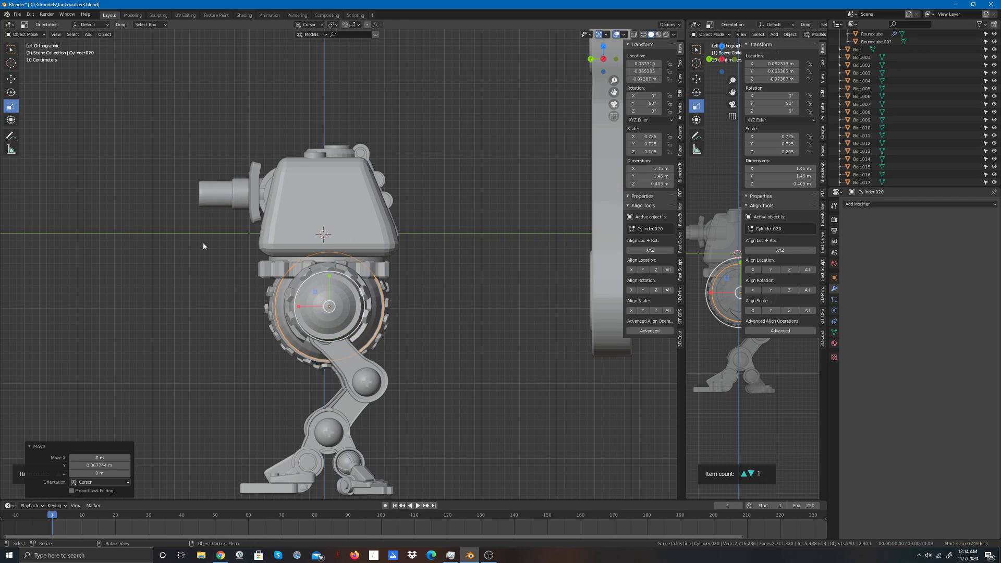
{"action": "scroll", "coordinate": [312, 271], "scroll_direction": "up", "scroll_amount": 1}
{"action": "left_click_drag", "start_coordinate": [345, 286], "coordinate": [346, 283]}
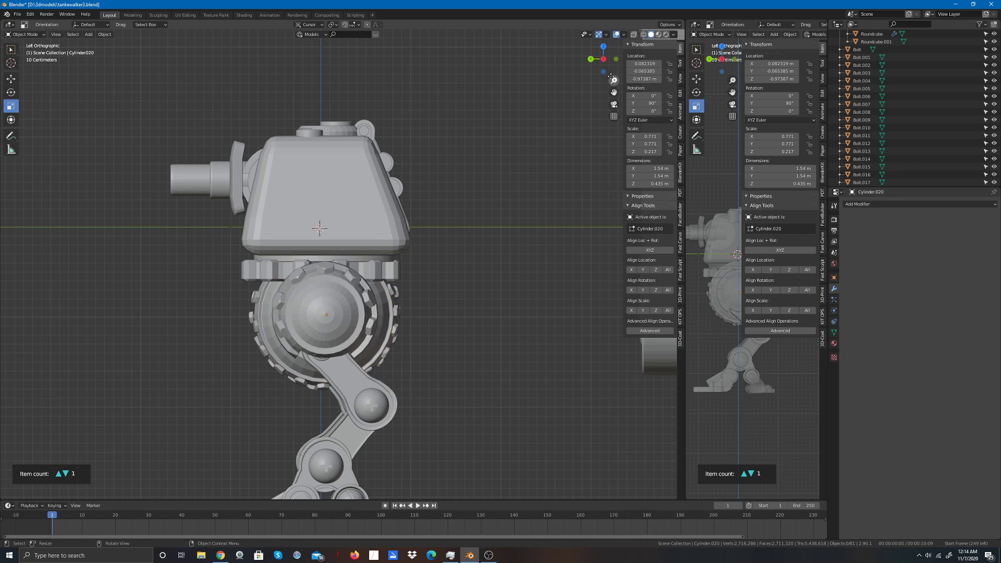
{"action": "left_click_drag", "start_coordinate": [603, 59], "coordinate": [510, 182]}
{"action": "left_click", "coordinate": [334, 313]}
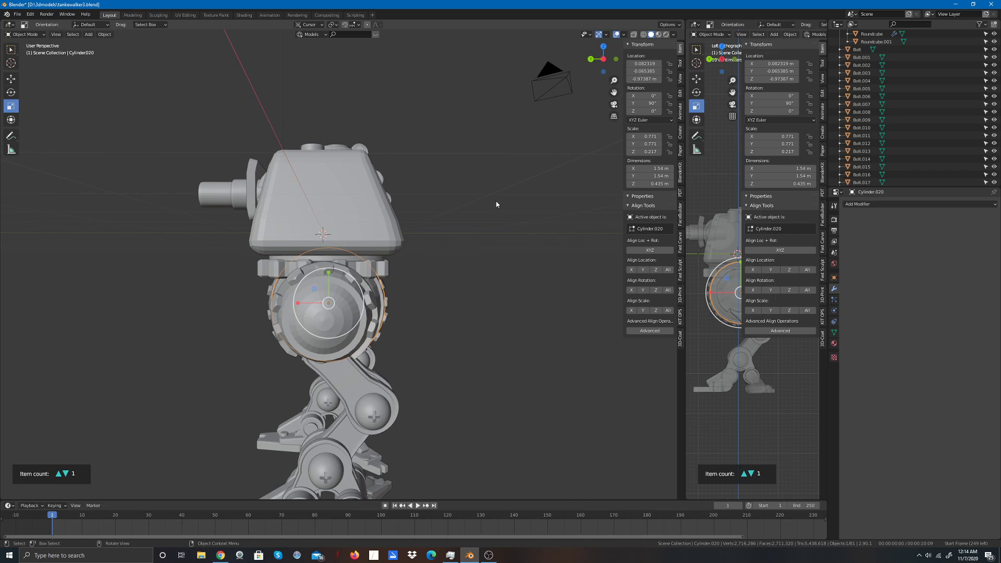
{"action": "left_click_drag", "start_coordinate": [358, 291], "coordinate": [364, 290]}
{"action": "left_click_drag", "start_coordinate": [592, 61], "coordinate": [469, 65]}
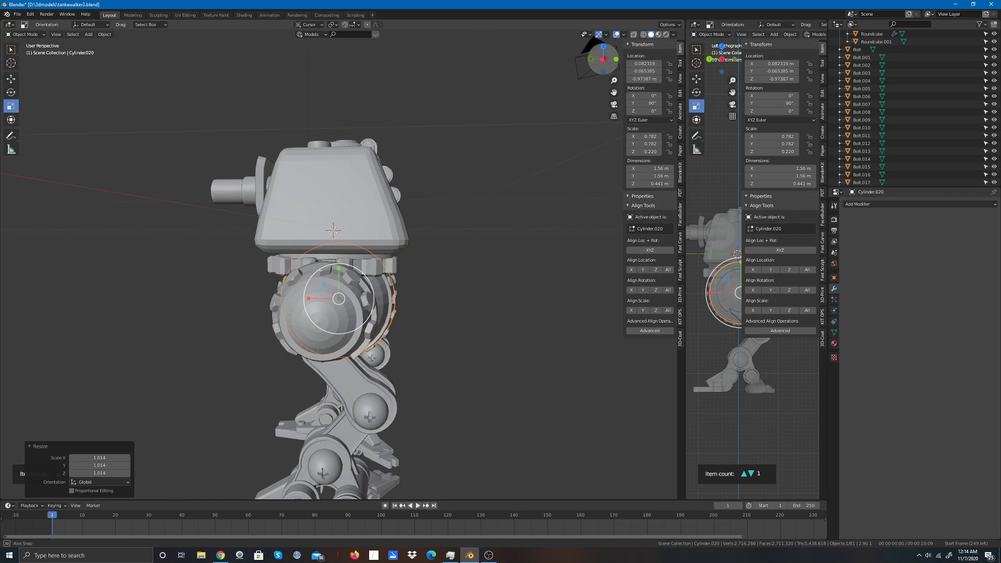
{"action": "left_click_drag", "start_coordinate": [367, 279], "coordinate": [367, 274]}
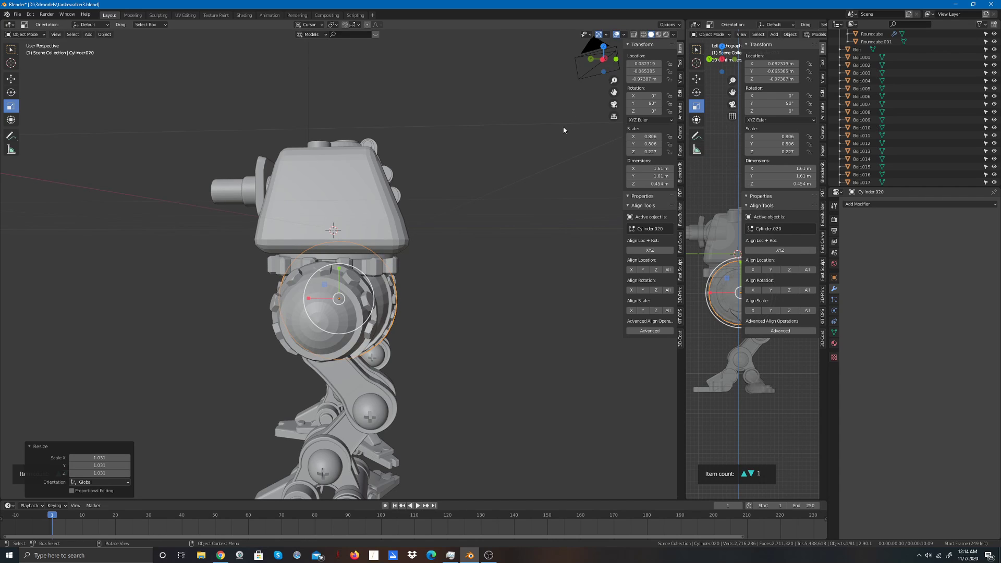
{"action": "left_click", "coordinate": [602, 59]}
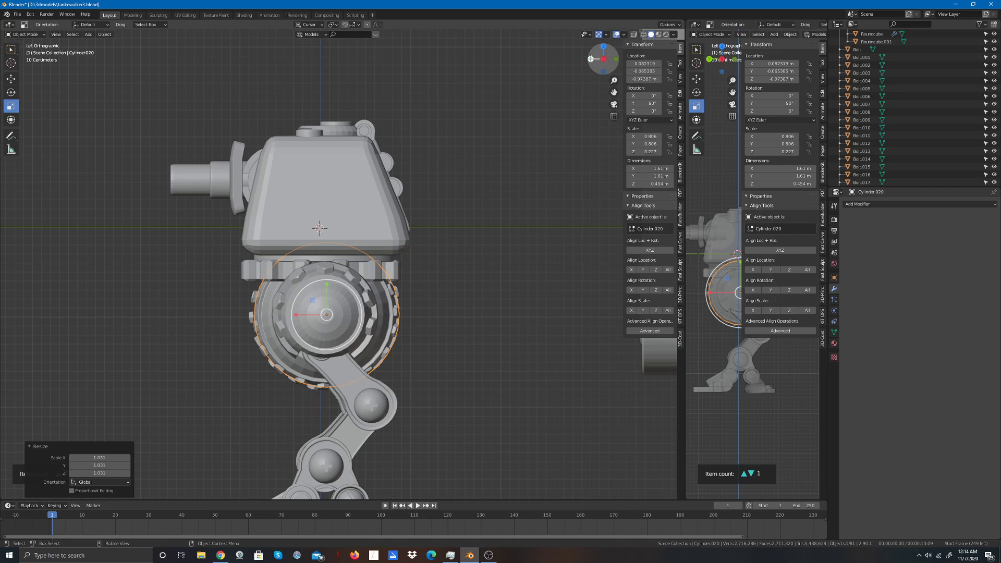
Step: Narrow the cylinder band along its own length to a Z scale of about 0.143 in the back view
{"action": "left_click_drag", "start_coordinate": [591, 59], "coordinate": [570, 88]}
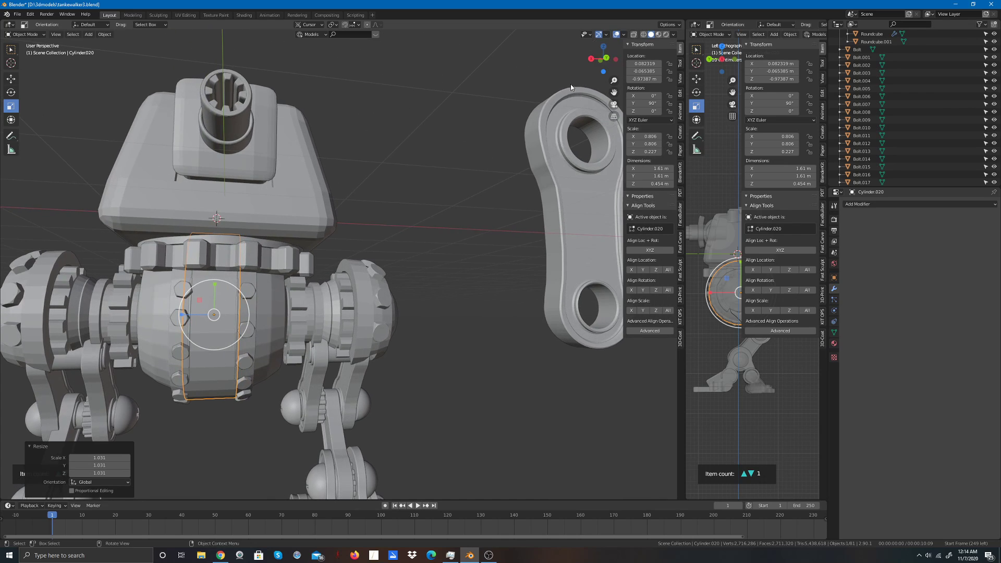
{"action": "left_click", "coordinate": [605, 57]}
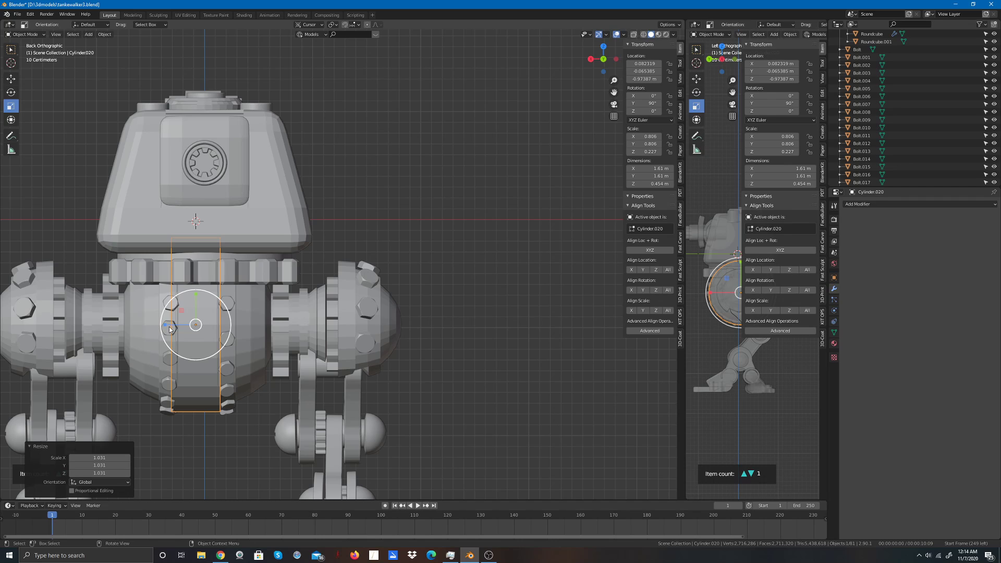
{"action": "left_click_drag", "start_coordinate": [165, 325], "coordinate": [177, 325]}
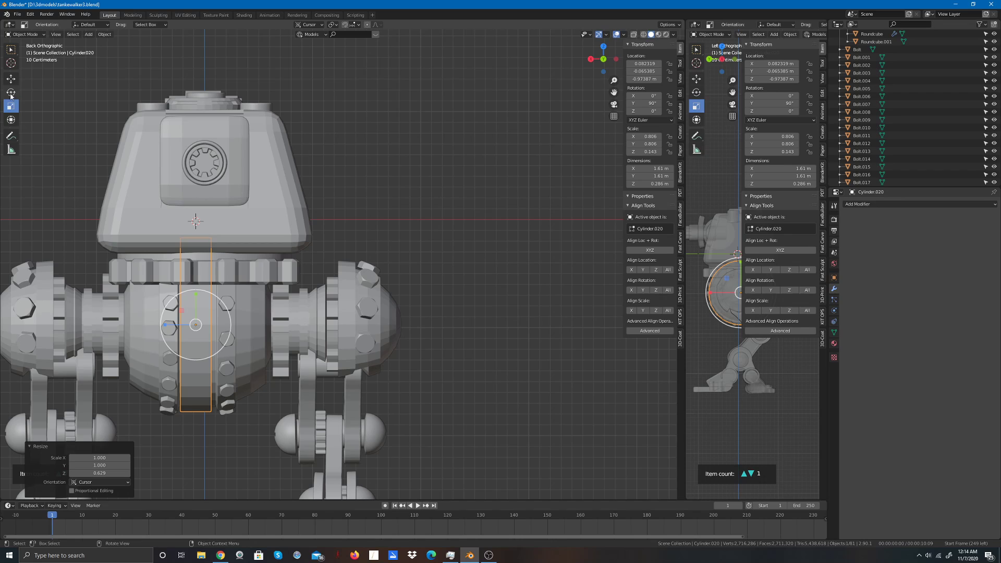
Step: Move the band about -0.029 m along the cursor's Z axis between the two bolt rows, and check its fit from the front
{"action": "left_click", "coordinate": [11, 78]}
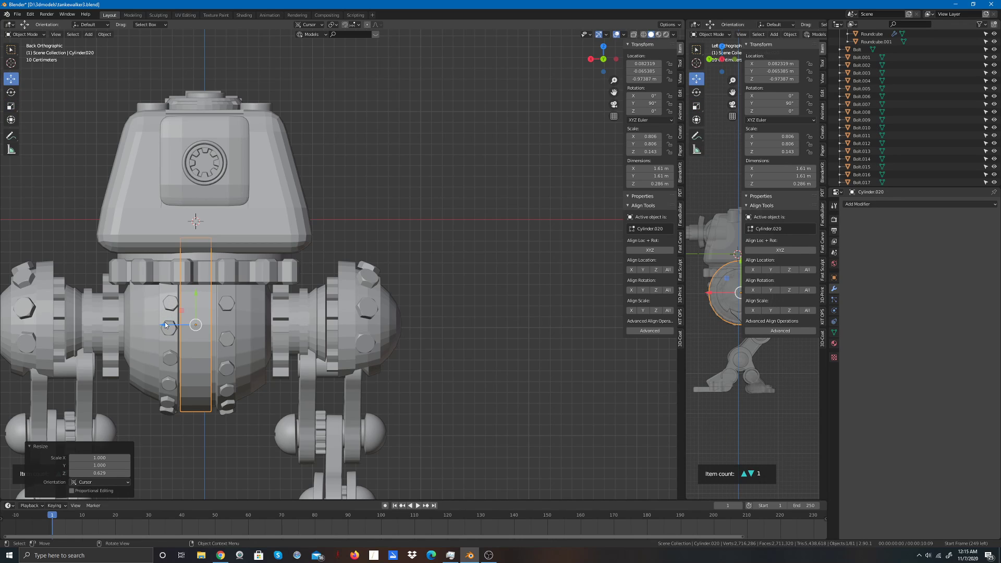
{"action": "left_click_drag", "start_coordinate": [161, 324], "coordinate": [164, 324]}
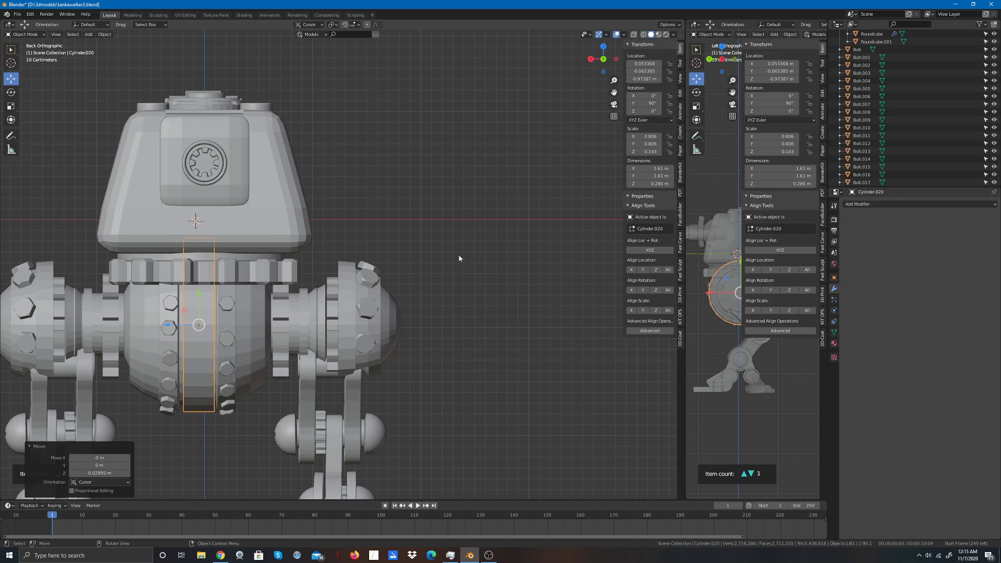
{"action": "left_click", "coordinate": [514, 240]}
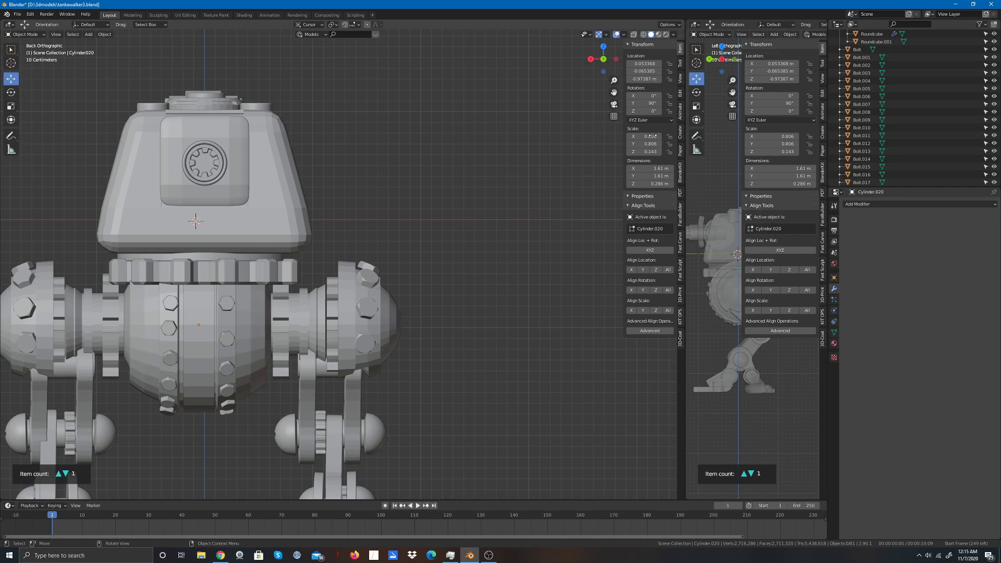
{"action": "mouse_move", "coordinate": [603, 59]}
{"action": "left_mouse_down"}
{"action": "mouse_move", "coordinate": [587, 62]}
{"action": "mouse_move", "coordinate": [611, 61]}
{"action": "left_mouse_up"}
{"action": "scroll", "coordinate": [558, 148], "scroll_direction": "down", "scroll_amount": 2}
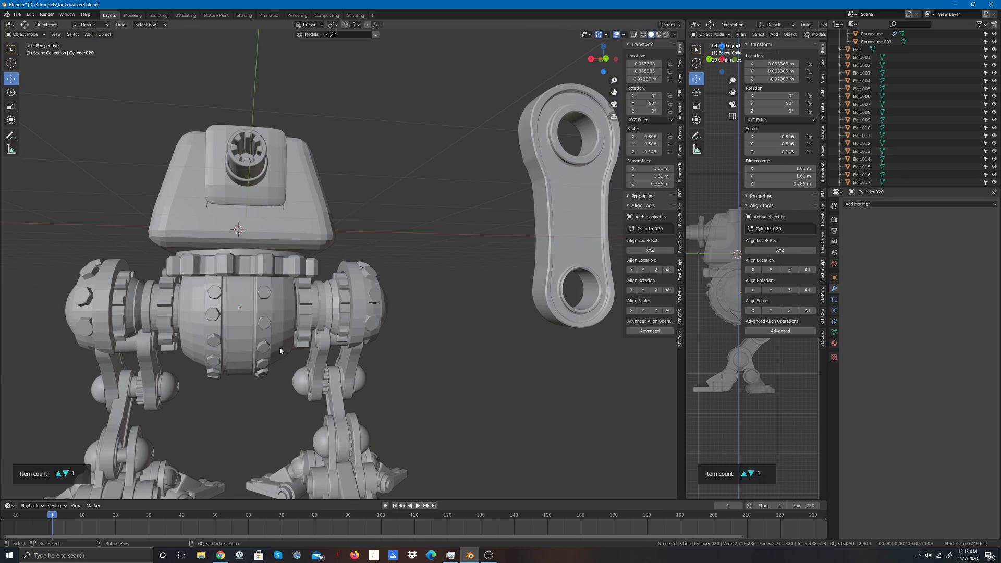
Step: Bevel the cylinder band with Fast Carve's Bevel Object at a width of 0.01 m
{"action": "left_click", "coordinate": [238, 330]}
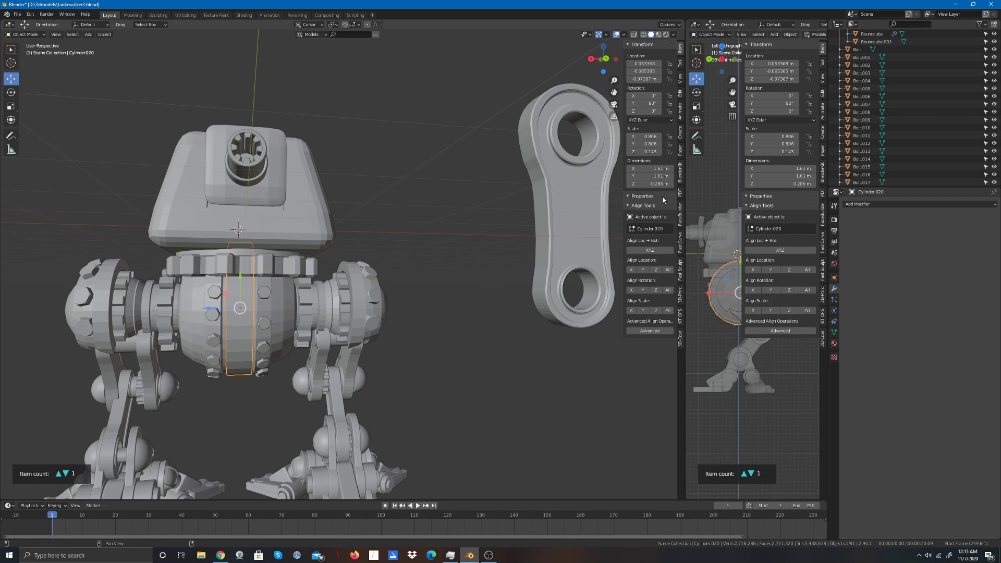
{"action": "left_click", "coordinate": [682, 276]}
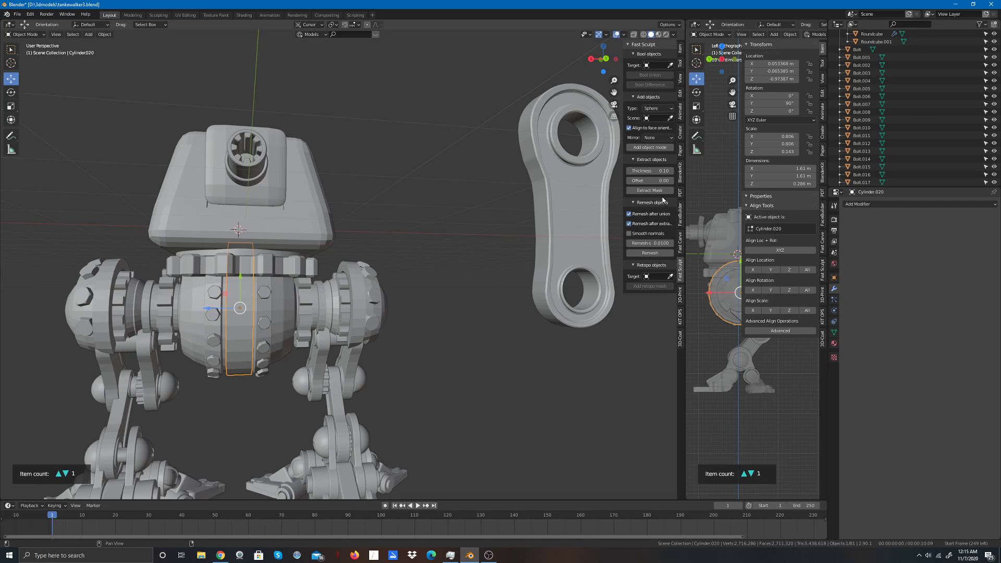
{"action": "left_click", "coordinate": [680, 245]}
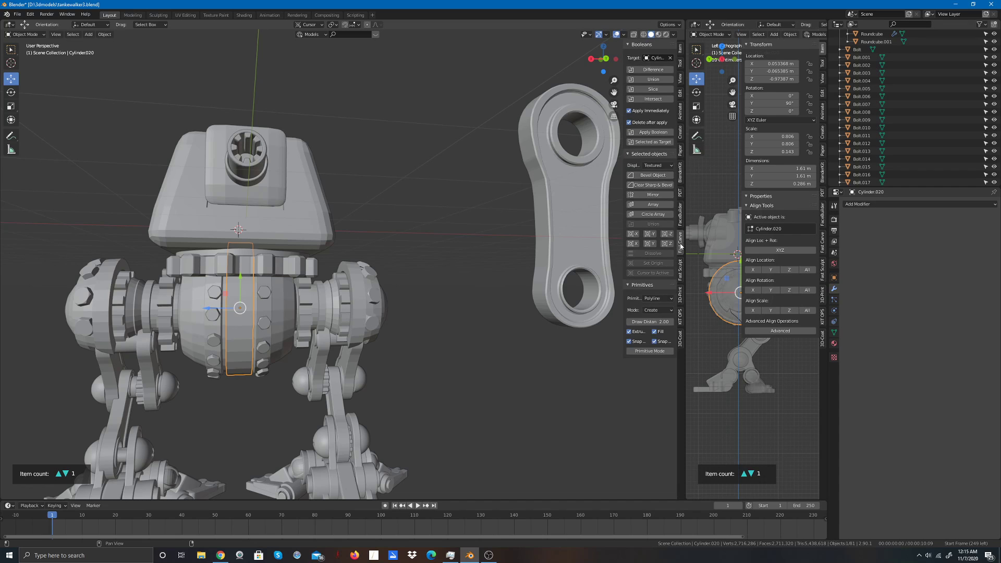
{"action": "left_click", "coordinate": [652, 175]}
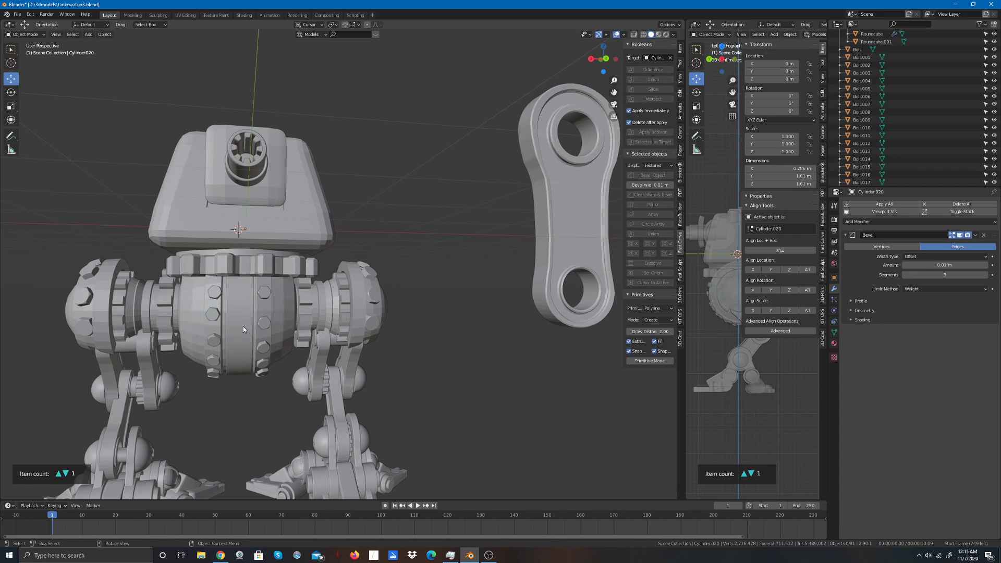
Step: Apply Fast Carve's Bevel Object to the round lower hull sphere with a width of 0.1 m
{"action": "left_click", "coordinate": [193, 330]}
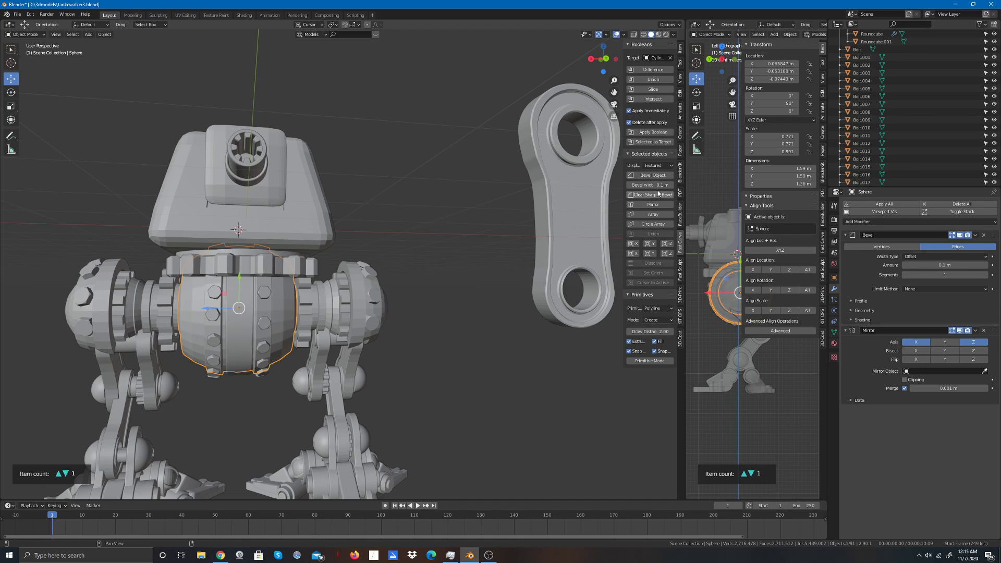
{"action": "left_click", "coordinate": [653, 174]}
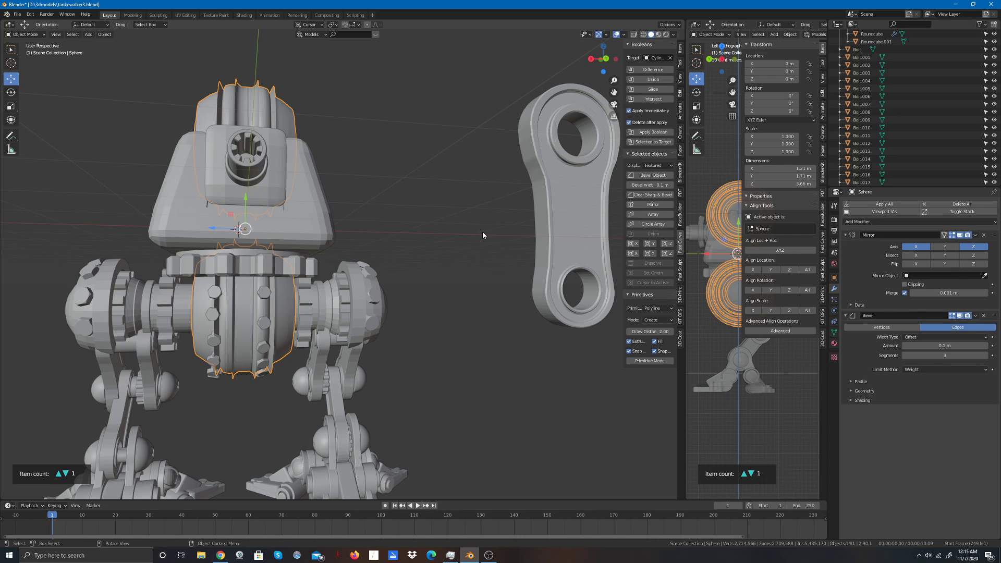
Step: Undo the last bevel on the hull sphere and look over the walker from the front
{"action": "key", "text": "ctrl+z"}
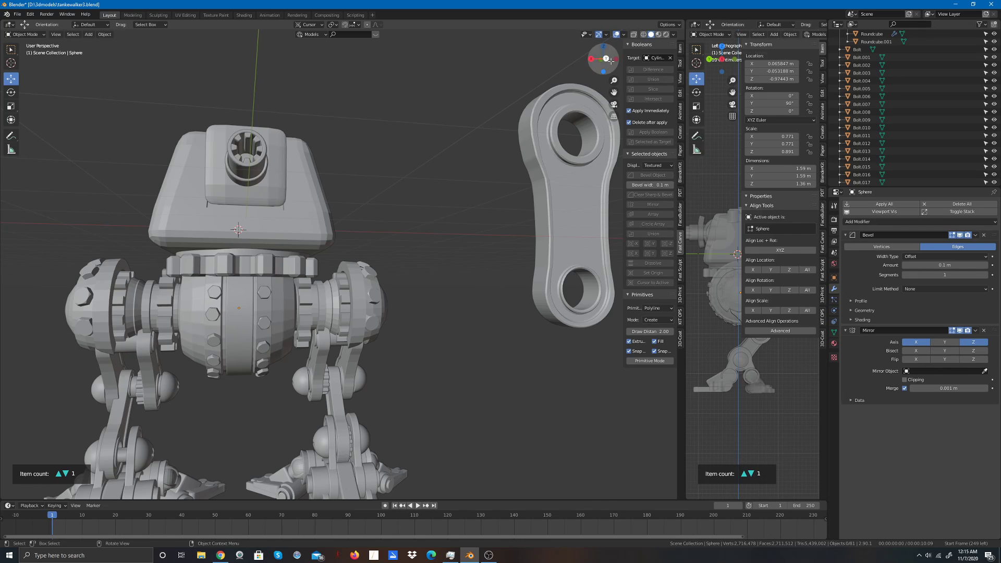
{"action": "mouse_move", "coordinate": [609, 60]}
{"action": "left_mouse_down"}
{"action": "mouse_move", "coordinate": [685, 64]}
{"action": "mouse_move", "coordinate": [603, 60]}
{"action": "left_mouse_up"}
{"action": "scroll", "coordinate": [448, 164], "scroll_direction": "down", "scroll_amount": 5}
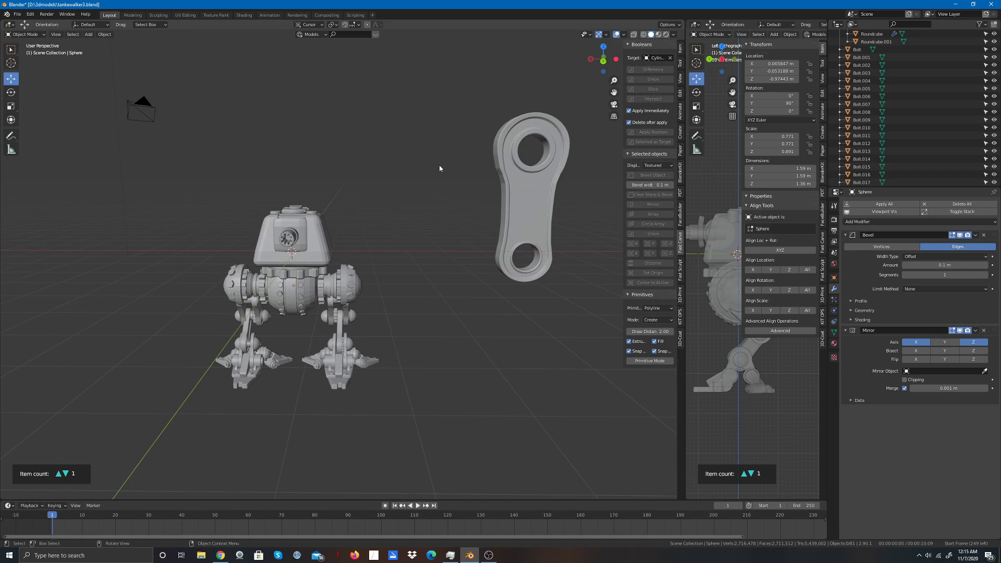
{"action": "scroll", "coordinate": [440, 164], "scroll_direction": "up", "scroll_amount": 7}
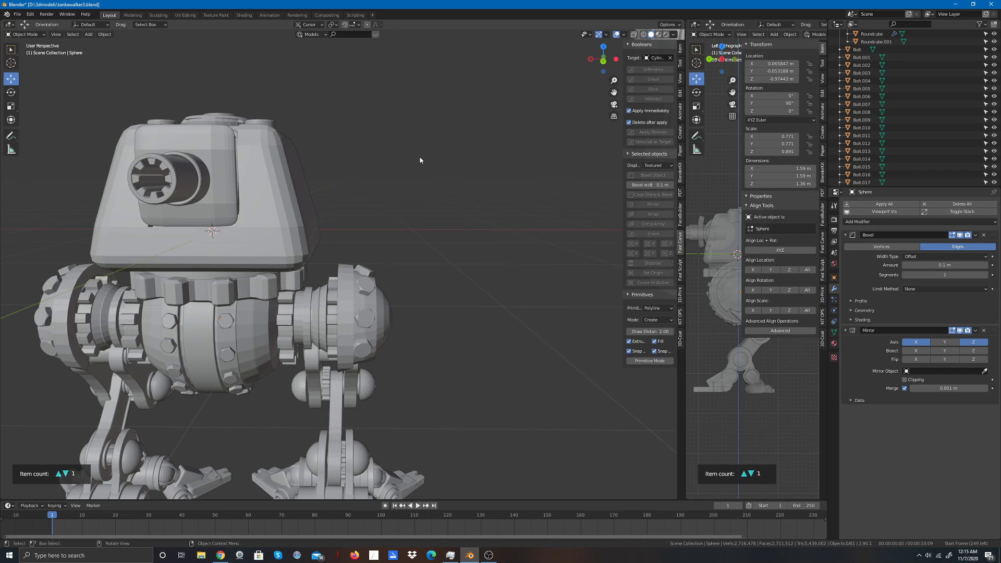
{"action": "scroll", "coordinate": [399, 203], "scroll_direction": "up", "scroll_amount": 2}
{"action": "scroll", "coordinate": [401, 203], "scroll_direction": "down", "scroll_amount": 8}
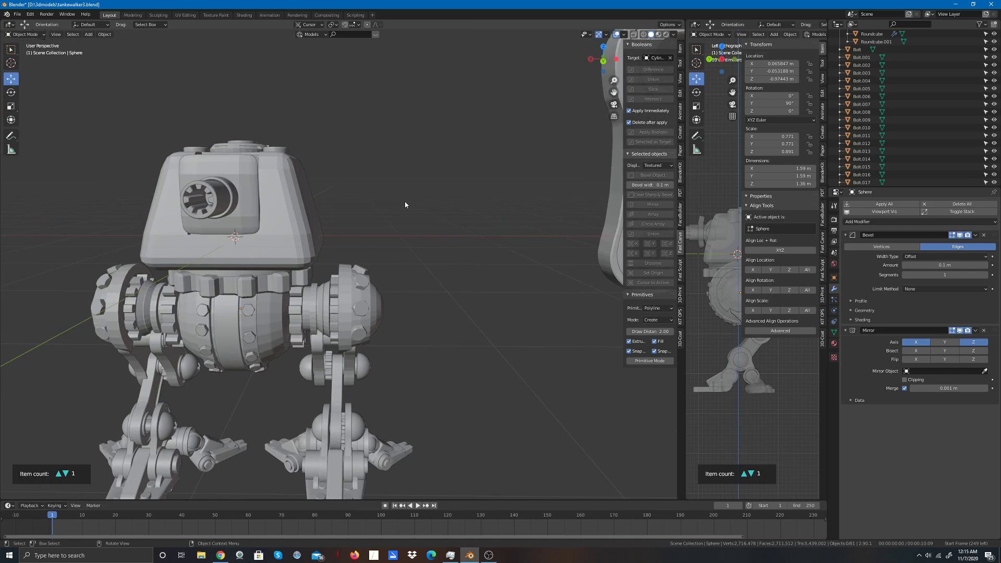
Step: Add a mesh cylinder at the 3D cursor and scale it down uniformly to about 0.082
{"action": "left_click", "coordinate": [106, 36]}
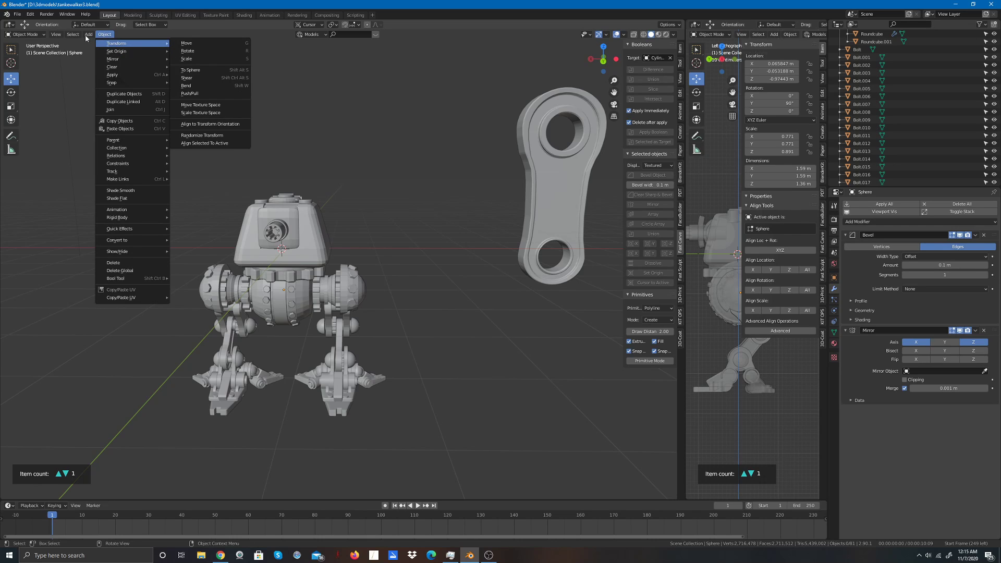
{"action": "mouse_move", "coordinate": [89, 35]}
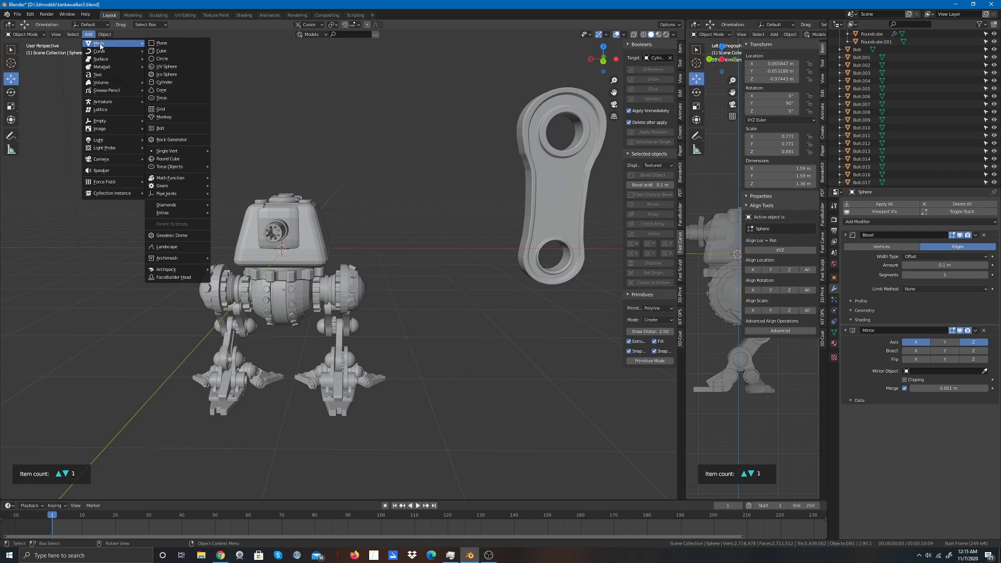
{"action": "left_click", "coordinate": [164, 81]}
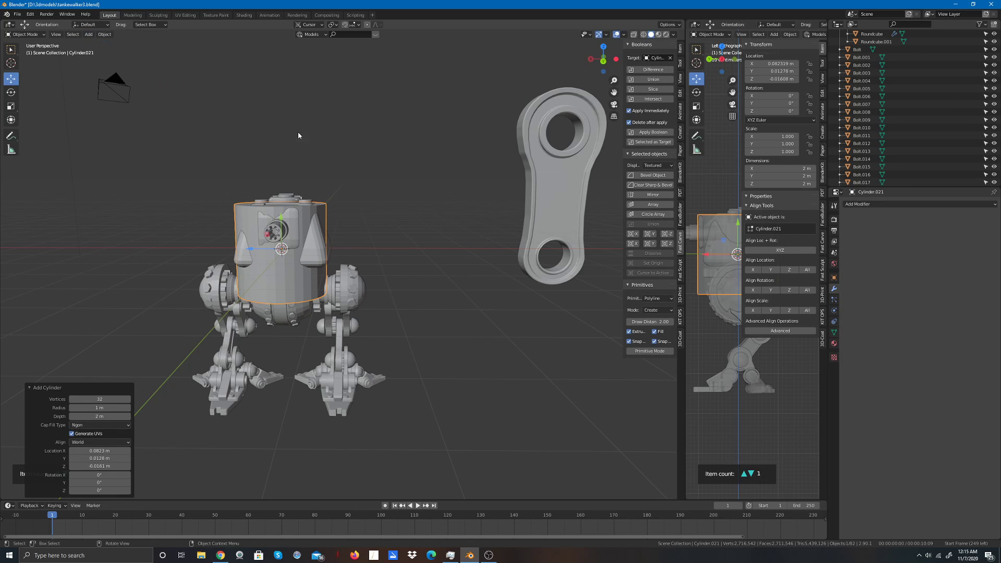
{"action": "left_click", "coordinate": [11, 106]}
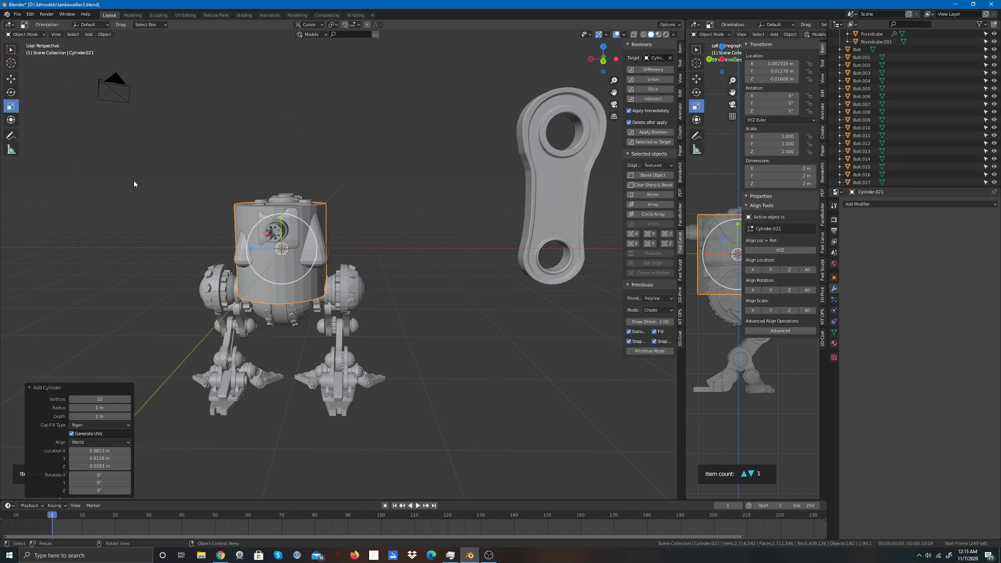
{"action": "left_click_drag", "start_coordinate": [313, 234], "coordinate": [284, 249]}
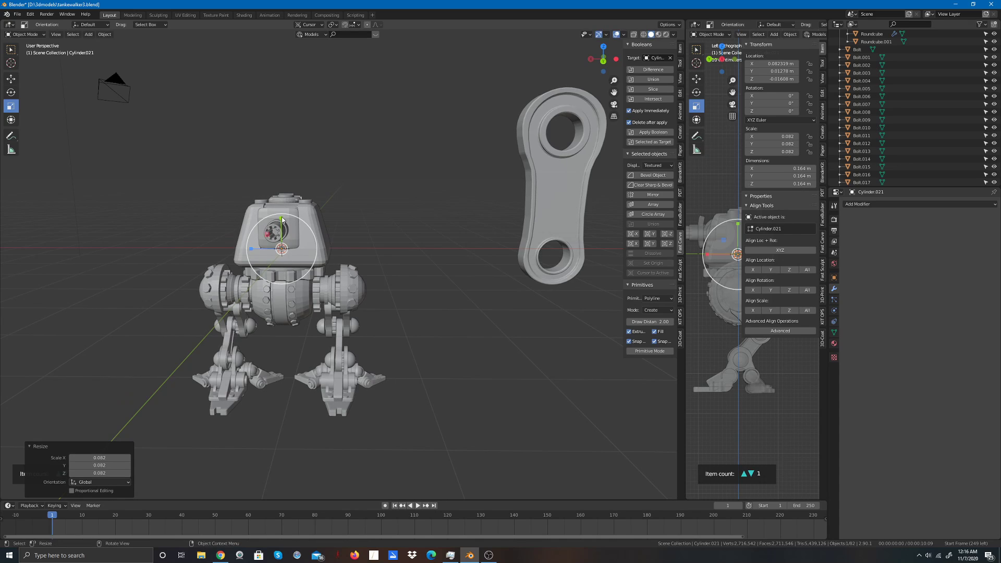
Step: Stretch the small cylinder vertically into a rod about 5.68 m long
{"action": "key", "text": "s"}
{"action": "key", "text": "z"}
{"action": "left_click", "coordinate": [283, 477]}
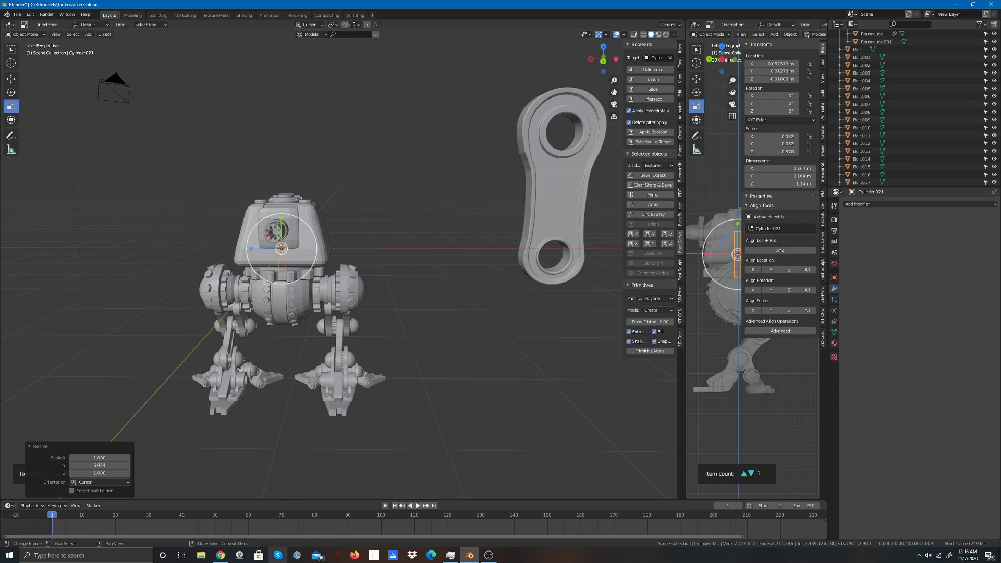
{"action": "scroll", "coordinate": [290, 280], "scroll_direction": "up", "scroll_amount": 2}
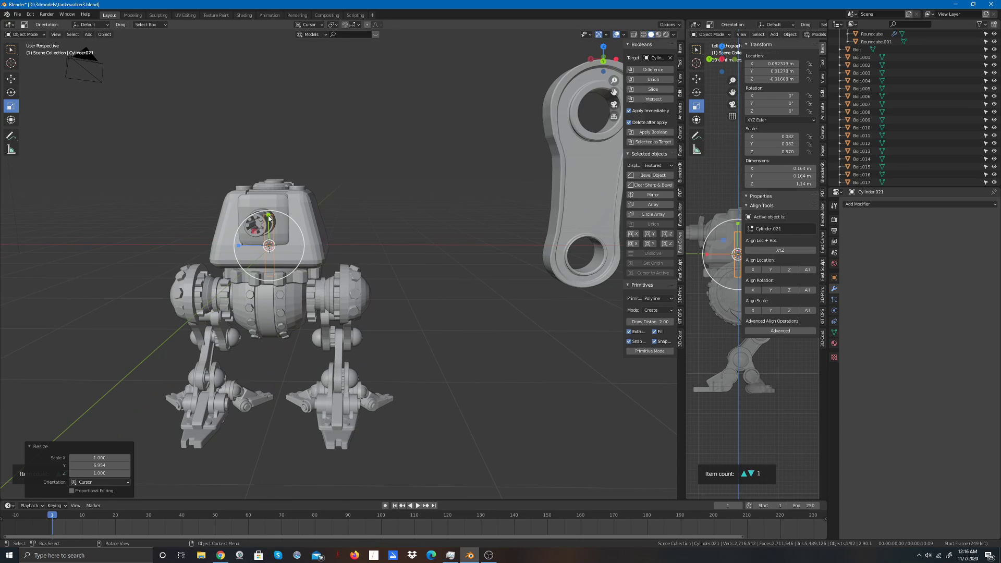
{"action": "left_click_drag", "start_coordinate": [268, 215], "coordinate": [293, 89]}
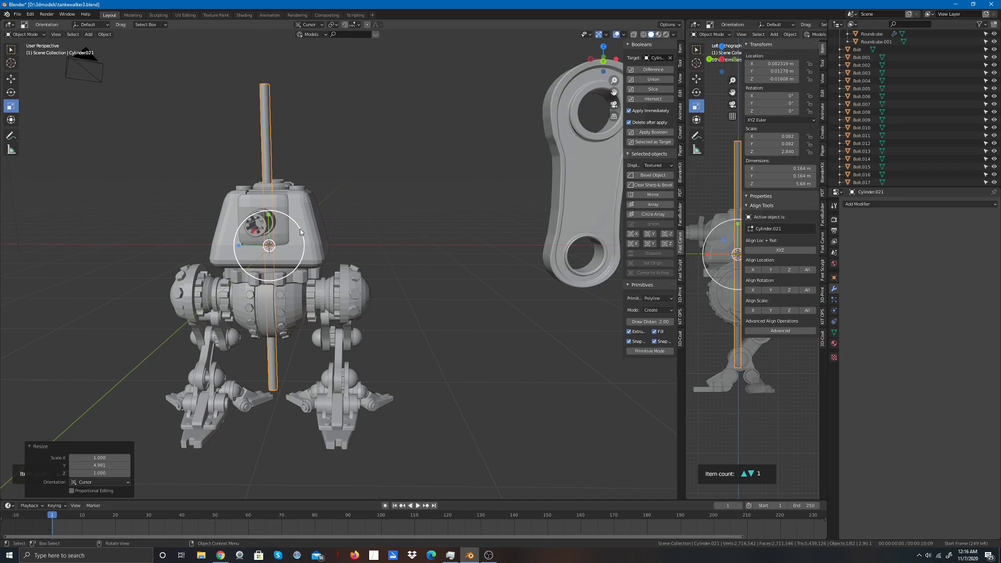
Step: Scale the rod down uniformly to about 0.03 m thick and stretch it vertically to about 4.15 m
{"action": "key", "text": "s"}
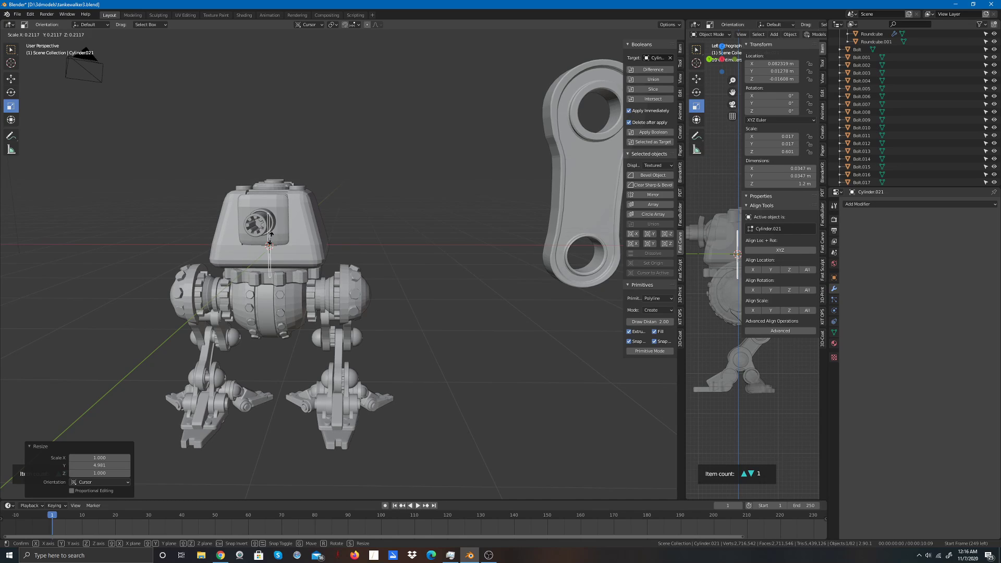
{"action": "left_click", "coordinate": [269, 235]}
{"action": "key", "text": "s"}
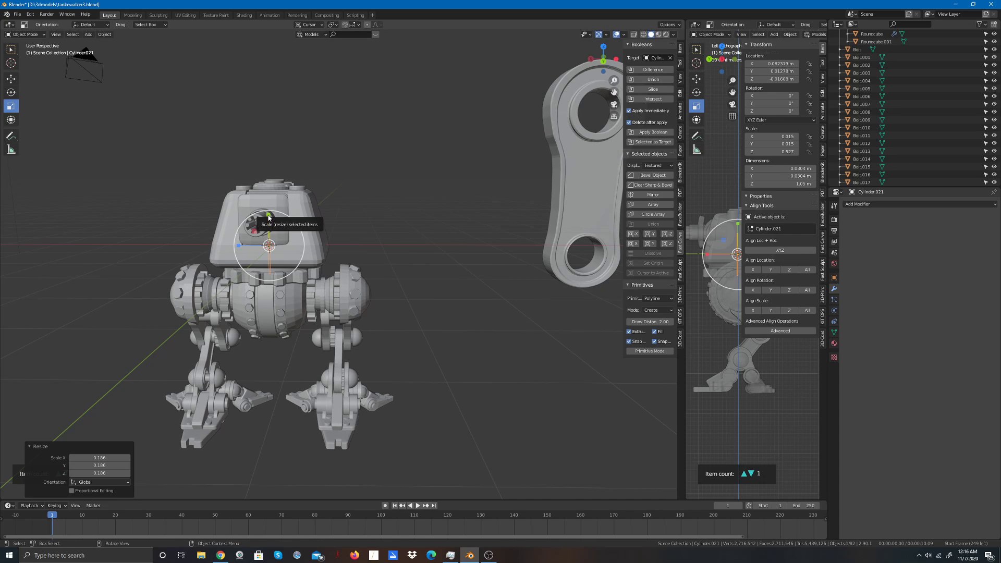
{"action": "key", "text": "z"}
{"action": "left_click", "coordinate": [280, 117]}
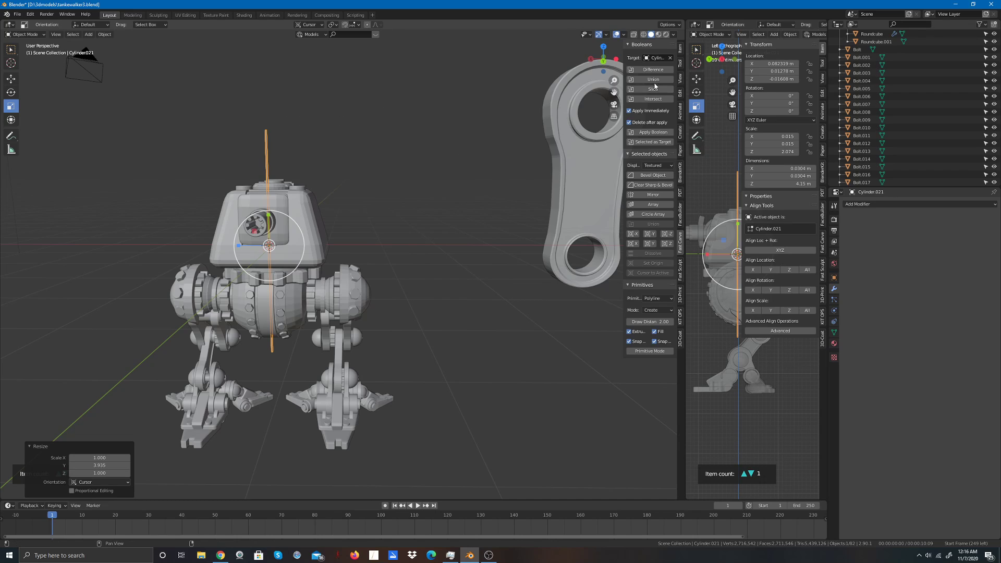
Step: Move the thin rod up above the upper hull and toward its rear corner in a side view
{"action": "left_click_drag", "start_coordinate": [614, 59], "coordinate": [500, 62]}
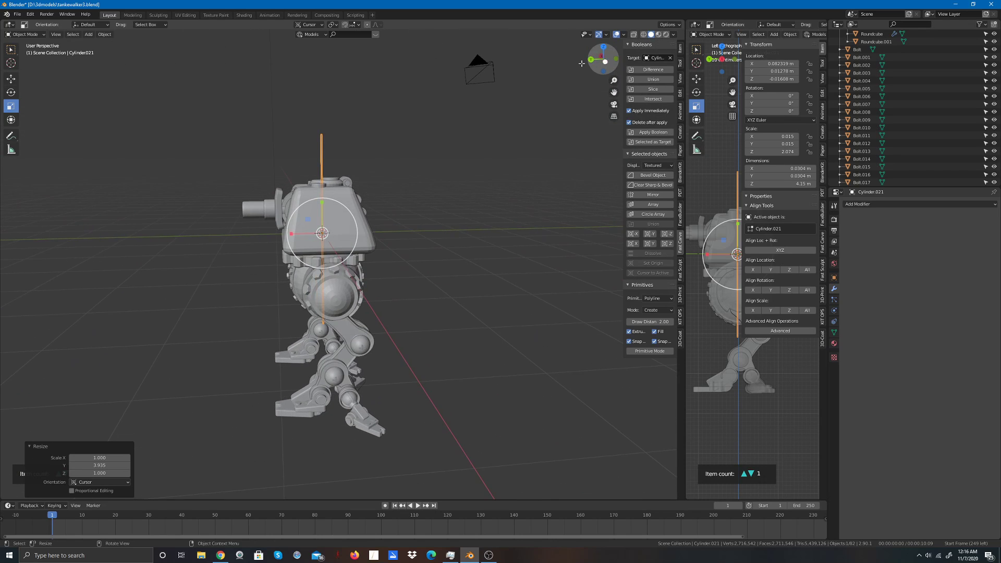
{"action": "left_click", "coordinate": [11, 79]}
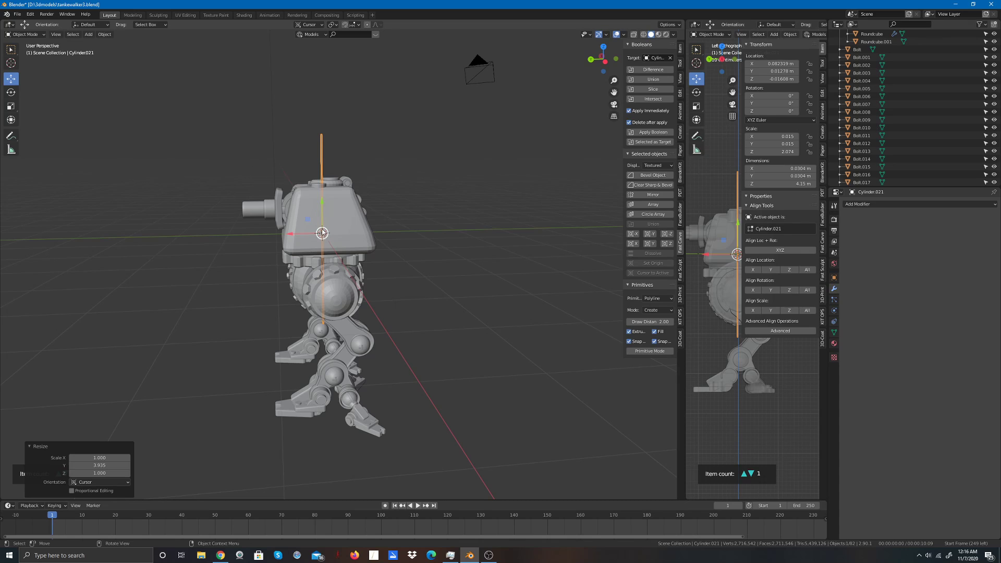
{"action": "left_click_drag", "start_coordinate": [321, 232], "coordinate": [342, 93]}
{"action": "scroll", "coordinate": [439, 192], "scroll_direction": "down", "scroll_amount": 3}
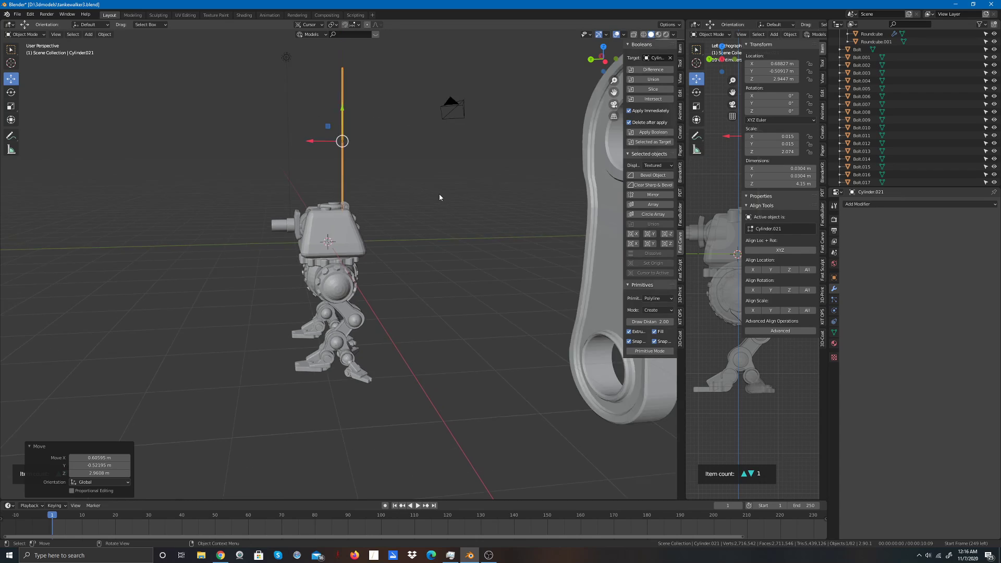
Step: Shorten the antenna rod to about 1.97 m and lower it about 1.13 m onto the rear of the upper hull
{"action": "left_click", "coordinate": [11, 106]}
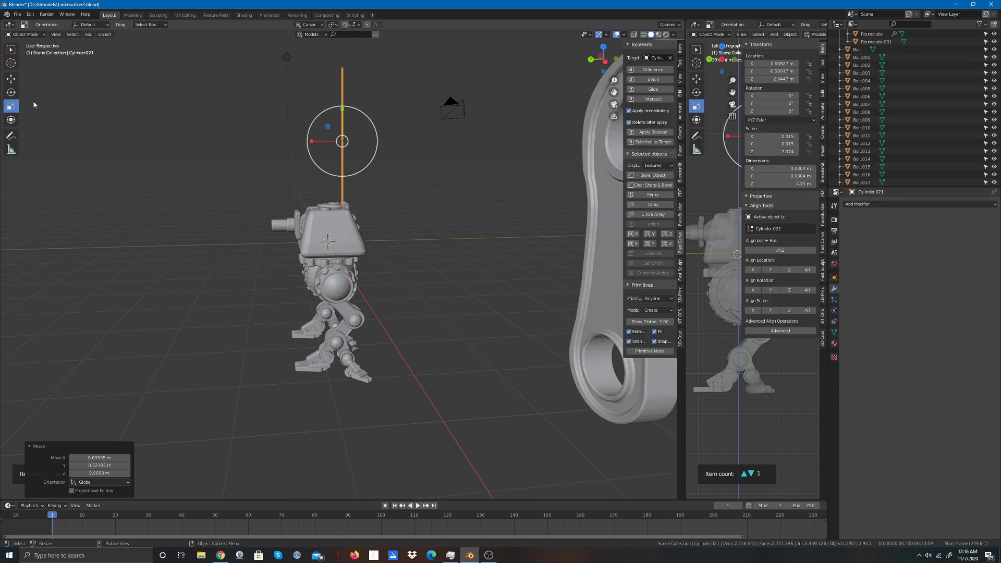
{"action": "left_click_drag", "start_coordinate": [343, 111], "coordinate": [348, 147]}
{"action": "left_click", "coordinate": [11, 78]}
{"action": "left_click_drag", "start_coordinate": [597, 56], "coordinate": [716, 57]}
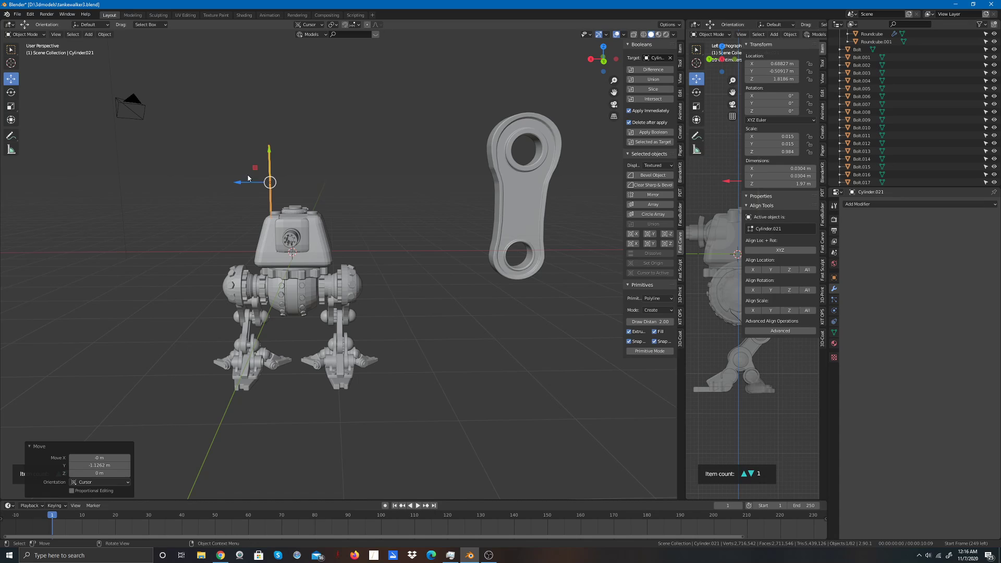
Step: Move the antenna rod across the hull to X about -0.70 m and check its placement from the side
{"action": "left_click_drag", "start_coordinate": [234, 184], "coordinate": [285, 184]}
{"action": "left_click", "coordinate": [368, 199]}
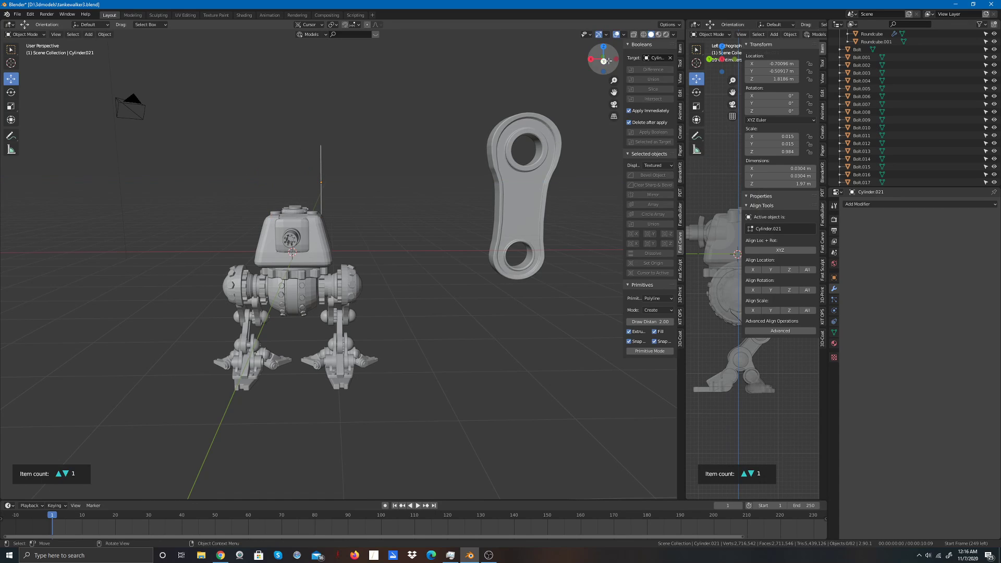
{"action": "left_click_drag", "start_coordinate": [603, 57], "coordinate": [646, 60]}
{"action": "scroll", "coordinate": [487, 198], "scroll_direction": "up", "scroll_amount": 5}
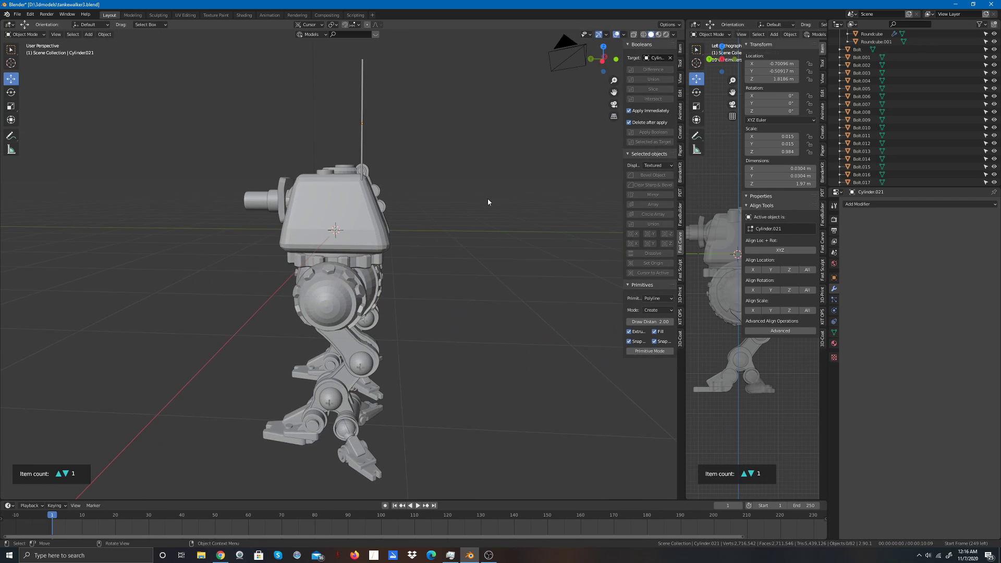
{"action": "scroll", "coordinate": [487, 196], "scroll_direction": "down", "scroll_amount": 2}
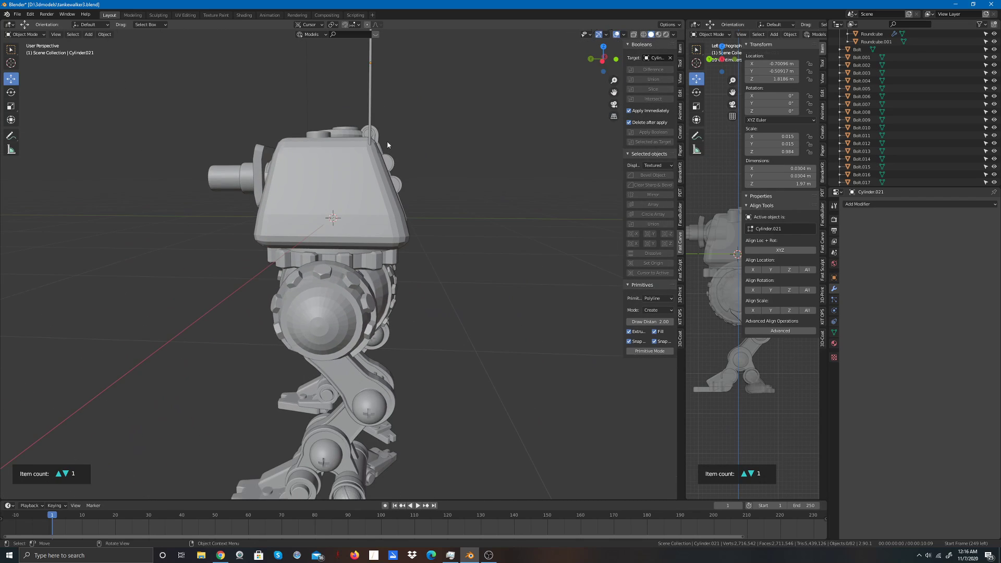
Step: Duplicate the antenna rod in place and scale the copy up uniformly by about 2.58
{"action": "left_click", "coordinate": [370, 120]}
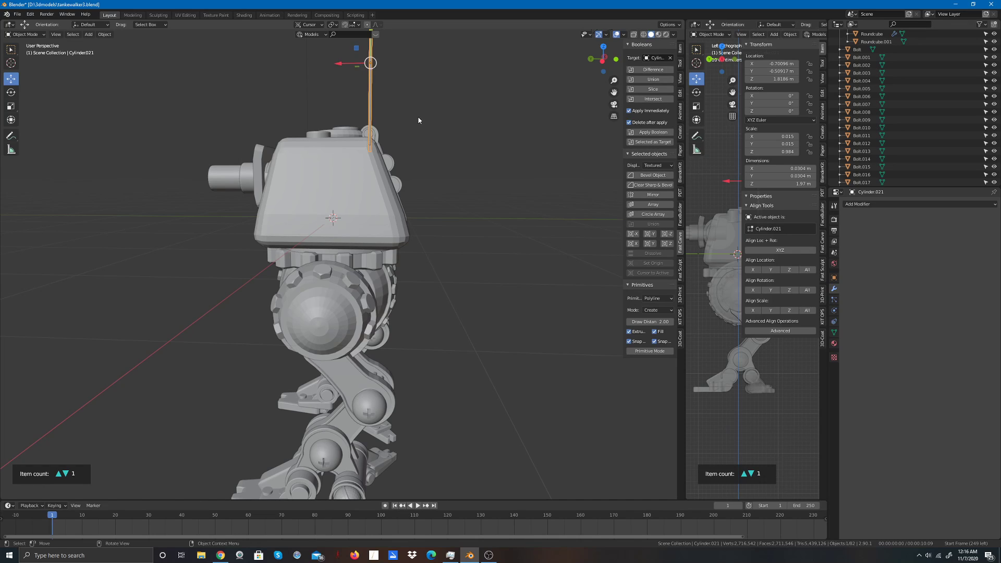
{"action": "key", "text": "shift+d"}
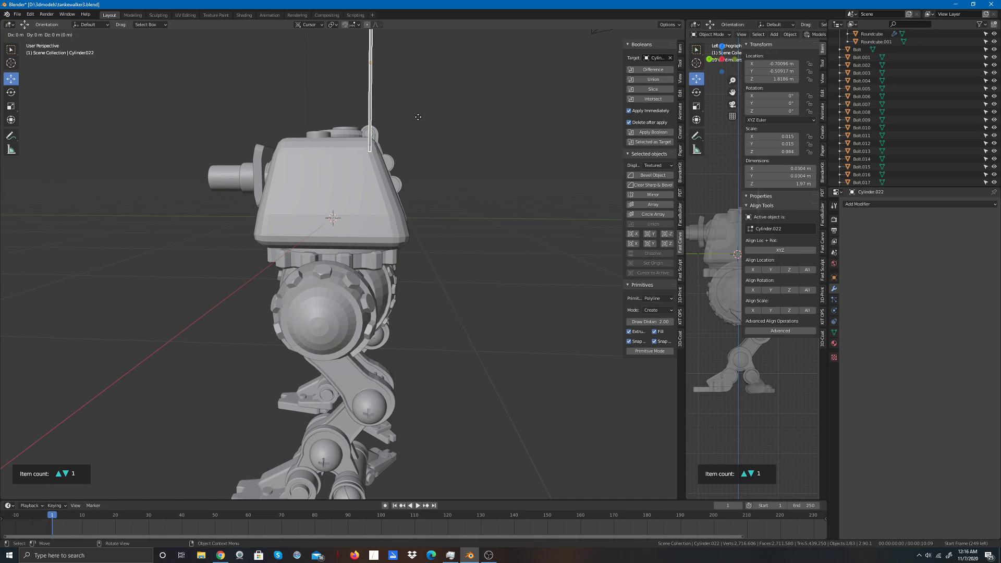
{"action": "right_click", "coordinate": [418, 117]}
{"action": "middle_click_drag", "start_coordinate": [418, 120], "coordinate": [407, 136]}
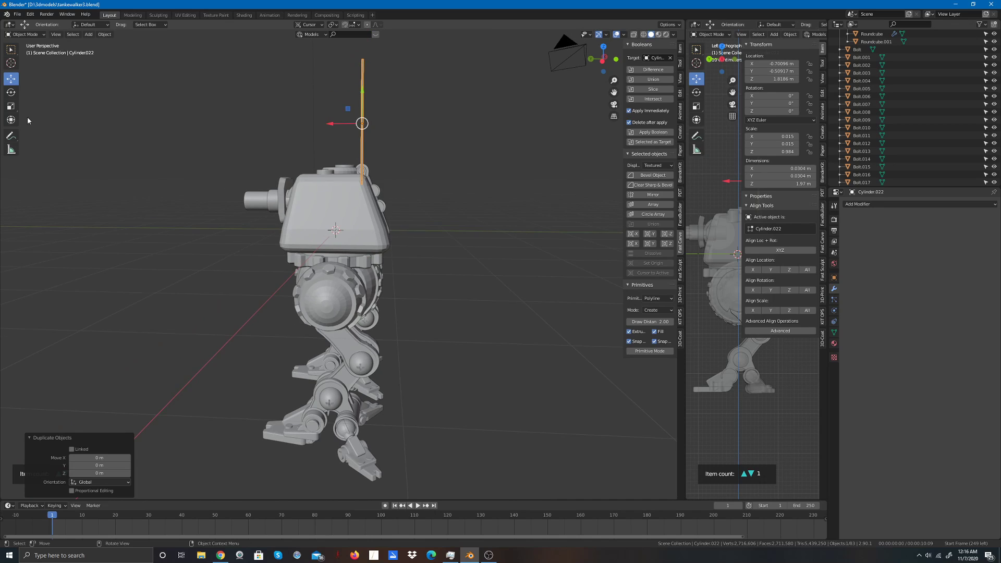
{"action": "left_click", "coordinate": [12, 107]}
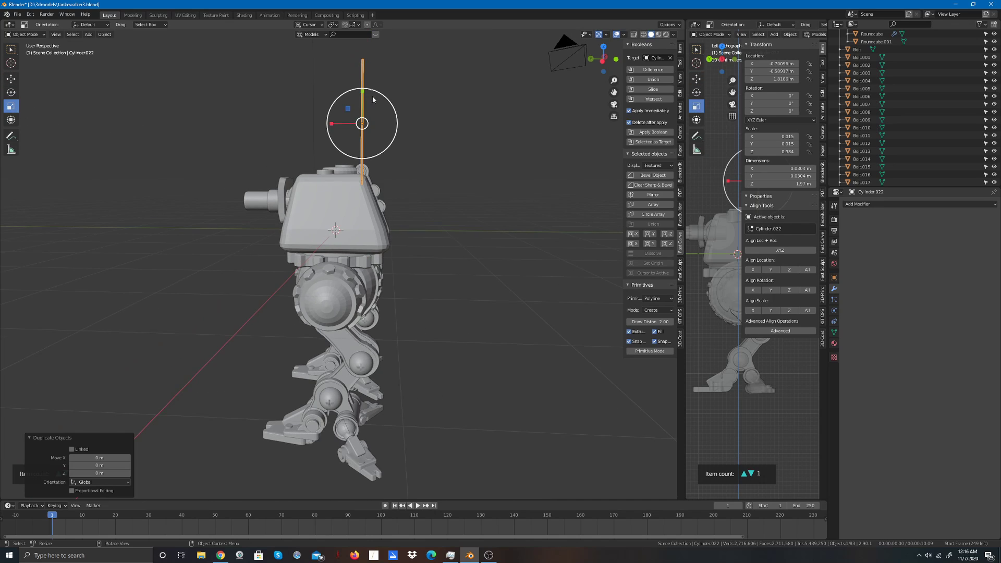
{"action": "left_click_drag", "start_coordinate": [385, 99], "coordinate": [436, 148]}
Step: Shorten the thicker copy to about 0.59 m and lower it about 0.66 m to form the antenna's base
{"action": "scroll", "coordinate": [431, 150], "scroll_direction": "up", "scroll_amount": 4}
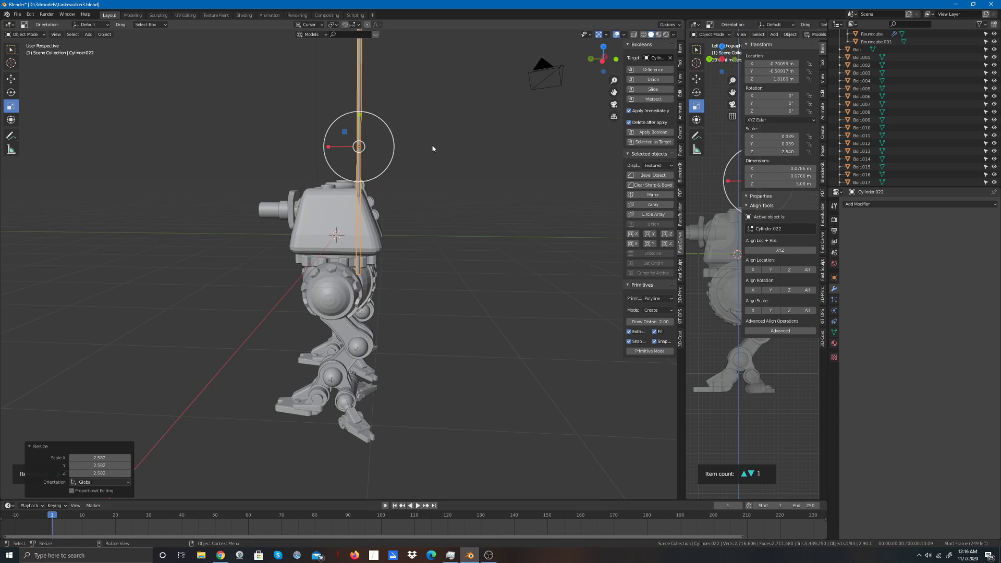
{"action": "scroll", "coordinate": [380, 122], "scroll_direction": "up", "scroll_amount": 2}
{"action": "scroll", "coordinate": [384, 126], "scroll_direction": "down", "scroll_amount": 4}
{"action": "scroll", "coordinate": [388, 117], "scroll_direction": "up", "scroll_amount": 2}
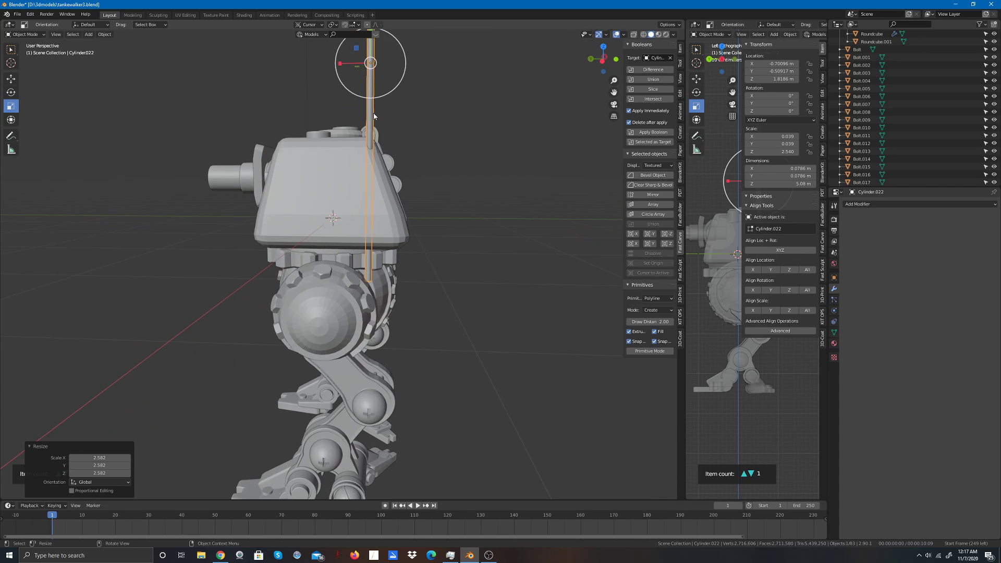
{"action": "scroll", "coordinate": [391, 107], "scroll_direction": "down", "scroll_amount": 3}
{"action": "left_click_drag", "start_coordinate": [360, 116], "coordinate": [360, 147]}
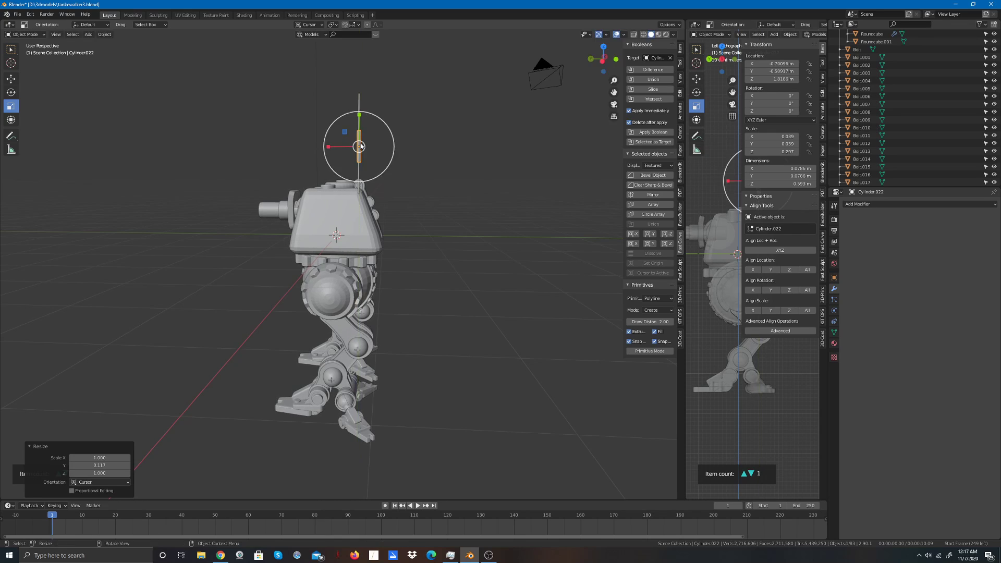
{"action": "left_click", "coordinate": [11, 78]}
{"action": "left_click_drag", "start_coordinate": [360, 122], "coordinate": [367, 154]}
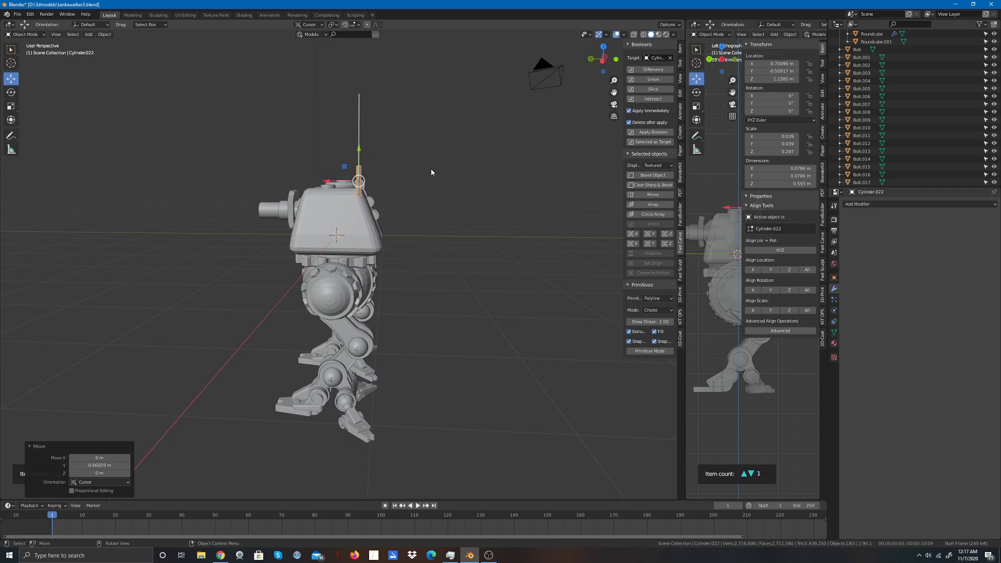
Step: Look over the antenna in a three-quarter view and duplicate its thicker base cylinder nearly in place
{"action": "left_click", "coordinate": [549, 91]}
{"action": "left_click_drag", "start_coordinate": [602, 58], "coordinate": [557, 75]}
{"action": "left_click_drag", "start_coordinate": [603, 59], "coordinate": [78, 32]}
{"action": "scroll", "coordinate": [492, 196], "scroll_direction": "up", "scroll_amount": 4}
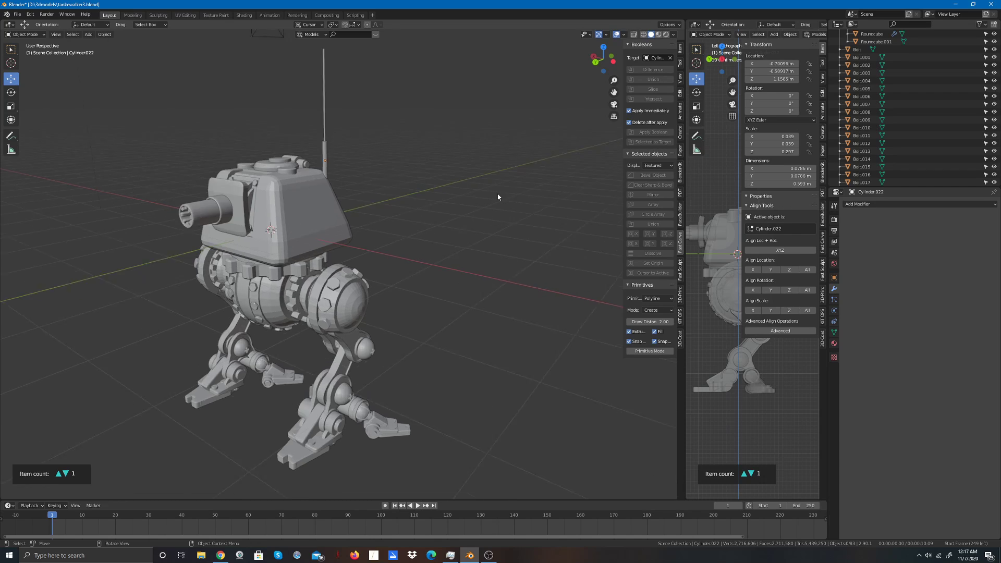
{"action": "scroll", "coordinate": [396, 167], "scroll_direction": "down", "scroll_amount": 2}
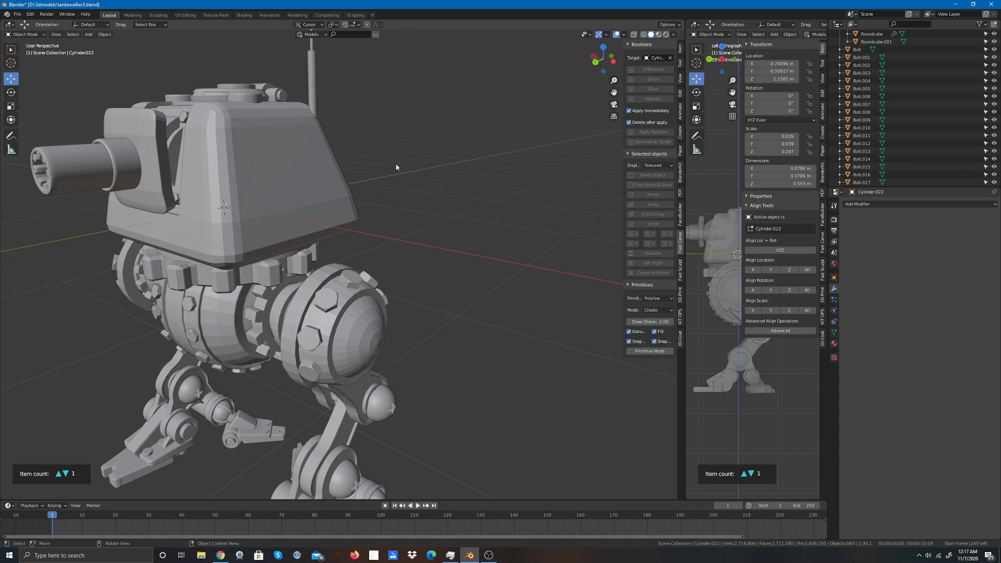
{"action": "left_click", "coordinate": [322, 132]}
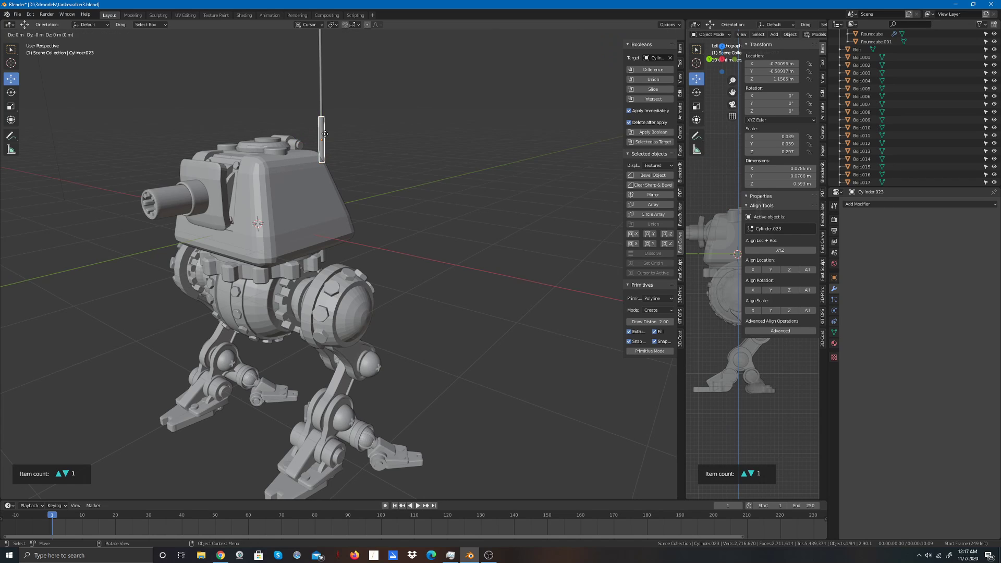
{"action": "key", "text": "shift+d"}
{"action": "left_click", "coordinate": [322, 140]}
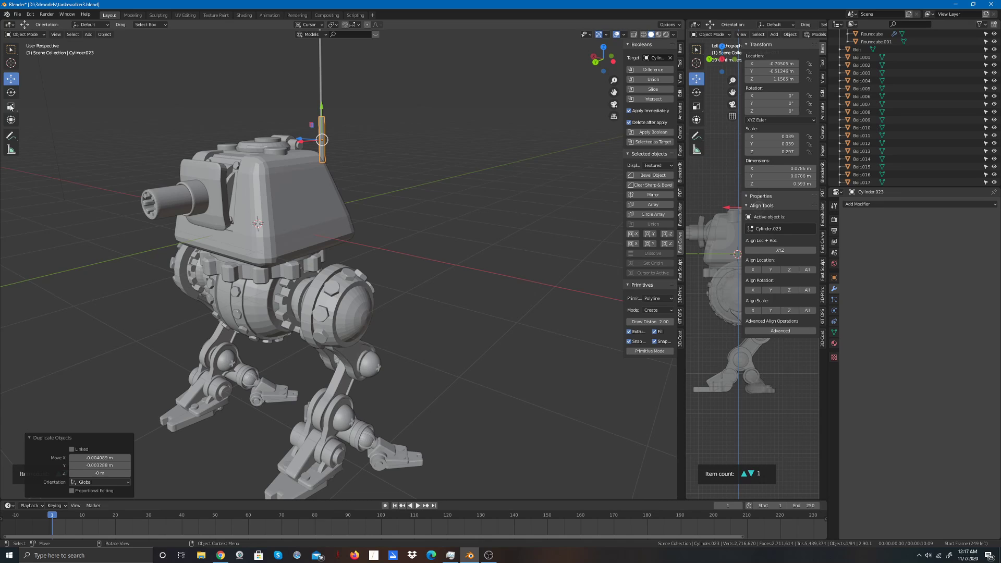
Step: Scale the duplicated antenna base cylinder to about 0.15 m across and 0.54 m tall, and lower it to Z about 0.83 m
{"action": "left_click", "coordinate": [10, 106]}
{"action": "left_click_drag", "start_coordinate": [344, 117], "coordinate": [312, 133]}
{"action": "left_click", "coordinate": [11, 78]}
{"action": "left_click", "coordinate": [390, 144]}
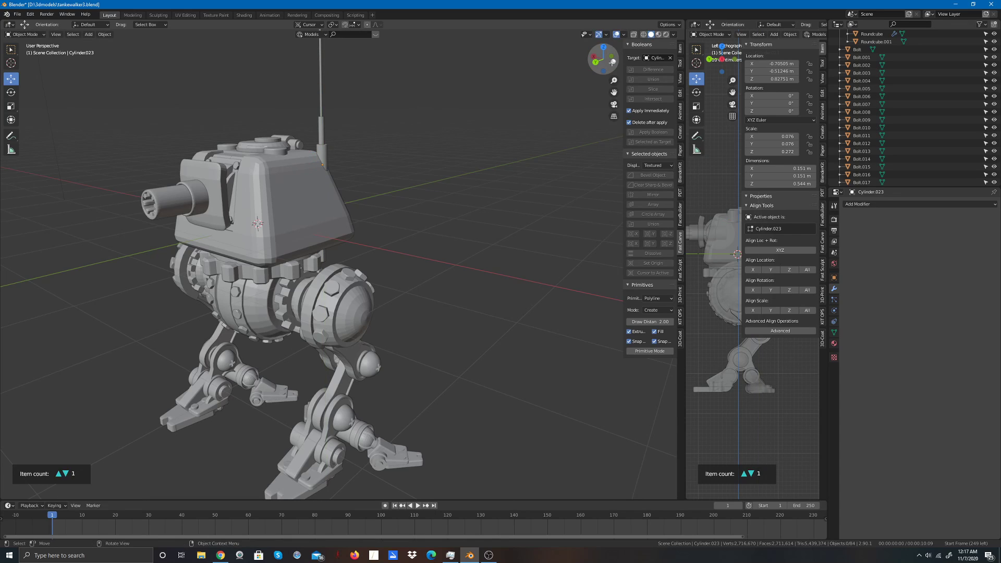
Step: Duplicate the thickest antenna cylinder in place, enlarge the copy to 0.4 m across and flatten it into a disc about 0.14 m thick
{"action": "mouse_move", "coordinate": [594, 62]}
{"action": "left_mouse_down"}
{"action": "mouse_move", "coordinate": [573, 64]}
{"action": "mouse_move", "coordinate": [611, 66]}
{"action": "left_mouse_up"}
{"action": "middle_click_drag", "start_coordinate": [573, 104], "coordinate": [436, 158]}
{"action": "left_click", "coordinate": [371, 153]}
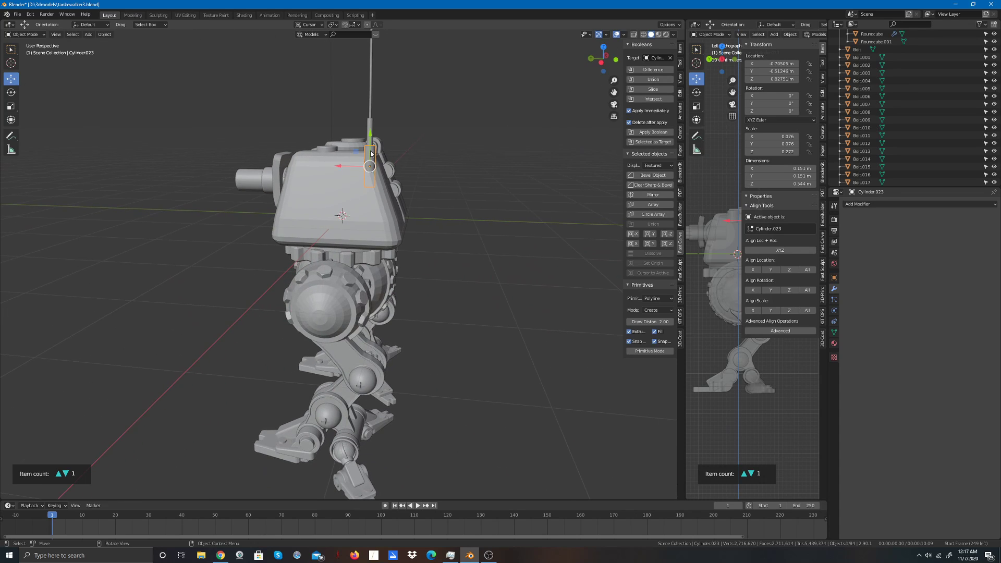
{"action": "key", "text": "shift+d"}
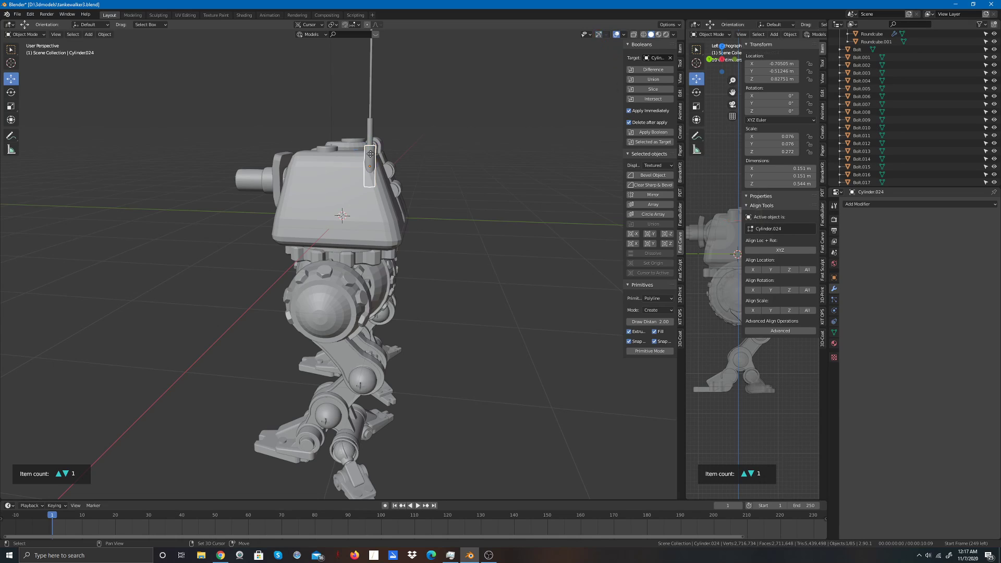
{"action": "key", "text": "Escape"}
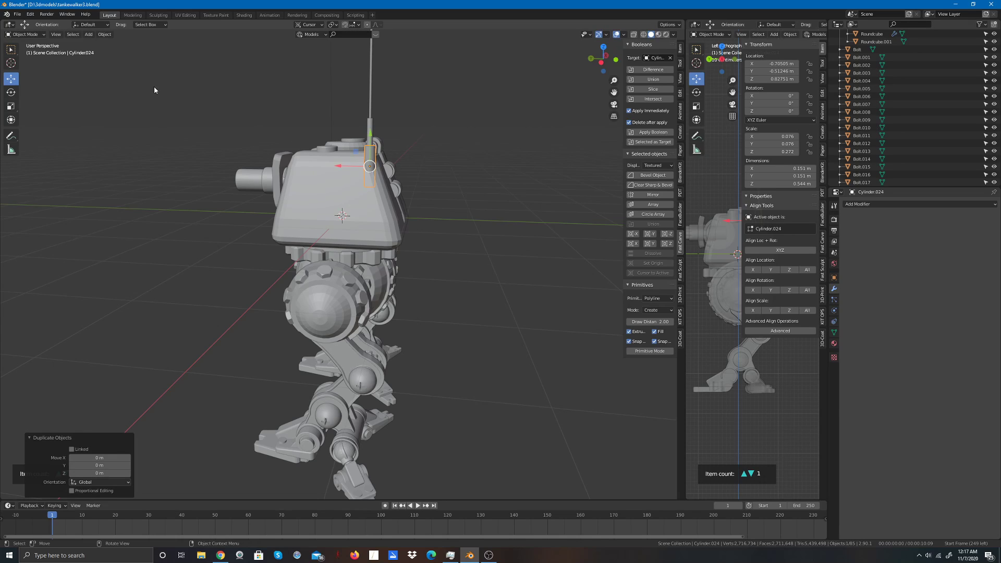
{"action": "left_click", "coordinate": [14, 106]}
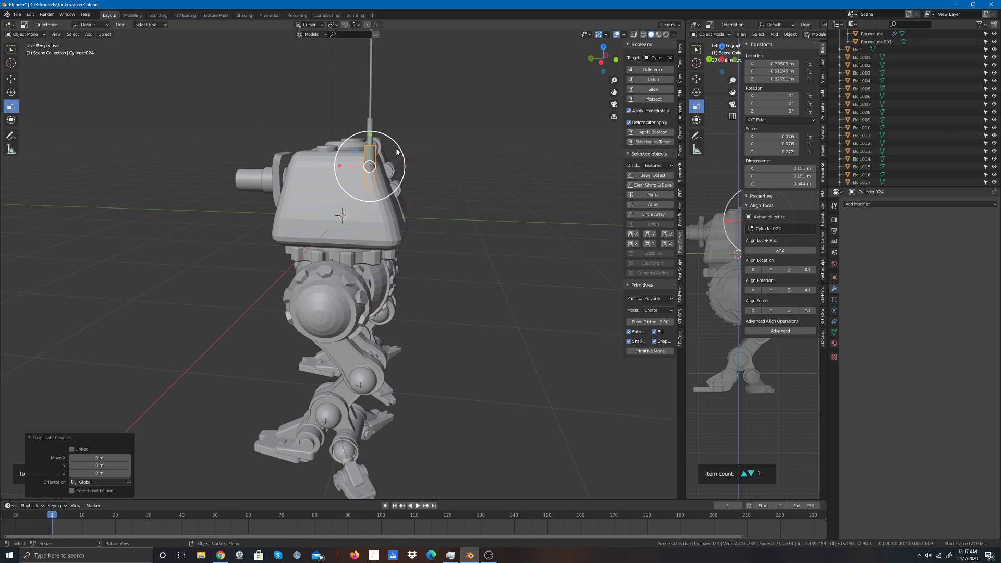
{"action": "left_click_drag", "start_coordinate": [399, 151], "coordinate": [456, 135]}
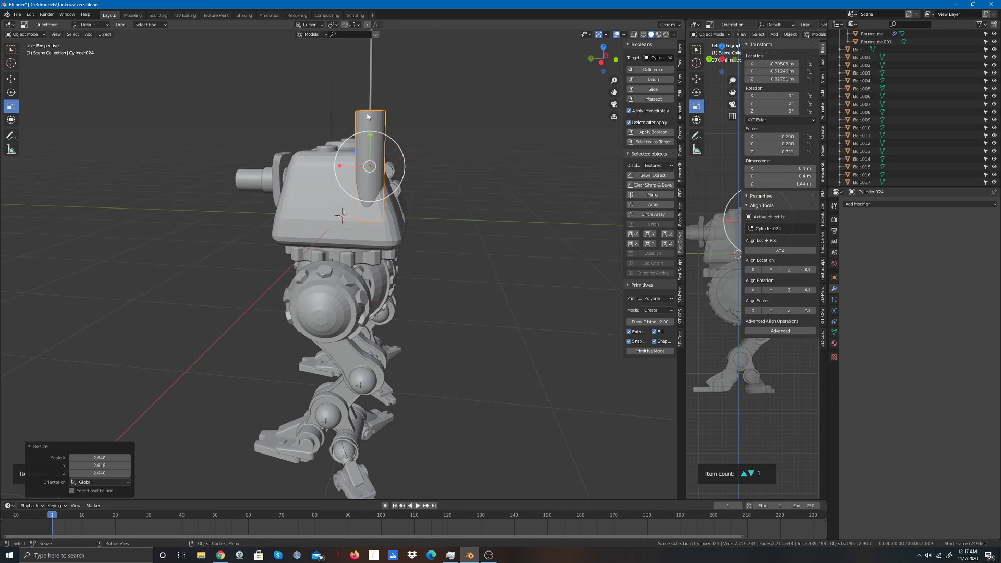
{"action": "left_click_drag", "start_coordinate": [372, 136], "coordinate": [370, 166]}
{"action": "left_click", "coordinate": [10, 78]}
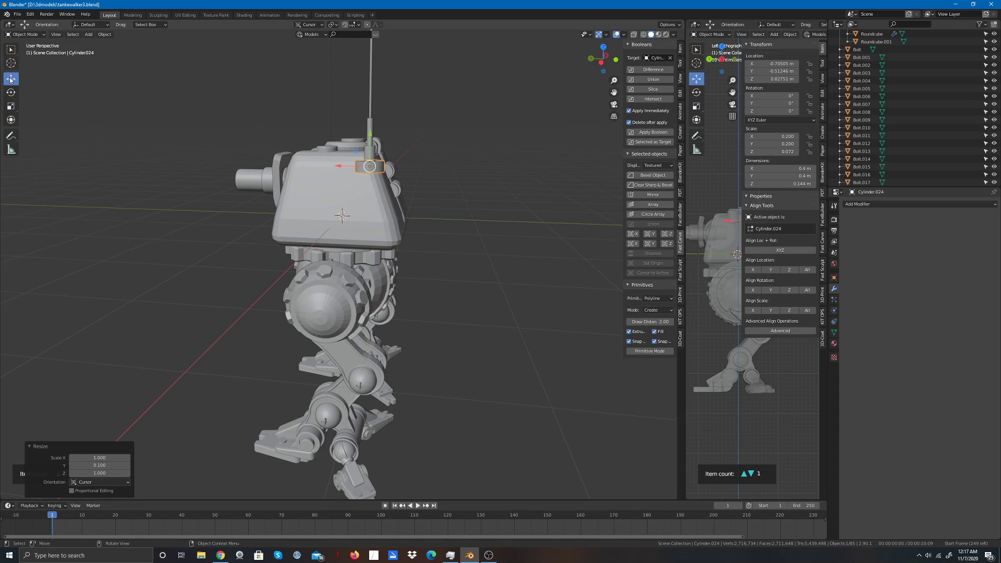
Step: From the top view, scale the flat disc down uniformly to about 0.21 m across
{"action": "left_click_drag", "start_coordinate": [603, 57], "coordinate": [562, 67]}
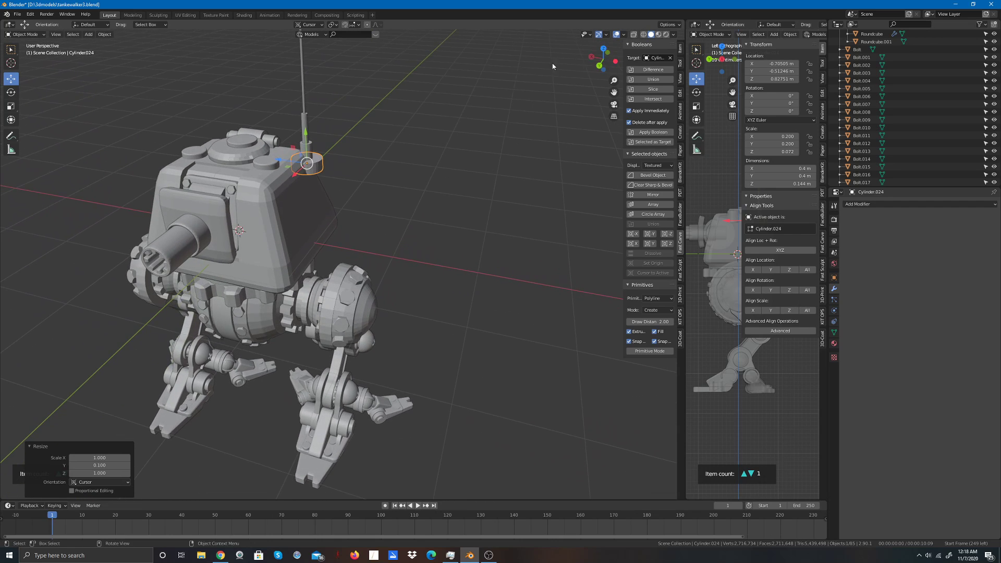
{"action": "left_click", "coordinate": [11, 106]}
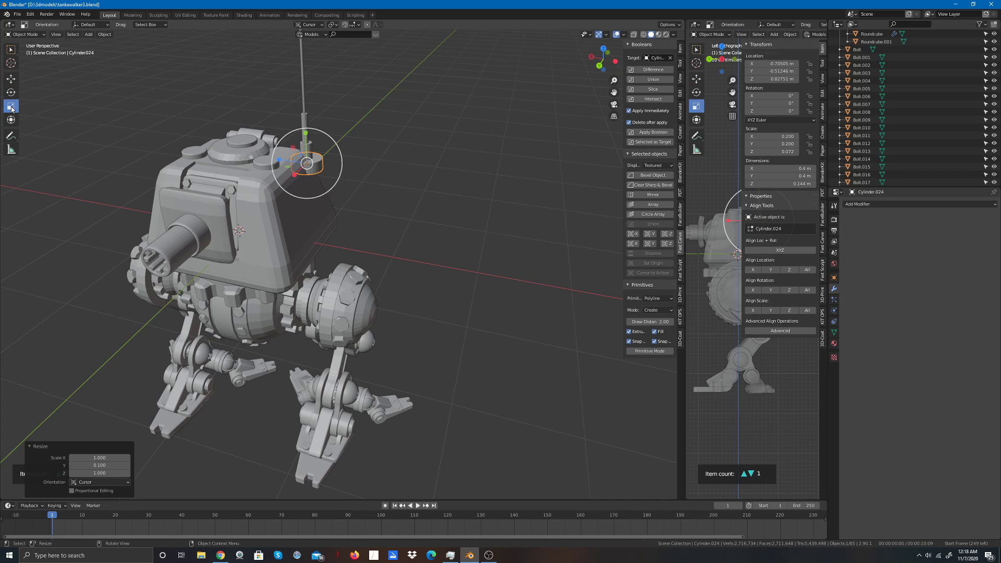
{"action": "mouse_move", "coordinate": [601, 65]}
{"action": "left_mouse_down"}
{"action": "mouse_move", "coordinate": [576, 56]}
{"action": "mouse_move", "coordinate": [607, 62]}
{"action": "left_mouse_up"}
{"action": "left_click", "coordinate": [602, 49]}
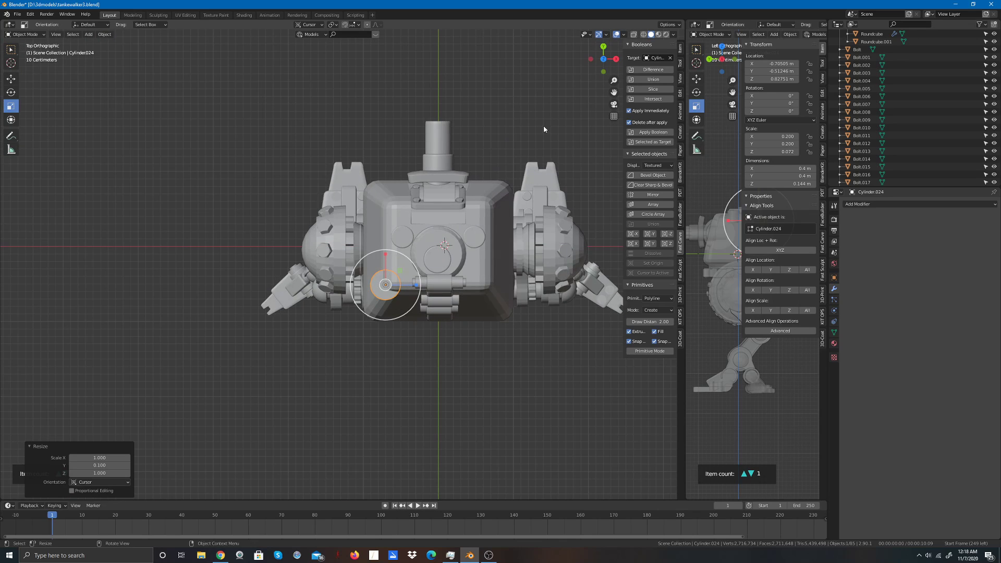
{"action": "left_click_drag", "start_coordinate": [409, 259], "coordinate": [401, 268]}
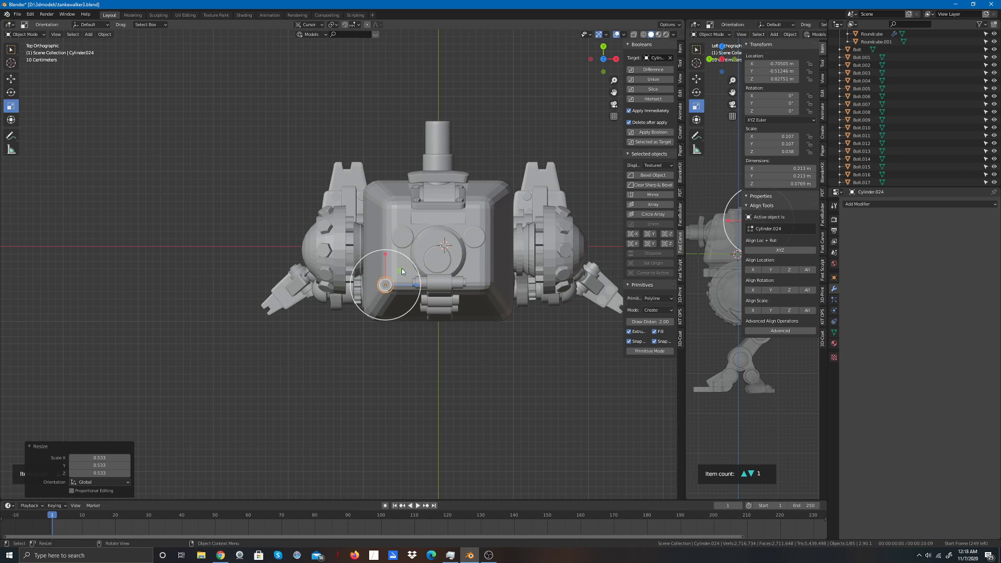
Step: Thicken the disc to about 0.10 m and lower it to Z about 0.77 m beneath the antenna
{"action": "left_click", "coordinate": [606, 57]}
{"action": "left_click", "coordinate": [615, 59]}
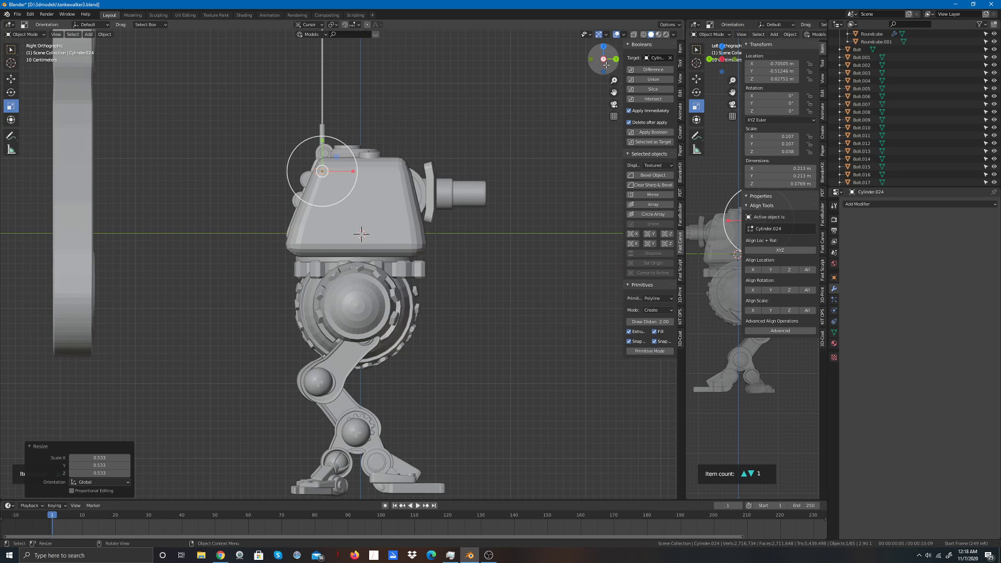
{"action": "mouse_move", "coordinate": [615, 59]}
{"action": "left_mouse_down"}
{"action": "mouse_move", "coordinate": [579, 60]}
{"action": "mouse_move", "coordinate": [615, 59]}
{"action": "left_mouse_up"}
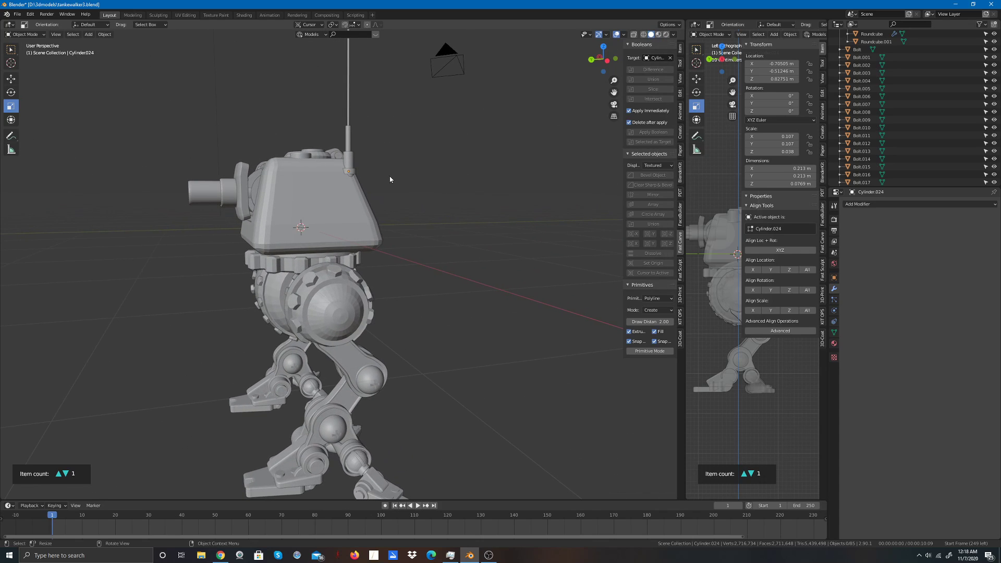
{"action": "left_click", "coordinate": [351, 172]}
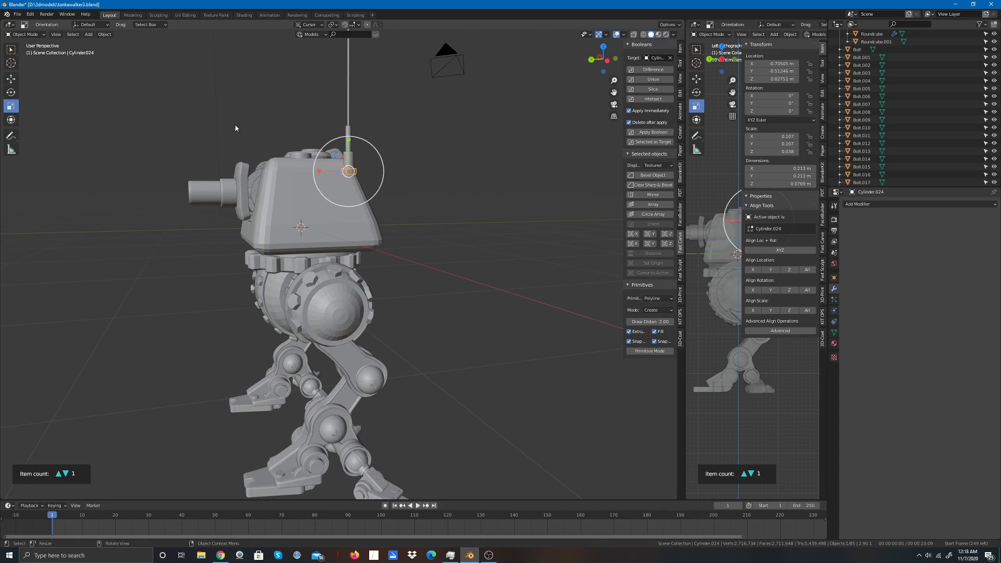
{"action": "mouse_move", "coordinate": [353, 141]}
{"action": "left_mouse_down"}
{"action": "mouse_move", "coordinate": [353, 127]}
{"action": "mouse_move", "coordinate": [348, 143]}
{"action": "left_mouse_up"}
{"action": "left_click", "coordinate": [13, 81]}
{"action": "left_click", "coordinate": [483, 133]}
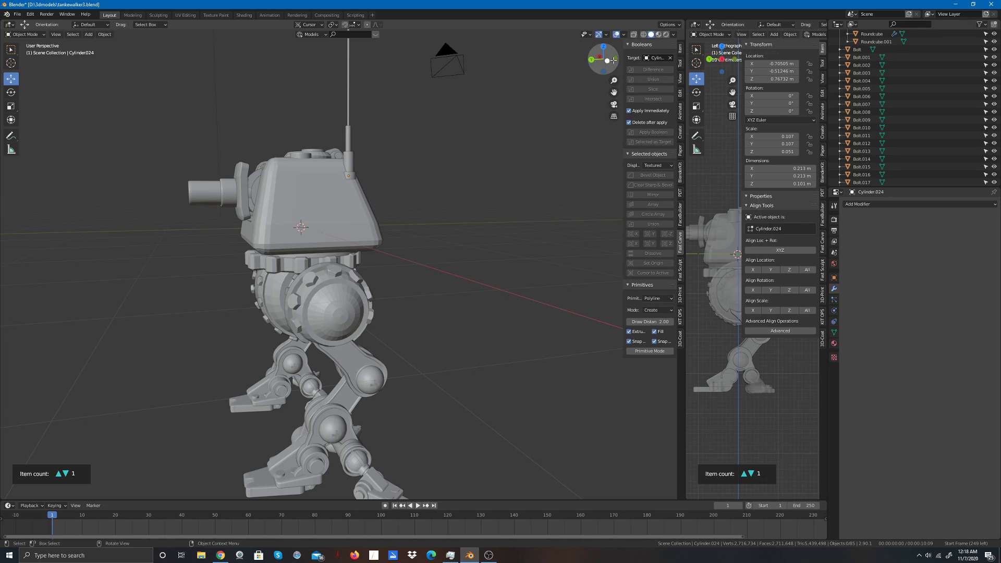
Step: Raise the thickest antenna cylinder so it stands on the small disc
{"action": "left_click_drag", "start_coordinate": [603, 59], "coordinate": [511, 52]}
{"action": "scroll", "coordinate": [384, 165], "scroll_direction": "up", "scroll_amount": 1}
{"action": "left_click", "coordinate": [380, 146]}
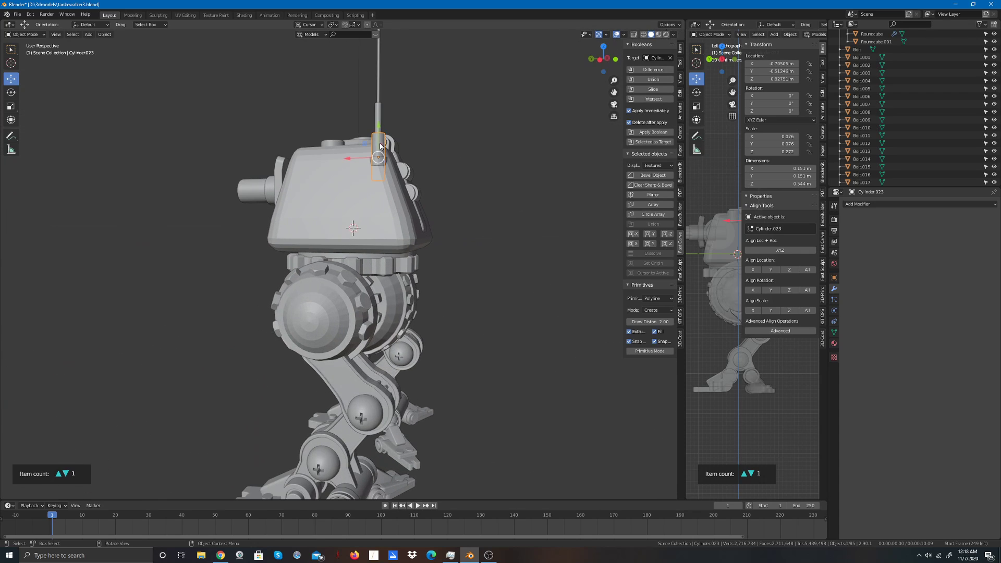
{"action": "left_click_drag", "start_coordinate": [378, 129], "coordinate": [382, 111]}
{"action": "left_click", "coordinate": [370, 158]}
Step: Add a UV sphere and scale it down uniformly to 0.167, about 0.34 m across
{"action": "left_click", "coordinate": [89, 34]}
{"action": "mouse_move", "coordinate": [98, 48]}
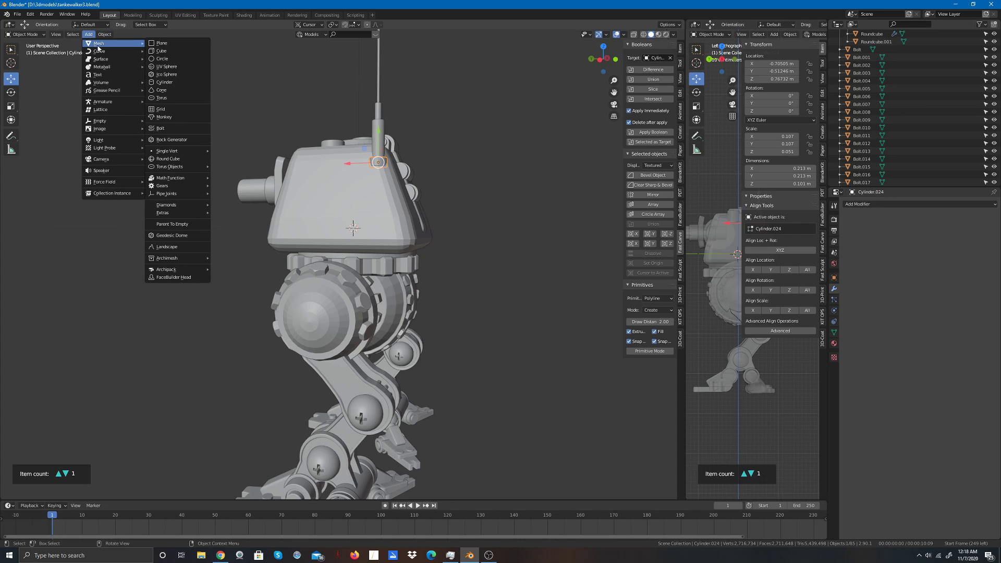
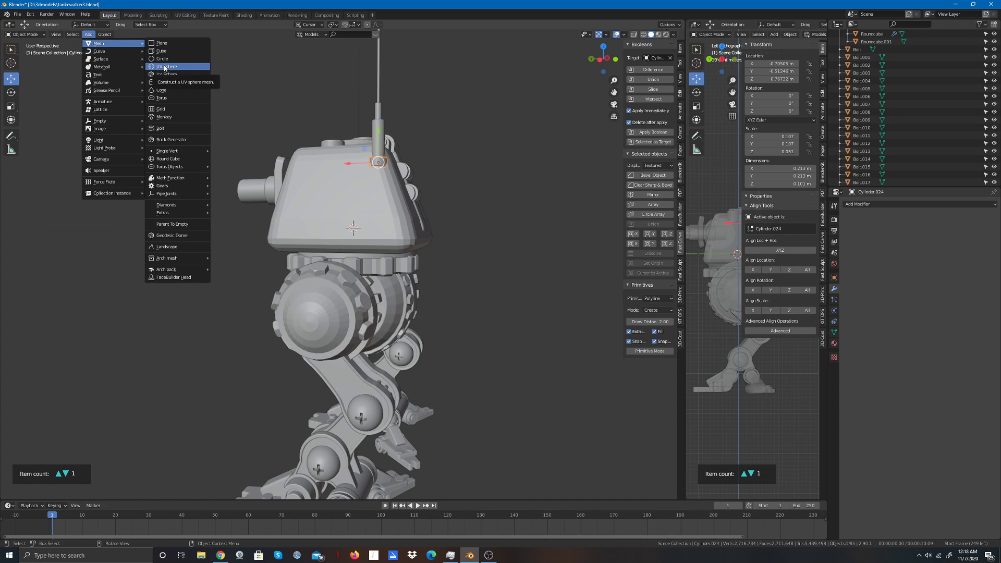
{"action": "left_click", "coordinate": [164, 67]}
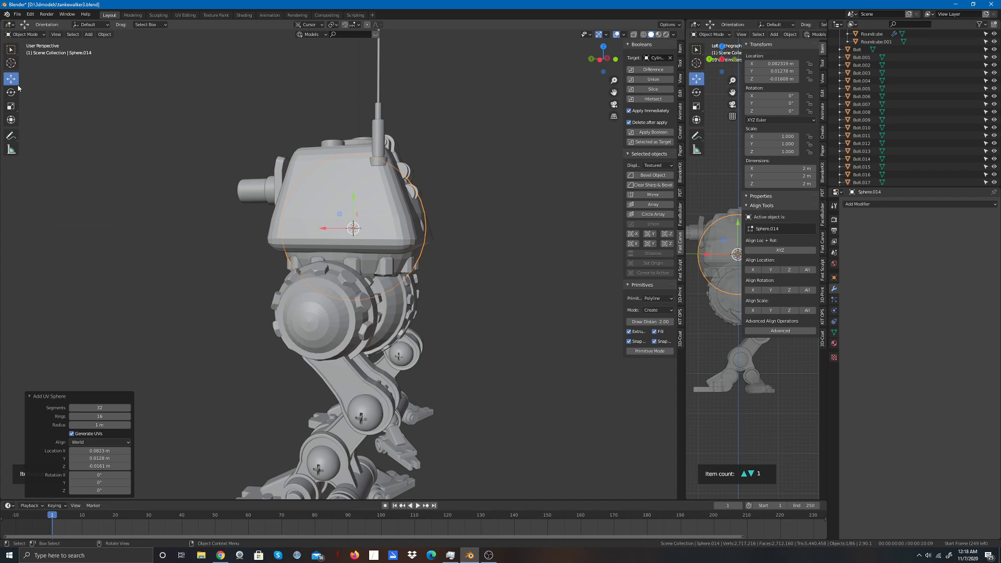
{"action": "left_click", "coordinate": [13, 110]}
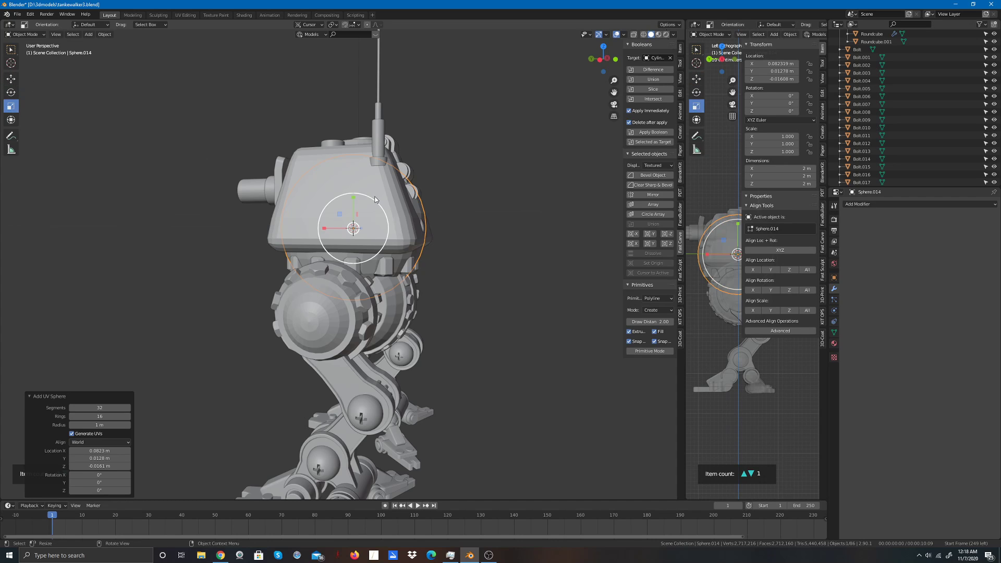
{"action": "left_click_drag", "start_coordinate": [375, 200], "coordinate": [351, 225]}
{"action": "left_click", "coordinate": [10, 79]}
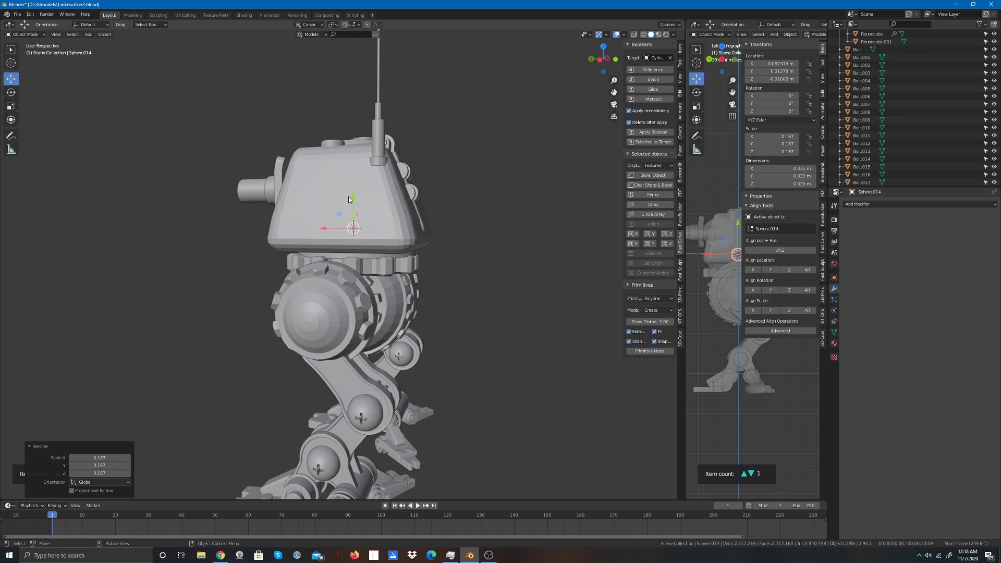
Step: Move the sphere to the hull's antenna side at X about -0.70 m and Z about 0.64 m
{"action": "left_click", "coordinate": [590, 59]}
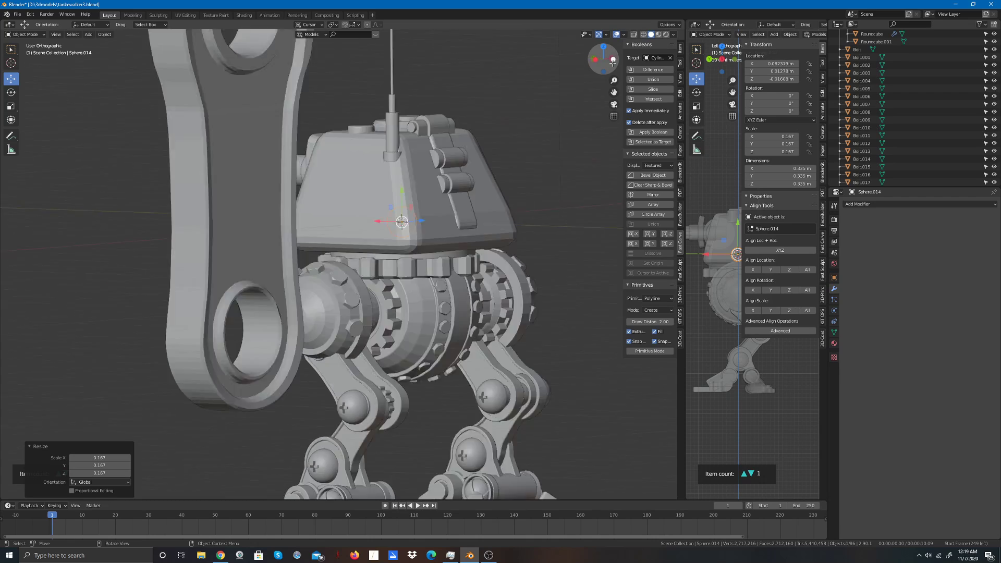
{"action": "left_click_drag", "start_coordinate": [506, 226], "coordinate": [417, 225]}
{"action": "key", "text": "g"}
{"action": "left_click", "coordinate": [375, 163]}
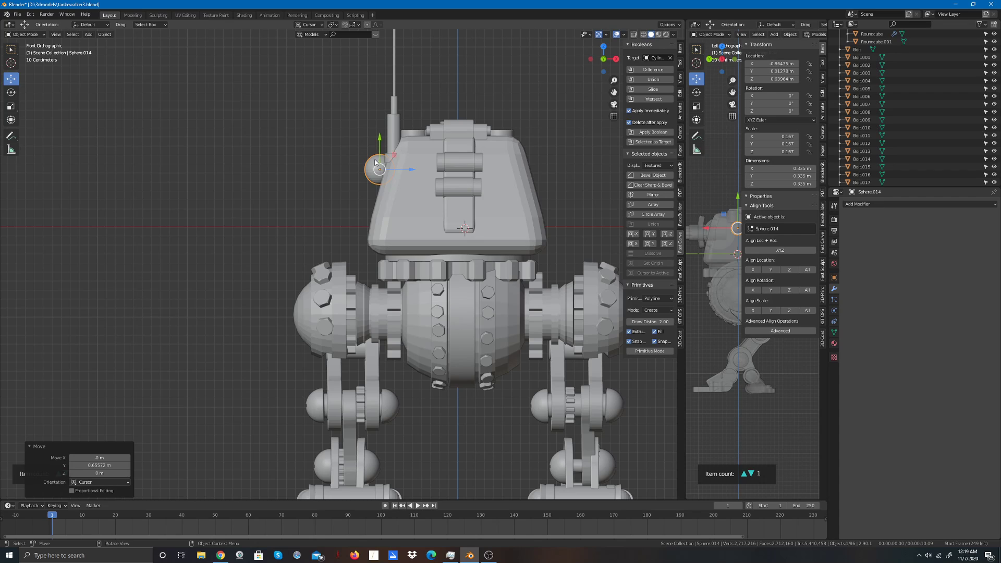
{"action": "left_click_drag", "start_coordinate": [408, 174], "coordinate": [423, 174]}
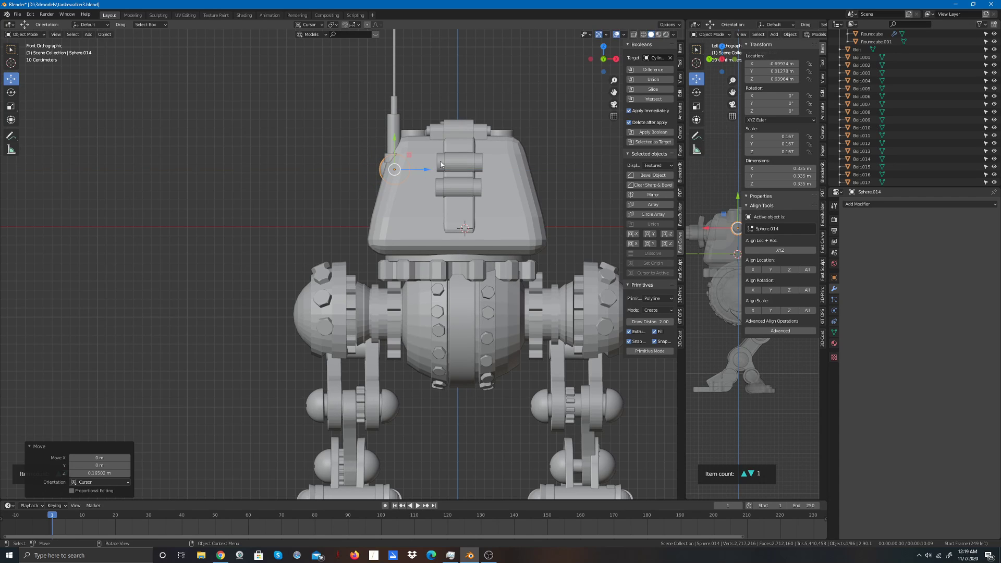
Step: From the side view, move the sphere rearward to Y about -0.51 m and up to Z about 0.67 m, beneath the antenna
{"action": "left_click", "coordinate": [616, 58]}
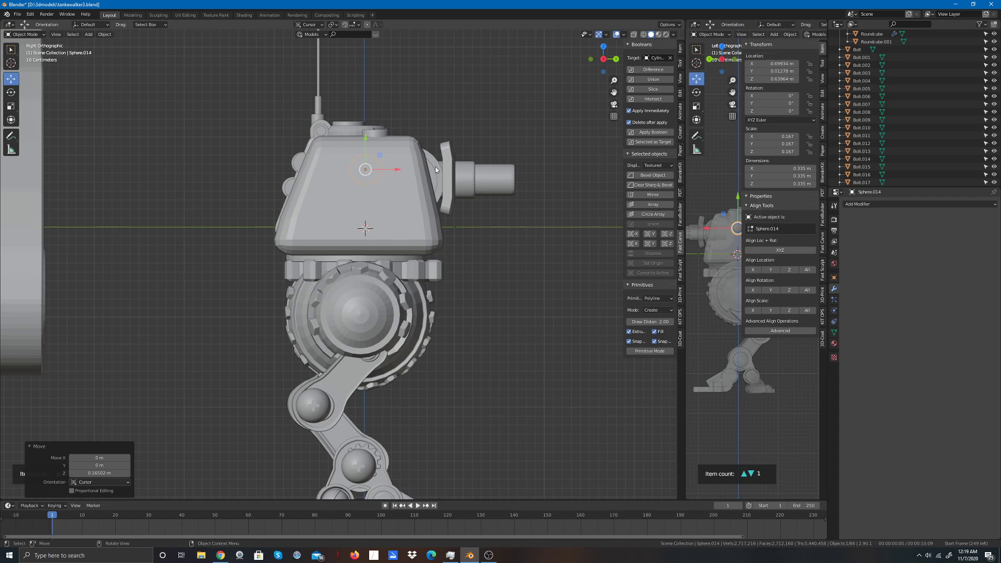
{"action": "left_click", "coordinate": [603, 59]}
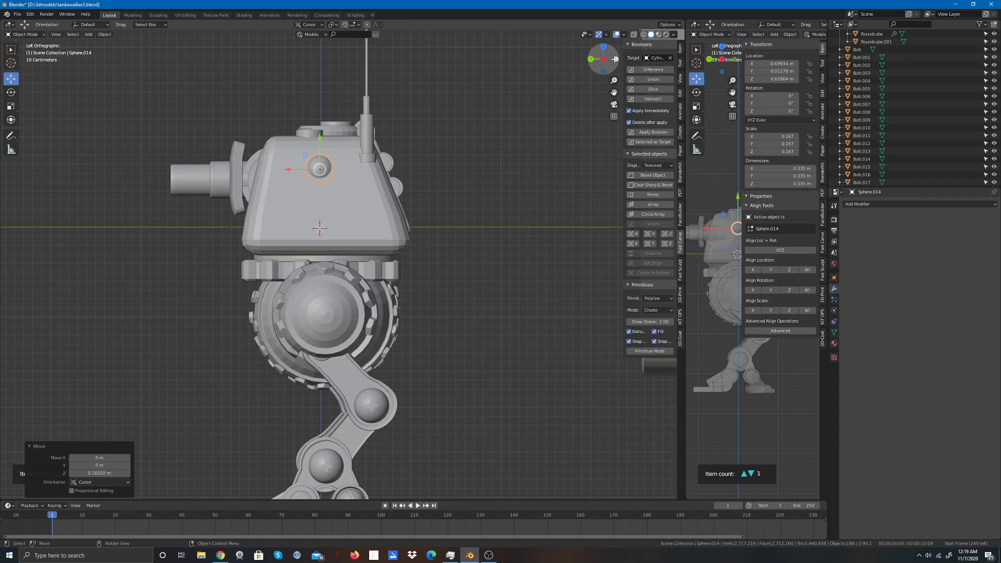
{"action": "left_click_drag", "start_coordinate": [299, 169], "coordinate": [365, 138]}
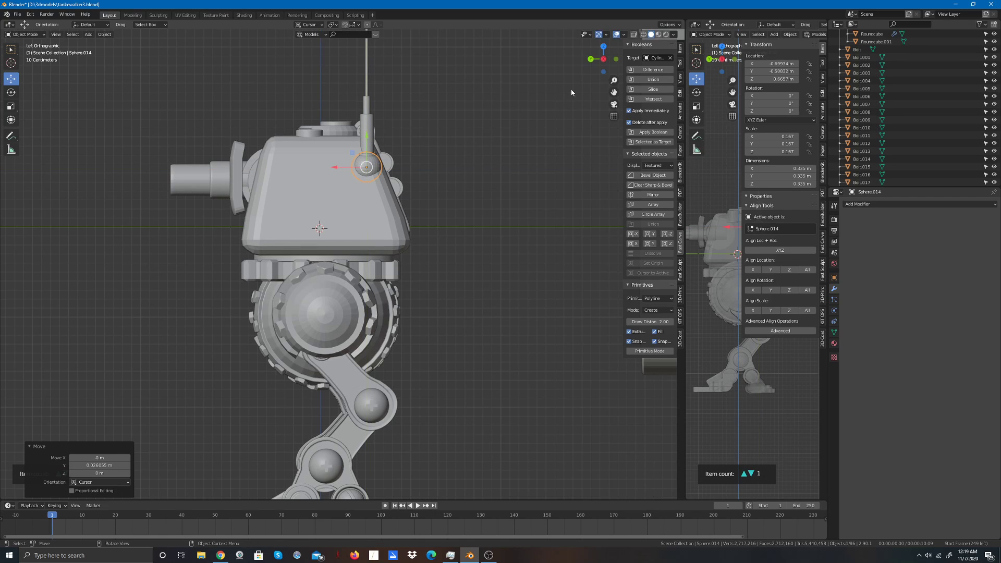
Step: Select the sphere, disc and all antenna cylinders together and raise the assembly about 0.23 m
{"action": "left_click_drag", "start_coordinate": [603, 59], "coordinate": [500, 117]}
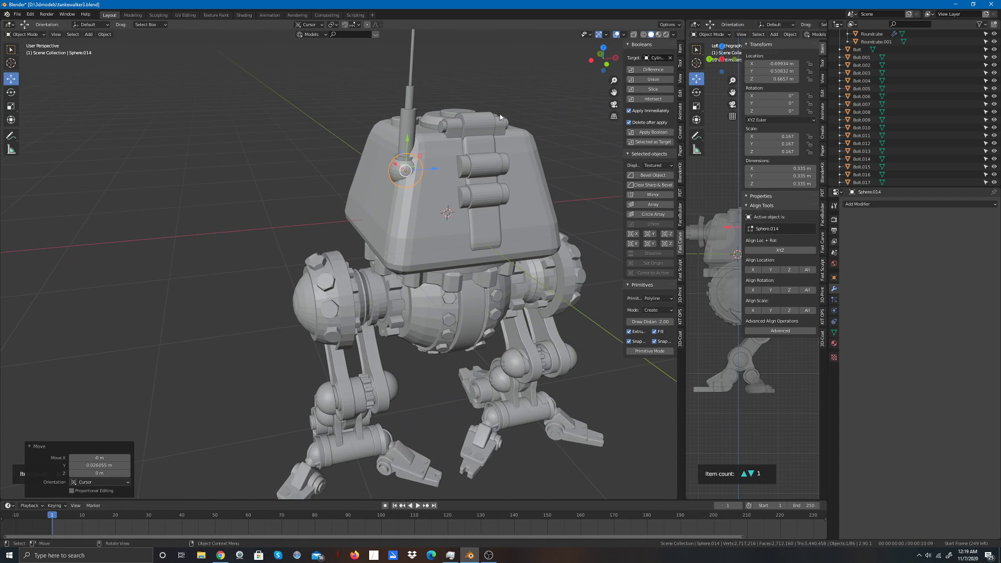
{"action": "left_click_drag", "start_coordinate": [606, 58], "coordinate": [611, 36]}
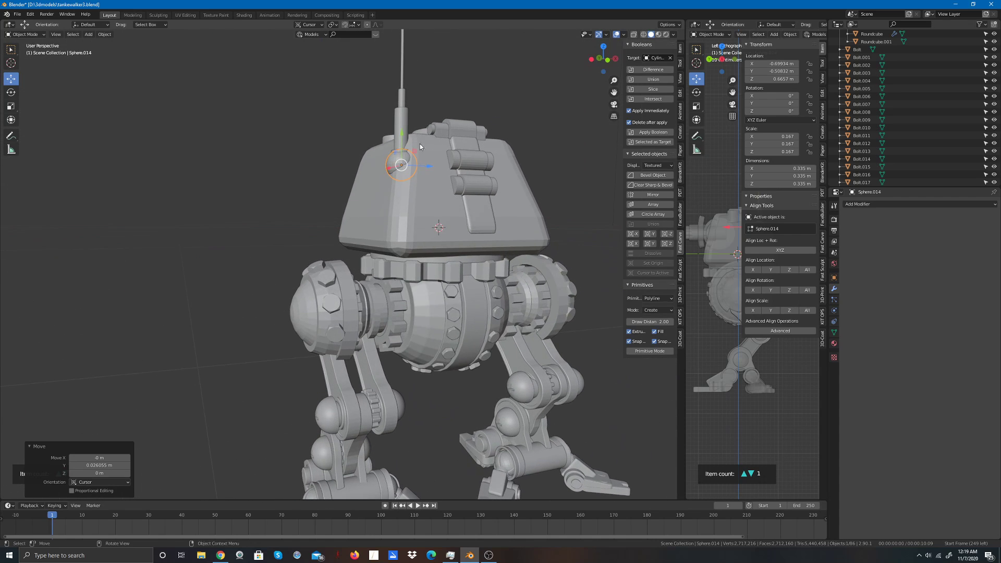
{"action": "left_click", "coordinate": [332, 141]}
{"action": "left_click", "coordinate": [393, 164]}
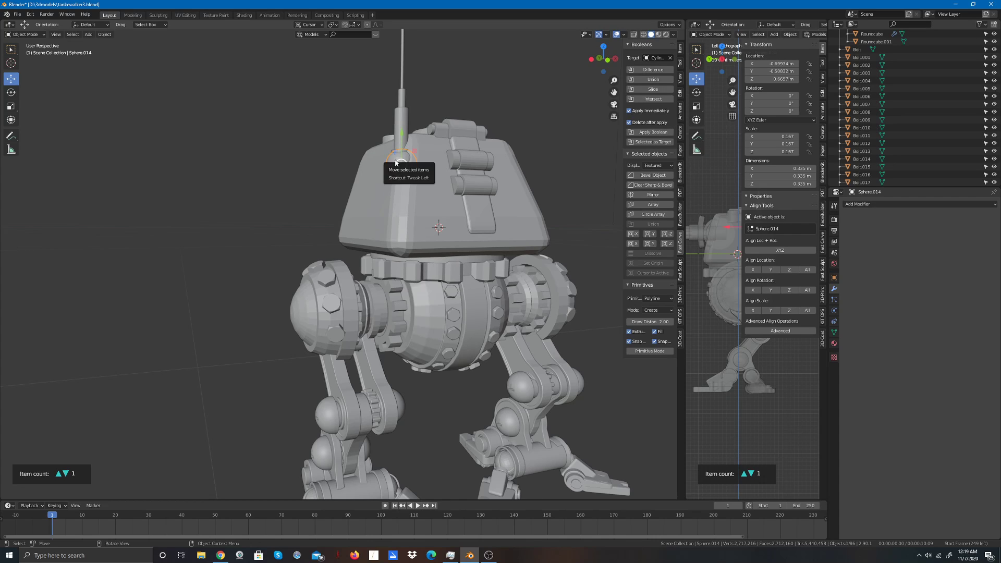
{"action": "left_click", "coordinate": [399, 152], "text": "shift"}
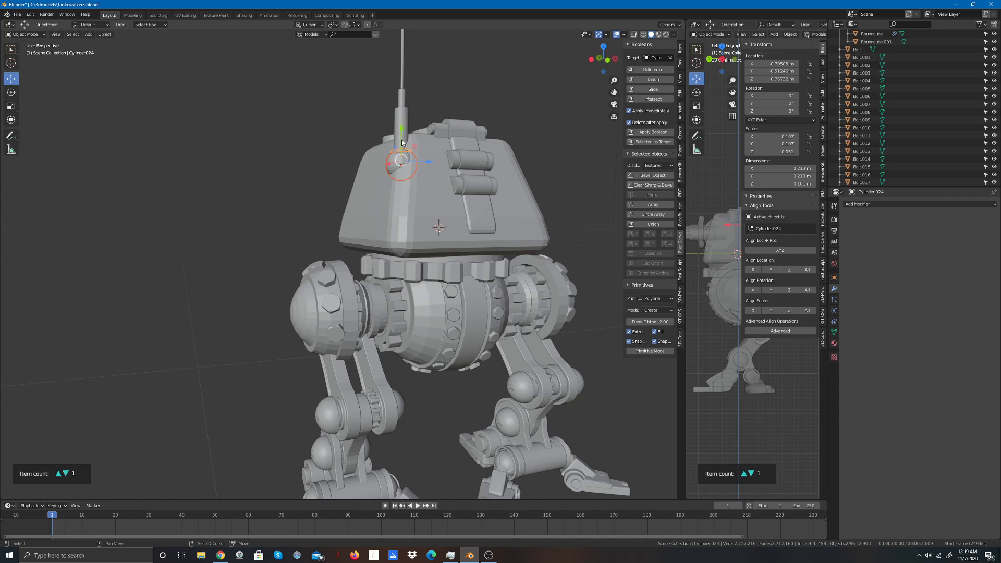
{"action": "left_click", "coordinate": [401, 104], "text": "shift"}
{"action": "left_click", "coordinate": [403, 91], "text": "shift"}
{"action": "left_click", "coordinate": [402, 83], "text": "shift"}
{"action": "left_click_drag", "start_coordinate": [401, 98], "coordinate": [489, 75]}
Step: Move the antenna assembly slightly inward, about 0.26 m forward along the hull, and lower it about 0.14 m into the side
{"action": "left_click_drag", "start_coordinate": [595, 50], "coordinate": [376, 154]}
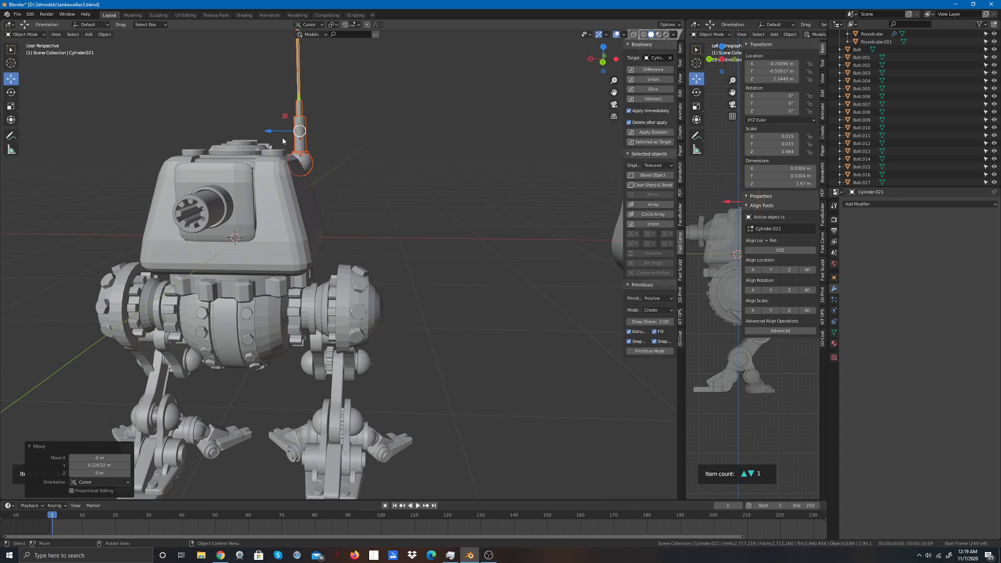
{"action": "left_click_drag", "start_coordinate": [270, 132], "coordinate": [275, 132]}
{"action": "left_click_drag", "start_coordinate": [587, 65], "coordinate": [639, 71]}
{"action": "left_click_drag", "start_coordinate": [327, 125], "coordinate": [305, 125]}
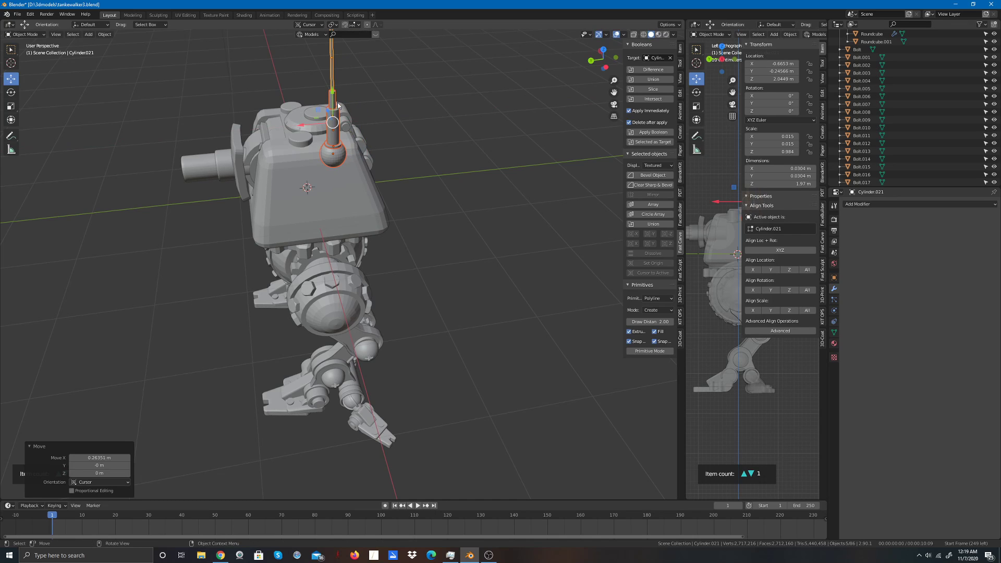
{"action": "left_click_drag", "start_coordinate": [331, 94], "coordinate": [332, 104]}
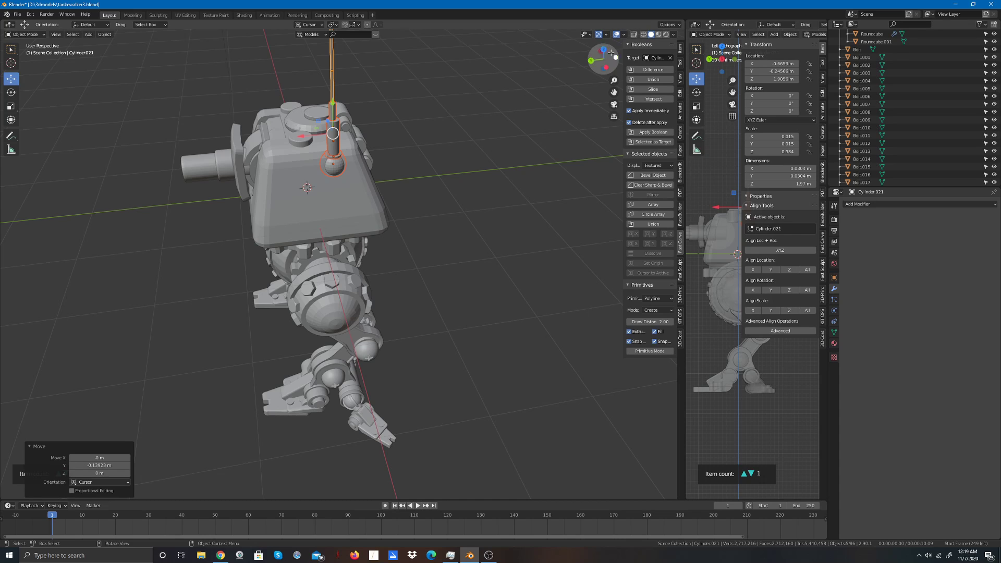
{"action": "left_click_drag", "start_coordinate": [603, 58], "coordinate": [579, 30]}
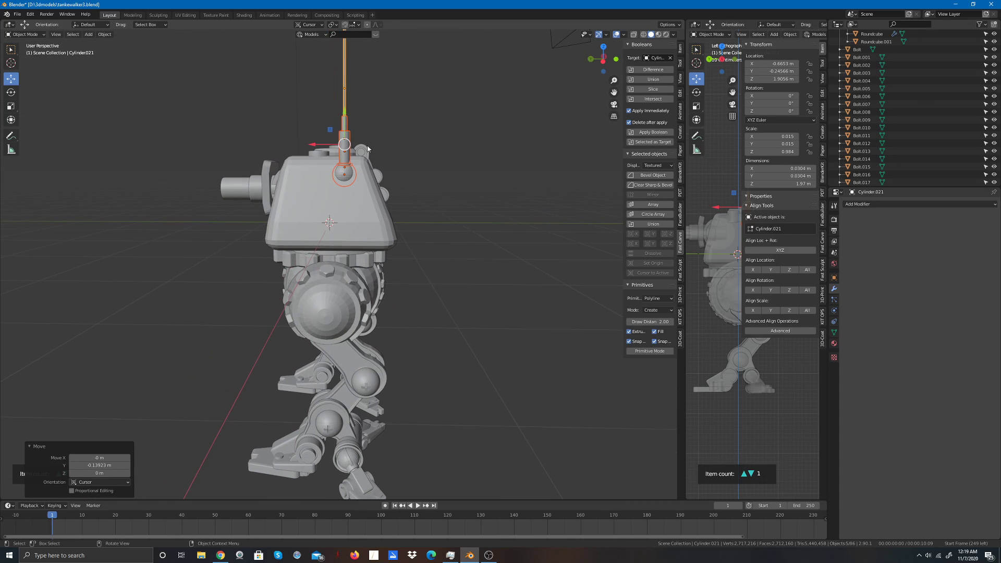
Step: Raise the whole antenna assembly about 0.05 m on the hull's side and check its fit from behind and in front
{"action": "left_click_drag", "start_coordinate": [343, 117], "coordinate": [344, 113]}
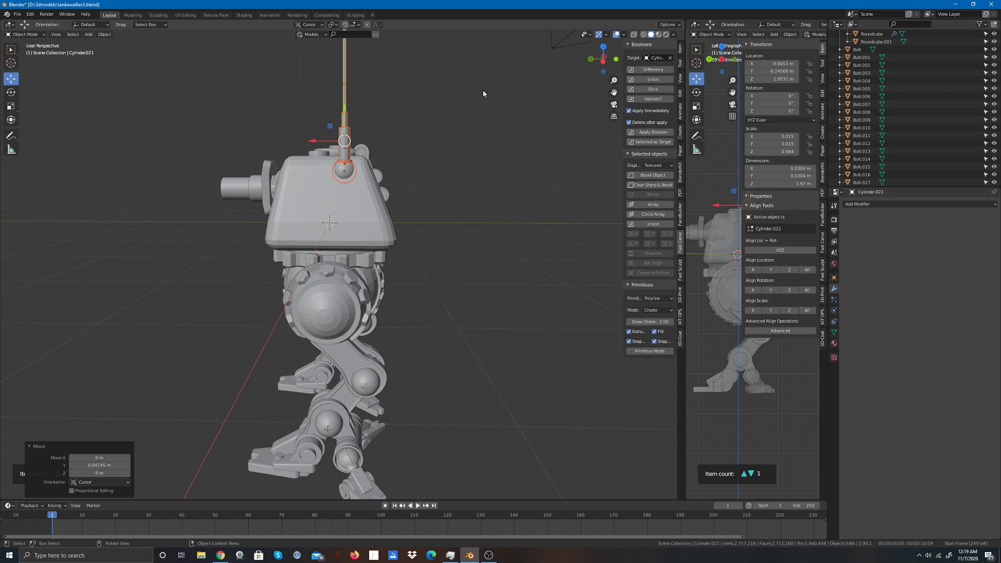
{"action": "left_click_drag", "start_coordinate": [590, 60], "coordinate": [415, 137]}
{"action": "left_click", "coordinate": [622, 56]}
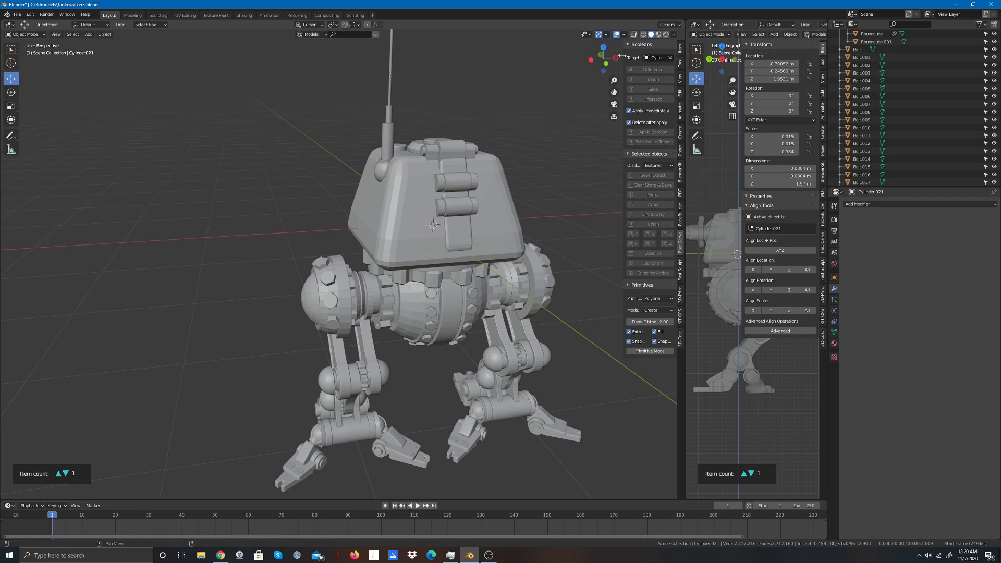
{"action": "mouse_move", "coordinate": [589, 59]}
{"action": "left_mouse_down"}
{"action": "mouse_move", "coordinate": [682, 50]}
{"action": "mouse_move", "coordinate": [758, 73]}
{"action": "mouse_move", "coordinate": [795, 61]}
{"action": "mouse_move", "coordinate": [746, 79]}
{"action": "mouse_move", "coordinate": [800, 69]}
{"action": "mouse_move", "coordinate": [603, 60]}
{"action": "left_mouse_up"}
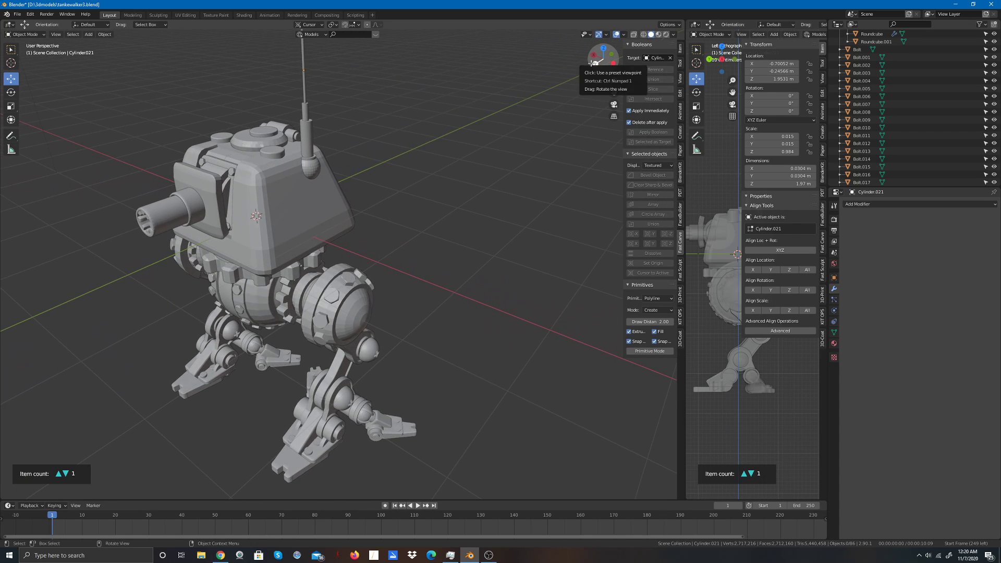
Step: Raise the disc between the ball mount and the antenna base to Z about 0.99 m
{"action": "left_click", "coordinate": [312, 159]}
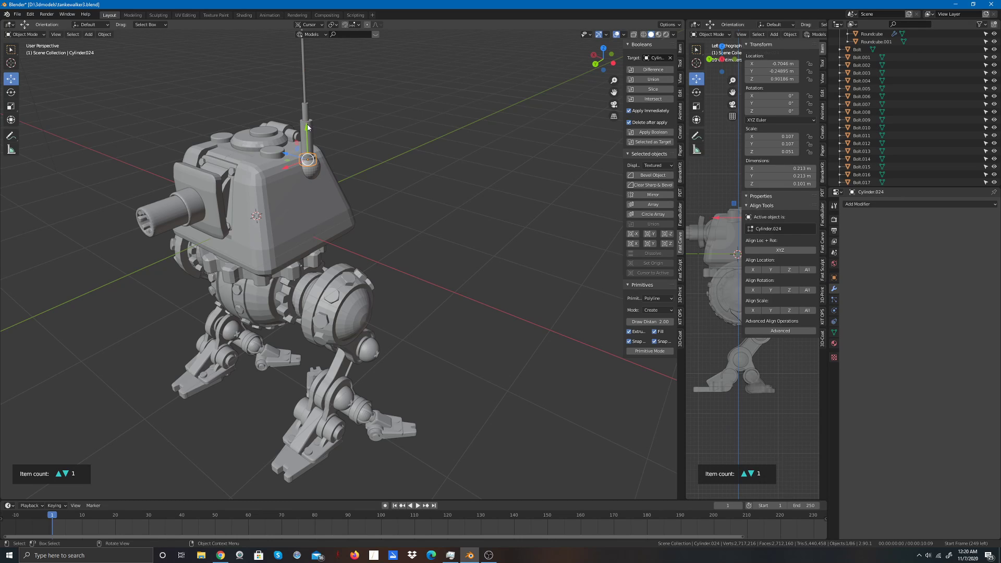
{"action": "left_click_drag", "start_coordinate": [308, 127], "coordinate": [309, 116]}
{"action": "left_click", "coordinate": [393, 142]}
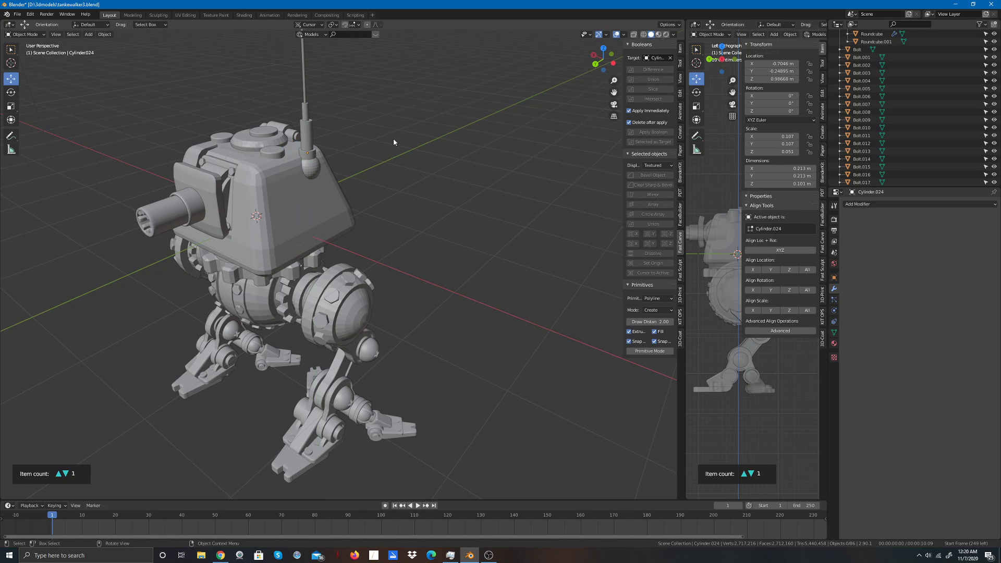
{"action": "left_click_drag", "start_coordinate": [602, 59], "coordinate": [527, 148]}
{"action": "scroll", "coordinate": [527, 151], "scroll_direction": "up", "scroll_amount": 4}
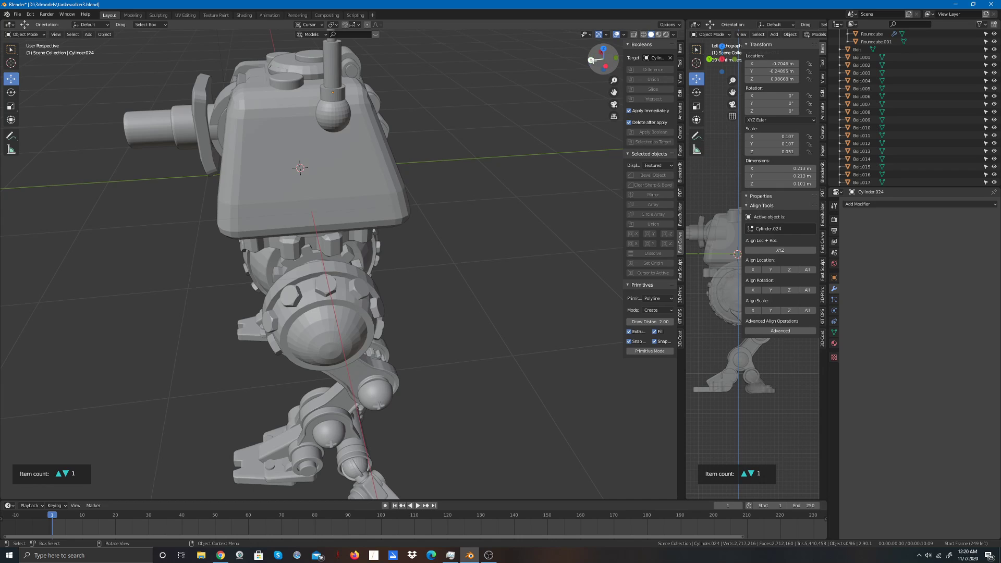
{"action": "left_click_drag", "start_coordinate": [590, 60], "coordinate": [585, 63]}
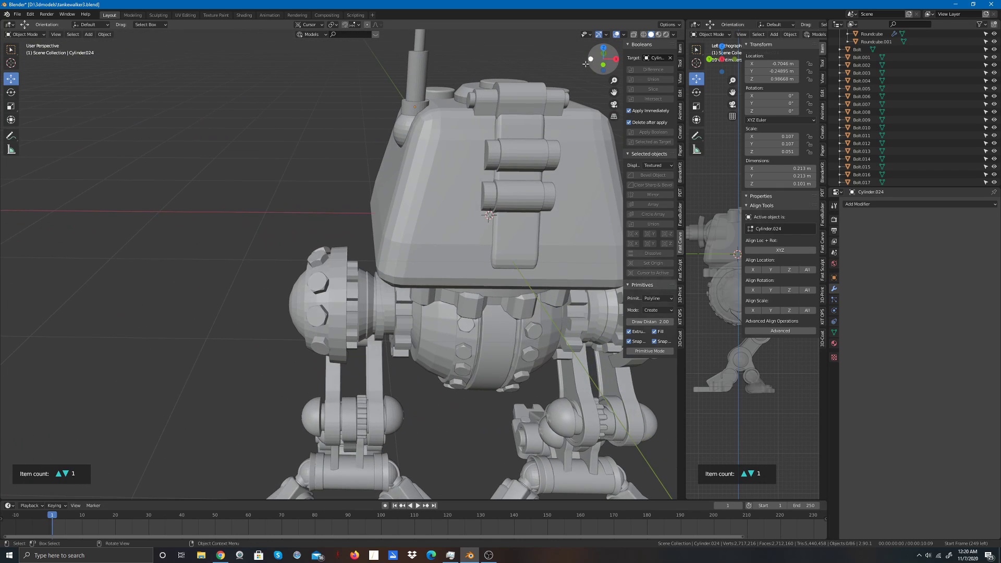
Step: Thicken the disc above the ball mount to about 0.13 m high and set it at Z about 0.98 m
{"action": "left_click", "coordinate": [414, 105]}
{"action": "left_click_drag", "start_coordinate": [416, 78], "coordinate": [401, 66]}
{"action": "left_click", "coordinate": [11, 106]}
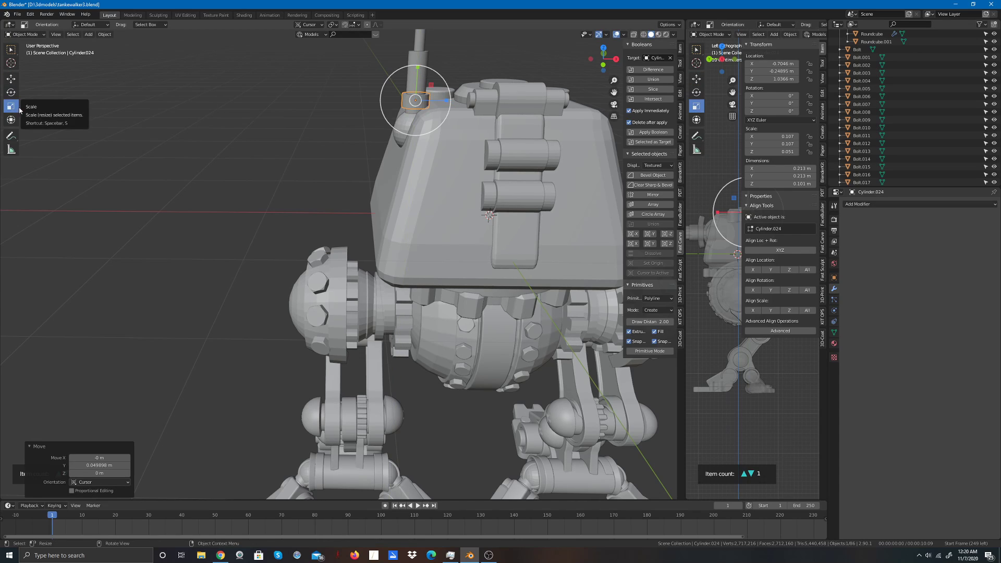
{"action": "mouse_move", "coordinate": [418, 69]}
{"action": "left_mouse_down"}
{"action": "mouse_move", "coordinate": [420, 58]}
{"action": "mouse_move", "coordinate": [420, 67]}
{"action": "left_mouse_up"}
{"action": "left_click", "coordinate": [11, 79]}
{"action": "left_click_drag", "start_coordinate": [421, 73], "coordinate": [421, 73]}
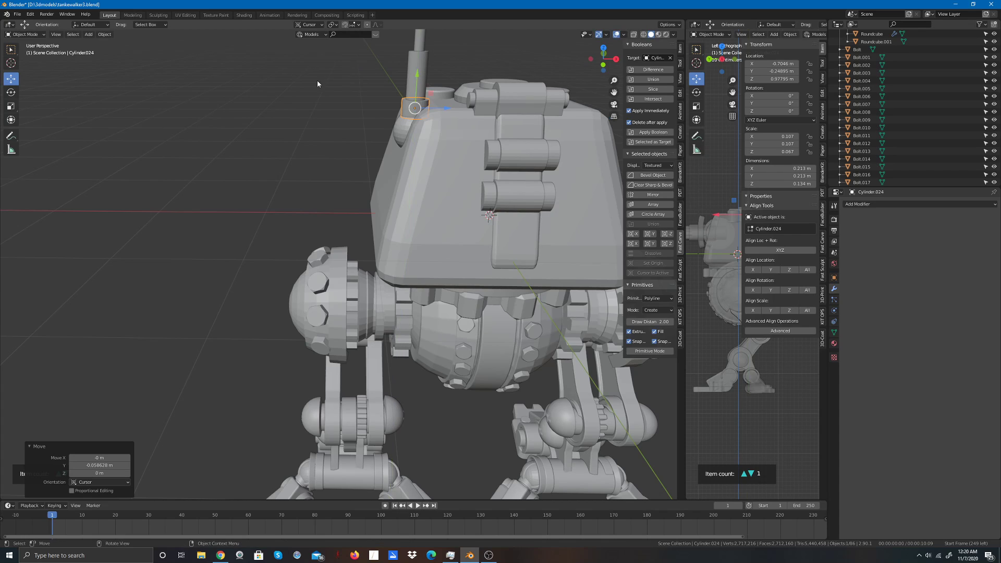
{"action": "left_click", "coordinate": [287, 85]}
Step: Shorten the thin top antenna rod to about 1.28 m and lower it to Z about 1.83 m
{"action": "left_click_drag", "start_coordinate": [599, 57], "coordinate": [484, 151]}
{"action": "scroll", "coordinate": [485, 151], "scroll_direction": "down", "scroll_amount": 2}
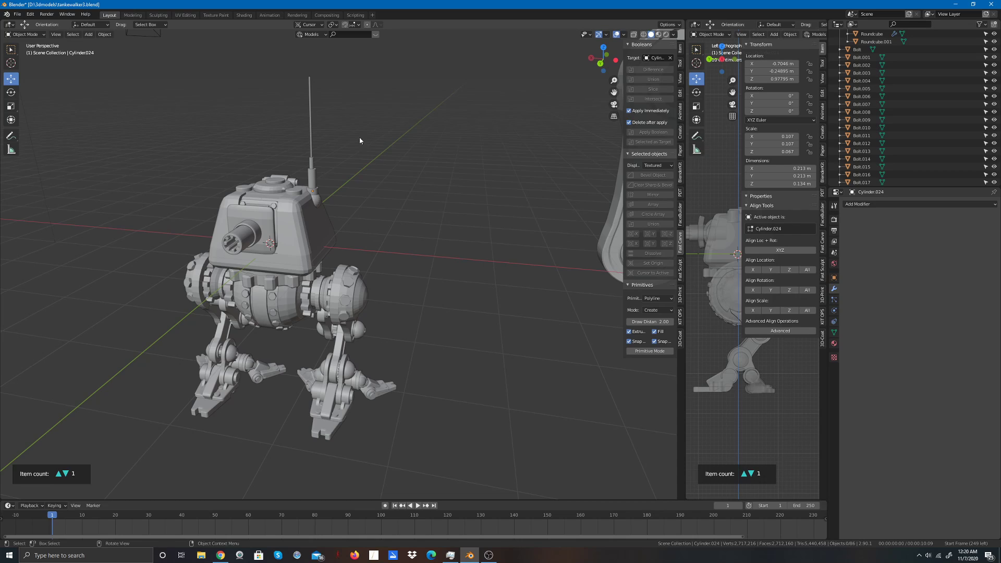
{"action": "left_click", "coordinate": [310, 130]}
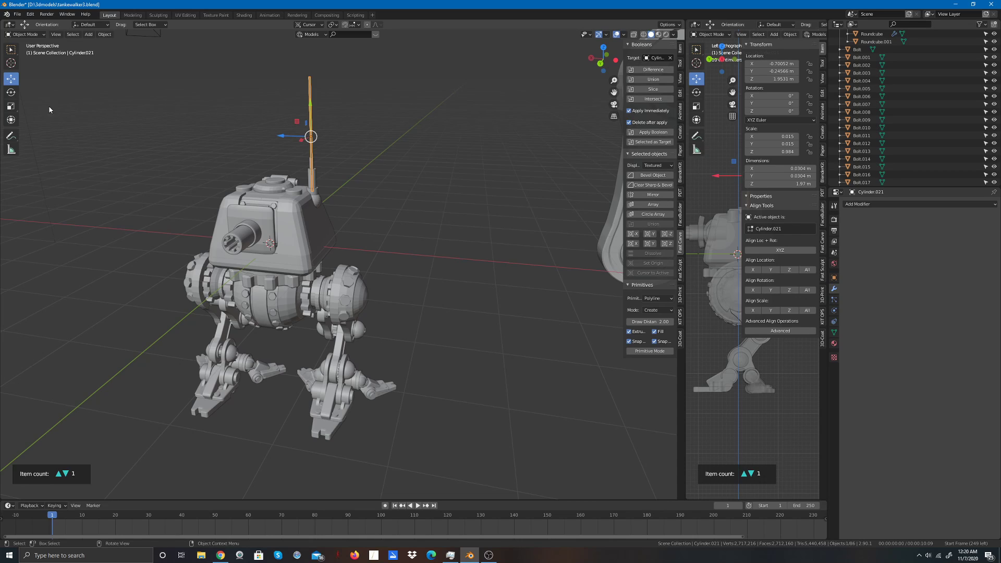
{"action": "left_click", "coordinate": [18, 108]}
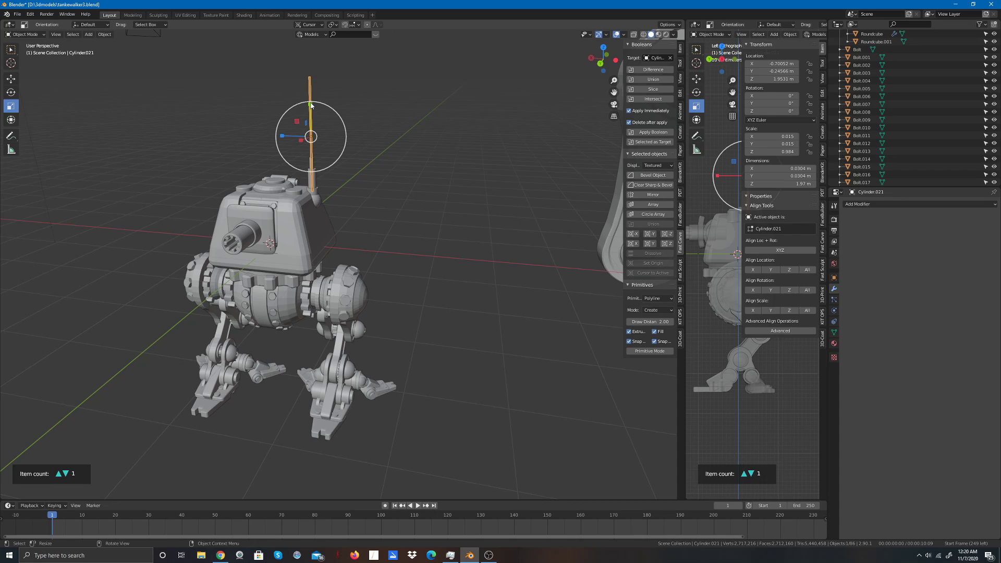
{"action": "left_click_drag", "start_coordinate": [311, 103], "coordinate": [311, 115]}
{"action": "left_click", "coordinate": [10, 79]}
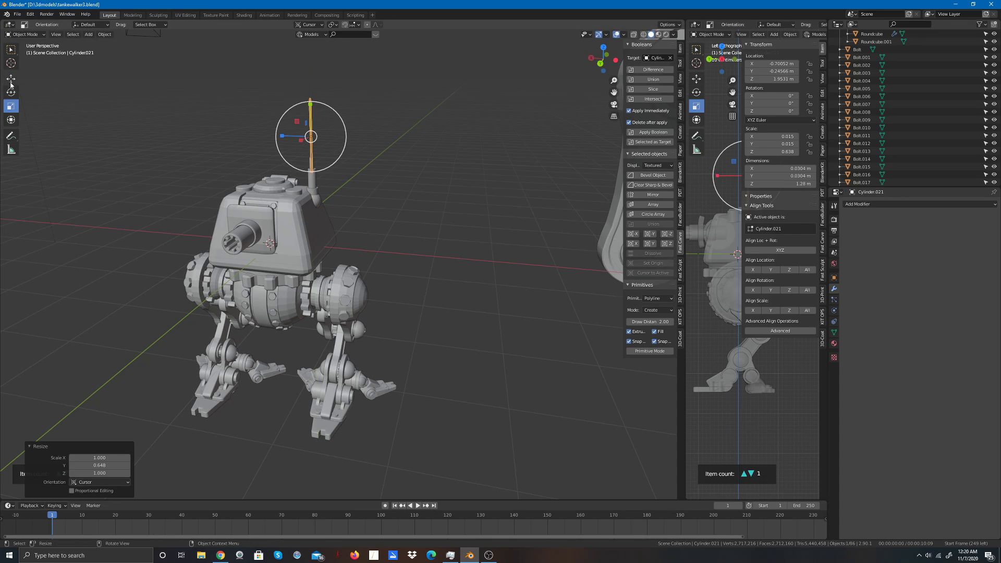
{"action": "left_click_drag", "start_coordinate": [310, 108], "coordinate": [311, 110]}
{"action": "left_click", "coordinate": [322, 193]}
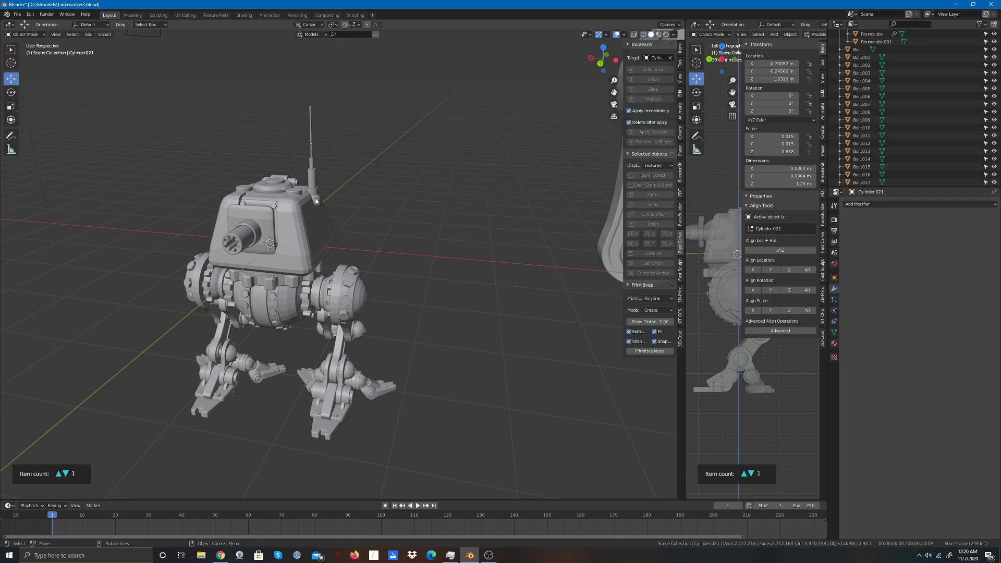
Step: Duplicate the mount's sphere, raise the copy to the antenna tip at Z about 2.48 m, and shrink it to about 0.09 m across
{"action": "left_click", "coordinate": [316, 201]}
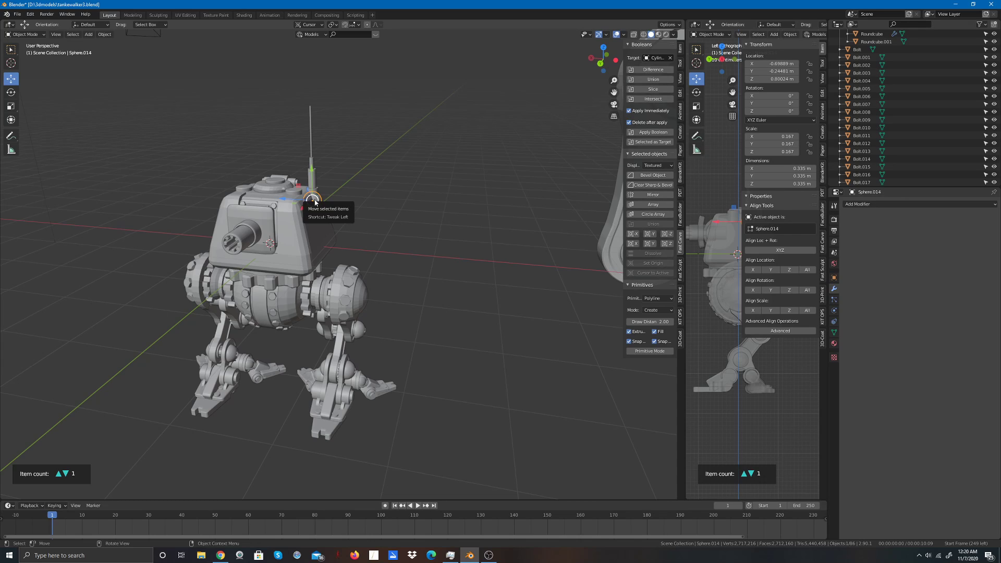
{"action": "key", "text": "shift+d"}
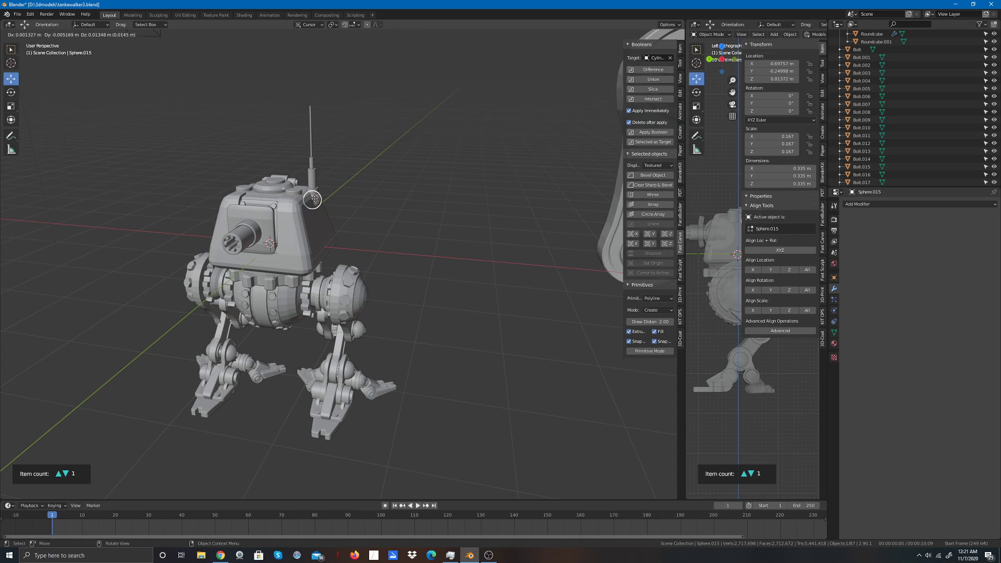
{"action": "left_click", "coordinate": [314, 199]}
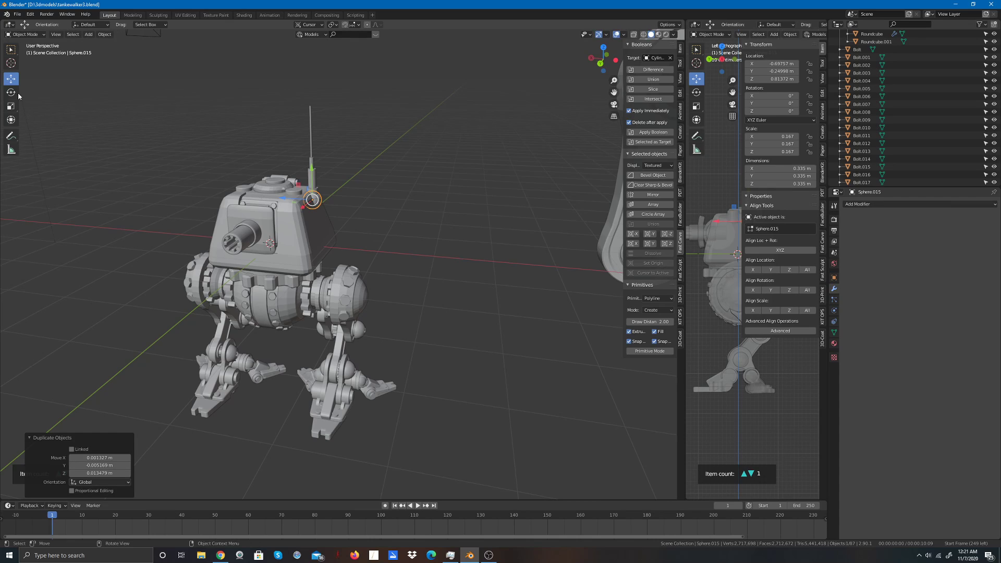
{"action": "left_click_drag", "start_coordinate": [312, 168], "coordinate": [300, 80]}
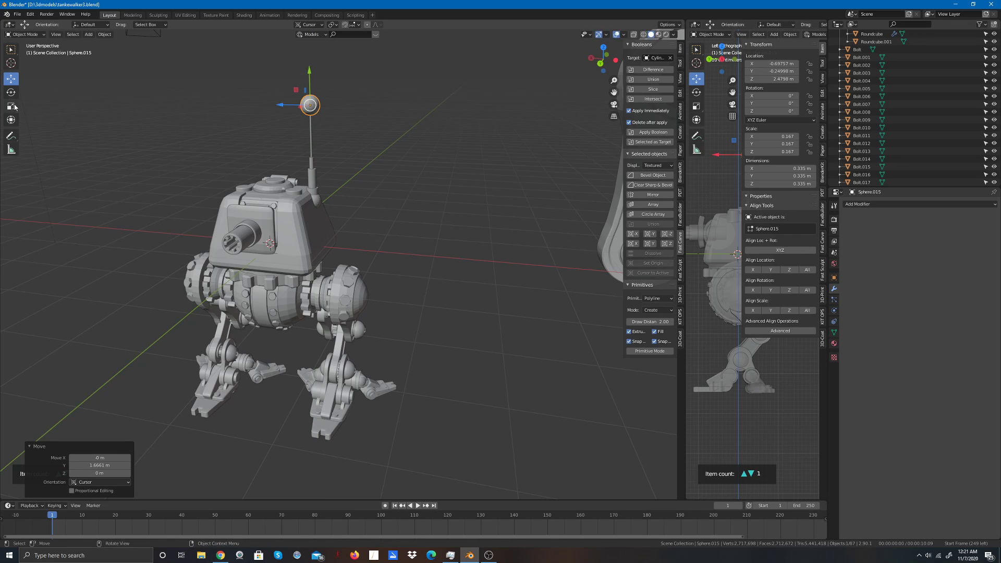
{"action": "left_click", "coordinate": [601, 64]}
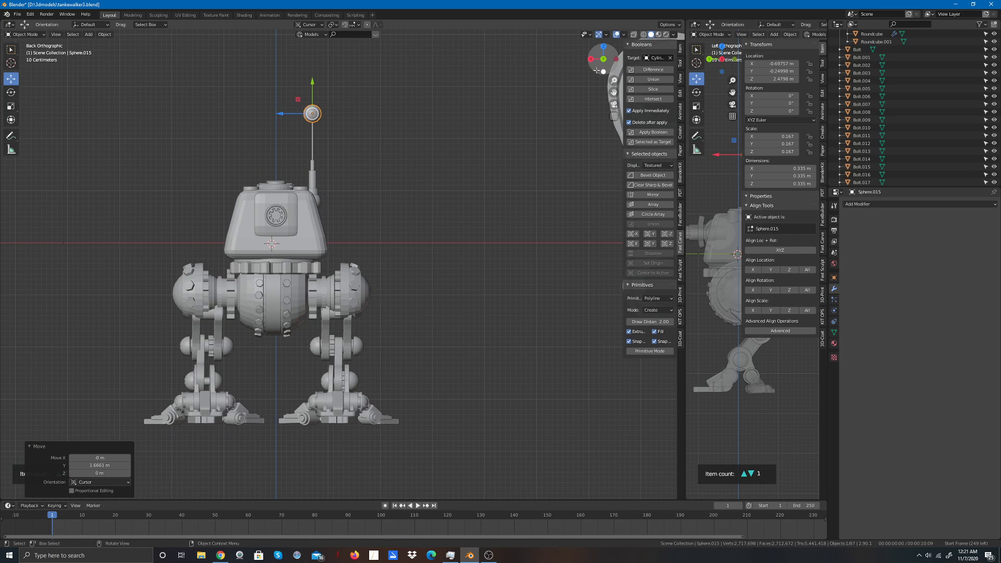
{"action": "left_click", "coordinate": [11, 106]}
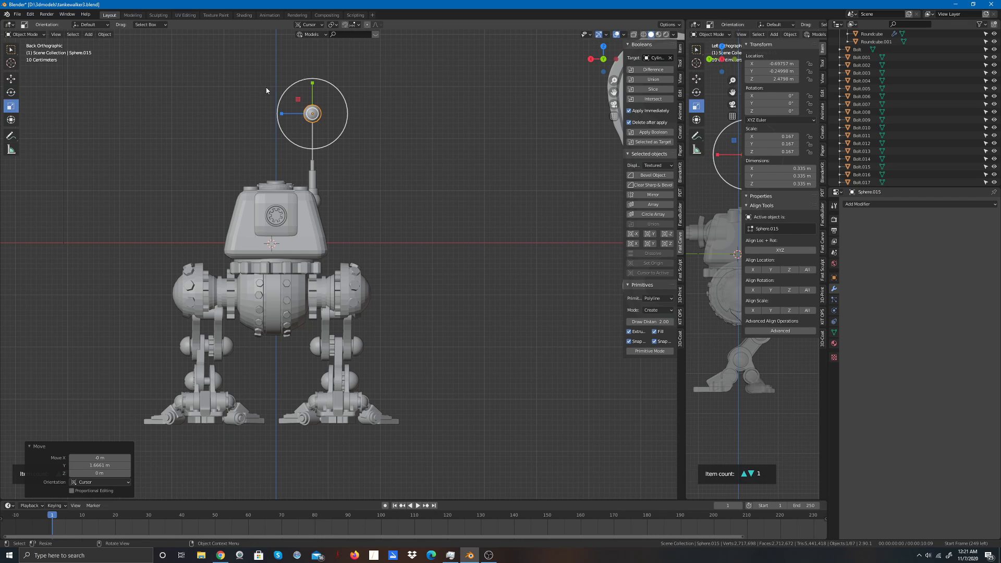
{"action": "left_click_drag", "start_coordinate": [343, 96], "coordinate": [321, 111]}
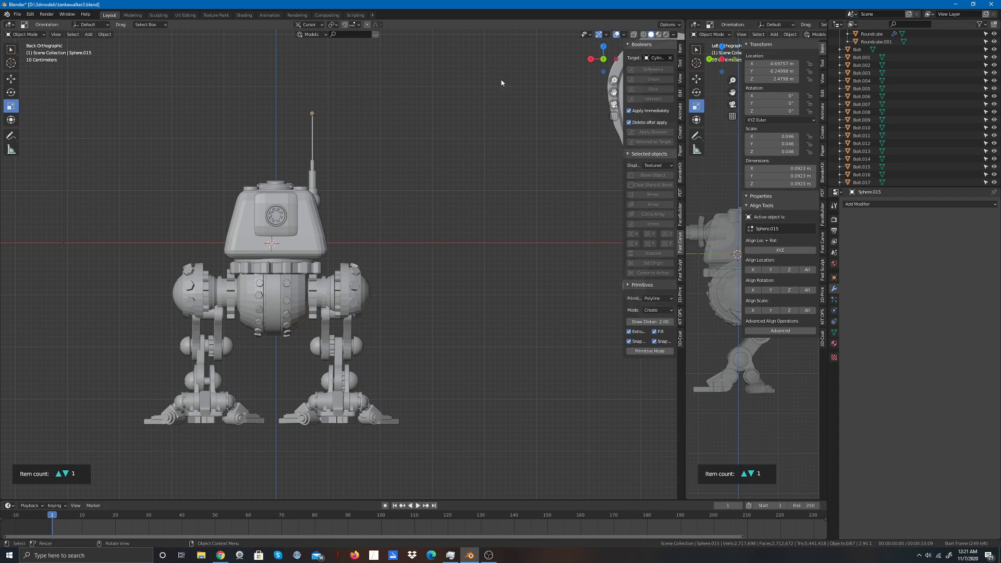
Step: Duplicate the disc above the ball mount in place and rotate the copy about 80° around the Y axis
{"action": "left_click_drag", "start_coordinate": [603, 59], "coordinate": [587, 115]}
{"action": "left_click_drag", "start_coordinate": [601, 57], "coordinate": [573, 60]}
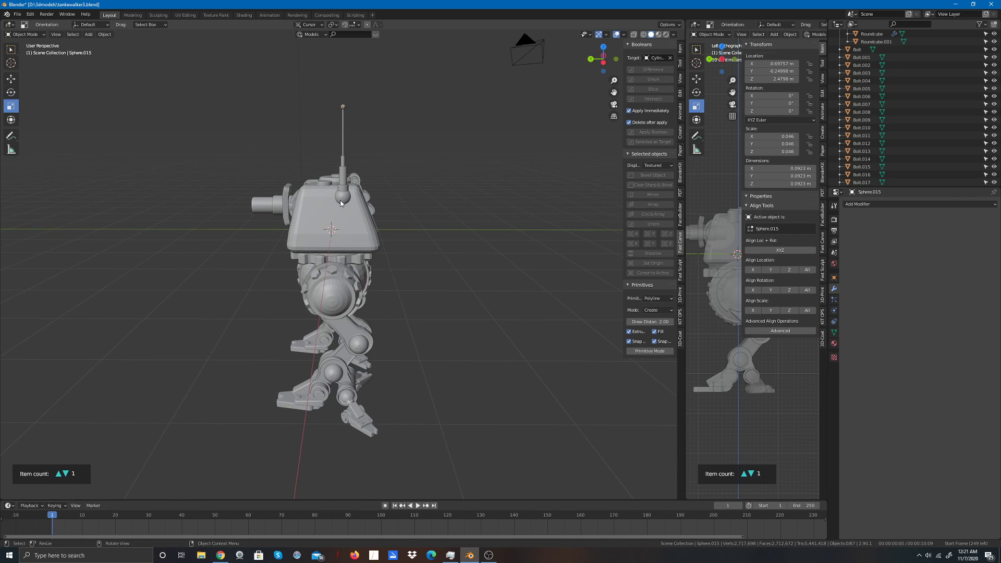
{"action": "scroll", "coordinate": [453, 214], "scroll_direction": "up", "scroll_amount": 3}
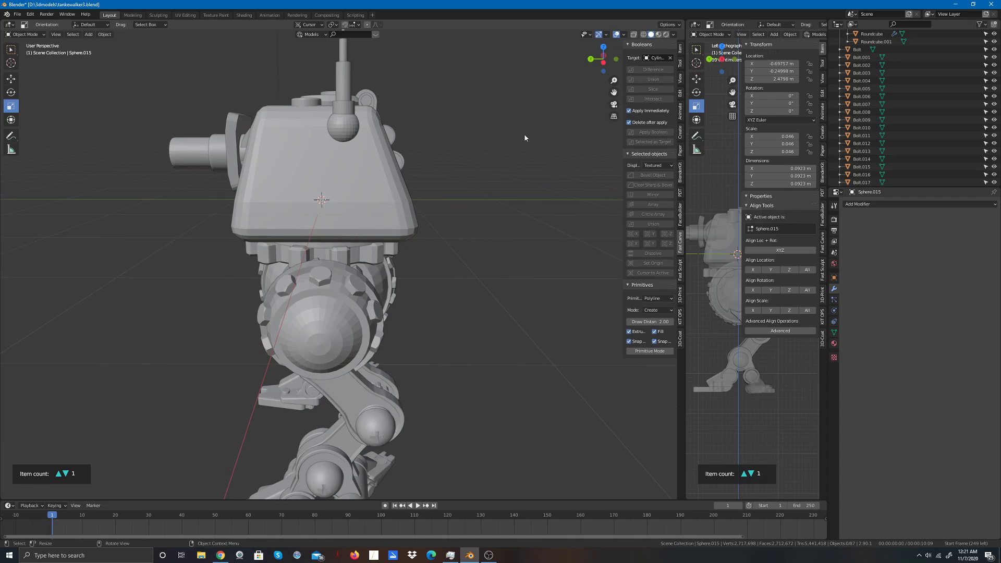
{"action": "scroll", "coordinate": [525, 138], "scroll_direction": "down", "scroll_amount": 3}
{"action": "mouse_move", "coordinate": [602, 56]}
{"action": "left_mouse_down"}
{"action": "mouse_move", "coordinate": [570, 60]}
{"action": "mouse_move", "coordinate": [620, 62]}
{"action": "mouse_move", "coordinate": [637, 34]}
{"action": "mouse_move", "coordinate": [697, 33]}
{"action": "mouse_move", "coordinate": [426, 136]}
{"action": "left_mouse_up"}
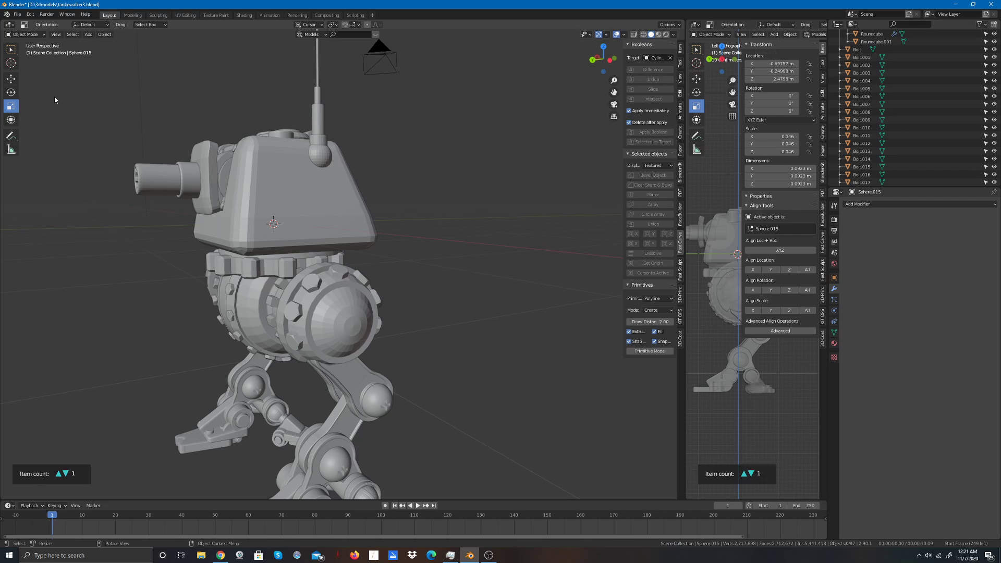
{"action": "left_click", "coordinate": [322, 141]}
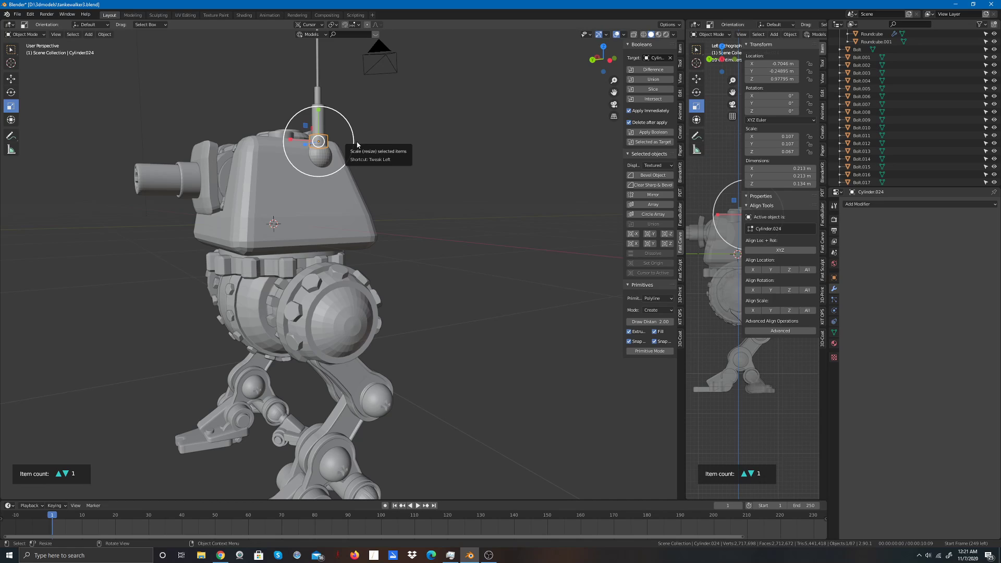
{"action": "key", "text": "shift+d"}
{"action": "key", "text": "Escape"}
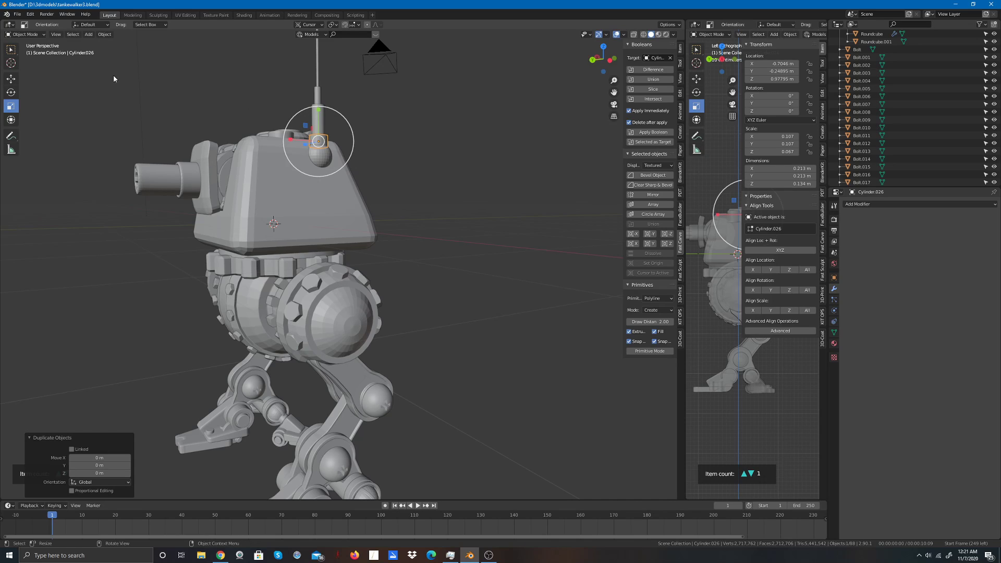
{"action": "left_click", "coordinate": [17, 92]}
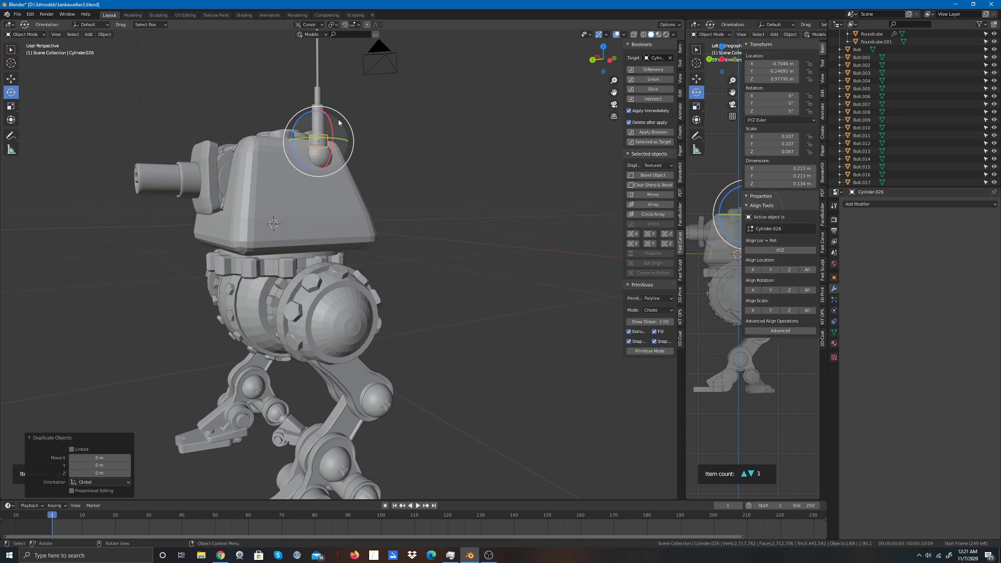
{"action": "left_click_drag", "start_coordinate": [329, 125], "coordinate": [327, 143]}
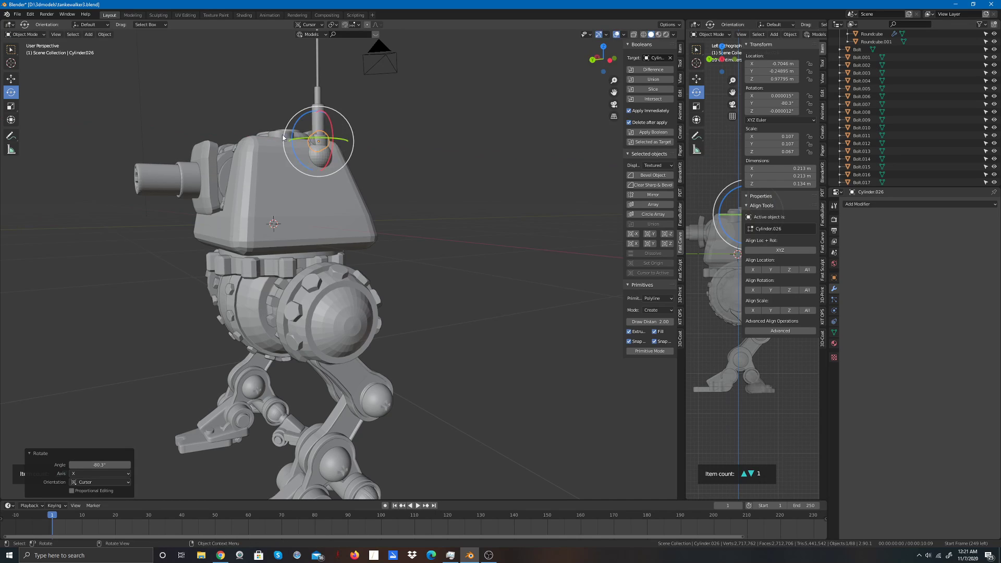
Step: Lower the rotated disc copy about 0.18 m to the ball mount's height and enlarge it to about 1.58 times its size
{"action": "left_click", "coordinate": [11, 79]}
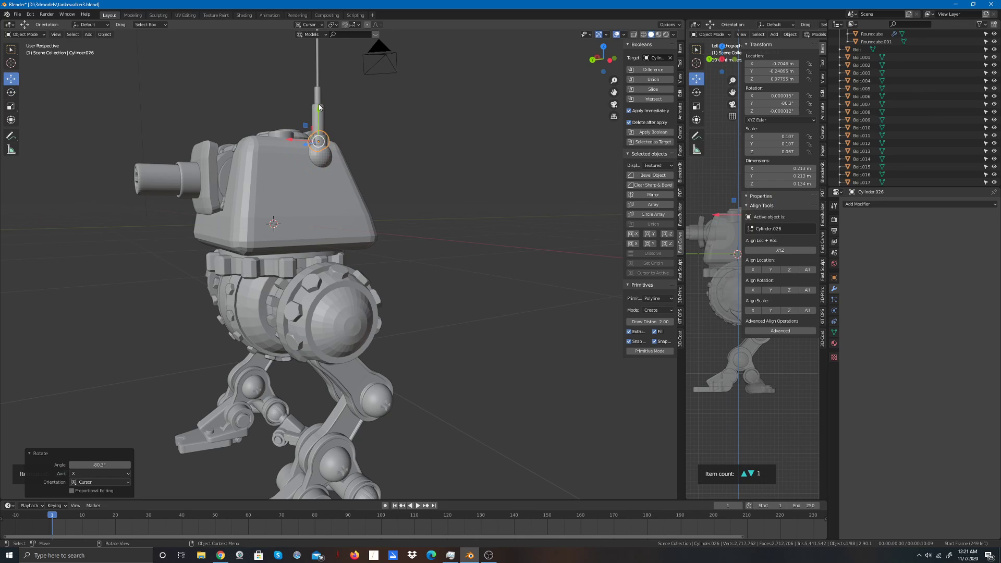
{"action": "left_click_drag", "start_coordinate": [319, 107], "coordinate": [323, 121]}
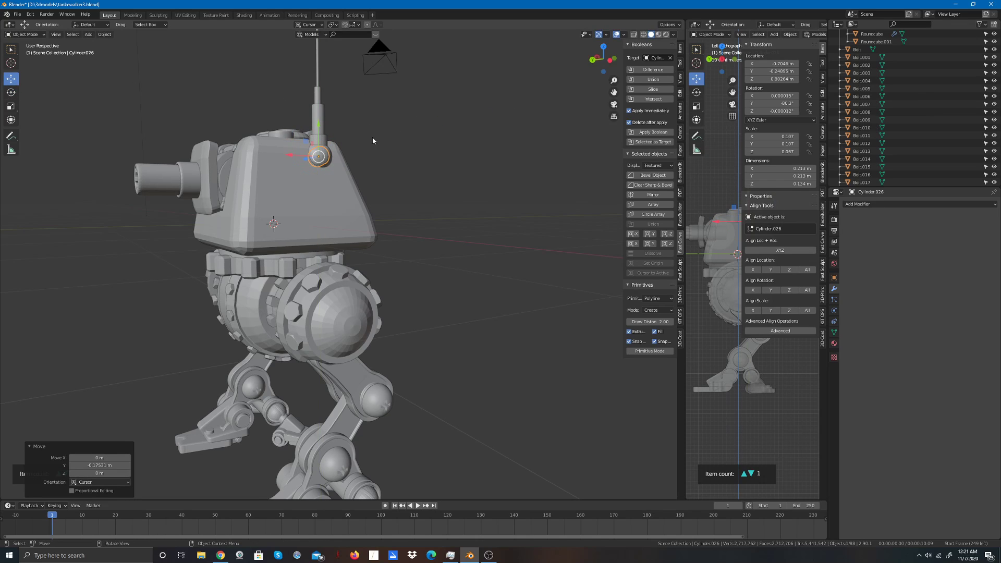
{"action": "left_click_drag", "start_coordinate": [607, 60], "coordinate": [626, 61]}
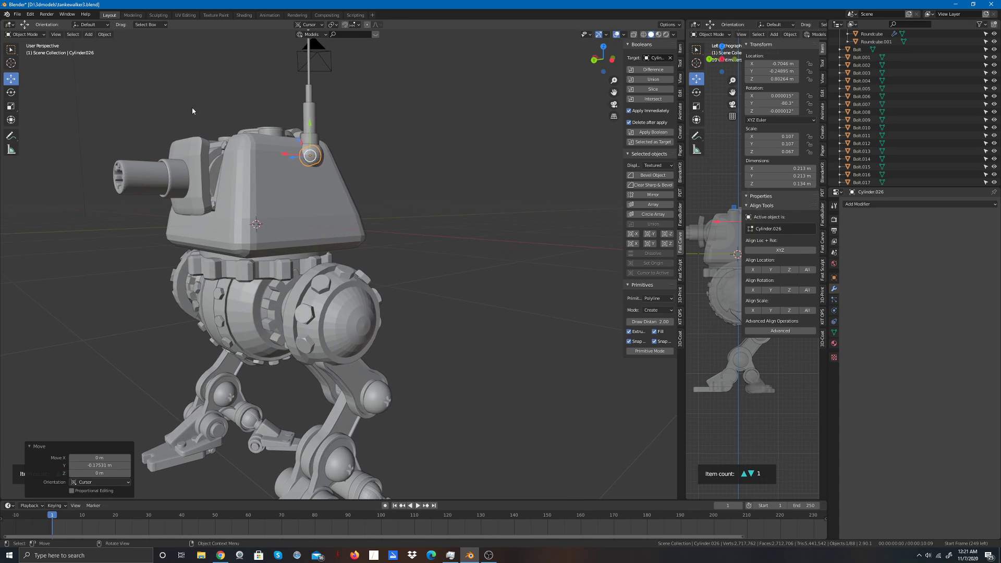
{"action": "left_click", "coordinate": [11, 106]}
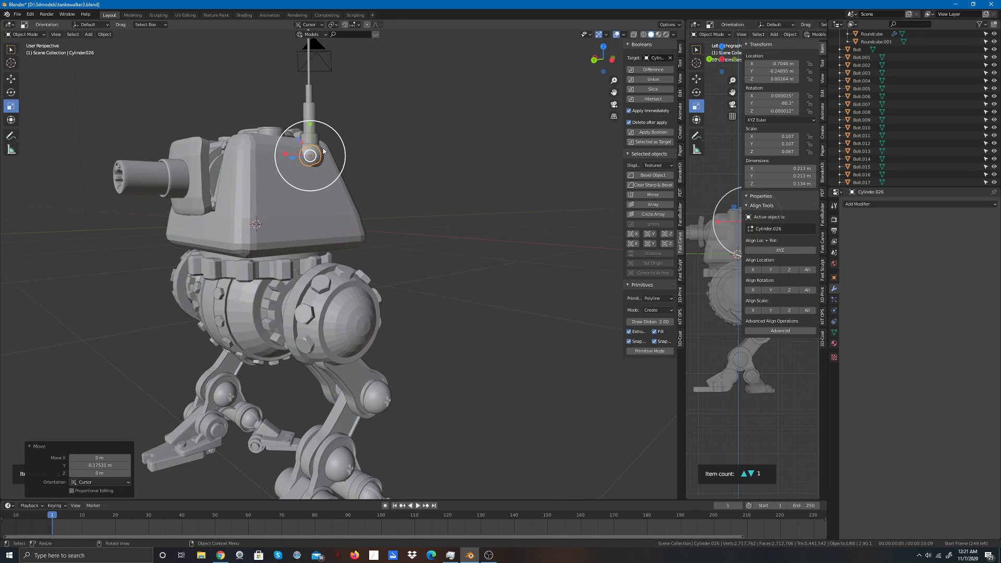
{"action": "left_click_drag", "start_coordinate": [341, 143], "coordinate": [363, 128]}
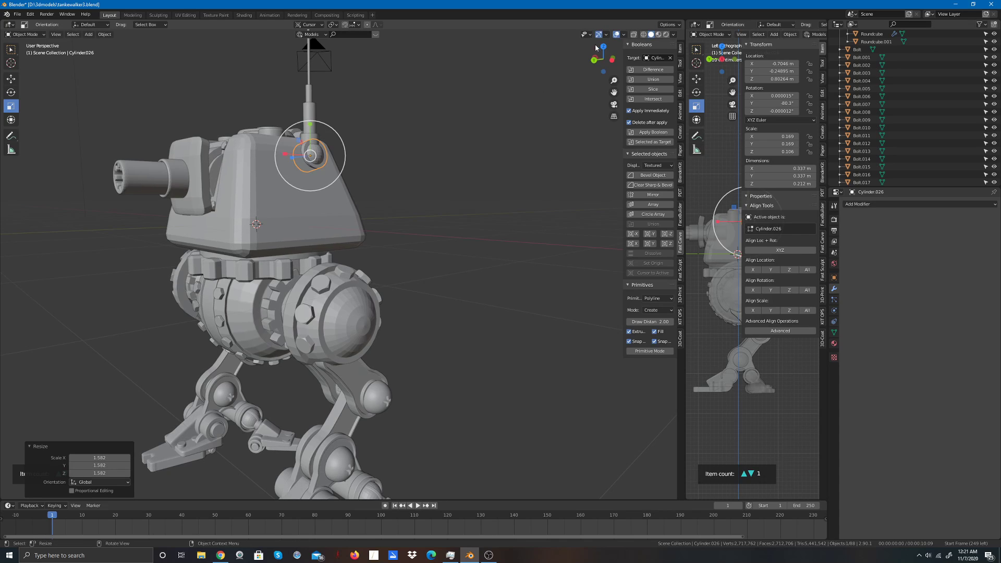
Step: Rotate the side mounting disc another 11.9° to about -92° around Y and lengthen it along its axis to about 0.24 m
{"action": "left_click_drag", "start_coordinate": [596, 47], "coordinate": [673, 49]}
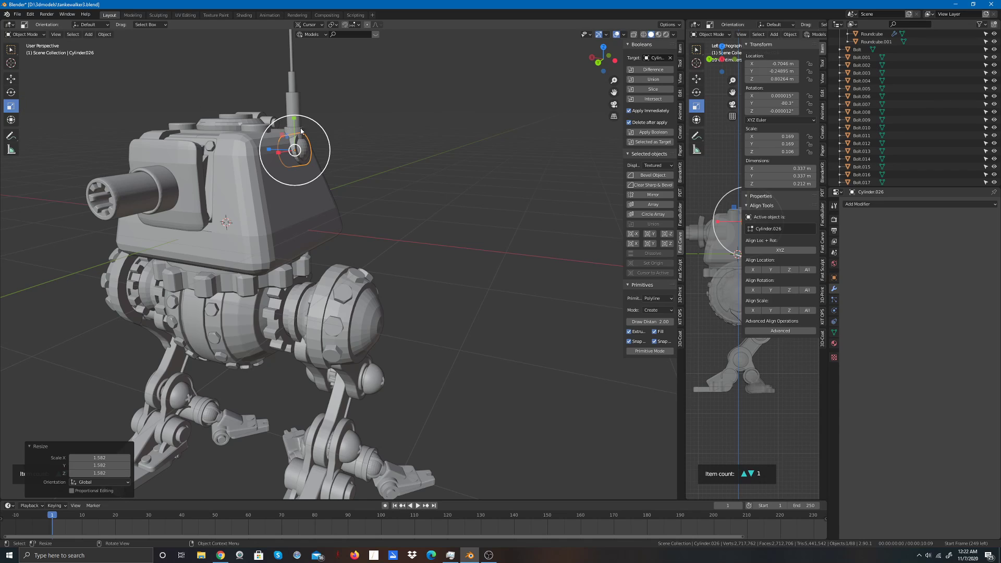
{"action": "key", "text": "r"}
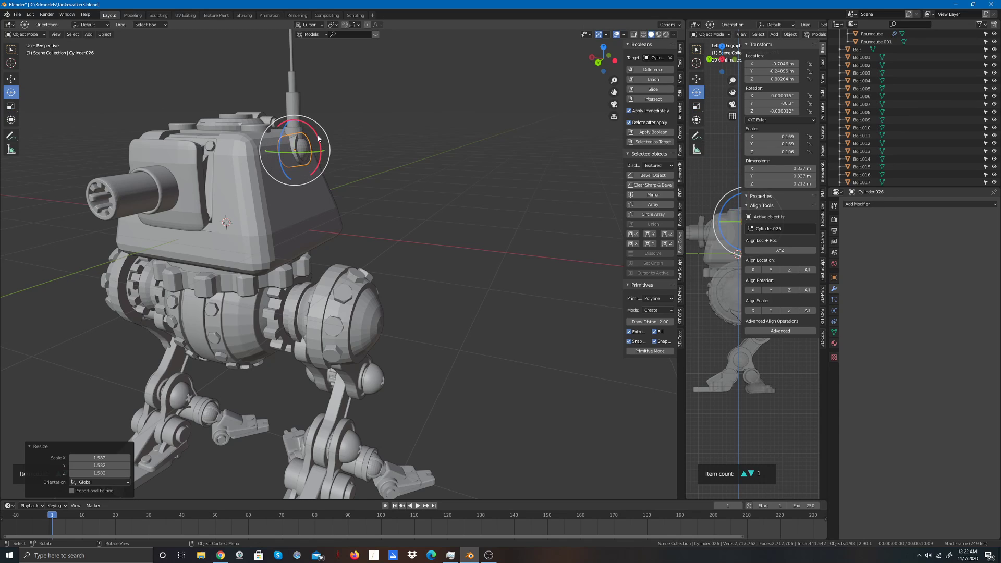
{"action": "left_click_drag", "start_coordinate": [319, 140], "coordinate": [318, 145]}
{"action": "scroll", "coordinate": [28, 118], "scroll_direction": "down", "scroll_amount": 1}
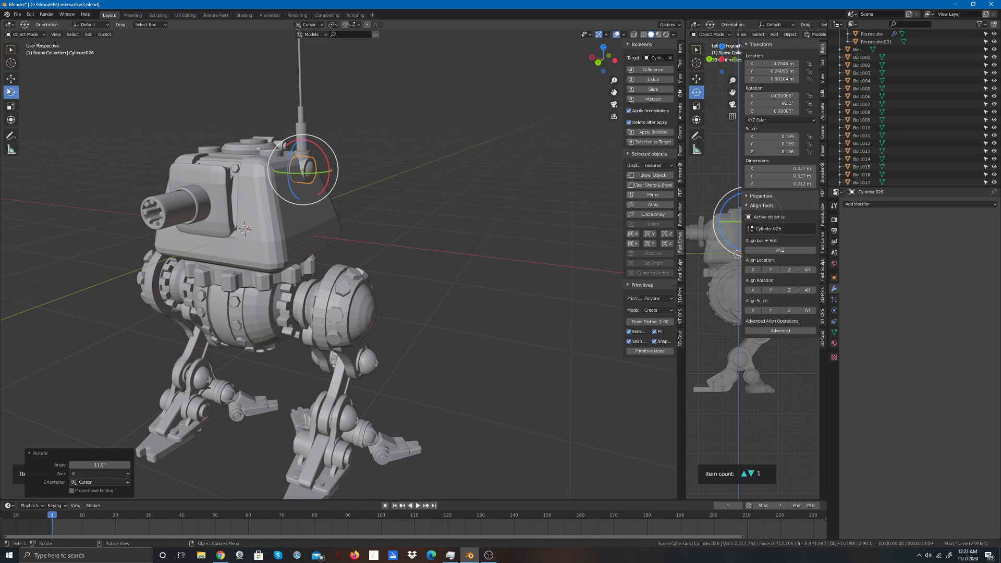
{"action": "left_click", "coordinate": [11, 105]}
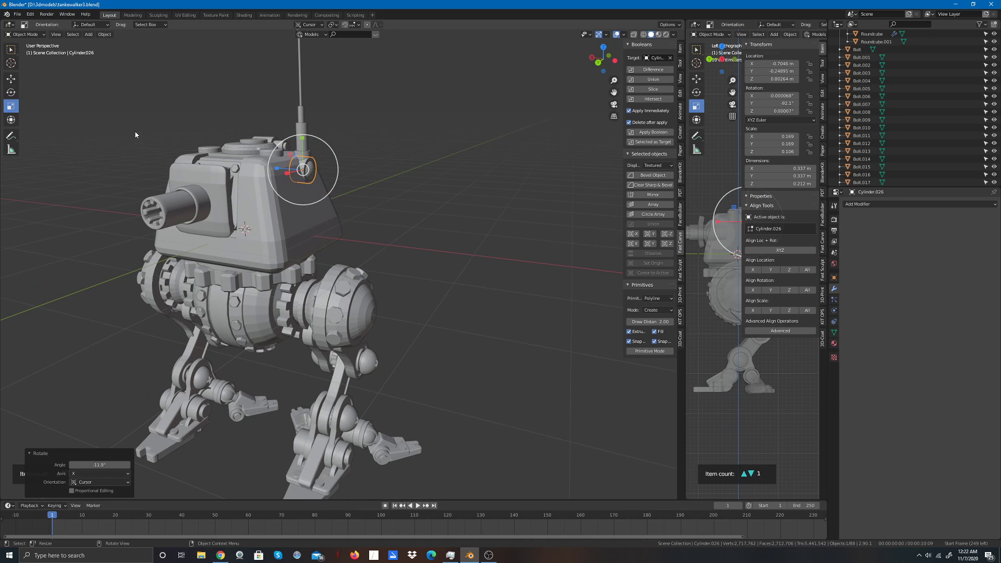
{"action": "left_click_drag", "start_coordinate": [279, 167], "coordinate": [273, 170]}
{"action": "left_click", "coordinate": [414, 191]}
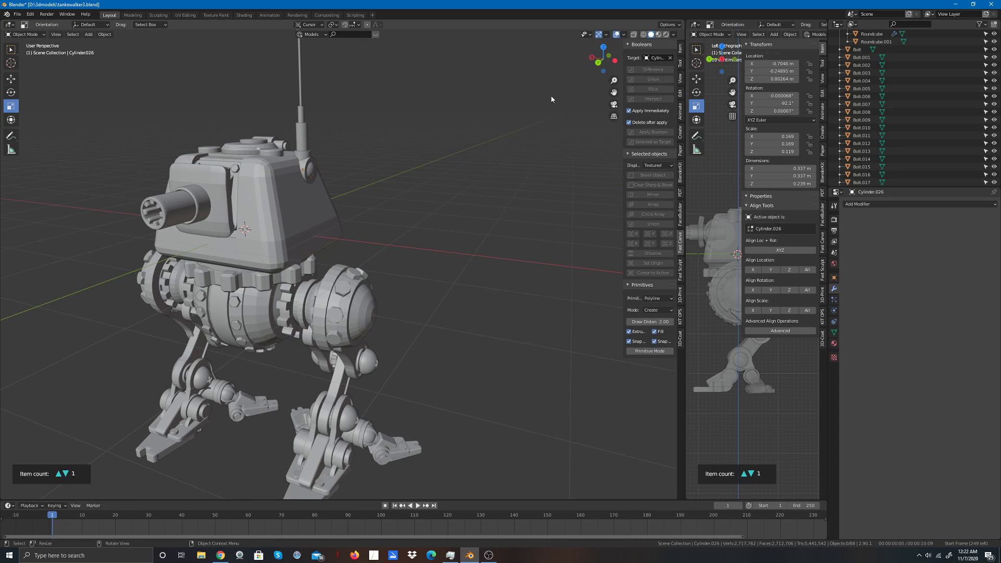
Step: Select the whole antenna with its ball mount and side disc and raise it about 0.13 m on the hull
{"action": "scroll", "coordinate": [552, 99], "scroll_direction": "down", "scroll_amount": 1}
{"action": "left_click_drag", "start_coordinate": [599, 65], "coordinate": [530, 60]}
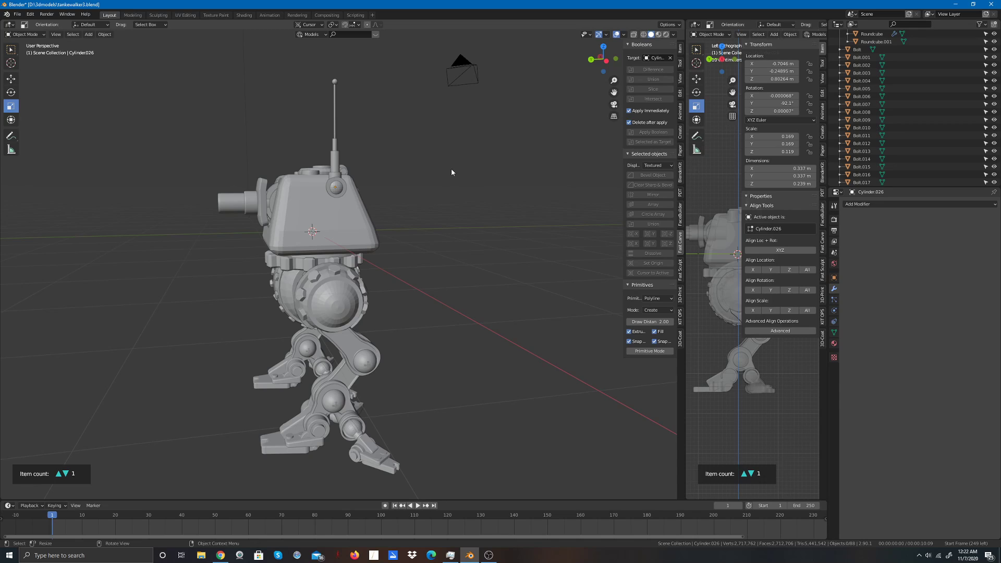
{"action": "left_click_drag", "start_coordinate": [317, 67], "coordinate": [340, 160]}
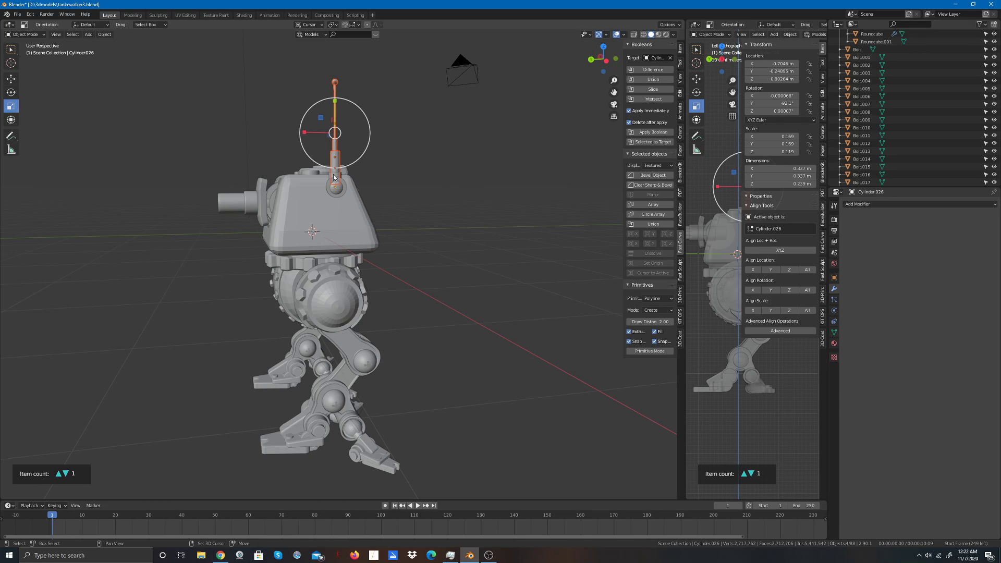
{"action": "left_click", "coordinate": [335, 183], "text": "shift"}
{"action": "left_click", "coordinate": [333, 187], "text": "shift"}
{"action": "left_click", "coordinate": [334, 187], "text": "shift"}
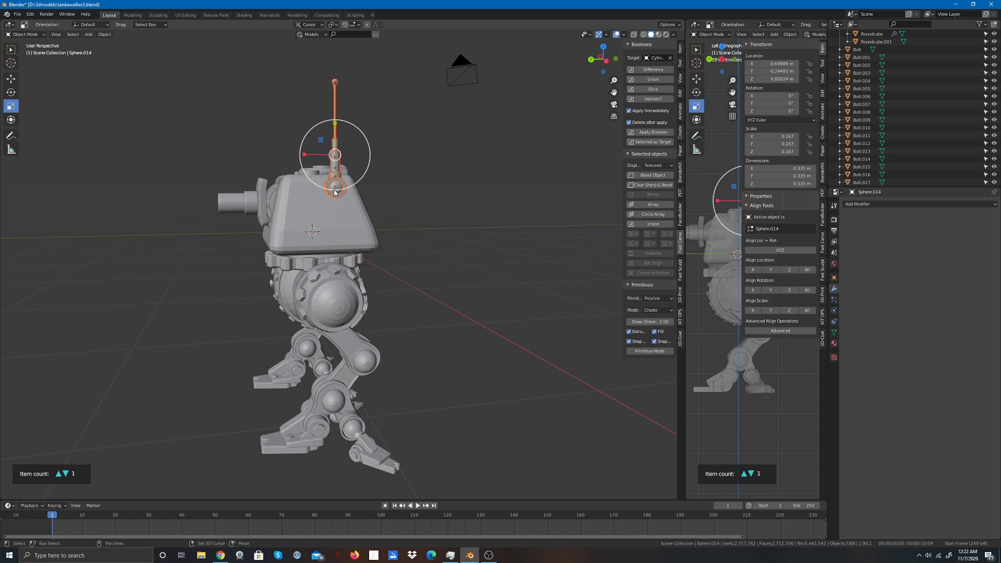
{"action": "left_click", "coordinate": [11, 78]}
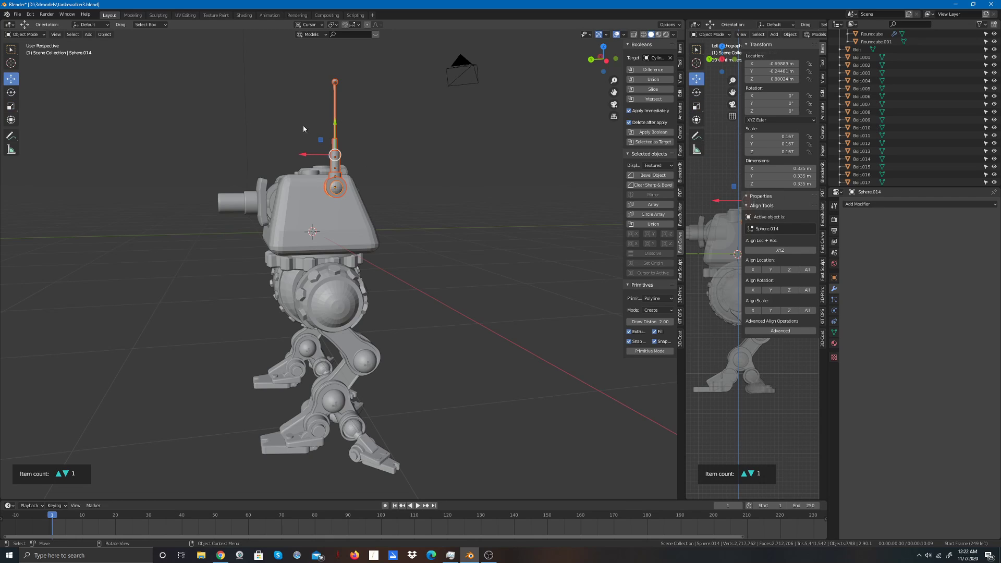
{"action": "left_click_drag", "start_coordinate": [334, 123], "coordinate": [341, 112]}
{"action": "left_click", "coordinate": [446, 147]}
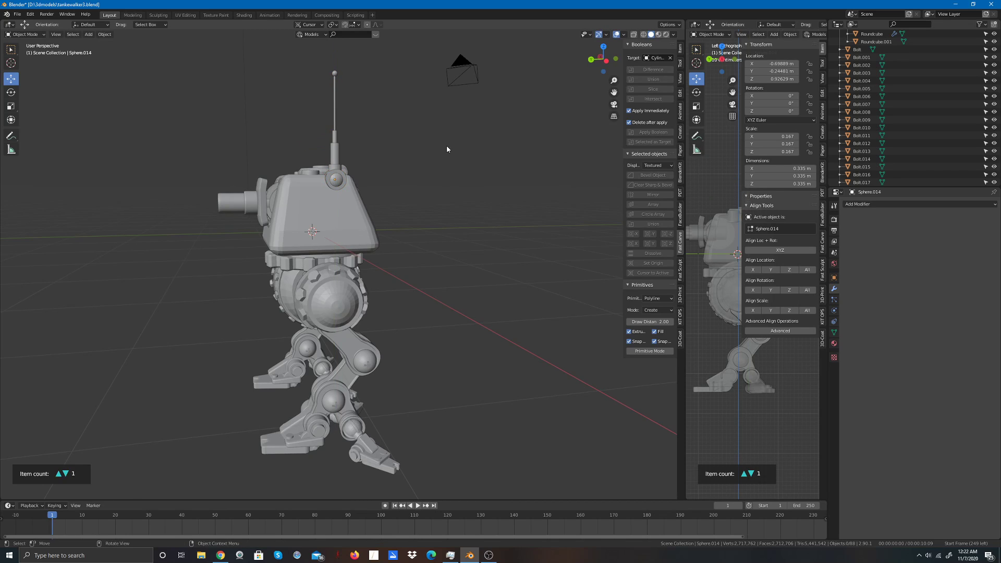
Step: Enlarge the side mounting disc uniformly by about 1.08 times, to roughly 0.37 m across
{"action": "left_click_drag", "start_coordinate": [600, 59], "coordinate": [542, 53]}
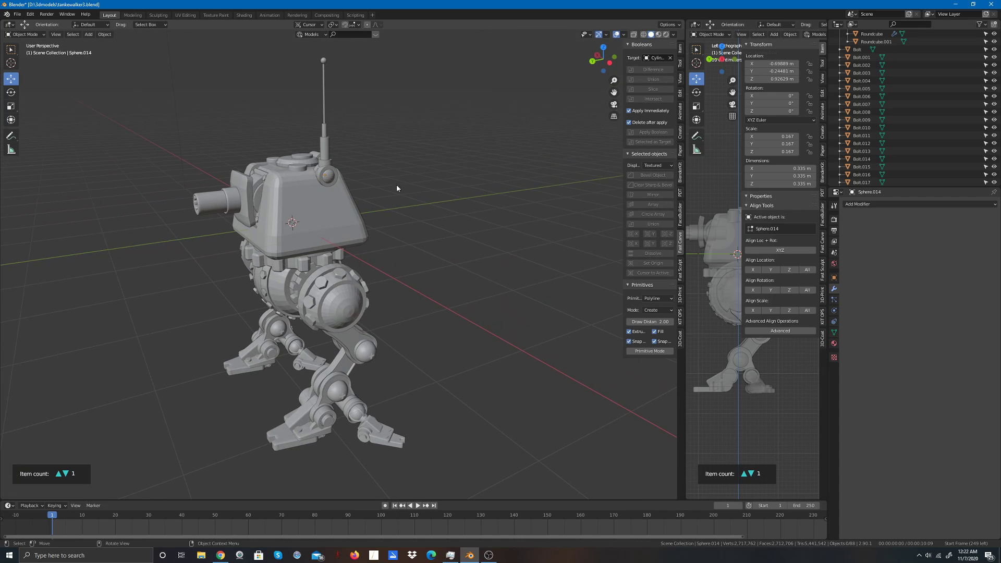
{"action": "left_click", "coordinate": [331, 175]}
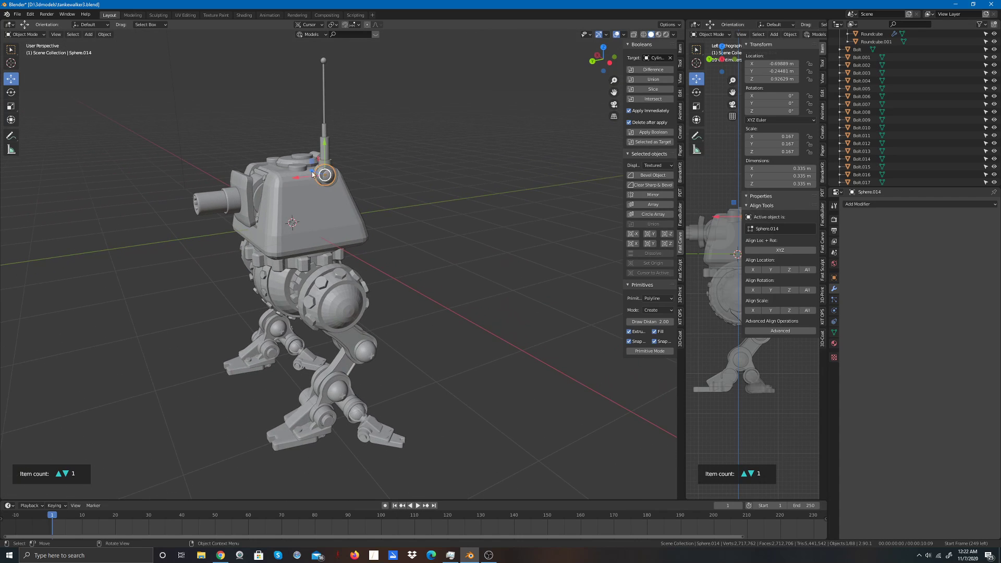
{"action": "left_click", "coordinate": [336, 171]}
{"action": "left_click", "coordinate": [11, 106]}
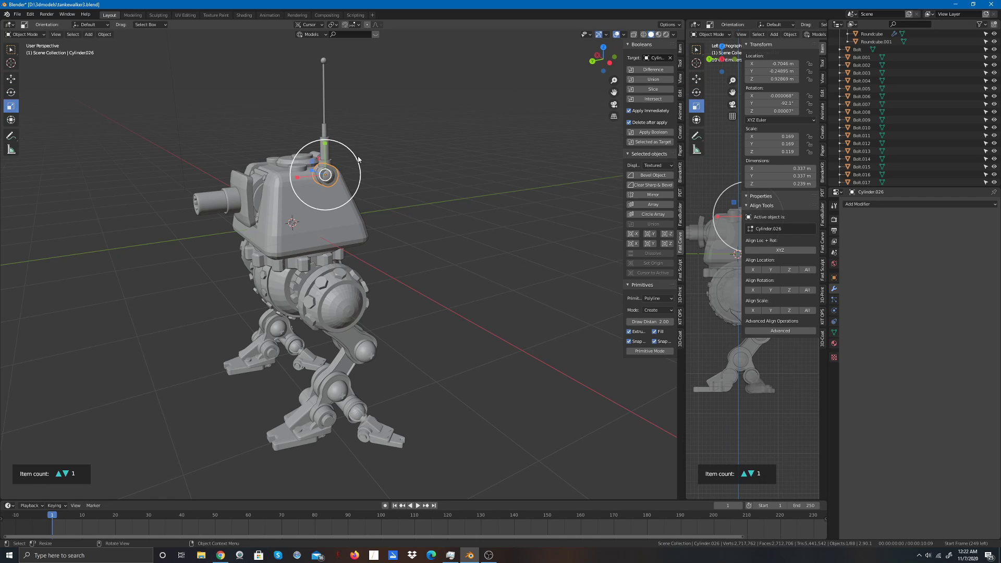
{"action": "key", "text": "s"}
{"action": "left_click", "coordinate": [363, 159]}
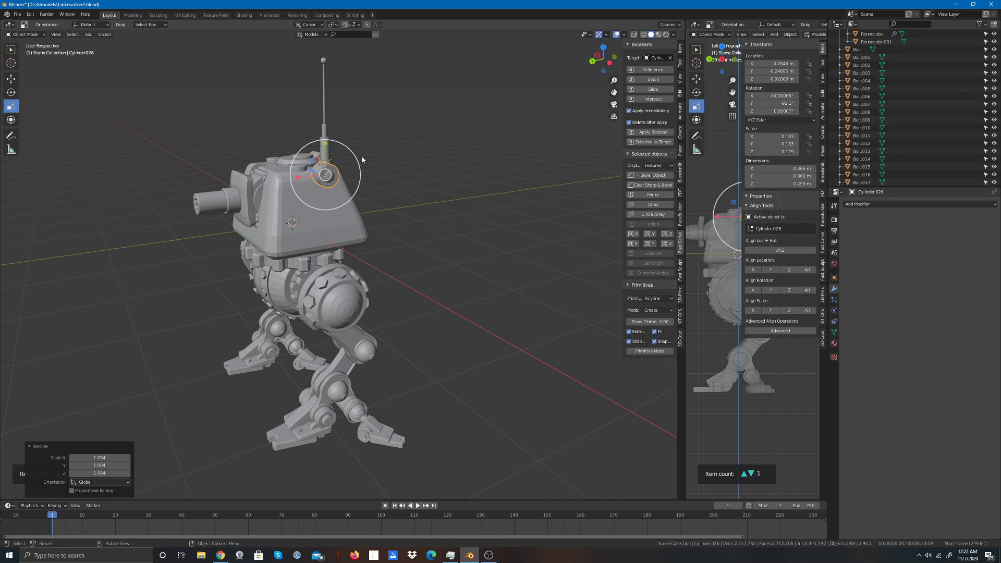
{"action": "left_click", "coordinate": [409, 158]}
Step: Select the ball mount, side disc, upper disc and two lower antenna rods, and lower them about 0.07 m
{"action": "left_click_drag", "start_coordinate": [600, 58], "coordinate": [573, 56]}
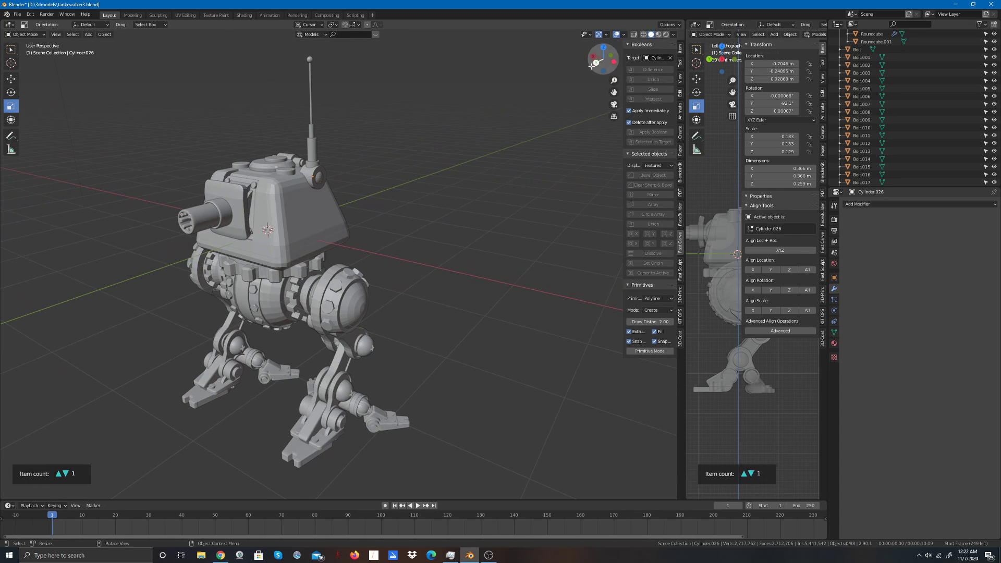
{"action": "left_click", "coordinate": [319, 182]}
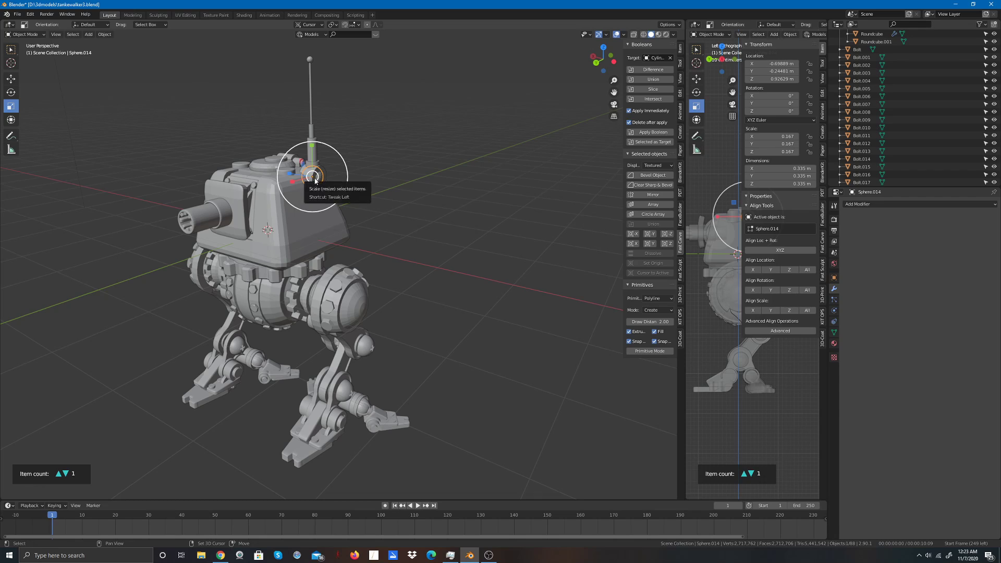
{"action": "left_click", "coordinate": [312, 179], "text": "shift"}
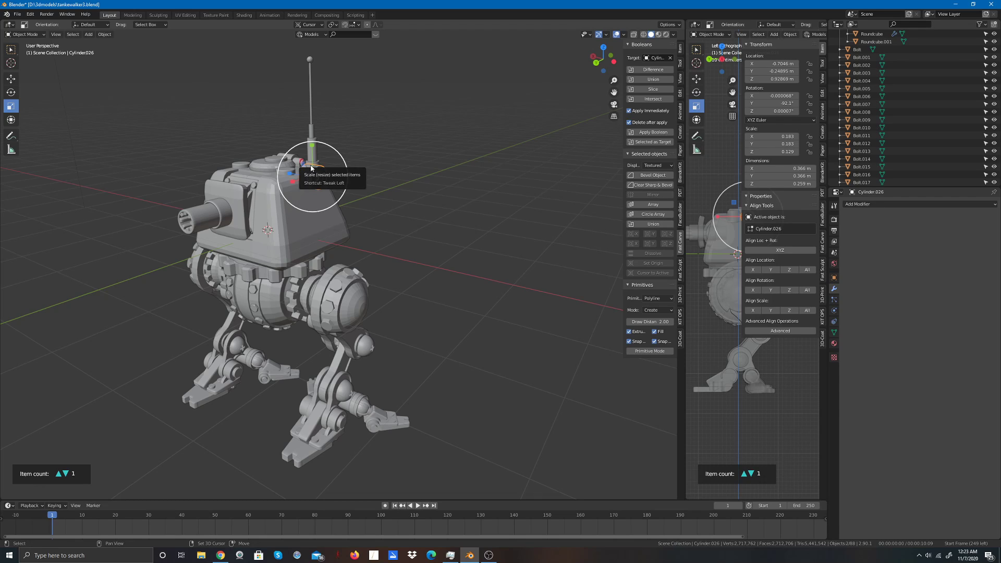
{"action": "left_click", "coordinate": [311, 162], "text": "shift"}
{"action": "left_click", "coordinate": [315, 151], "text": "shift"}
{"action": "left_click", "coordinate": [311, 131], "text": "shift"}
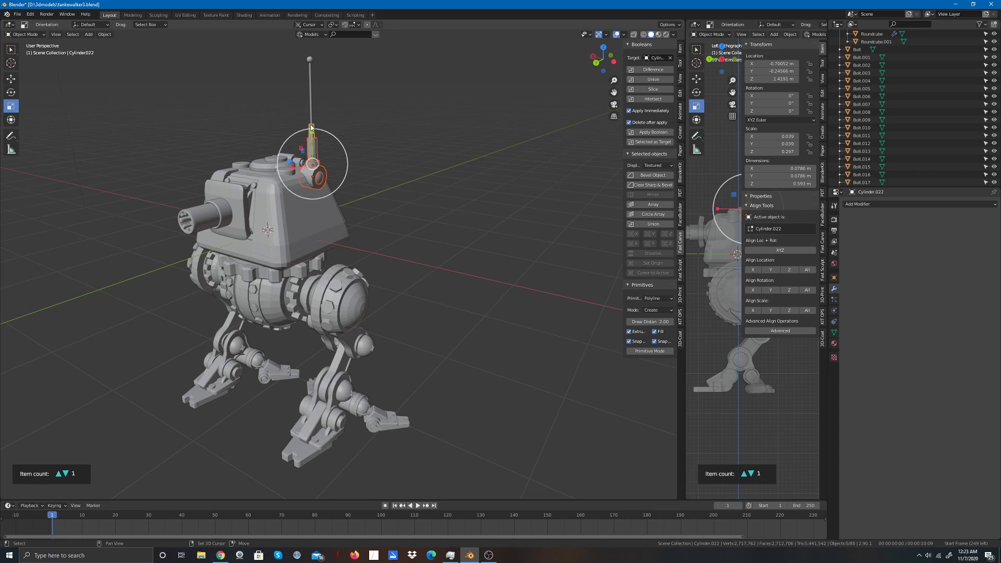
{"action": "left_click", "coordinate": [10, 79]}
{"action": "left_click_drag", "start_coordinate": [315, 134], "coordinate": [311, 138]}
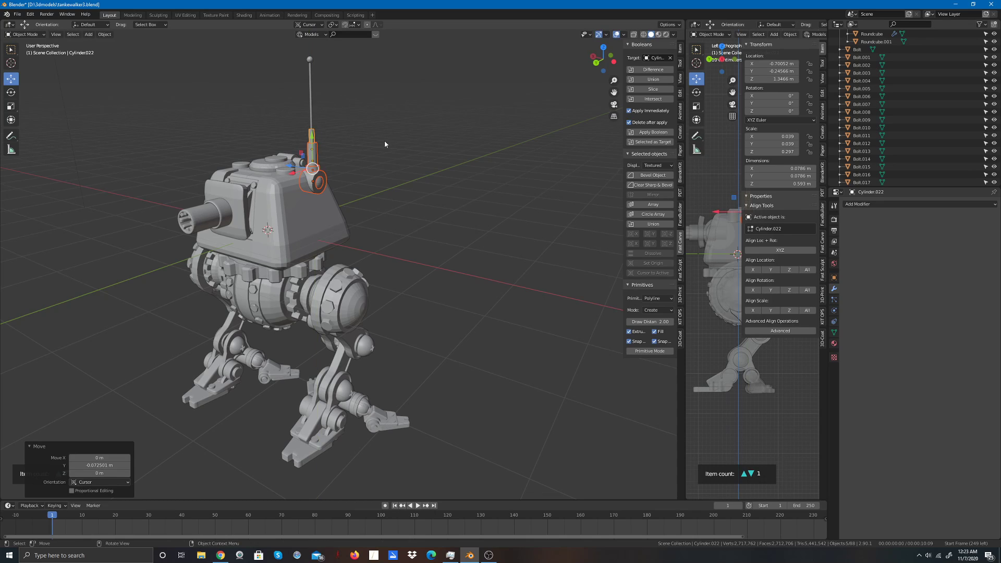
{"action": "left_click", "coordinate": [467, 135]}
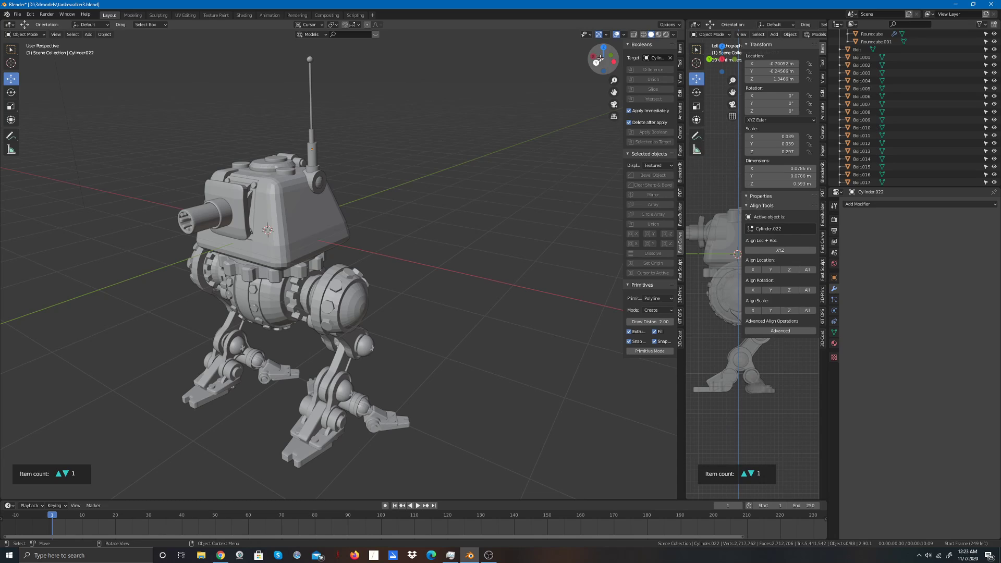
Step: Reselect the ball mount, discs and two lower rods and raise them about 0.035 m, putting the middle rod at Z about 1.38 m
{"action": "left_click_drag", "start_coordinate": [602, 59], "coordinate": [505, 68]}
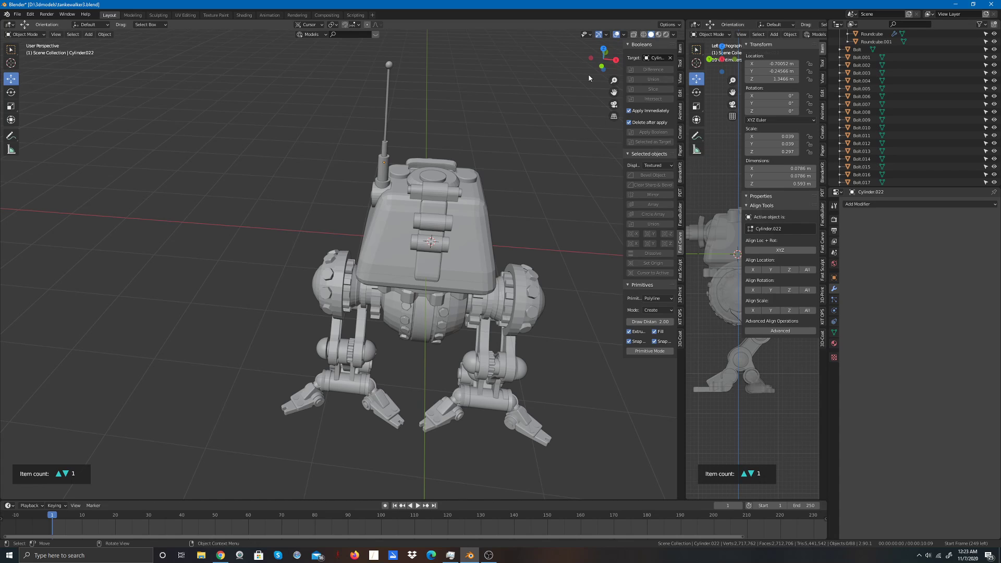
{"action": "left_click_drag", "start_coordinate": [600, 65], "coordinate": [594, 68]}
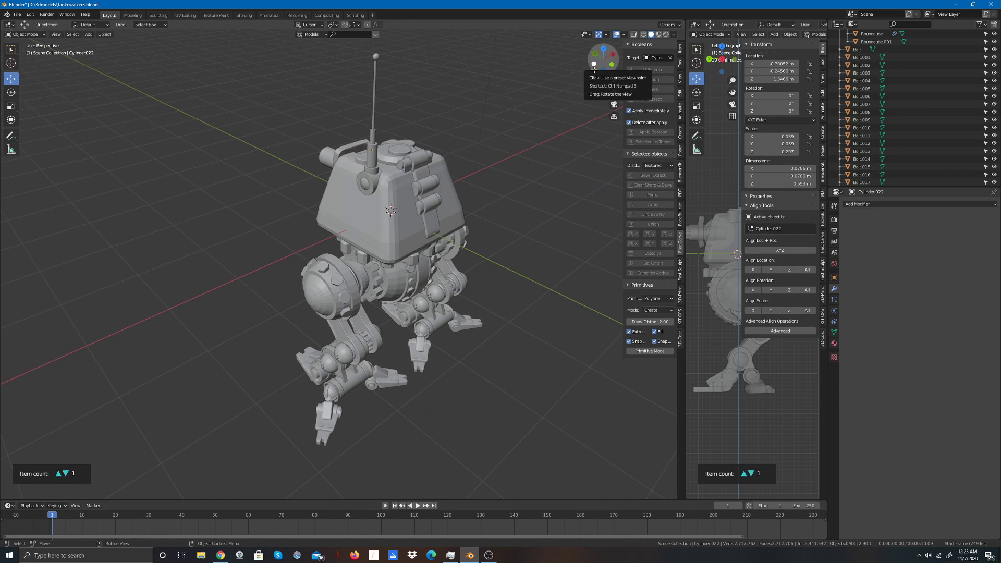
{"action": "key", "text": "ctrl+z"}
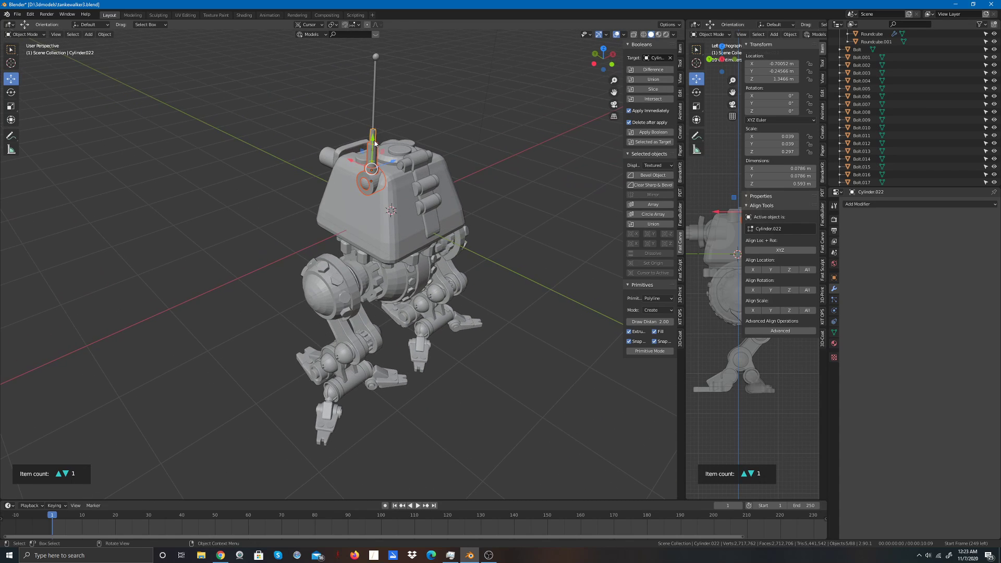
{"action": "left_click_drag", "start_coordinate": [373, 140], "coordinate": [373, 138]}
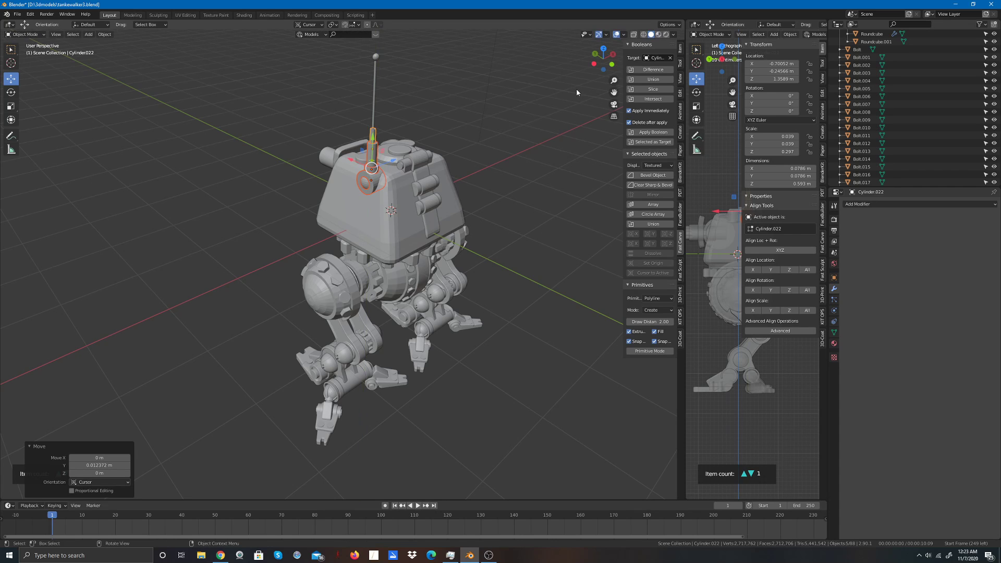
{"action": "left_click_drag", "start_coordinate": [595, 63], "coordinate": [531, 114]}
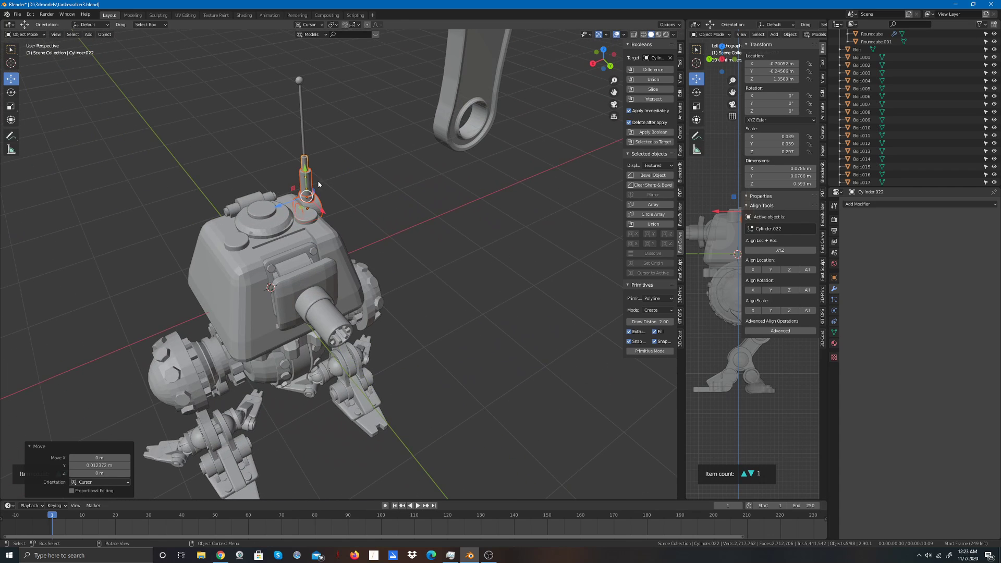
{"action": "left_click_drag", "start_coordinate": [306, 174], "coordinate": [306, 170]}
{"action": "left_click", "coordinate": [381, 170]}
Step: Select the antenna rods, tip ball and disc above the ball mount, and tilt them about 4.75° toward the hull's rear
{"action": "mouse_move", "coordinate": [611, 62]}
{"action": "left_mouse_down"}
{"action": "mouse_move", "coordinate": [566, 72]}
{"action": "mouse_move", "coordinate": [572, 59]}
{"action": "mouse_move", "coordinate": [402, 45]}
{"action": "mouse_move", "coordinate": [618, 77]}
{"action": "left_mouse_up"}
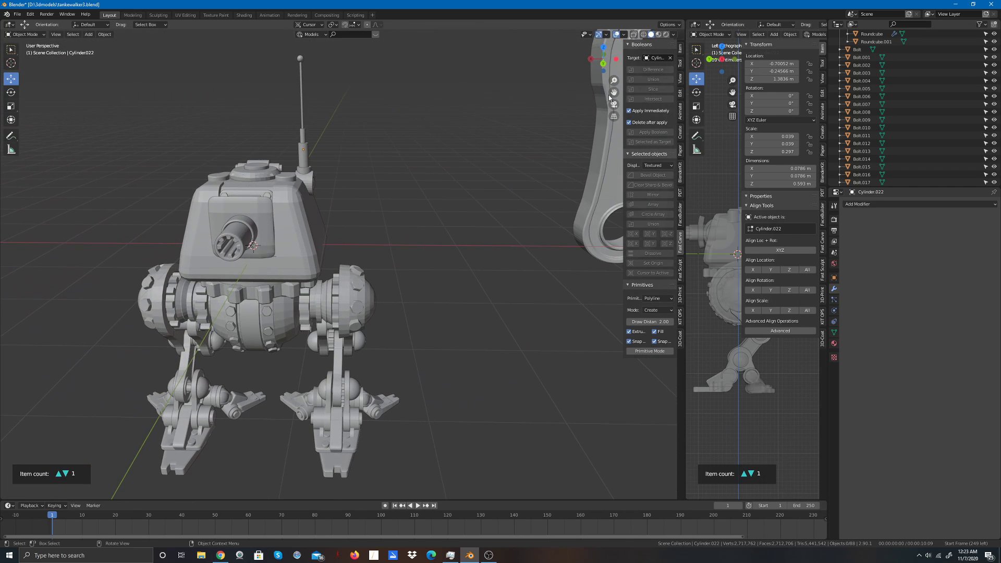
{"action": "left_click_drag", "start_coordinate": [603, 63], "coordinate": [410, 104]}
{"action": "scroll", "coordinate": [351, 48], "scroll_direction": "up", "scroll_amount": 1}
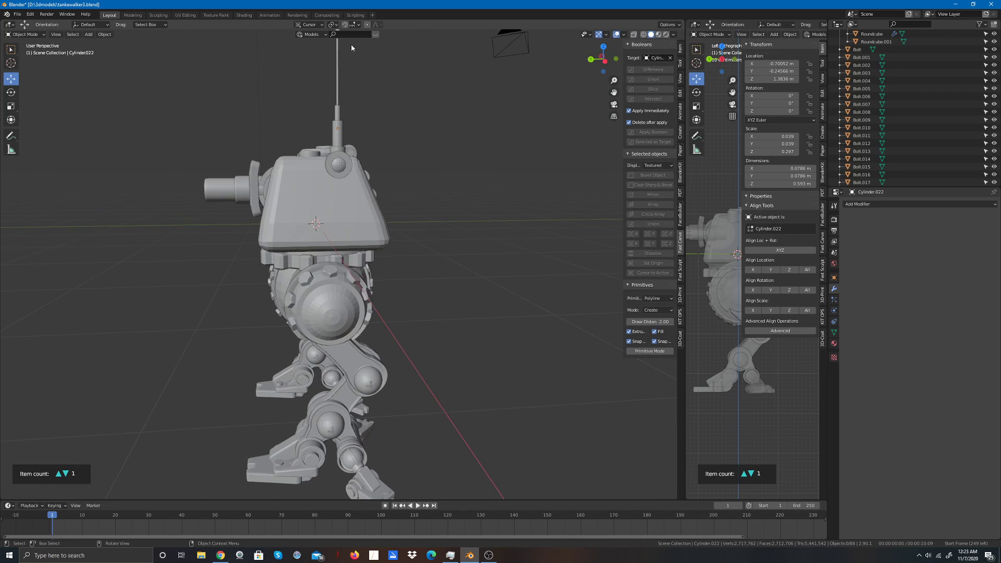
{"action": "scroll", "coordinate": [405, 102], "scroll_direction": "down", "scroll_amount": 3}
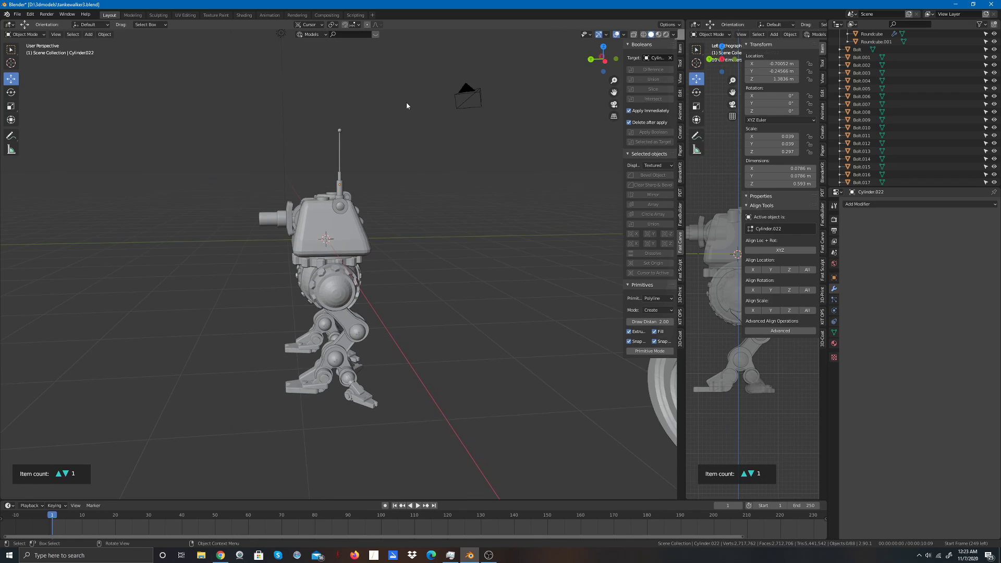
{"action": "scroll", "coordinate": [405, 102], "scroll_direction": "up", "scroll_amount": 1}
{"action": "left_click_drag", "start_coordinate": [297, 69], "coordinate": [367, 182]}
{"action": "left_click", "coordinate": [393, 158]}
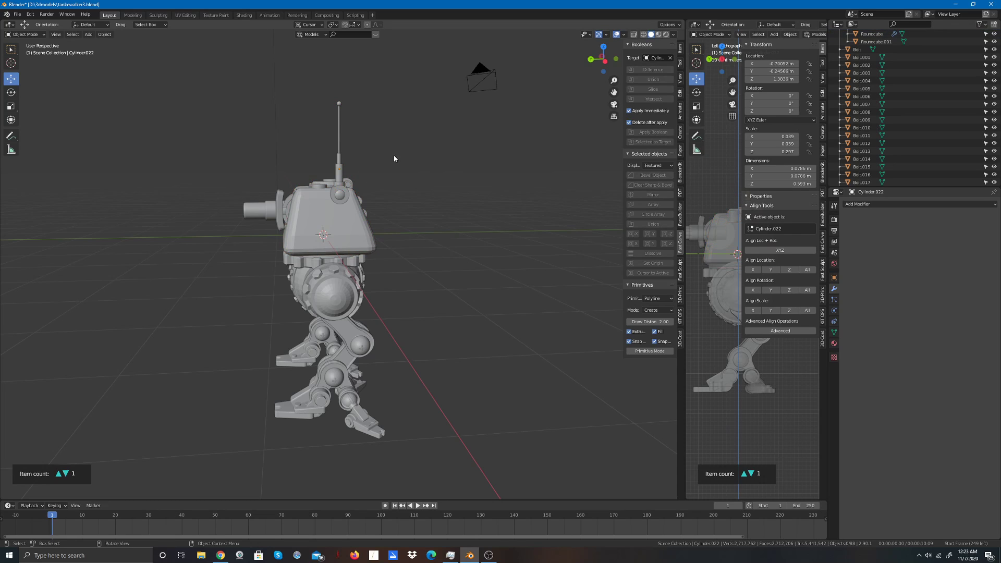
{"action": "left_click_drag", "start_coordinate": [328, 81], "coordinate": [352, 172]}
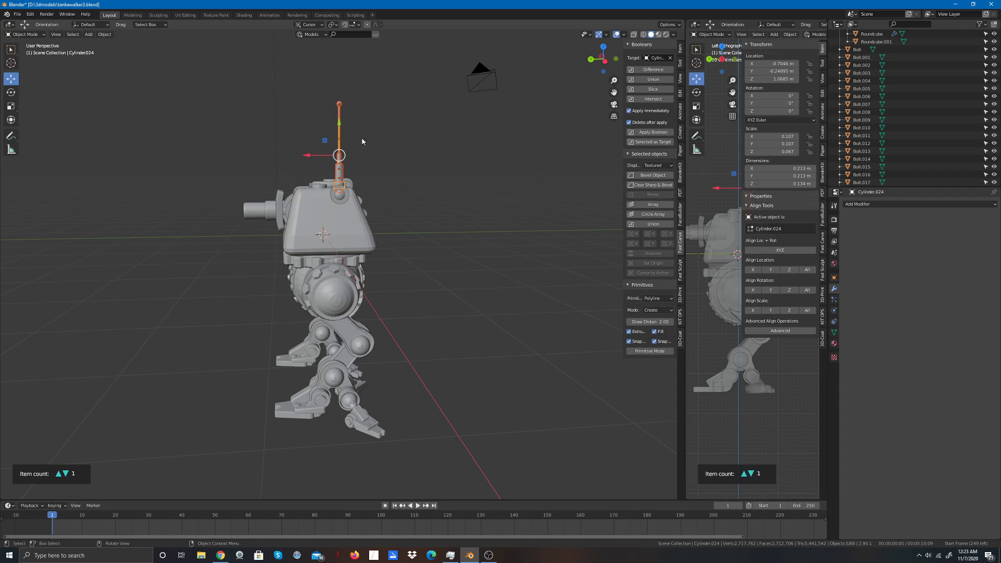
{"action": "left_click", "coordinate": [11, 92]}
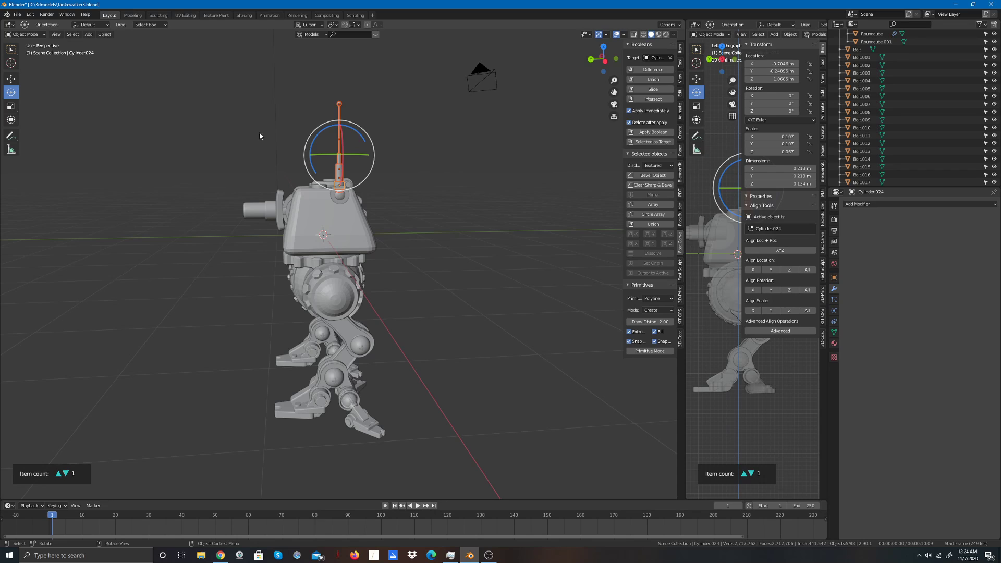
{"action": "left_click_drag", "start_coordinate": [312, 135], "coordinate": [314, 132]}
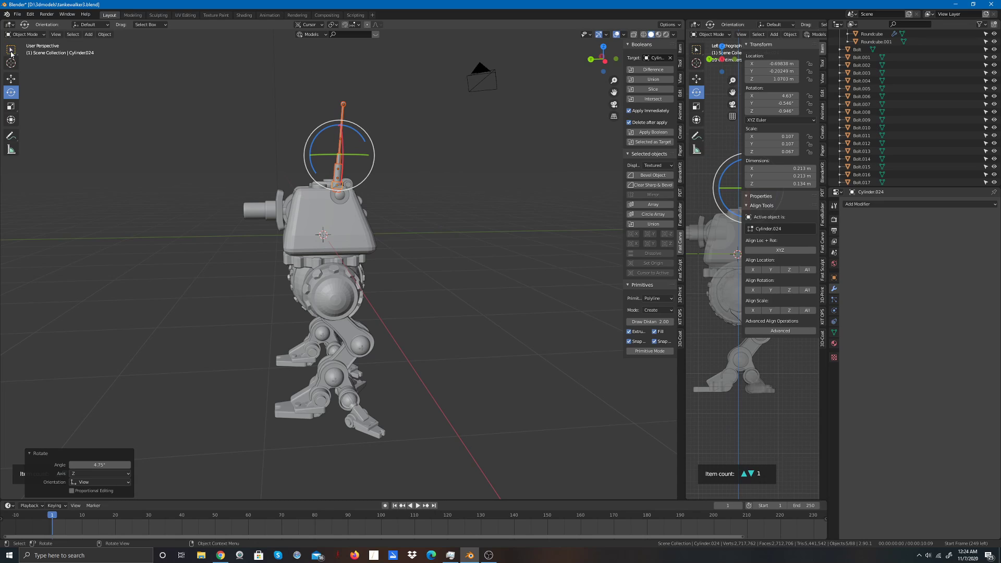
Step: Shift the tilted antenna about 0.085 m toward the hull's rear so its base sits over the ball mount
{"action": "left_click", "coordinate": [11, 78]}
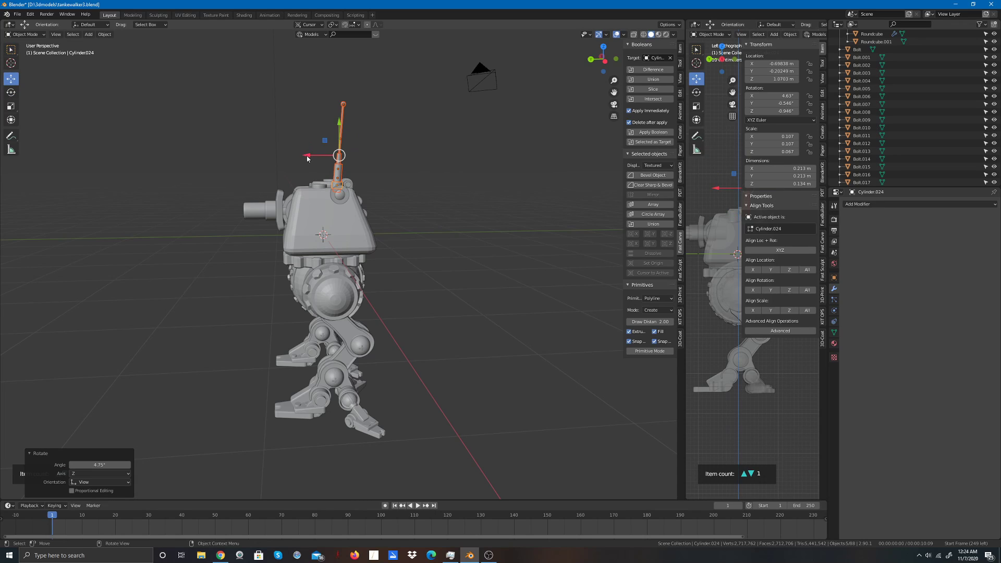
{"action": "left_click_drag", "start_coordinate": [307, 159], "coordinate": [312, 159]}
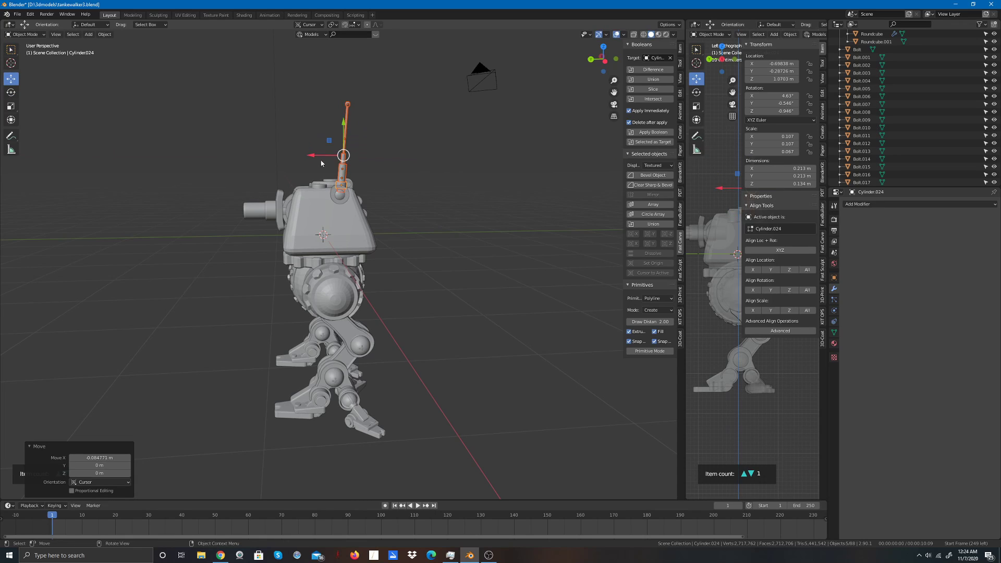
{"action": "left_click", "coordinate": [444, 195]}
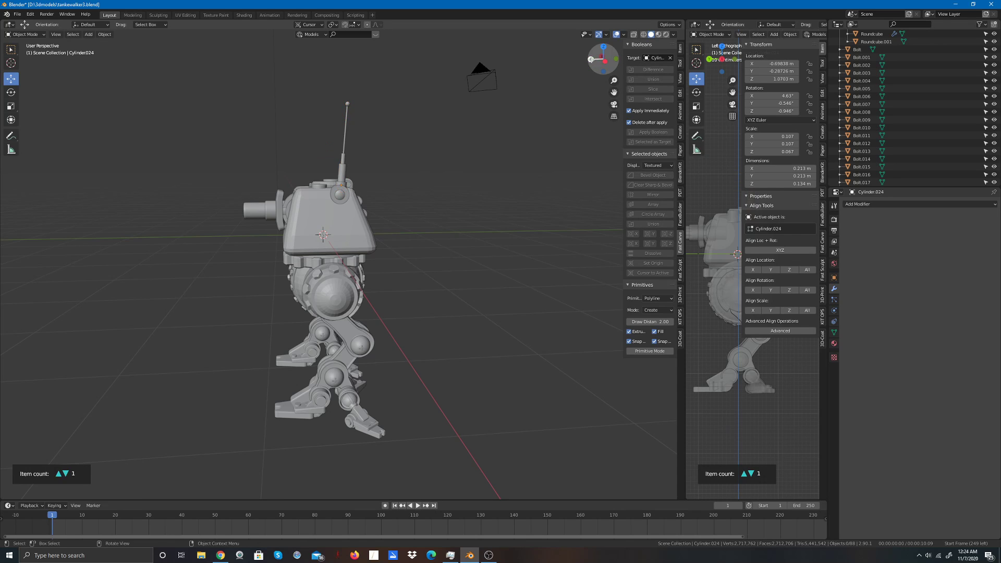
Step: Select the antenna rods, tip ball and disc above the ball mount, and shift them about 0.013 m outward along X
{"action": "left_click_drag", "start_coordinate": [591, 59], "coordinate": [516, 119]}
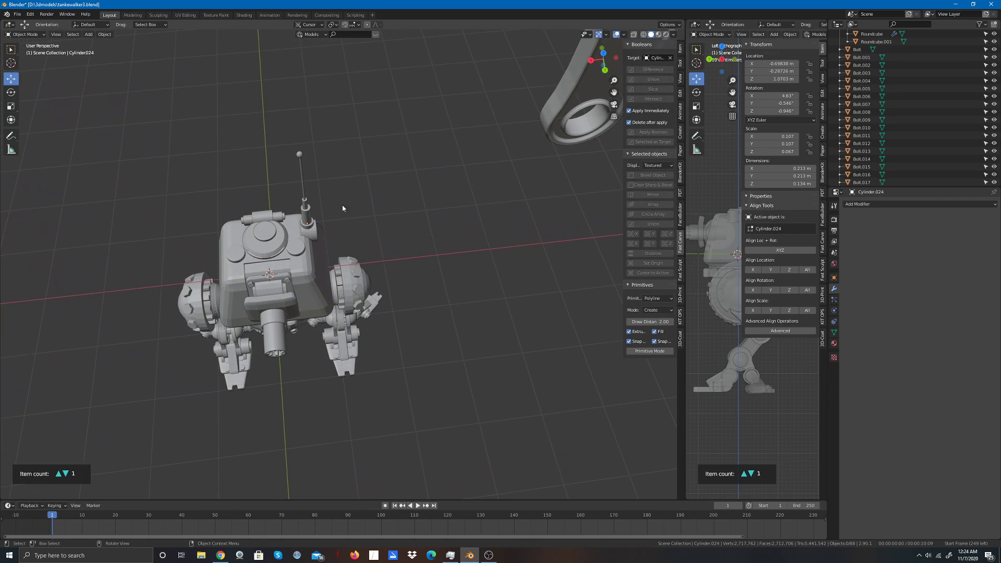
{"action": "left_click", "coordinate": [309, 222]}
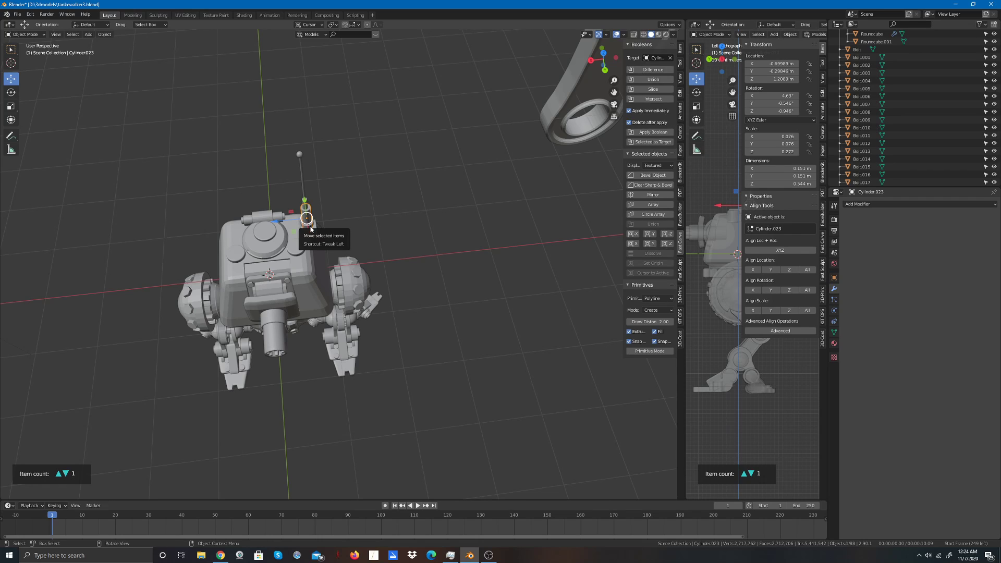
{"action": "left_click", "coordinate": [305, 208], "text": "shift"}
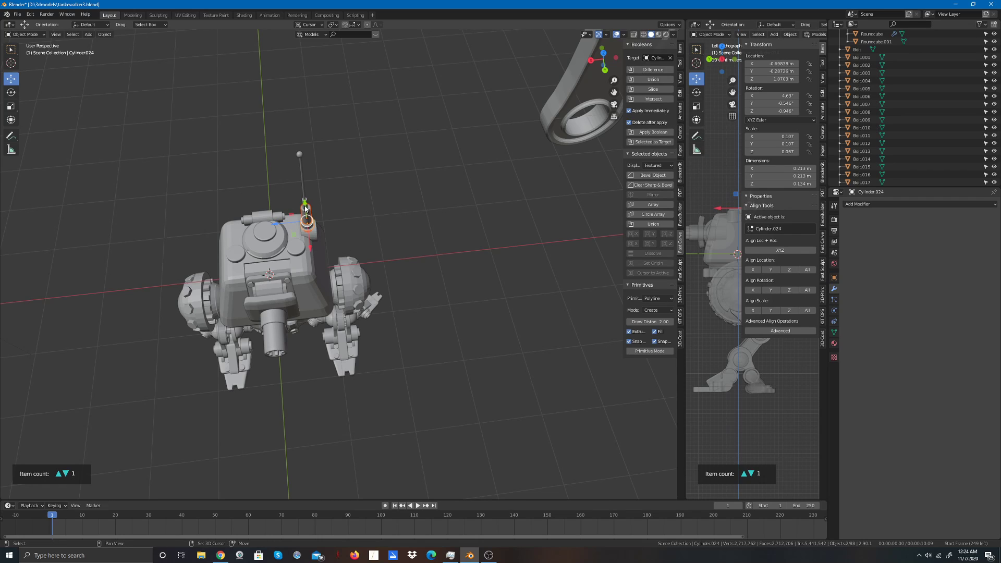
{"action": "left_click", "coordinate": [306, 206], "text": "shift"}
{"action": "left_click", "coordinate": [299, 155], "text": "shift"}
{"action": "left_click", "coordinate": [299, 155], "text": "shift"}
{"action": "left_click_drag", "start_coordinate": [273, 207], "coordinate": [382, 212]}
{"action": "left_click", "coordinate": [415, 154]}
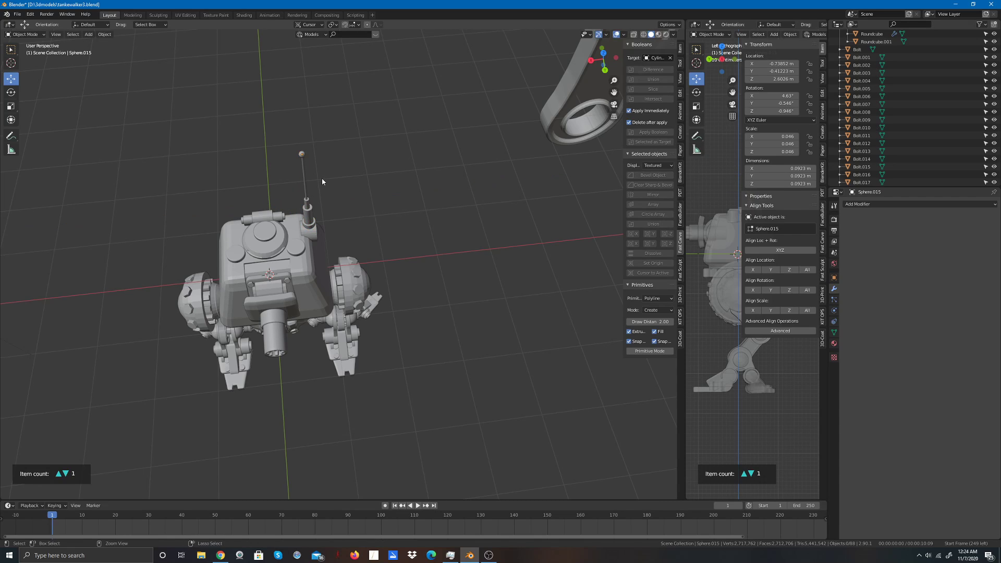
{"action": "key", "text": "ctrl+z"}
{"action": "left_click_drag", "start_coordinate": [274, 205], "coordinate": [276, 204]}
{"action": "left_click", "coordinate": [430, 120]}
Step: Bevel the middle, lower and top antenna rods with a 0.01 m bevel width
{"action": "left_click_drag", "start_coordinate": [602, 58], "coordinate": [588, 84]}
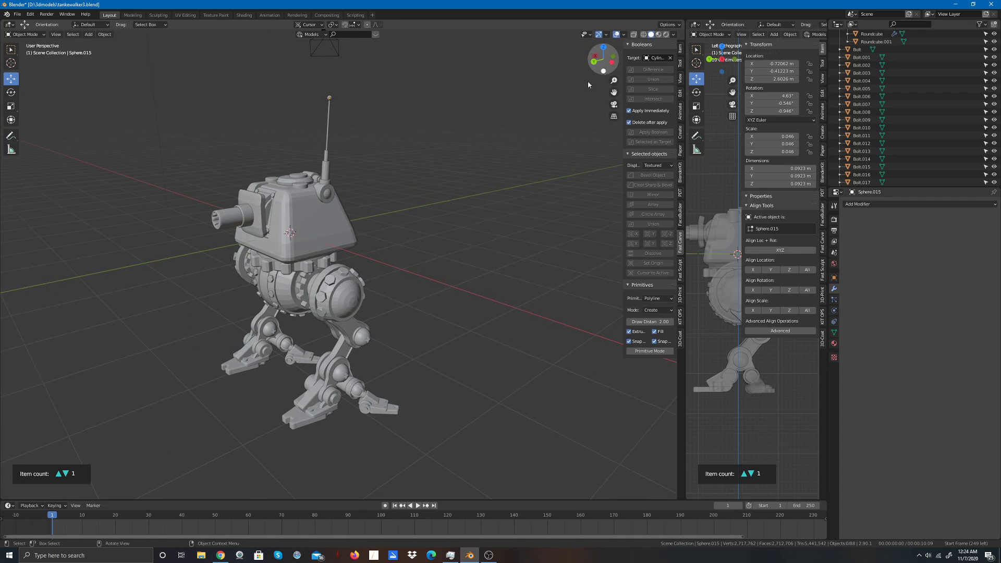
{"action": "left_click_drag", "start_coordinate": [349, 83], "coordinate": [324, 112]}
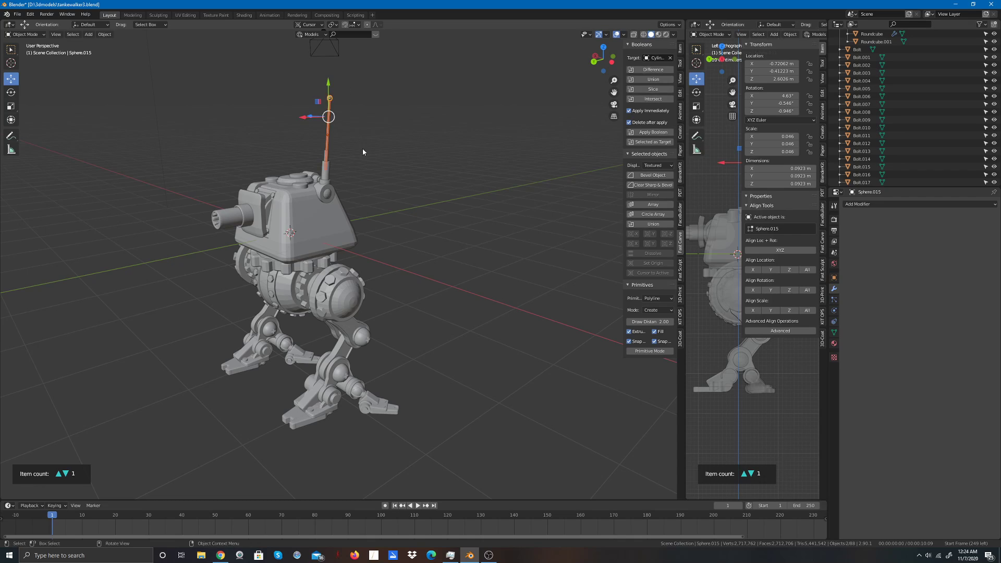
{"action": "left_click", "coordinate": [327, 158]}
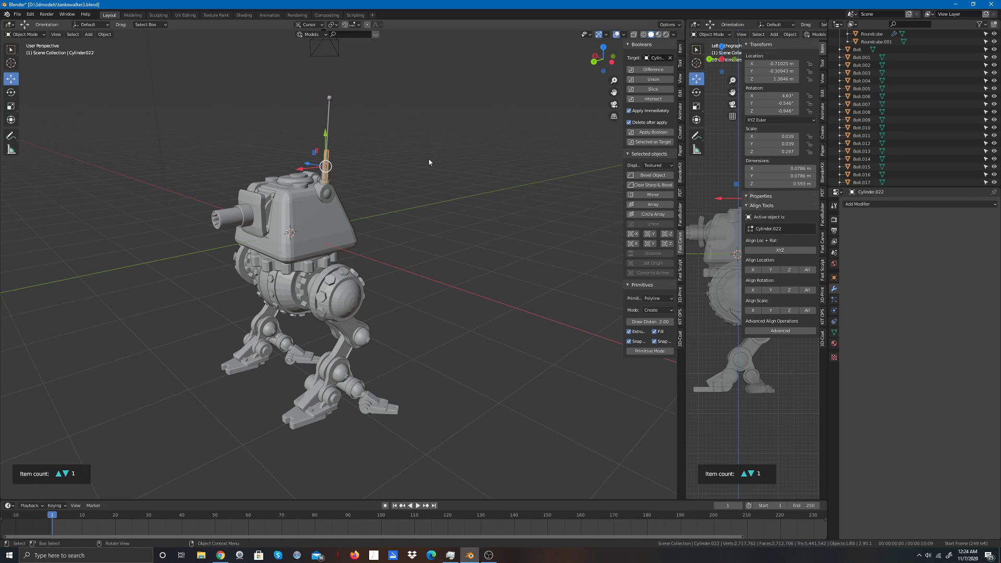
{"action": "left_click", "coordinate": [652, 175]}
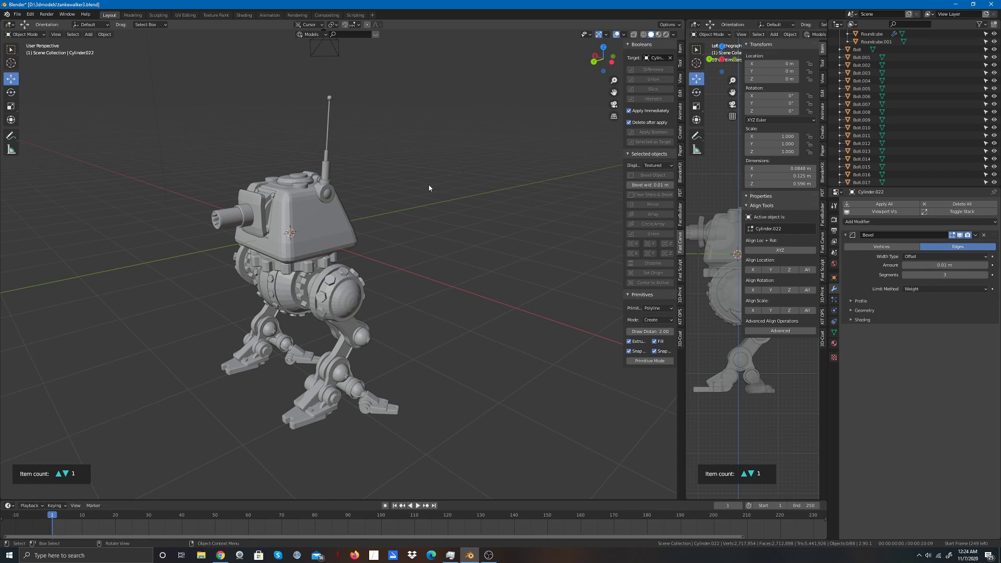
{"action": "left_click", "coordinate": [323, 171]}
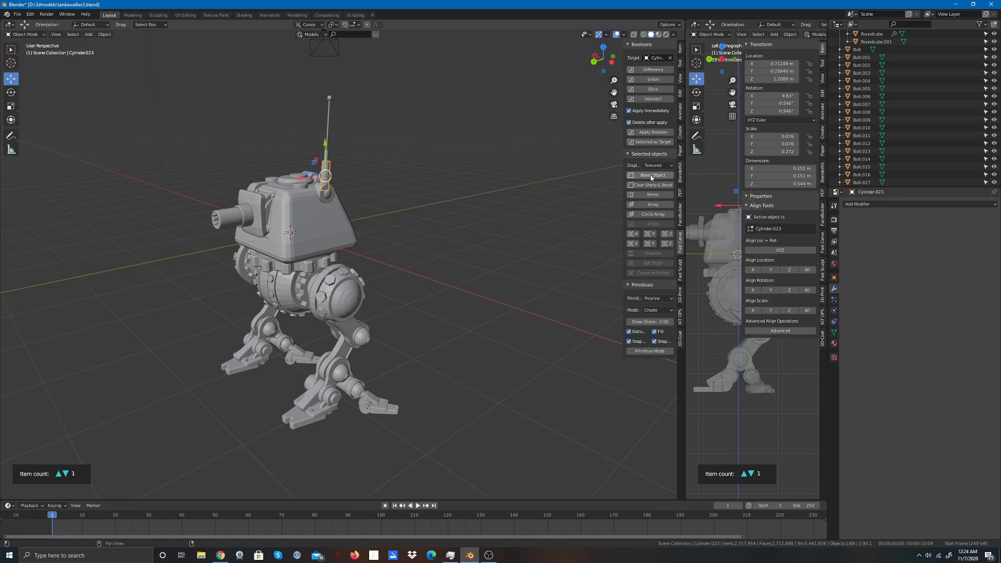
{"action": "left_click", "coordinate": [487, 168]}
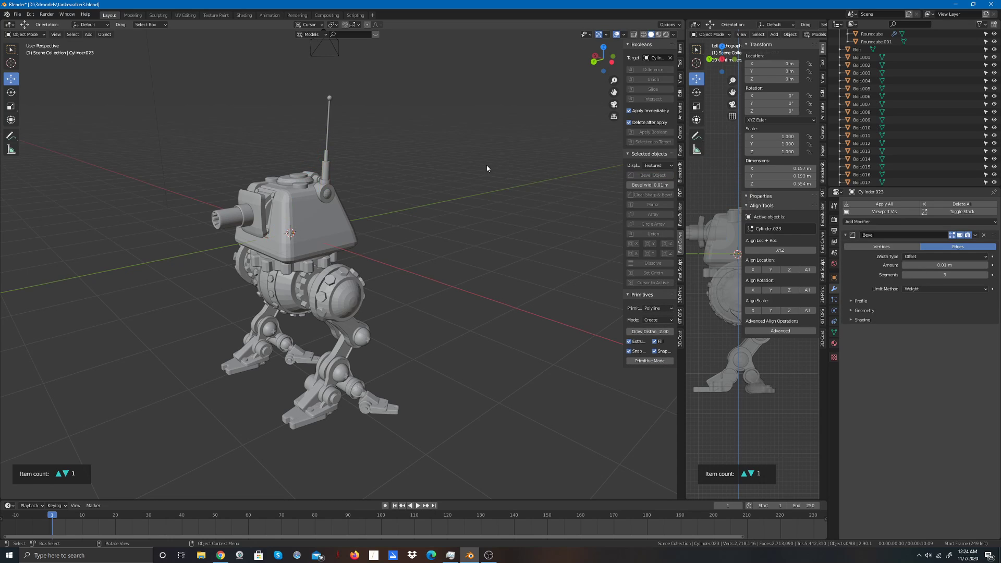
{"action": "left_click", "coordinate": [326, 132]}
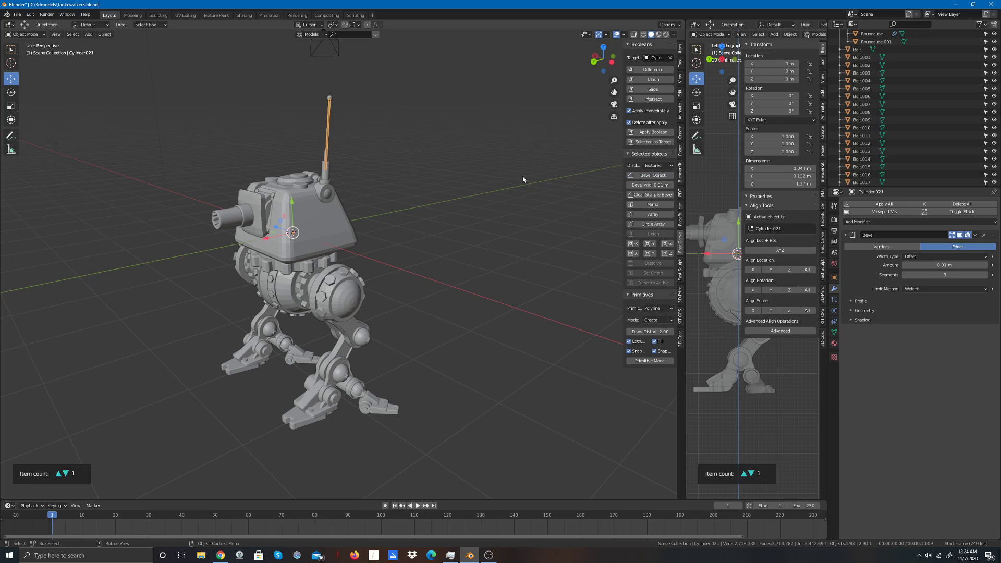
{"action": "left_click", "coordinate": [522, 179]}
Step: Bevel the antenna's upper disc, the side disc and the ball mount with a 0.01 m width
{"action": "left_click", "coordinate": [325, 182]}
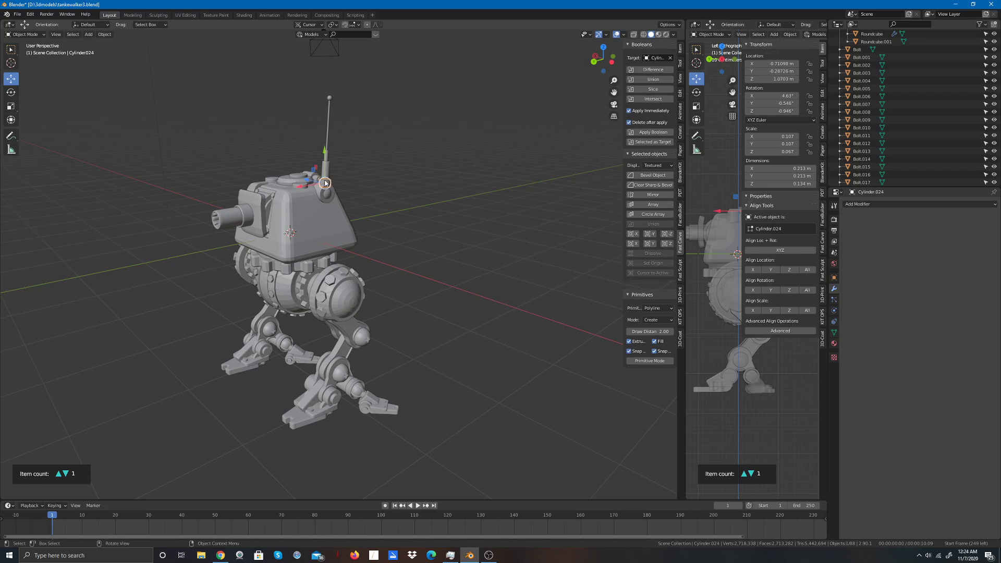
{"action": "left_click", "coordinate": [651, 175]}
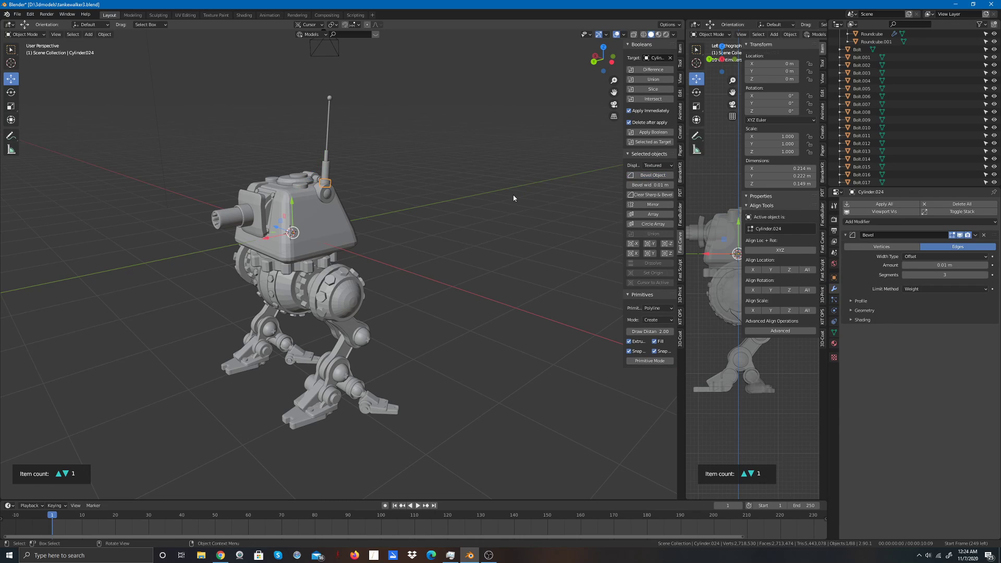
{"action": "left_click", "coordinate": [321, 186]}
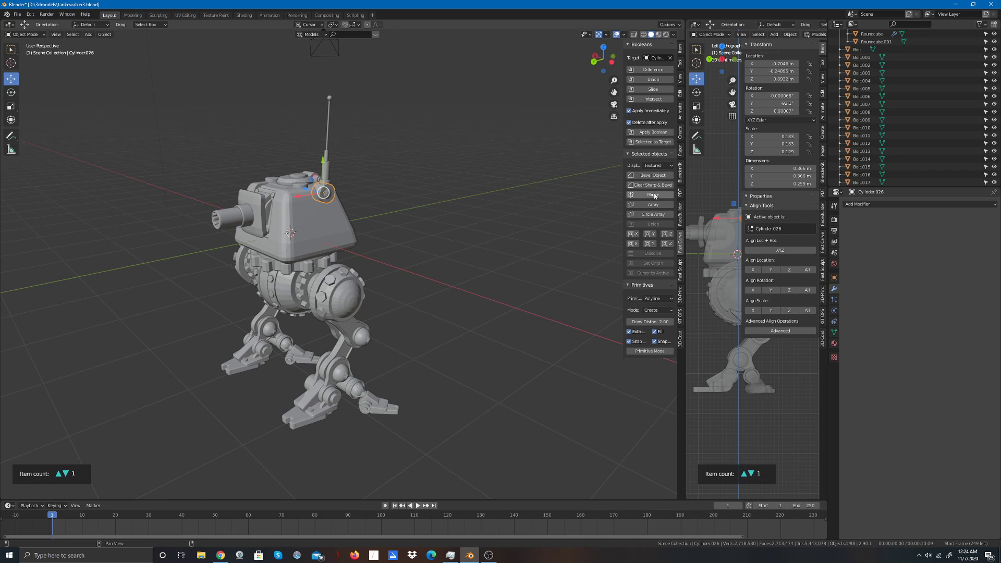
{"action": "left_click", "coordinate": [513, 216]}
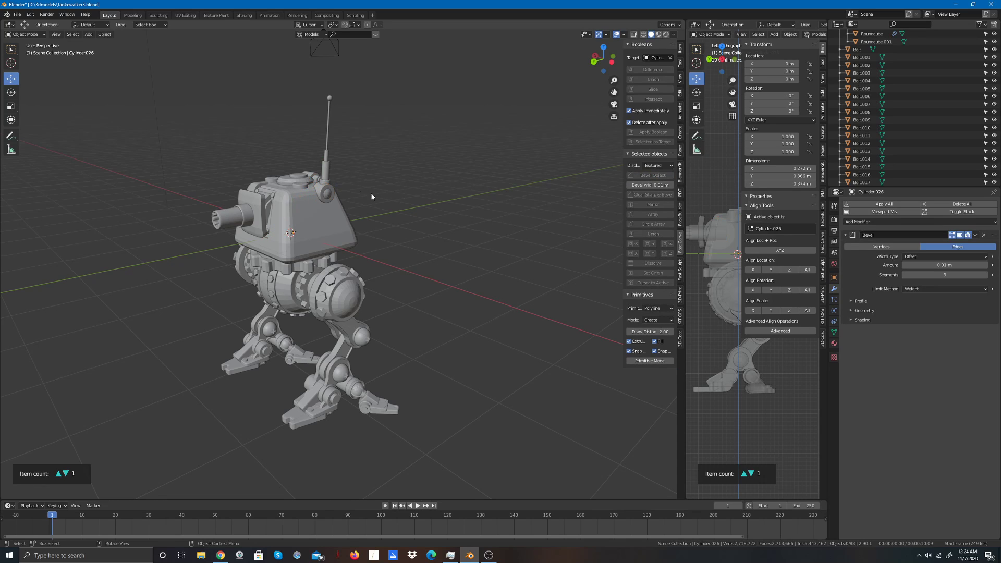
{"action": "left_click", "coordinate": [324, 193]}
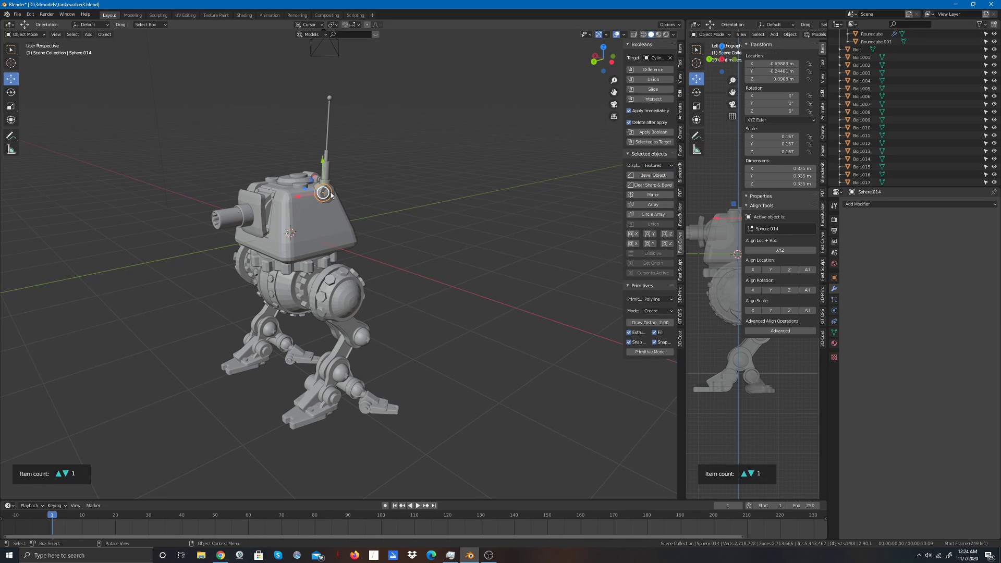
{"action": "left_click", "coordinate": [652, 176]}
{"action": "left_click", "coordinate": [516, 204]}
Step: Bevel the small ball at the antenna's tip with a 0.01 m width
{"action": "scroll", "coordinate": [408, 212], "scroll_direction": "up", "scroll_amount": 2}
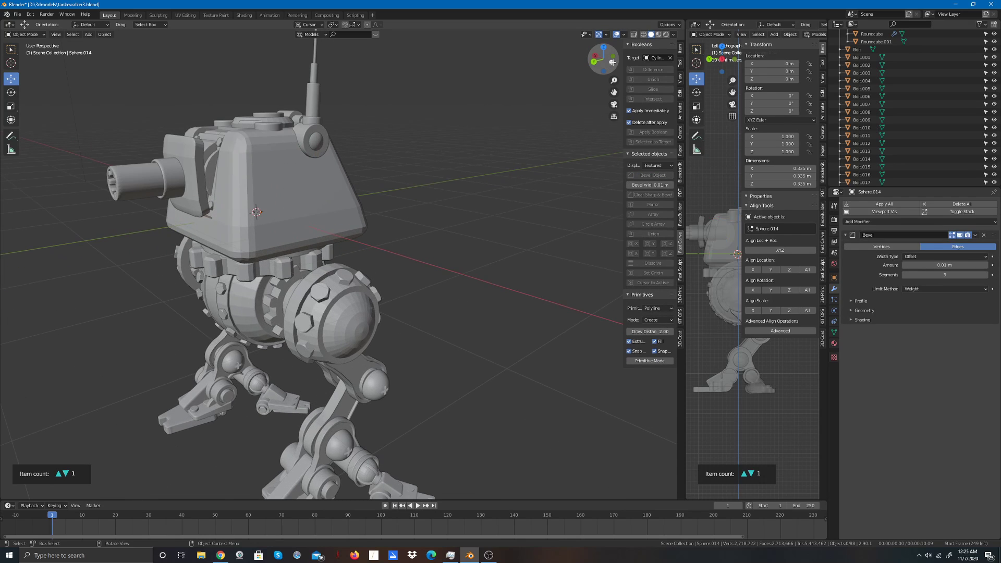
{"action": "left_click_drag", "start_coordinate": [612, 63], "coordinate": [546, 139]}
{"action": "scroll", "coordinate": [508, 175], "scroll_direction": "down", "scroll_amount": 3}
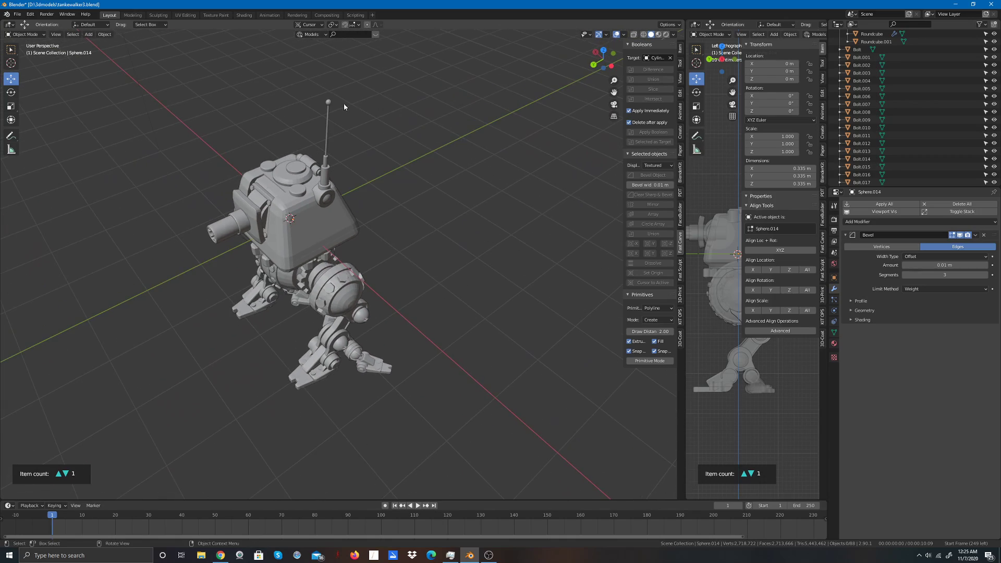
{"action": "left_click", "coordinate": [328, 102]}
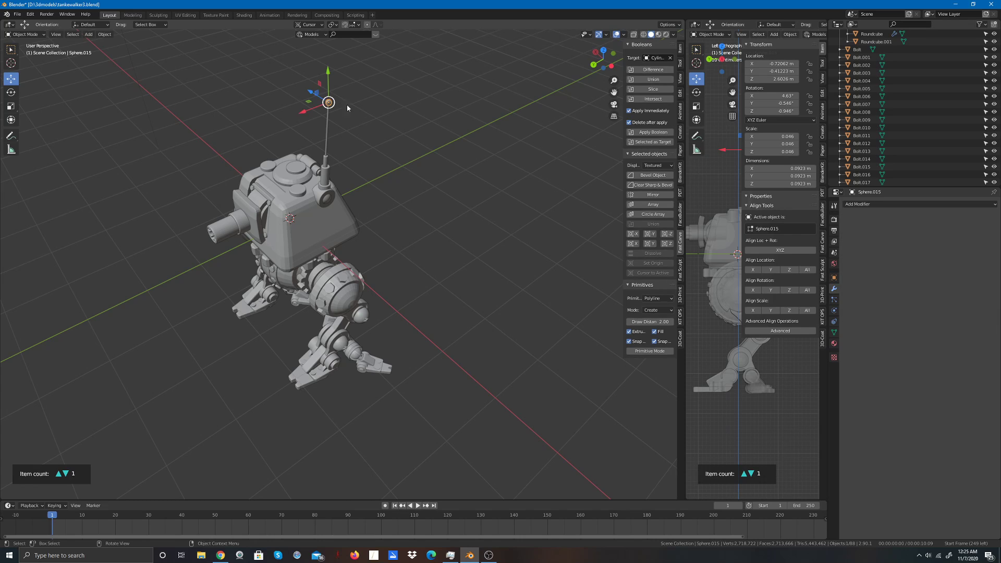
{"action": "left_click", "coordinate": [649, 175]}
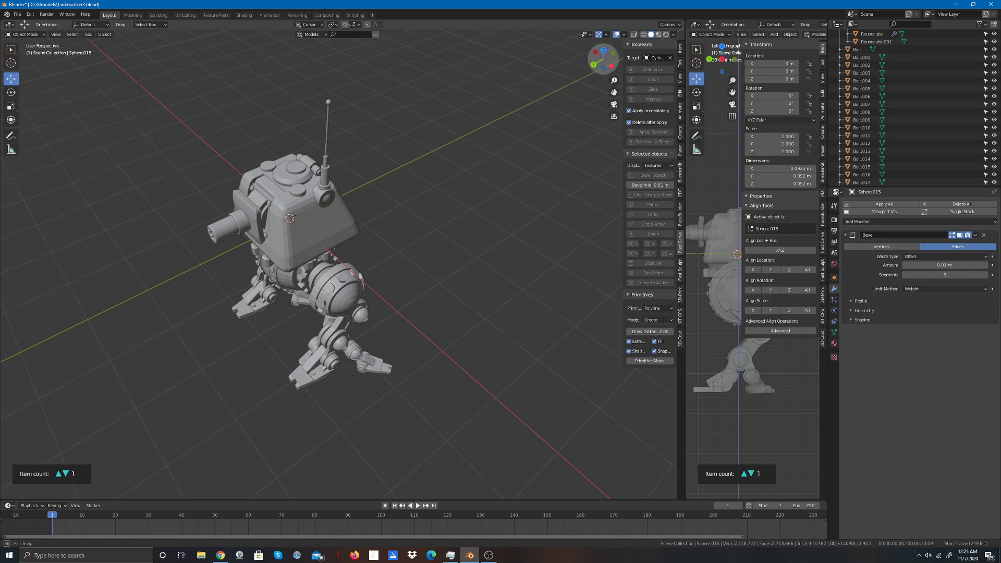
Step: Examine the walker and its antenna from the side and the front, leaving nothing selected
{"action": "left_click_drag", "start_coordinate": [603, 67], "coordinate": [79, 72]}
{"action": "middle_click_drag", "start_coordinate": [313, 250], "coordinate": [398, 248]}
{"action": "left_click", "coordinate": [591, 60]}
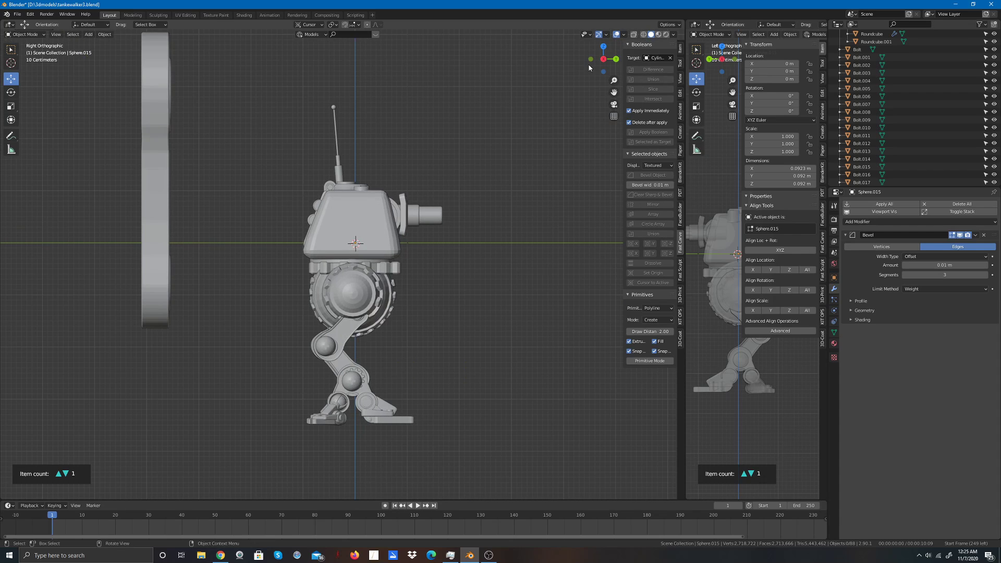
{"action": "left_click_drag", "start_coordinate": [611, 55], "coordinate": [539, 136]}
{"action": "scroll", "coordinate": [529, 143], "scroll_direction": "down", "scroll_amount": 3}
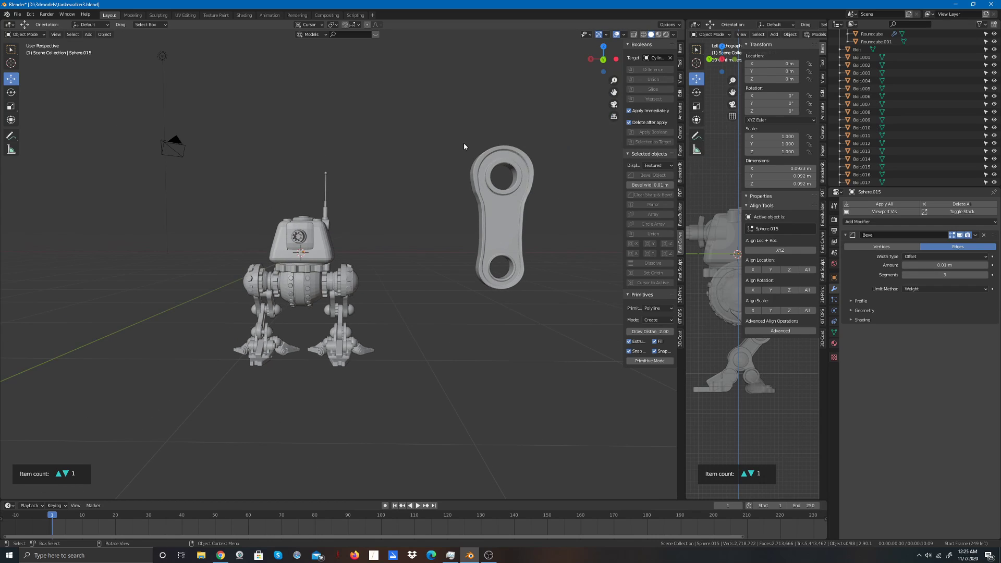
{"action": "left_click_drag", "start_coordinate": [456, 128], "coordinate": [532, 319]}
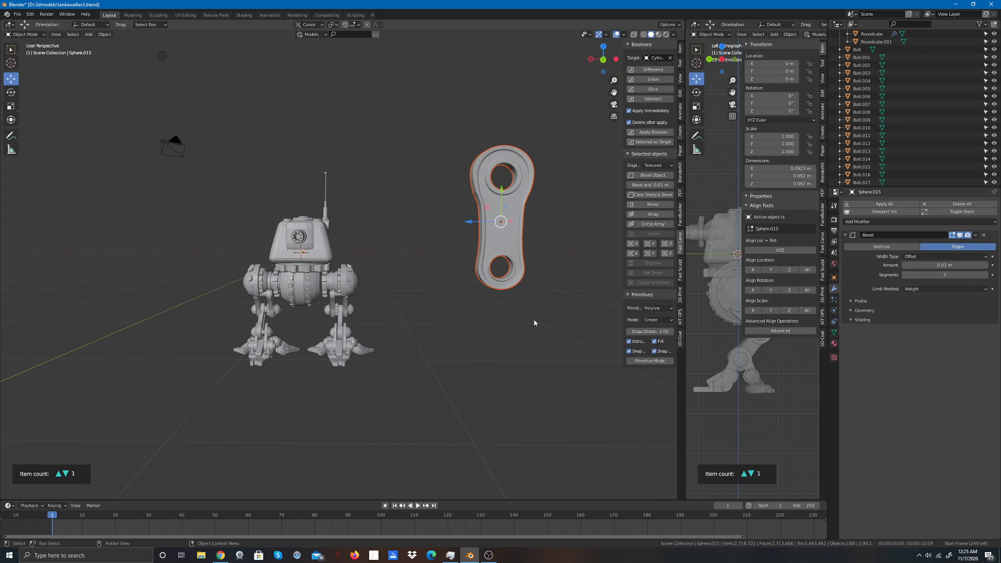
{"action": "left_click", "coordinate": [261, 168]}
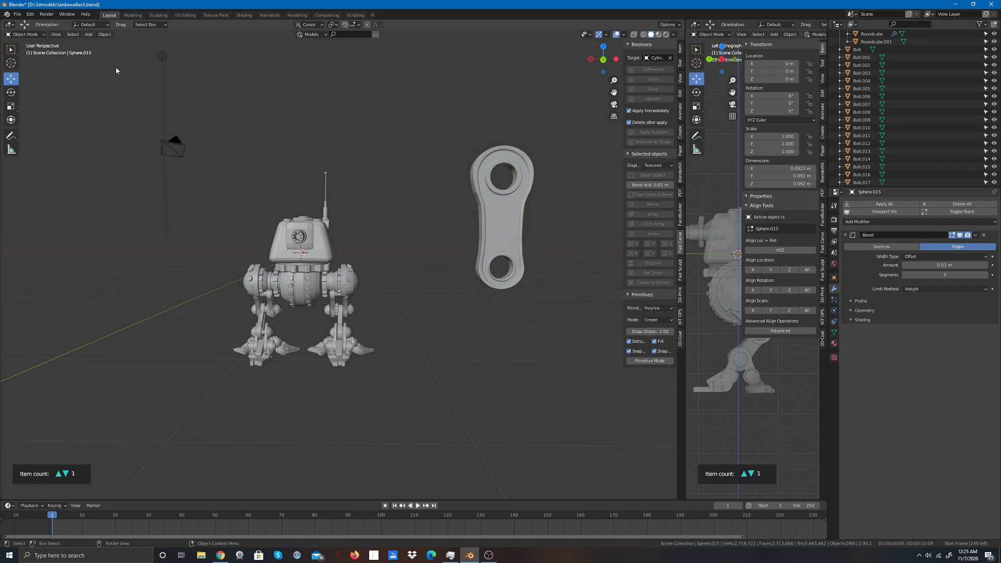
Step: Save the model as a new file named tankewalker4.blend
{"action": "left_click", "coordinate": [17, 14]}
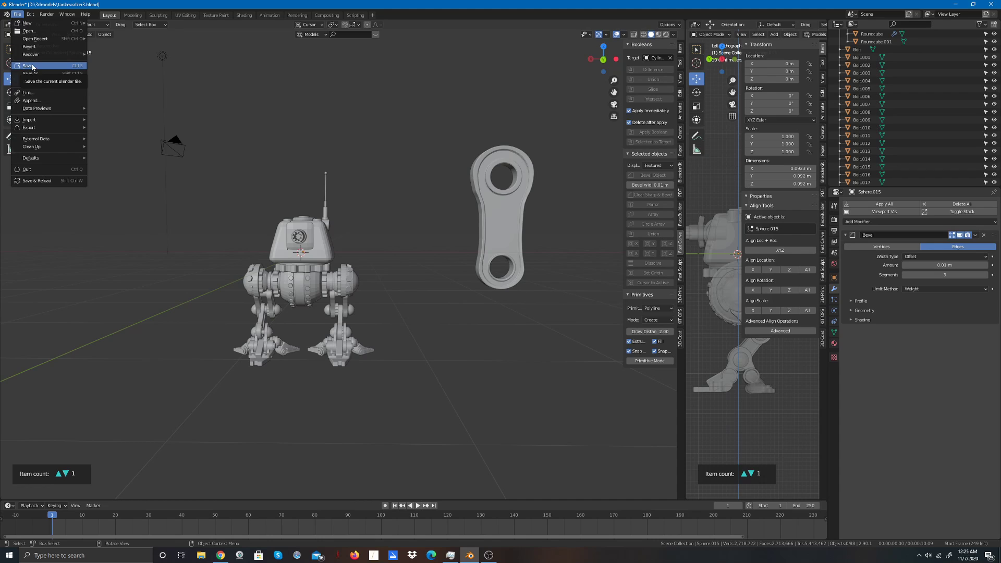
{"action": "left_click", "coordinate": [31, 73]}
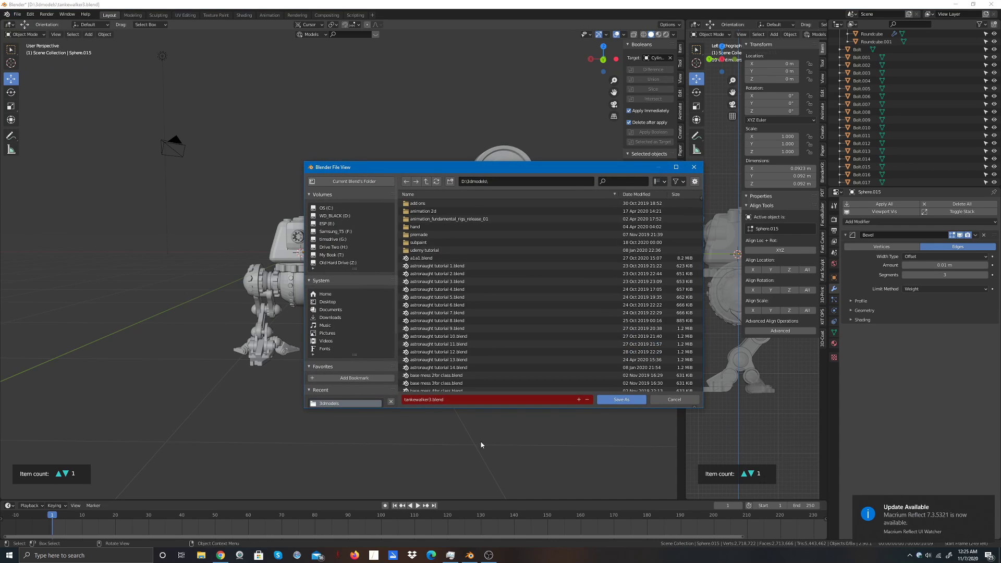
{"action": "left_click", "coordinate": [436, 399]}
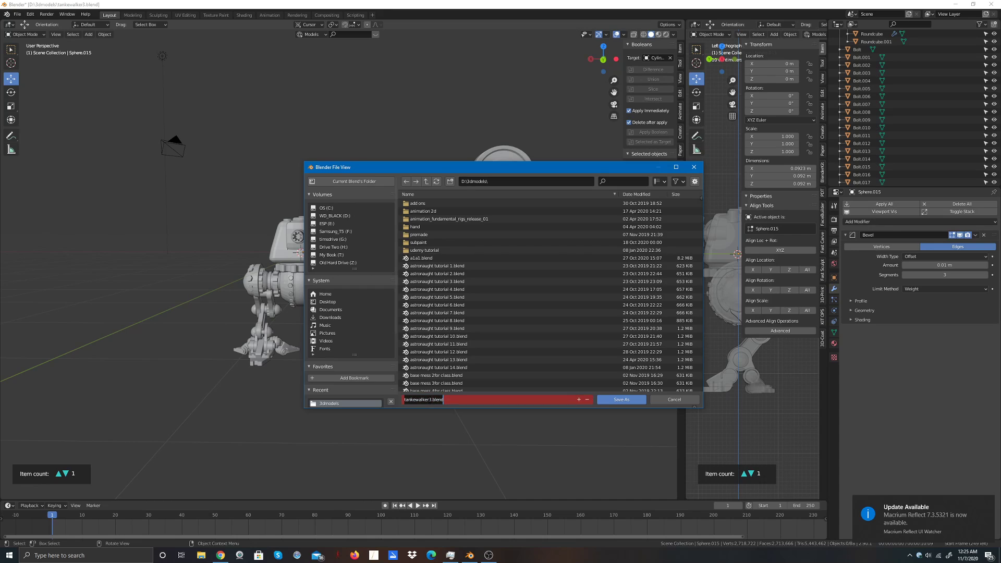
{"action": "left_click_drag", "start_coordinate": [428, 399], "coordinate": [456, 399]}
{"action": "type", "text": "4"}
{"action": "left_click", "coordinate": [630, 400]}
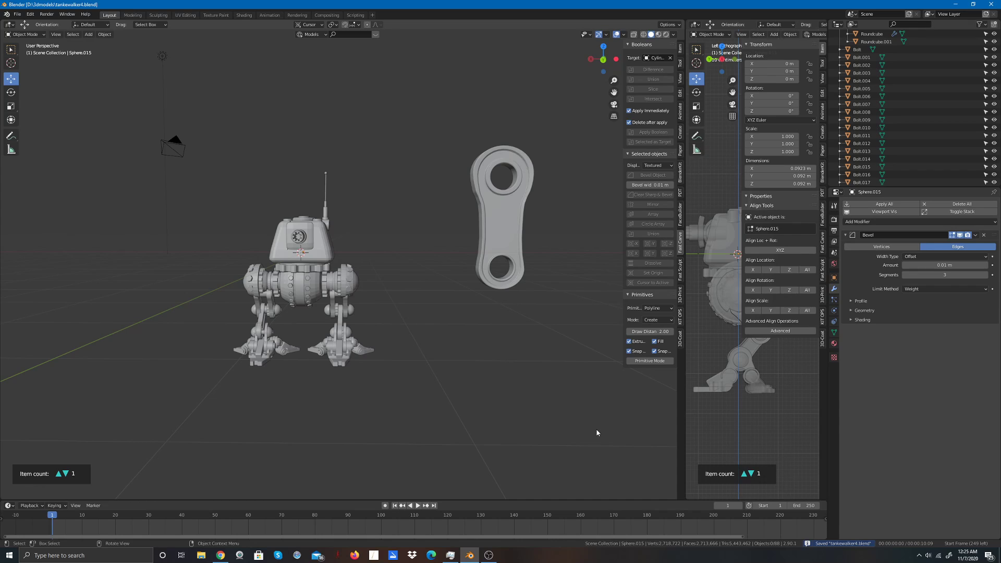
Step: Delete the spare two-hole leg link standing beside the walker
{"action": "left_click_drag", "start_coordinate": [450, 117], "coordinate": [547, 338]}
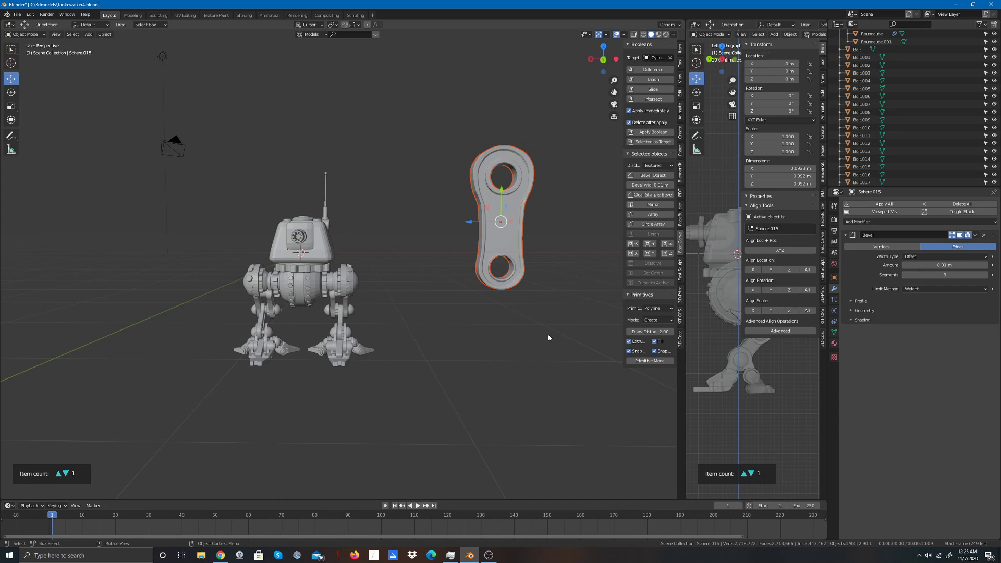
{"action": "key", "text": "Delete"}
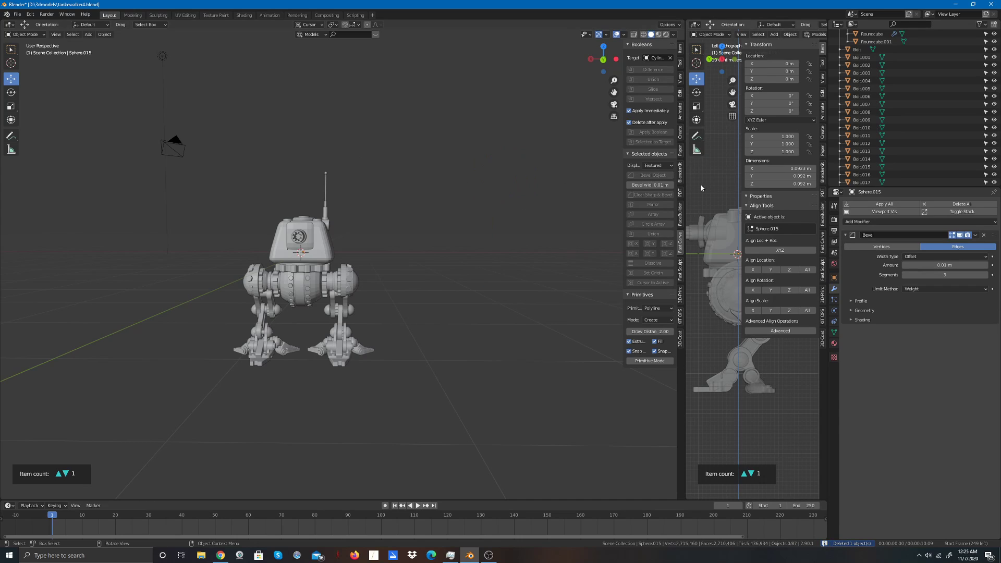
Step: Show the two reference images, Empty and Empty.001, compare the walker with them, and hide both again
{"action": "scroll", "coordinate": [912, 104], "scroll_direction": "up", "scroll_amount": 1}
{"action": "scroll", "coordinate": [913, 105], "scroll_direction": "up", "scroll_amount": 5}
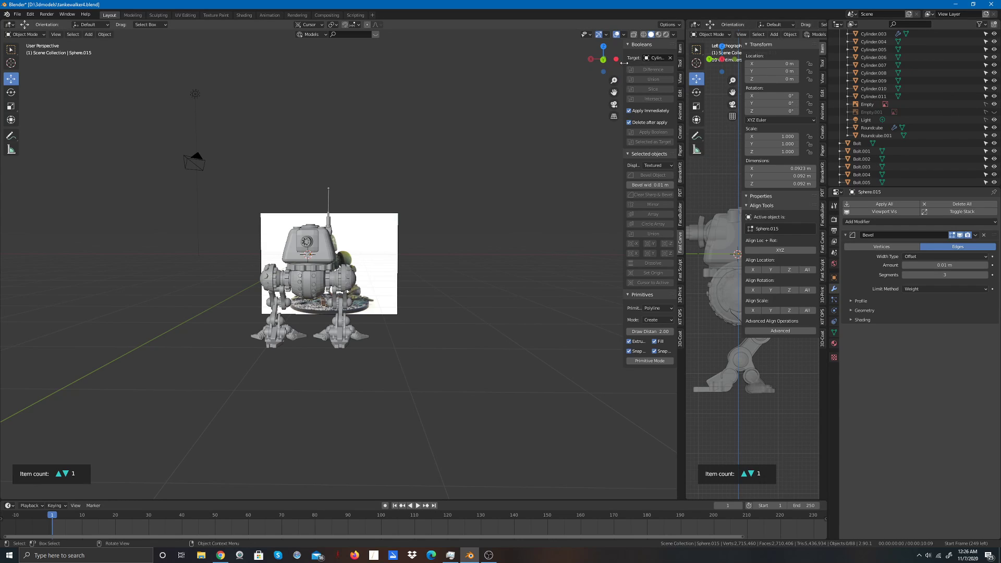
{"action": "left_click_drag", "start_coordinate": [619, 63], "coordinate": [469, 76]}
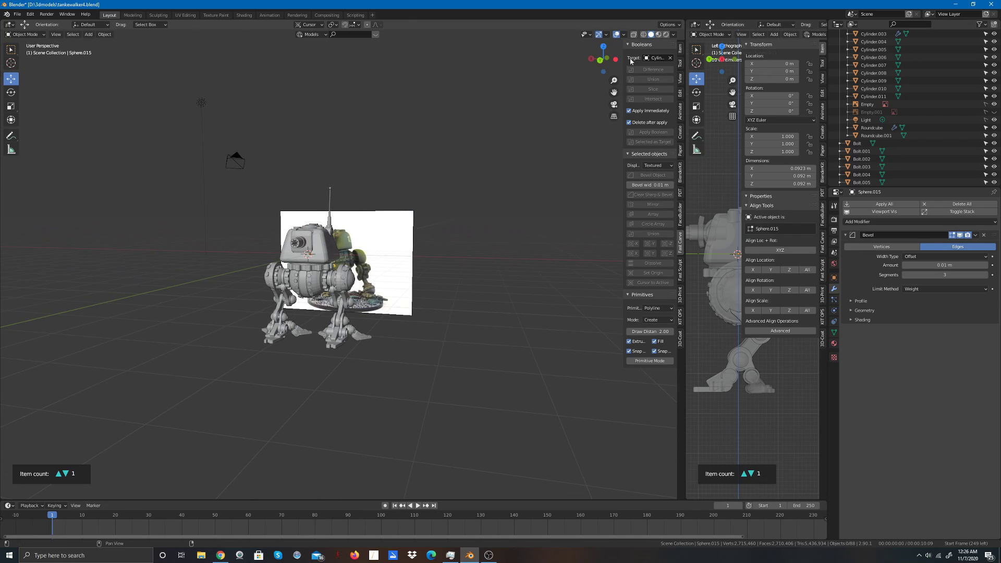
{"action": "left_click", "coordinate": [993, 112]}
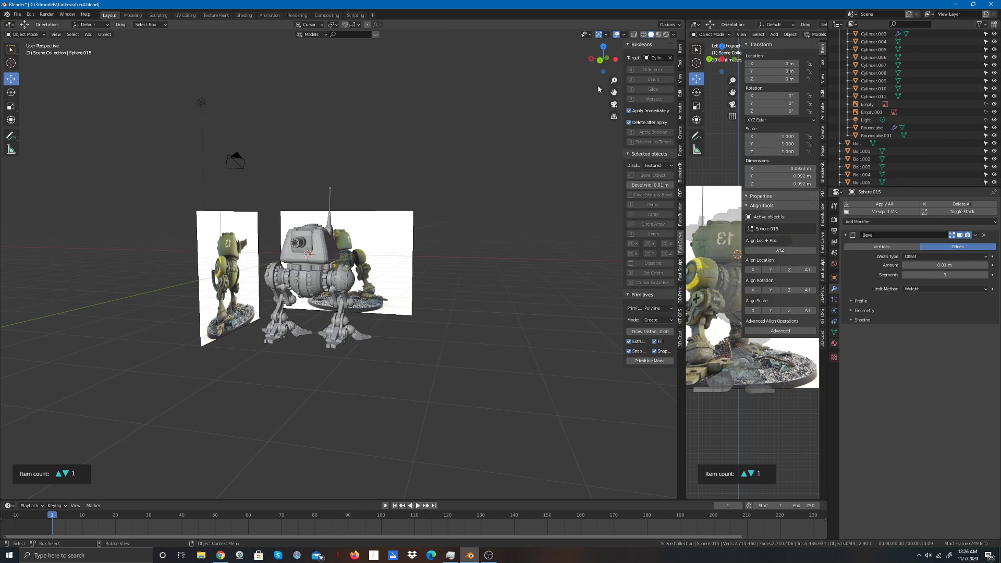
{"action": "left_click_drag", "start_coordinate": [603, 59], "coordinate": [573, 61]}
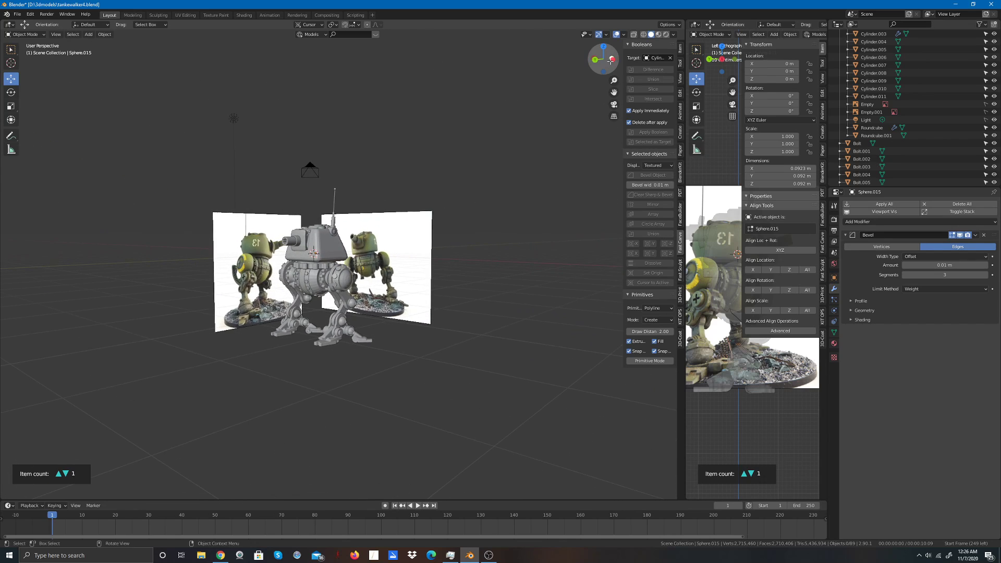
{"action": "left_click", "coordinate": [994, 104]}
{"action": "left_click", "coordinate": [994, 112]}
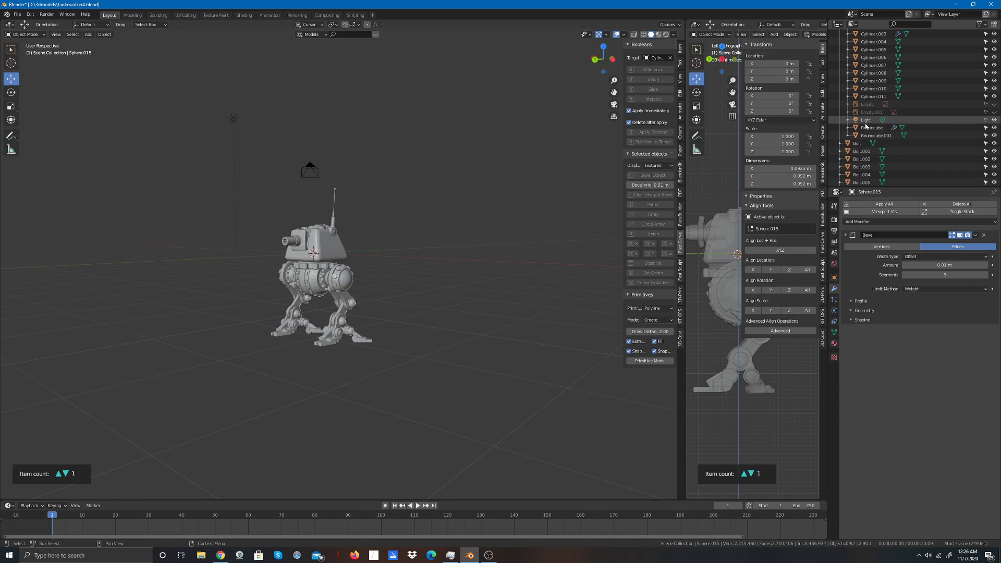
Step: Save the walker model to its current file, tankewalker4.blend
{"action": "scroll", "coordinate": [498, 171], "scroll_direction": "up", "scroll_amount": 3}
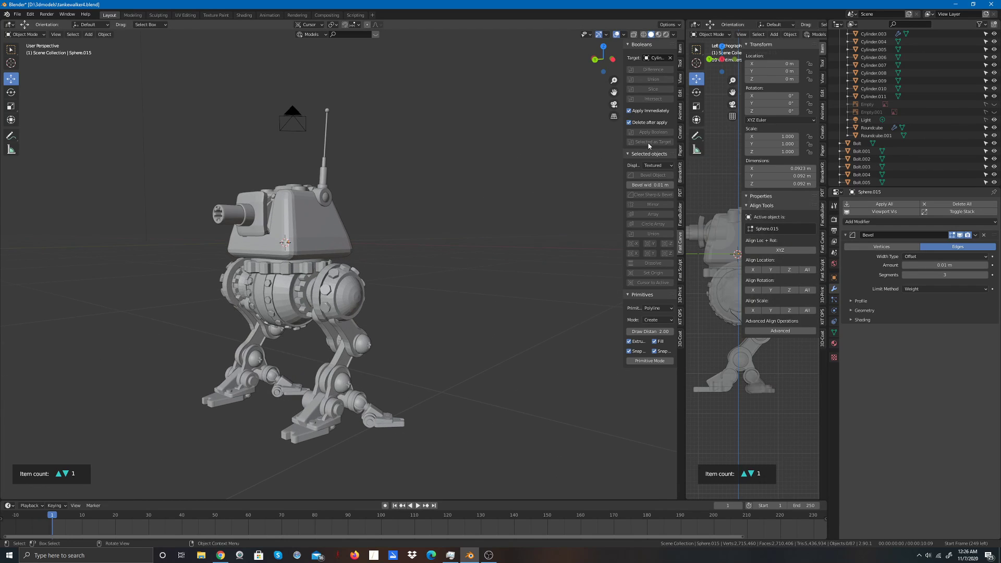
{"action": "scroll", "coordinate": [529, 165], "scroll_direction": "down", "scroll_amount": 3}
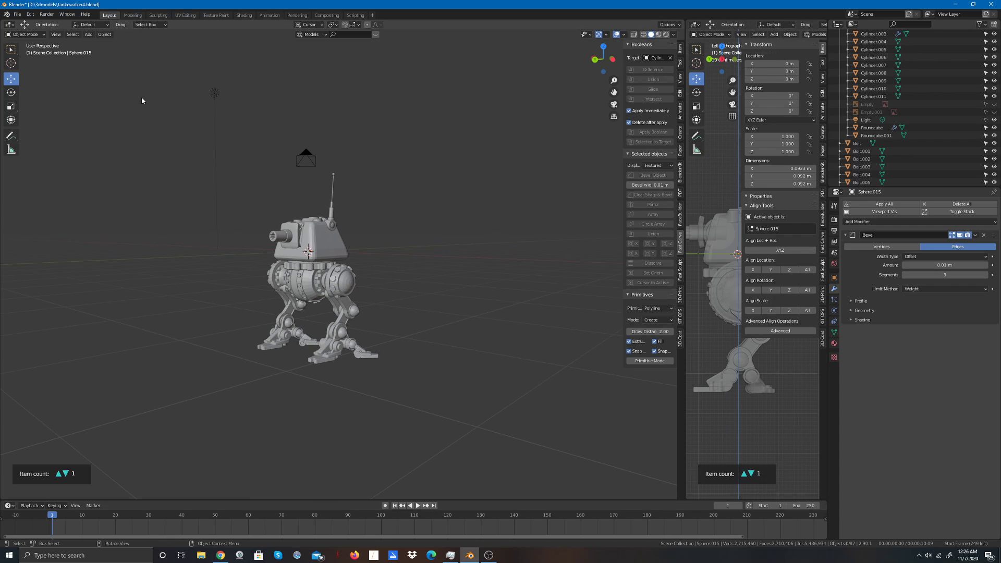
{"action": "left_click", "coordinate": [17, 14]}
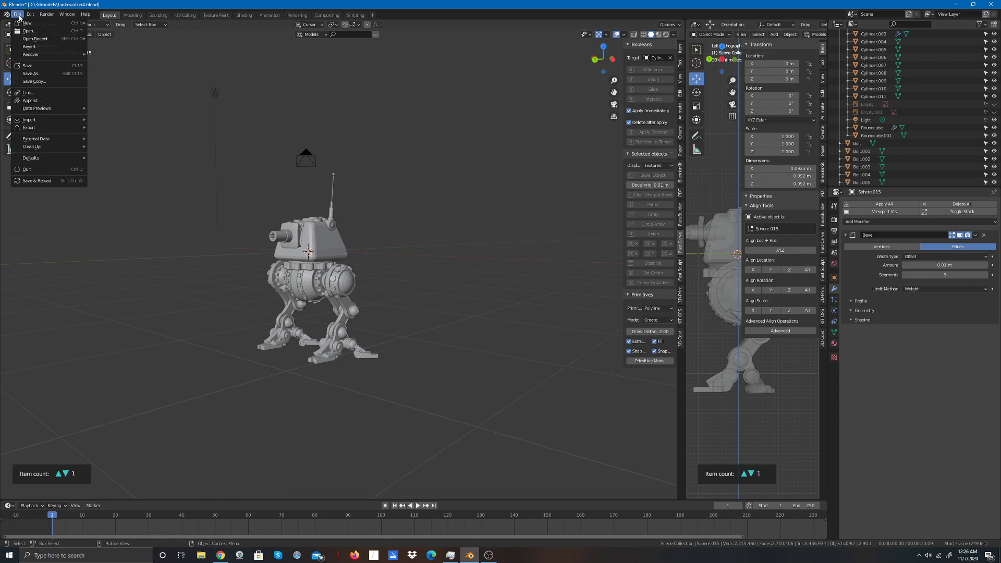
{"action": "left_click", "coordinate": [30, 65]}
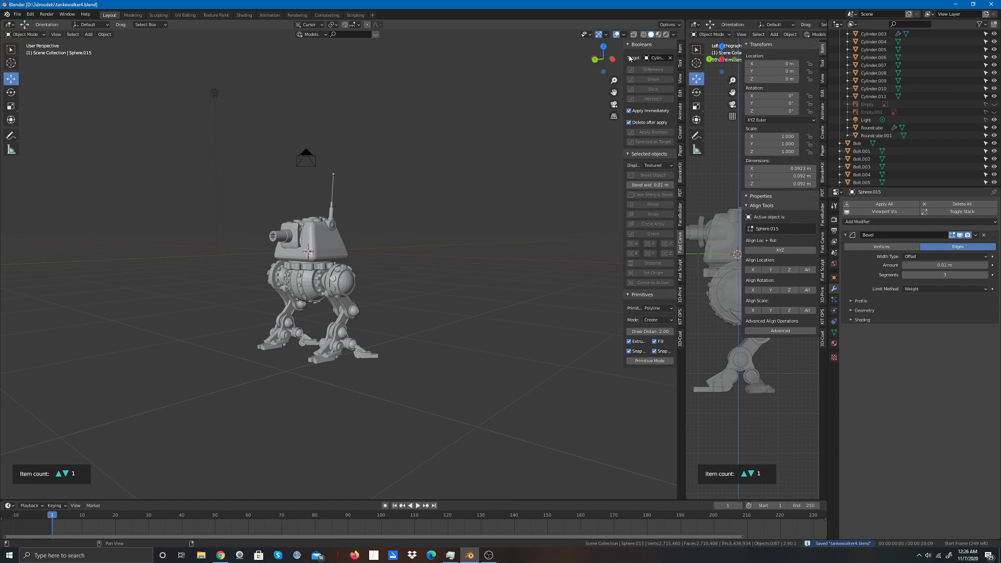
Step: Examine the finished walker from the front and from a low three-quarter angle, close up and at a distance
{"action": "left_click_drag", "start_coordinate": [603, 57], "coordinate": [552, 61]}
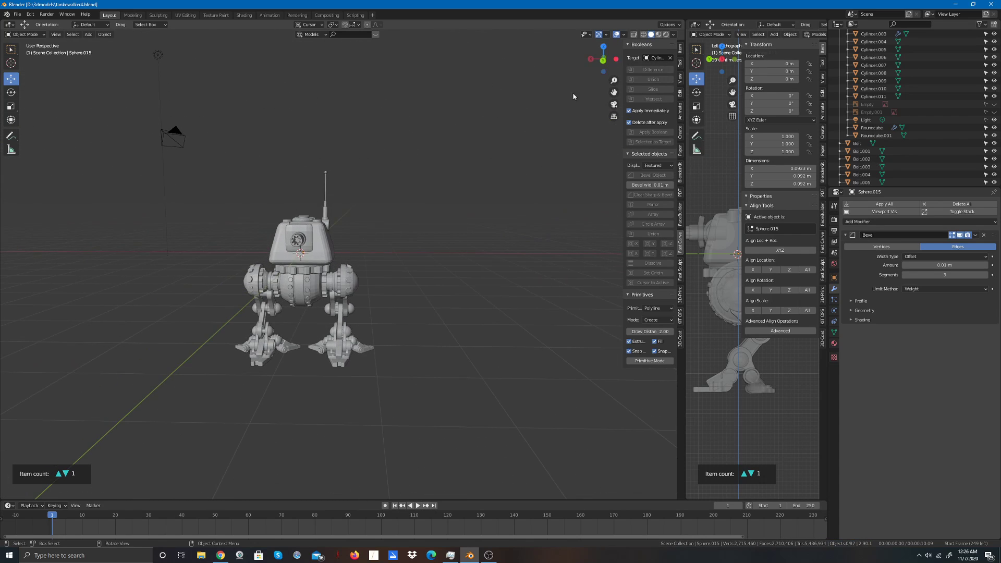
{"action": "scroll", "coordinate": [388, 263], "scroll_direction": "up", "scroll_amount": 3}
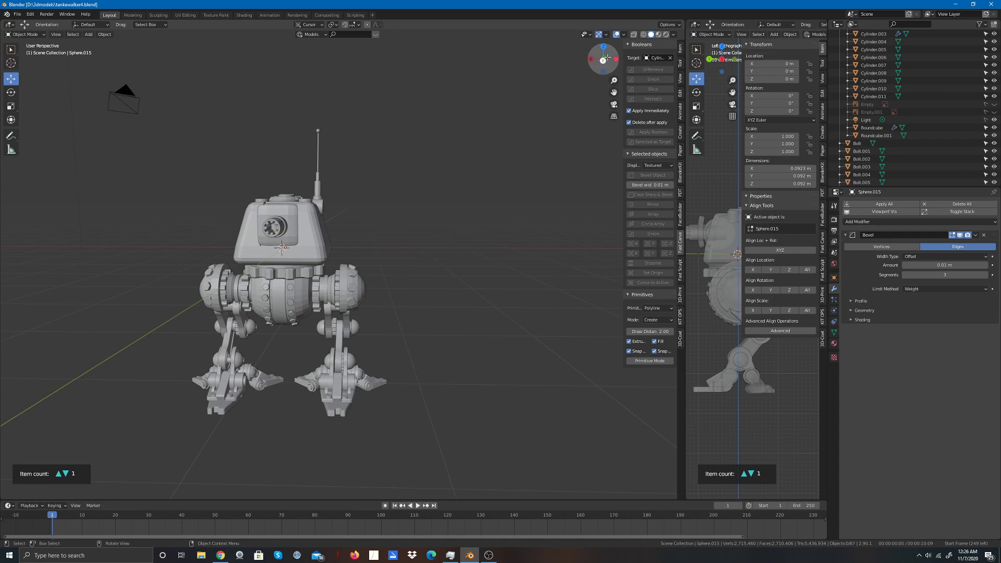
{"action": "left_click_drag", "start_coordinate": [607, 55], "coordinate": [524, 152]}
{"action": "scroll", "coordinate": [473, 224], "scroll_direction": "up", "scroll_amount": 2}
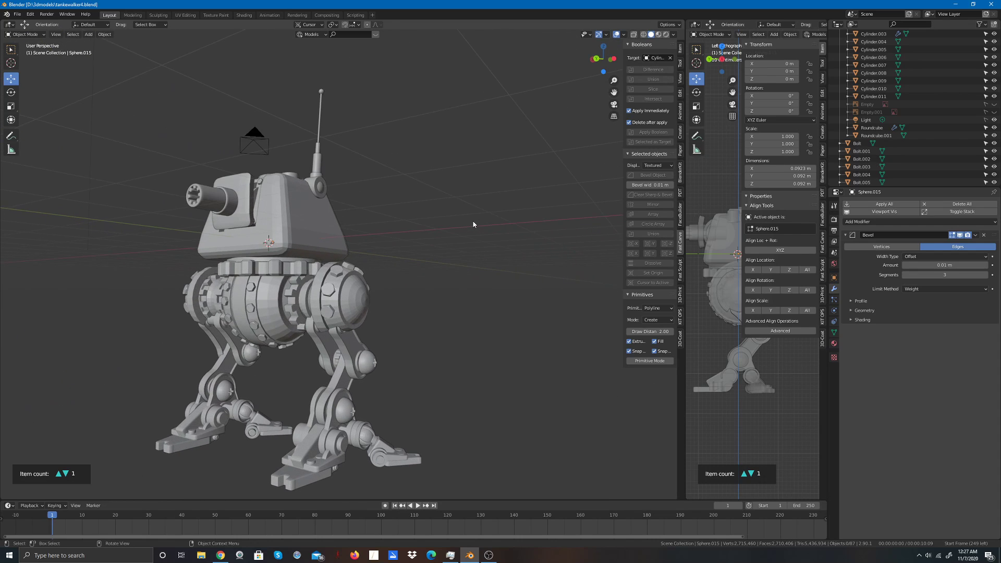
{"action": "scroll", "coordinate": [473, 224], "scroll_direction": "down", "scroll_amount": 2}
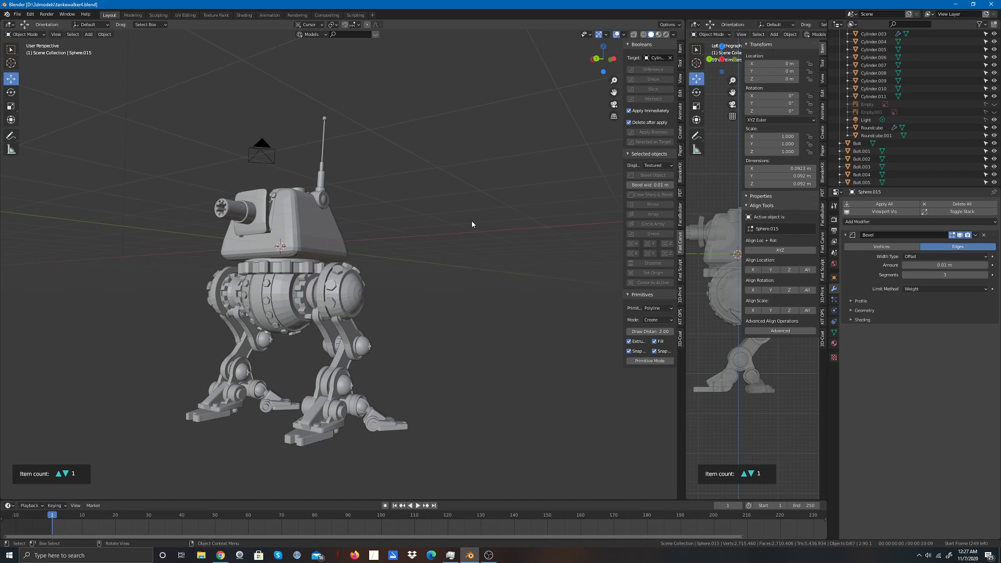